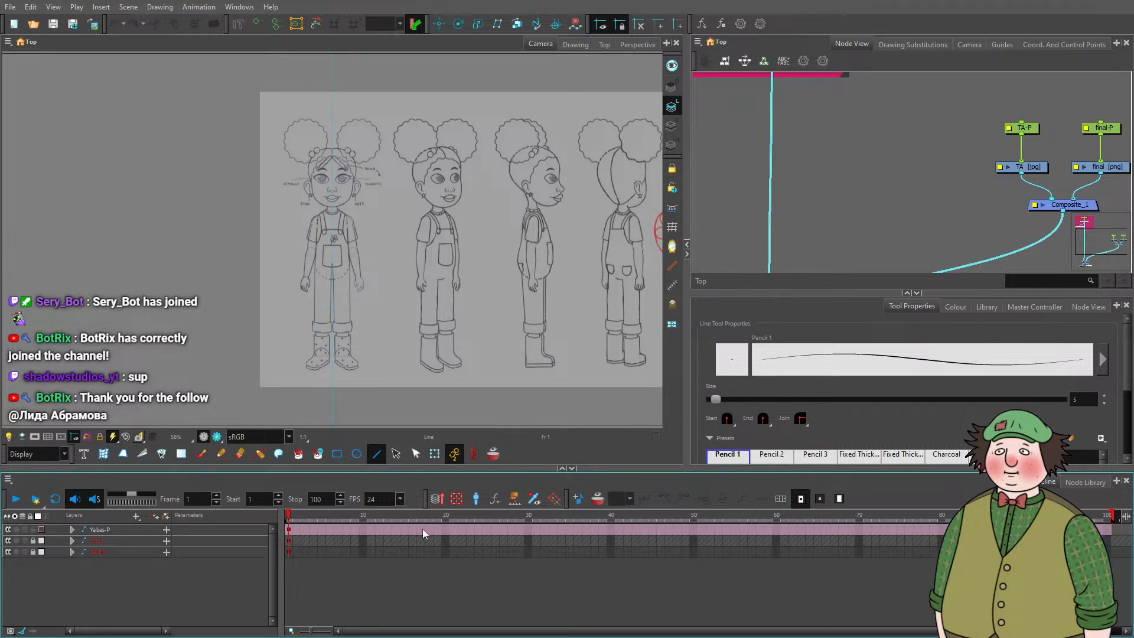
# Collapse the timeline to enlarge the upper views, and open the Yabas character's group in the Node View.
pyautogui.scroll(2, 233, 141)
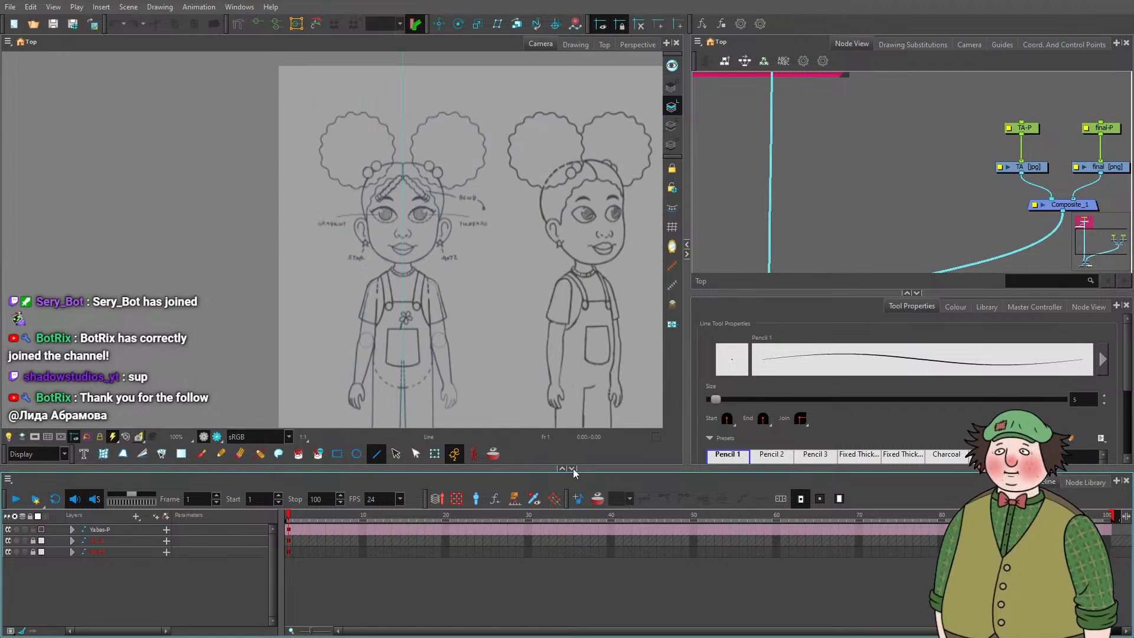
pyautogui.click(572, 469)
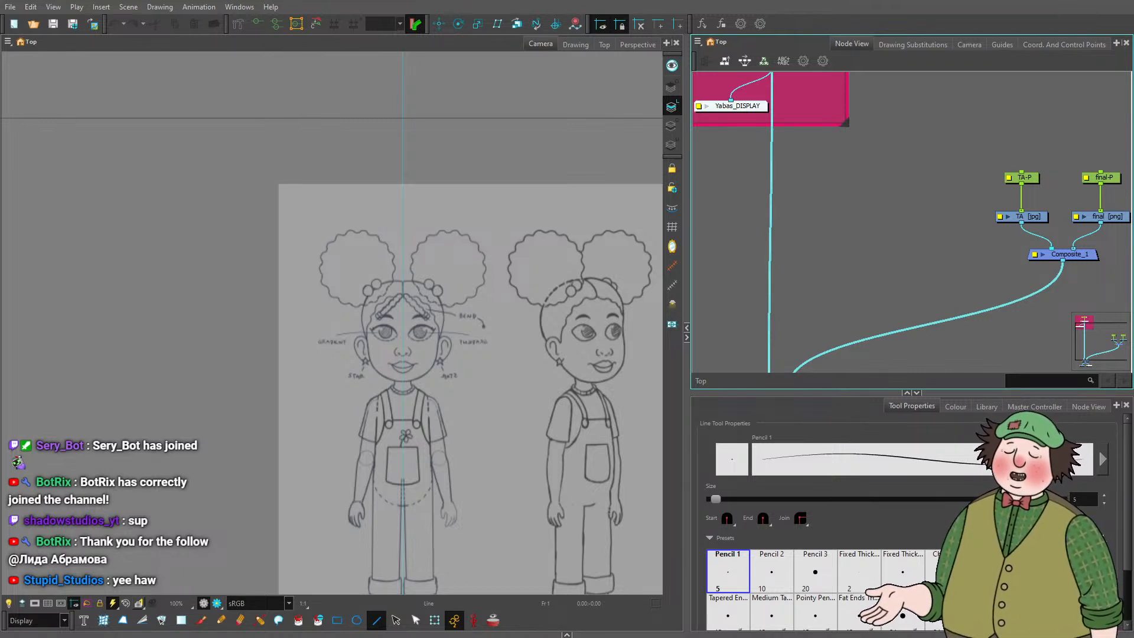
pyautogui.scroll(-4, 871, 240)
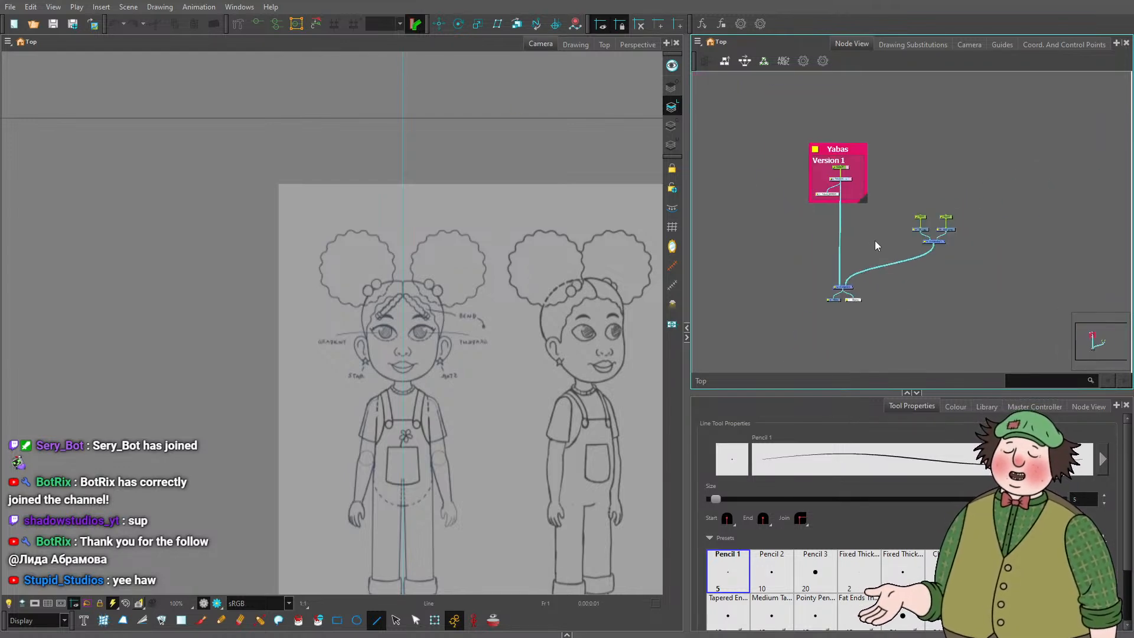
pyautogui.scroll(2, 832, 166)
pyautogui.click(854, 263)
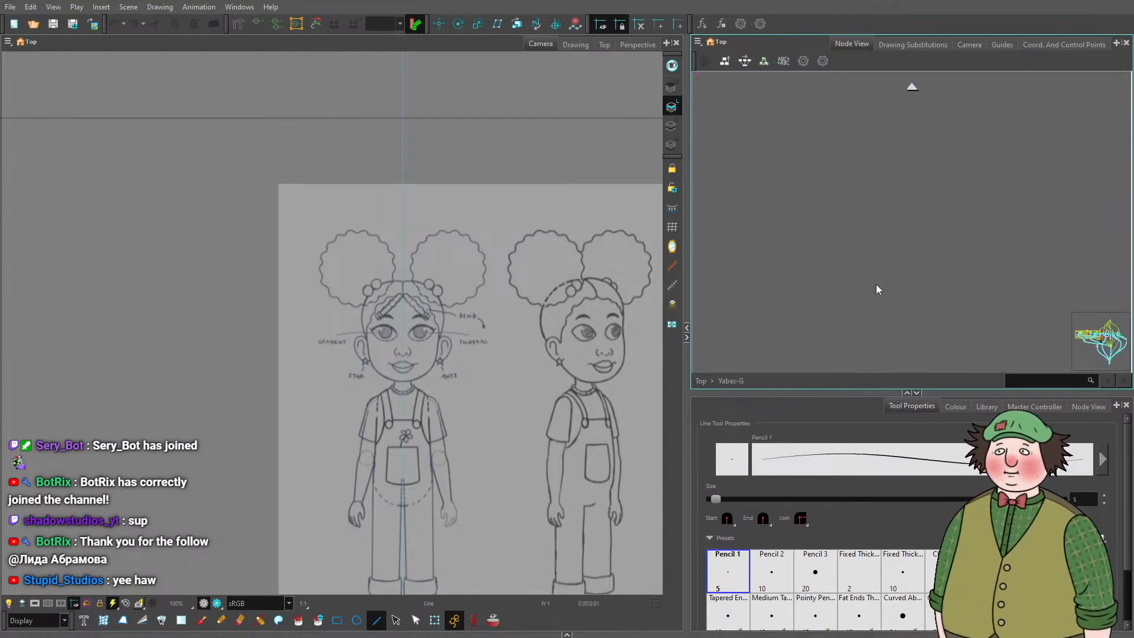
# Bring the HEAD backdrop's nodes into view and widen the Node View.
pyautogui.scroll(-4, 845, 259)
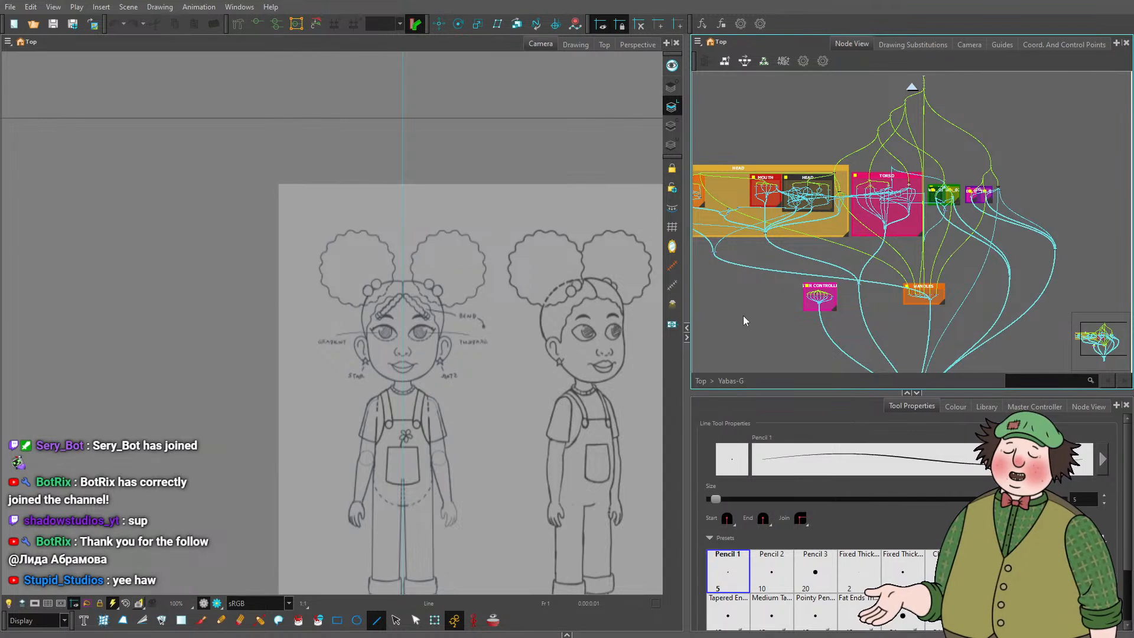
pyautogui.moveTo(795, 228); pyautogui.dragTo(823, 274)
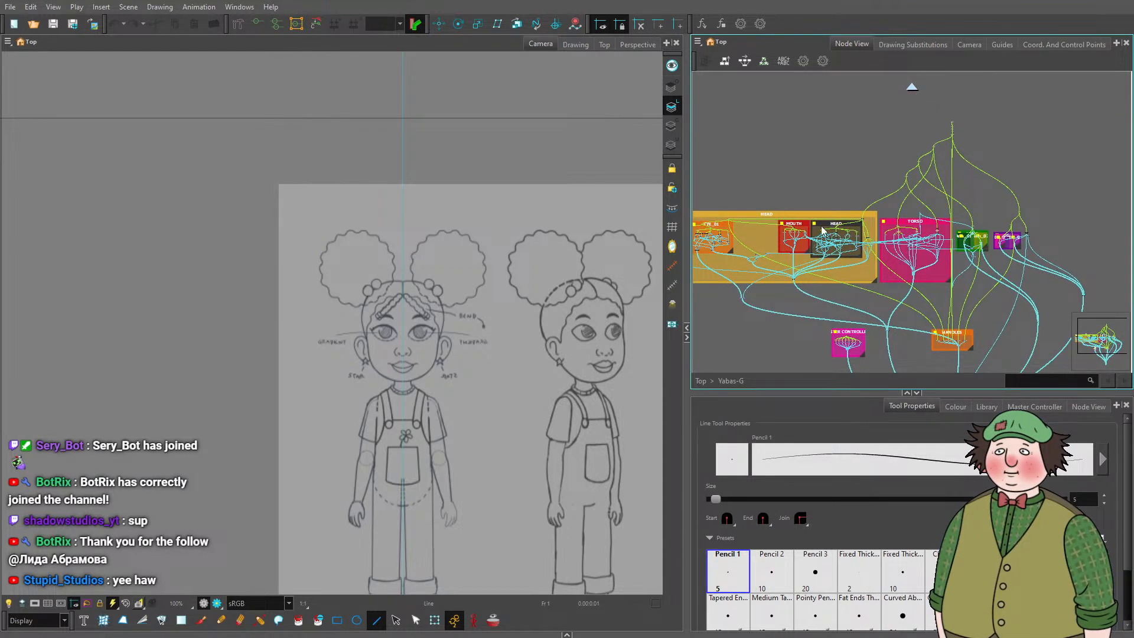
pyautogui.scroll(6, 851, 257)
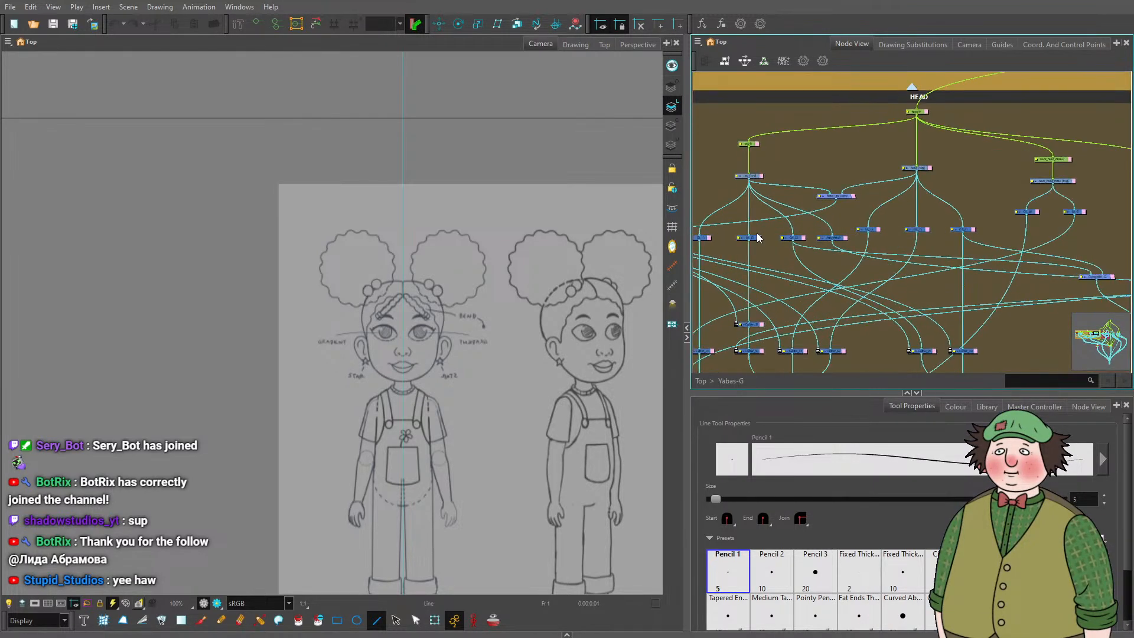
pyautogui.scroll(-3, 750, 204)
pyautogui.moveTo(686, 224); pyautogui.dragTo(641, 224)
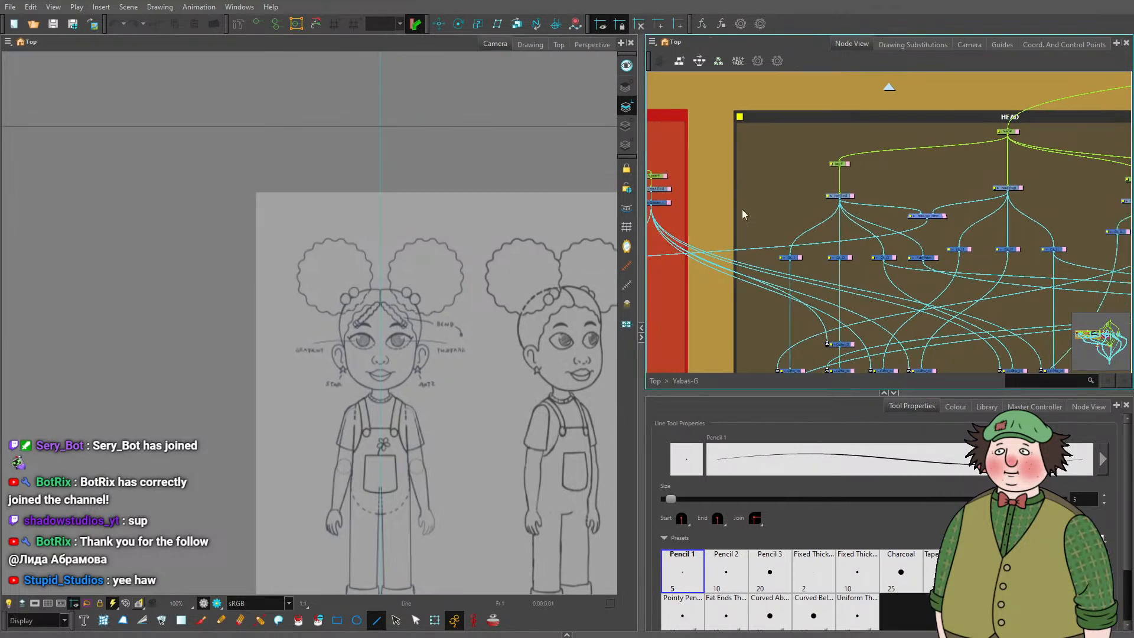
# Select the head drawing node, draw a diagonal test line across the front-view torso, and undo it.
pyautogui.scroll(3, 742, 214)
pyautogui.scroll(-3, 885, 177)
pyautogui.scroll(5, 932, 195)
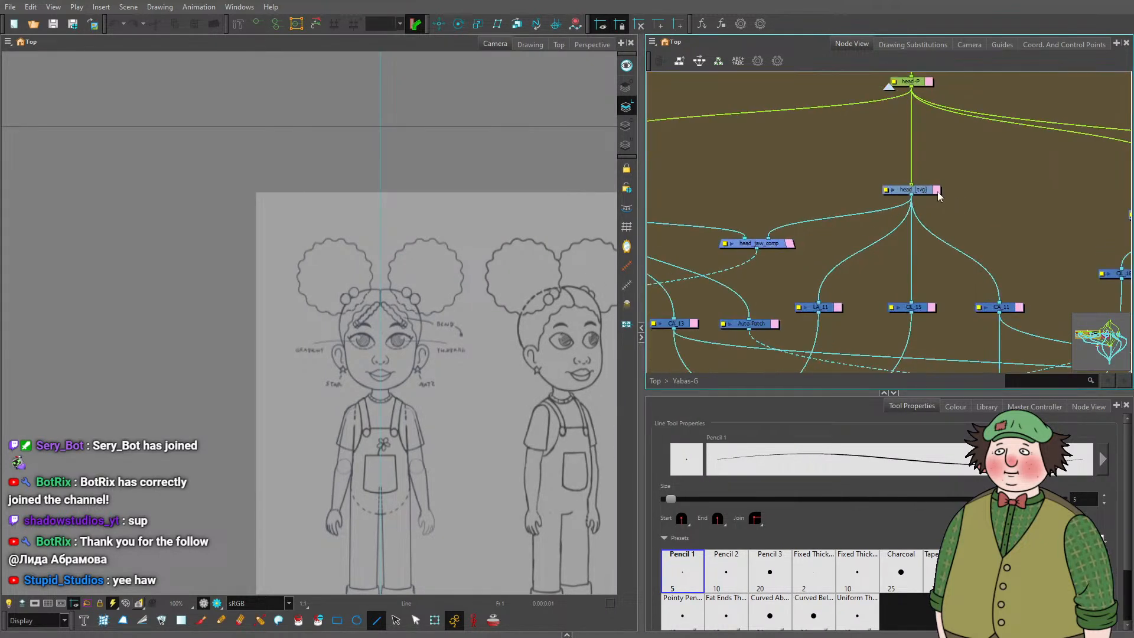
pyautogui.click(938, 195)
pyautogui.moveTo(299, 469); pyautogui.dragTo(416, 392)
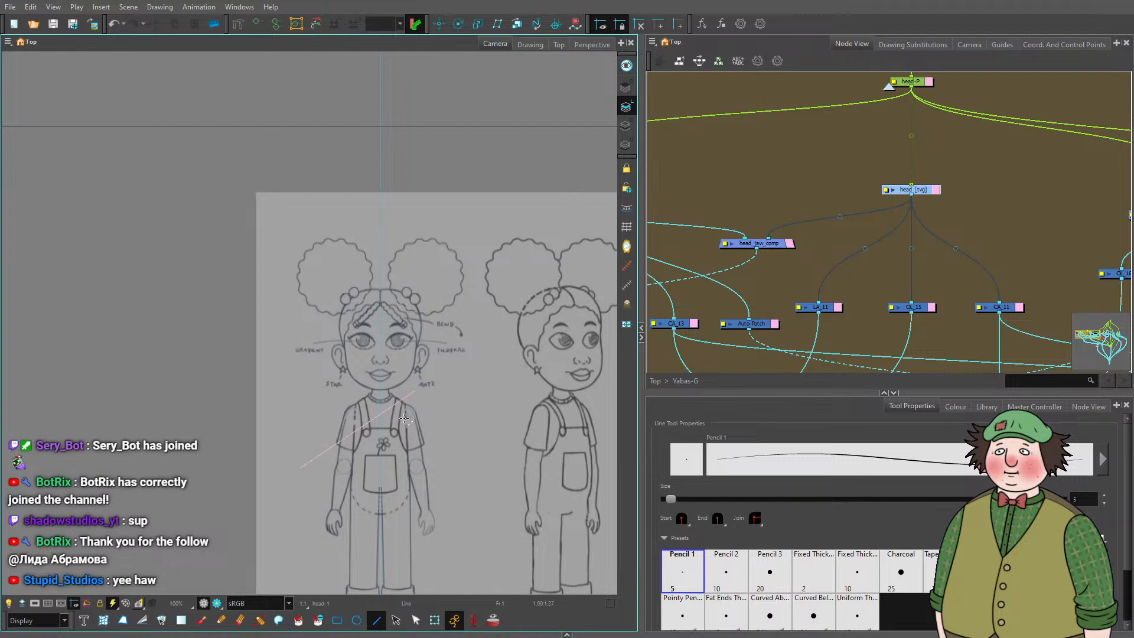
pyautogui.scroll(5, 342, 459)
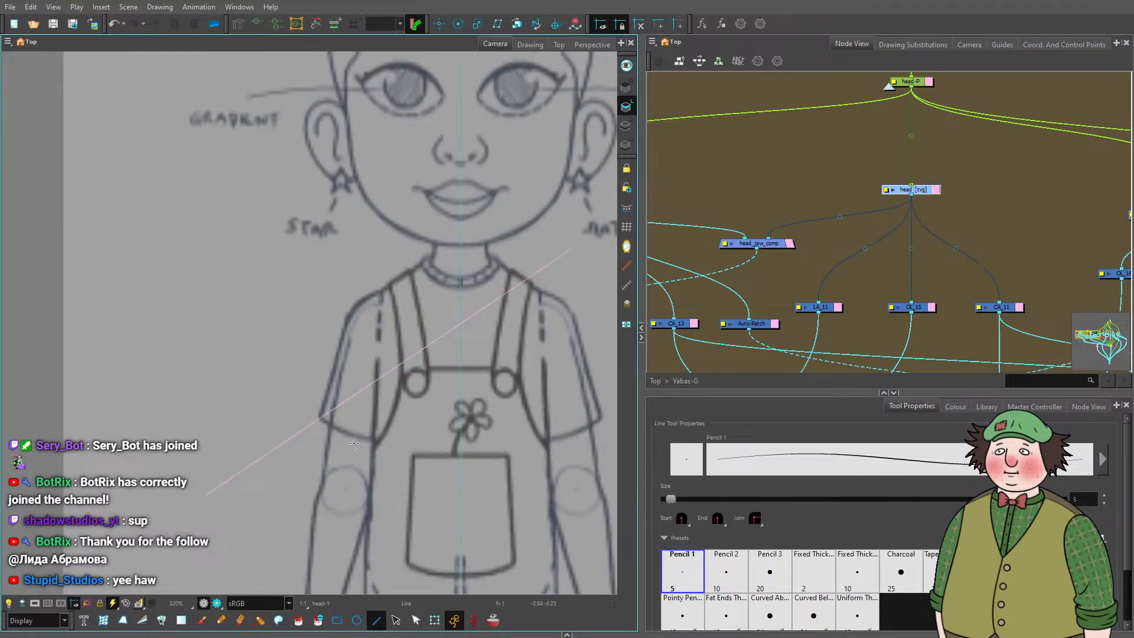
pyautogui.hotkey('ctrl', 'z')
# Draw two straight test lines on the head drawing, from beside the front-view figure to its neck and chest.
pyautogui.scroll(-2, 834, 196)
pyautogui.scroll(-3, 835, 196)
pyautogui.scroll(4, 821, 267)
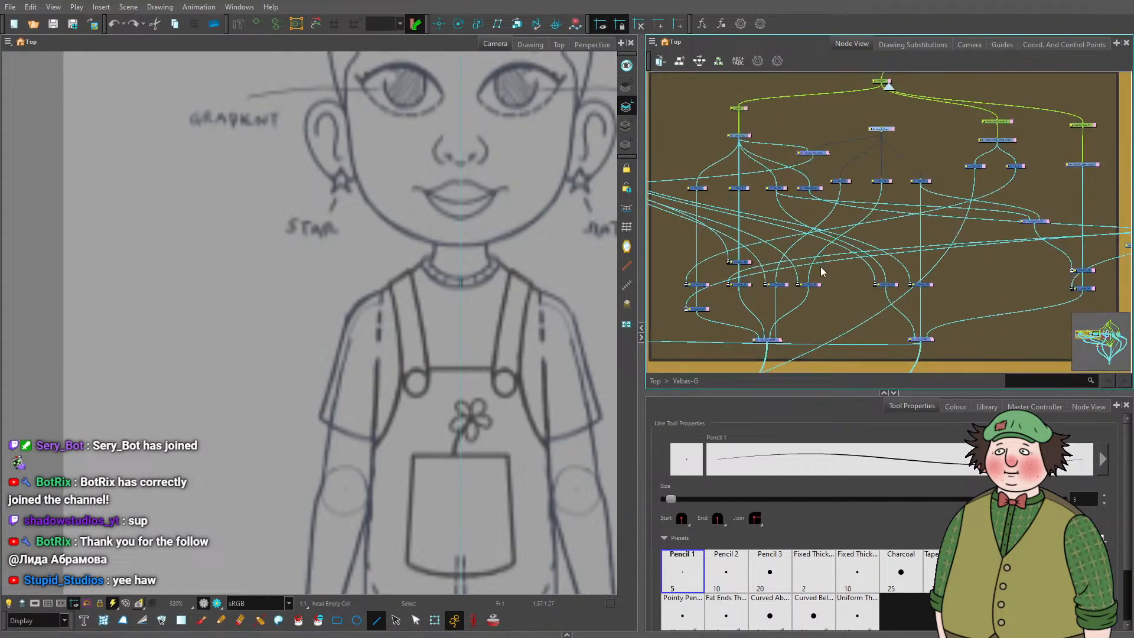
pyautogui.moveTo(841, 299); pyautogui.dragTo(900, 311)
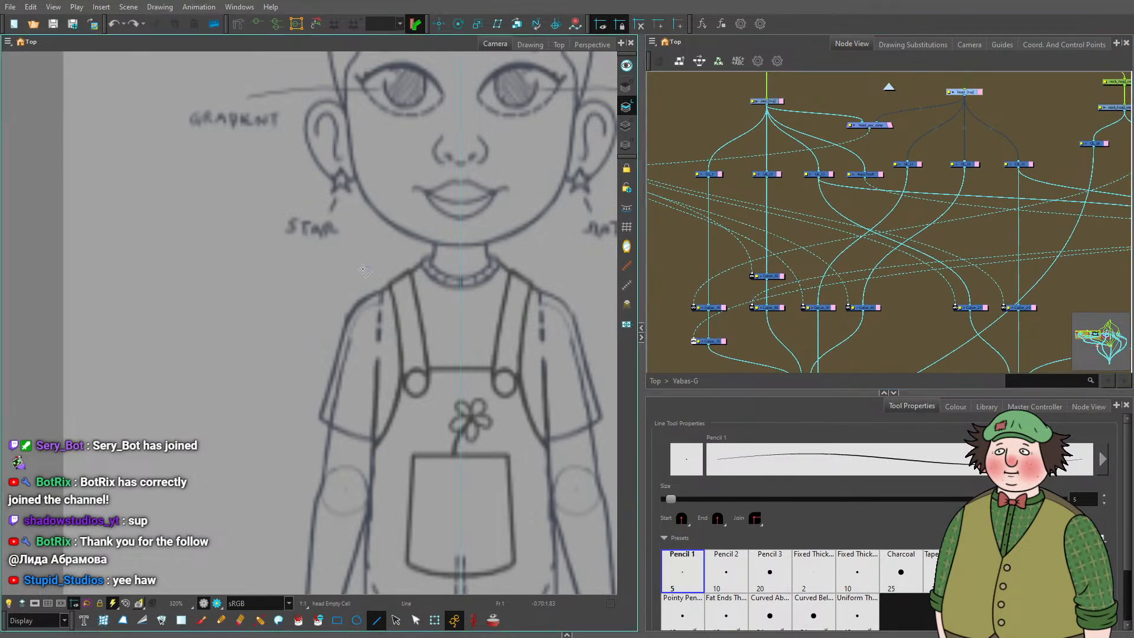
pyautogui.moveTo(212, 272); pyautogui.dragTo(472, 349)
pyautogui.scroll(-4, 369, 353)
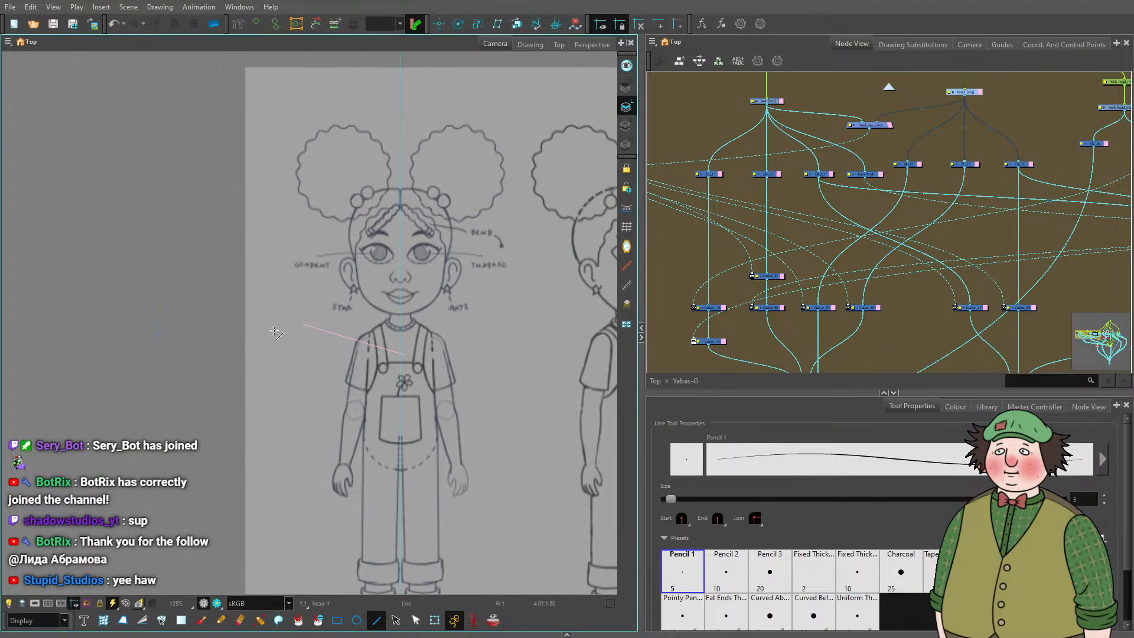
pyautogui.moveTo(159, 333); pyautogui.dragTo(370, 326)
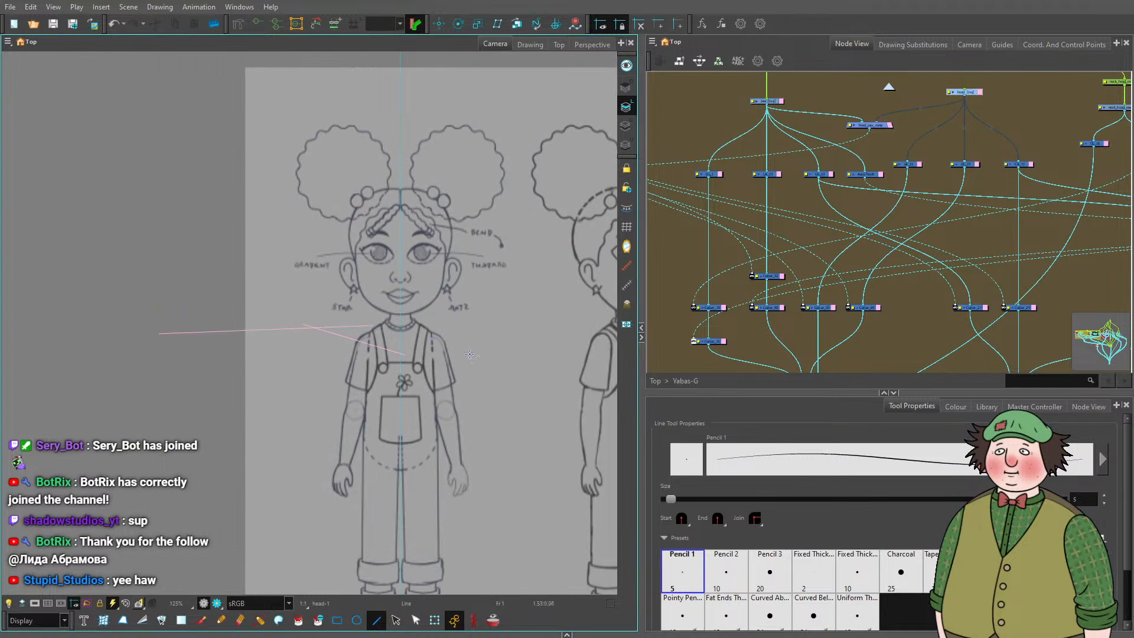
# Select the two test lines with the Transform tool and undo them.
pyautogui.click(435, 620)
pyautogui.click(211, 344)
pyautogui.scroll(5, 211, 336)
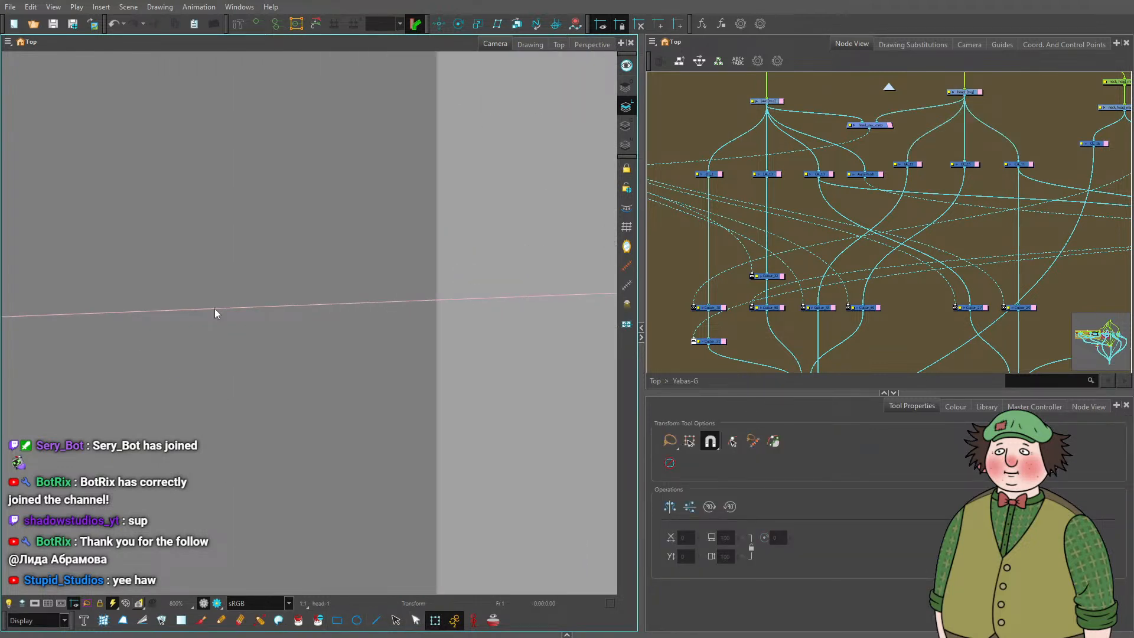
pyautogui.click(215, 308)
pyautogui.scroll(-3, 217, 312)
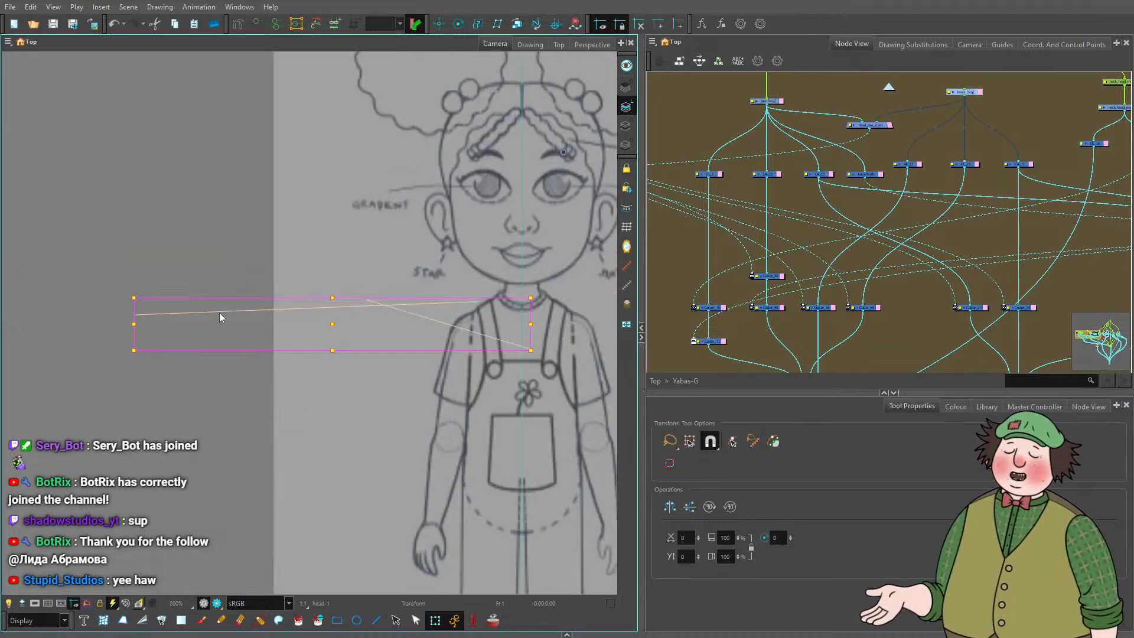
pyautogui.click(231, 314)
pyautogui.click(232, 315)
pyautogui.hotkey('ctrl', 'z')
# Detach the head drawing from its existing output nodes and connect it directly to the composite at the base of the HEAD backdrop.
pyautogui.scroll(2, 851, 208)
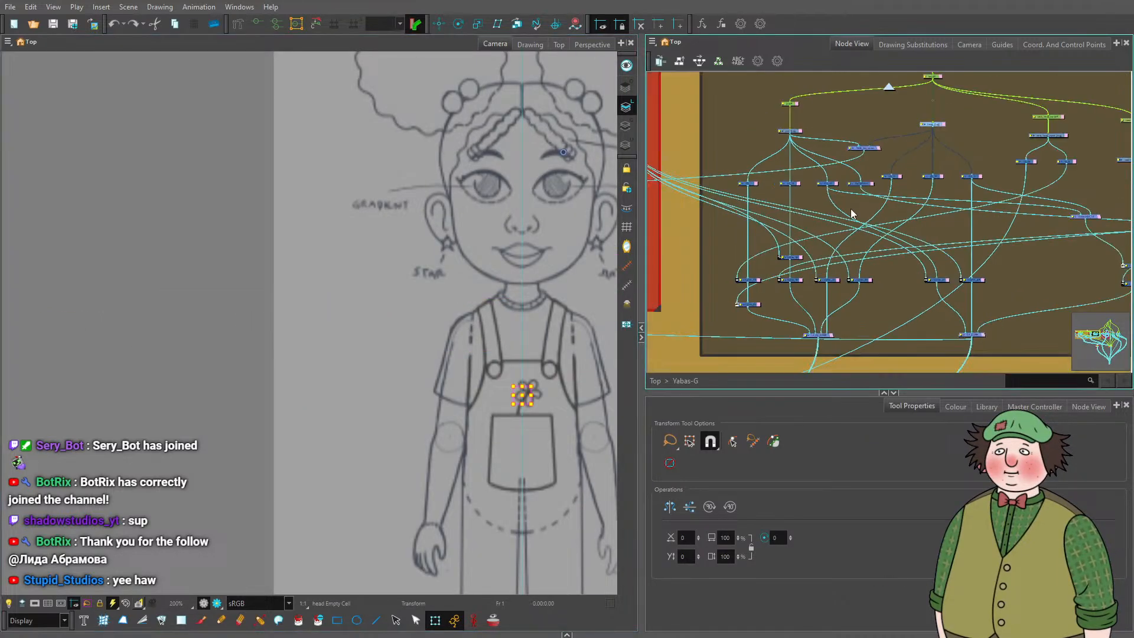
pyautogui.scroll(3, 881, 147)
pyautogui.scroll(-3, 941, 147)
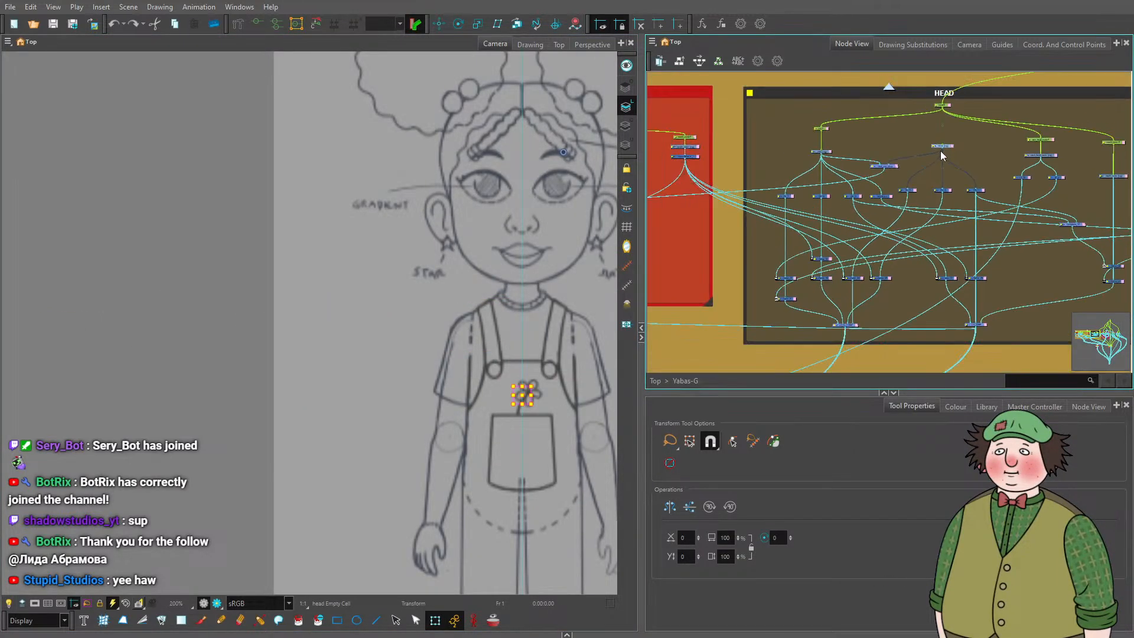
pyautogui.scroll(3, 921, 183)
pyautogui.moveTo(879, 226); pyautogui.dragTo(845, 180)
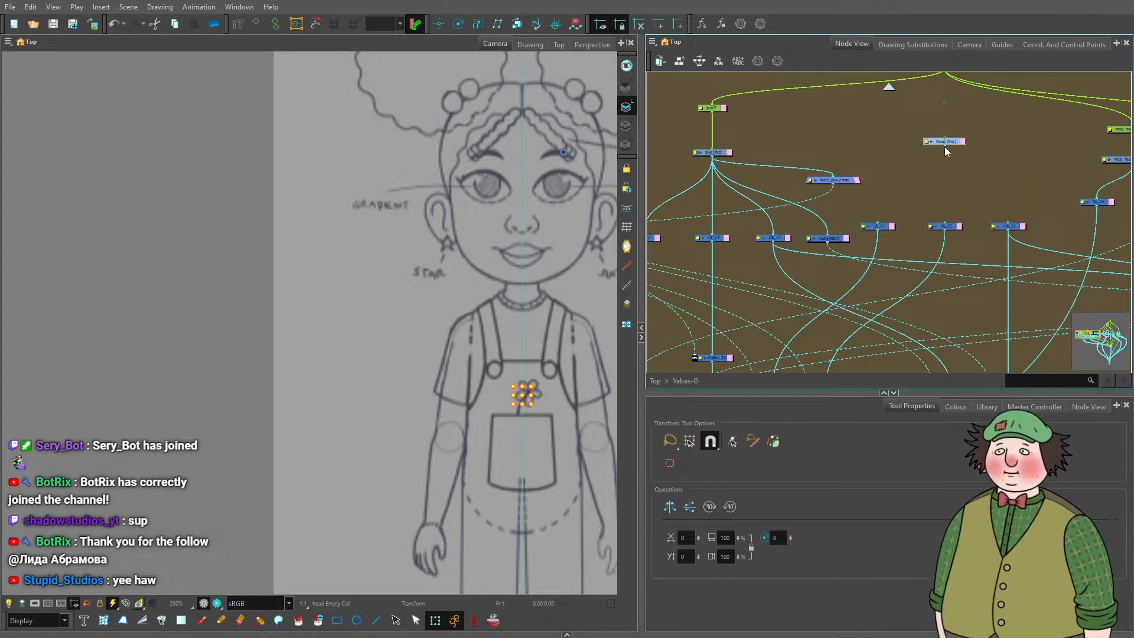
pyautogui.moveTo(898, 187); pyautogui.dragTo(909, 31)
pyautogui.scroll(-3, 914, 141)
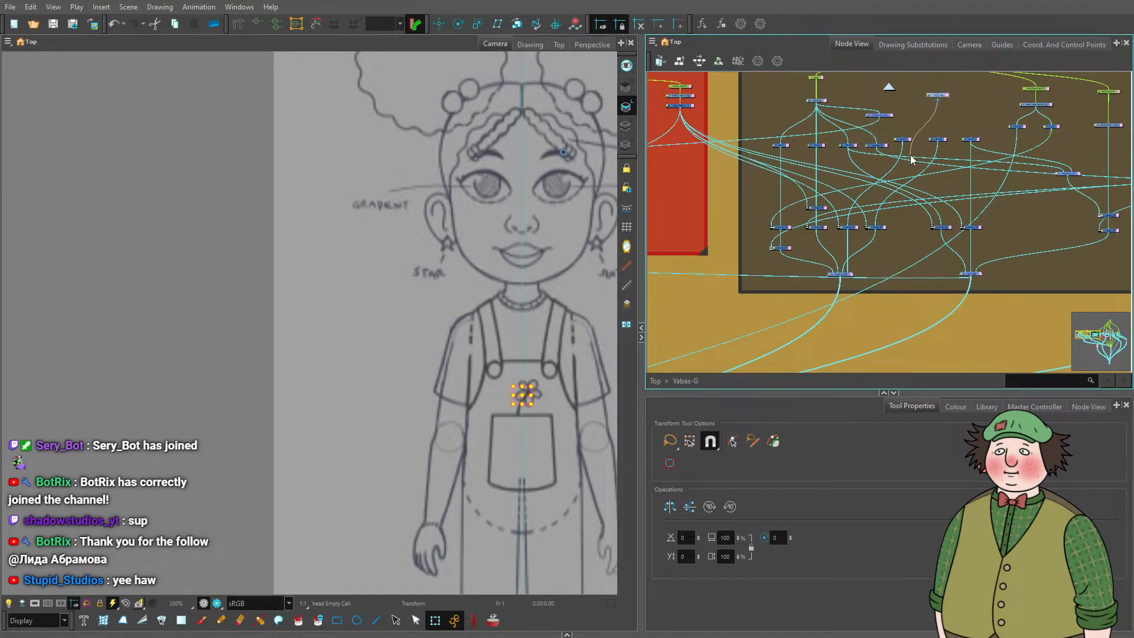
pyautogui.moveTo(914, 142); pyautogui.dragTo(982, 317)
pyautogui.scroll(2, 886, 263)
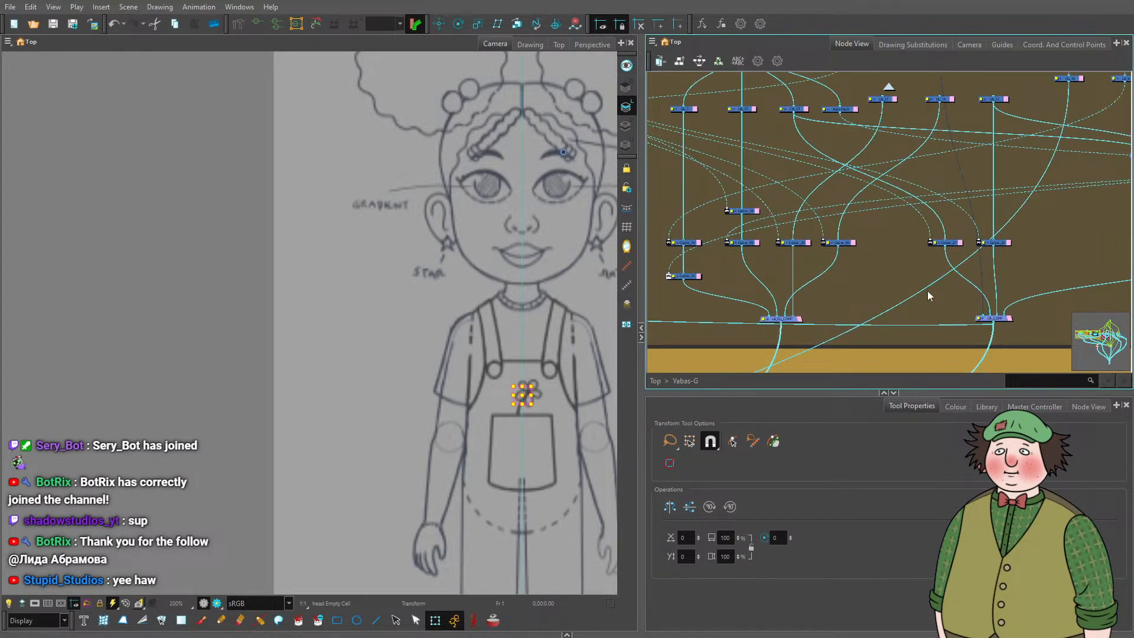
# Draw test lines on the head drawing across the front-view figure's torso, and check the head node's layer properties.
pyautogui.click(374, 620)
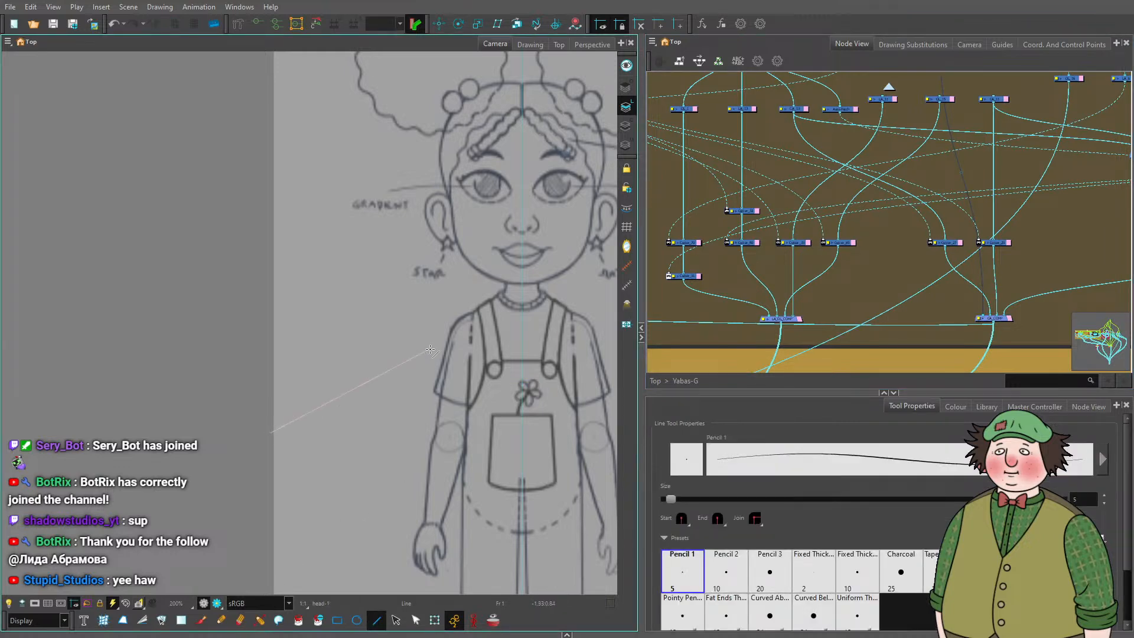
pyautogui.scroll(-4, 179, 419)
pyautogui.scroll(10, 891, 165)
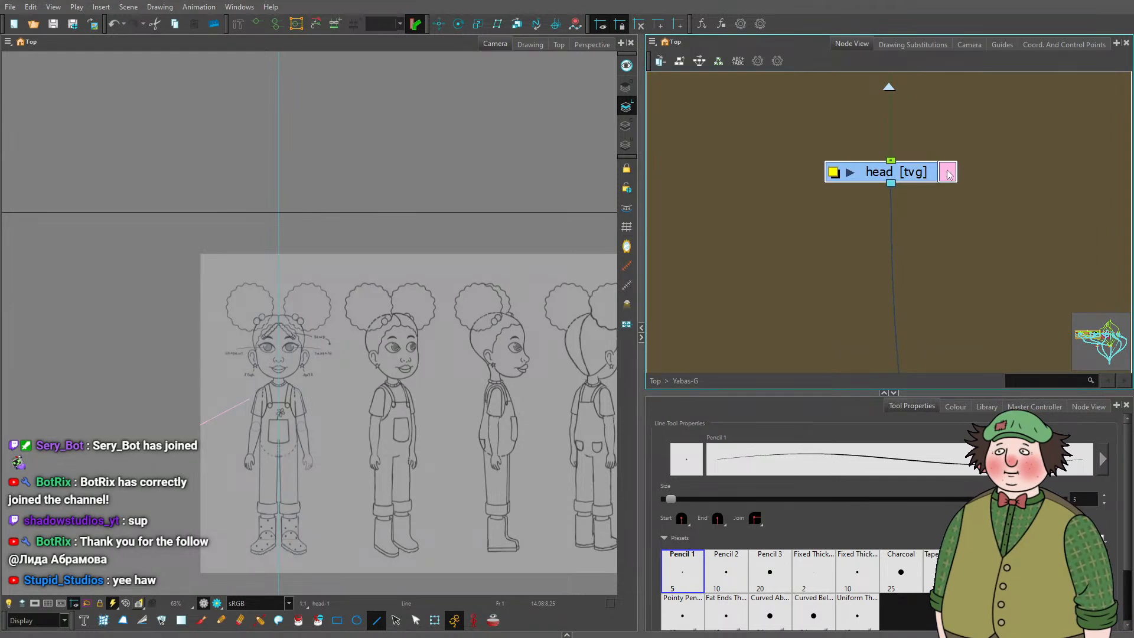
pyautogui.click(948, 172)
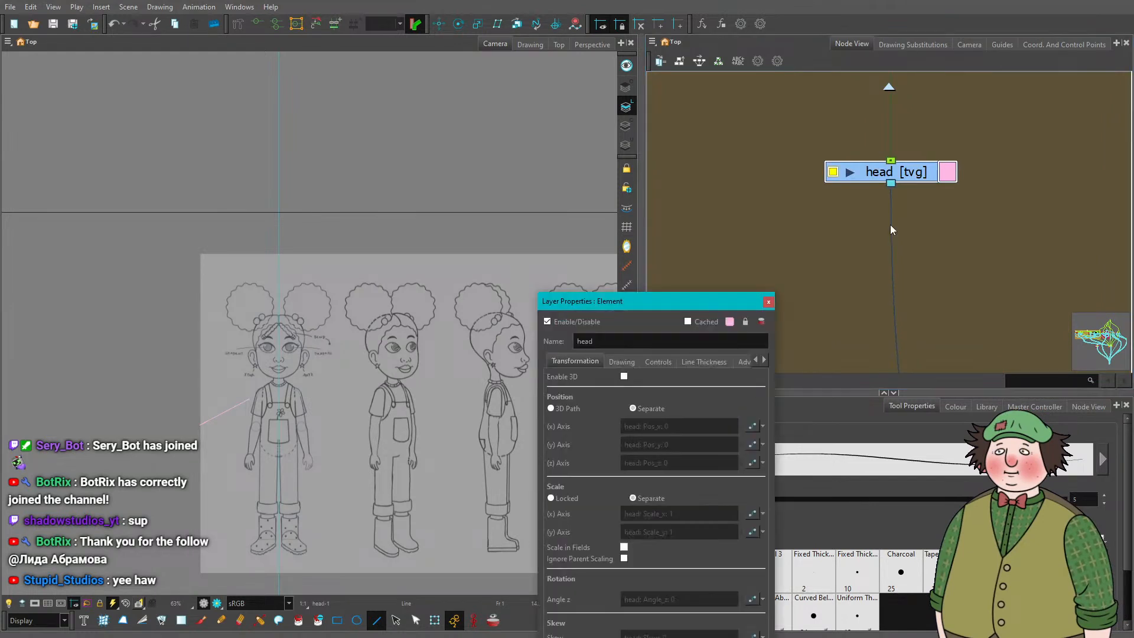
pyautogui.click(768, 302)
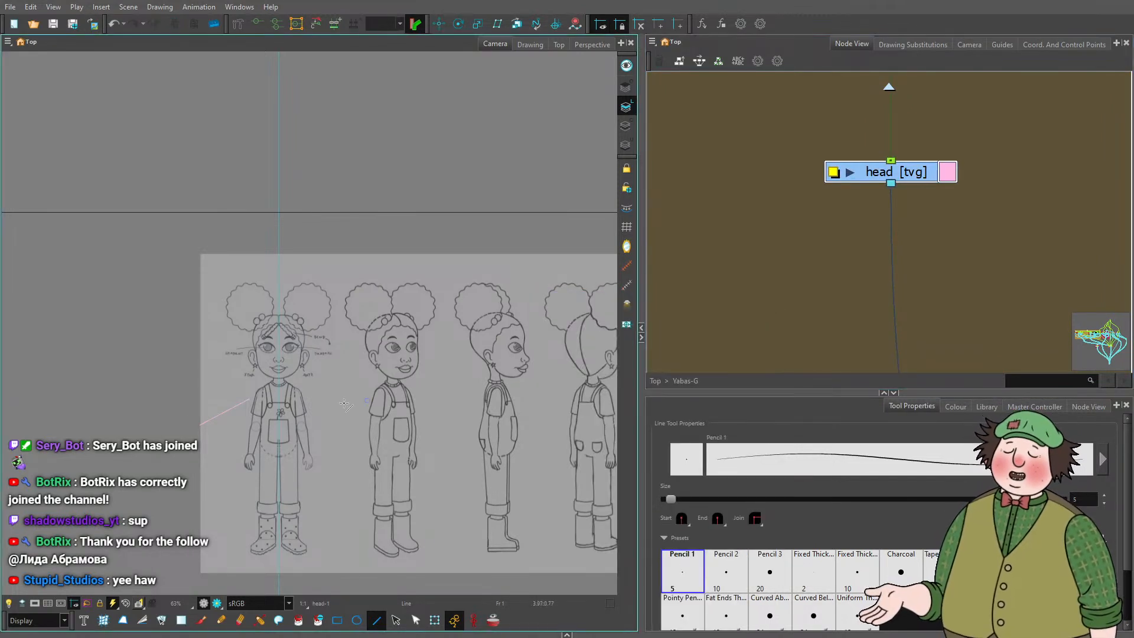
pyautogui.moveTo(83, 389)
pyautogui.mouseDown()
pyautogui.moveTo(291, 342)
pyautogui.moveTo(364, 346)
pyautogui.mouseUp()
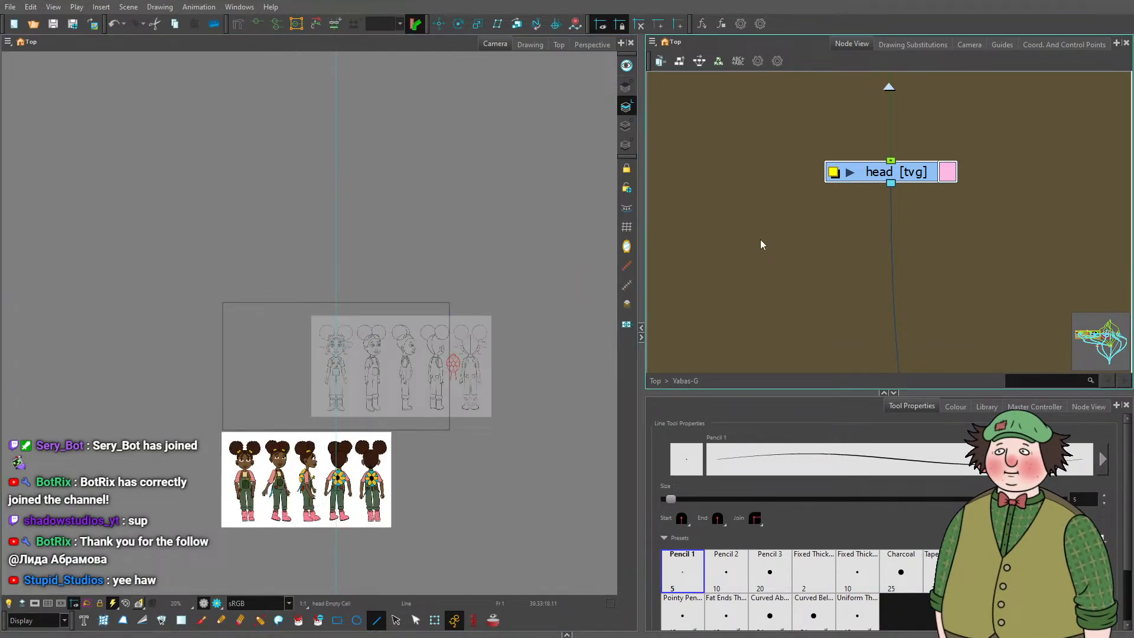
# Widen the Node View and undo the rewiring of the head drawing's outputs.
pyautogui.scroll(-5, 759, 239)
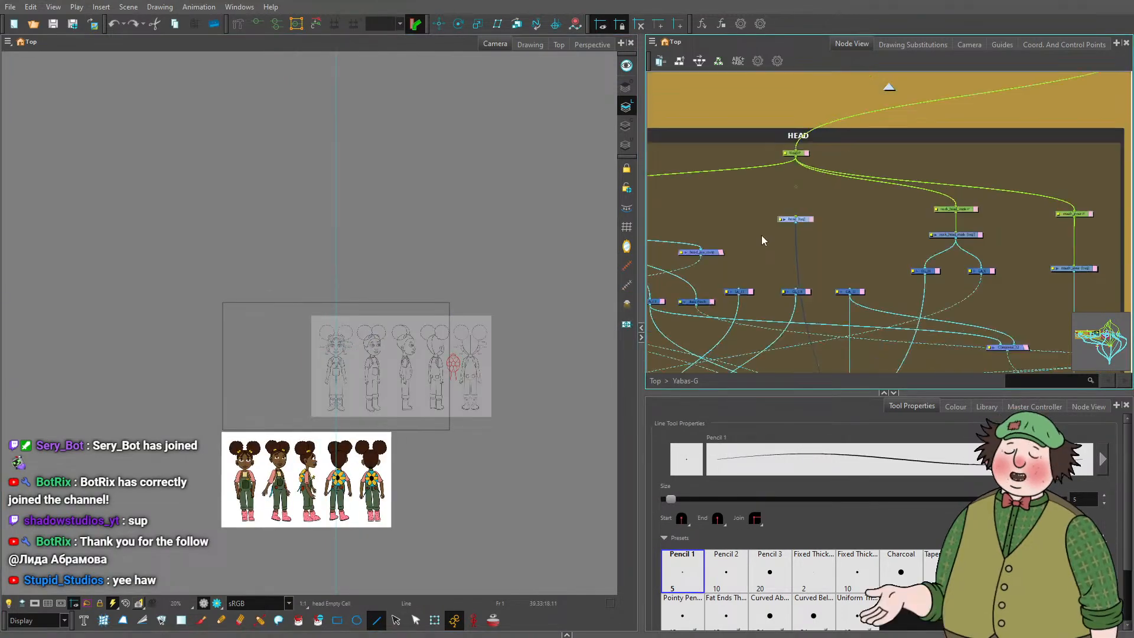
pyautogui.moveTo(803, 267); pyautogui.dragTo(855, 144)
pyautogui.scroll(-4, 885, 281)
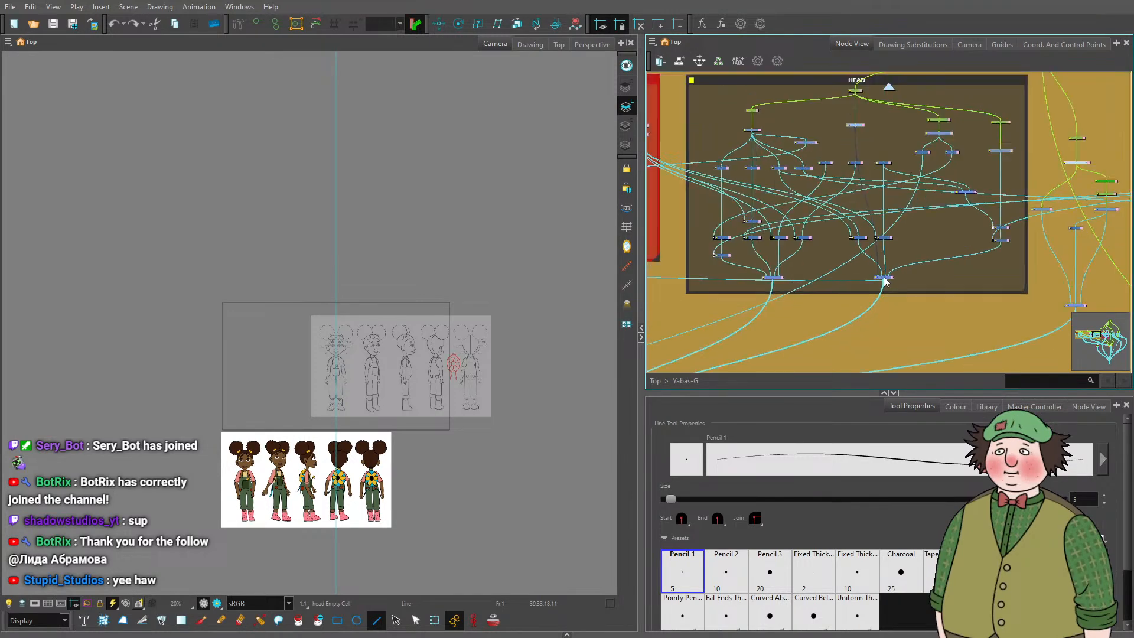
pyautogui.moveTo(816, 328); pyautogui.dragTo(817, 369)
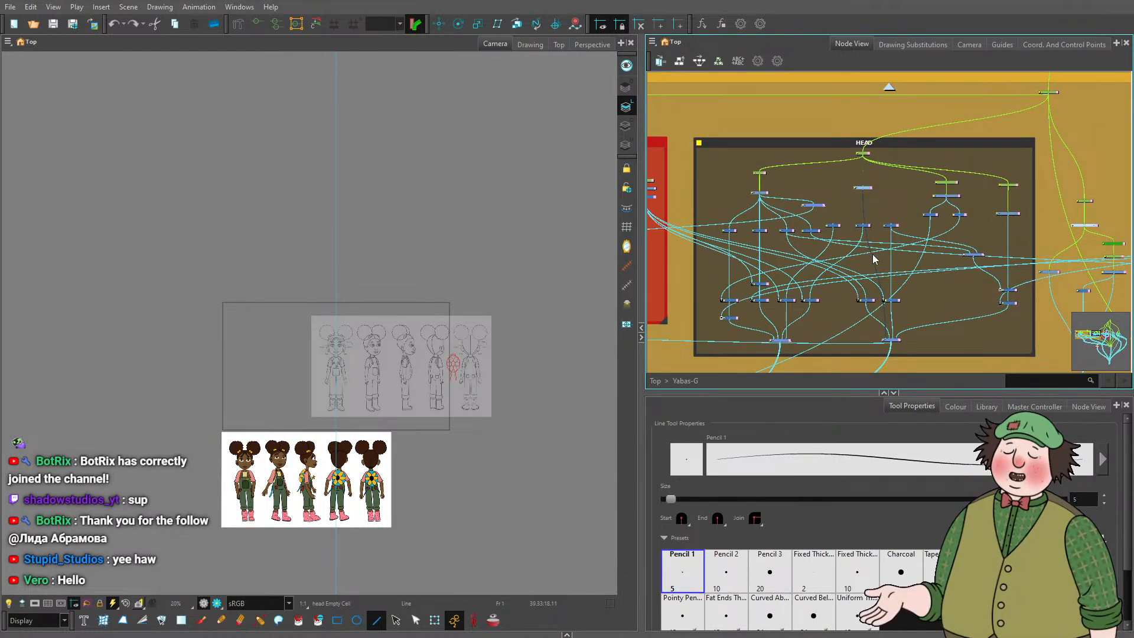
pyautogui.scroll(5, 879, 175)
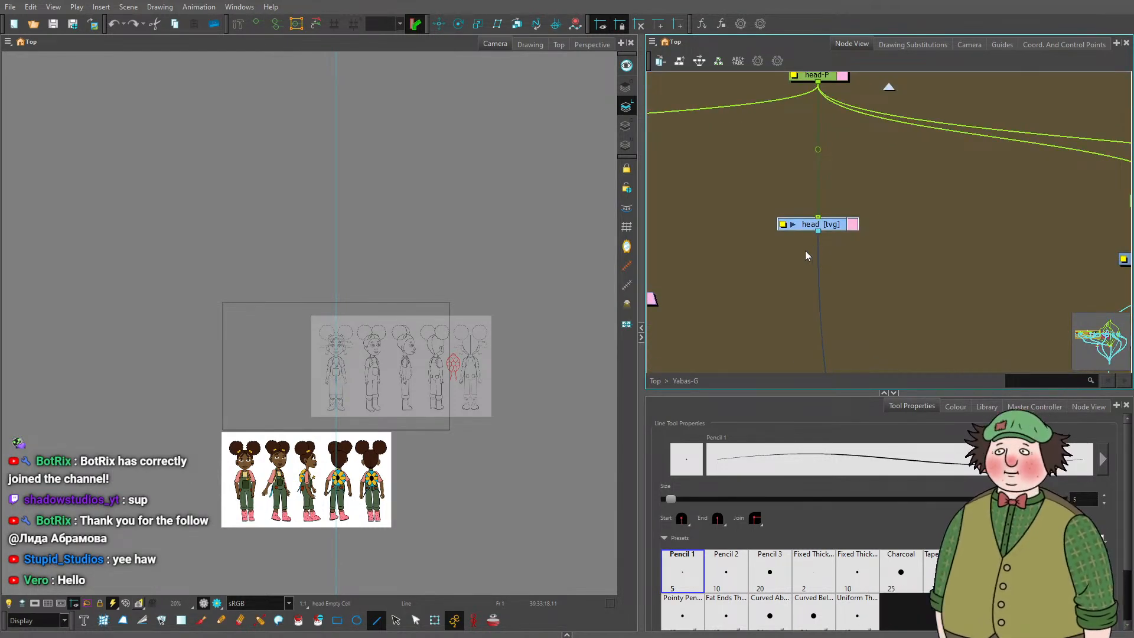
pyautogui.moveTo(641, 273); pyautogui.dragTo(601, 272)
pyautogui.scroll(-3, 938, 162)
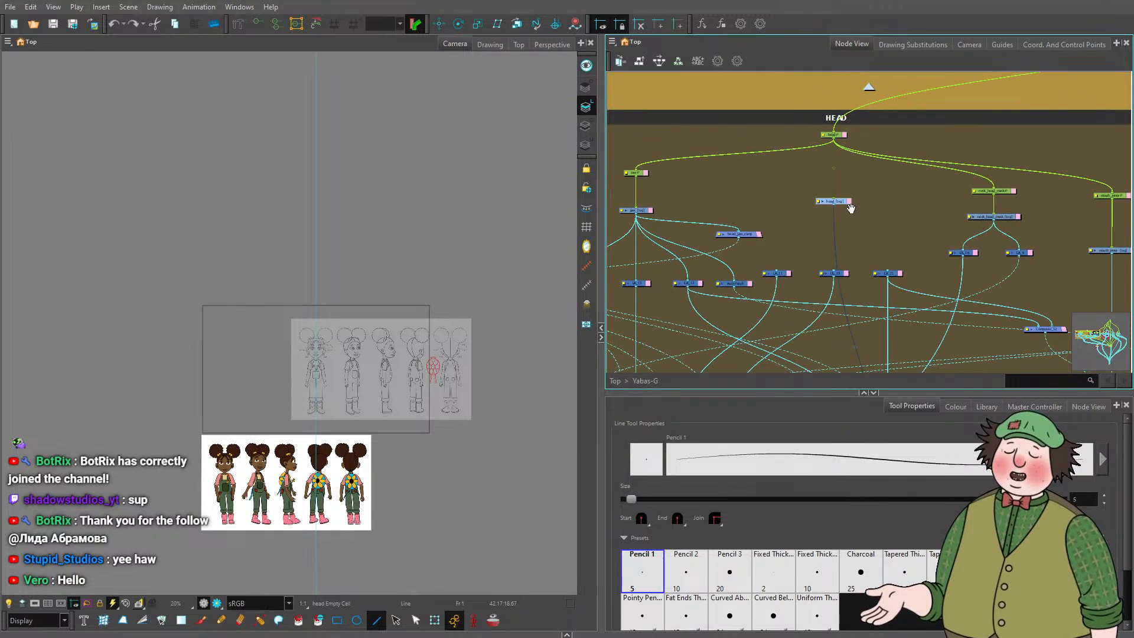
pyautogui.hotkey('ctrl', 'z')
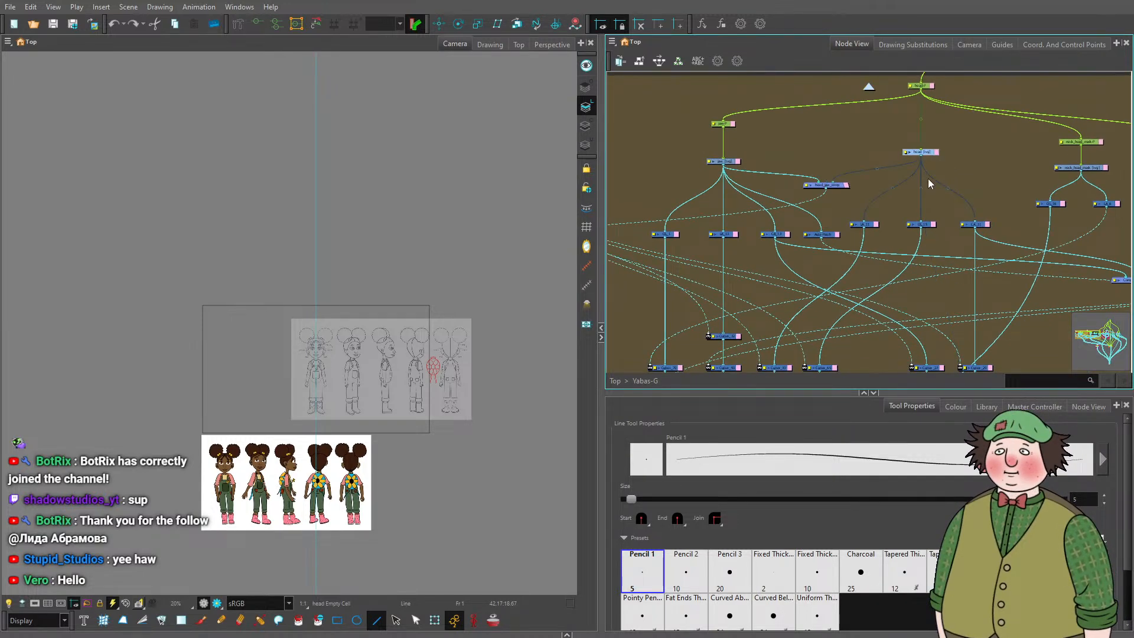
# Select the jaw drawing node and draw a straight test line across the front-view figure's lower legs.
pyautogui.click(730, 169)
pyautogui.scroll(4, 276, 503)
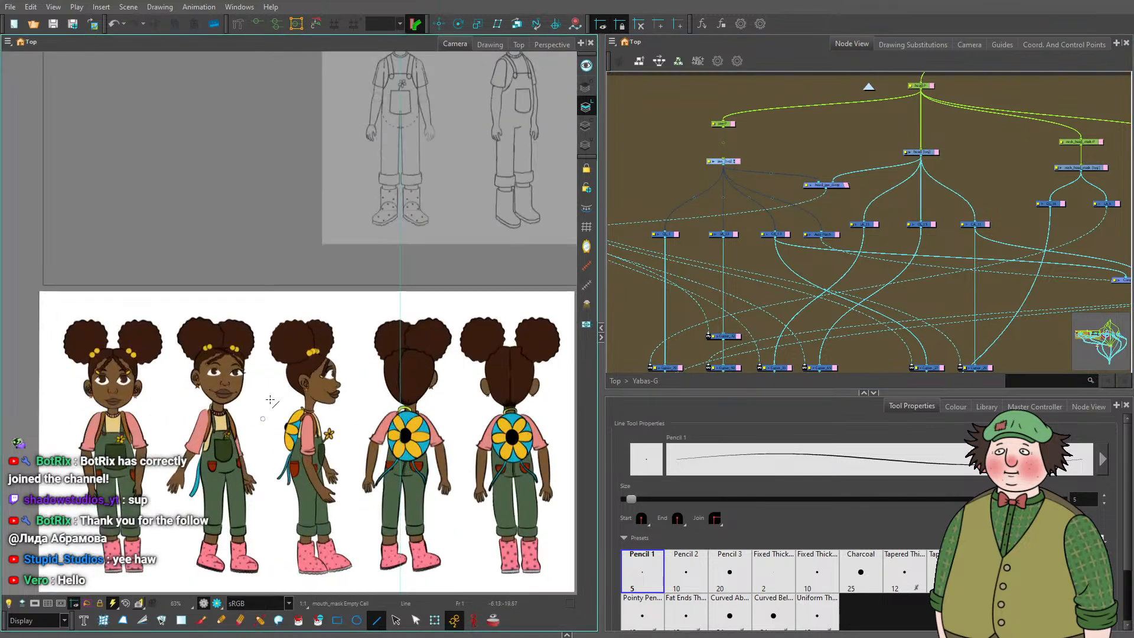
pyautogui.moveTo(231, 194); pyautogui.dragTo(431, 177)
pyautogui.moveTo(445, 127); pyautogui.dragTo(342, 313)
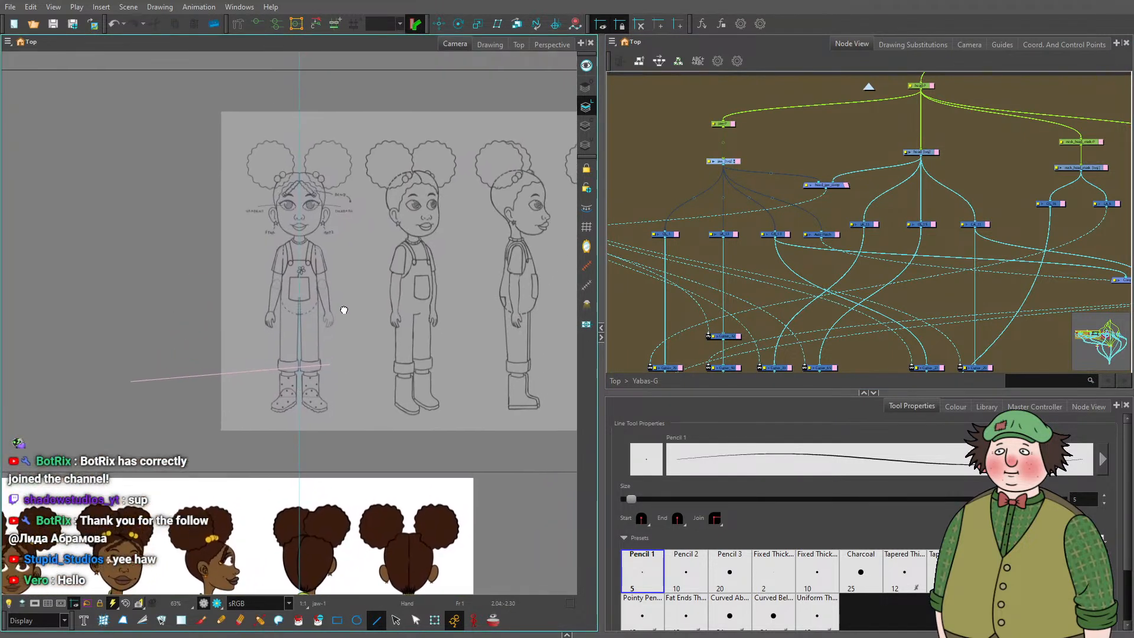
# Undo the test line on the jaw drawing.
pyautogui.hotkey('ctrl', 'z')
pyautogui.scroll(-1, 876, 169)
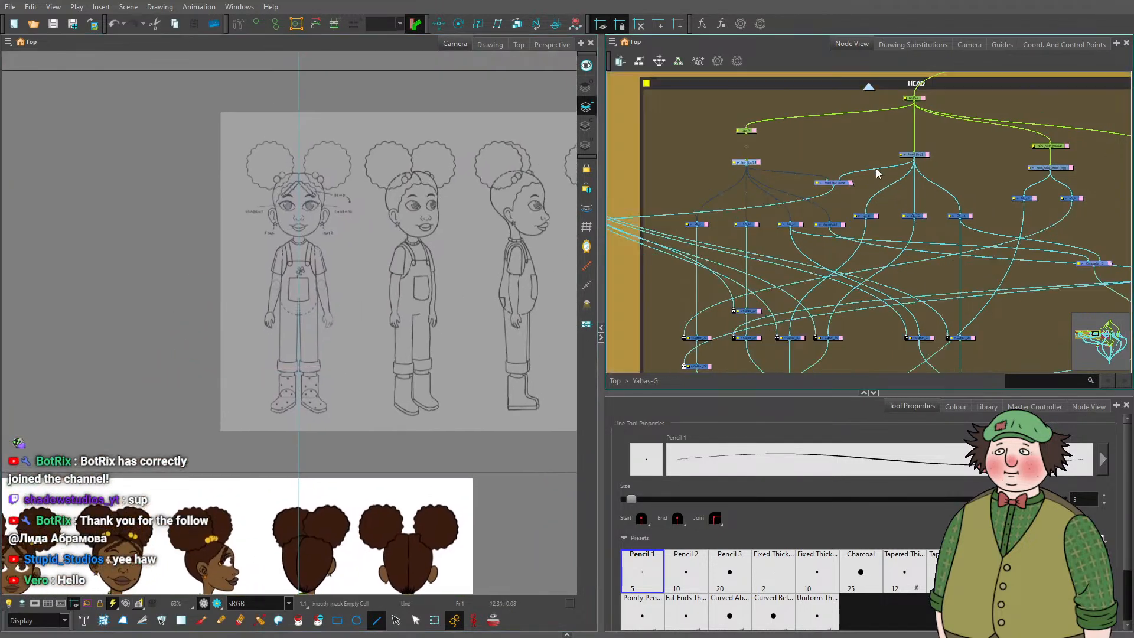
pyautogui.scroll(-4, 876, 169)
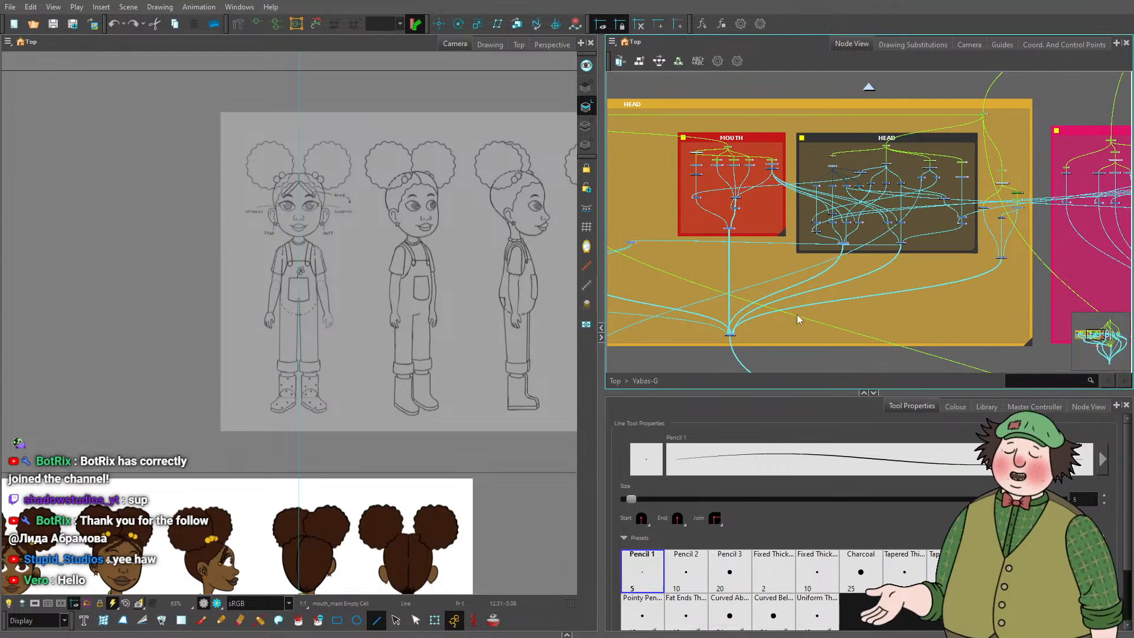
# Examine how the outputs of the HEAD and TORSO backdrops run down through the Yabas-G node network.
pyautogui.moveTo(734, 286); pyautogui.dragTo(695, 114)
pyautogui.moveTo(908, 244); pyautogui.dragTo(810, 96)
pyautogui.moveTo(966, 303); pyautogui.dragTo(785, 109)
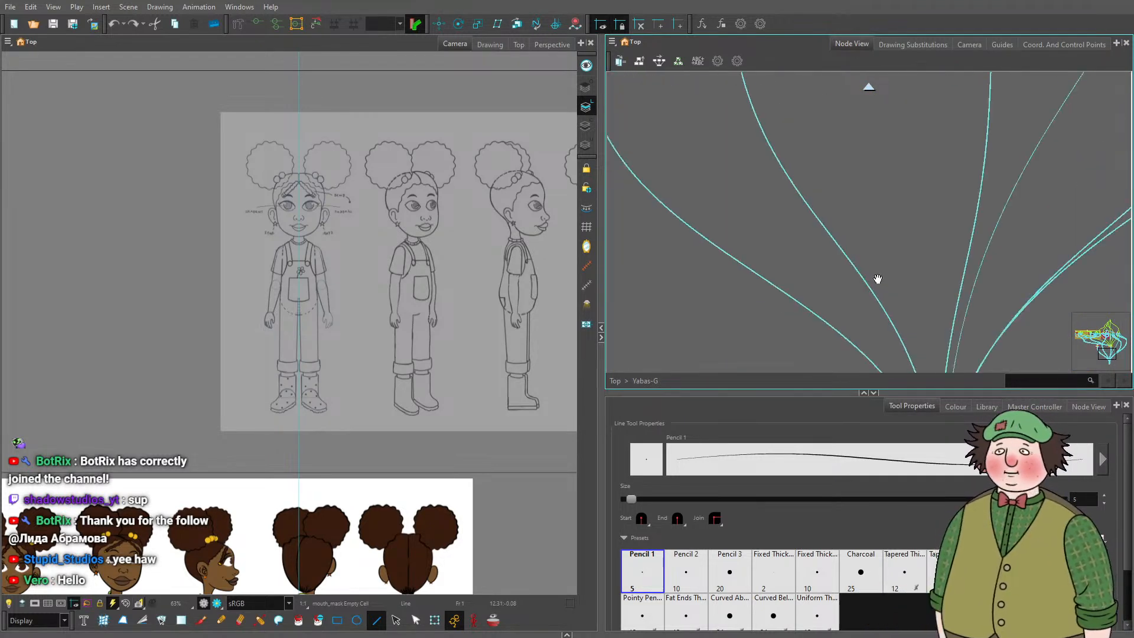
pyautogui.moveTo(876, 278); pyautogui.dragTo(903, 266)
pyautogui.moveTo(843, 192); pyautogui.dragTo(884, 360)
pyautogui.moveTo(838, 165); pyautogui.dragTo(878, 339)
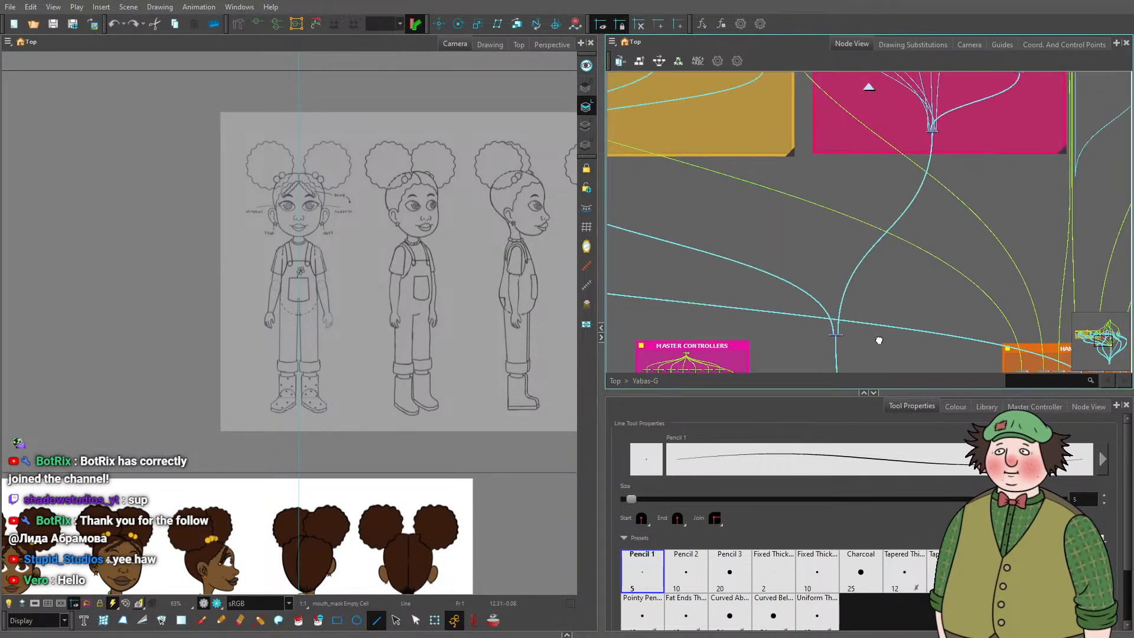
pyautogui.moveTo(853, 214); pyautogui.dragTo(889, 306)
pyautogui.click(939, 46)
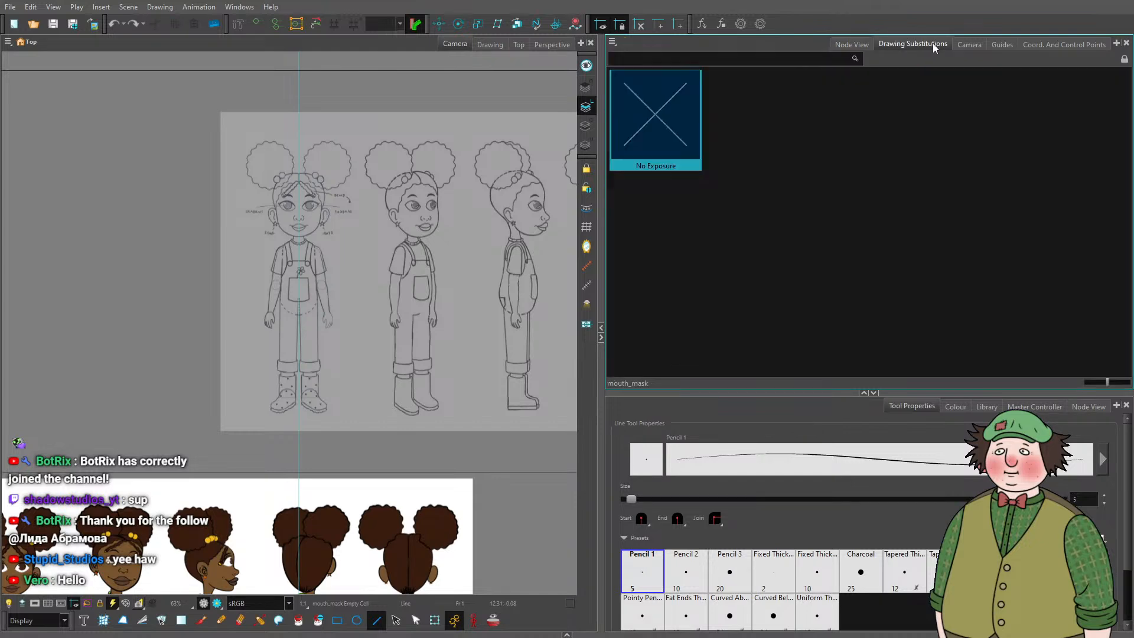
pyautogui.click(838, 44)
pyautogui.moveTo(740, 158)
pyautogui.mouseDown()
pyautogui.moveTo(987, 287)
pyautogui.moveTo(1025, 254)
pyautogui.mouseUp()
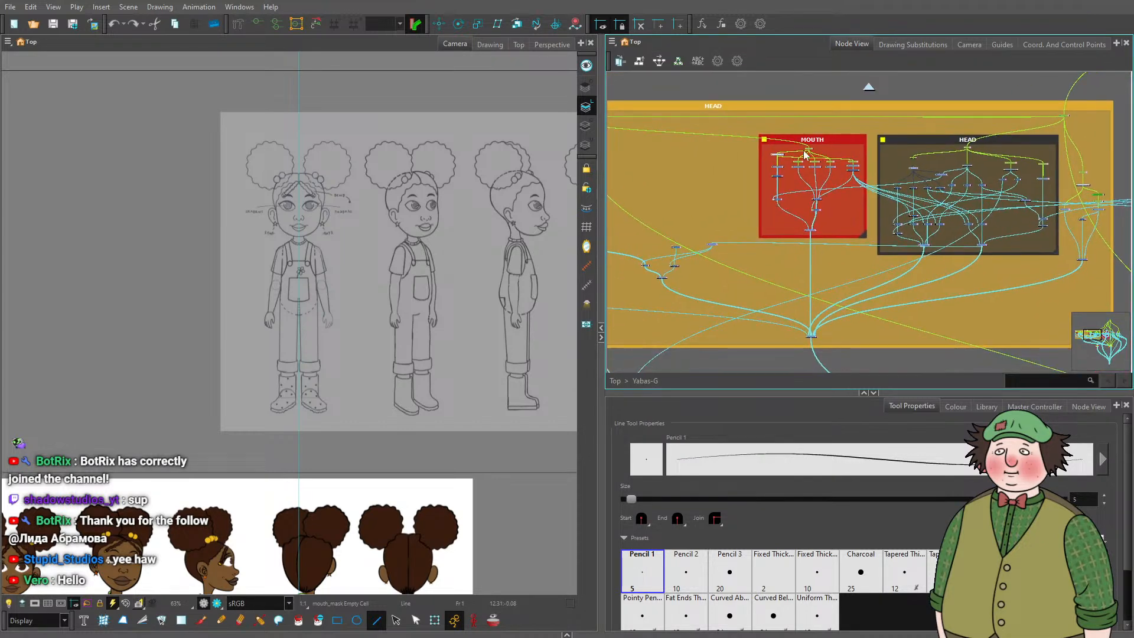
# Inspect the eye_lid_lower and eye_lid drawing nodes and their connections inside the EYE_01 backdrop.
pyautogui.scroll(8, 803, 150)
pyautogui.scroll(-3, 798, 202)
pyautogui.moveTo(821, 207); pyautogui.dragTo(986, 217)
pyautogui.scroll(-4, 858, 198)
pyautogui.moveTo(737, 212); pyautogui.dragTo(960, 177)
pyautogui.moveTo(667, 148); pyautogui.dragTo(875, 188)
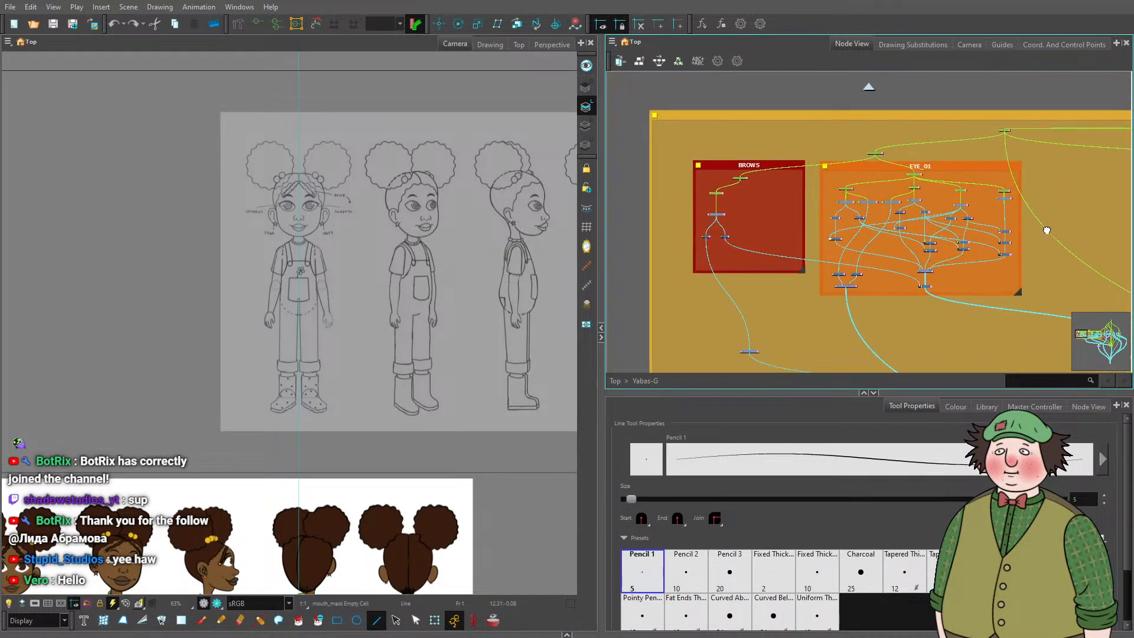
pyautogui.scroll(5, 875, 188)
pyautogui.click(802, 204)
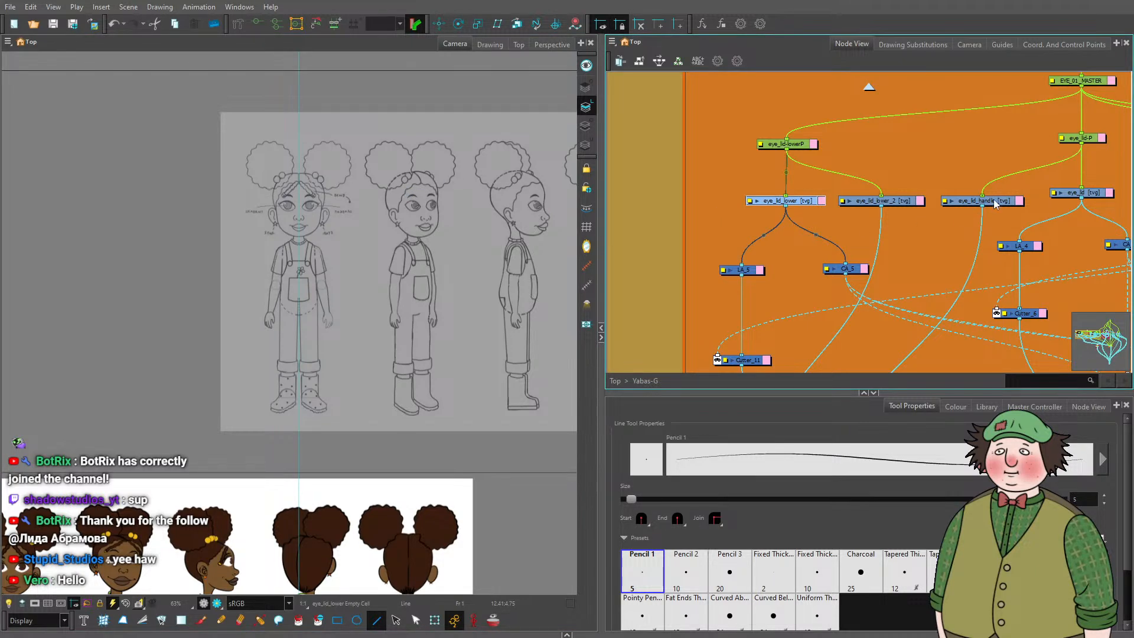
pyautogui.click(1096, 194)
# Draw a straight test line on the eye_01 drawing across the front-view and three-quarter figures' heads.
pyautogui.scroll(-6, 790, 204)
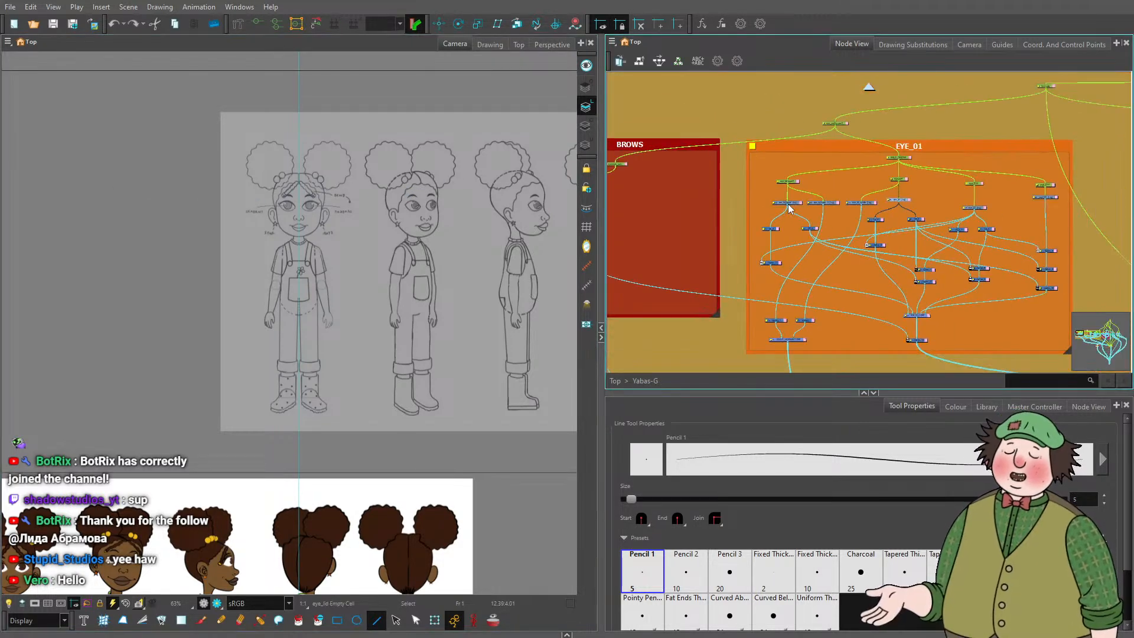
pyautogui.scroll(6, 998, 208)
pyautogui.click(967, 214)
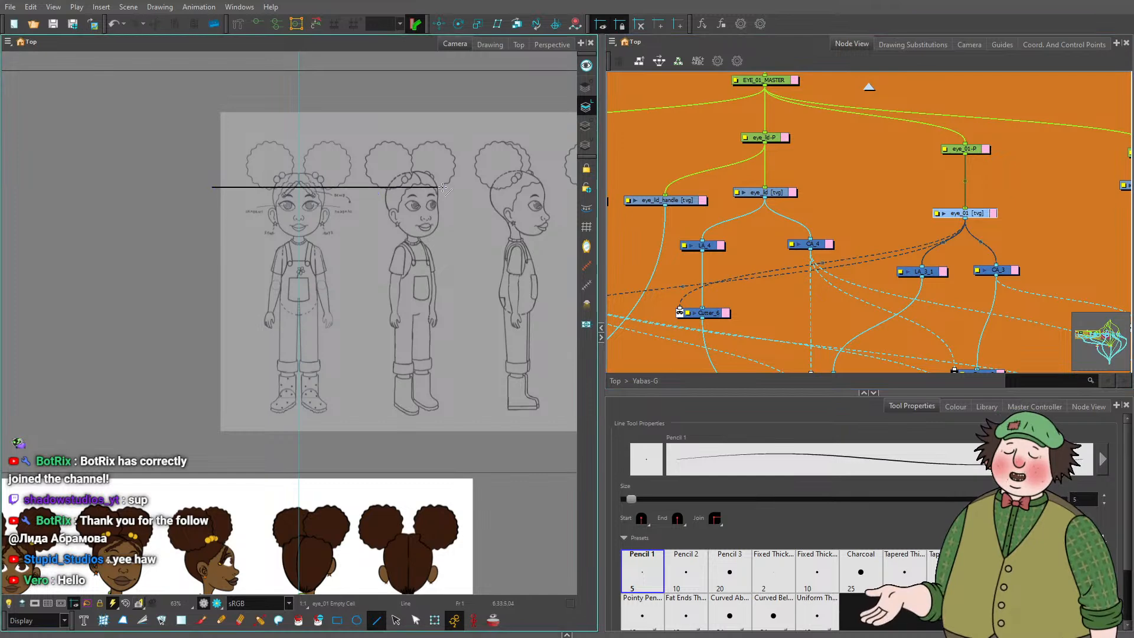
# Remove the deformation node between the torso peg and the torso drawing in the TORSO backdrop.
pyautogui.scroll(-4, 837, 246)
pyautogui.scroll(-4, 823, 214)
pyautogui.moveTo(806, 185); pyautogui.dragTo(828, 172)
pyautogui.moveTo(1004, 185); pyautogui.dragTo(832, 171)
pyautogui.moveTo(1094, 201); pyautogui.dragTo(667, 177)
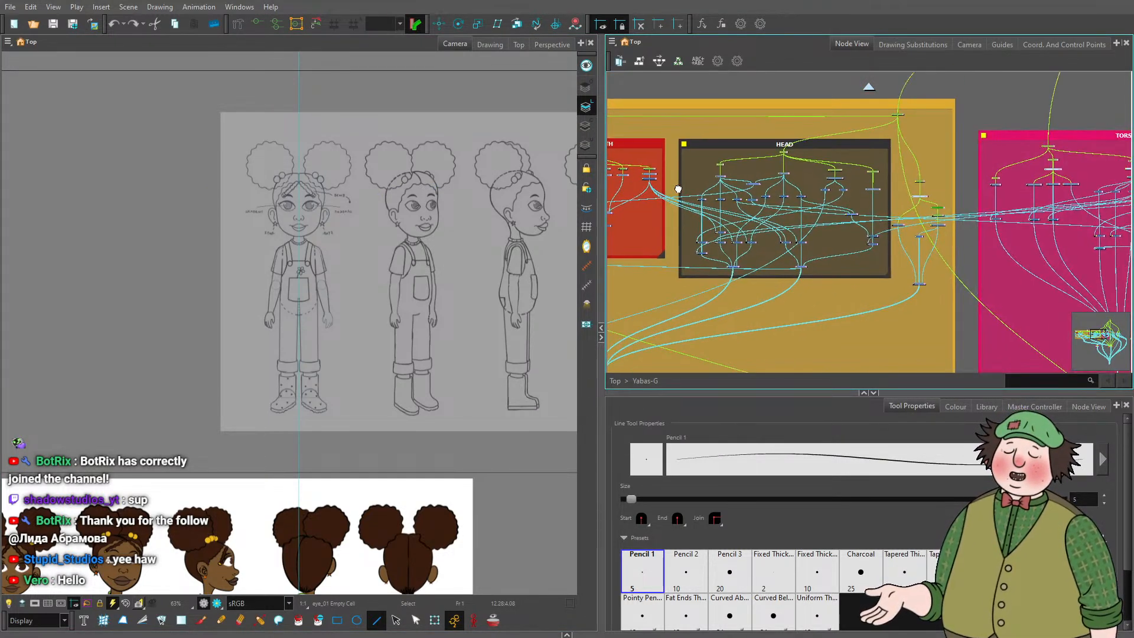
pyautogui.moveTo(1003, 189); pyautogui.dragTo(791, 147)
pyautogui.scroll(3, 791, 147)
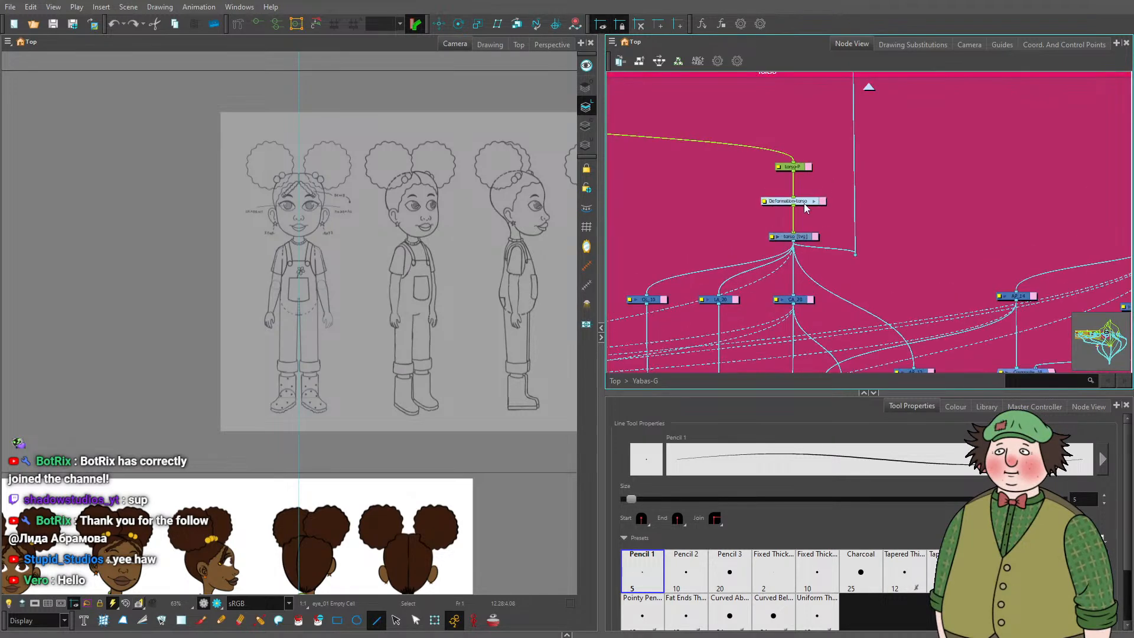
pyautogui.moveTo(766, 183); pyautogui.dragTo(1050, 177)
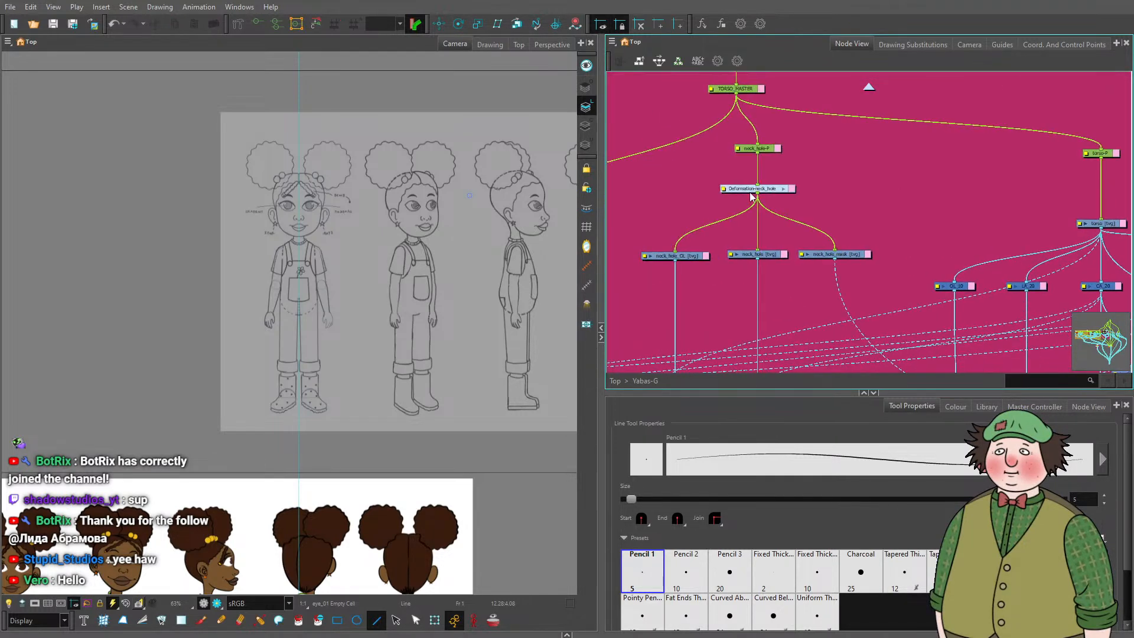
# Delete the deformation node between the neck peg and the neck drawing in the TORSO backdrop.
pyautogui.scroll(-5, 756, 183)
pyautogui.scroll(7, 916, 171)
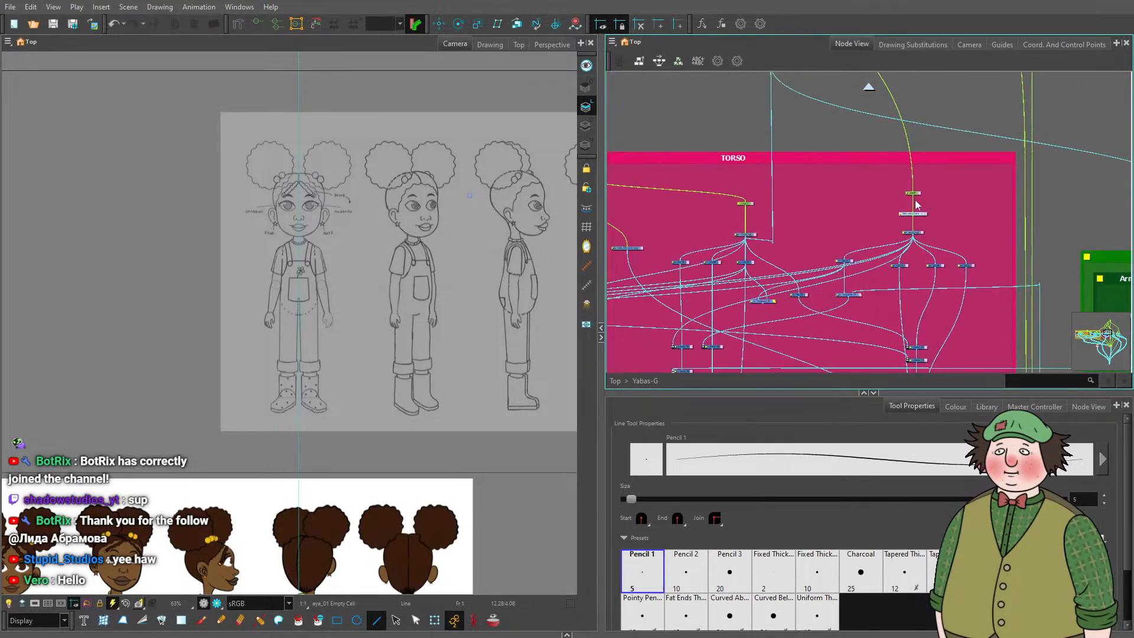
pyautogui.click(926, 233)
pyautogui.press('Delete')
pyautogui.scroll(-3, 807, 231)
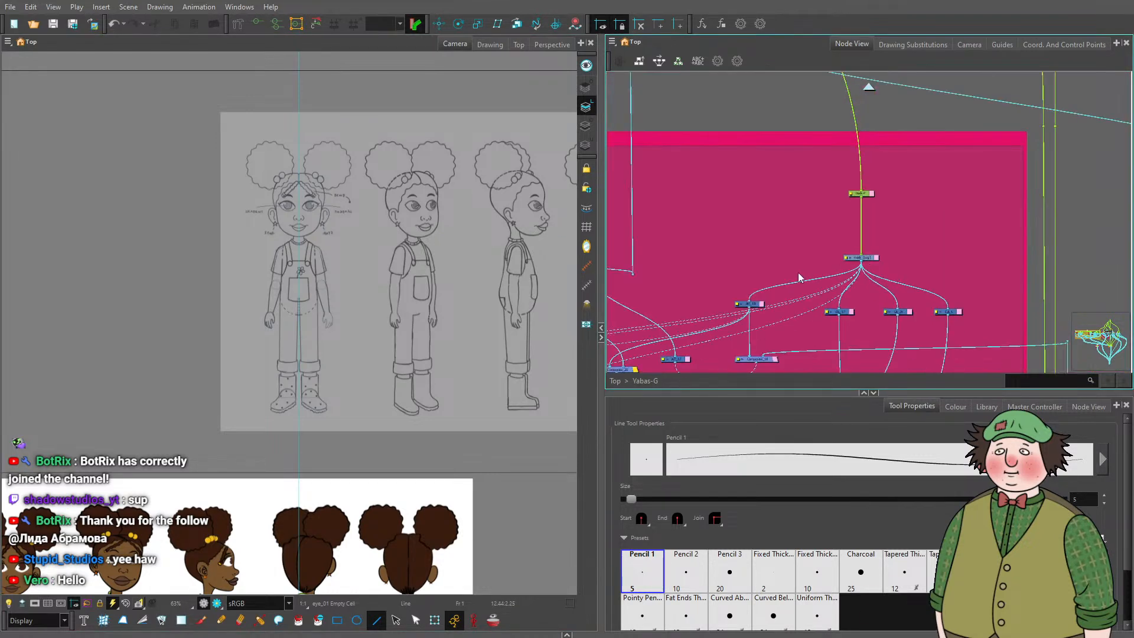
# Draw straight test lines on the neck drawing across the front-view figure's chin and face, and save the scene.
pyautogui.click(872, 258)
pyautogui.moveTo(406, 235); pyautogui.dragTo(280, 237)
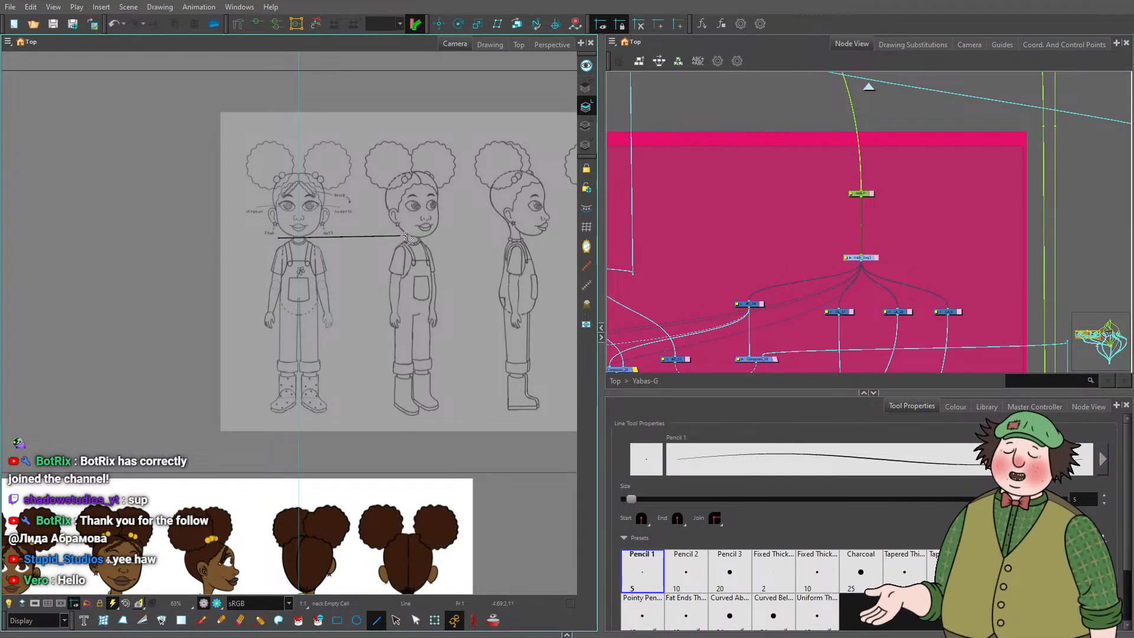
pyautogui.moveTo(92, 235); pyautogui.dragTo(352, 201)
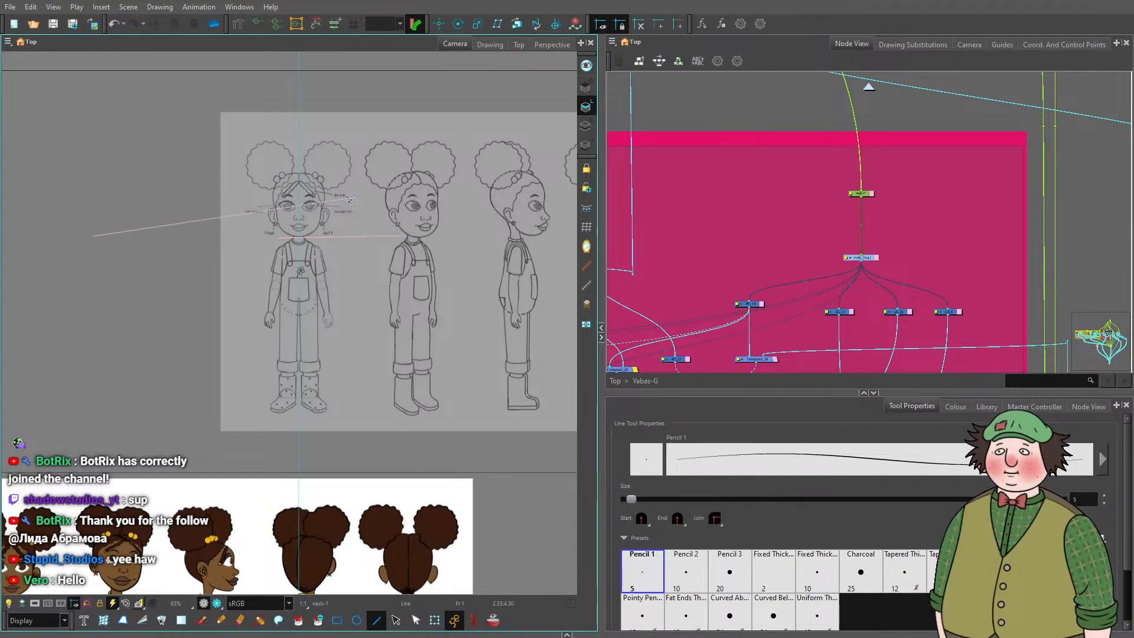
pyautogui.scroll(4, 133, 198)
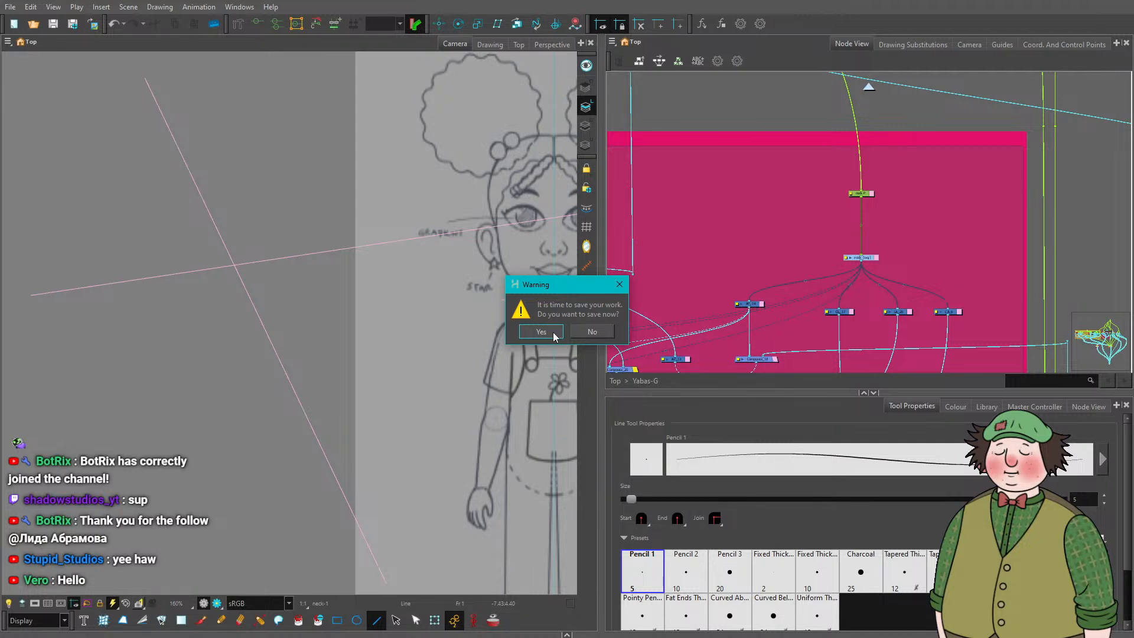
pyautogui.click(541, 332)
pyautogui.scroll(-5, 335, 263)
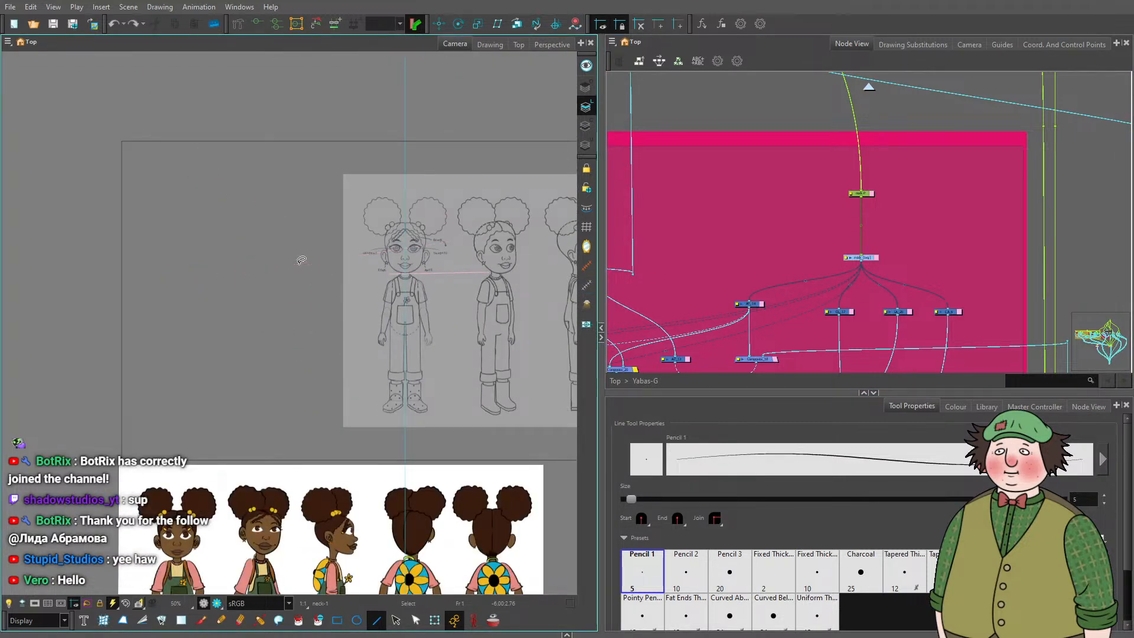
# Try straight test lines on the neck drawing's Colour Art, Overlay and Line Art layers, and undo them.
pyautogui.press('l')
pyautogui.moveTo(195, 283)
pyautogui.mouseDown()
pyautogui.moveTo(395, 267)
pyautogui.moveTo(220, 298)
pyautogui.moveTo(225, 386)
pyautogui.mouseUp()
pyautogui.scroll(8, 395, 267)
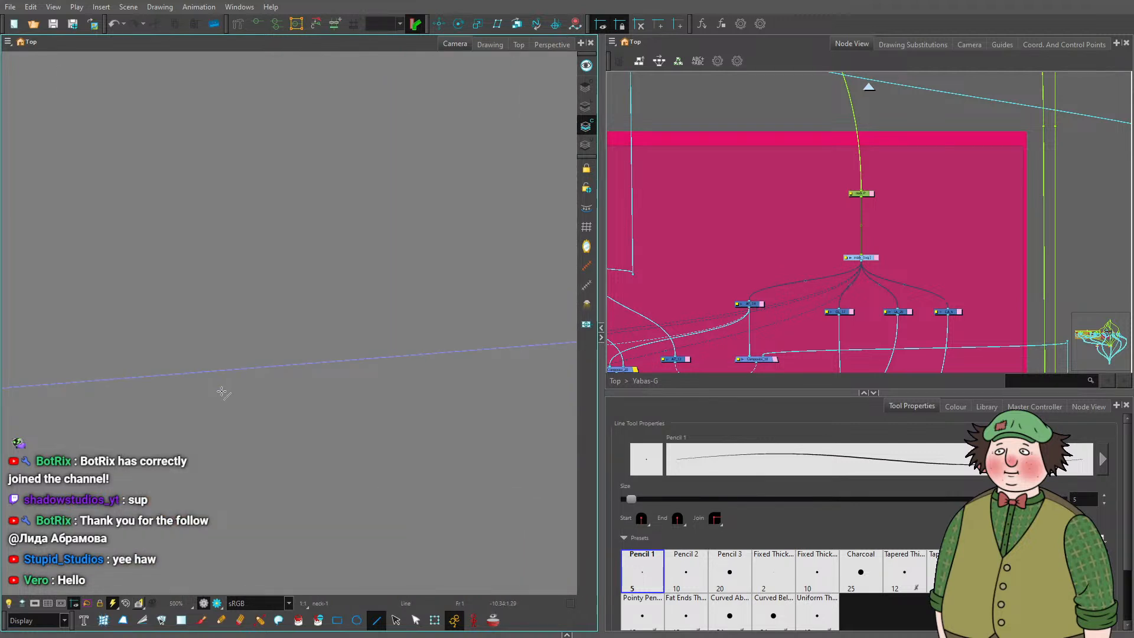
pyautogui.scroll(-5, 223, 389)
pyautogui.click(587, 104)
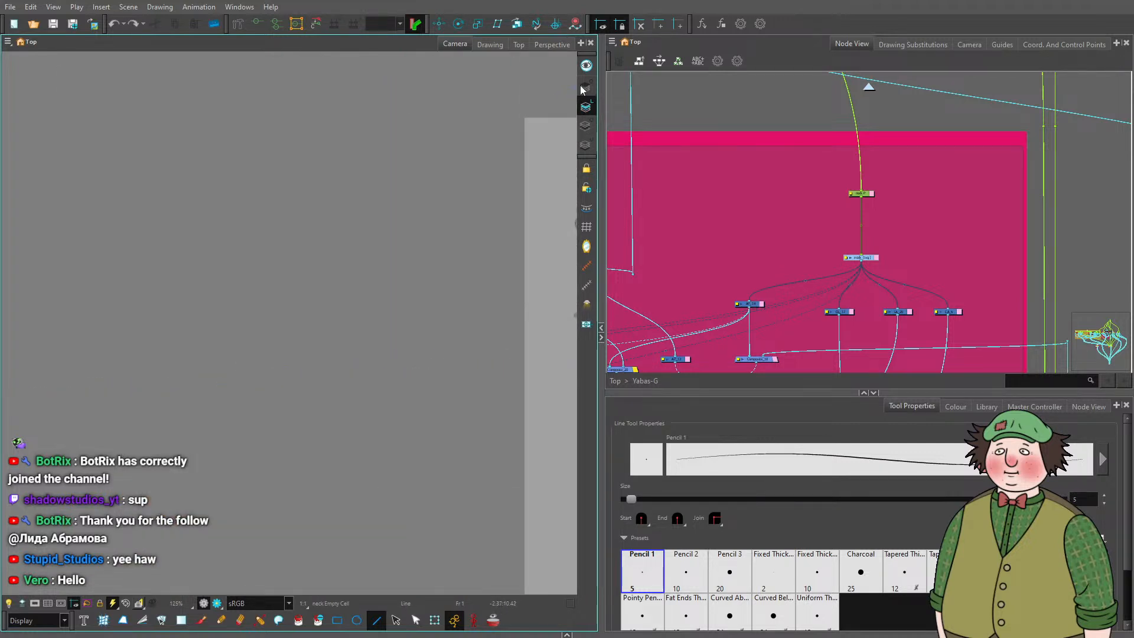
pyautogui.moveTo(336, 252); pyautogui.dragTo(558, 234)
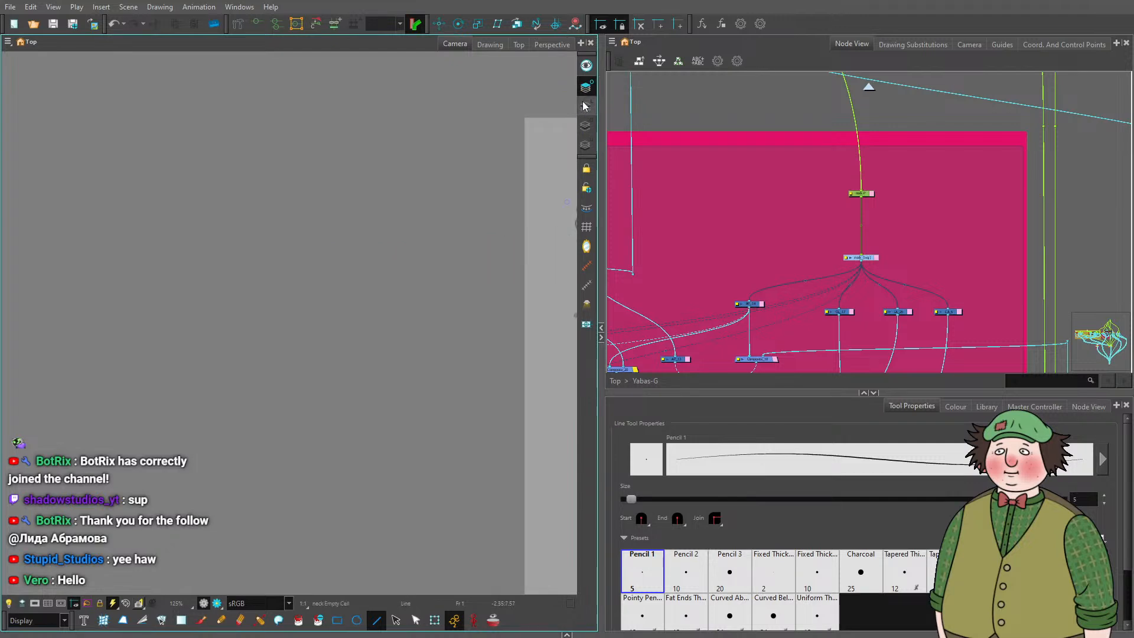
pyautogui.moveTo(217, 301); pyautogui.dragTo(443, 266)
pyautogui.hotkey('ctrl', 'z')
# Open the Arm_01 group and draw a straight test line on the hand_01 drawing.
pyautogui.hscroll(10, 794, 188)
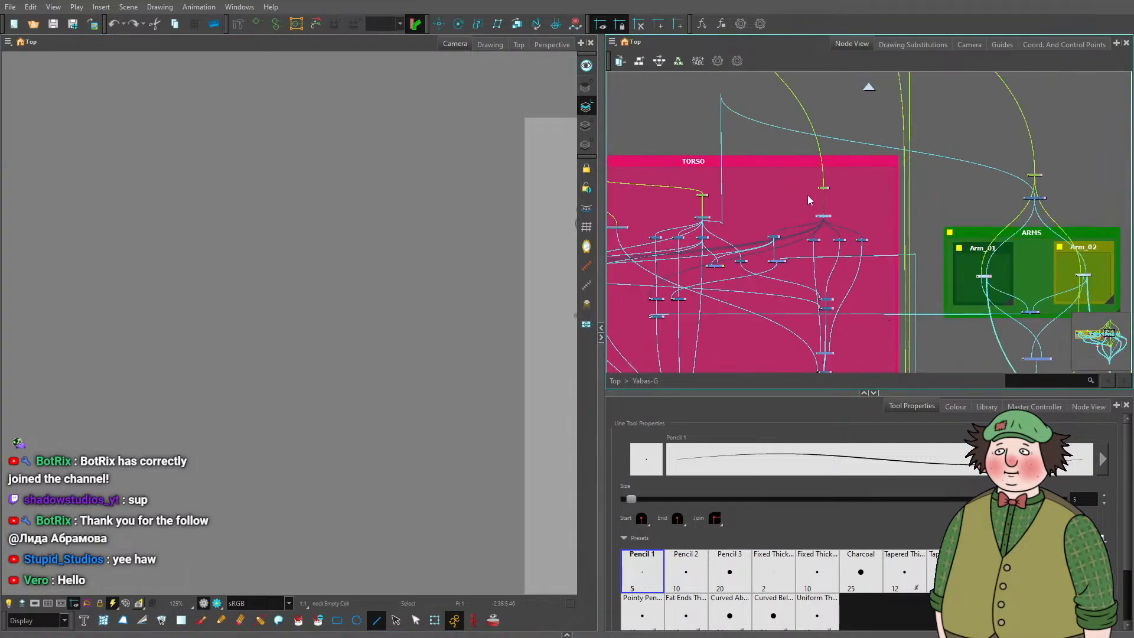
pyautogui.doubleClick(864, 206)
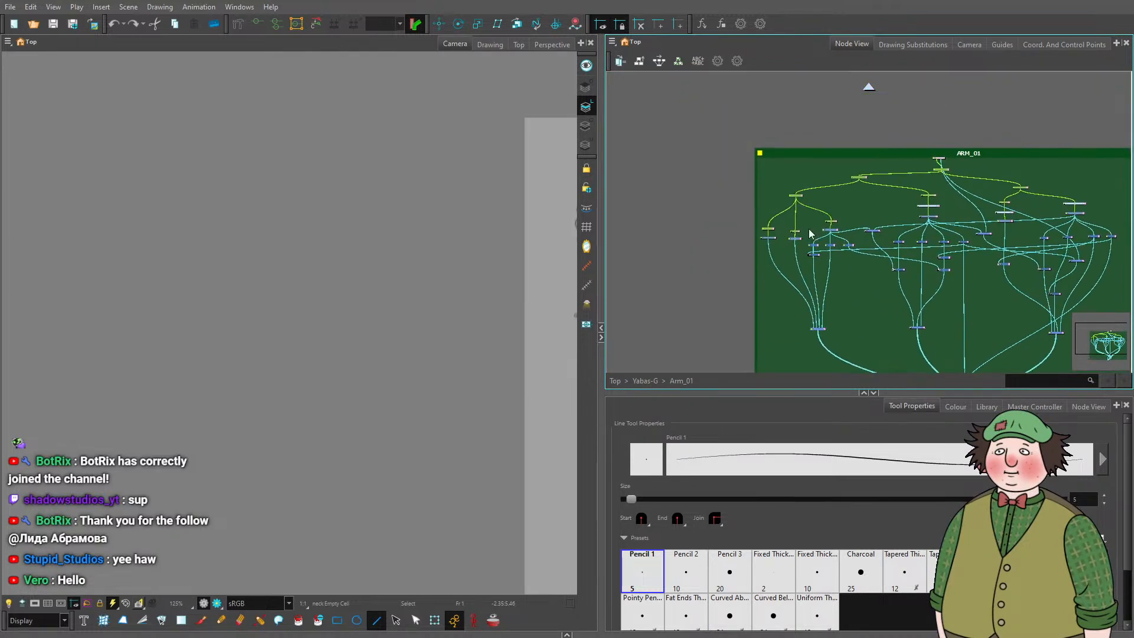
pyautogui.click(942, 215)
pyautogui.moveTo(270, 294); pyautogui.dragTo(462, 284)
pyautogui.scroll(-2, 870, 221)
pyautogui.scroll(3, 869, 212)
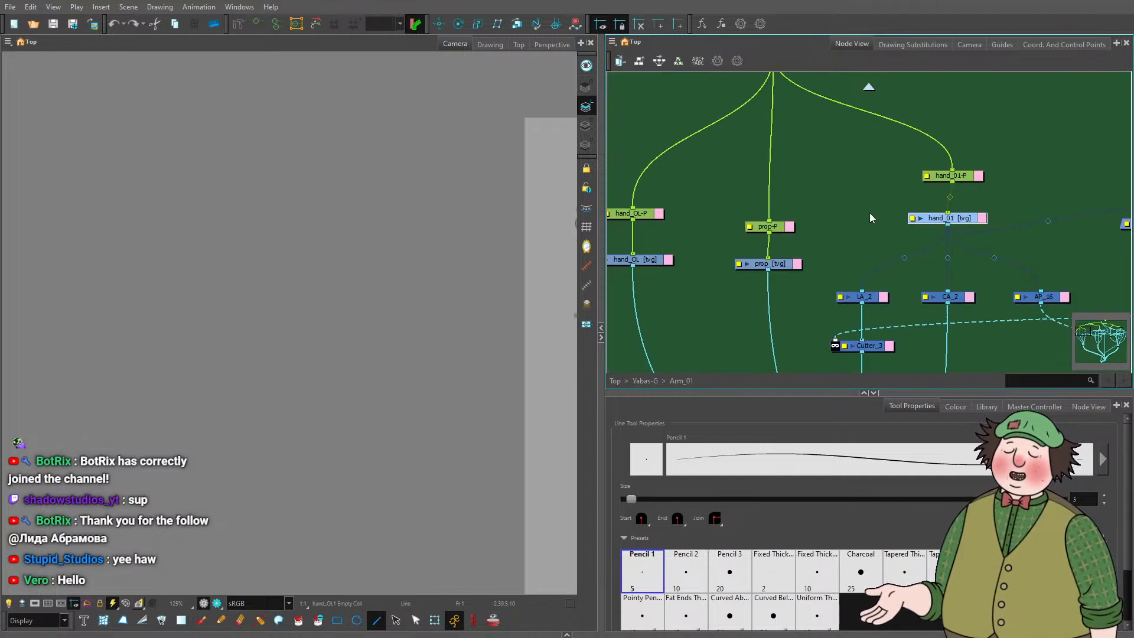
# Substitute a new vector layer named Drawing for hand_01 under the hand_01-P peg, and try a test line on it.
pyautogui.hotkey('ctrl', 'r')
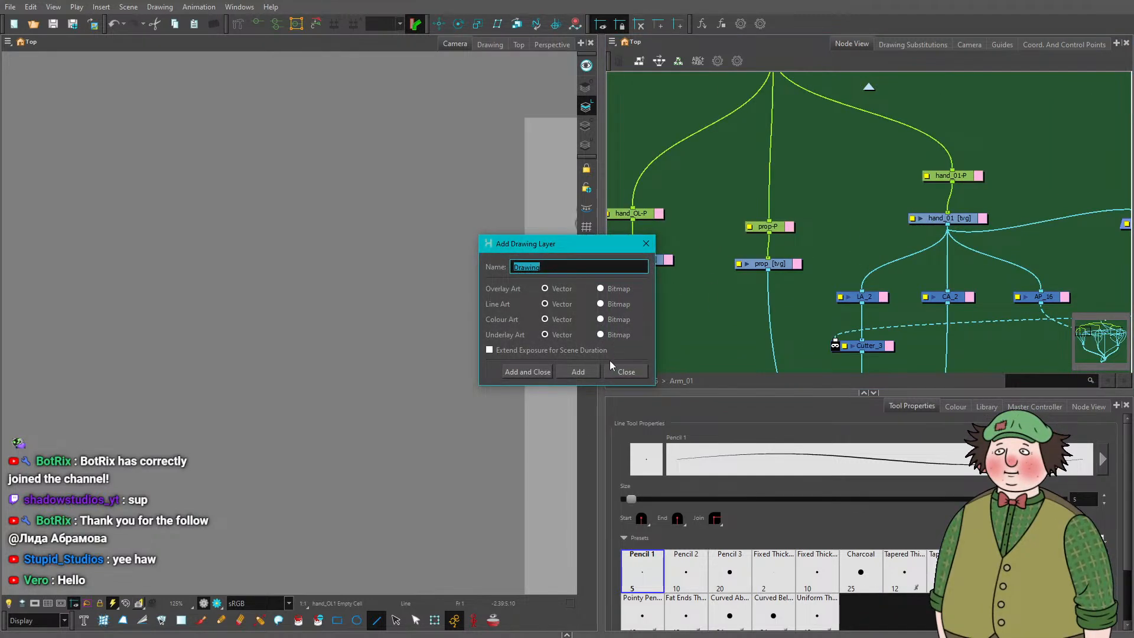
pyautogui.click(527, 371)
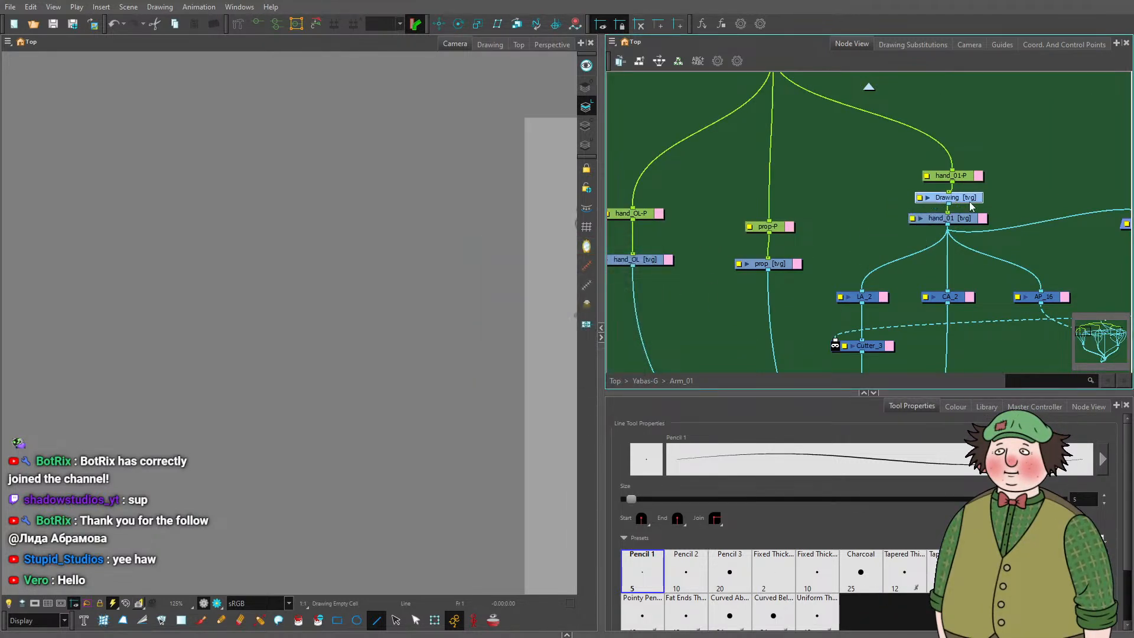
pyautogui.moveTo(963, 218); pyautogui.dragTo(874, 226)
pyautogui.moveTo(147, 267); pyautogui.dragTo(434, 255)
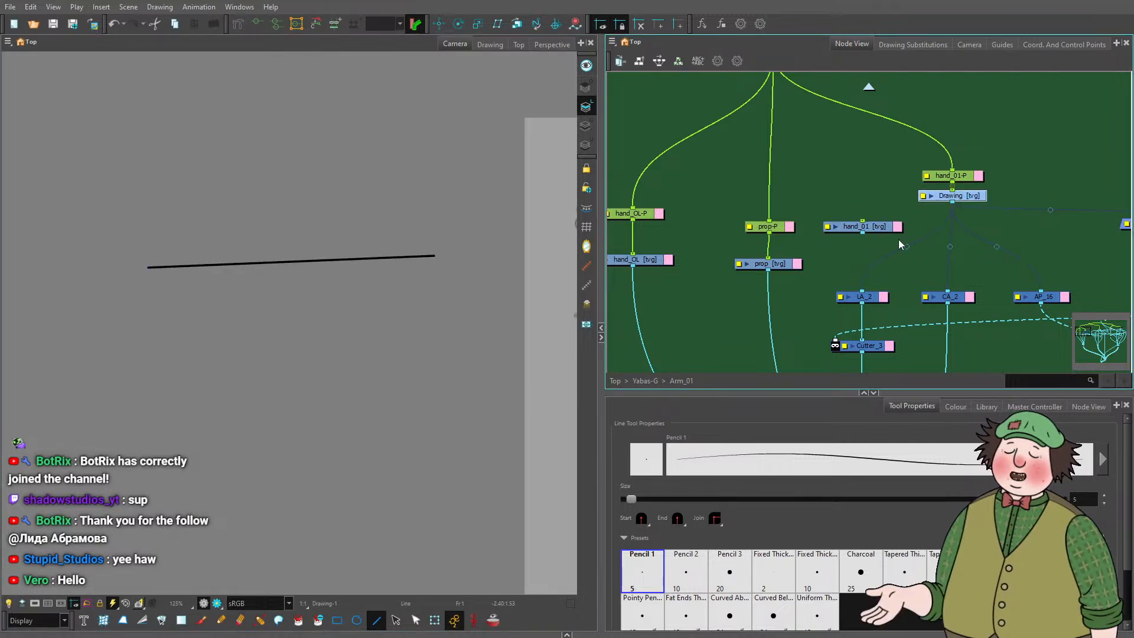
pyautogui.hotkey('ctrl', 'z')
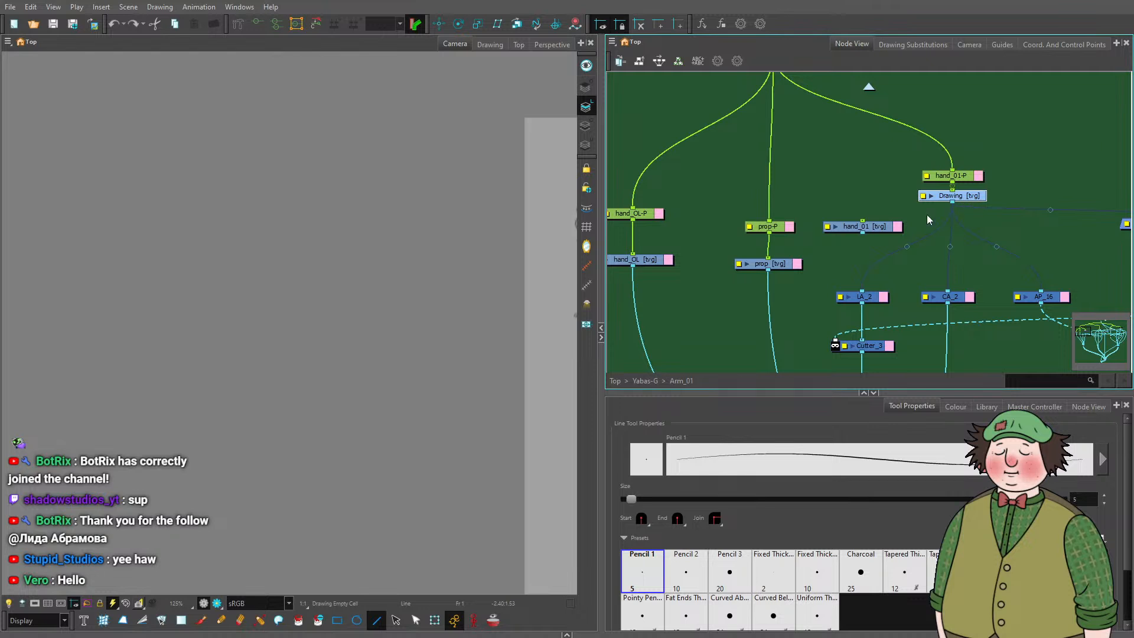
# Check the layer properties of the detached hand_01 drawing node.
pyautogui.moveTo(874, 226); pyautogui.dragTo(877, 218)
pyautogui.doubleClick(832, 221)
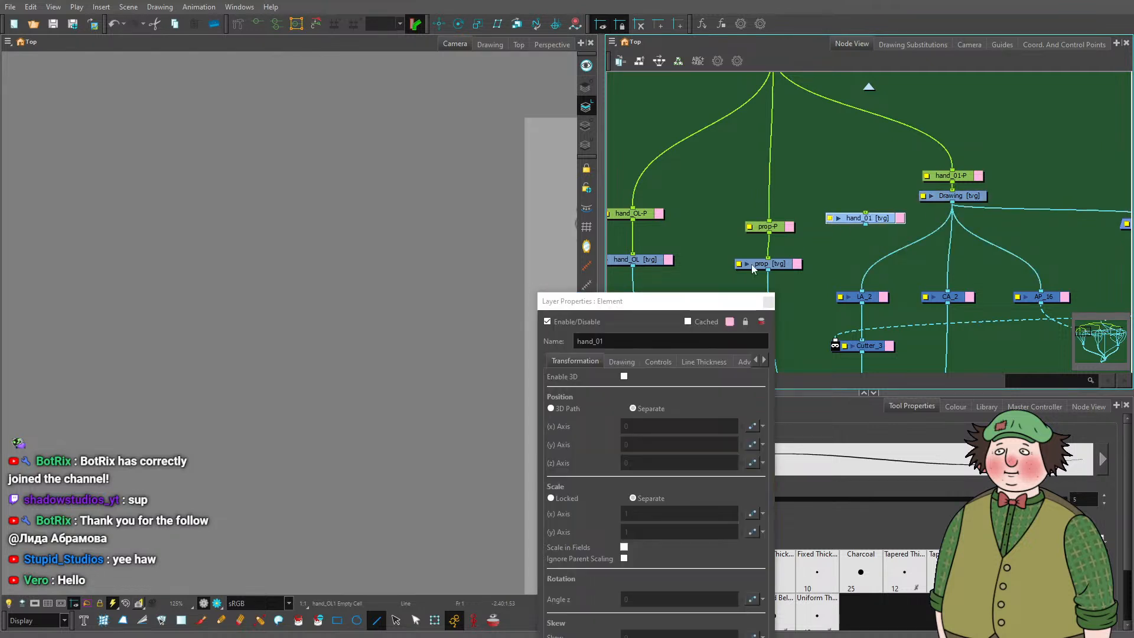
pyautogui.moveTo(687, 311); pyautogui.dragTo(761, 103)
pyautogui.click(821, 557)
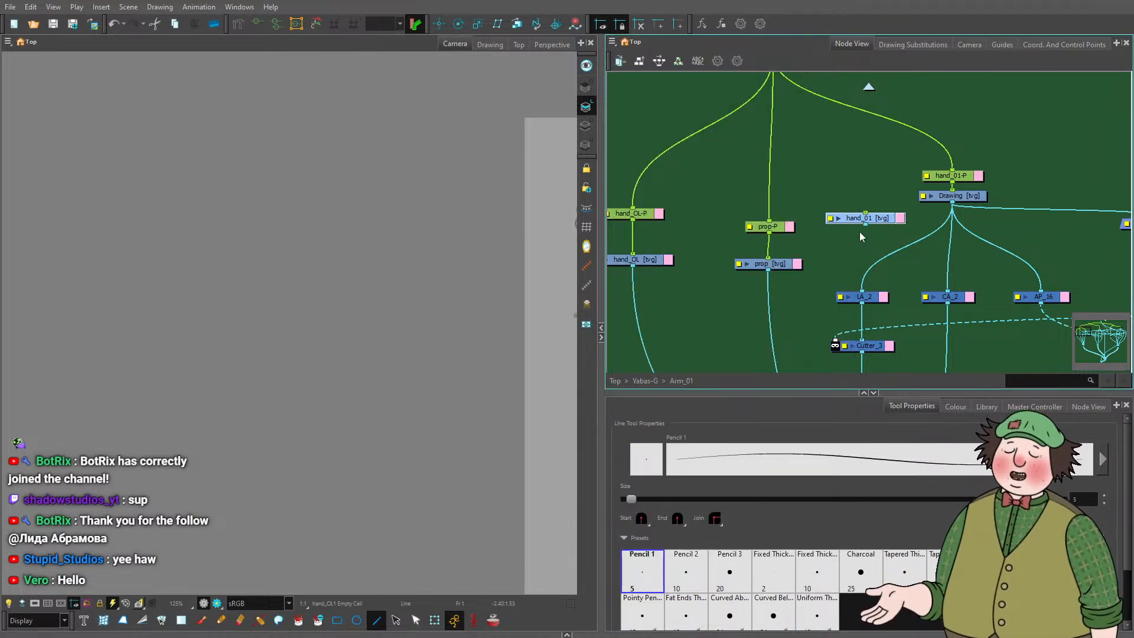
# Undo the new Drawing layer and the detaching of hand_01 from its peg and outputs.
pyautogui.moveTo(862, 219); pyautogui.dragTo(859, 227)
pyautogui.hotkey('ctrl', 'z')
pyautogui.hotkey('ctrl', 'z')
pyautogui.hotkey('ctrl', 'z')
pyautogui.hotkey('ctrl', 'z')
pyautogui.hotkey('ctrl', 'z')
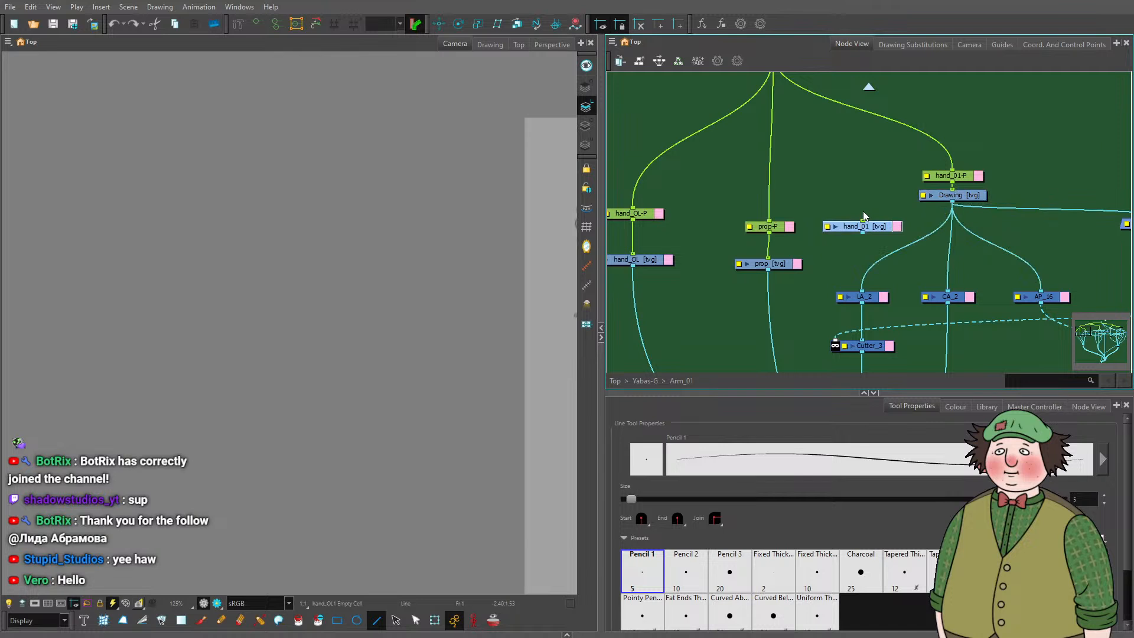
pyautogui.hotkey('ctrl', 'z')
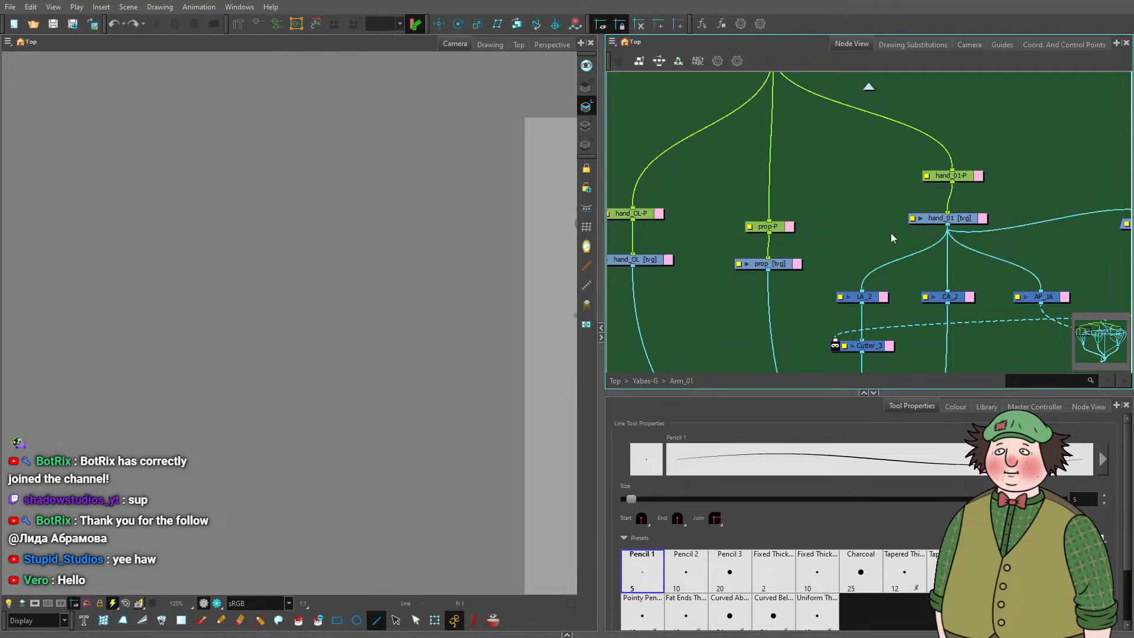
# Move the hand_01-P peg and the hand_01 drawing node higher in the Arm_01 network.
pyautogui.click(912, 189)
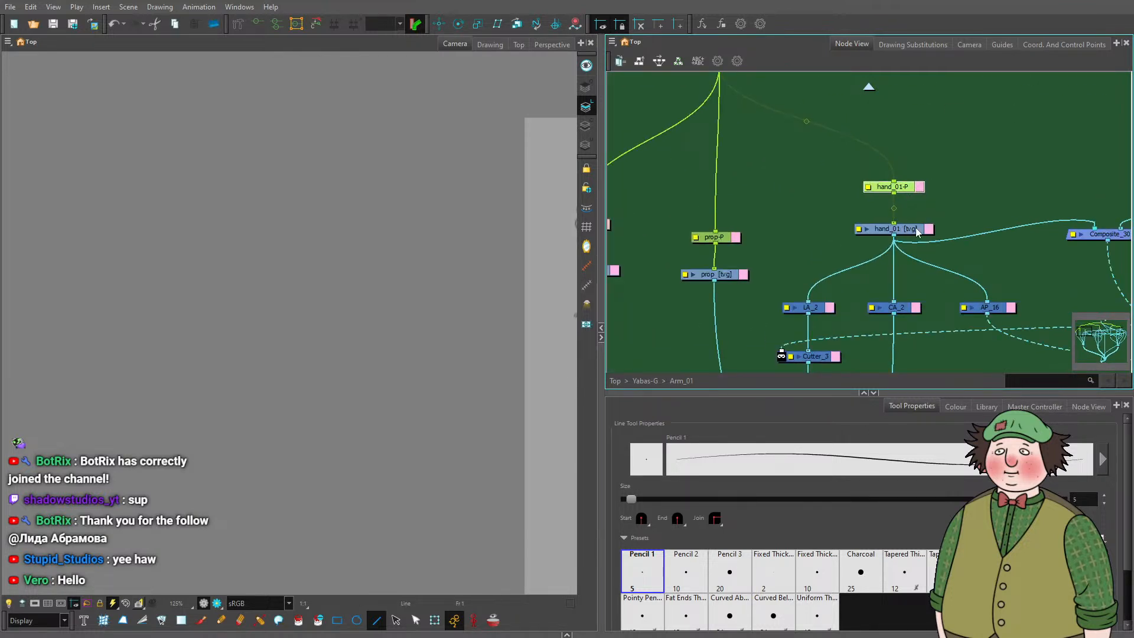
pyautogui.moveTo(917, 232); pyautogui.dragTo(911, 202)
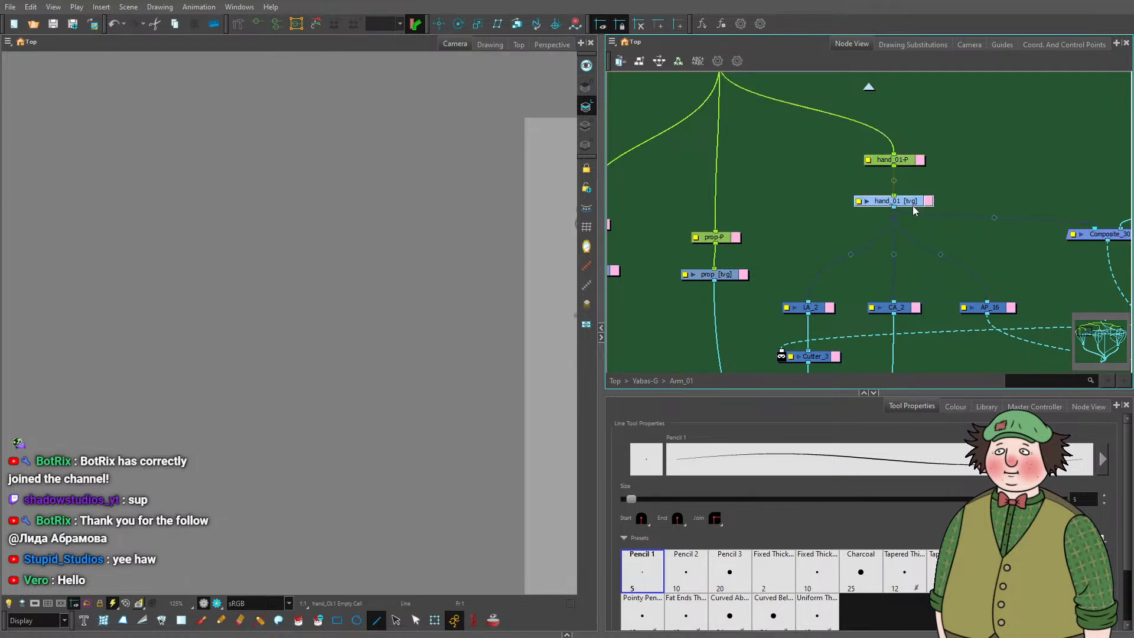
# Try test lines on the hand_01 drawing across the character's face and beside the model sheet, checking them at different magnifications.
pyautogui.scroll(-6, 283, 303)
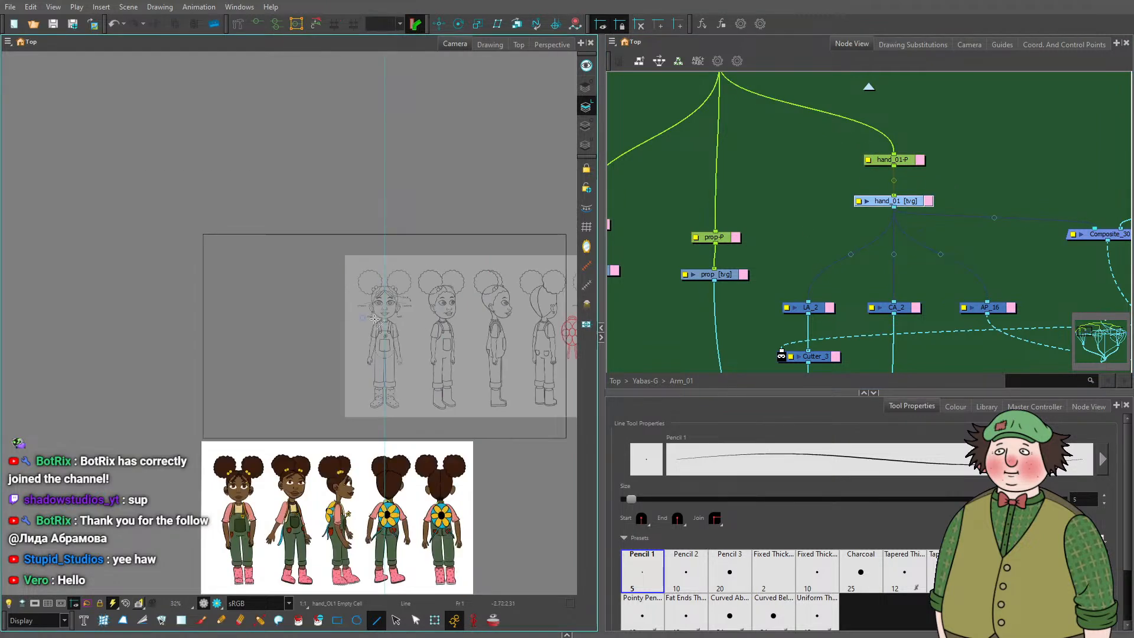
pyautogui.scroll(5, 431, 329)
pyautogui.scroll(-4, 355, 310)
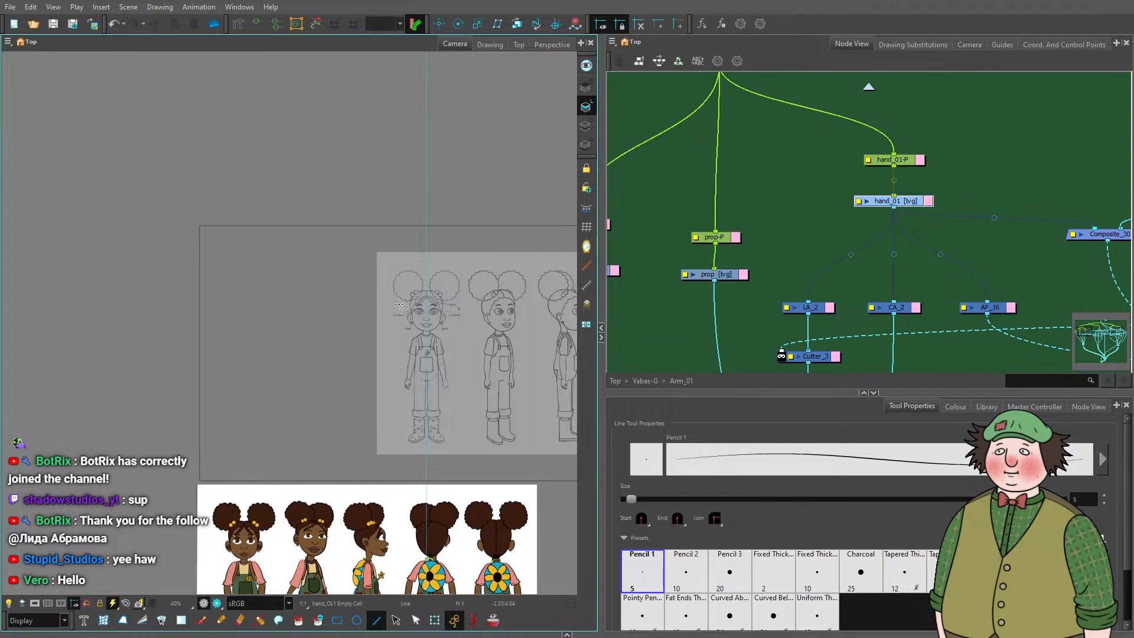
pyautogui.scroll(7, 304, 270)
pyautogui.moveTo(252, 345); pyautogui.dragTo(522, 290)
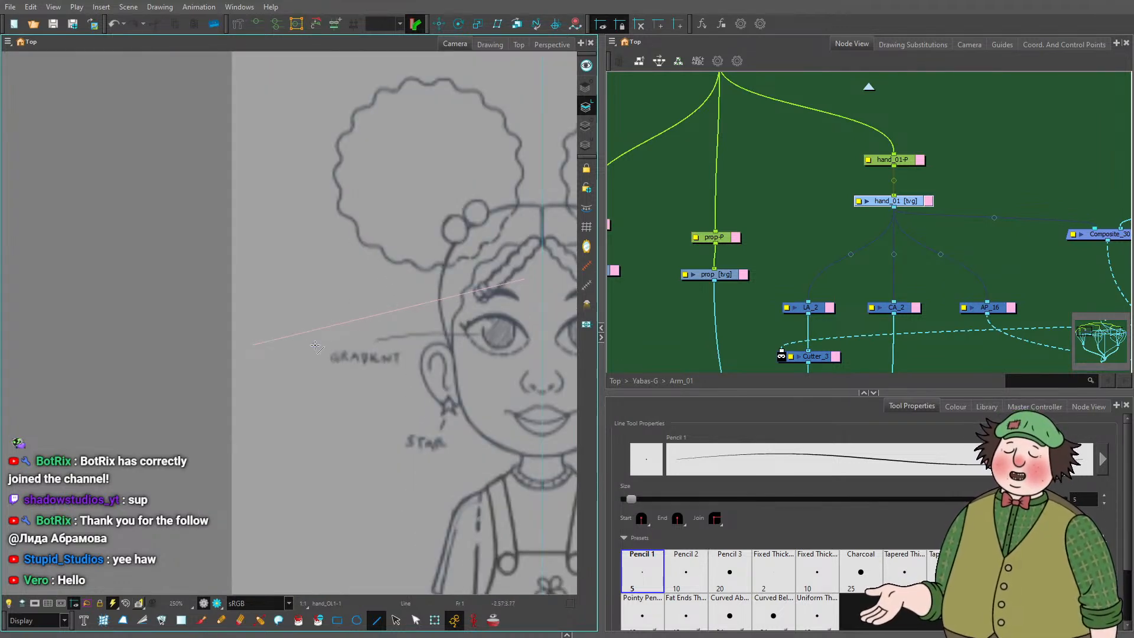
pyautogui.scroll(-6, 316, 346)
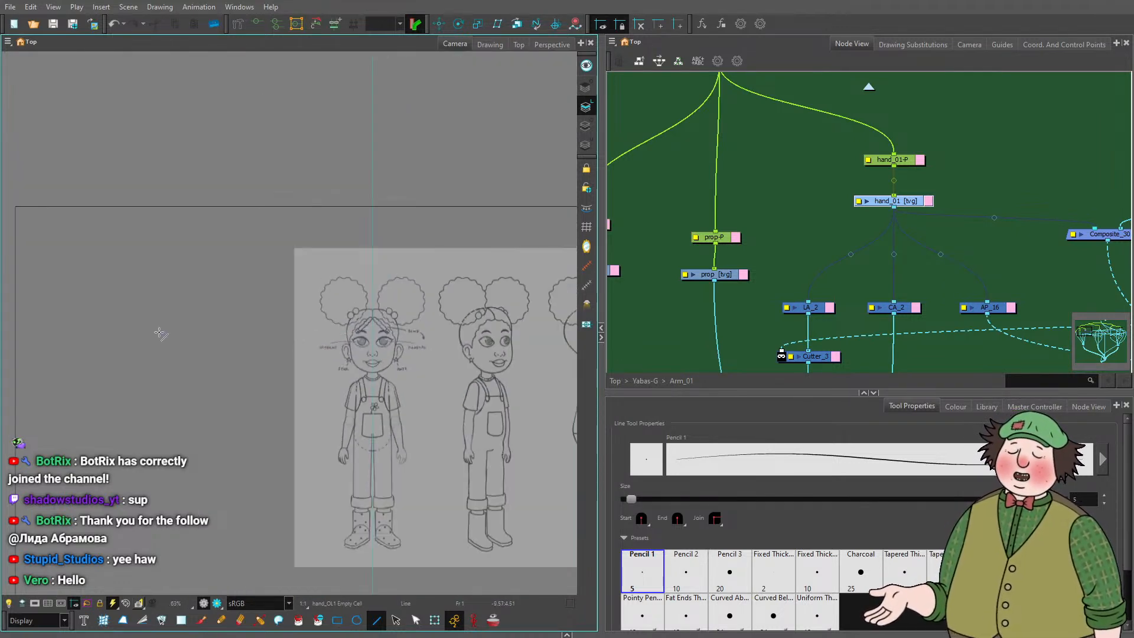
pyautogui.moveTo(159, 333); pyautogui.dragTo(380, 326)
pyautogui.scroll(8, 380, 326)
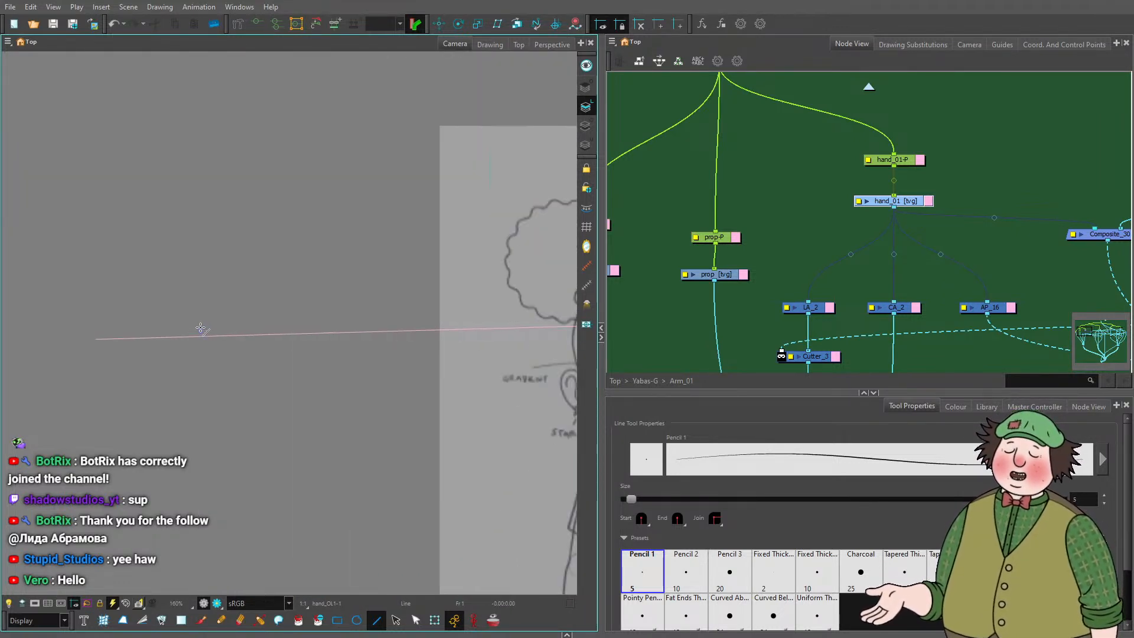
pyautogui.hotkey('alt', 's')
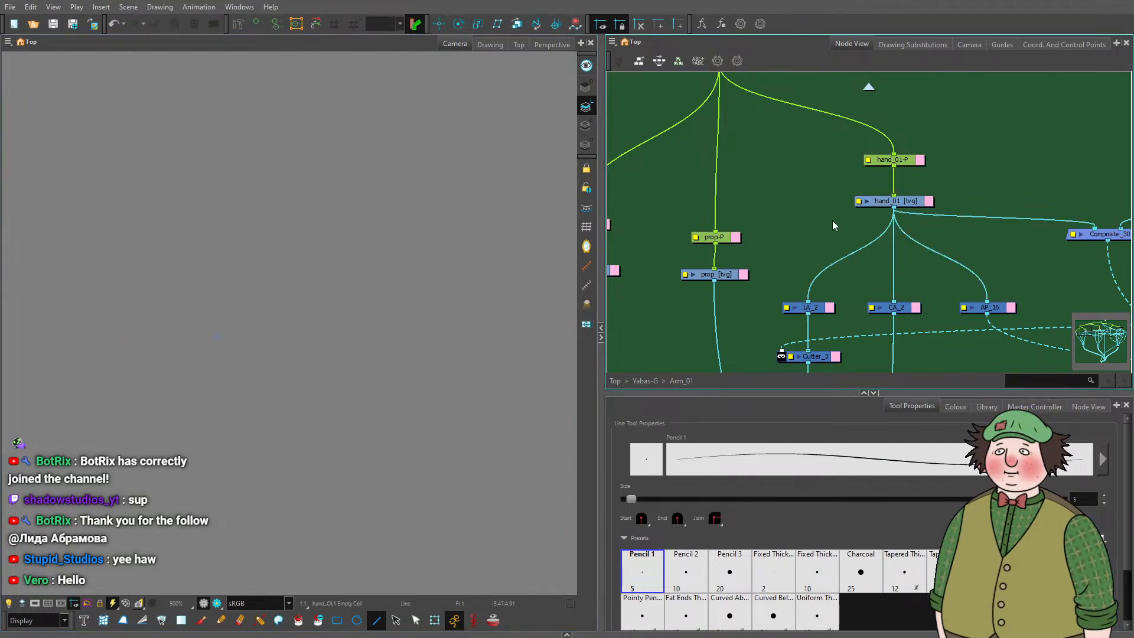
# Replace hand_01 with a new vector layer named Drawing under the hand_01-P peg and try a test line on it.
pyautogui.hotkey('ctrl', 'r')
pyautogui.click(547, 370)
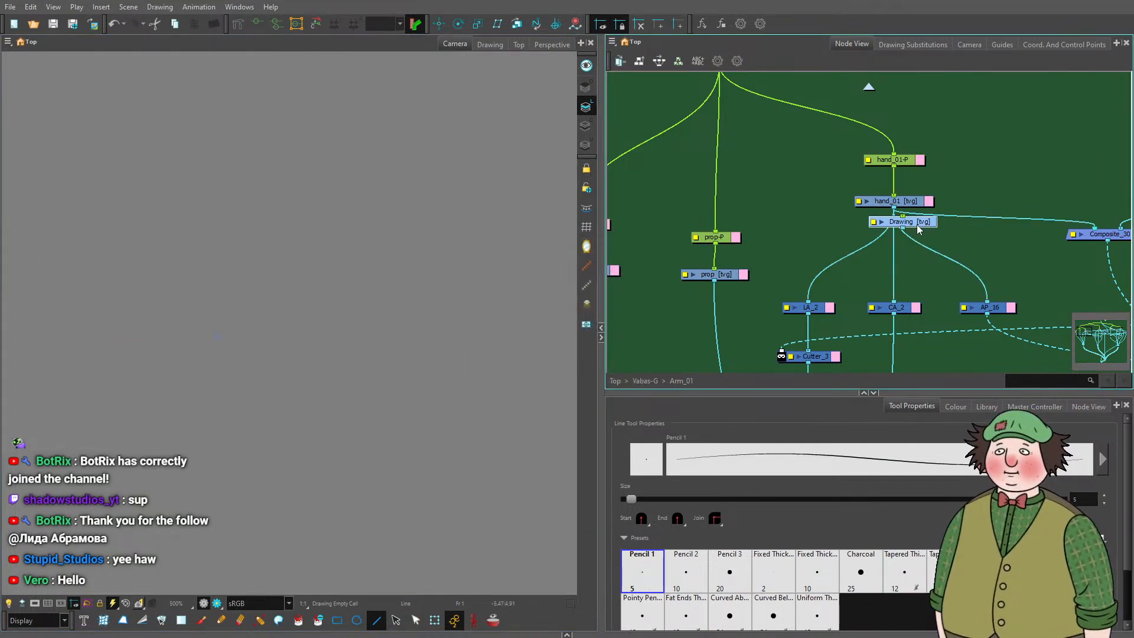
pyautogui.moveTo(918, 229)
pyautogui.mouseDown()
pyautogui.moveTo(913, 183)
pyautogui.moveTo(822, 219)
pyautogui.mouseUp()
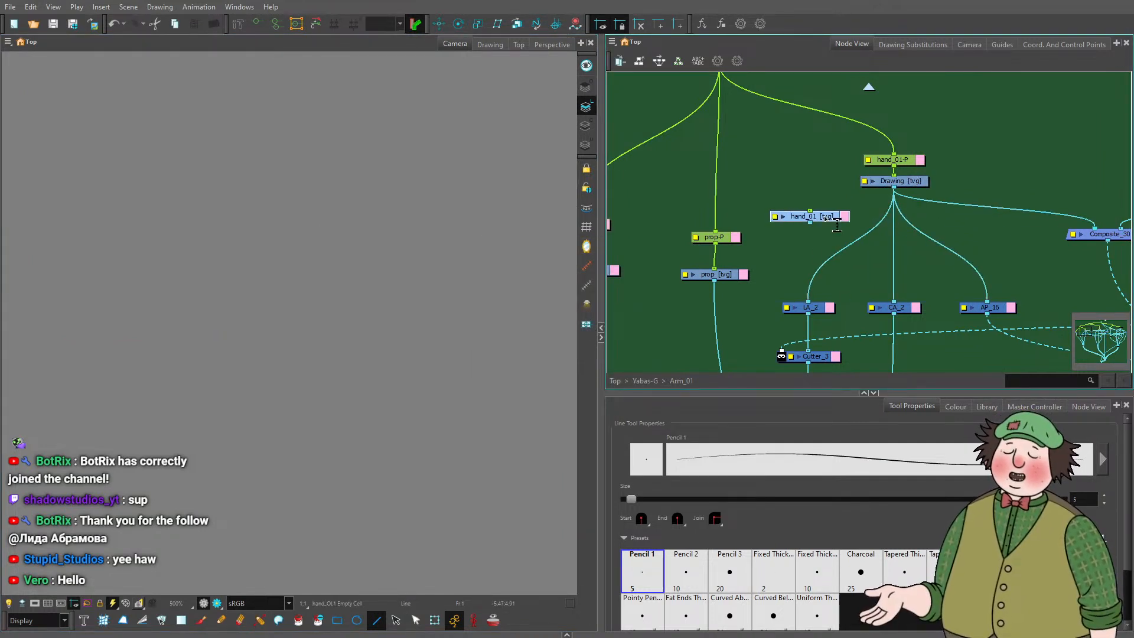
pyautogui.press('Delete')
pyautogui.click(888, 182)
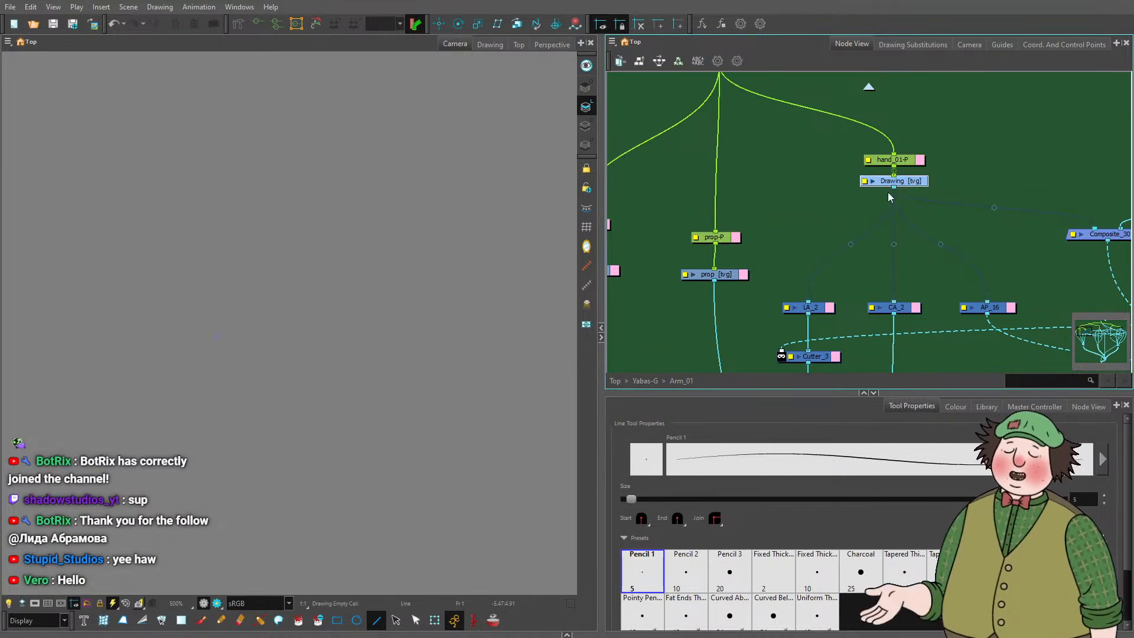
pyautogui.moveTo(263, 301); pyautogui.dragTo(409, 270)
# Undo the test line and the replacement of hand_01 by the new Drawing layer.
pyautogui.hotkey('ctrl', 'z')
pyautogui.hotkey('ctrl', 'z')
pyautogui.hotkey('ctrl', 'z')
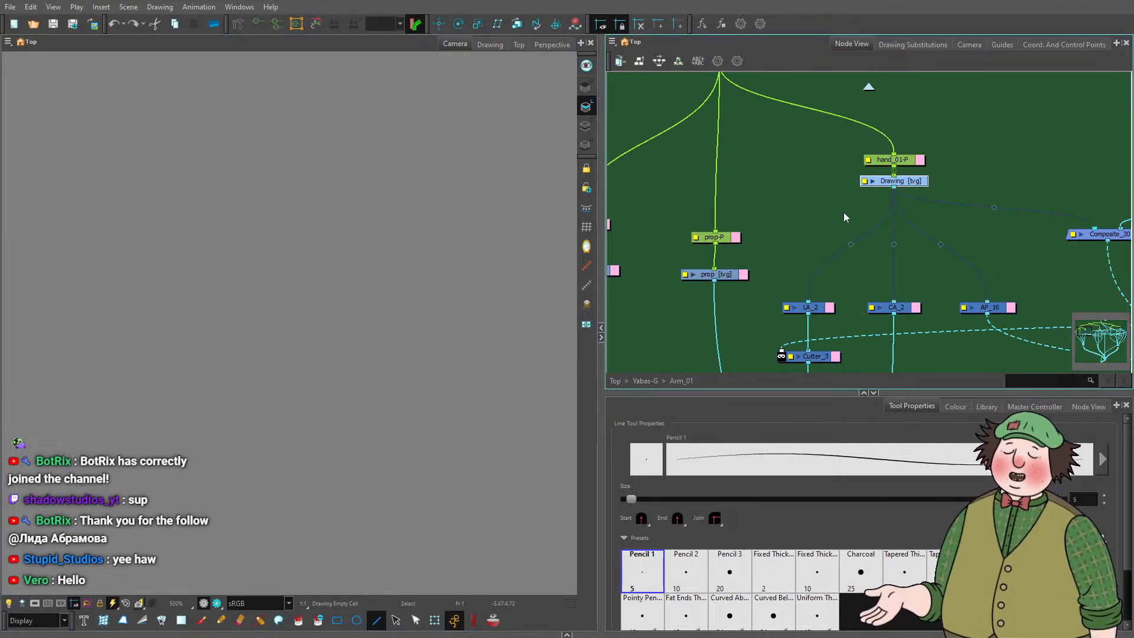
pyautogui.hotkey('ctrl', 'z')
pyautogui.hotkey('ctrl', 'z')
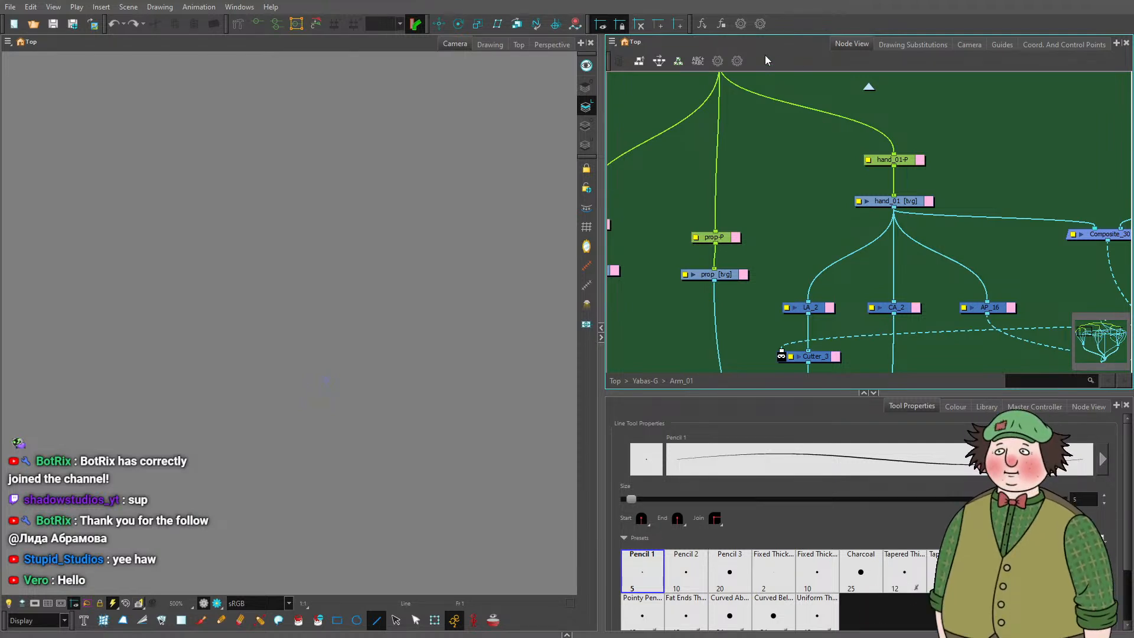
# Duplicate the Yabas rig at the scene's top level using Paste Special with Drawings set to Do Nothing.
pyautogui.click(868, 88)
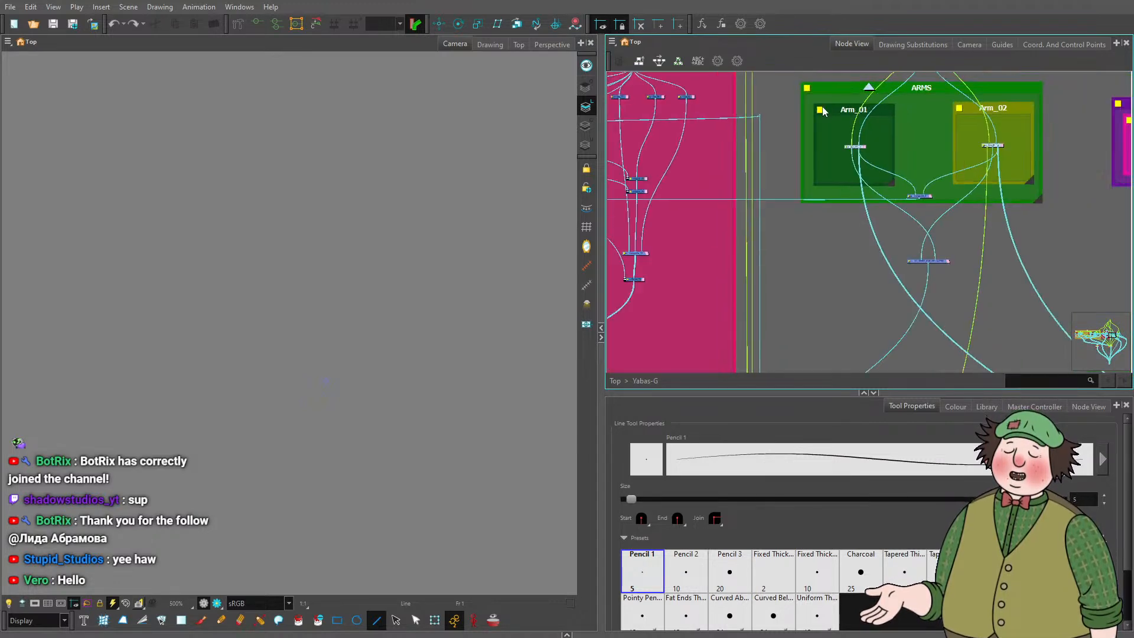
pyautogui.click(868, 87)
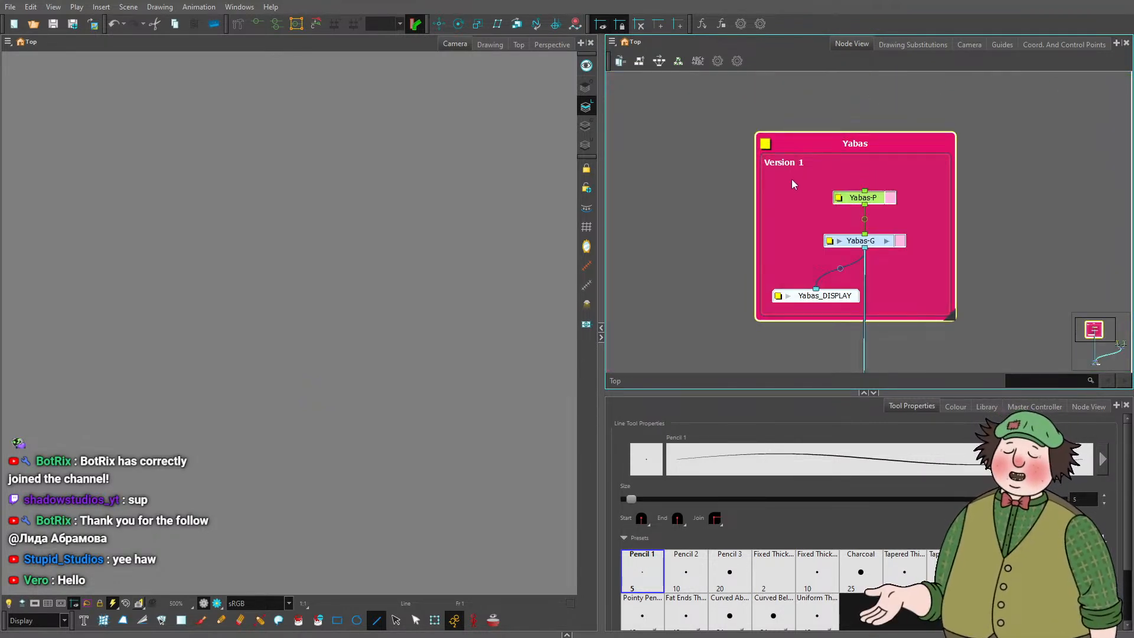
pyautogui.scroll(-3, 791, 179)
pyautogui.scroll(3, 871, 171)
pyautogui.rightClick(912, 192)
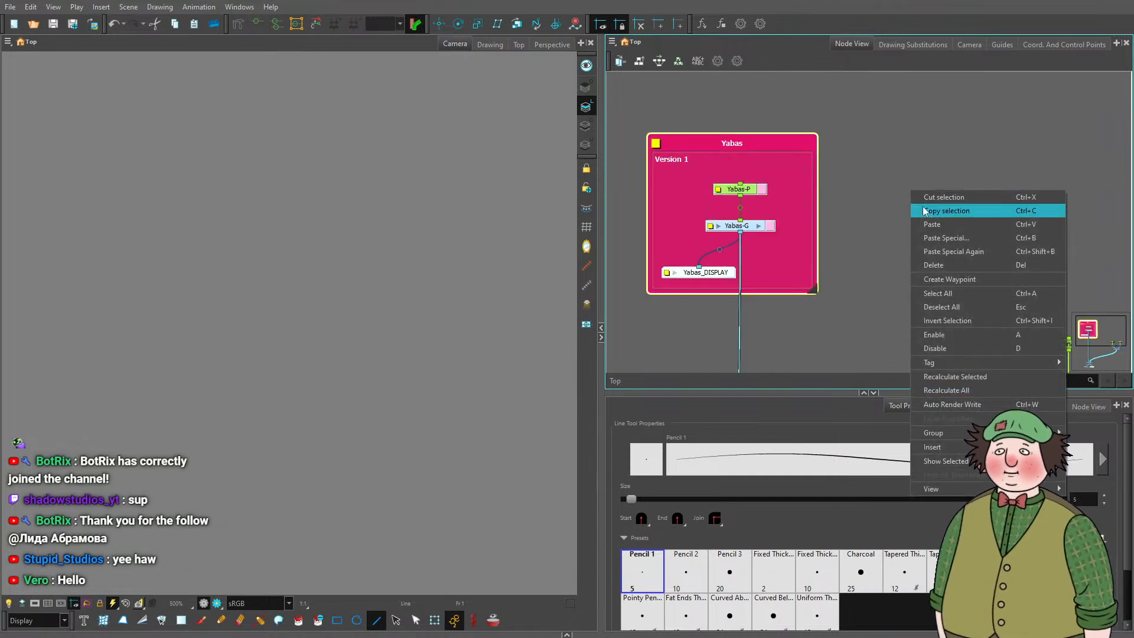
pyautogui.click(941, 239)
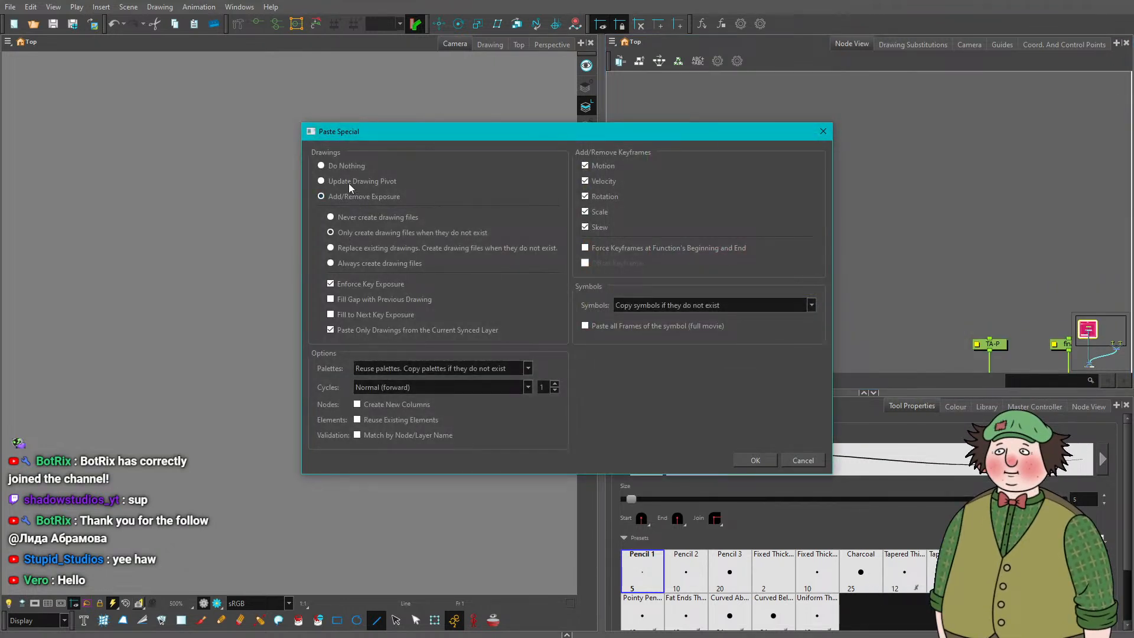
pyautogui.click(346, 168)
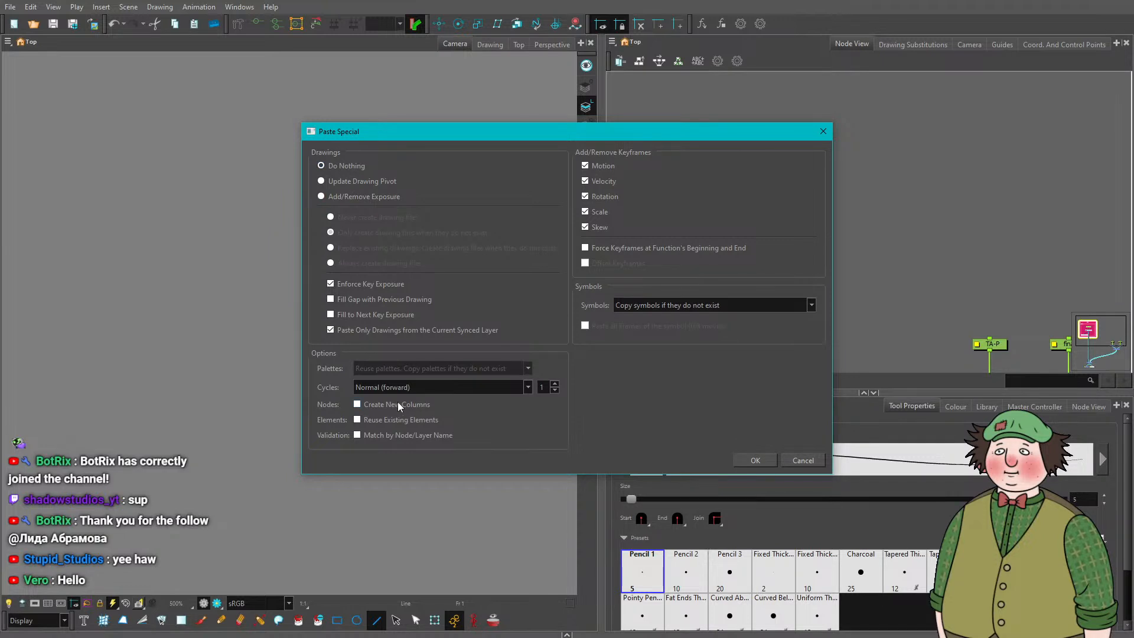
pyautogui.click(755, 461)
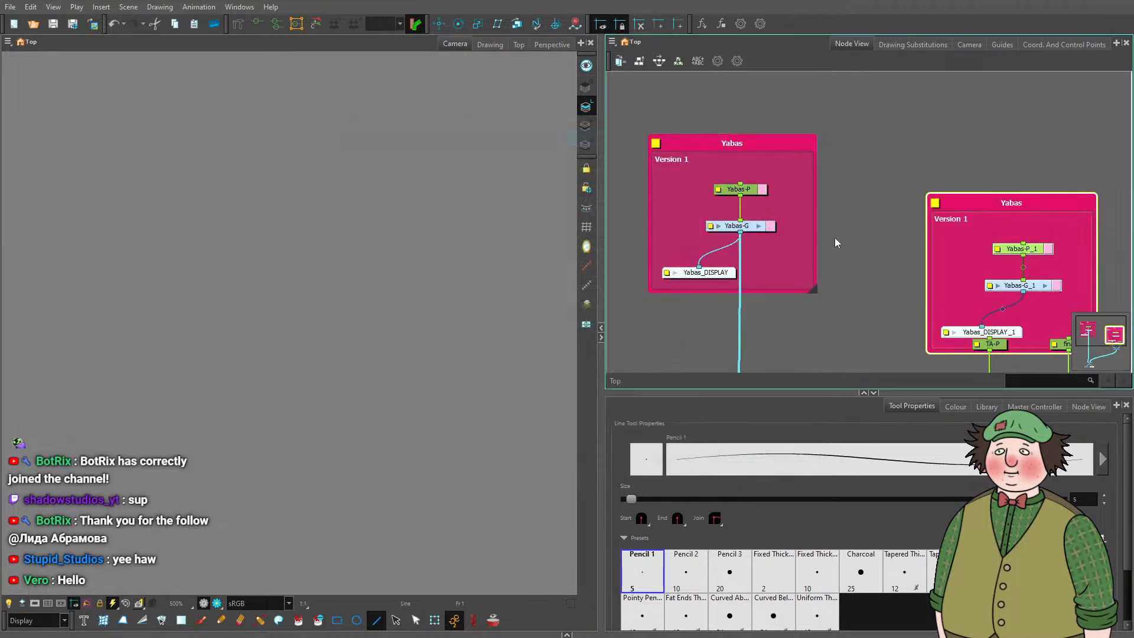
# Place the duplicated Yabas rig beside the original and connect Yabas-G_1 to the main Composite.
pyautogui.scroll(-2, 835, 238)
pyautogui.moveTo(987, 197); pyautogui.dragTo(939, 159)
pyautogui.moveTo(802, 326); pyautogui.dragTo(834, 222)
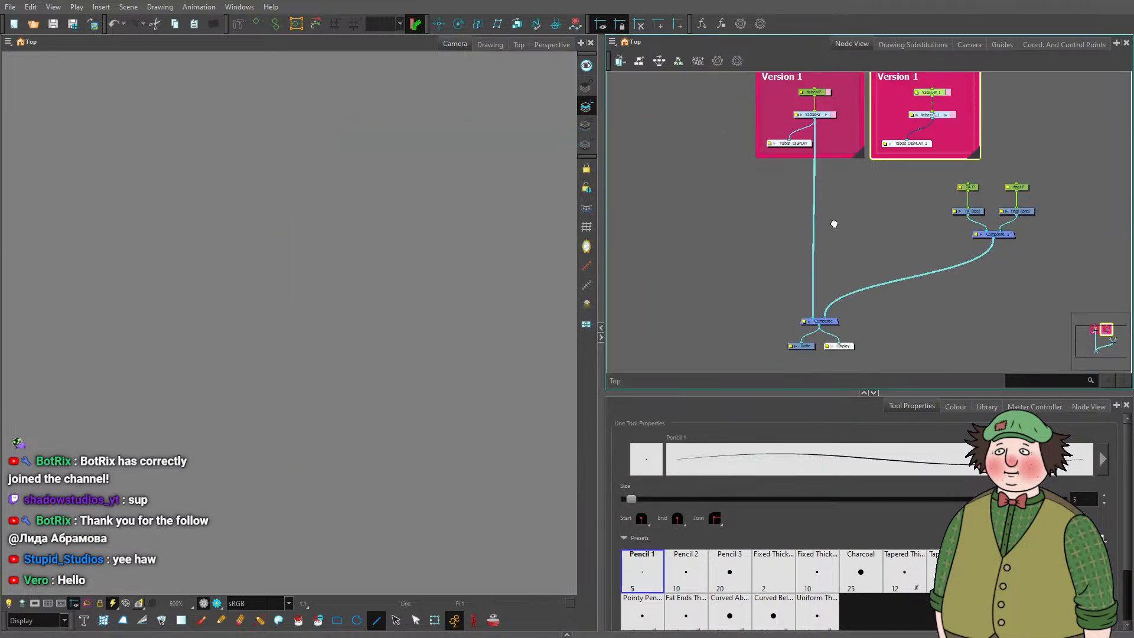
pyautogui.scroll(-7, 330, 344)
pyautogui.scroll(-2, 330, 343)
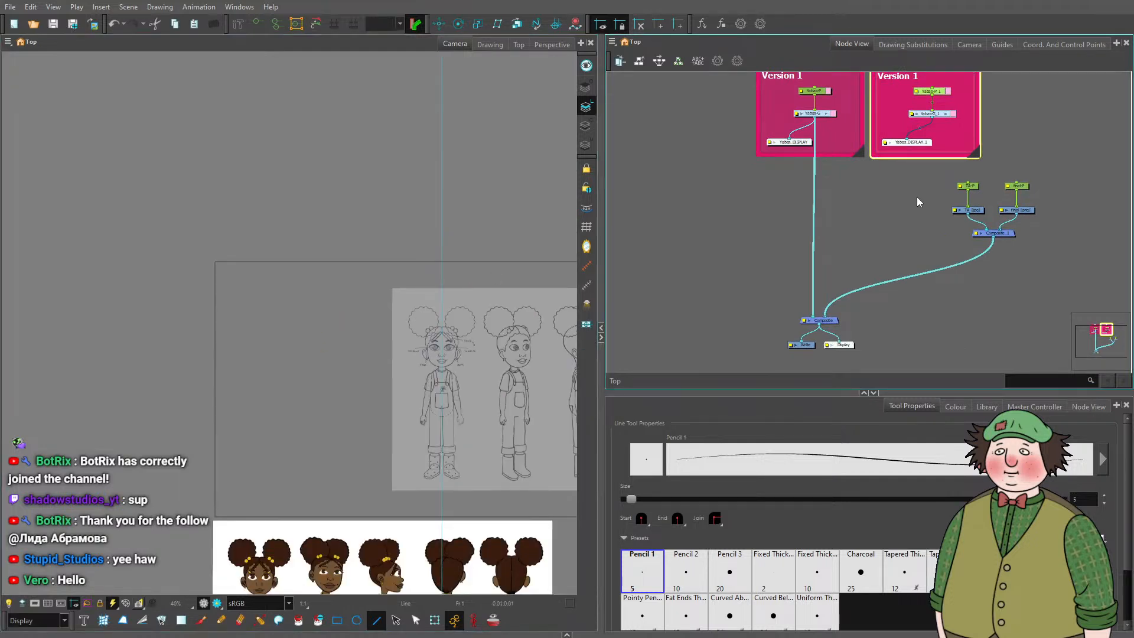
pyautogui.scroll(3, 927, 113)
pyautogui.moveTo(931, 88); pyautogui.dragTo(748, 342)
# Delete the original Yabas rig including its drawing files and element folders, and move the duplicate into its place.
pyautogui.moveTo(759, 77); pyautogui.dragTo(772, 253)
pyautogui.click(799, 270)
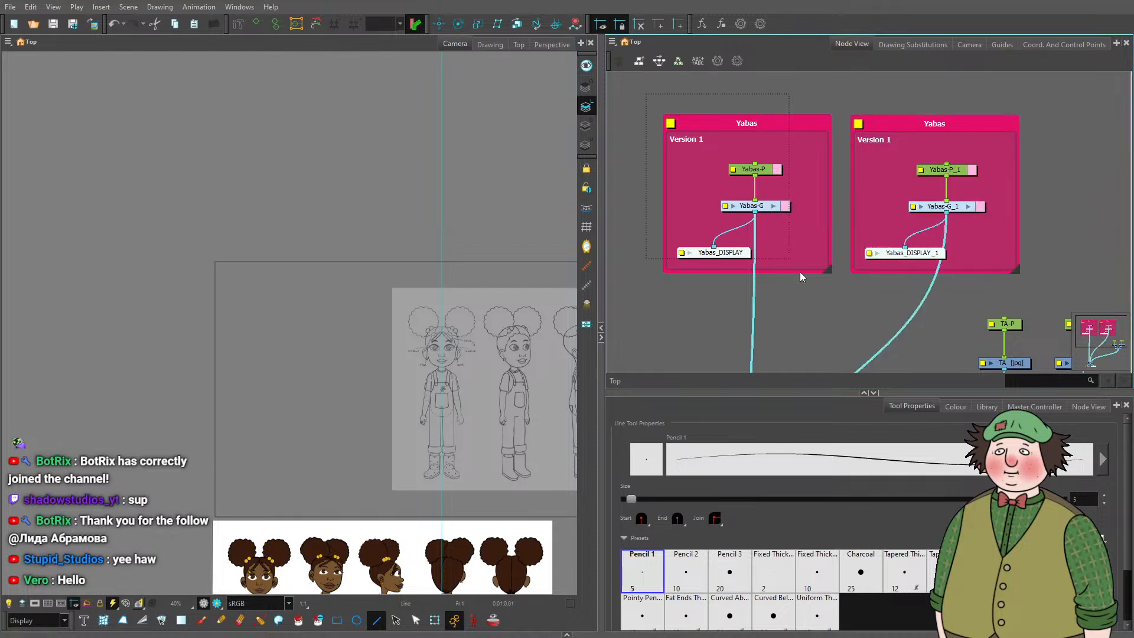
pyautogui.press('Delete')
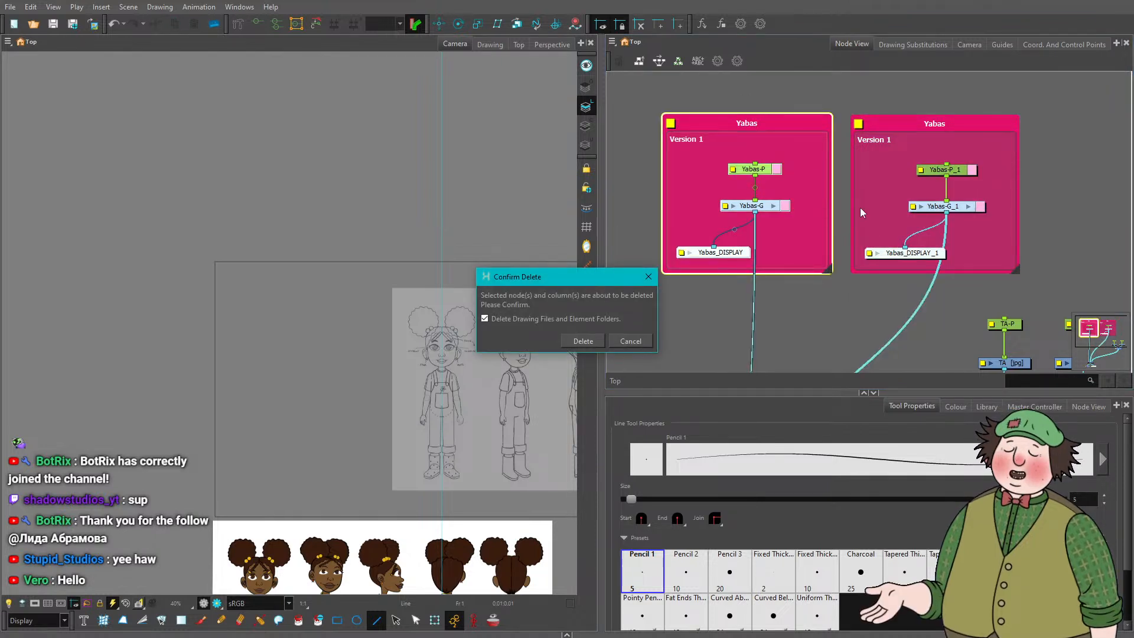
pyautogui.click(569, 344)
pyautogui.moveTo(971, 130); pyautogui.dragTo(782, 123)
# Enter the Yabas-G_1 group and try a test line on the head drawing.
pyautogui.click(781, 209)
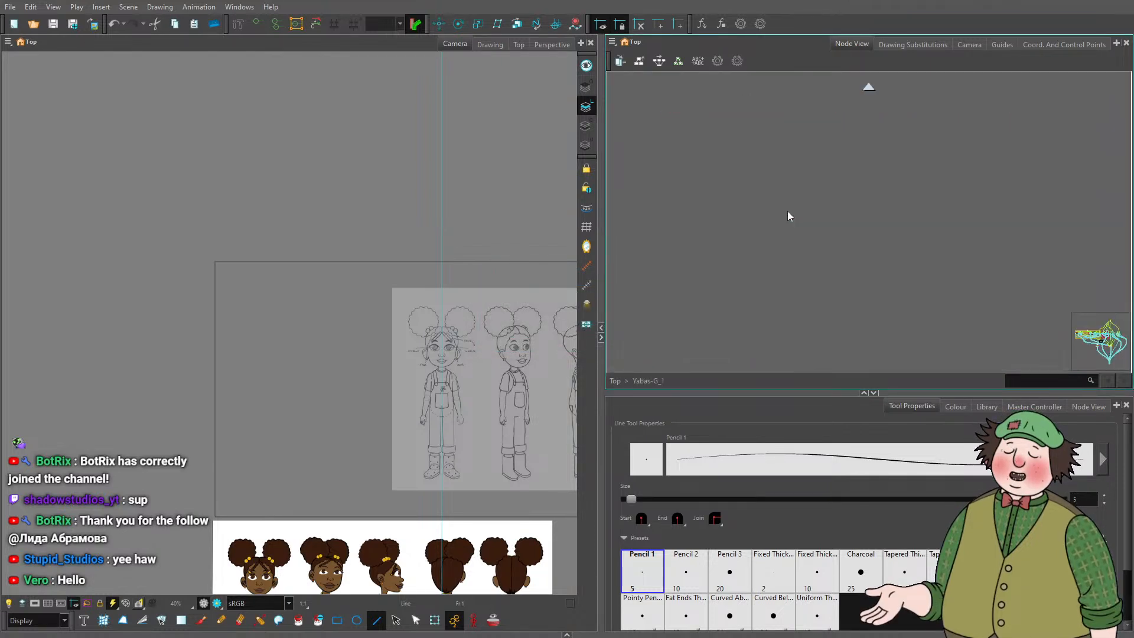
pyautogui.scroll(8, 792, 281)
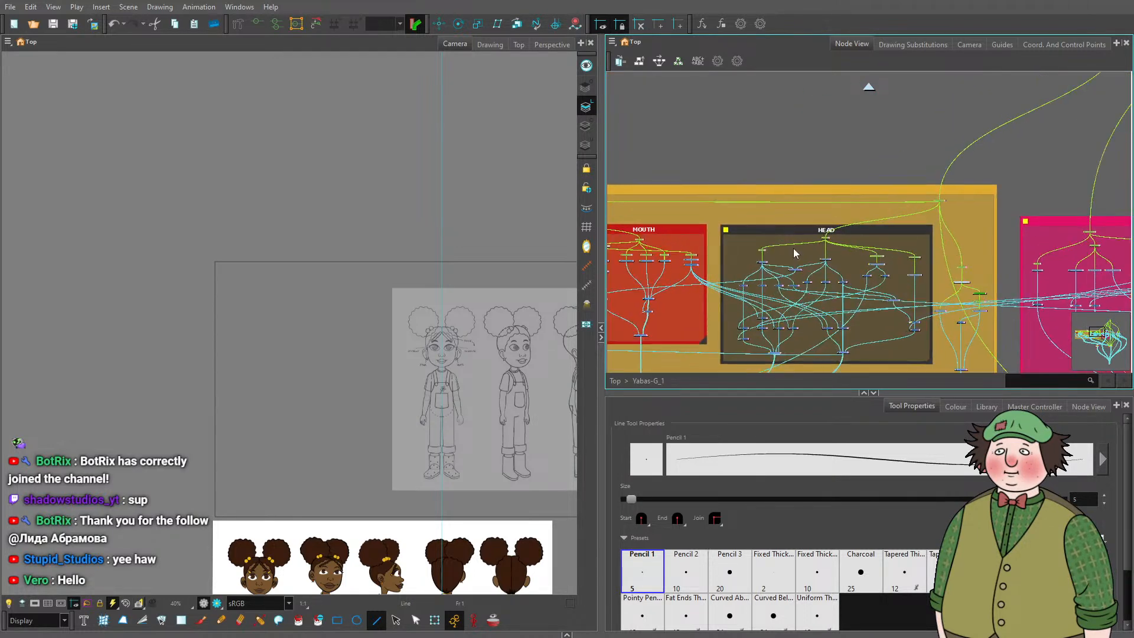
pyautogui.click(904, 236)
pyautogui.moveTo(259, 399)
pyautogui.mouseDown()
pyautogui.moveTo(407, 366)
pyautogui.moveTo(393, 374)
pyautogui.mouseUp()
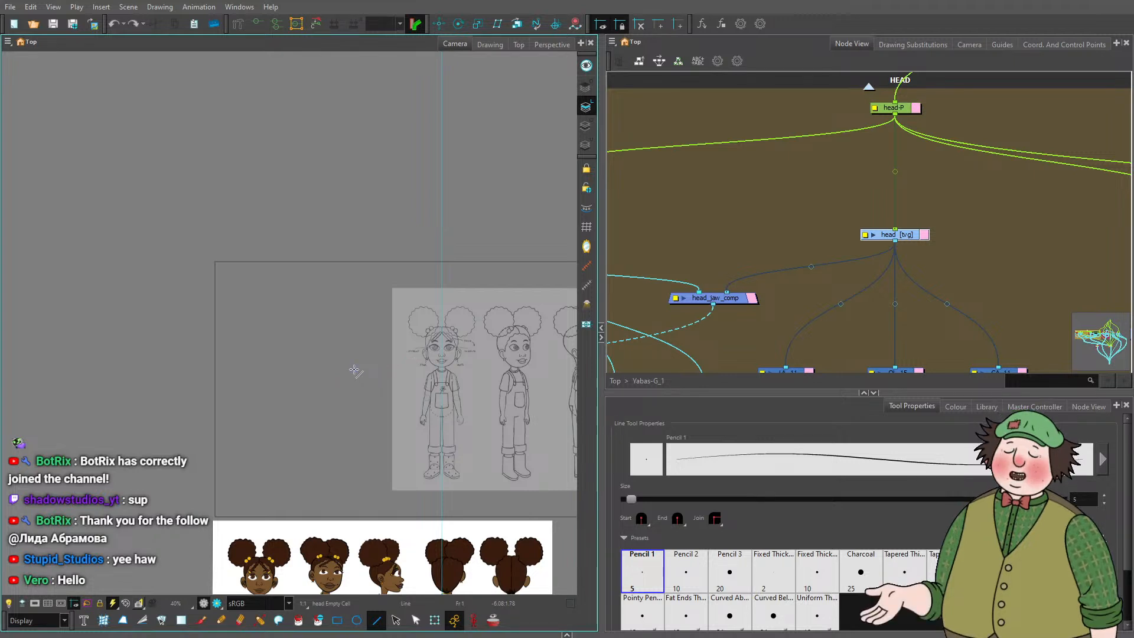
# Draw a test ellipse and several overlapping rectangles on the head drawing beside the model sheet, checking their outlines up close.
pyautogui.scroll(4, 406, 394)
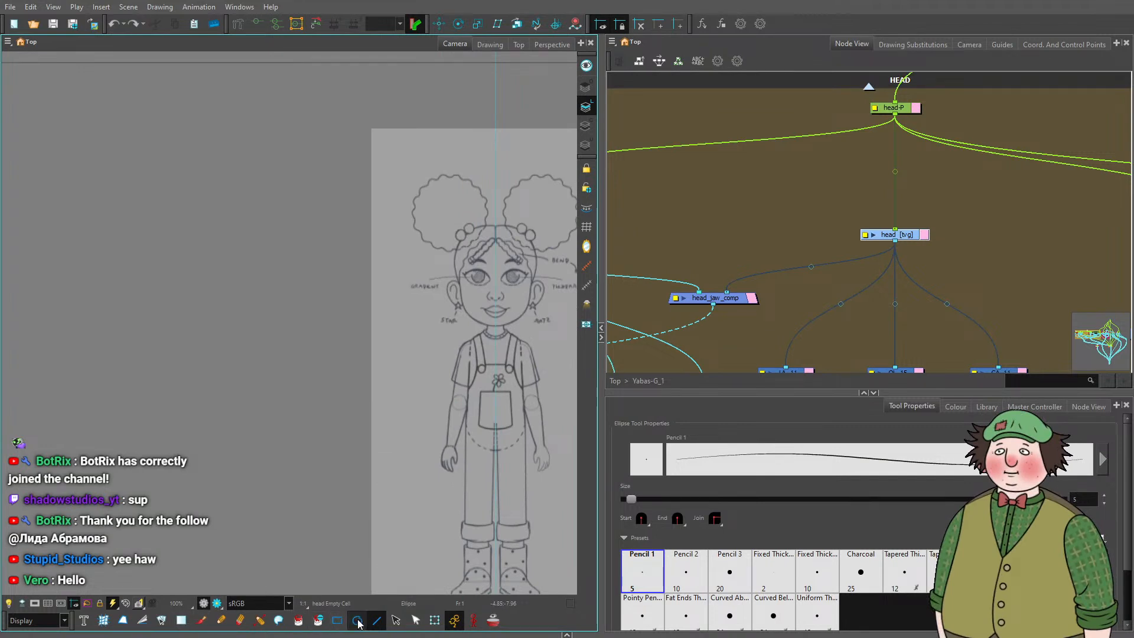
pyautogui.click(356, 620)
pyautogui.moveTo(164, 266); pyautogui.dragTo(303, 388)
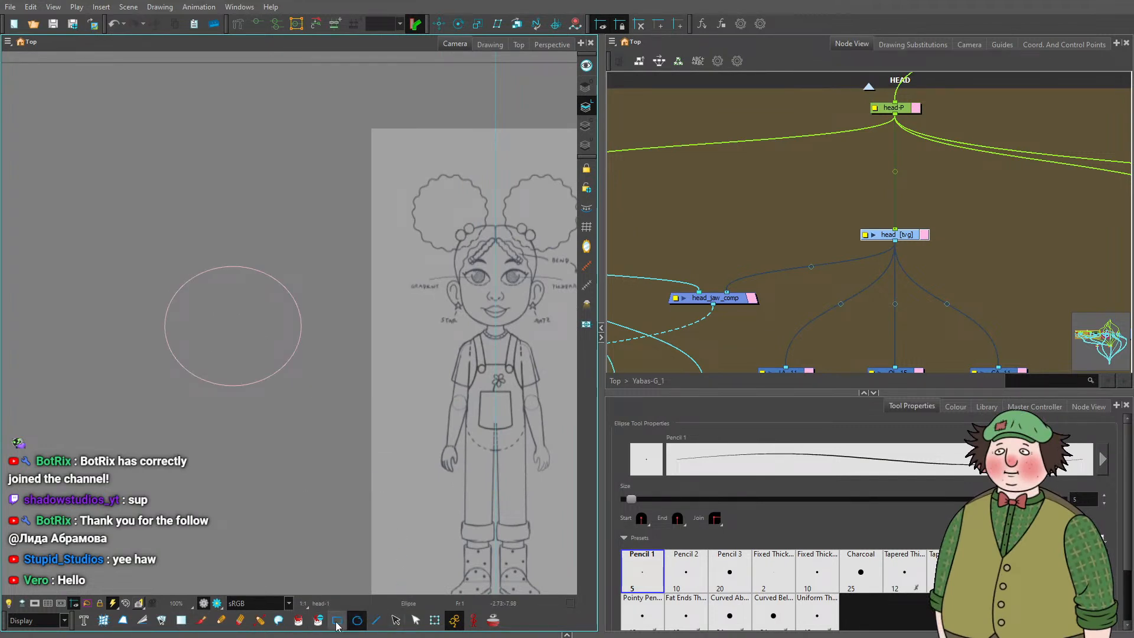
pyautogui.moveTo(194, 354); pyautogui.dragTo(357, 551)
pyautogui.moveTo(43, 406); pyautogui.dragTo(318, 458)
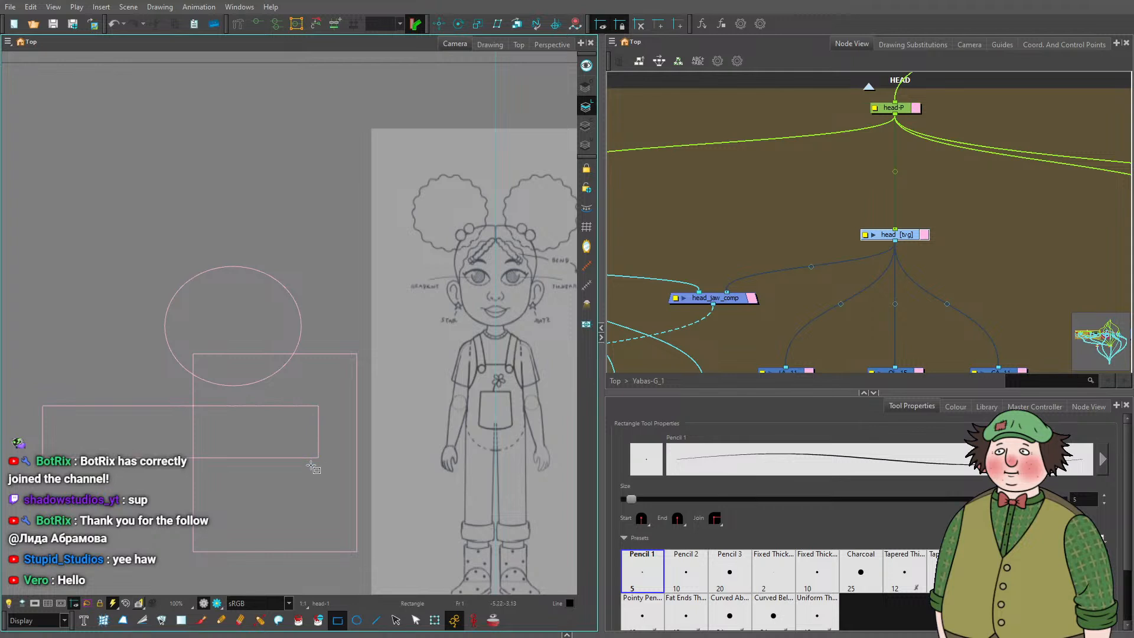
pyautogui.moveTo(161, 503); pyautogui.dragTo(448, 425)
pyautogui.scroll(3, 425, 419)
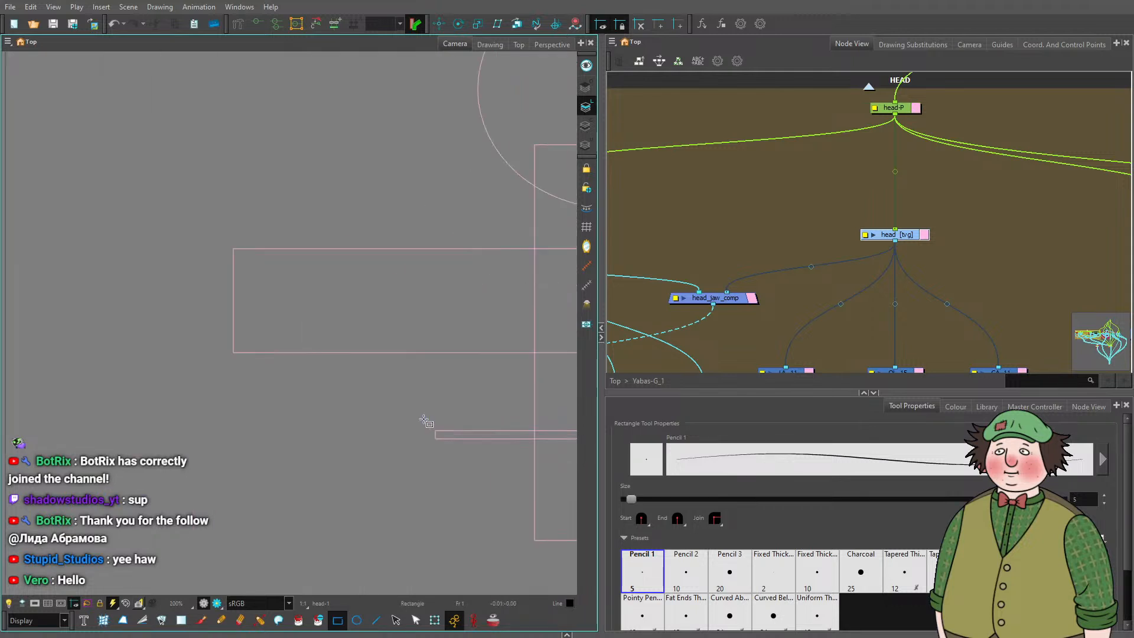
pyautogui.scroll(-5, 286, 447)
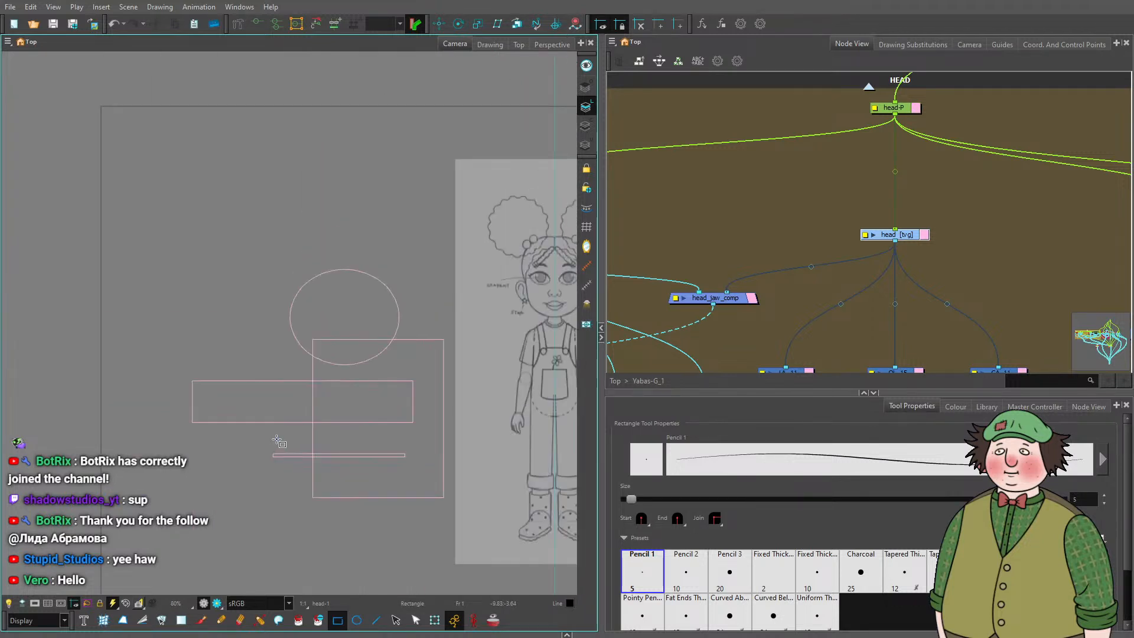
pyautogui.scroll(3, 399, 457)
pyautogui.moveTo(317, 373)
pyautogui.mouseDown()
pyautogui.moveTo(435, 491)
pyautogui.moveTo(418, 482)
pyautogui.moveTo(408, 450)
pyautogui.mouseUp()
# Undo the test ellipse and rectangles on the head drawing.
pyautogui.hotkey('ctrl', 'z')
pyautogui.hotkey('ctrl', 'z')
pyautogui.hotkey('ctrl', 'z')
pyautogui.hotkey('ctrl', 'z')
pyautogui.hotkey('ctrl', 'z')
pyautogui.hotkey('ctrl', 'z')
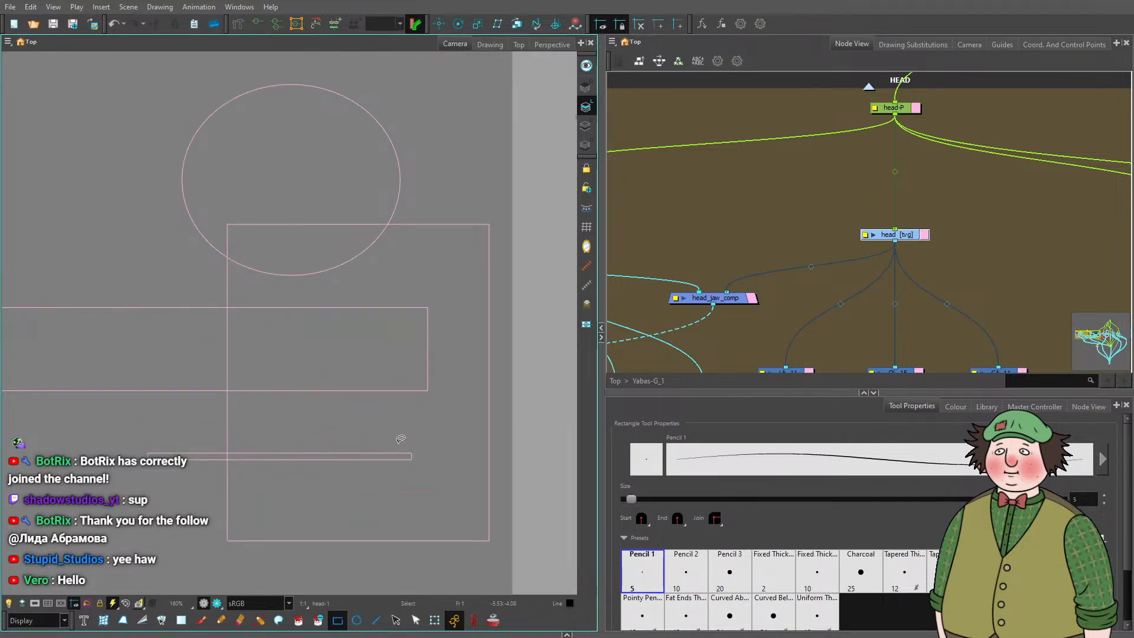
pyautogui.hotkey('ctrl', 'z')
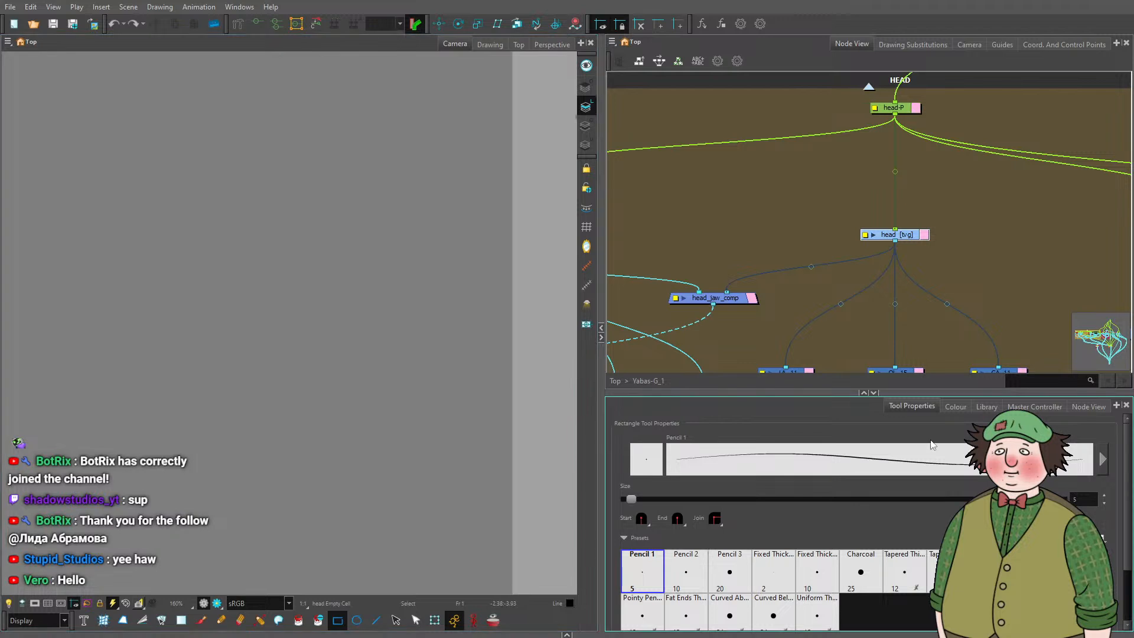
# Remove the Sonnie_Rig palette from the scene palettes.
pyautogui.click(954, 407)
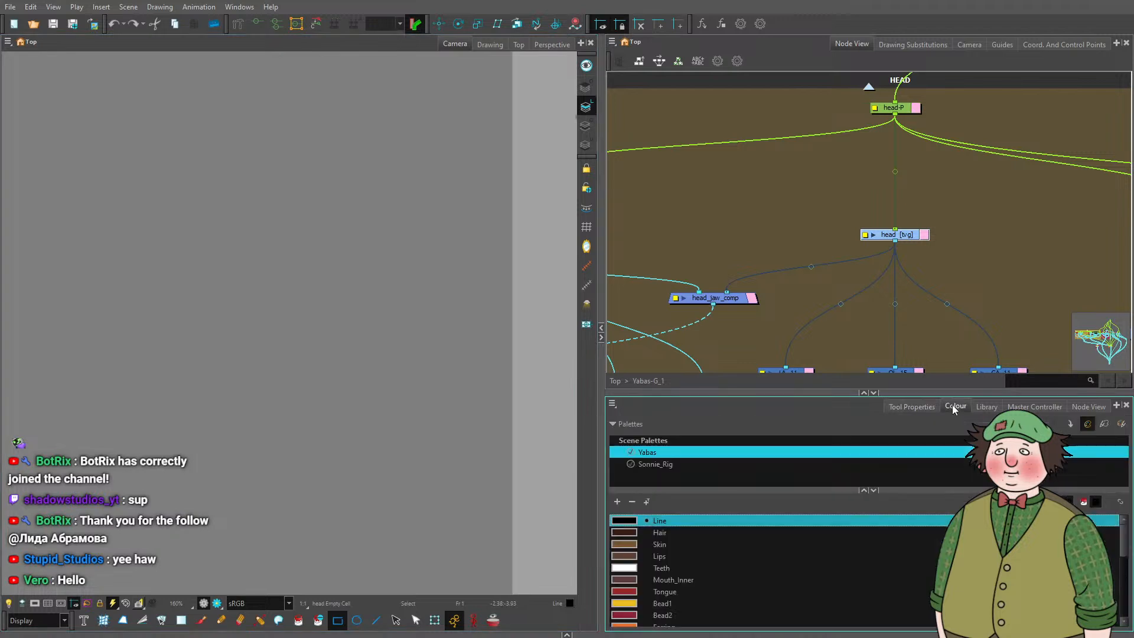
pyautogui.click(655, 464)
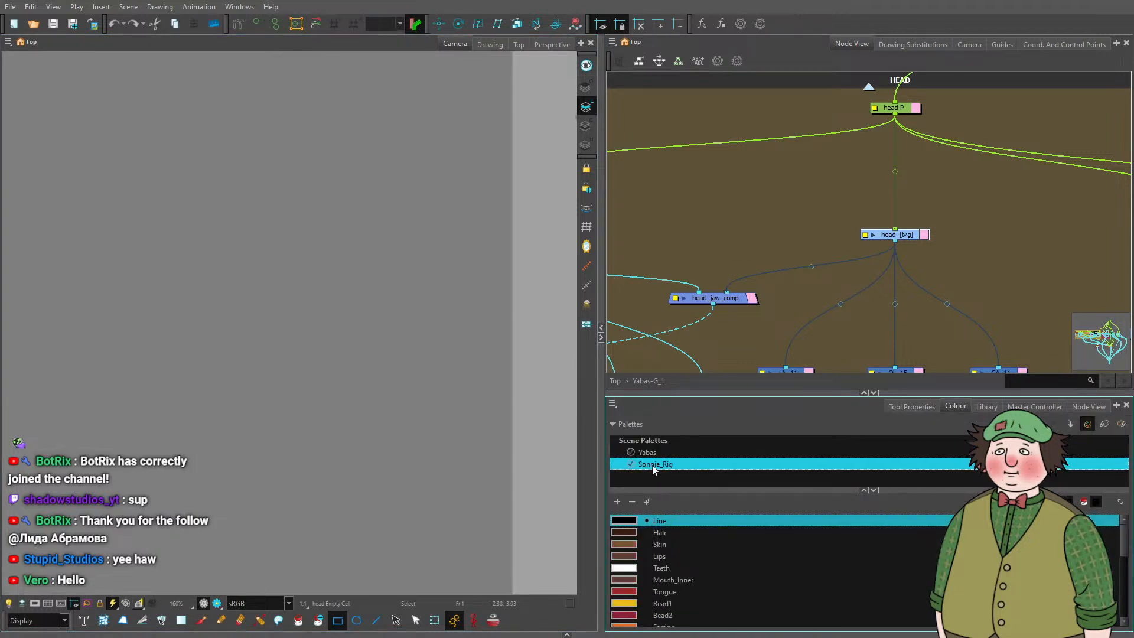
pyautogui.press('Delete')
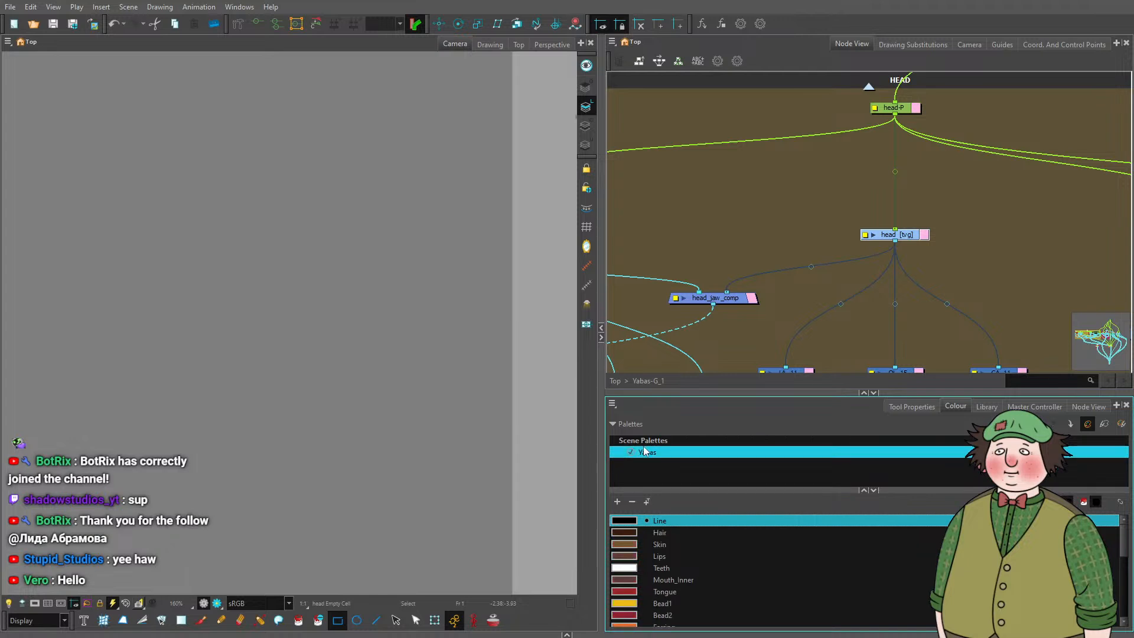
# Remove the unused Yabas, Yabas_pencil_texture and Sonnie_Rig_pencil_texture palettes from the scene list without deleting their files.
pyautogui.click(11, 11)
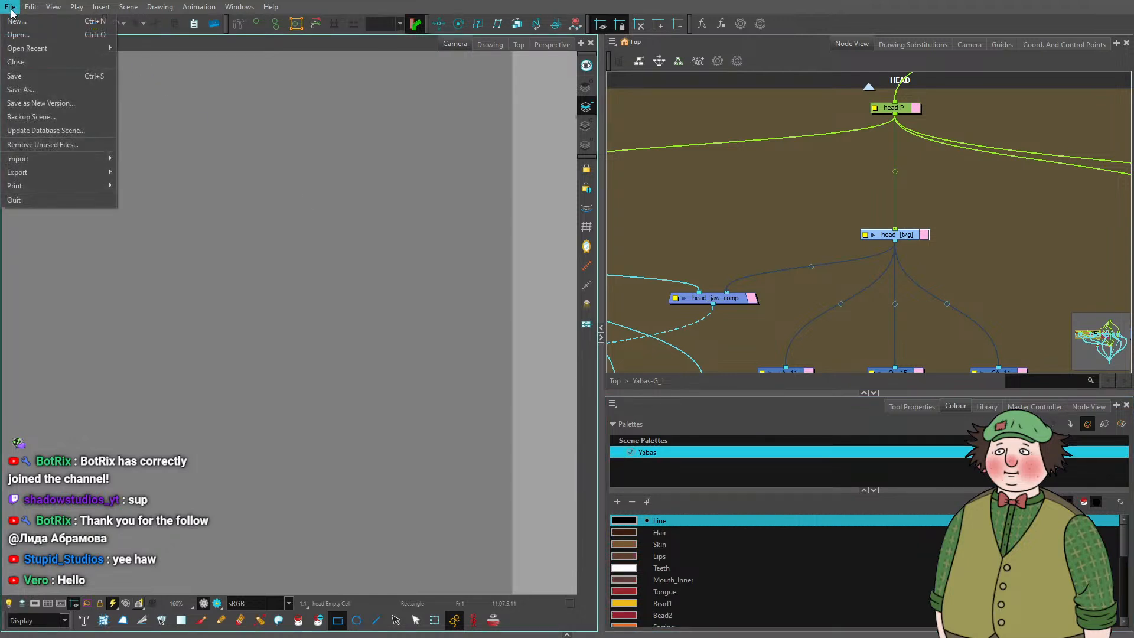
pyautogui.click(65, 144)
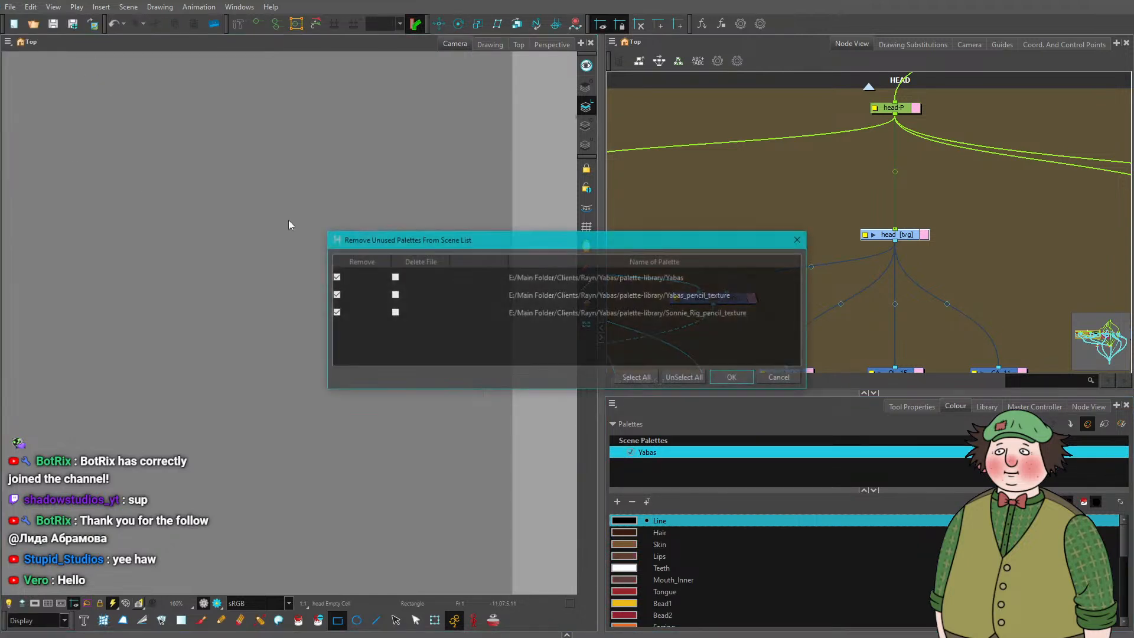
pyautogui.click(725, 379)
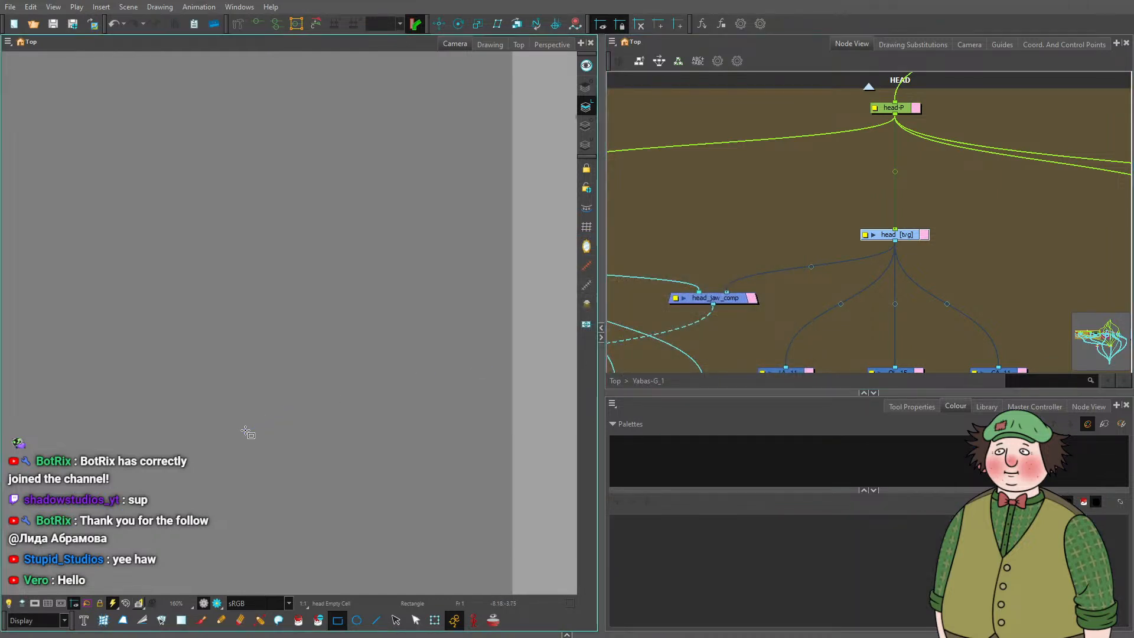
# Examine the head node's colour tag up close and check the Yabas-P_1 layer colour from the timeline.
pyautogui.press('space')
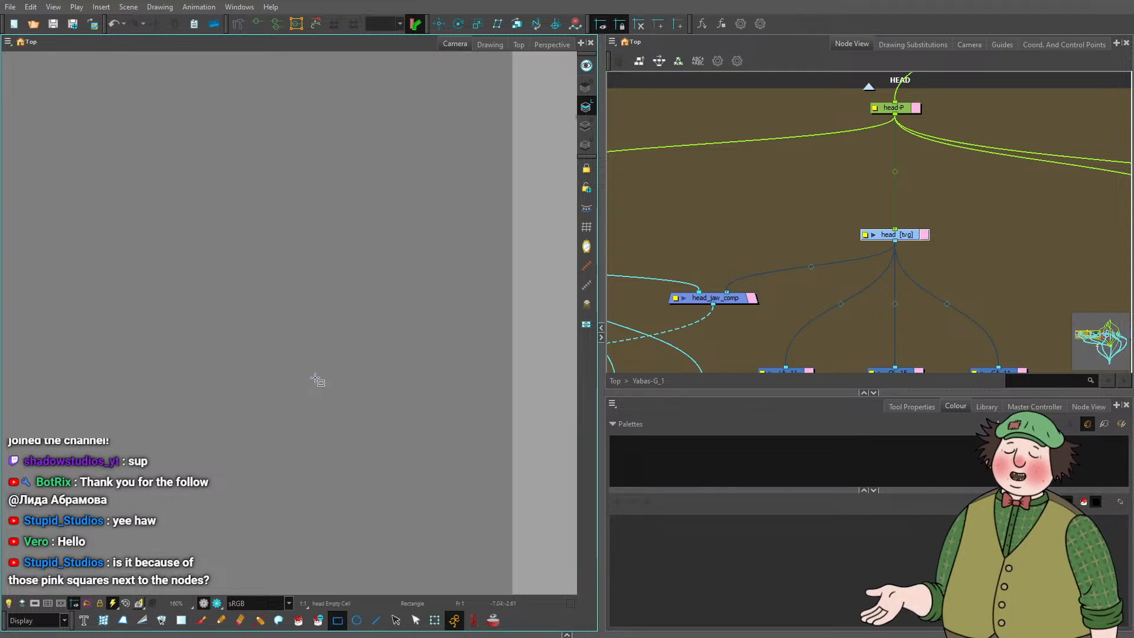
pyautogui.scroll(-5, 927, 283)
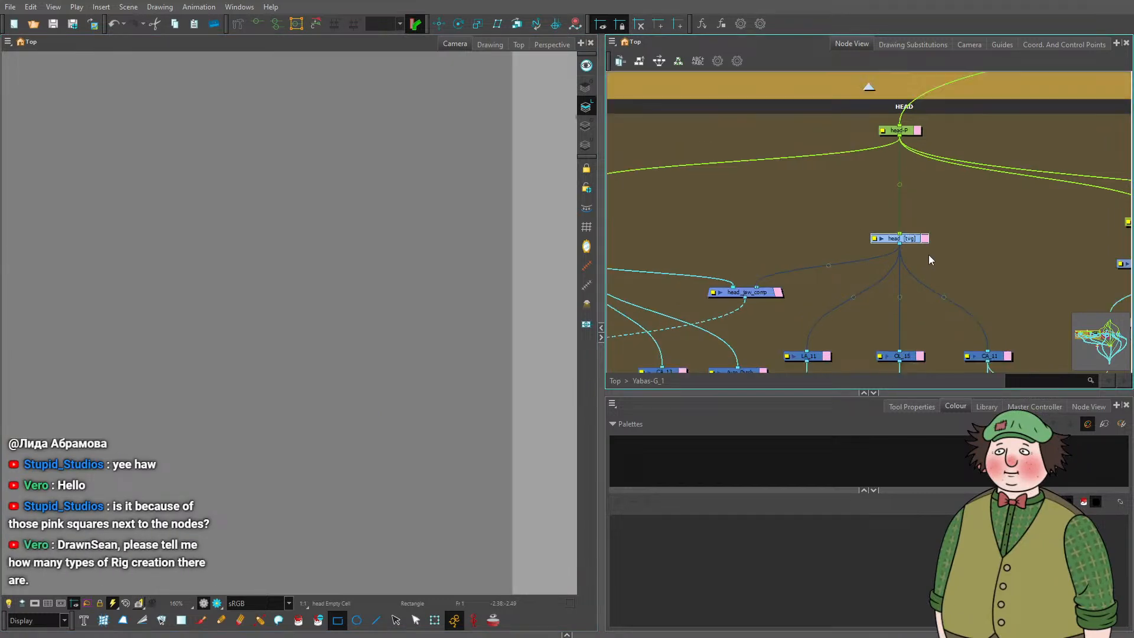
pyautogui.scroll(8, 942, 231)
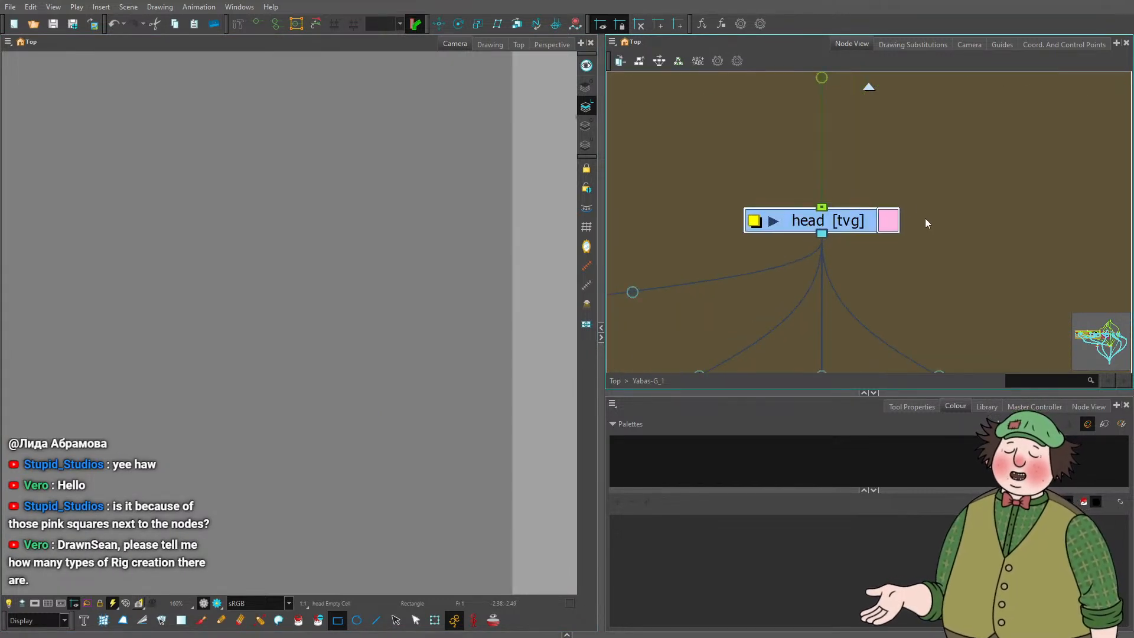
pyautogui.click(567, 634)
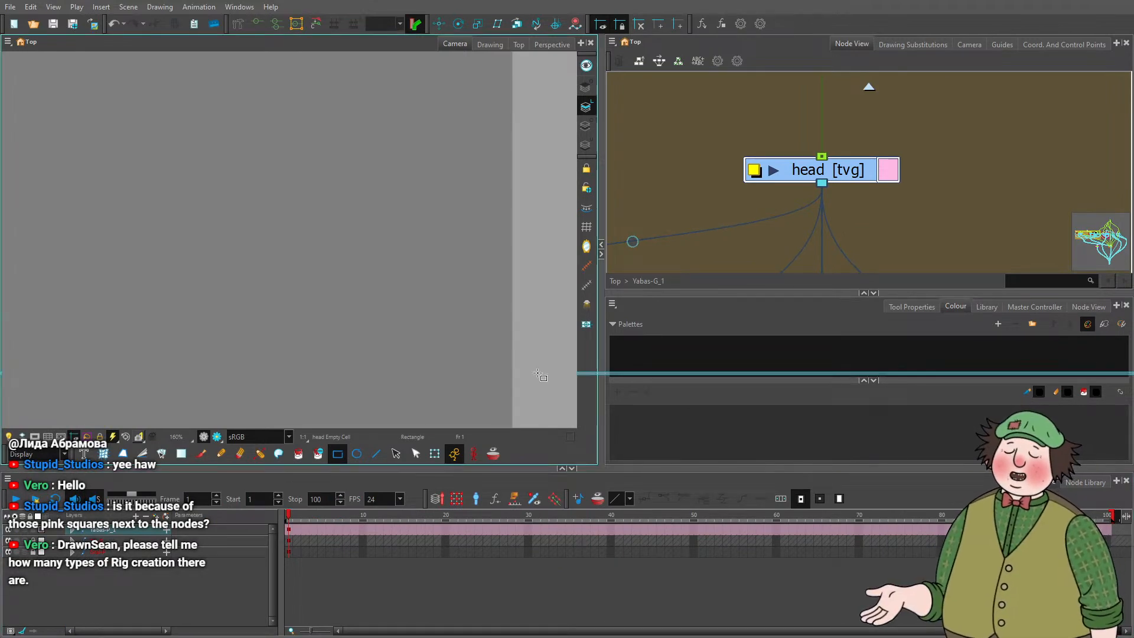
pyautogui.moveTo(535, 467); pyautogui.dragTo(535, 373)
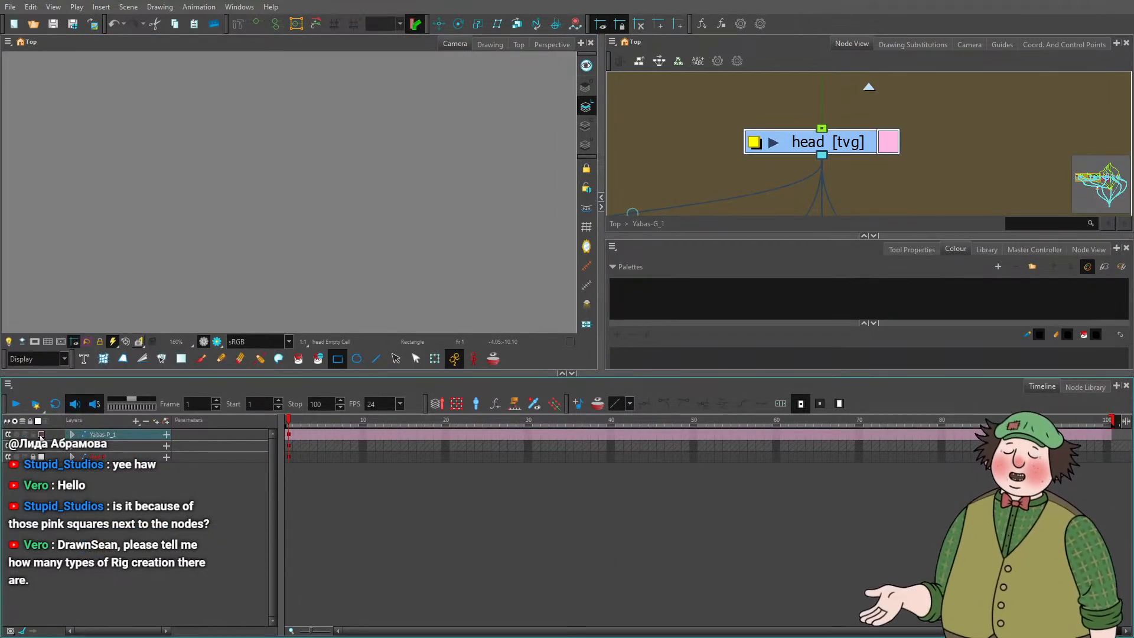
pyautogui.click(41, 434)
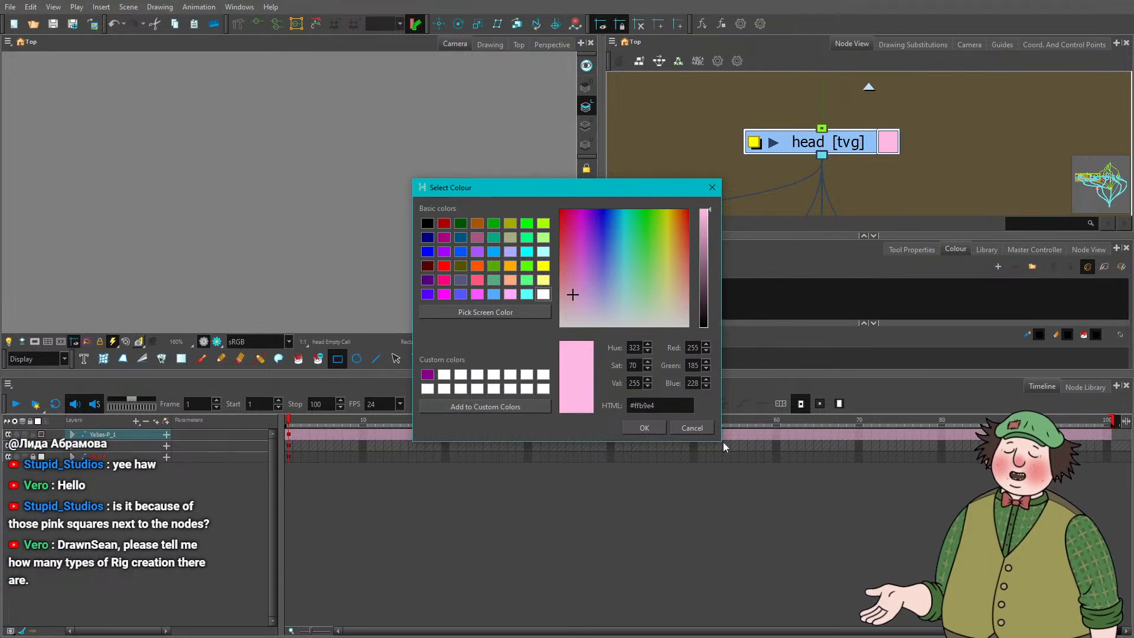
pyautogui.click(691, 427)
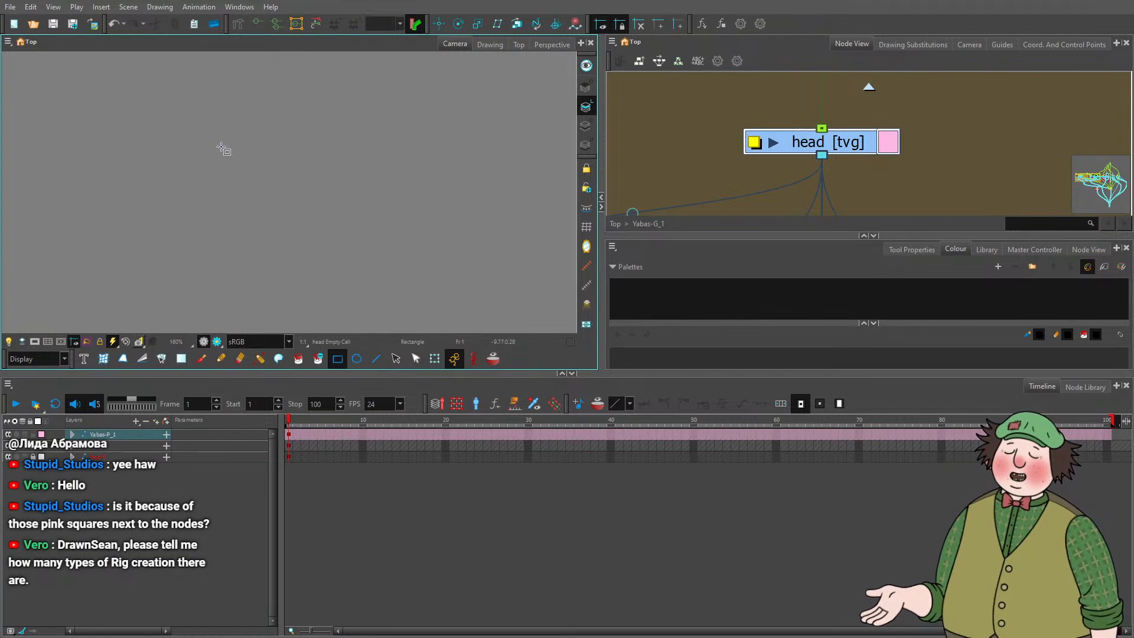
# Try a test rectangle on the head drawing, undo it, and check the rectangle tool settings and colour palettes.
pyautogui.moveTo(222, 146); pyautogui.dragTo(361, 236)
pyautogui.hotkey('ctrl', 'z')
pyautogui.click(911, 249)
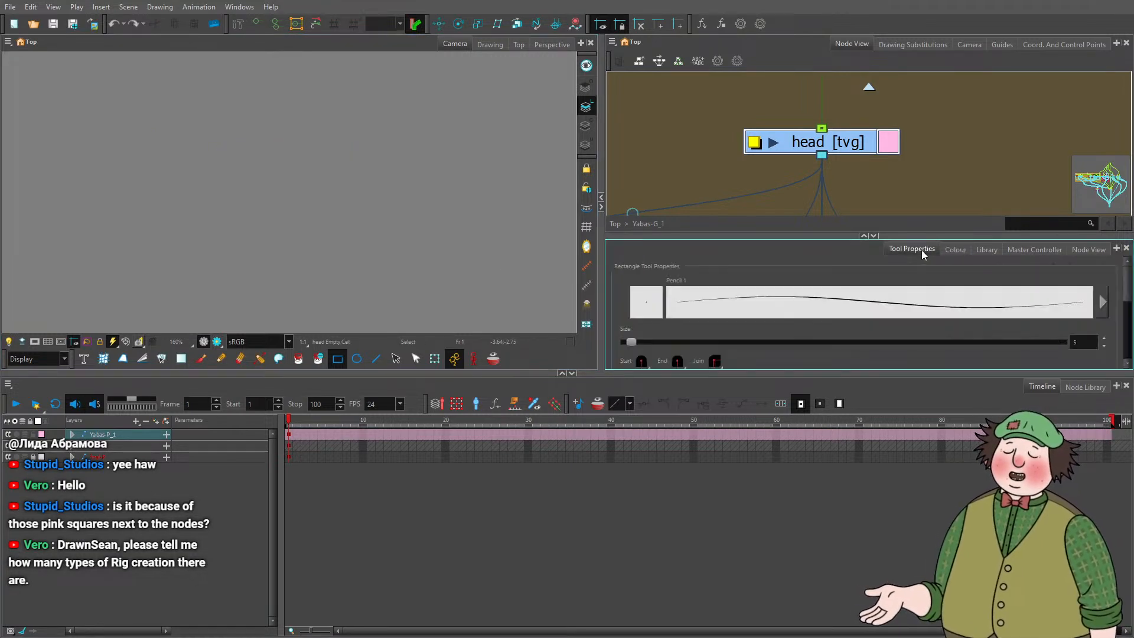
pyautogui.click(956, 250)
# Adjust the heights of the node view and colour panel, and hide the timeline.
pyautogui.moveTo(853, 238); pyautogui.dragTo(859, 155)
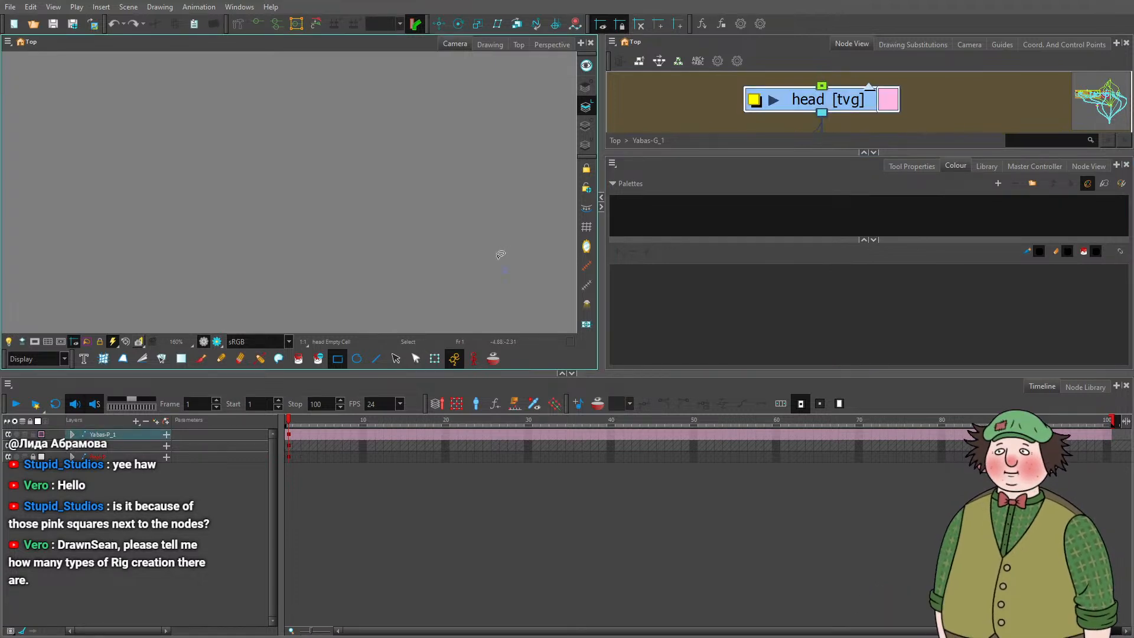
pyautogui.moveTo(811, 150); pyautogui.dragTo(816, 266)
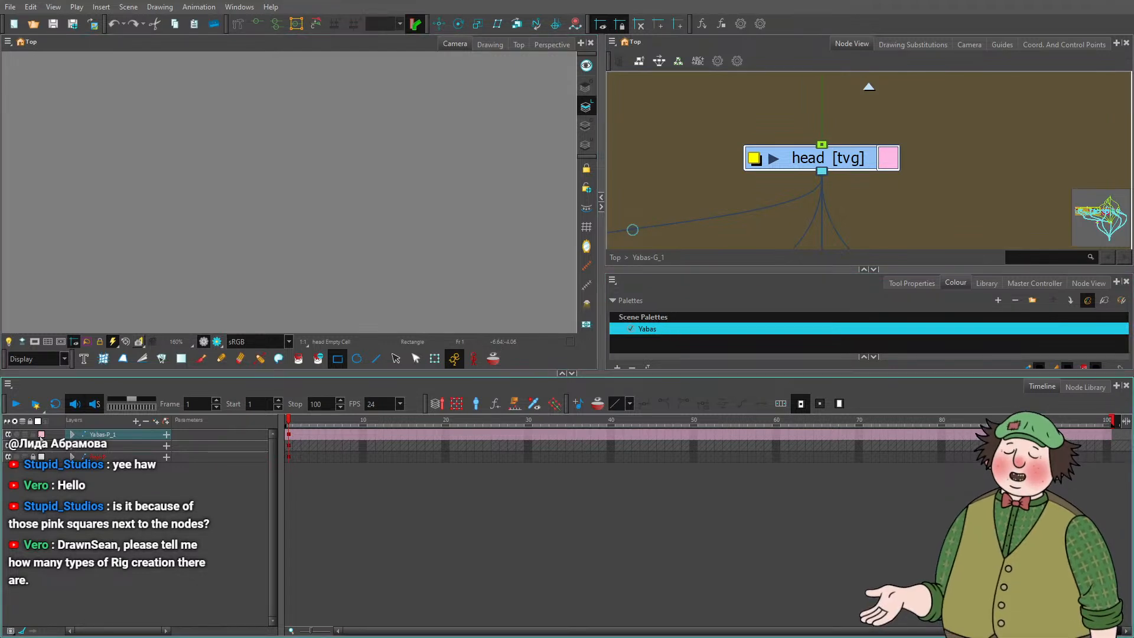
pyautogui.click(572, 373)
# Choose the Line tool and the palette's Line colour, trying and undoing straight test lines beside the face.
pyautogui.scroll(-5, 774, 276)
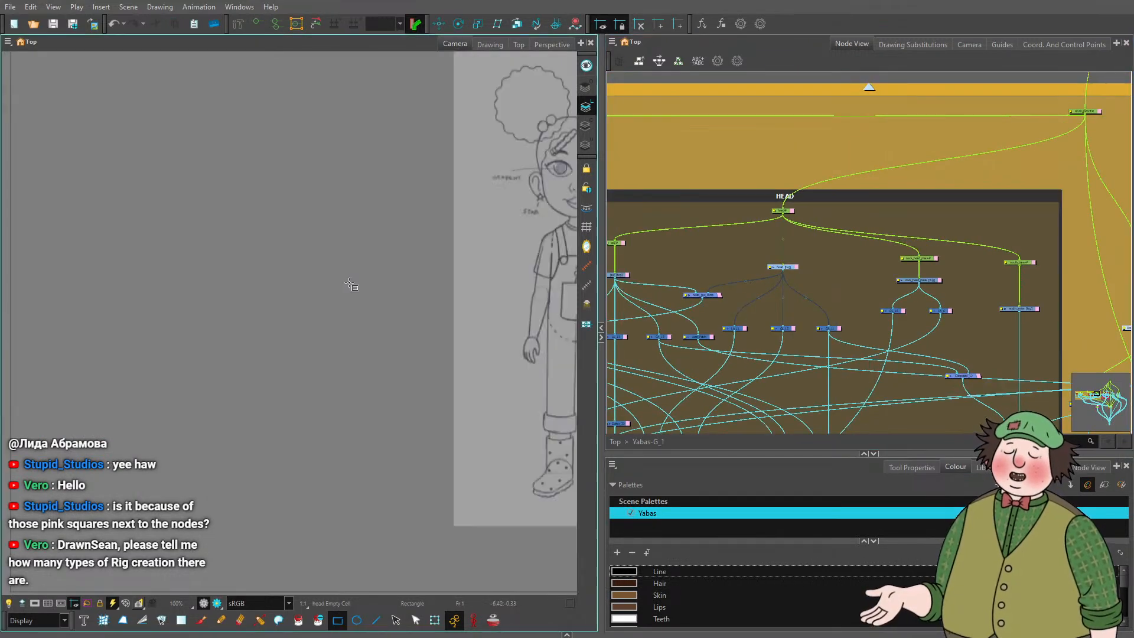
pyautogui.scroll(3, 359, 246)
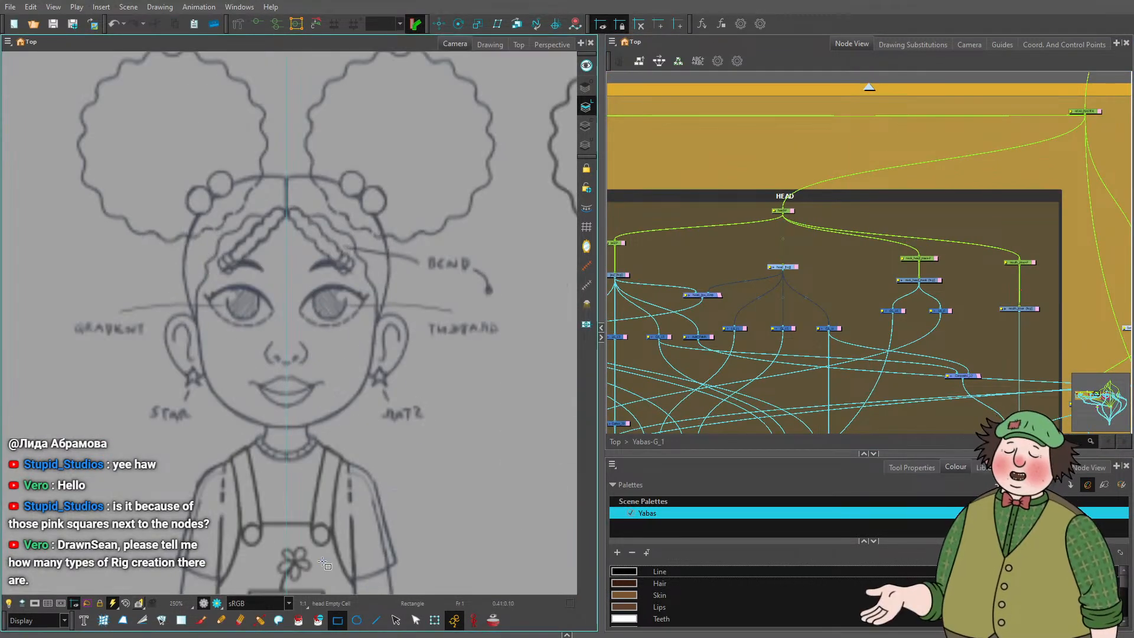
pyautogui.click(376, 621)
pyautogui.moveTo(384, 327); pyautogui.dragTo(453, 466)
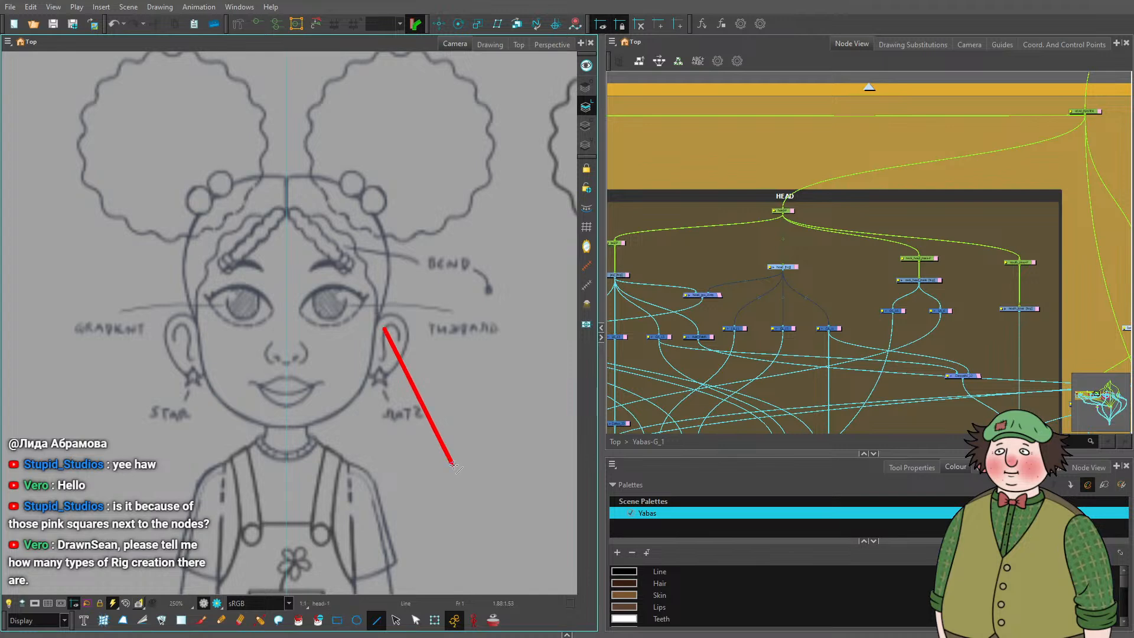
pyautogui.hotkey('ctrl', 'z')
pyautogui.click(682, 572)
pyautogui.moveTo(416, 371); pyautogui.dragTo(487, 495)
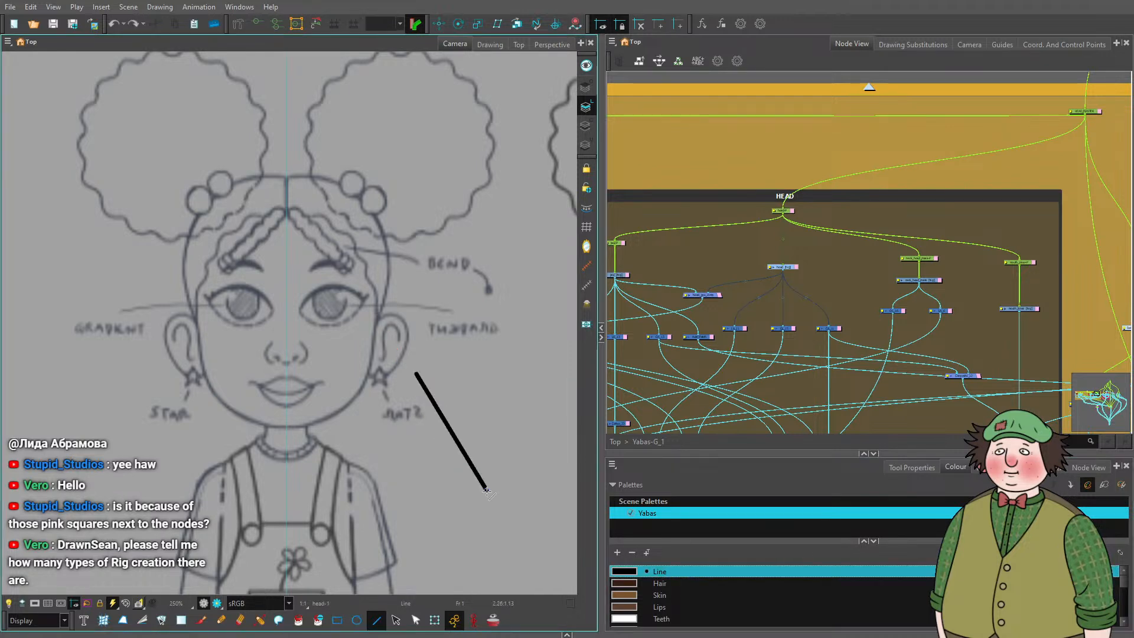
pyautogui.hotkey('ctrl', 'z')
# Delete the jaw peg, the jaw drawing and the nodes hanging below it in the HEAD section.
pyautogui.moveTo(799, 260); pyautogui.dragTo(867, 243)
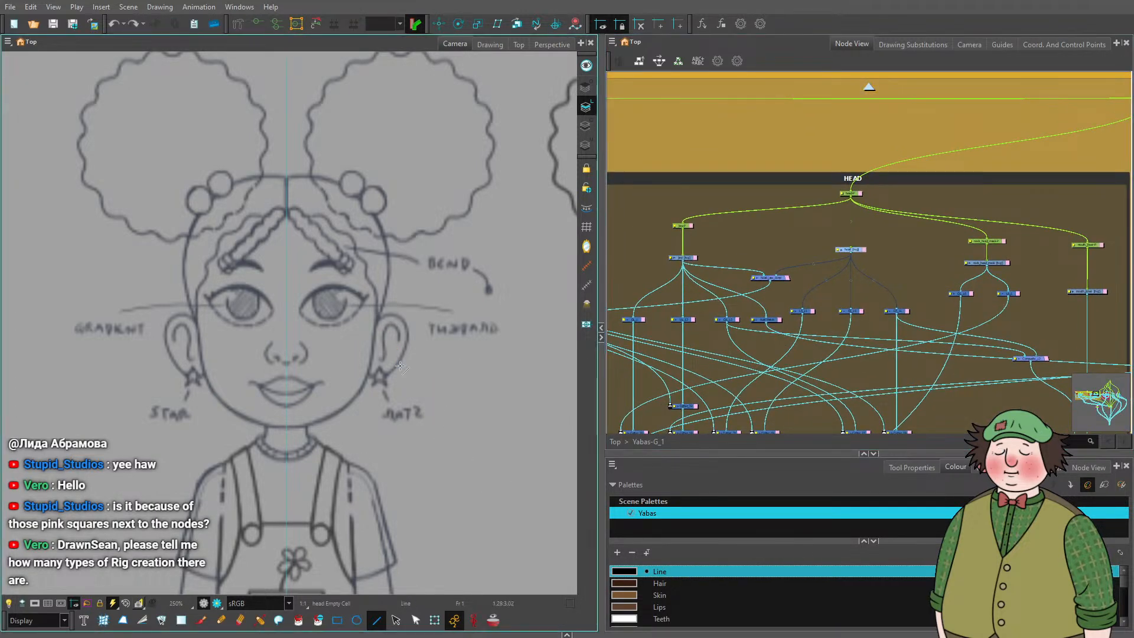
pyautogui.moveTo(239, 335); pyautogui.dragTo(354, 421)
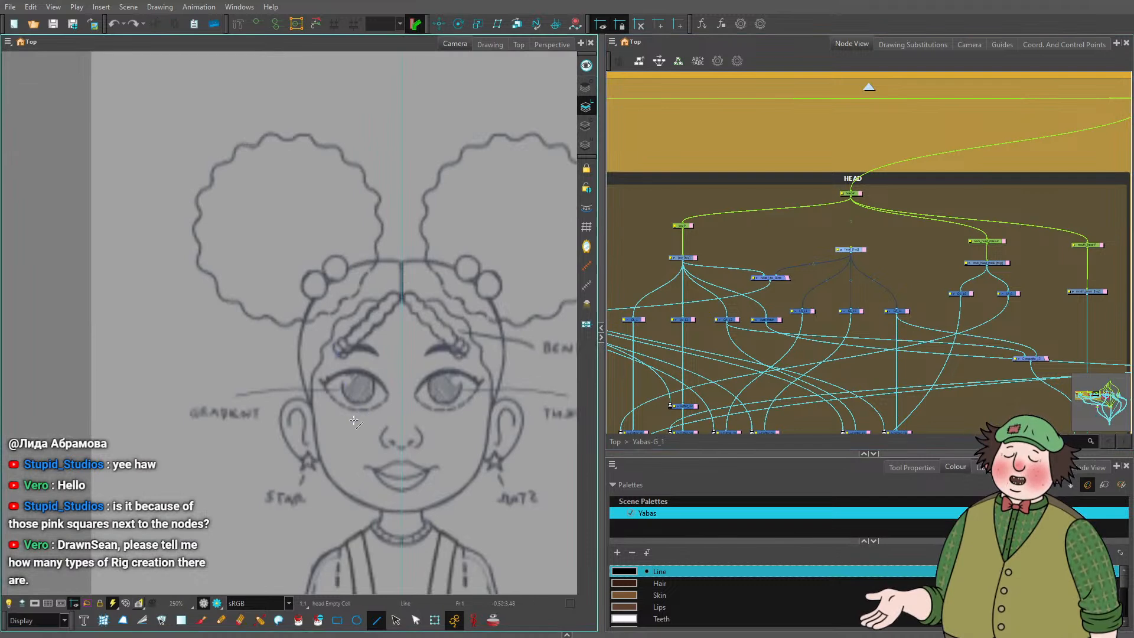
pyautogui.scroll(2, 354, 420)
pyautogui.scroll(-5, 354, 421)
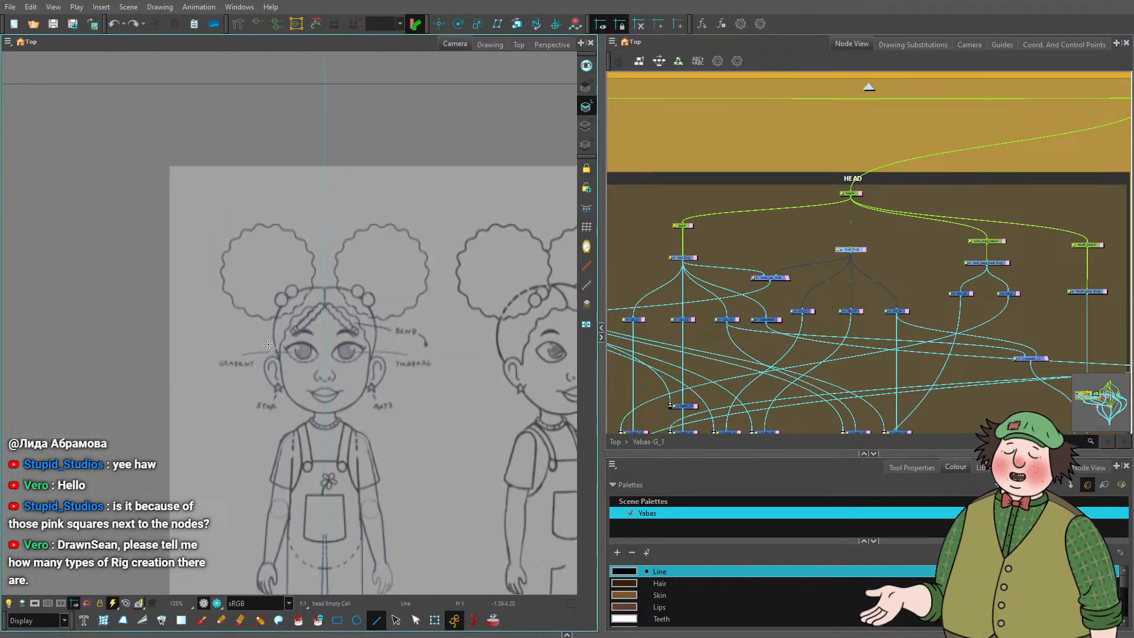
pyautogui.scroll(5, 354, 420)
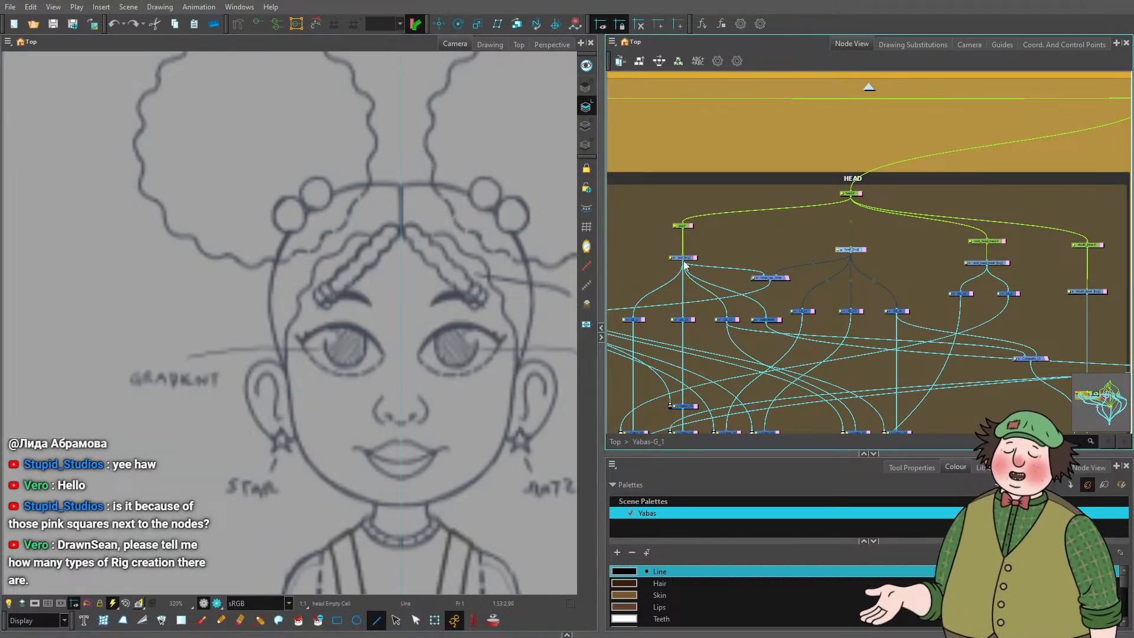
pyautogui.scroll(4, 734, 233)
pyautogui.moveTo(822, 197); pyautogui.dragTo(841, 191)
pyautogui.scroll(-4, 831, 180)
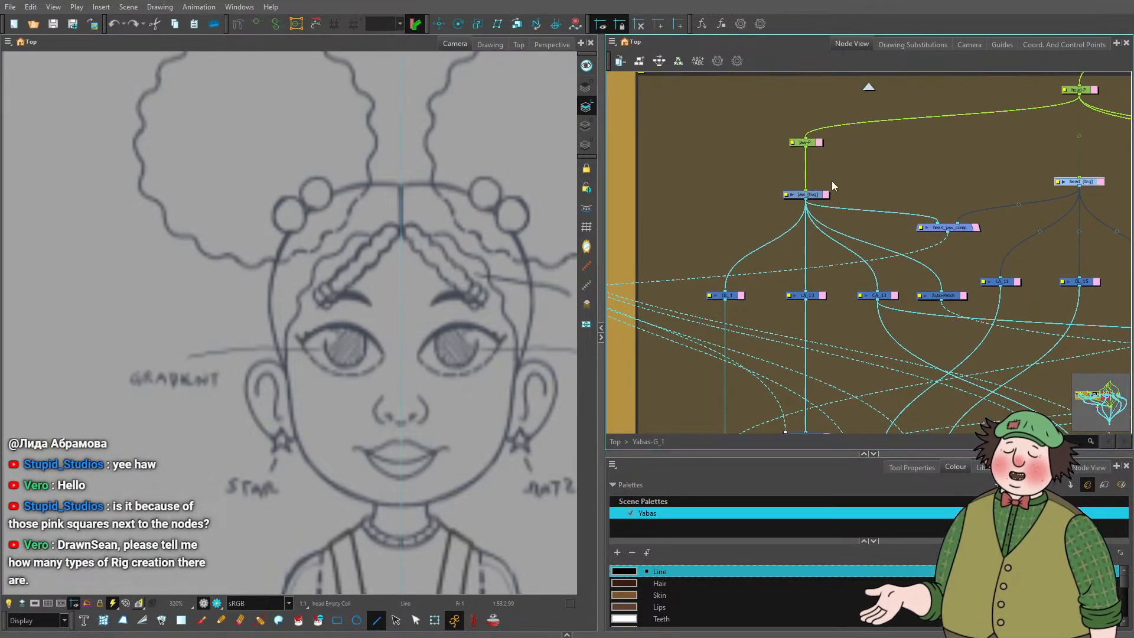
pyautogui.moveTo(752, 138); pyautogui.dragTo(865, 270)
pyautogui.scroll(5, 850, 266)
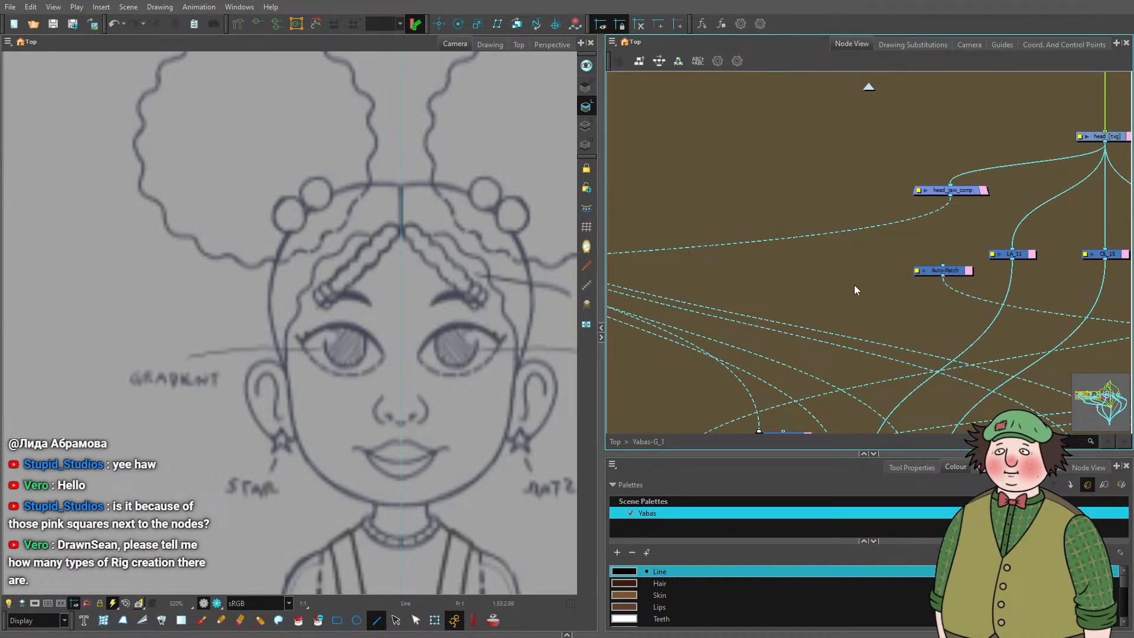
# Detach the head_jaw_comp composite from its connections in the HEAD section and delete it.
pyautogui.scroll(-5, 854, 284)
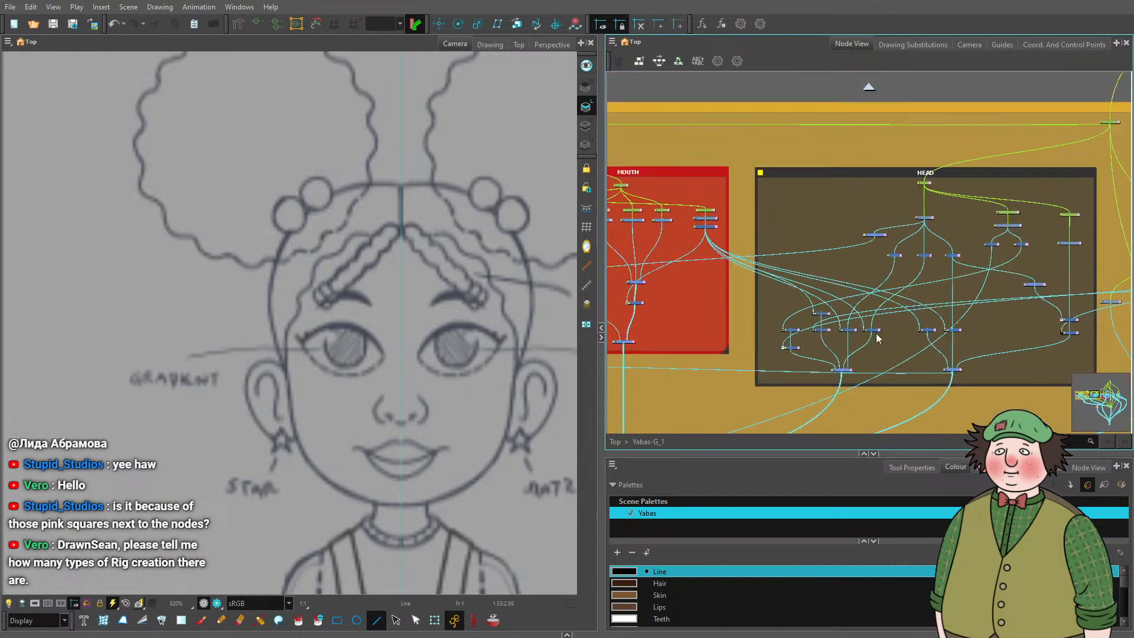
pyautogui.scroll(2, 876, 338)
pyautogui.scroll(2, 878, 171)
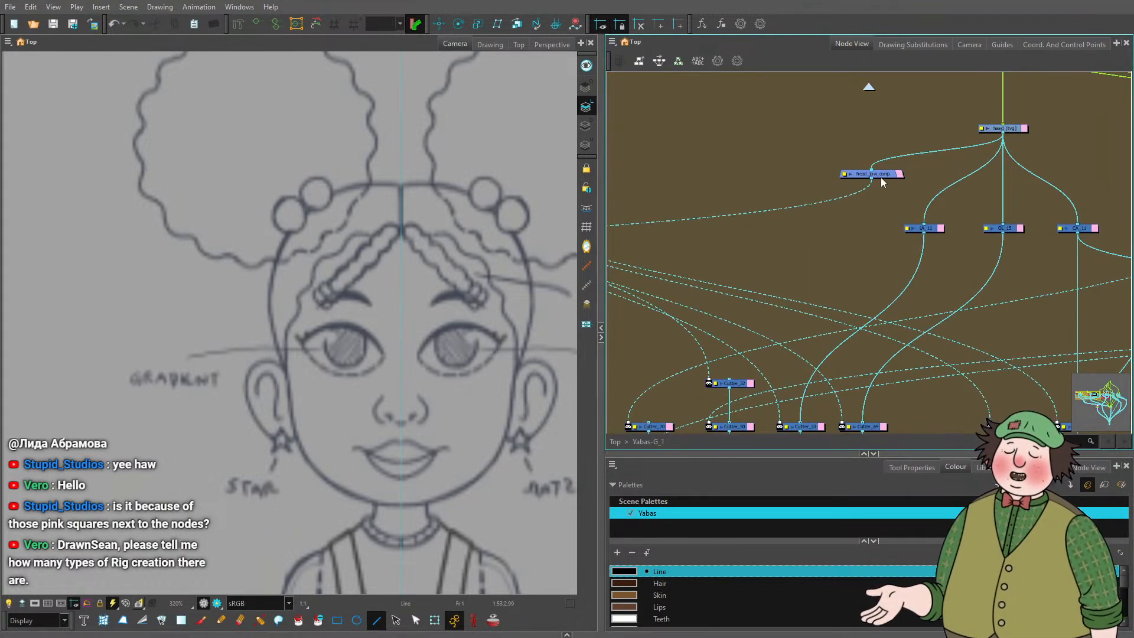
pyautogui.moveTo(881, 176); pyautogui.dragTo(801, 160)
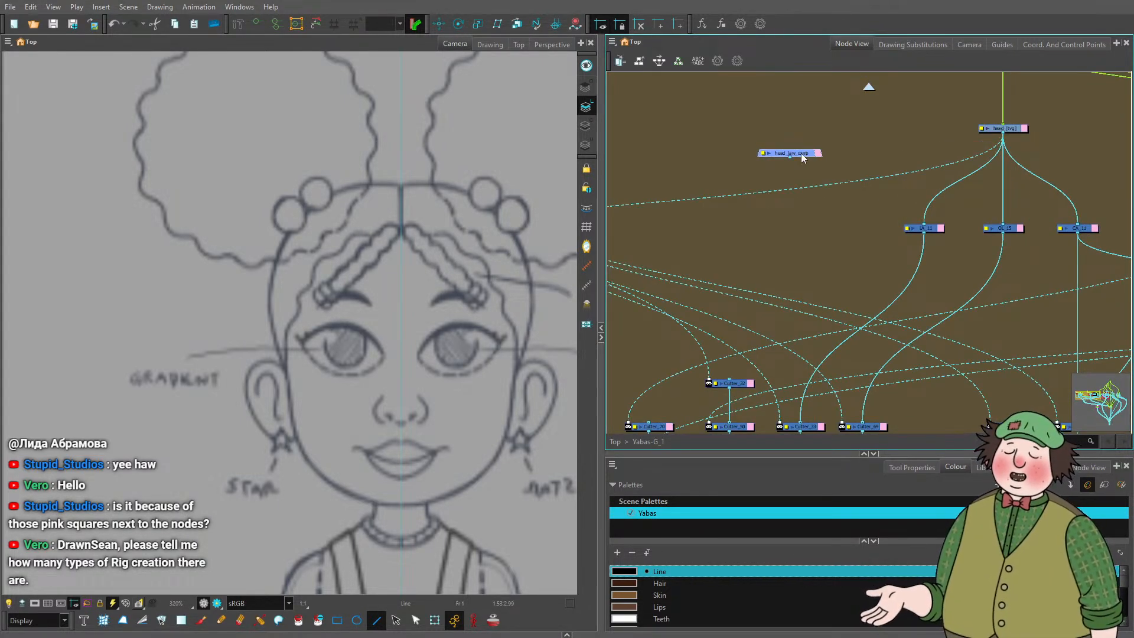
pyautogui.press('Delete')
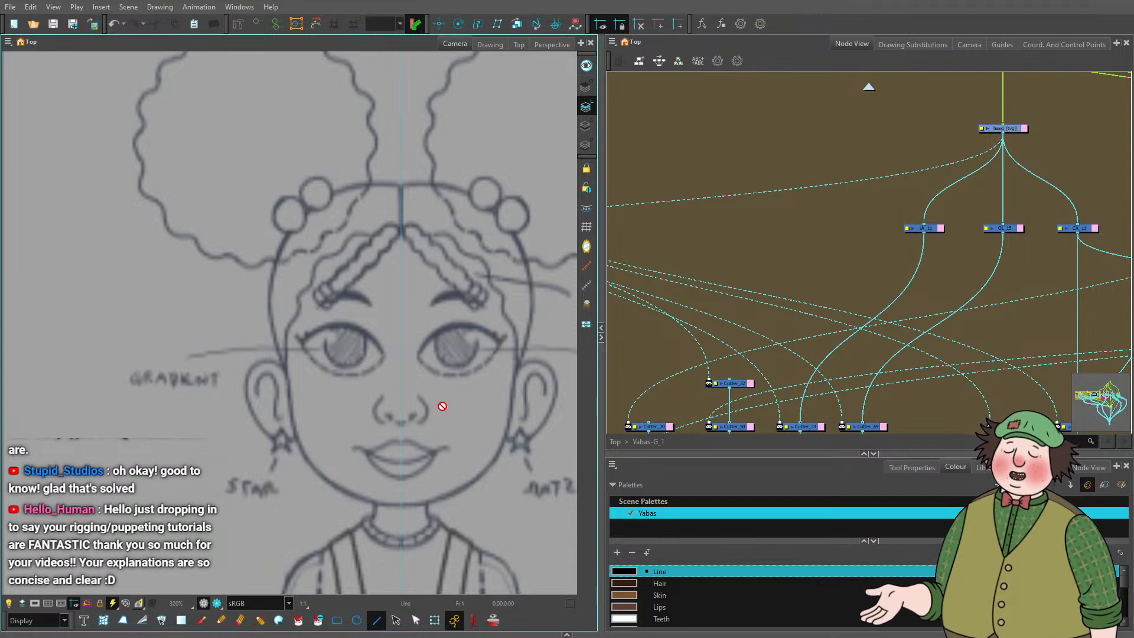
# Enlarge the colour panel and select the head drawing node with the Line tool active.
pyautogui.click(358, 625)
pyautogui.scroll(-2, 381, 260)
pyautogui.scroll(3, 384, 267)
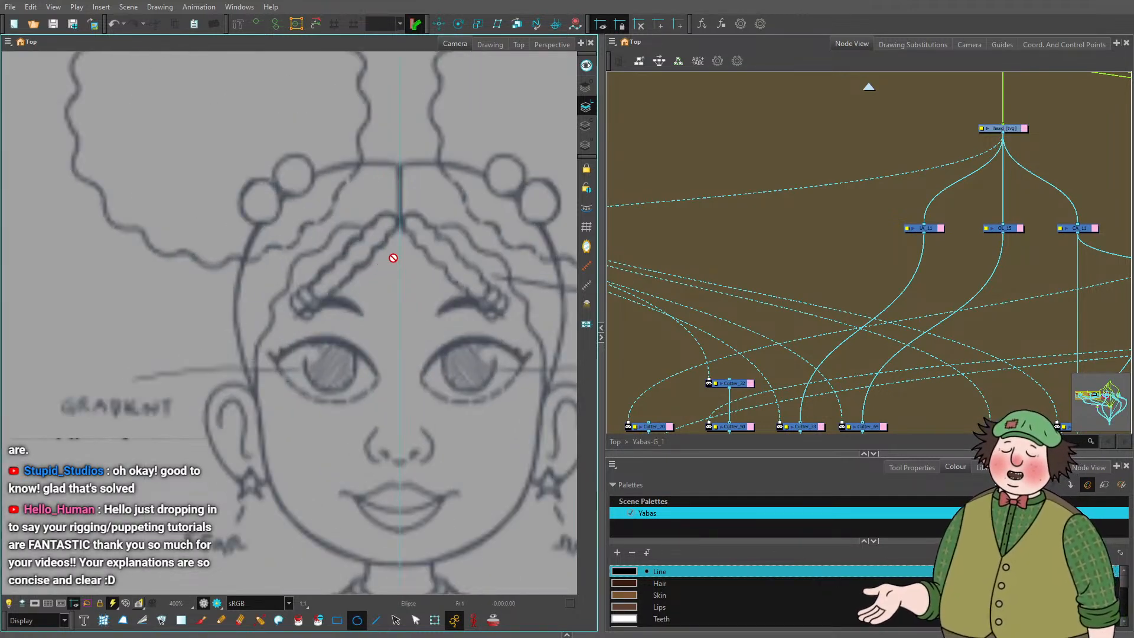
pyautogui.click(376, 620)
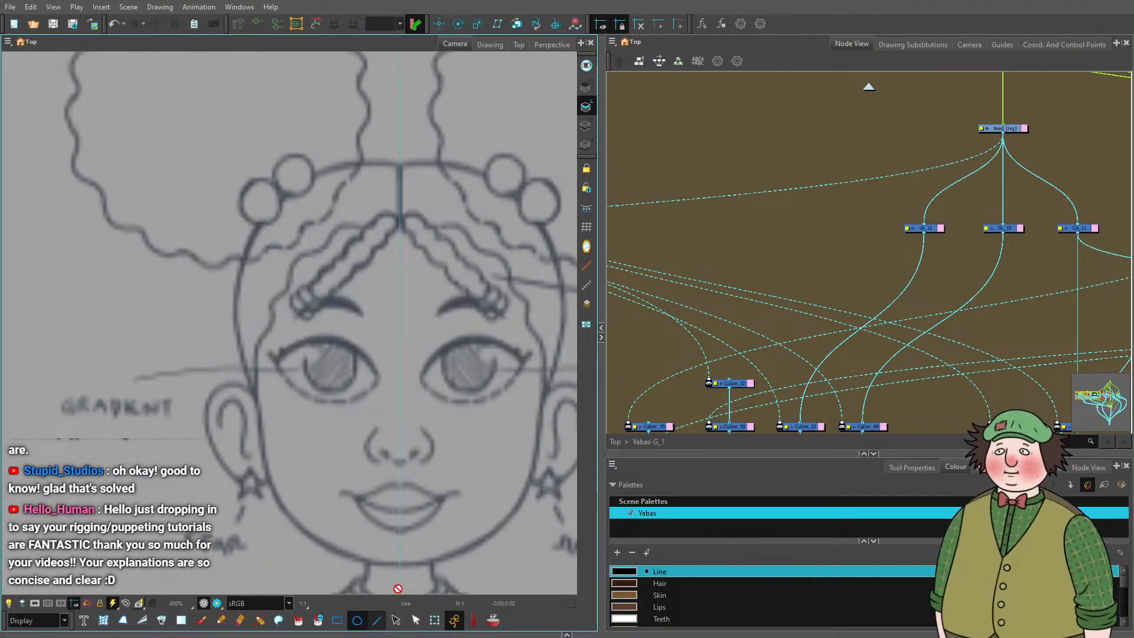
pyautogui.moveTo(916, 452); pyautogui.dragTo(932, 311)
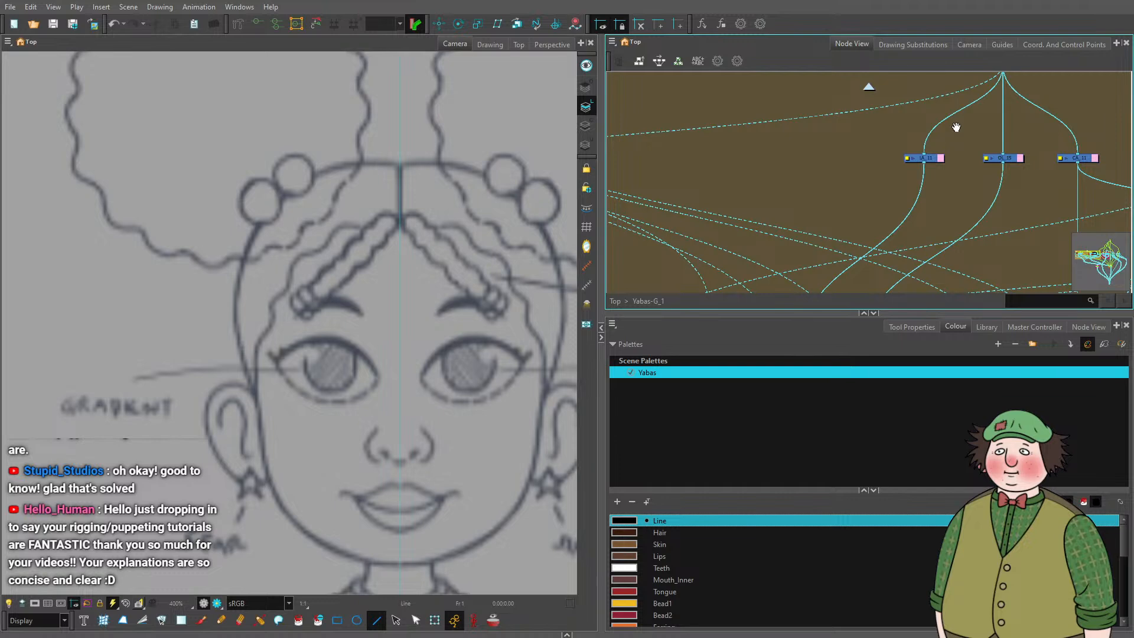
pyautogui.moveTo(956, 127); pyautogui.dragTo(884, 250)
pyautogui.click(931, 181)
# Try straight test lines over the eye, beside the ear and near the jaw on the head drawing, undoing each.
pyautogui.moveTo(396, 323); pyautogui.dragTo(308, 390)
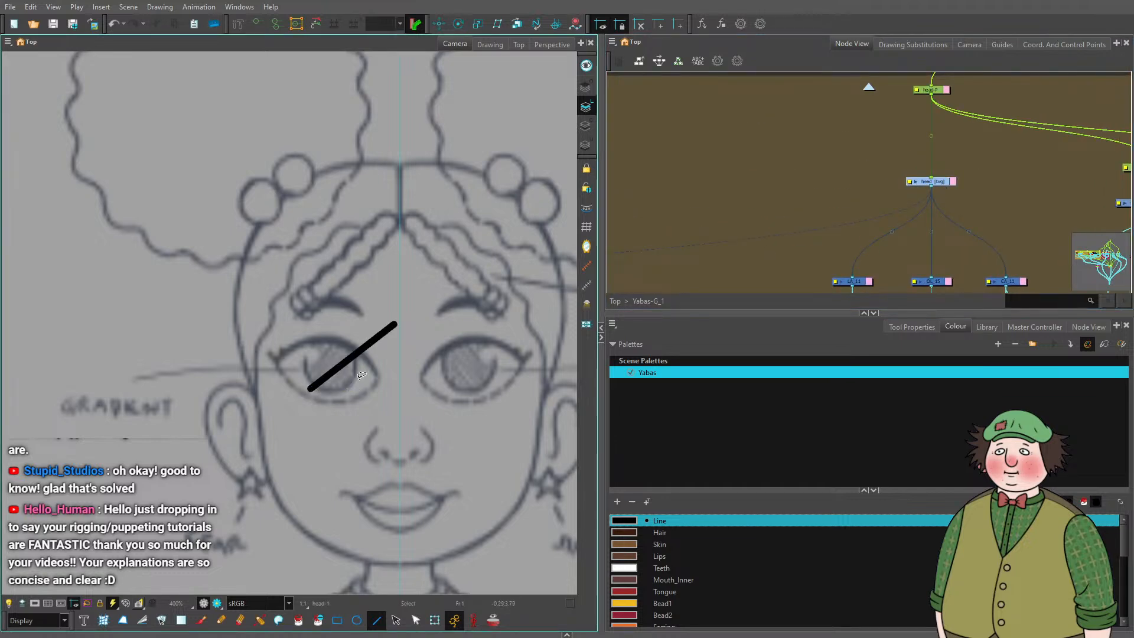
pyautogui.hotkey('ctrl', 'z')
pyautogui.moveTo(296, 277); pyautogui.dragTo(211, 388)
pyautogui.scroll(-2, 284, 307)
pyautogui.scroll(2, 273, 378)
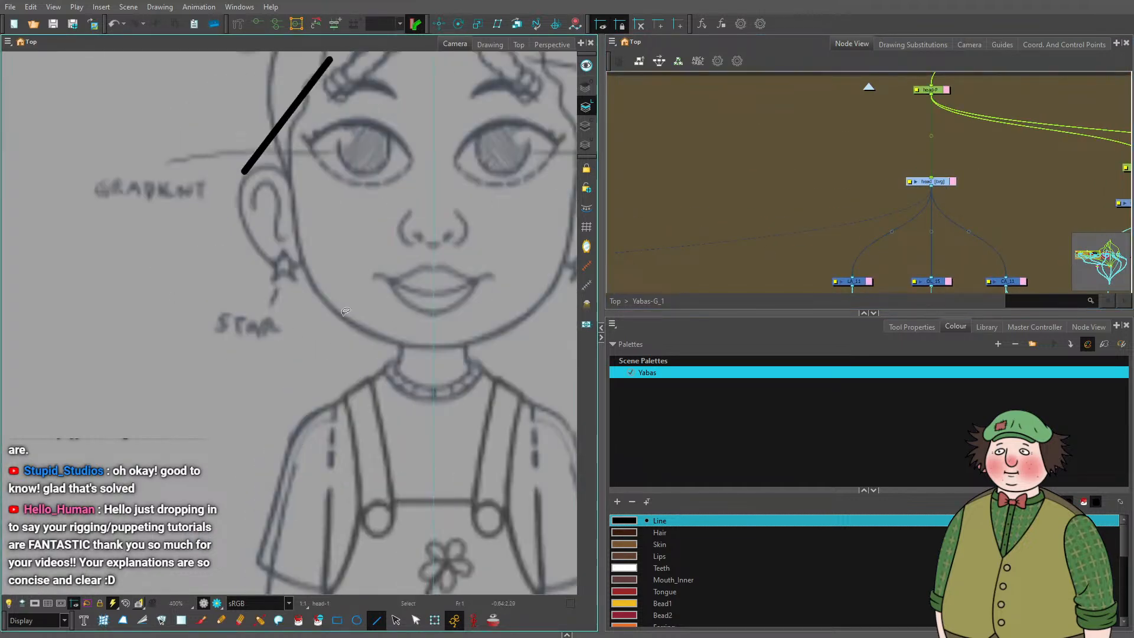
pyautogui.hotkey('ctrl', 'z')
pyautogui.moveTo(324, 295); pyautogui.dragTo(382, 349)
pyautogui.hotkey('ctrl', 'z')
# Show the Line tool's properties and try a test line along the cheek, undoing it.
pyautogui.scroll(3, 379, 309)
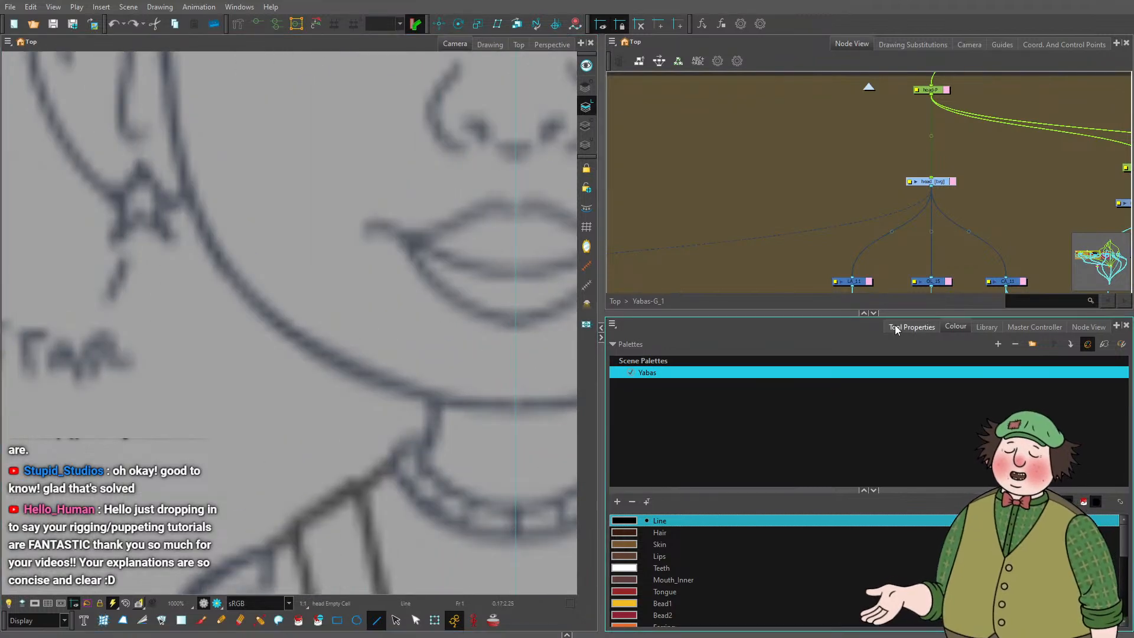
pyautogui.click(895, 329)
pyautogui.moveTo(217, 179); pyautogui.dragTo(265, 285)
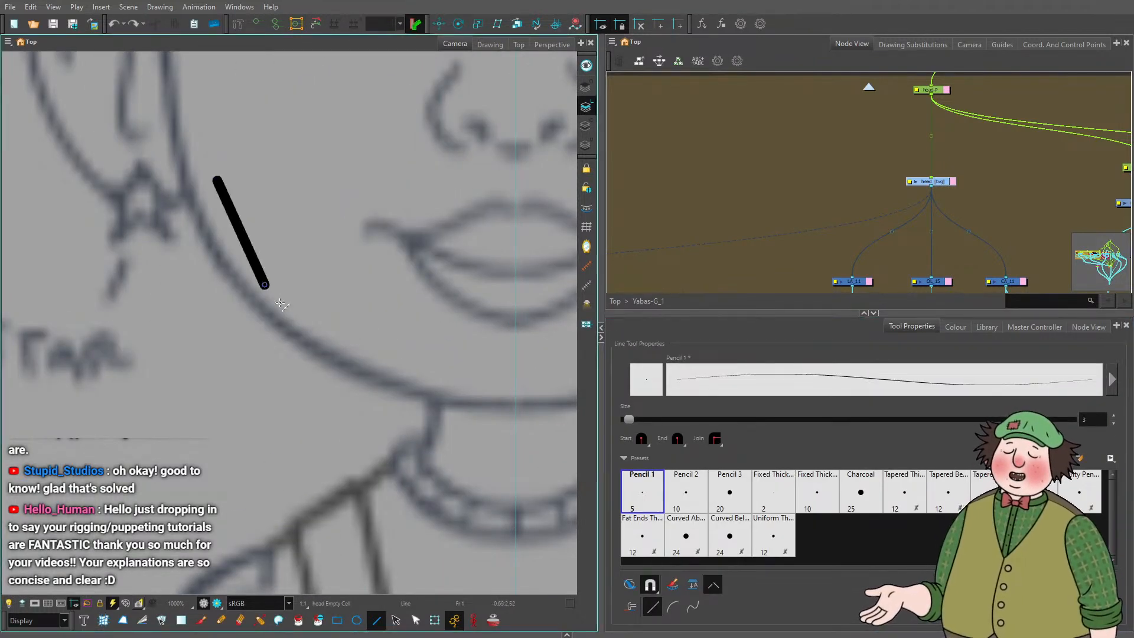
pyautogui.hotkey('ctrl', 'z')
pyautogui.scroll(-4, 281, 303)
pyautogui.scroll(3, 373, 225)
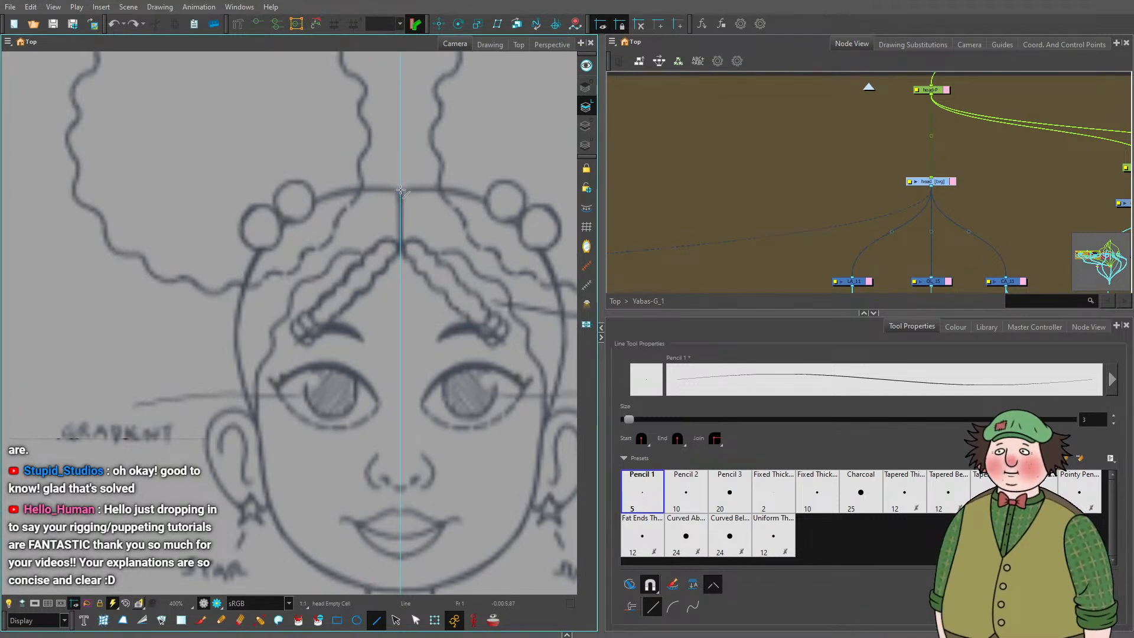
# Try tracing the left side of the front-view head from the crown to the ear, undoing both lines.
pyautogui.moveTo(401, 190)
pyautogui.mouseDown()
pyautogui.moveTo(301, 227)
pyautogui.moveTo(248, 348)
pyautogui.moveTo(252, 418)
pyautogui.moveTo(261, 283)
pyautogui.moveTo(248, 272)
pyautogui.moveTo(281, 179)
pyautogui.mouseUp()
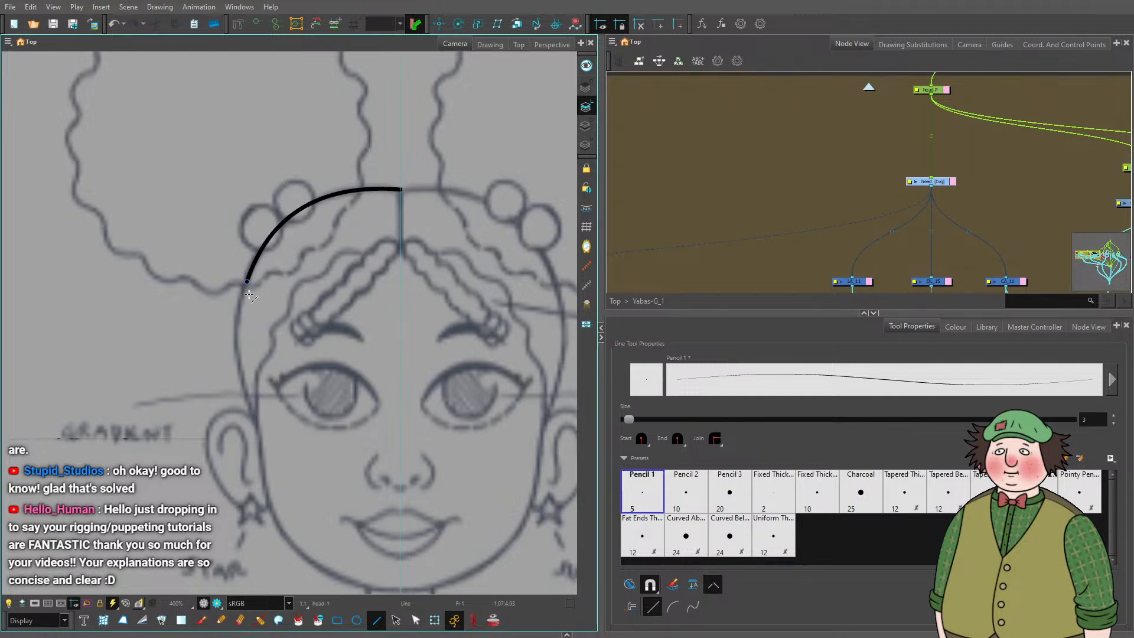
pyautogui.moveTo(249, 294); pyautogui.dragTo(255, 419)
pyautogui.scroll(-2, 258, 306)
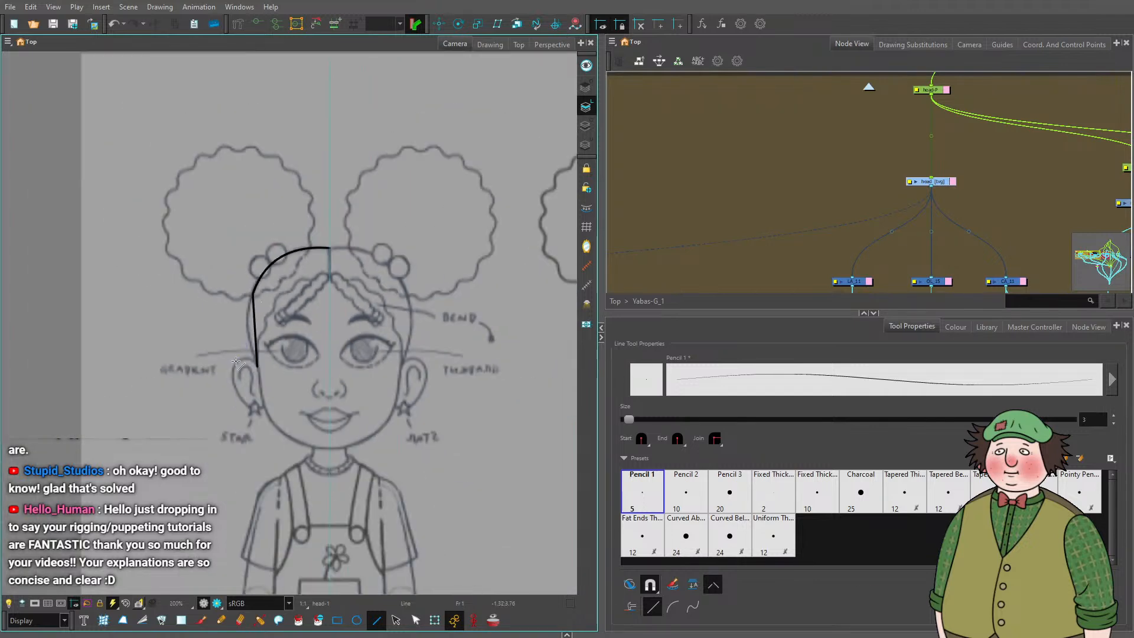
pyautogui.hotkey('ctrl', 'z')
pyautogui.hotkey('ctrl', 'z')
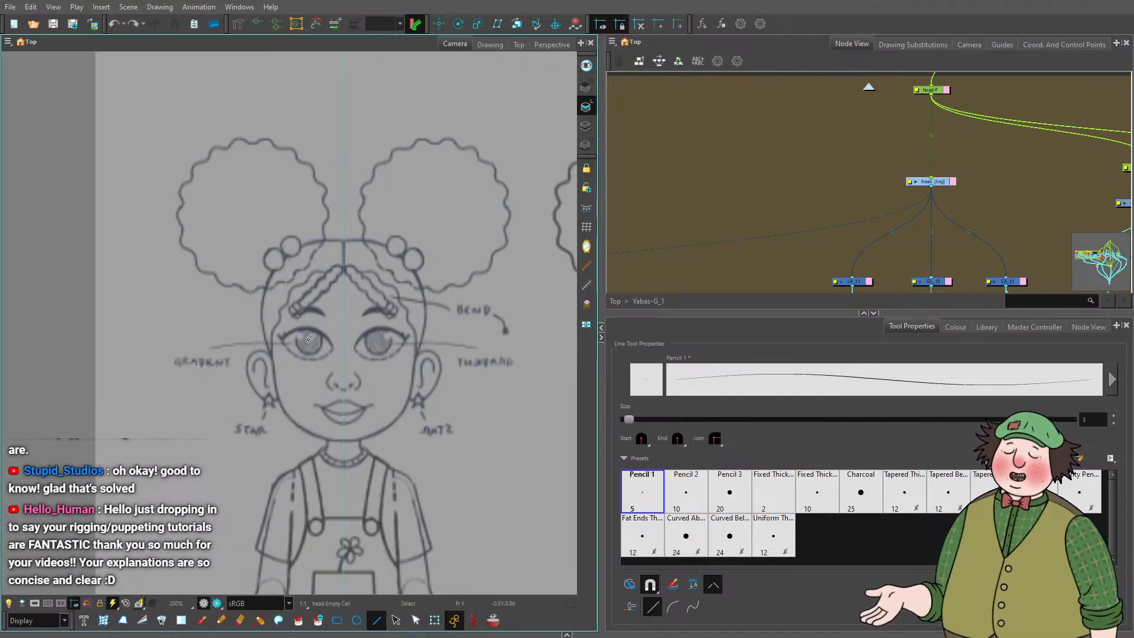
# Try an ellipse centred on the front-view face as a base for the head shape, discarding it.
pyautogui.scroll(2, 310, 338)
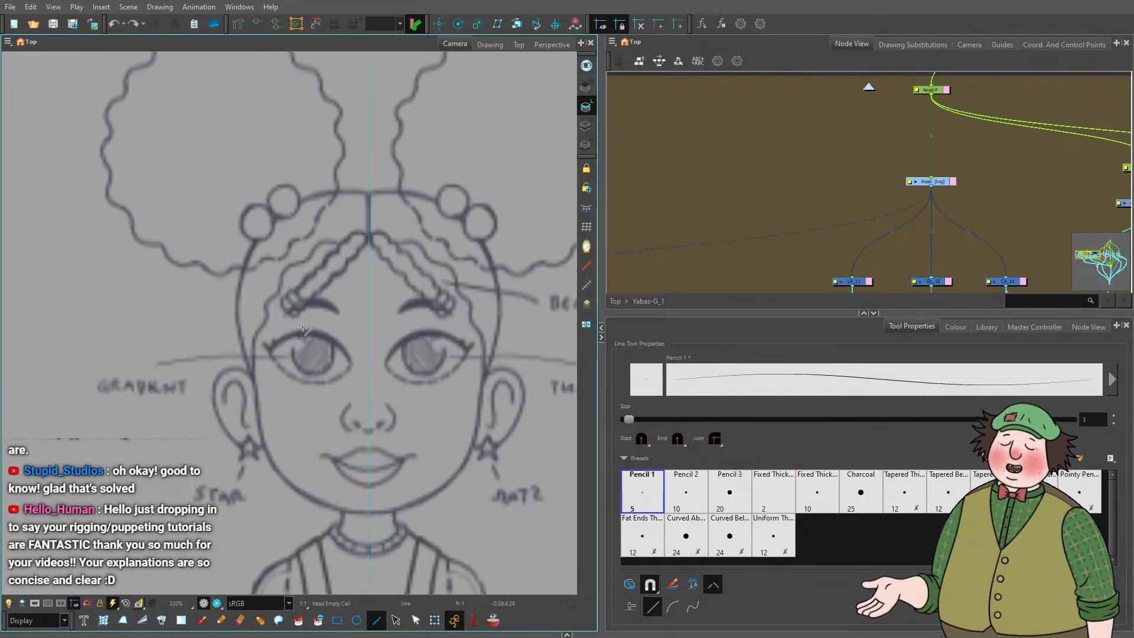
pyautogui.click(357, 620)
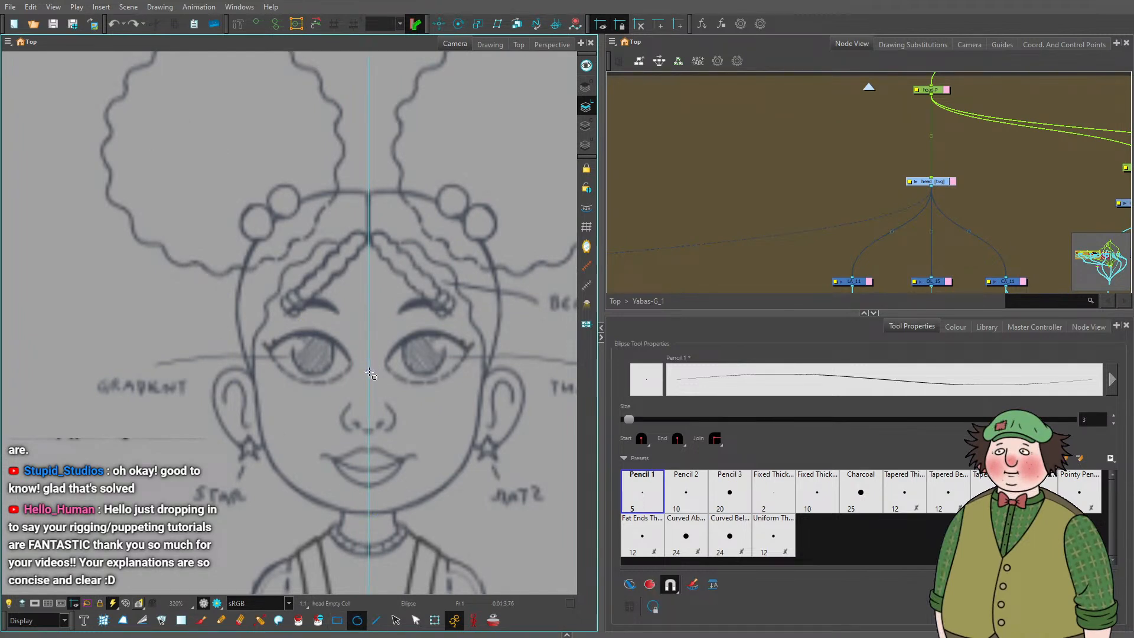
pyautogui.moveTo(369, 372); pyautogui.dragTo(470, 250)
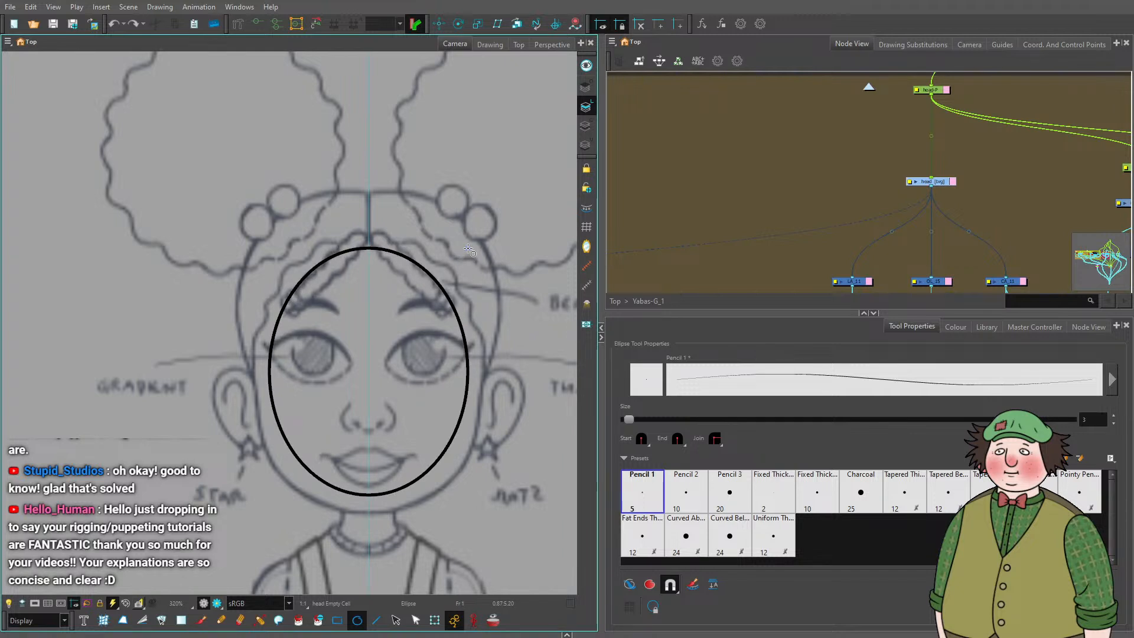
pyautogui.moveTo(470, 251)
pyautogui.mouseDown()
pyautogui.moveTo(480, 232)
pyautogui.moveTo(471, 244)
pyautogui.mouseUp()
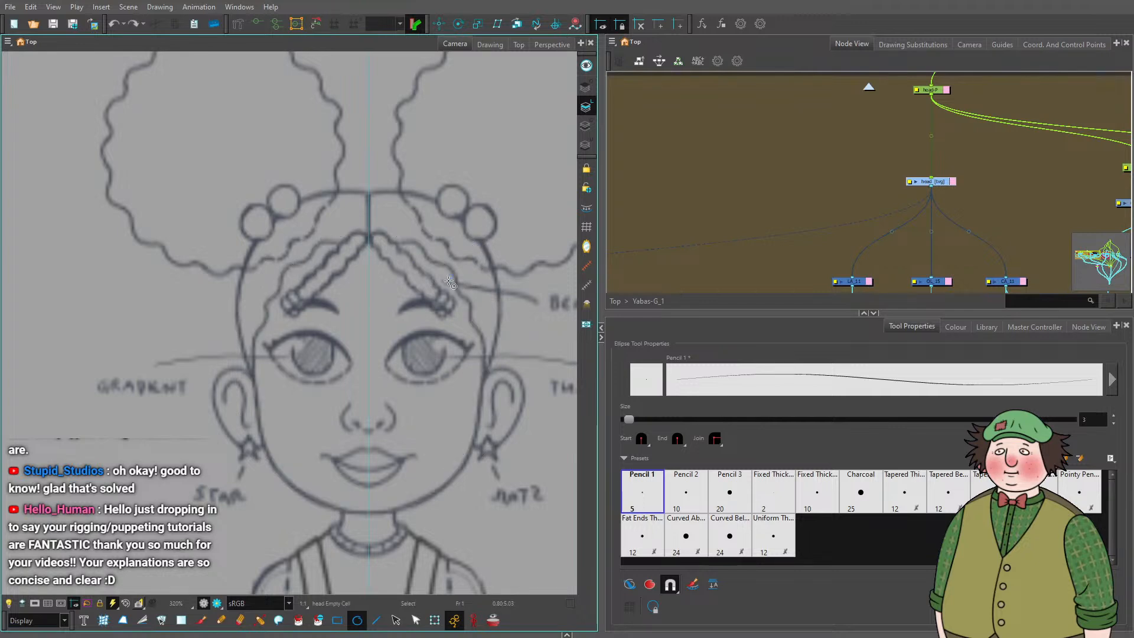
# Try a straight line from the crown's centre parting to the left temple with the Line tool, undoing it.
pyautogui.click(376, 620)
pyautogui.scroll(-4, 283, 361)
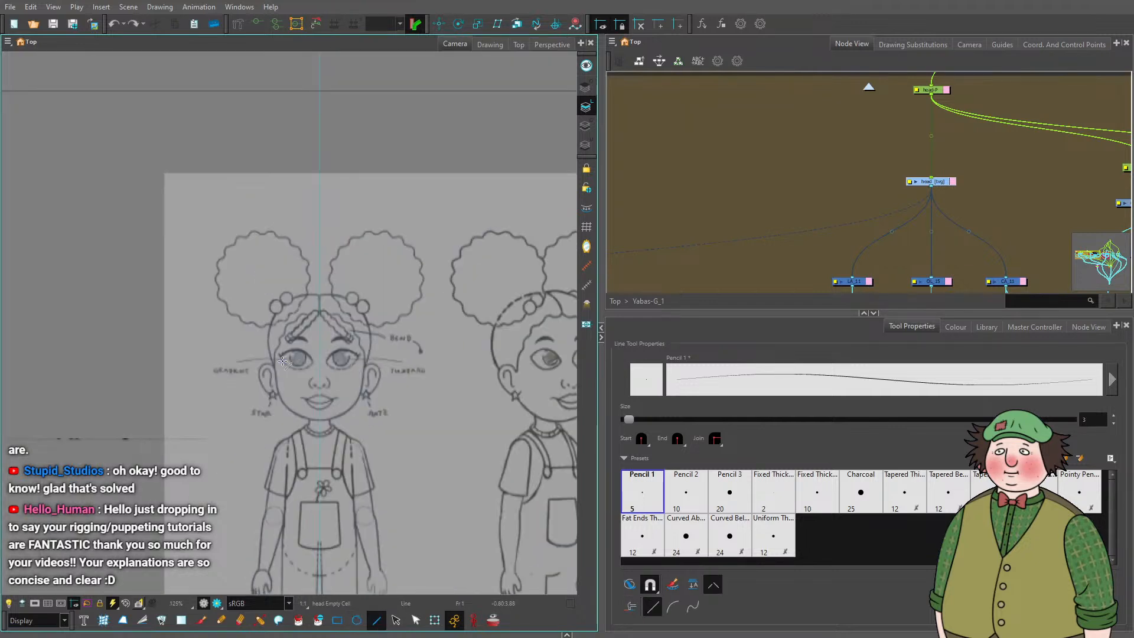
pyautogui.scroll(4, 282, 361)
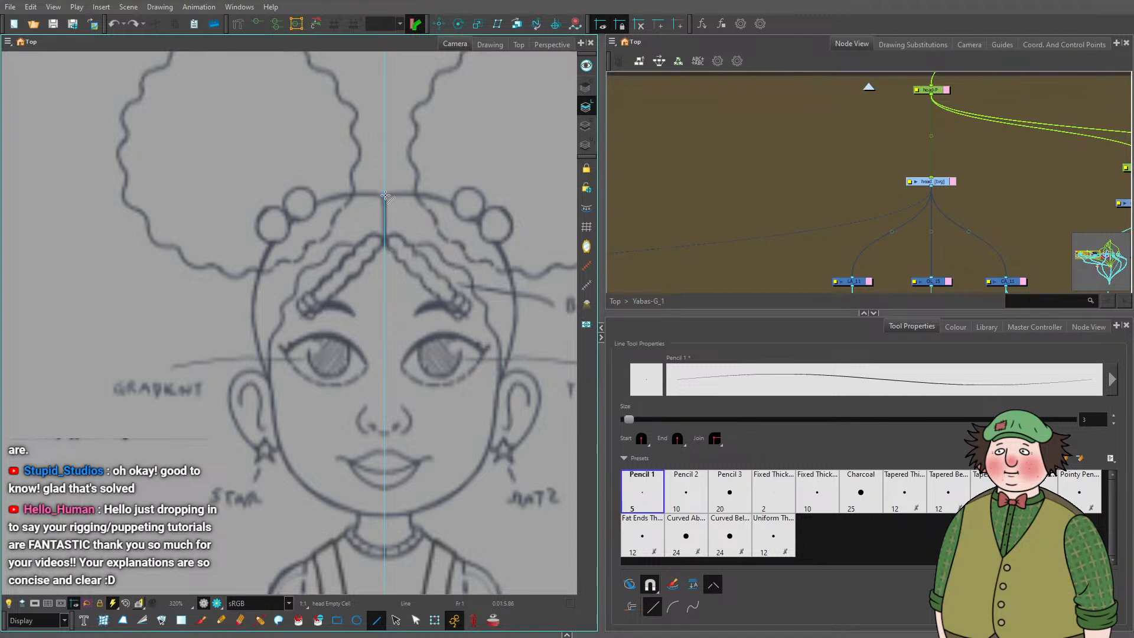
pyautogui.moveTo(385, 195); pyautogui.dragTo(254, 299)
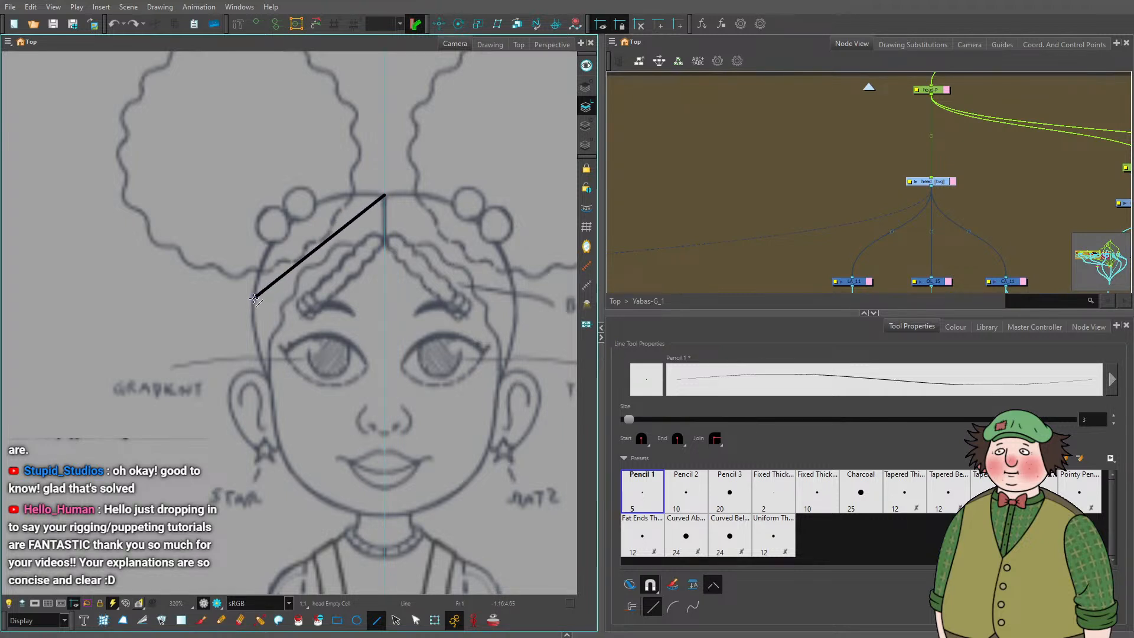
pyautogui.scroll(-6, 251, 297)
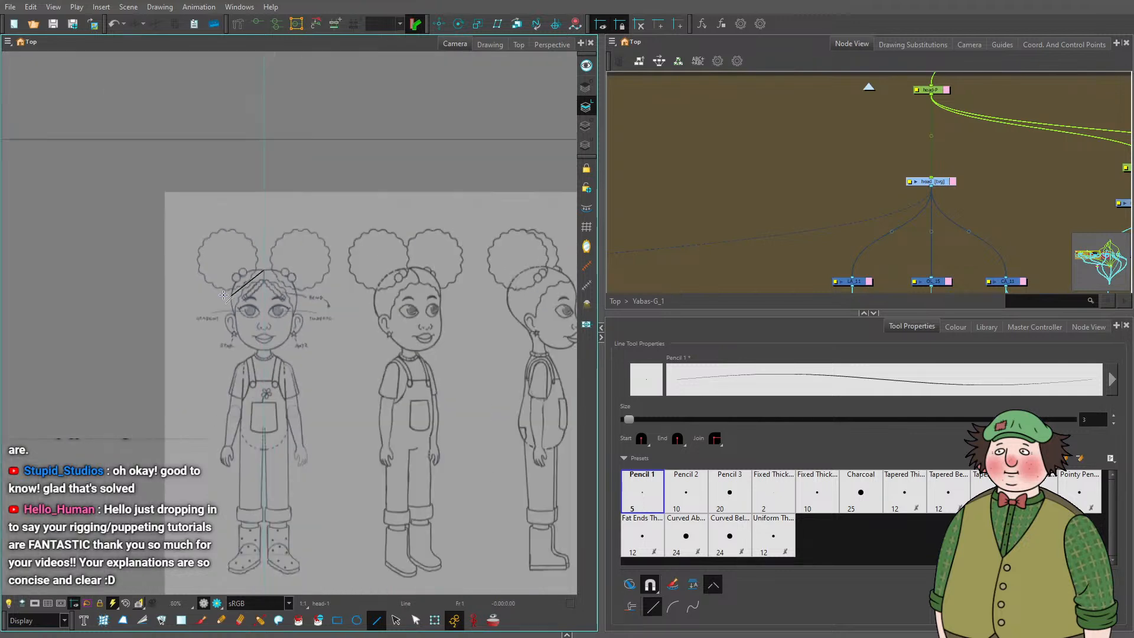
pyautogui.scroll(-2, 223, 294)
pyautogui.scroll(9, 231, 301)
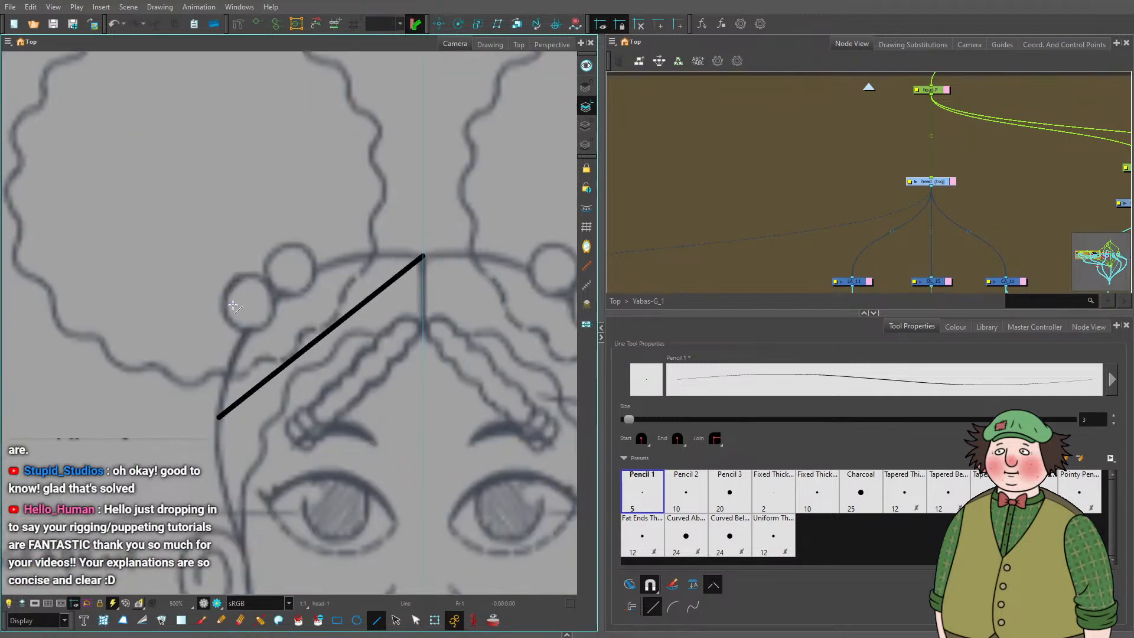
pyautogui.hotkey('ctrl', 'z')
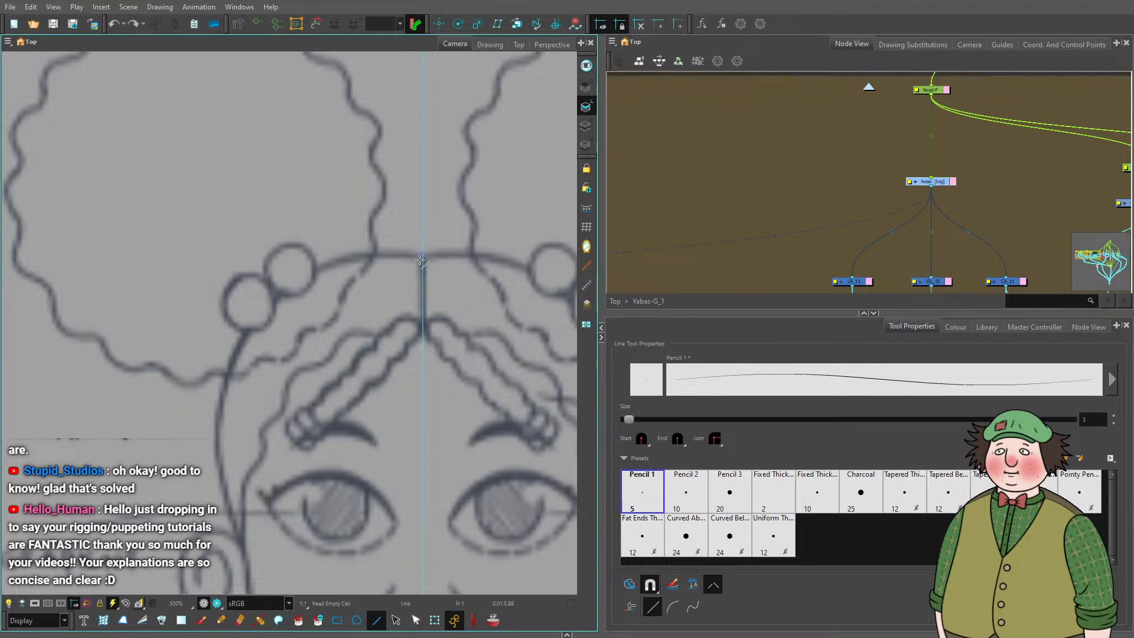
# Trace the left side of the front-view head with two joined curved lines from the crown's centre down to the ear.
pyautogui.moveTo(422, 254); pyautogui.dragTo(281, 132)
pyautogui.scroll(-1, 248, 267)
pyautogui.scroll(1, 282, 132)
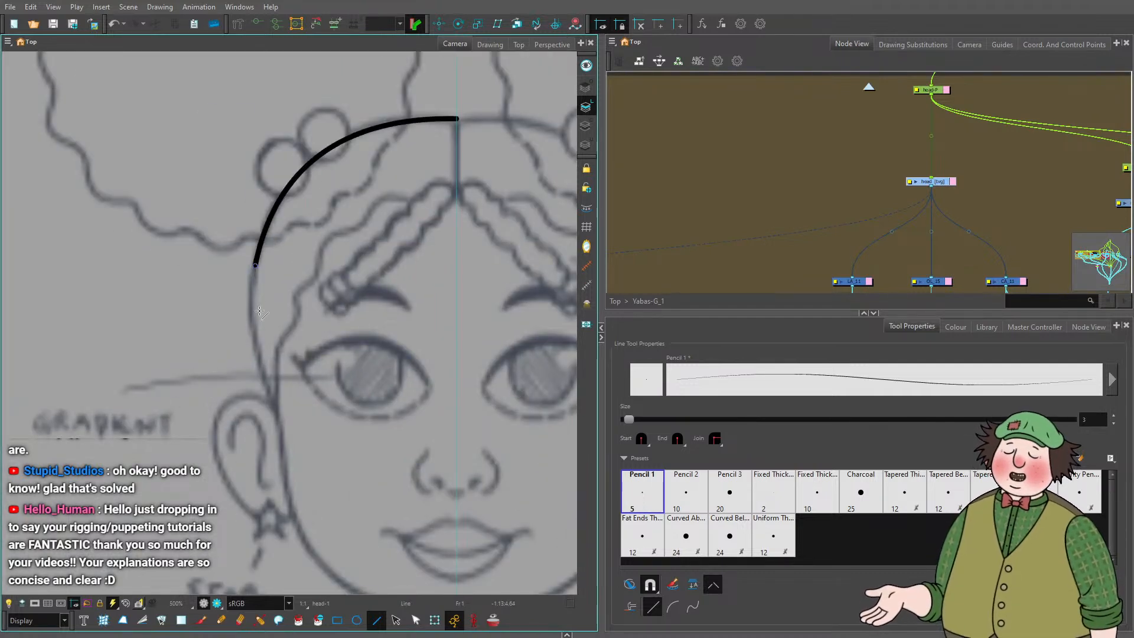
pyautogui.moveTo(256, 265); pyautogui.dragTo(242, 324)
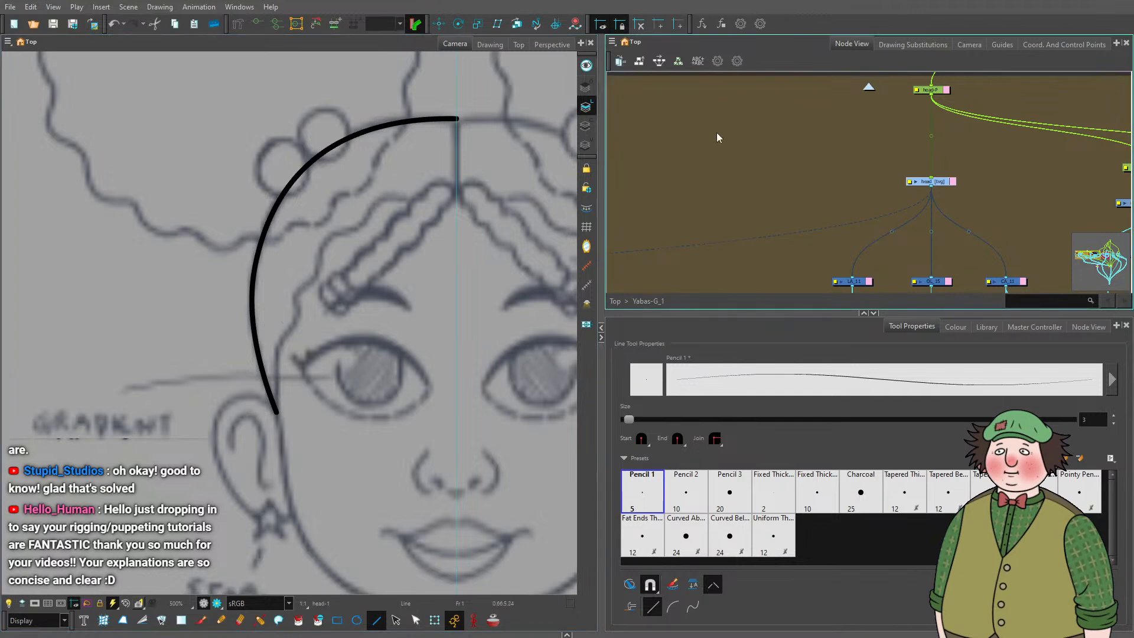
# Bring the coloured turnaround sheet into the camera view and widen that view.
pyautogui.scroll(-5, 718, 161)
pyautogui.scroll(3, 812, 260)
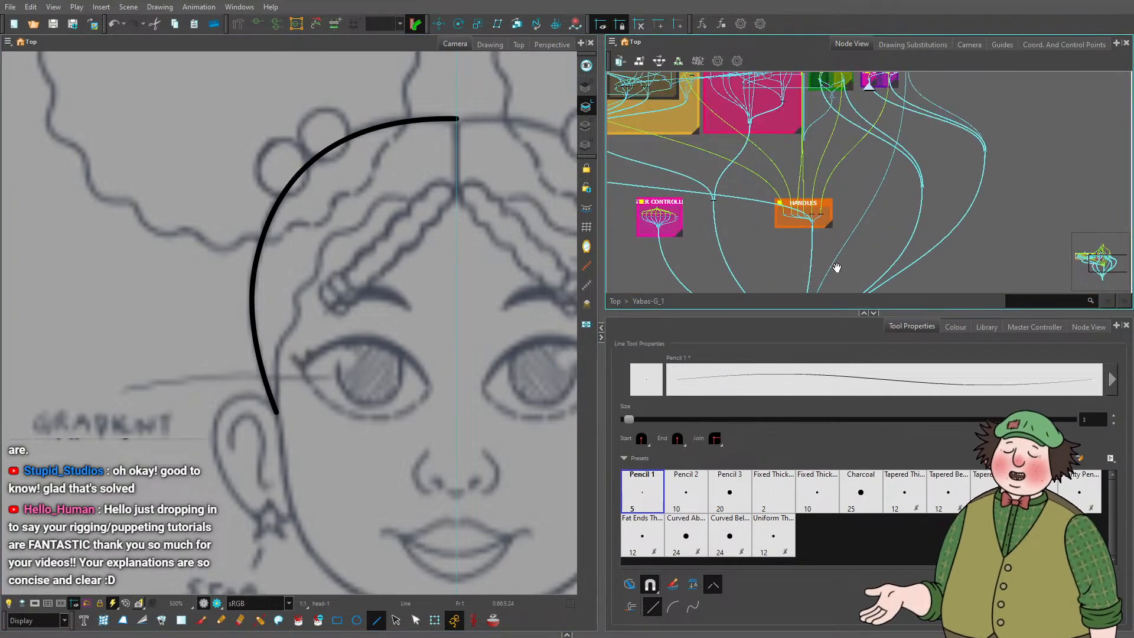
pyautogui.scroll(-6, 384, 319)
pyautogui.moveTo(384, 318); pyautogui.dragTo(377, 154)
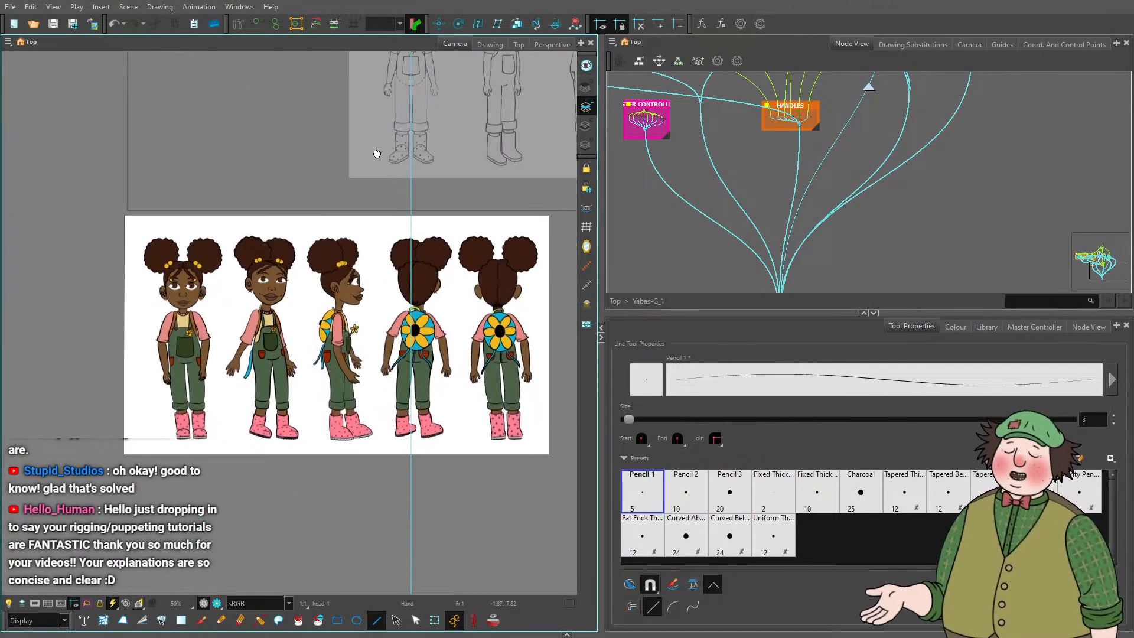
pyautogui.scroll(3, 265, 354)
pyautogui.scroll(-2, 263, 331)
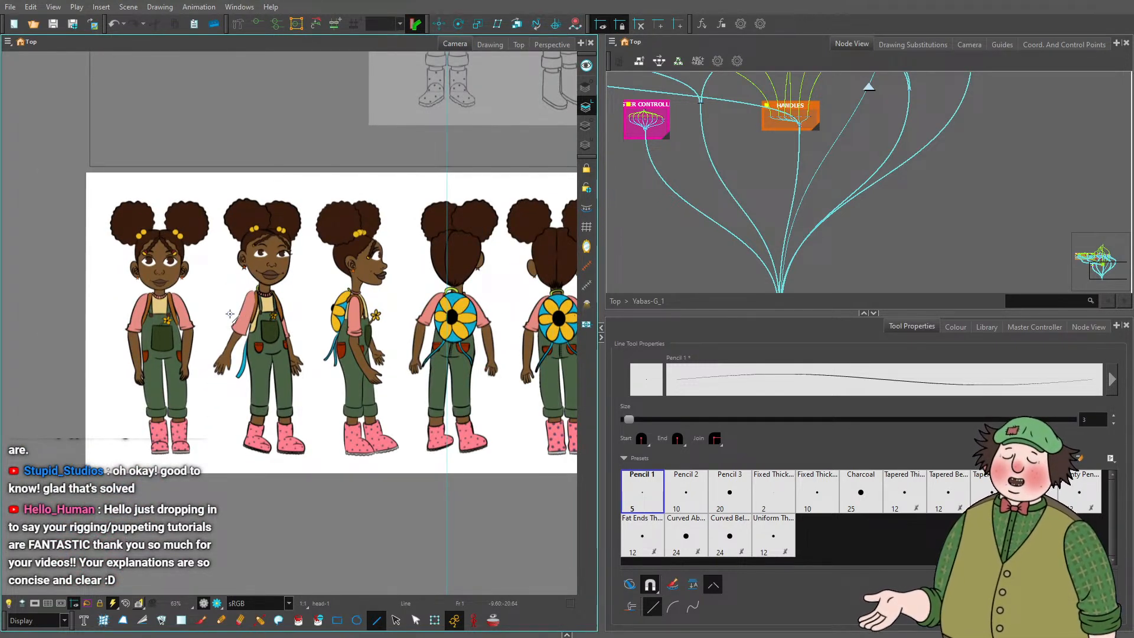
pyautogui.scroll(-3, 230, 314)
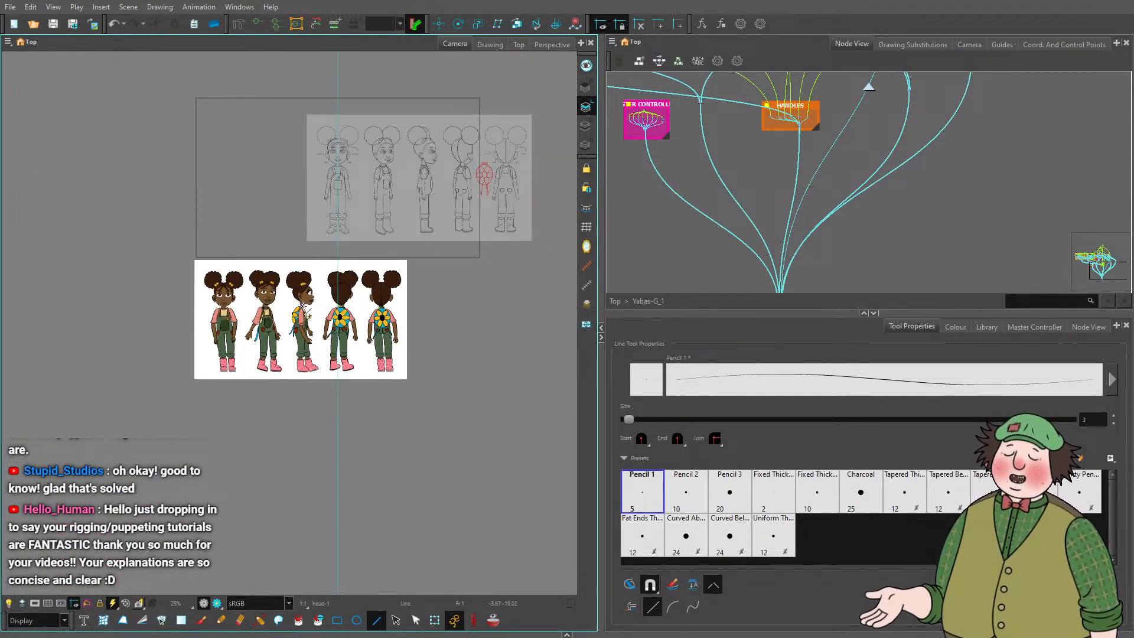
pyautogui.scroll(2, 301, 306)
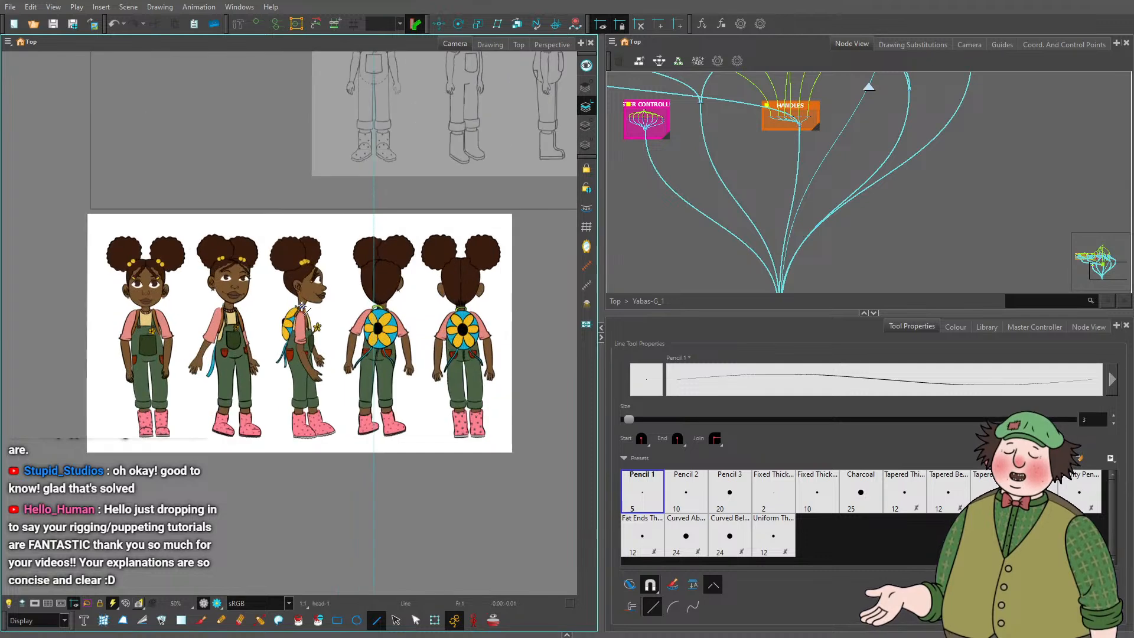
pyautogui.moveTo(185, 322); pyautogui.dragTo(333, 319)
pyautogui.moveTo(602, 204); pyautogui.dragTo(649, 202)
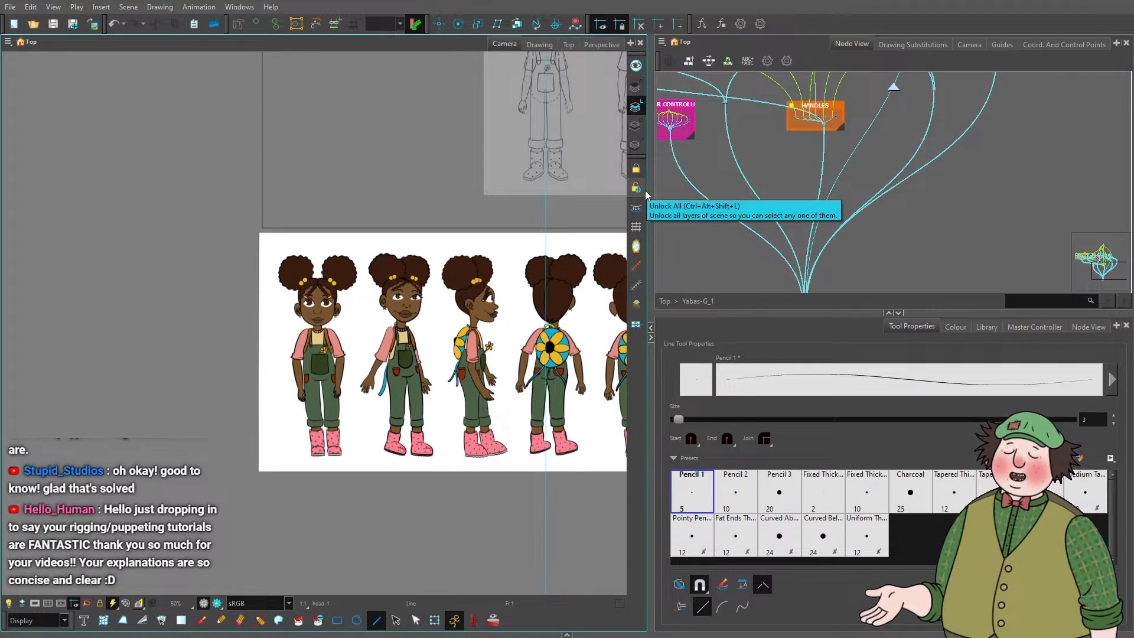
# Examine the poses on the coloured turnaround sheet and compare them with the rough model sheet.
pyautogui.scroll(-1, 323, 322)
pyautogui.scroll(3, 313, 331)
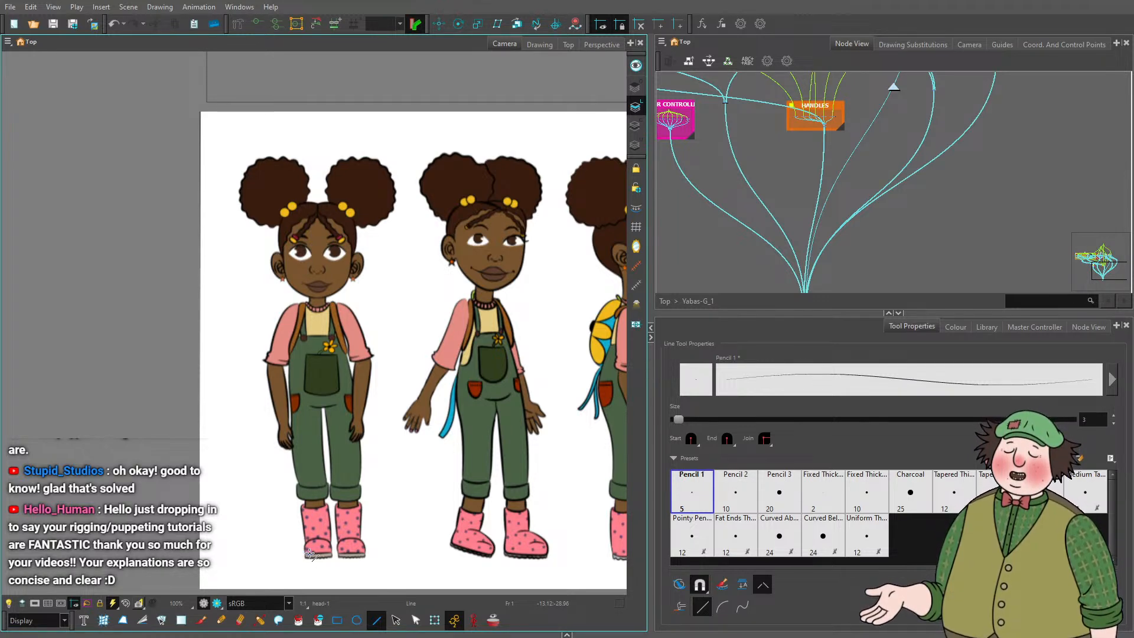
pyautogui.scroll(-2, 237, 472)
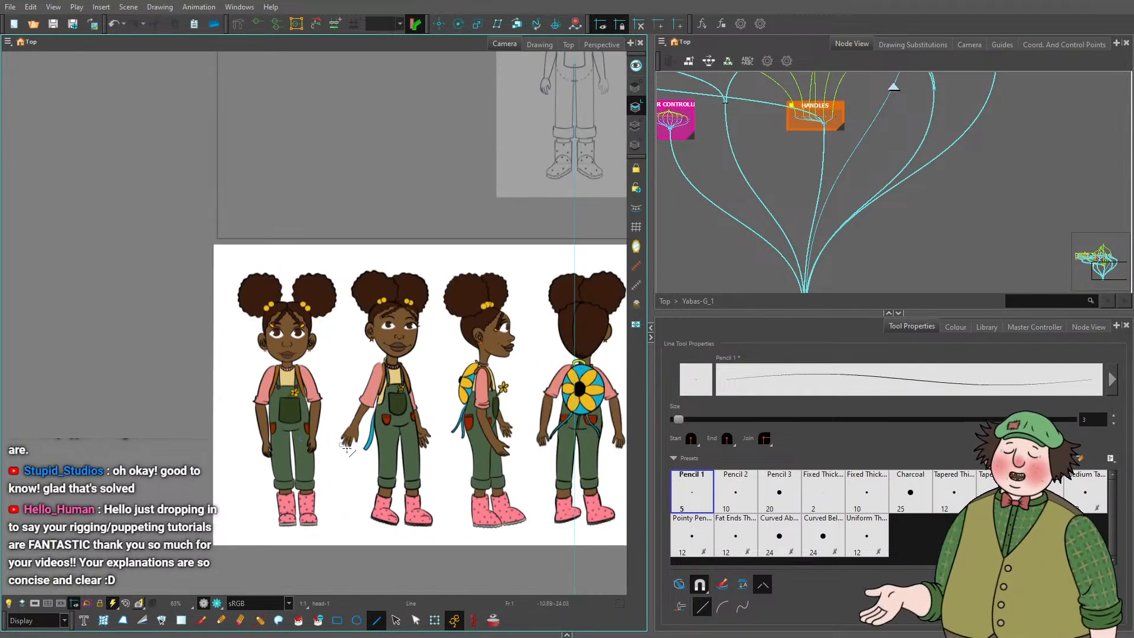
pyautogui.scroll(2, 390, 497)
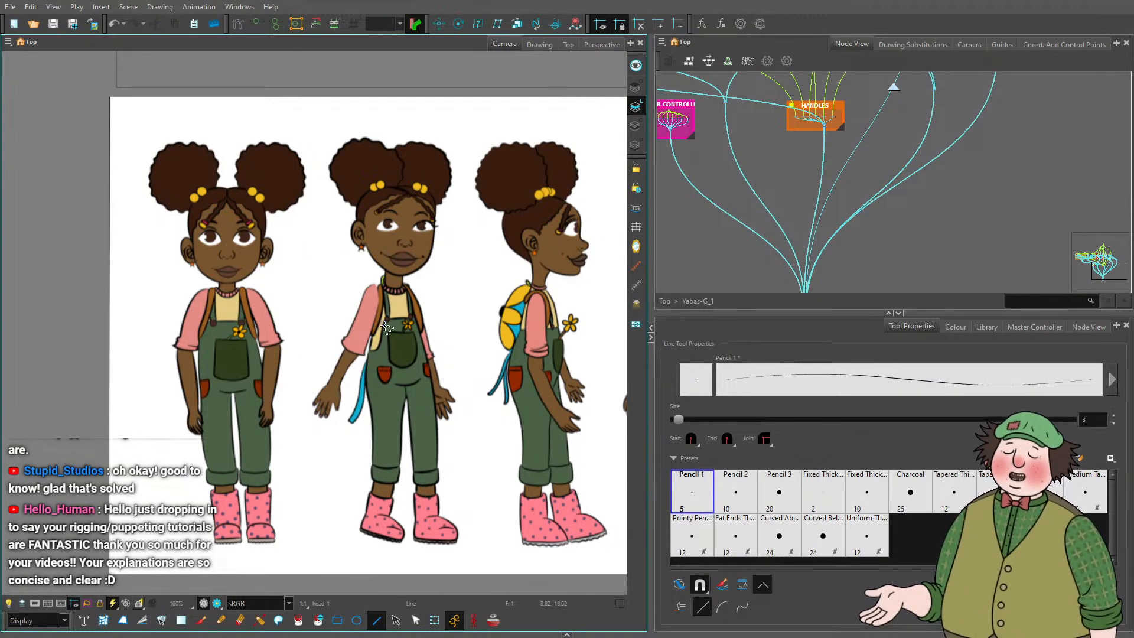
pyautogui.scroll(2, 445, 253)
pyautogui.scroll(-2, 472, 248)
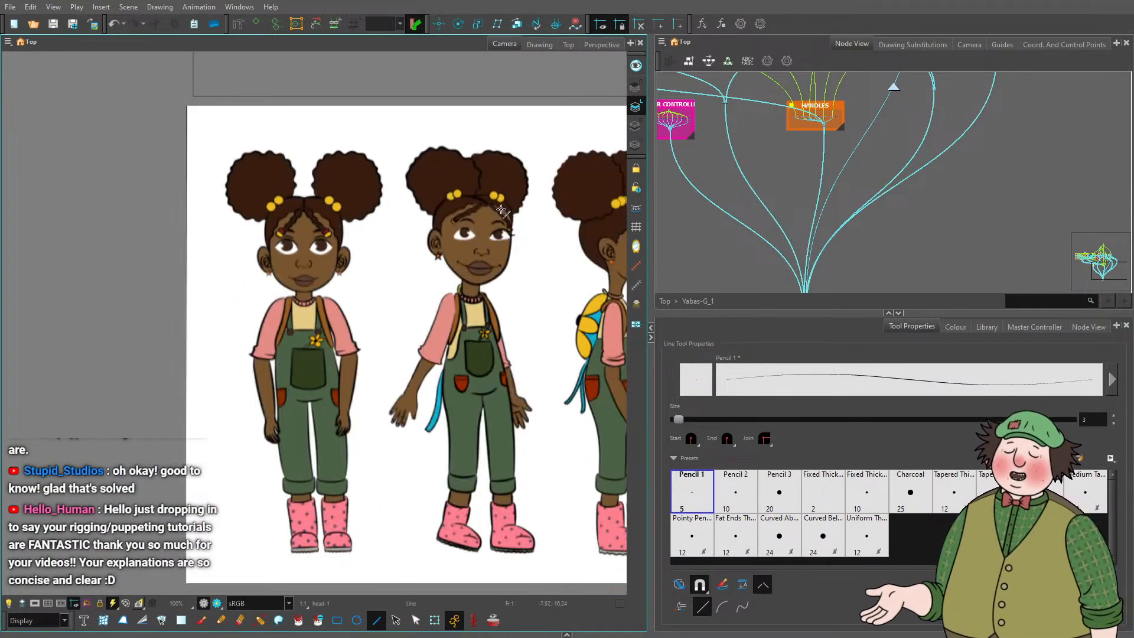
pyautogui.scroll(2, 504, 233)
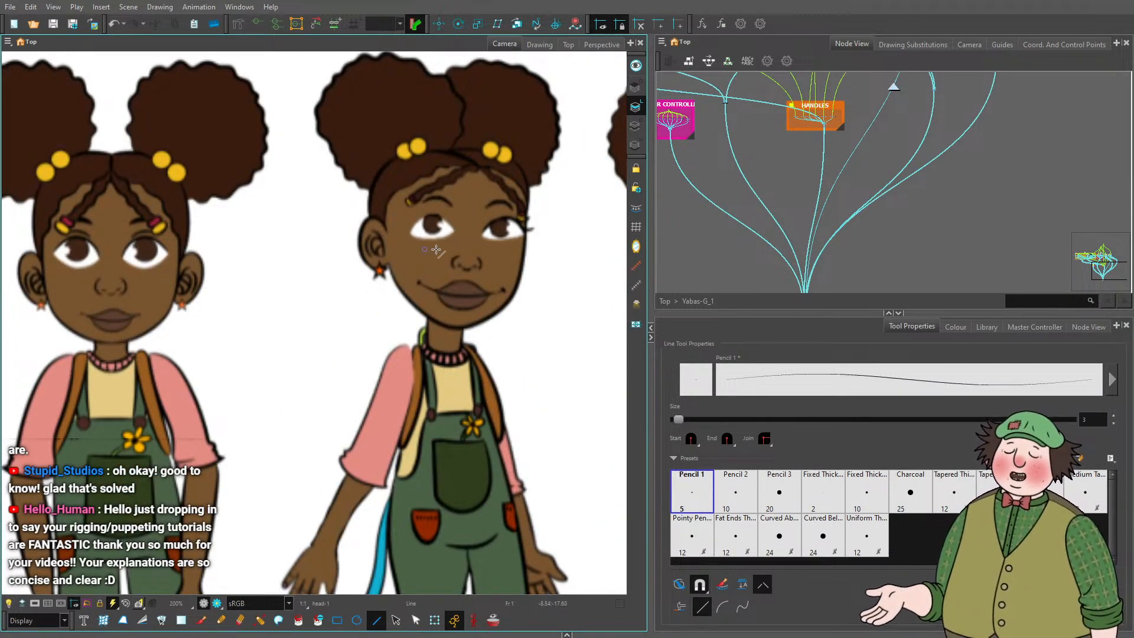
pyautogui.scroll(-4, 246, 334)
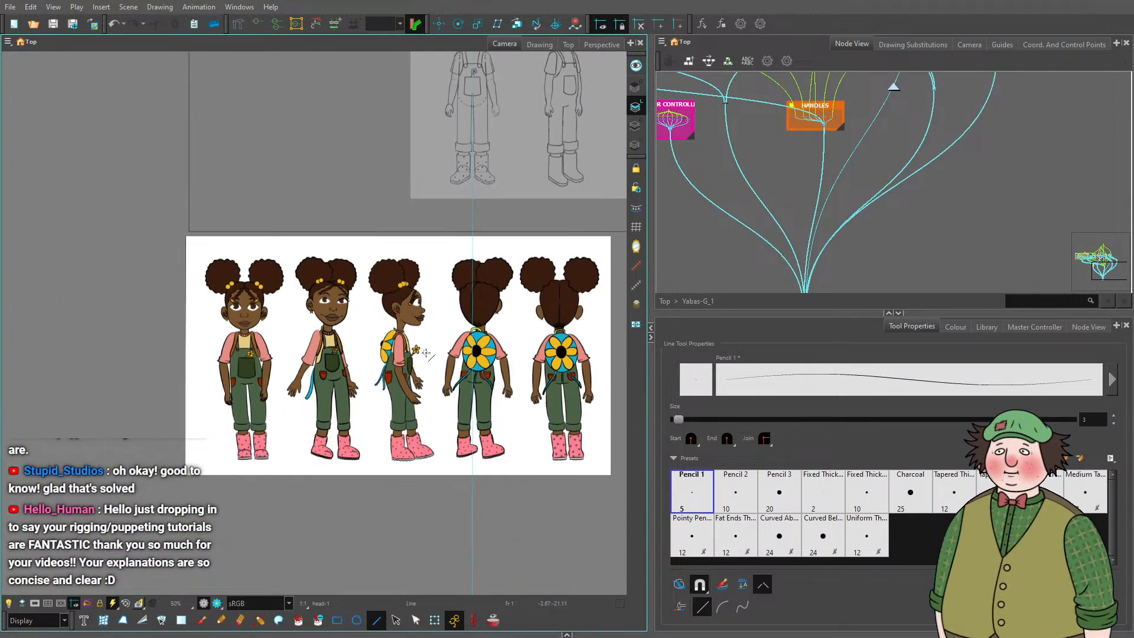
pyautogui.scroll(3, 402, 396)
pyautogui.scroll(-2, 397, 403)
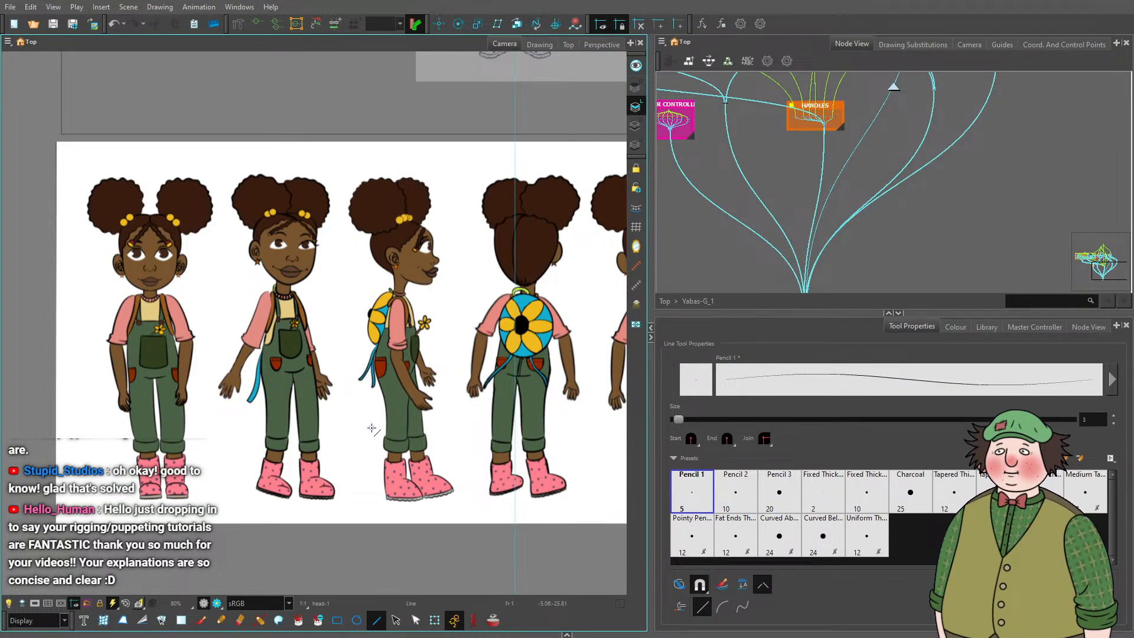
pyautogui.scroll(-4, 315, 416)
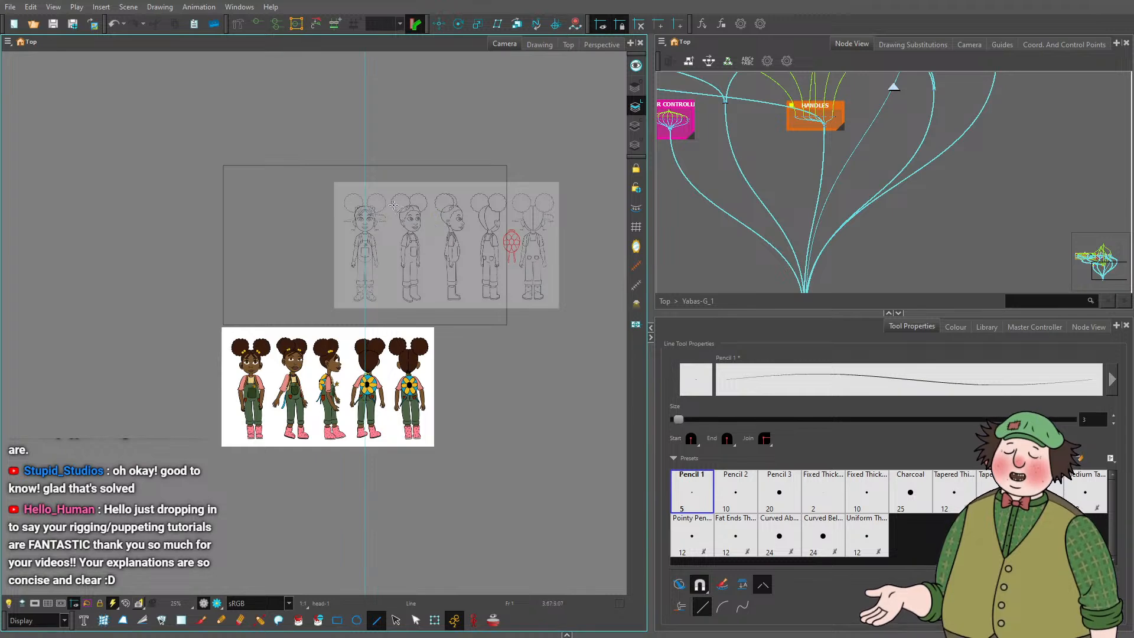
pyautogui.scroll(4, 393, 205)
pyautogui.scroll(1, 386, 340)
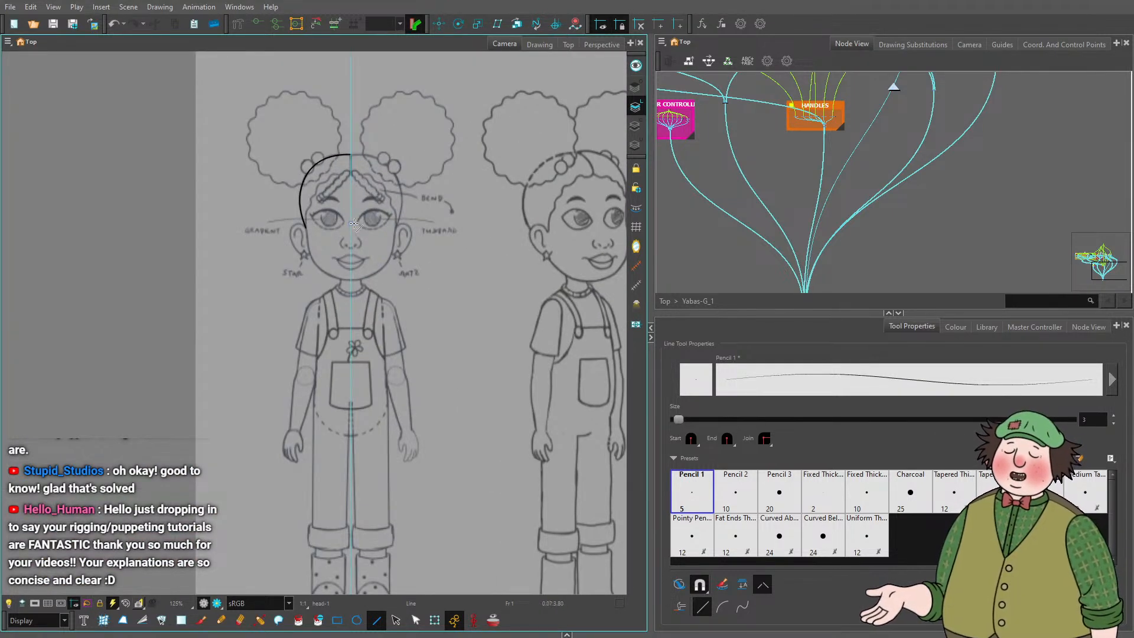
pyautogui.scroll(-3, 354, 225)
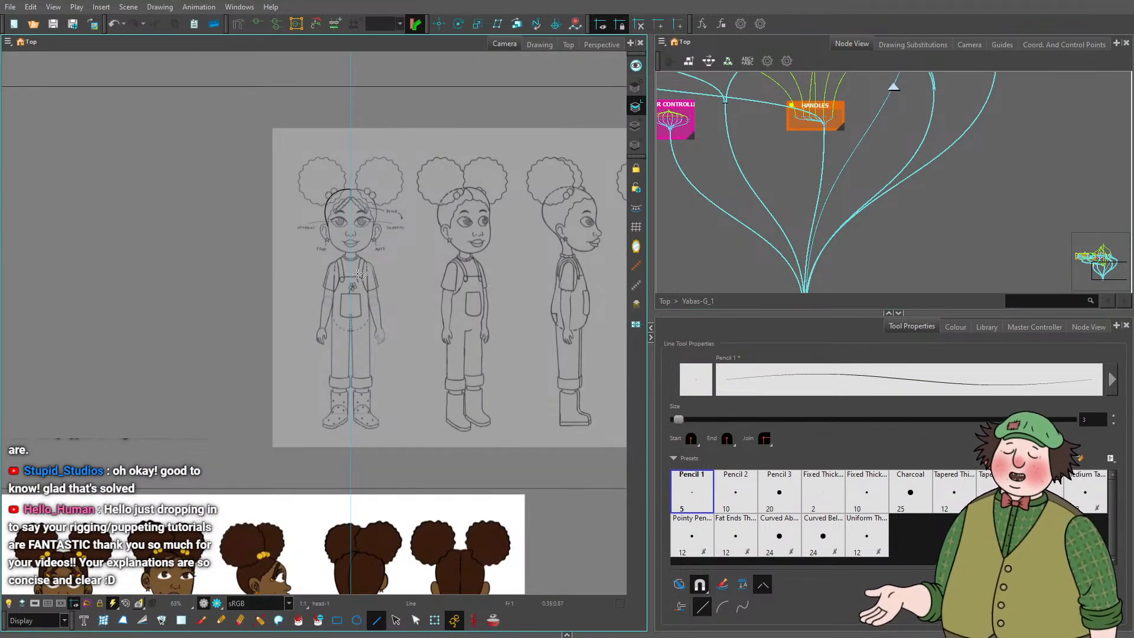
pyautogui.scroll(-1, 485, 287)
pyautogui.scroll(1, 248, 243)
pyautogui.scroll(-4, 317, 274)
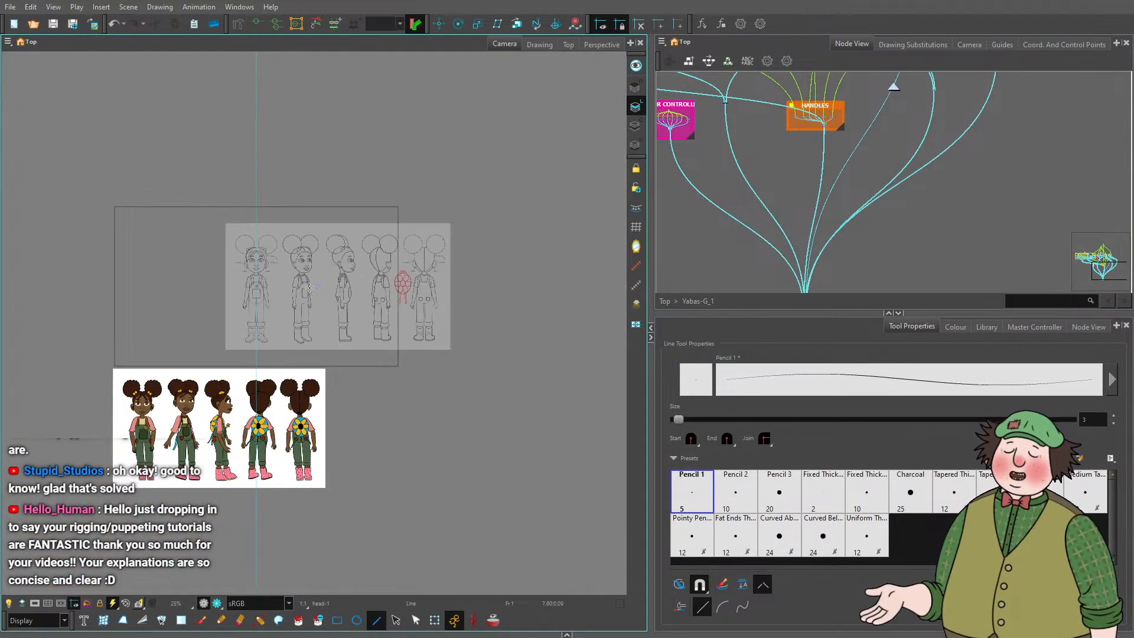
# Locate the HEAD group in the rig's node network and inspect its nodes.
pyautogui.scroll(-5, 843, 206)
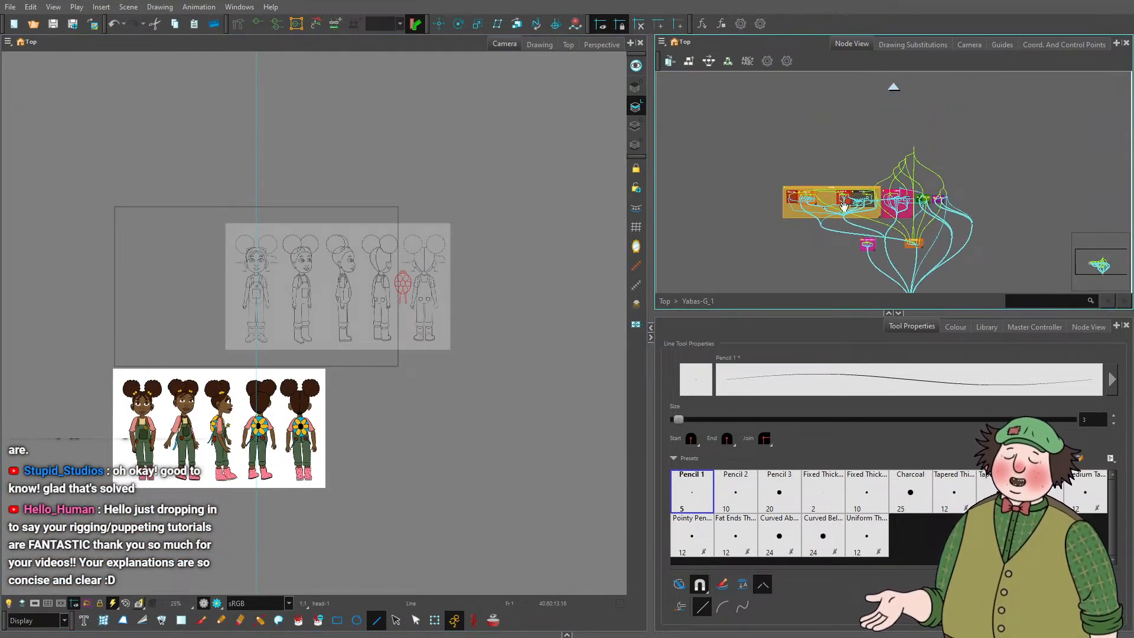
pyautogui.scroll(6, 879, 201)
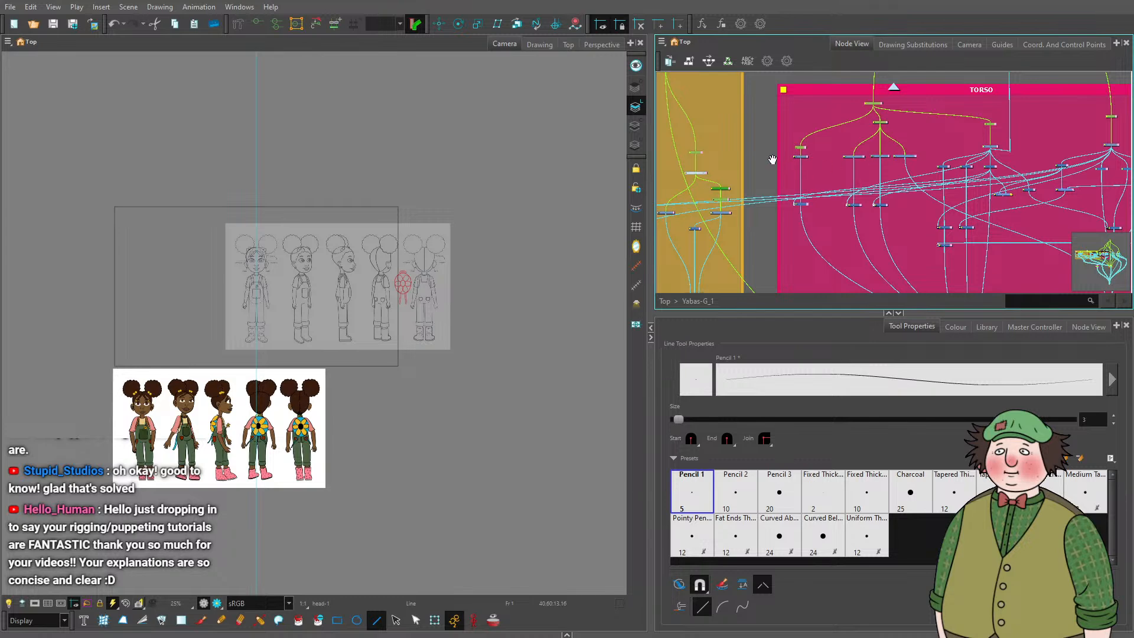
pyautogui.moveTo(772, 159); pyautogui.dragTo(809, 181)
pyautogui.scroll(-2, 813, 183)
pyautogui.scroll(4, 813, 183)
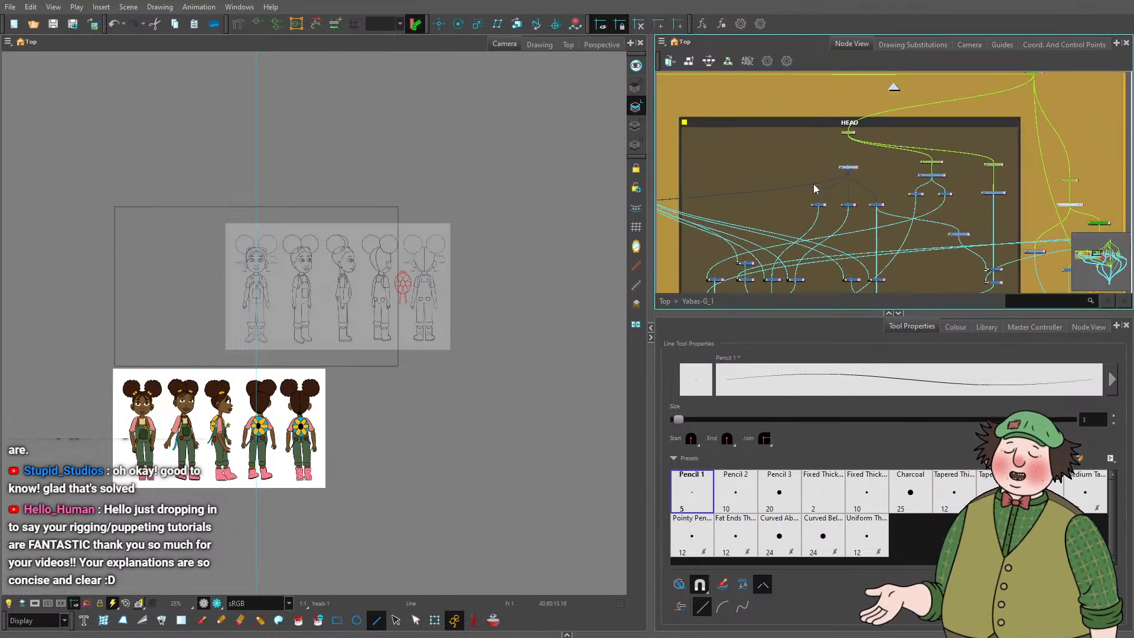
# Trace the left jaw of the front-view head with a curved line from the ear down to the chin's centre.
pyautogui.scroll(5, 813, 183)
pyautogui.scroll(9, 258, 385)
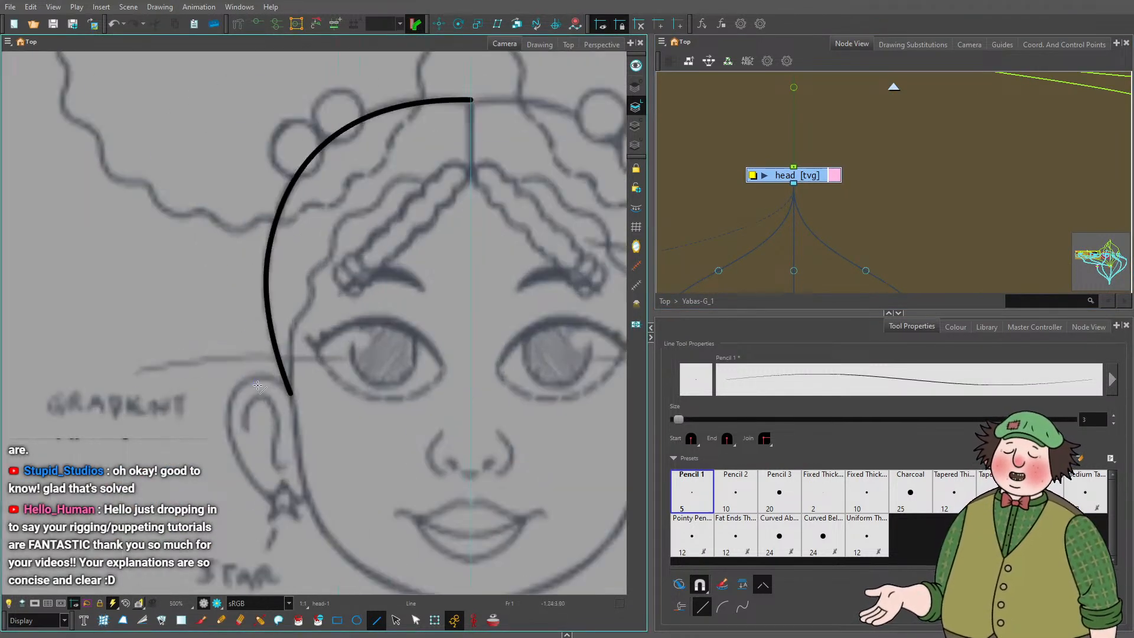
pyautogui.scroll(-3, 334, 322)
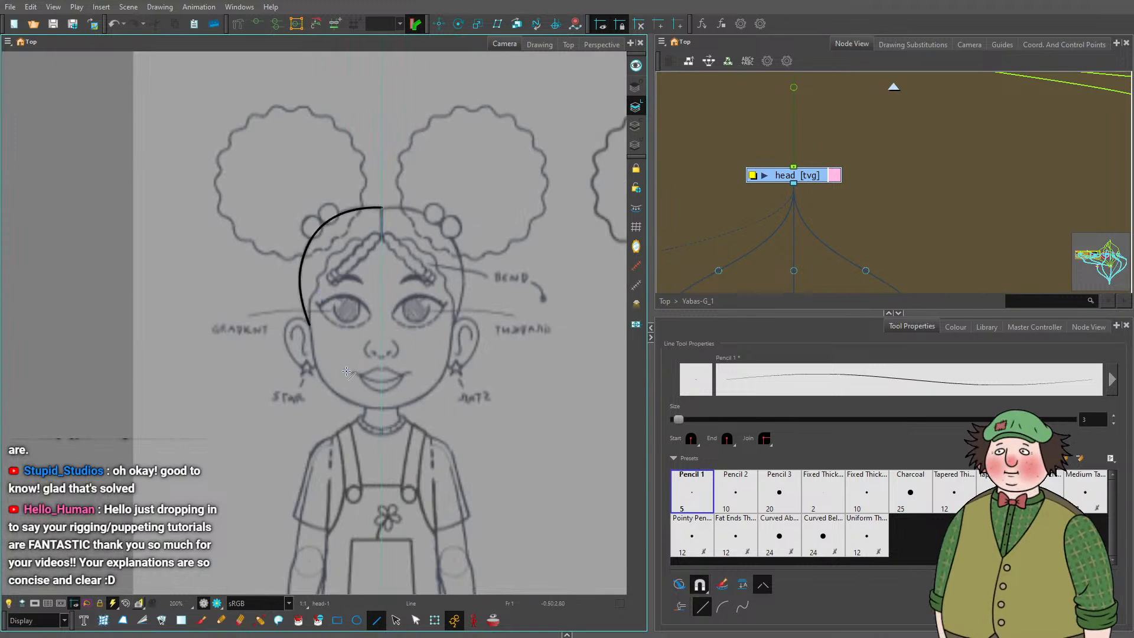
pyautogui.scroll(-5, 346, 372)
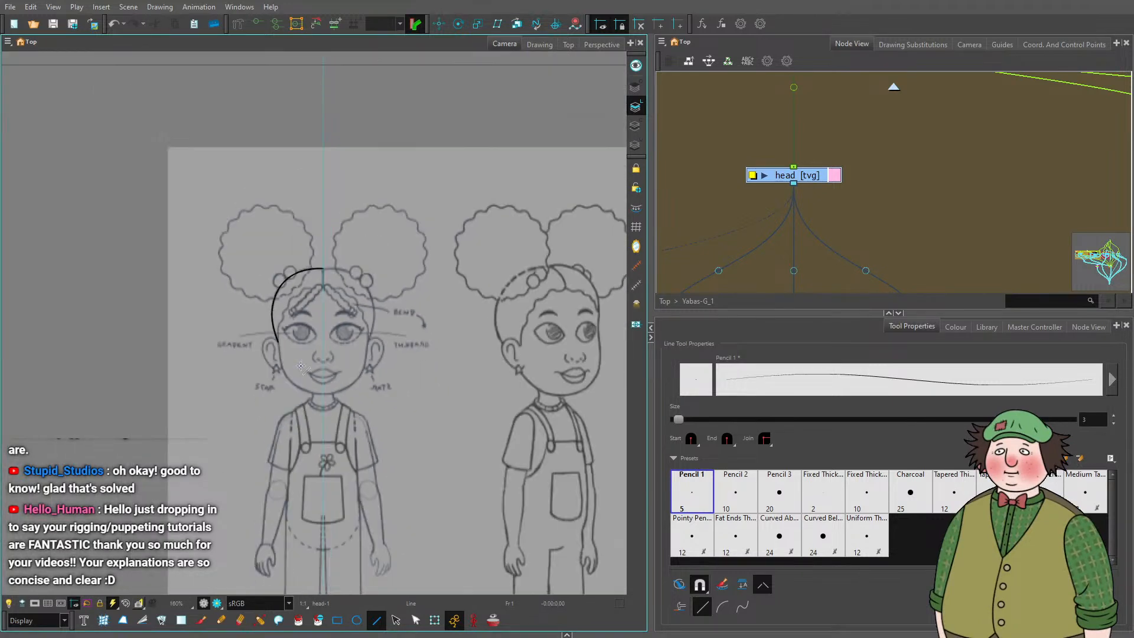
pyautogui.moveTo(401, 360); pyautogui.dragTo(374, 381)
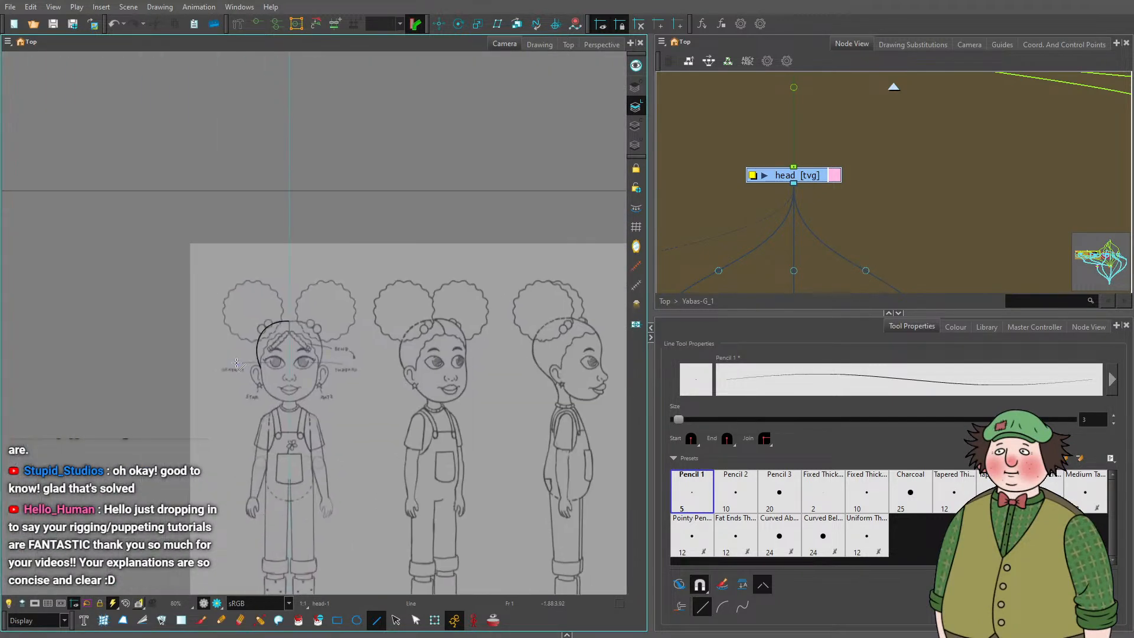
pyautogui.scroll(-2, 236, 363)
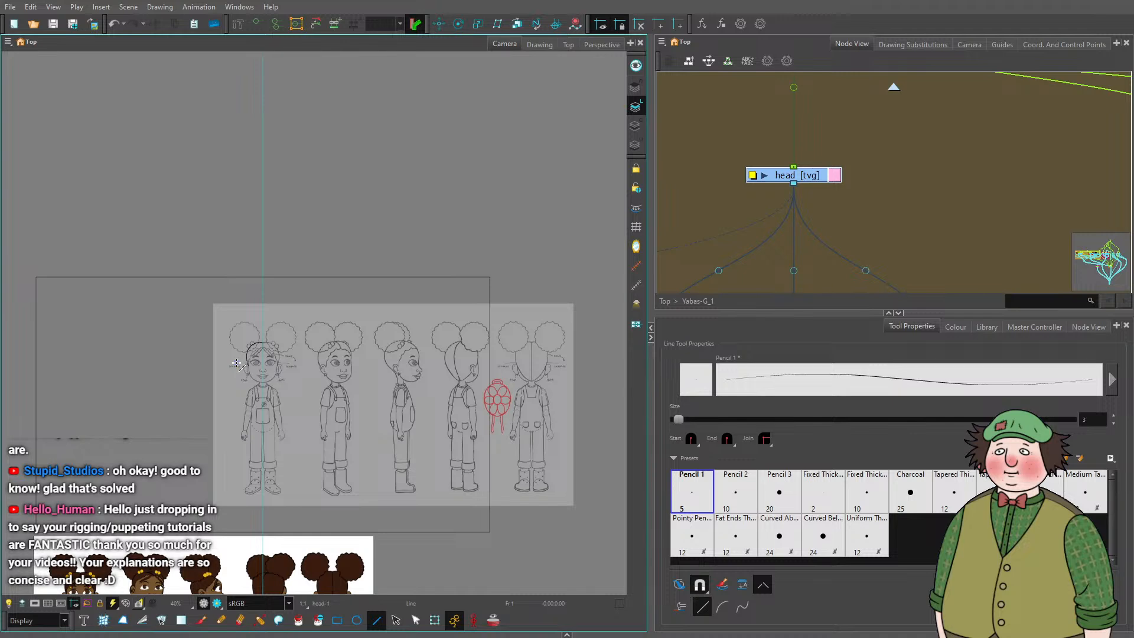
pyautogui.scroll(6, 236, 363)
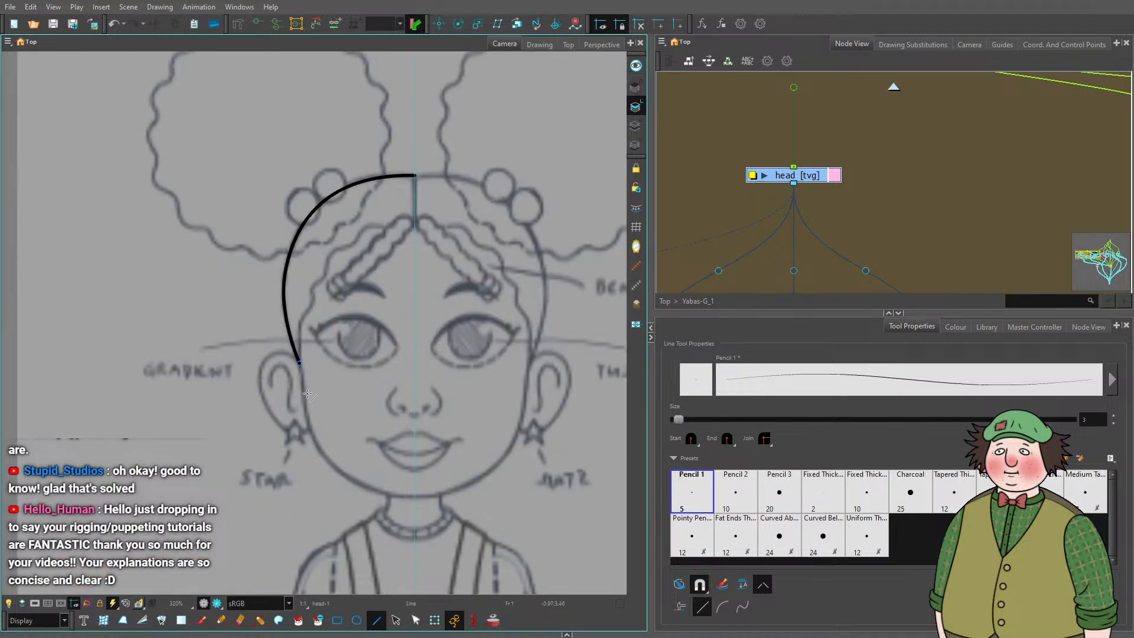
pyautogui.moveTo(300, 364); pyautogui.dragTo(306, 495)
# Smooth the head outline at the ear joint by bending the upper segment inward with the Contour Editor.
pyautogui.scroll(4, 286, 362)
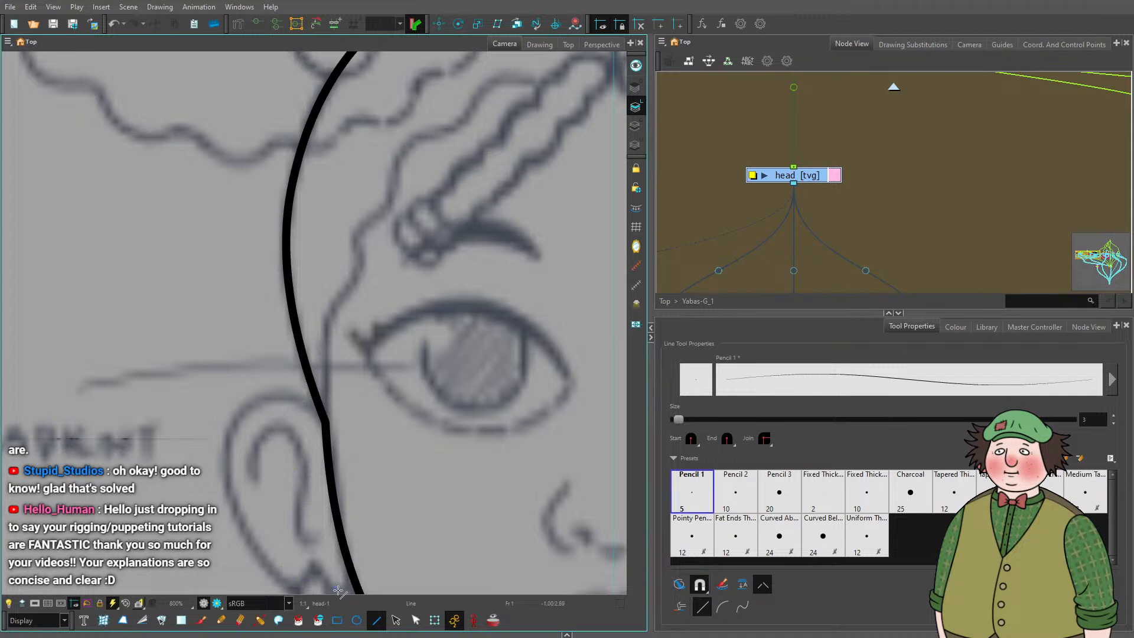
pyautogui.click(415, 620)
pyautogui.click(331, 431)
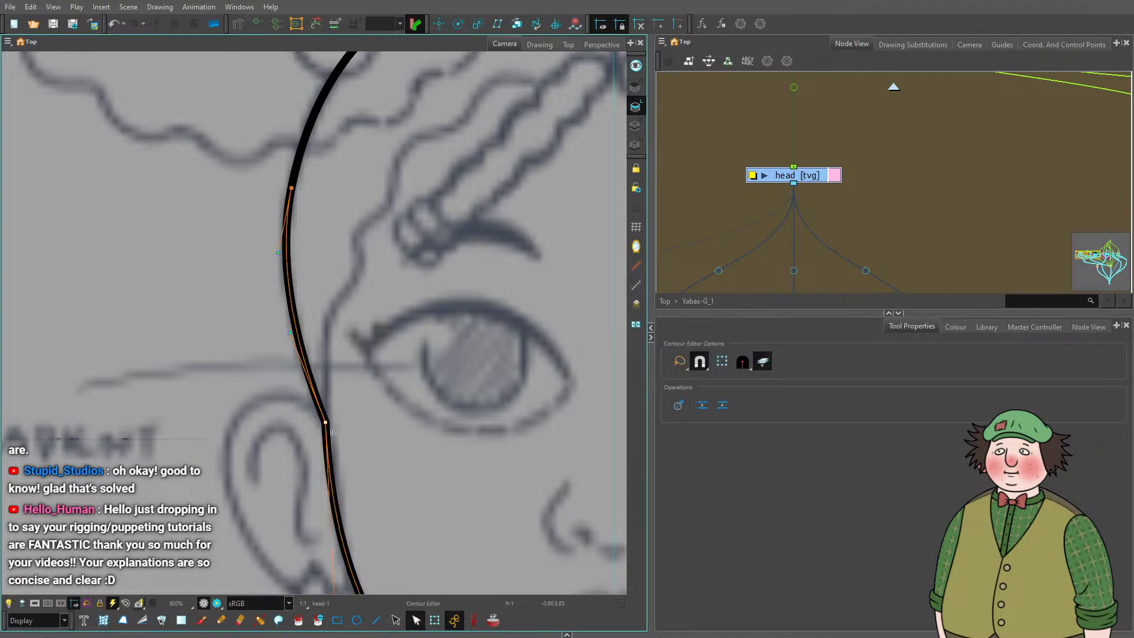
pyautogui.moveTo(296, 337); pyautogui.dragTo(337, 335)
pyautogui.scroll(-3, 337, 335)
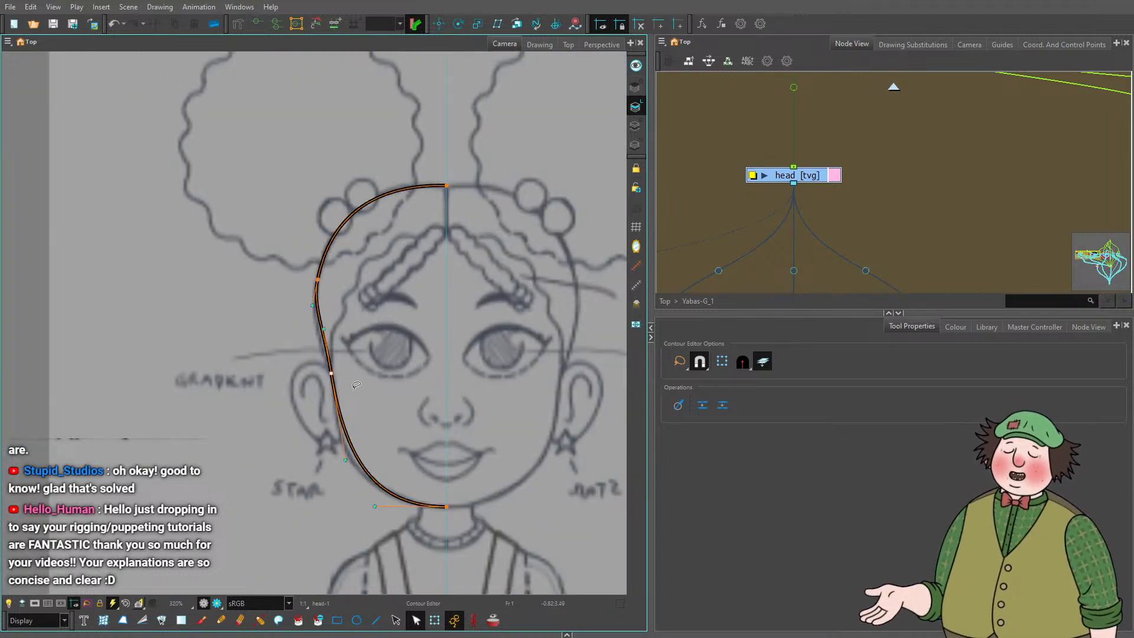
# Refine the left temple's curve on the head outline, undoing the point move and adjusting its upper handle instead.
pyautogui.scroll(1, 311, 266)
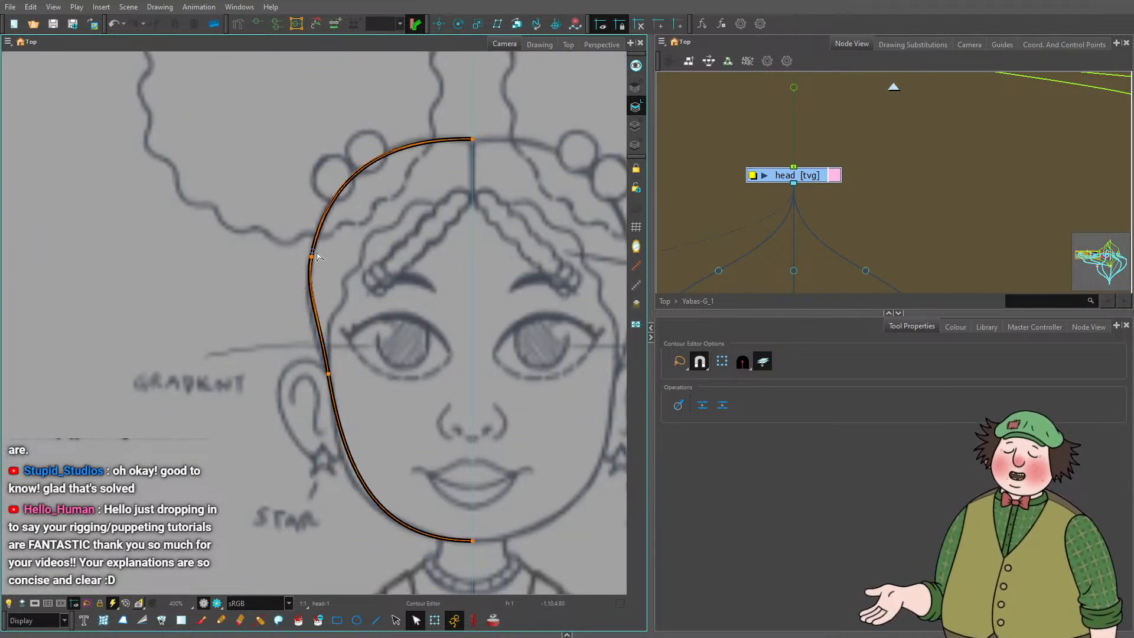
pyautogui.moveTo(311, 256); pyautogui.dragTo(313, 249)
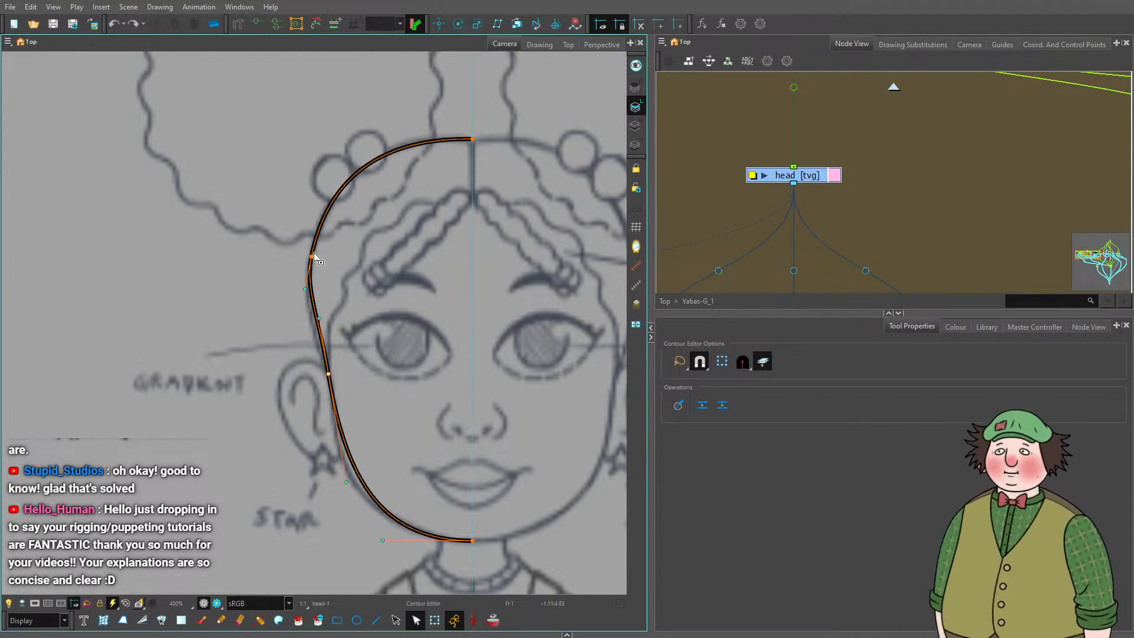
pyautogui.hotkey('ctrl', 'z')
pyautogui.moveTo(328, 178)
pyautogui.mouseDown()
pyautogui.moveTo(329, 209)
pyautogui.moveTo(321, 183)
pyautogui.mouseUp()
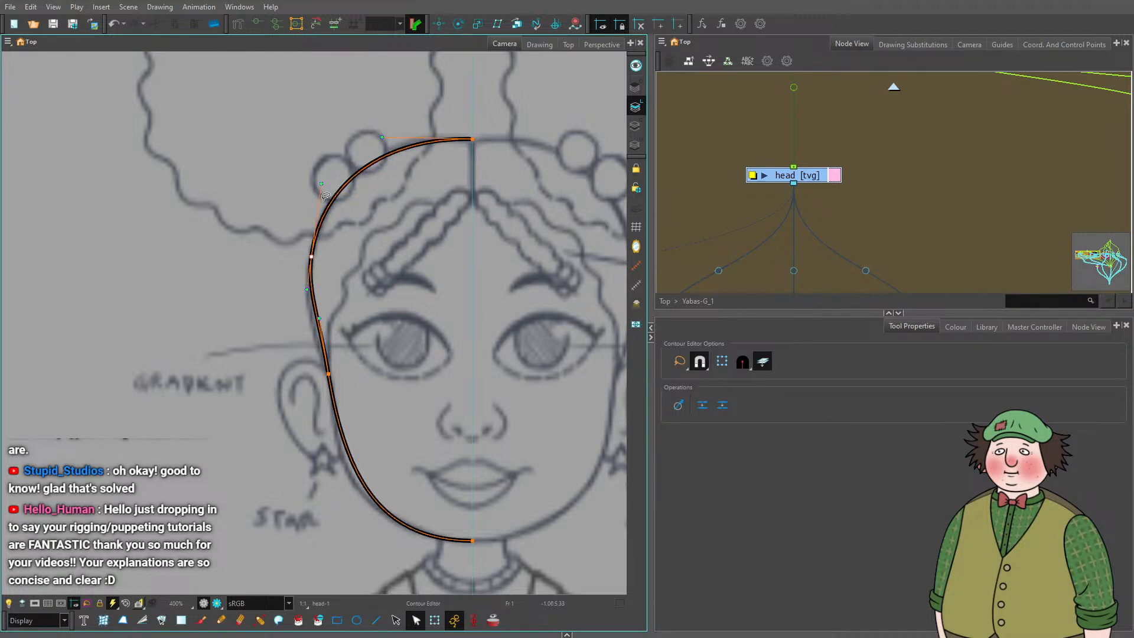
# Examine the other poses' heads on the rough model sheet and check the traced left half against the front view.
pyautogui.scroll(-5, 334, 341)
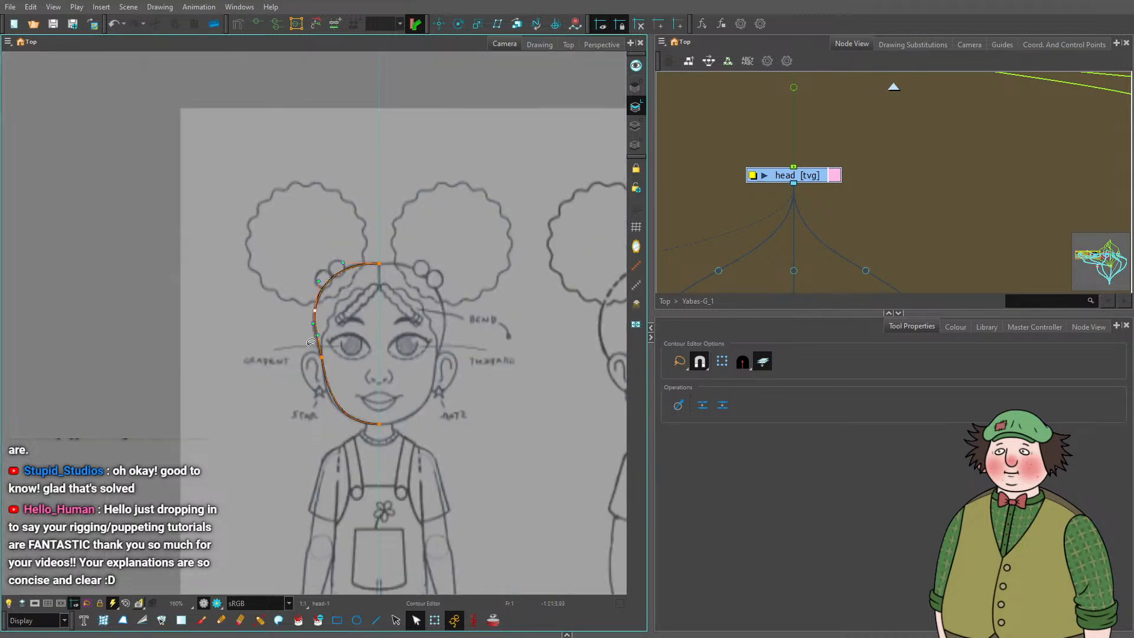
pyautogui.moveTo(456, 353); pyautogui.dragTo(259, 358)
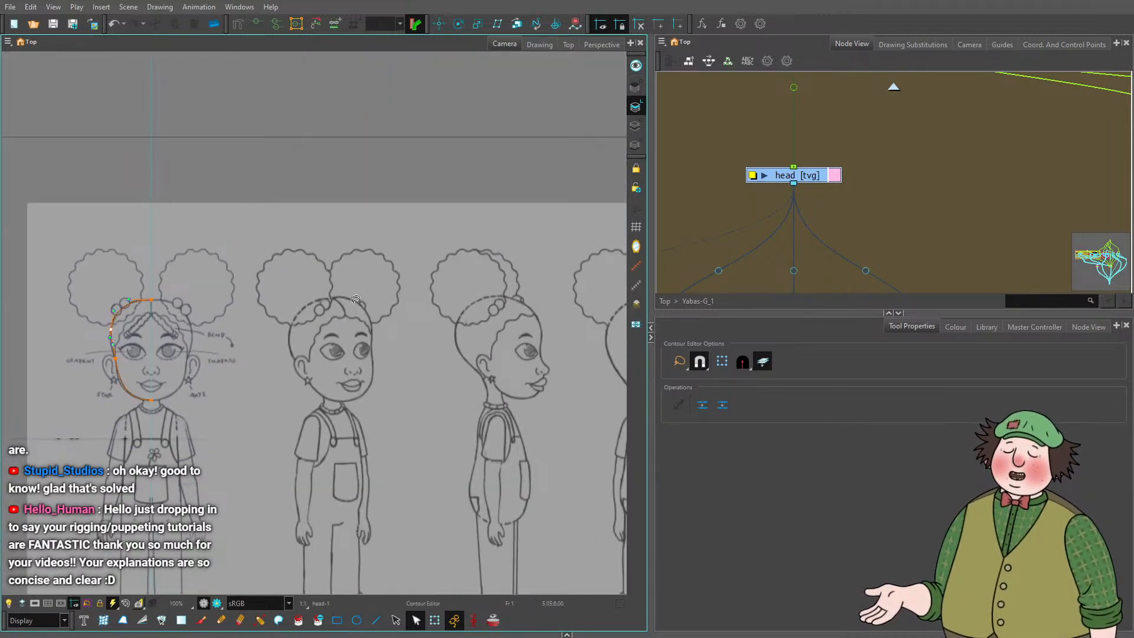
pyautogui.moveTo(497, 335); pyautogui.dragTo(302, 325)
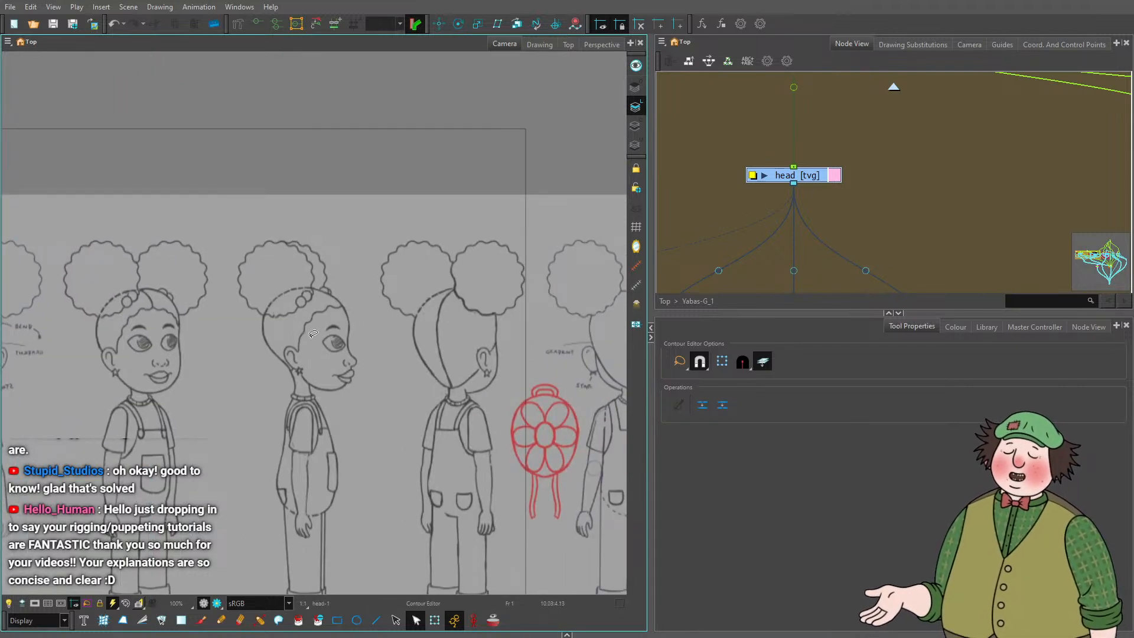
pyautogui.press('space')
pyautogui.moveTo(215, 344); pyautogui.dragTo(377, 348)
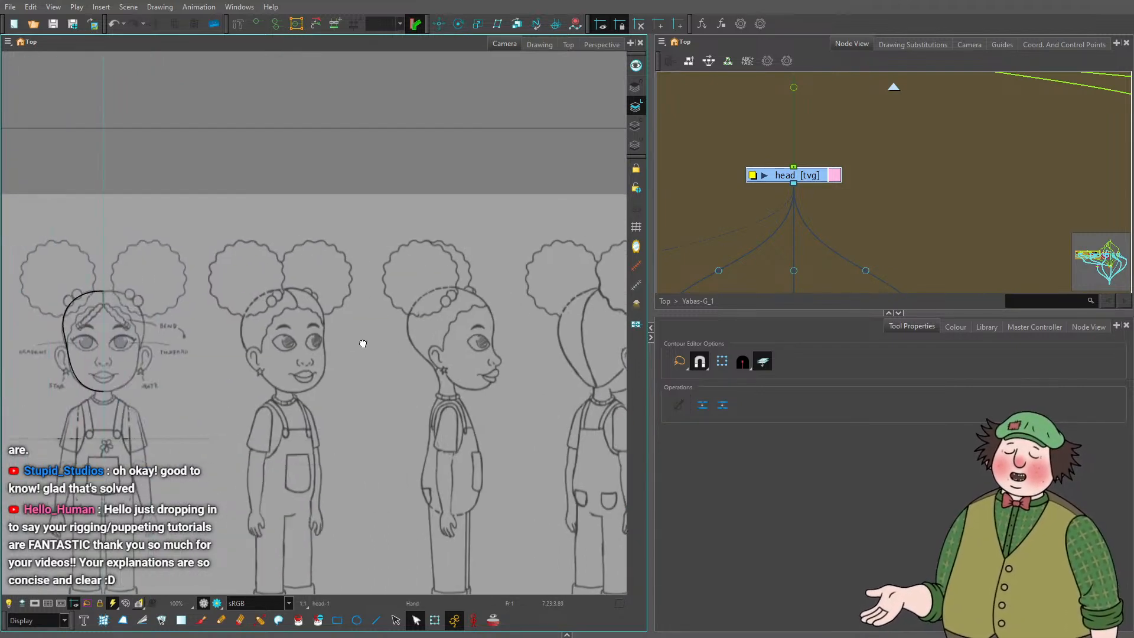
pyautogui.click(118, 394)
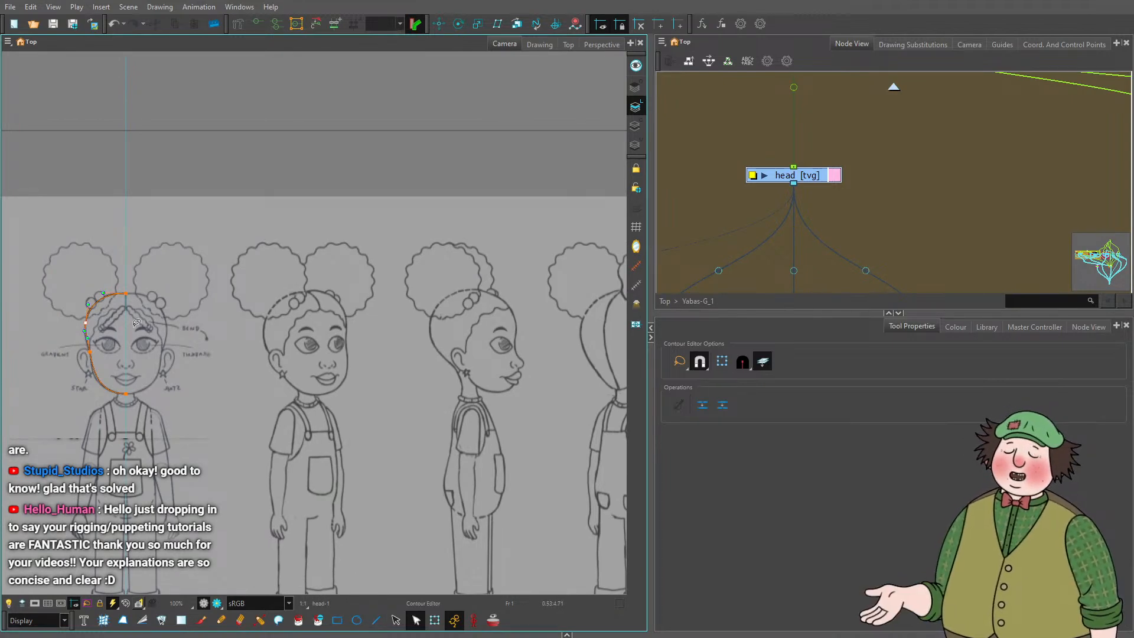
pyautogui.hotkey('shift', 'n')
pyautogui.scroll(6, 265, 277)
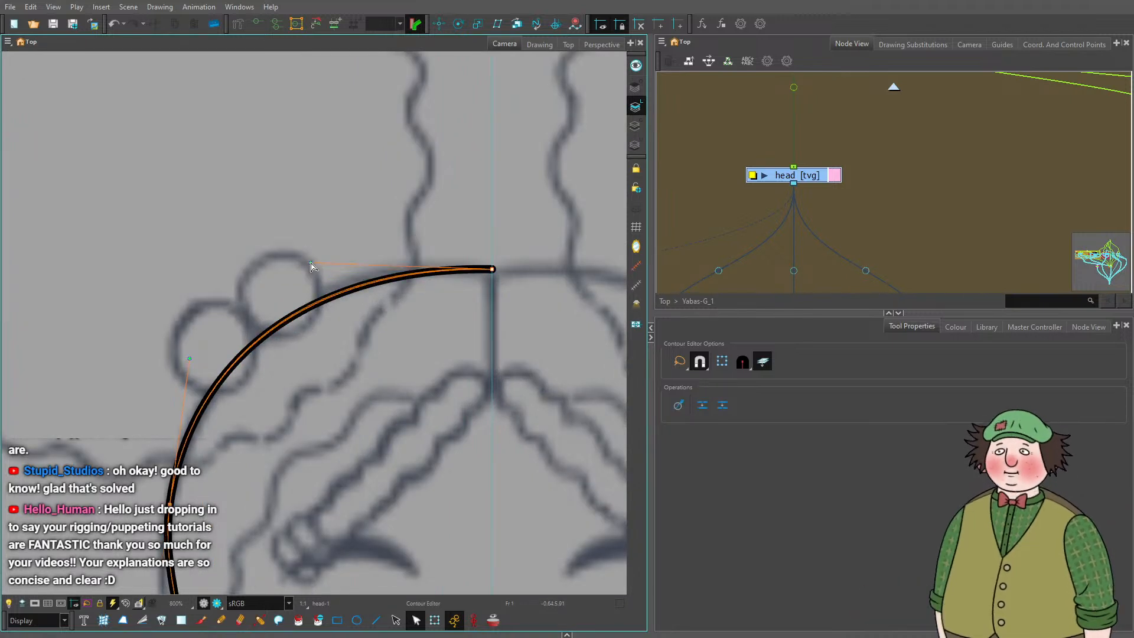
pyautogui.scroll(-4, 313, 269)
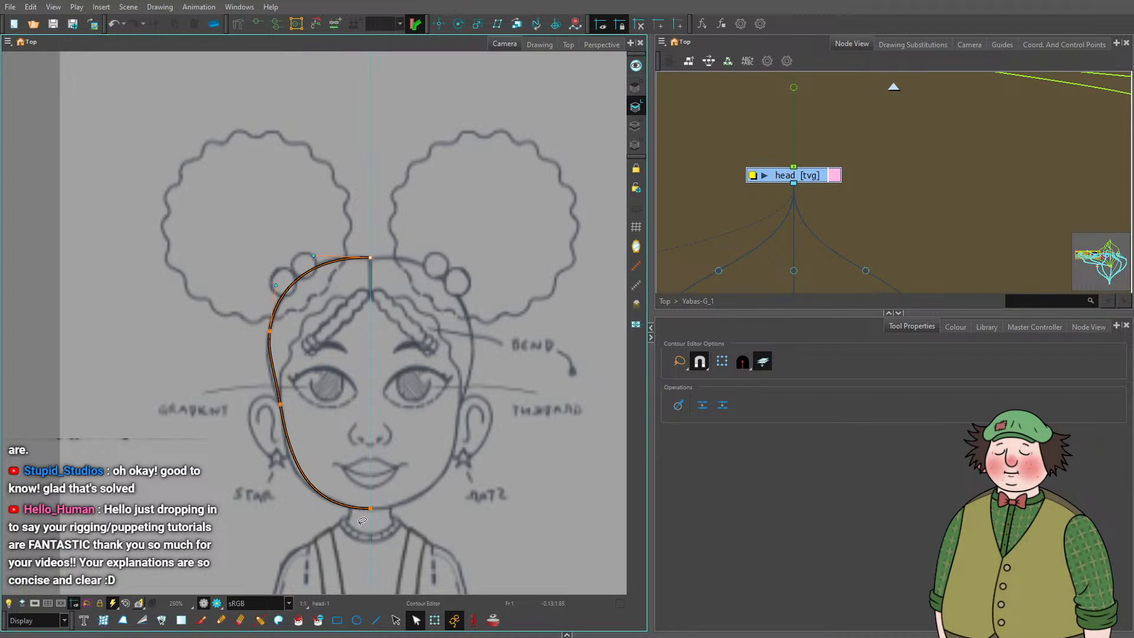
pyautogui.scroll(1, 362, 521)
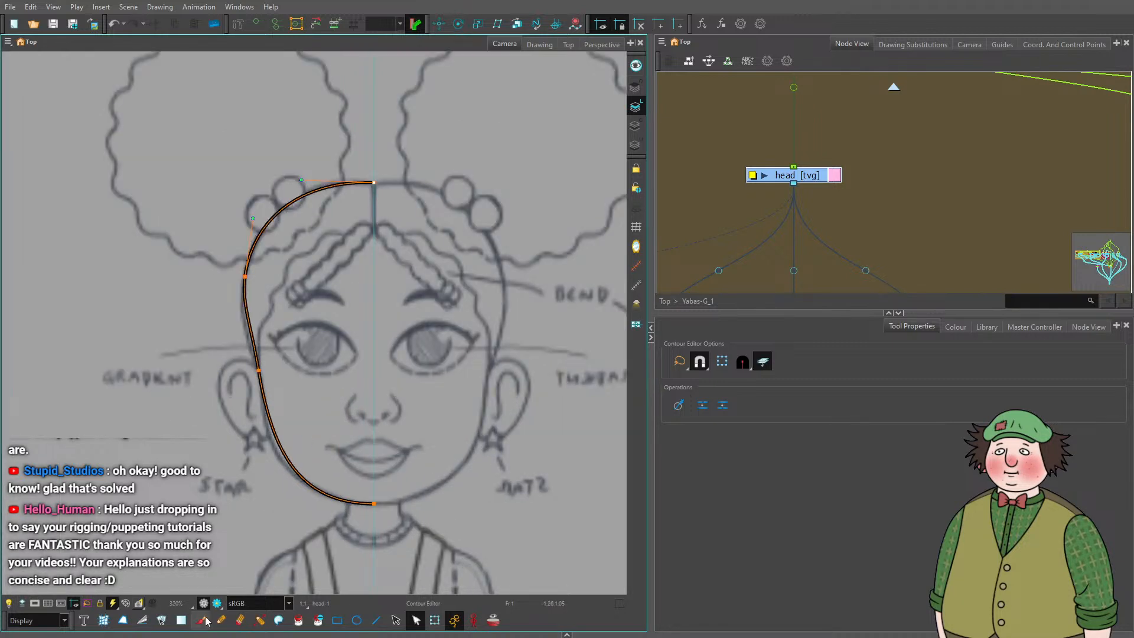
# Duplicate the traced left half of the head outline and flip the copy horizontally.
pyautogui.click(395, 620)
pyautogui.moveTo(308, 390)
pyautogui.mouseDown()
pyautogui.moveTo(218, 314)
pyautogui.moveTo(319, 336)
pyautogui.moveTo(298, 304)
pyautogui.moveTo(171, 413)
pyautogui.moveTo(377, 532)
pyautogui.moveTo(273, 248)
pyautogui.mouseUp()
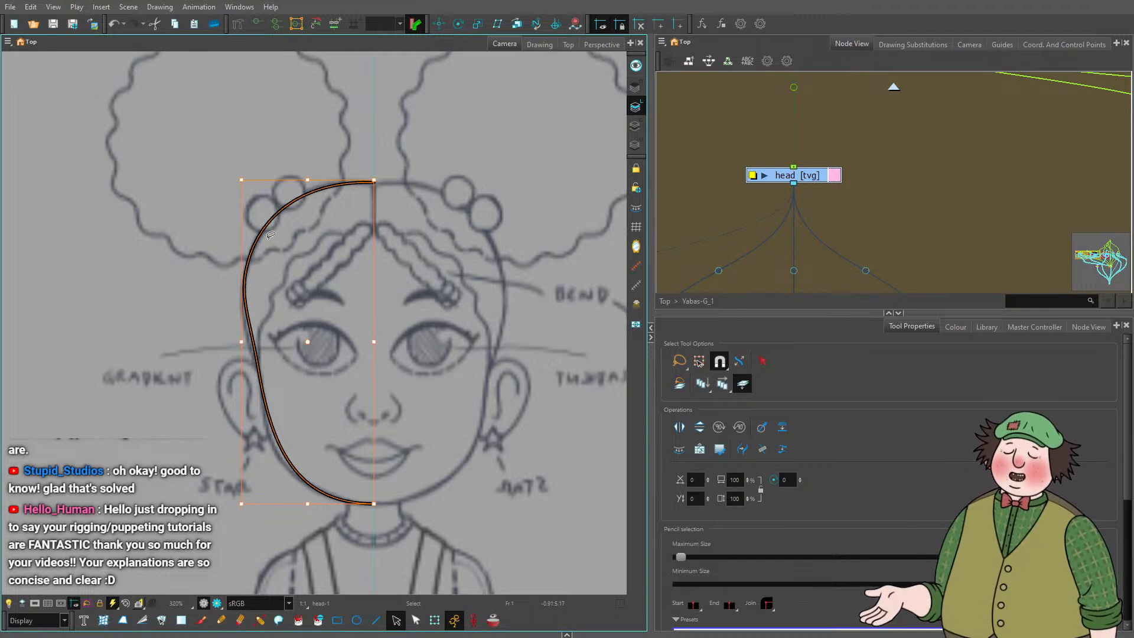
pyautogui.hotkey('ctrl', 'c')
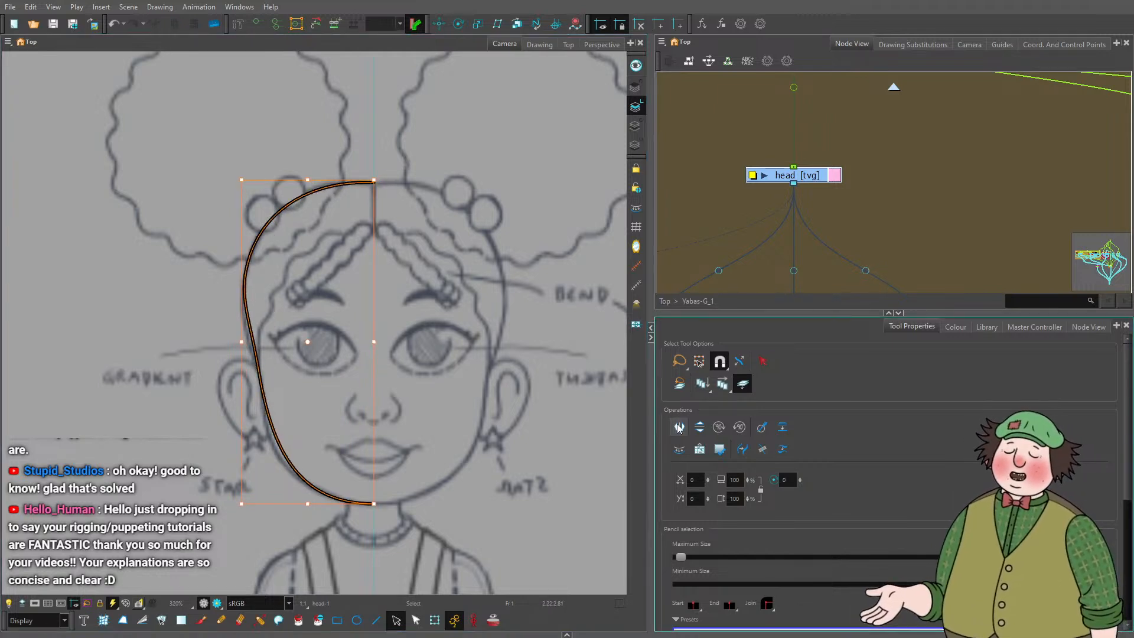
pyautogui.hotkey('ctrl', 'v')
pyautogui.press('4')
# Move the flipped half across the face until its ends meet the left half on the vertical centre line.
pyautogui.press('Right')
pyautogui.press('Right')
pyautogui.press('Right')
pyautogui.press('Right')
pyautogui.press('Right')
pyautogui.press('Right')
pyautogui.press('Right')
pyautogui.press('Right')
pyautogui.press('Right')
pyautogui.press('Right')
pyautogui.press('Right')
pyautogui.press('Right')
pyautogui.press('Right')
pyautogui.press('Right')
pyautogui.press('Right')
pyautogui.press('Right')
pyautogui.press('Right')
pyautogui.press('Right')
pyautogui.press('Right')
pyautogui.press('Right')
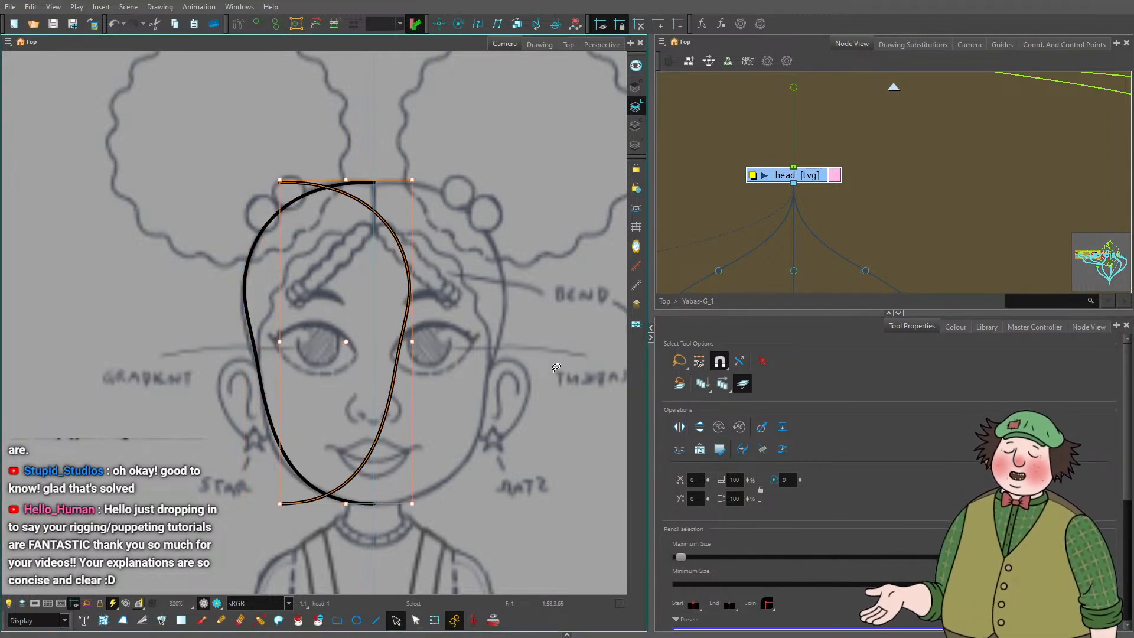
pyautogui.press('Left')
pyautogui.press('Left')
pyautogui.press('Left')
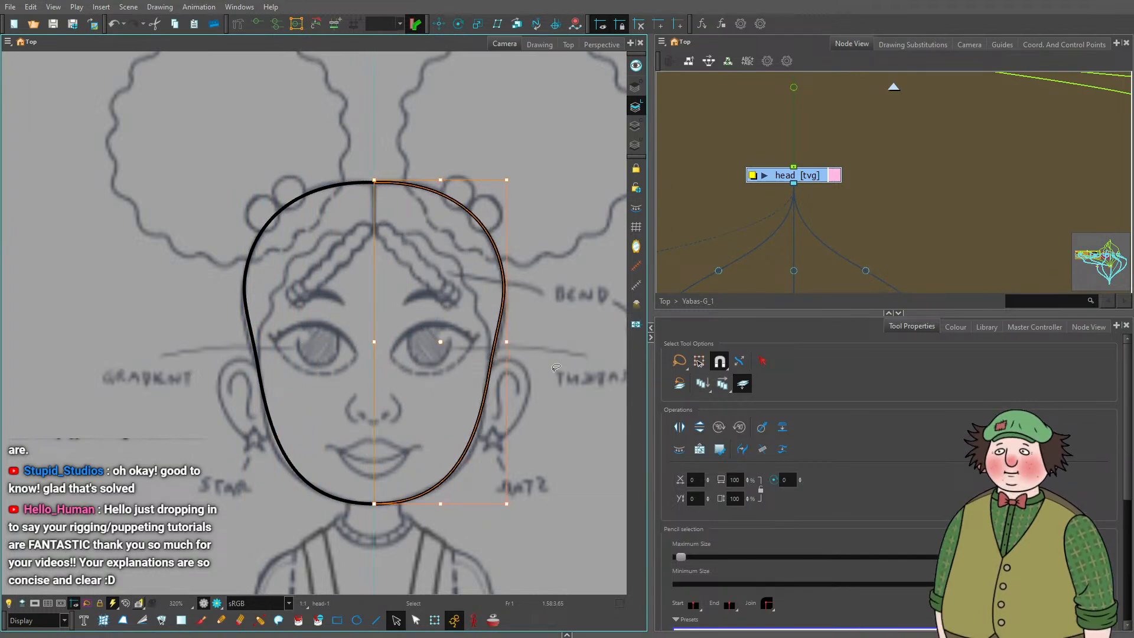
# Join the two head halves at the crown's centre point and level the curve handles there.
pyautogui.scroll(3, 488, 142)
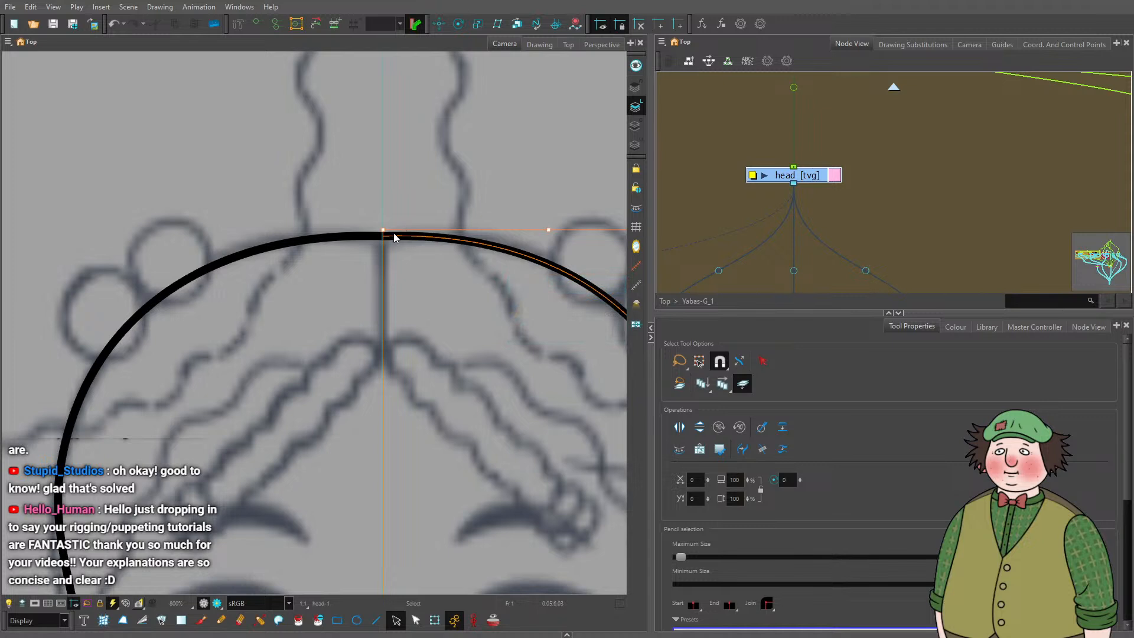
pyautogui.scroll(8, 404, 275)
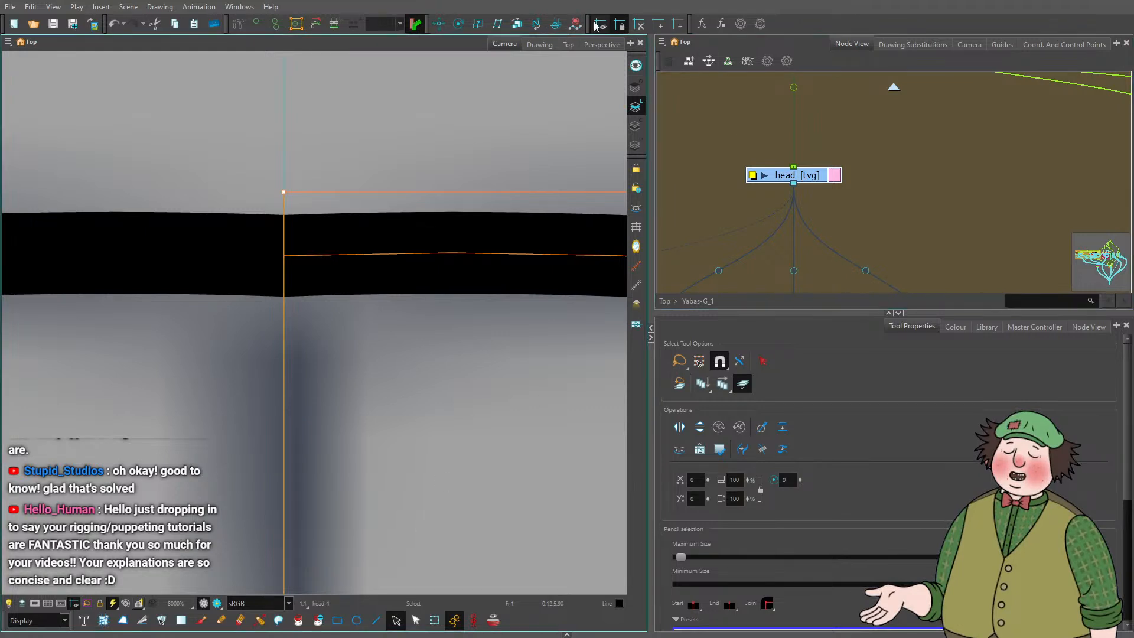
pyautogui.click(416, 620)
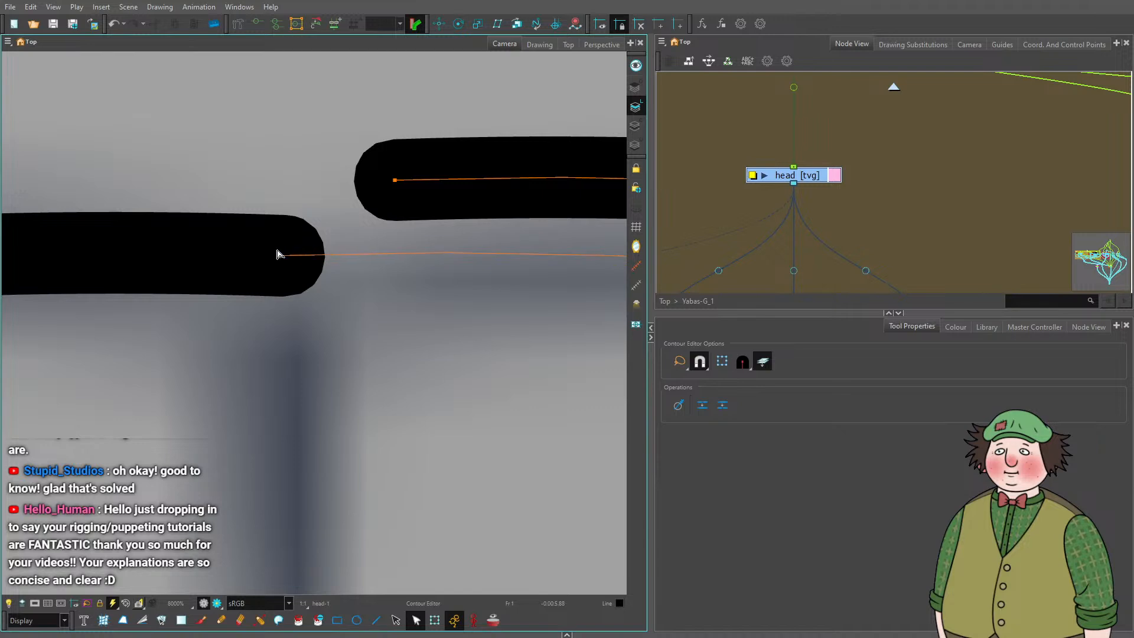
pyautogui.scroll(-4, 306, 271)
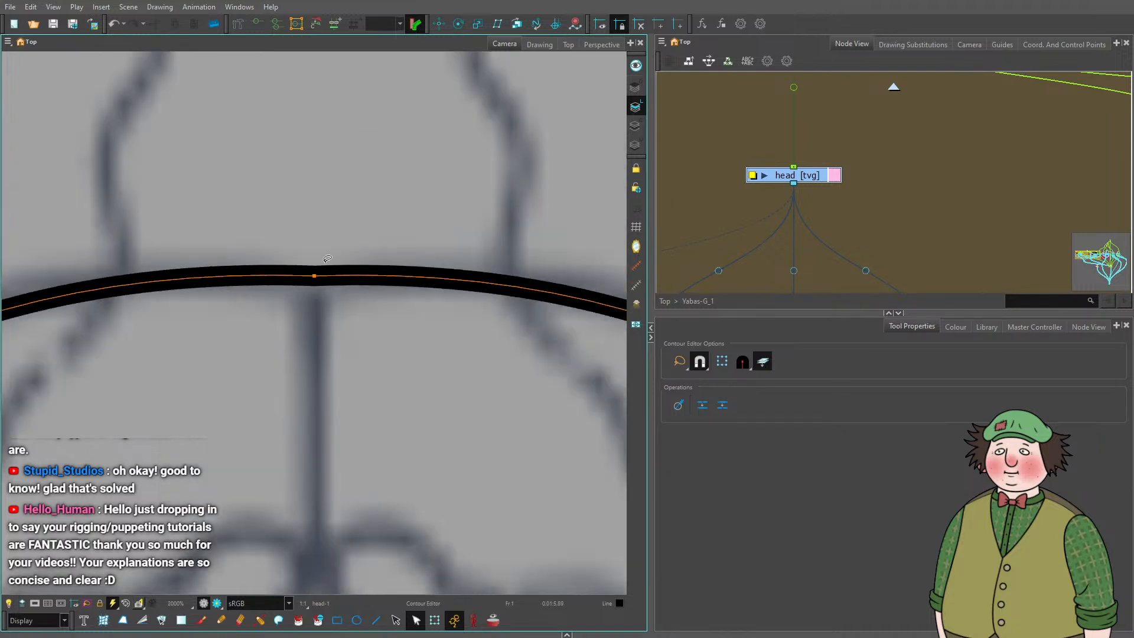
pyautogui.scroll(-3, 307, 285)
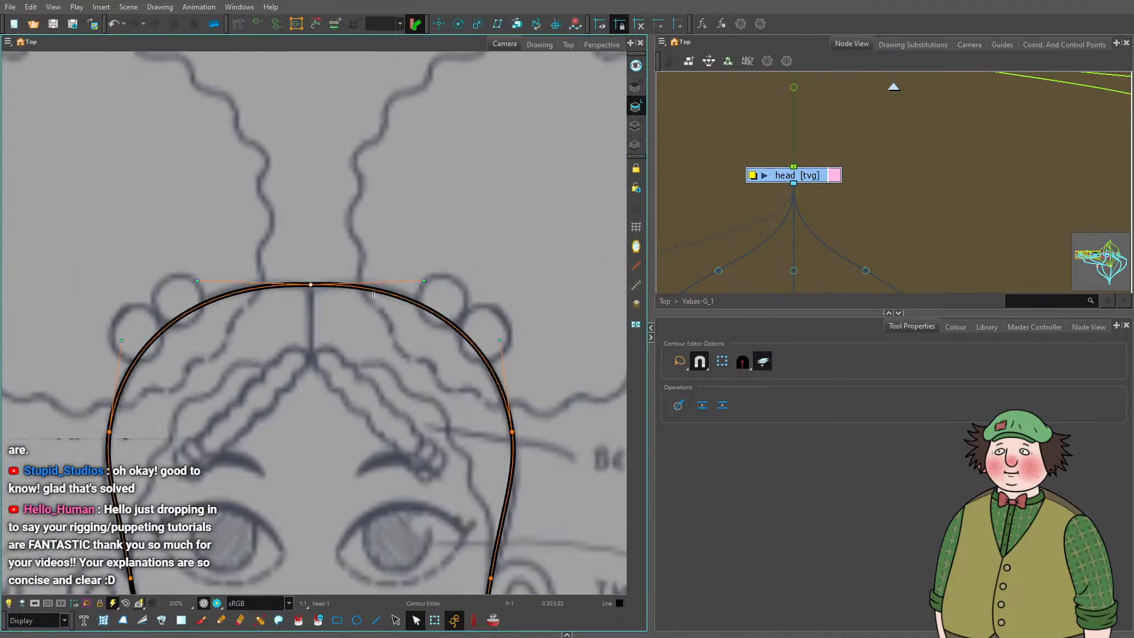
pyautogui.moveTo(425, 281); pyautogui.dragTo(427, 286)
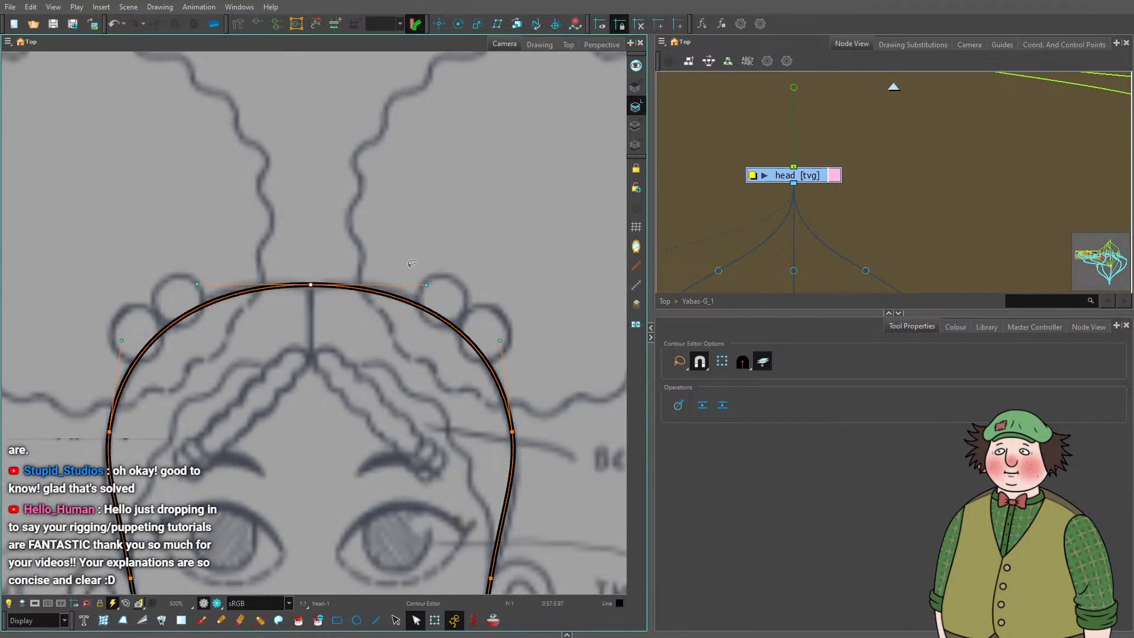
# Join the two head halves at the chin's centre point to close the head outline.
pyautogui.scroll(-3, 426, 284)
pyautogui.scroll(5, 351, 394)
pyautogui.scroll(4, 348, 392)
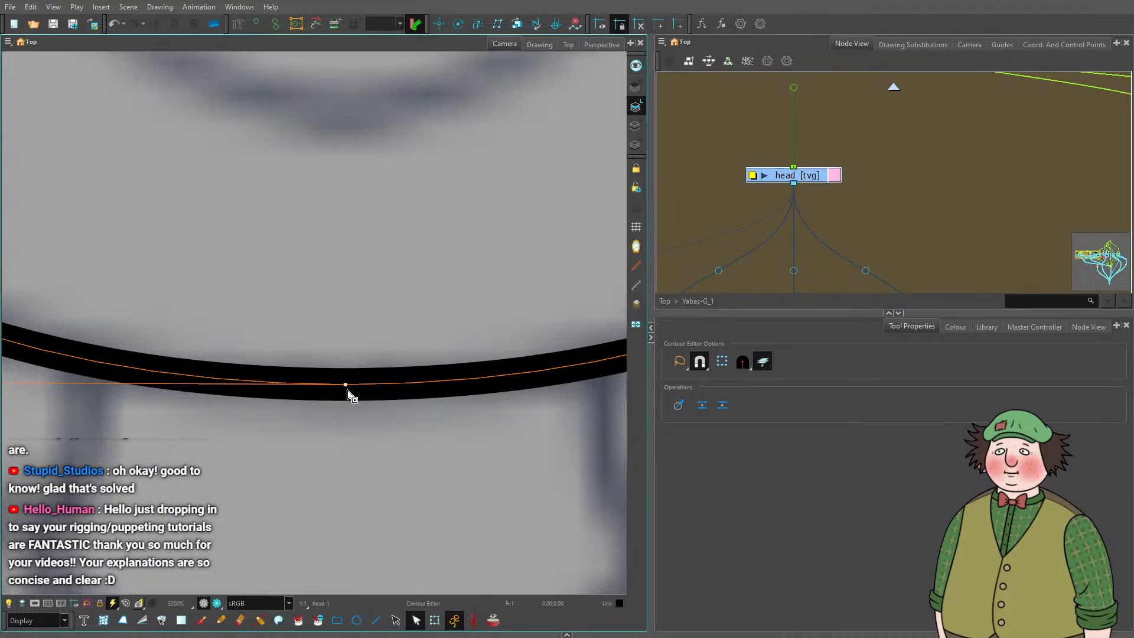
pyautogui.moveTo(347, 388)
pyautogui.mouseDown()
pyautogui.moveTo(335, 441)
pyautogui.moveTo(344, 390)
pyautogui.mouseUp()
pyautogui.scroll(-5, 344, 389)
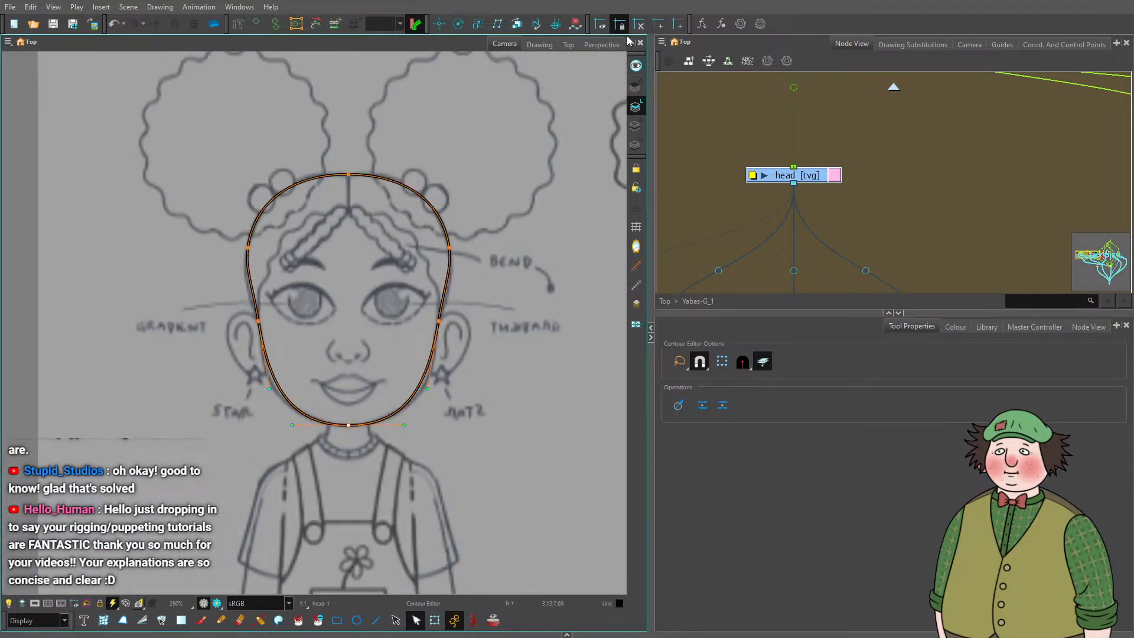
# Check the closed head outline against the model sheets and bring the front-view torso into view.
pyautogui.scroll(-4, 408, 363)
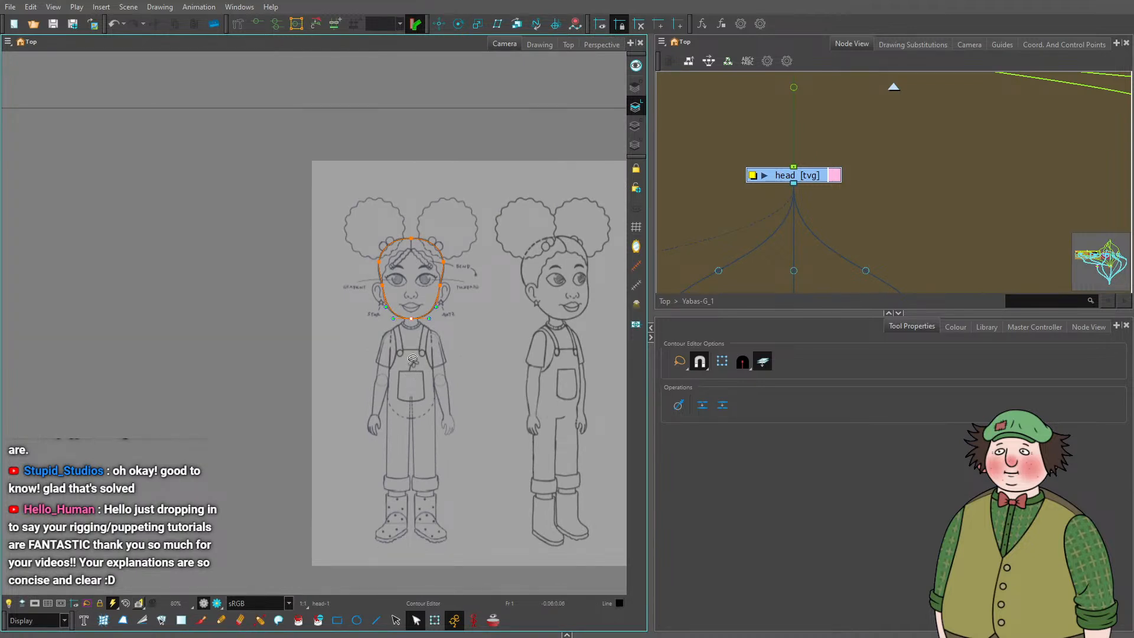
pyautogui.scroll(-3, 412, 358)
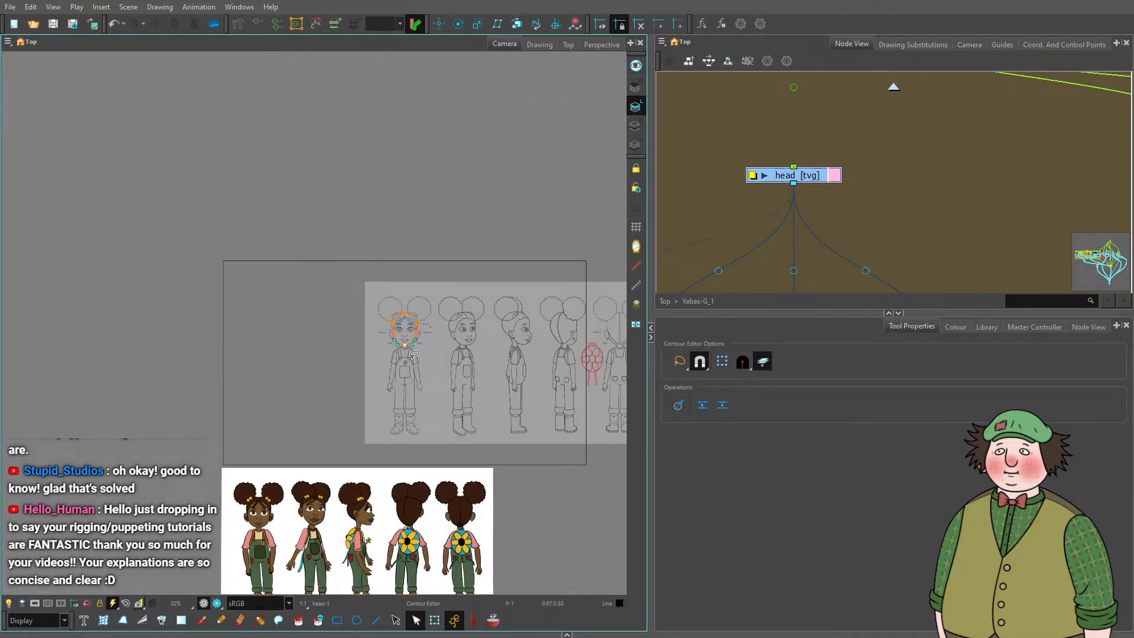
pyautogui.scroll(5, 386, 353)
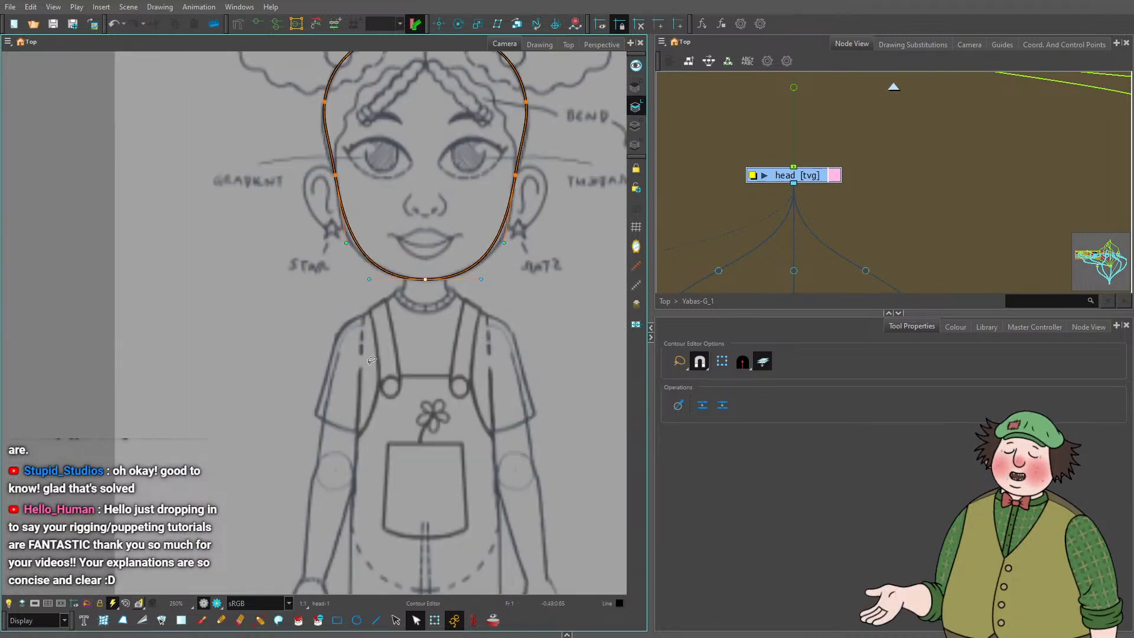
# Compare the front-view body, arms and legs with the other views across the rough model sheet.
pyautogui.scroll(2, 383, 405)
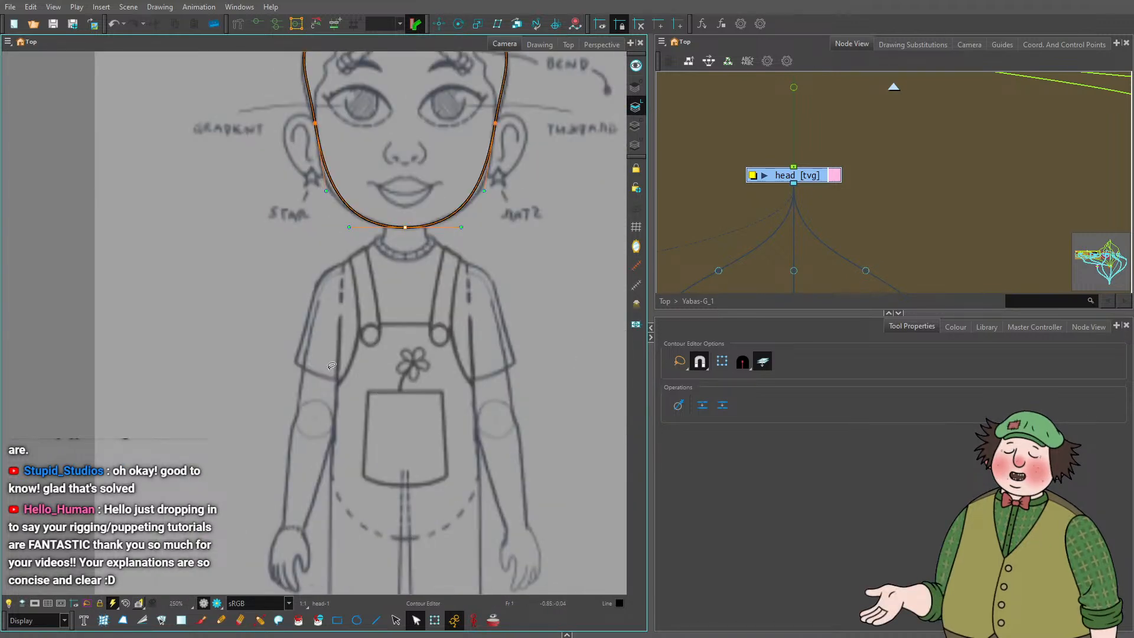
pyautogui.scroll(-3, 331, 366)
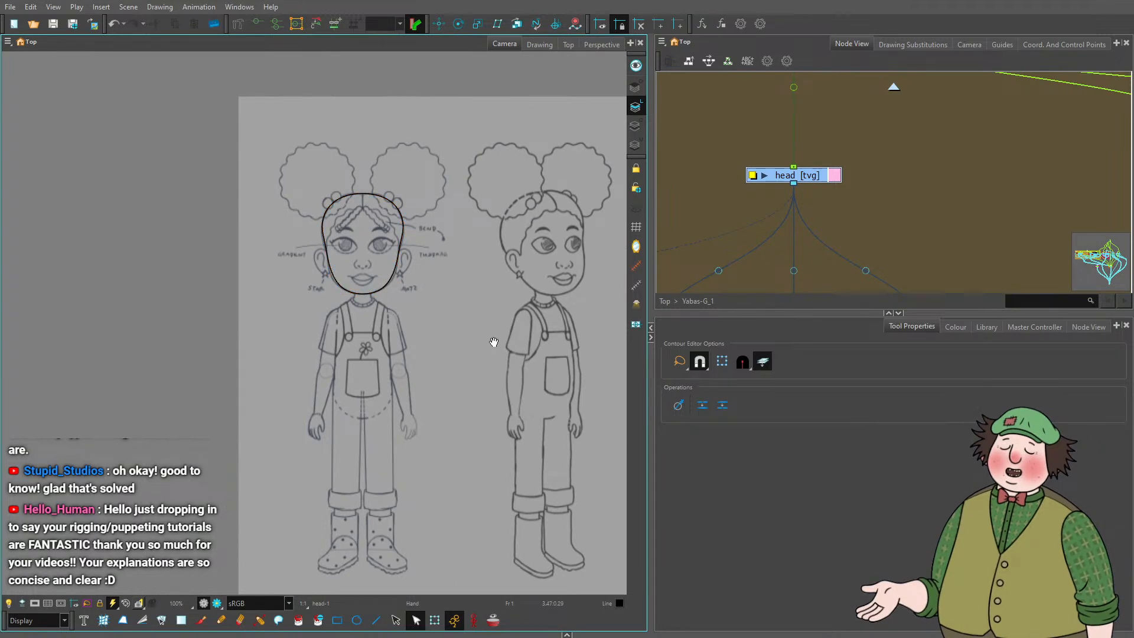
pyautogui.moveTo(494, 341)
pyautogui.mouseDown()
pyautogui.moveTo(240, 324)
pyautogui.moveTo(0, 334)
pyautogui.moveTo(419, 336)
pyautogui.mouseUp()
pyautogui.scroll(5, 248, 319)
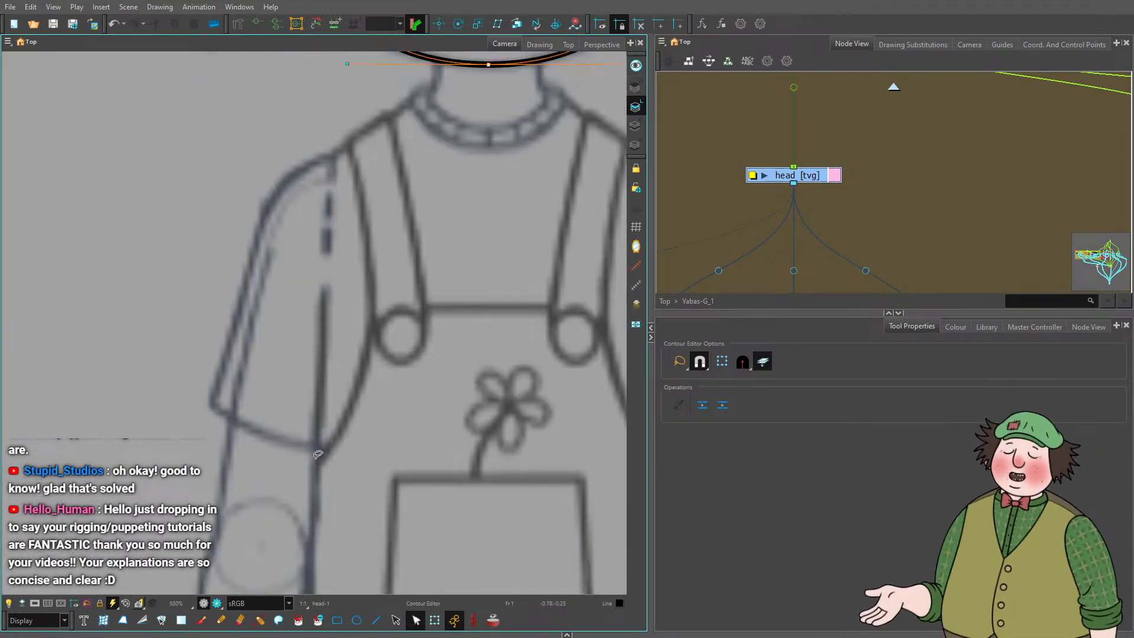
pyautogui.scroll(-4, 335, 402)
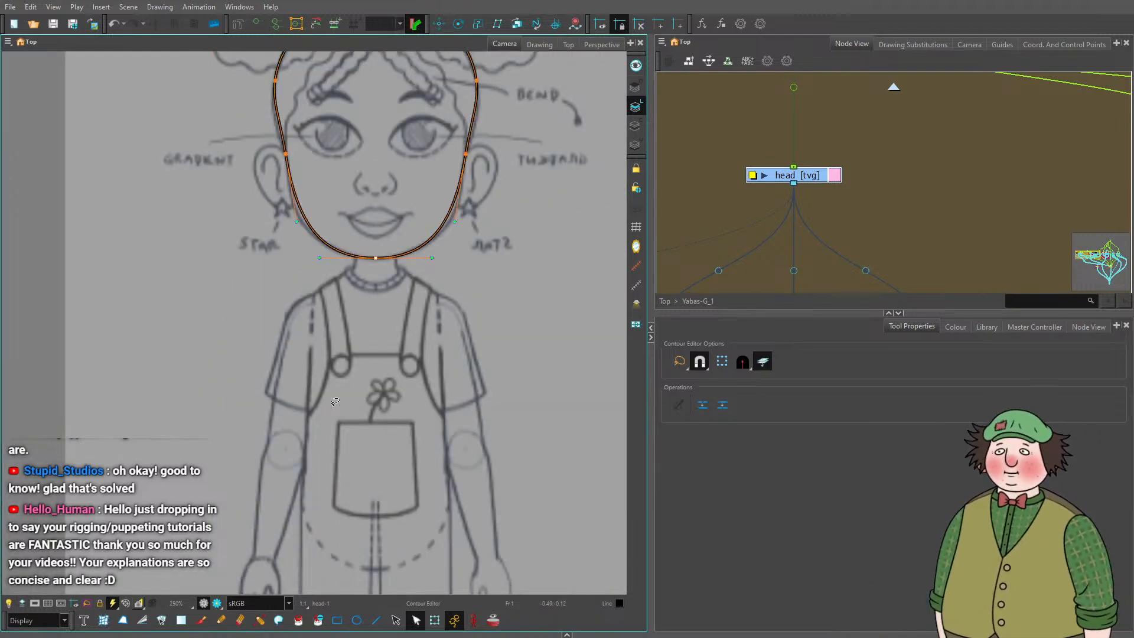
pyautogui.scroll(-4, 335, 402)
pyautogui.scroll(5, 339, 506)
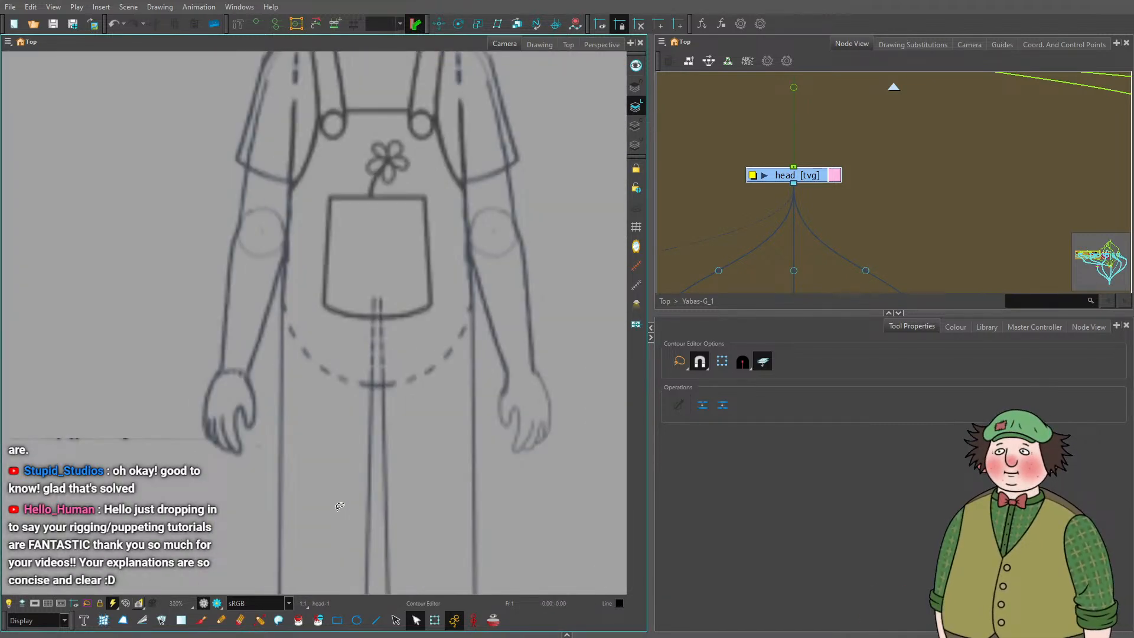
pyautogui.scroll(-4, 332, 307)
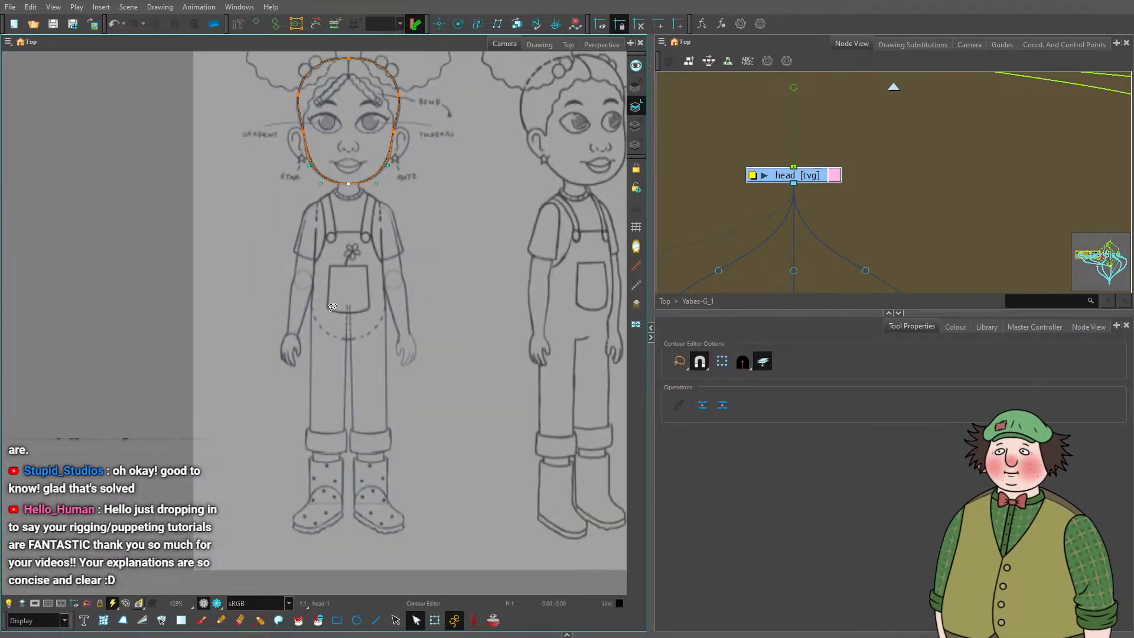
pyautogui.scroll(-3, 330, 319)
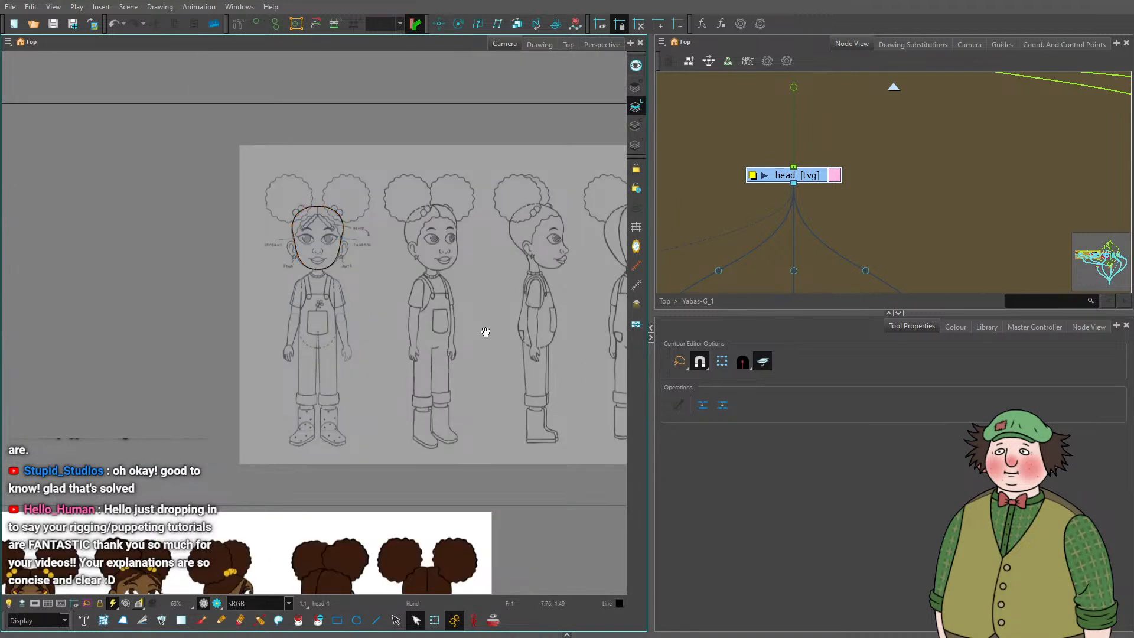
pyautogui.moveTo(483, 332); pyautogui.dragTo(286, 344)
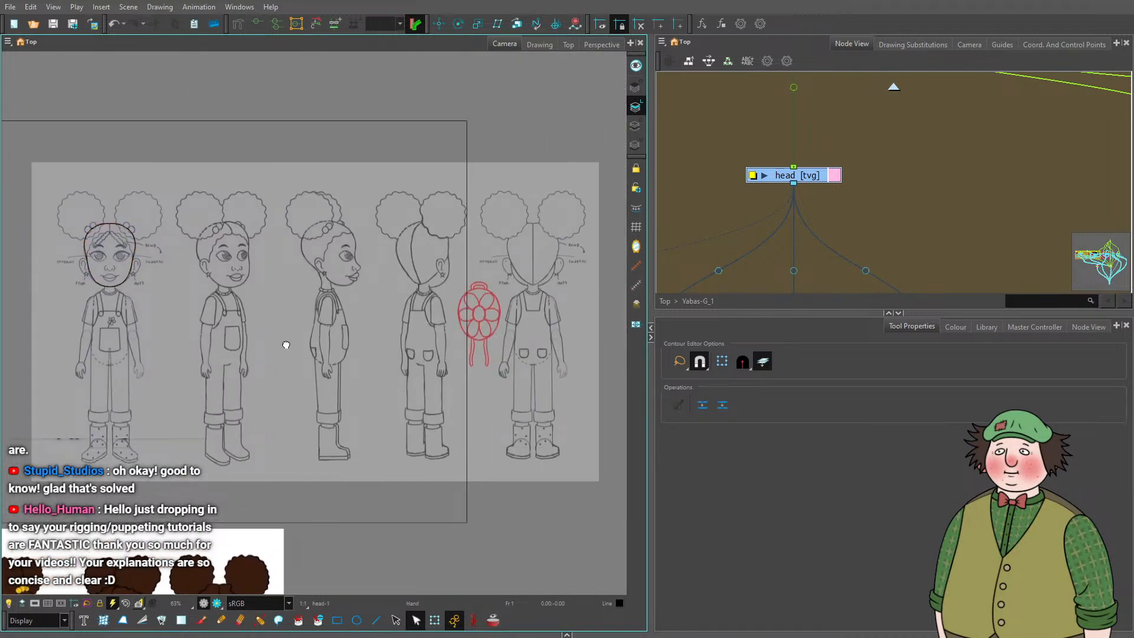
pyautogui.moveTo(286, 345); pyautogui.dragTo(488, 355)
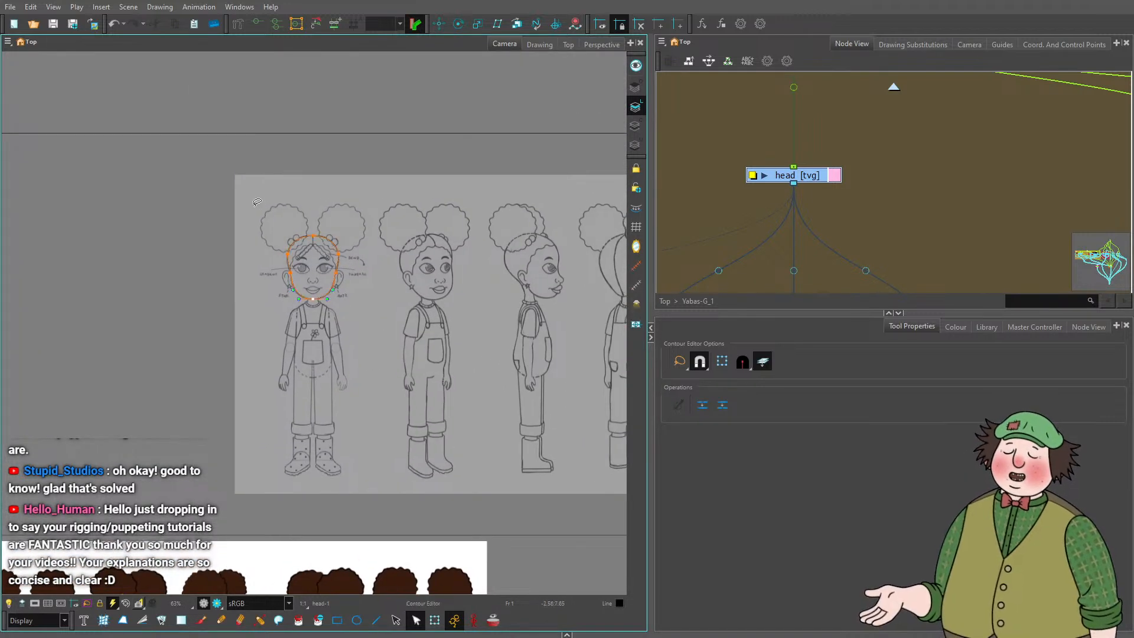
pyautogui.scroll(4, 255, 204)
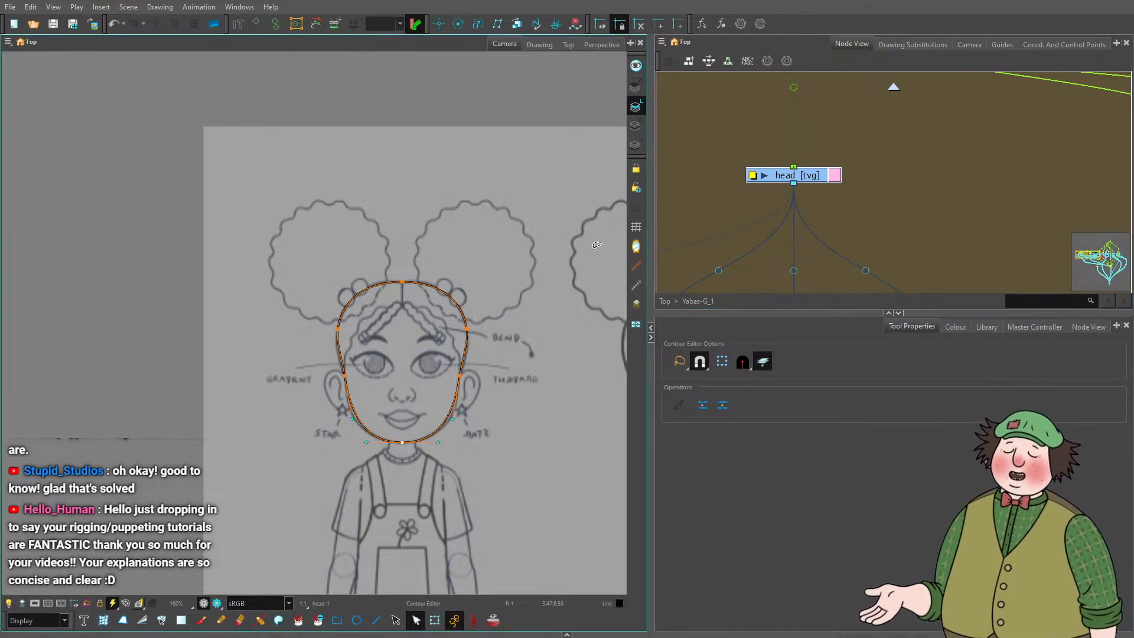
# Examine the neck_head_mask peg, drawing and their connected nodes beside the head drawing in the rig's network.
pyautogui.click(835, 180)
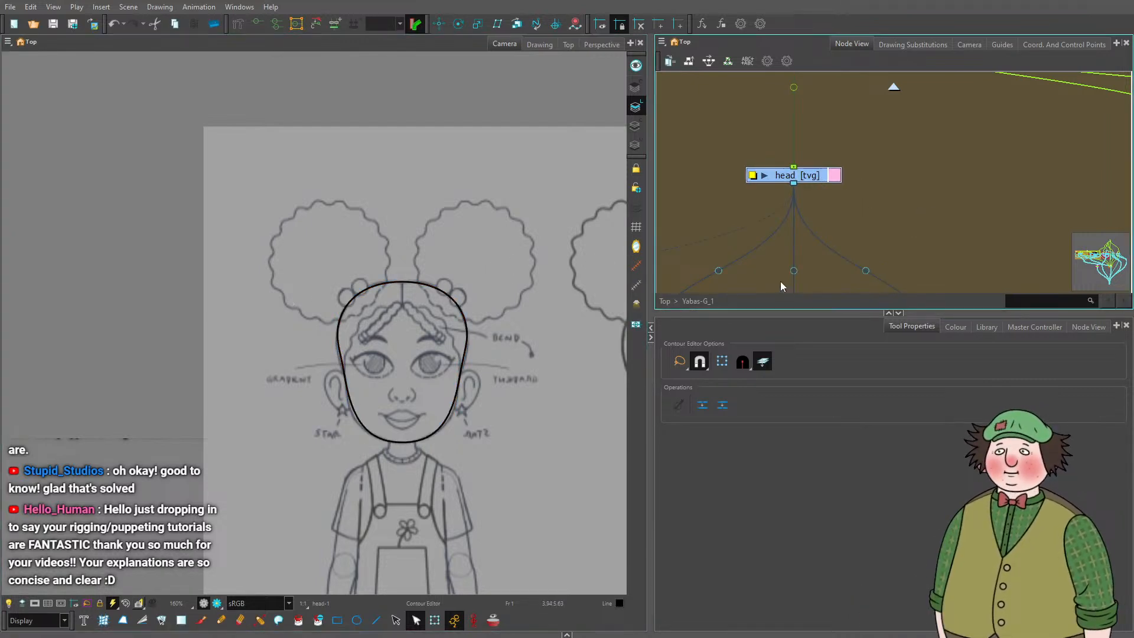
pyautogui.scroll(-8, 834, 209)
pyautogui.scroll(8, 834, 208)
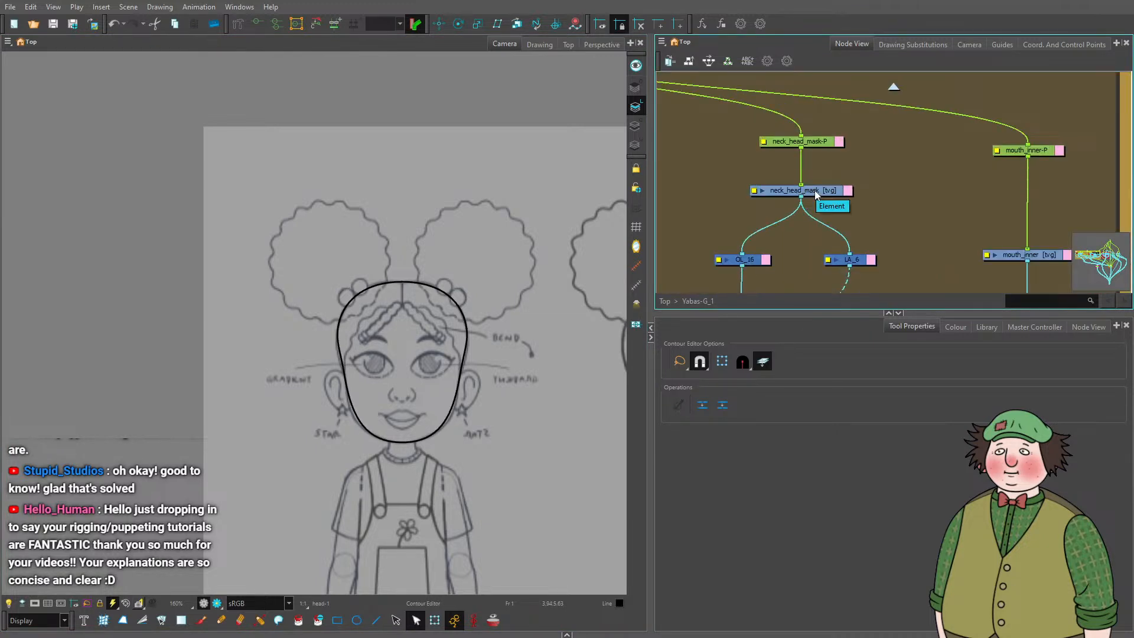
pyautogui.click(813, 190)
pyautogui.scroll(-3, 806, 154)
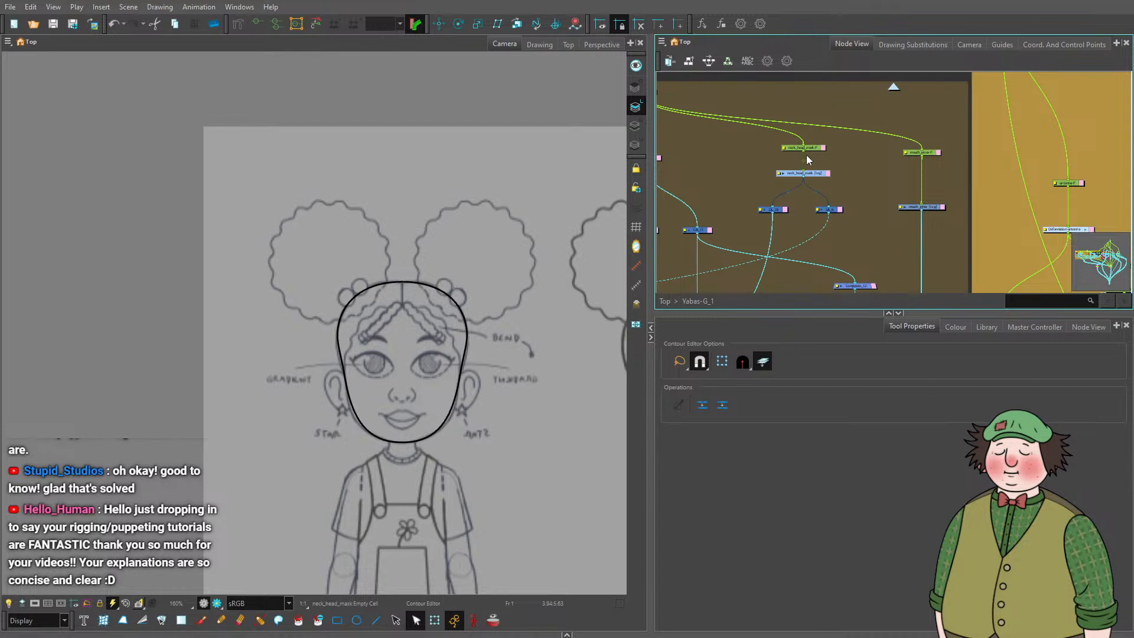
pyautogui.scroll(3, 806, 154)
pyautogui.moveTo(720, 129); pyautogui.dragTo(890, 266)
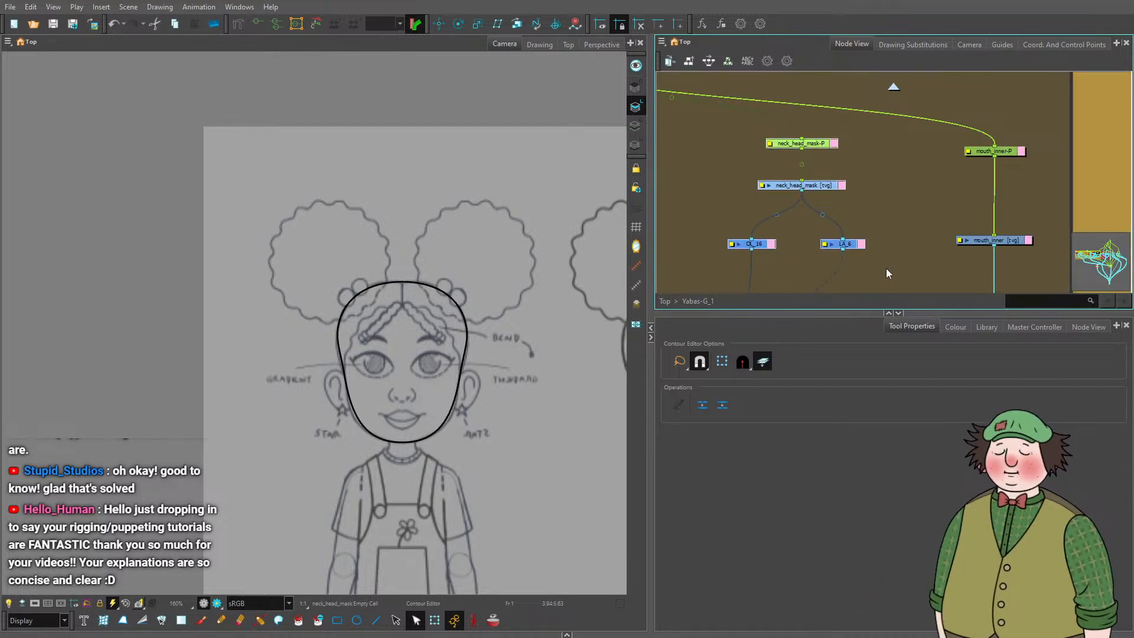
pyautogui.click(877, 231)
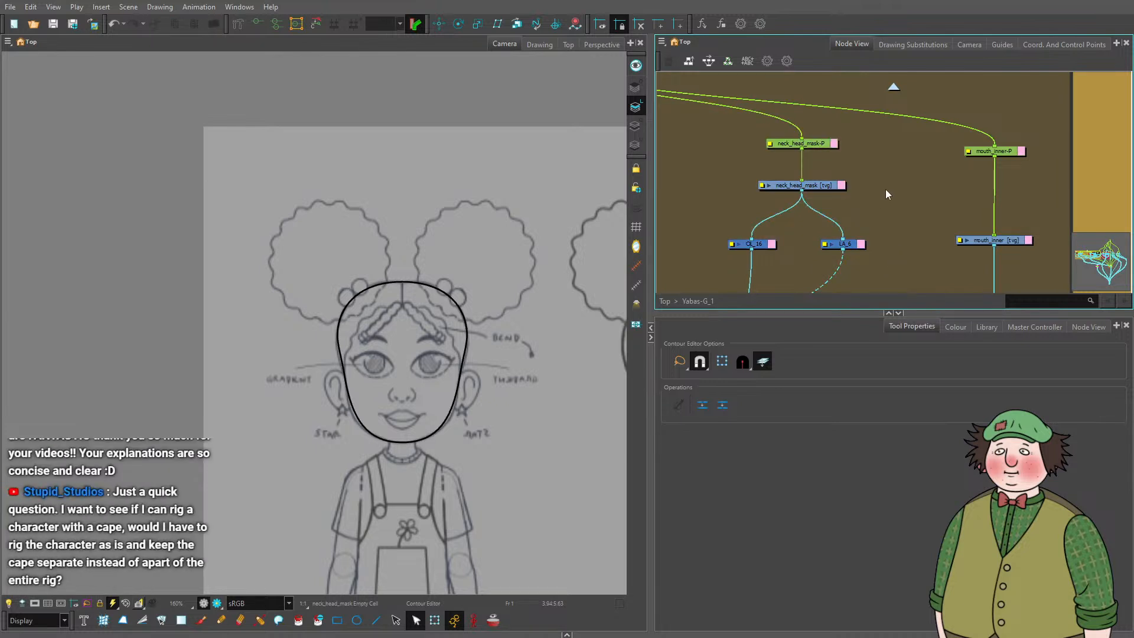
# Delete the mouth_inner drawing and its peg from the head group, including their drawing files and element folders.
pyautogui.scroll(-3, 1006, 250)
pyautogui.scroll(3, 894, 186)
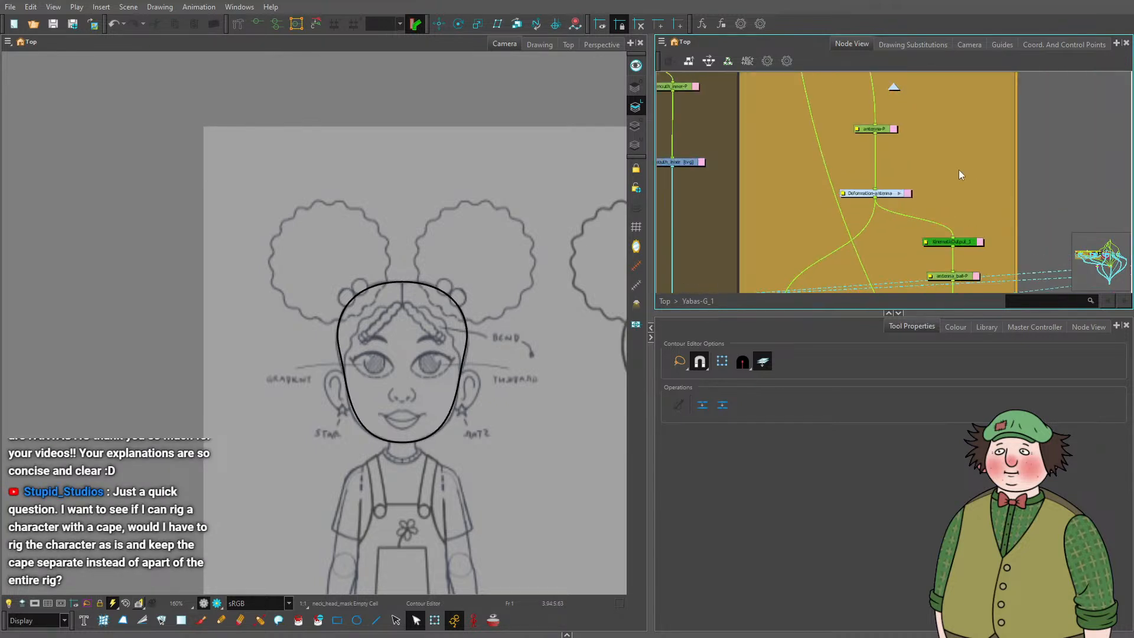
pyautogui.scroll(-3, 854, 196)
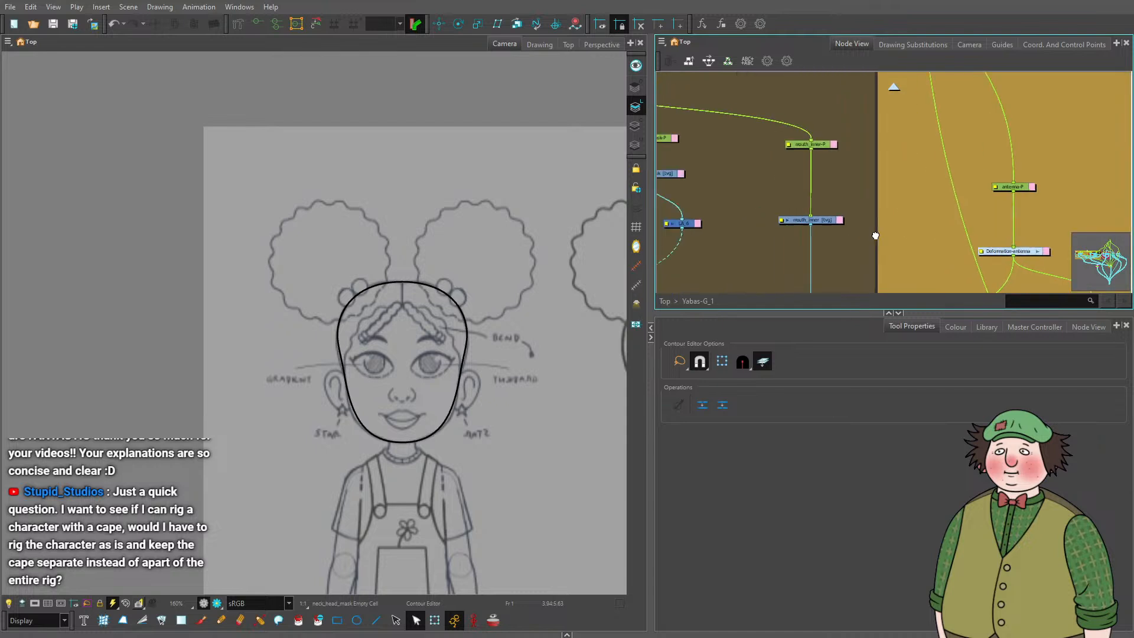
pyautogui.scroll(3, 876, 237)
pyautogui.click(856, 230)
pyautogui.press('Delete')
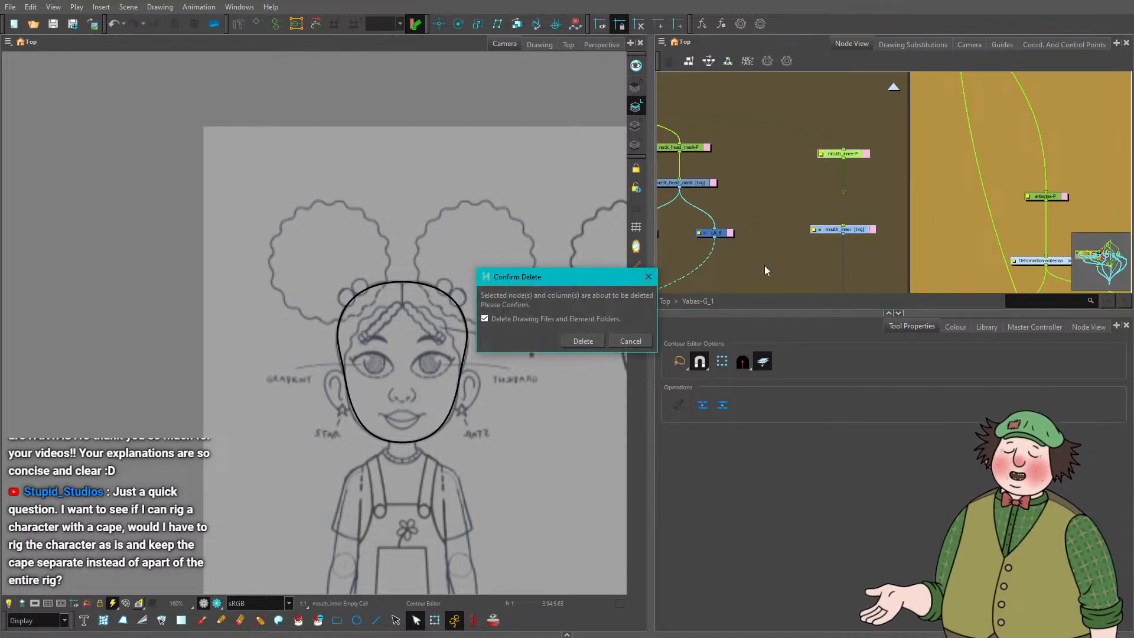
pyautogui.click(576, 341)
# Delete the whole antenna branch from the rig, with its pegs, deformation and drawings.
pyautogui.scroll(-3, 1000, 176)
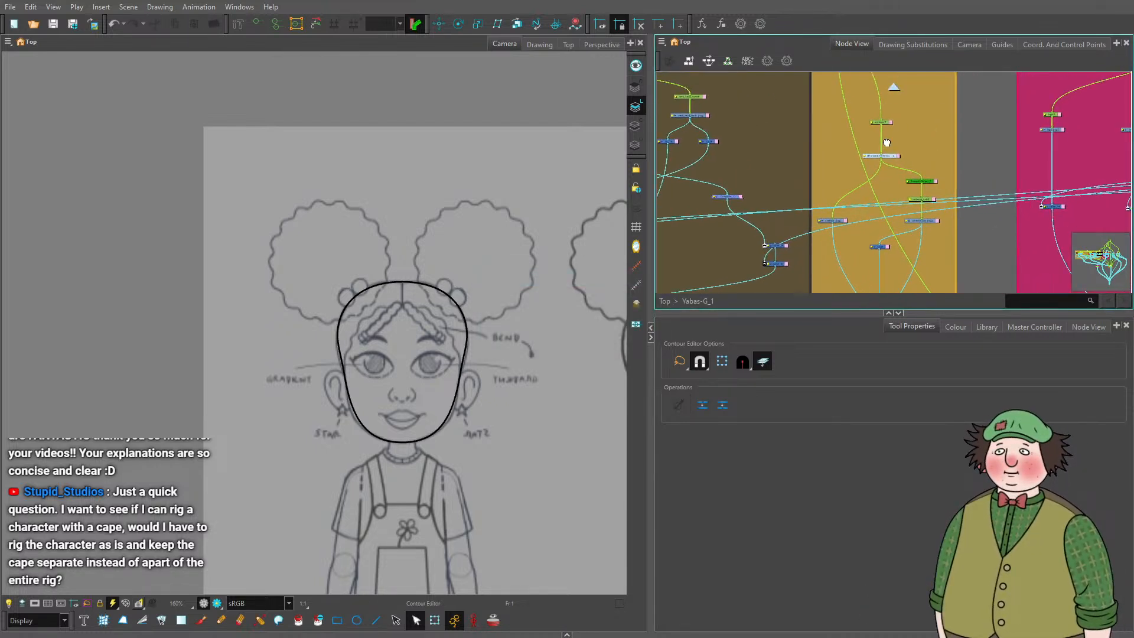
pyautogui.click(937, 267)
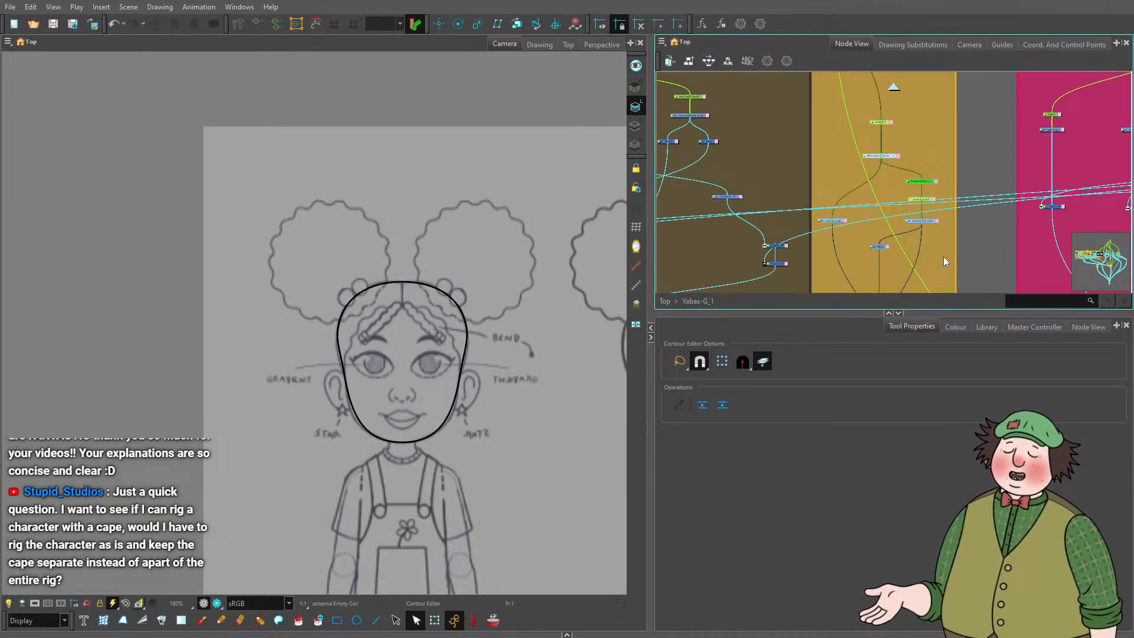
pyautogui.press('Delete')
pyautogui.click(579, 341)
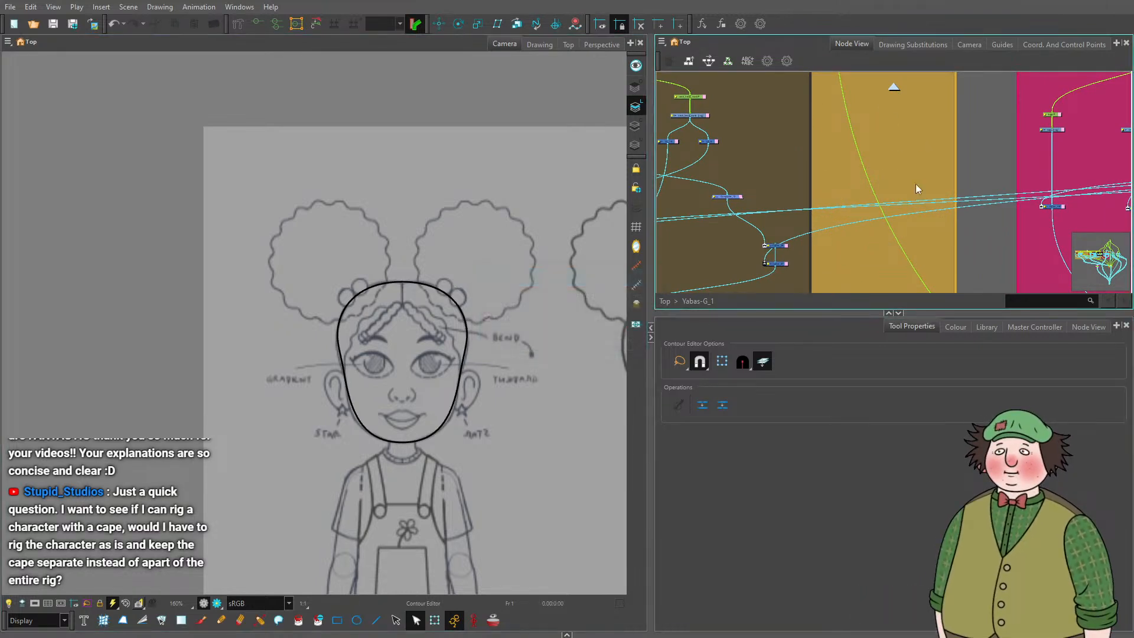
# Examine the composite left below the removed antenna, the HEAD group's nodes and the front-view hair on the model sheet.
pyautogui.scroll(-2, 915, 183)
pyautogui.scroll(-1, 914, 190)
pyautogui.scroll(6, 913, 201)
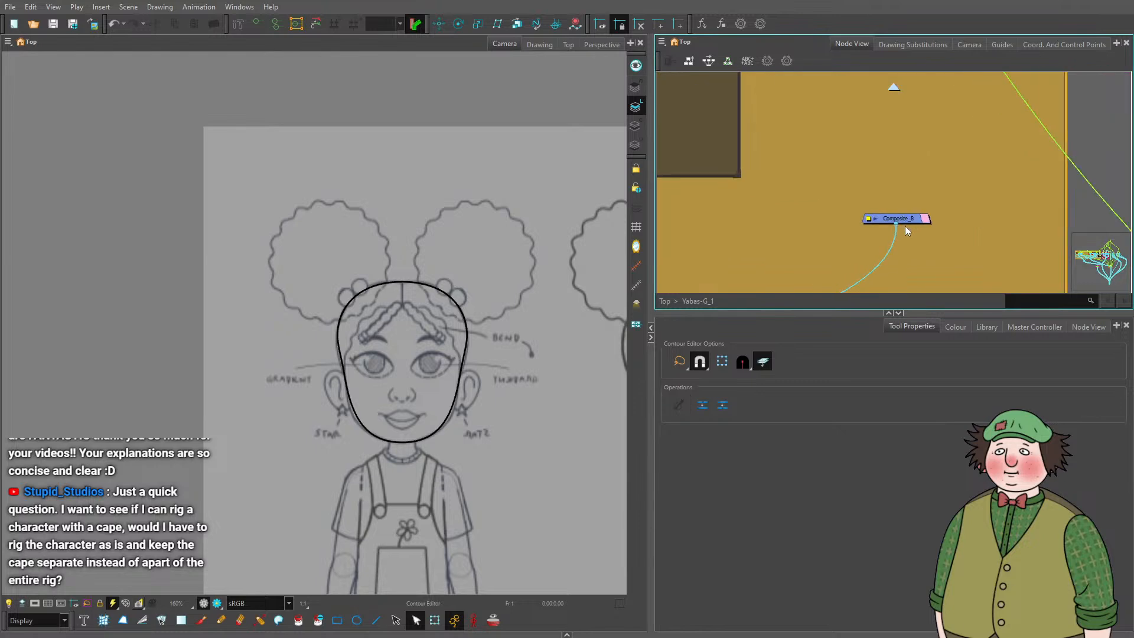
pyautogui.scroll(-5, 929, 223)
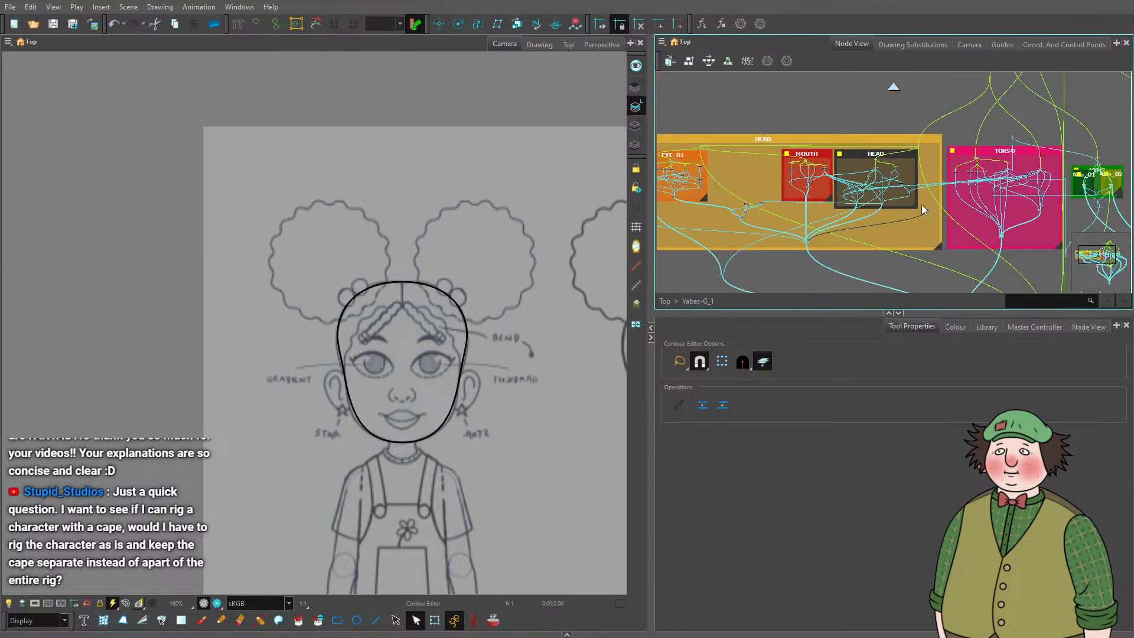
pyautogui.moveTo(921, 204); pyautogui.dragTo(838, 125)
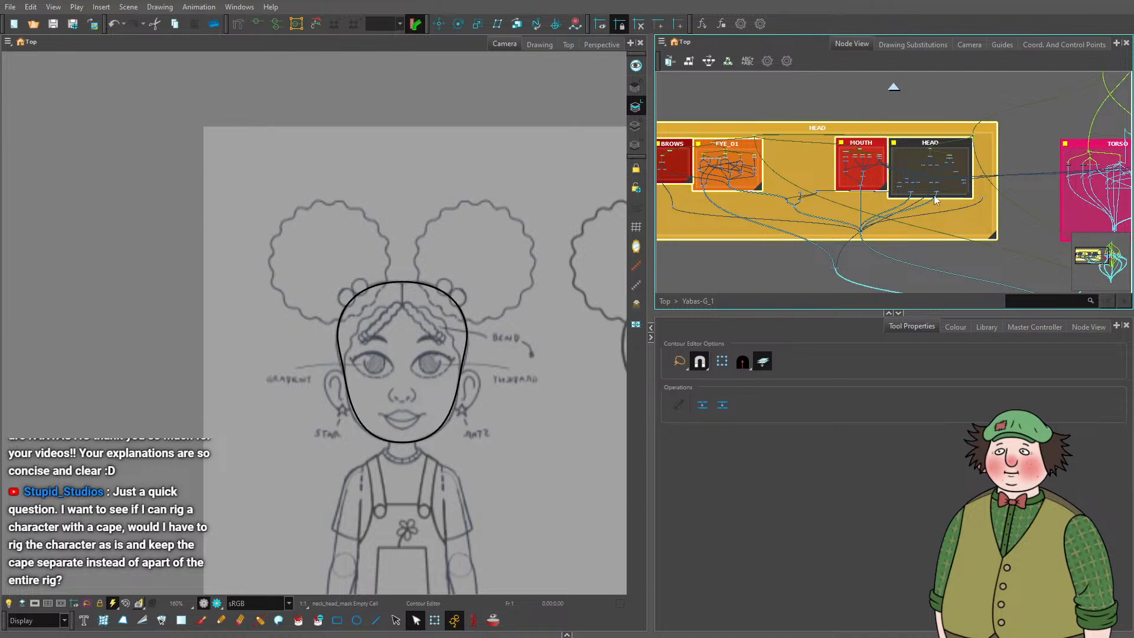
pyautogui.scroll(-4, 402, 306)
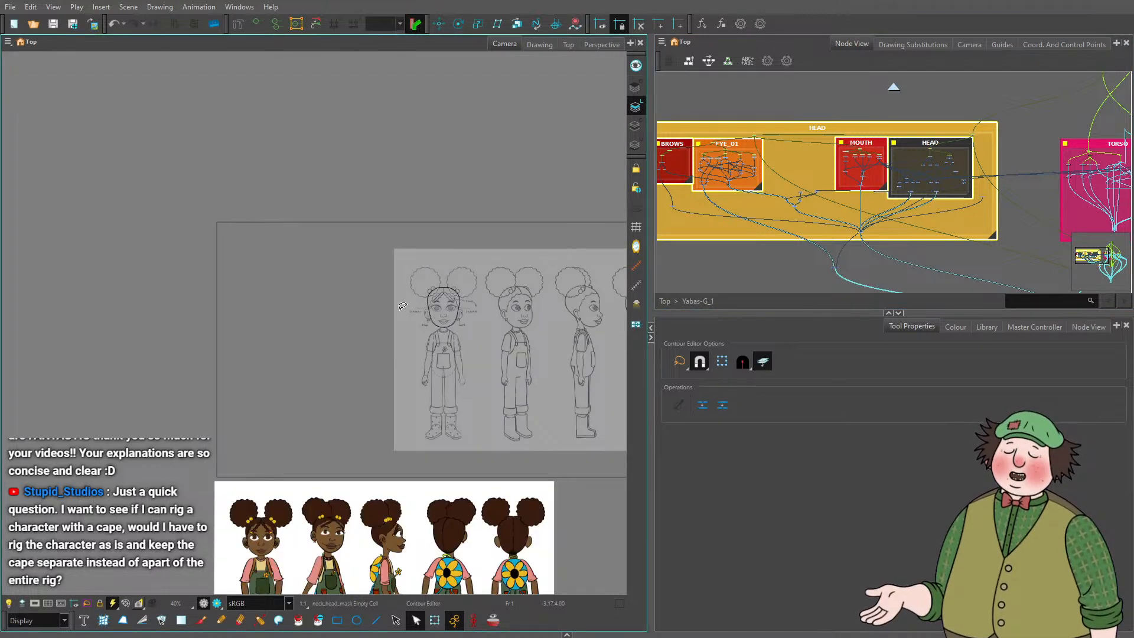
pyautogui.scroll(4, 402, 306)
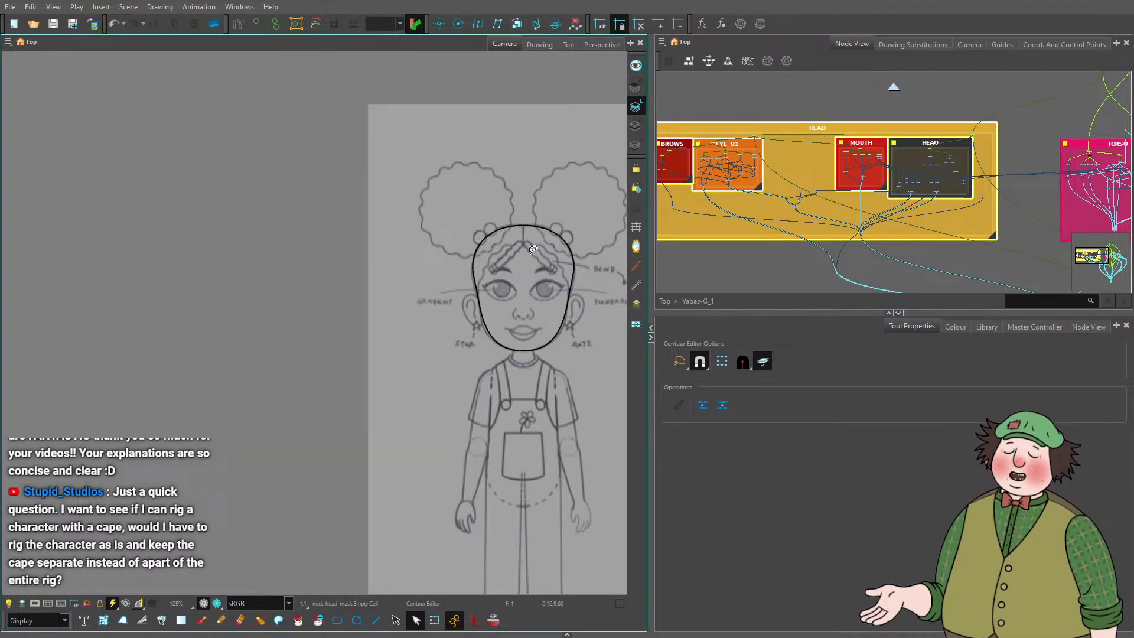
pyautogui.moveTo(506, 355); pyautogui.dragTo(330, 342)
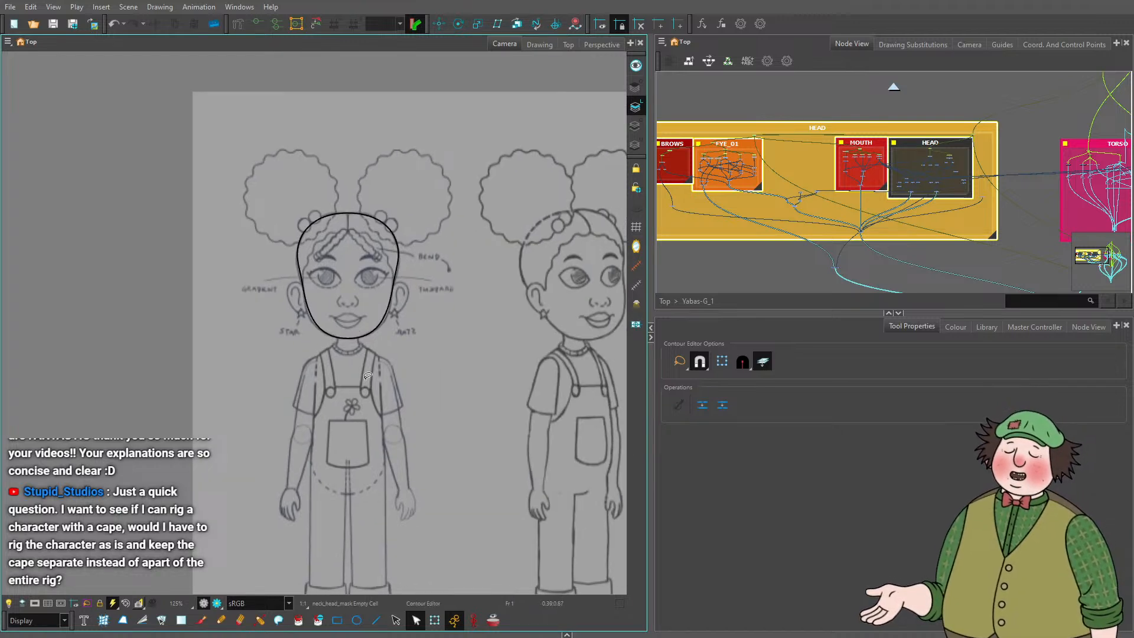
pyautogui.scroll(3, 358, 351)
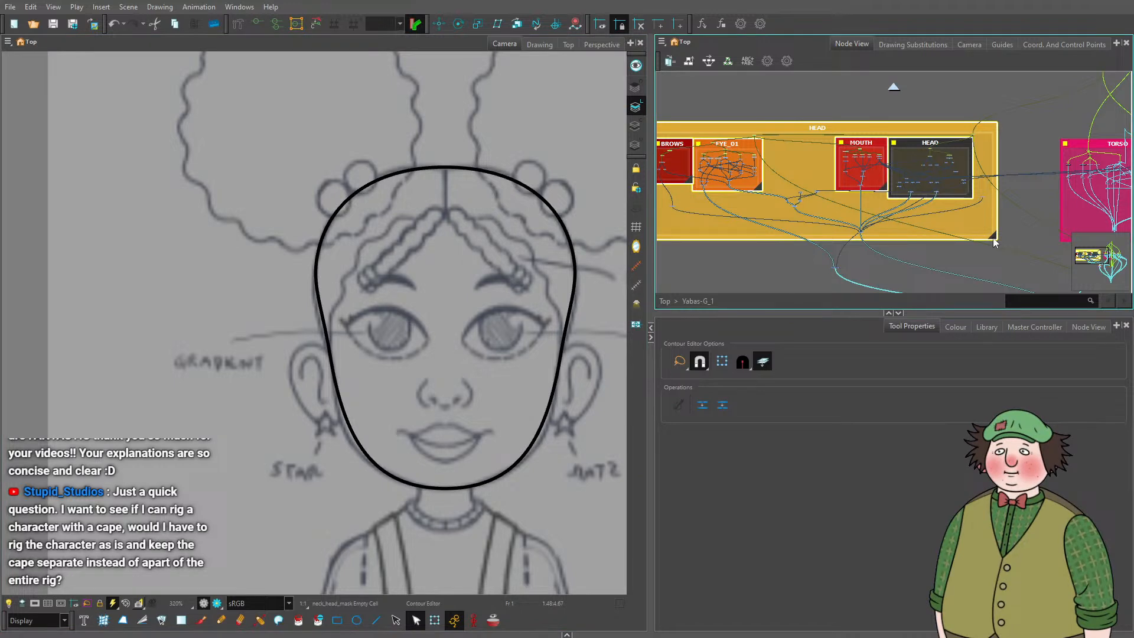
# Add a vector drawing layer named "Hair Bunch 01" above the leftover composite in the head group.
pyautogui.scroll(7, 984, 195)
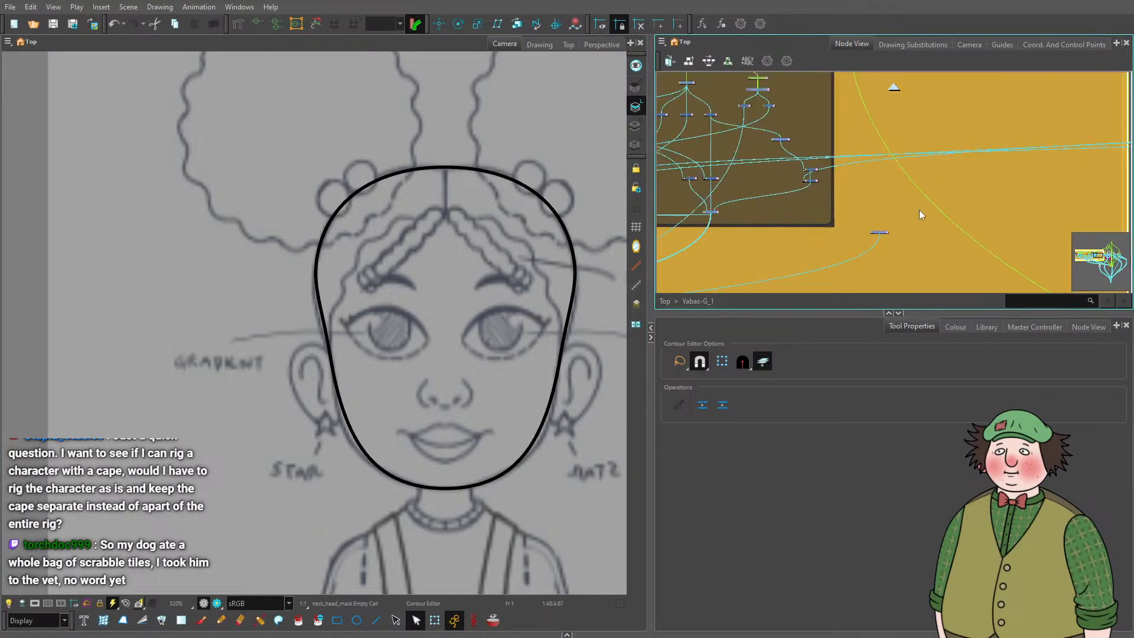
pyautogui.scroll(4, 915, 213)
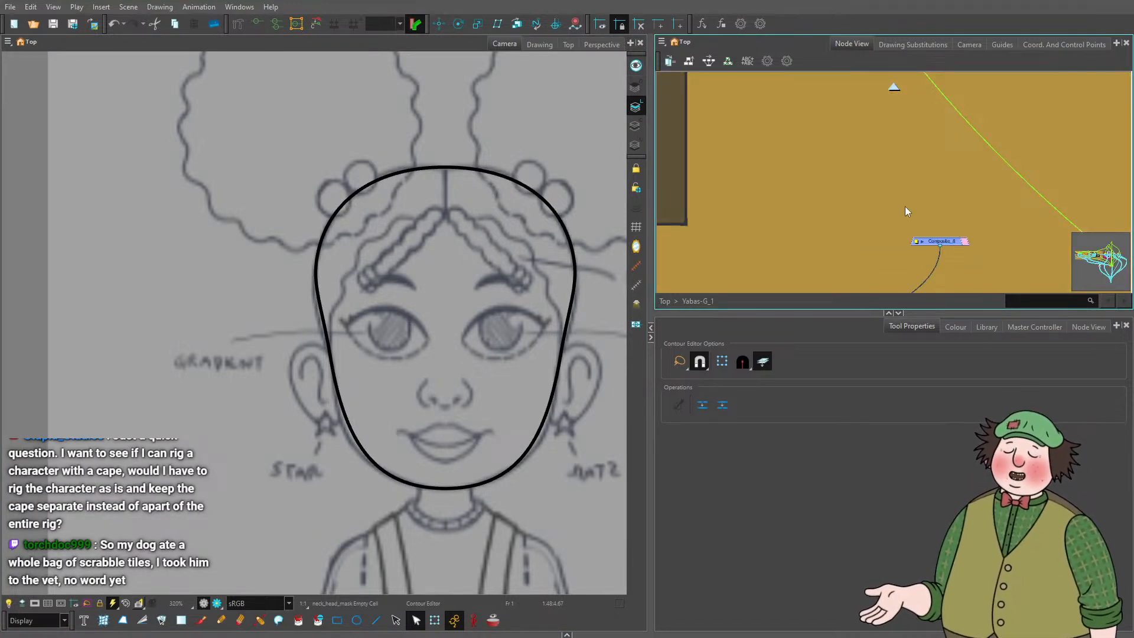
pyautogui.hotkey('ctrl', 'r')
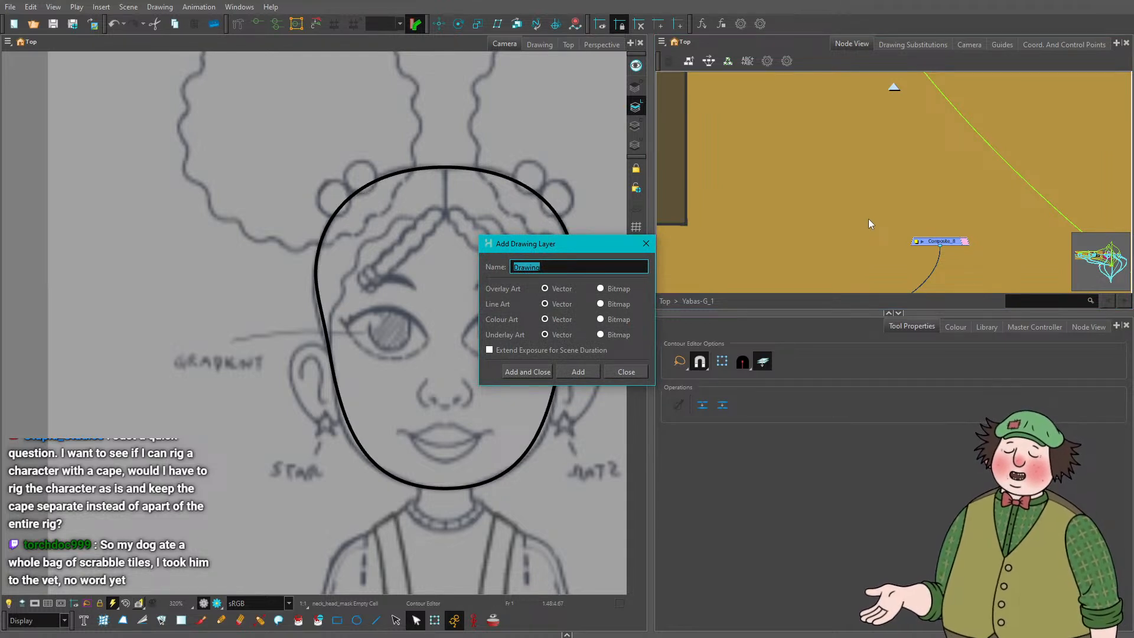
pyautogui.write('H')
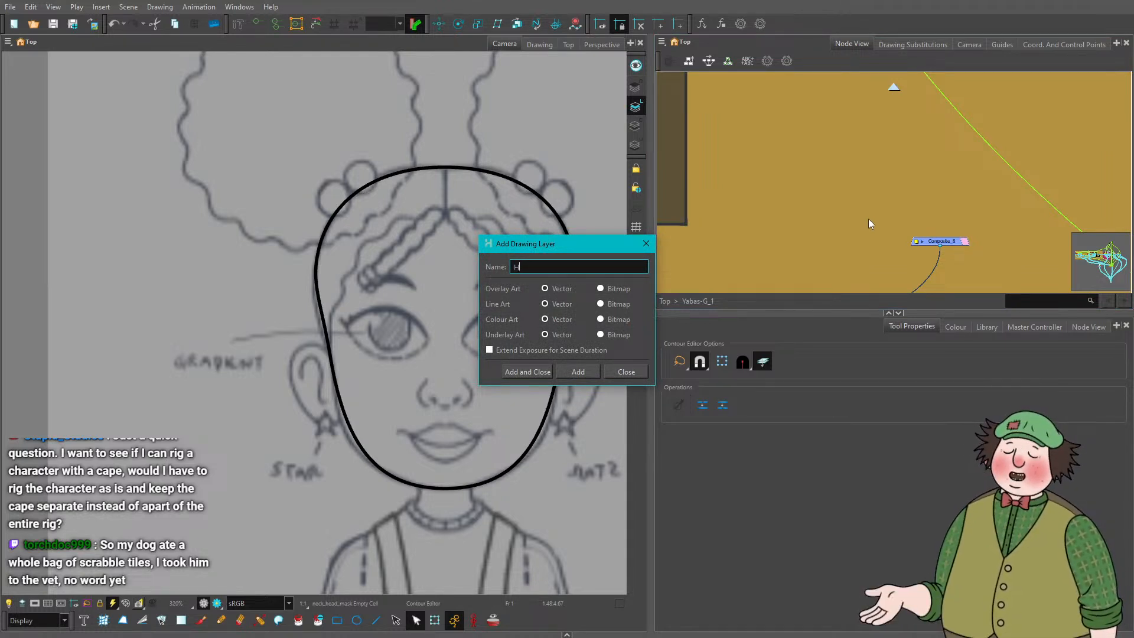
pyautogui.write('air behind')
pyautogui.press('BackSpace')
pyautogui.press('BackSpace')
pyautogui.press('BackSpace')
pyautogui.press('BackSpace')
pyautogui.press('BackSpace')
pyautogui.write('Bunch 01')
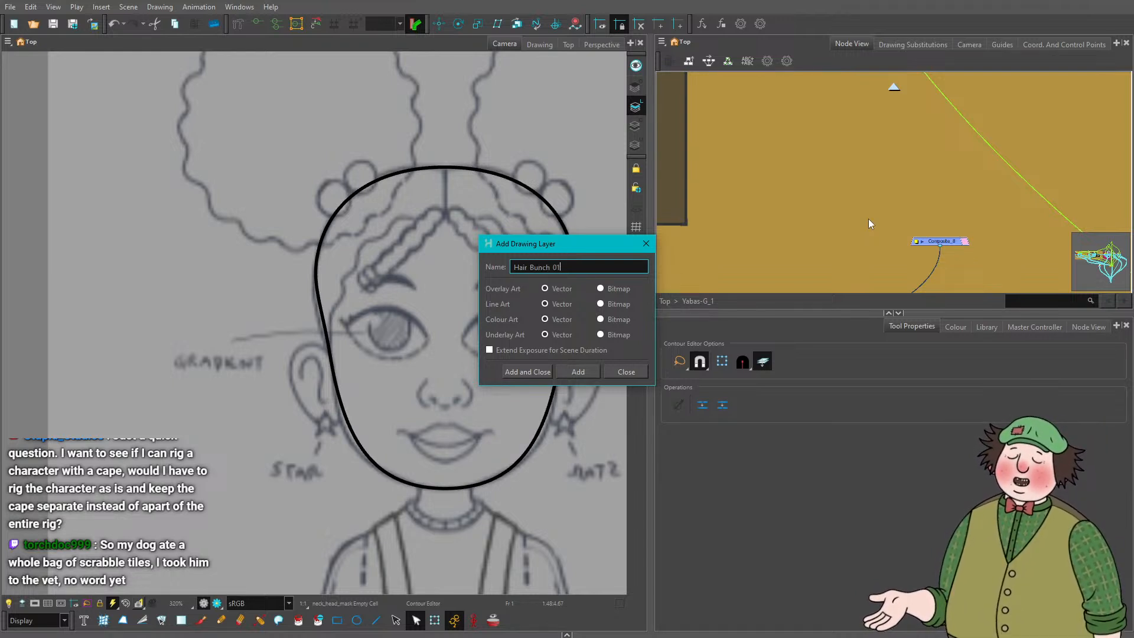
pyautogui.press('Return')
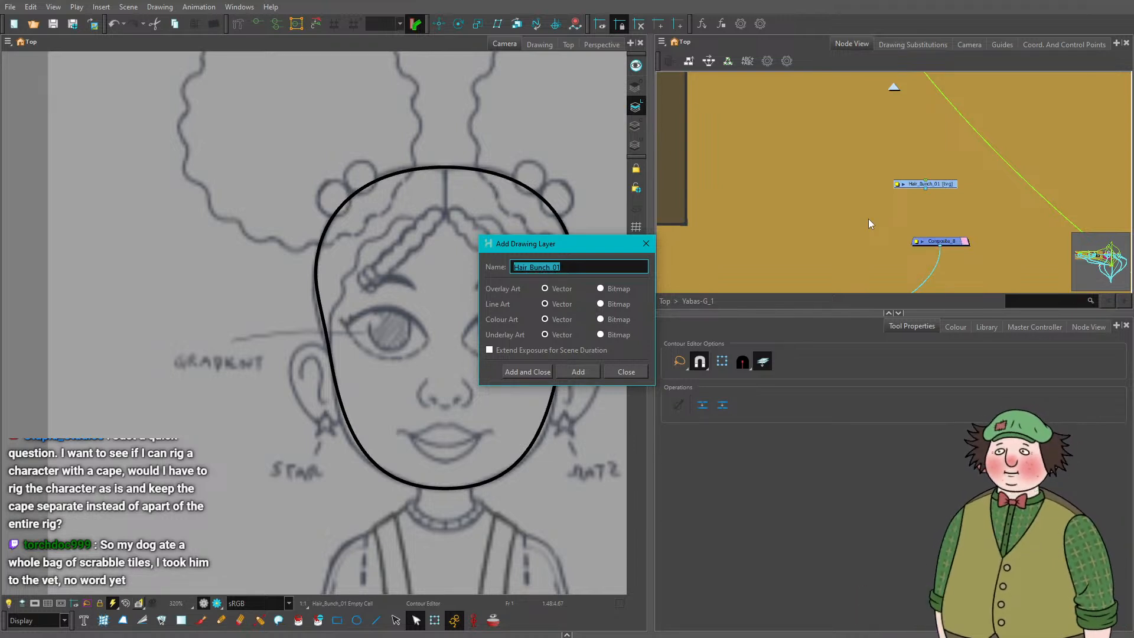
# Add a vector drawing layer named "Hair Bead 01 A".
pyautogui.write('Hair')
pyautogui.press('BackSpace')
pyautogui.press('BackSpace')
pyautogui.press('BackSpace')
pyautogui.write('Bea')
pyautogui.press('BackSpace')
pyautogui.press('BackSpace')
pyautogui.press('BackSpace')
pyautogui.write('Ha')
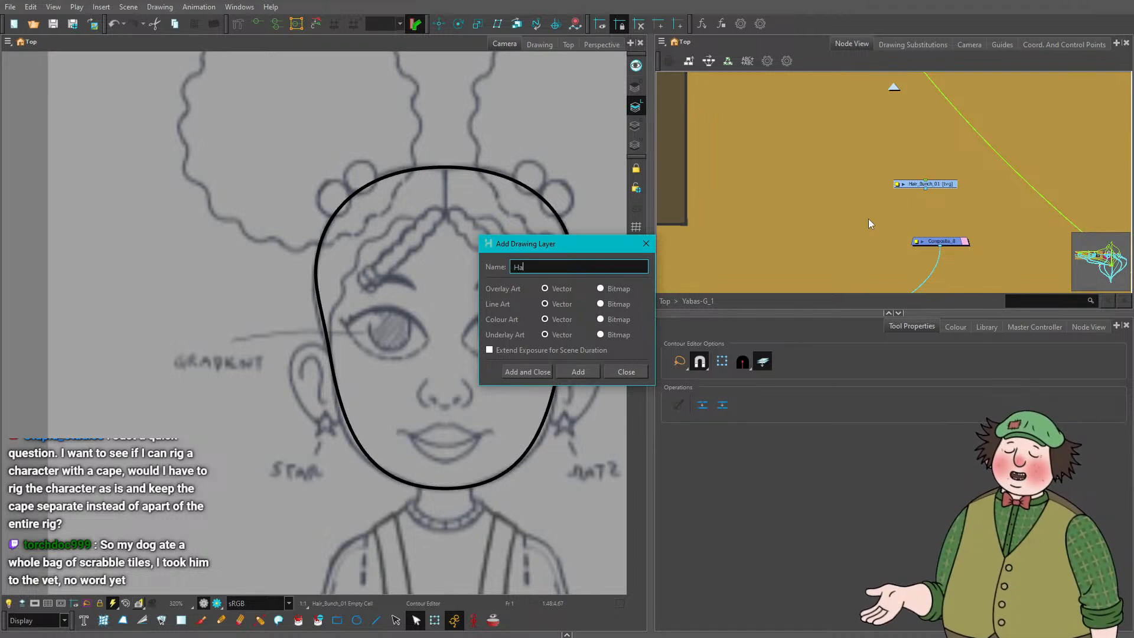
pyautogui.write('ir Bead')
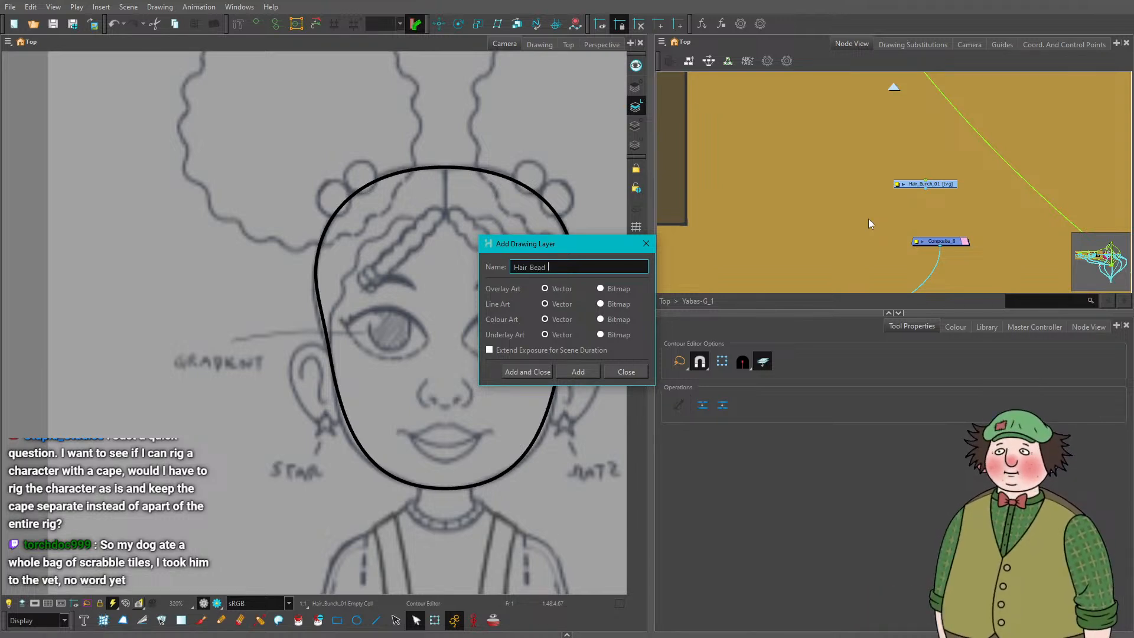
pyautogui.write(' 01 A')
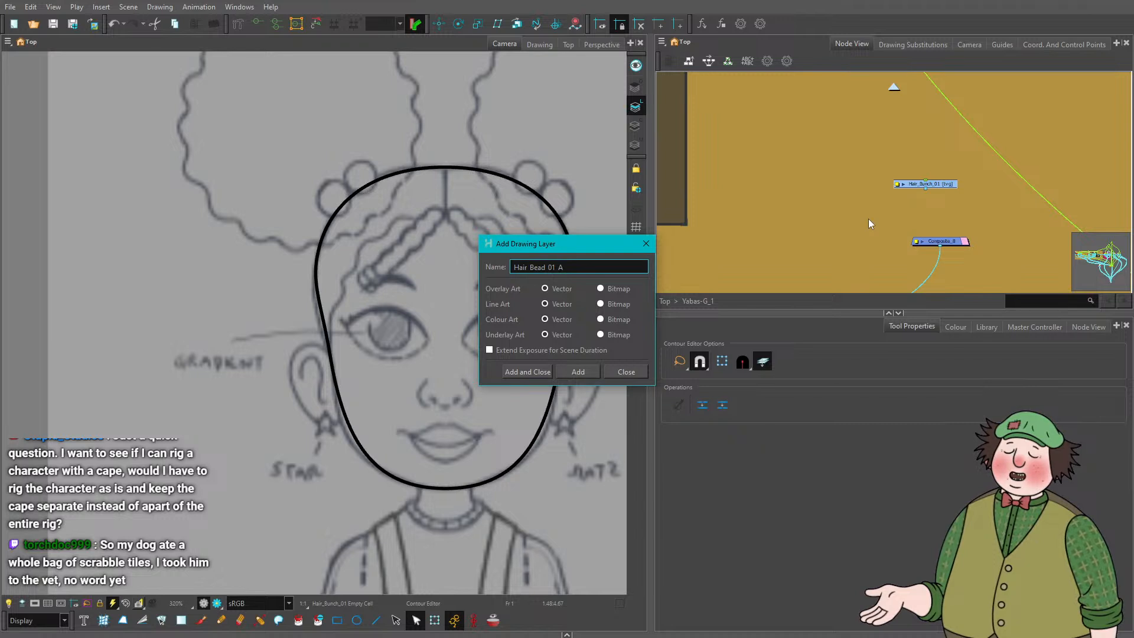
pyautogui.press('Return')
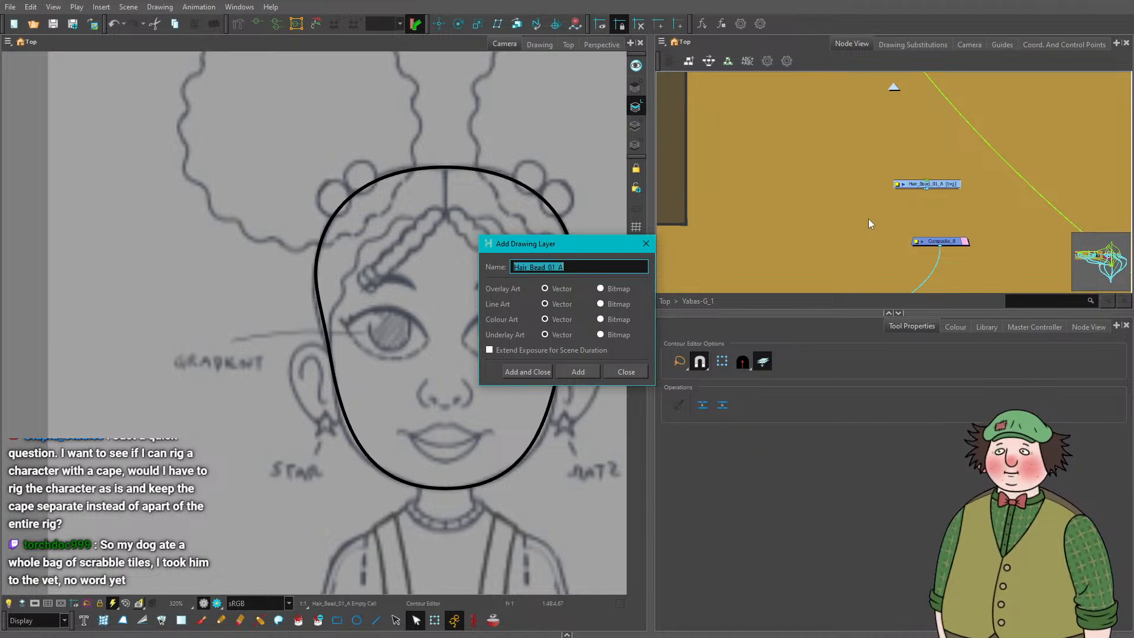
# Add a second bead drawing layer named "Hair Bead 01 B" and finish adding layers.
pyautogui.click(591, 268)
pyautogui.press('BackSpace')
pyautogui.write('B')
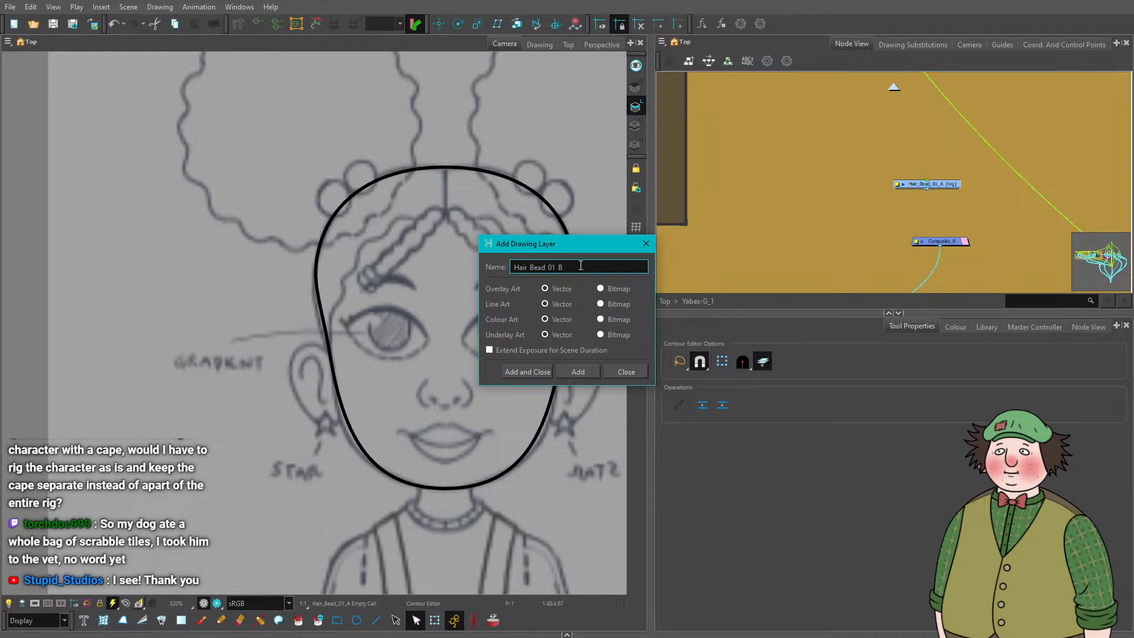
pyautogui.click(539, 370)
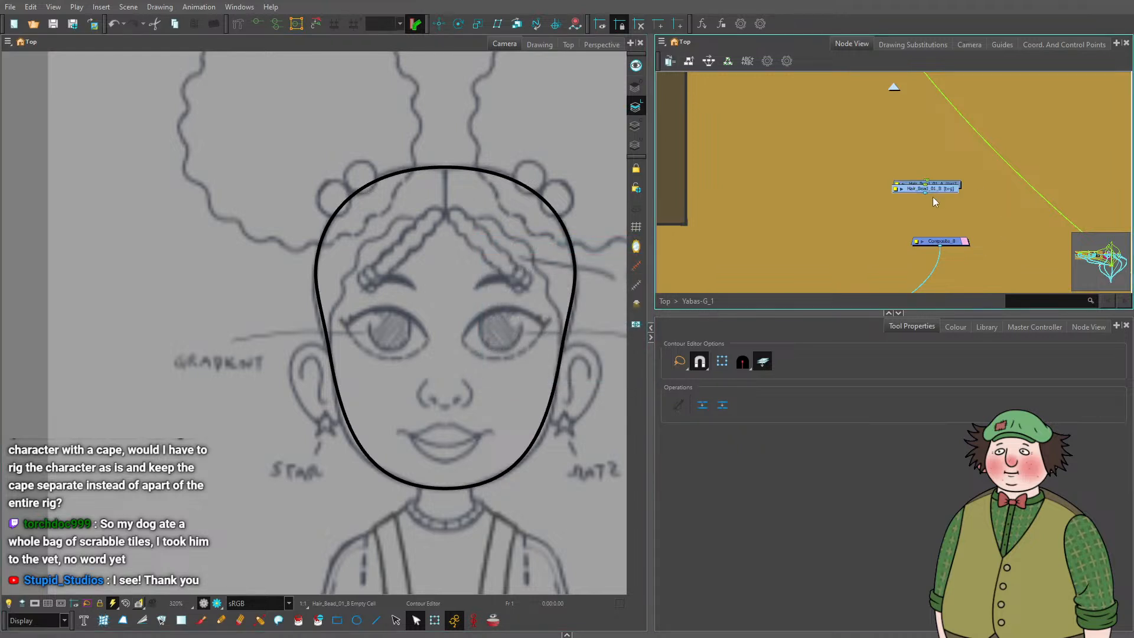
# Separate the three overlapping hair nodes and move them together into open space away from the leftover composite.
pyautogui.scroll(3, 942, 189)
pyautogui.scroll(1, 942, 189)
pyautogui.moveTo(964, 182)
pyautogui.mouseDown()
pyautogui.moveTo(890, 176)
pyautogui.moveTo(918, 197)
pyautogui.mouseUp()
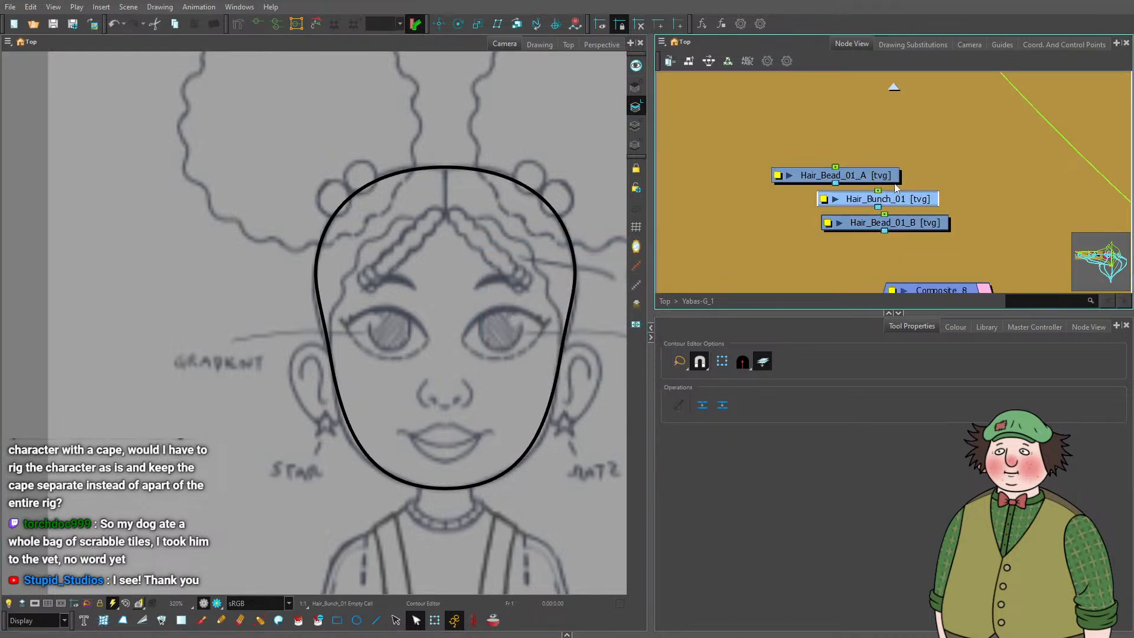
pyautogui.moveTo(822, 134)
pyautogui.mouseDown()
pyautogui.moveTo(942, 244)
pyautogui.moveTo(813, 156)
pyautogui.mouseUp()
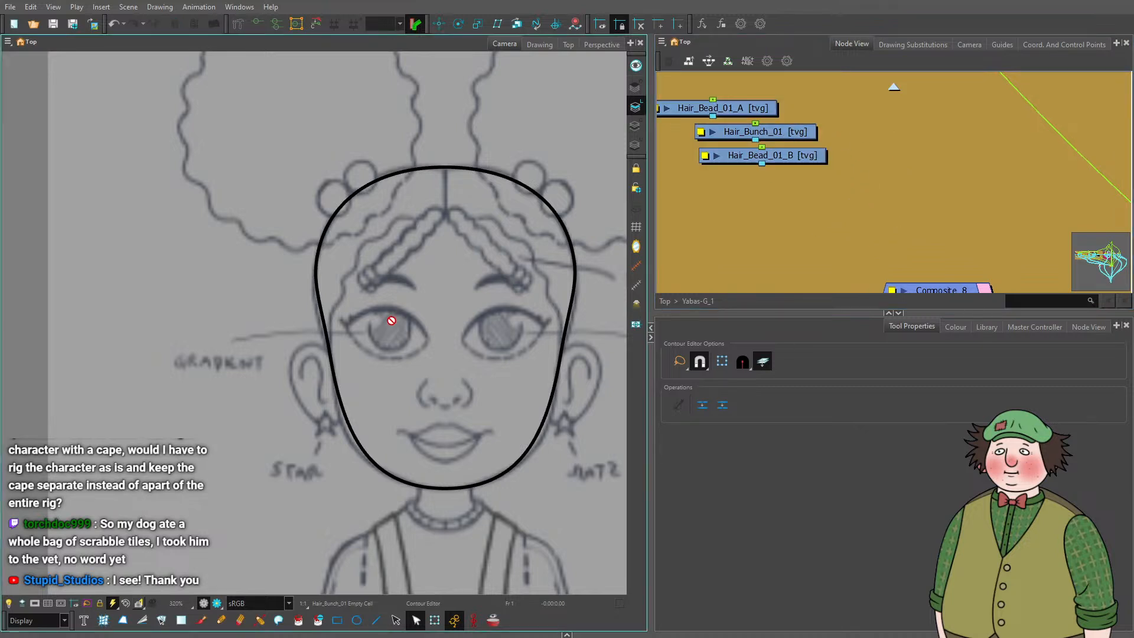
# Add a vector drawing layer named "Braid 01" and place its node beside the other hair nodes.
pyautogui.scroll(2, 394, 294)
pyautogui.scroll(2, 394, 293)
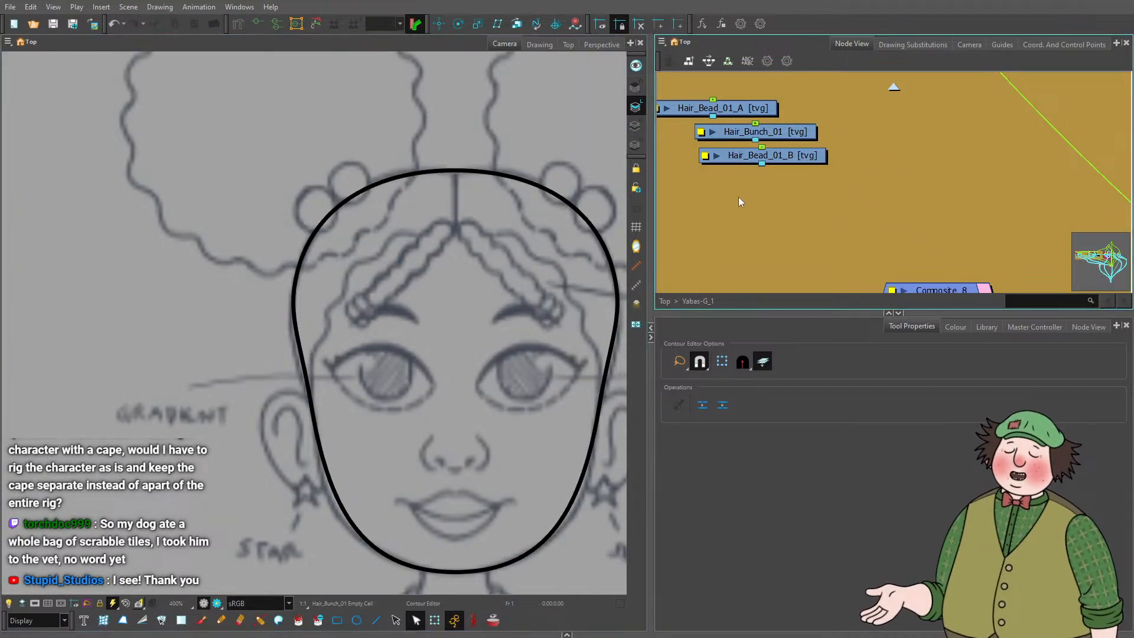
pyautogui.scroll(-3, 713, 216)
pyautogui.hotkey('ctrl', 'r')
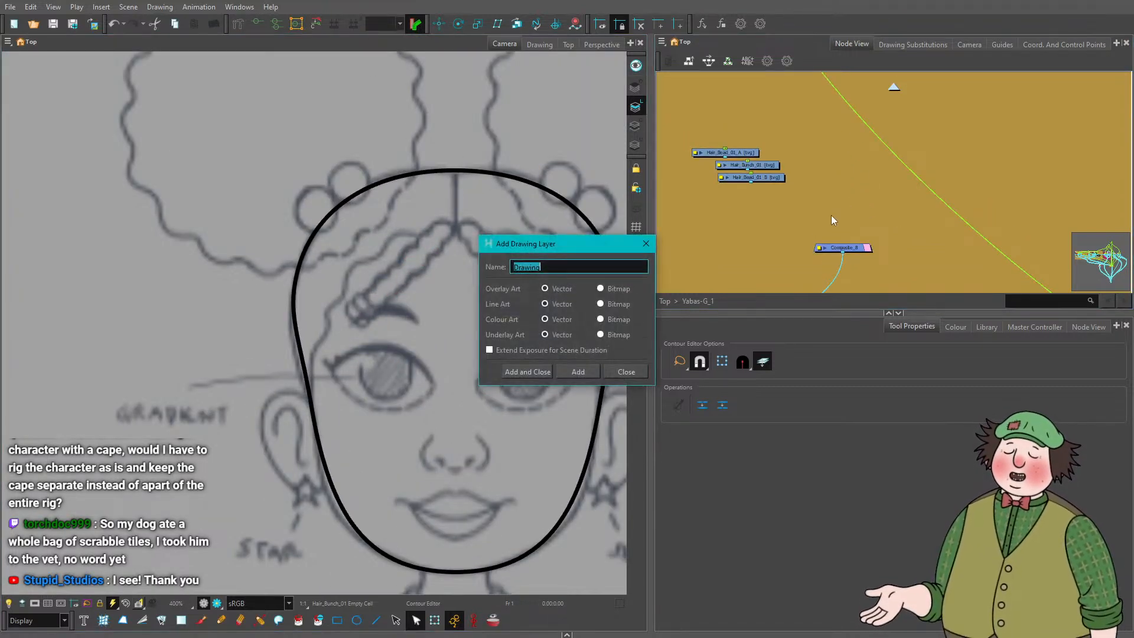
pyautogui.write('Braiu')
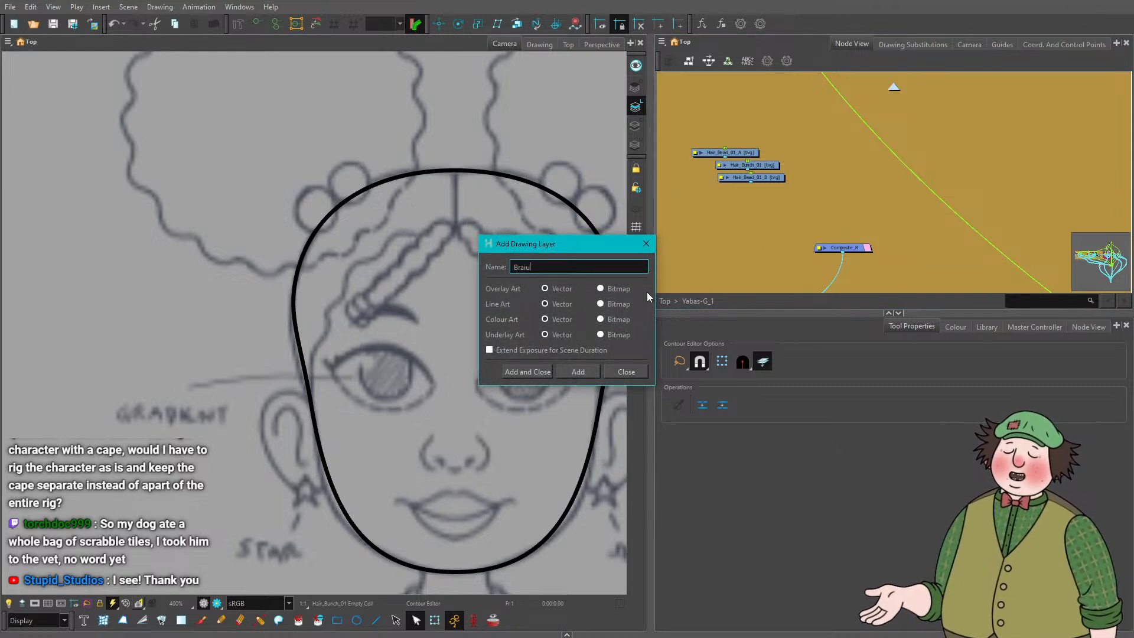
pyautogui.write(' 01')
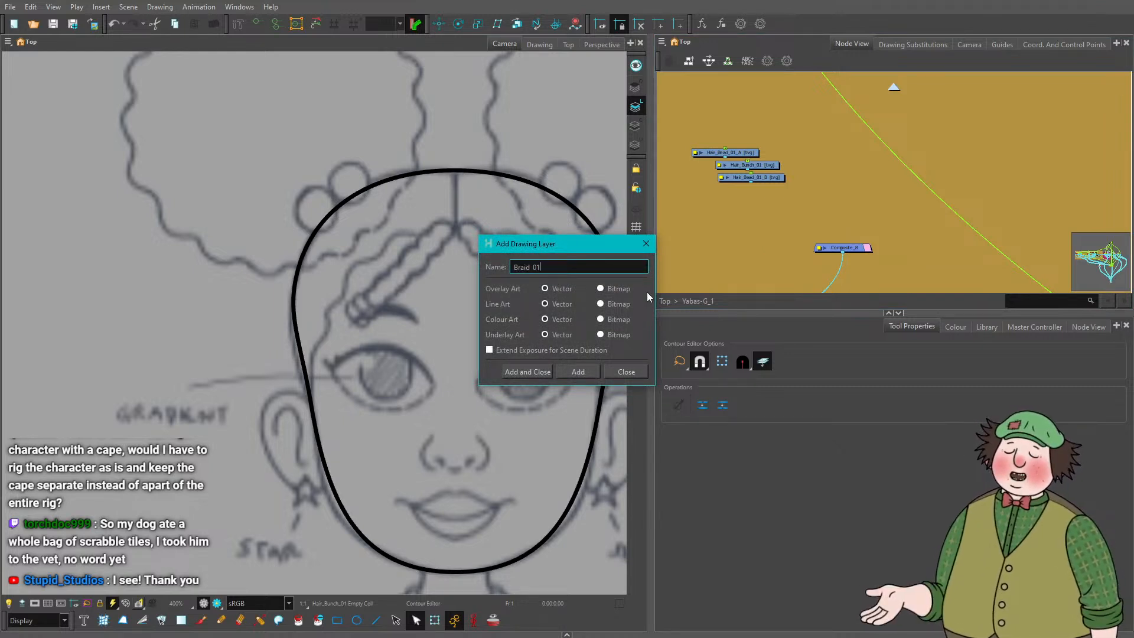
pyautogui.click(527, 371)
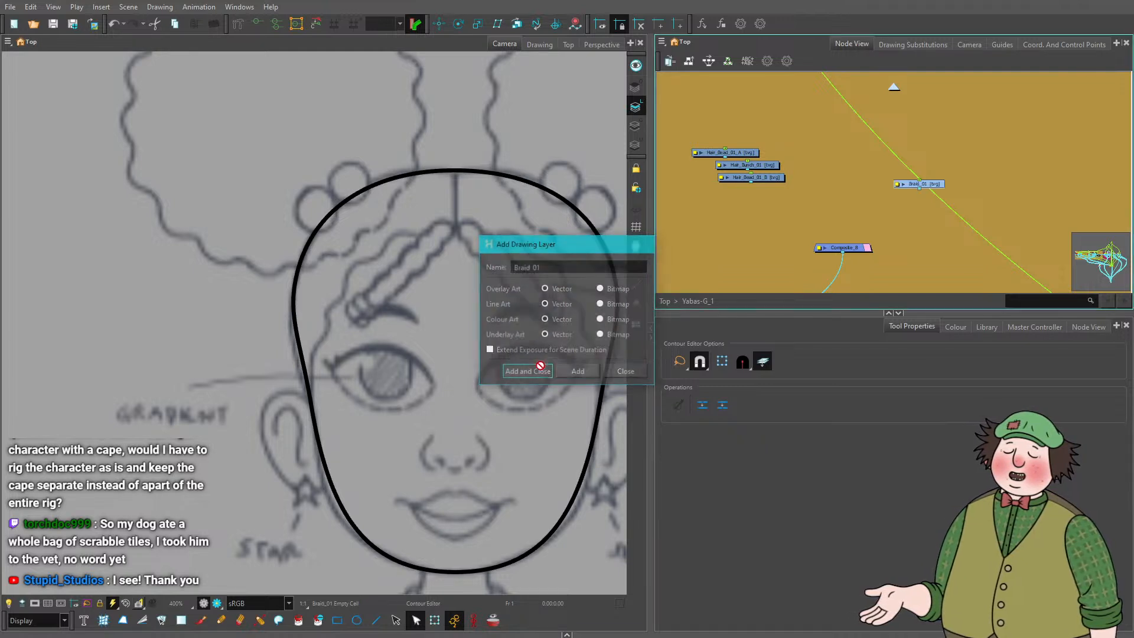
pyautogui.scroll(3, 359, 303)
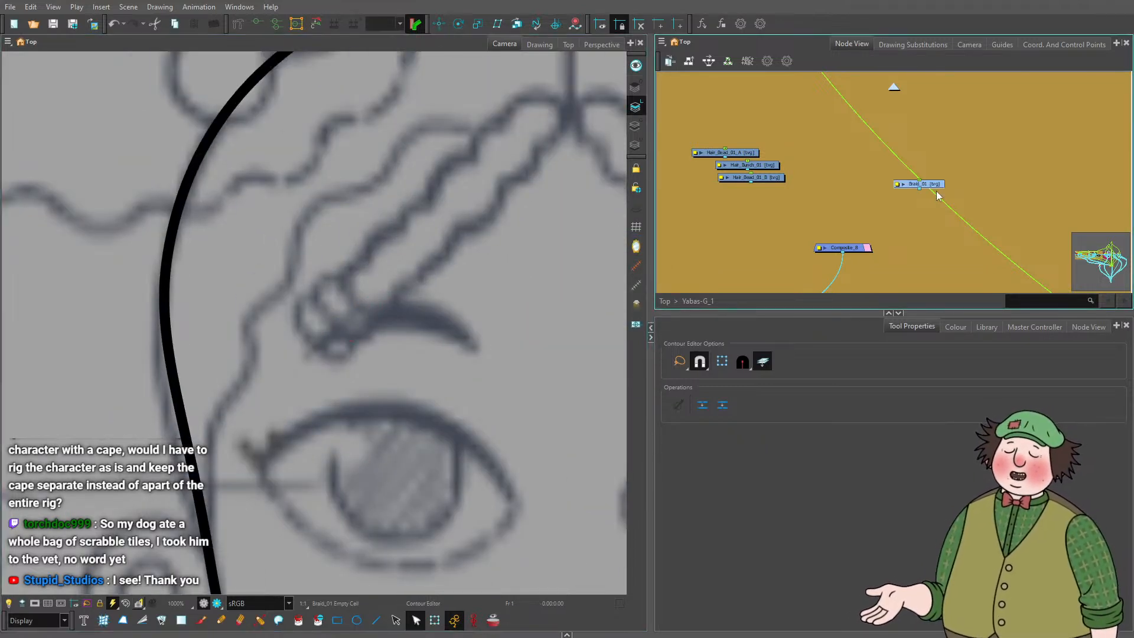
pyautogui.moveTo(840, 178); pyautogui.dragTo(842, 180)
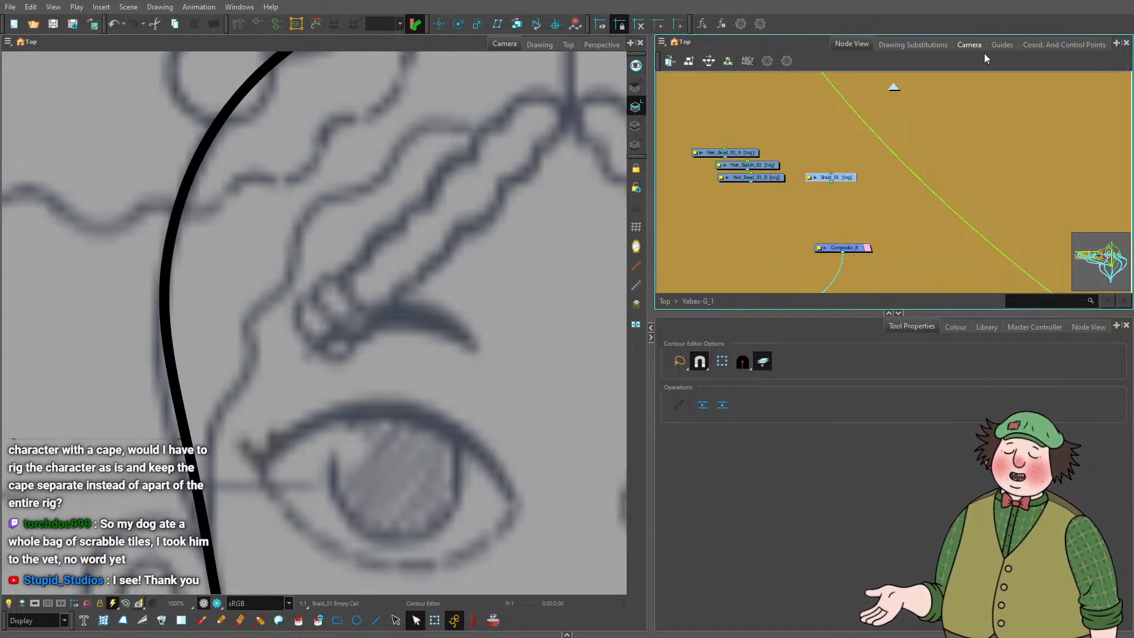
# Combine the four hair drawings in a new composite and put it in place of the leftover Composite_8.
pyautogui.click(776, 215)
pyautogui.moveTo(768, 208); pyautogui.dragTo(839, 224)
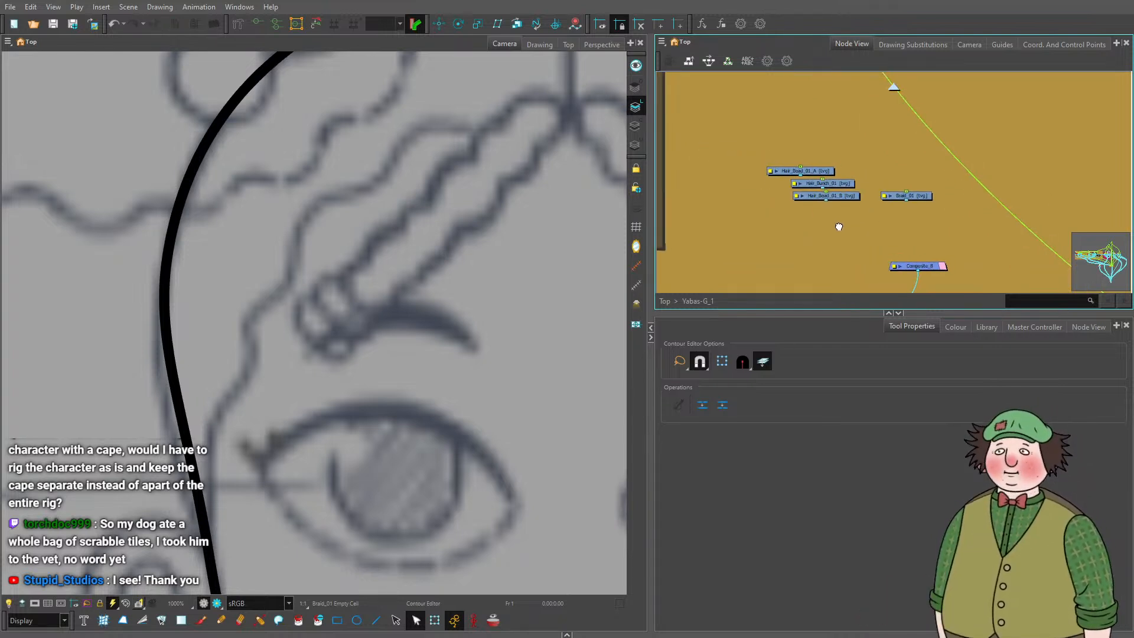
pyautogui.moveTo(747, 127); pyautogui.dragTo(945, 225)
pyautogui.hotkey('shift', 'c')
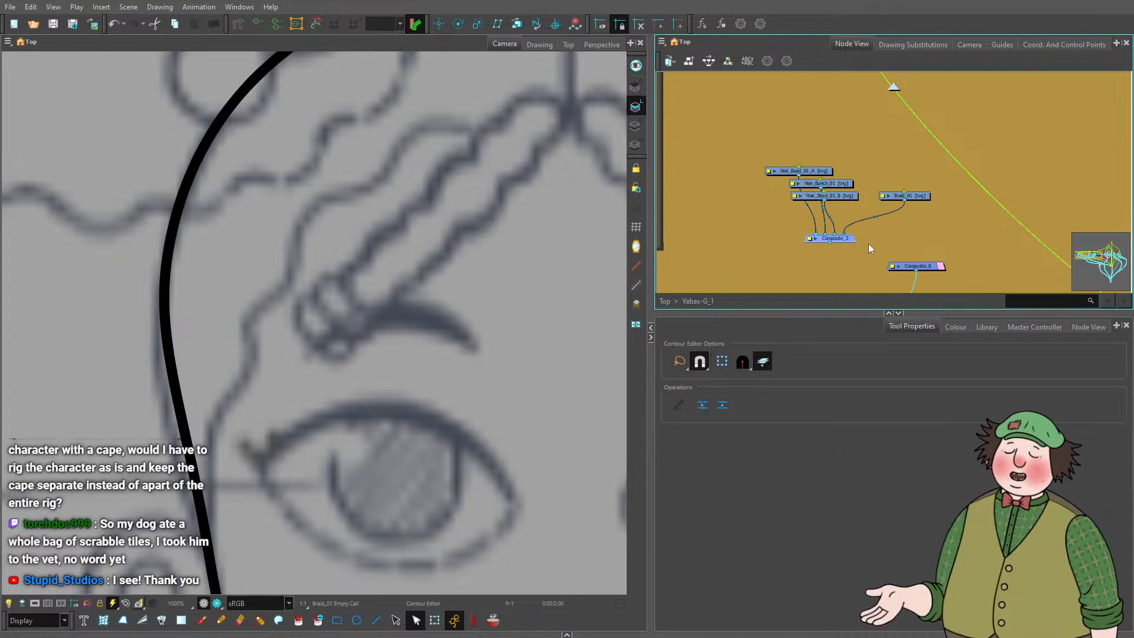
pyautogui.moveTo(849, 237)
pyautogui.mouseDown()
pyautogui.moveTo(921, 265)
pyautogui.moveTo(849, 276)
pyautogui.moveTo(811, 263)
pyautogui.mouseUp()
pyautogui.press('Delete')
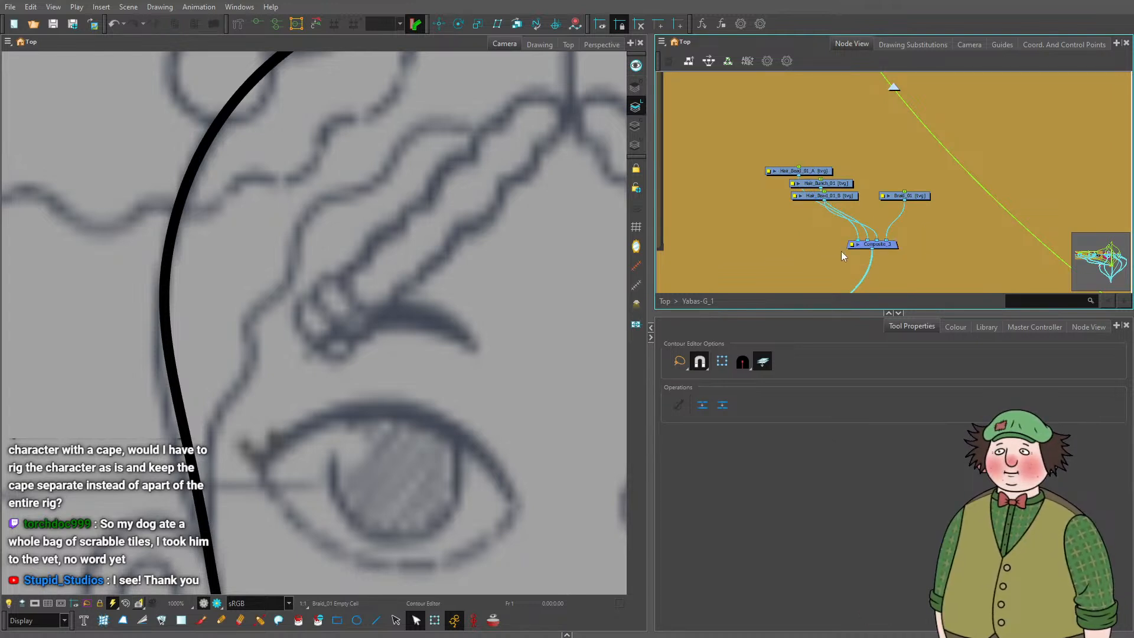
# Line up the bead A, hair bunch, bead B and braid drawings in a row above their new composite.
pyautogui.moveTo(825, 312); pyautogui.dragTo(820, 359)
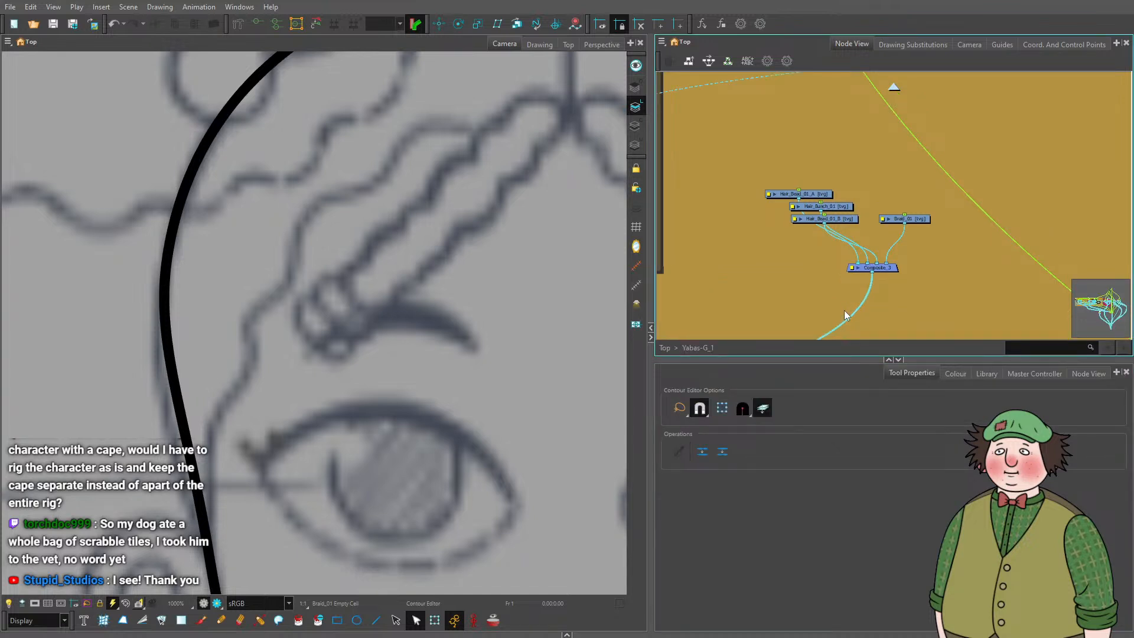
pyautogui.scroll(3, 845, 262)
pyautogui.moveTo(952, 189); pyautogui.dragTo(1035, 179)
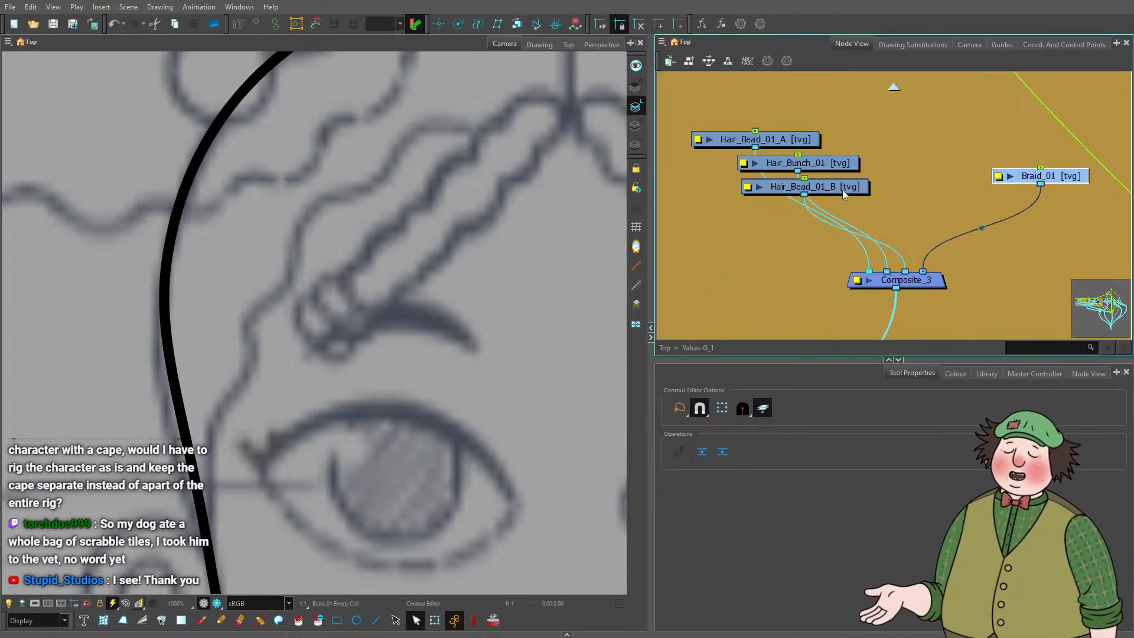
pyautogui.moveTo(843, 190); pyautogui.dragTo(979, 153)
pyautogui.moveTo(786, 147)
pyautogui.mouseDown()
pyautogui.moveTo(662, 161)
pyautogui.moveTo(840, 181)
pyautogui.moveTo(800, 162)
pyautogui.mouseUp()
pyautogui.moveTo(1003, 188); pyautogui.dragTo(936, 160)
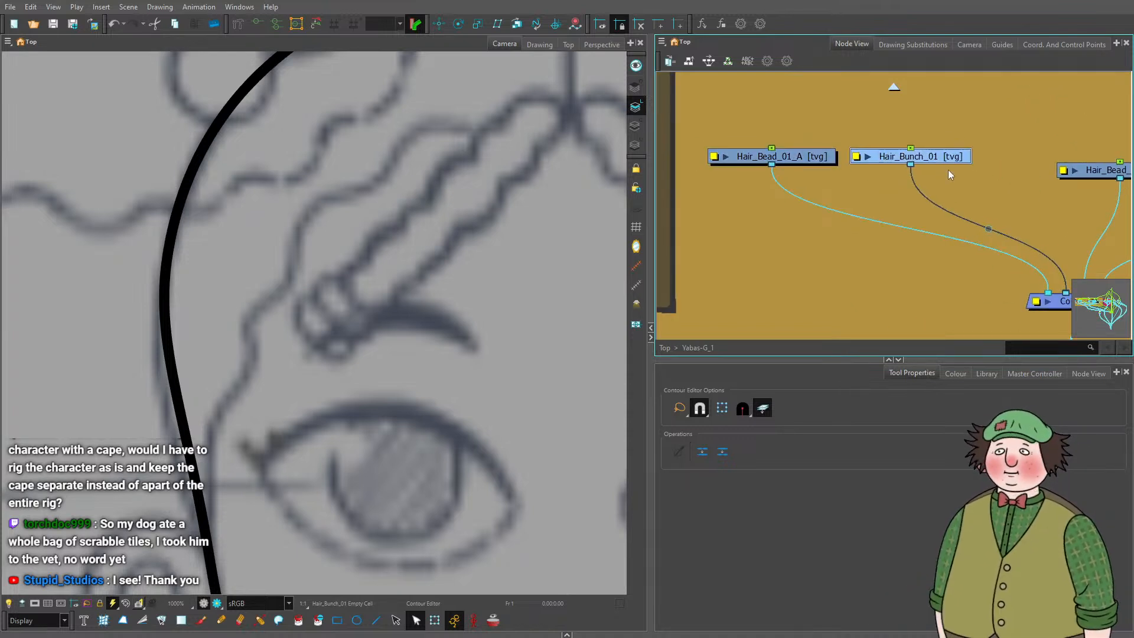
pyautogui.moveTo(1034, 204); pyautogui.dragTo(855, 197)
pyautogui.moveTo(960, 164); pyautogui.dragTo(891, 150)
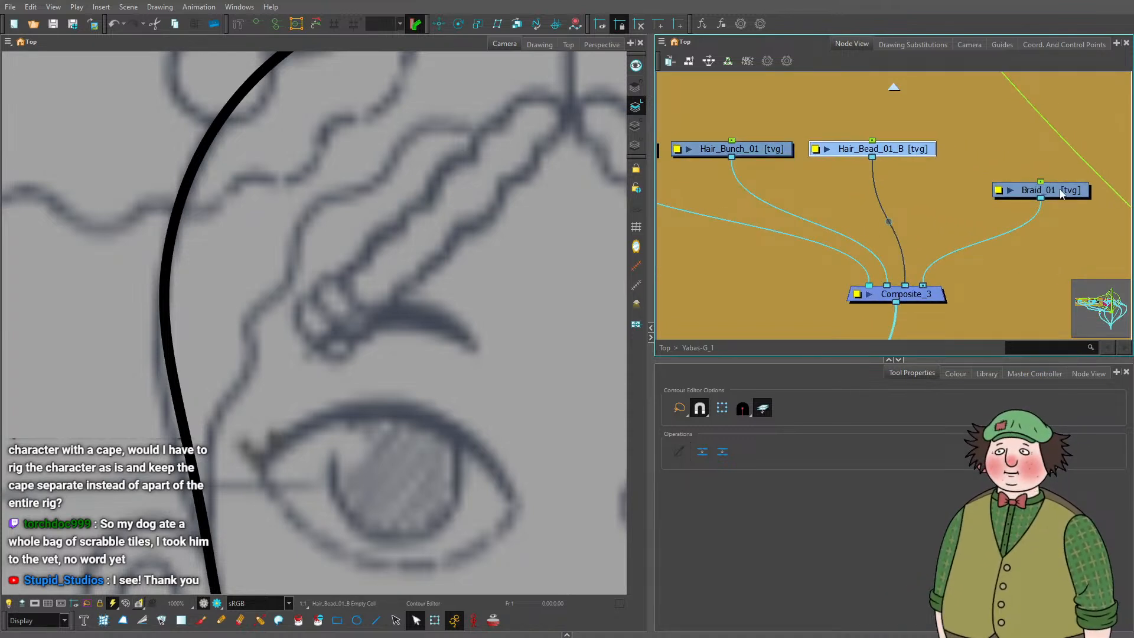
pyautogui.moveTo(1062, 193); pyautogui.dragTo(1032, 152)
pyautogui.scroll(-1, 1003, 177)
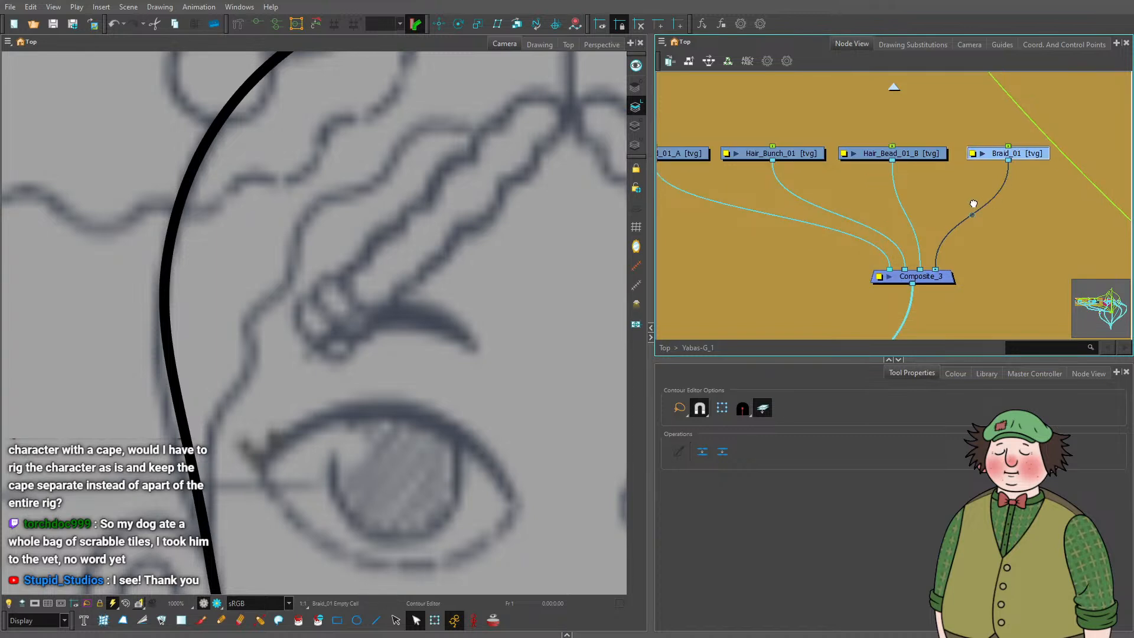
pyautogui.moveTo(973, 277); pyautogui.dragTo(930, 316)
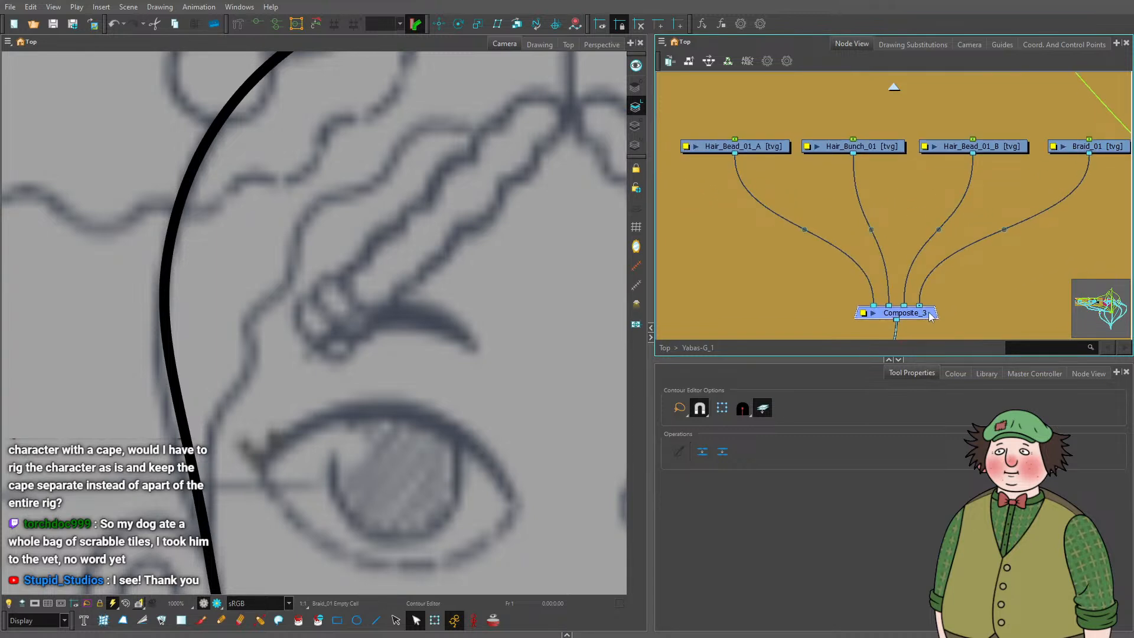
# Add a parent peg to each of the four hair drawings and align the pegs above them.
pyautogui.scroll(-3, 766, 257)
pyautogui.scroll(3, 773, 199)
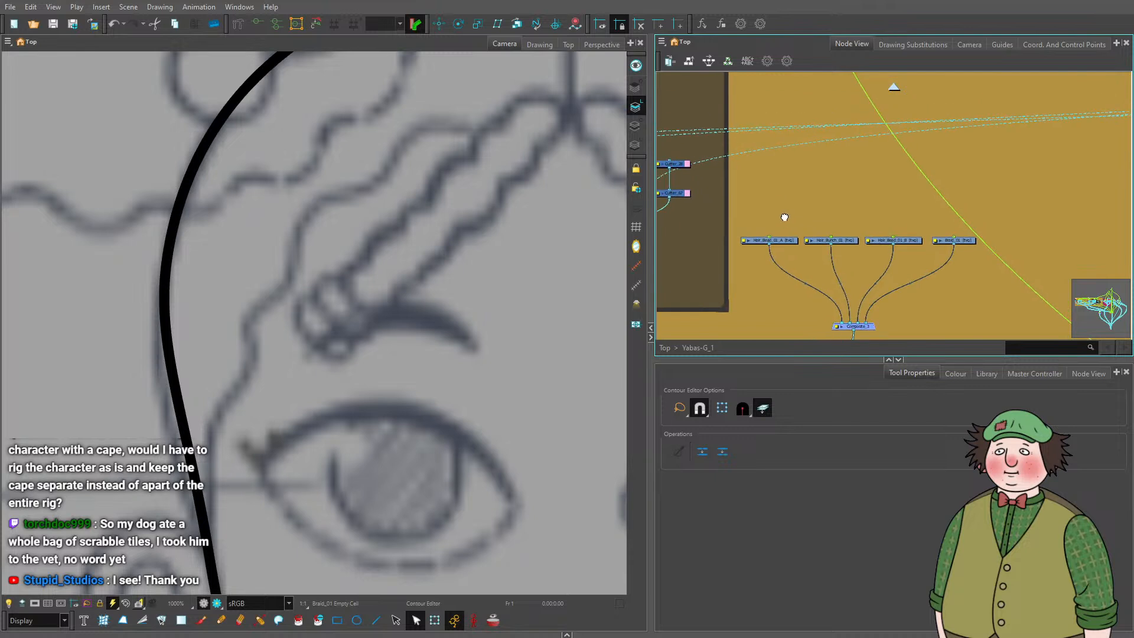
pyautogui.moveTo(729, 223); pyautogui.dragTo(1089, 267)
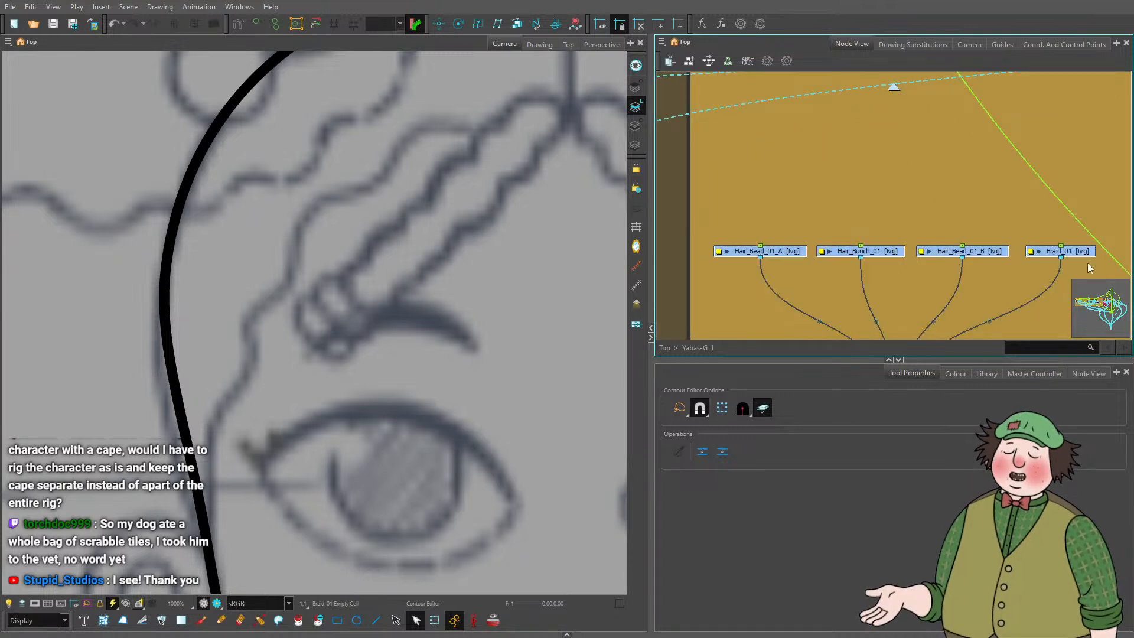
pyautogui.hotkey('ctrl', 'p')
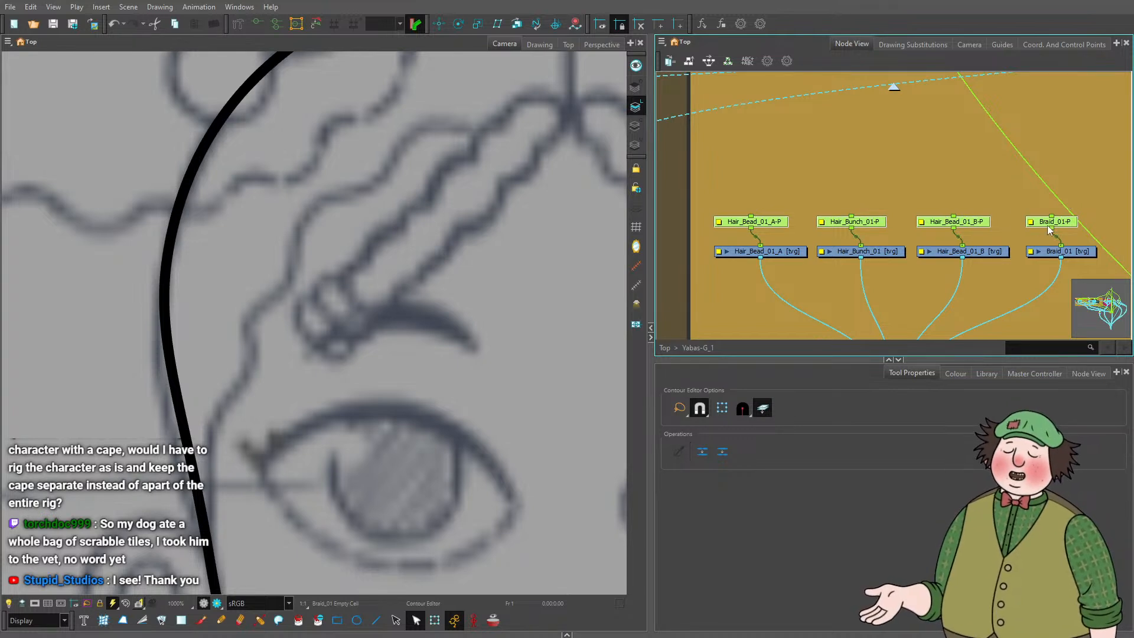
pyautogui.moveTo(1048, 223); pyautogui.dragTo(1058, 215)
pyautogui.click(1028, 193)
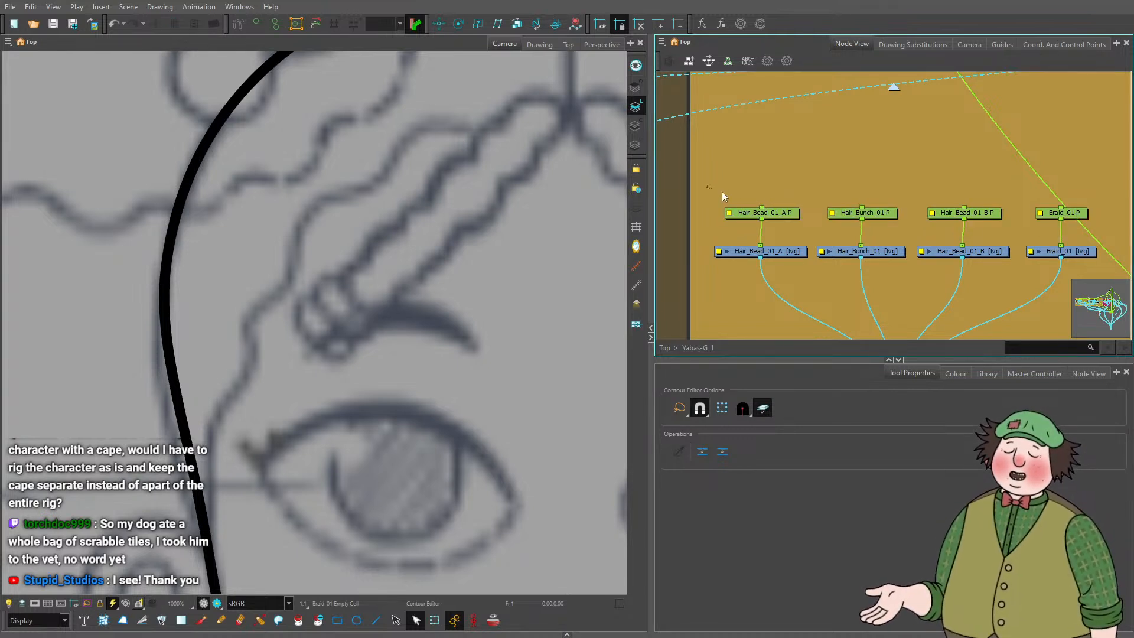
pyautogui.moveTo(721, 191); pyautogui.dragTo(1092, 229)
pyautogui.click(891, 176)
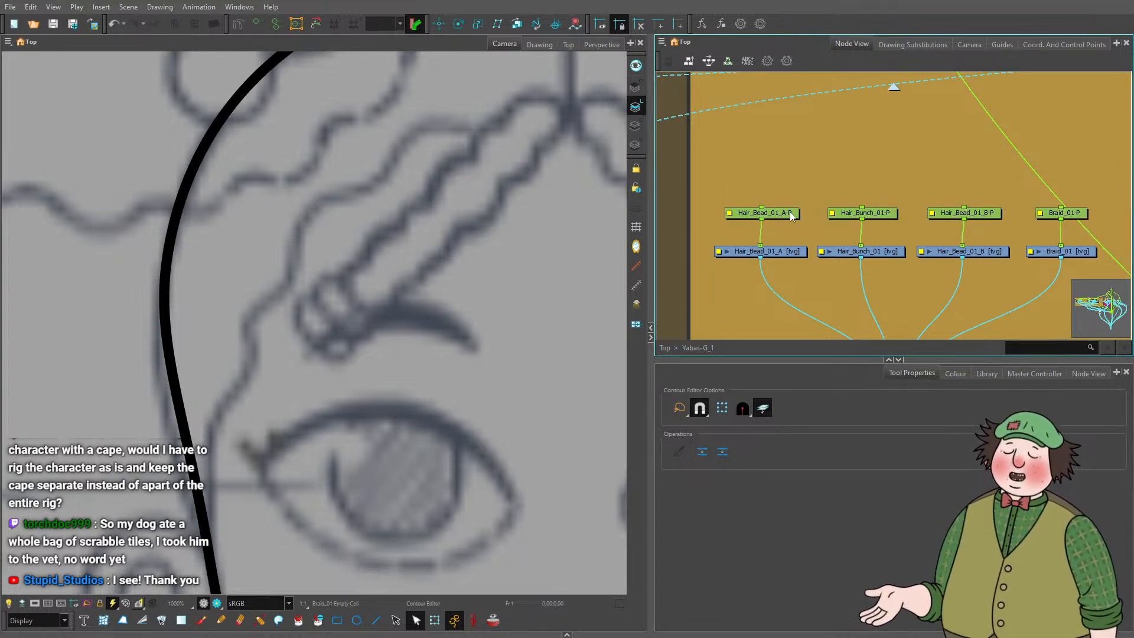
# Move the bead B drawing and its peg between bead A and the hair bunch, spacing the columns evenly.
pyautogui.scroll(3, 892, 198)
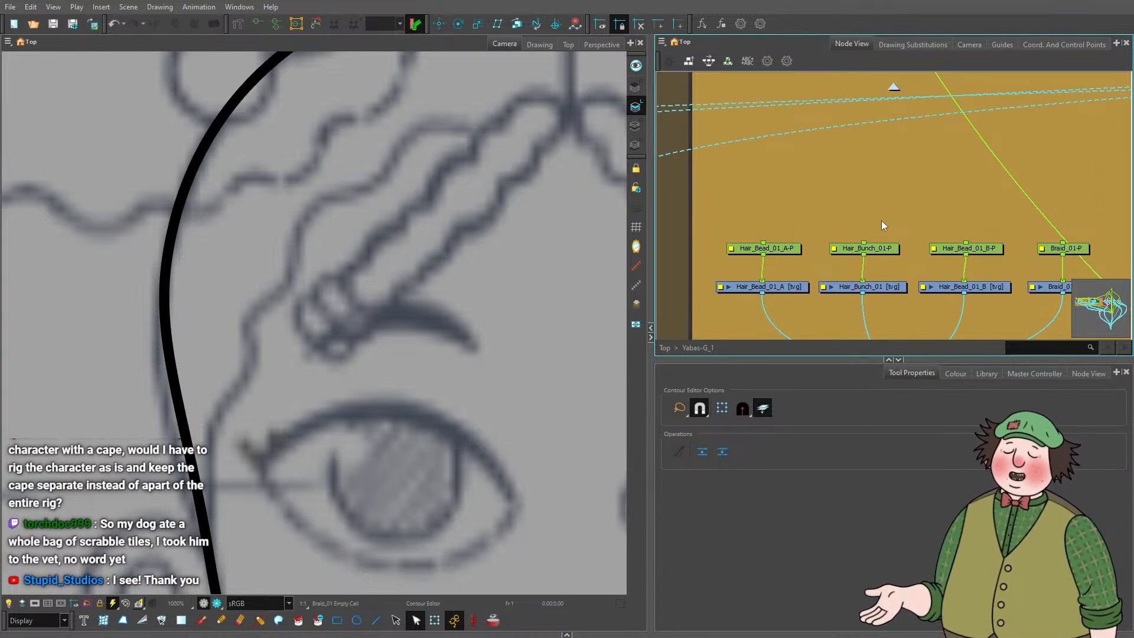
pyautogui.moveTo(815, 315); pyautogui.dragTo(820, 199)
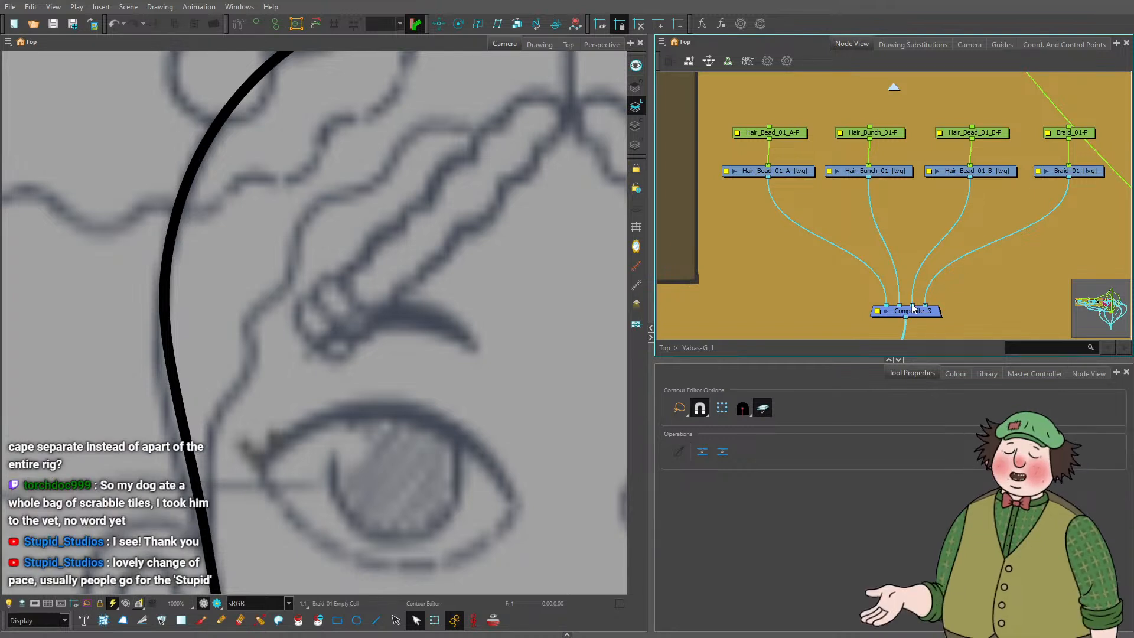
pyautogui.moveTo(992, 89); pyautogui.dragTo(999, 179)
pyautogui.moveTo(993, 172); pyautogui.dragTo(798, 106)
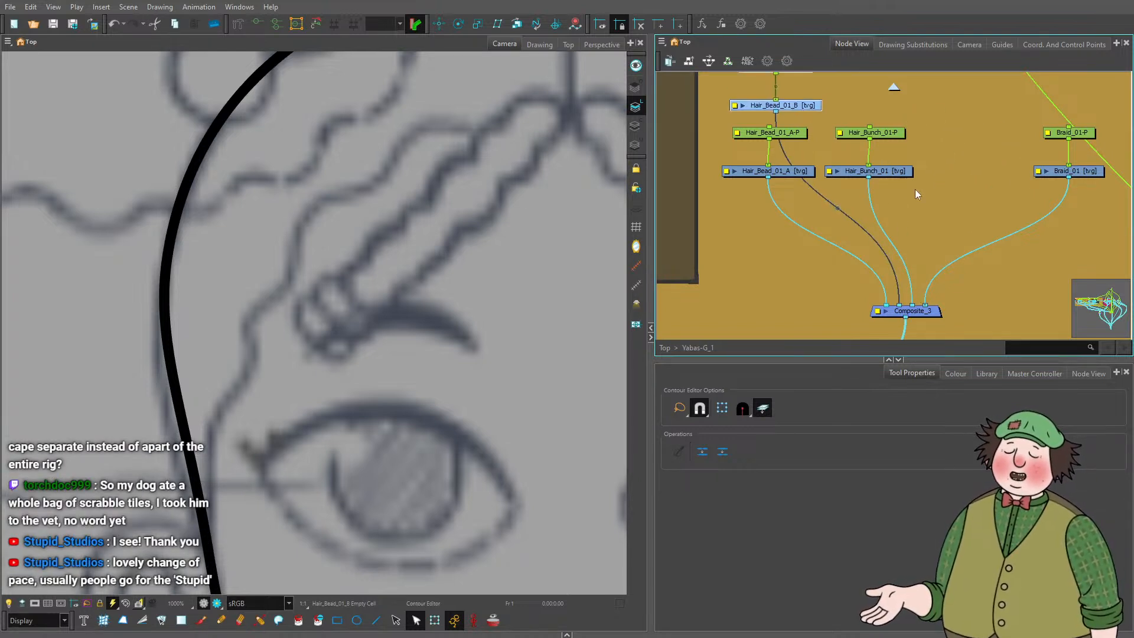
pyautogui.moveTo(915, 190); pyautogui.dragTo(973, 135)
pyautogui.moveTo(864, 126); pyautogui.dragTo(901, 192)
pyautogui.moveTo(897, 195); pyautogui.dragTo(935, 243)
pyautogui.click(870, 147)
# Add a parent peg above the bead A peg and connect the bead B peg to it as well.
pyautogui.moveTo(810, 199); pyautogui.dragTo(808, 197)
pyautogui.hotkey('ctrl', 'p')
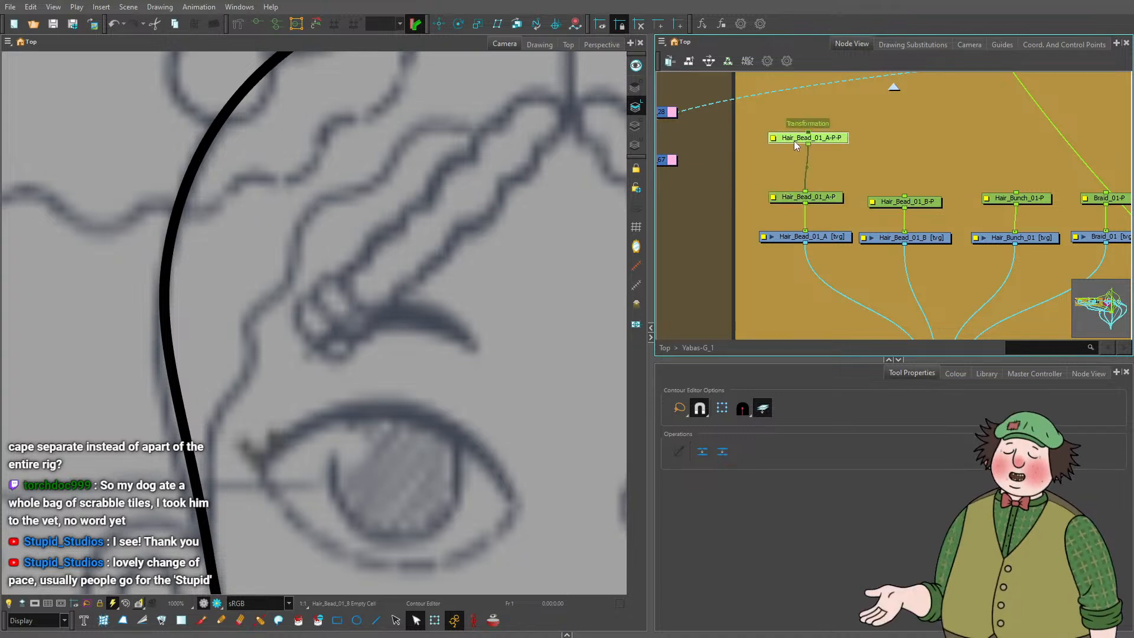
pyautogui.moveTo(807, 146); pyautogui.dragTo(883, 154)
pyautogui.moveTo(951, 143); pyautogui.dragTo(865, 179)
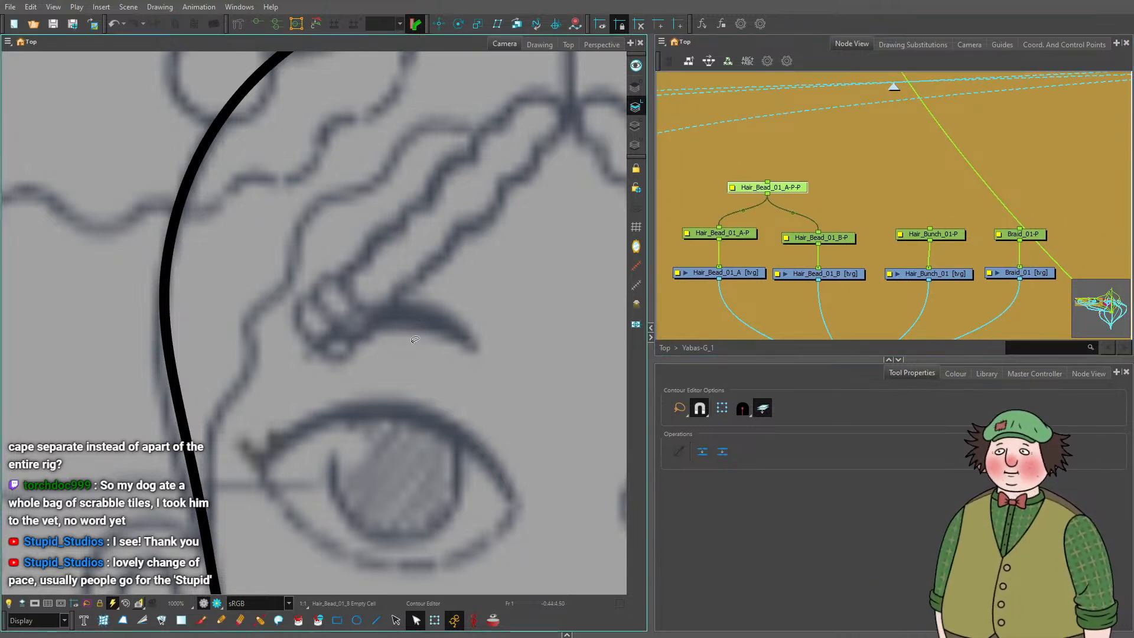
# Add a parent peg above the hair bunch peg and connect the beads' shared parent peg to it.
pyautogui.scroll(-3, 411, 361)
pyautogui.scroll(1, 459, 177)
pyautogui.click(960, 236)
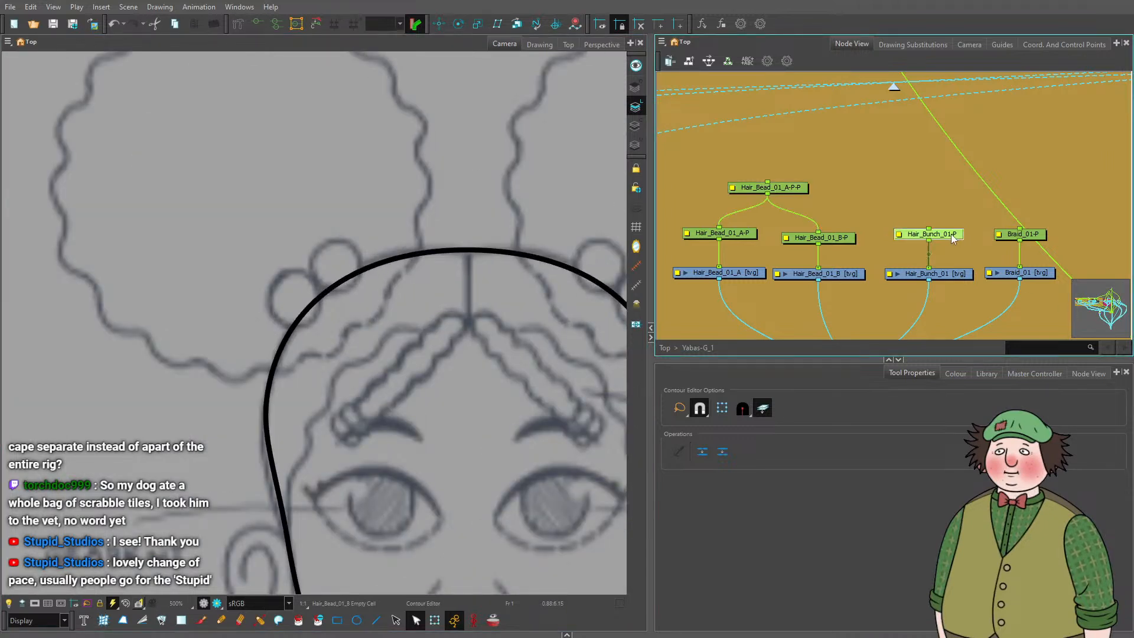
pyautogui.hotkey('ctrl', 'p')
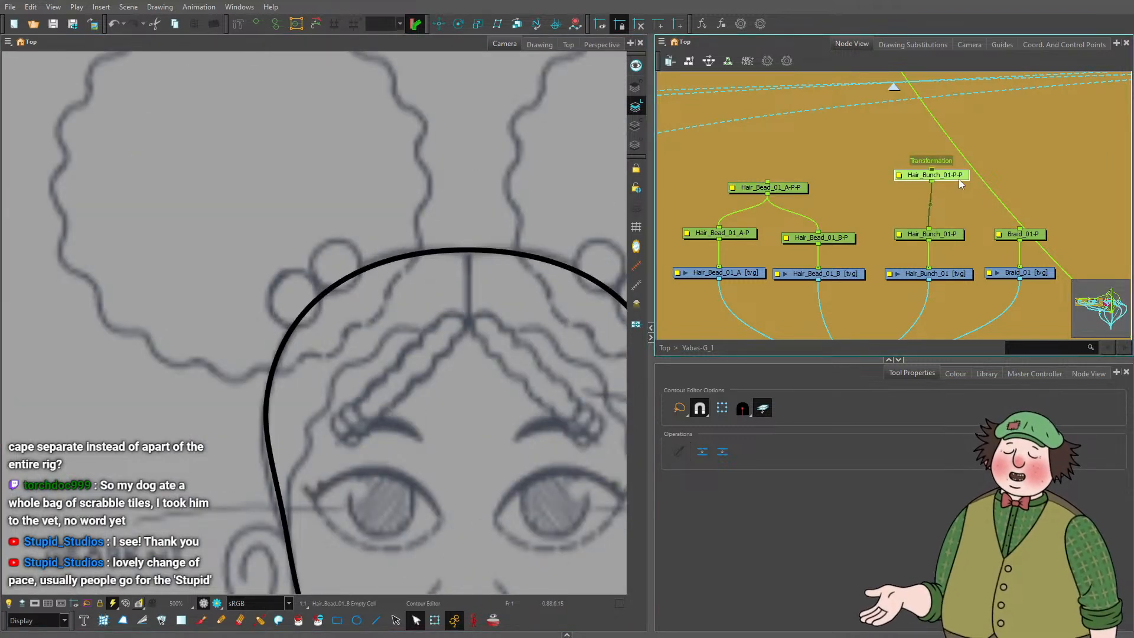
pyautogui.moveTo(947, 177); pyautogui.dragTo(945, 142)
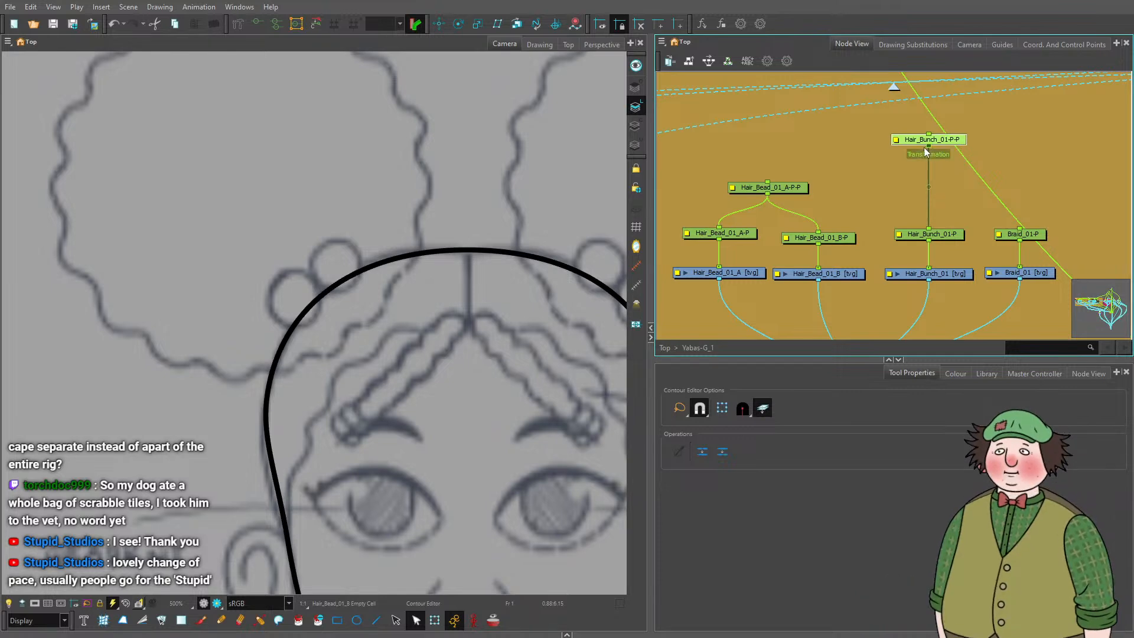
pyautogui.scroll(-3, 874, 197)
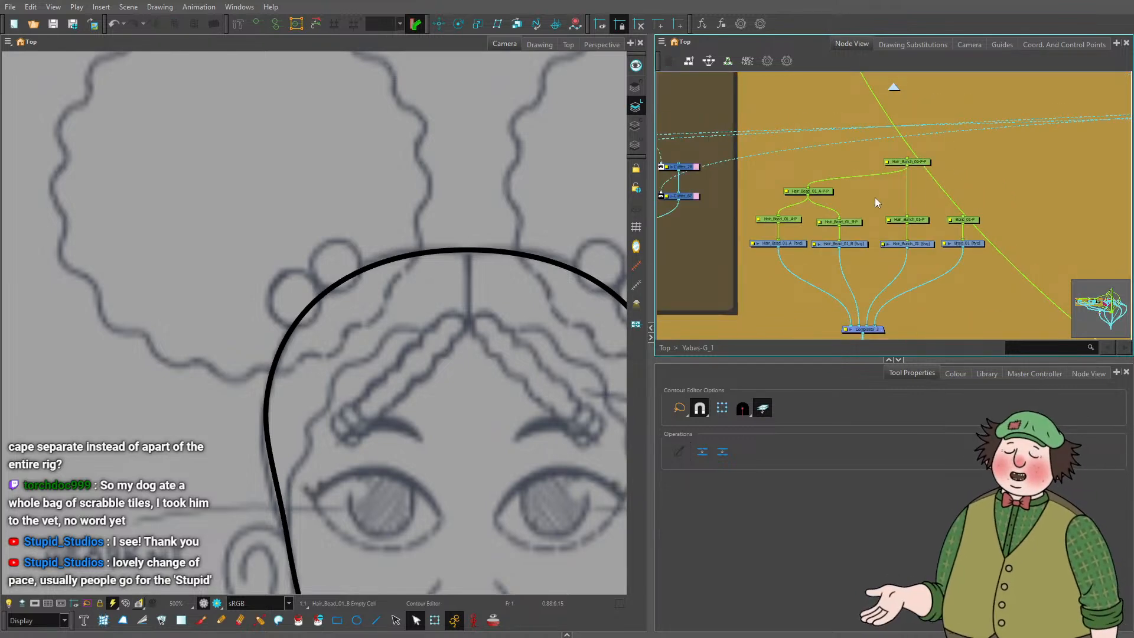
# Connect the hair bunch's parent peg and the braid peg to the head master peg.
pyautogui.scroll(-3, 875, 219)
pyautogui.scroll(-4, 876, 229)
pyautogui.moveTo(873, 139); pyautogui.dragTo(918, 226)
pyautogui.scroll(5, 887, 161)
pyautogui.click(870, 153)
pyautogui.scroll(3, 920, 224)
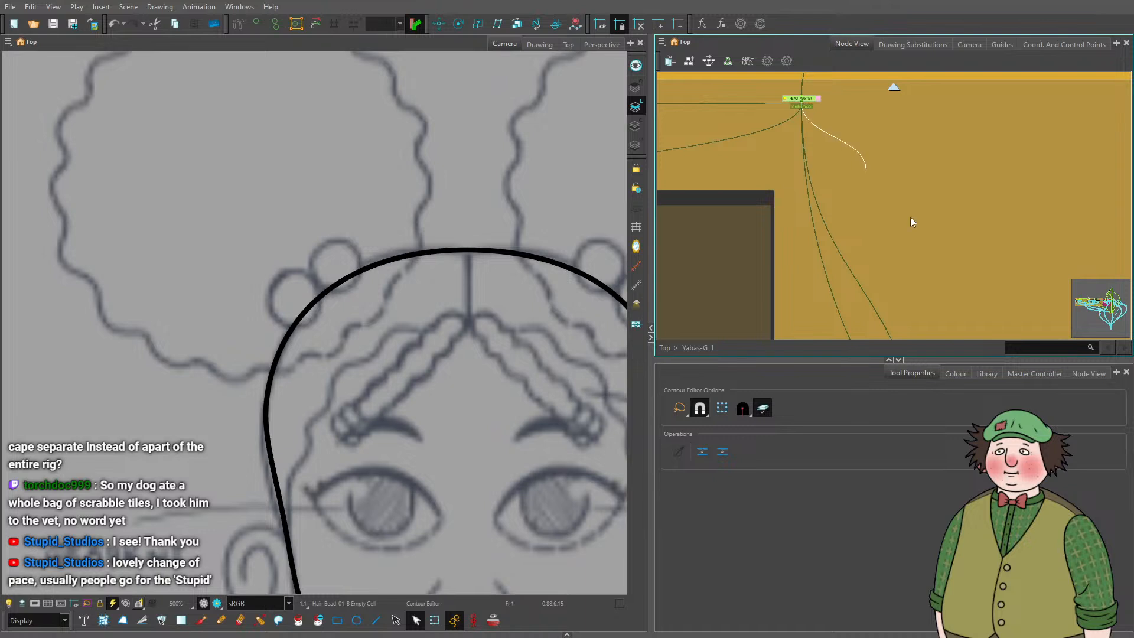
pyautogui.scroll(-5, 911, 222)
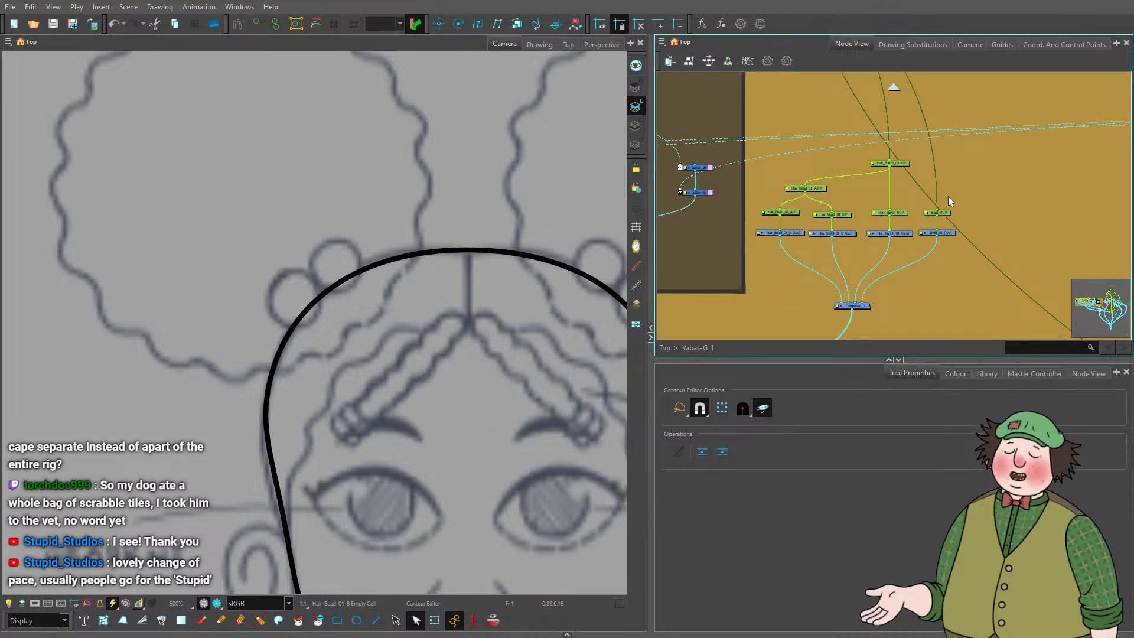
# Insert a backdrop around the new hair nodes and name it HAIR.
pyautogui.scroll(-4, 962, 199)
pyautogui.scroll(-2, 952, 243)
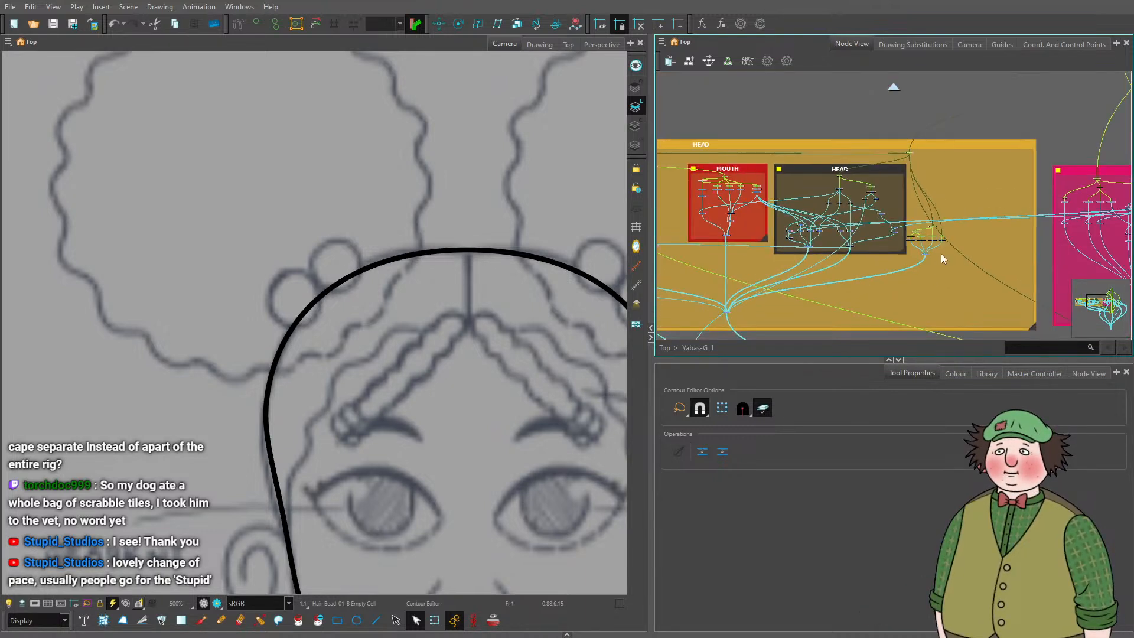
pyautogui.scroll(2, 941, 253)
pyautogui.moveTo(917, 197); pyautogui.dragTo(969, 160)
pyautogui.click(661, 42)
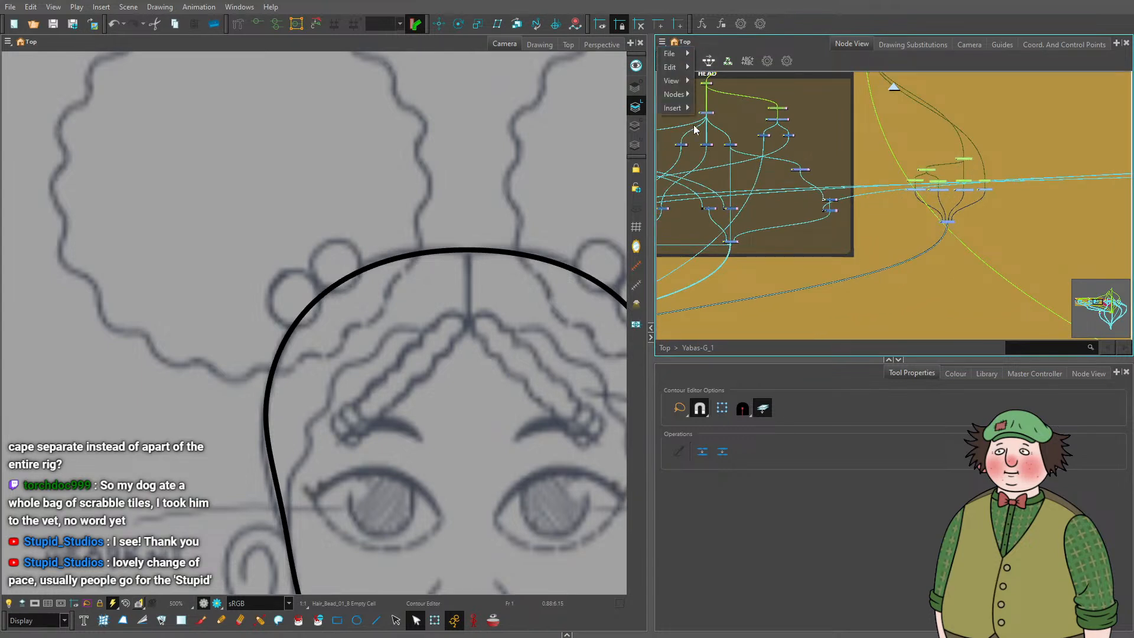
pyautogui.moveTo(673, 108)
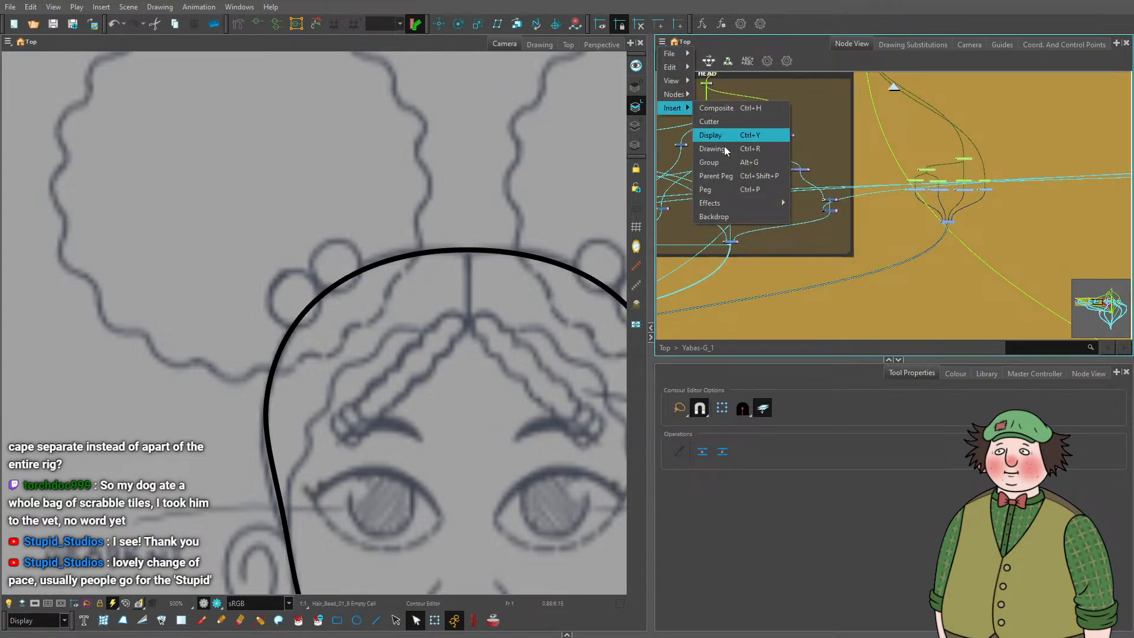
pyautogui.click(753, 216)
pyautogui.click(899, 145)
pyautogui.write('HAIR')
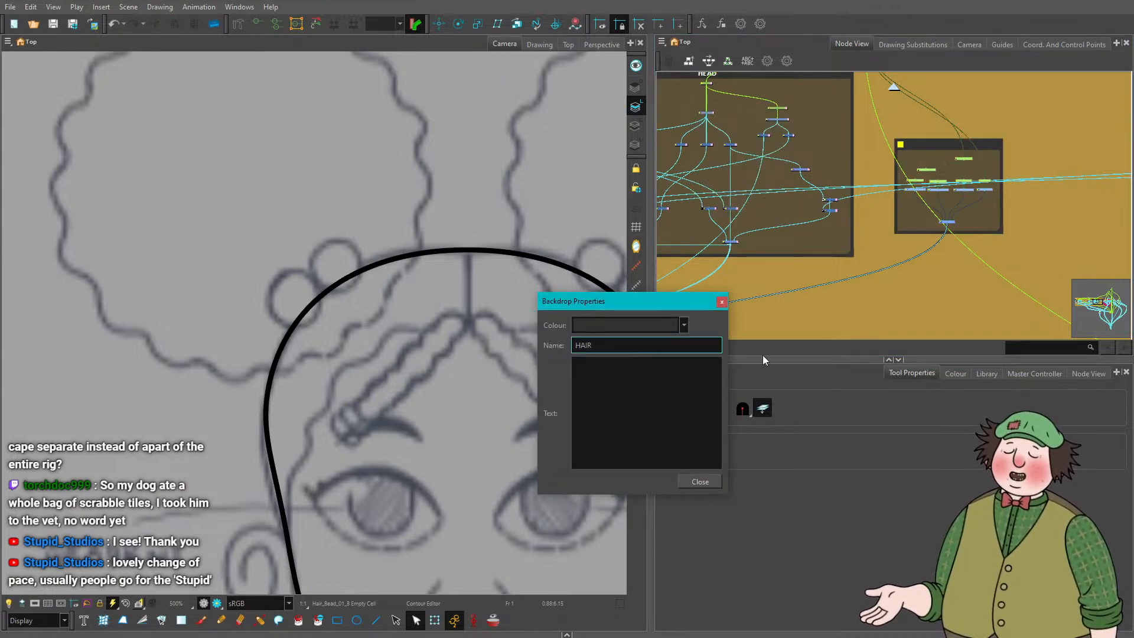
# Set the colour of the HAIR backdrop to purple.
pyautogui.click(683, 325)
pyautogui.scroll(-3, 679, 339)
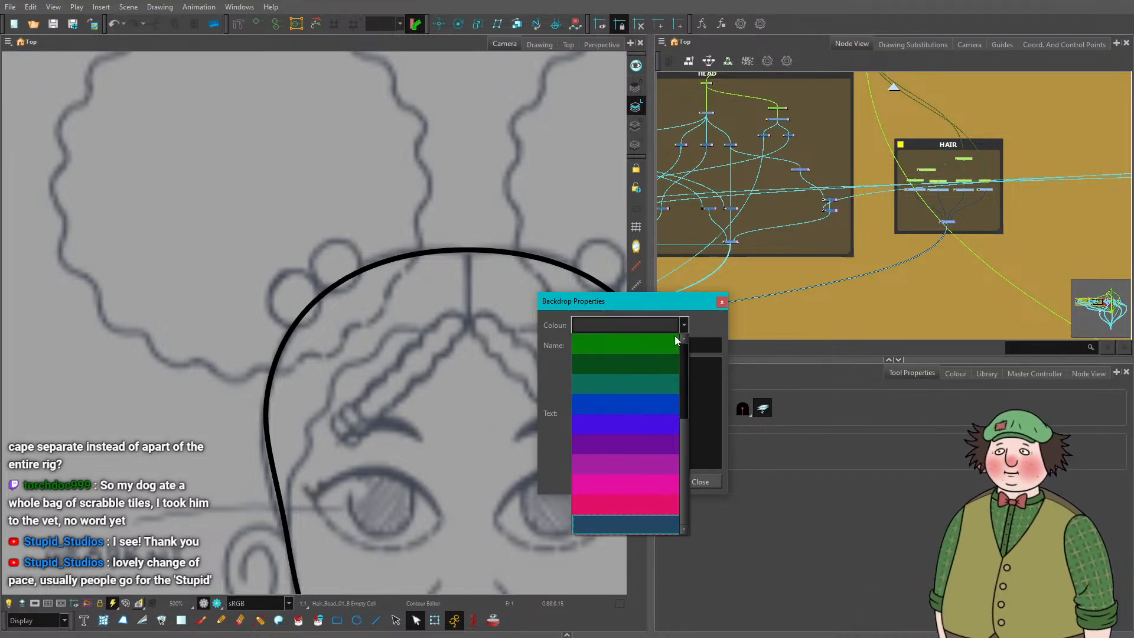
pyautogui.click(649, 443)
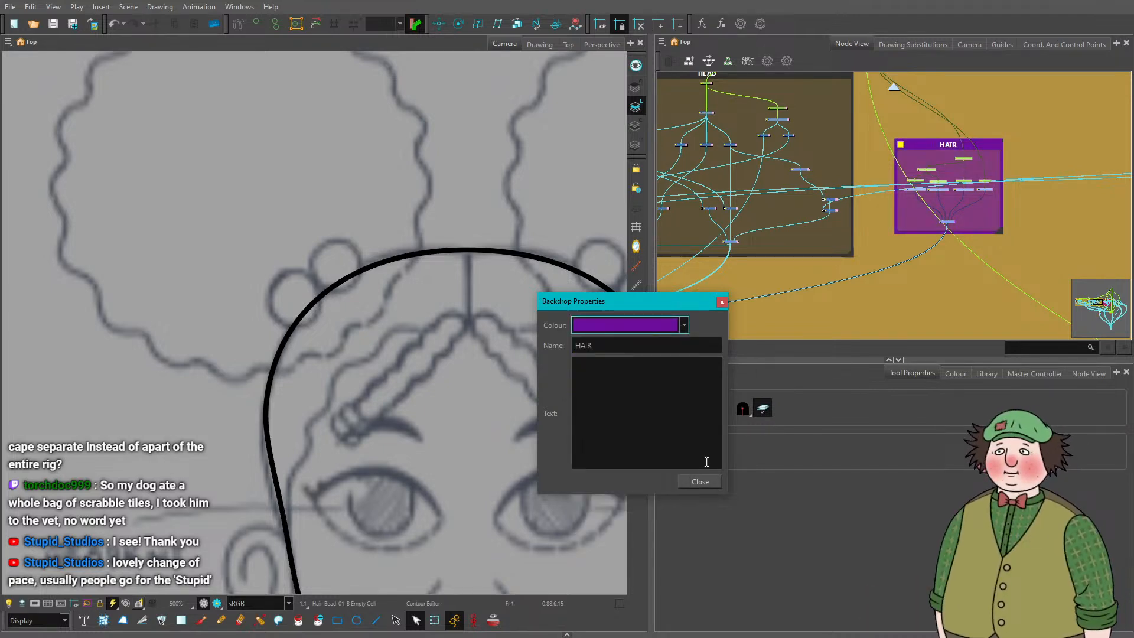
pyautogui.click(709, 481)
# Enlarge and raise the HAIR backdrop beside the inner HEAD backdrop, and move the hair composite slightly lower inside it.
pyautogui.scroll(-3, 973, 176)
pyautogui.scroll(4, 956, 292)
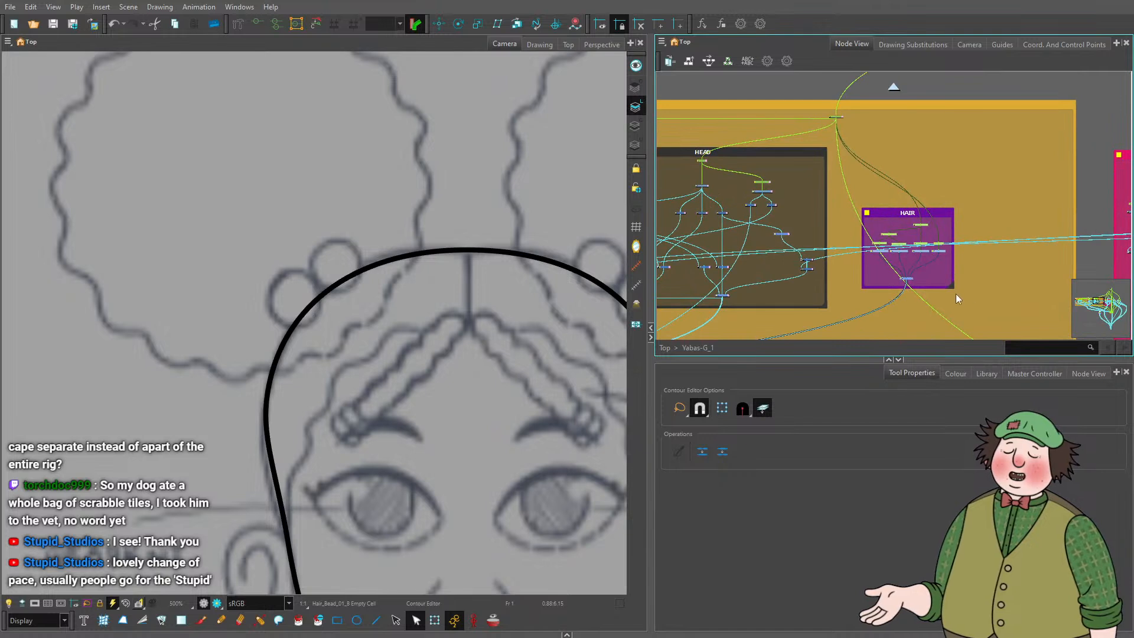
pyautogui.moveTo(1002, 311); pyautogui.dragTo(1069, 342)
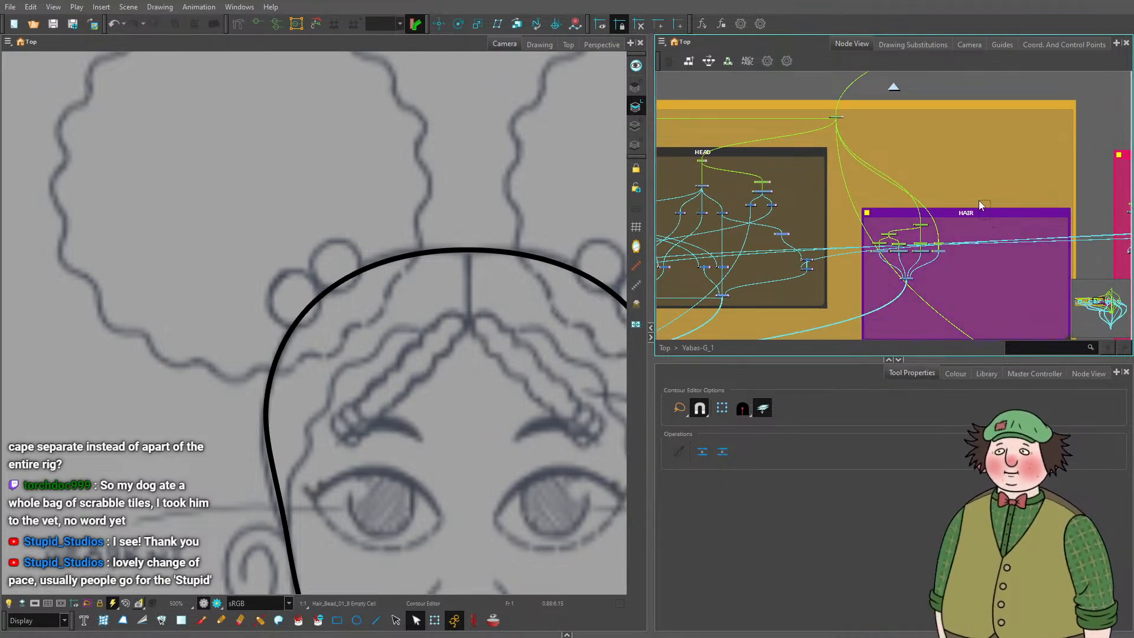
pyautogui.moveTo(990, 211); pyautogui.dragTo(986, 185)
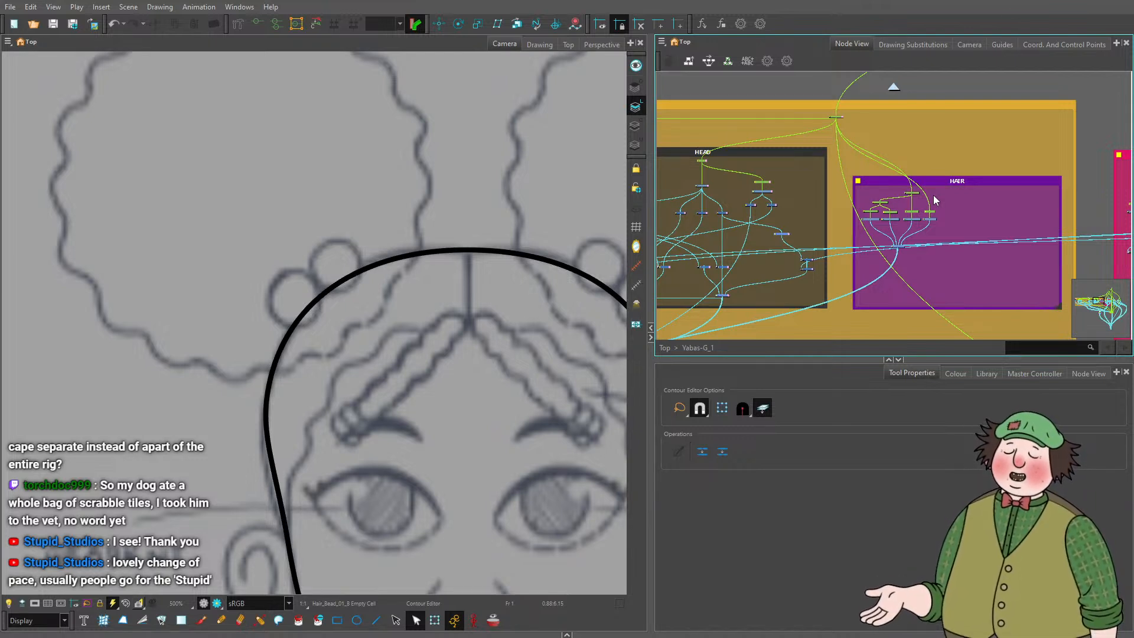
pyautogui.scroll(3, 930, 214)
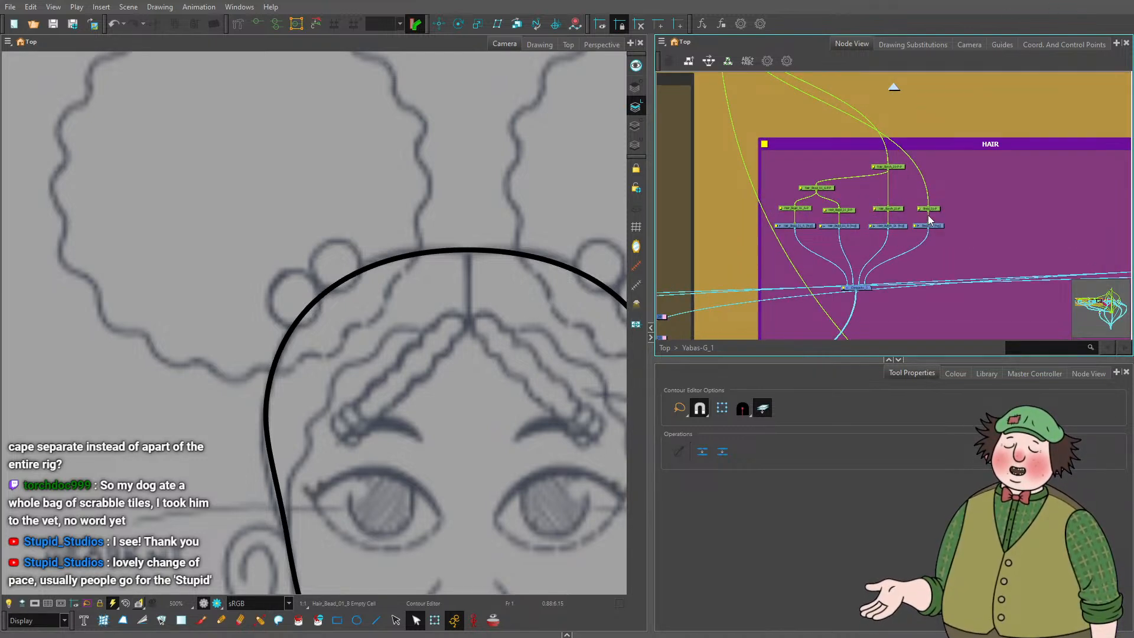
pyautogui.click(869, 289)
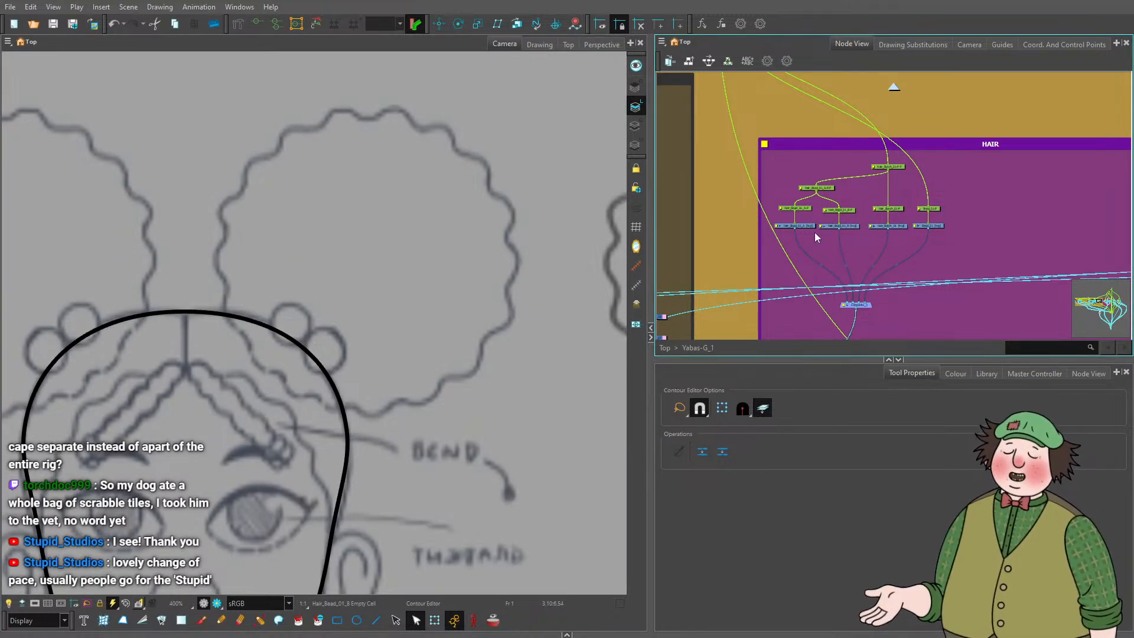
# Select the Hair_Bunch_01 drawing and activate the Line tool over the front view's hair puff on the model sheet.
pyautogui.scroll(-3, 190, 230)
pyautogui.moveTo(104, 180); pyautogui.dragTo(348, 252)
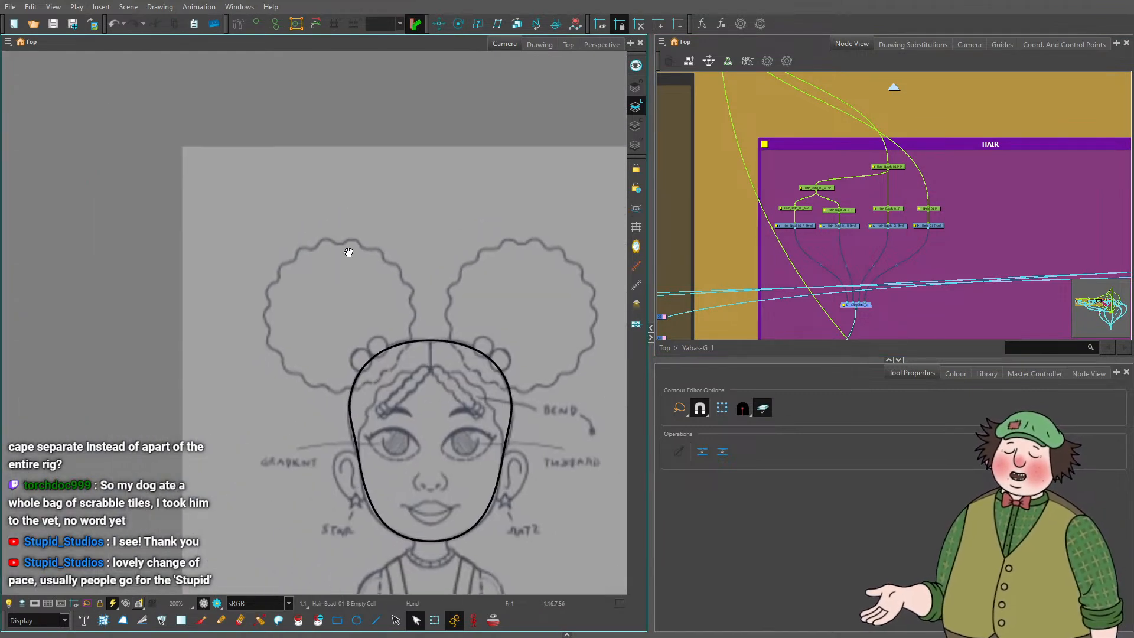
pyautogui.scroll(5, 817, 204)
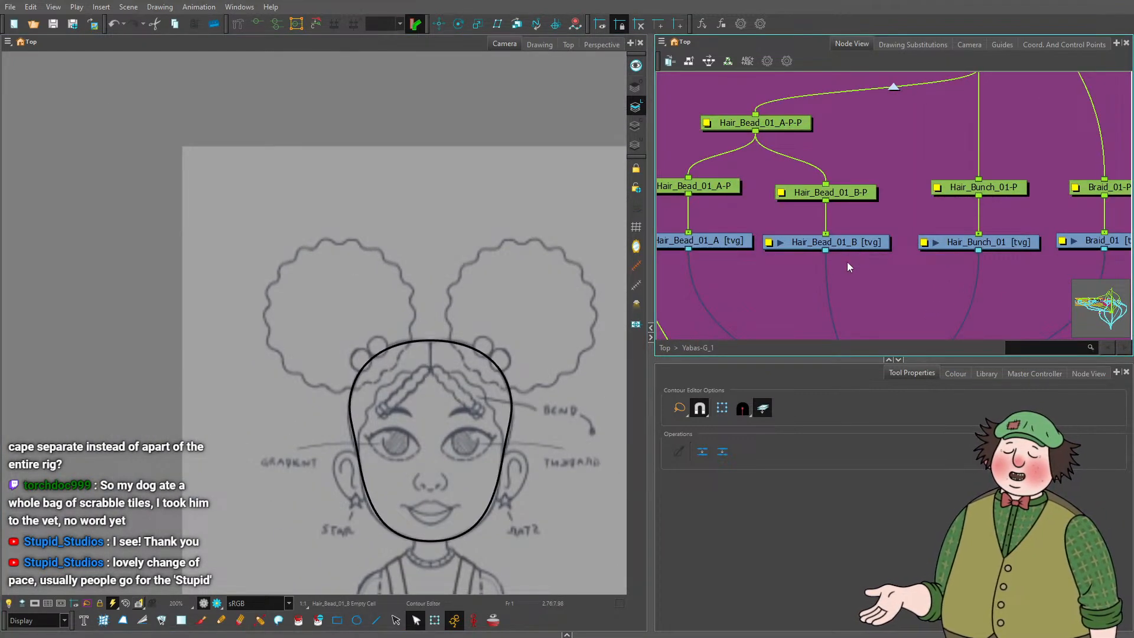
pyautogui.click(708, 241)
pyautogui.click(997, 243)
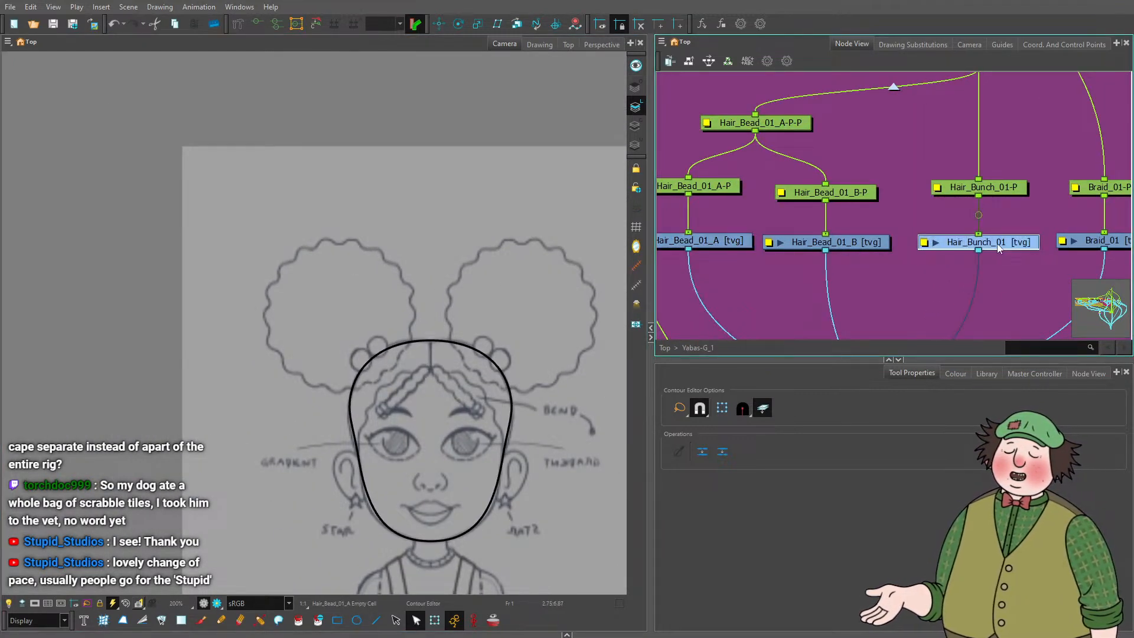
pyautogui.moveTo(996, 243); pyautogui.dragTo(1082, 116)
pyautogui.scroll(2, 296, 321)
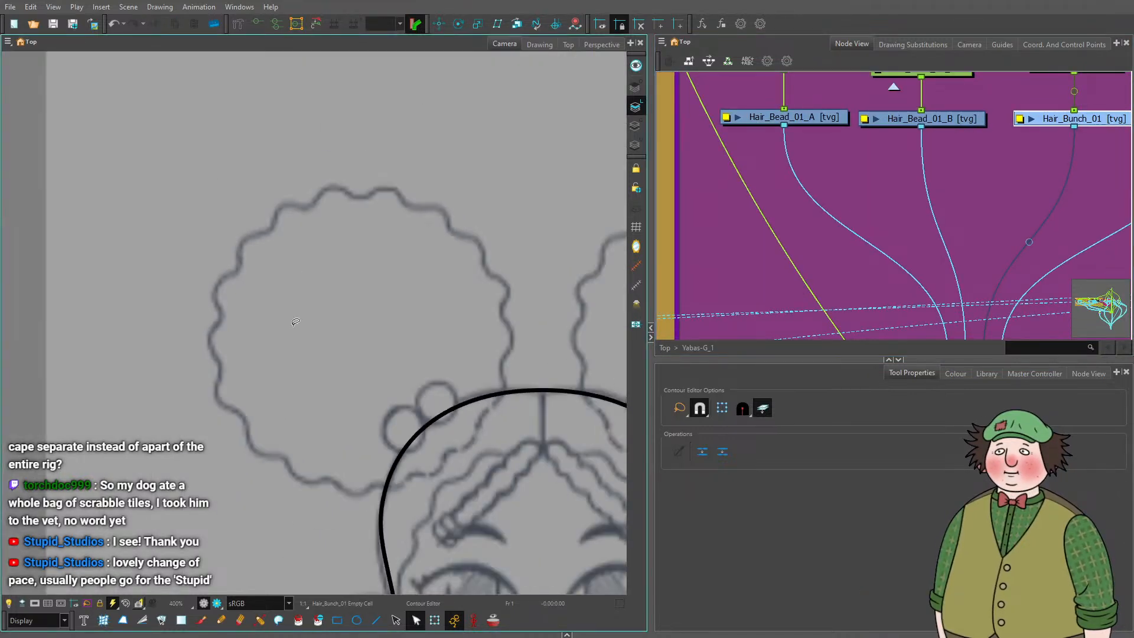
pyautogui.scroll(1, 295, 331)
pyautogui.click(376, 620)
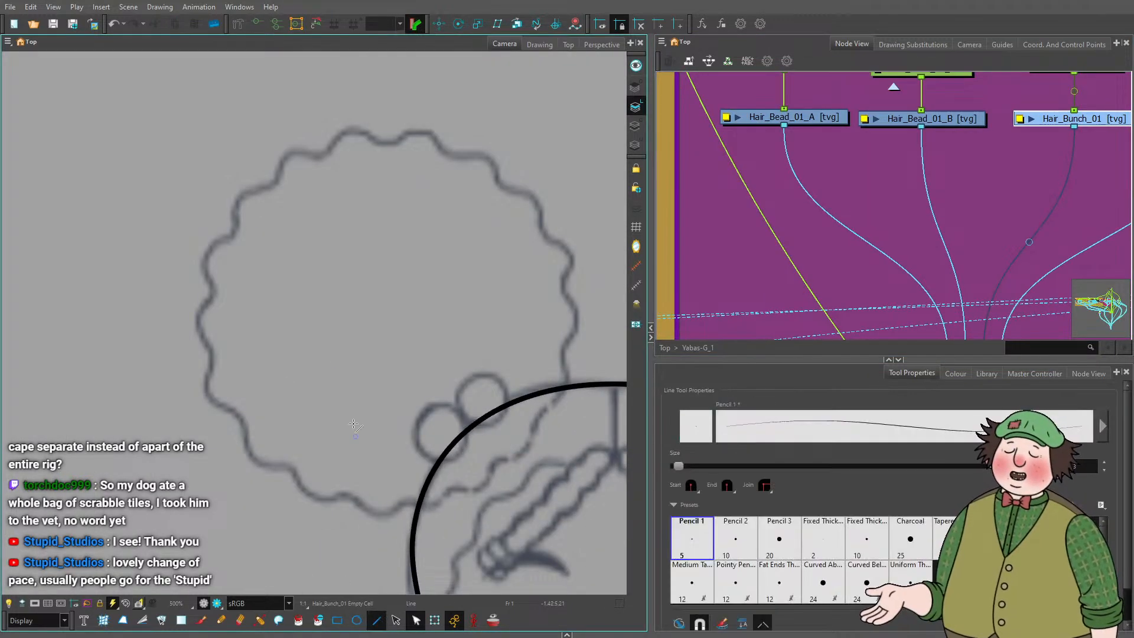
# Try drawing the scalloped edge of the hair bunch with short curved lines, and undo the strokes.
pyautogui.scroll(4, 283, 294)
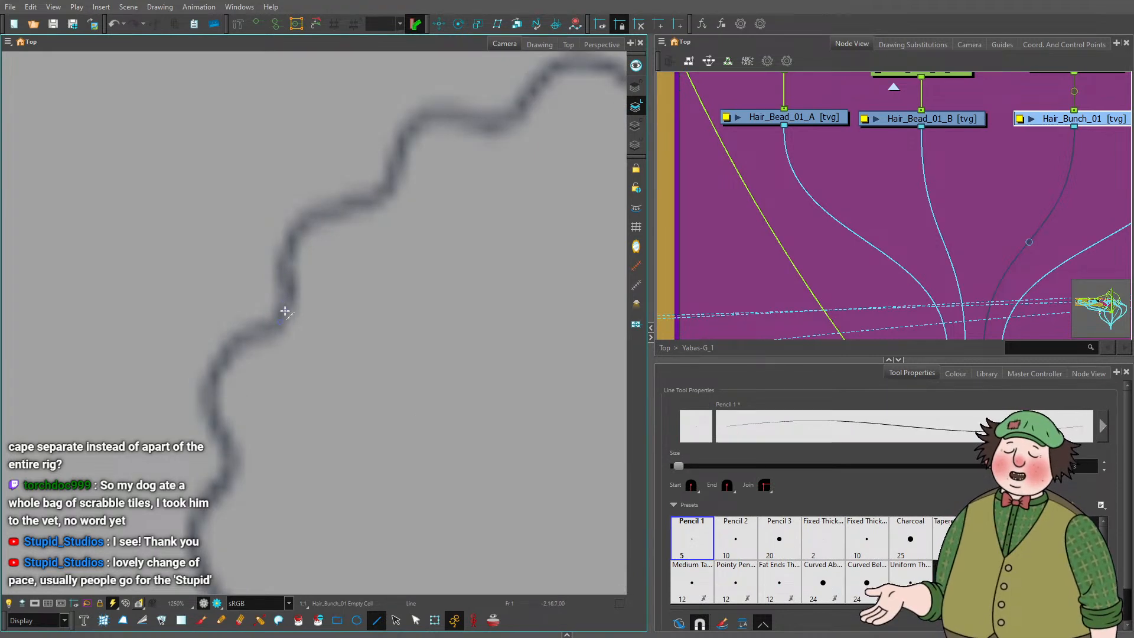
pyautogui.moveTo(281, 322); pyautogui.dragTo(284, 272)
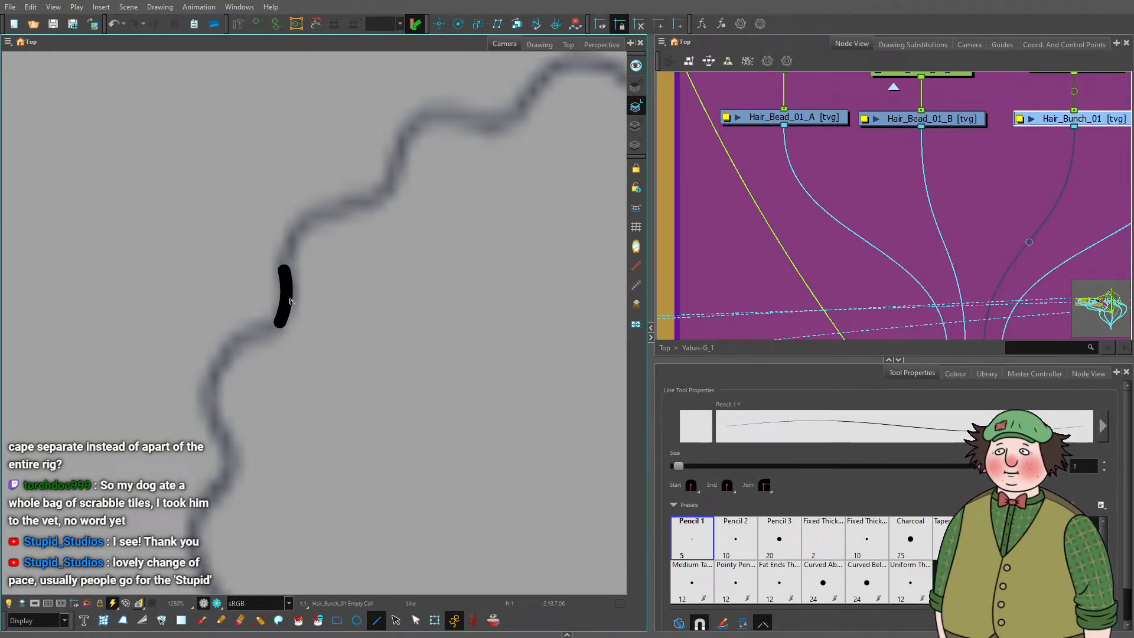
pyautogui.moveTo(342, 307)
pyautogui.mouseDown()
pyautogui.moveTo(437, 239)
pyautogui.moveTo(349, 224)
pyautogui.mouseUp()
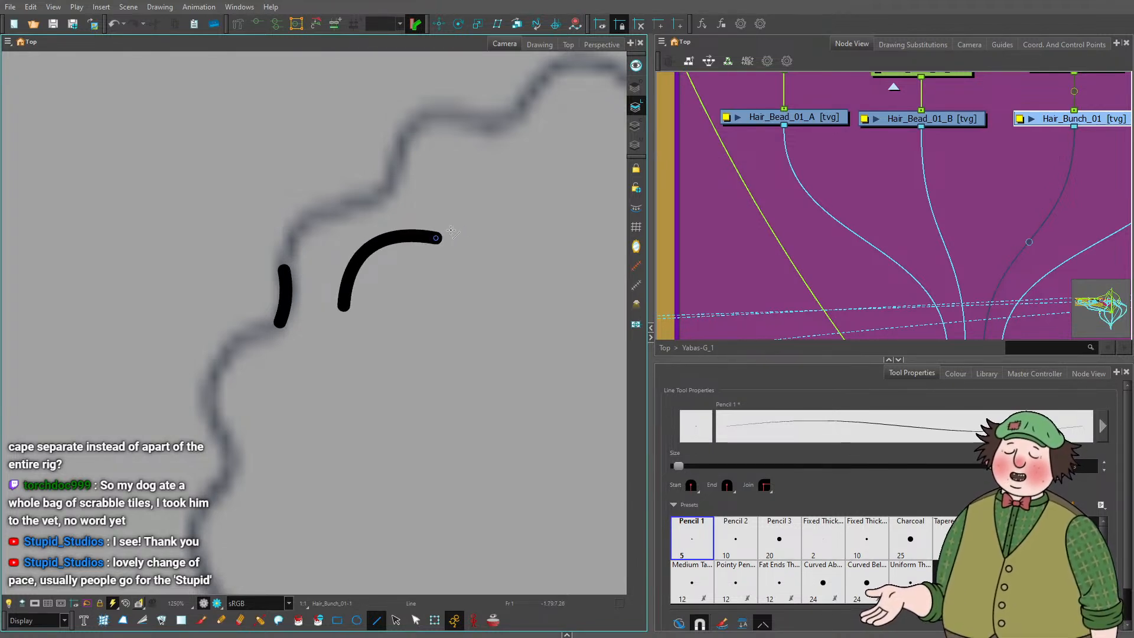
pyautogui.moveTo(440, 236)
pyautogui.mouseDown()
pyautogui.moveTo(546, 199)
pyautogui.moveTo(378, 290)
pyautogui.moveTo(343, 355)
pyautogui.moveTo(343, 406)
pyautogui.moveTo(330, 405)
pyautogui.moveTo(345, 406)
pyautogui.mouseUp()
pyautogui.scroll(-3, 227, 208)
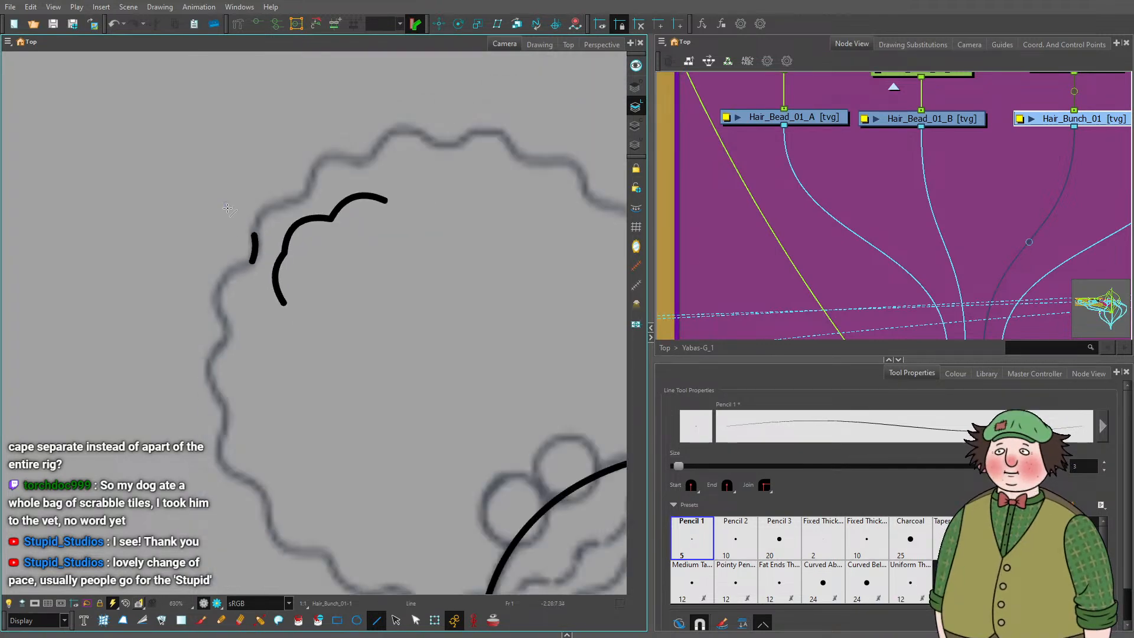
pyautogui.scroll(-4, 246, 272)
pyautogui.scroll(3, 238, 247)
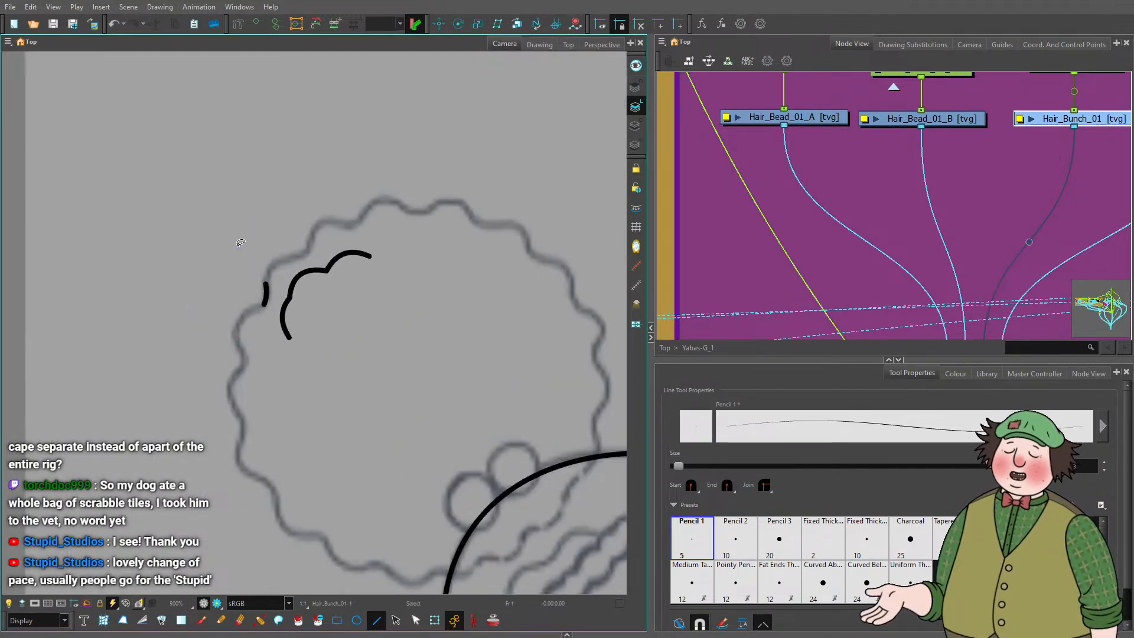
pyautogui.hotkey('ctrl', 'z')
pyautogui.hotkey('ctrl', 'z')
pyautogui.hotkey('ctrl', 'z')
# Examine the hair puff outlines on the line model sheet and the coloured character reference below it.
pyautogui.scroll(-4, 235, 278)
pyautogui.scroll(-3, 236, 277)
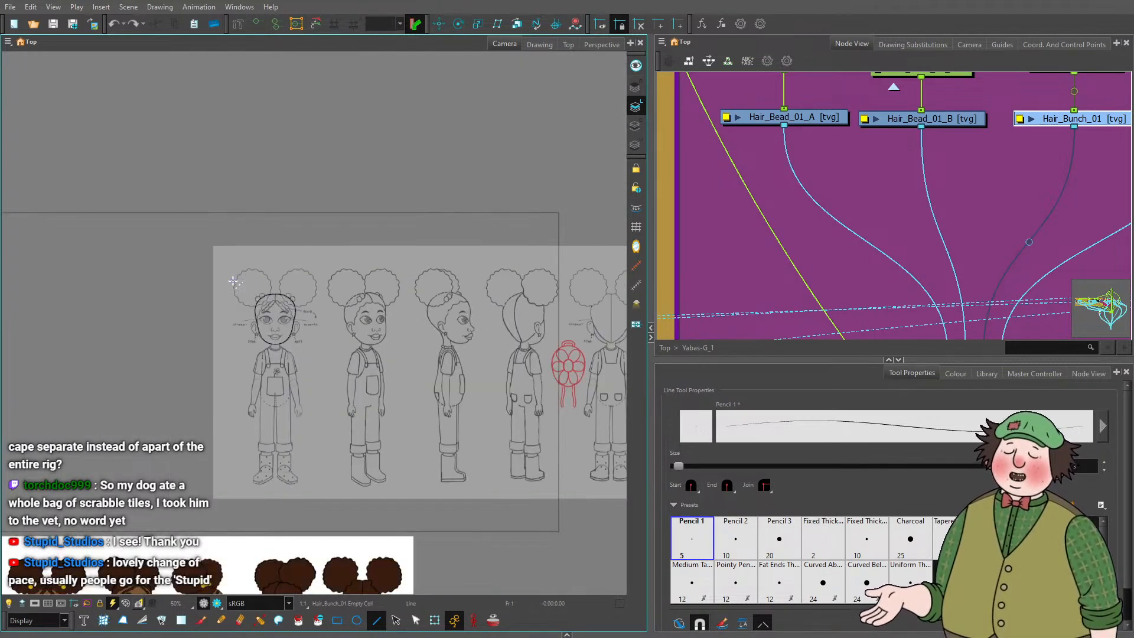
pyautogui.scroll(6, 330, 260)
pyautogui.scroll(-5, 330, 260)
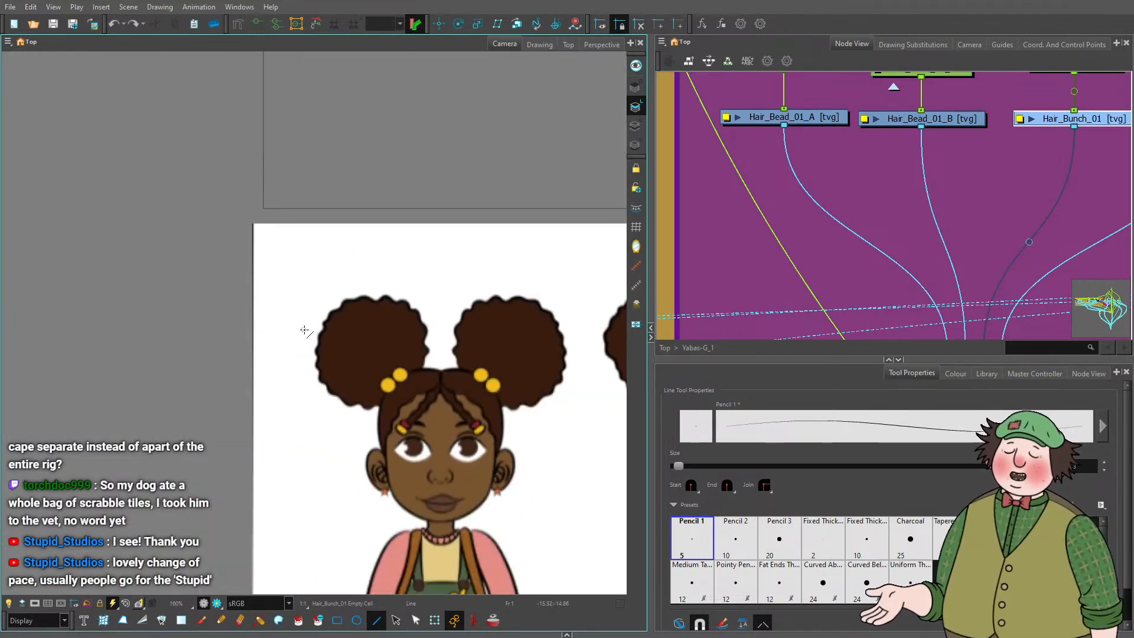
pyautogui.scroll(5, 455, 251)
pyautogui.scroll(-5, 399, 297)
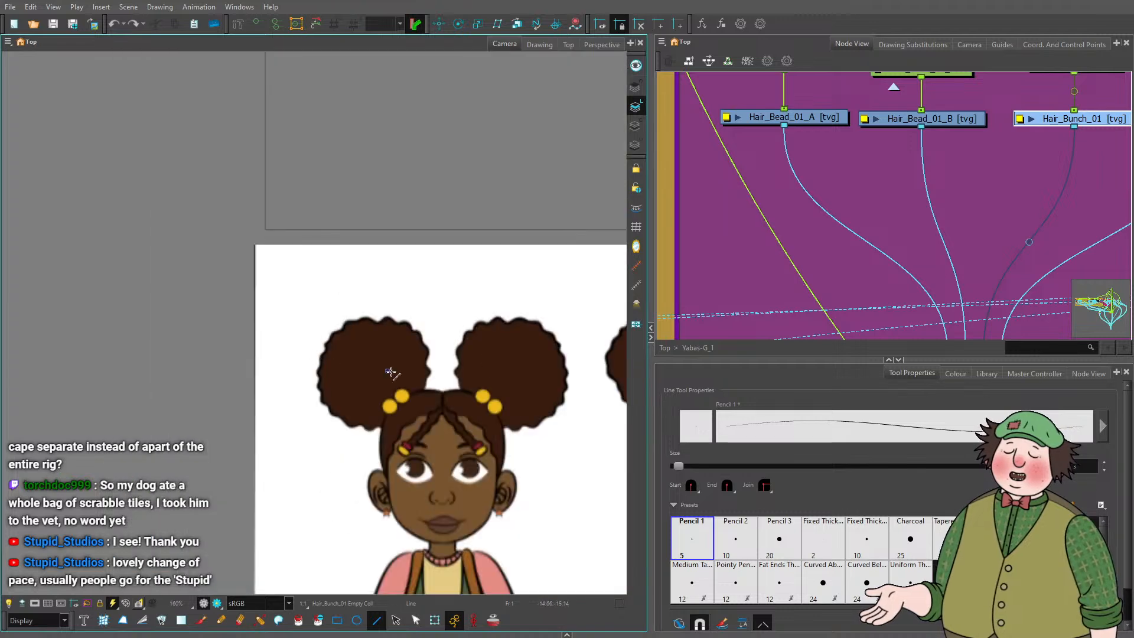
pyautogui.scroll(-6, 493, 383)
pyautogui.scroll(5, 461, 309)
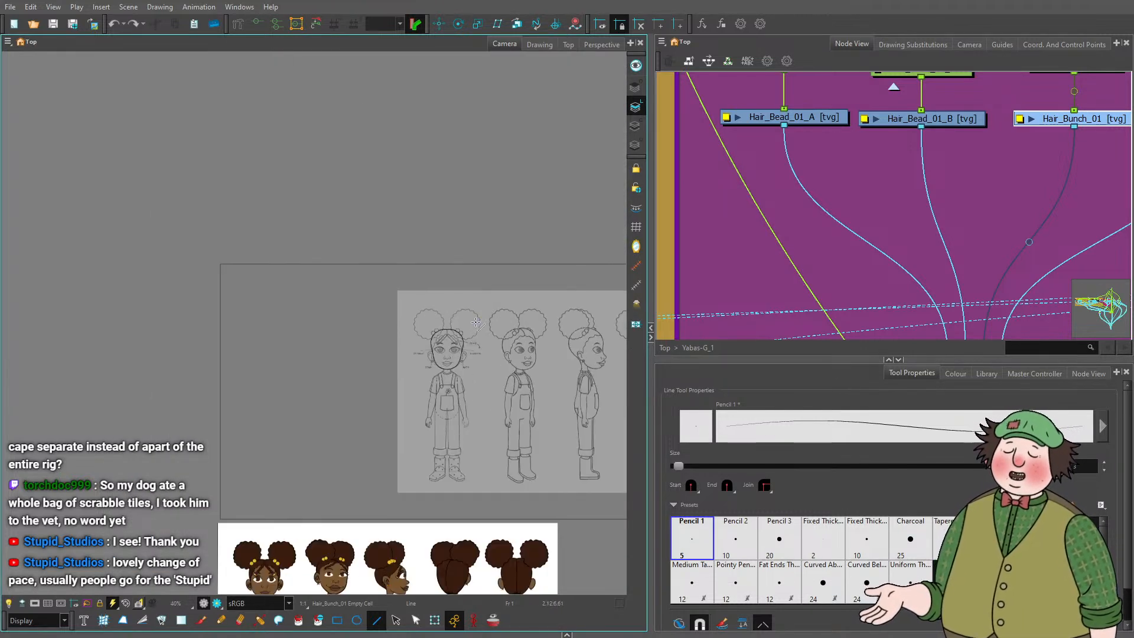
pyautogui.scroll(10, 461, 309)
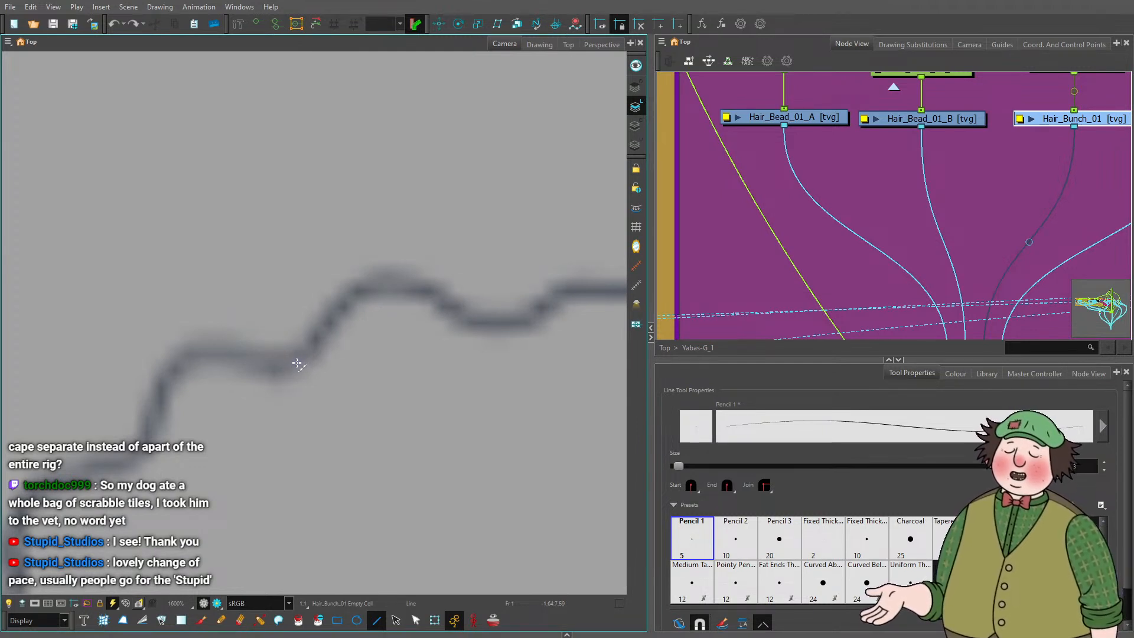
pyautogui.moveTo(298, 362)
pyautogui.mouseDown()
pyautogui.moveTo(388, 288)
pyautogui.moveTo(310, 302)
pyautogui.mouseUp()
pyautogui.moveTo(416, 300)
pyautogui.mouseDown()
pyautogui.moveTo(465, 323)
pyautogui.moveTo(428, 288)
pyautogui.moveTo(384, 314)
pyautogui.mouseUp()
pyautogui.scroll(-4, 481, 278)
pyautogui.scroll(4, 362, 365)
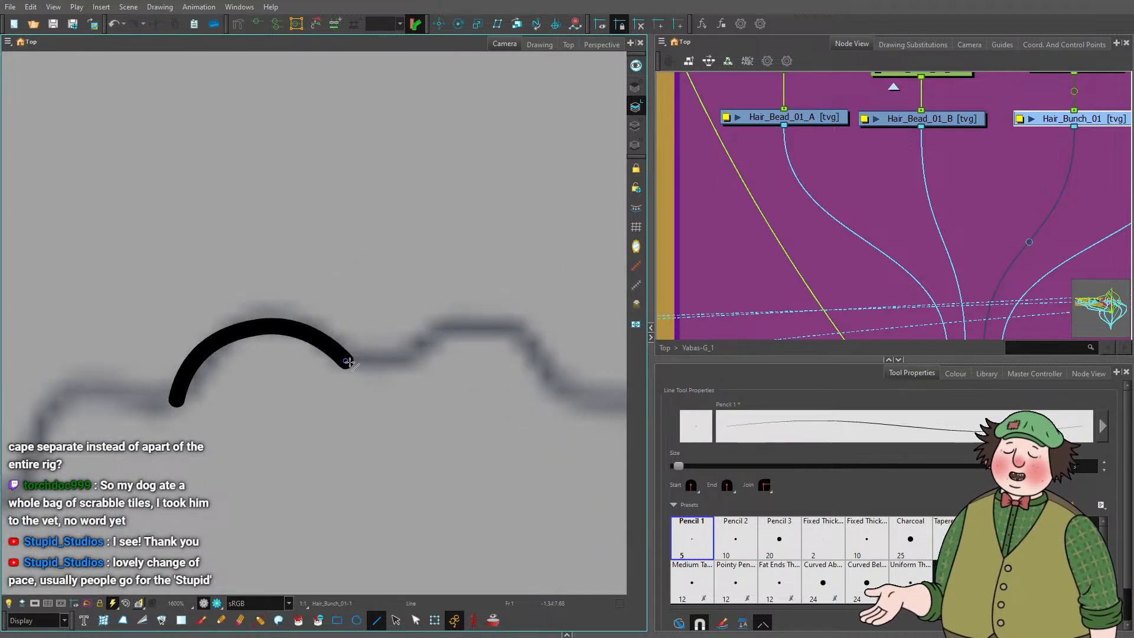
pyautogui.hotkey('ctrl', 'z')
pyautogui.hotkey('ctrl', 'z')
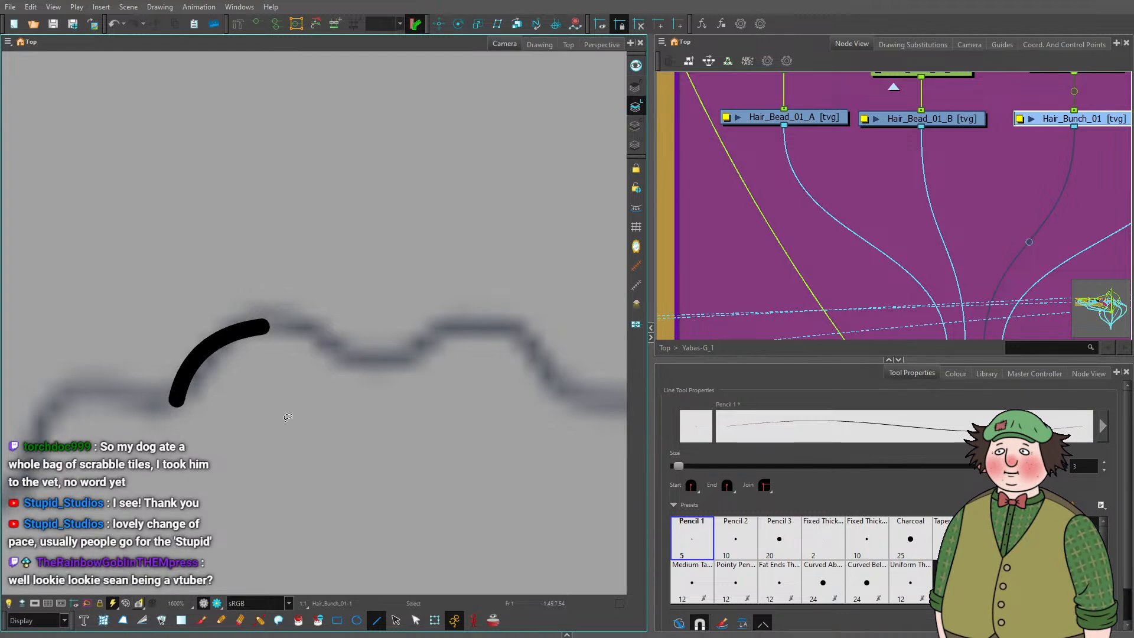
# Trace the first two scallops along the crown of the front view's hair puff with joined curved lines.
pyautogui.moveTo(162, 405); pyautogui.dragTo(187, 332)
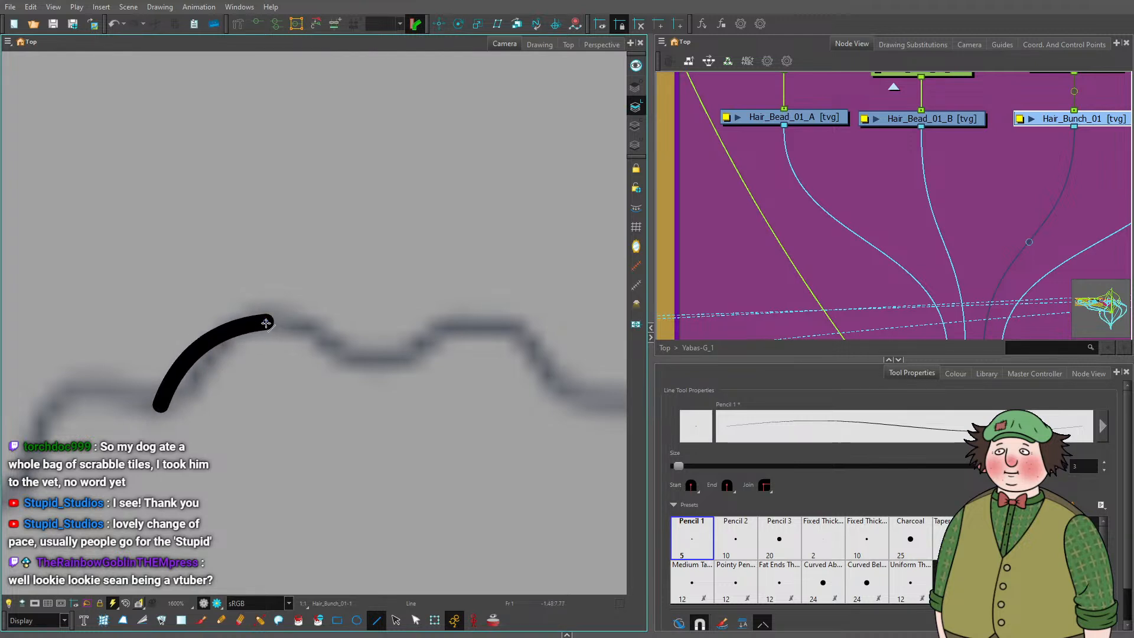
pyautogui.moveTo(266, 322)
pyautogui.mouseDown()
pyautogui.moveTo(381, 367)
pyautogui.moveTo(331, 317)
pyautogui.mouseUp()
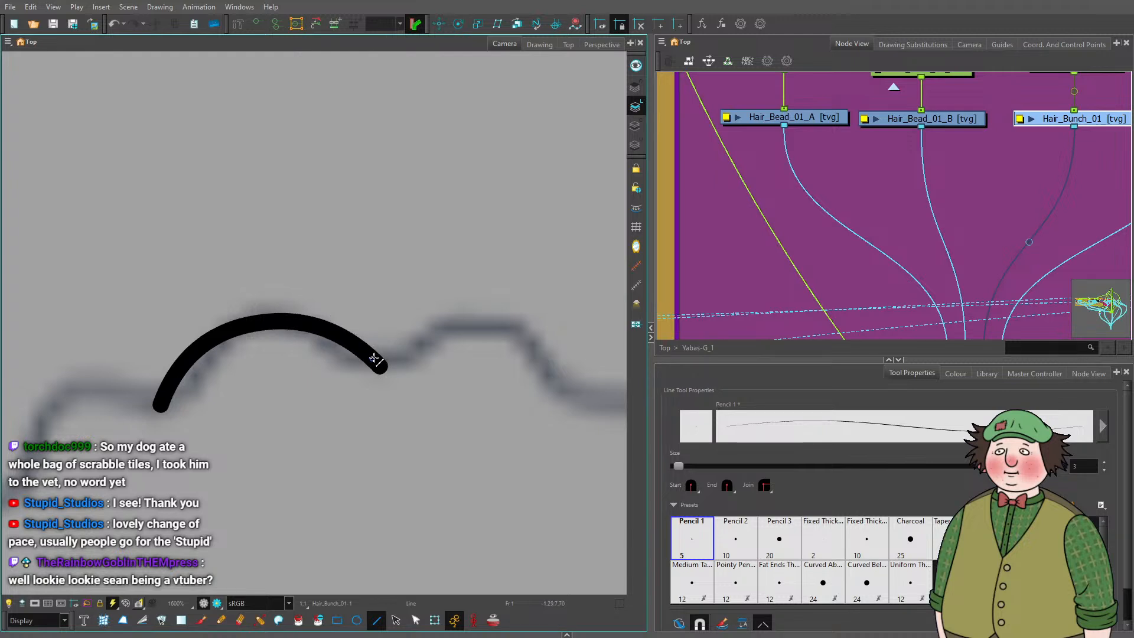
pyautogui.moveTo(381, 366)
pyautogui.mouseDown()
pyautogui.moveTo(481, 329)
pyautogui.moveTo(426, 322)
pyautogui.mouseUp()
pyautogui.scroll(-3, 424, 319)
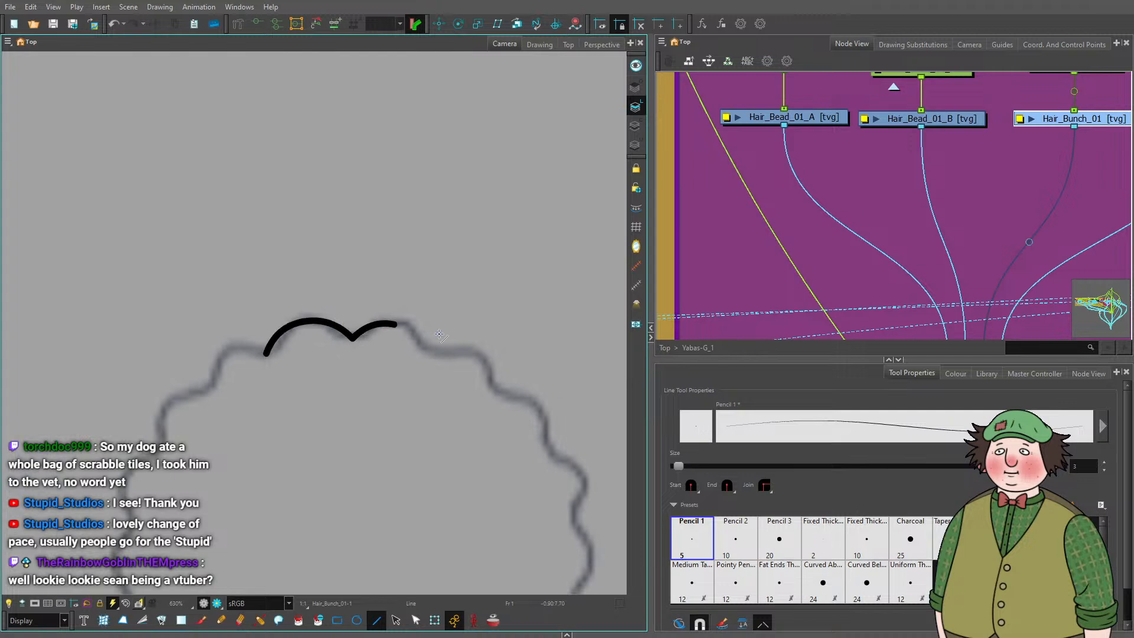
pyautogui.scroll(3, 434, 342)
pyautogui.moveTo(326, 306)
pyautogui.mouseDown()
pyautogui.moveTo(392, 342)
pyautogui.moveTo(413, 381)
pyautogui.mouseUp()
pyautogui.moveTo(370, 343); pyautogui.dragTo(384, 324)
pyautogui.scroll(-4, 383, 323)
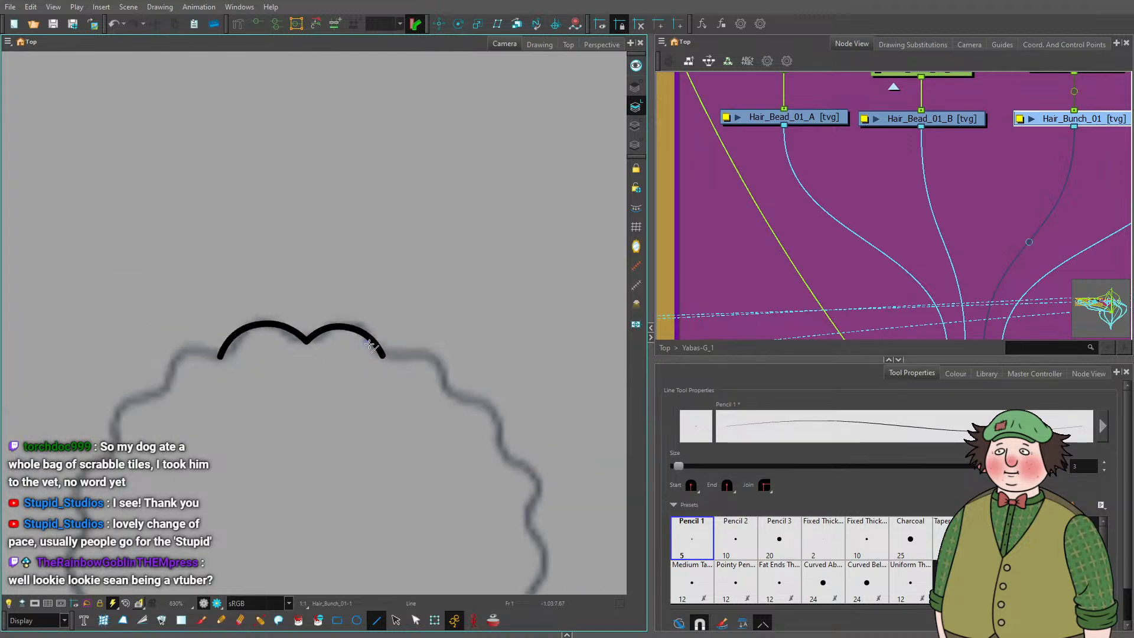
# Add two more joined scallops following the puff outline down its upper right shoulder.
pyautogui.scroll(3, 355, 363)
pyautogui.moveTo(317, 354)
pyautogui.mouseDown()
pyautogui.moveTo(417, 356)
pyautogui.moveTo(367, 334)
pyautogui.moveTo(446, 432)
pyautogui.mouseUp()
pyautogui.moveTo(430, 394); pyautogui.dragTo(445, 380)
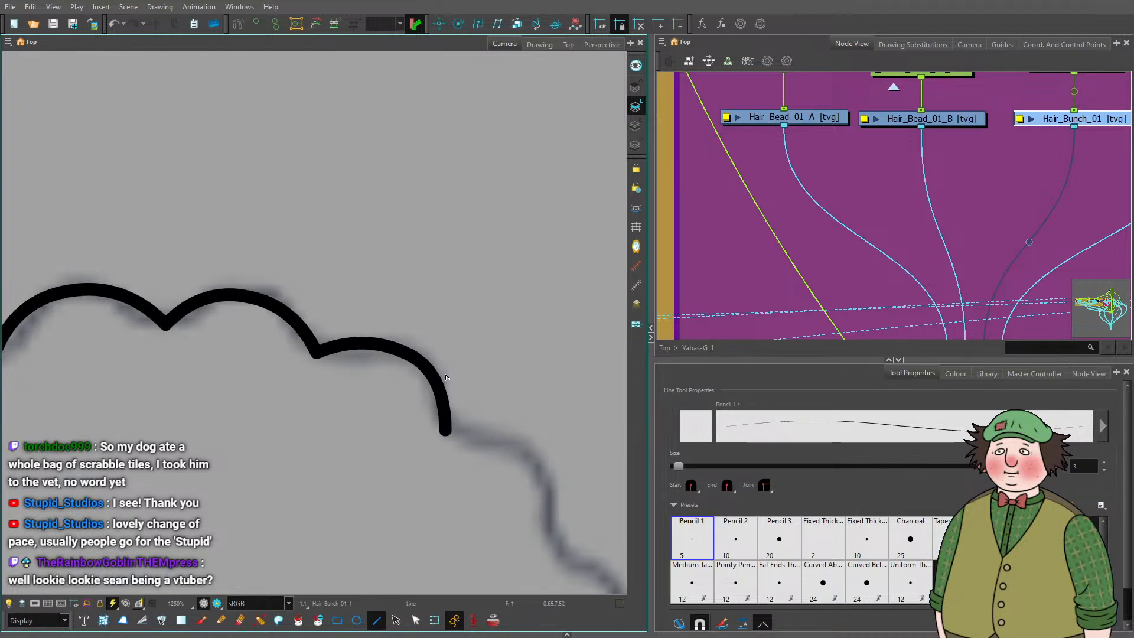
pyautogui.scroll(-3, 446, 378)
pyautogui.scroll(3, 368, 361)
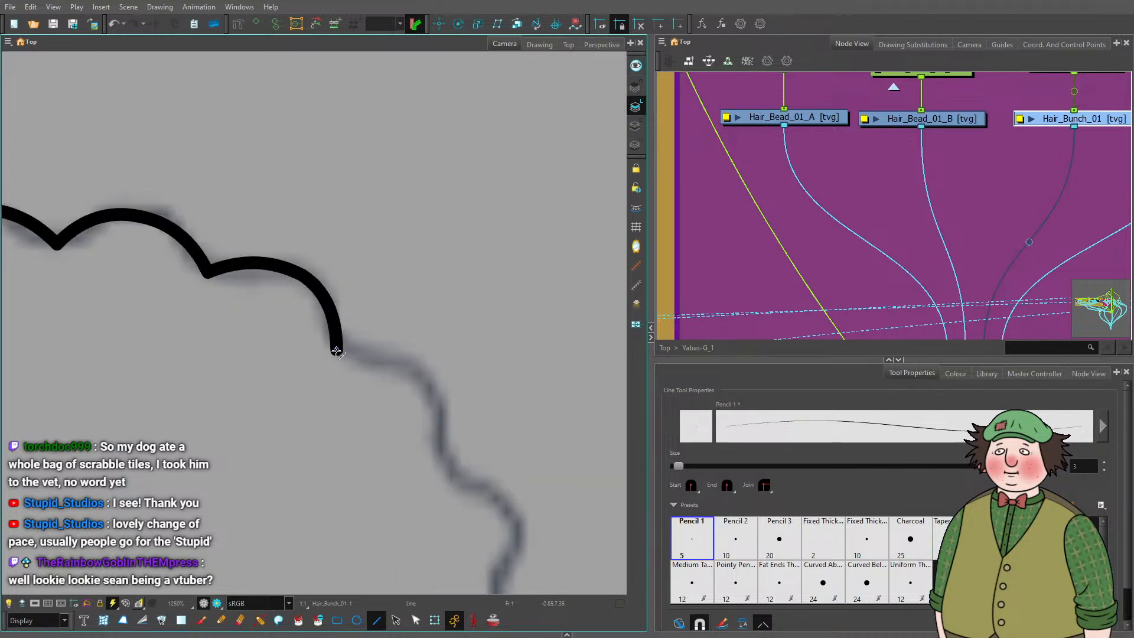
pyautogui.moveTo(336, 350)
pyautogui.mouseDown()
pyautogui.moveTo(421, 382)
pyautogui.moveTo(392, 358)
pyautogui.moveTo(401, 350)
pyautogui.moveTo(435, 417)
pyautogui.moveTo(440, 468)
pyautogui.mouseUp()
pyautogui.moveTo(433, 425); pyautogui.dragTo(447, 423)
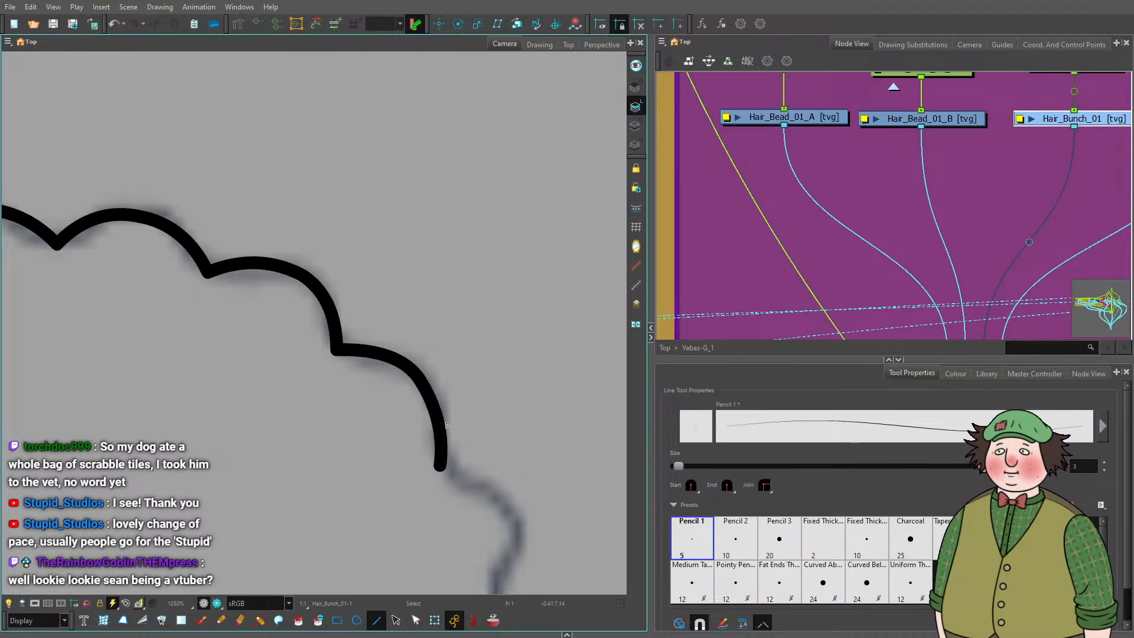
# Trace the next scallop on the puff's right side, bowing its lower half outward to match the reference.
pyautogui.scroll(-5, 447, 423)
pyautogui.scroll(5, 447, 414)
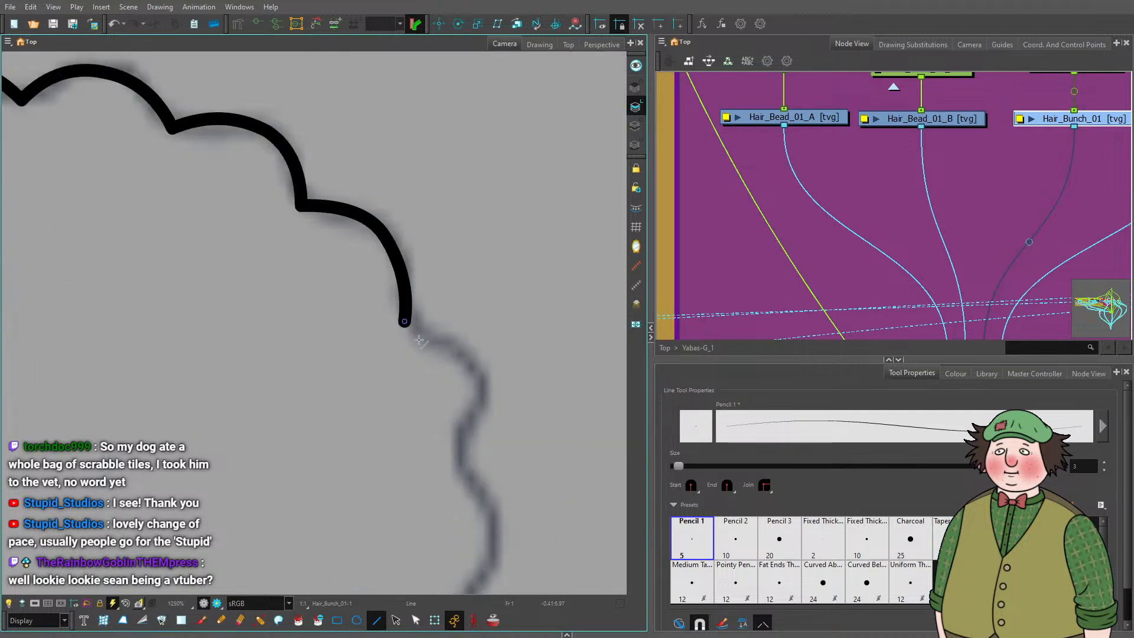
pyautogui.moveTo(419, 341)
pyautogui.mouseDown()
pyautogui.moveTo(476, 377)
pyautogui.moveTo(464, 335)
pyautogui.mouseUp()
pyautogui.moveTo(475, 376); pyautogui.dragTo(454, 465)
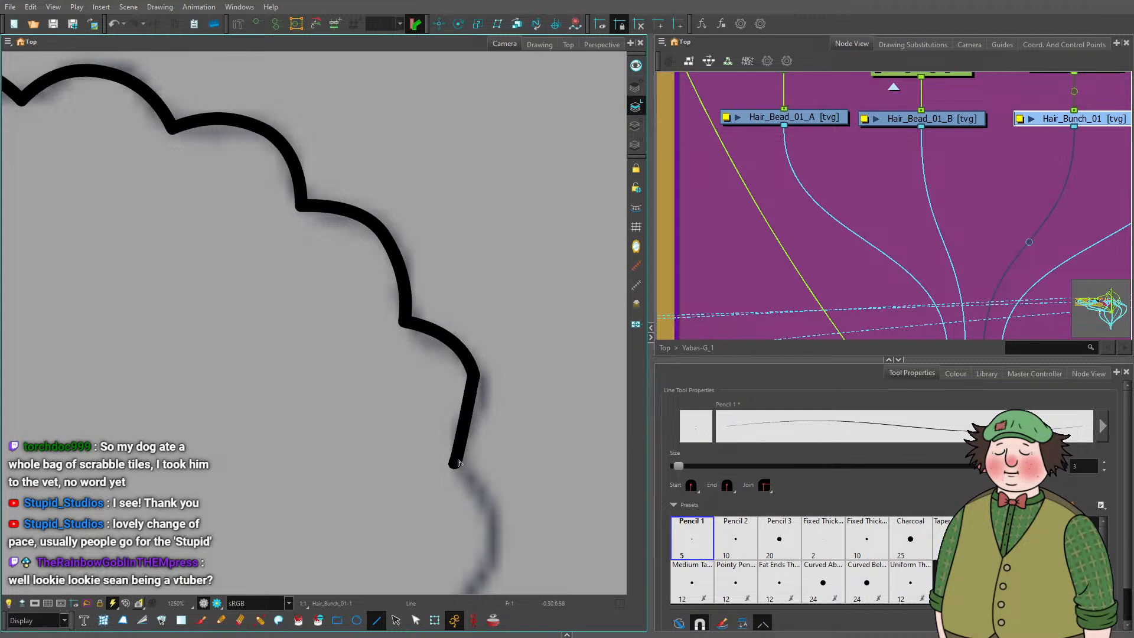
pyautogui.moveTo(465, 420); pyautogui.dragTo(484, 422)
# Continue the puff's right edge with one more scallop and a short curve ending at the head outline.
pyautogui.scroll(-5, 488, 419)
pyautogui.scroll(4, 463, 369)
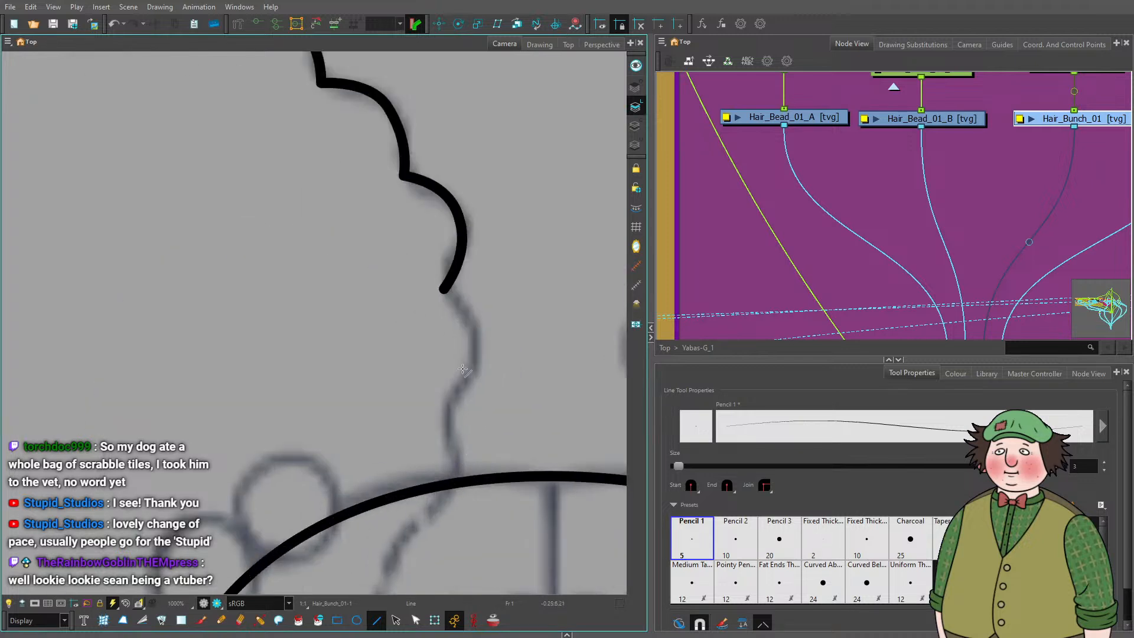
pyautogui.moveTo(444, 290)
pyautogui.mouseDown()
pyautogui.moveTo(476, 352)
pyautogui.moveTo(481, 317)
pyautogui.mouseUp()
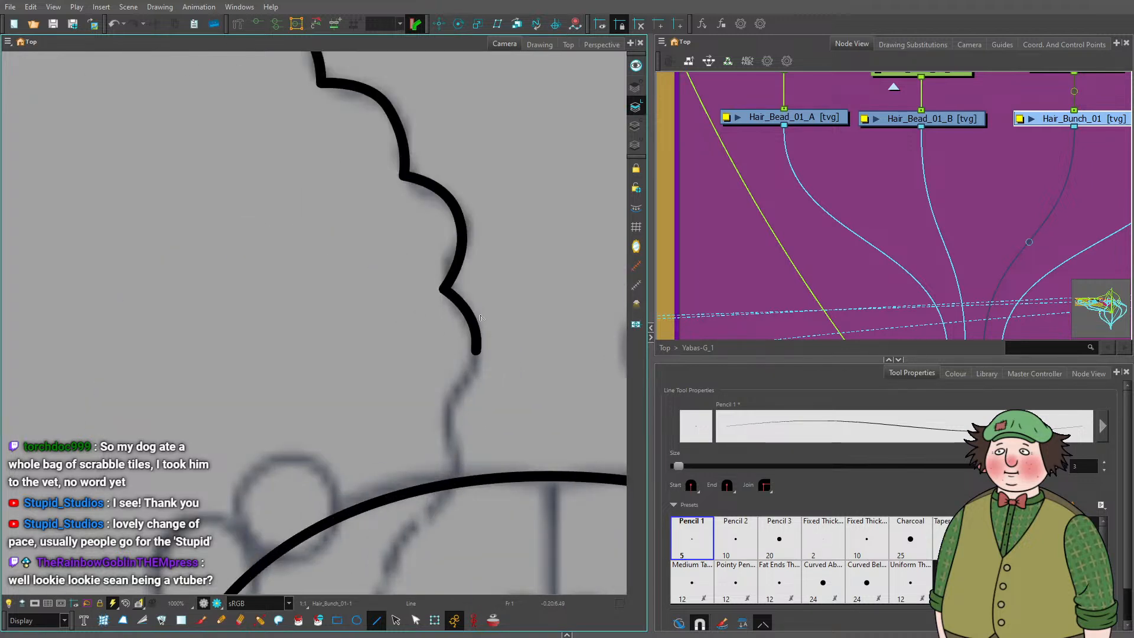
pyautogui.moveTo(479, 357)
pyautogui.mouseDown()
pyautogui.moveTo(446, 420)
pyautogui.moveTo(477, 385)
pyautogui.mouseUp()
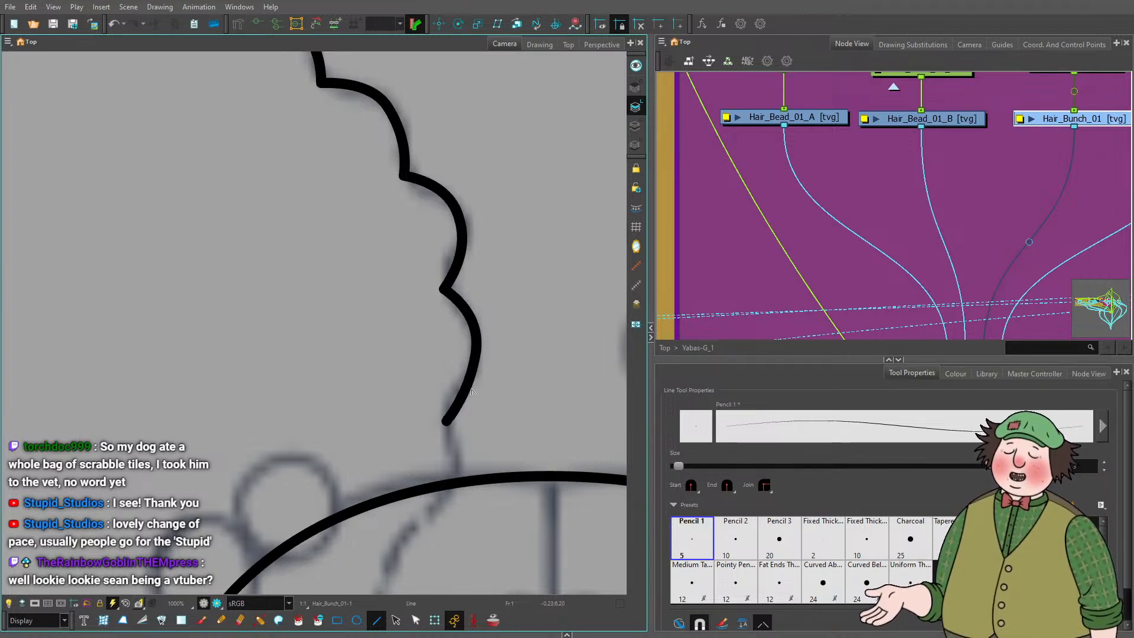
pyautogui.scroll(-2, 474, 331)
pyautogui.scroll(2, 474, 331)
pyautogui.moveTo(477, 284)
pyautogui.mouseDown()
pyautogui.moveTo(486, 341)
pyautogui.moveTo(495, 320)
pyautogui.mouseUp()
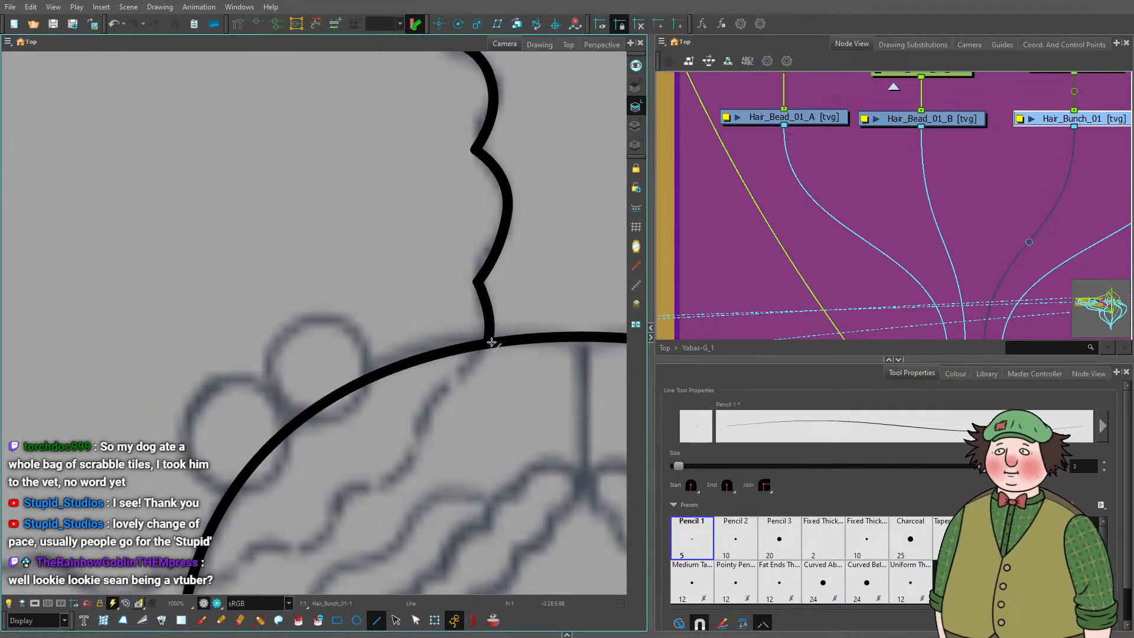
# Extend the puff outline inside the head with two curves, drawing the first in the isolated Drawing view.
pyautogui.click(539, 46)
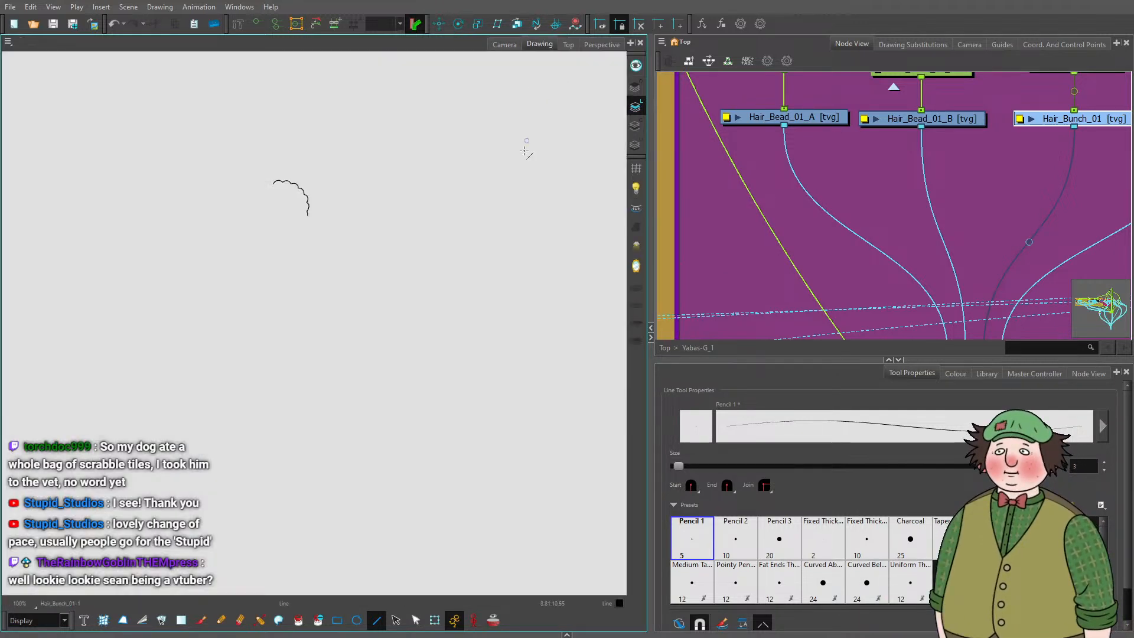
pyautogui.scroll(6, 291, 218)
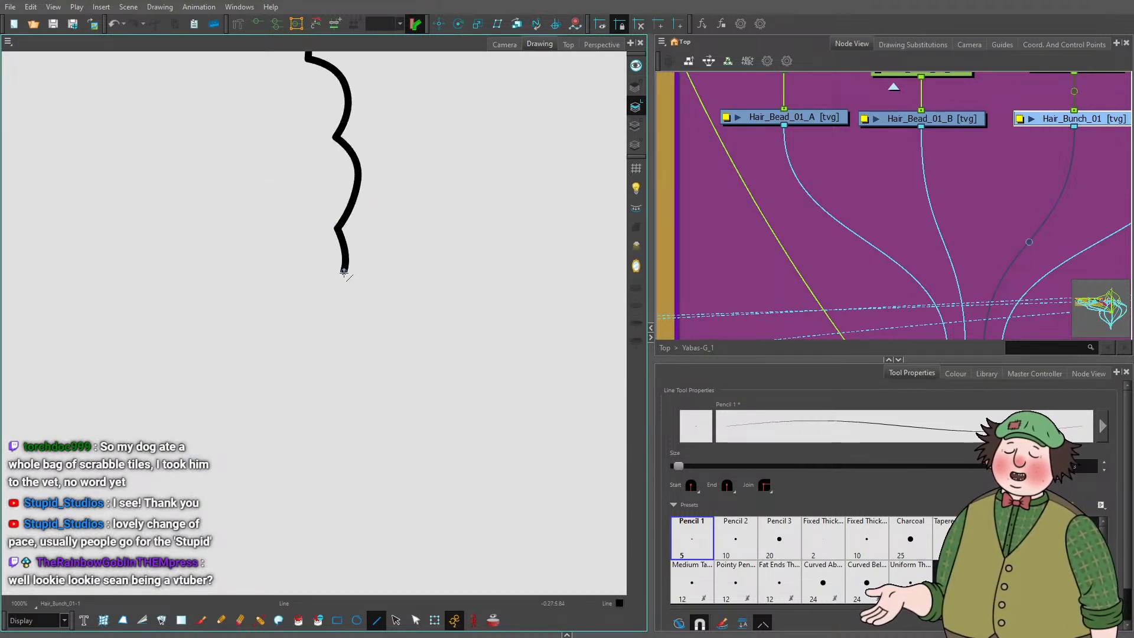
pyautogui.moveTo(343, 274); pyautogui.dragTo(312, 304)
pyautogui.click(505, 45)
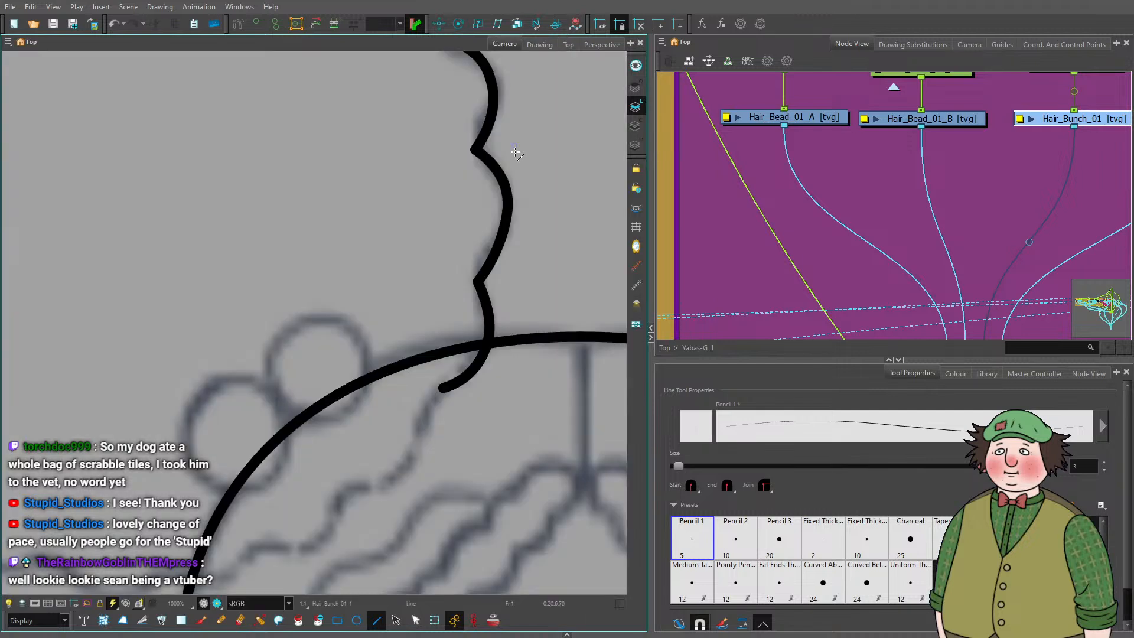
pyautogui.moveTo(442, 390)
pyautogui.mouseDown()
pyautogui.moveTo(407, 466)
pyautogui.moveTo(437, 439)
pyautogui.mouseUp()
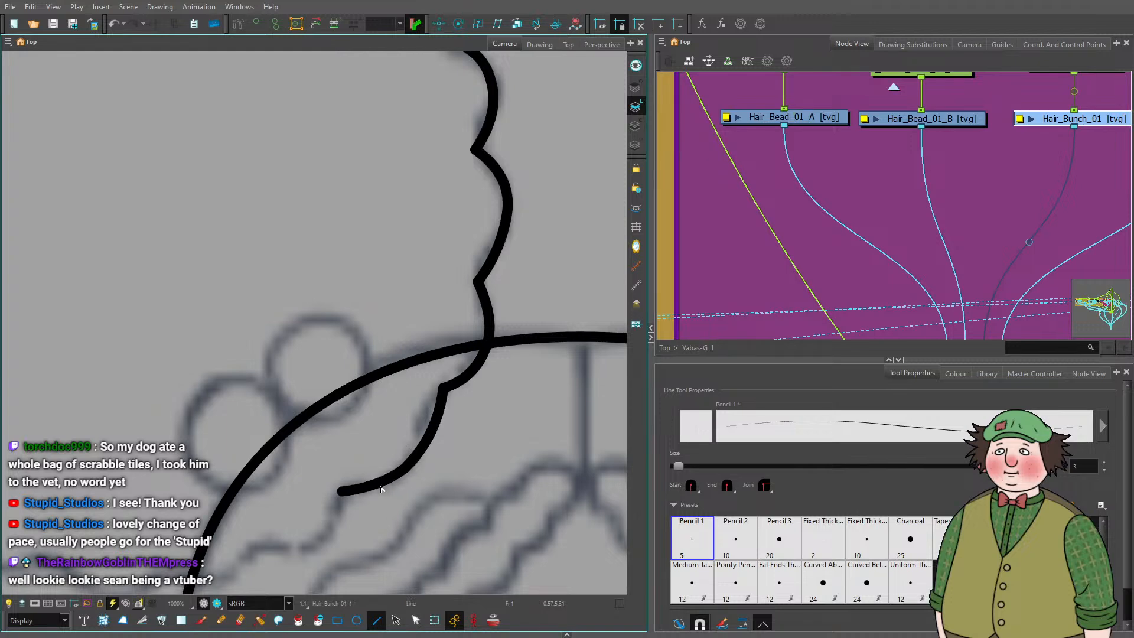
# Trace the puff's scalloped lower edge beneath the hair beads and across the side of the head outline.
pyautogui.scroll(-4, 416, 354)
pyautogui.scroll(5, 297, 452)
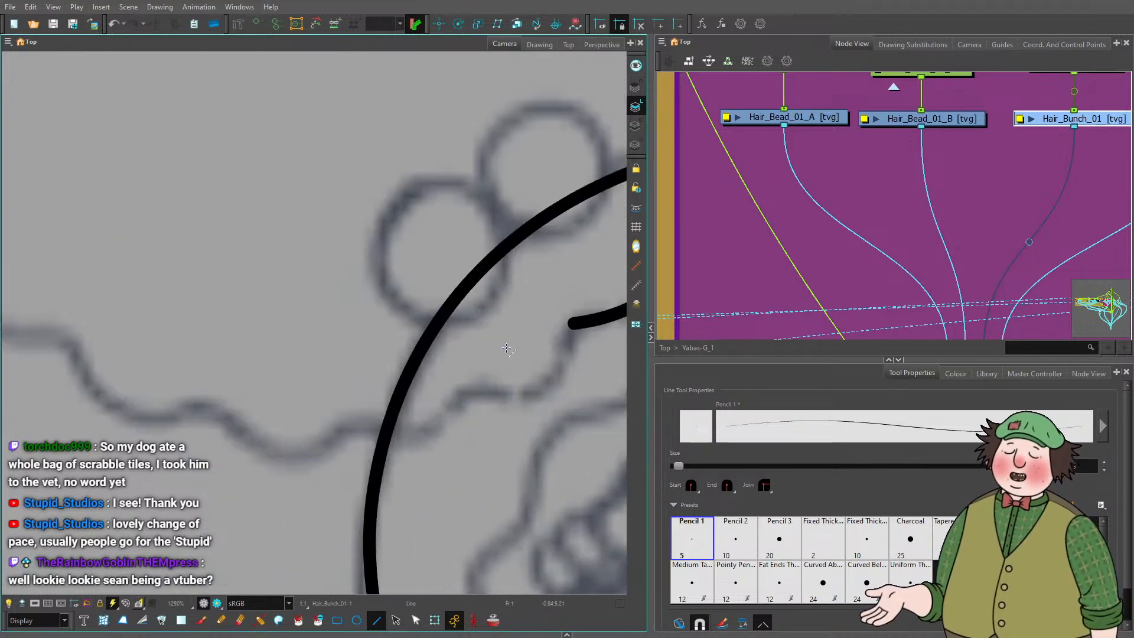
pyautogui.moveTo(574, 326)
pyautogui.mouseDown()
pyautogui.moveTo(539, 381)
pyautogui.moveTo(567, 374)
pyautogui.moveTo(470, 395)
pyautogui.moveTo(520, 404)
pyautogui.mouseUp()
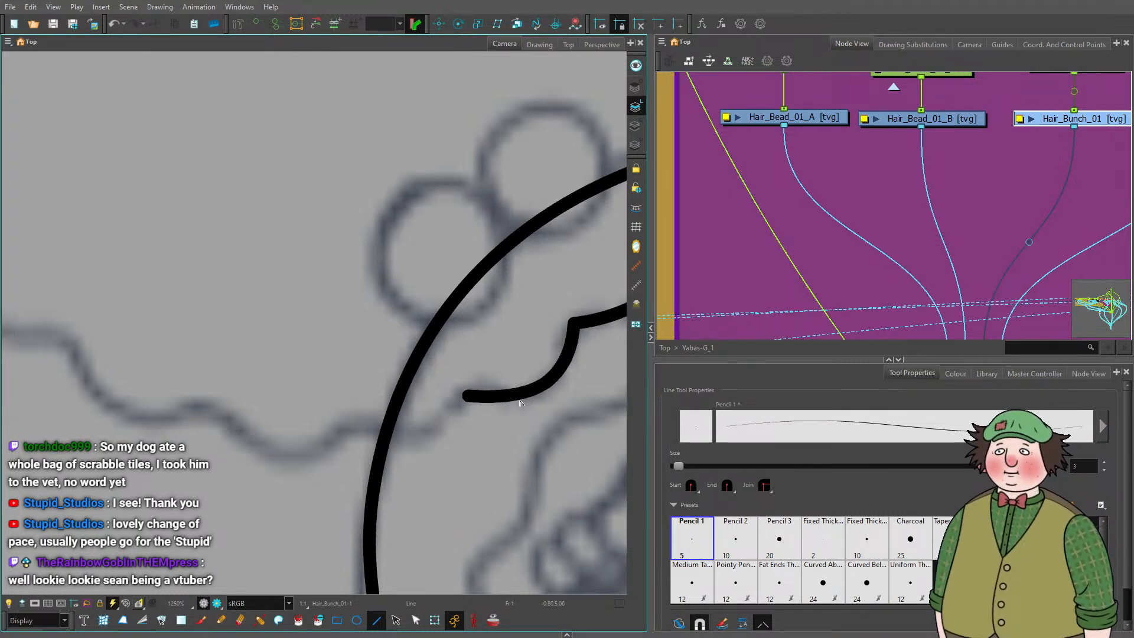
pyautogui.moveTo(427, 419); pyautogui.dragTo(417, 440)
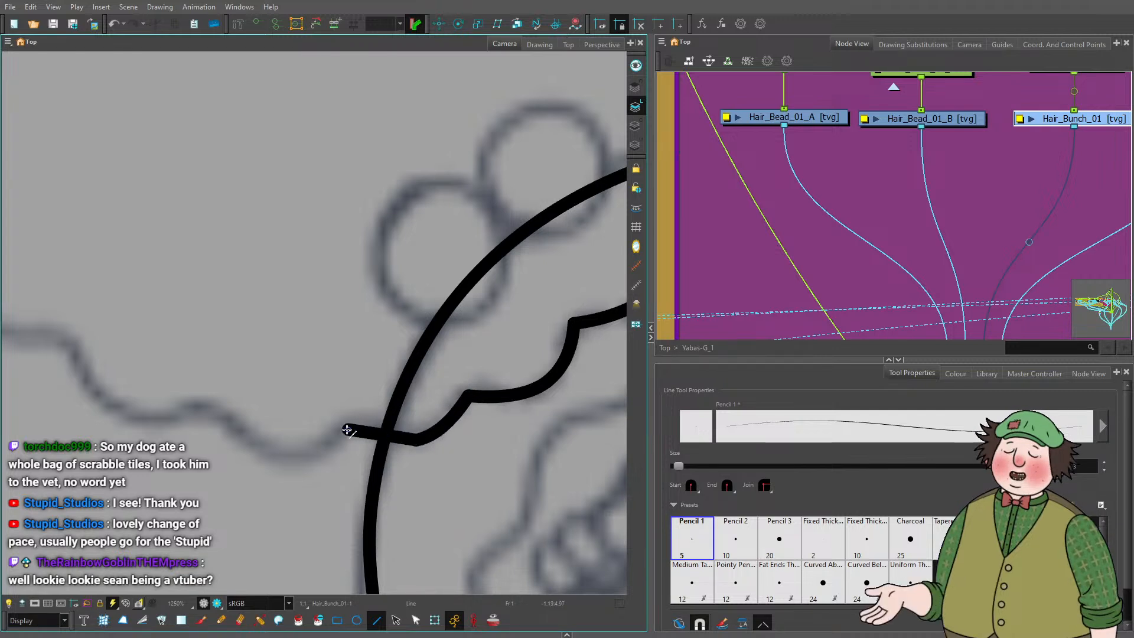
# Trace two scallops along the underside of the puff, just outside the head outline.
pyautogui.scroll(-3, 383, 448)
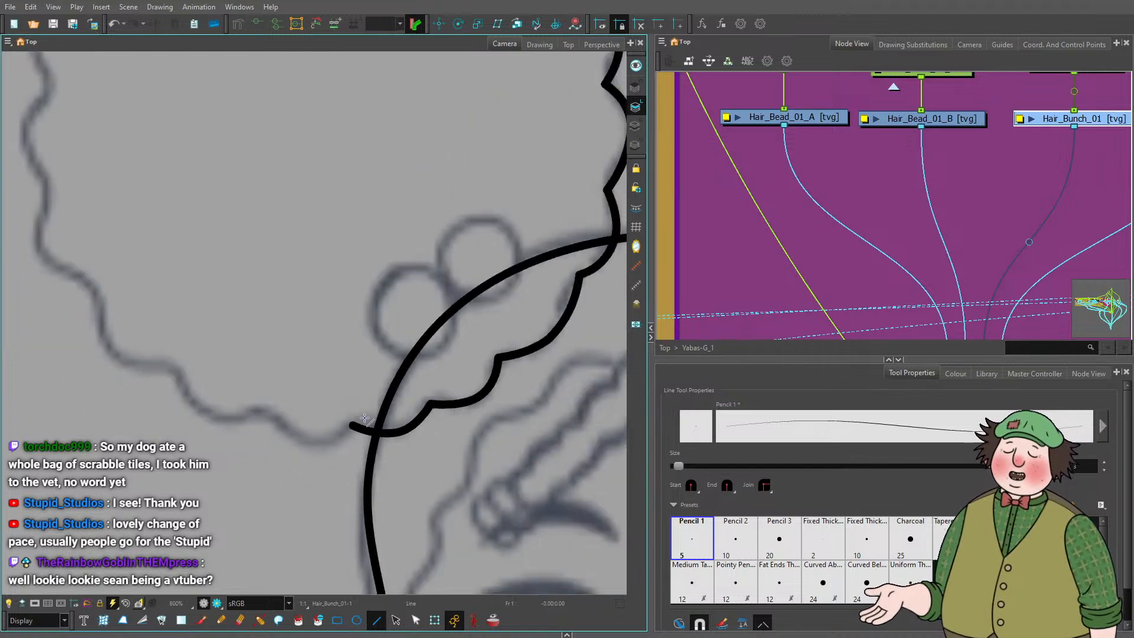
pyautogui.scroll(3, 236, 466)
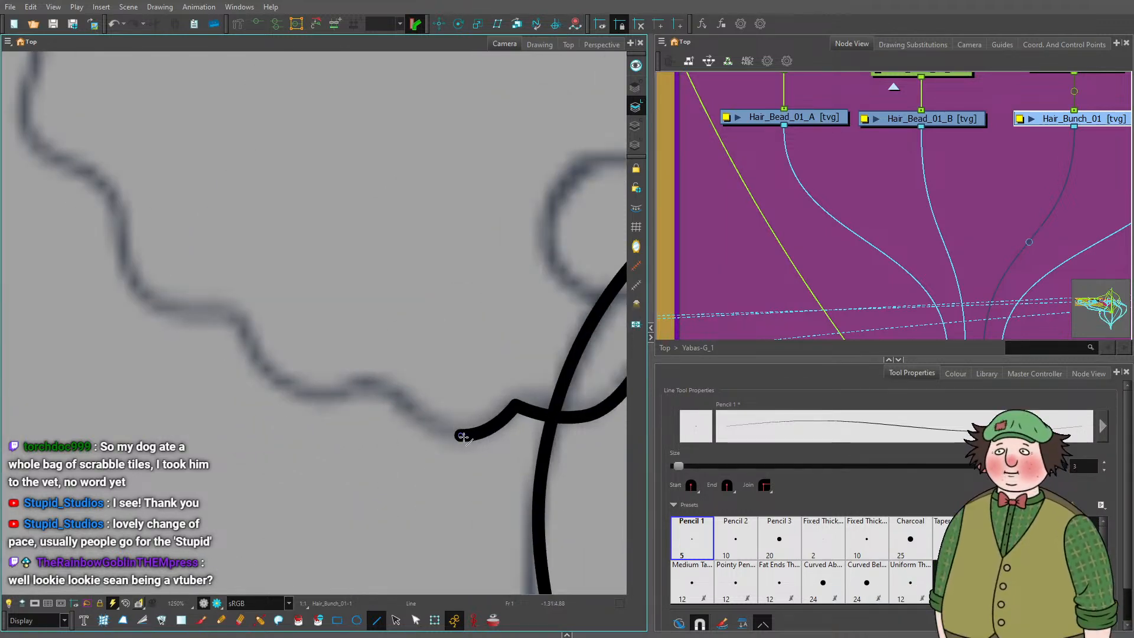
pyautogui.moveTo(426, 414); pyautogui.dragTo(375, 384)
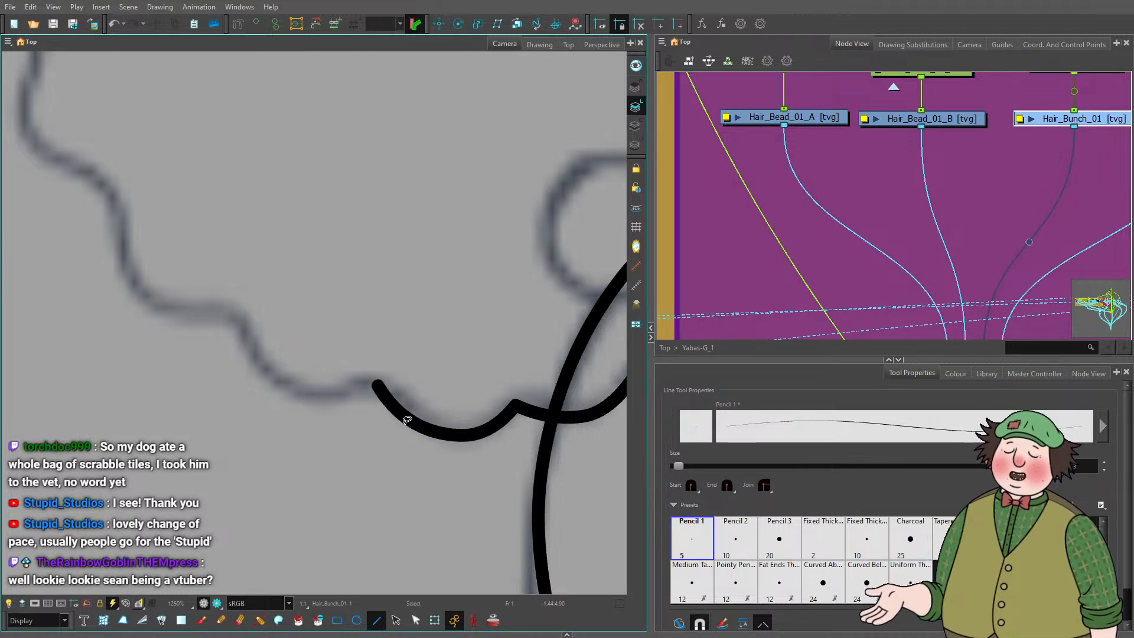
pyautogui.moveTo(378, 384)
pyautogui.mouseDown()
pyautogui.moveTo(298, 387)
pyautogui.moveTo(307, 400)
pyautogui.moveTo(245, 319)
pyautogui.moveTo(239, 368)
pyautogui.mouseUp()
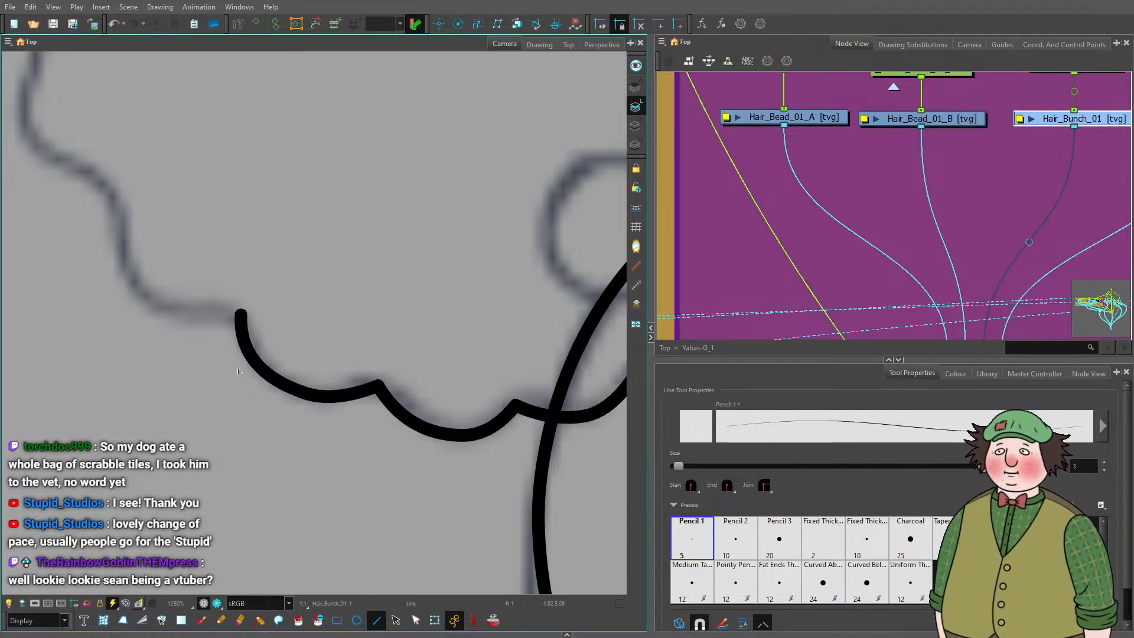
# Trace two more joined scallops up the puff's lower left side, bending each curve onto the reference line.
pyautogui.scroll(-5, 240, 369)
pyautogui.scroll(6, 412, 400)
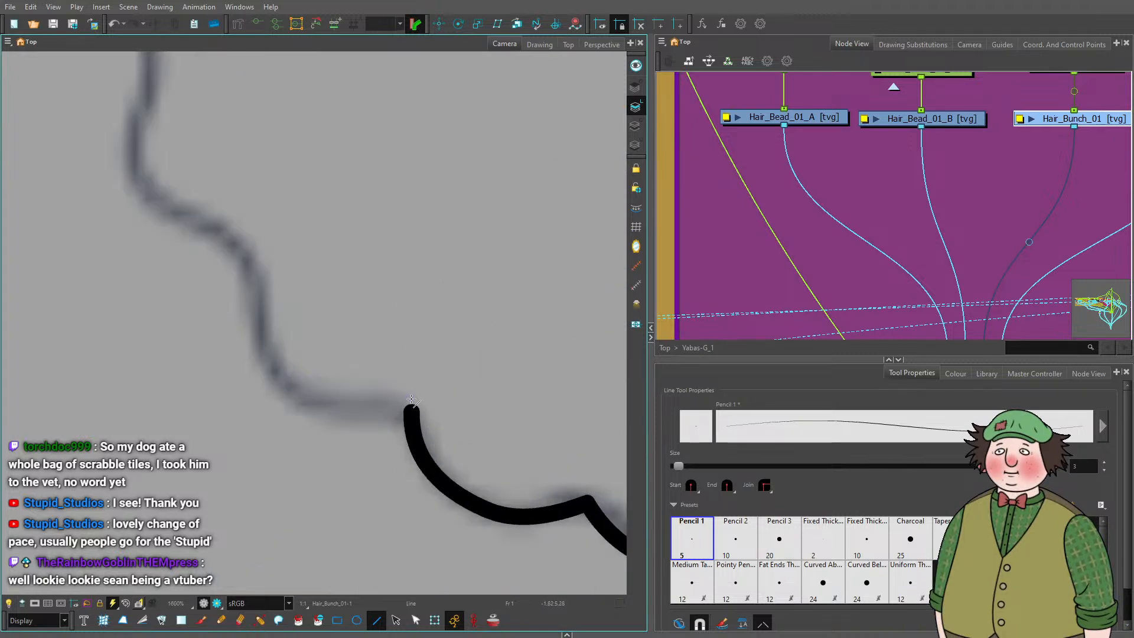
pyautogui.moveTo(412, 413)
pyautogui.mouseDown()
pyautogui.moveTo(288, 385)
pyautogui.moveTo(329, 408)
pyautogui.moveTo(268, 273)
pyautogui.moveTo(253, 266)
pyautogui.mouseUp()
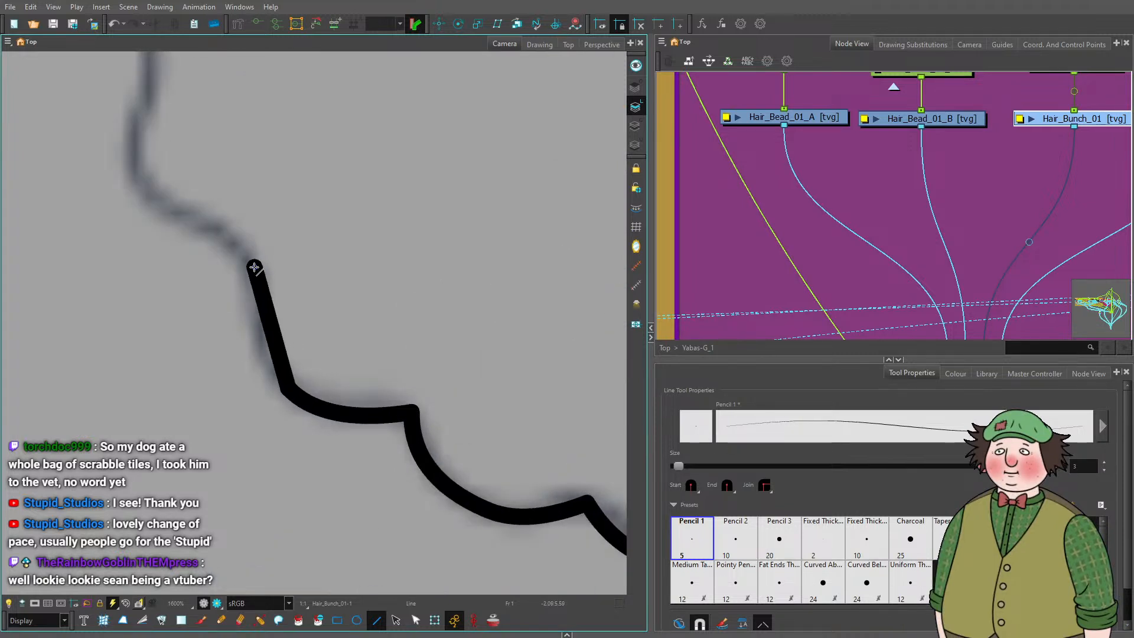
pyautogui.moveTo(270, 326); pyautogui.dragTo(250, 335)
pyautogui.scroll(-5, 290, 365)
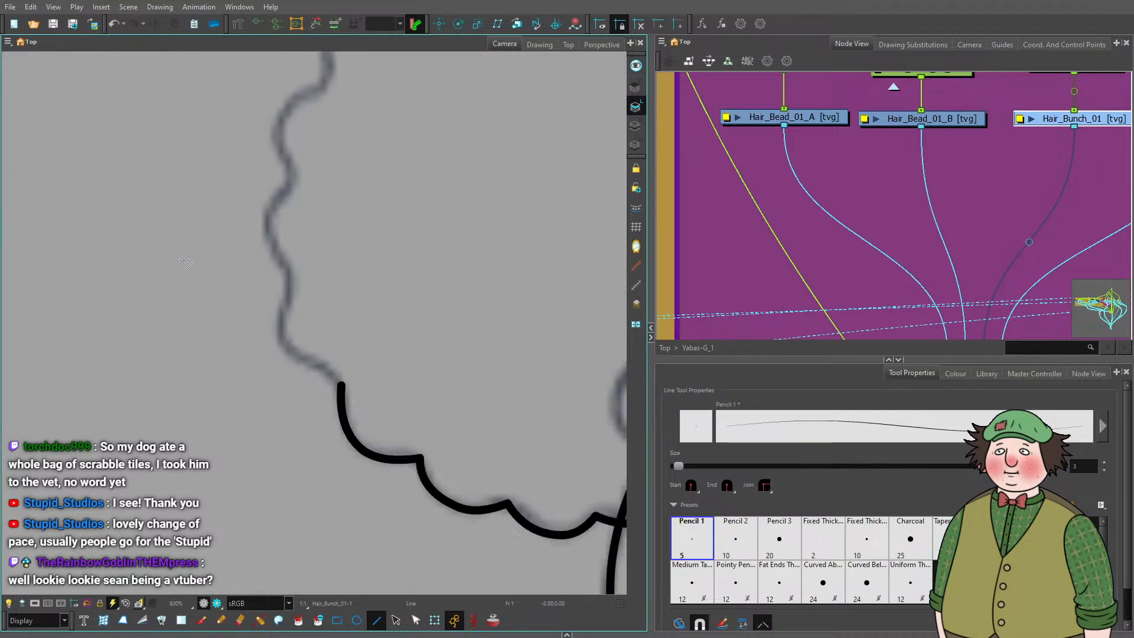
pyautogui.scroll(4, 405, 429)
pyautogui.moveTo(431, 456)
pyautogui.mouseDown()
pyautogui.moveTo(339, 387)
pyautogui.moveTo(378, 438)
pyautogui.mouseUp()
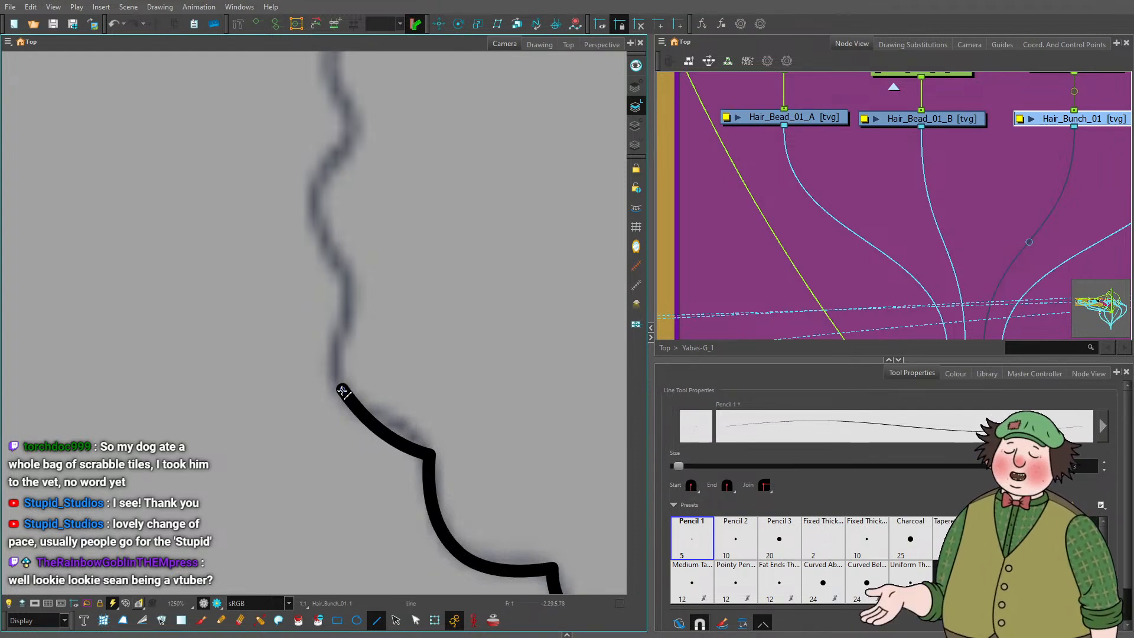
pyautogui.moveTo(348, 302); pyautogui.dragTo(326, 358)
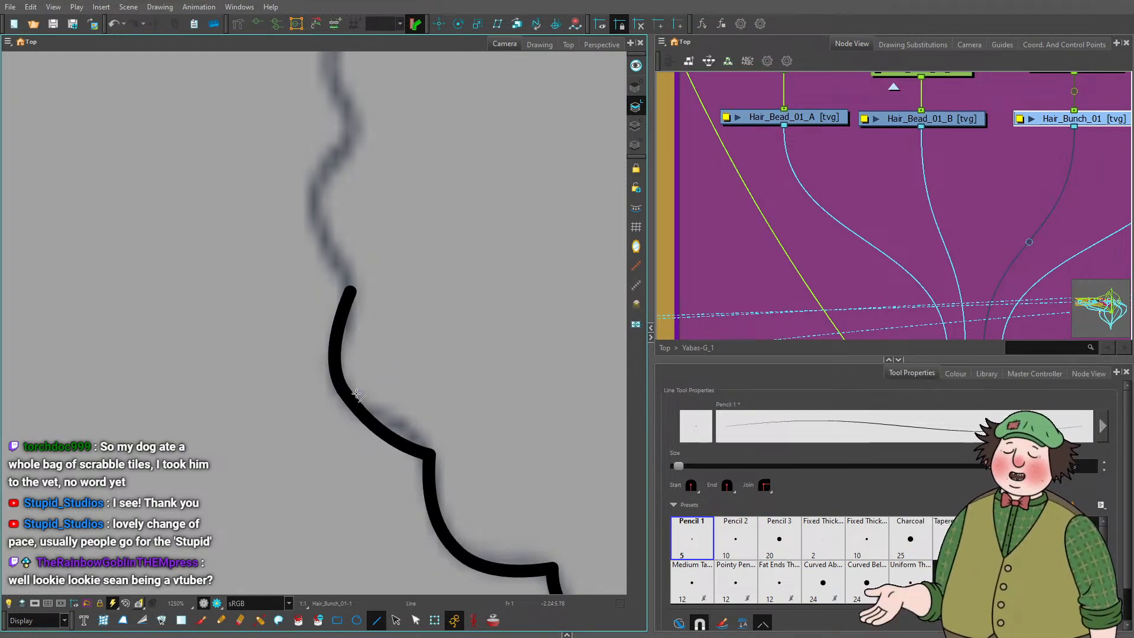
# Save the scene and select the newest scallop with the Contour Editor to inspect its points.
pyautogui.scroll(2, 319, 397)
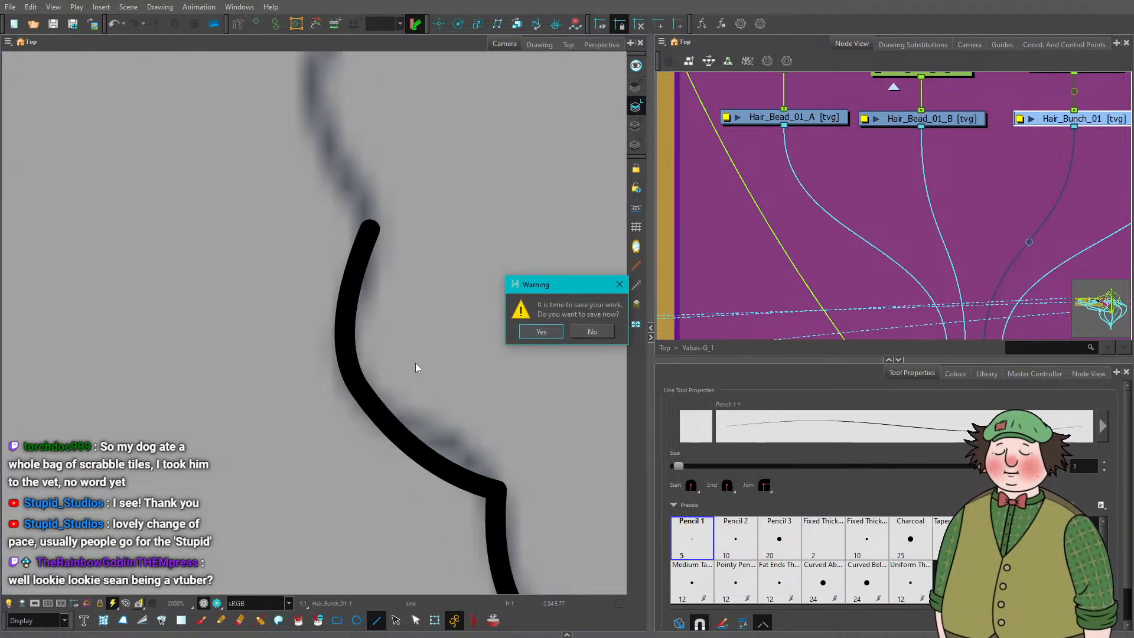
pyautogui.click(541, 332)
pyautogui.hotkey('alt', 'q')
pyautogui.click(364, 402)
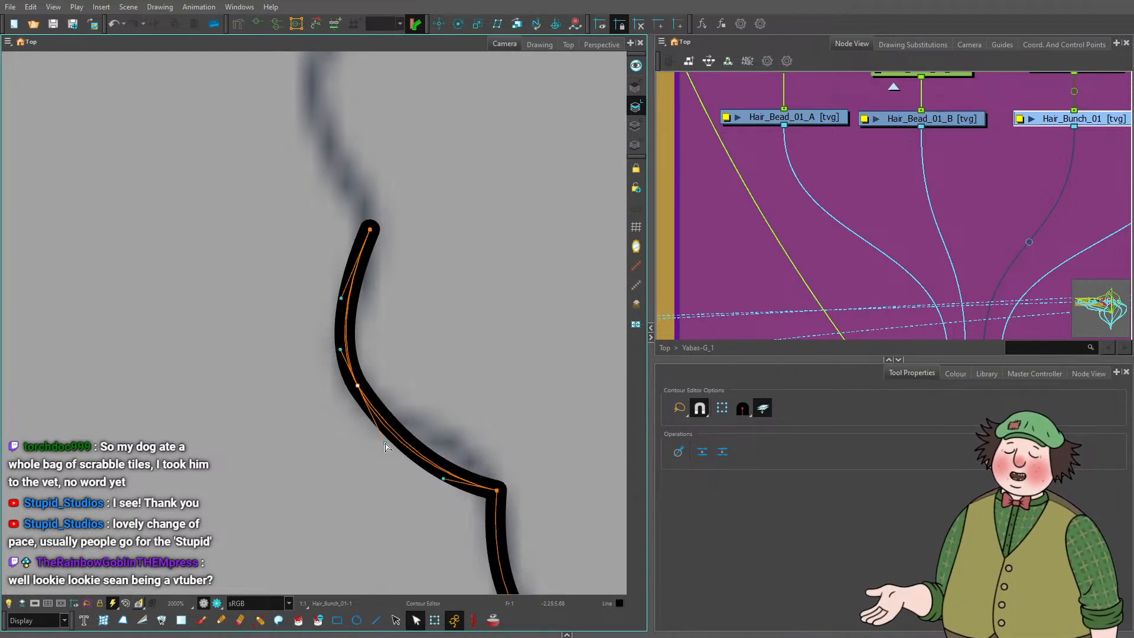
pyautogui.scroll(-5, 339, 437)
pyautogui.scroll(4, 316, 289)
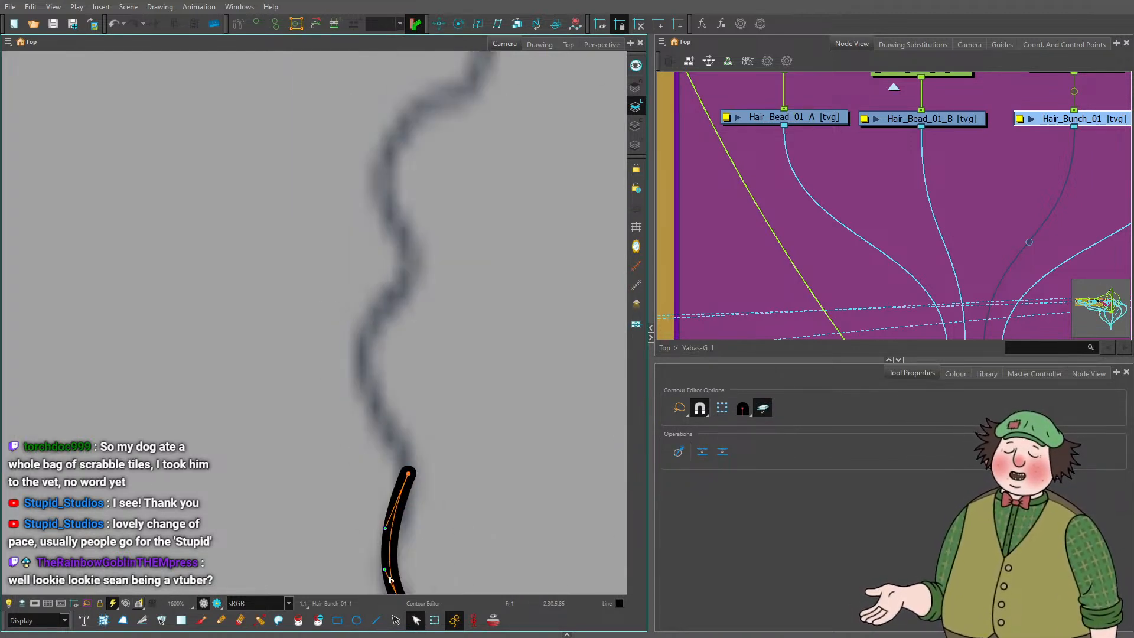
# Return to the Line tool and trace the next scallop up the puff's left side from the open line end.
pyautogui.click(378, 620)
pyautogui.moveTo(409, 474)
pyautogui.mouseDown()
pyautogui.moveTo(362, 352)
pyautogui.moveTo(354, 425)
pyautogui.mouseUp()
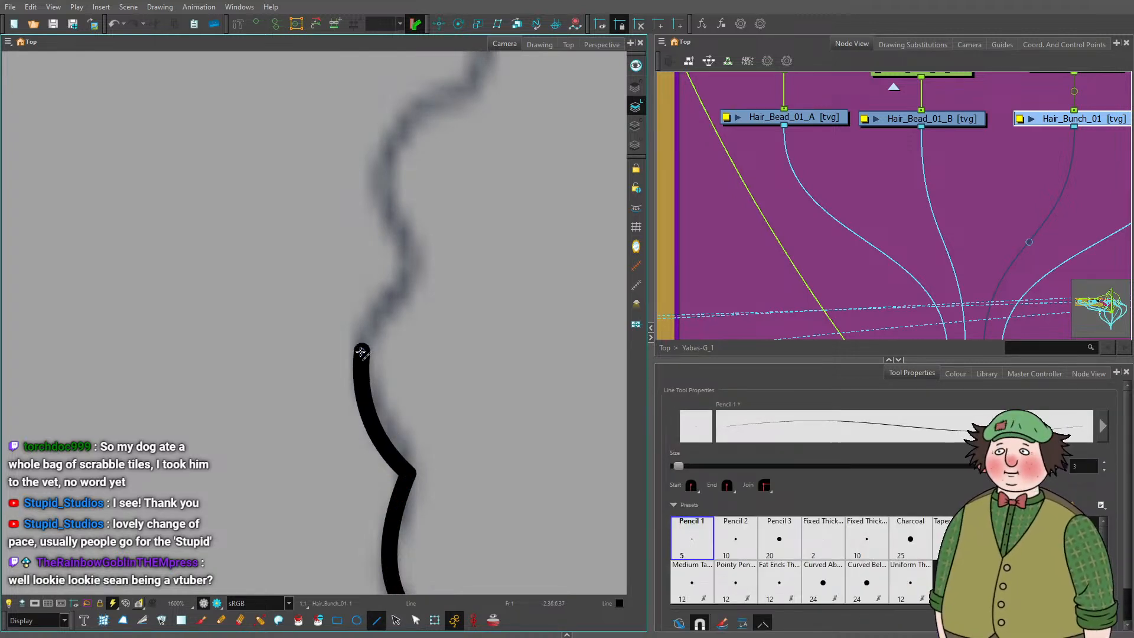
pyautogui.moveTo(361, 352)
pyautogui.mouseDown()
pyautogui.moveTo(413, 266)
pyautogui.moveTo(366, 307)
pyautogui.mouseUp()
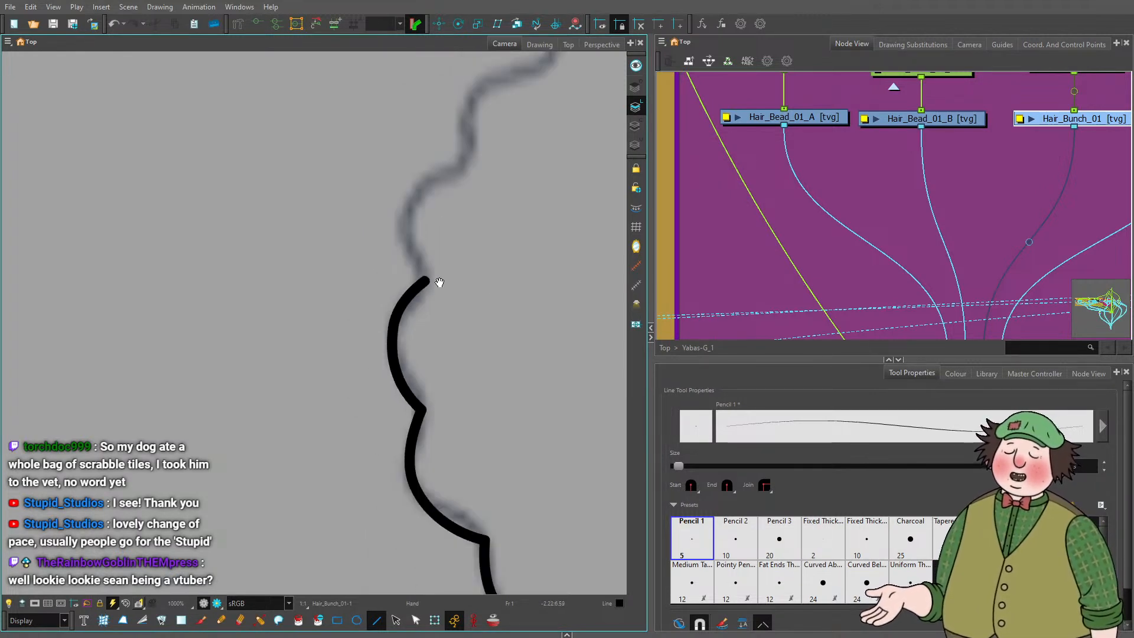
pyautogui.scroll(1, 435, 283)
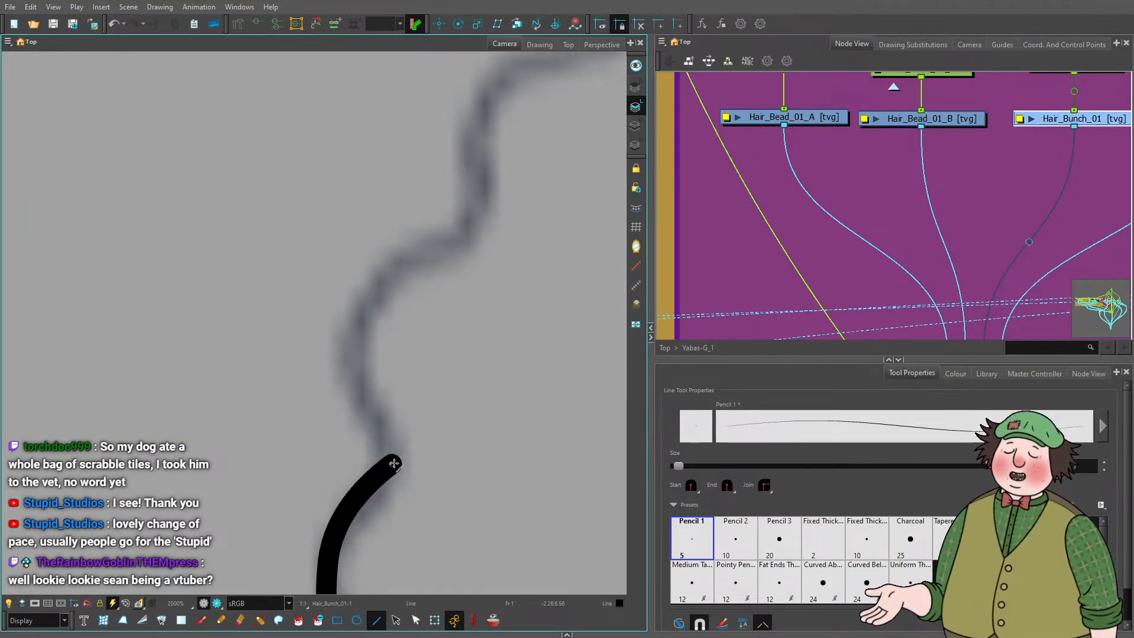
# Trace the remaining scallops along the upper-left edge of the sketched hair bunch with curved line segments, closing the Hair_Bunch_01 outline.
pyautogui.moveTo(392, 461)
pyautogui.mouseDown()
pyautogui.moveTo(362, 319)
pyautogui.moveTo(332, 392)
pyautogui.moveTo(340, 377)
pyautogui.mouseUp()
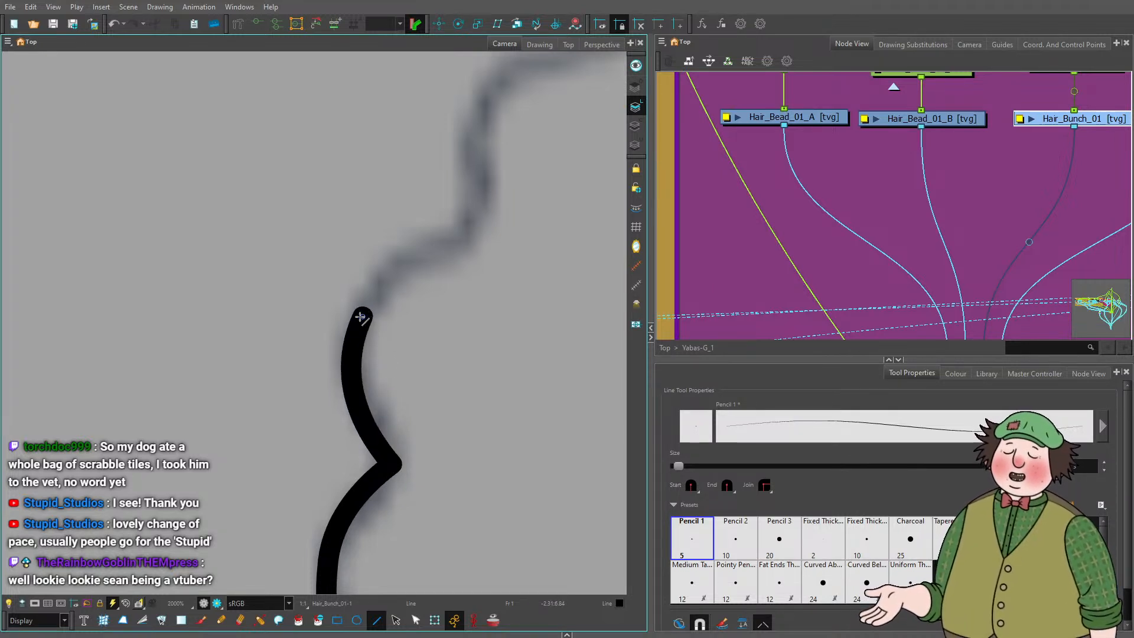
pyautogui.moveTo(361, 317)
pyautogui.mouseDown()
pyautogui.moveTo(471, 230)
pyautogui.moveTo(391, 250)
pyautogui.mouseUp()
pyautogui.moveTo(469, 135); pyautogui.dragTo(253, 319)
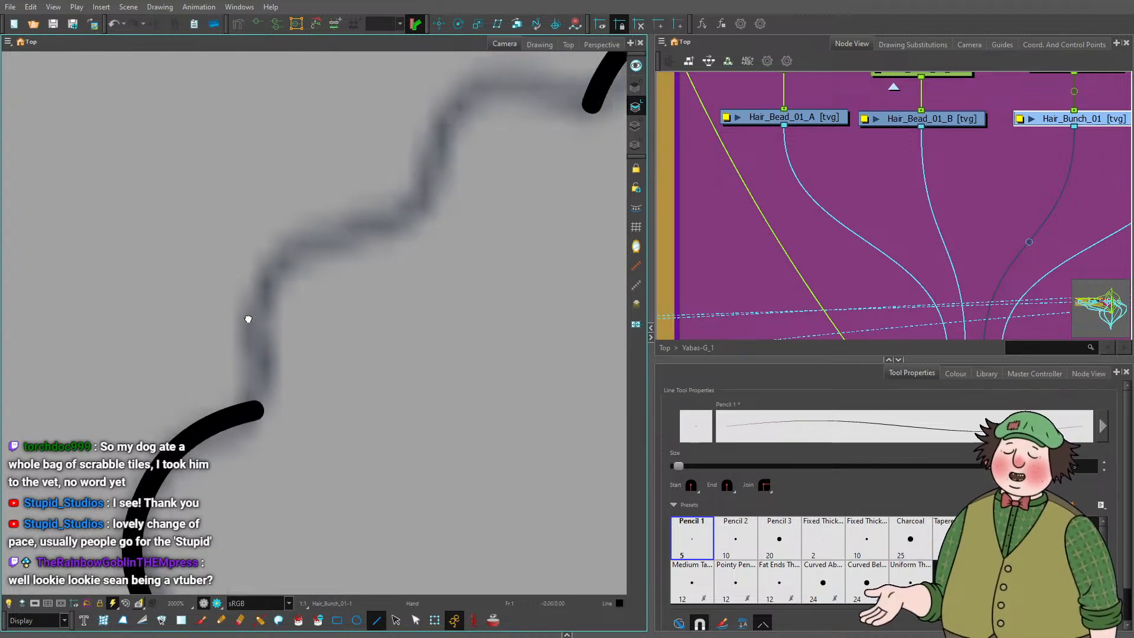
pyautogui.moveTo(260, 392)
pyautogui.mouseDown()
pyautogui.moveTo(278, 267)
pyautogui.moveTo(251, 321)
pyautogui.moveTo(225, 334)
pyautogui.mouseUp()
pyautogui.scroll(3, 299, 309)
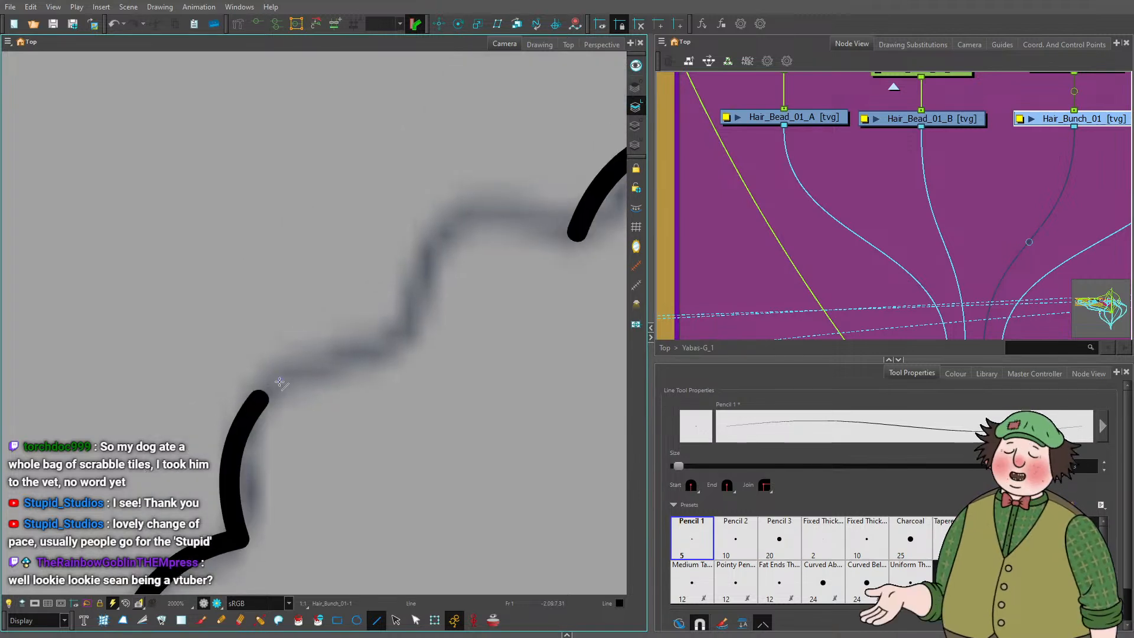
pyautogui.moveTo(258, 399)
pyautogui.mouseDown()
pyautogui.moveTo(399, 338)
pyautogui.moveTo(301, 349)
pyautogui.mouseUp()
pyautogui.moveTo(445, 223); pyautogui.dragTo(302, 329)
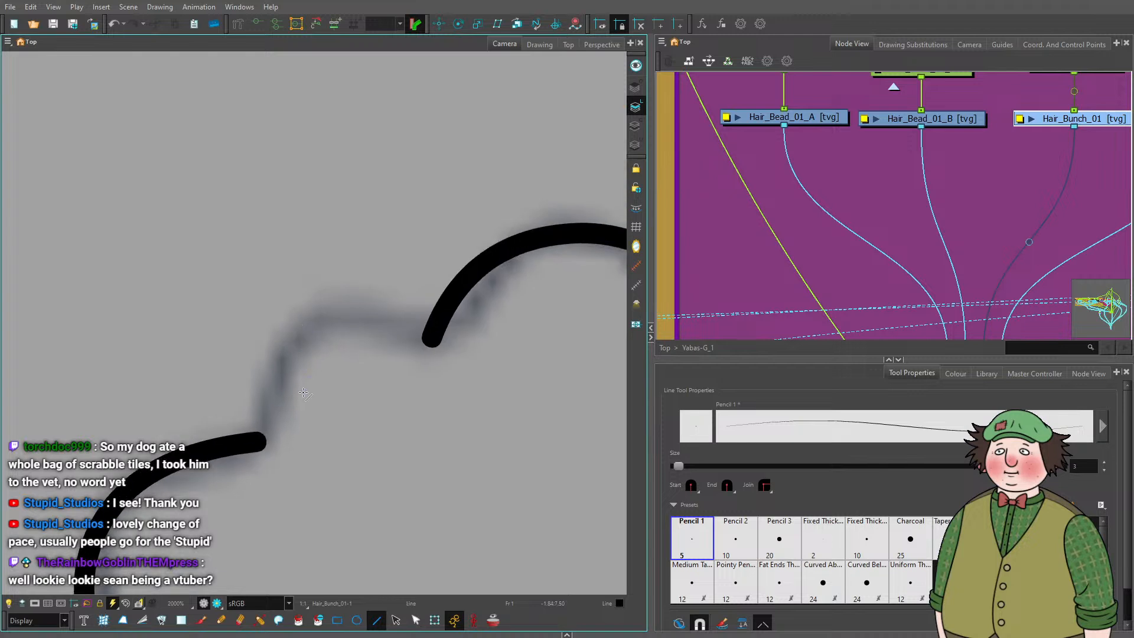
pyautogui.moveTo(258, 442)
pyautogui.mouseDown()
pyautogui.moveTo(309, 369)
pyautogui.moveTo(317, 317)
pyautogui.moveTo(437, 342)
pyautogui.moveTo(364, 297)
pyautogui.mouseUp()
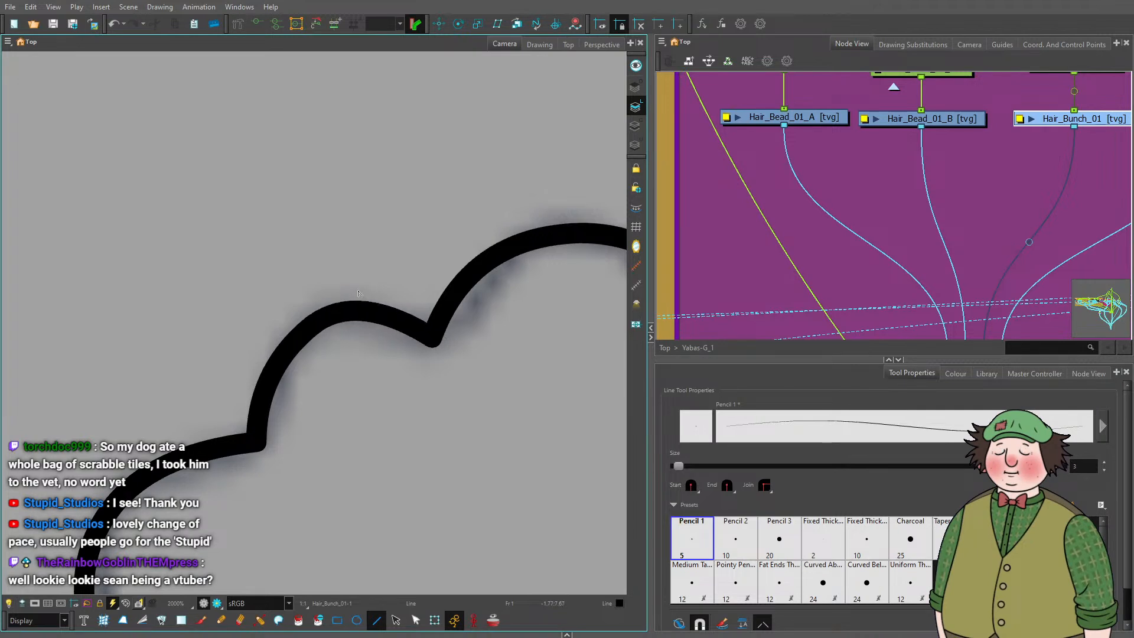
# Reshape the last traced scallop of the hair bunch by adjusting its middle contour point with the Contour Editor.
pyautogui.hotkey('alt', 'q')
pyautogui.click(314, 326)
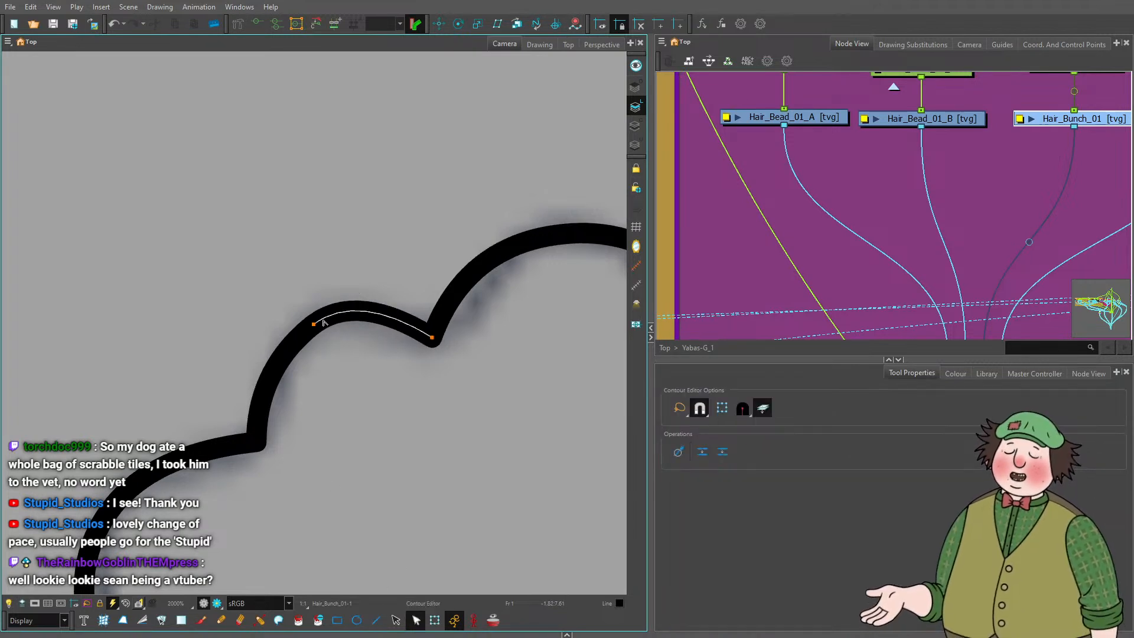
pyautogui.click(315, 325)
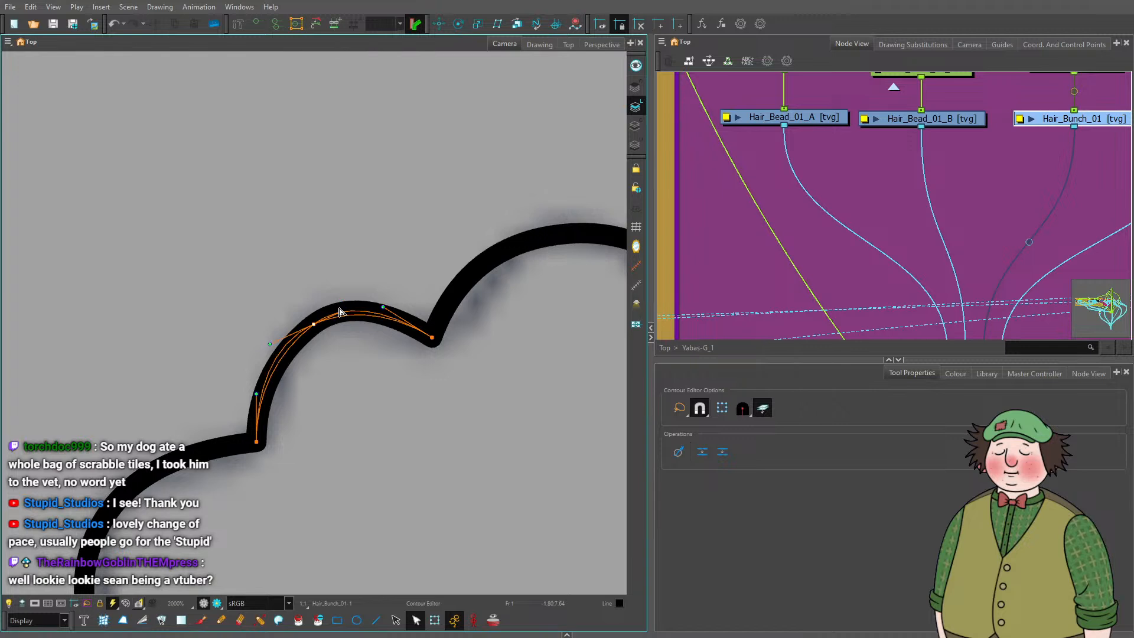
pyautogui.scroll(-5, 358, 200)
pyautogui.click(358, 199)
pyautogui.scroll(-3, 358, 200)
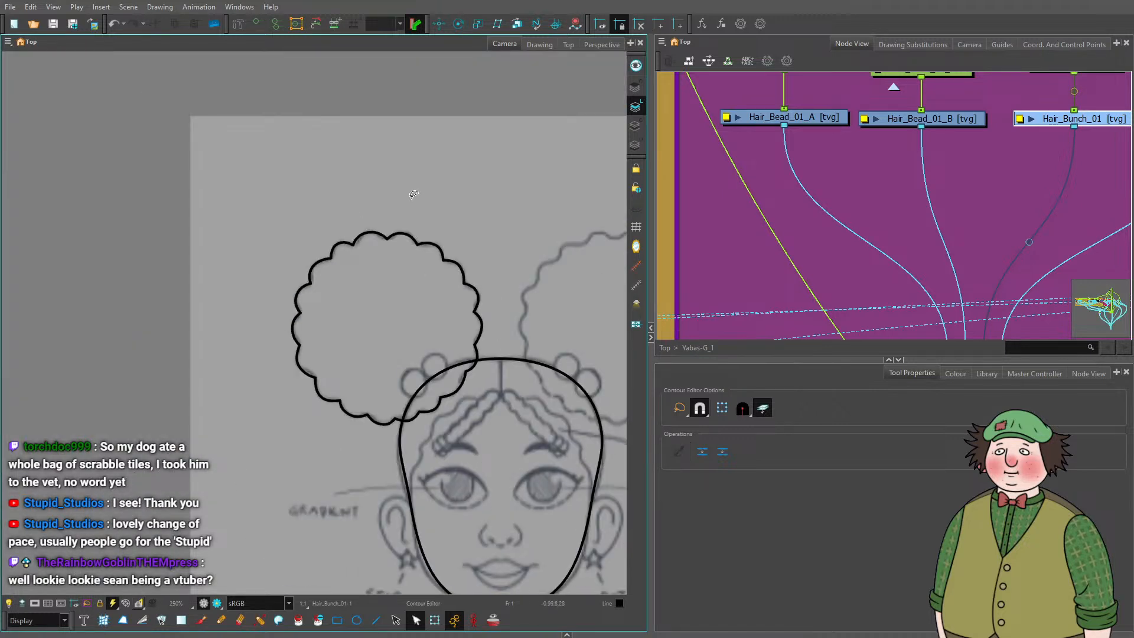
# Shift the corner point between two upper-left scallops slightly inward and adjust the adjoining curve to follow the sketch.
pyautogui.scroll(8, 383, 198)
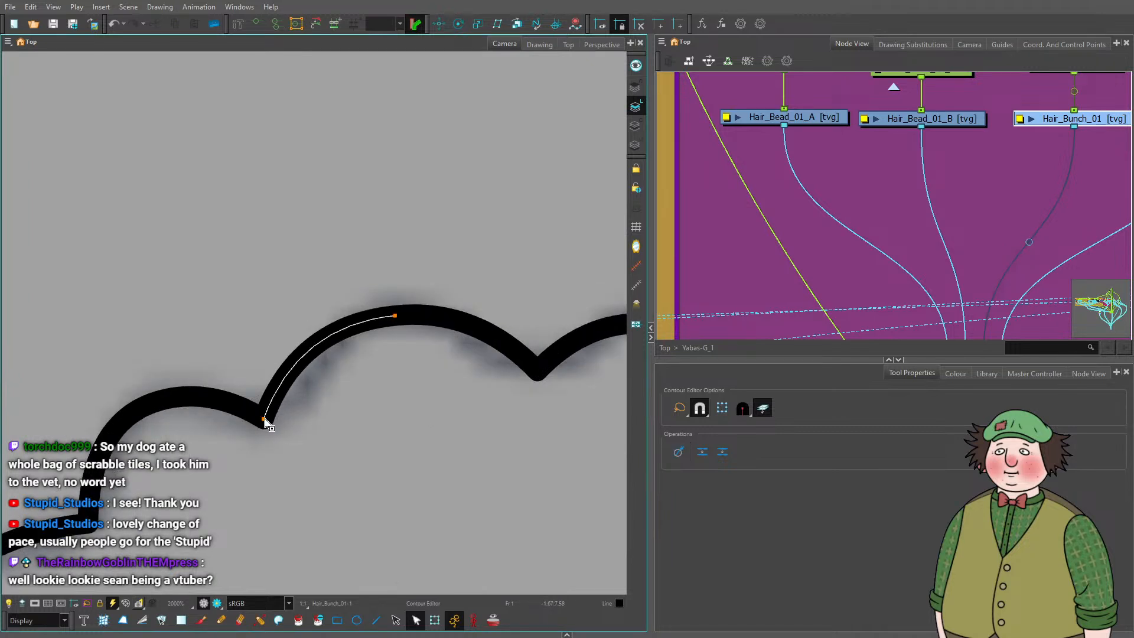
pyautogui.moveTo(265, 421); pyautogui.dragTo(282, 416)
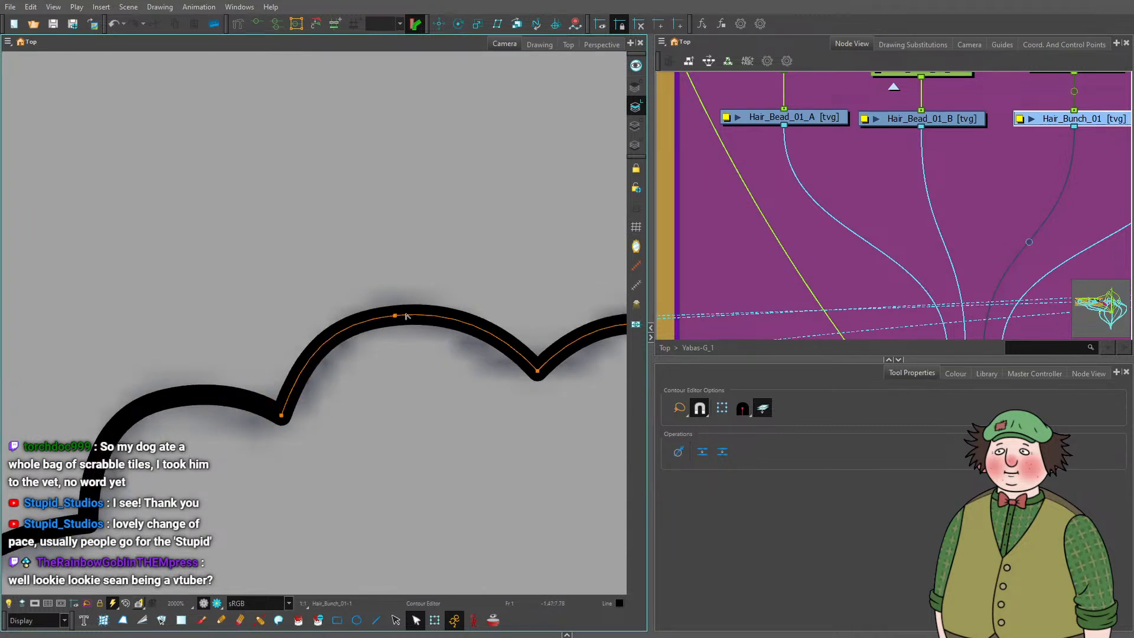
pyautogui.moveTo(331, 320); pyautogui.dragTo(350, 319)
pyautogui.click(395, 353)
pyautogui.scroll(-4, 273, 408)
pyautogui.scroll(5, 161, 464)
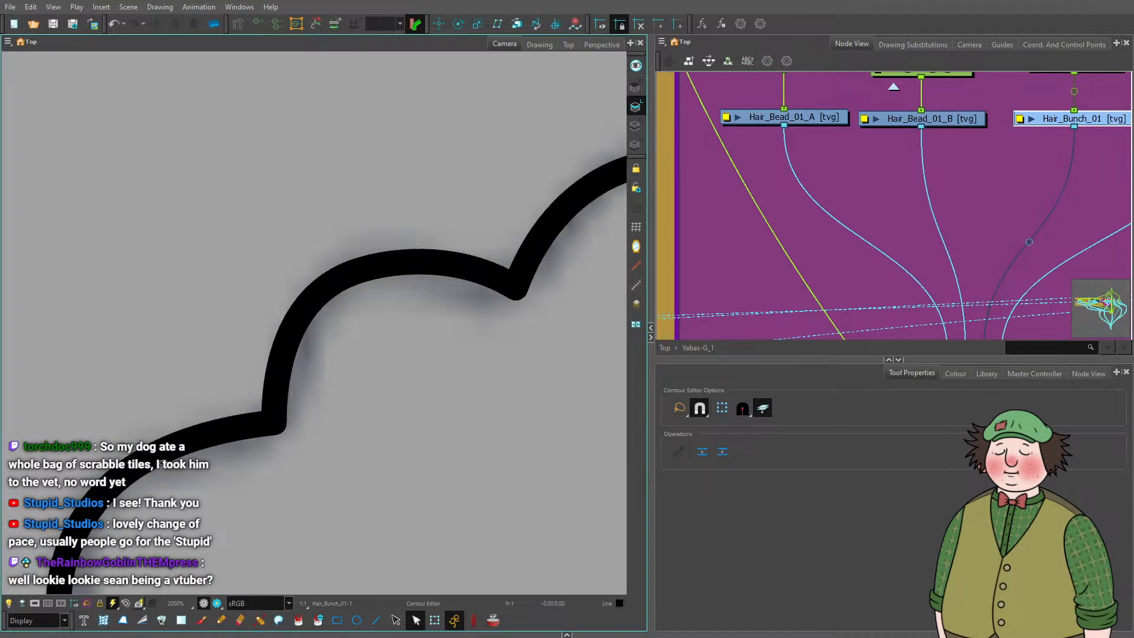
# Round out the top of the neighbouring scallop by adjusting the curve handle at its middle point.
pyautogui.click(268, 429)
pyautogui.click(345, 276)
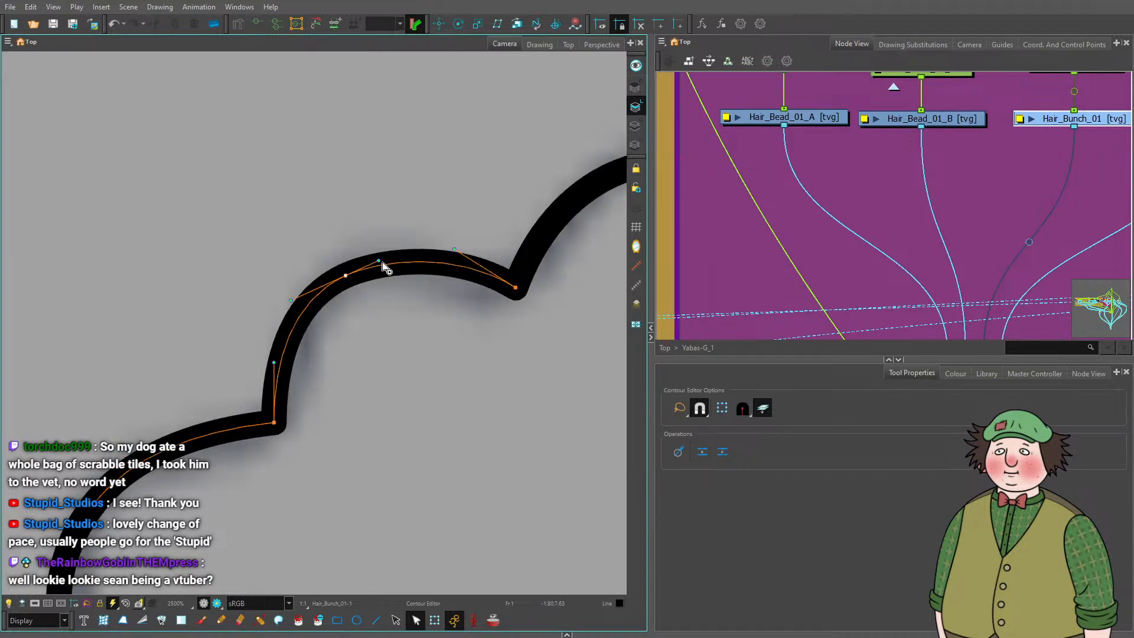
pyautogui.click(367, 263)
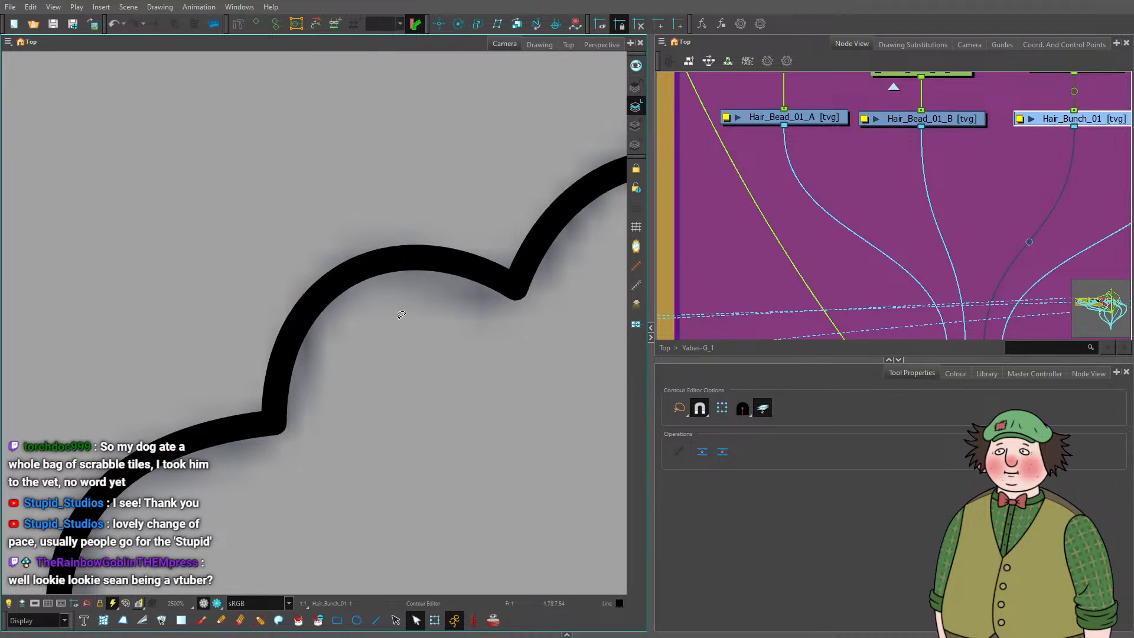
# Examine the completed hair bunch outline as a whole and along its lower-left scallops against the sketch.
pyautogui.scroll(-6, 368, 263)
pyautogui.scroll(-3, 367, 264)
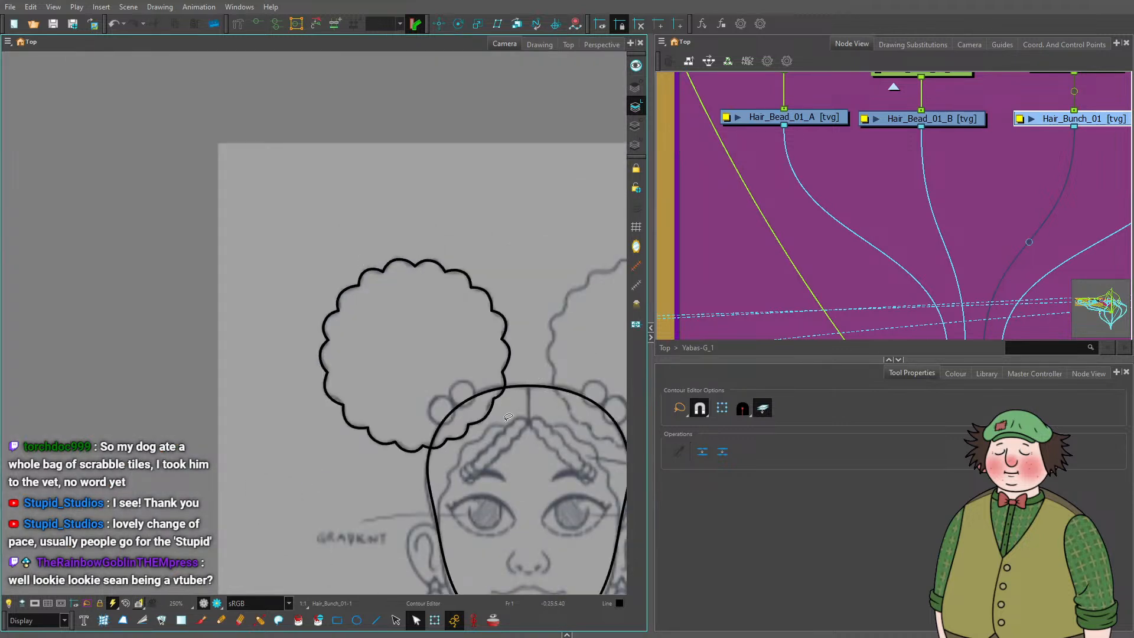
pyautogui.scroll(-2, 412, 365)
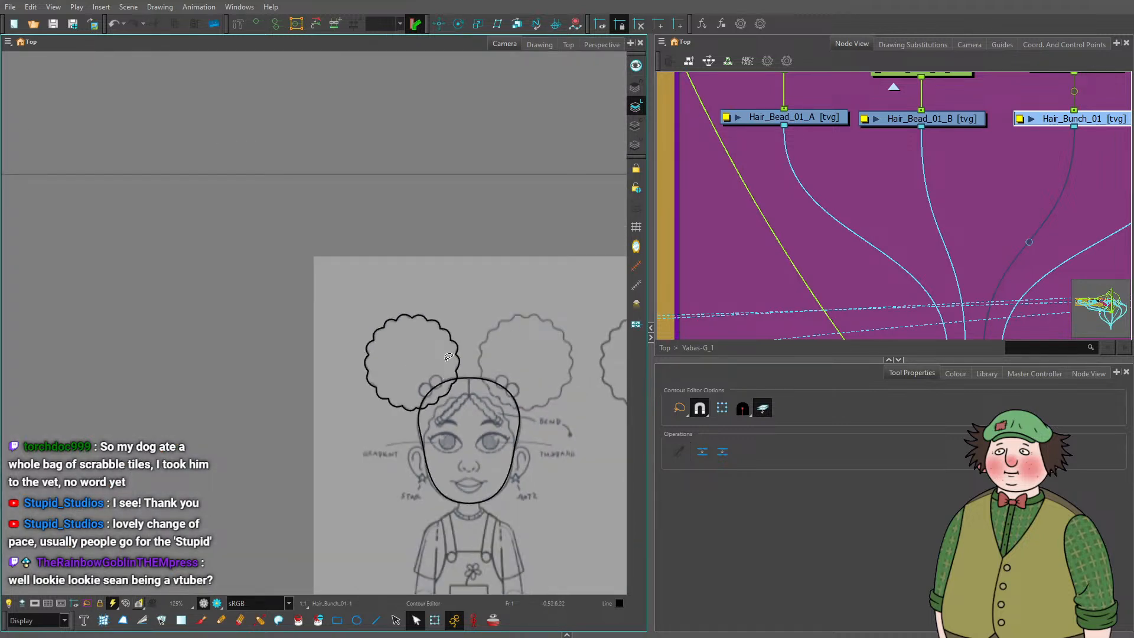
pyautogui.scroll(5, 383, 379)
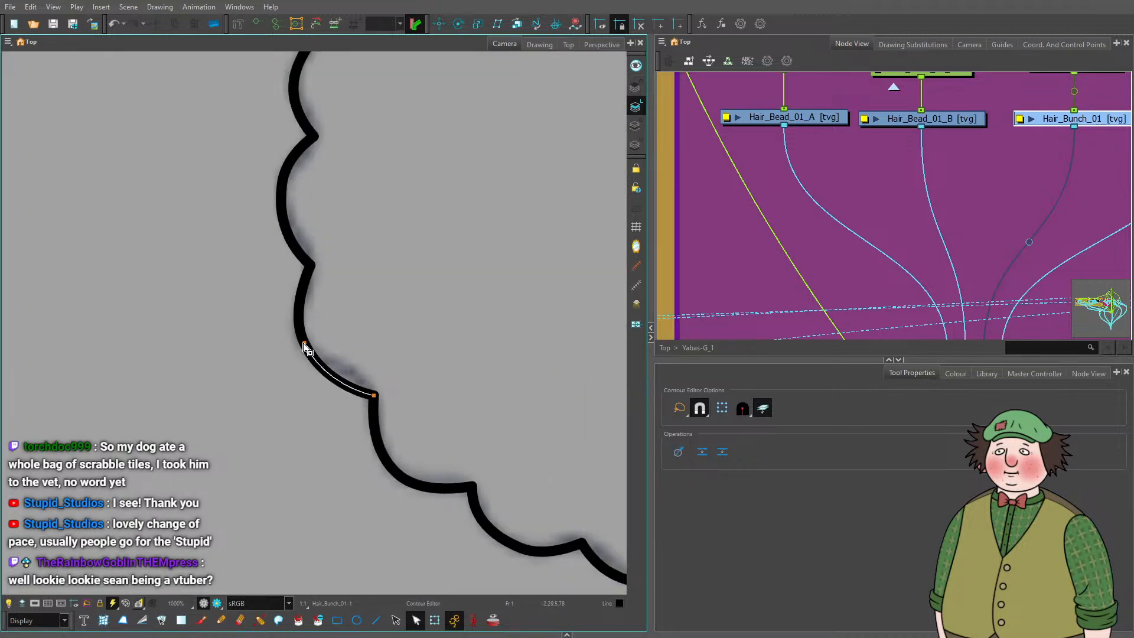
pyautogui.press('Escape')
pyautogui.scroll(-3, 333, 332)
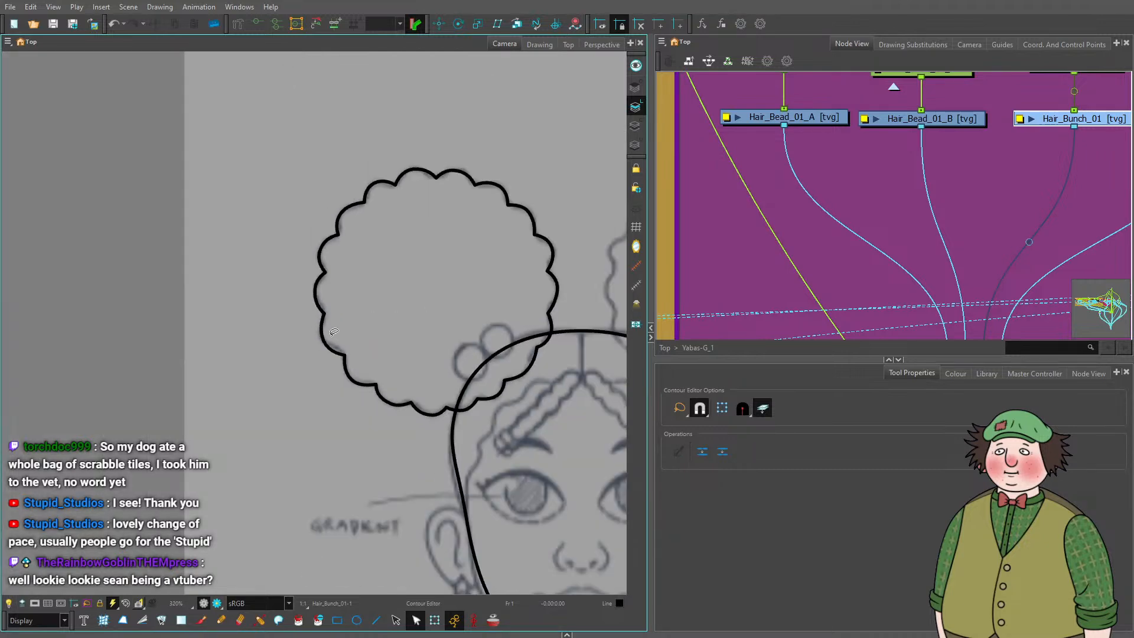
pyautogui.scroll(-2, 334, 332)
# Draw a circle over the lower-left sketched hair bead on the Hair_Bead_01_A layer with the Ellipse tool.
pyautogui.moveTo(840, 162); pyautogui.dragTo(817, 277)
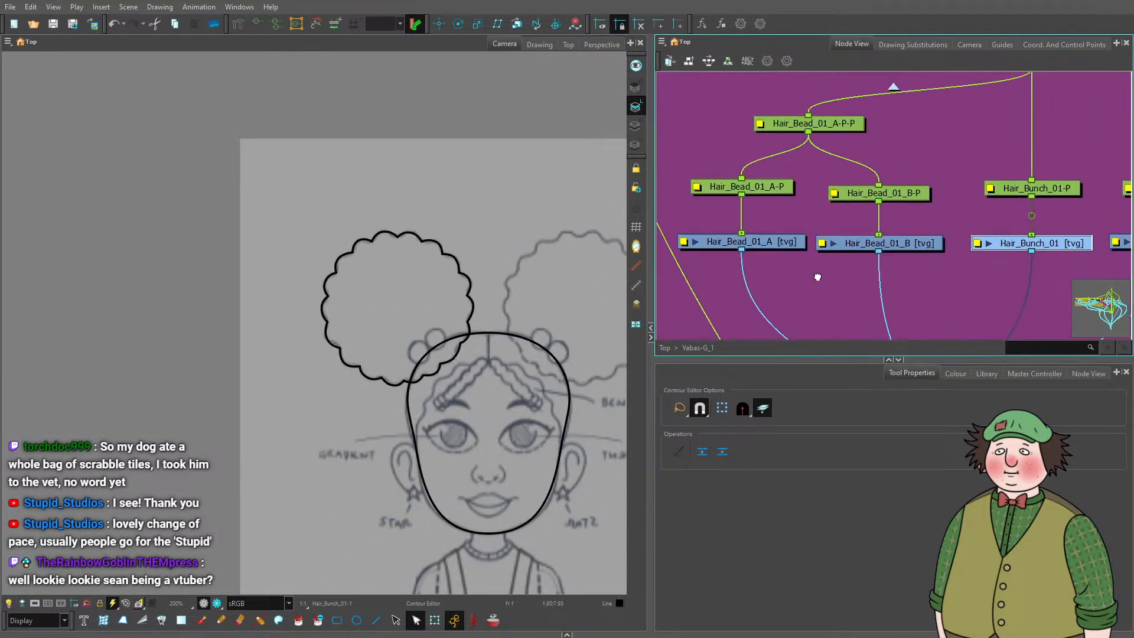
pyautogui.click(797, 242)
pyautogui.scroll(4, 490, 445)
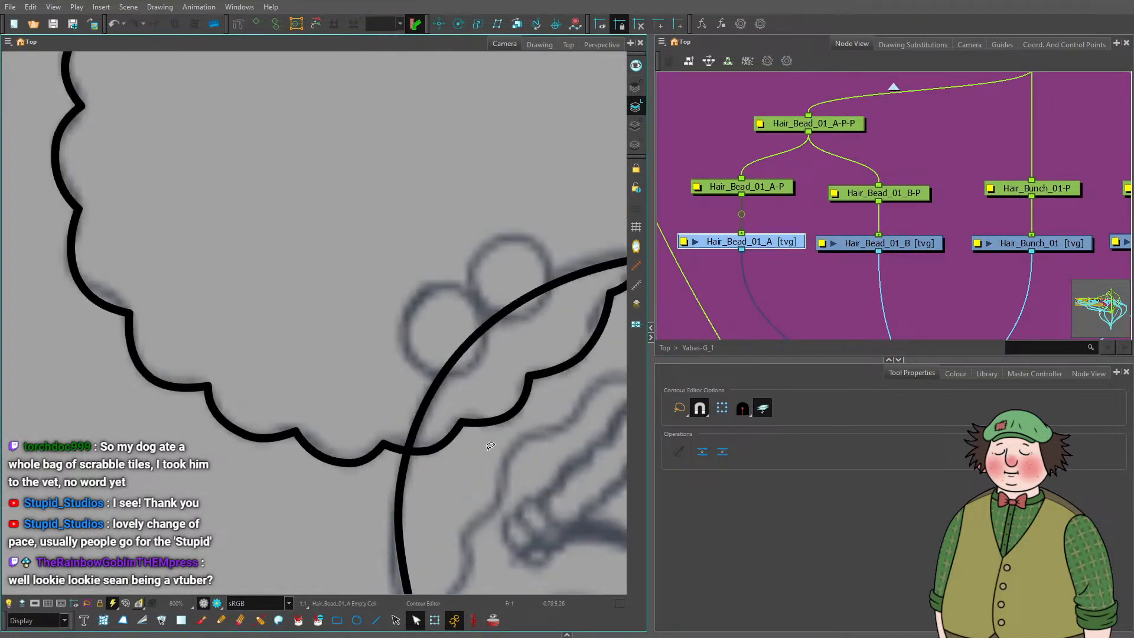
pyautogui.click(357, 620)
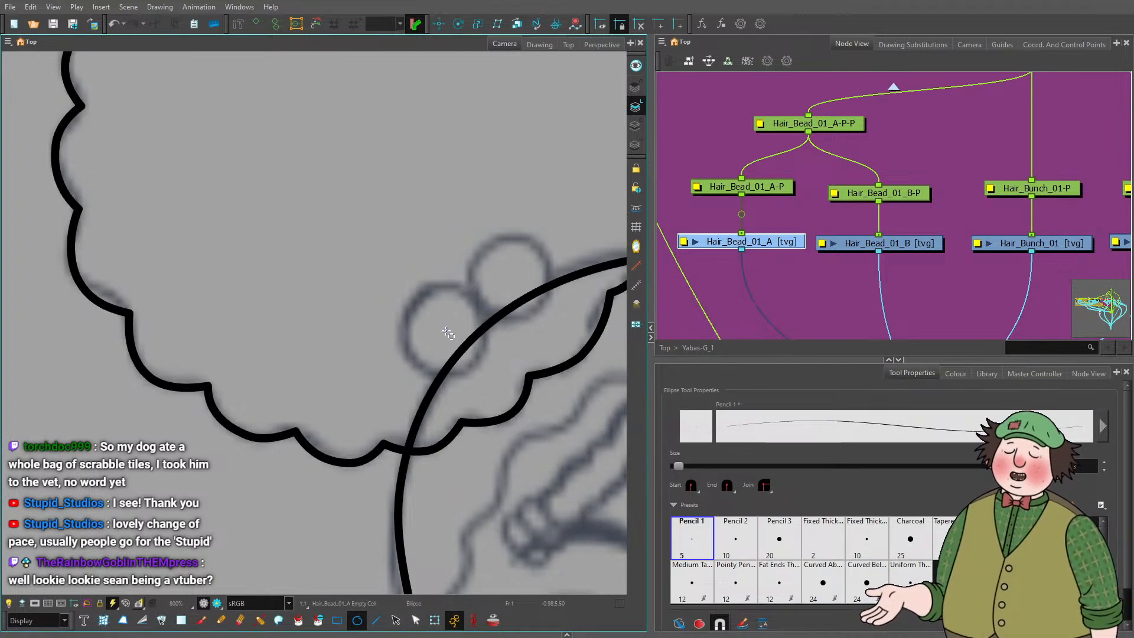
pyautogui.moveTo(424, 352); pyautogui.dragTo(490, 292)
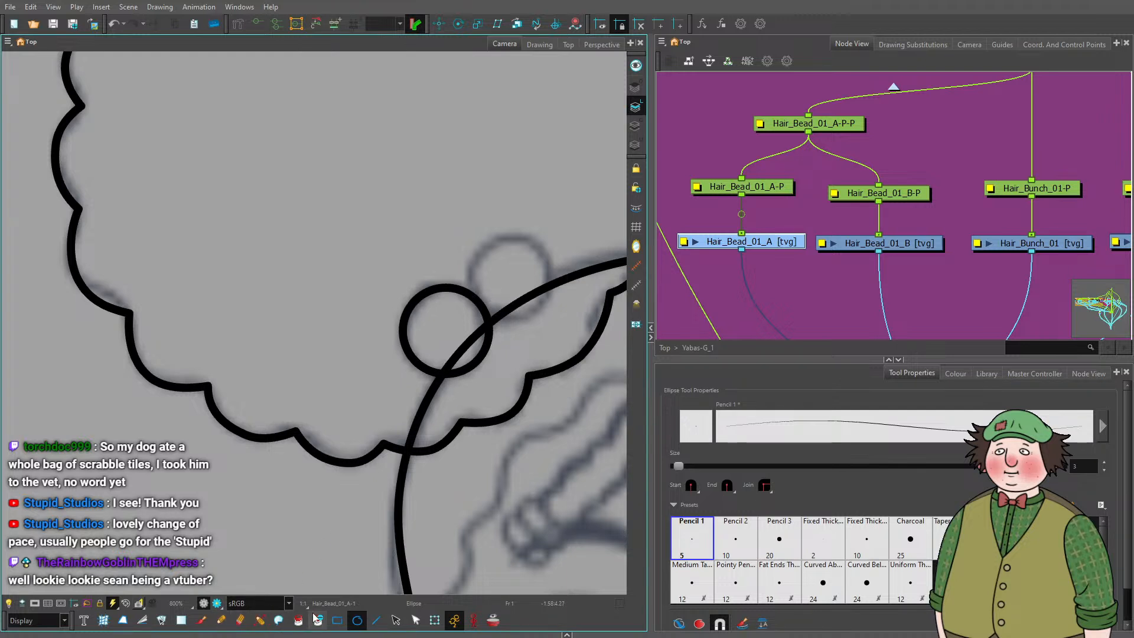
# Copy the bead circle onto the Hair_Bead_01_B layer and position it over the second sketched bead.
pyautogui.click(396, 620)
pyautogui.click(477, 300)
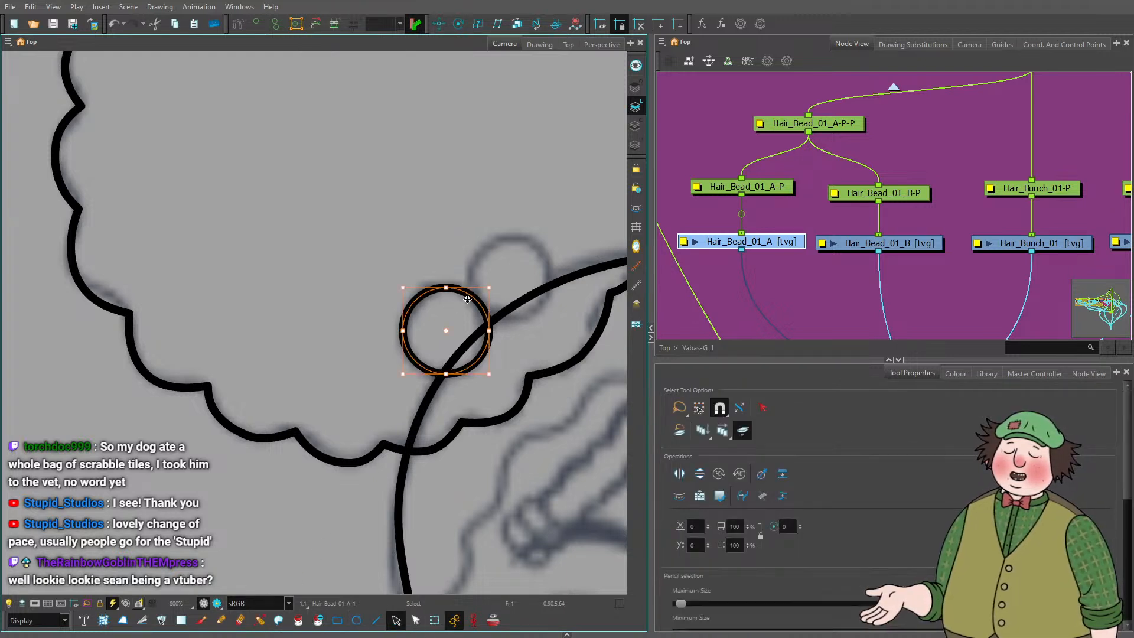
pyautogui.press('/')
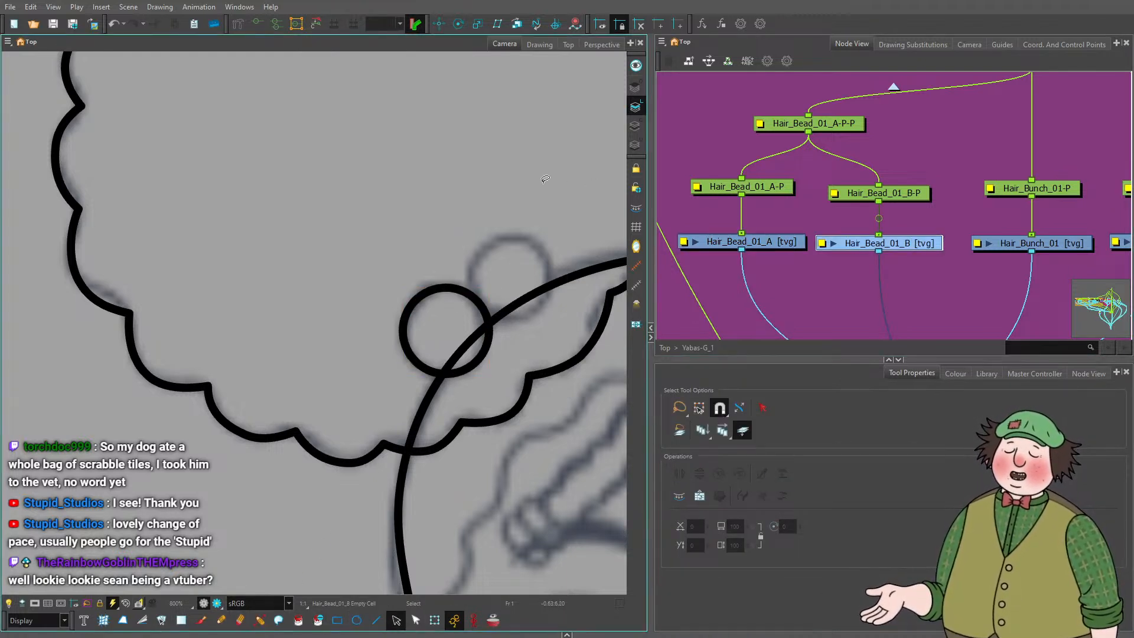
pyautogui.hotkey('ctrl', 'v')
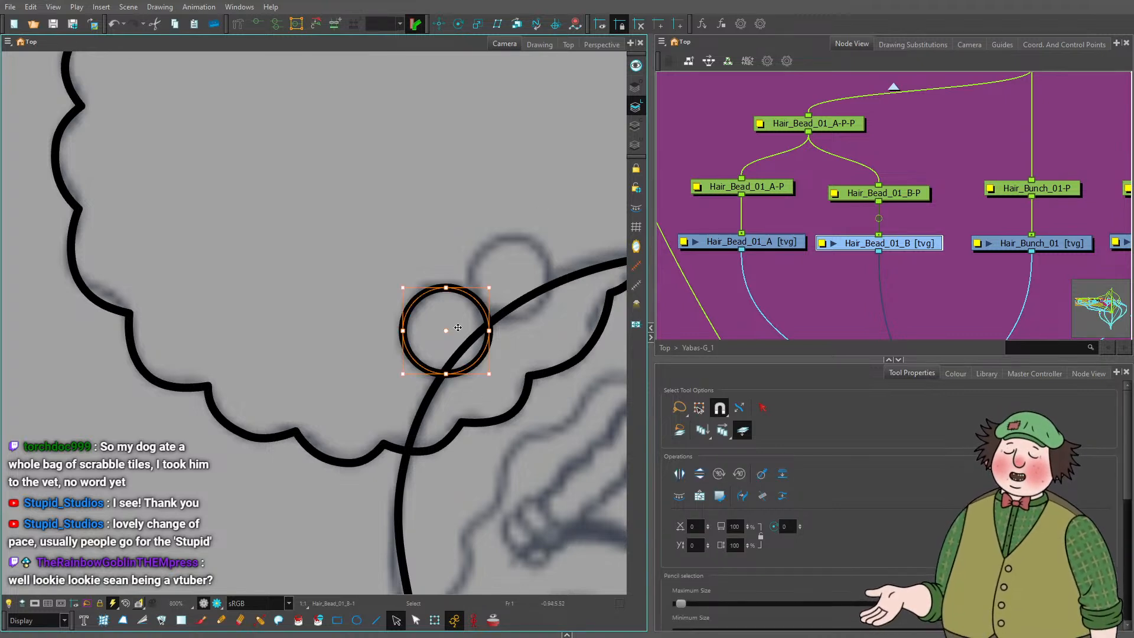
pyautogui.moveTo(444, 324); pyautogui.dragTo(522, 272)
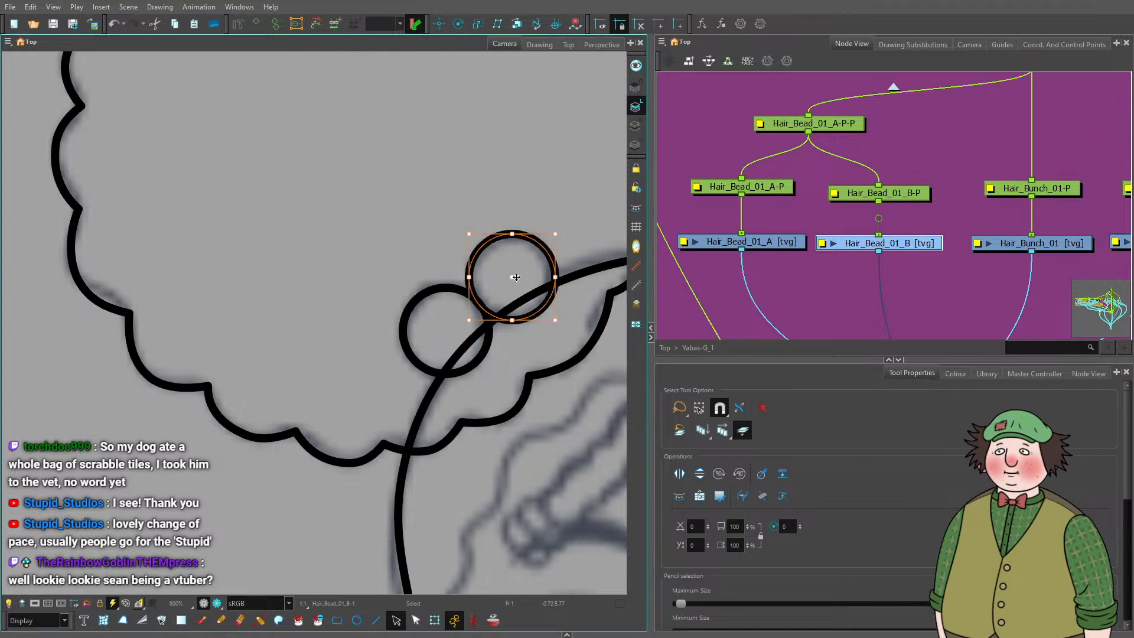
pyautogui.scroll(-4, 307, 349)
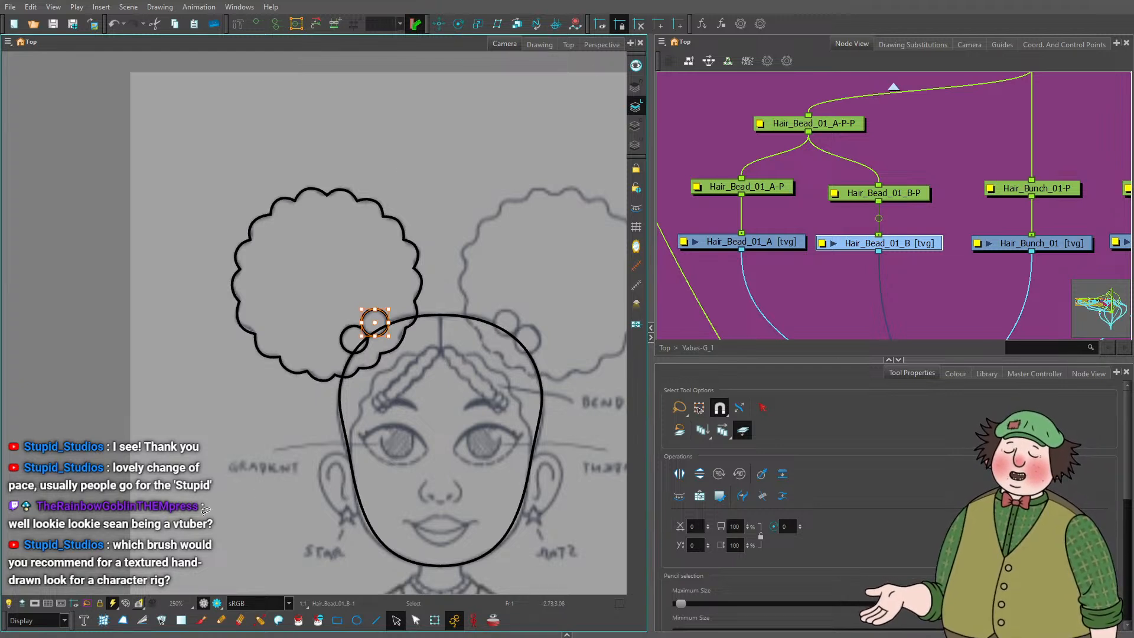
# Browse the Pencil tool's presets and choose the Charcoal preset at size 25.
pyautogui.click(240, 619)
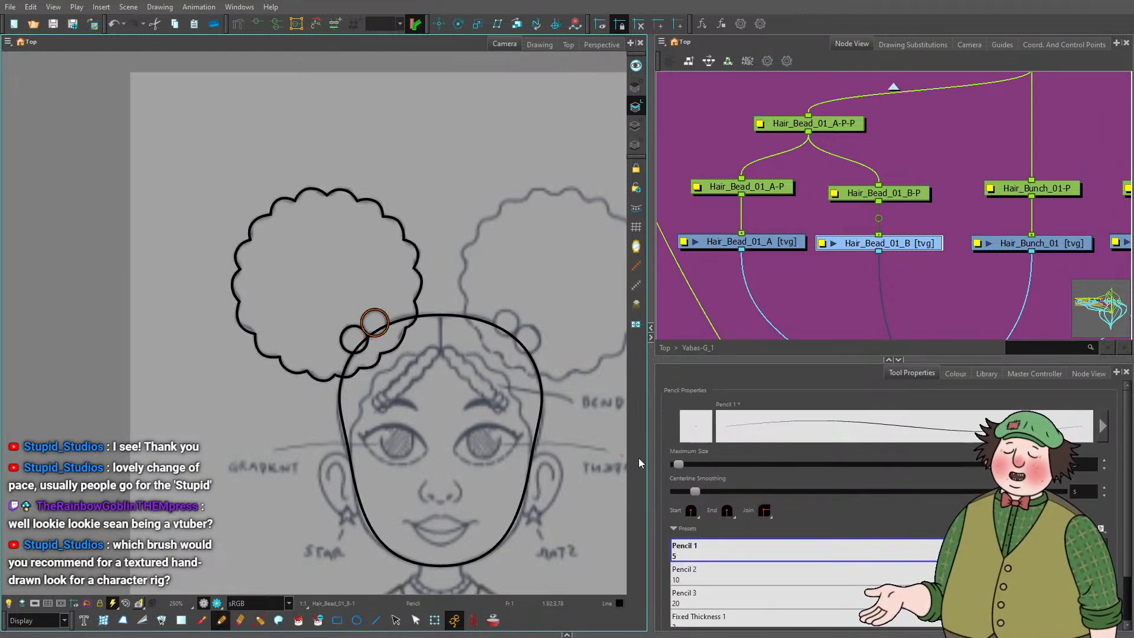
pyautogui.scroll(-2, 1128, 423)
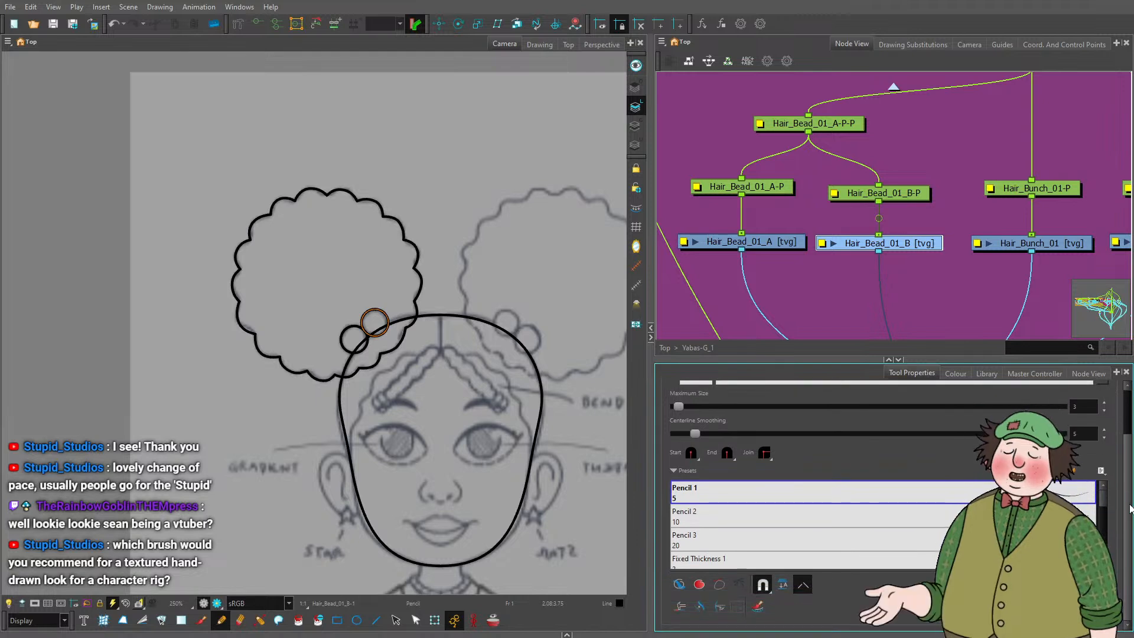
pyautogui.scroll(-4, 1102, 520)
pyautogui.scroll(-5, 1103, 526)
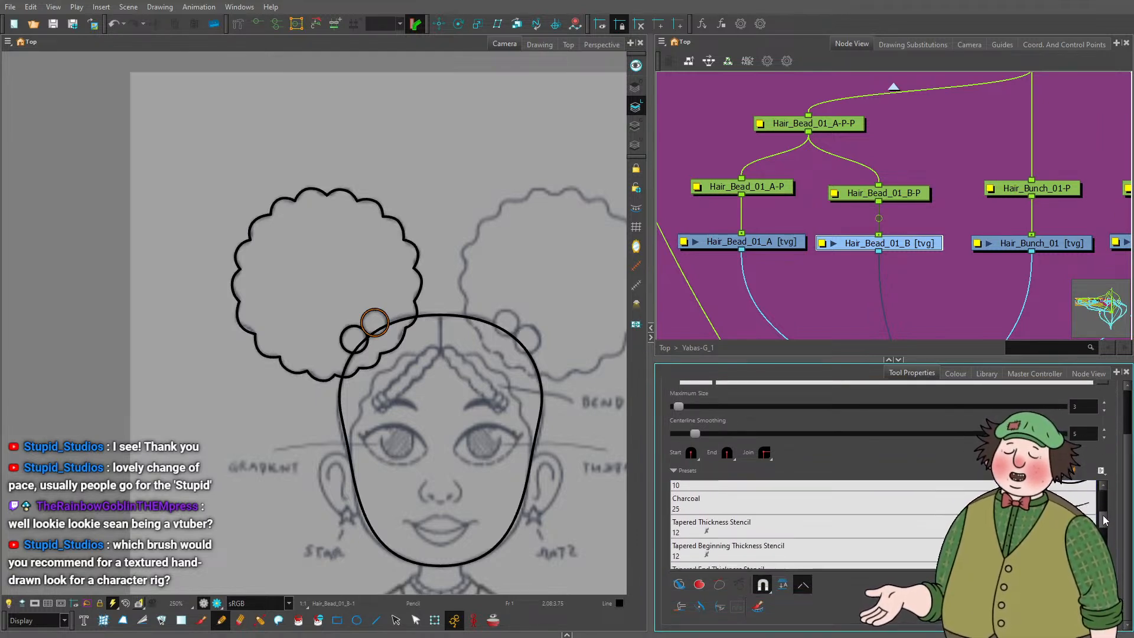
pyautogui.scroll(-3, 1103, 538)
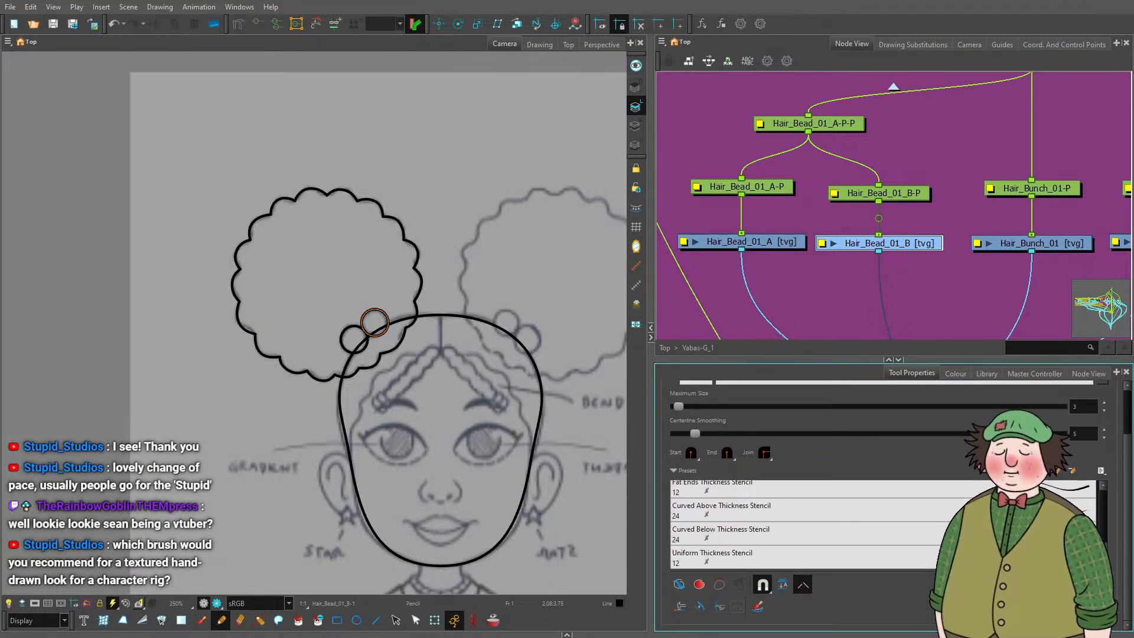
pyautogui.scroll(12, 1101, 522)
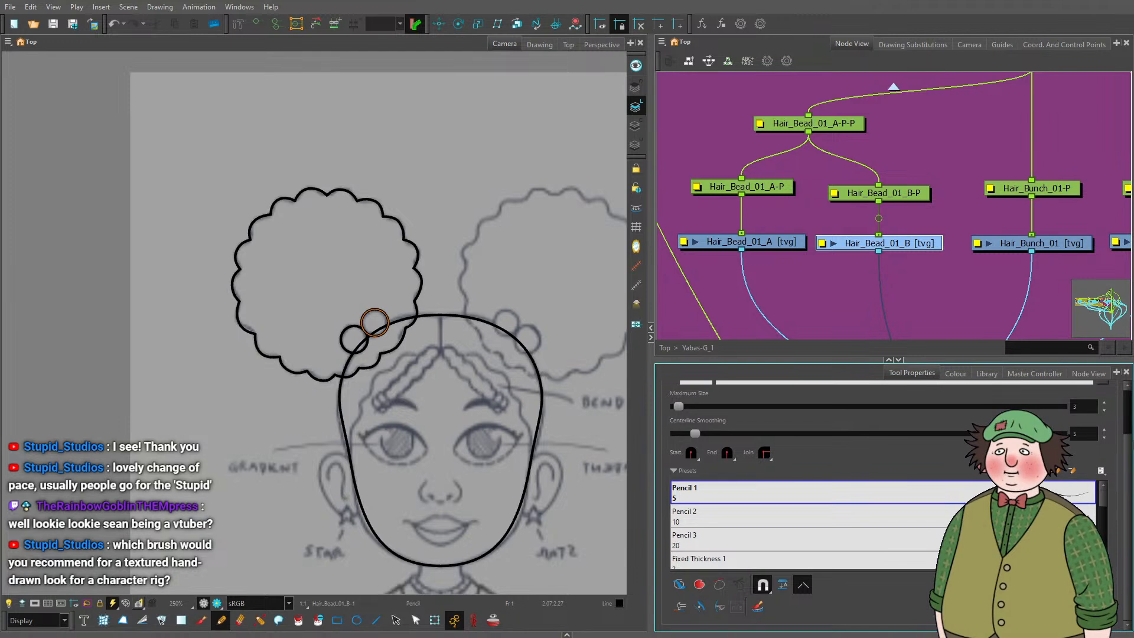
pyautogui.moveTo(1101, 500)
pyautogui.mouseDown()
pyautogui.moveTo(1107, 529)
pyautogui.moveTo(1106, 517)
pyautogui.mouseUp()
pyautogui.click(810, 534)
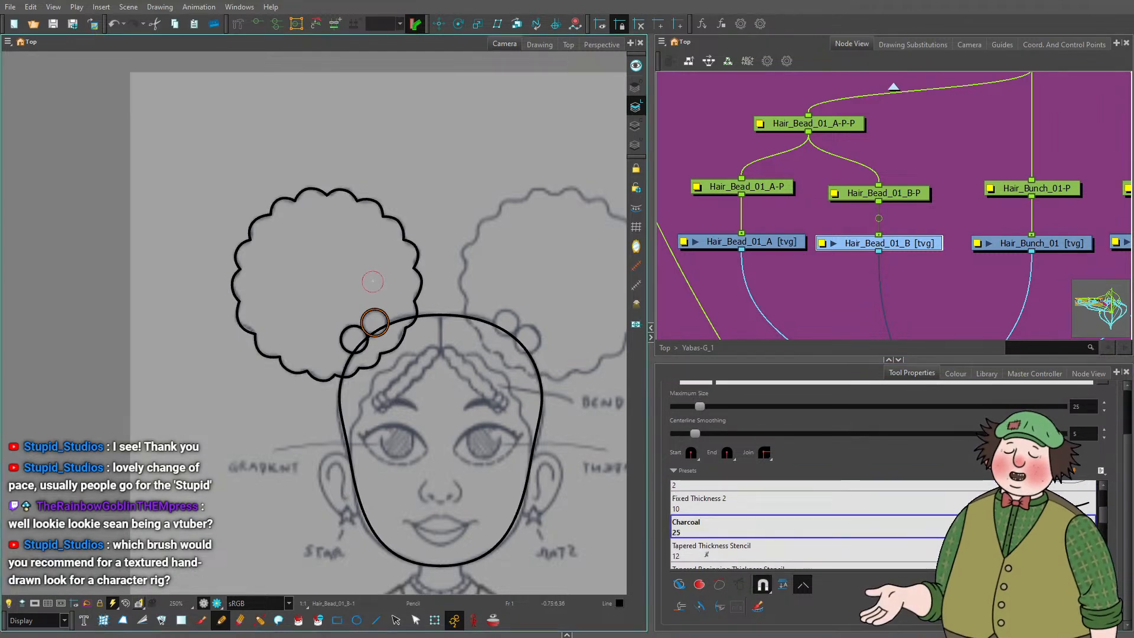
# Draw a long looping charcoal test stroke across the hair bunch and inspect its texture at different zoom levels.
pyautogui.scroll(3, 303, 285)
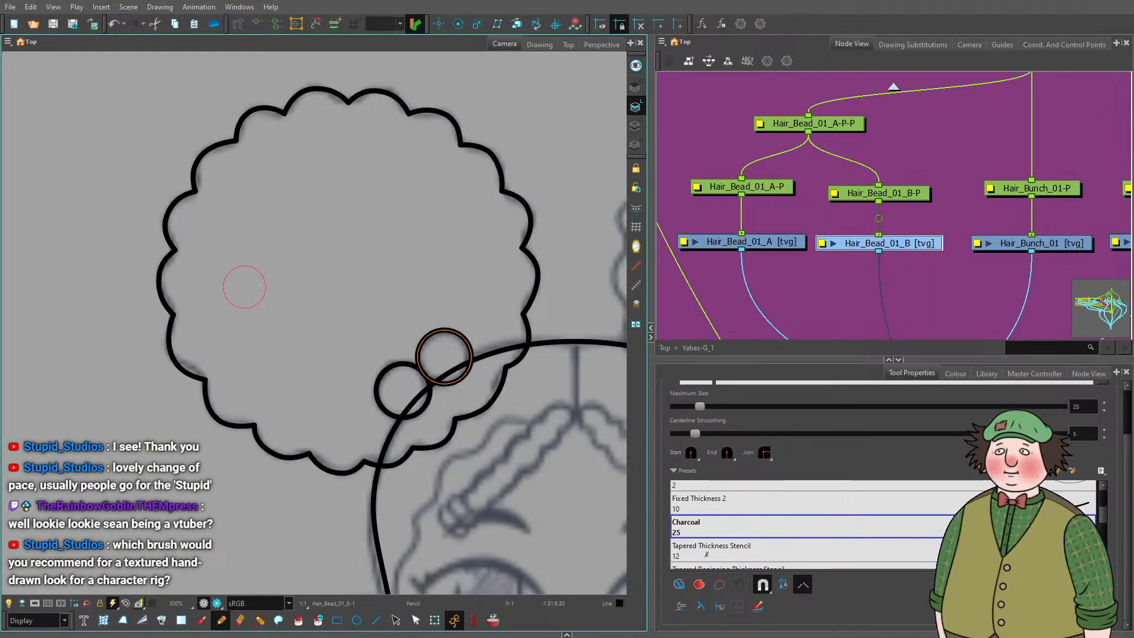
pyautogui.moveTo(230, 290)
pyautogui.mouseDown()
pyautogui.moveTo(498, 246)
pyautogui.moveTo(602, 190)
pyautogui.moveTo(606, 124)
pyautogui.moveTo(486, 89)
pyautogui.moveTo(289, 110)
pyautogui.moveTo(135, 177)
pyautogui.mouseUp()
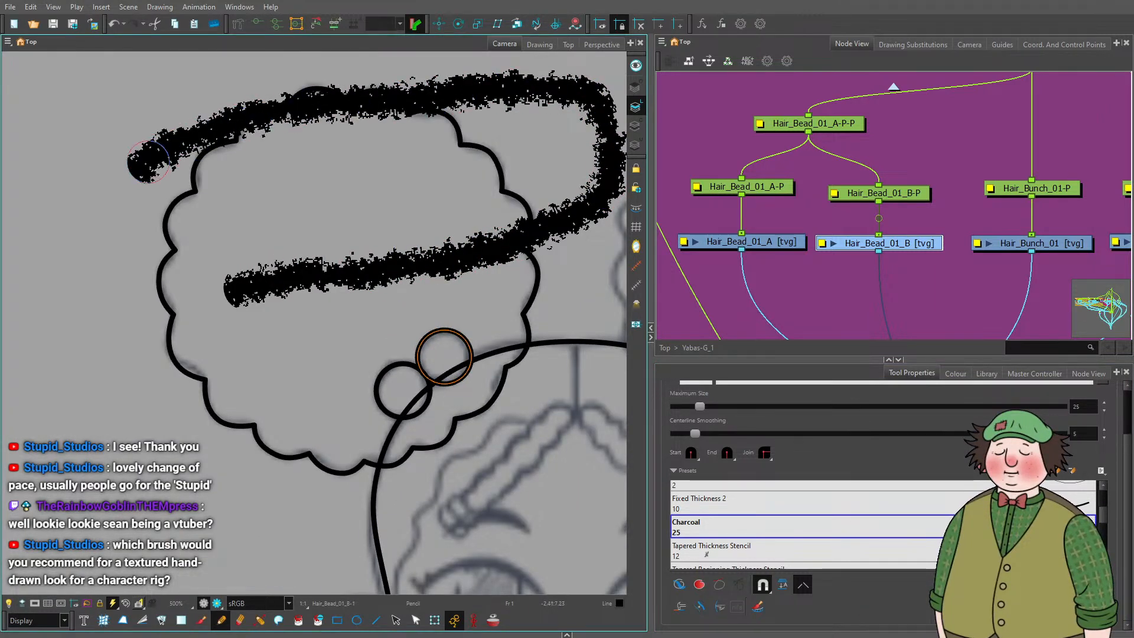
pyautogui.scroll(-6, 233, 182)
pyautogui.scroll(4, 250, 258)
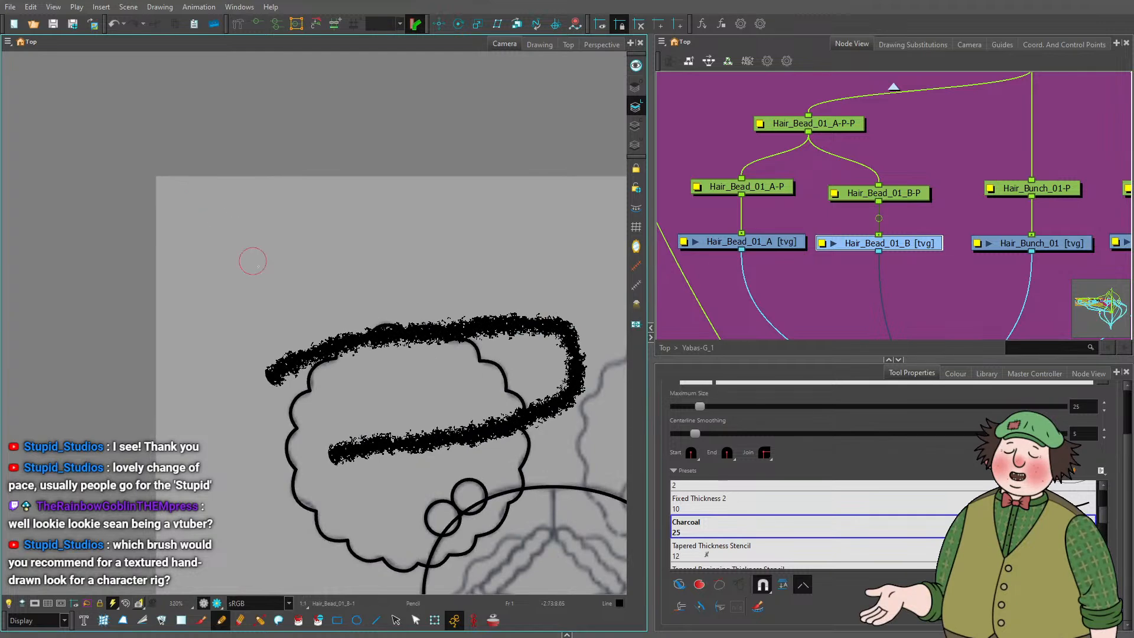
# Undo the looping charcoal stroke, and try one more long charcoal stroke above the hair bunch before removing it.
pyautogui.hotkey('ctrl', 'z')
pyautogui.moveTo(40, 369)
pyautogui.mouseDown()
pyautogui.moveTo(331, 214)
pyautogui.moveTo(576, 243)
pyautogui.mouseUp()
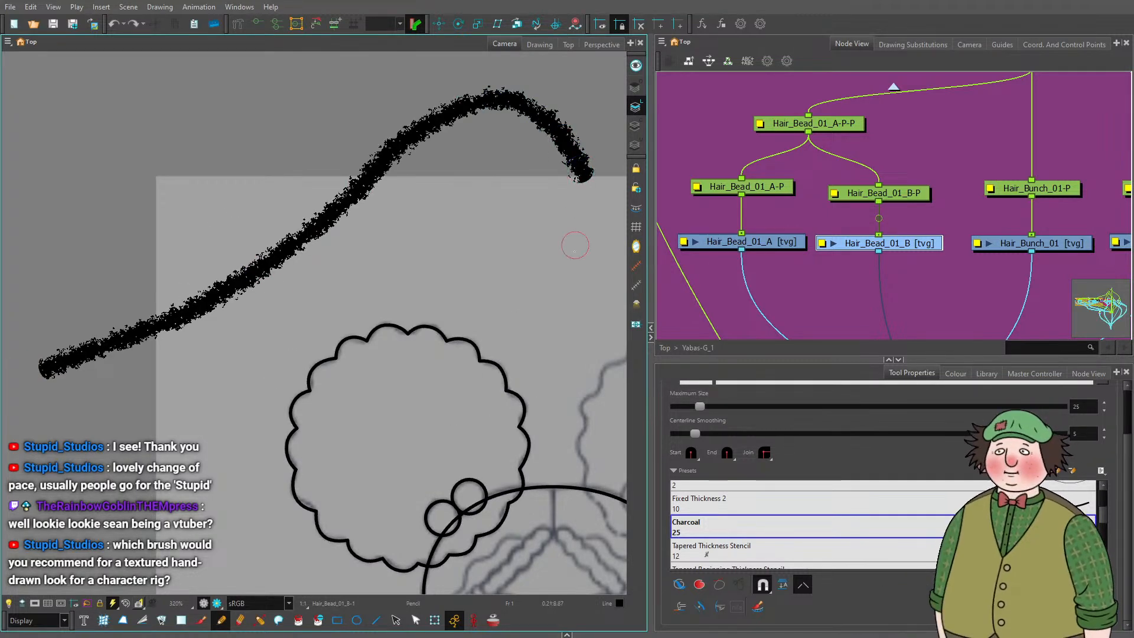
pyautogui.scroll(-5, 380, 229)
pyautogui.hotkey('ctrl', 'z')
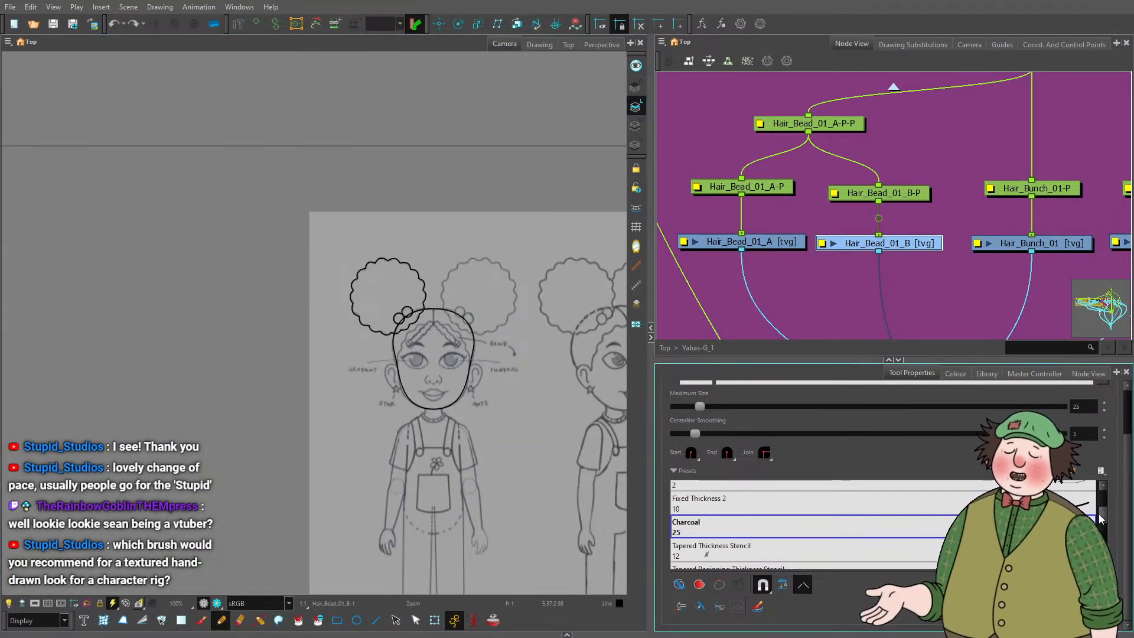
# Switch to the Fixed Thickness 2 pencil preset at size 10 and try a long test stroke toward the face.
pyautogui.click(700, 499)
pyautogui.moveTo(228, 450); pyautogui.dragTo(461, 354)
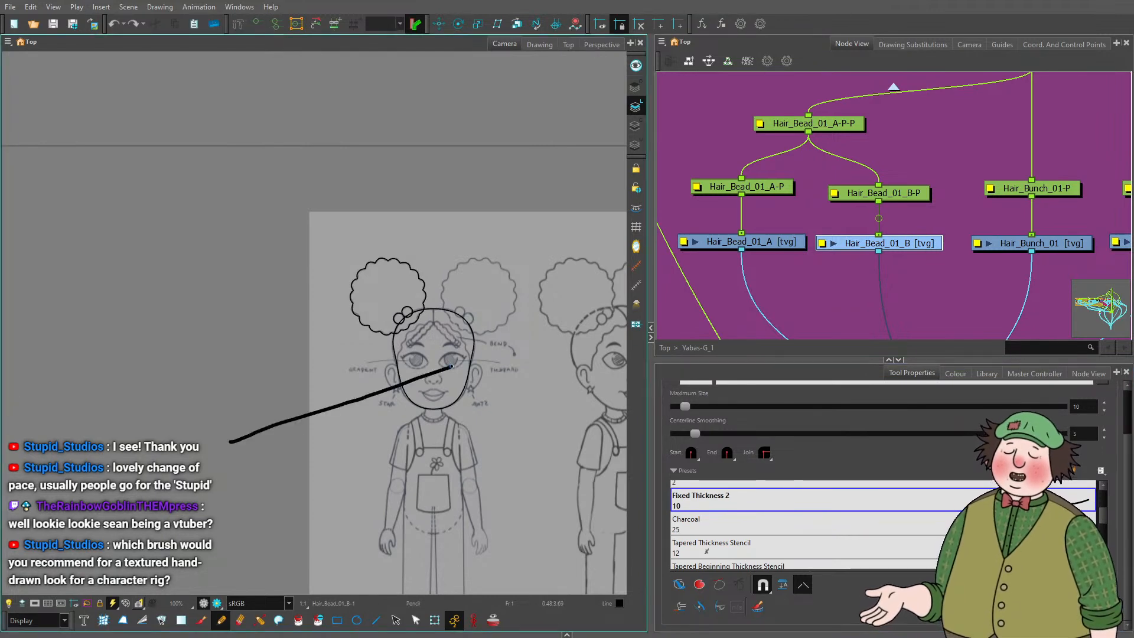
pyautogui.scroll(8, 366, 399)
pyautogui.scroll(-2, 867, 519)
pyautogui.scroll(8, 866, 522)
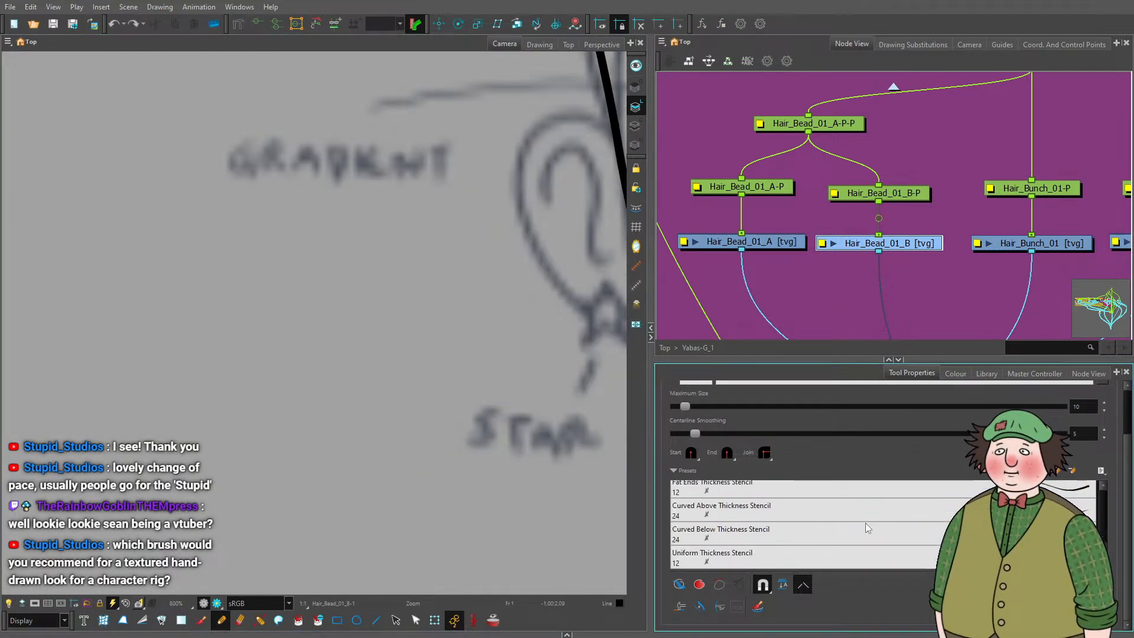
# Look through the remaining pencil presets and the Brush tool's solid brush presets, ending back on the Pencil tool.
pyautogui.scroll(-10, 874, 543)
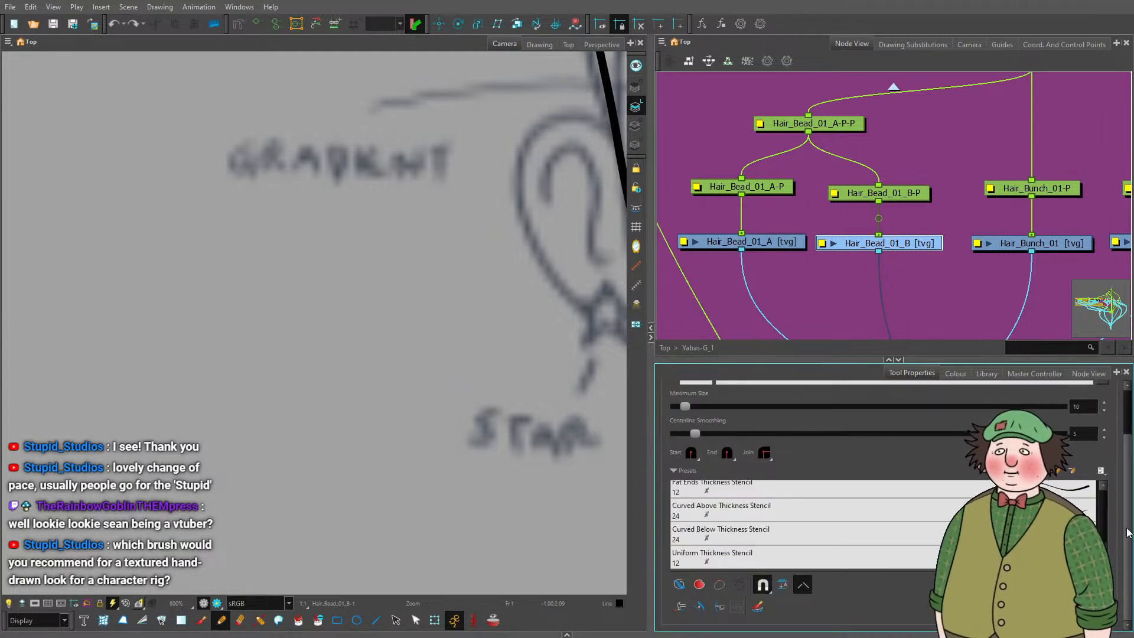
pyautogui.scroll(3, 874, 543)
pyautogui.click(201, 620)
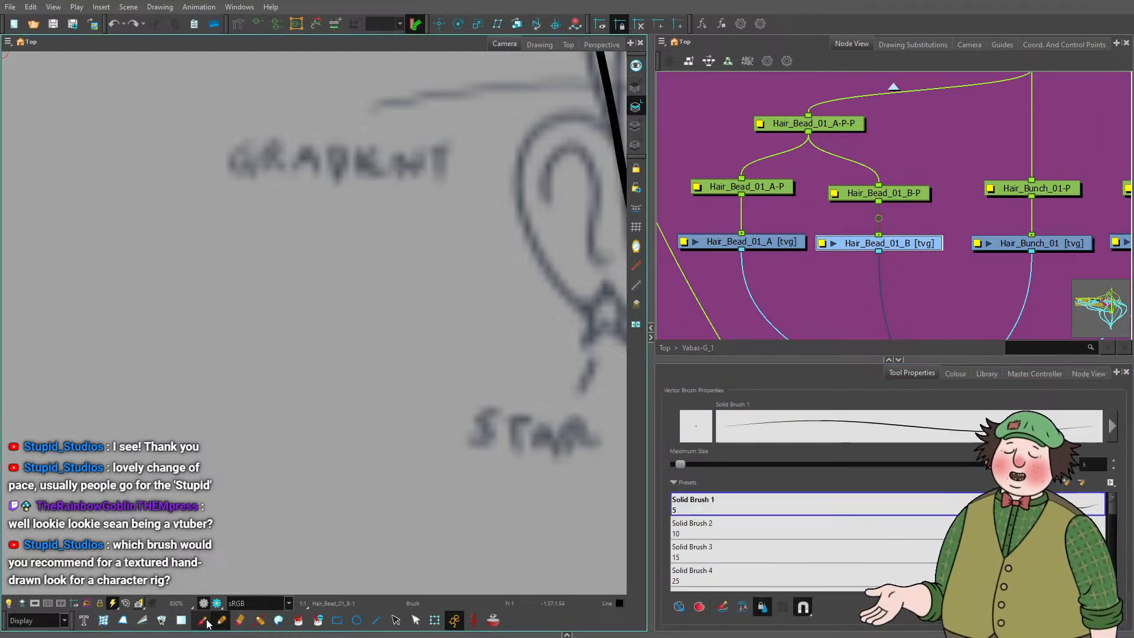
pyautogui.moveTo(1112, 512)
pyautogui.mouseDown()
pyautogui.moveTo(1116, 558)
pyautogui.moveTo(1115, 540)
pyautogui.mouseUp()
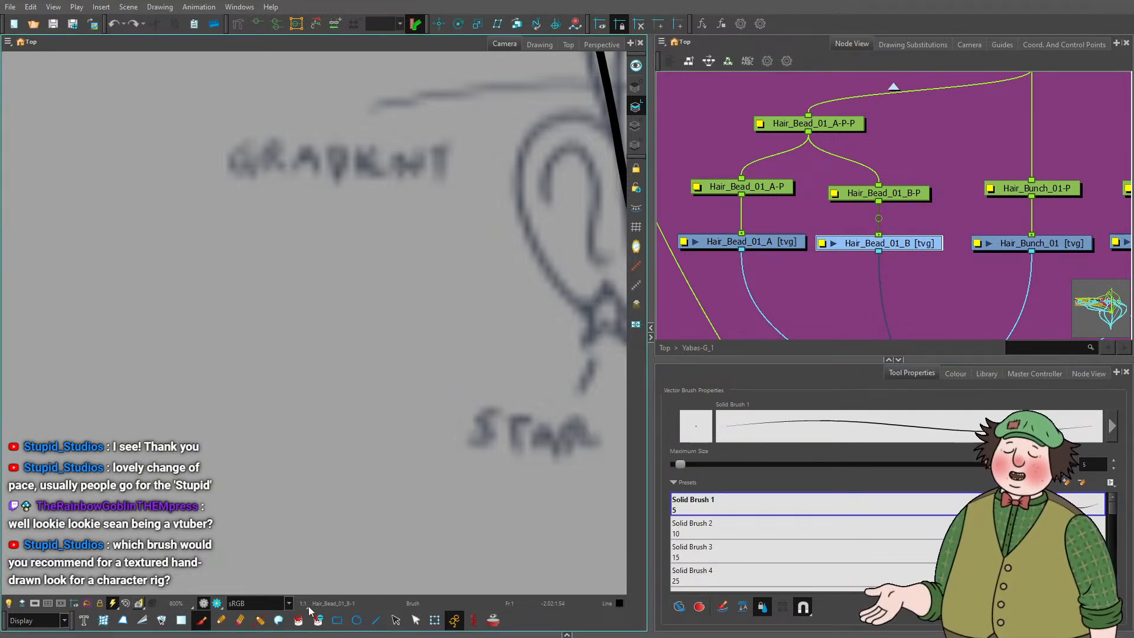
pyautogui.click(221, 620)
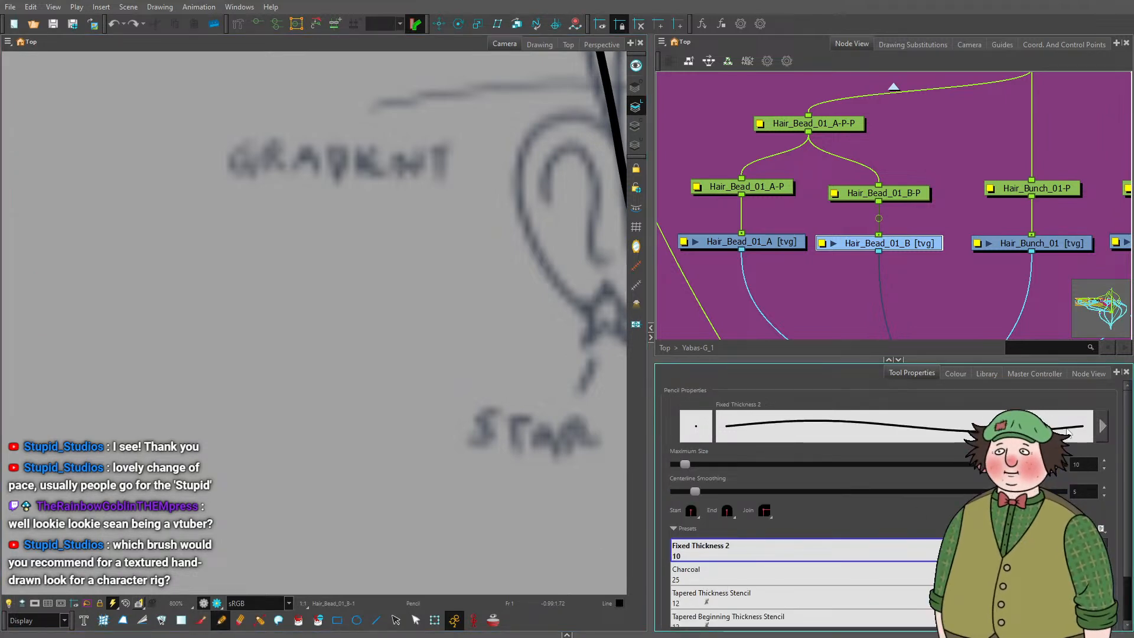
# Open the texture palette in the Fixed Thickness 2 pencil's properties and enlarge the window to show all the textures.
pyautogui.click(1084, 436)
pyautogui.click(563, 291)
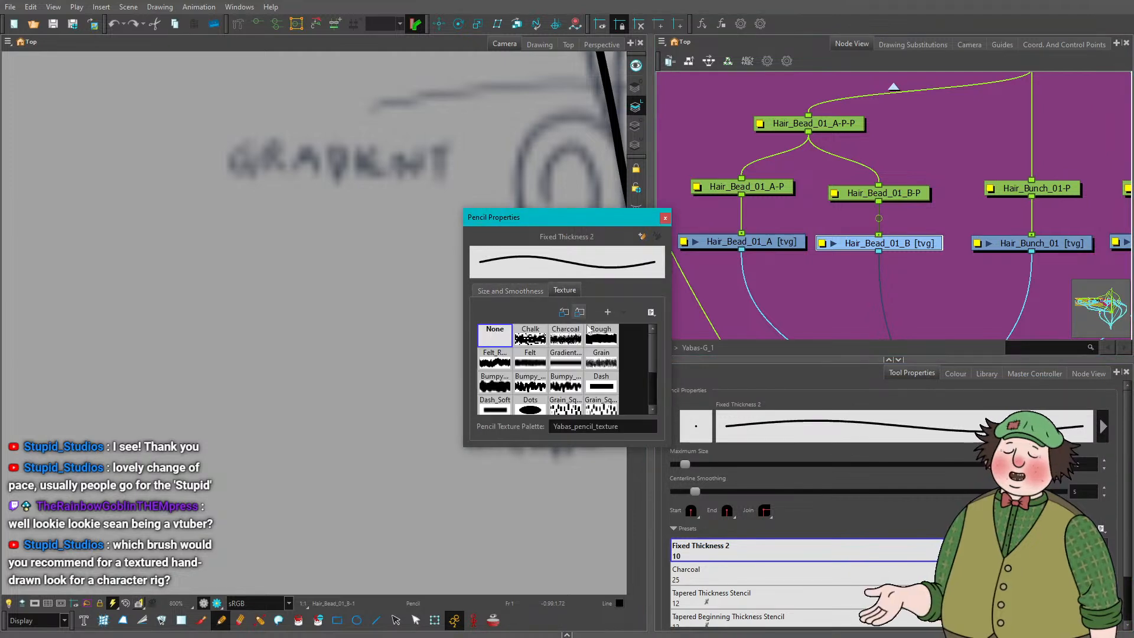
pyautogui.moveTo(569, 216); pyautogui.dragTo(813, 141)
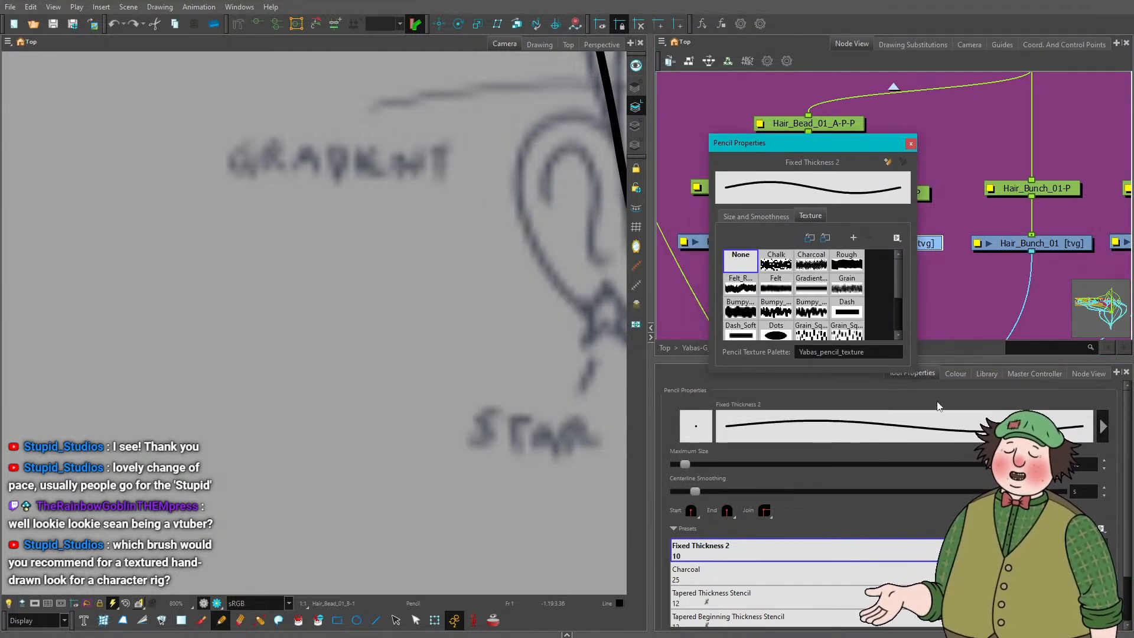
pyautogui.moveTo(916, 372); pyautogui.dragTo(952, 454)
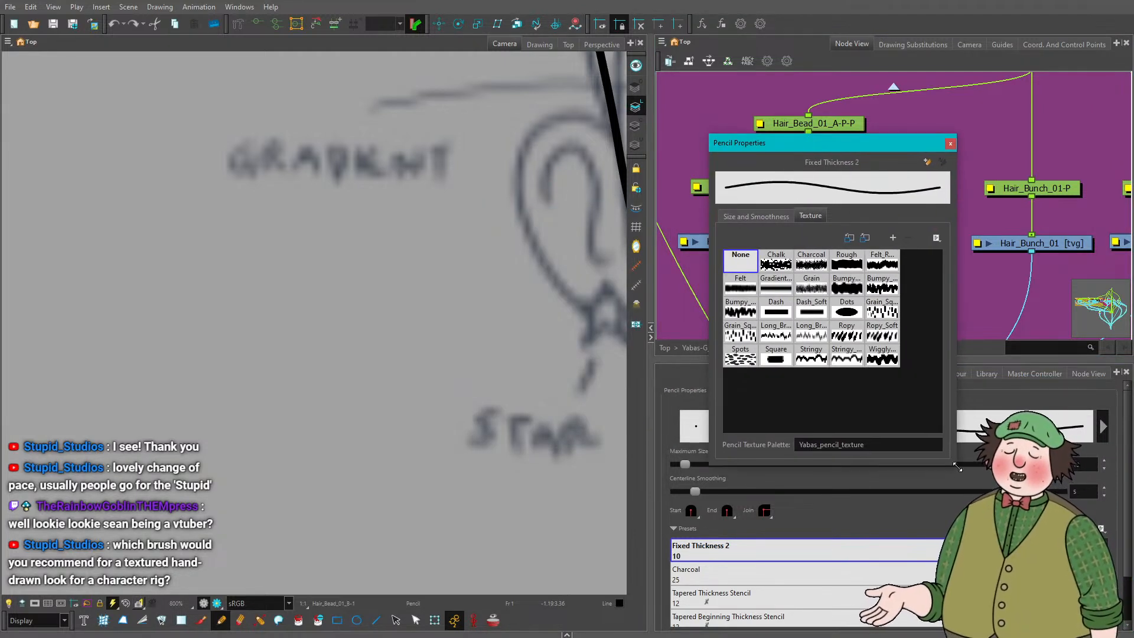
# Test the Rough pencil texture with a long wavy stroke beside the face and undo it.
pyautogui.click(848, 263)
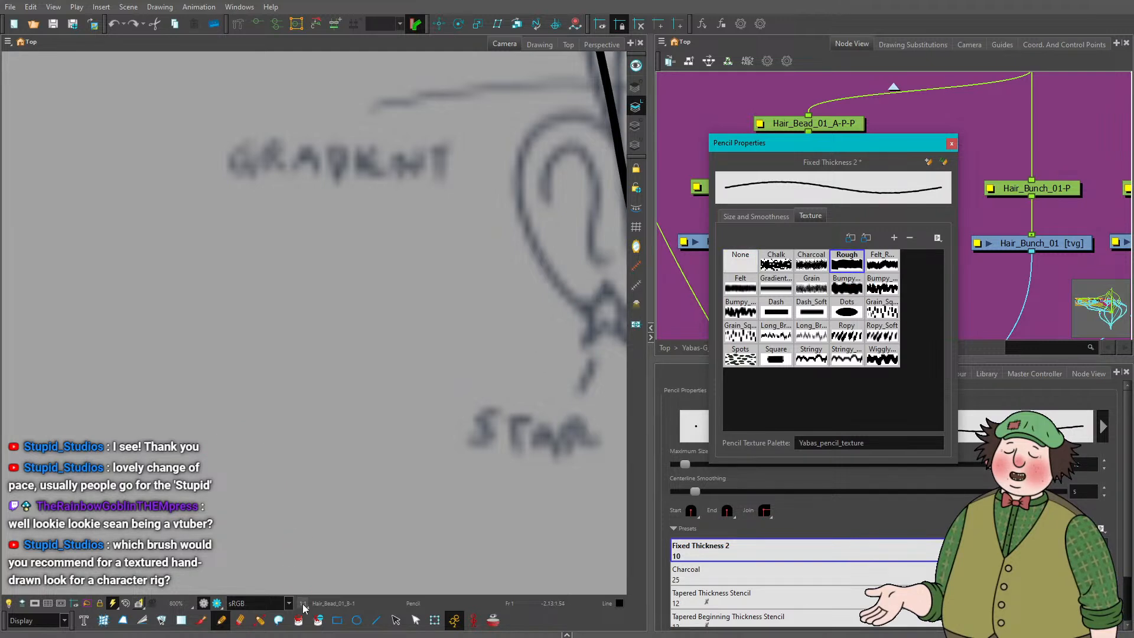
pyautogui.moveTo(224, 341)
pyautogui.mouseDown()
pyautogui.moveTo(449, 315)
pyautogui.moveTo(505, 412)
pyautogui.moveTo(415, 519)
pyautogui.moveTo(252, 530)
pyautogui.moveTo(138, 460)
pyautogui.moveTo(125, 337)
pyautogui.moveTo(217, 164)
pyautogui.moveTo(387, 135)
pyautogui.moveTo(481, 205)
pyautogui.moveTo(251, 289)
pyautogui.moveTo(233, 319)
pyautogui.mouseUp()
pyautogui.hotkey('ctrl', 'z')
pyautogui.moveTo(99, 223)
pyautogui.mouseDown()
pyautogui.moveTo(216, 347)
pyautogui.moveTo(419, 327)
pyautogui.moveTo(498, 501)
pyautogui.moveTo(564, 558)
pyautogui.moveTo(579, 437)
pyautogui.mouseUp()
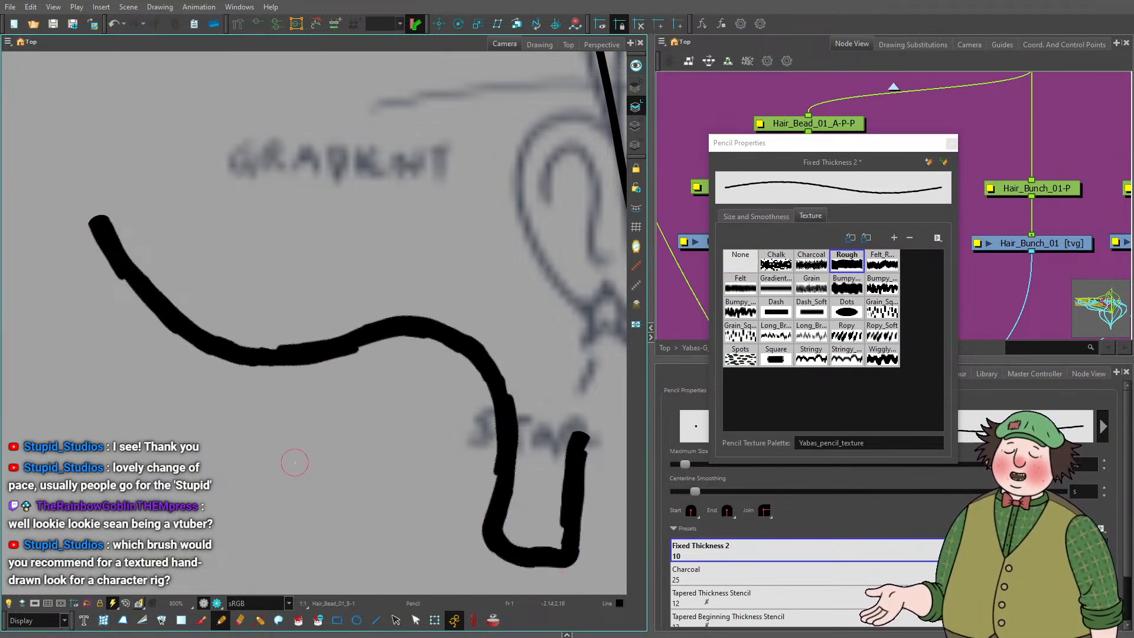
pyautogui.hotkey('ctrl', 'z')
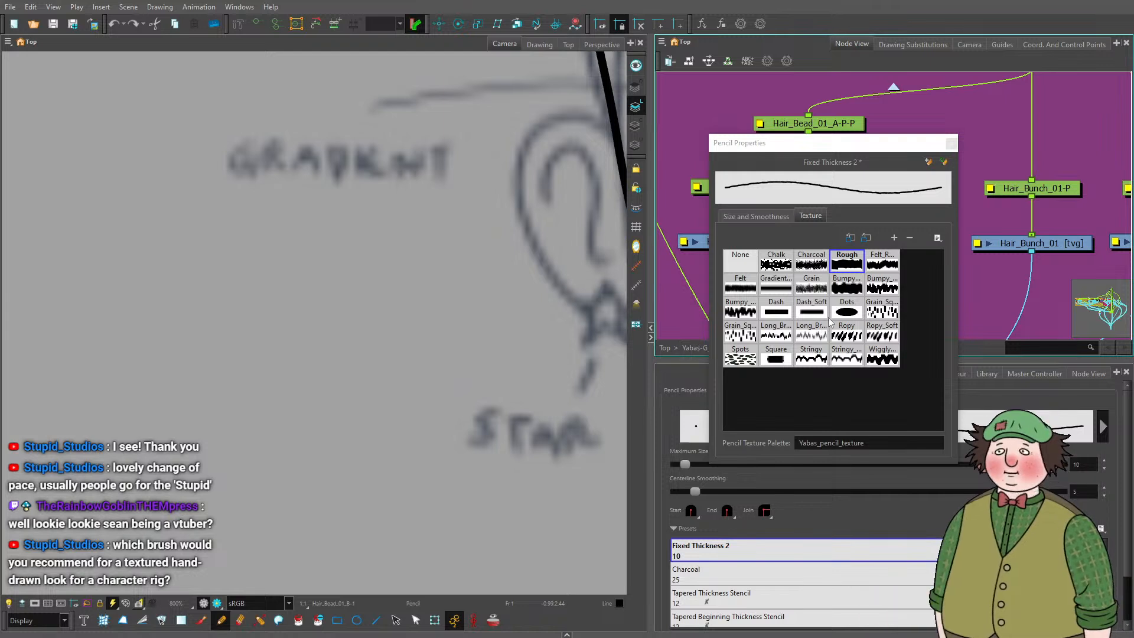
# Test the first two Bumpy pencil textures with one freehand stroke each beside the face, undoing both strokes.
pyautogui.click(848, 289)
pyautogui.moveTo(190, 275)
pyautogui.mouseDown()
pyautogui.moveTo(329, 316)
pyautogui.moveTo(516, 342)
pyautogui.moveTo(601, 463)
pyautogui.moveTo(386, 523)
pyautogui.moveTo(146, 527)
pyautogui.mouseUp()
pyautogui.hotkey('ctrl', 'z')
pyautogui.click(882, 283)
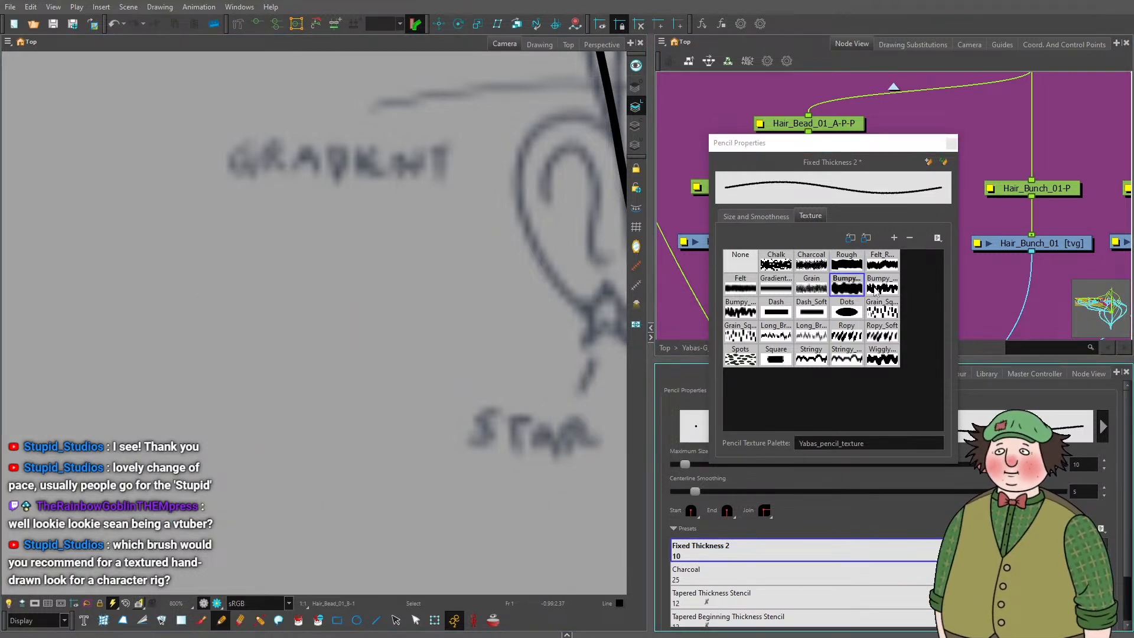
pyautogui.moveTo(123, 231)
pyautogui.mouseDown()
pyautogui.moveTo(417, 379)
pyautogui.moveTo(374, 562)
pyautogui.mouseUp()
pyautogui.scroll(-6, 345, 302)
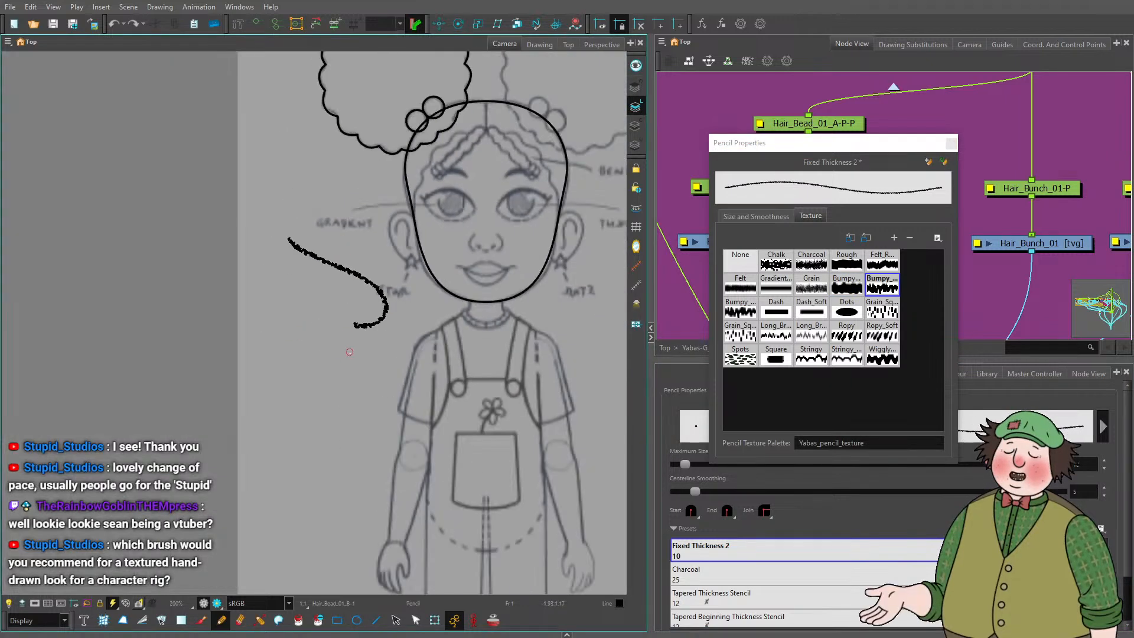
pyautogui.scroll(5, 343, 302)
pyautogui.hotkey('ctrl', 'z')
# Test the first Long_Br texture and the Stringy texture with one long stroke each, undoing both strokes.
pyautogui.click(775, 331)
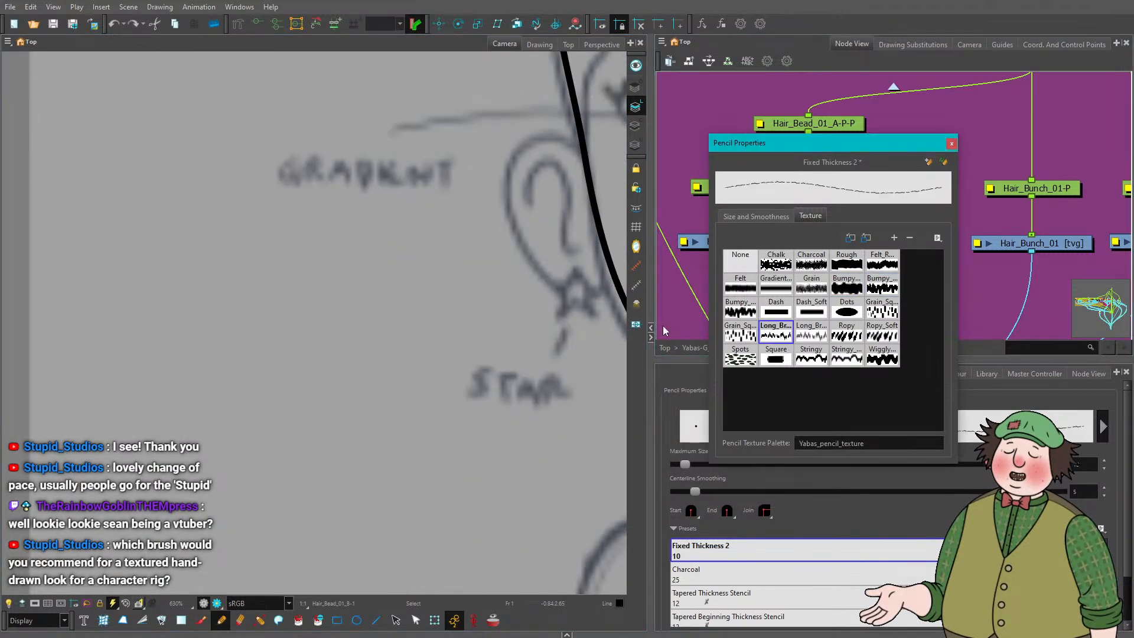
pyautogui.moveTo(180, 296)
pyautogui.mouseDown()
pyautogui.moveTo(489, 307)
pyautogui.moveTo(595, 326)
pyautogui.mouseUp()
pyautogui.hotkey('ctrl', 'z')
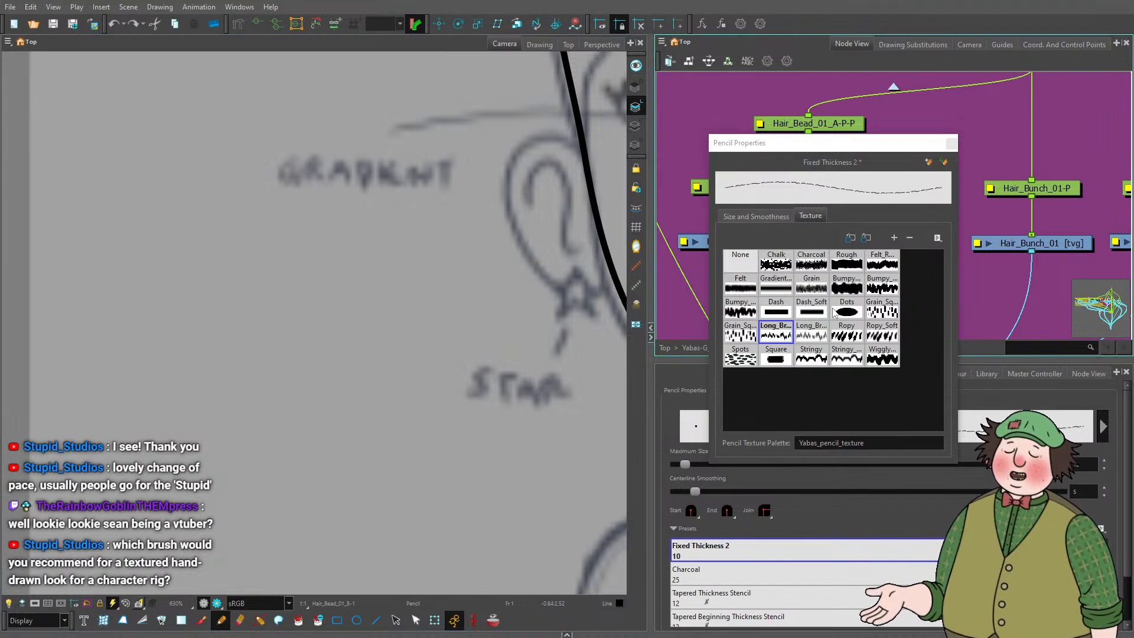
pyautogui.click(807, 364)
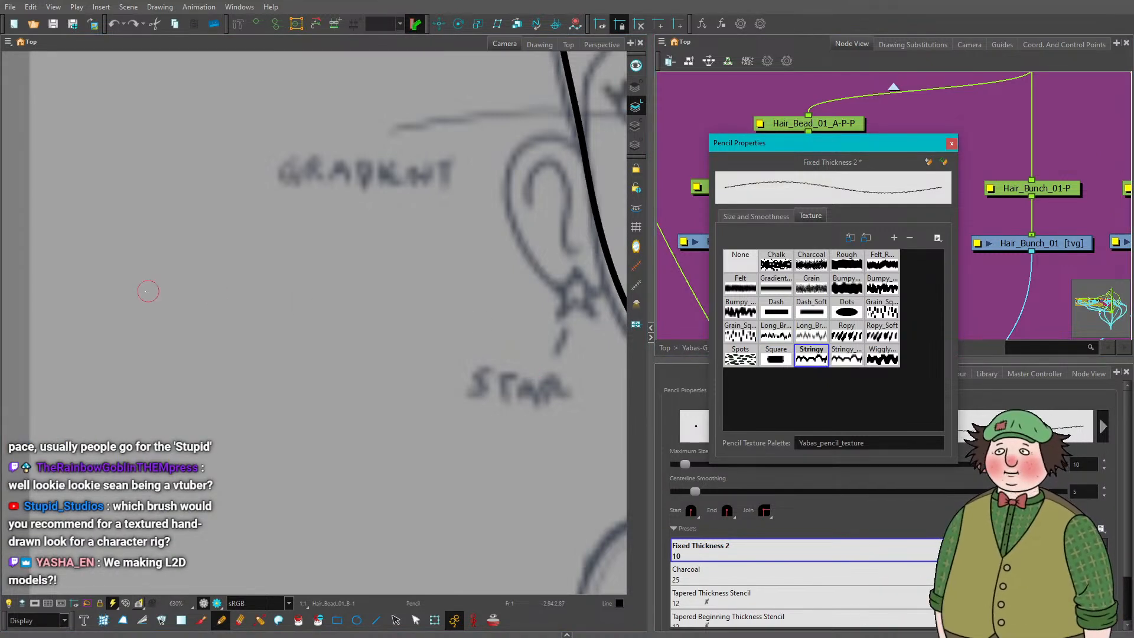
pyautogui.moveTo(115, 293)
pyautogui.mouseDown()
pyautogui.moveTo(450, 264)
pyautogui.moveTo(585, 322)
pyautogui.mouseUp()
pyautogui.hotkey('ctrl', 'z')
# Test the Spots pencil texture with a long stroke across the area near the ear and undo it.
pyautogui.click(739, 356)
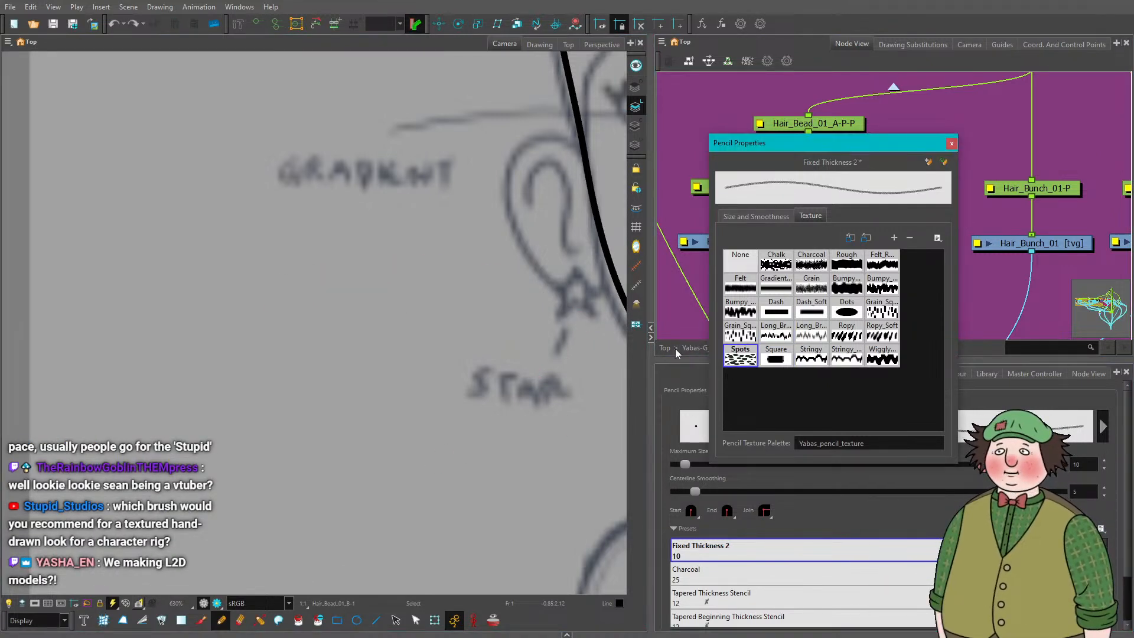
pyautogui.moveTo(56, 254)
pyautogui.mouseDown()
pyautogui.moveTo(500, 296)
pyautogui.moveTo(506, 324)
pyautogui.mouseUp()
pyautogui.hotkey('ctrl', 'z')
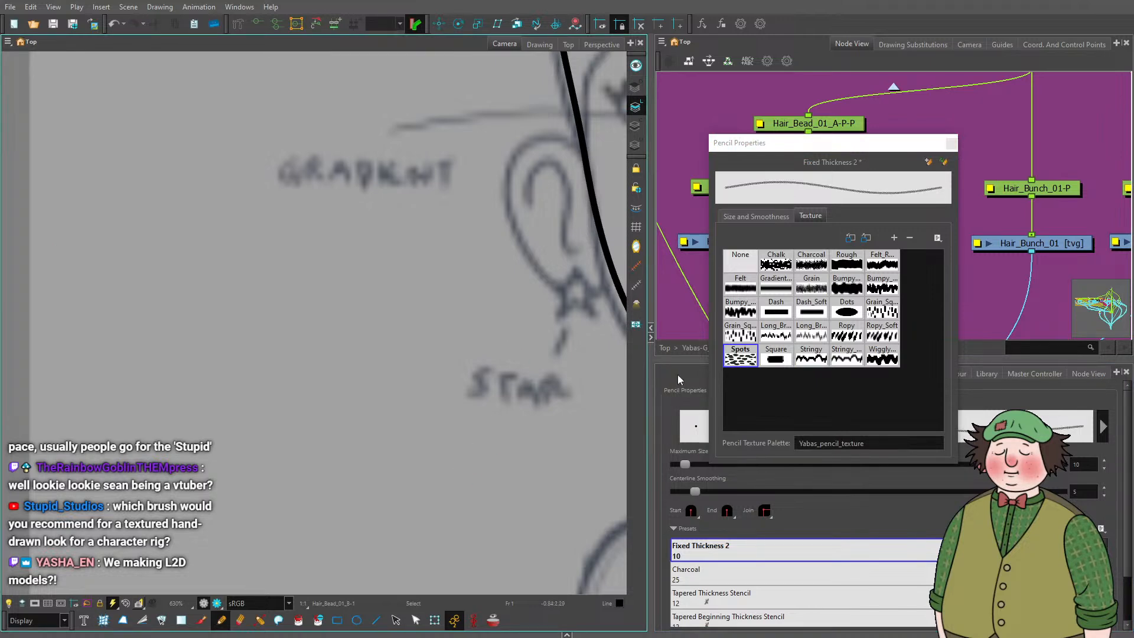
# Restore the Fixed Thickness 2 pencil to no texture and close its properties window.
pyautogui.click(678, 376)
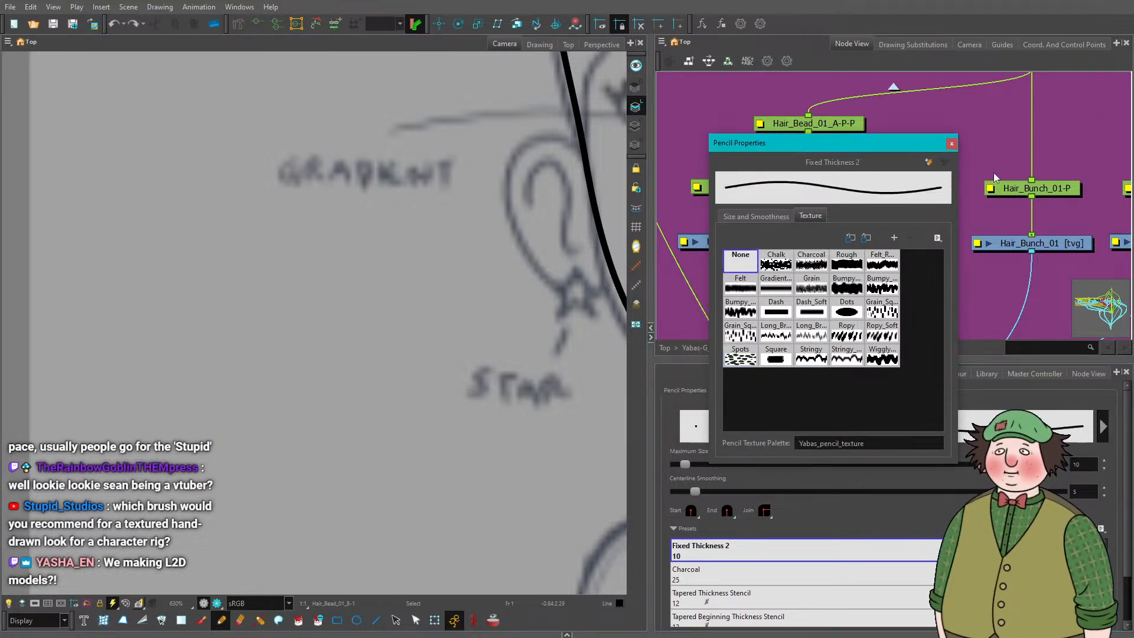
pyautogui.click(951, 143)
pyautogui.scroll(-4, 319, 333)
pyautogui.scroll(-2, 315, 335)
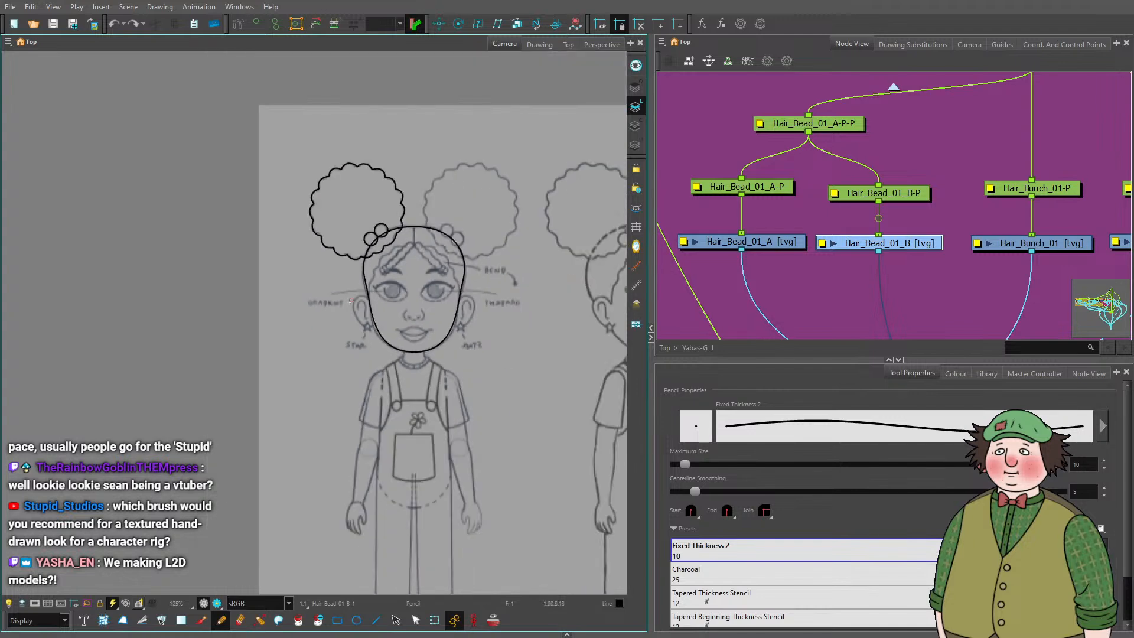
# Examine the traced hair bunch, beads and head against the character sheet, along with the HEAD and HAIR node groups.
pyautogui.scroll(4, 372, 254)
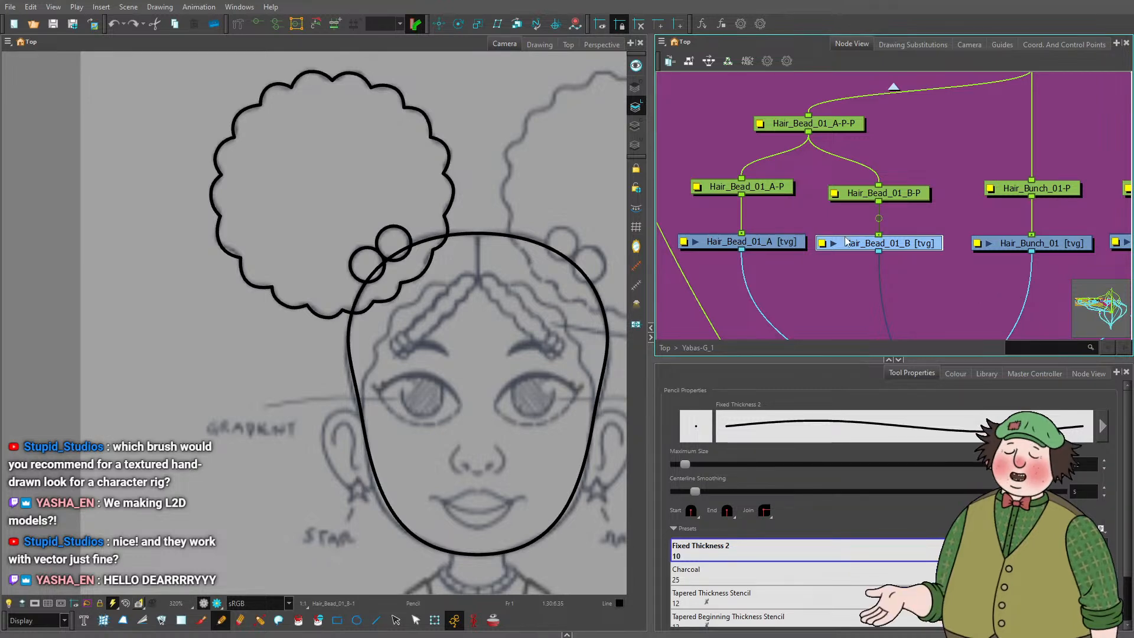
pyautogui.scroll(-2, 416, 348)
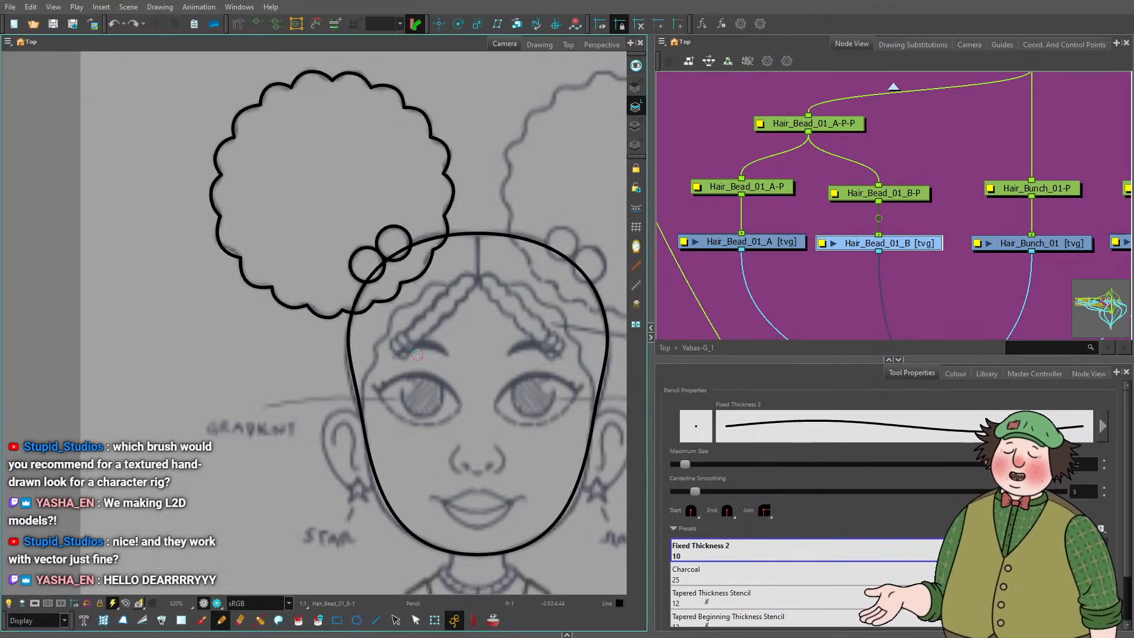
pyautogui.scroll(-2, 417, 352)
pyautogui.scroll(2, 438, 321)
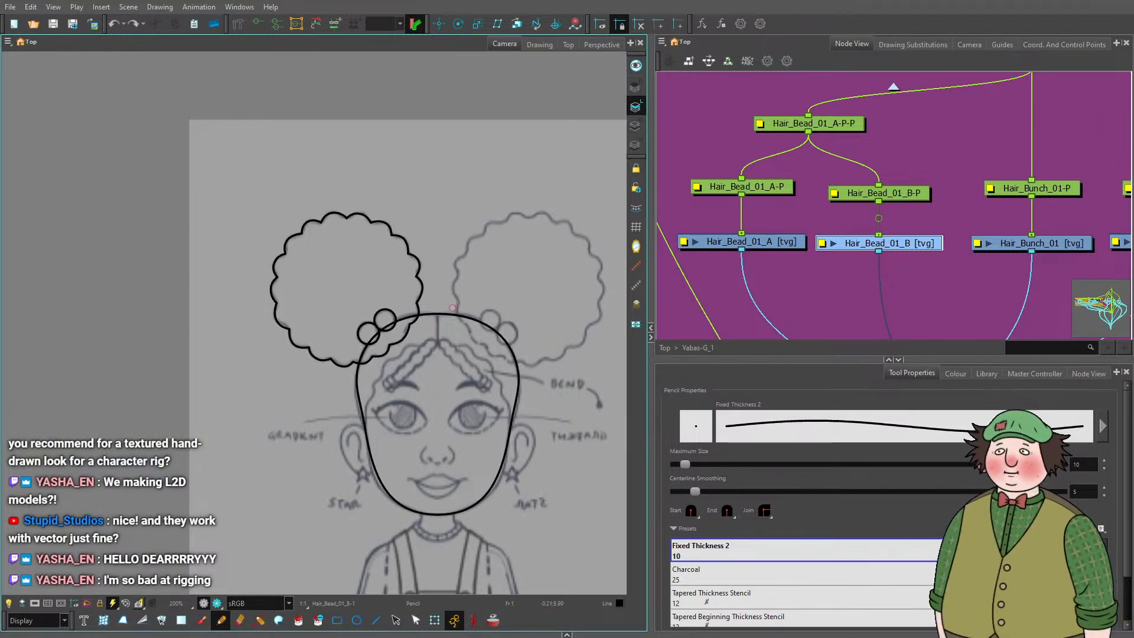
pyautogui.scroll(2, 371, 389)
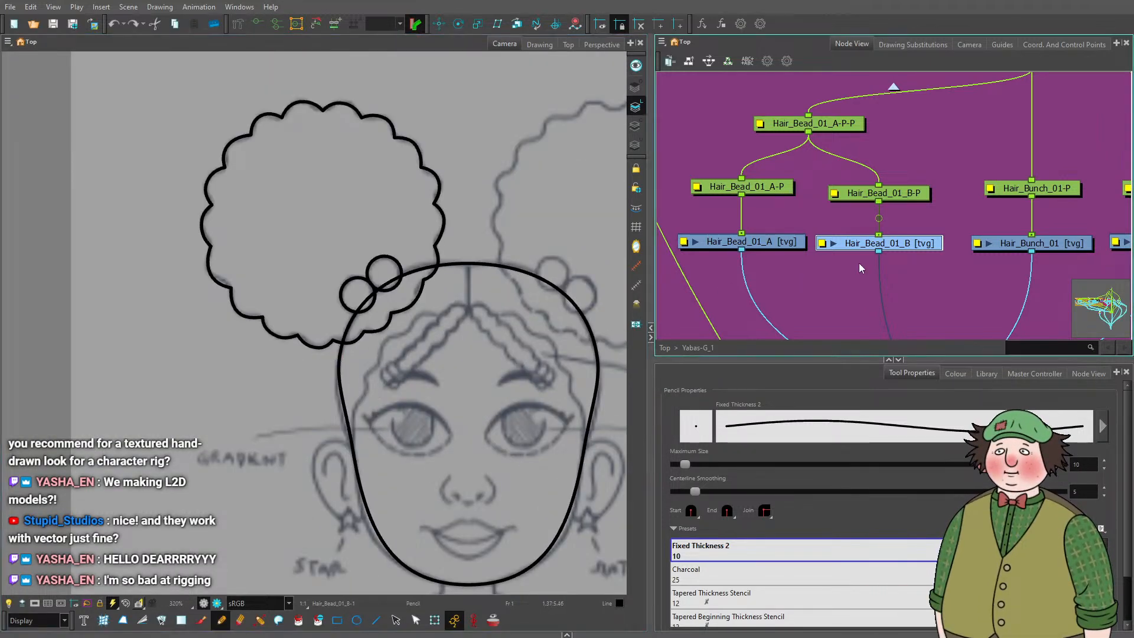
pyautogui.scroll(-3, 861, 260)
pyautogui.scroll(-3, 856, 266)
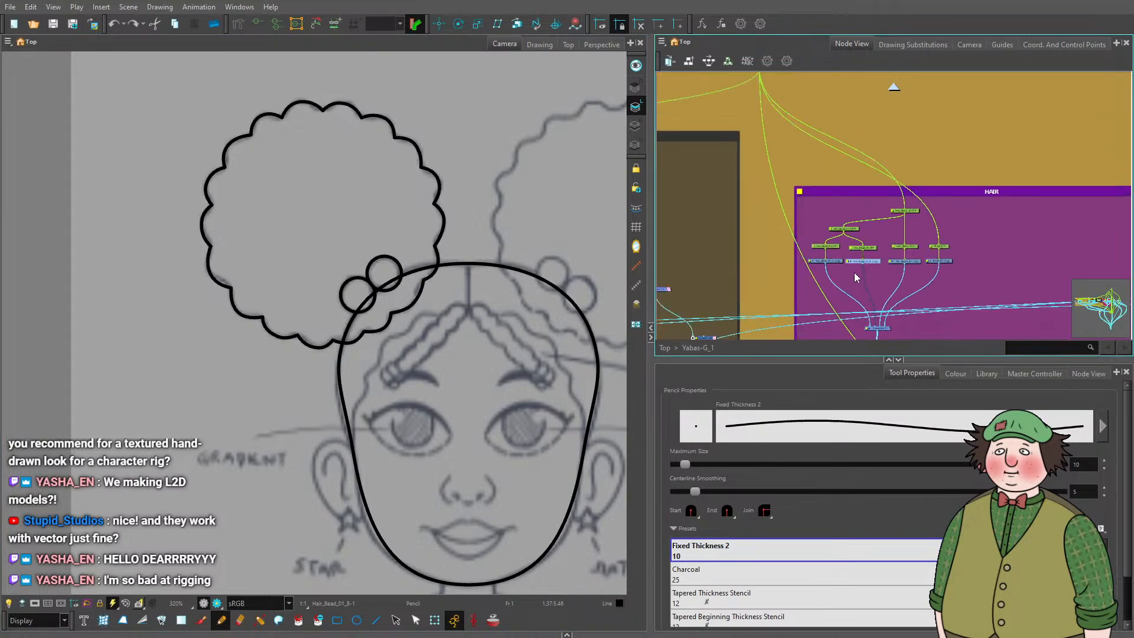
pyautogui.moveTo(854, 272); pyautogui.dragTo(946, 211)
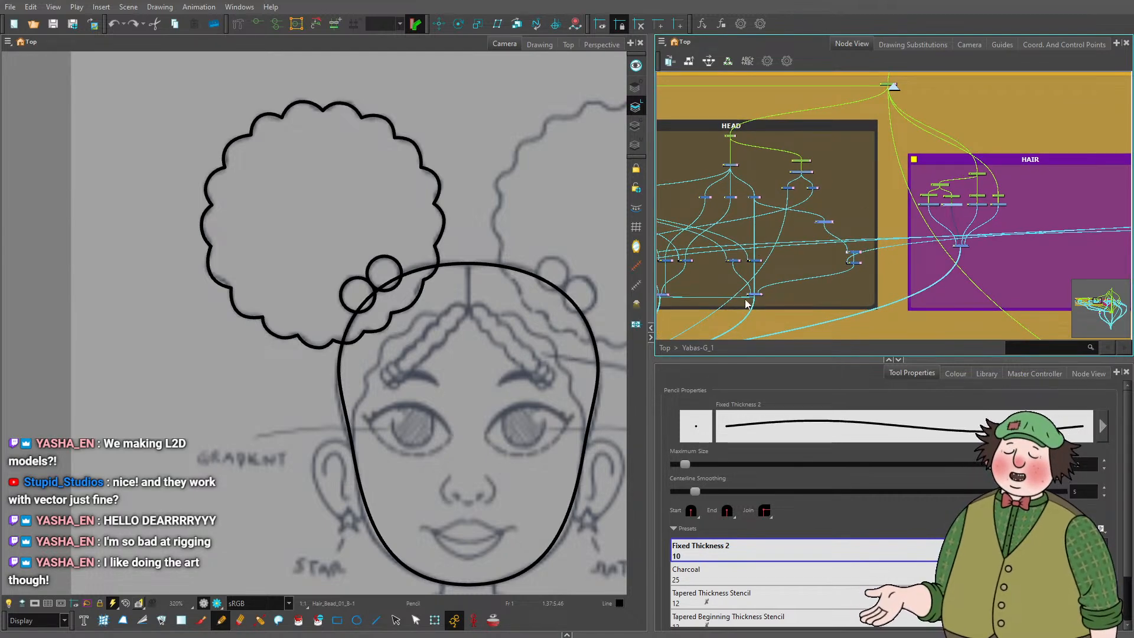
pyautogui.scroll(-5, 296, 325)
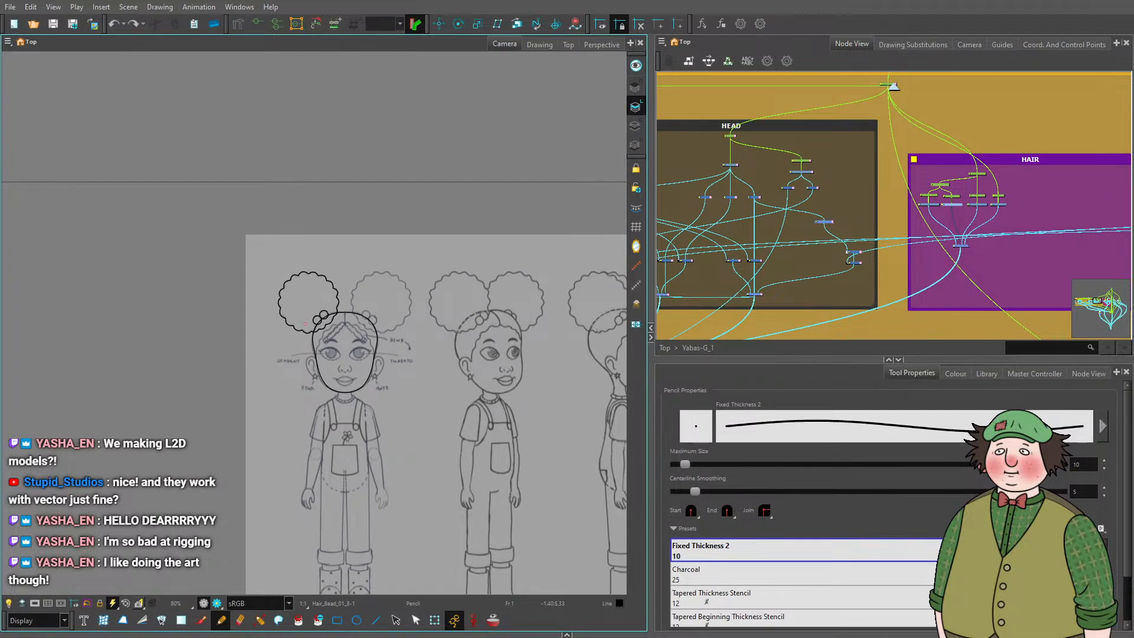
pyautogui.scroll(-2, 301, 323)
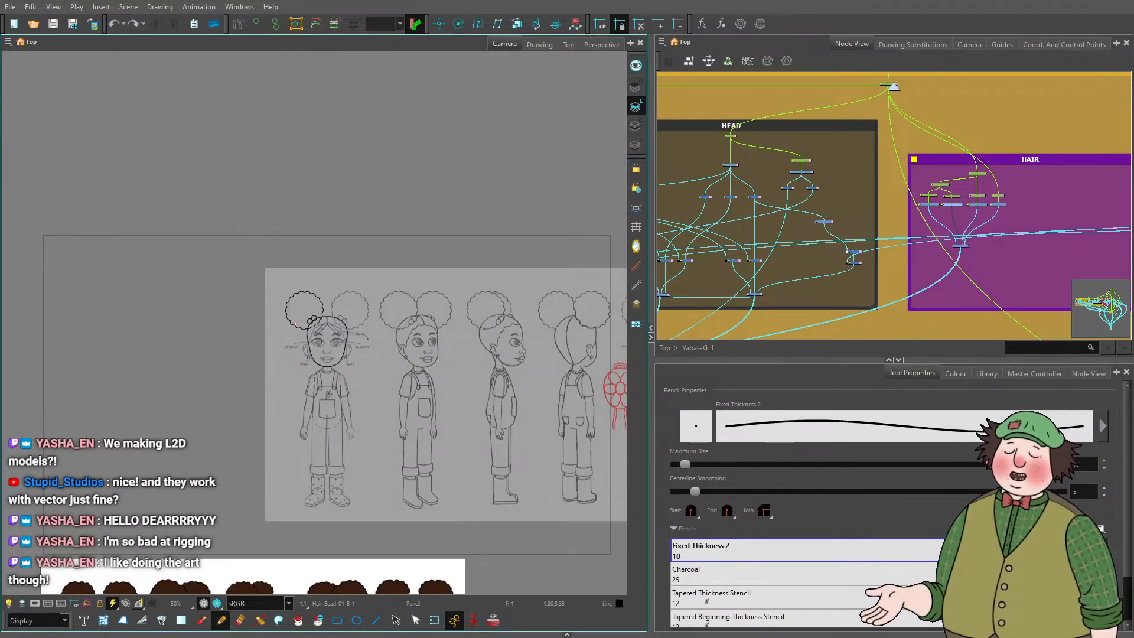
pyautogui.scroll(4, 295, 323)
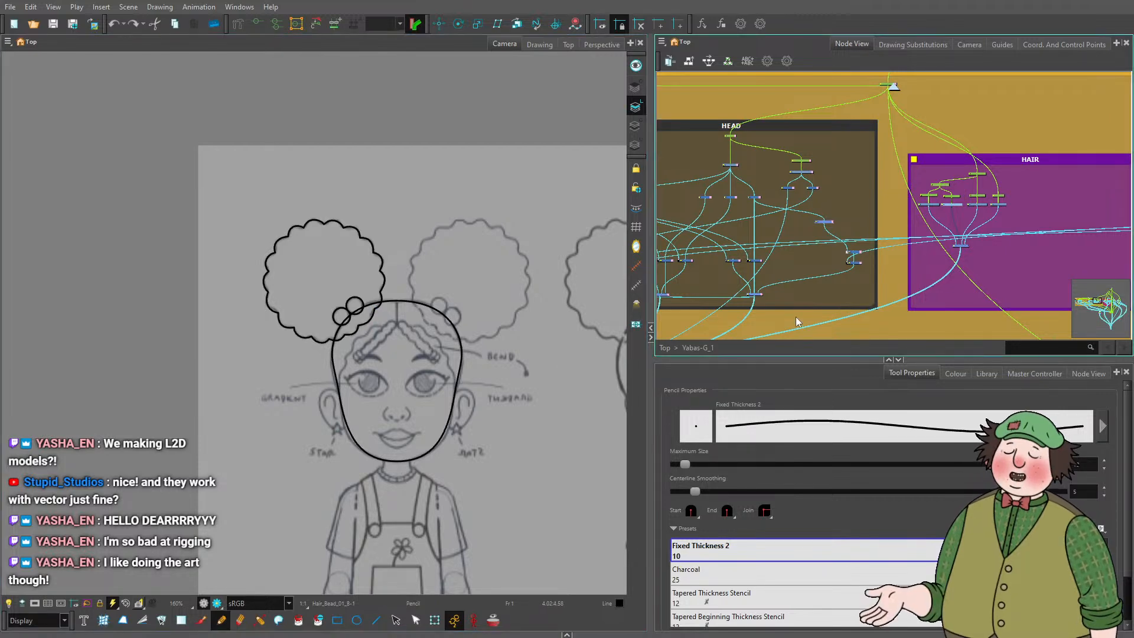
# Add a vector drawing layer named head_hair to the HEAD group's nodes.
pyautogui.moveTo(787, 218); pyautogui.dragTo(902, 230)
pyautogui.scroll(5, 842, 177)
pyautogui.scroll(-4, 890, 189)
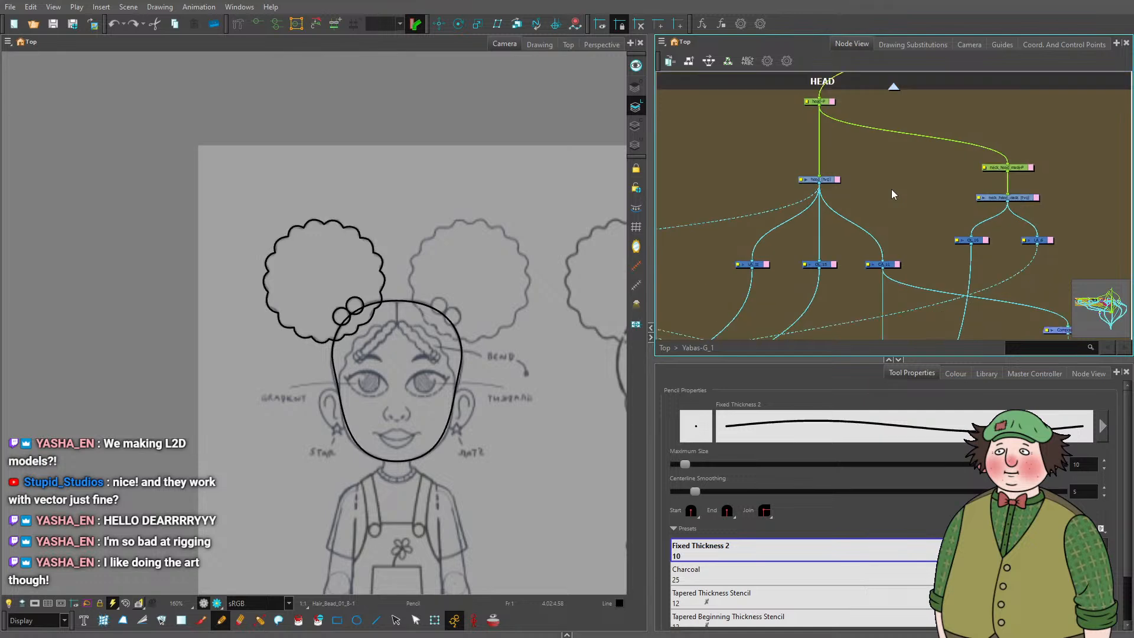
pyautogui.scroll(3, 872, 200)
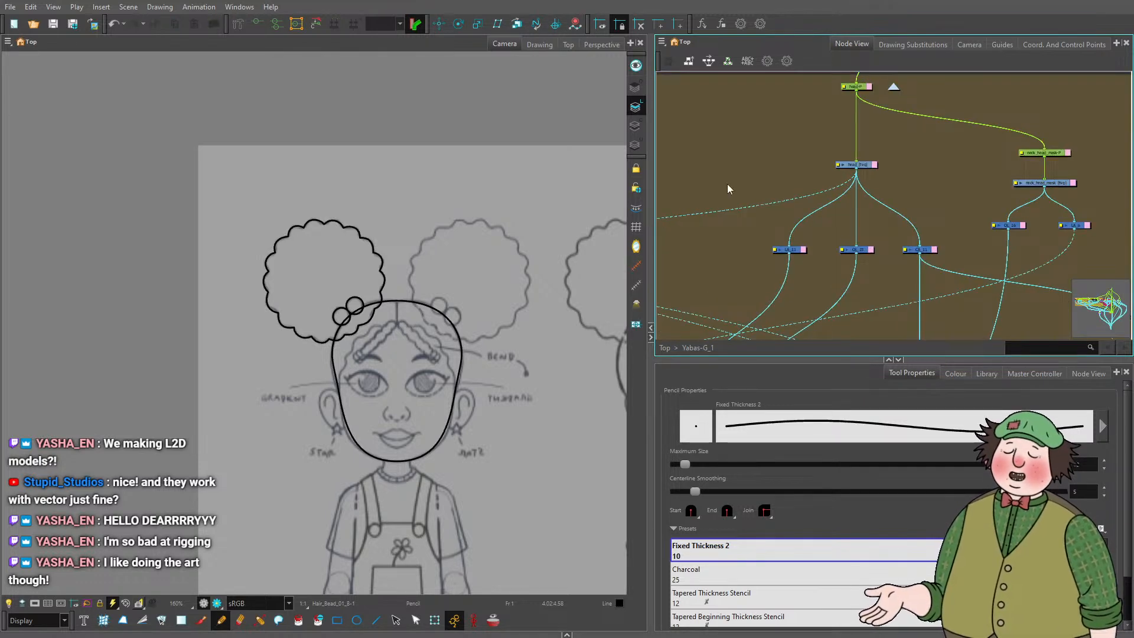
pyautogui.hotkey('ctrl', 'r')
pyautogui.write('head')
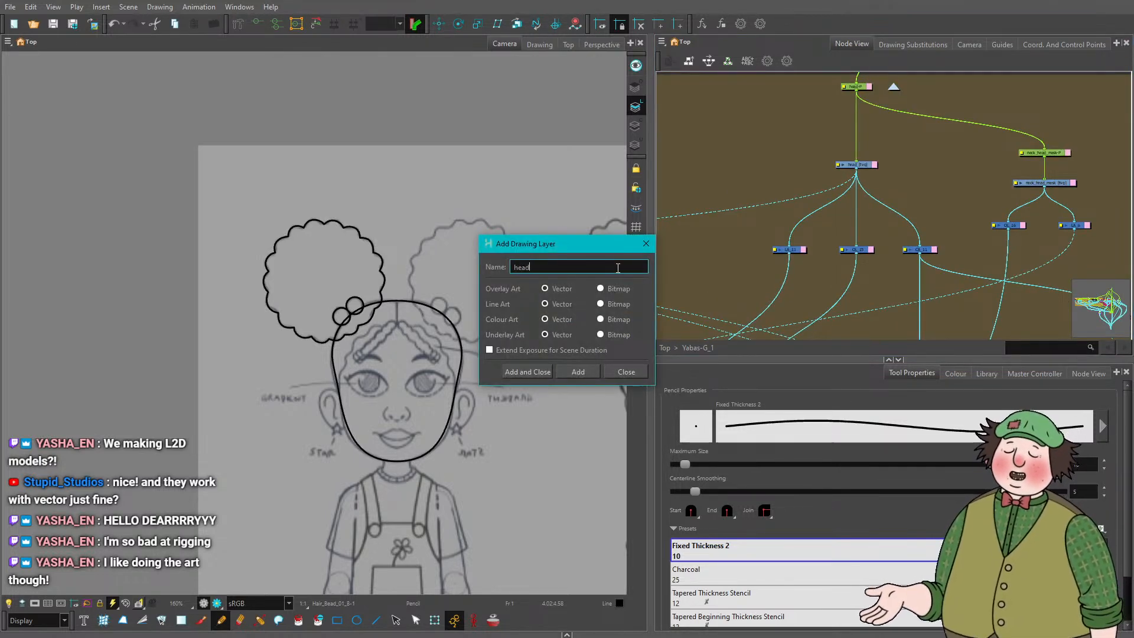
pyautogui.write('_hair')
pyautogui.press('Return')
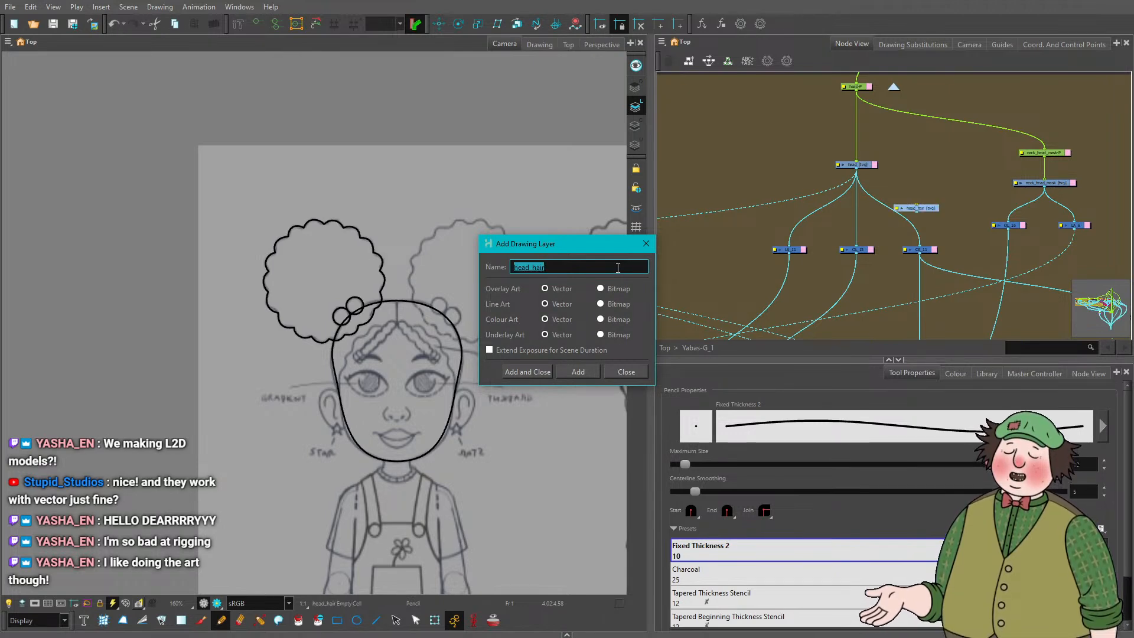
pyautogui.click(645, 243)
# Place the head_hair node beside the head drawing and give it a parent peg.
pyautogui.moveTo(931, 212)
pyautogui.mouseDown()
pyautogui.moveTo(750, 174)
pyautogui.moveTo(835, 246)
pyautogui.mouseUp()
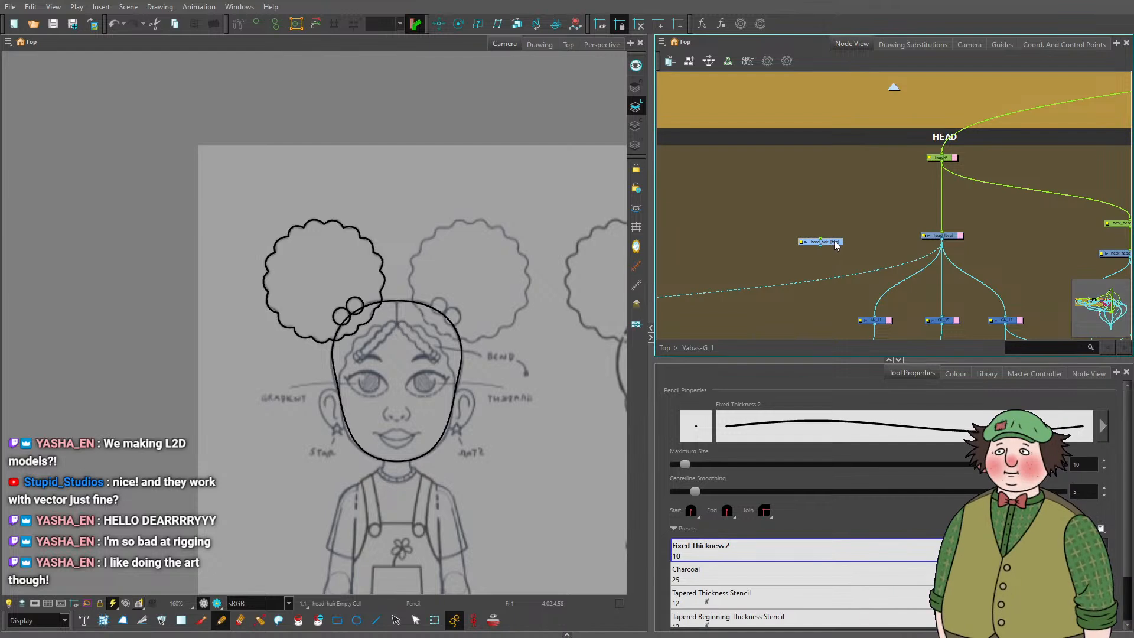
pyautogui.hotkey('ctrl', 'p')
pyautogui.scroll(-3, 409, 319)
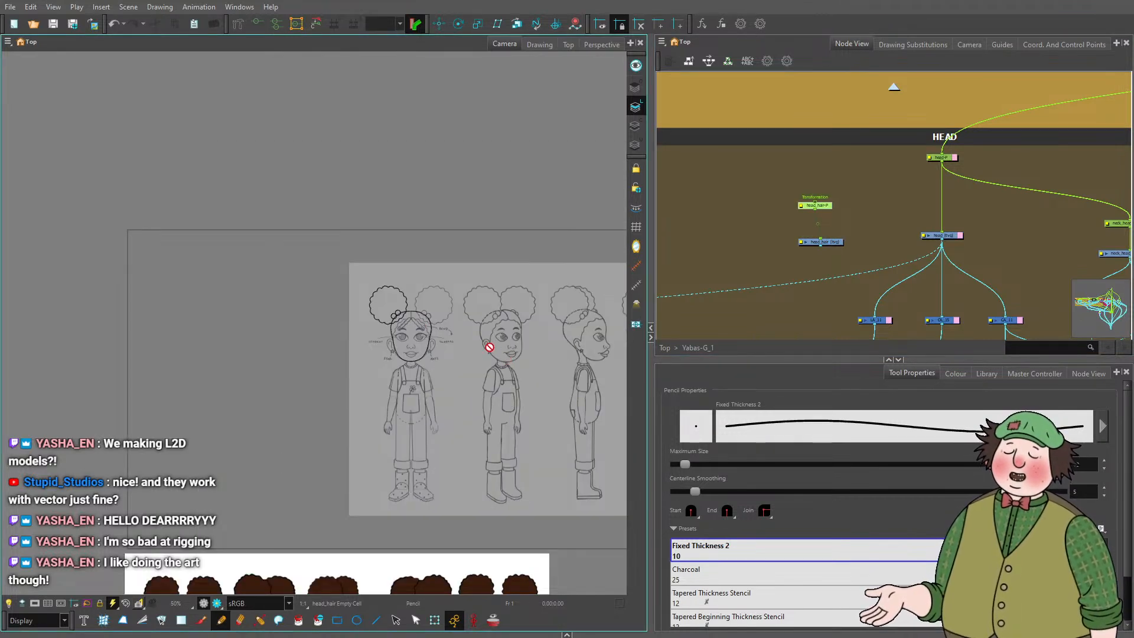
pyautogui.scroll(-2, 419, 353)
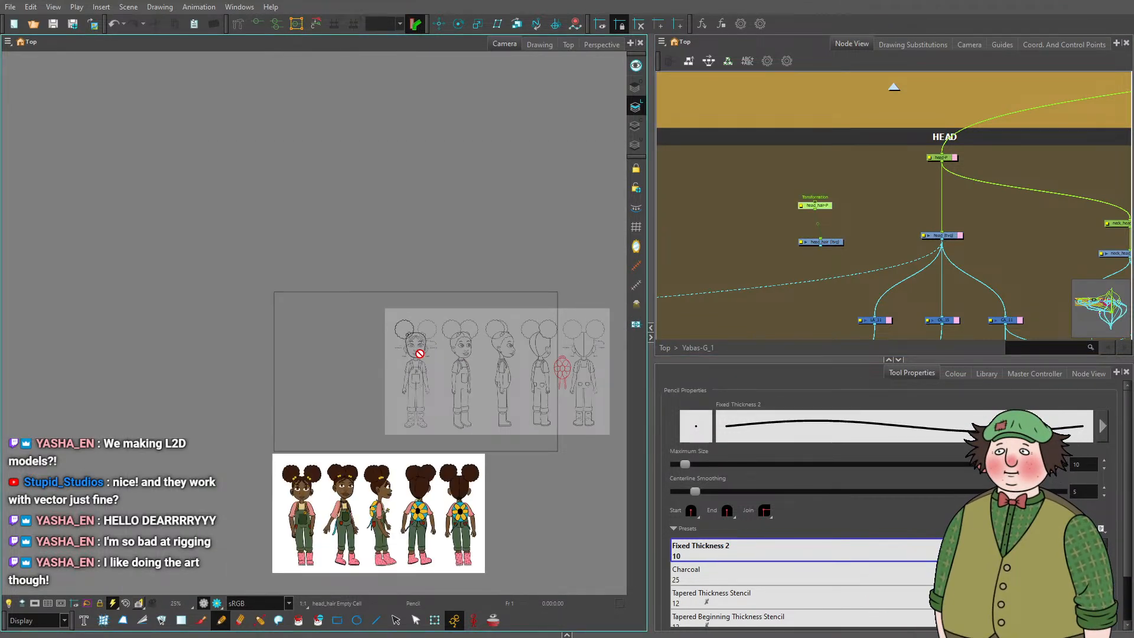
pyautogui.scroll(6, 419, 353)
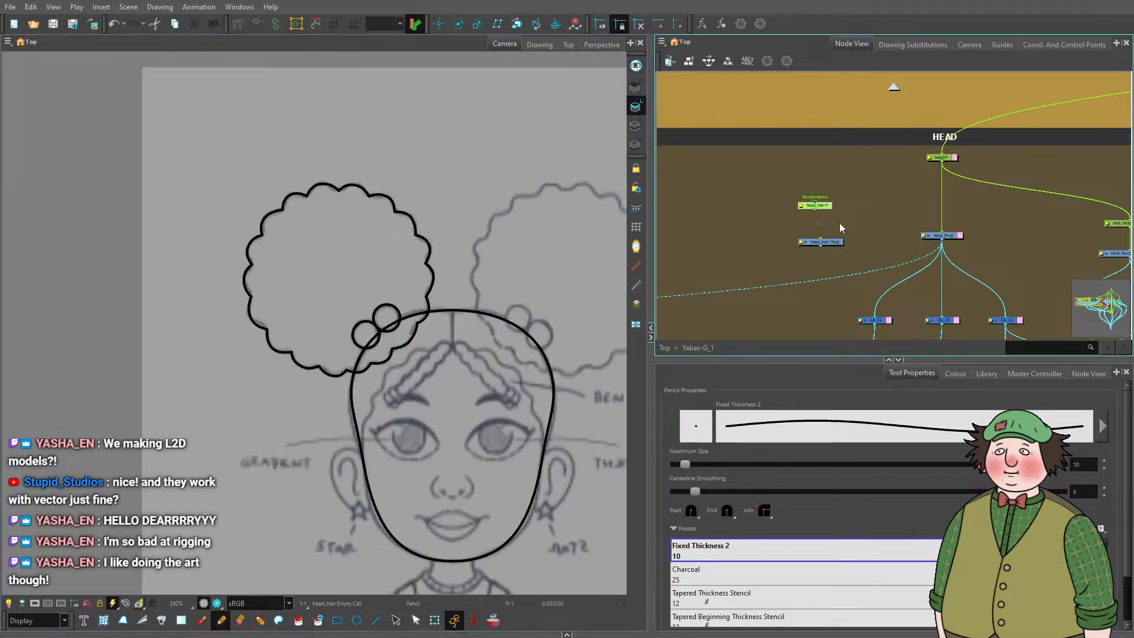
# Connect the head_hair peg under the HEAD group's main peg and move both head_hair nodes farther from the head drawing.
pyautogui.moveTo(943, 166); pyautogui.dragTo(816, 203)
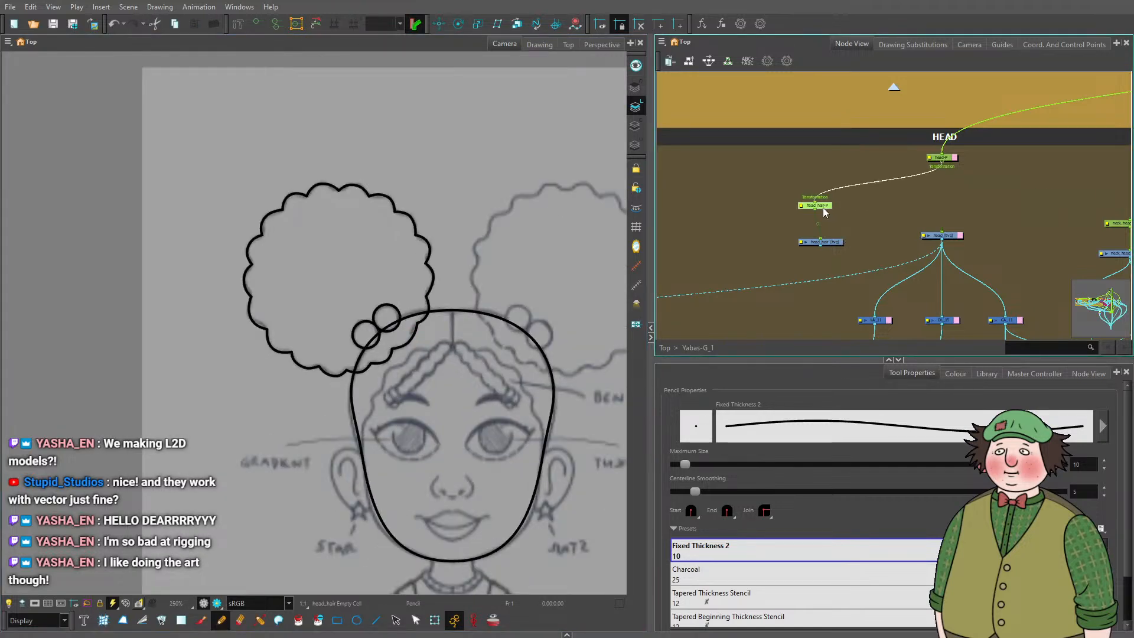
pyautogui.moveTo(834, 242); pyautogui.dragTo(763, 250)
pyautogui.click(825, 215)
pyautogui.moveTo(816, 205); pyautogui.dragTo(778, 204)
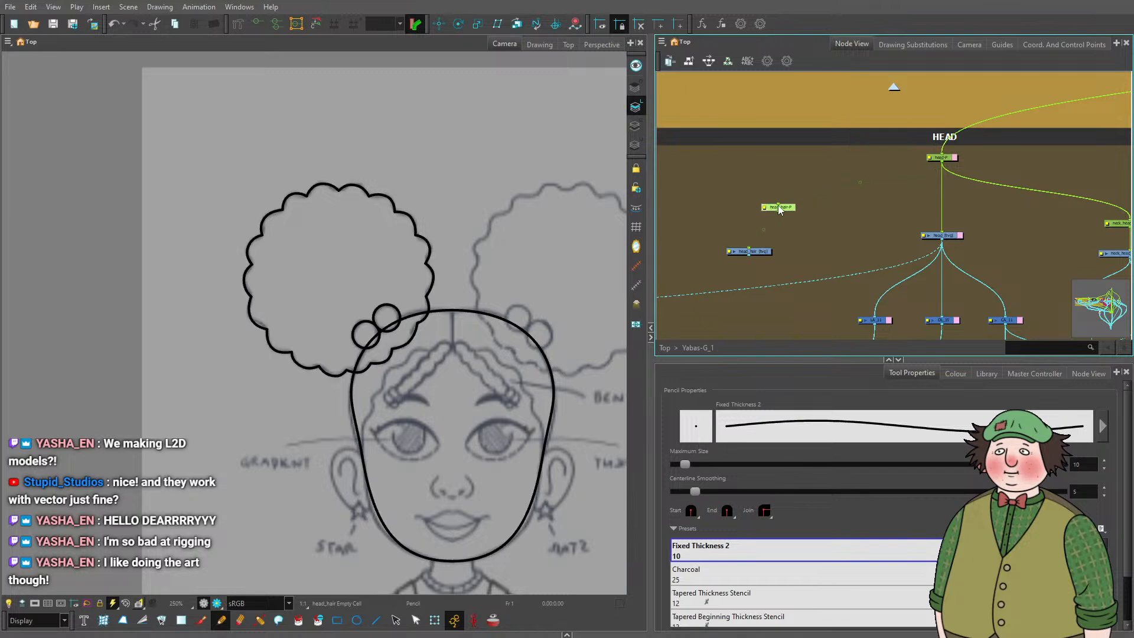
pyautogui.moveTo(809, 269); pyautogui.dragTo(766, 195)
# Connect the head_hair drawing to the composite at the bottom of the HEAD group and detach the unneeded cutter.
pyautogui.scroll(-3, 786, 213)
pyautogui.scroll(2, 804, 234)
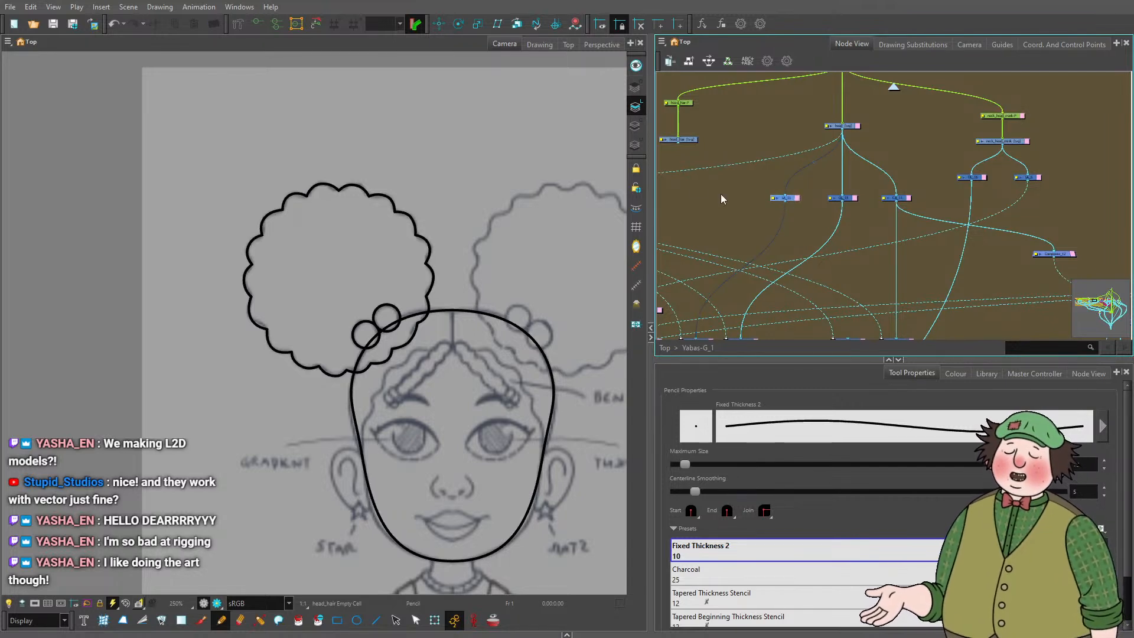
pyautogui.click(680, 142)
pyautogui.moveTo(699, 252); pyautogui.dragTo(917, 292)
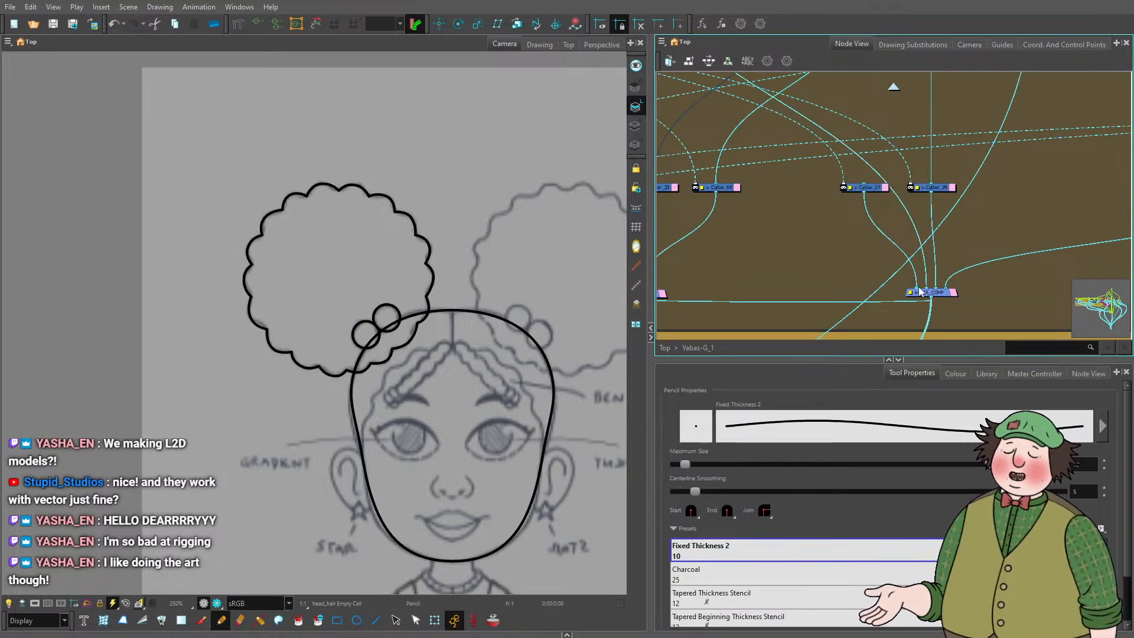
pyautogui.moveTo(875, 188); pyautogui.dragTo(825, 207)
pyautogui.scroll(-3, 825, 207)
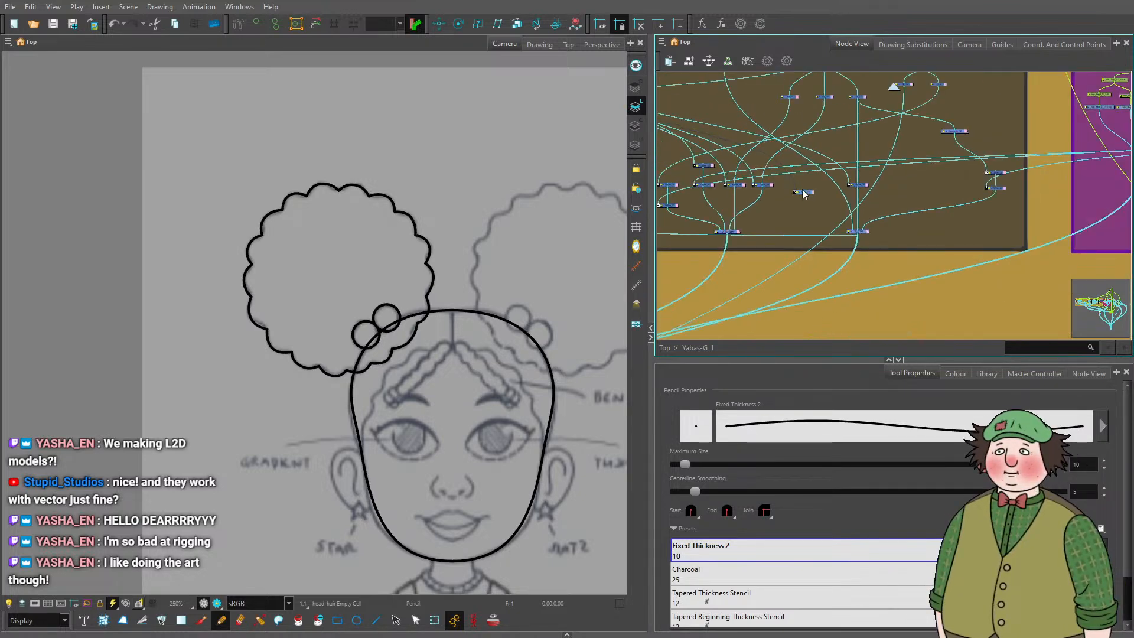
# Delete the mouth_mask branch and the three neighbouring drawing branches with their pegs, cutters and composite from the MOUTH group.
pyautogui.scroll(2, 914, 220)
pyautogui.scroll(1, 913, 220)
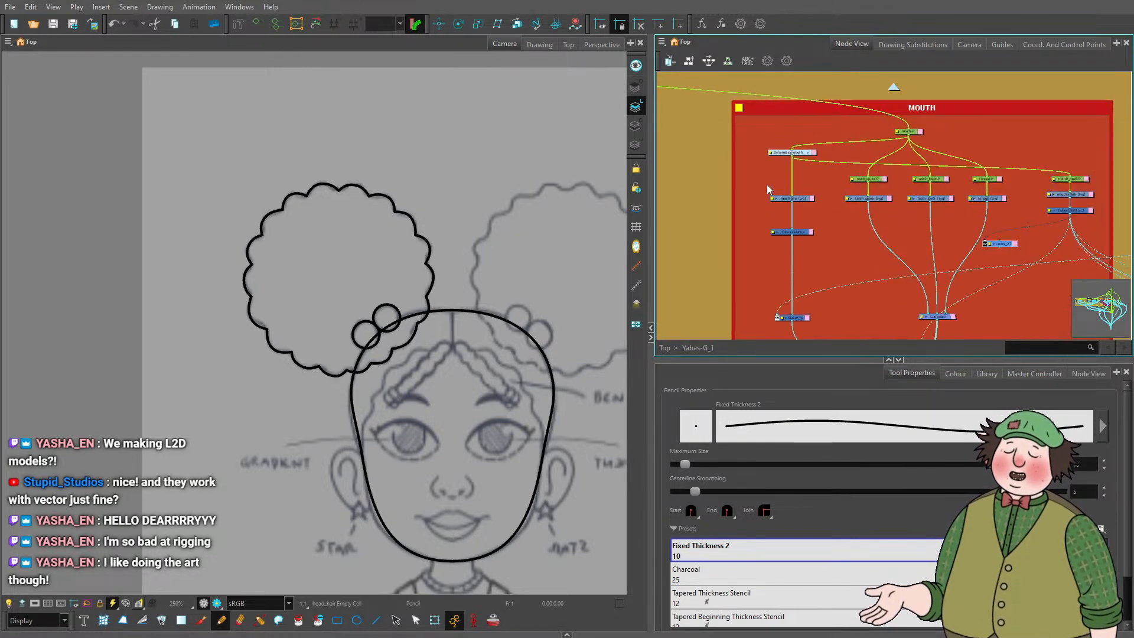
pyautogui.scroll(-1, 827, 216)
pyautogui.scroll(1, 896, 231)
pyautogui.scroll(2, 896, 232)
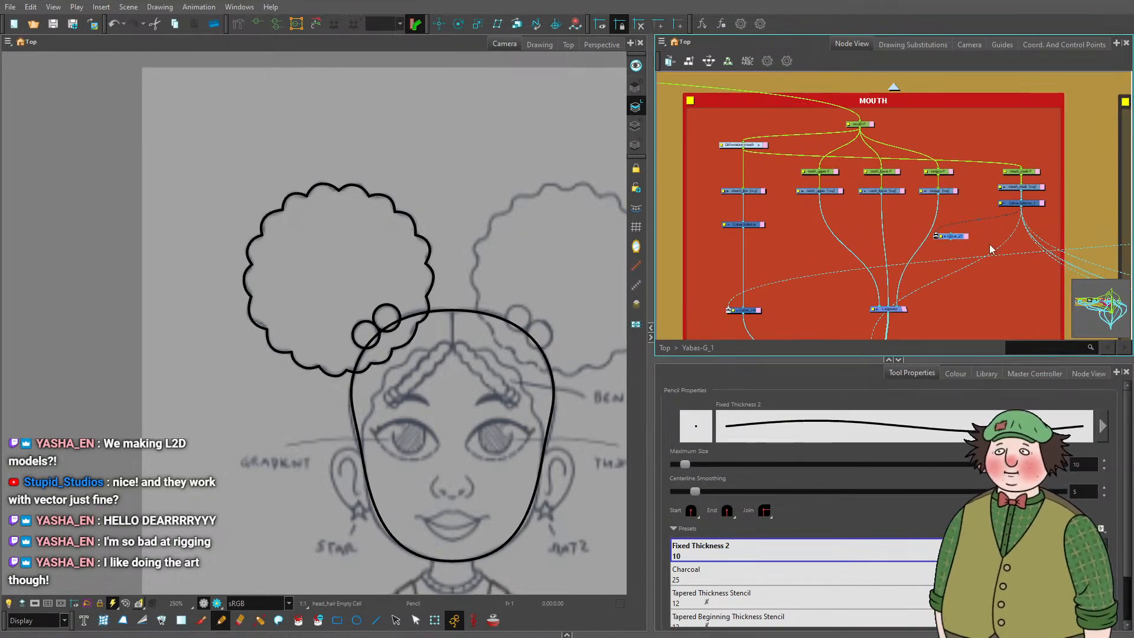
pyautogui.scroll(-1, 933, 278)
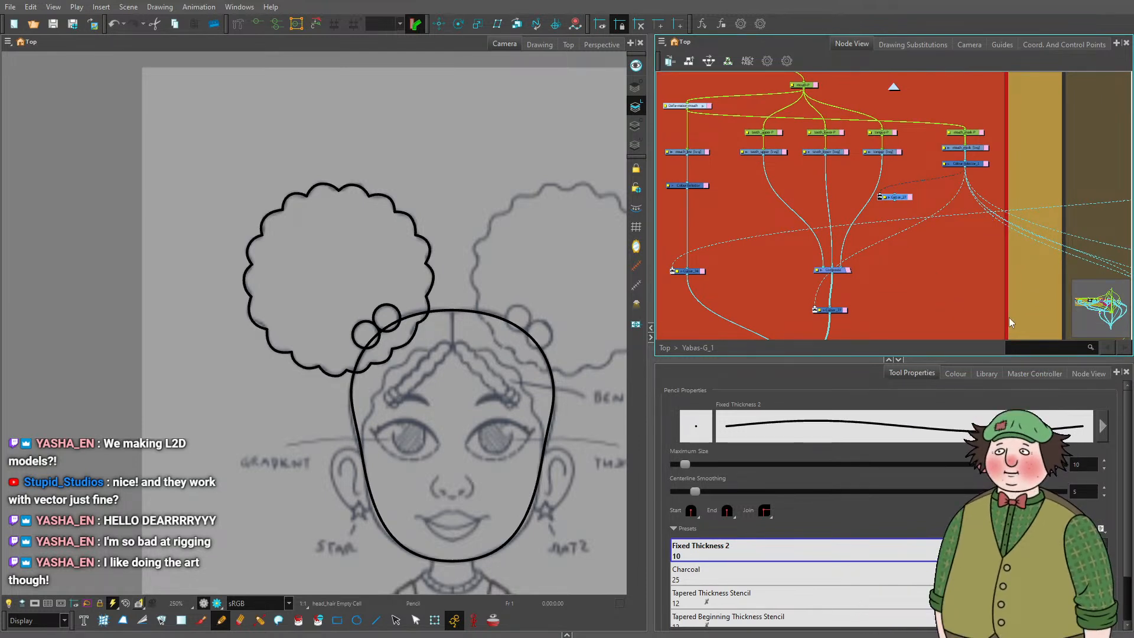
pyautogui.moveTo(1018, 328); pyautogui.dragTo(806, 138)
pyautogui.moveTo(745, 111); pyautogui.dragTo(748, 113)
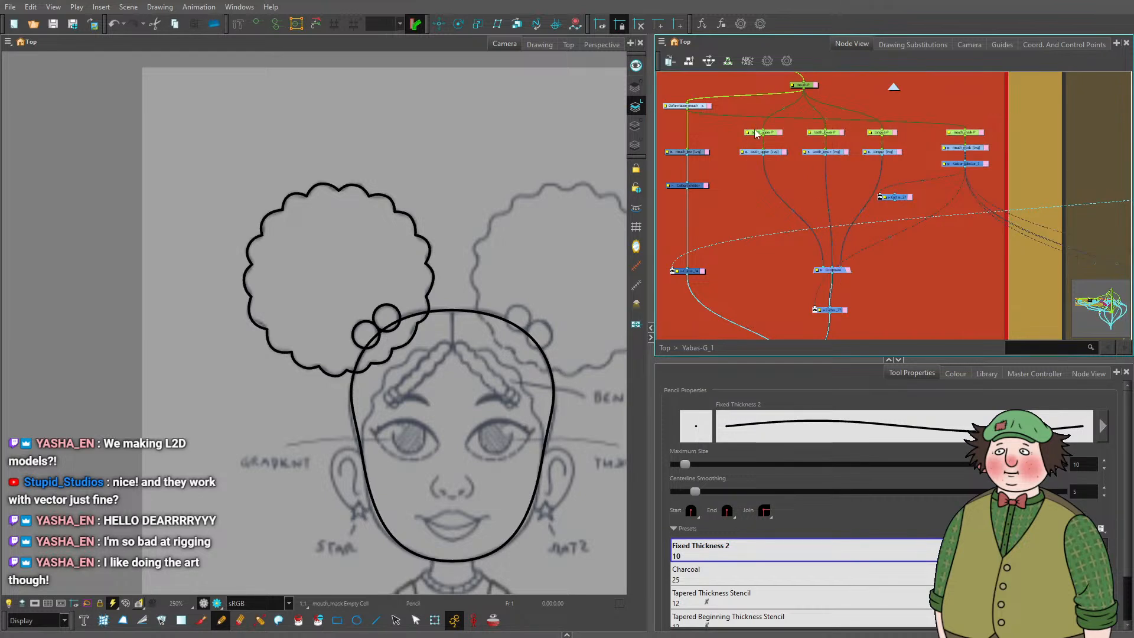
pyautogui.press('Delete')
# Delete the in-between node above the mouth_line drawing and the colour node directly below it.
pyautogui.moveTo(797, 158); pyautogui.dragTo(925, 179)
pyautogui.moveTo(868, 140); pyautogui.dragTo(869, 158)
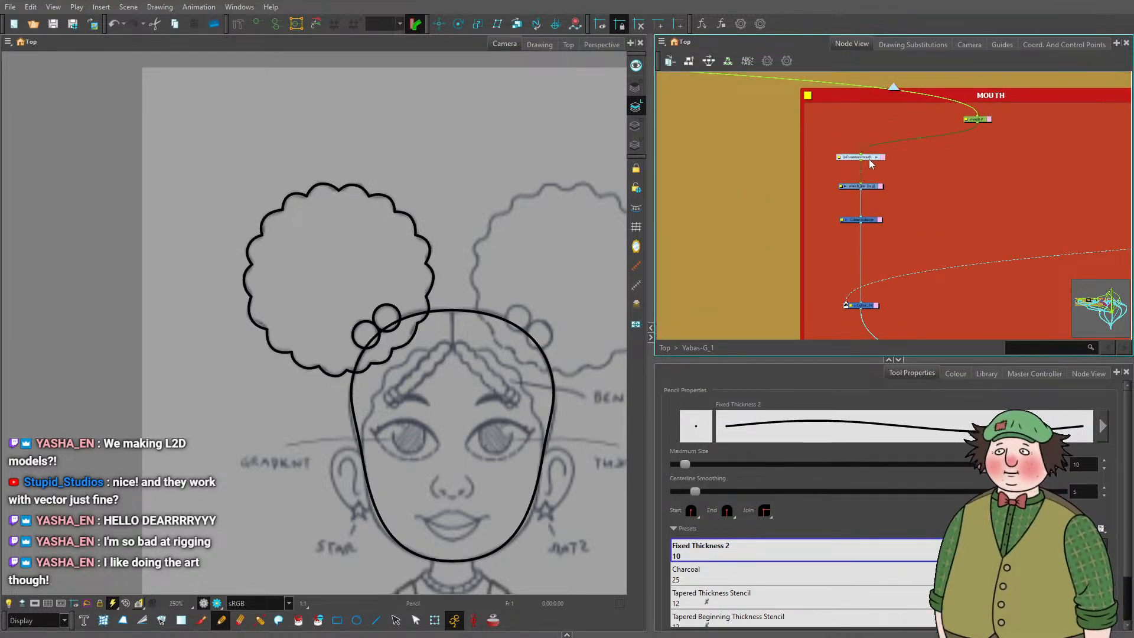
pyautogui.press('Delete')
pyautogui.scroll(2, 879, 182)
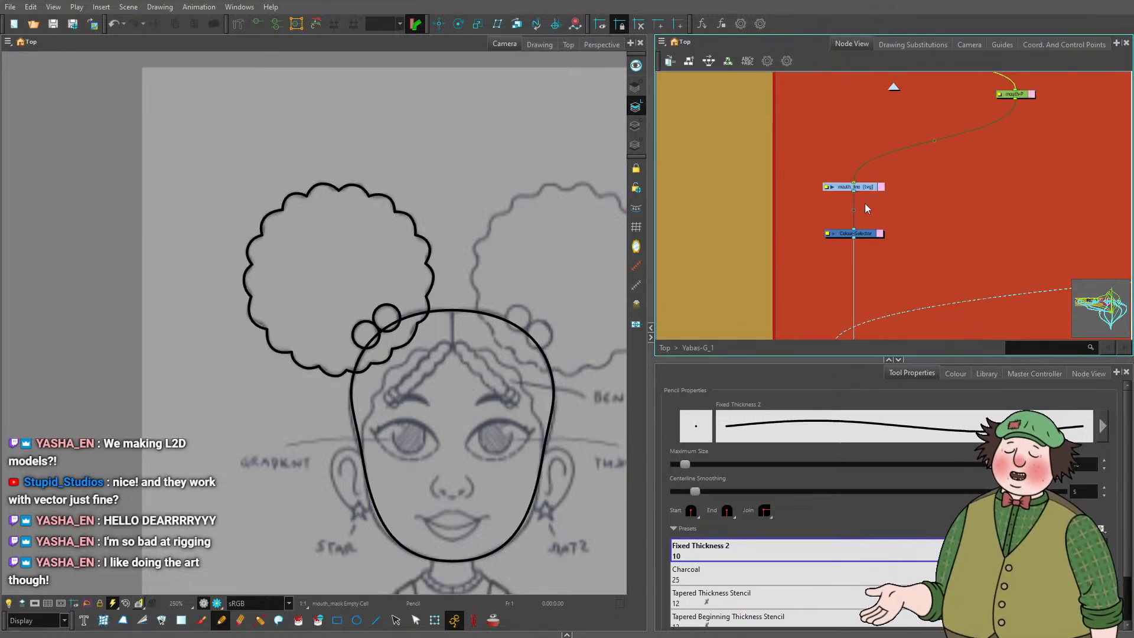
pyautogui.moveTo(868, 233); pyautogui.dragTo(943, 221)
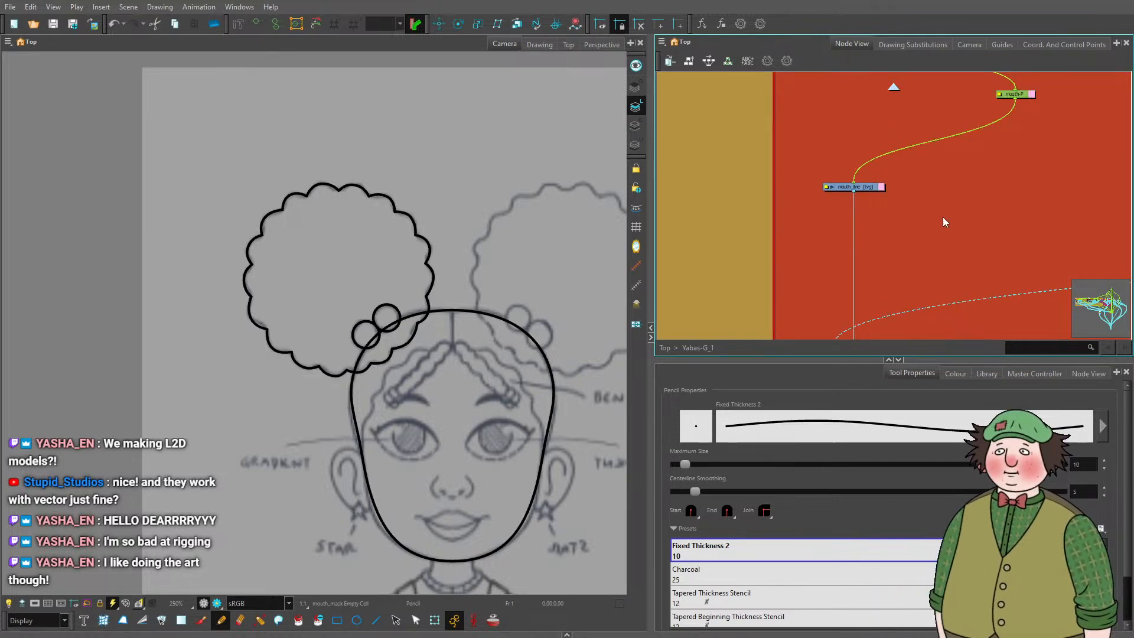
# Rename the mouth_line drawing layer as mouth.
pyautogui.scroll(-3, 943, 222)
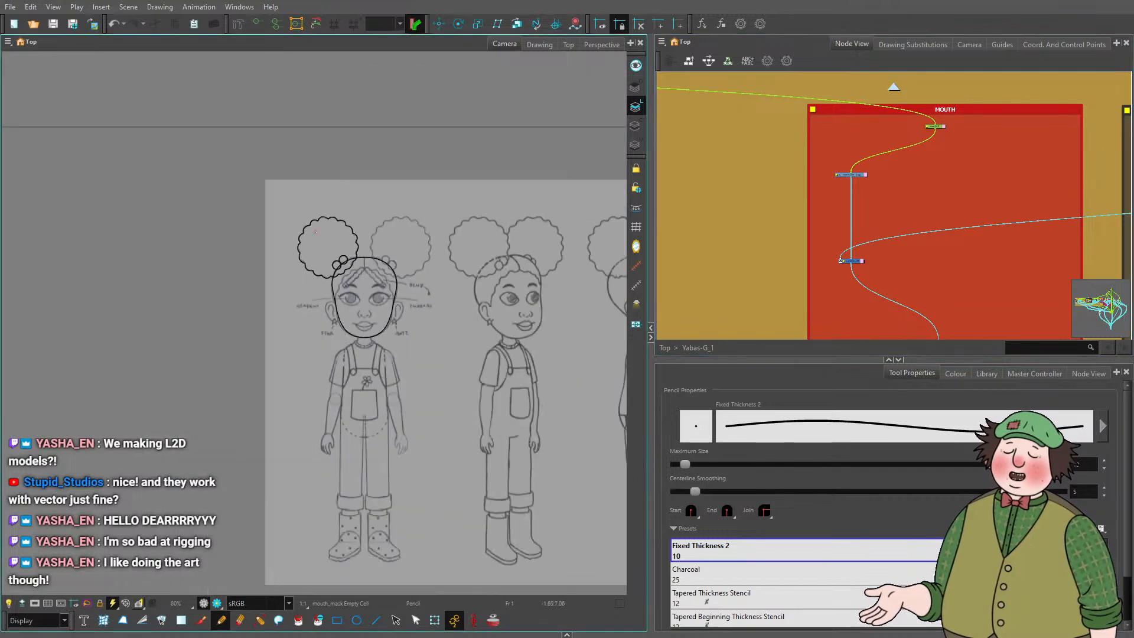
pyautogui.scroll(3, 344, 307)
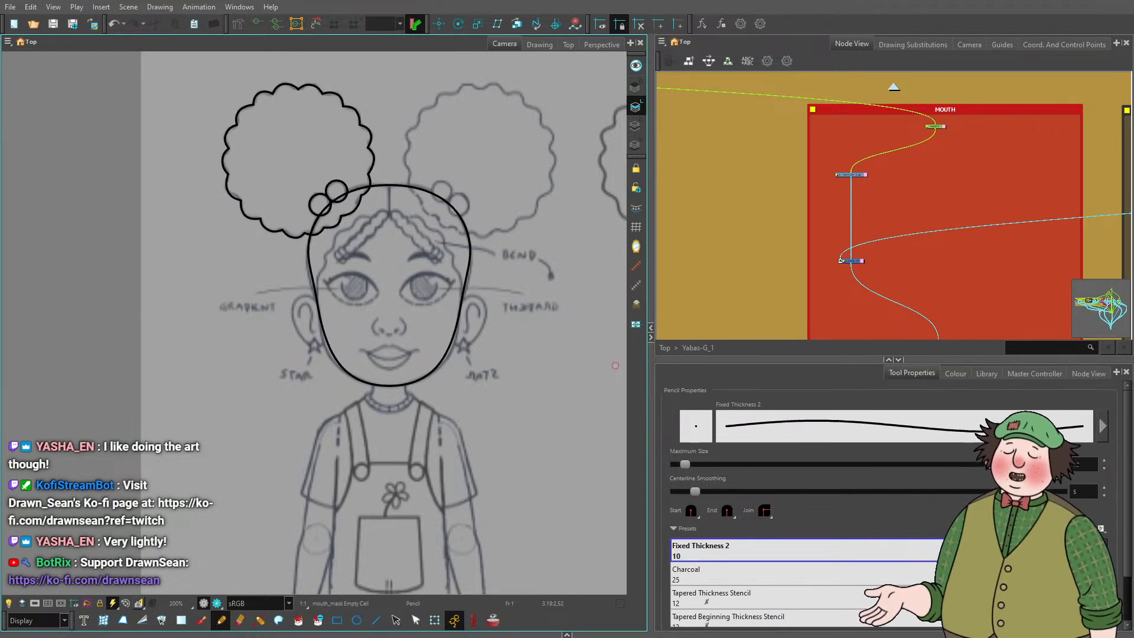
pyautogui.scroll(2, 750, 176)
pyautogui.scroll(-3, 741, 208)
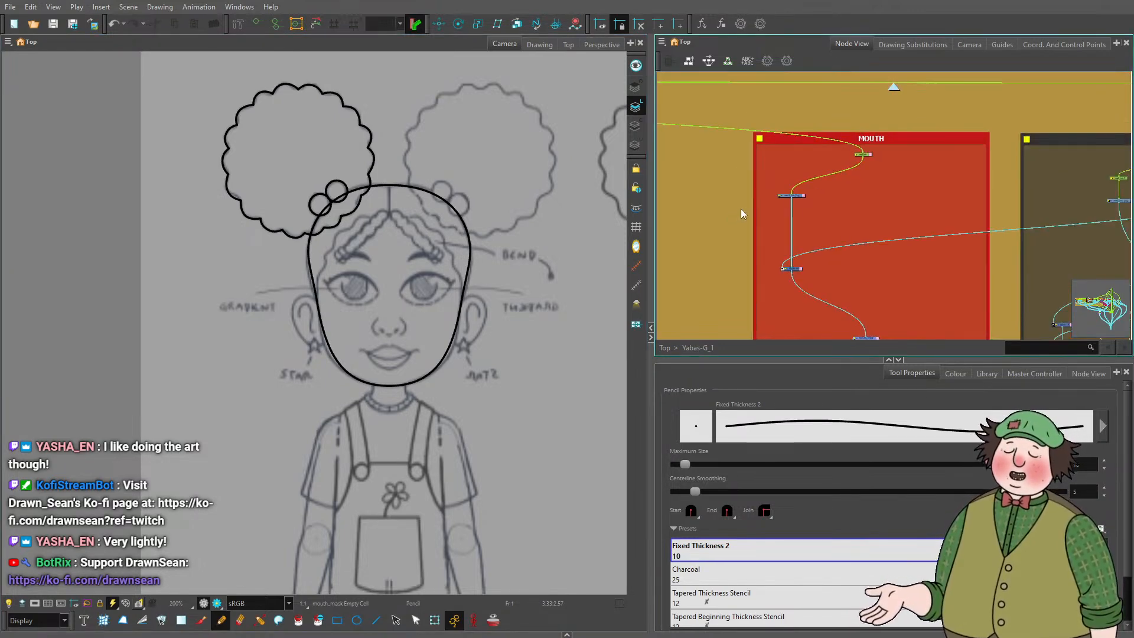
pyautogui.scroll(5, 752, 225)
pyautogui.doubleClick(751, 225)
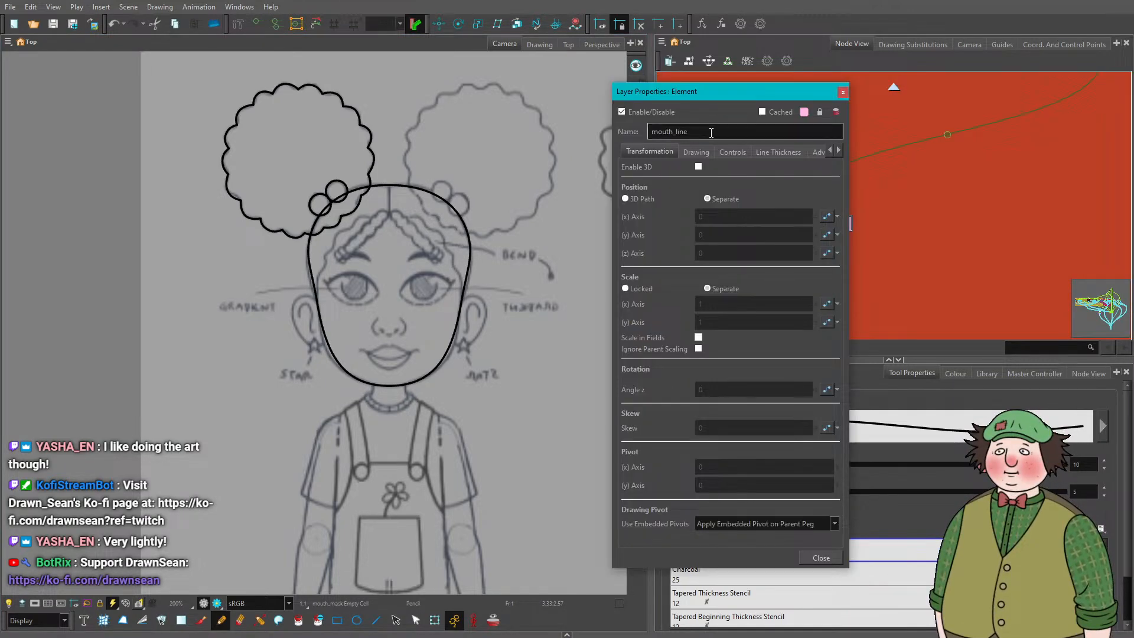
pyautogui.doubleClick(691, 131)
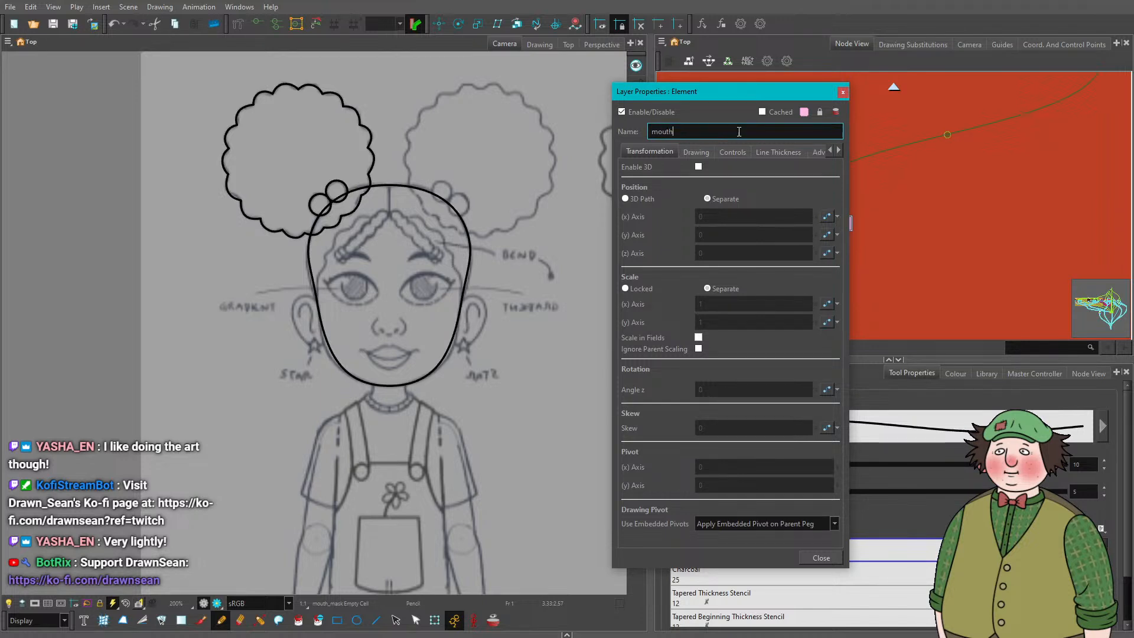
pyautogui.write('mouth')
pyautogui.click(842, 92)
pyautogui.click(727, 332)
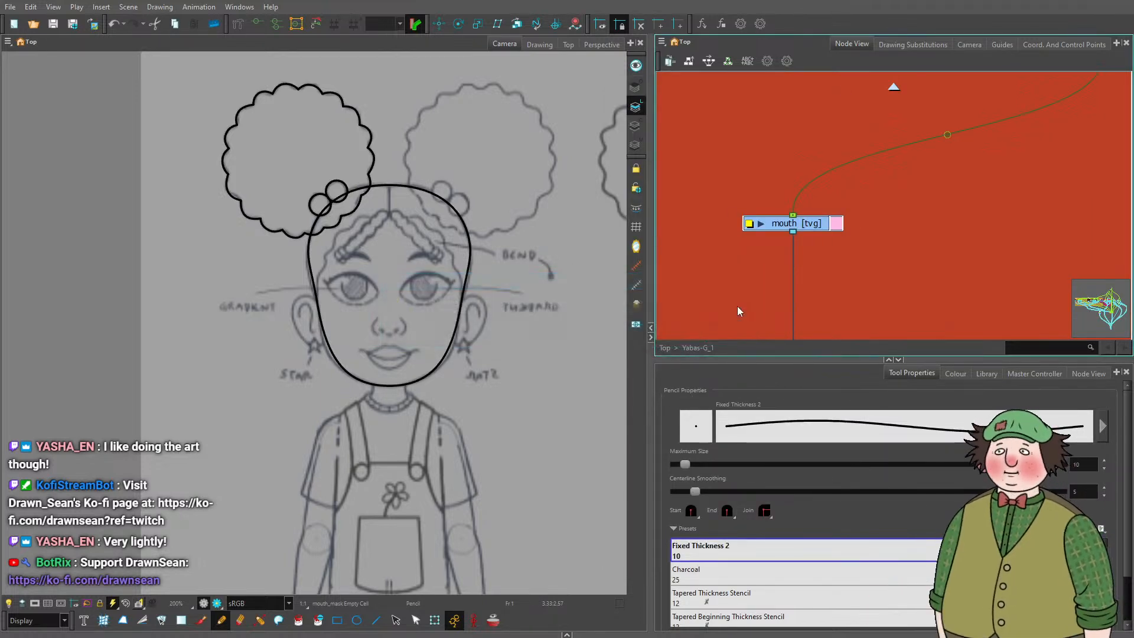
# Select the head_hair drawing in the HEAD group and frame the front-view forehead braids for tracing.
pyautogui.scroll(-4, 957, 217)
pyautogui.scroll(3, 964, 189)
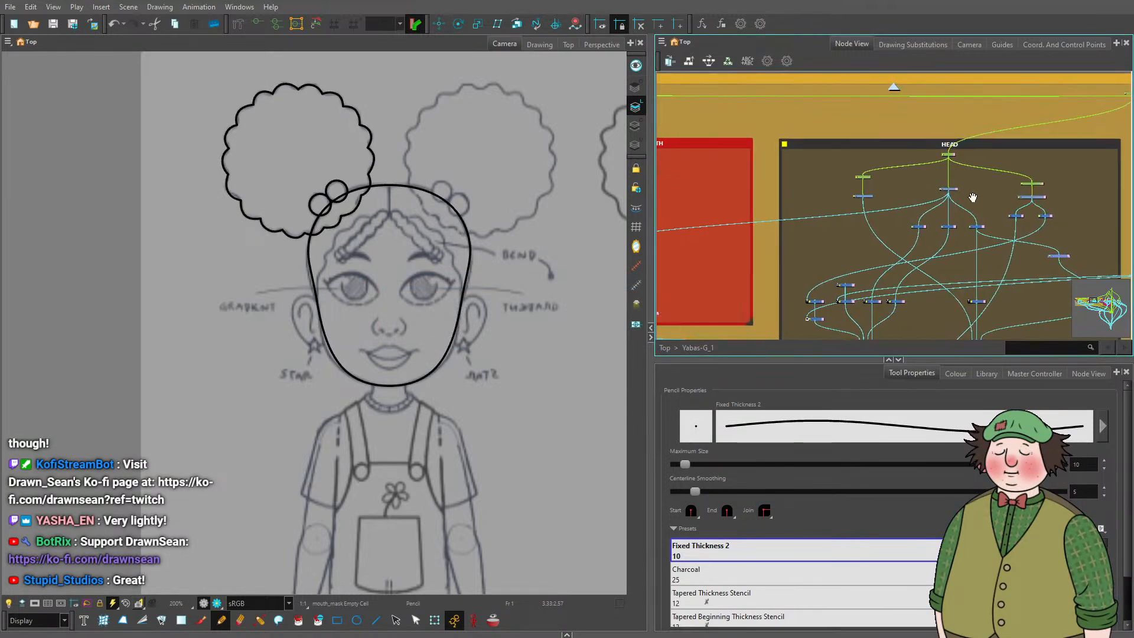
pyautogui.scroll(4, 826, 193)
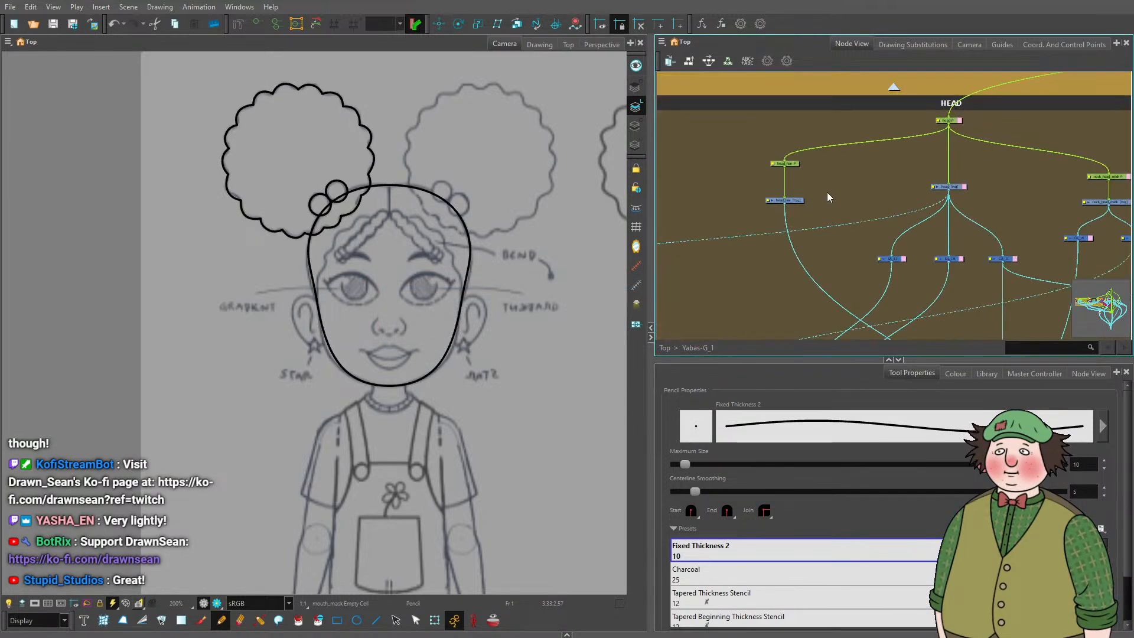
pyautogui.click(784, 204)
pyautogui.scroll(3, 308, 199)
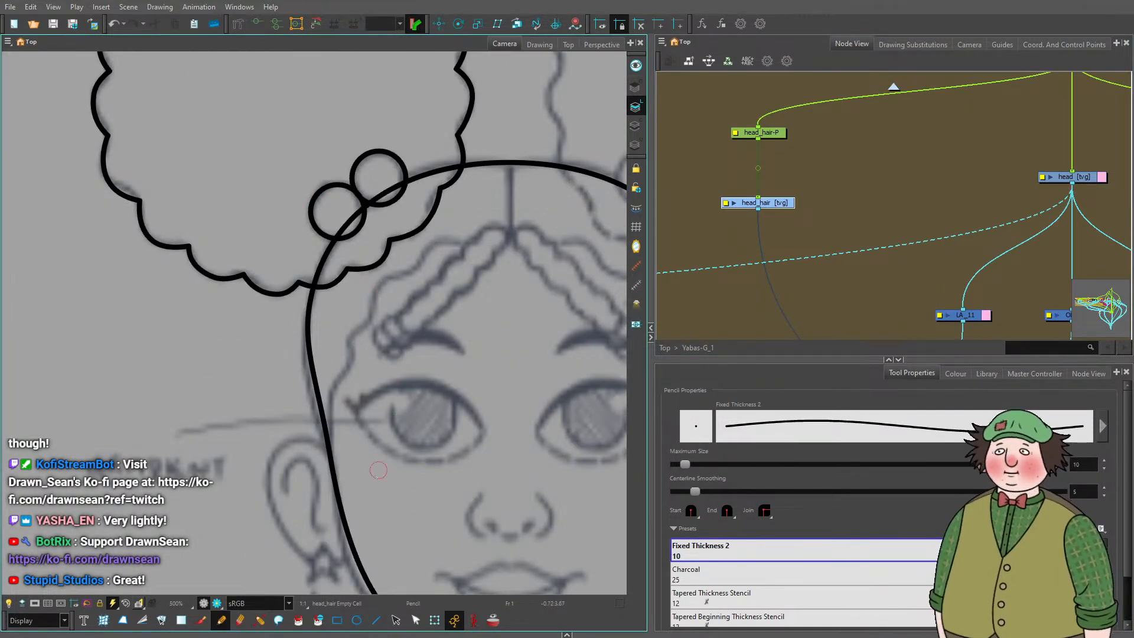
pyautogui.scroll(-7, 329, 375)
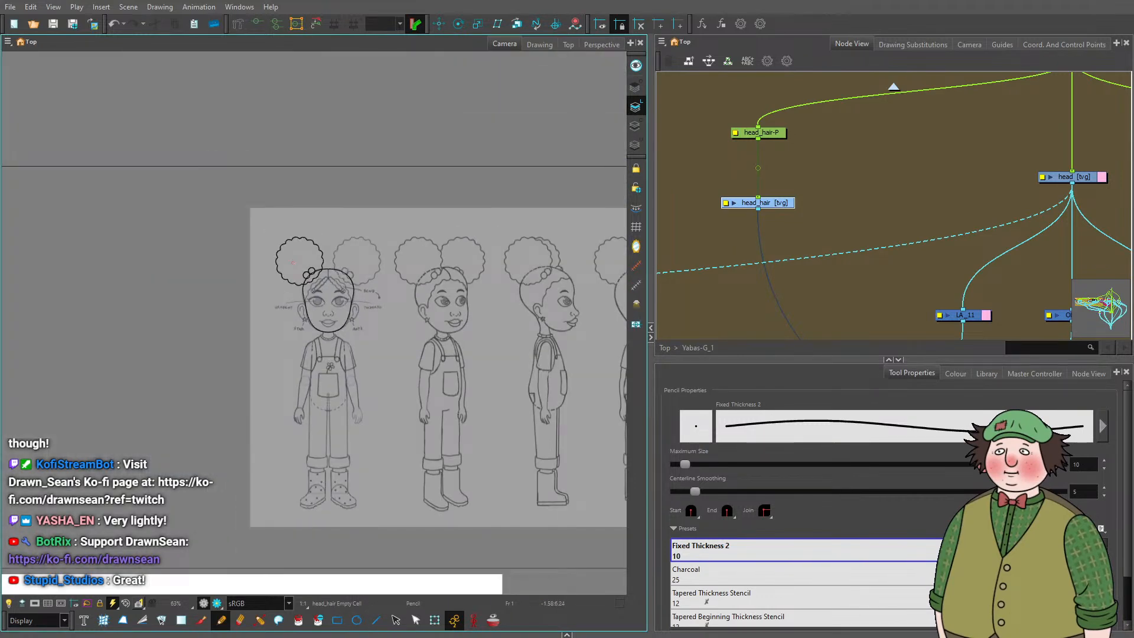
pyautogui.scroll(-2, 292, 262)
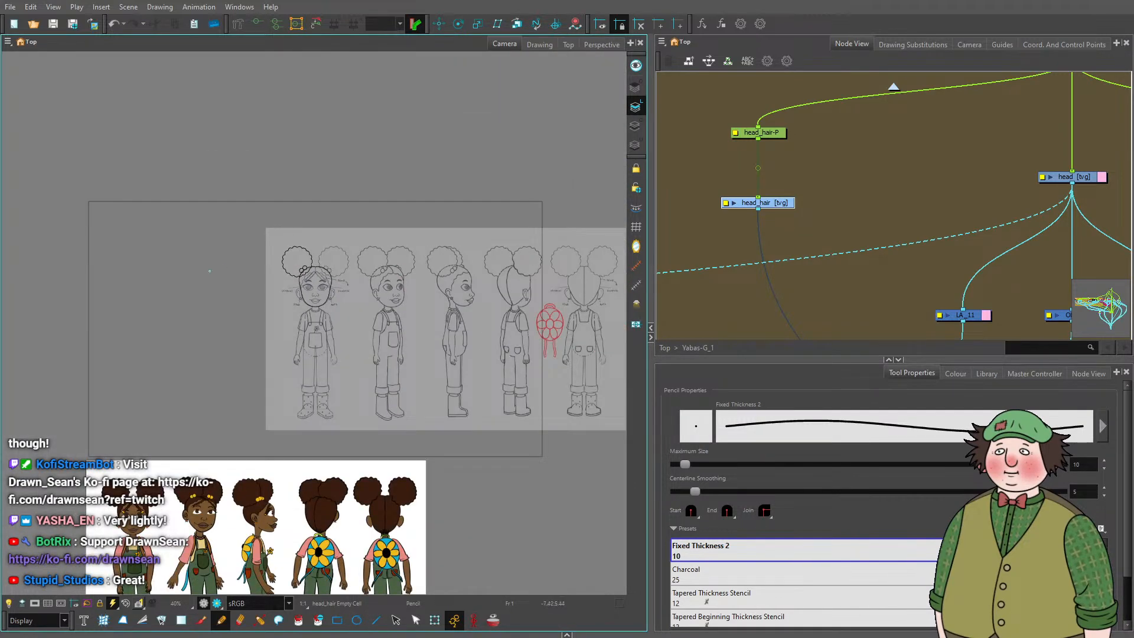
pyautogui.scroll(10, 292, 264)
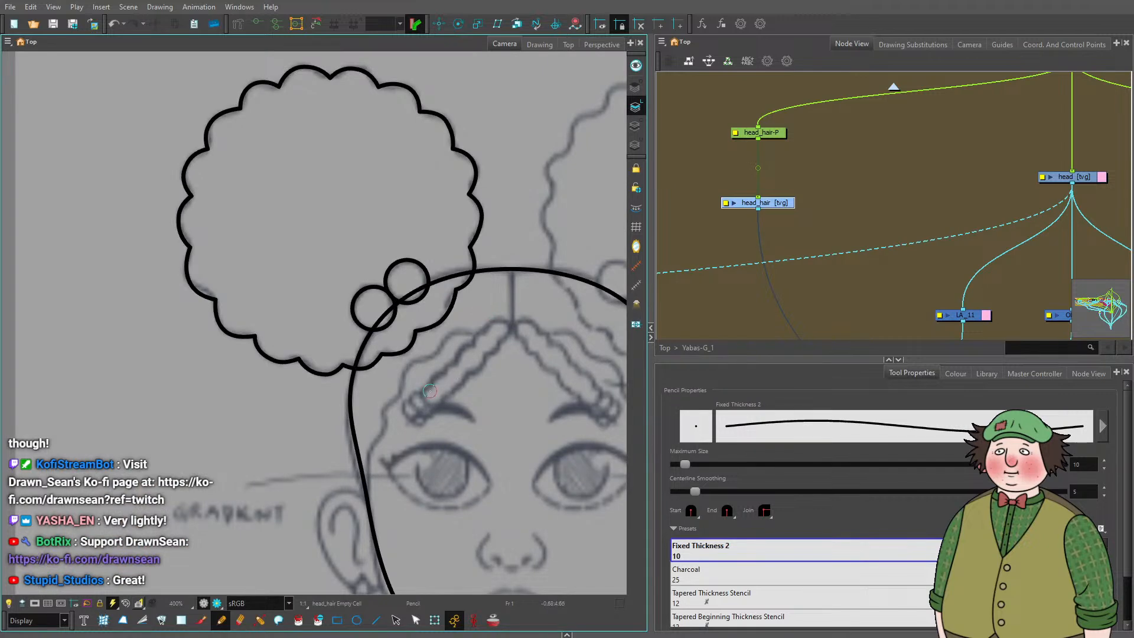
# Activate the Line tool with size 1 and show the alignment guides at the head's centre parting.
pyautogui.click(376, 619)
pyautogui.scroll(2, 437, 393)
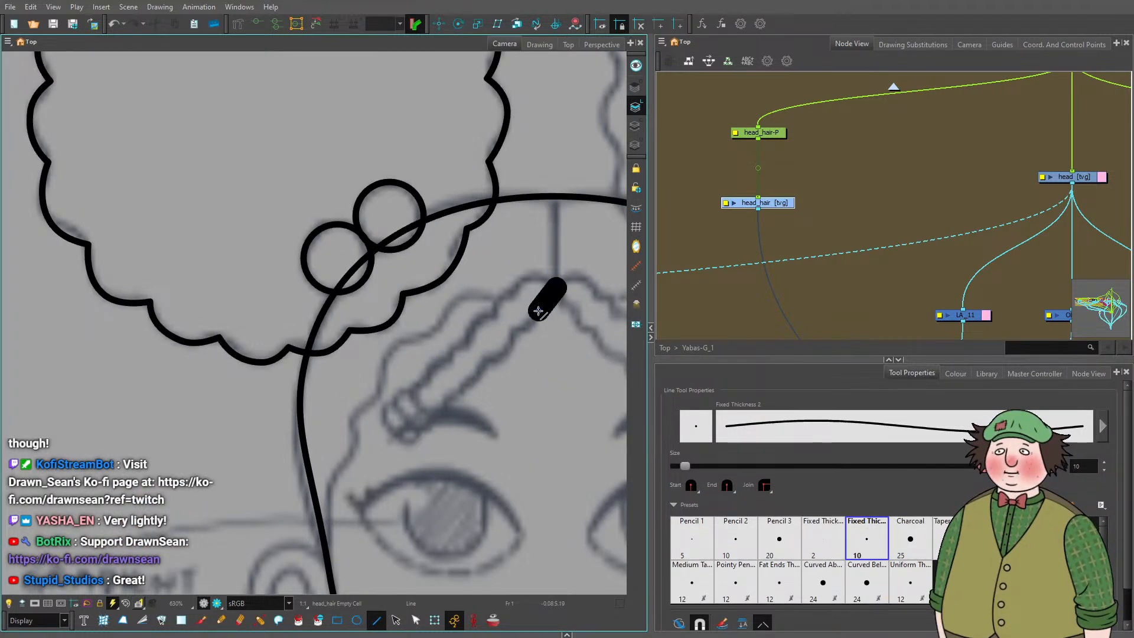
pyautogui.scroll(-7, 938, 460)
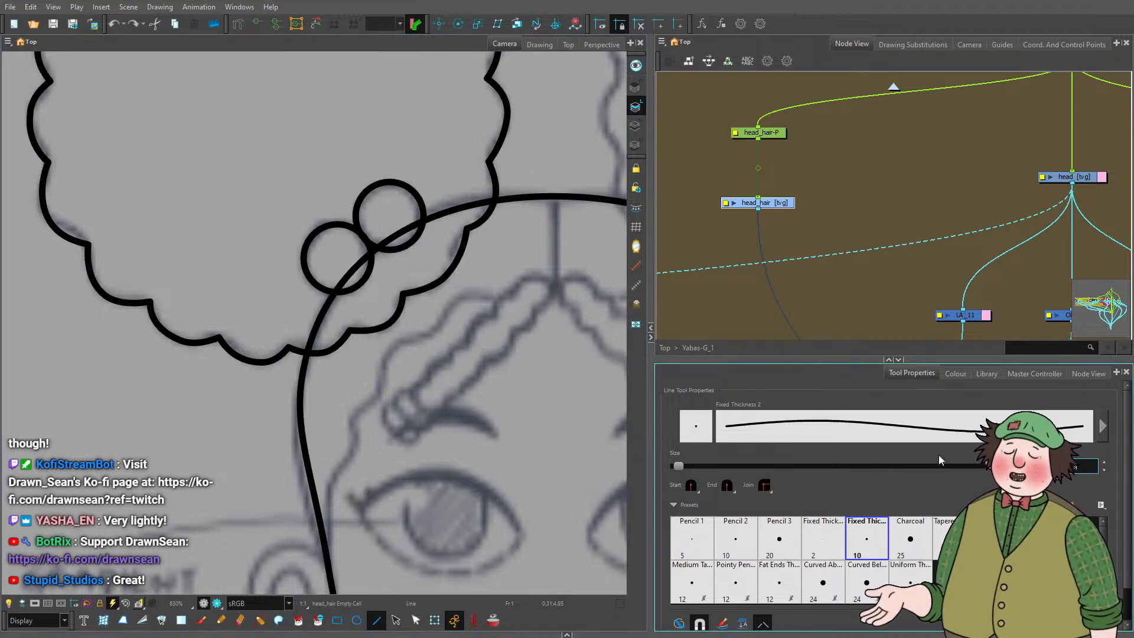
pyautogui.click(601, 25)
pyautogui.scroll(2, 535, 309)
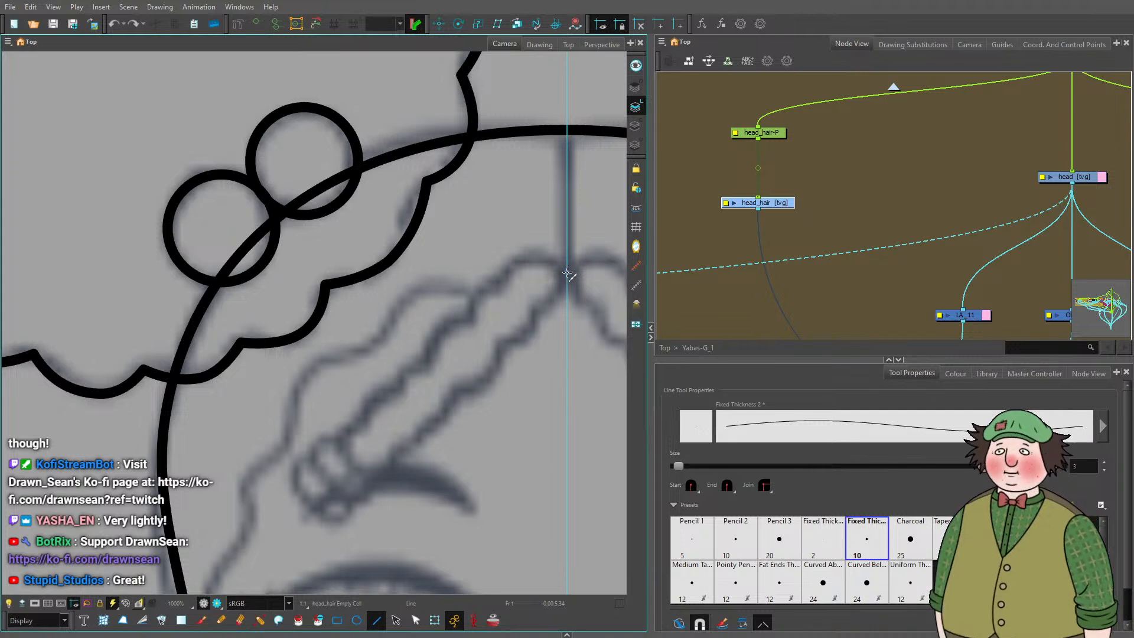
# Trace the front-view hairline from the centre parting outward and down to the temple in connected line segments on head_hair.
pyautogui.moveTo(569, 273)
pyautogui.mouseDown()
pyautogui.moveTo(433, 287)
pyautogui.moveTo(520, 307)
pyautogui.moveTo(532, 303)
pyautogui.moveTo(417, 291)
pyautogui.moveTo(434, 287)
pyautogui.mouseUp()
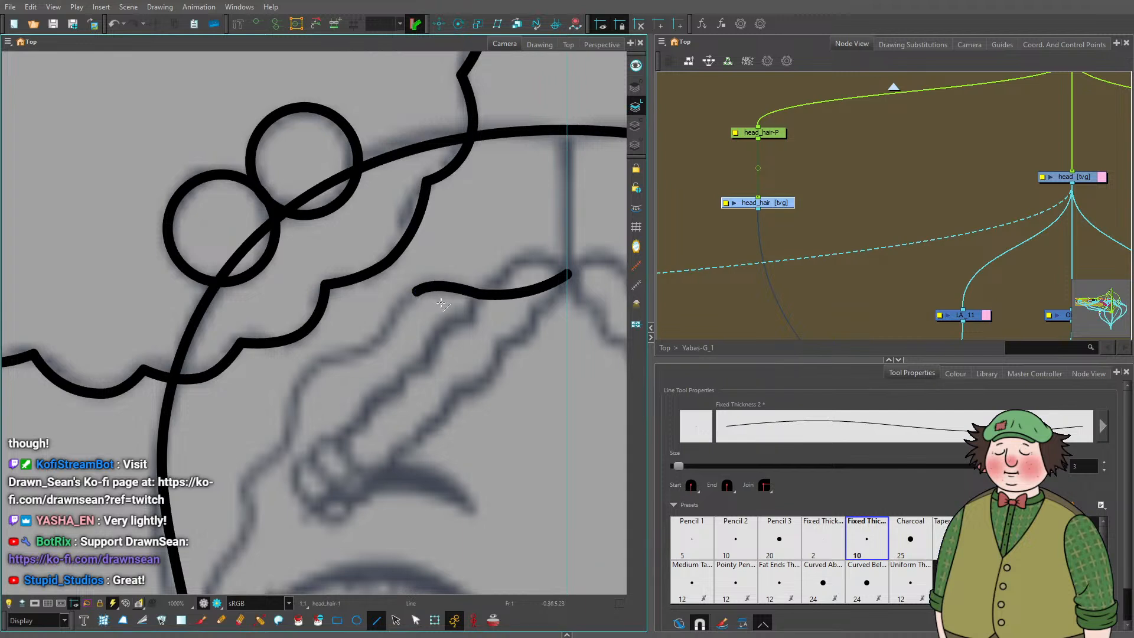
pyautogui.moveTo(418, 291)
pyautogui.mouseDown()
pyautogui.moveTo(376, 349)
pyautogui.moveTo(308, 367)
pyautogui.moveTo(445, 282)
pyautogui.moveTo(425, 354)
pyautogui.moveTo(378, 392)
pyautogui.moveTo(385, 441)
pyautogui.mouseUp()
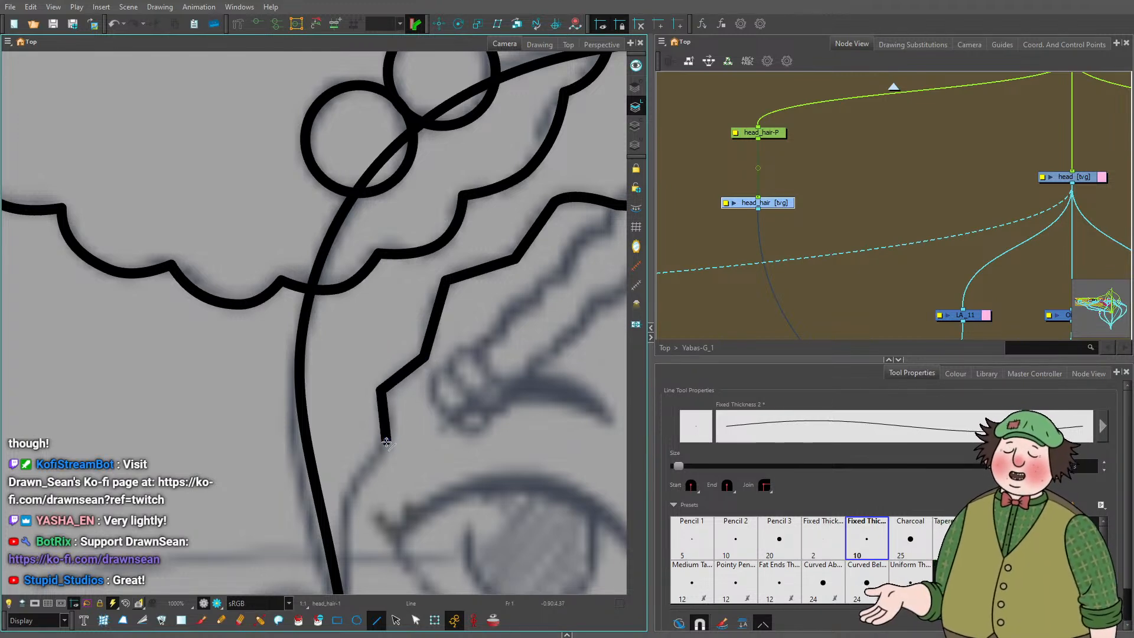
# Compare the sketched hairline and head shape across the side and back views of the turnaround.
pyautogui.scroll(-6, 386, 442)
pyautogui.scroll(4, 356, 283)
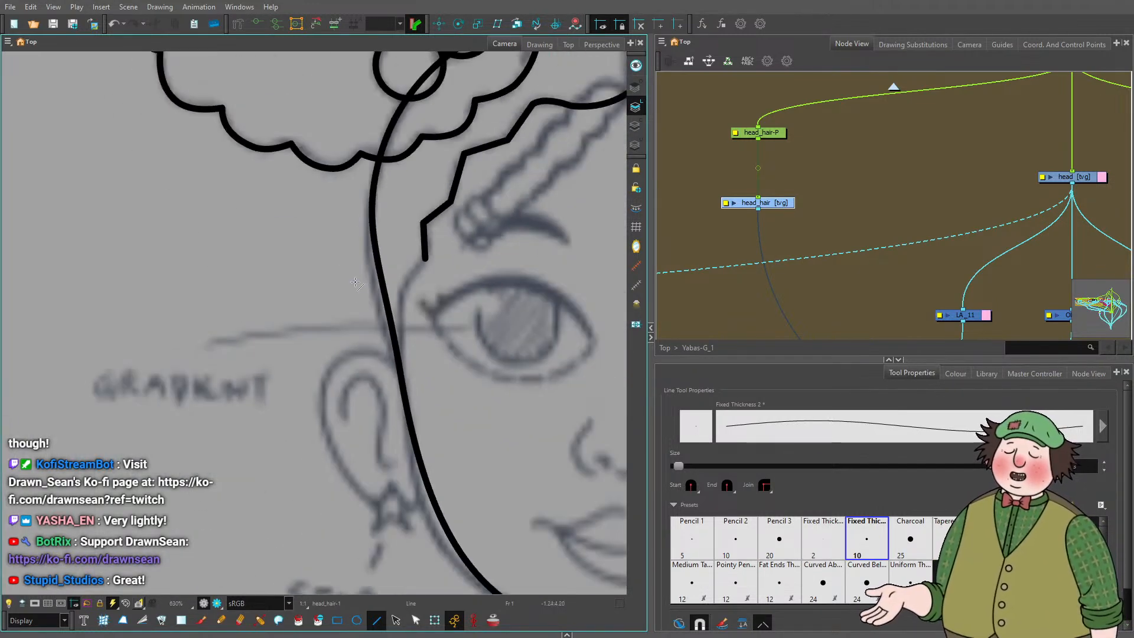
pyautogui.scroll(-8, 356, 284)
pyautogui.scroll(2, 424, 264)
pyautogui.scroll(-2, 509, 309)
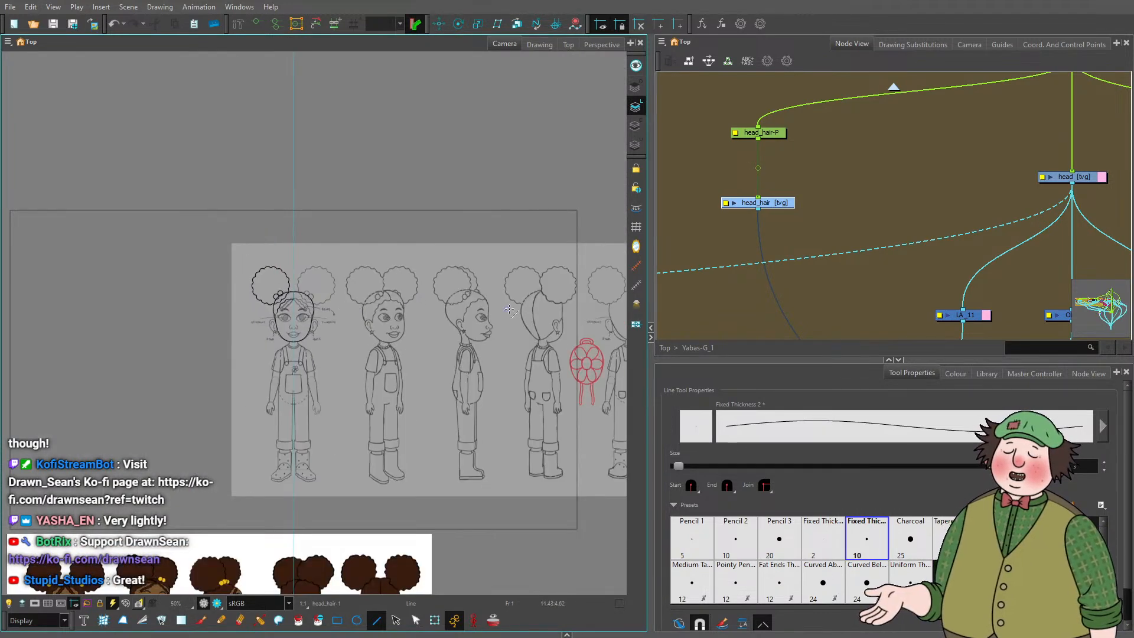
pyautogui.scroll(4, 509, 309)
pyautogui.scroll(-3, 520, 316)
pyautogui.scroll(3, 533, 323)
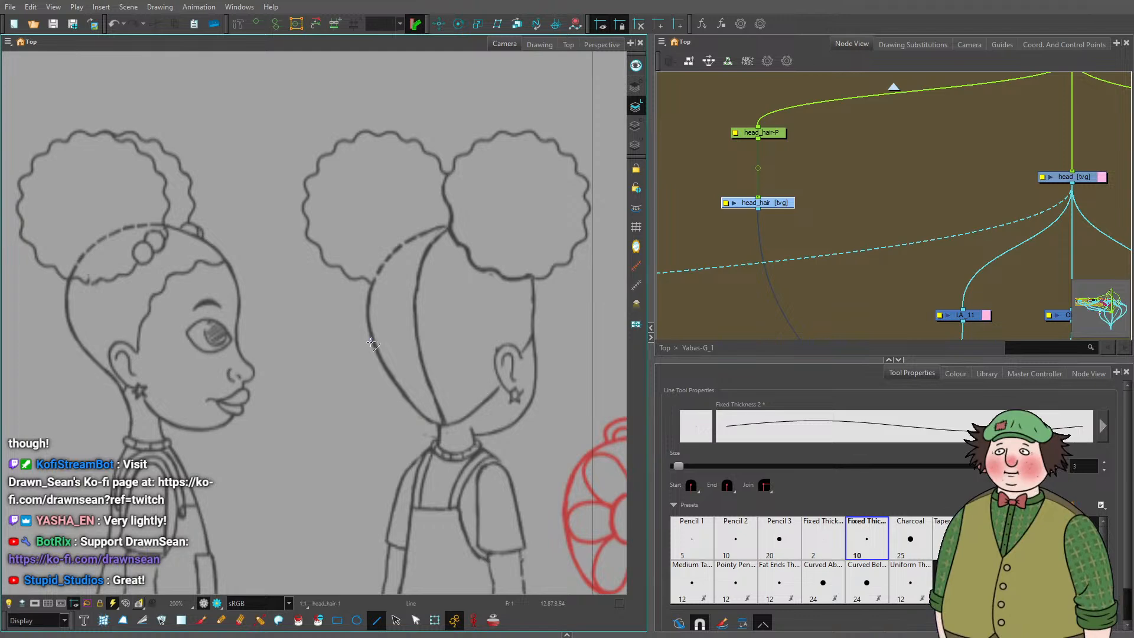
pyautogui.scroll(-3, 372, 343)
pyautogui.moveTo(160, 322); pyautogui.dragTo(155, 335)
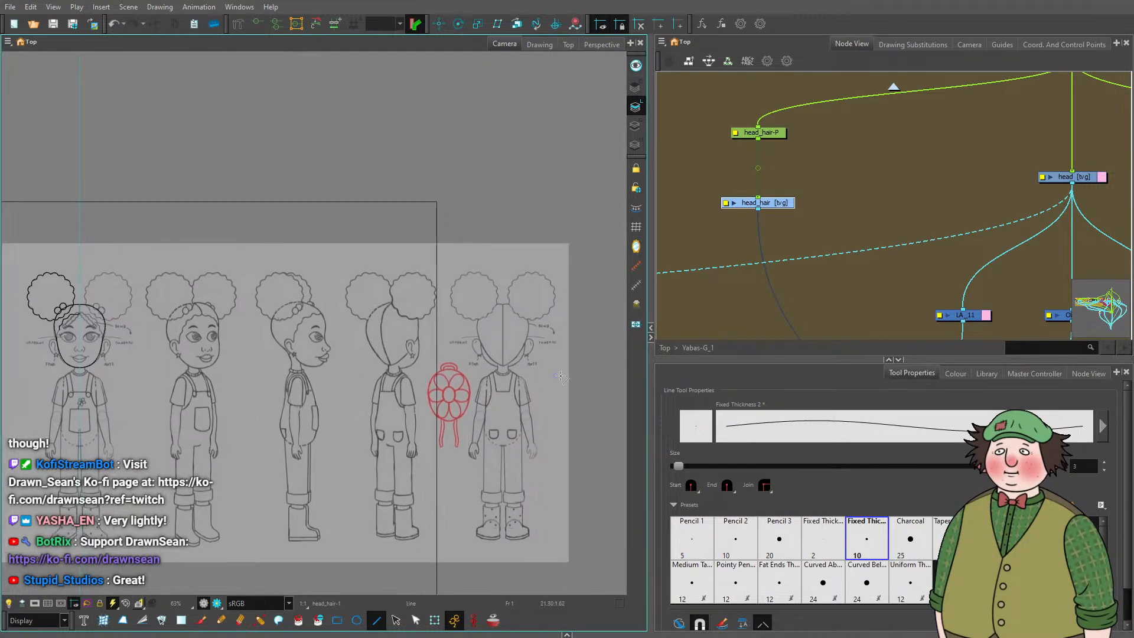
pyautogui.scroll(3, 569, 328)
pyautogui.scroll(-3, 436, 363)
pyautogui.scroll(5, 276, 335)
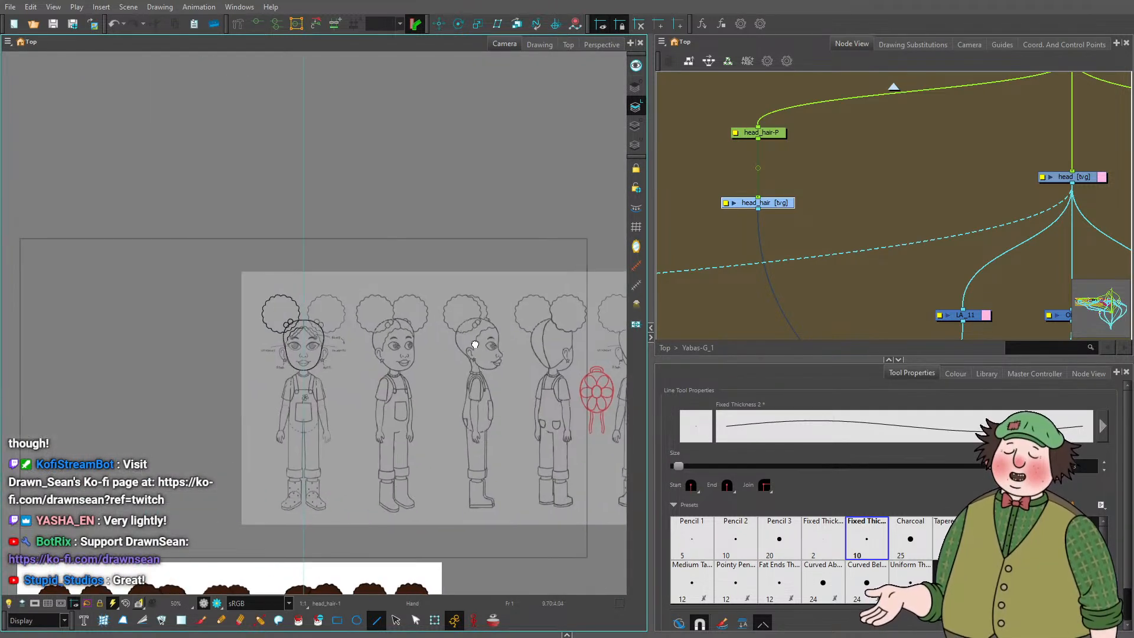
# Continue the traced hairline from the temple down along the edge of the face to the ear.
pyautogui.scroll(3, 315, 329)
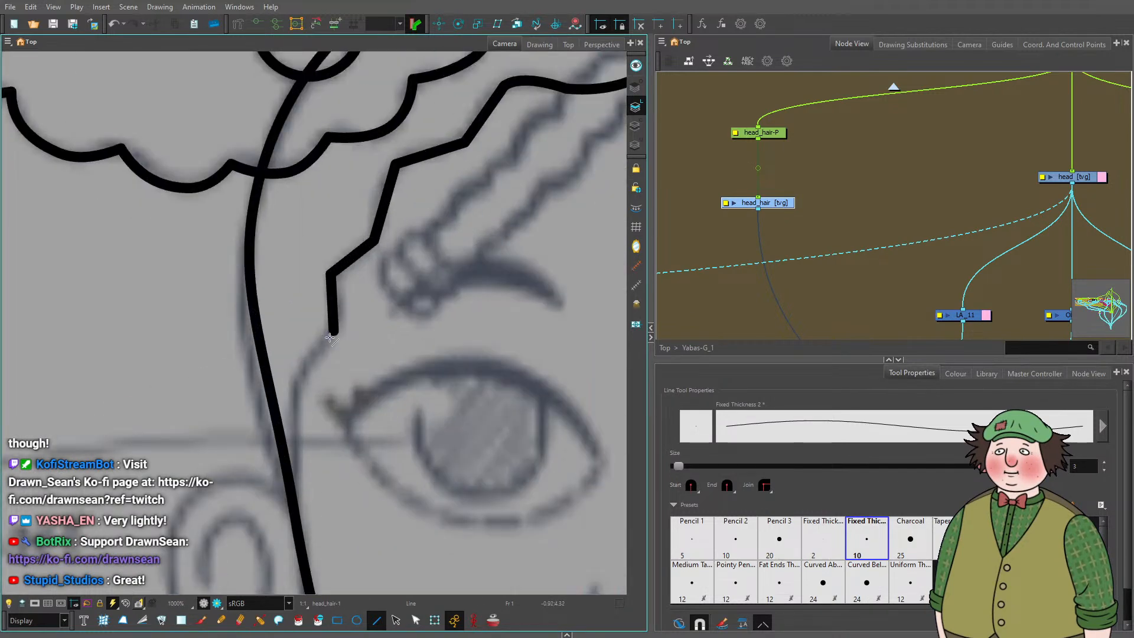
pyautogui.moveTo(334, 331)
pyautogui.mouseDown()
pyautogui.moveTo(295, 382)
pyautogui.moveTo(287, 568)
pyautogui.mouseUp()
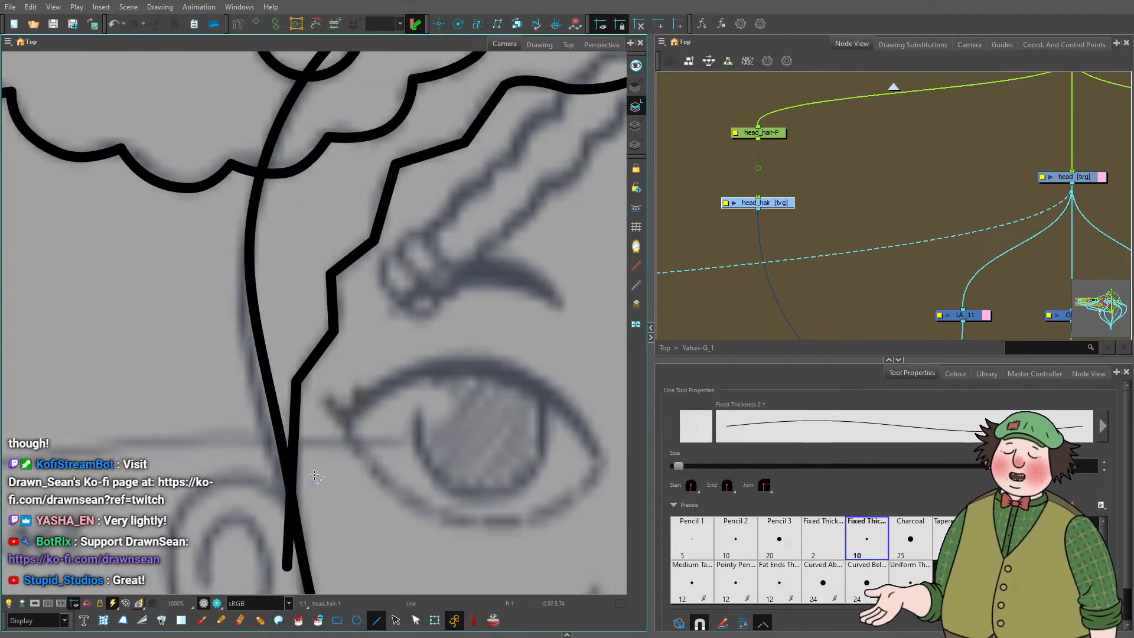
# Curve the lower hairline segments around the temple with the Contour Editor so they follow the sketched waves.
pyautogui.click(414, 620)
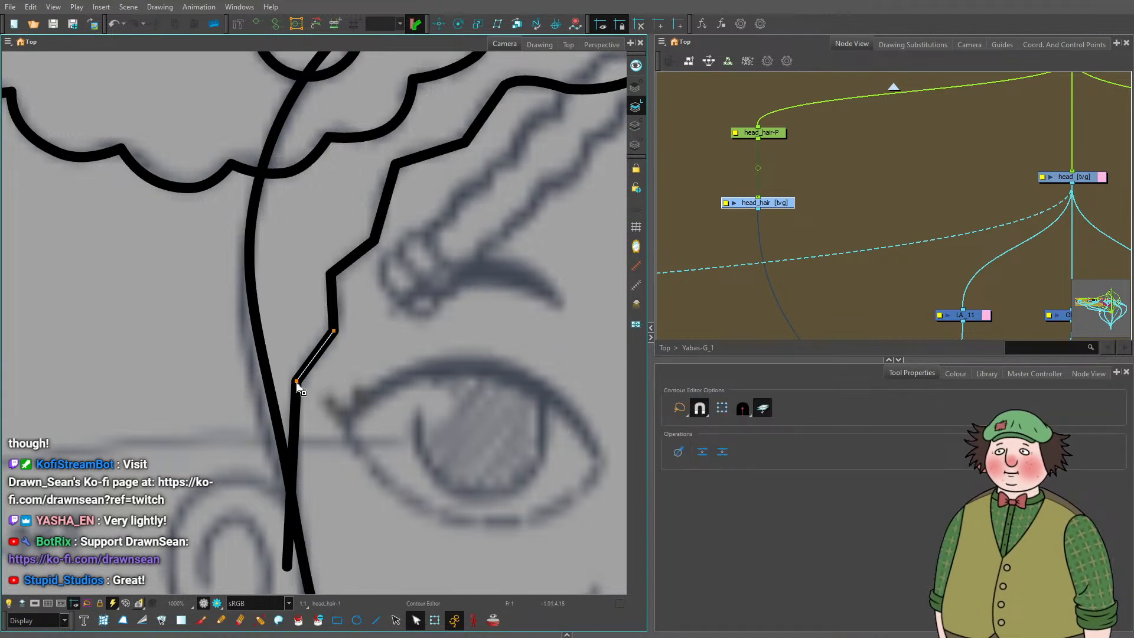
pyautogui.moveTo(296, 382); pyautogui.dragTo(276, 421)
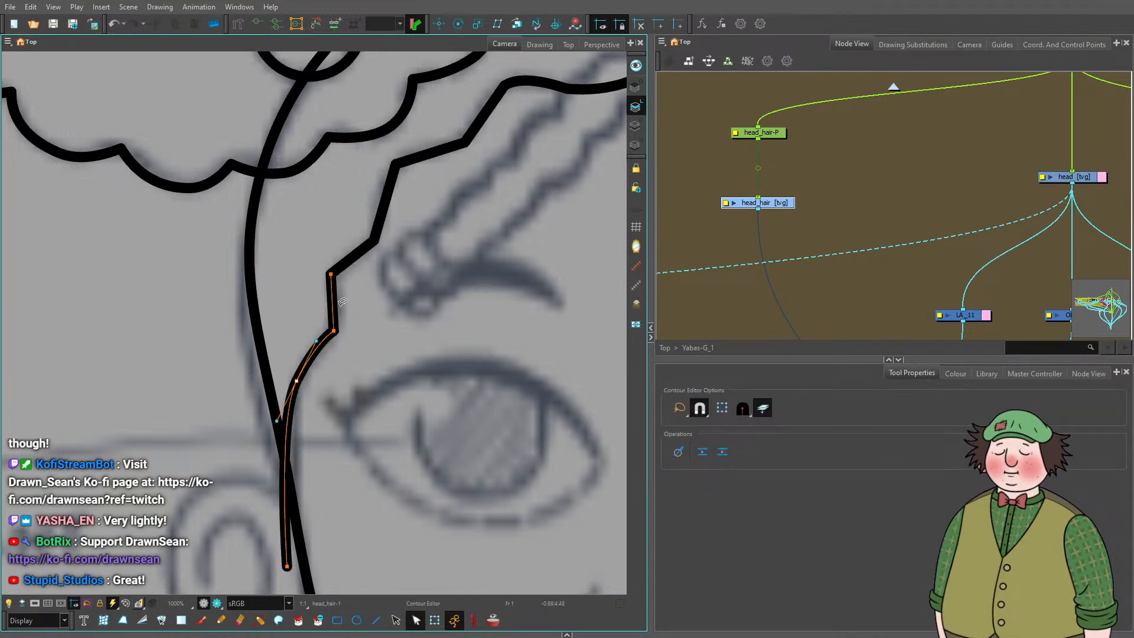
pyautogui.moveTo(334, 332); pyautogui.dragTo(326, 351)
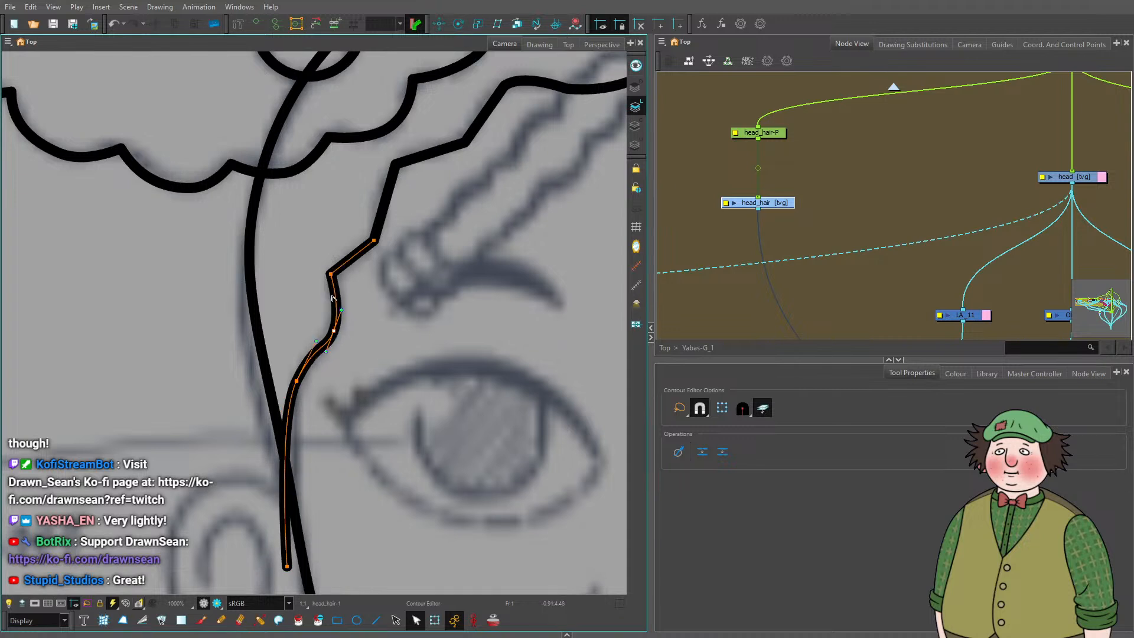
pyautogui.moveTo(331, 275); pyautogui.dragTo(322, 293)
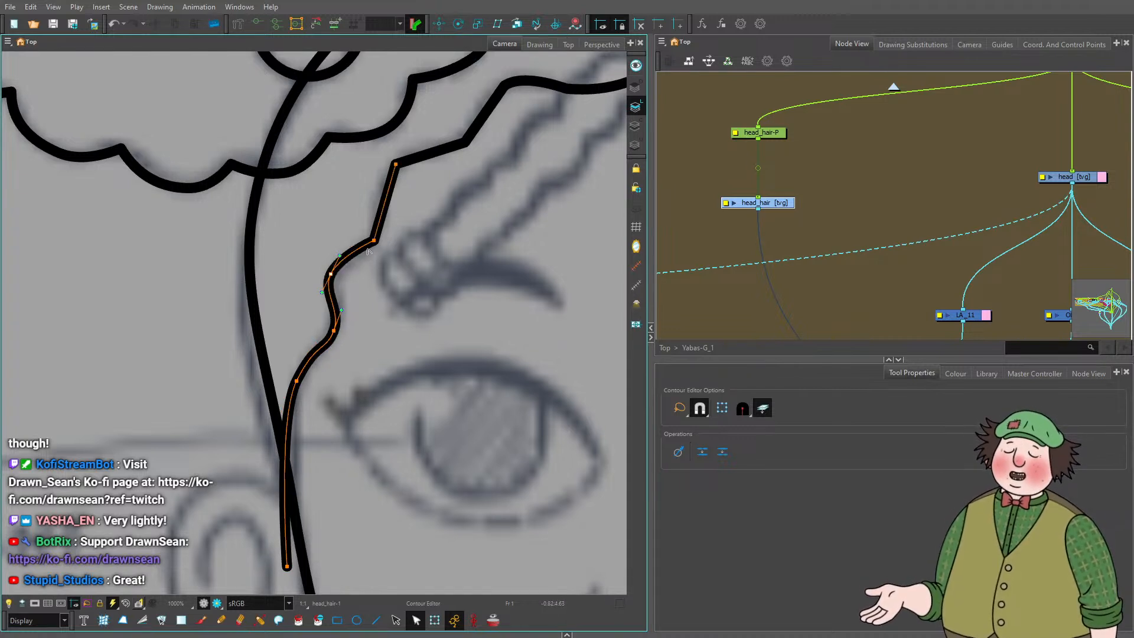
pyautogui.moveTo(374, 240)
pyautogui.mouseDown()
pyautogui.moveTo(356, 264)
pyautogui.moveTo(346, 251)
pyautogui.moveTo(372, 283)
pyautogui.moveTo(341, 309)
pyautogui.mouseUp()
# Smooth the upper hairline bends and reposition the point nearest the centre parting to form soft waves.
pyautogui.scroll(3, 392, 291)
pyautogui.moveTo(481, 239); pyautogui.dragTo(522, 213)
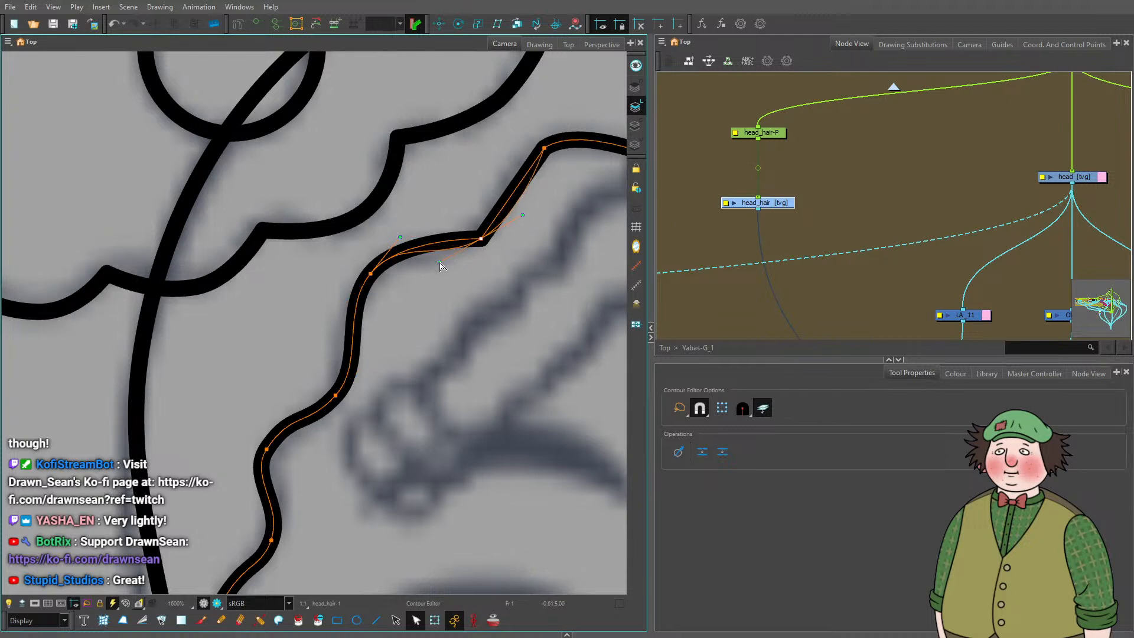
pyautogui.moveTo(594, 107); pyautogui.dragTo(498, 206)
pyautogui.moveTo(449, 251); pyautogui.dragTo(413, 266)
pyautogui.scroll(-4, 414, 267)
pyautogui.scroll(3, 446, 288)
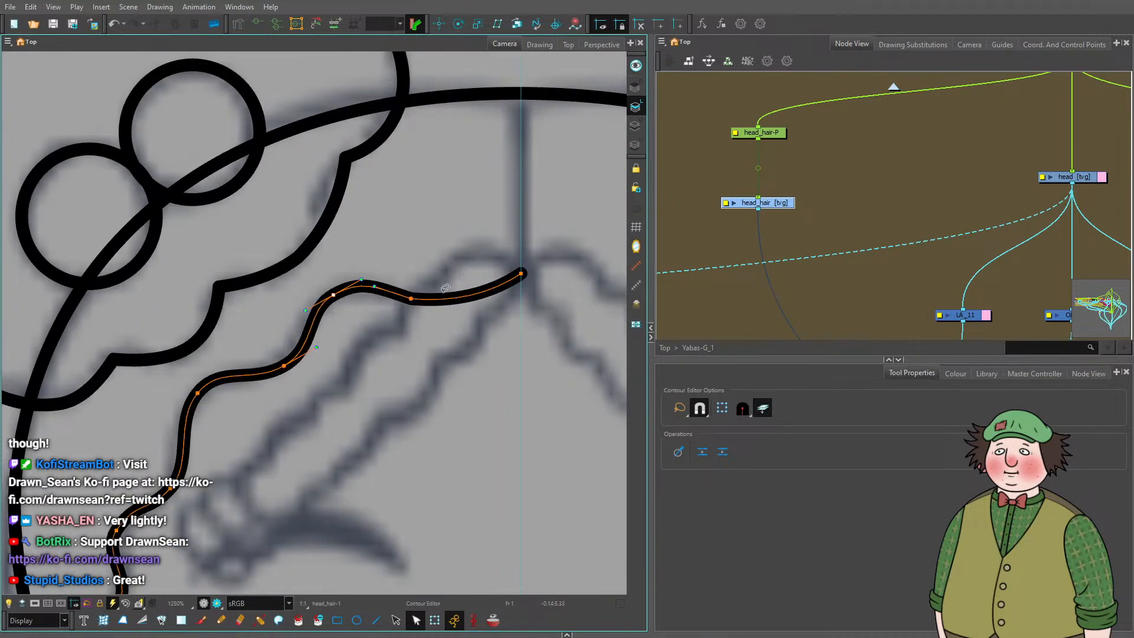
pyautogui.click(409, 299)
pyautogui.moveTo(453, 302); pyautogui.dragTo(430, 300)
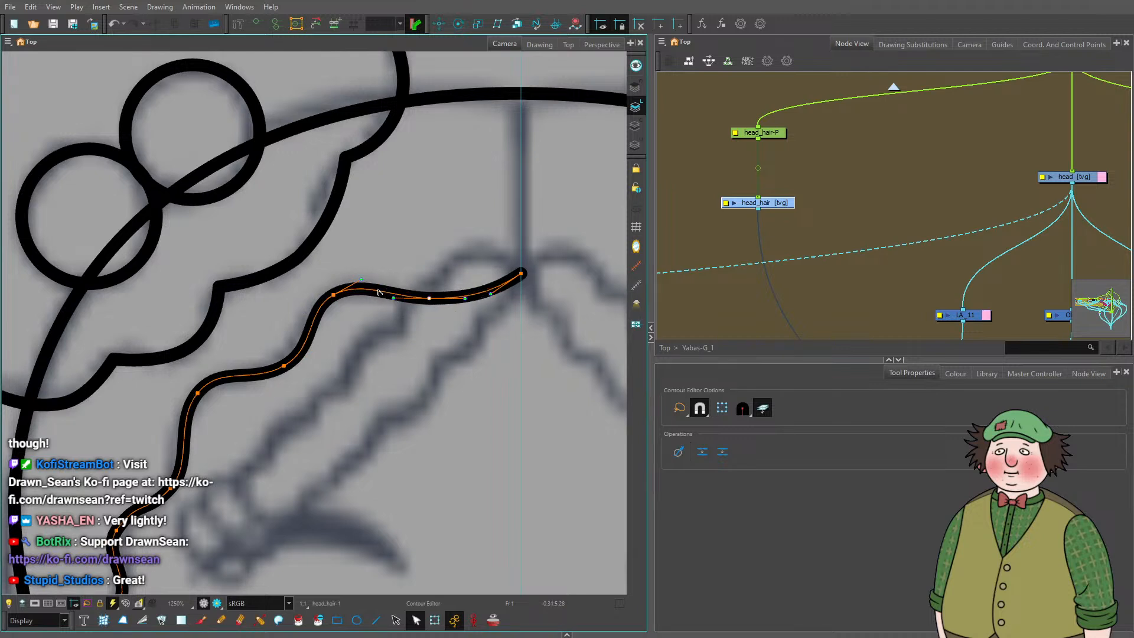
pyautogui.moveTo(359, 282); pyautogui.dragTo(370, 275)
# Select the traced hairline stroke and shift it horizontally onto the three-quarter front view's hairline.
pyautogui.scroll(-2, 378, 274)
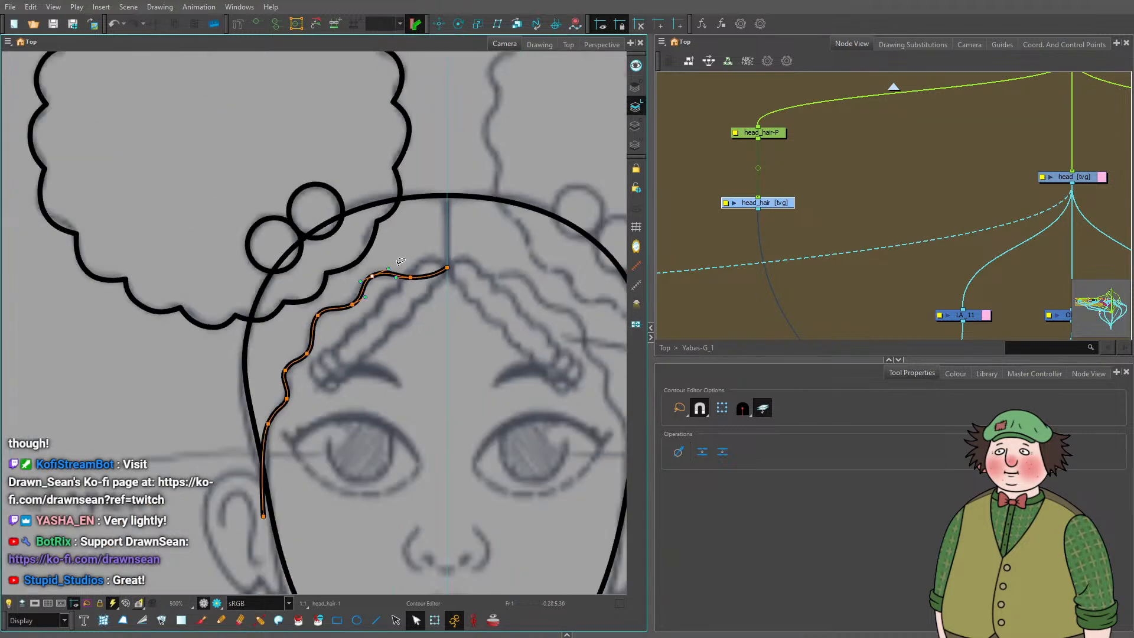
pyautogui.scroll(1, 414, 263)
pyautogui.scroll(3, 430, 256)
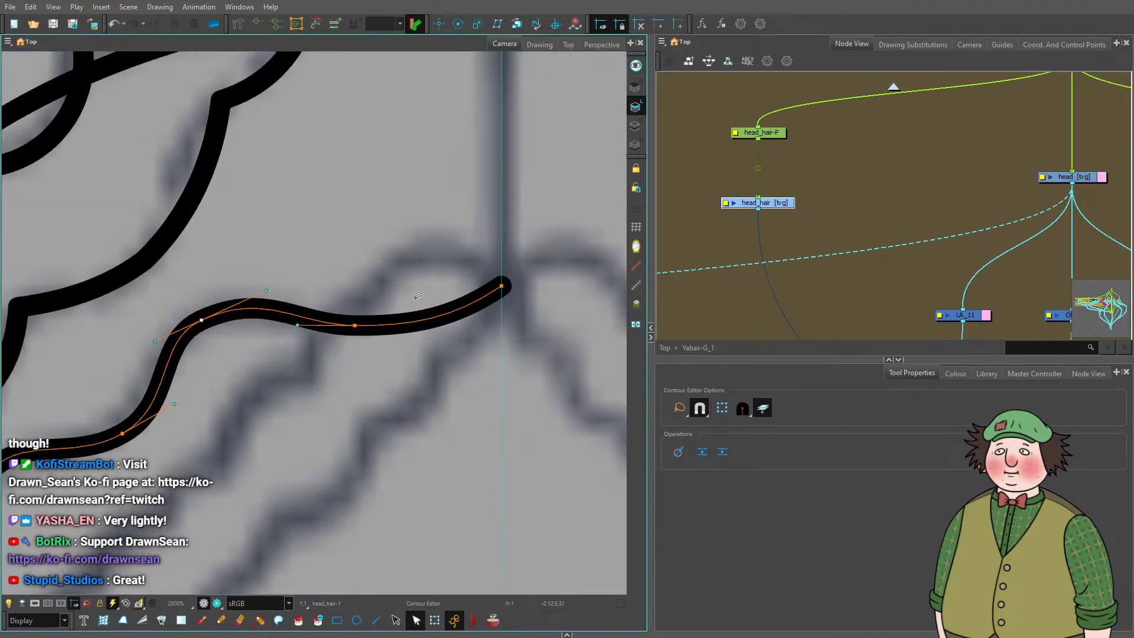
pyautogui.scroll(-5, 418, 295)
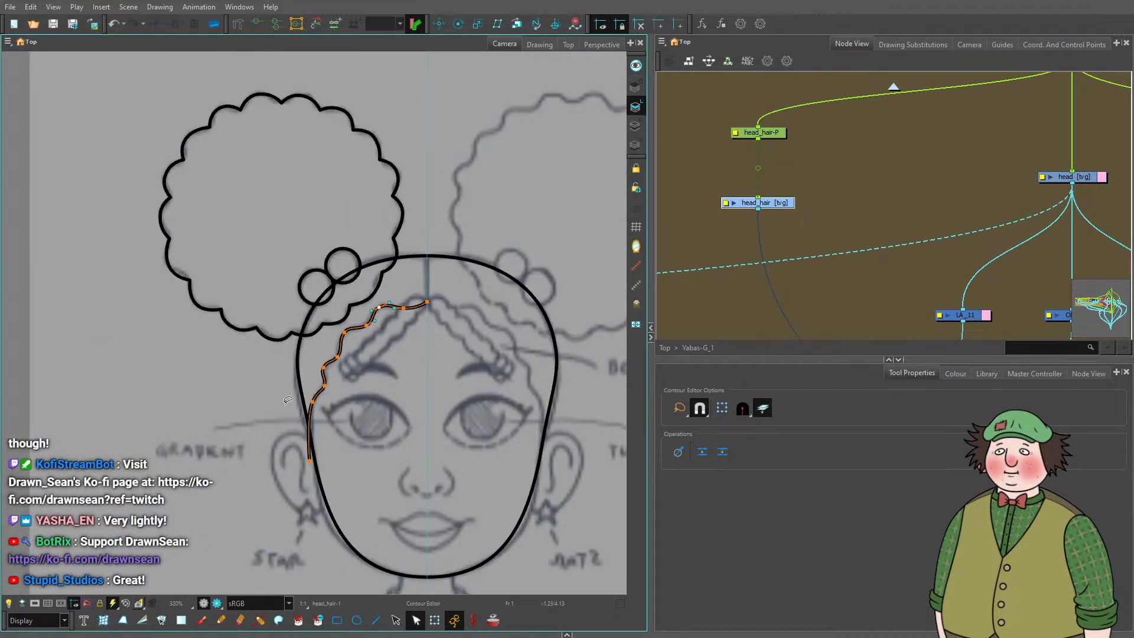
pyautogui.scroll(-3, 288, 399)
pyautogui.scroll(2, 365, 421)
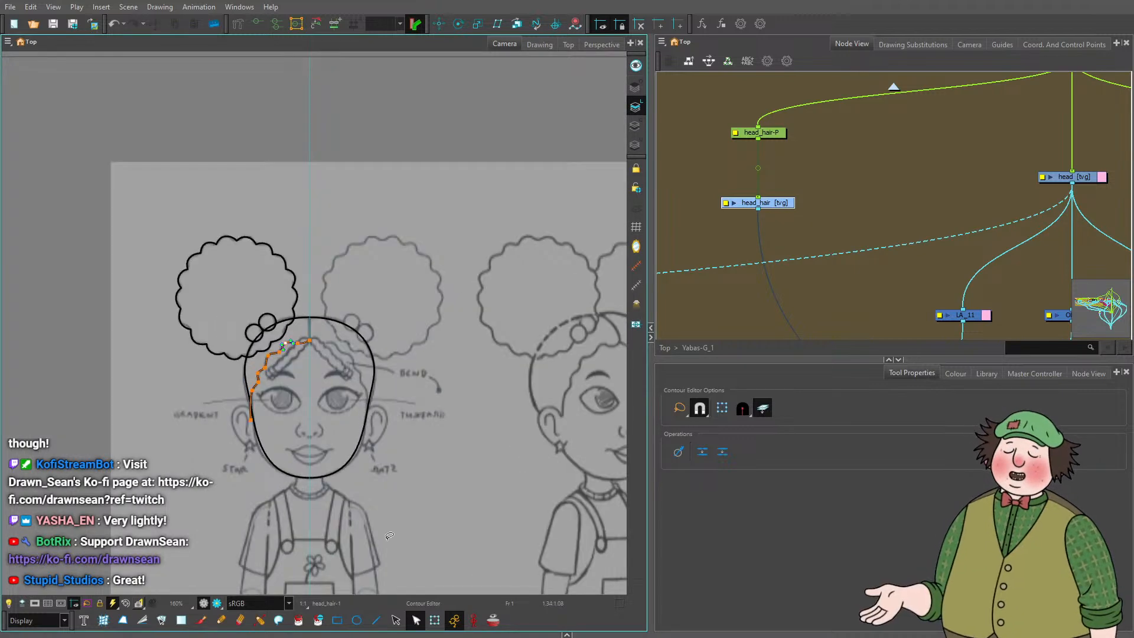
pyautogui.hotkey('alt', 's')
pyautogui.click(277, 354)
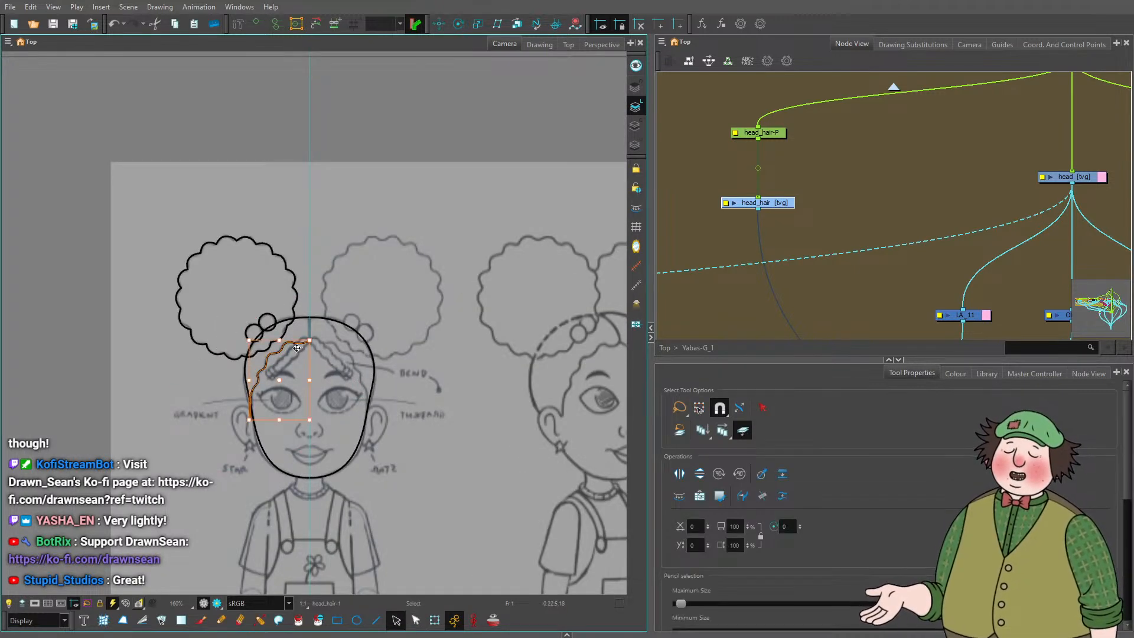
pyautogui.scroll(-2, 276, 353)
pyautogui.scroll(2, 421, 371)
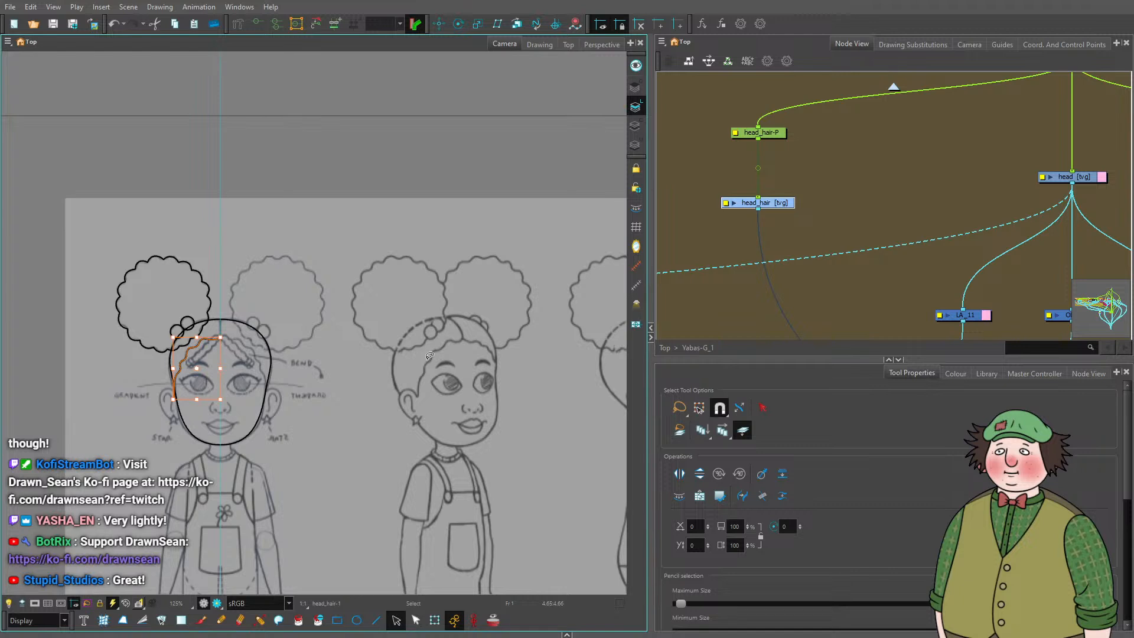
pyautogui.press('Right')
pyautogui.press('Right')
pyautogui.press('Right')
pyautogui.press('Right')
pyautogui.press('Right')
pyautogui.press('Right')
pyautogui.press('Right')
pyautogui.press('Right')
pyautogui.press('Right')
pyautogui.press('Right')
pyautogui.press('Right')
pyautogui.press('Right')
pyautogui.press('Right')
pyautogui.press('Right')
pyautogui.press('Right')
pyautogui.press('Right')
pyautogui.press('Right')
pyautogui.press('Right')
pyautogui.press('Right')
pyautogui.press('Right')
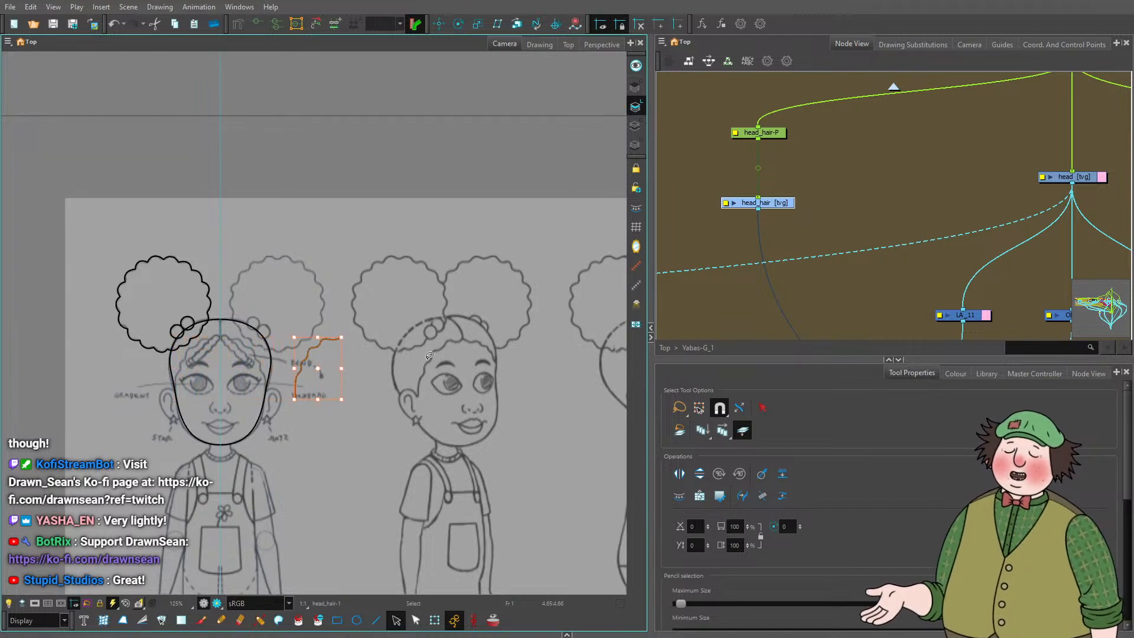
pyautogui.press('Right')
pyautogui.press('Right')
pyautogui.press('Right')
pyautogui.press('Right')
pyautogui.press('Right')
pyautogui.press('Right')
pyautogui.press('Right')
pyautogui.press('Right')
pyautogui.press('Right')
pyautogui.press('Right')
pyautogui.press('Right')
pyautogui.press('Right')
pyautogui.press('Right')
pyautogui.press('Right')
pyautogui.press('Right')
pyautogui.press('Right')
pyautogui.press('Right')
pyautogui.press('Right')
pyautogui.press('Right')
pyautogui.press('Right')
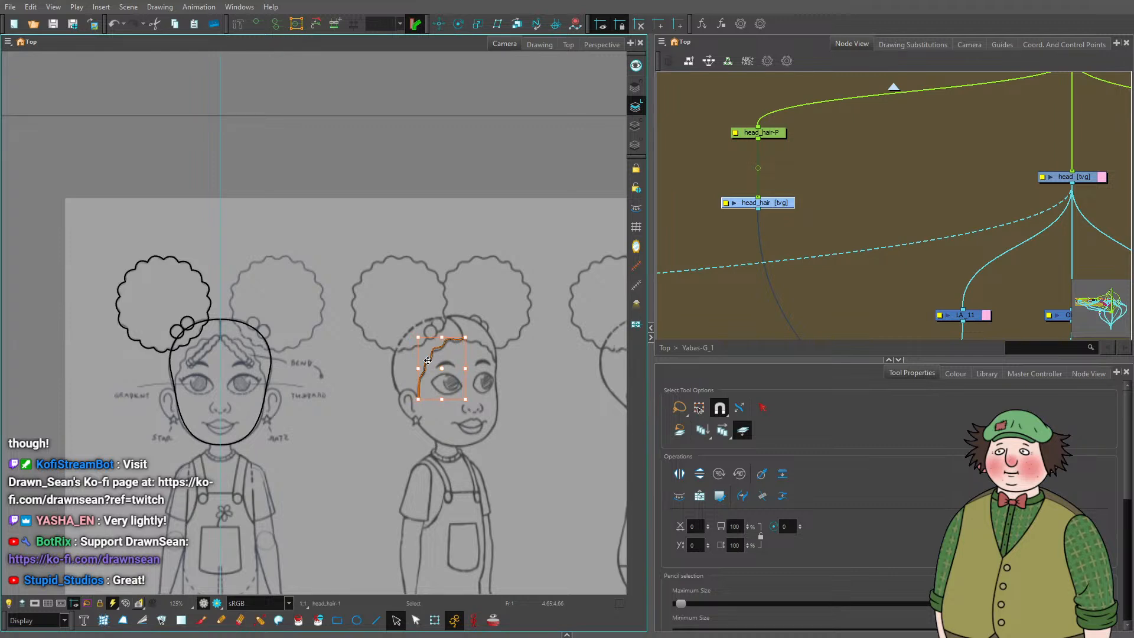
# Extend the lower end of the hairline stroke down past the three-quarter view's ear, beside the star earring.
pyautogui.hscroll(5, 426, 359)
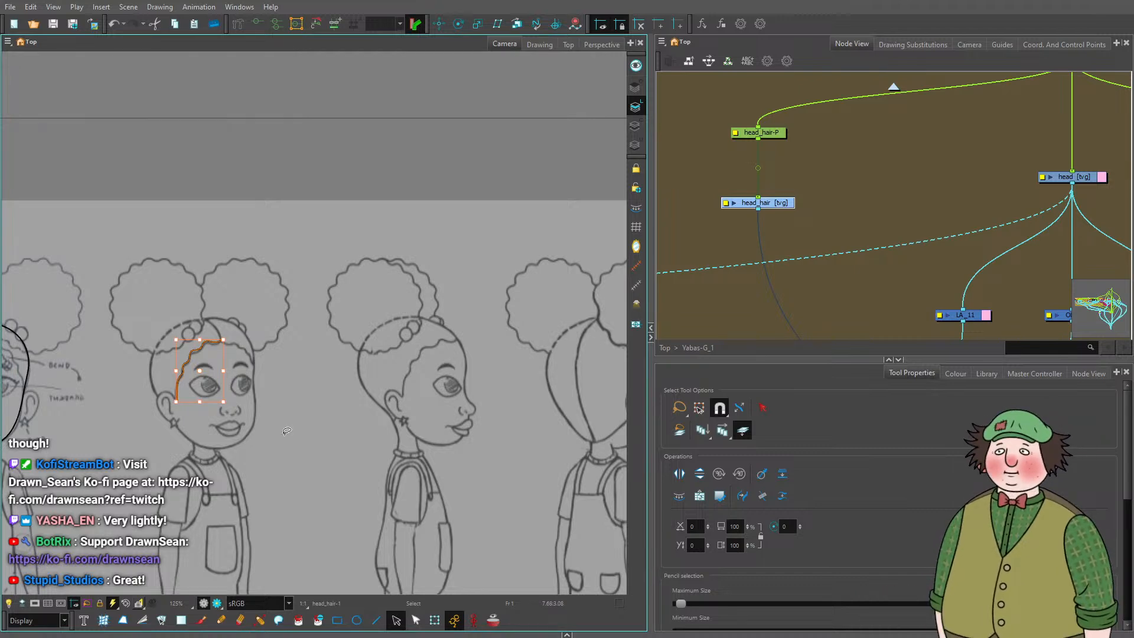
pyautogui.press('f')
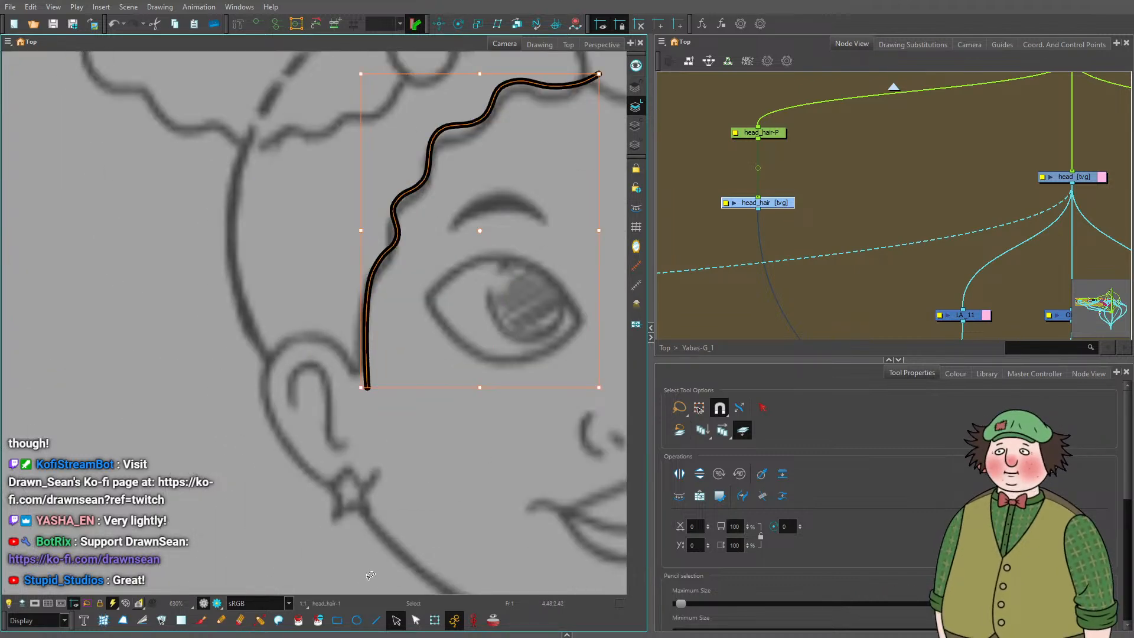
pyautogui.click(416, 620)
pyautogui.moveTo(368, 389)
pyautogui.mouseDown()
pyautogui.moveTo(358, 381)
pyautogui.moveTo(338, 451)
pyautogui.moveTo(300, 517)
pyautogui.moveTo(354, 444)
pyautogui.mouseUp()
pyautogui.click(376, 620)
pyautogui.scroll(-5, 288, 404)
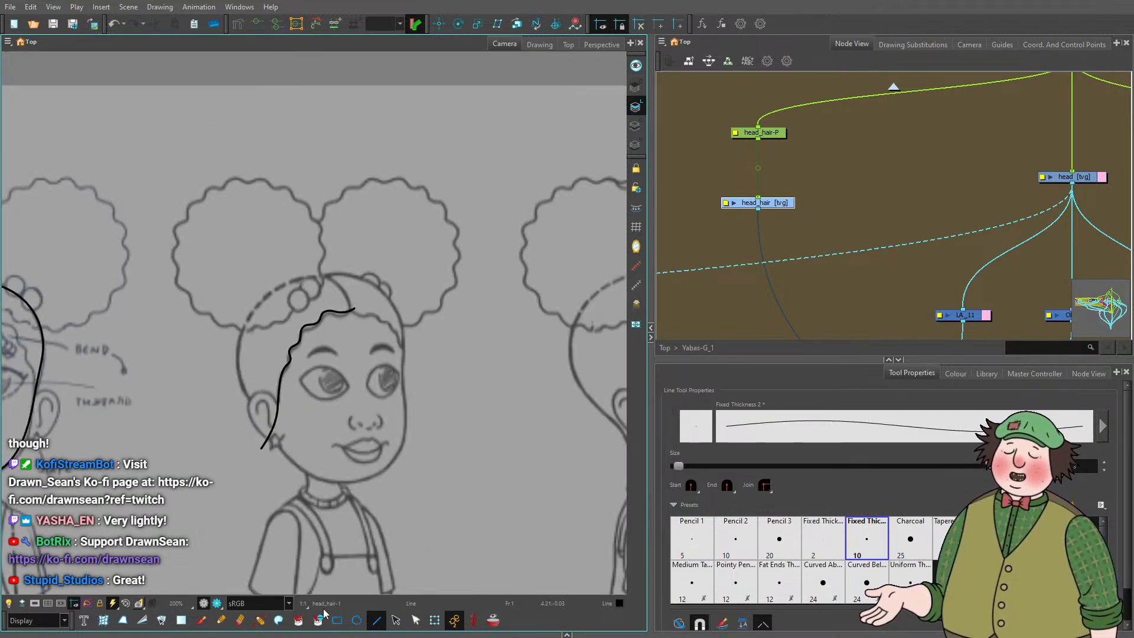
# Select the extended hairline stroke and shift it horizontally onto the side-view head, in front of the ear.
pyautogui.click(396, 620)
pyautogui.scroll(-2, 355, 390)
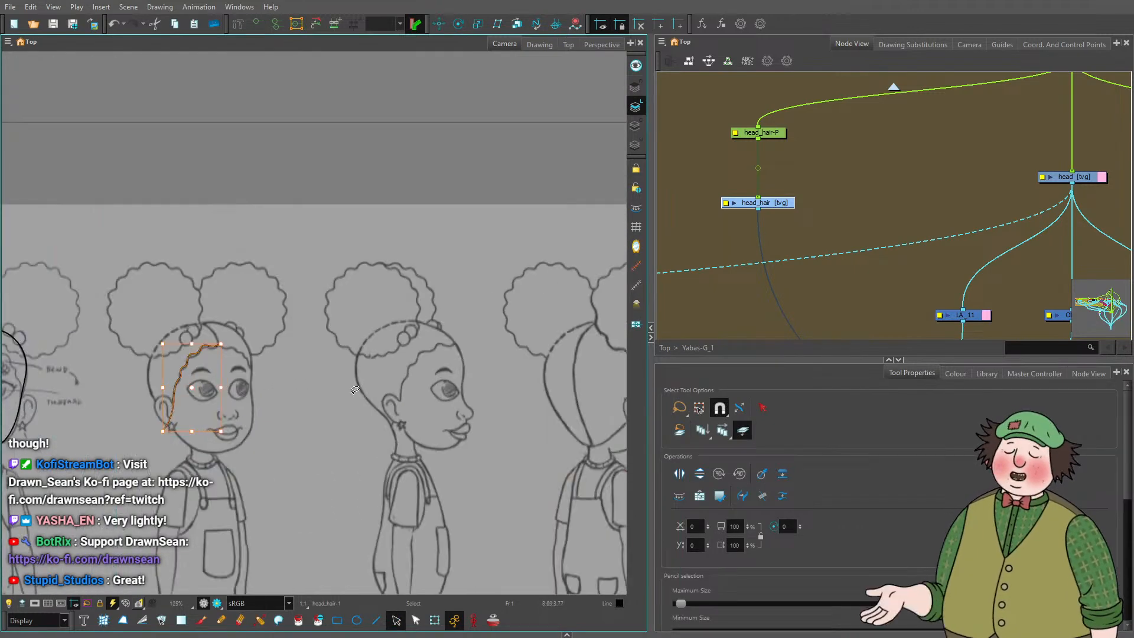
pyautogui.moveTo(205, 385); pyautogui.dragTo(235, 383)
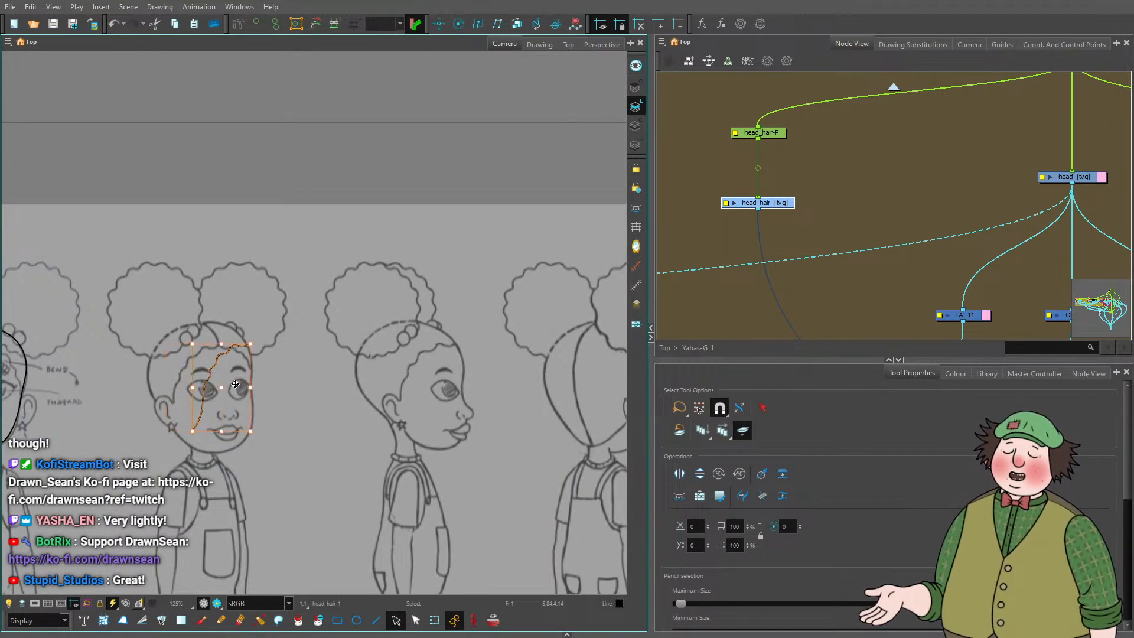
pyautogui.press('Right')
pyautogui.press('Right')
pyautogui.press('Right')
pyautogui.press('Right')
pyautogui.press('Right')
pyautogui.press('Right')
pyautogui.press('Right')
pyautogui.press('Right')
pyautogui.press('Right')
pyautogui.press('Right')
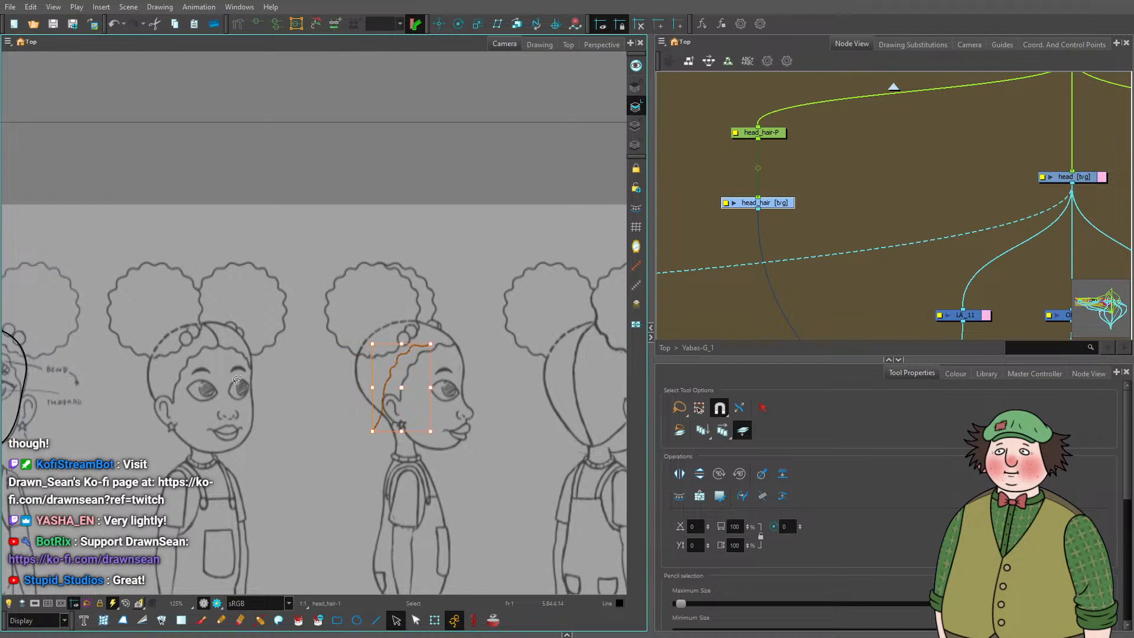
pyautogui.press('Right')
pyautogui.press('Right')
pyautogui.press('Right')
pyautogui.press('Right')
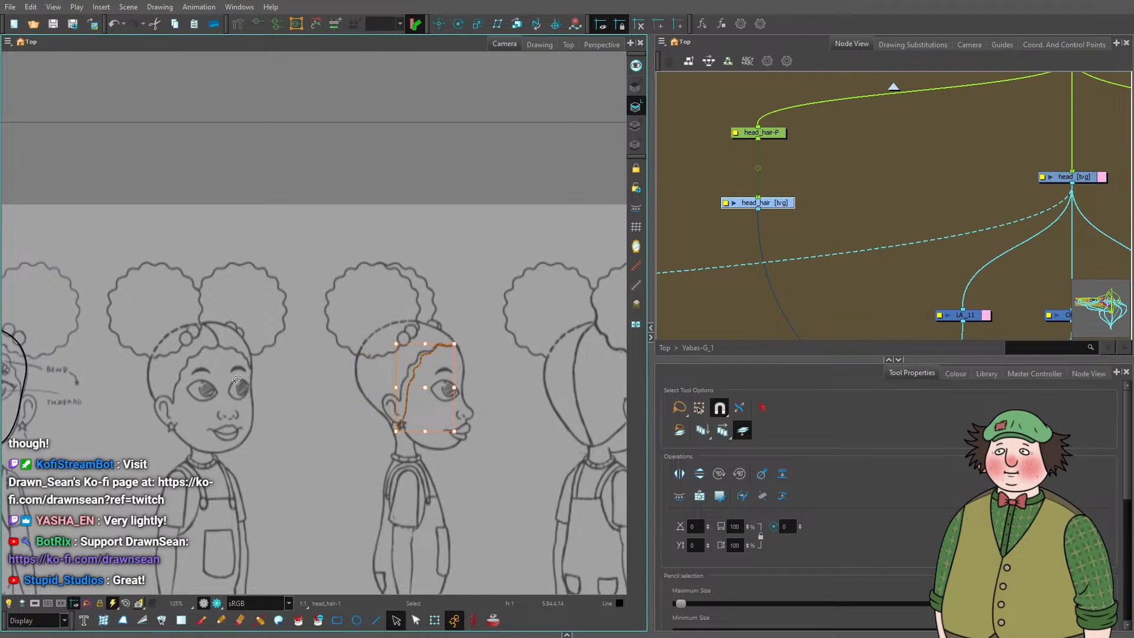
# Check the stroke against the side-view hairline and shift it horizontally onto the three-quarter back view's head.
pyautogui.scroll(4, 433, 349)
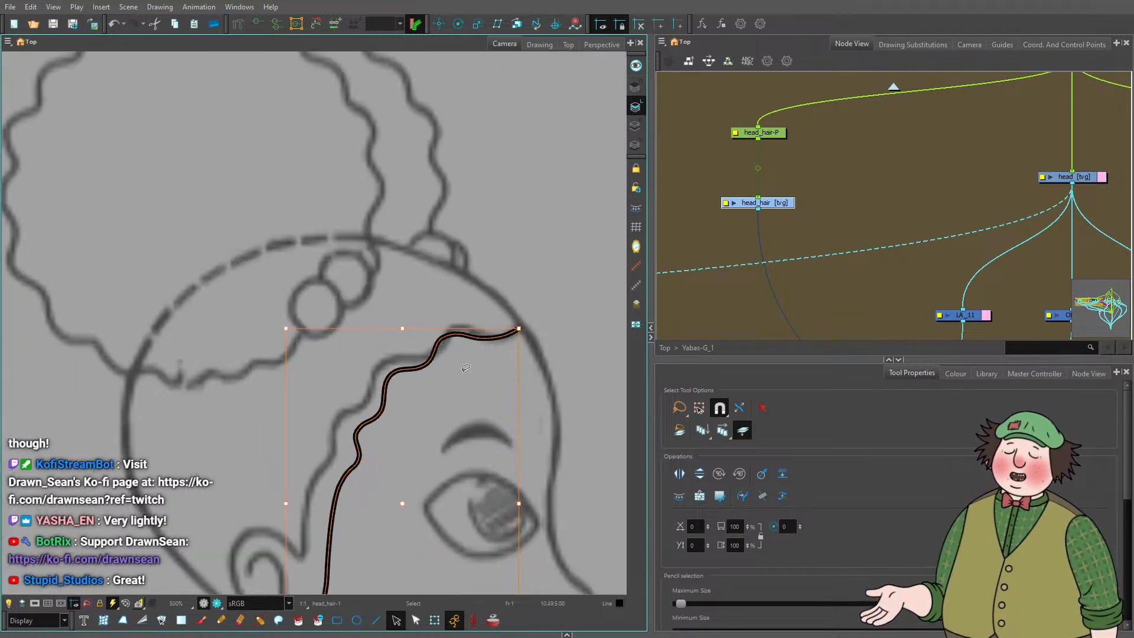
pyautogui.scroll(-4, 430, 341)
pyautogui.scroll(-2, 281, 425)
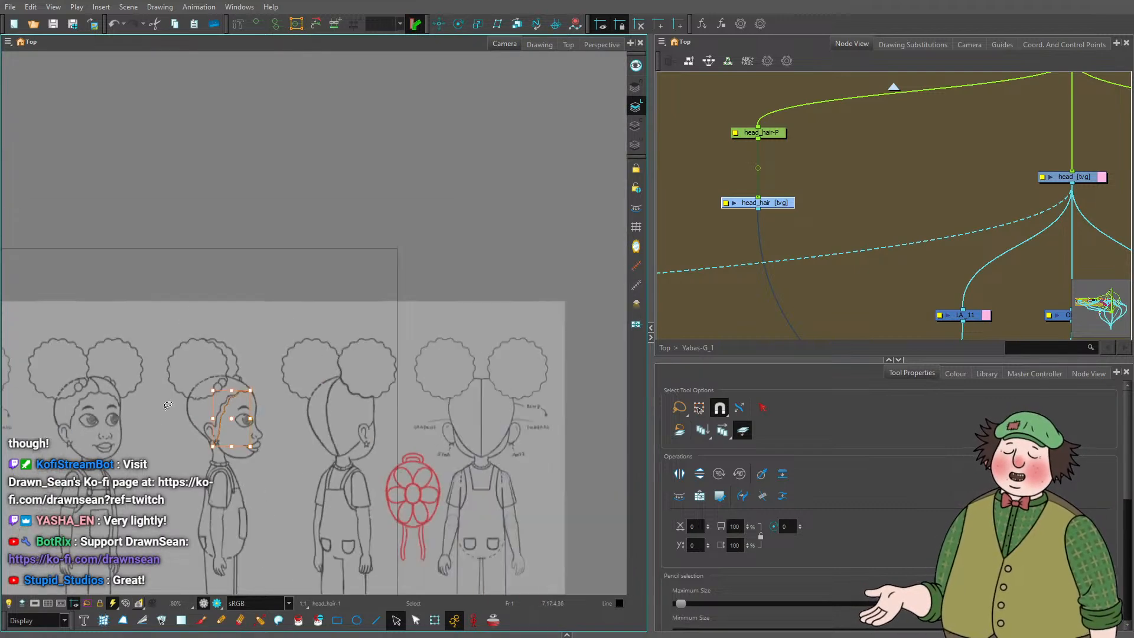
pyautogui.scroll(2, 280, 425)
pyautogui.press('Right')
pyautogui.press('Right')
pyautogui.press('Right')
pyautogui.press('Right')
pyautogui.press('Right')
pyautogui.press('Right')
pyautogui.press('Right')
pyautogui.press('Right')
pyautogui.press('Right')
pyautogui.press('Right')
pyautogui.press('Right')
pyautogui.press('Right')
pyautogui.press('Right')
pyautogui.press('Right')
pyautogui.press('Right')
pyautogui.press('Right')
pyautogui.press('Right')
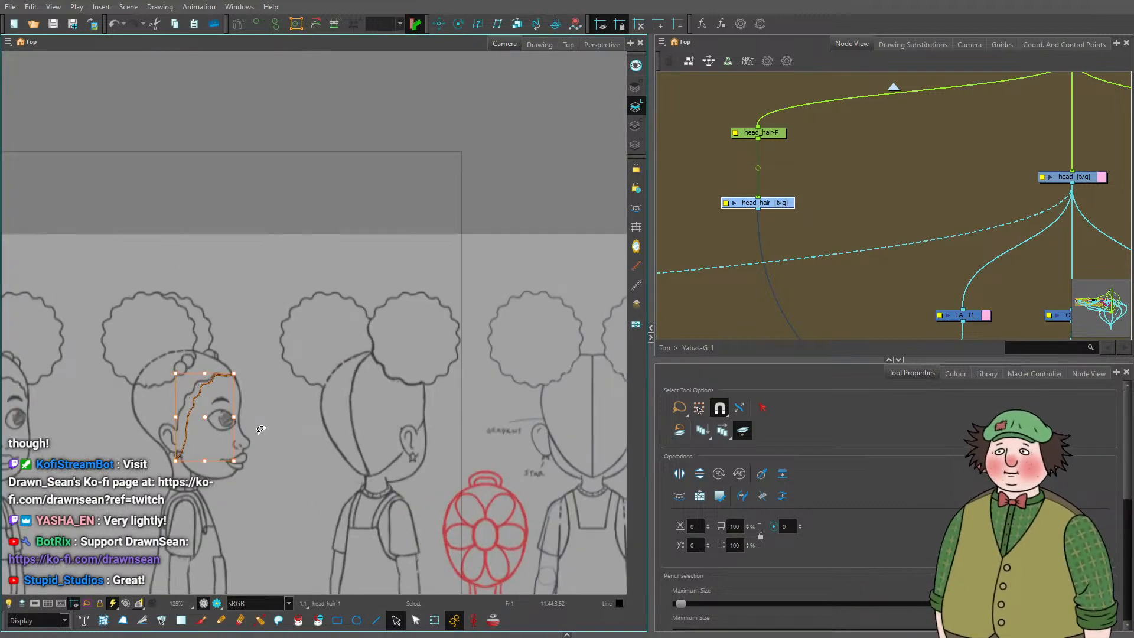
pyautogui.press('Right')
pyautogui.press('Right')
pyautogui.press('Right')
pyautogui.press('Right')
pyautogui.press('Right')
pyautogui.press('Right')
pyautogui.press('Right')
pyautogui.press('Right')
pyautogui.press('Right')
pyautogui.press('Right')
pyautogui.press('Right')
pyautogui.press('Right')
pyautogui.press('Right')
pyautogui.press('Right')
pyautogui.press('Right')
pyautogui.press('Right')
pyautogui.press('Right')
pyautogui.press('Right')
pyautogui.press('Right')
pyautogui.press('Right')
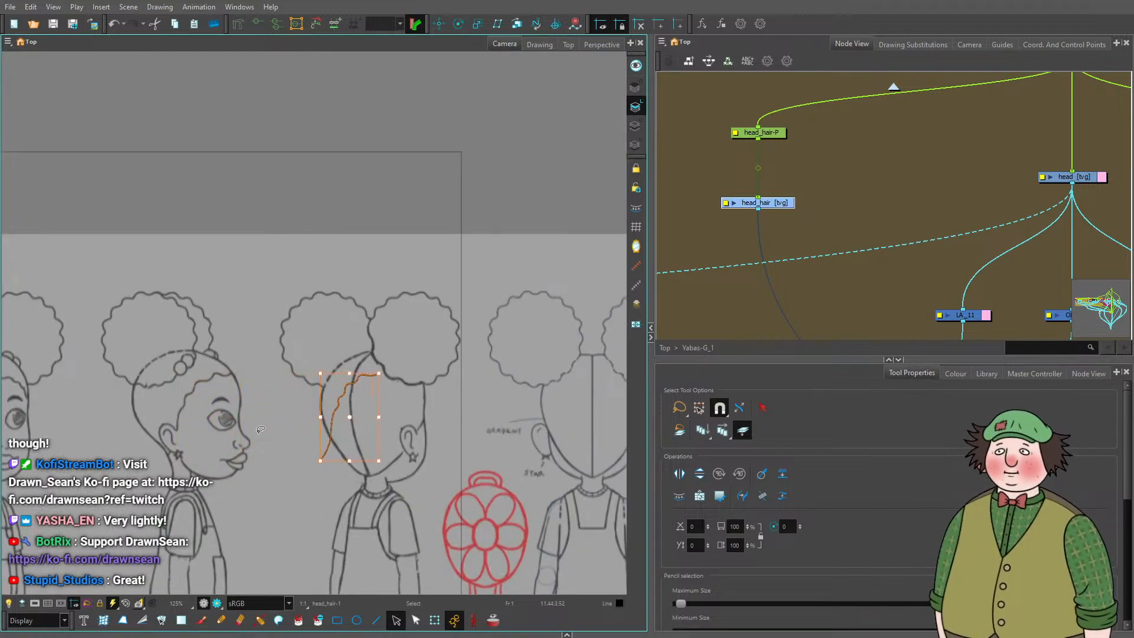
# Shift the hairline stroke horizontally onto the far side of the three-quarter back head, lining it up through the ear.
pyautogui.press('Right')
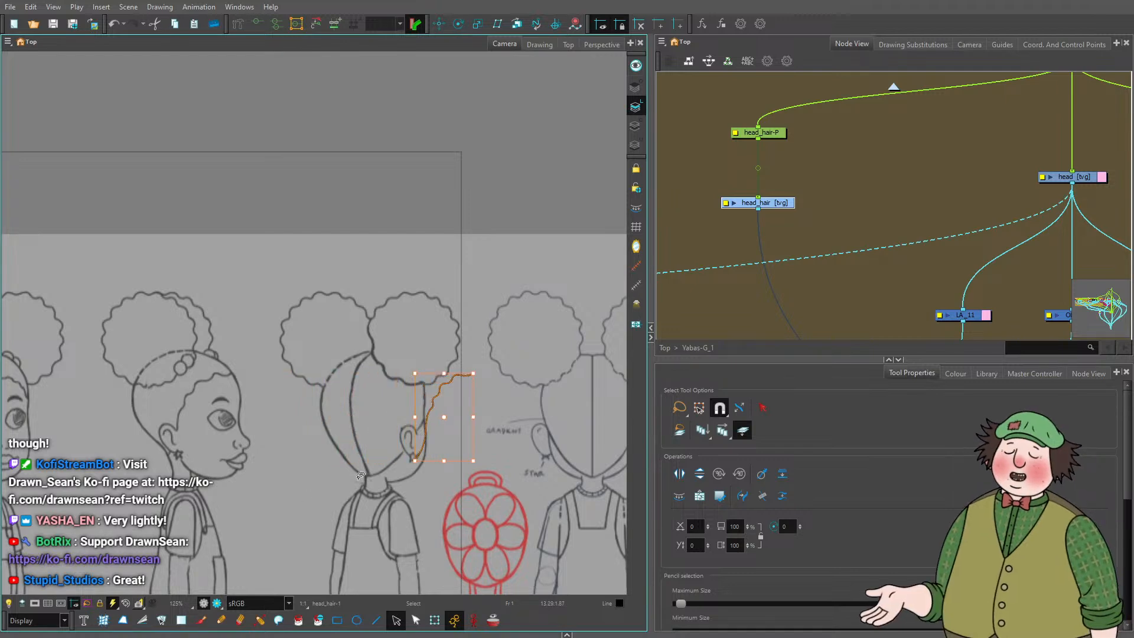
pyautogui.scroll(2, 413, 452)
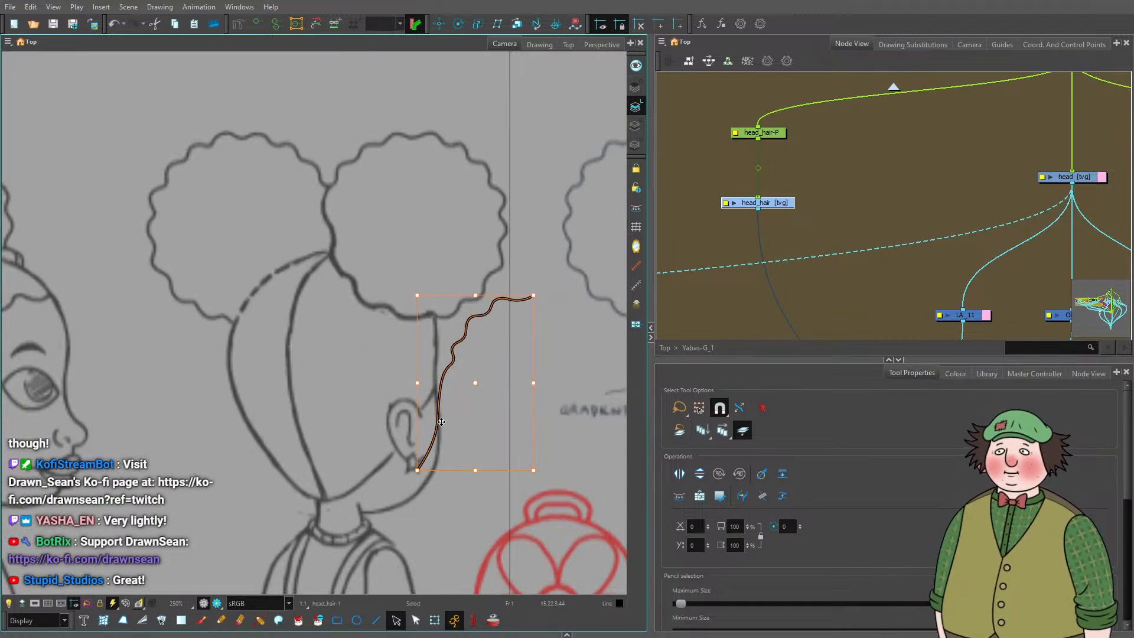
pyautogui.press('Left')
pyautogui.press('Left')
pyautogui.press('Left')
pyautogui.press('Left')
pyautogui.press('Left')
pyautogui.press('Left')
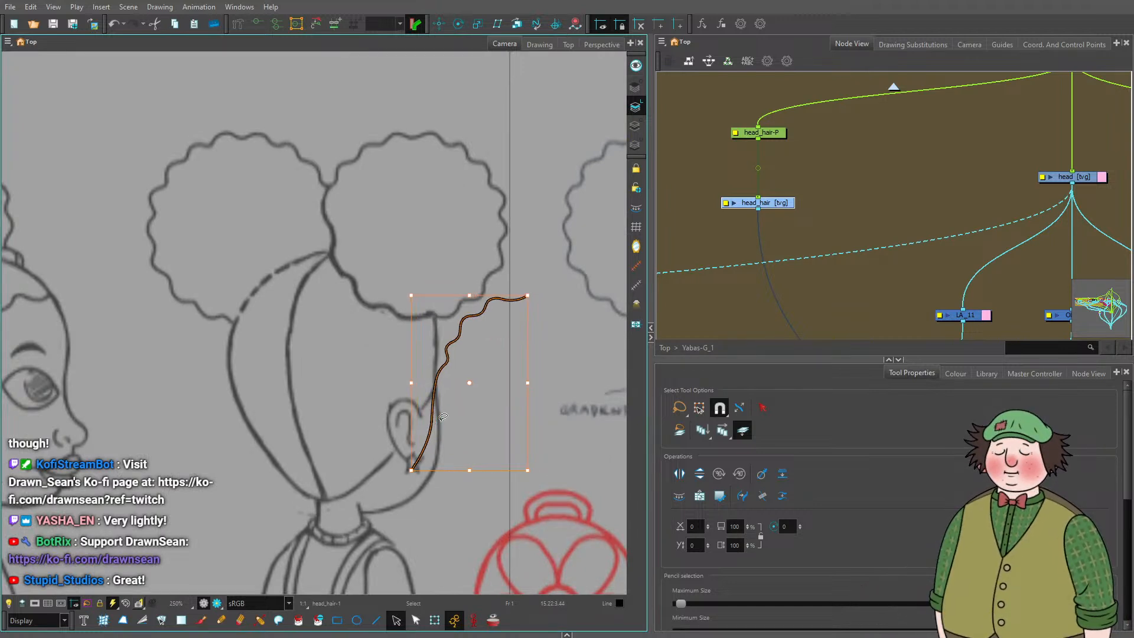
pyautogui.press('Left')
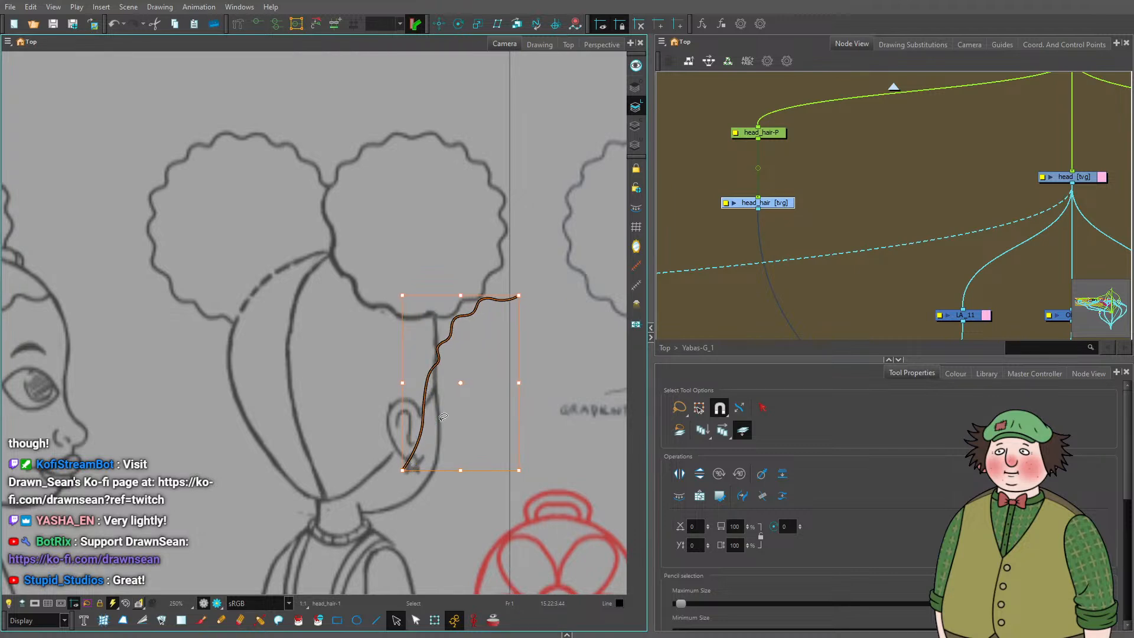
pyautogui.press('Left')
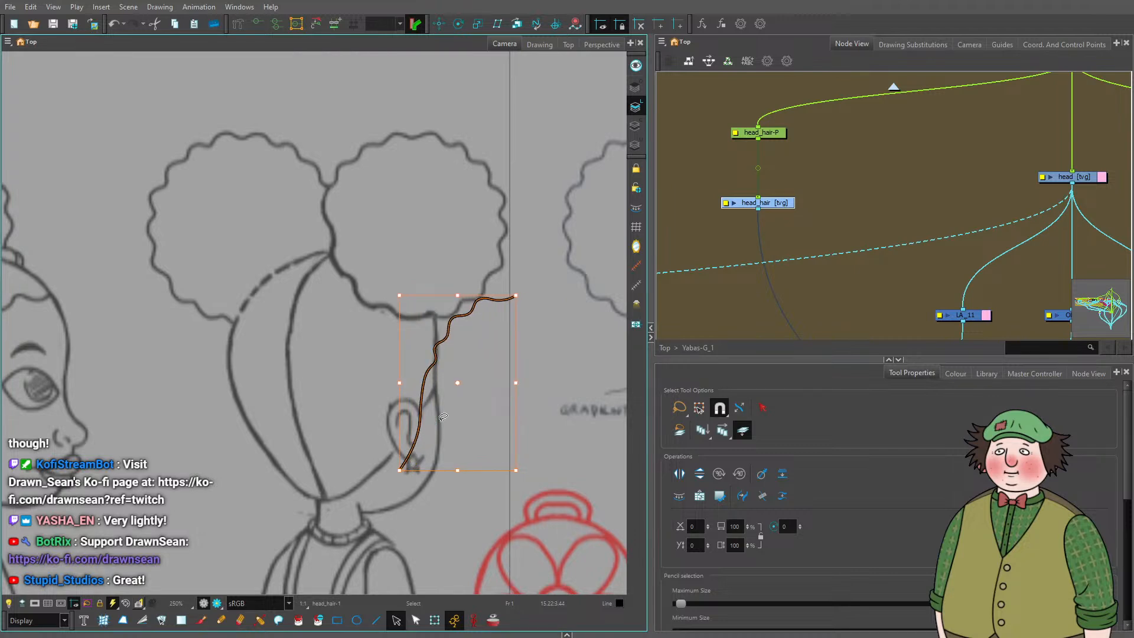
# Shift the hairline stroke across and slightly up onto the back-view head, aligning its lower part with the right-hand hairline beside the ear.
pyautogui.scroll(-4, 443, 417)
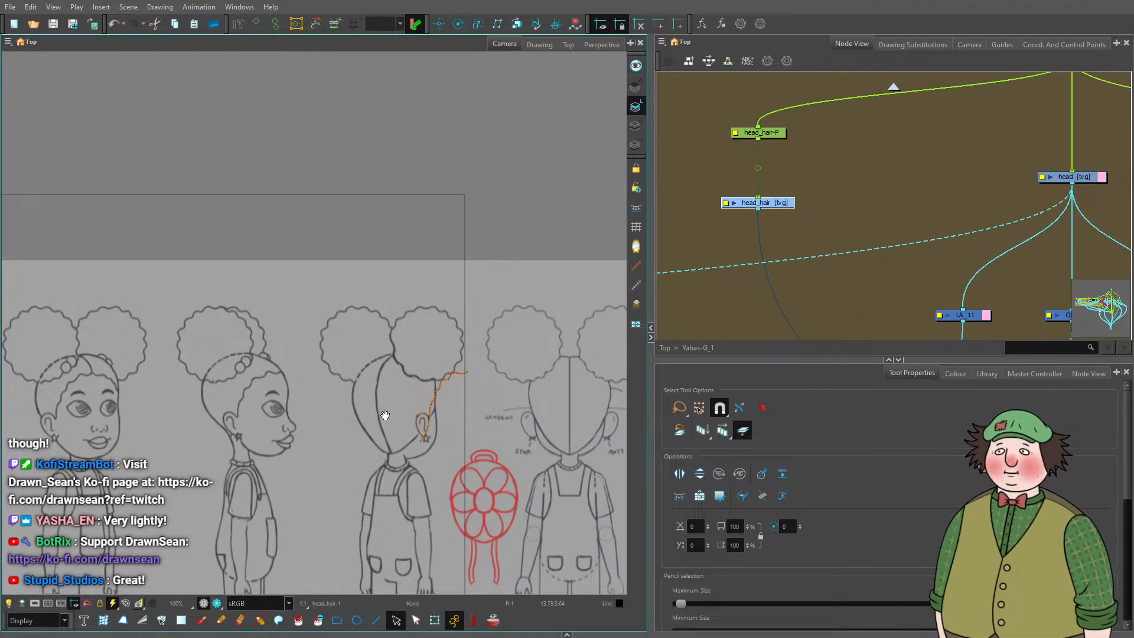
pyautogui.moveTo(380, 417); pyautogui.dragTo(277, 422)
pyautogui.scroll(1, 308, 404)
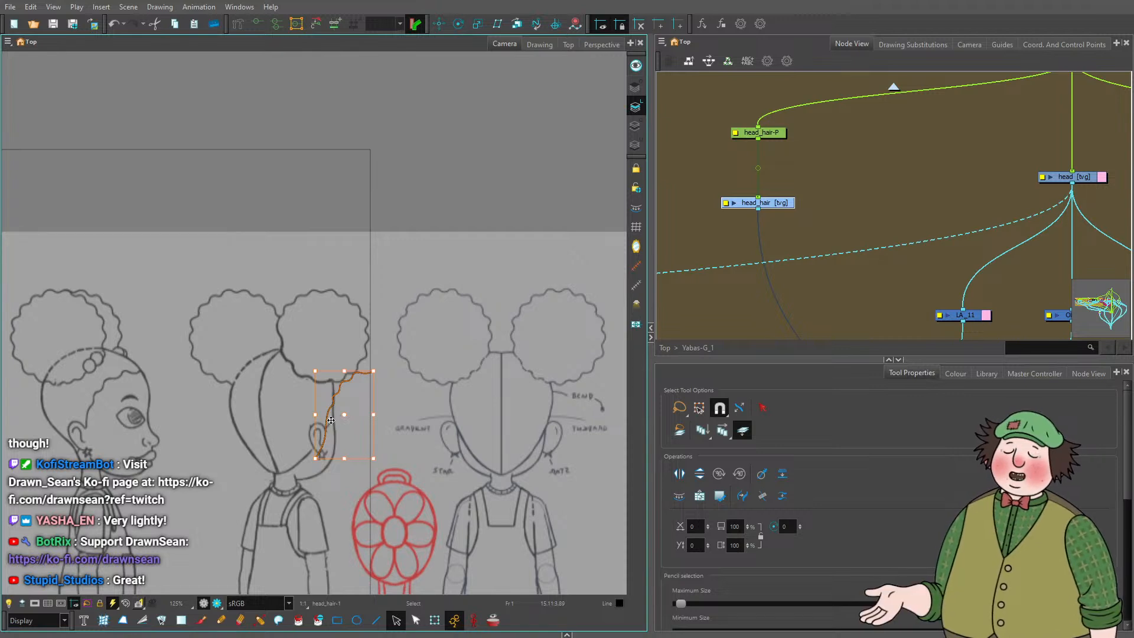
pyautogui.press('Right')
pyautogui.press('Up')
pyautogui.press('Up')
pyautogui.press('Up')
pyautogui.press('Right')
pyautogui.press('Right')
pyautogui.press('Right')
pyautogui.press('Right')
pyautogui.press('Right')
pyautogui.press('Right')
pyautogui.press('Right')
pyautogui.press('Right')
pyautogui.press('Right')
pyautogui.press('Right')
pyautogui.press('Right')
pyautogui.press('Right')
pyautogui.press('Right')
pyautogui.press('Right')
pyautogui.press('Right')
pyautogui.press('Right')
pyautogui.press('Right')
pyautogui.press('Right')
pyautogui.press('Right')
pyautogui.press('Right')
pyautogui.press('Right')
pyautogui.press('Right')
pyautogui.press('Right')
pyautogui.press('Right')
pyautogui.press('Right')
pyautogui.press('Right')
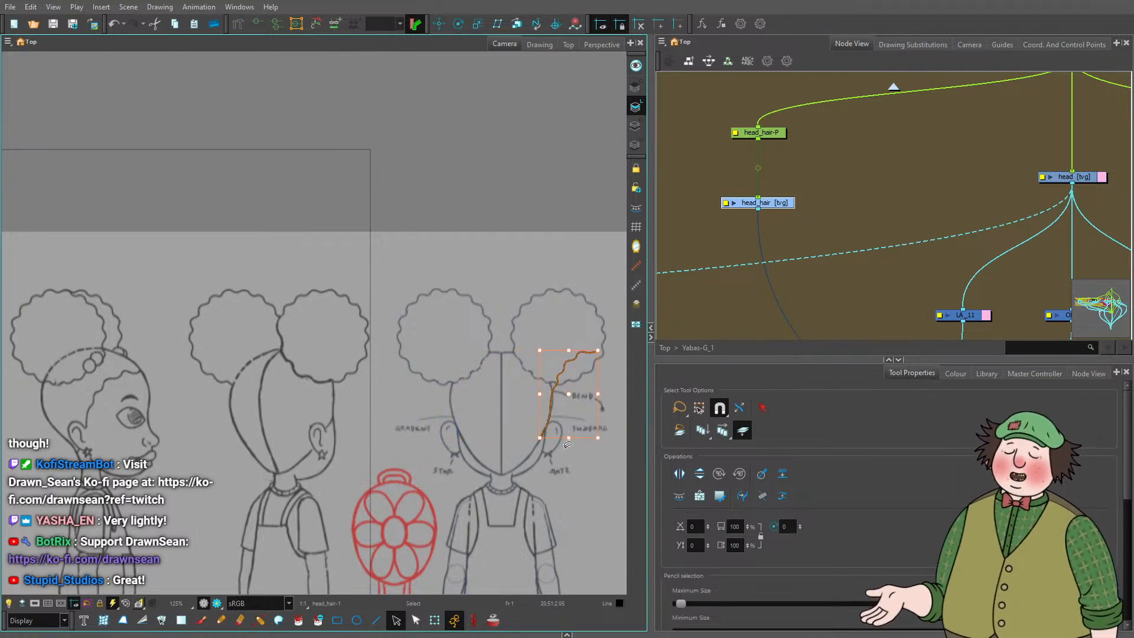
pyautogui.scroll(5, 561, 455)
pyautogui.scroll(1, 529, 415)
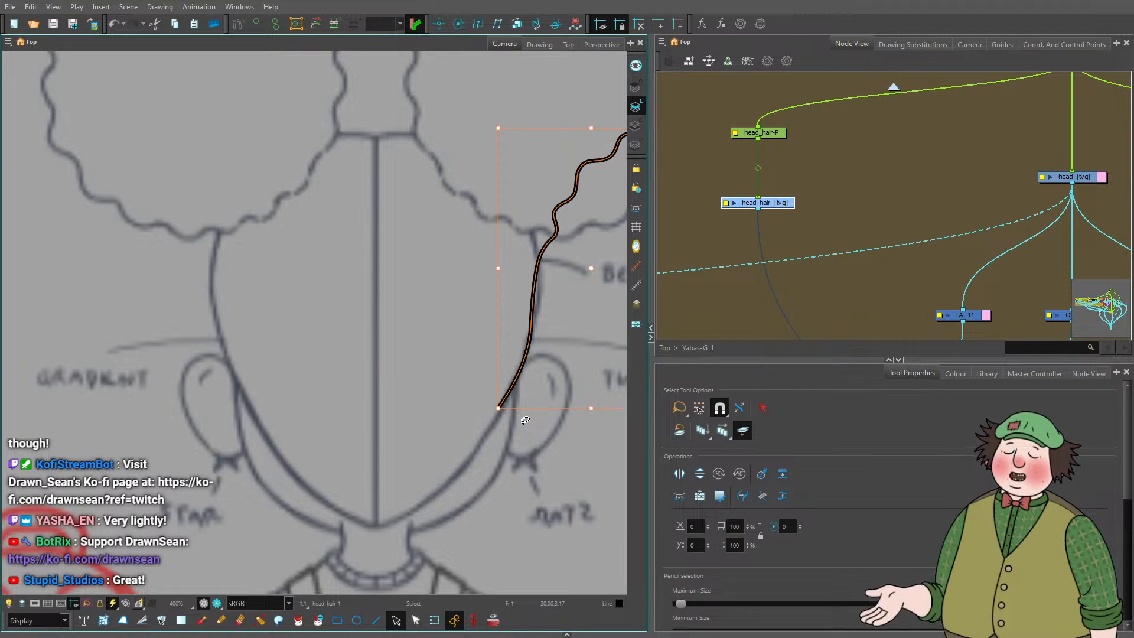
pyautogui.press('Right')
pyautogui.press('Right')
pyautogui.press('Right')
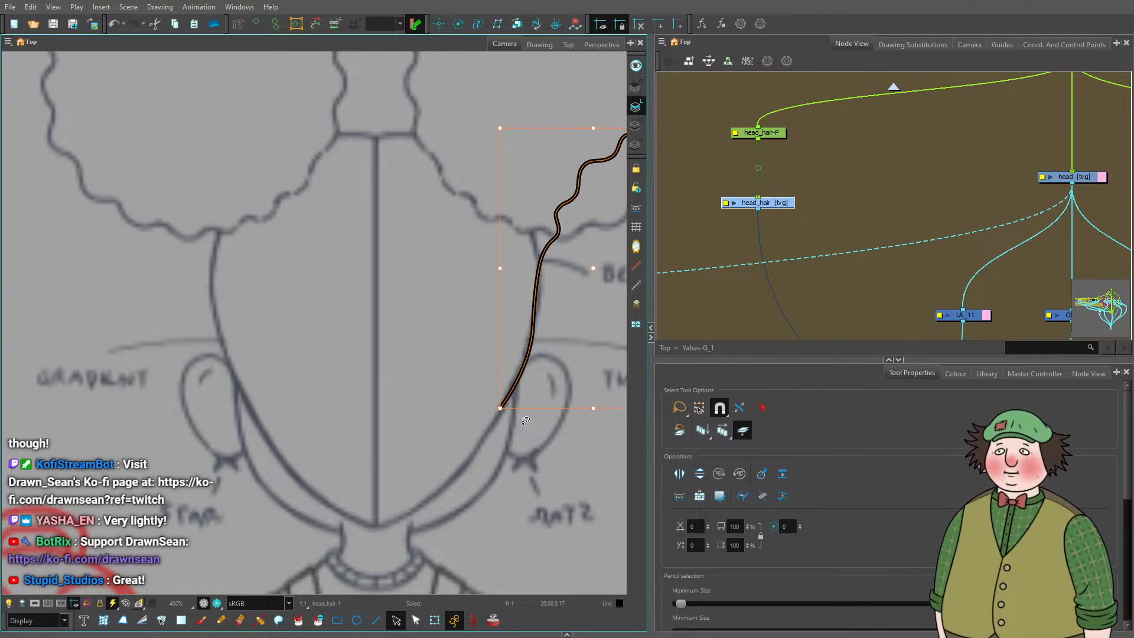
# Extend the stroke's lower end with a line to the nape's centre point and curve it along the sketched back hairline.
pyautogui.hotkey('alt', '6')
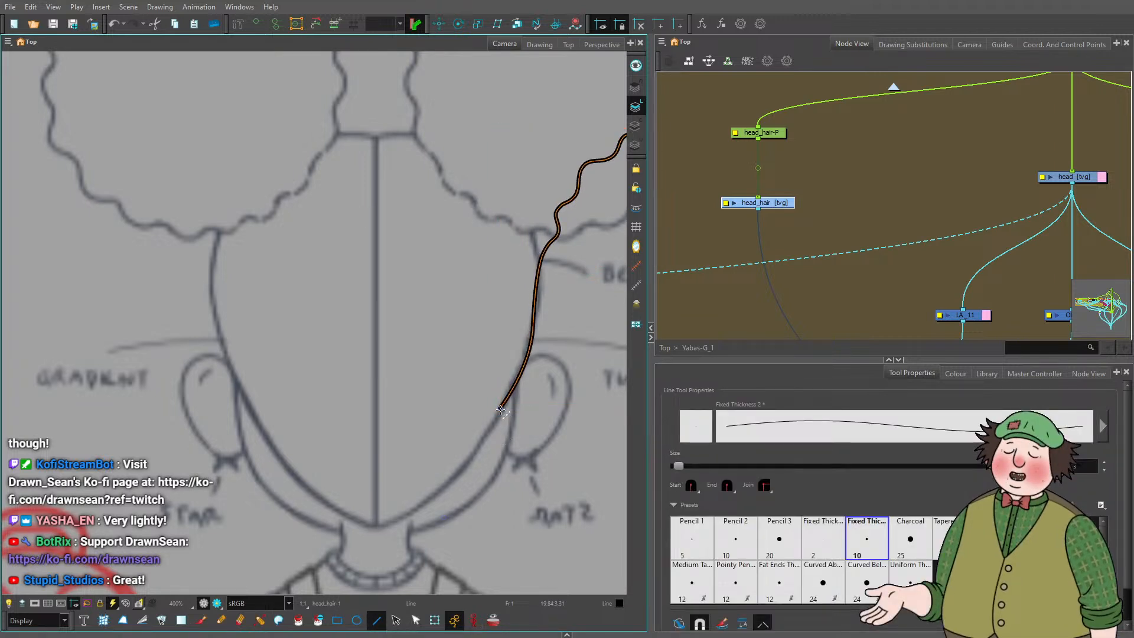
pyautogui.moveTo(501, 407)
pyautogui.mouseDown()
pyautogui.moveTo(407, 518)
pyautogui.moveTo(378, 524)
pyautogui.mouseUp()
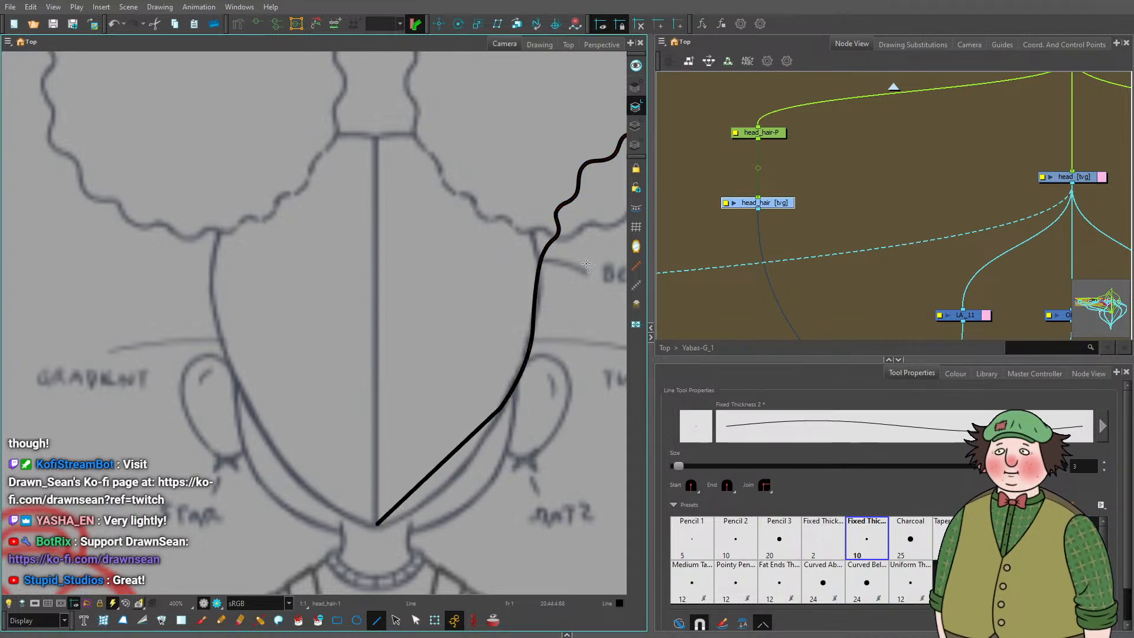
pyautogui.click(415, 619)
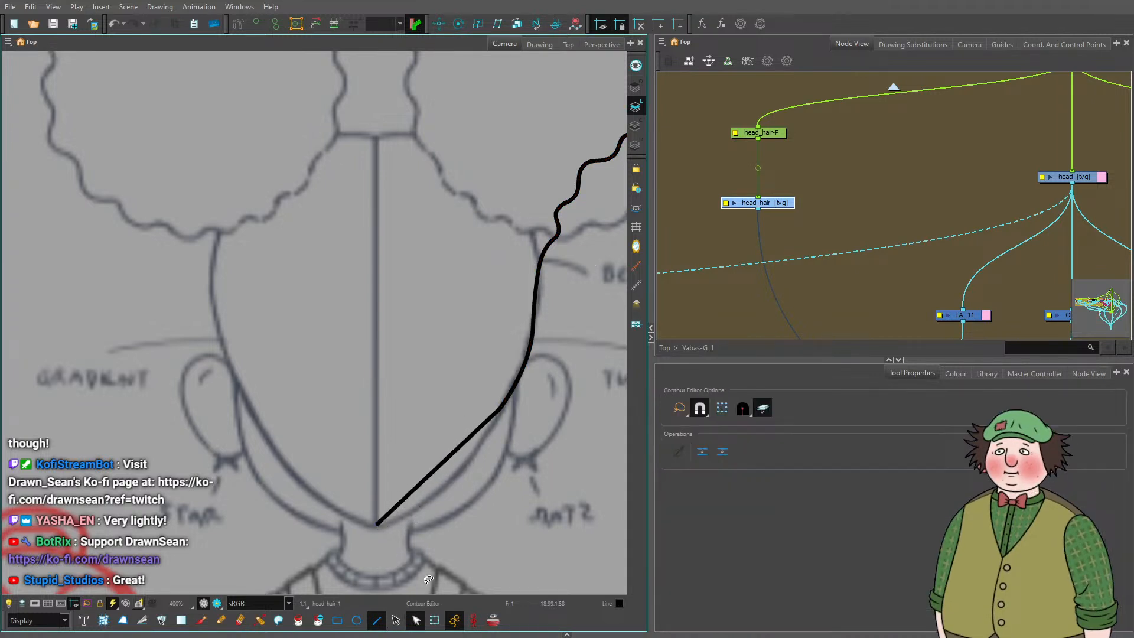
pyautogui.click(432, 472)
pyautogui.moveTo(442, 496); pyautogui.dragTo(474, 462)
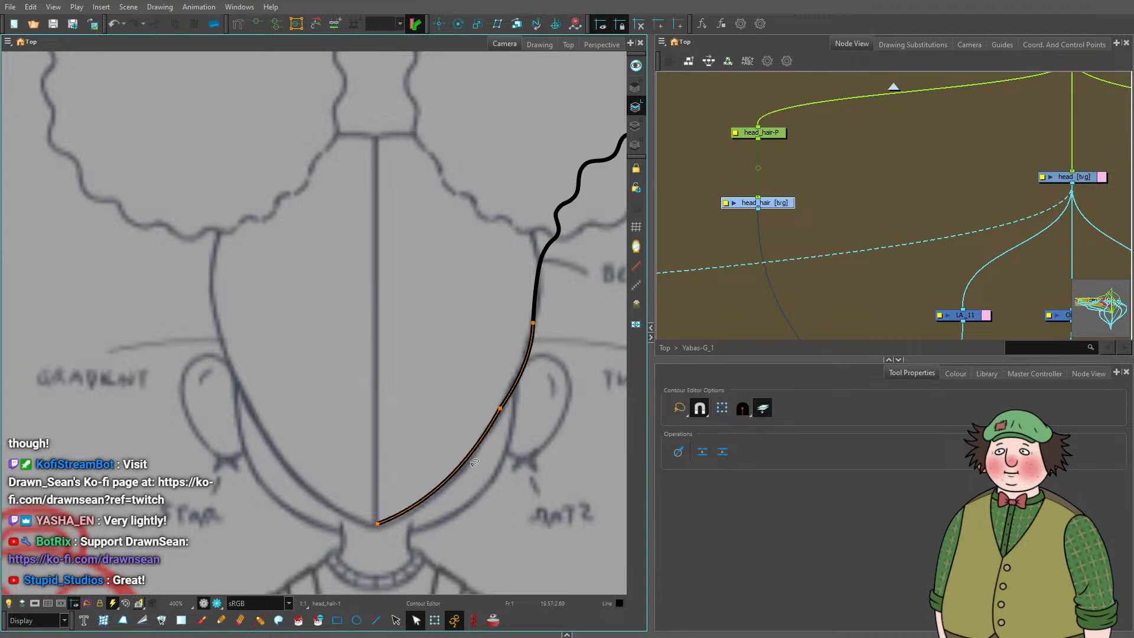
pyautogui.scroll(2, 512, 423)
pyautogui.click(492, 403)
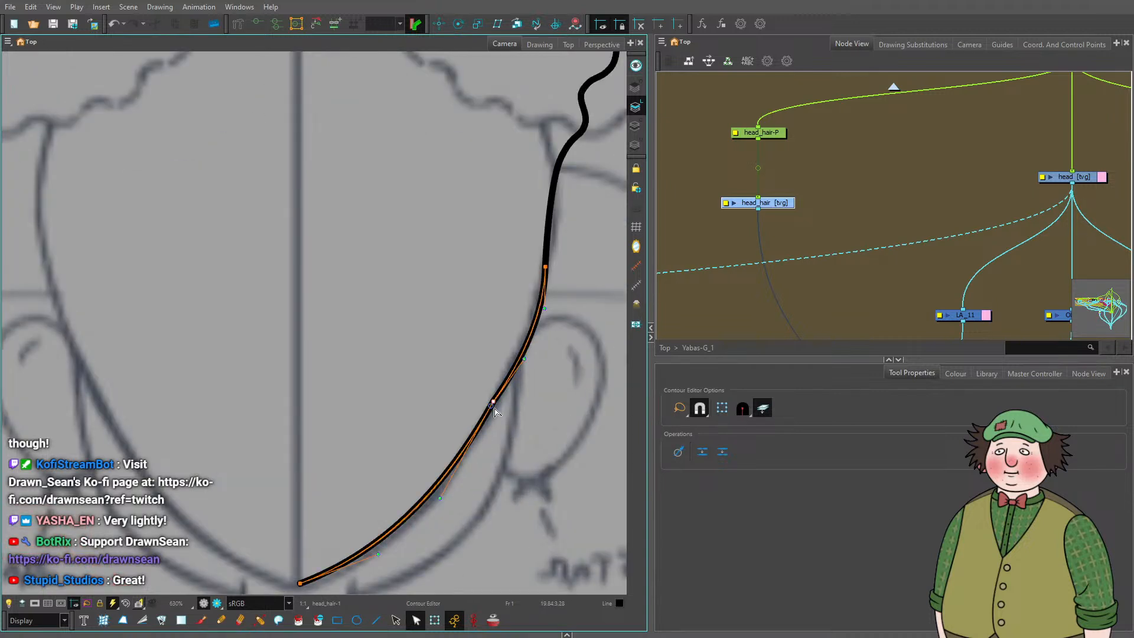
pyautogui.moveTo(441, 500)
pyautogui.mouseDown()
pyautogui.moveTo(408, 479)
pyautogui.moveTo(437, 494)
pyautogui.mouseUp()
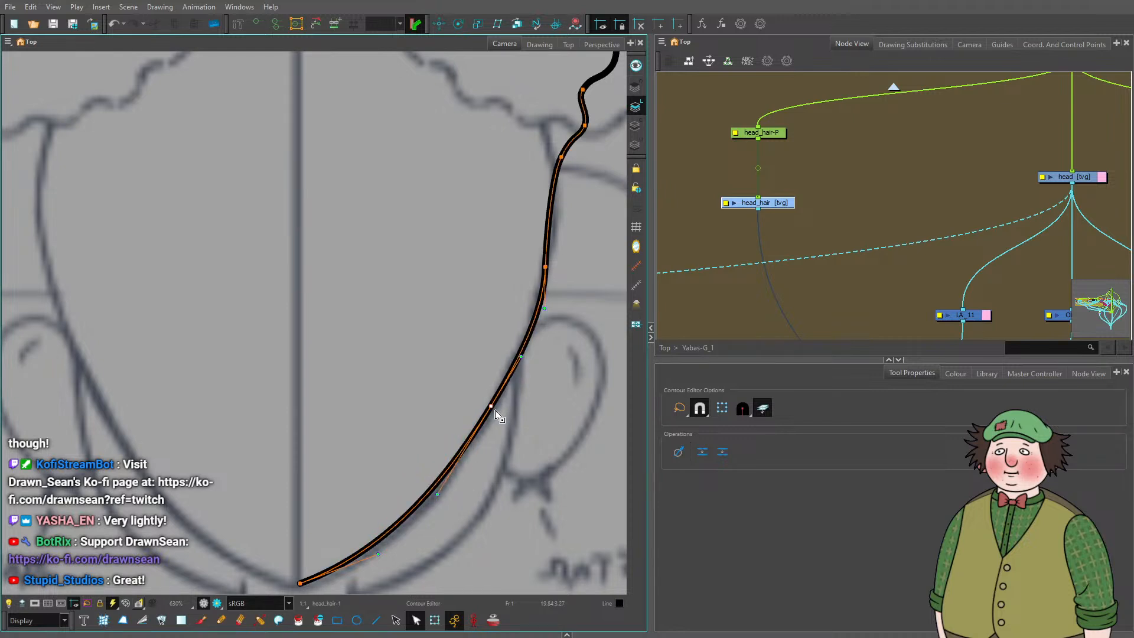
pyautogui.scroll(-3, 496, 413)
pyautogui.scroll(1, 389, 437)
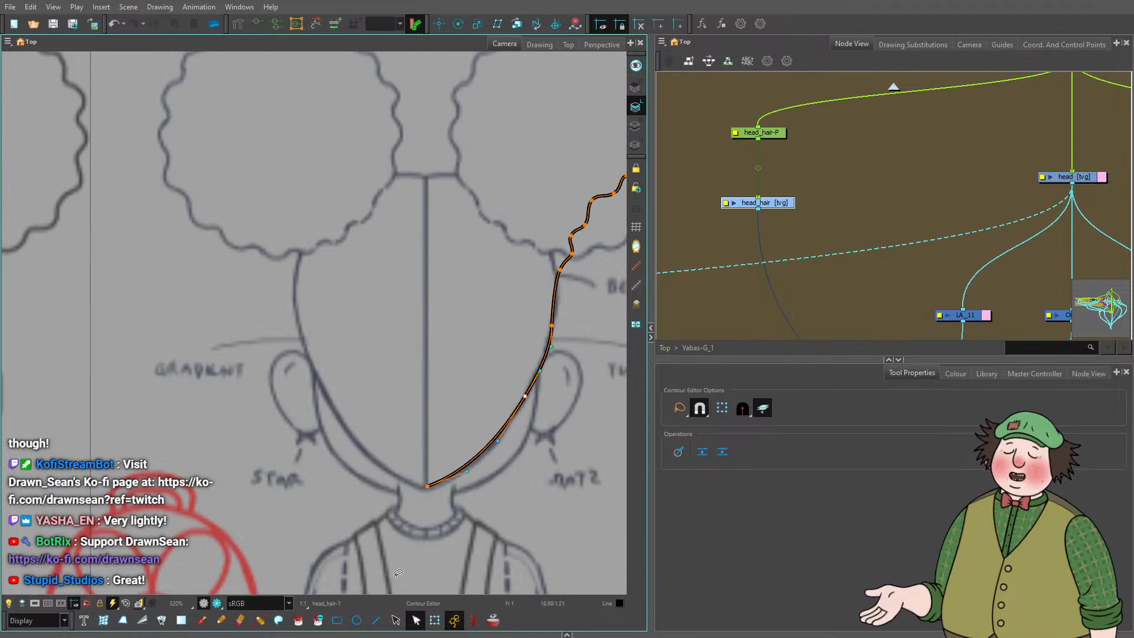
# Continue the outline from the nape's centre point up the opposite back hairline, past the left-hand ear.
pyautogui.click(376, 620)
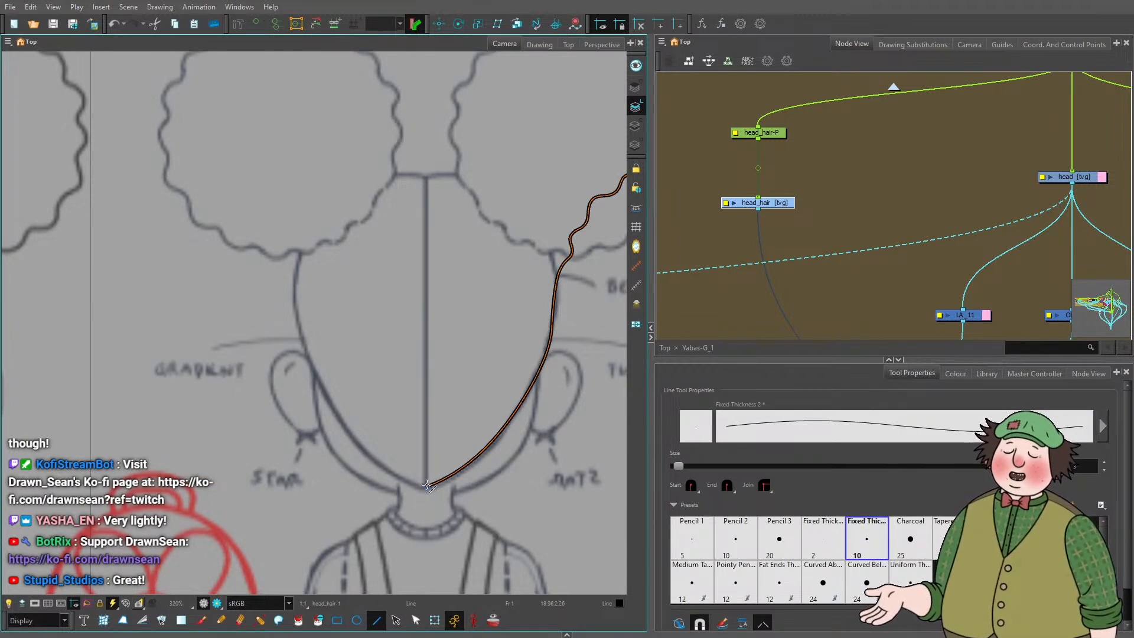
pyautogui.moveTo(425, 486); pyautogui.dragTo(349, 467)
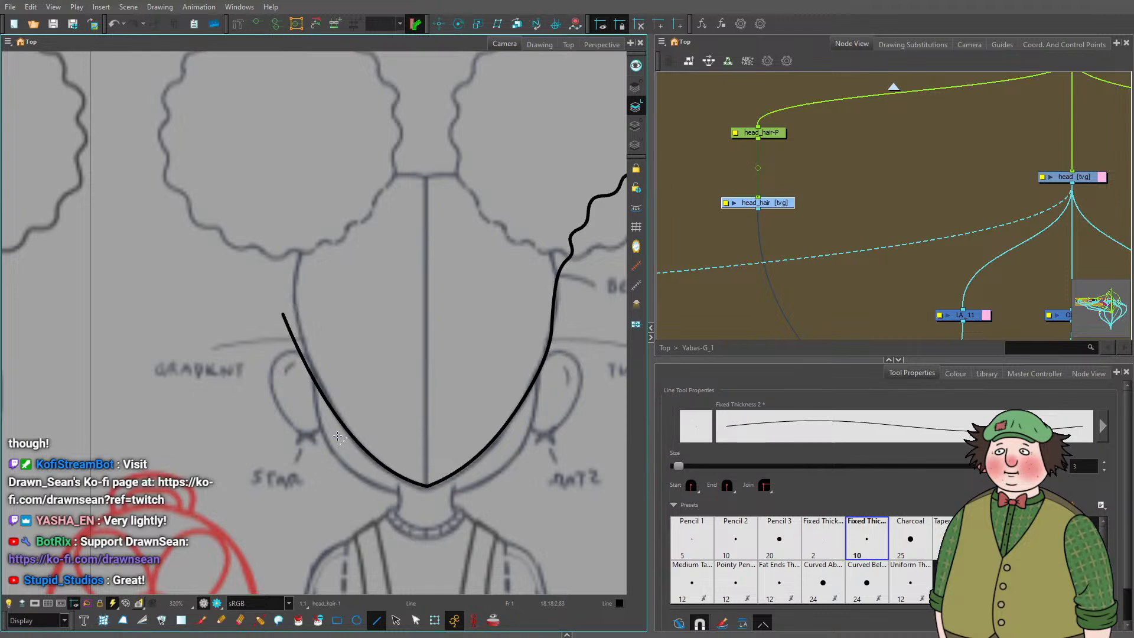
pyautogui.scroll(-2, 335, 433)
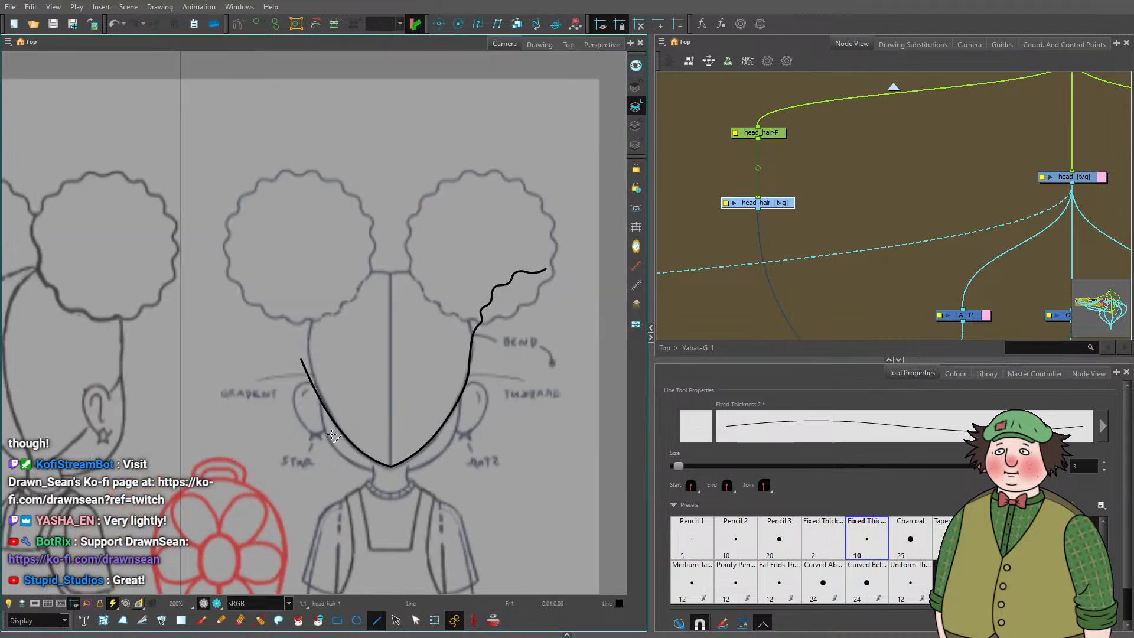
pyautogui.scroll(3, 289, 311)
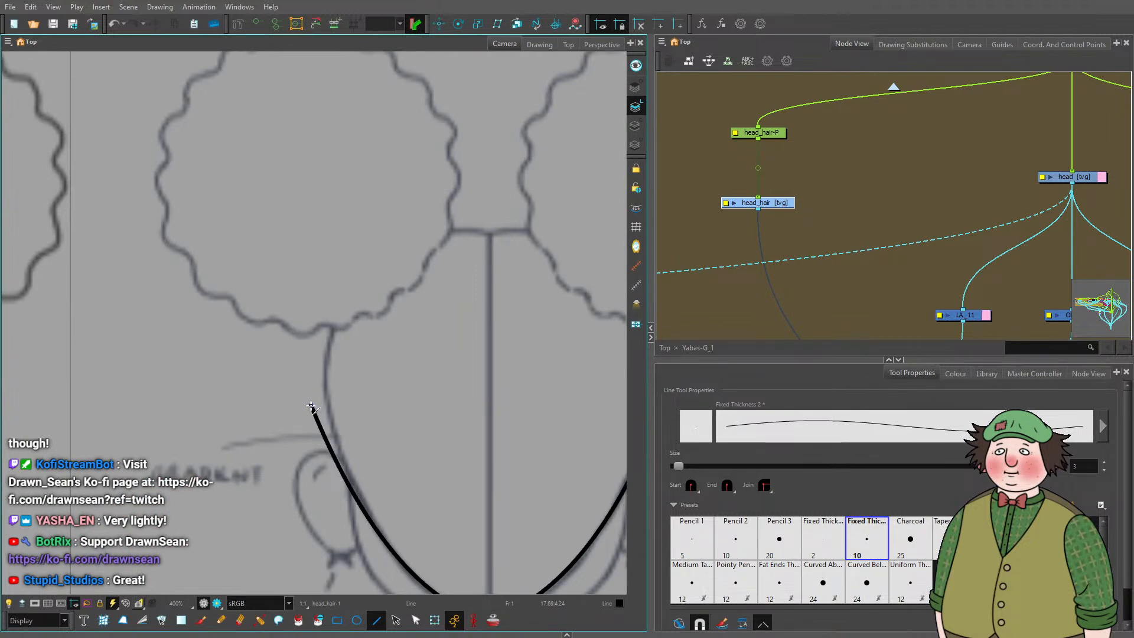
pyautogui.scroll(-2, 311, 406)
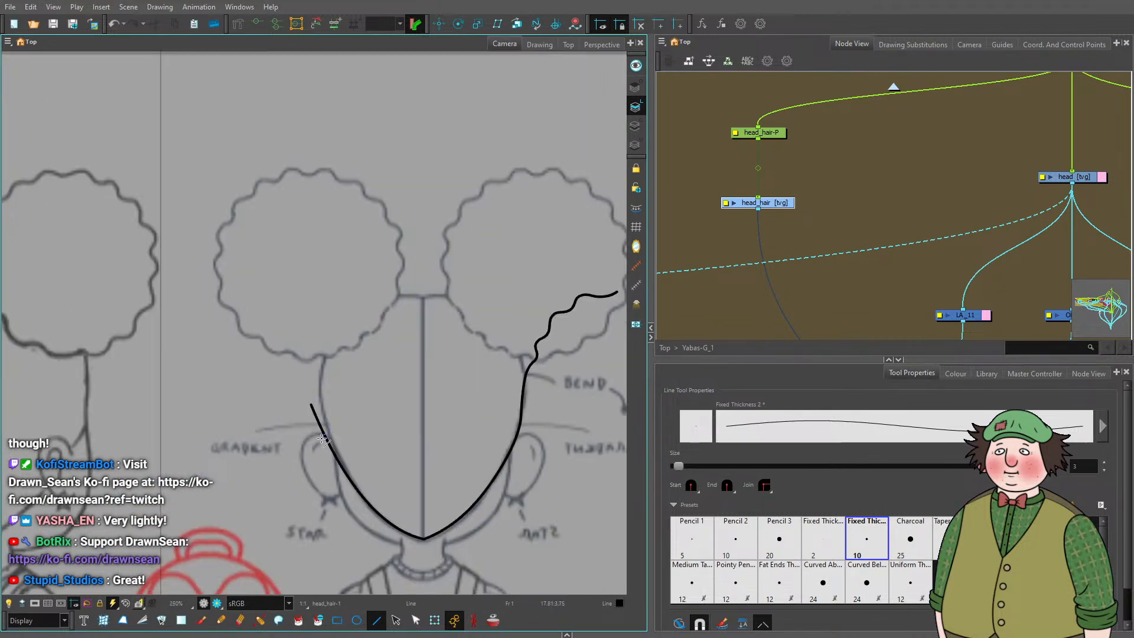
pyautogui.scroll(1, 323, 438)
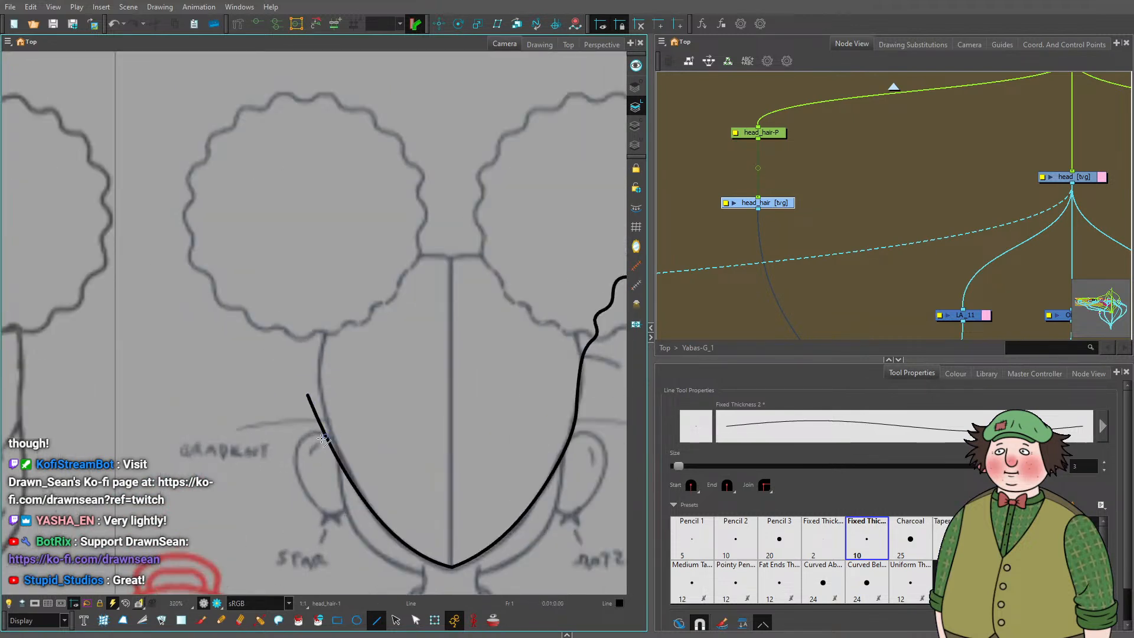
# Raise the free end of the left-hand hairline curve and adjust its curvature to follow the sketched hairline.
pyautogui.click(415, 620)
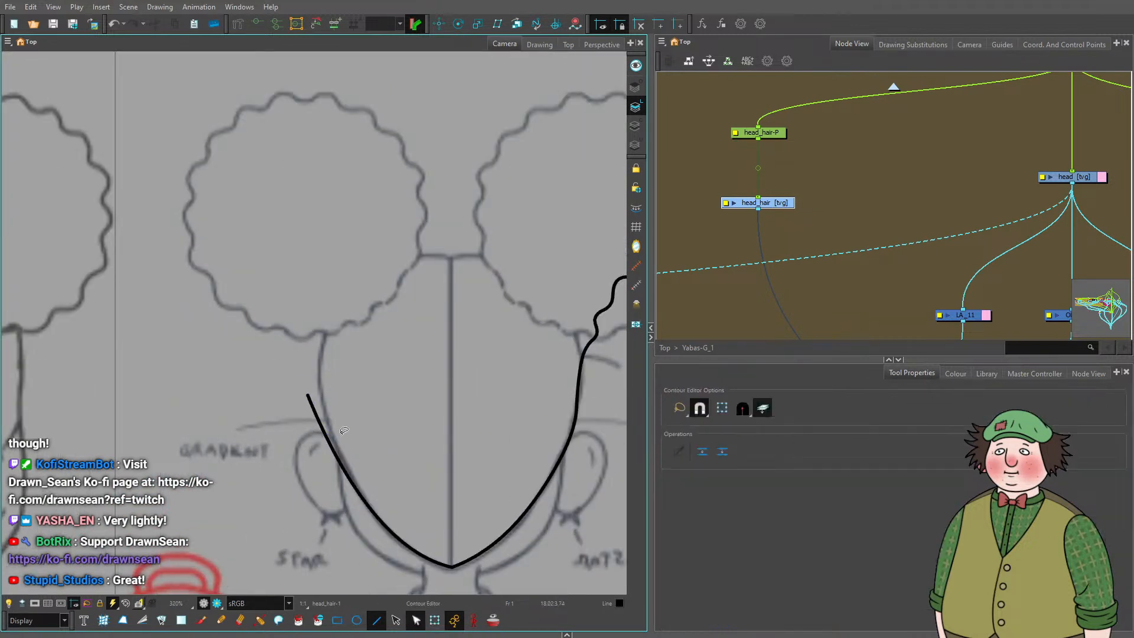
pyautogui.click(293, 399)
pyautogui.moveTo(292, 388); pyautogui.dragTo(297, 368)
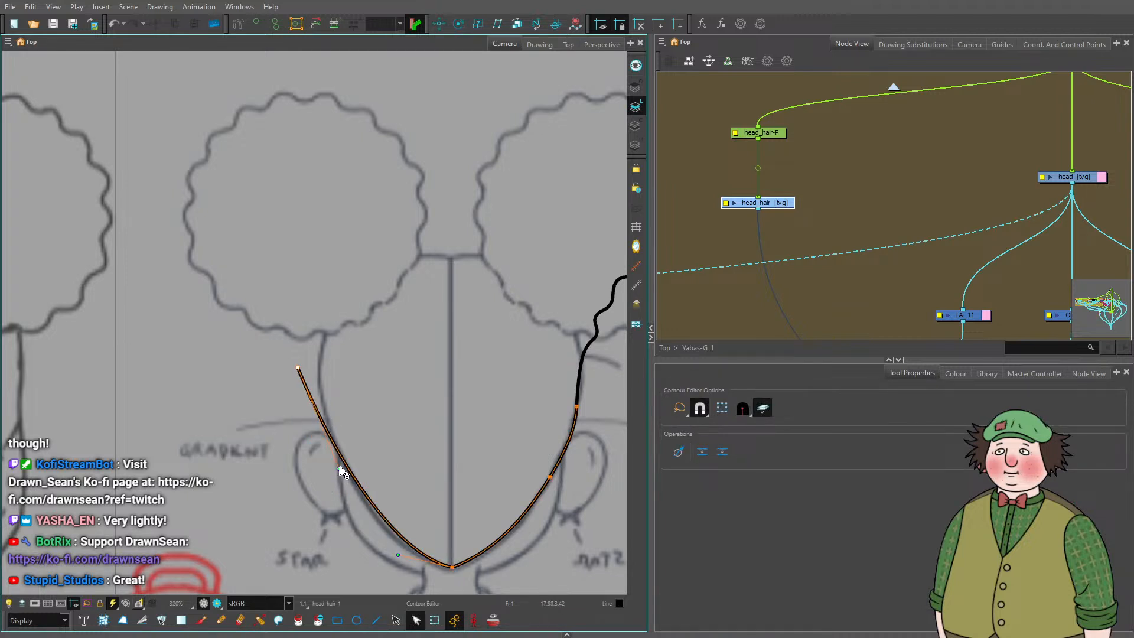
pyautogui.moveTo(340, 469); pyautogui.dragTo(338, 479)
pyautogui.moveTo(400, 562); pyautogui.dragTo(399, 561)
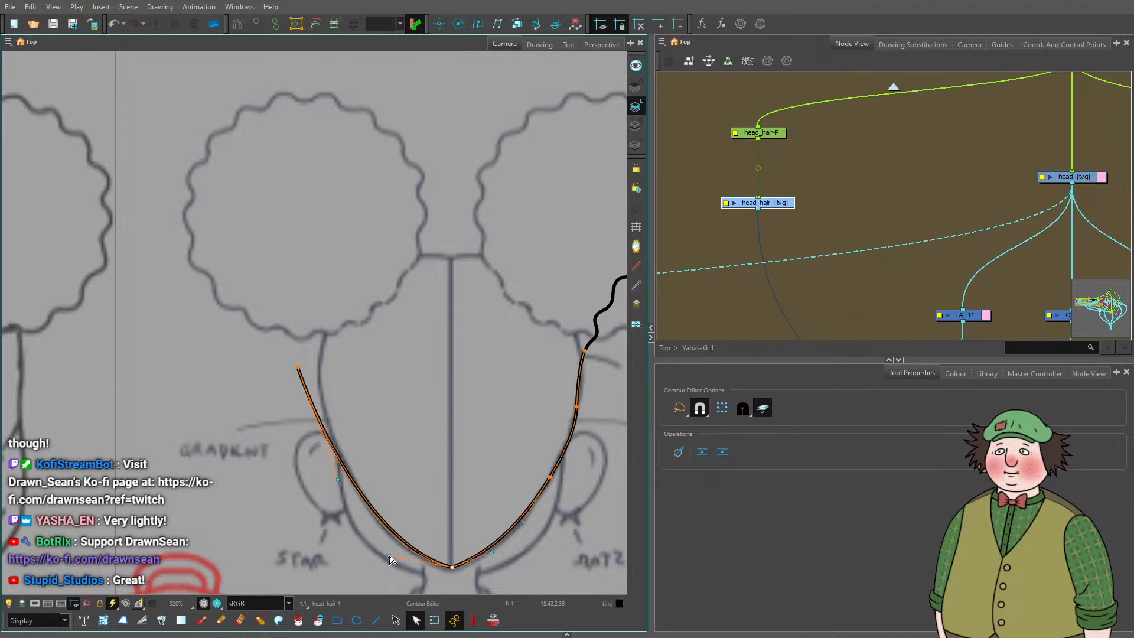
pyautogui.scroll(-1, 280, 361)
pyautogui.scroll(1, 300, 371)
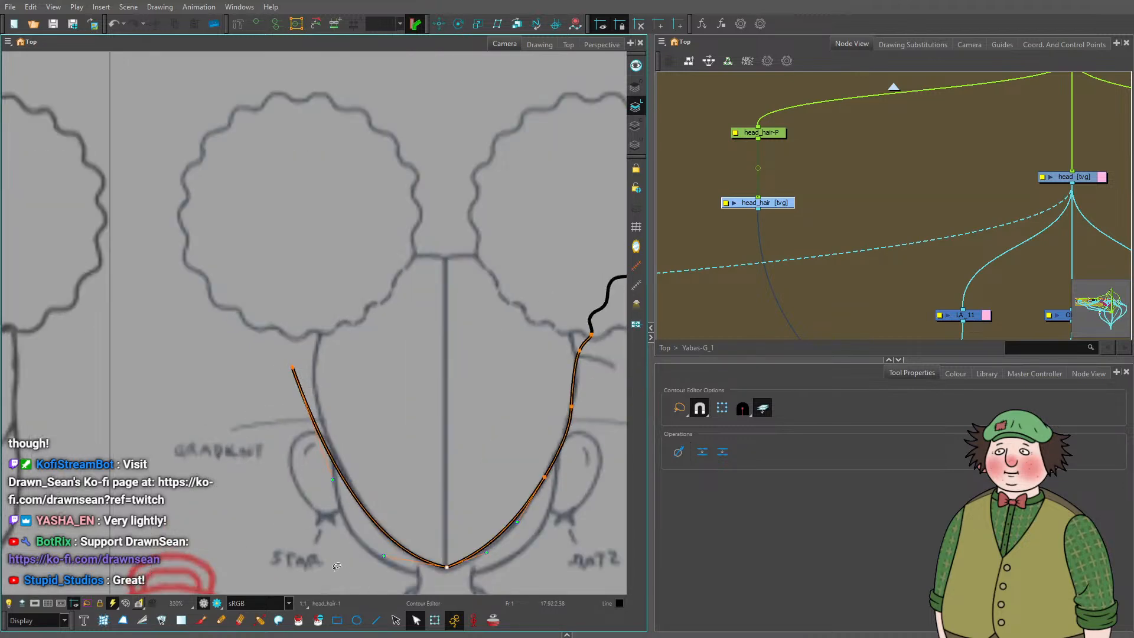
# Extend the outline with a straight vertical line up from its left end and a horizontal line across the hair puffs.
pyautogui.hotkey('alt', '4')
pyautogui.scroll(-3, 375, 331)
pyautogui.scroll(1, 375, 331)
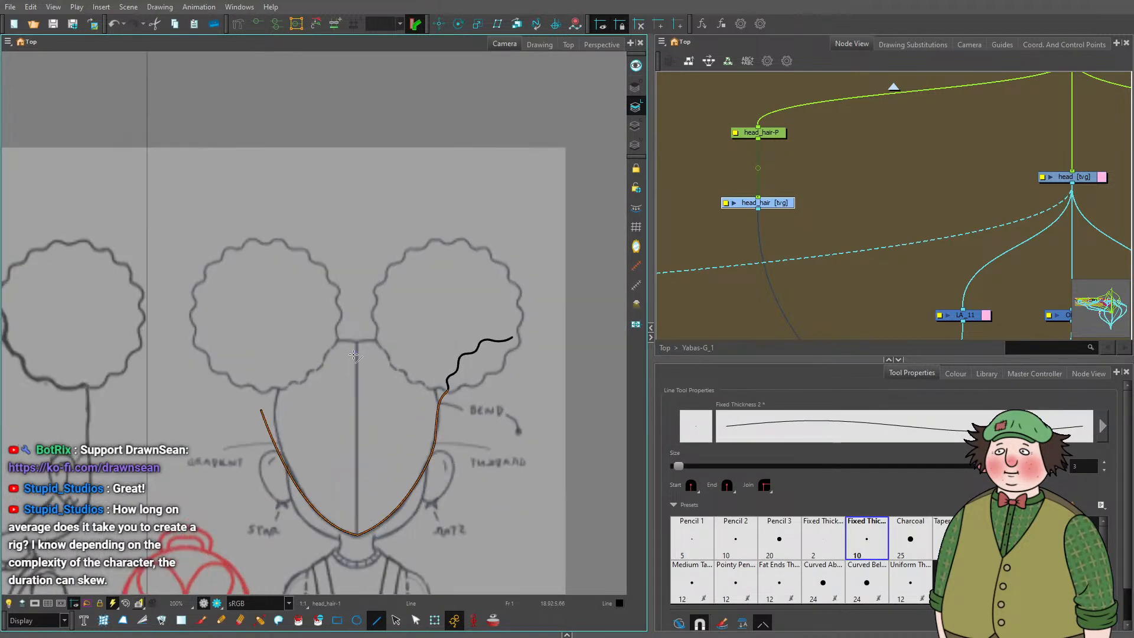
pyautogui.moveTo(261, 409)
pyautogui.mouseDown()
pyautogui.moveTo(261, 256)
pyautogui.moveTo(509, 256)
pyautogui.mouseUp()
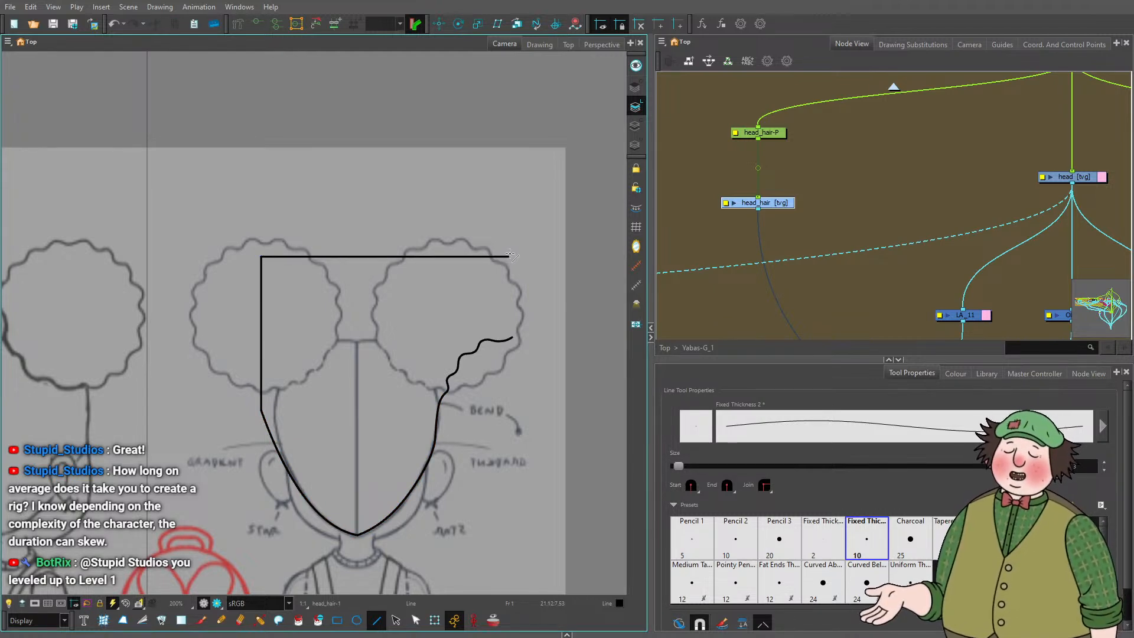
# Select the whole head_hair outline and move it from the back view to the front-view head.
pyautogui.scroll(-4, 519, 265)
pyautogui.click(396, 620)
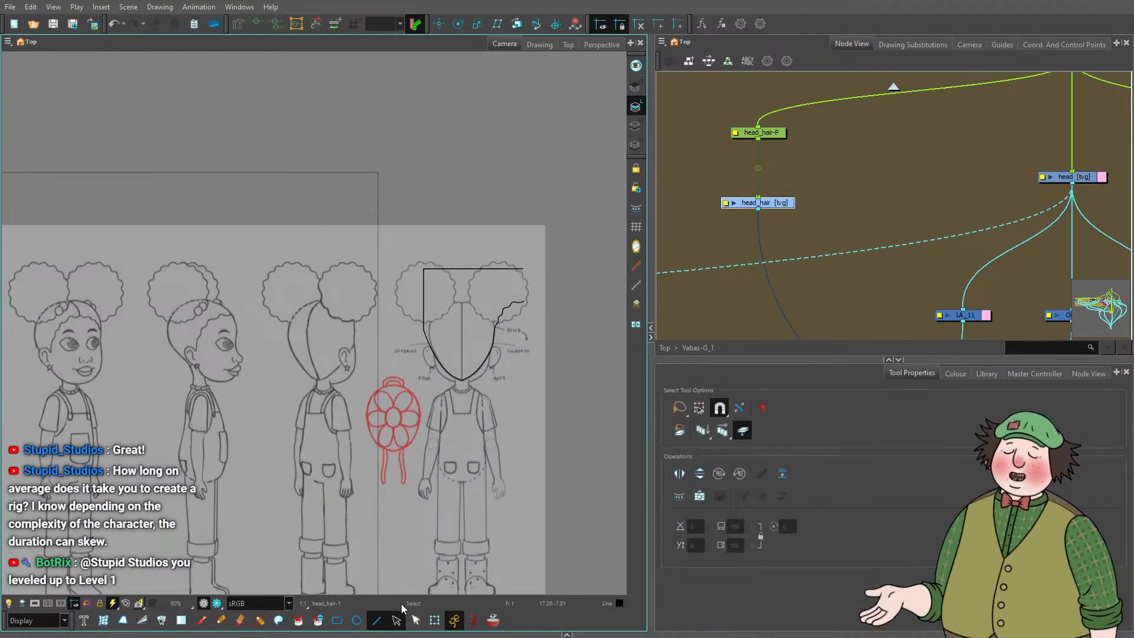
pyautogui.hotkey('ctrl', 'a')
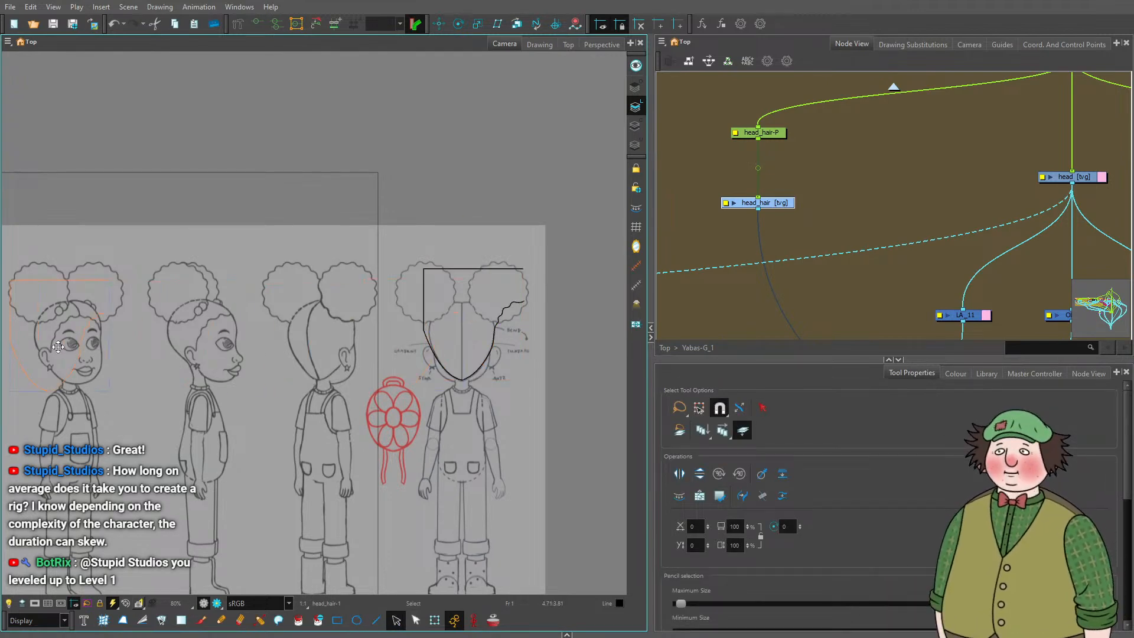
pyautogui.moveTo(264, 401); pyautogui.dragTo(475, 440)
pyautogui.scroll(2, 225, 409)
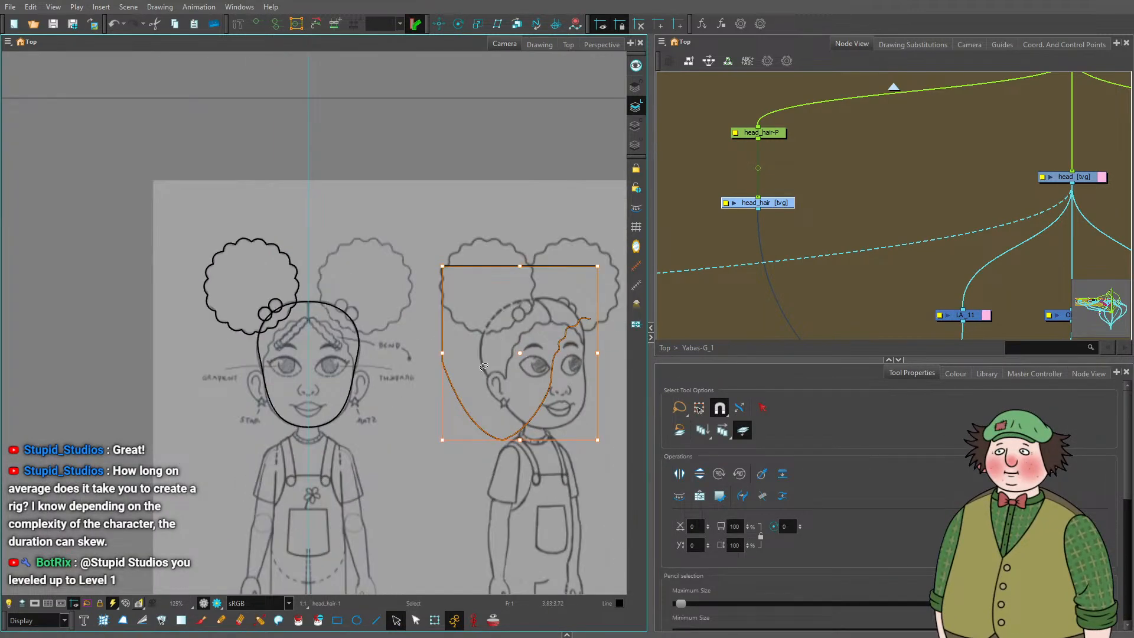
pyautogui.moveTo(517, 362)
pyautogui.mouseDown()
pyautogui.moveTo(265, 342)
pyautogui.moveTo(230, 359)
pyautogui.mouseUp()
# Fit the outline's wavy hairline against the front view's centre parting and the left-hand temple.
pyautogui.scroll(7, 331, 316)
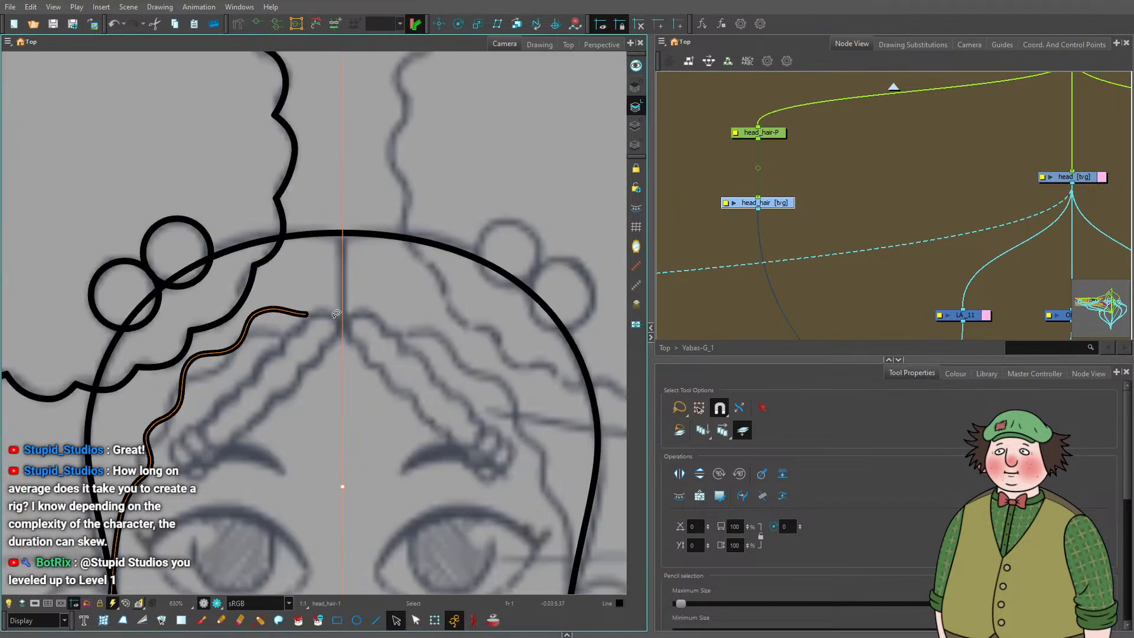
pyautogui.moveTo(295, 315); pyautogui.dragTo(332, 317)
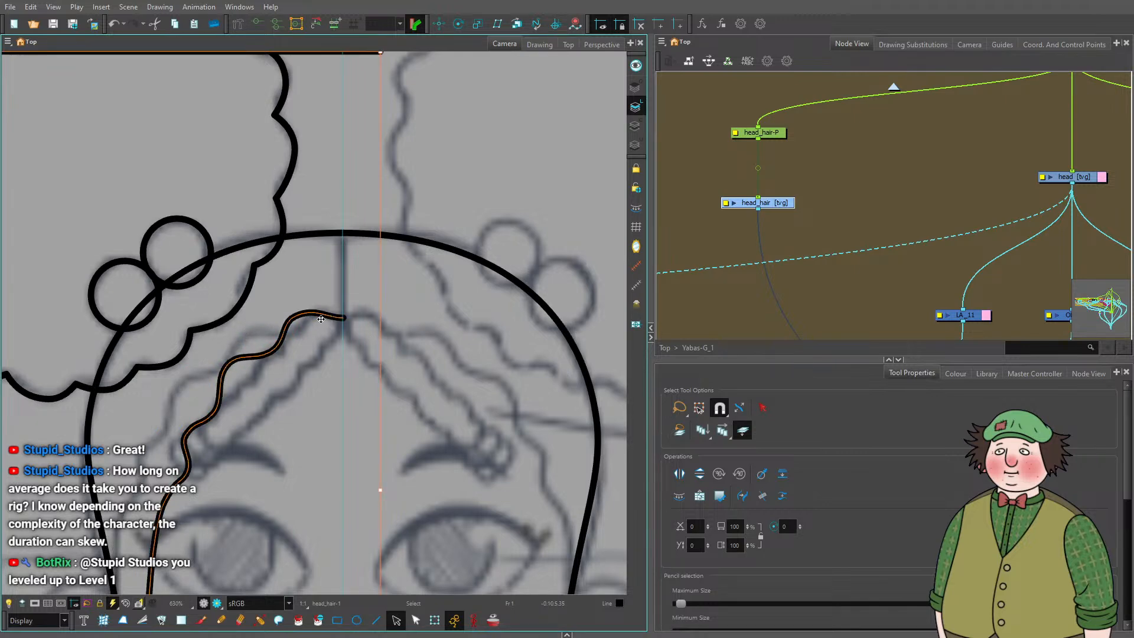
pyautogui.scroll(-3, 321, 319)
pyautogui.moveTo(235, 464)
pyautogui.mouseDown()
pyautogui.moveTo(220, 443)
pyautogui.moveTo(209, 470)
pyautogui.mouseUp()
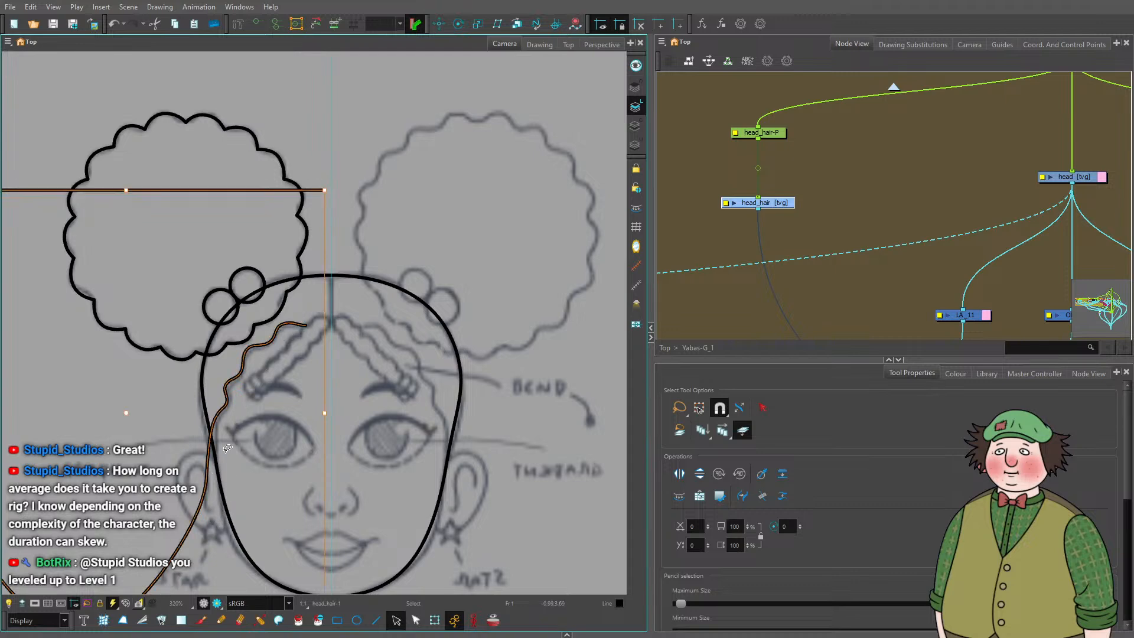
# Try shifting the head_hair outline right and slightly up so its hairline end meets the centre parting.
pyautogui.scroll(-2, 292, 348)
pyautogui.scroll(3, 276, 388)
pyautogui.scroll(-2, 275, 388)
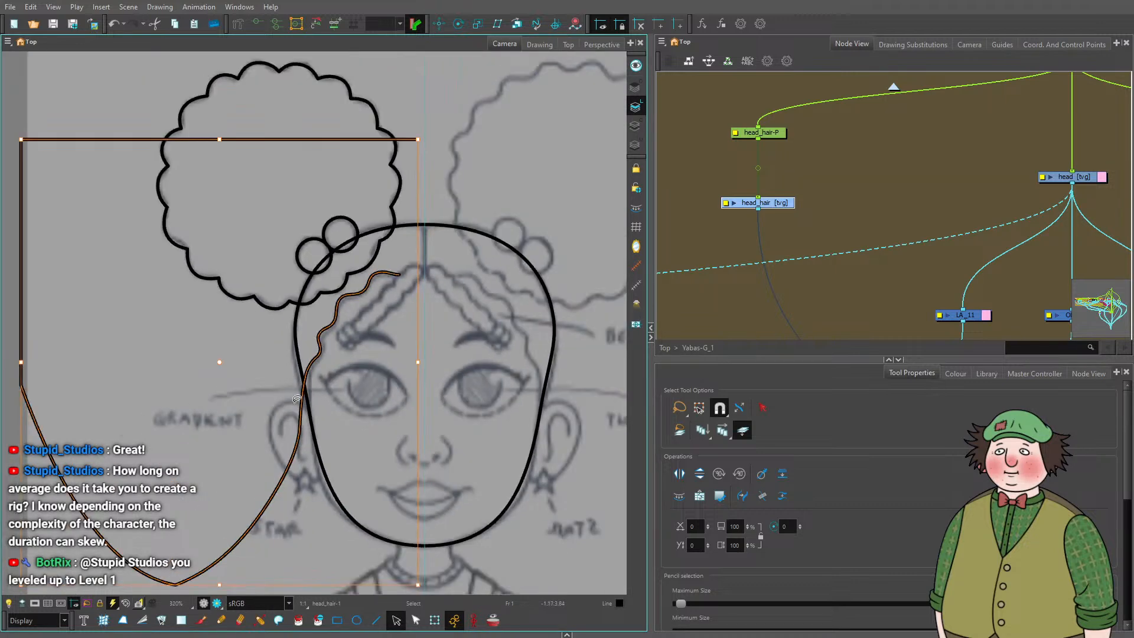
pyautogui.scroll(2, 302, 401)
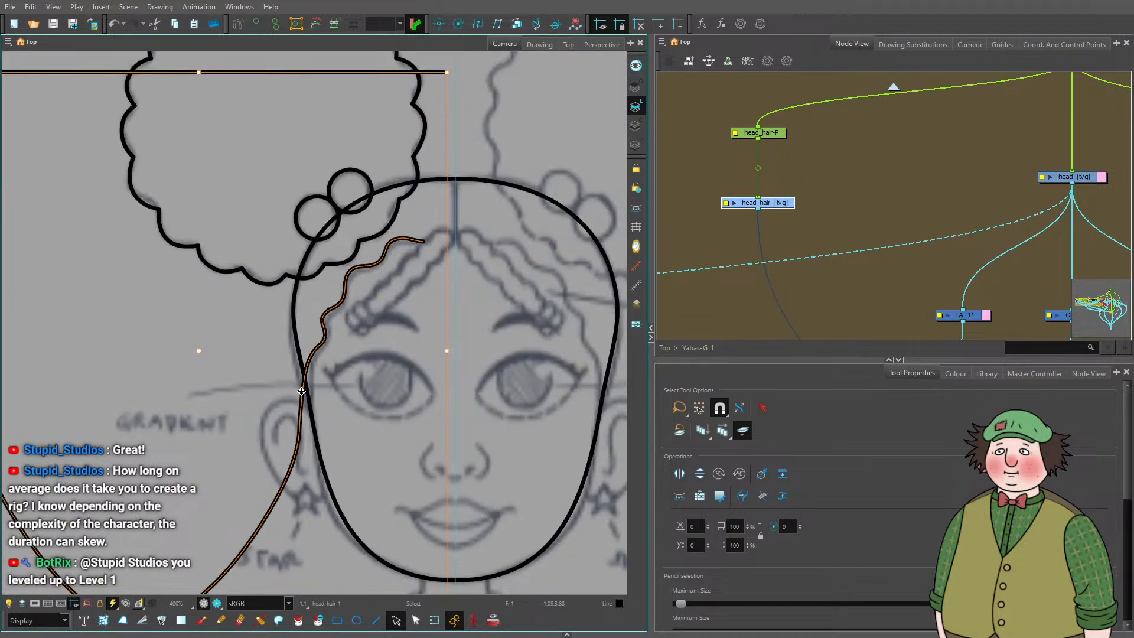
pyautogui.press('Right')
pyautogui.press('Right')
pyautogui.press('Right')
pyautogui.press('Right')
pyautogui.press('Right')
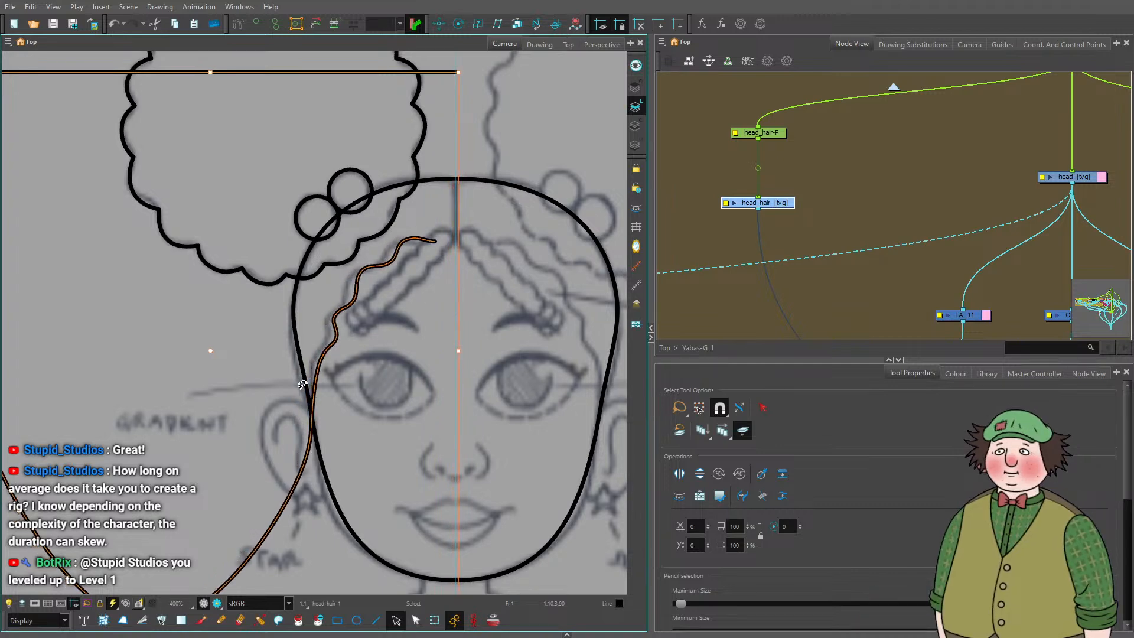
pyautogui.press('Right')
pyautogui.press('Right')
pyautogui.press('Right')
pyautogui.press('Right')
pyautogui.press('Right')
pyautogui.press('Right')
pyautogui.press('Right')
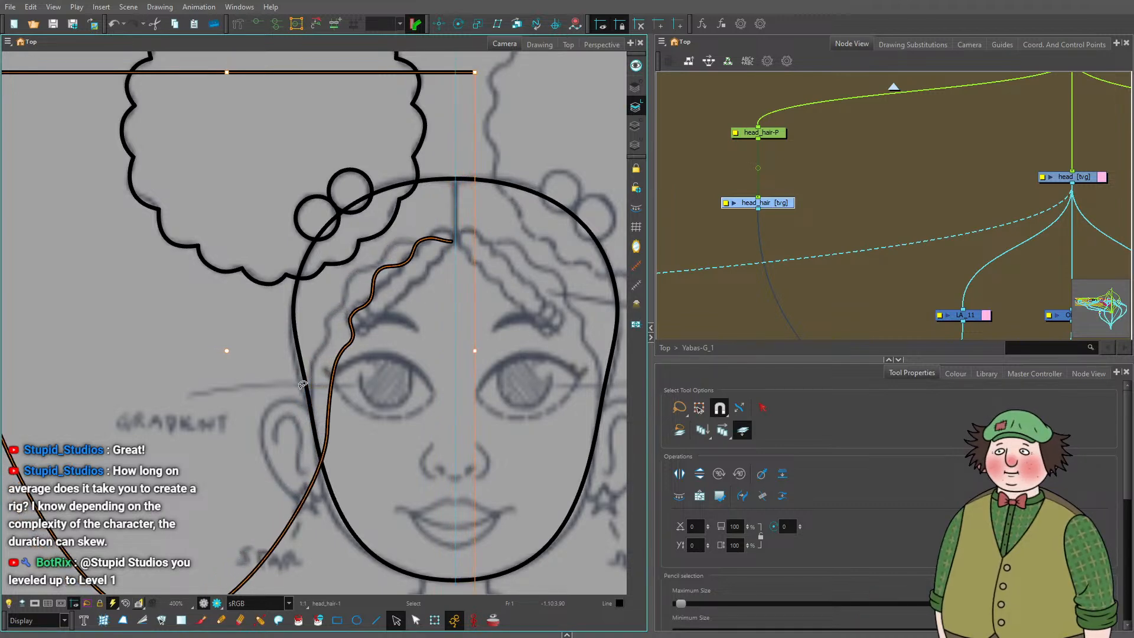
pyautogui.press('Up')
pyautogui.press('Up')
pyautogui.press('Up')
pyautogui.press('Up')
# Nudge the head_hair outline left and down so its wavy hairline follows the sketched left-hand temple.
pyautogui.scroll(-2, 303, 381)
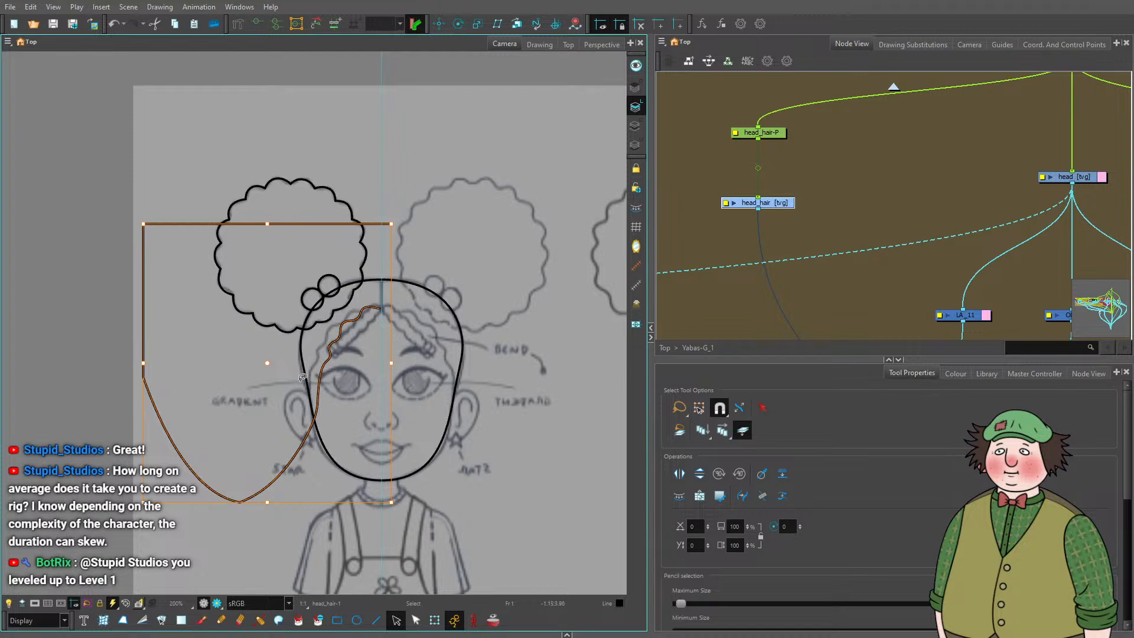
pyautogui.press('Left')
pyautogui.press('Left')
pyautogui.press('Left')
pyautogui.press('Left')
pyautogui.press('Left')
pyautogui.press('Left')
pyautogui.press('Left')
pyautogui.press('Left')
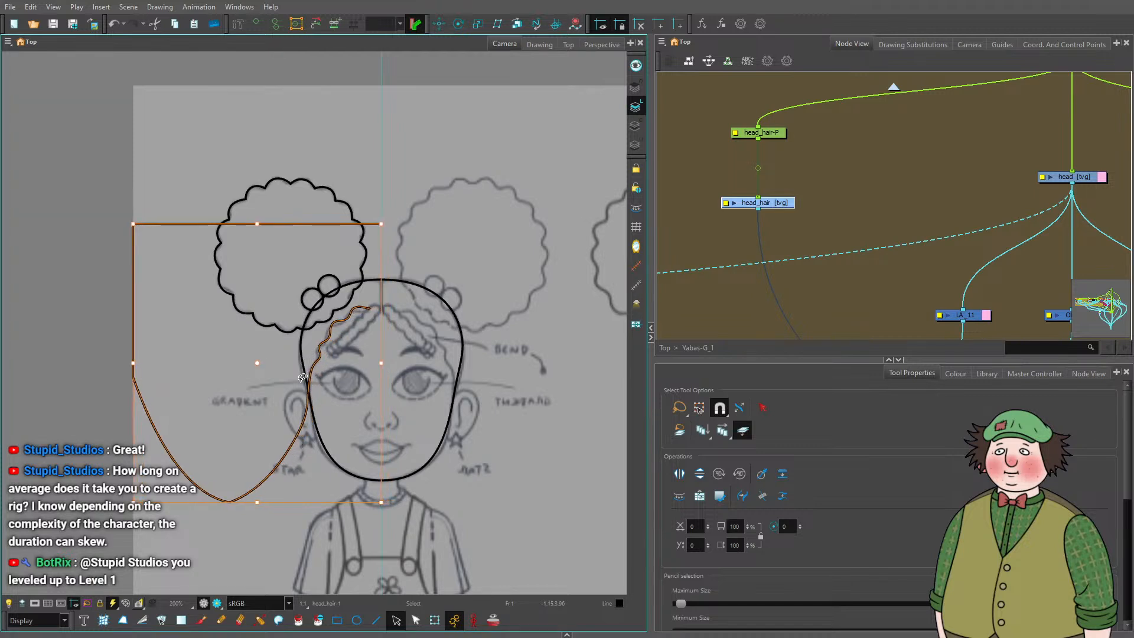
pyautogui.press('Down')
pyautogui.press('Down')
pyautogui.press('Left')
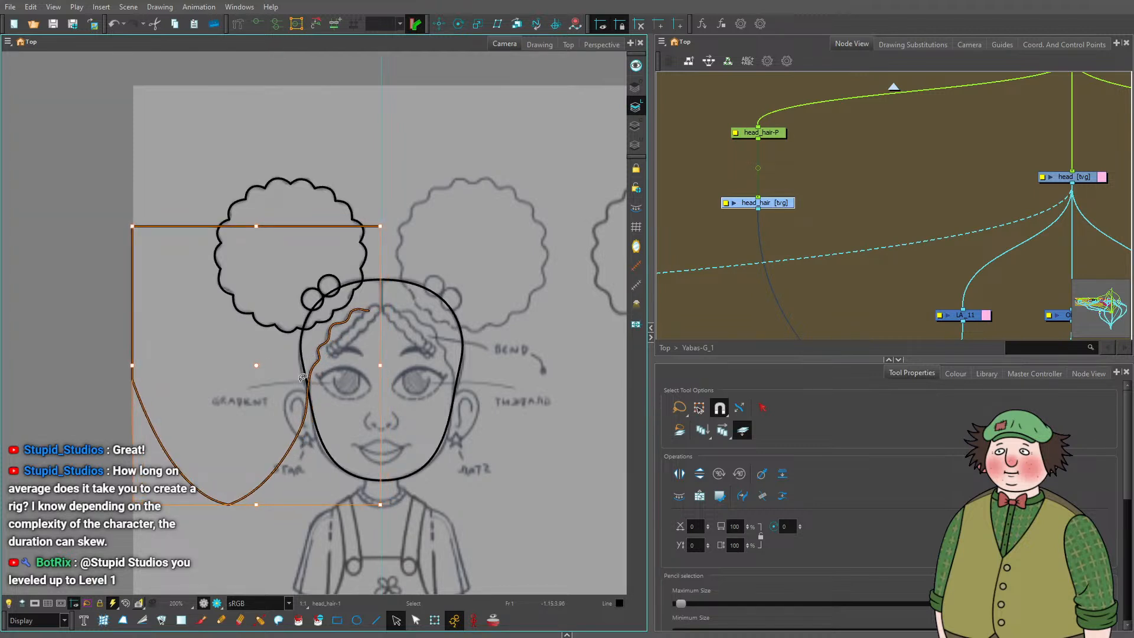
pyautogui.press('Left')
pyautogui.press('Down')
pyautogui.scroll(5, 303, 378)
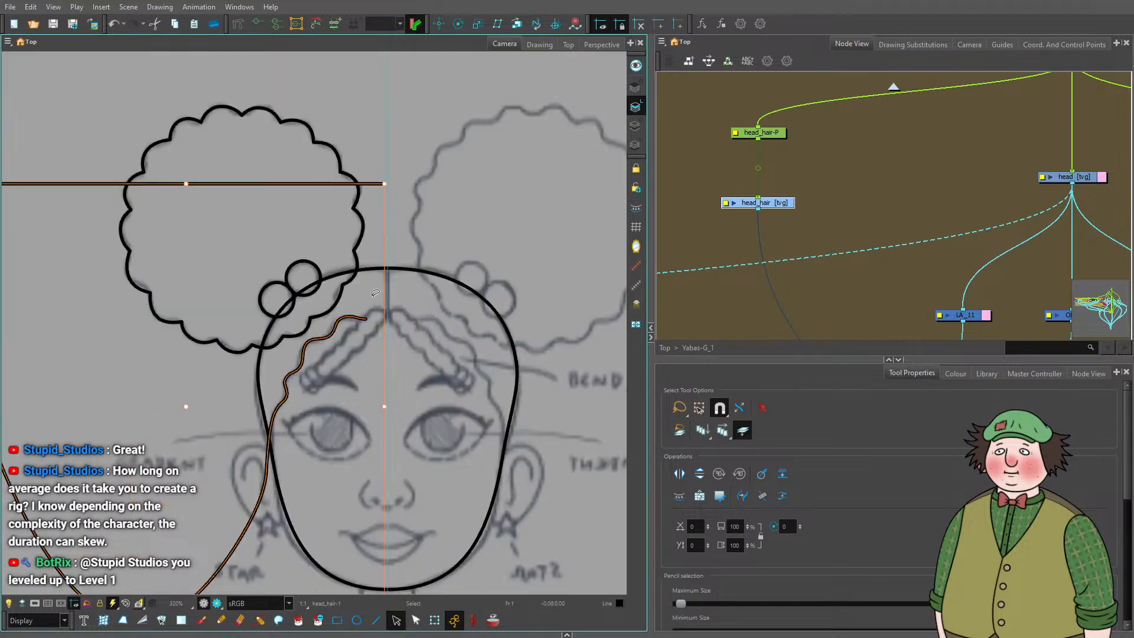
pyautogui.press('Left')
pyautogui.press('Left')
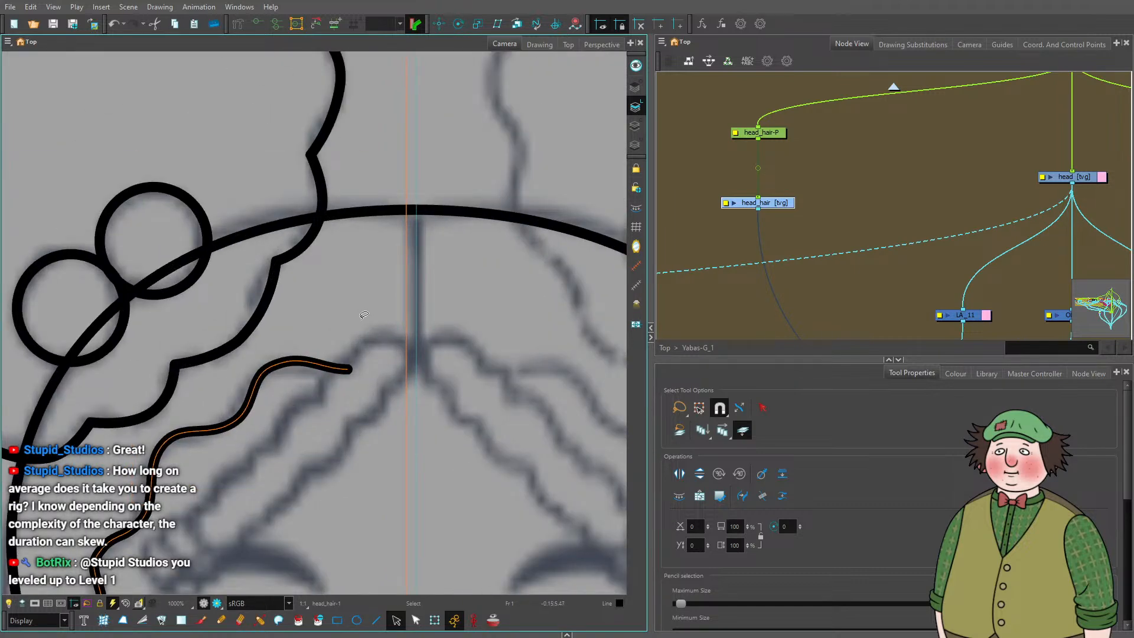
# Draw a short curved line from the hairline's inner end up to the centre guide at the parting.
pyautogui.click(376, 620)
pyautogui.moveTo(349, 369)
pyautogui.mouseDown()
pyautogui.moveTo(416, 331)
pyautogui.moveTo(380, 370)
pyautogui.mouseUp()
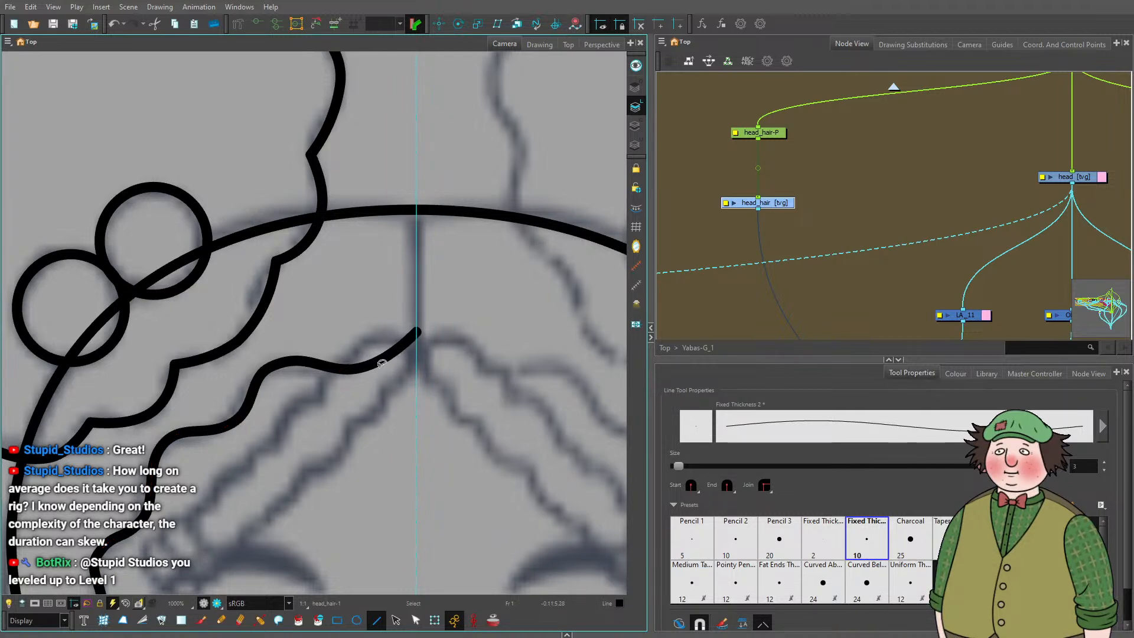
pyautogui.scroll(-3, 372, 316)
pyautogui.scroll(-2, 352, 375)
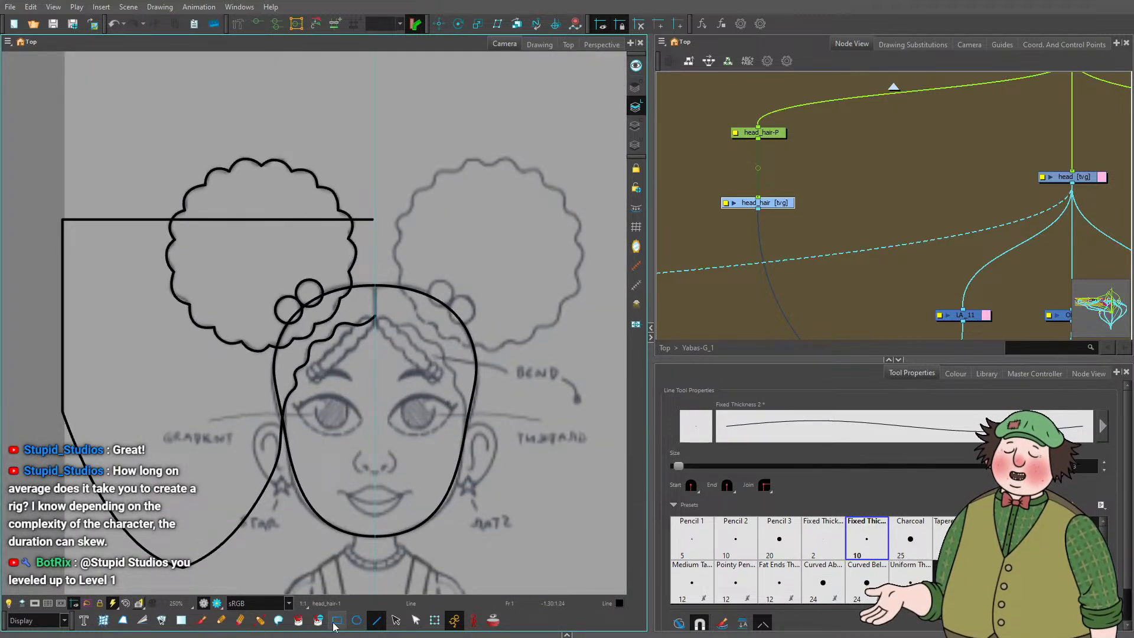
# Select the entire left-hand hair outline, duplicate it in place and flip the copy horizontally.
pyautogui.click(395, 618)
pyautogui.moveTo(305, 511)
pyautogui.mouseDown()
pyautogui.moveTo(168, 177)
pyautogui.moveTo(198, 200)
pyautogui.mouseUp()
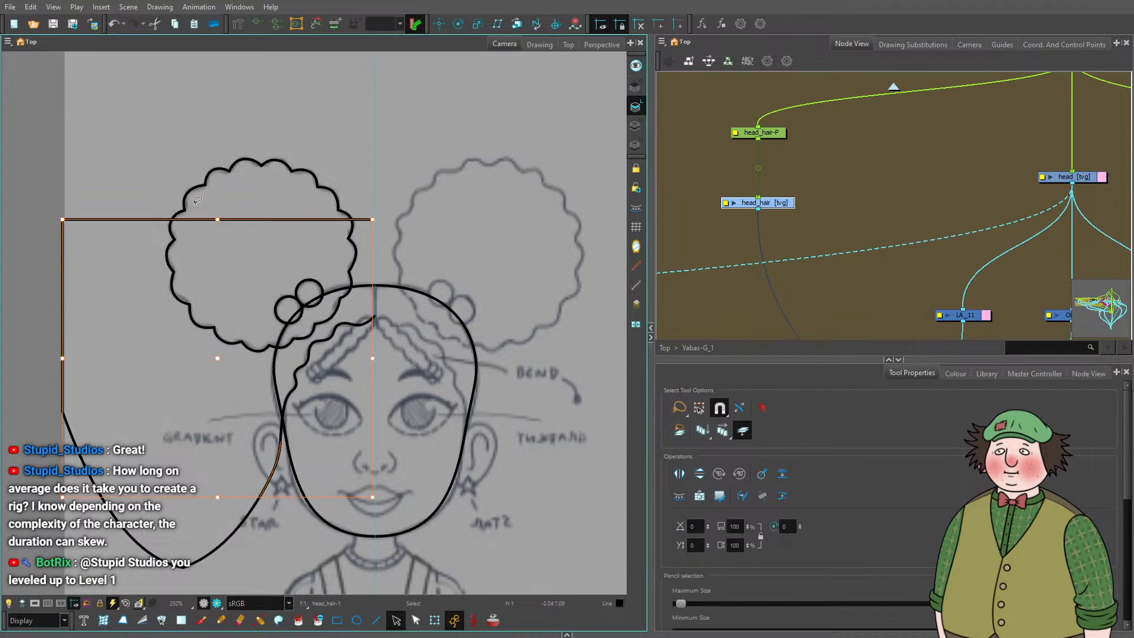
pyautogui.moveTo(101, 140)
pyautogui.mouseDown()
pyautogui.moveTo(44, 431)
pyautogui.moveTo(408, 514)
pyautogui.moveTo(351, 155)
pyautogui.mouseUp()
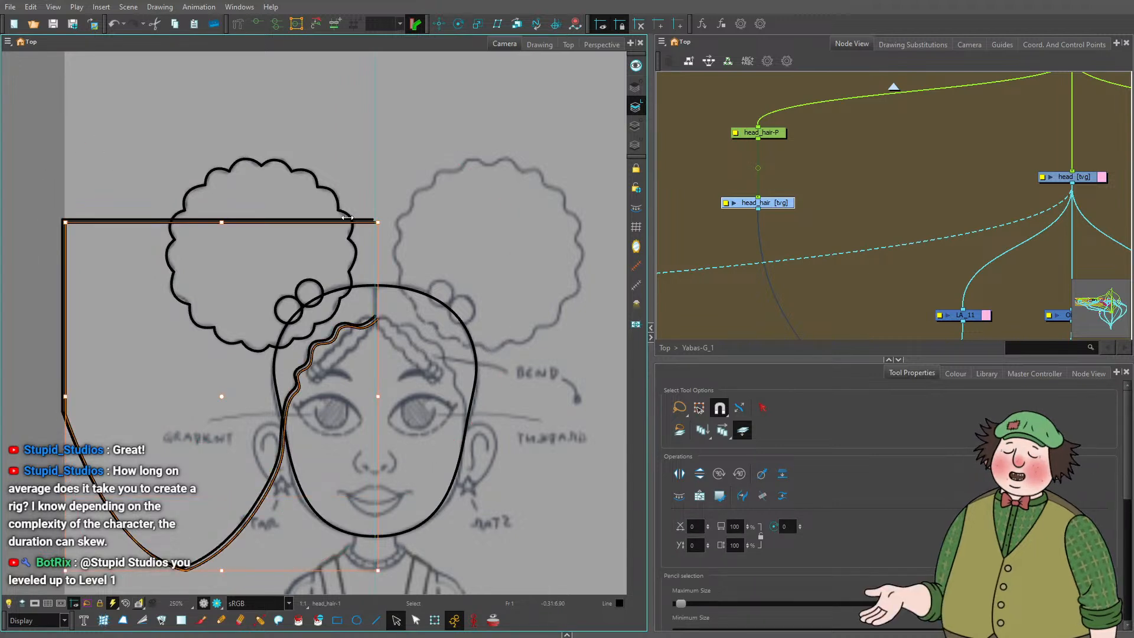
pyautogui.press('4')
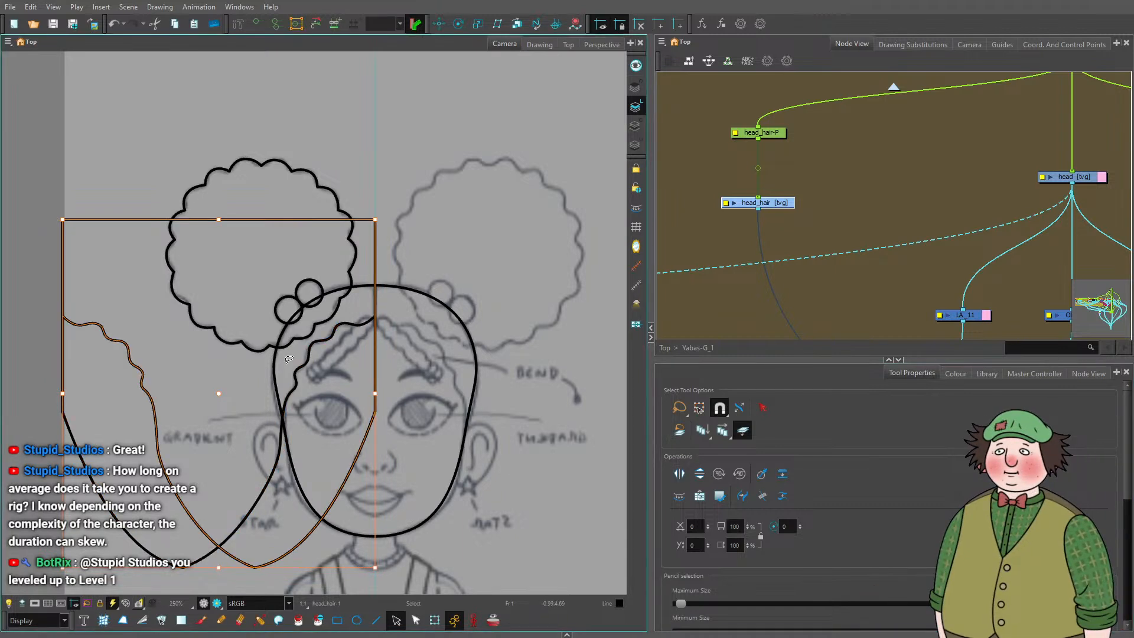
# Move the mirrored outline right until its hairline end meets the original's end at the centre parting.
pyautogui.press('Right')
pyautogui.press('Right')
pyautogui.press('Right')
pyautogui.press('Right')
pyautogui.press('Right')
pyautogui.press('Right')
pyautogui.press('Right')
pyautogui.press('Right')
pyautogui.press('Right')
pyautogui.press('Right')
pyautogui.press('Right')
pyautogui.press('Right')
pyautogui.press('Right')
pyautogui.press('Right')
pyautogui.press('Right')
pyautogui.press('Right')
pyautogui.press('Right')
pyautogui.press('Right')
pyautogui.press('Right')
pyautogui.press('Right')
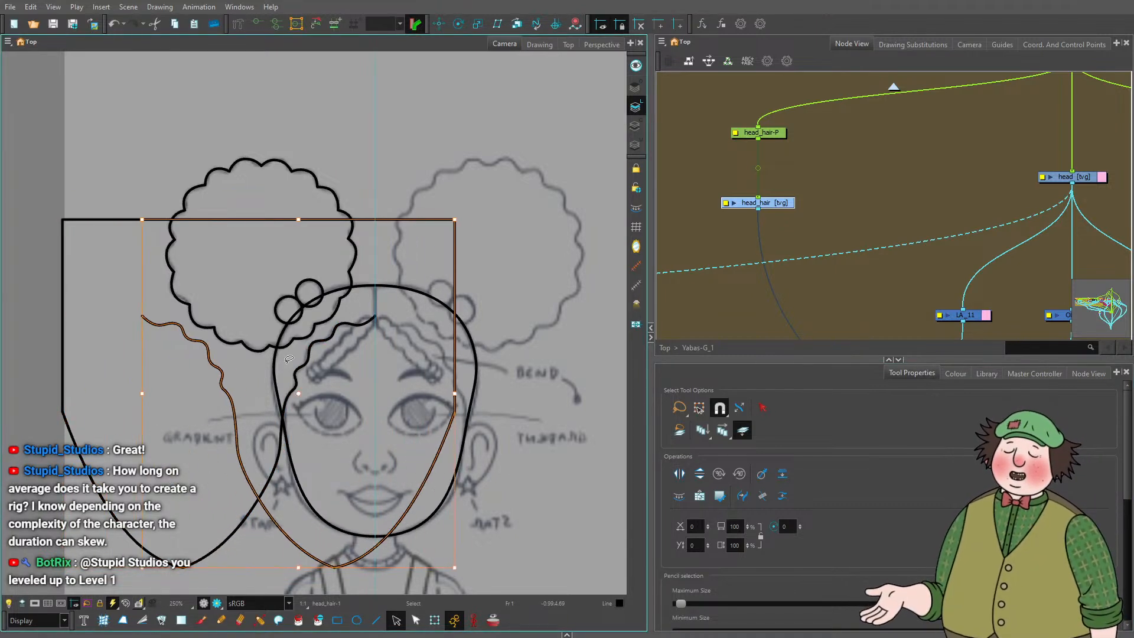
pyautogui.press('Right')
pyautogui.press('Right')
pyautogui.press('Right')
pyautogui.press('Right')
pyautogui.press('Right')
pyautogui.press('Right')
pyautogui.press('Right')
pyautogui.press('Right')
pyautogui.press('Right')
pyautogui.press('Right')
pyautogui.press('Right')
pyautogui.press('Right')
pyautogui.press('Right')
pyautogui.press('Right')
pyautogui.press('Right')
pyautogui.press('Right')
pyautogui.press('Right')
pyautogui.press('Right')
pyautogui.press('Right')
pyautogui.press('Right')
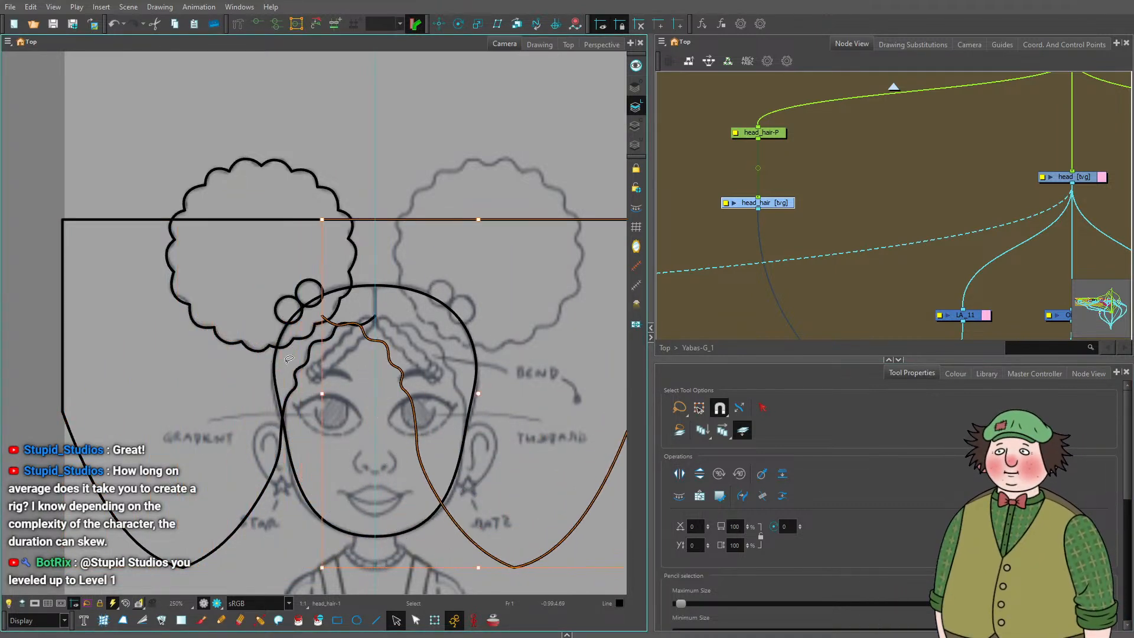
pyautogui.press('Right')
pyautogui.press('Right')
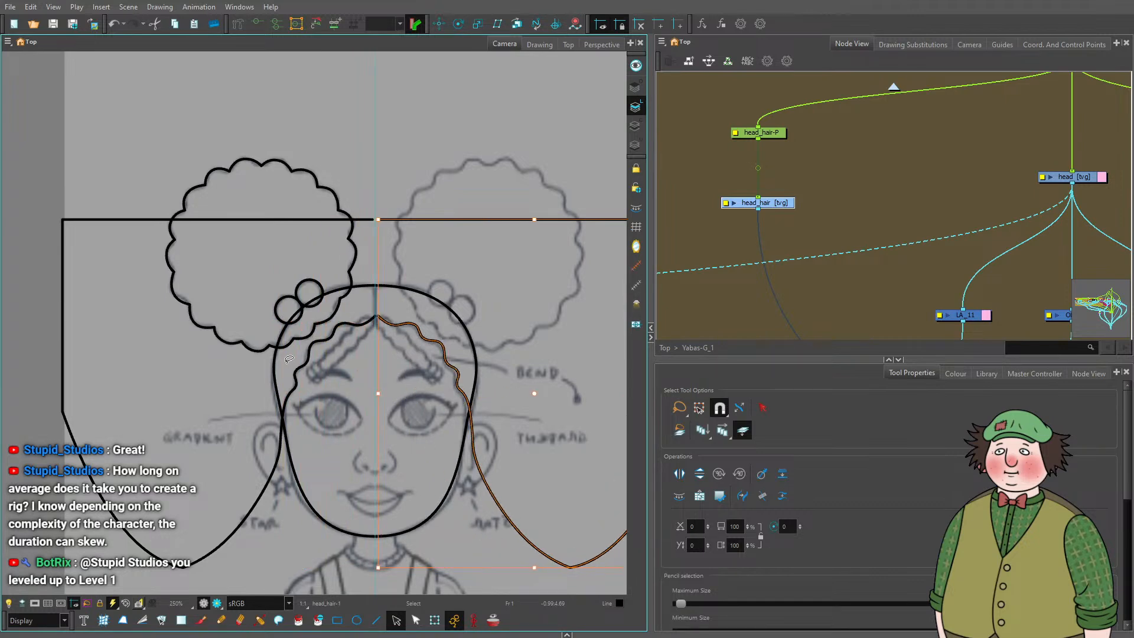
pyautogui.scroll(8, 372, 307)
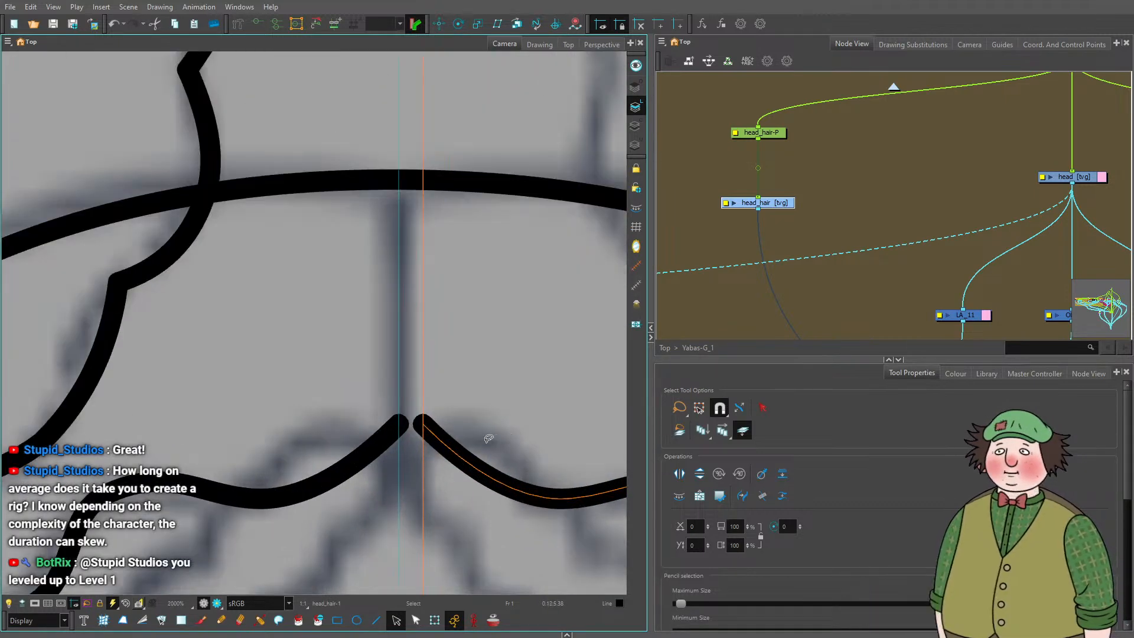
pyautogui.scroll(2, 489, 438)
pyautogui.press('Left')
pyautogui.press('Left')
pyautogui.press('Left')
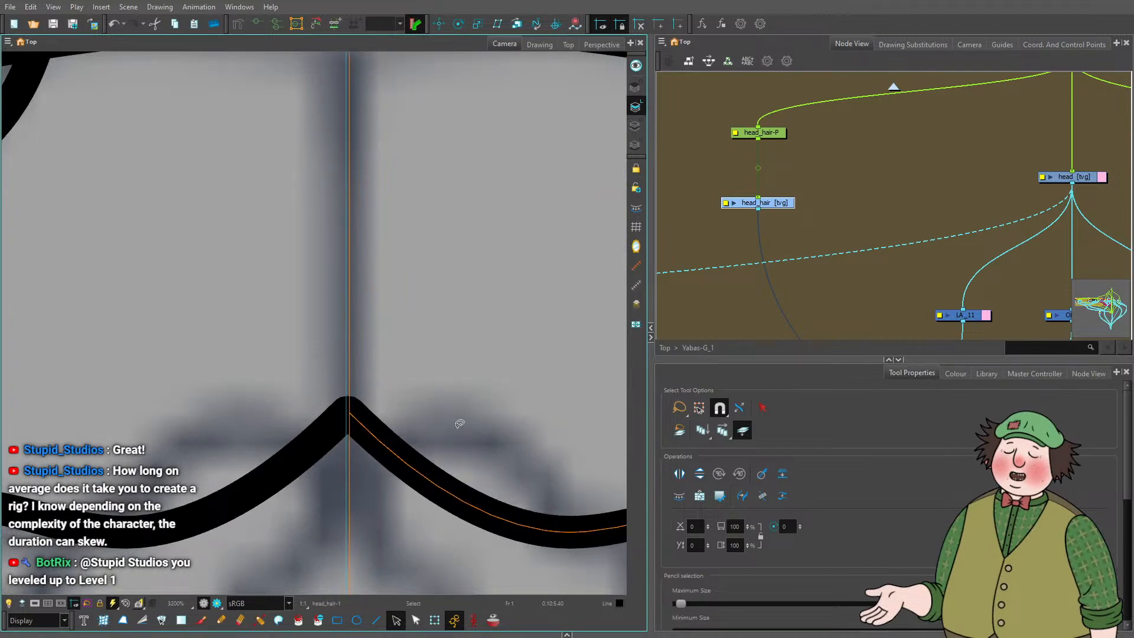
pyautogui.press('Left')
# Hide the vertical centre guide and deselect the mirrored outline.
pyautogui.scroll(-3, 460, 422)
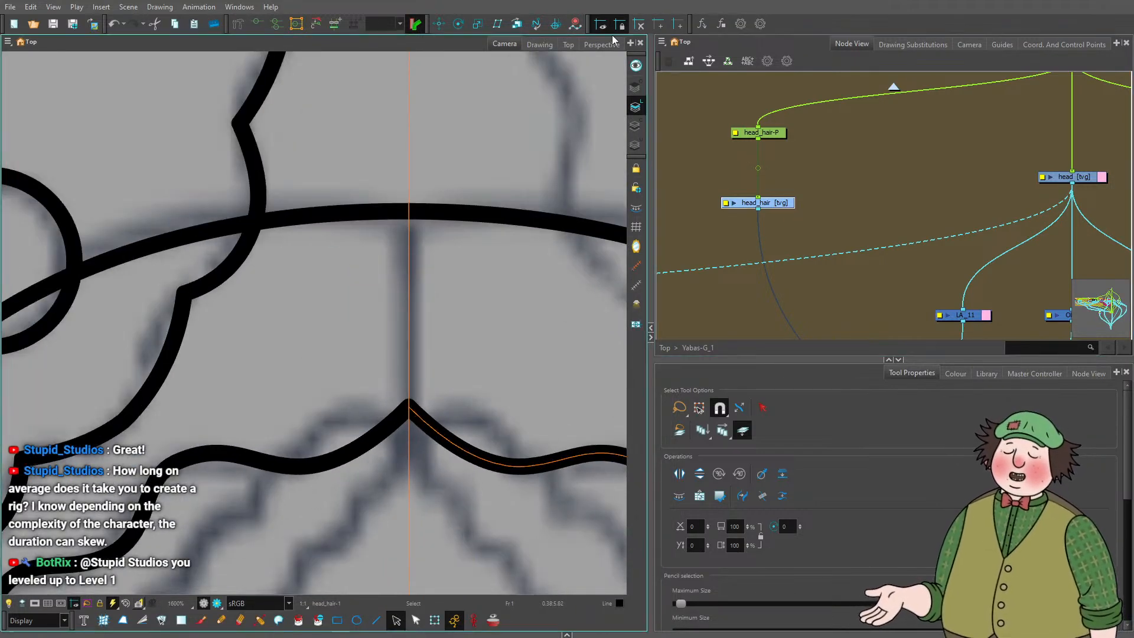
pyautogui.click(601, 25)
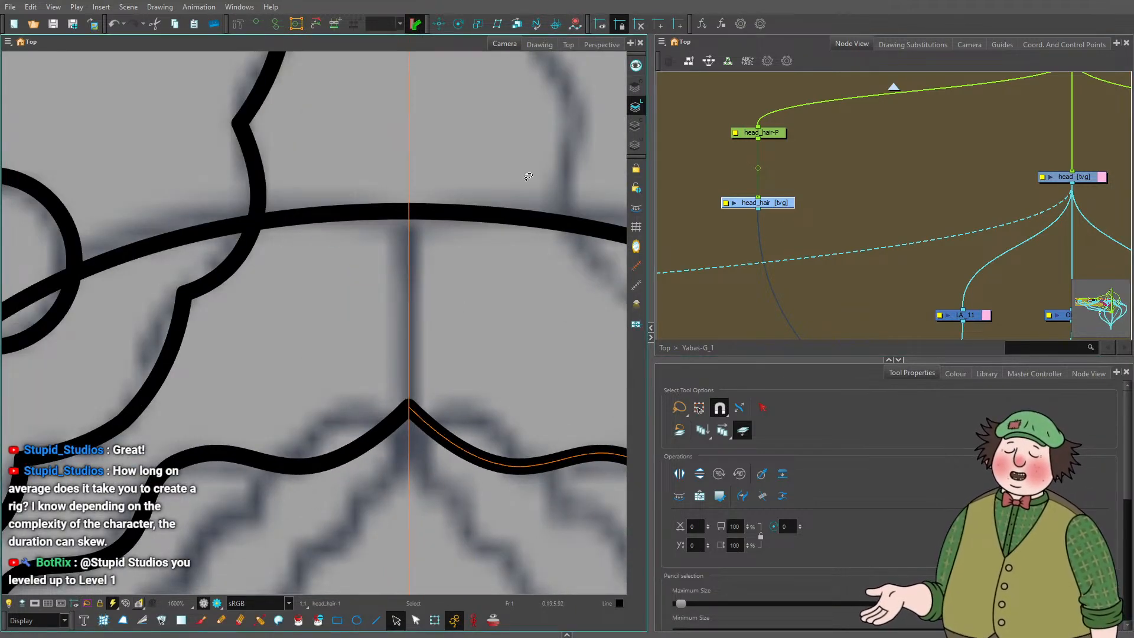
pyautogui.click(518, 286)
# Join the two hairline halves with the Contour Editor by snapping the mirrored endpoint onto the original's at the parting.
pyautogui.scroll(3, 417, 405)
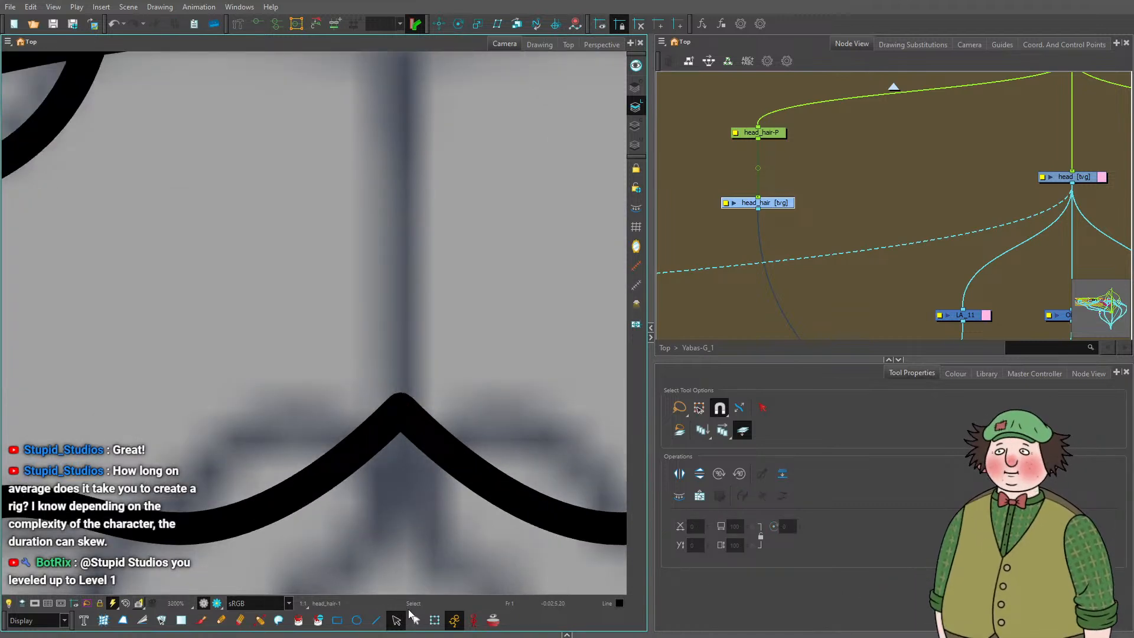
pyautogui.click(413, 618)
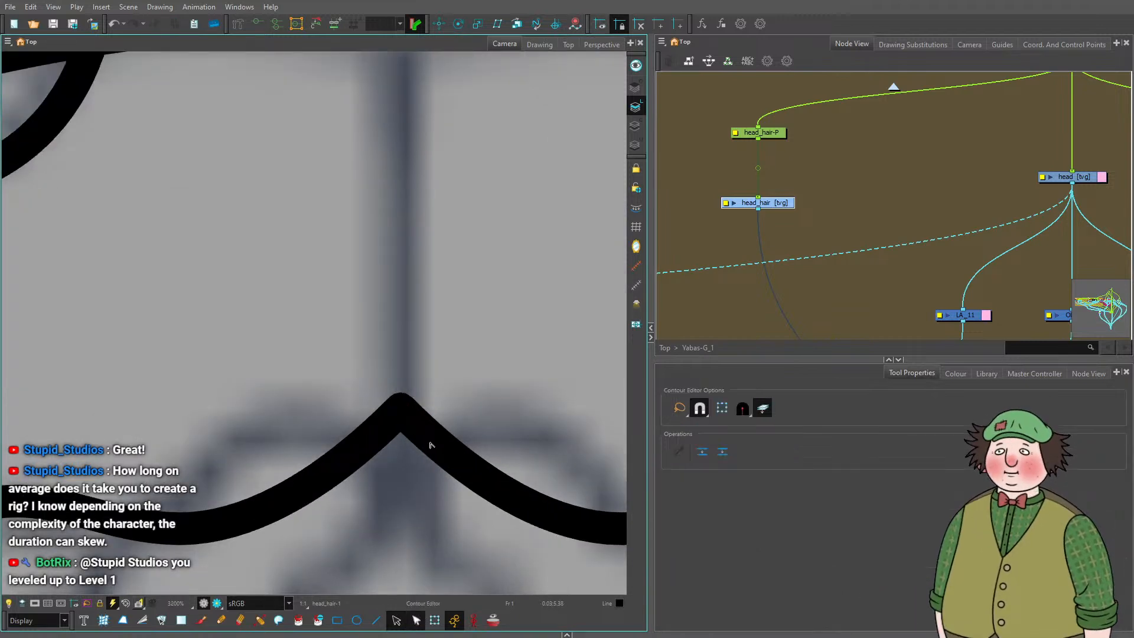
pyautogui.moveTo(401, 407); pyautogui.dragTo(460, 391)
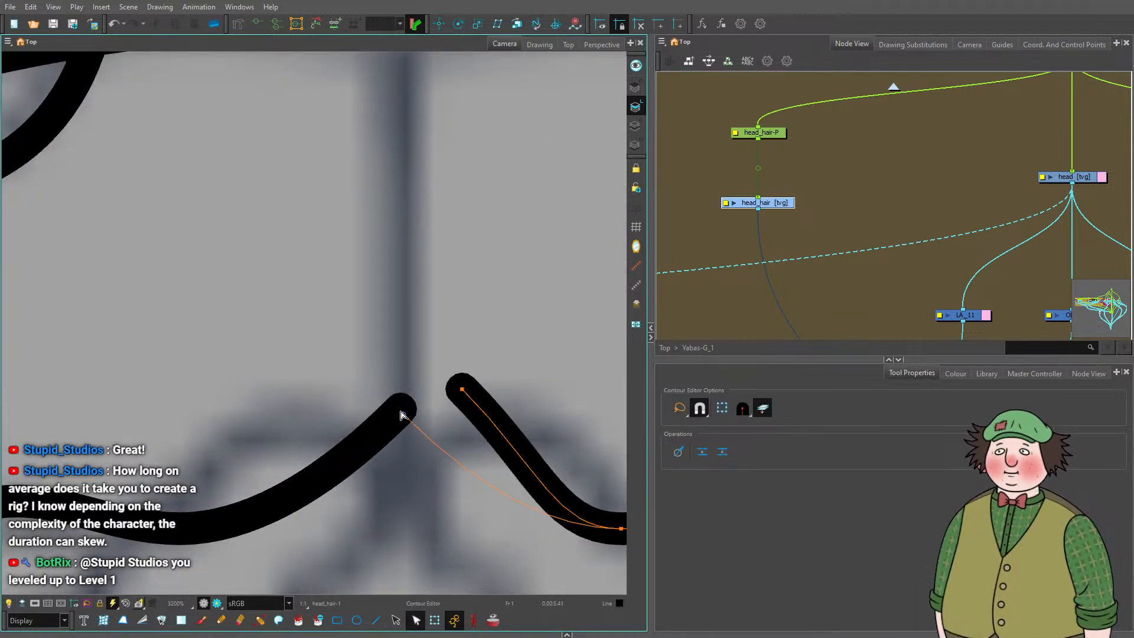
pyautogui.hotkey('ctrl', 'z')
pyautogui.scroll(-4, 407, 410)
pyautogui.scroll(3, 437, 289)
pyautogui.scroll(-4, 437, 289)
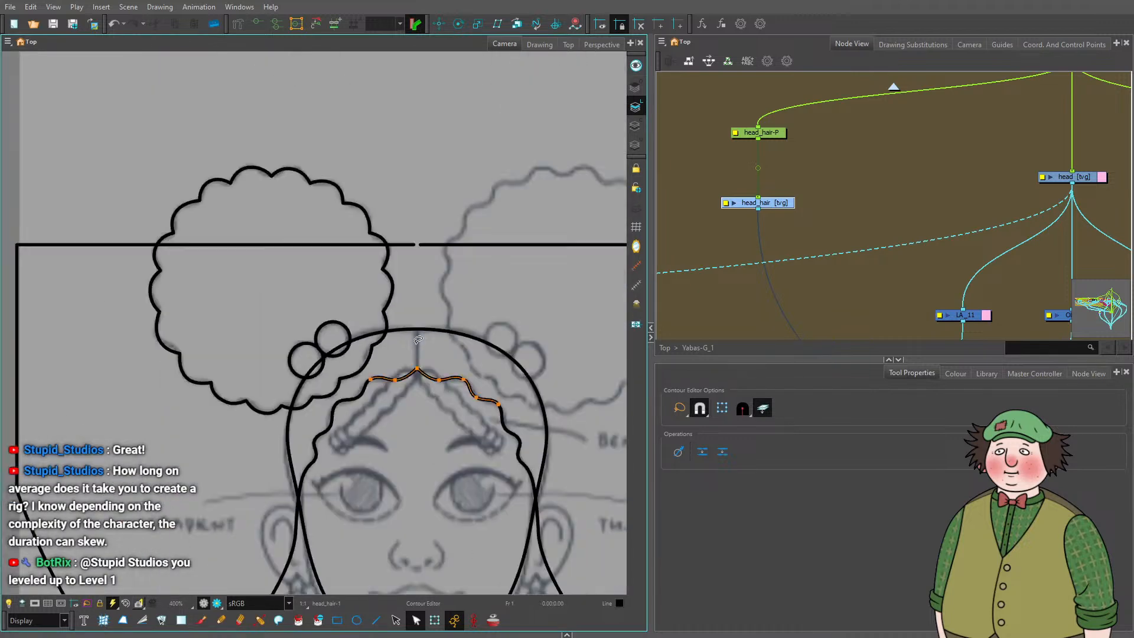
# Close the gap in the horizontal line across the hair puffs by joining its two ends at the centre.
pyautogui.scroll(4, 392, 304)
pyautogui.click(364, 315)
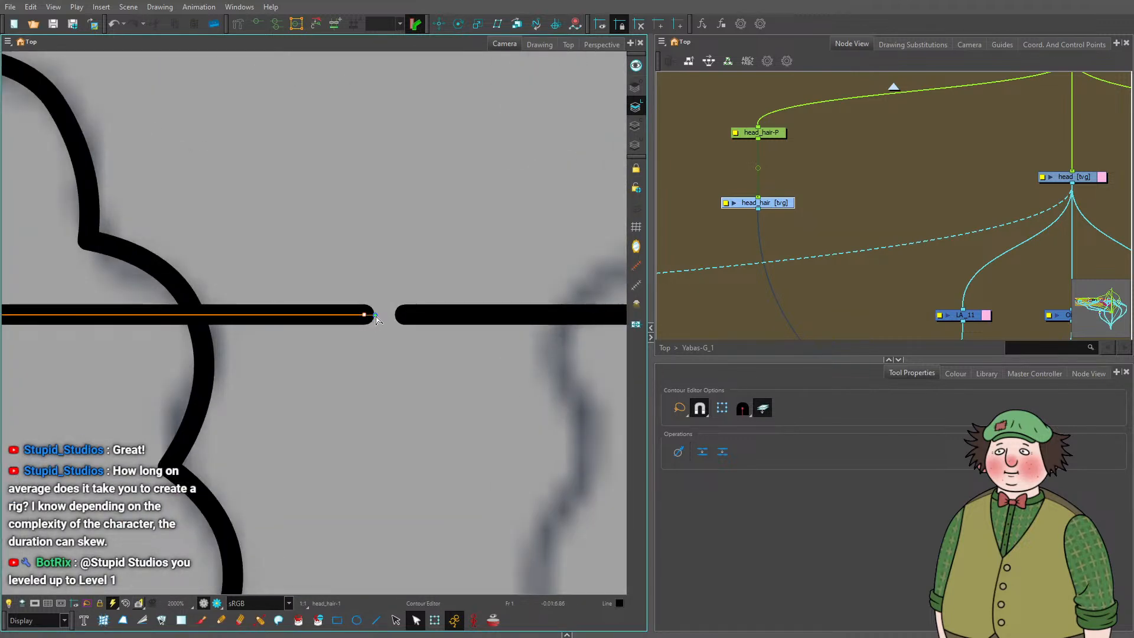
pyautogui.moveTo(364, 316); pyautogui.dragTo(392, 316)
pyautogui.click(405, 316)
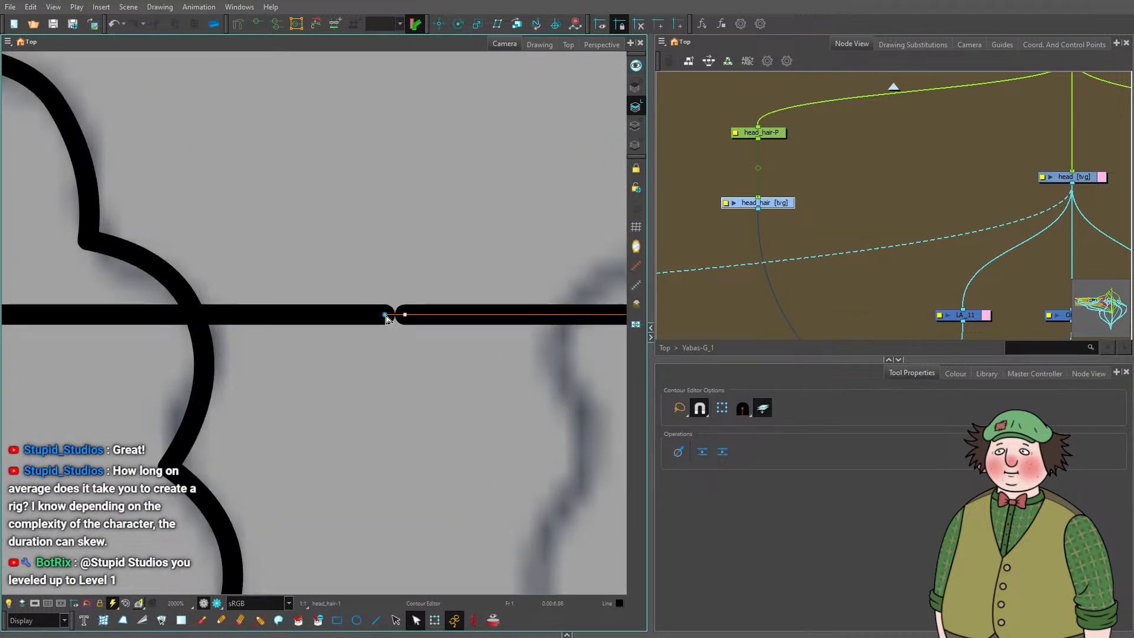
pyautogui.scroll(-8, 385, 319)
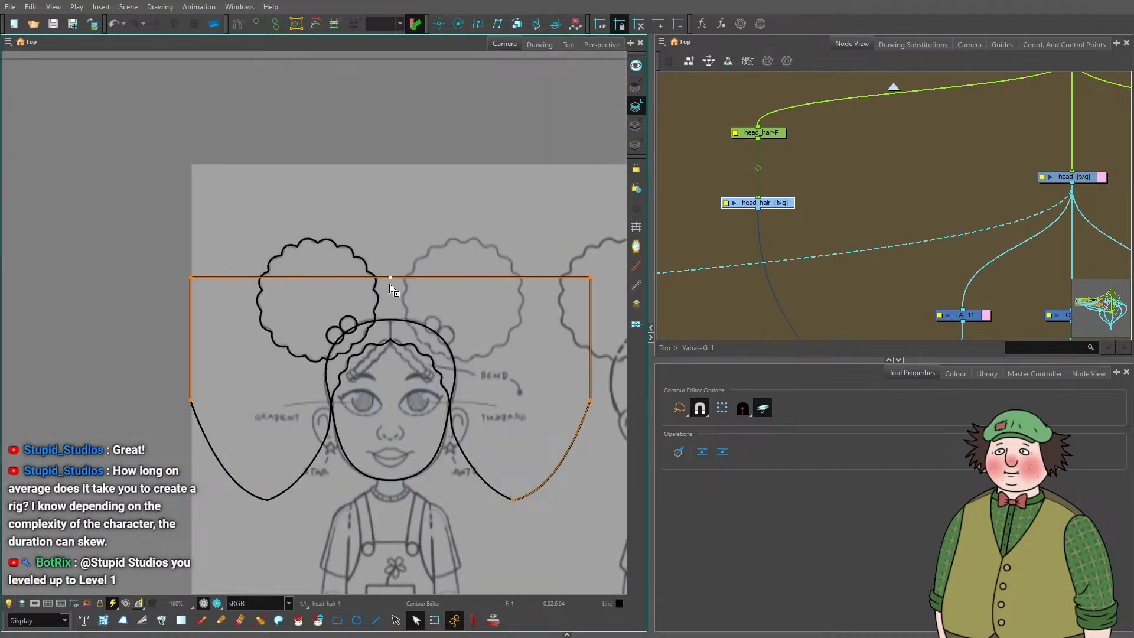
# Examine the full symmetrical hair outline on the front view and compare it with the other turnaround views.
pyautogui.scroll(-3, 389, 289)
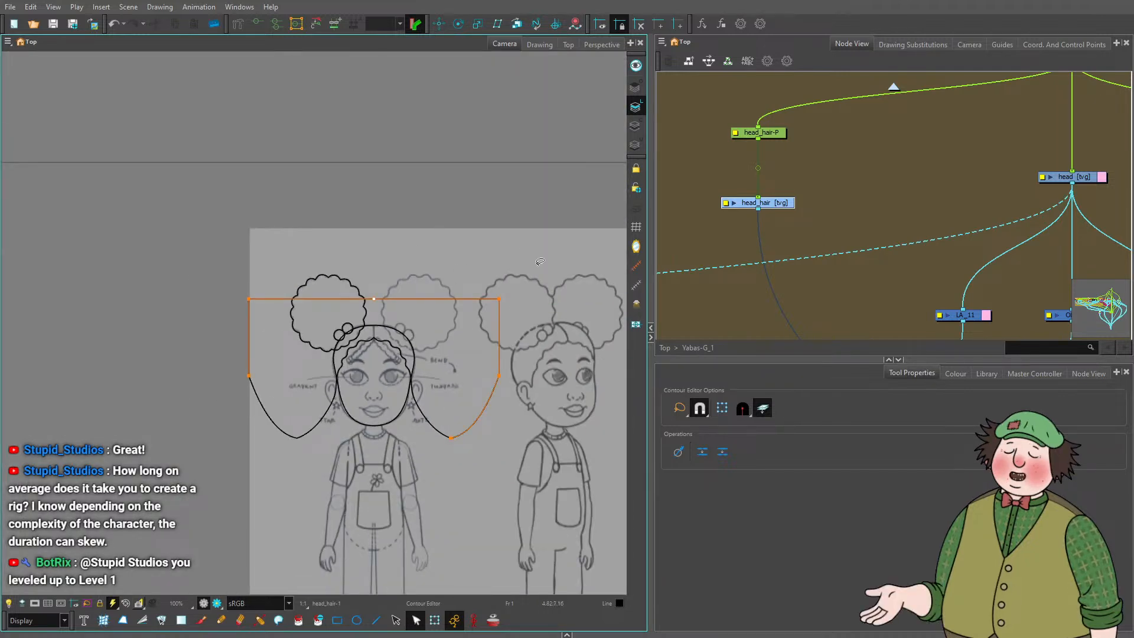
pyautogui.click(479, 385)
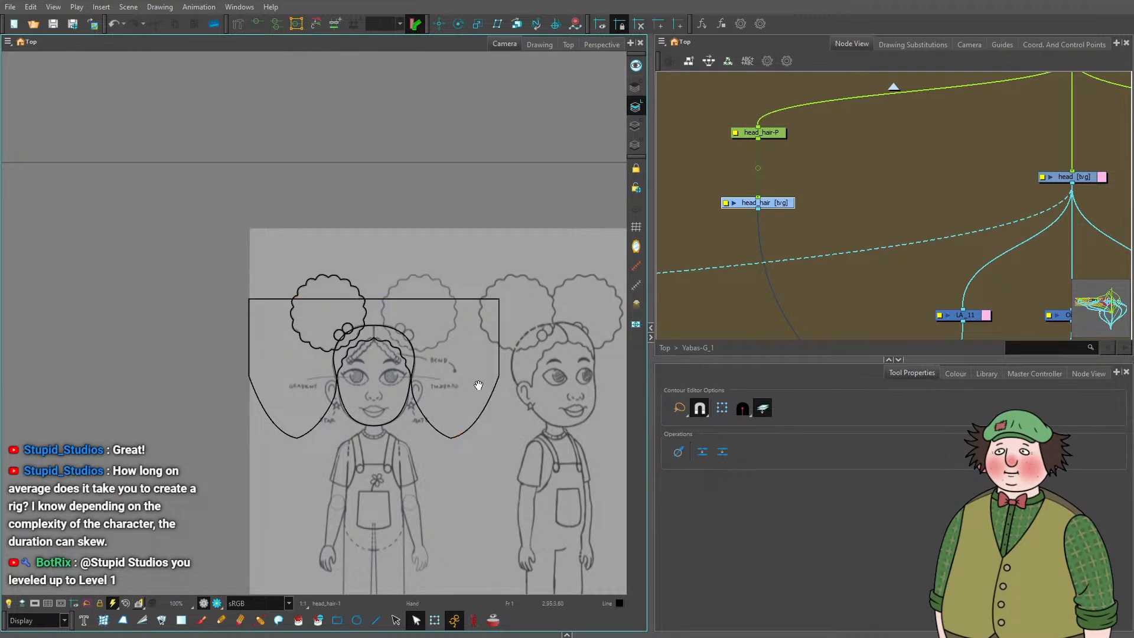
pyautogui.moveTo(478, 385); pyautogui.dragTo(440, 385)
pyautogui.scroll(-3, 181, 294)
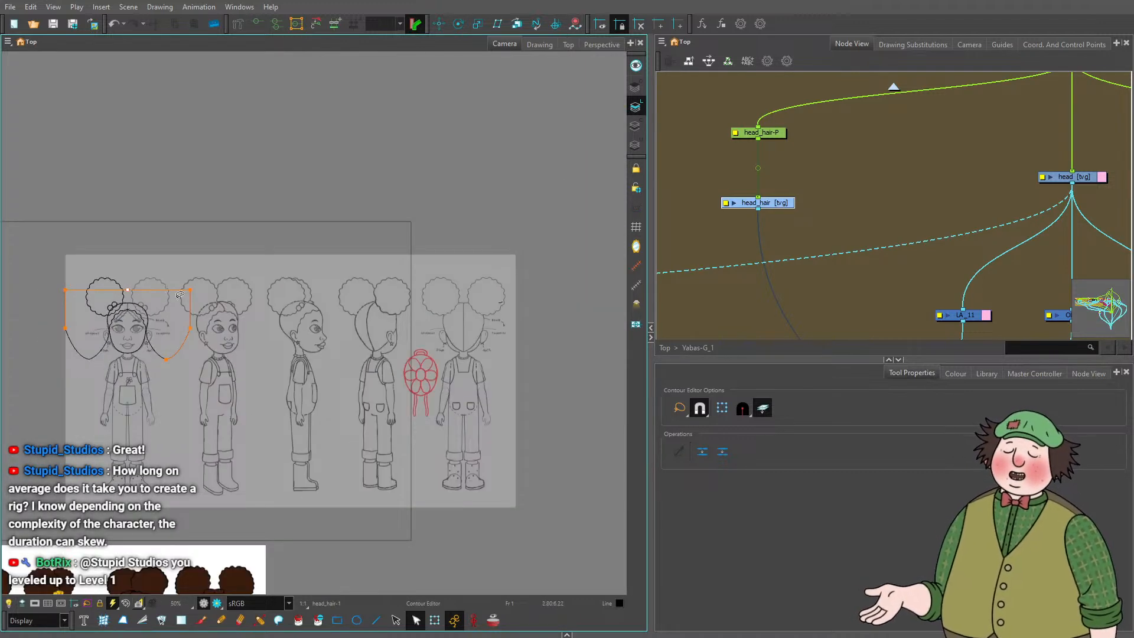
pyautogui.scroll(-2, 180, 294)
pyautogui.scroll(4, 132, 301)
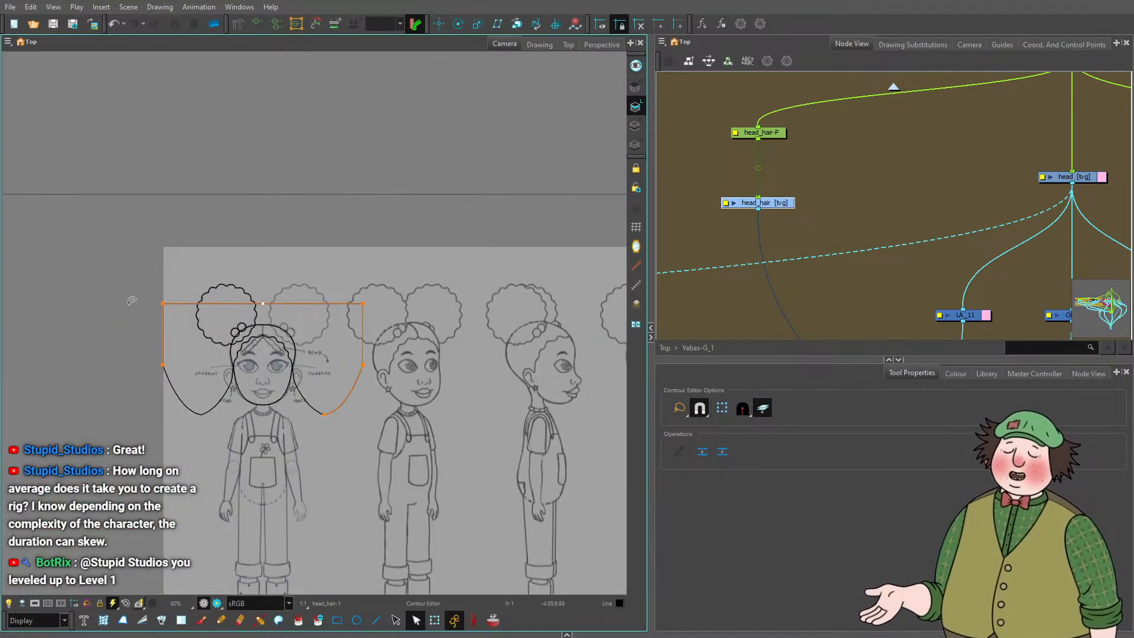
pyautogui.scroll(3, 223, 335)
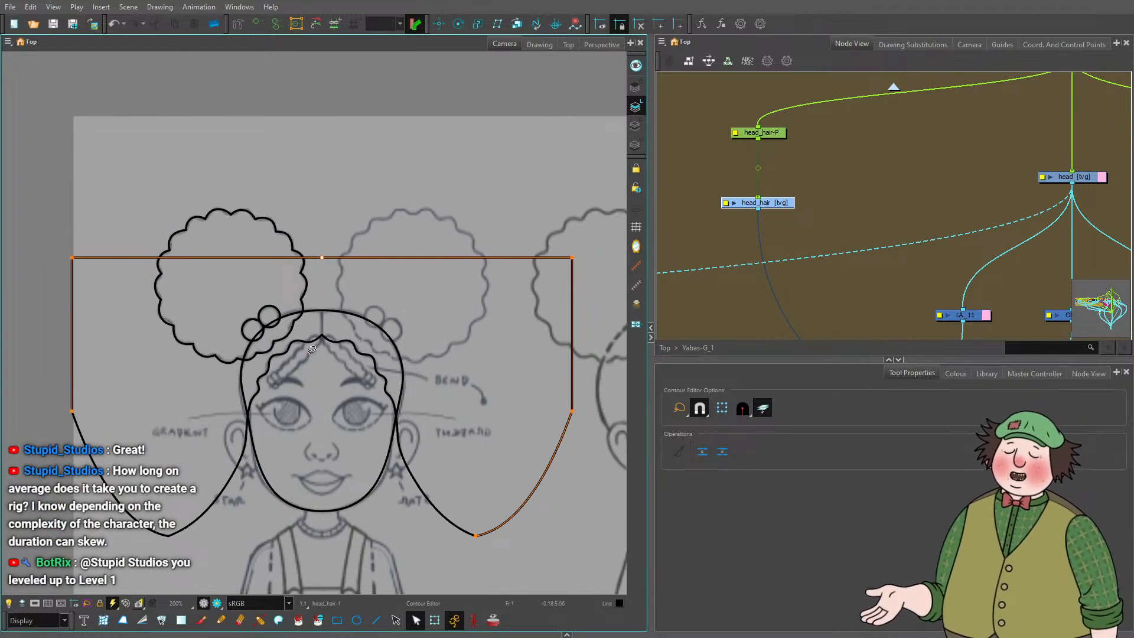
pyautogui.scroll(-2, 313, 350)
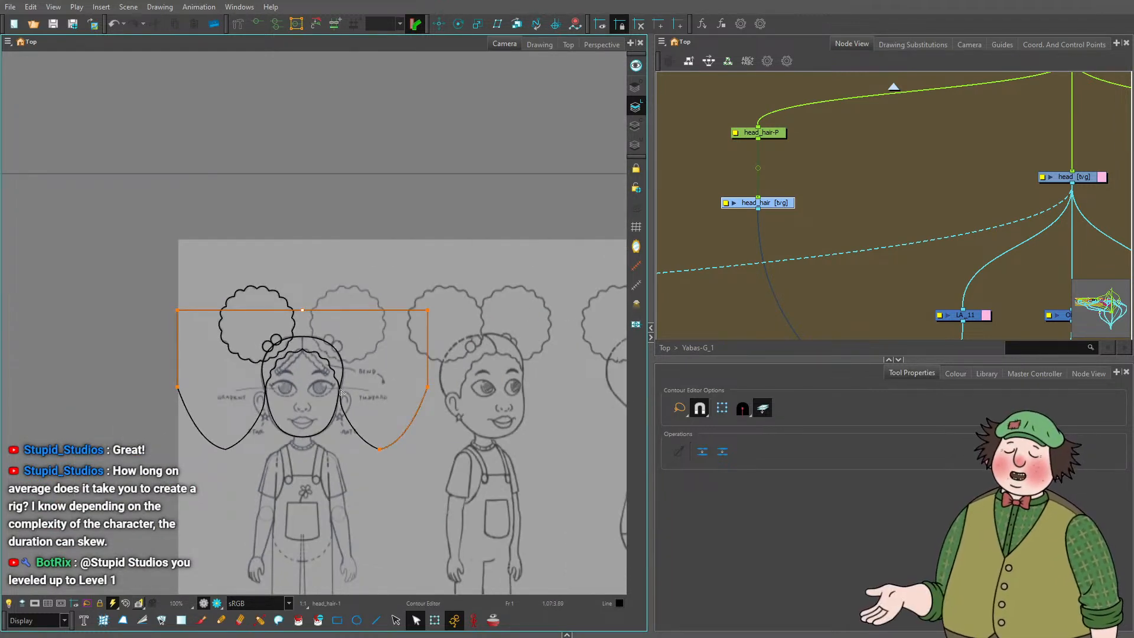
pyautogui.scroll(2, 340, 390)
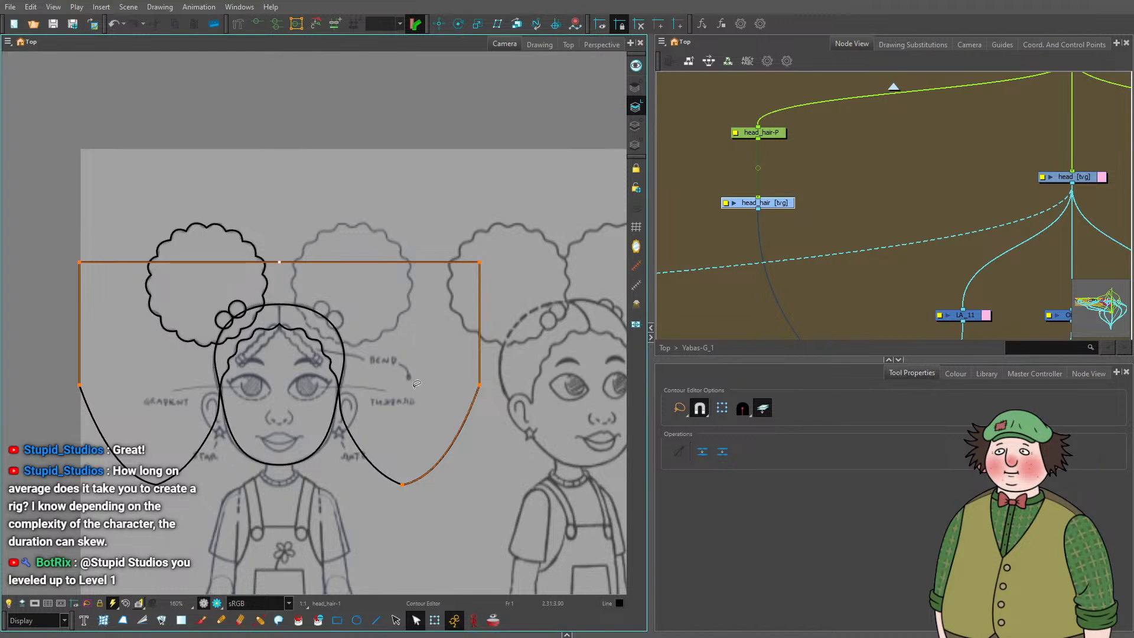
# Compare the closed hair outline on the front view with the sketch turnaround and the coloured reference characters.
pyautogui.click(433, 381)
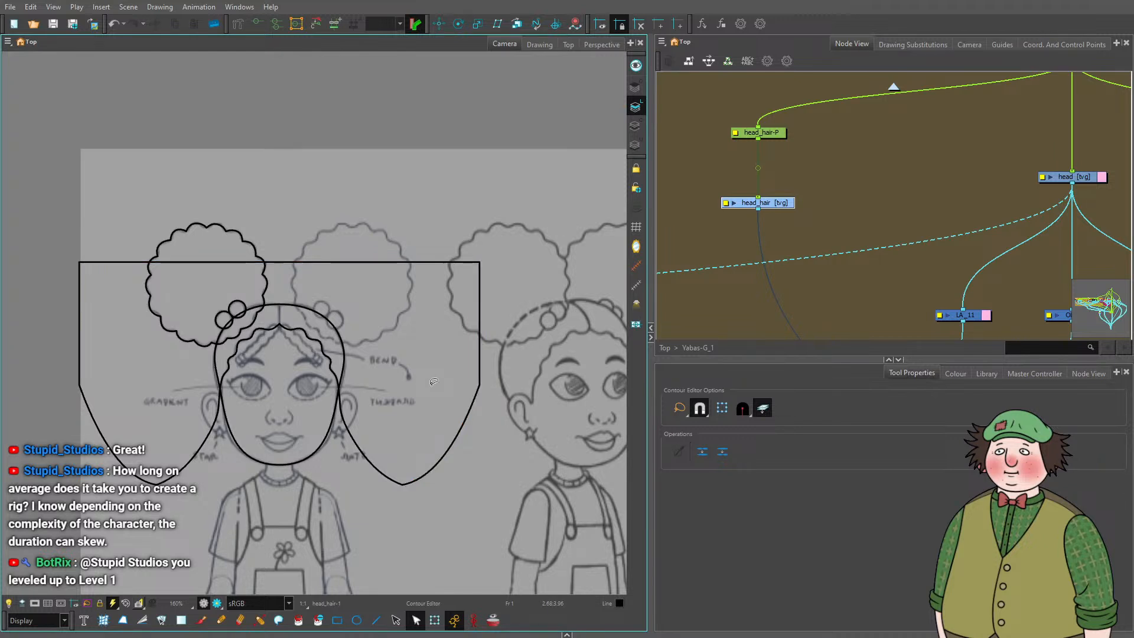
pyautogui.scroll(-1, 317, 349)
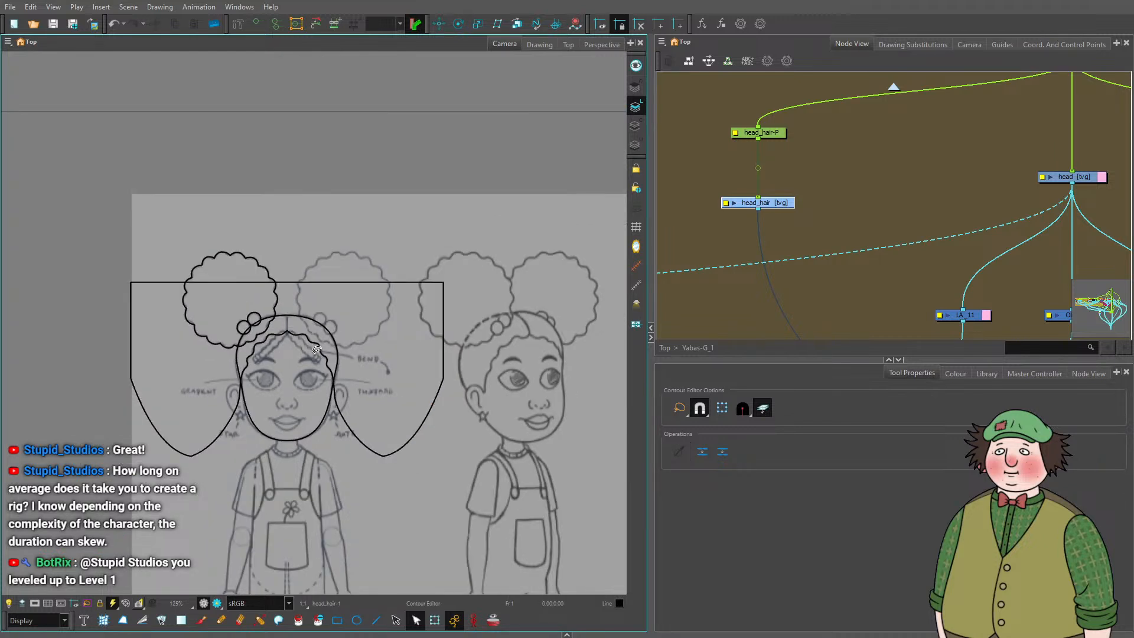
pyautogui.scroll(1, 277, 425)
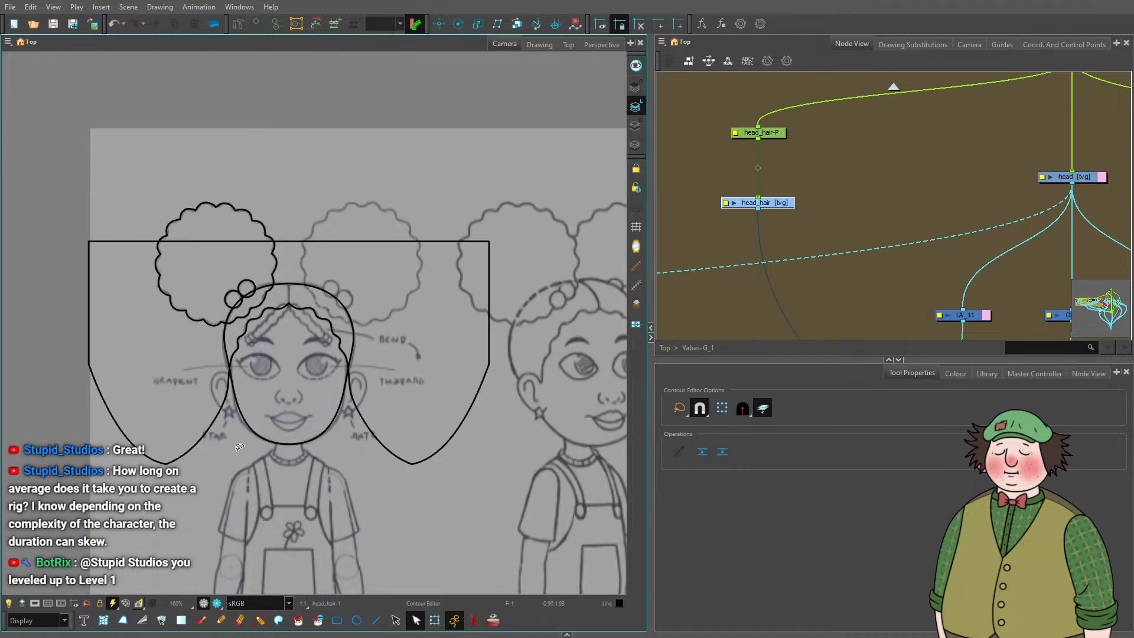
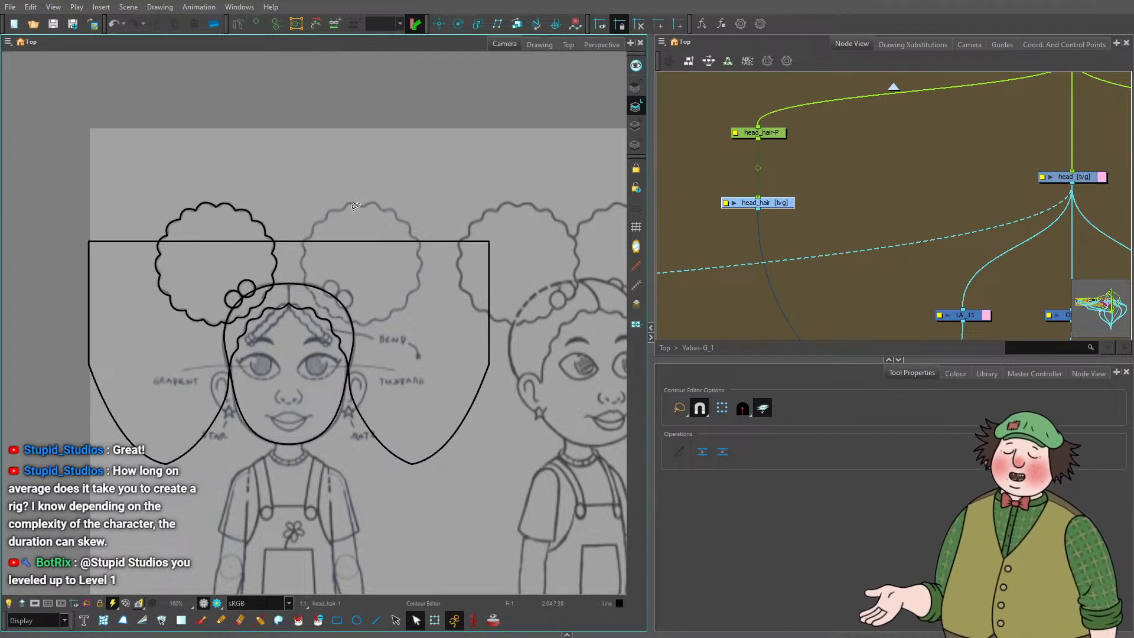
pyautogui.scroll(-5, 272, 193)
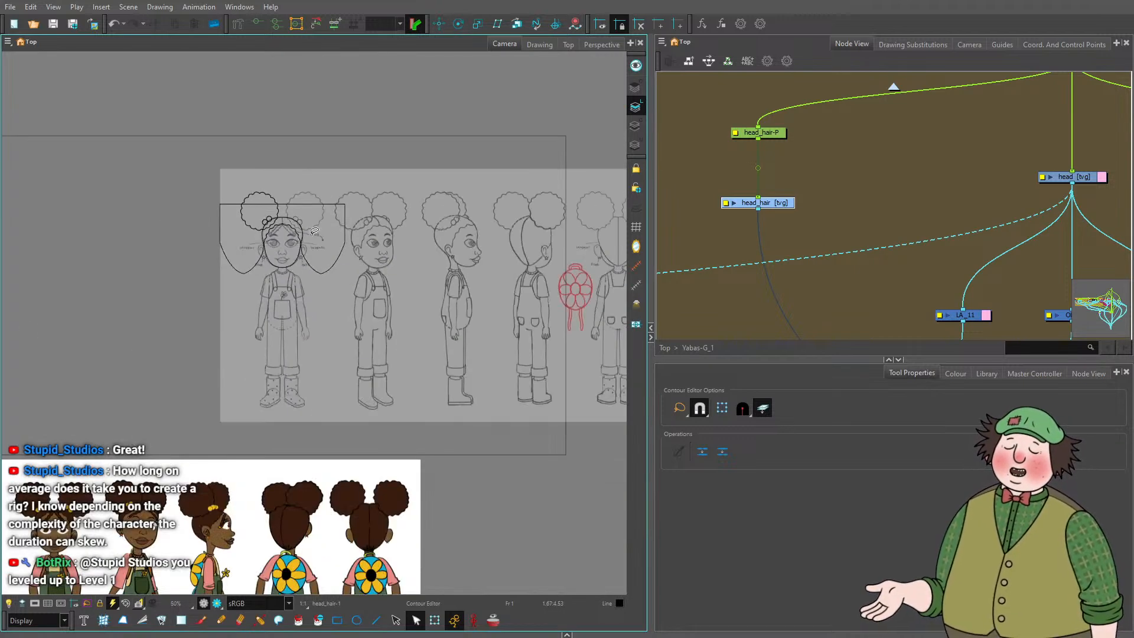
pyautogui.scroll(8, 314, 231)
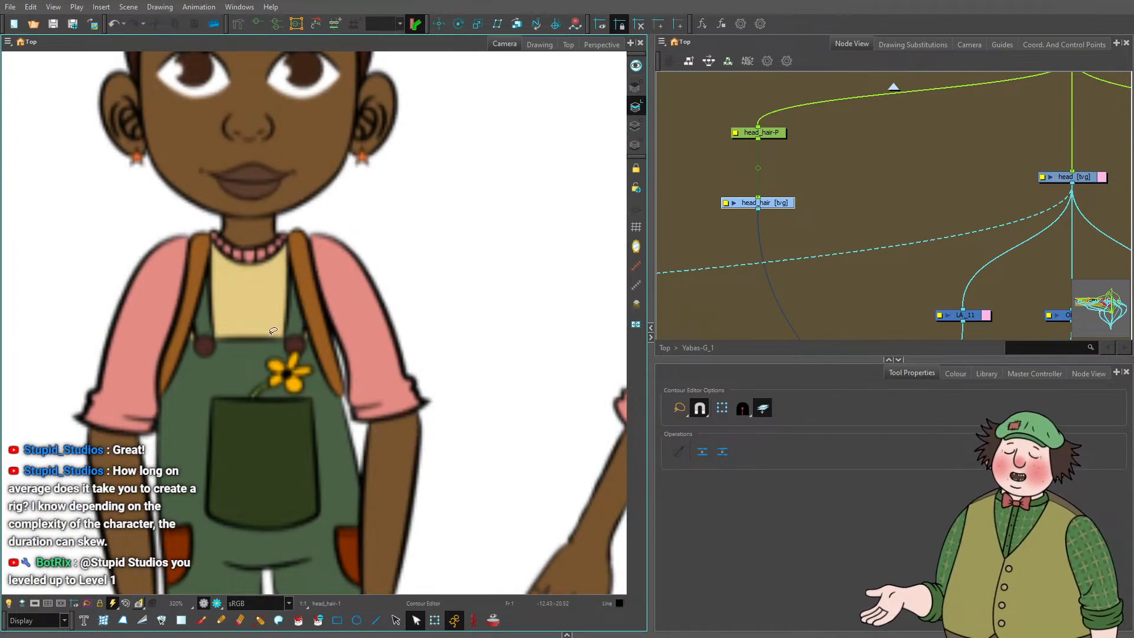
pyautogui.scroll(-5, 273, 330)
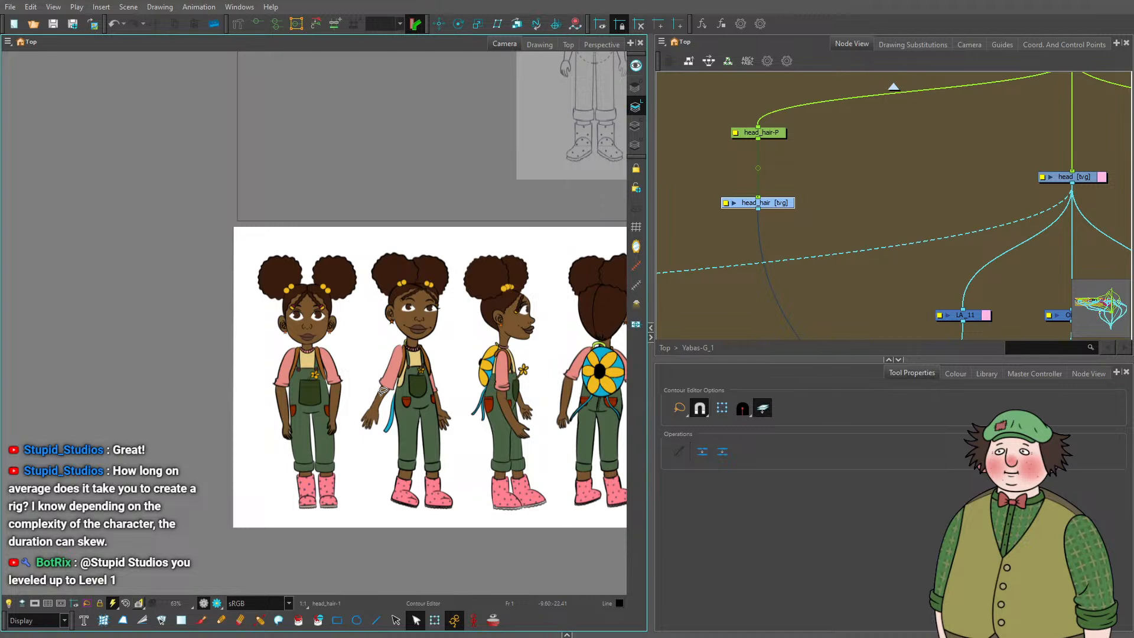
pyautogui.scroll(-5, 382, 390)
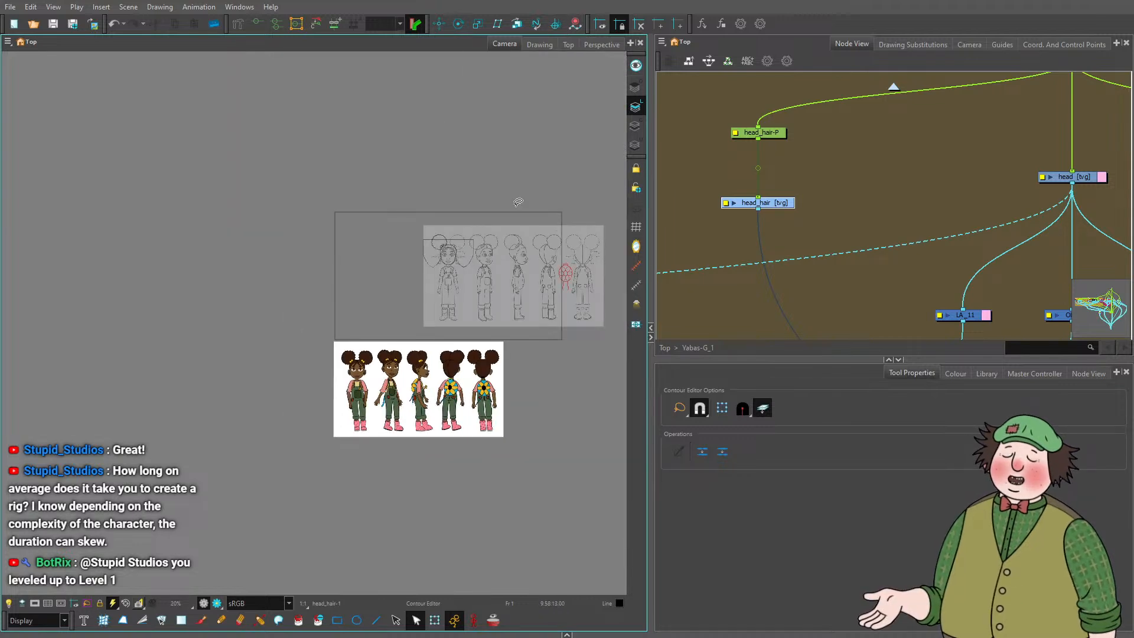
pyautogui.scroll(2, 518, 202)
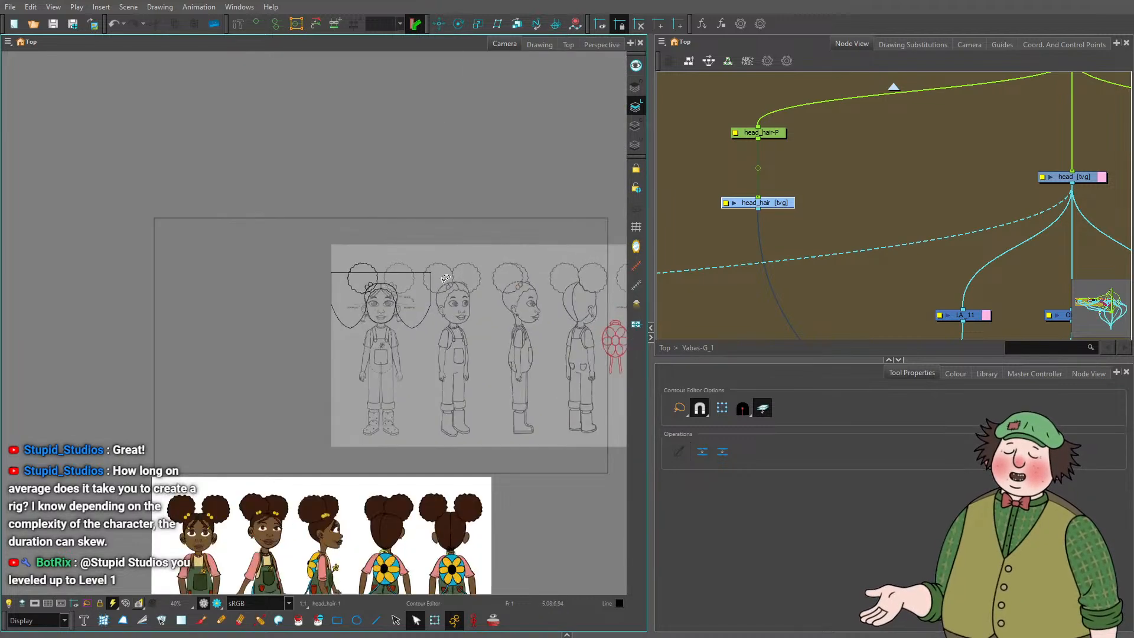
pyautogui.scroll(3, 387, 300)
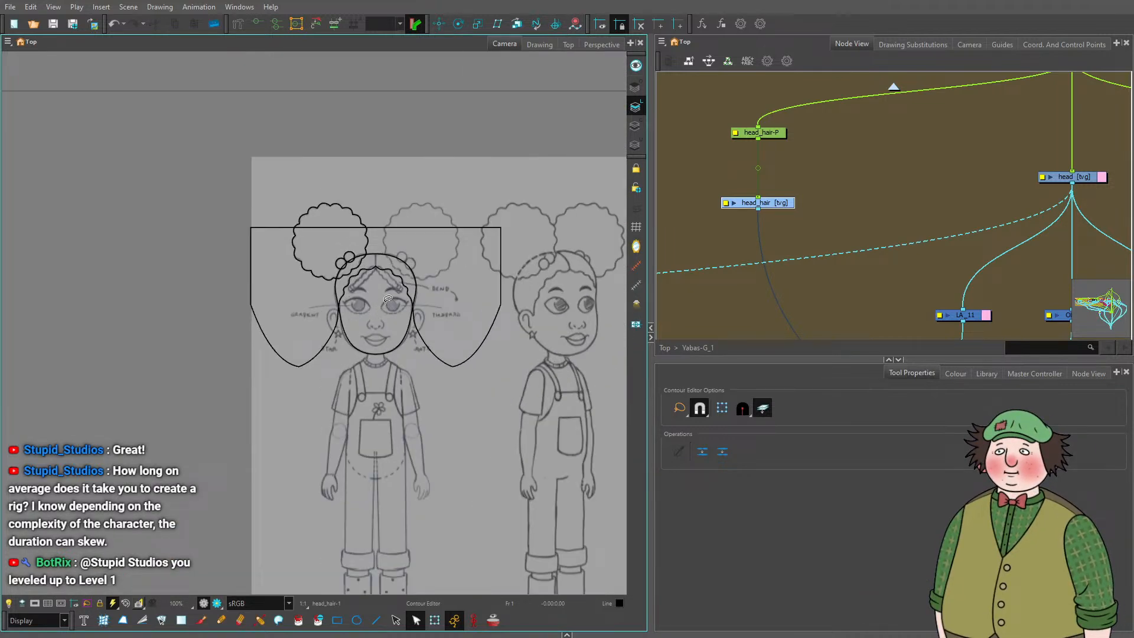
pyautogui.scroll(2, 387, 300)
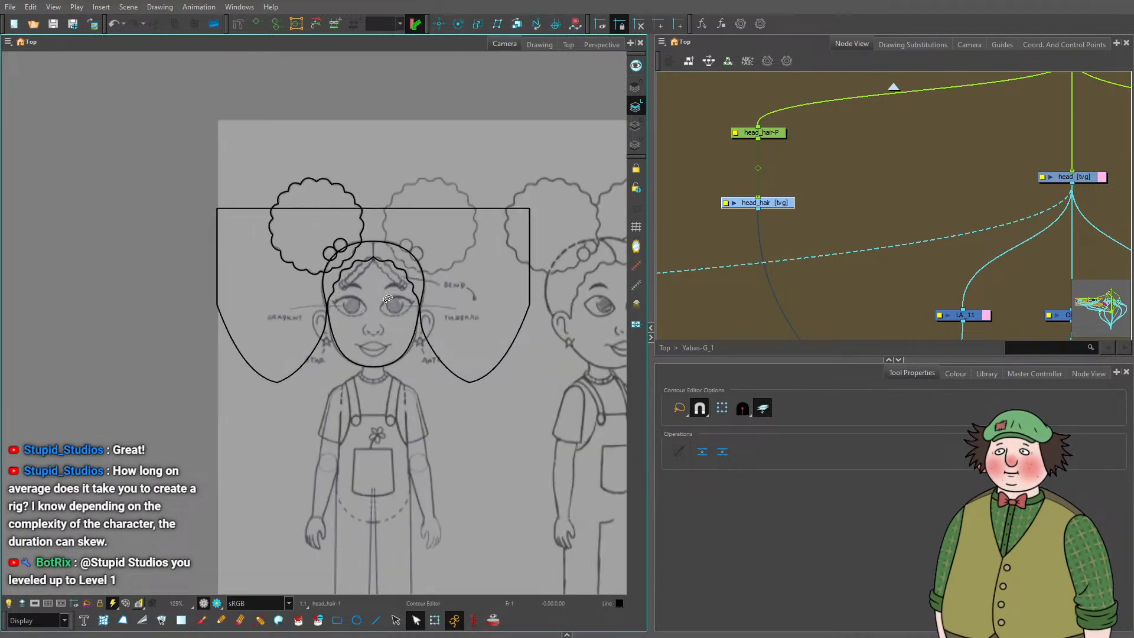
# Examine how the rig's node groups are organised, focusing on the head's brows, eye, mouth, head and hair groups against the turnaround.
pyautogui.scroll(-4, 790, 232)
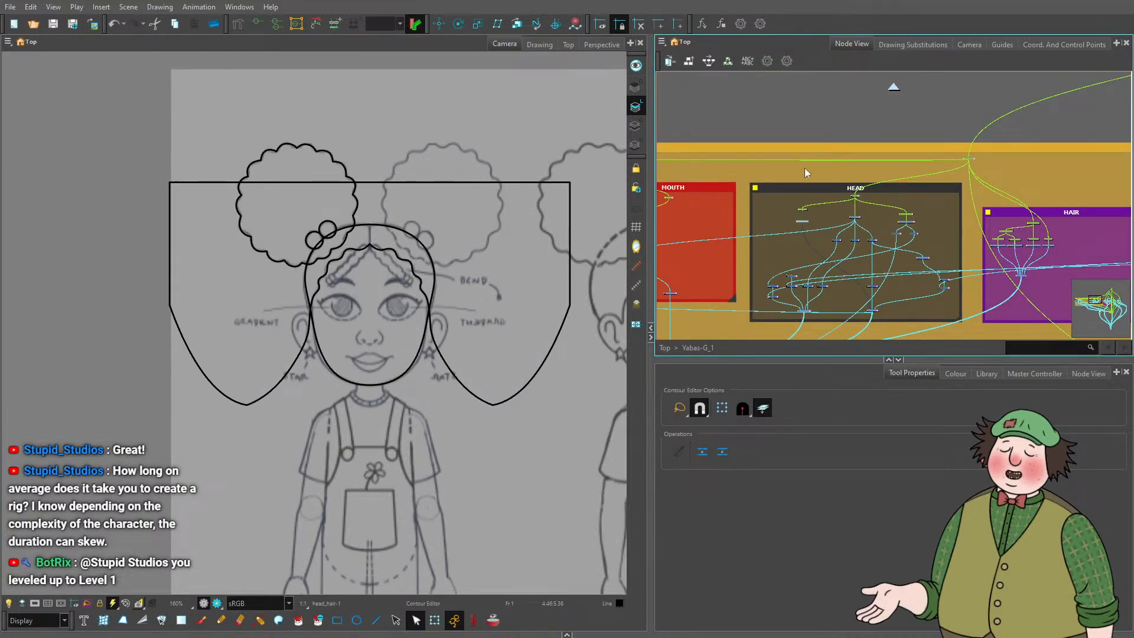
pyautogui.scroll(-2, 797, 159)
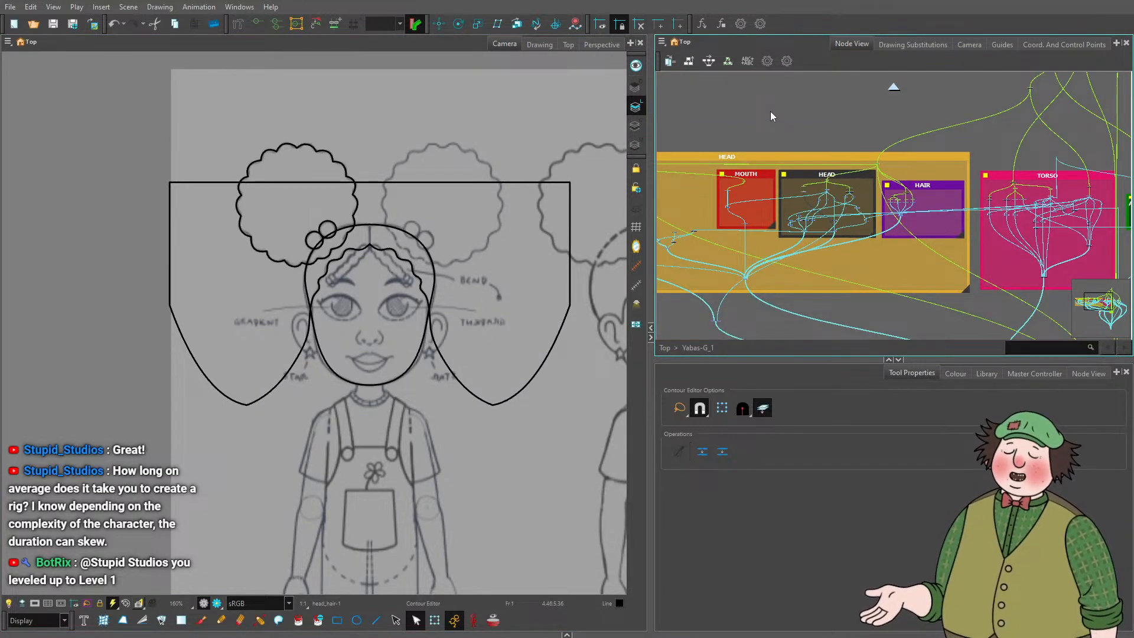
pyautogui.scroll(-2, 770, 111)
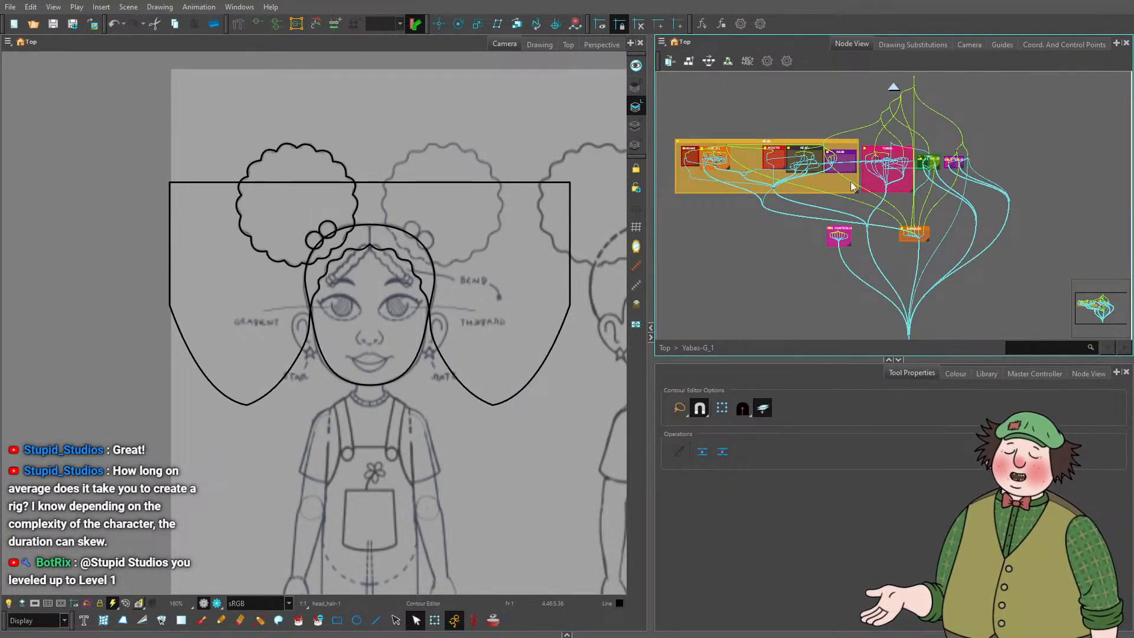
pyautogui.scroll(4, 845, 222)
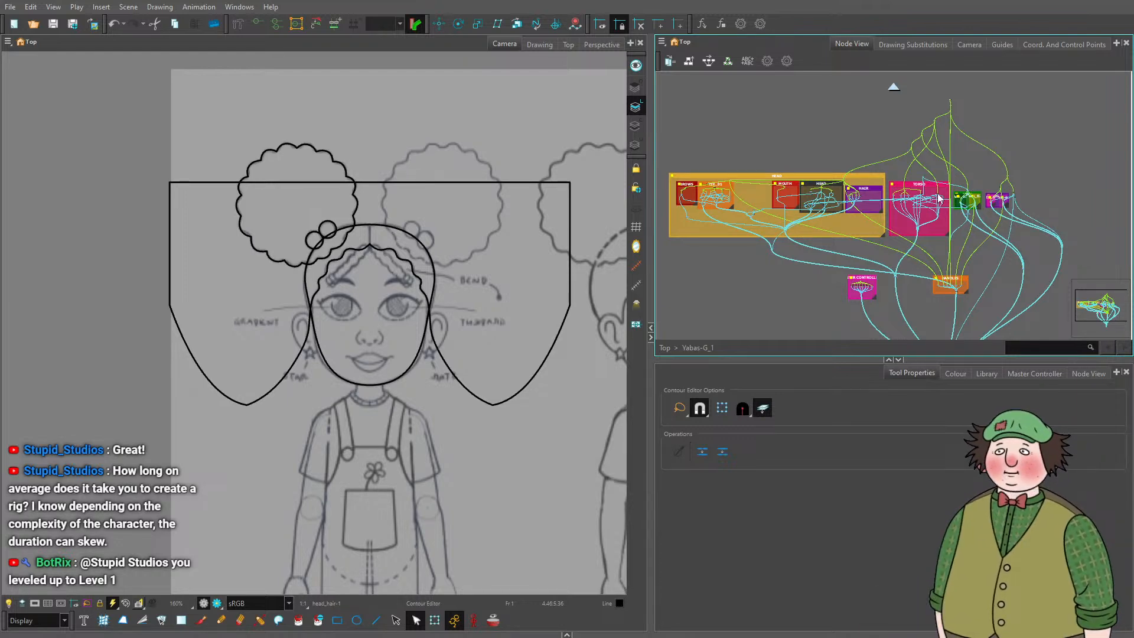
pyautogui.scroll(-6, 348, 274)
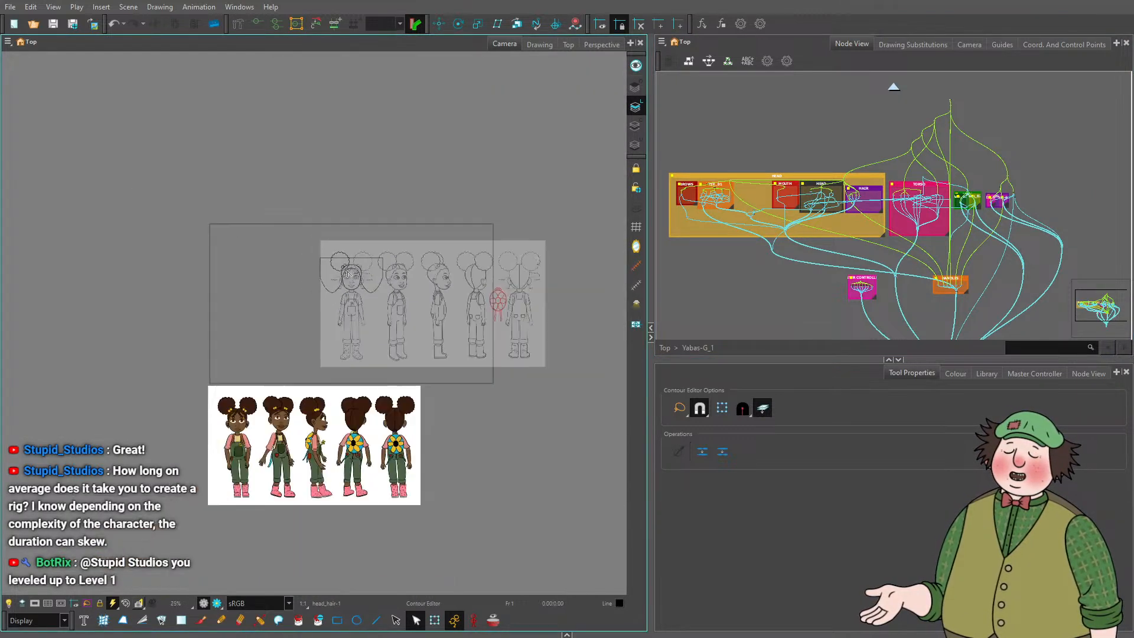
pyautogui.scroll(2, 348, 274)
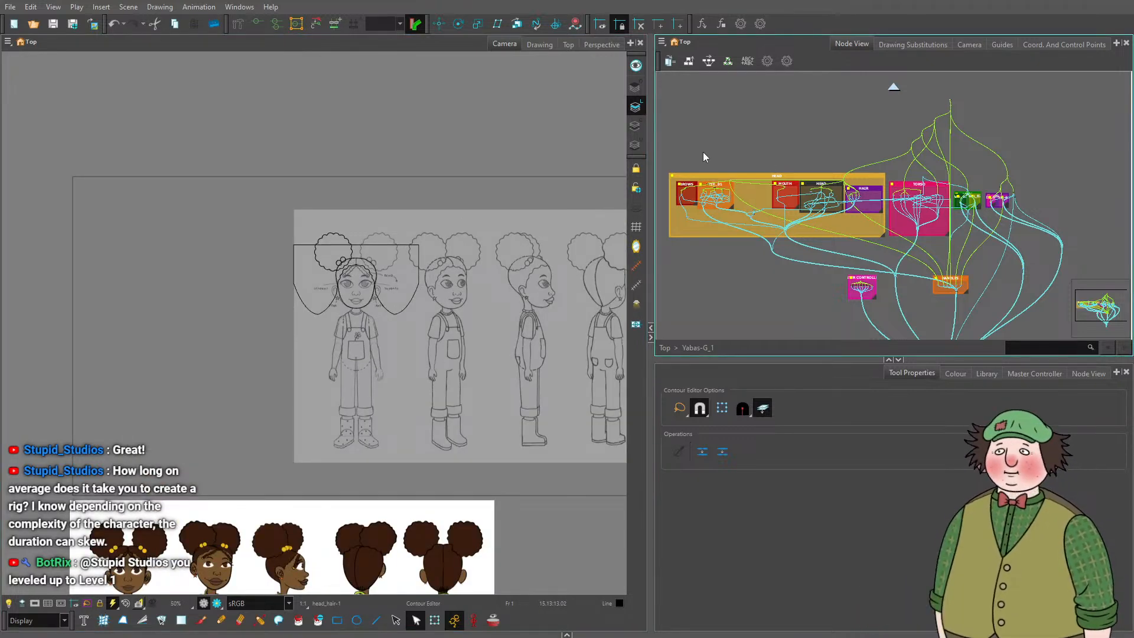
pyautogui.scroll(2, 702, 157)
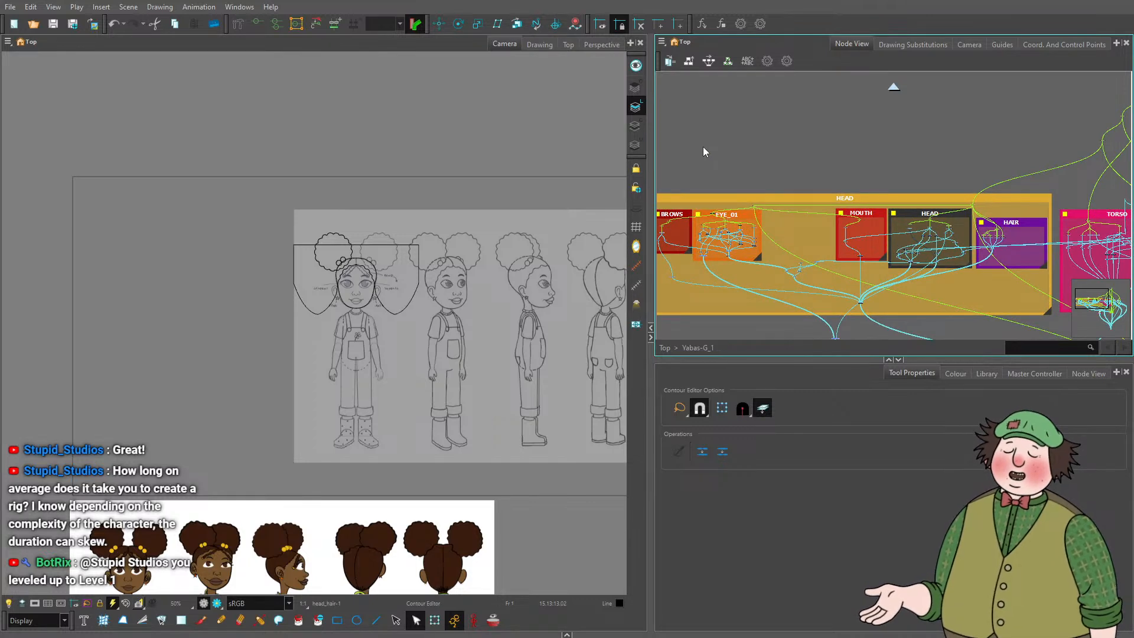
pyautogui.scroll(2, 750, 214)
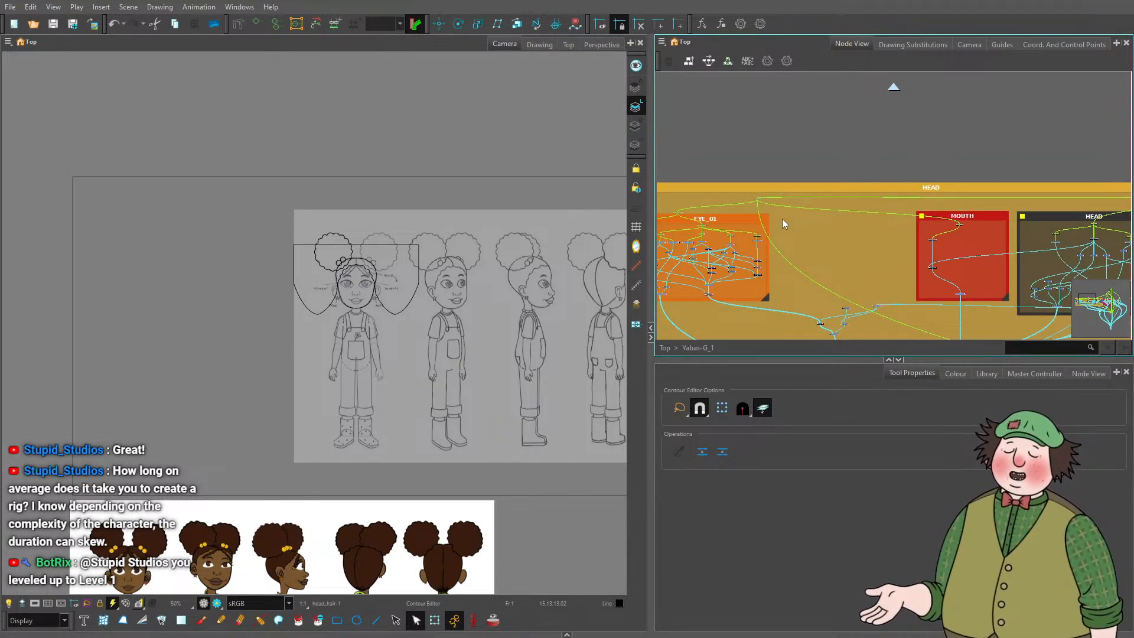
pyautogui.moveTo(783, 221); pyautogui.dragTo(878, 201)
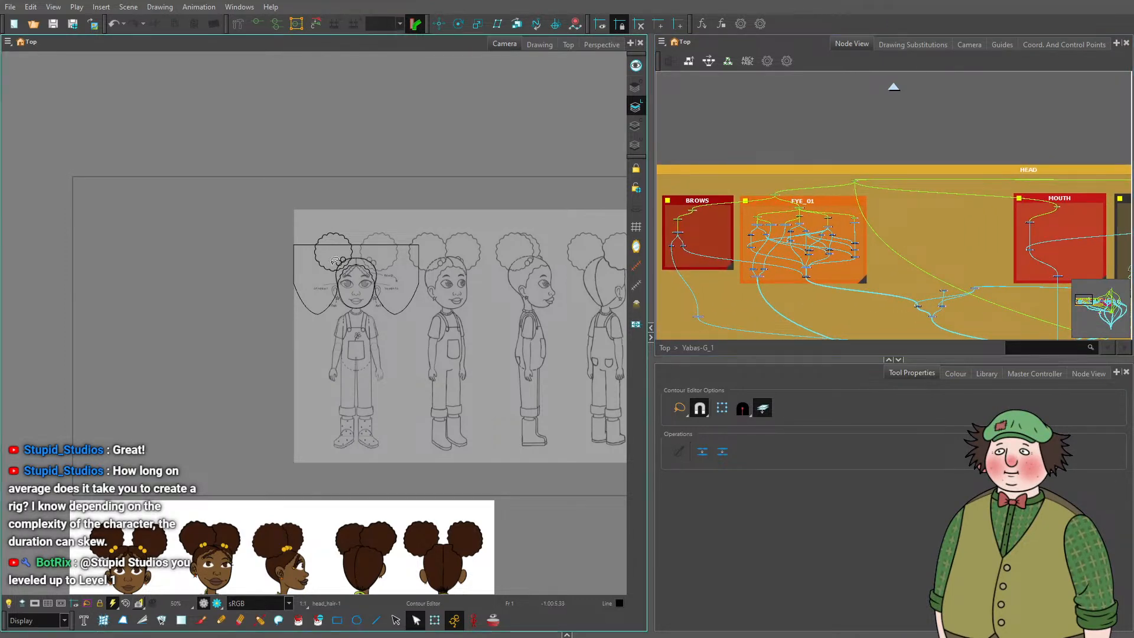
pyautogui.scroll(3, 306, 278)
pyautogui.scroll(-2, 975, 199)
# Widen the yellow HEAD backdrop past the HAIR group to make empty space for new nodes.
pyautogui.moveTo(886, 198); pyautogui.dragTo(875, 175)
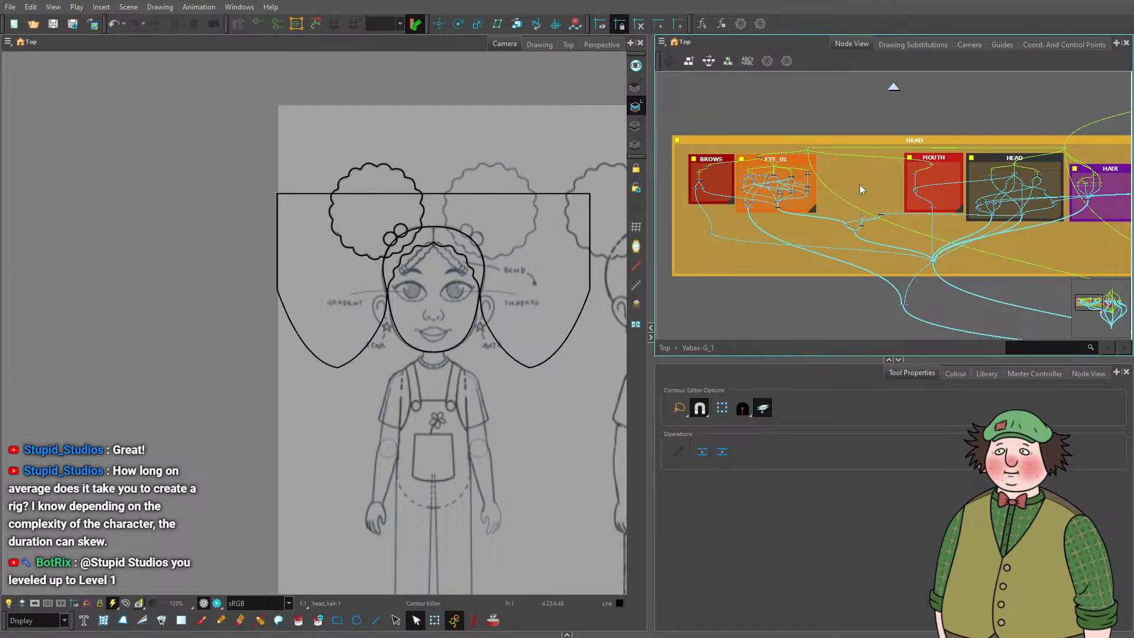
pyautogui.scroll(3, 981, 165)
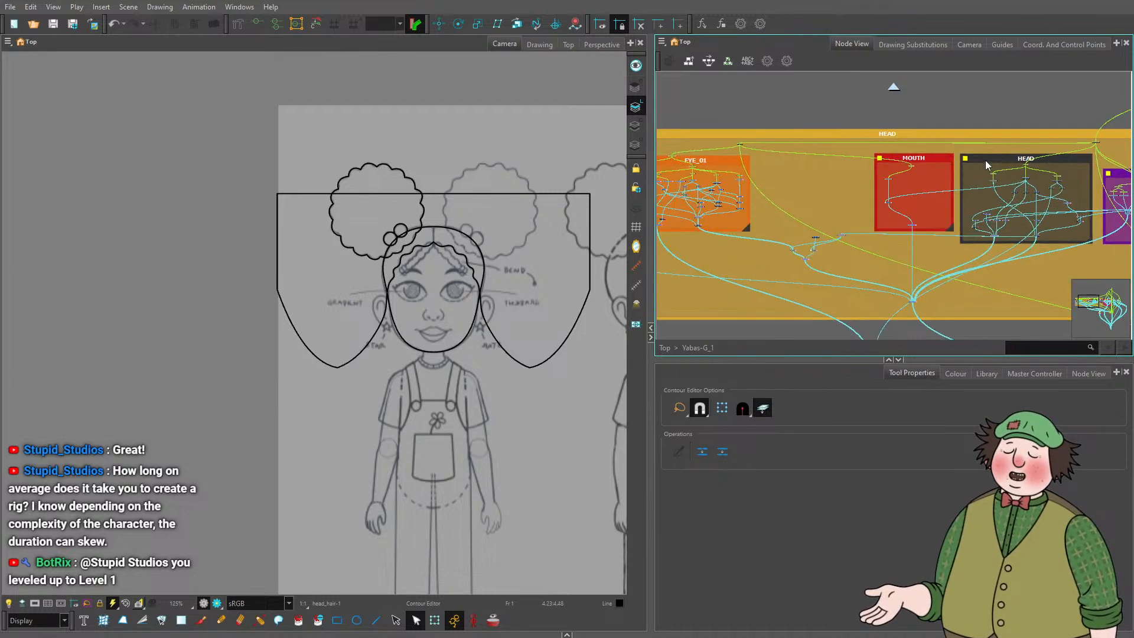
pyautogui.moveTo(990, 170); pyautogui.dragTo(698, 158)
pyautogui.scroll(-4, 789, 108)
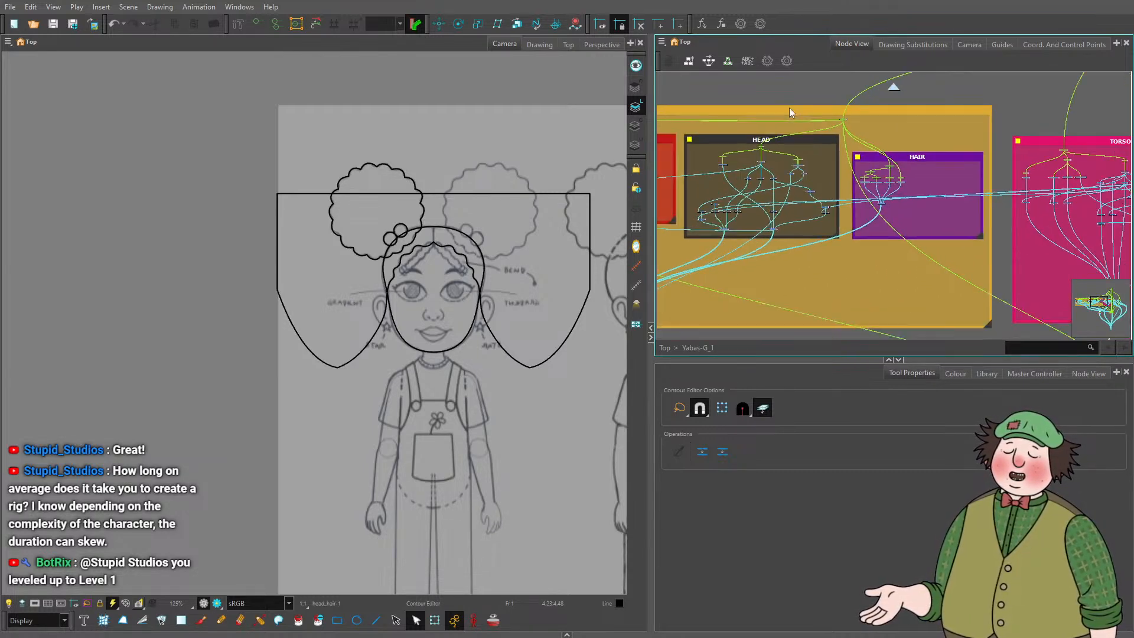
pyautogui.moveTo(743, 96); pyautogui.dragTo(838, 125)
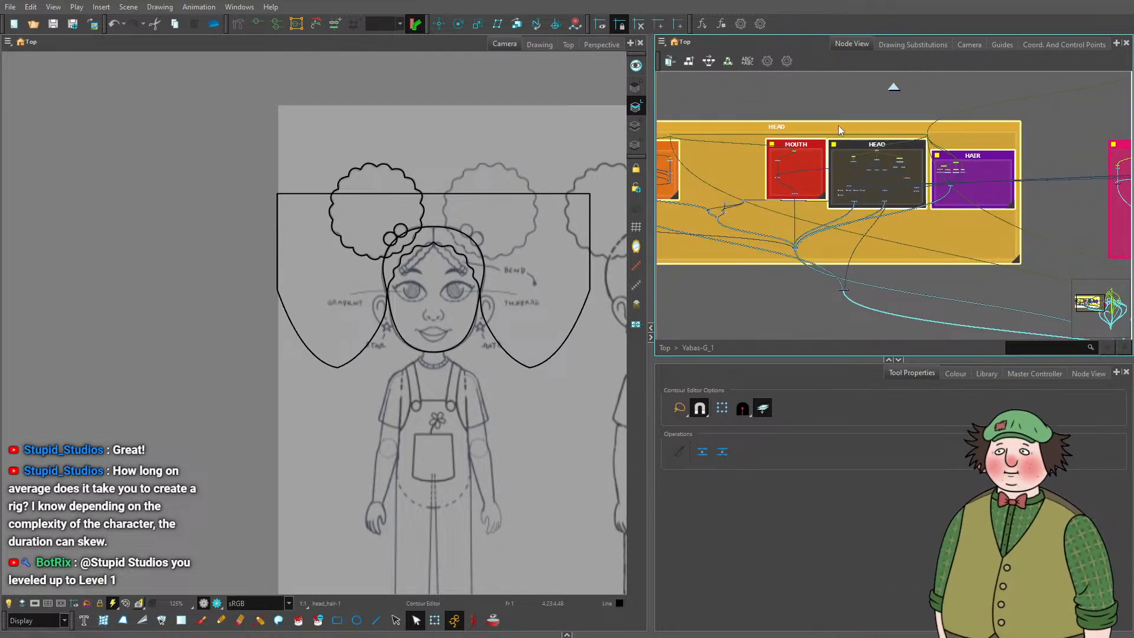
pyautogui.moveTo(1017, 259); pyautogui.dragTo(1087, 263)
pyautogui.click(1068, 201)
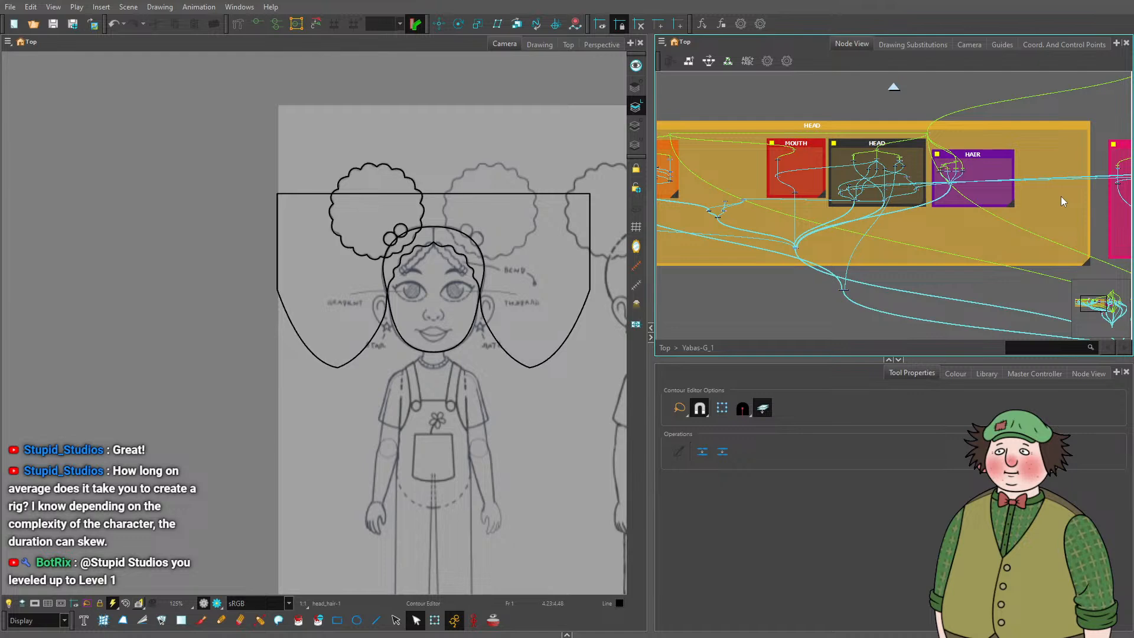
# Add a Composite node in the empty area beside the HAIR group and connect its output to the HEAD group's main composite.
pyautogui.scroll(3, 1061, 196)
pyautogui.click(993, 203)
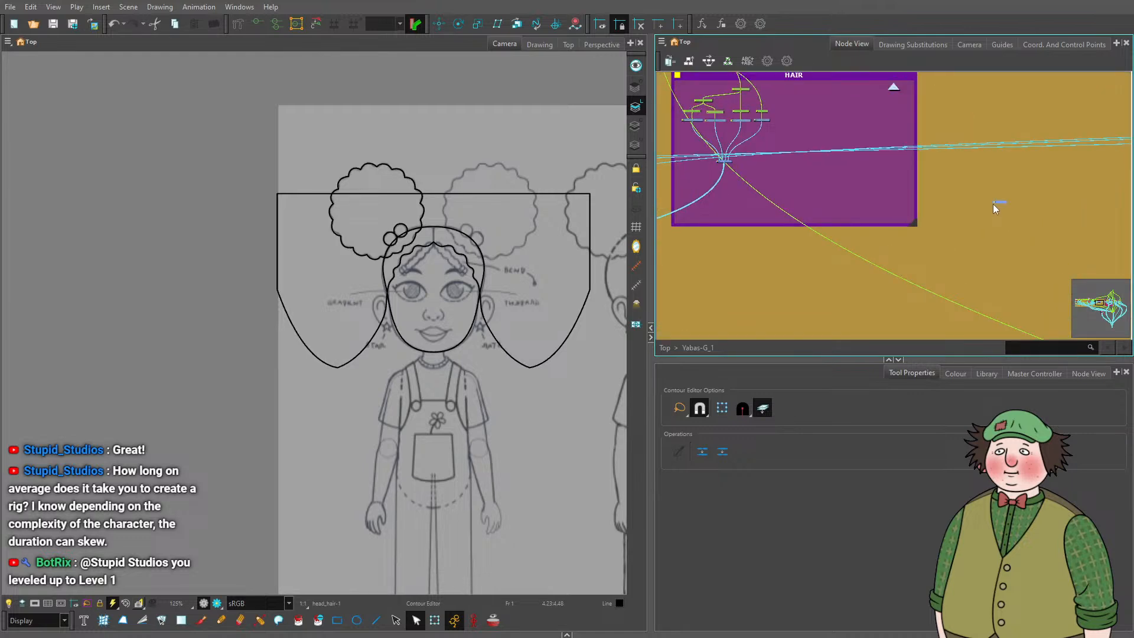
pyautogui.scroll(3, 1005, 205)
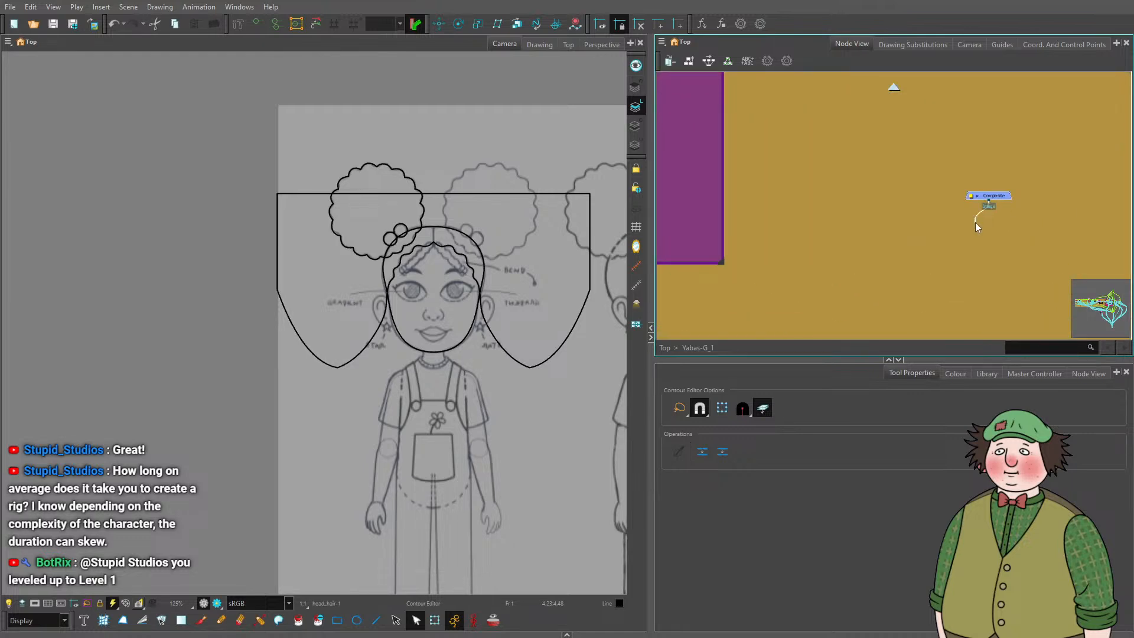
pyautogui.moveTo(975, 222); pyautogui.dragTo(848, 258)
pyautogui.scroll(-6, 975, 240)
pyautogui.scroll(2, 904, 250)
pyautogui.scroll(-2, 847, 258)
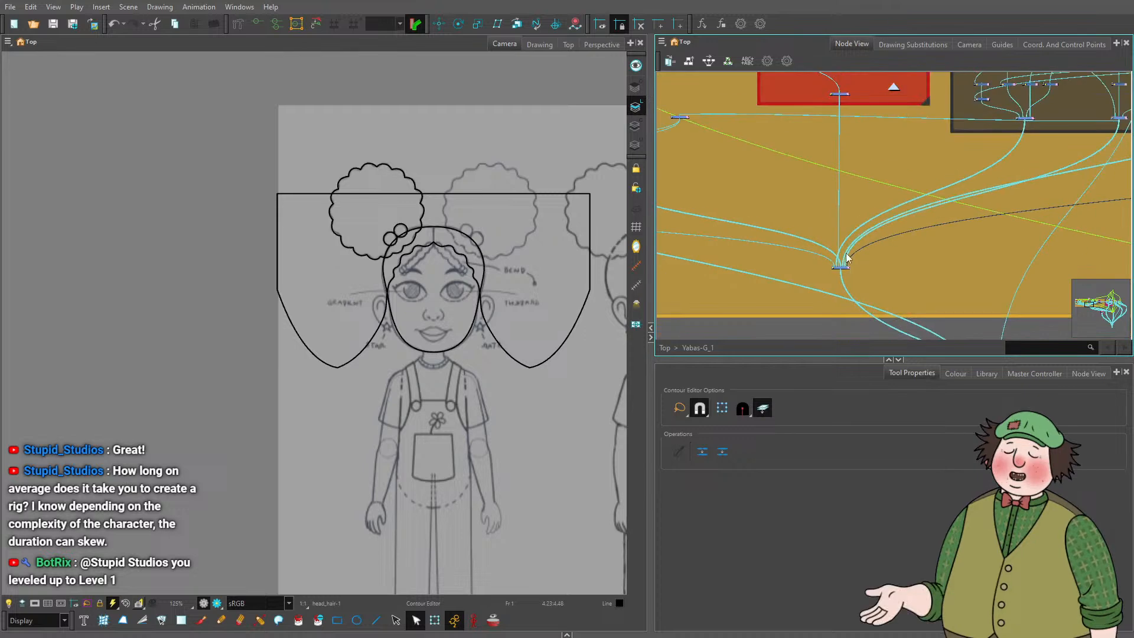
pyautogui.scroll(-2, 846, 254)
pyautogui.moveTo(1088, 183); pyautogui.dragTo(786, 233)
pyautogui.scroll(4, 896, 232)
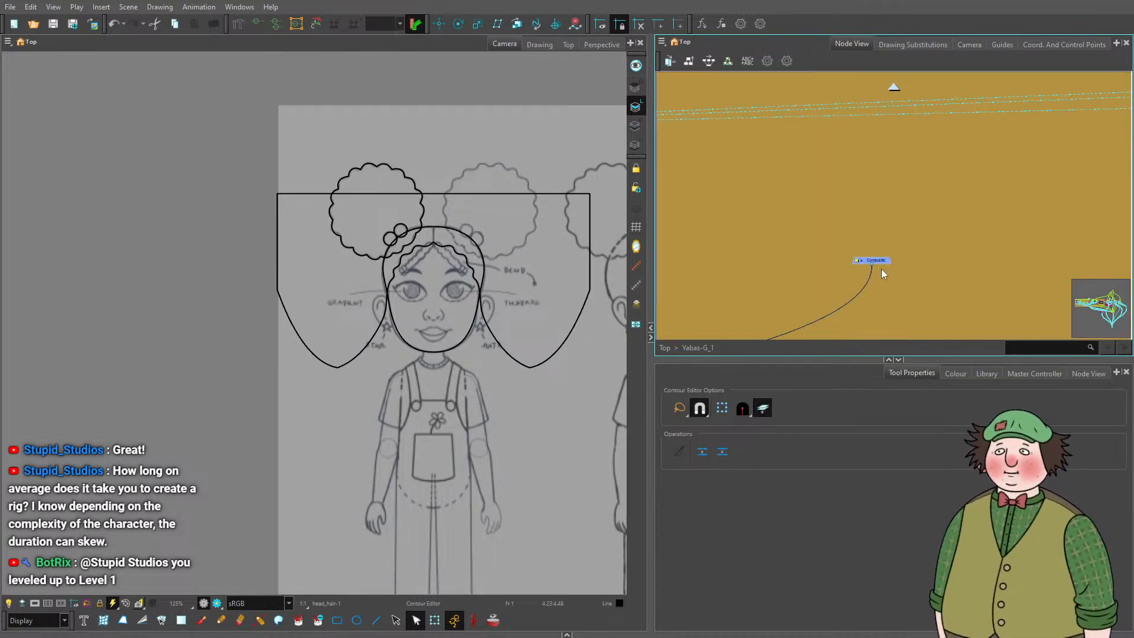
# Add a vector drawing layer named ear_01 above the new composite.
pyautogui.hotkey('ctrl', 'r')
pyautogui.write('ear 01')
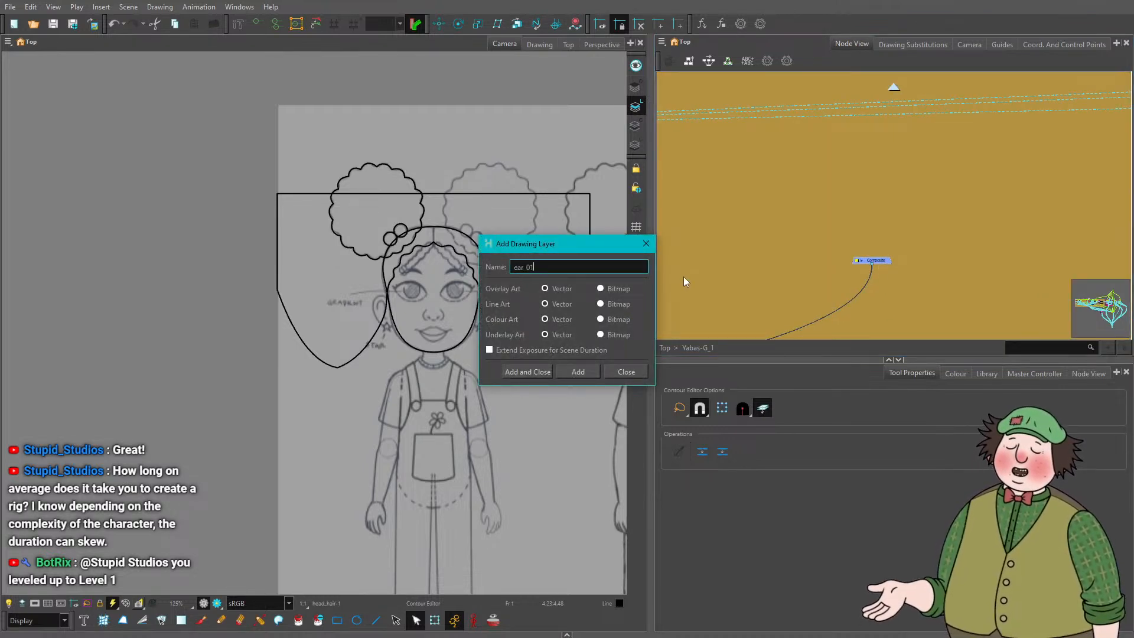
pyautogui.press('Return')
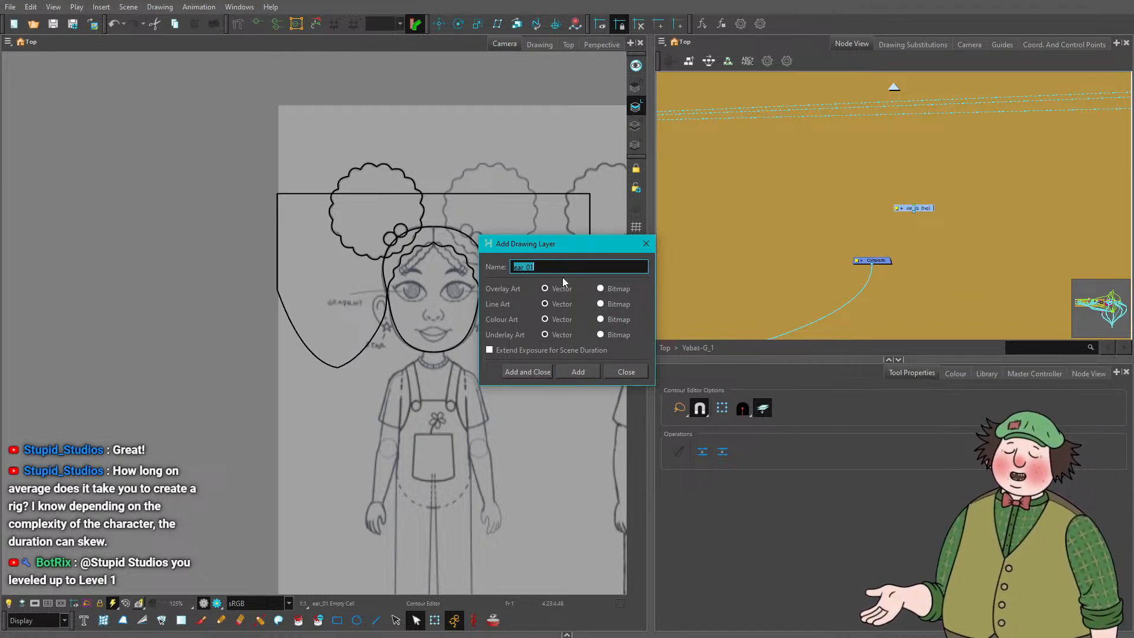
pyautogui.click(565, 369)
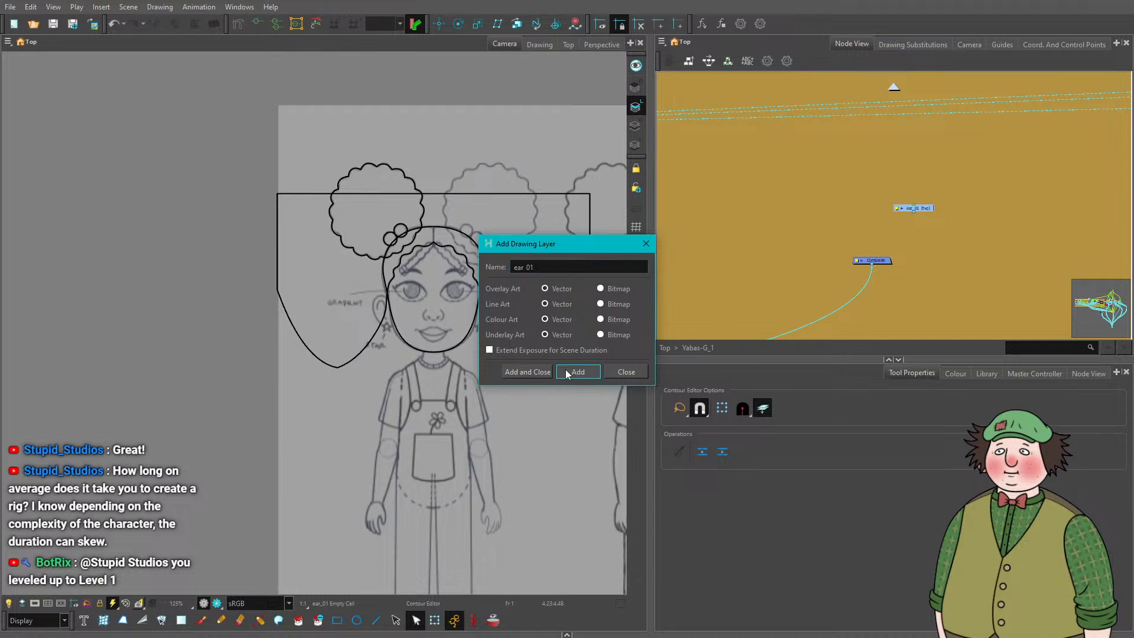
# Add another vector drawing layer named ear_01_inner.
pyautogui.click(562, 266)
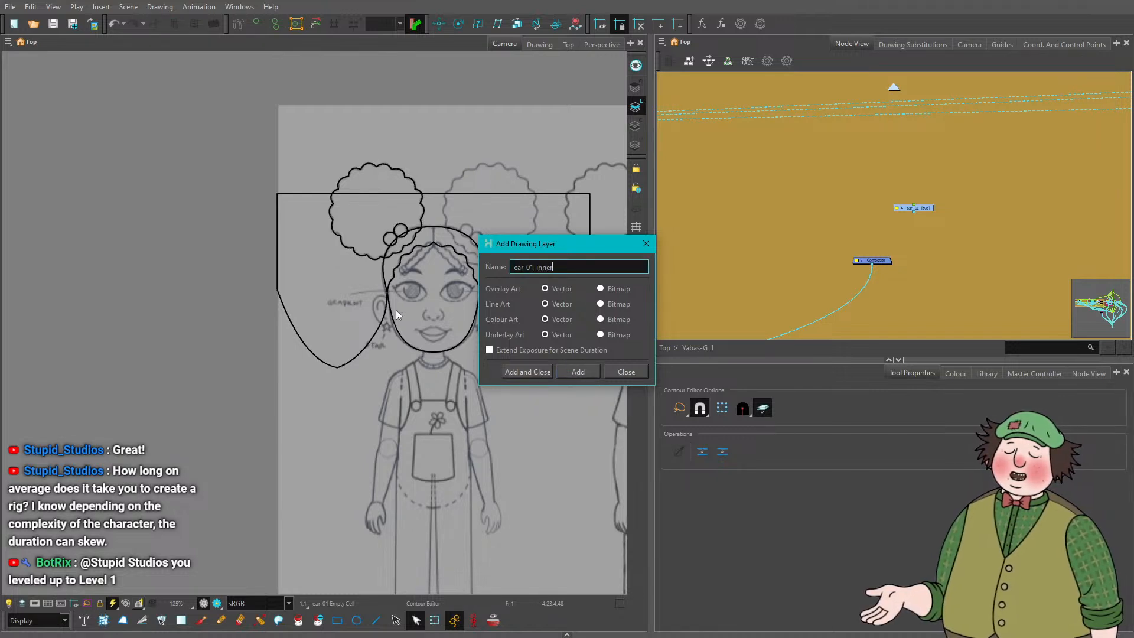
pyautogui.write('inner')
pyautogui.press('Return')
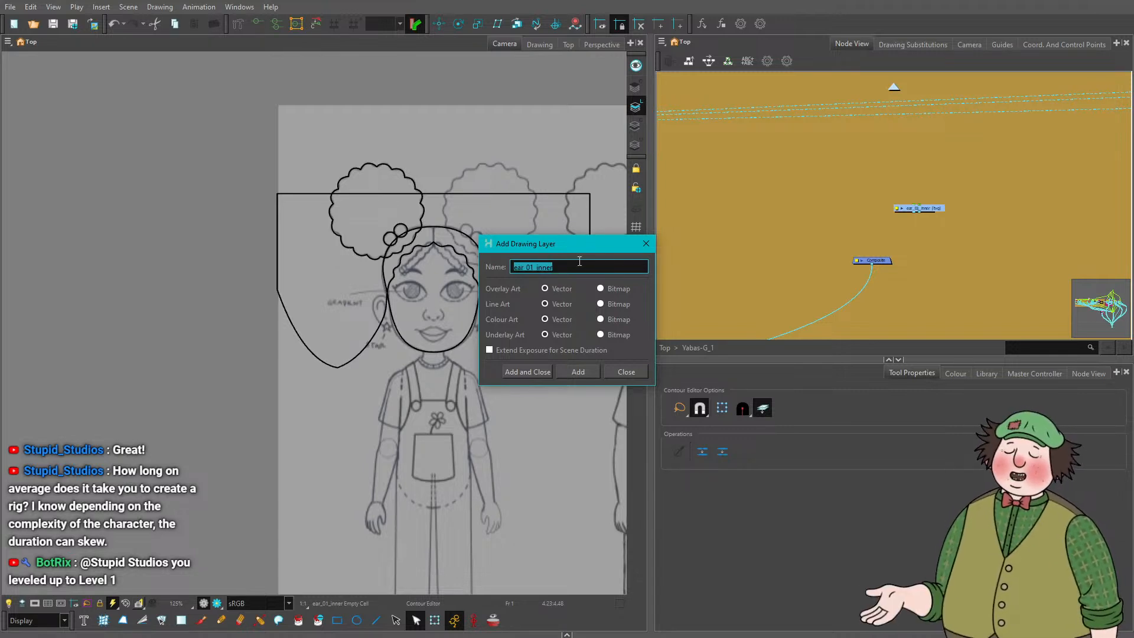
# Add a vector drawing layer named earring_01 and finish adding layers.
pyautogui.click(576, 264)
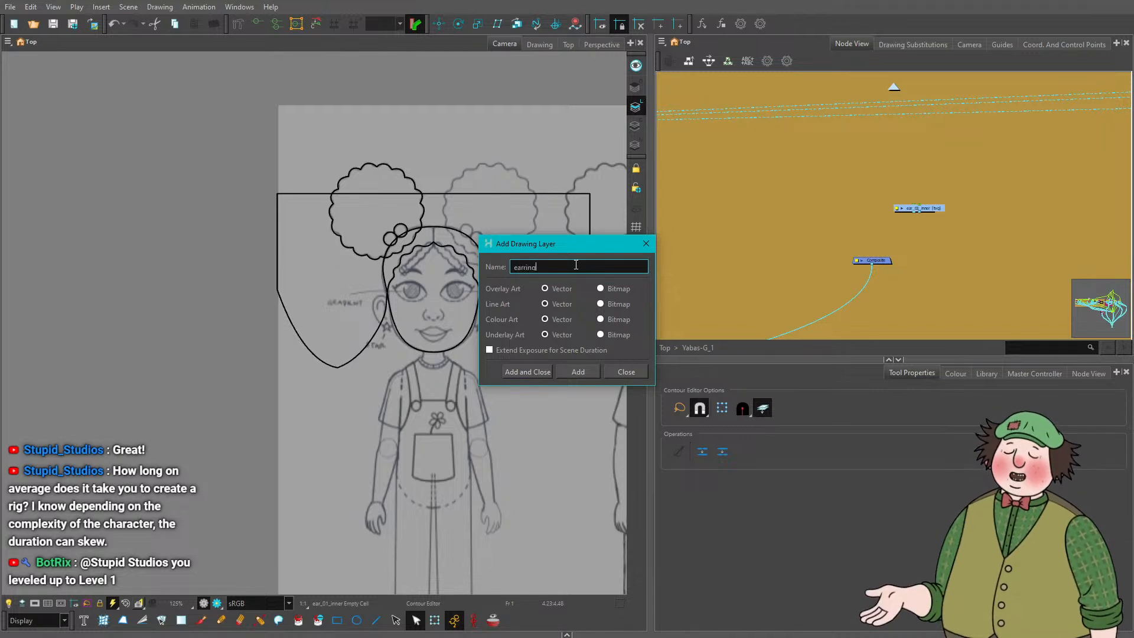
pyautogui.write('earring_01')
pyautogui.press('Return')
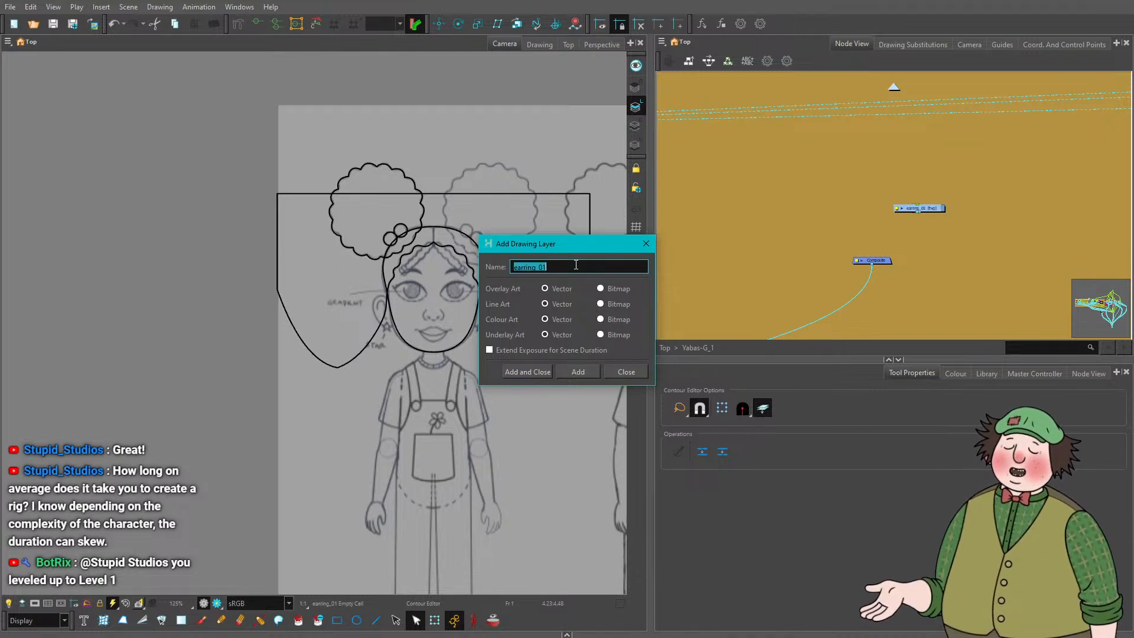
pyautogui.click(646, 244)
# Line up earring_01, ear_01_inner and ear_01 in a row above the new composite and connect all three to it.
pyautogui.scroll(3, 931, 218)
pyautogui.moveTo(921, 196); pyautogui.dragTo(785, 157)
pyautogui.moveTo(803, 198); pyautogui.dragTo(914, 188)
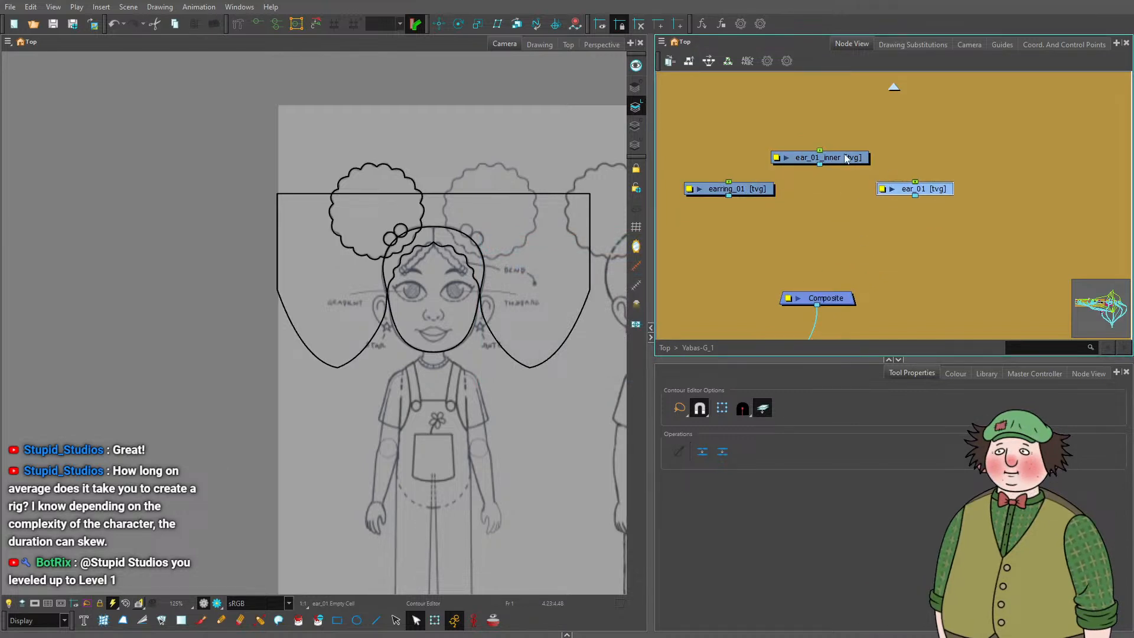
pyautogui.moveTo(785, 158); pyautogui.dragTo(728, 189)
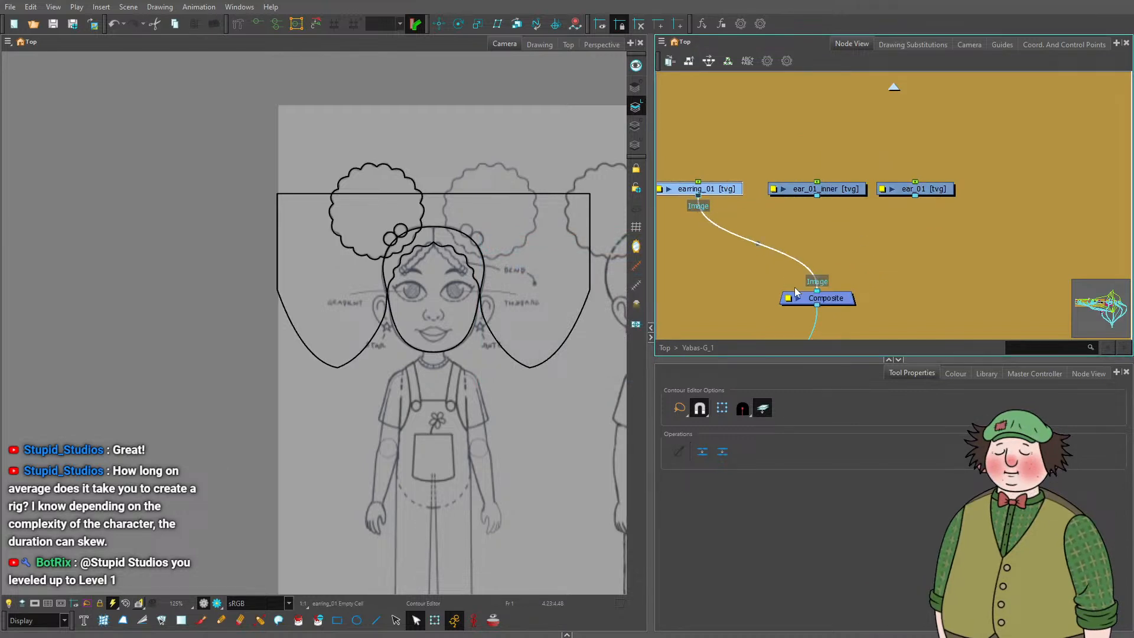
pyautogui.moveTo(794, 287); pyautogui.dragTo(803, 290)
pyautogui.moveTo(817, 194); pyautogui.dragTo(833, 291)
# Add a parent peg to each of the three ear drawings, centre each peg above its drawing, and save the scene.
pyautogui.moveTo(717, 177); pyautogui.dragTo(1051, 245)
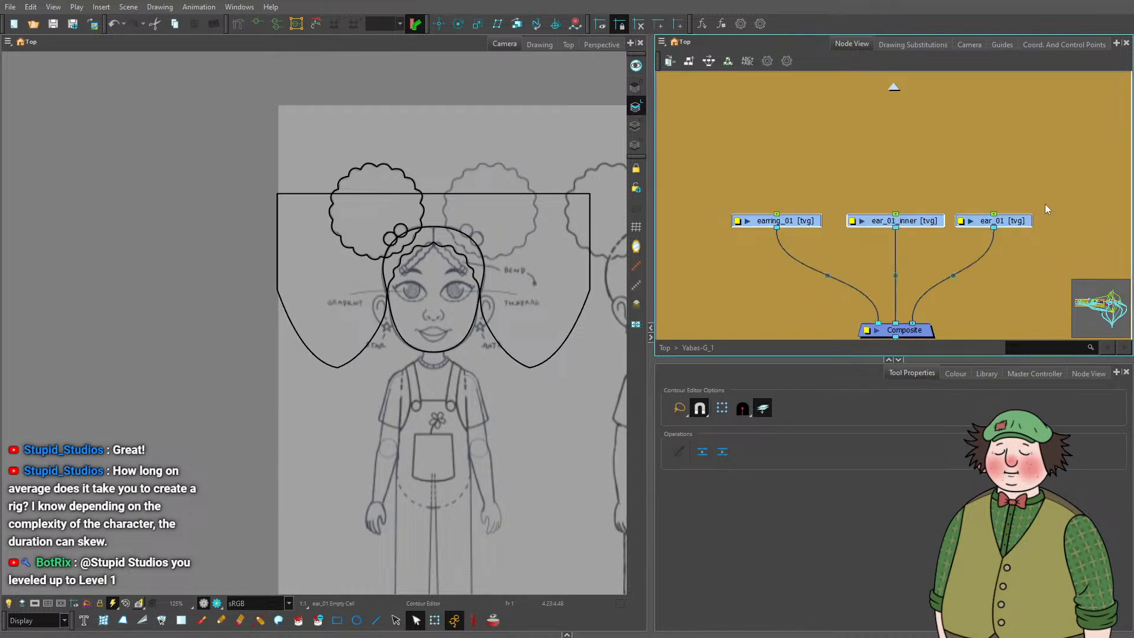
pyautogui.hotkey('ctrl', 'p')
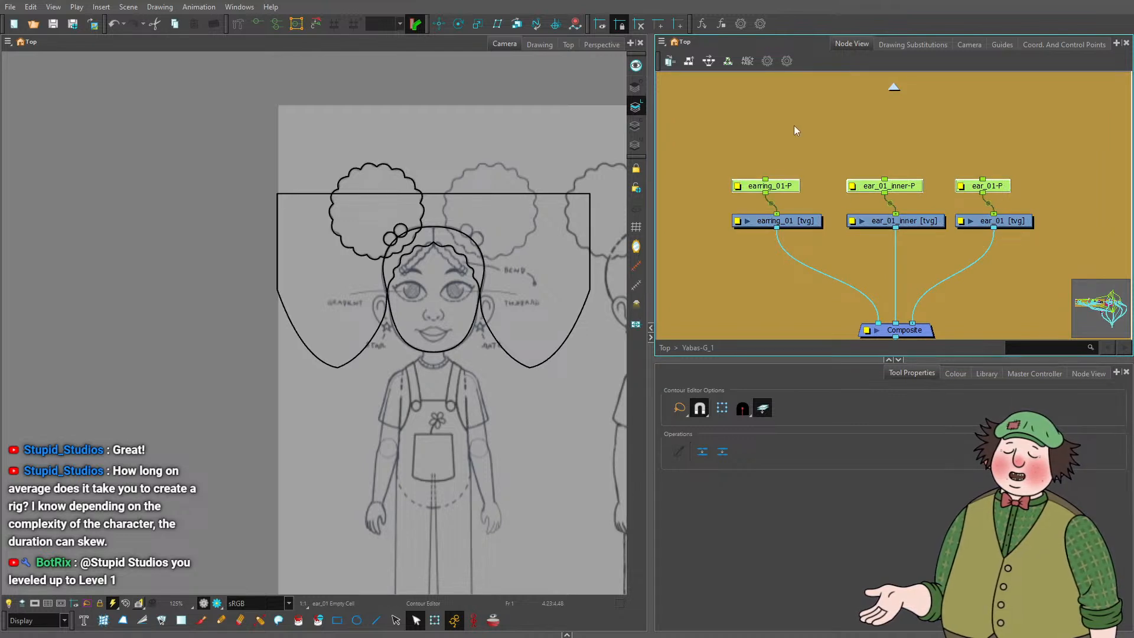
pyautogui.moveTo(782, 187); pyautogui.dragTo(794, 188)
pyautogui.moveTo(909, 188); pyautogui.dragTo(921, 187)
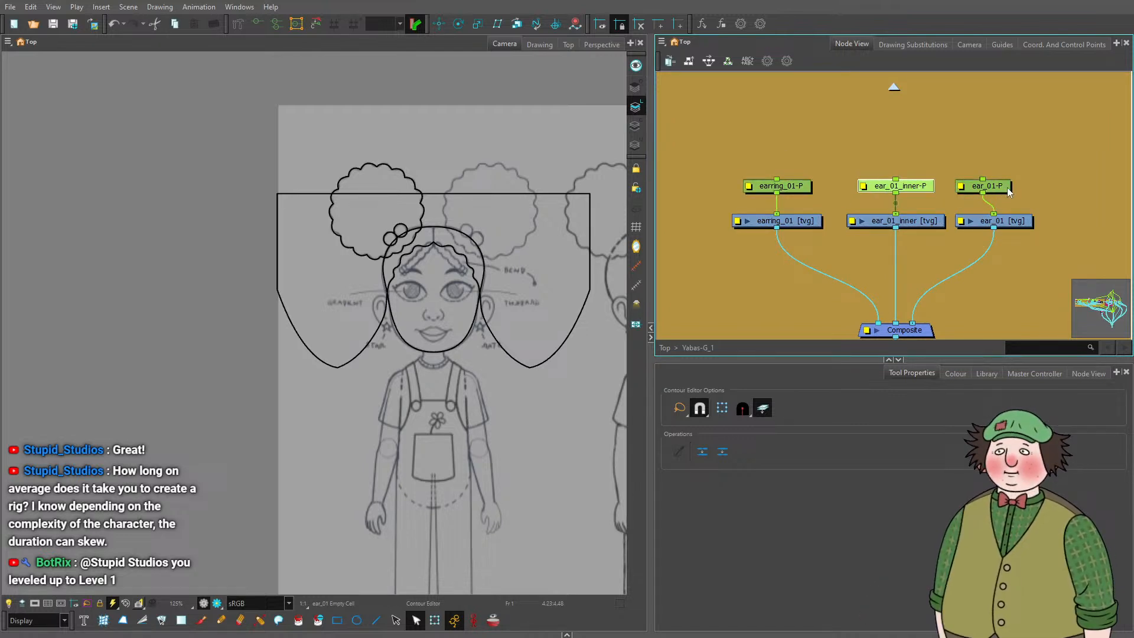
pyautogui.moveTo(1007, 187); pyautogui.dragTo(1018, 186)
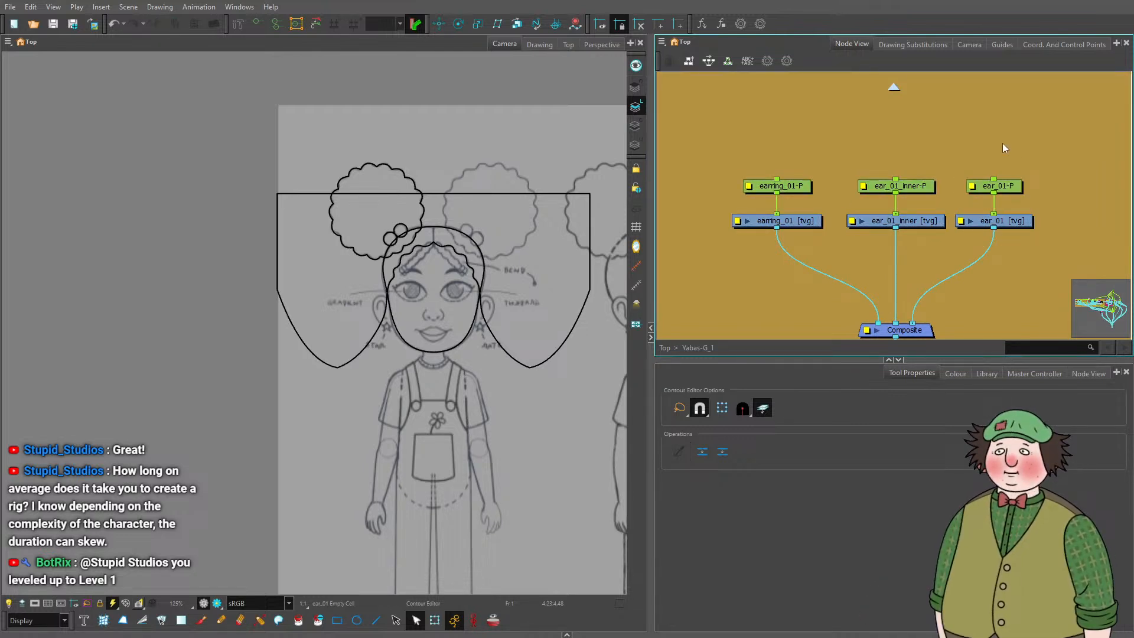
pyautogui.scroll(1, 983, 156)
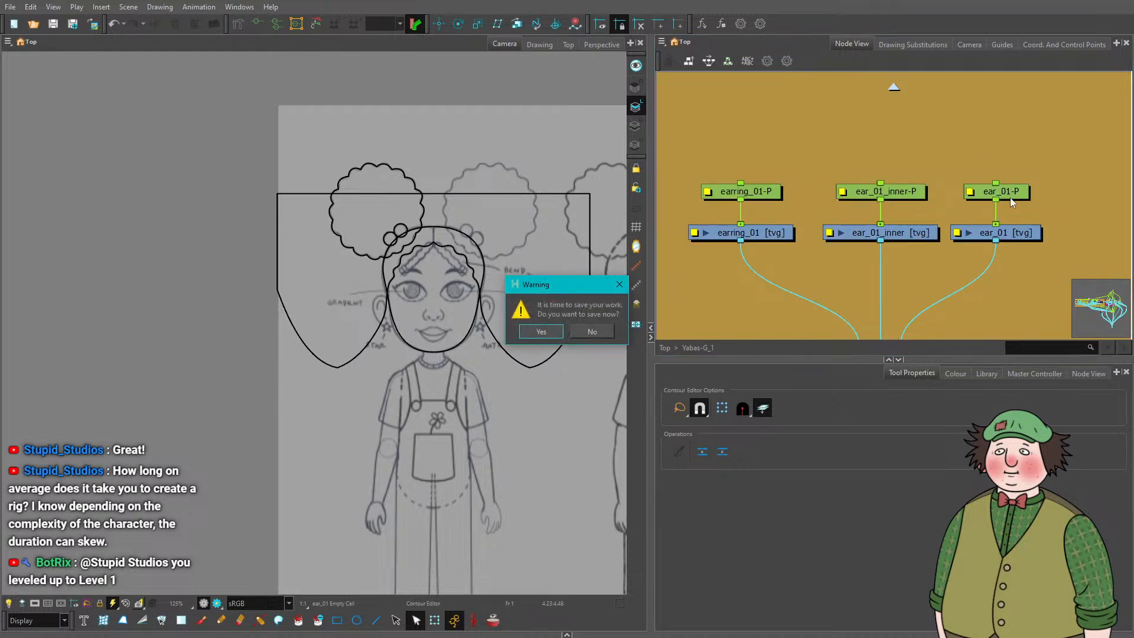
pyautogui.click(527, 335)
# Add a shared parent peg above ear_01-P, connect it to ear_01_inner-P and earring_01-P as well, and centre it over them.
pyautogui.moveTo(822, 144)
pyautogui.mouseDown()
pyautogui.moveTo(854, 147)
pyautogui.moveTo(838, 152)
pyautogui.mouseUp()
pyautogui.scroll(4, 382, 311)
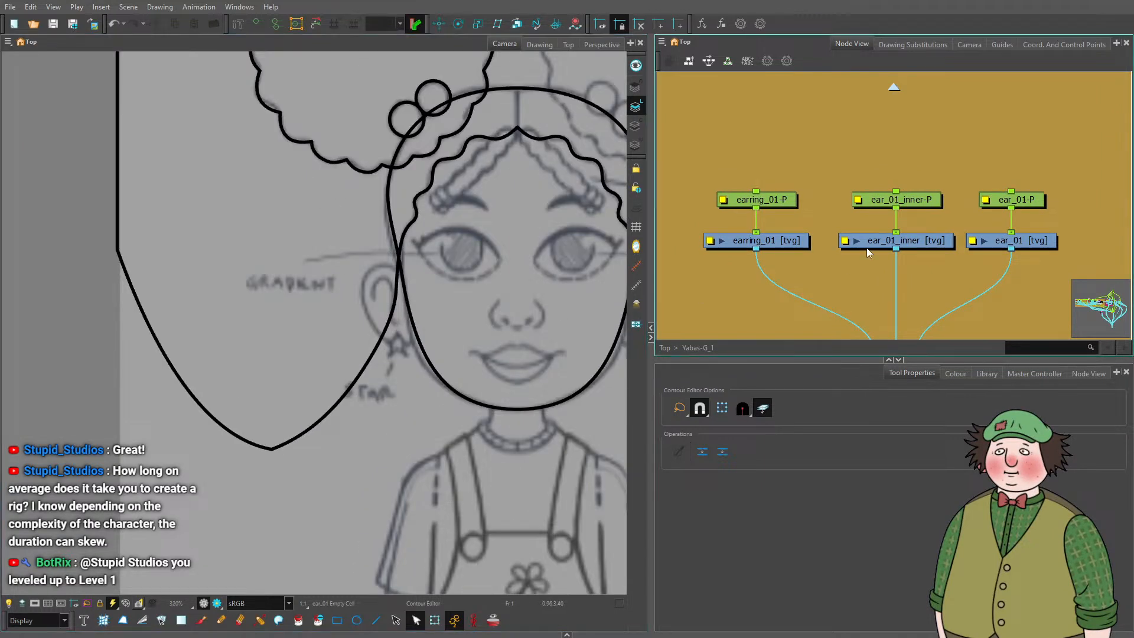
pyautogui.click(1027, 202)
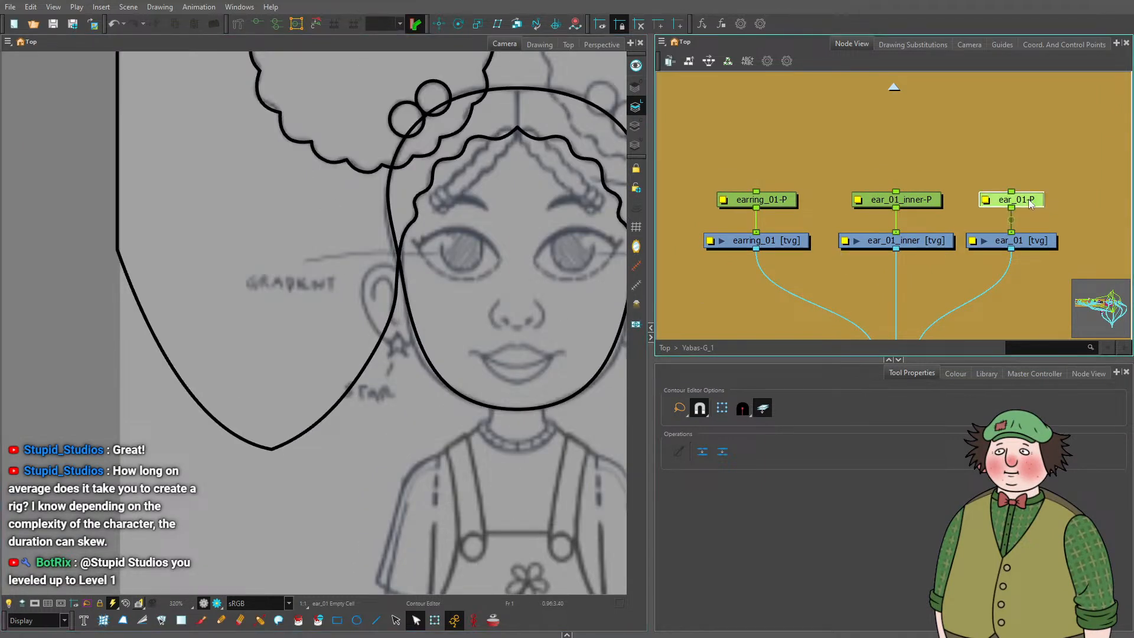
pyautogui.hotkey('ctrl', 'p')
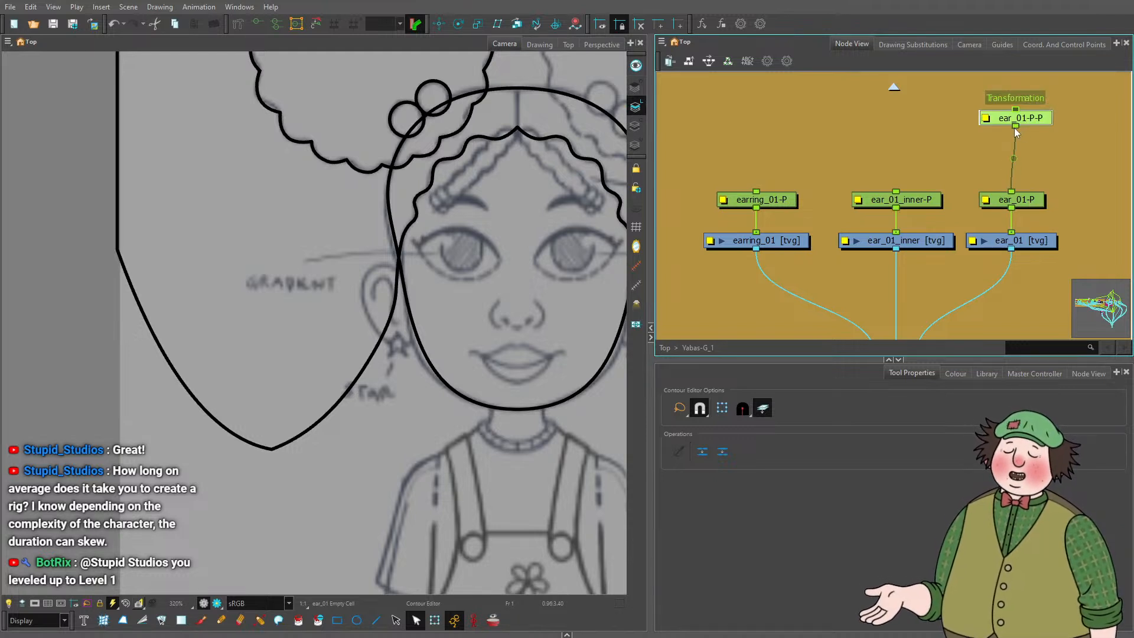
pyautogui.moveTo(1014, 127); pyautogui.dragTo(895, 192)
pyautogui.moveTo(1014, 126); pyautogui.dragTo(756, 192)
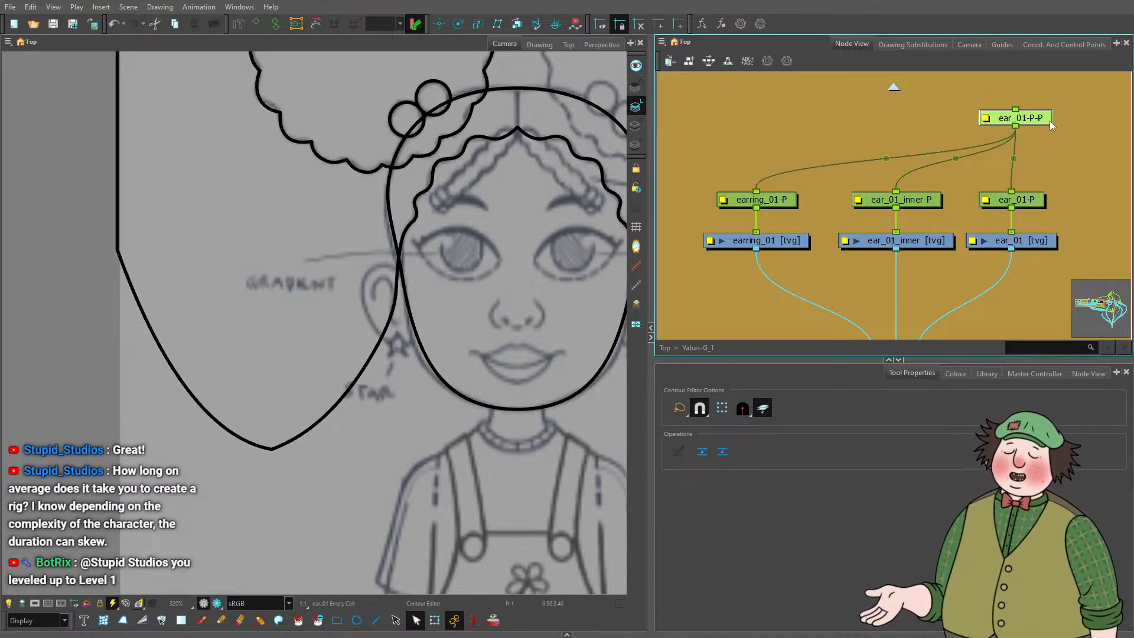
pyautogui.moveTo(1050, 121); pyautogui.dragTo(930, 109)
# Add another parent peg above ear_01-P-P and name it ears.
pyautogui.scroll(-10, 927, 222)
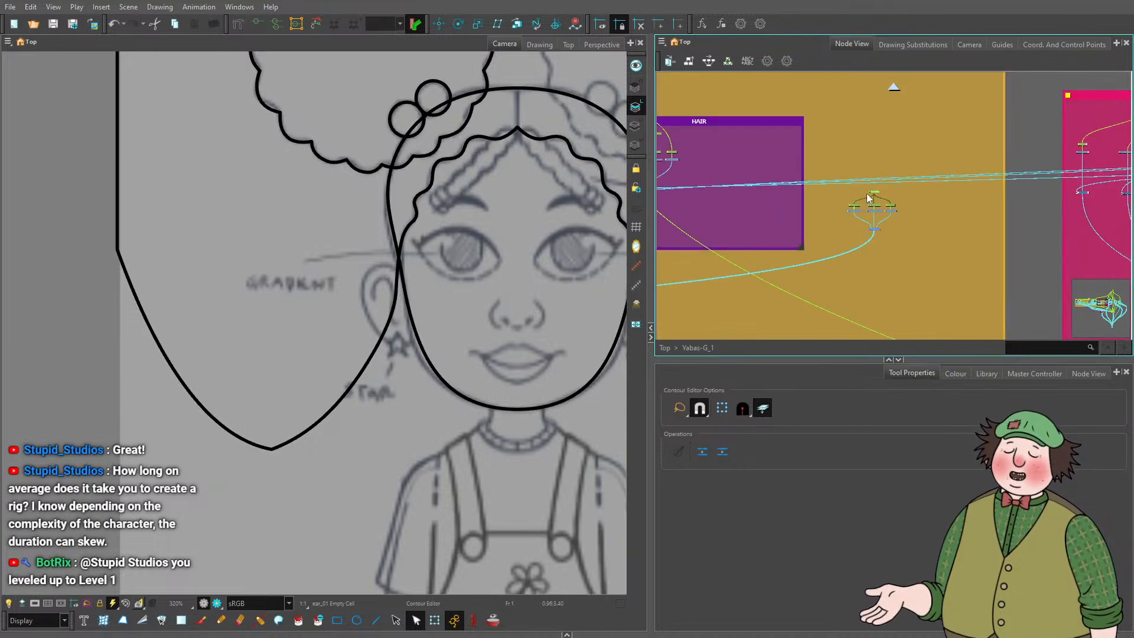
pyautogui.scroll(8, 880, 251)
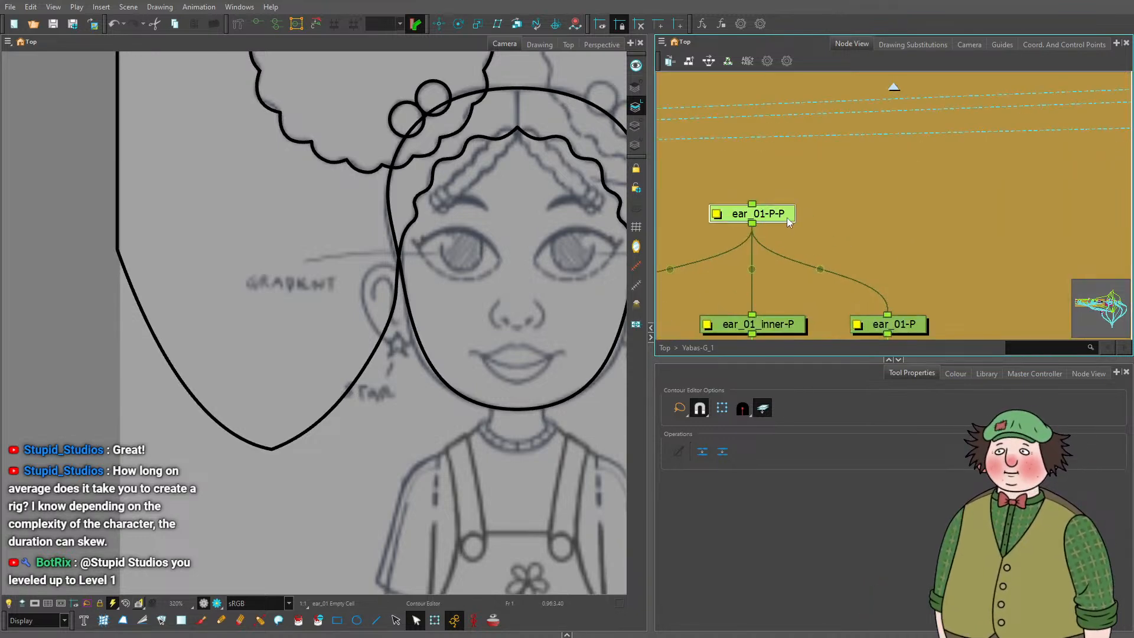
pyautogui.hotkey('ctrl', 'p')
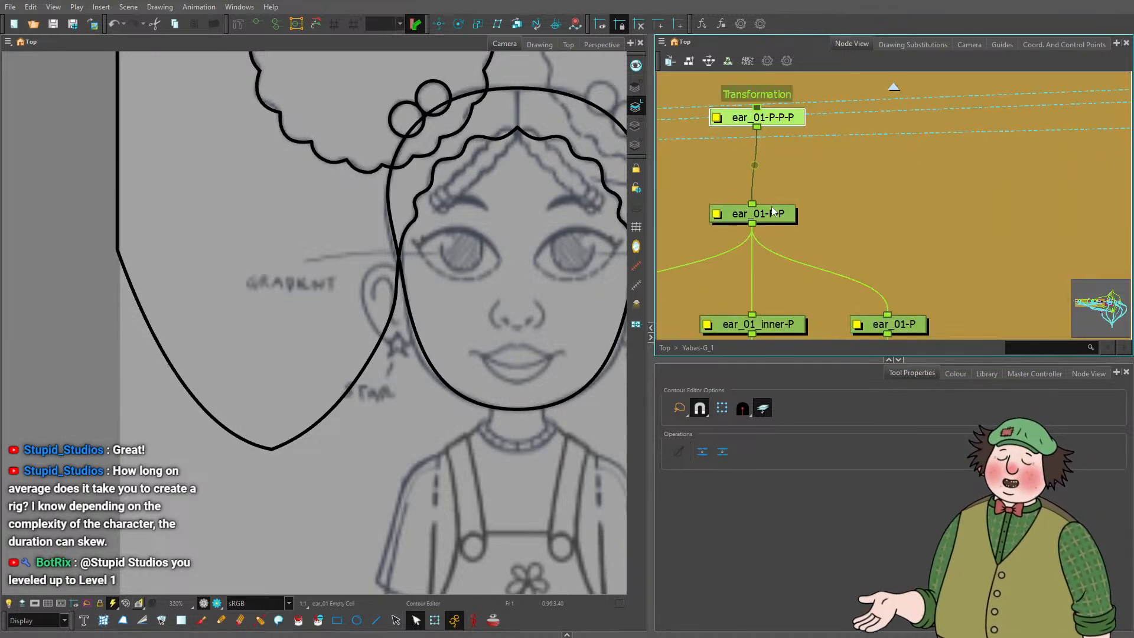
pyautogui.doubleClick(719, 118)
pyautogui.tripleClick(663, 130)
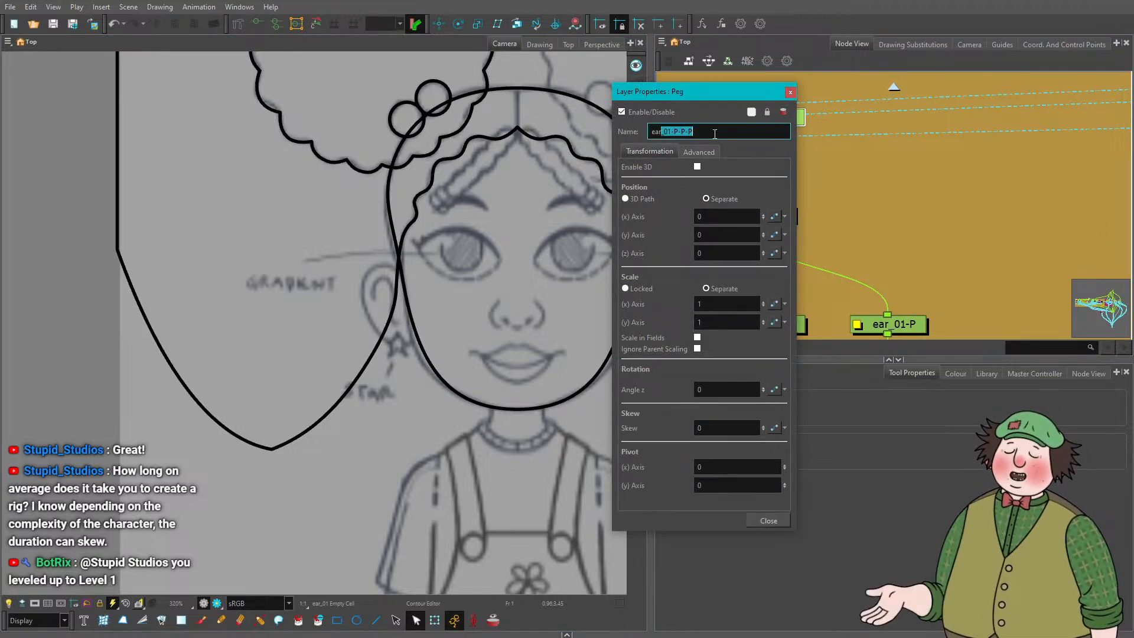
pyautogui.write('ears')
pyautogui.click(782, 519)
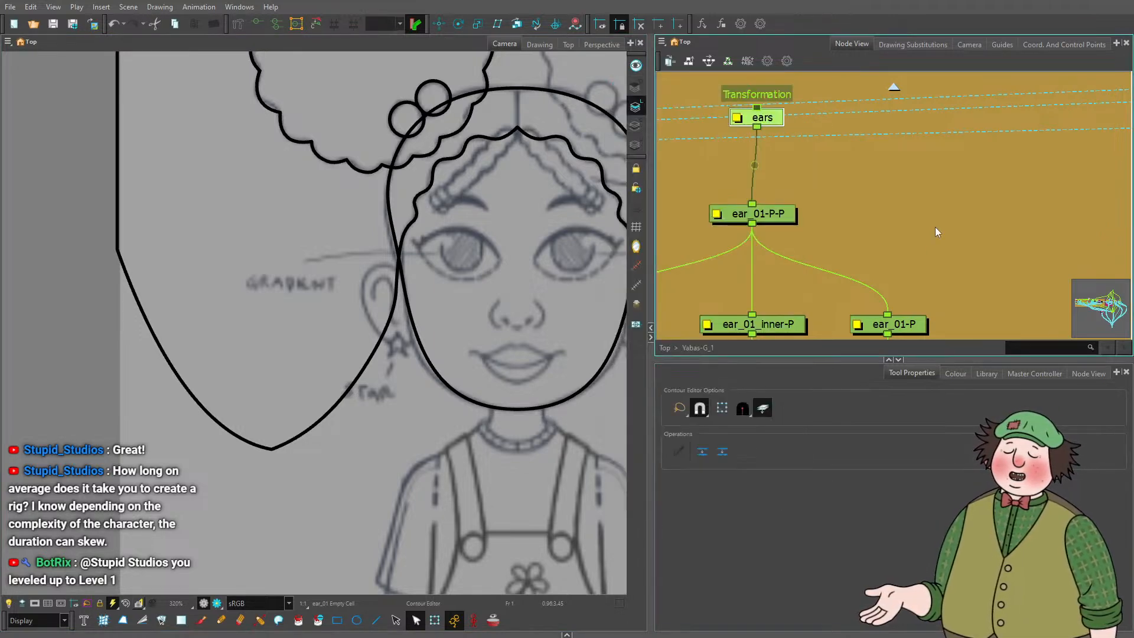
# Move the ears peg clear of the crossing cables and connect it under the head's main peg near the HEAD backdrop's upper edge.
pyautogui.scroll(-6, 931, 228)
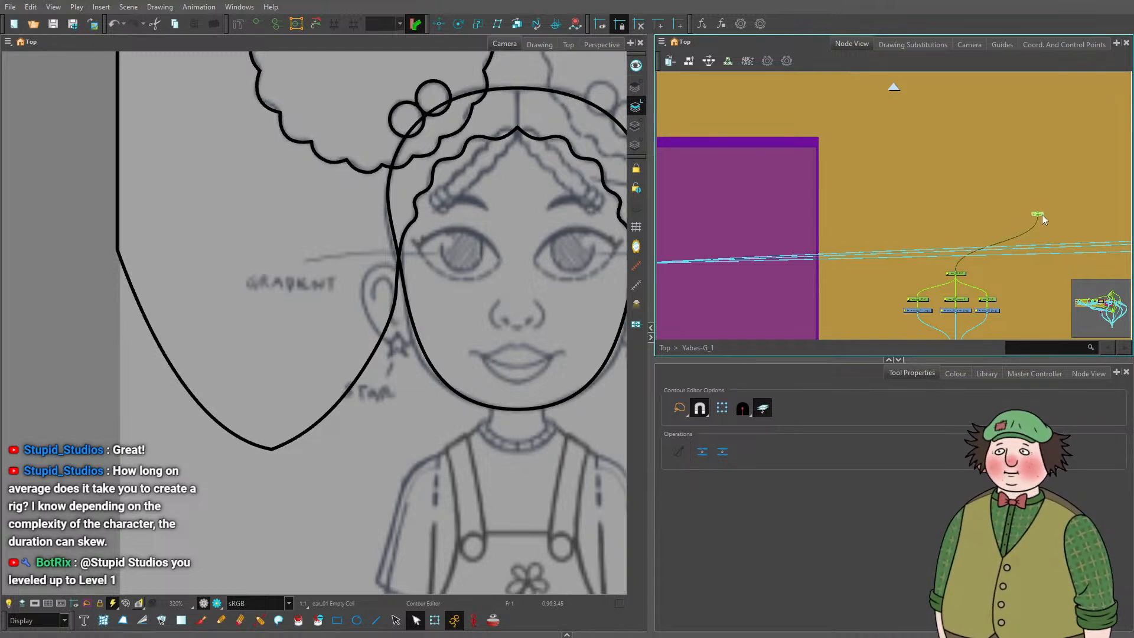
pyautogui.scroll(6, 1036, 213)
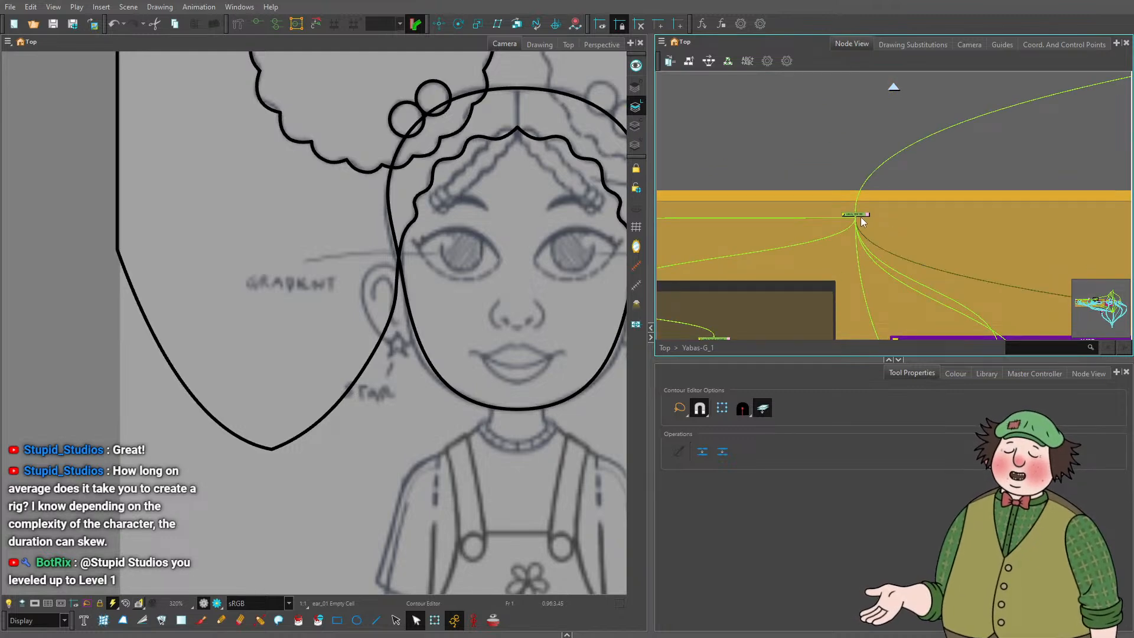
pyautogui.scroll(3, 860, 218)
pyautogui.scroll(-5, 877, 217)
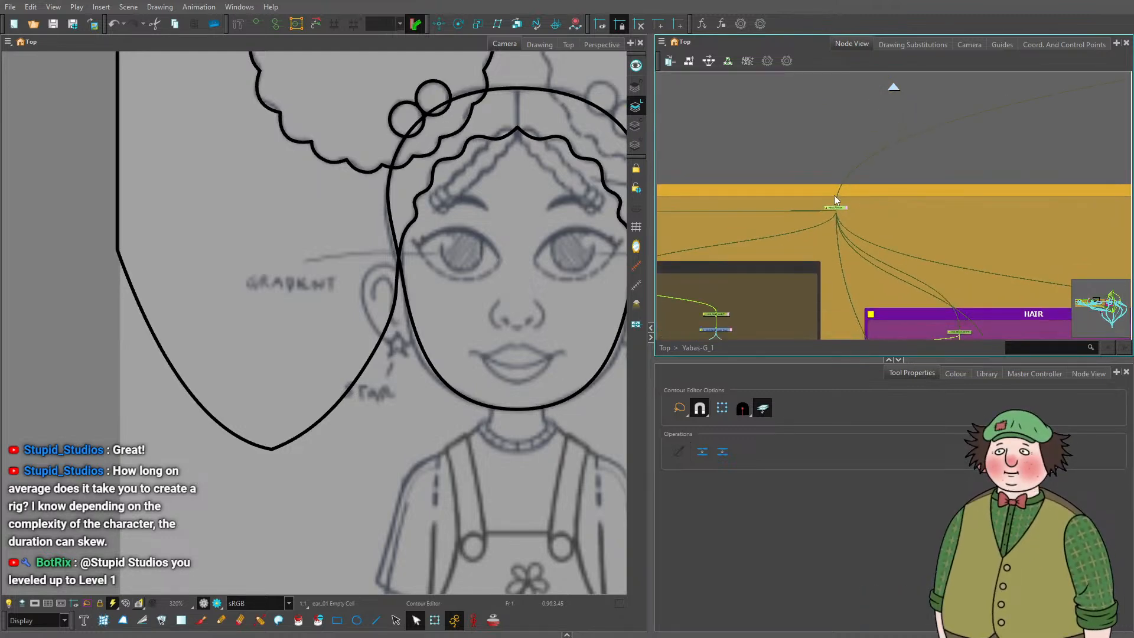
pyautogui.scroll(3, 1018, 222)
pyautogui.scroll(5, 1038, 213)
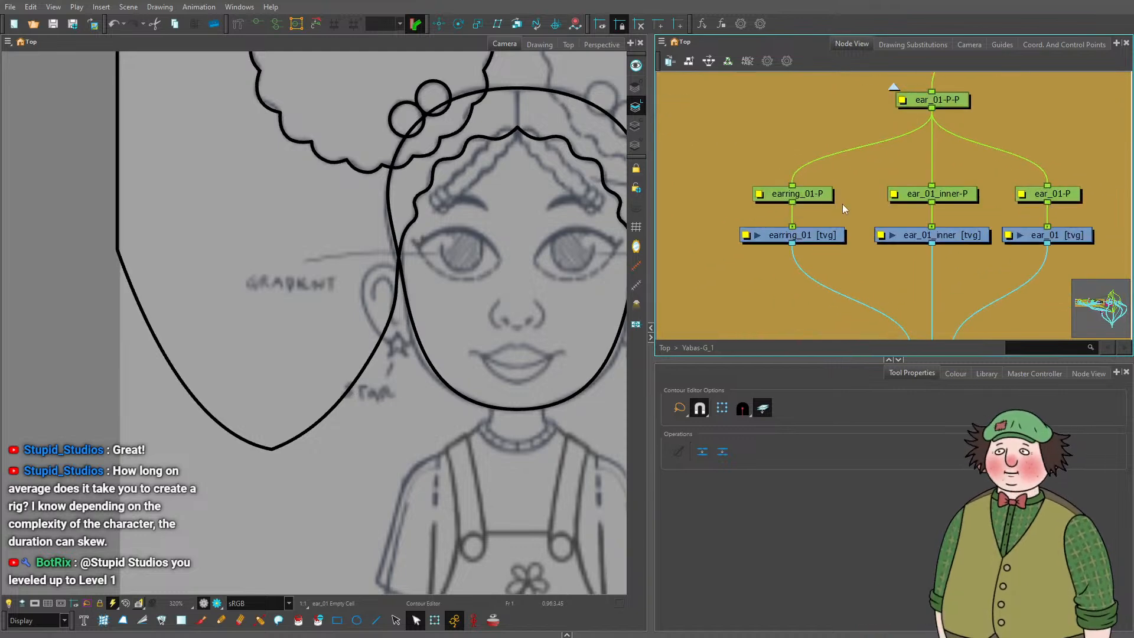
# Trace the sketched ear beside the star earring as a closed outline on ear_01 with the Line tool, extending it inside the face.
pyautogui.click(1063, 195)
pyautogui.scroll(5, 394, 288)
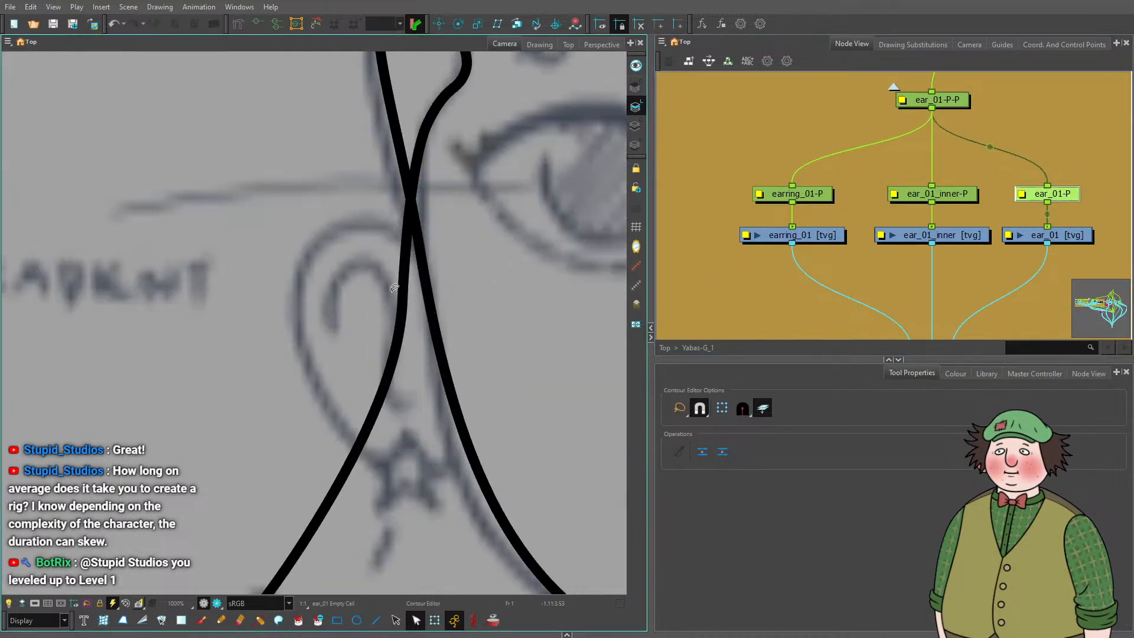
pyautogui.click(376, 620)
pyautogui.scroll(-5, 411, 551)
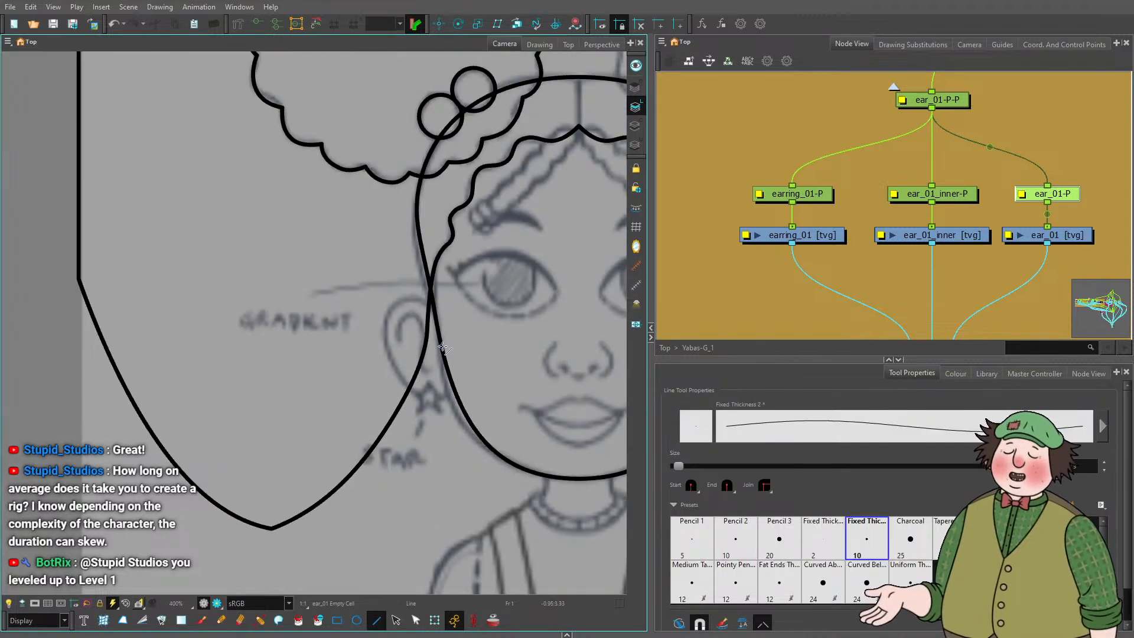
pyautogui.scroll(4, 436, 331)
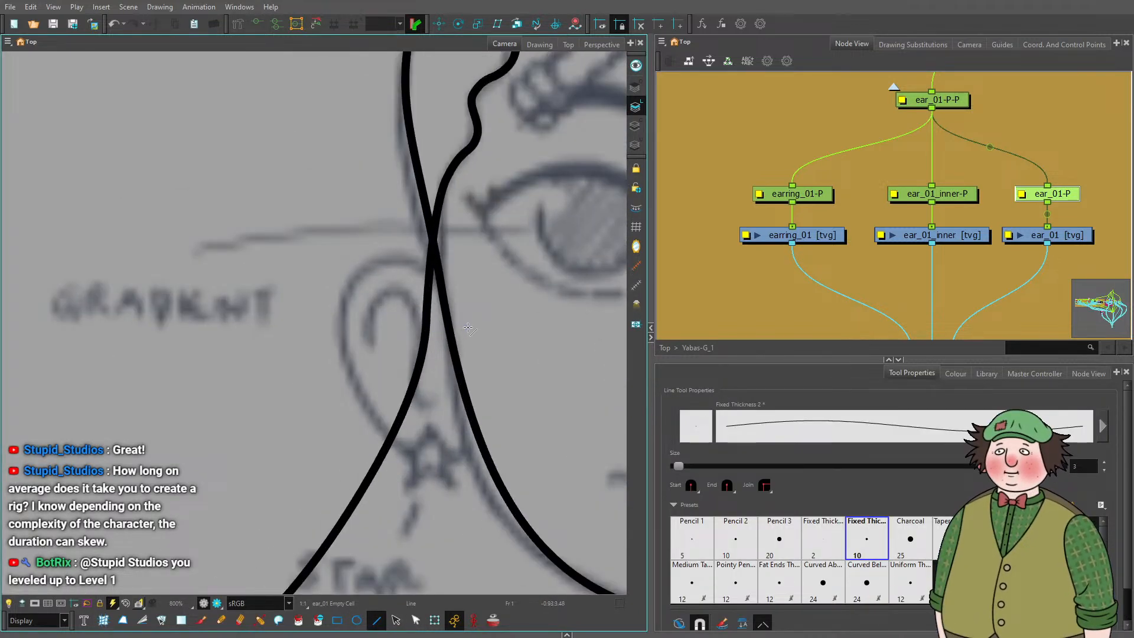
pyautogui.moveTo(468, 329)
pyautogui.mouseDown()
pyautogui.moveTo(390, 259)
pyautogui.moveTo(457, 271)
pyautogui.moveTo(391, 259)
pyautogui.moveTo(344, 354)
pyautogui.moveTo(331, 273)
pyautogui.mouseUp()
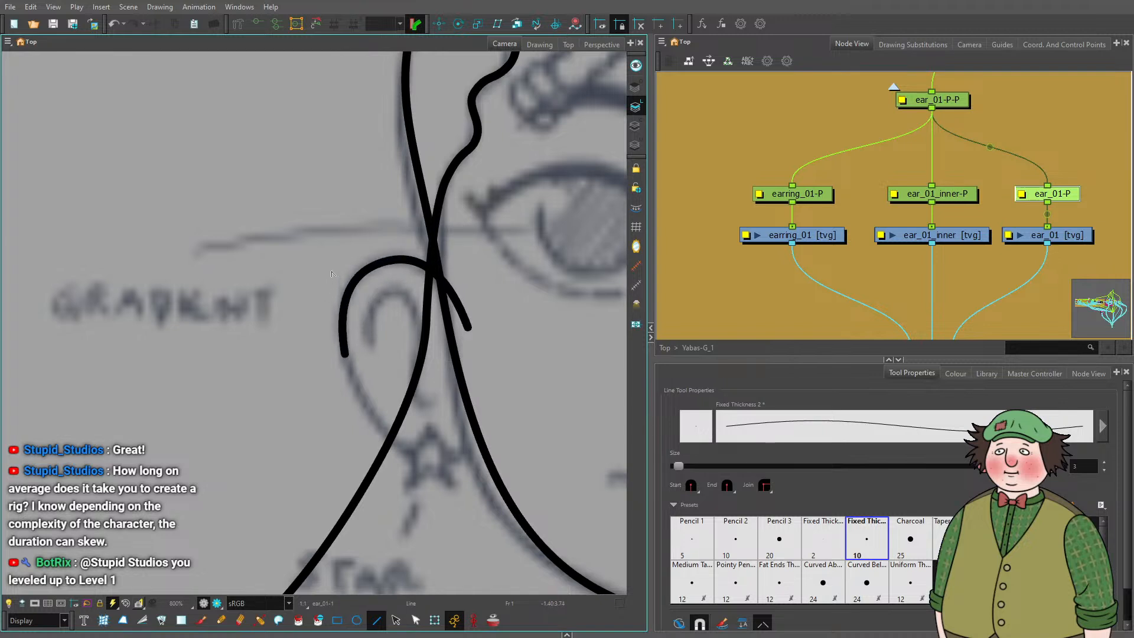
pyautogui.hotkey('alt', 's')
pyautogui.moveTo(349, 362)
pyautogui.mouseDown()
pyautogui.moveTo(444, 470)
pyautogui.moveTo(379, 435)
pyautogui.moveTo(360, 438)
pyautogui.mouseUp()
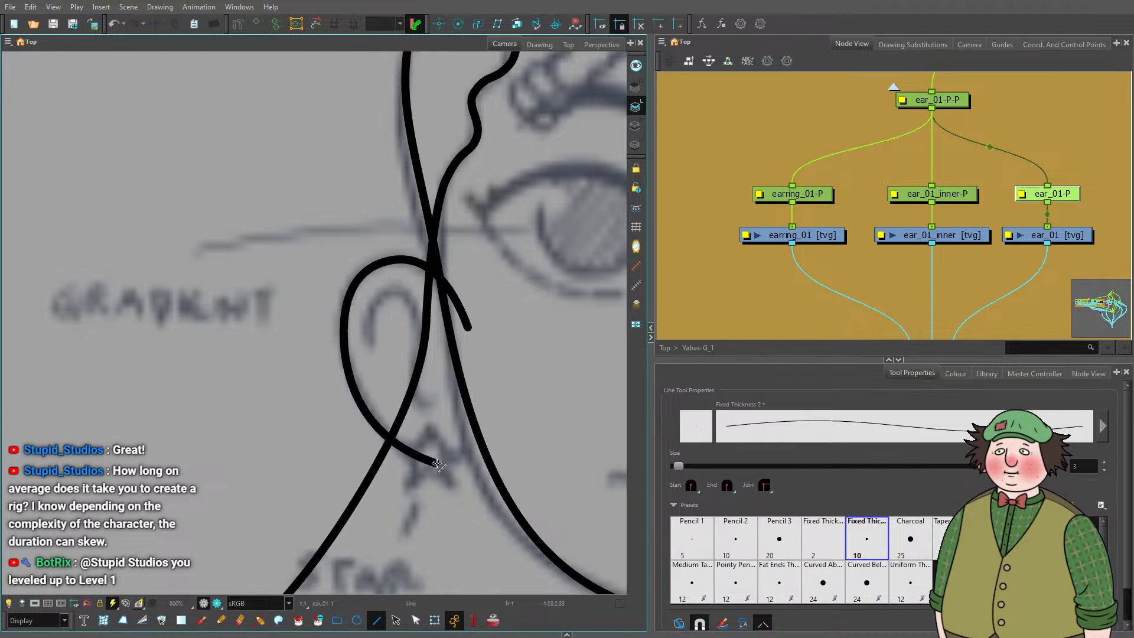
pyautogui.moveTo(436, 463)
pyautogui.mouseDown()
pyautogui.moveTo(486, 391)
pyautogui.moveTo(489, 481)
pyautogui.mouseUp()
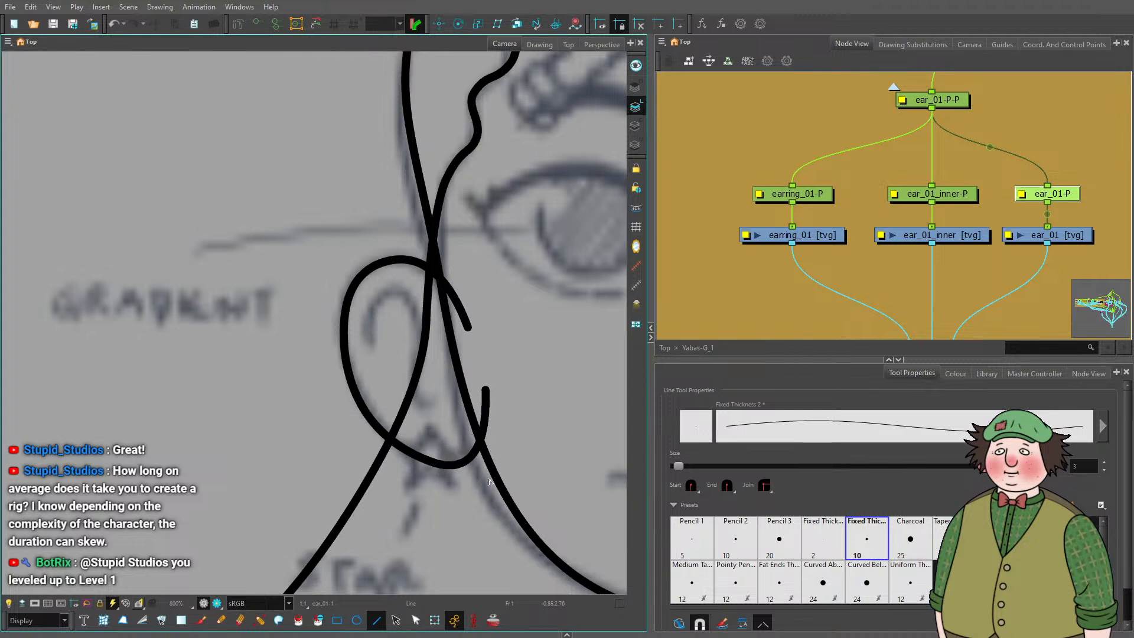
pyautogui.moveTo(487, 391); pyautogui.dragTo(466, 328)
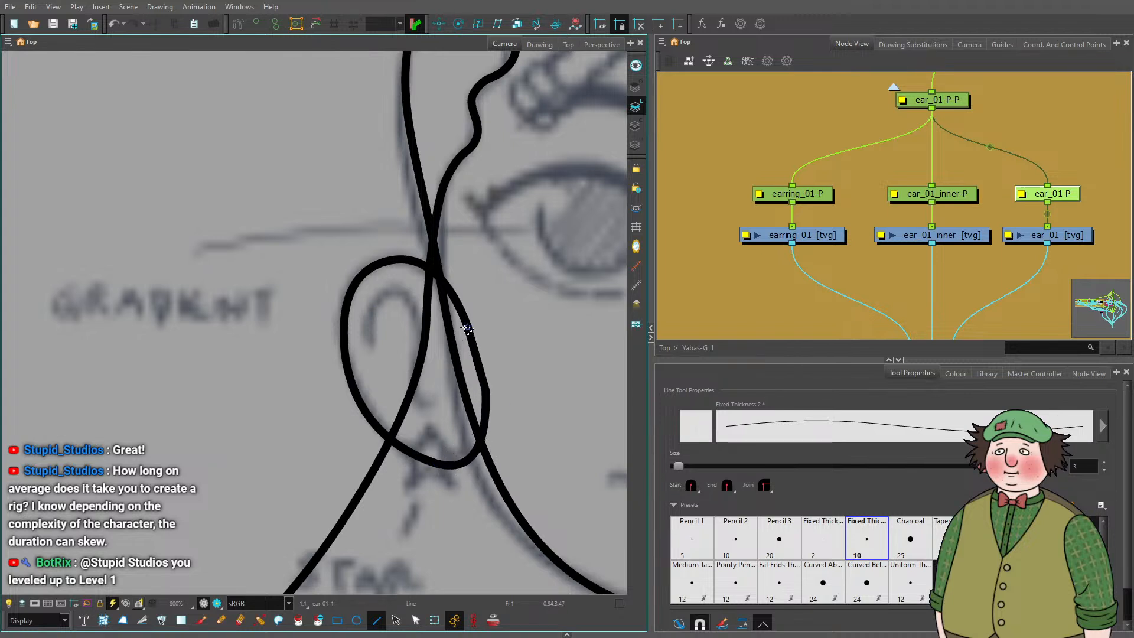
# Smooth the ear outline's angular corner inside the face with the Contour Editor and adjust the curve through the earlobe.
pyautogui.click(416, 620)
pyautogui.scroll(1, 490, 419)
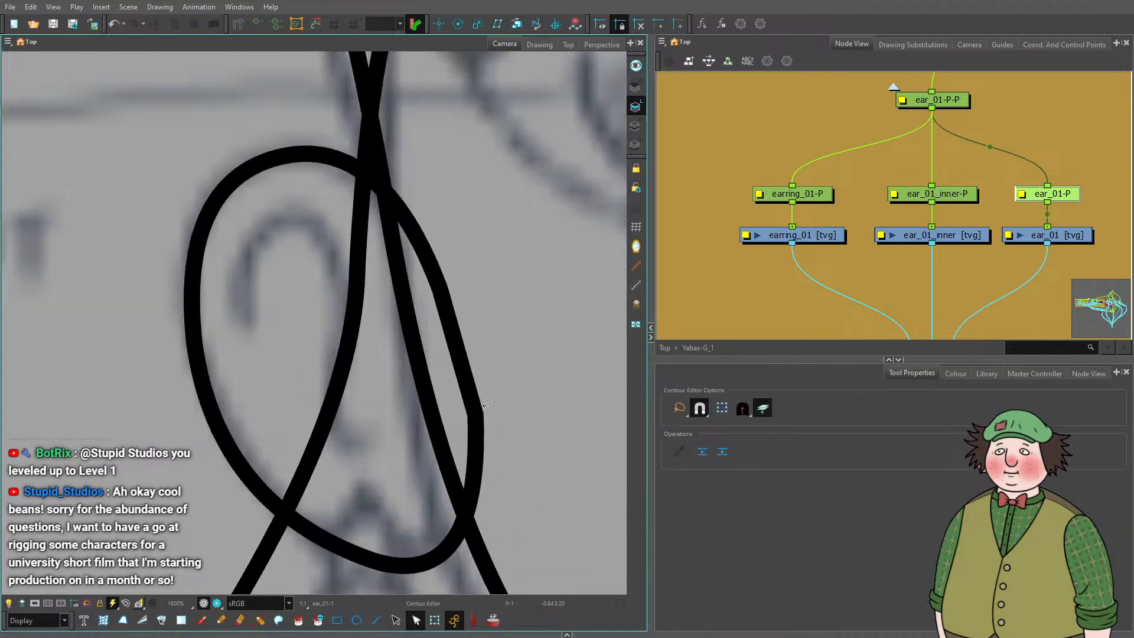
pyautogui.click(480, 420)
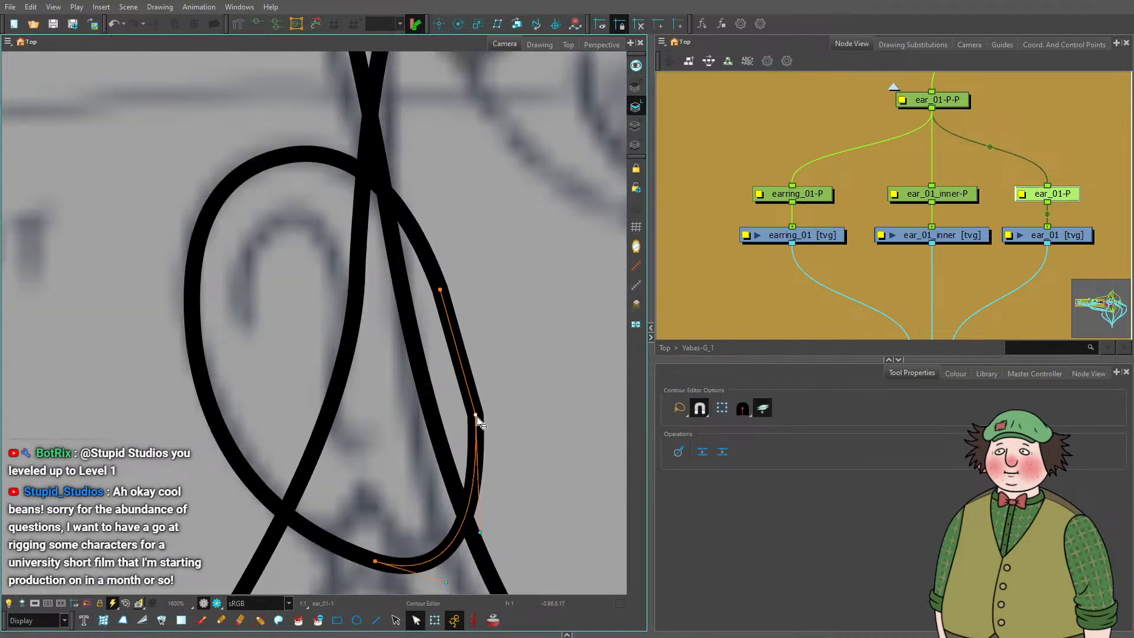
pyautogui.moveTo(476, 415); pyautogui.dragTo(466, 352)
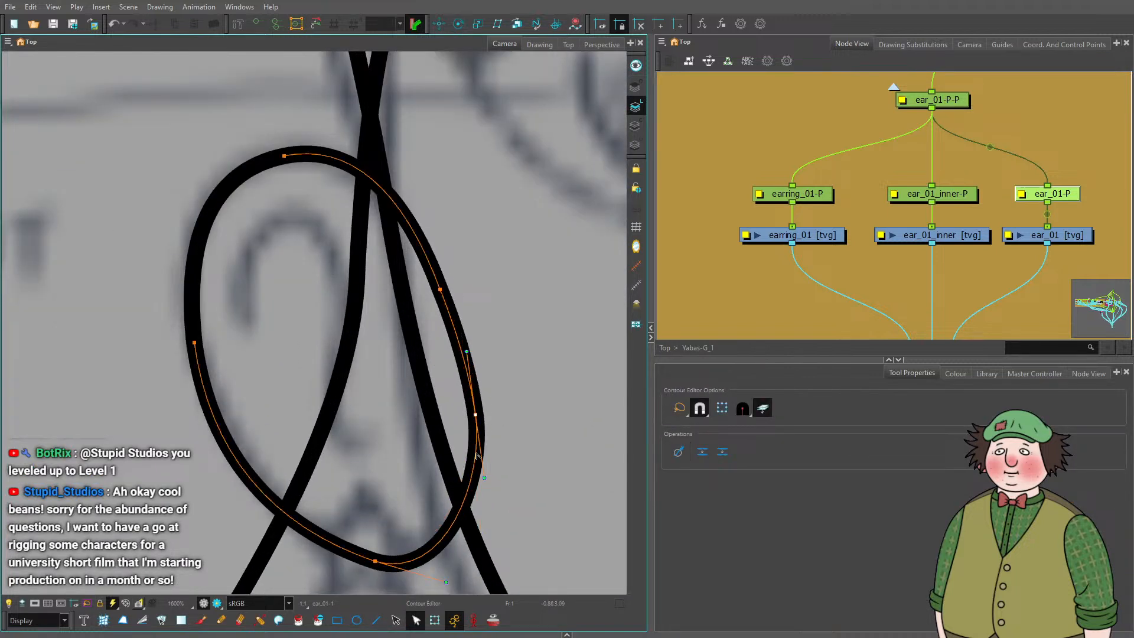
pyautogui.scroll(-3, 477, 454)
pyautogui.scroll(3, 467, 484)
pyautogui.moveTo(466, 485); pyautogui.dragTo(477, 479)
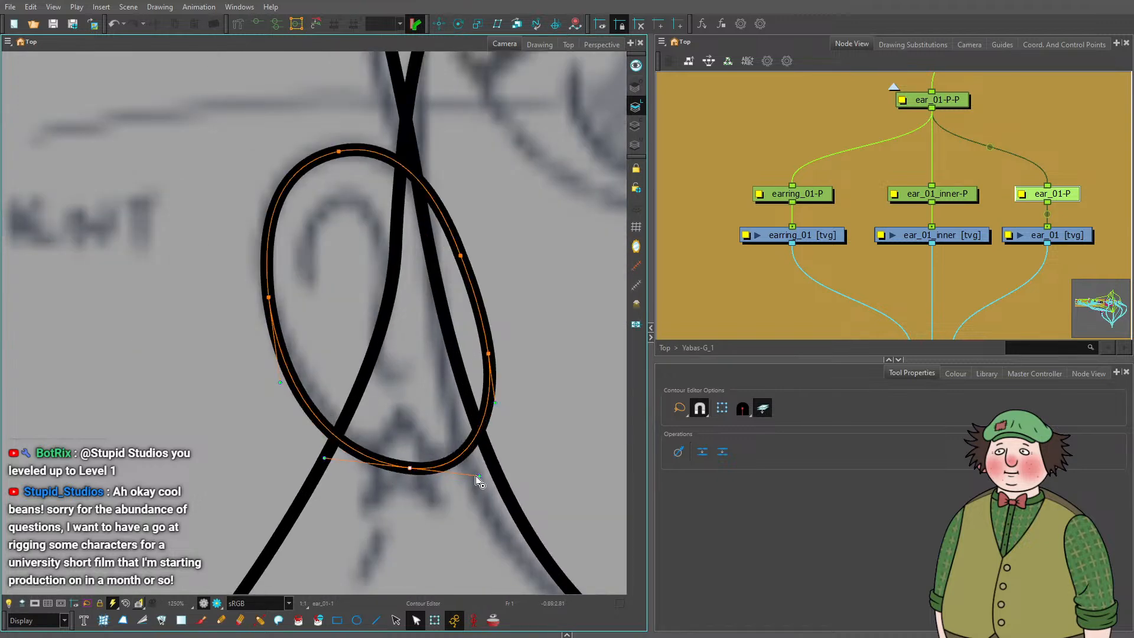
# Round the ear outline's upper stretch inside the face by sliding its contour point upward and adjusting the neighbouring curve handles.
pyautogui.click(492, 234)
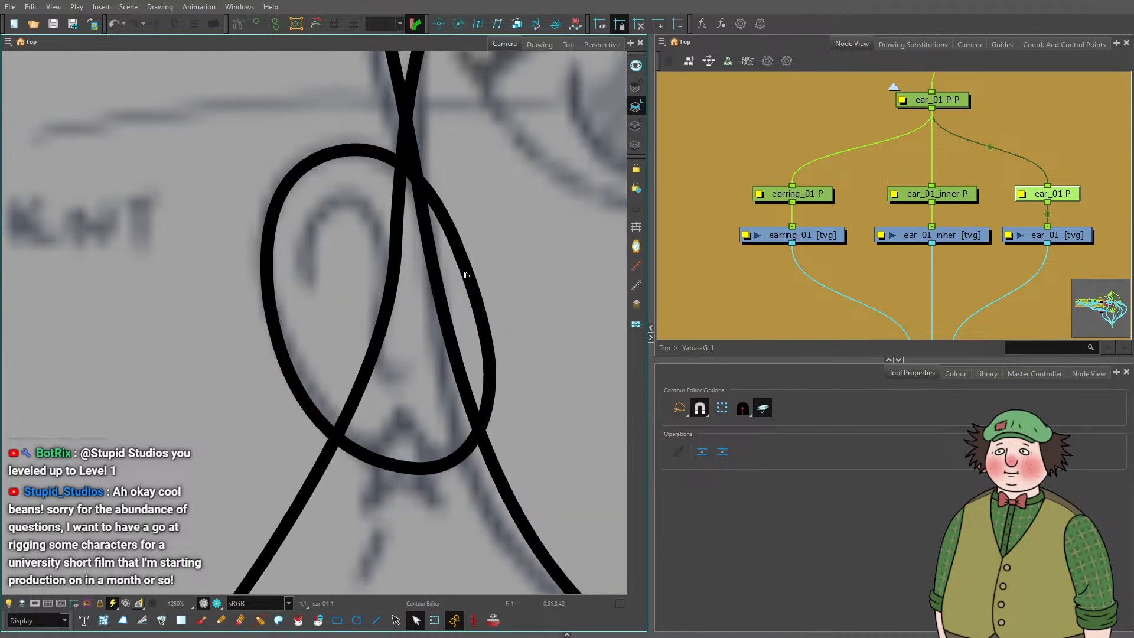
pyautogui.moveTo(465, 275)
pyautogui.mouseDown()
pyautogui.moveTo(490, 351)
pyautogui.moveTo(496, 321)
pyautogui.mouseUp()
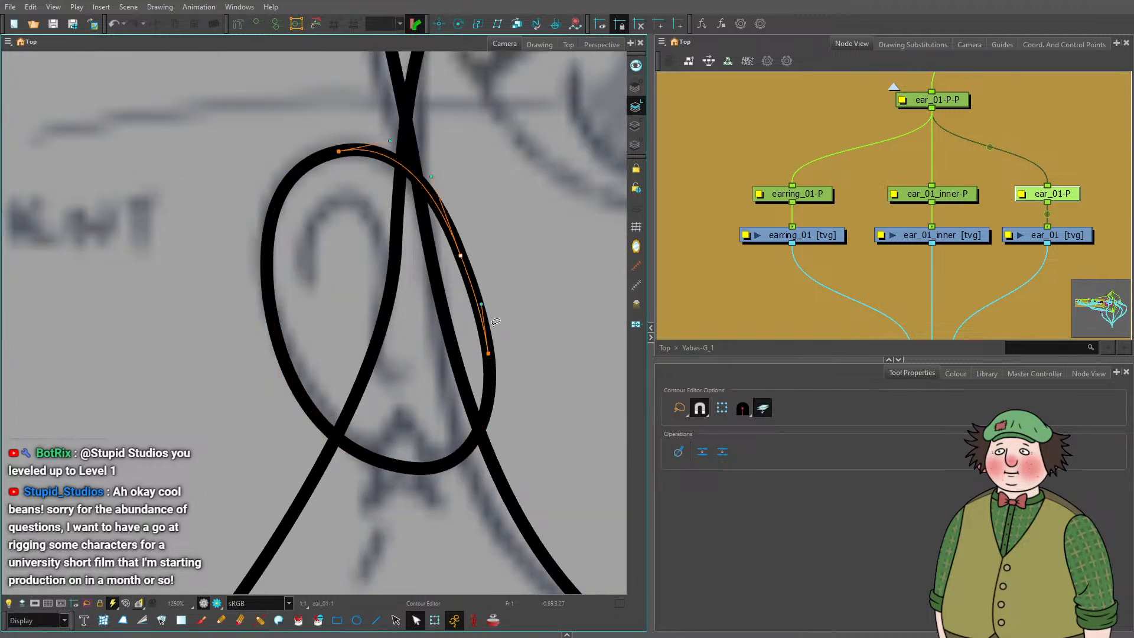
pyautogui.click(437, 189)
pyautogui.moveTo(427, 187); pyautogui.dragTo(469, 253)
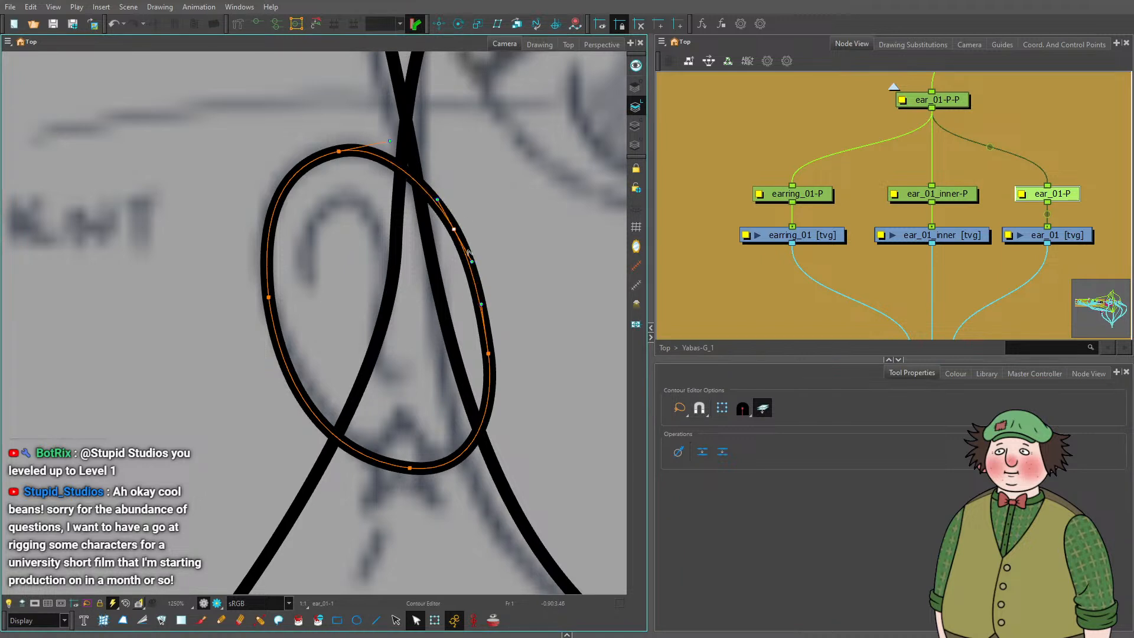
pyautogui.moveTo(438, 203); pyautogui.dragTo(427, 183)
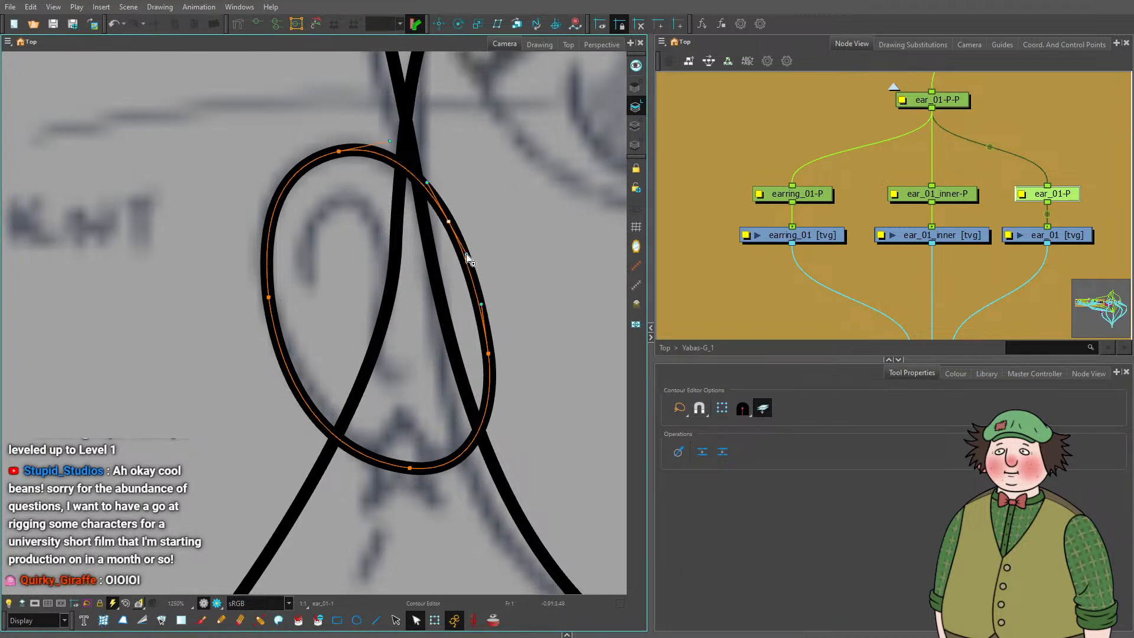
pyautogui.click(494, 307)
pyautogui.click(489, 355)
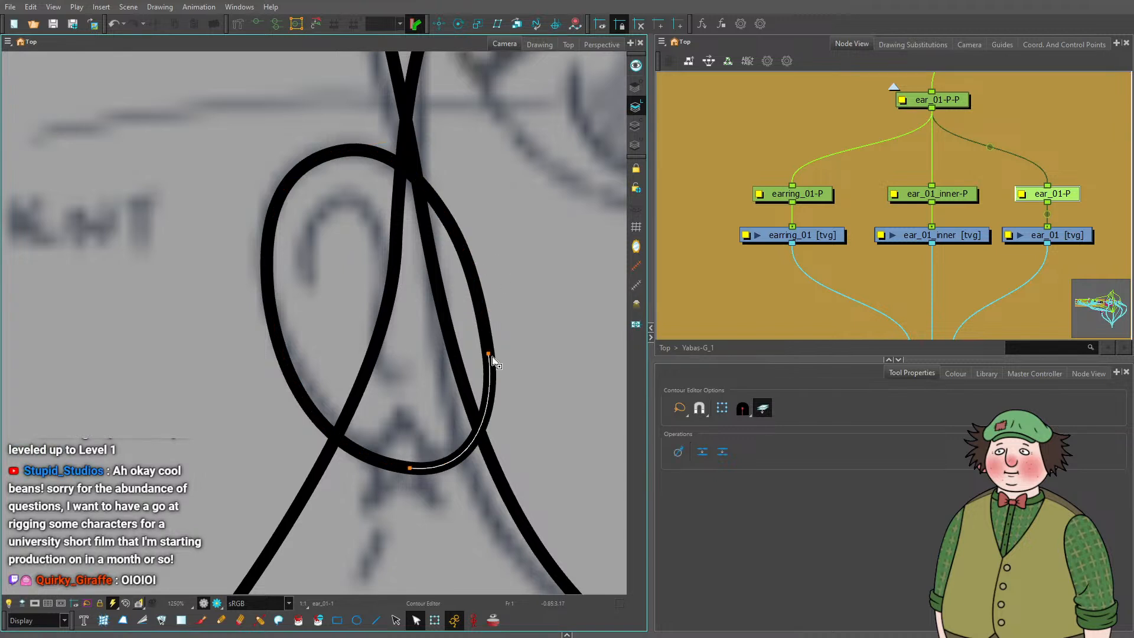
pyautogui.click(513, 310)
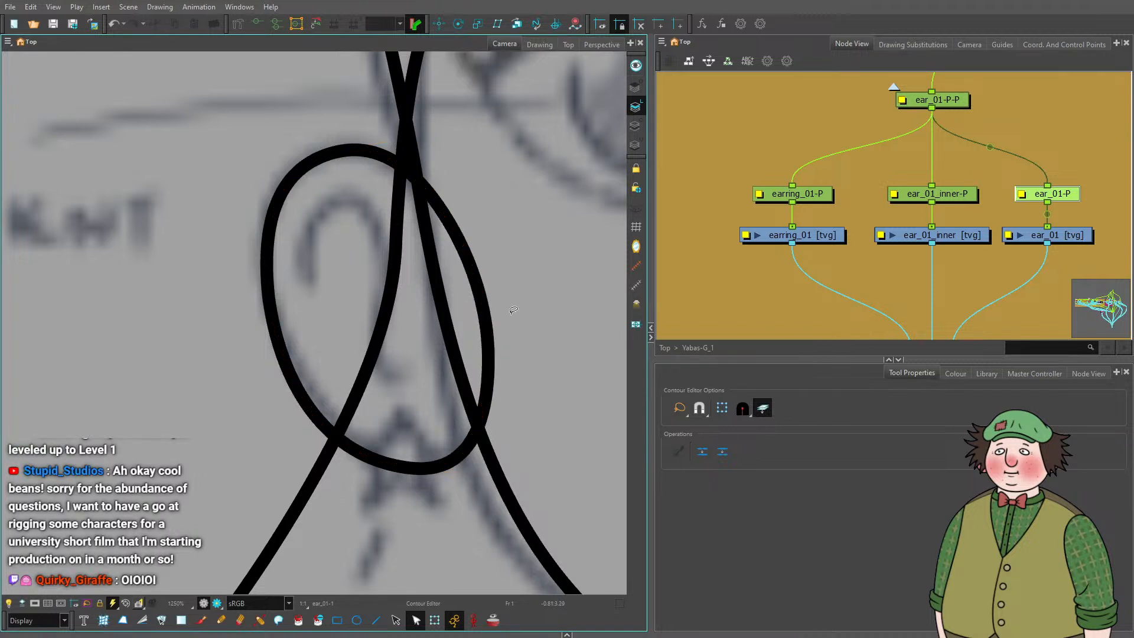
pyautogui.click(472, 257)
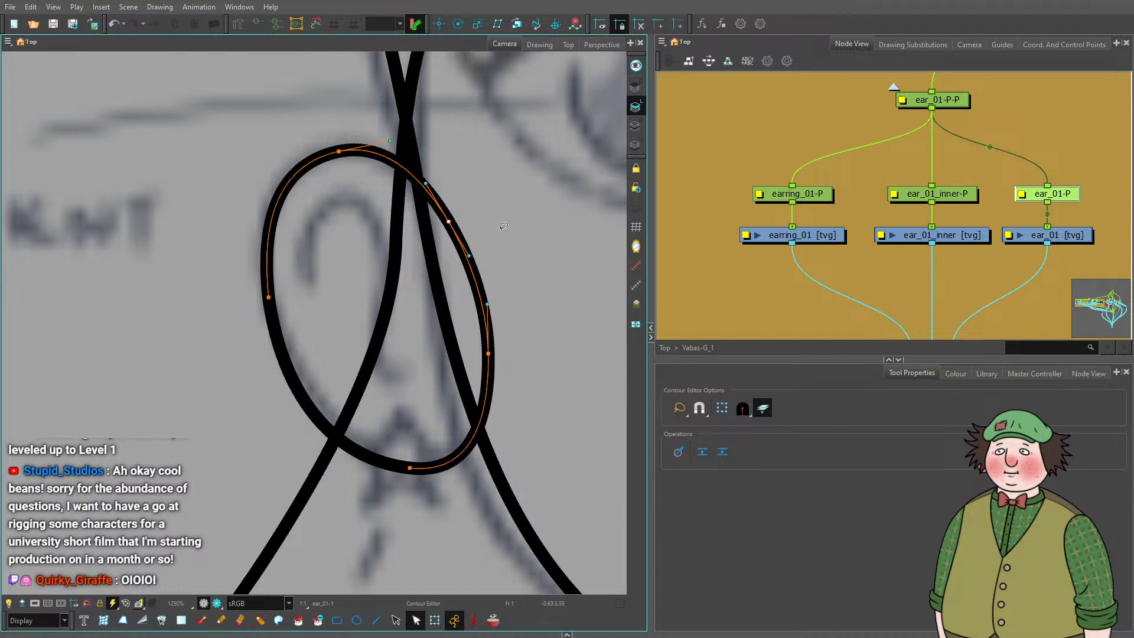
pyautogui.click(431, 333)
# Shift the ear outline's lowest contour point slightly toward the face to even out the earlobe curve.
pyautogui.scroll(-3, 430, 333)
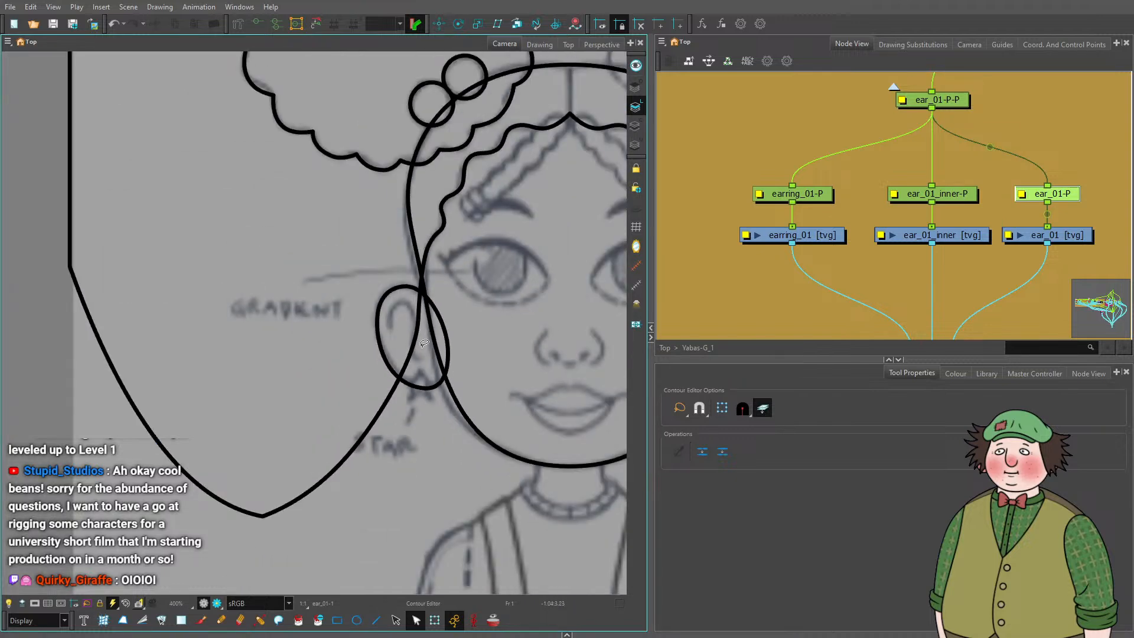
pyautogui.scroll(3, 424, 342)
pyautogui.click(455, 441)
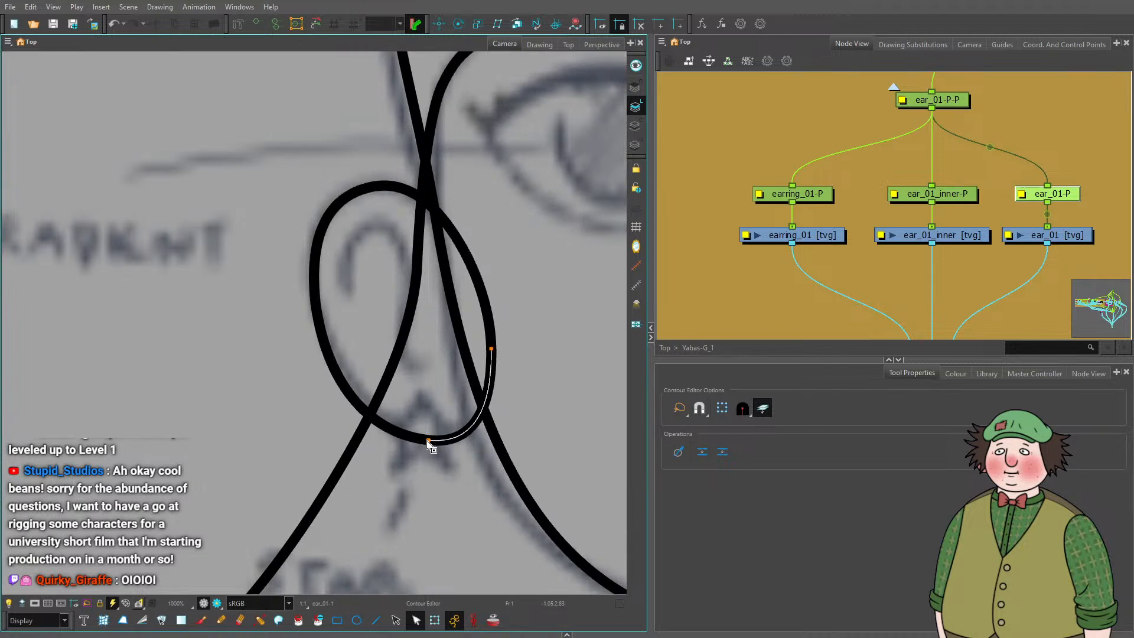
pyautogui.click(428, 442)
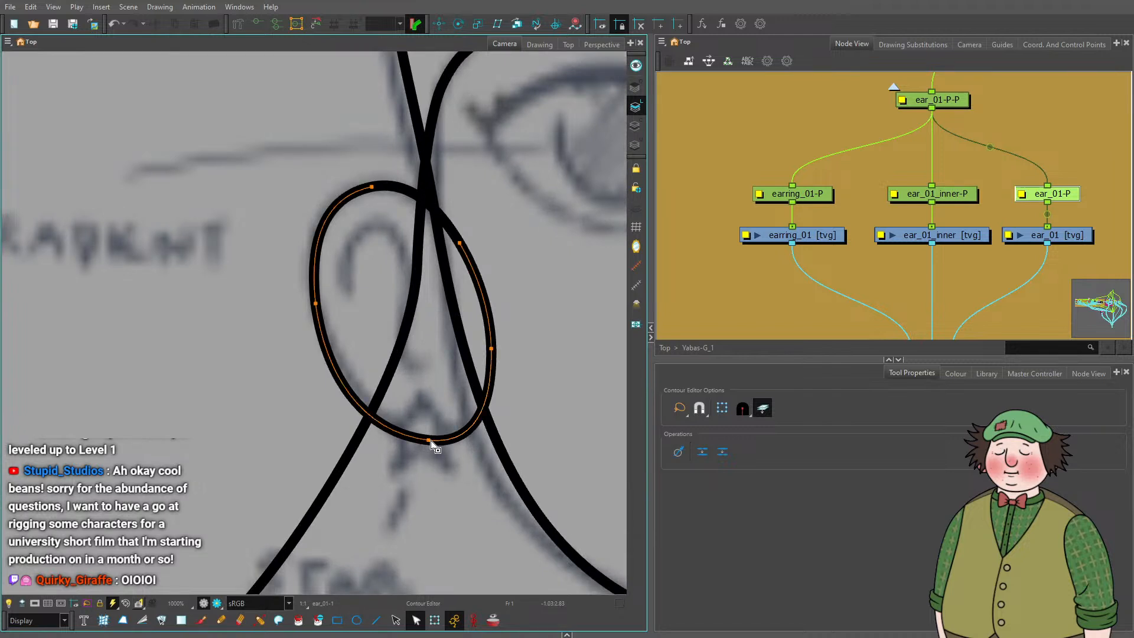
pyautogui.moveTo(486, 442); pyautogui.dragTo(441, 442)
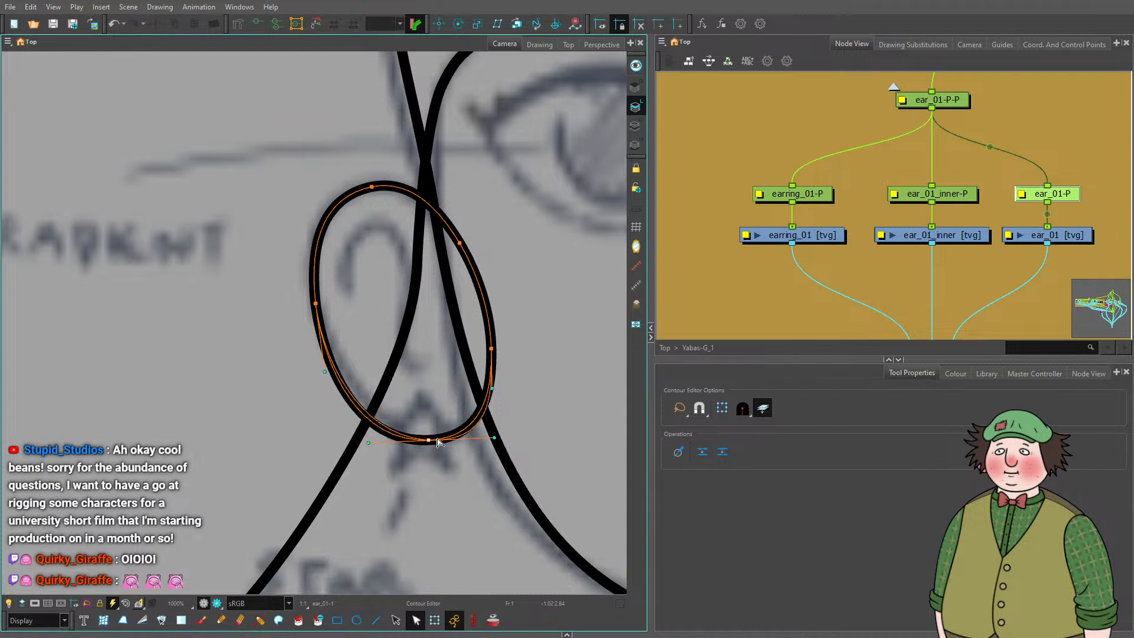
# Push the ear outline's face-side point slightly outward and refine the handles between it and the earlobe for a smooth oval.
pyautogui.click(491, 348)
pyautogui.click(466, 243)
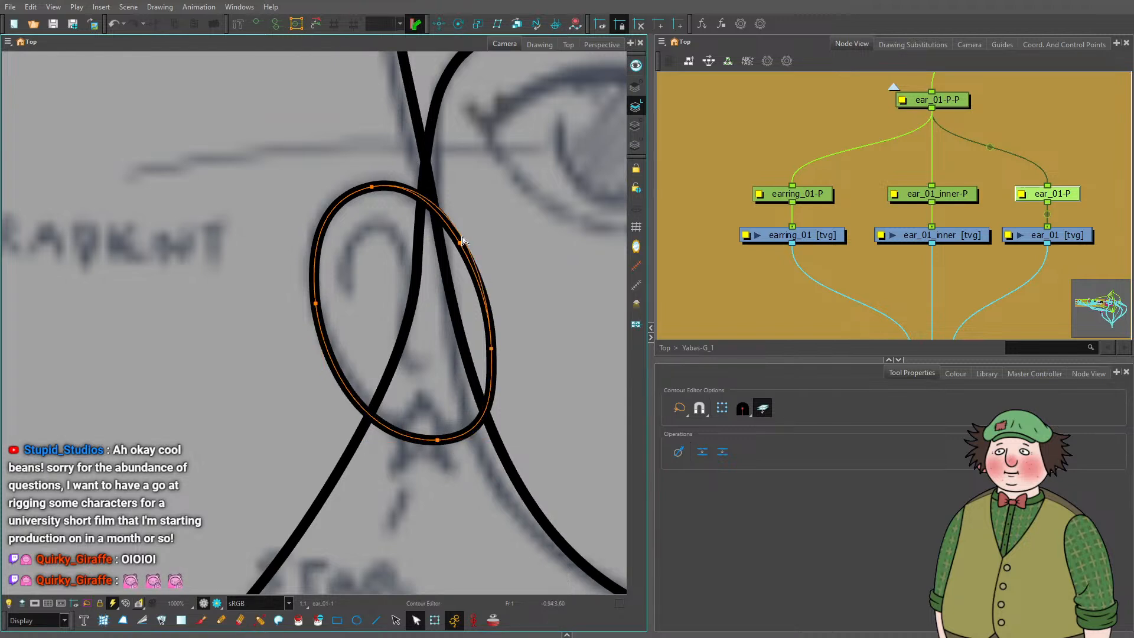
pyautogui.moveTo(491, 352); pyautogui.dragTo(498, 353)
pyautogui.moveTo(497, 440); pyautogui.dragTo(490, 439)
pyautogui.moveTo(498, 391); pyautogui.dragTo(497, 387)
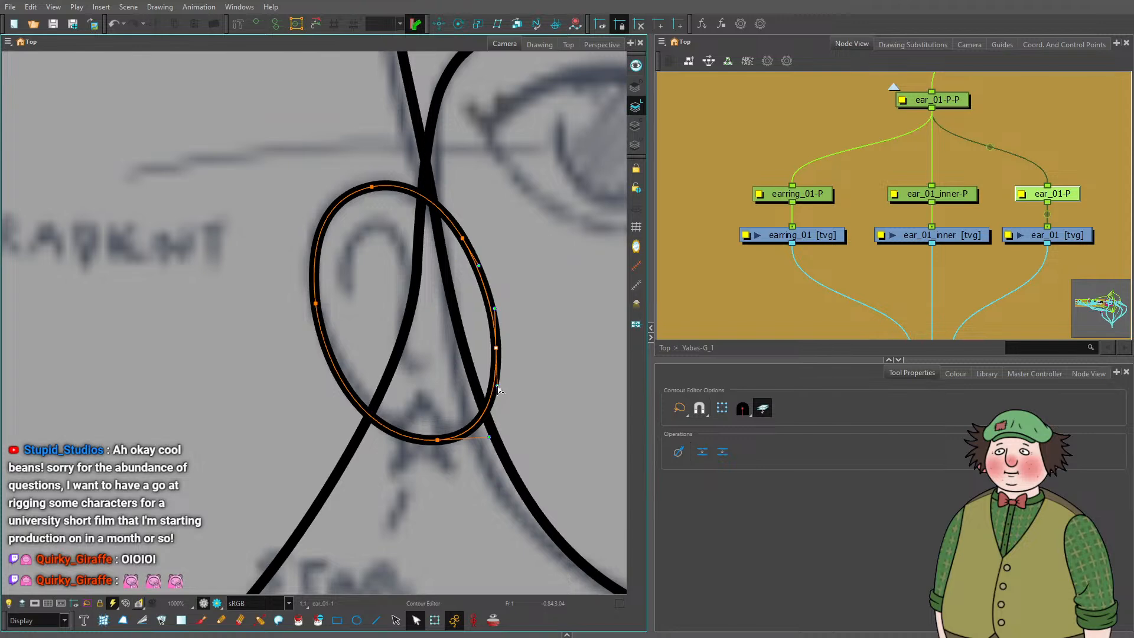
pyautogui.click(506, 308)
pyautogui.scroll(-5, 526, 295)
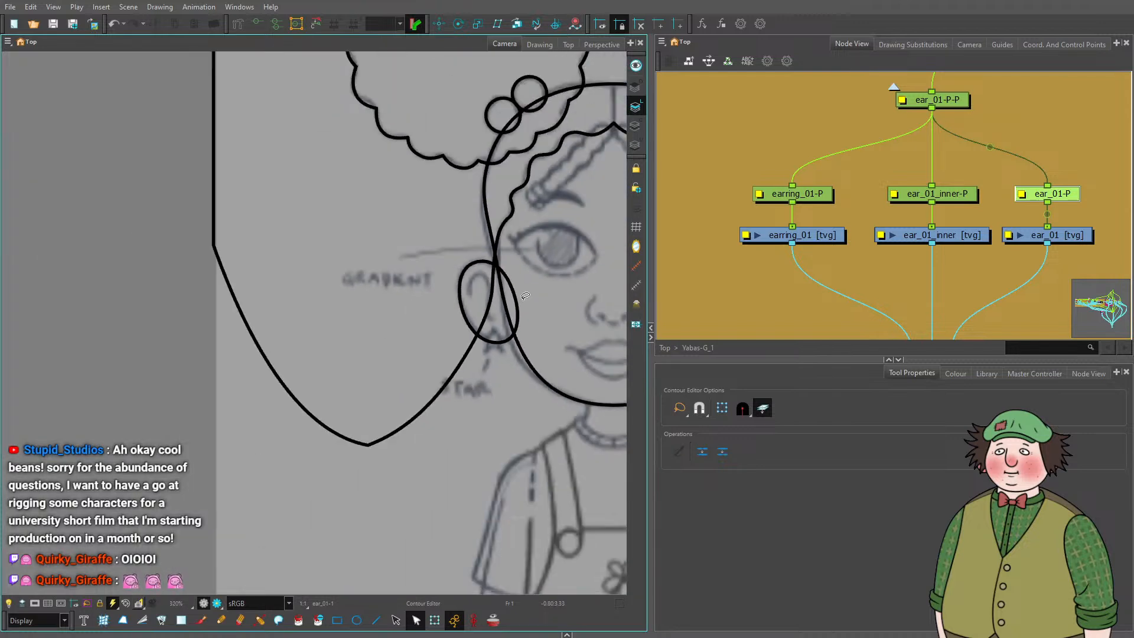
# Trace the sketched inner-ear fold on ear_01_inner with the Line tool, with snapping enabled to join the curve's segments.
pyautogui.click(968, 235)
pyautogui.scroll(3, 478, 376)
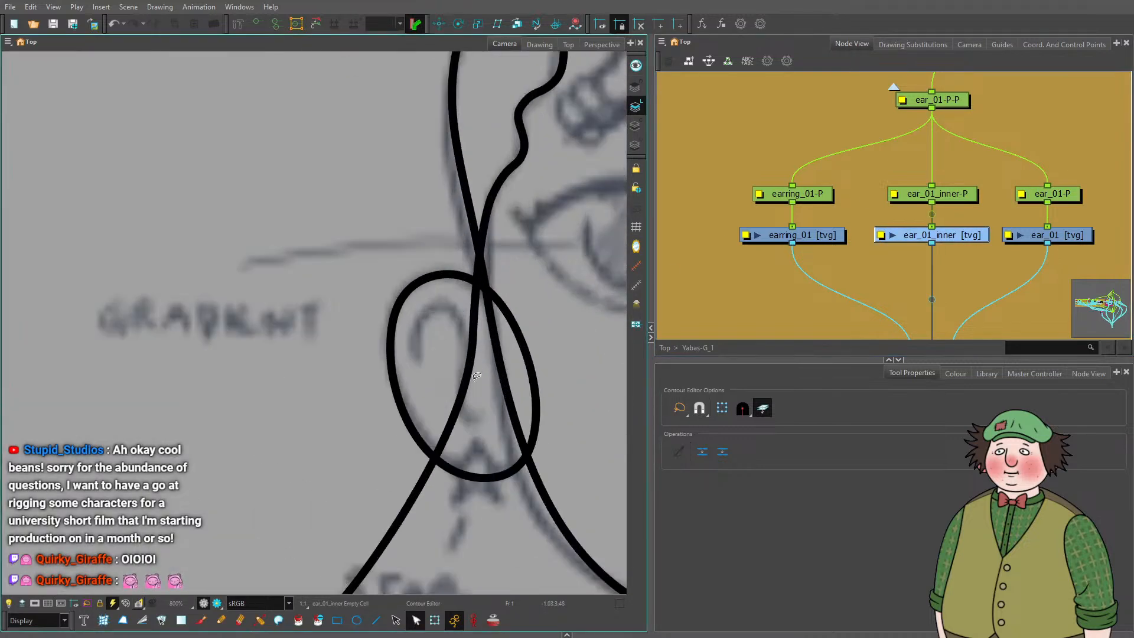
pyautogui.click(376, 619)
pyautogui.moveTo(413, 356)
pyautogui.mouseDown()
pyautogui.moveTo(449, 305)
pyautogui.moveTo(412, 311)
pyautogui.moveTo(451, 312)
pyautogui.moveTo(469, 396)
pyautogui.mouseUp()
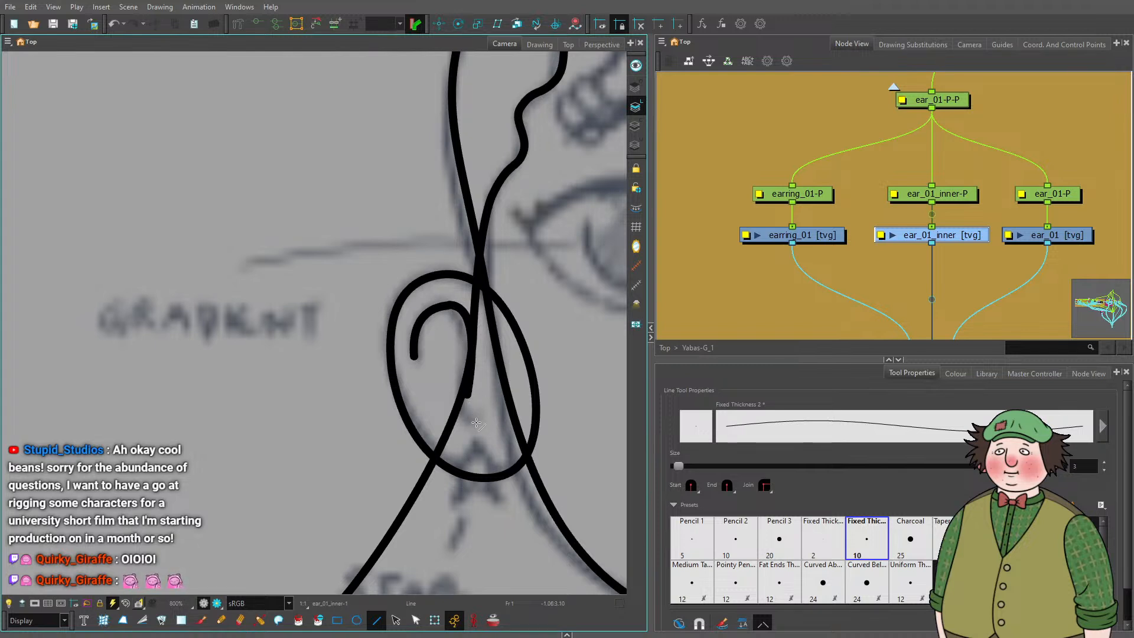
pyautogui.hotkey('ctrl', 'z')
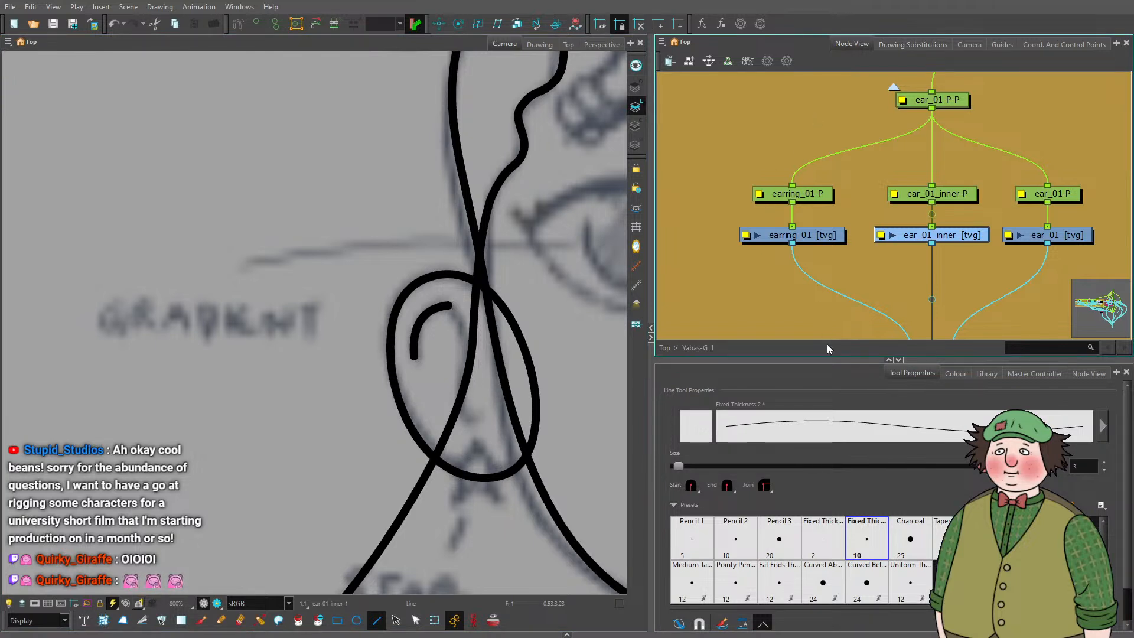
pyautogui.click(699, 624)
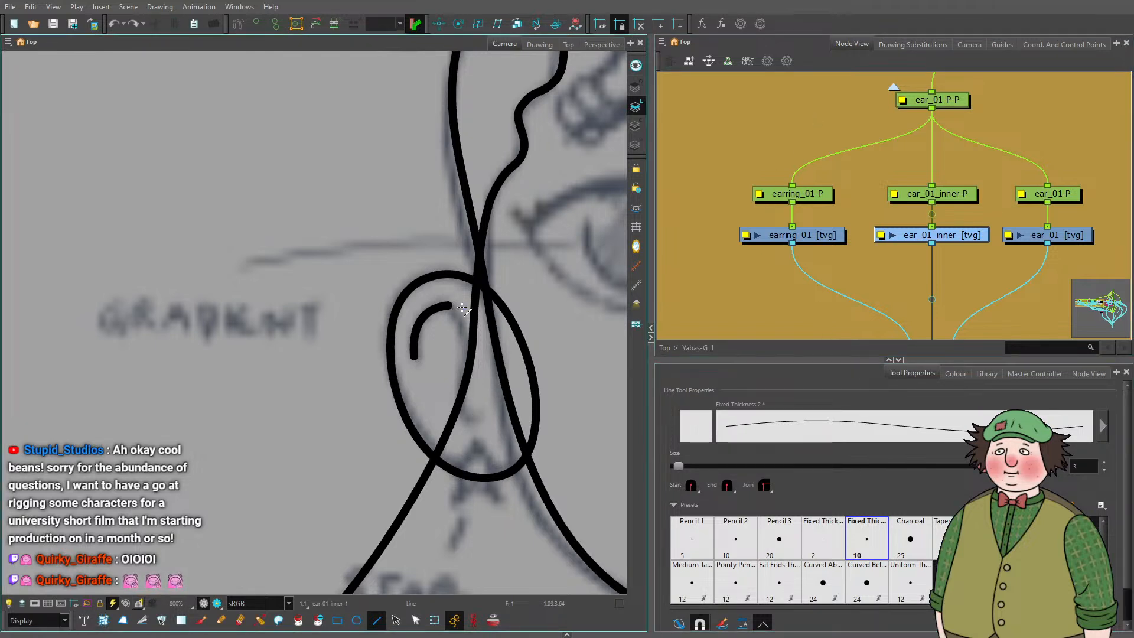
pyautogui.moveTo(449, 307)
pyautogui.mouseDown()
pyautogui.moveTo(475, 358)
pyautogui.moveTo(464, 362)
pyautogui.moveTo(470, 317)
pyautogui.mouseUp()
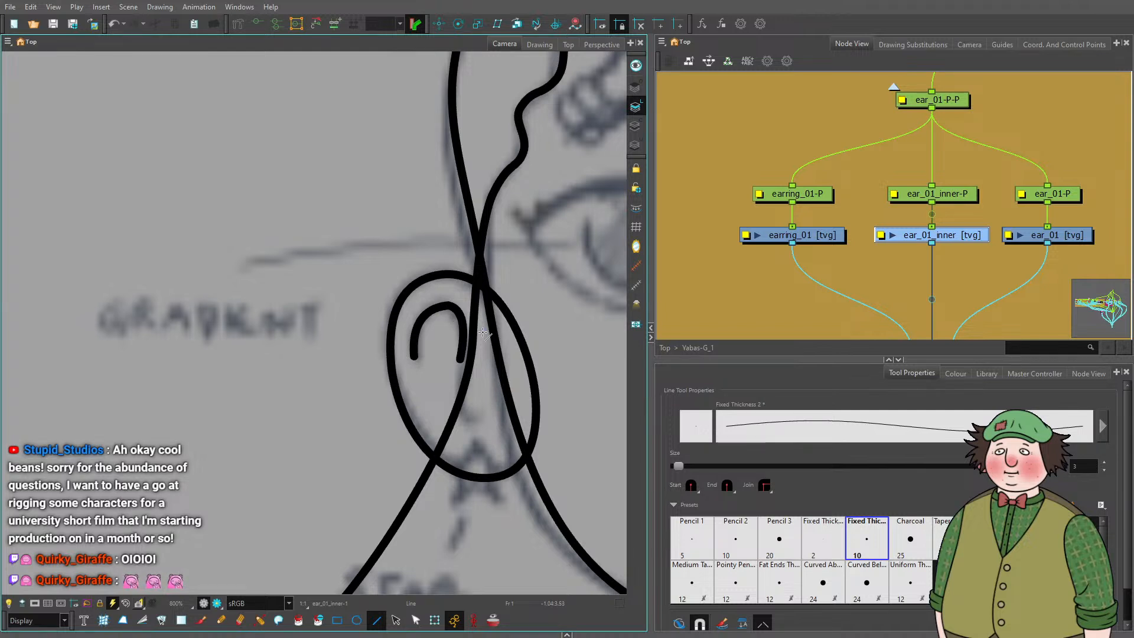
pyautogui.moveTo(460, 359)
pyautogui.mouseDown()
pyautogui.moveTo(481, 423)
pyautogui.moveTo(448, 430)
pyautogui.mouseUp()
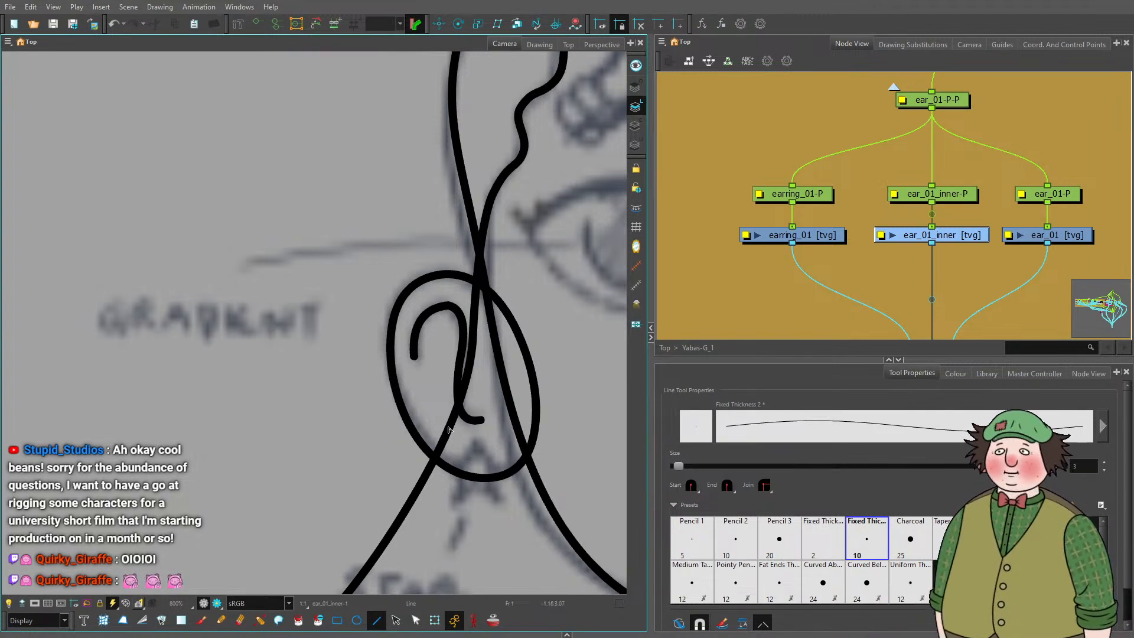
# Smooth the peak of the inner-ear curve with the Contour Editor by moving its top point away from the face.
pyautogui.scroll(2, 456, 322)
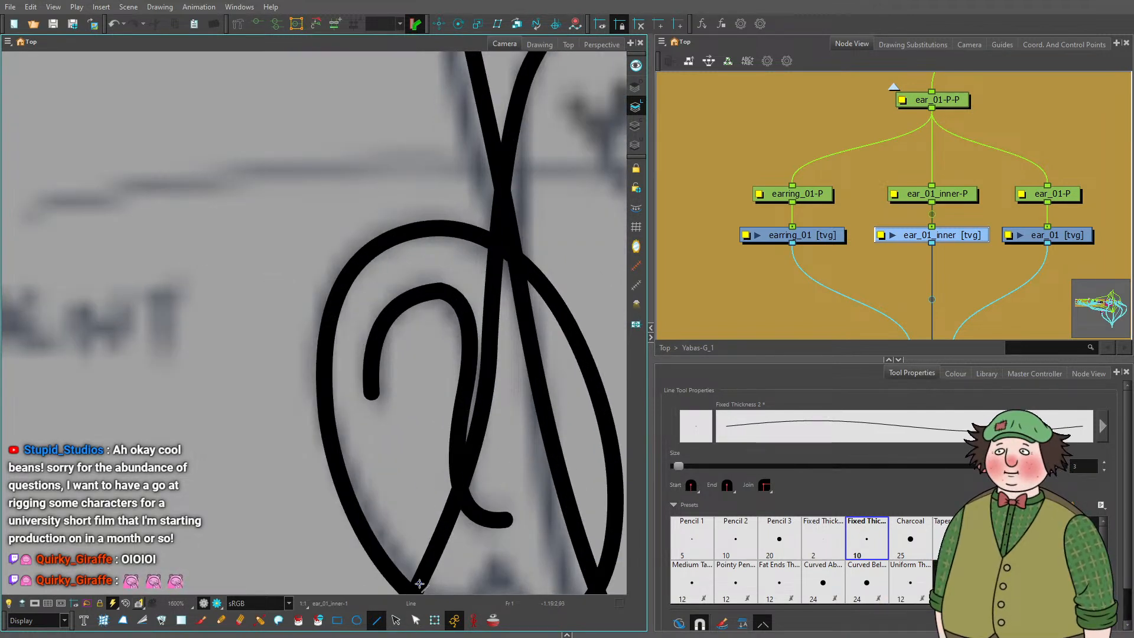
pyautogui.click(416, 620)
pyautogui.click(441, 290)
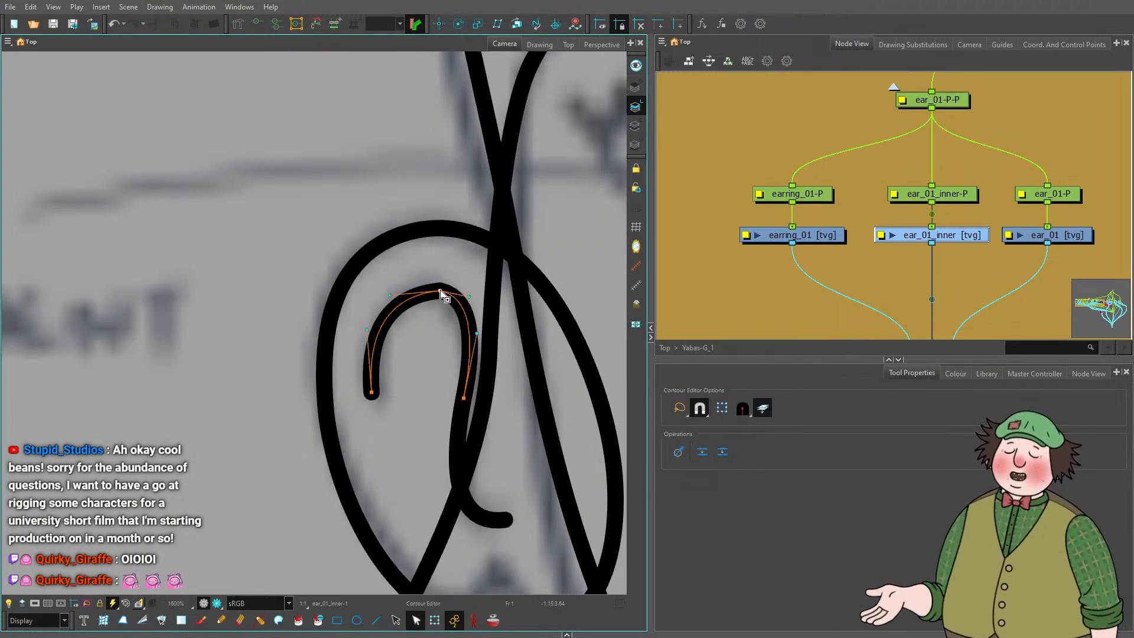
pyautogui.moveTo(390, 295)
pyautogui.mouseDown()
pyautogui.moveTo(391, 283)
pyautogui.moveTo(434, 298)
pyautogui.moveTo(397, 288)
pyautogui.mouseUp()
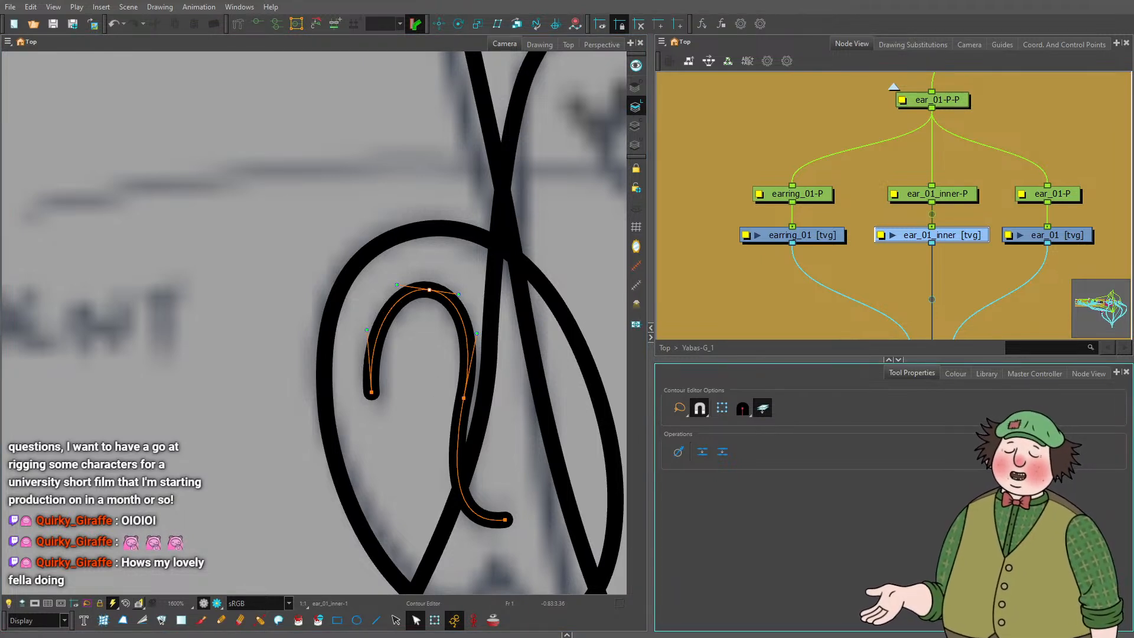
pyautogui.click(464, 402)
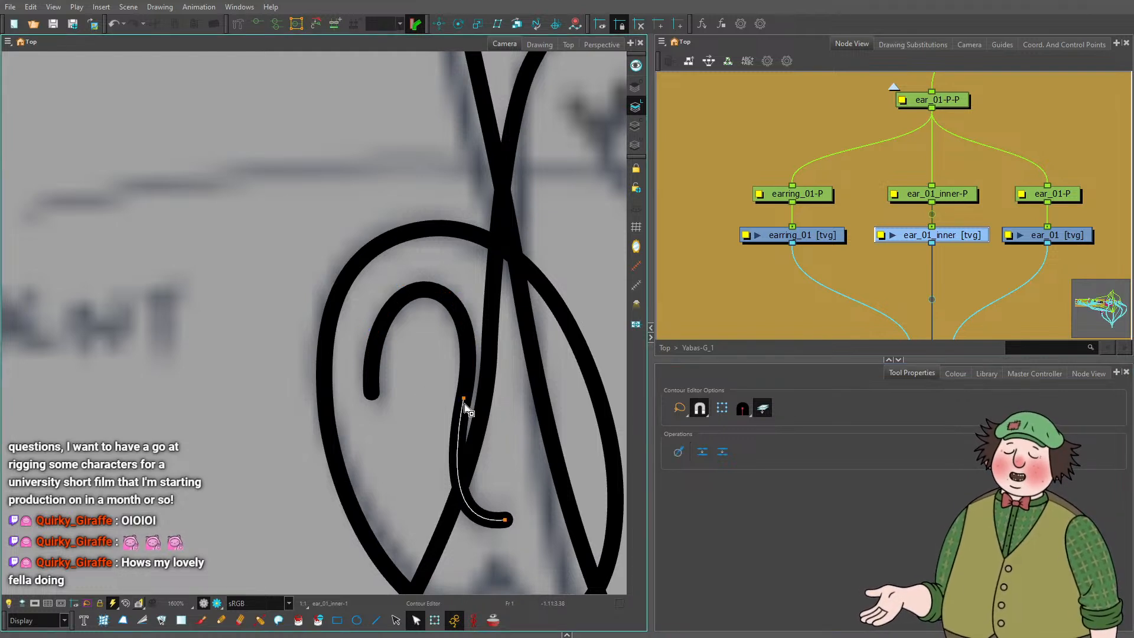
pyautogui.click(464, 399)
pyautogui.click(506, 468)
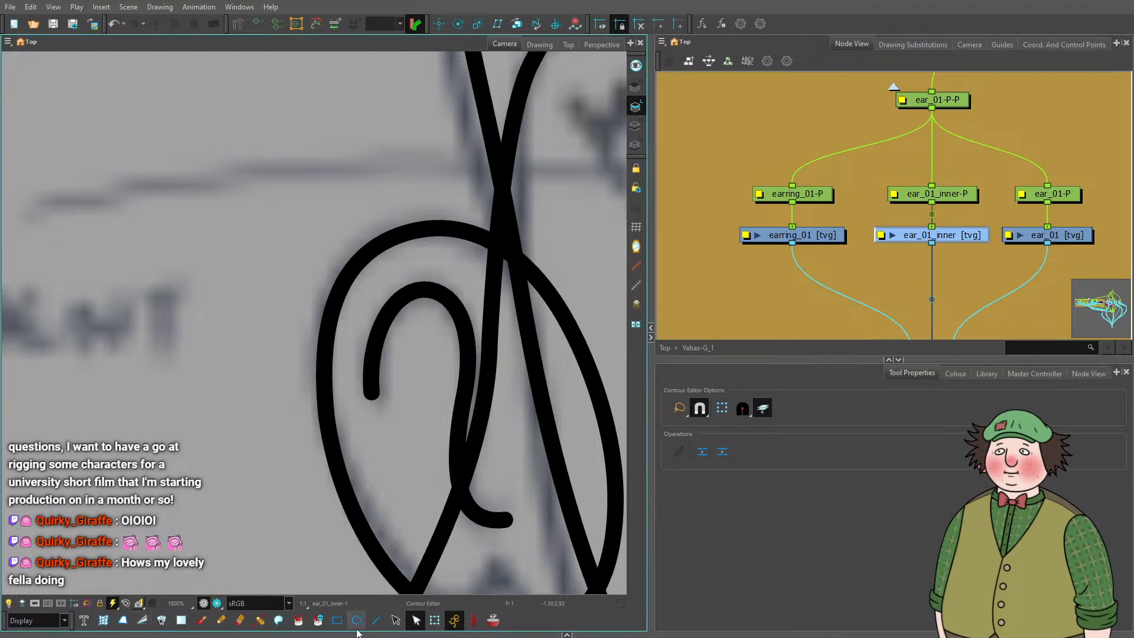
# Taper the inner-ear line's upper hook end with the Pencil Editor by narrowing its outer edge.
pyautogui.click(260, 620)
pyautogui.click(372, 383)
pyautogui.scroll(1, 374, 378)
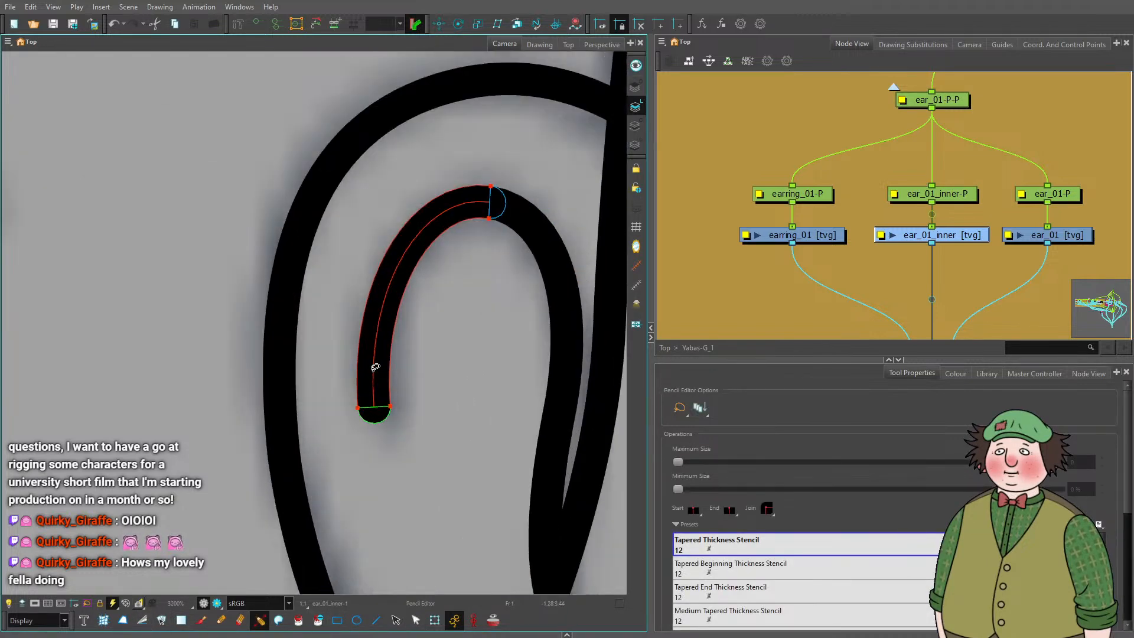
pyautogui.scroll(1, 365, 407)
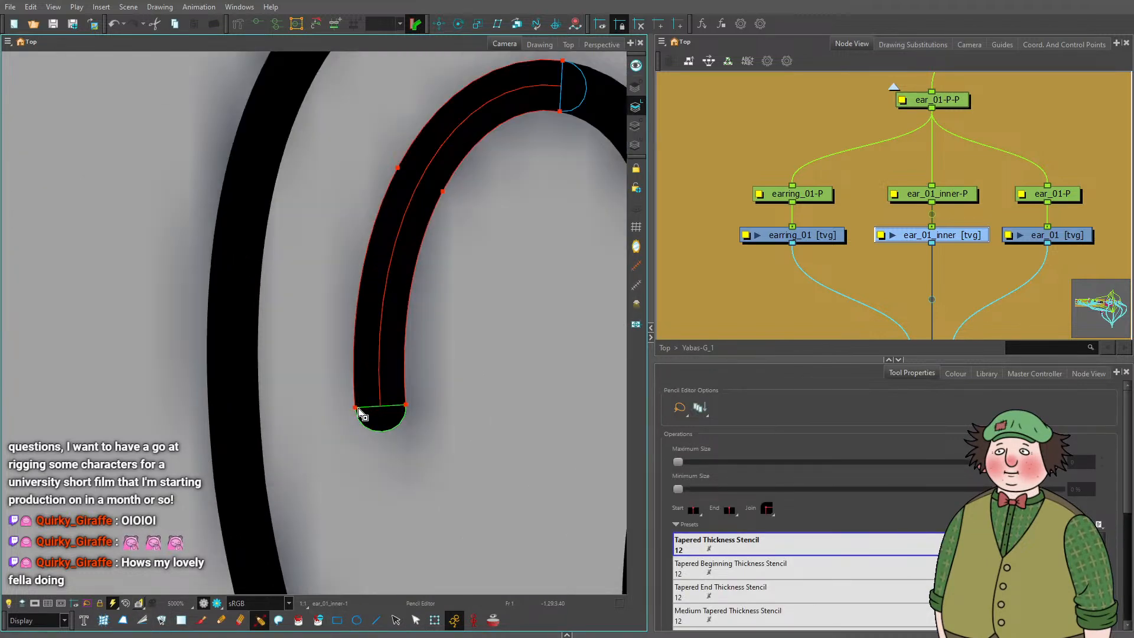
pyautogui.moveTo(362, 413); pyautogui.dragTo(375, 410)
pyautogui.moveTo(374, 336); pyautogui.dragTo(354, 330)
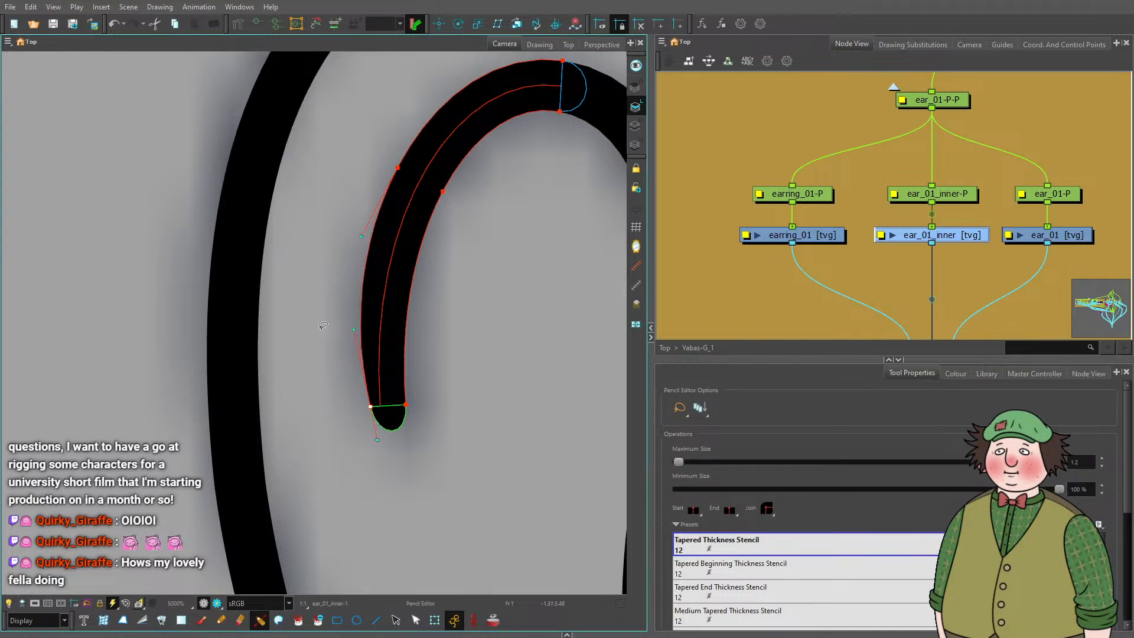
# Taper the inner-ear line's lower end above the star earring with the Pencil Editor by pulling in its edge.
pyautogui.scroll(-3, 323, 325)
pyautogui.scroll(3, 499, 472)
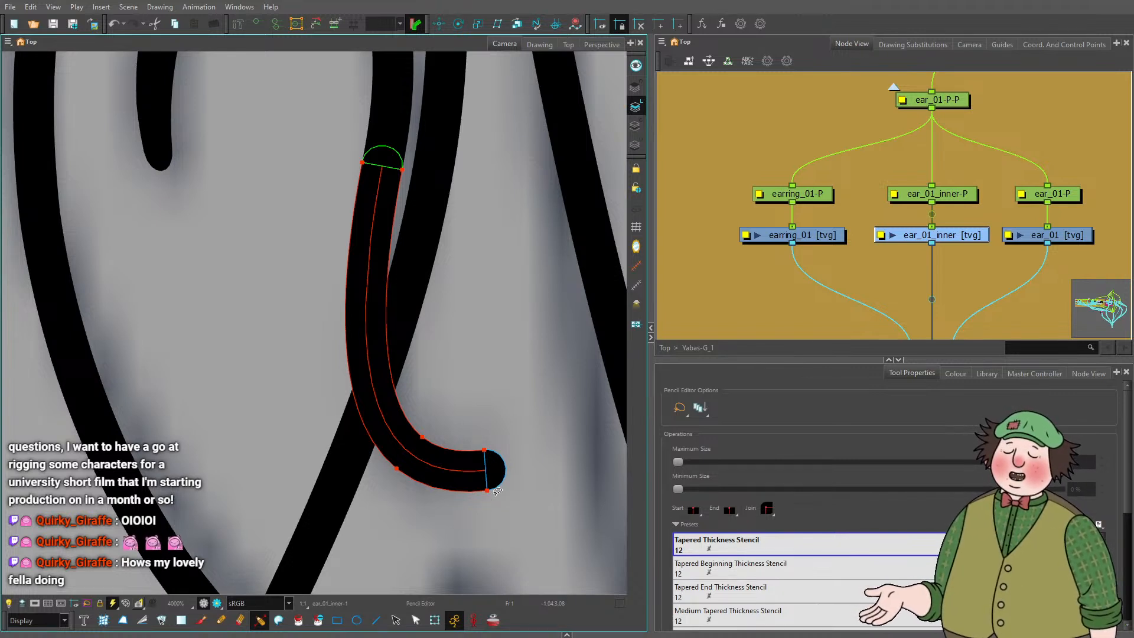
pyautogui.moveTo(490, 496)
pyautogui.mouseDown()
pyautogui.moveTo(463, 480)
pyautogui.moveTo(479, 506)
pyautogui.mouseUp()
pyautogui.click(479, 506)
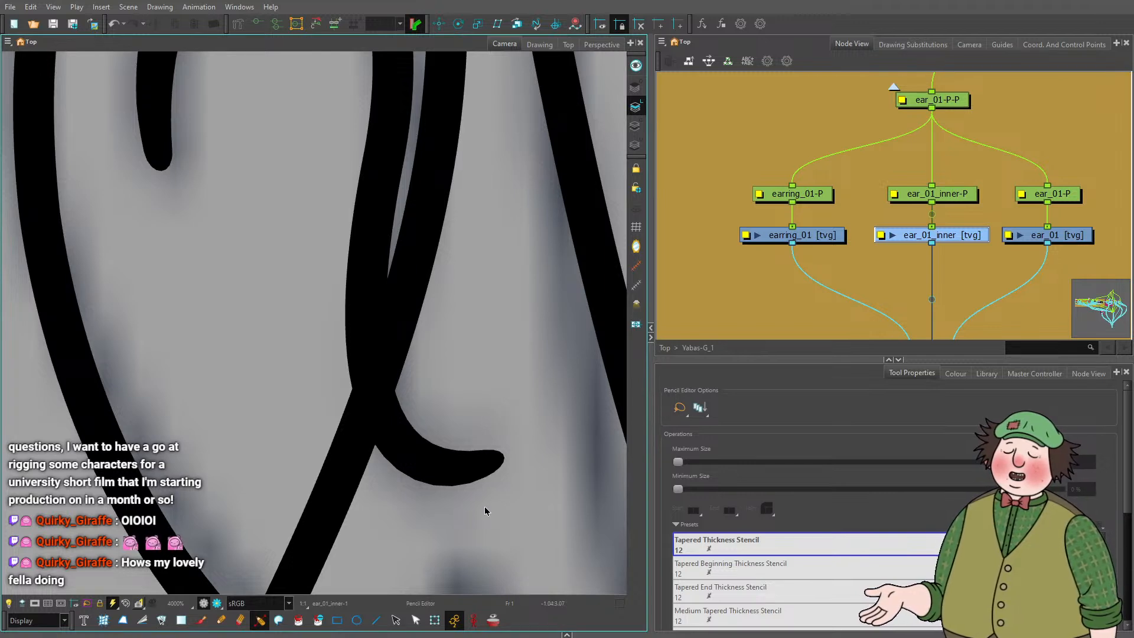
pyautogui.scroll(-5, 484, 500)
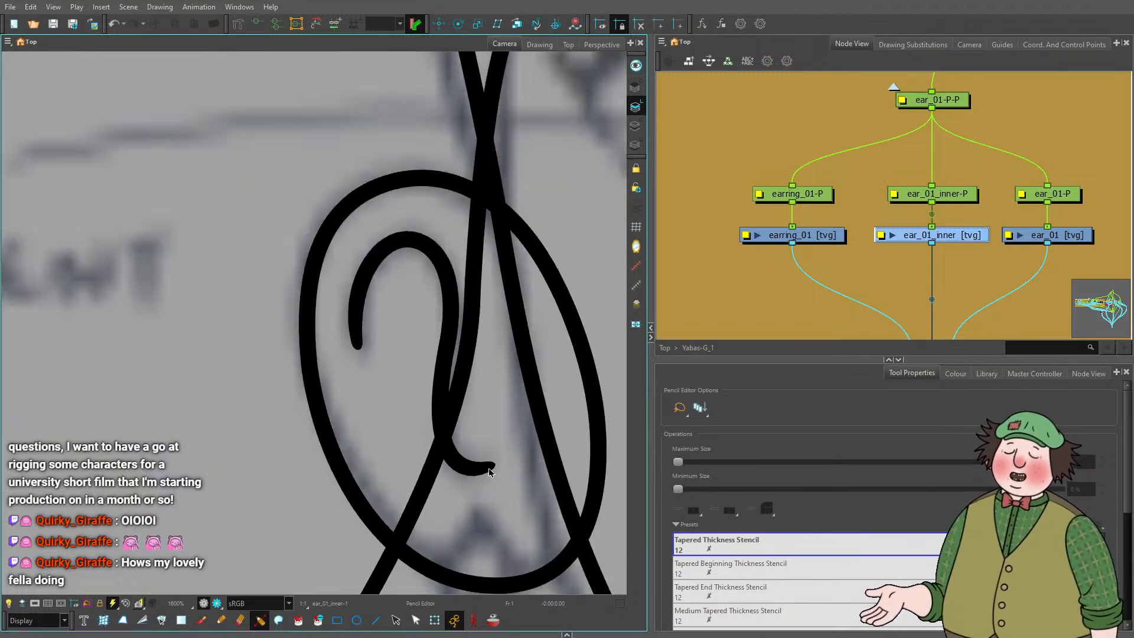
# Select the whole inner-ear line on ear_01_inner and enlarge it slightly towards the face and the earlobe.
pyautogui.scroll(-4, 384, 349)
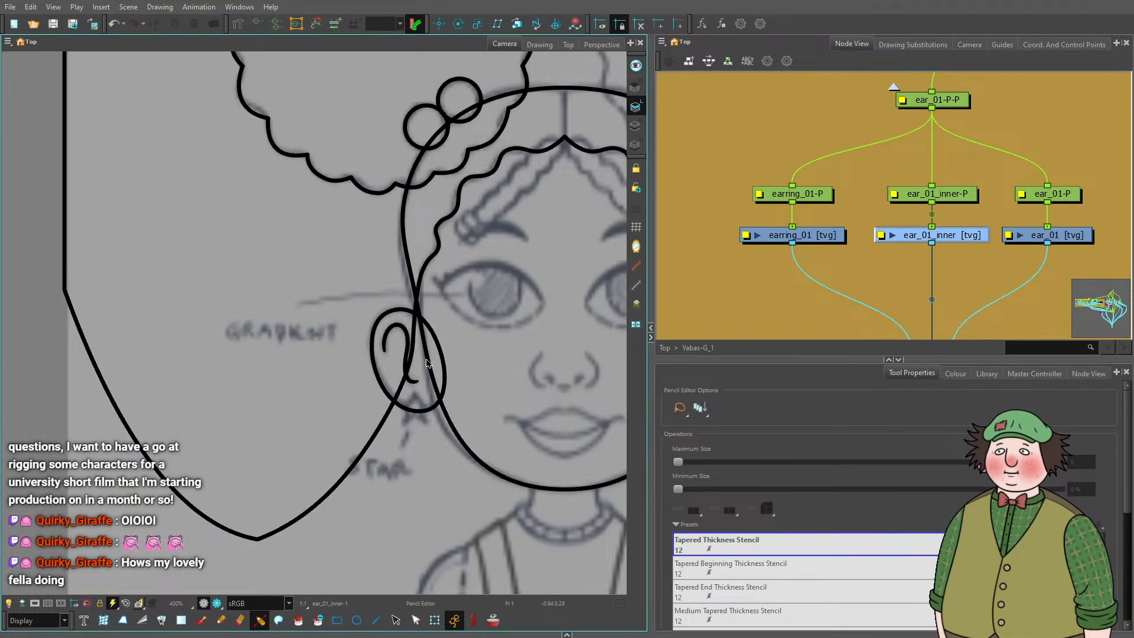
pyautogui.scroll(3, 428, 363)
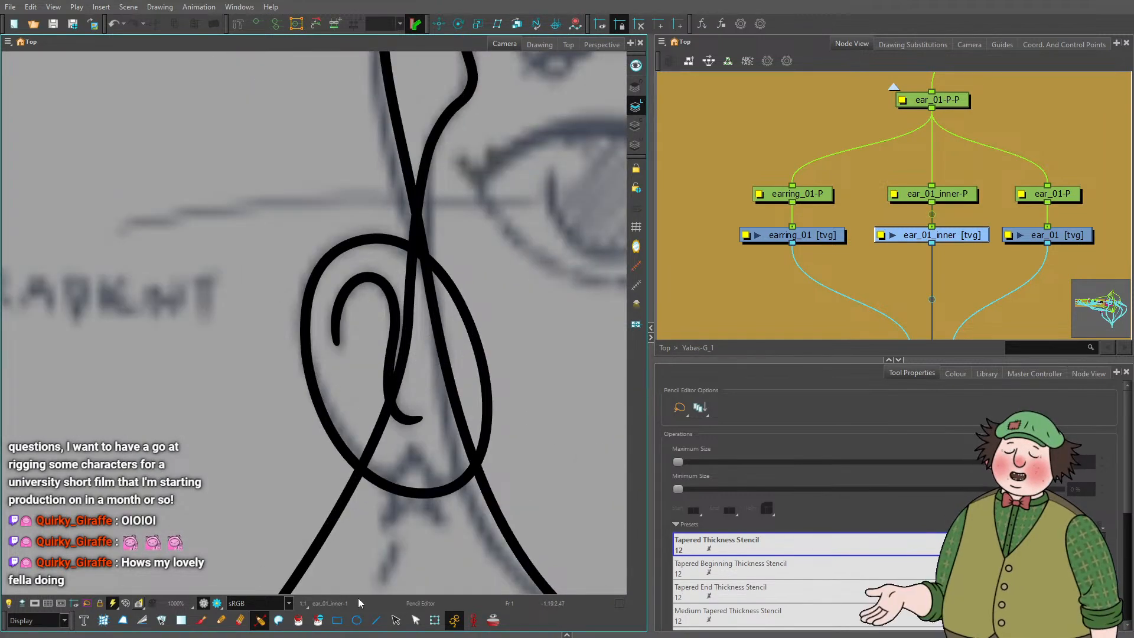
pyautogui.click(396, 620)
pyautogui.click(412, 390)
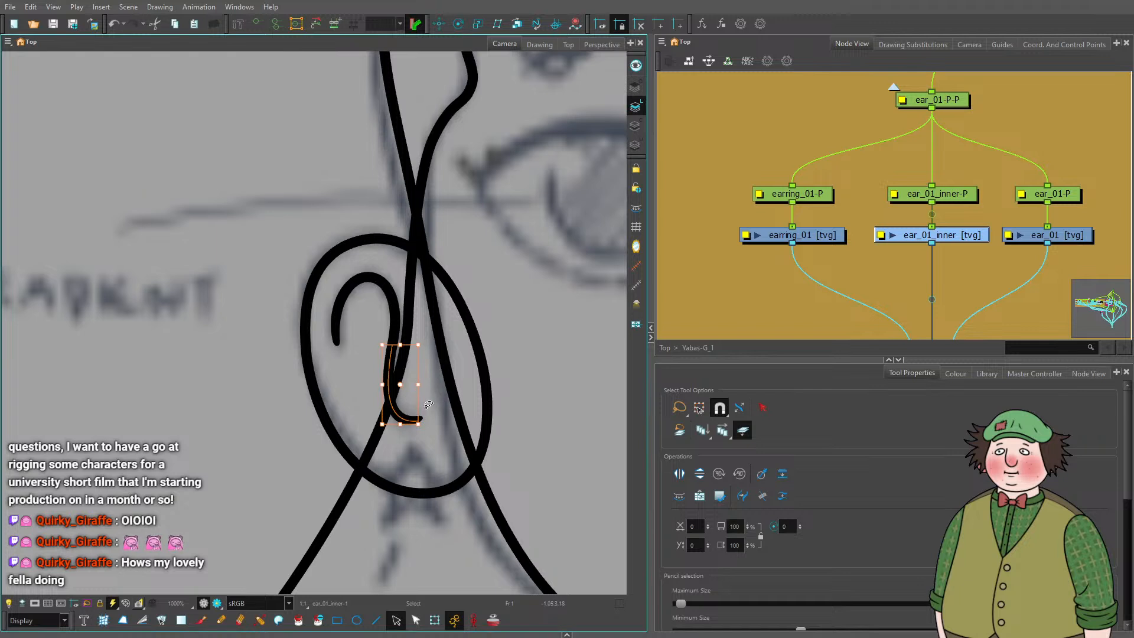
pyautogui.hotkey('ctrl', 'a')
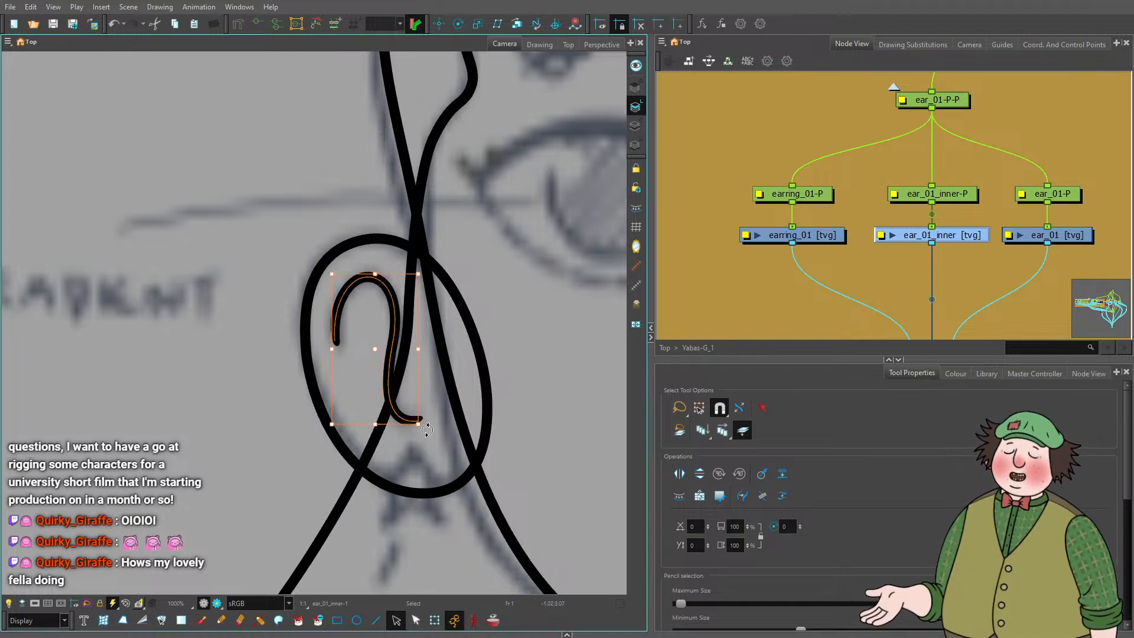
pyautogui.moveTo(427, 430); pyautogui.dragTo(426, 412)
pyautogui.moveTo(425, 274)
pyautogui.mouseDown()
pyautogui.moveTo(424, 263)
pyautogui.moveTo(393, 286)
pyautogui.moveTo(402, 298)
pyautogui.mouseUp()
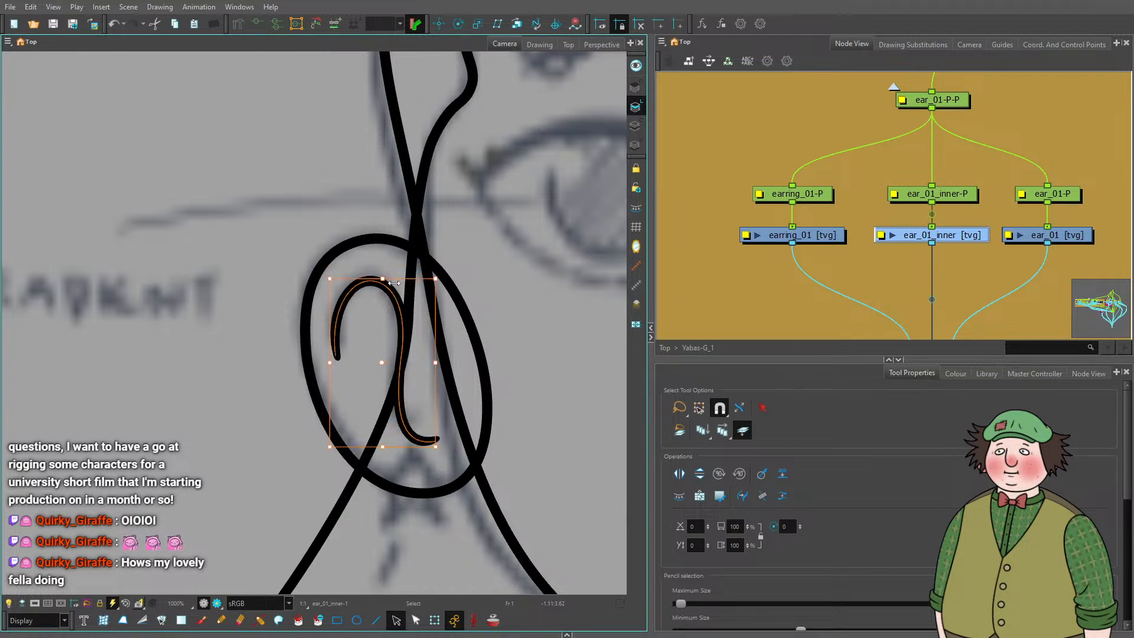
# Nudge the enlarged inner-ear line slightly towards the face and upwards, and deselect it.
pyautogui.press('Right')
pyautogui.press('Right')
pyautogui.press('Right')
pyautogui.press('Up')
pyautogui.press('Up')
pyautogui.press('Up')
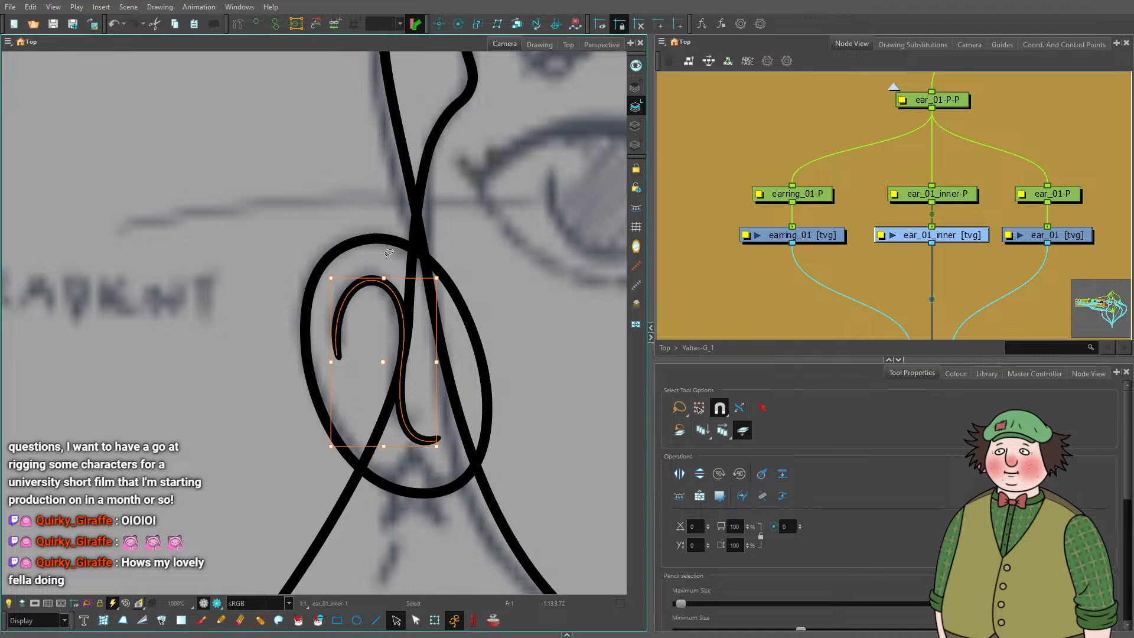
pyautogui.click(209, 392)
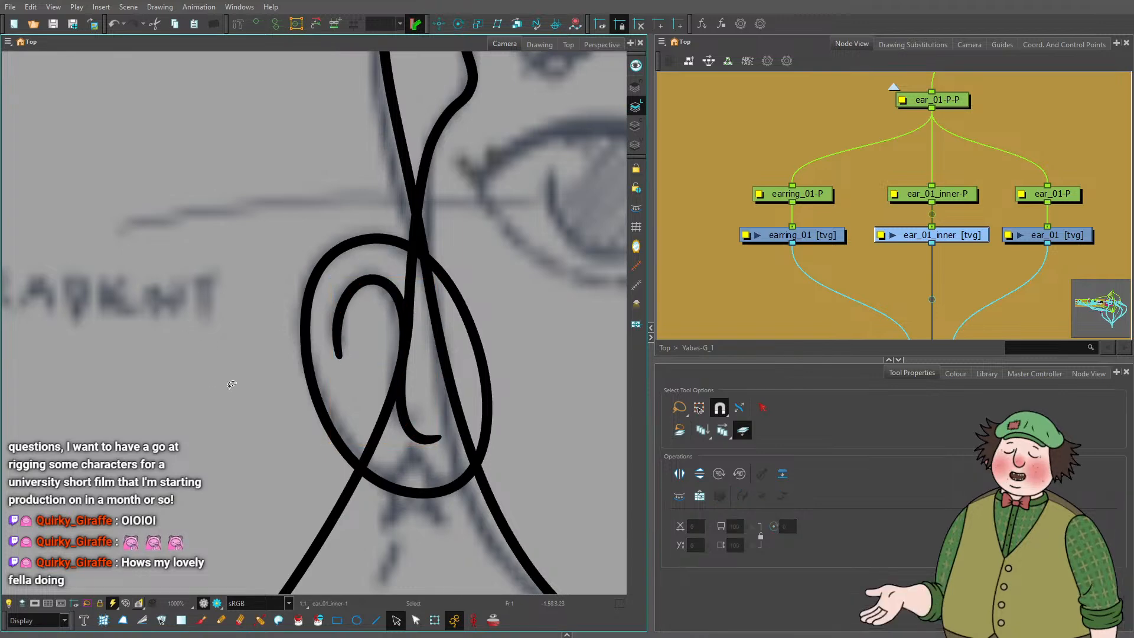
# Make earring_01 the active drawing and activate the Line tool near the sketched star earring.
pyautogui.scroll(-5, 209, 393)
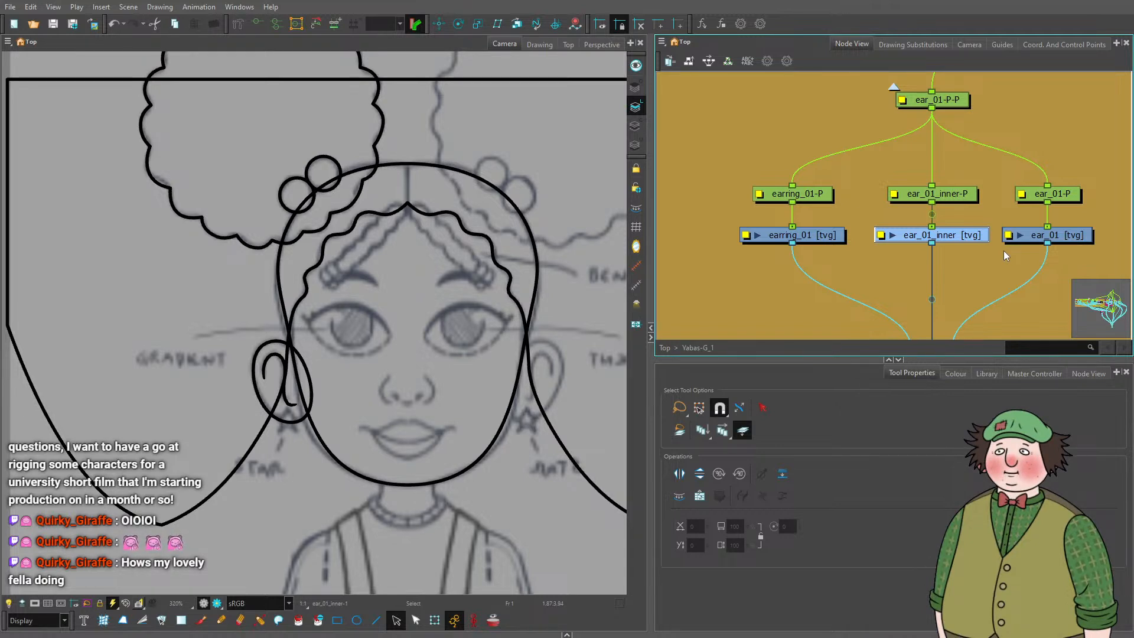
pyautogui.click(829, 237)
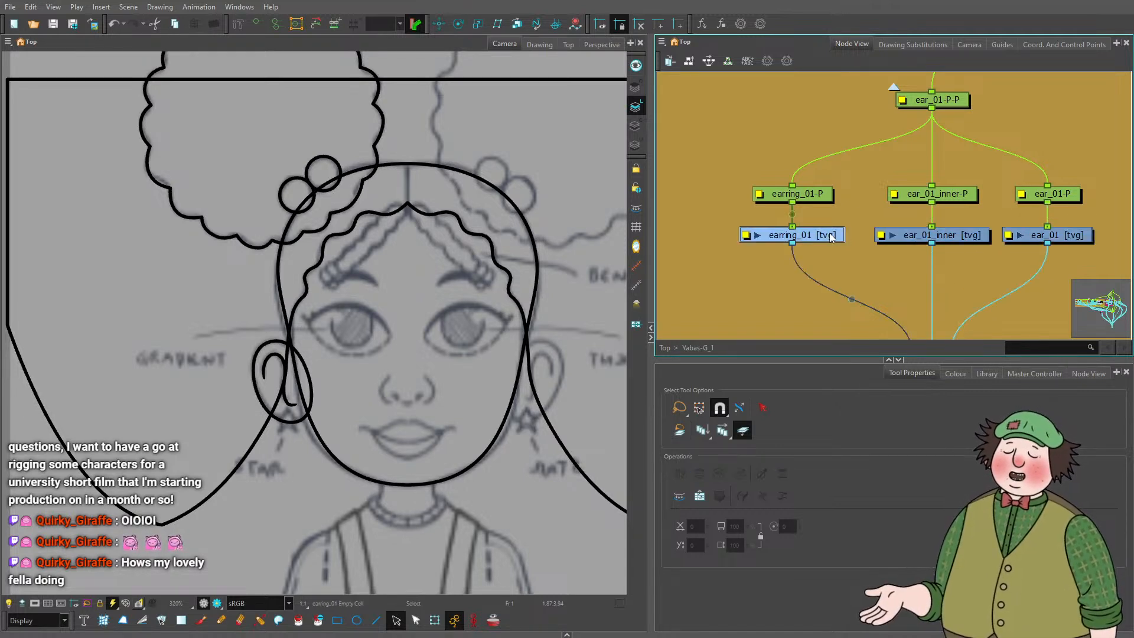
pyautogui.scroll(-2, 345, 583)
pyautogui.scroll(8, 344, 582)
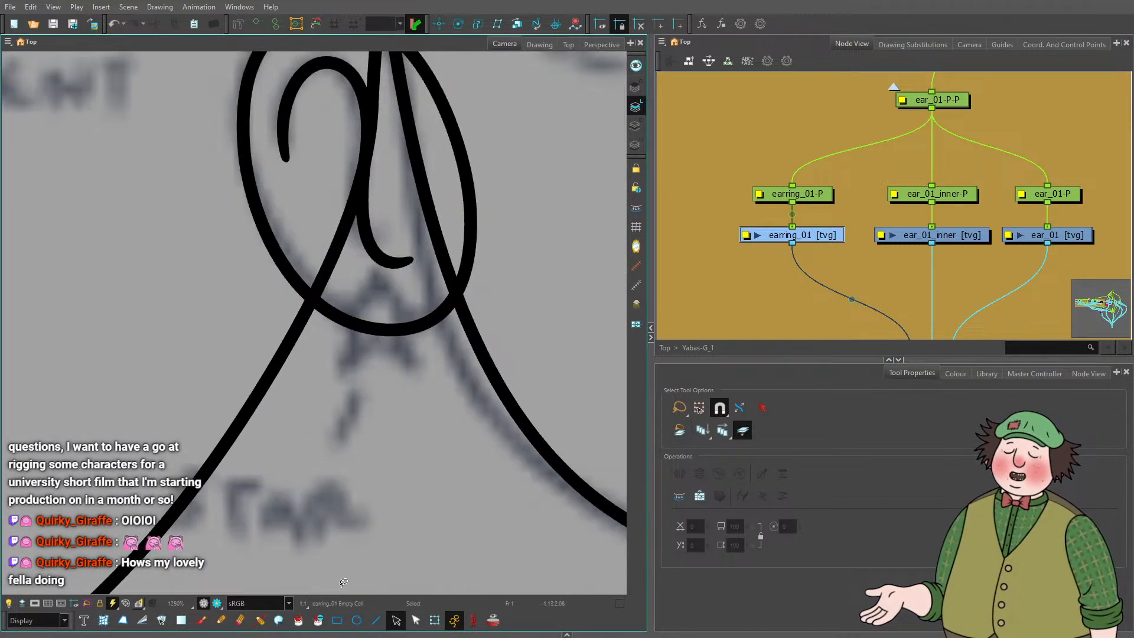
pyautogui.click(377, 620)
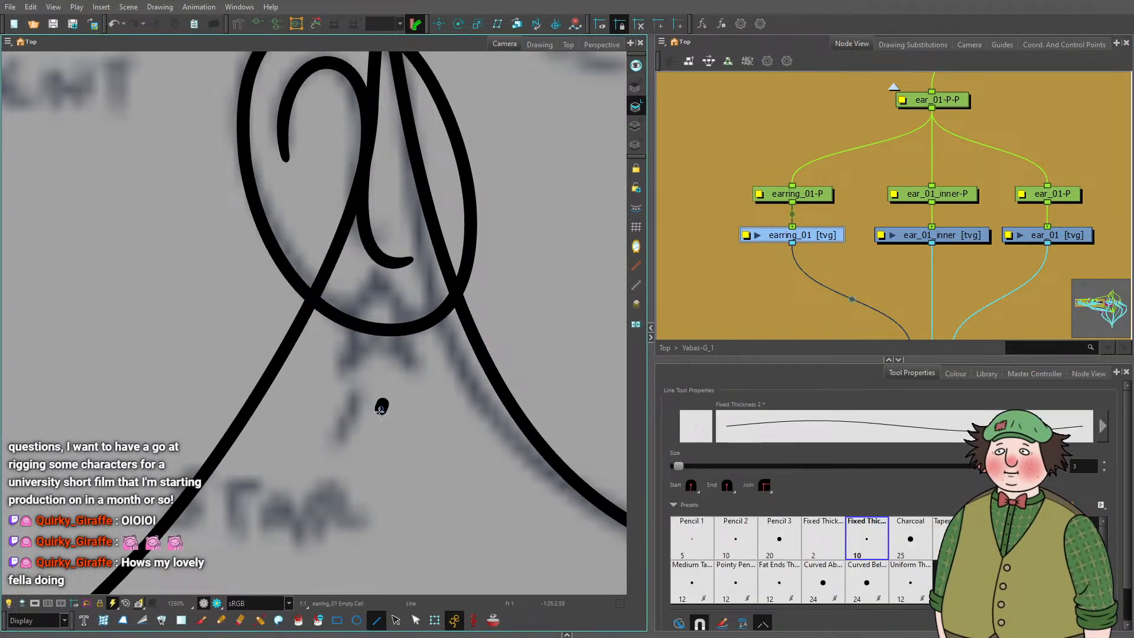
pyautogui.moveTo(381, 409)
pyautogui.mouseDown()
pyautogui.moveTo(371, 443)
pyautogui.moveTo(326, 438)
pyautogui.moveTo(347, 467)
pyautogui.moveTo(326, 503)
pyautogui.mouseUp()
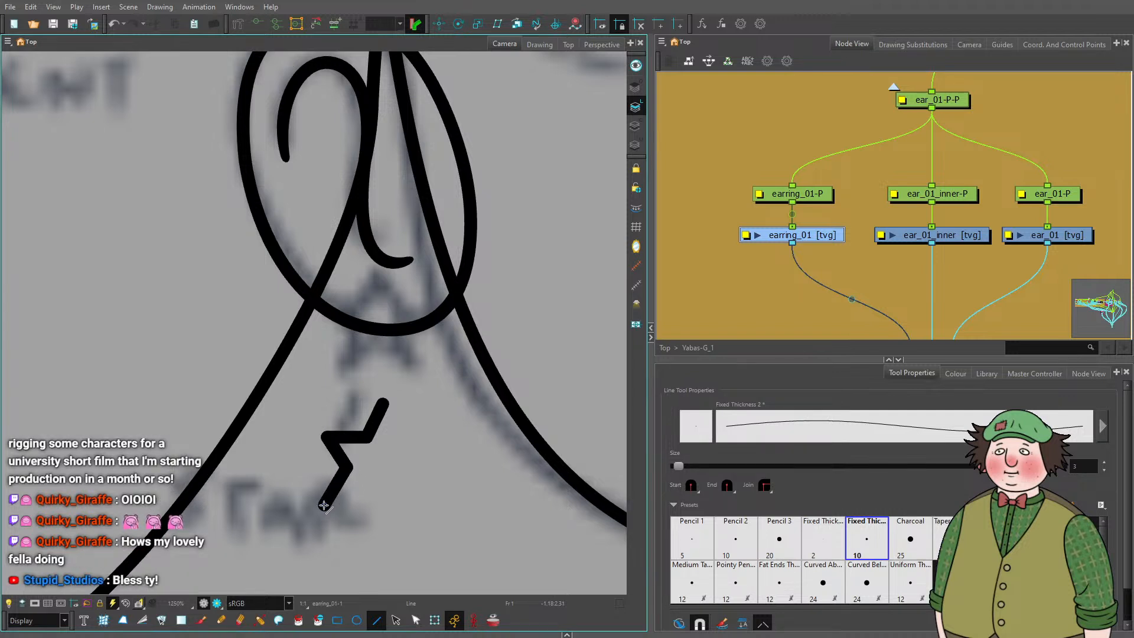
pyautogui.moveTo(324, 505); pyautogui.dragTo(366, 491)
pyautogui.scroll(-4, 319, 373)
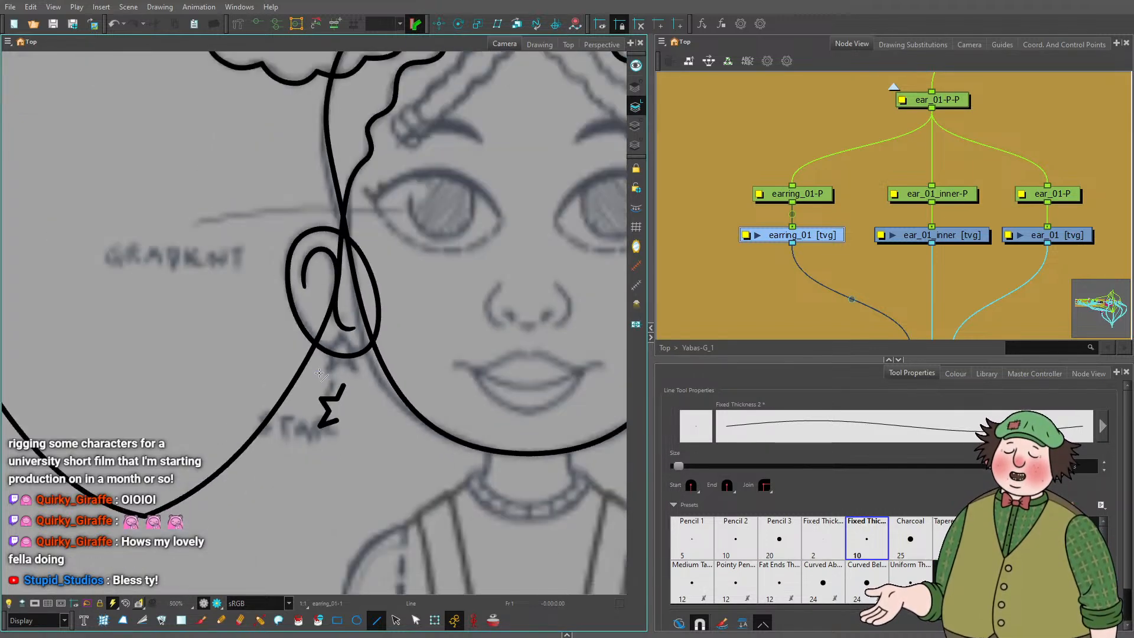
pyautogui.hotkey('ctrl', 'z')
pyautogui.hotkey('ctrl', 'z')
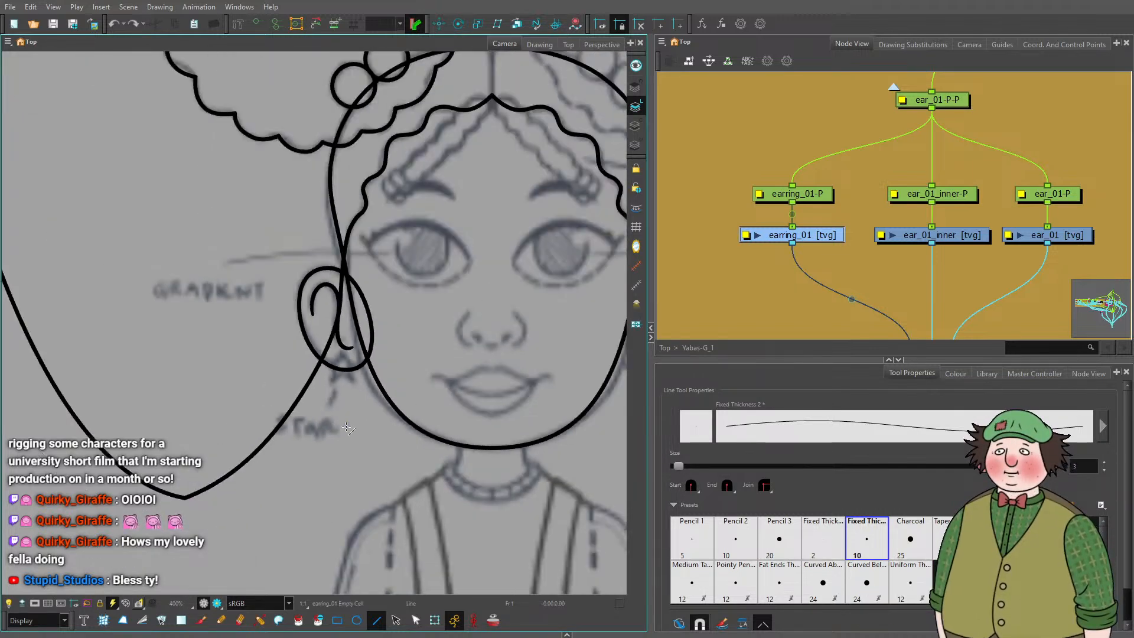
# Draw the left half of a five-pointed star with straight lines, starting and ending on the vertical centre line below the nose.
pyautogui.scroll(-5, 356, 421)
pyautogui.scroll(11, 392, 340)
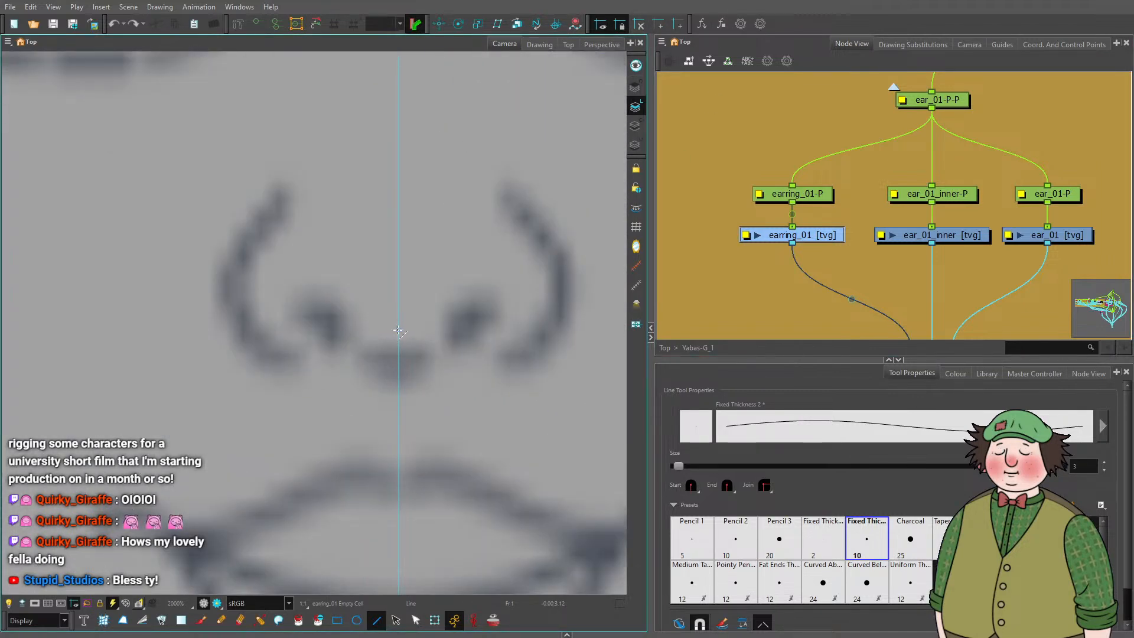
pyautogui.moveTo(397, 331)
pyautogui.mouseDown()
pyautogui.moveTo(305, 520)
pyautogui.moveTo(287, 522)
pyautogui.moveTo(400, 518)
pyautogui.mouseUp()
pyautogui.hotkey('ctrl', 'z')
pyautogui.hotkey('ctrl', 'z')
pyautogui.moveTo(399, 334)
pyautogui.mouseDown()
pyautogui.moveTo(351, 406)
pyautogui.moveTo(275, 405)
pyautogui.moveTo(321, 462)
pyautogui.moveTo(263, 563)
pyautogui.moveTo(400, 501)
pyautogui.mouseUp()
pyautogui.scroll(-3, 419, 387)
pyautogui.scroll(3, 419, 387)
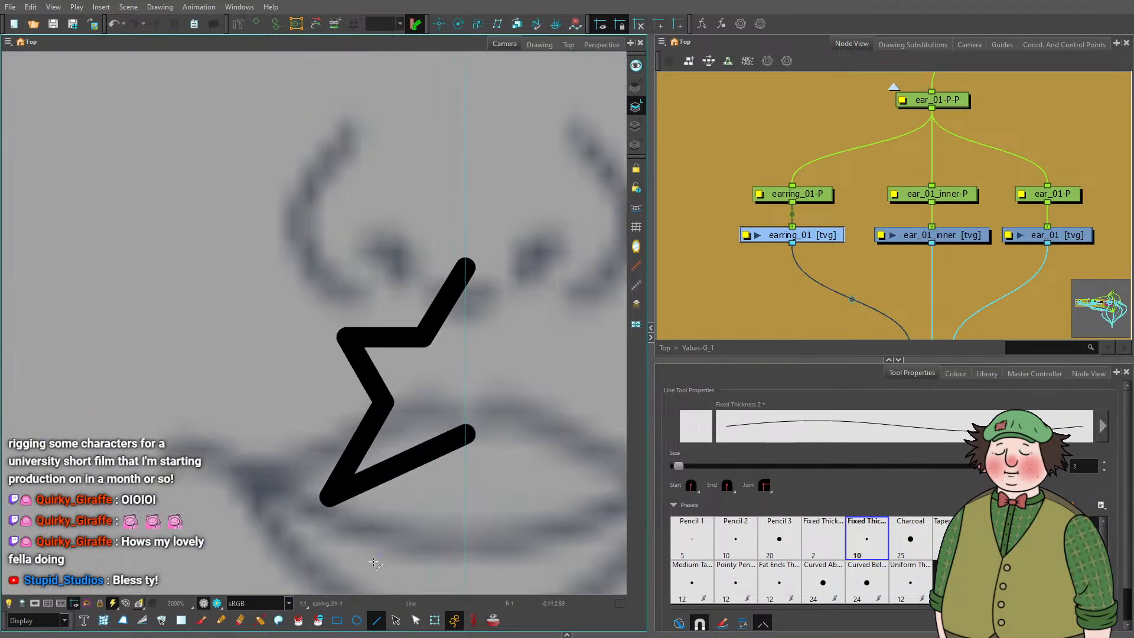
# Reshape the half star with the Contour Editor, moving its inner corners and lower tip closer to the centre line.
pyautogui.click(415, 620)
pyautogui.click(335, 499)
pyautogui.moveTo(335, 498); pyautogui.dragTo(361, 524)
pyautogui.moveTo(384, 402); pyautogui.dragTo(404, 404)
pyautogui.click(423, 343)
pyautogui.moveTo(426, 348); pyautogui.dragTo(431, 338)
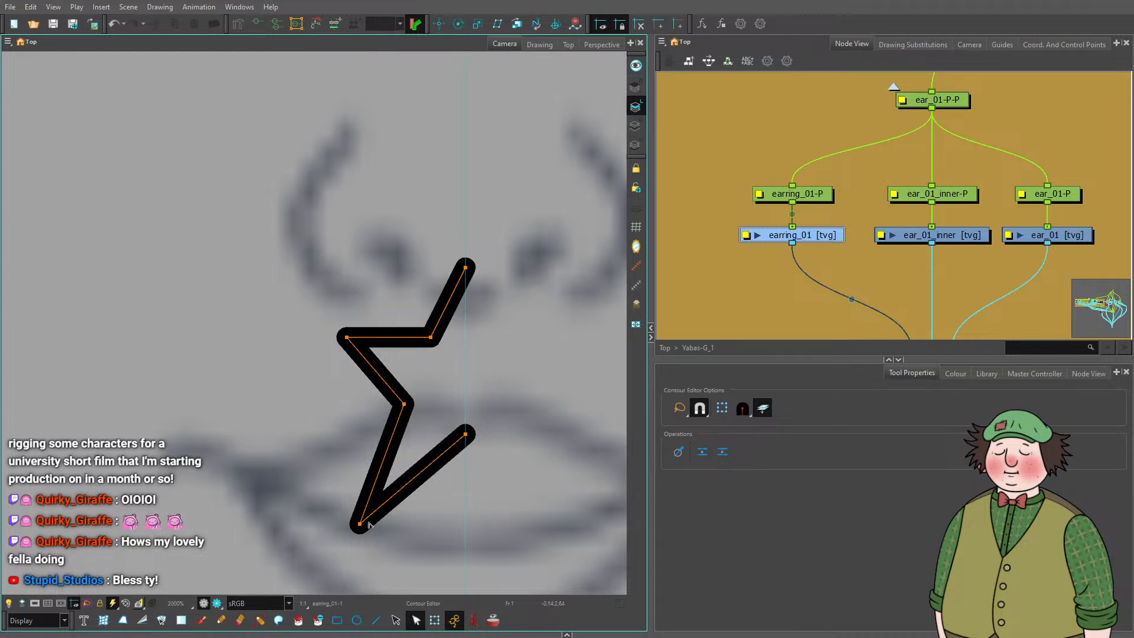
pyautogui.moveTo(362, 526); pyautogui.dragTo(372, 502)
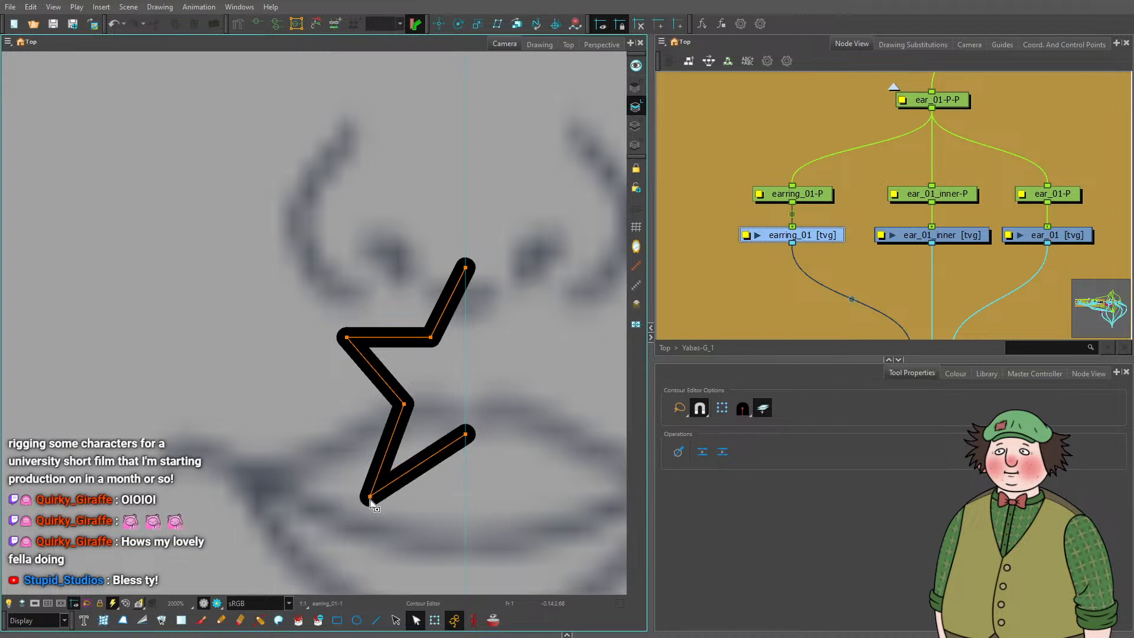
pyautogui.scroll(-4, 370, 502)
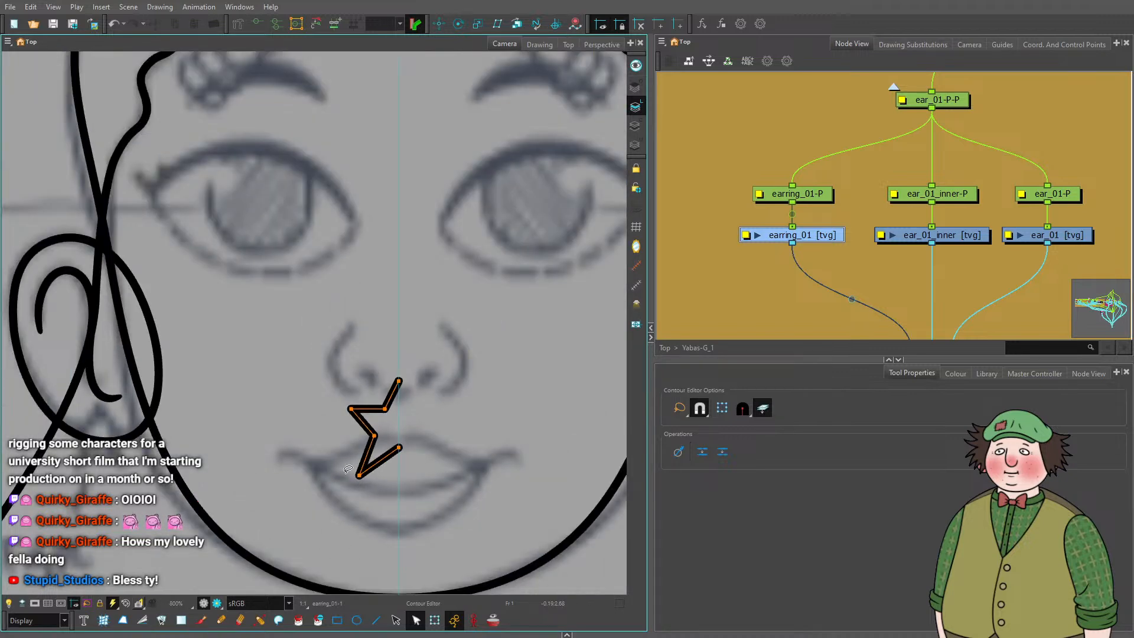
pyautogui.click(348, 469)
# Duplicate the half-star line and flip the copy horizontally.
pyautogui.scroll(3, 350, 466)
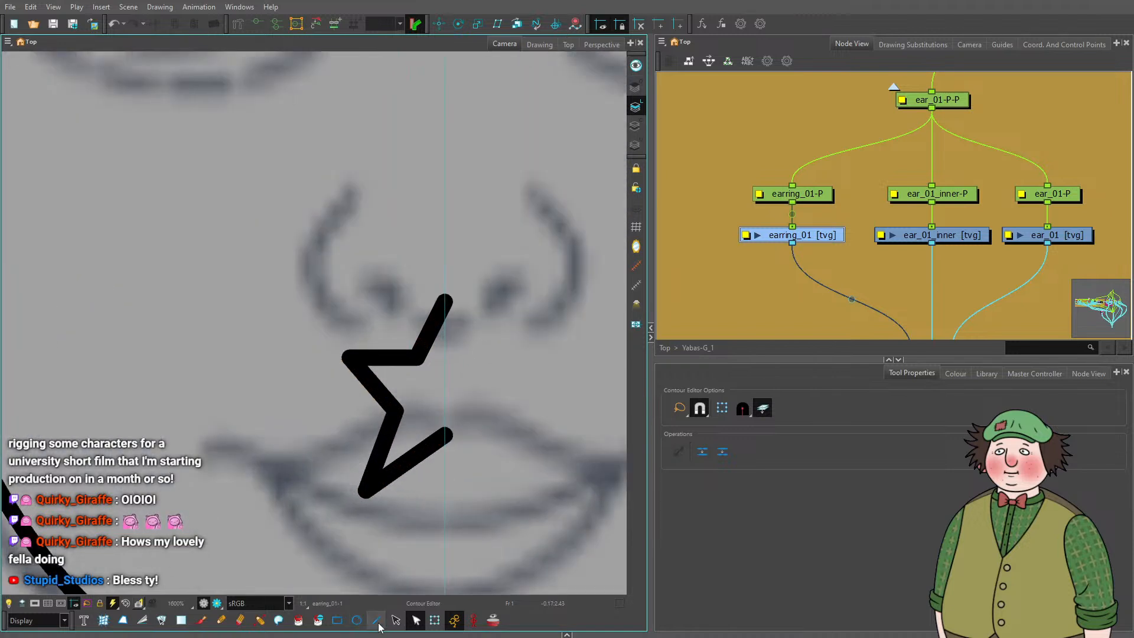
pyautogui.click(396, 619)
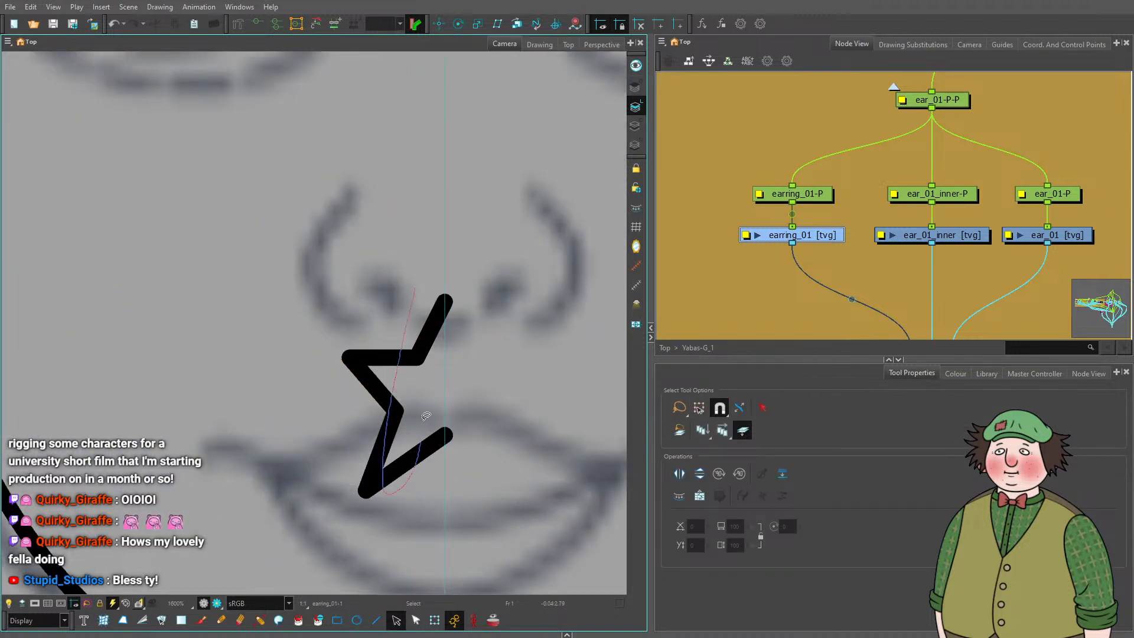
pyautogui.click(417, 371)
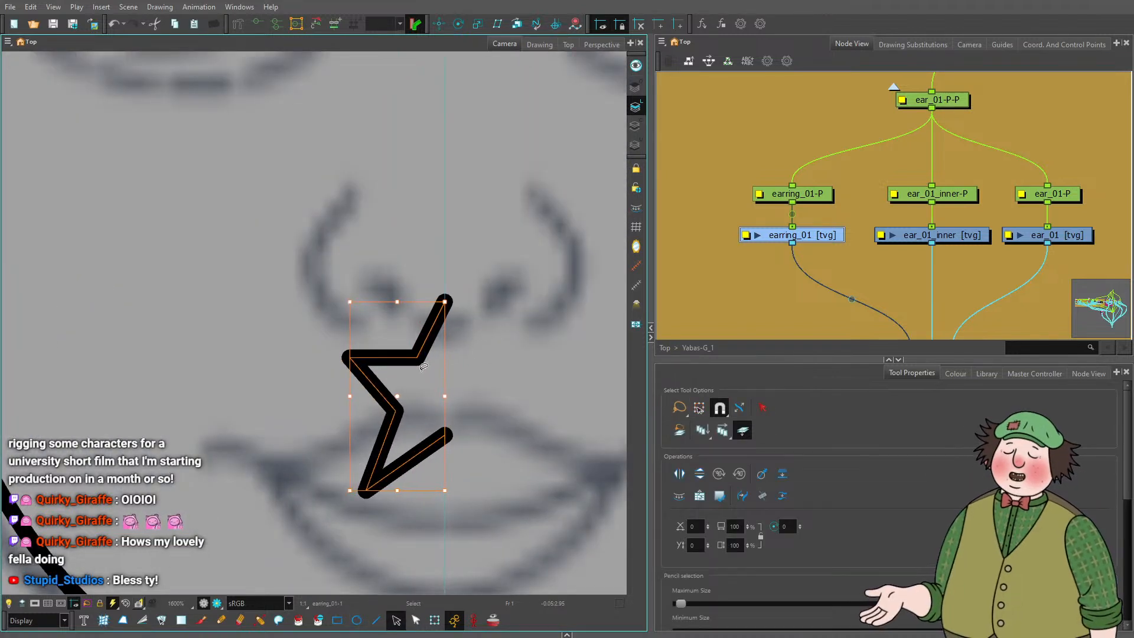
pyautogui.click(678, 473)
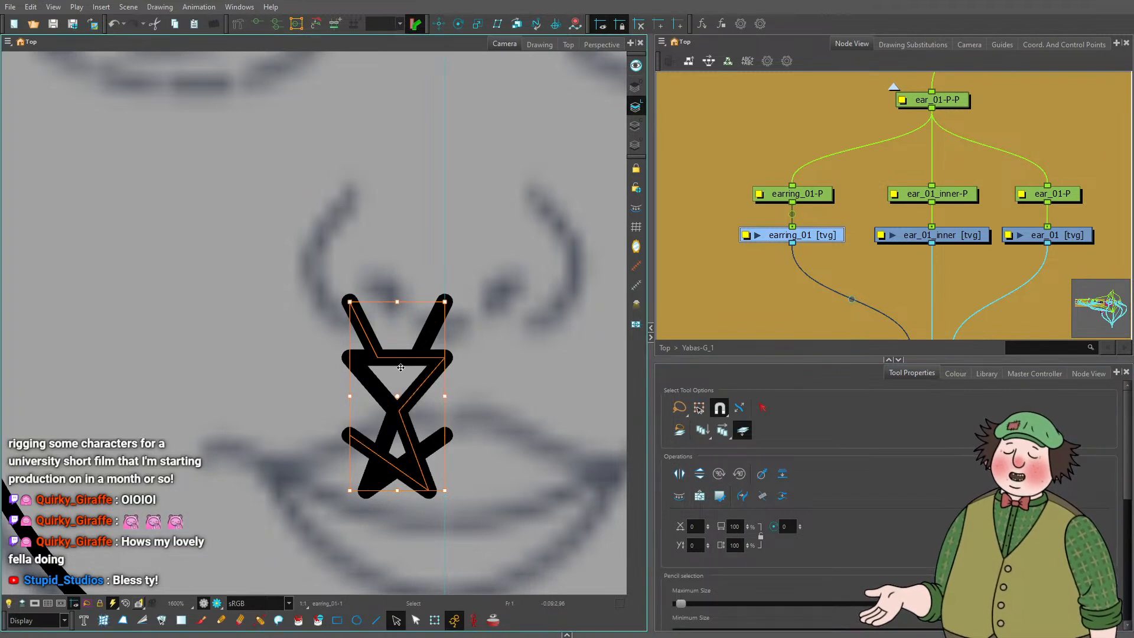
# Move the flipped copy to the right until its ends meet the original half on the centre line, completing the star.
pyautogui.moveTo(369, 362); pyautogui.dragTo(402, 362)
pyautogui.press('Right')
pyautogui.press('Right')
pyautogui.press('Right')
pyautogui.press('Right')
pyautogui.press('Right')
pyautogui.press('Right')
pyautogui.press('Right')
pyautogui.press('Right')
pyautogui.press('Right')
pyautogui.press('Right')
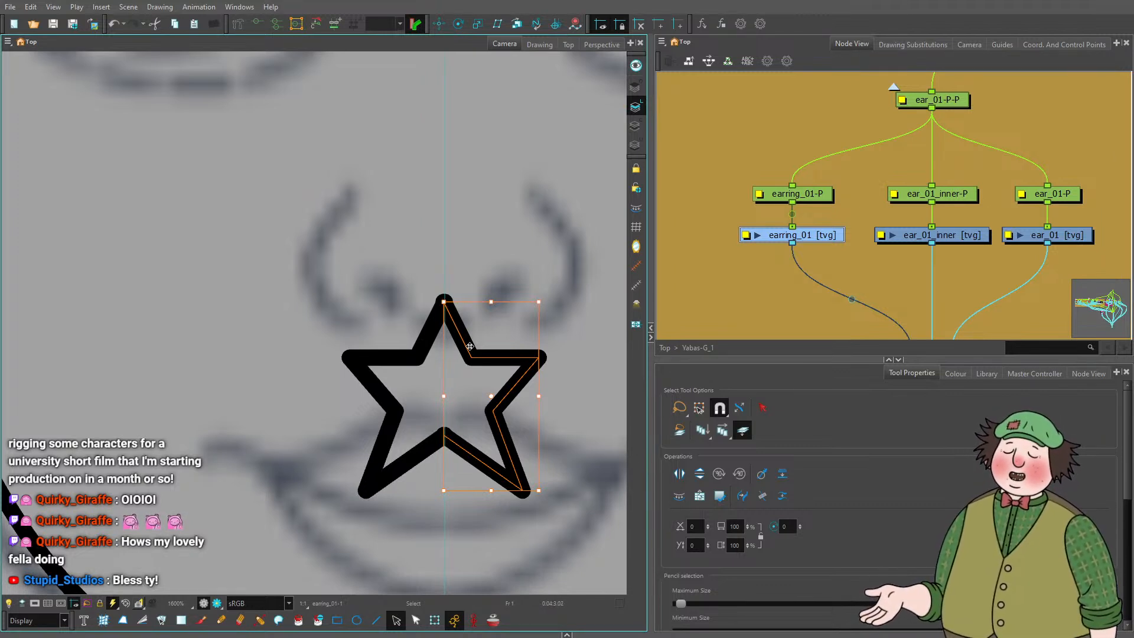
pyautogui.scroll(5, 453, 307)
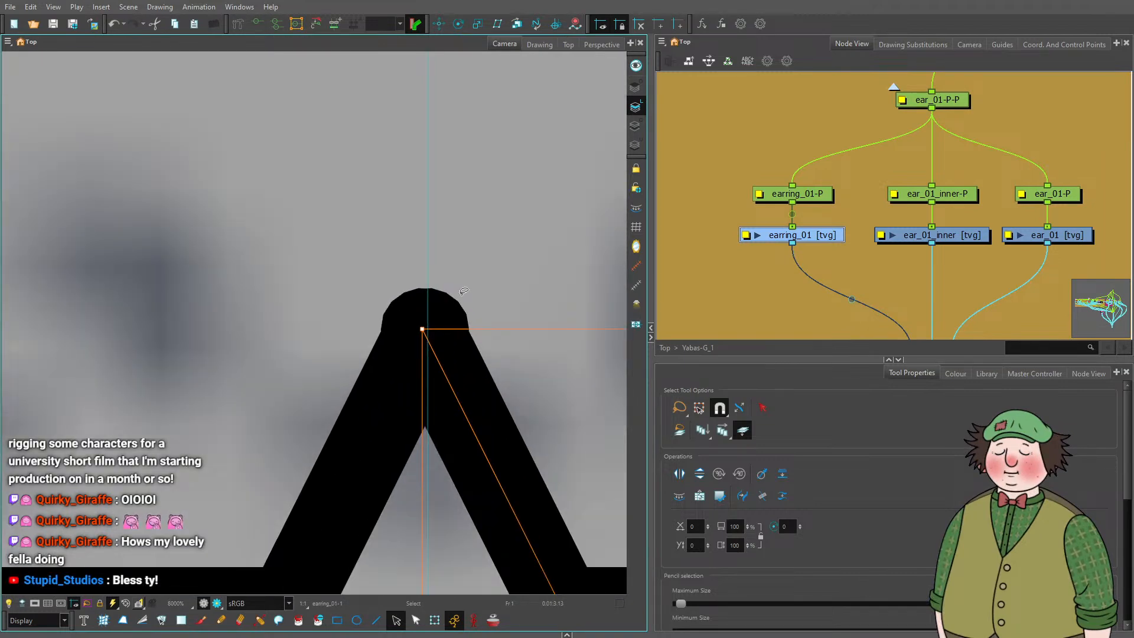
pyautogui.scroll(-2, 465, 291)
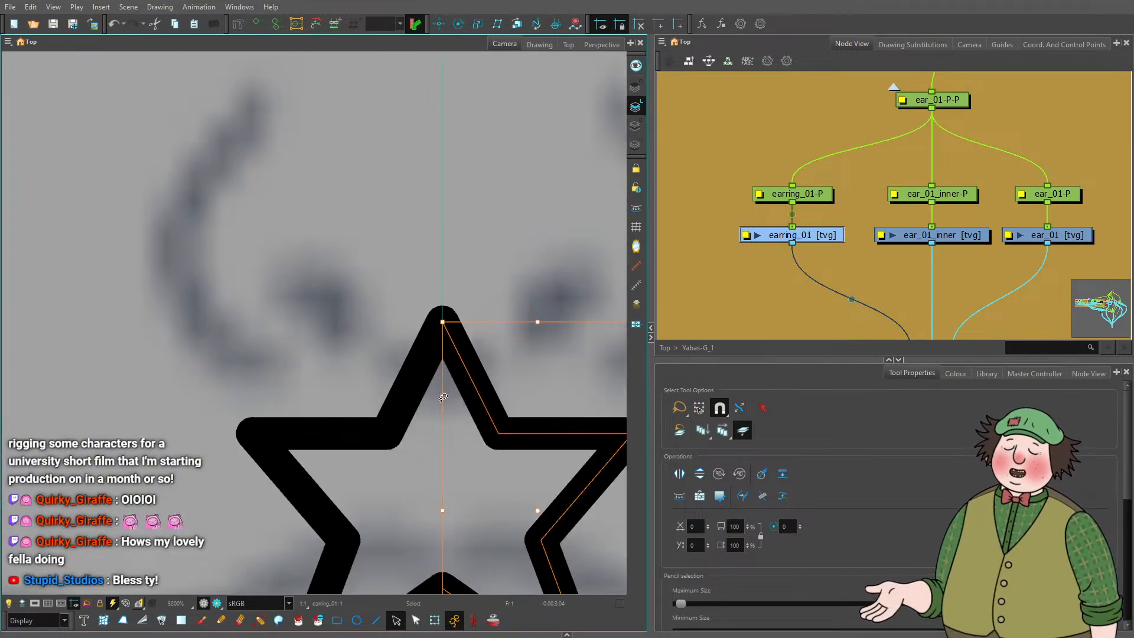
pyautogui.click(518, 299)
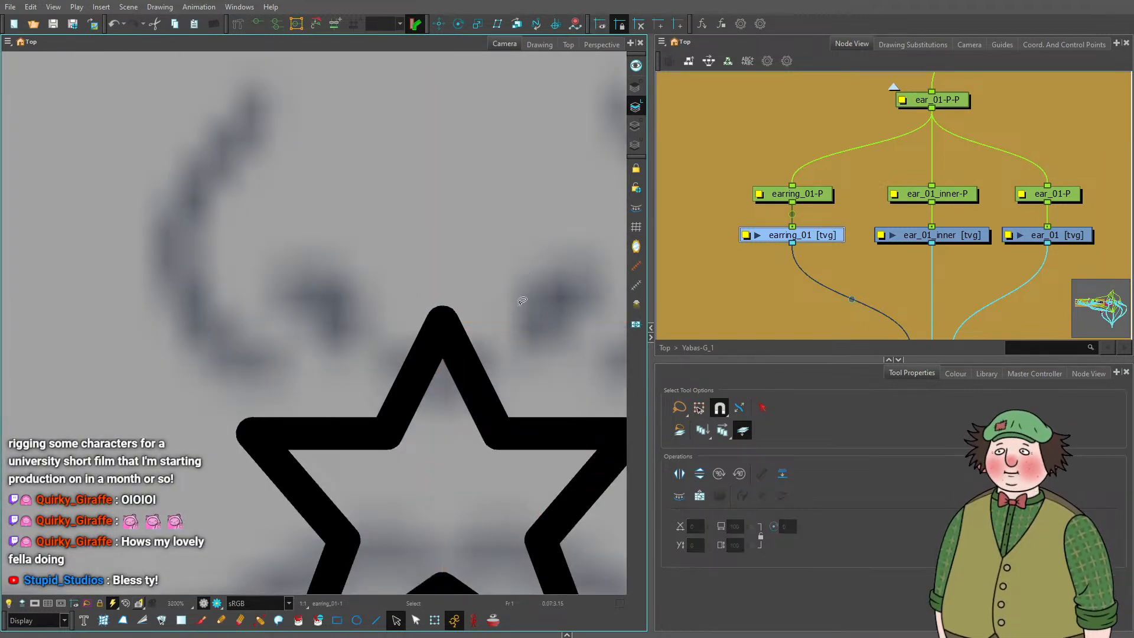
# Join the two star halves at the top tip and lower centre notch by snapping their end points together with the Contour Editor.
pyautogui.click(416, 620)
pyautogui.click(443, 321)
pyautogui.moveTo(442, 321)
pyautogui.mouseDown()
pyautogui.moveTo(477, 312)
pyautogui.moveTo(442, 321)
pyautogui.mouseUp()
pyautogui.scroll(-4, 454, 300)
pyautogui.scroll(2, 457, 387)
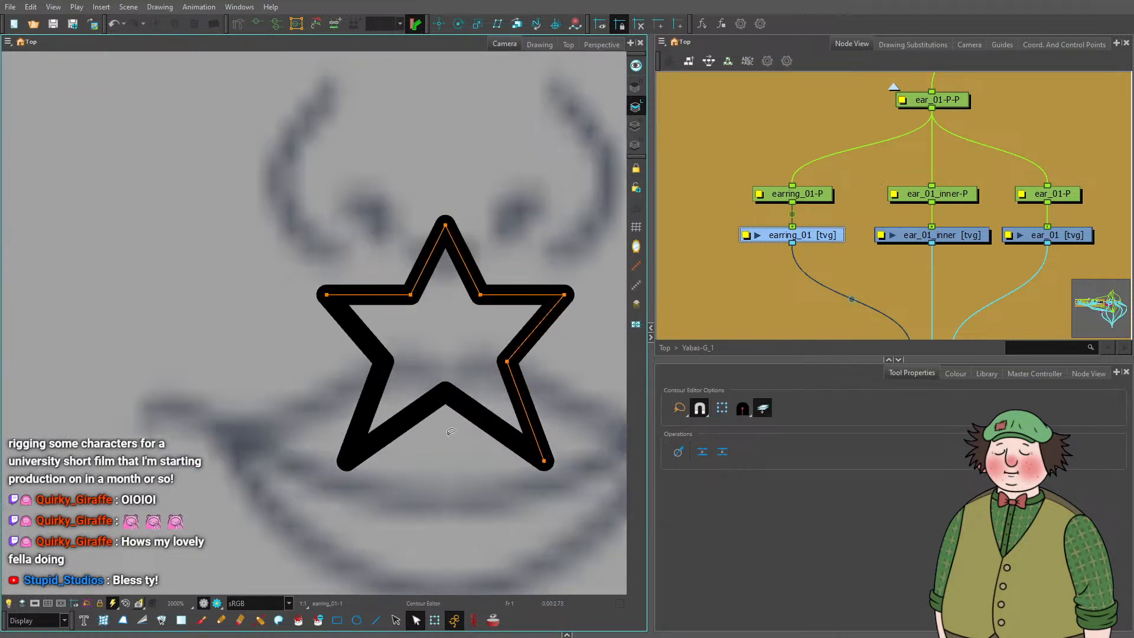
pyautogui.click(449, 397)
pyautogui.moveTo(446, 390)
pyautogui.mouseDown()
pyautogui.moveTo(438, 423)
pyautogui.moveTo(445, 391)
pyautogui.mouseUp()
# Raise the star's top tip slightly along the centre line to lengthen that point.
pyautogui.click(448, 228)
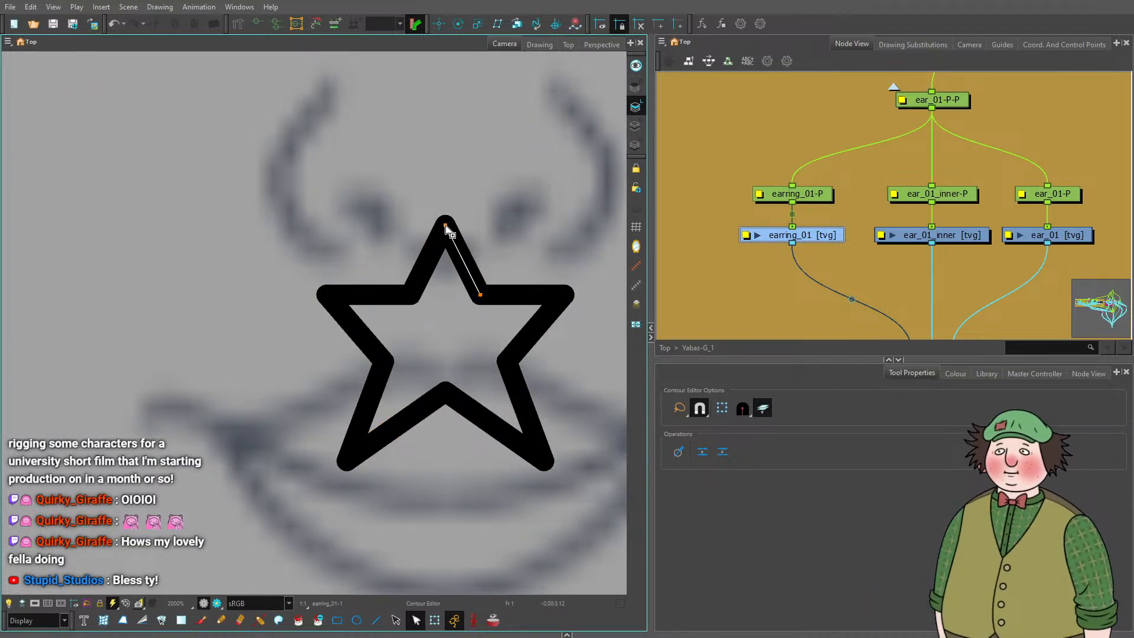
pyautogui.click(447, 227)
pyautogui.moveTo(445, 225); pyautogui.dragTo(446, 209)
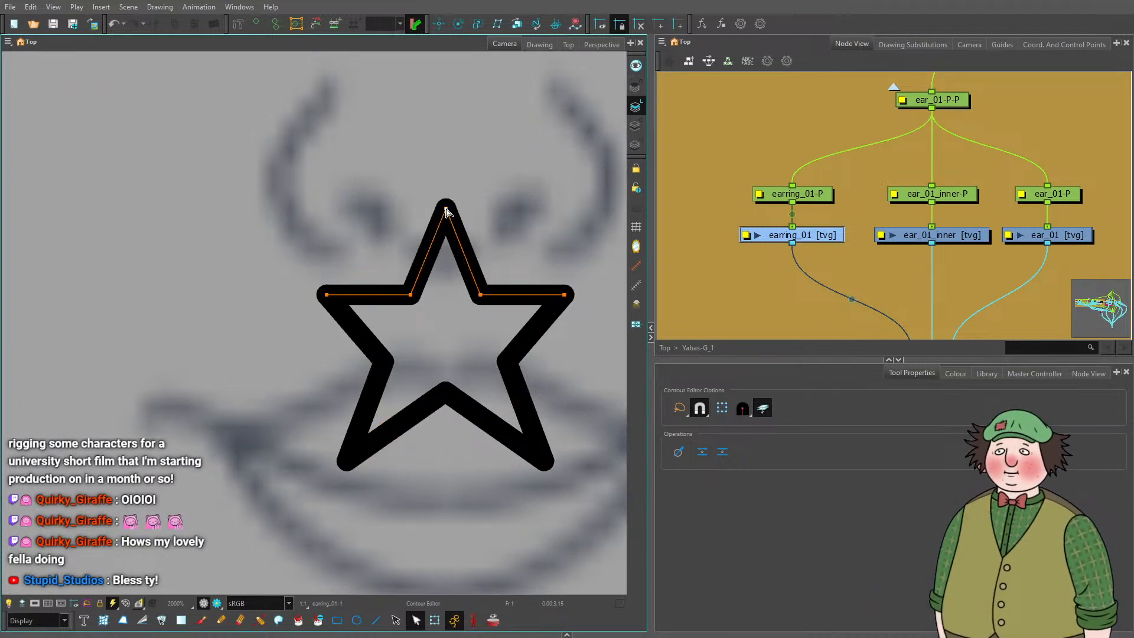
pyautogui.scroll(-5, 525, 331)
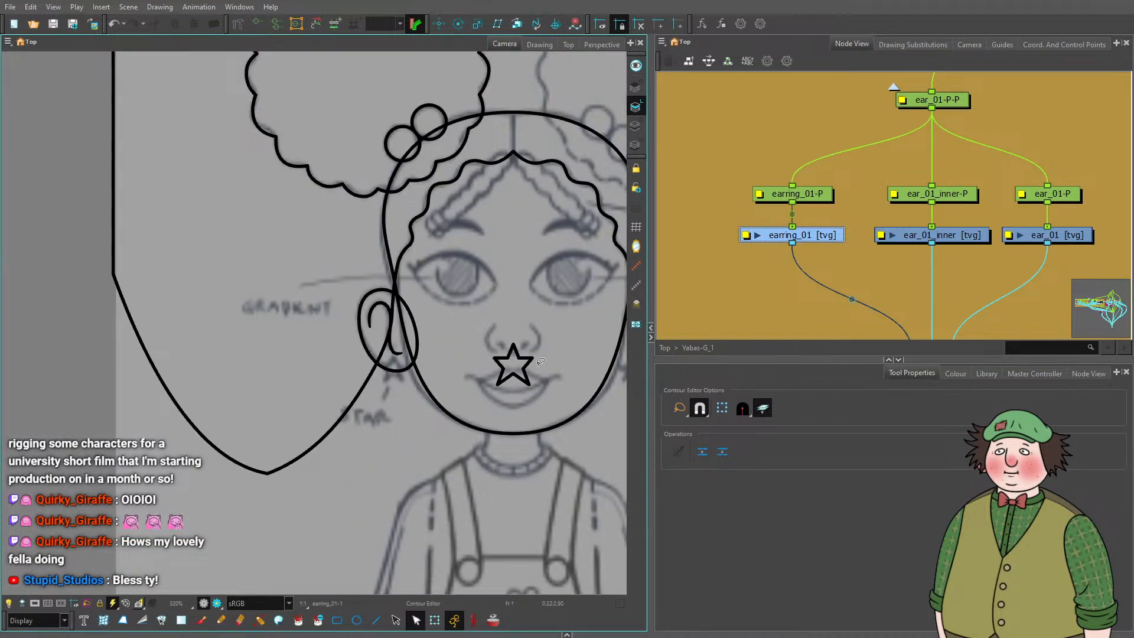
# Select the star's two inner side notches together and nudge them slightly upward to balance the side points.
pyautogui.scroll(9, 534, 361)
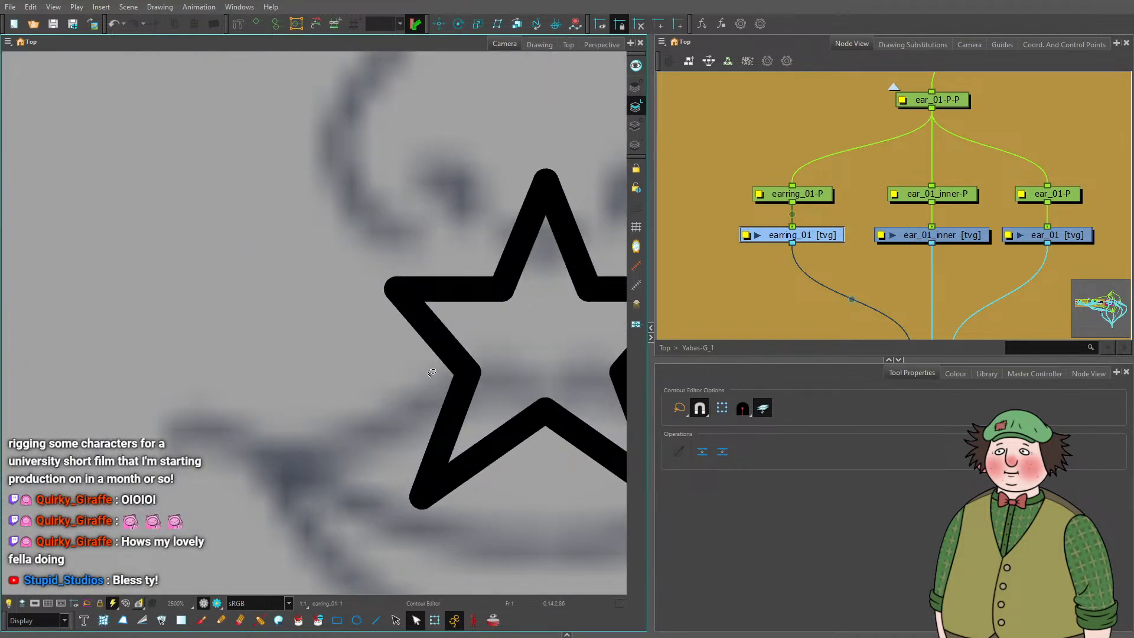
pyautogui.scroll(-4, 433, 373)
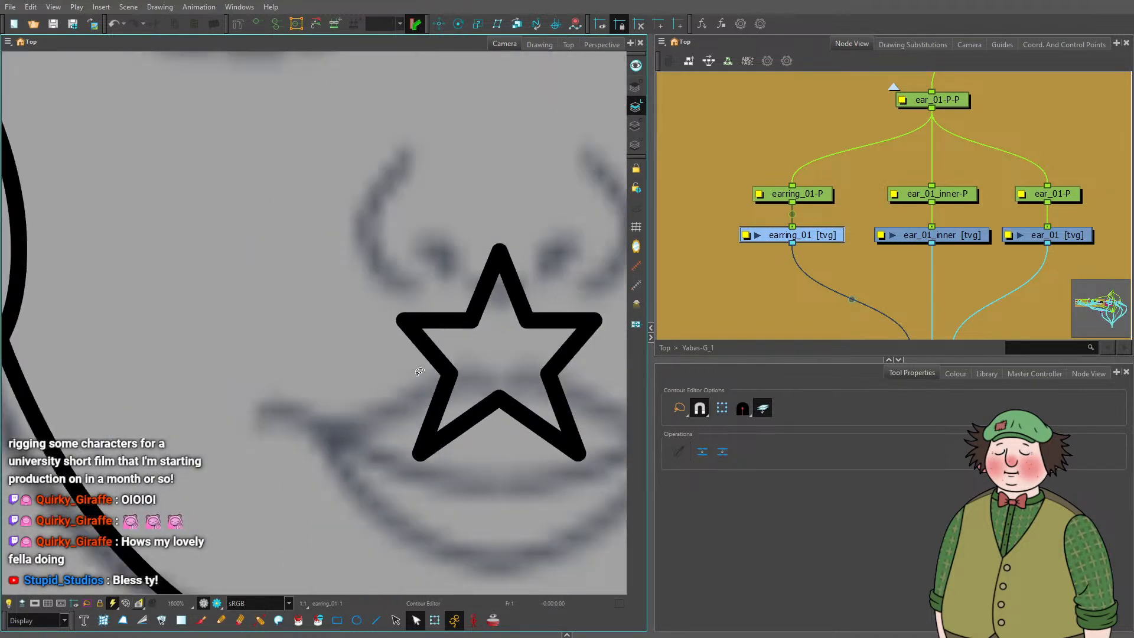
pyautogui.scroll(4, 524, 380)
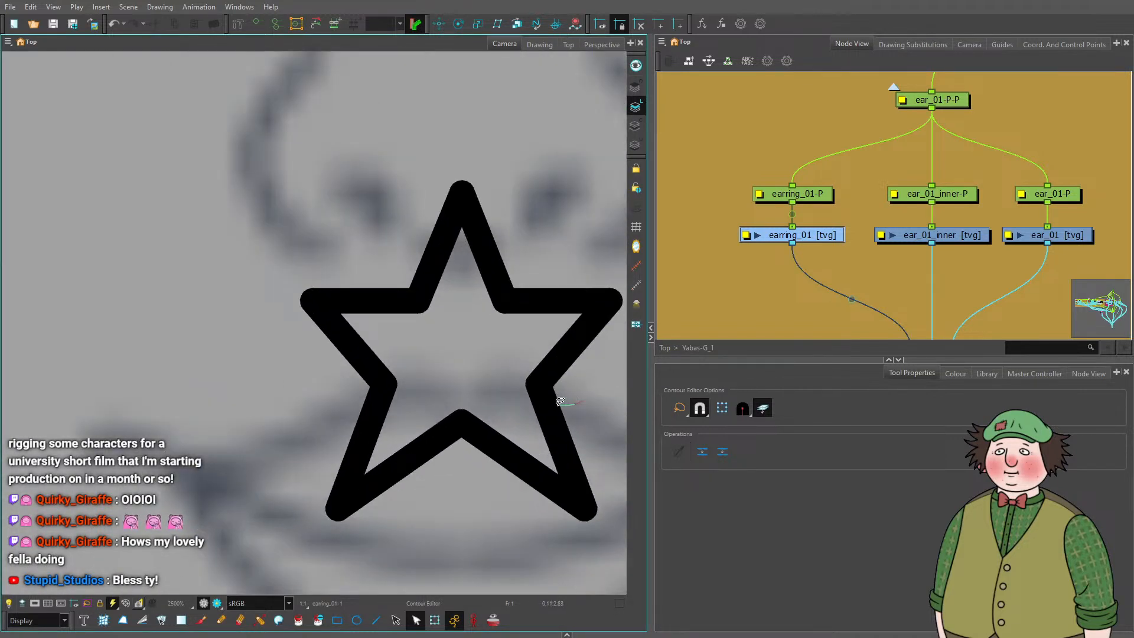
pyautogui.moveTo(560, 401)
pyautogui.mouseDown()
pyautogui.moveTo(364, 372)
pyautogui.moveTo(585, 369)
pyautogui.moveTo(607, 388)
pyautogui.mouseUp()
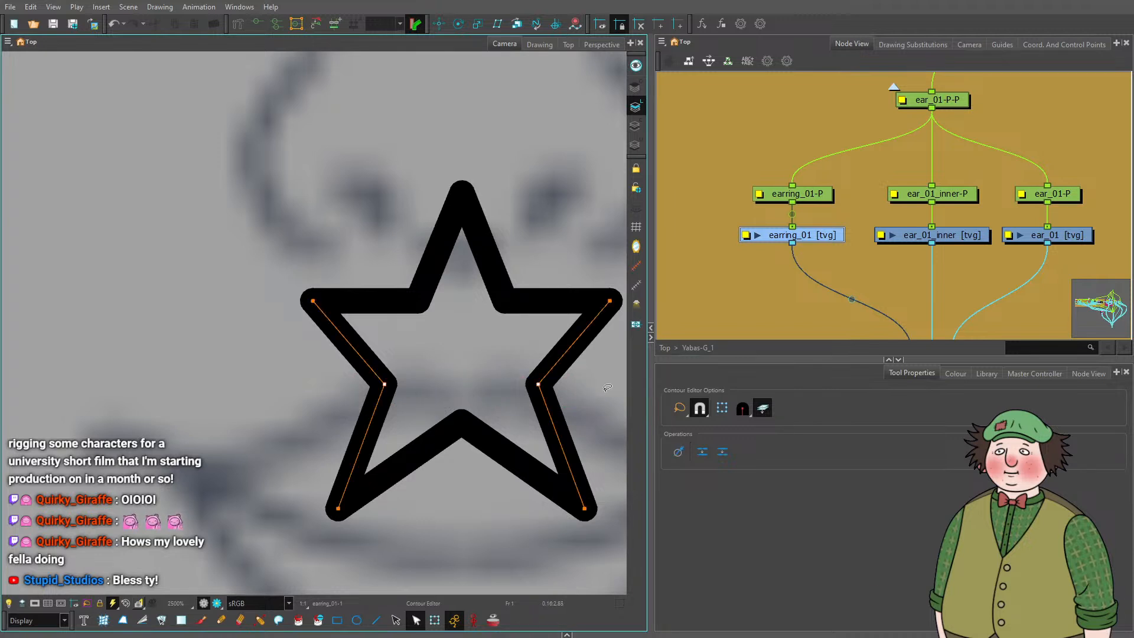
pyautogui.hotkey('ctrl', 'a')
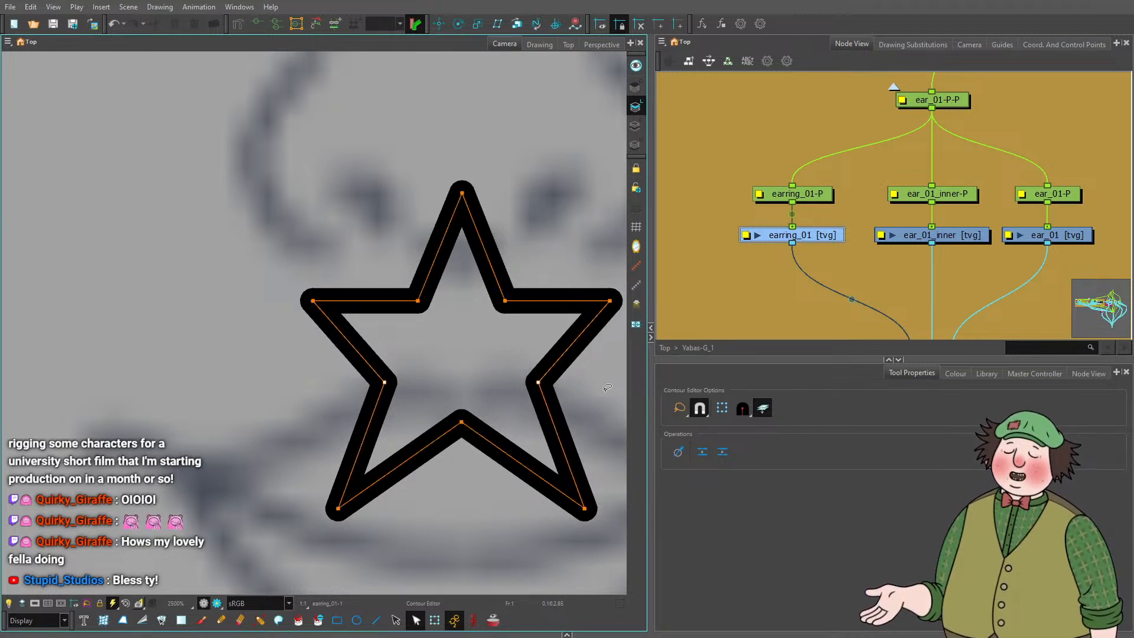
pyautogui.press('Up')
pyautogui.press('Up')
pyautogui.press('Up')
pyautogui.press('Up')
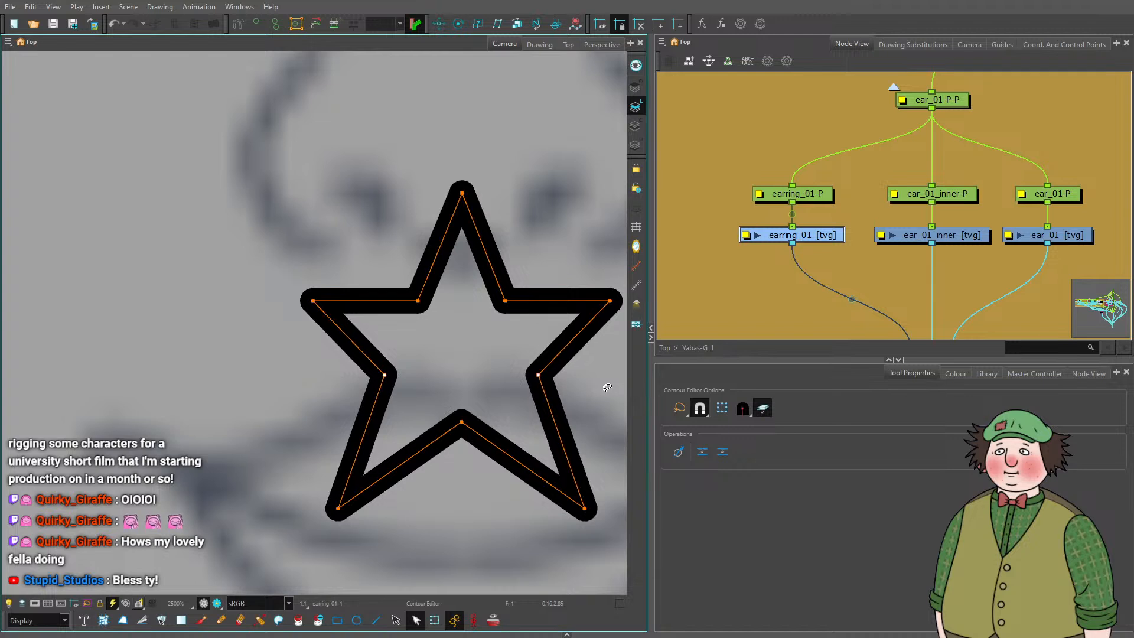
pyautogui.press('Up')
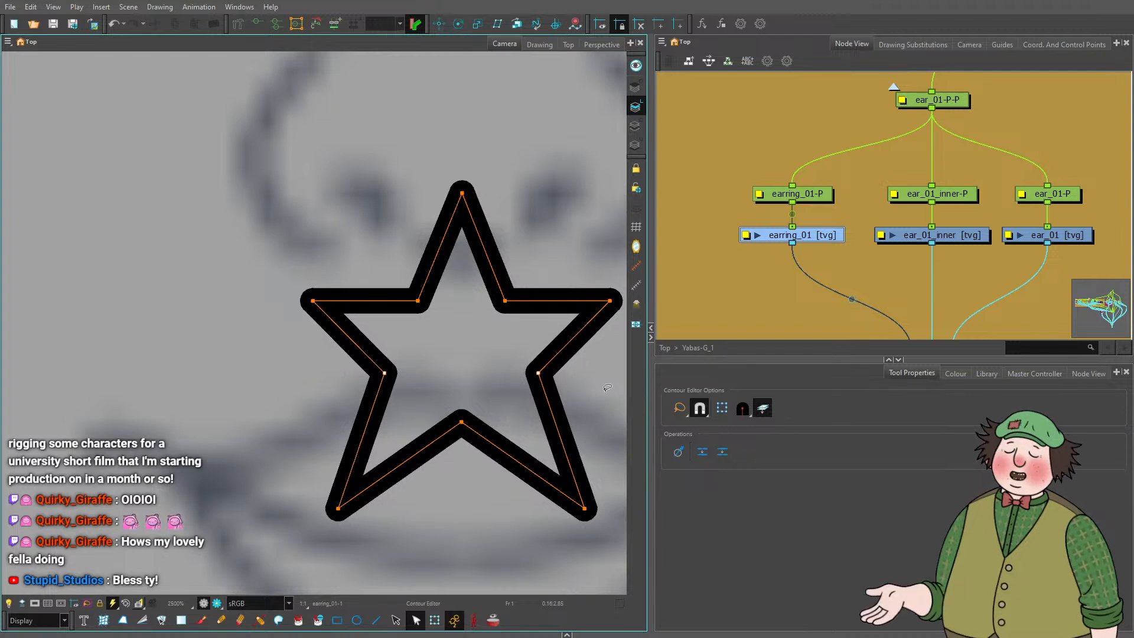
# Nudge the star's lower centre notch slightly downward along the centre line.
pyautogui.click(462, 422)
pyautogui.press('Down')
pyautogui.press('Down')
pyautogui.press('Down')
pyautogui.press('Down')
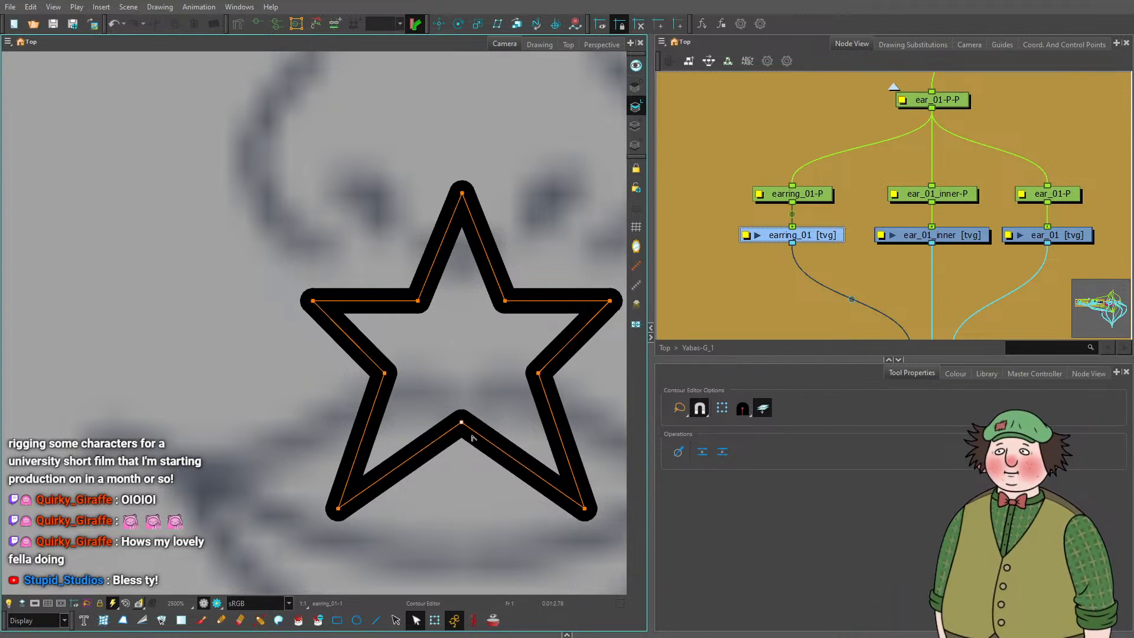
pyautogui.press('Down')
pyautogui.press('Down')
pyautogui.press('Down')
pyautogui.press('Down')
pyautogui.press('Down')
pyautogui.press('Down')
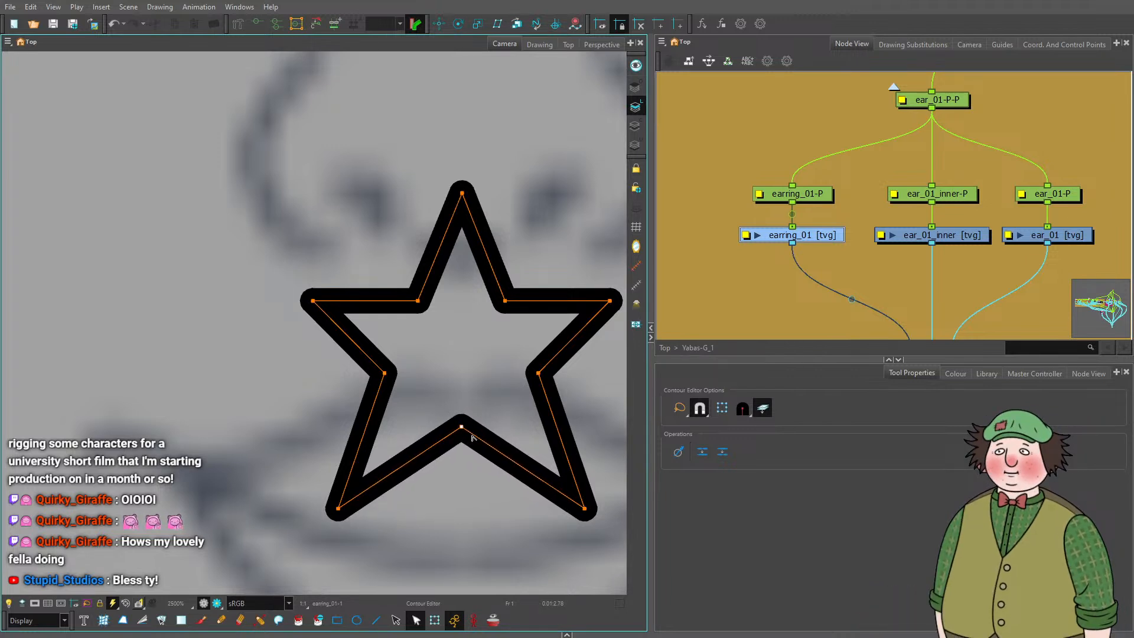
pyautogui.press('Down')
pyautogui.press('Down')
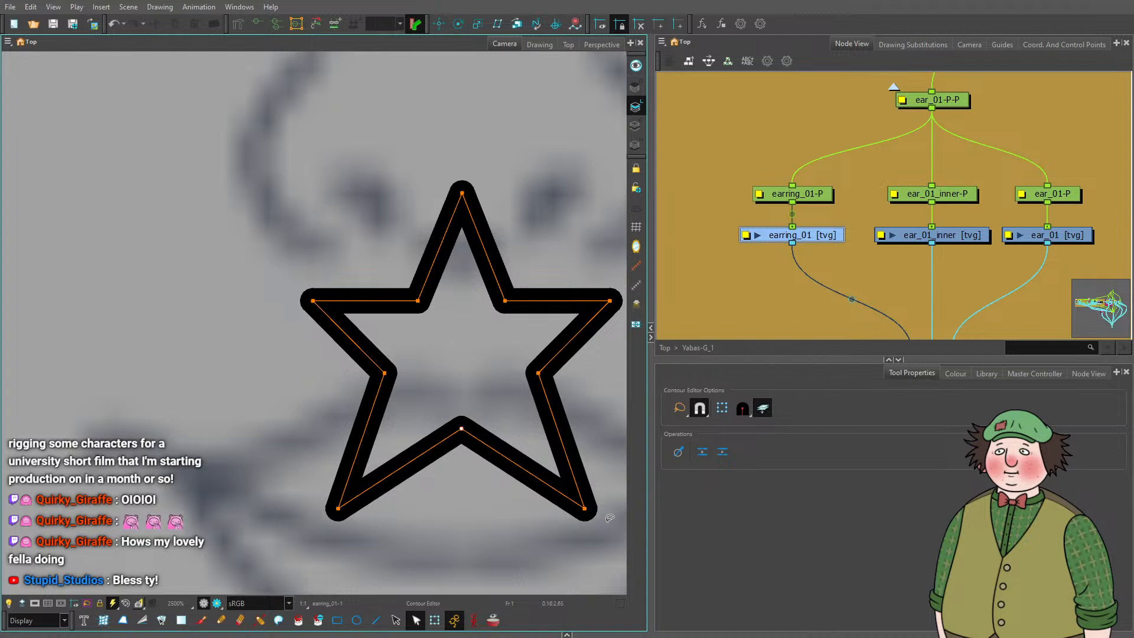
# Nudge the star's lower-right tip downward to lengthen that point.
pyautogui.press('Down')
pyautogui.press('Down')
pyautogui.press('Down')
pyautogui.press('Down')
pyautogui.press('Down')
pyautogui.press('Down')
pyautogui.press('Down')
pyautogui.press('Down')
pyautogui.press('Down')
pyautogui.press('Down')
pyautogui.press('Down')
pyautogui.press('Down')
pyautogui.press('Down')
pyautogui.press('Down')
pyautogui.press('Down')
pyautogui.press('Down')
pyautogui.press('Down')
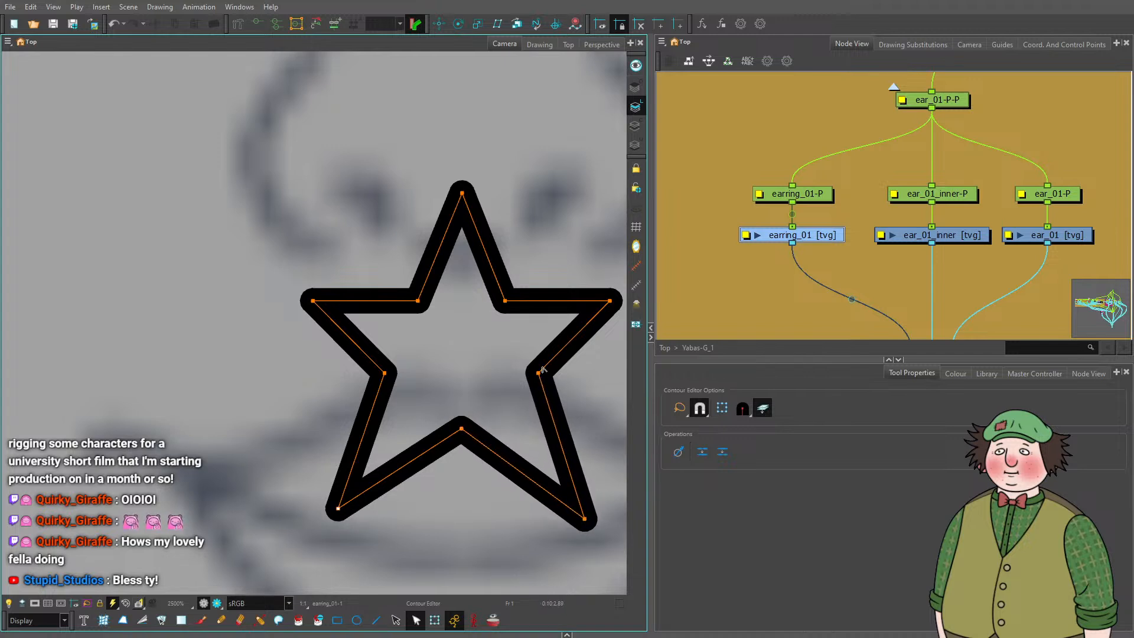
# Nudge the star's lower-left tip down to the same height as the lower-right tip.
pyautogui.press('Down')
pyautogui.press('Down')
pyautogui.press('Down')
pyautogui.press('Down')
pyautogui.press('Down')
pyautogui.press('Down')
pyautogui.press('Down')
pyautogui.press('Down')
pyautogui.press('Down')
pyautogui.press('Down')
pyautogui.press('Down')
pyautogui.press('Down')
pyautogui.press('Down')
pyautogui.press('Down')
pyautogui.press('Down')
pyautogui.press('Down')
pyautogui.press('Down')
pyautogui.press('Down')
pyautogui.press('Down')
pyautogui.press('Down')
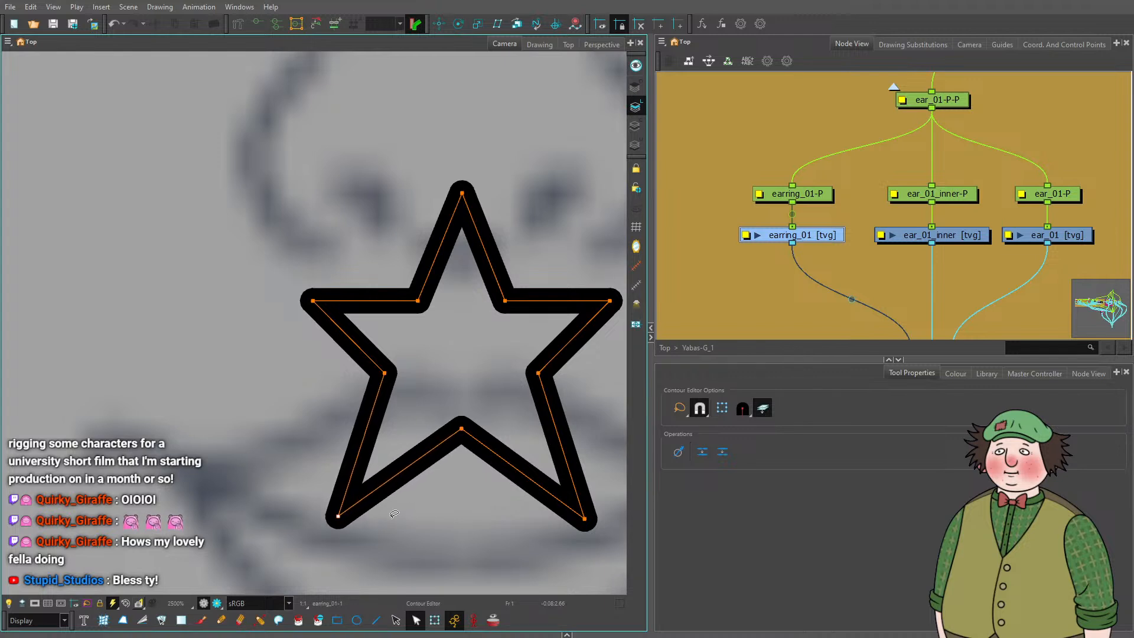
pyautogui.press('Up')
pyautogui.press('Up')
pyautogui.press('Up')
pyautogui.press('Up')
pyautogui.press('Up')
pyautogui.press('Up')
pyautogui.press('Up')
# Nudge the star's lower-right tip slightly up to level it with the lower-left tip, and deselect the contour.
pyautogui.click(590, 516)
pyautogui.press('Up')
pyautogui.press('Up')
pyautogui.press('Up')
pyautogui.press('Up')
pyautogui.press('Up')
pyautogui.press('Up')
pyautogui.press('Up')
pyautogui.press('Up')
pyautogui.press('Up')
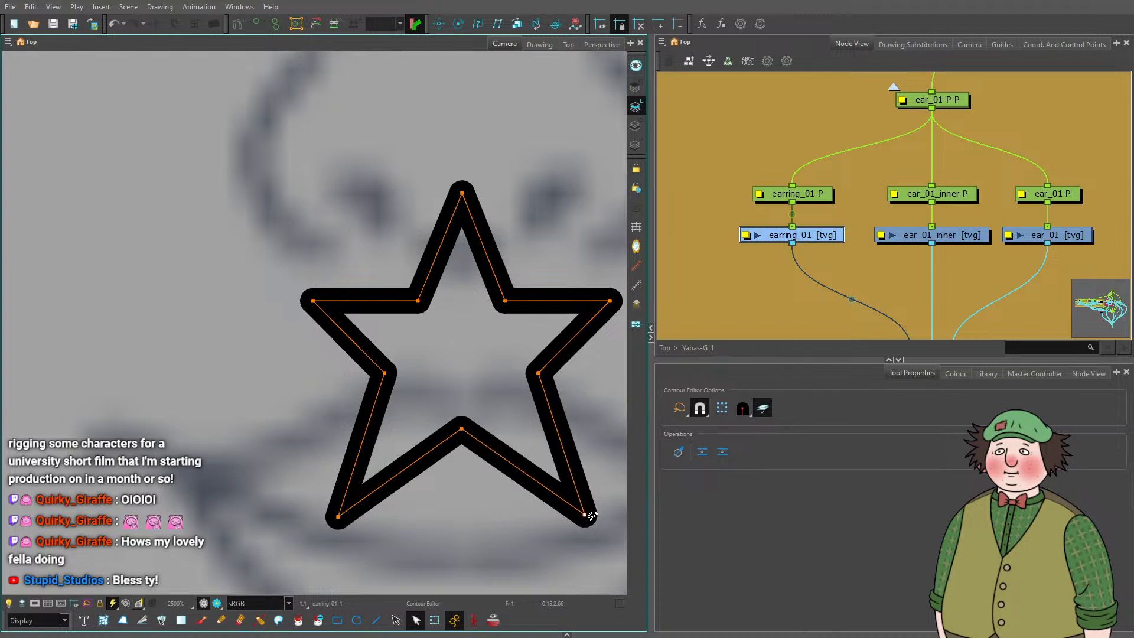
pyautogui.click(510, 520)
pyautogui.scroll(-5, 404, 446)
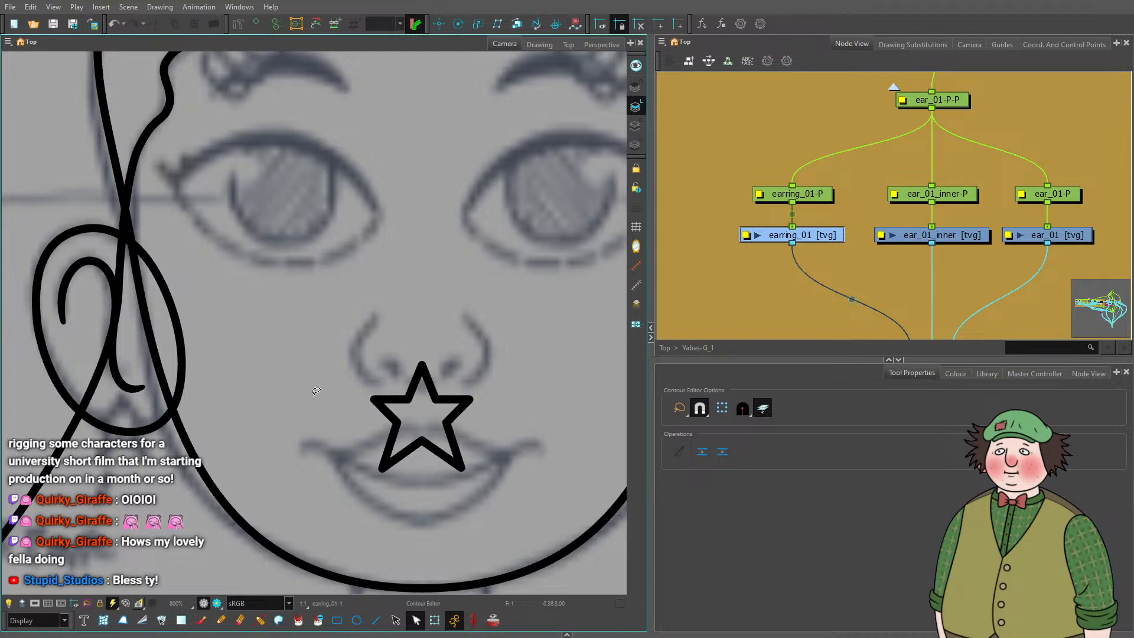
# Move the star's right and left side tips outward by similar amounts to widen its arms.
pyautogui.scroll(3, 317, 391)
pyautogui.scroll(-3, 358, 410)
pyautogui.scroll(2, 472, 408)
pyautogui.click(460, 416)
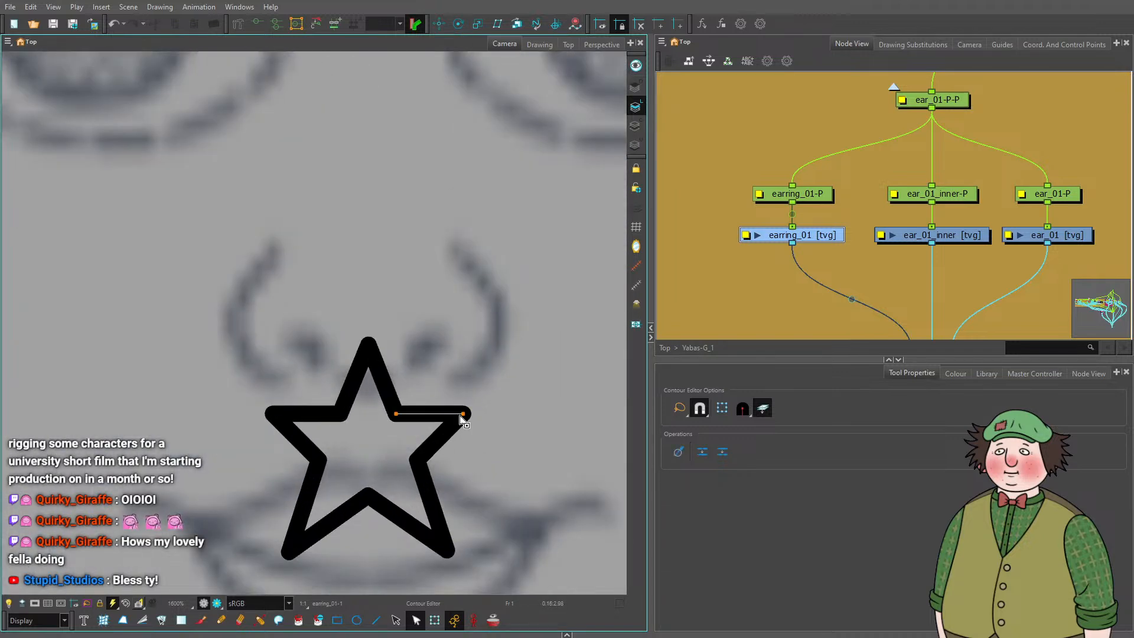
pyautogui.click(461, 416)
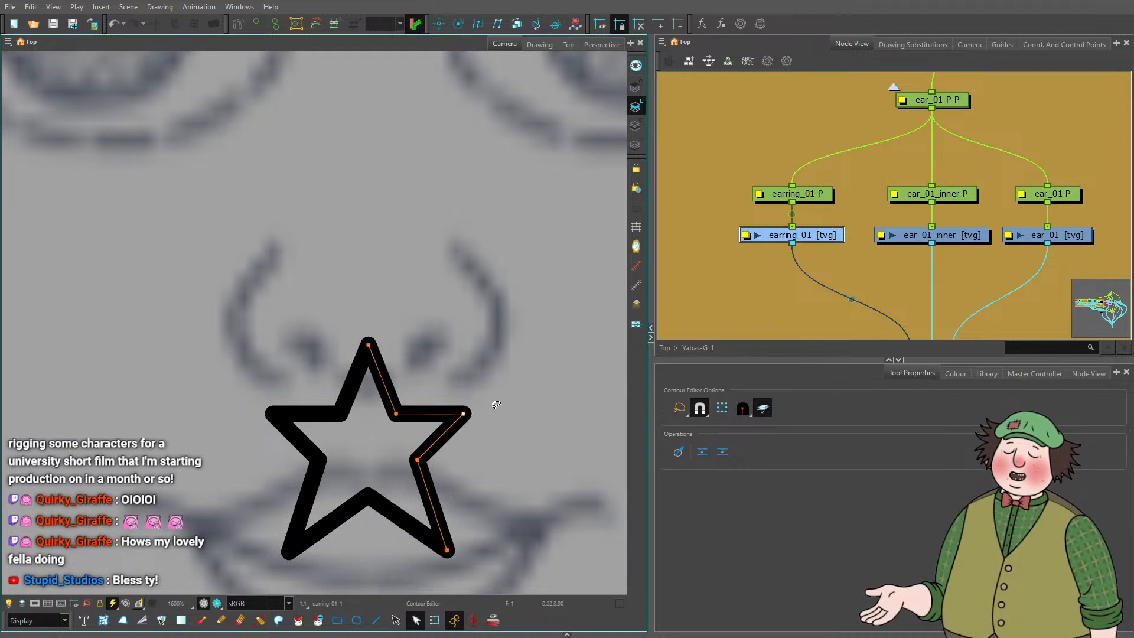
pyautogui.moveTo(463, 413); pyautogui.dragTo(473, 413)
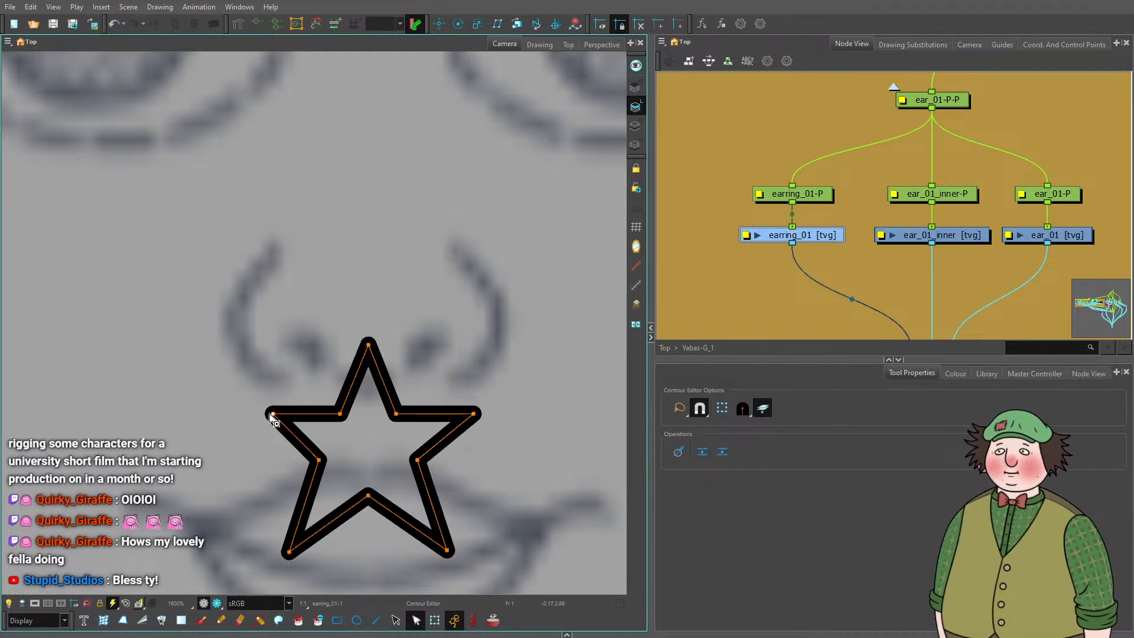
pyautogui.moveTo(272, 414); pyautogui.dragTo(262, 414)
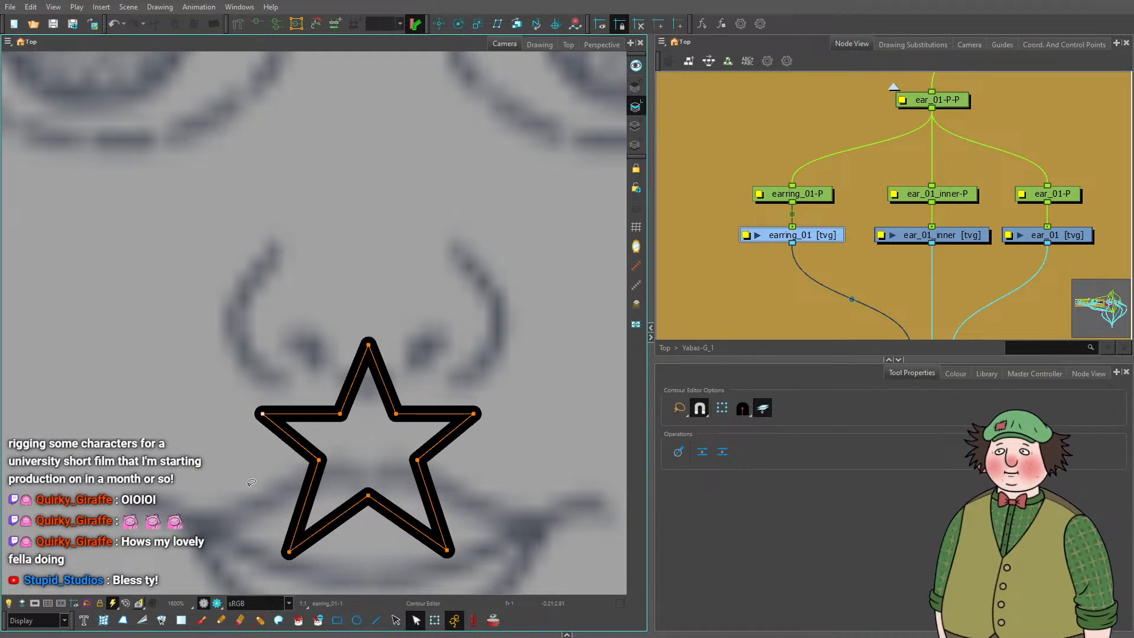
pyautogui.click(386, 445)
# Select the whole star and reshape it into a slightly tilted, less regular outline.
pyautogui.scroll(-2, 390, 443)
pyautogui.scroll(3, 395, 480)
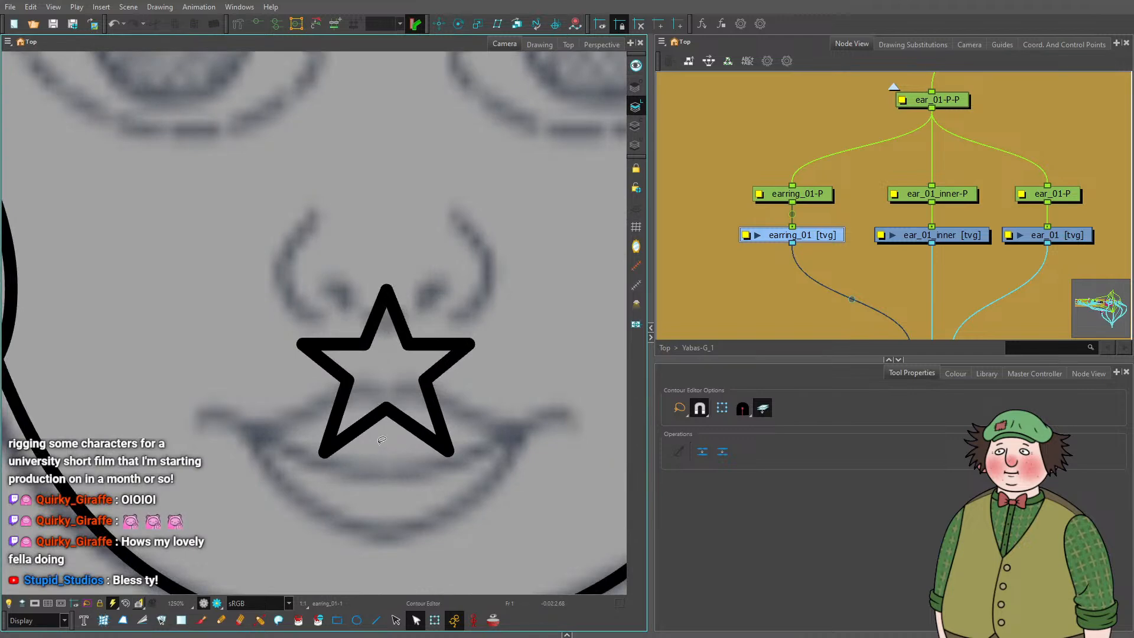
pyautogui.scroll(-3, 382, 446)
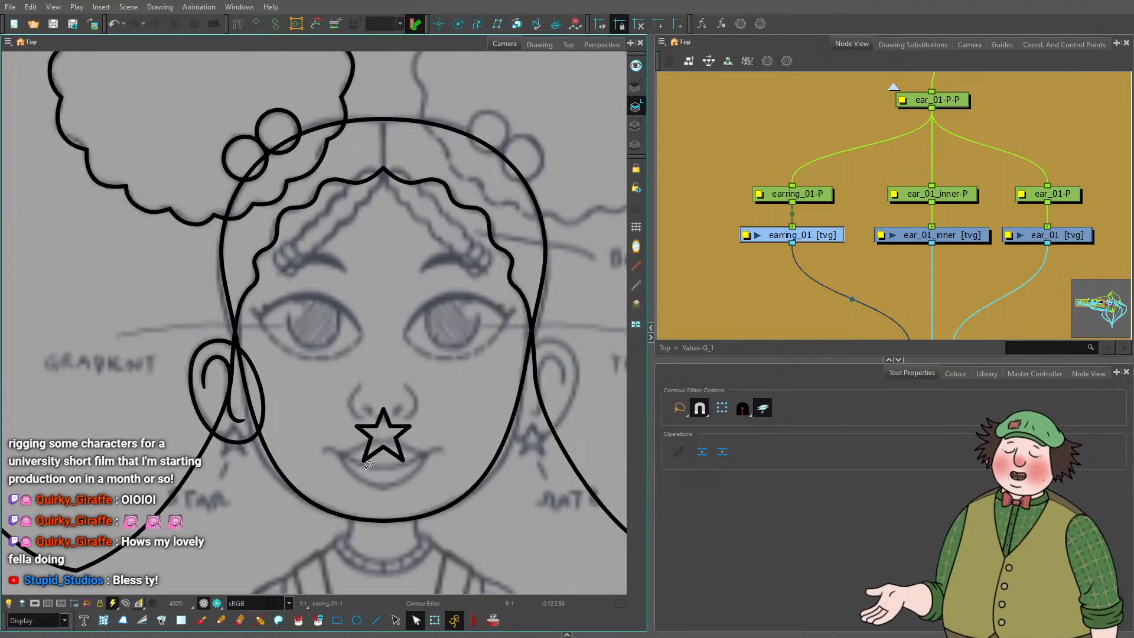
pyautogui.scroll(5, 358, 475)
pyautogui.scroll(-3, 402, 405)
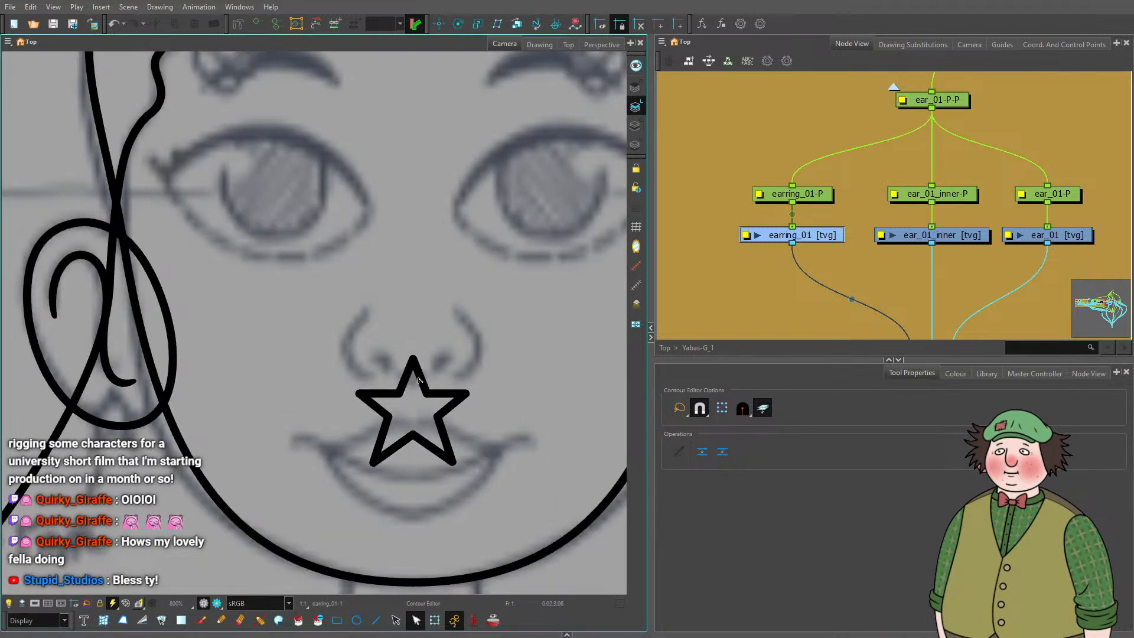
pyautogui.scroll(5, 418, 379)
pyautogui.hotkey('alt', 's')
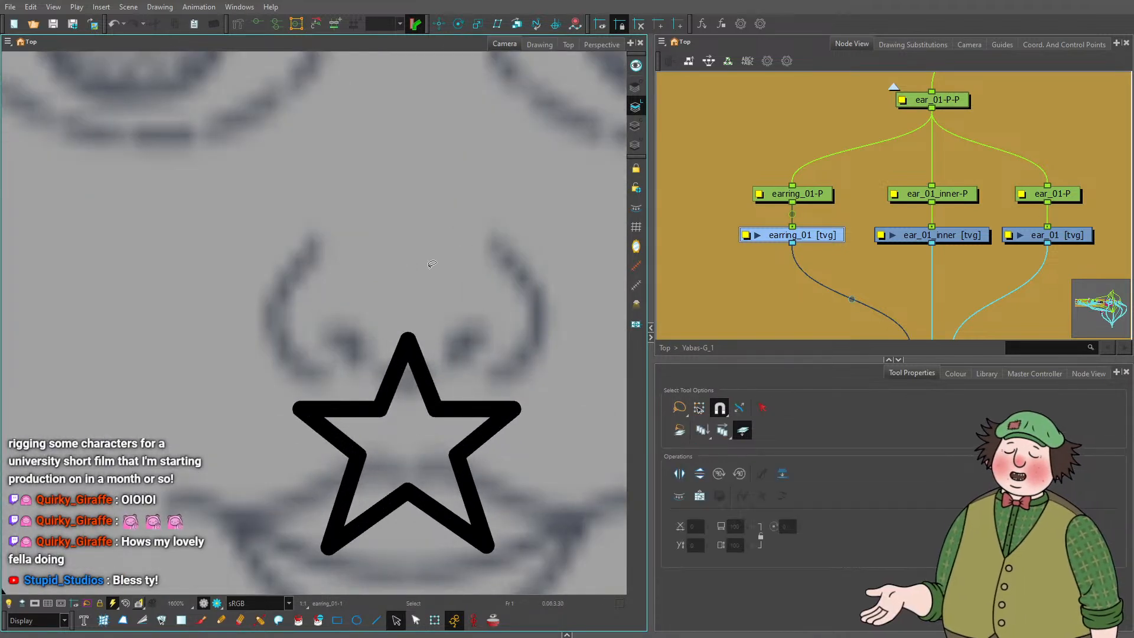
pyautogui.moveTo(432, 264)
pyautogui.mouseDown()
pyautogui.moveTo(576, 449)
pyautogui.moveTo(543, 322)
pyautogui.moveTo(455, 306)
pyautogui.moveTo(328, 313)
pyautogui.moveTo(349, 304)
pyautogui.mouseUp()
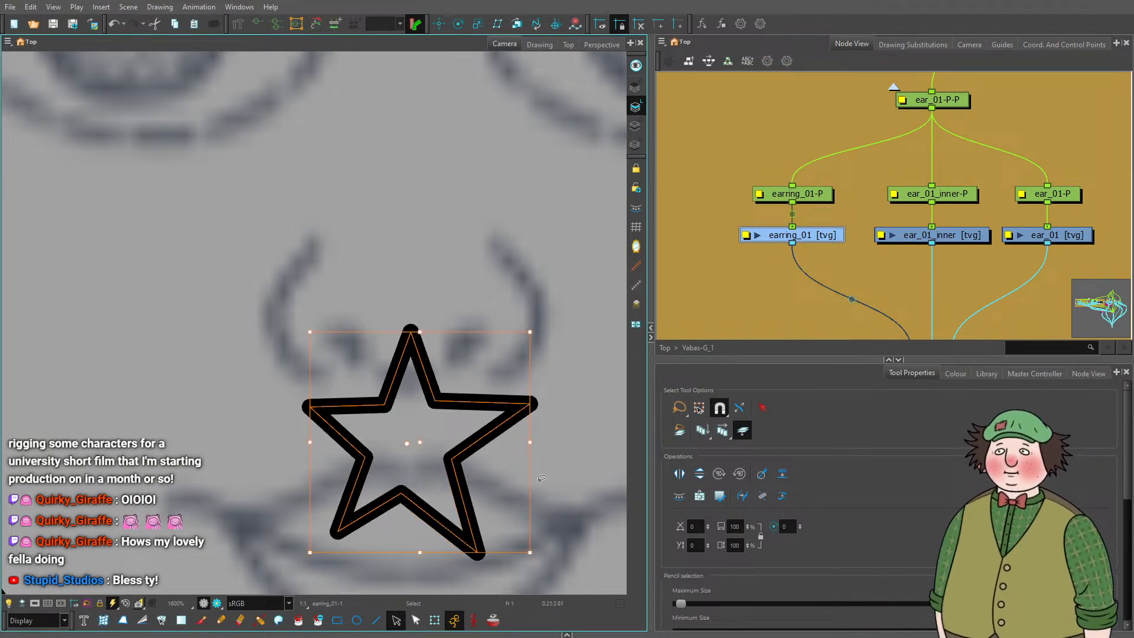
pyautogui.click(567, 465)
pyautogui.scroll(-3, 555, 481)
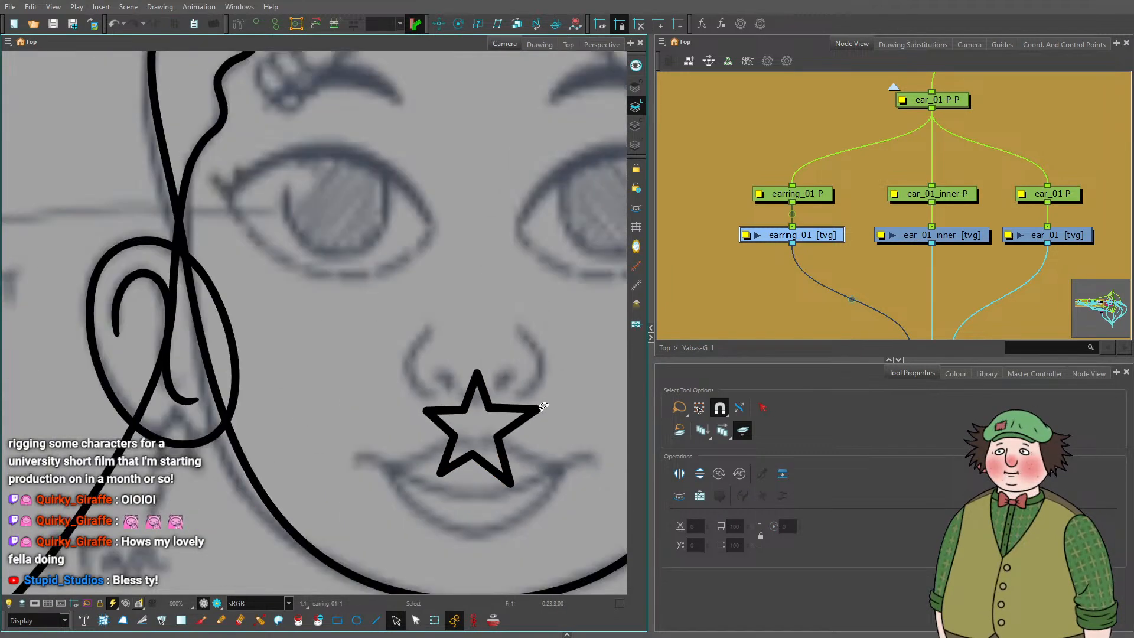
# Show the vertical centre guide and shift the whole star sideways so its top tip sits on it.
pyautogui.scroll(2, 517, 452)
pyautogui.click(415, 620)
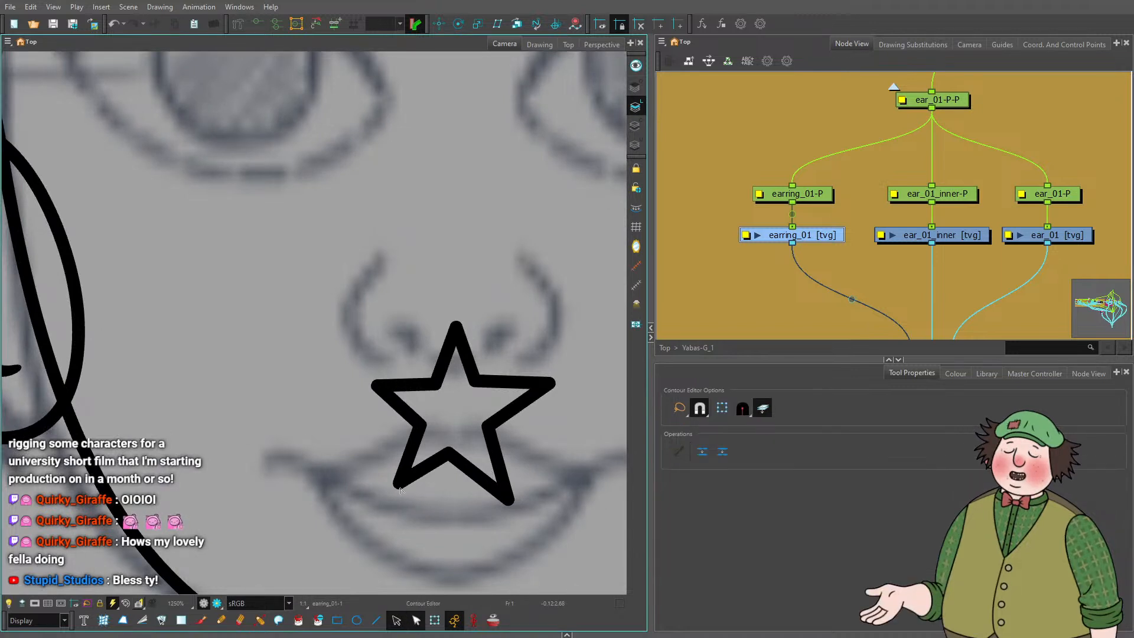
pyautogui.click(407, 455)
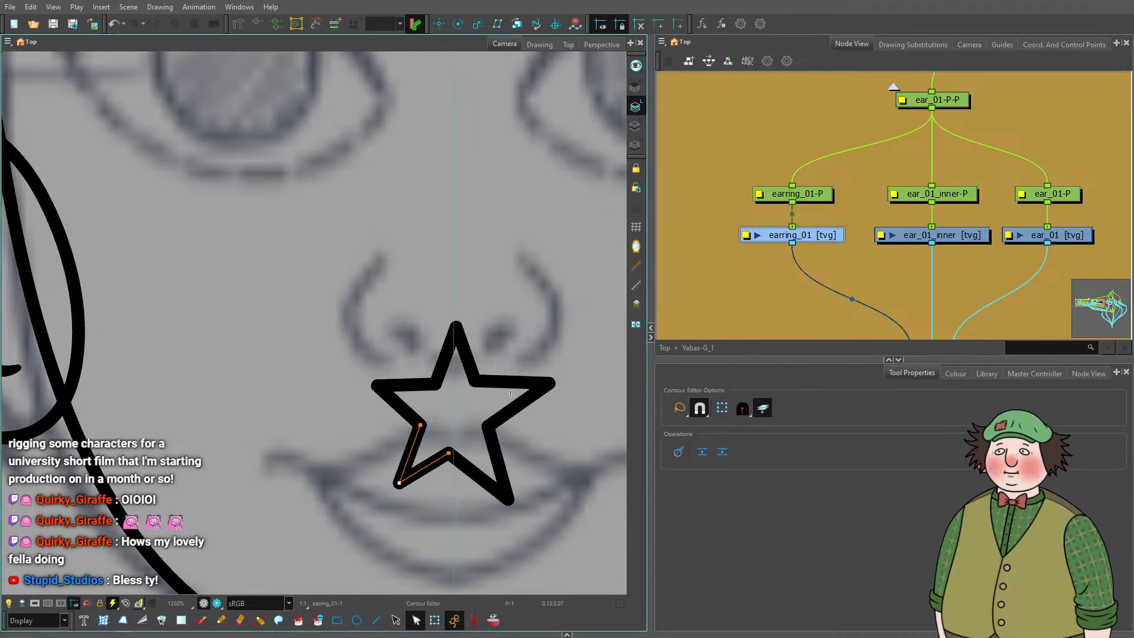
pyautogui.scroll(1, 452, 472)
pyautogui.click(395, 619)
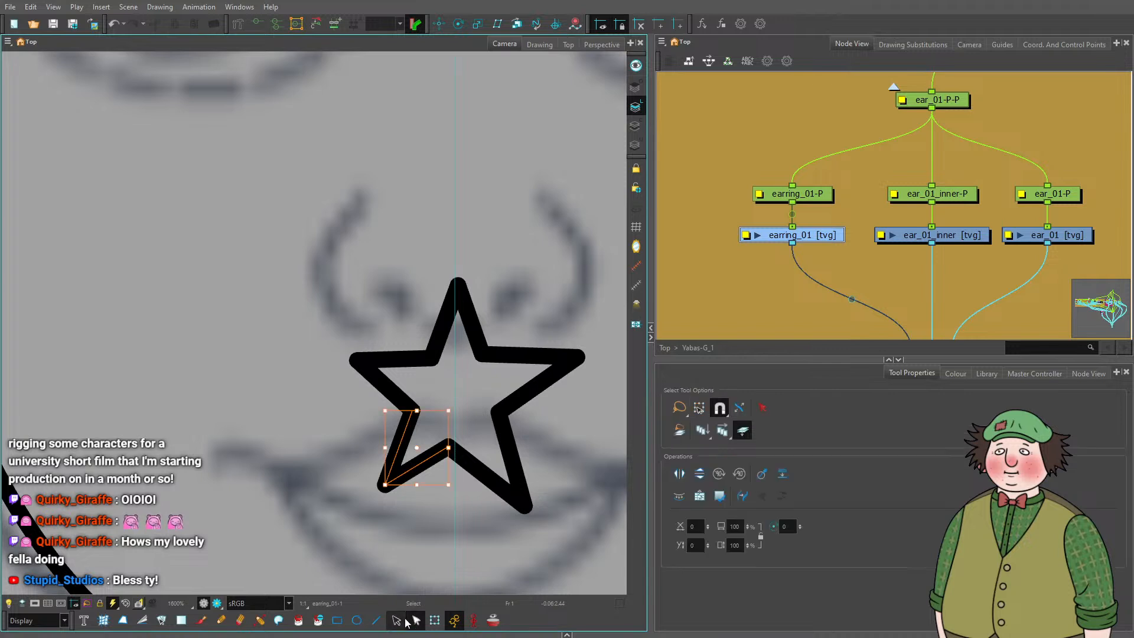
pyautogui.moveTo(327, 231); pyautogui.dragTo(539, 434)
pyautogui.click(498, 543)
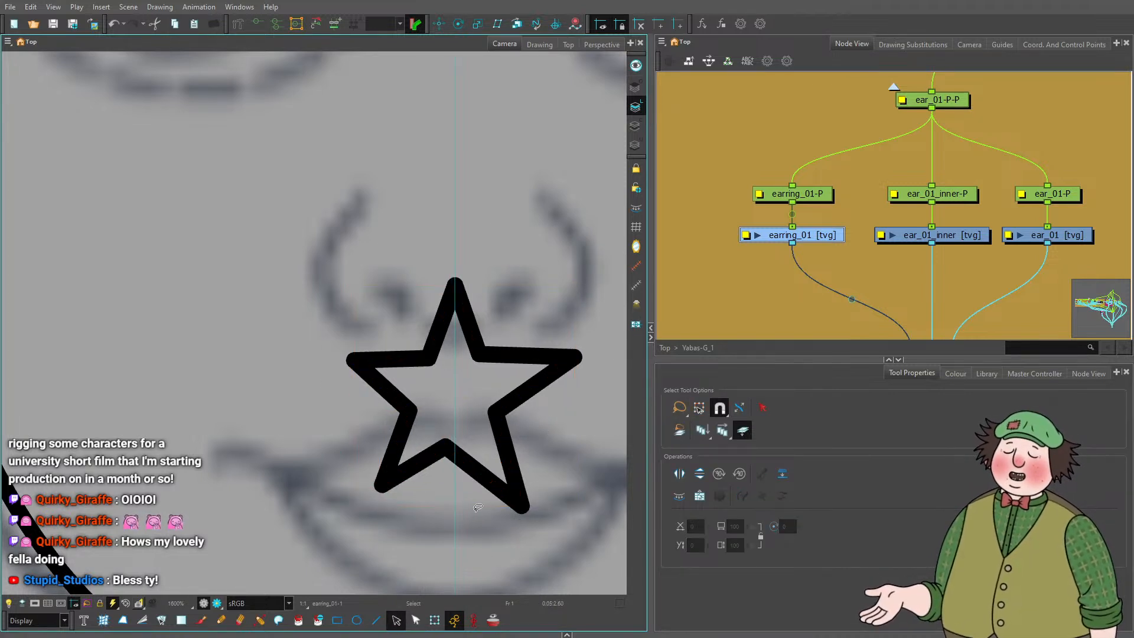
# Nudge the star's bottom inner corner right onto the vertical centre guide.
pyautogui.scroll(1, 455, 505)
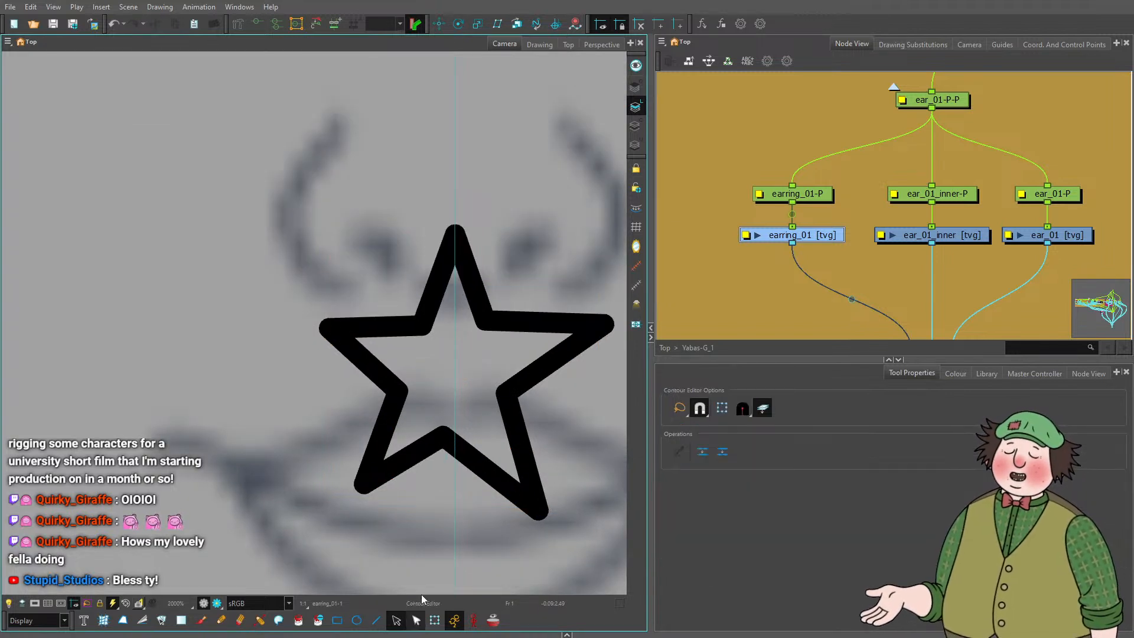
pyautogui.click(415, 619)
pyautogui.click(444, 438)
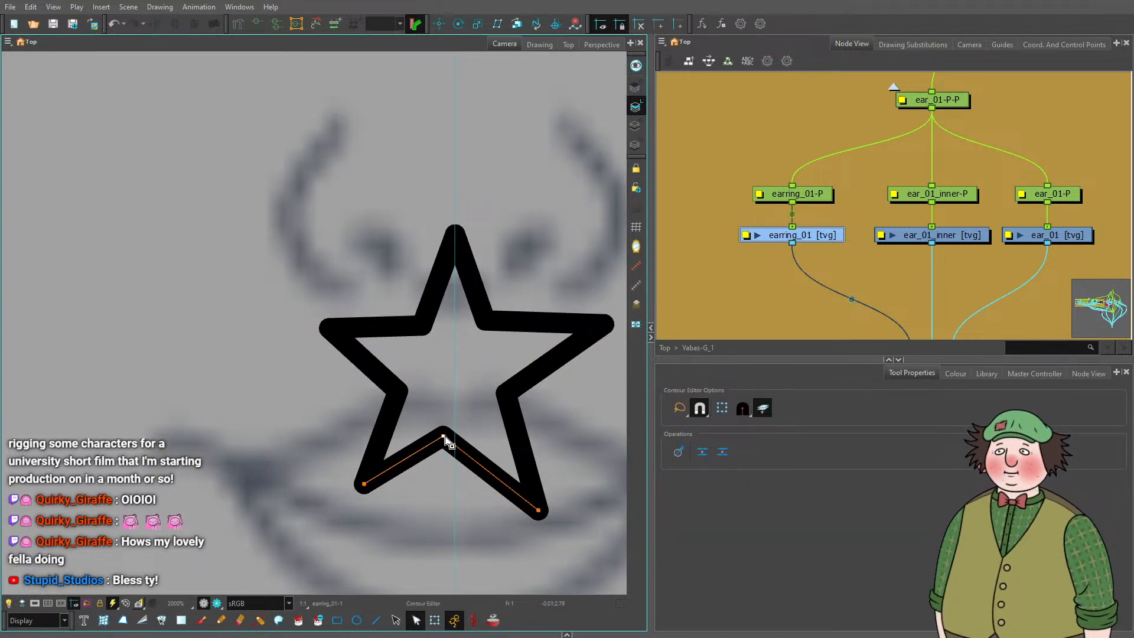
pyautogui.click(448, 440)
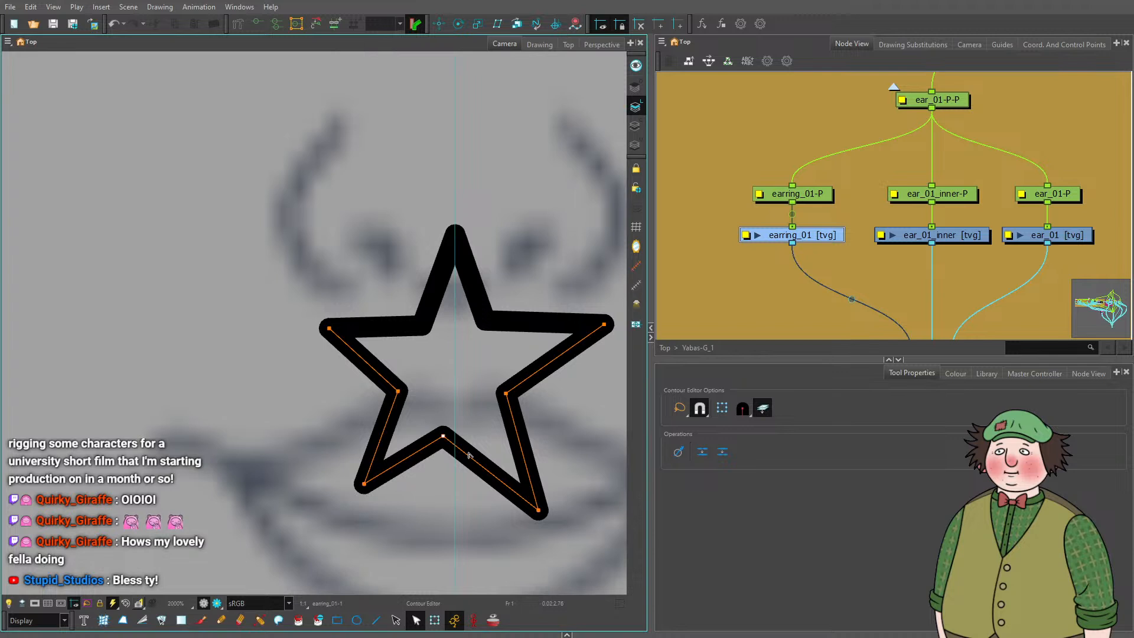
pyautogui.press('Right')
pyautogui.press('Right')
pyautogui.press('Right')
pyautogui.press('Right')
pyautogui.press('Right')
pyautogui.press('Right')
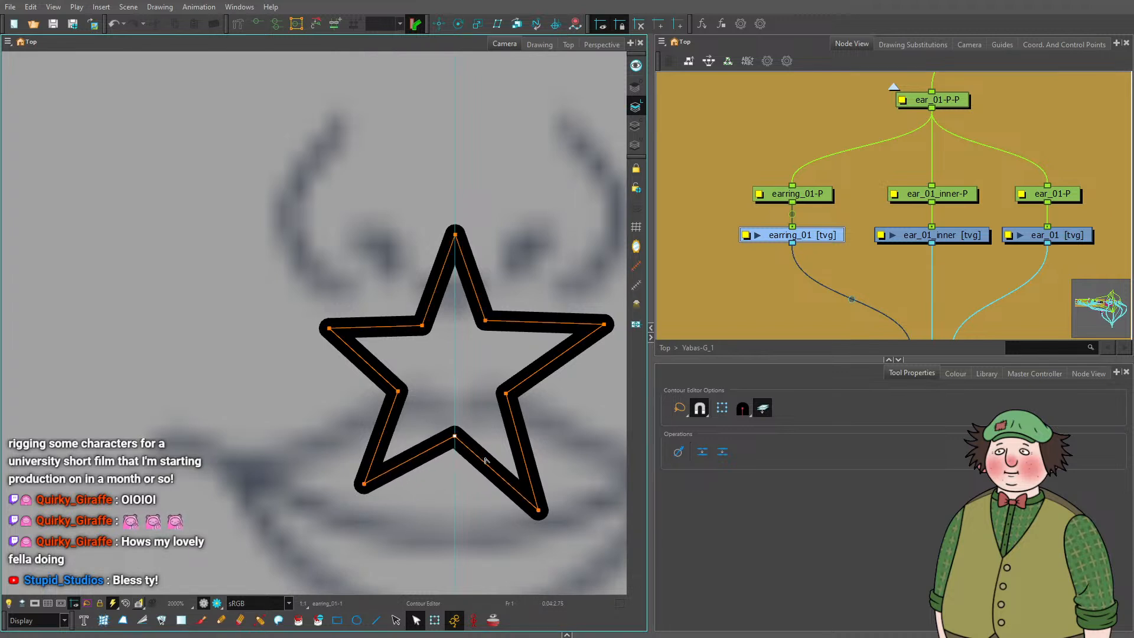
# Nudge the star's lower-right tip slightly outward to the right.
pyautogui.click(538, 510)
pyautogui.press('Right')
pyautogui.press('Right')
pyautogui.press('Right')
pyautogui.press('Right')
pyautogui.press('Right')
pyautogui.press('Right')
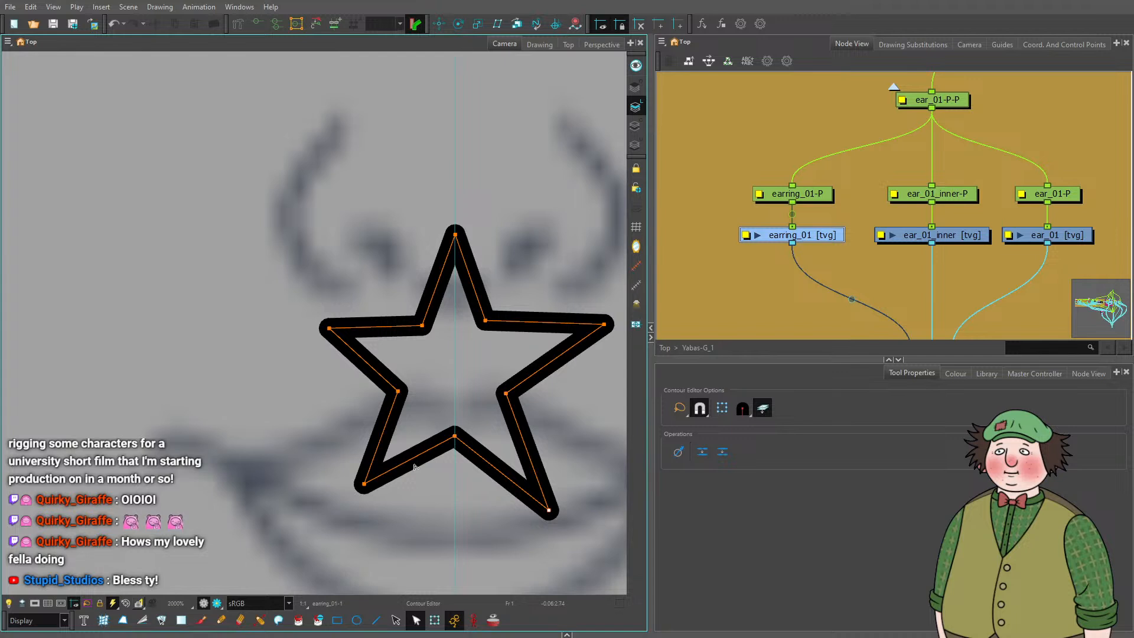
# Raise the star's right side tip until its upper edge is horizontal.
pyautogui.click(603, 326)
pyautogui.press('Up')
pyautogui.press('Up')
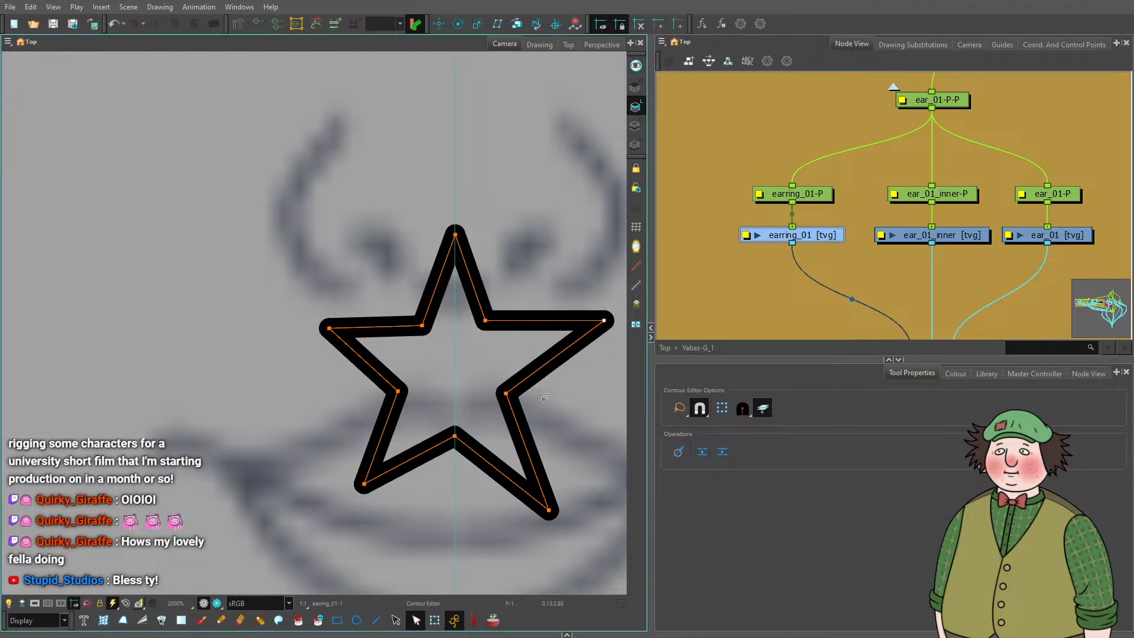
# Delete the star's left-half points, keeping only the half right of the centre guide.
pyautogui.scroll(-1, 546, 397)
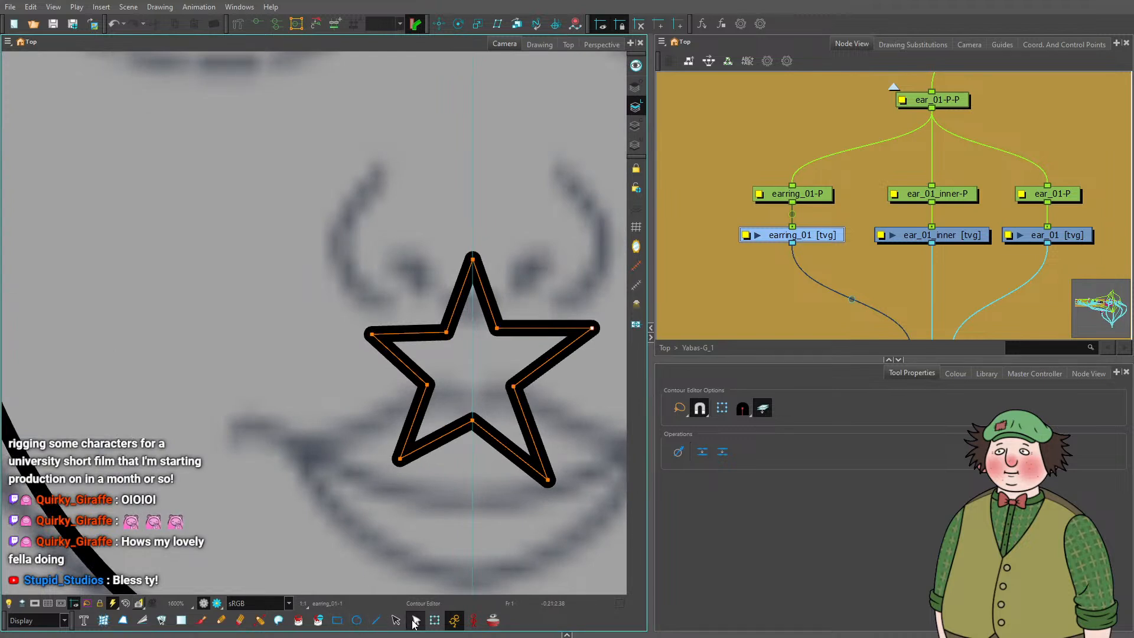
pyautogui.click(416, 620)
pyautogui.moveTo(441, 473)
pyautogui.mouseDown()
pyautogui.moveTo(416, 297)
pyautogui.moveTo(454, 316)
pyautogui.moveTo(440, 477)
pyautogui.mouseUp()
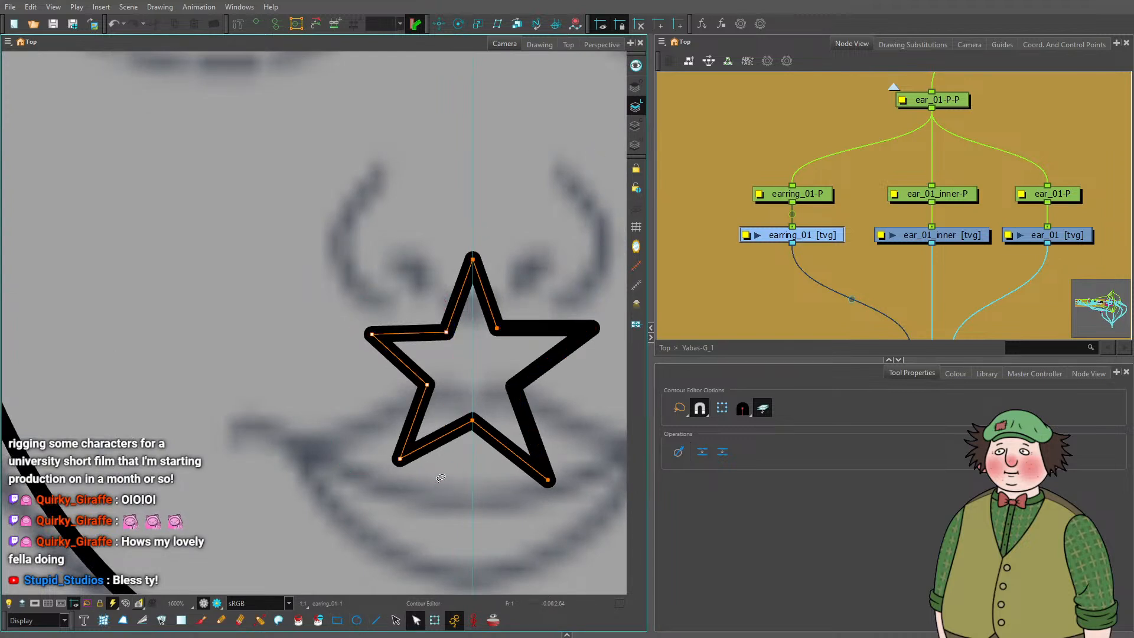
pyautogui.press('Delete')
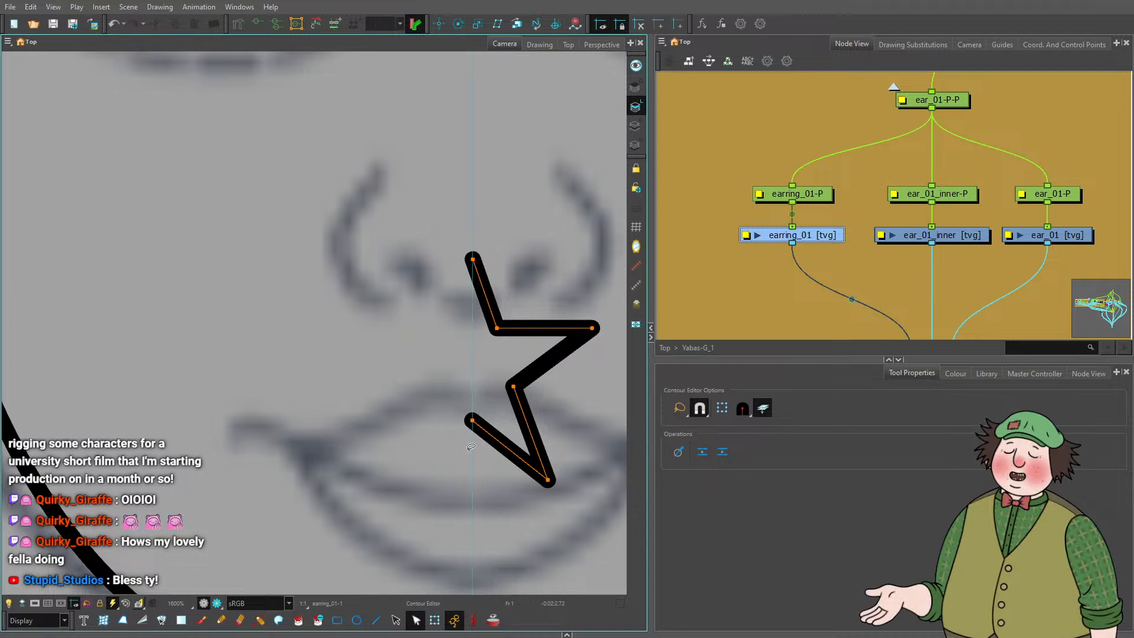
# Duplicate the remaining half star in place and flip the copy horizontally.
pyautogui.hotkey('alt', 's')
pyautogui.moveTo(527, 213); pyautogui.dragTo(537, 525)
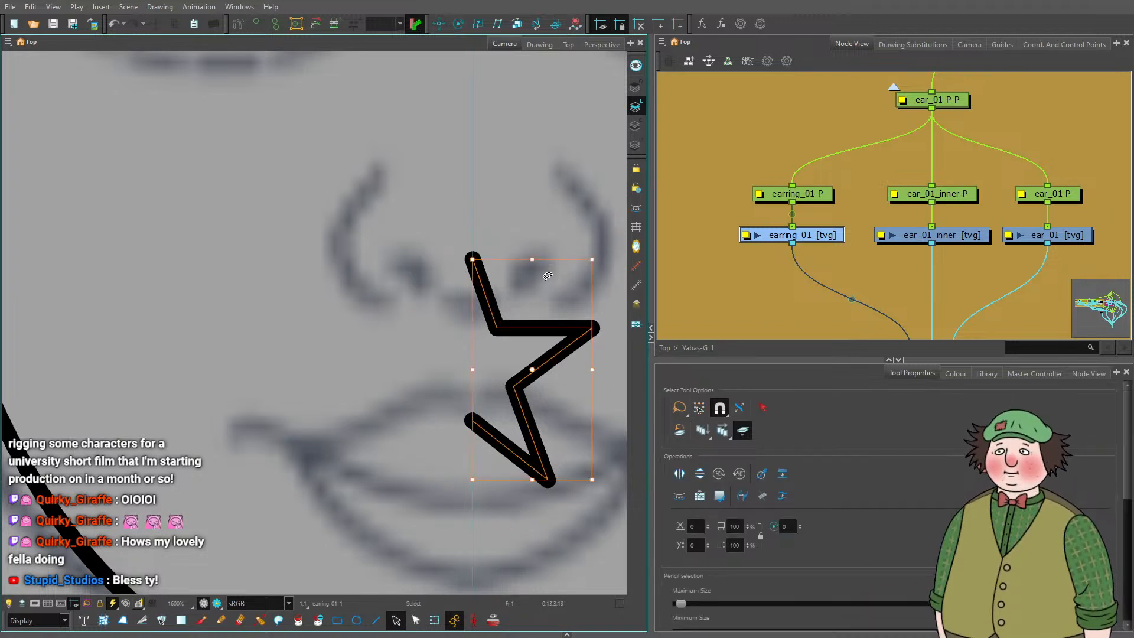
pyautogui.hotkey('ctrl', 'c')
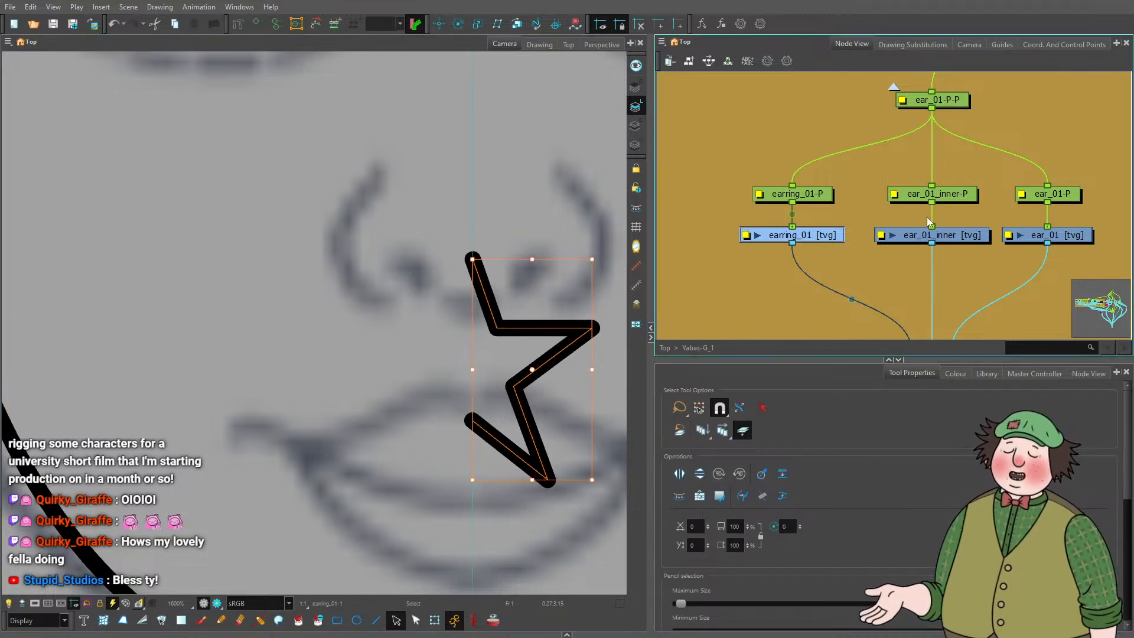
pyautogui.hotkey('ctrl', 'v')
pyautogui.press('4')
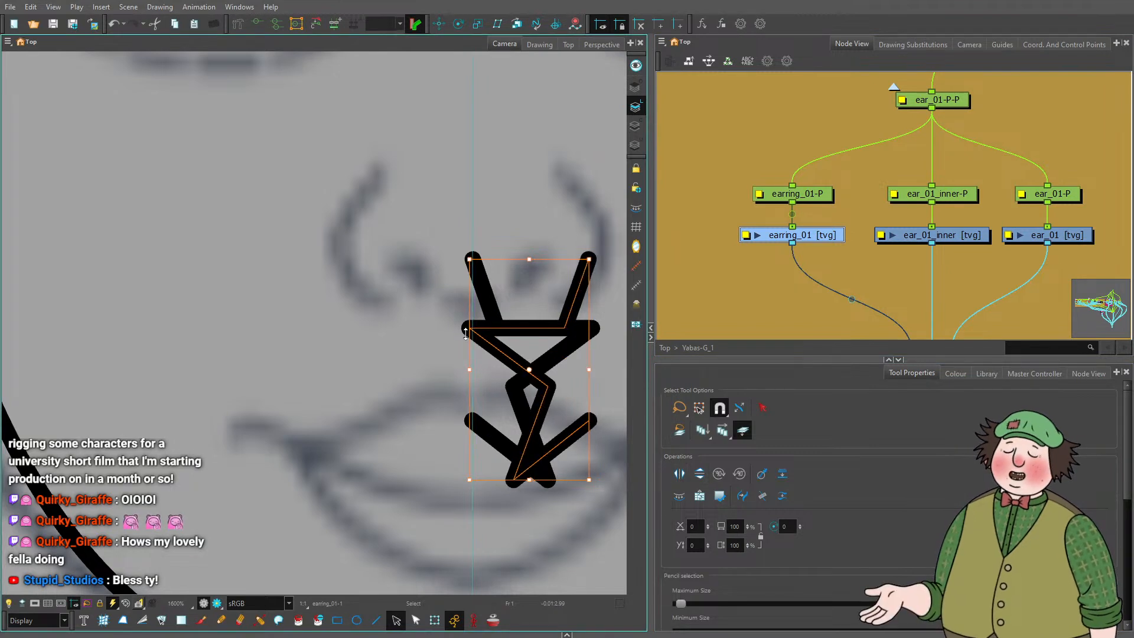
# Nudge the mirrored half left until its inner edge lines up exactly with the centre guide.
pyautogui.press('Left')
pyautogui.press('Left')
pyautogui.press('Left')
pyautogui.press('Left')
pyautogui.press('Left')
pyautogui.press('Left')
pyautogui.press('Left')
pyautogui.press('Left')
pyautogui.press('Left')
pyautogui.press('Left')
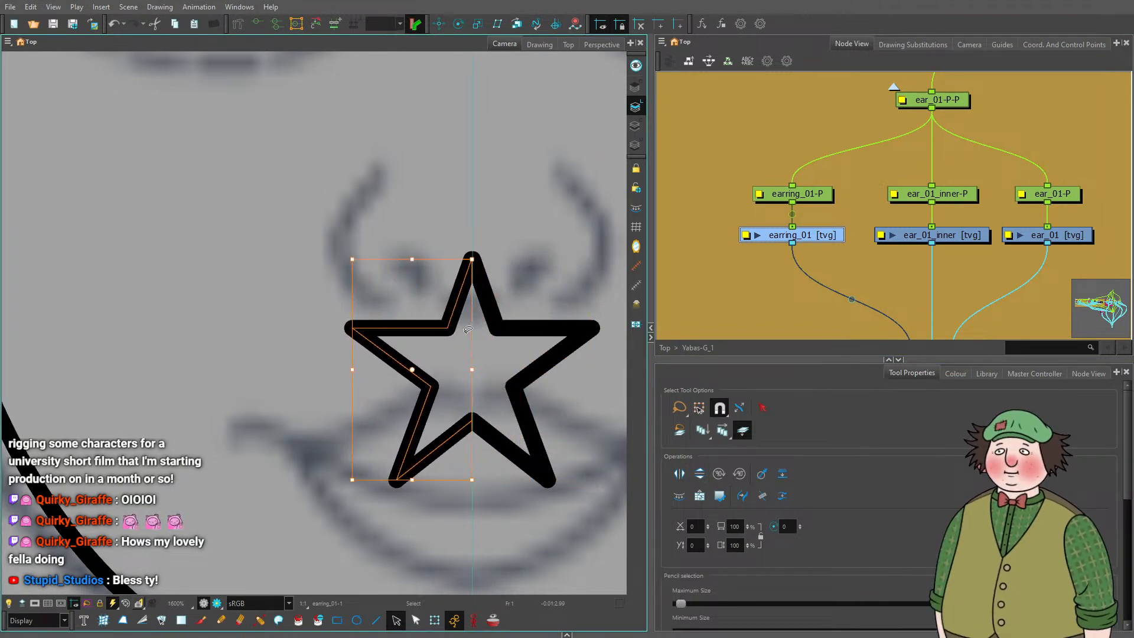
pyautogui.scroll(2, 467, 330)
pyautogui.scroll(5, 455, 514)
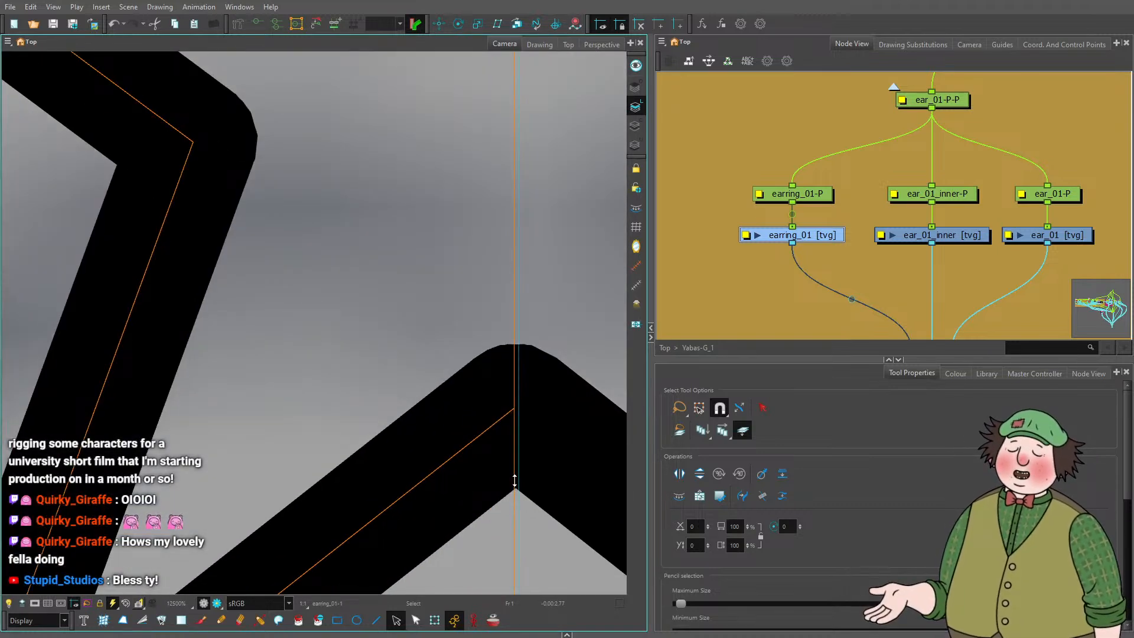
pyautogui.press('Right')
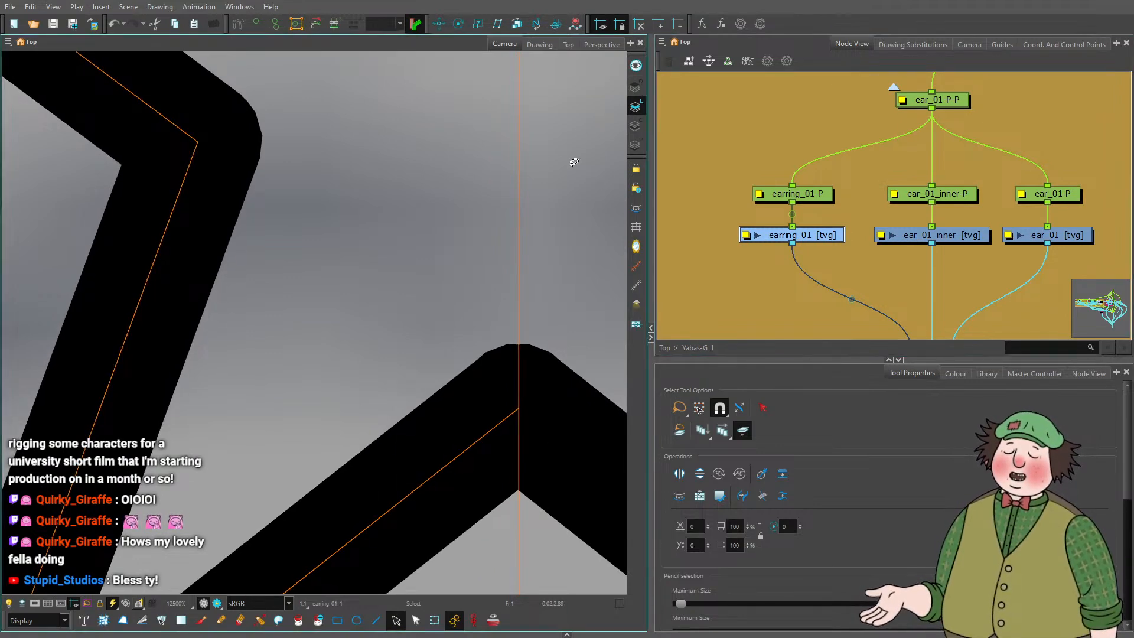
pyautogui.scroll(-4, 534, 213)
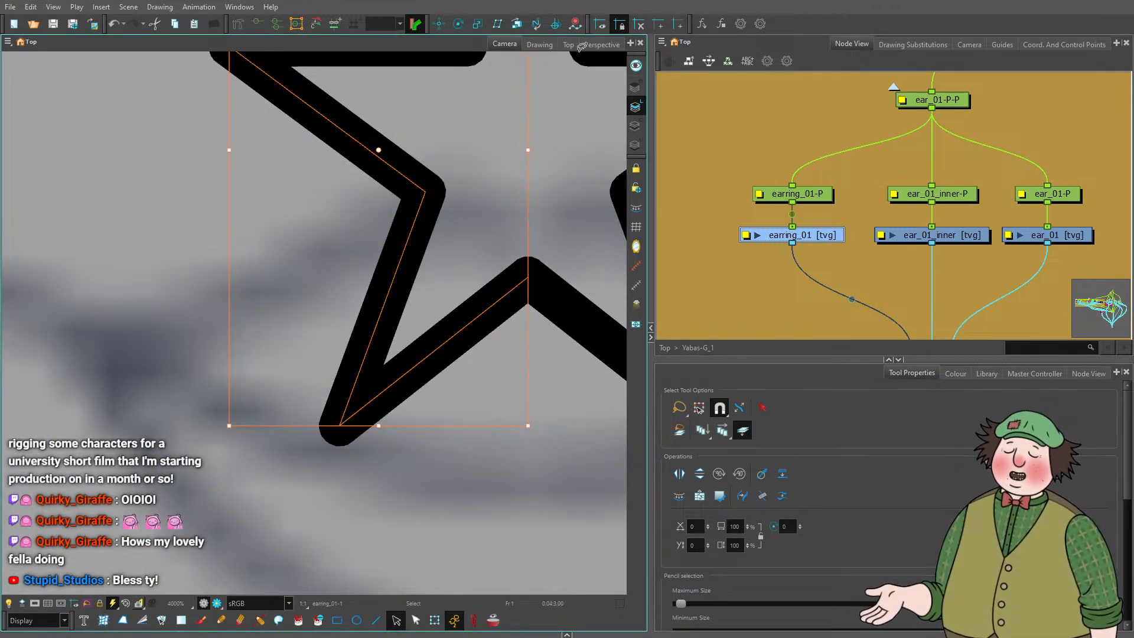
# Join the mirrored halves of the star by snapping their loose end points together on the centre line with the Contour Editor.
pyautogui.click(416, 620)
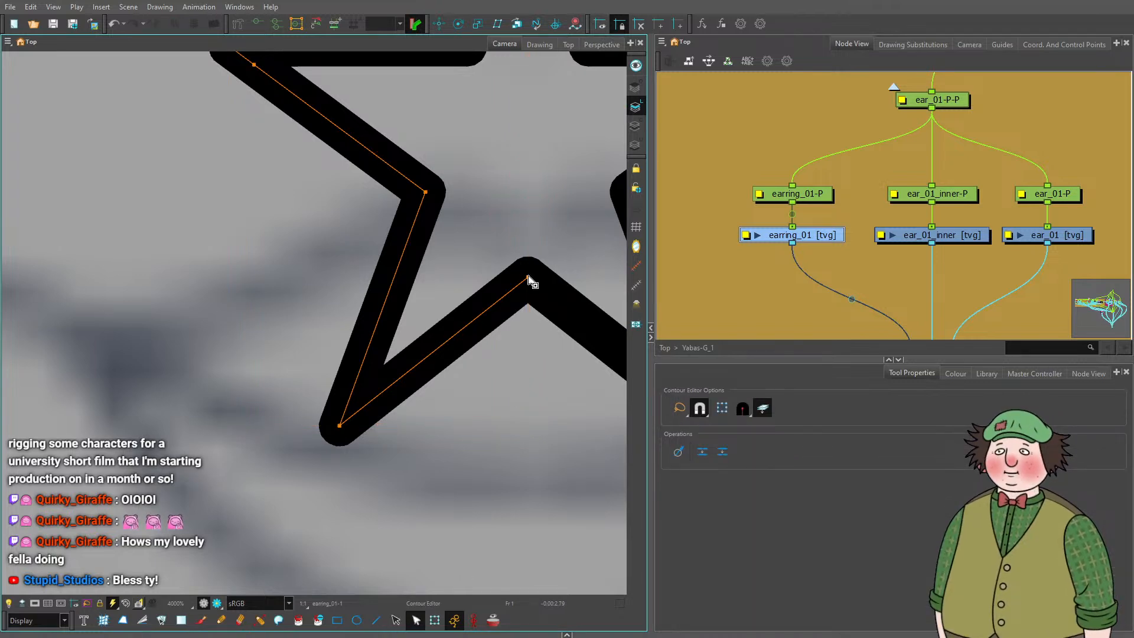
pyautogui.moveTo(528, 281); pyautogui.dragTo(482, 270)
pyautogui.scroll(-3, 527, 279)
pyautogui.scroll(5, 540, 242)
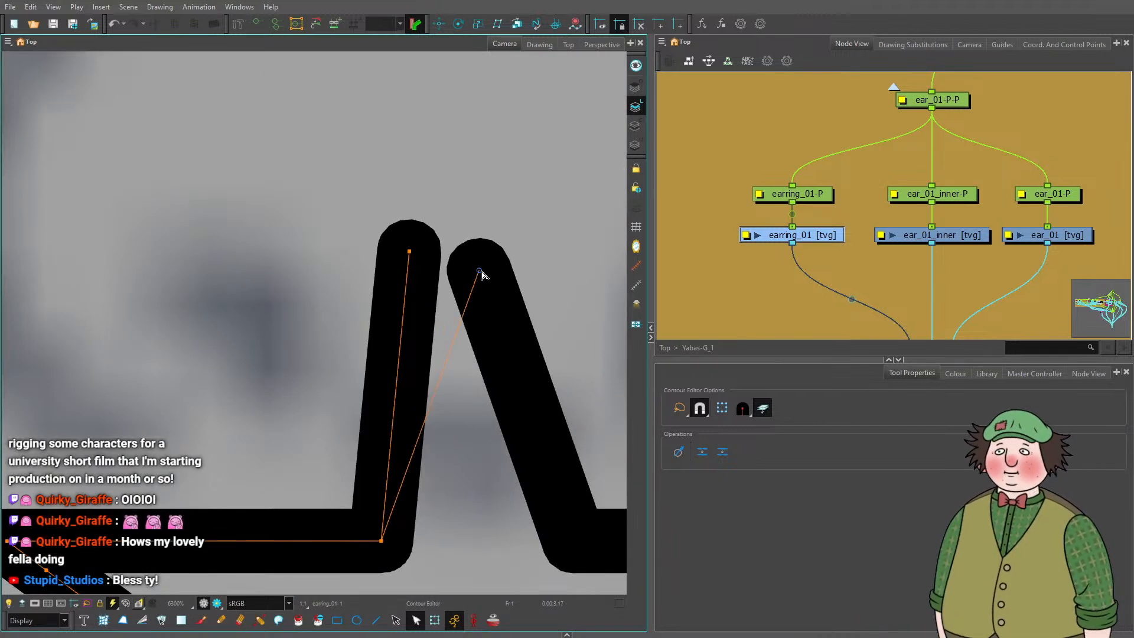
pyautogui.scroll(-5, 482, 274)
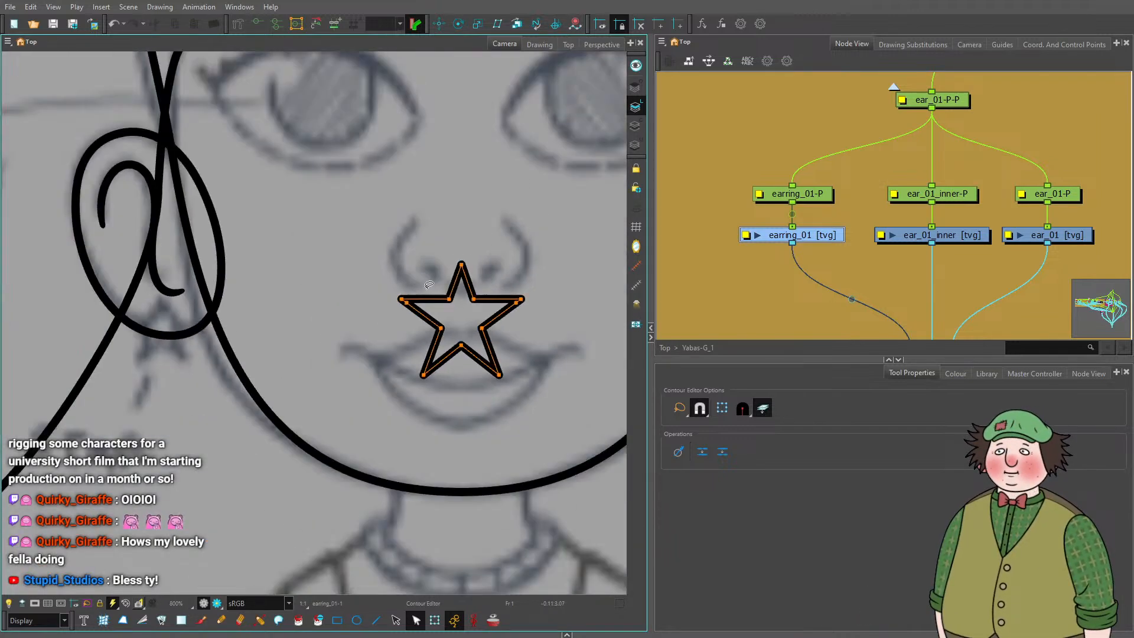
pyautogui.scroll(3, 454, 281)
pyautogui.scroll(-1, 455, 278)
pyautogui.click(593, 385)
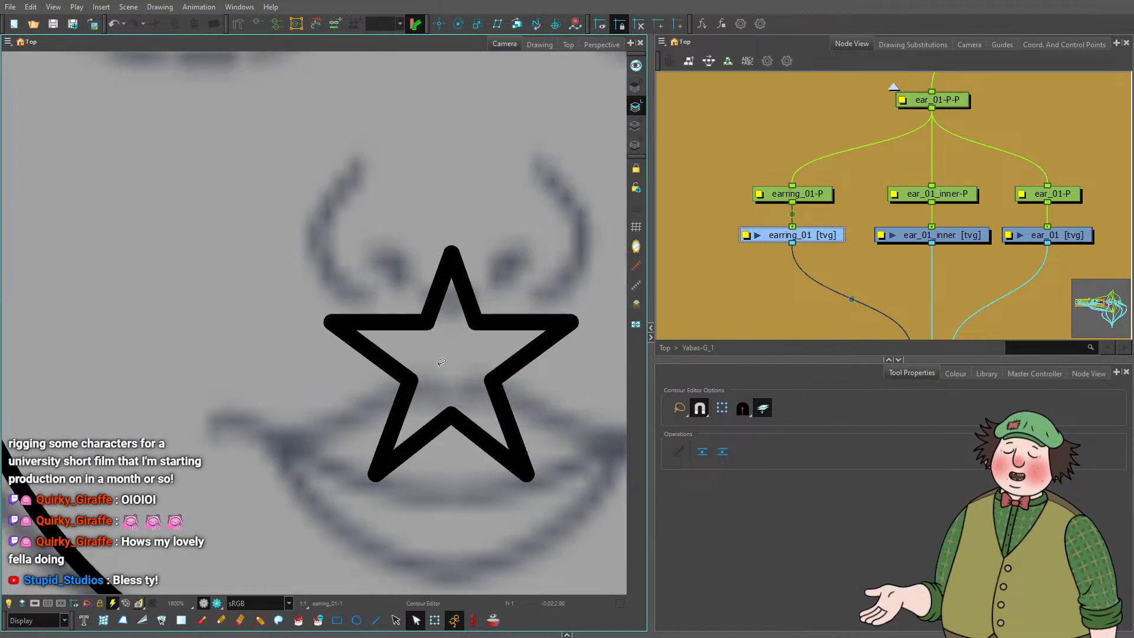
# Delete the redundant contour point beside the star's right tip.
pyautogui.click(376, 477)
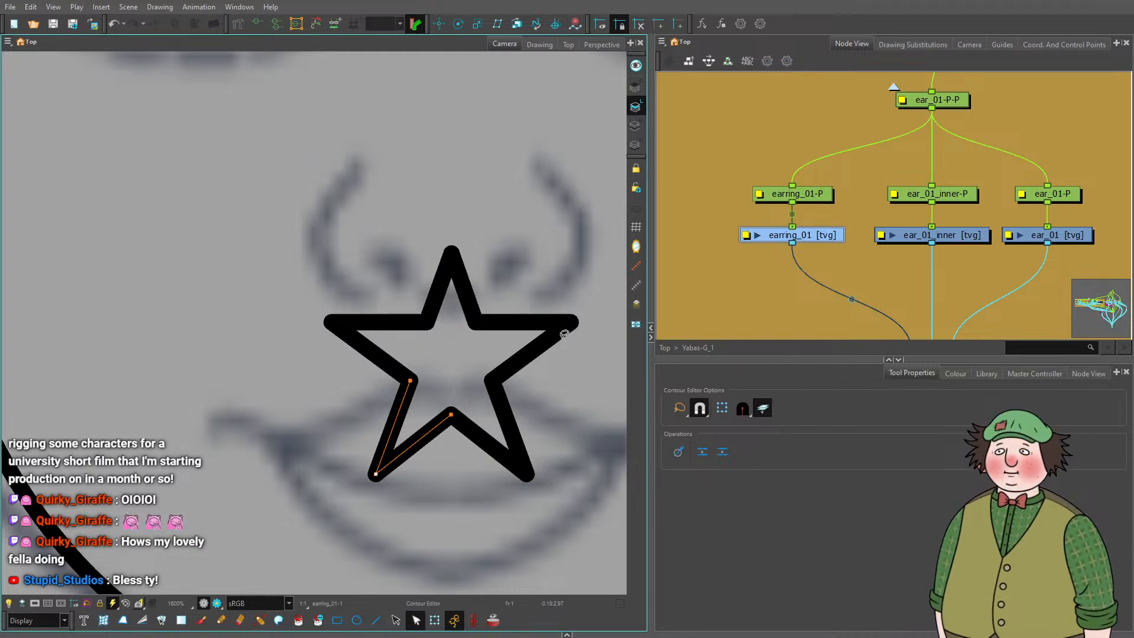
pyautogui.click(495, 382)
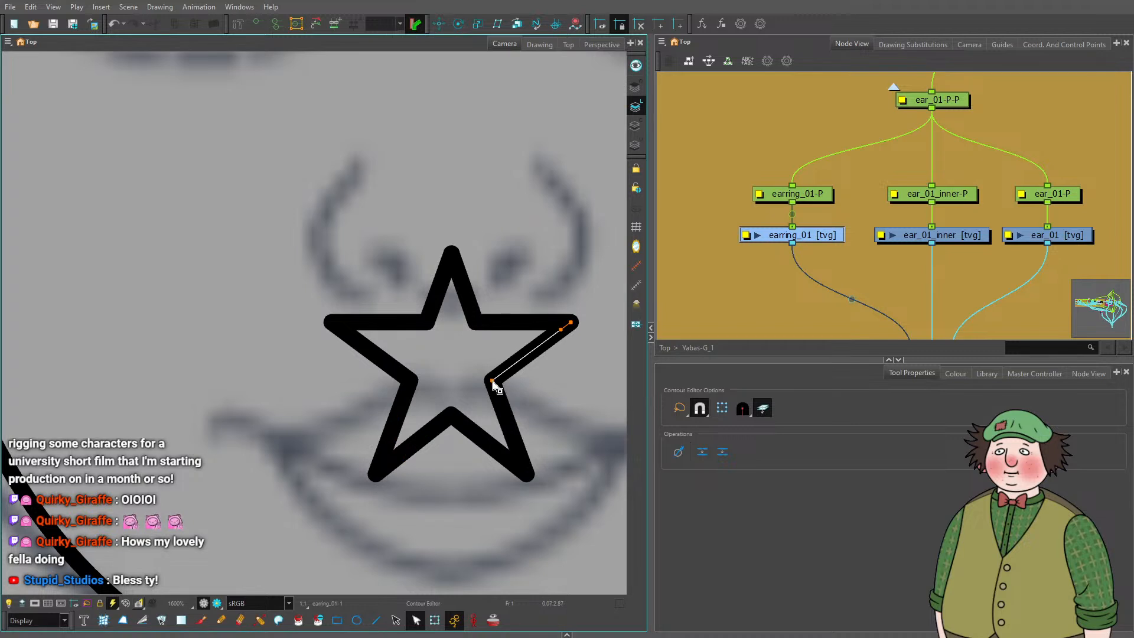
pyautogui.click(565, 331)
# Nudge the star's right waist corner slightly outward to the right.
pyautogui.click(490, 380)
pyautogui.press('Right')
pyautogui.press('Right')
pyautogui.press('Right')
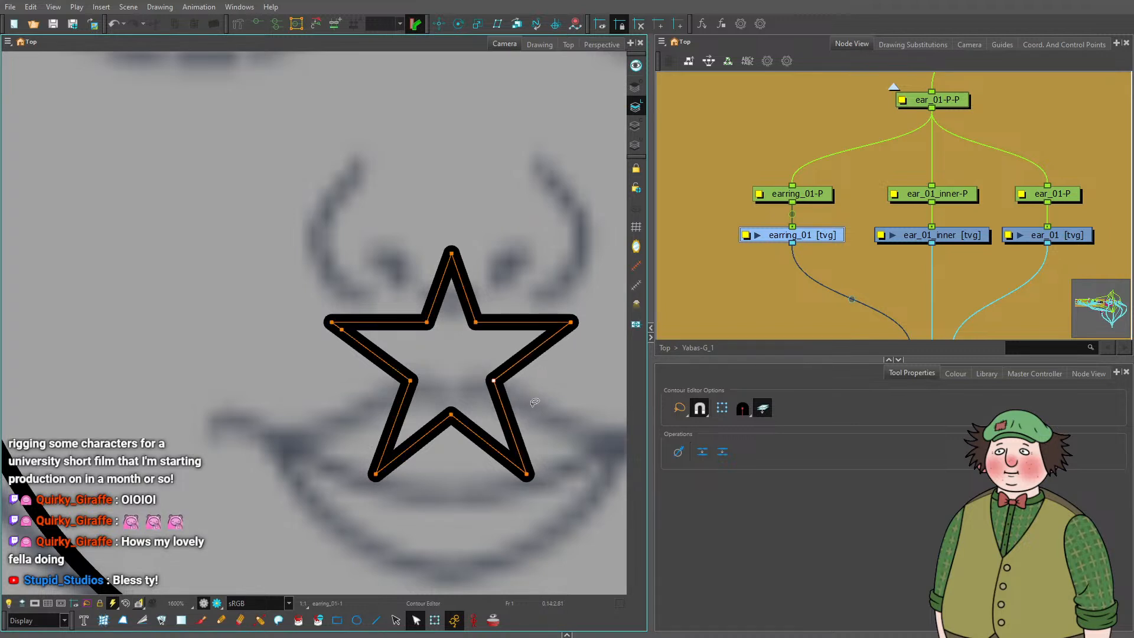
pyautogui.press('Right')
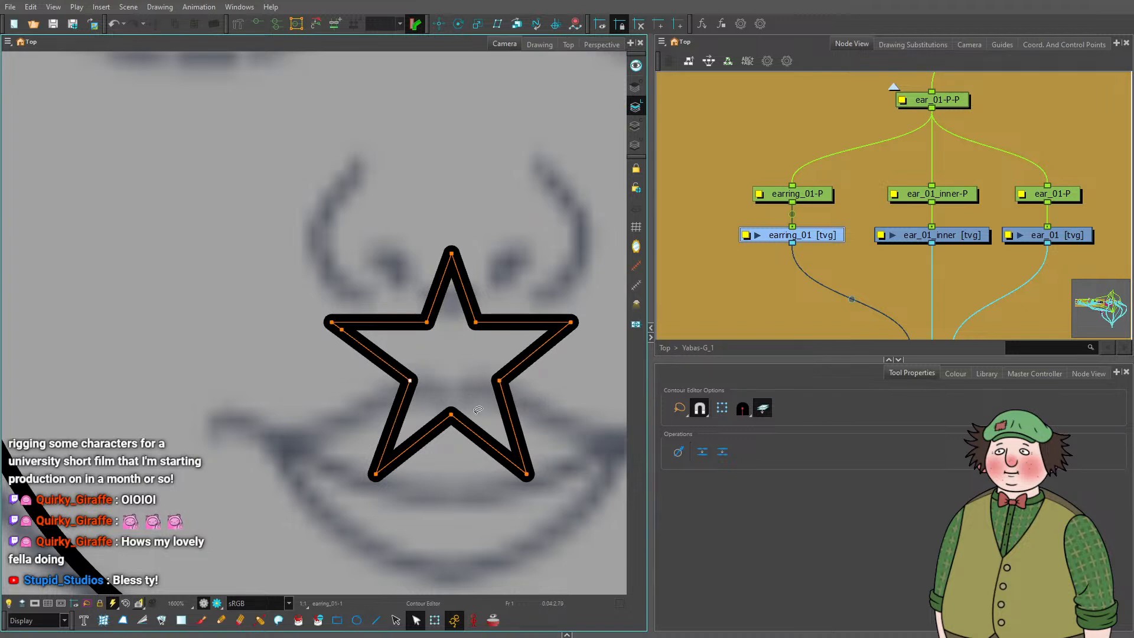
# Nudge the star's left waist corner outward to the left to match the right waist corner.
pyautogui.press('Left')
pyautogui.press('Left')
pyautogui.press('Left')
pyautogui.press('Left')
pyautogui.press('Left')
pyautogui.press('Left')
pyautogui.press('Left')
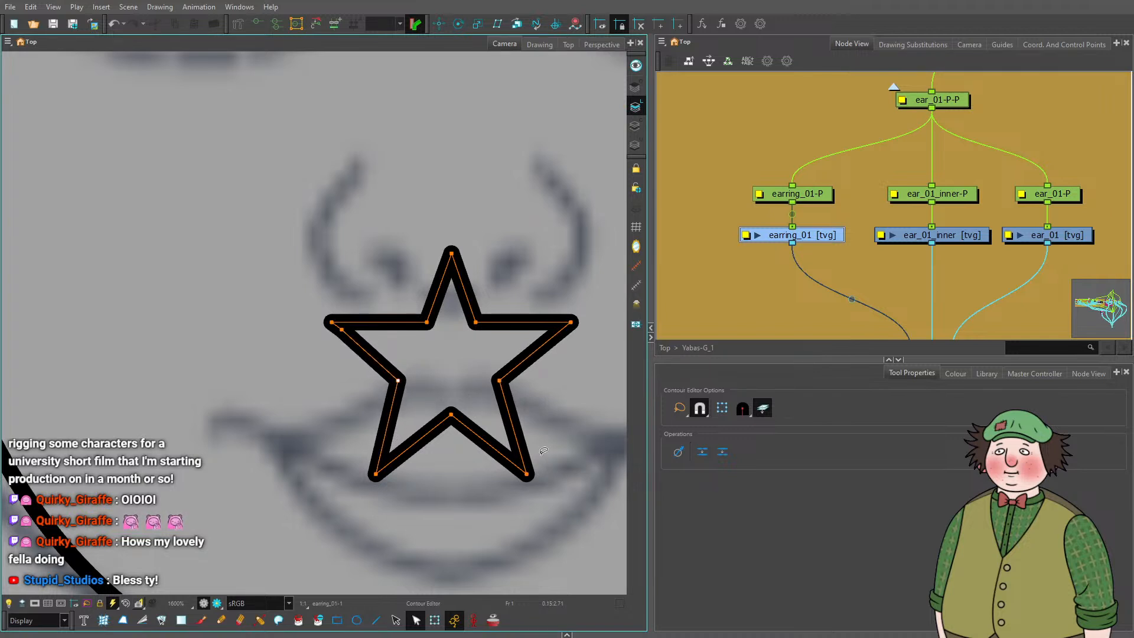
# Nudge the star's lower right tip outward to the right to widen that leg.
pyautogui.press('Right')
pyautogui.press('Right')
pyautogui.press('Right')
pyautogui.press('Right')
pyautogui.press('Right')
pyautogui.press('Right')
pyautogui.press('Right')
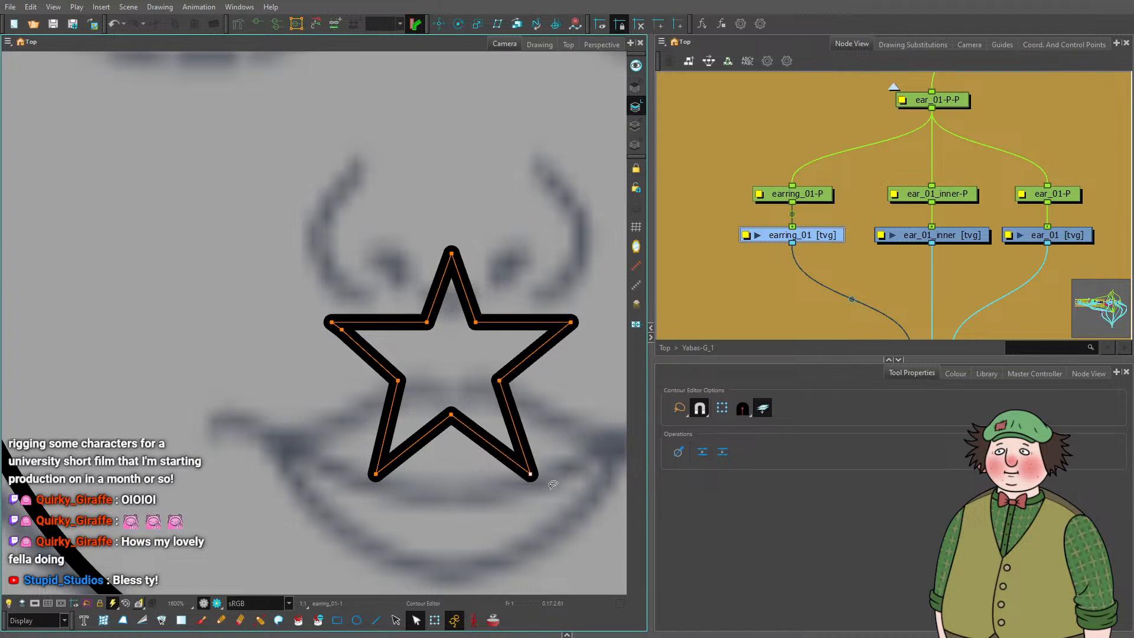
pyautogui.press('Right')
pyautogui.press('Right')
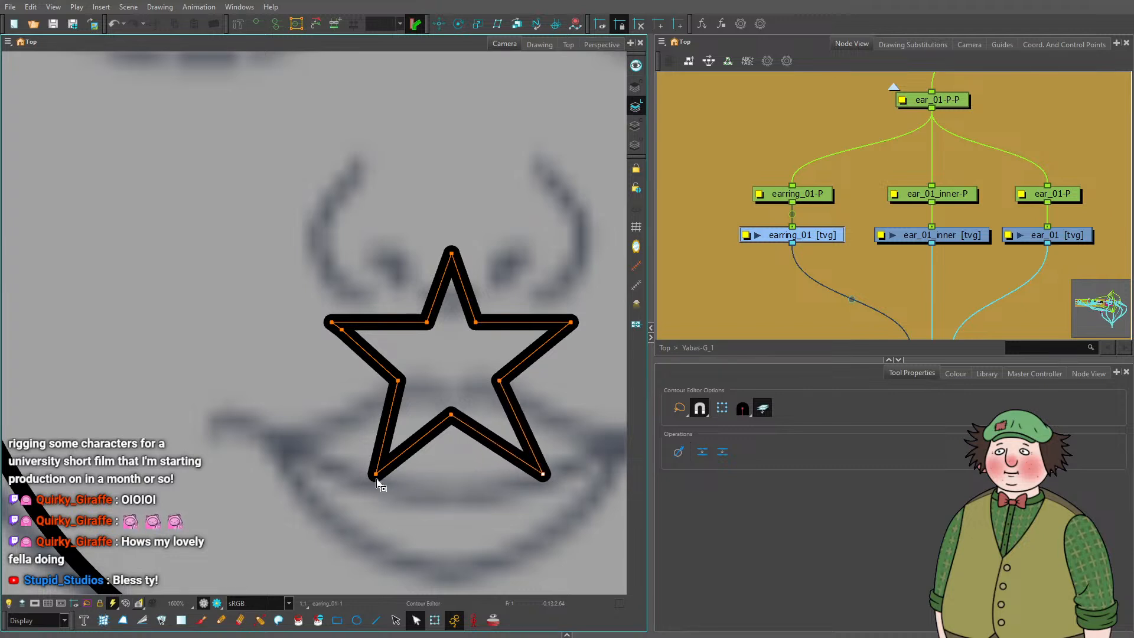
# Nudge the star's lower left tip outward to the left to mirror the lower right tip.
pyautogui.press('Left')
pyautogui.press('Left')
pyautogui.press('Left')
pyautogui.press('Left')
pyautogui.press('Left')
pyautogui.press('Left')
pyautogui.press('Left')
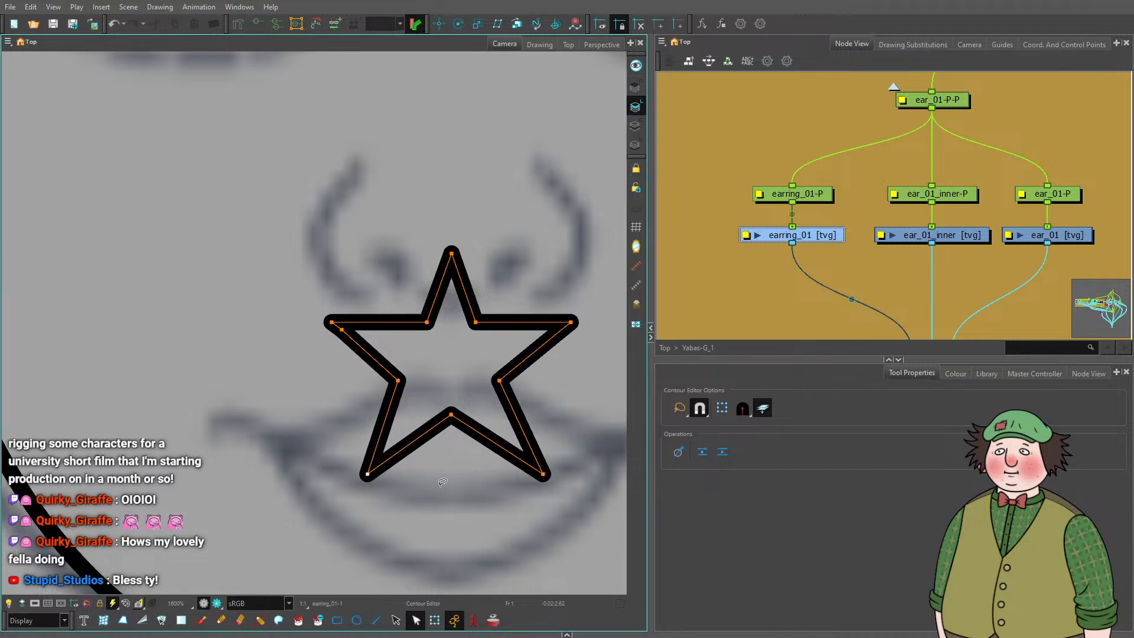
pyautogui.press('Left')
pyautogui.press('Left')
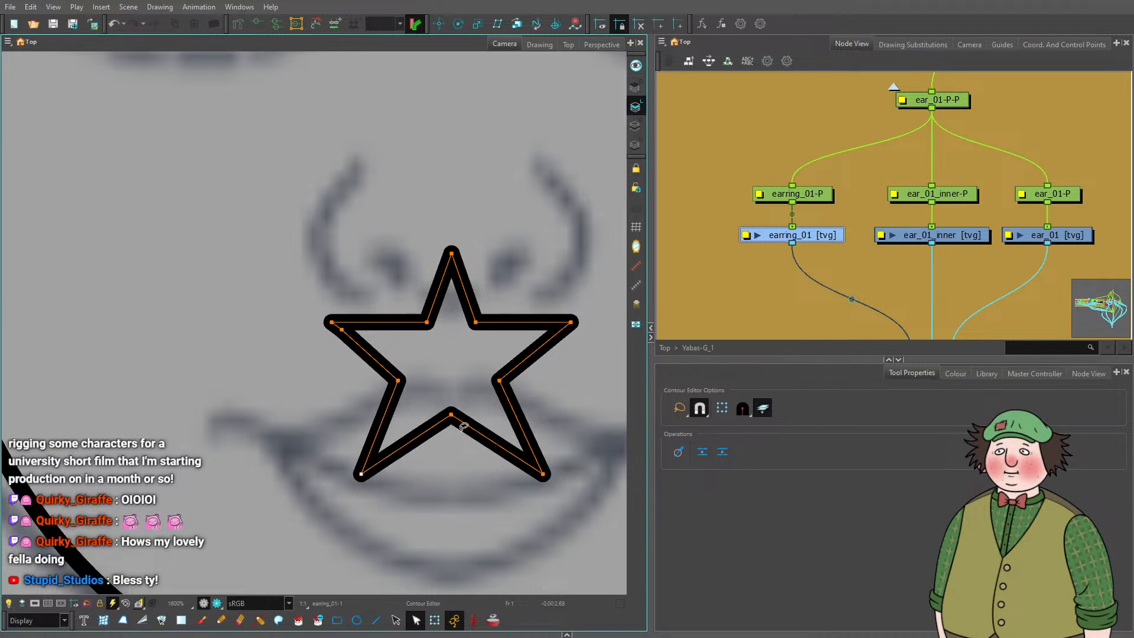
# Nudge the star's top tip straight upward to lengthen the top arm.
pyautogui.press('Up')
pyautogui.press('Up')
pyautogui.press('Up')
pyautogui.press('Up')
pyautogui.press('Up')
pyautogui.press('Up')
pyautogui.press('Up')
pyautogui.press('Up')
pyautogui.press('Up')
pyautogui.press('Up')
pyautogui.press('Up')
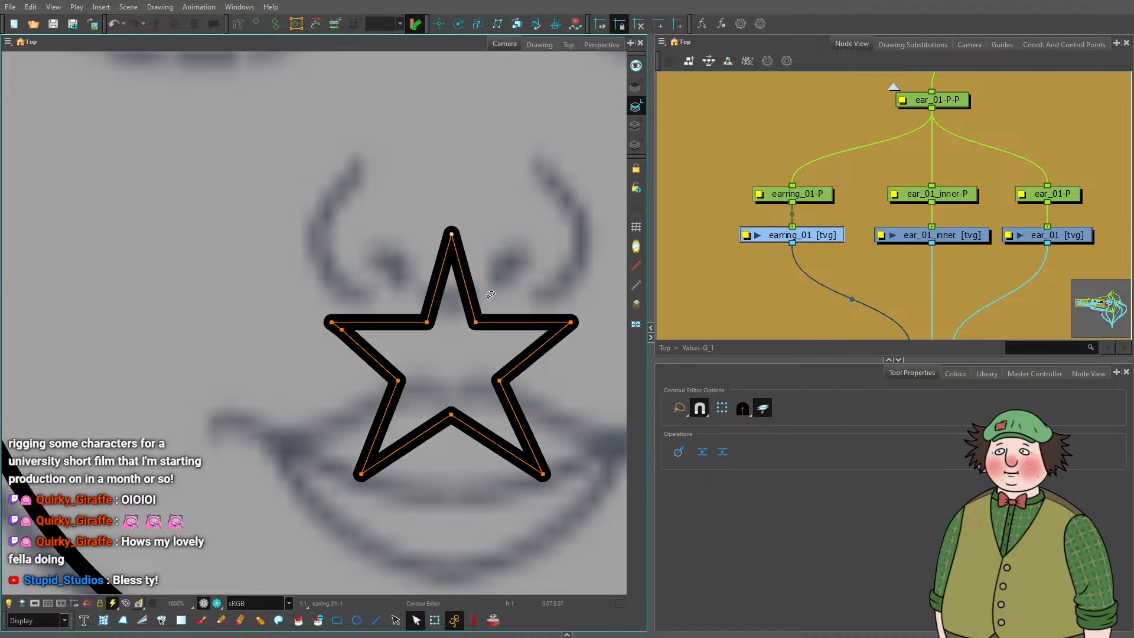
# Nudge the inner corner left of the star's top arm outward to the left.
pyautogui.click(476, 322)
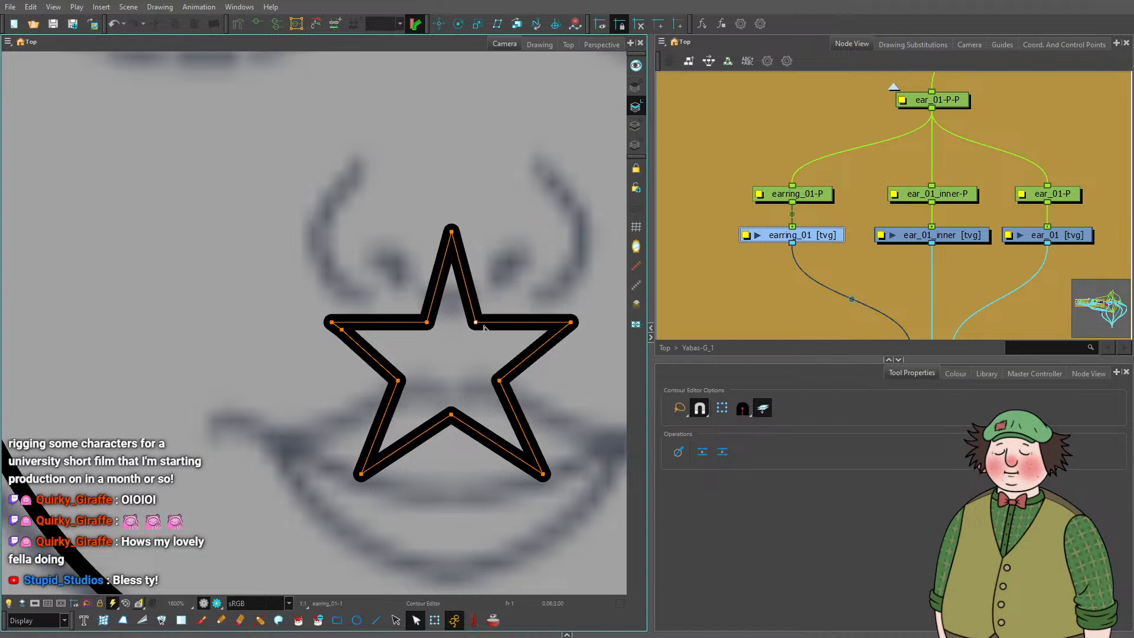
pyautogui.click(427, 322)
pyautogui.press('Left')
pyautogui.press('Left')
pyautogui.press('Left')
pyautogui.press('Left')
pyautogui.press('Left')
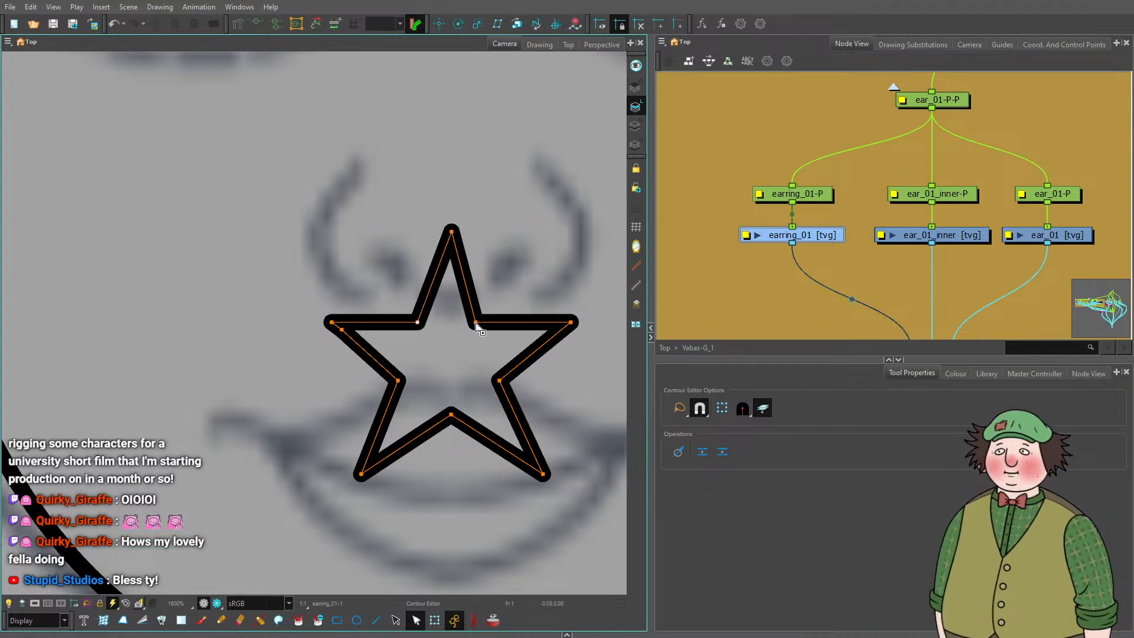
# Nudge the inner corner right of the star's top arm outward to the right, matching the opposite corner.
pyautogui.click(477, 322)
pyautogui.press('Right')
pyautogui.press('Right')
pyautogui.press('Right')
pyautogui.press('Right')
pyautogui.press('Right')
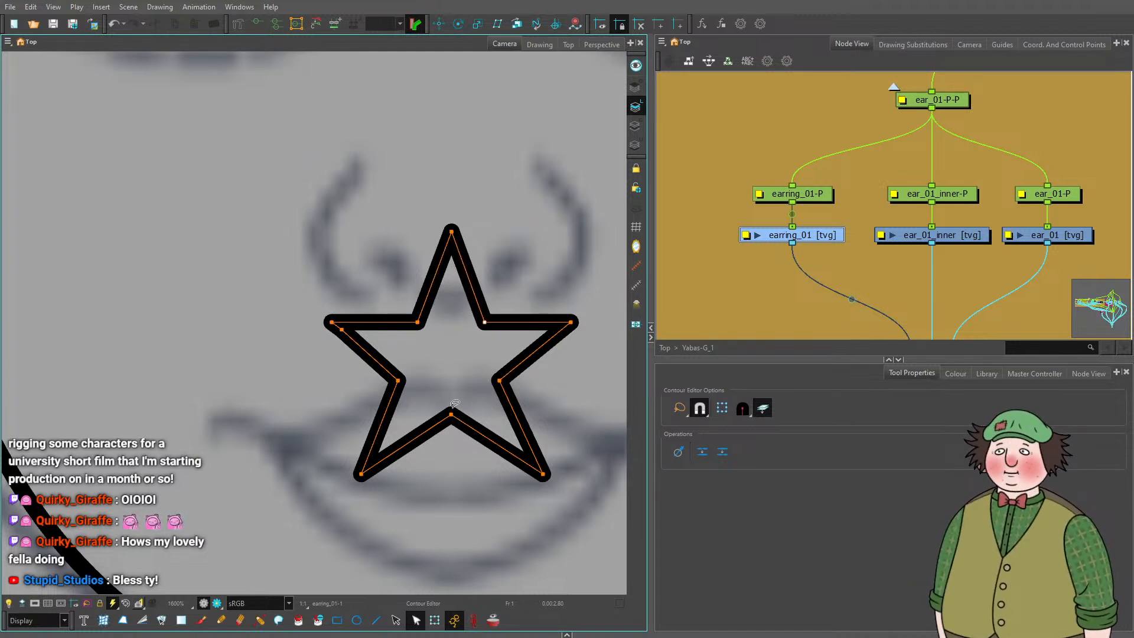
# Delete the redundant contour point beside the star's left tip and deselect the outline.
pyautogui.click(538, 331)
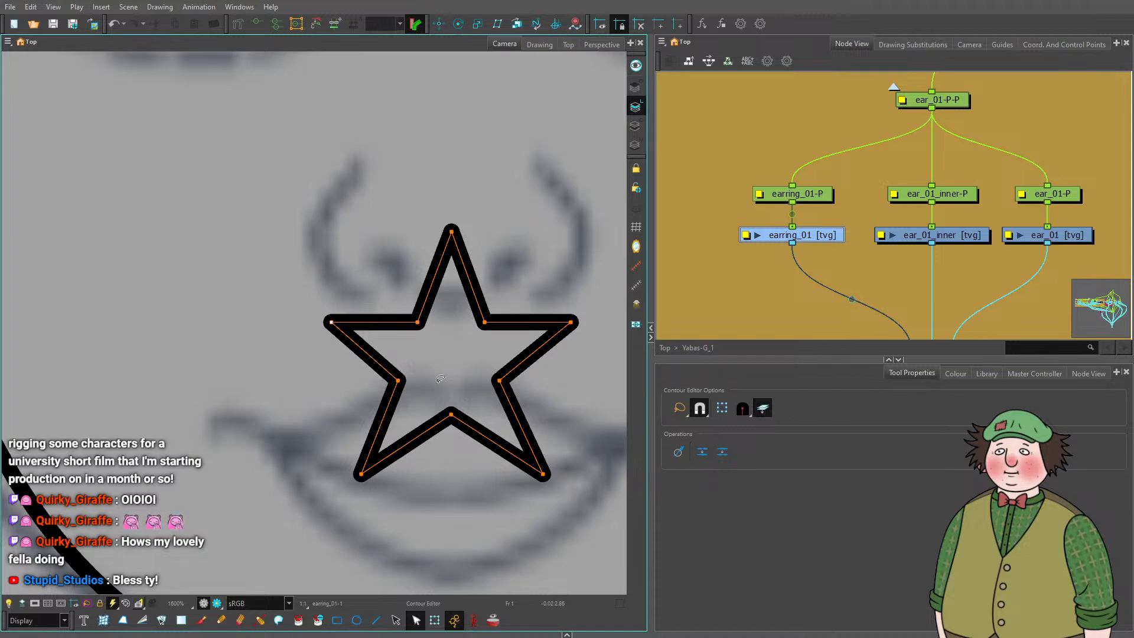
pyautogui.press('Left')
pyautogui.click(440, 378)
# Select the whole star and move it from the mouth area to beside the character's outlined ear.
pyautogui.scroll(-6, 413, 401)
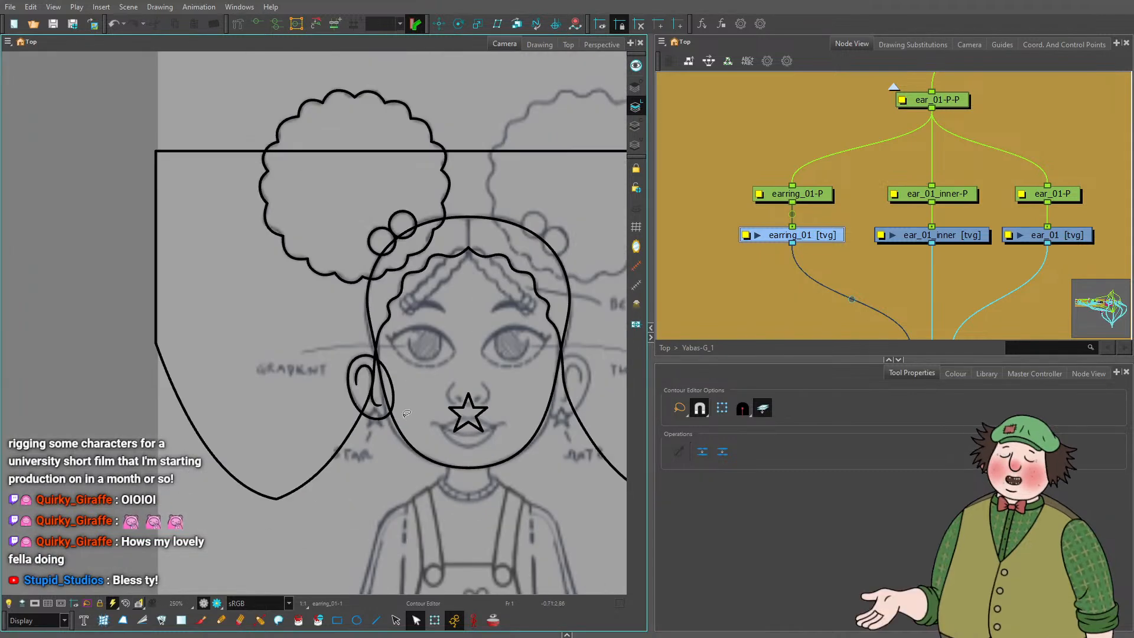
pyautogui.scroll(4, 406, 413)
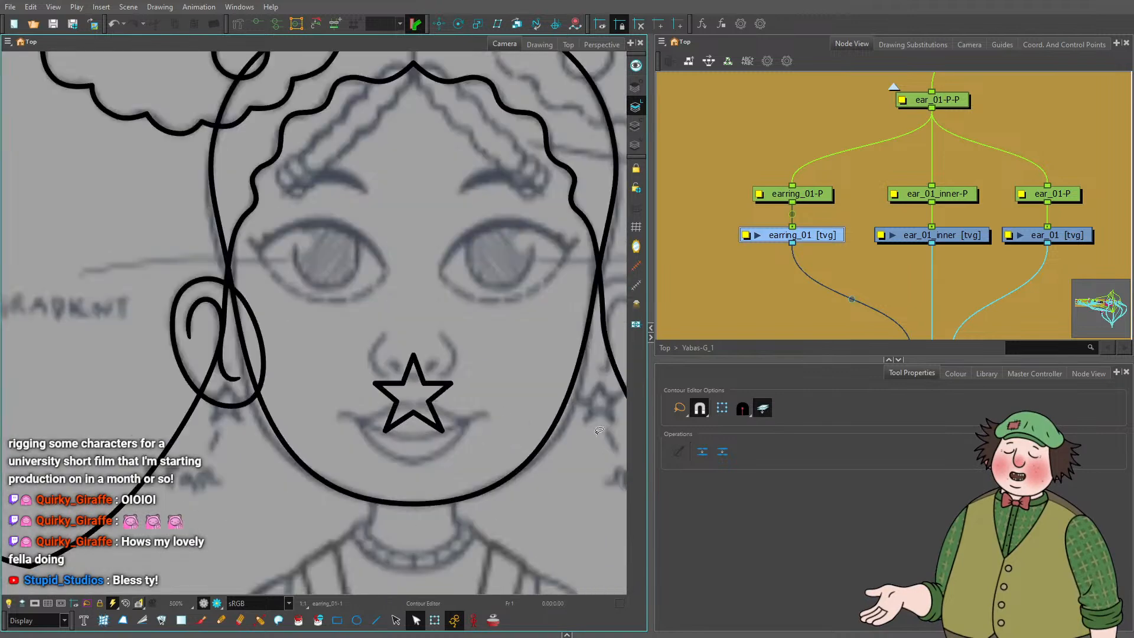
pyautogui.click(395, 620)
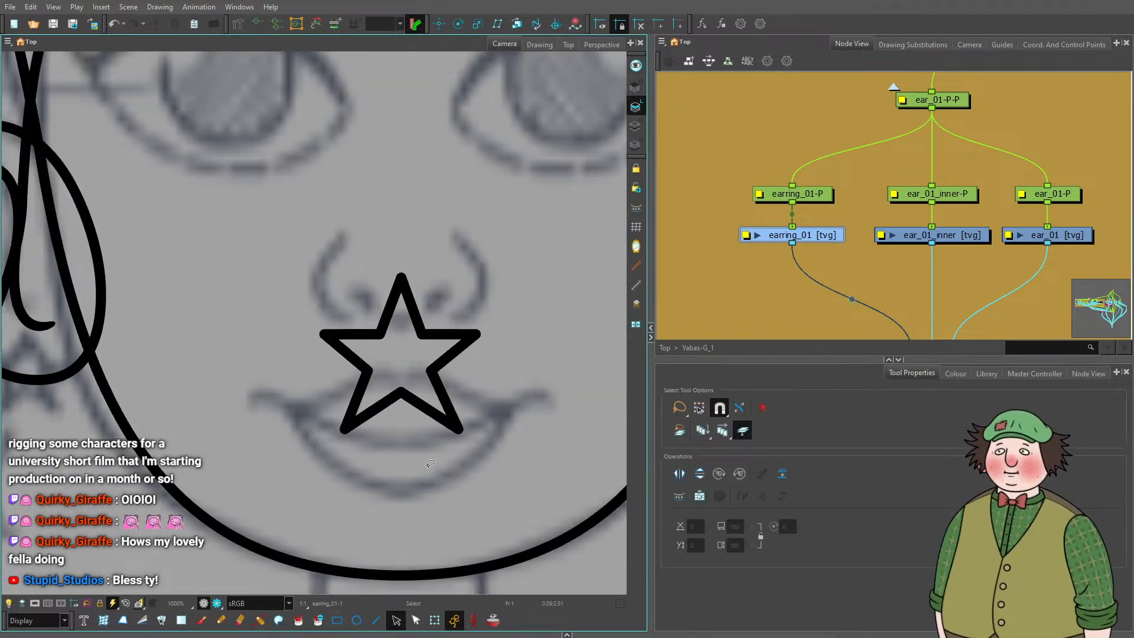
pyautogui.click(431, 331)
pyautogui.moveTo(166, 365); pyautogui.dragTo(167, 366)
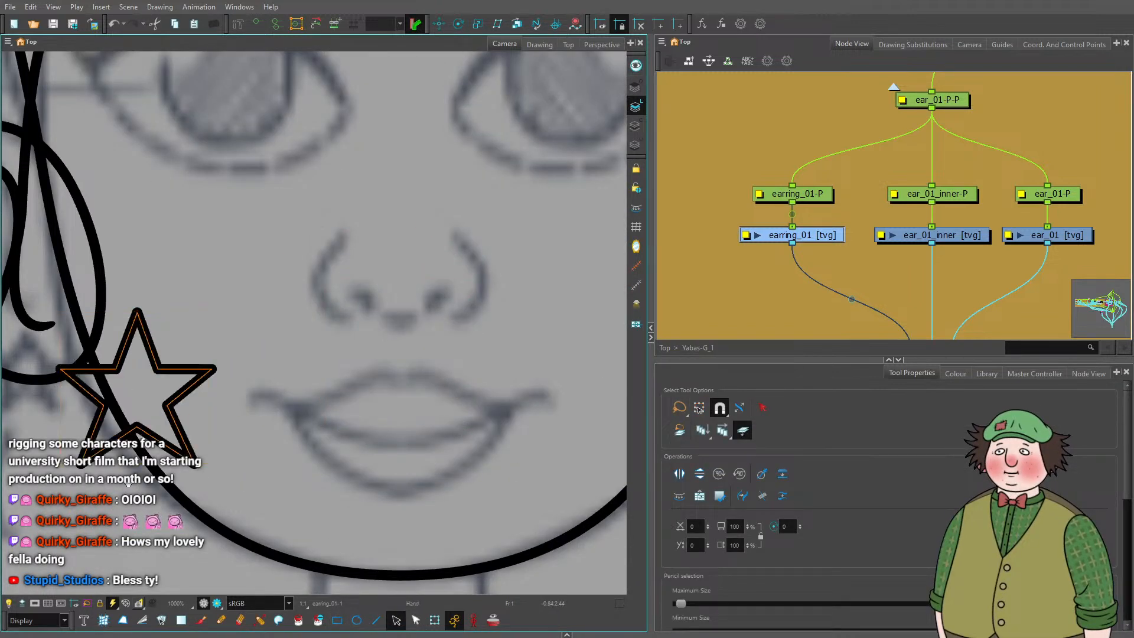
pyautogui.moveTo(151, 417); pyautogui.dragTo(497, 401)
# Scale the star down to earring size and position it over the bottom of the ear lobe.
pyautogui.moveTo(510, 342); pyautogui.dragTo(389, 450)
pyautogui.scroll(-1, 385, 454)
pyautogui.moveTo(378, 463); pyautogui.dragTo(416, 382)
pyautogui.scroll(1, 416, 382)
pyautogui.moveTo(483, 313); pyautogui.dragTo(429, 250)
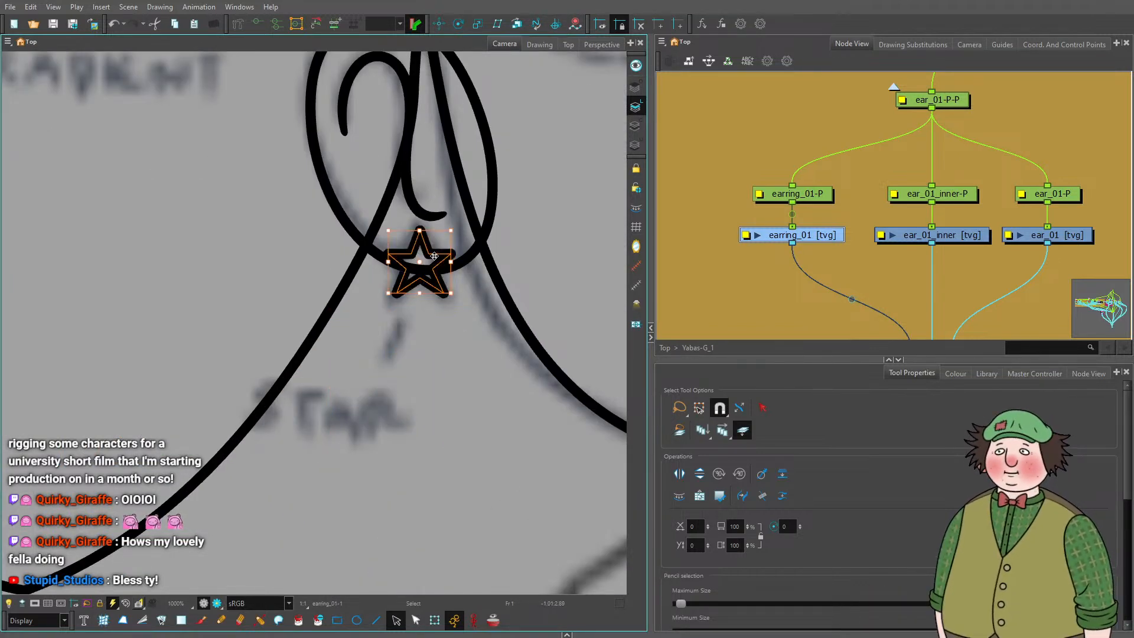
pyautogui.moveTo(458, 212); pyautogui.dragTo(438, 308)
pyautogui.scroll(1, 447, 286)
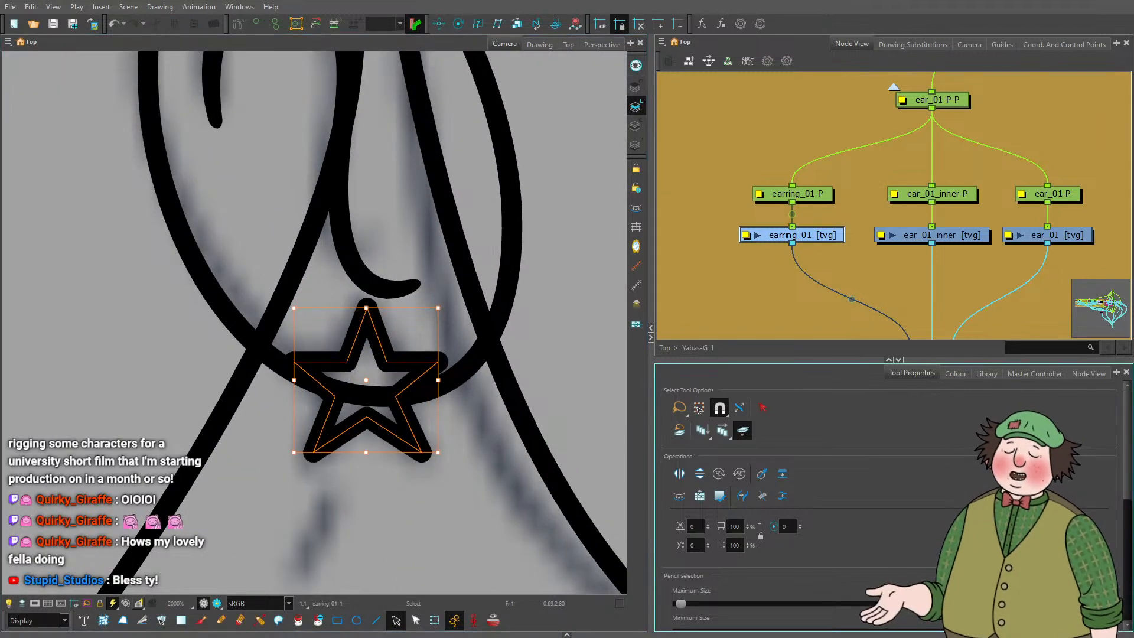
# Adjust the thickness of the star's outline through its maximum pencil size, and deselect the star.
pyautogui.scroll(-2, 838, 513)
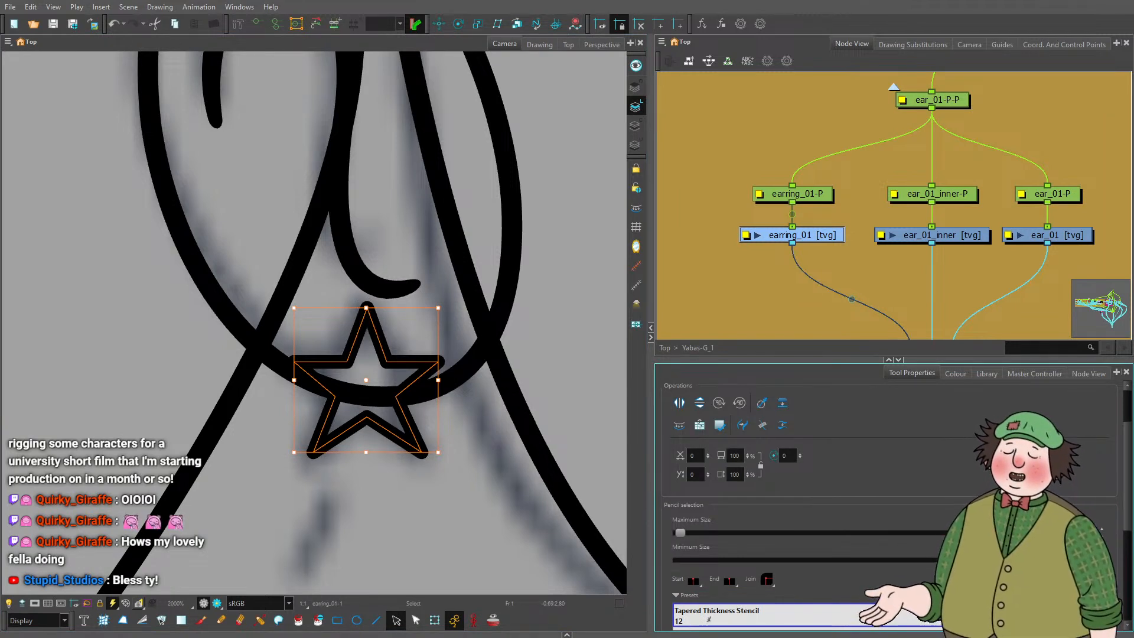
pyautogui.scroll(-2, 827, 501)
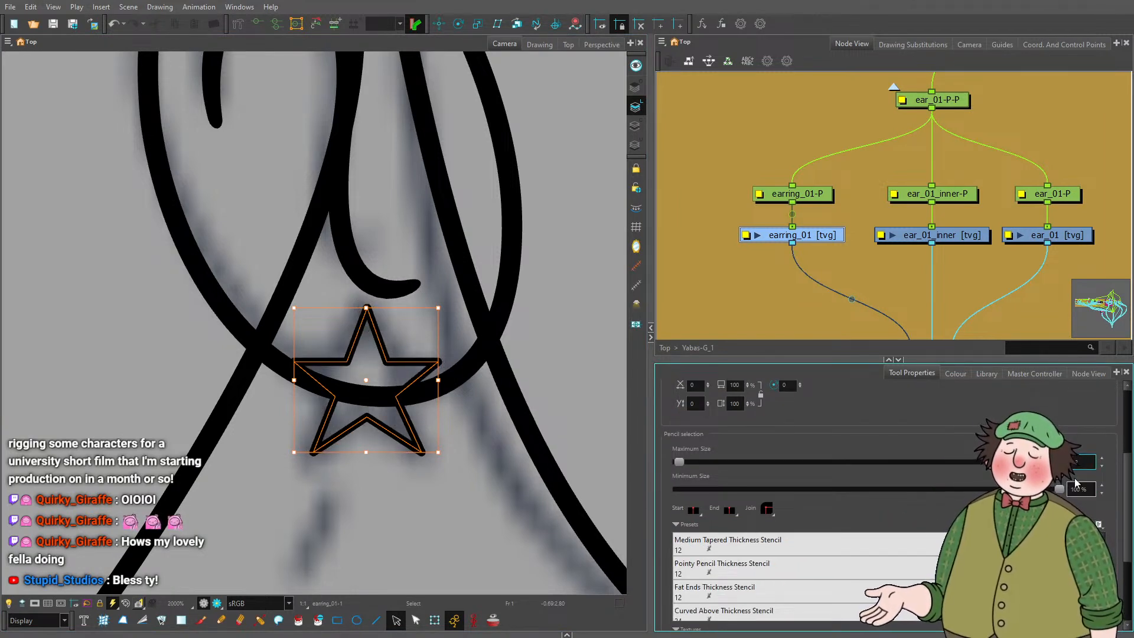
pyautogui.press('Return')
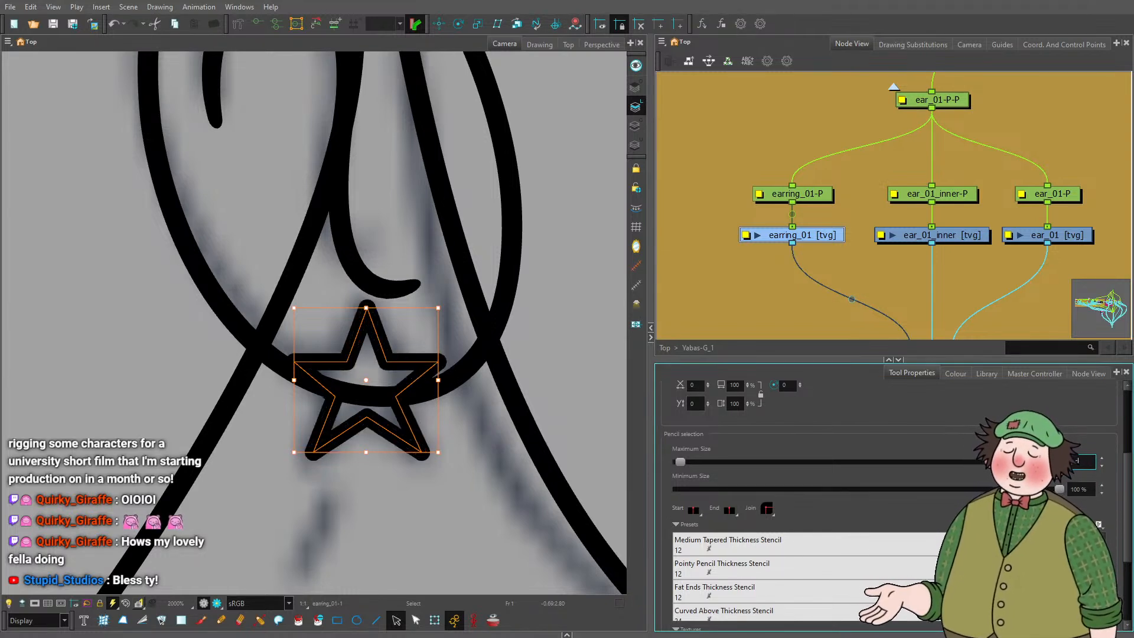
pyautogui.click(312, 429)
pyautogui.scroll(-3, 313, 429)
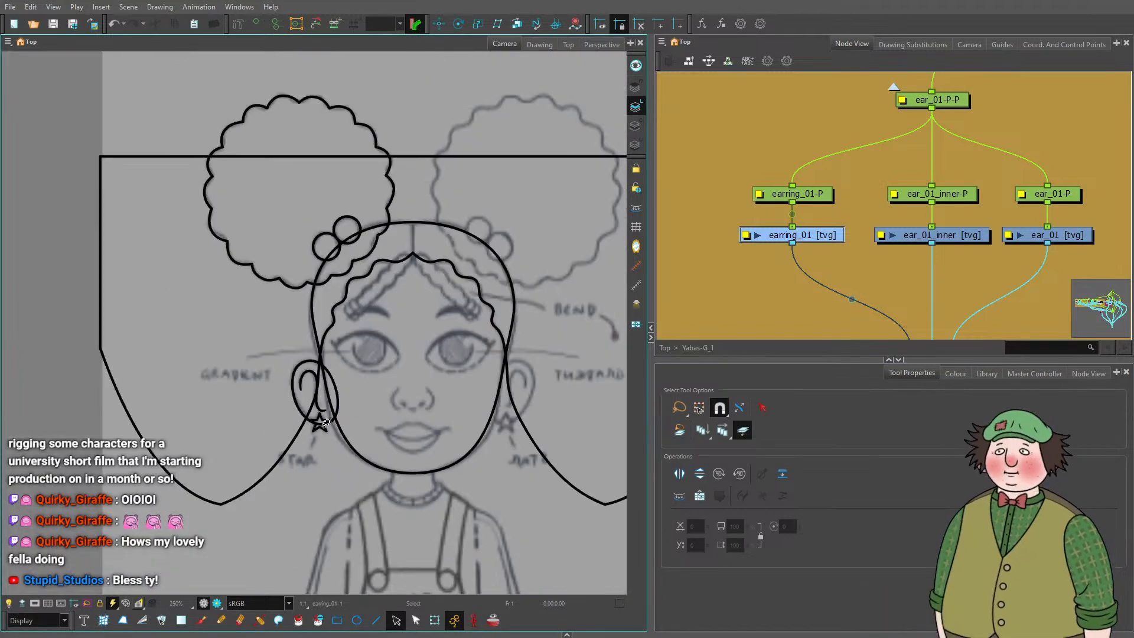
pyautogui.scroll(4, 408, 384)
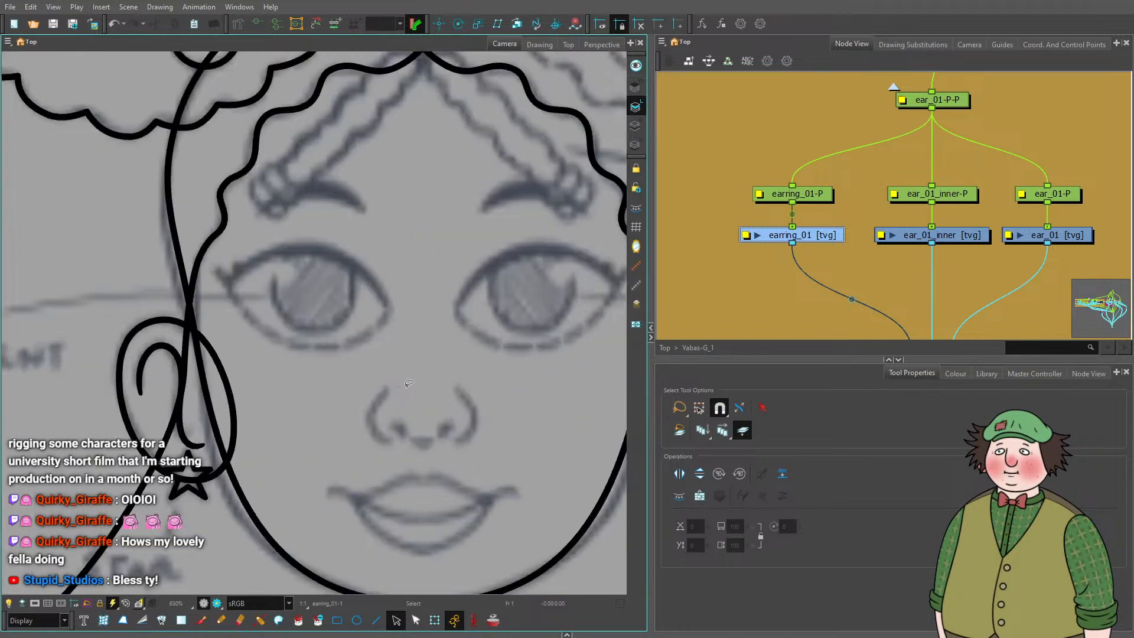
# Examine the rig's node network from the ear nodes across the HAIR, HEAD and MOUTH groups to the EYE_01 group.
pyautogui.click(885, 271)
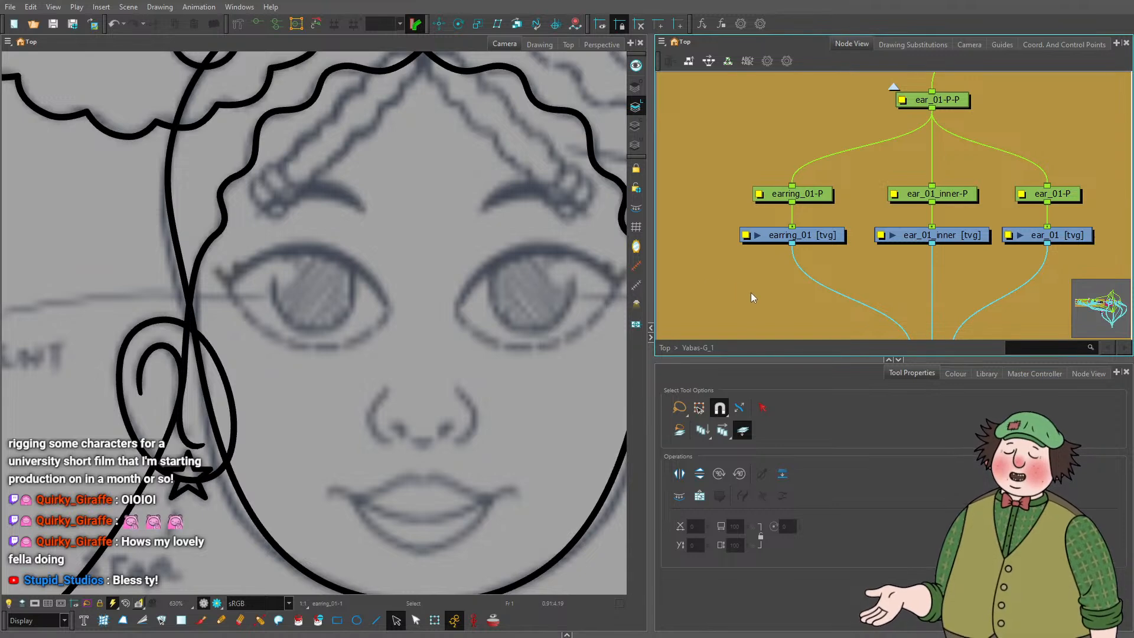
pyautogui.scroll(-5, 325, 285)
pyautogui.scroll(-5, 792, 277)
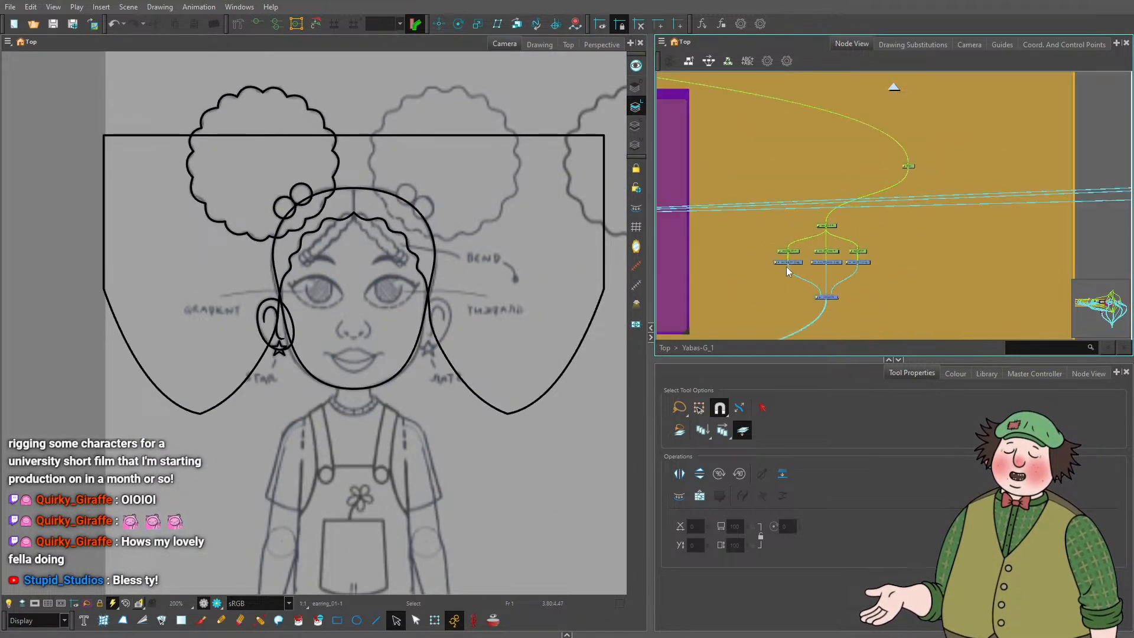
pyautogui.scroll(-4, 785, 269)
pyautogui.moveTo(734, 260); pyautogui.dragTo(960, 236)
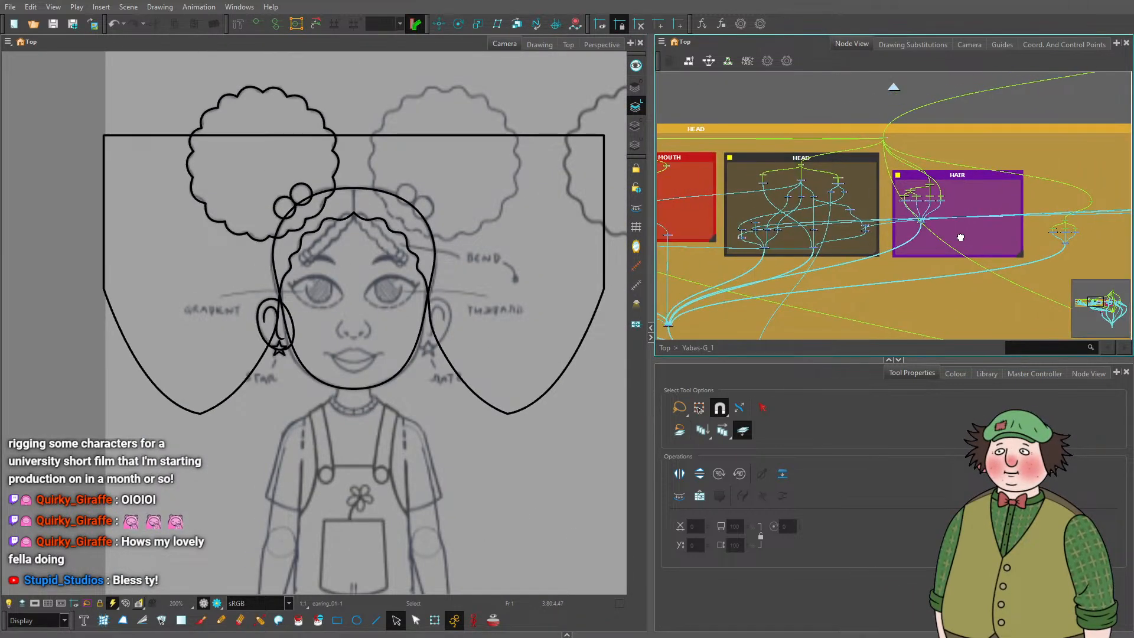
pyautogui.scroll(5, 921, 228)
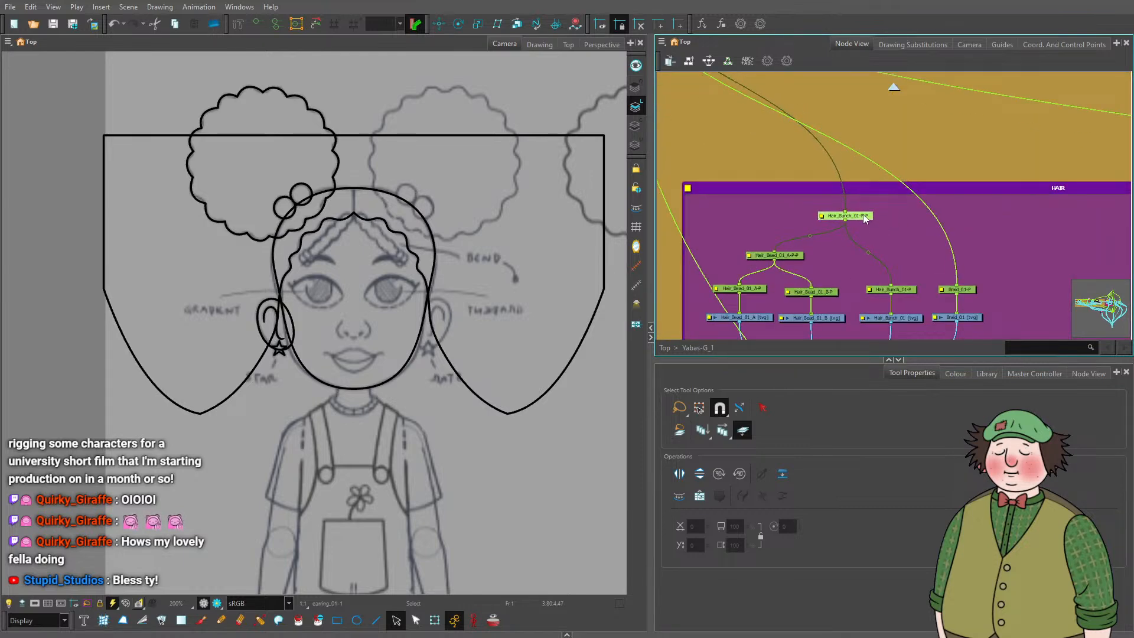
pyautogui.scroll(-6, 880, 203)
pyautogui.moveTo(799, 205); pyautogui.dragTo(1021, 219)
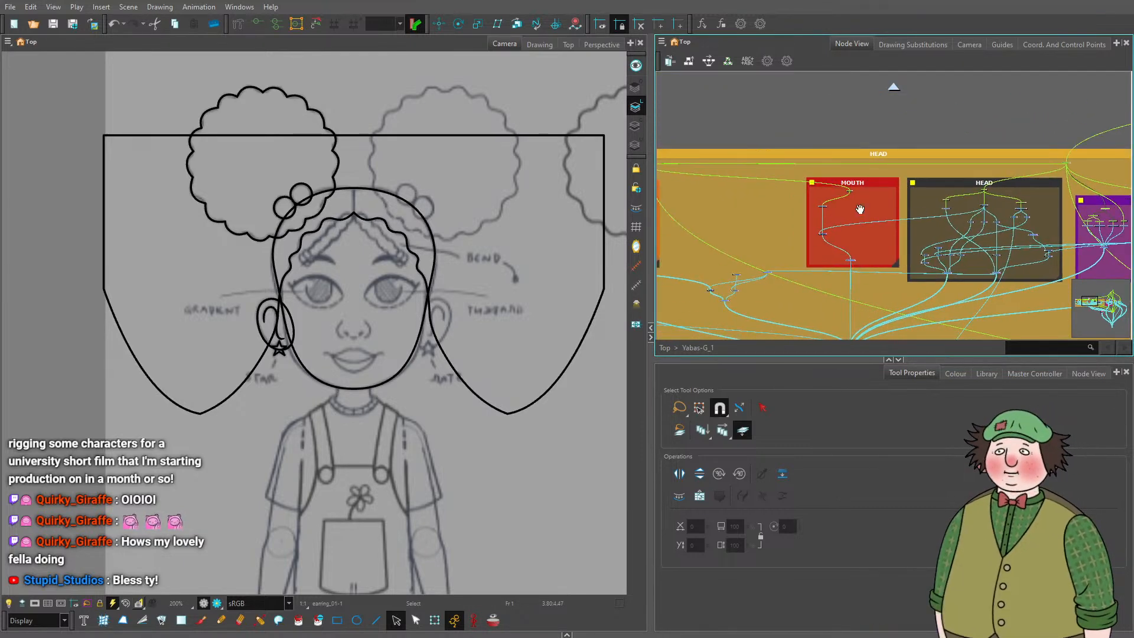
pyautogui.moveTo(697, 213); pyautogui.dragTo(1022, 190)
pyautogui.scroll(6, 891, 225)
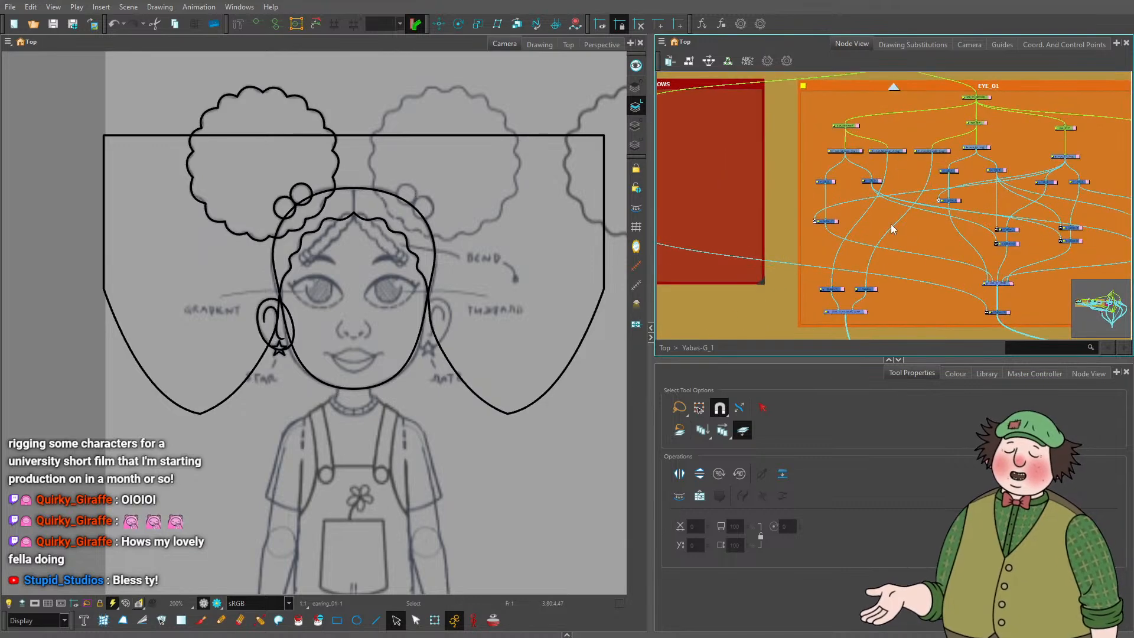
# Examine the node network around the EYE_01 group, from the cutters feeding EYES_COMP to the eyelid and eye drawing nodes.
pyautogui.scroll(-5, 940, 302)
pyautogui.scroll(6, 810, 214)
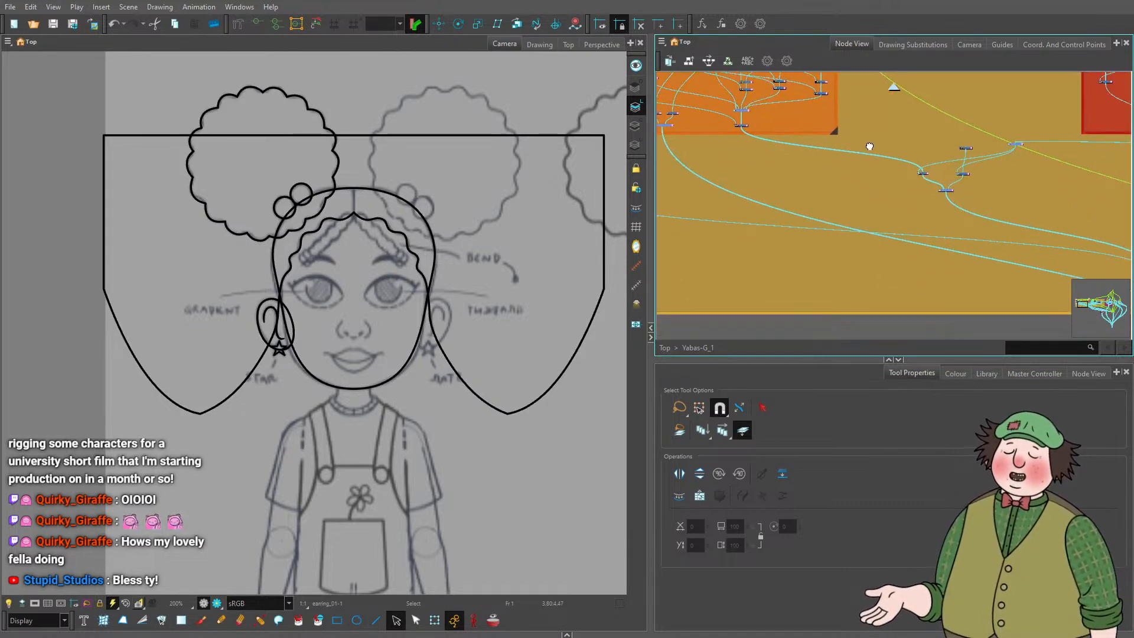
pyautogui.scroll(3, 887, 236)
pyautogui.scroll(3, 886, 243)
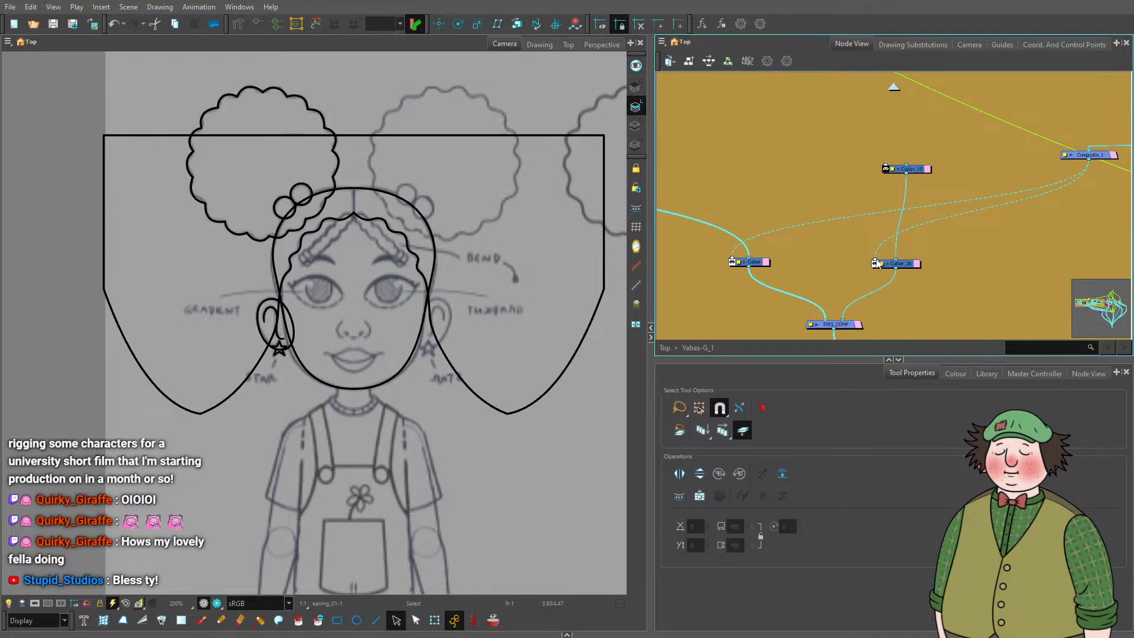
pyautogui.moveTo(875, 263); pyautogui.dragTo(803, 258)
pyautogui.moveTo(732, 262); pyautogui.dragTo(1094, 215)
pyautogui.scroll(-4, 998, 272)
pyautogui.scroll(3, 834, 187)
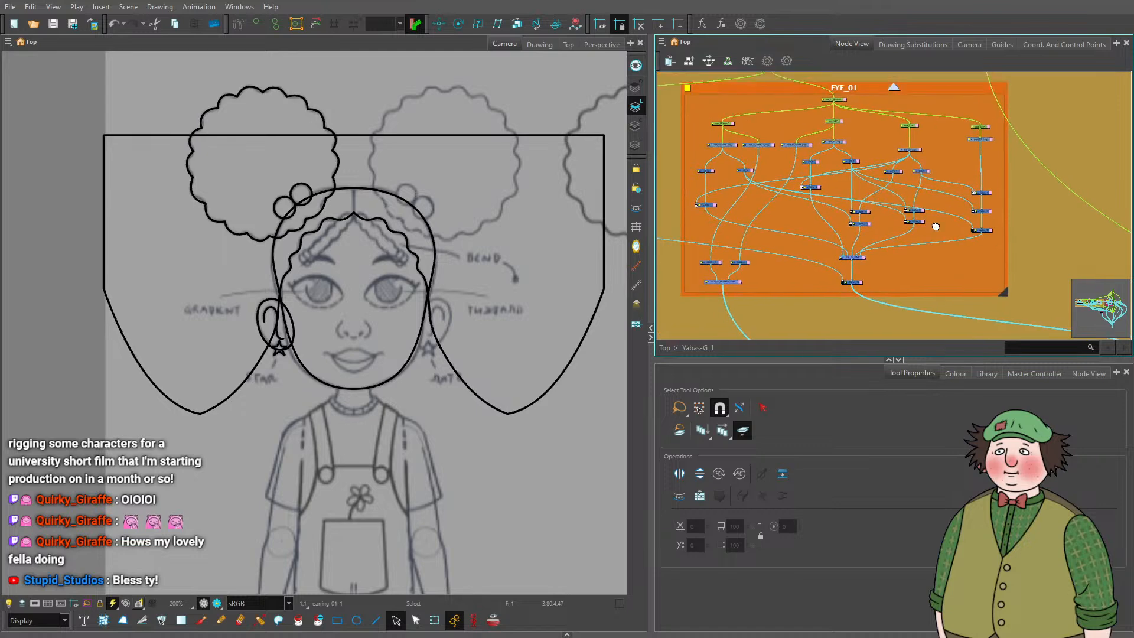
pyautogui.scroll(4, 824, 205)
pyautogui.moveTo(1056, 294); pyautogui.dragTo(859, 234)
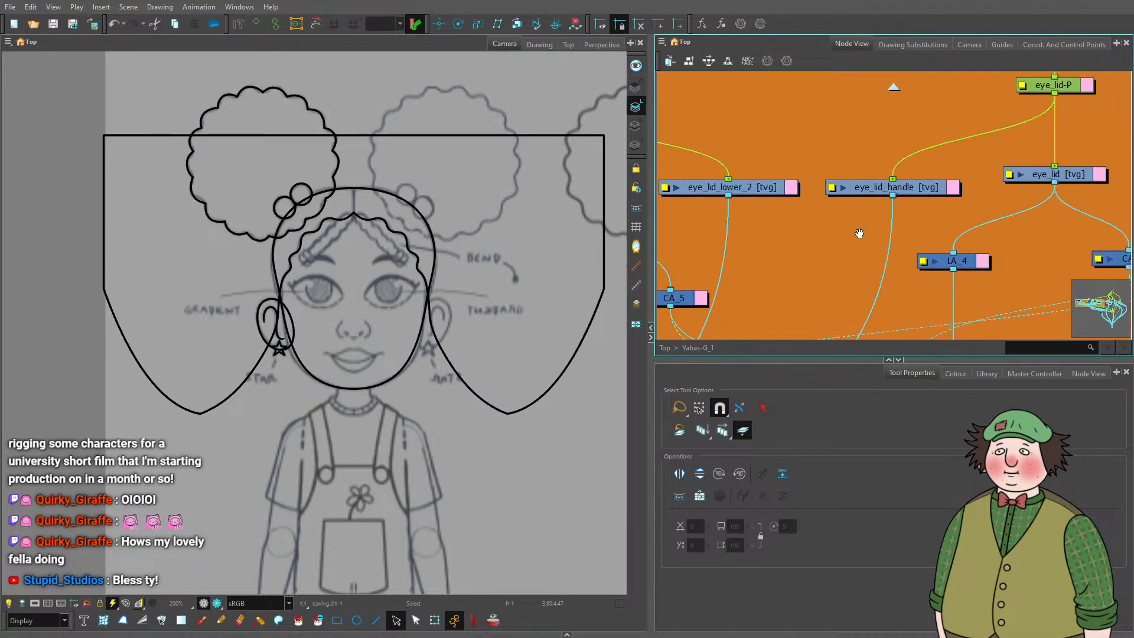
pyautogui.moveTo(978, 221); pyautogui.dragTo(796, 207)
pyautogui.scroll(-4, 798, 211)
pyautogui.scroll(5, 963, 198)
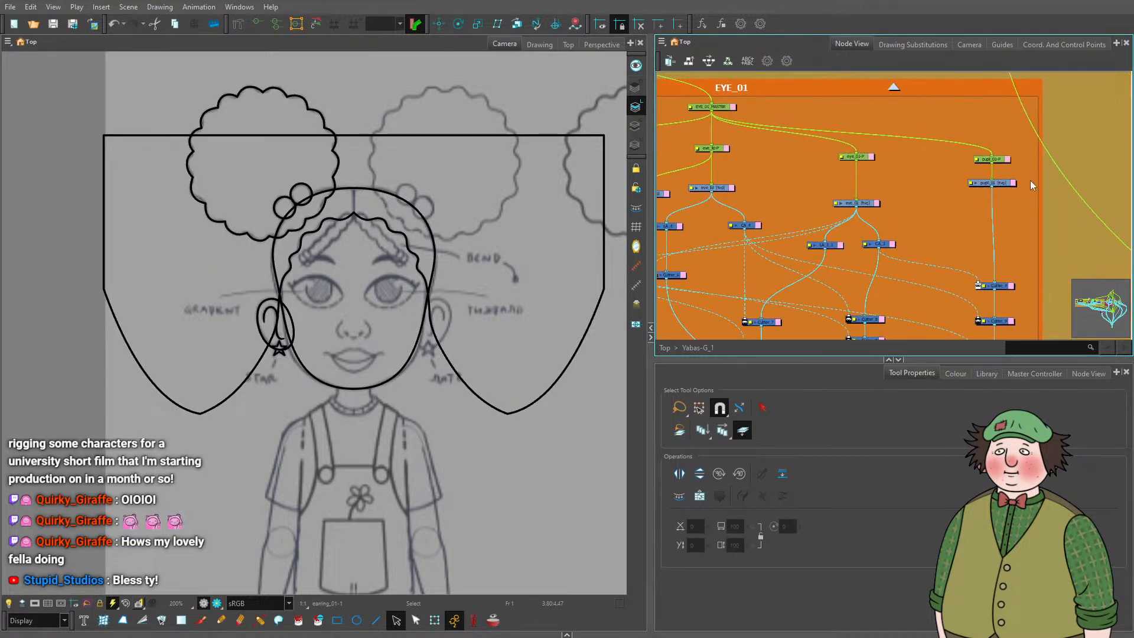
# On the eye_01 drawing, draw a line between the corners of the sketched eye and bend it into the upper lid arc.
pyautogui.click(971, 208)
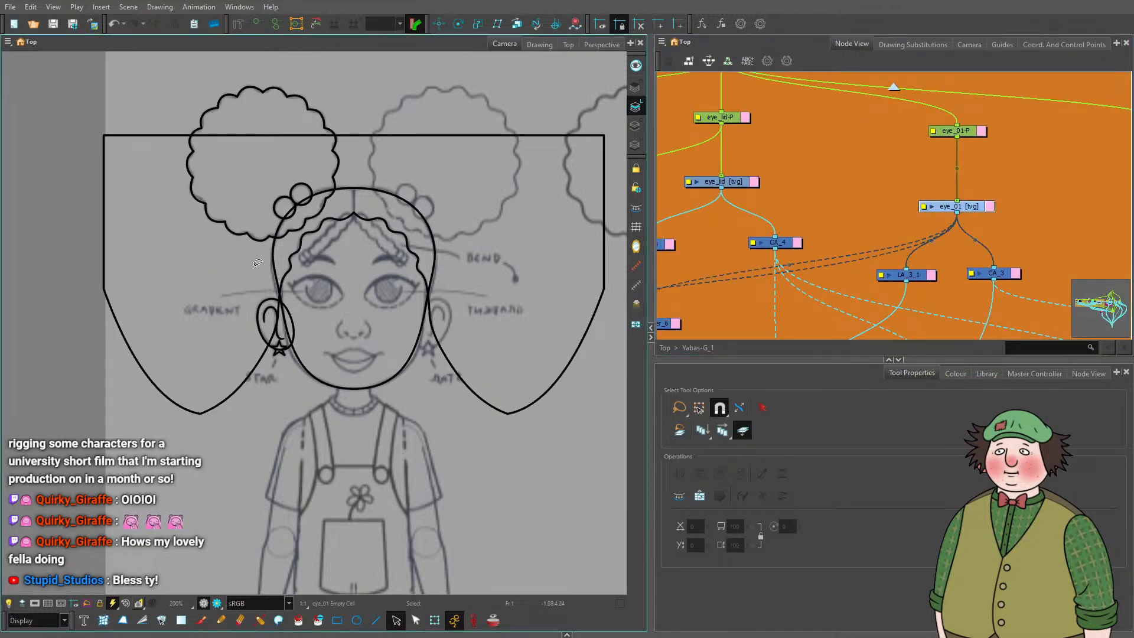
pyautogui.scroll(4, 247, 265)
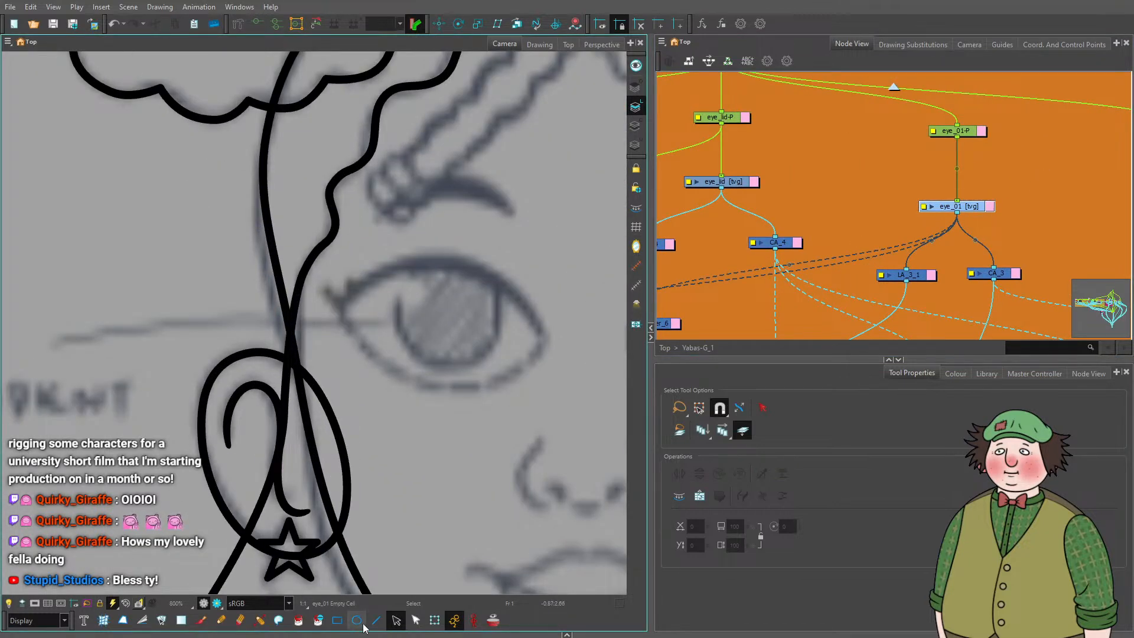
pyautogui.click(377, 620)
pyautogui.moveTo(334, 303); pyautogui.dragTo(542, 342)
pyautogui.moveTo(440, 321); pyautogui.dragTo(477, 203)
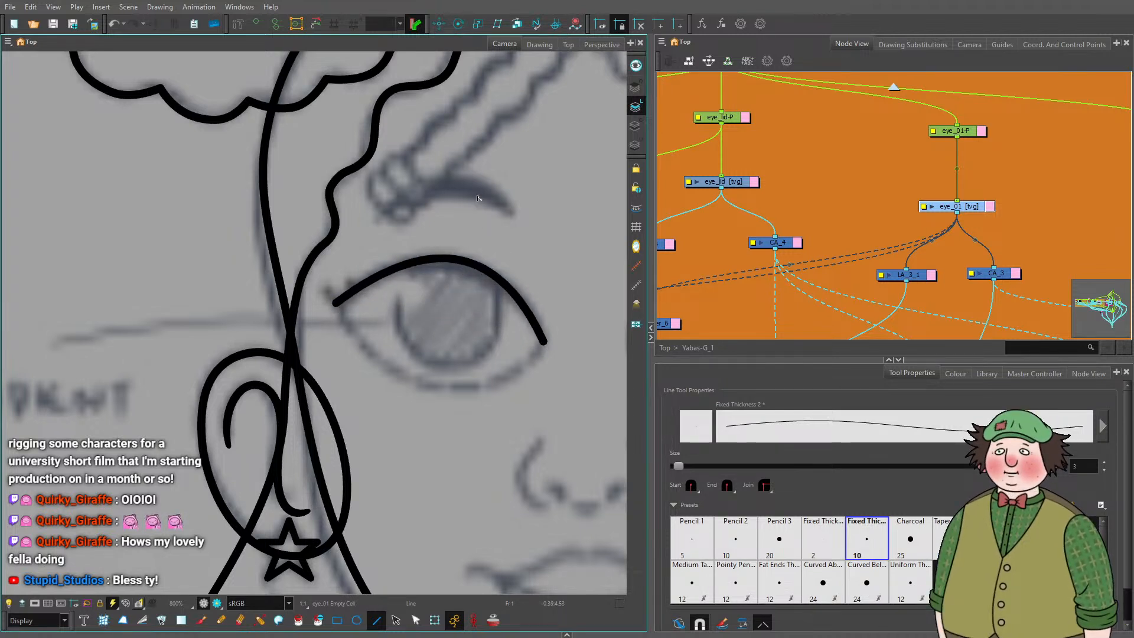
# Add a contour point near the crest of the upper lid line and adjust its curve handles to follow the sketch.
pyautogui.click(415, 620)
pyautogui.click(461, 261)
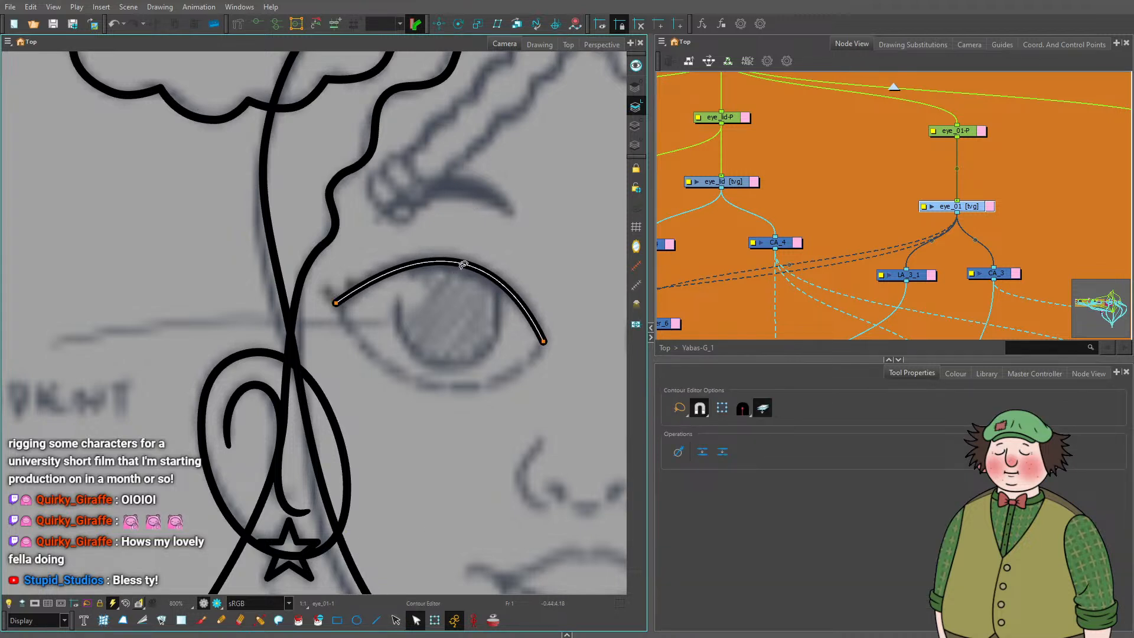
pyautogui.click(462, 263)
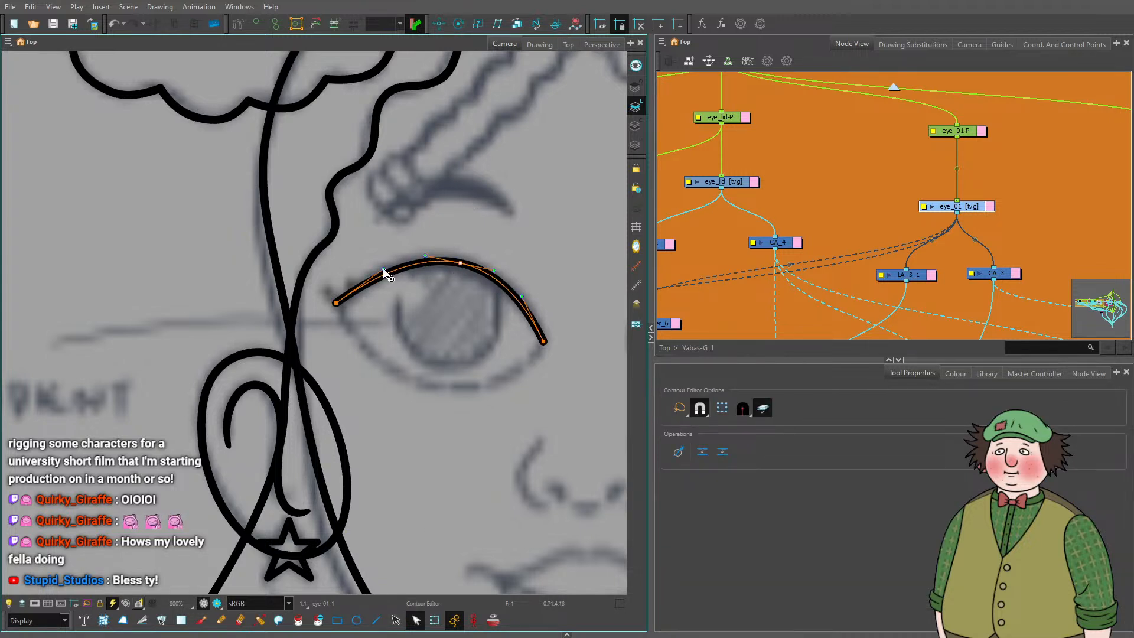
pyautogui.moveTo(384, 271); pyautogui.dragTo(377, 261)
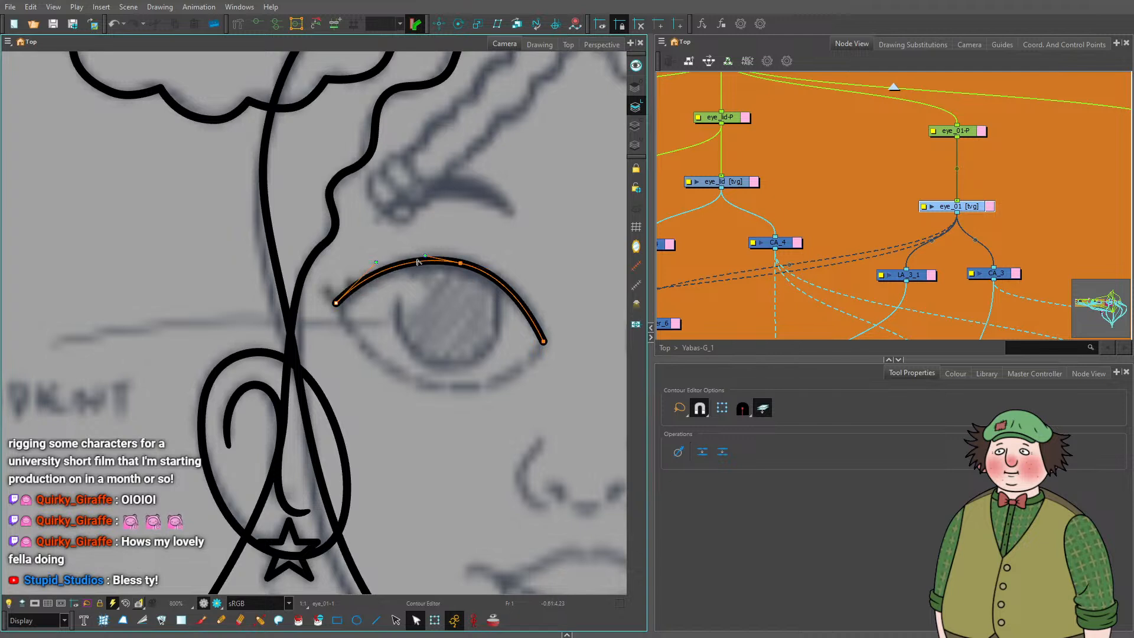
pyautogui.click(499, 274)
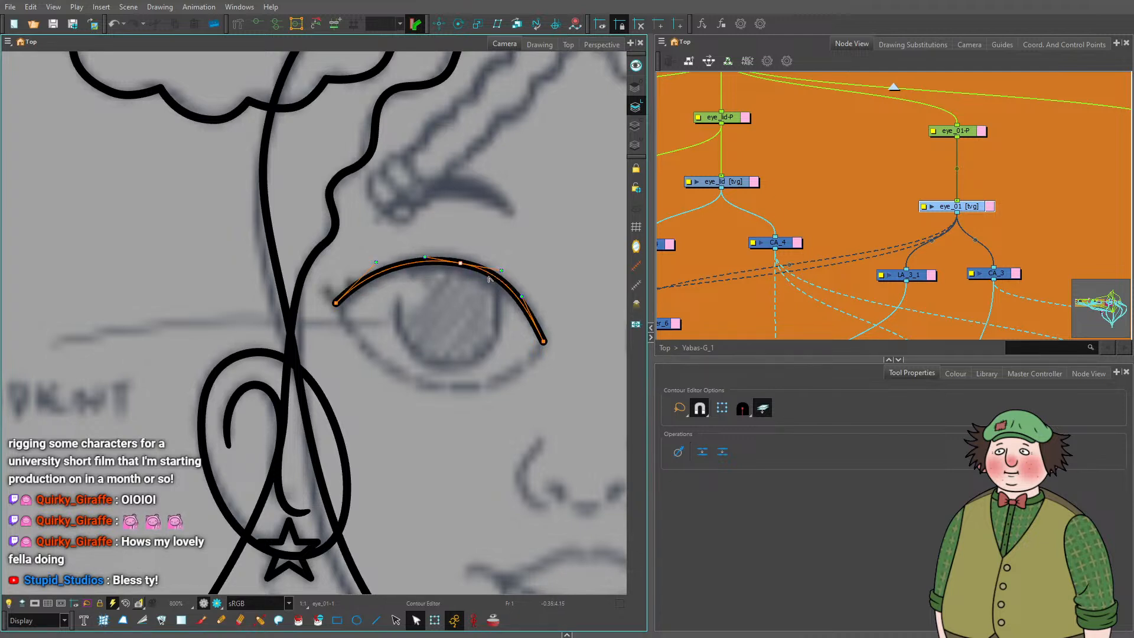
pyautogui.moveTo(505, 283); pyautogui.dragTo(511, 267)
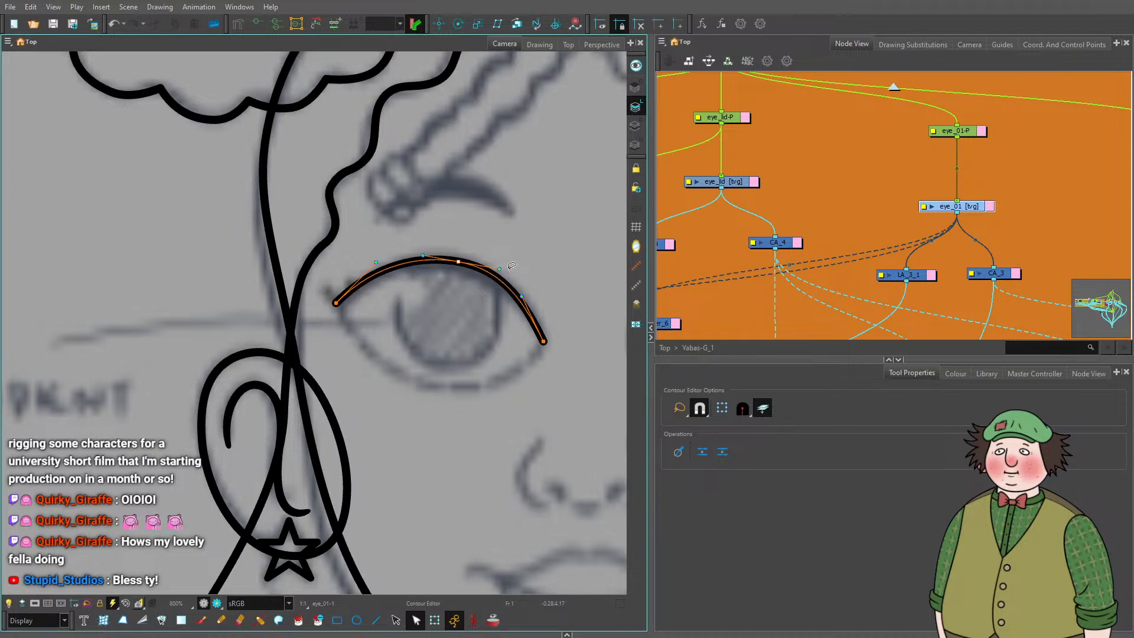
pyautogui.click(531, 301)
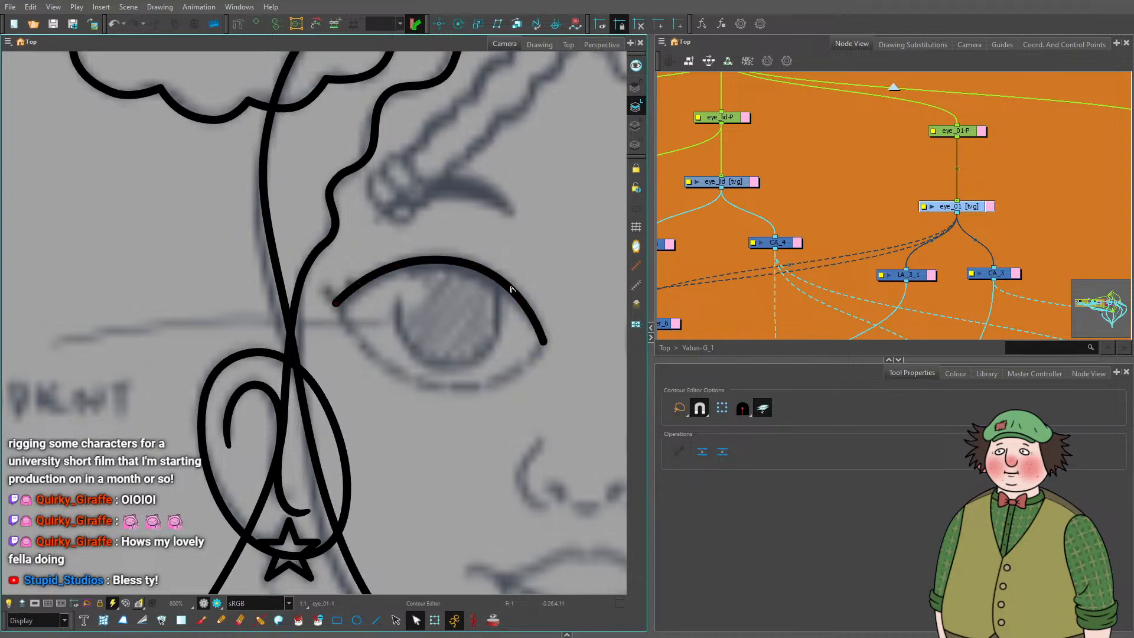
pyautogui.scroll(-5, 555, 306)
pyautogui.scroll(5, 519, 295)
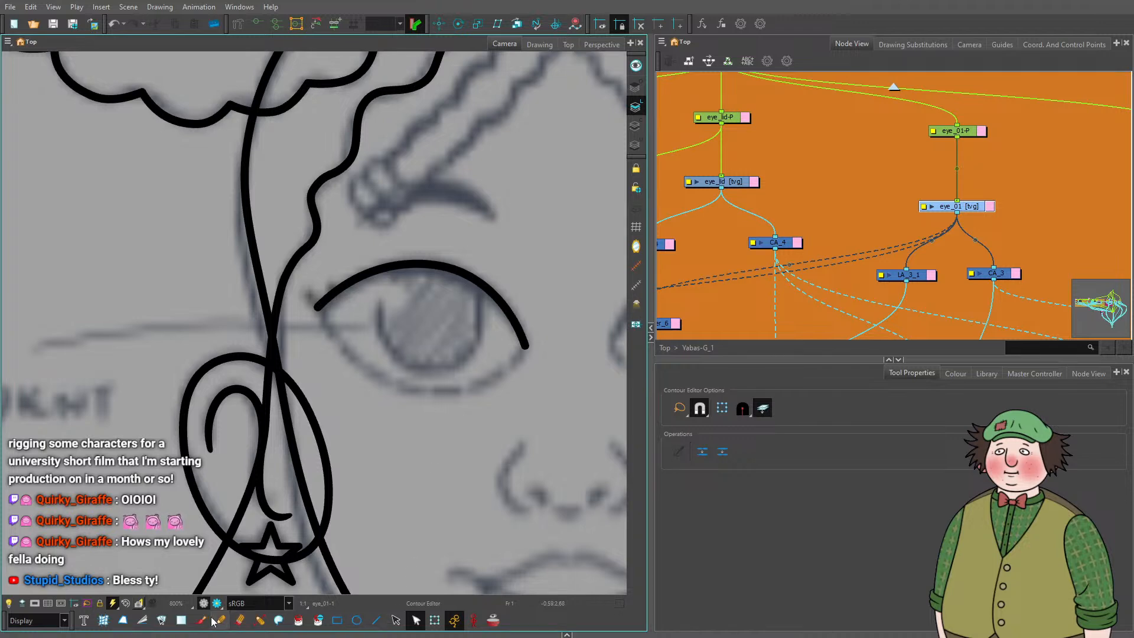
# Thicken the upper lid line with the Pencil Editor by pulling its upper edge outward near the crest.
pyautogui.click(260, 619)
pyautogui.click(423, 262)
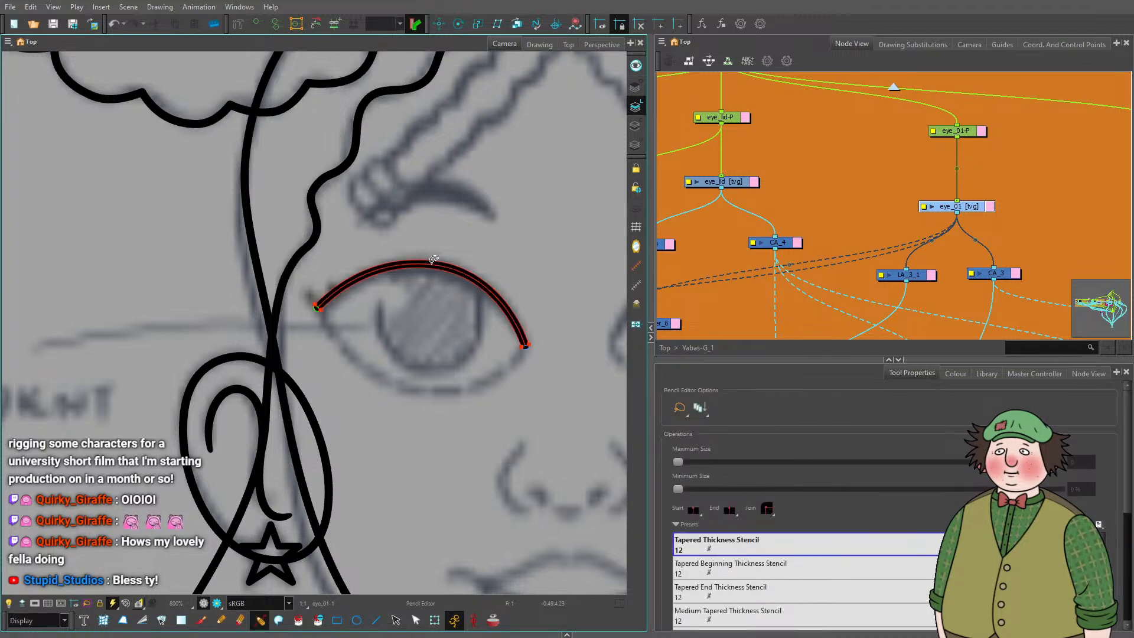
pyautogui.scroll(2, 437, 266)
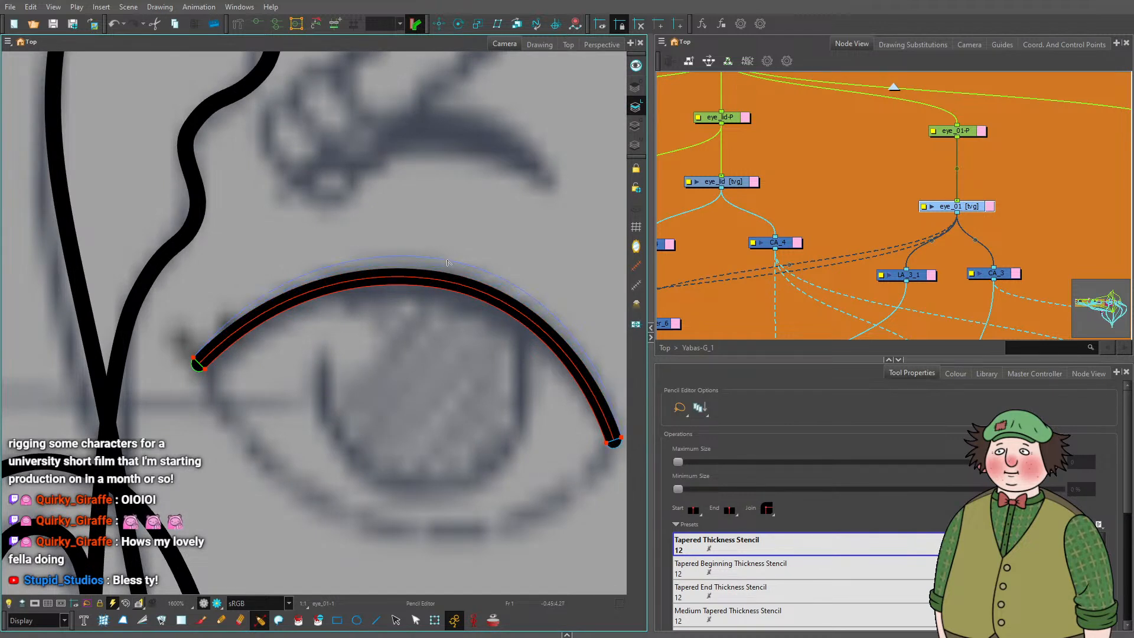
pyautogui.moveTo(446, 264); pyautogui.dragTo(446, 265)
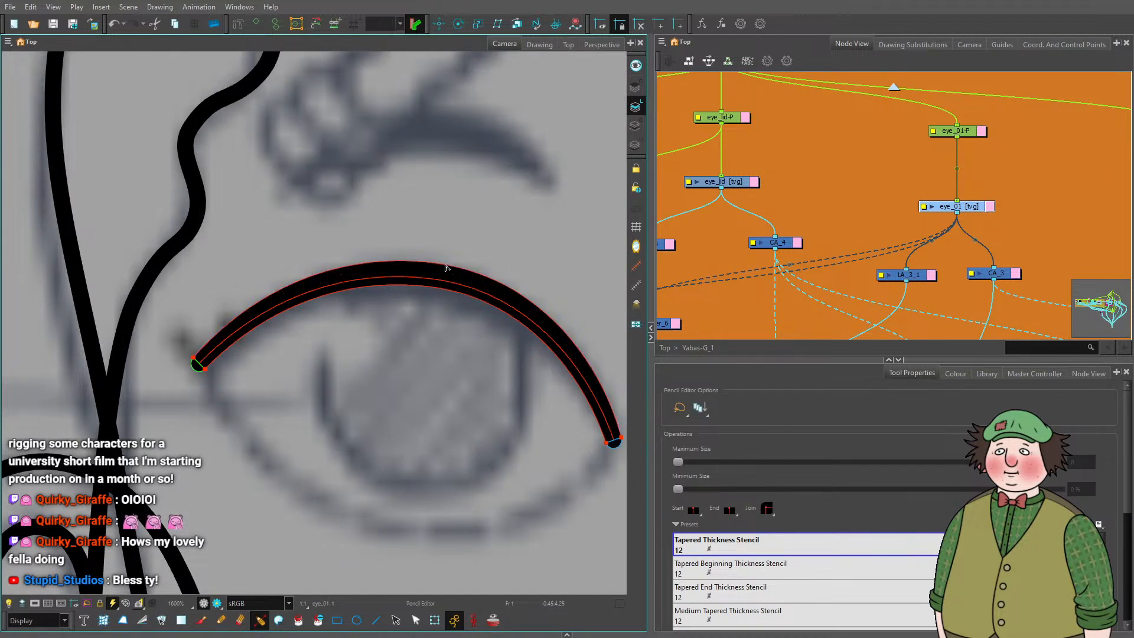
pyautogui.scroll(-1, 425, 317)
pyautogui.scroll(3, 531, 384)
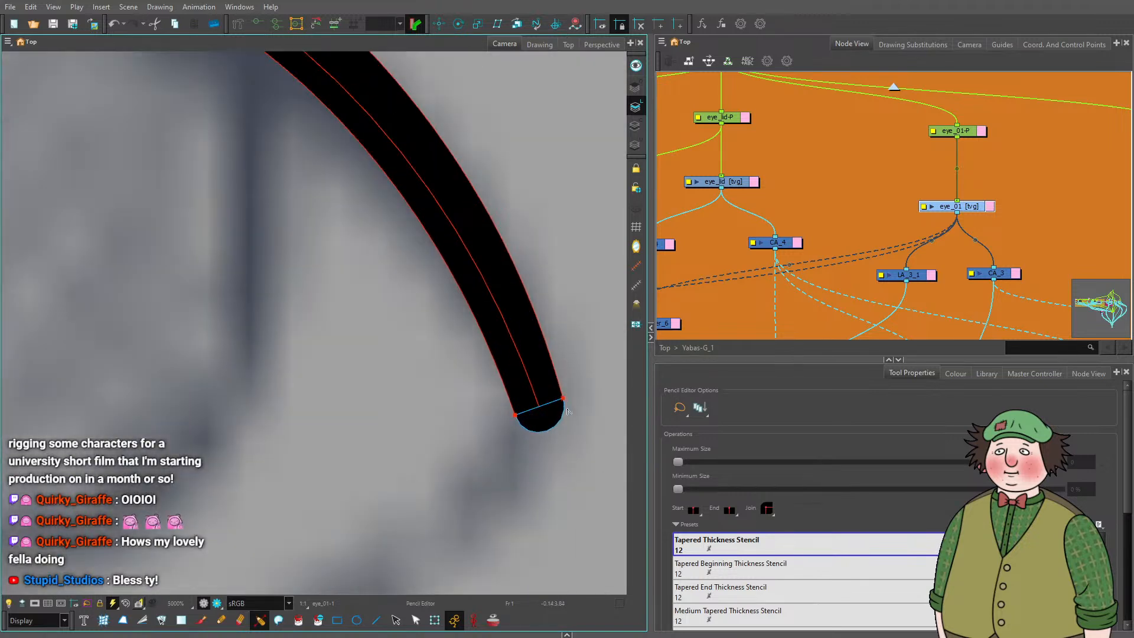
# Adjust the thickness handles at both ends of the upper lid line so it tapers to the corners, and deselect it.
pyautogui.click(535, 412)
pyautogui.scroll(-4, 551, 405)
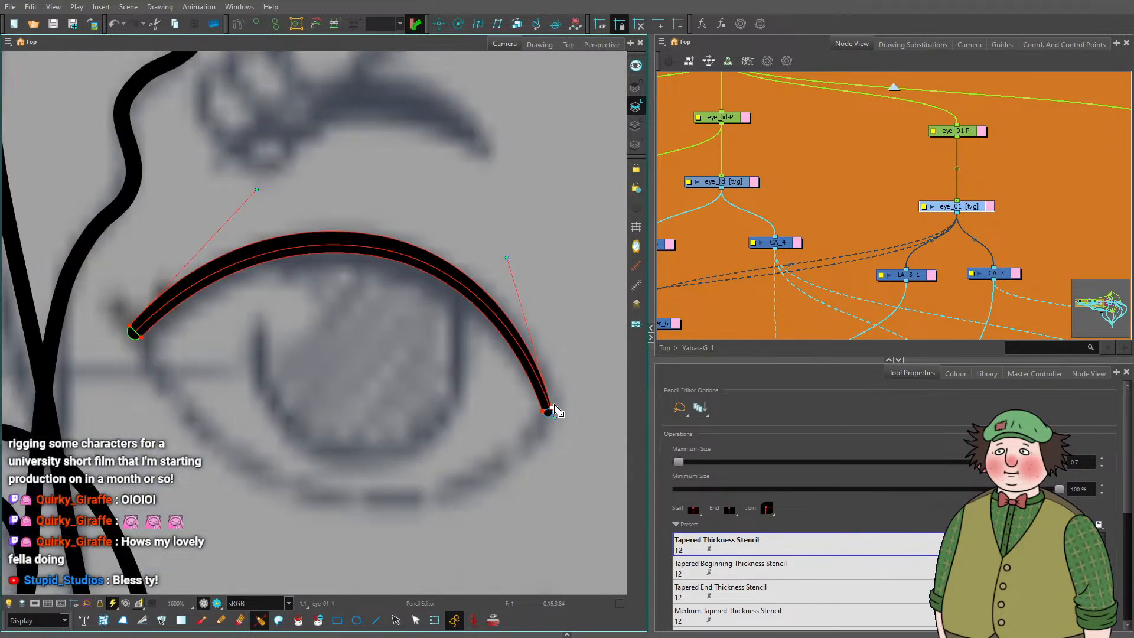
pyautogui.scroll(2, 233, 332)
pyautogui.click(233, 333)
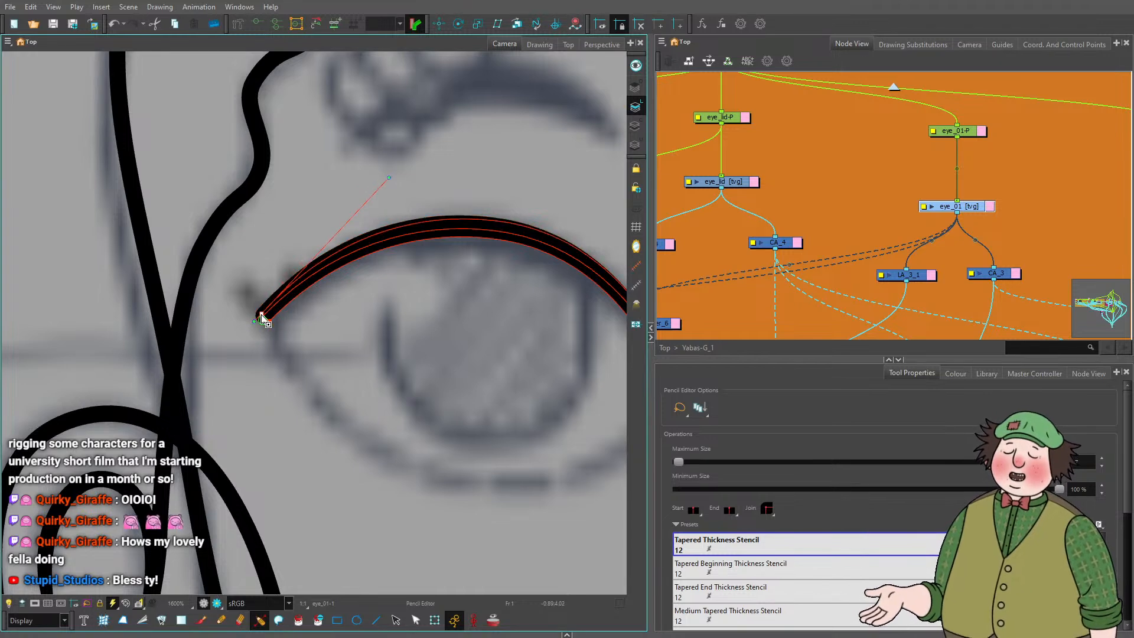
pyautogui.moveTo(388, 180); pyautogui.dragTo(388, 170)
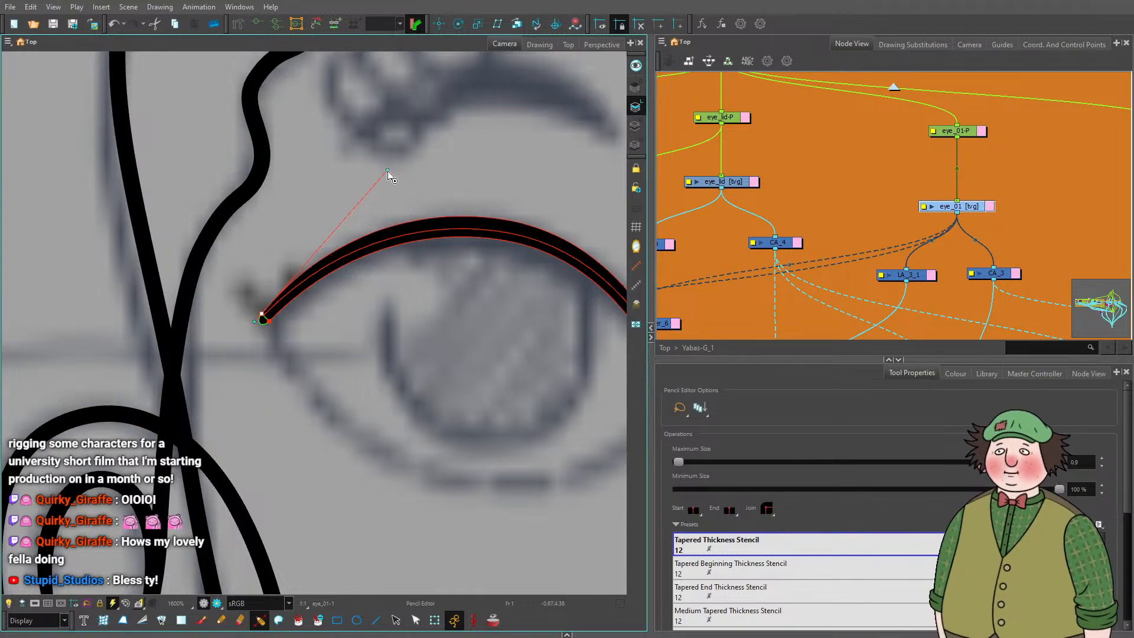
pyautogui.scroll(-2, 449, 224)
pyautogui.scroll(1, 502, 242)
pyautogui.moveTo(498, 239); pyautogui.dragTo(497, 223)
pyautogui.moveTo(304, 185); pyautogui.dragTo(311, 174)
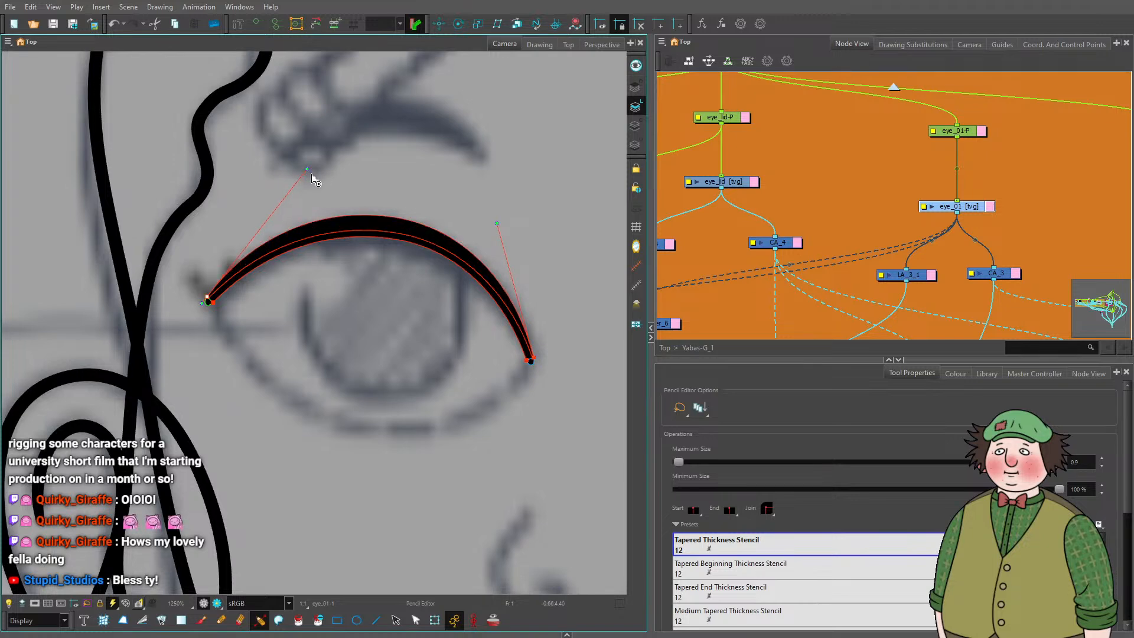
pyautogui.click(457, 325)
pyautogui.scroll(-3, 466, 363)
pyautogui.scroll(1, 383, 348)
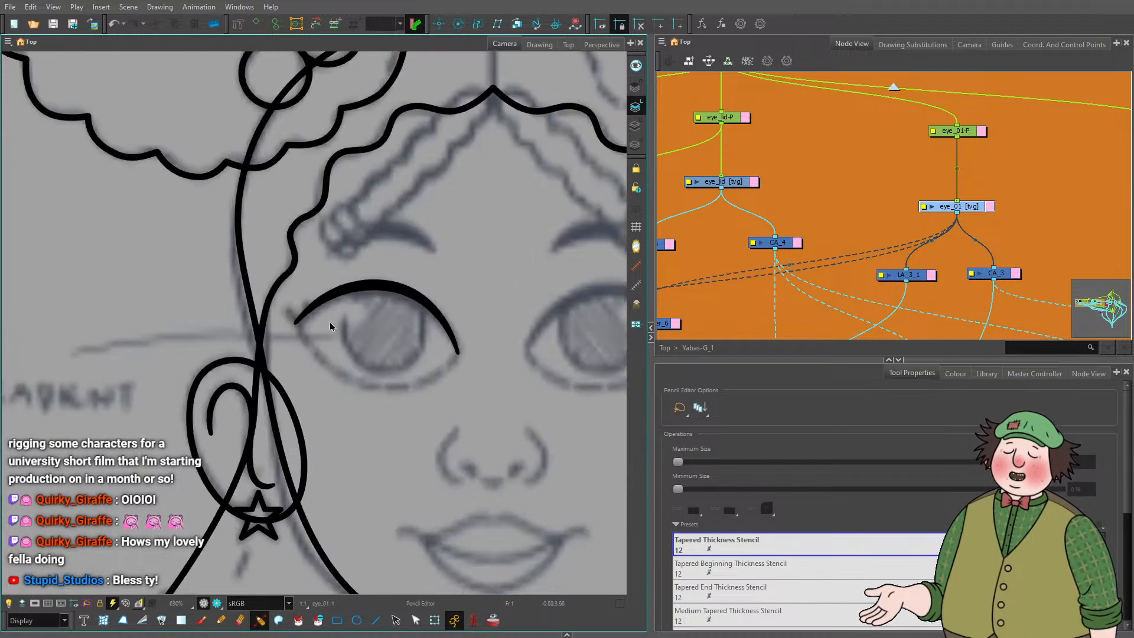
pyautogui.scroll(-3, 395, 333)
pyautogui.scroll(5, 377, 584)
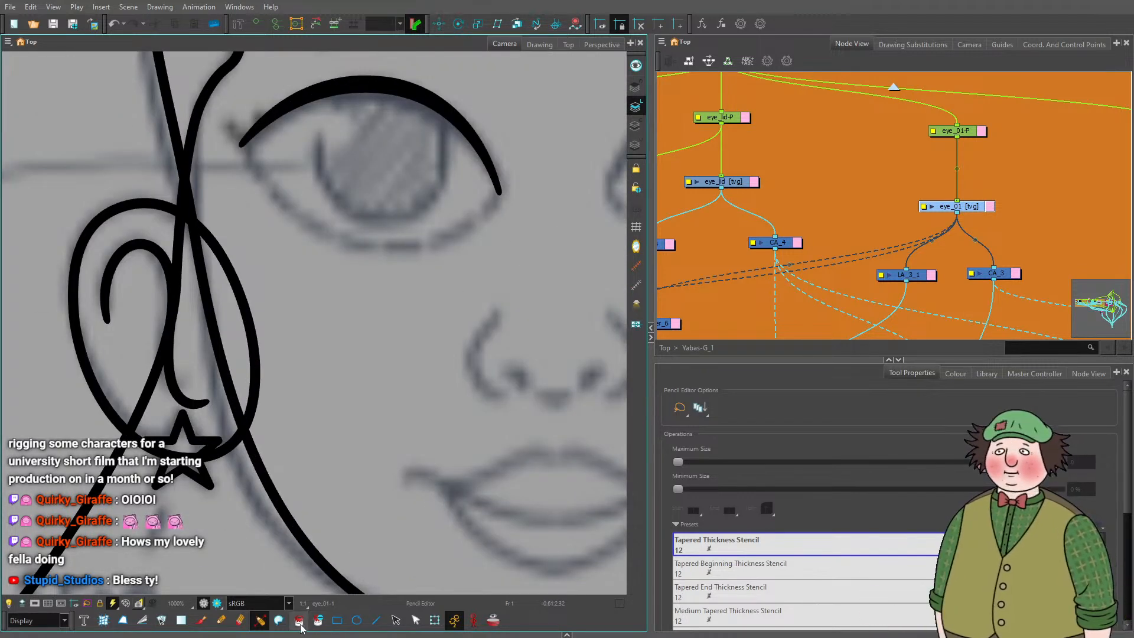
# Connect the two corners of the upper lid line with a straight invisible stroke.
pyautogui.click(279, 620)
pyautogui.moveTo(239, 144); pyautogui.dragTo(265, 298)
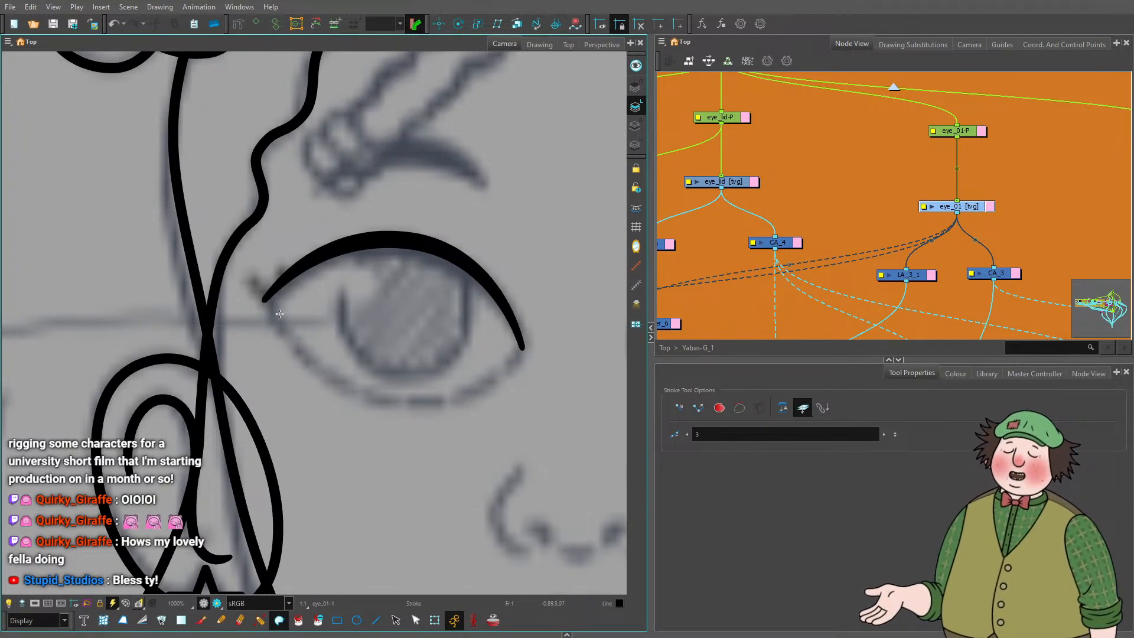
pyautogui.moveTo(266, 300); pyautogui.dragTo(524, 347)
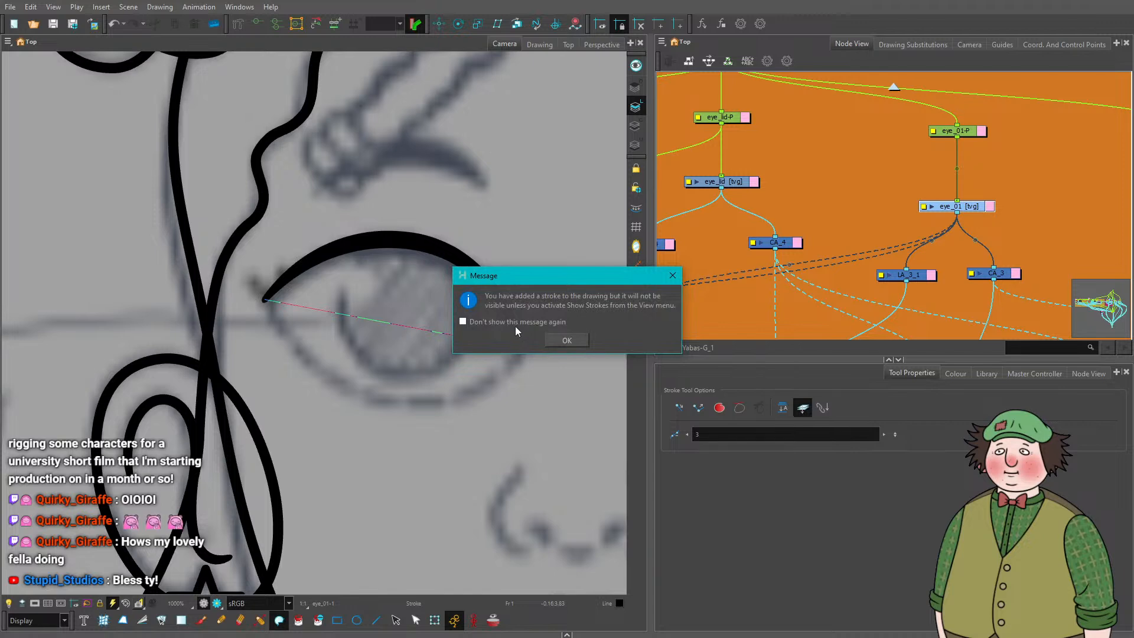
pyautogui.click(565, 340)
# Turn on the display of strokes, select the end point at the eye's outer corner, and undo the straight stroke.
pyautogui.press('k')
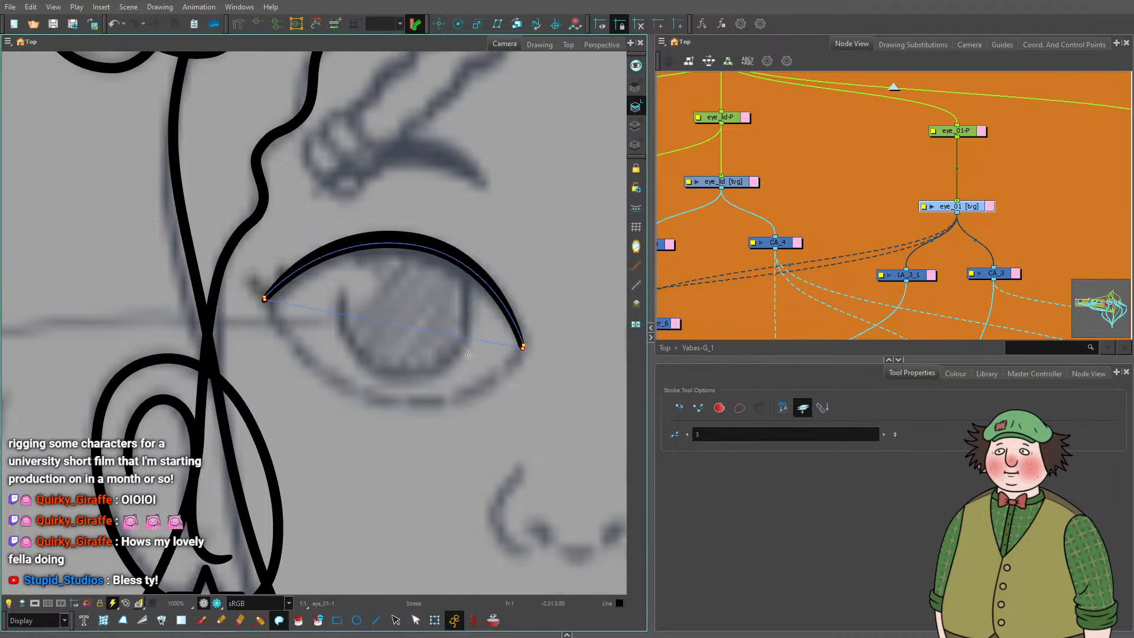
pyautogui.scroll(8, 260, 289)
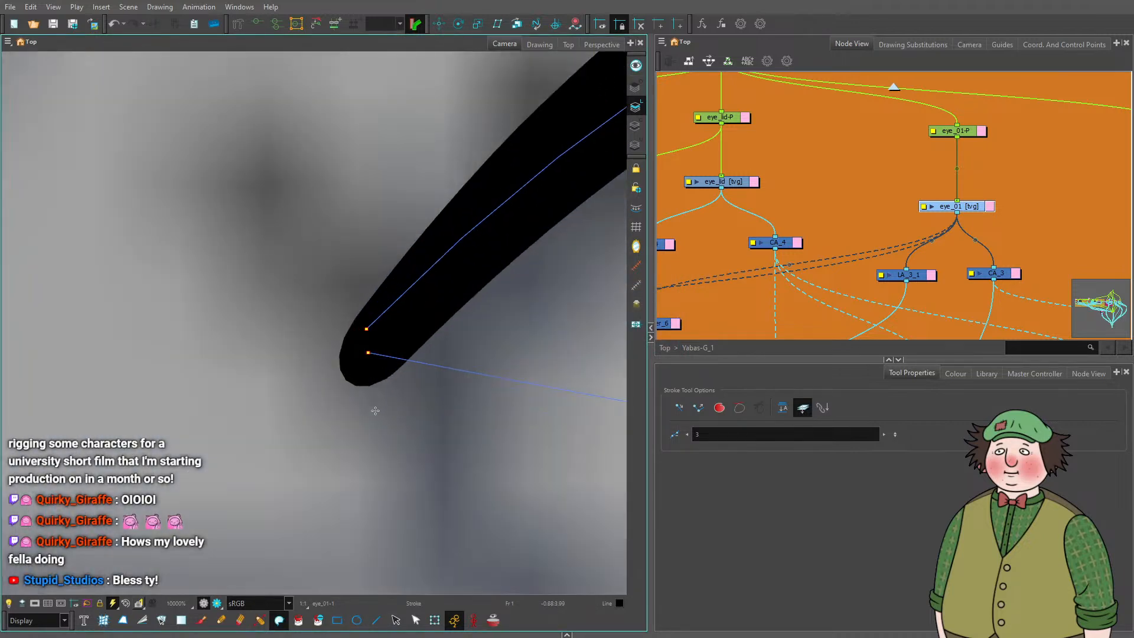
pyautogui.click(416, 621)
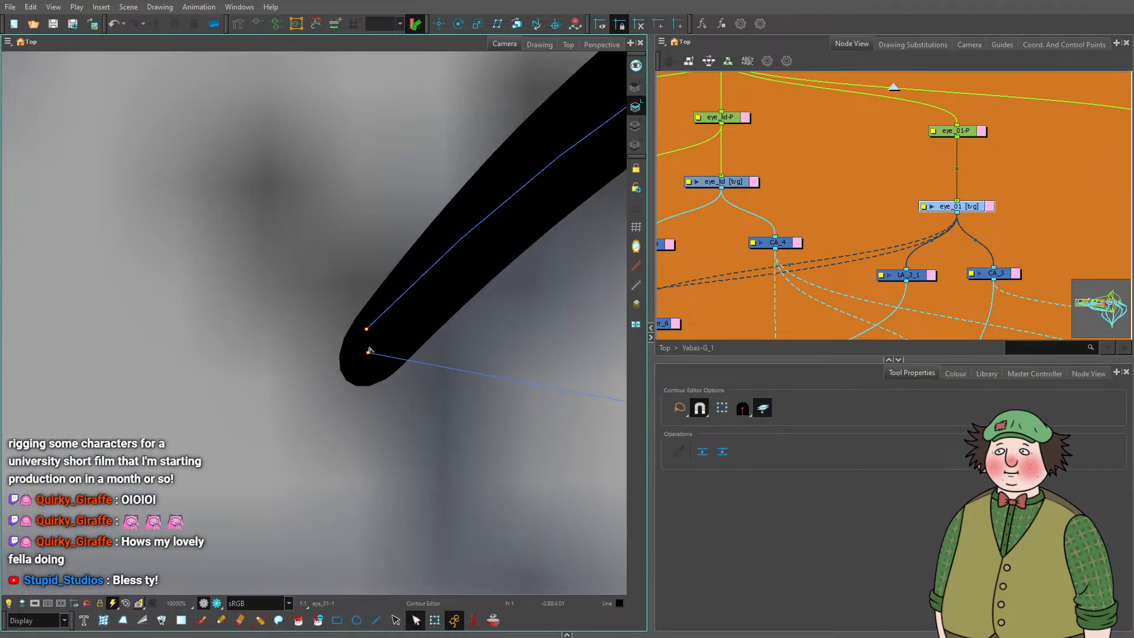
pyautogui.click(369, 350)
pyautogui.scroll(-10, 354, 342)
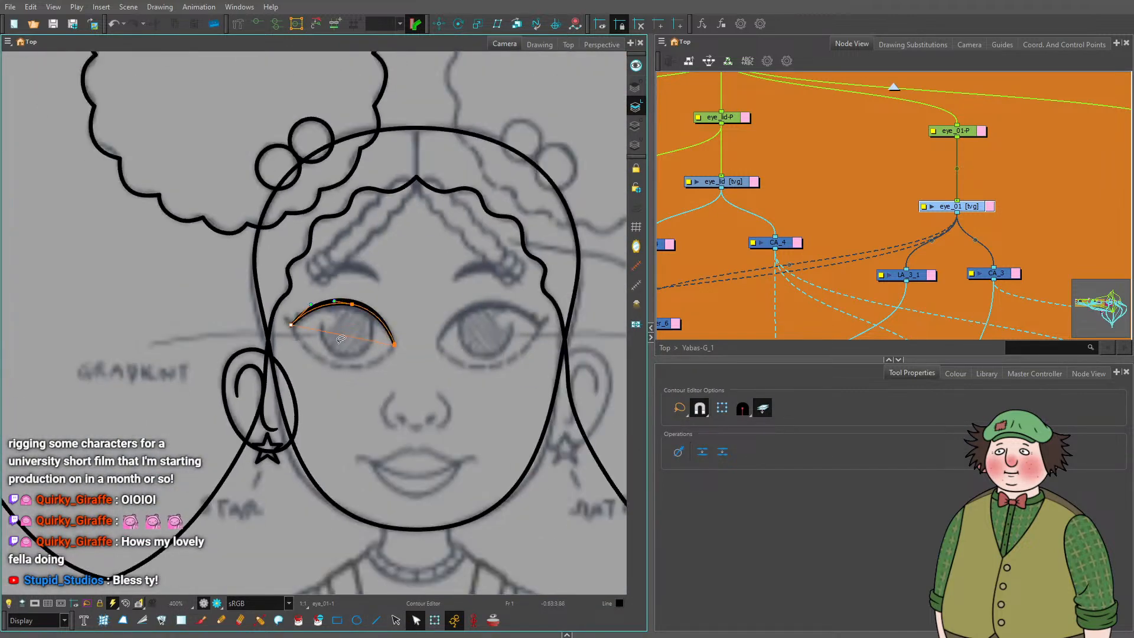
pyautogui.scroll(5, 341, 338)
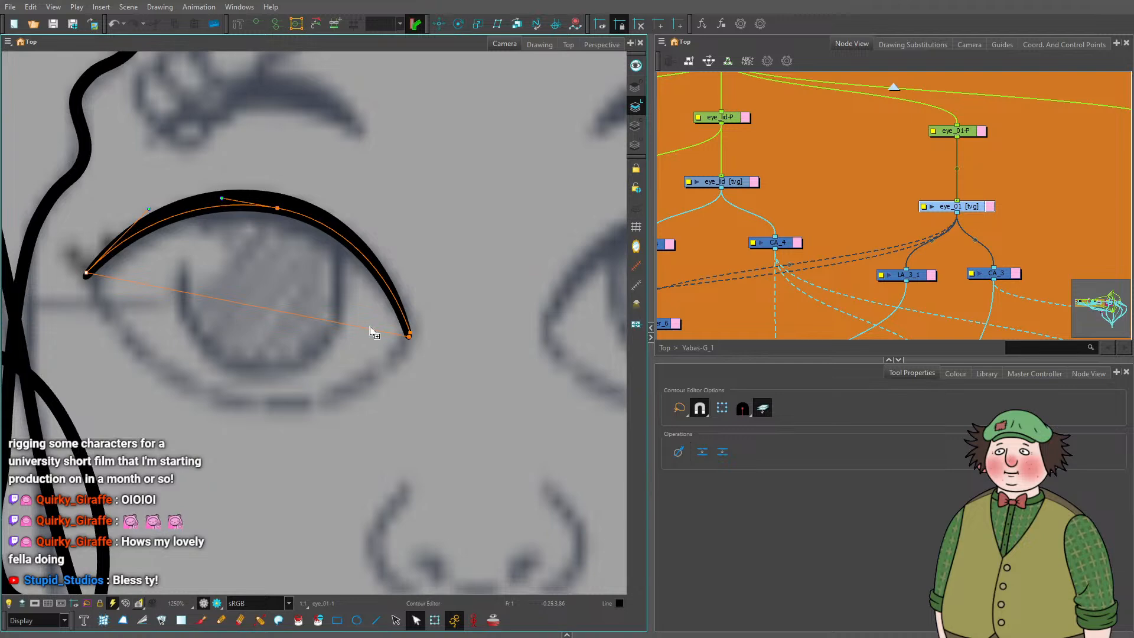
pyautogui.hotkey('ctrl', 'z')
pyautogui.scroll(-4, 372, 329)
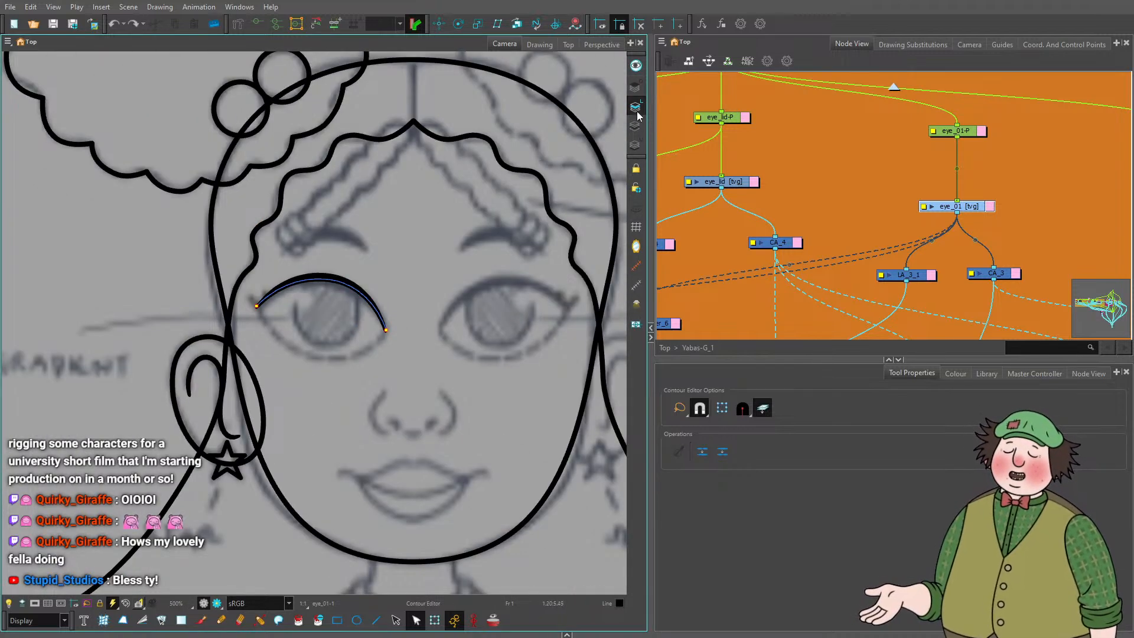
# Draw a line between the two corners of the upper lid, bend it down along the sketched lower lid, and switch to the Contour Editor.
pyautogui.scroll(3, 262, 269)
pyautogui.click(377, 620)
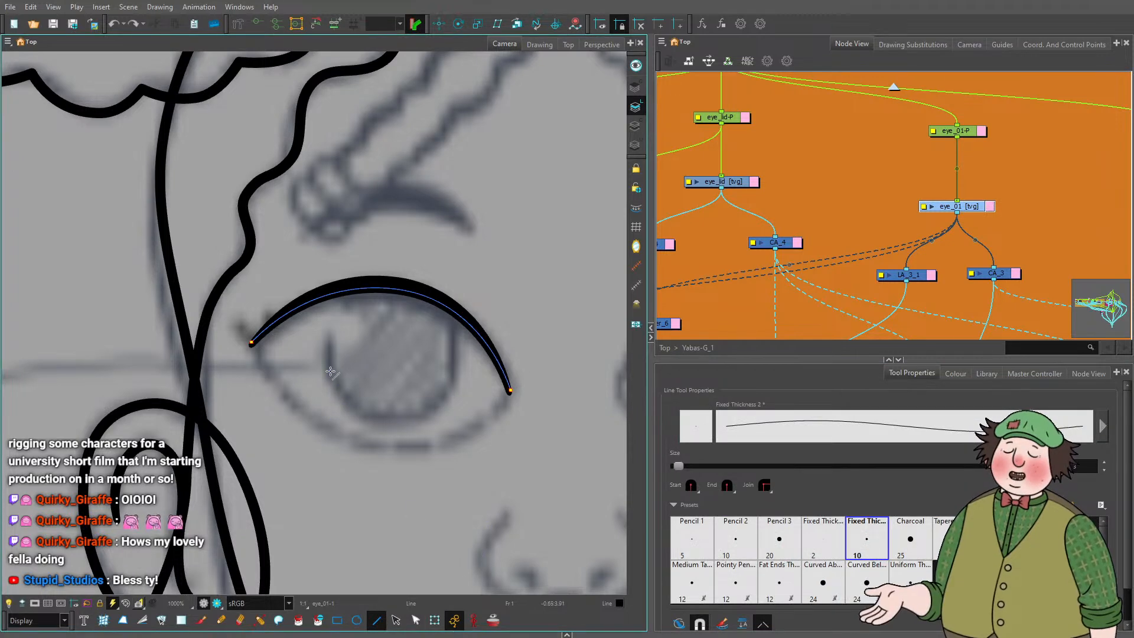
pyautogui.scroll(2, 300, 349)
pyautogui.scroll(-3, 301, 349)
pyautogui.scroll(1, 282, 363)
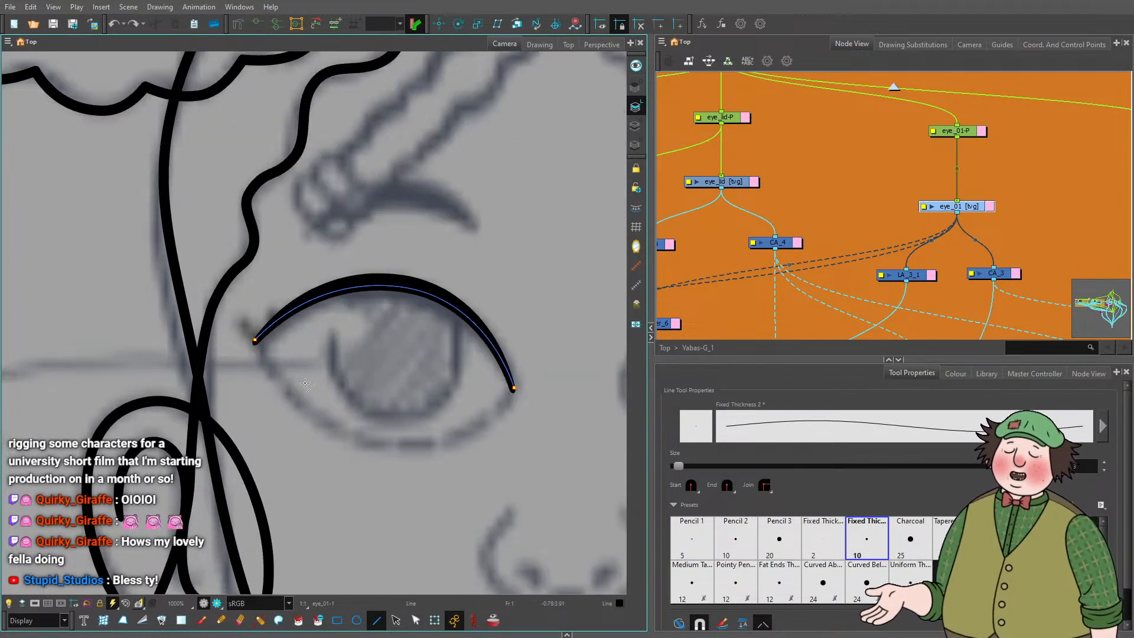
pyautogui.moveTo(255, 341); pyautogui.dragTo(514, 390)
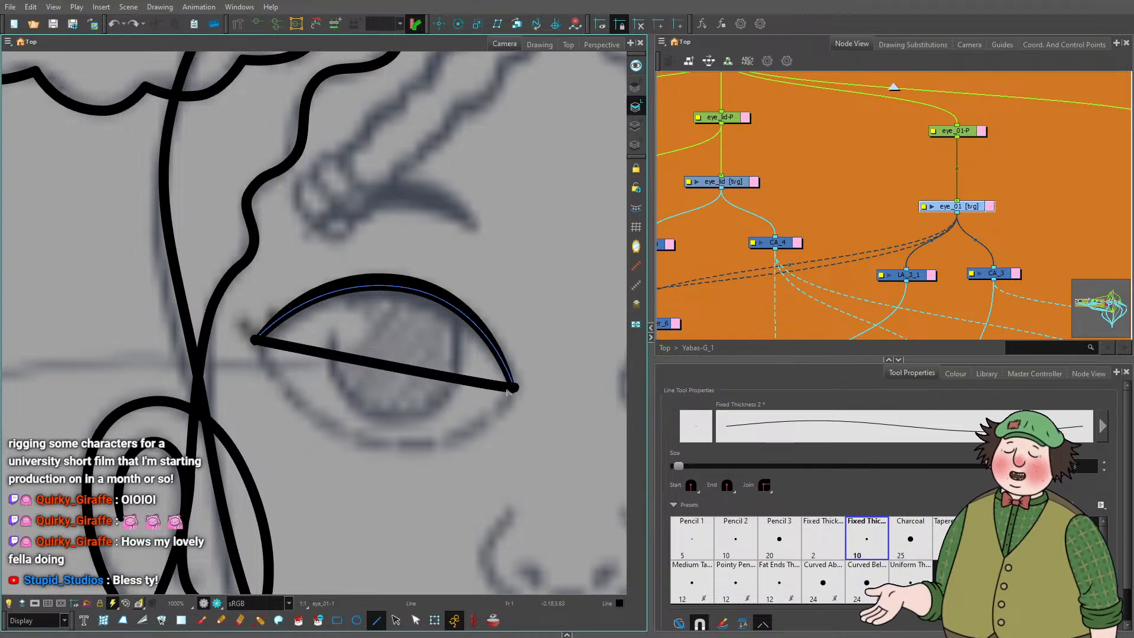
pyautogui.moveTo(383, 365); pyautogui.dragTo(362, 526)
pyautogui.click(415, 622)
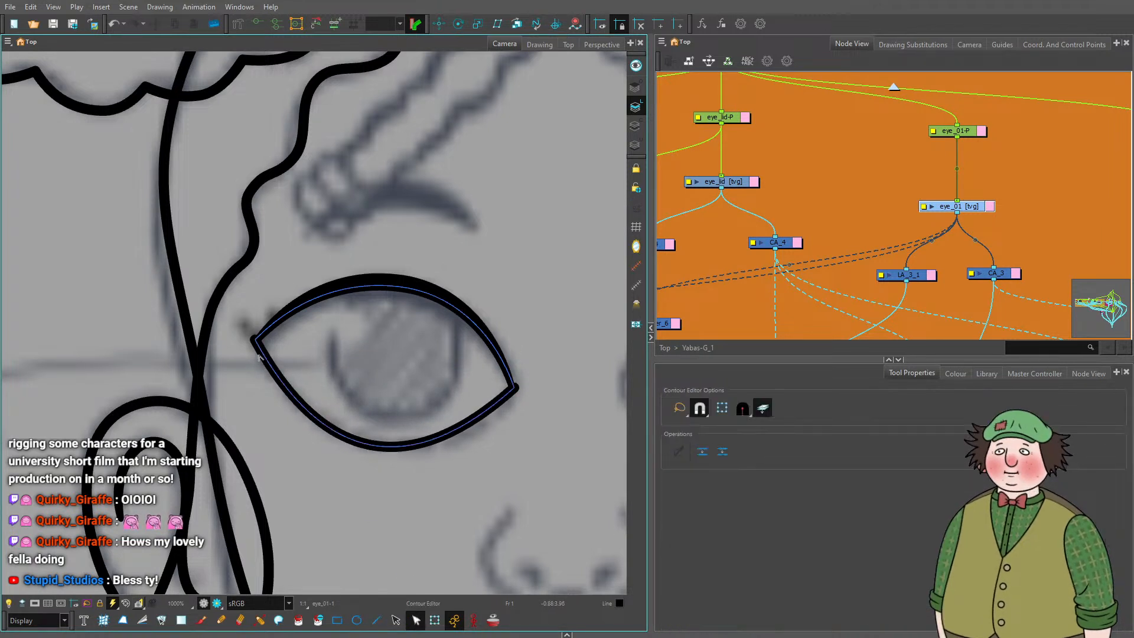
pyautogui.click(269, 366)
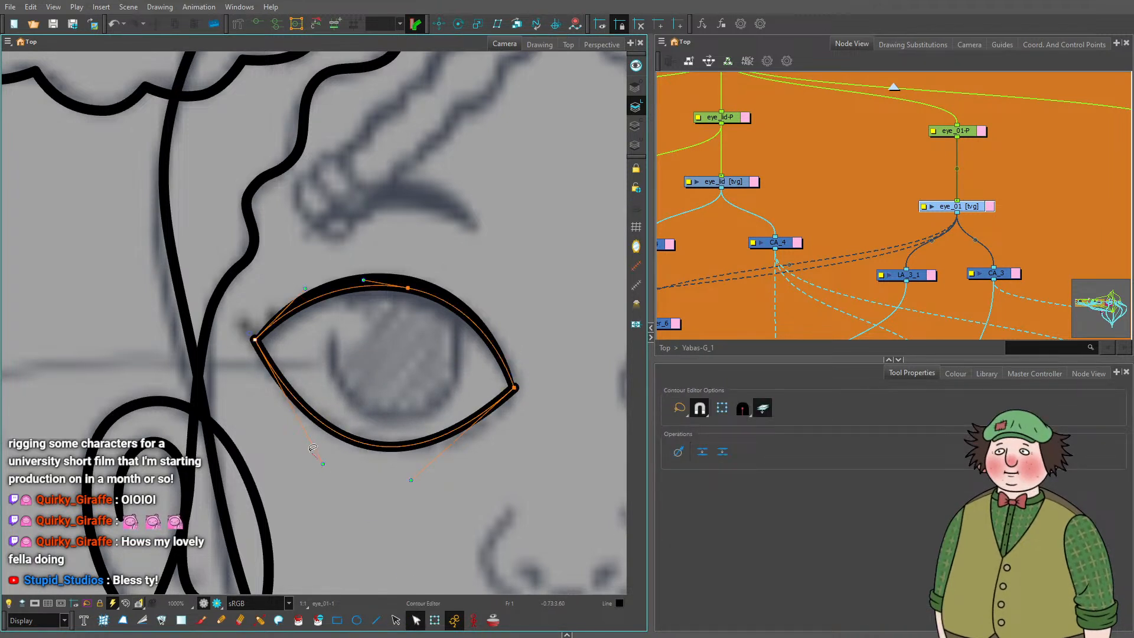
pyautogui.press('Delete')
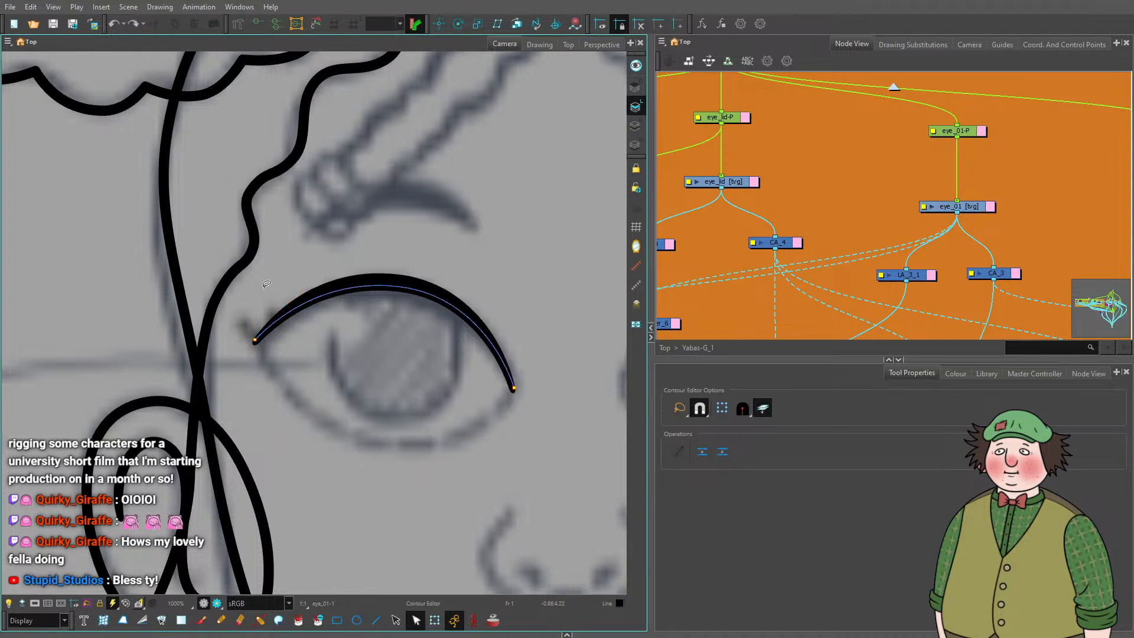
pyautogui.hotkey('ctrl', 'z')
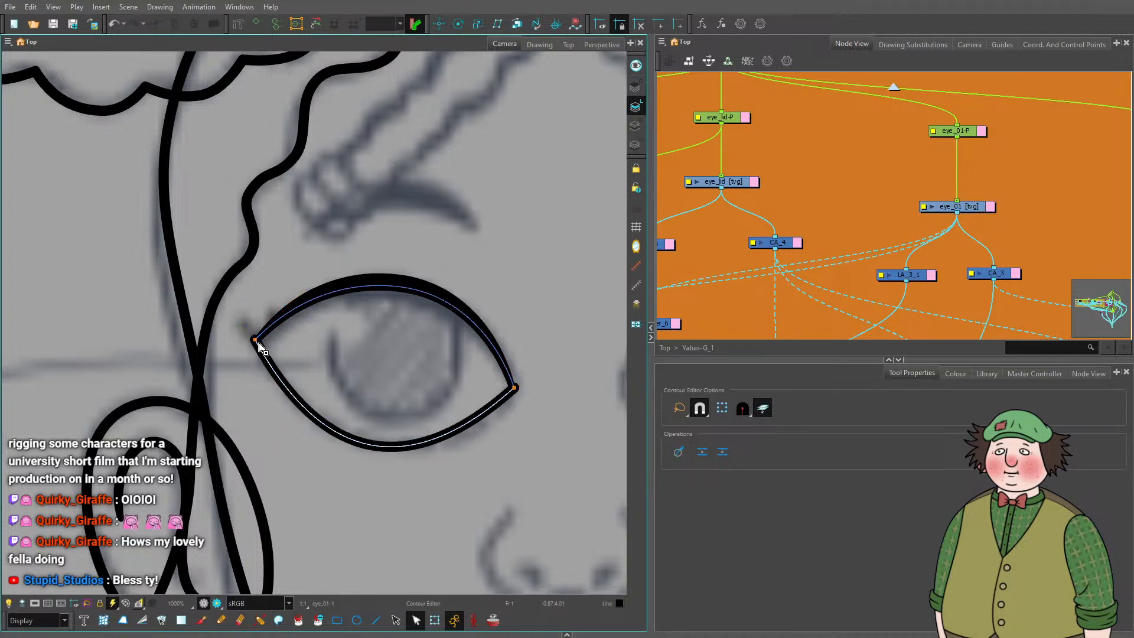
# Adjust the curve handles at both ends of the lower lid line so it follows the sketched lower lid, and deselect it.
pyautogui.click(256, 342)
pyautogui.moveTo(322, 464); pyautogui.dragTo(295, 439)
pyautogui.moveTo(412, 483); pyautogui.dragTo(439, 486)
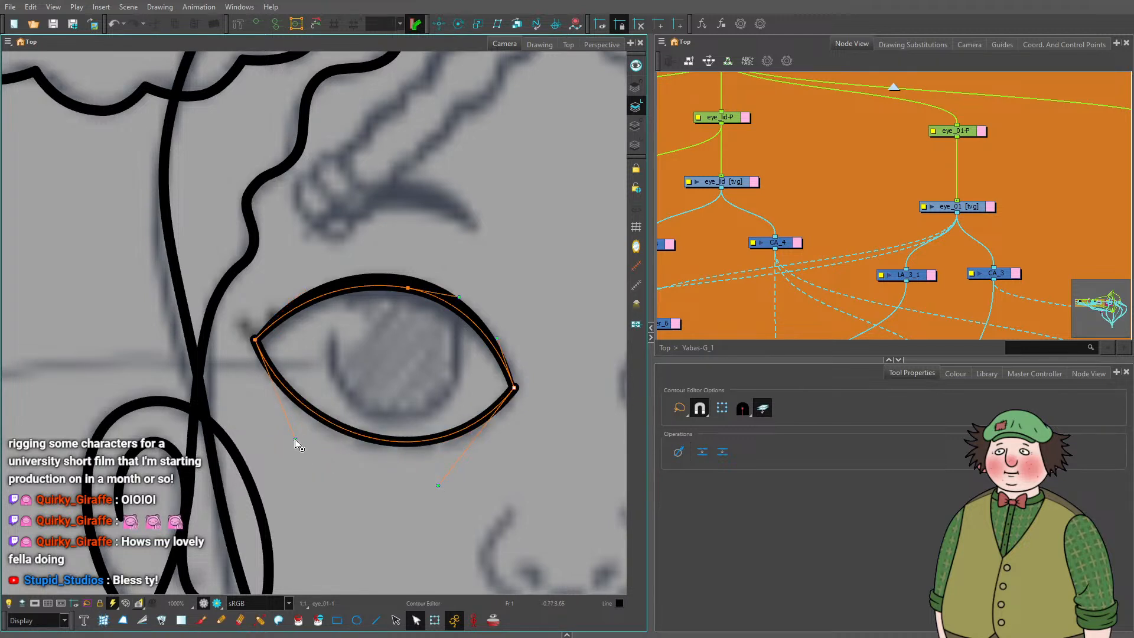
pyautogui.moveTo(296, 439); pyautogui.dragTo(295, 444)
pyautogui.click(379, 493)
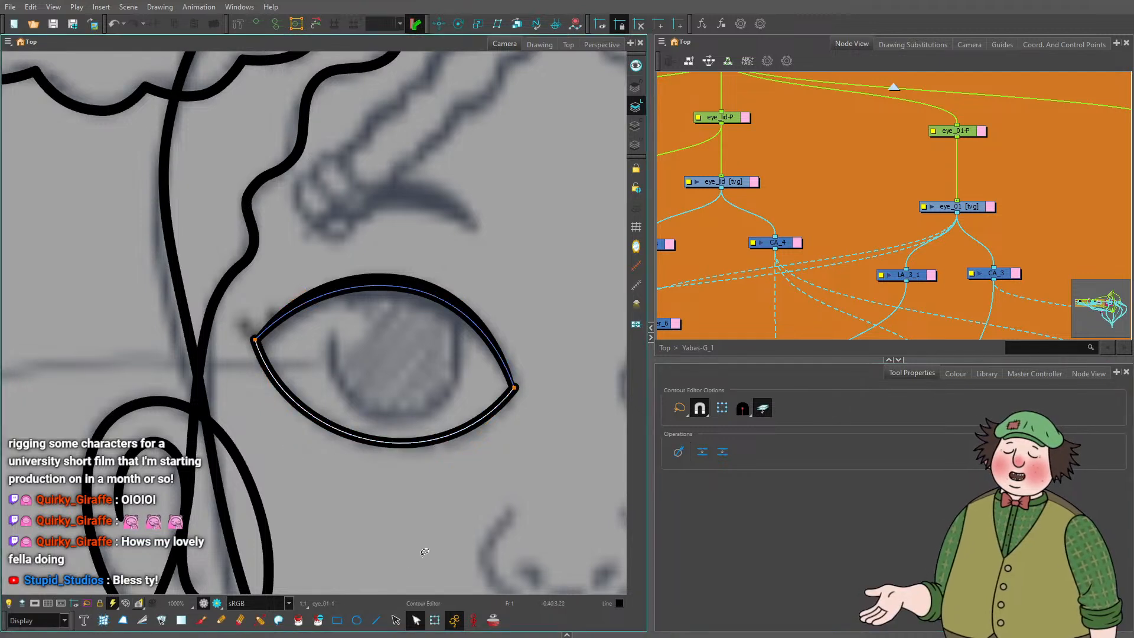
# Reduce the lower lid line's pencil size so it is much thinner than the upper lid, and deselect it.
pyautogui.click(396, 620)
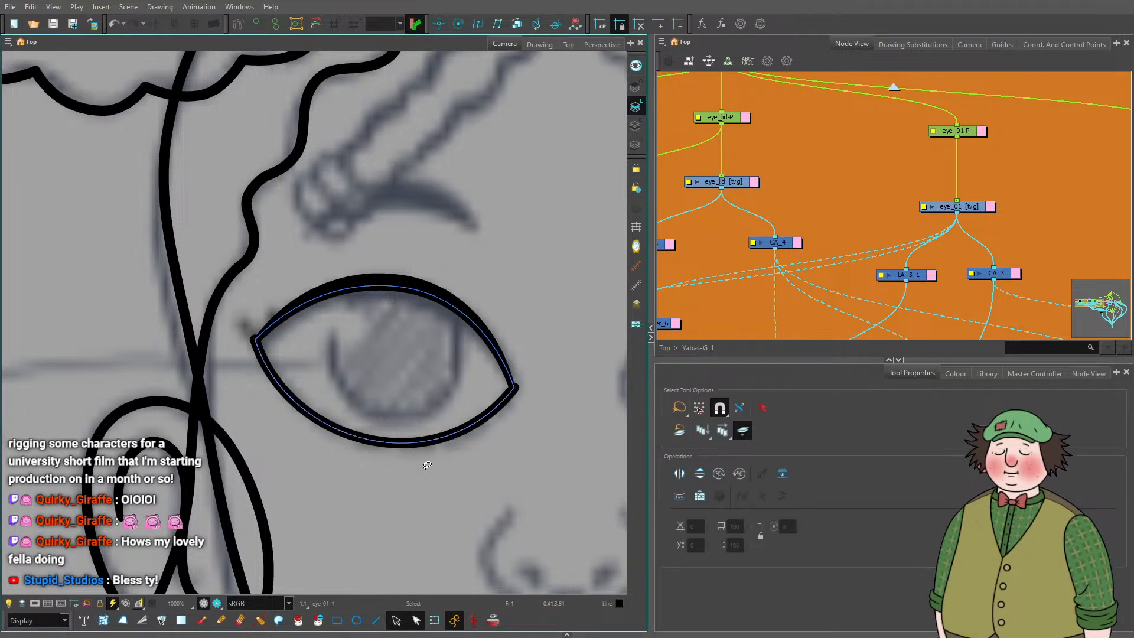
pyautogui.click(429, 442)
pyautogui.scroll(-2, 1100, 477)
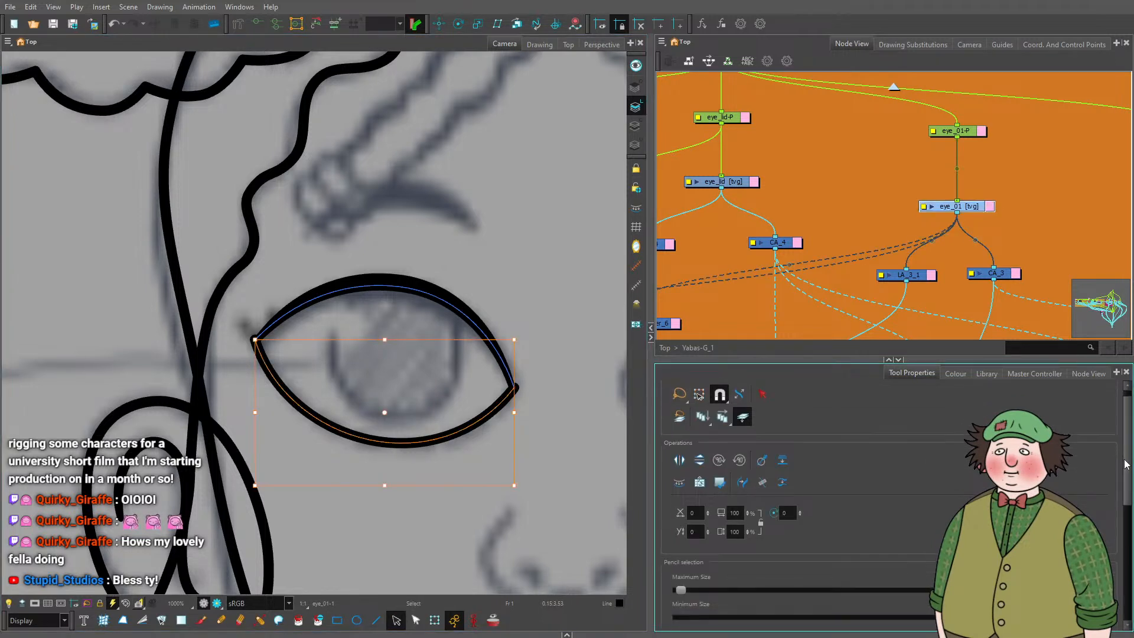
pyautogui.press('Escape')
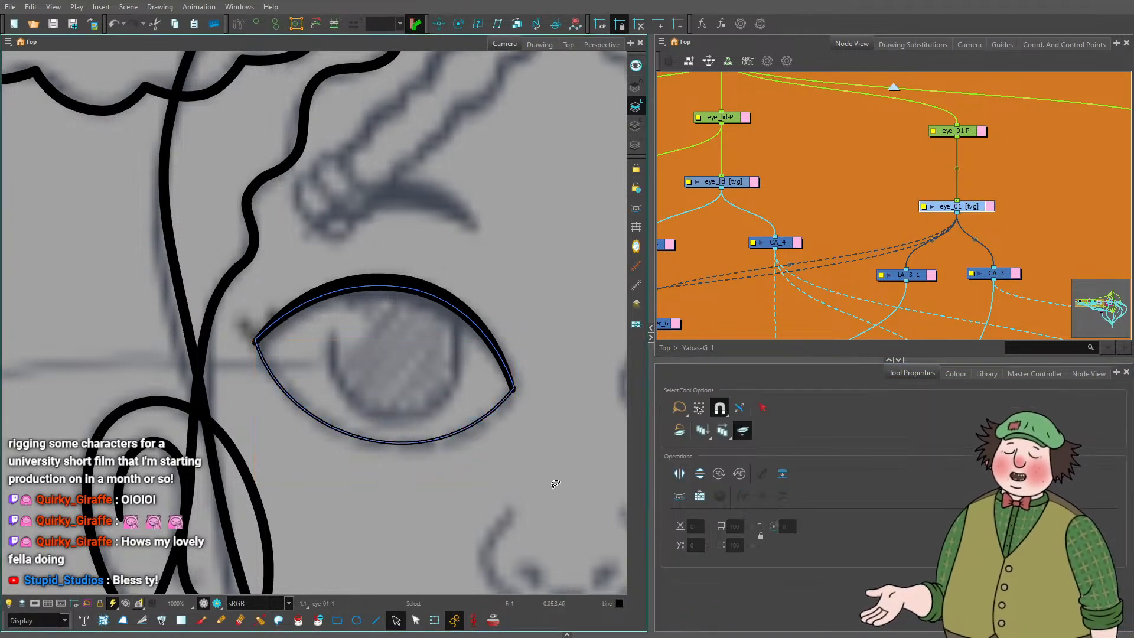
# Draw two short curved eyelashes with the Line tool, one from the eye's outer corner and one slightly further along the upper lid.
pyautogui.scroll(5, 381, 340)
pyautogui.scroll(3, 381, 340)
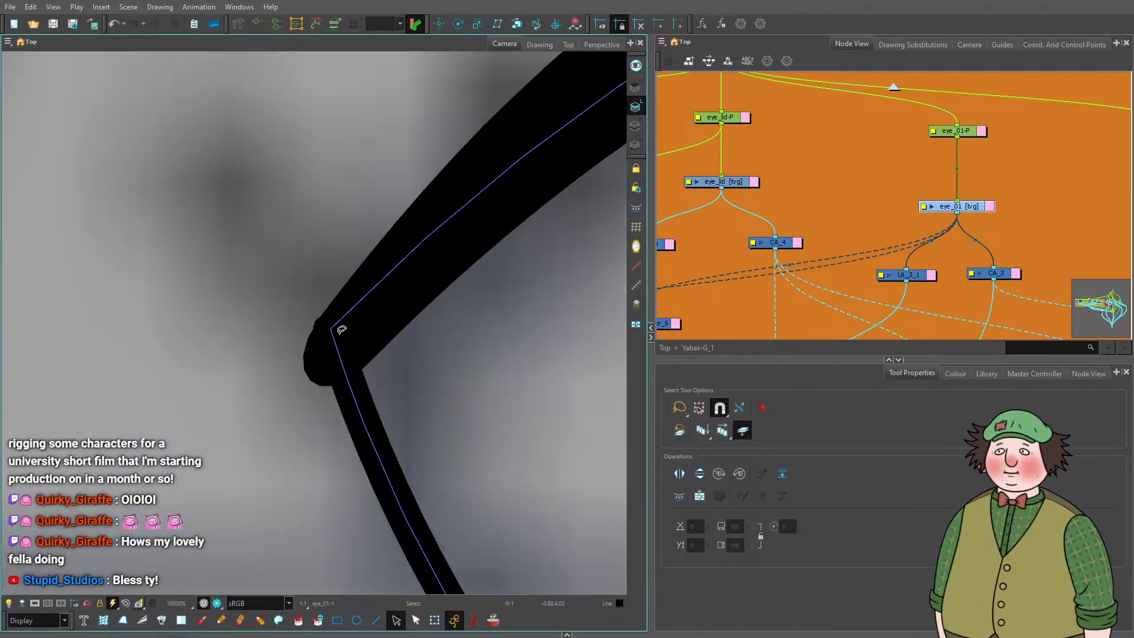
pyautogui.scroll(-3, 339, 337)
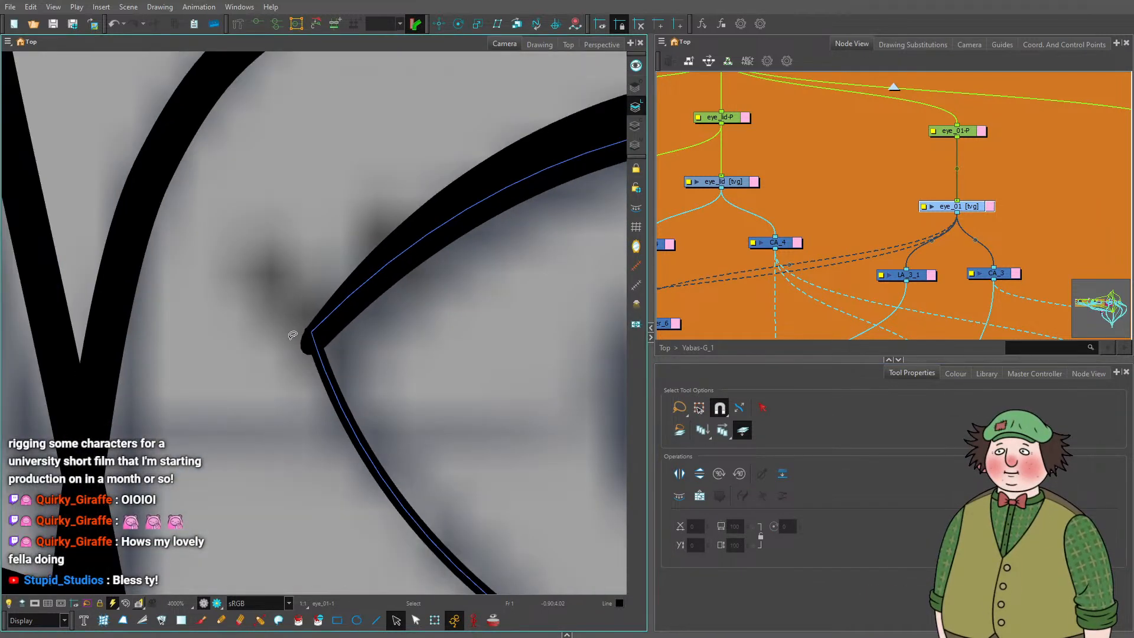
pyautogui.scroll(-3, 292, 337)
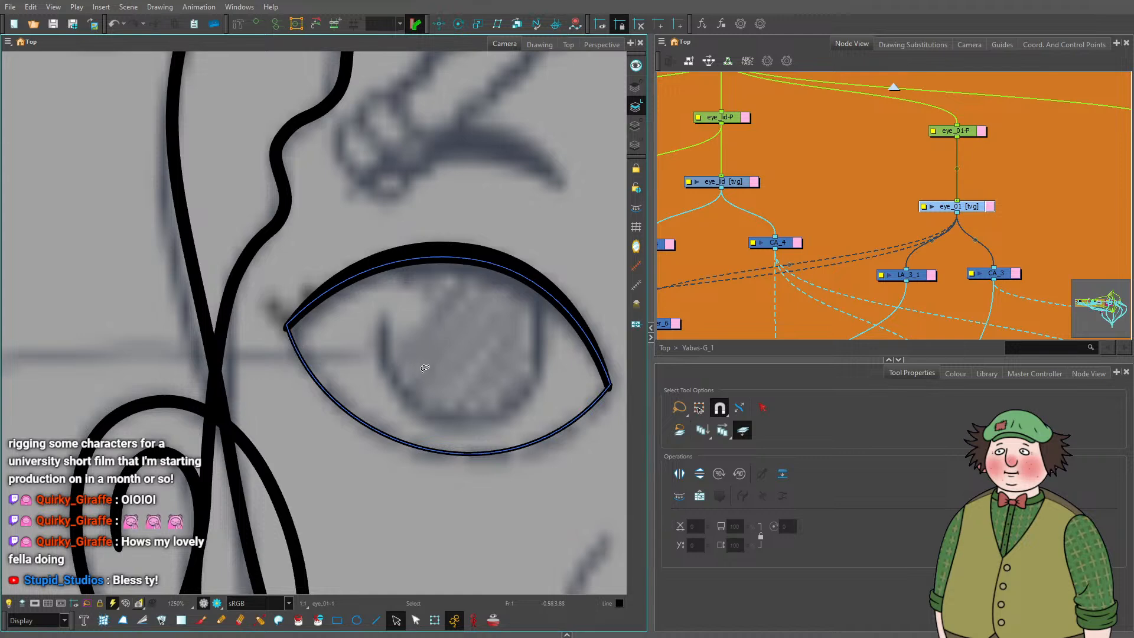
pyautogui.scroll(-3, 399, 375)
pyautogui.scroll(4, 354, 397)
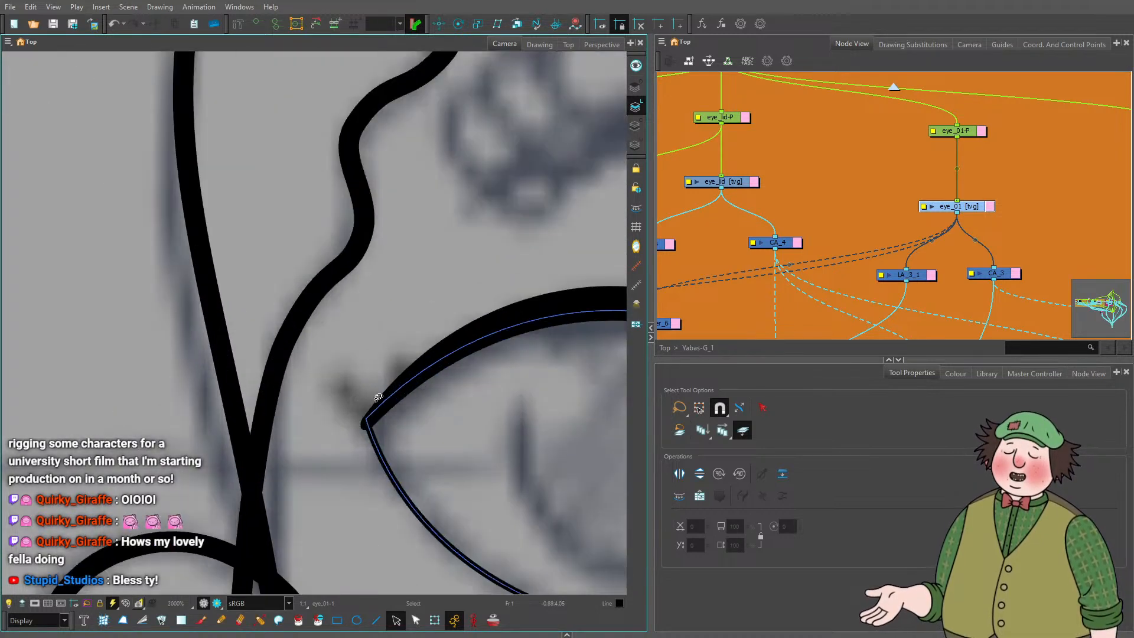
pyautogui.click(377, 620)
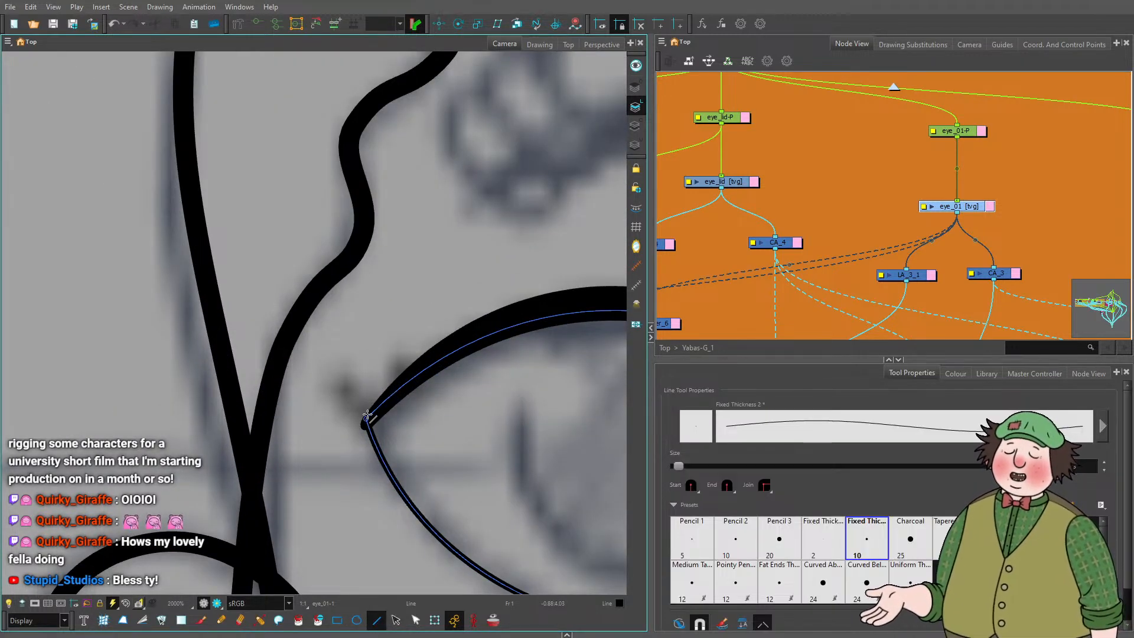
pyautogui.moveTo(364, 421); pyautogui.dragTo(342, 379)
pyautogui.moveTo(338, 387); pyautogui.dragTo(346, 410)
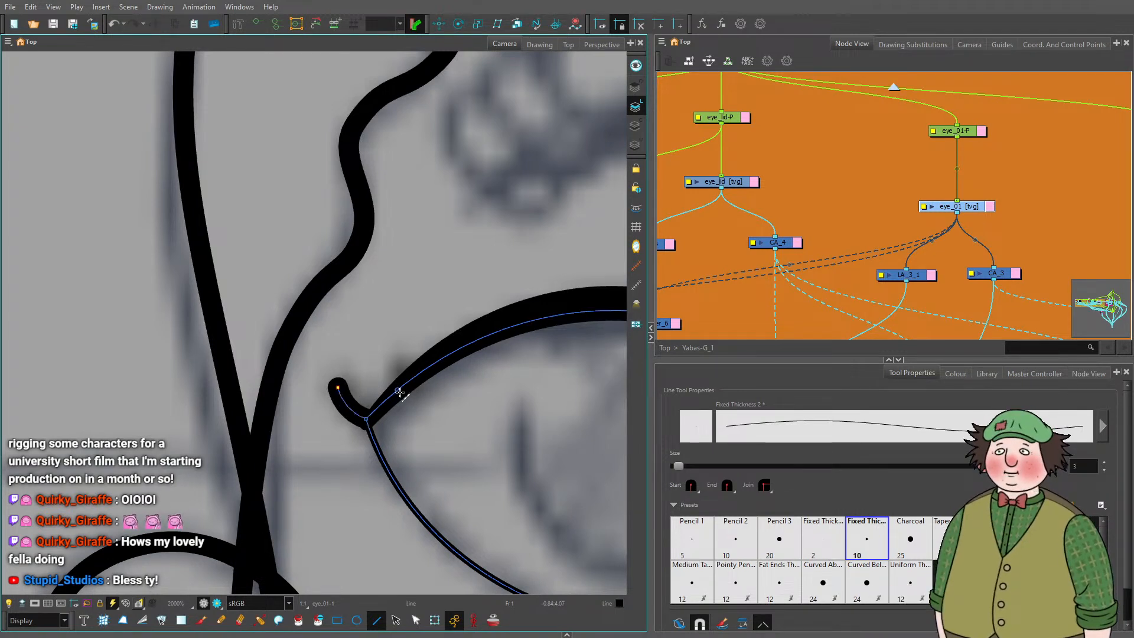
pyautogui.moveTo(405, 387)
pyautogui.mouseDown()
pyautogui.moveTo(372, 362)
pyautogui.moveTo(384, 384)
pyautogui.mouseUp()
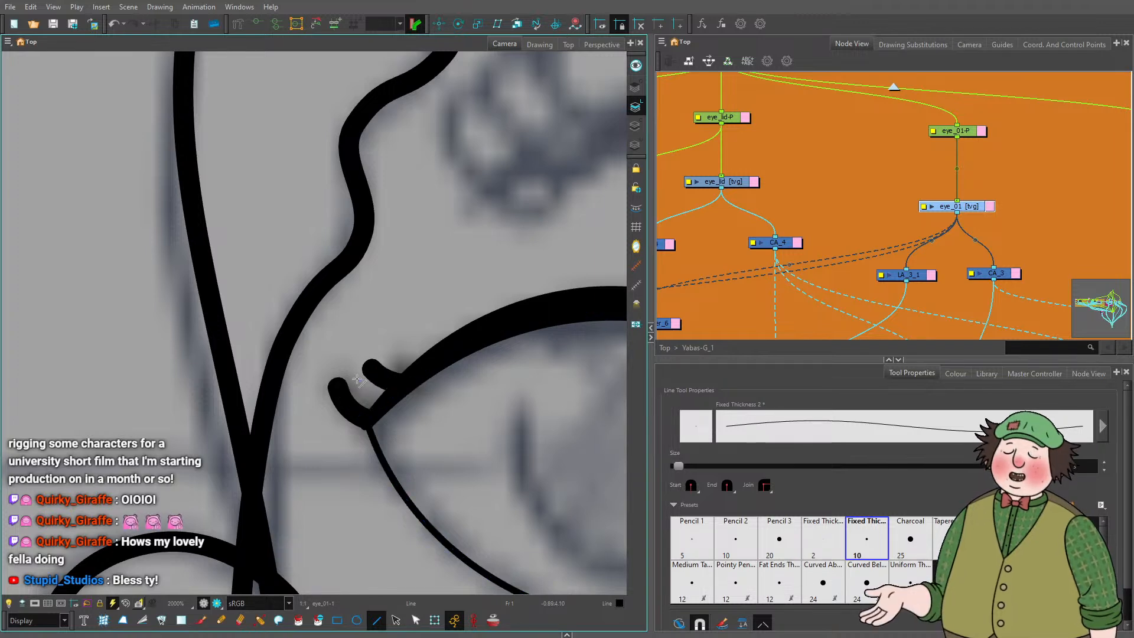
# Taper the tip of the lash at the eye's outer corner with the Pencil Editor by pulling its outer edge inward.
pyautogui.scroll(3, 336, 384)
pyautogui.click(260, 620)
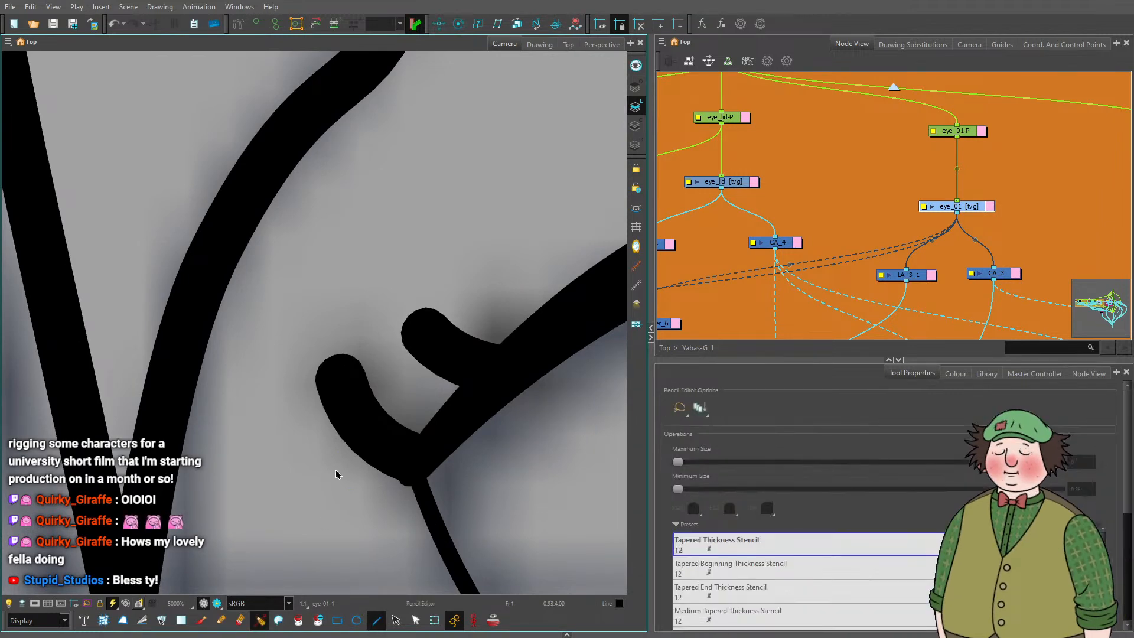
pyautogui.click(348, 408)
pyautogui.scroll(3, 286, 391)
pyautogui.moveTo(282, 387); pyautogui.dragTo(317, 375)
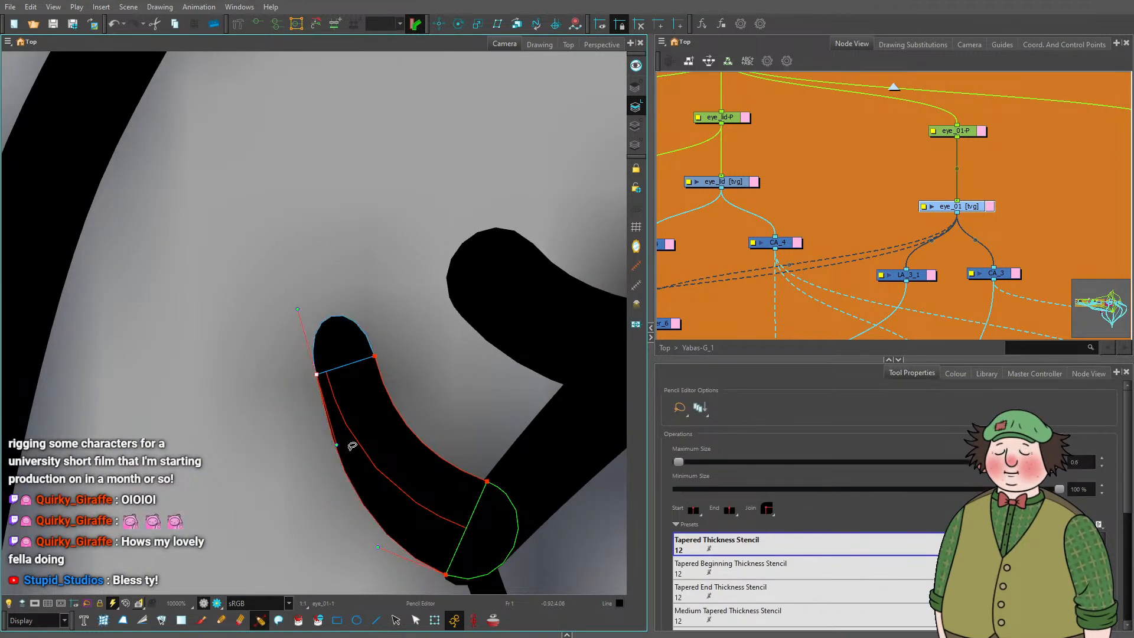
pyautogui.moveTo(326, 453); pyautogui.dragTo(326, 453)
pyautogui.press('Escape')
pyautogui.scroll(-3, 414, 361)
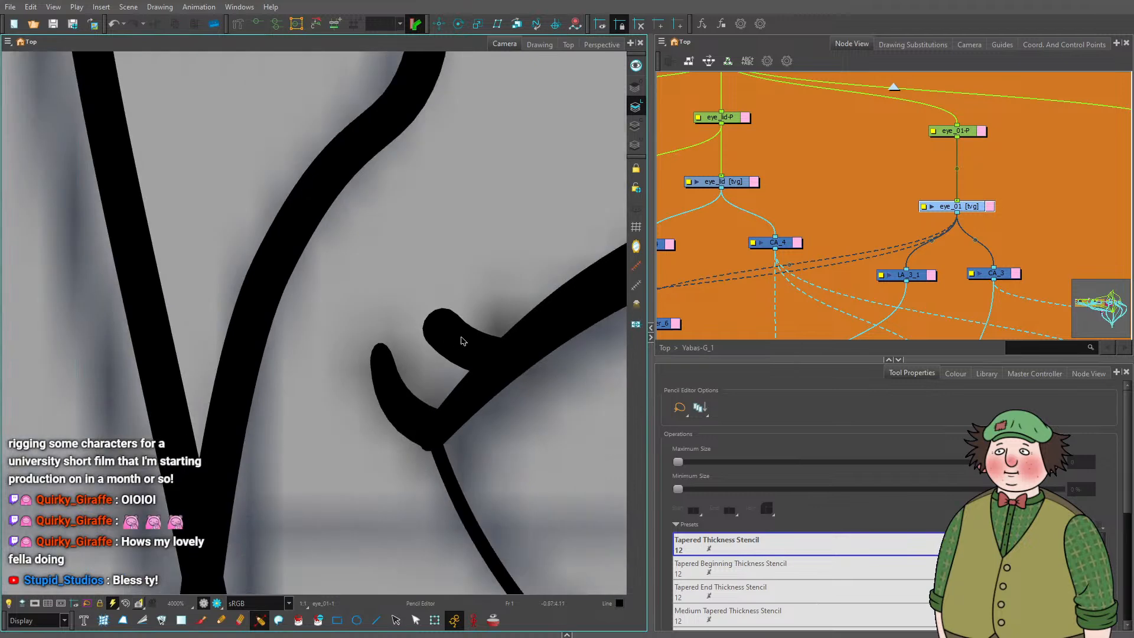
# Taper the tip of the lash further along the upper lid by pulling its outer edge inward, and deselect it.
pyautogui.scroll(2, 462, 339)
pyautogui.click(449, 324)
pyautogui.moveTo(395, 349)
pyautogui.mouseDown()
pyautogui.moveTo(418, 328)
pyautogui.moveTo(435, 371)
pyautogui.mouseUp()
pyautogui.press('Escape')
# Lengthen the outer-corner lash with the Contour Editor by moving its tip up and outward, and round out its curve.
pyautogui.scroll(-10, 403, 368)
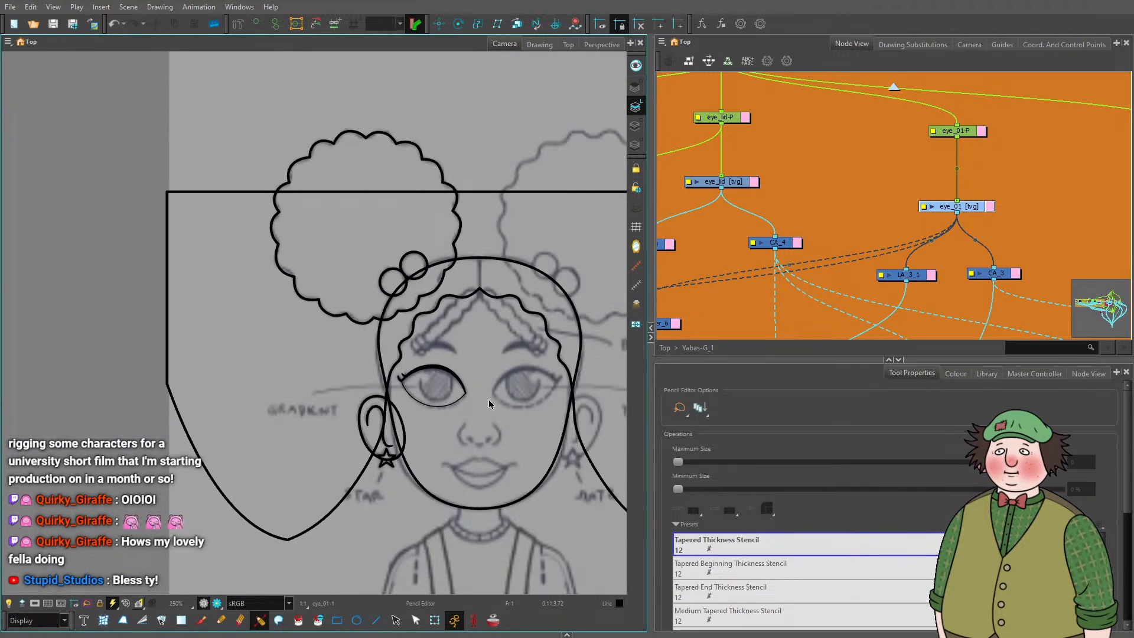
pyautogui.scroll(4, 458, 377)
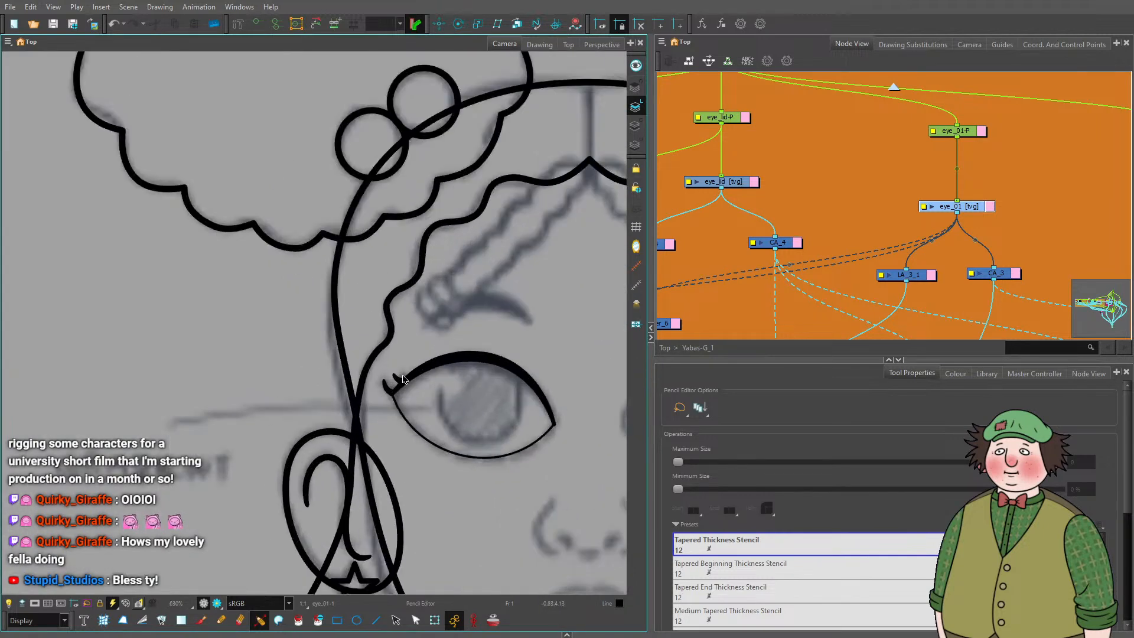
pyautogui.scroll(-6, 467, 408)
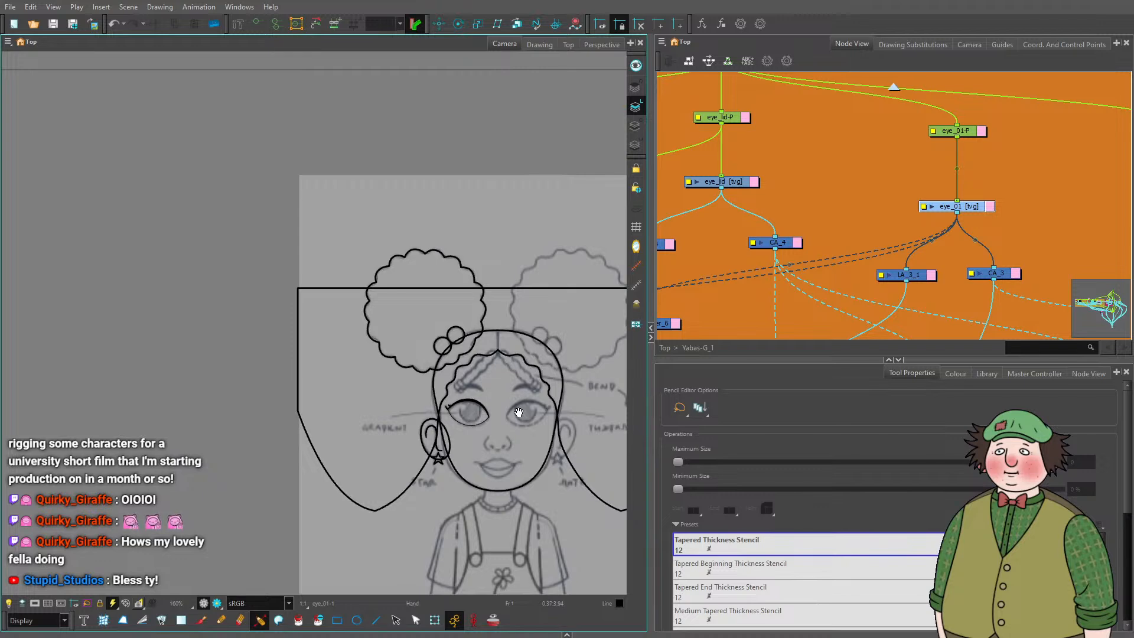
pyautogui.scroll(6, 477, 420)
pyautogui.scroll(2, 391, 410)
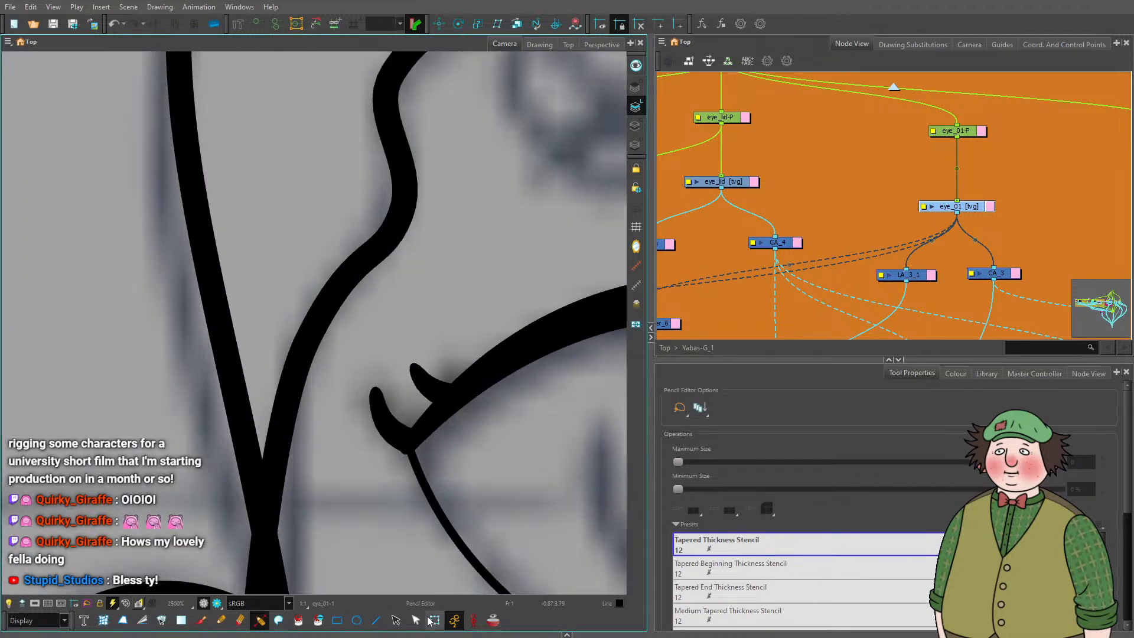
pyautogui.hotkey('alt', 'q')
pyautogui.scroll(3, 339, 362)
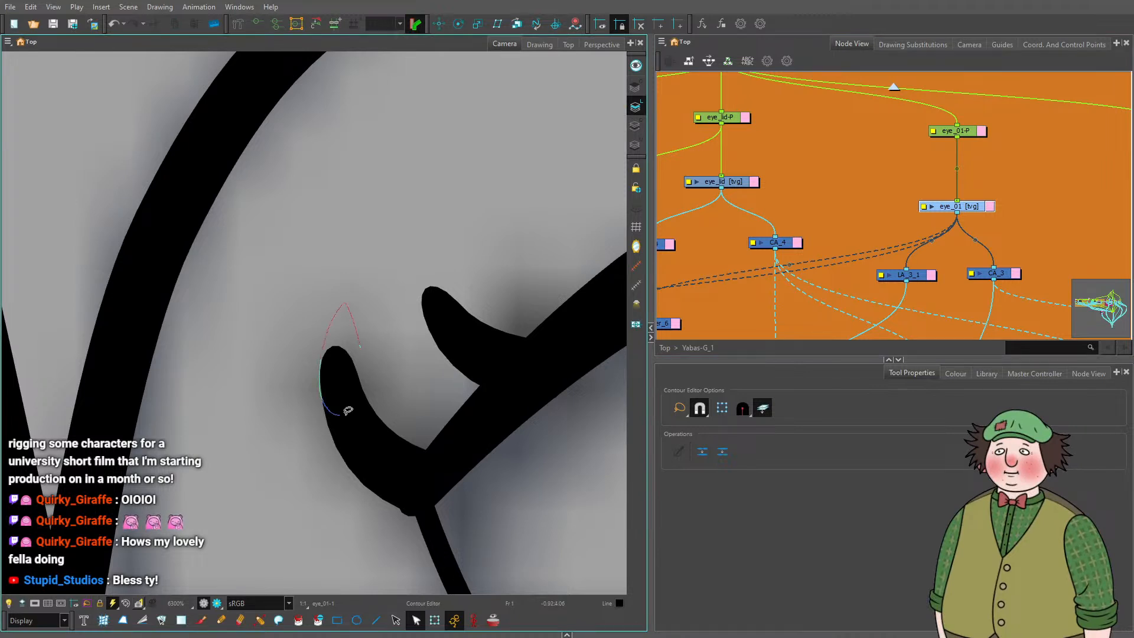
pyautogui.click(367, 416)
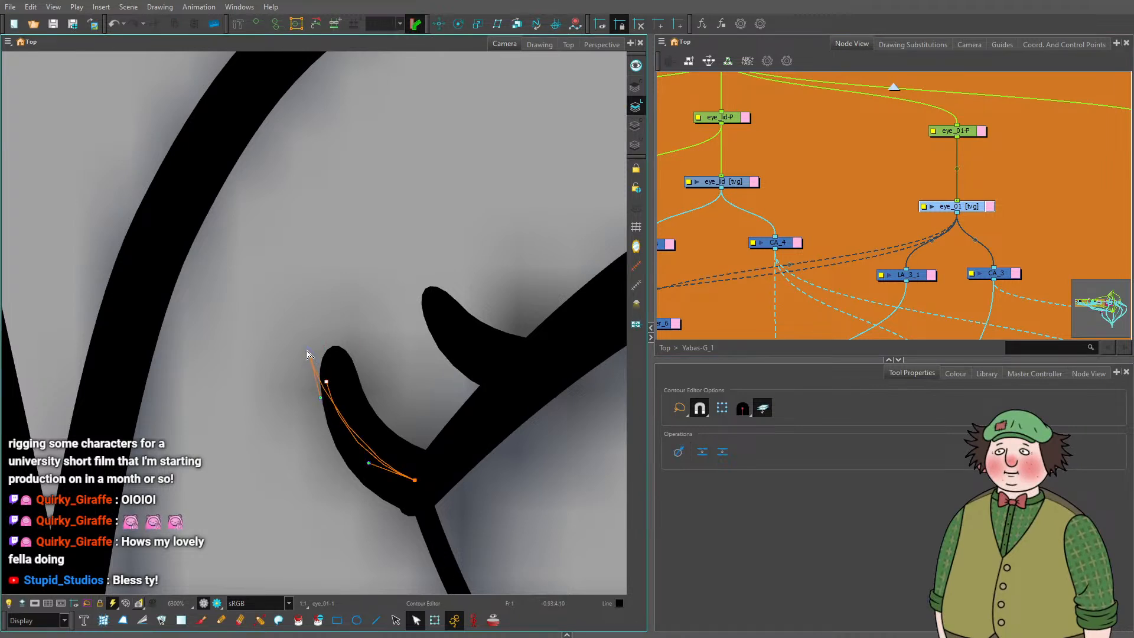
pyautogui.moveTo(309, 352); pyautogui.dragTo(307, 348)
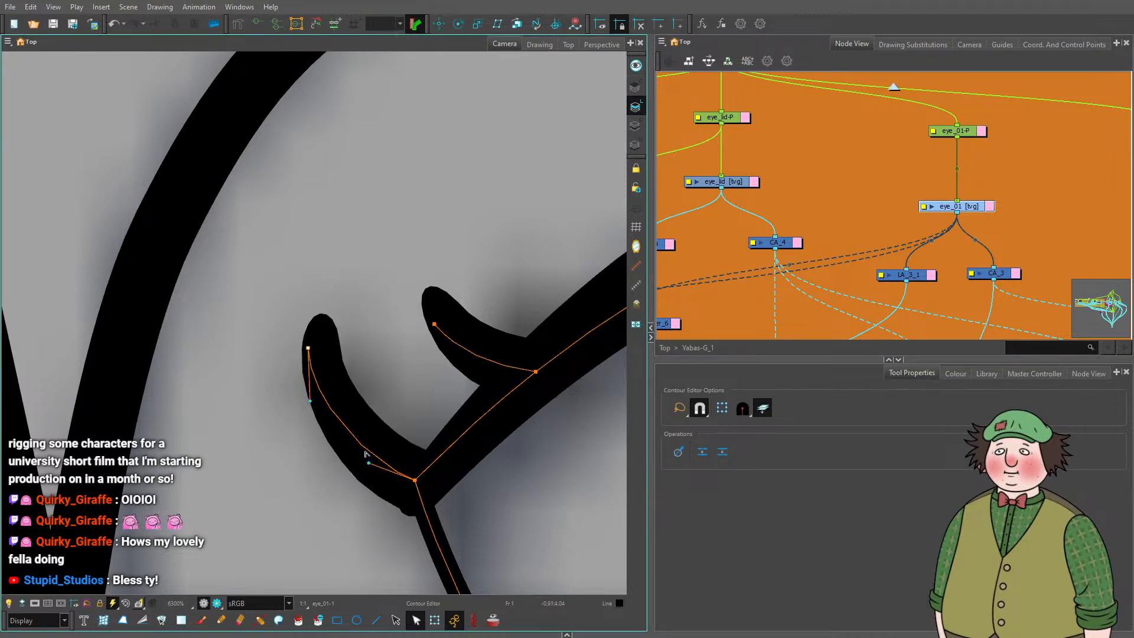
pyautogui.moveTo(366, 453)
pyautogui.mouseDown()
pyautogui.moveTo(366, 468)
pyautogui.moveTo(354, 462)
pyautogui.mouseUp()
# Extend the tip of the lash further along the lid up and outward, adjust its curve, and deselect it.
pyautogui.click(435, 325)
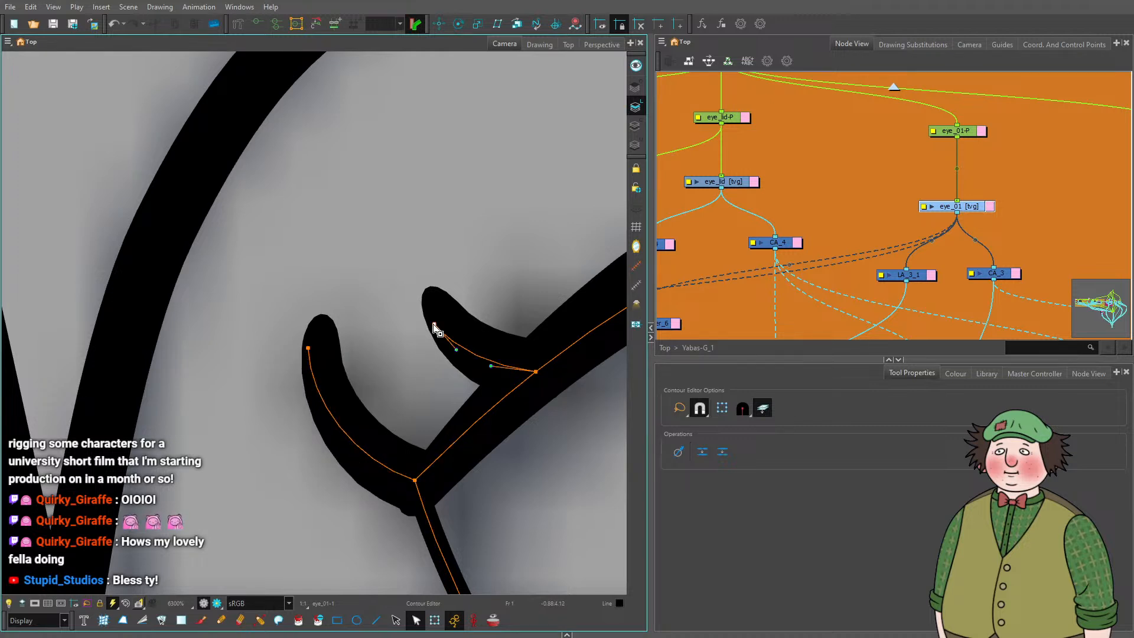
pyautogui.moveTo(435, 325); pyautogui.dragTo(416, 293)
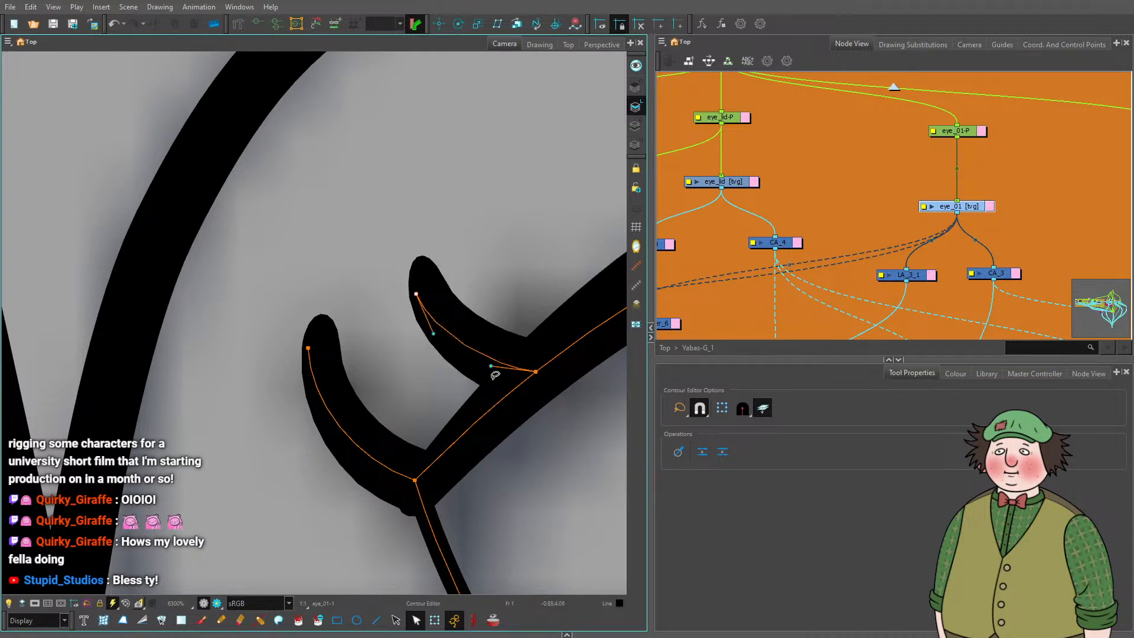
pyautogui.moveTo(492, 368)
pyautogui.mouseDown()
pyautogui.moveTo(481, 371)
pyautogui.moveTo(496, 299)
pyautogui.mouseUp()
pyautogui.click(297, 346)
pyautogui.scroll(-4, 297, 347)
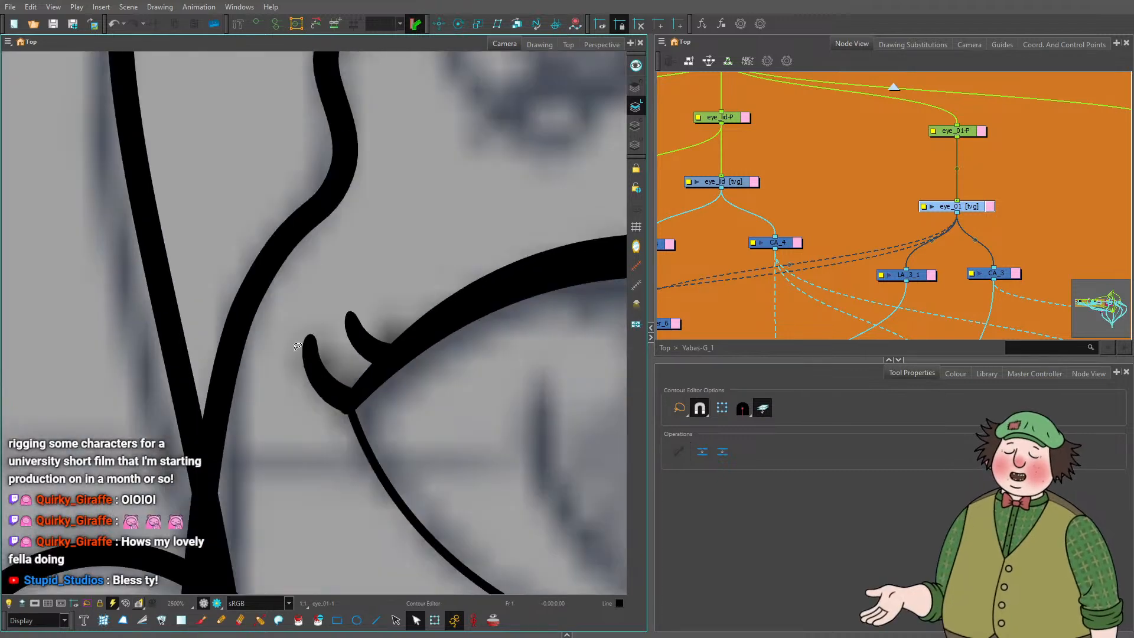
pyautogui.scroll(-4, 297, 347)
pyautogui.scroll(-3, 370, 413)
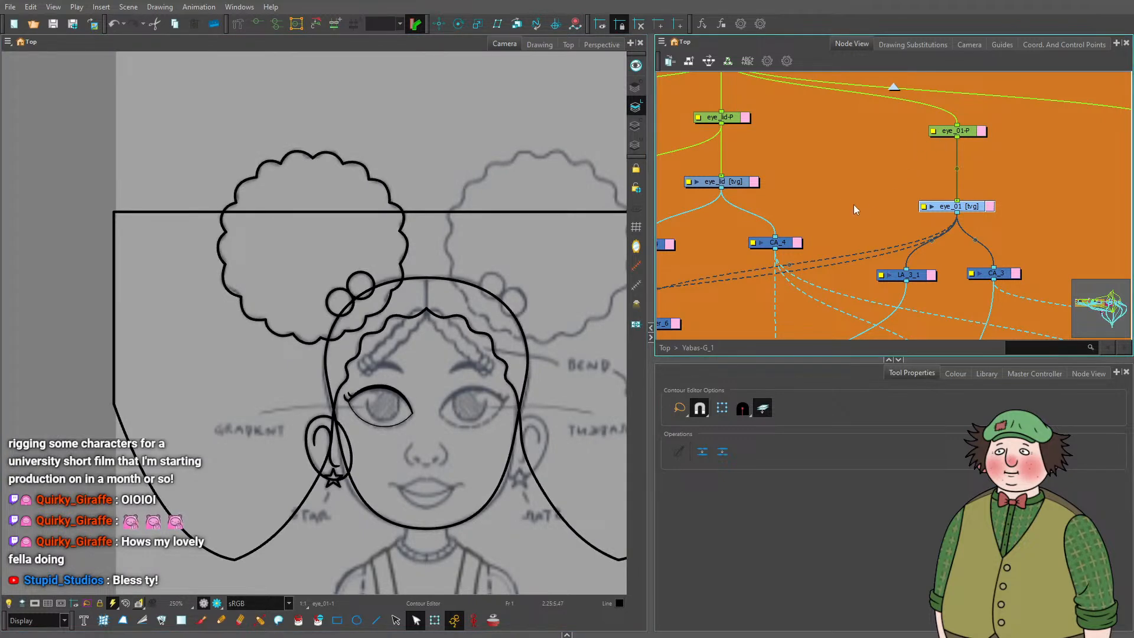
# Select the pupil_01 drawing and align the Cutter_4 node directly beneath it in the node network.
pyautogui.hscroll(5, 856, 195)
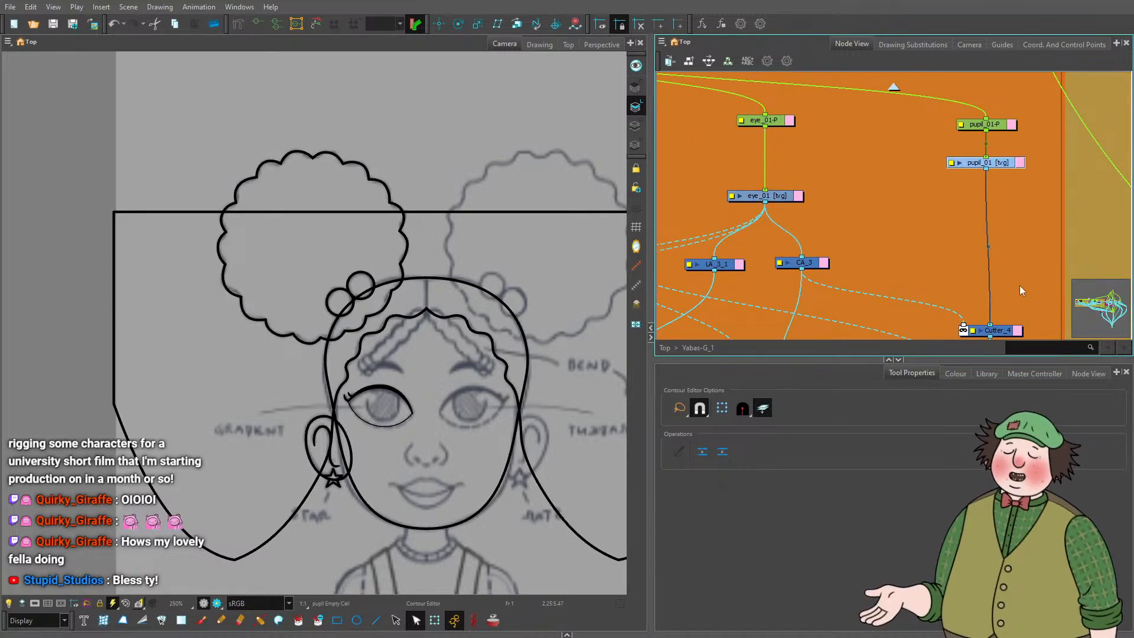
pyautogui.moveTo(1003, 336); pyautogui.dragTo(999, 337)
pyautogui.scroll(4, 389, 387)
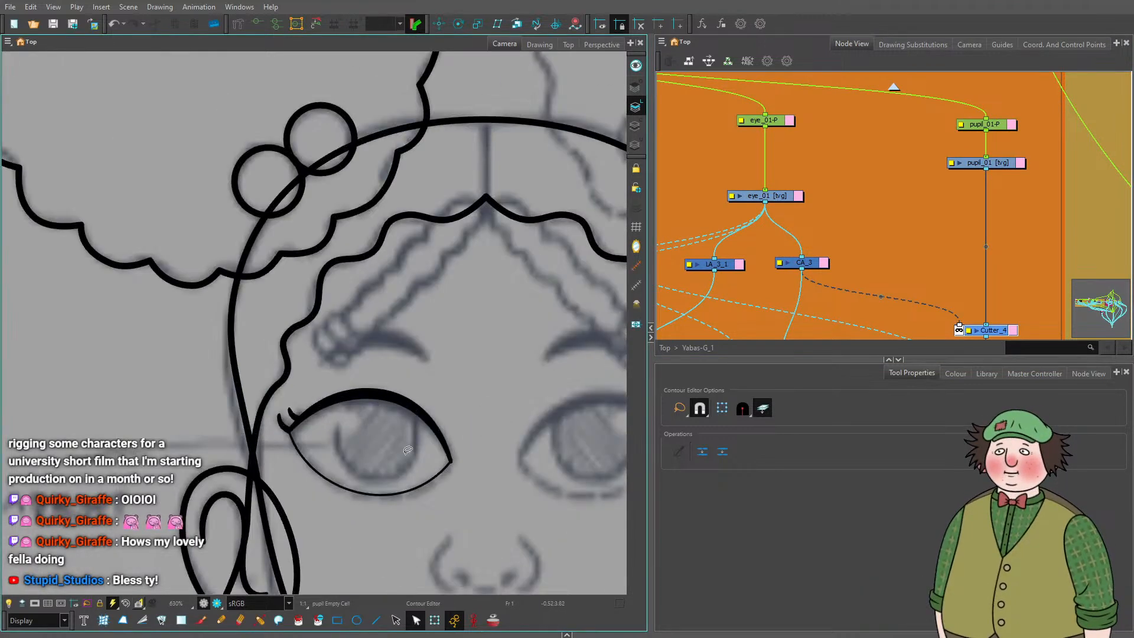
# Draw a circle with the Ellipse tool over the sketched iris of the eye for pupil_01.
pyautogui.scroll(3, 359, 578)
pyautogui.click(356, 619)
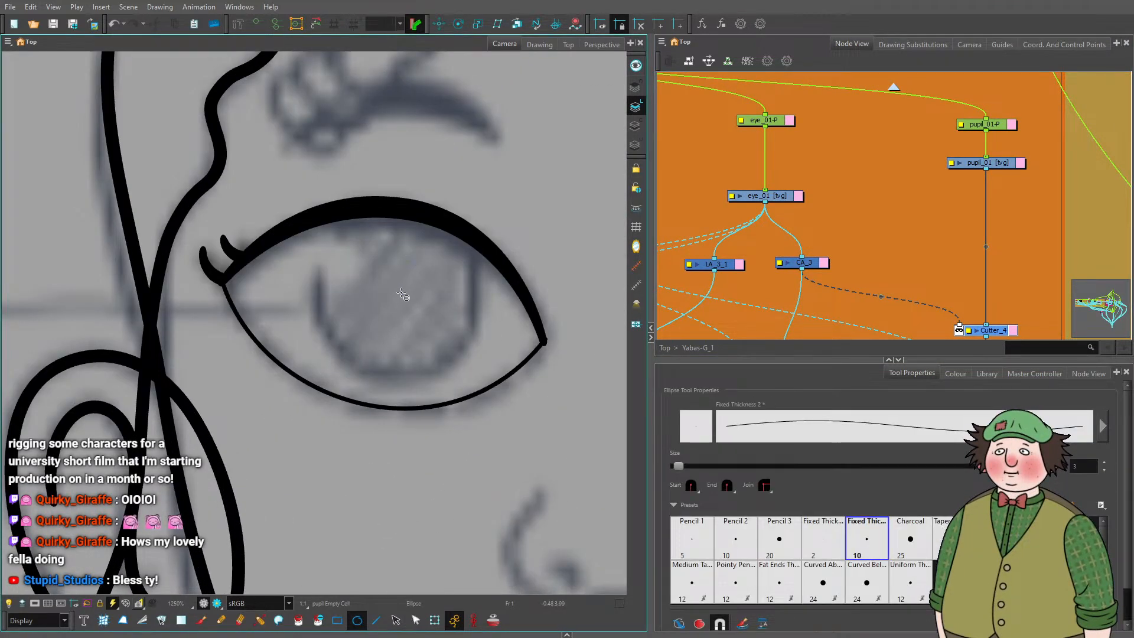
pyautogui.moveTo(397, 298); pyautogui.dragTo(479, 214)
# Disconnect the CA_3 matte link from the Cutter_4 node so the pupil drawing is no longer cut.
pyautogui.scroll(-2, 814, 207)
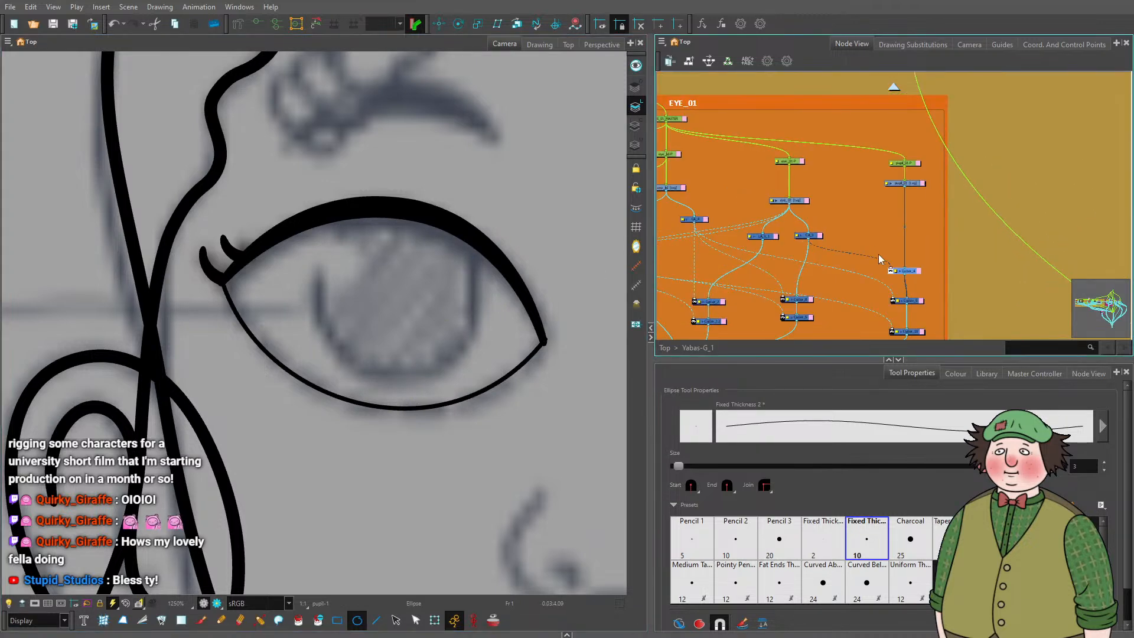
pyautogui.scroll(2, 878, 254)
pyautogui.moveTo(902, 285); pyautogui.dragTo(868, 272)
# Select the pupil circle and move it slightly upward so its upper edge tucks beneath the upper eyelid line.
pyautogui.hotkey('alt', 's')
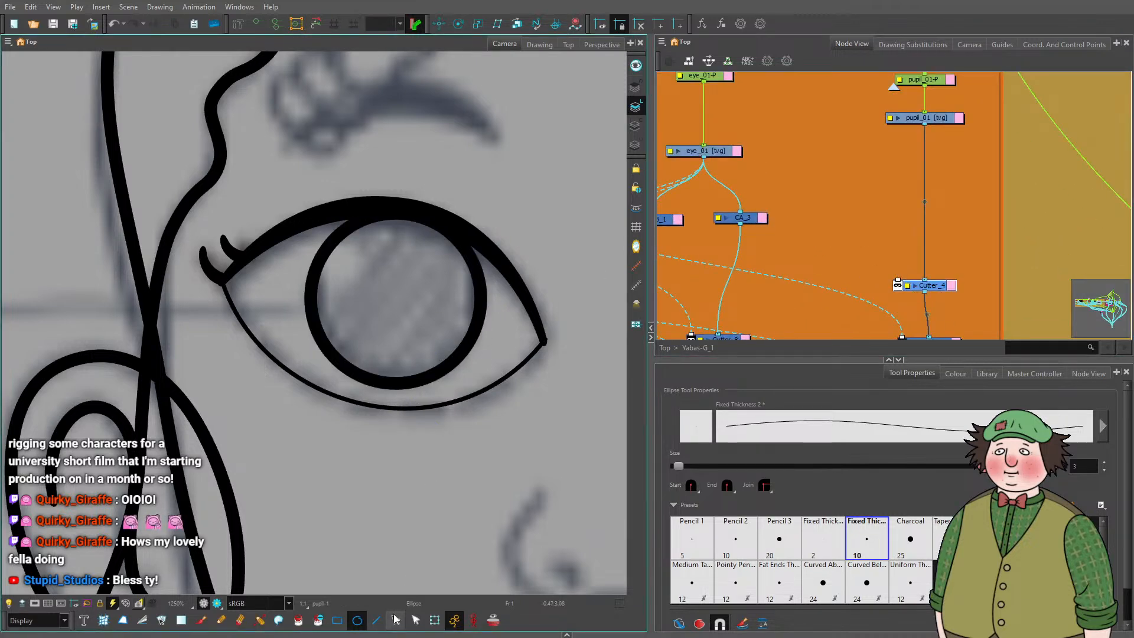
pyautogui.click(469, 348)
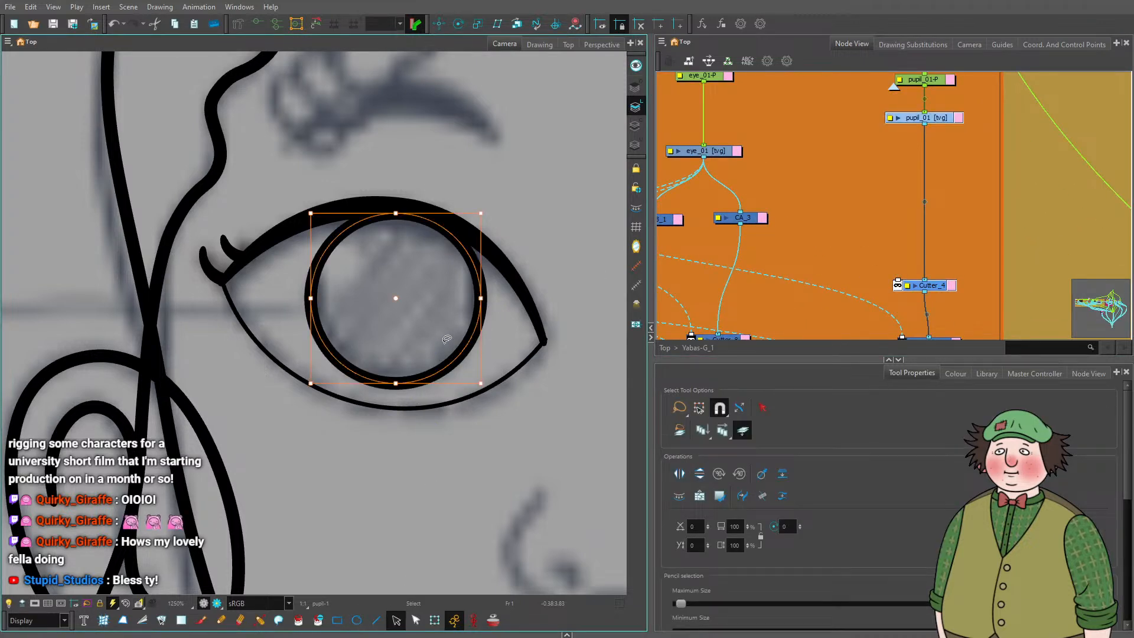
pyautogui.moveTo(444, 340); pyautogui.dragTo(447, 331)
pyautogui.press('Down')
pyautogui.press('Down')
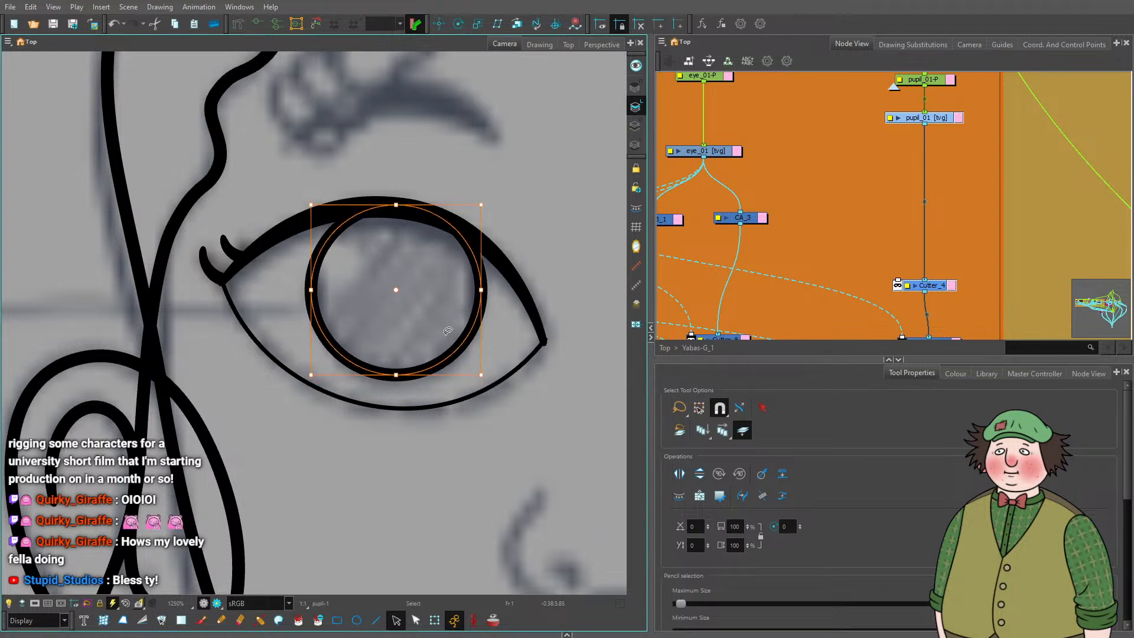
pyautogui.press('Down')
pyautogui.press('Down')
pyautogui.press('Down')
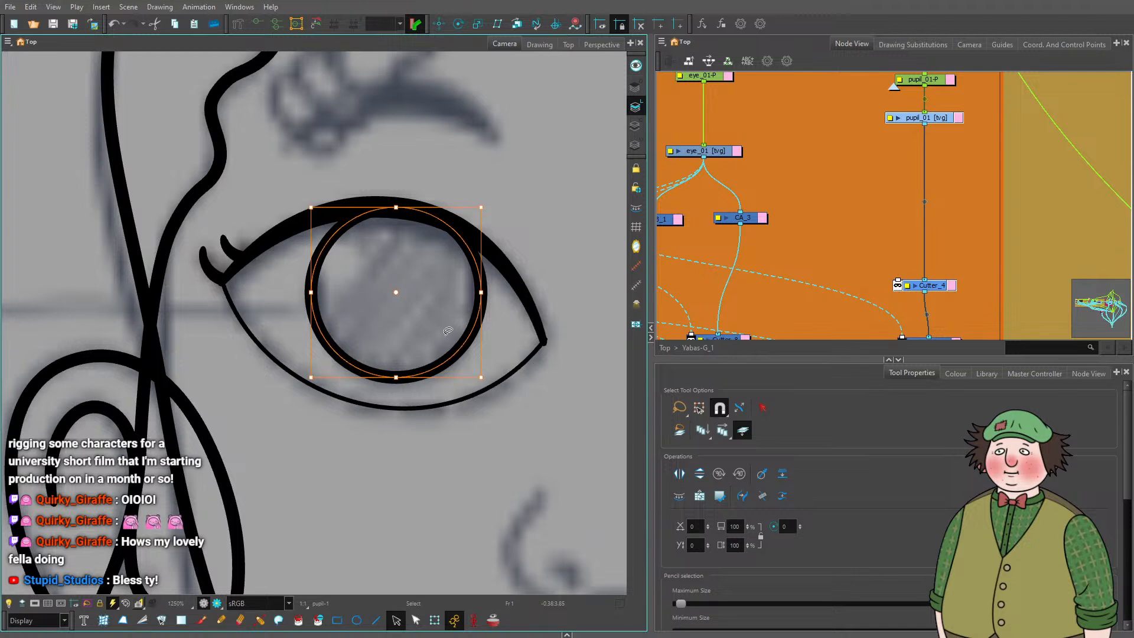
pyautogui.scroll(-5, 450, 338)
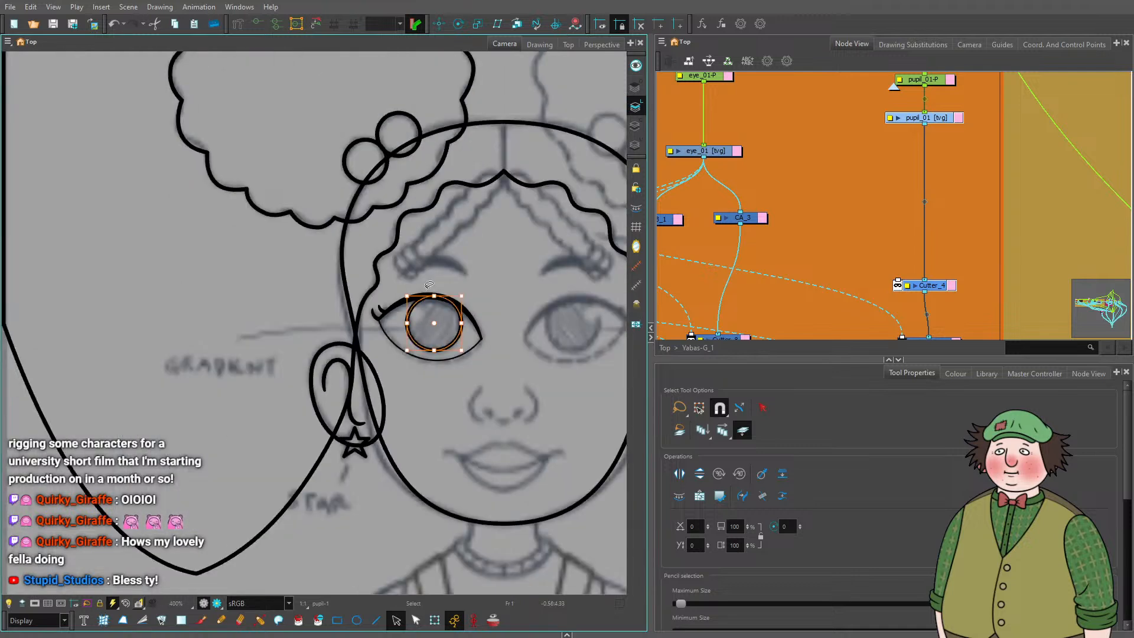
pyautogui.scroll(5, 429, 285)
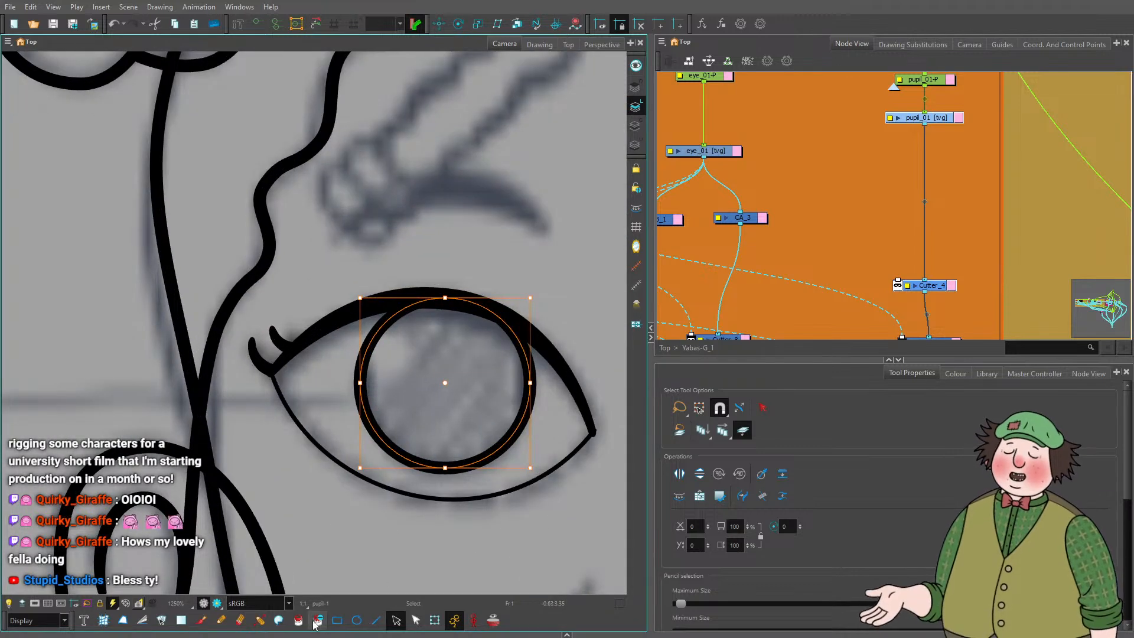
# Fill the pupil circle with the Pupil colour of the Yabas palette on the Colour Art layer.
pyautogui.hotkey('alt', 'i')
pyautogui.click(955, 378)
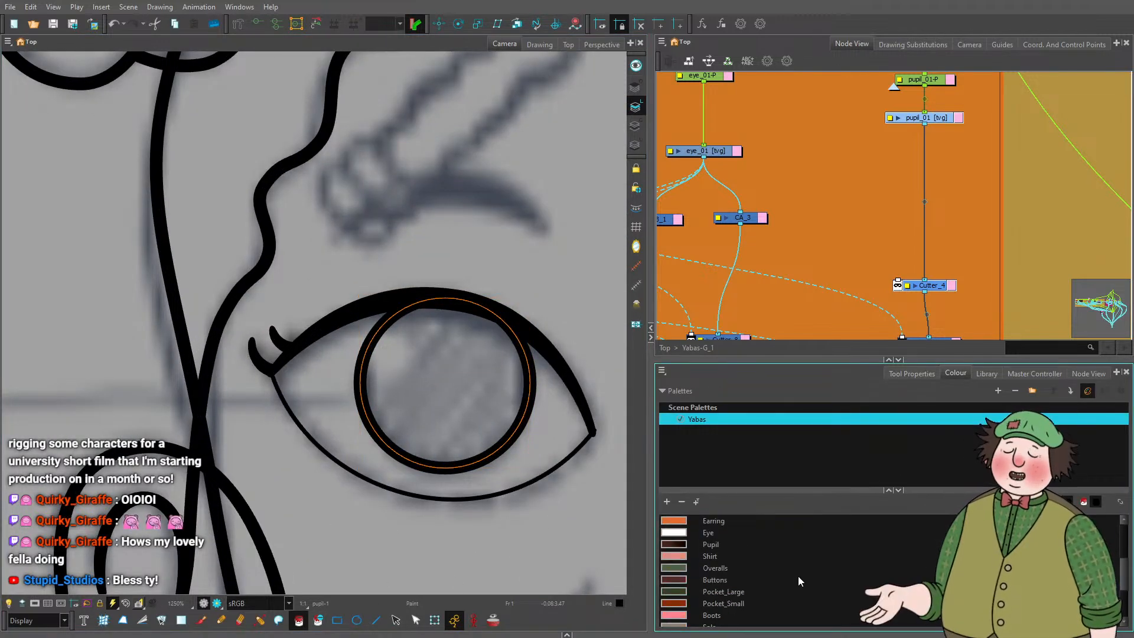
pyautogui.click(718, 543)
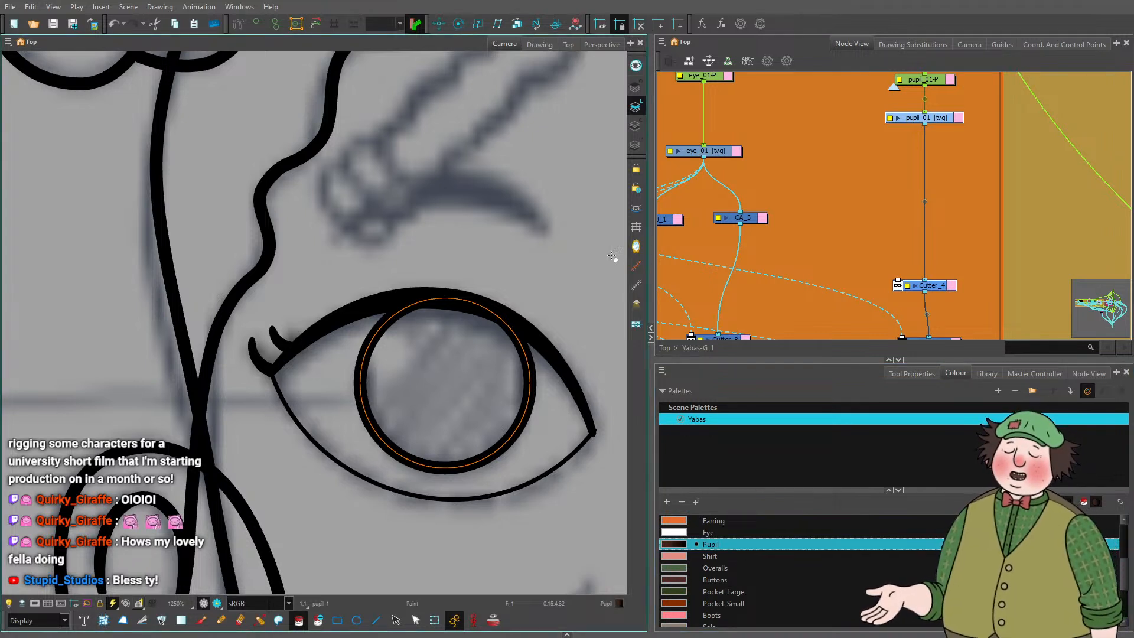
pyautogui.click(638, 124)
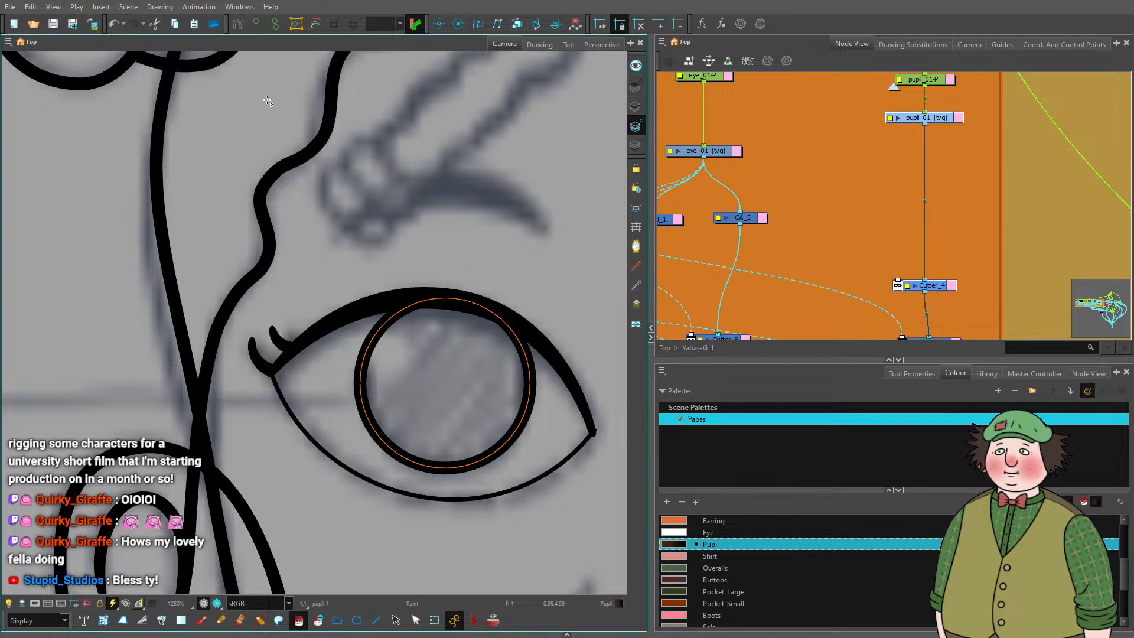
pyautogui.click(470, 397)
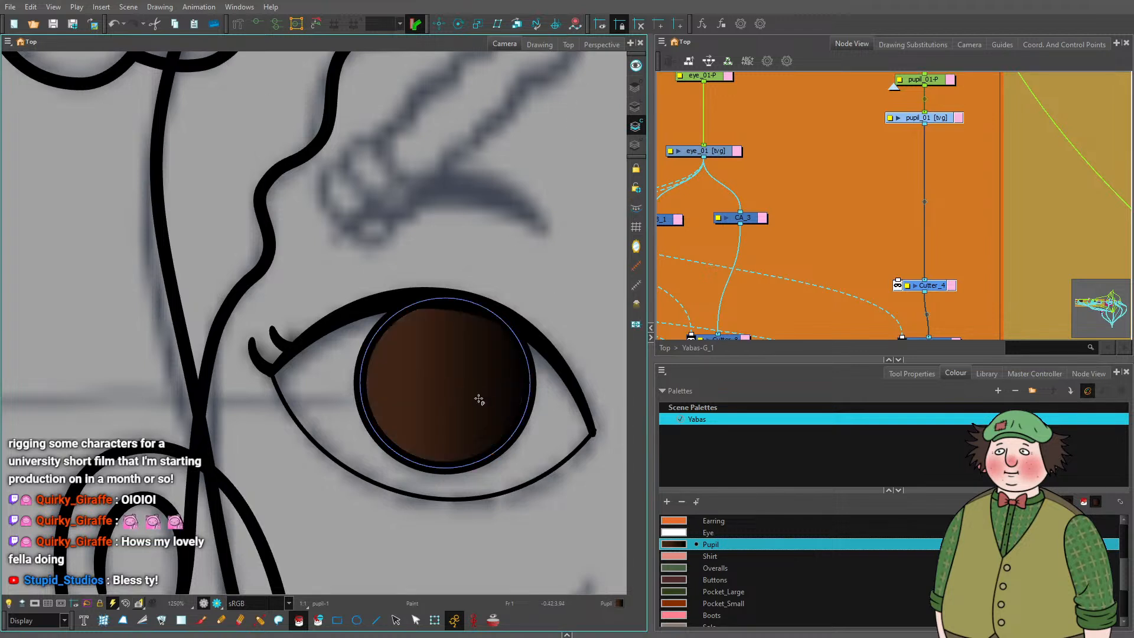
# Rotate the pupil's gradient to run vertically, from brown at the upper edge to black at the lower edge.
pyautogui.click(181, 620)
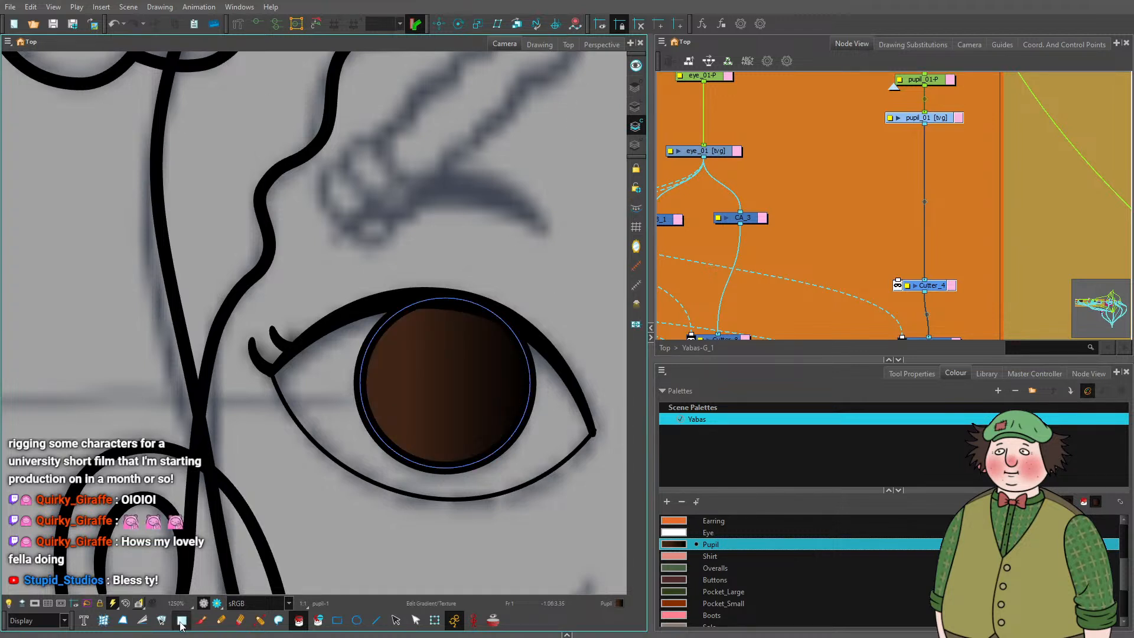
pyautogui.click(453, 408)
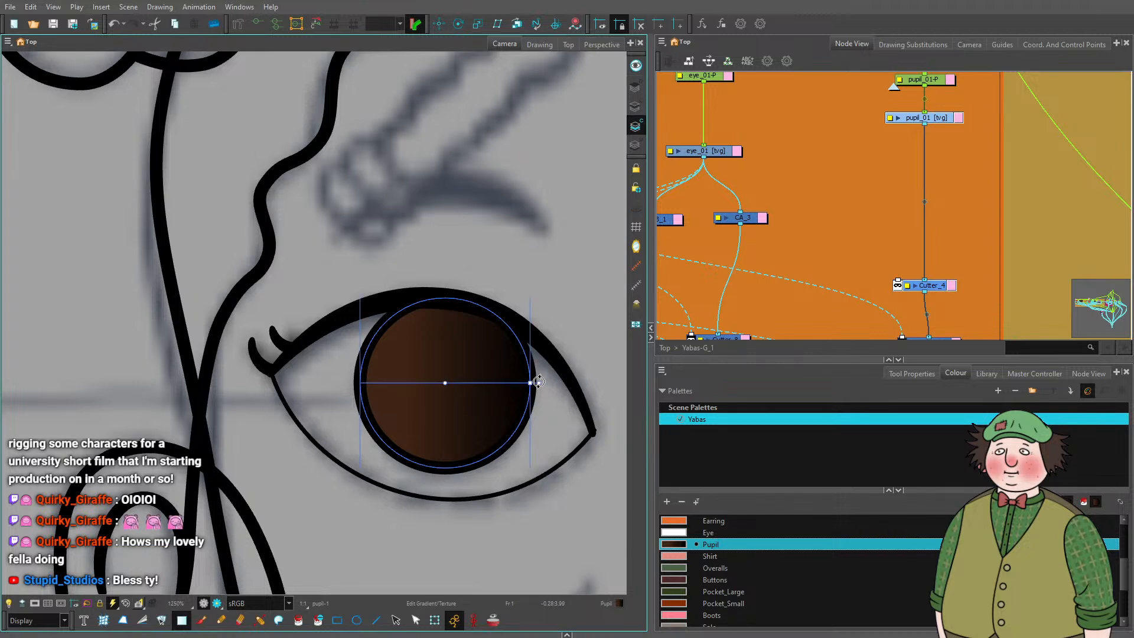
pyautogui.moveTo(536, 381); pyautogui.dragTo(472, 468)
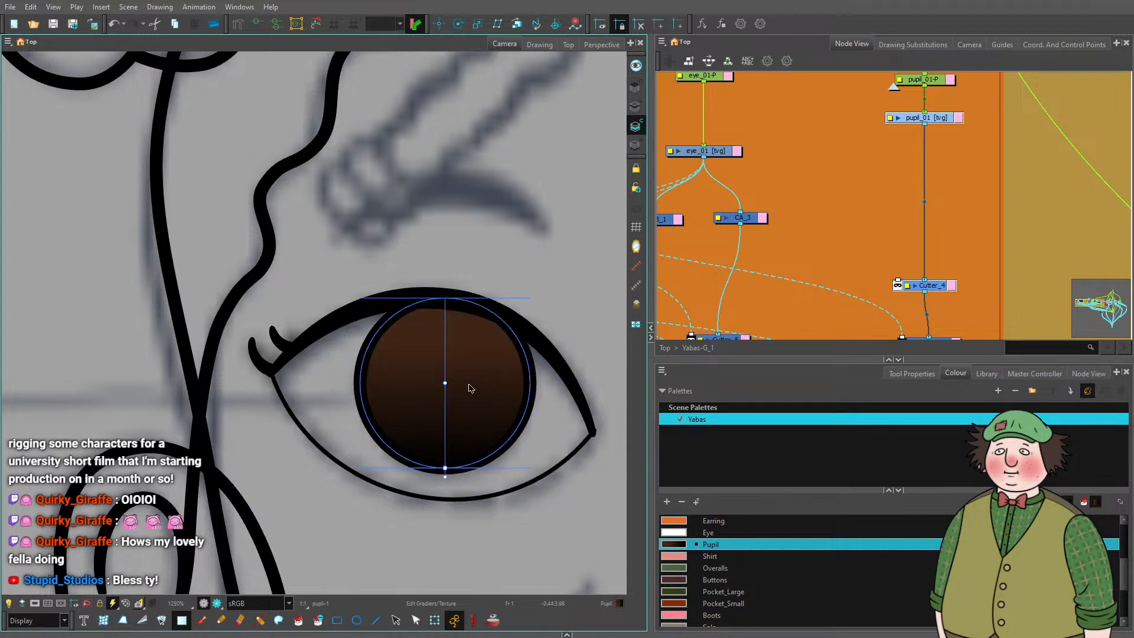
# Return to the Line Art layer with the Select tool and deselect the pupil circle.
pyautogui.scroll(-1, 466, 387)
pyautogui.scroll(2, 466, 390)
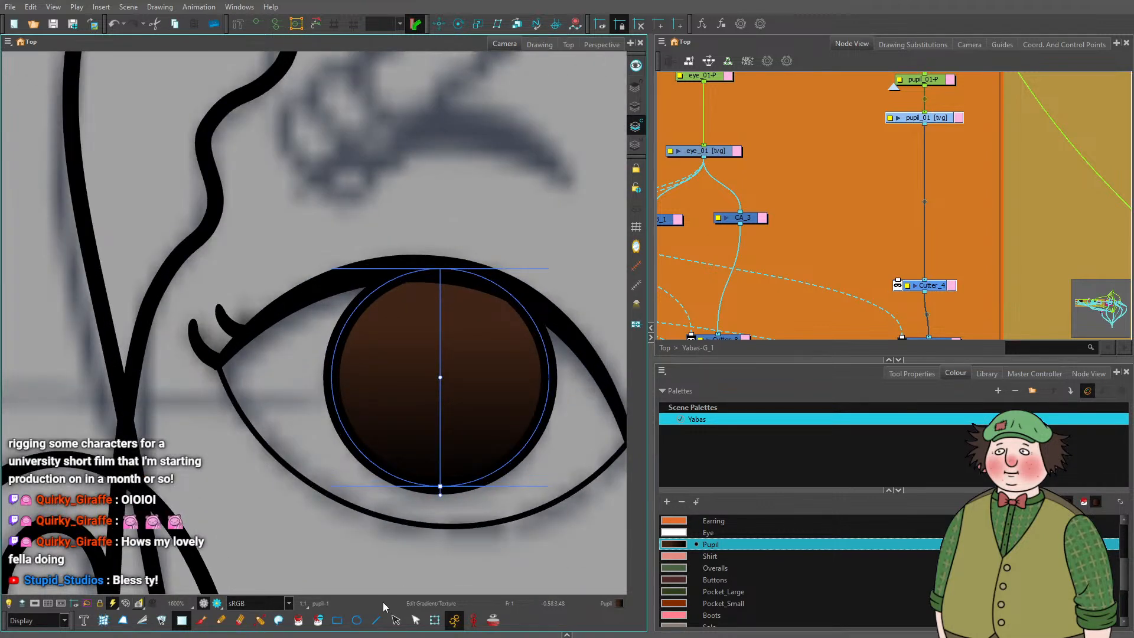
pyautogui.click(395, 620)
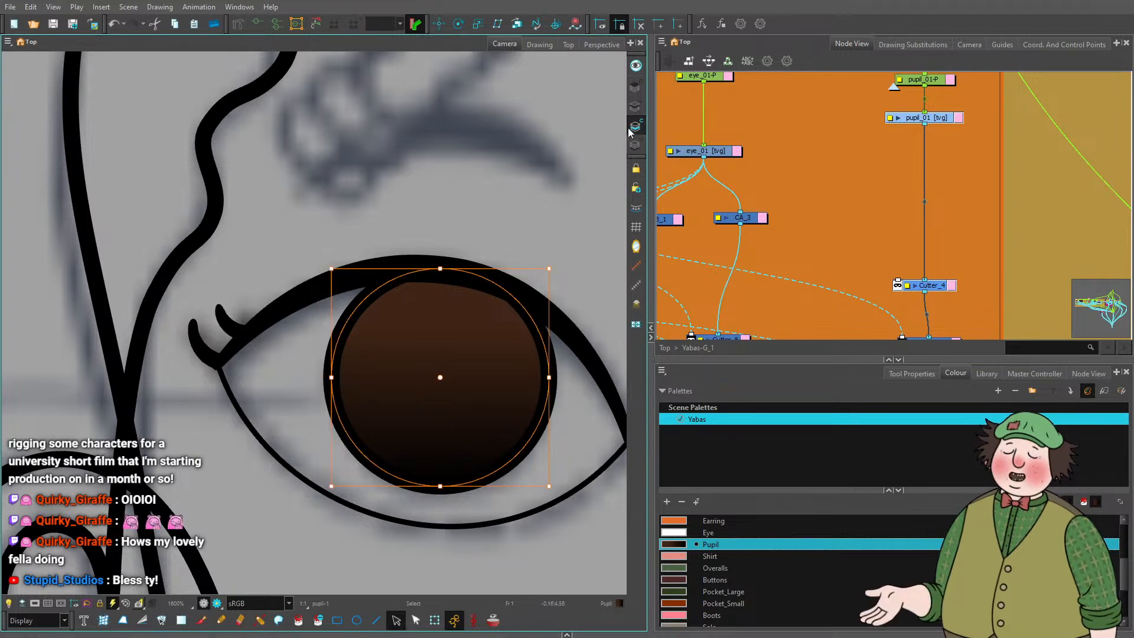
pyautogui.hotkey('shift', 'l')
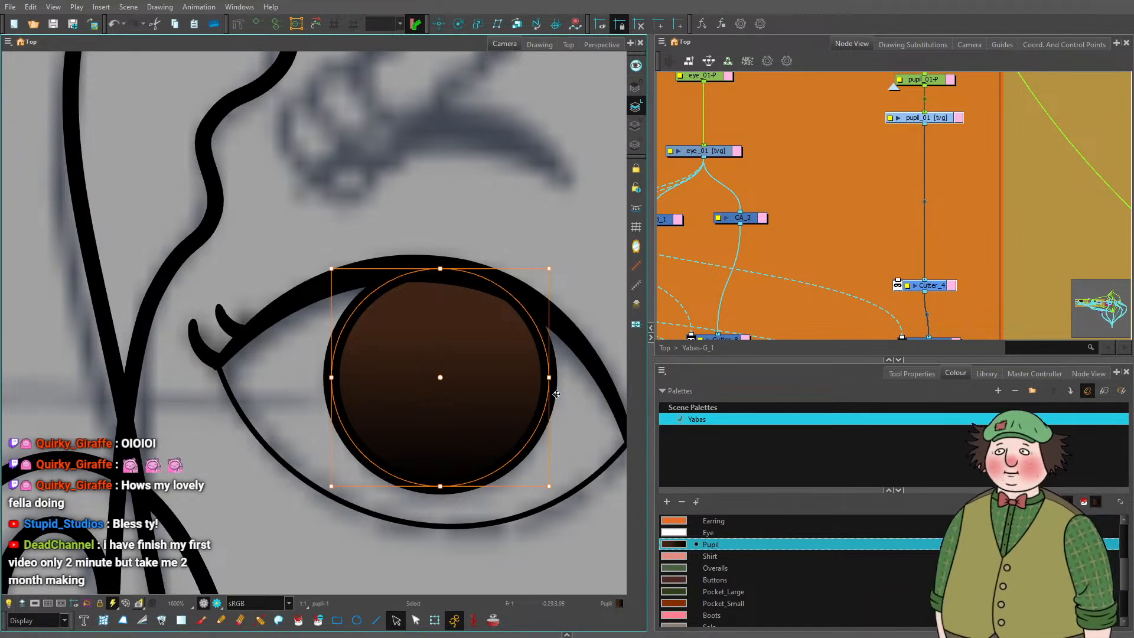
pyautogui.click(551, 391)
pyautogui.scroll(-9, 453, 381)
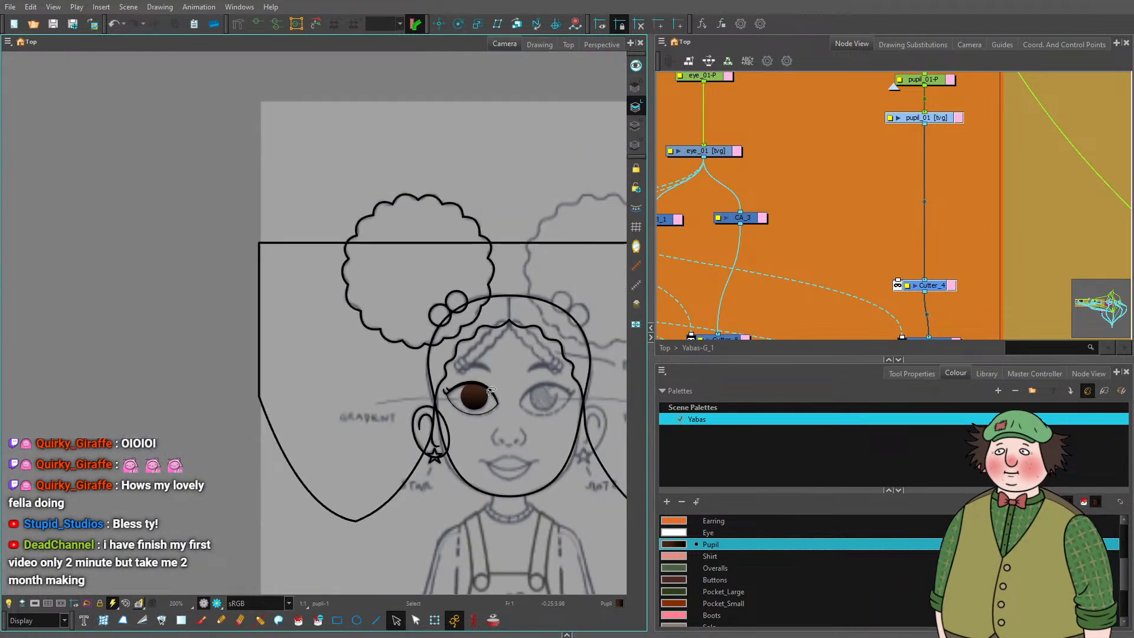
pyautogui.scroll(4, 490, 391)
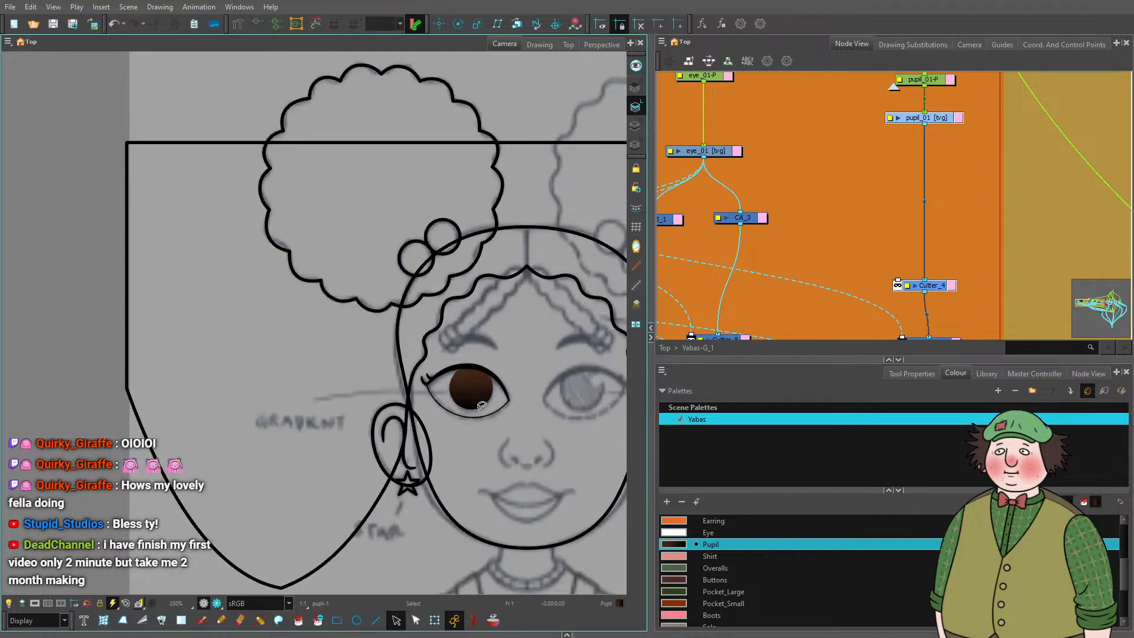
# Enlarge the Node View in height and width and bring the pupil_01 node into close view.
pyautogui.scroll(-4, 828, 186)
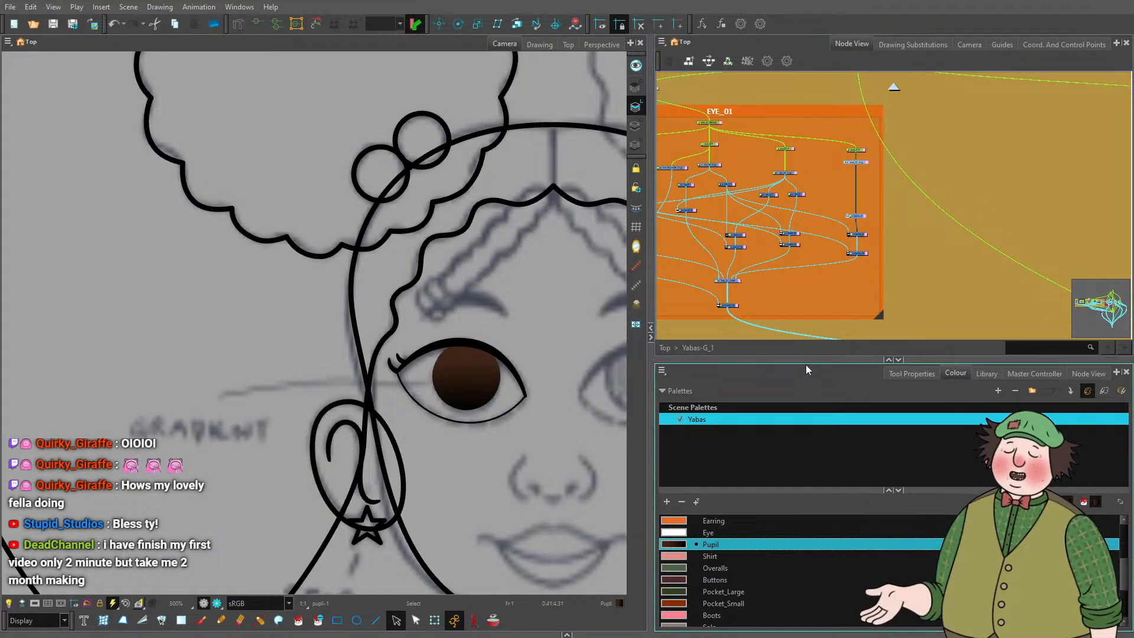
pyautogui.moveTo(744, 359); pyautogui.dragTo(744, 378)
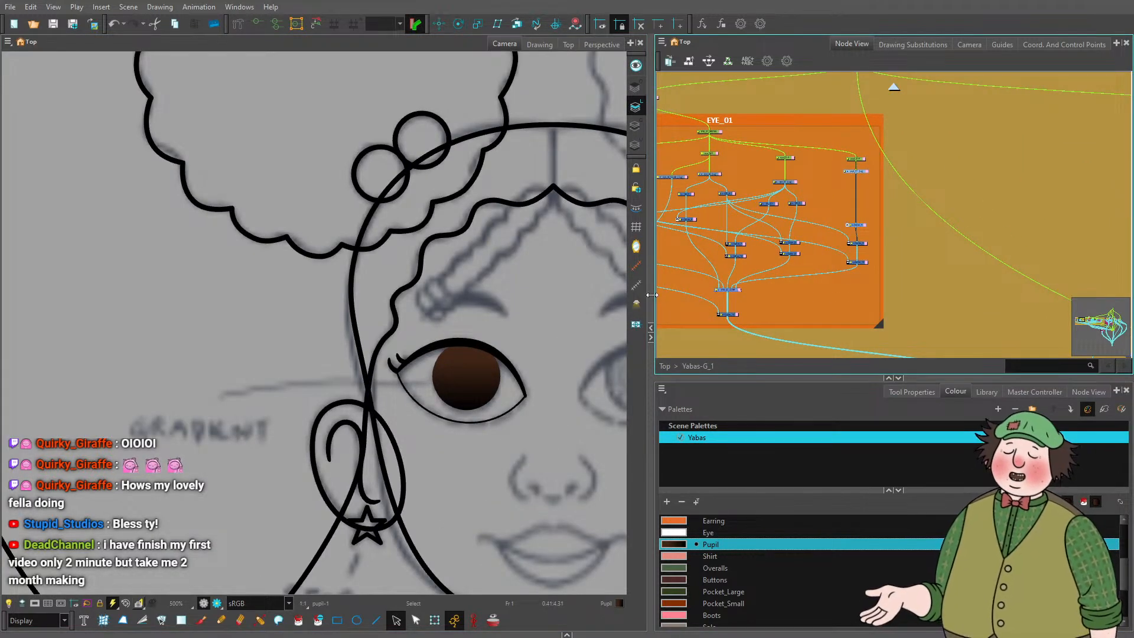
pyautogui.moveTo(652, 294); pyautogui.dragTo(576, 294)
pyautogui.scroll(2, 856, 228)
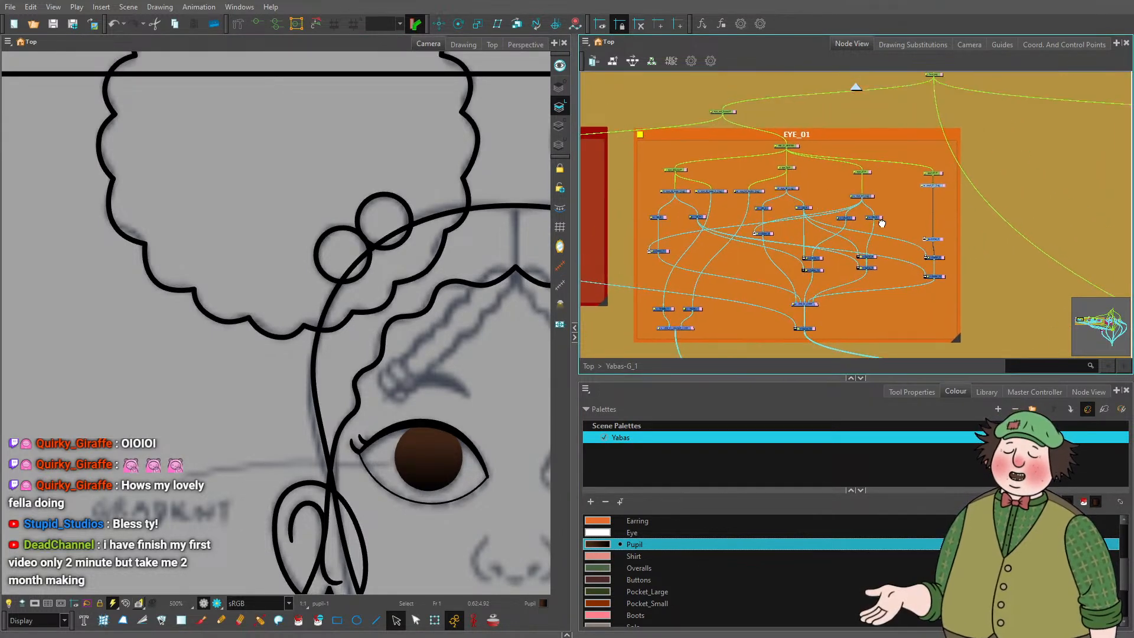
pyautogui.scroll(5, 882, 221)
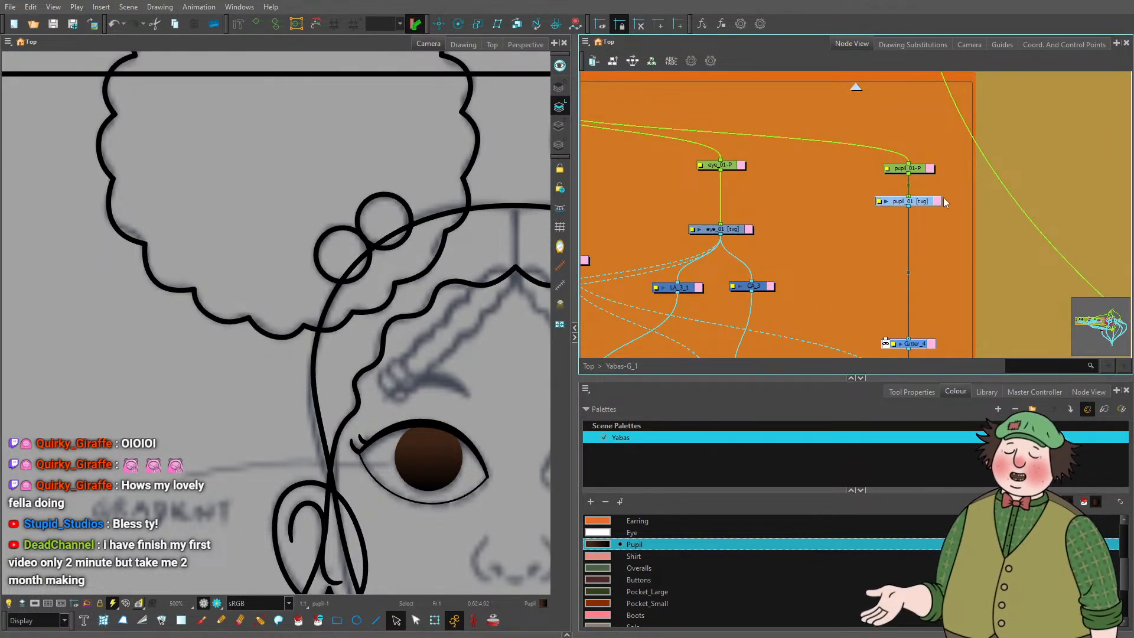
pyautogui.scroll(3, 895, 216)
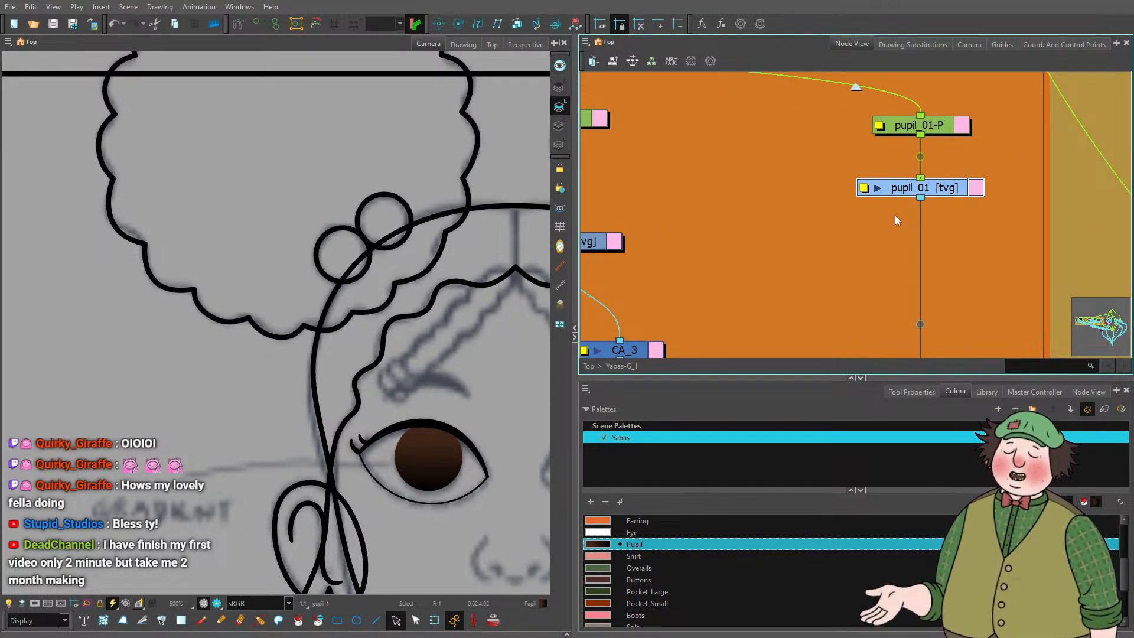
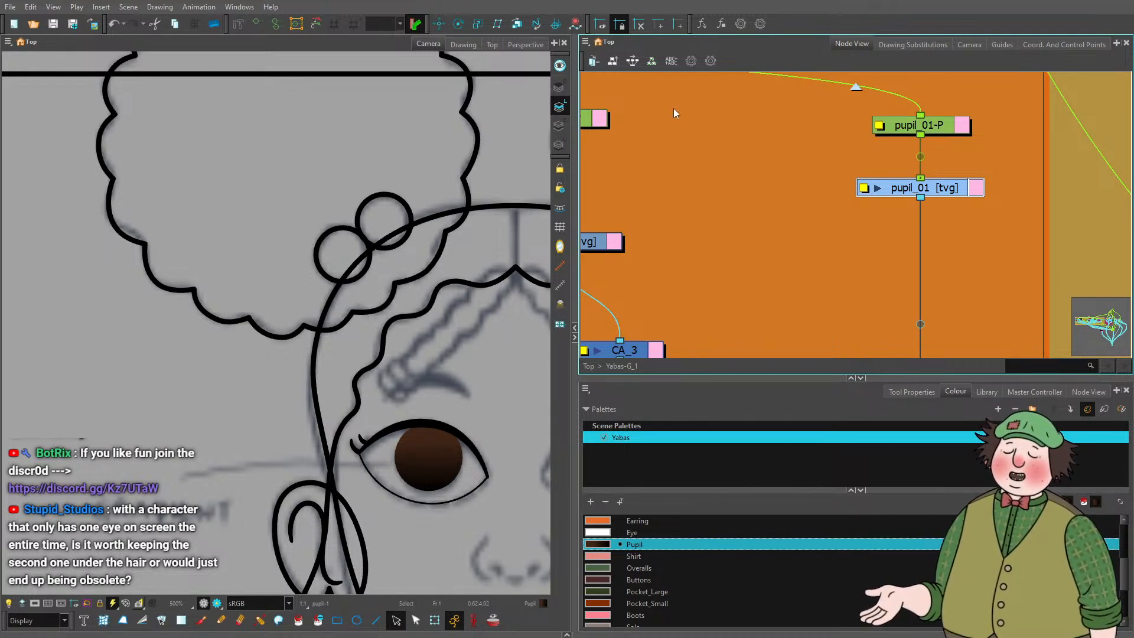
# Insert a Composite node into the connection between pupil_01 and Cutter_4.
pyautogui.scroll(-4, 320, 240)
pyautogui.scroll(4, 319, 240)
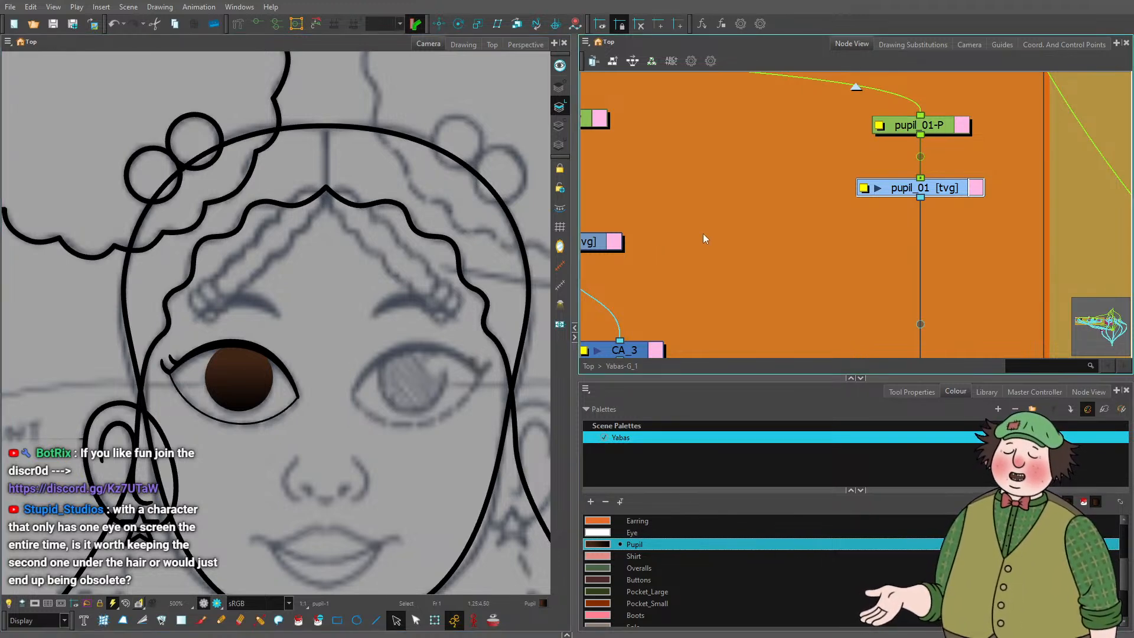
pyautogui.scroll(-5, 752, 182)
pyautogui.scroll(2, 745, 217)
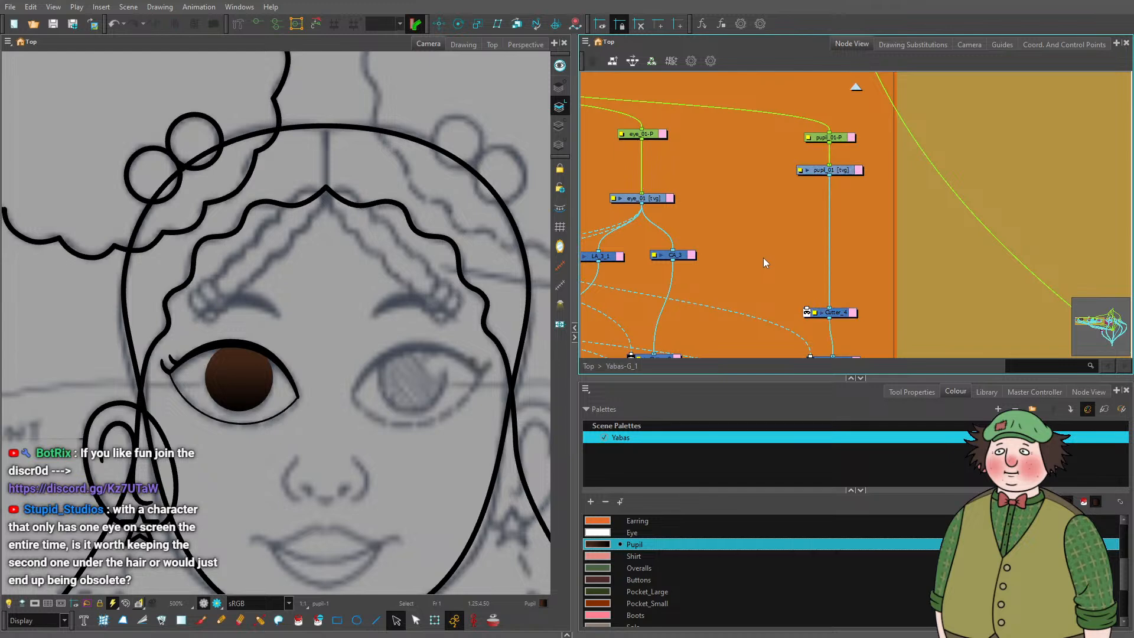
pyautogui.moveTo(762, 257)
pyautogui.mouseDown()
pyautogui.moveTo(821, 149)
pyautogui.moveTo(803, 245)
pyautogui.moveTo(905, 261)
pyautogui.mouseUp()
pyautogui.hotkey('ctrl', 'v')
pyautogui.scroll(2, 855, 244)
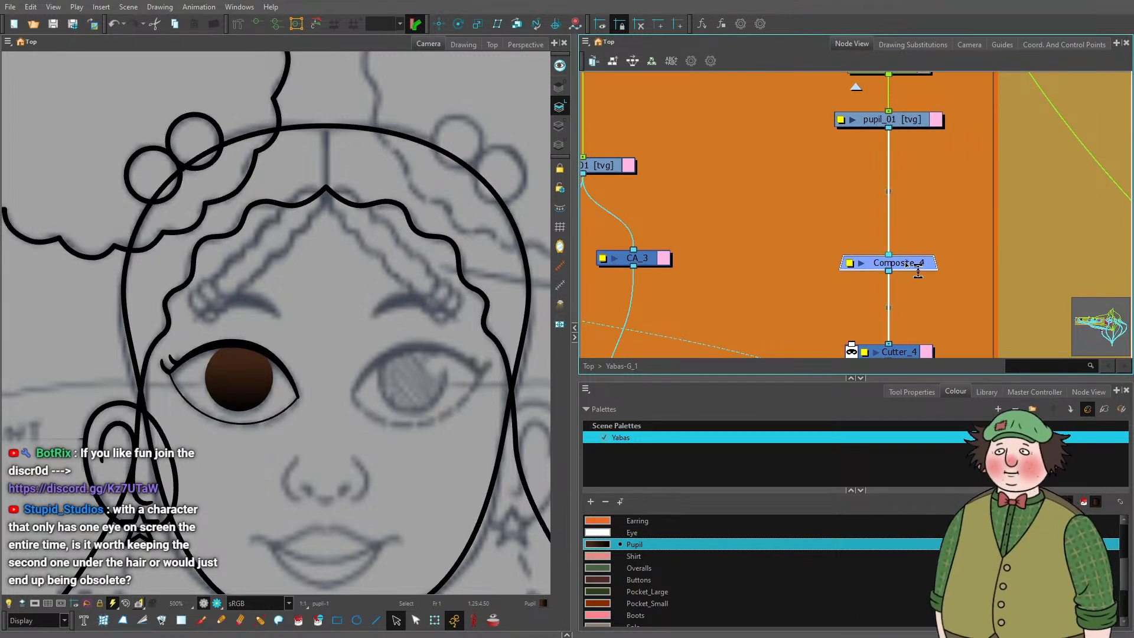
# Add a vector drawing layer named "eye hl" and place its node between the eye_01 and pupil_01 columns.
pyautogui.hotkey('ctrl', 'r')
pyautogui.write('eye')
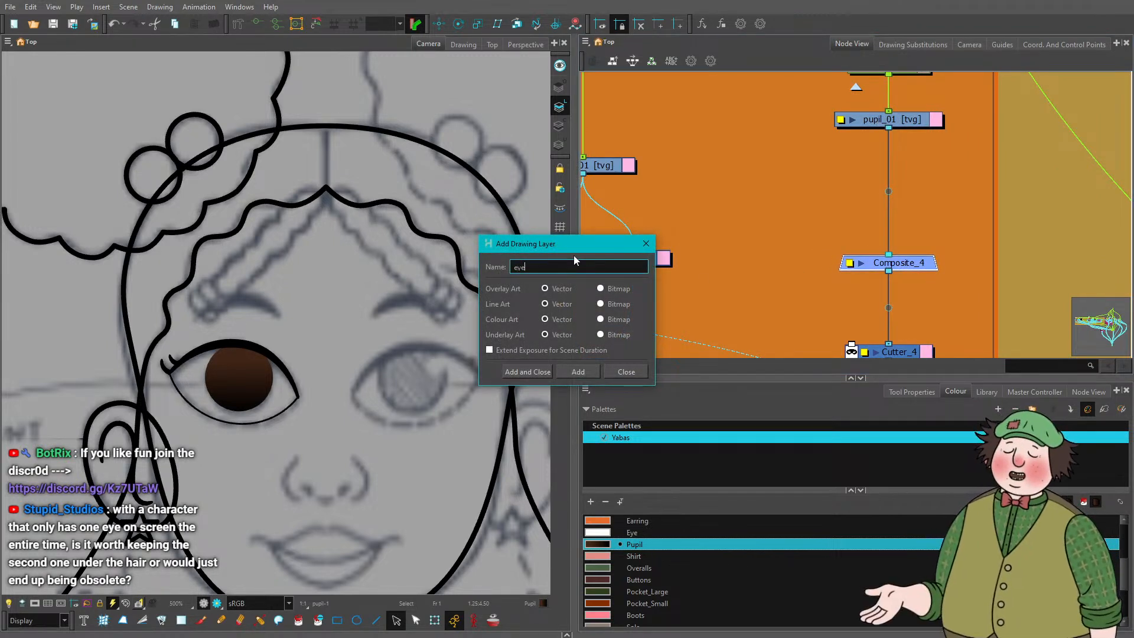
pyautogui.write(' hl')
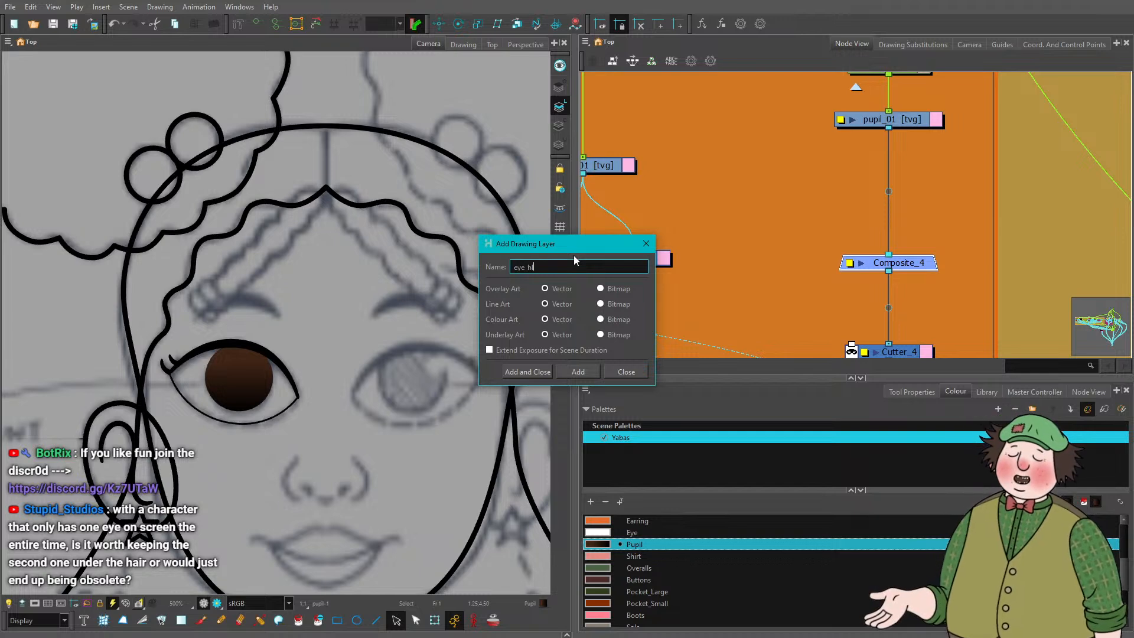
pyautogui.click(578, 372)
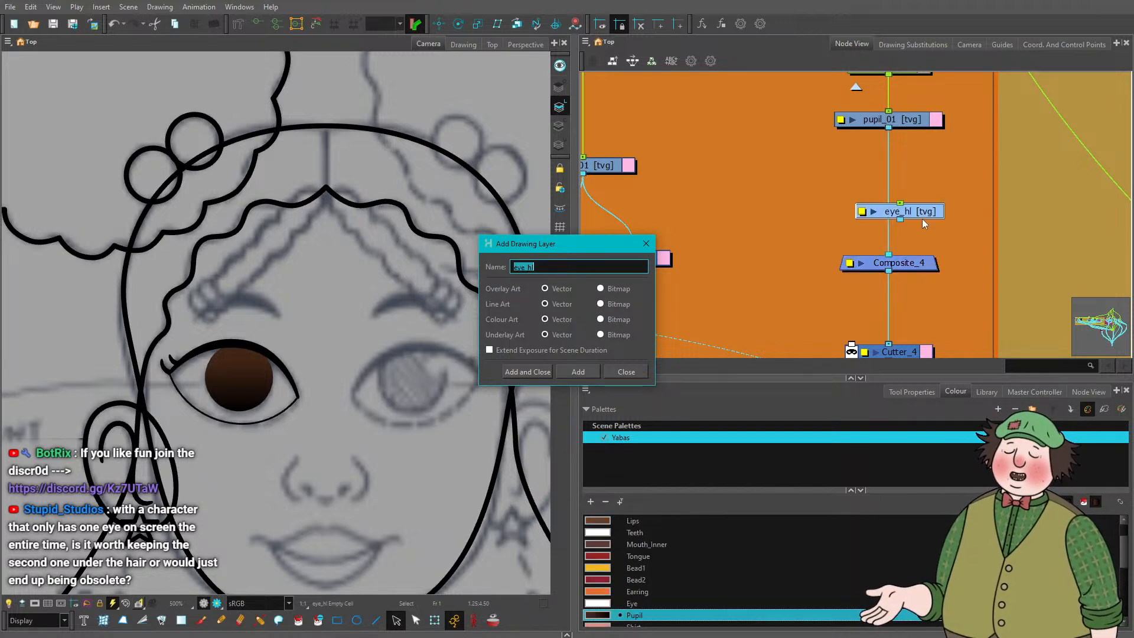
pyautogui.press('Escape')
pyautogui.moveTo(909, 211); pyautogui.dragTo(778, 166)
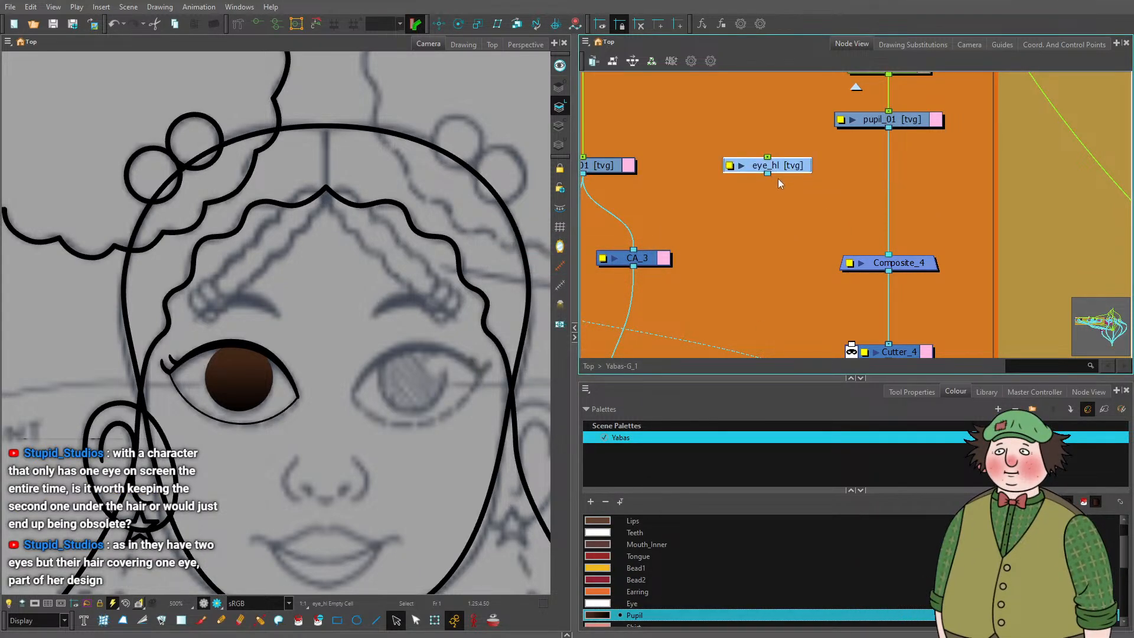
# Connect the eye_hl drawing to the Composite node below pupil_01 and give it a parent peg.
pyautogui.moveTo(842, 231); pyautogui.dragTo(873, 259)
pyautogui.moveTo(851, 160); pyautogui.dragTo(842, 273)
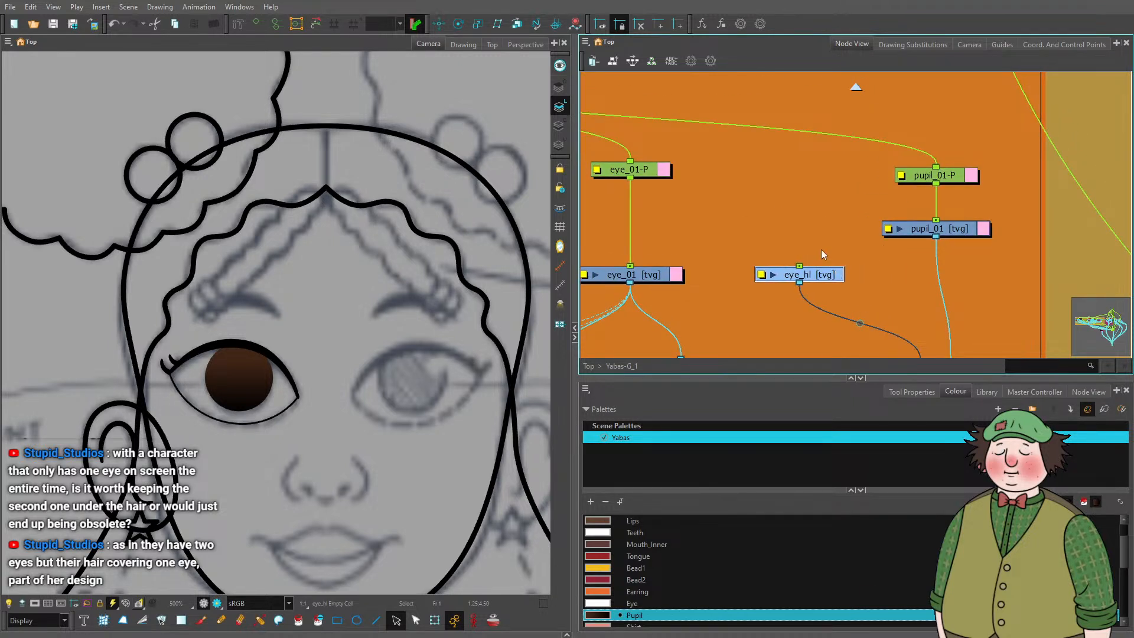
pyautogui.hotkey('ctrl', 'p')
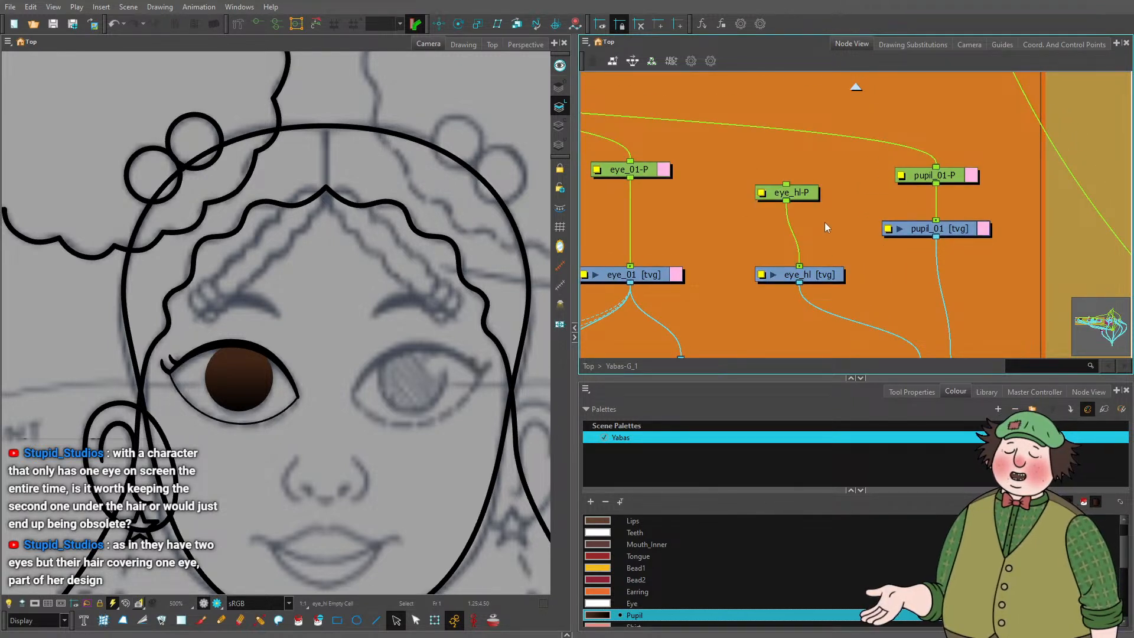
# Place the eye_hl-P peg above eye_hl, parent it to pupil_01-P, and line up the pupil_01 drawing node beside eye_hl.
pyautogui.moveTo(811, 201); pyautogui.dragTo(817, 236)
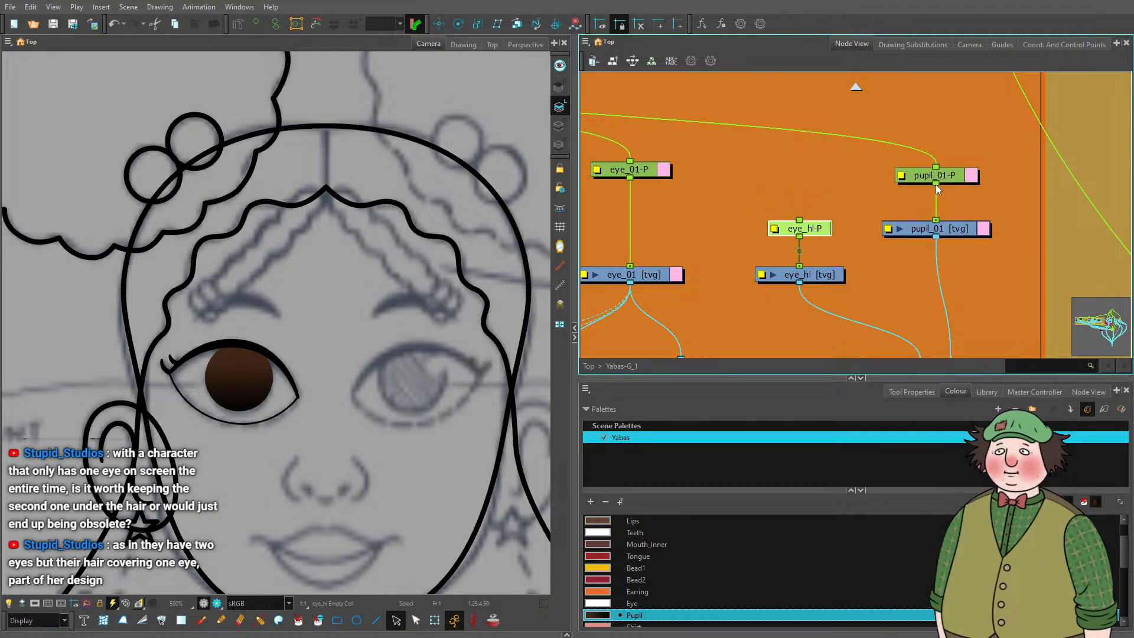
pyautogui.moveTo(935, 184); pyautogui.dragTo(799, 220)
pyautogui.moveTo(927, 290); pyautogui.dragTo(927, 230)
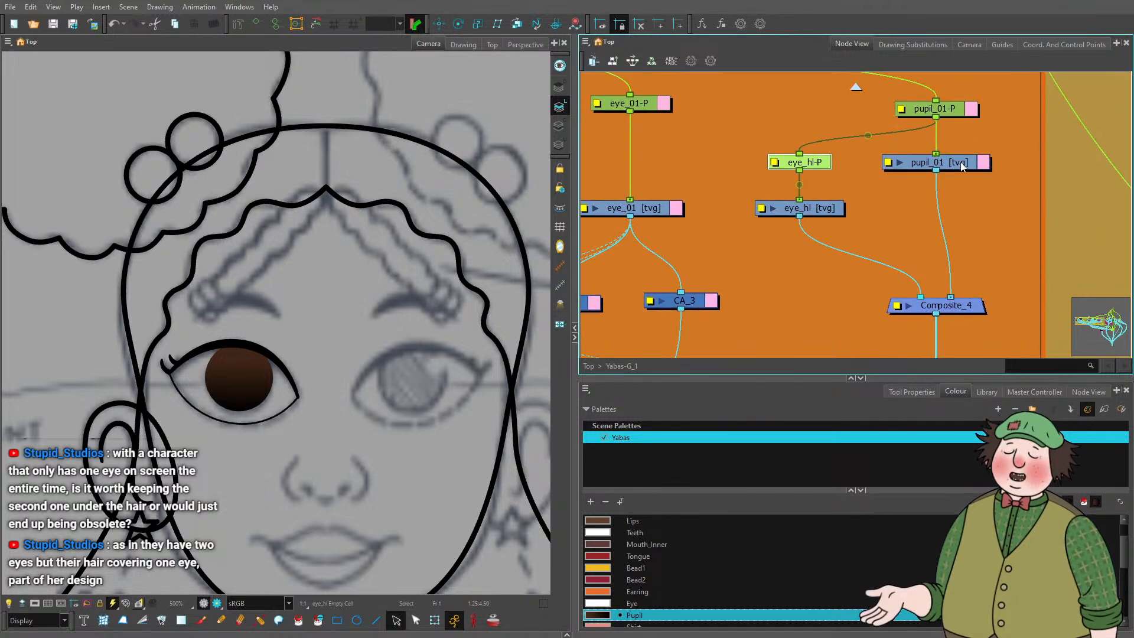
pyautogui.moveTo(965, 166); pyautogui.dragTo(980, 211)
pyautogui.click(989, 169)
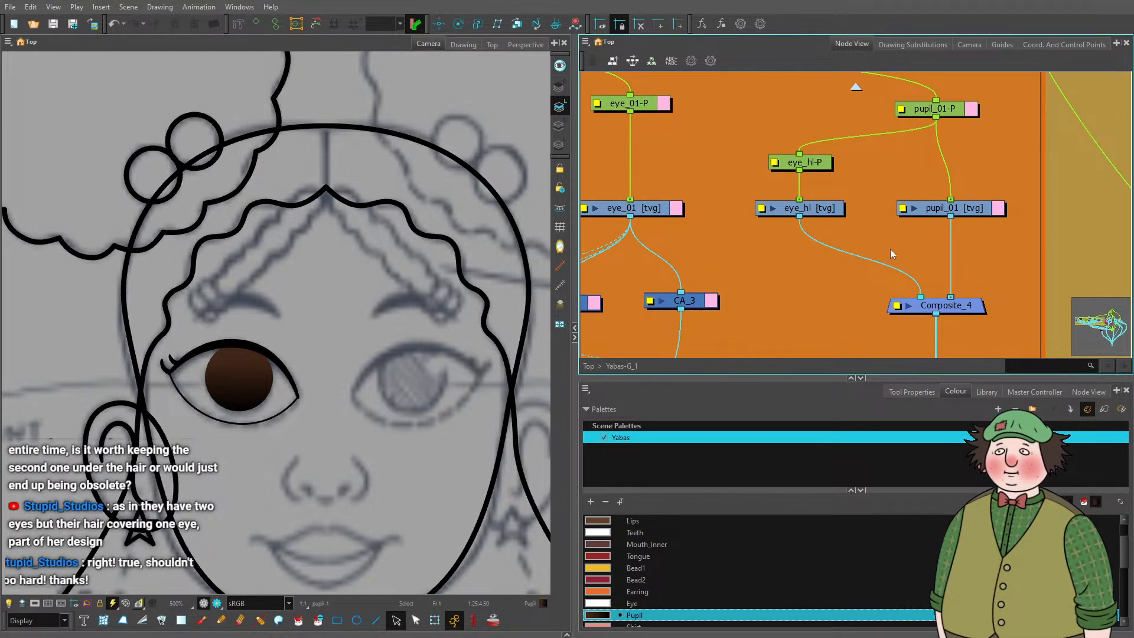
# Duplicate Cutter_4 and insert the copy into the connection between the eye_hl drawing and Composite_4.
pyautogui.moveTo(819, 289); pyautogui.dragTo(829, 189)
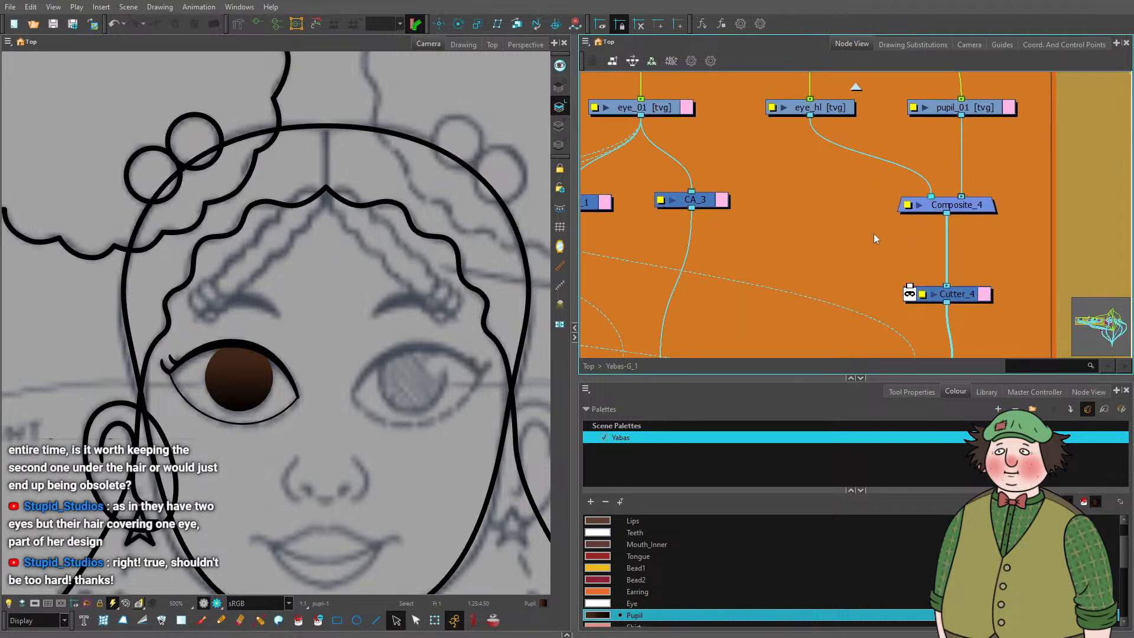
pyautogui.click(965, 300)
pyautogui.hotkey('ctrl', 'c')
pyautogui.hotkey('ctrl', 'v')
pyautogui.moveTo(921, 258); pyautogui.dragTo(819, 208)
pyautogui.moveTo(818, 208); pyautogui.dragTo(815, 289)
pyautogui.moveTo(822, 291); pyautogui.dragTo(831, 251)
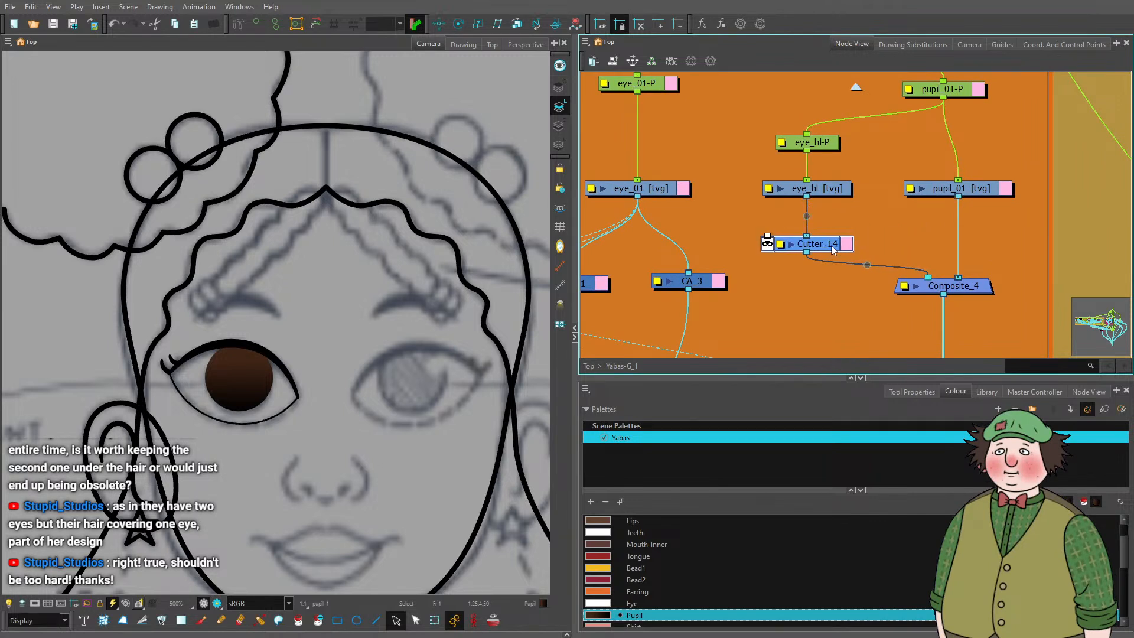
# Draw a small circle in the white Eye colour on the eye_hl drawing, over the pupil's upper-left edge.
pyautogui.press('b')
pyautogui.click(357, 620)
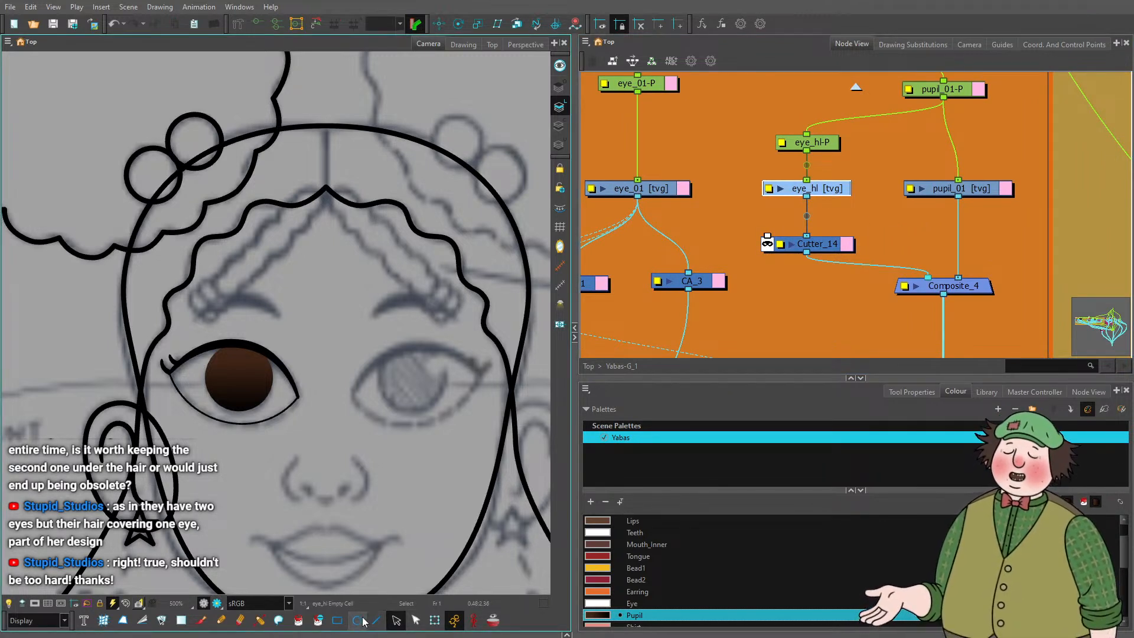
pyautogui.scroll(-1, 636, 540)
pyautogui.scroll(-1, 636, 541)
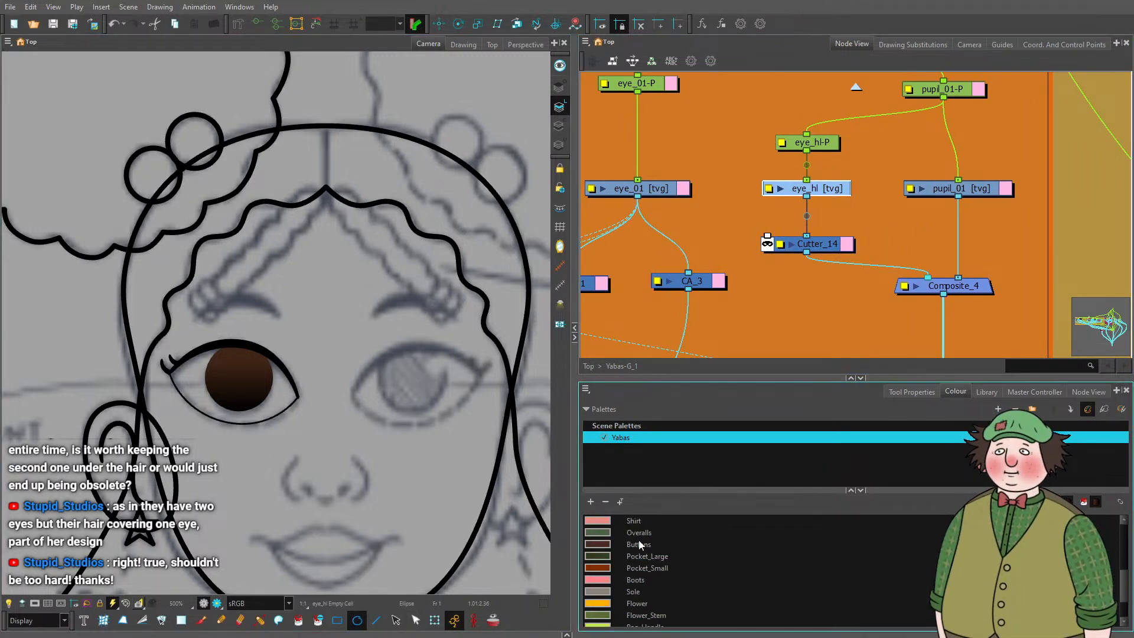
pyautogui.click(631, 532)
pyautogui.scroll(5, 165, 363)
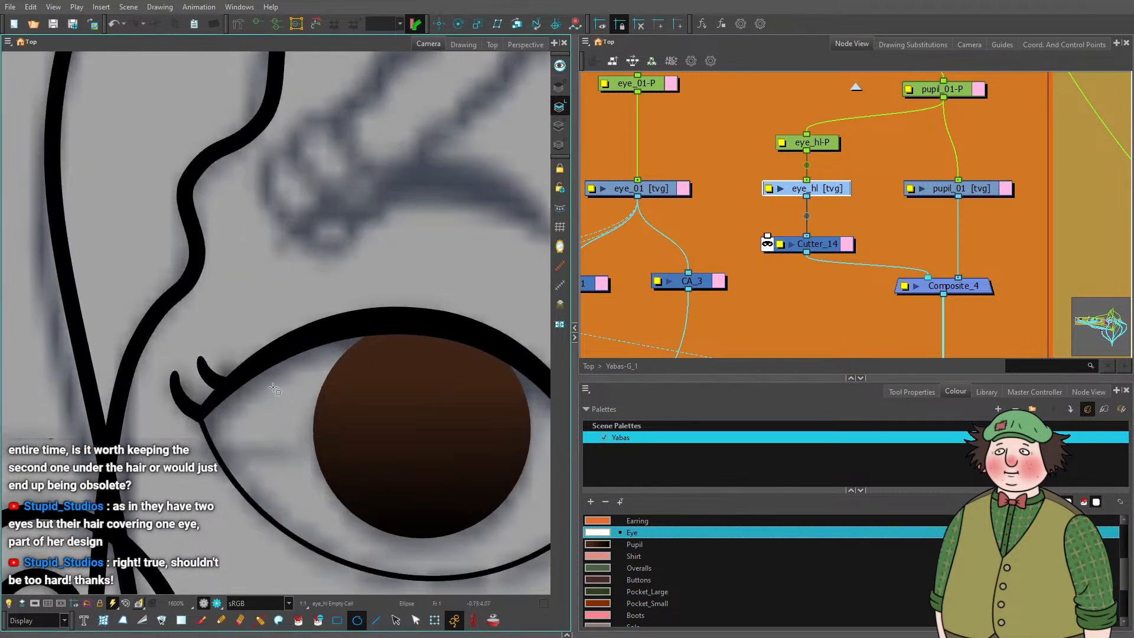
pyautogui.moveTo(313, 390); pyautogui.dragTo(353, 359)
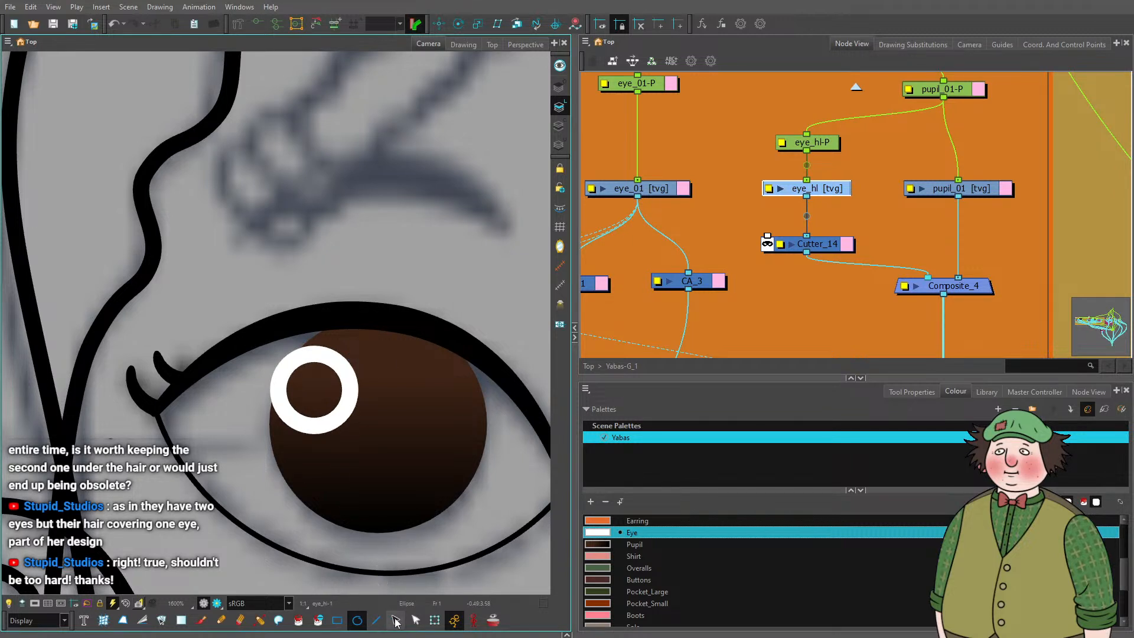
# Fill the highlight circle with the Eye colour and delete its thick outline stroke.
pyautogui.click(298, 620)
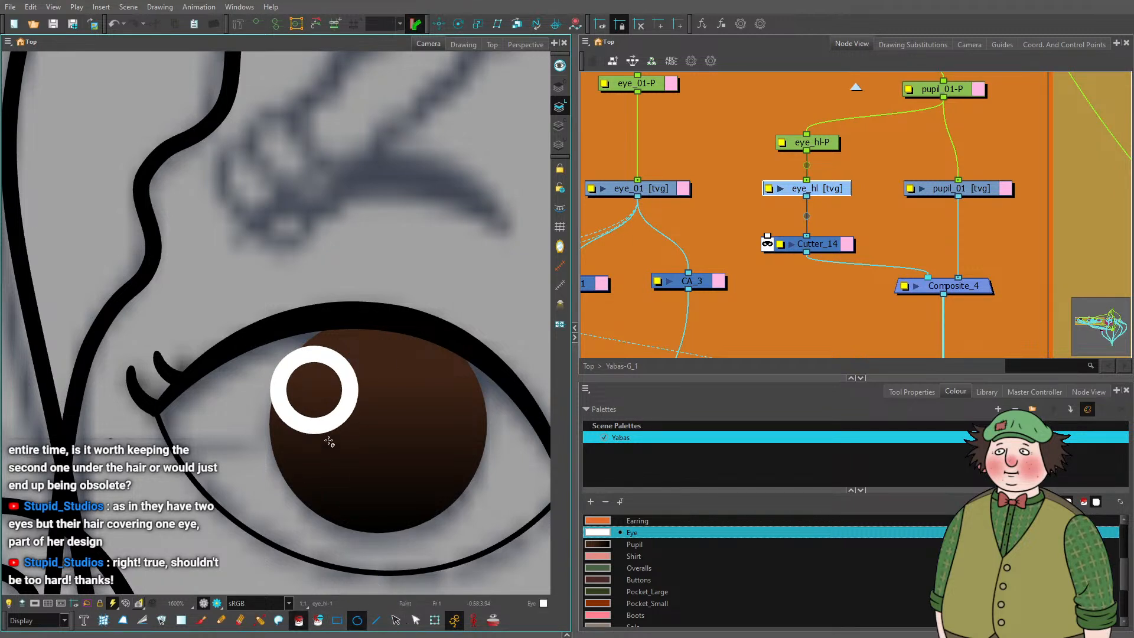
pyautogui.click(320, 403)
pyautogui.click(395, 620)
pyautogui.click(347, 395)
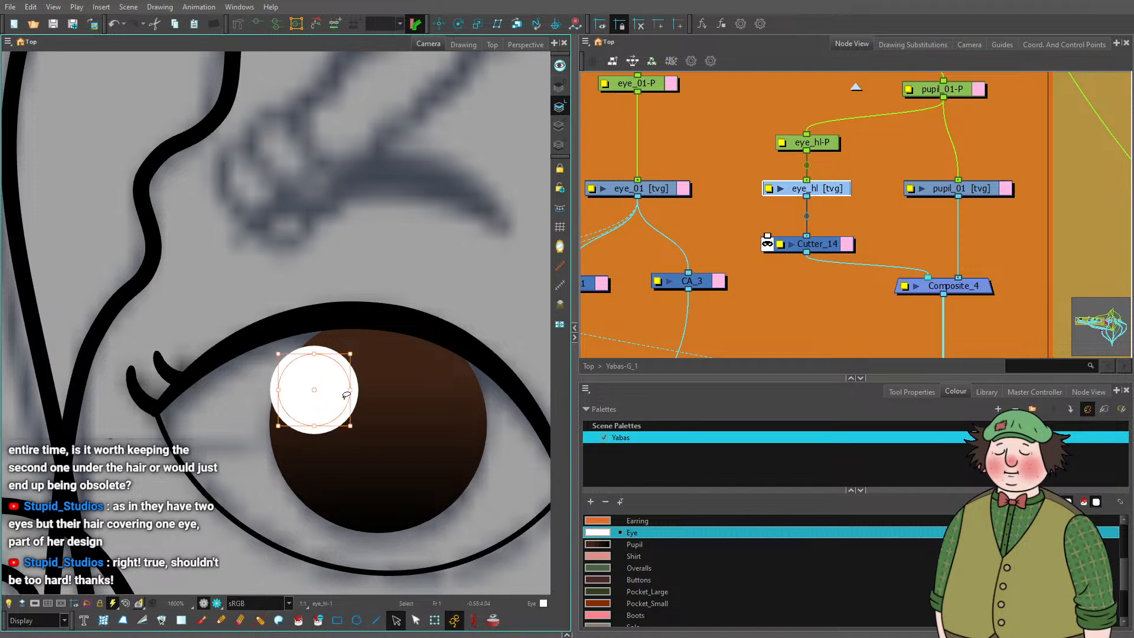
pyautogui.click(353, 392)
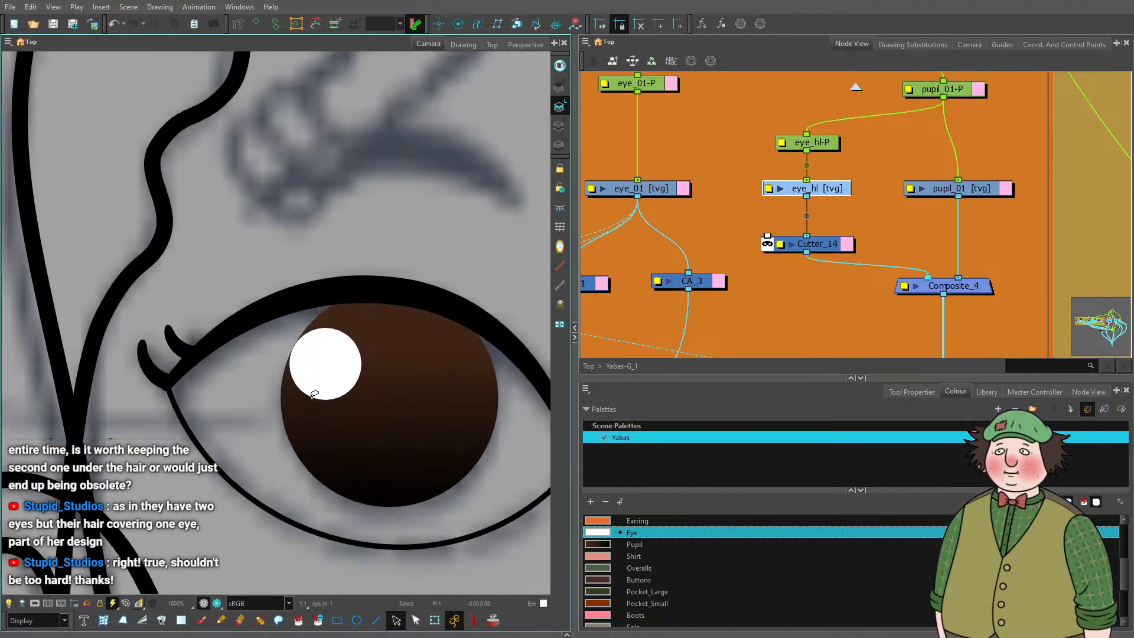
# Scale the white highlight circle up slightly and shift it against the pupil's upper-left edge.
pyautogui.moveTo(335, 430)
pyautogui.mouseDown()
pyautogui.moveTo(296, 347)
pyautogui.moveTo(314, 372)
pyautogui.mouseUp()
pyautogui.scroll(2, 298, 371)
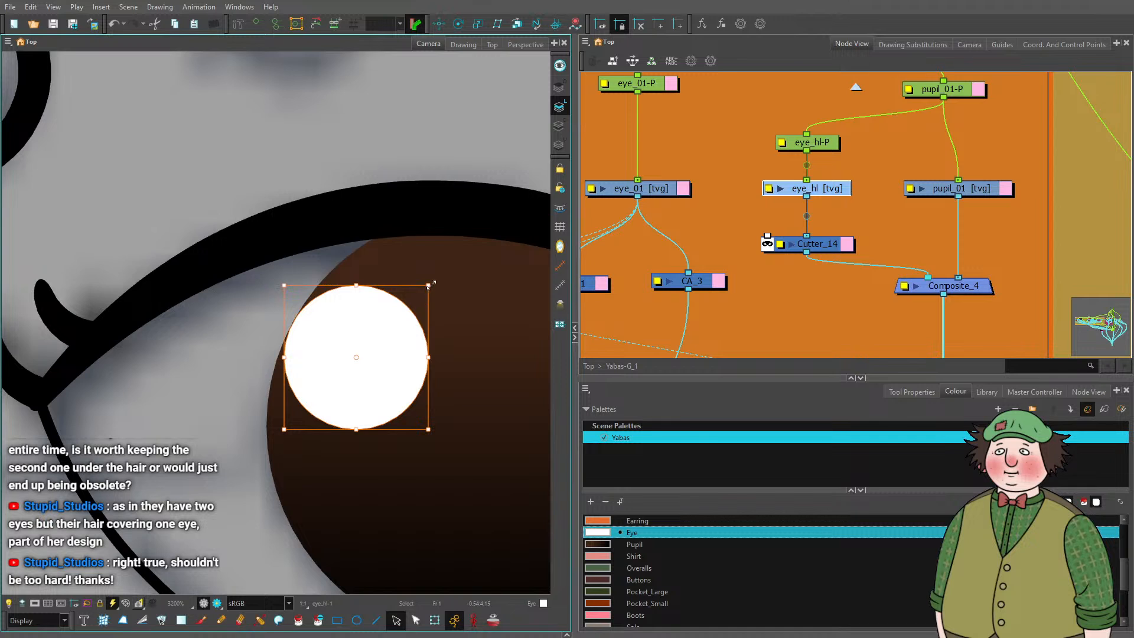
pyautogui.moveTo(431, 284); pyautogui.dragTo(445, 270)
pyautogui.moveTo(390, 311); pyautogui.dragTo(396, 324)
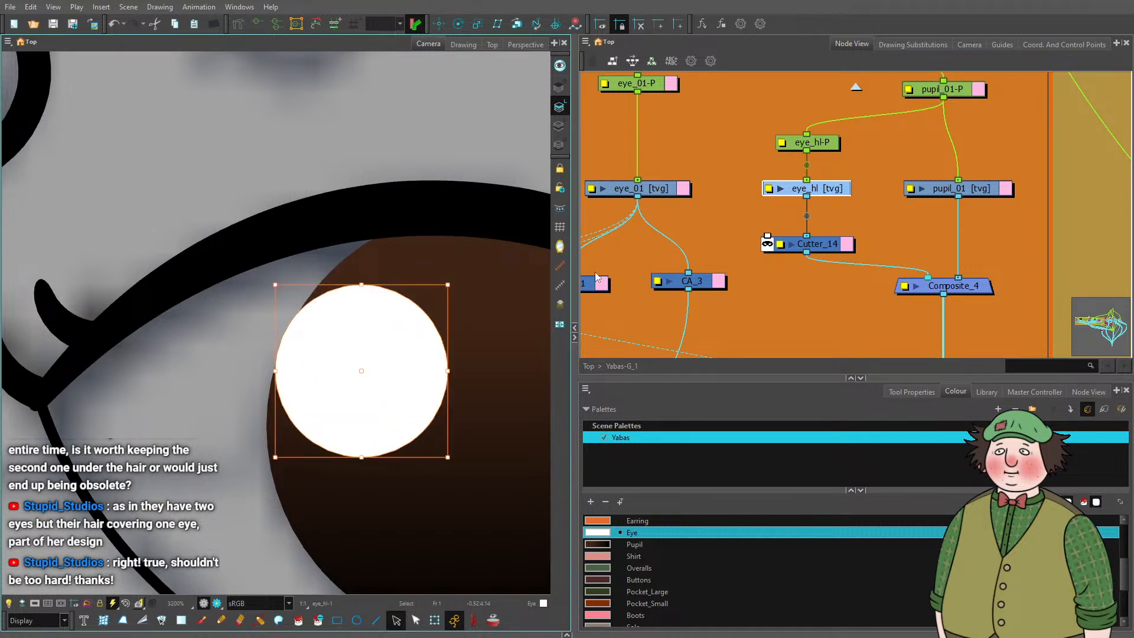
# Connect pupil_01 to the matte input of the eye_hl cutter and check the highlight against the whole head.
pyautogui.moveTo(958, 196); pyautogui.dragTo(767, 247)
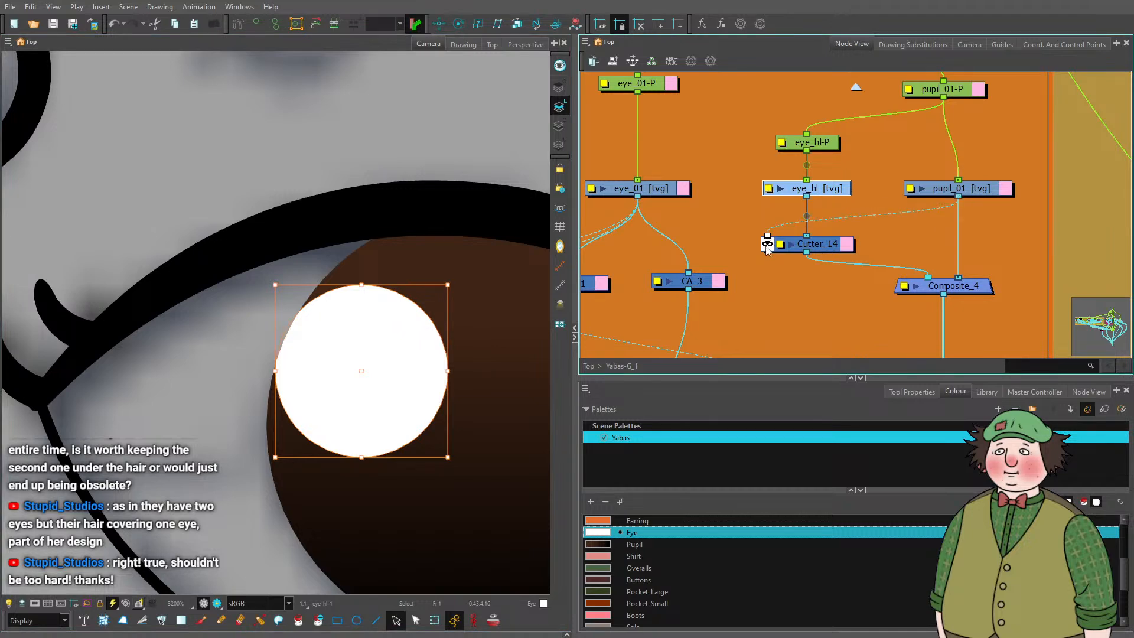
pyautogui.scroll(-4, 284, 318)
pyautogui.click(307, 391)
pyautogui.scroll(-6, 304, 383)
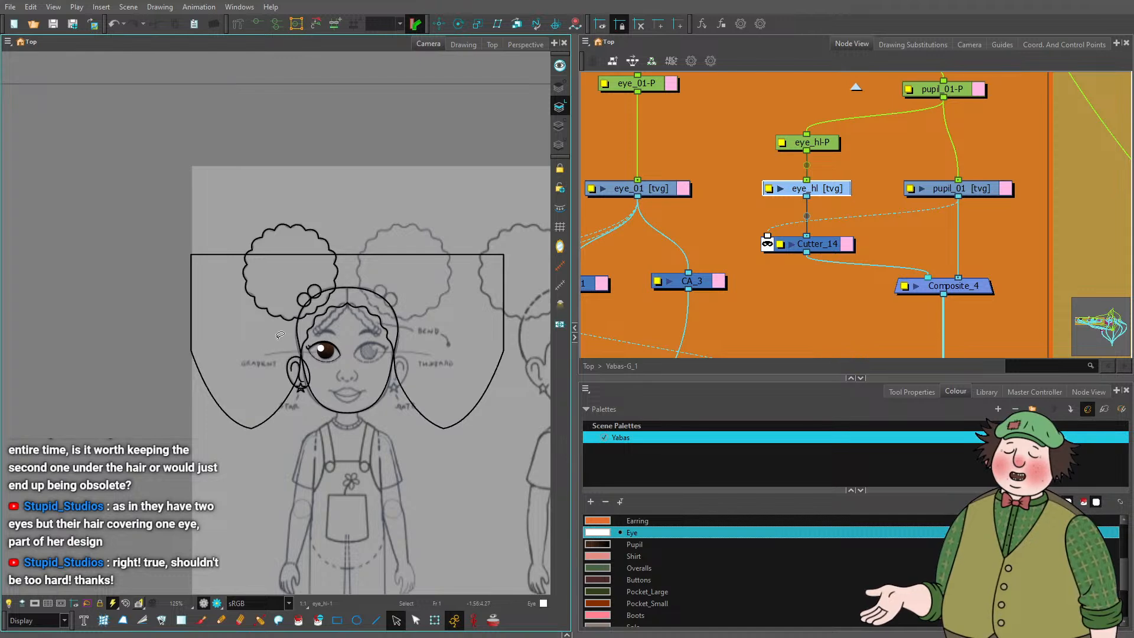
pyautogui.scroll(4, 278, 332)
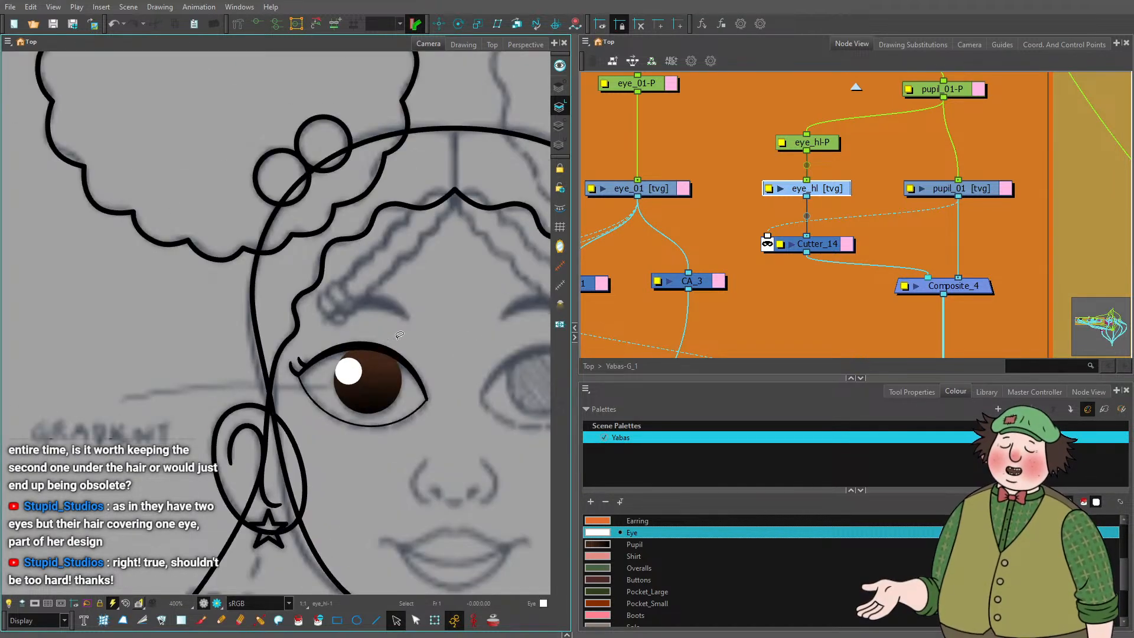
pyautogui.scroll(-3, 304, 367)
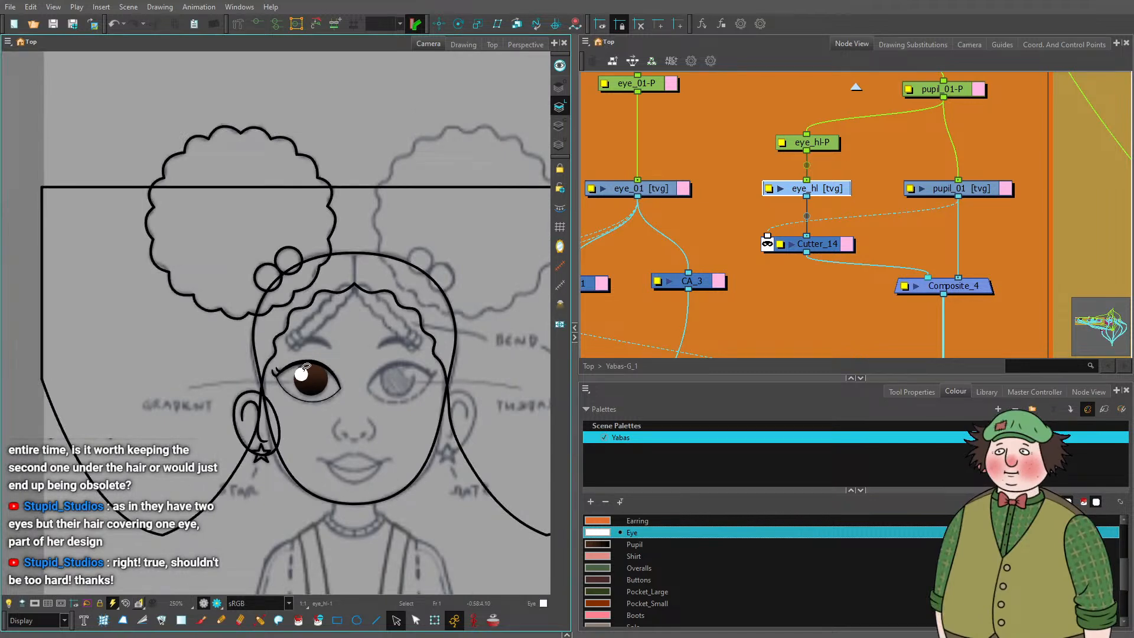
pyautogui.scroll(4, 305, 367)
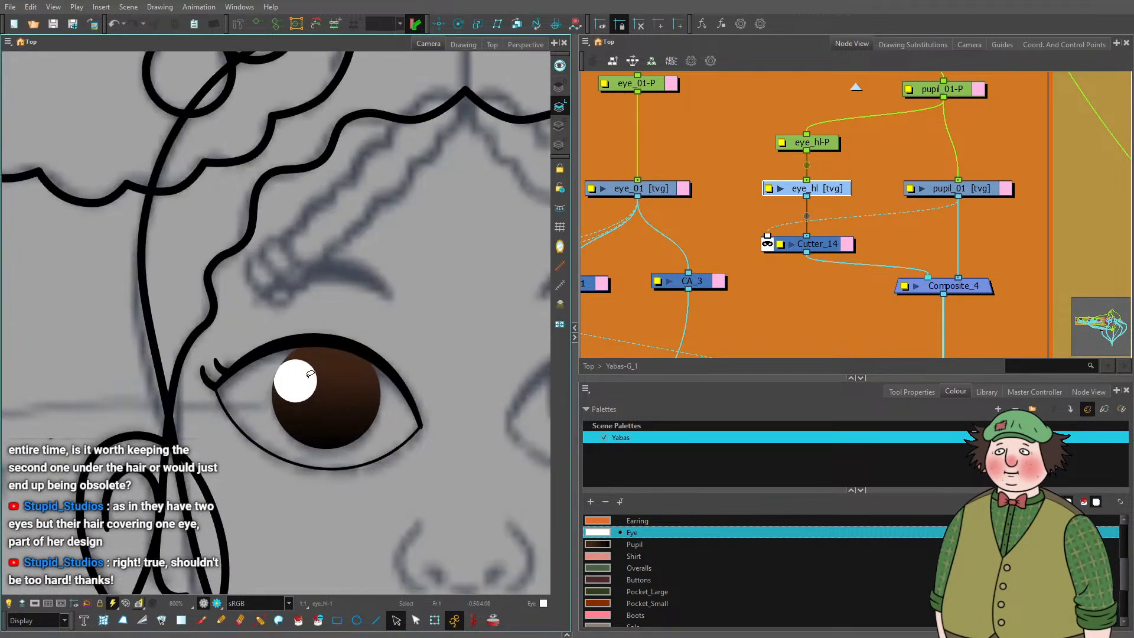
# Nudge the white highlight circle across to the upper-right part of the pupil.
pyautogui.click(310, 374)
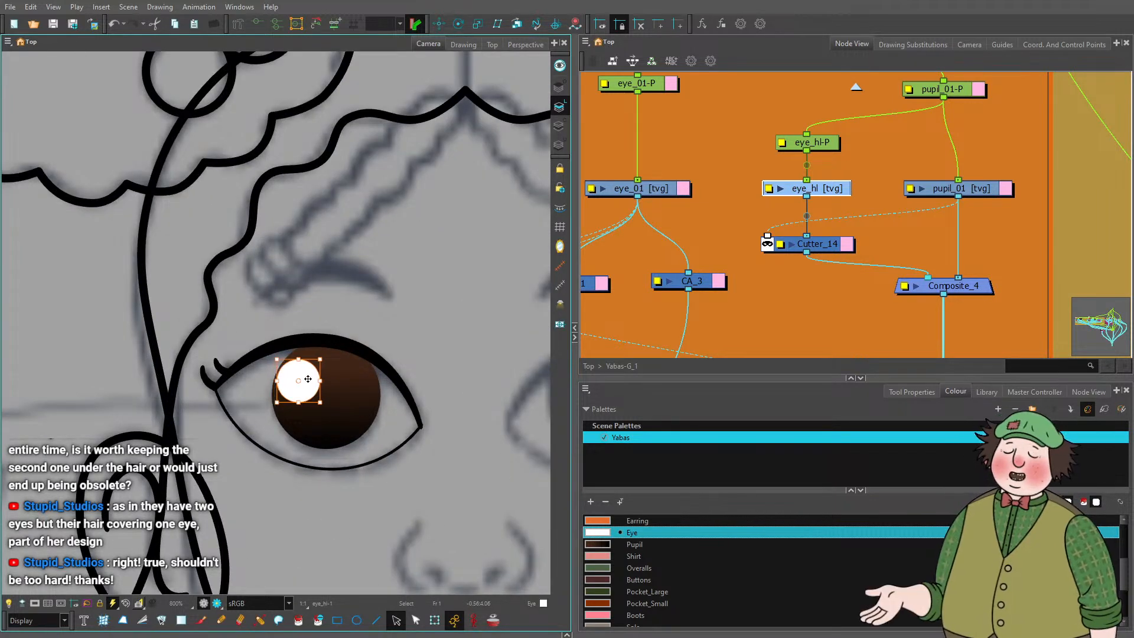
pyautogui.press('Right')
pyautogui.press('Right')
pyautogui.press('Right')
pyautogui.press('Right')
pyautogui.press('Right')
pyautogui.press('Right')
pyautogui.press('Right')
pyautogui.press('Right')
pyautogui.press('Right')
pyautogui.press('Right')
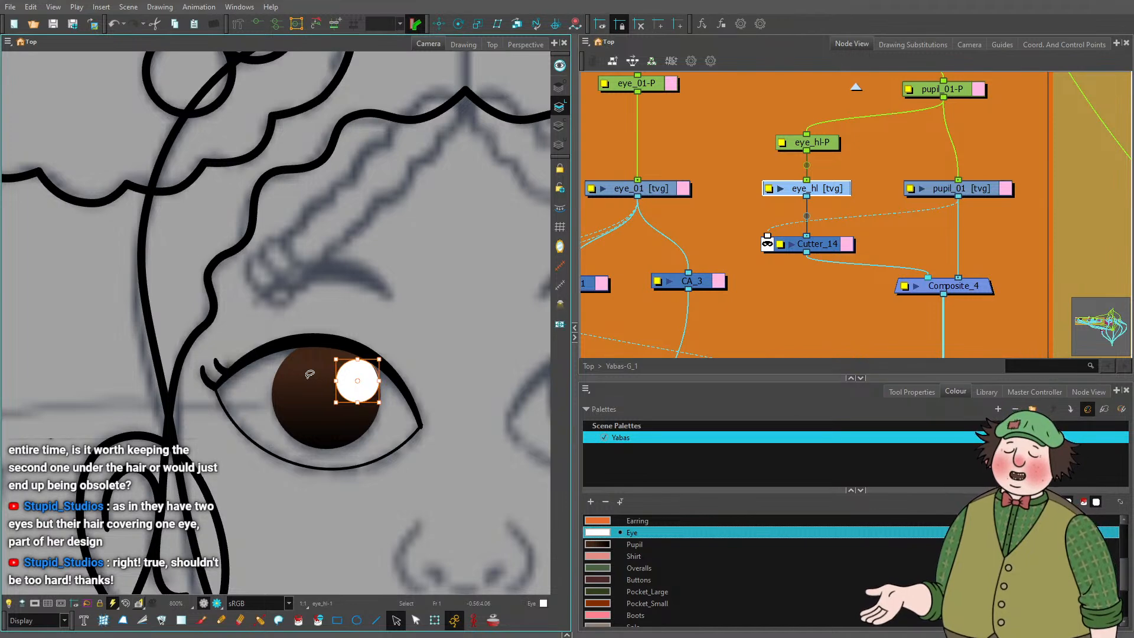
pyautogui.press('Left')
pyautogui.press('Left')
pyautogui.press('Left')
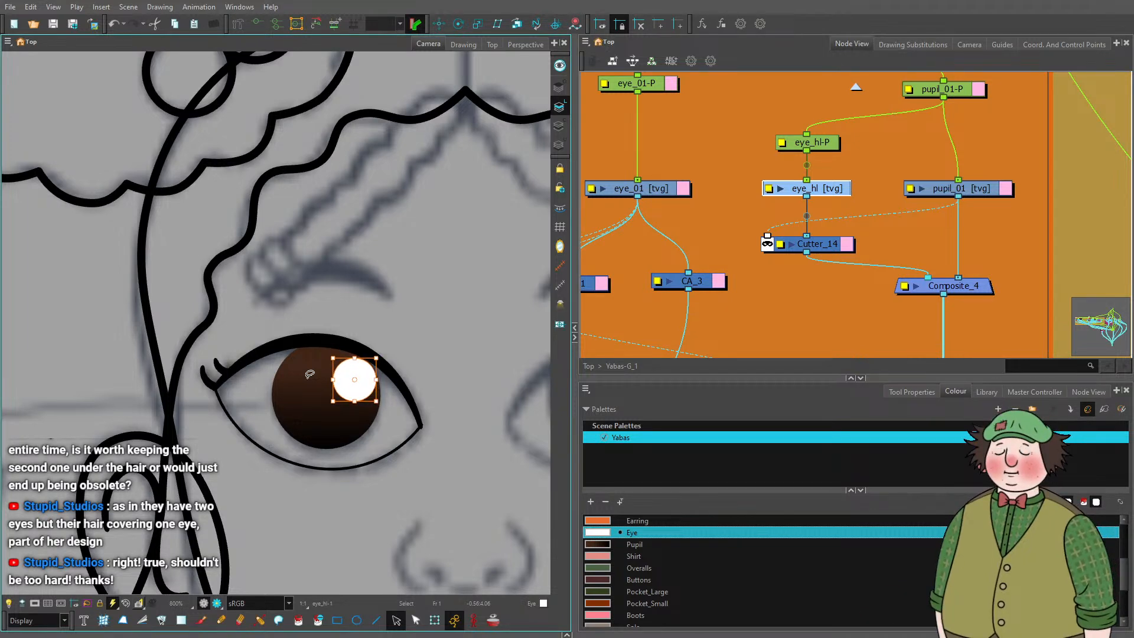
pyautogui.scroll(-3, 261, 394)
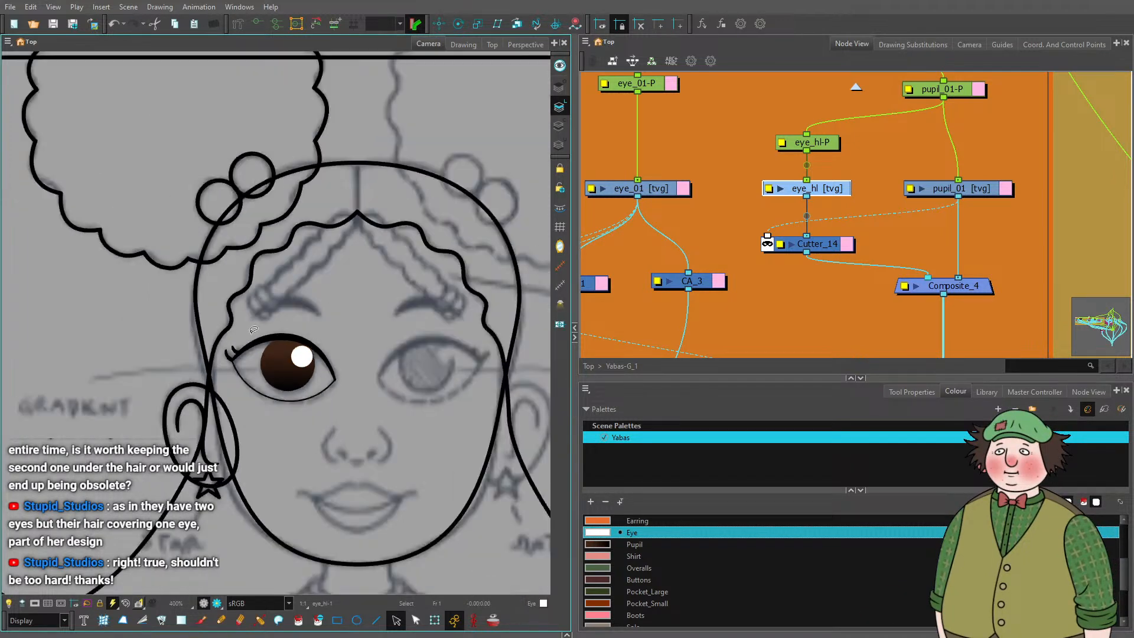
# Find and select the eyebrow_01 drawing node in the red eyebrow group as the drawing to work on.
pyautogui.scroll(-4, 802, 254)
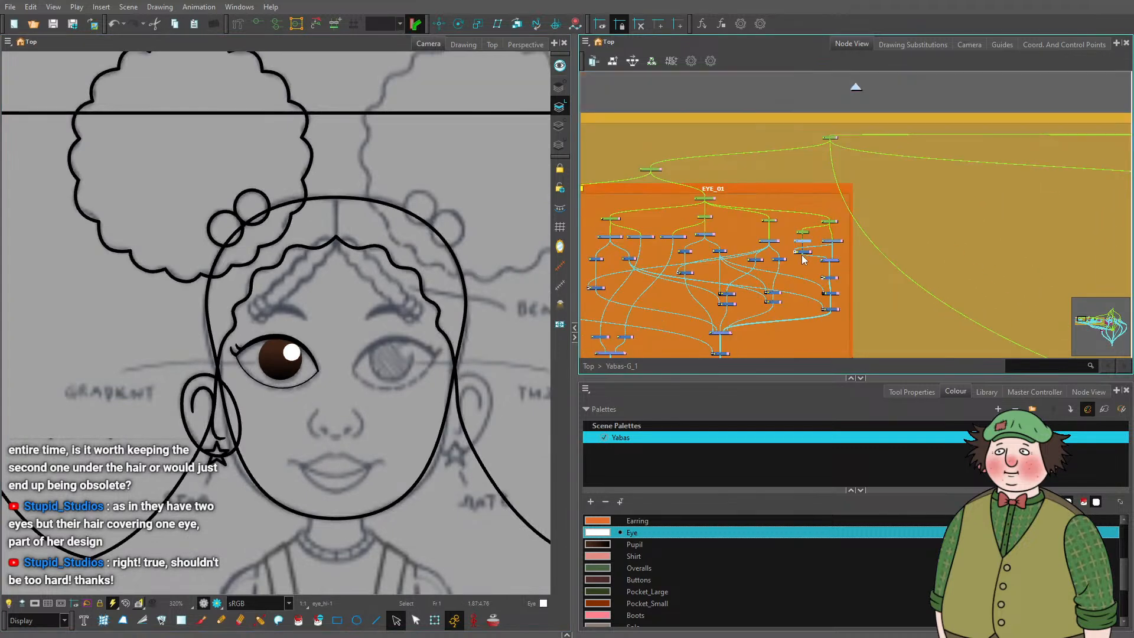
pyautogui.moveTo(801, 254); pyautogui.dragTo(1061, 258)
pyautogui.scroll(3, 765, 234)
pyautogui.scroll(6, 765, 234)
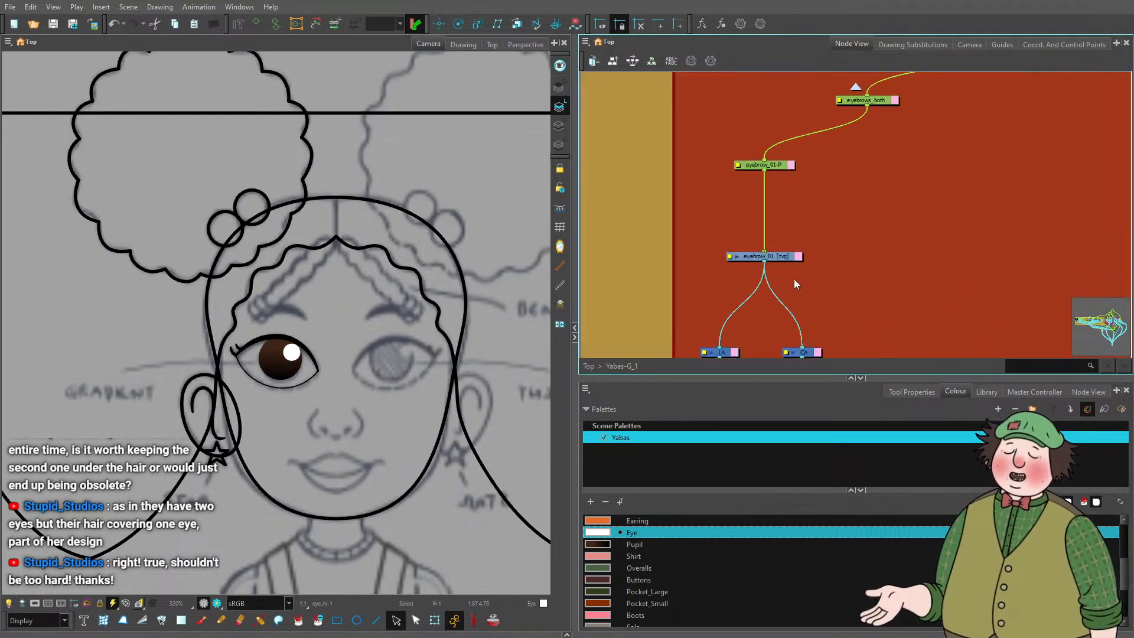
pyautogui.click(747, 244)
pyautogui.scroll(5, 170, 416)
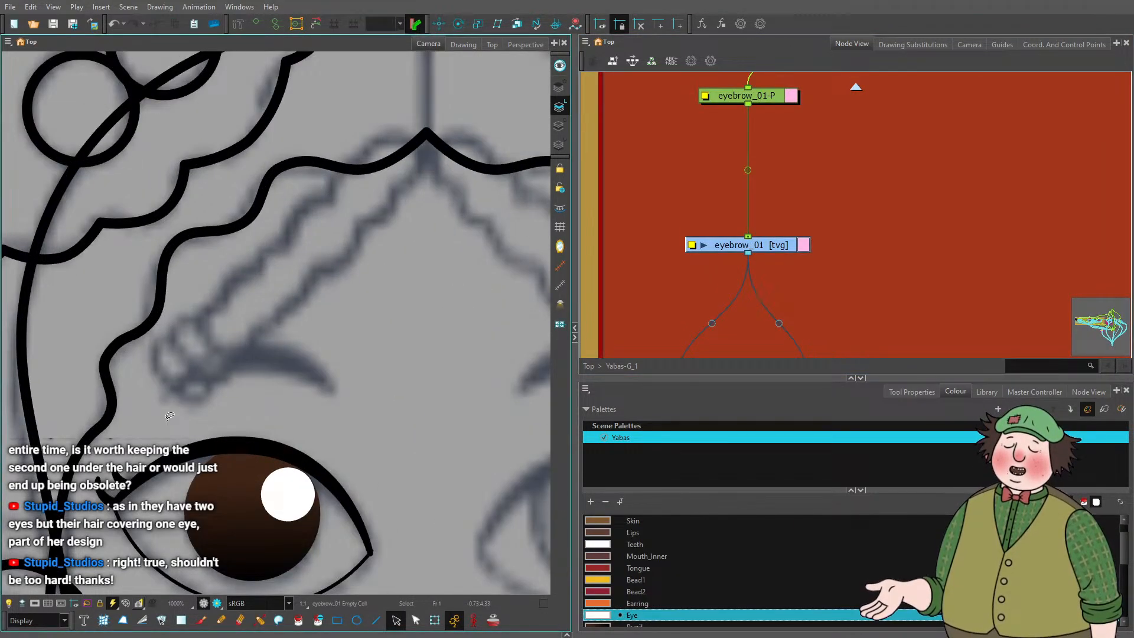
pyautogui.scroll(-5, 169, 416)
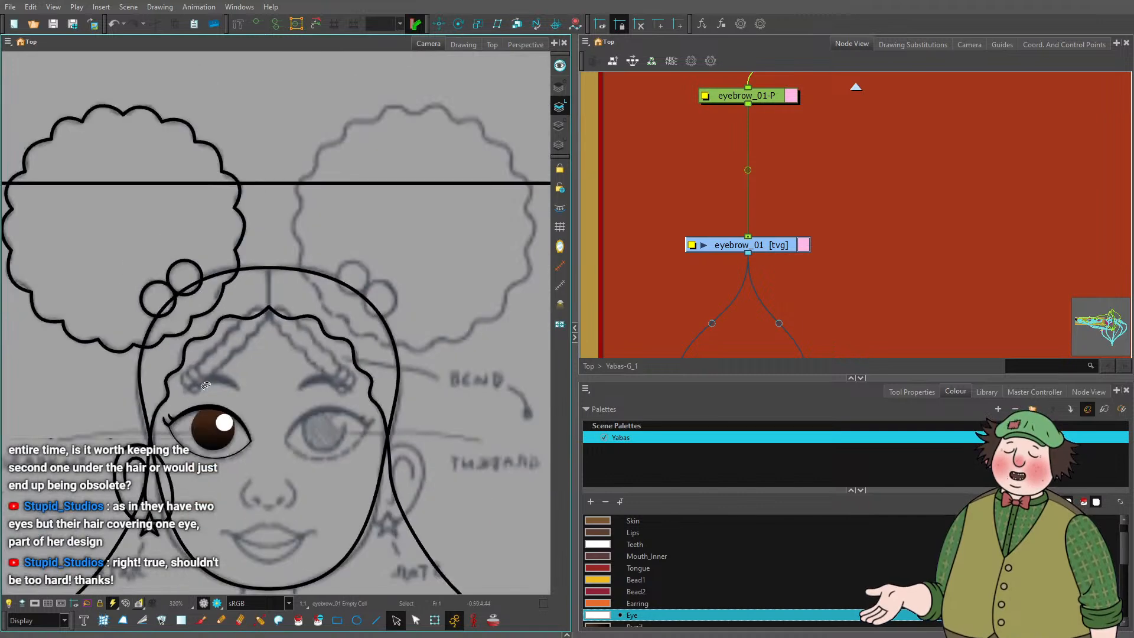
pyautogui.scroll(4, 304, 343)
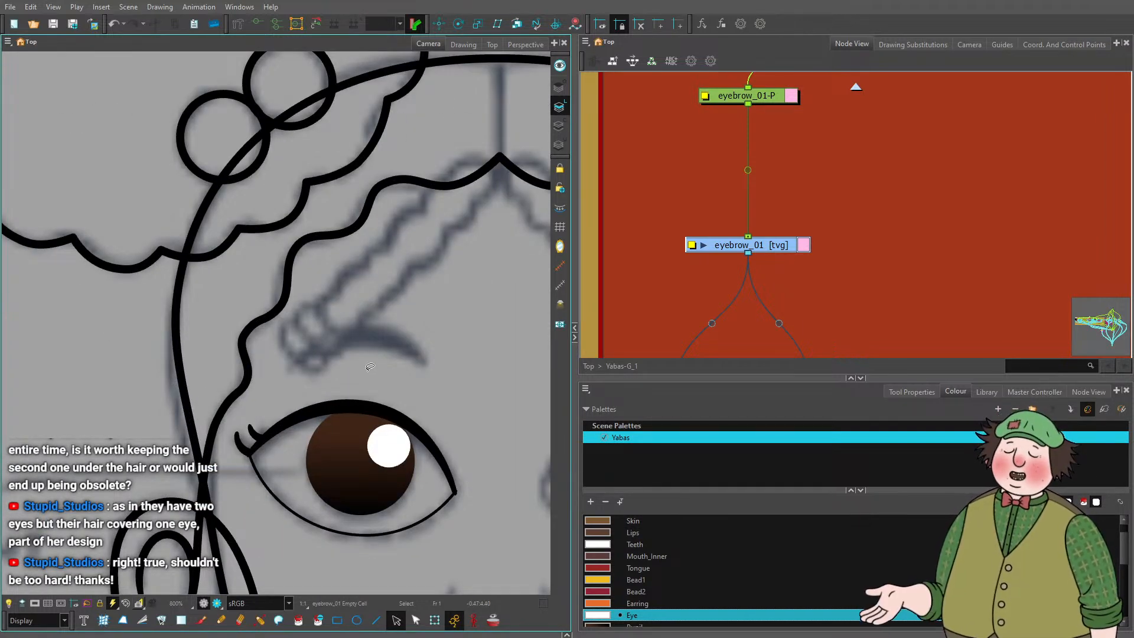
# Draw a straight horizontal stroke in the Line colour just below the left eyebrow sketch using the Line tool.
pyautogui.click(376, 620)
pyautogui.moveTo(278, 369); pyautogui.dragTo(459, 372)
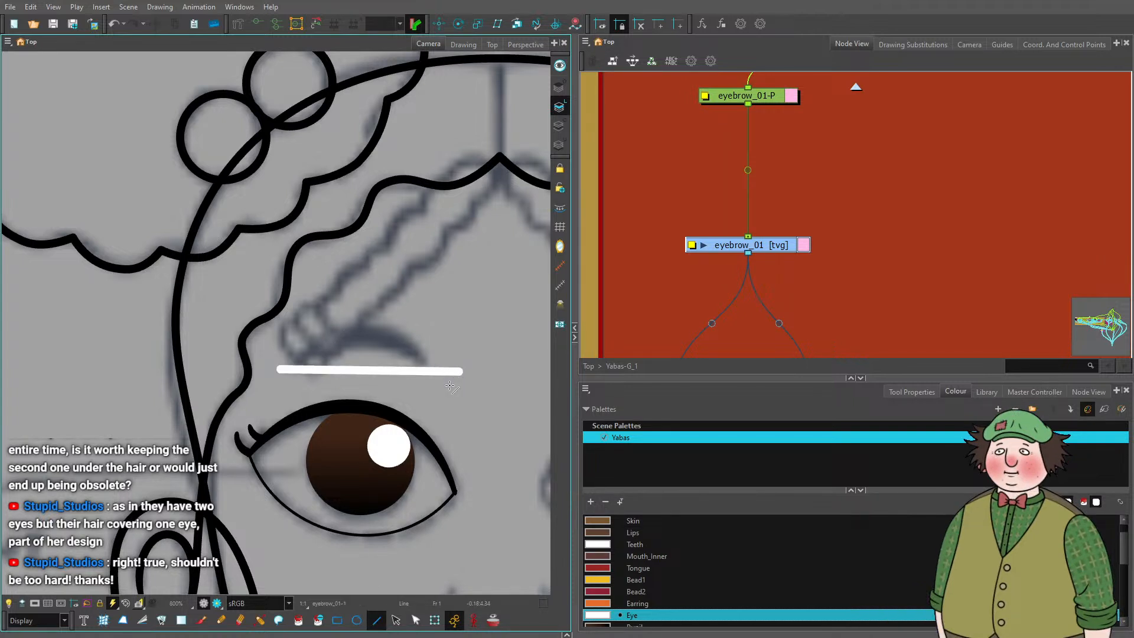
pyautogui.hotkey('ctrl', 'z')
pyautogui.scroll(2, 674, 579)
pyautogui.click(614, 520)
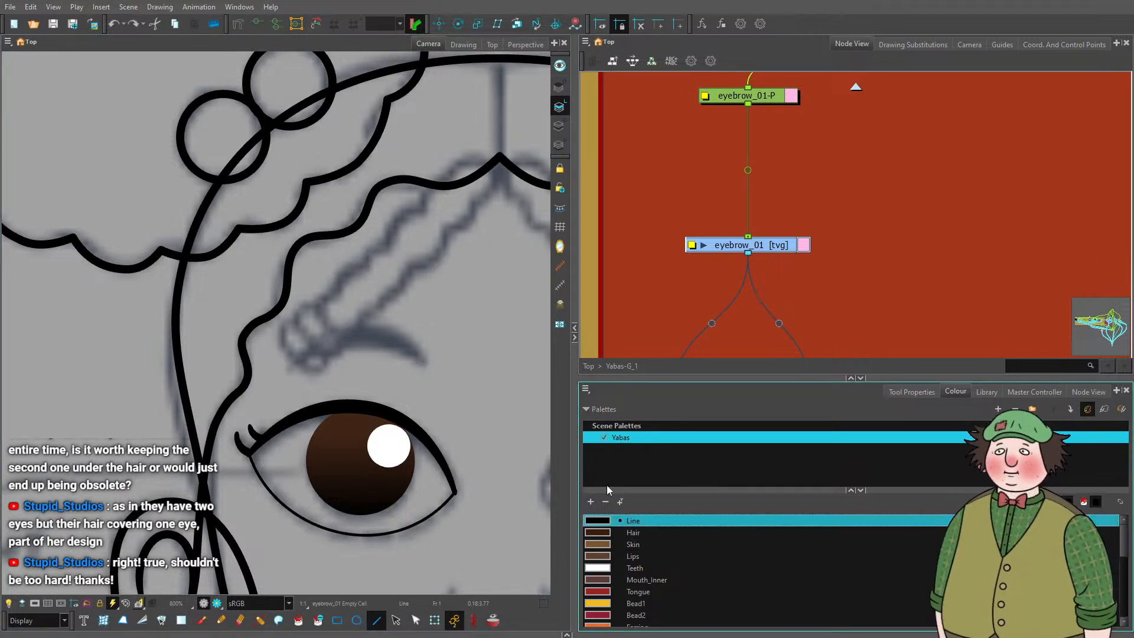
pyautogui.scroll(2, 189, 378)
pyautogui.scroll(-3, 177, 383)
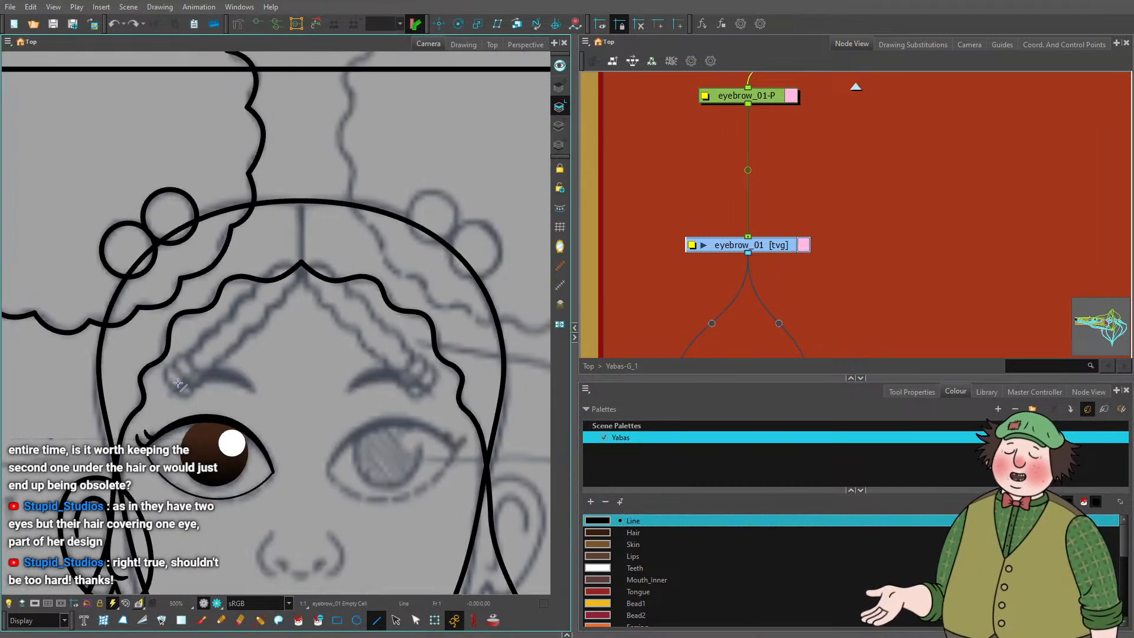
pyautogui.scroll(4, 189, 378)
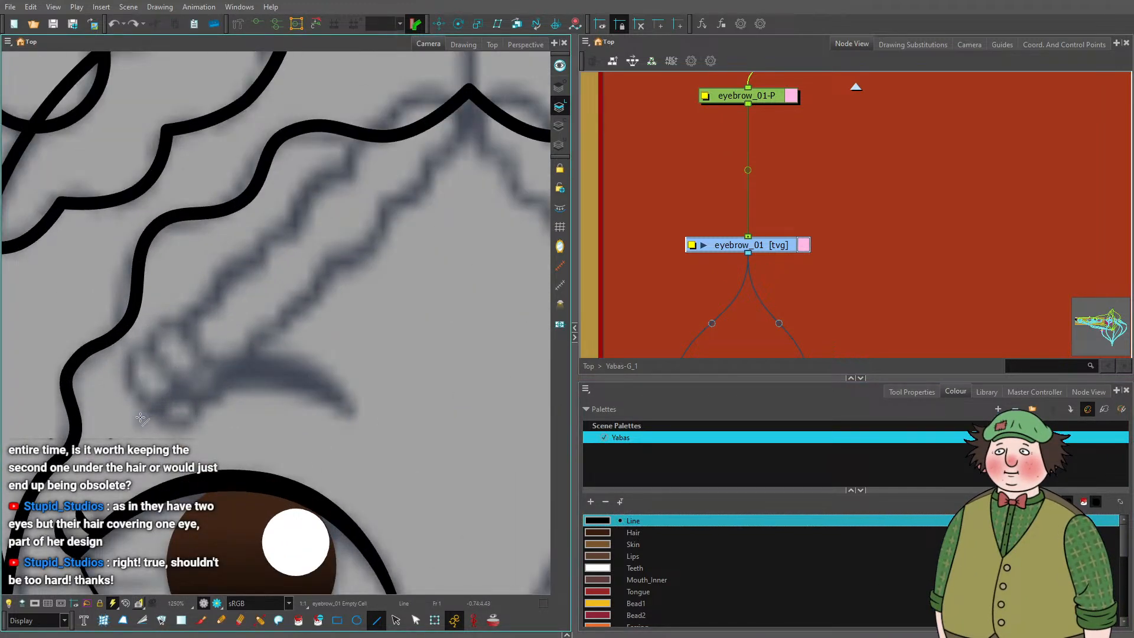
pyautogui.moveTo(141, 418); pyautogui.dragTo(358, 413)
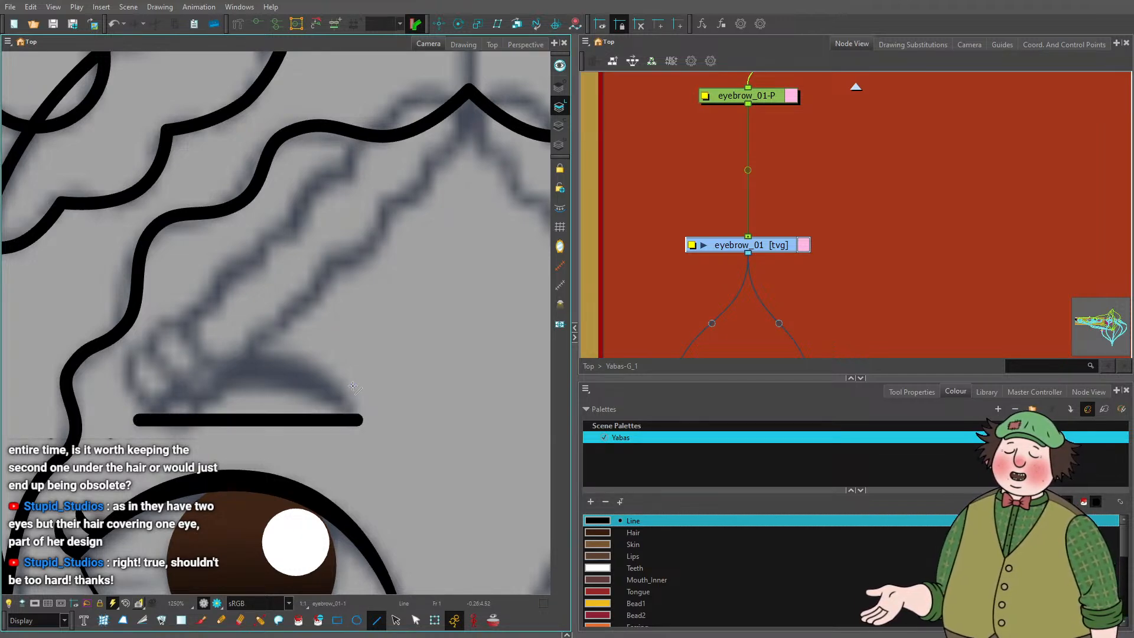
# Bulge the upper and lower outlines of the straight eyebrow stroke outward with the Pencil Editor so it tapers toward both ends.
pyautogui.scroll(-2, 353, 387)
pyautogui.scroll(2, 333, 366)
pyautogui.click(259, 620)
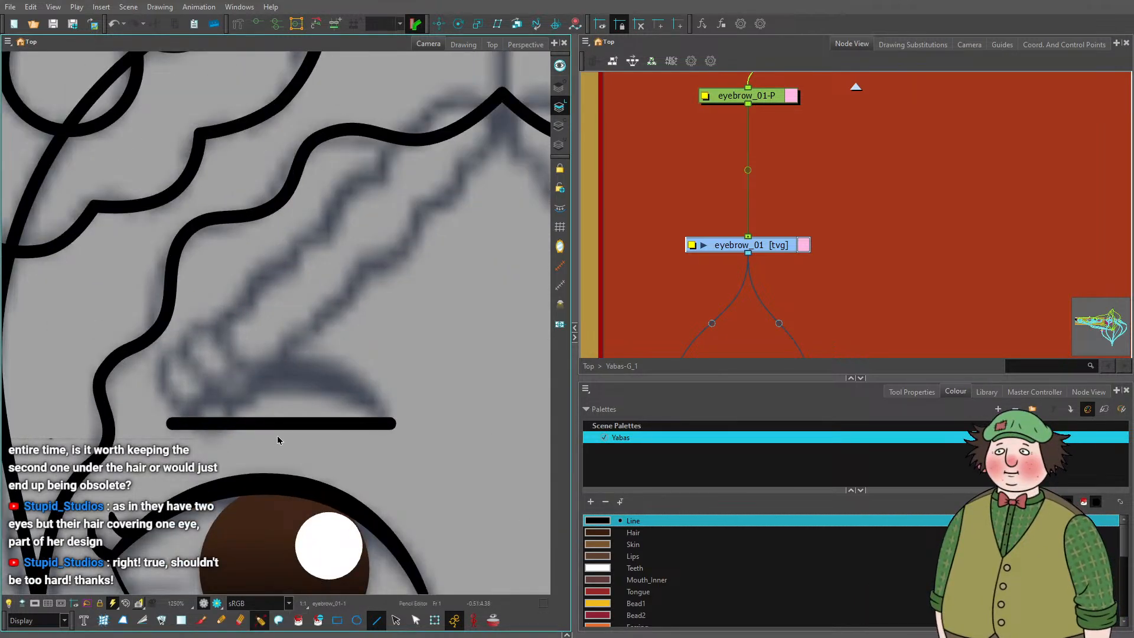
pyautogui.click(286, 423)
pyautogui.scroll(2, 289, 422)
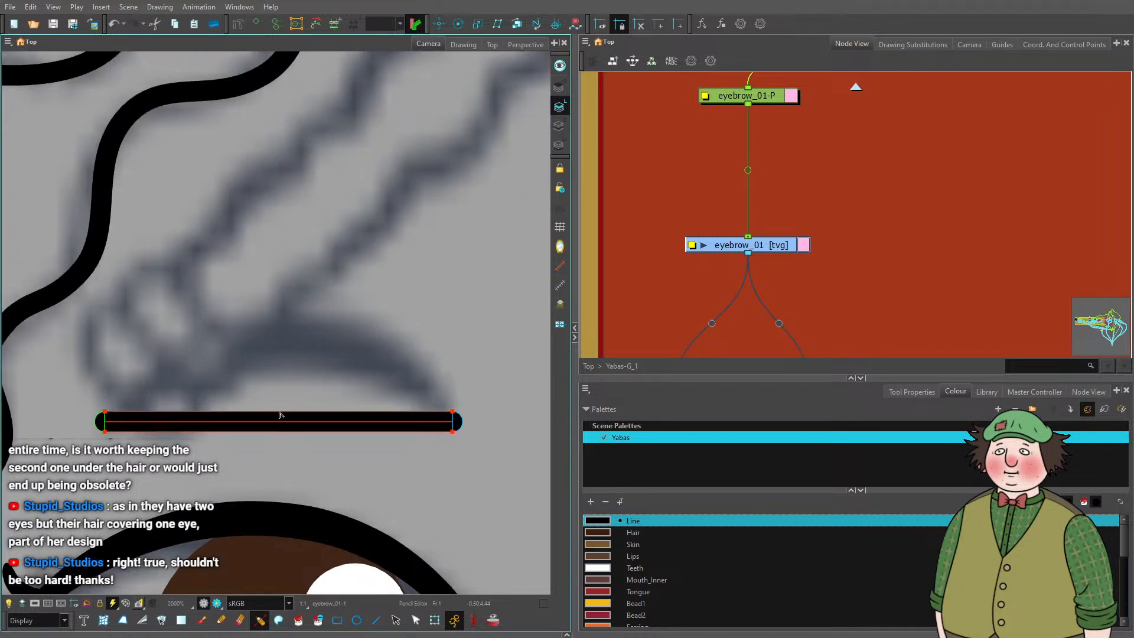
pyautogui.moveTo(280, 415); pyautogui.dragTo(280, 396)
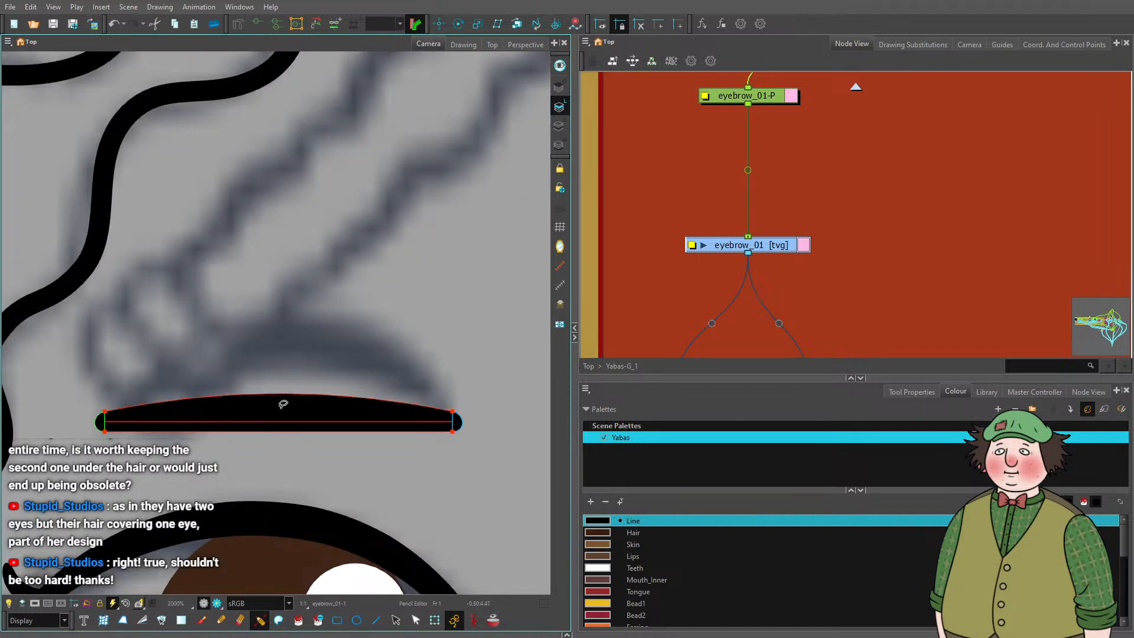
pyautogui.moveTo(278, 435); pyautogui.dragTo(279, 447)
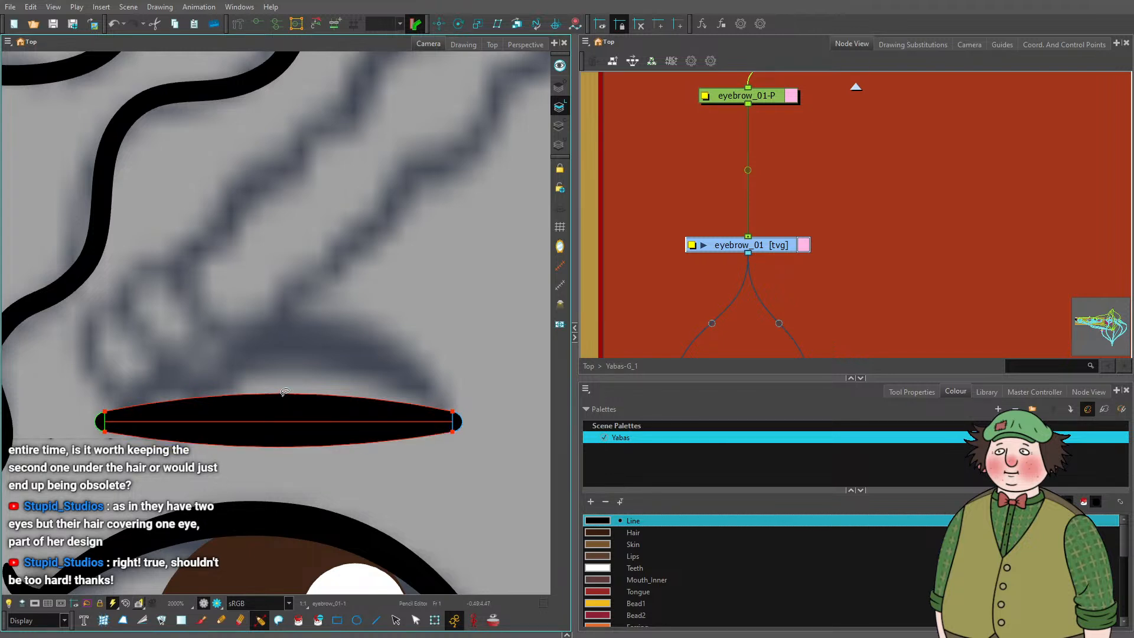
pyautogui.moveTo(284, 394); pyautogui.dragTo(283, 417)
# Deselect the eyebrow stroke and examine its tapered shape up close and against the whole face sketch.
pyautogui.scroll(-1, 292, 357)
pyautogui.scroll(-1, 291, 372)
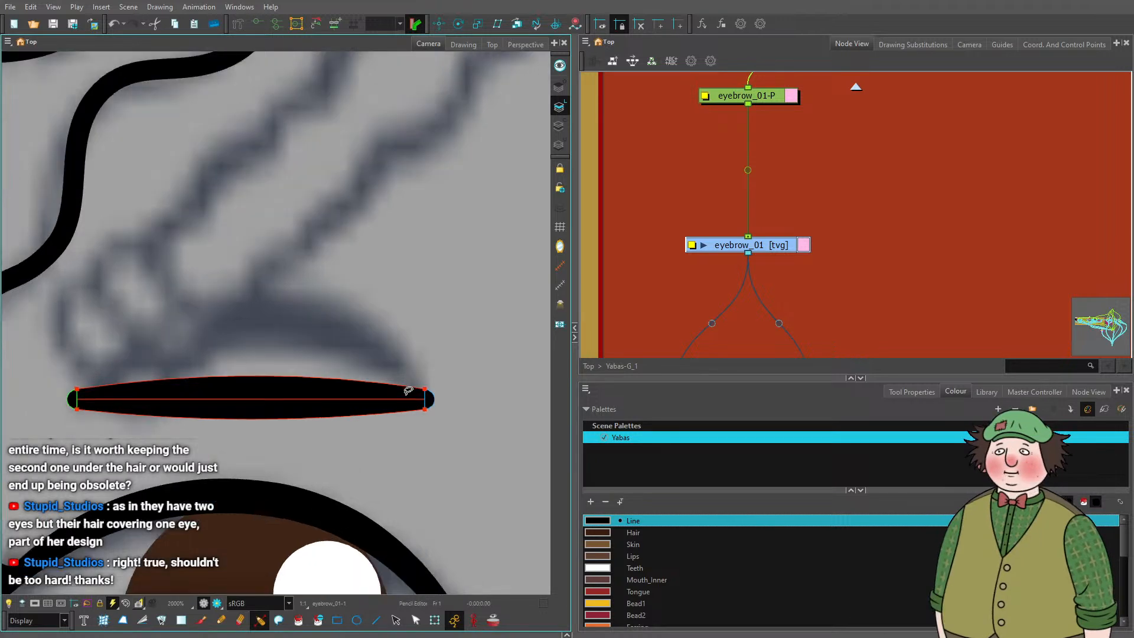
pyautogui.scroll(1, 412, 392)
pyautogui.scroll(-4, 442, 382)
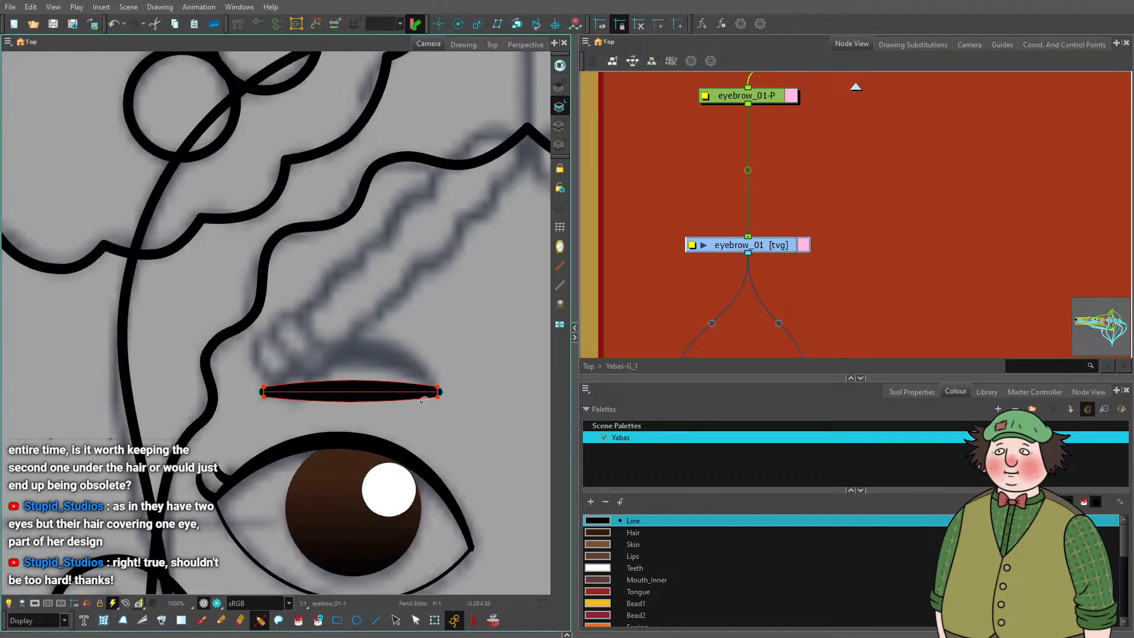
pyautogui.scroll(3, 362, 384)
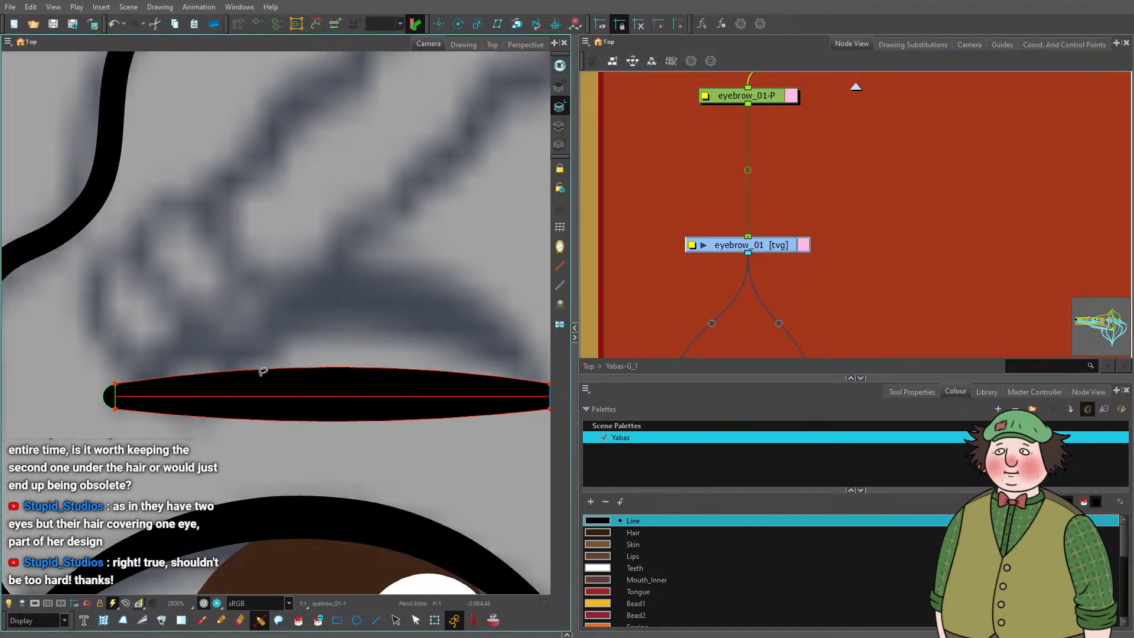
pyautogui.scroll(-1, 307, 372)
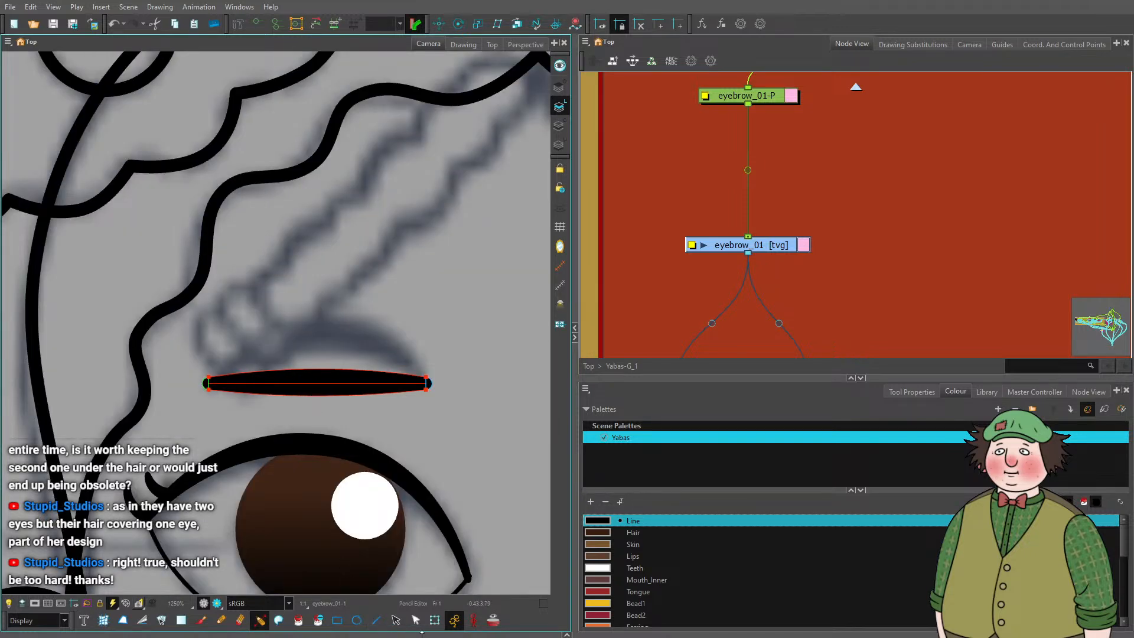
pyautogui.scroll(-2, 351, 395)
pyautogui.click(401, 407)
pyautogui.scroll(-2, 355, 389)
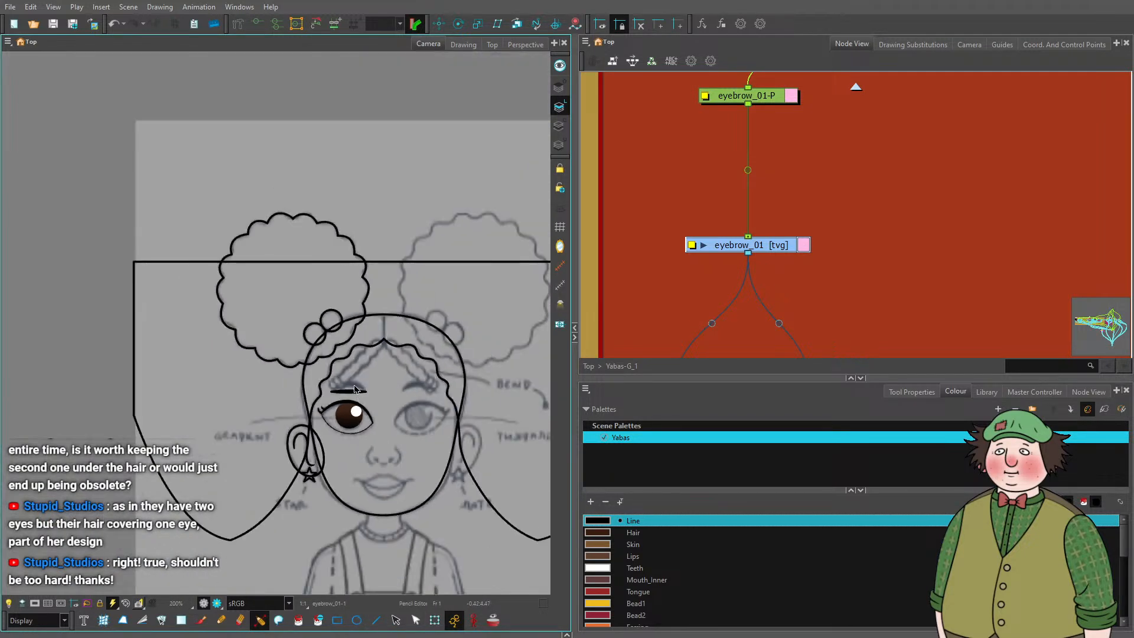
pyautogui.scroll(2, 355, 384)
# Select the eyebrow_01-P peg and move its rotation pivot to the centre of the eyebrow's left rounded tip.
pyautogui.scroll(-2, 937, 258)
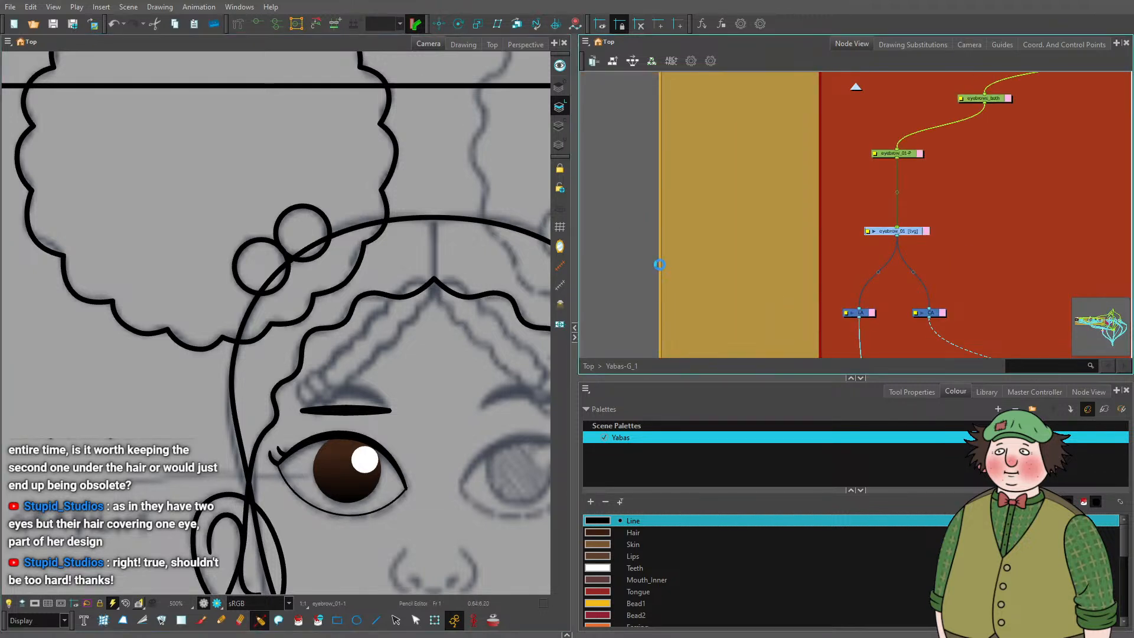
pyautogui.scroll(2, 908, 233)
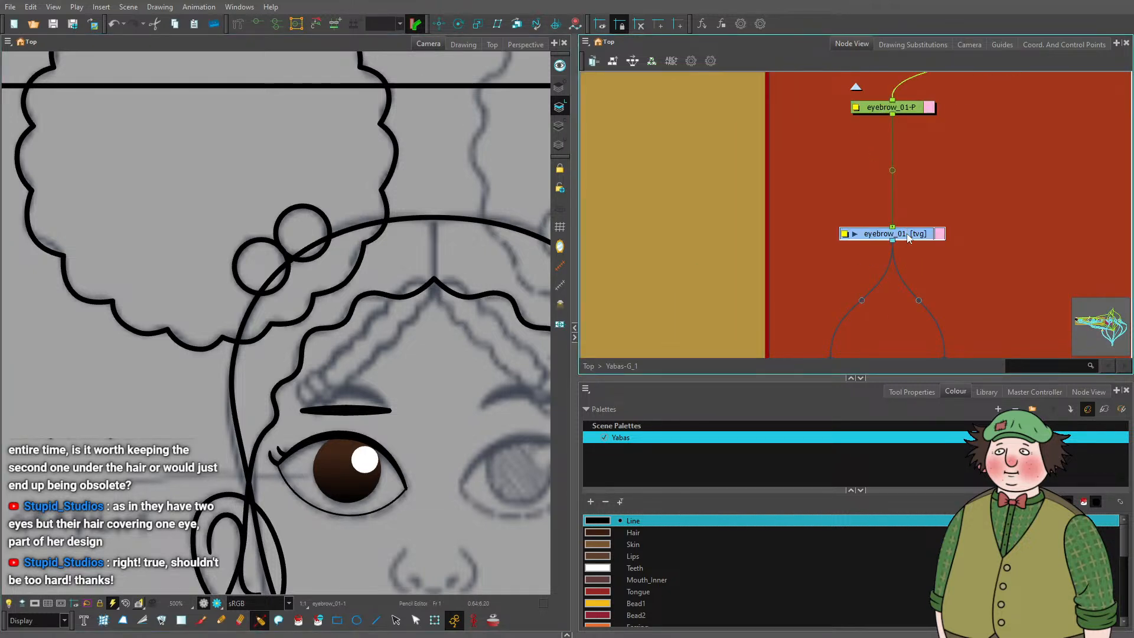
pyautogui.click(909, 111)
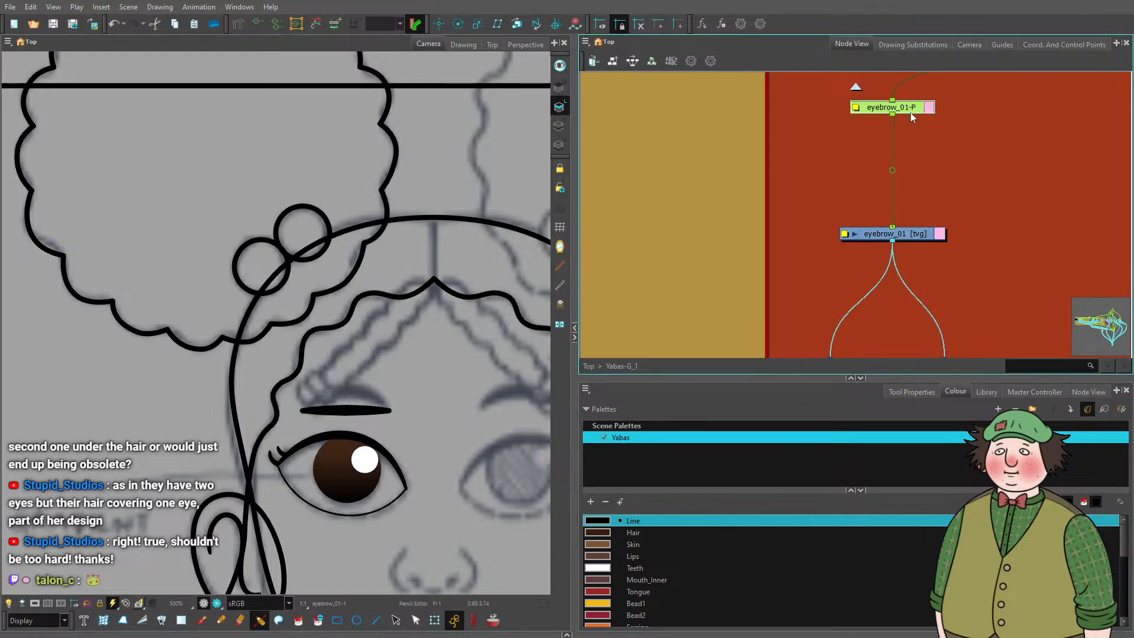
pyautogui.click(459, 25)
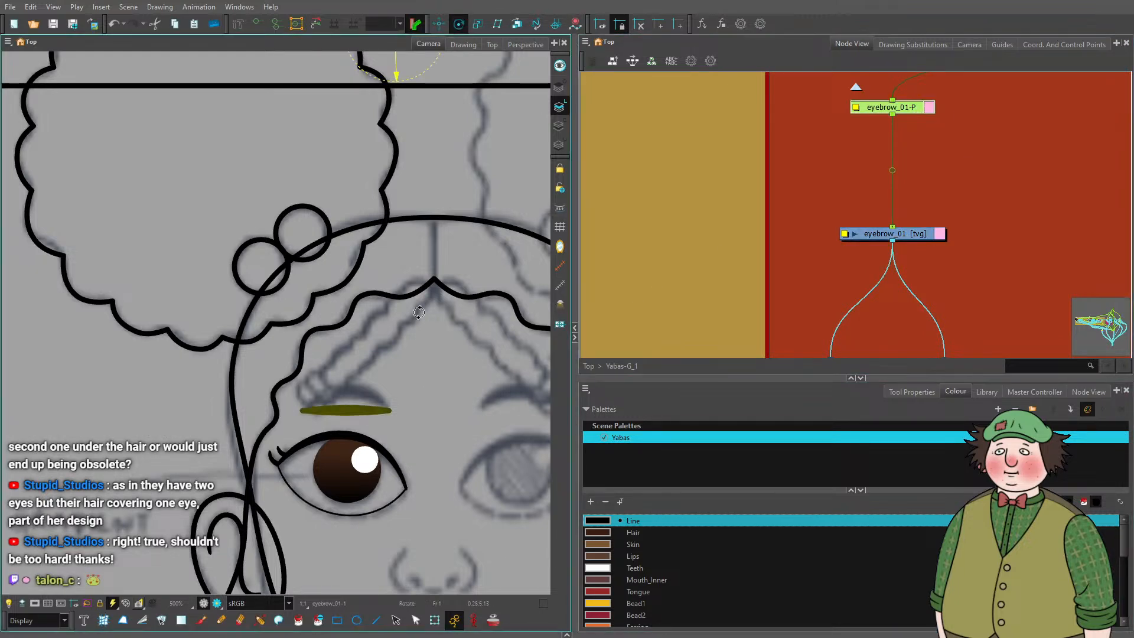
pyautogui.scroll(-3, 356, 219)
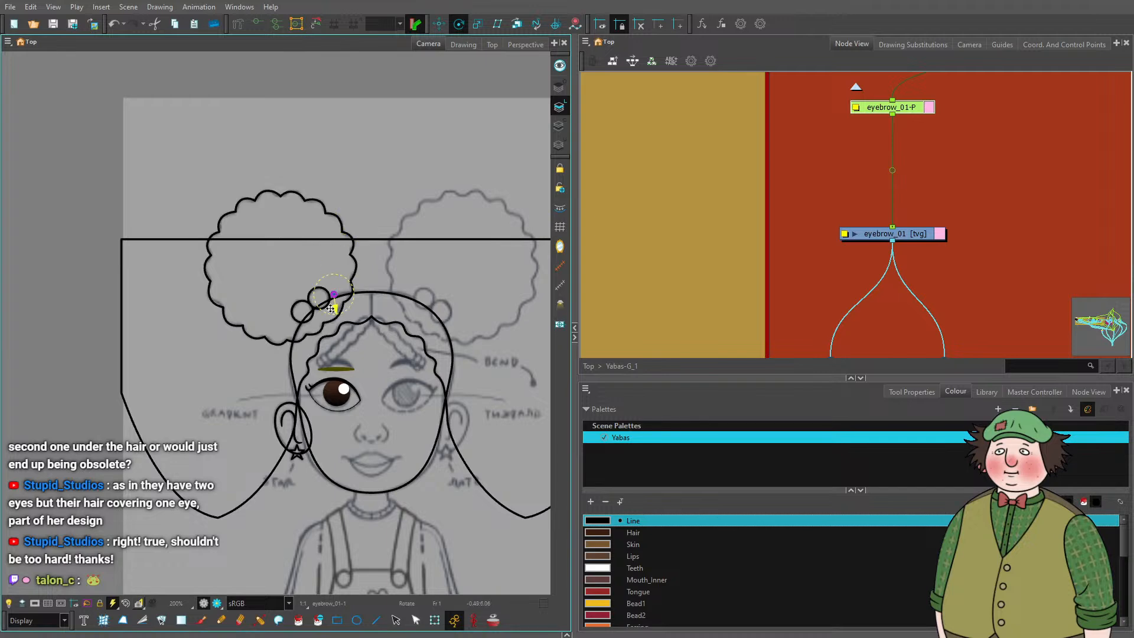
pyautogui.scroll(8, 324, 371)
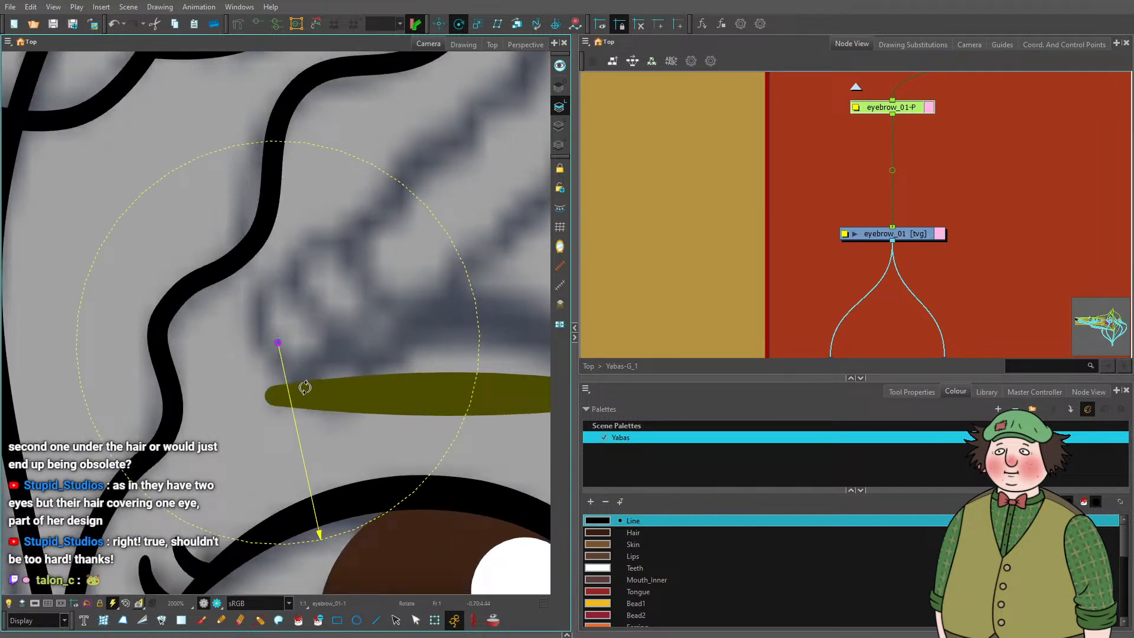
pyautogui.scroll(3, 305, 386)
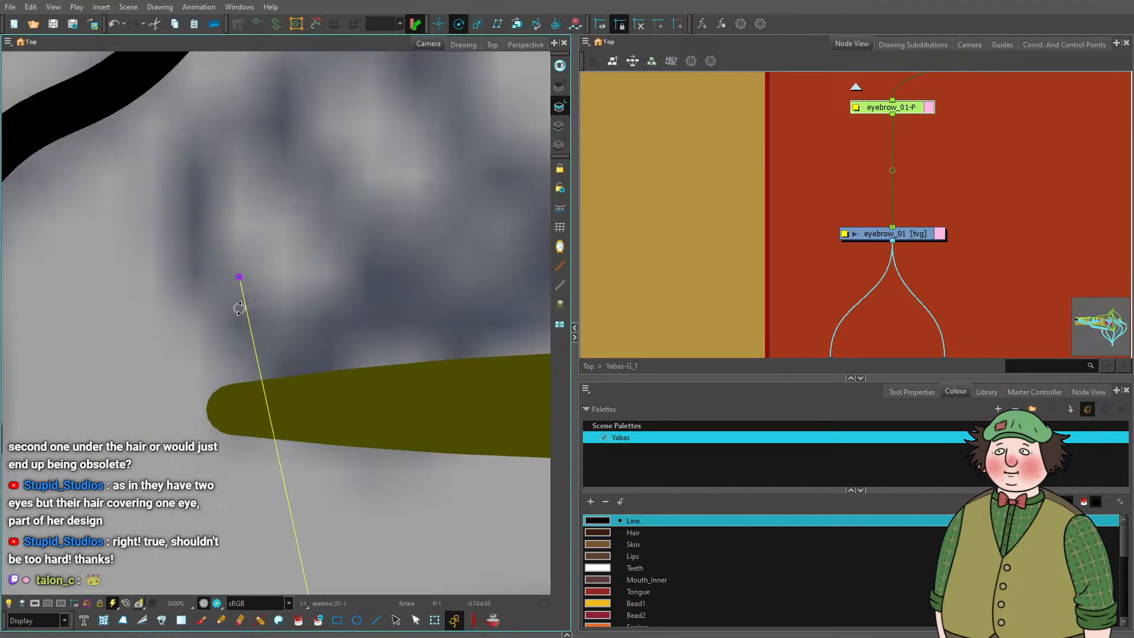
pyautogui.moveTo(238, 276); pyautogui.dragTo(230, 411)
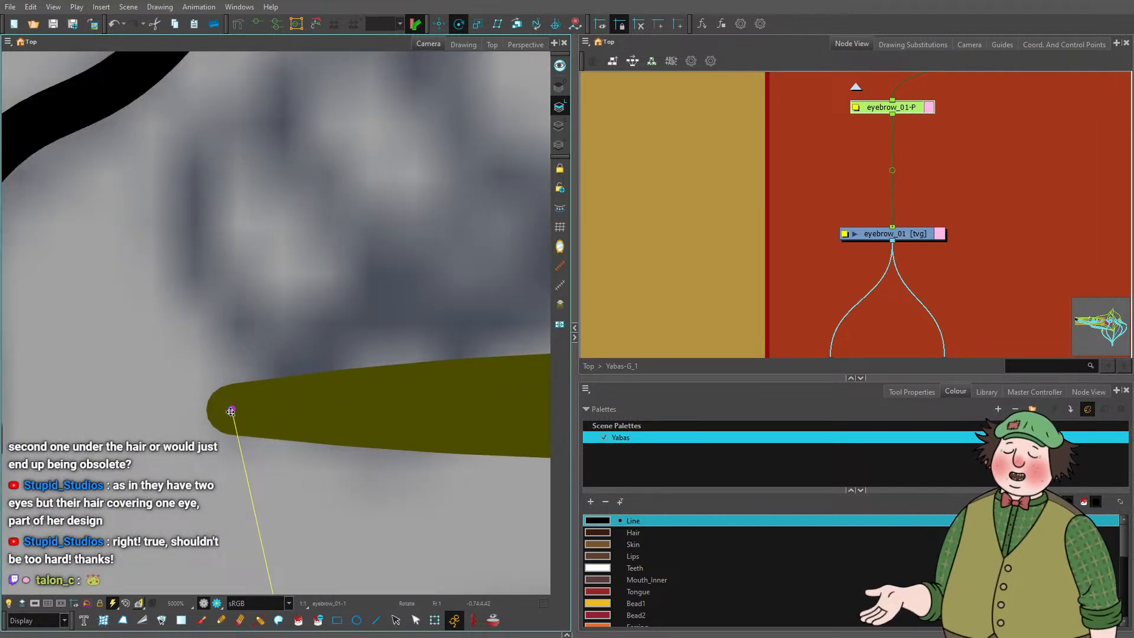
pyautogui.scroll(-5, 206, 345)
# Show the Rigging tool's options for the eyebrow_01 drawing and examine the eyebrow_01-P pivot closely at the eyebrow's left tip.
pyautogui.click(930, 246)
pyautogui.click(921, 234)
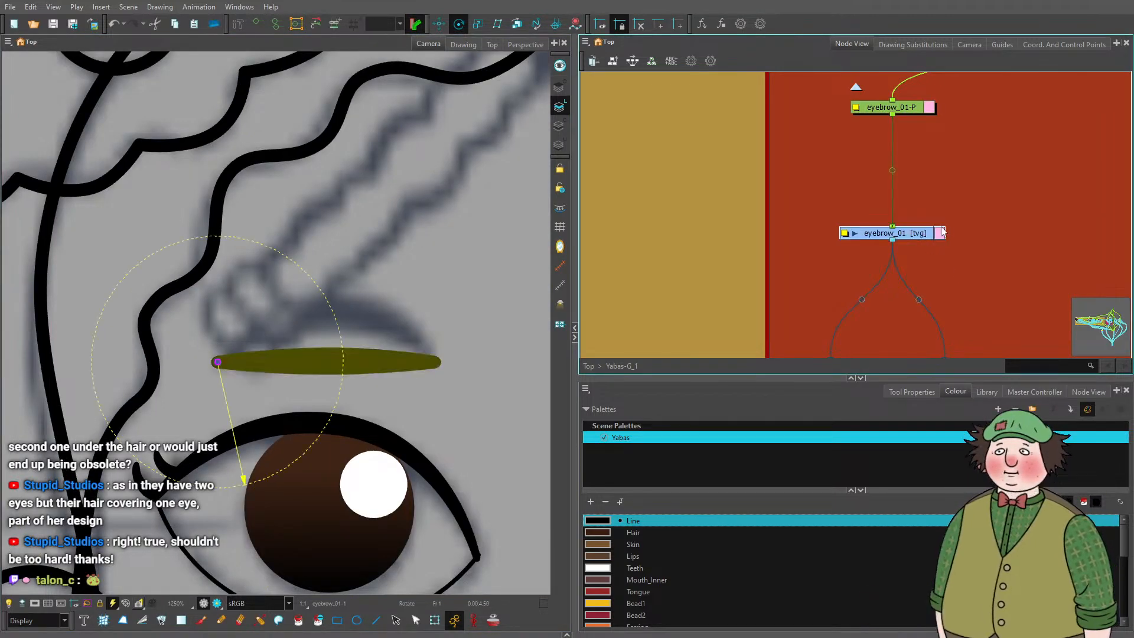
pyautogui.click(238, 25)
pyautogui.click(910, 393)
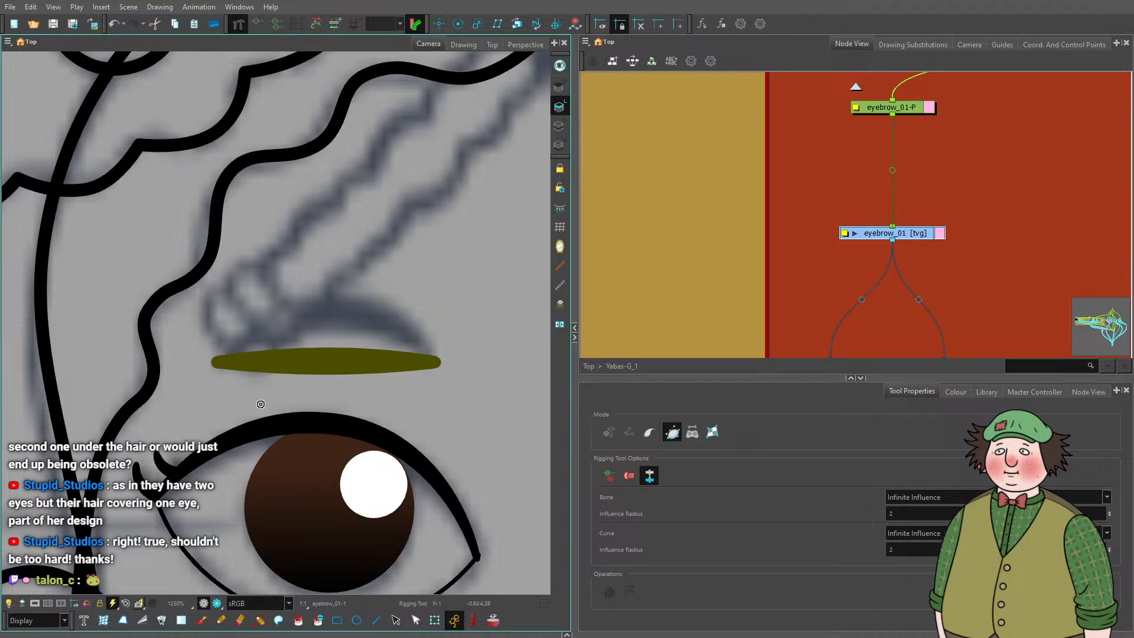
pyautogui.scroll(4, 128, 360)
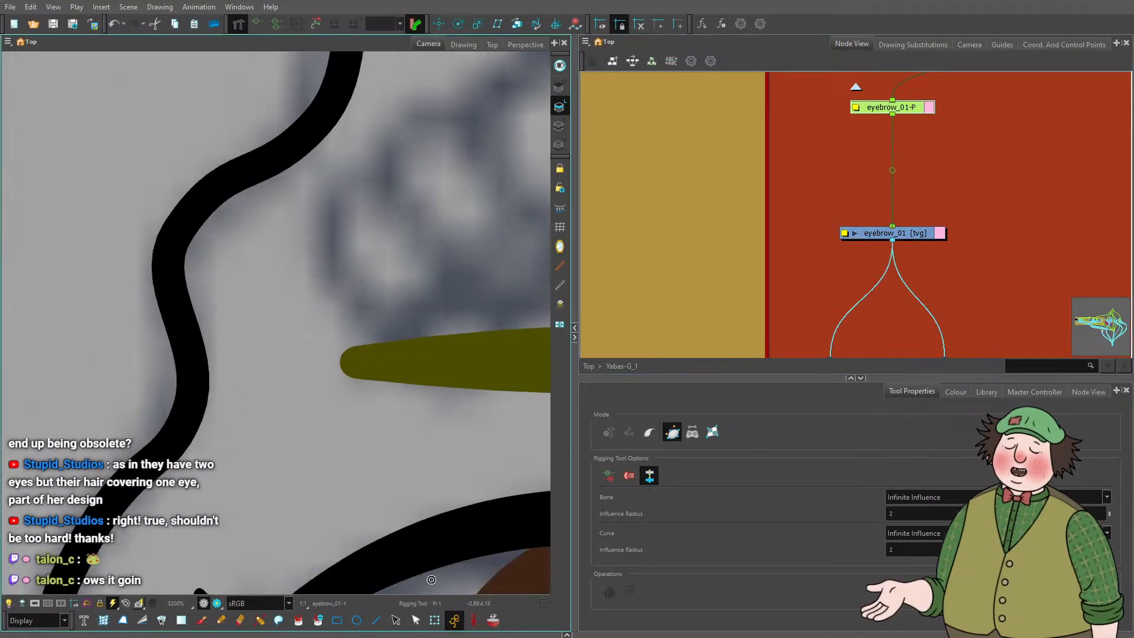
pyautogui.hotkey('shift', 't')
pyautogui.scroll(6, 354, 362)
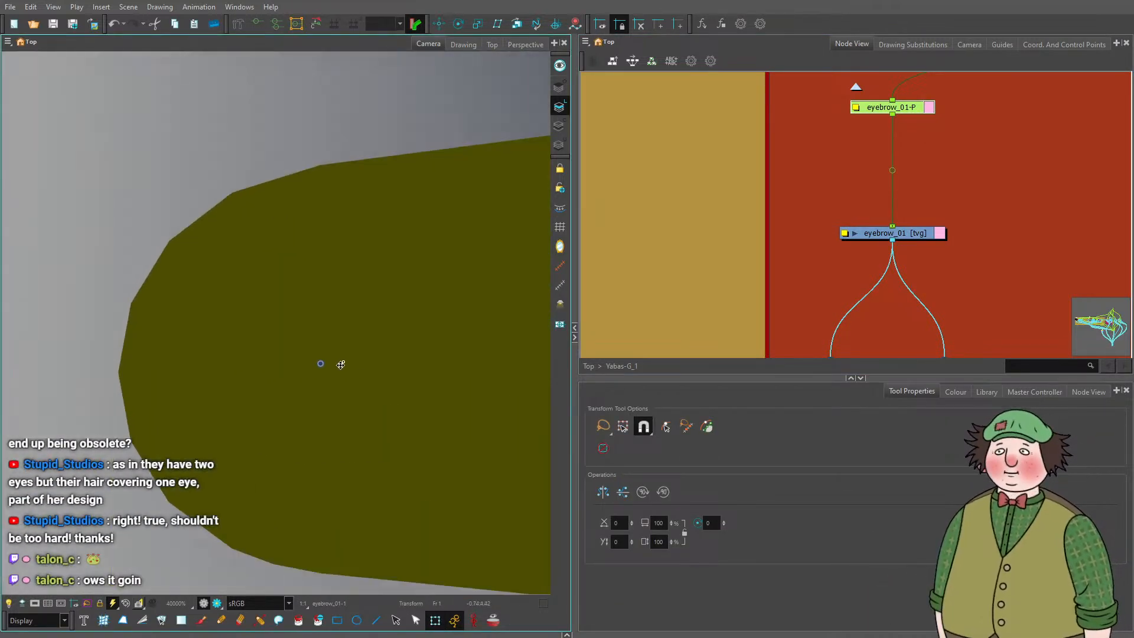
pyautogui.scroll(4, 331, 366)
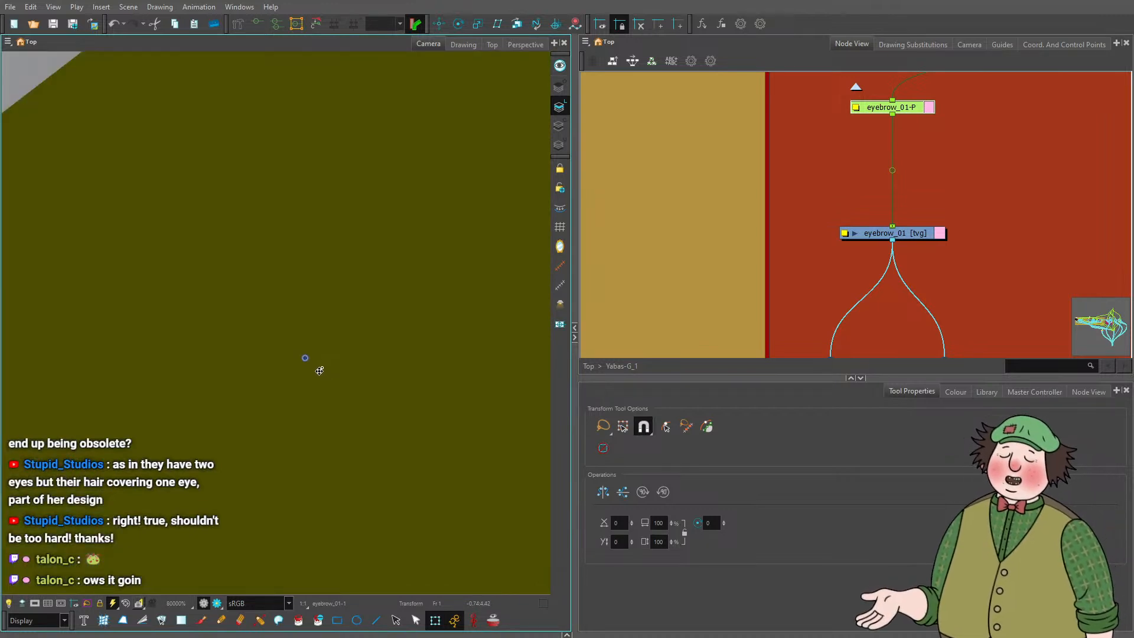
# Rig the eyebrow_01 drawing with a curve deformer from its left tip to its right tip, spacing the two handles along the stroke.
pyautogui.click(923, 235)
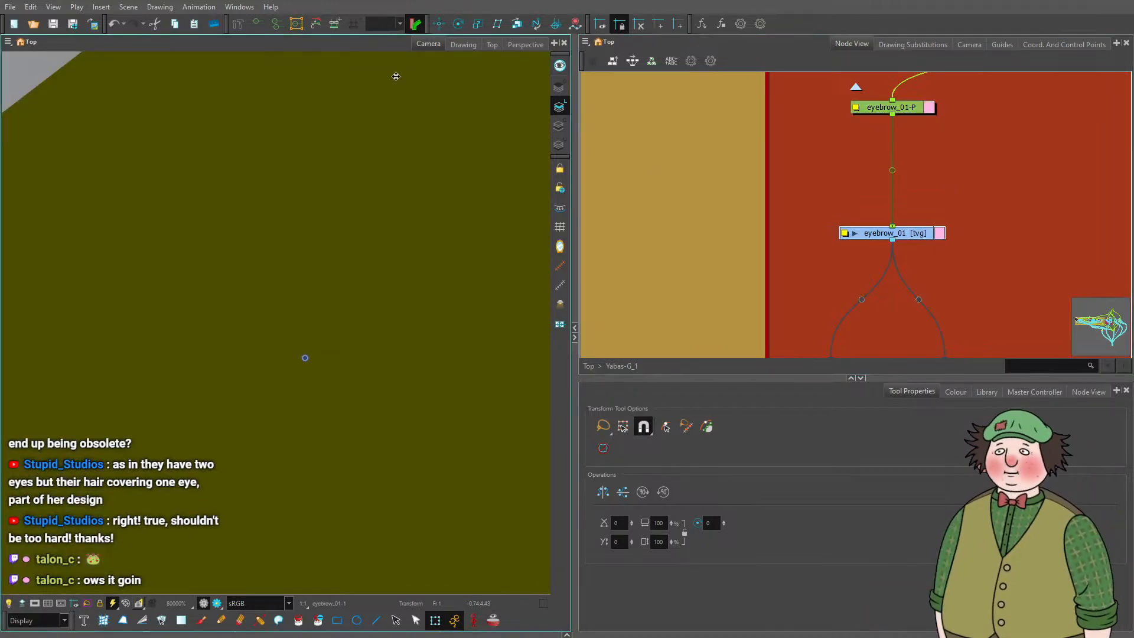
pyautogui.click(240, 24)
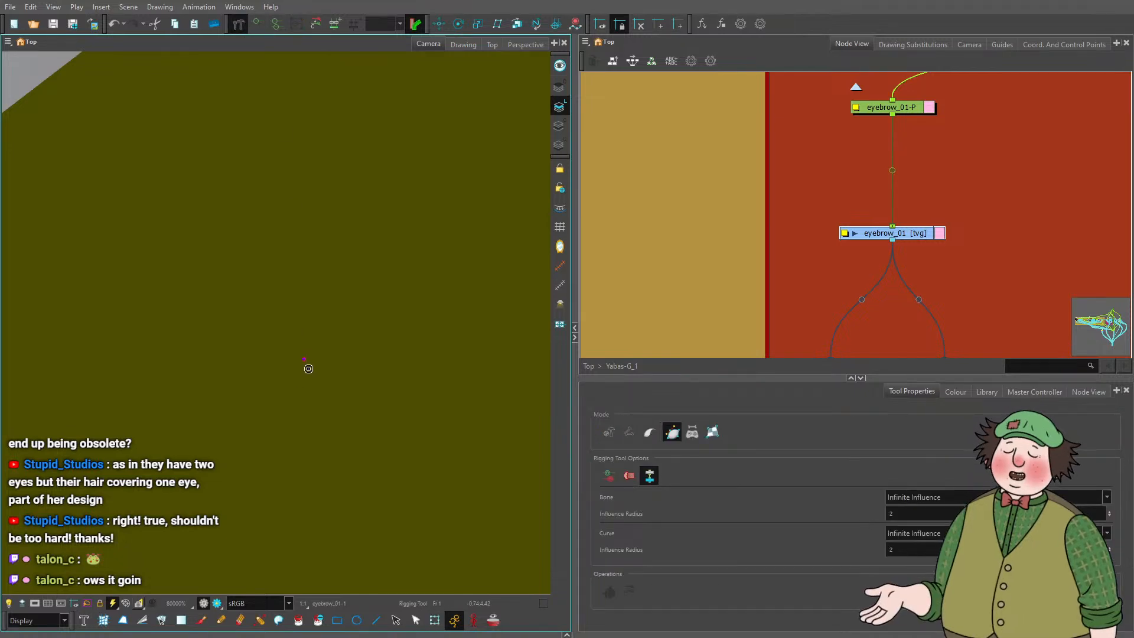
pyautogui.scroll(-10, 308, 370)
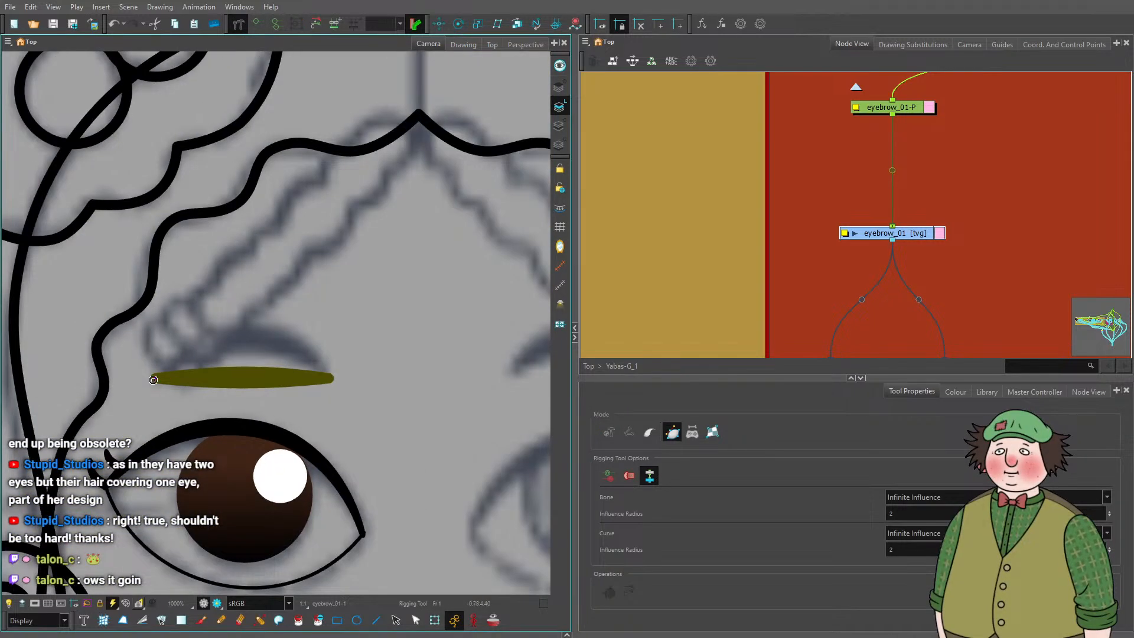
pyautogui.click(153, 379)
pyautogui.scroll(4, 215, 379)
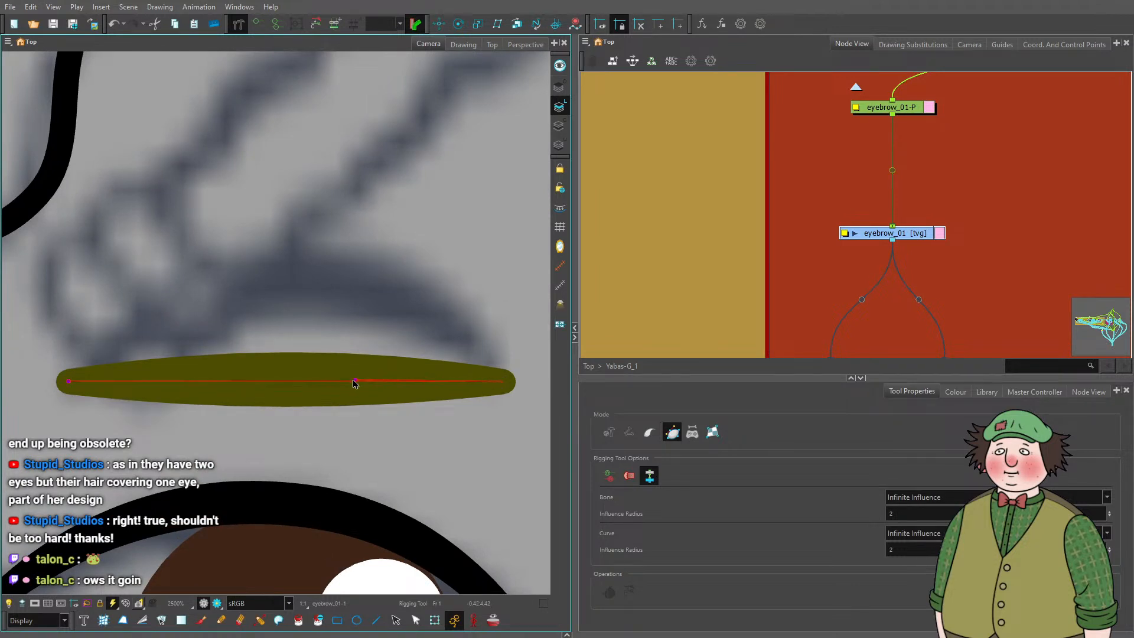
pyautogui.click(316, 386)
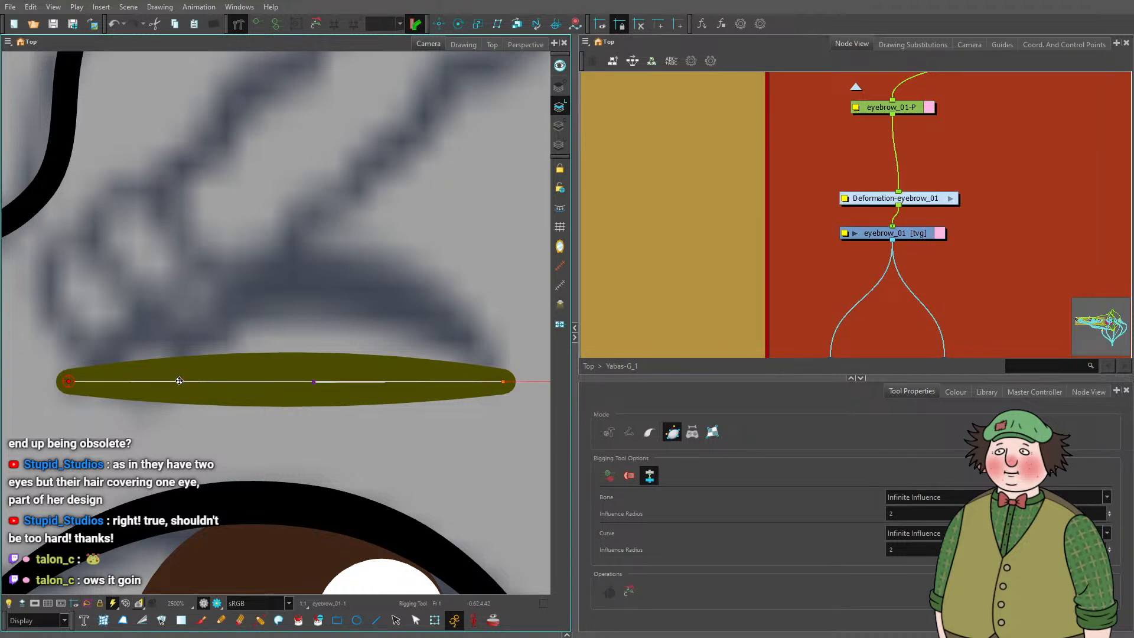
pyautogui.click(237, 382)
pyautogui.click(338, 382)
pyautogui.scroll(-1, 348, 383)
# Bend the eyebrow into an arch with the deformer's curve handles and check it against the whole face sketch.
pyautogui.hotkey('shift', 't')
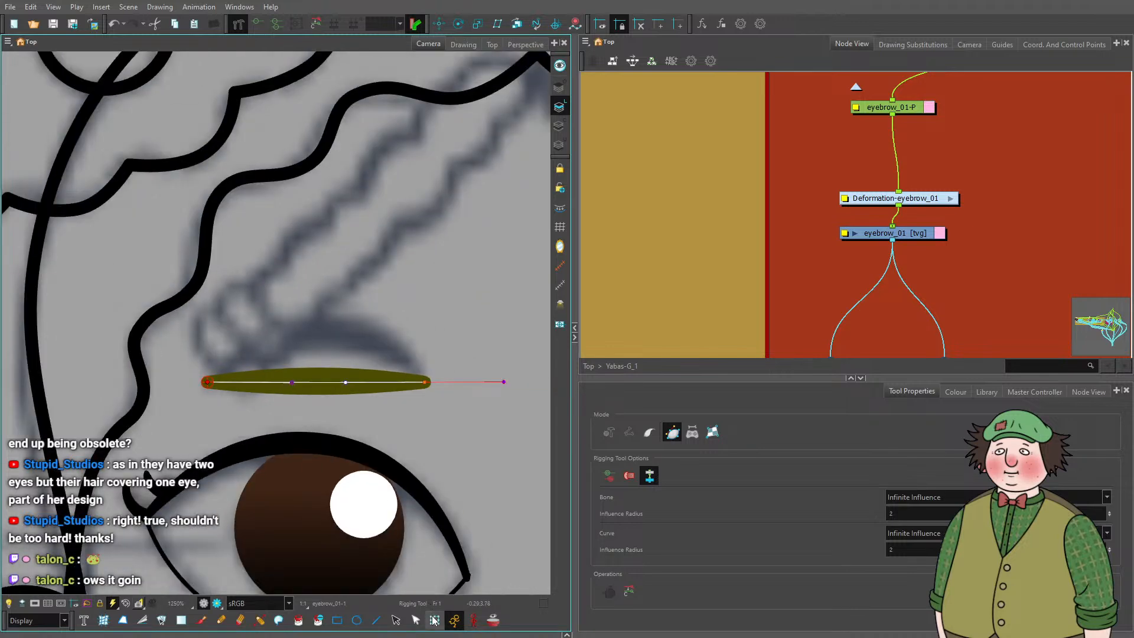
pyautogui.moveTo(343, 382); pyautogui.dragTo(356, 279)
pyautogui.moveTo(274, 380); pyautogui.dragTo(224, 308)
pyautogui.moveTo(358, 279); pyautogui.dragTo(372, 286)
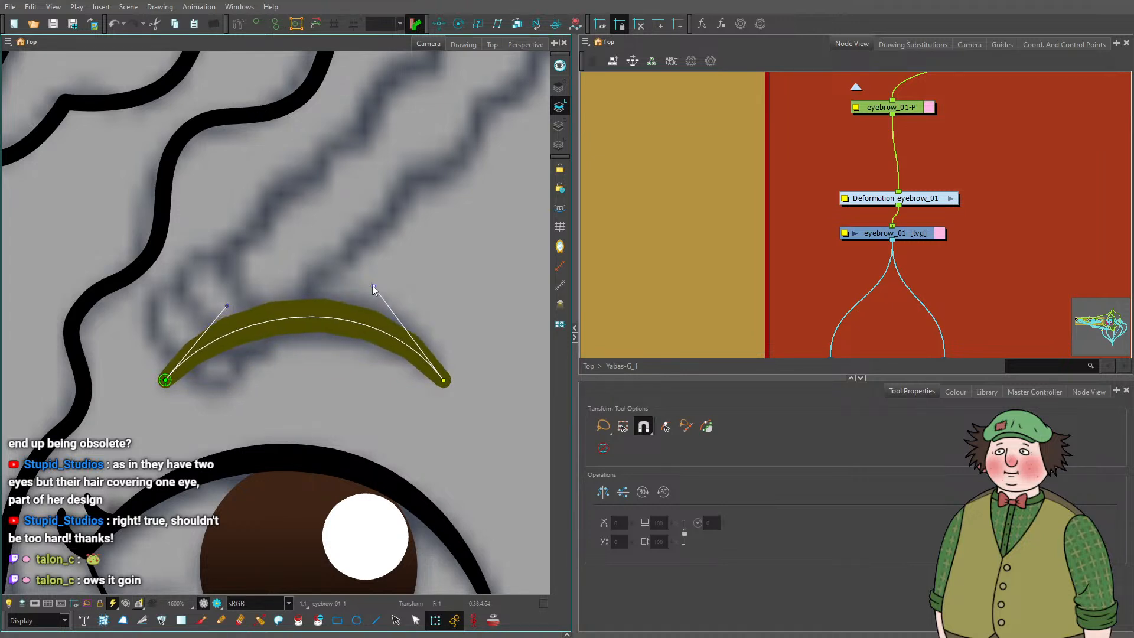
pyautogui.moveTo(226, 306); pyautogui.dragTo(222, 308)
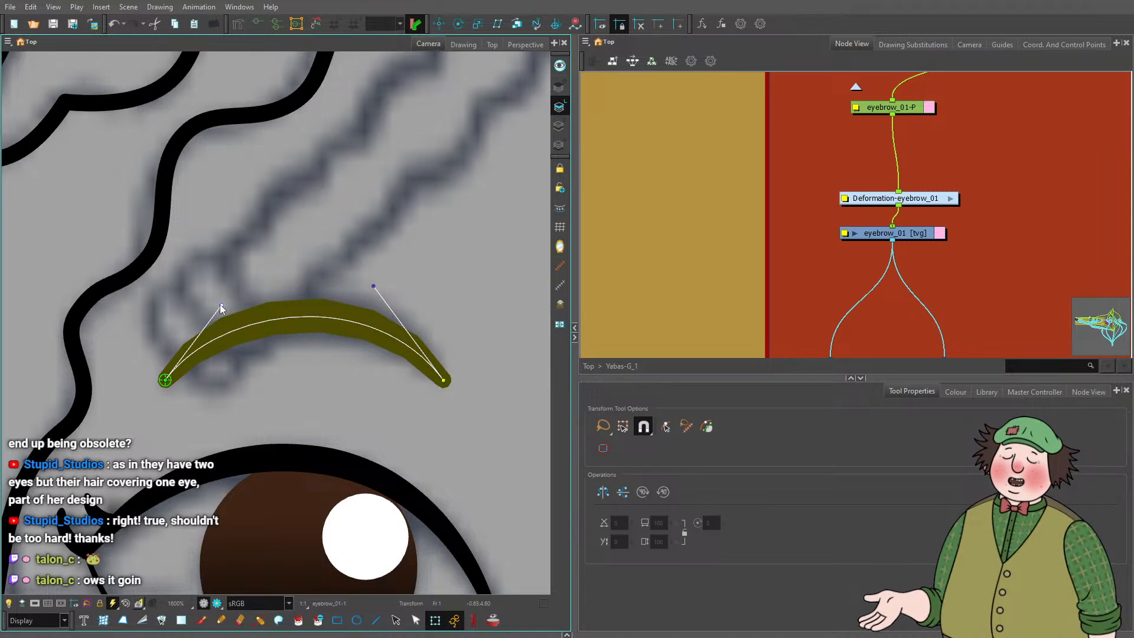
pyautogui.click(324, 398)
pyautogui.scroll(-5, 317, 378)
pyautogui.scroll(-5, 334, 324)
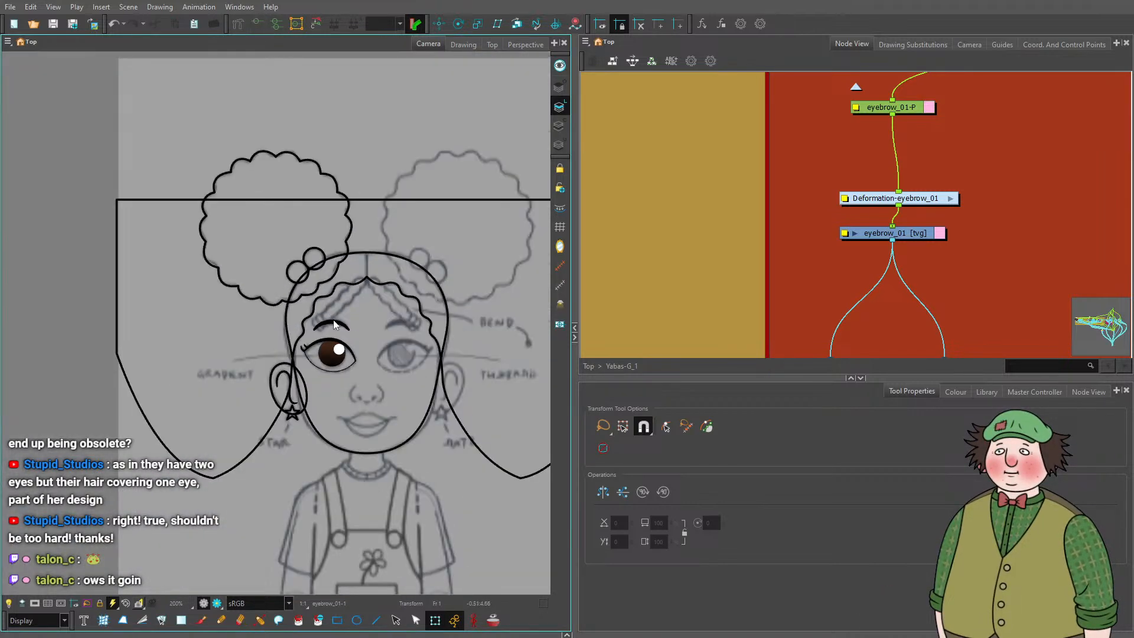
# Try moving the pupil up and to the right within the eye, undo the move and deselect the pupil.
pyautogui.scroll(2, 363, 309)
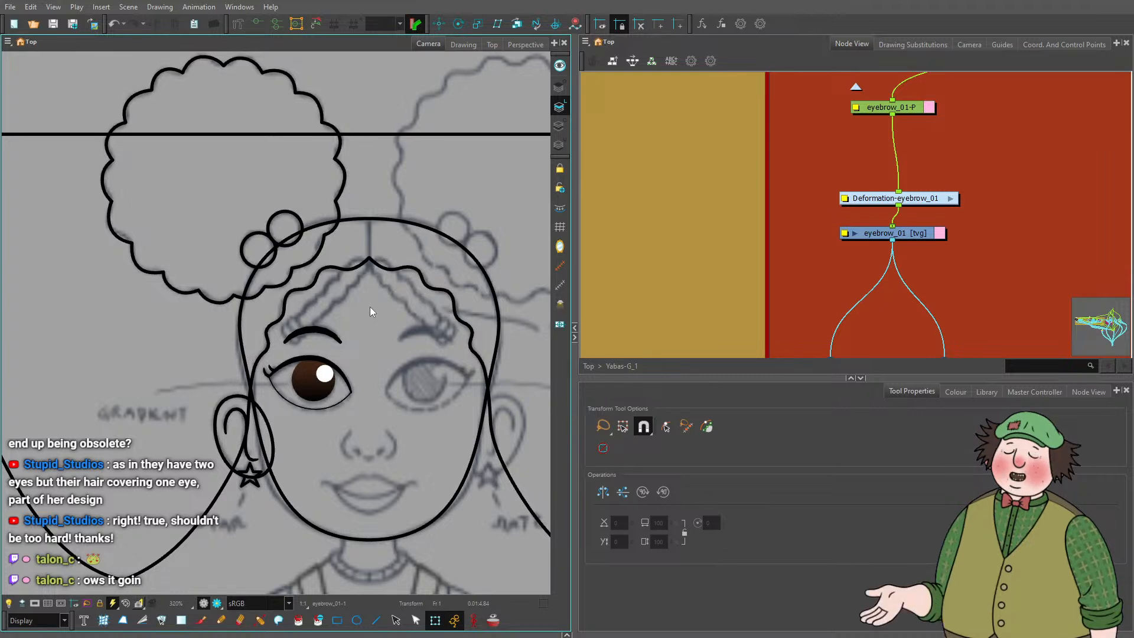
pyautogui.scroll(-3, 348, 384)
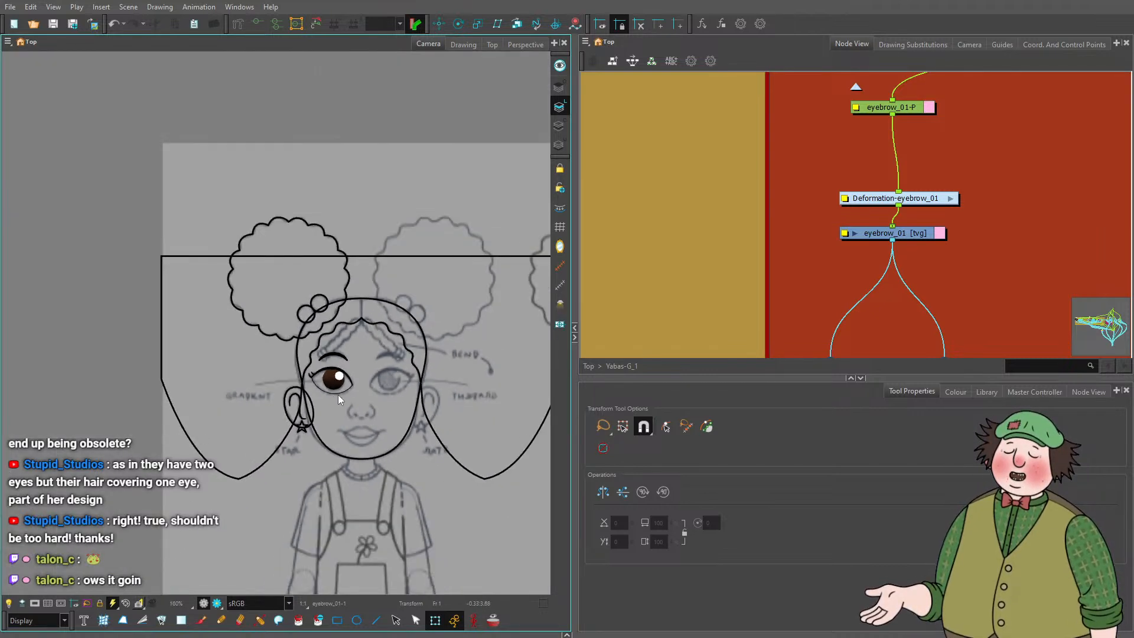
pyautogui.scroll(6, 331, 397)
pyautogui.click(369, 364)
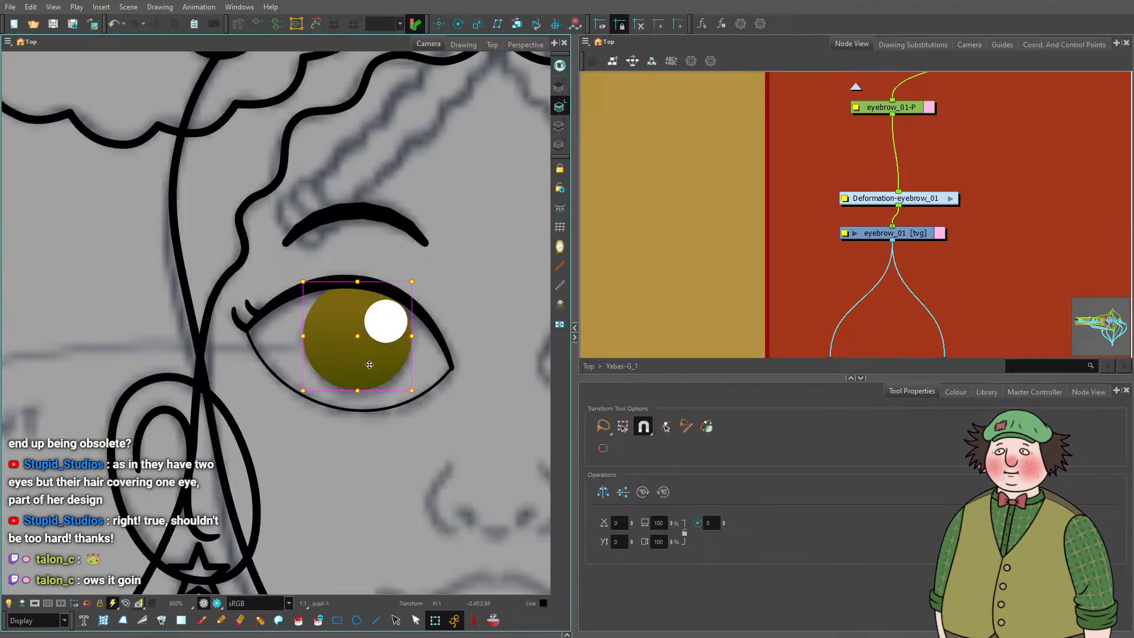
pyautogui.moveTo(369, 364); pyautogui.dragTo(406, 336)
pyautogui.hotkey('ctrl', 'z')
pyautogui.press('Escape')
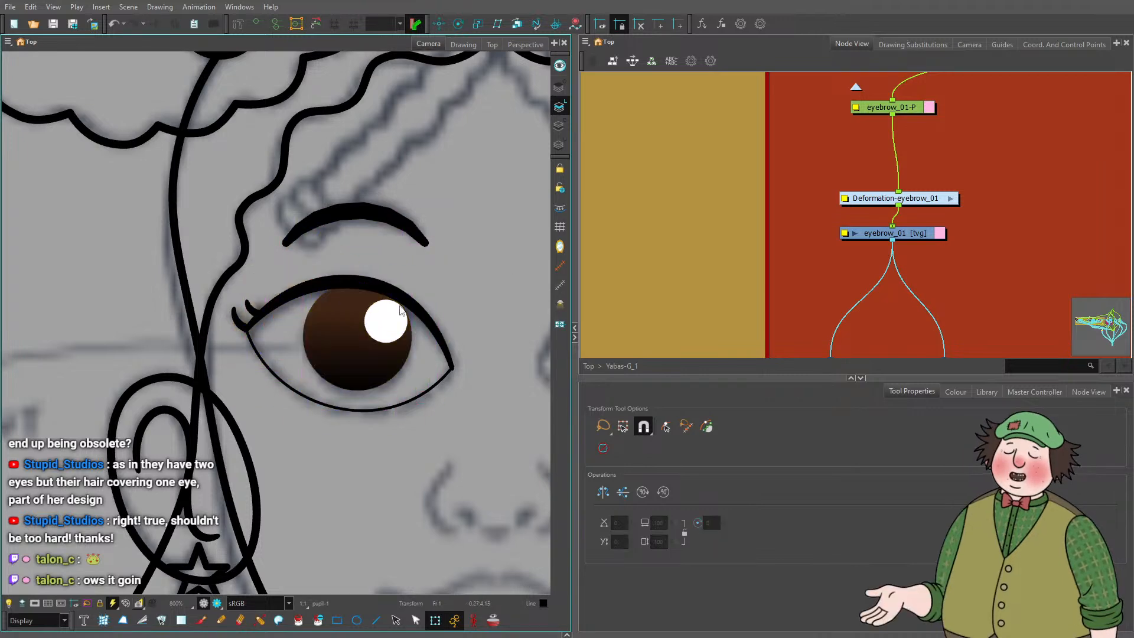
# Line up the Deformation-eyebrow_01 node vertically between the eyebrow_01-P peg and the eyebrow_01 drawing.
pyautogui.scroll(-4, 320, 339)
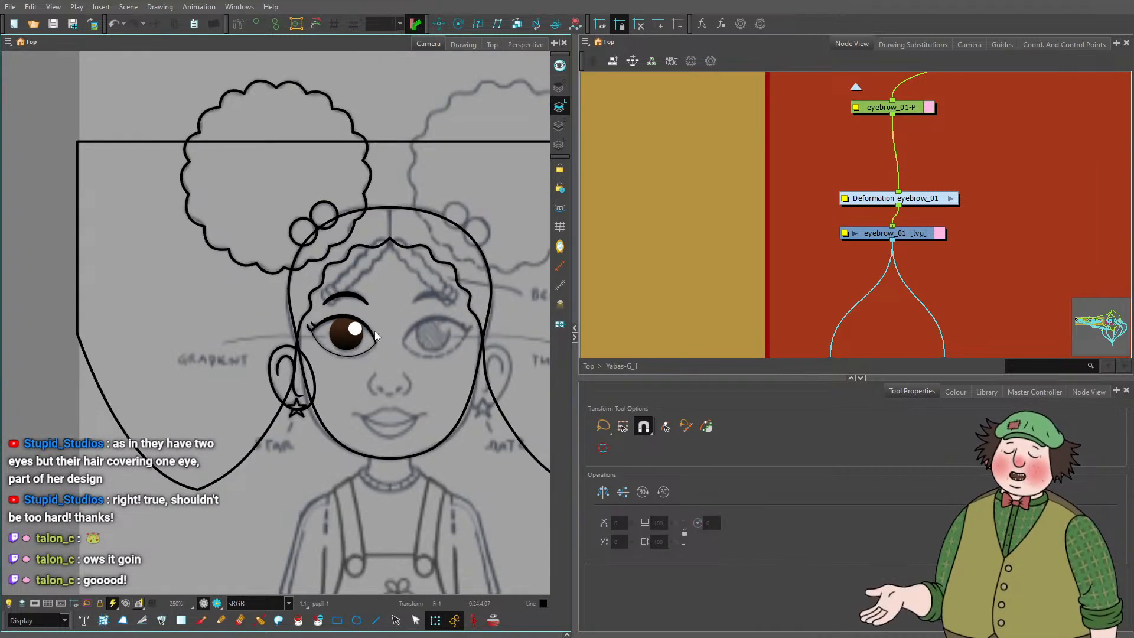
pyautogui.moveTo(897, 198); pyautogui.dragTo(891, 178)
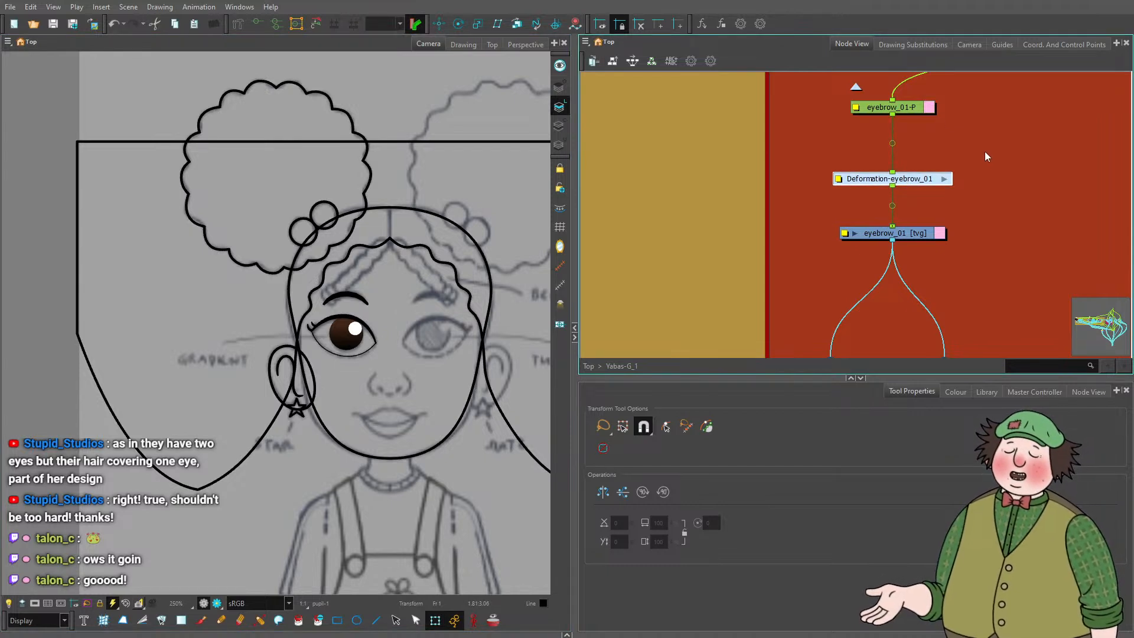
pyautogui.scroll(-3, 953, 218)
pyautogui.moveTo(1037, 198); pyautogui.dragTo(889, 223)
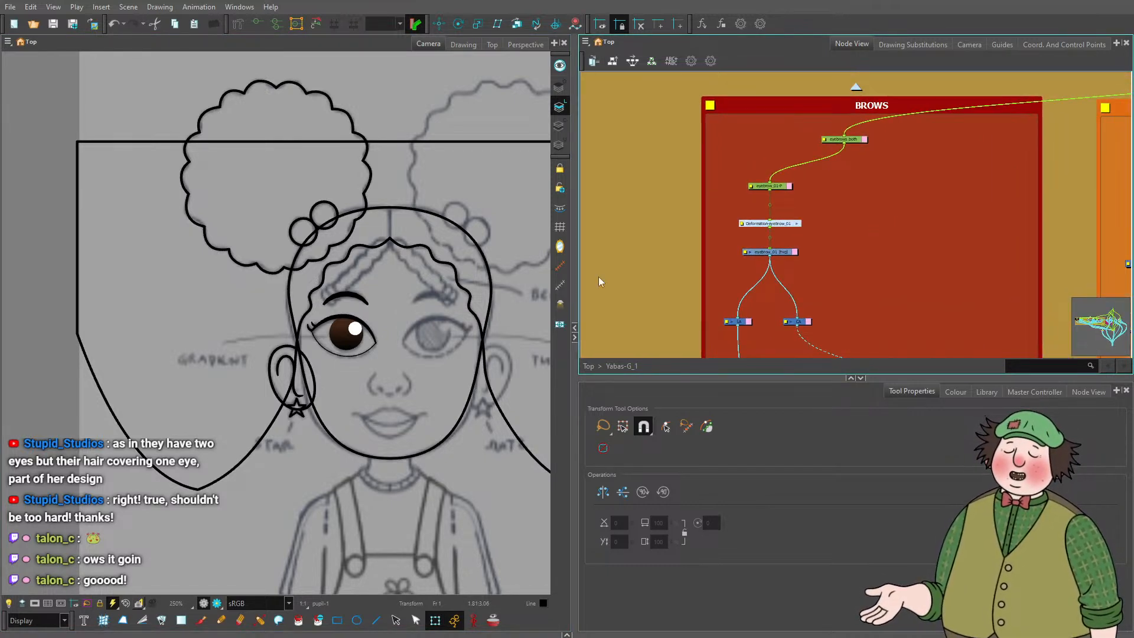
# Examine the node groups inside the HEAD backdrop and compare the hairline and braids with the face sketch.
pyautogui.scroll(-3, 885, 183)
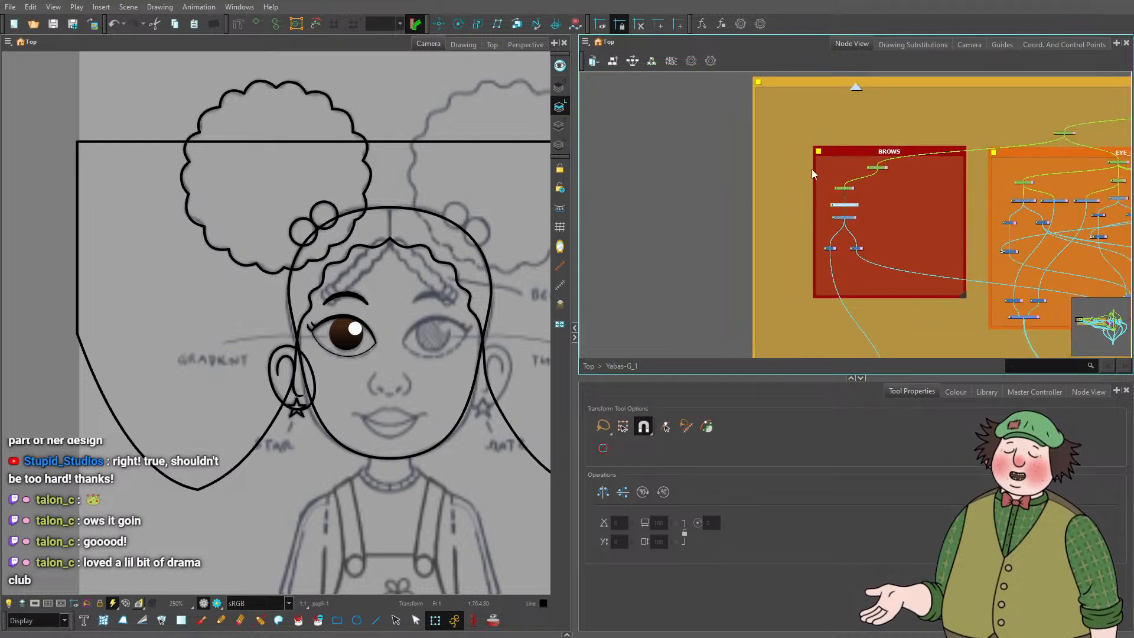
pyautogui.scroll(-5, 811, 169)
pyautogui.moveTo(975, 190); pyautogui.dragTo(813, 203)
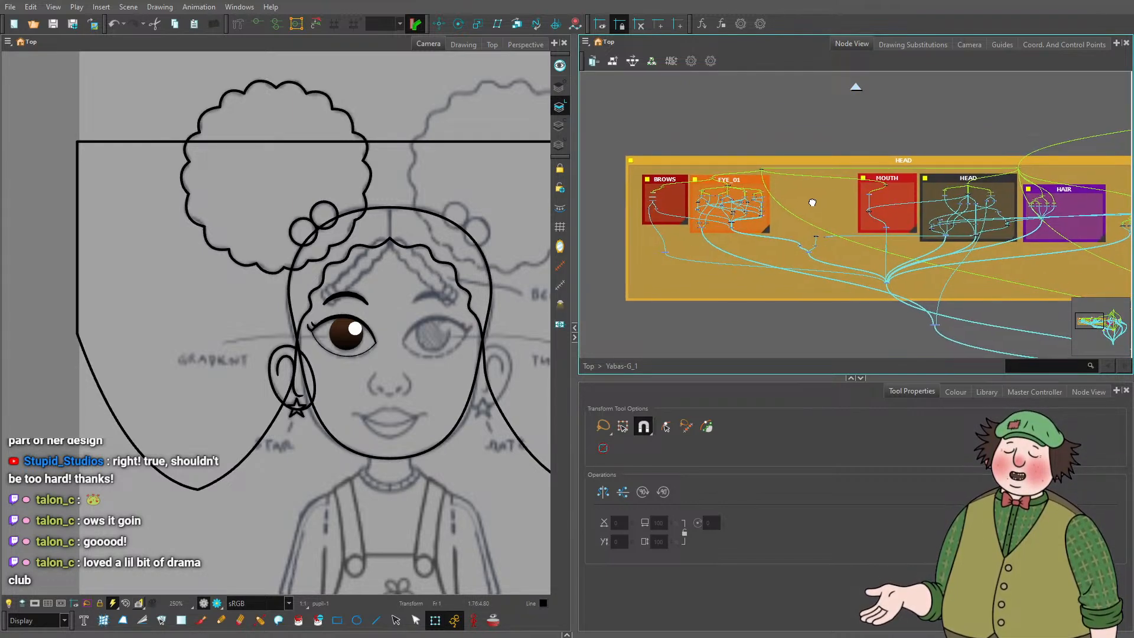
pyautogui.moveTo(866, 200); pyautogui.dragTo(866, 201)
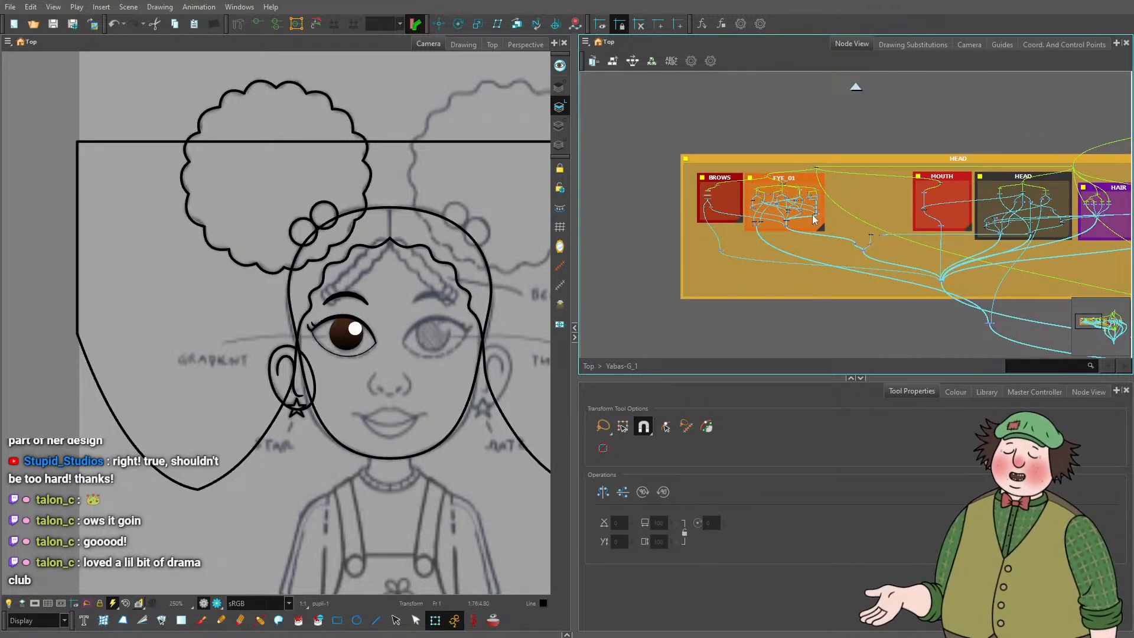
pyautogui.scroll(3, 325, 254)
pyautogui.scroll(-3, 325, 254)
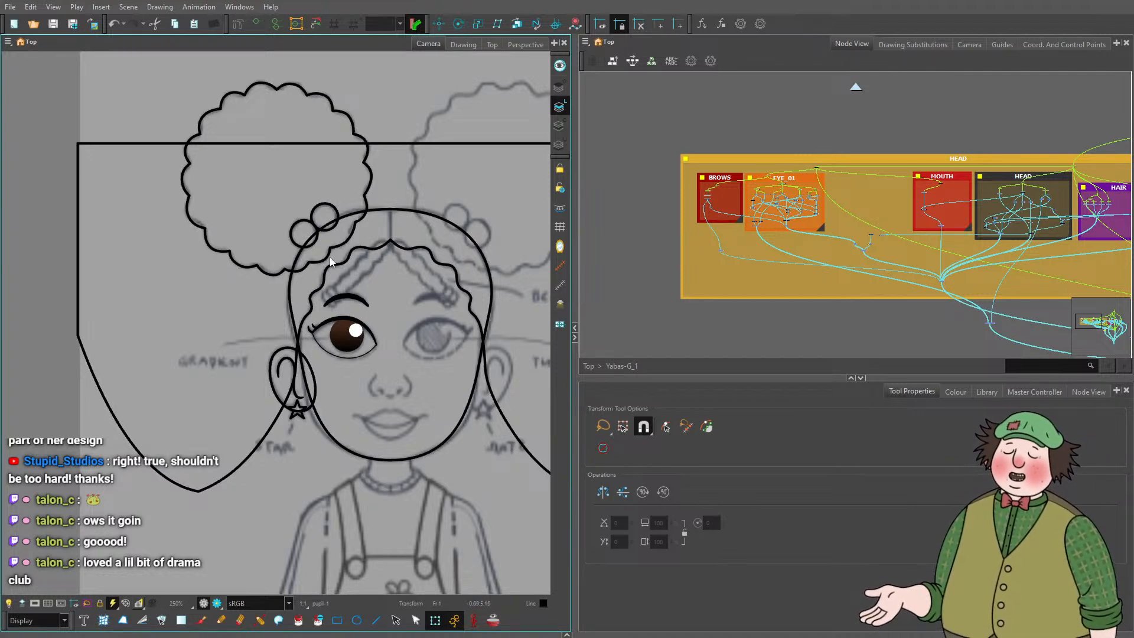
pyautogui.scroll(-3, 331, 261)
pyautogui.scroll(4, 328, 268)
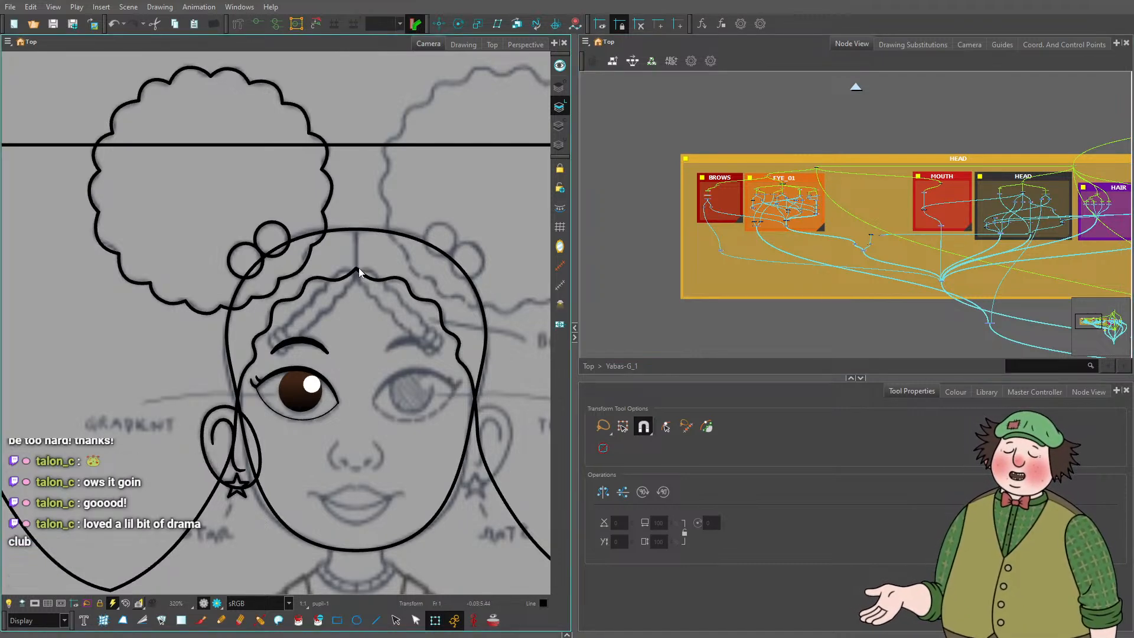
# Place a new composite node beside BROWS_LA_COMP beneath the BROWS group, and cancel creating a new drawing layer.
pyautogui.scroll(3, 650, 233)
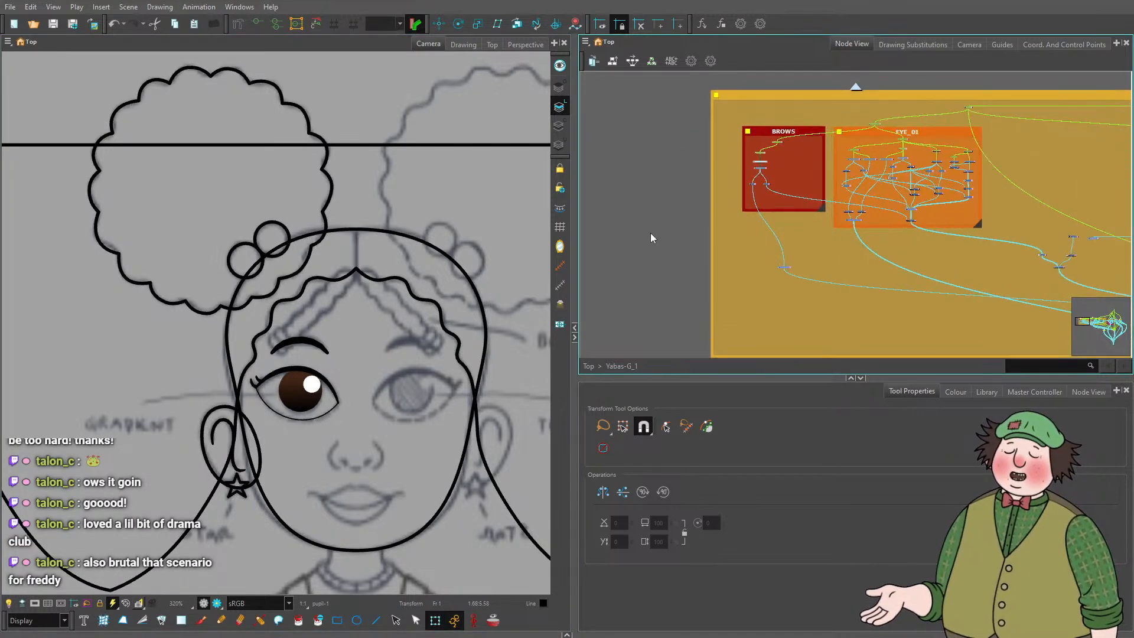
pyautogui.scroll(3, 730, 272)
pyautogui.scroll(5, 735, 270)
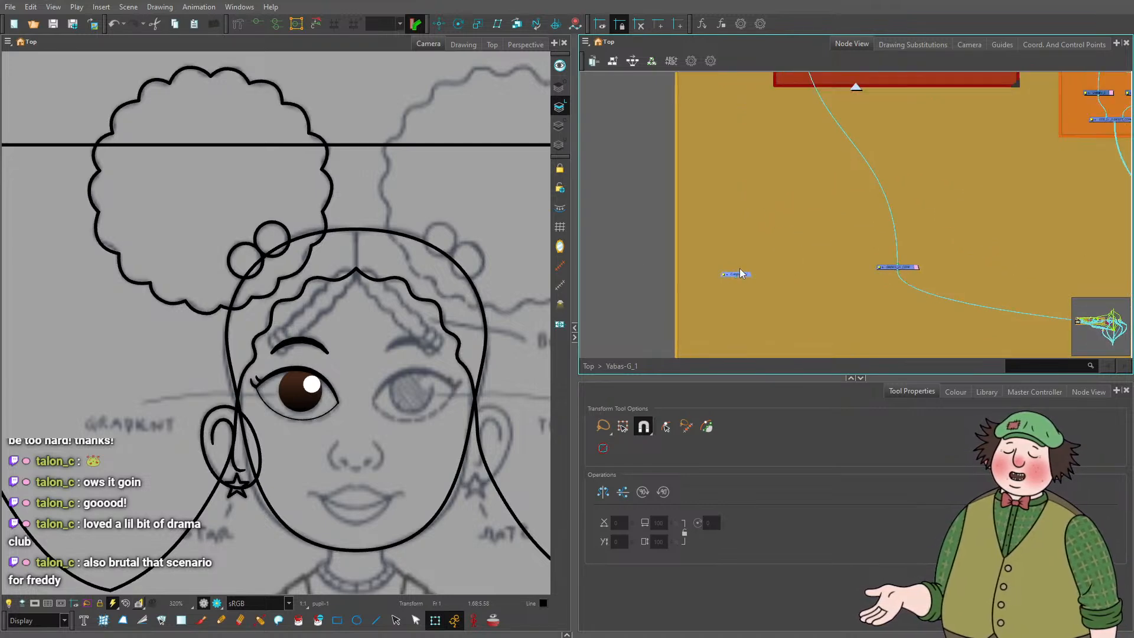
pyautogui.hotkey('ctrl', 'r')
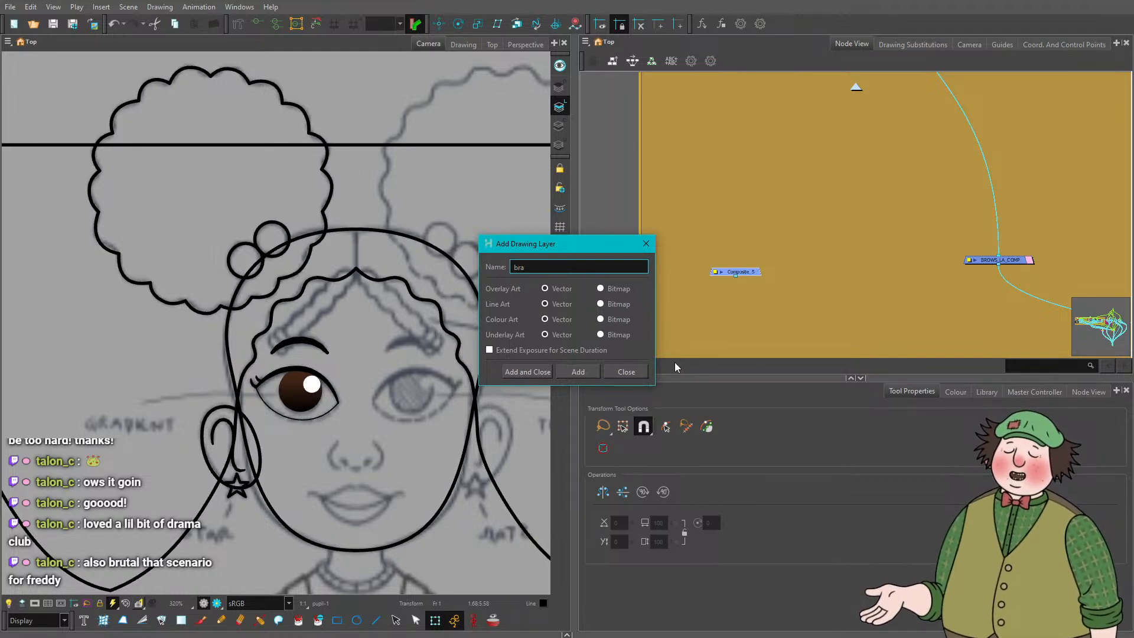
pyautogui.click(626, 371)
# Move the Braid_01 drawing and its Braid_01-P peg out of the HAIR group to just above the new composite node.
pyautogui.scroll(-5, 711, 253)
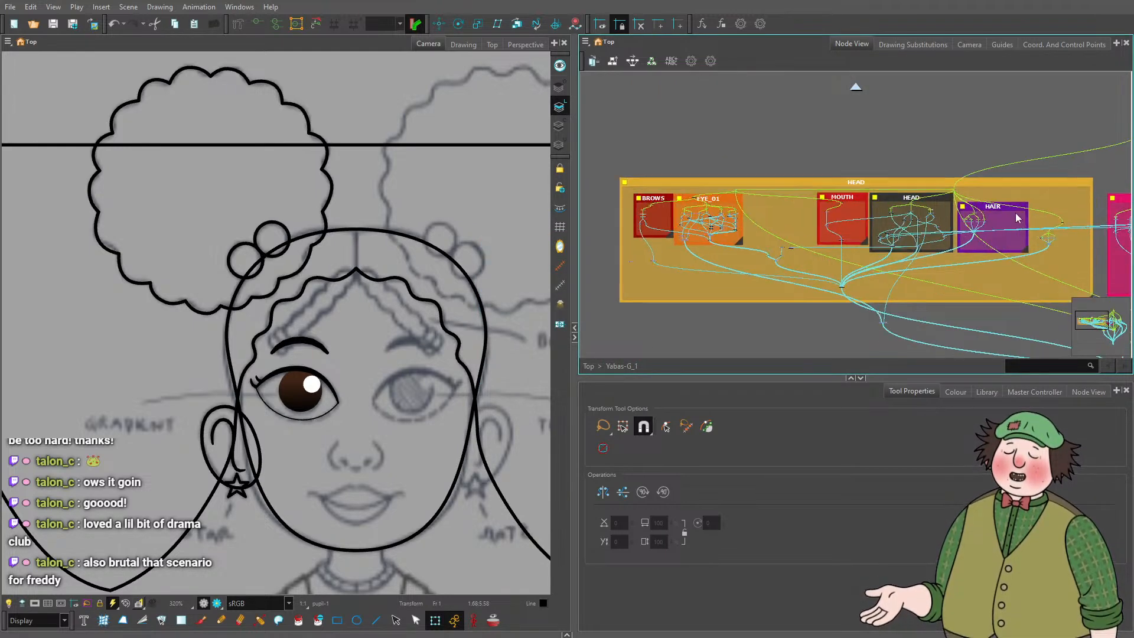
pyautogui.scroll(5, 1017, 218)
pyautogui.moveTo(963, 231)
pyautogui.mouseDown()
pyautogui.moveTo(760, 195)
pyautogui.moveTo(961, 230)
pyautogui.mouseUp()
pyautogui.scroll(5, 850, 208)
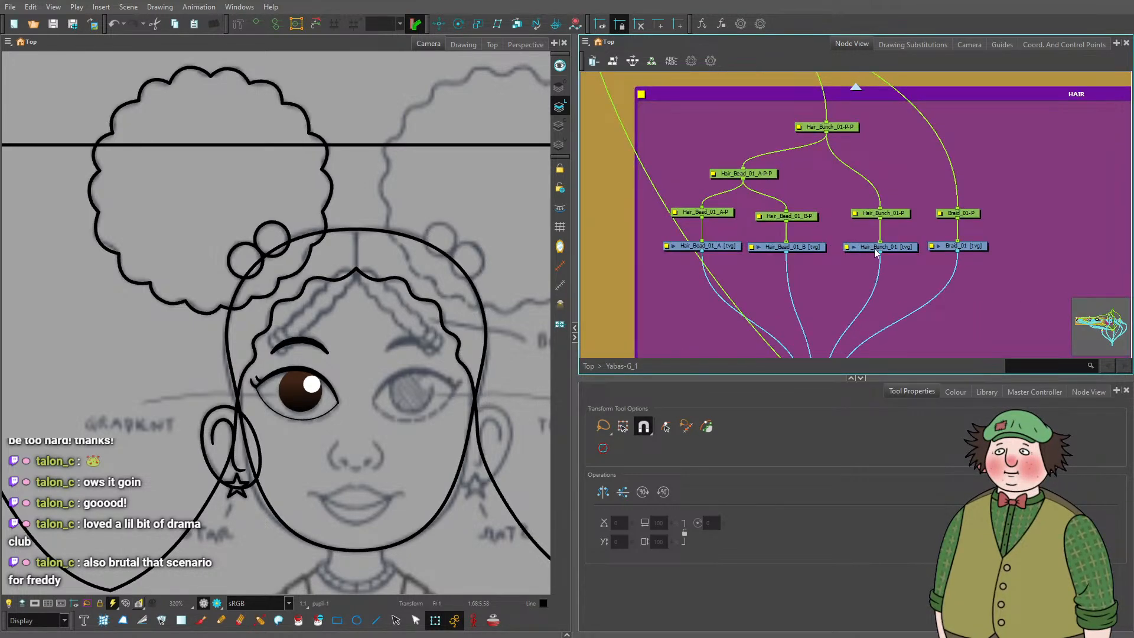
pyautogui.scroll(-5, 979, 232)
pyautogui.moveTo(965, 264); pyautogui.dragTo(776, 252)
pyautogui.scroll(-3, 808, 243)
pyautogui.scroll(2, 904, 261)
pyautogui.scroll(3, 833, 242)
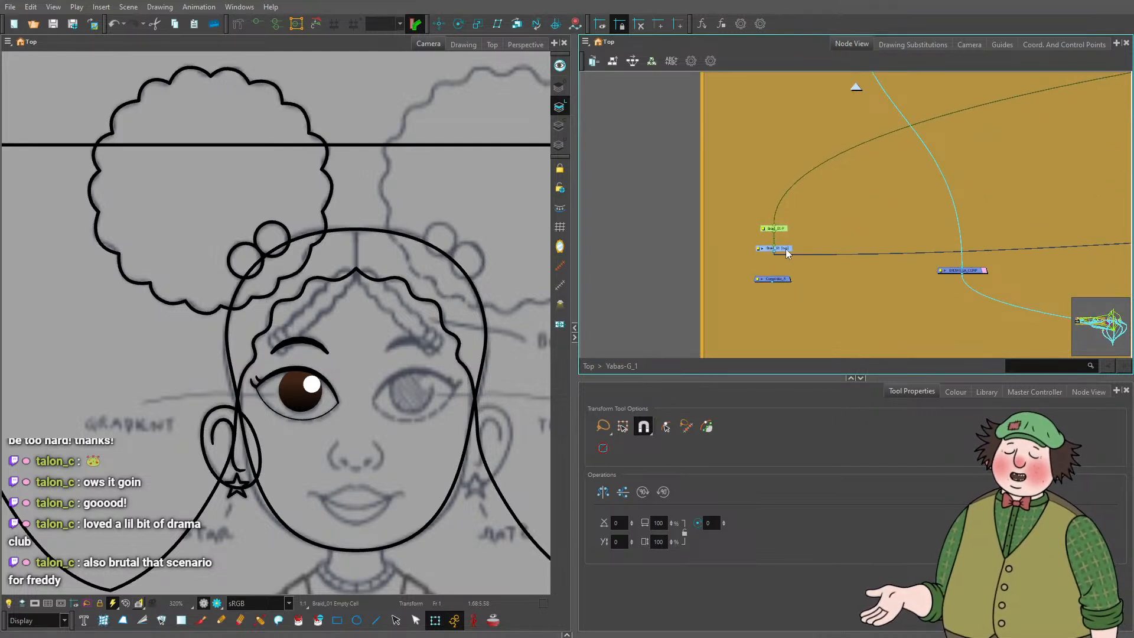
# Detach the Braid_01 drawing from the hair composite and connect its output to Composite_5.
pyautogui.scroll(3, 749, 294)
pyautogui.click(855, 230)
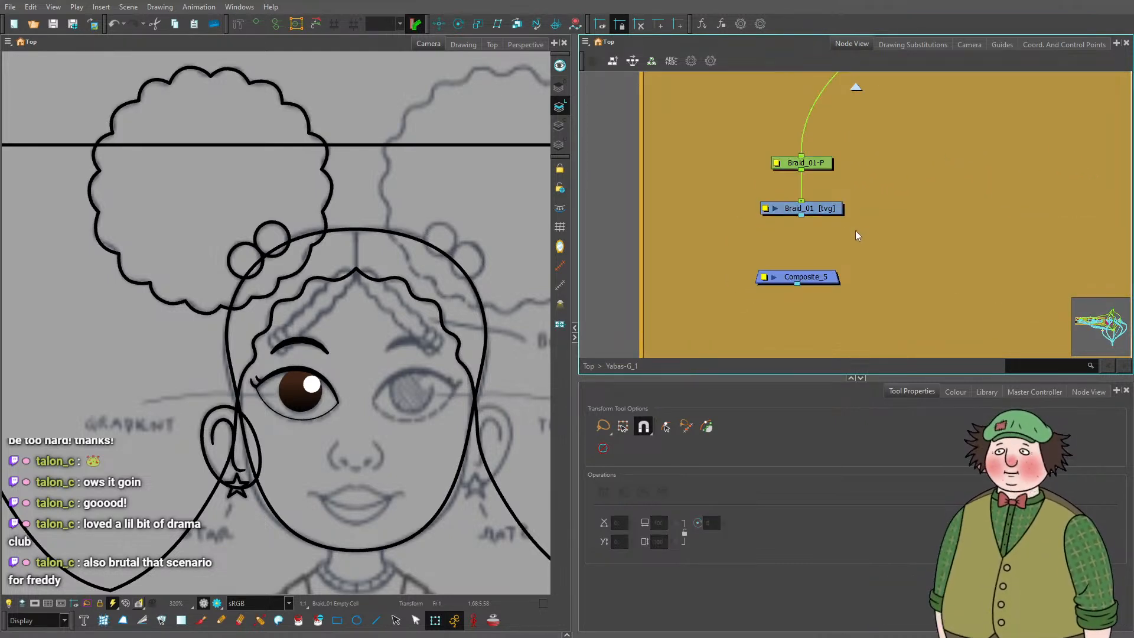
pyautogui.moveTo(801, 218); pyautogui.dragTo(785, 271)
pyautogui.scroll(-5, 790, 208)
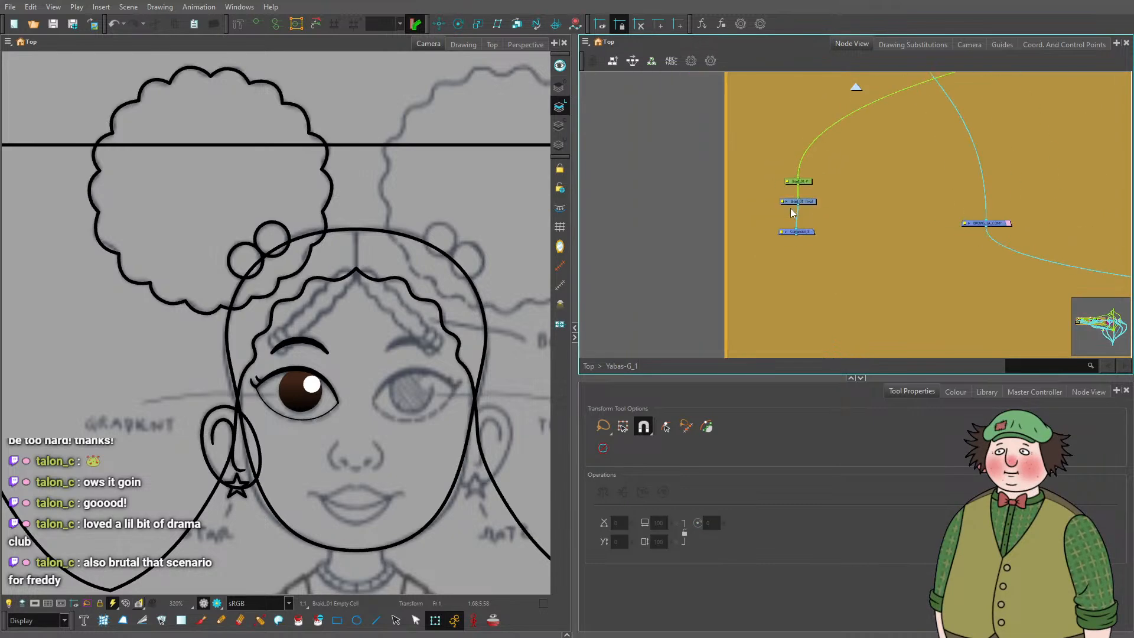
pyautogui.scroll(5, 792, 211)
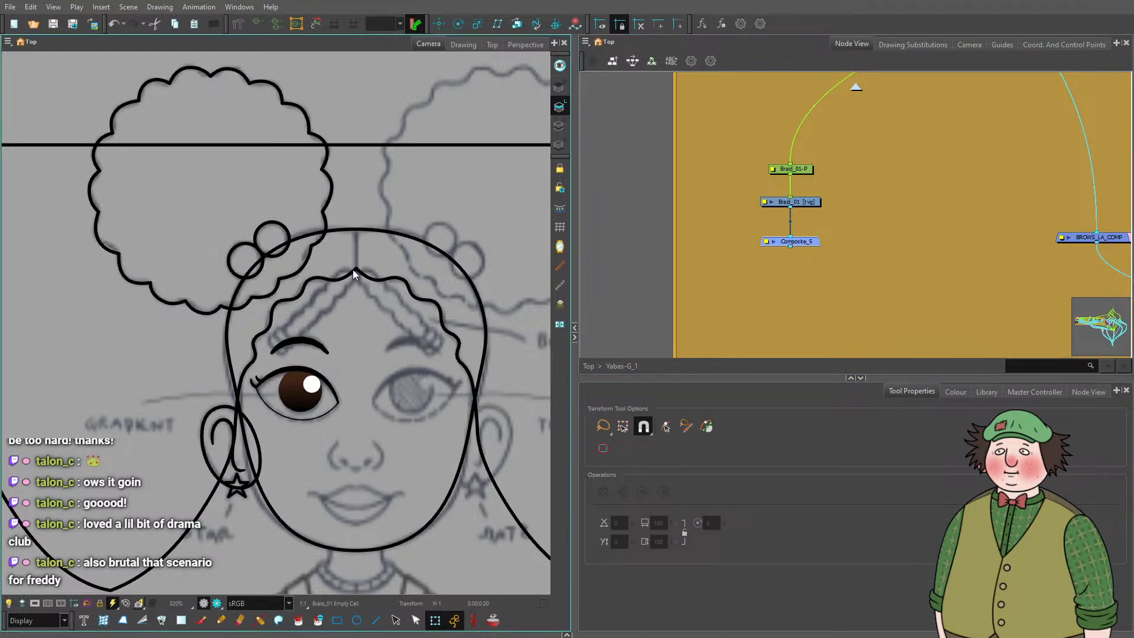
# Add a parent peg above Braid_01-P, name it Hair, and offset it up and to the right of the braid nodes.
pyautogui.scroll(3, 837, 232)
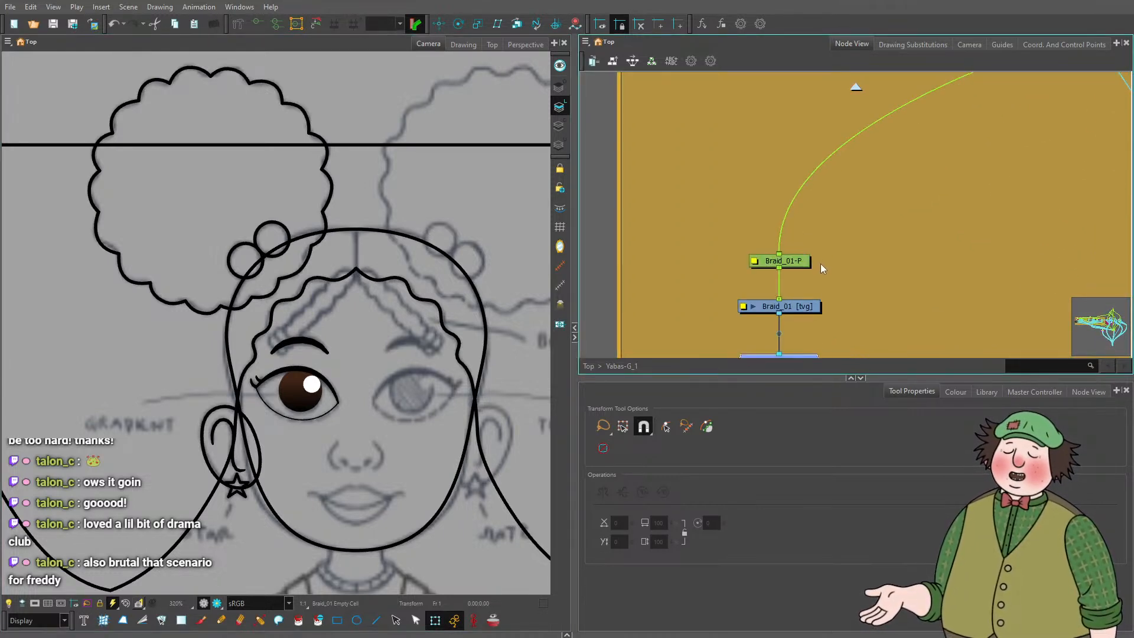
pyautogui.click(807, 262)
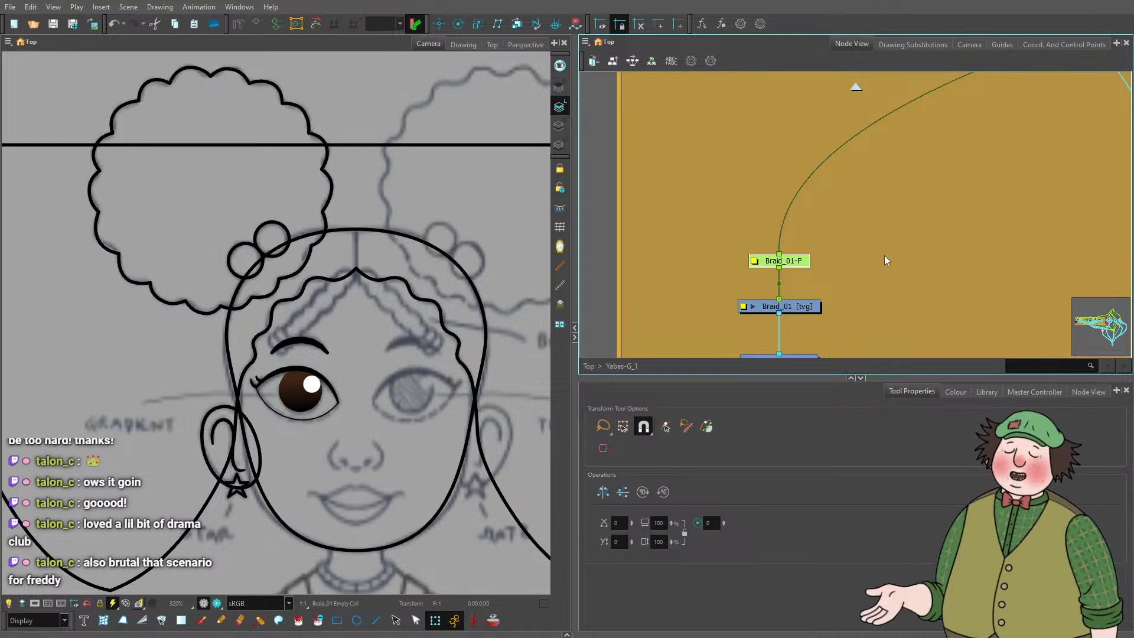
pyautogui.hotkey('ctrl', 'p')
pyautogui.moveTo(767, 193); pyautogui.dragTo(786, 178)
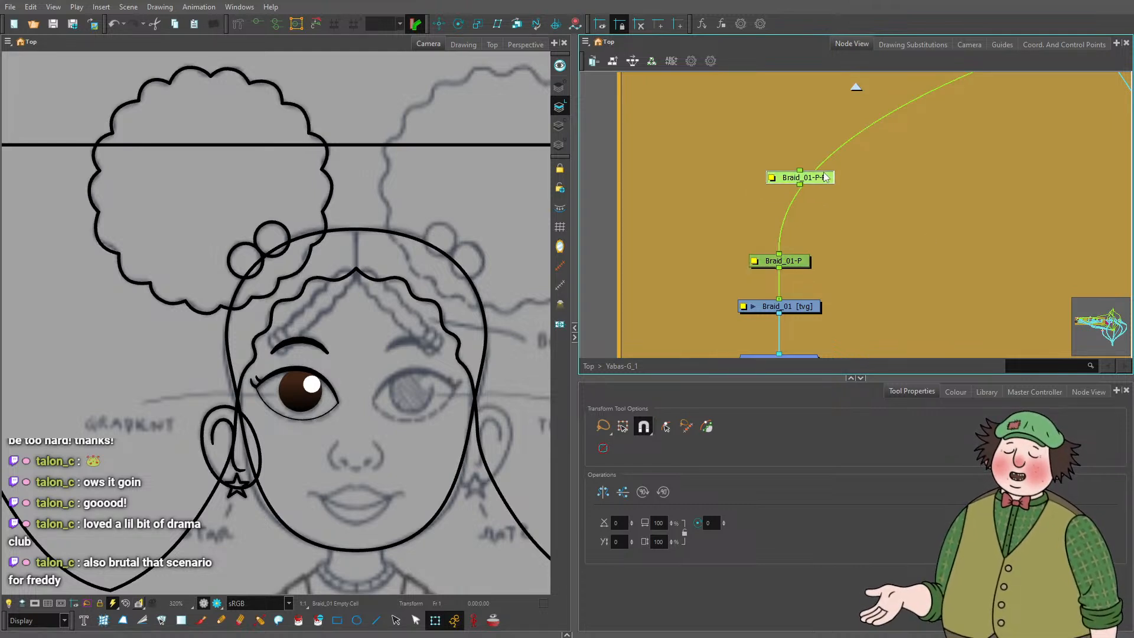
pyautogui.doubleClick(786, 181)
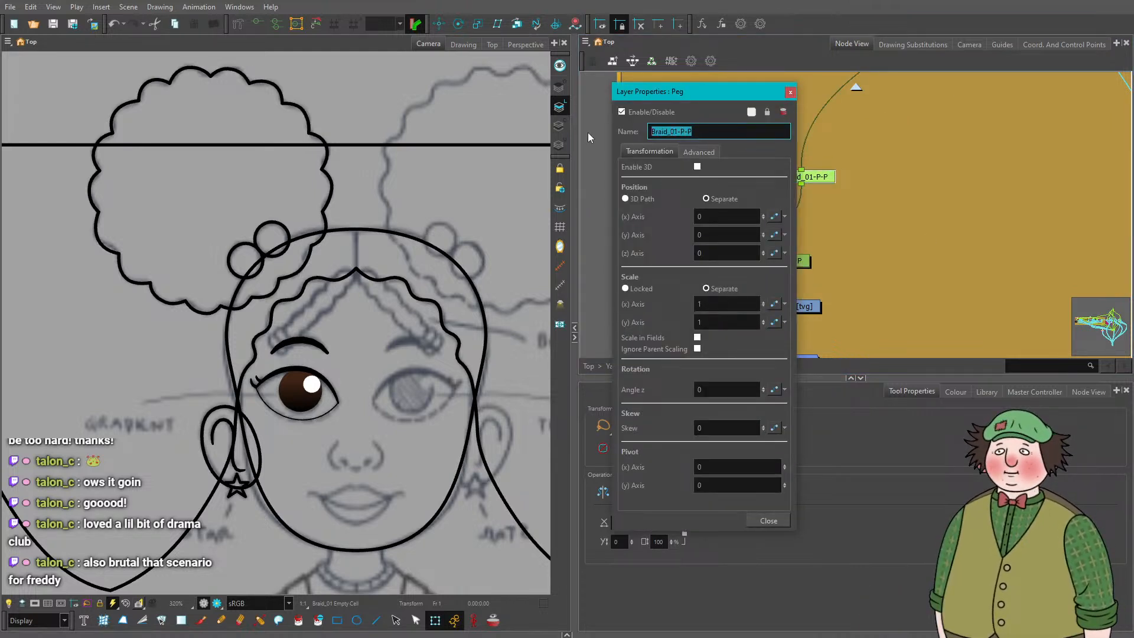
pyautogui.write('Hair')
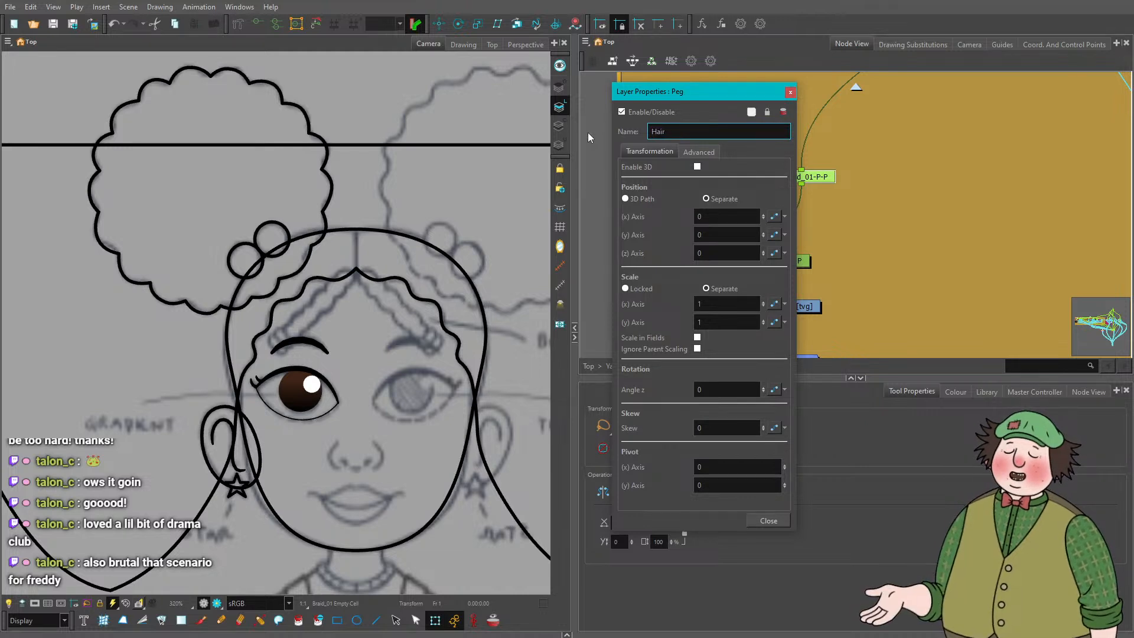
pyautogui.click(768, 520)
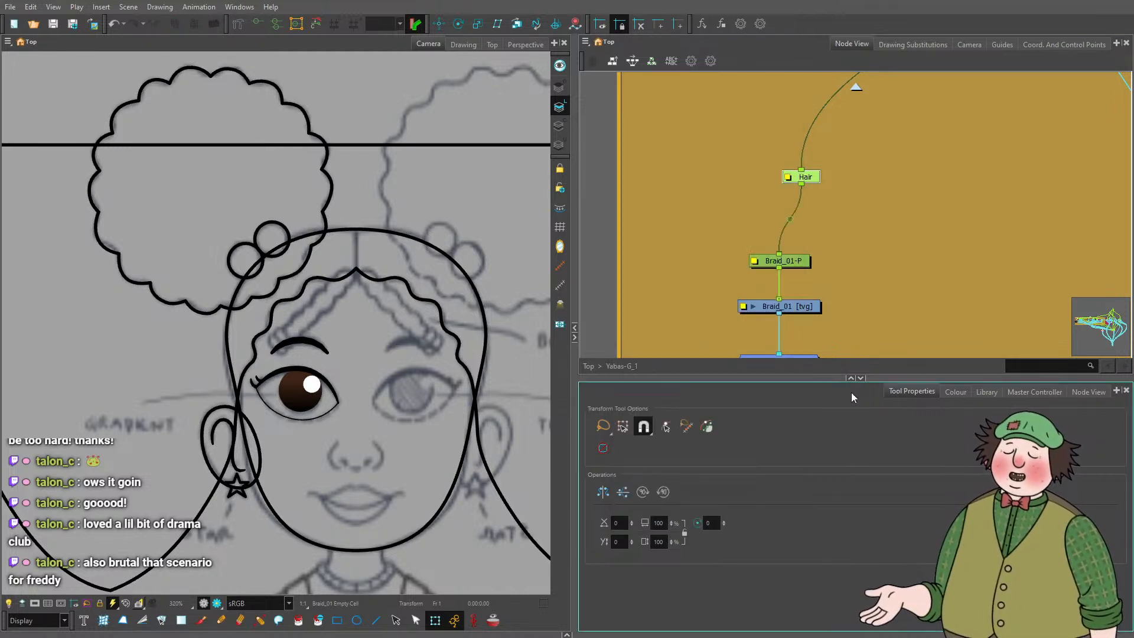
pyautogui.scroll(-4, 885, 148)
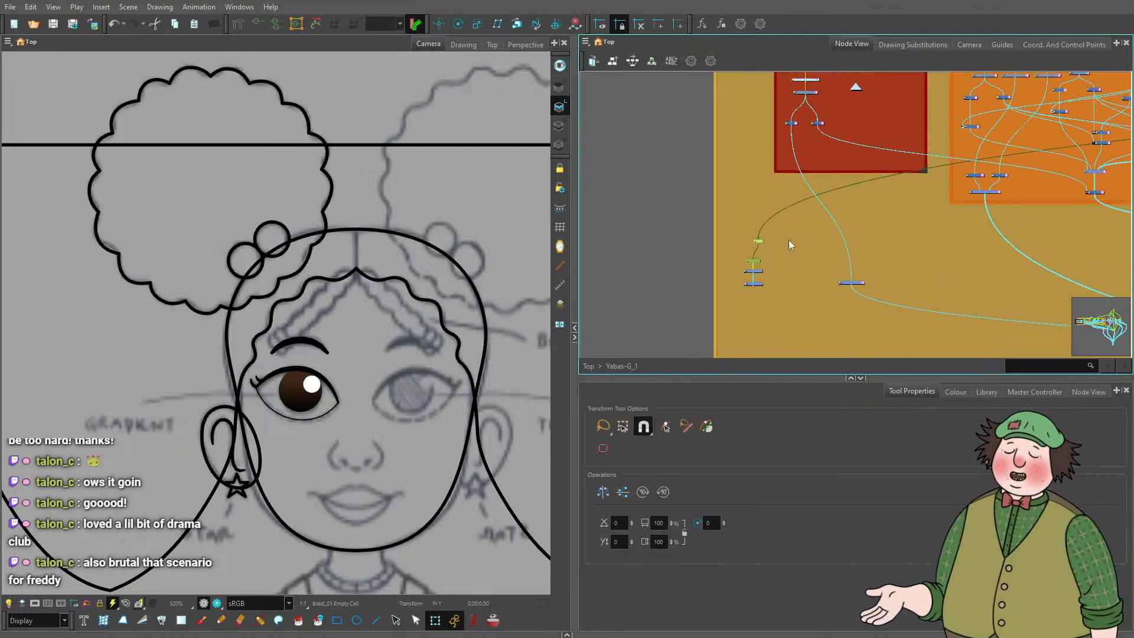
pyautogui.moveTo(744, 242); pyautogui.dragTo(783, 223)
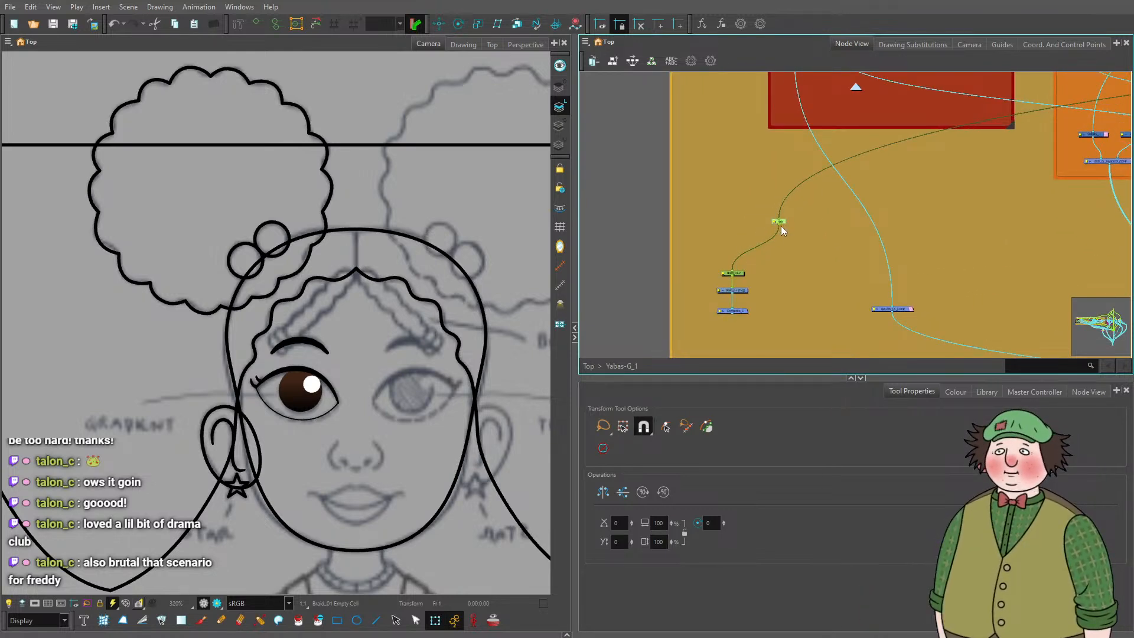
# Move the Hair peg together with the Braid_01 nodes and Composite_5 across the network to the HAIR group.
pyautogui.scroll(-3, 789, 226)
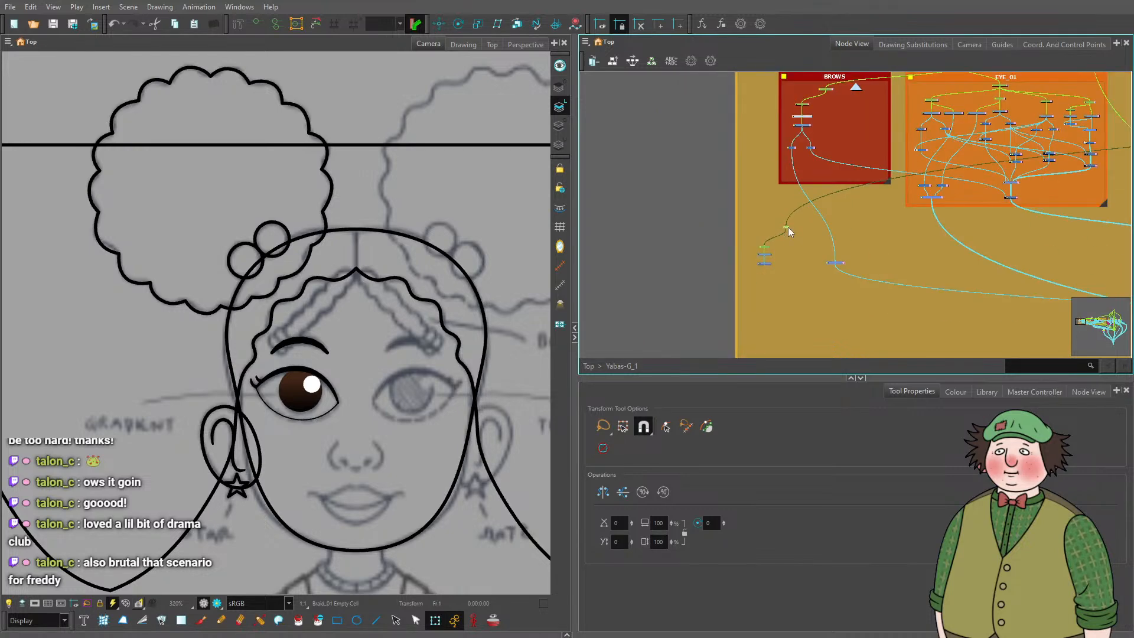
pyautogui.scroll(-2, 788, 226)
pyautogui.scroll(-2, 944, 208)
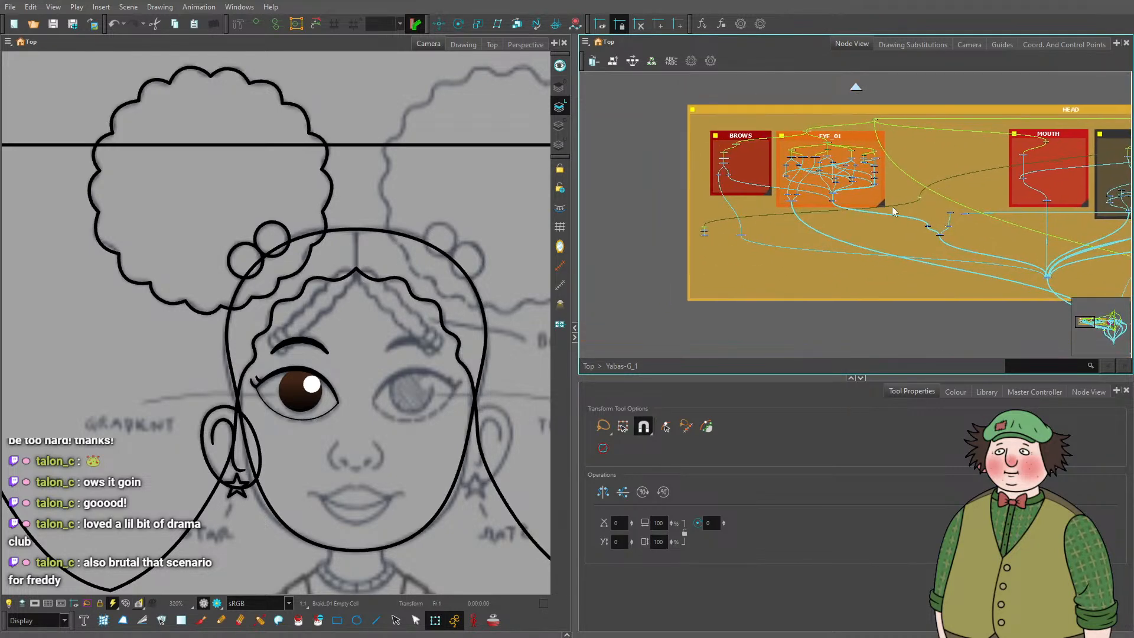
pyautogui.scroll(3, 721, 215)
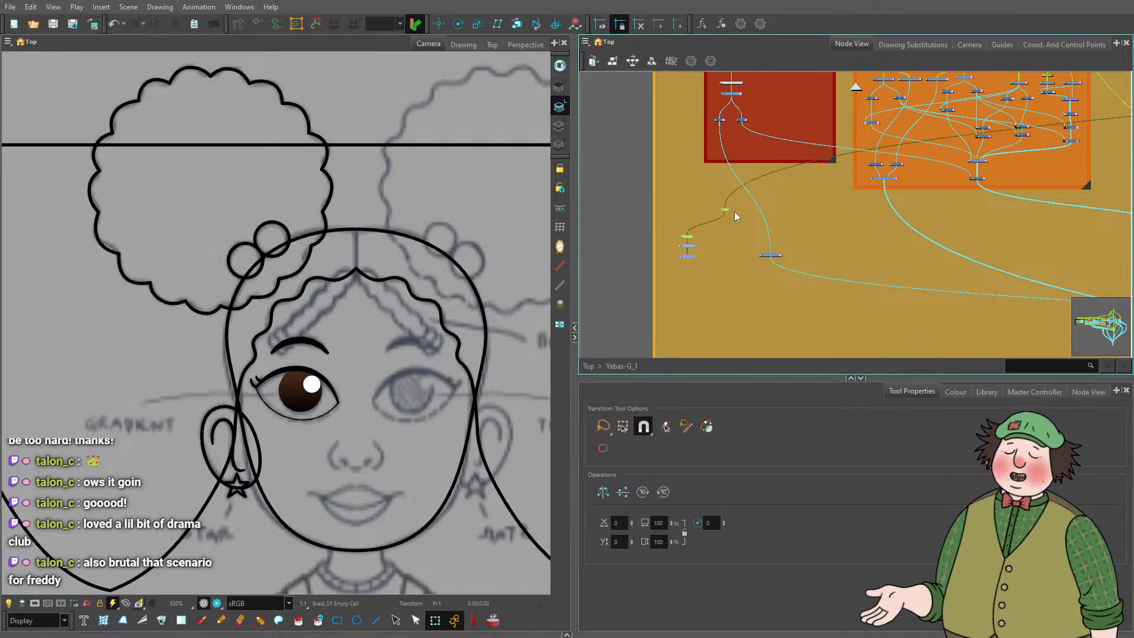
pyautogui.scroll(-4, 726, 210)
pyautogui.scroll(4, 692, 211)
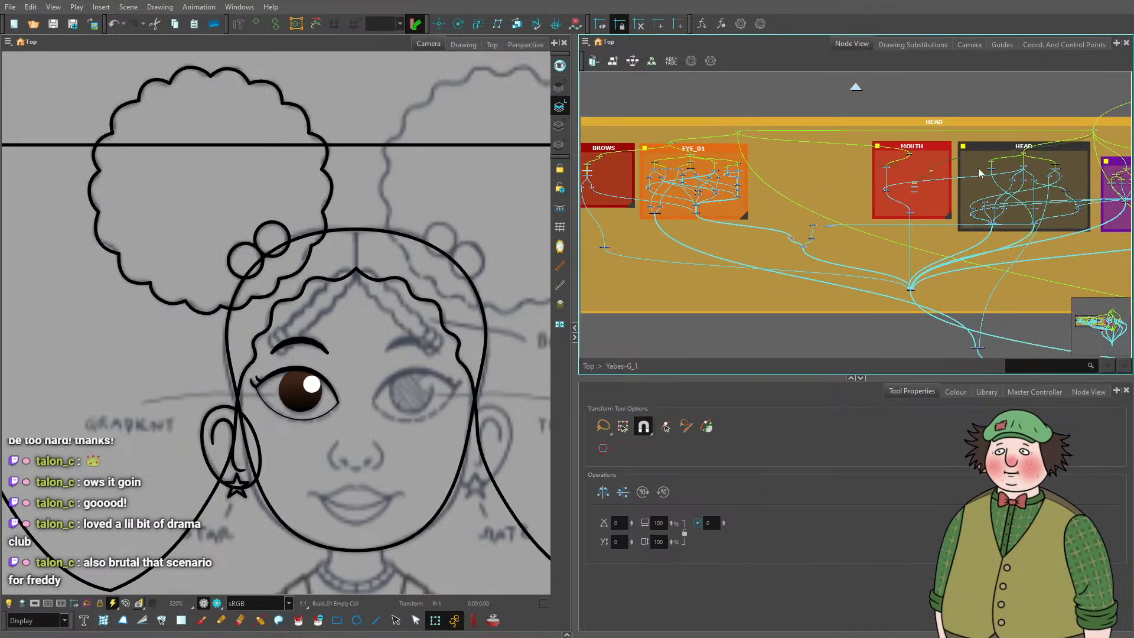
pyautogui.scroll(3, 884, 228)
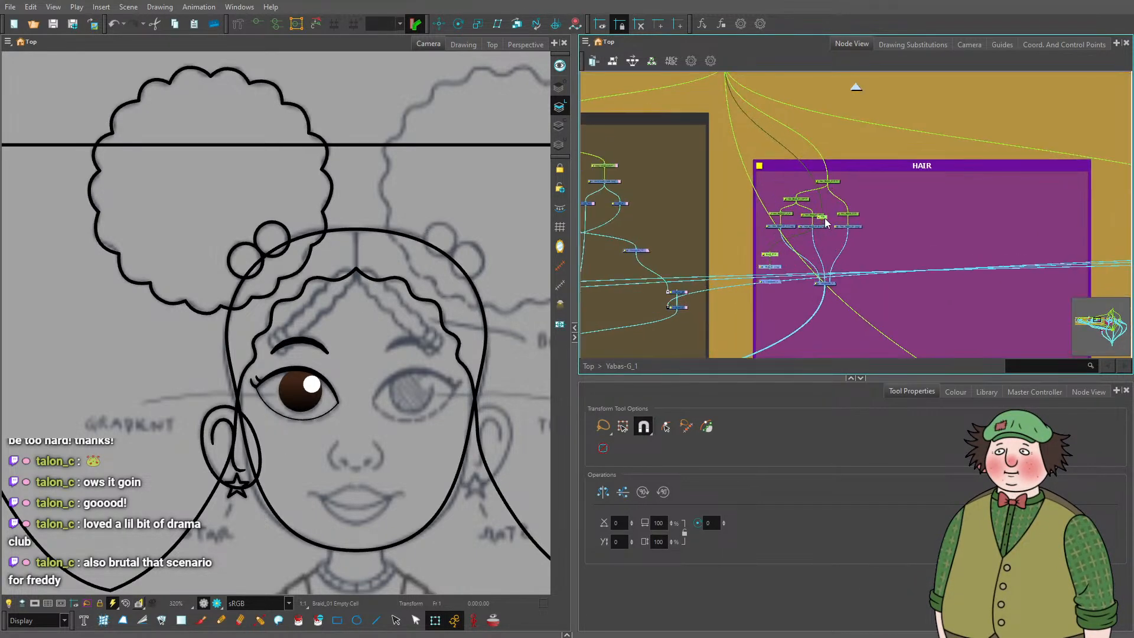
# Shift the existing hair bunch and bead nodes right within the HAIR group, and place the braid node chain in the freed space.
pyautogui.moveTo(899, 307)
pyautogui.mouseDown()
pyautogui.moveTo(766, 193)
pyautogui.moveTo(766, 176)
pyautogui.mouseUp()
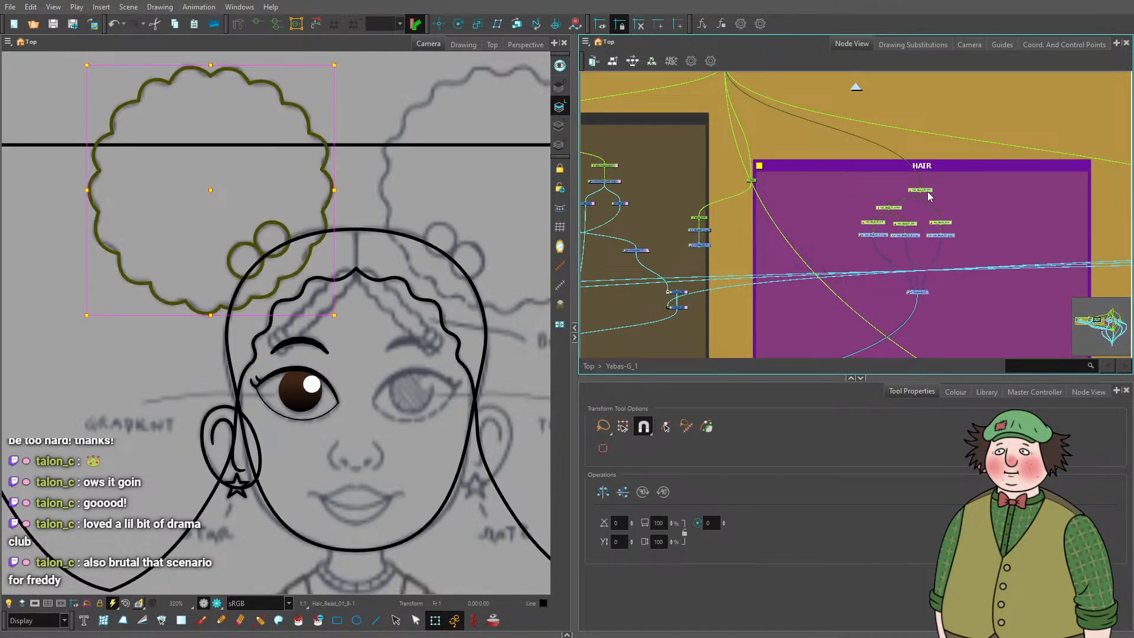
pyautogui.scroll(2, 704, 202)
pyautogui.click(657, 155)
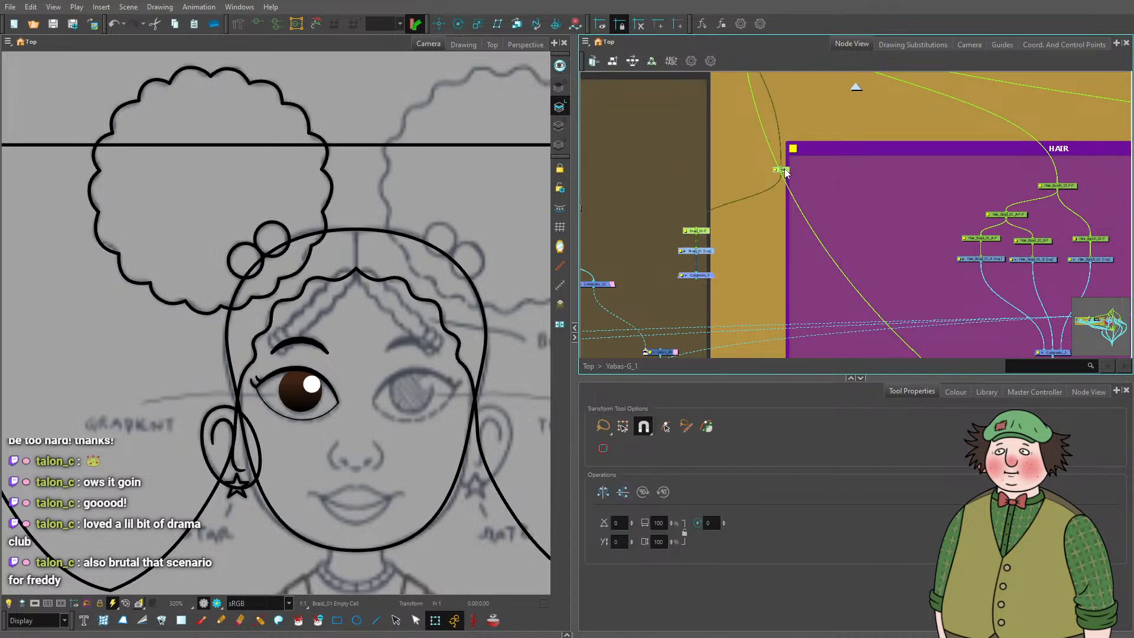
pyautogui.moveTo(763, 177); pyautogui.dragTo(864, 176)
pyautogui.scroll(2, 866, 188)
pyautogui.scroll(-2, 874, 167)
pyautogui.scroll(2, 874, 166)
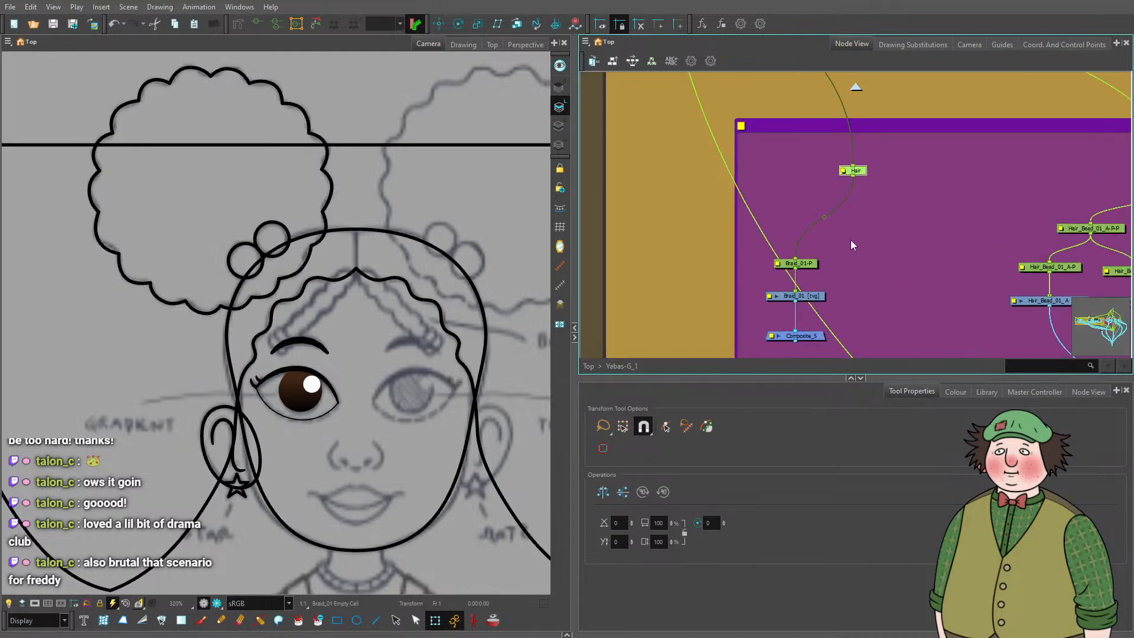
# Move Composite_5 below and to the right of the Braid_01 drawing, making room for more braid nodes.
pyautogui.scroll(-2, 842, 266)
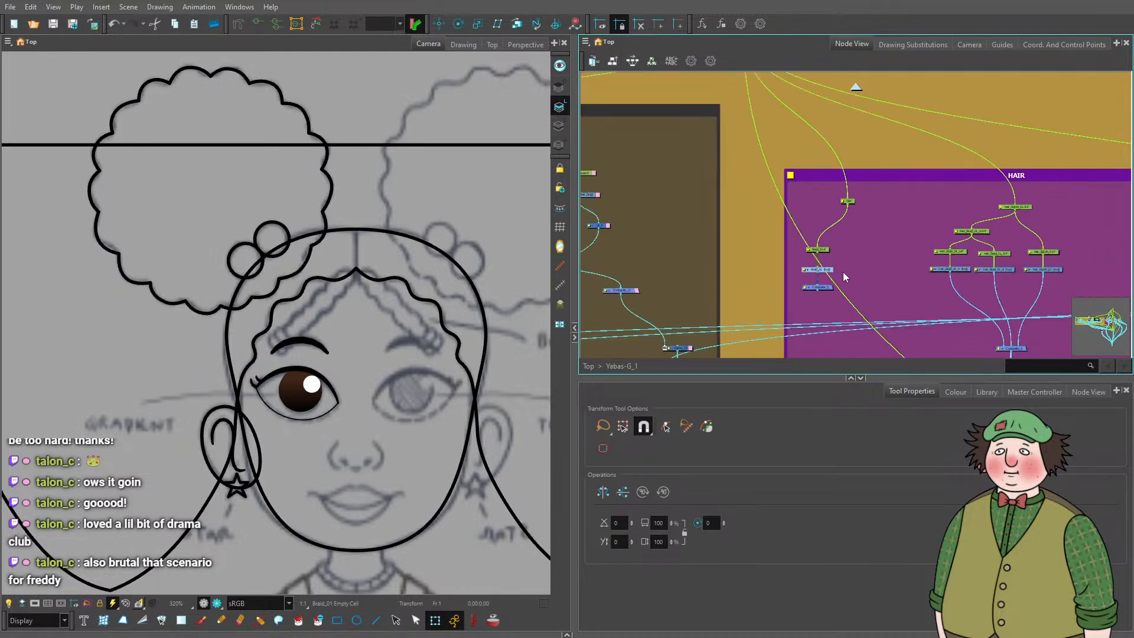
pyautogui.scroll(2, 842, 272)
pyautogui.moveTo(810, 284); pyautogui.dragTo(853, 316)
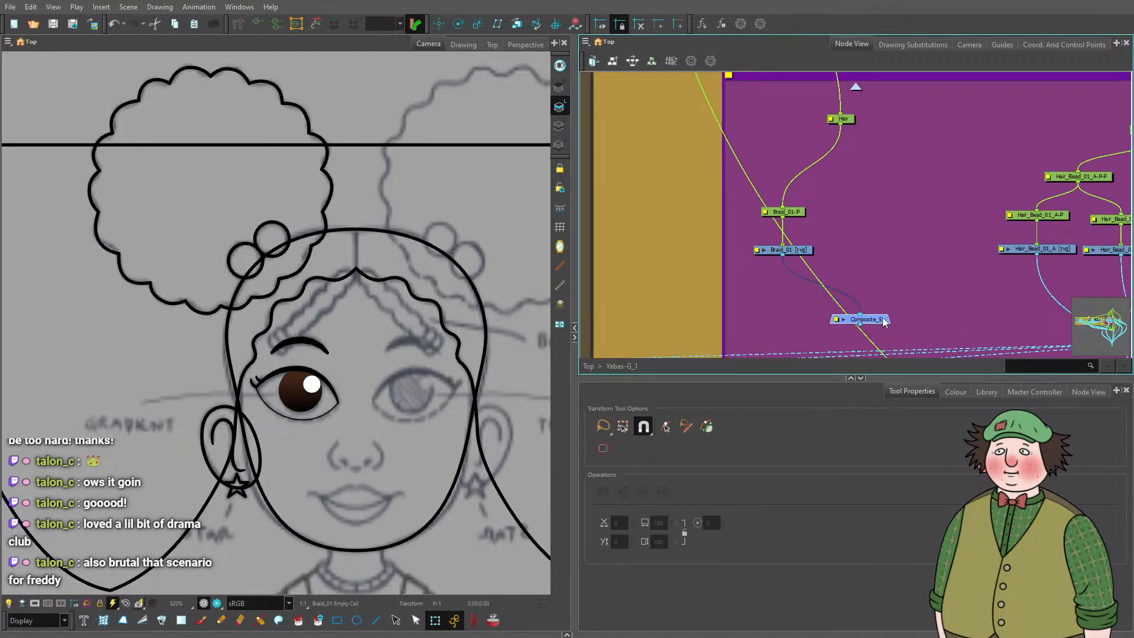
# Connect Composite_5's output to the composite below the MOUTH, HEAD and HAIR groups.
pyautogui.click(791, 212)
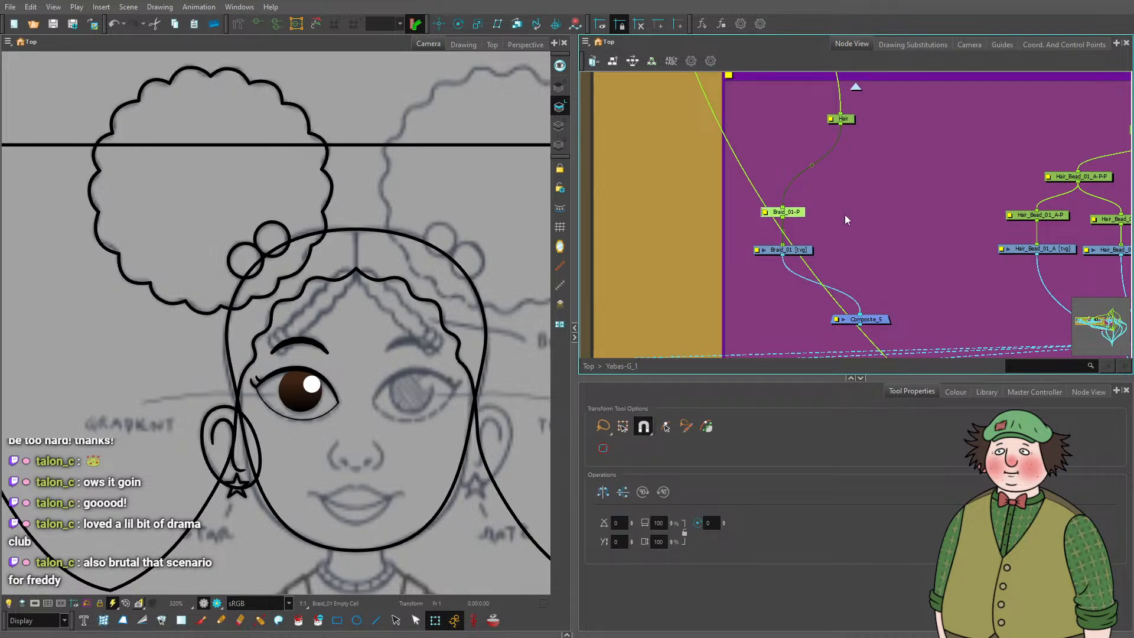
pyautogui.scroll(-3, 844, 220)
pyautogui.scroll(2, 862, 257)
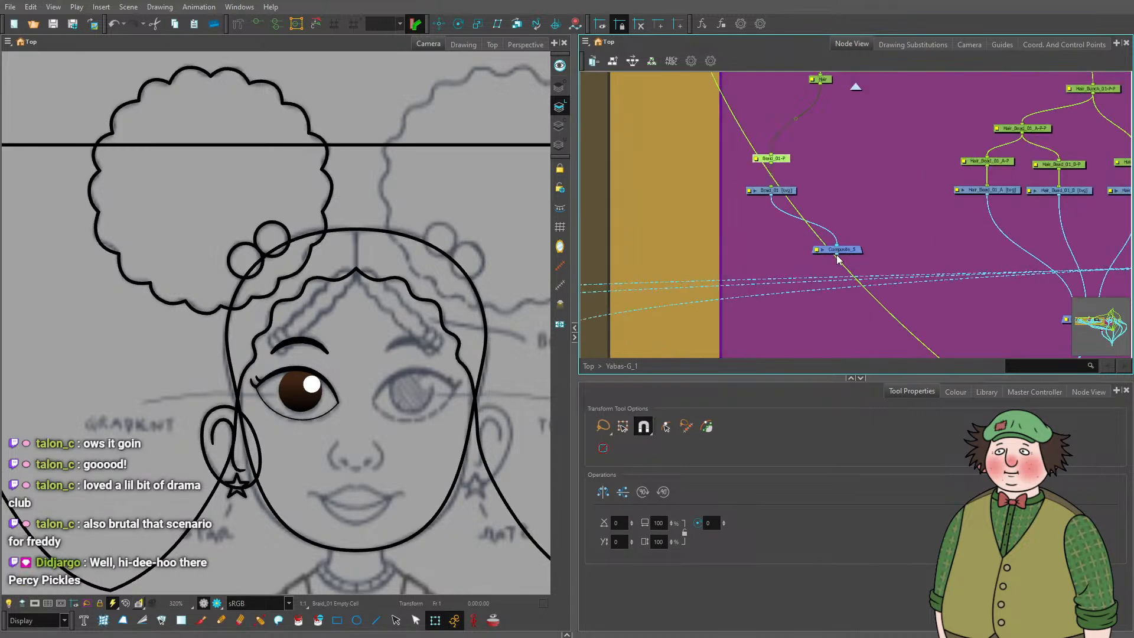
pyautogui.moveTo(836, 255); pyautogui.dragTo(783, 264)
pyautogui.scroll(-2, 877, 193)
pyautogui.scroll(2, 932, 226)
pyautogui.scroll(-5, 762, 265)
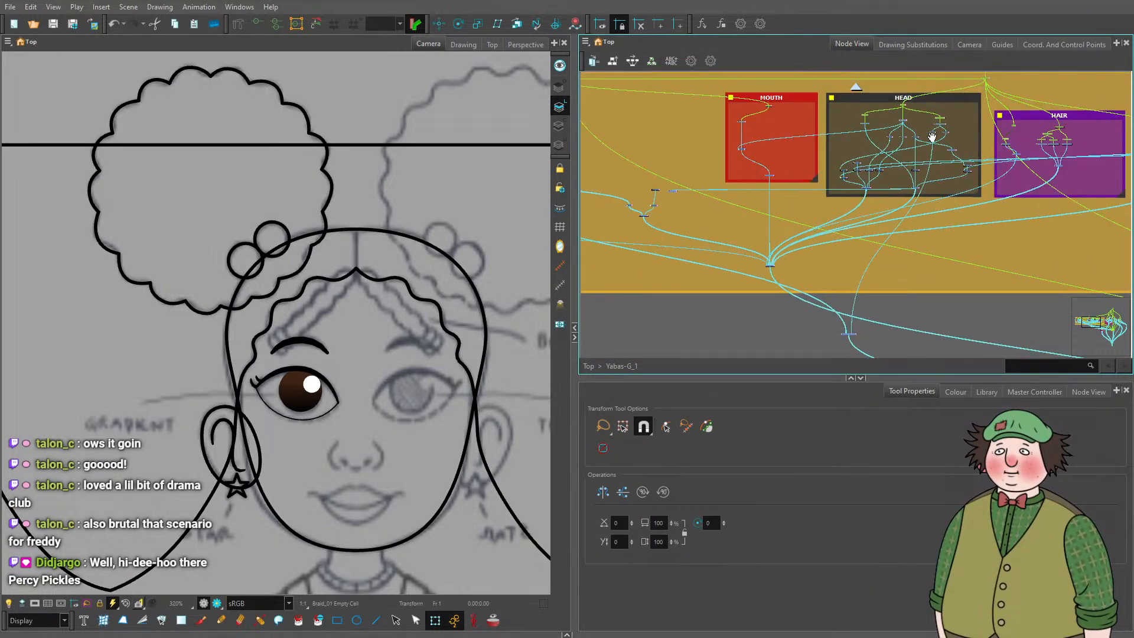
pyautogui.moveTo(997, 117); pyautogui.dragTo(843, 242)
pyautogui.scroll(5, 843, 242)
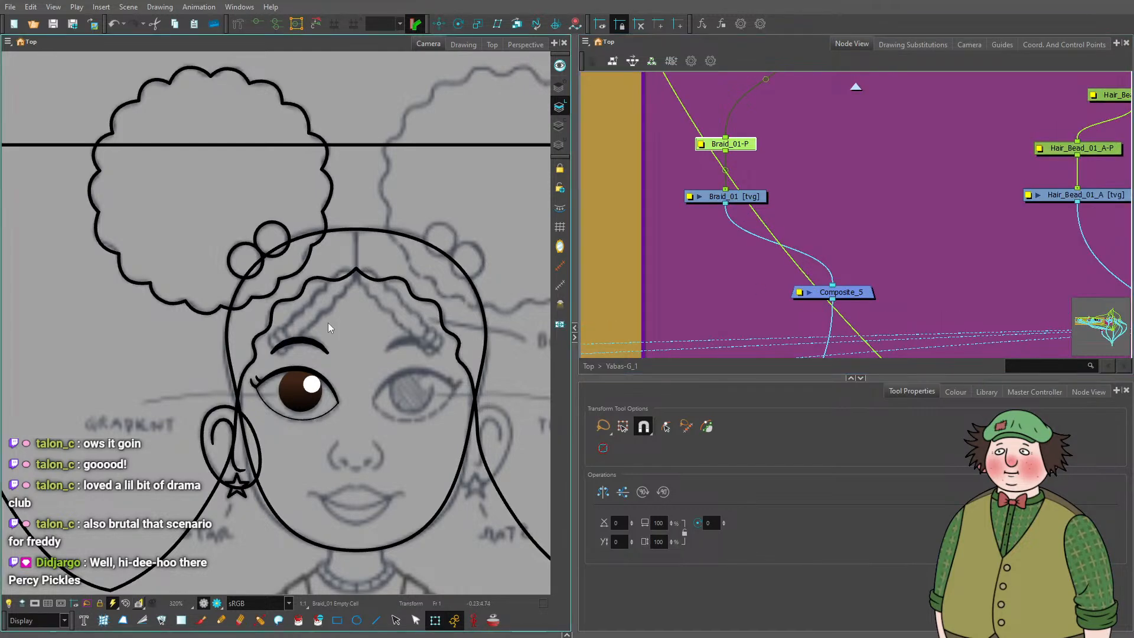
# Draw a small circle with the Ellipse tool on the Braid_01 drawing, on the forehead beside the sketched braid.
pyautogui.scroll(3, 327, 322)
pyautogui.scroll(-5, 298, 387)
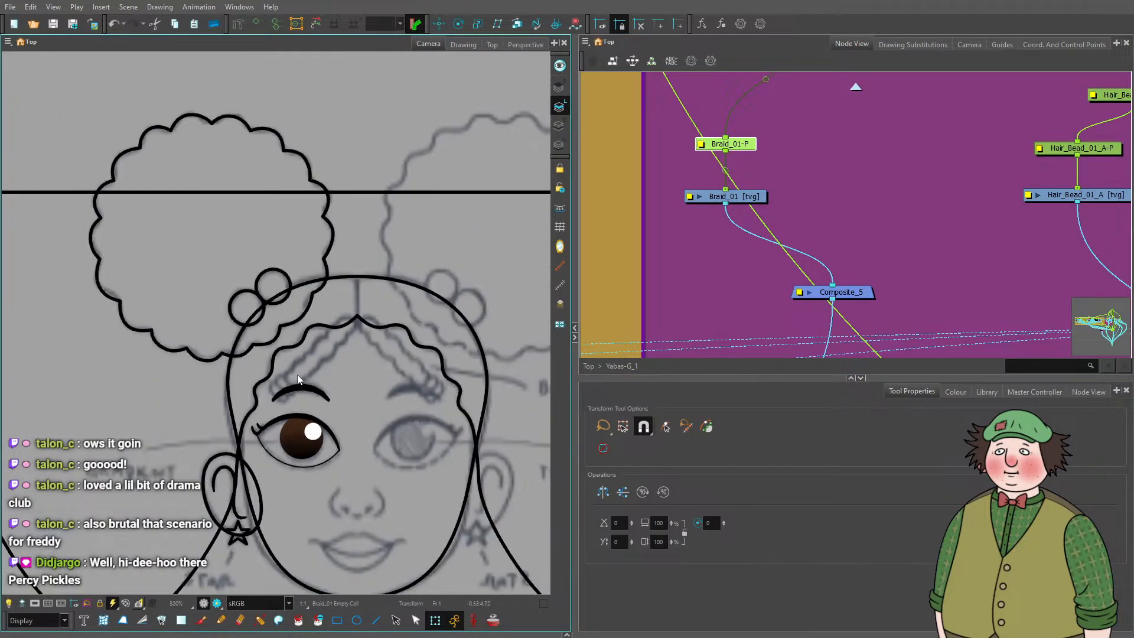
pyautogui.scroll(2, 255, 384)
pyautogui.scroll(2, 256, 383)
pyautogui.scroll(-1, 368, 374)
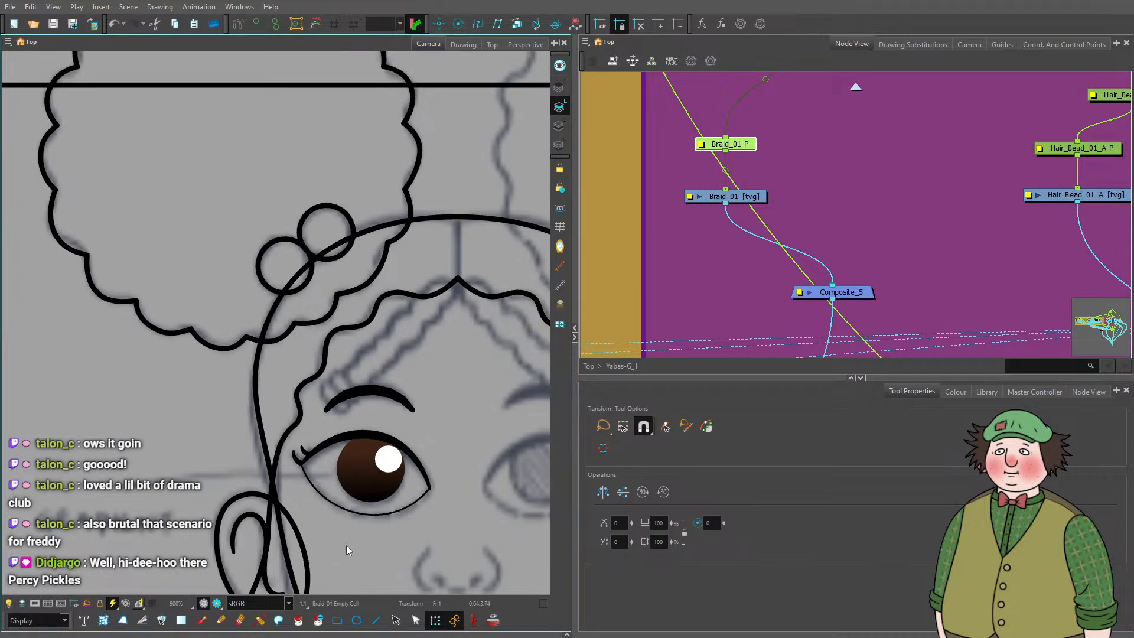
pyautogui.click(358, 619)
pyautogui.scroll(4, 402, 289)
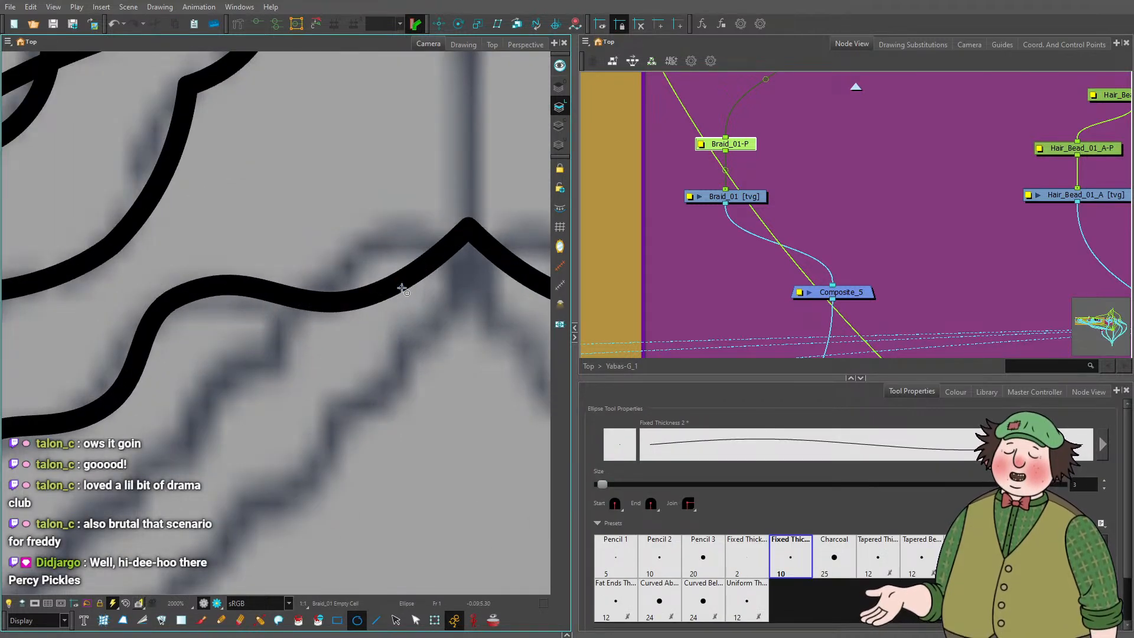
pyautogui.scroll(-6, 402, 289)
pyautogui.scroll(5, 402, 289)
pyautogui.moveTo(400, 367); pyautogui.dragTo(427, 335)
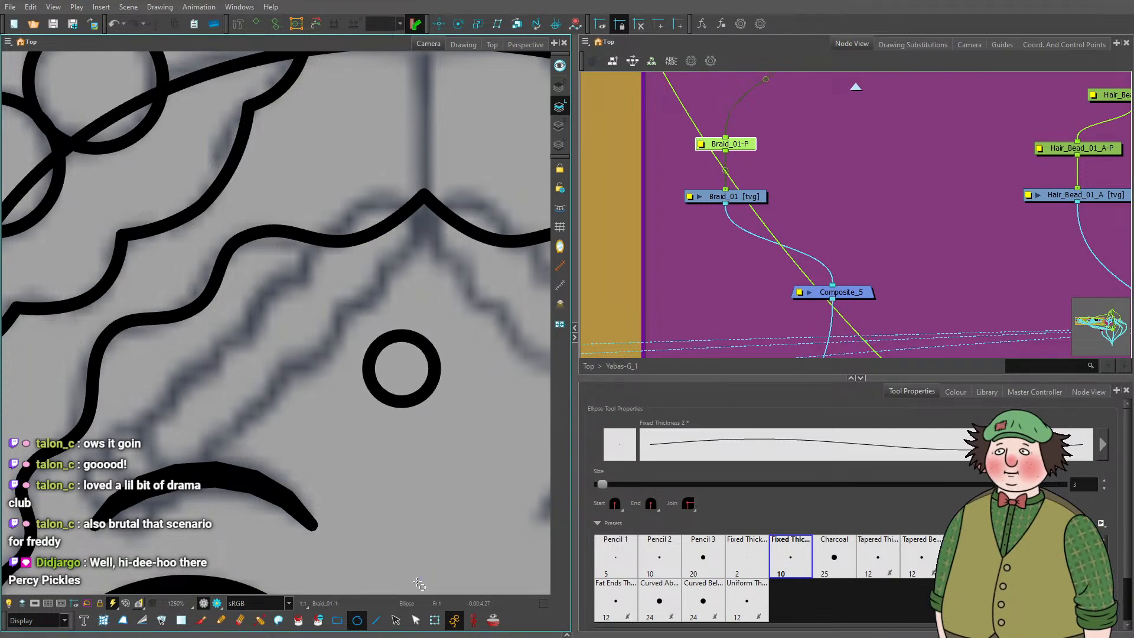
# Try to move the circle up onto the hairline beside the centre parting.
pyautogui.click(395, 619)
pyautogui.click(409, 370)
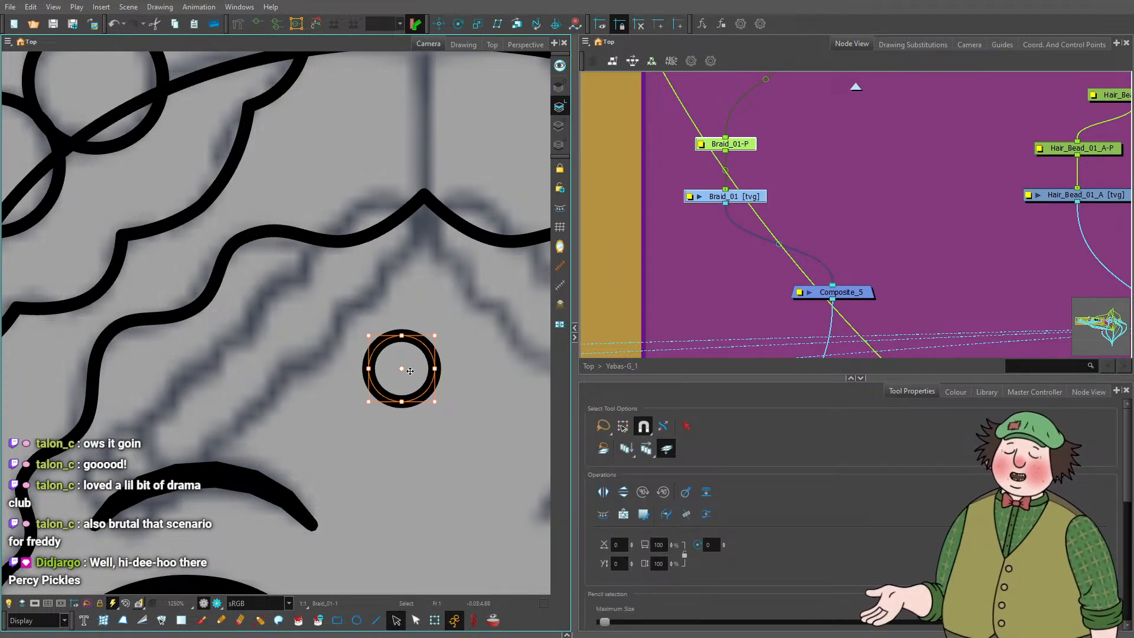
pyautogui.moveTo(410, 370)
pyautogui.mouseDown()
pyautogui.moveTo(387, 222)
pyautogui.moveTo(391, 232)
pyautogui.mouseUp()
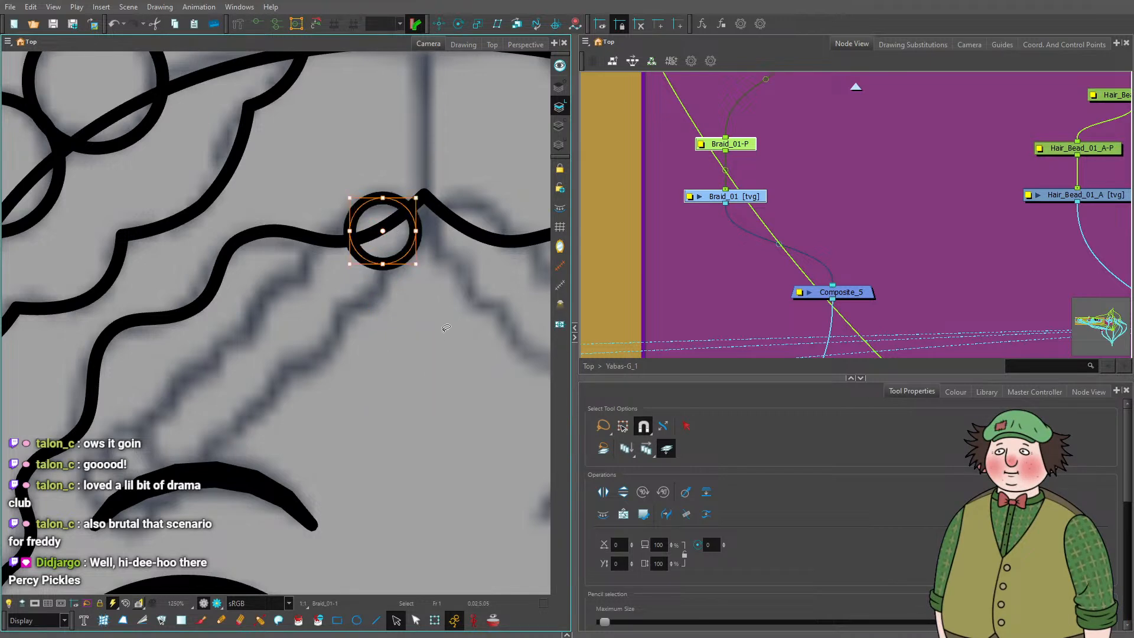
pyautogui.hotkey('ctrl', 'z')
# Duplicate the circle and nudge the copy straight down until its top slightly overlaps the bottom of the original.
pyautogui.scroll(1, 430, 291)
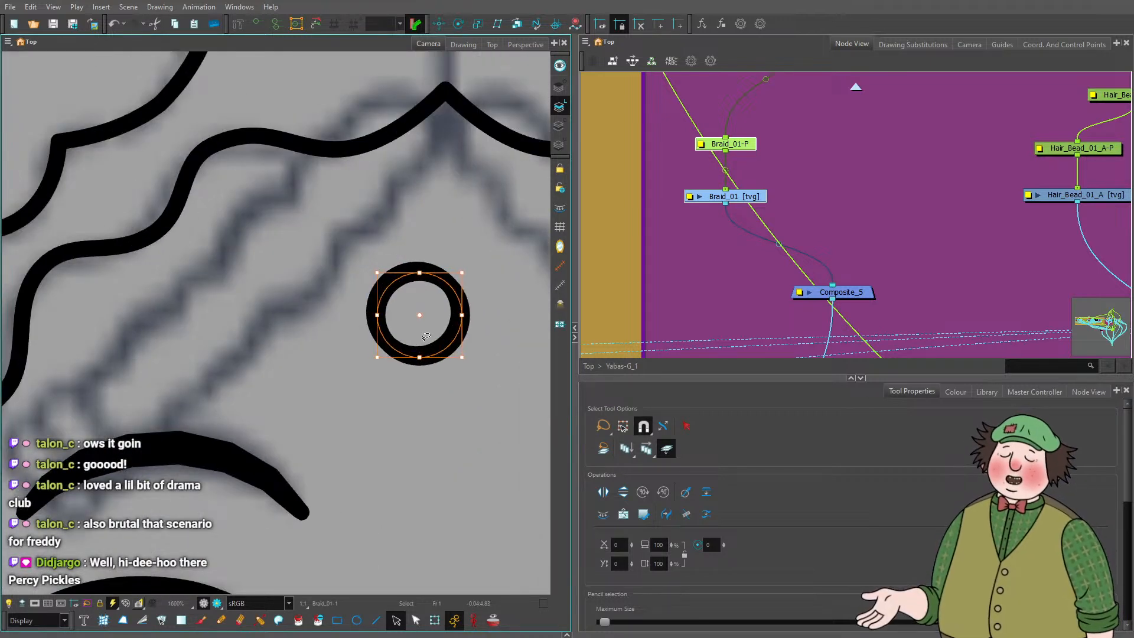
pyautogui.press('Left')
pyautogui.press('Up')
pyautogui.press('Down')
pyautogui.press('Down')
pyautogui.press('Down')
pyautogui.press('Down')
pyautogui.press('Down')
pyautogui.press('Down')
pyautogui.press('Down')
pyautogui.press('Down')
pyautogui.press('Down')
pyautogui.press('Down')
pyautogui.press('Down')
pyautogui.press('Down')
pyautogui.press('Down')
pyautogui.press('Down')
pyautogui.press('Down')
pyautogui.press('Down')
pyautogui.press('Down')
pyautogui.press('Down')
pyautogui.press('Down')
pyautogui.press('Down')
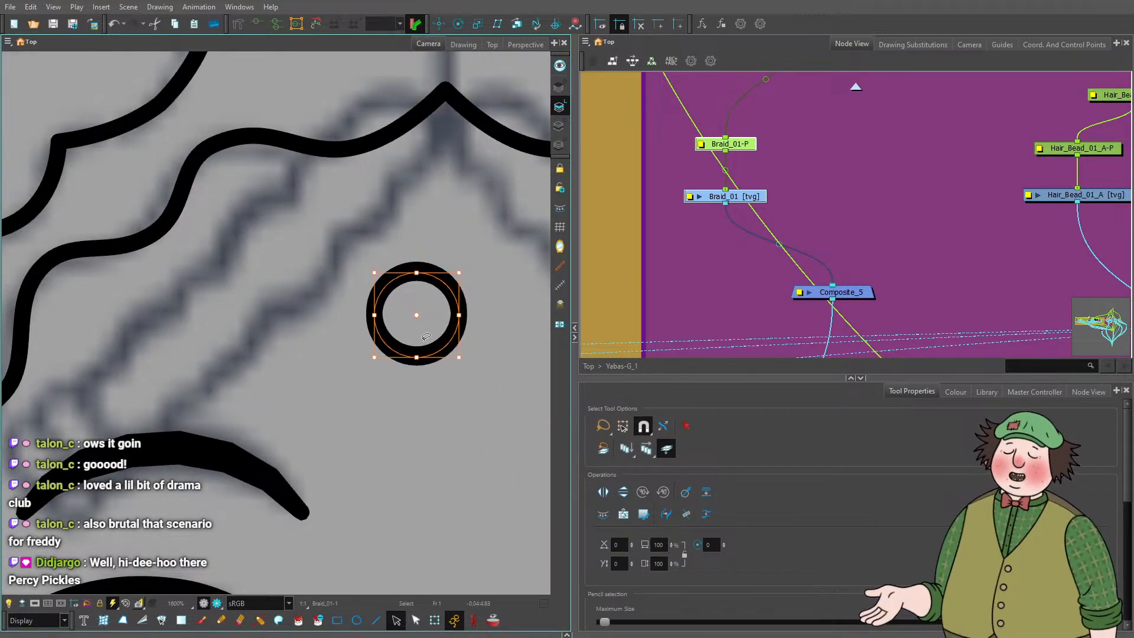
pyautogui.press('Down')
pyautogui.press('Down')
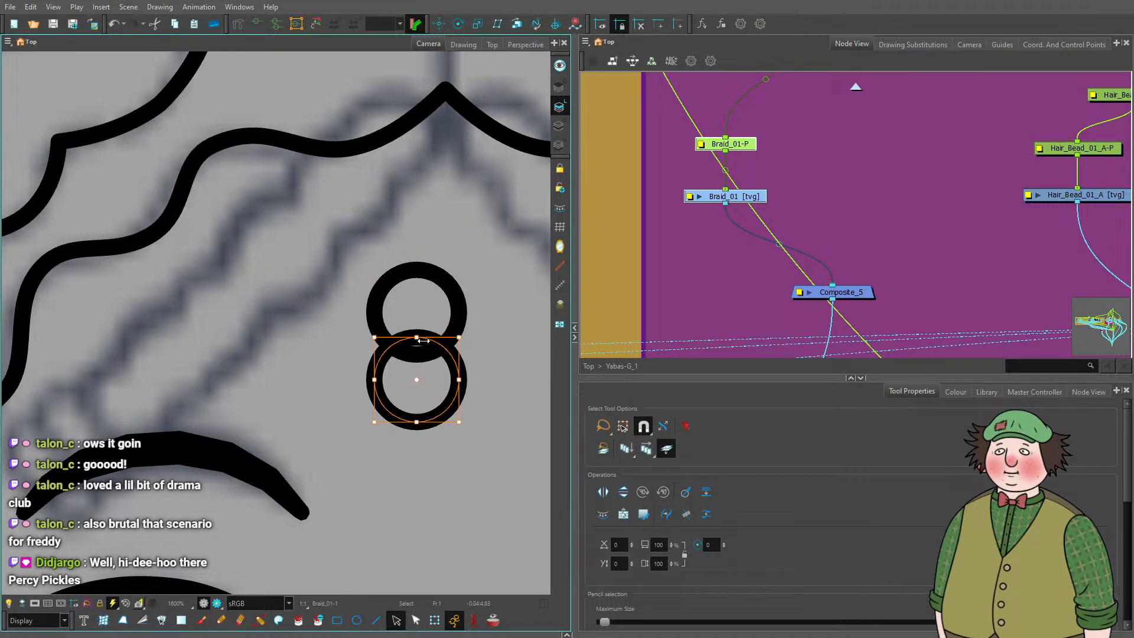
pyautogui.press('Up')
pyautogui.press('Up')
pyautogui.scroll(-2, 424, 342)
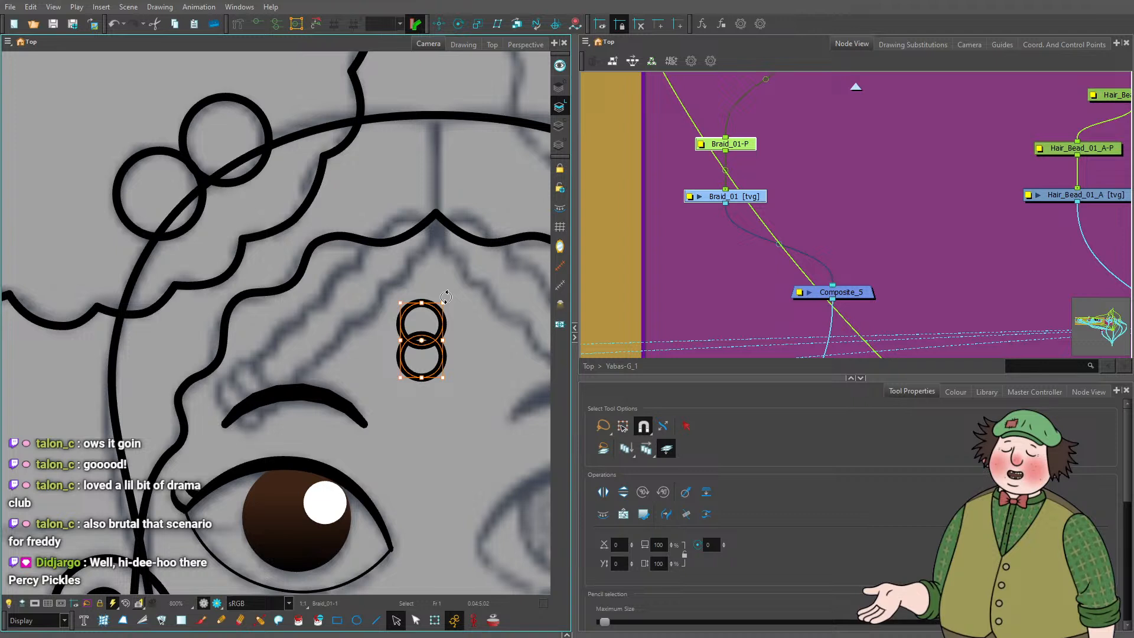
# Duplicate the two overlapping circles and nudge the copies down to form a vertical chain of four.
pyautogui.hotkey('ctrl', 'c')
pyautogui.hotkey('ctrl', 'v')
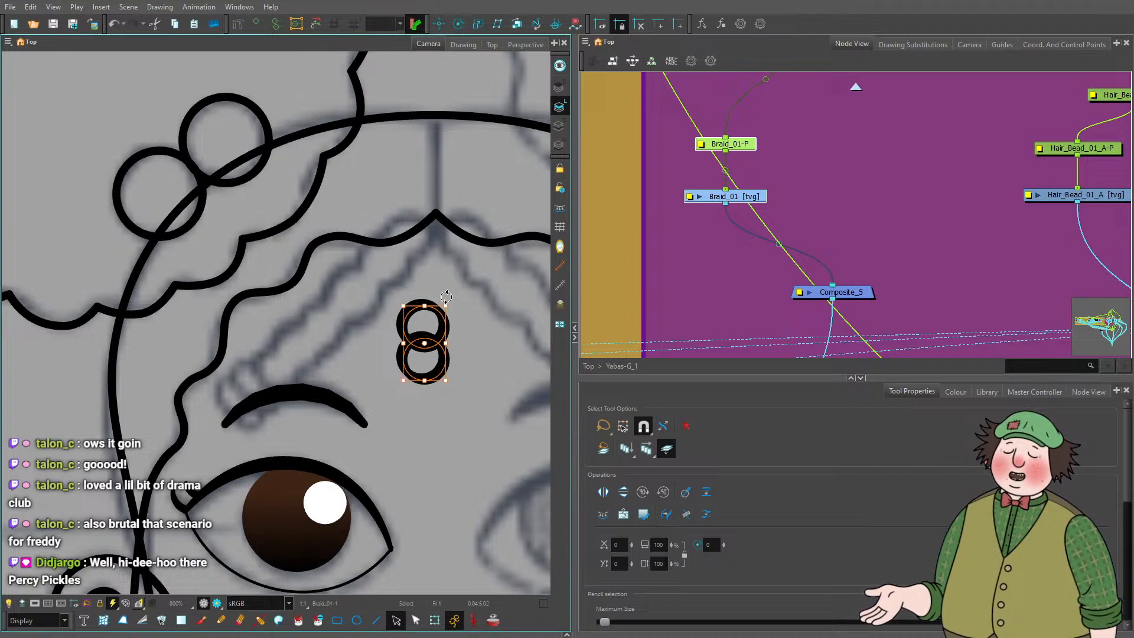
pyautogui.press('Down')
pyautogui.press('Down')
pyautogui.press('Down')
pyautogui.press('Down')
pyautogui.press('Down')
pyautogui.press('Down')
pyautogui.press('Down')
pyautogui.press('Down')
pyautogui.press('Down')
pyautogui.press('Down')
pyautogui.press('Down')
pyautogui.press('Down')
pyautogui.press('Down')
pyautogui.press('Down')
pyautogui.press('Down')
pyautogui.press('Down')
pyautogui.press('Down')
pyautogui.press('Down')
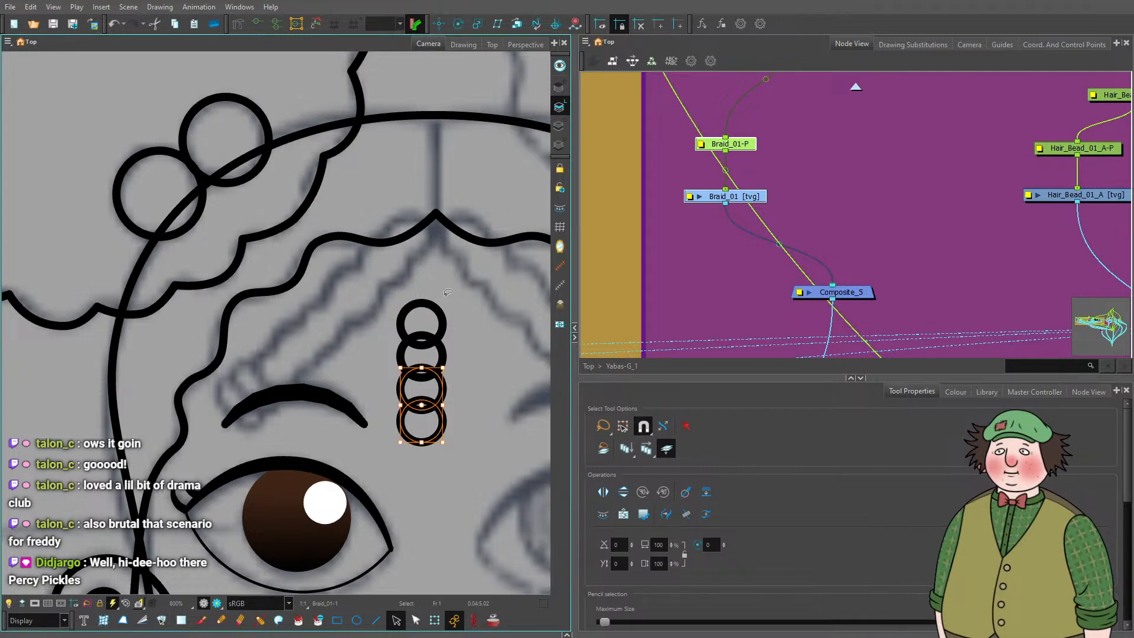
# Duplicate the pair of circles again to extend the chain to six, and move the whole chain up to the hairline.
pyautogui.hotkey('ctrl', 'c')
pyautogui.hotkey('ctrl', 'v')
pyautogui.press('Down')
pyautogui.press('Down')
pyautogui.press('Down')
pyautogui.press('Down')
pyautogui.press('Down')
pyautogui.press('Down')
pyautogui.press('Down')
pyautogui.press('Down')
pyautogui.press('Down')
pyautogui.press('Down')
pyautogui.press('Down')
pyautogui.hotkey('ctrl', 'c')
pyautogui.hotkey('ctrl', 'v')
pyautogui.press('Down')
pyautogui.press('Down')
pyautogui.press('Down')
pyautogui.press('Down')
pyautogui.press('Down')
pyautogui.press('Down')
pyautogui.press('Down')
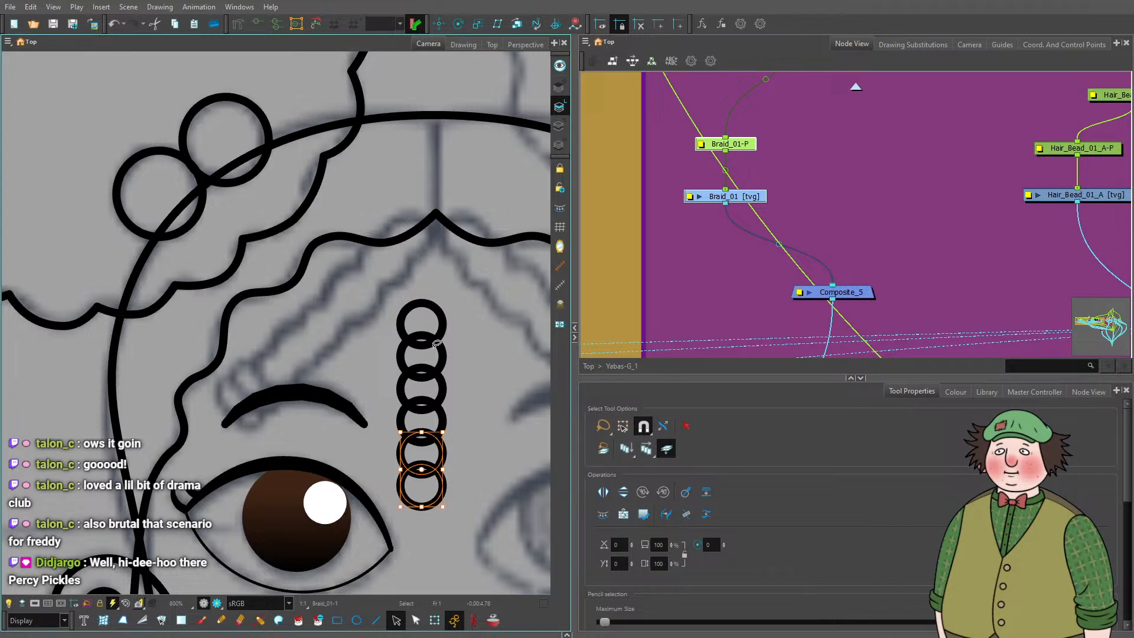
pyautogui.scroll(2, 437, 343)
pyautogui.moveTo(408, 239)
pyautogui.mouseDown()
pyautogui.moveTo(439, 295)
pyautogui.moveTo(423, 309)
pyautogui.moveTo(393, 195)
pyautogui.mouseUp()
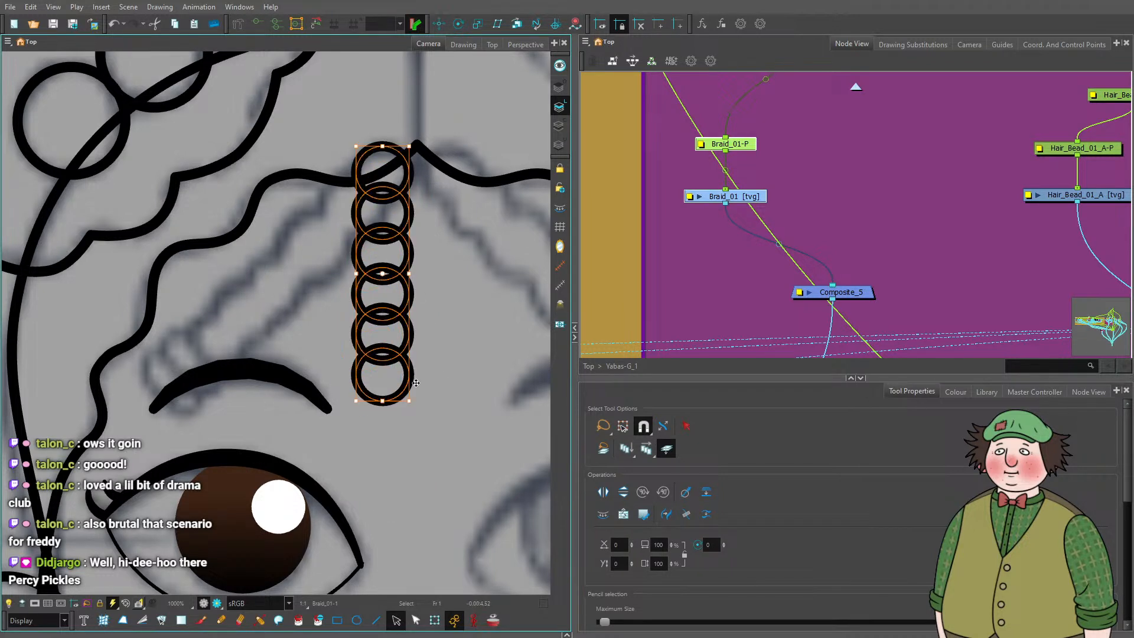
# Try to rotate the circle chain about its top circle so it follows the sketched diagonal braid.
pyautogui.click(386, 173)
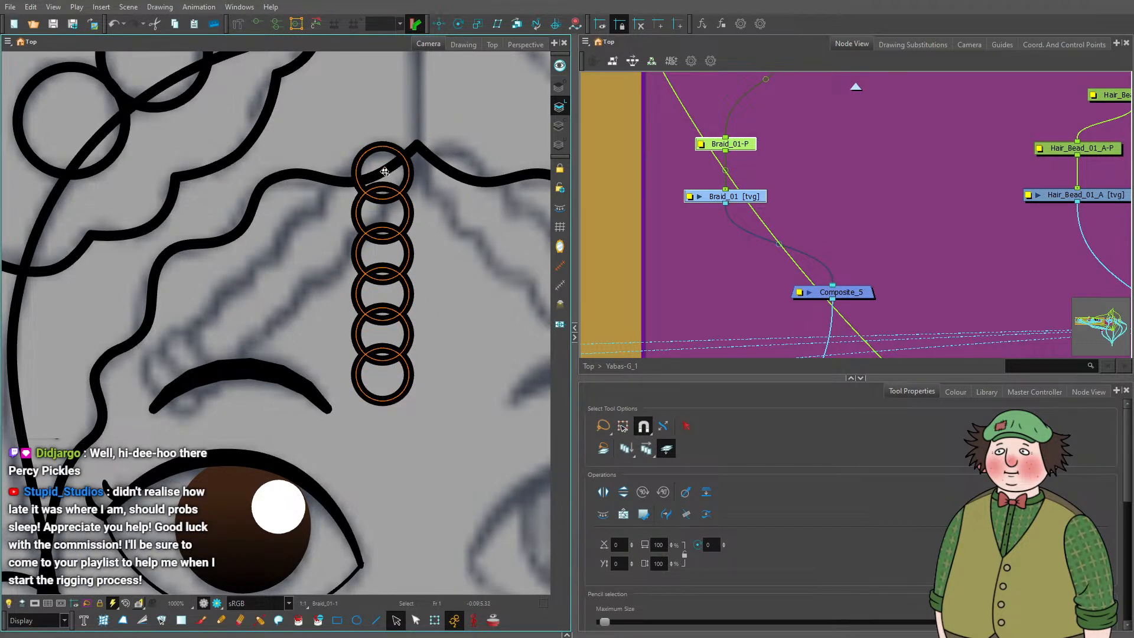
pyautogui.moveTo(417, 409); pyautogui.dragTo(219, 342)
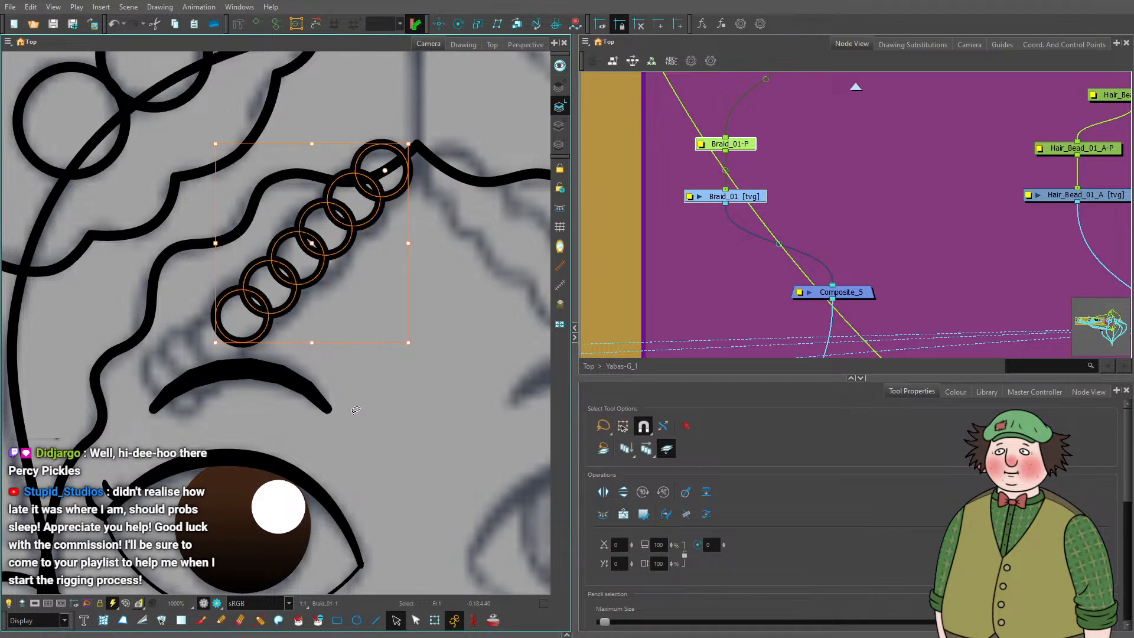
pyautogui.hotkey('ctrl', 'z')
pyautogui.hotkey('ctrl', 'z')
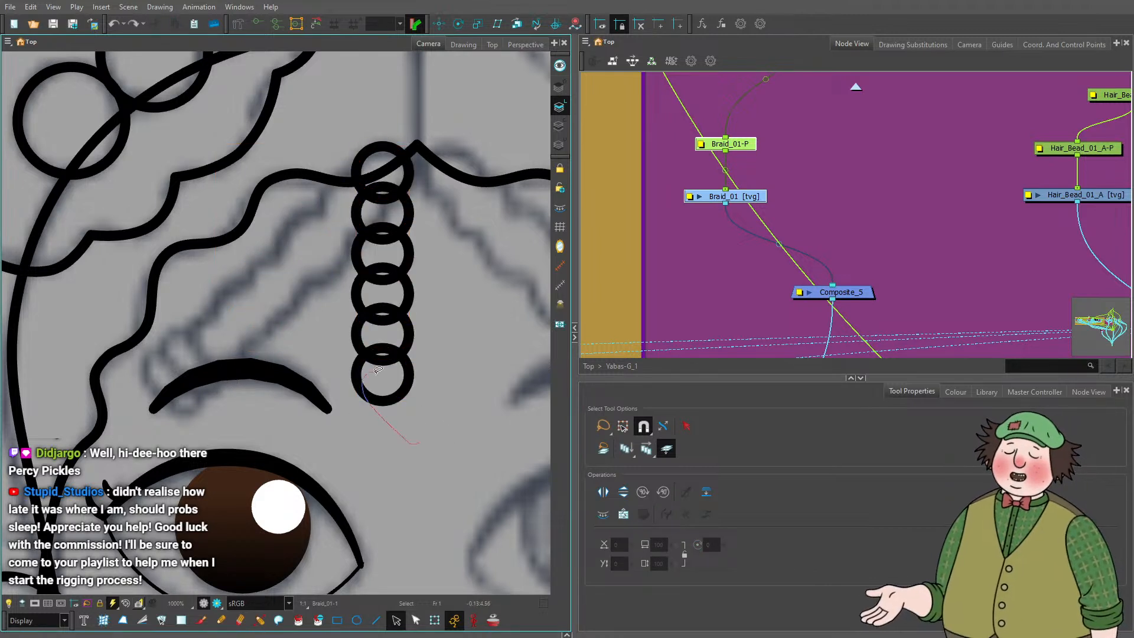
# Duplicate the lowest circle and nudge the copy down to add a seventh link with the same overlap.
pyautogui.press('Down')
pyautogui.press('Down')
pyautogui.press('Down')
pyautogui.press('Down')
pyautogui.press('Down')
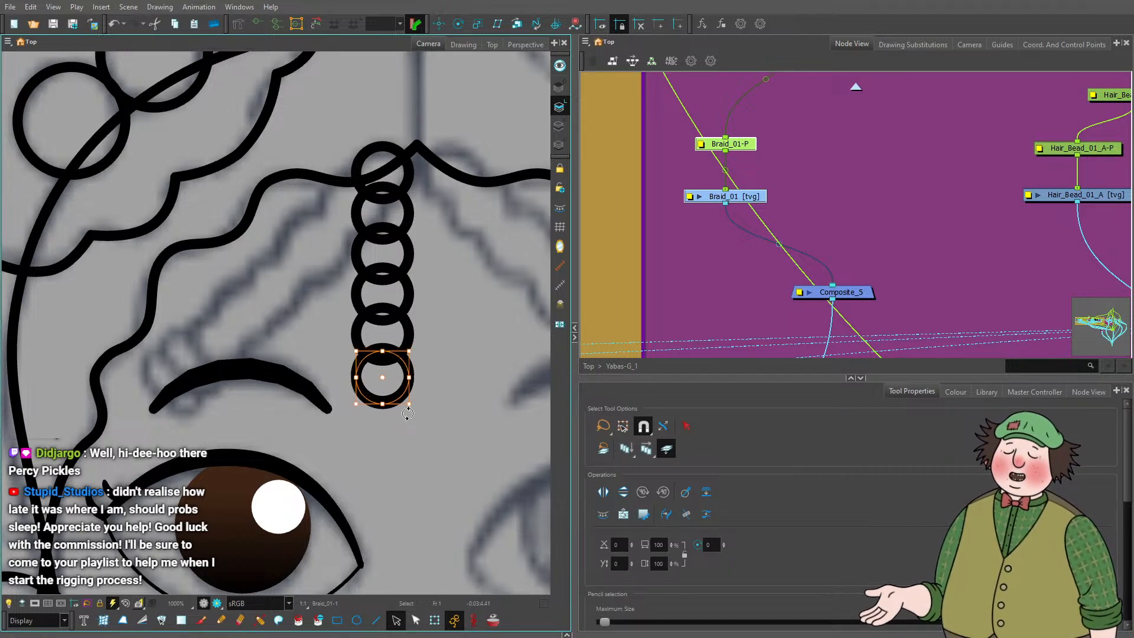
pyautogui.press('Down')
pyautogui.press('Down')
pyautogui.press('Down')
pyautogui.press('Down')
pyautogui.press('Down')
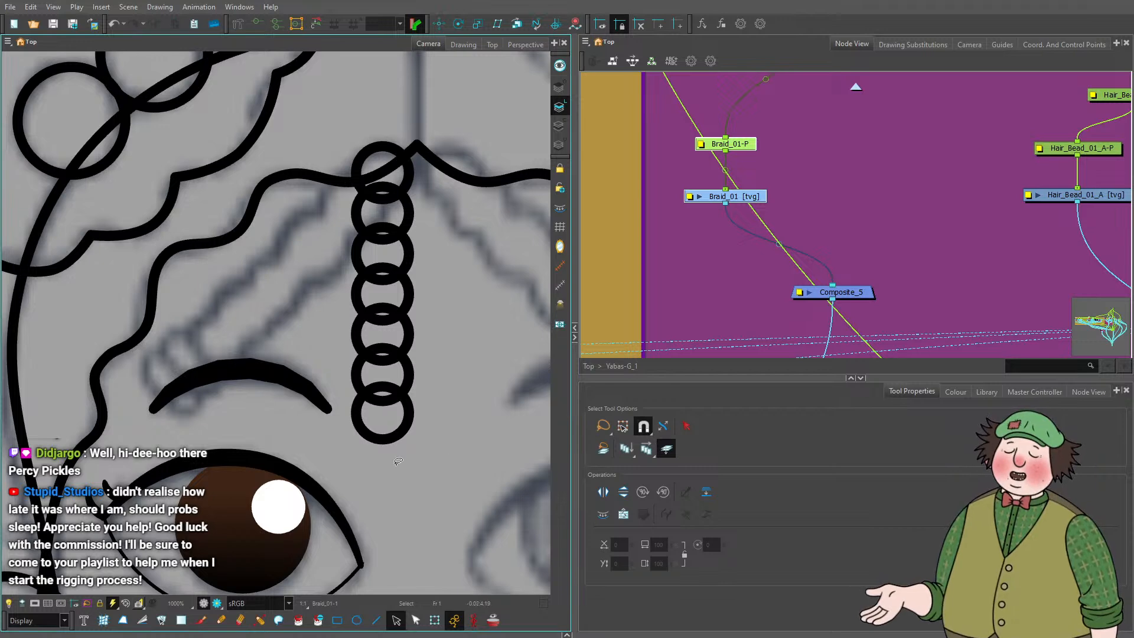
# Flatten all seven circles of the braid chain and deselect them.
pyautogui.hotkey('ctrl', 'a')
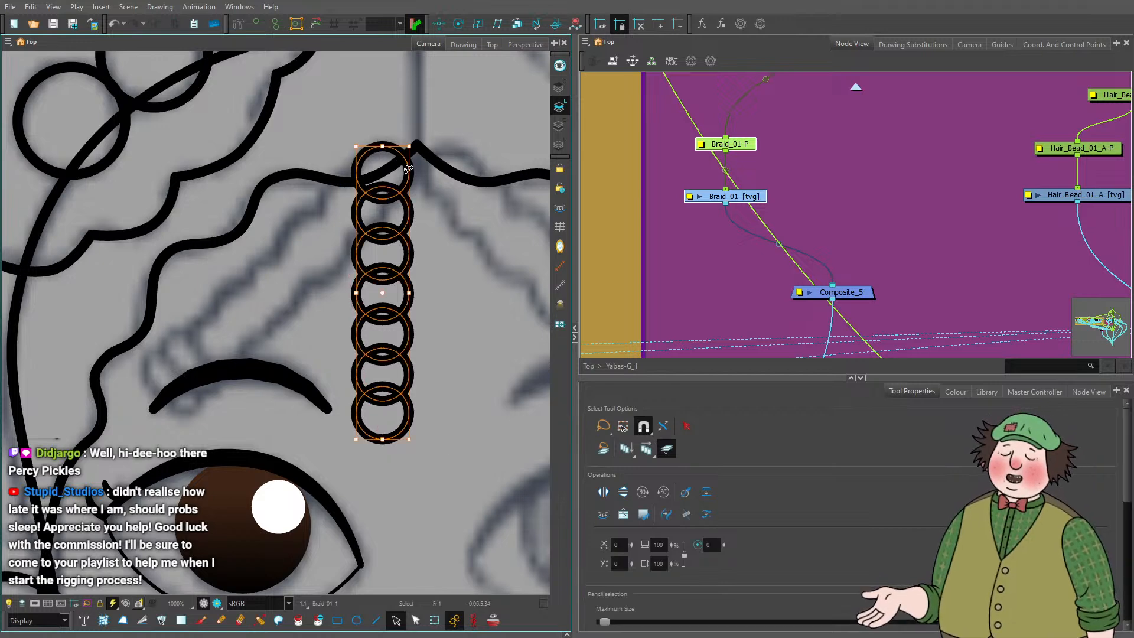
pyautogui.click(707, 498)
pyautogui.click(482, 408)
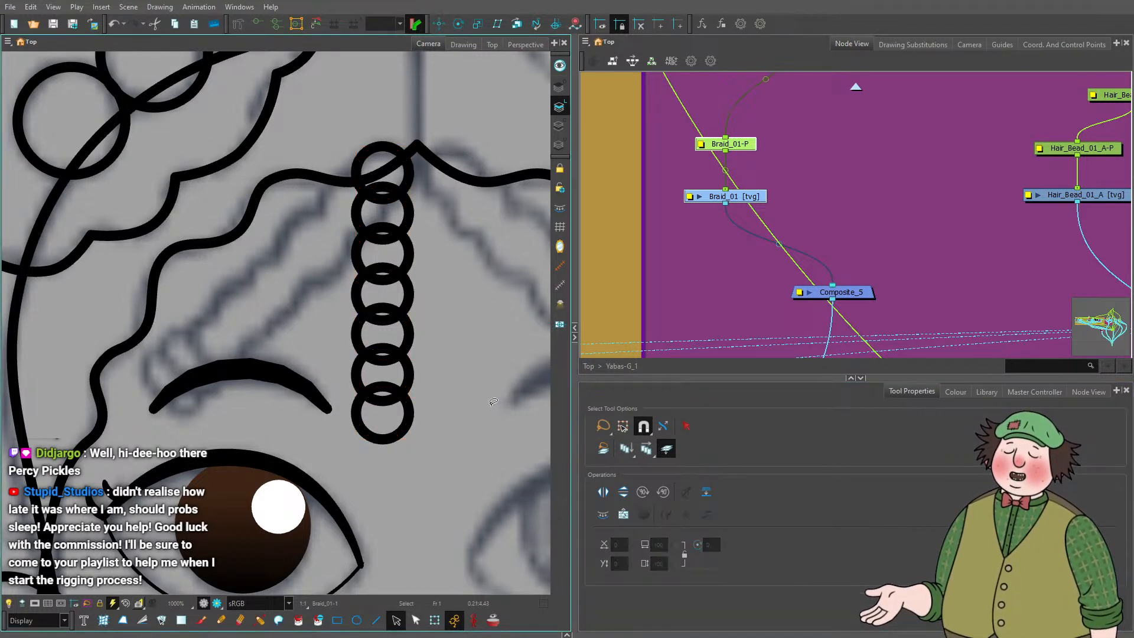
# Try to remove the overlapping inner arcs with a single vertical Cutter stroke up through the circle chain.
pyautogui.scroll(-2, 482, 407)
pyautogui.scroll(2, 412, 319)
pyautogui.click(142, 619)
pyautogui.scroll(2, 434, 361)
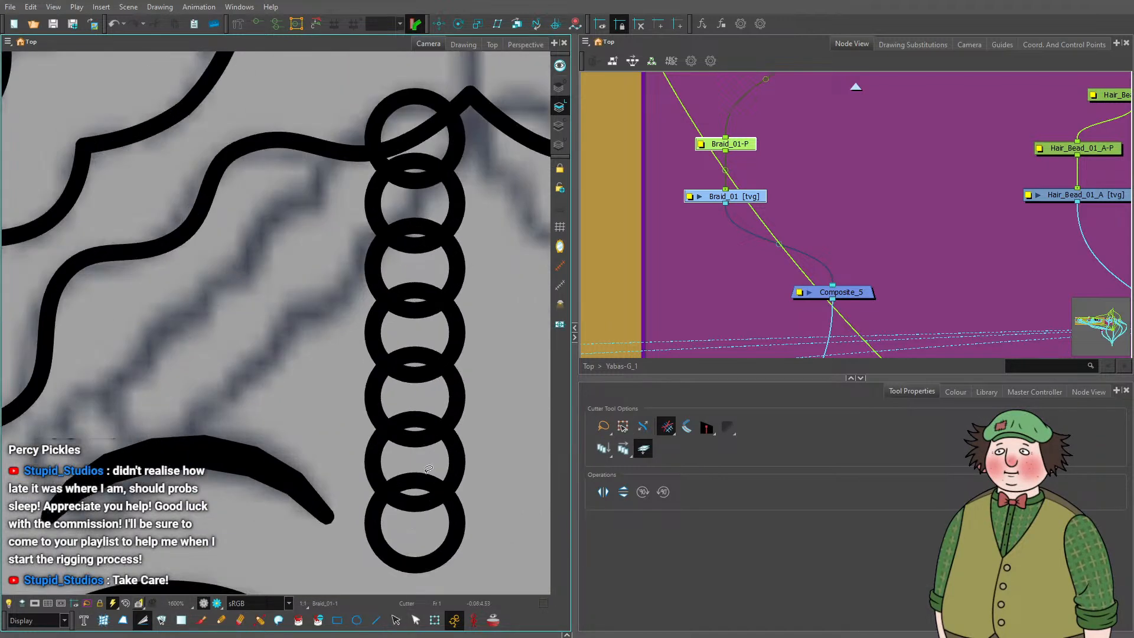
pyautogui.moveTo(415, 472); pyautogui.dragTo(416, 148)
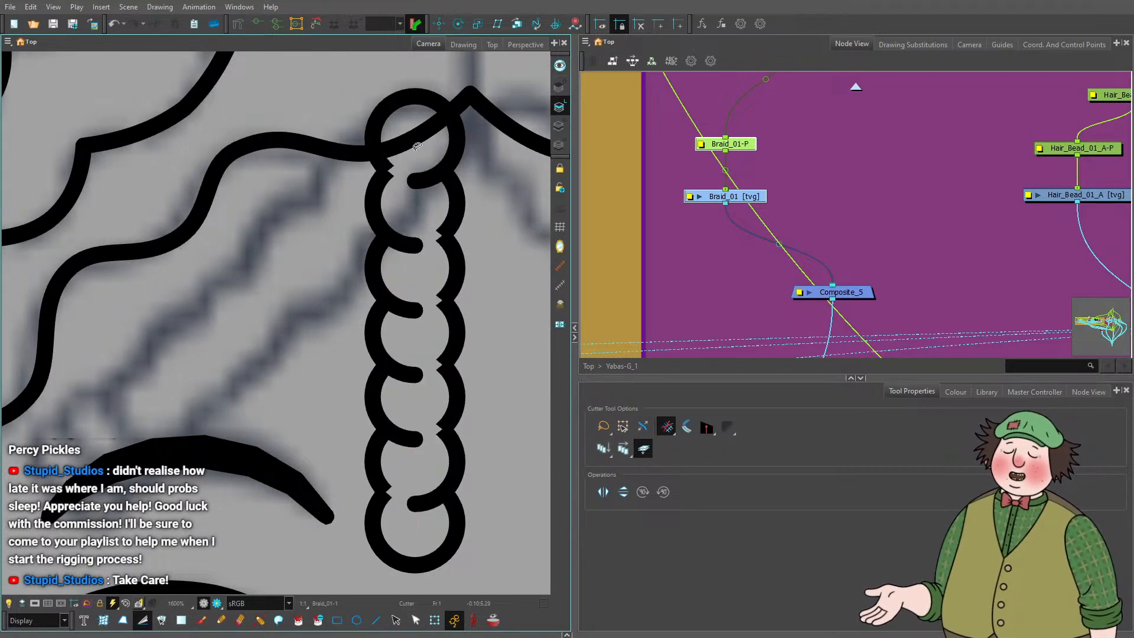
# Cut away the inner arcs at each overlap one by one with the Cutter, leaving only the scalloped braid outline.
pyautogui.scroll(2, 402, 451)
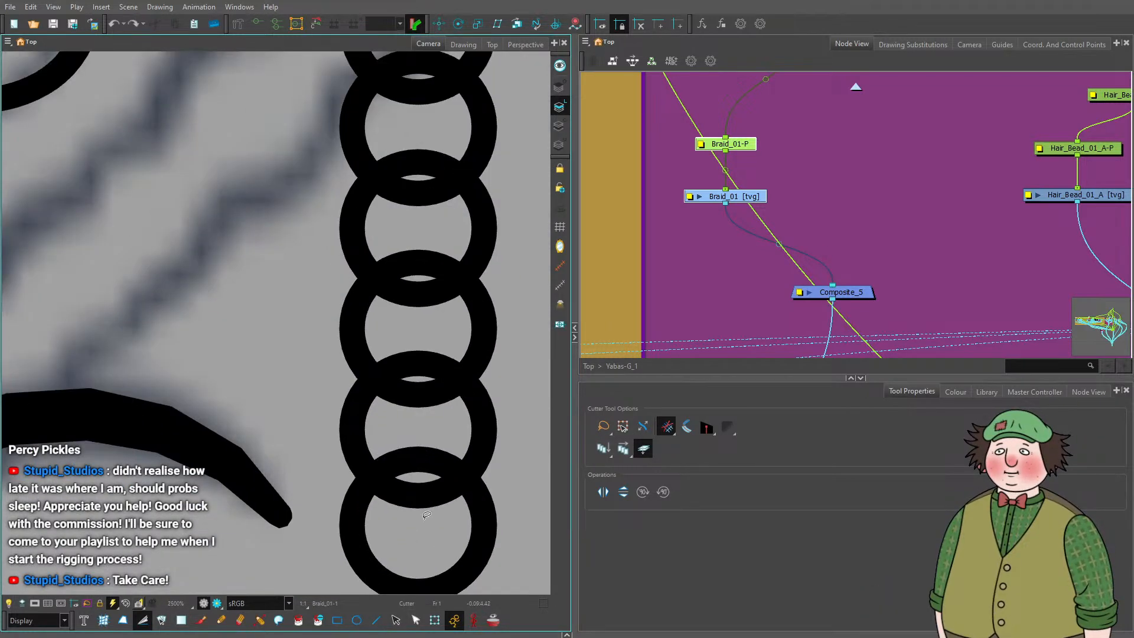
pyautogui.moveTo(402, 451); pyautogui.dragTo(417, 469)
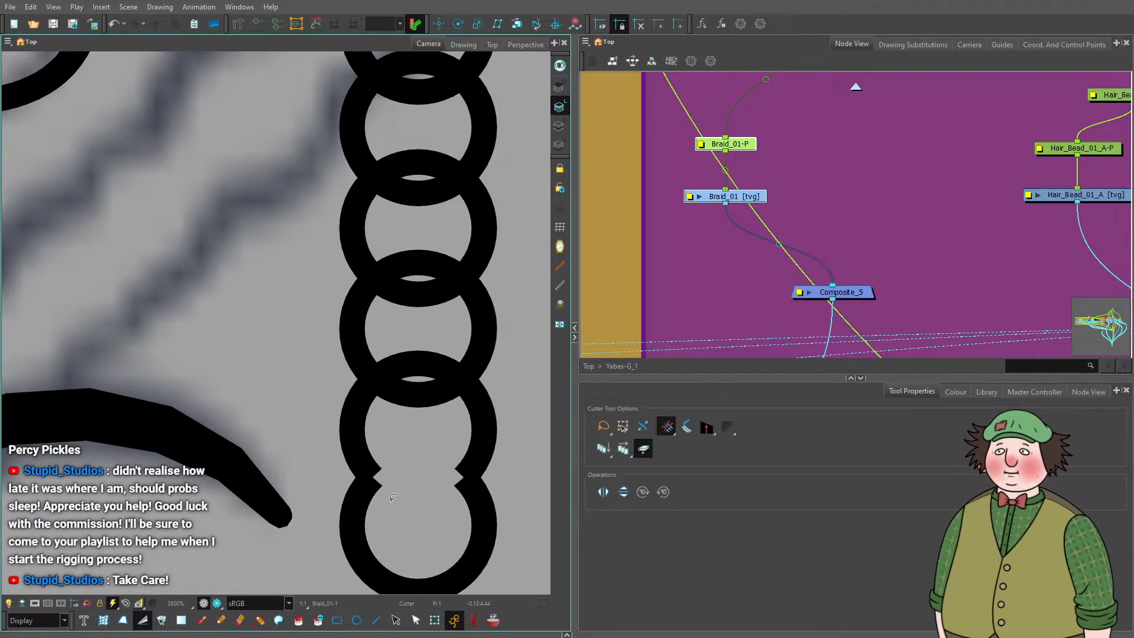
pyautogui.moveTo(421, 413); pyautogui.dragTo(419, 351)
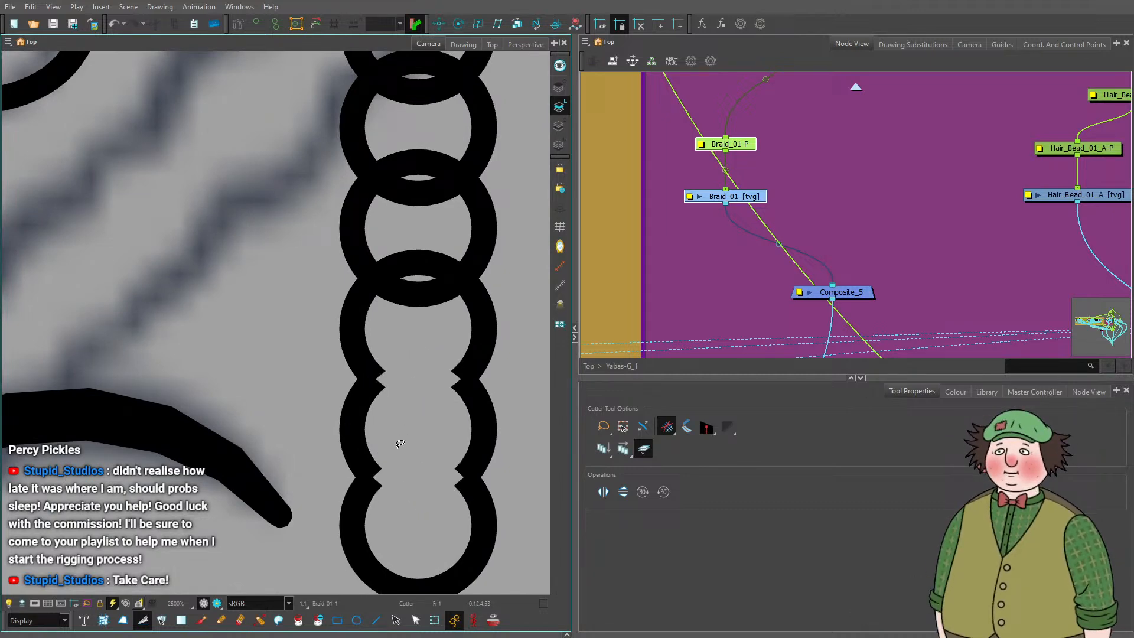
pyautogui.scroll(-3, 399, 443)
pyautogui.scroll(2, 399, 444)
pyautogui.moveTo(425, 392)
pyautogui.mouseDown()
pyautogui.moveTo(417, 237)
pyautogui.moveTo(420, 331)
pyautogui.mouseUp()
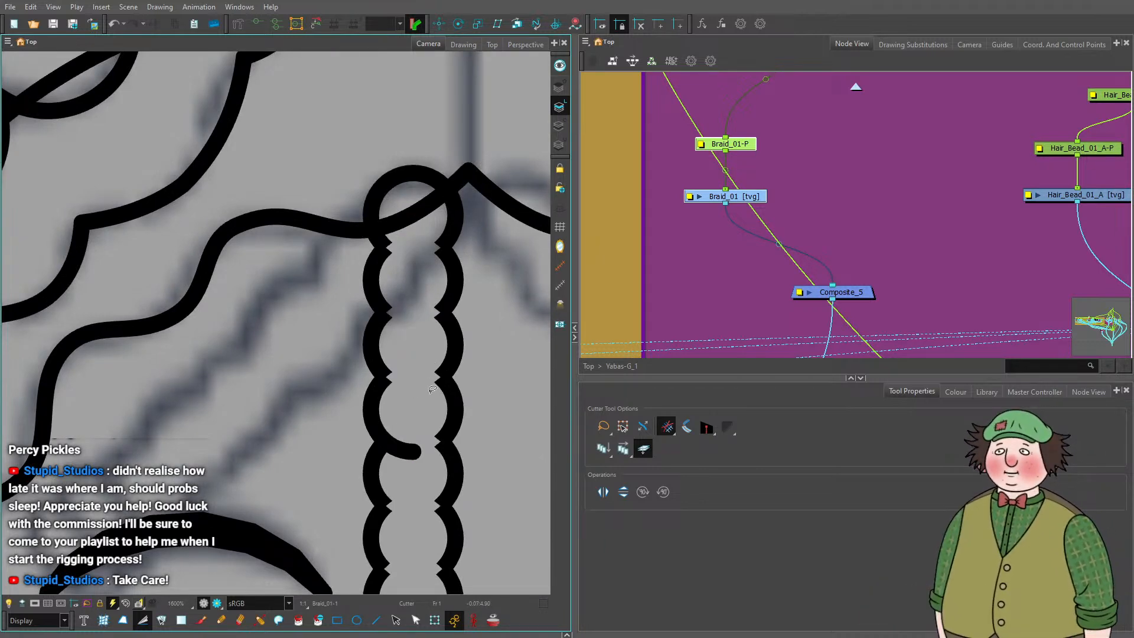
# Select the whole scalloped braid outline and set the start tip of its pencil lines to Round.
pyautogui.scroll(-2, 418, 464)
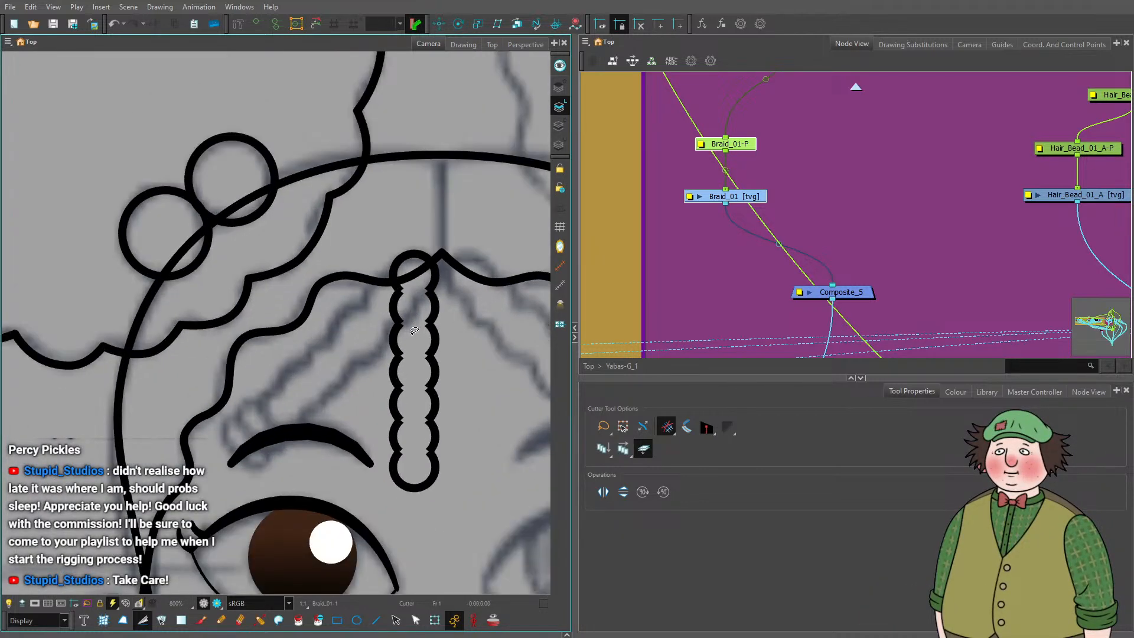
pyautogui.scroll(1, 415, 443)
pyautogui.hotkey('alt', 's')
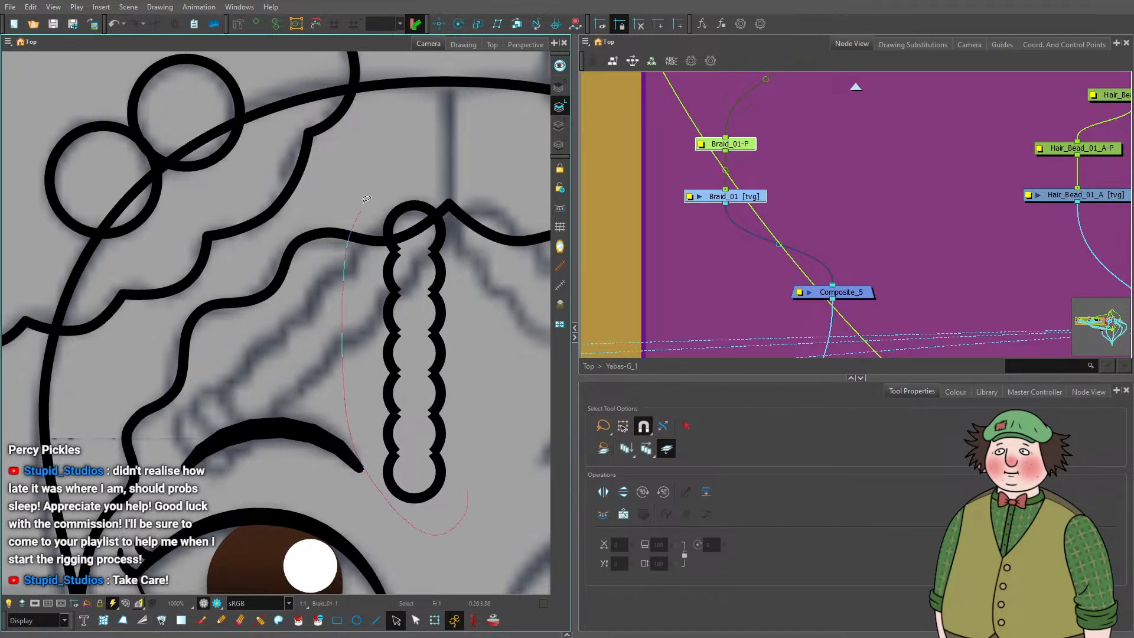
pyautogui.moveTo(366, 199); pyautogui.dragTo(471, 419)
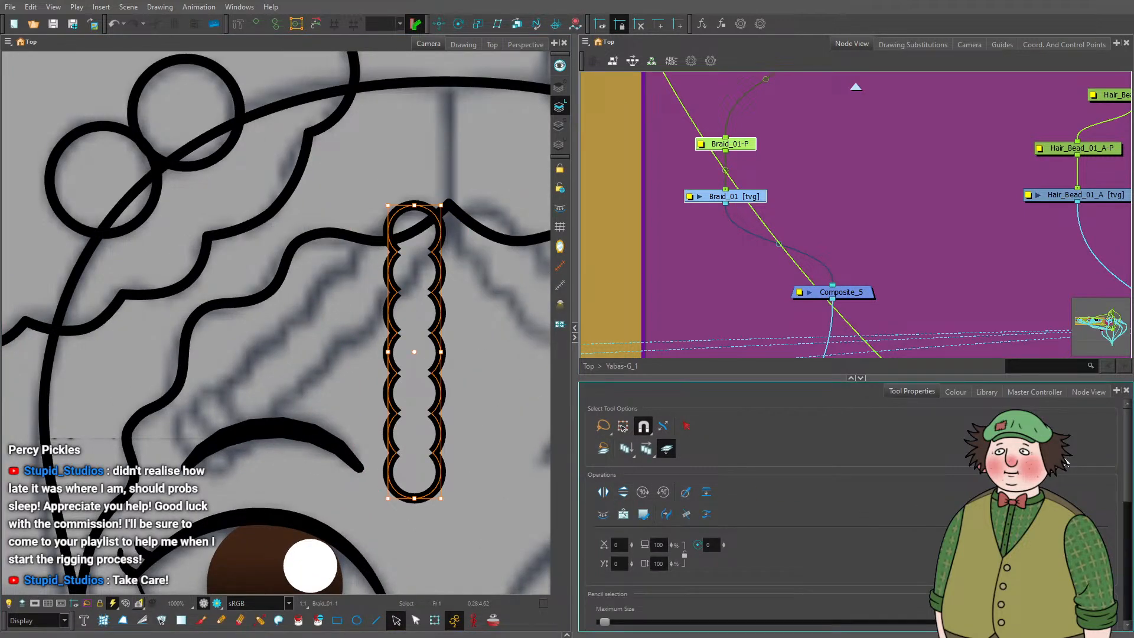
pyautogui.moveTo(1125, 442); pyautogui.dragTo(1121, 501)
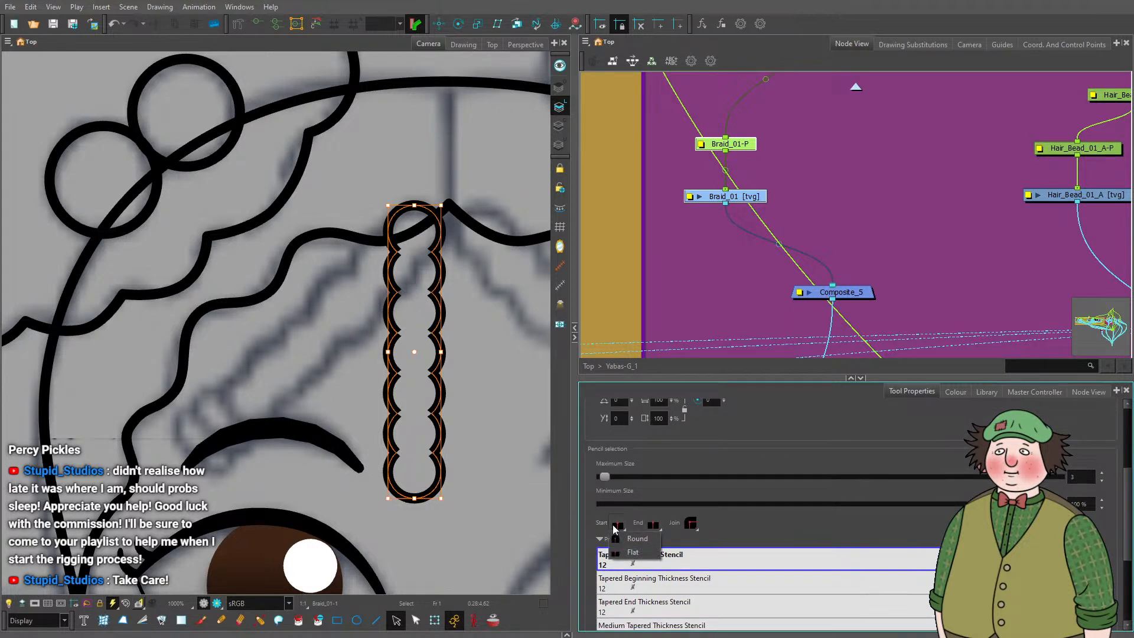
pyautogui.click(630, 538)
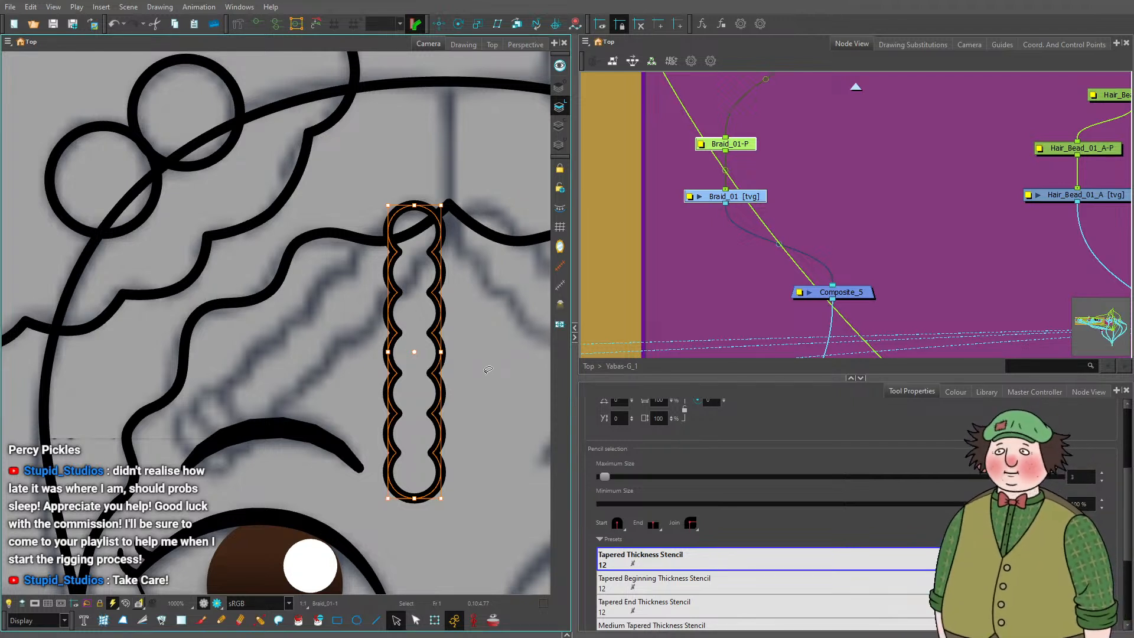
pyautogui.click(488, 370)
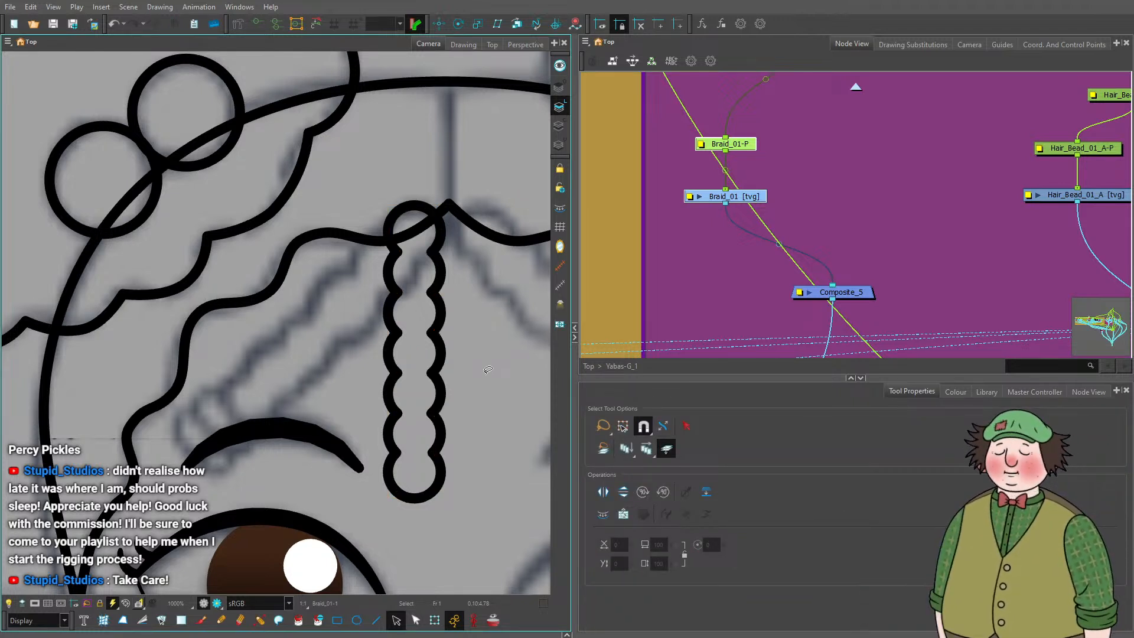
# Draw a flat ellipse slightly wider than the braid as a hair band, moving it over the sketched band to compare.
pyautogui.scroll(-1, 462, 397)
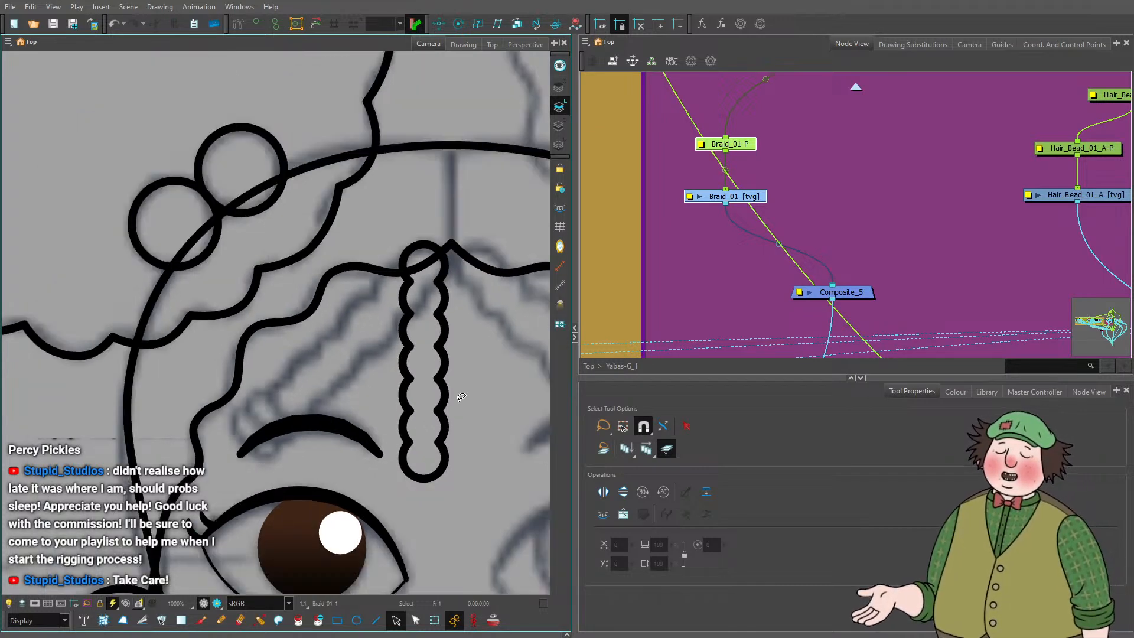
pyautogui.scroll(-2, 462, 396)
pyautogui.scroll(3, 360, 585)
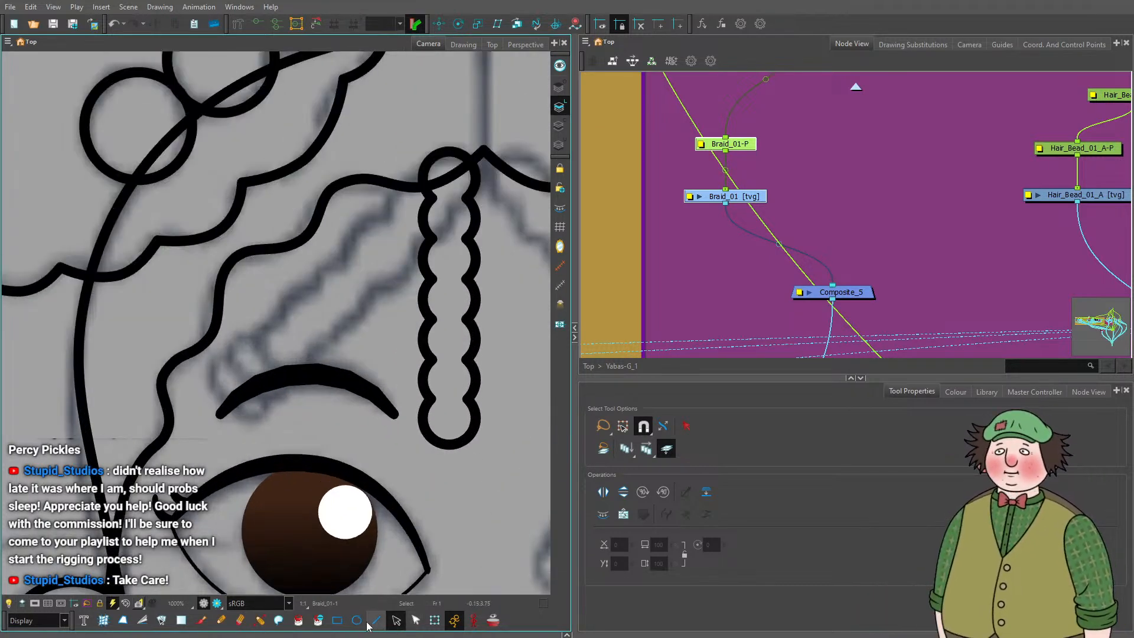
pyautogui.click(357, 620)
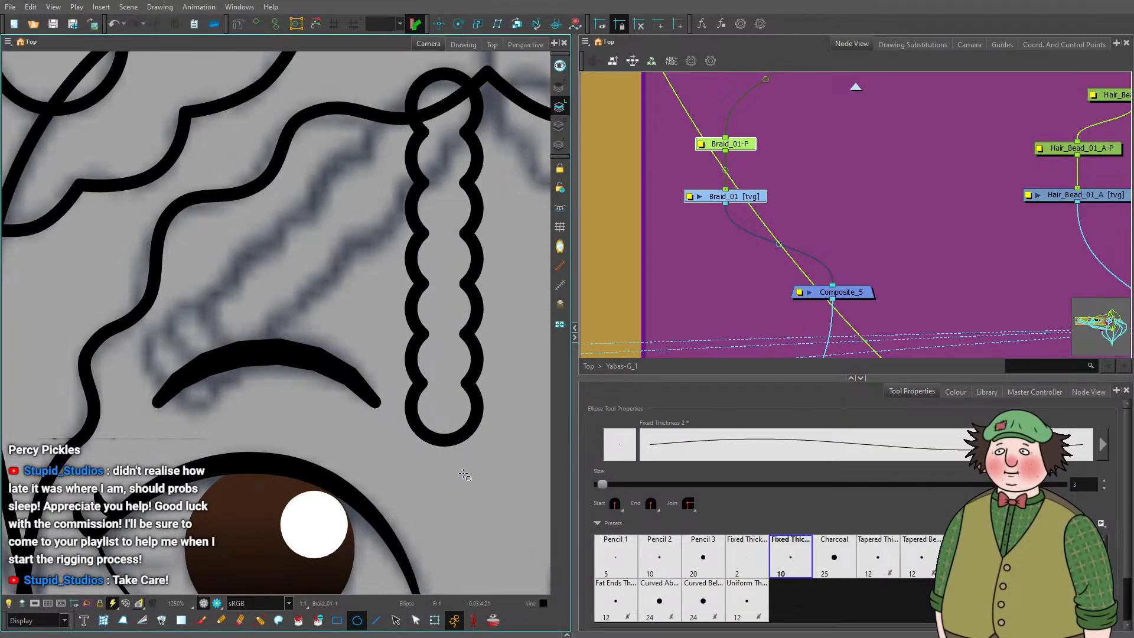
pyautogui.scroll(1, 470, 465)
pyautogui.moveTo(430, 491); pyautogui.dragTo(477, 472)
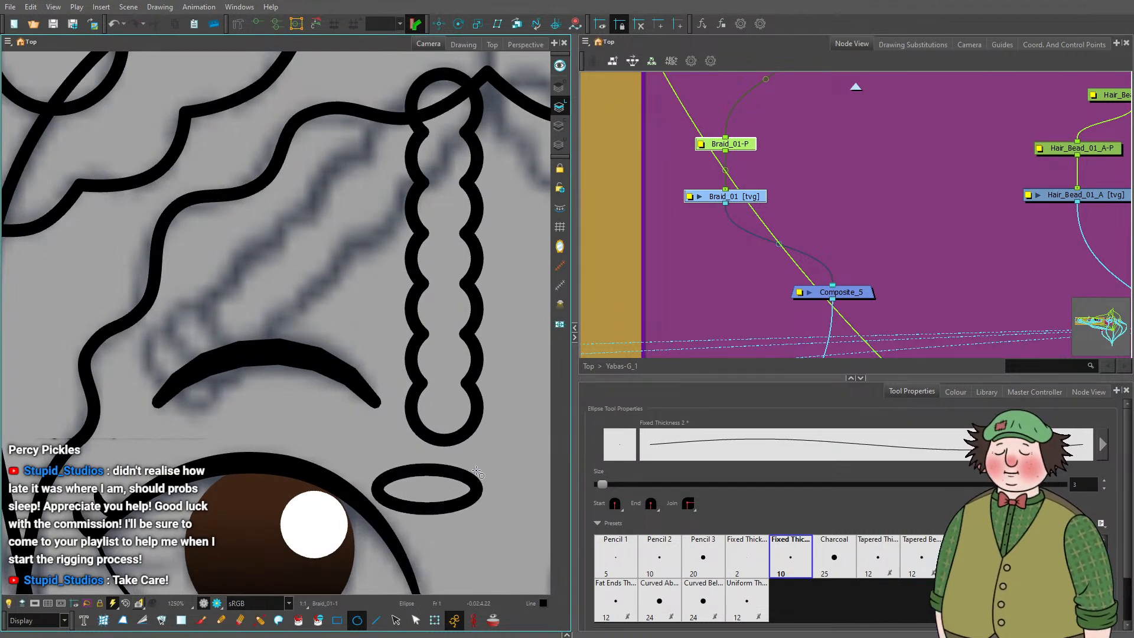
pyautogui.moveTo(469, 468)
pyautogui.mouseDown()
pyautogui.moveTo(311, 353)
pyautogui.moveTo(243, 324)
pyautogui.moveTo(248, 343)
pyautogui.moveTo(226, 333)
pyautogui.moveTo(360, 404)
pyautogui.mouseUp()
pyautogui.click(396, 619)
pyautogui.click(464, 475)
pyautogui.hotkey('ctrl', 'z')
pyautogui.hotkey('ctrl', 'z')
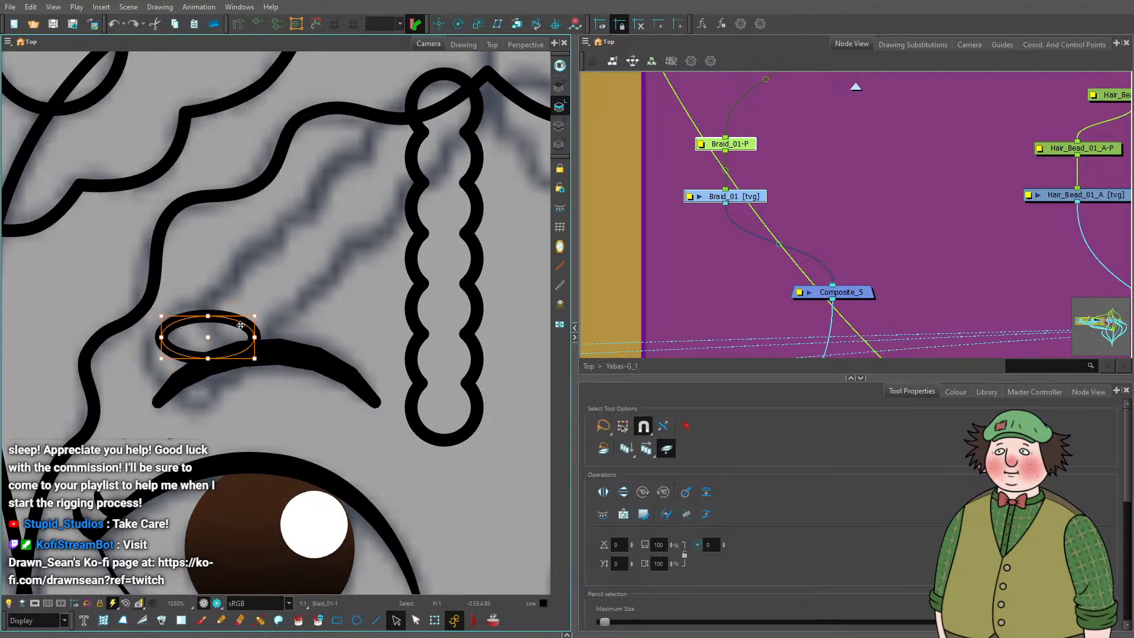
# Move the ellipse onto the braid's lower end and nudge it until it is centred over the last link.
pyautogui.click(354, 388)
pyautogui.moveTo(479, 430); pyautogui.dragTo(471, 428)
pyautogui.press('Right')
pyautogui.press('Right')
pyautogui.press('Down')
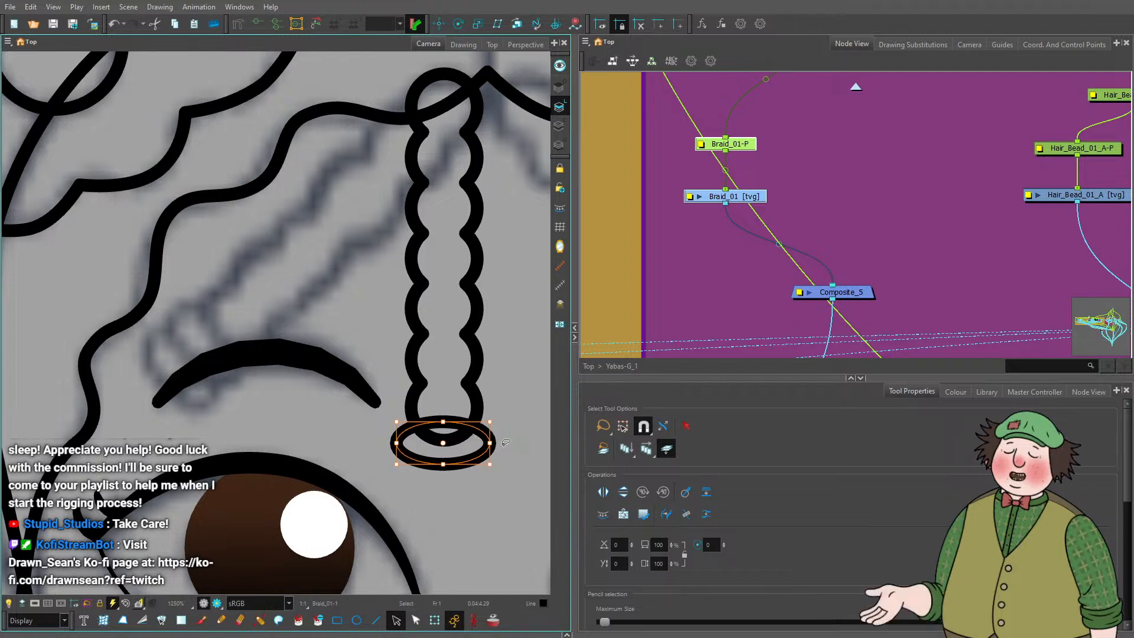
pyautogui.press('Right')
pyautogui.press('Down')
pyautogui.press('Down')
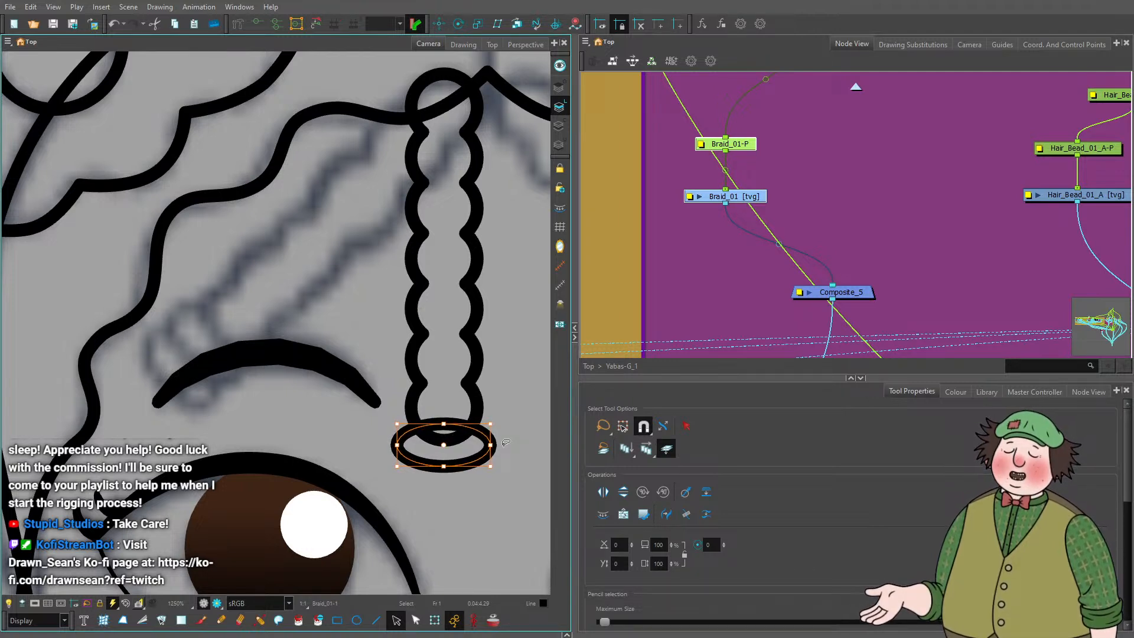
pyautogui.press('Right')
pyautogui.press('Right')
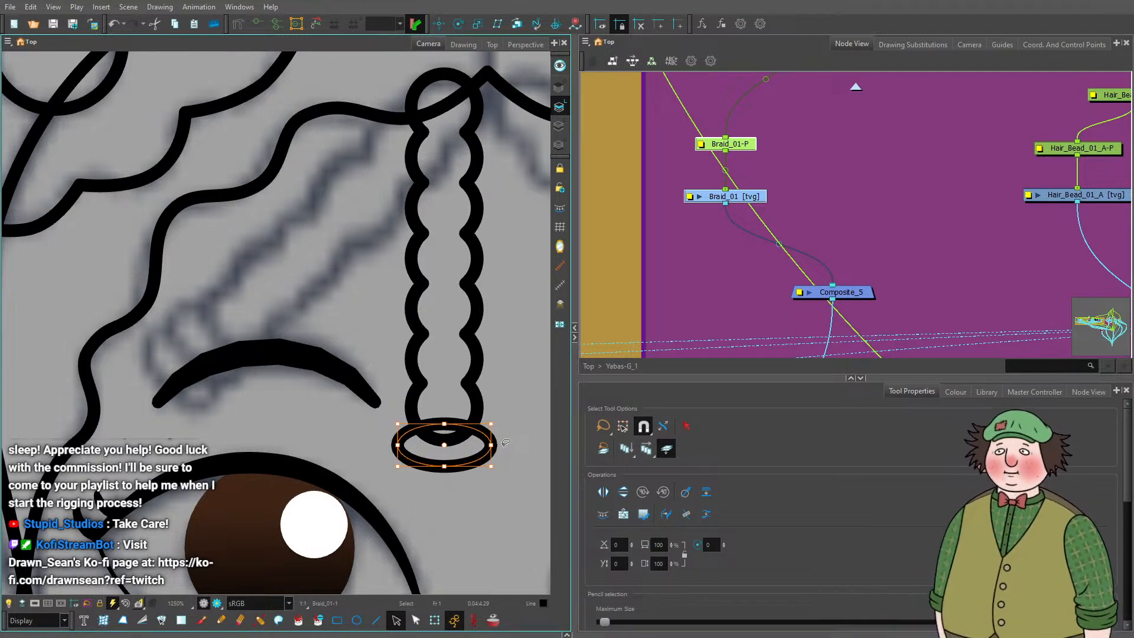
pyautogui.press('Left')
# Narrow the ellipse evenly on both sides and nudge it back into line with the braid.
pyautogui.scroll(2, 527, 442)
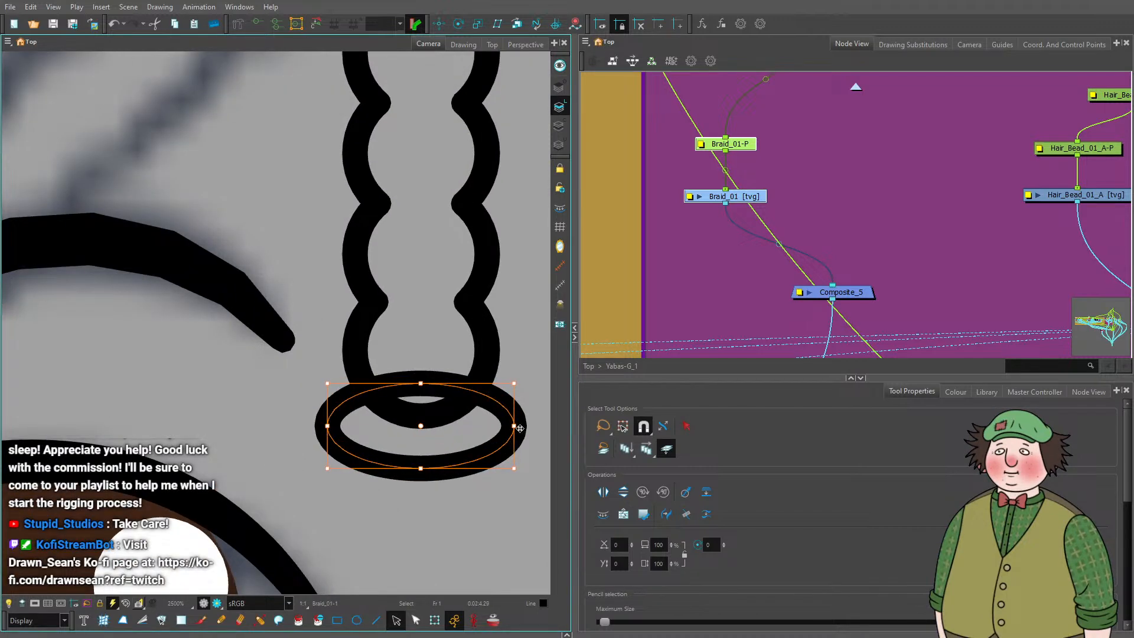
pyautogui.moveTo(516, 426); pyautogui.dragTo(504, 426)
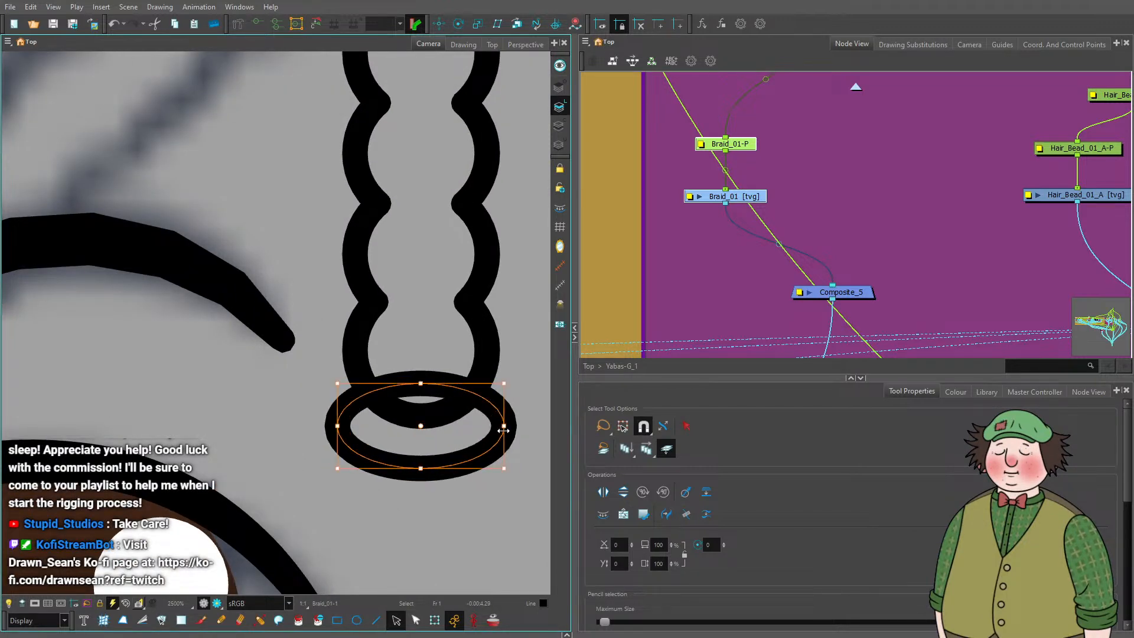
pyautogui.press('Right')
pyautogui.press('Right')
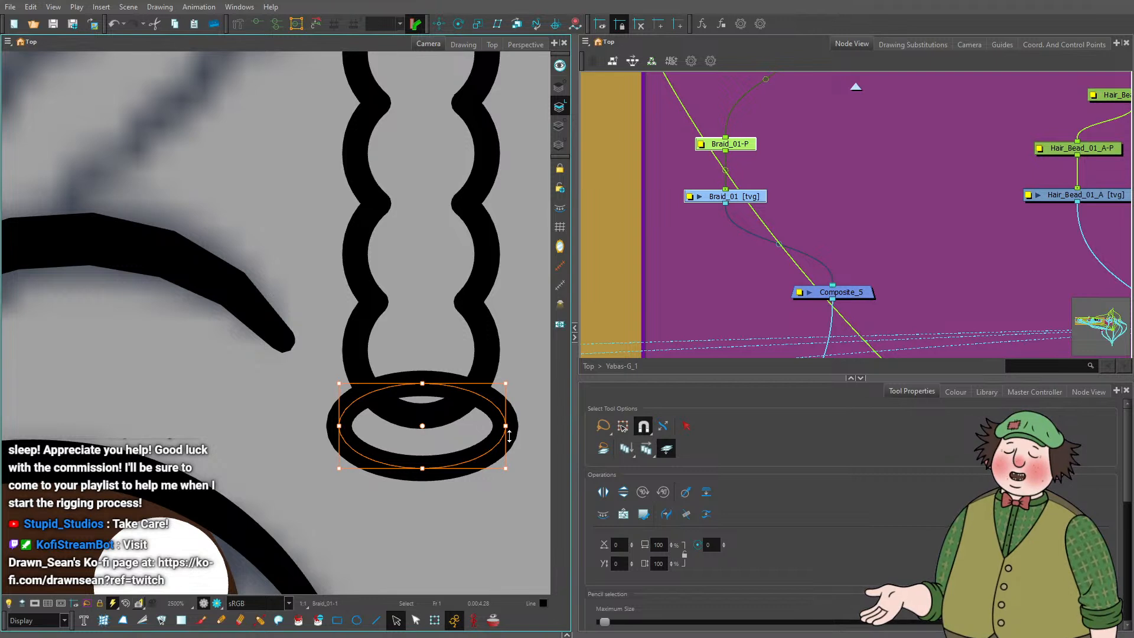
pyautogui.press('Up')
pyautogui.press('Right')
pyautogui.press('Down')
pyautogui.press('Down')
pyautogui.press('Down')
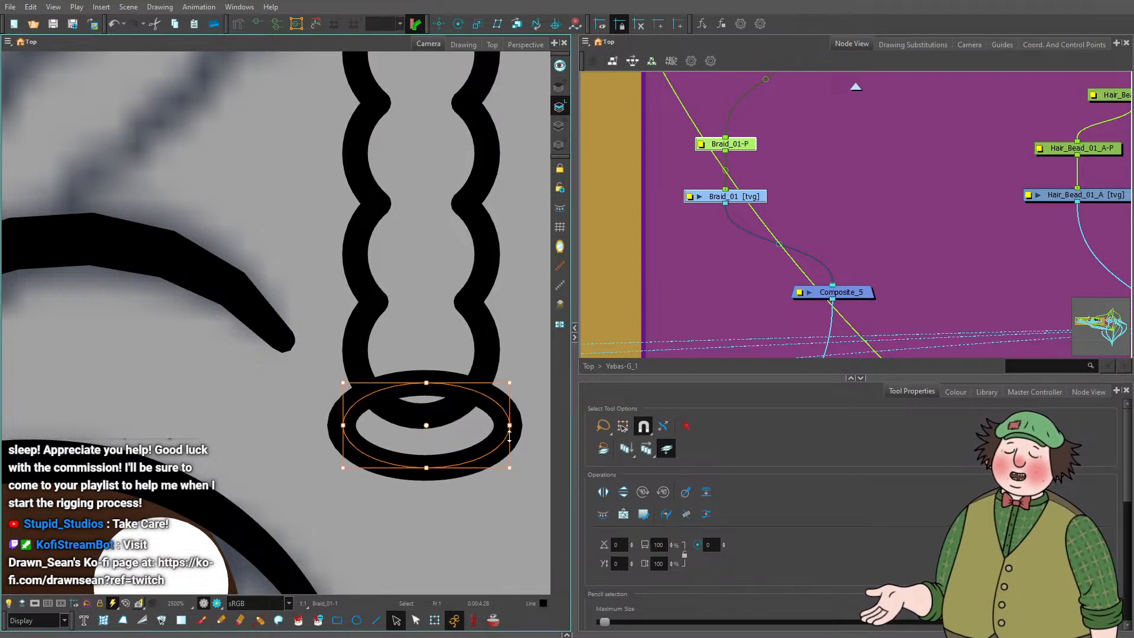
# Duplicate the ellipse and nudge the copy straight down so the two bands partly overlap.
pyautogui.hotkey('shift', 'Down')
pyautogui.hotkey('shift', 'Down')
pyautogui.hotkey('shift', 'Down')
pyautogui.hotkey('shift', 'Down')
pyautogui.hotkey('shift', 'Down')
pyautogui.hotkey('shift', 'Down')
pyautogui.hotkey('shift', 'Down')
pyautogui.hotkey('shift', 'Down')
pyautogui.hotkey('shift', 'Down')
pyautogui.hotkey('shift', 'Down')
pyautogui.hotkey('shift', 'Down')
pyautogui.hotkey('shift', 'Down')
pyautogui.hotkey('shift', 'Down')
pyautogui.hotkey('shift', 'Down')
pyautogui.hotkey('shift', 'Down')
pyautogui.hotkey('shift', 'Down')
pyautogui.hotkey('shift', 'Down')
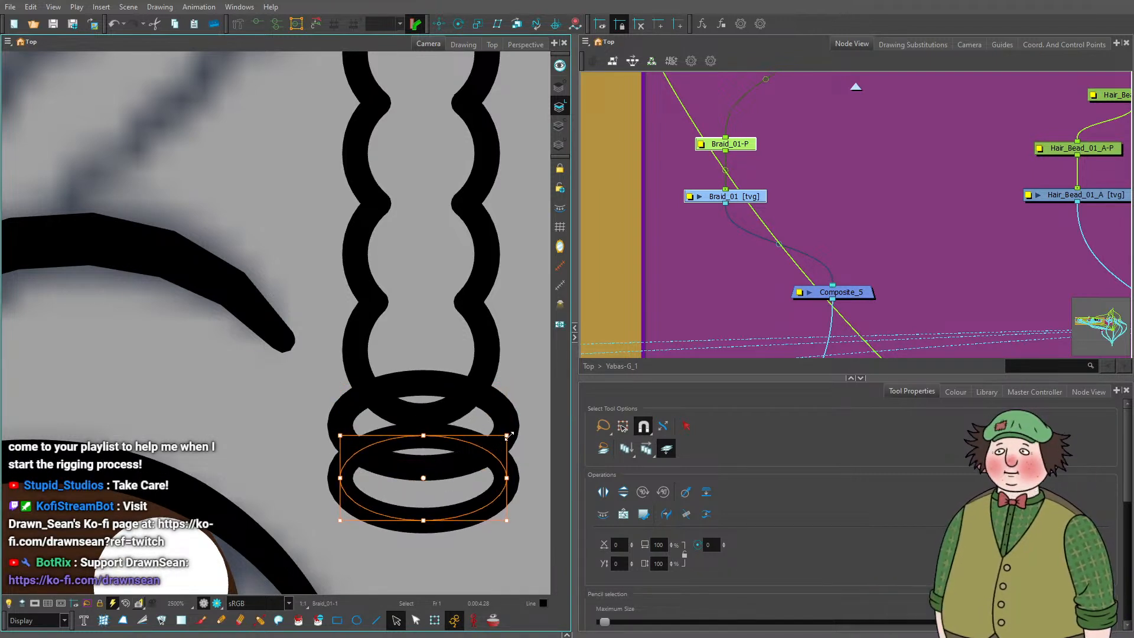
pyautogui.hotkey('shift', 'Down')
pyautogui.scroll(-4, 380, 495)
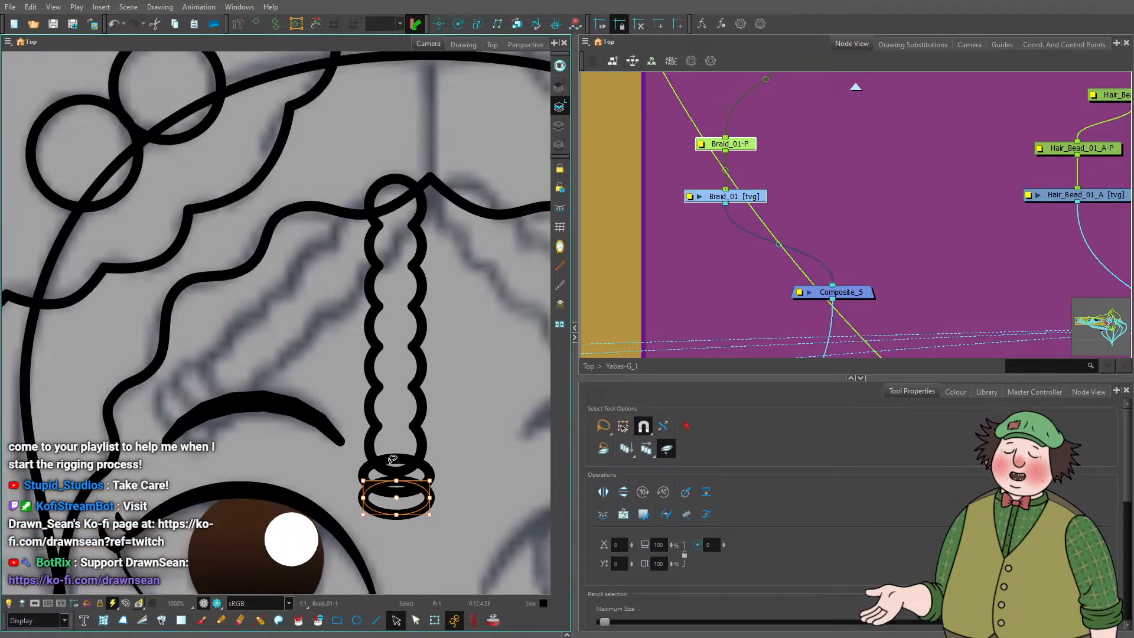
pyautogui.scroll(2, 384, 476)
pyautogui.click(467, 549)
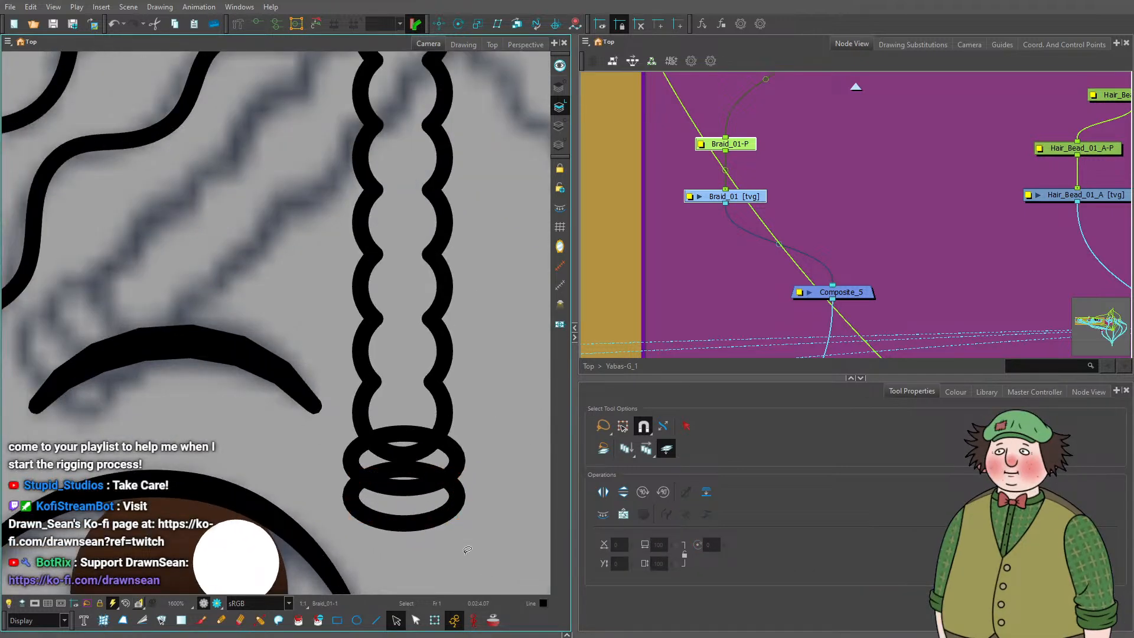
# Flatten the two ellipses together and delete the lower ellipse's overlapping top arc.
pyautogui.click(446, 472)
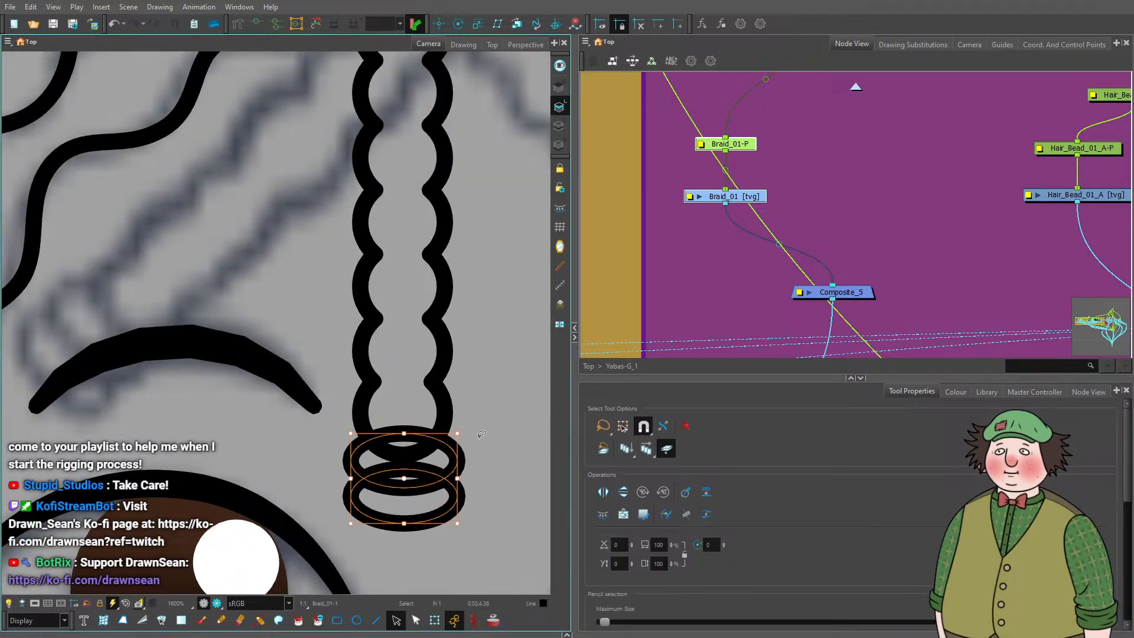
pyautogui.click(707, 492)
pyautogui.click(394, 495)
pyautogui.scroll(2, 394, 495)
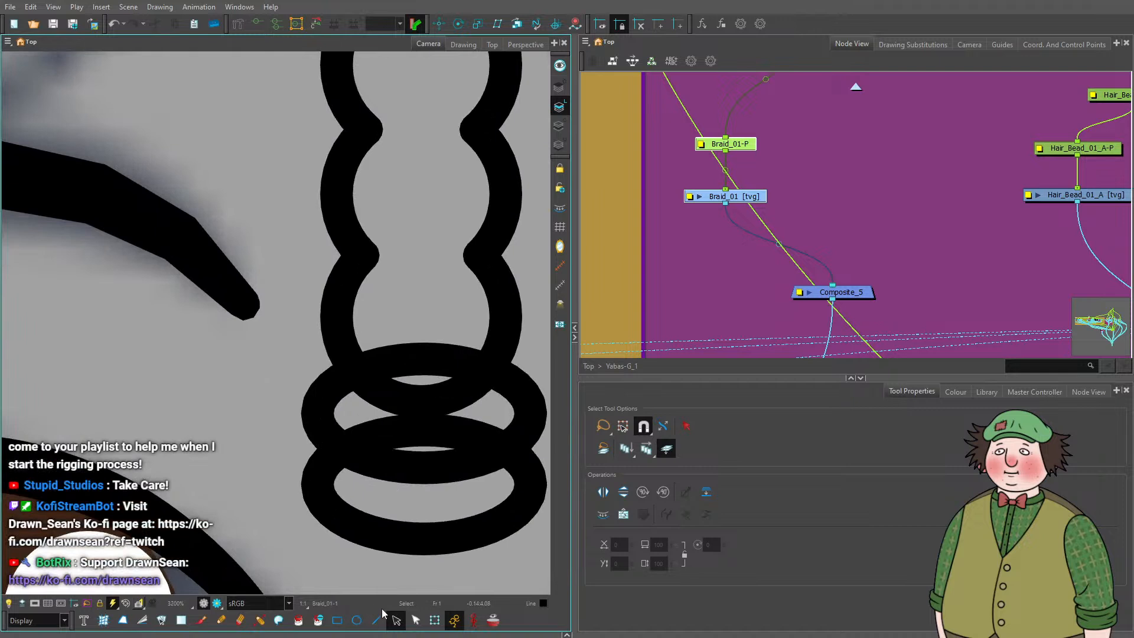
pyautogui.click(416, 620)
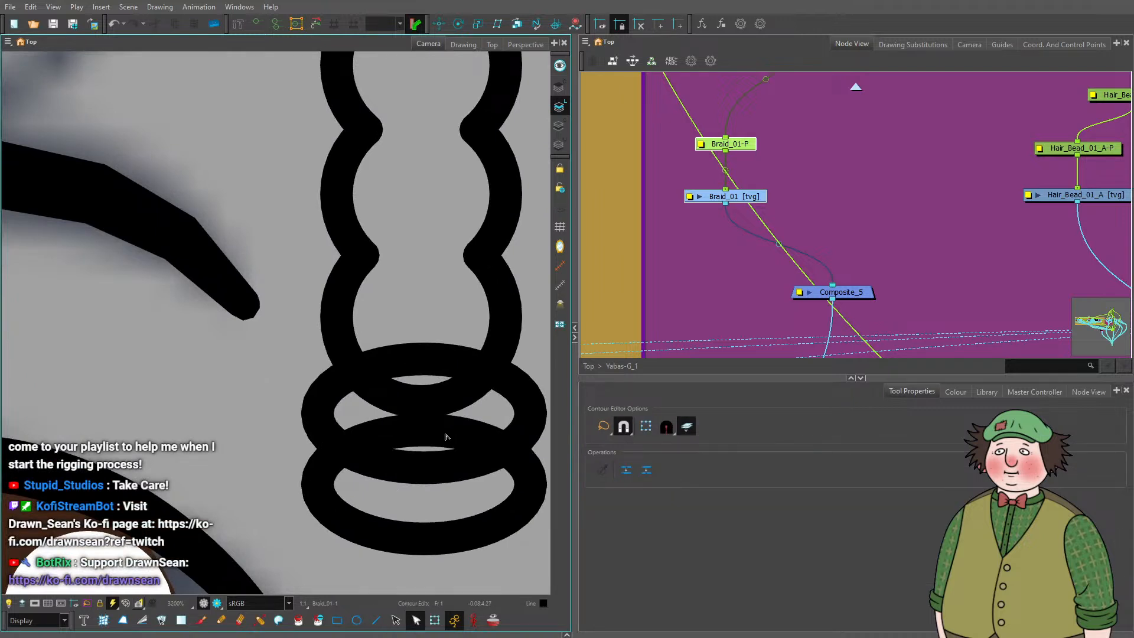
pyautogui.click(445, 437)
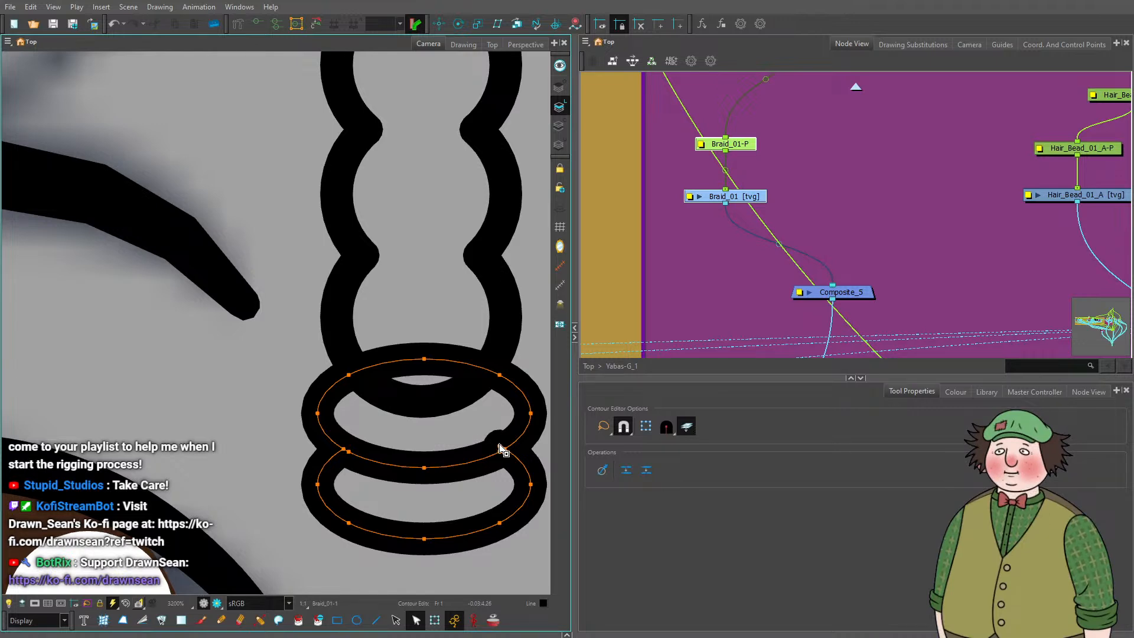
# Try to delete the upper ellipse's top arc with the Contour Editor before flattening it with the braid.
pyautogui.scroll(-4, 410, 420)
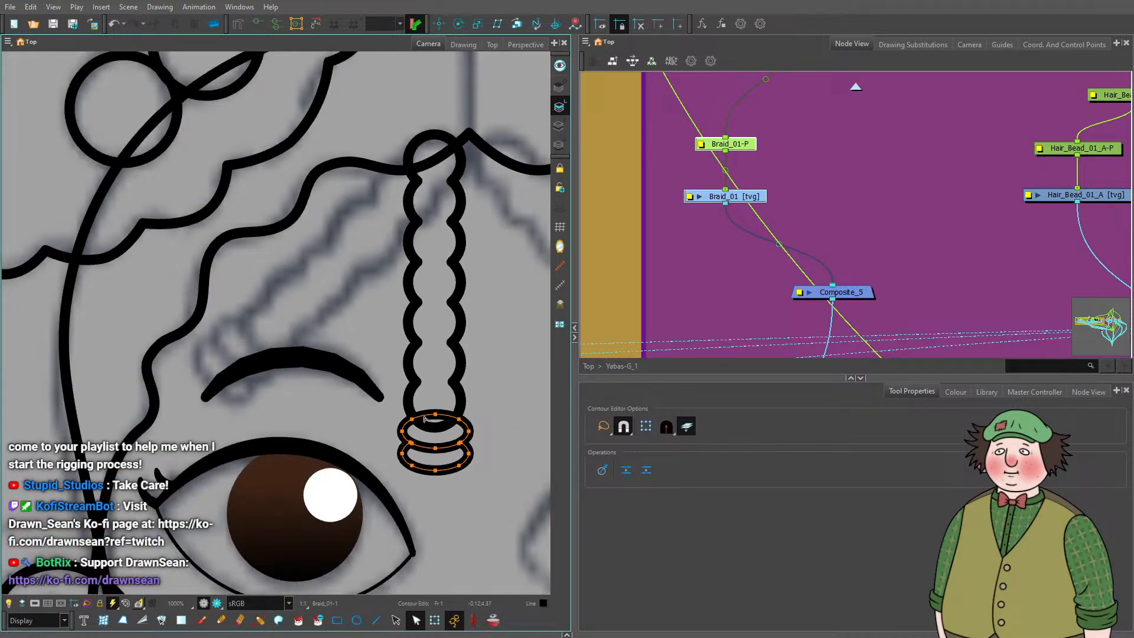
pyautogui.scroll(3, 425, 418)
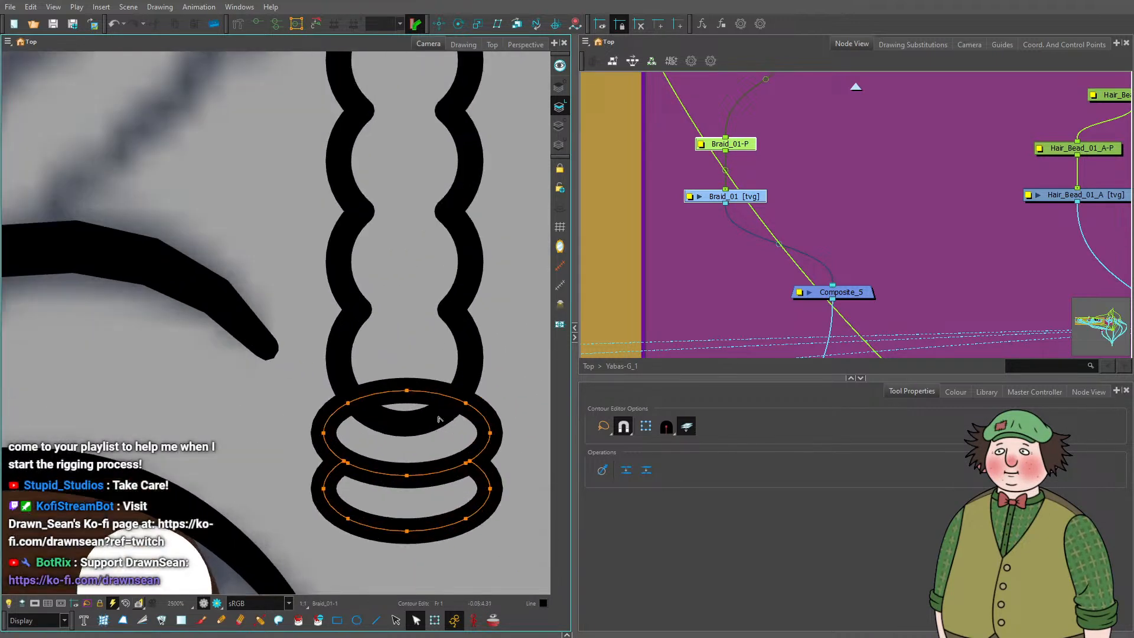
pyautogui.scroll(-2, 442, 422)
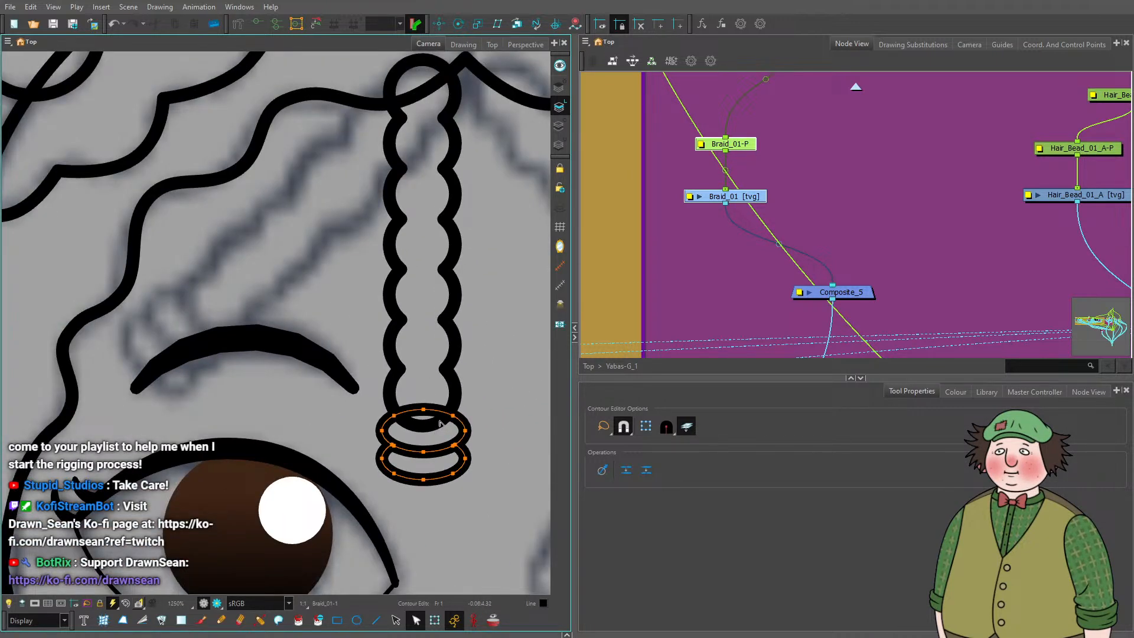
pyautogui.scroll(4, 440, 423)
pyautogui.press('Delete')
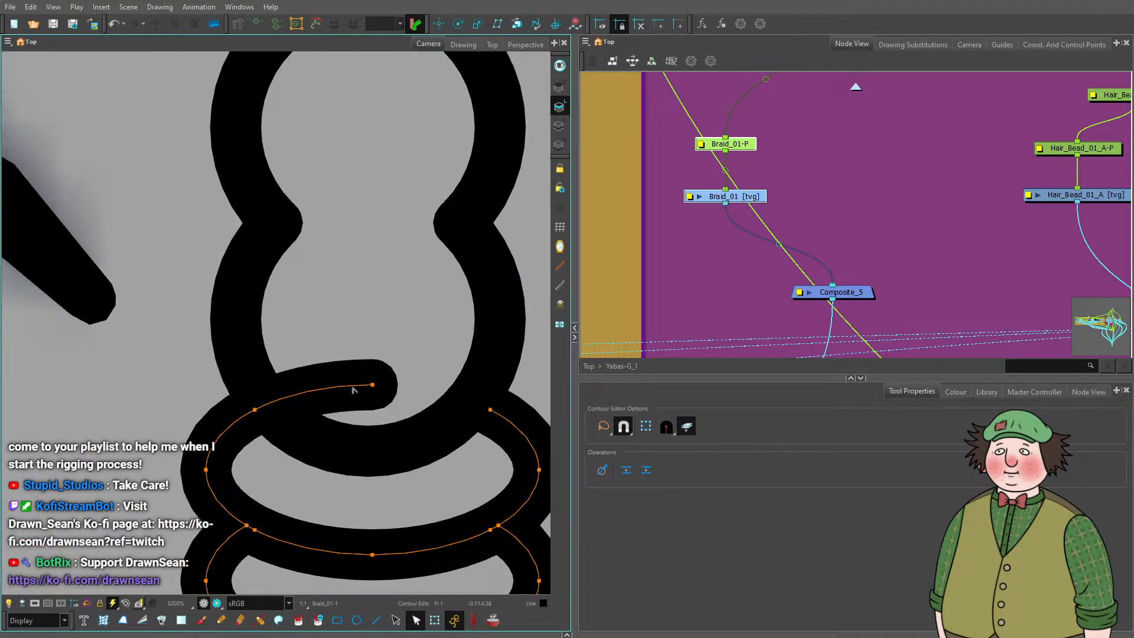
pyautogui.scroll(2, 246, 413)
pyautogui.scroll(-3, 246, 408)
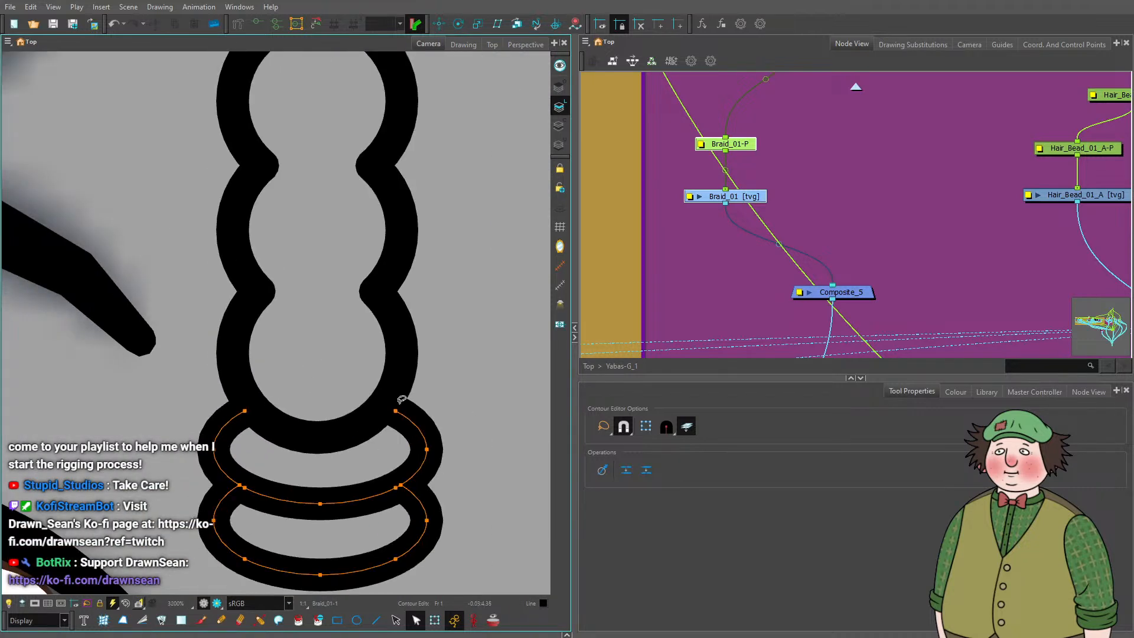
pyautogui.hotkey('ctrl', 'z')
# Flatten the braid outline and both bands together, and delete the upper band's arc that crosses the braid's last link.
pyautogui.scroll(-3, 437, 424)
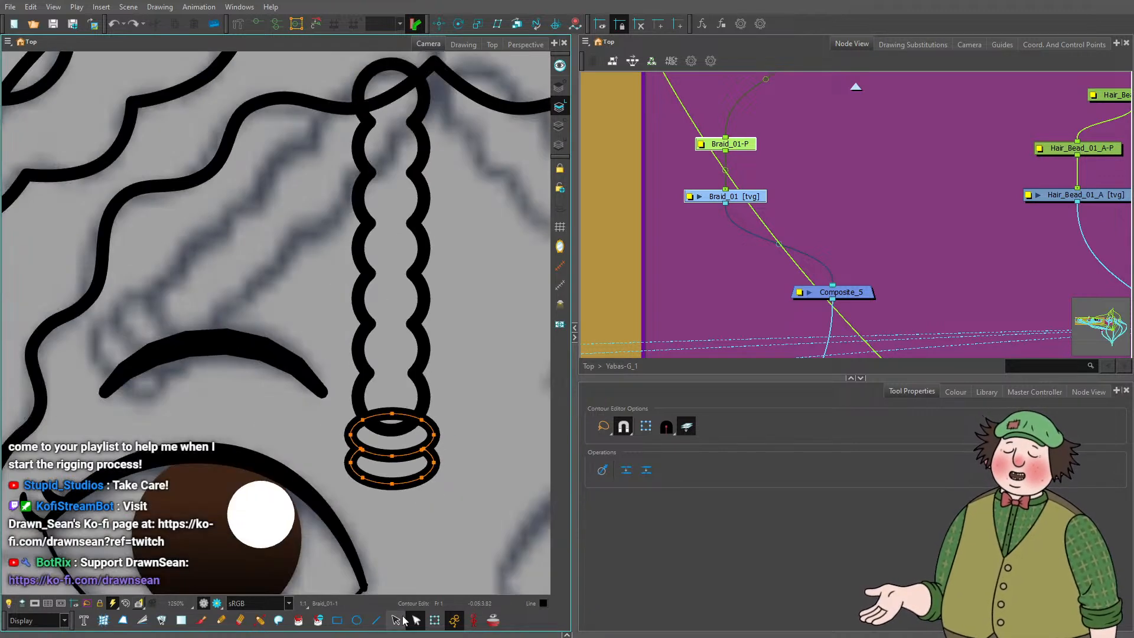
pyautogui.click(397, 620)
pyautogui.hotkey('ctrl', 'a')
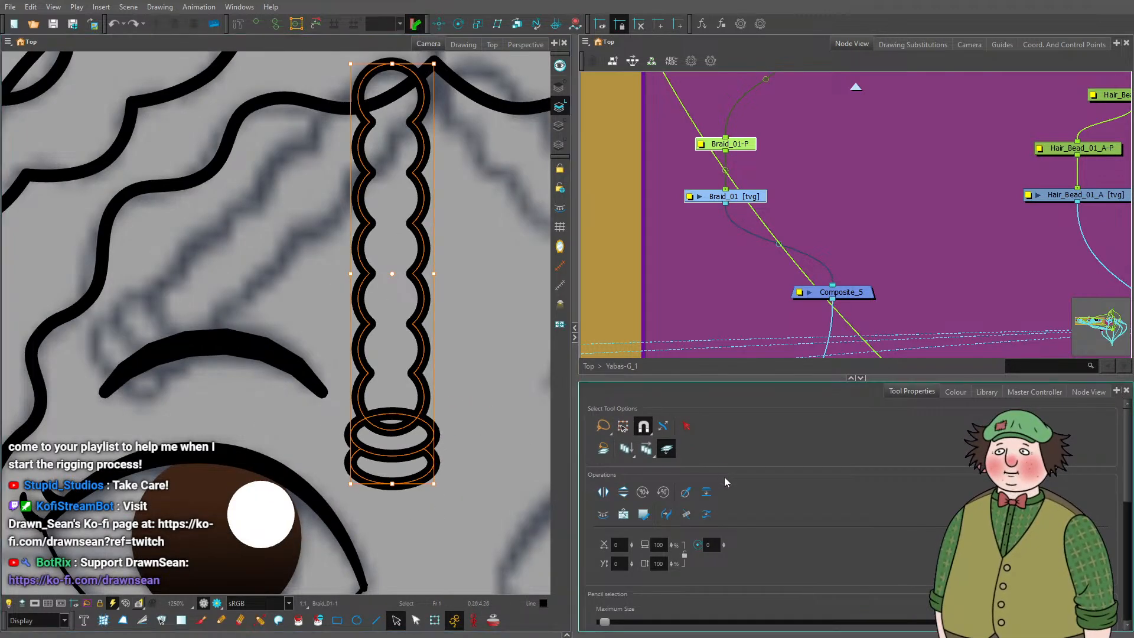
pyautogui.hotkey('alt', 'q')
pyautogui.scroll(3, 413, 412)
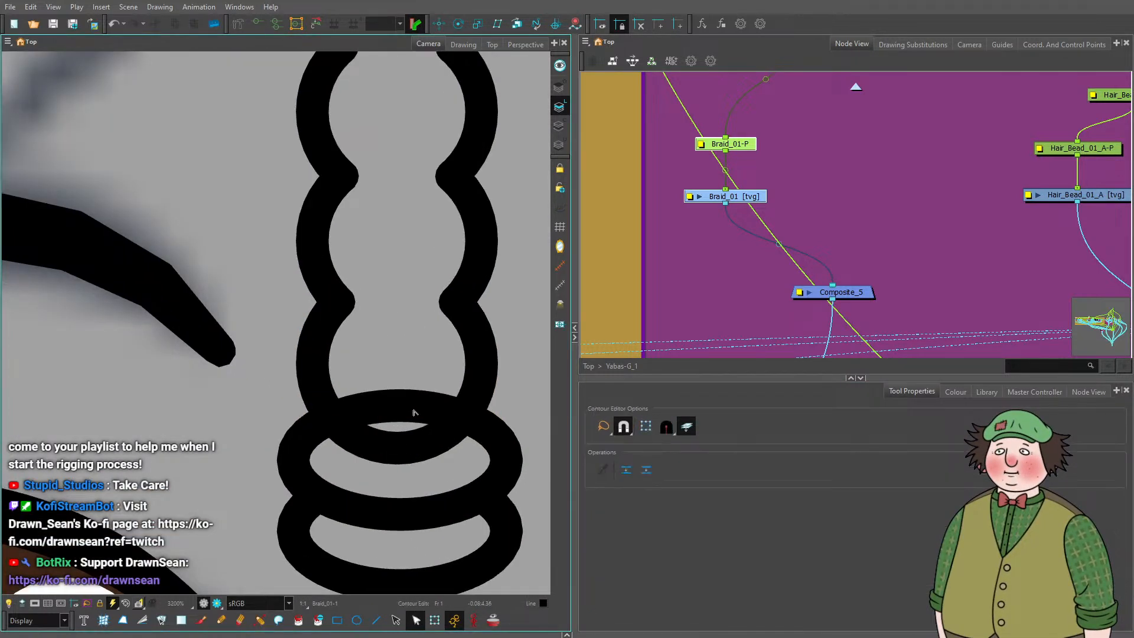
pyautogui.hotkey('ctrl', 'a')
pyautogui.scroll(-2, 390, 408)
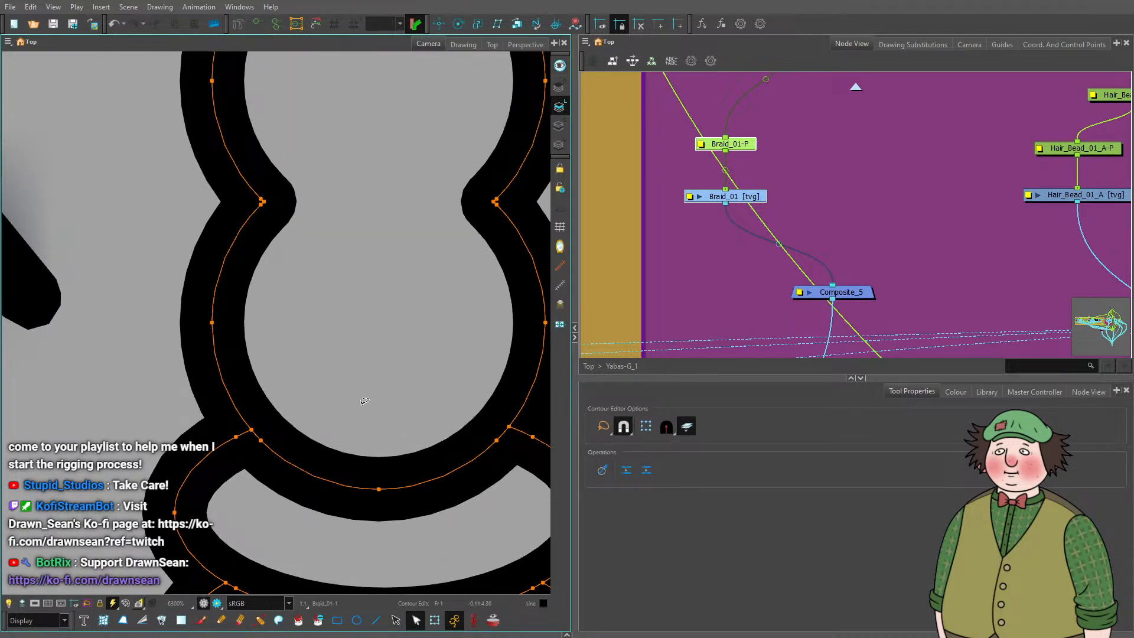
pyautogui.scroll(-2, 372, 409)
pyautogui.scroll(-3, 372, 409)
pyautogui.scroll(2, 378, 408)
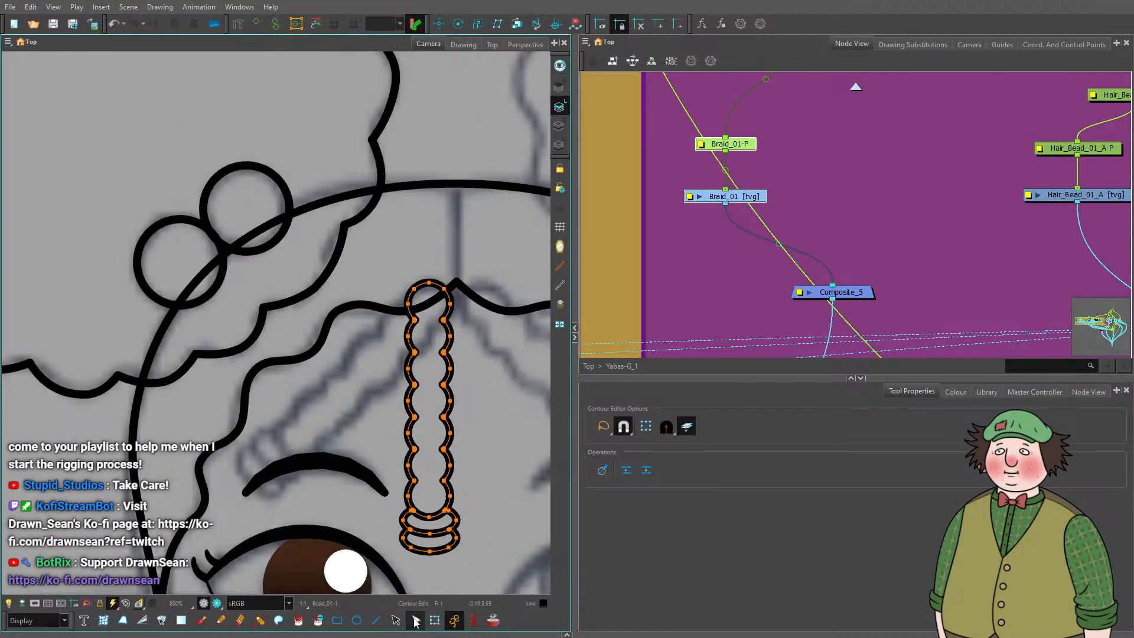
# Select the whole braid drawing, rotate it clockwise to a diagonal, and place its top link at the hairline's centre peak.
pyautogui.click(416, 619)
pyautogui.moveTo(480, 530)
pyautogui.mouseDown()
pyautogui.moveTo(380, 449)
pyautogui.moveTo(443, 291)
pyautogui.moveTo(471, 304)
pyautogui.mouseUp()
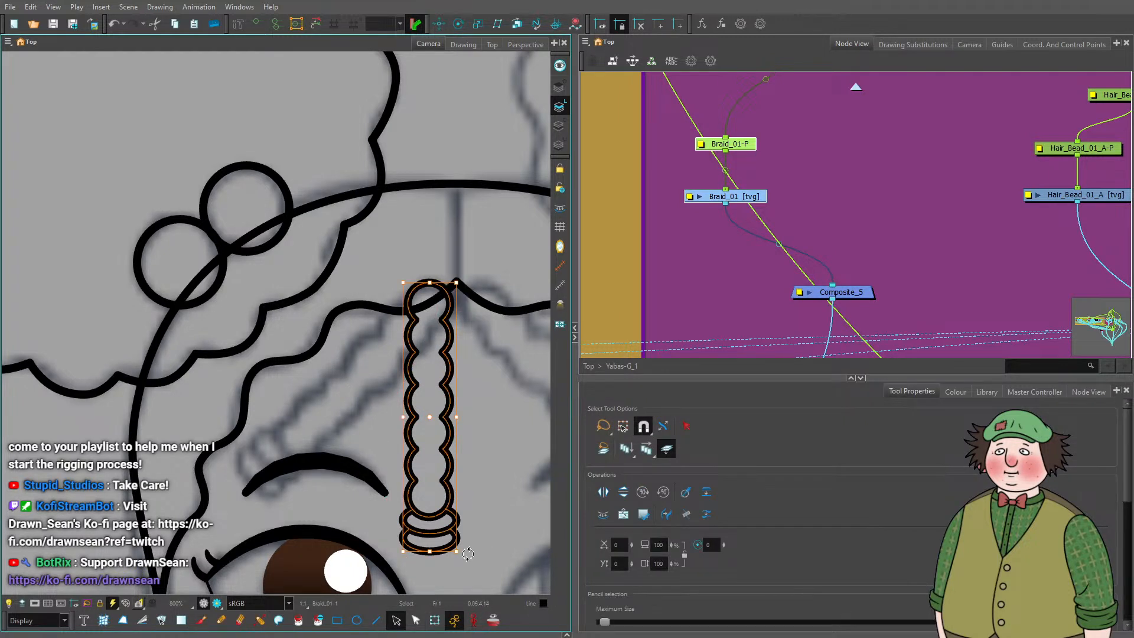
pyautogui.moveTo(467, 550)
pyautogui.mouseDown()
pyautogui.moveTo(422, 546)
pyautogui.moveTo(381, 522)
pyautogui.mouseUp()
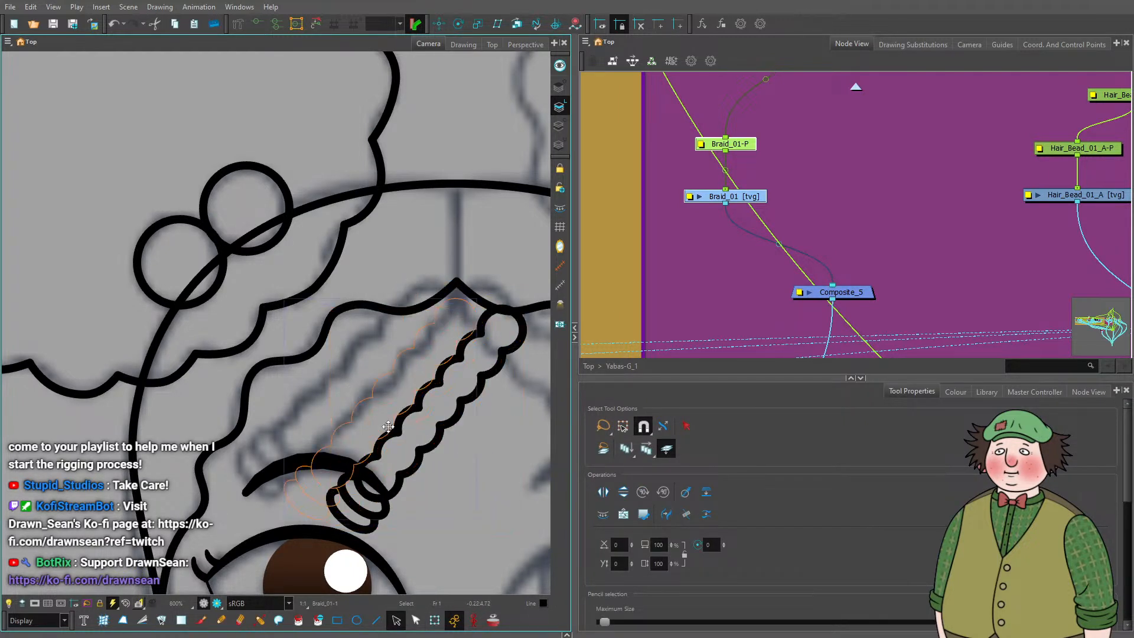
pyautogui.moveTo(436, 439); pyautogui.dragTo(365, 412)
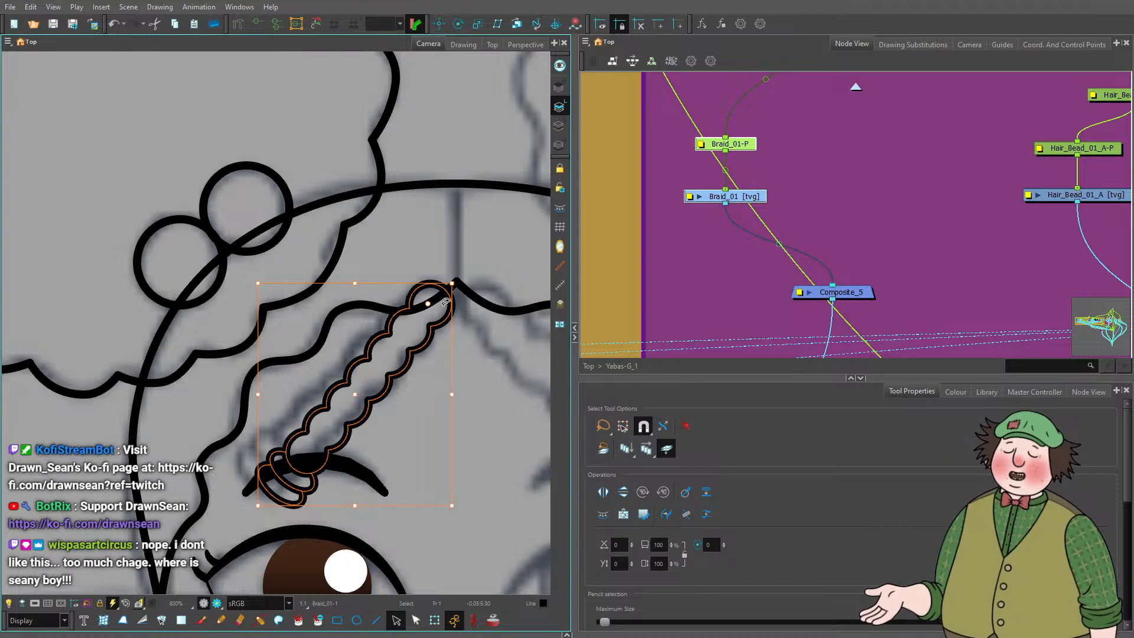
# Rotate the braid slightly further clockwise about its top link to follow the angle of the rough sketch.
pyautogui.scroll(1, 319, 421)
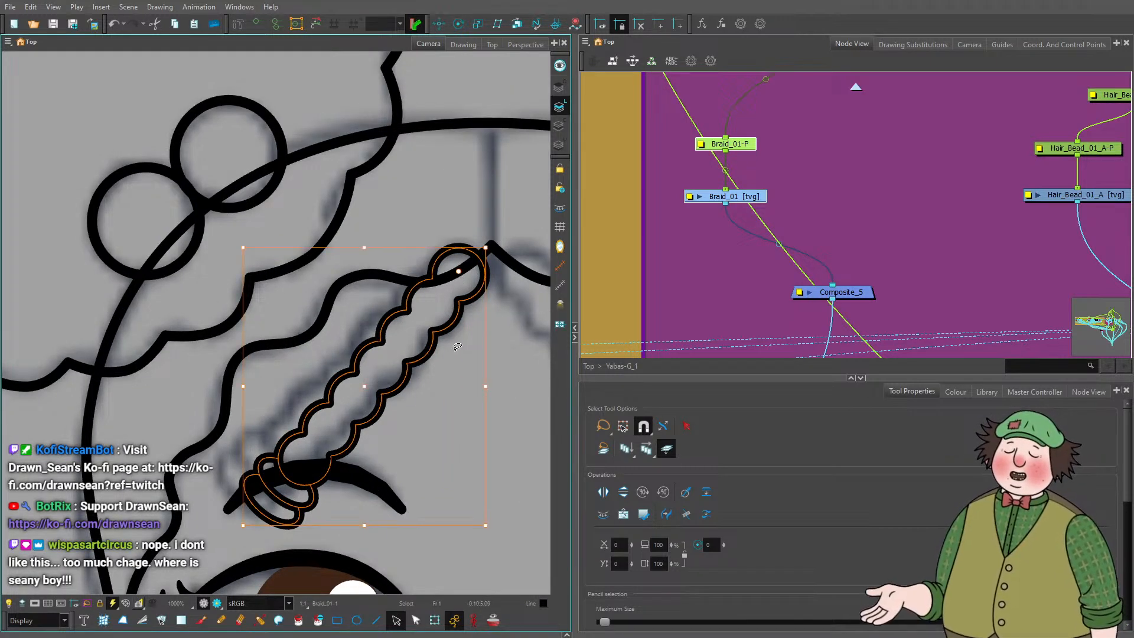
pyautogui.moveTo(492, 530); pyautogui.dragTo(462, 518)
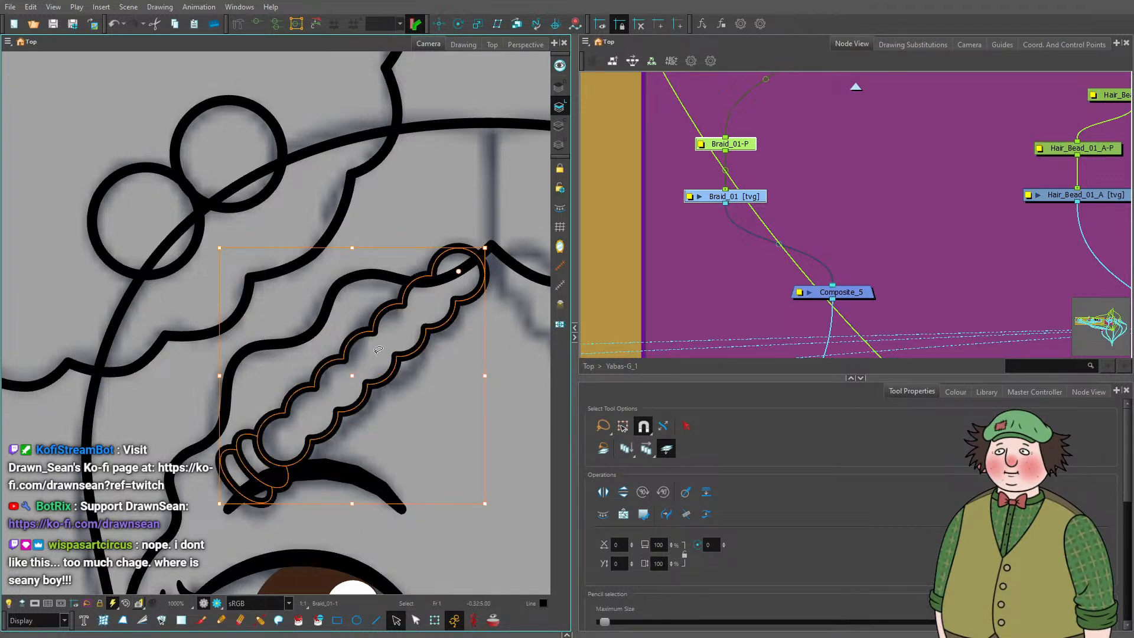
pyautogui.scroll(-3, 377, 350)
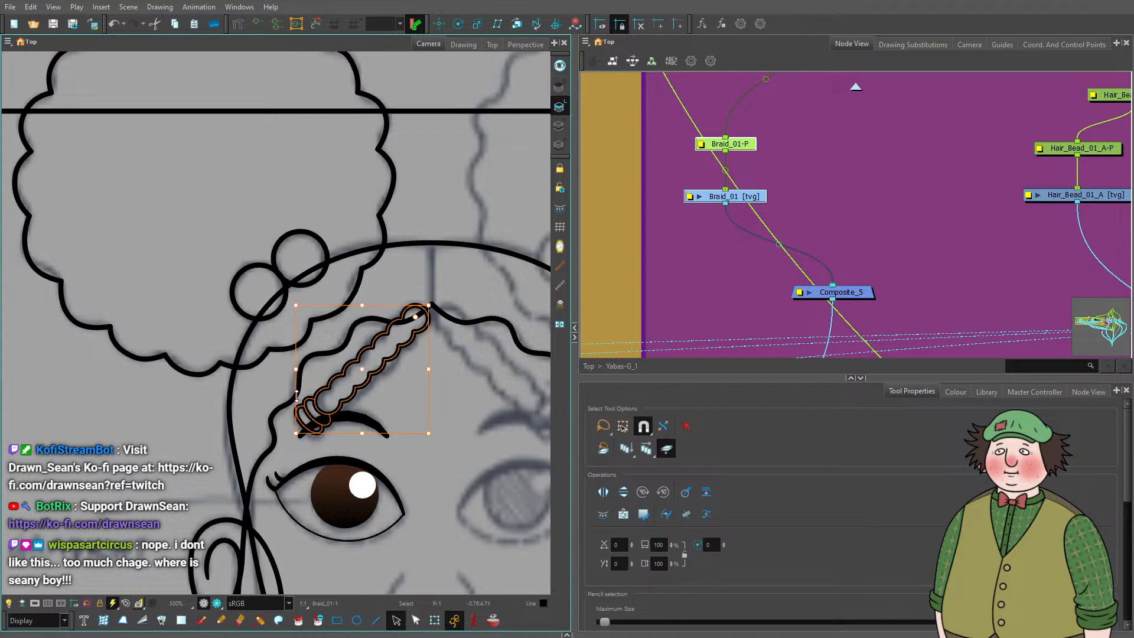
# Examine the contour points along the braid's scalloped outline and at its tied lower end.
pyautogui.scroll(-1, 300, 395)
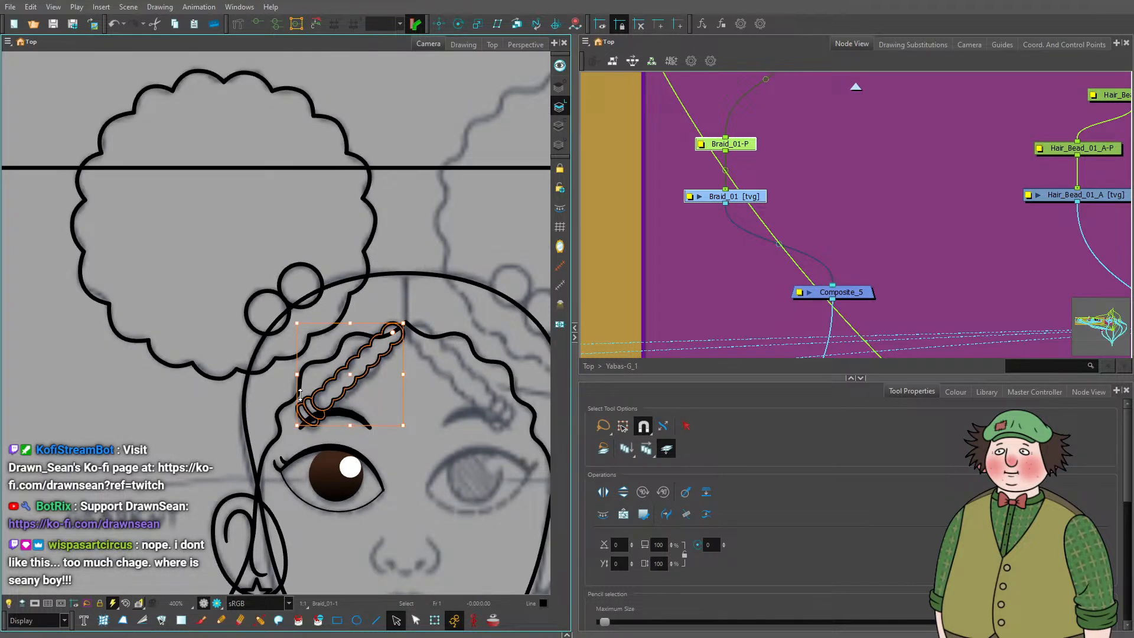
pyautogui.scroll(4, 300, 395)
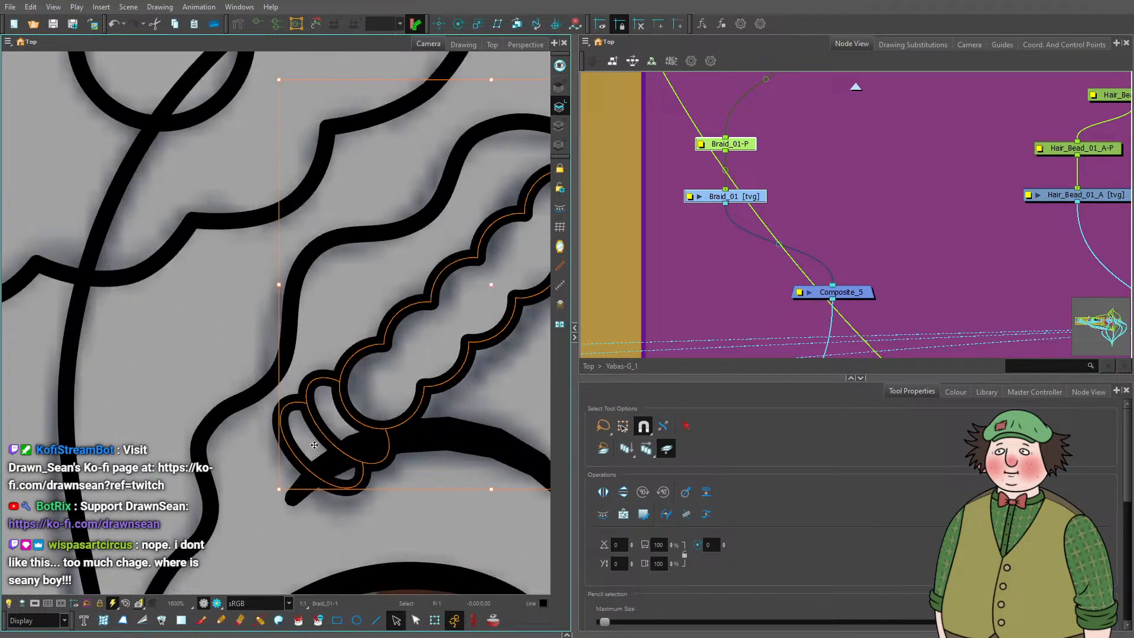
pyautogui.click(416, 620)
pyautogui.scroll(1, 321, 434)
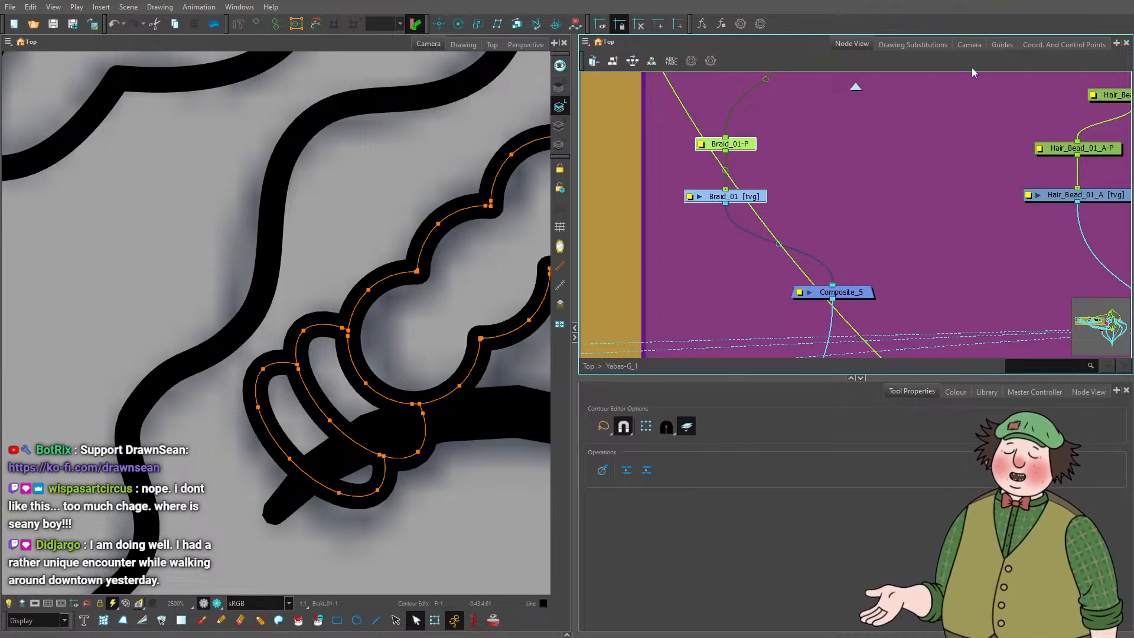
pyautogui.scroll(-3, 203, 344)
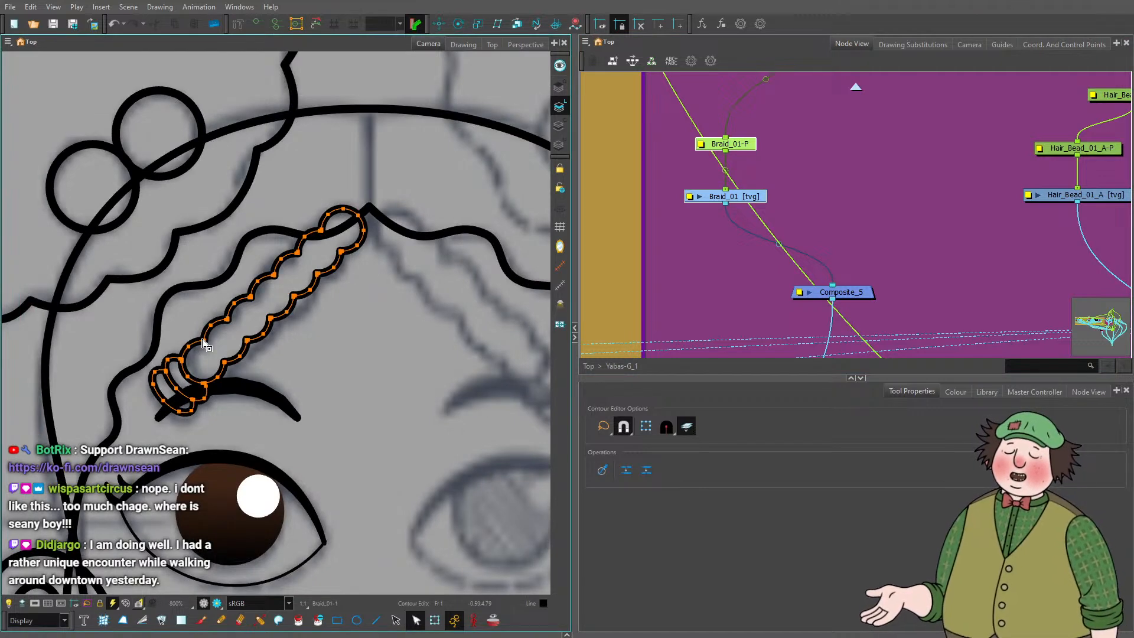
pyautogui.scroll(3, 321, 361)
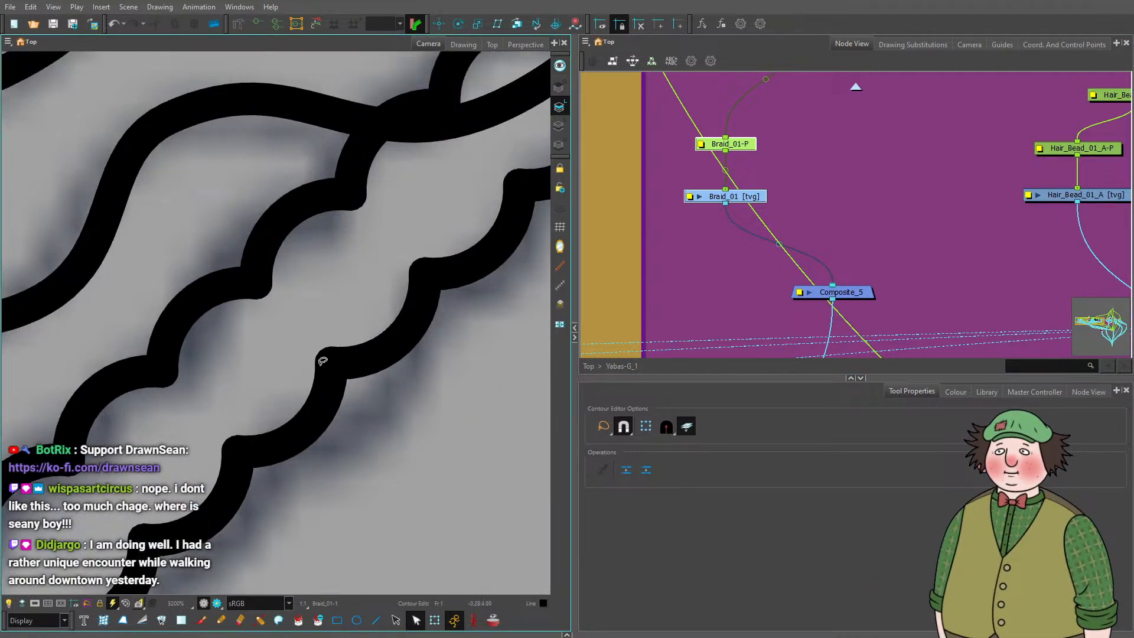
pyautogui.scroll(3, 335, 372)
pyautogui.scroll(-4, 336, 377)
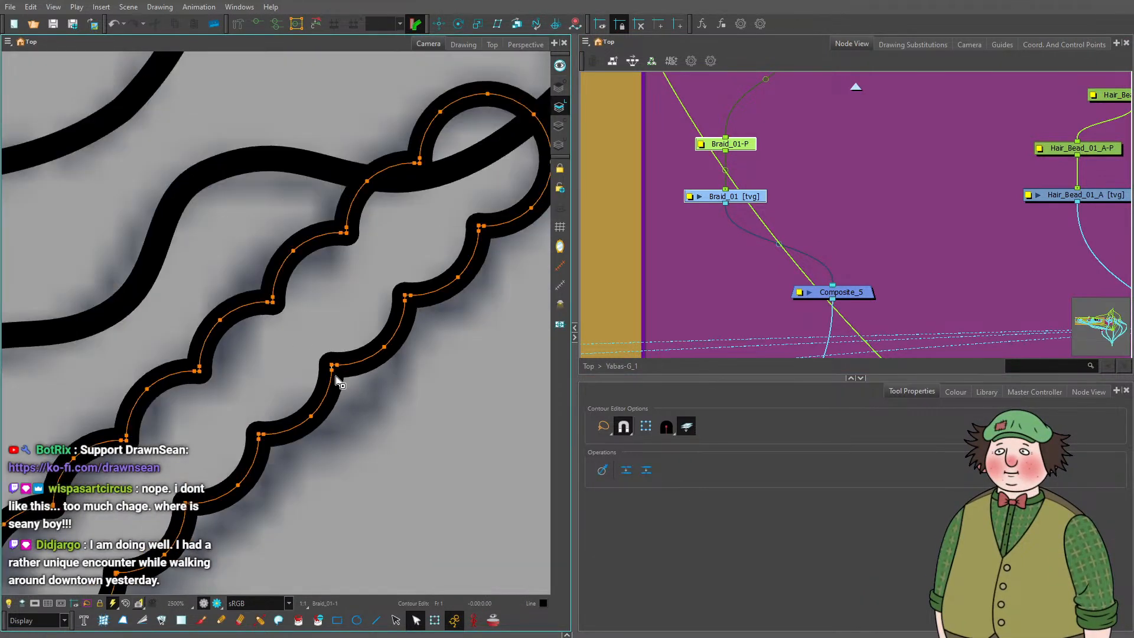
pyautogui.scroll(3, 322, 348)
pyautogui.scroll(-4, 323, 346)
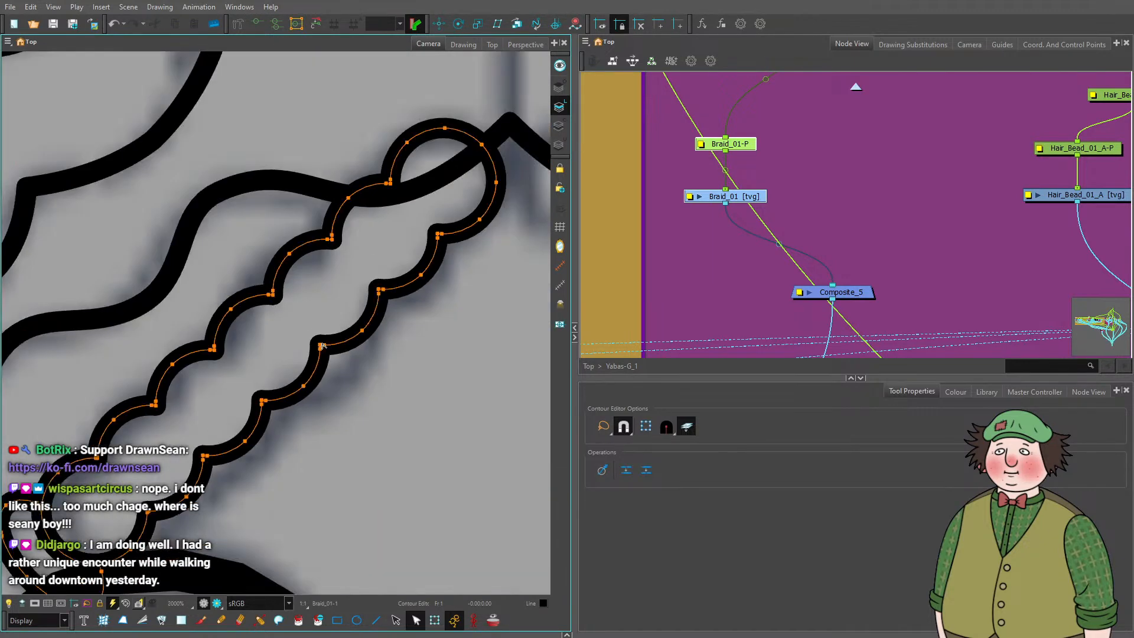
pyautogui.scroll(-4, 321, 346)
# Adjust the start and end tip styles of the selected braid strokes and deselect them.
pyautogui.click(396, 620)
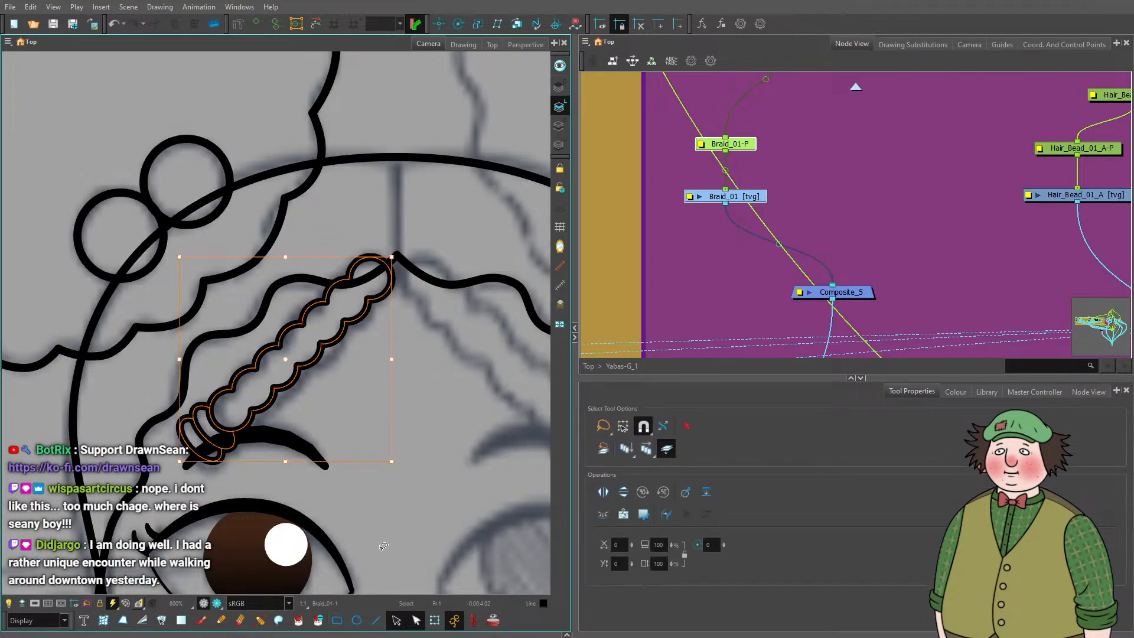
pyautogui.moveTo(388, 449)
pyautogui.mouseDown()
pyautogui.moveTo(370, 485)
pyautogui.moveTo(254, 499)
pyautogui.moveTo(413, 278)
pyautogui.moveTo(384, 467)
pyautogui.mouseUp()
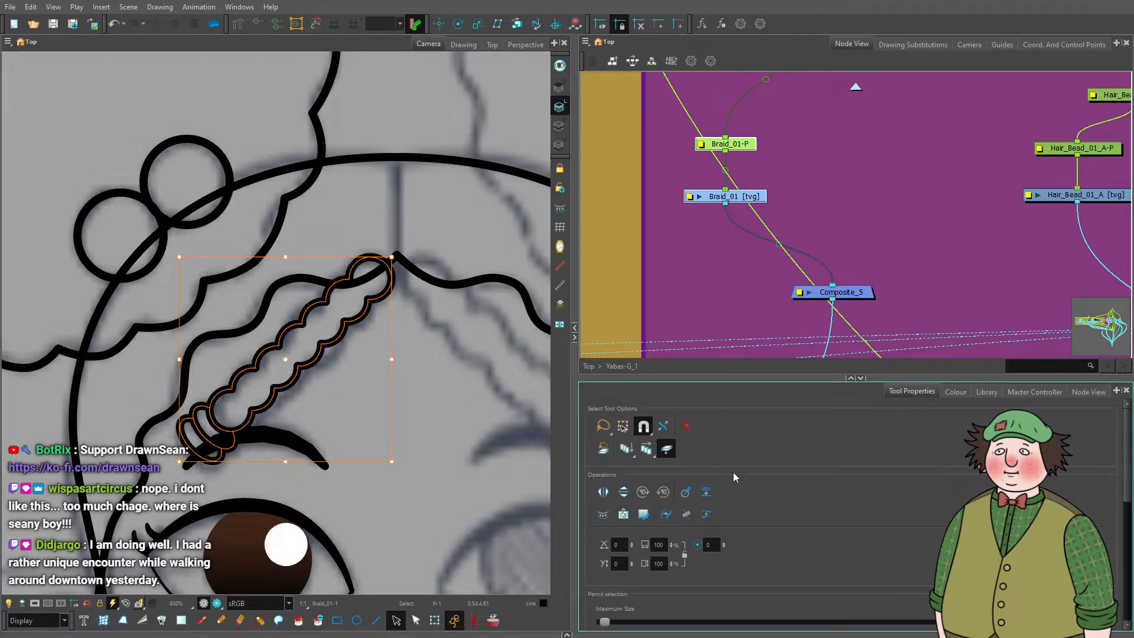
pyautogui.scroll(-3, 745, 503)
pyautogui.click(653, 563)
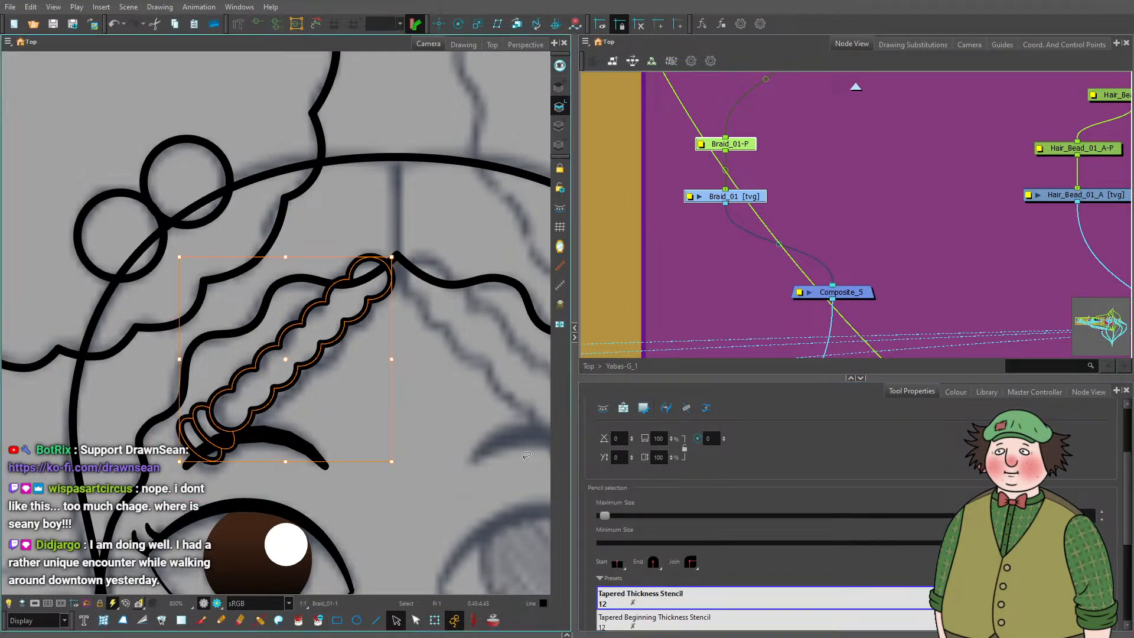
pyautogui.click(623, 567)
pyautogui.click(635, 577)
pyautogui.click(172, 413)
pyautogui.scroll(-2, 244, 359)
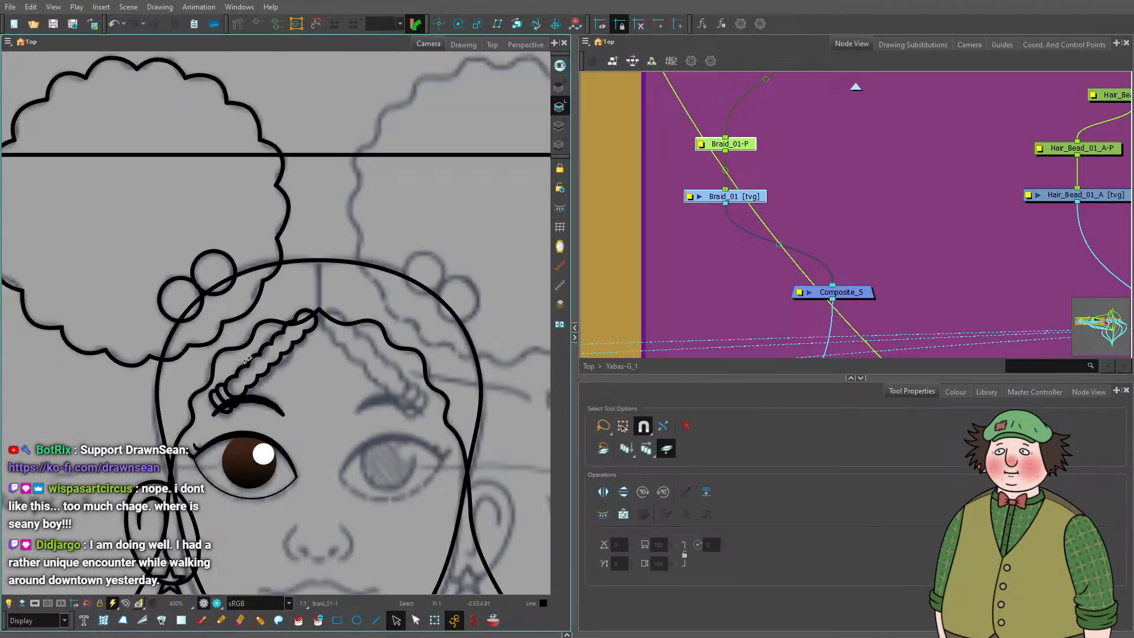
pyautogui.scroll(2, 246, 359)
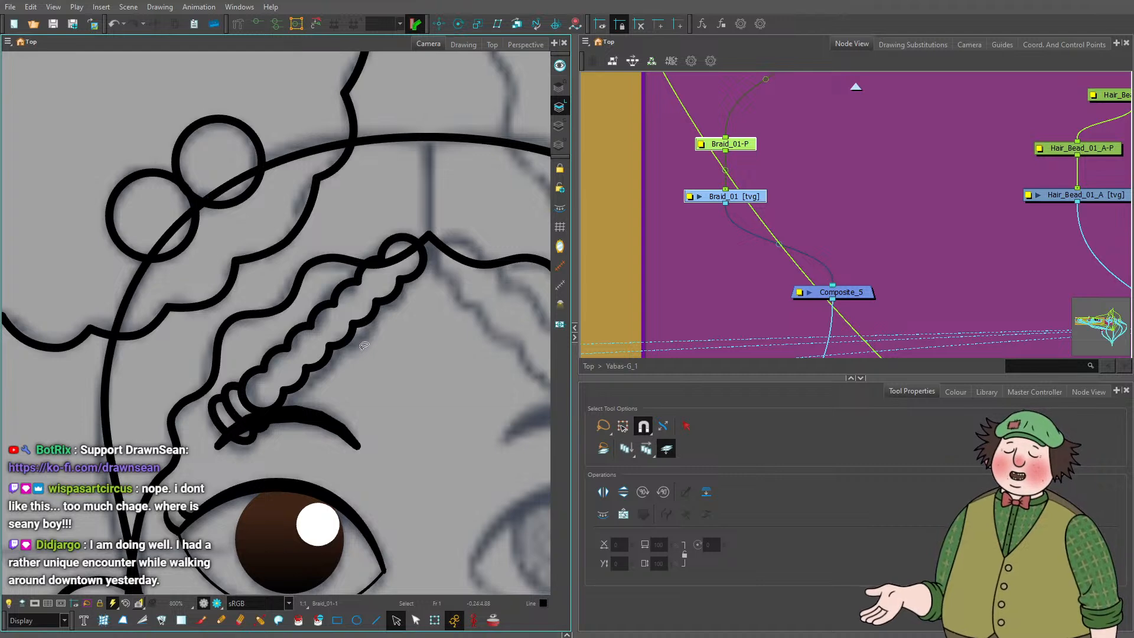
# Show the vertical centre guide and move the braid drawing up until its rounded top end meets the guide.
pyautogui.click(601, 27)
pyautogui.scroll(2, 466, 184)
pyautogui.scroll(-2, 421, 257)
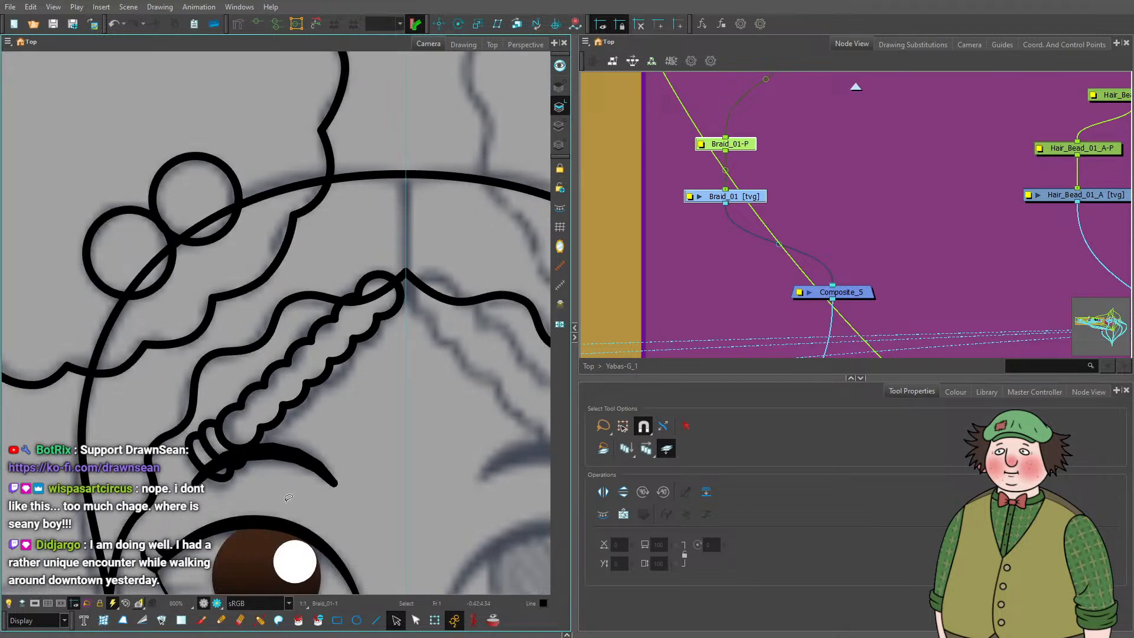
pyautogui.moveTo(288, 498)
pyautogui.mouseDown()
pyautogui.moveTo(195, 331)
pyautogui.moveTo(295, 496)
pyautogui.mouseUp()
pyautogui.scroll(4, 390, 283)
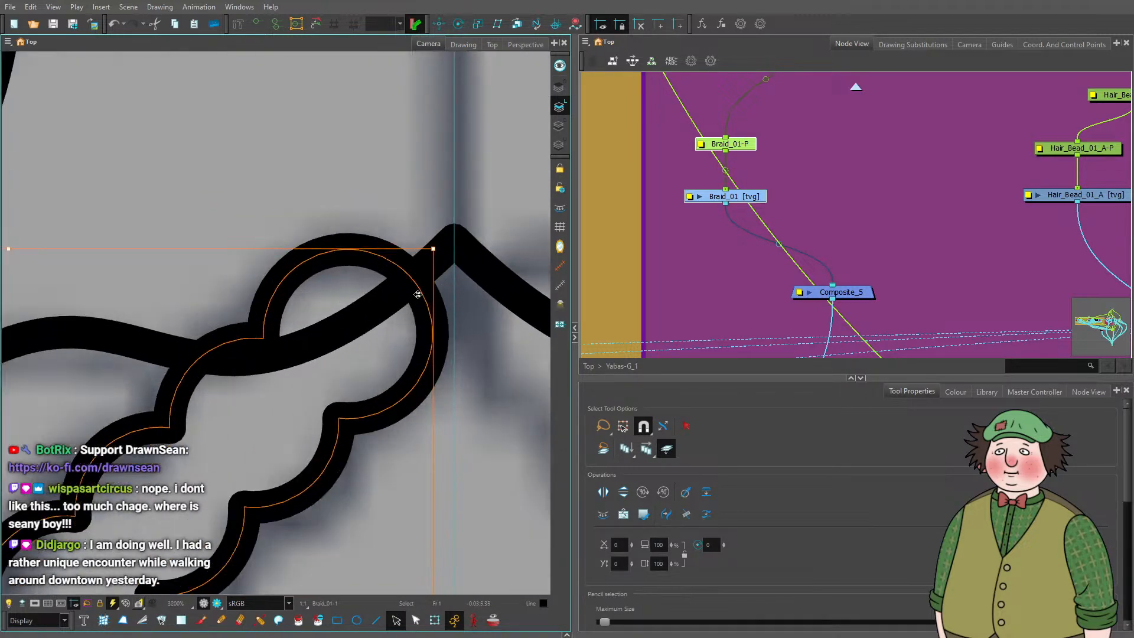
pyautogui.moveTo(417, 294); pyautogui.dragTo(440, 207)
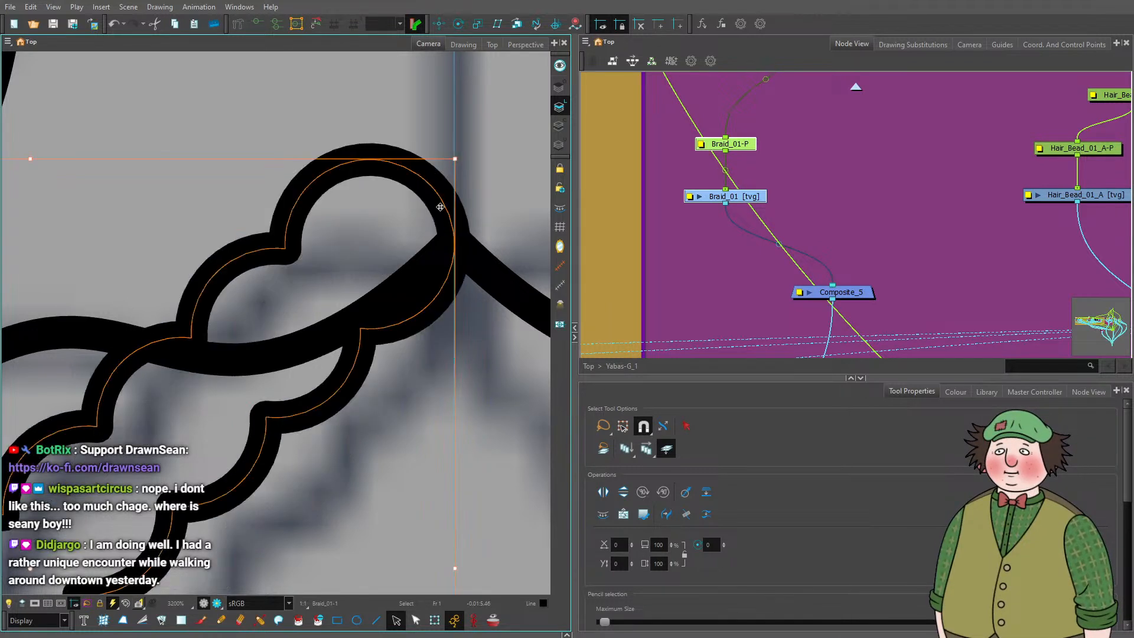
pyautogui.scroll(-6, 439, 206)
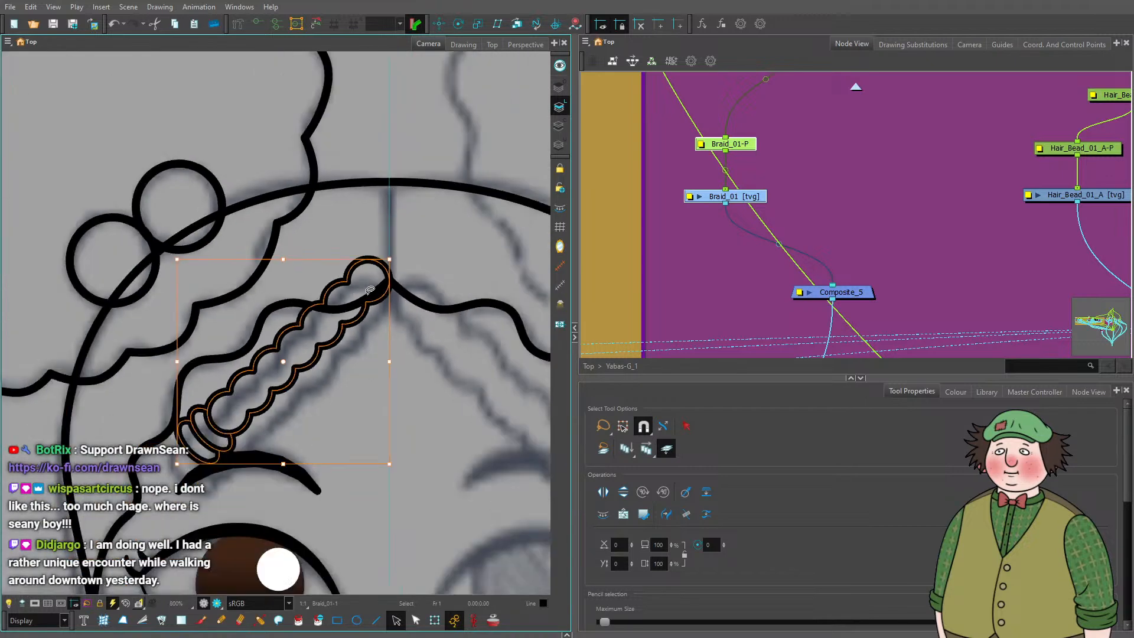
# Place the Braid_01 rotation pivot at the centre of the braid's rounded top end.
pyautogui.click(458, 24)
pyautogui.scroll(-5, 374, 421)
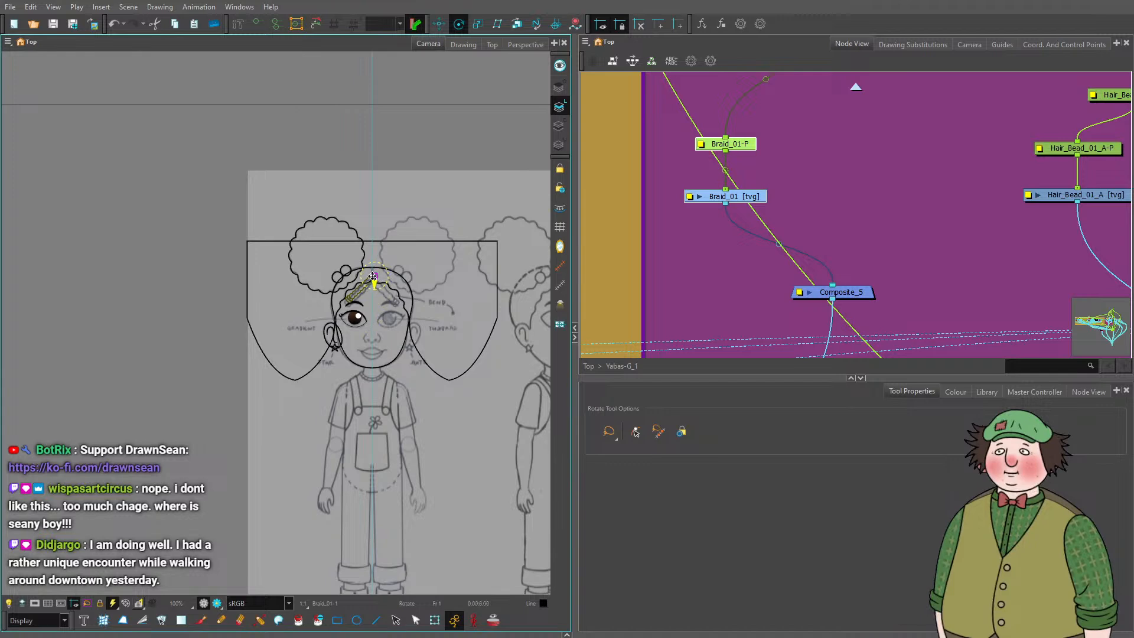
pyautogui.scroll(5, 374, 281)
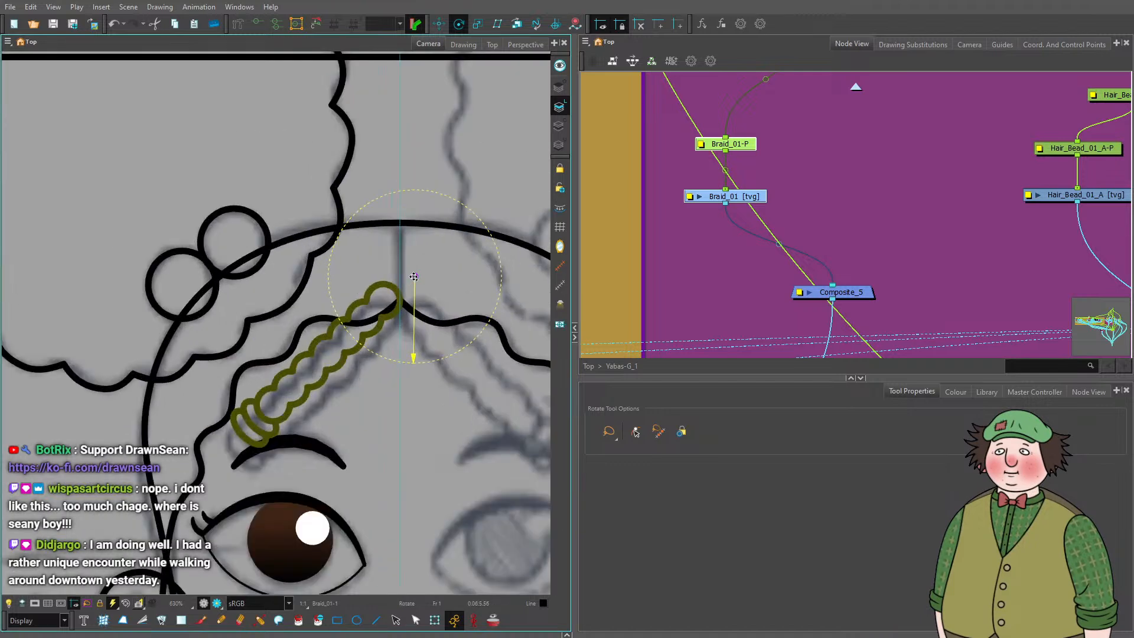
pyautogui.scroll(2, 413, 276)
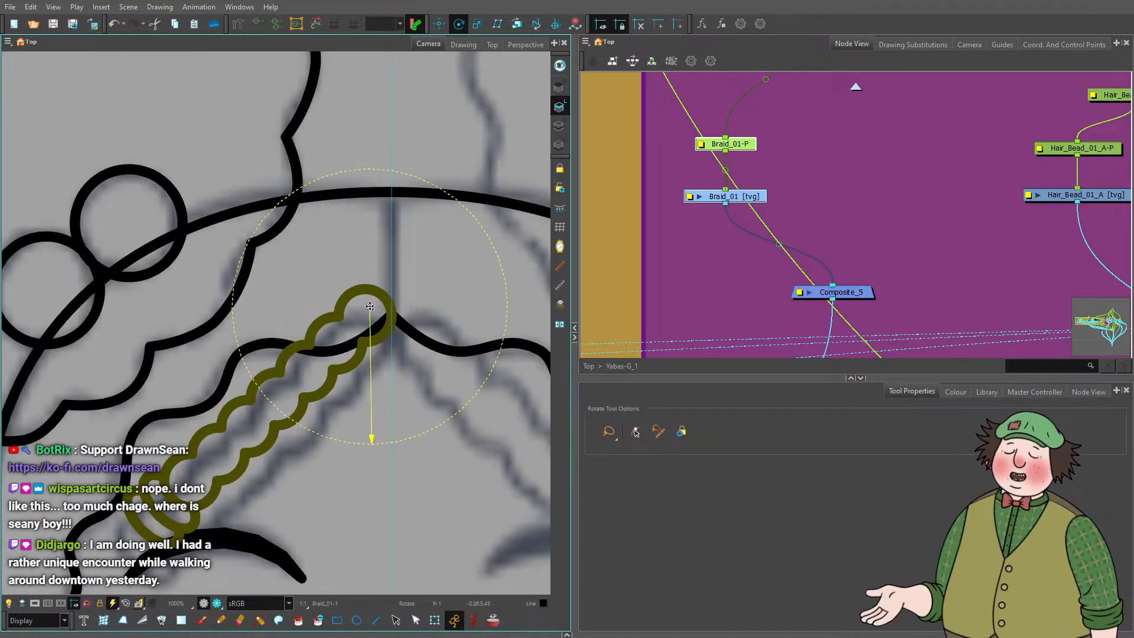
pyautogui.scroll(2, 362, 315)
pyautogui.scroll(2, 362, 315)
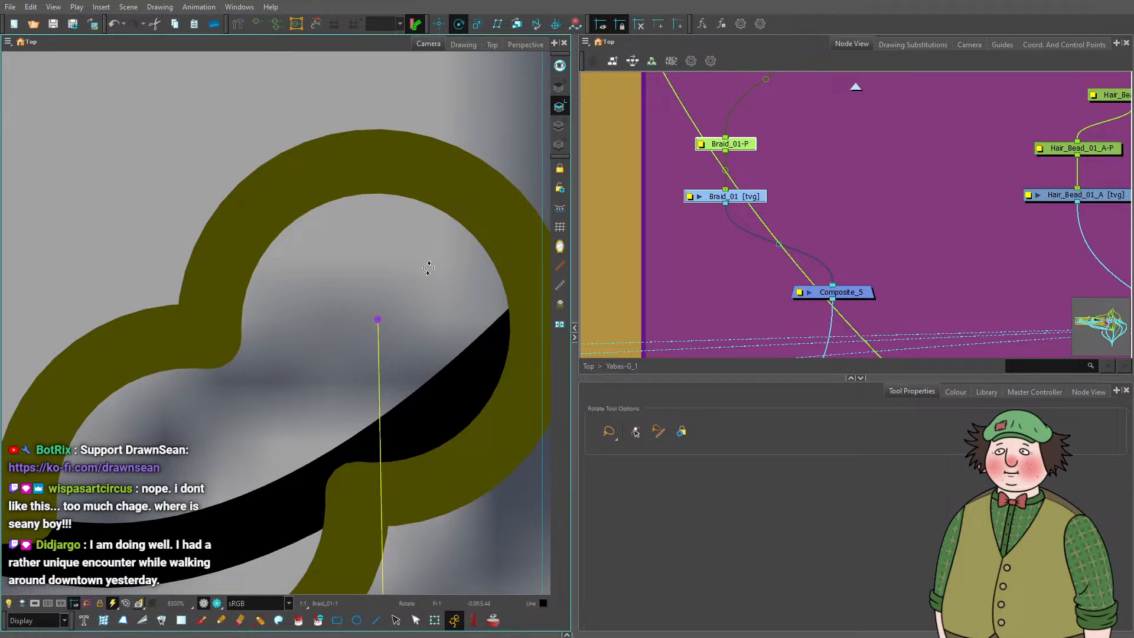
pyautogui.scroll(-5, 428, 268)
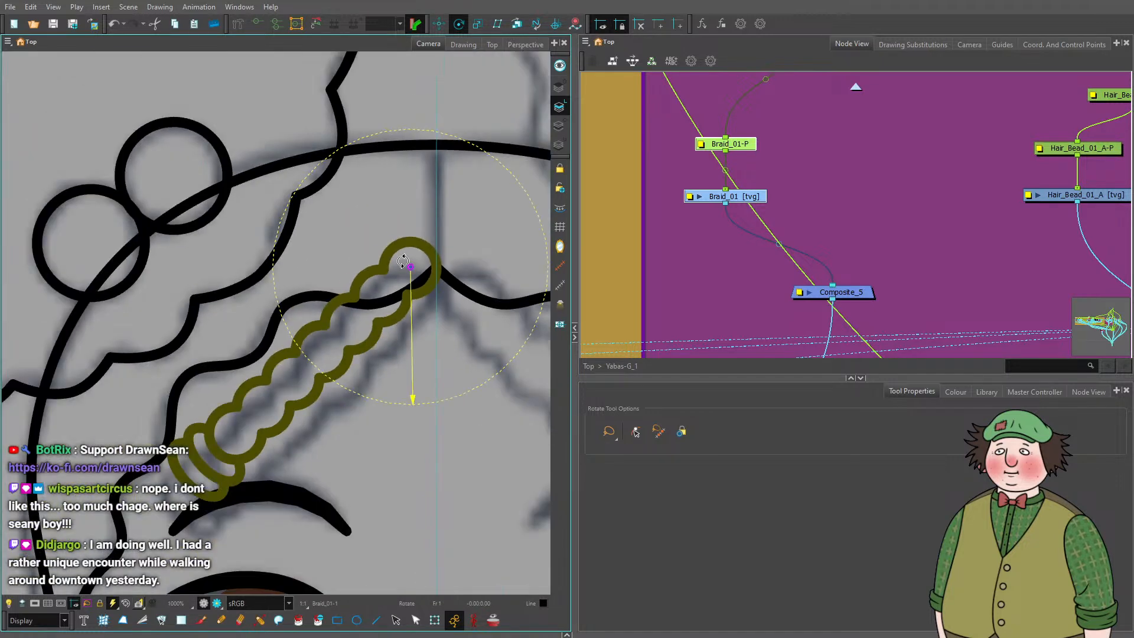
# Try rotating the braid upward about its pivot with the Transform tool and undo the rotation.
pyautogui.hotkey('shift', 't')
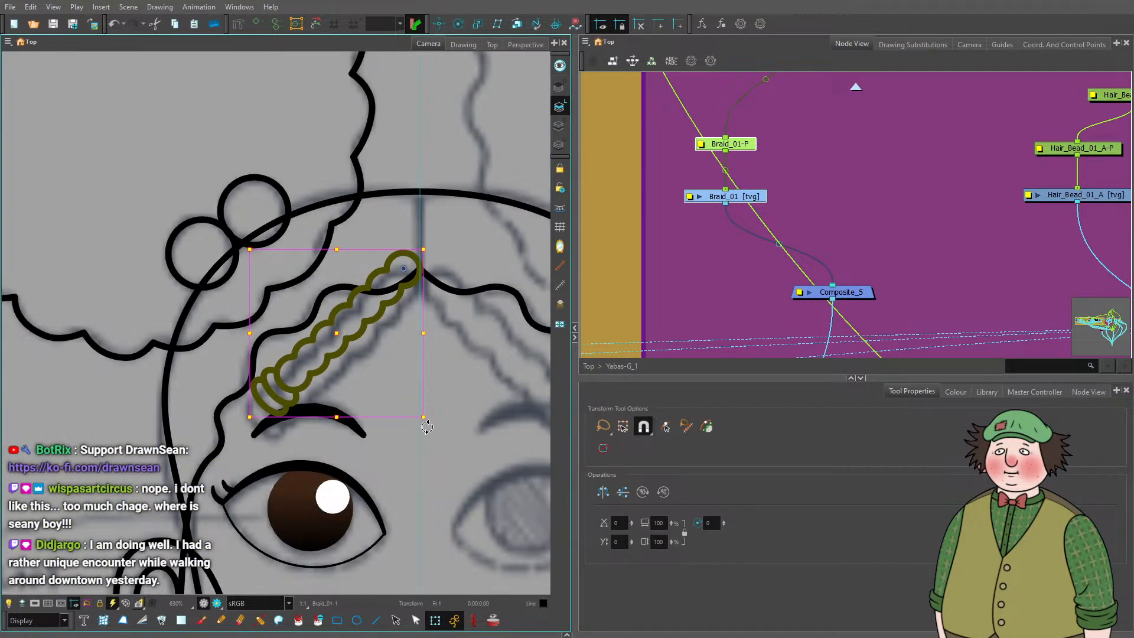
pyautogui.moveTo(428, 427); pyautogui.dragTo(296, 301)
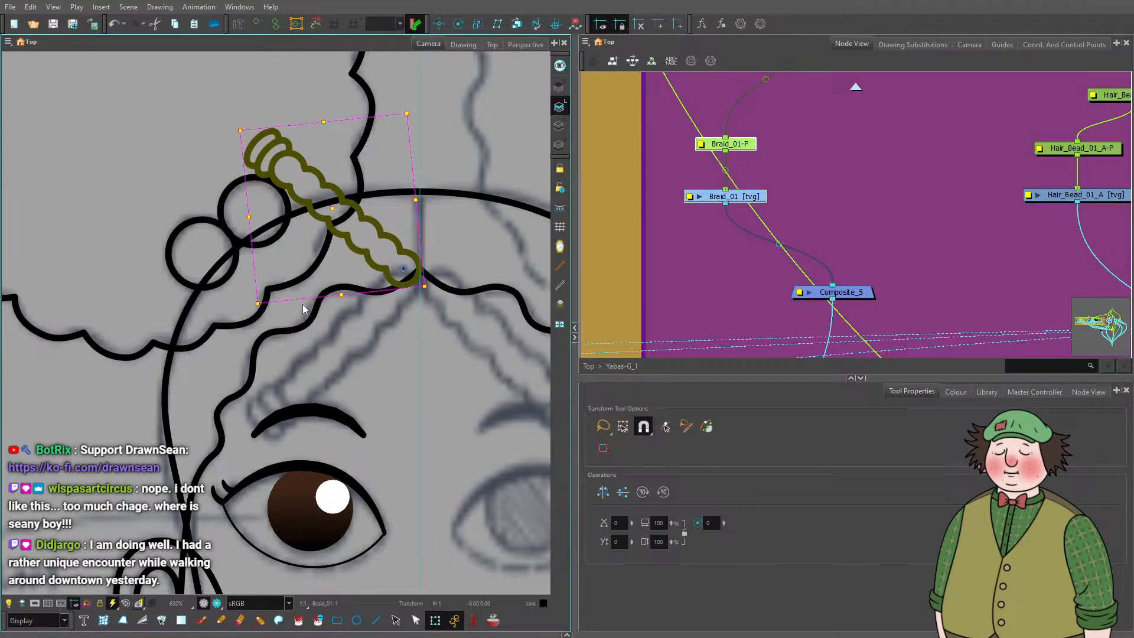
pyautogui.hotkey('ctrl', 'z')
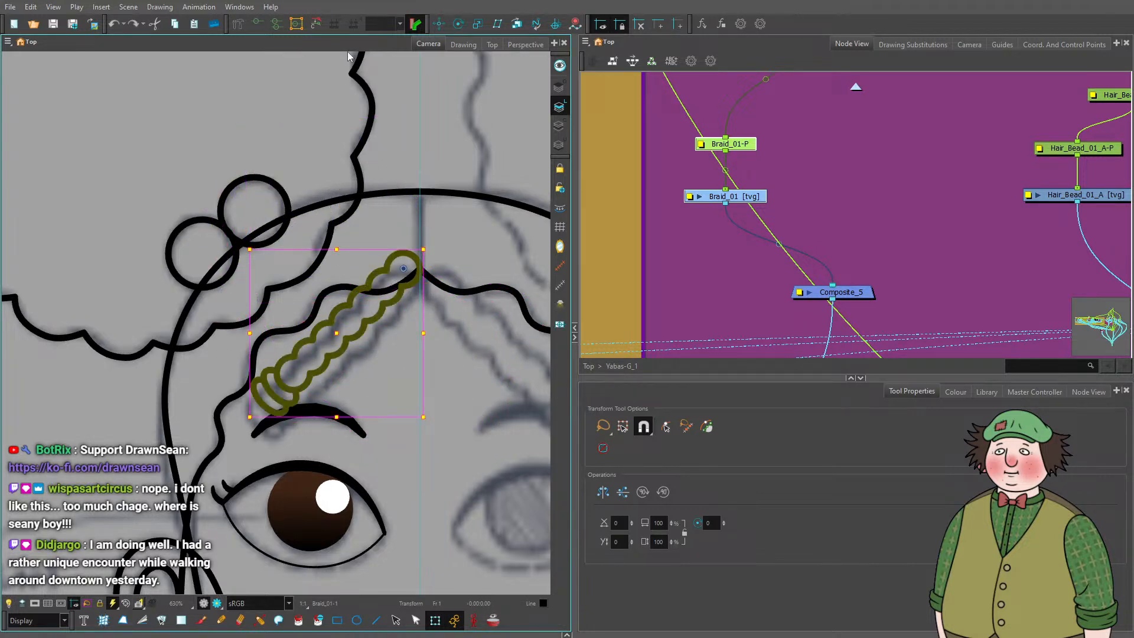
# Build a single-segment curve deformer on Braid_01, running from the braid's rounded top end down to its tied lower end.
pyautogui.hotkey('alt', 'shift', 'r')
pyautogui.scroll(1, 169, 349)
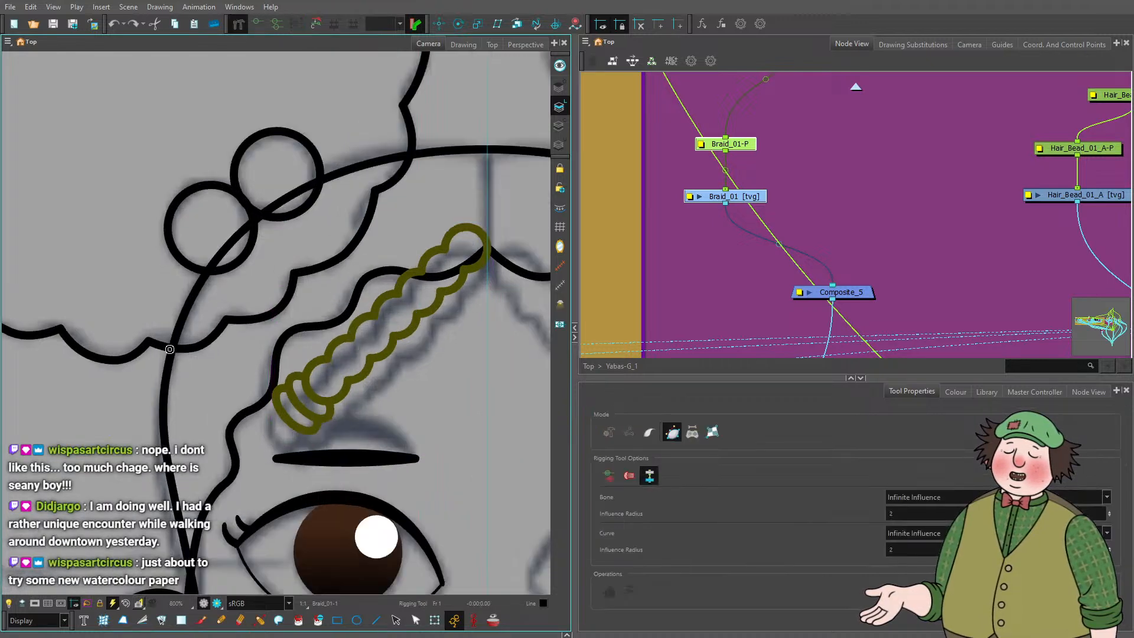
pyautogui.scroll(-2, 413, 285)
pyautogui.scroll(4, 412, 284)
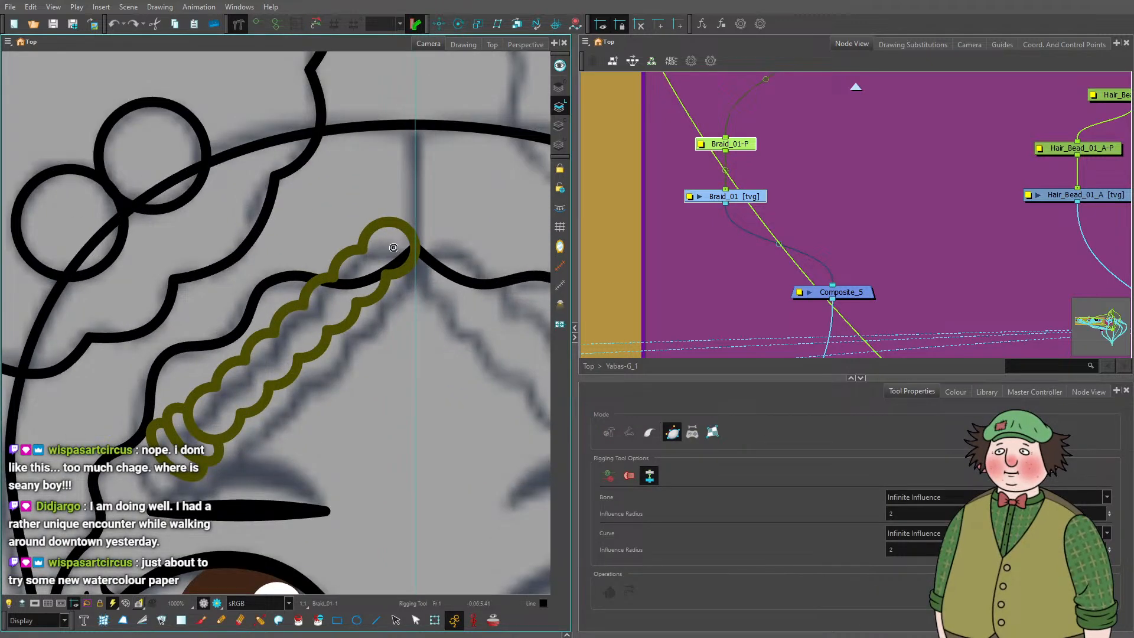
pyautogui.scroll(2, 394, 248)
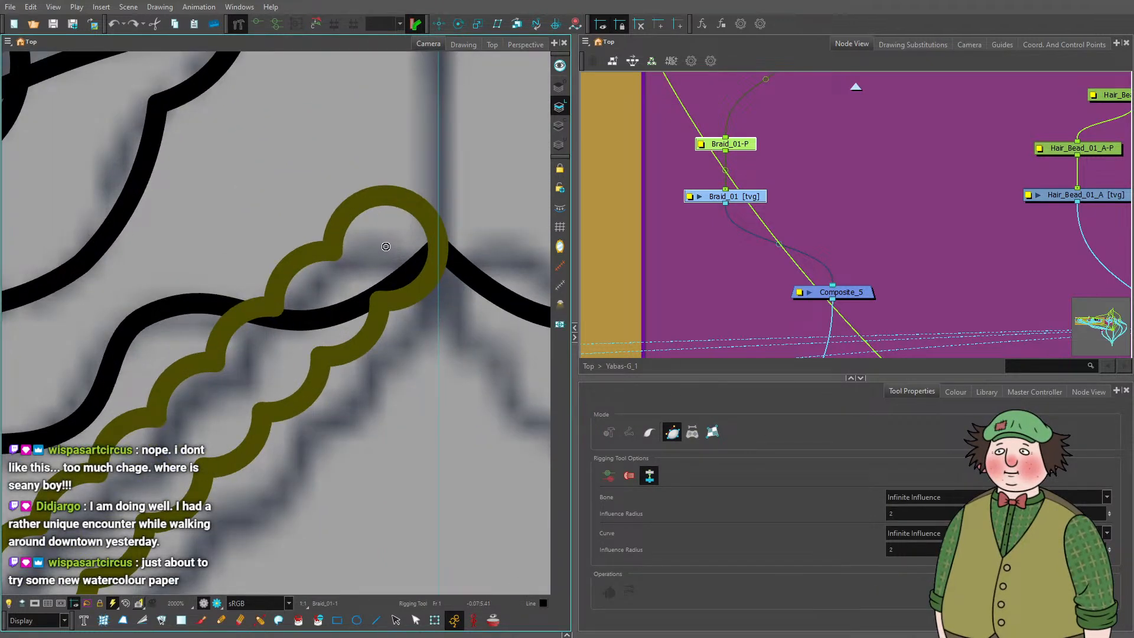
pyautogui.moveTo(387, 246); pyautogui.dragTo(260, 368)
pyautogui.scroll(-3, 348, 277)
pyautogui.scroll(2, 224, 407)
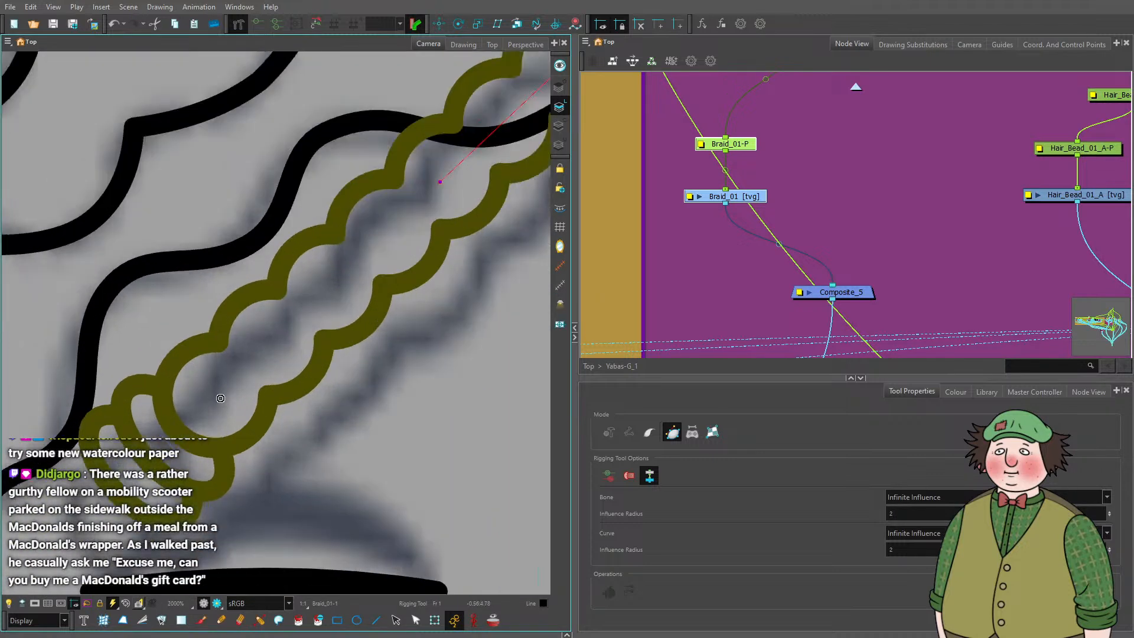
pyautogui.moveTo(216, 395); pyautogui.dragTo(318, 301)
pyautogui.scroll(-3, 342, 288)
pyautogui.scroll(-3, 345, 297)
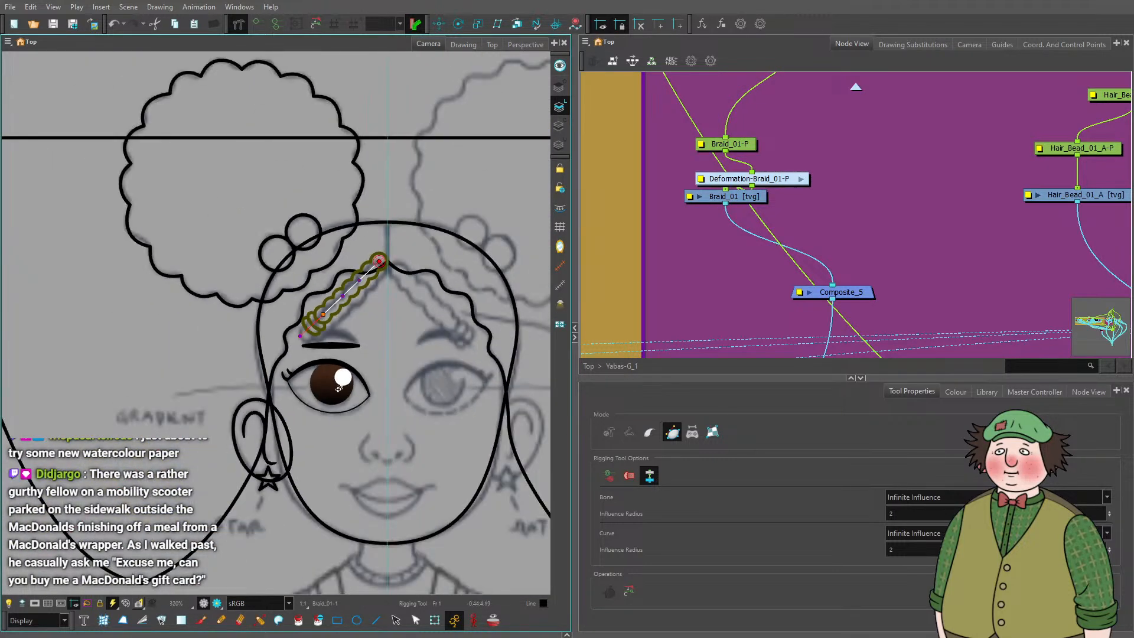
# Bend the braid into a gentle arch above the eyebrow by repositioning the curve deformer's lower point and both handles.
pyautogui.click(434, 620)
pyautogui.scroll(3, 333, 290)
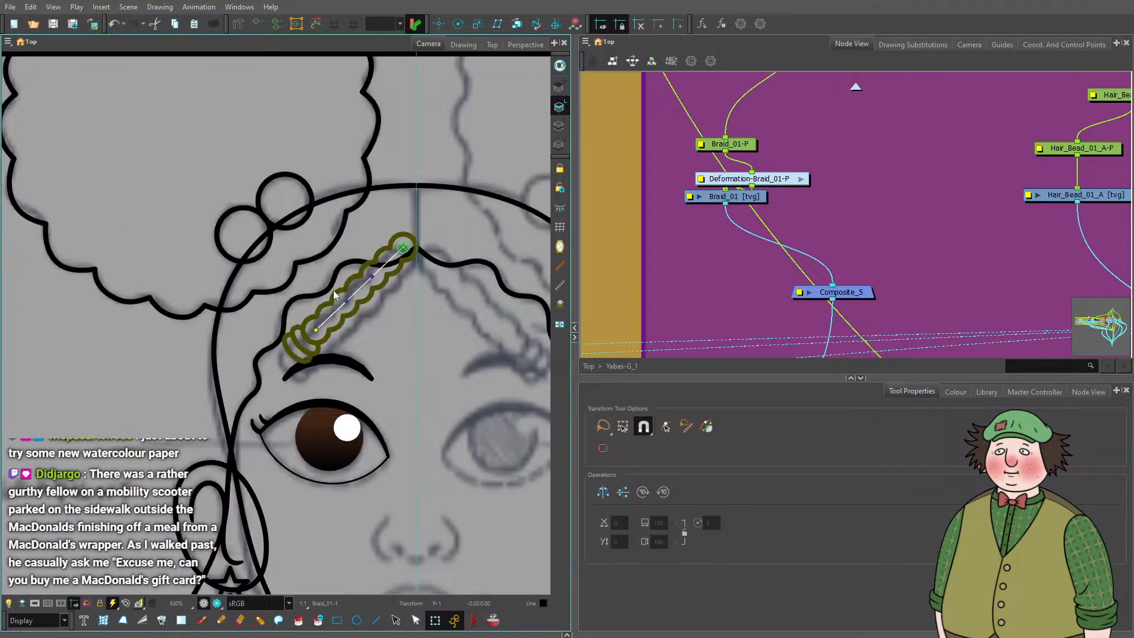
pyautogui.scroll(1, 333, 289)
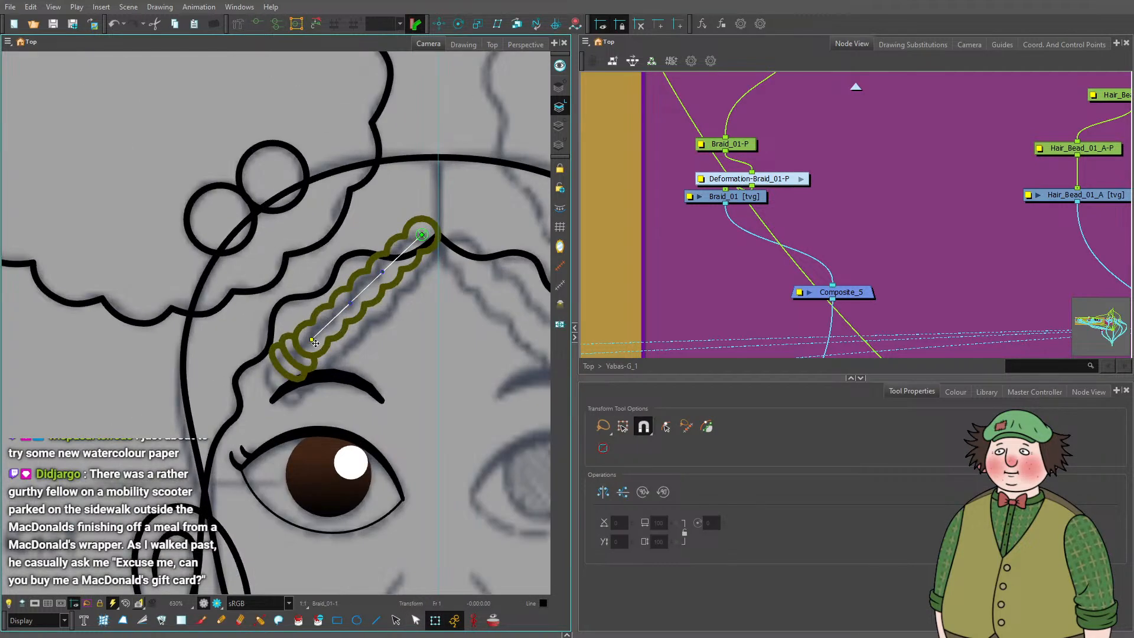
pyautogui.moveTo(311, 341)
pyautogui.mouseDown()
pyautogui.moveTo(304, 356)
pyautogui.moveTo(319, 352)
pyautogui.mouseUp()
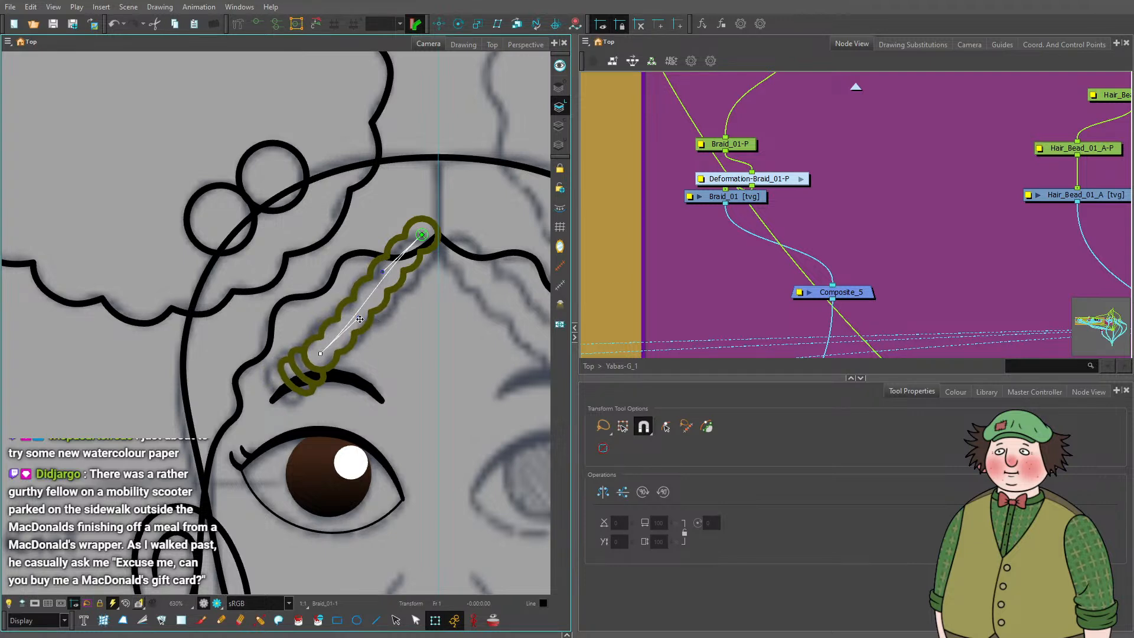
pyautogui.moveTo(359, 317); pyautogui.dragTo(373, 269)
pyautogui.moveTo(319, 353); pyautogui.dragTo(308, 352)
pyautogui.moveTo(377, 271); pyautogui.dragTo(374, 263)
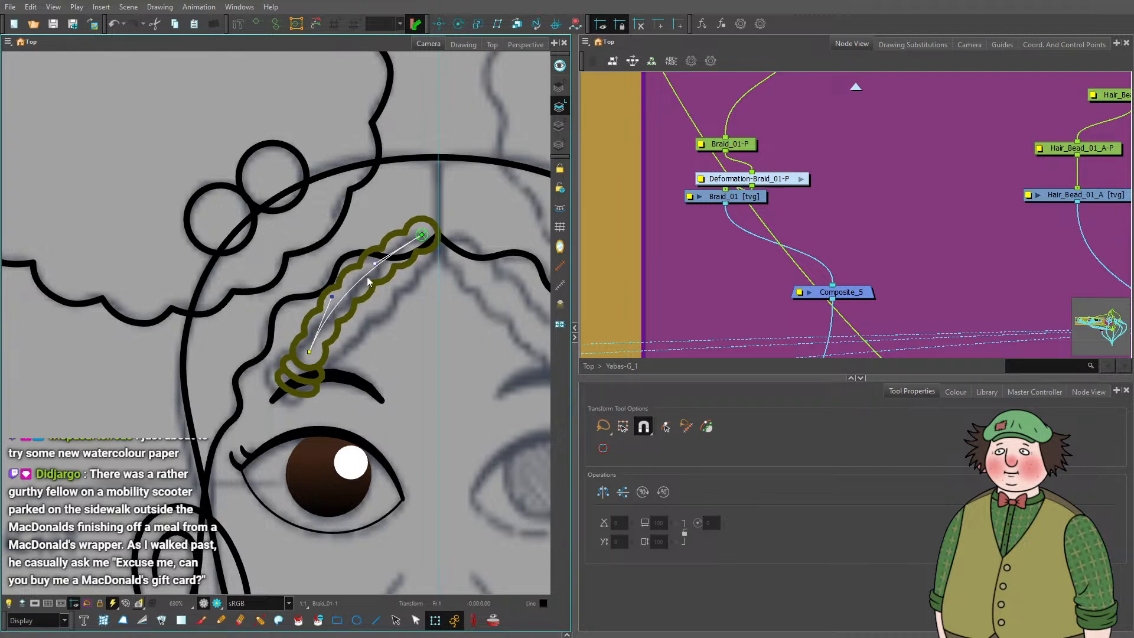
pyautogui.moveTo(331, 296); pyautogui.dragTo(334, 308)
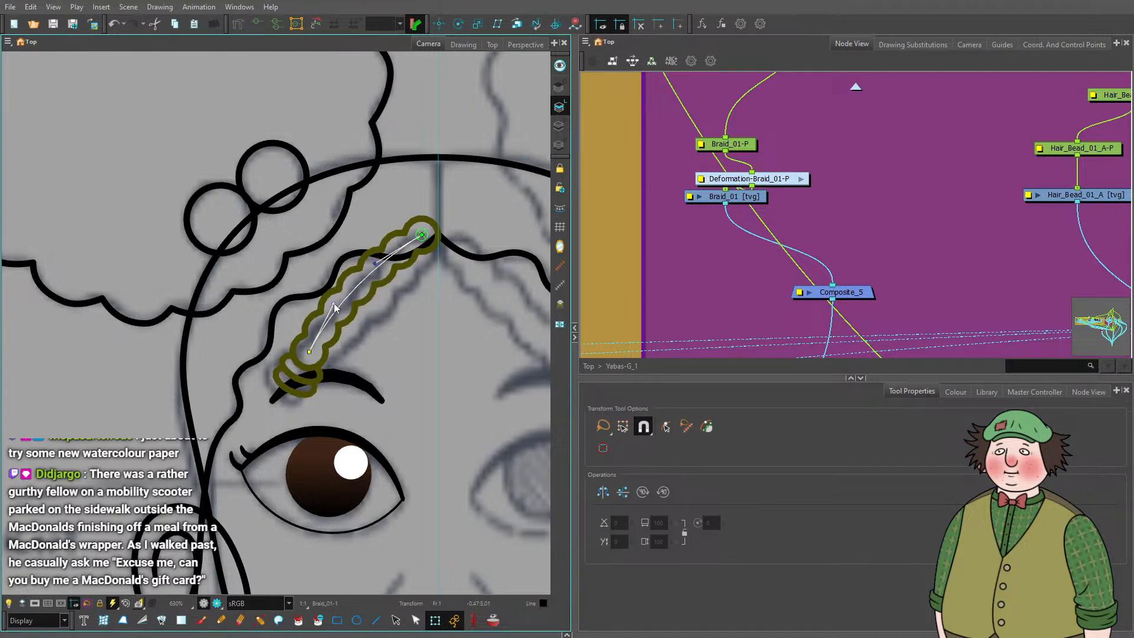
pyautogui.scroll(-4, 273, 324)
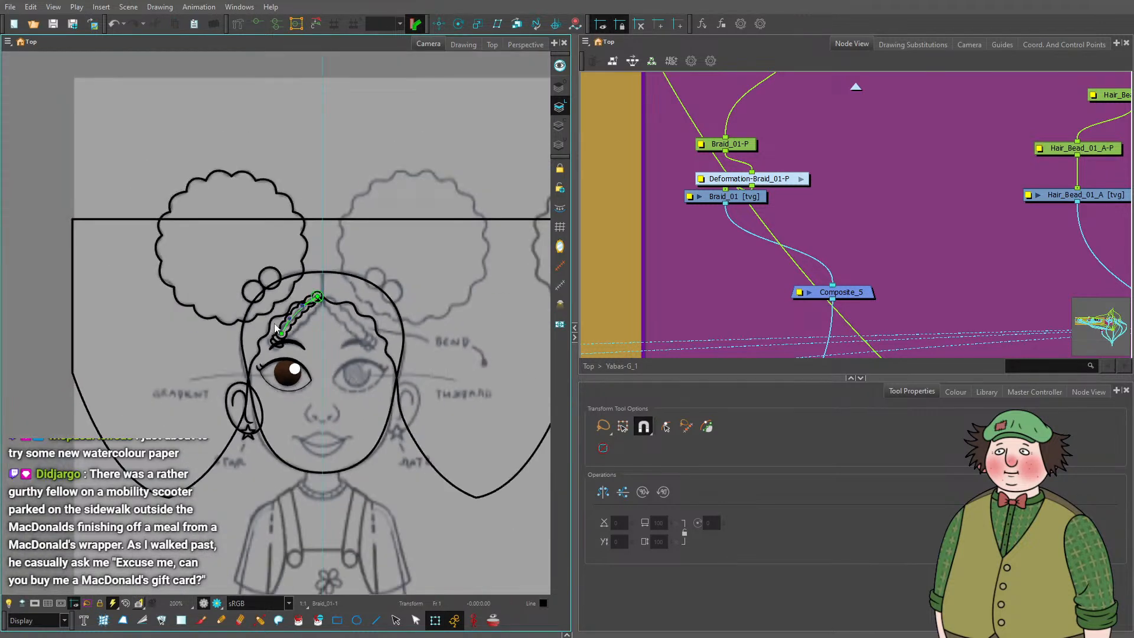
# Tidy the Braid_01 nodes so the Deformation-Braid_01-P group sits in line between the Braid_01-P peg and the drawing.
pyautogui.scroll(-3, 782, 271)
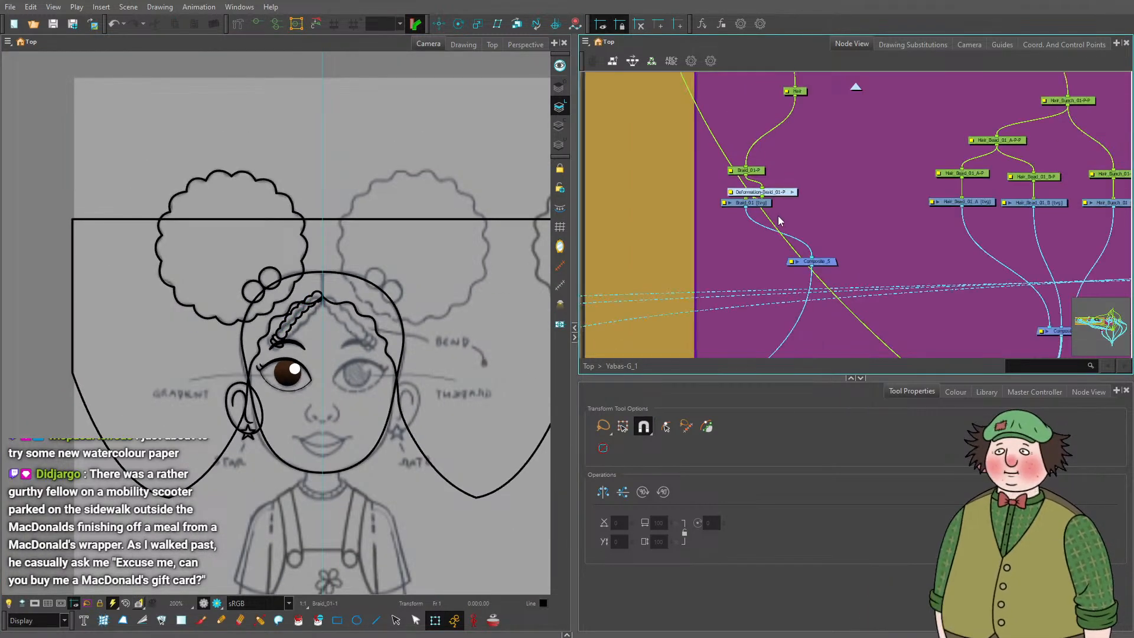
pyautogui.scroll(2, 770, 253)
pyautogui.moveTo(759, 213); pyautogui.dragTo(759, 173)
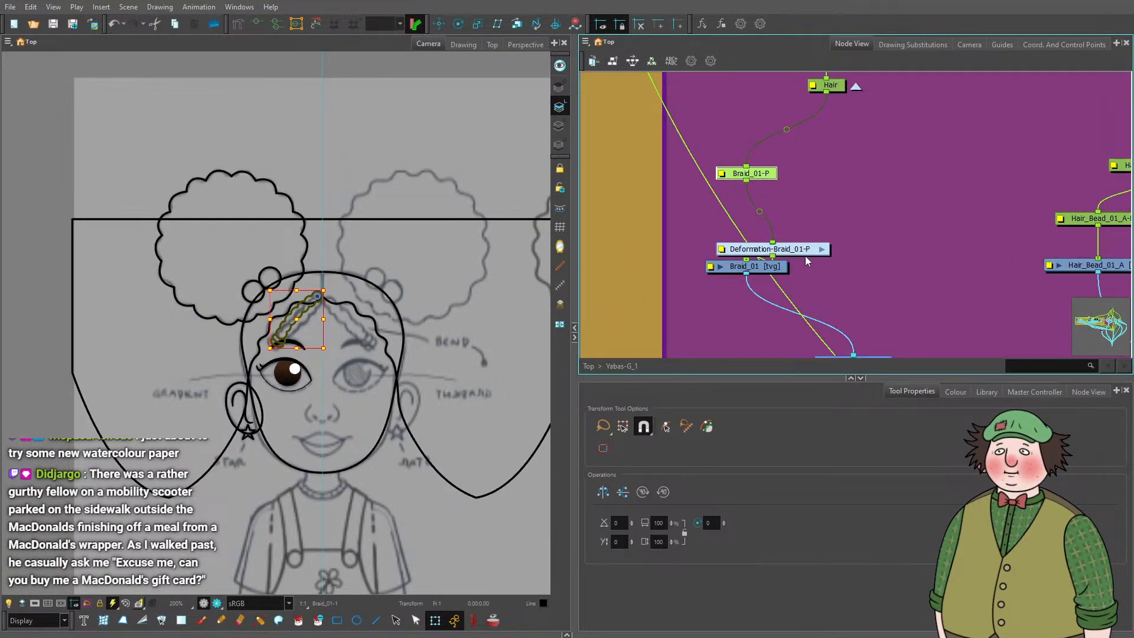
pyautogui.moveTo(799, 250); pyautogui.dragTo(772, 219)
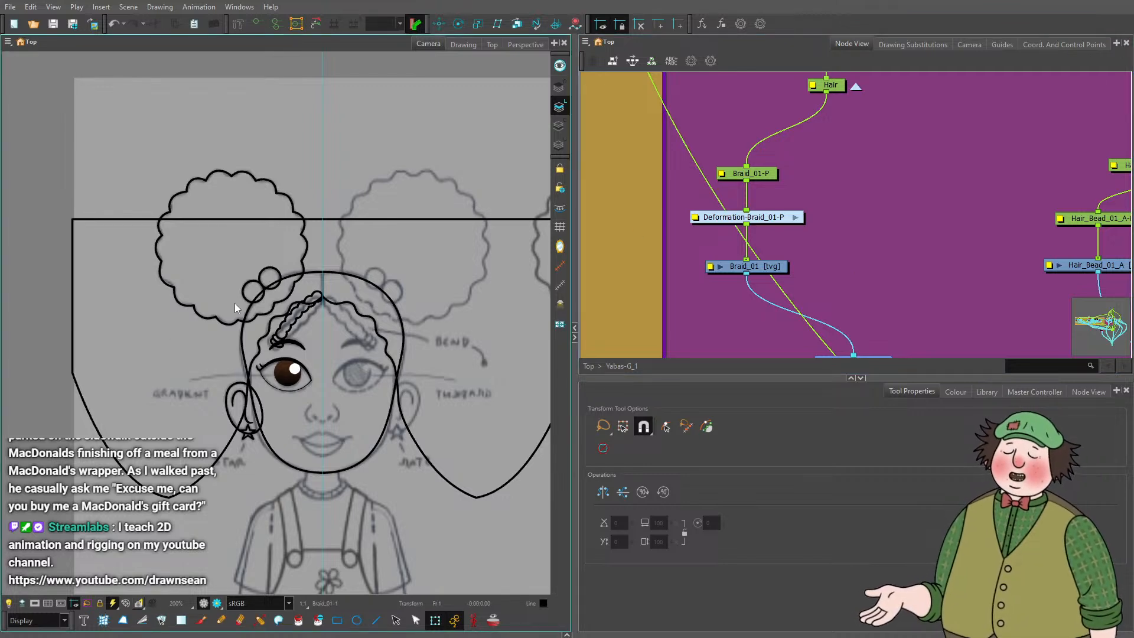
# Examine the bent front braid against the hairline and the sketch, both close up and from further out.
pyautogui.scroll(-1, 235, 303)
pyautogui.scroll(2, 167, 284)
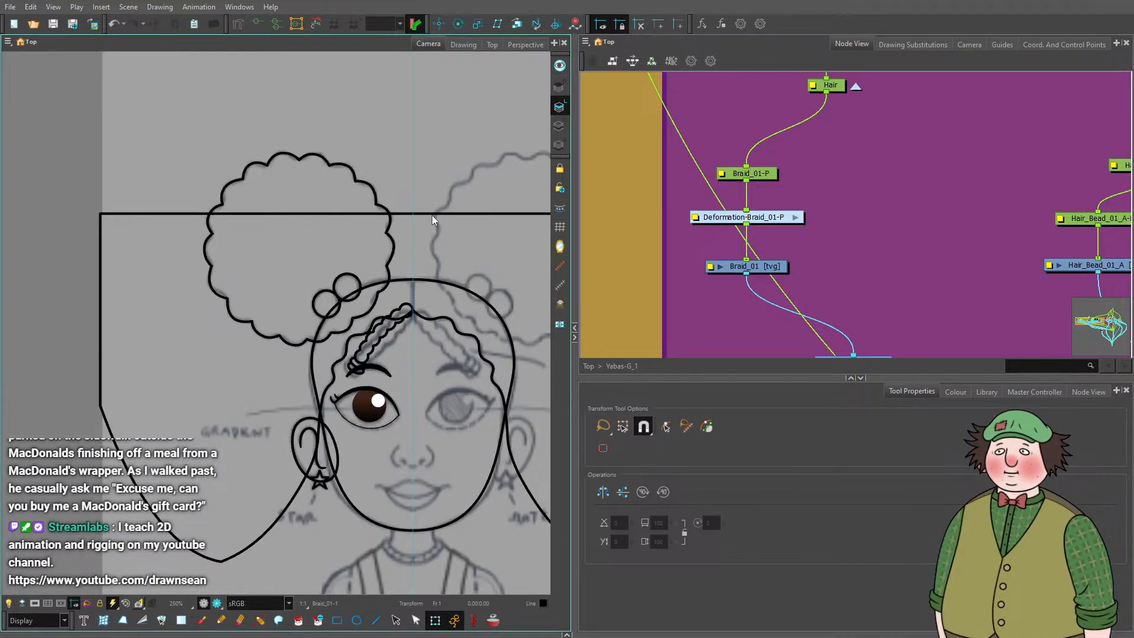
pyautogui.click(431, 211)
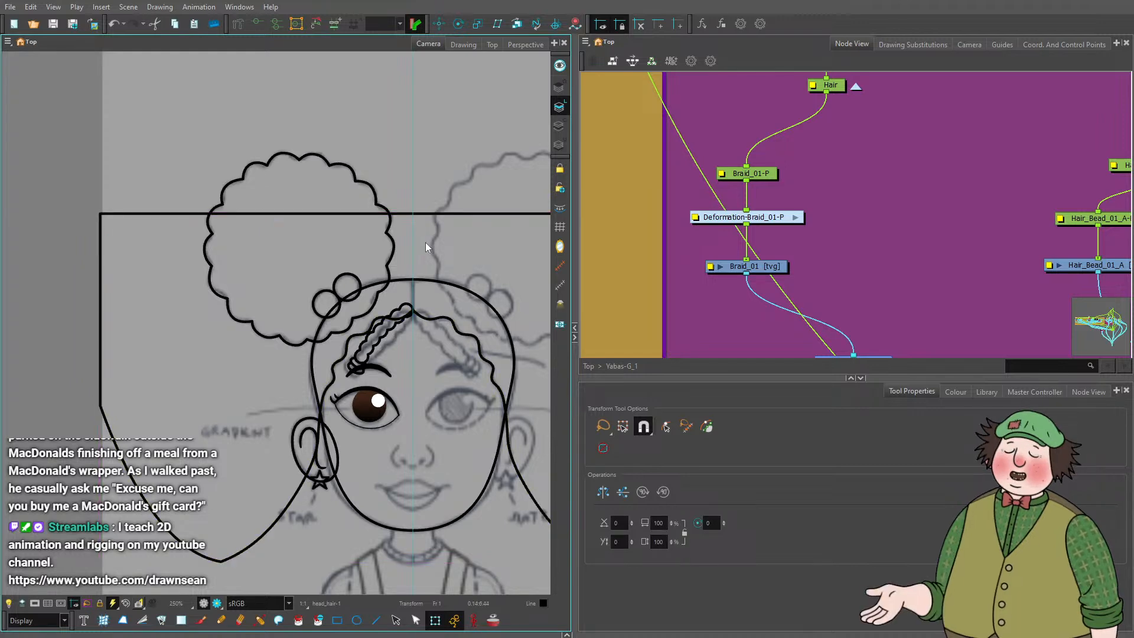
pyautogui.click(424, 242)
pyautogui.scroll(5, 395, 328)
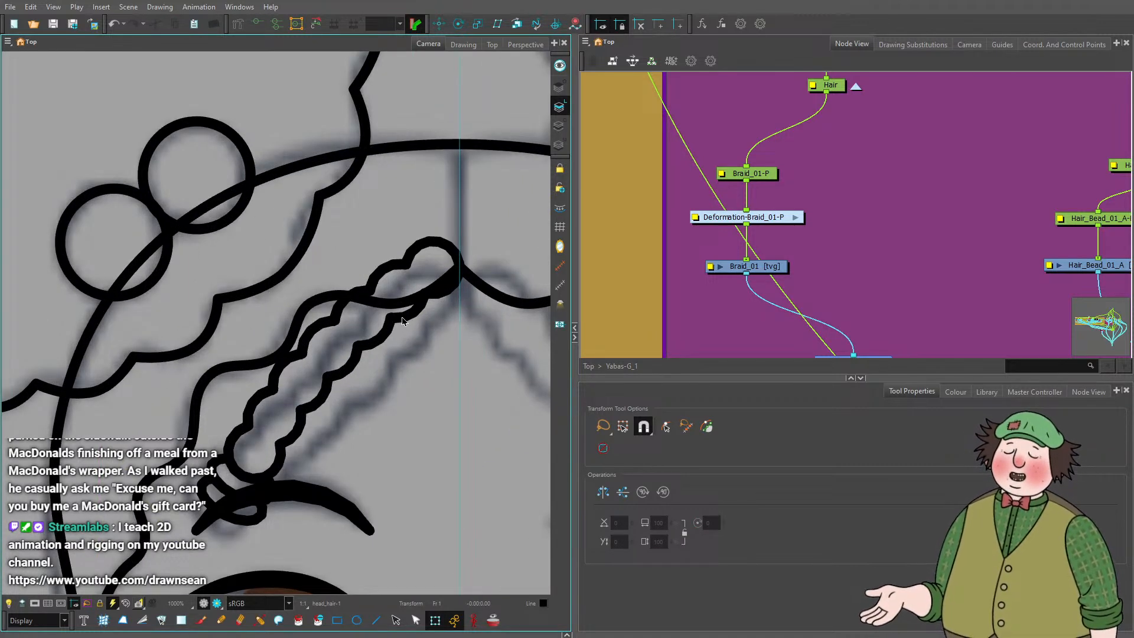
pyautogui.click(402, 317)
pyautogui.scroll(-2, 425, 330)
pyautogui.scroll(1, 425, 331)
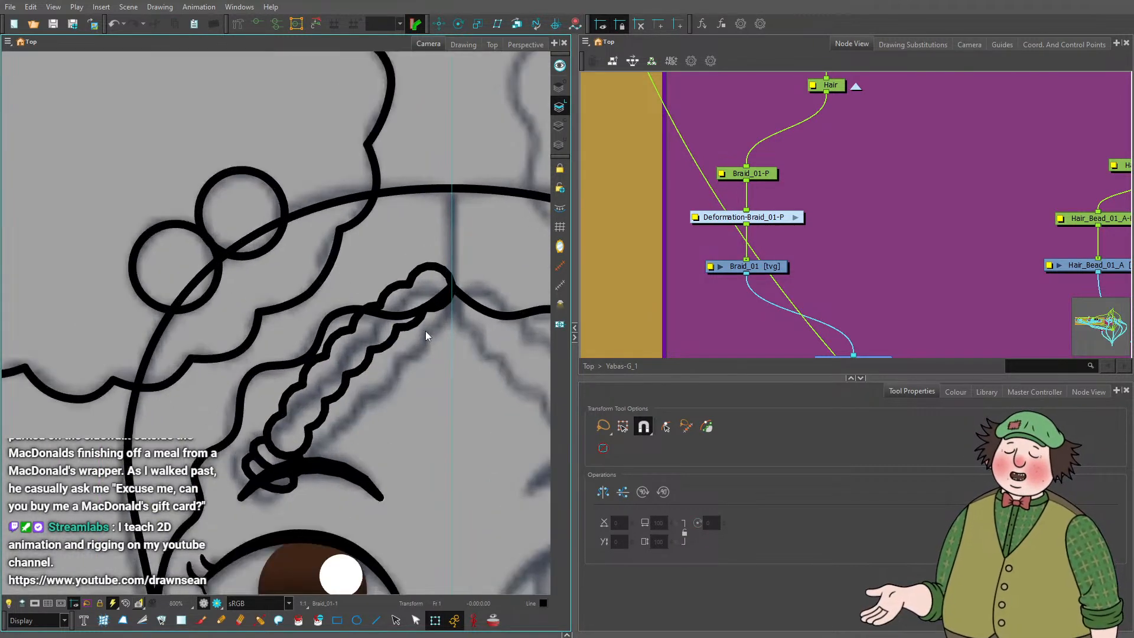
pyautogui.scroll(-2, 384, 366)
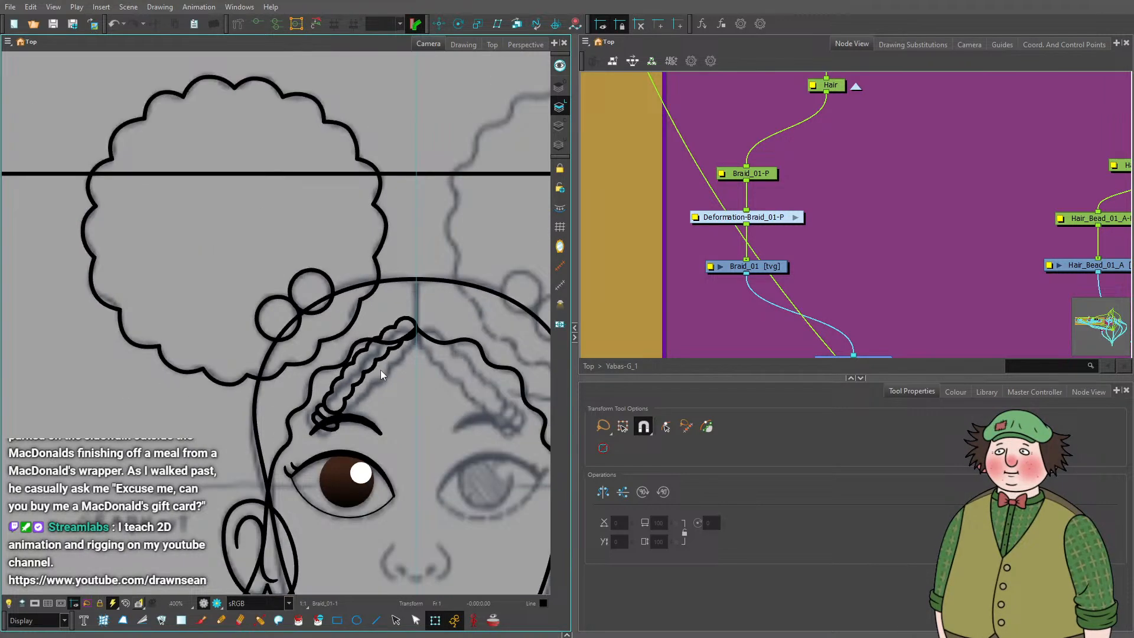
pyautogui.scroll(-2, 380, 370)
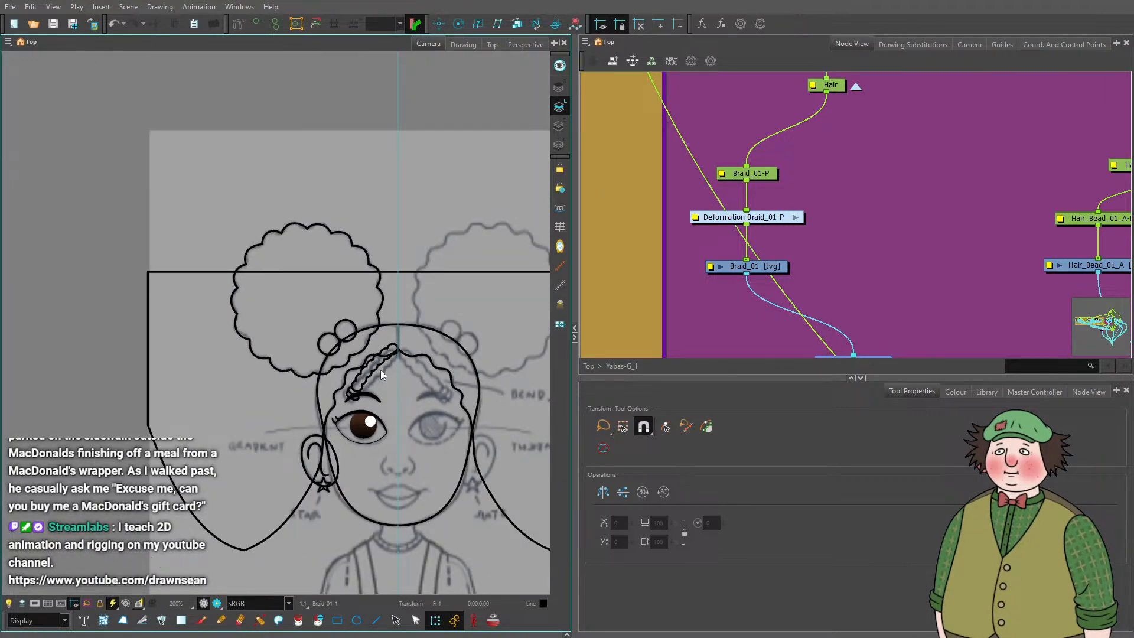
# Add a vector drawing layer named nose in the empty area between the EYE_01 and MOUTH groups.
pyautogui.scroll(-5, 644, 337)
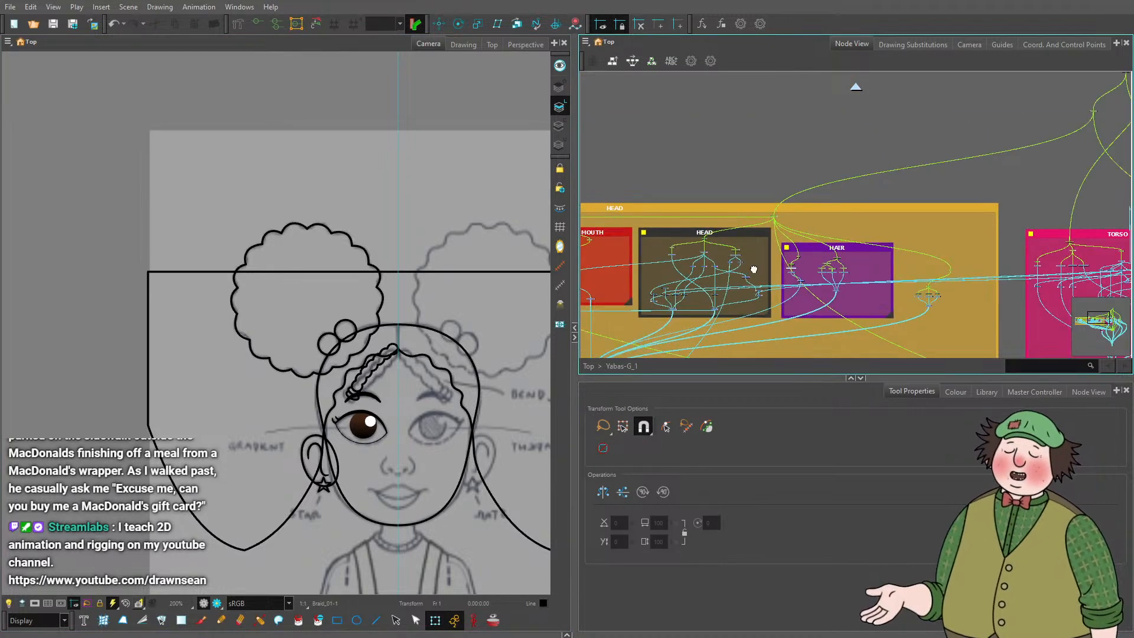
pyautogui.moveTo(753, 269); pyautogui.dragTo(858, 233)
pyautogui.scroll(4, 678, 304)
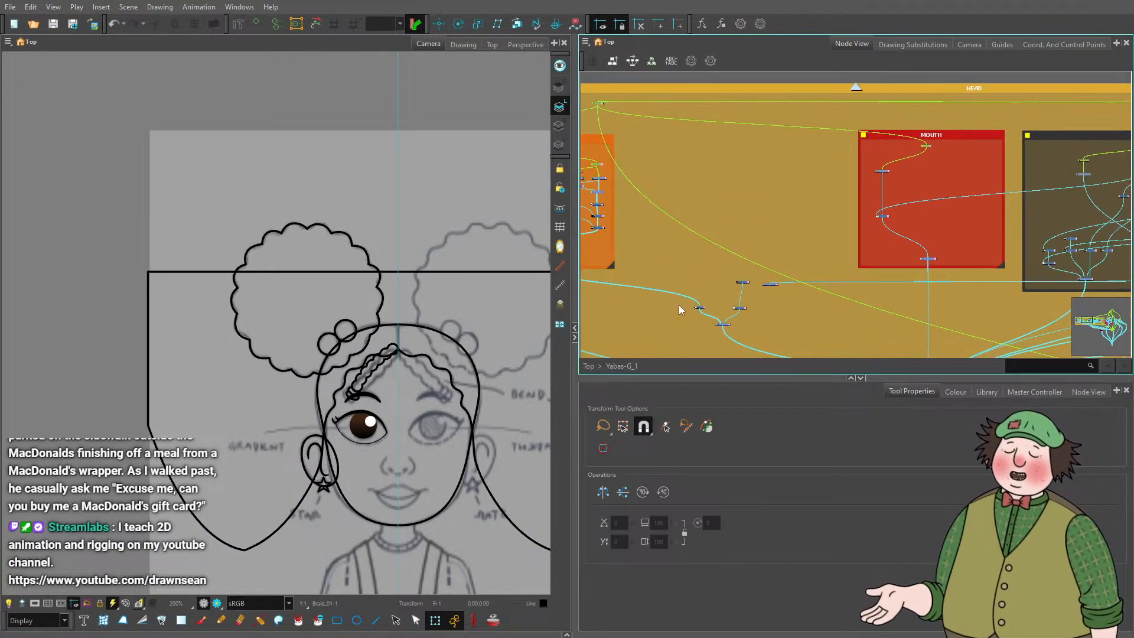
pyautogui.scroll(4, 678, 304)
pyautogui.scroll(-5, 798, 250)
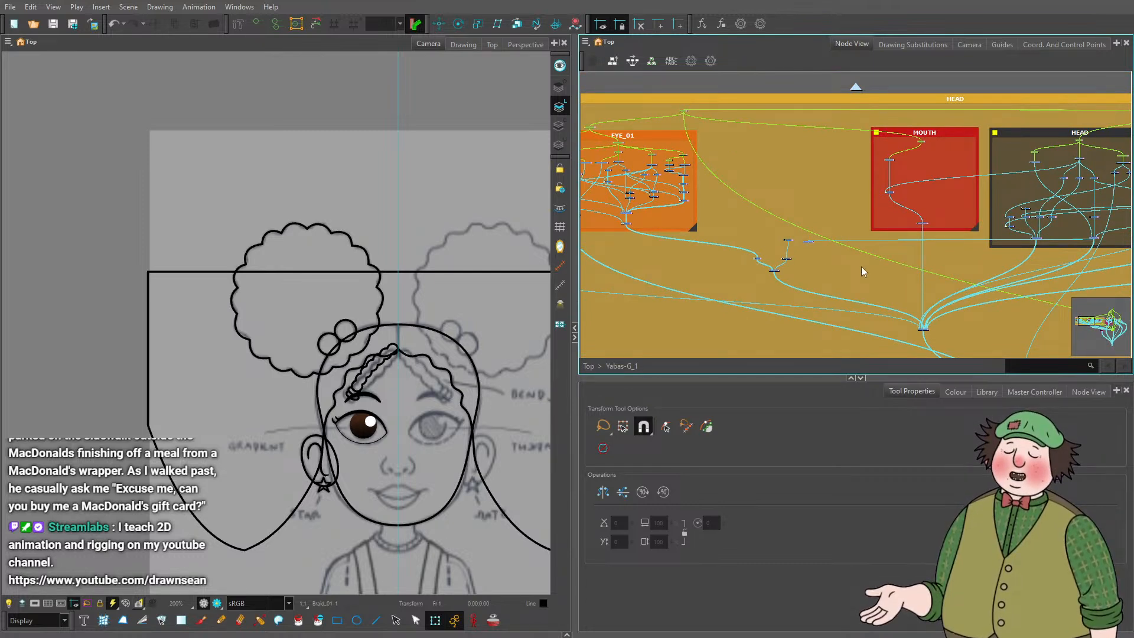
pyautogui.moveTo(860, 267); pyautogui.dragTo(873, 227)
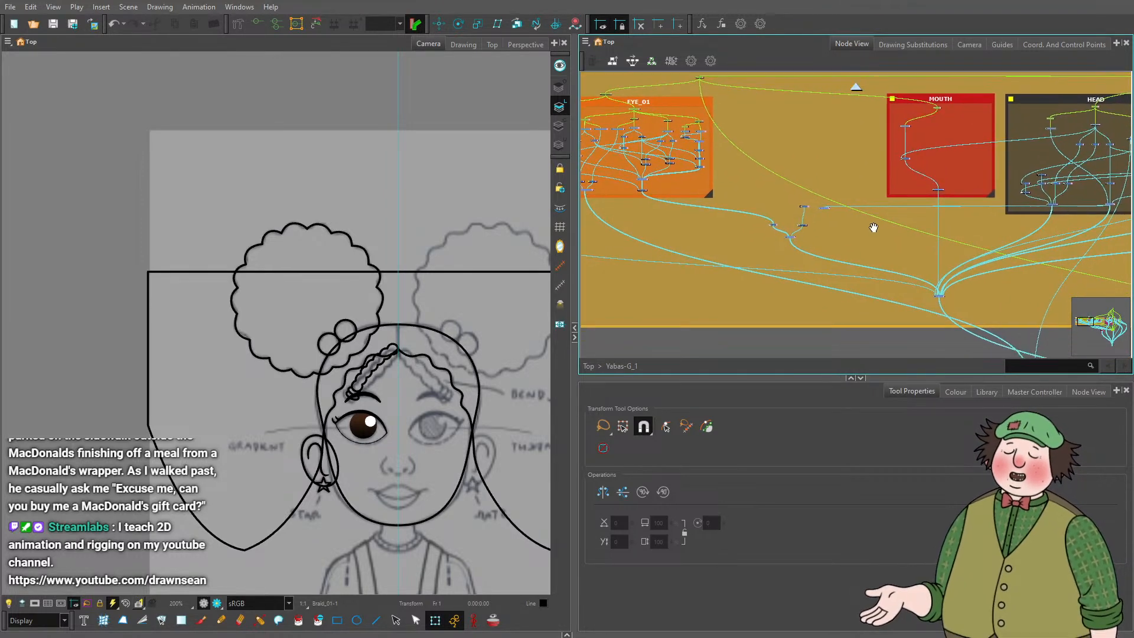
pyautogui.scroll(4, 823, 235)
pyautogui.hotkey('ctrl', 'r')
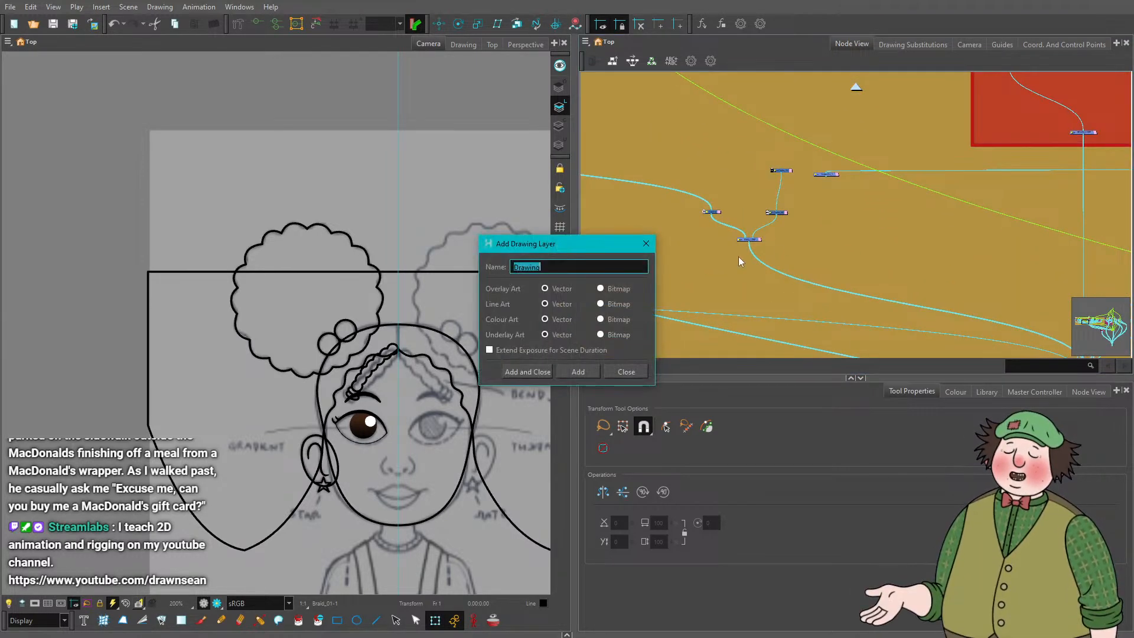
pyautogui.write('nose')
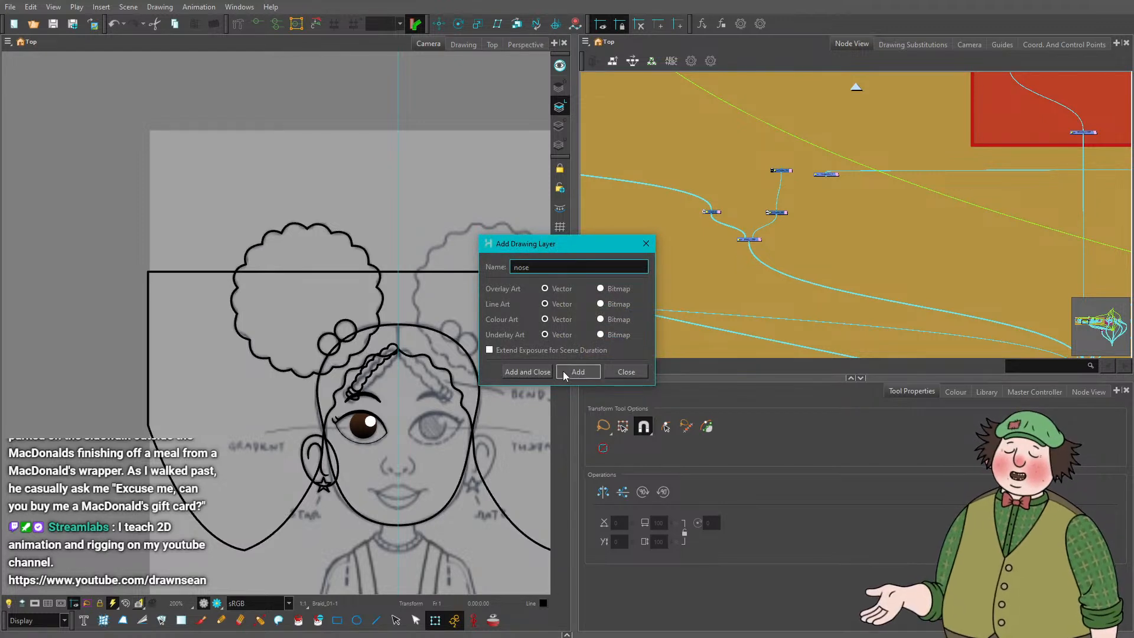
pyautogui.click(527, 371)
# Connect the nose drawing node's output to the HEAD_COMP composite and place the node between the EYE_01 and MOUTH groups.
pyautogui.scroll(2, 858, 243)
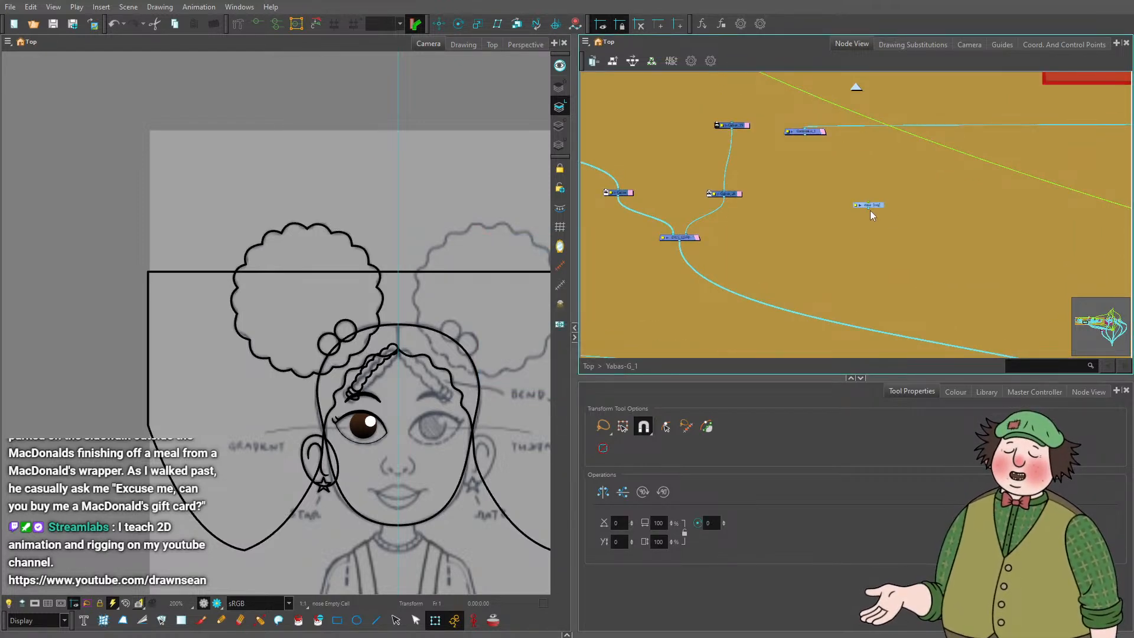
pyautogui.moveTo(867, 208); pyautogui.dragTo(942, 308)
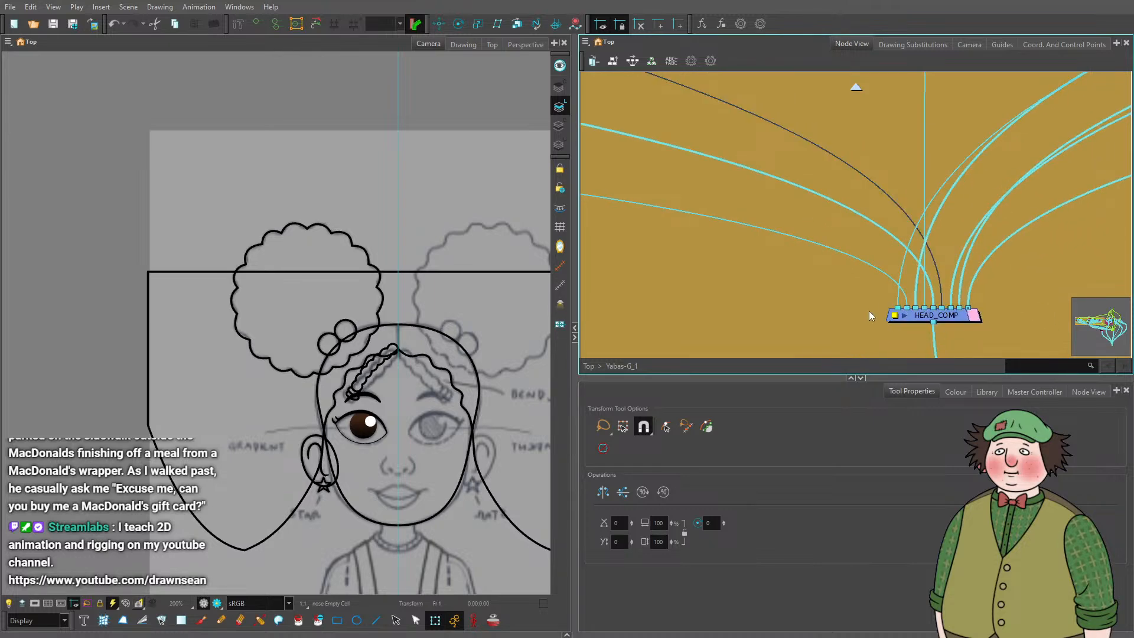
pyautogui.scroll(-2, 859, 306)
pyautogui.scroll(-3, 860, 306)
pyautogui.moveTo(766, 205); pyautogui.dragTo(932, 275)
pyautogui.scroll(4, 887, 268)
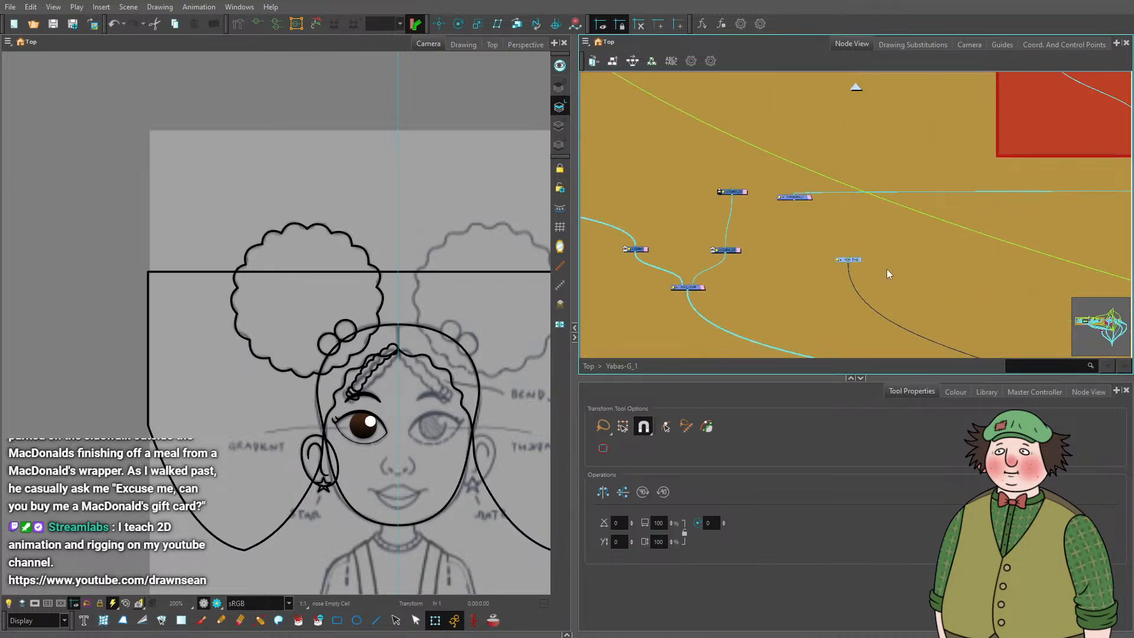
# Add a parent peg to the nose drawing and line it up directly above the drawing node.
pyautogui.click(859, 264)
pyautogui.hotkey('ctrl', 'p')
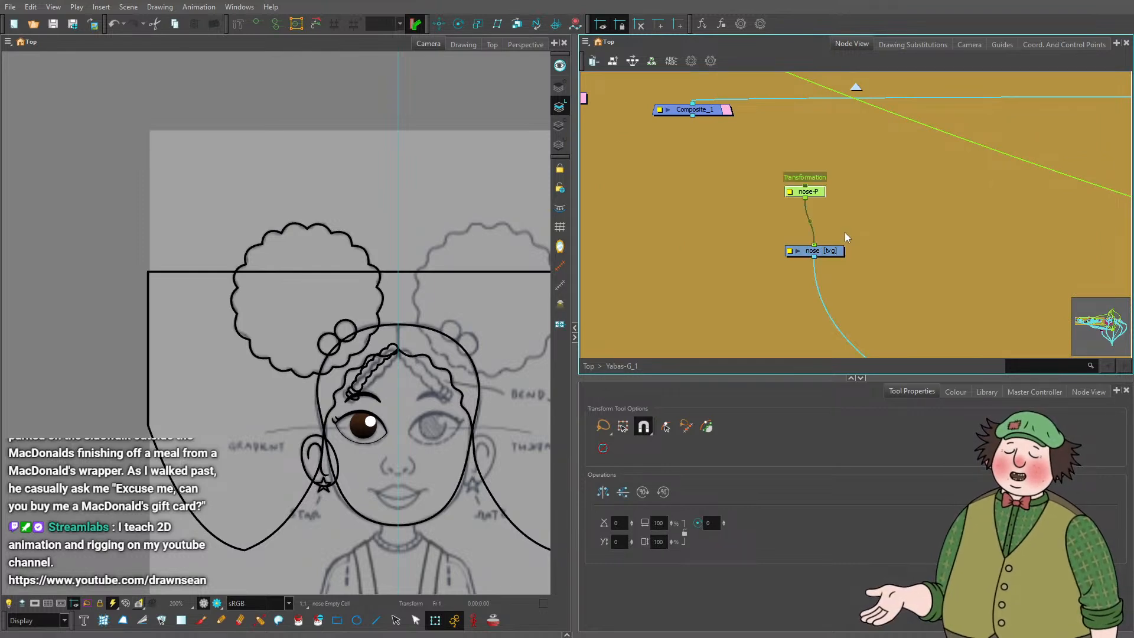
pyautogui.moveTo(823, 192); pyautogui.dragTo(832, 208)
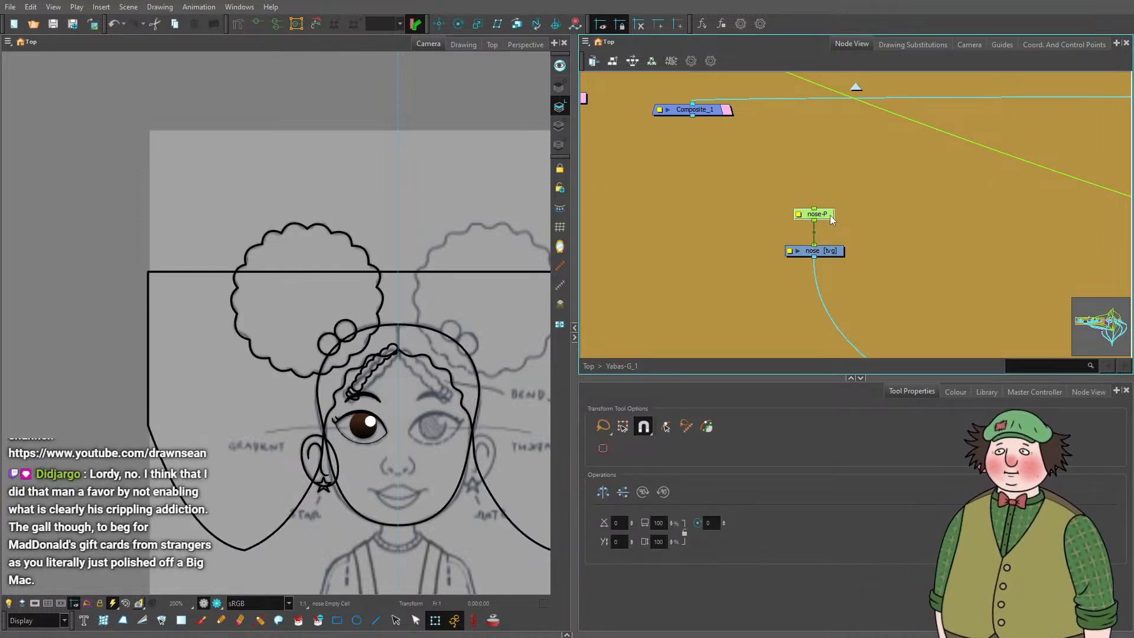
pyautogui.click(872, 201)
pyautogui.moveTo(835, 251); pyautogui.dragTo(835, 272)
pyautogui.moveTo(825, 214); pyautogui.dragTo(824, 220)
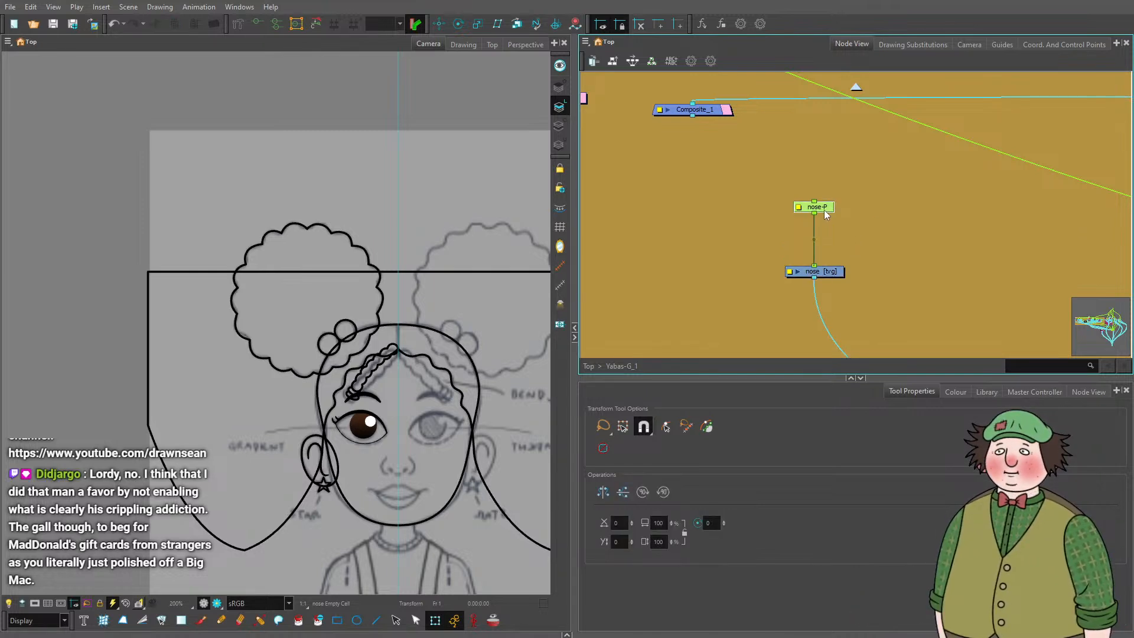
# Move Composite_1 across to the MOUTH group's side of the nose nodes and widen the gap between nose-P and its drawing.
pyautogui.scroll(-4, 866, 248)
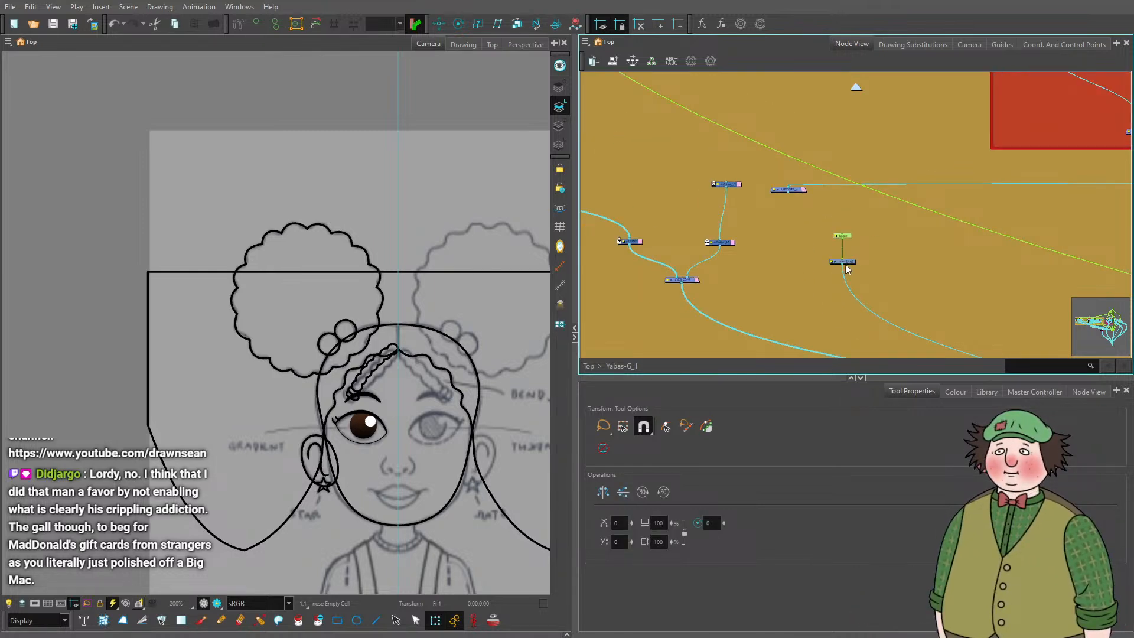
pyautogui.click(797, 193)
pyautogui.moveTo(796, 193); pyautogui.dragTo(961, 186)
pyautogui.scroll(3, 858, 239)
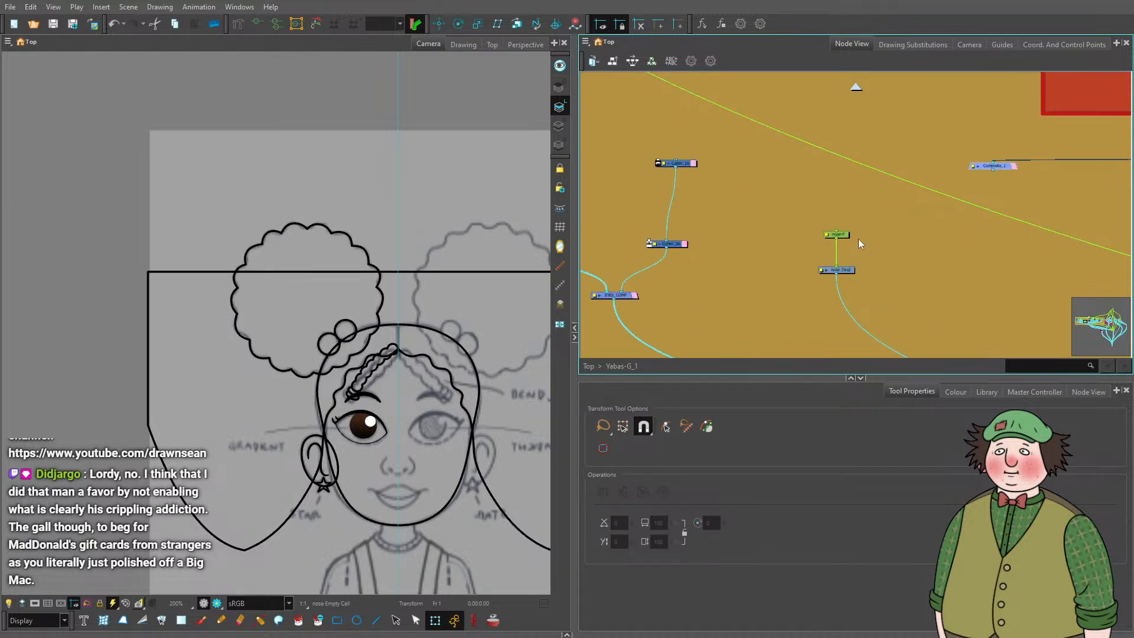
pyautogui.moveTo(840, 235); pyautogui.dragTo(843, 212)
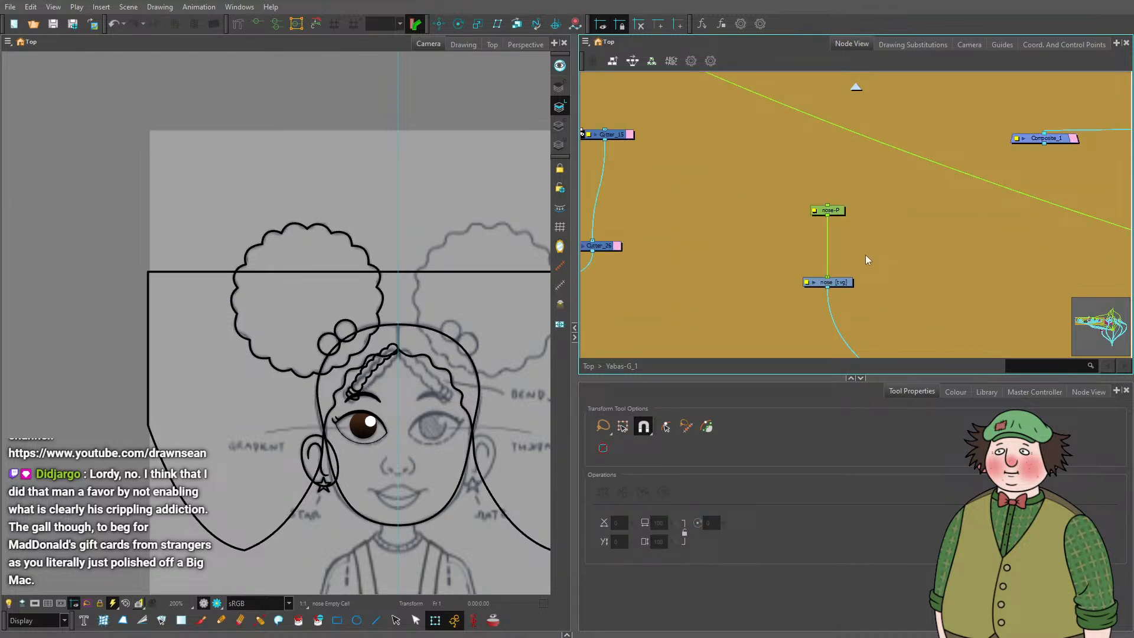
pyautogui.moveTo(846, 284); pyautogui.dragTo(845, 303)
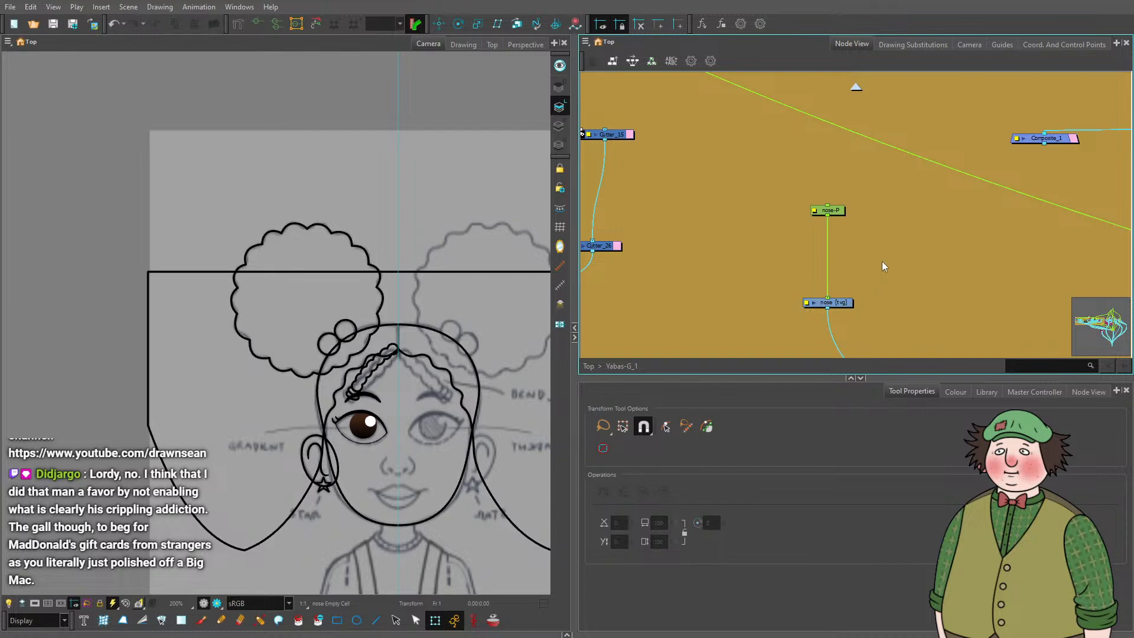
# Connect the nose-P peg under face_peg so the nose follows the face controls.
pyautogui.click(838, 213)
pyautogui.scroll(-6, 877, 285)
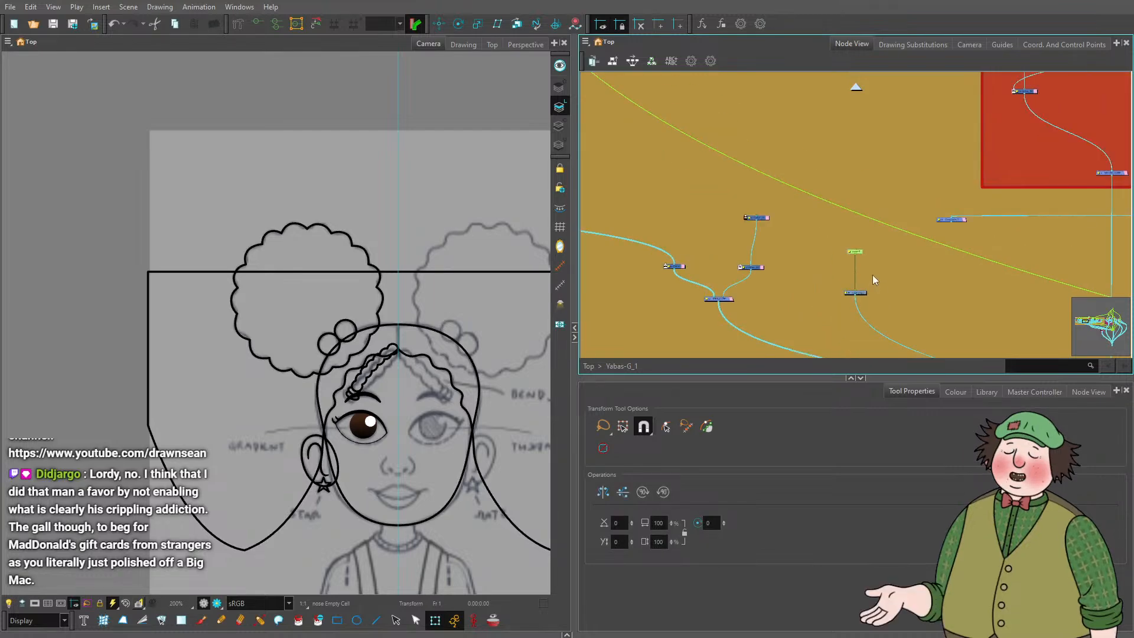
pyautogui.scroll(6, 731, 185)
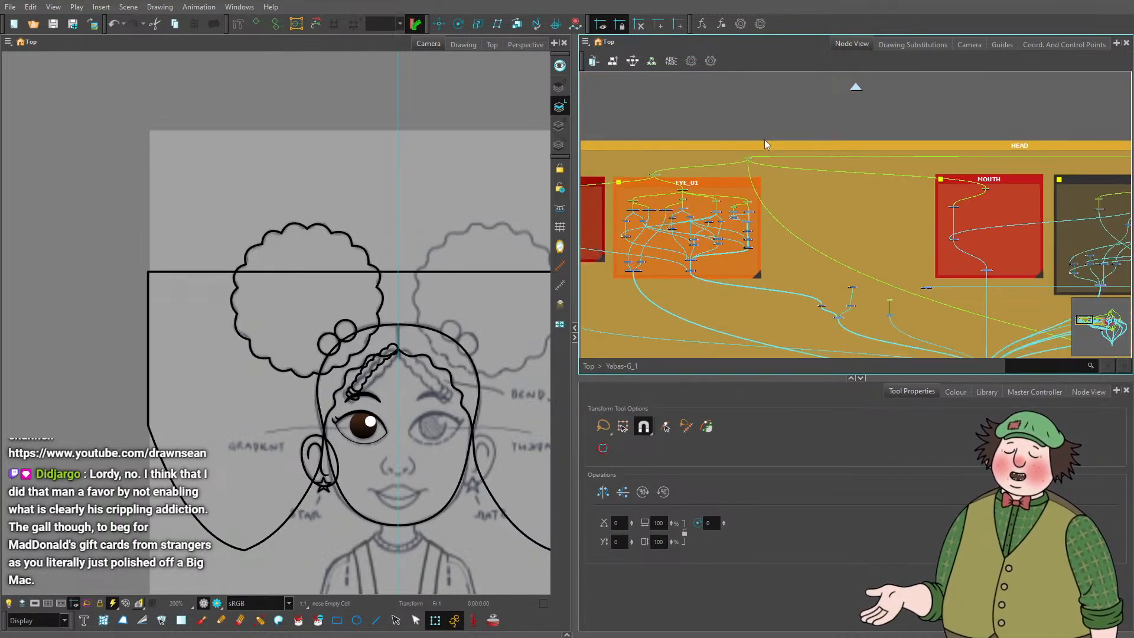
pyautogui.moveTo(749, 176); pyautogui.dragTo(972, 281)
pyautogui.scroll(-4, 906, 270)
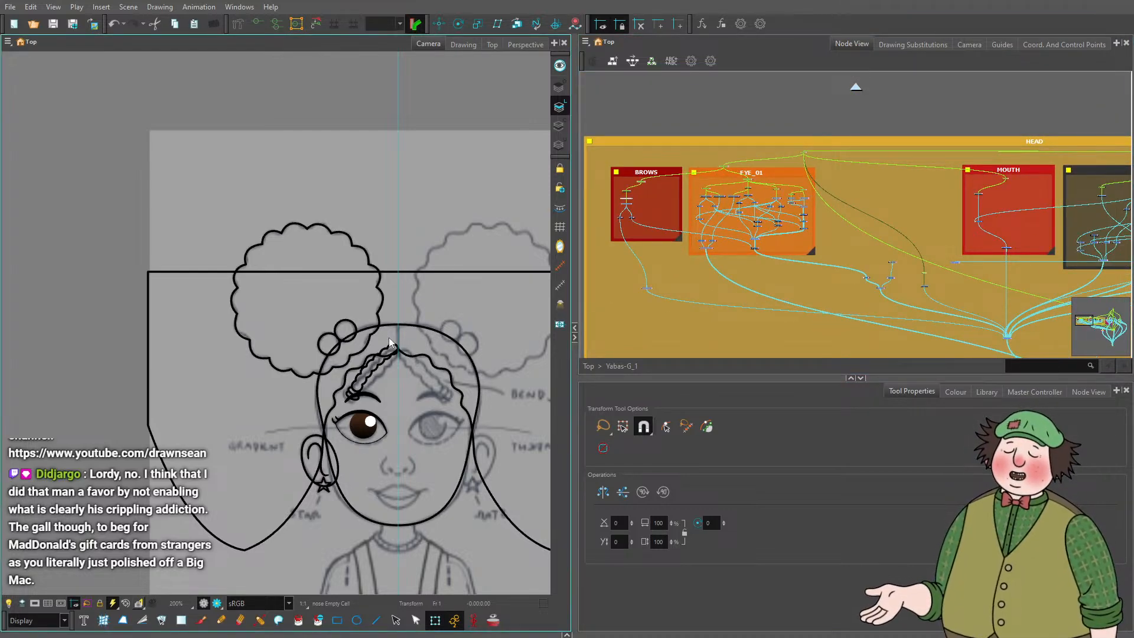
# Add a parent peg for face_peg and insert it into the connection that feeds face_peg.
pyautogui.moveTo(846, 155); pyautogui.dragTo(831, 220)
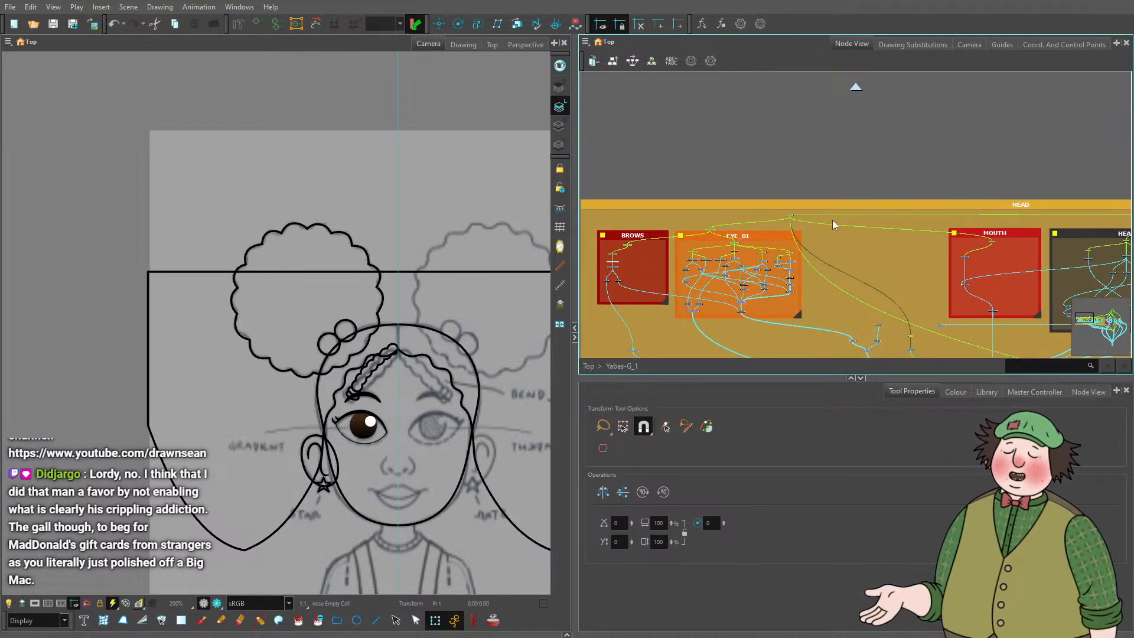
pyautogui.scroll(5, 789, 233)
pyautogui.click(783, 239)
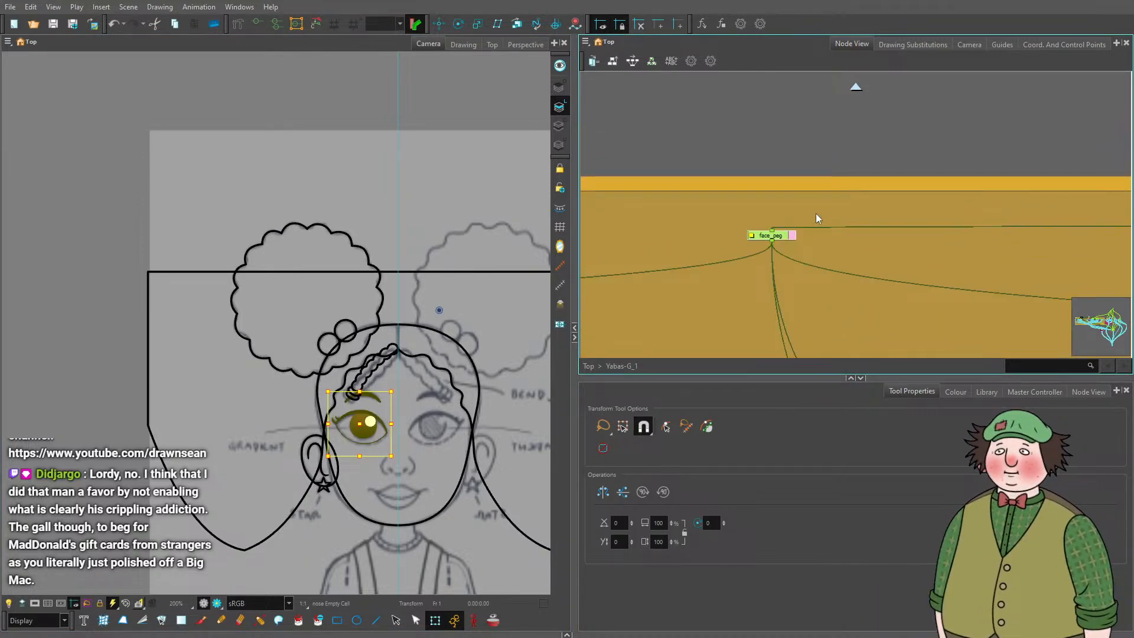
pyautogui.hotkey('ctrl', 'p')
pyautogui.scroll(2, 761, 195)
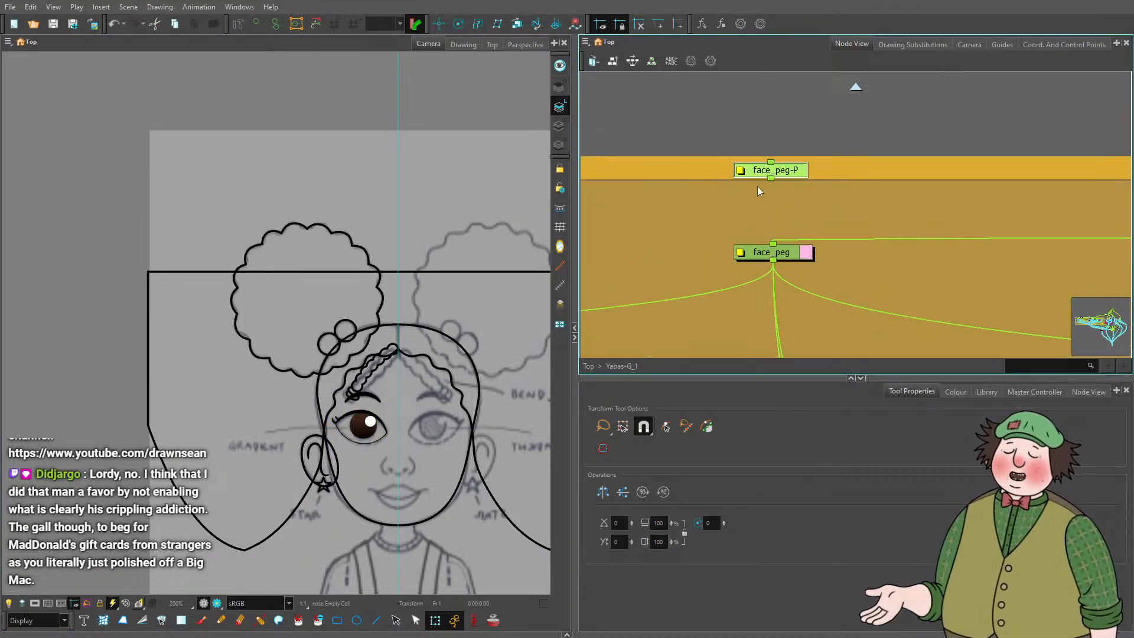
pyautogui.moveTo(785, 173); pyautogui.dragTo(972, 235)
# Rename the new peg above face_peg as face_hair-P in its layer properties.
pyautogui.click(925, 234)
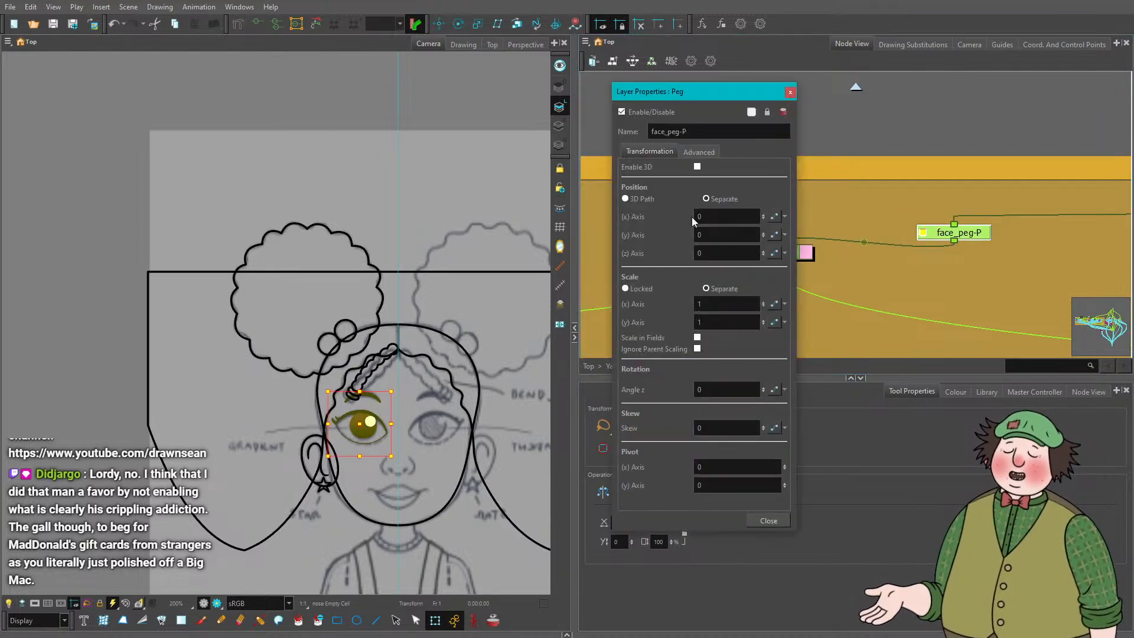
pyautogui.click(676, 131)
pyautogui.write('hair')
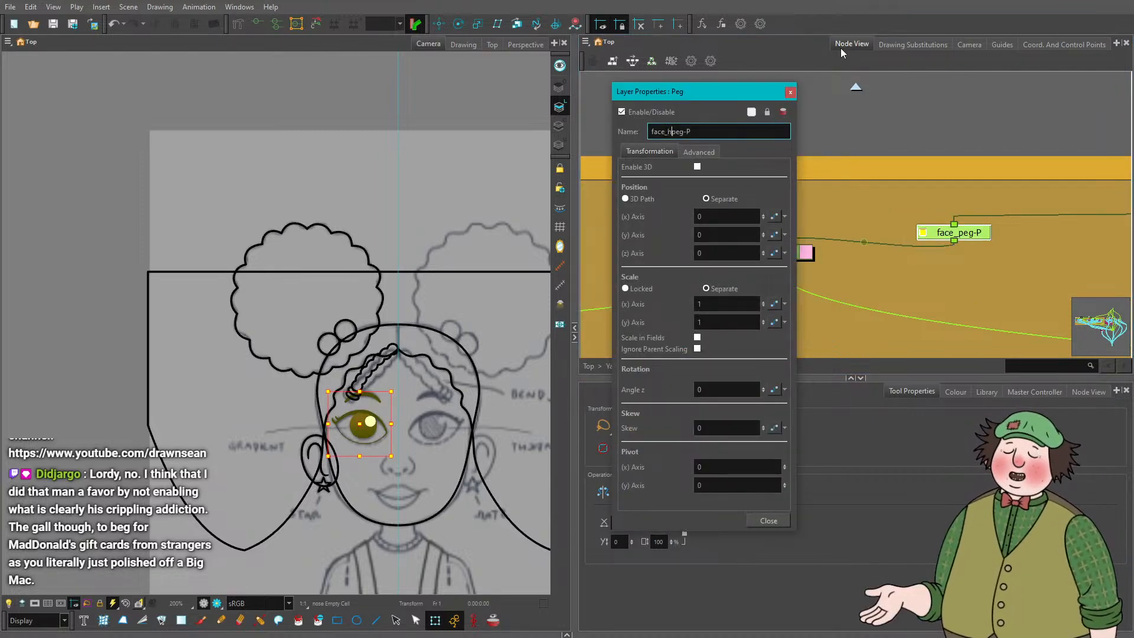
pyautogui.write('_')
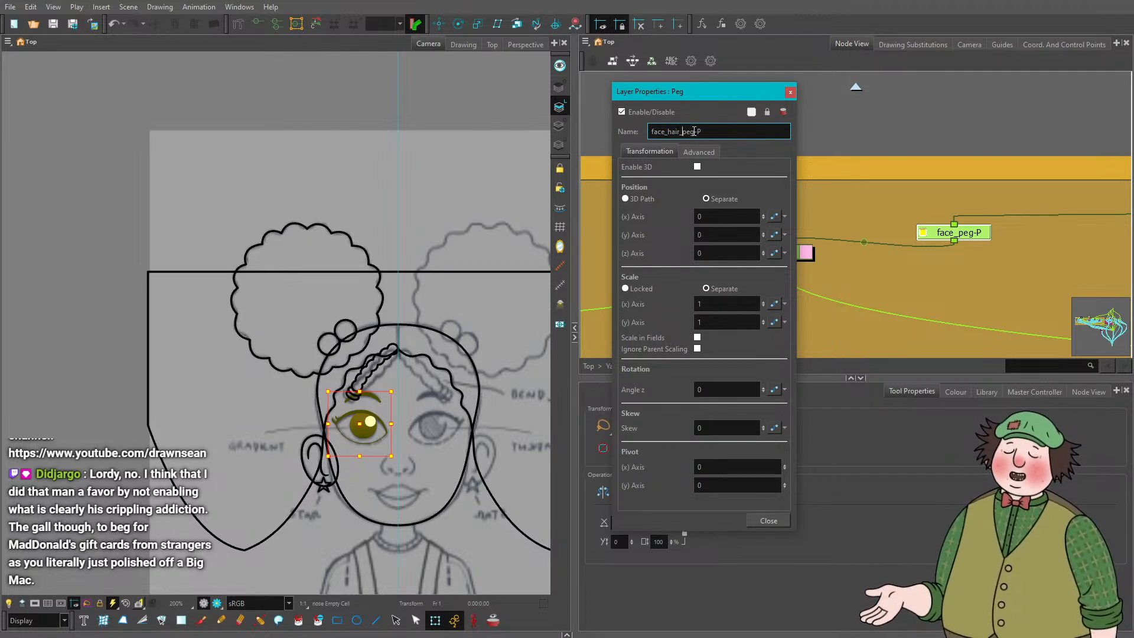
pyautogui.moveTo(694, 131); pyautogui.dragTo(680, 131)
pyautogui.press('BackSpace')
pyautogui.press('Return')
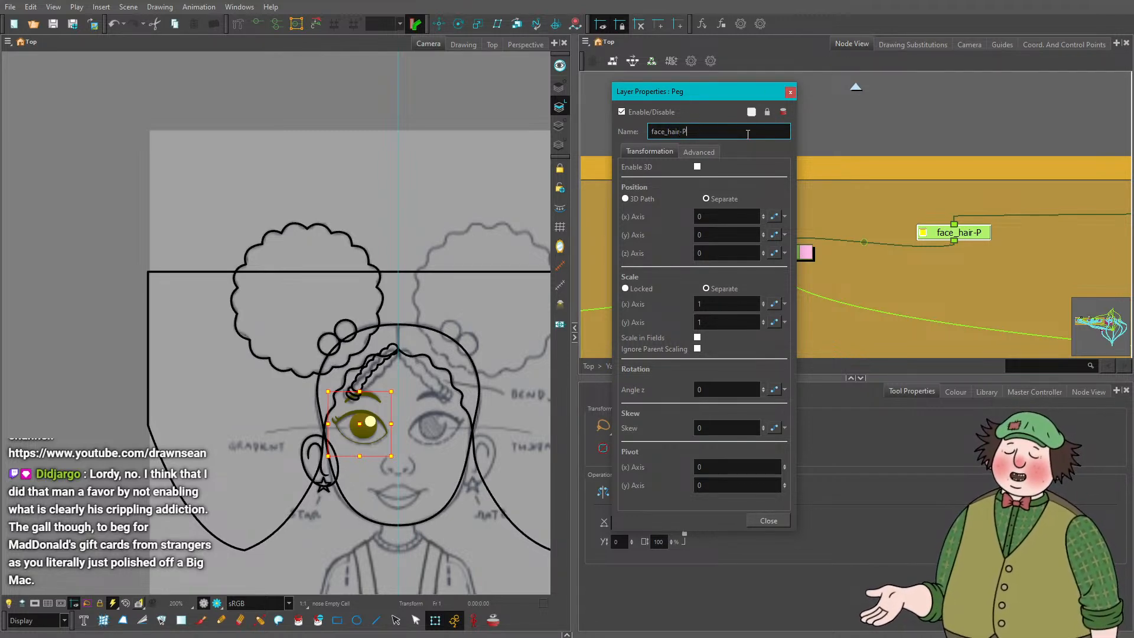
# Reconnect the Hair peg above Braid_01-P in the HAIR group so that face_hair-P feeds it.
pyautogui.click(790, 92)
pyautogui.scroll(-3, 858, 226)
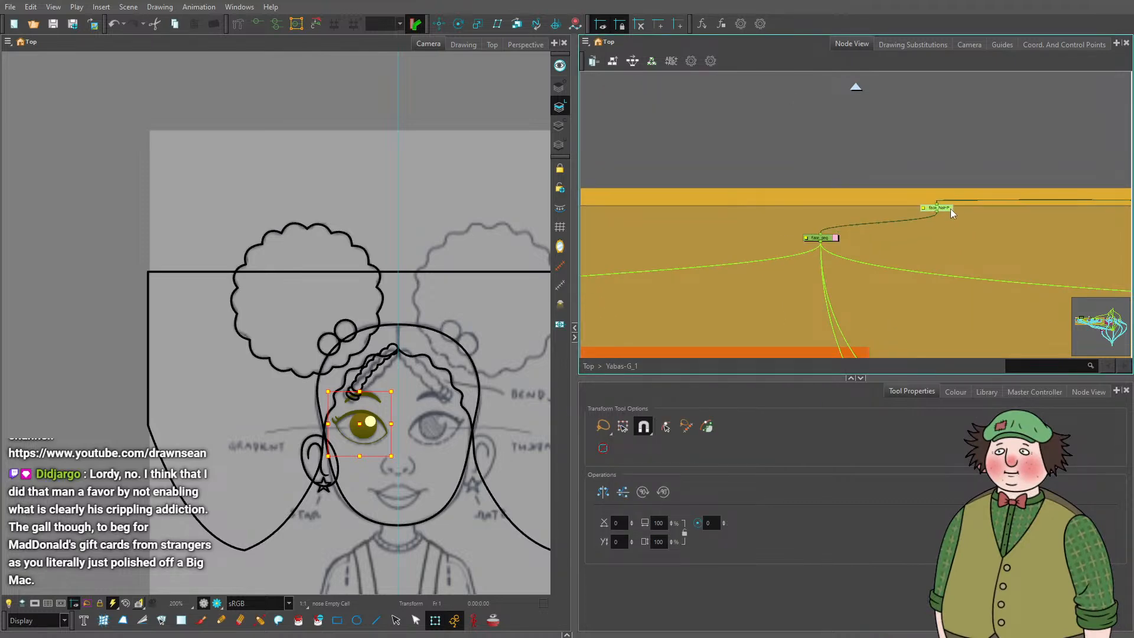
pyautogui.moveTo(955, 222); pyautogui.dragTo(643, 173)
pyautogui.moveTo(930, 201); pyautogui.dragTo(654, 189)
pyautogui.moveTo(1020, 234); pyautogui.dragTo(678, 178)
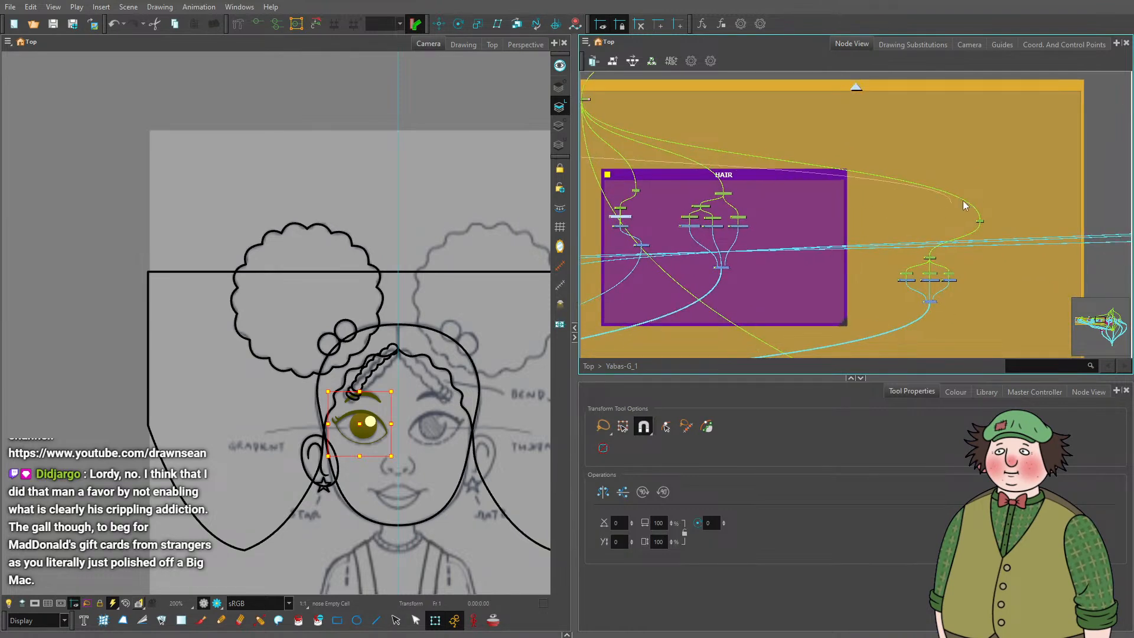
pyautogui.scroll(4, 1007, 193)
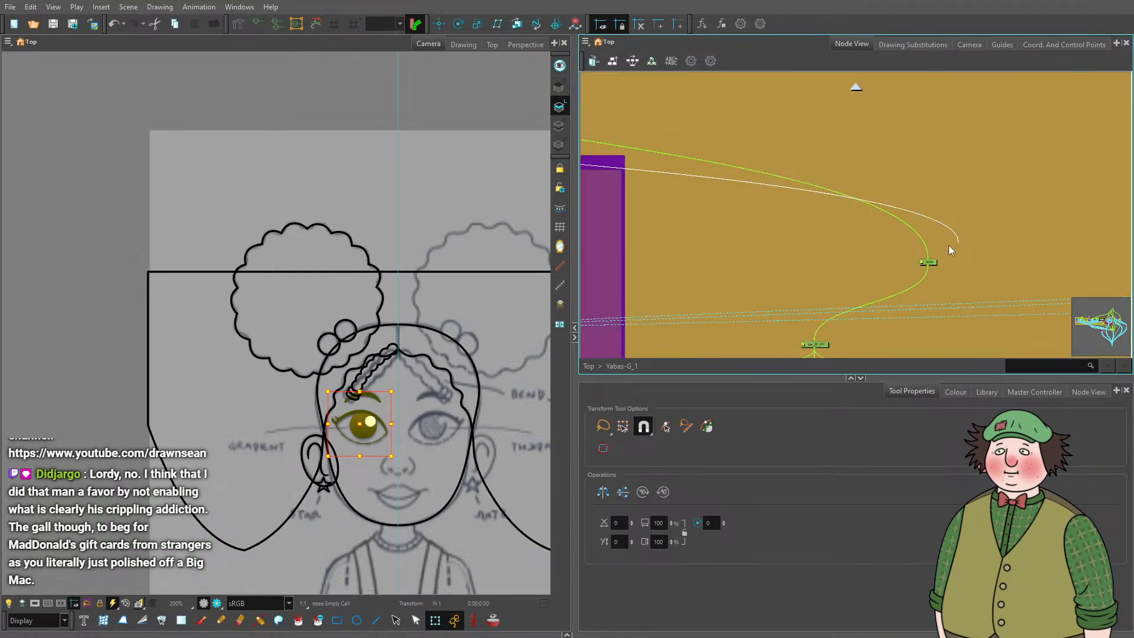
pyautogui.scroll(-3, 746, 237)
pyautogui.moveTo(708, 231); pyautogui.dragTo(1055, 253)
pyautogui.scroll(3, 807, 228)
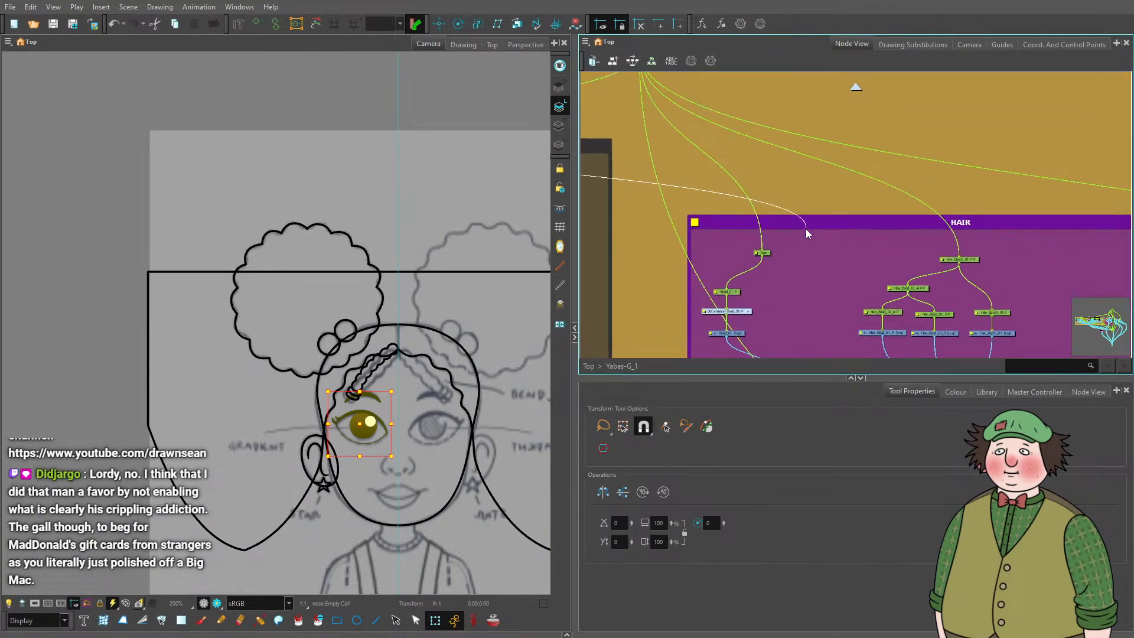
pyautogui.scroll(2, 810, 239)
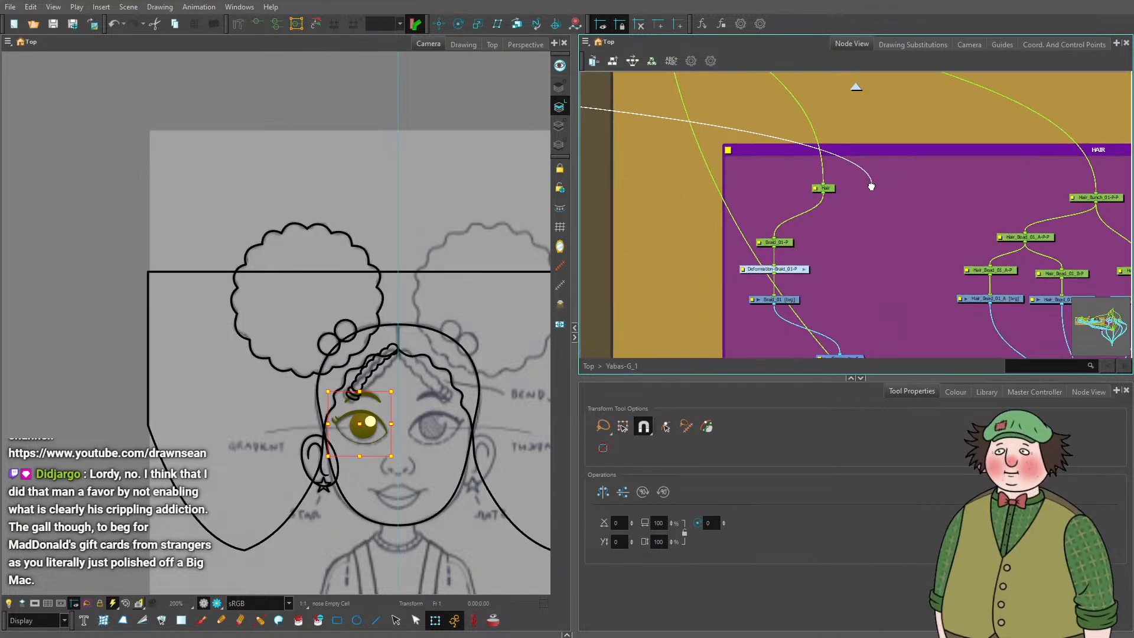
pyautogui.click(823, 184)
pyautogui.scroll(-4, 850, 218)
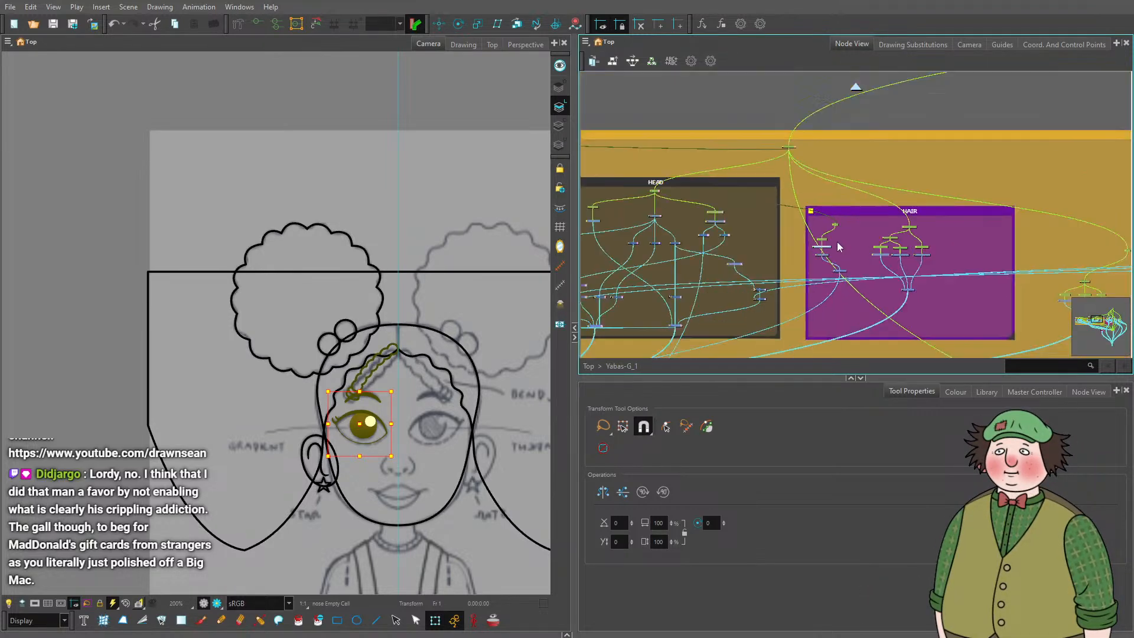
pyautogui.moveTo(713, 208); pyautogui.dragTo(1046, 231)
pyautogui.scroll(2, 679, 196)
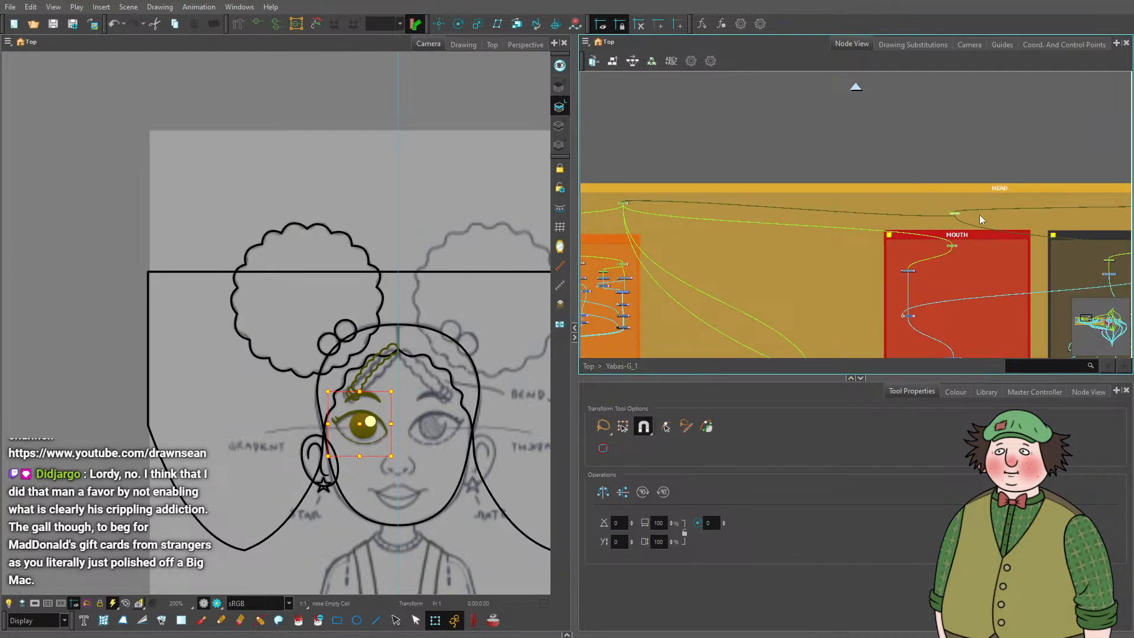
pyautogui.moveTo(1027, 212)
pyautogui.mouseDown()
pyautogui.moveTo(722, 222)
pyautogui.moveTo(729, 200)
pyautogui.mouseUp()
pyautogui.scroll(-3, 905, 212)
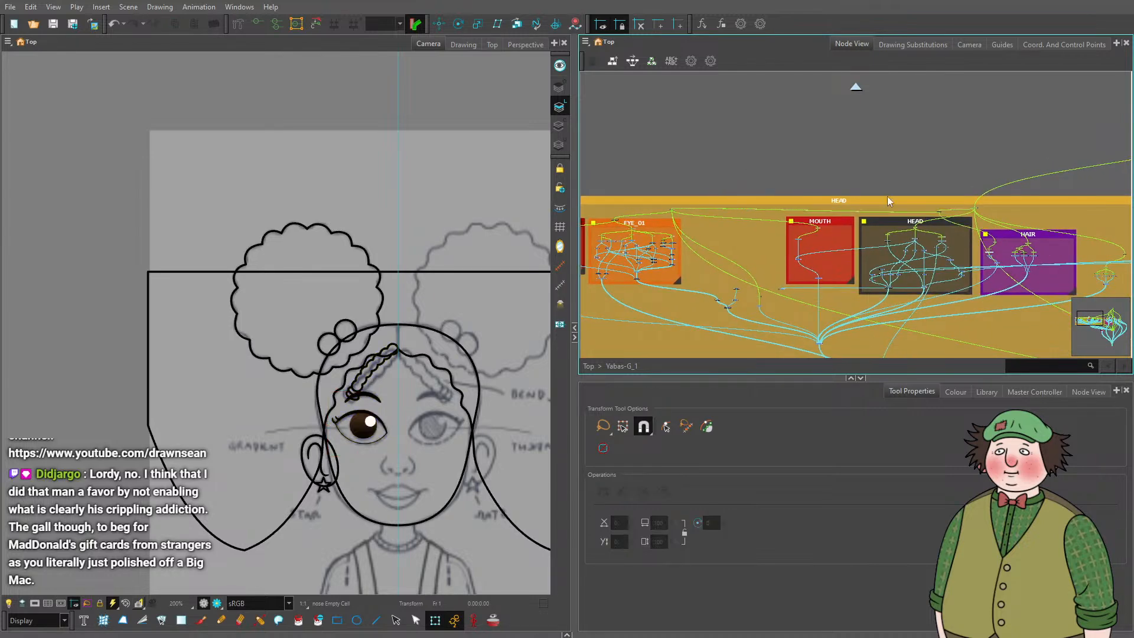
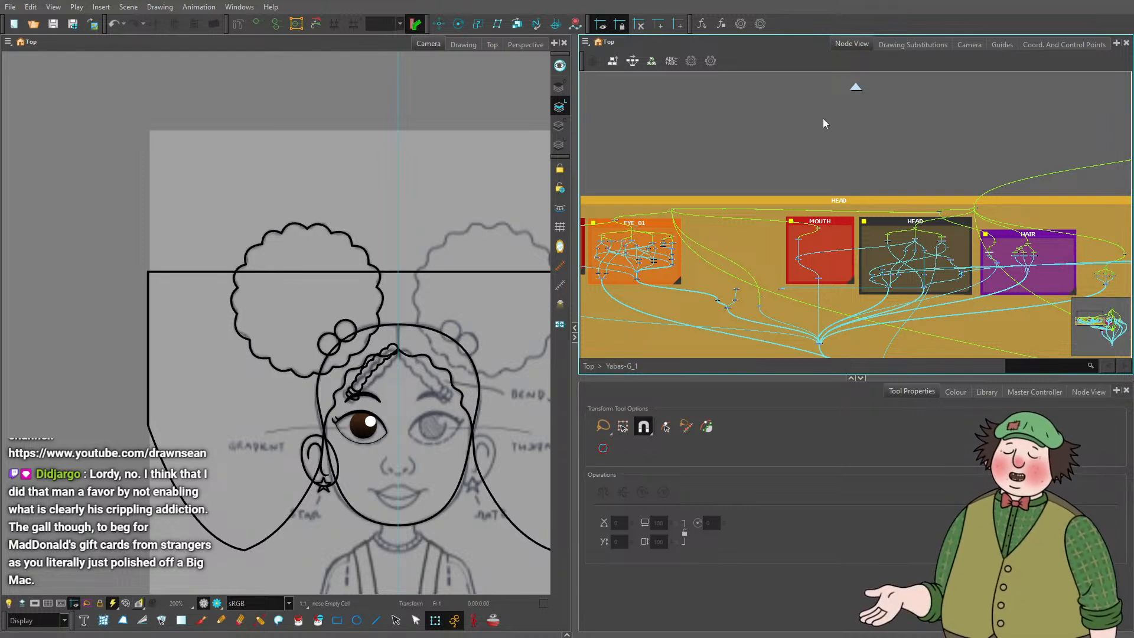
# Tidy the cutter nodes and their composite below the EYE_01 group, spreading them apart and aligning the stacked cutters.
pyautogui.scroll(3, 766, 255)
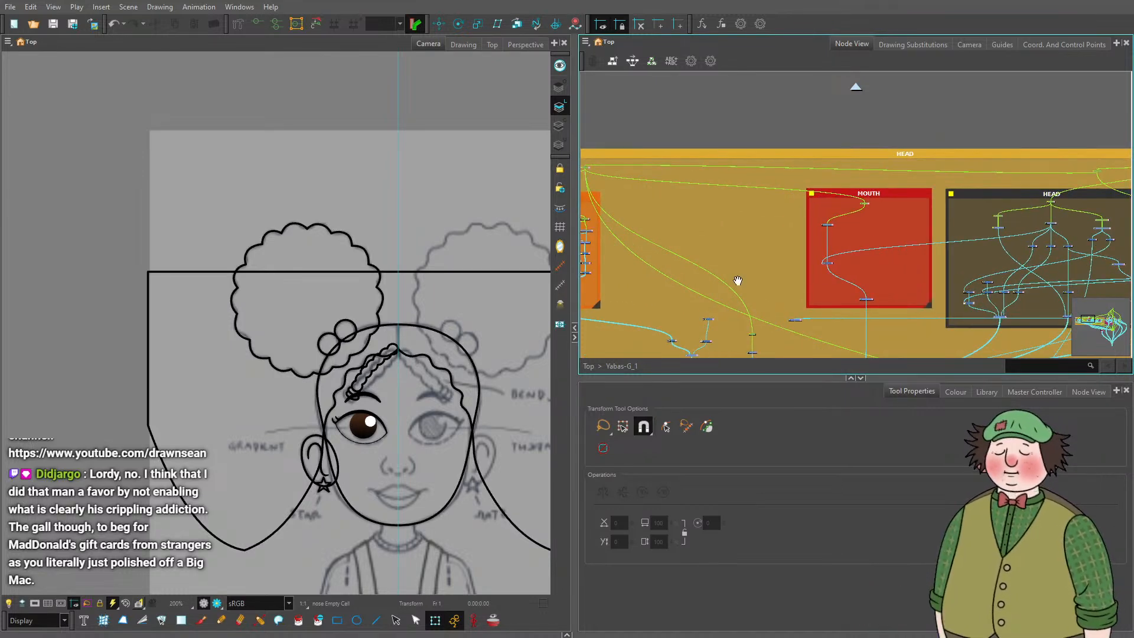
pyautogui.moveTo(738, 280); pyautogui.dragTo(833, 205)
pyautogui.scroll(3, 803, 252)
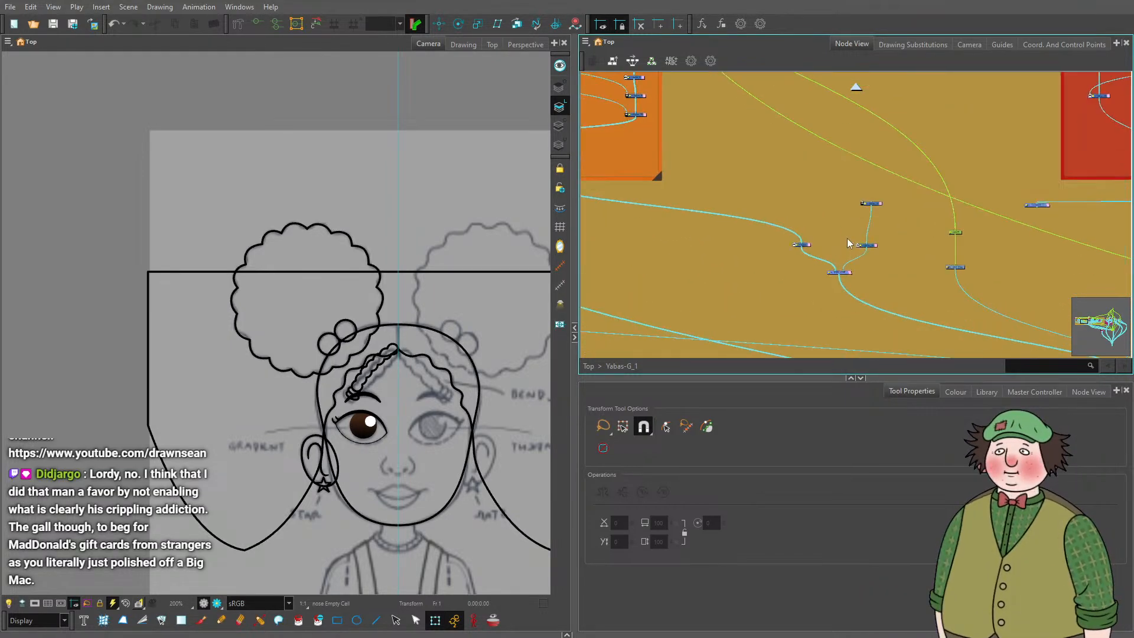
pyautogui.scroll(2, 850, 262)
pyautogui.moveTo(844, 278); pyautogui.dragTo(781, 310)
pyautogui.moveTo(790, 260); pyautogui.dragTo(727, 228)
pyautogui.click(852, 241)
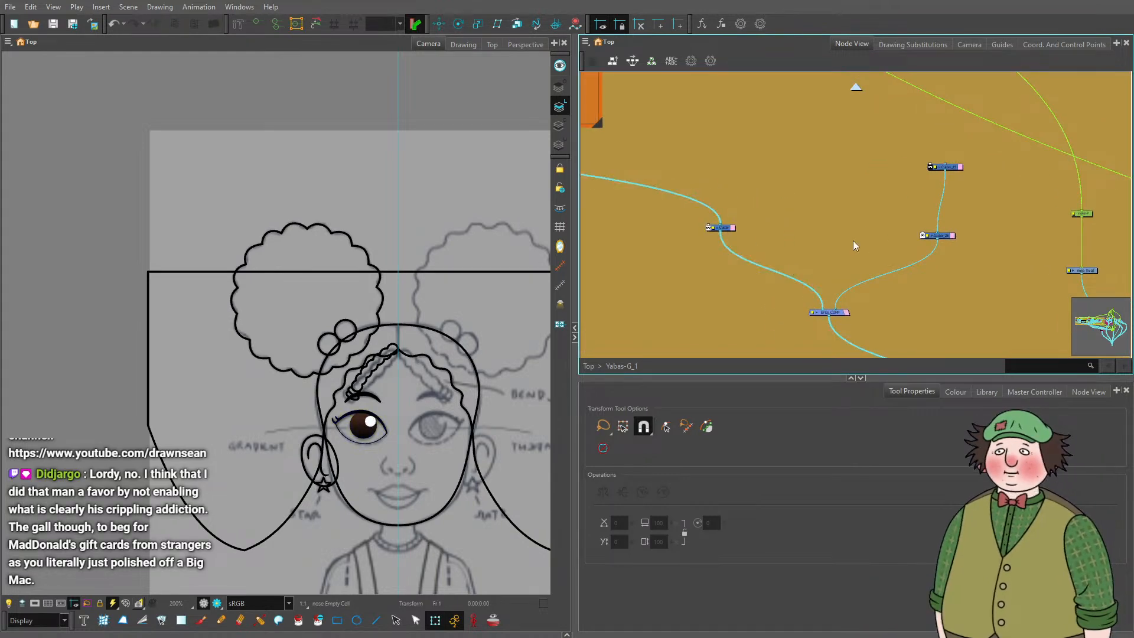
pyautogui.click(953, 226)
pyautogui.scroll(-3, 923, 235)
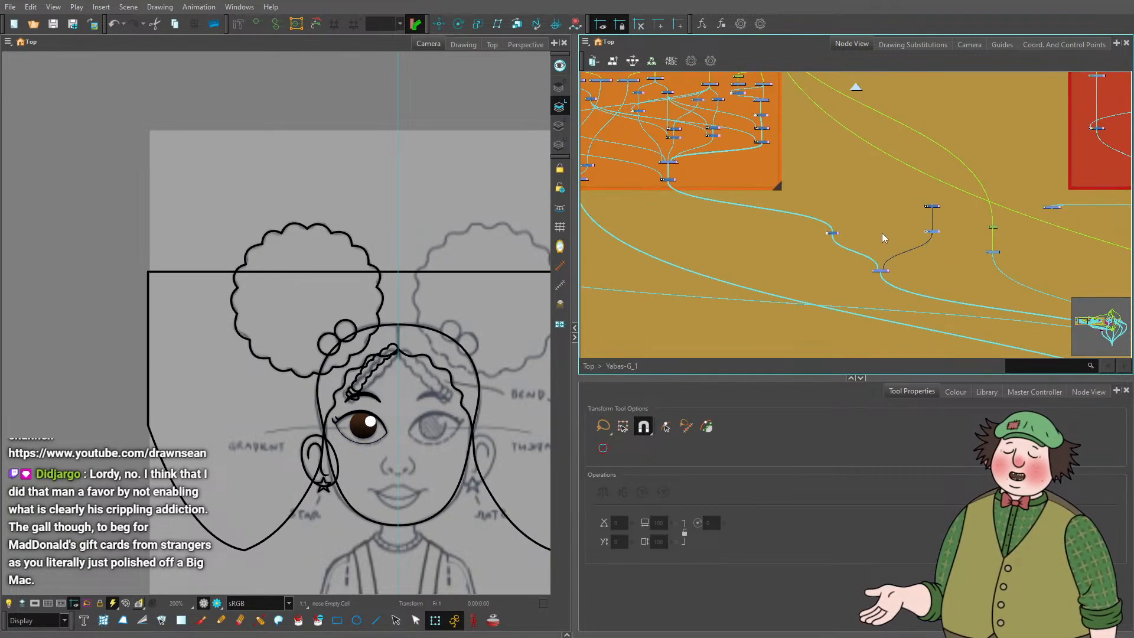
pyautogui.scroll(3, 885, 272)
pyautogui.moveTo(885, 273); pyautogui.dragTo(871, 291)
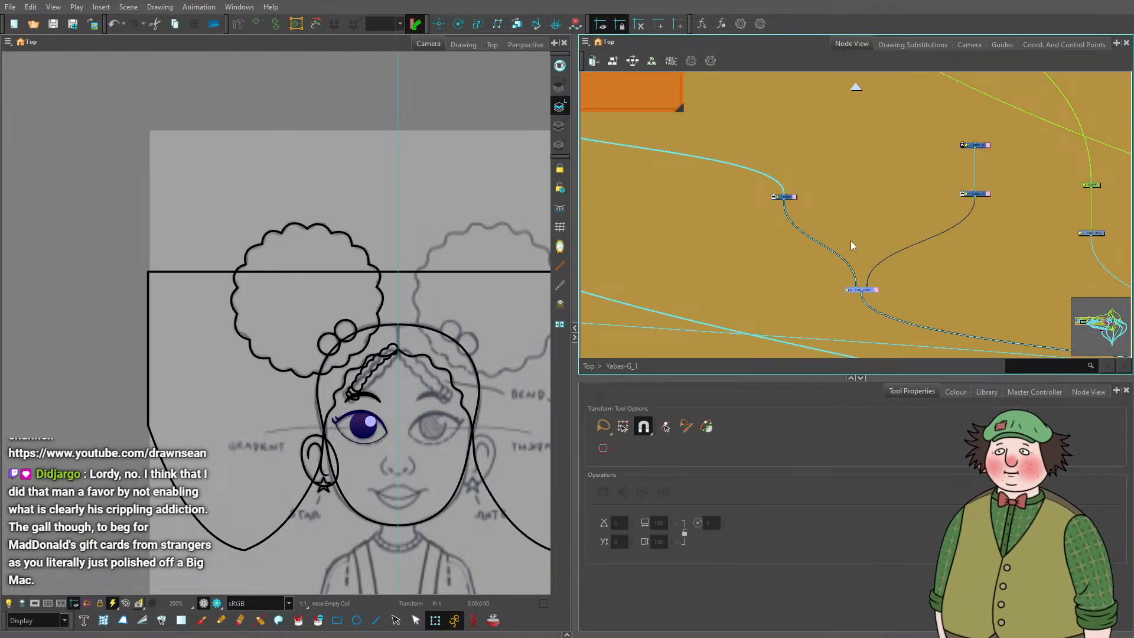
pyautogui.click(851, 239)
pyautogui.scroll(2, 797, 215)
pyautogui.moveTo(782, 183); pyautogui.dragTo(717, 163)
pyautogui.click(837, 218)
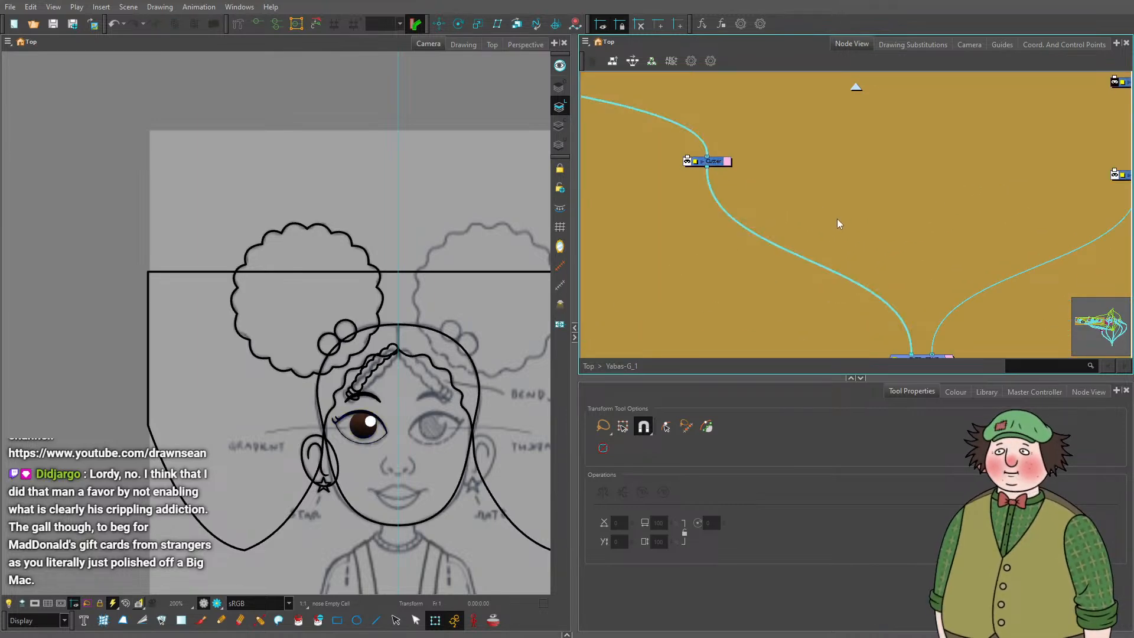
# Examine the MOUTH group's nodes, including mouth_mask, and compare the face artwork with the character sketch.
pyautogui.scroll(-3, 837, 218)
pyautogui.moveTo(915, 222); pyautogui.dragTo(729, 293)
pyautogui.scroll(-2, 867, 260)
pyautogui.scroll(-3, 764, 186)
pyautogui.scroll(6, 855, 194)
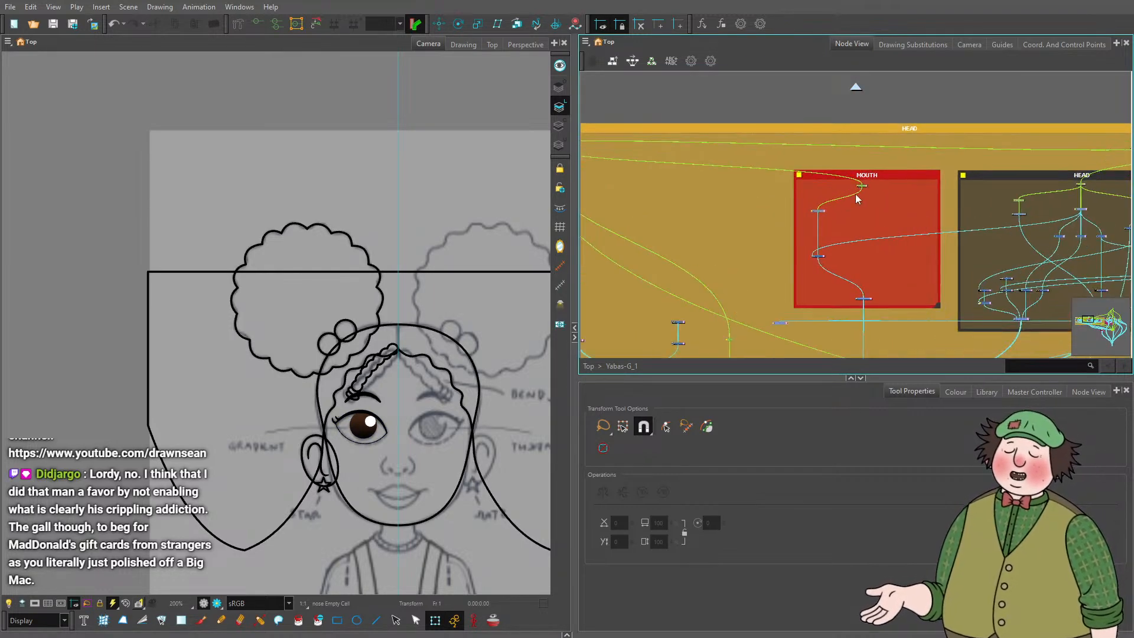
pyautogui.click(797, 214)
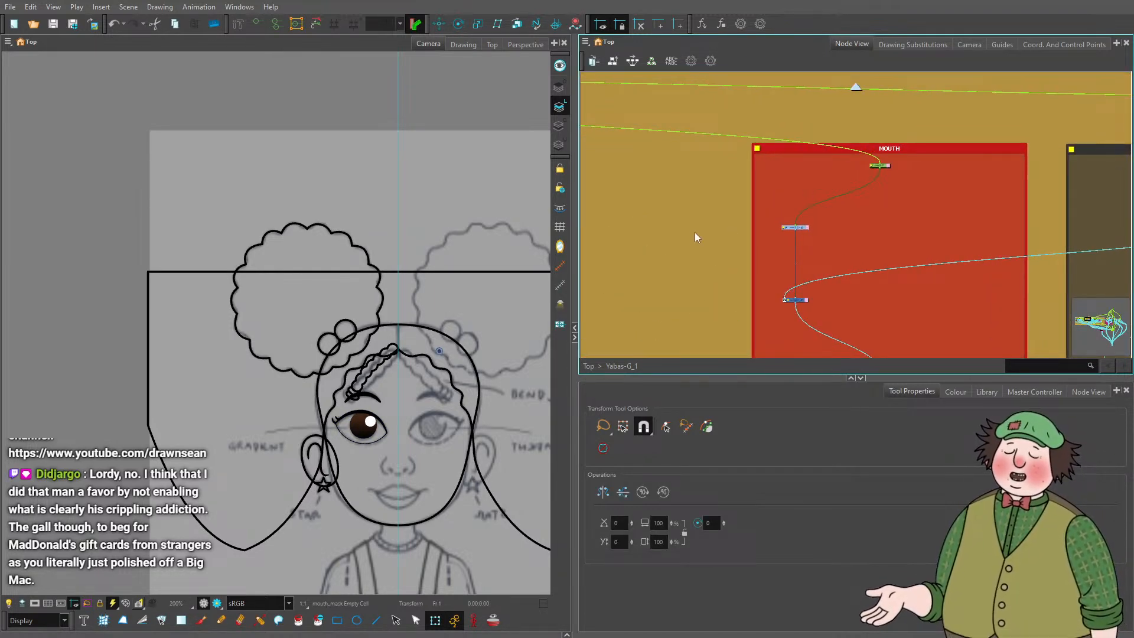
pyautogui.click(694, 233)
pyautogui.scroll(-3, 691, 235)
pyautogui.moveTo(691, 235)
pyautogui.mouseDown()
pyautogui.moveTo(767, 208)
pyautogui.moveTo(753, 221)
pyautogui.moveTo(748, 197)
pyautogui.moveTo(706, 218)
pyautogui.mouseUp()
pyautogui.scroll(-5, 354, 323)
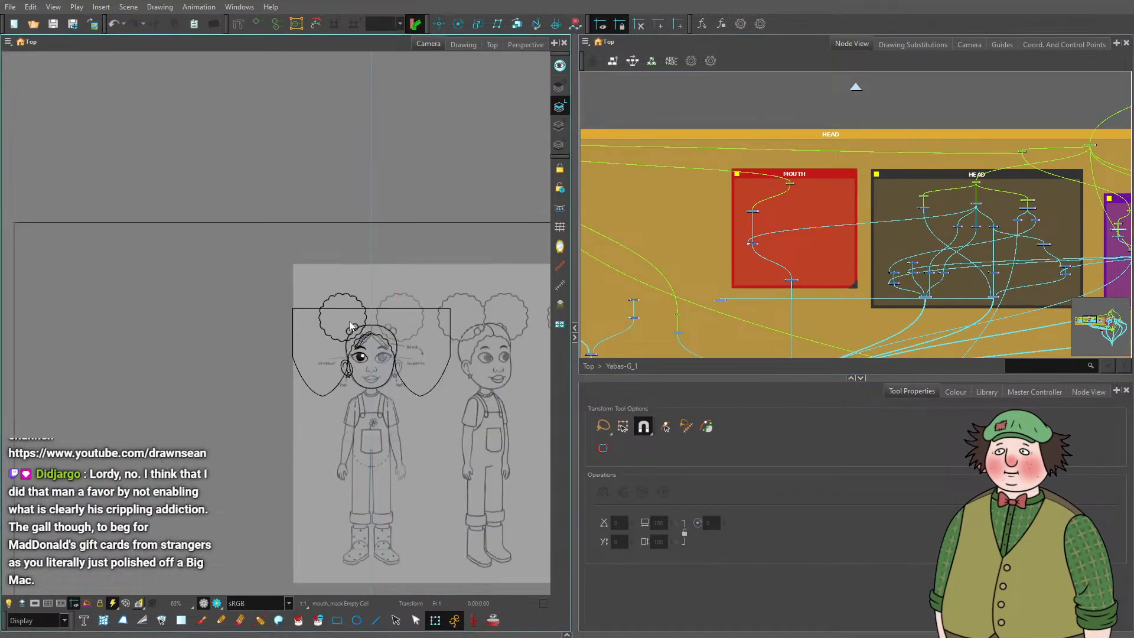
pyautogui.scroll(6, 349, 325)
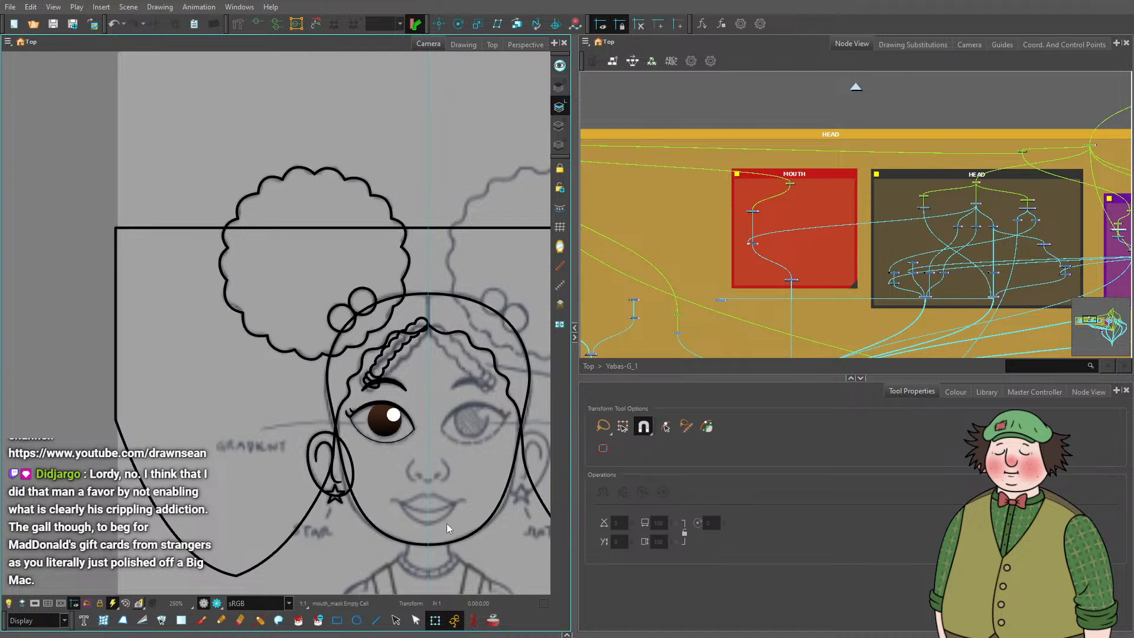
# On the nose drawing, trace the sketched nostril wing on the finished eye's side with curved Line tool segments.
pyautogui.scroll(6, 868, 227)
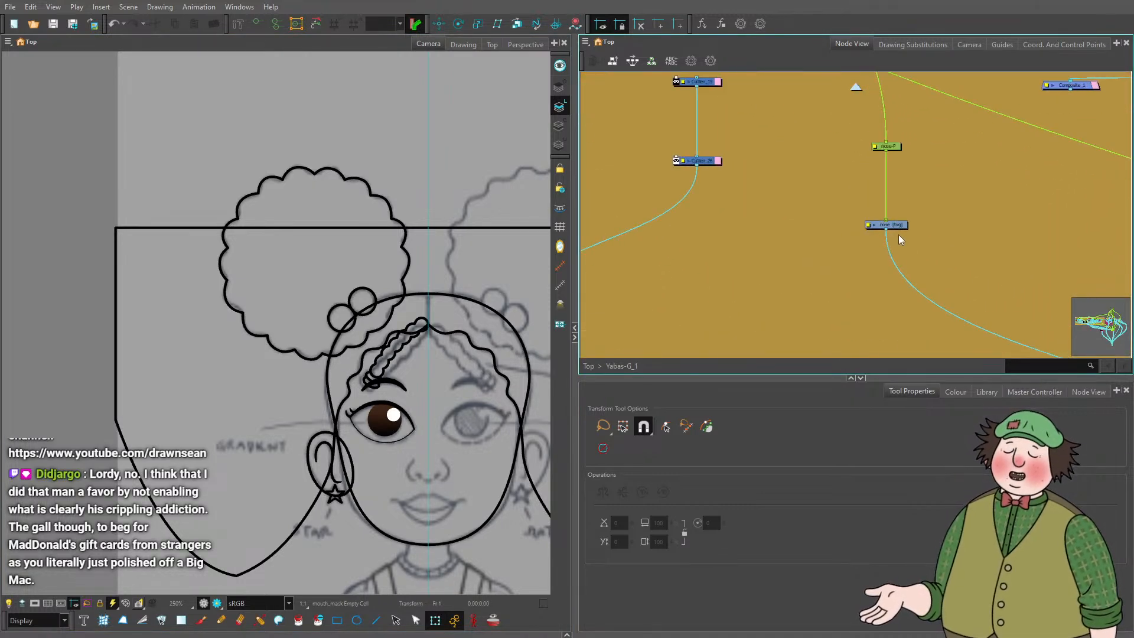
pyautogui.scroll(2, 898, 235)
pyautogui.click(880, 221)
pyautogui.scroll(6, 417, 479)
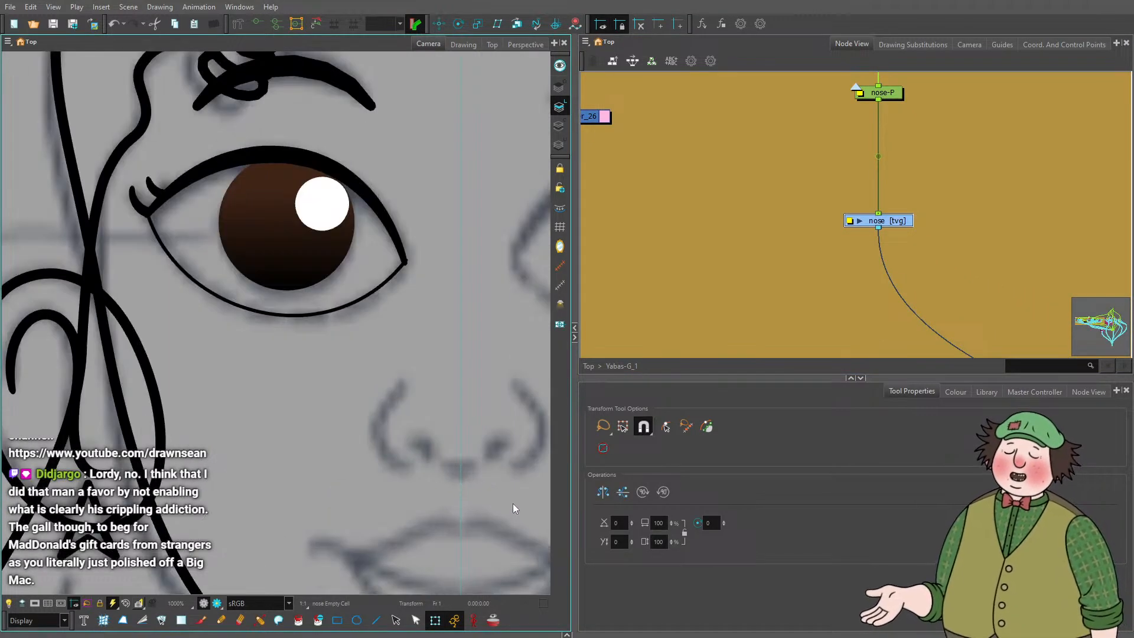
pyautogui.hotkey('alt', '\\')
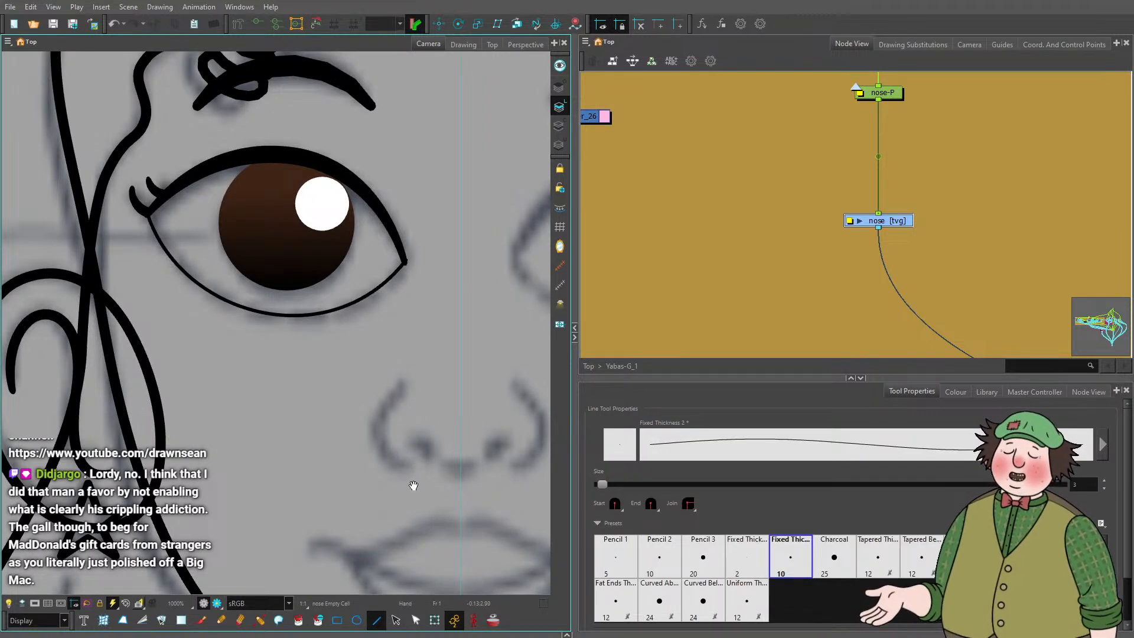
pyautogui.moveTo(414, 485); pyautogui.dragTo(371, 463)
pyautogui.scroll(3, 372, 463)
pyautogui.scroll(-3, 371, 452)
pyautogui.scroll(2, 355, 378)
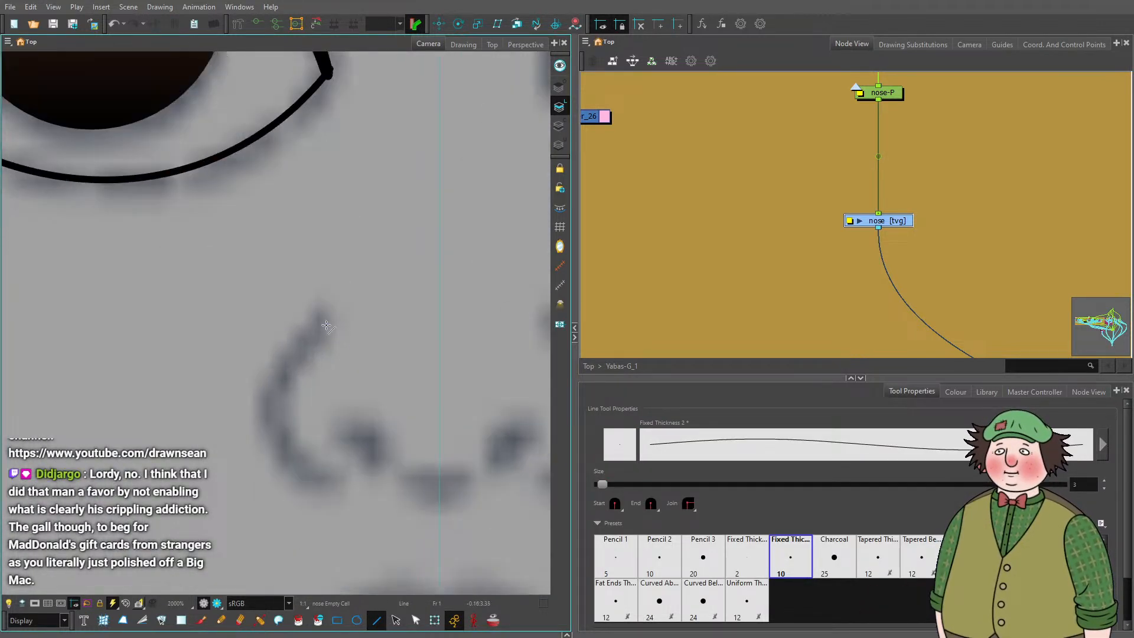
pyautogui.moveTo(320, 315); pyautogui.dragTo(303, 352)
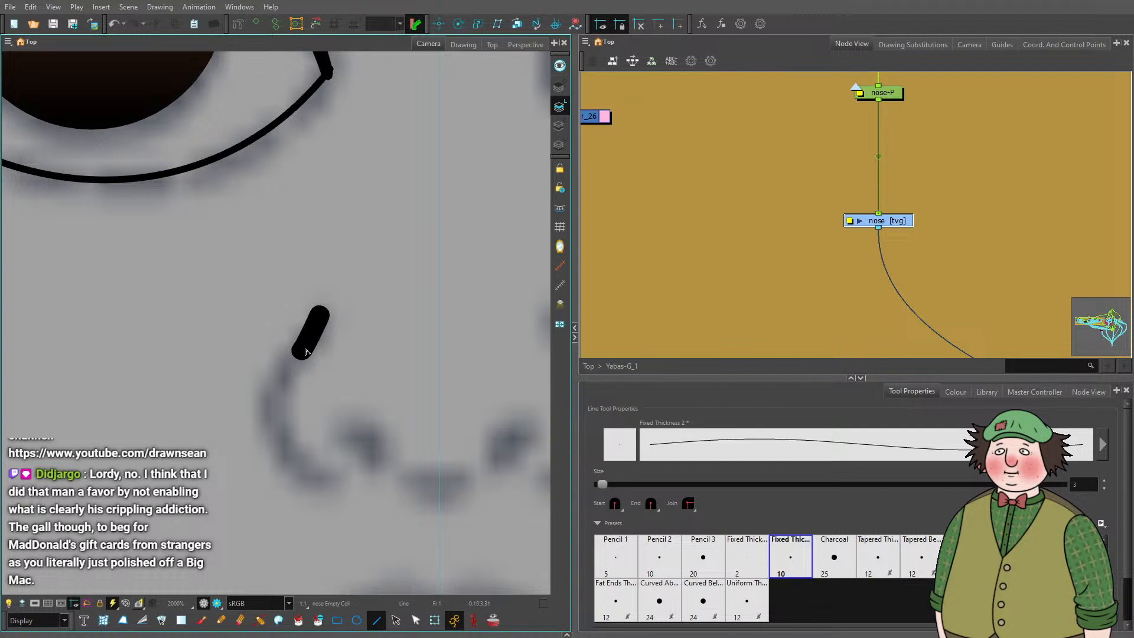
pyautogui.moveTo(303, 353)
pyautogui.mouseDown()
pyautogui.moveTo(281, 377)
pyautogui.moveTo(276, 429)
pyautogui.moveTo(255, 387)
pyautogui.moveTo(306, 463)
pyautogui.moveTo(333, 473)
pyautogui.moveTo(275, 468)
pyautogui.mouseUp()
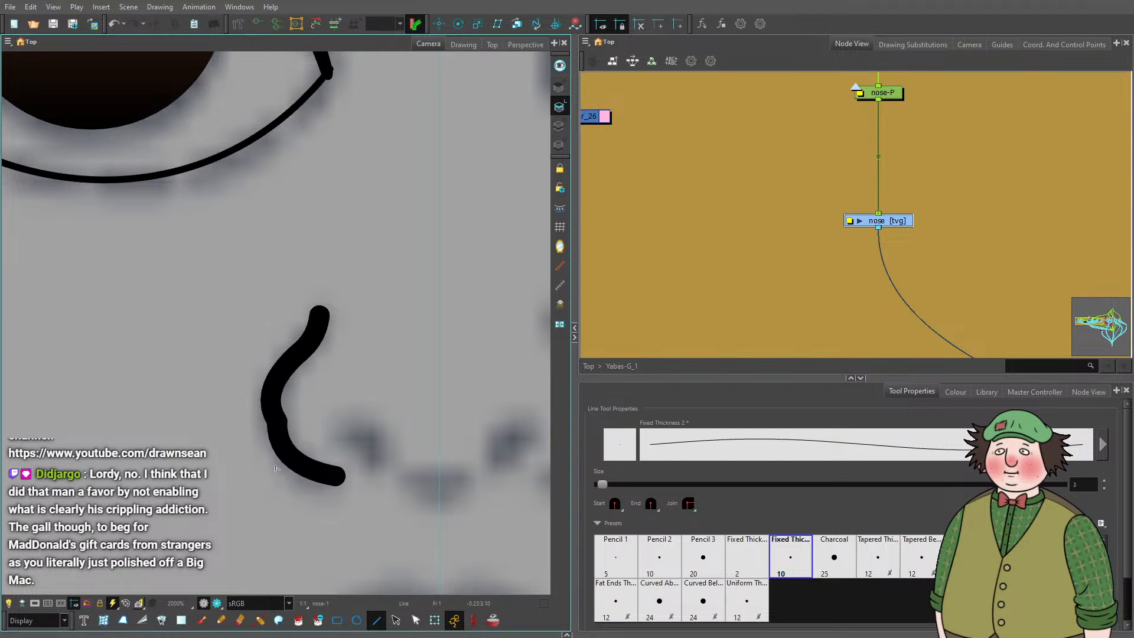
# Smooth the kink in the middle of the nostril line by adjusting its points and curve in the Contour Editor.
pyautogui.click(416, 620)
pyautogui.scroll(2, 299, 468)
pyautogui.click(263, 399)
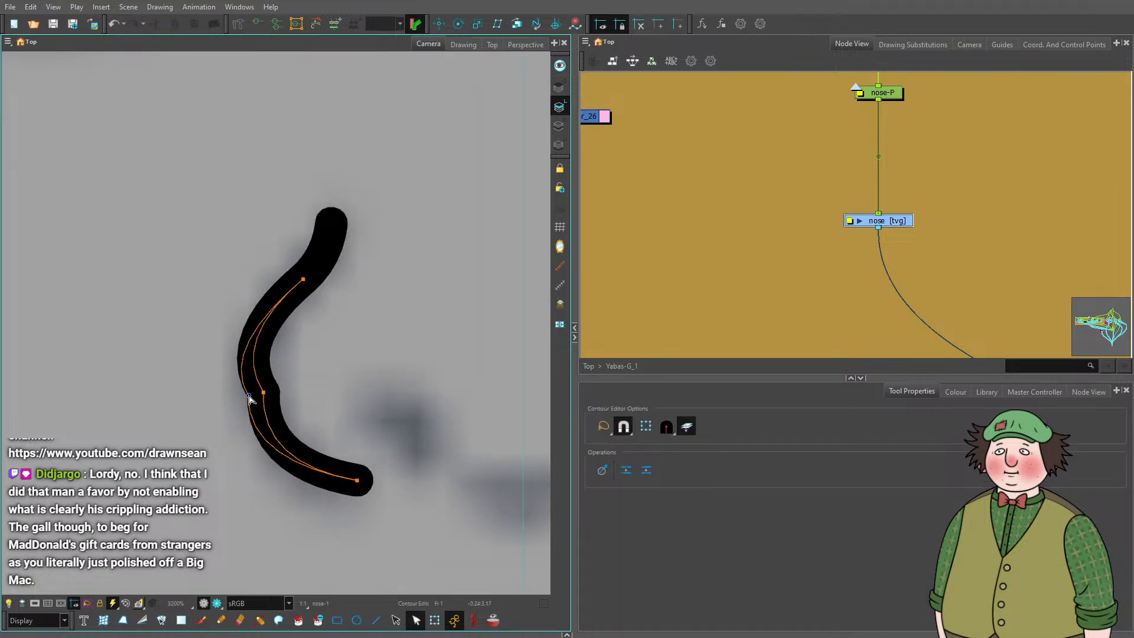
pyautogui.moveTo(248, 399); pyautogui.dragTo(252, 403)
pyautogui.moveTo(227, 361)
pyautogui.mouseDown()
pyautogui.moveTo(241, 361)
pyautogui.moveTo(235, 353)
pyautogui.mouseUp()
pyautogui.moveTo(253, 403); pyautogui.dragTo(246, 398)
pyautogui.click(282, 407)
pyautogui.scroll(-1, 280, 408)
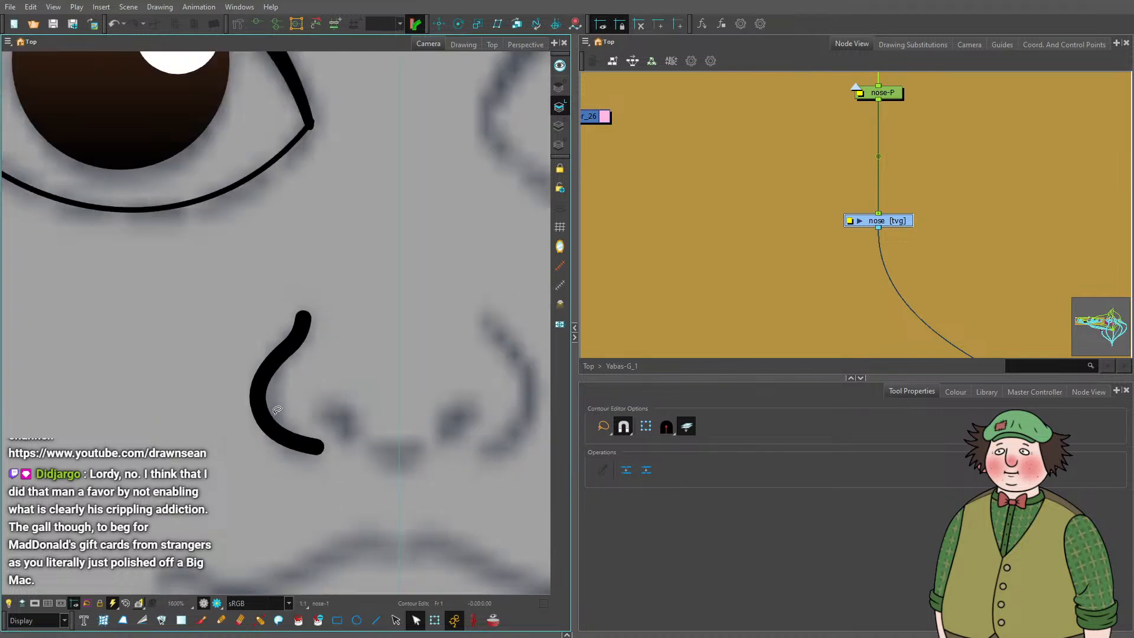
# Draw a short curved line for half of the nose tip, ending on the vertical centre guide.
pyautogui.scroll(1, 323, 435)
pyautogui.scroll(-2, 323, 436)
pyautogui.scroll(2, 365, 470)
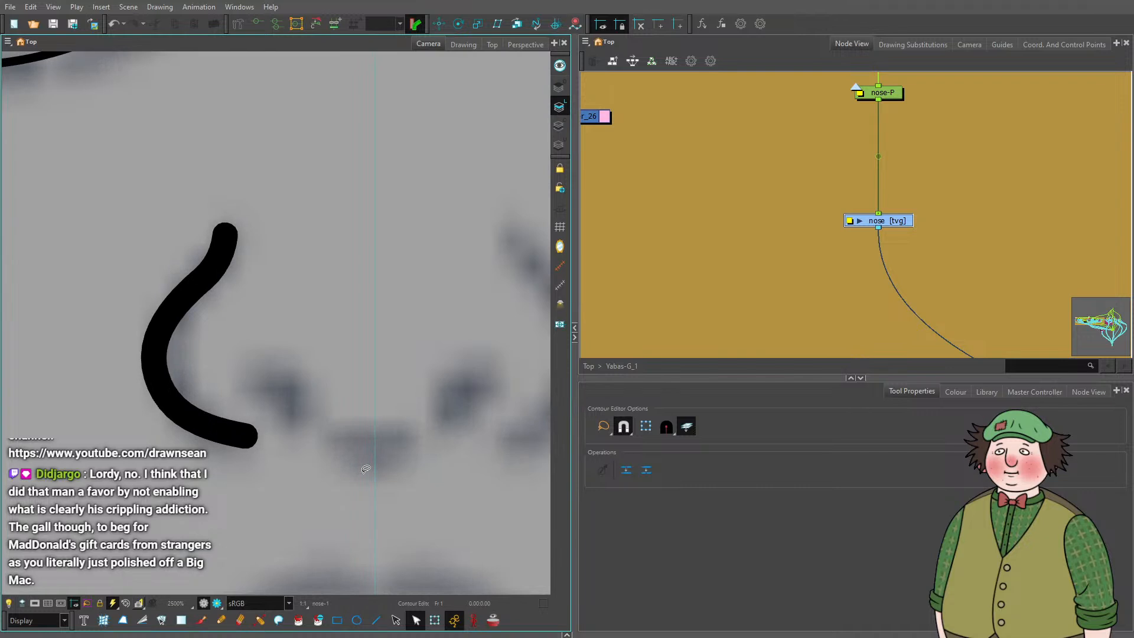
pyautogui.click(377, 621)
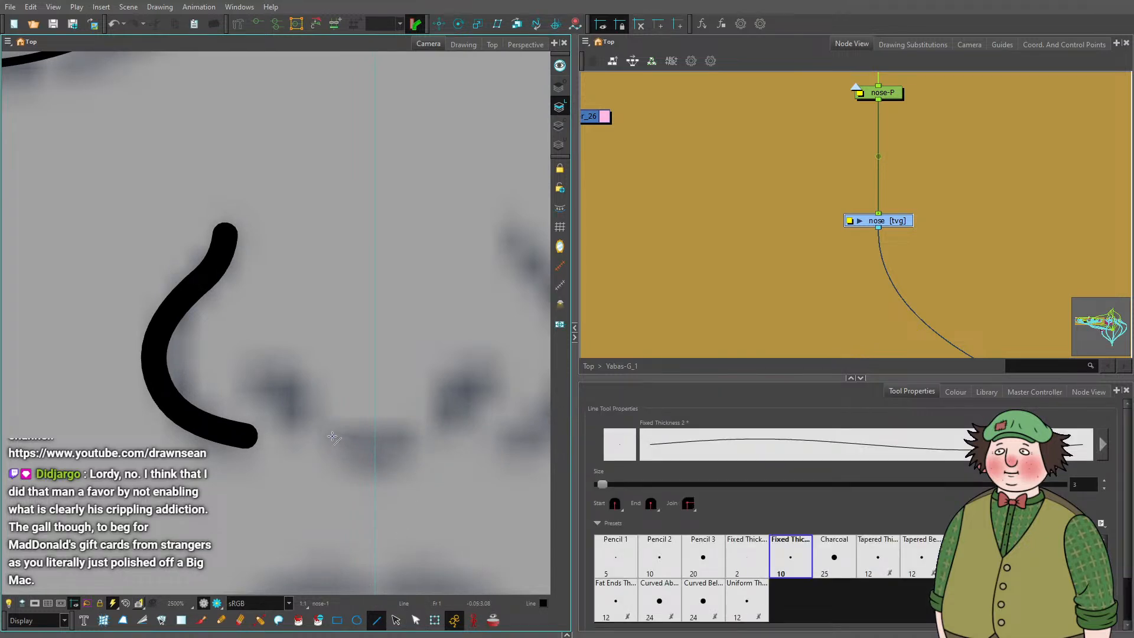
pyautogui.moveTo(333, 436); pyautogui.dragTo(374, 448)
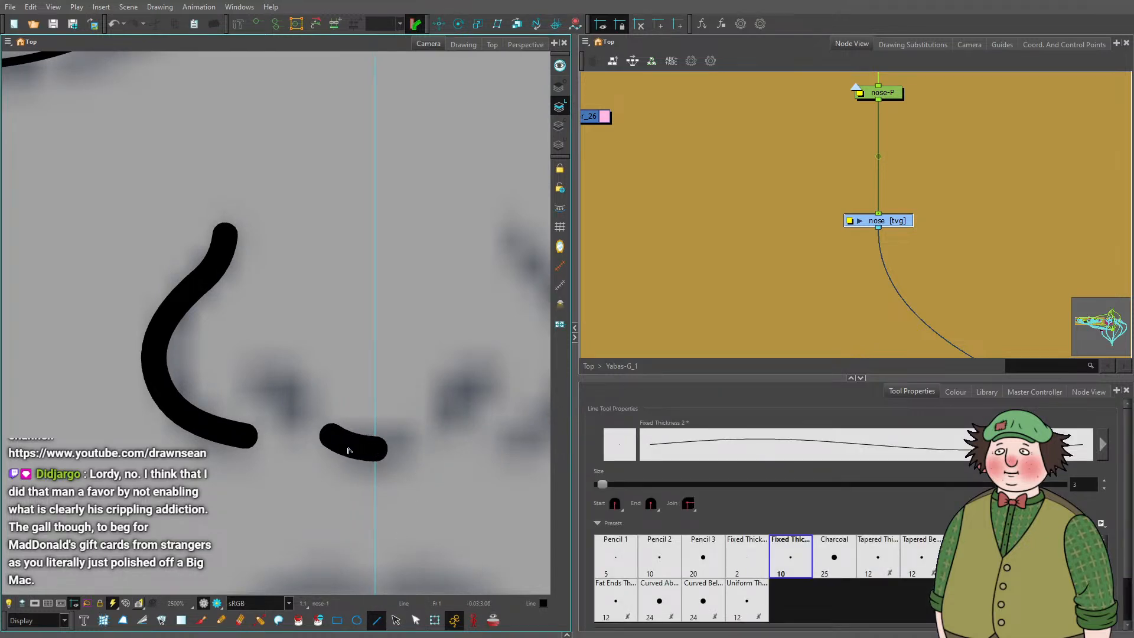
pyautogui.scroll(-3, 349, 451)
pyautogui.scroll(3, 331, 443)
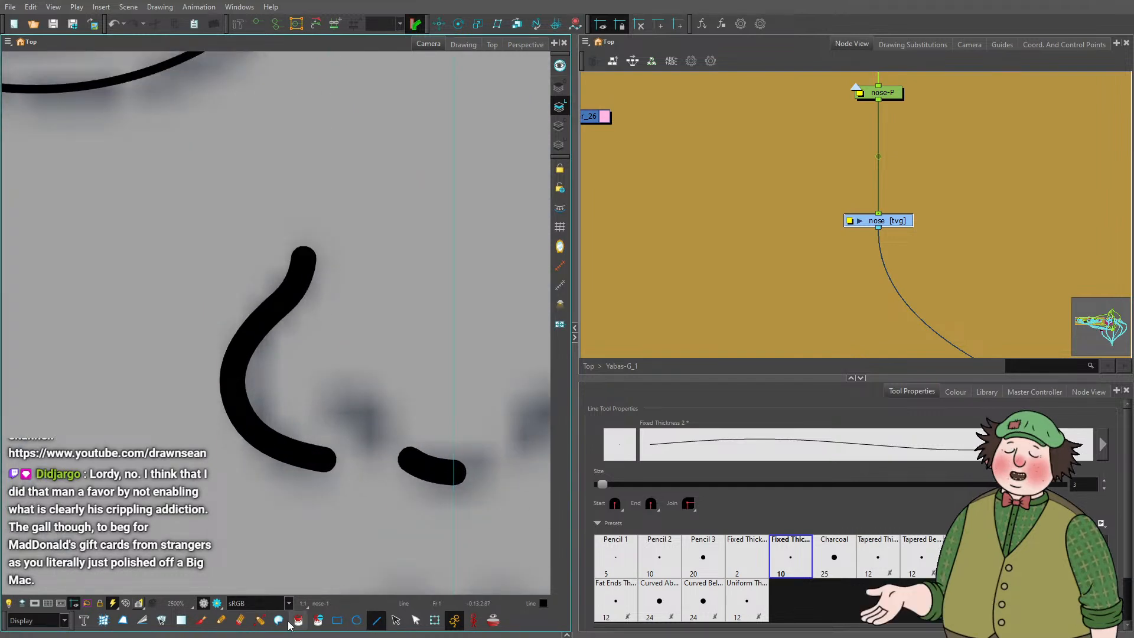
# Taper the upper end of the nostril line with the Pencil Editor.
pyautogui.click(259, 619)
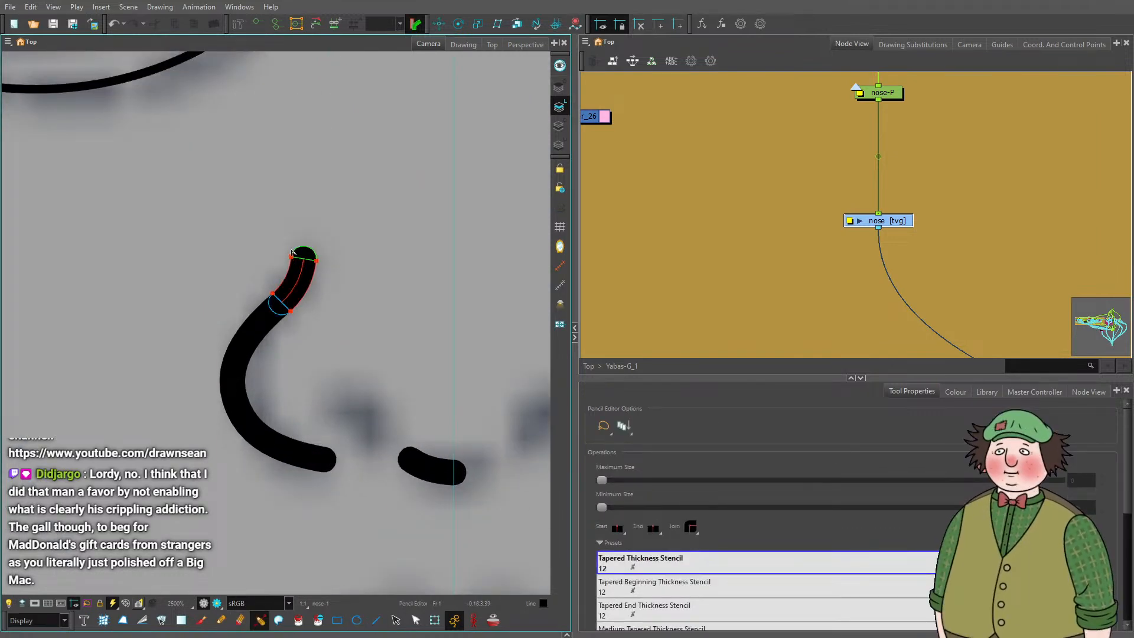
pyautogui.scroll(5, 294, 257)
pyautogui.click(336, 269)
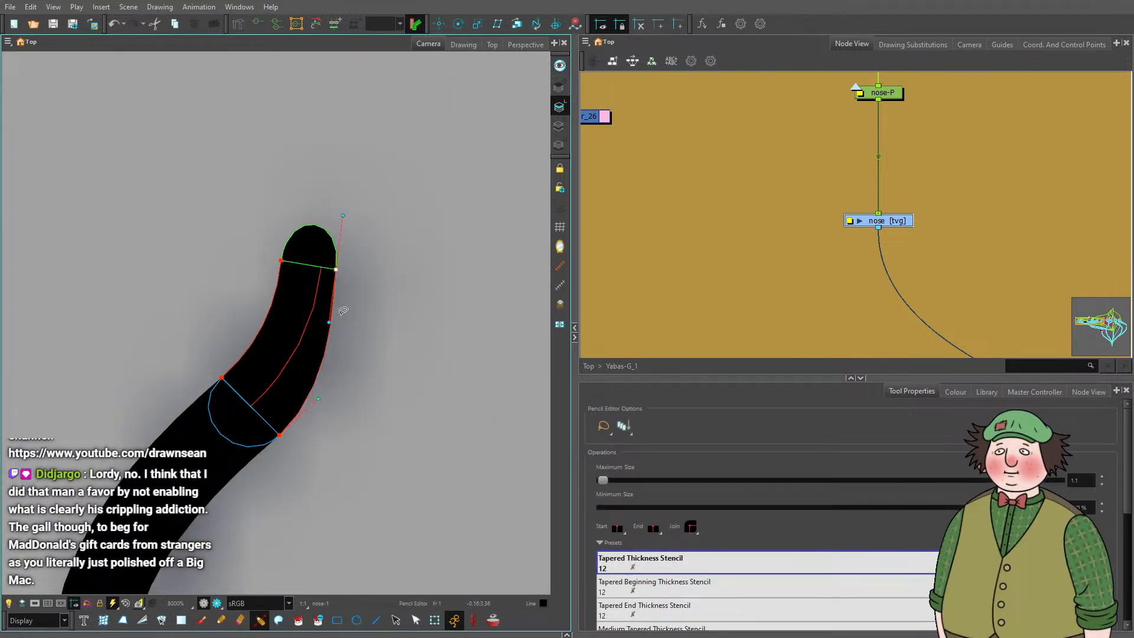
pyautogui.scroll(-4, 374, 266)
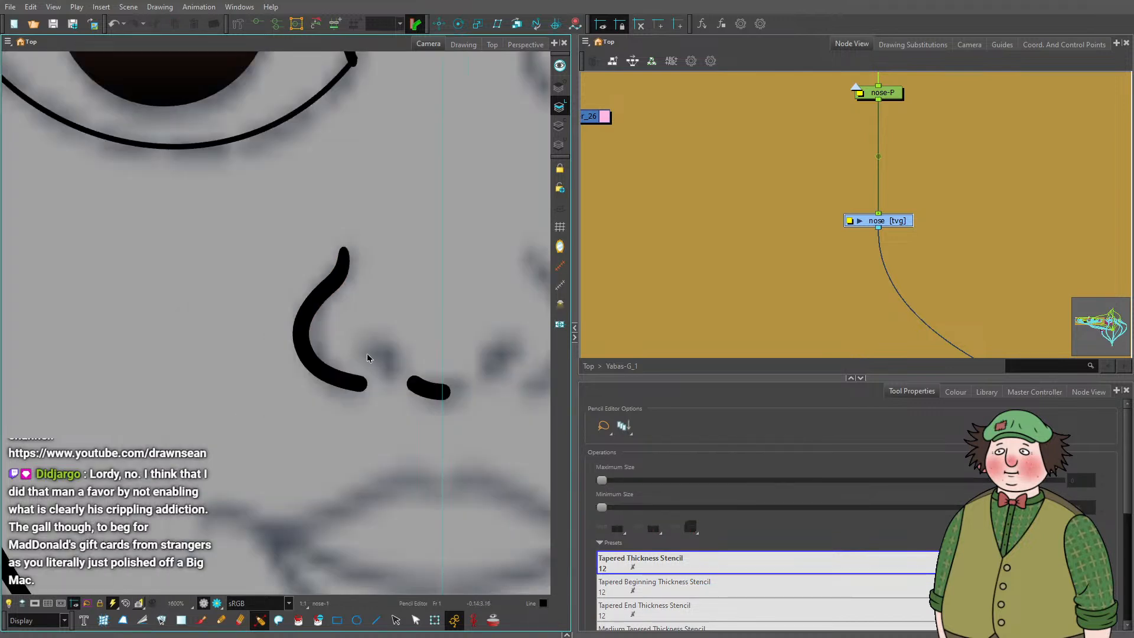
# Taper the lower end of the outer nostril wing line by narrowing its thickness contour with the Pencil Editor.
pyautogui.scroll(3, 367, 378)
pyautogui.click(345, 405)
pyautogui.scroll(3, 337, 403)
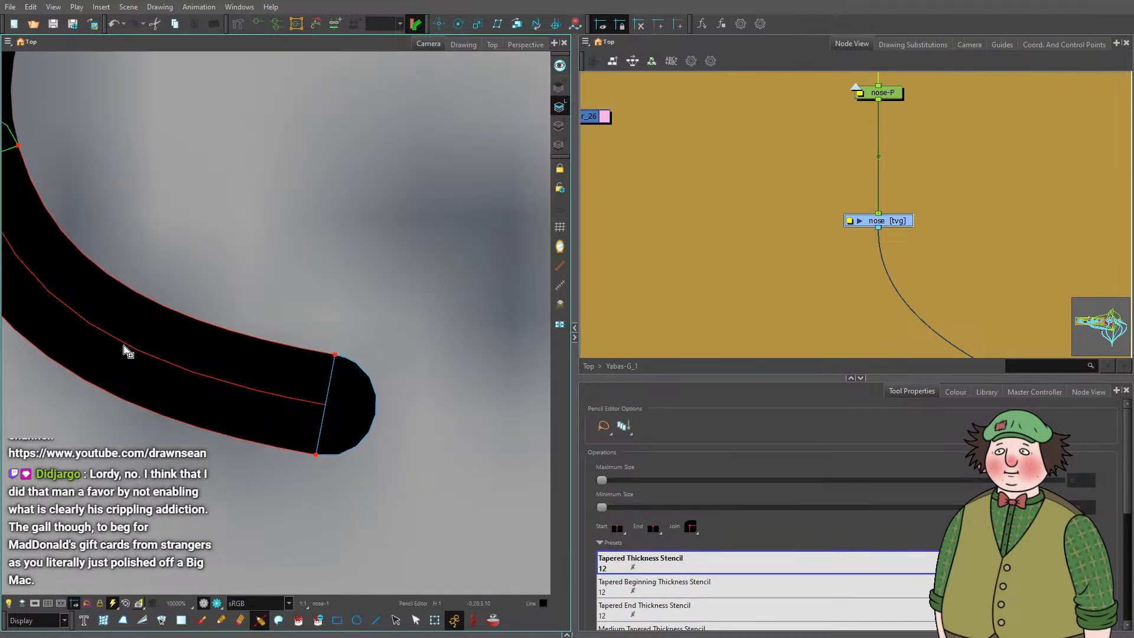
pyautogui.moveTo(319, 455); pyautogui.dragTo(322, 425)
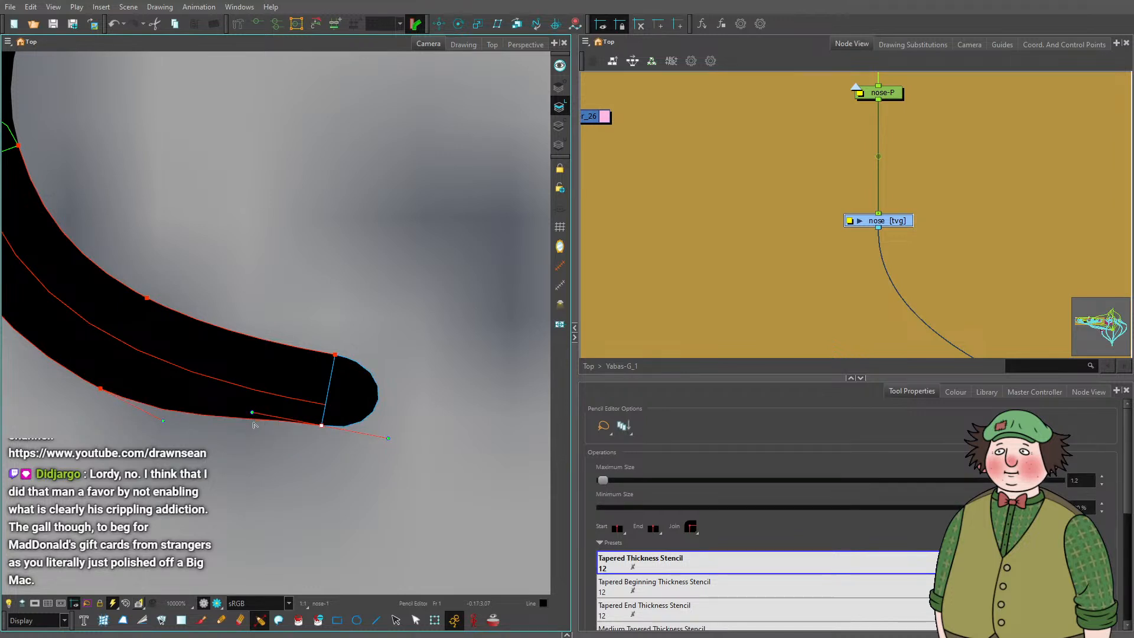
# Taper the outer end of the short nose tip line by pulling in its lower thickness contour.
pyautogui.scroll(-3, 254, 426)
pyautogui.scroll(2, 375, 449)
pyautogui.click(376, 438)
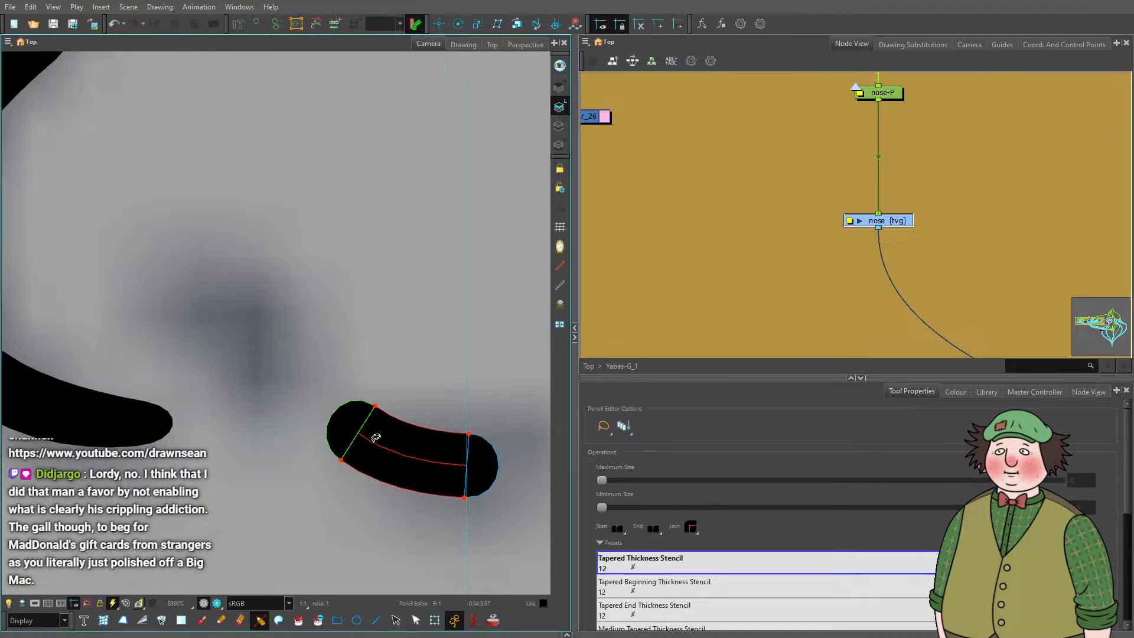
pyautogui.moveTo(343, 456); pyautogui.dragTo(351, 444)
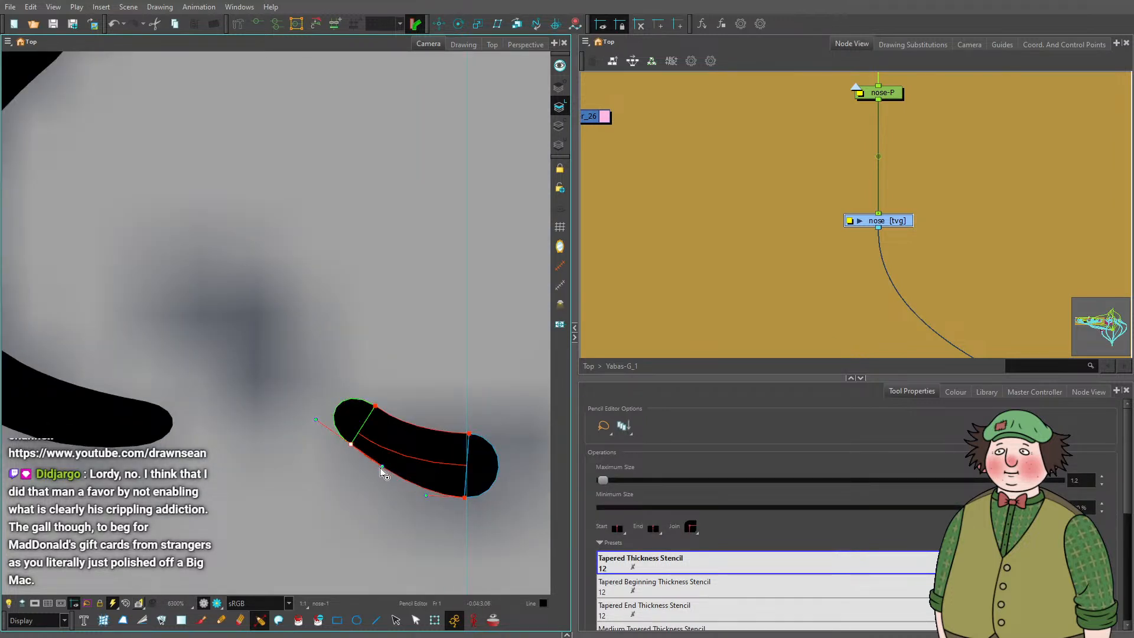
pyautogui.scroll(-3, 380, 442)
# Trace the sketched nostril opening between the wing and the nose tip with a curved Line tool stroke.
pyautogui.scroll(2, 362, 430)
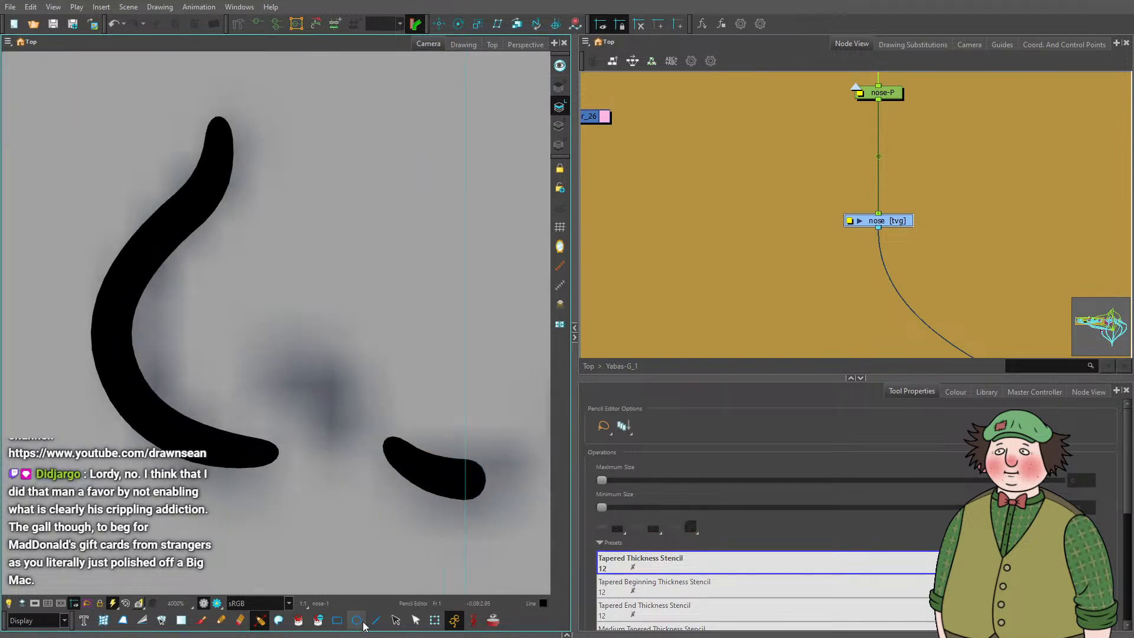
pyautogui.click(376, 620)
pyautogui.moveTo(291, 372)
pyautogui.mouseDown()
pyautogui.moveTo(342, 410)
pyautogui.moveTo(316, 397)
pyautogui.moveTo(343, 384)
pyautogui.mouseUp()
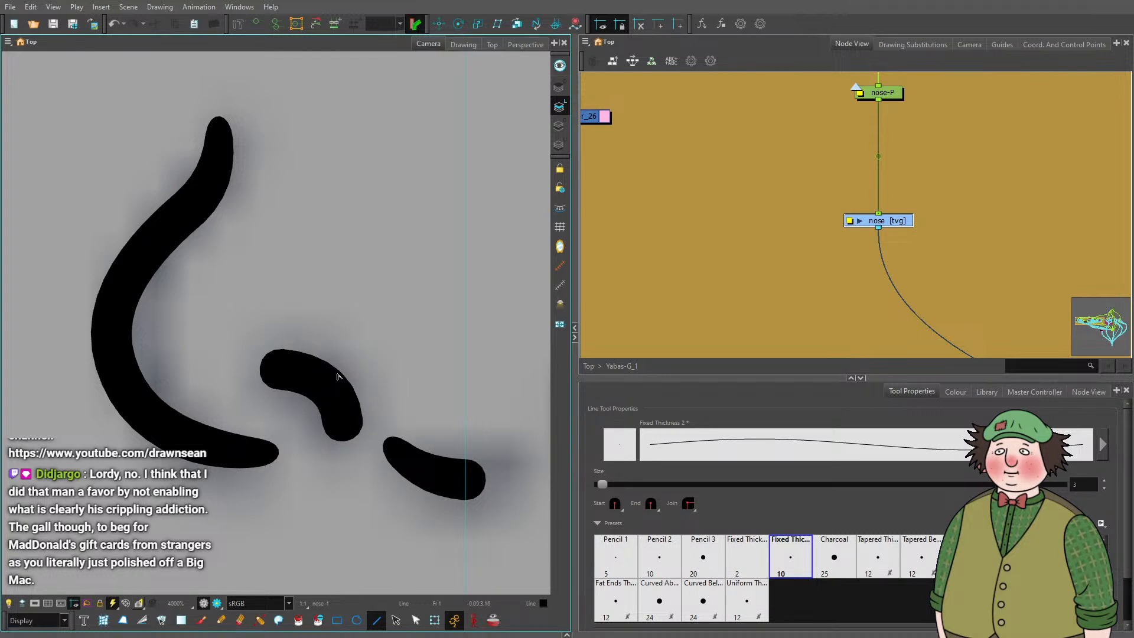
# Taper the lower end of the nostril opening line with the Pencil Editor and round out its outer contour.
pyautogui.click(260, 620)
pyautogui.scroll(5, 374, 417)
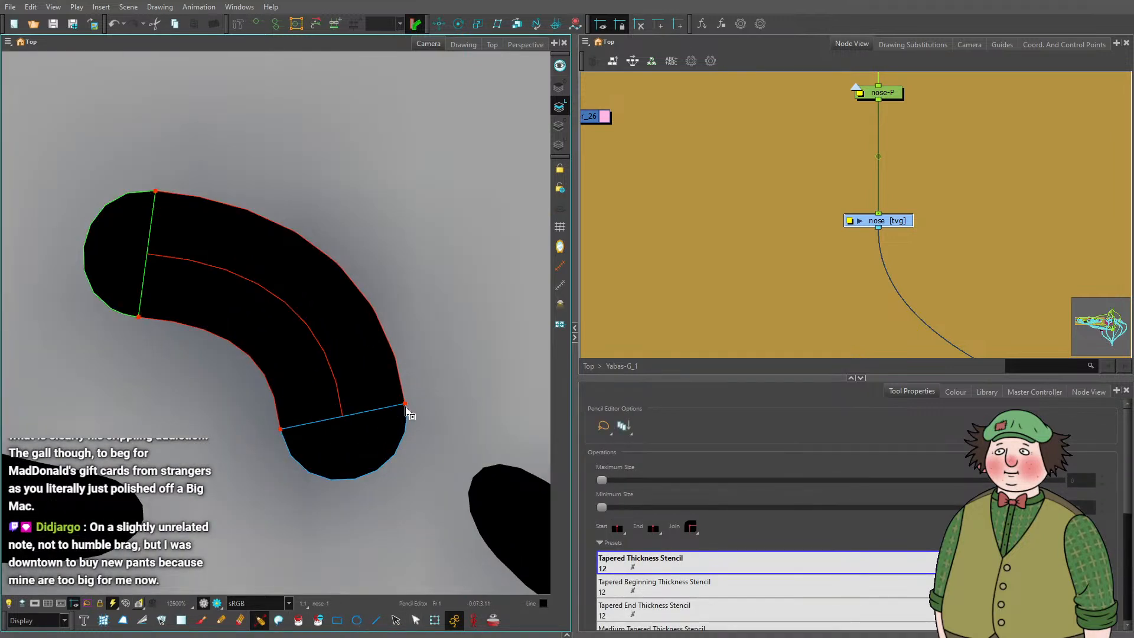
pyautogui.click(405, 405)
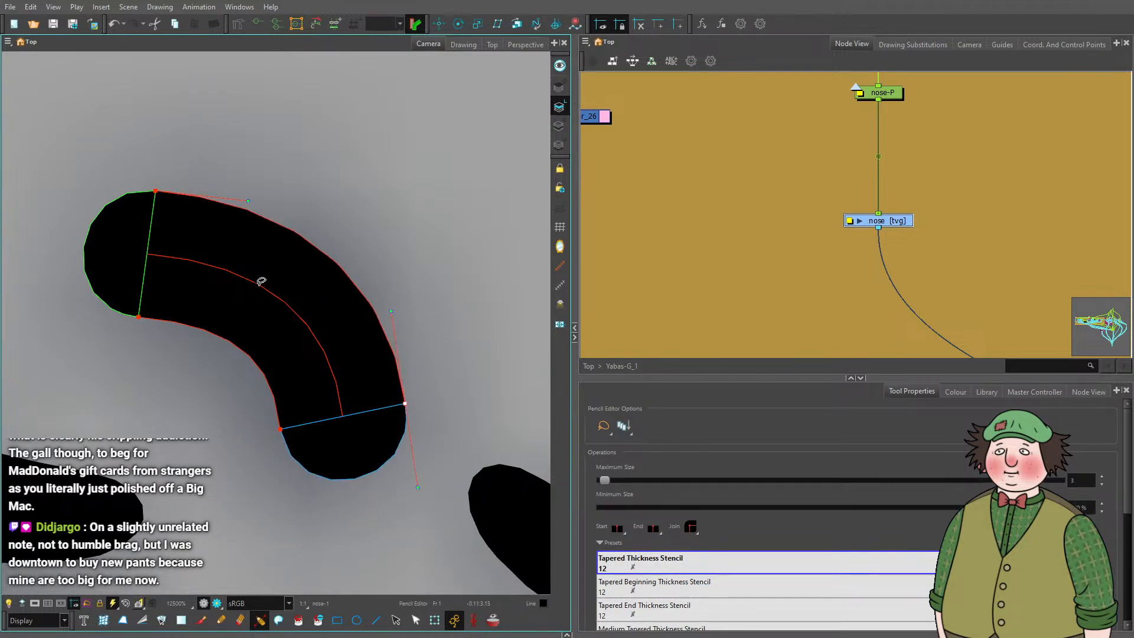
pyautogui.moveTo(405, 405); pyautogui.dragTo(364, 412)
pyautogui.moveTo(361, 364); pyautogui.dragTo(371, 362)
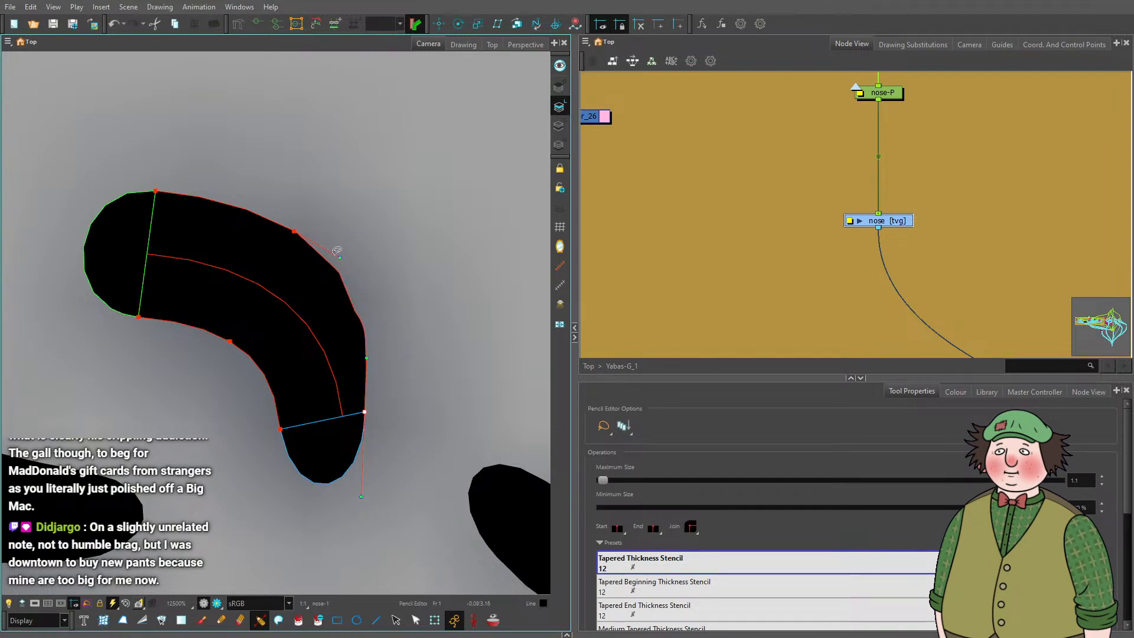
pyautogui.moveTo(337, 251); pyautogui.dragTo(367, 256)
pyautogui.scroll(-5, 271, 329)
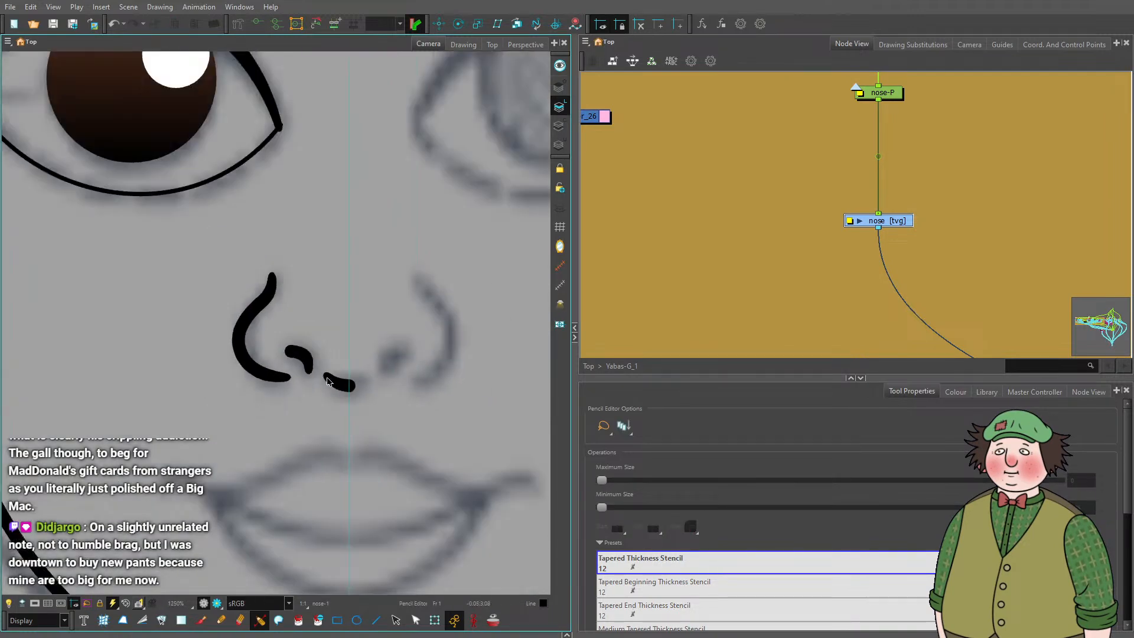
pyautogui.scroll(8, 329, 381)
pyautogui.click(310, 378)
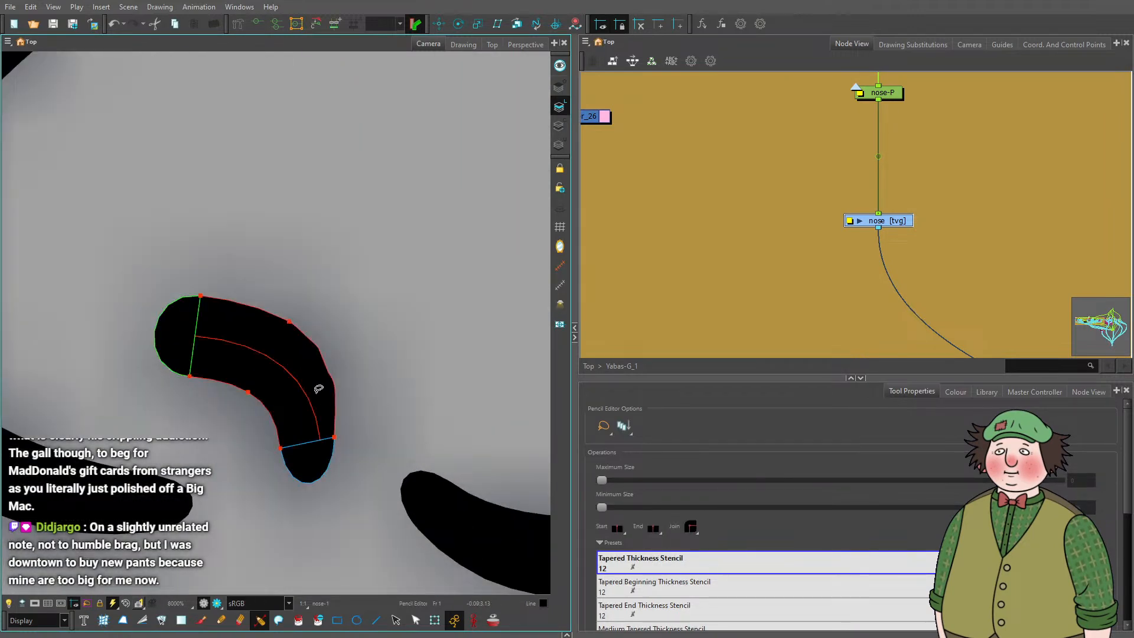
pyautogui.scroll(3, 318, 378)
pyautogui.scroll(-3, 351, 342)
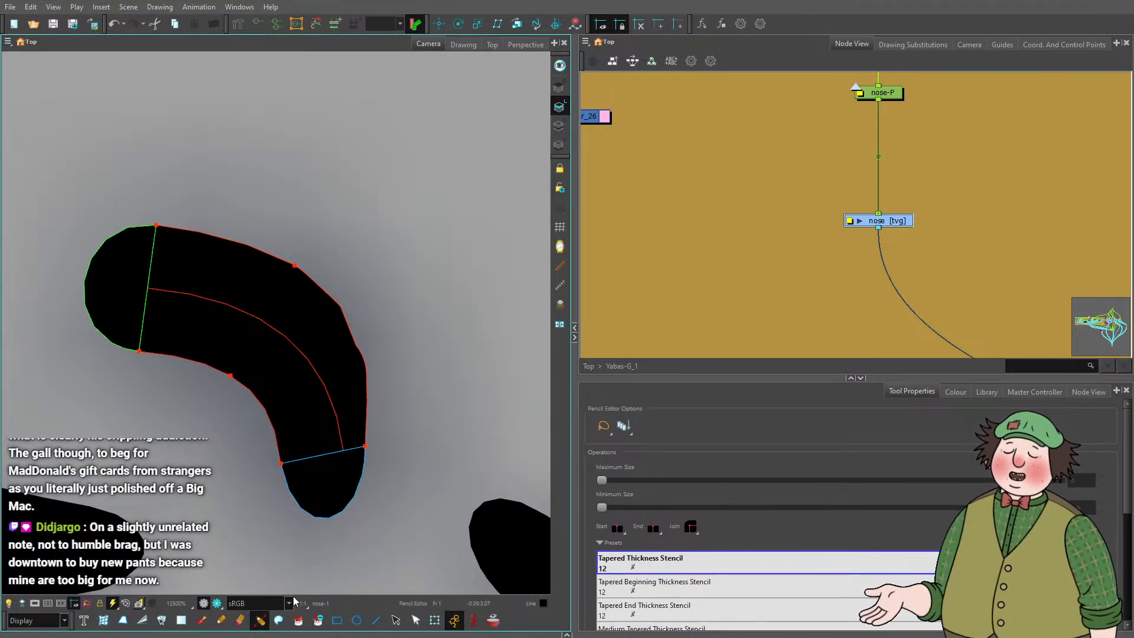
pyautogui.click(218, 603)
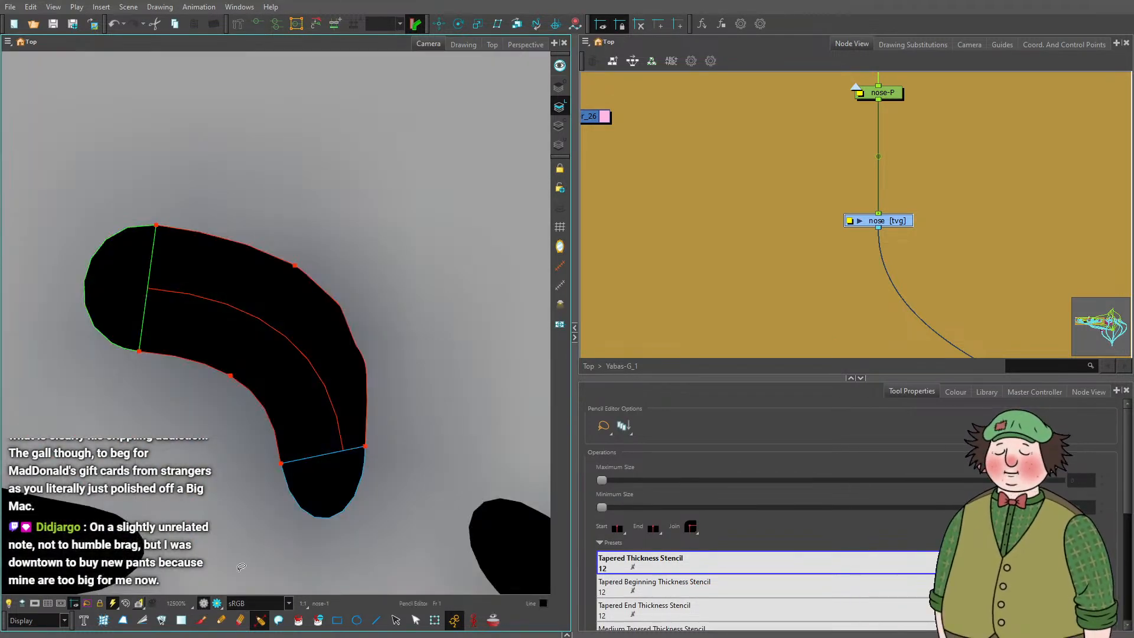
pyautogui.scroll(1, 359, 349)
pyautogui.scroll(1, 359, 349)
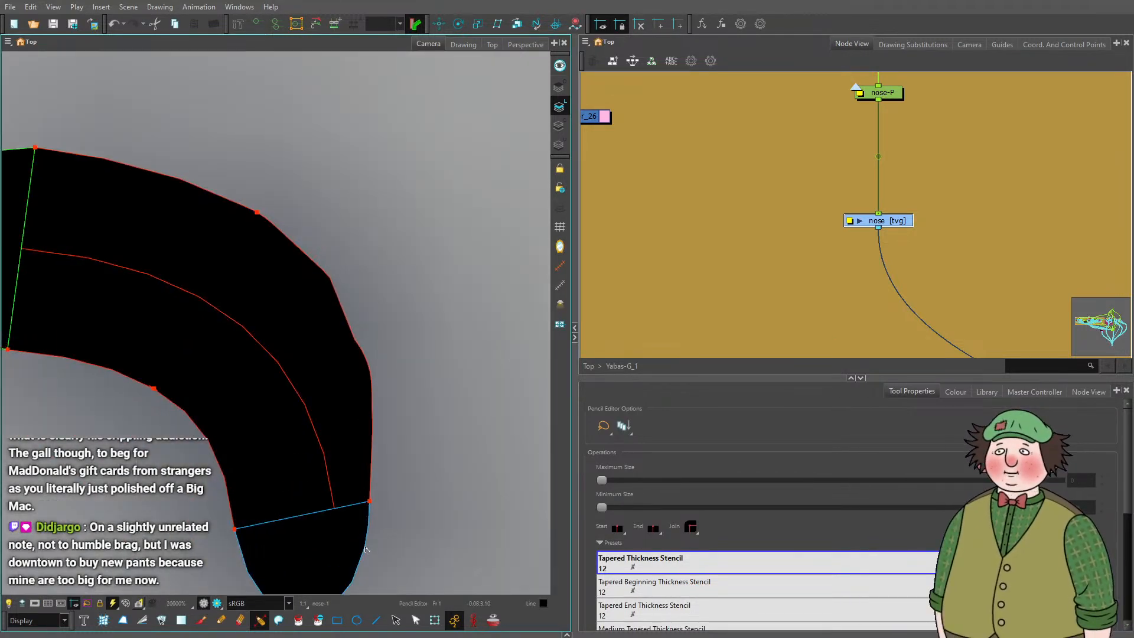
# Try to bend the nostril opening line outward with its lower point's curve handle in the Contour Editor.
pyautogui.click(415, 620)
pyautogui.click(315, 351)
pyautogui.click(288, 376)
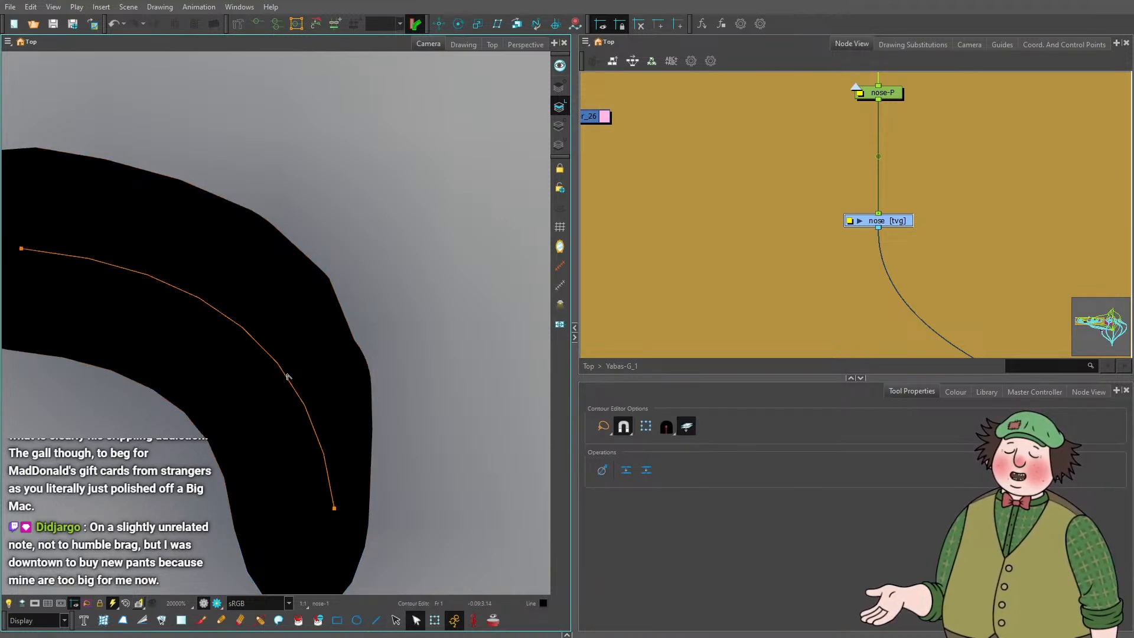
pyautogui.click(335, 508)
pyautogui.moveTo(317, 353); pyautogui.dragTo(387, 361)
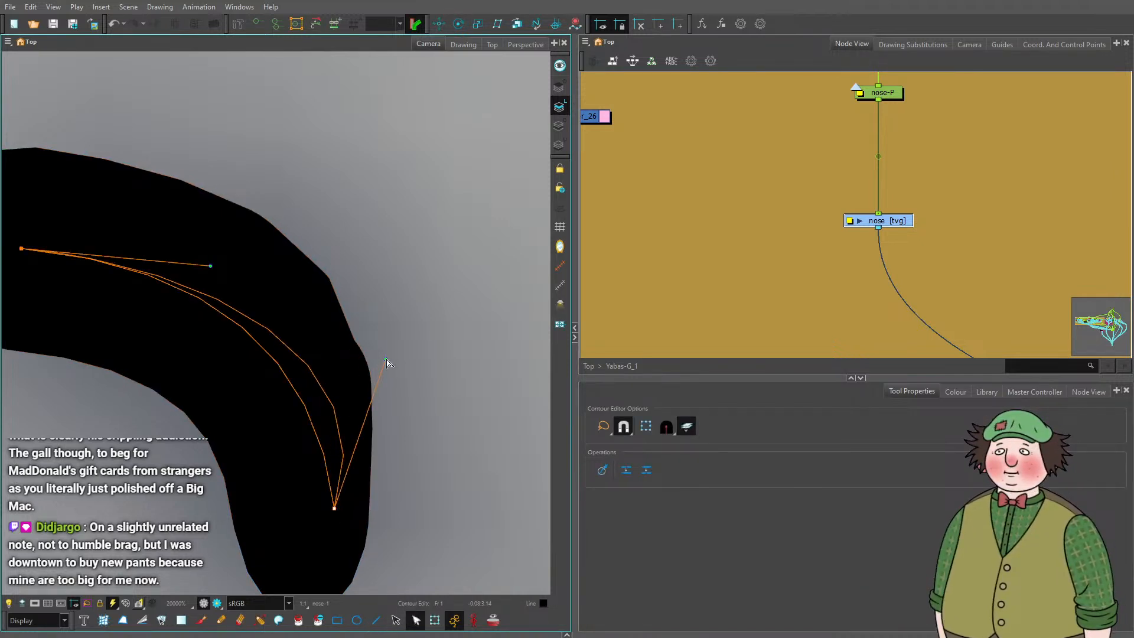
pyautogui.hotkey('ctrl', 'z')
# Add a point at the bend of the nostril opening's centre line to smooth its contour.
pyautogui.scroll(-4, 407, 338)
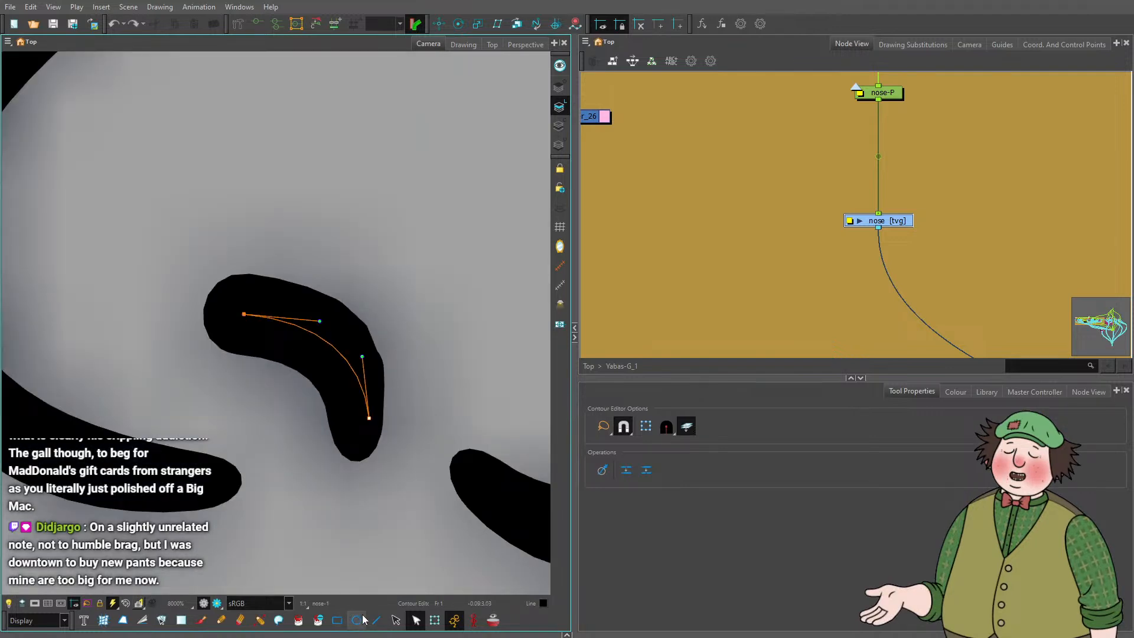
pyautogui.keyDown('ctrl'); pyautogui.click(338, 349); pyautogui.keyUp('ctrl')
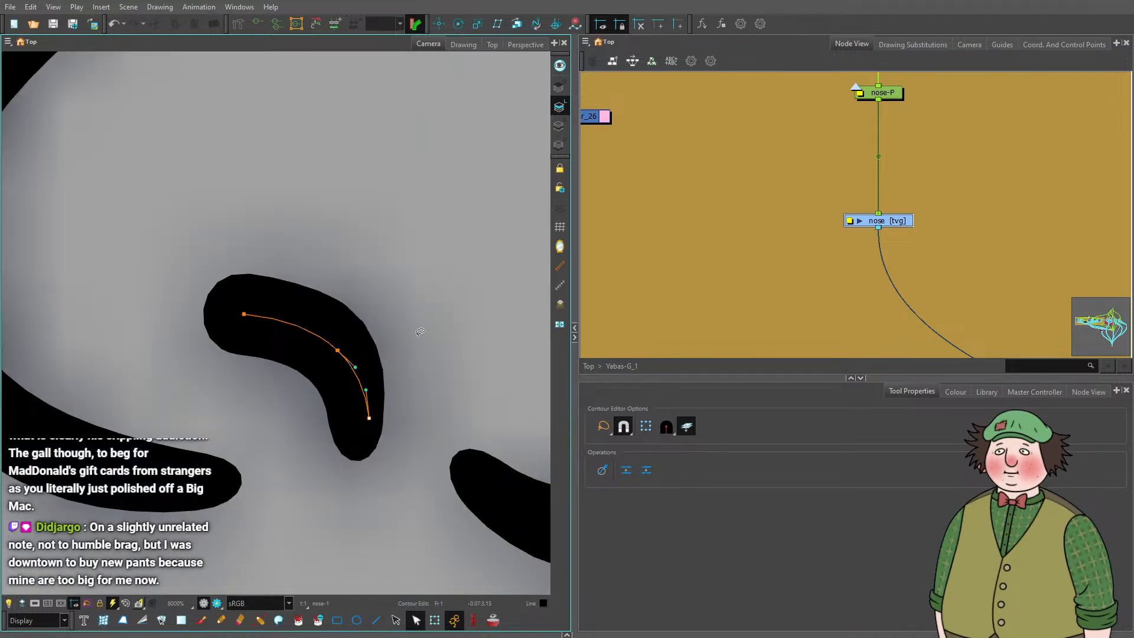
pyautogui.click(420, 332)
pyautogui.scroll(-5, 420, 332)
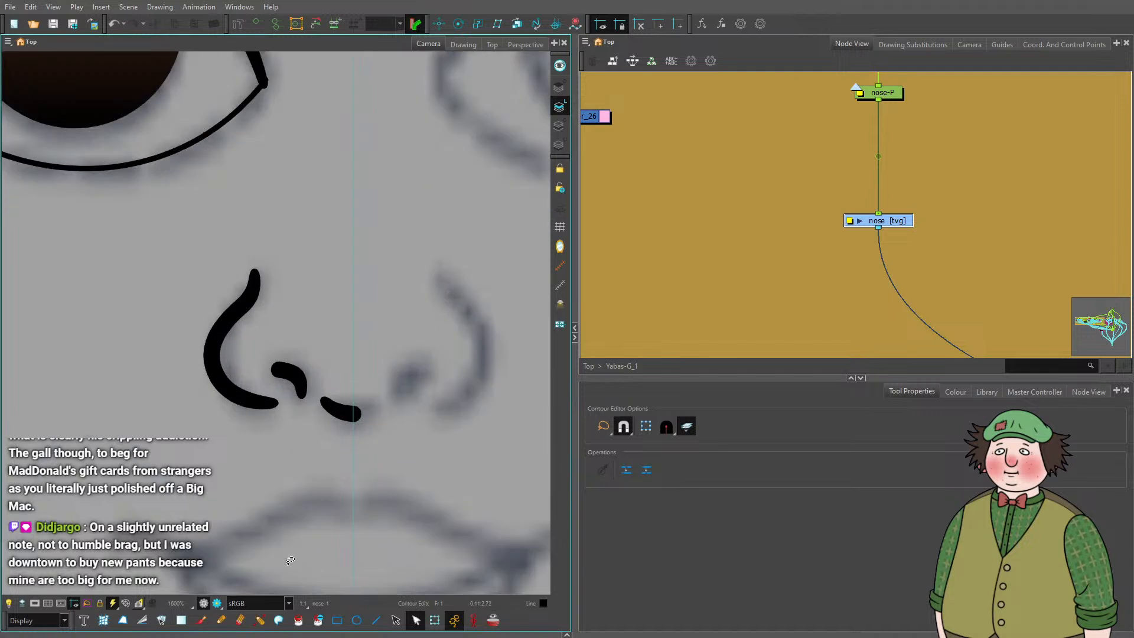
# Duplicate the three finished nose lines in place and flip the copy horizontally.
pyautogui.moveTo(247, 195)
pyautogui.mouseDown()
pyautogui.moveTo(191, 389)
pyautogui.moveTo(410, 371)
pyautogui.moveTo(389, 356)
pyautogui.mouseUp()
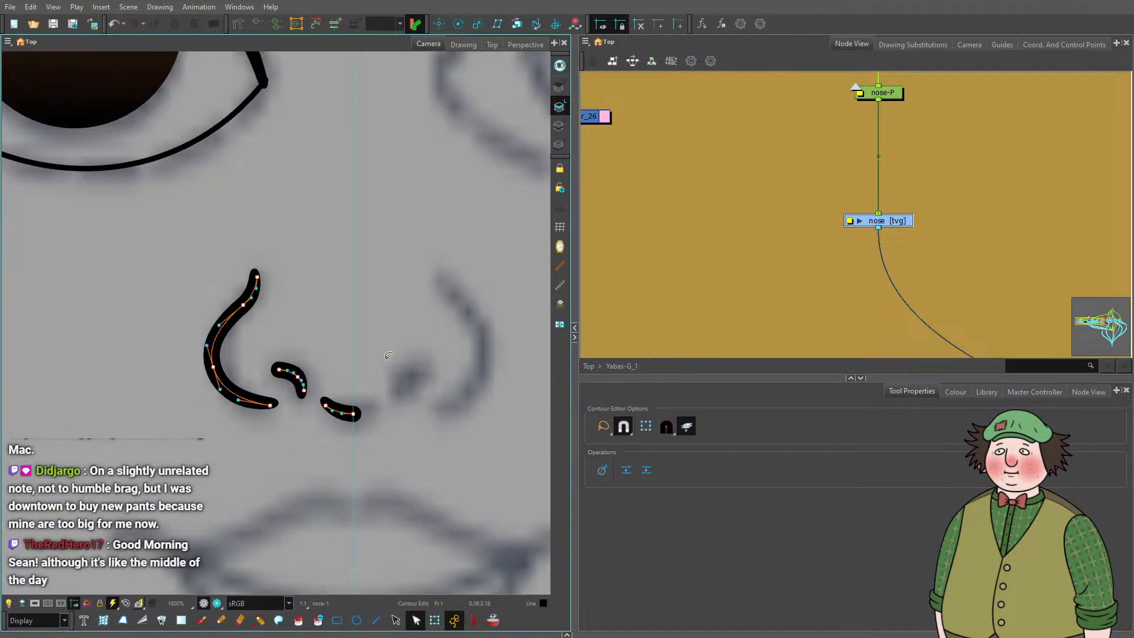
pyautogui.click(397, 620)
pyautogui.moveTo(283, 236)
pyautogui.mouseDown()
pyautogui.moveTo(375, 479)
pyautogui.moveTo(291, 245)
pyautogui.mouseUp()
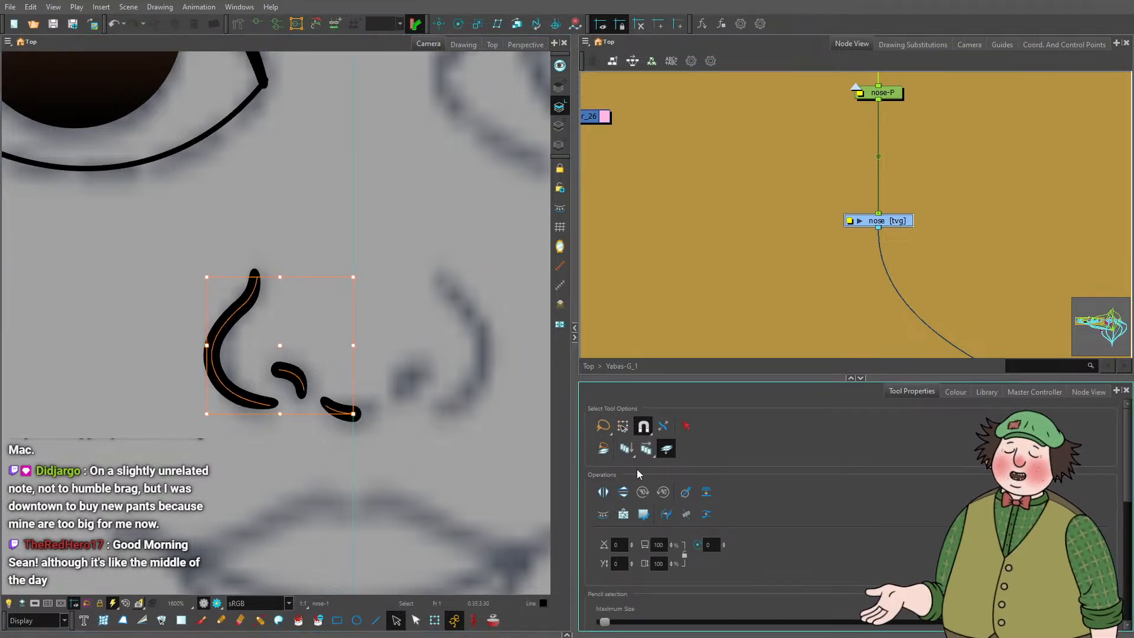
pyautogui.hotkey('ctrl', 'c')
pyautogui.hotkey('ctrl', 'v')
pyautogui.click(603, 491)
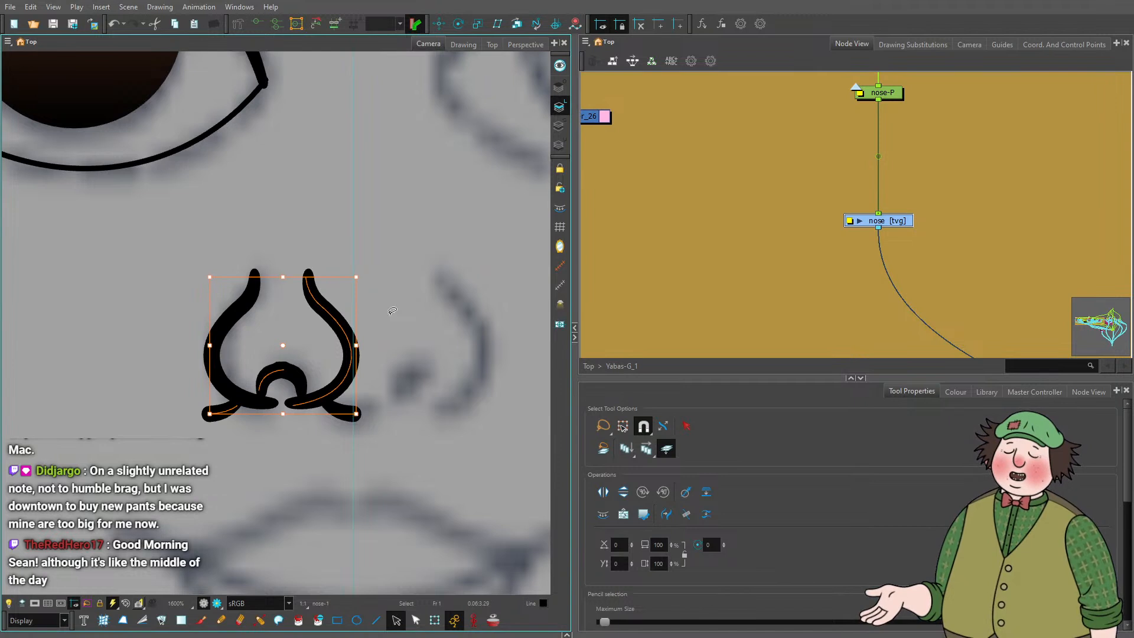
# Nudge the flipped nose lines across to the unfinished side until the two tip halves meet near the centre guide.
pyautogui.press('Right')
pyautogui.press('Right')
pyautogui.press('Right')
pyautogui.press('Right')
pyautogui.press('Right')
pyautogui.press('Right')
pyautogui.press('Right')
pyautogui.press('Right')
pyautogui.press('Right')
pyautogui.press('Right')
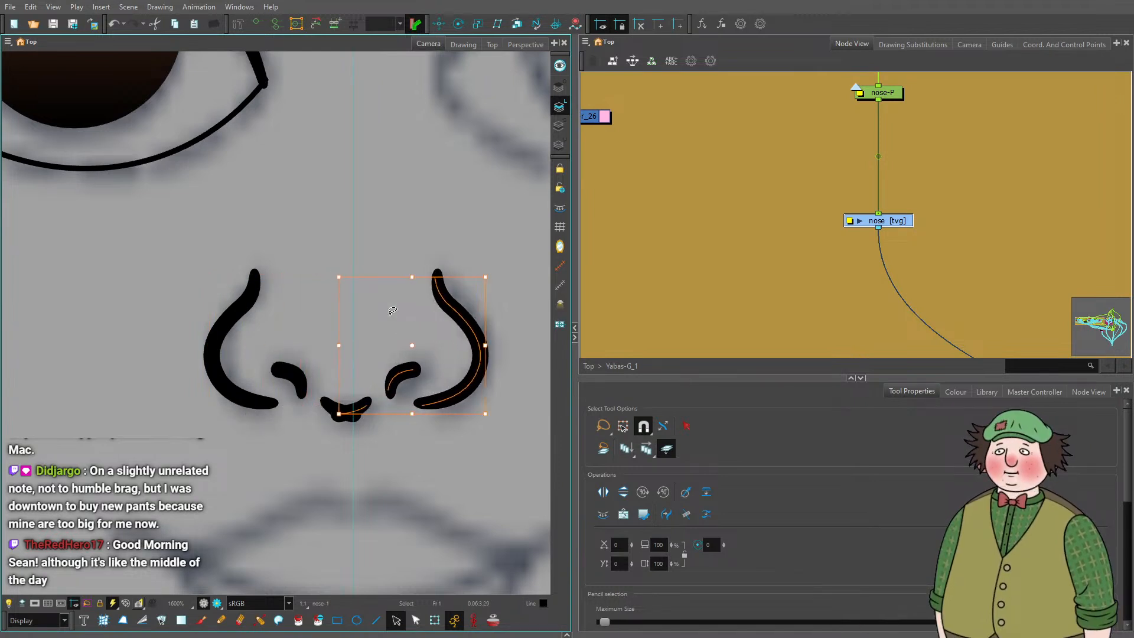
pyautogui.press('Right')
pyautogui.press('Right')
pyautogui.press('Right')
pyautogui.press('Right')
pyautogui.press('Right')
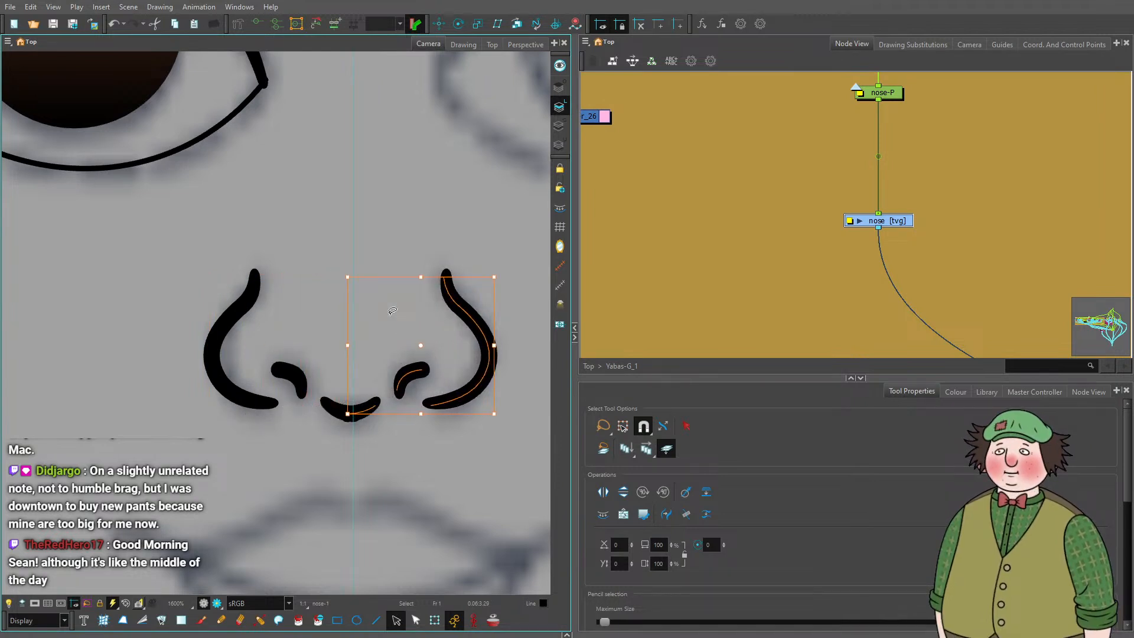
pyautogui.press('Right')
pyautogui.press('Right')
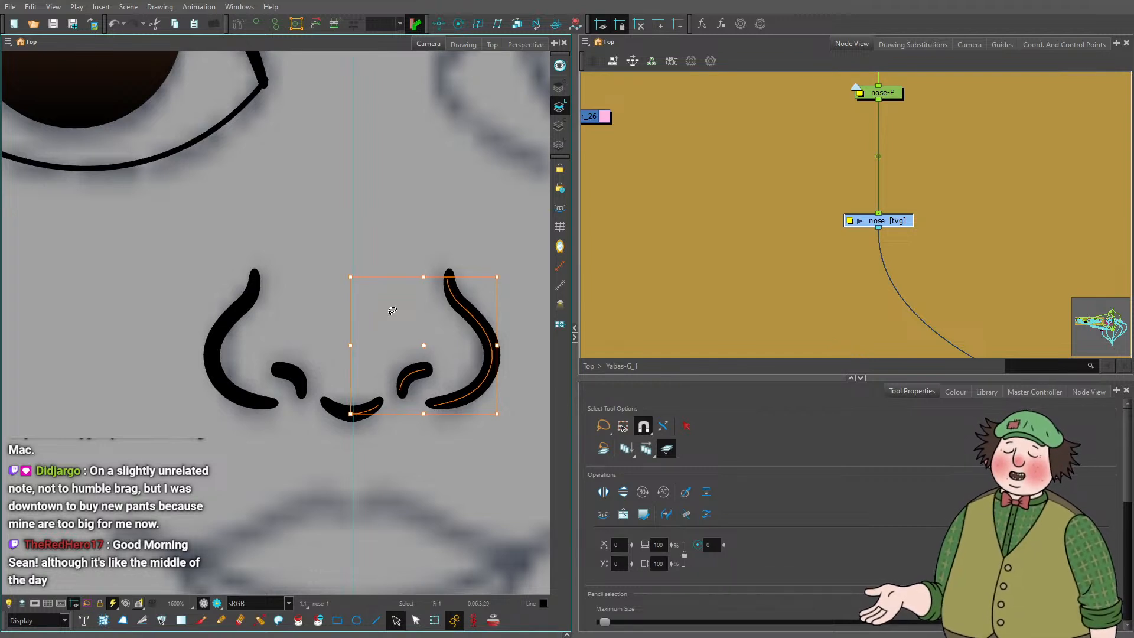
pyautogui.press('Right')
pyautogui.press('Right')
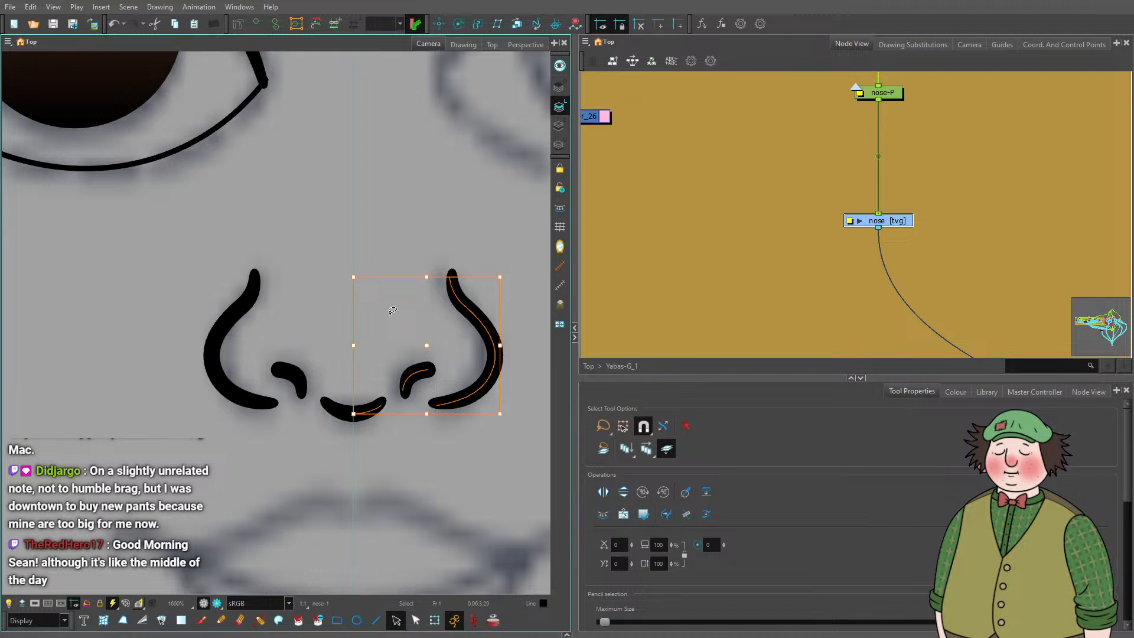
# Fine-tune the flipped half so its nose tip endpoint sits exactly on the vertical centre guide.
pyautogui.scroll(8, 379, 431)
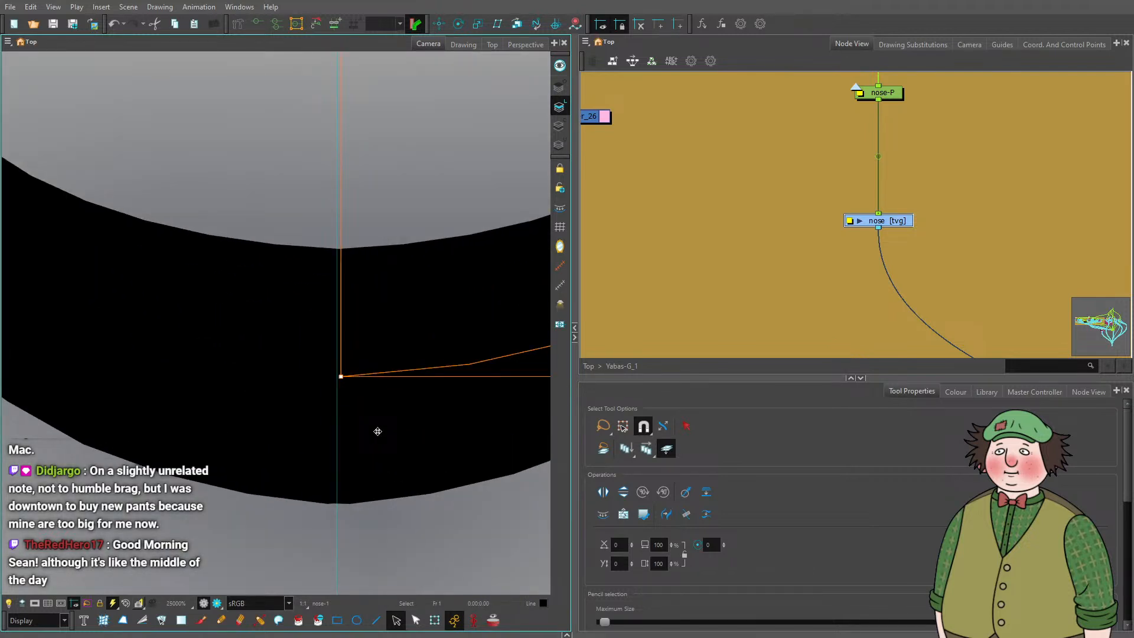
pyautogui.press('Left')
pyautogui.press('Left')
pyautogui.press('Left')
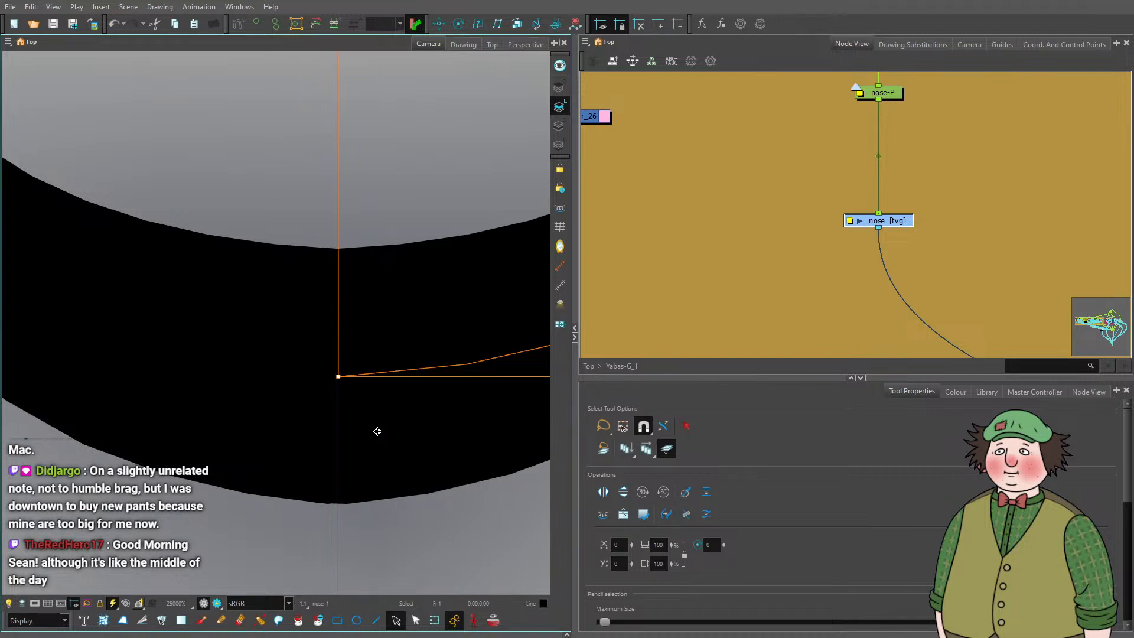
pyautogui.press('Left')
pyautogui.press('Right')
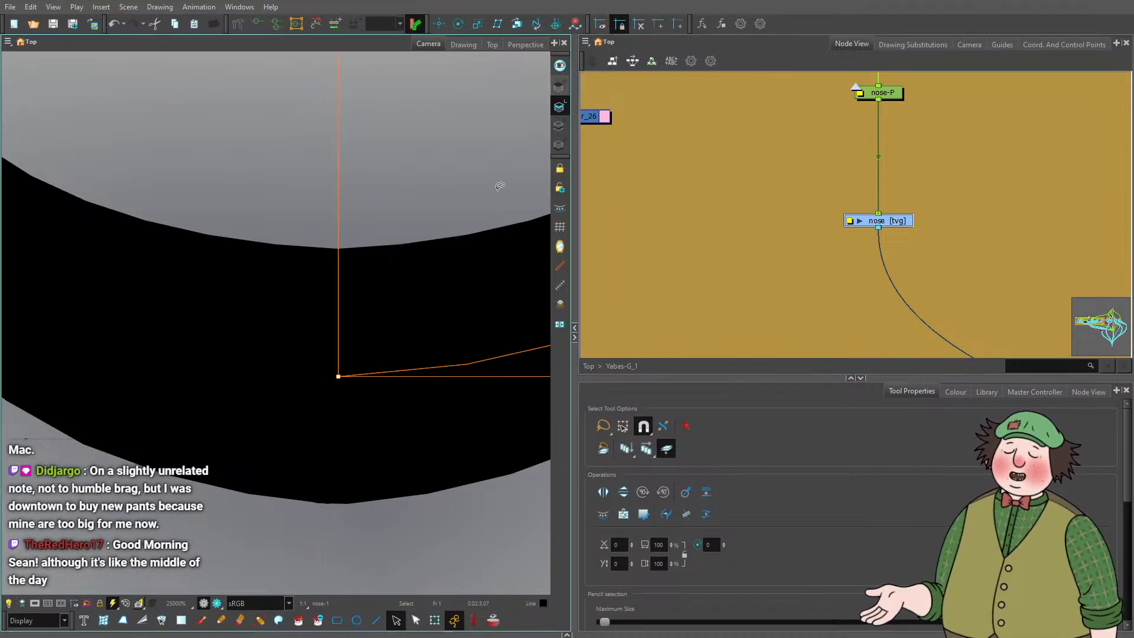
# Join the two nose tip halves into one line by separating their centre endpoints and snapping them back together in the Contour Editor.
pyautogui.click(415, 620)
pyautogui.click(363, 377)
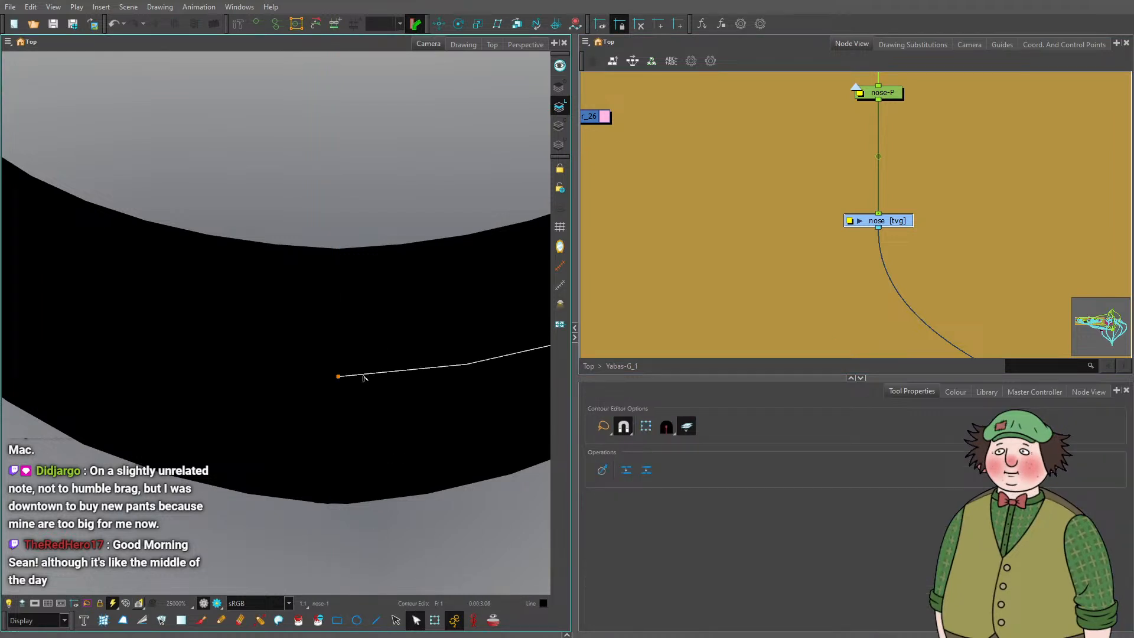
pyautogui.moveTo(338, 376); pyautogui.dragTo(378, 396)
pyautogui.scroll(-2, 373, 398)
pyautogui.scroll(1, 371, 414)
pyautogui.click(352, 387)
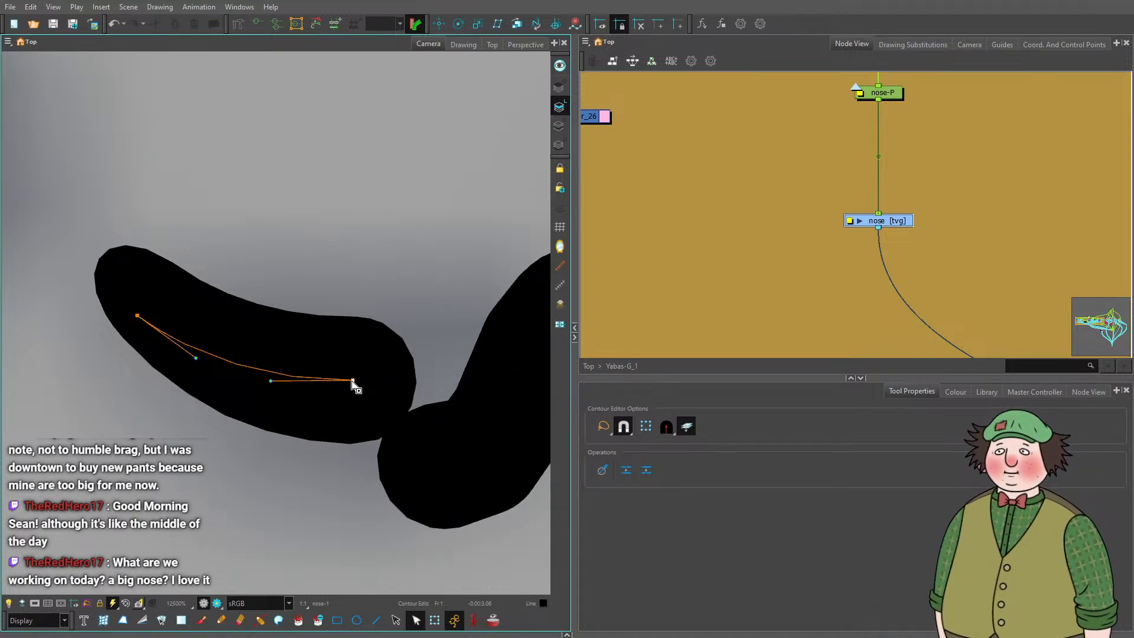
pyautogui.click(412, 444)
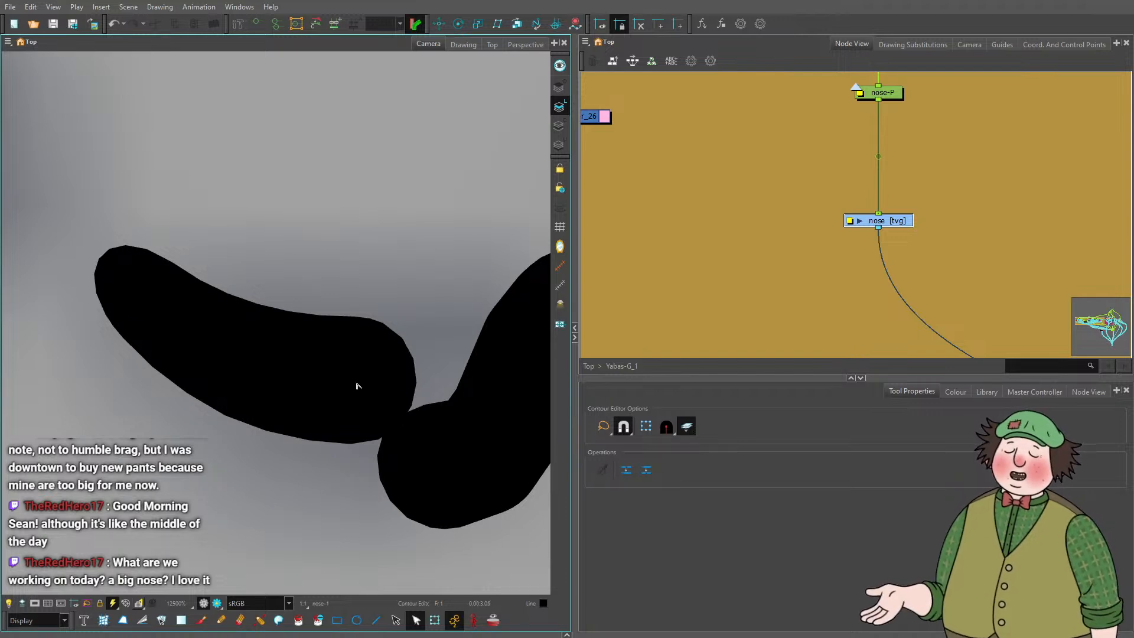
pyautogui.click(356, 385)
pyautogui.click(419, 484)
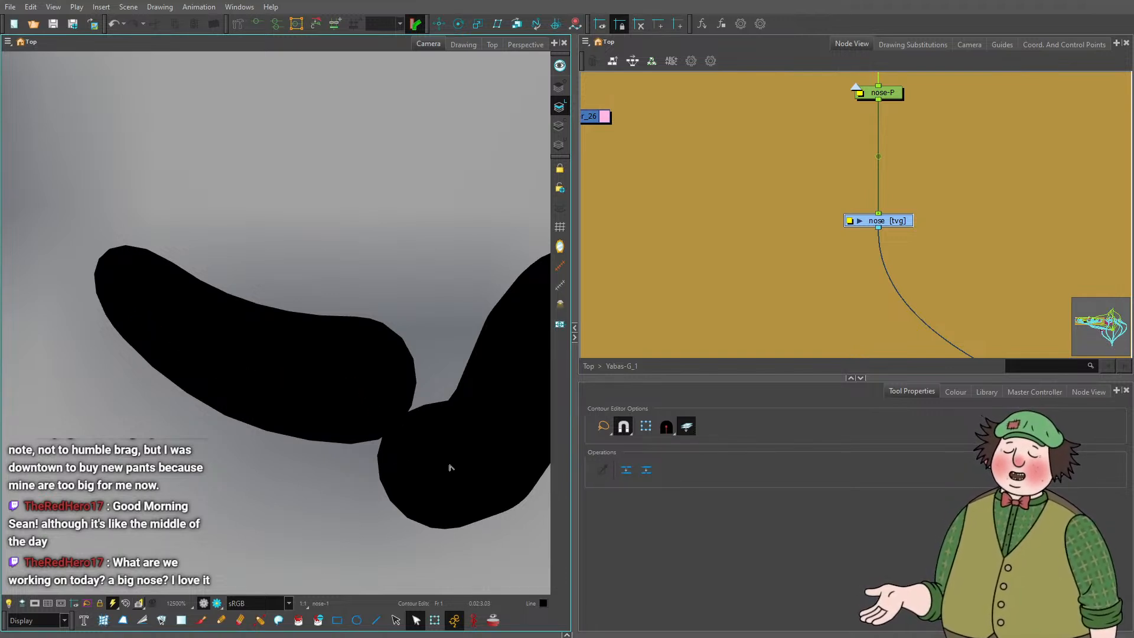
pyautogui.moveTo(411, 425); pyautogui.dragTo(352, 384)
pyautogui.scroll(-4, 362, 384)
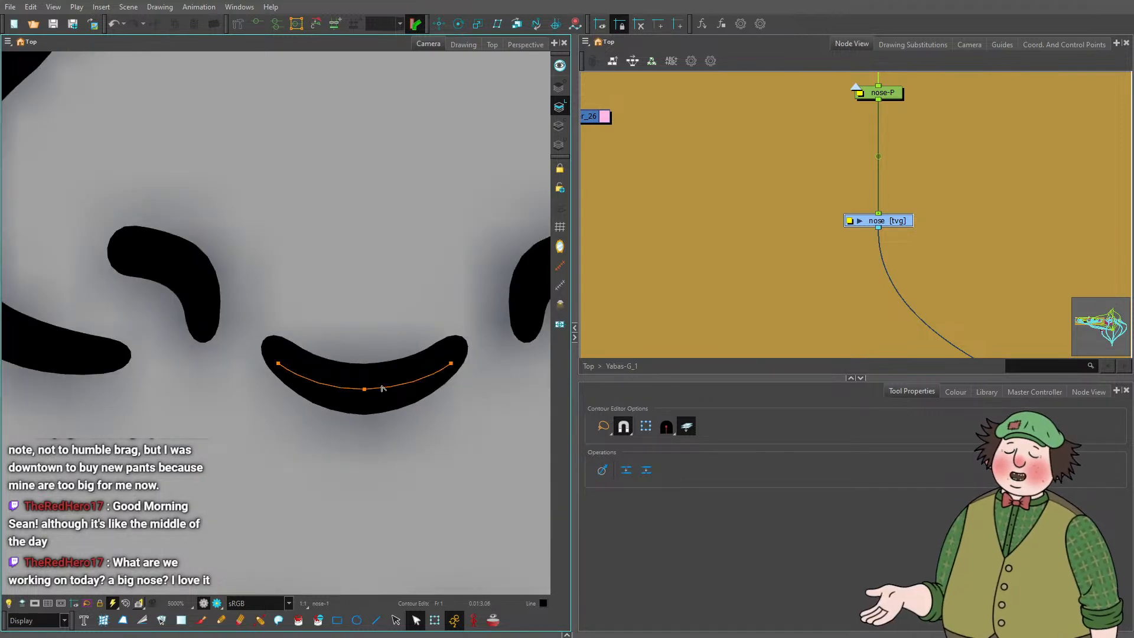
pyautogui.scroll(-4, 374, 390)
pyautogui.click(397, 319)
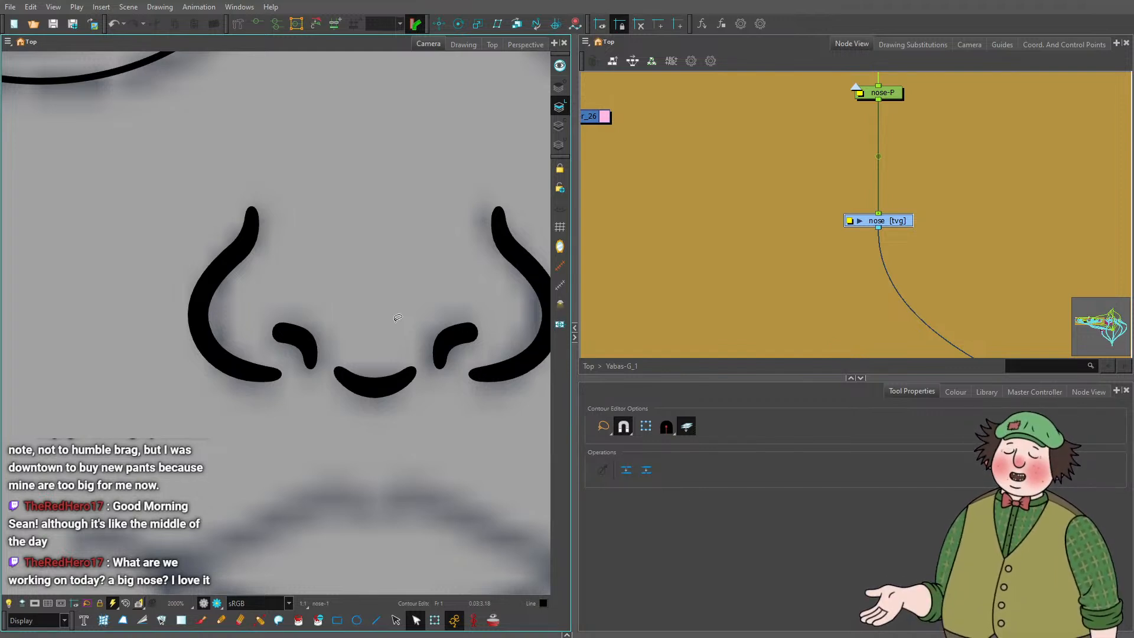
# Move the nose-P peg down closer to the nose drawing node in the network.
pyautogui.scroll(-12, 398, 317)
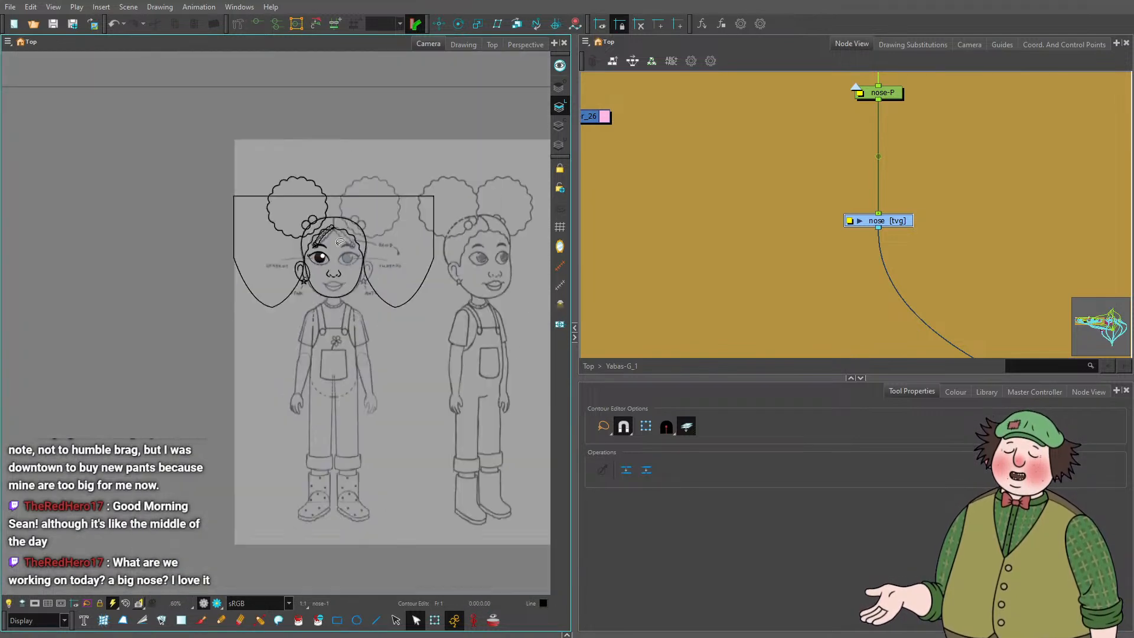
pyautogui.scroll(-2, 340, 242)
pyautogui.scroll(3, 360, 206)
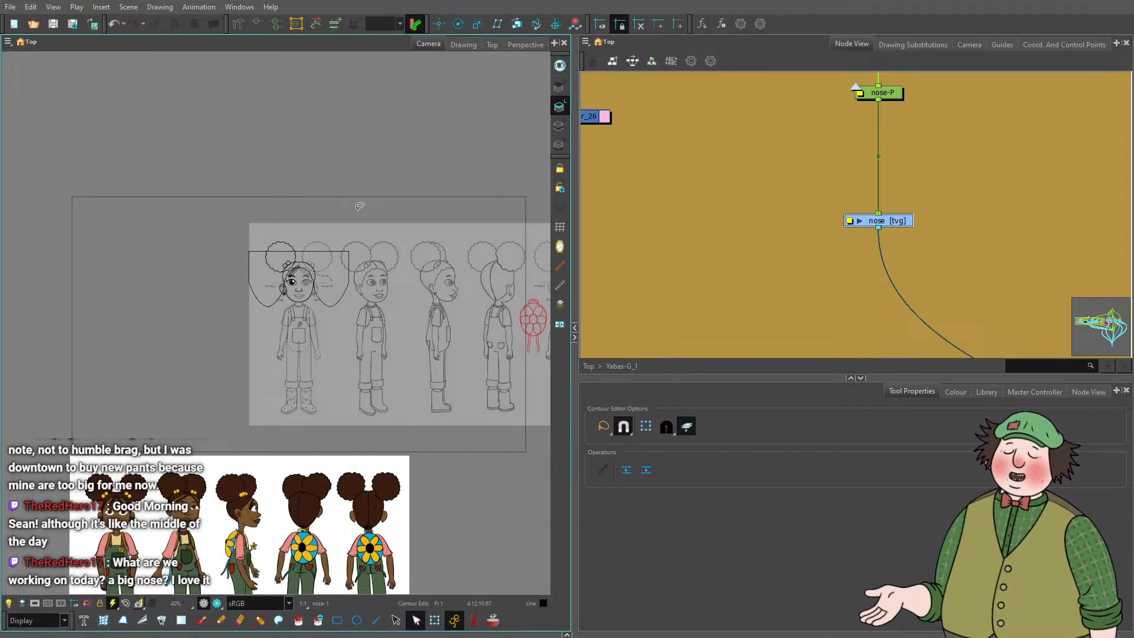
pyautogui.scroll(3, 287, 251)
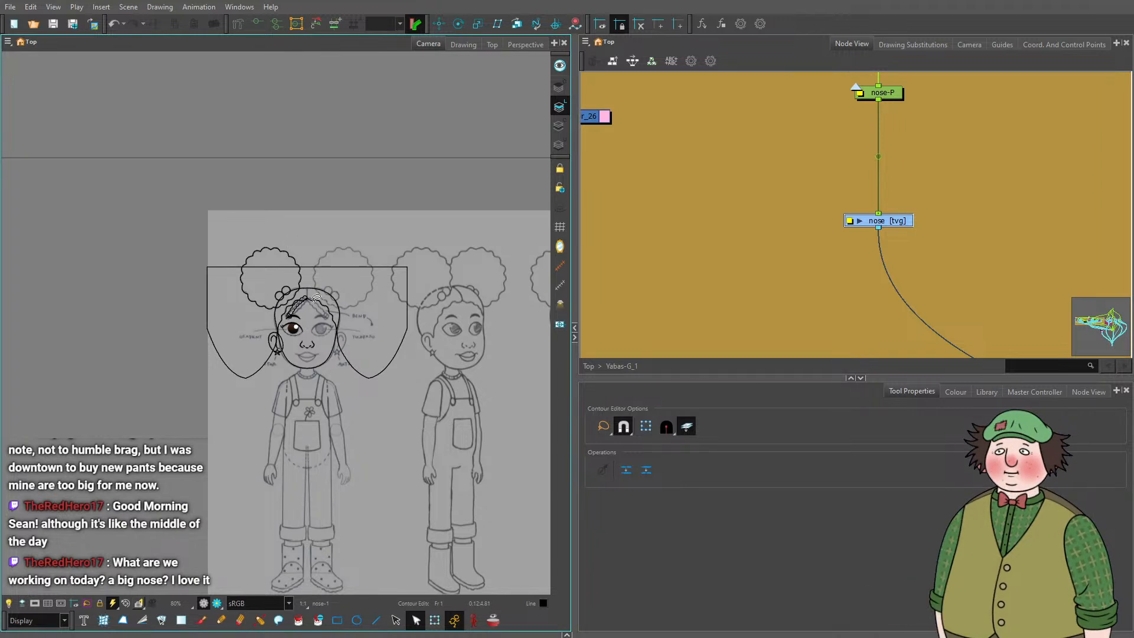
pyautogui.scroll(3, 312, 317)
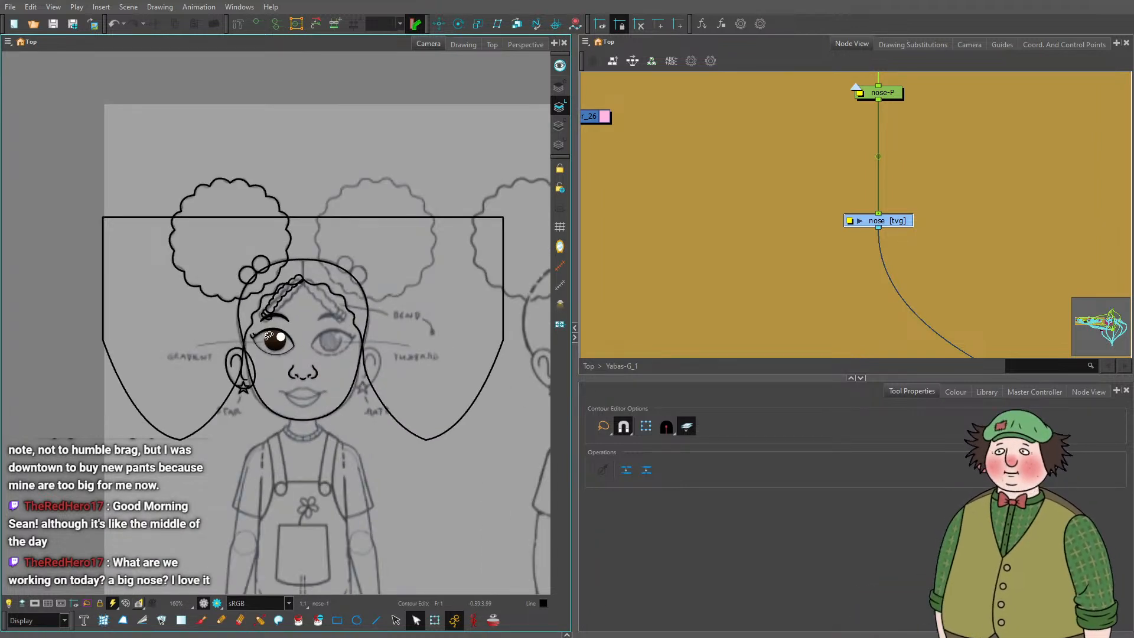
pyautogui.scroll(6, 250, 348)
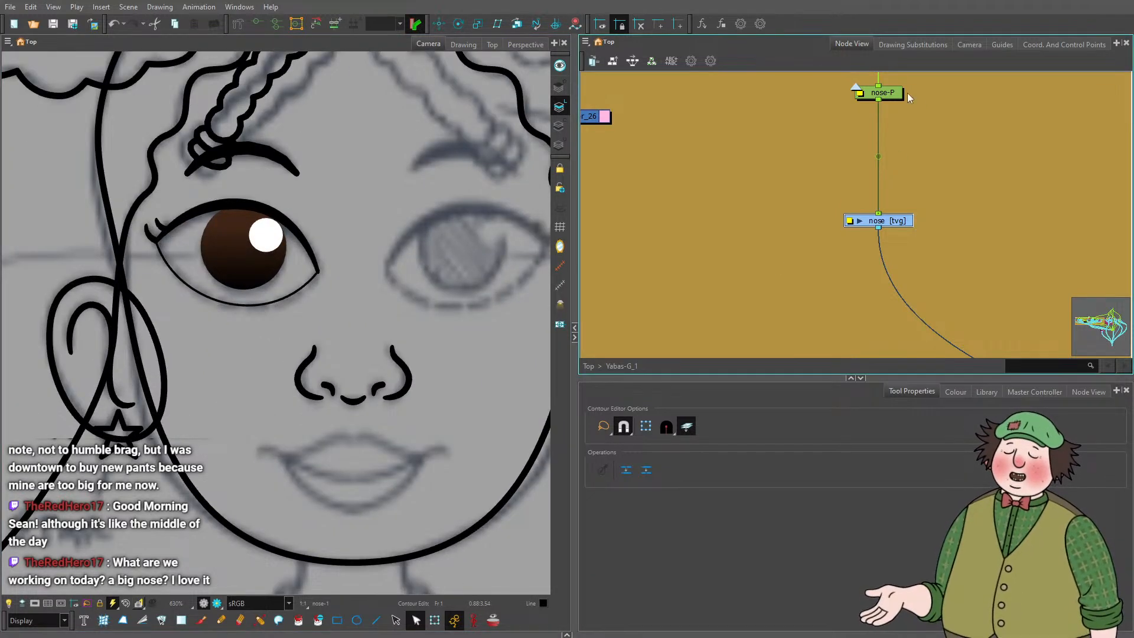
pyautogui.moveTo(895, 95); pyautogui.dragTo(896, 134)
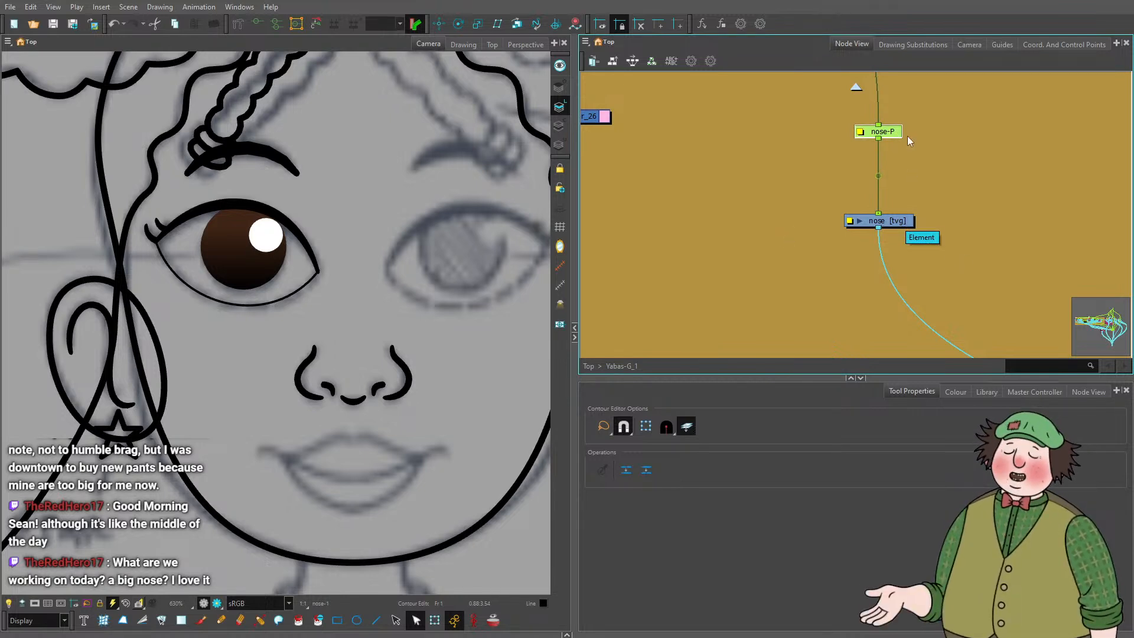
pyautogui.moveTo(934, 139); pyautogui.dragTo(862, 183)
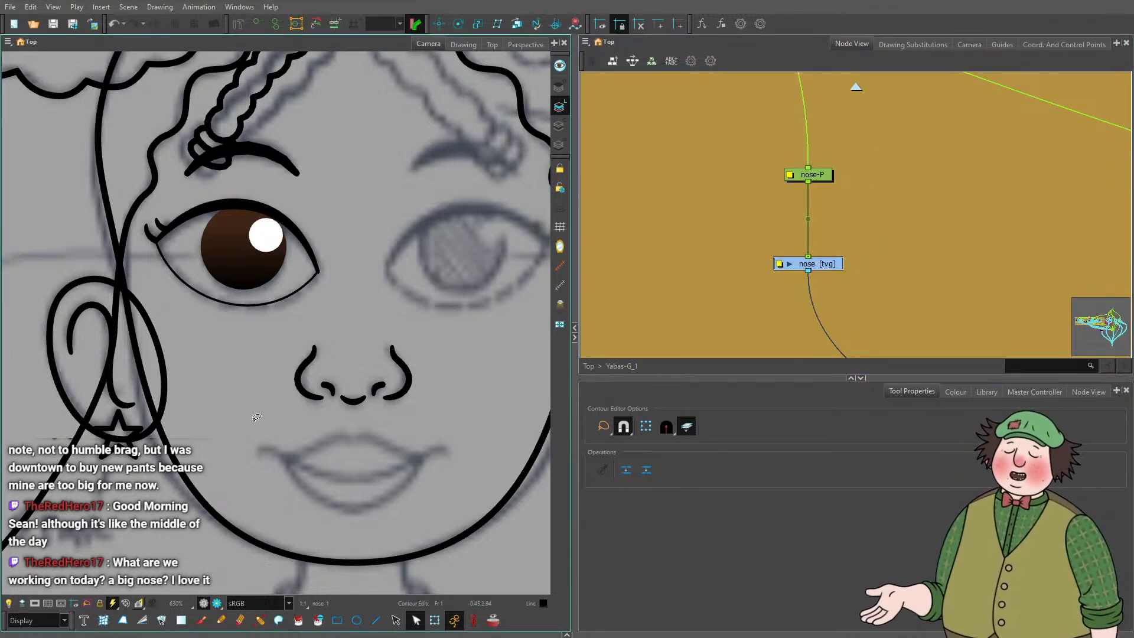
# Examine the finished nose against the rest of the face, both close up and at full-head scale.
pyautogui.scroll(-3, 258, 417)
pyautogui.scroll(5, 259, 417)
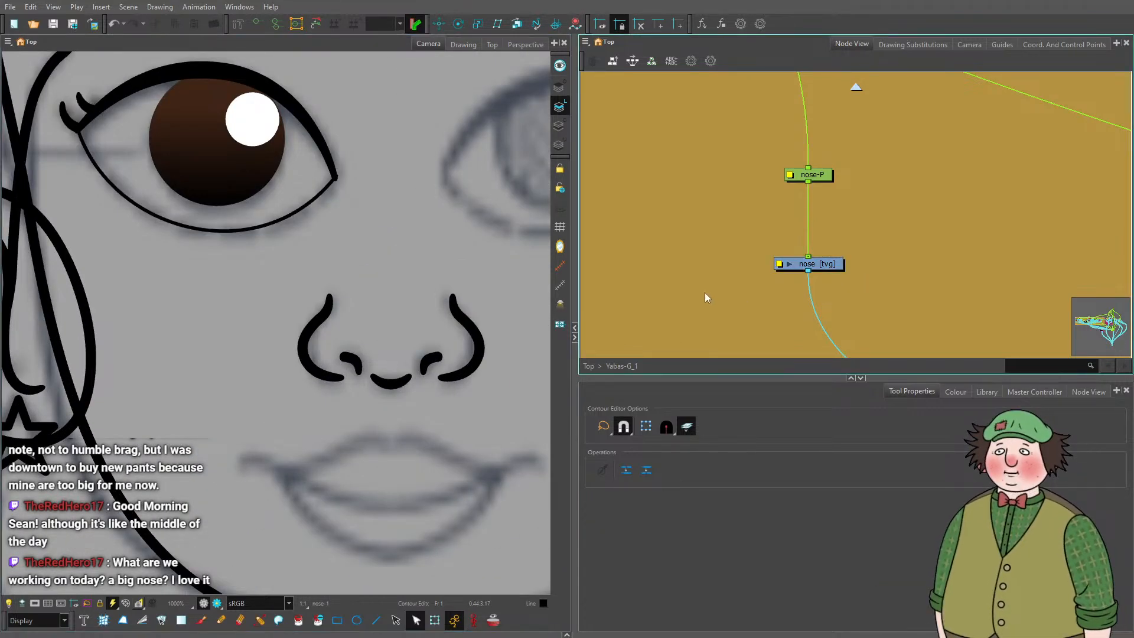
pyautogui.scroll(-4, 328, 386)
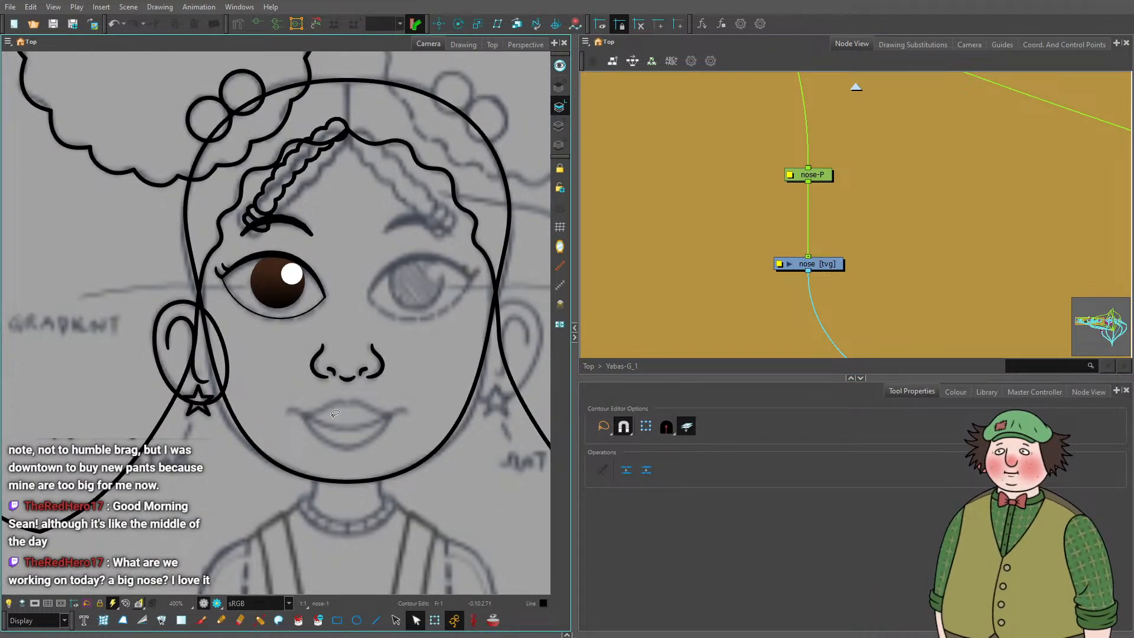
pyautogui.scroll(-4, 328, 386)
pyautogui.scroll(4, 332, 422)
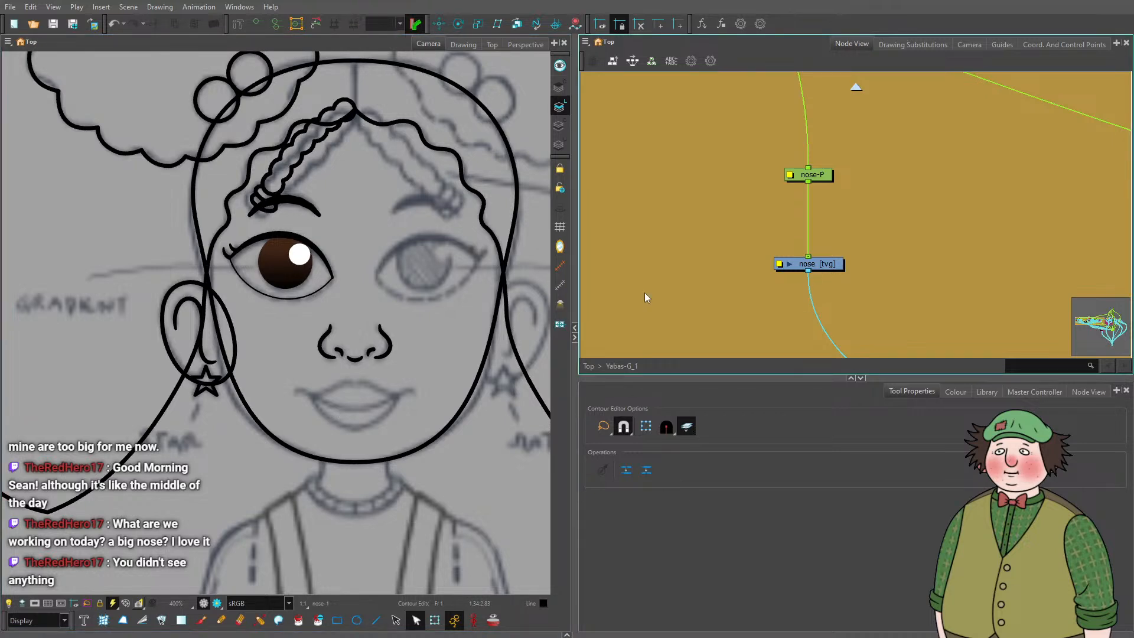
pyautogui.scroll(4, 466, 309)
pyautogui.scroll(-5, 242, 376)
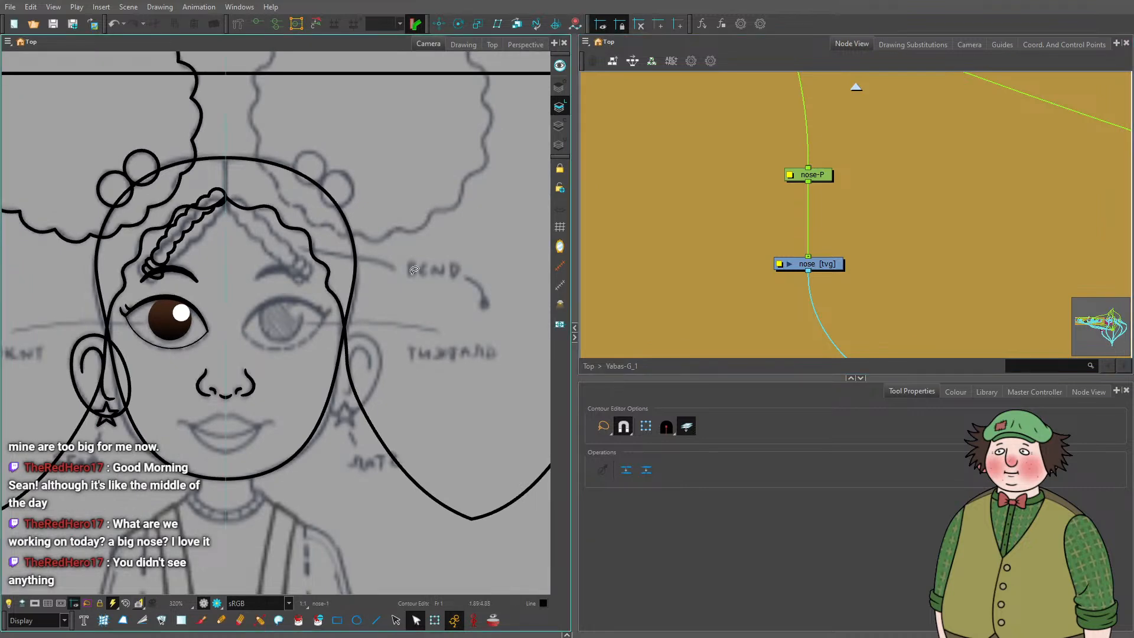
pyautogui.scroll(6, 227, 359)
pyautogui.scroll(-2, 226, 404)
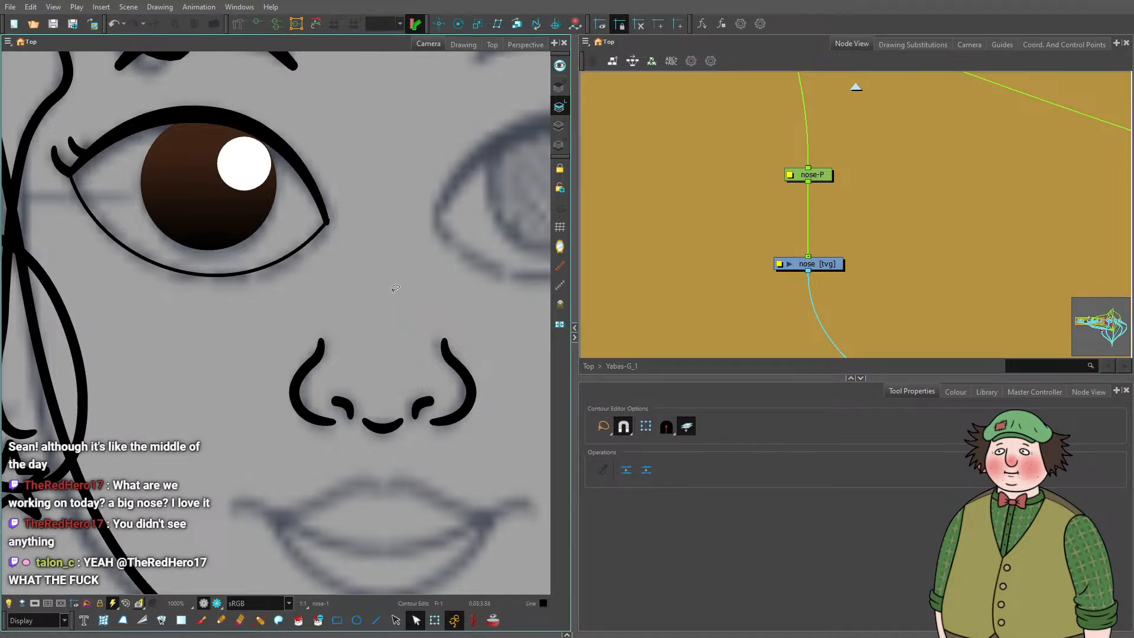
pyautogui.scroll(-2, 400, 301)
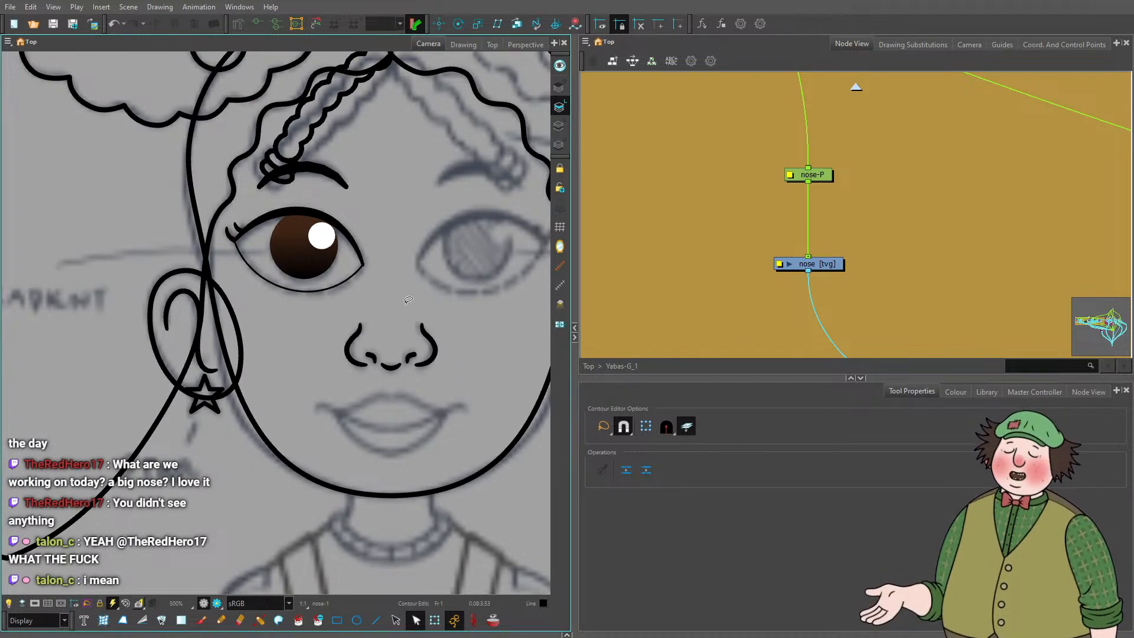
pyautogui.scroll(-2, 396, 322)
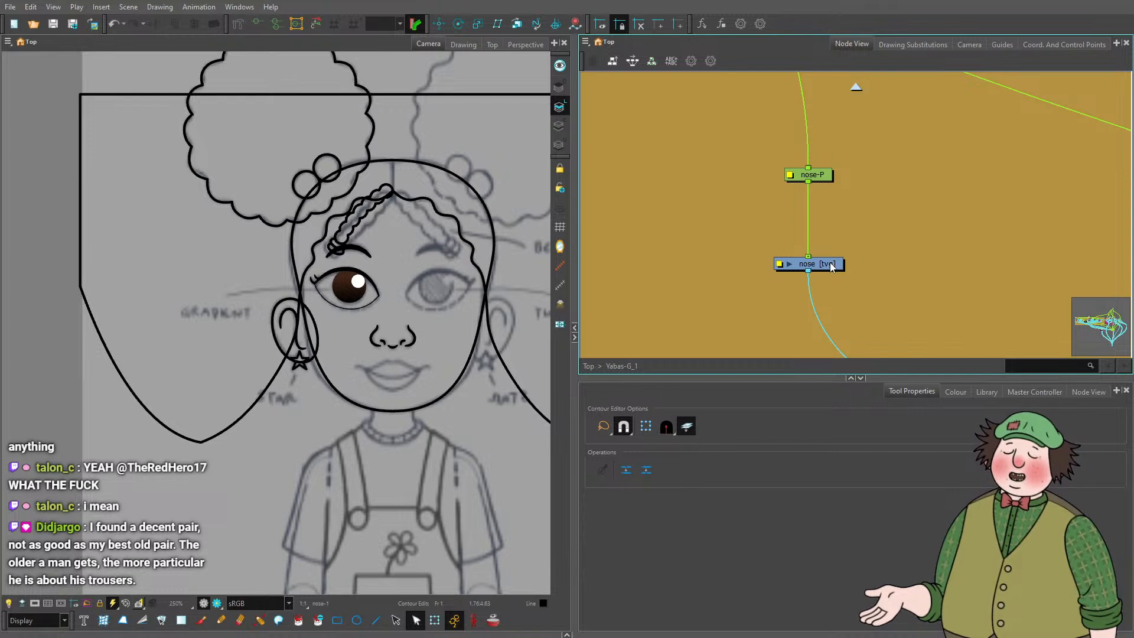
# Adjust the nose drawing node so it sits slightly closer beneath the nose-P peg.
pyautogui.moveTo(830, 265); pyautogui.dragTo(832, 242)
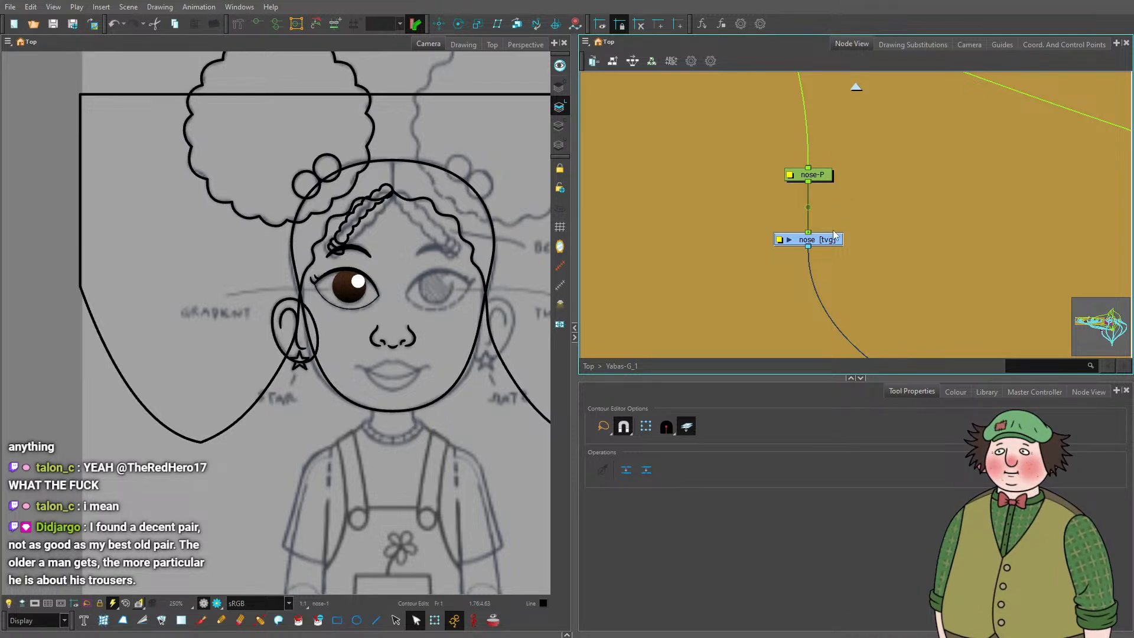
pyautogui.moveTo(833, 239); pyautogui.dragTo(833, 255)
pyautogui.click(850, 242)
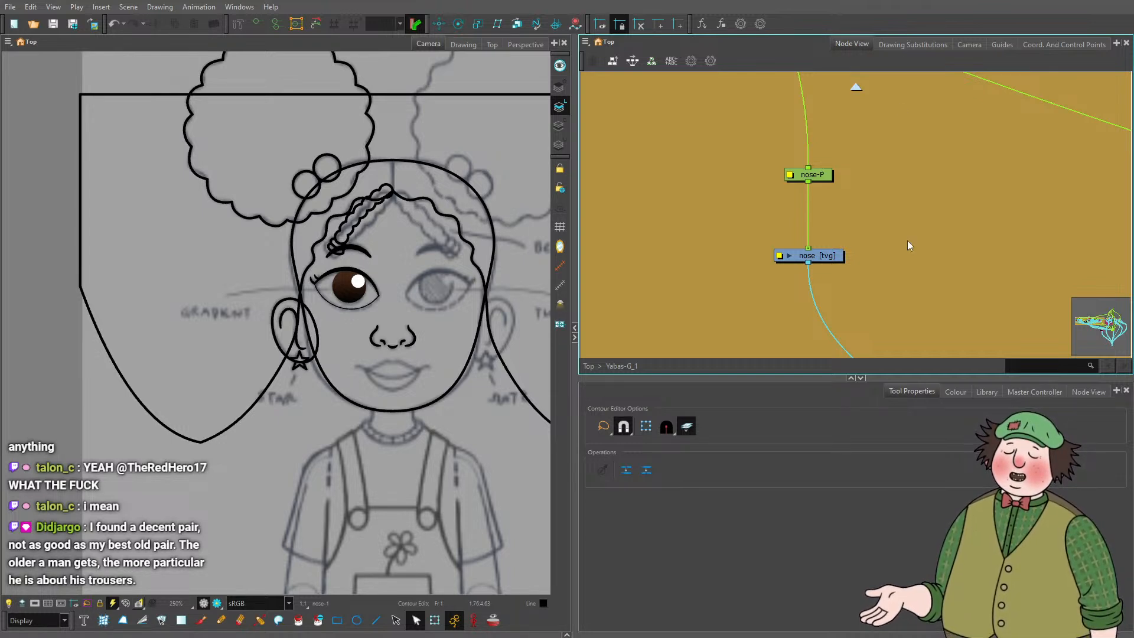
# Locate the MOUTH group in the node network and select its mouth drawing layer.
pyautogui.scroll(-2, 907, 240)
pyautogui.scroll(-3, 908, 245)
pyautogui.moveTo(908, 246); pyautogui.dragTo(962, 265)
pyautogui.scroll(-3, 819, 244)
pyautogui.scroll(4, 918, 251)
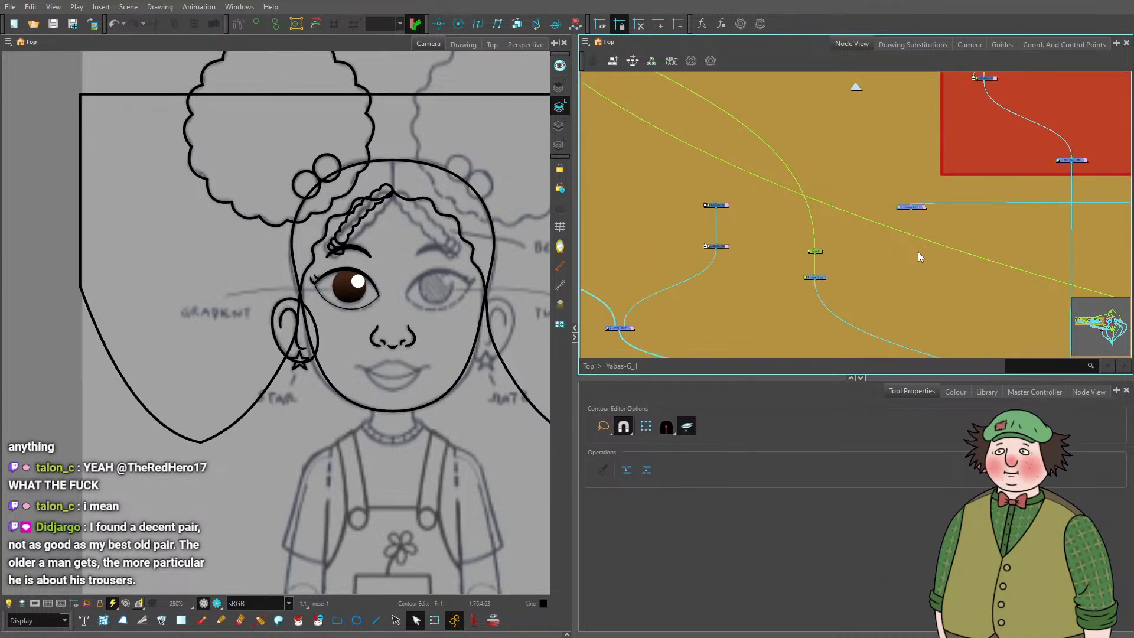
pyautogui.scroll(-3, 868, 275)
pyautogui.scroll(6, 933, 147)
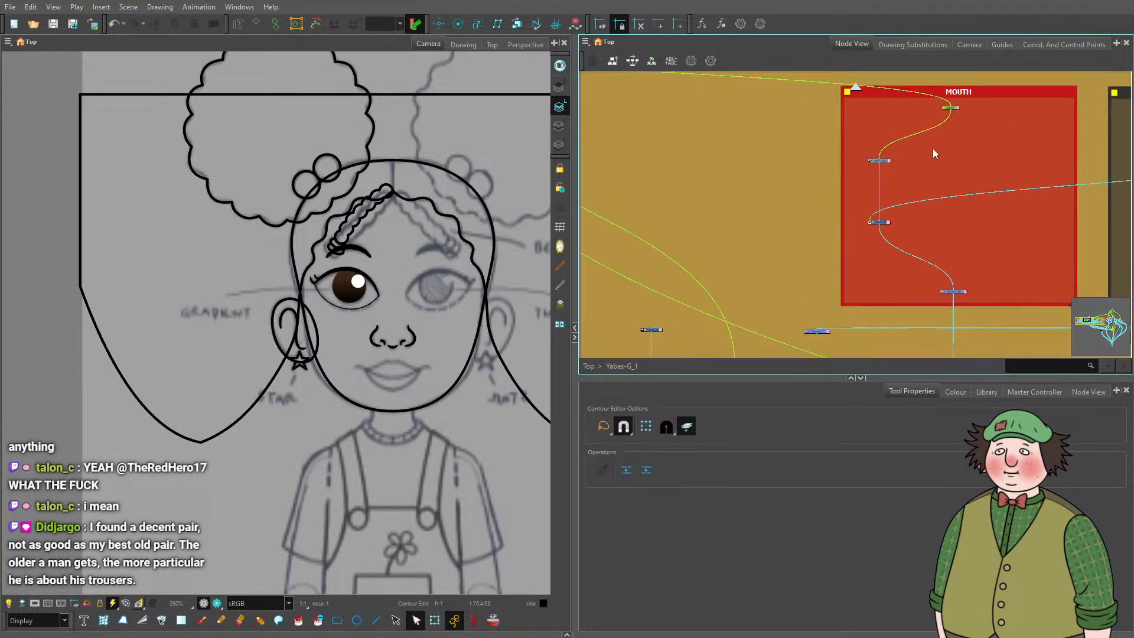
pyautogui.scroll(7, 374, 385)
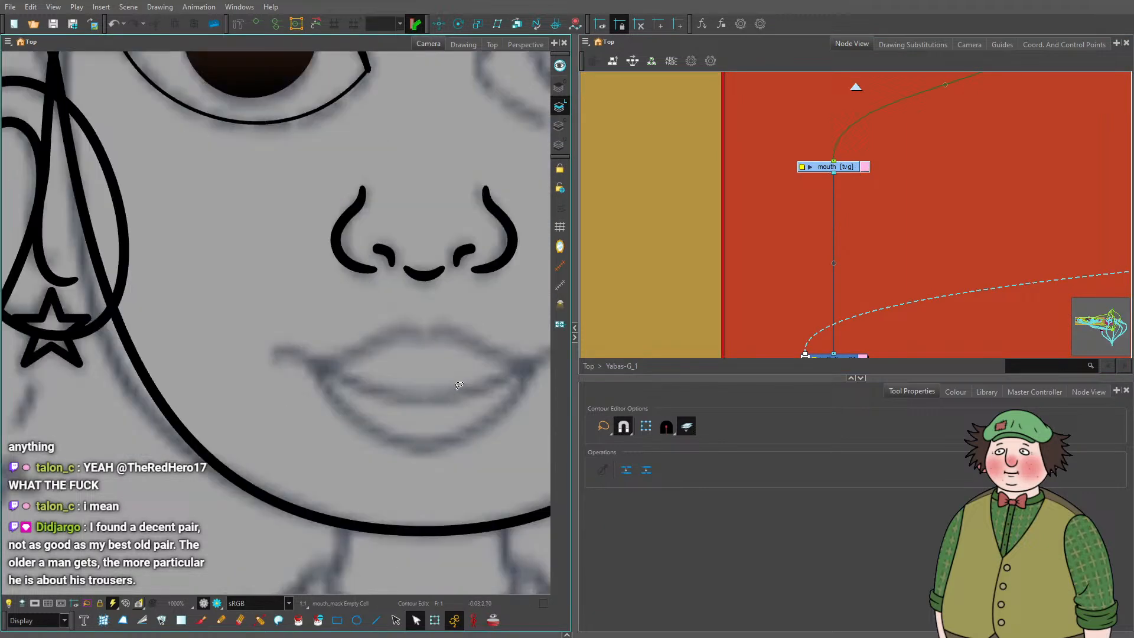
# Display the vertical centre guide and draw the left half of the lip outline from the upper lip's centre through the corner to the lower lip's centre.
pyautogui.click(377, 620)
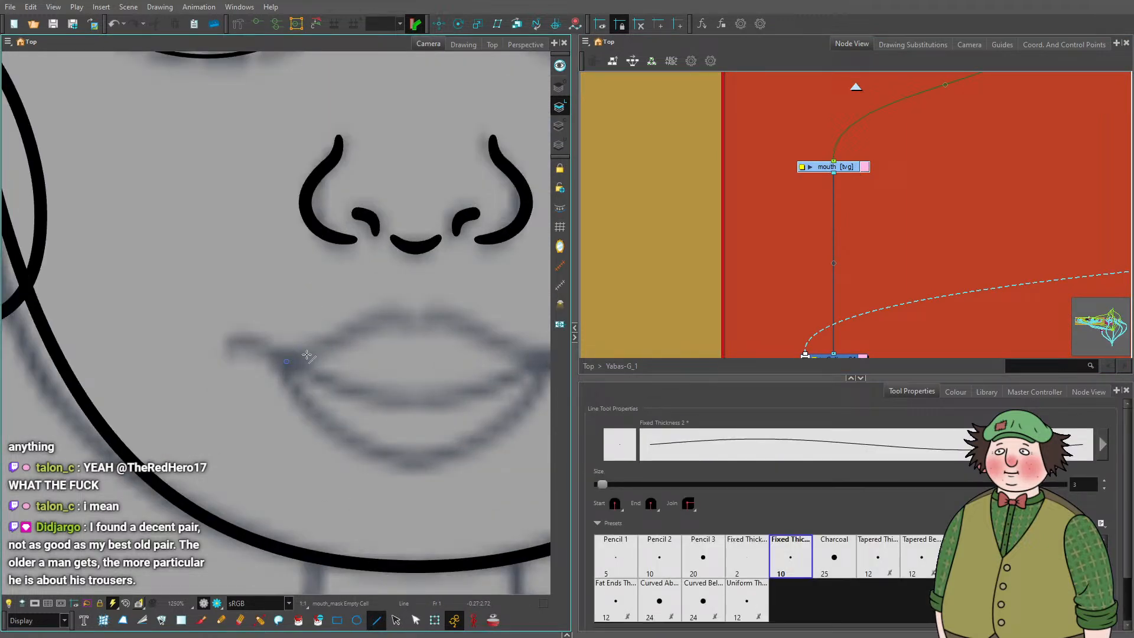
pyautogui.moveTo(285, 361)
pyautogui.mouseDown()
pyautogui.moveTo(413, 328)
pyautogui.moveTo(383, 297)
pyautogui.mouseUp()
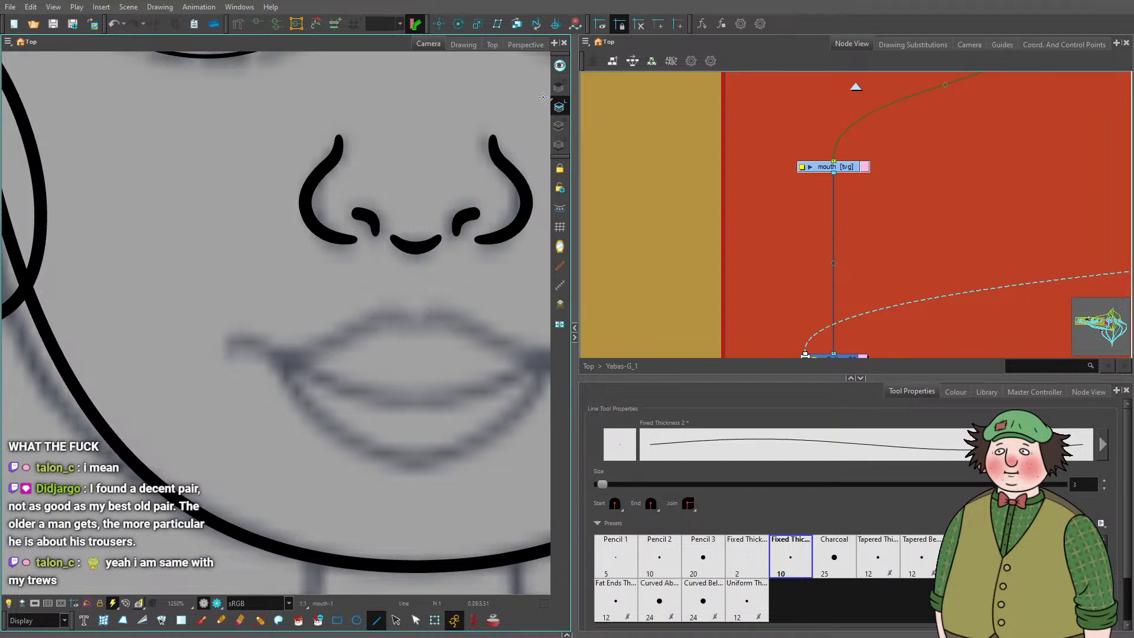
pyautogui.click(671, 278)
pyautogui.scroll(-3, 836, 205)
pyautogui.scroll(2, 835, 205)
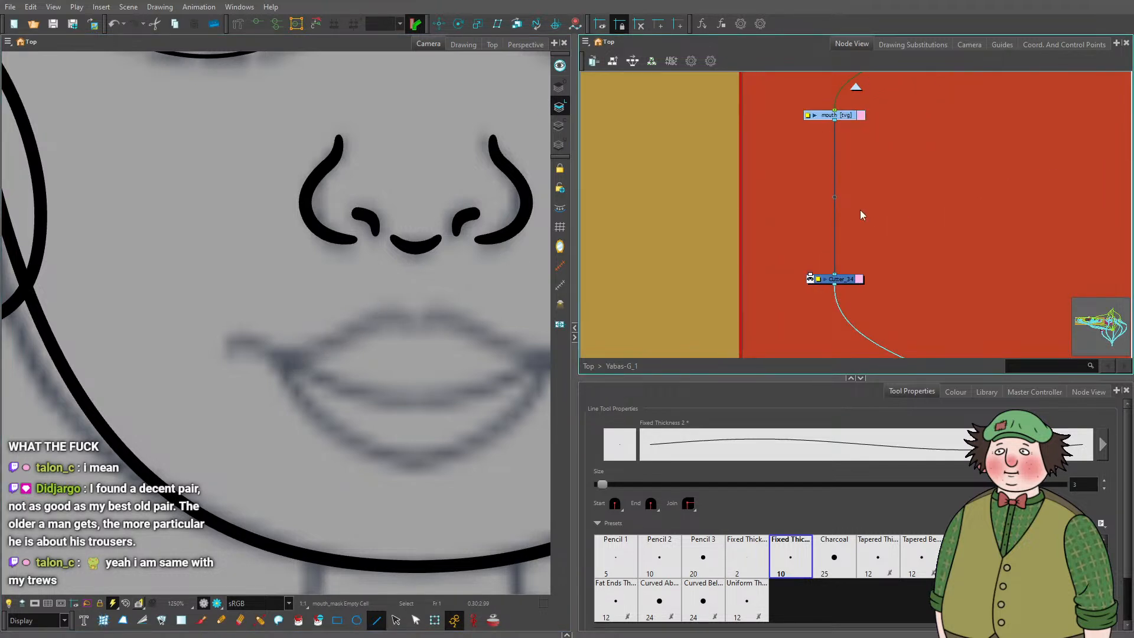
pyautogui.click(600, 25)
pyautogui.scroll(1, 414, 324)
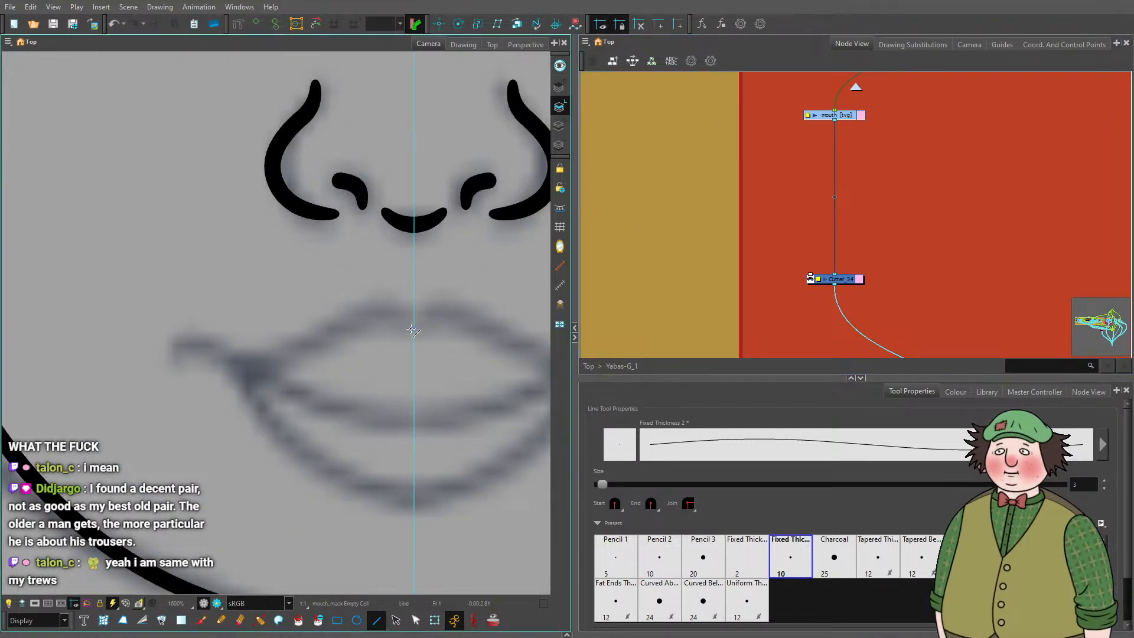
pyautogui.moveTo(414, 326)
pyautogui.mouseDown()
pyautogui.moveTo(369, 308)
pyautogui.moveTo(380, 311)
pyautogui.moveTo(298, 350)
pyautogui.moveTo(241, 362)
pyautogui.moveTo(324, 337)
pyautogui.moveTo(245, 366)
pyautogui.moveTo(340, 493)
pyautogui.moveTo(412, 493)
pyautogui.moveTo(313, 478)
pyautogui.moveTo(280, 486)
pyautogui.mouseUp()
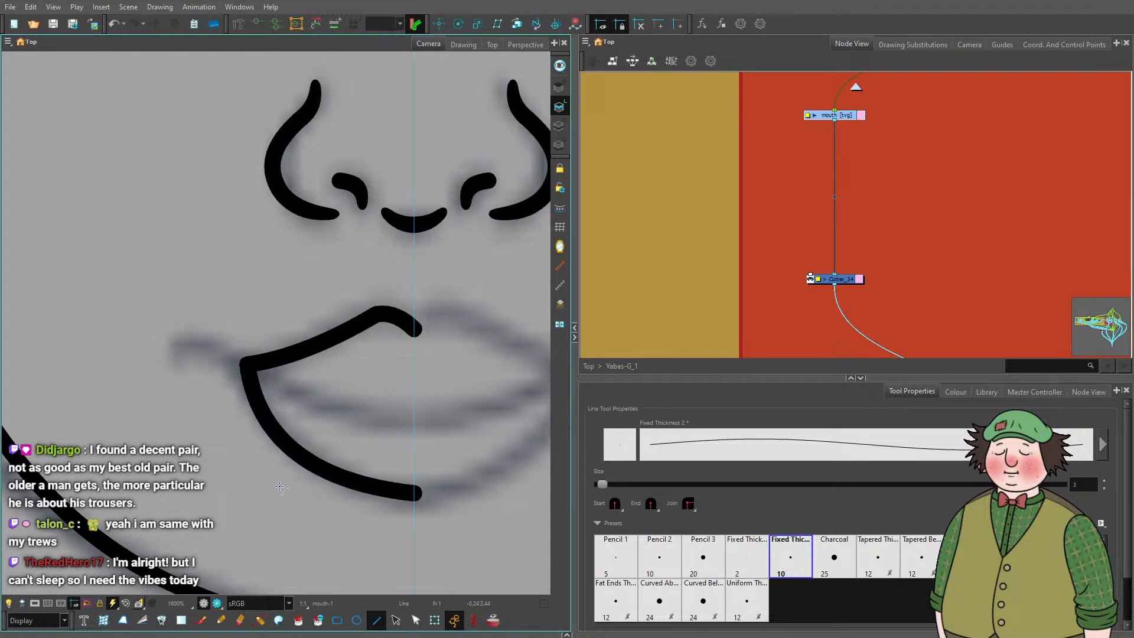
# Smooth the peak of the upper lip line by reshaping its point and curve handles with the Contour Editor.
pyautogui.click(416, 620)
pyautogui.scroll(1, 388, 340)
pyautogui.click(379, 312)
pyautogui.scroll(2, 380, 313)
pyautogui.click(390, 305)
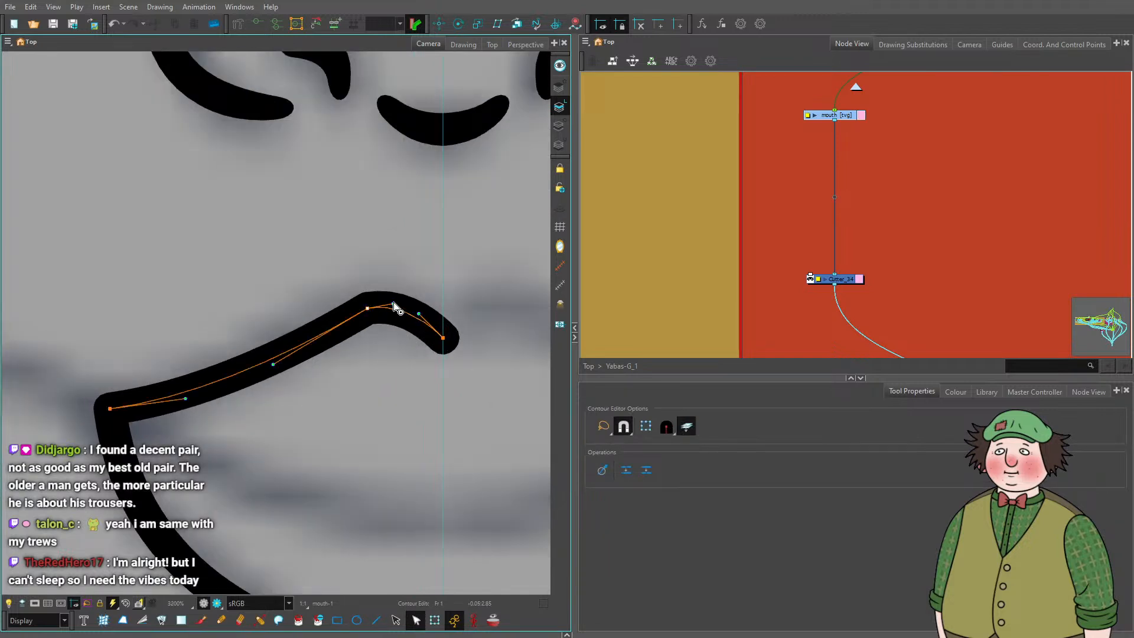
pyautogui.moveTo(274, 367)
pyautogui.mouseDown()
pyautogui.moveTo(329, 311)
pyautogui.moveTo(374, 309)
pyautogui.mouseUp()
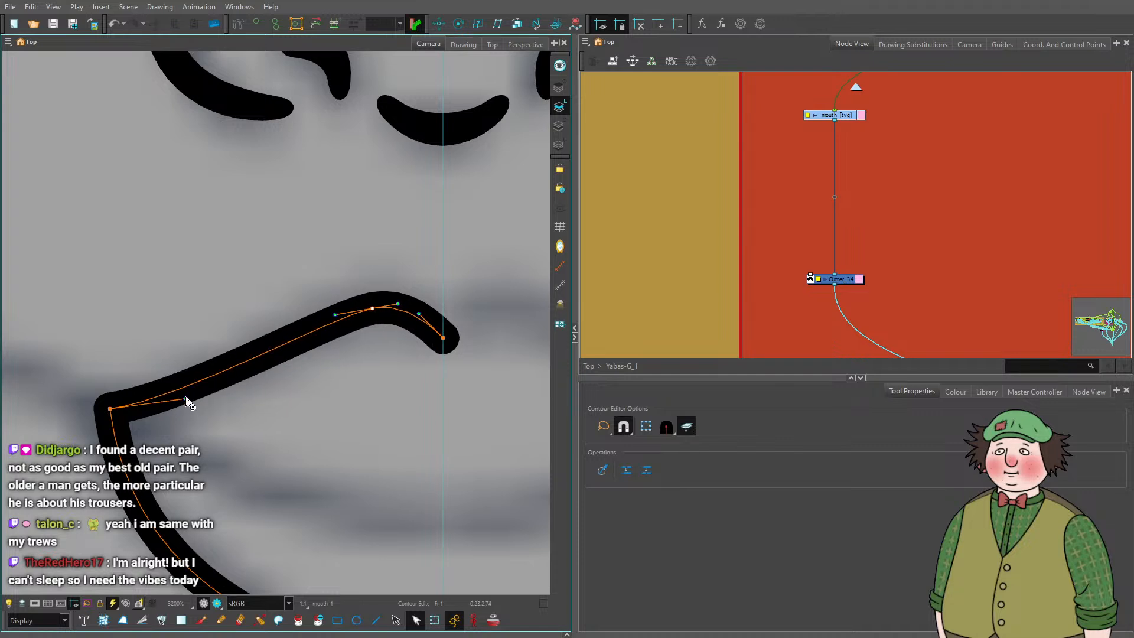
pyautogui.click(340, 395)
pyautogui.scroll(-3, 340, 395)
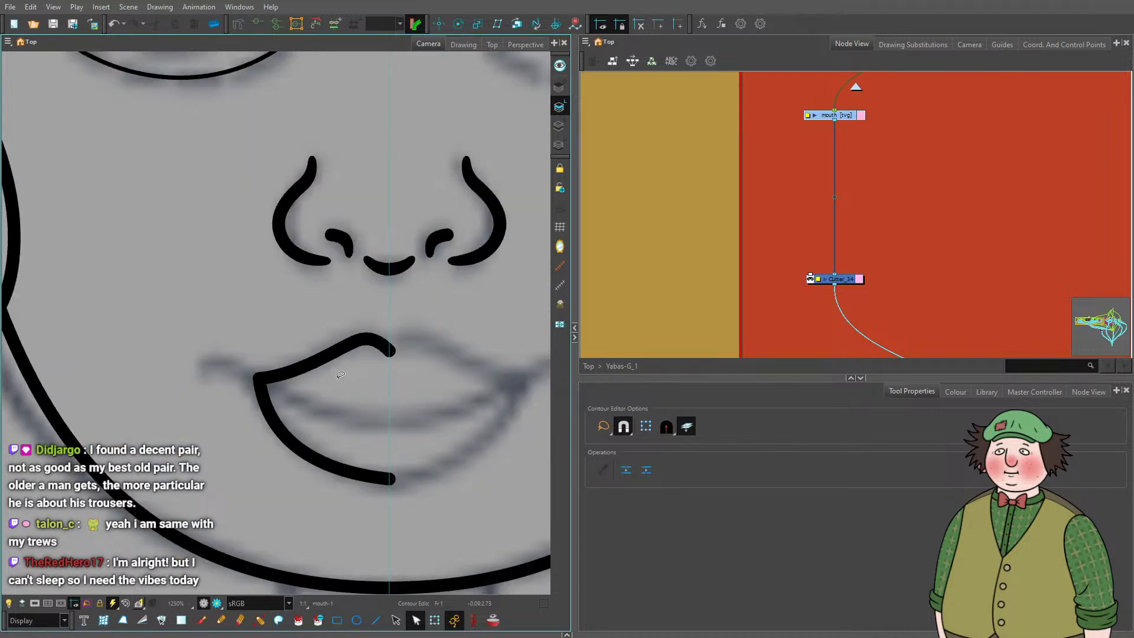
# Draw the small hooked crease extending outward from the left mouth corner with the Line tool.
pyautogui.scroll(3, 166, 370)
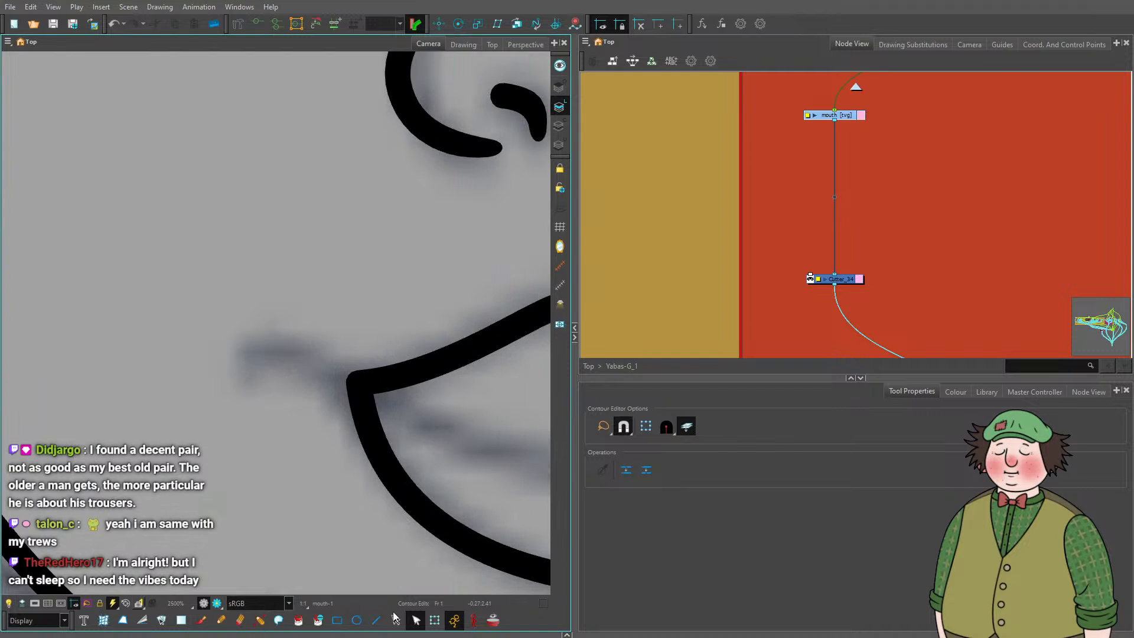
pyautogui.click(376, 619)
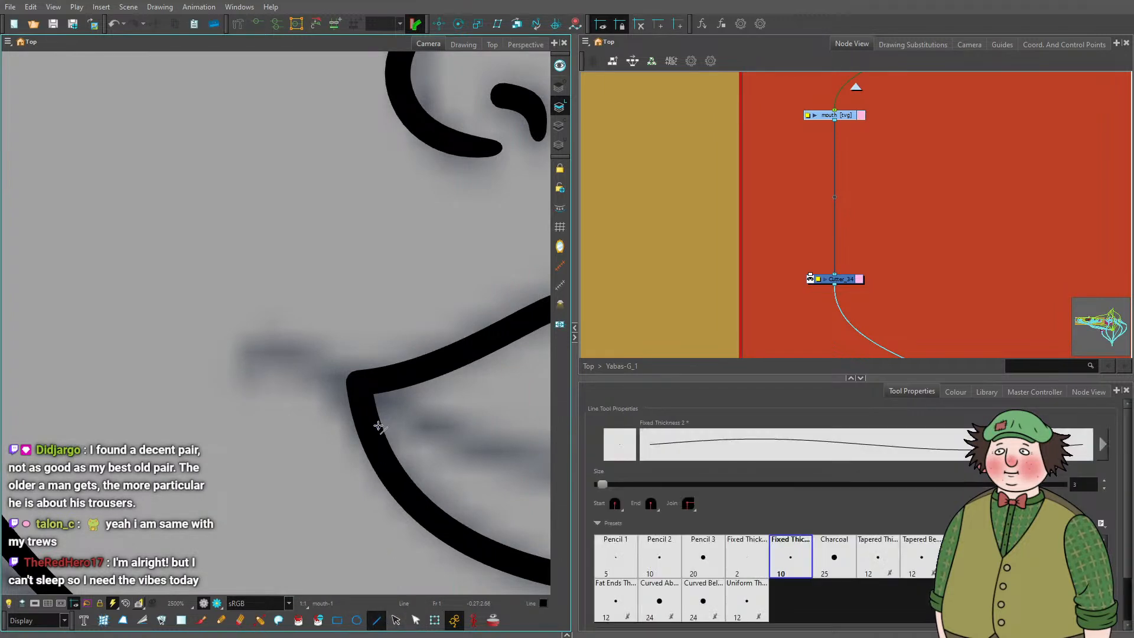
pyautogui.moveTo(361, 385)
pyautogui.mouseDown()
pyautogui.moveTo(282, 347)
pyautogui.moveTo(242, 378)
pyautogui.moveTo(250, 375)
pyautogui.mouseUp()
pyautogui.scroll(-2, 226, 353)
pyautogui.scroll(3, 225, 352)
pyautogui.scroll(-3, 224, 348)
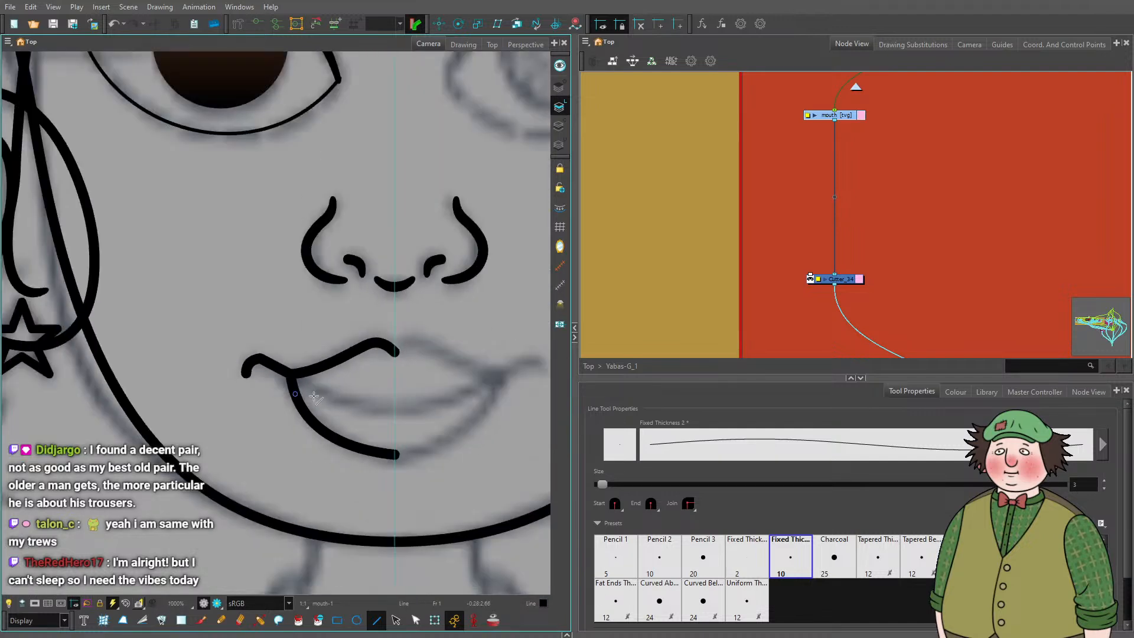
# Draw the curved line between the lips from the left mouth corner to the vertical centre guide.
pyautogui.scroll(3, 222, 342)
pyautogui.moveTo(222, 342)
pyautogui.mouseDown()
pyautogui.moveTo(397, 412)
pyautogui.moveTo(426, 412)
pyautogui.mouseUp()
pyautogui.moveTo(427, 411); pyautogui.dragTo(313, 409)
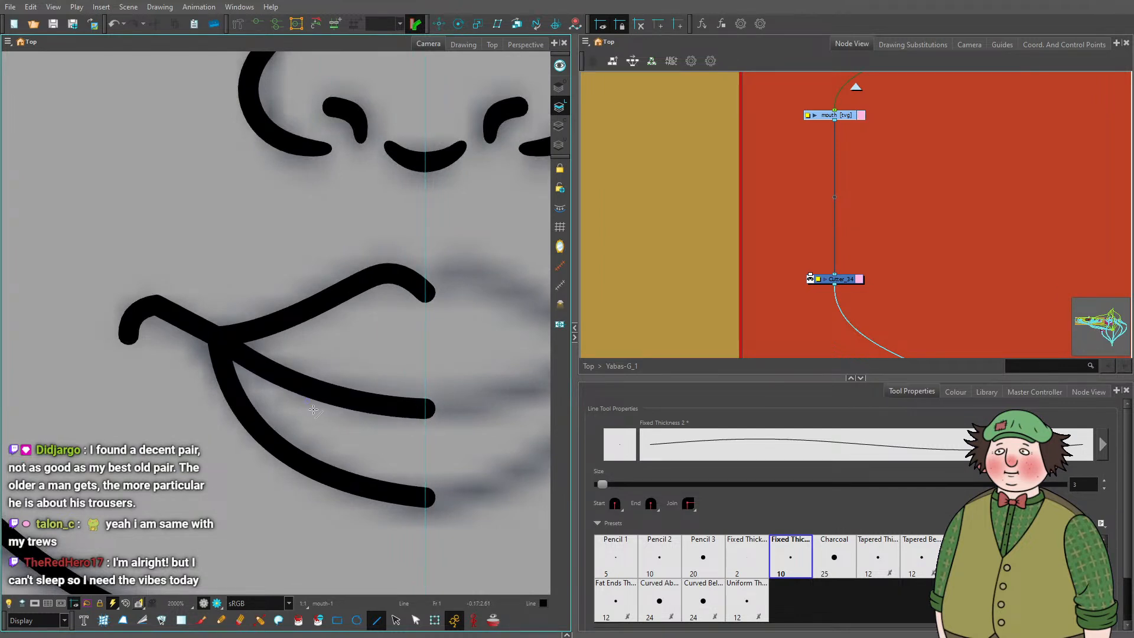
# Round the bend of the mouth corner crease by pulling out its curve handle with the Contour Editor.
pyautogui.click(416, 620)
pyautogui.click(156, 307)
pyautogui.scroll(2, 154, 307)
pyautogui.click(159, 306)
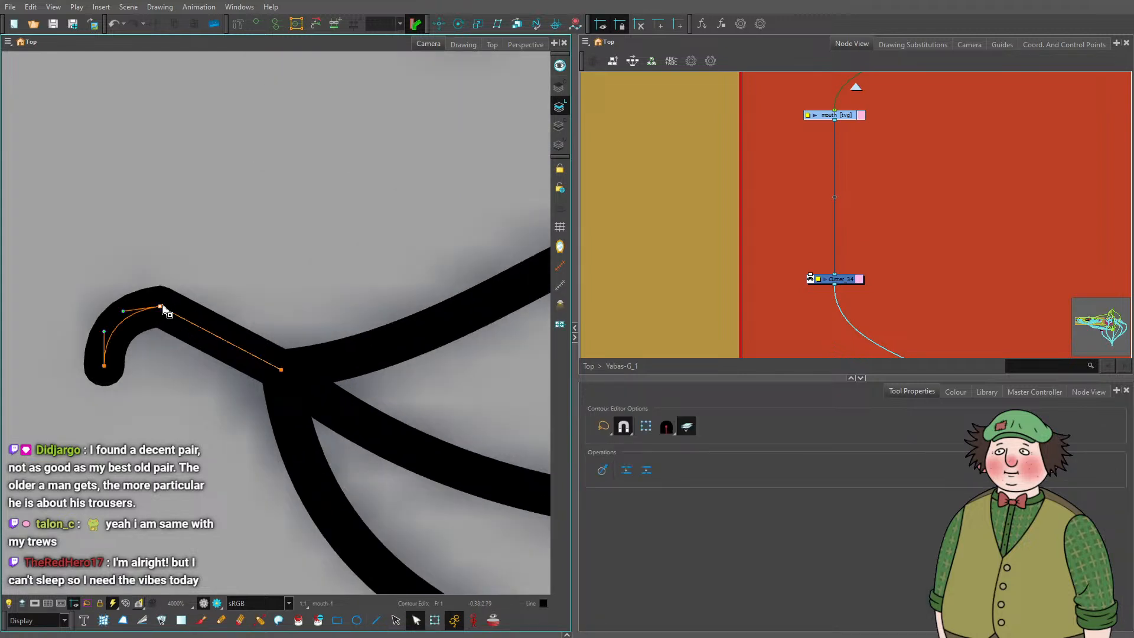
pyautogui.moveTo(164, 313)
pyautogui.mouseDown()
pyautogui.moveTo(122, 307)
pyautogui.moveTo(197, 313)
pyautogui.moveTo(220, 328)
pyautogui.mouseUp()
pyautogui.click(281, 371)
pyautogui.hotkey('ctrl', 'z')
pyautogui.scroll(-3, 223, 317)
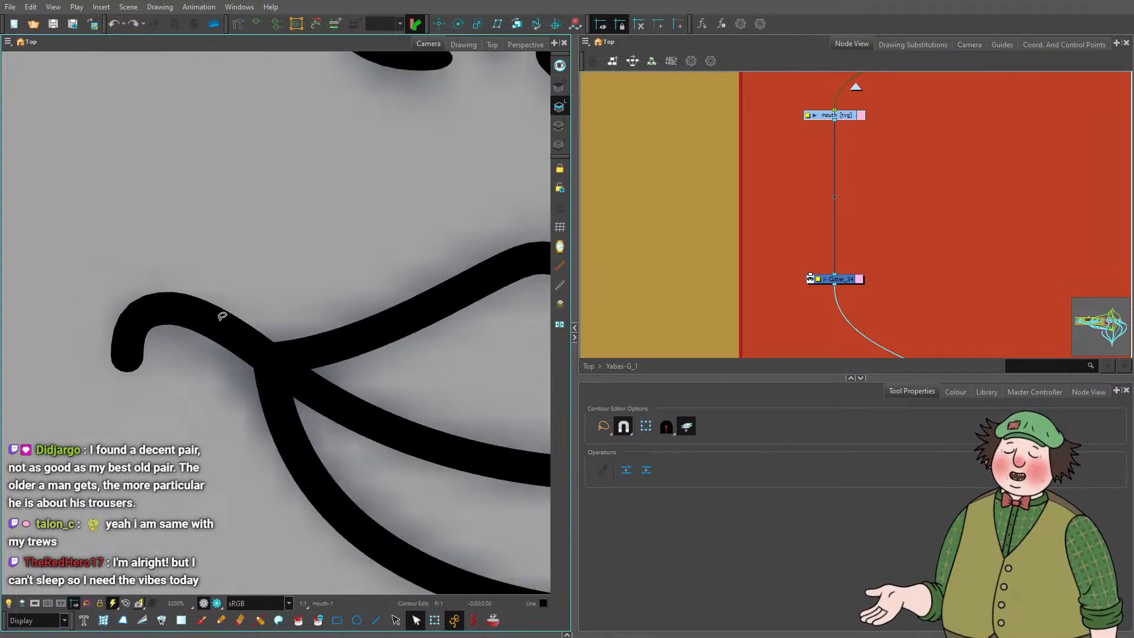
# Taper the outer tip of the left mouth corner crease by narrowing its stroke end with the Pencil Editor.
pyautogui.scroll(2, 144, 310)
pyautogui.scroll(2, 144, 310)
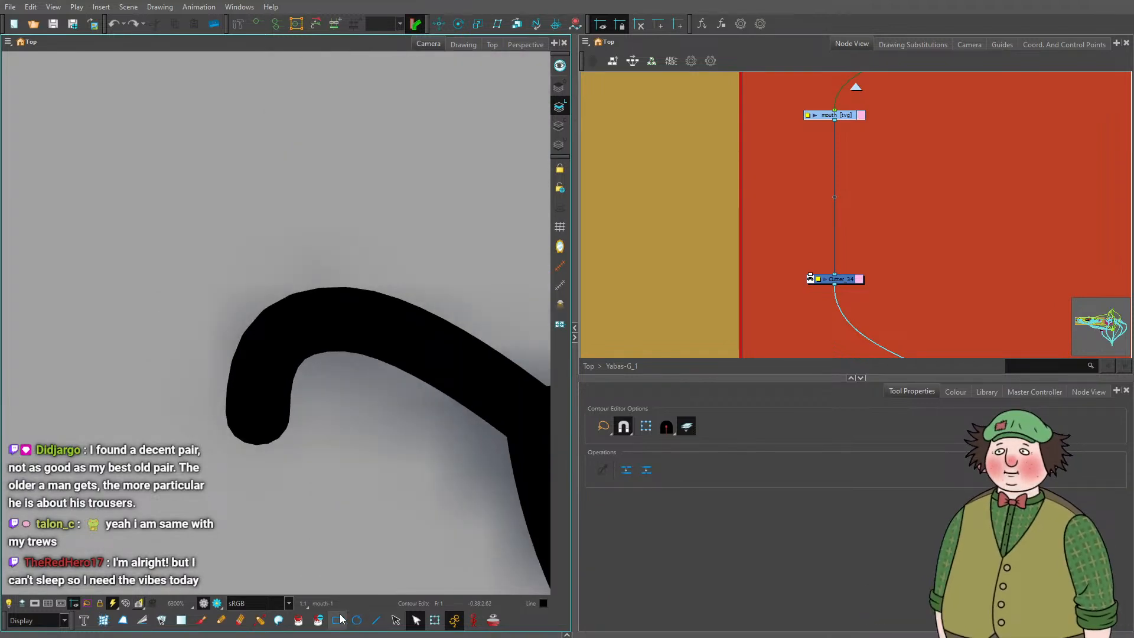
pyautogui.click(260, 621)
pyautogui.click(238, 411)
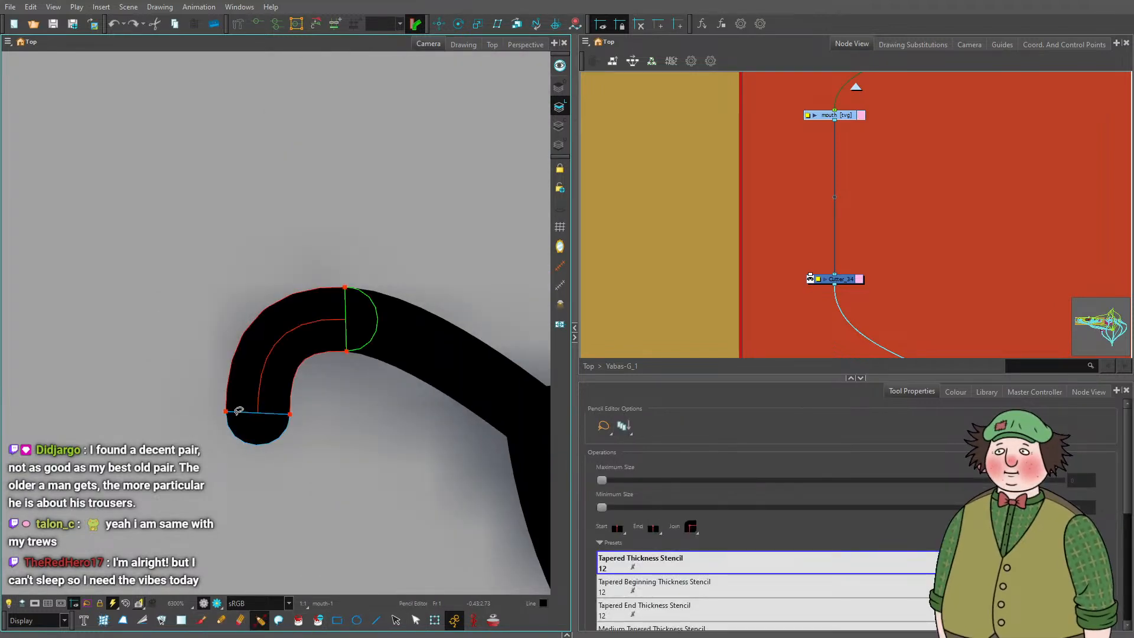
pyautogui.moveTo(229, 415); pyautogui.dragTo(246, 413)
pyautogui.moveTo(251, 371); pyautogui.dragTo(229, 359)
pyautogui.click(353, 409)
pyautogui.scroll(-6, 337, 412)
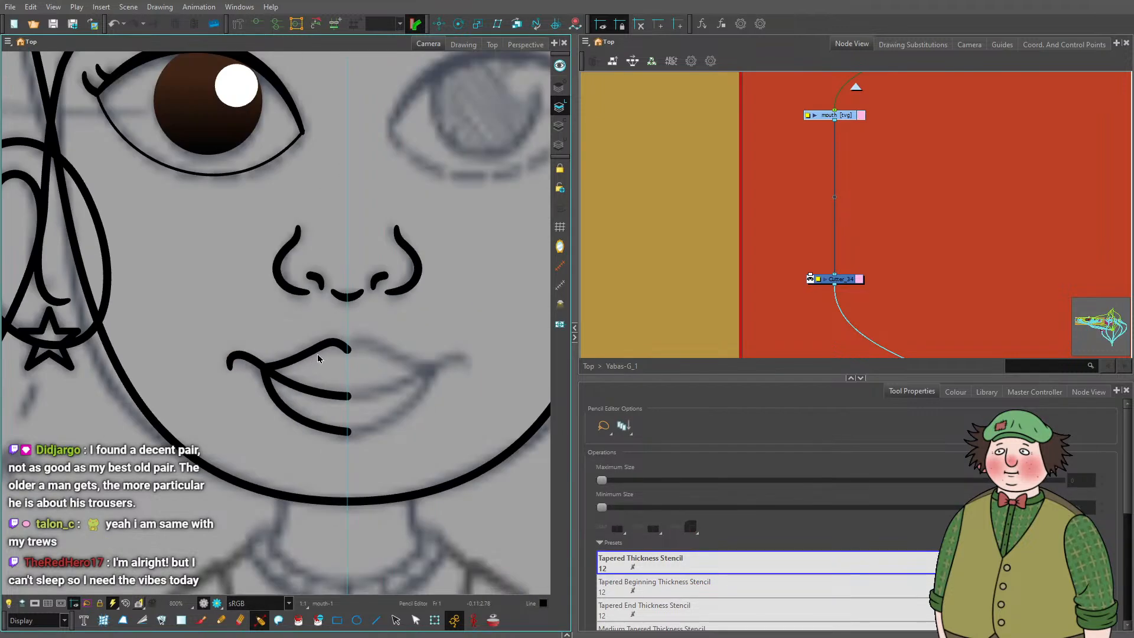
# Duplicate all the lines of the left mouth half and flip the copy horizontally.
pyautogui.click(396, 620)
pyautogui.click(281, 384)
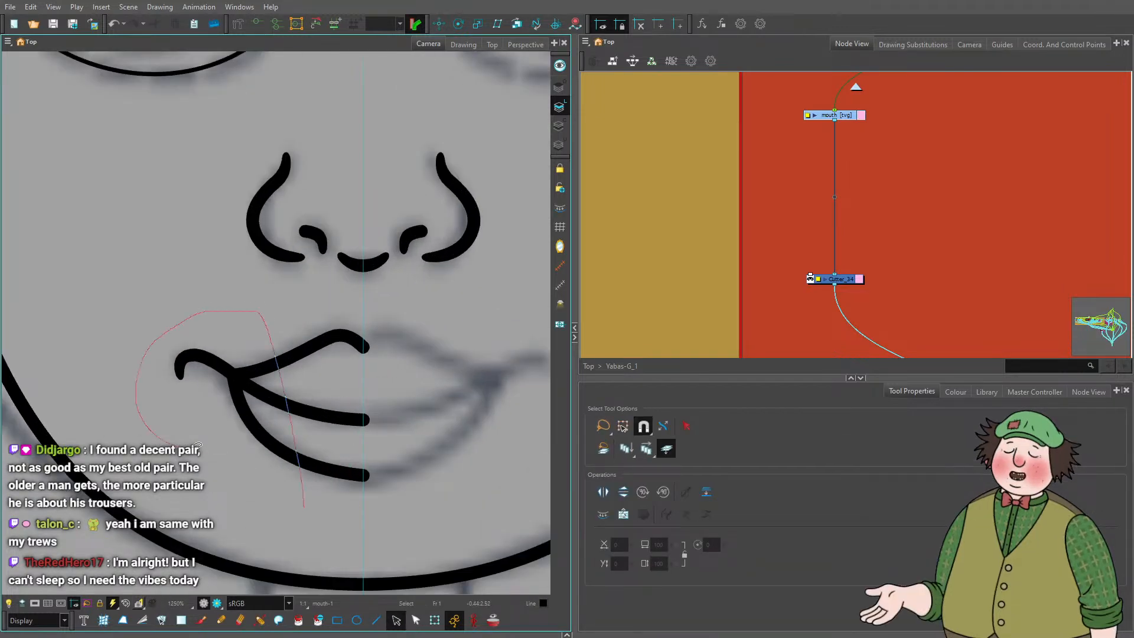
pyautogui.moveTo(281, 384); pyautogui.dragTo(286, 387)
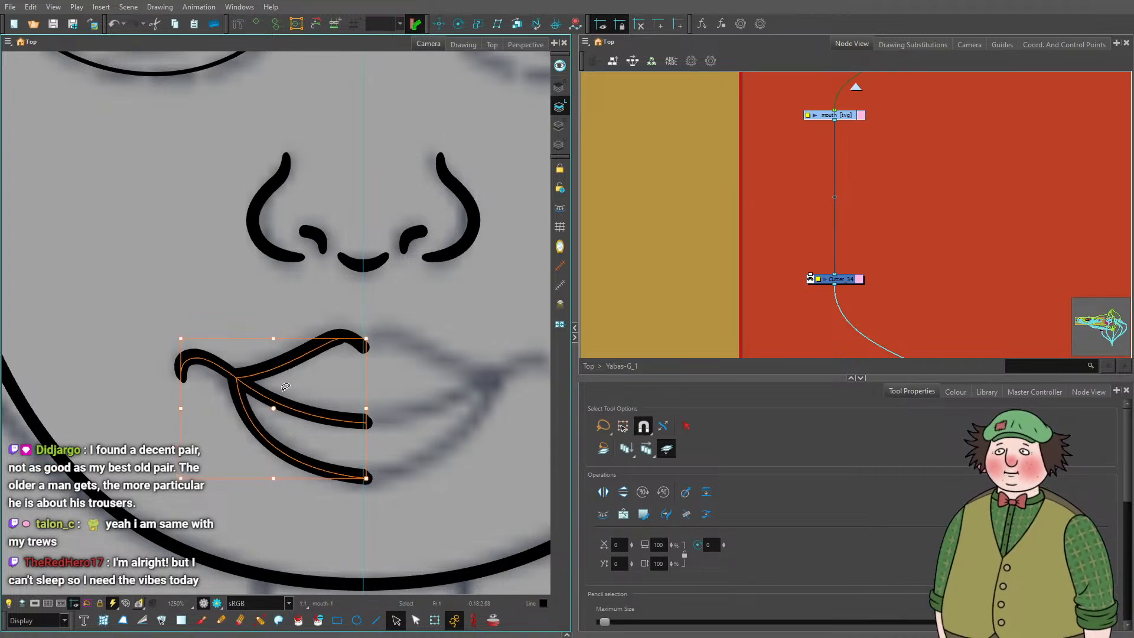
pyautogui.hotkey('ctrl', 'z')
pyautogui.moveTo(146, 300)
pyautogui.mouseDown()
pyautogui.moveTo(134, 360)
pyautogui.moveTo(219, 481)
pyautogui.moveTo(366, 315)
pyautogui.moveTo(235, 302)
pyautogui.mouseUp()
pyautogui.click(602, 492)
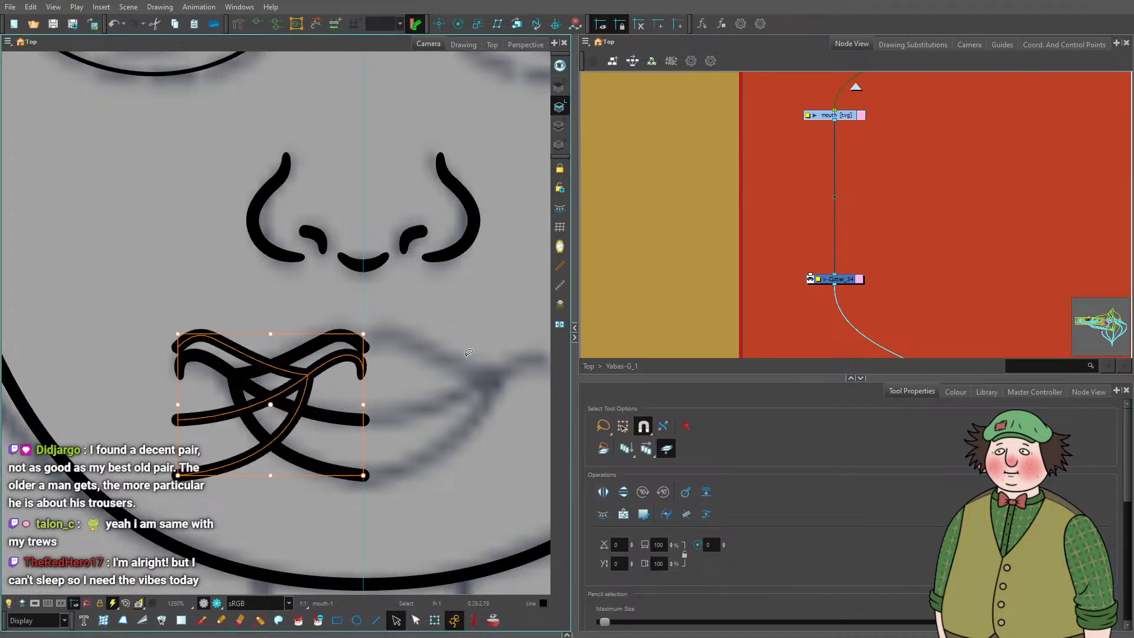
# Nudge the flipped mouth copy rightward until its inner ends meet the original lines on the vertical centre guide.
pyautogui.press('Right')
pyautogui.press('Right')
pyautogui.press('Right')
pyautogui.press('Right')
pyautogui.press('Right')
pyautogui.press('Right')
pyautogui.press('Right')
pyautogui.press('Right')
pyautogui.press('Right')
pyautogui.press('Right')
pyautogui.press('Right')
pyautogui.press('Right')
pyautogui.press('Right')
pyautogui.press('Right')
pyautogui.press('Right')
pyautogui.press('Right')
pyautogui.press('Right')
pyautogui.press('Right')
pyautogui.press('Right')
pyautogui.press('Right')
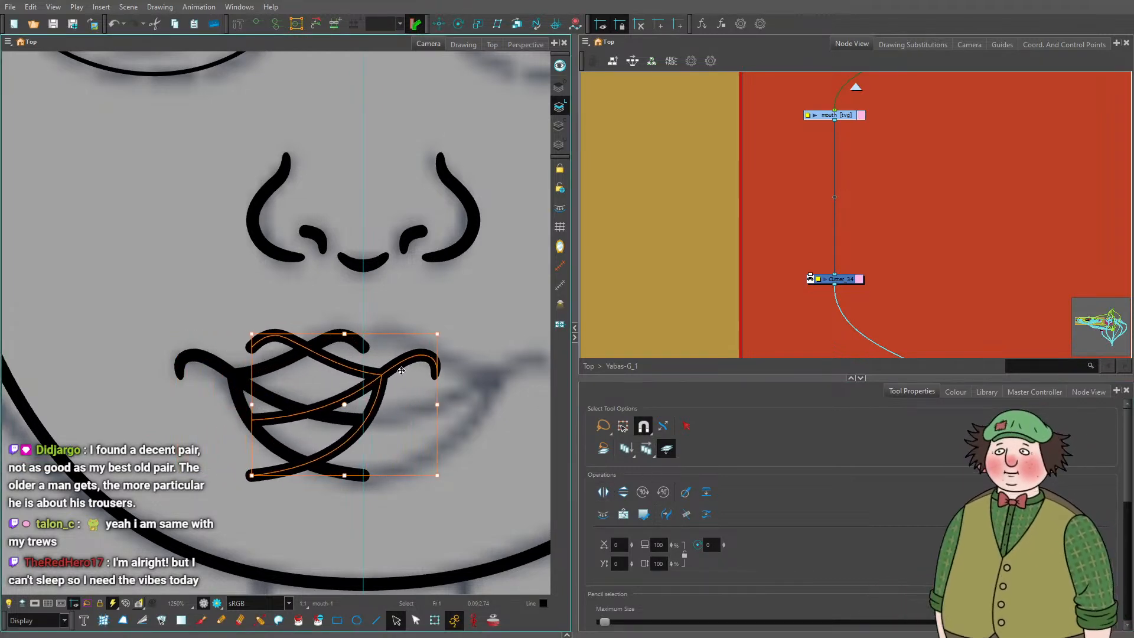
pyautogui.press('Right')
pyautogui.press('Right')
pyautogui.press('Right')
pyautogui.press('Right')
pyautogui.press('Right')
pyautogui.press('Right')
pyautogui.press('Right')
pyautogui.press('Right')
pyautogui.press('Right')
pyautogui.press('Right')
pyautogui.press('Right')
pyautogui.press('Right')
pyautogui.press('Right')
pyautogui.press('Right')
pyautogui.press('Right')
pyautogui.press('Right')
pyautogui.press('Right')
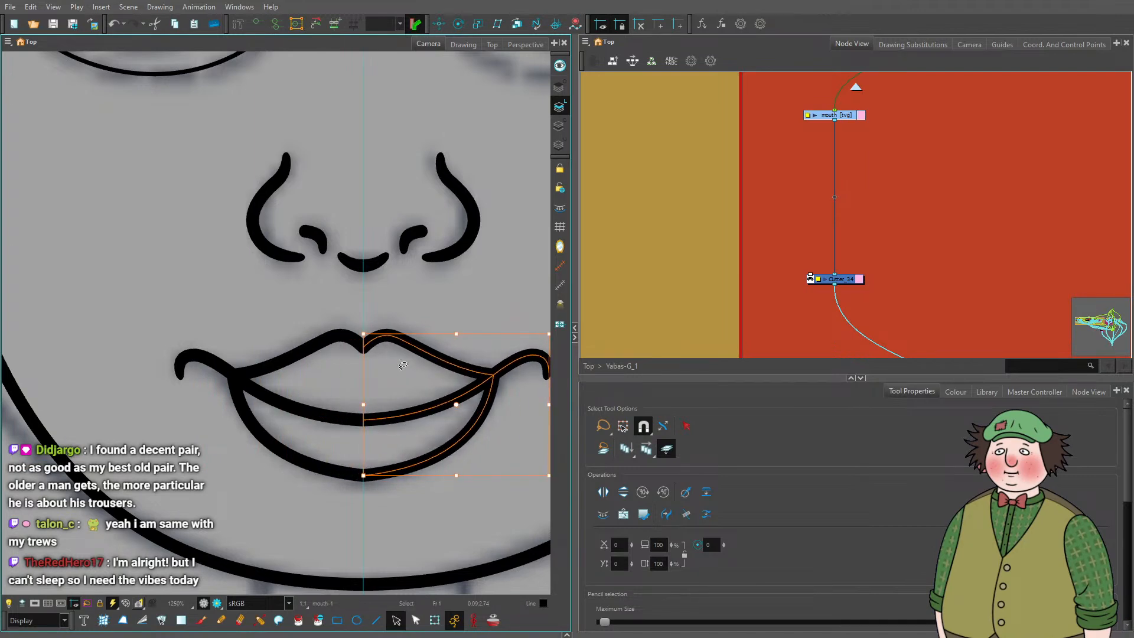
pyautogui.scroll(8, 370, 352)
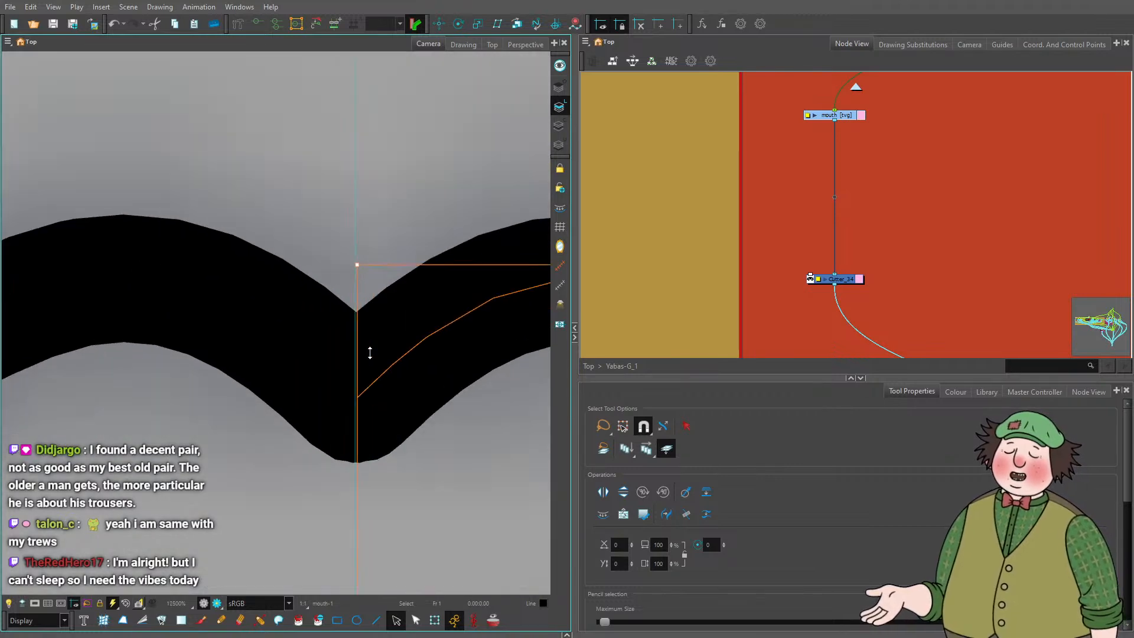
pyautogui.press('Left')
pyautogui.press('Left')
pyautogui.press('Left')
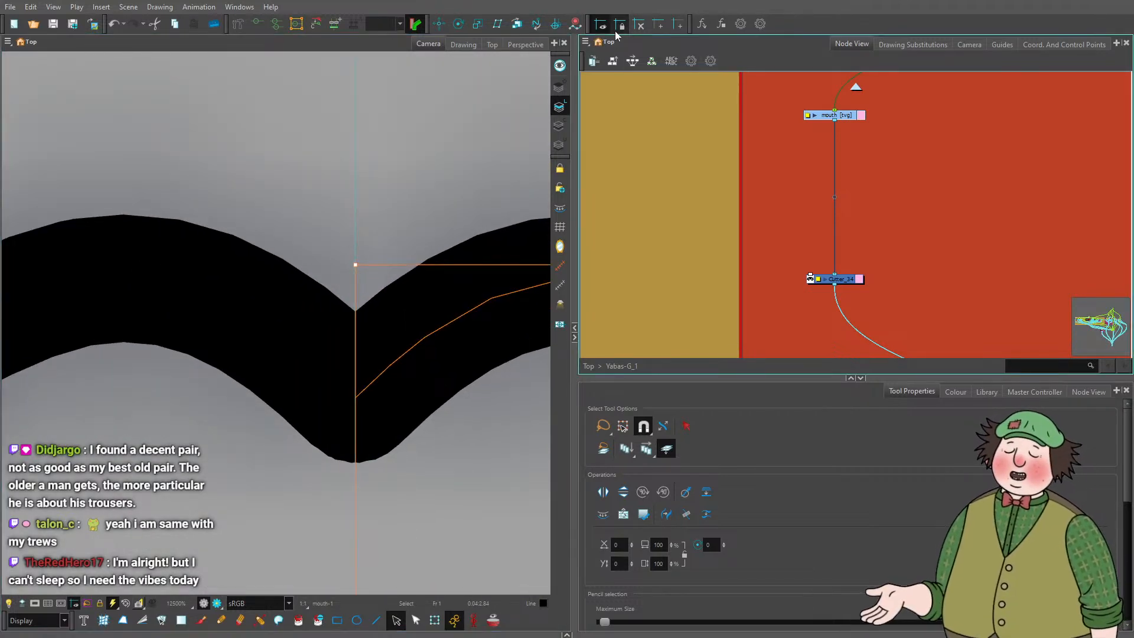
# Join the two upper lip lines at the centre guide by snapping their end points together with the Contour Editor.
pyautogui.click(415, 620)
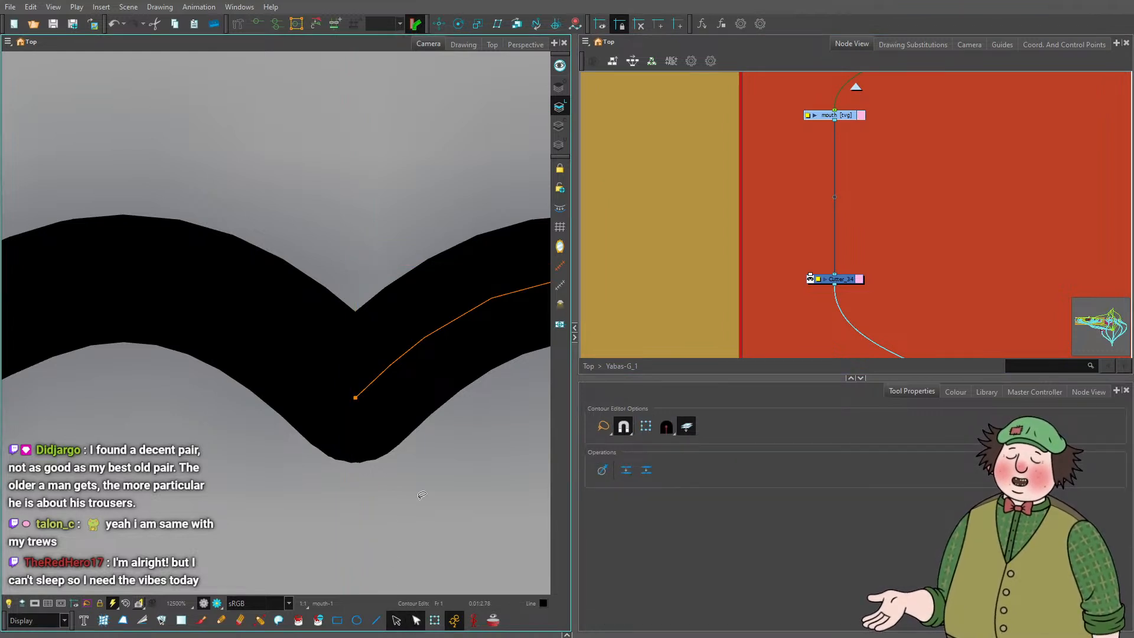
pyautogui.click(355, 397)
pyautogui.click(356, 398)
pyautogui.moveTo(356, 402)
pyautogui.mouseDown()
pyautogui.moveTo(413, 463)
pyautogui.moveTo(368, 398)
pyautogui.moveTo(357, 399)
pyautogui.mouseUp()
# Join the two halves of the line between the lips and of the lower lip line at the centre guide.
pyautogui.scroll(-3, 366, 393)
pyautogui.scroll(-3, 380, 382)
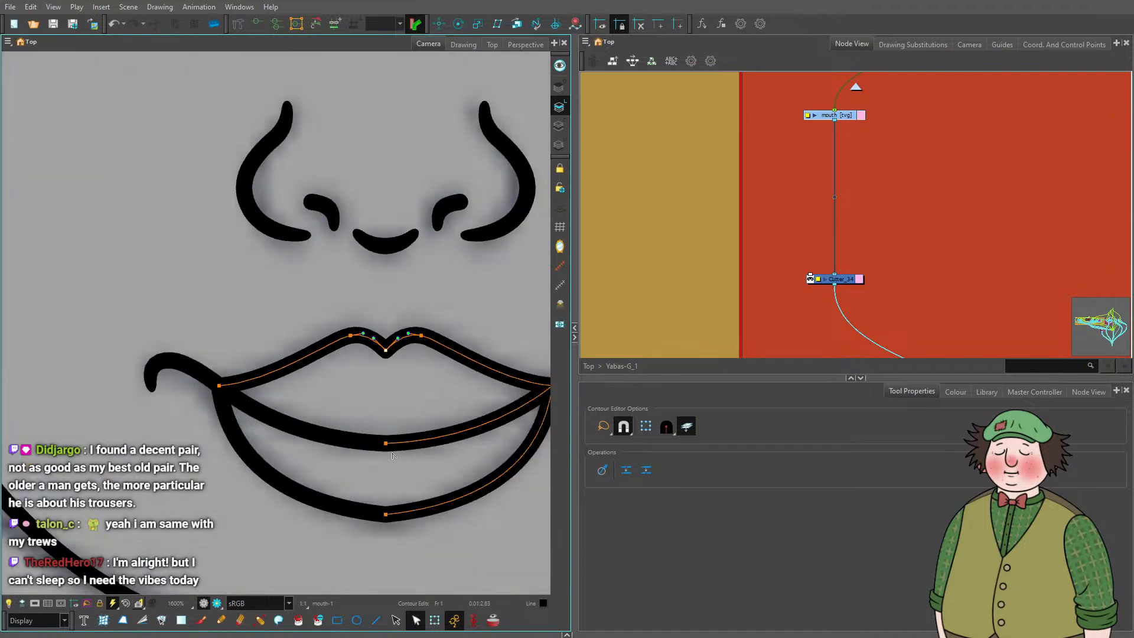
pyautogui.scroll(6, 379, 405)
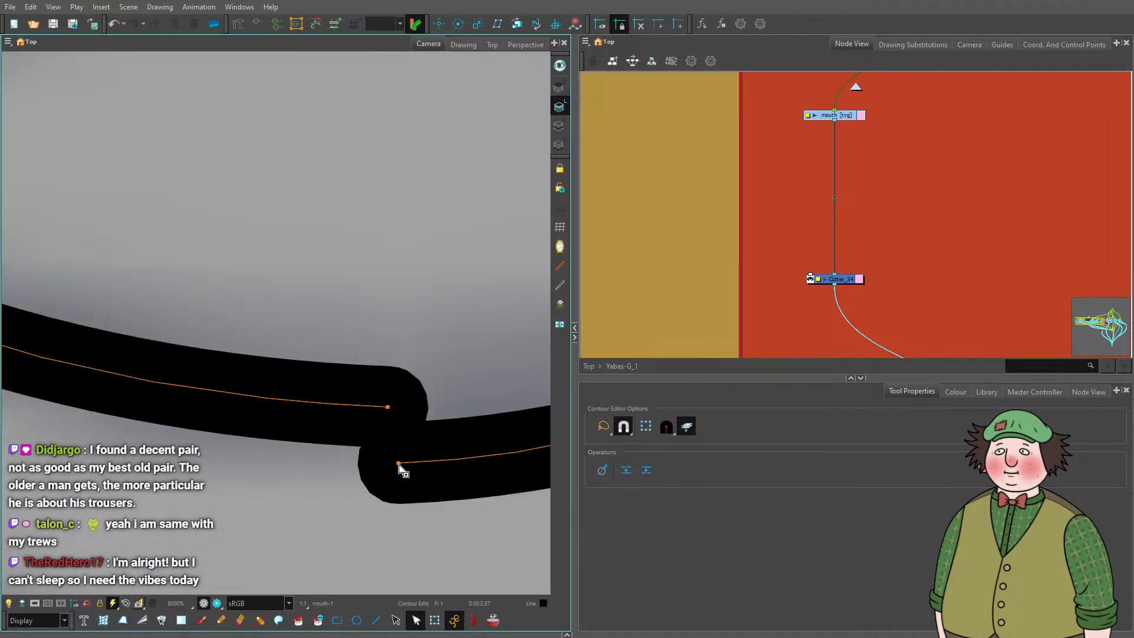
pyautogui.hotkey('ctrl', 'z')
pyautogui.scroll(-3, 393, 407)
pyautogui.scroll(3, 403, 473)
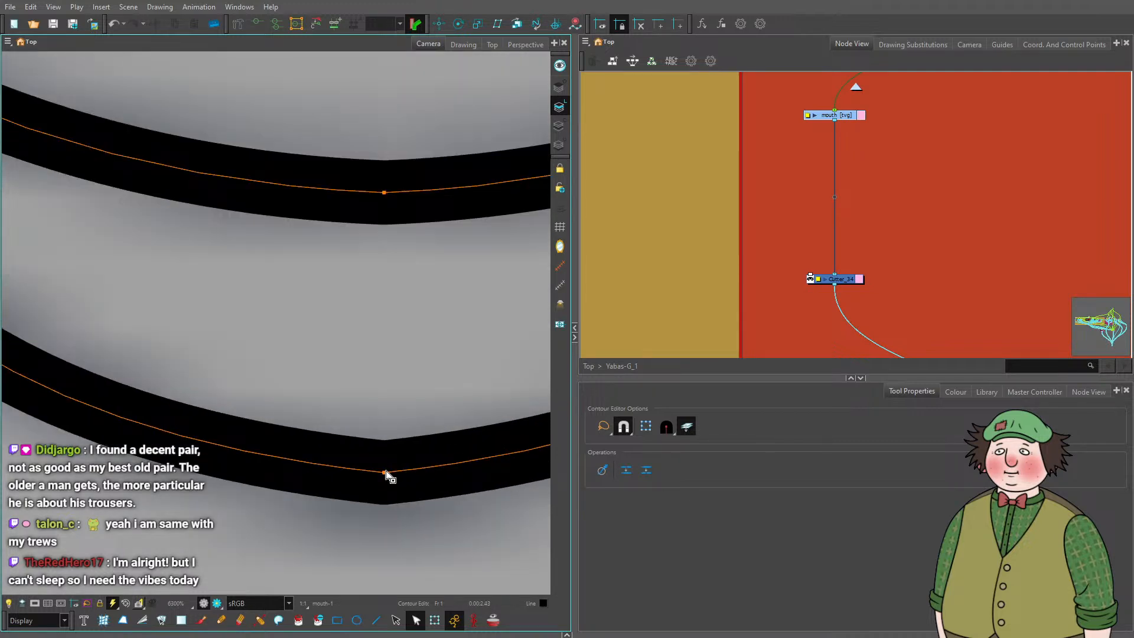
# Round the centre of the lower lip line by pulling horizontal curve handles out of its middle point.
pyautogui.moveTo(386, 474)
pyautogui.mouseDown()
pyautogui.moveTo(391, 526)
pyautogui.moveTo(389, 474)
pyautogui.moveTo(405, 466)
pyautogui.moveTo(512, 473)
pyautogui.mouseUp()
pyautogui.scroll(-3, 388, 476)
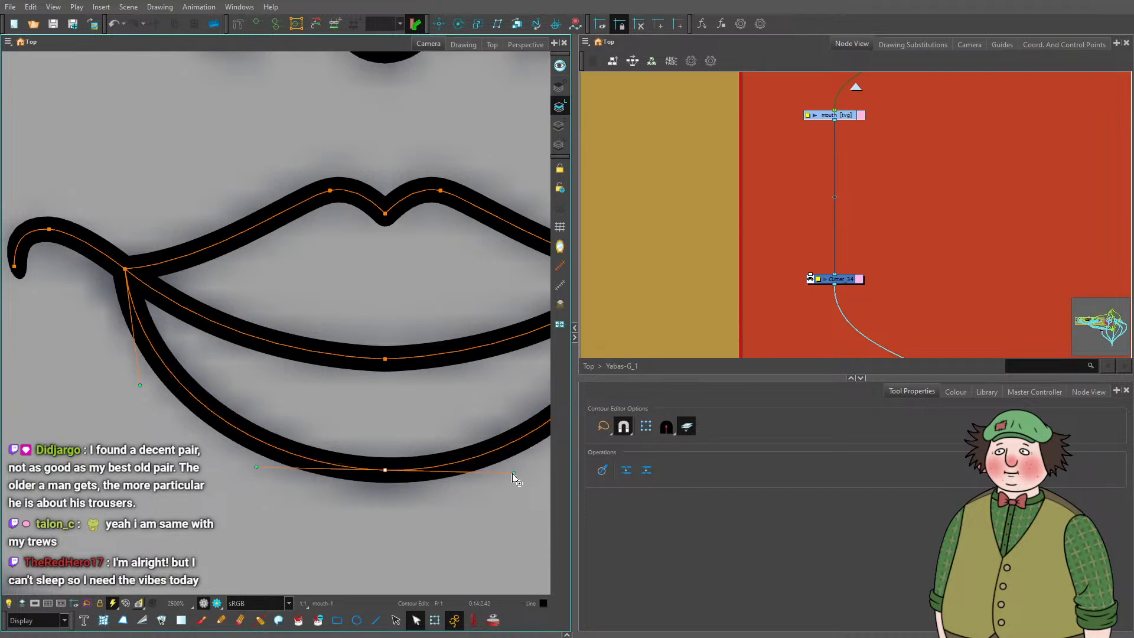
pyautogui.click(428, 503)
pyautogui.scroll(-6, 337, 408)
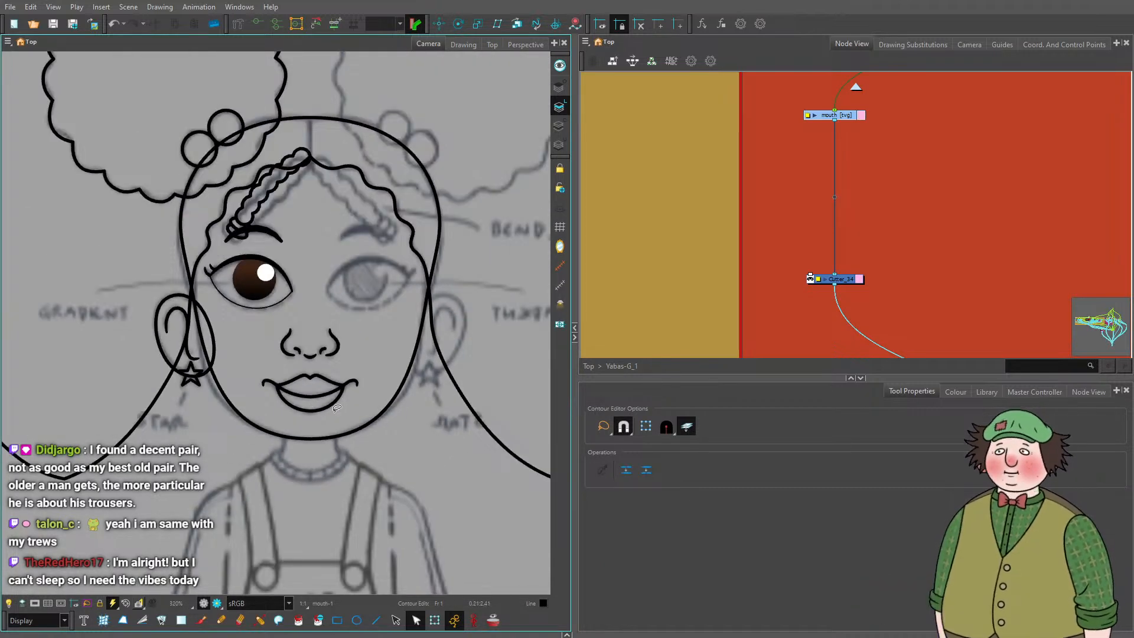
pyautogui.moveTo(312, 363); pyautogui.dragTo(379, 435)
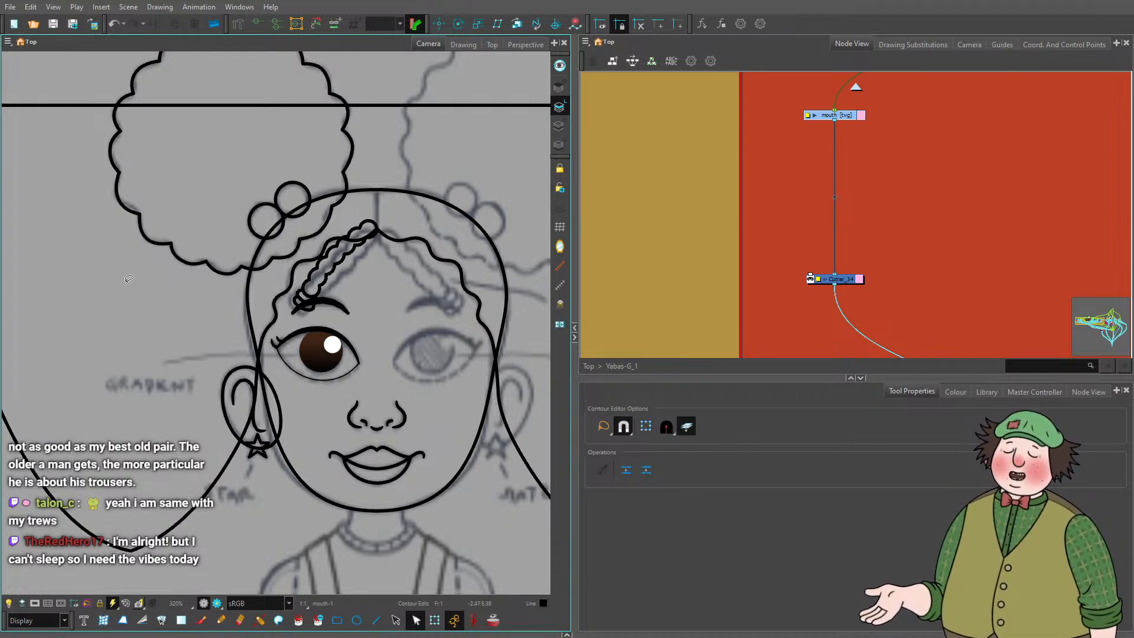
# Bring the mouth drawing node and the cutter node beneath it closer together in the MOUTH group.
pyautogui.click(876, 193)
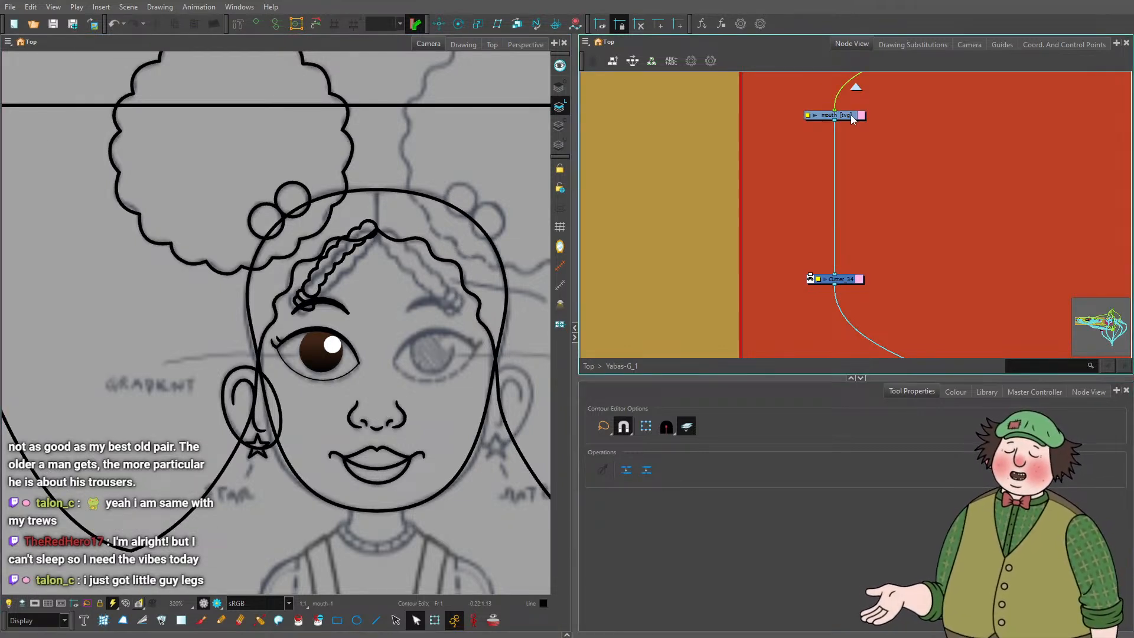
pyautogui.moveTo(851, 115); pyautogui.dragTo(848, 171)
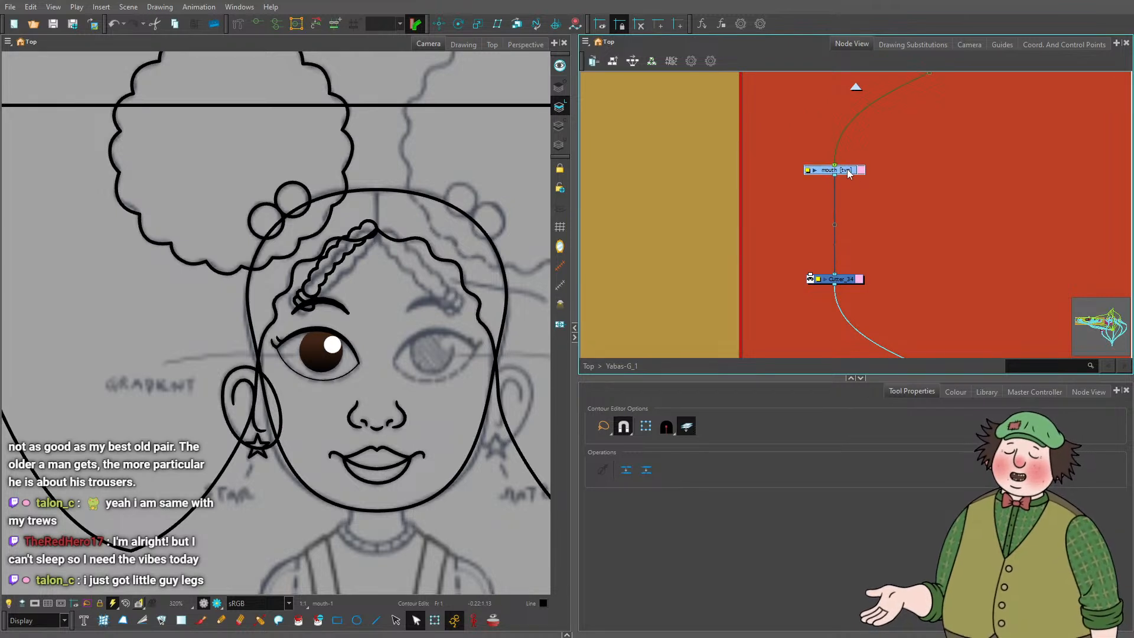
pyautogui.click(892, 231)
pyautogui.moveTo(848, 277); pyautogui.dragTo(848, 264)
pyautogui.click(898, 235)
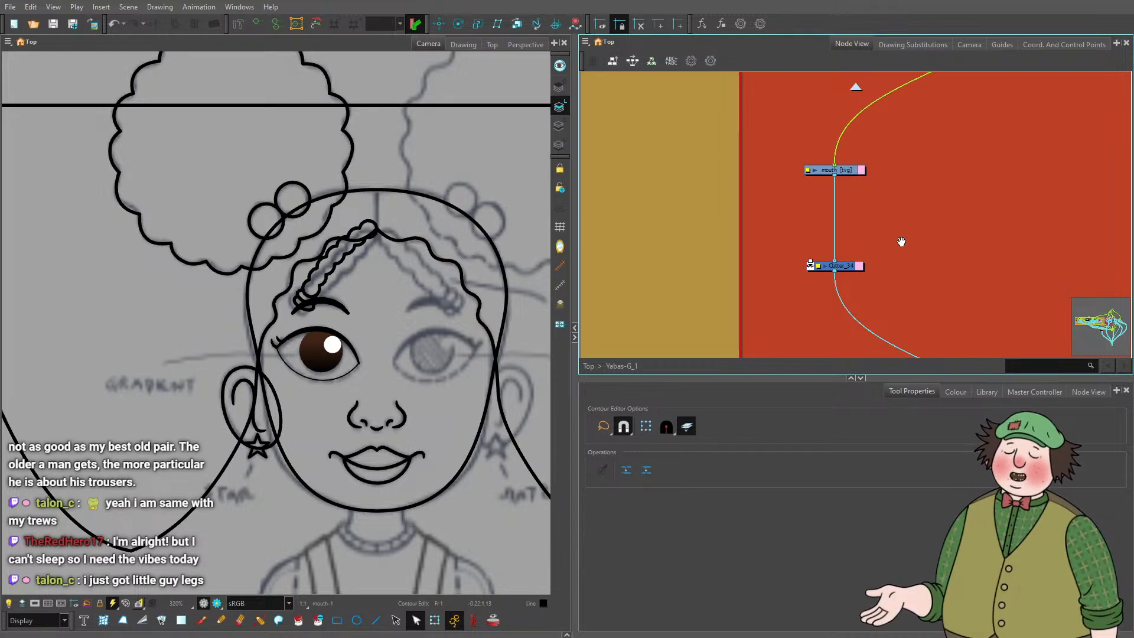
# Move the loose node with the dashed connection below the MOUTH group farther left, beside the neighbouring node chain.
pyautogui.moveTo(898, 246); pyautogui.dragTo(843, 263)
pyautogui.scroll(-8, 839, 261)
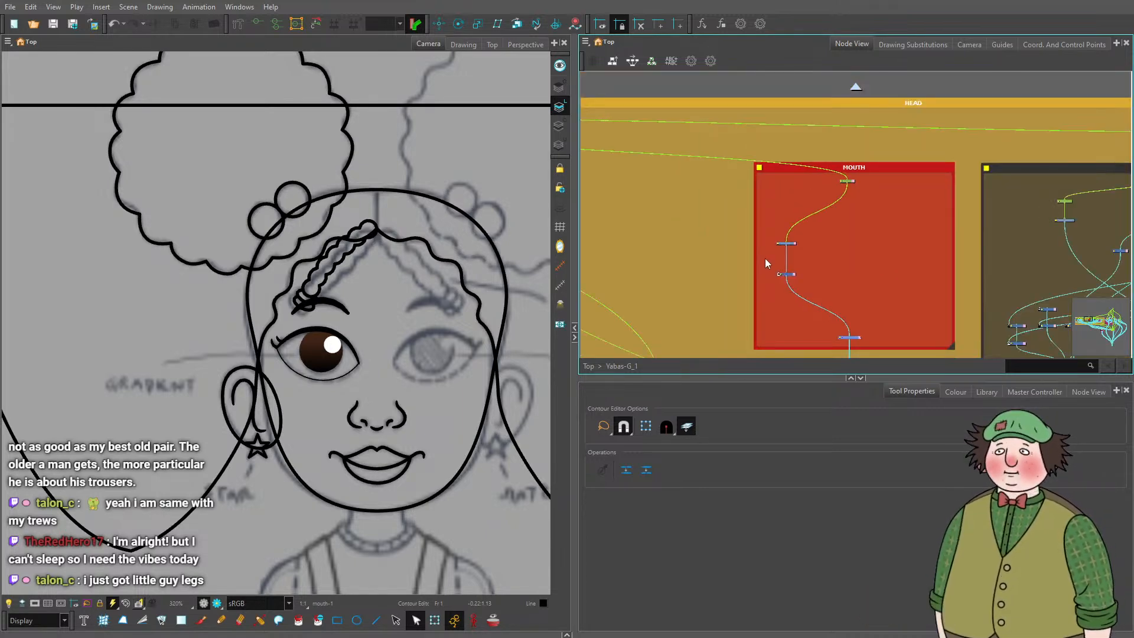
pyautogui.moveTo(793, 269); pyautogui.dragTo(804, 234)
pyautogui.scroll(5, 795, 295)
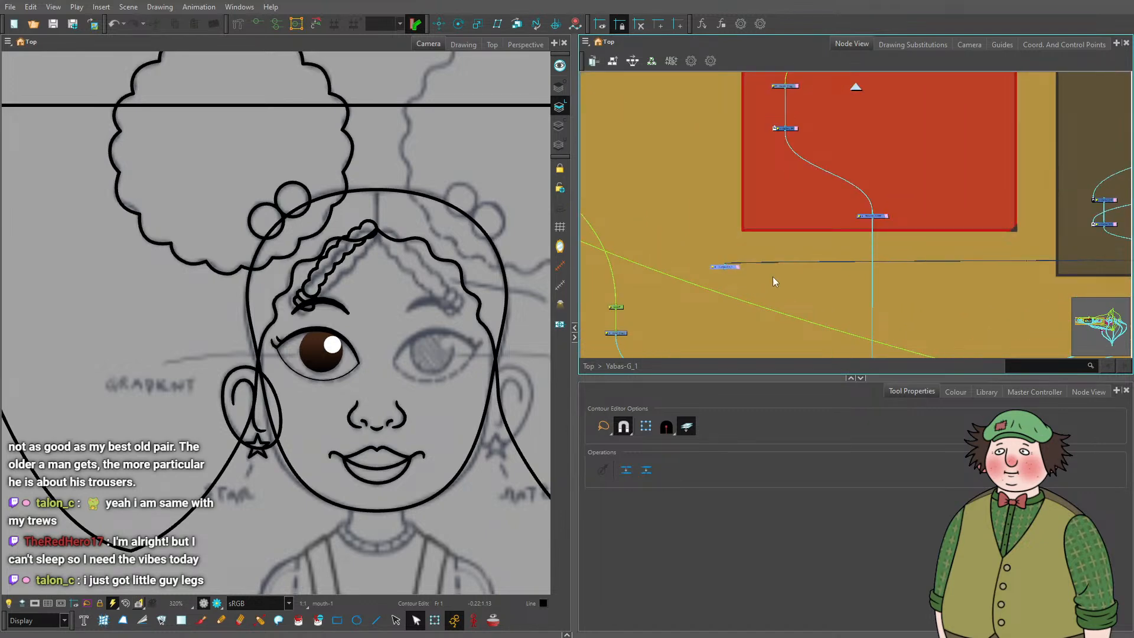
pyautogui.moveTo(772, 276); pyautogui.dragTo(994, 274)
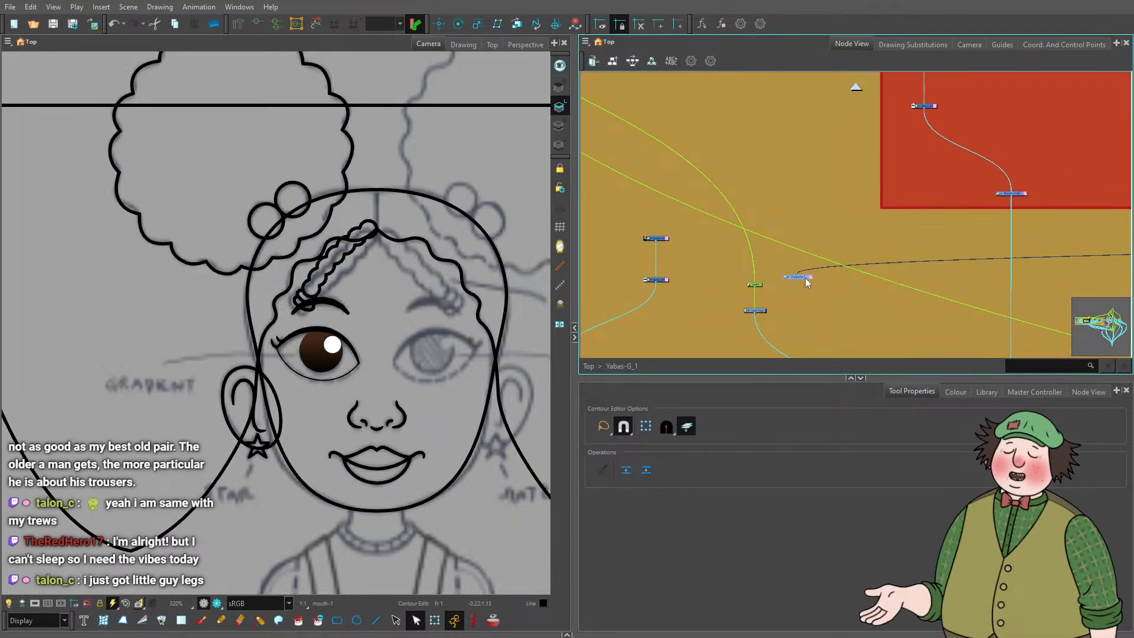
pyautogui.click(894, 249)
pyautogui.scroll(-3, 857, 246)
pyautogui.moveTo(873, 241); pyautogui.dragTo(839, 291)
pyautogui.scroll(3, 866, 214)
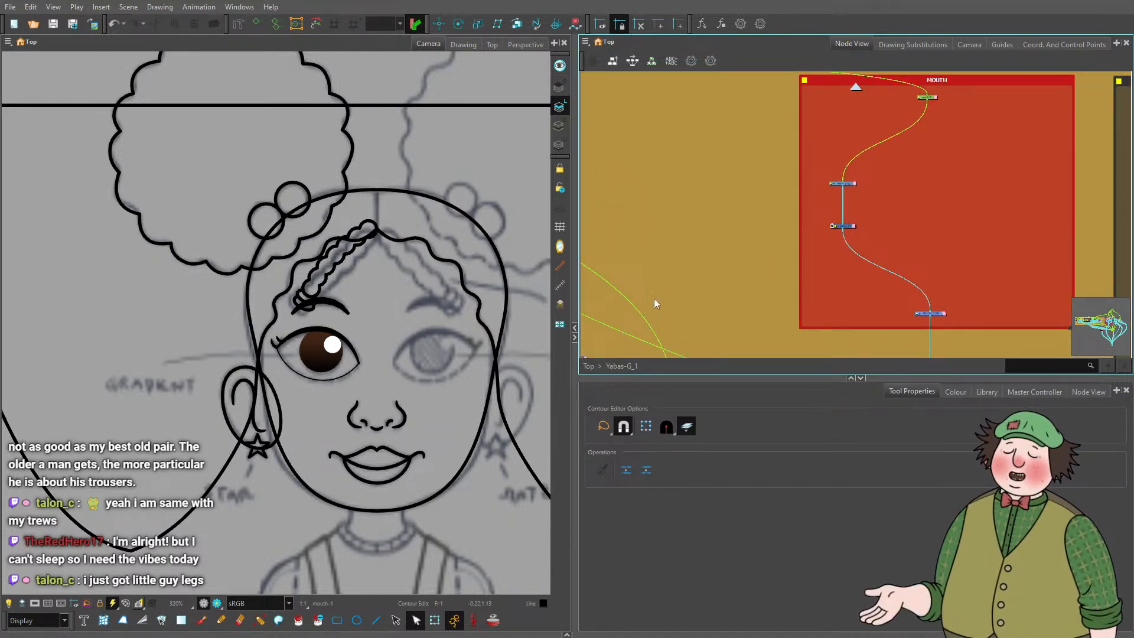
# Enlarge the Node View and align Composite_3 directly beneath the Hair_Bead_01_B drawing node in the HAIR group.
pyautogui.scroll(-4, 367, 304)
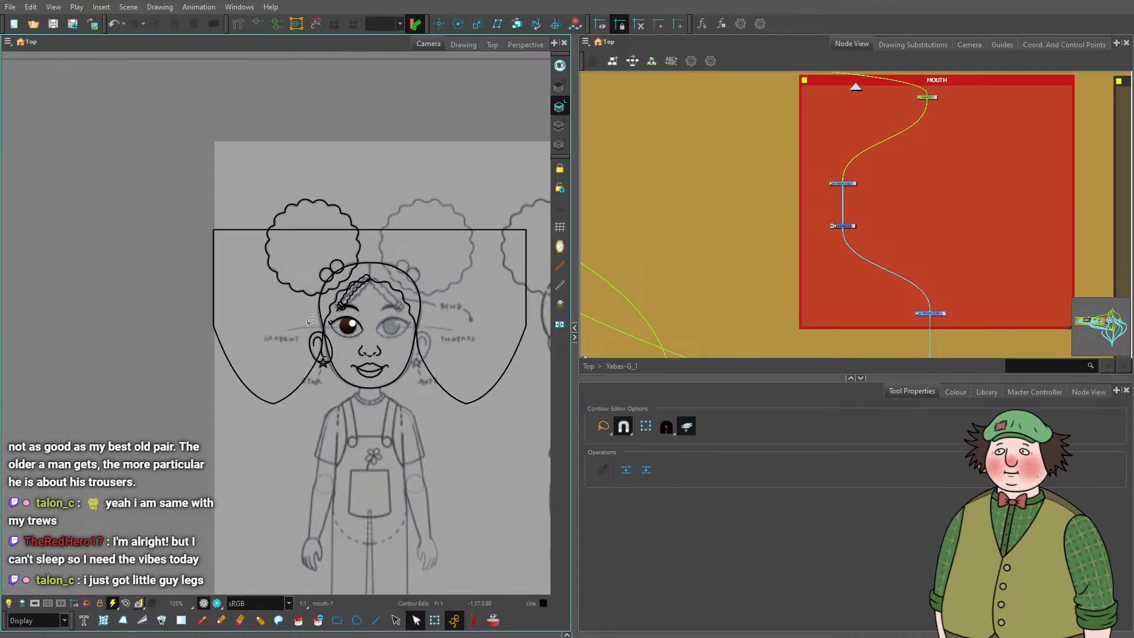
pyautogui.scroll(3, 311, 321)
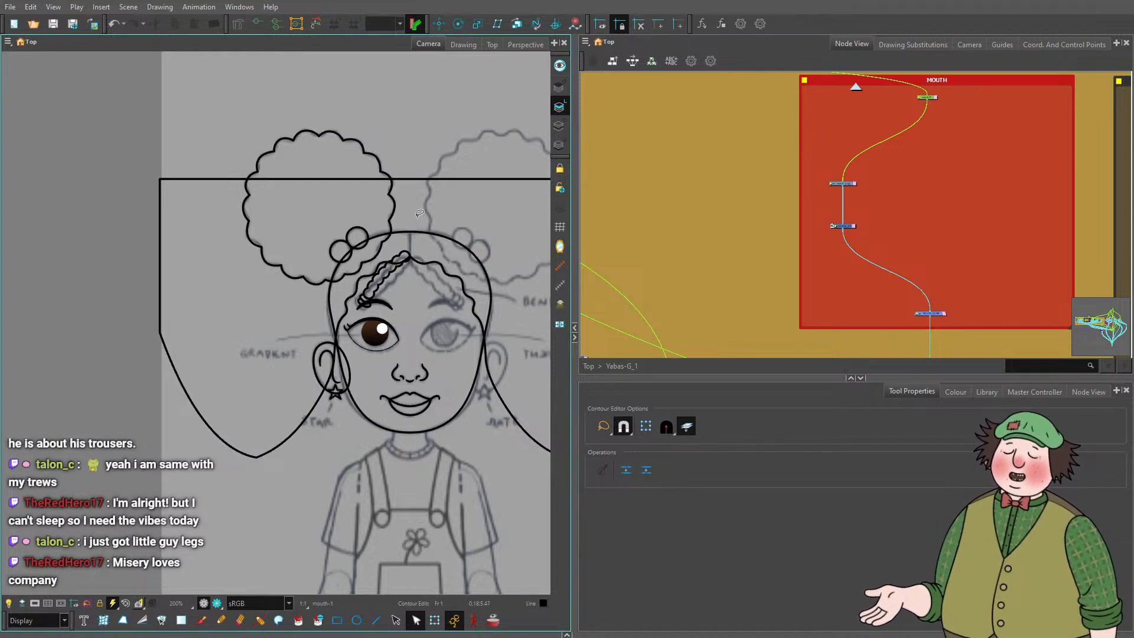
pyautogui.moveTo(397, 199); pyautogui.dragTo(362, 208)
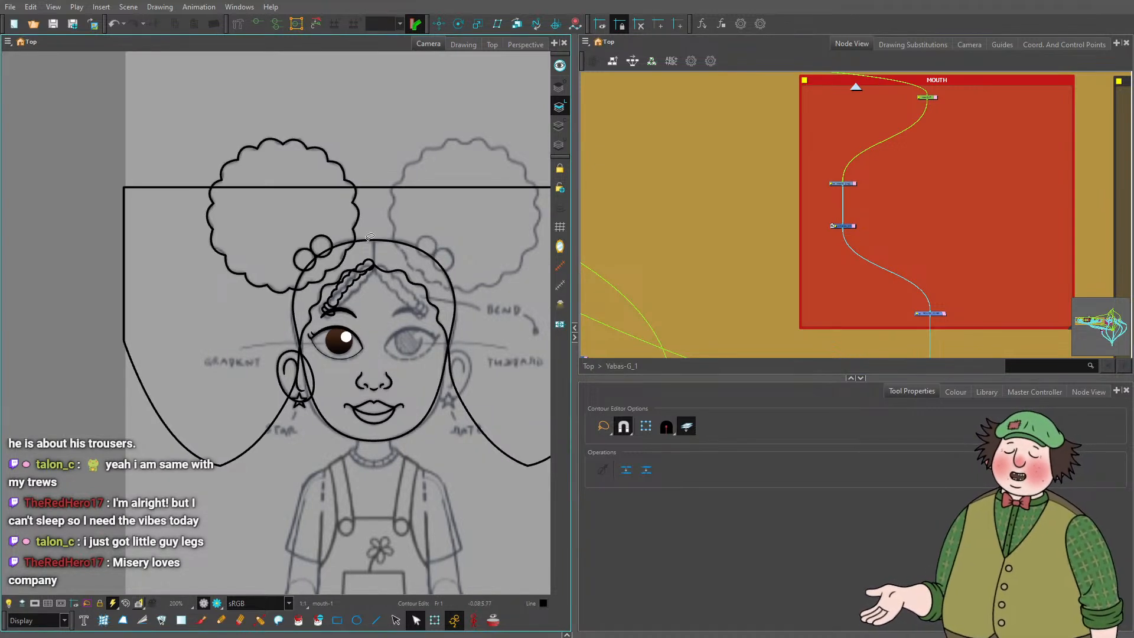
pyautogui.scroll(-5, 788, 221)
pyautogui.moveTo(788, 220); pyautogui.dragTo(697, 194)
pyautogui.scroll(5, 838, 225)
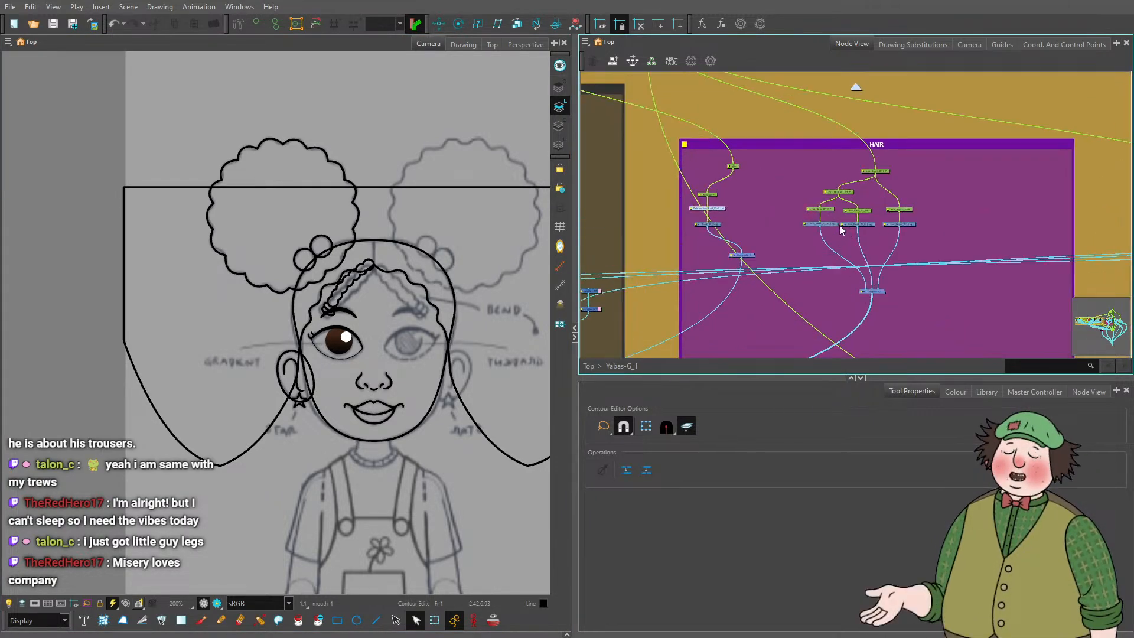
pyautogui.moveTo(819, 252); pyautogui.dragTo(879, 218)
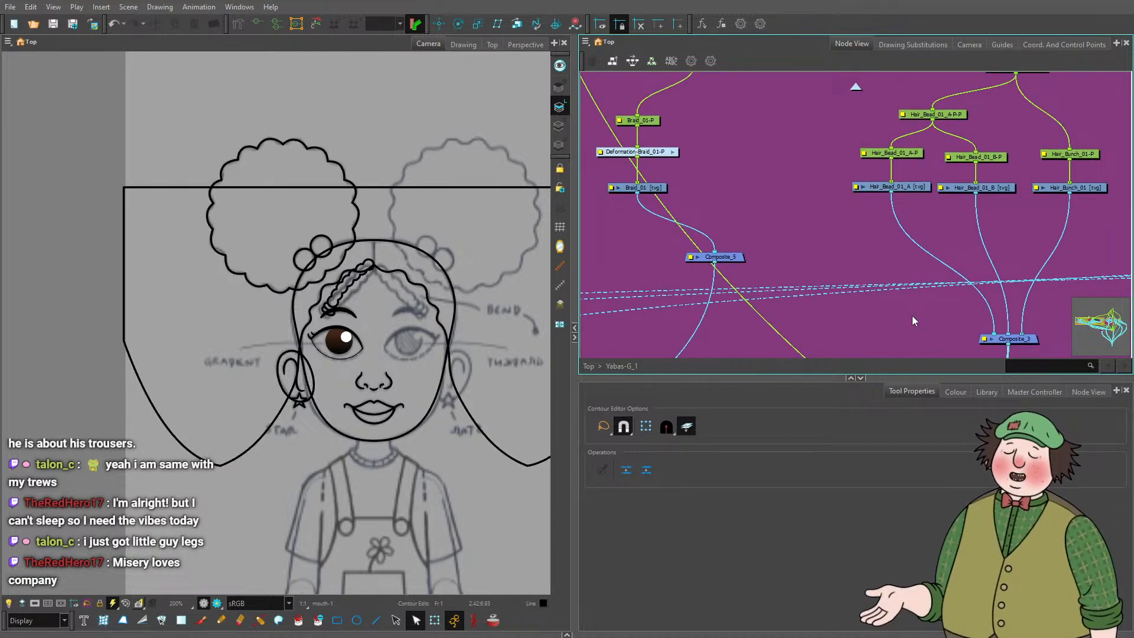
pyautogui.moveTo(912, 315); pyautogui.dragTo(859, 314)
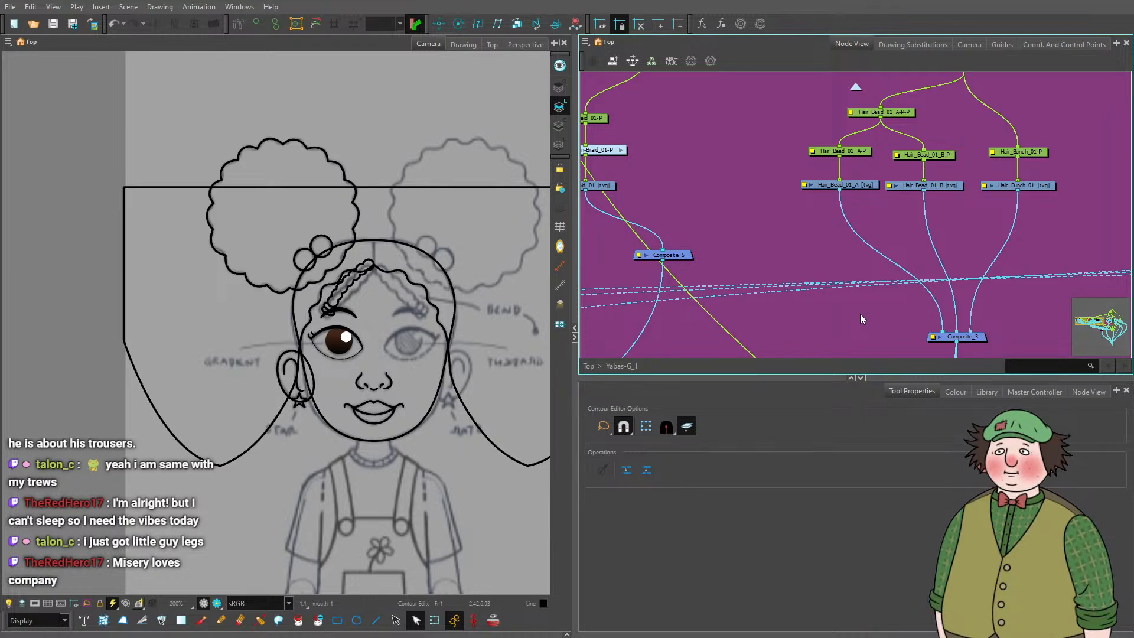
pyautogui.moveTo(861, 314); pyautogui.dragTo(875, 297)
pyautogui.moveTo(822, 381); pyautogui.dragTo(824, 426)
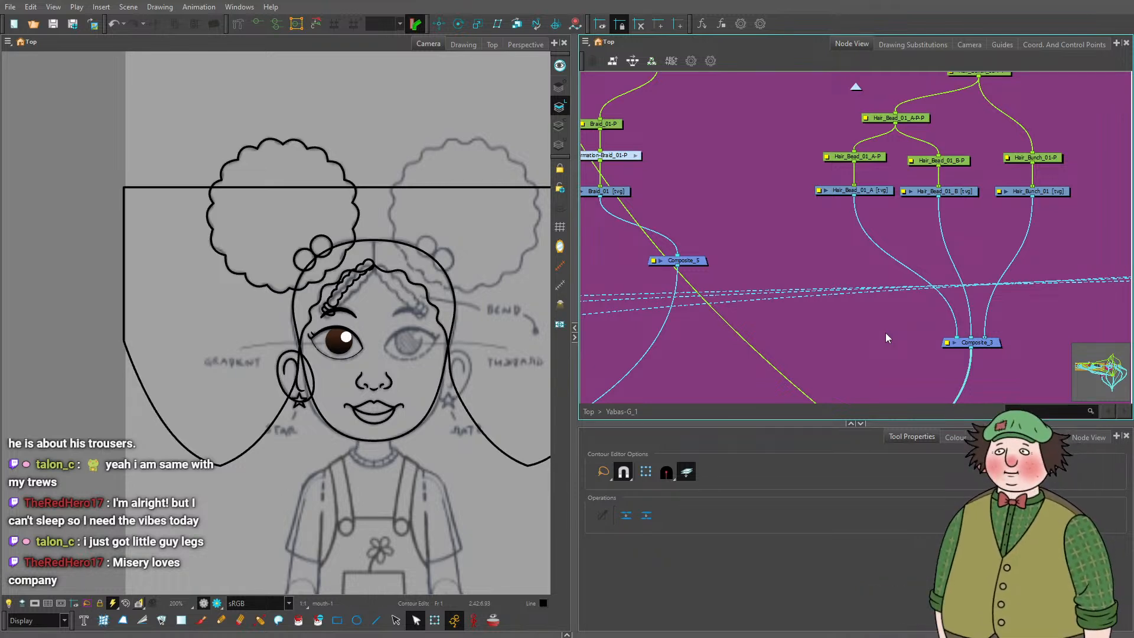
pyautogui.moveTo(988, 346); pyautogui.dragTo(962, 352)
pyautogui.click(993, 337)
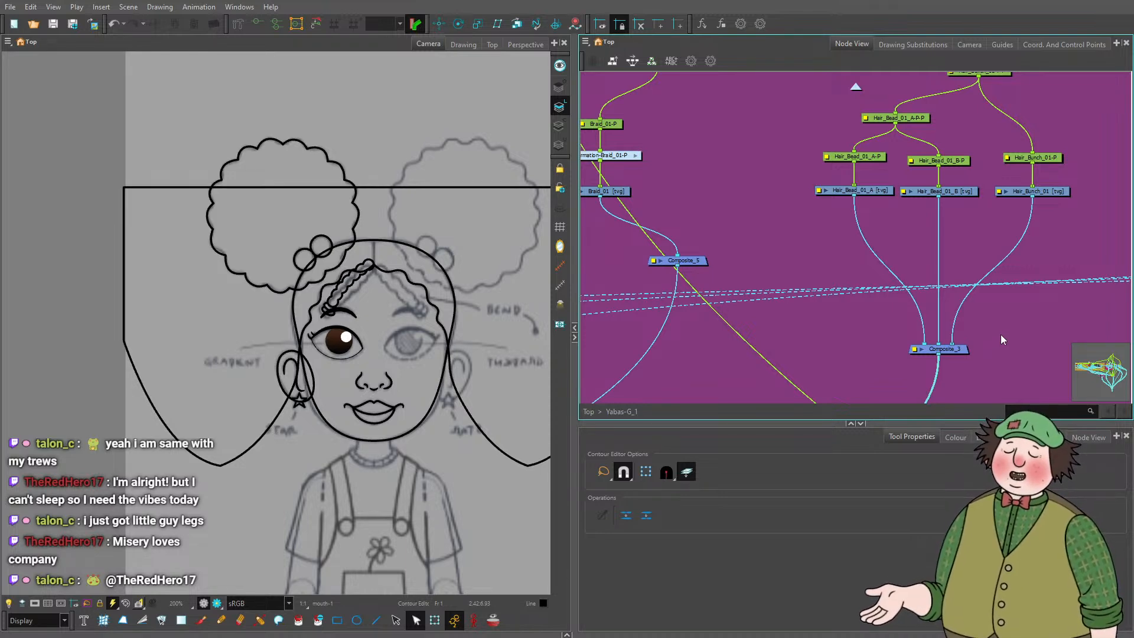
# Raise the Hair_Bunch_01-P-P peg slightly to widen the gap above its child pegs in the HAIR group.
pyautogui.moveTo(1044, 236); pyautogui.dragTo(1008, 314)
pyautogui.scroll(2, 1009, 315)
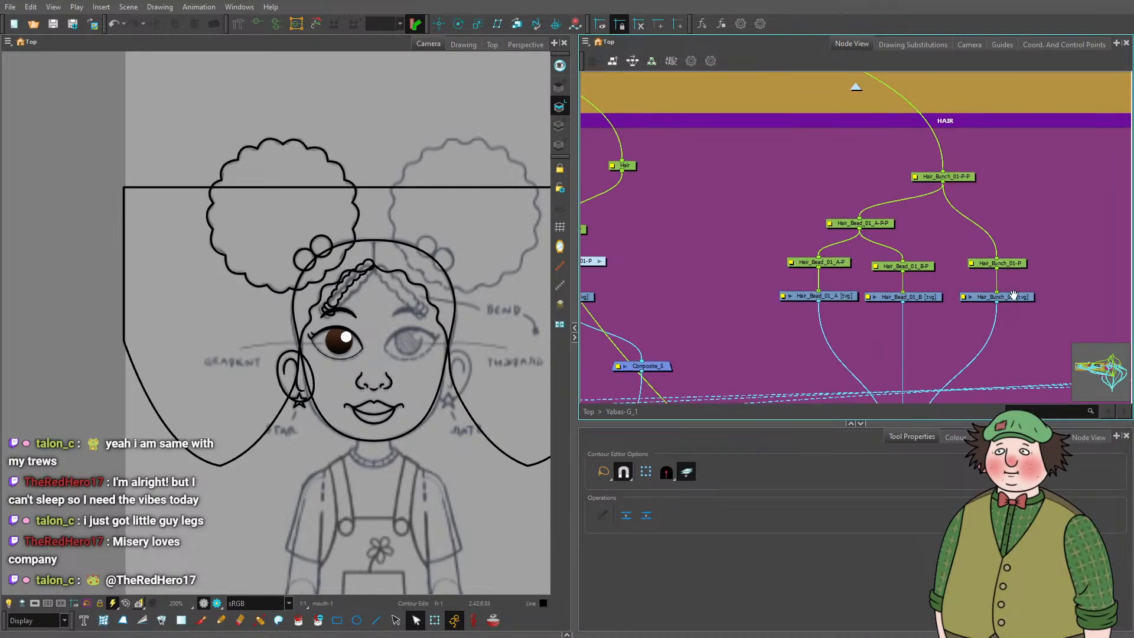
pyautogui.moveTo(969, 177); pyautogui.dragTo(970, 167)
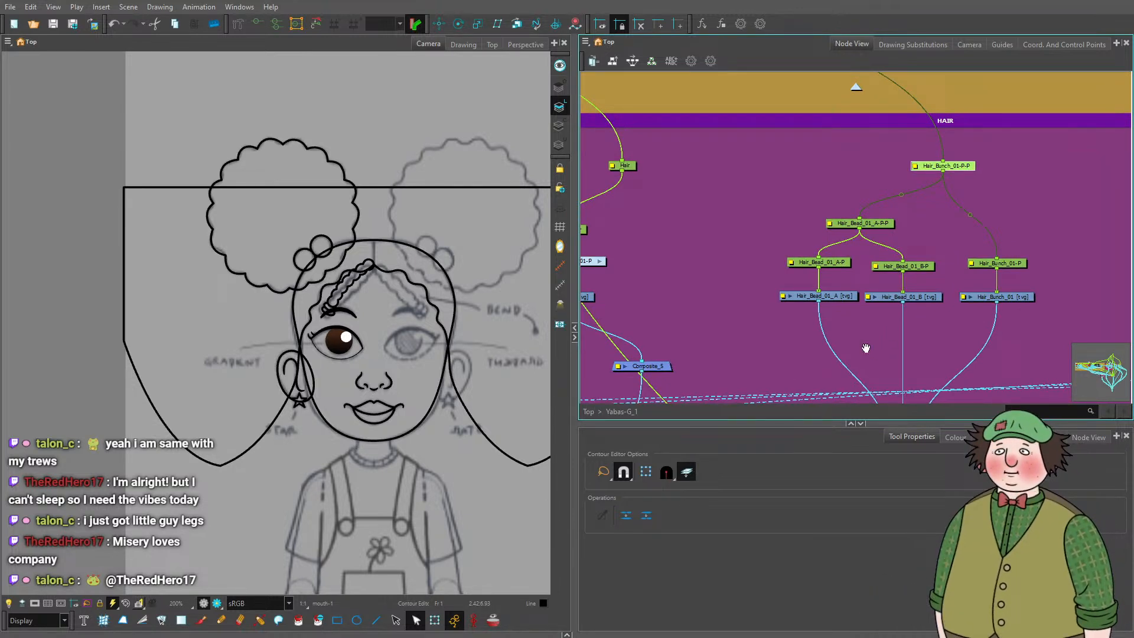
pyautogui.moveTo(865, 347); pyautogui.dragTo(906, 256)
pyautogui.scroll(5, 302, 231)
pyautogui.scroll(-2, 405, 244)
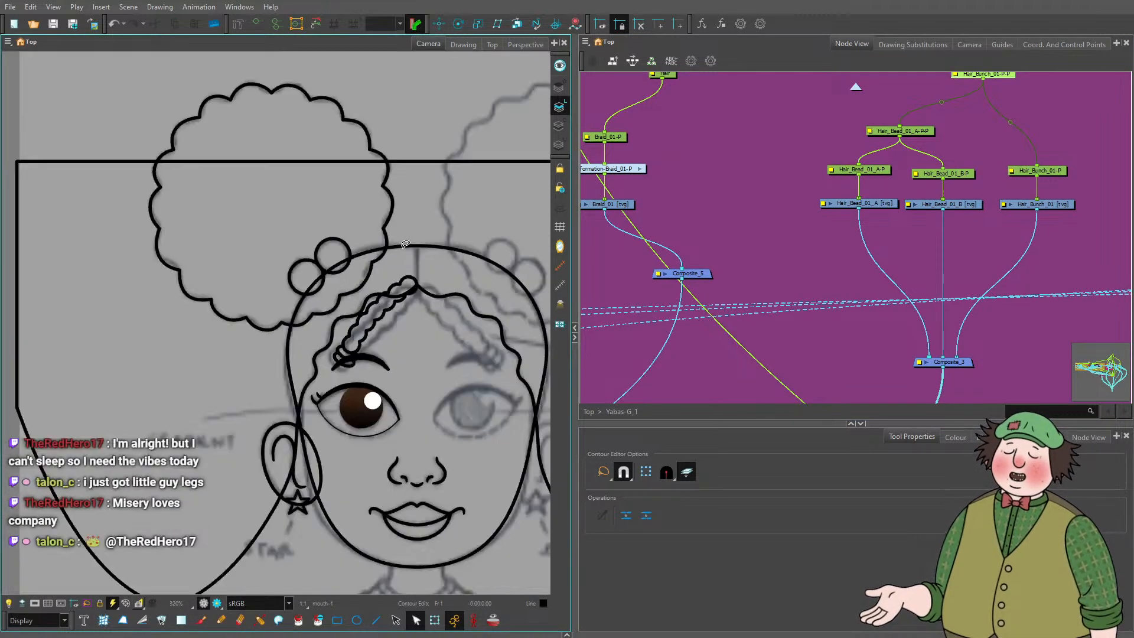
# Look over the hair nodes and the neighbouring BROWS, EYE_01 and MOUTH groups in the Node View.
pyautogui.scroll(3, 405, 243)
pyautogui.scroll(-1, 717, 206)
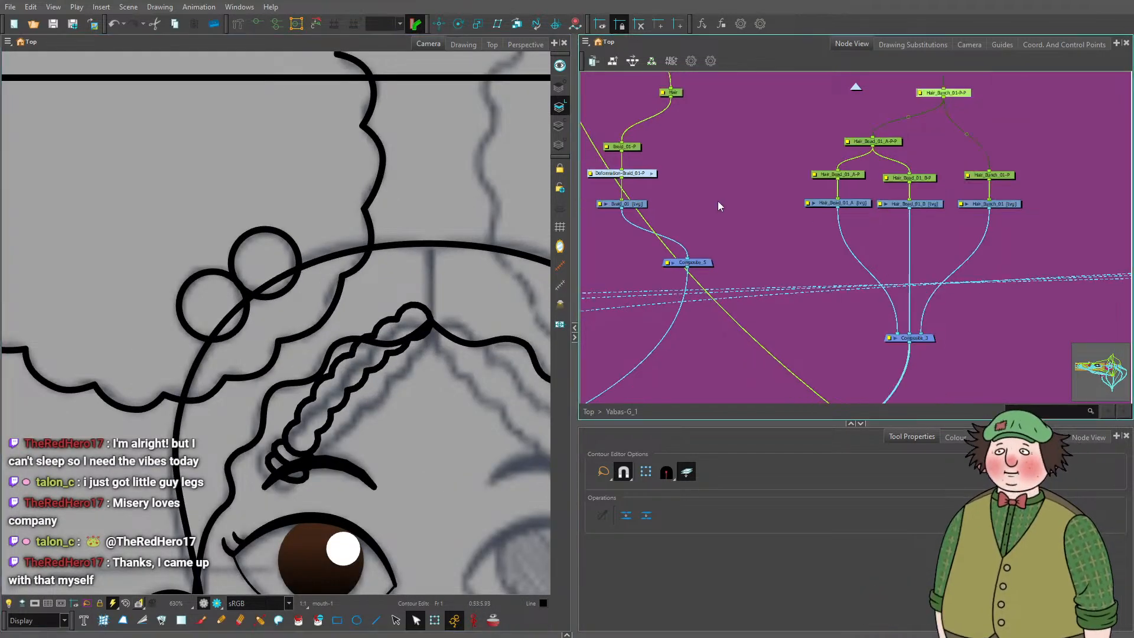
pyautogui.moveTo(718, 206); pyautogui.dragTo(615, 196)
pyautogui.moveTo(829, 222); pyautogui.dragTo(904, 249)
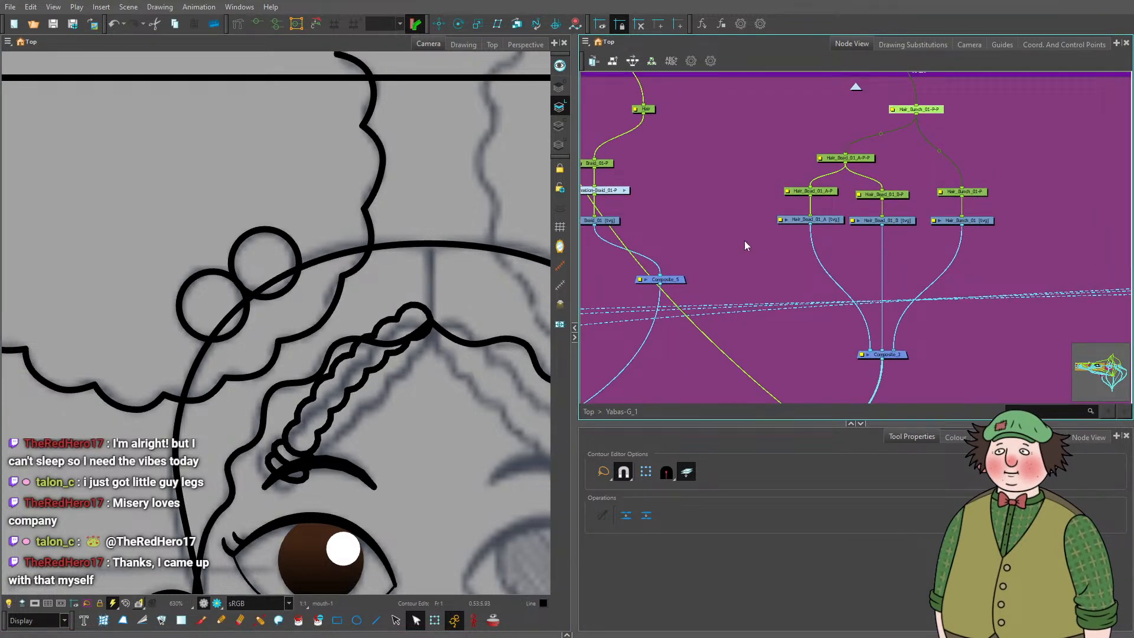
pyautogui.moveTo(745, 246); pyautogui.dragTo(916, 213)
pyautogui.scroll(-4, 816, 222)
pyautogui.moveTo(665, 219); pyautogui.dragTo(817, 221)
pyautogui.moveTo(682, 225)
pyautogui.mouseDown()
pyautogui.moveTo(923, 216)
pyautogui.moveTo(760, 215)
pyautogui.mouseUp()
pyautogui.scroll(-4, 421, 289)
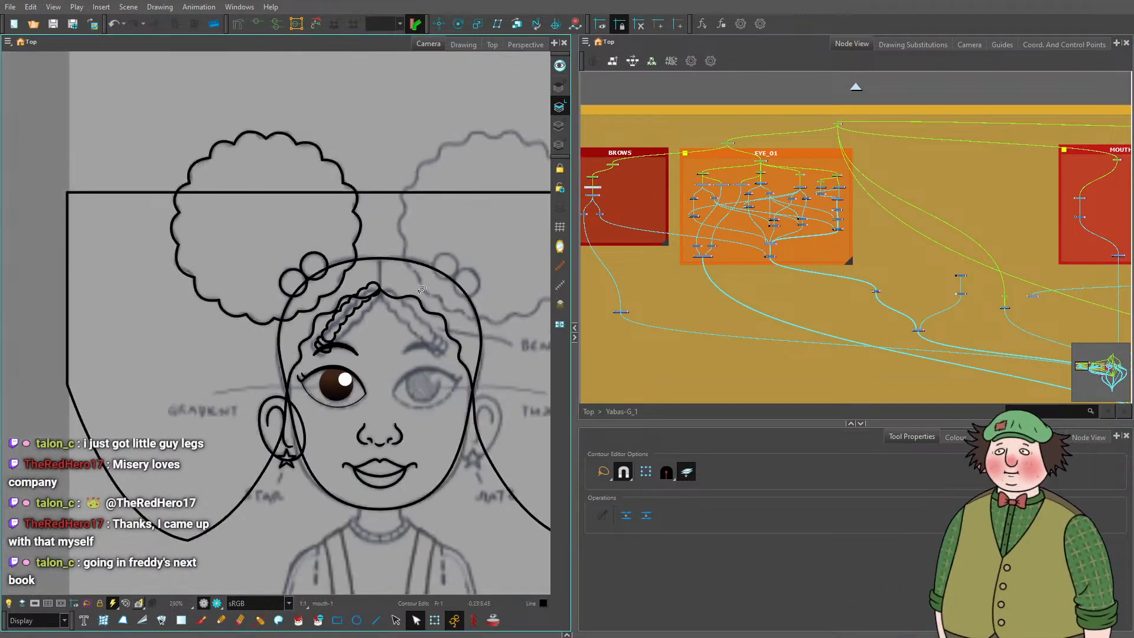
# Find the node of the wavy hairline drawing, head_hair, and insert a composite node beneath it in the HEAD group.
pyautogui.scroll(5, 479, 334)
pyautogui.click(433, 620)
pyautogui.click(413, 364)
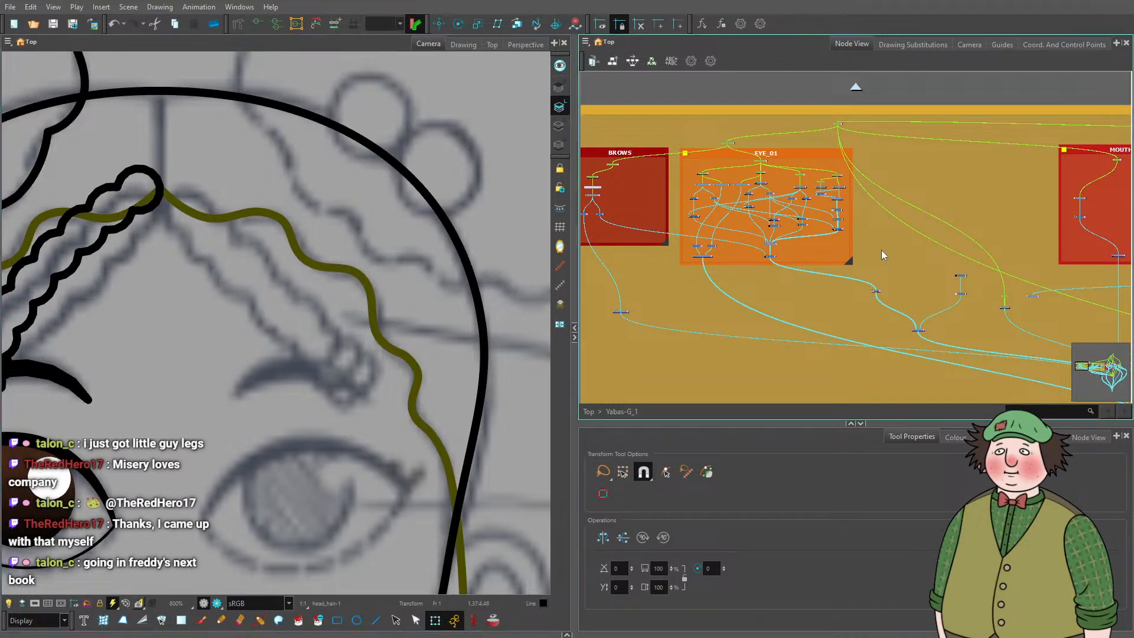
pyautogui.press('f')
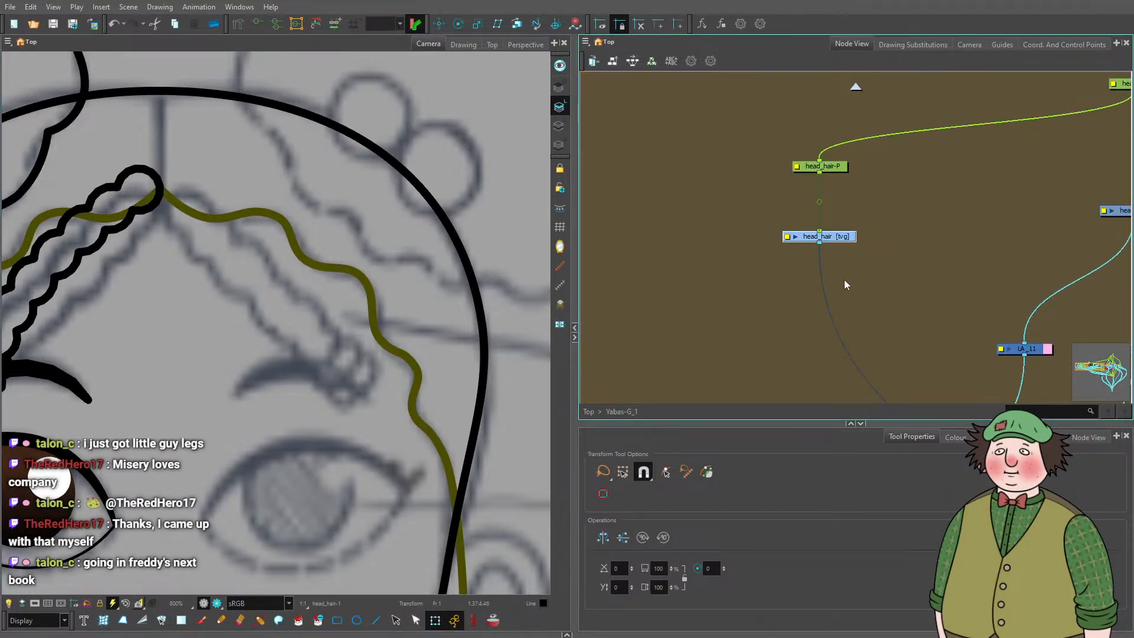
pyautogui.click(846, 281)
pyautogui.press('c')
pyautogui.moveTo(902, 281); pyautogui.dragTo(835, 322)
pyautogui.scroll(-3, 827, 269)
pyautogui.scroll(3, 861, 282)
# Add a vector drawing layer named hair_parting_line beside the head_hair drawing node.
pyautogui.hotkey('ctrl', 'r')
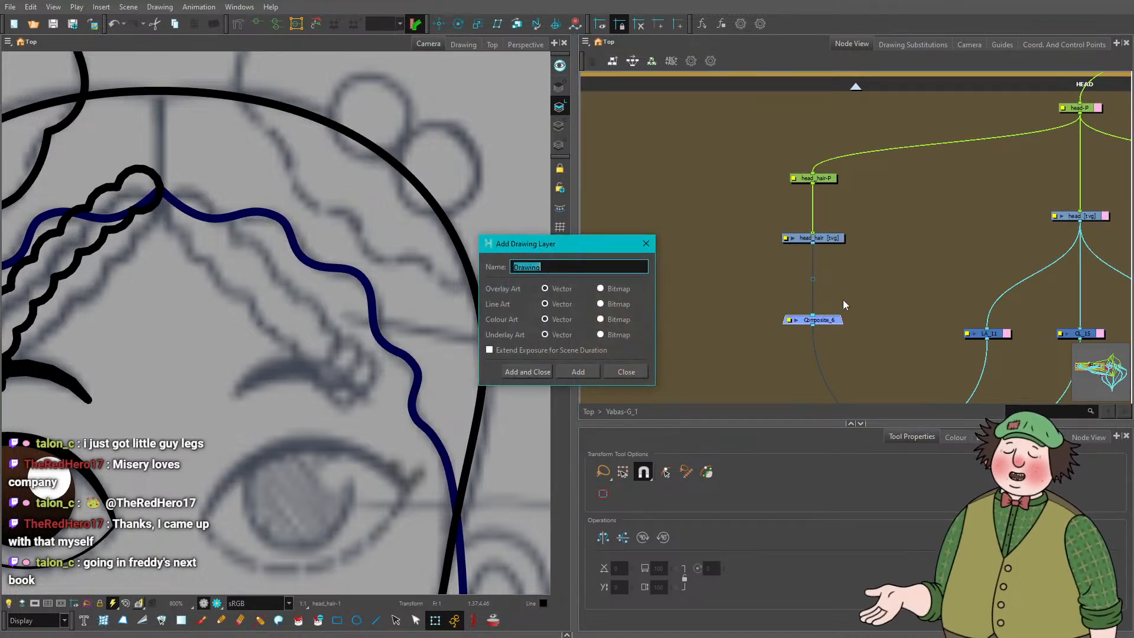
pyautogui.write('hair part')
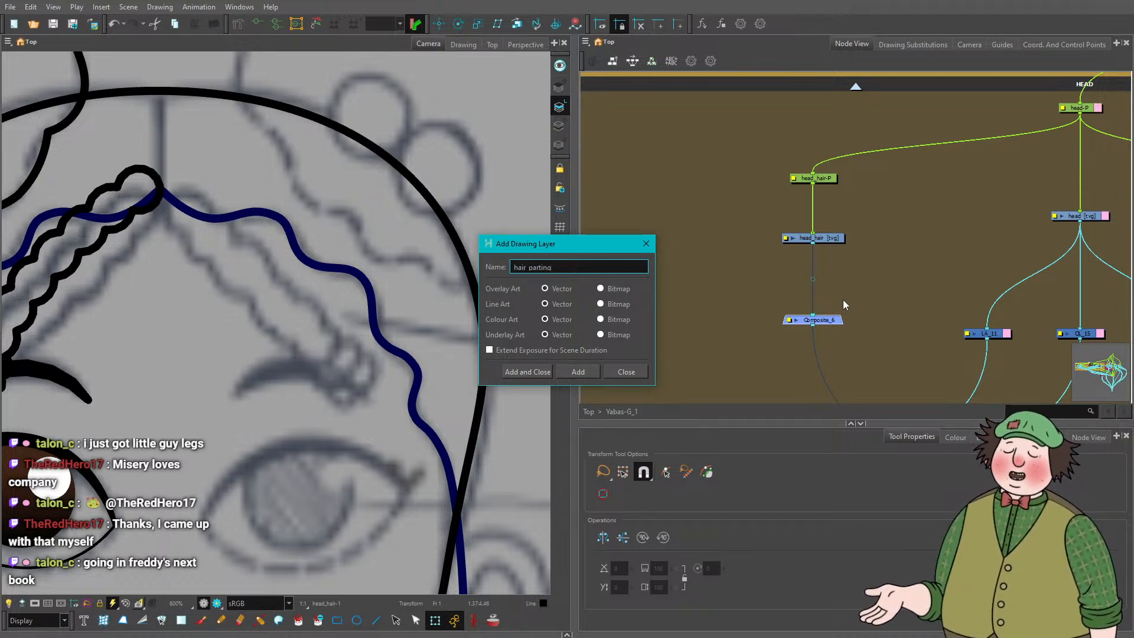
pyautogui.write('ir_parting_line')
pyautogui.press('Return')
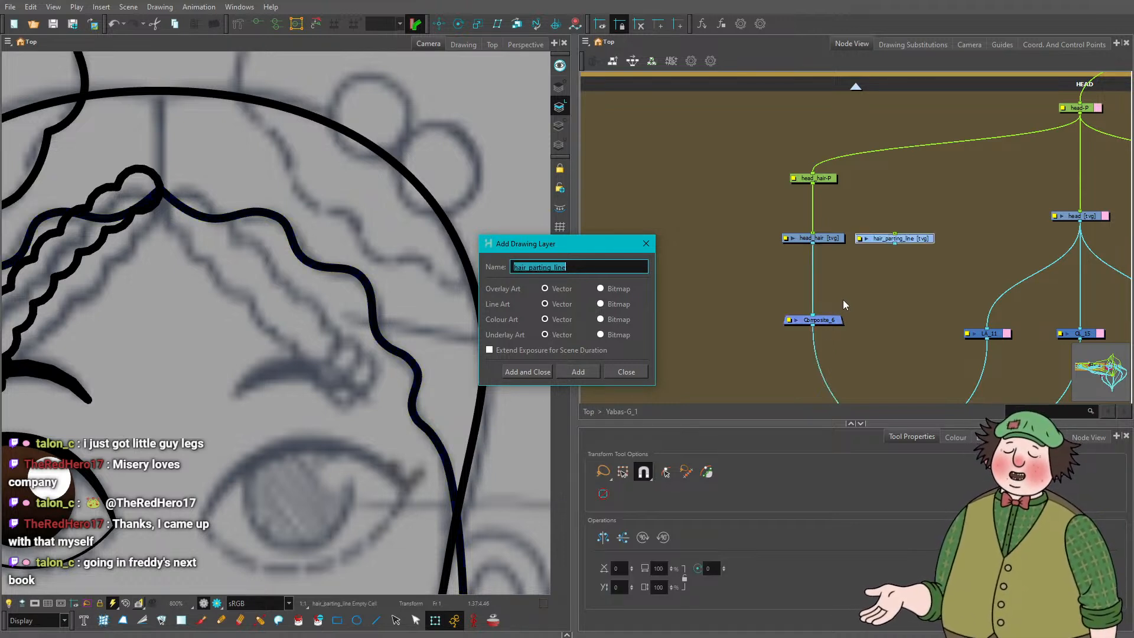
pyautogui.click(645, 245)
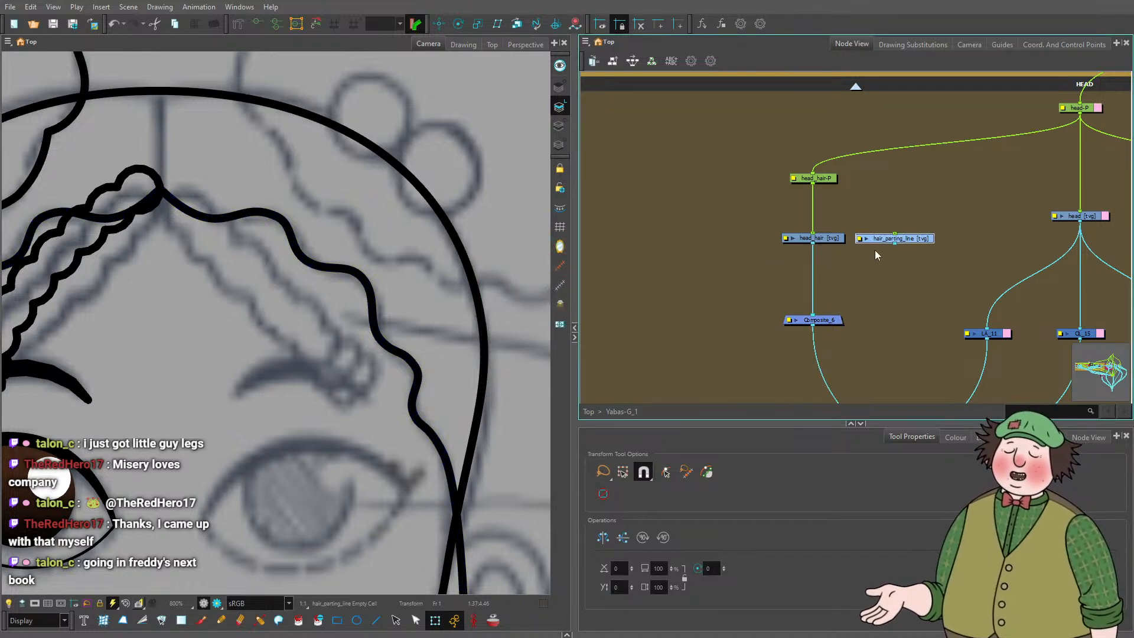
# Connect hair_parting_line to the composite beside head_hair and give it its own peg, aligned directly above the drawing.
pyautogui.moveTo(915, 239)
pyautogui.mouseDown()
pyautogui.moveTo(739, 239)
pyautogui.moveTo(791, 317)
pyautogui.mouseUp()
pyautogui.hotkey('ctrl', 'p')
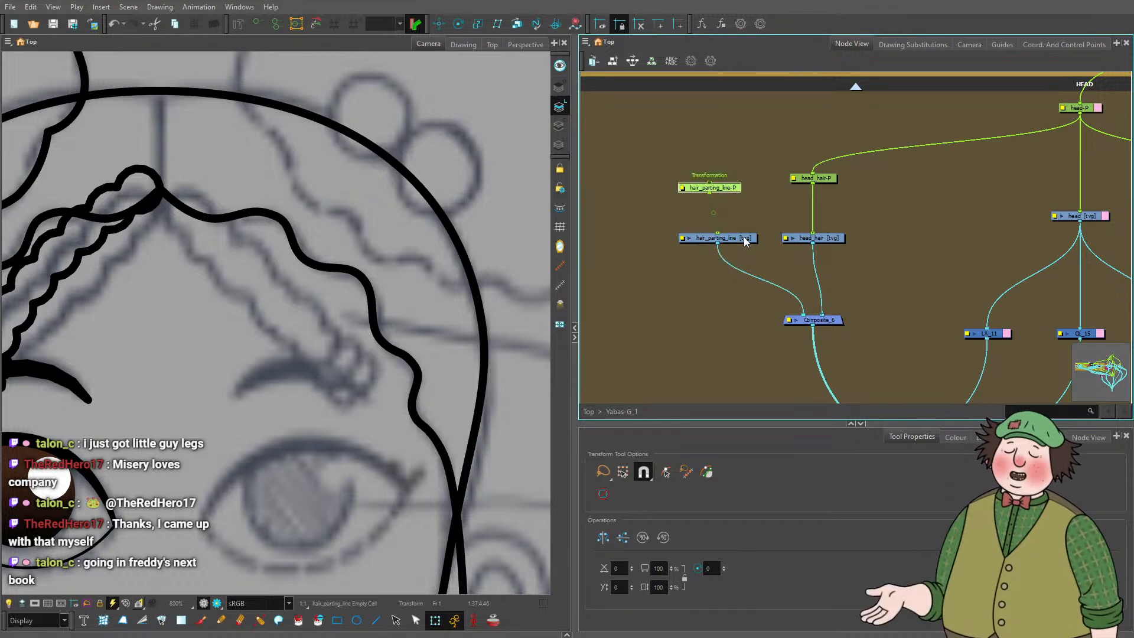
pyautogui.moveTo(730, 193); pyautogui.dragTo(739, 194)
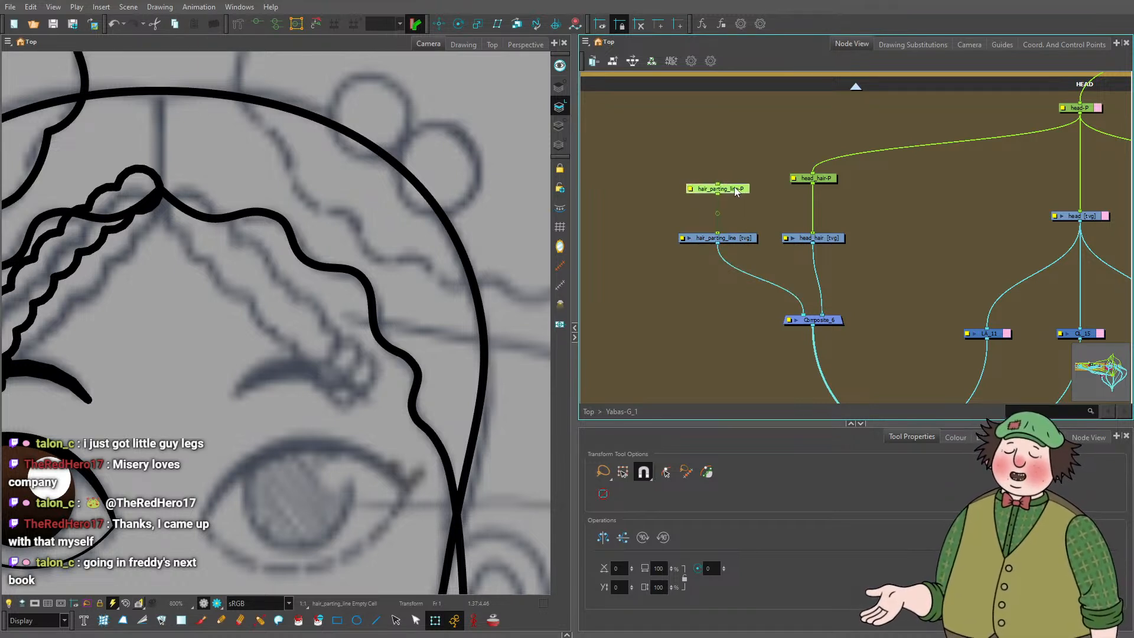
# Add a parent peg under the head peg that controls both the hair_parting_line and head_hair pegs, centred above them.
pyautogui.hotkey('ctrl', 'p')
pyautogui.moveTo(808, 187); pyautogui.dragTo(808, 198)
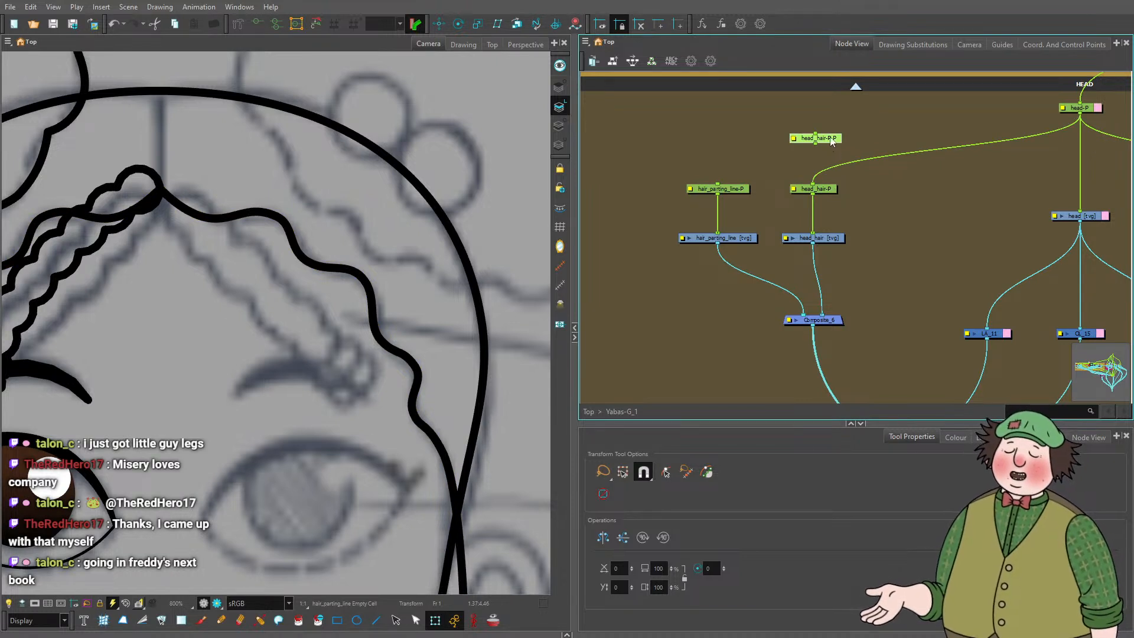
pyautogui.moveTo(815, 142)
pyautogui.mouseDown()
pyautogui.moveTo(842, 161)
pyautogui.moveTo(774, 150)
pyautogui.moveTo(785, 151)
pyautogui.mouseUp()
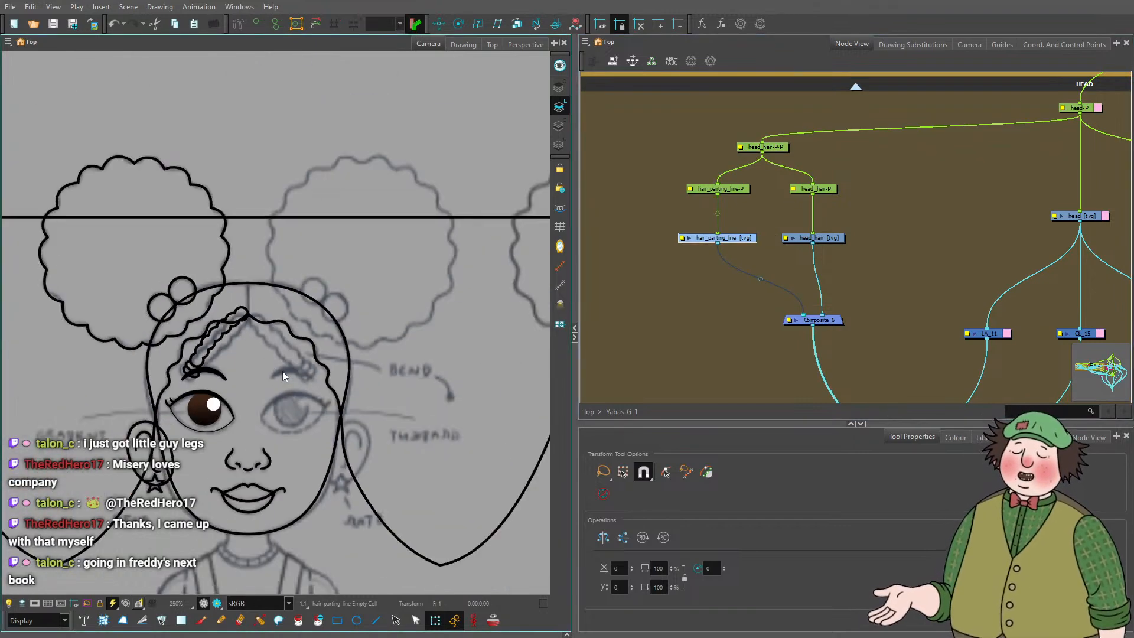
# Draw a straight vertical parting line on hair_parting_line along the centre guide, from above the head outline to below the hairline's peak.
pyautogui.scroll(8, 283, 376)
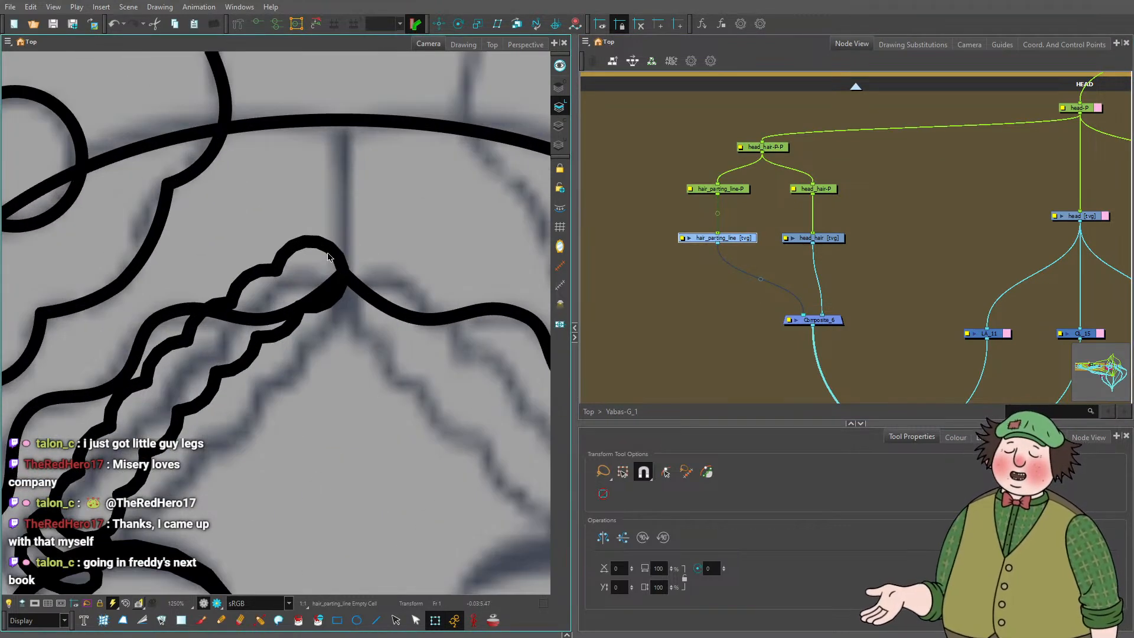
pyautogui.click(376, 619)
pyautogui.scroll(-5, 366, 573)
pyautogui.scroll(4, 357, 307)
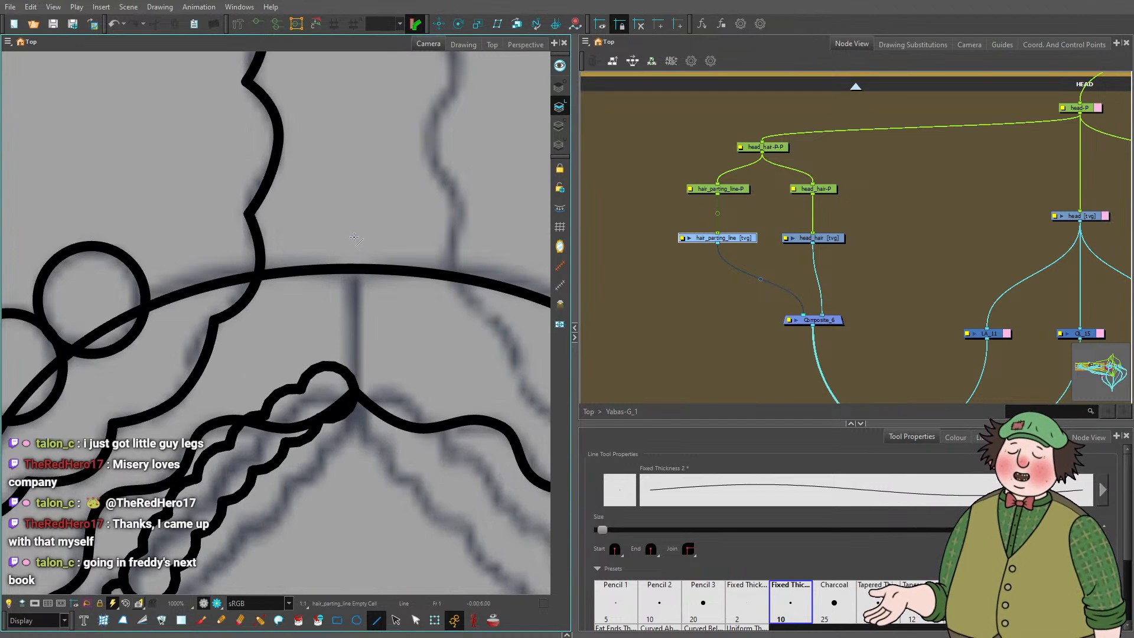
pyautogui.scroll(3, 346, 280)
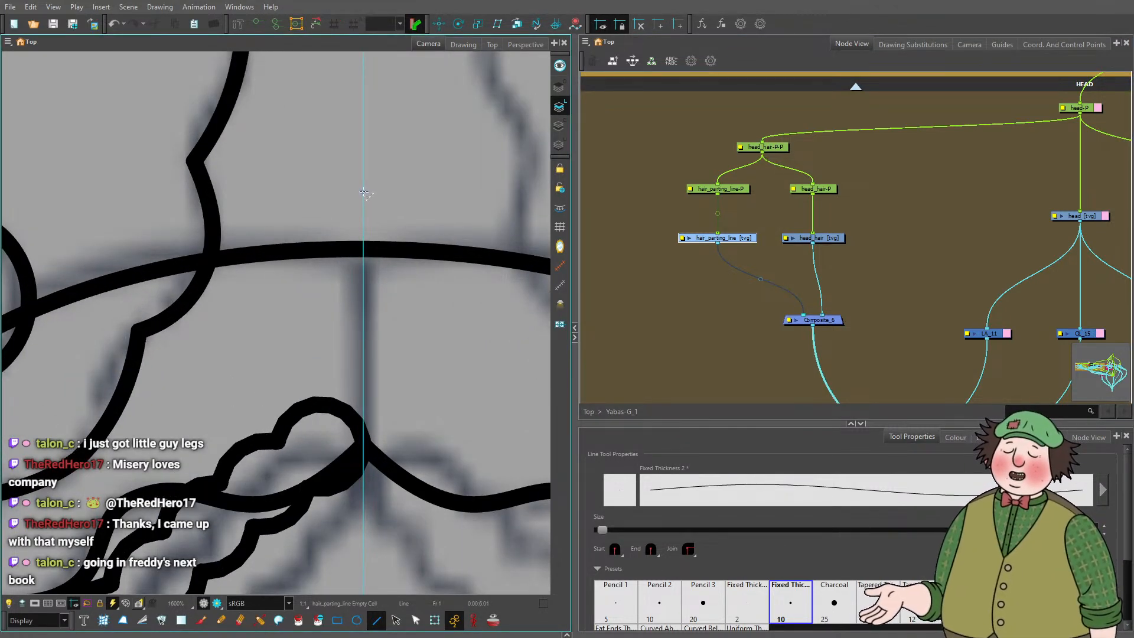
pyautogui.moveTo(363, 187); pyautogui.dragTo(366, 567)
pyautogui.scroll(-8, 302, 313)
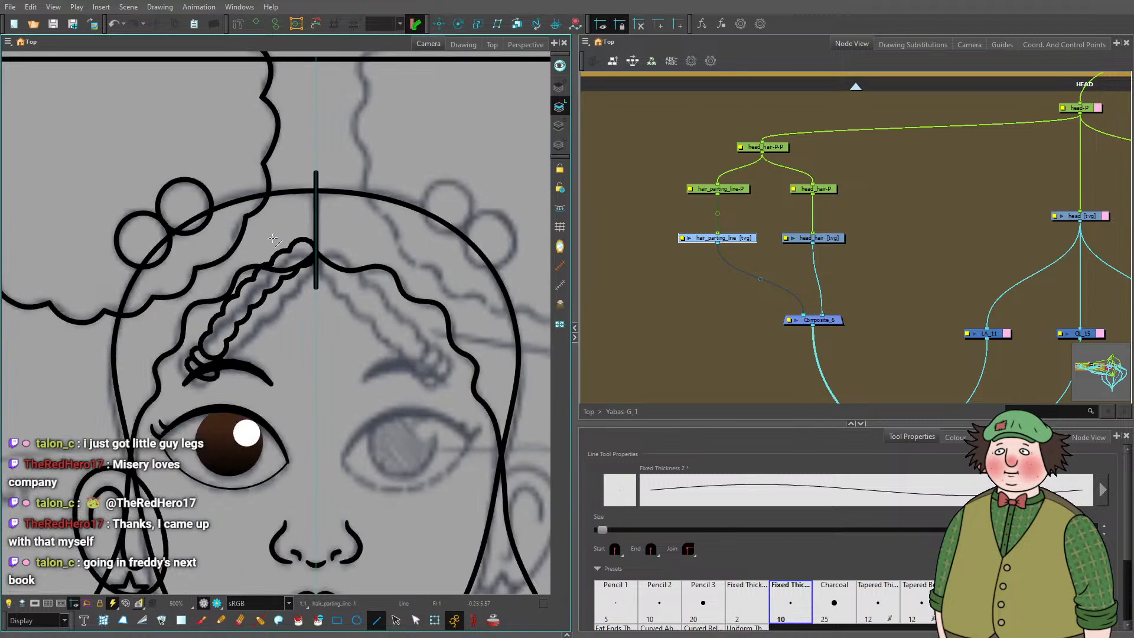
# Examine how the hair parting runs across the front, three-quarter, side and back views of the character turnaround sketch.
pyautogui.scroll(-4, 302, 313)
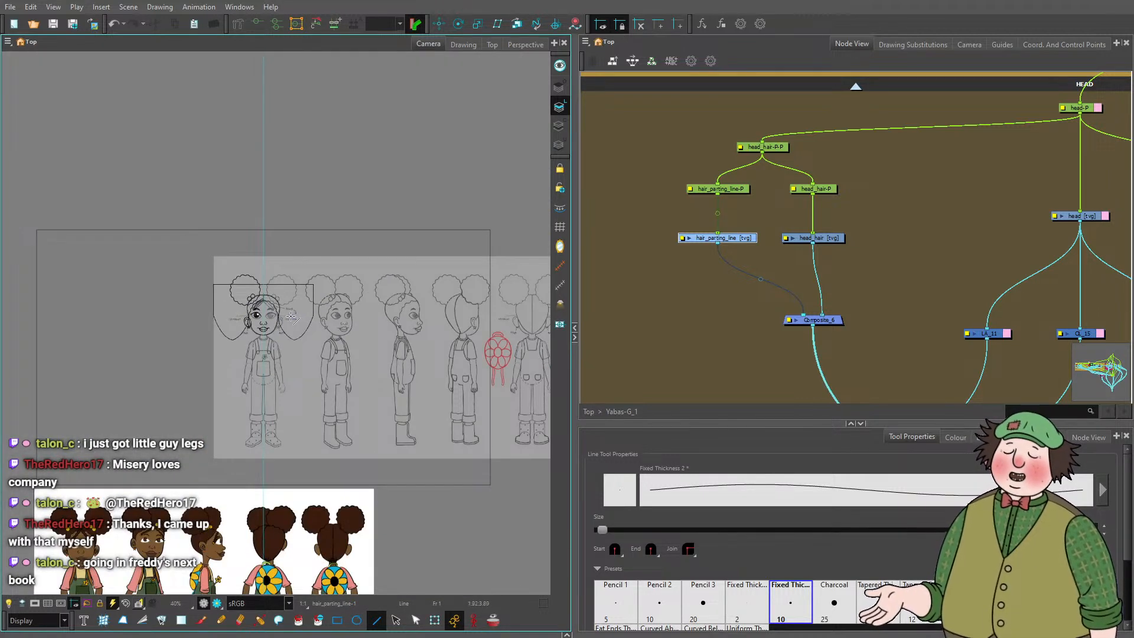
pyautogui.scroll(2, 460, 311)
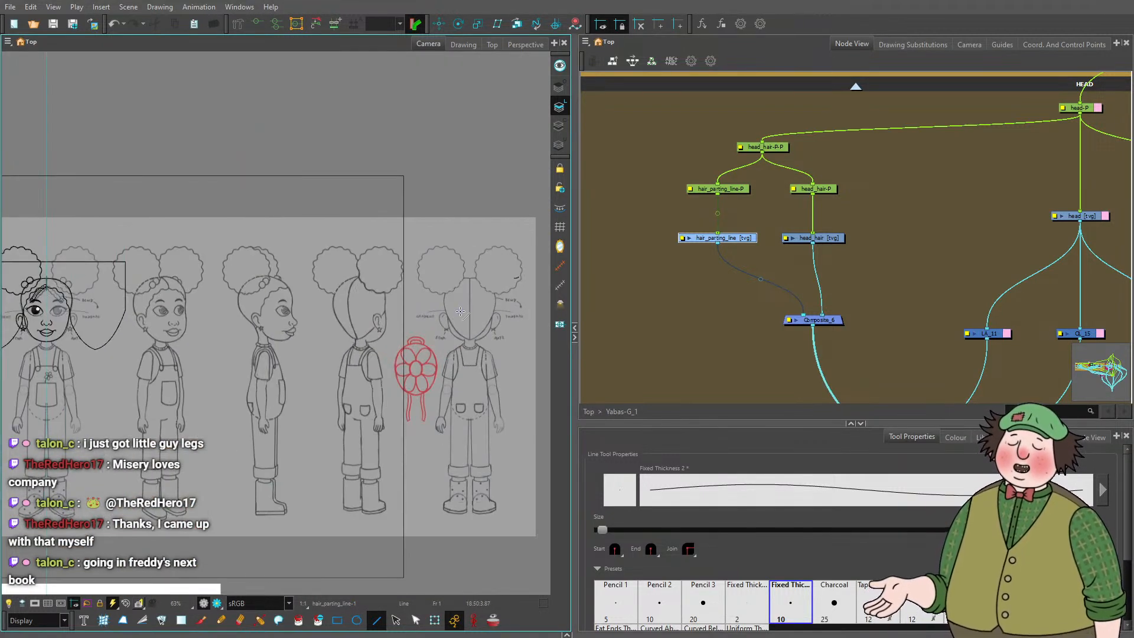
pyautogui.scroll(2, 459, 312)
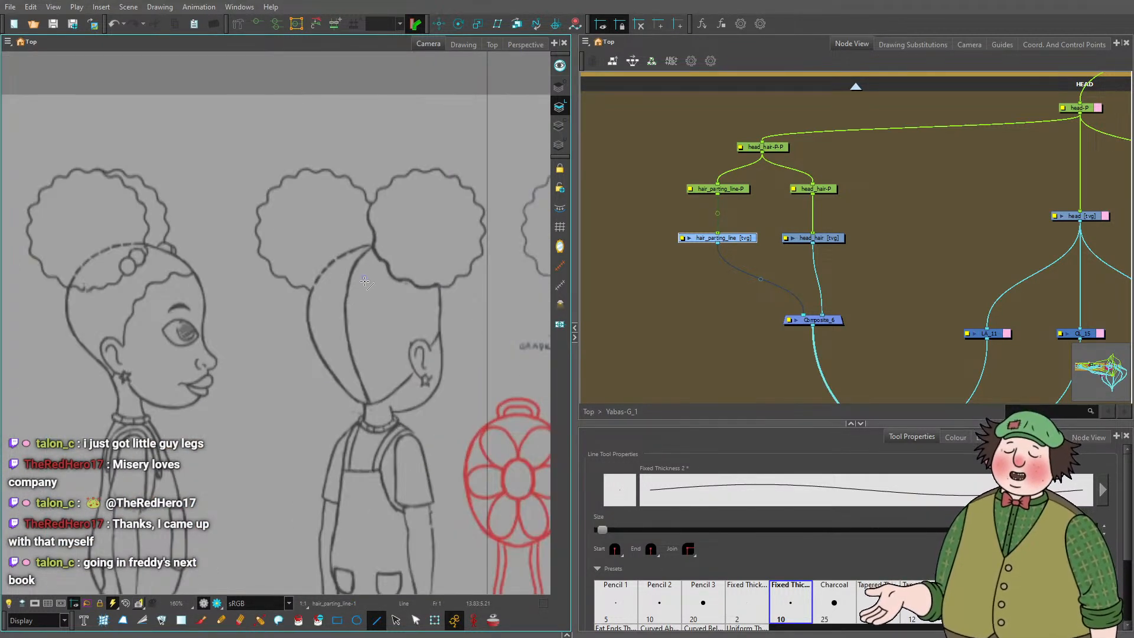
pyautogui.scroll(-3, 369, 346)
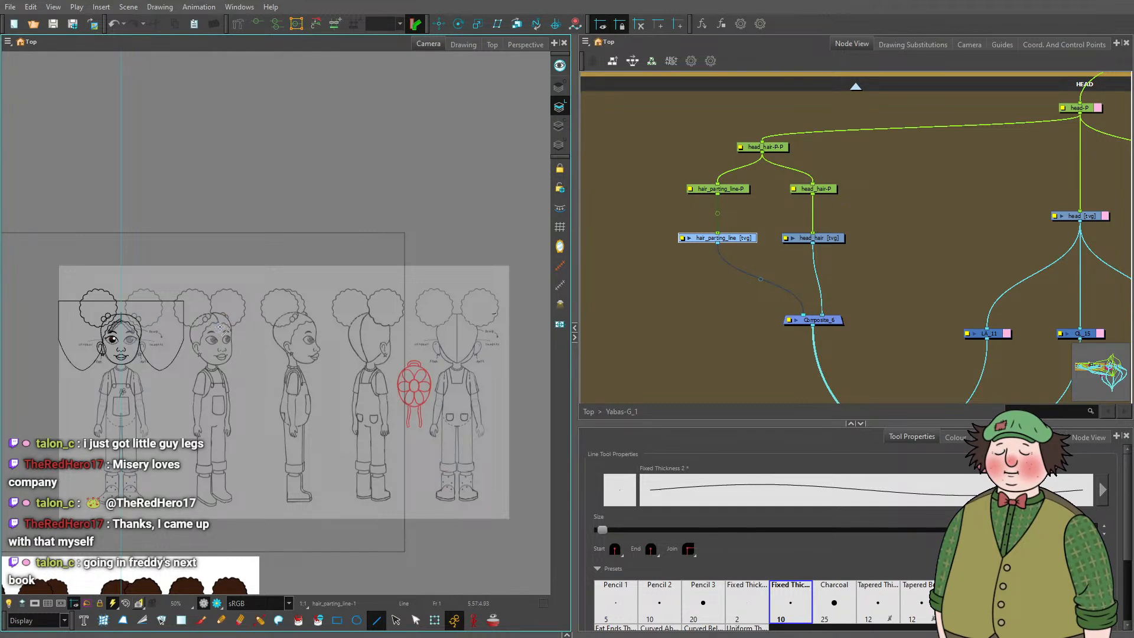
pyautogui.scroll(4, 103, 331)
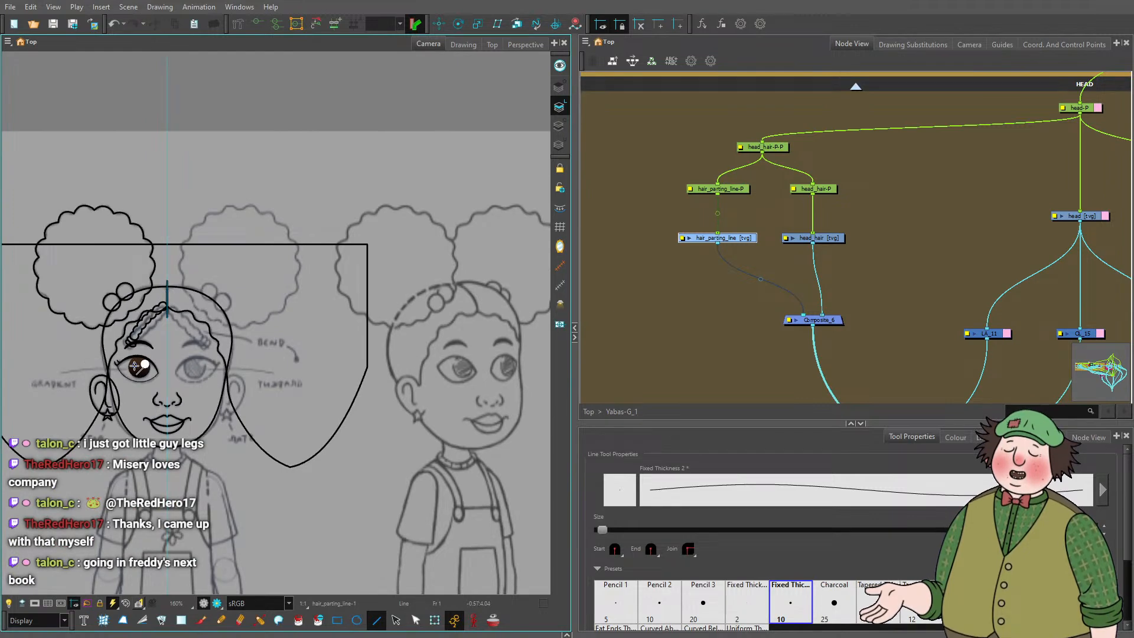
pyautogui.scroll(-5, 136, 366)
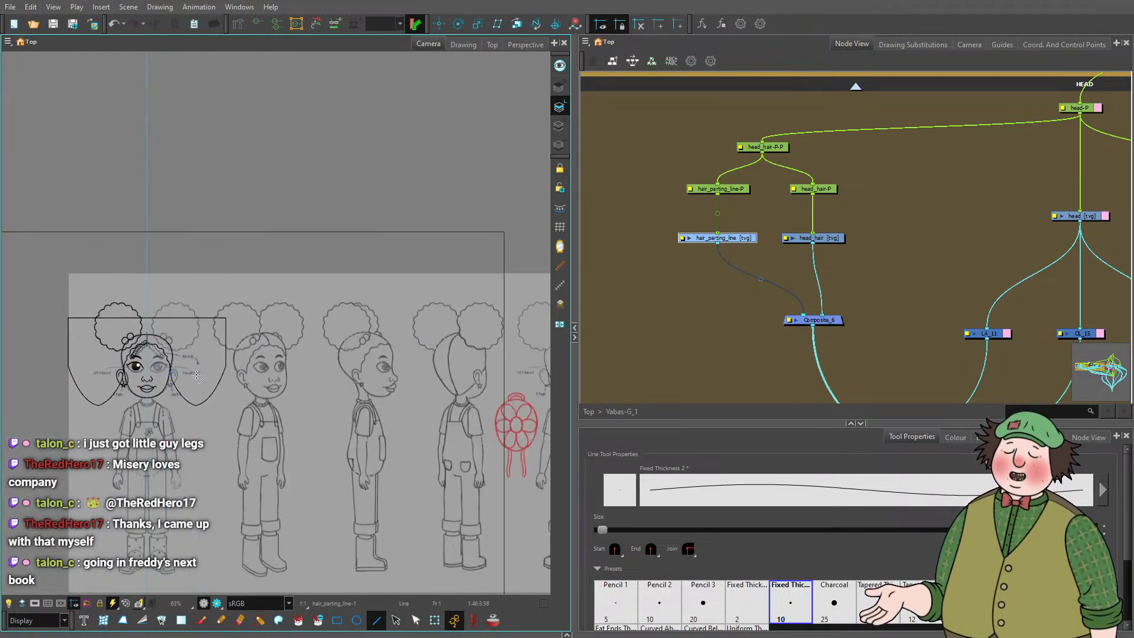
pyautogui.scroll(3, 245, 311)
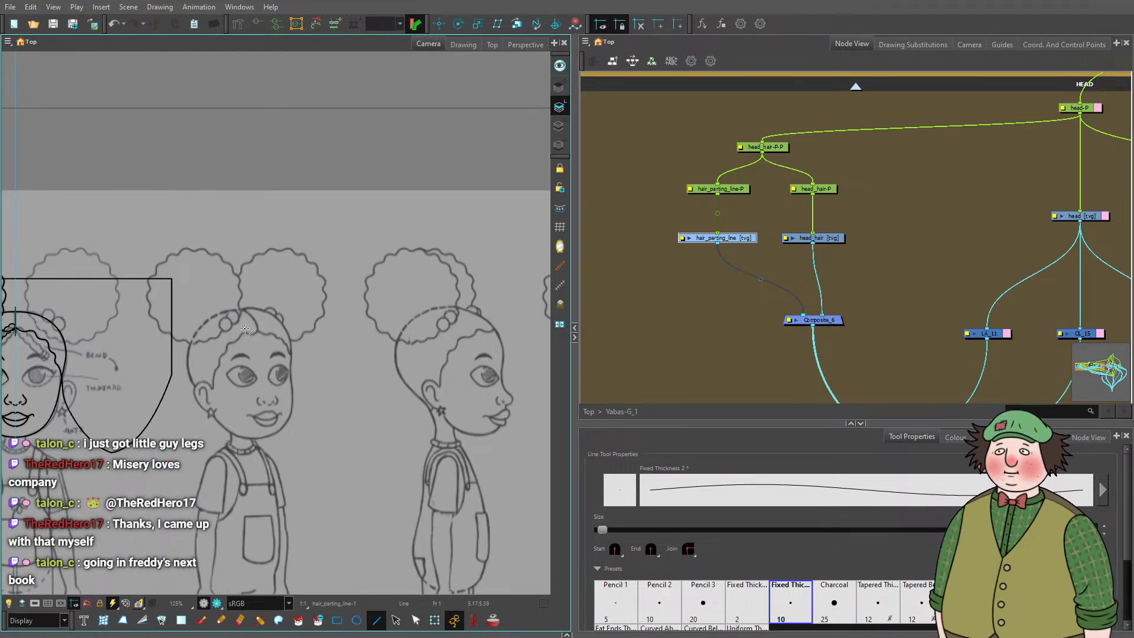
pyautogui.scroll(-3, 264, 356)
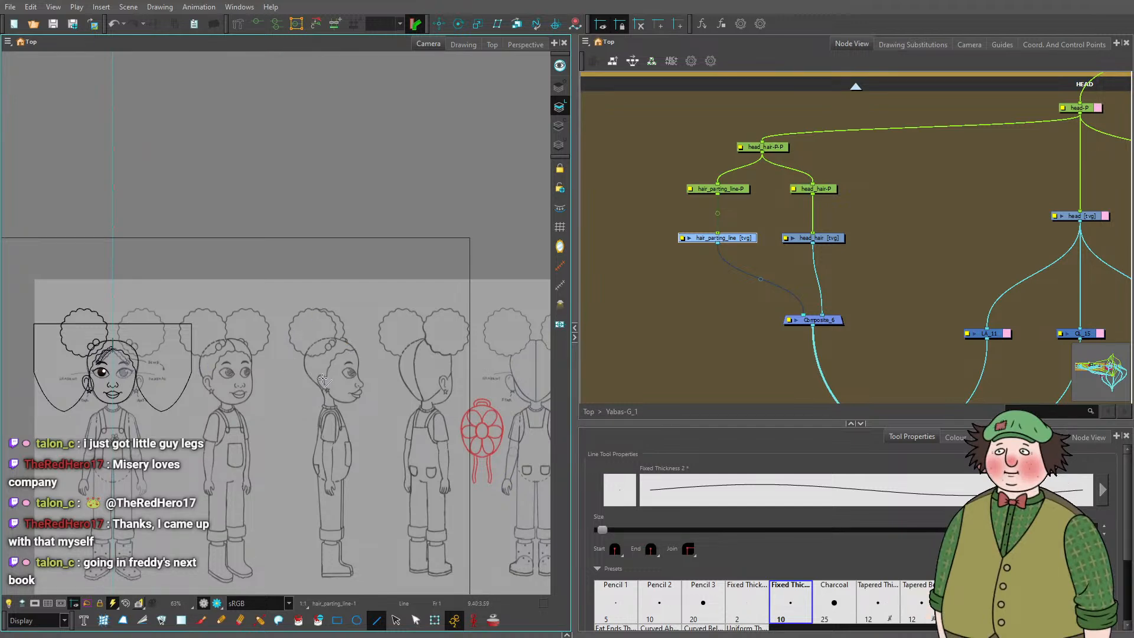
pyautogui.scroll(2, 323, 379)
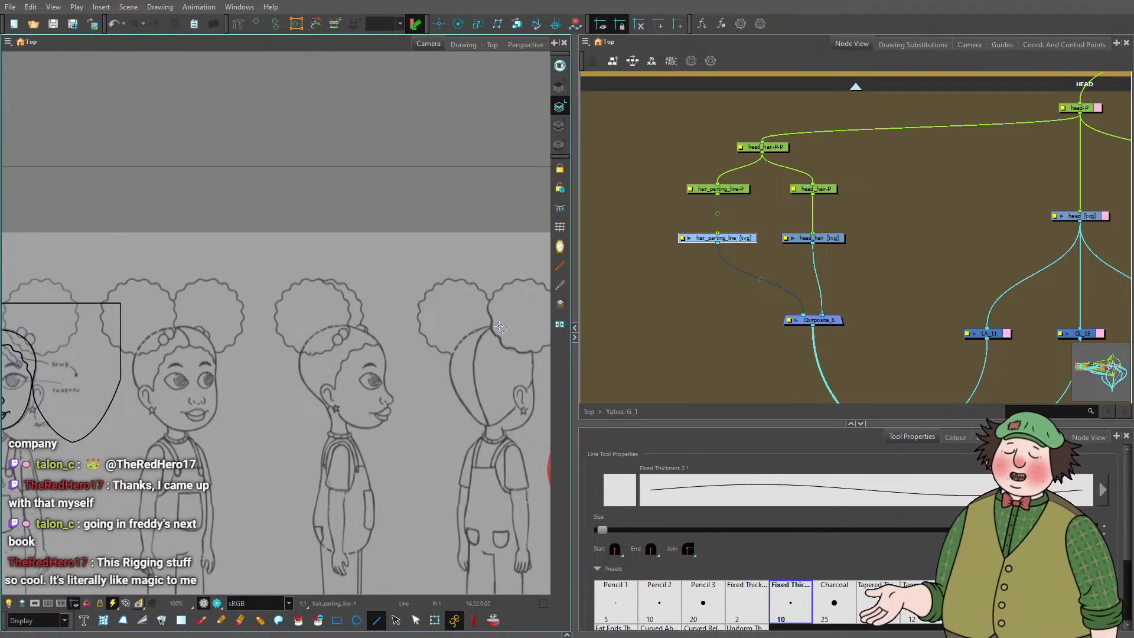
pyautogui.scroll(-2, 424, 374)
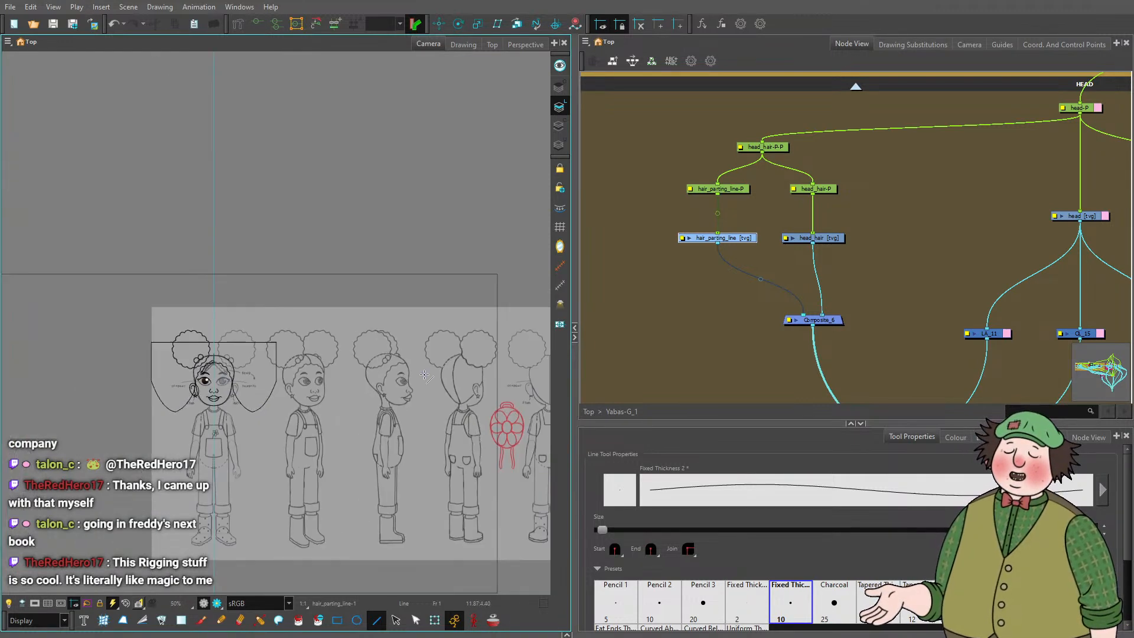
pyautogui.moveTo(409, 362); pyautogui.dragTo(371, 360)
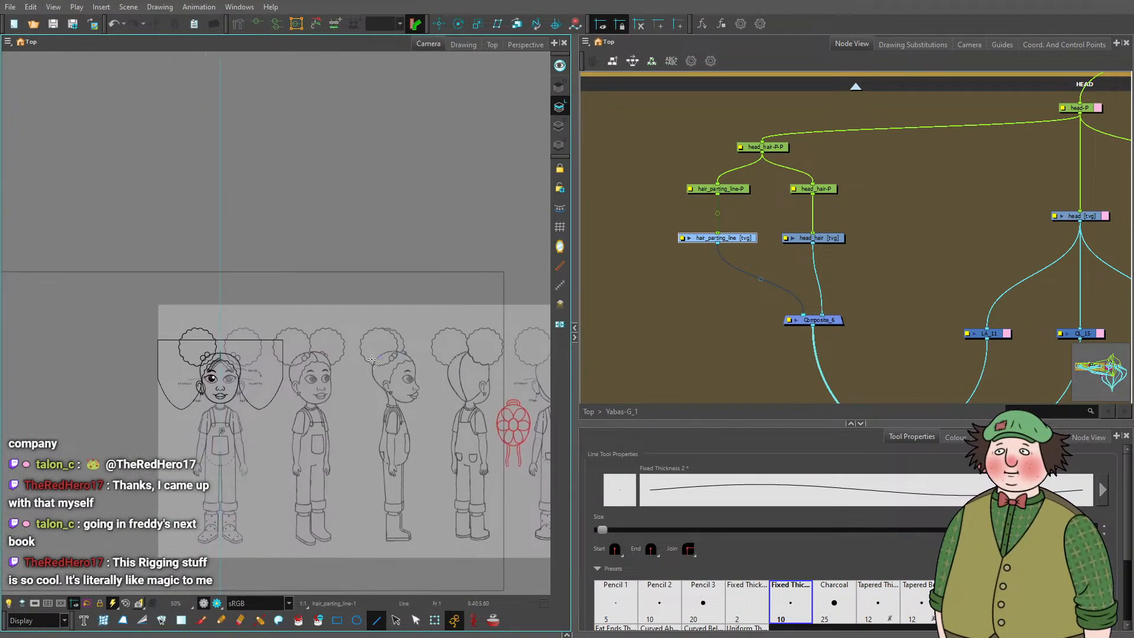
pyautogui.scroll(5, 211, 362)
pyautogui.scroll(-3, 224, 413)
pyautogui.scroll(3, 307, 414)
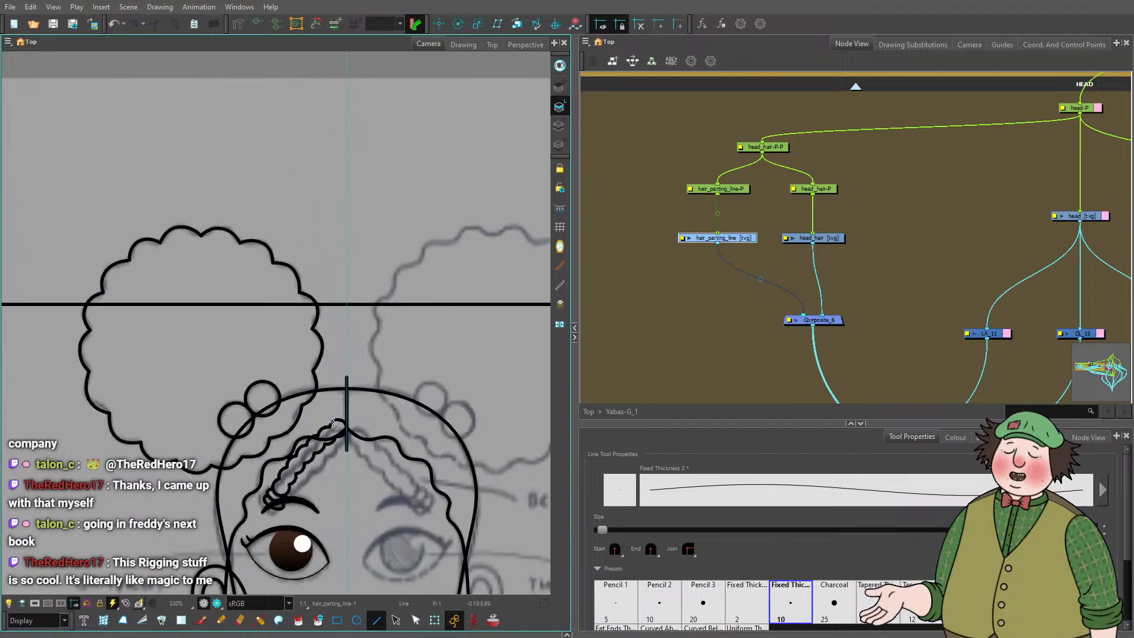
# Extend the parting line's top end far above the head outline and its bottom end slightly farther down the forehead.
pyautogui.click(416, 620)
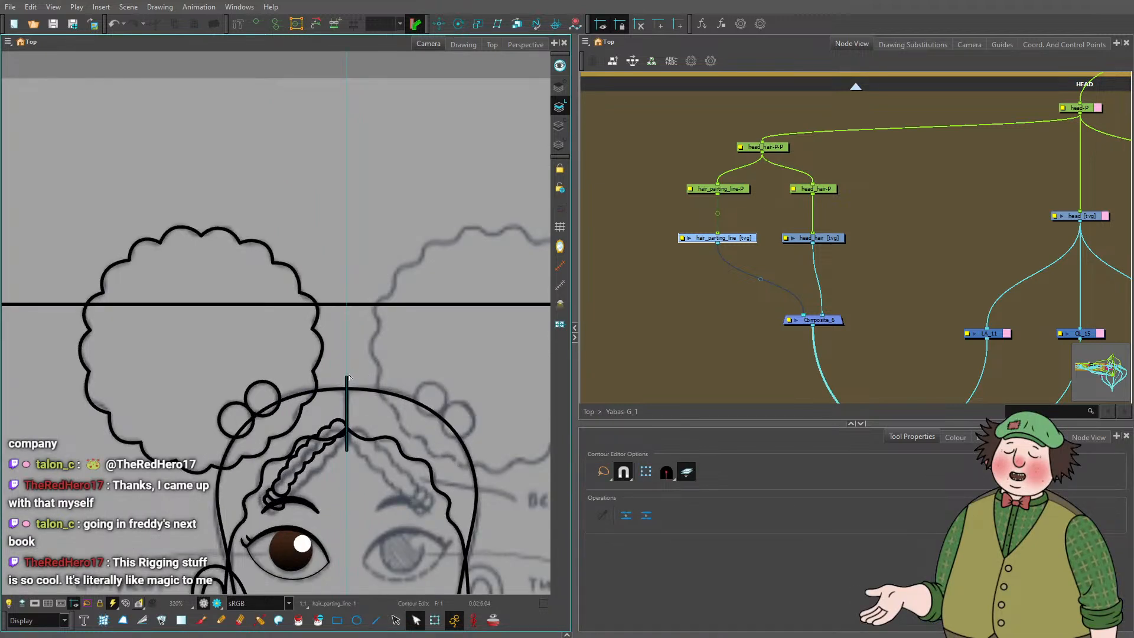
pyautogui.click(348, 379)
pyautogui.moveTo(351, 304); pyautogui.dragTo(348, 251)
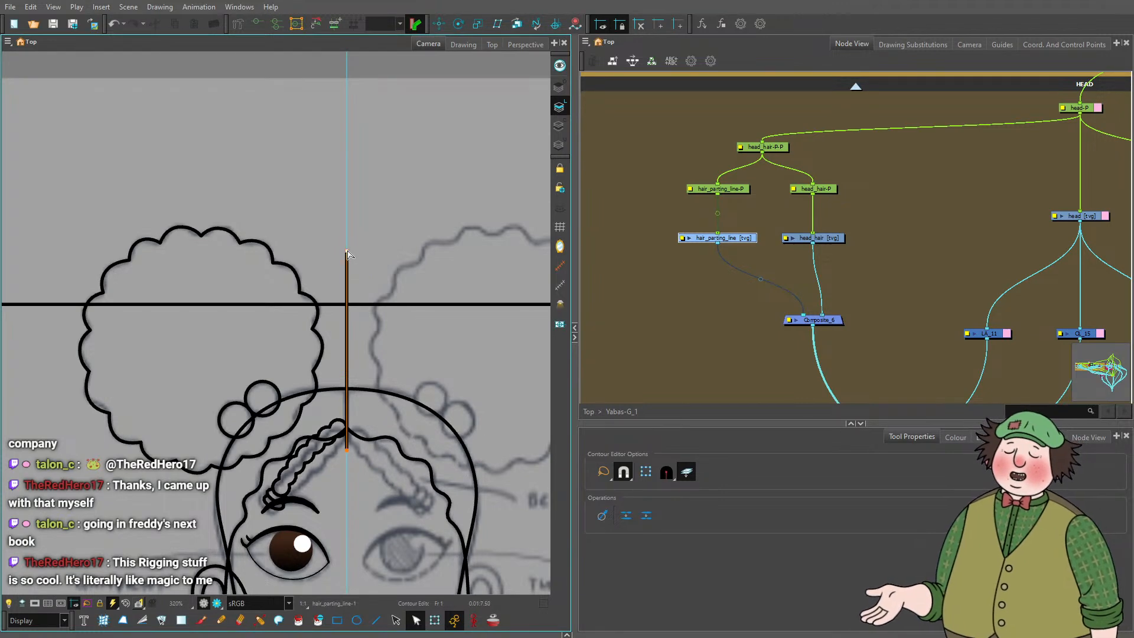
pyautogui.scroll(-3, 349, 307)
pyautogui.scroll(4, 357, 405)
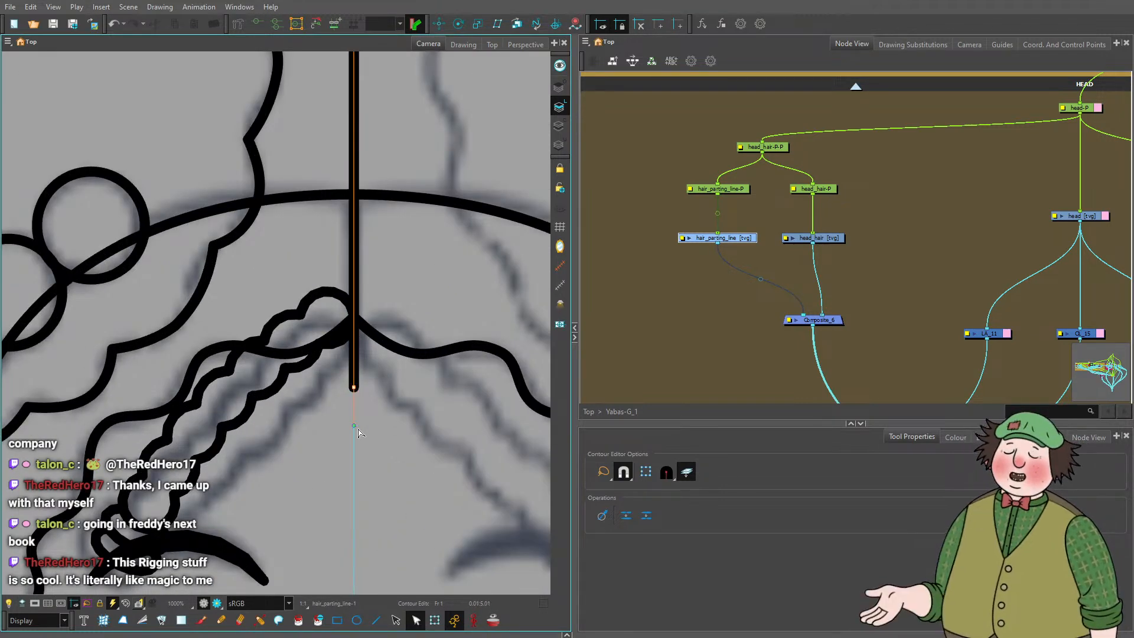
pyautogui.scroll(-1, 363, 405)
pyautogui.scroll(-4, 387, 405)
pyautogui.scroll(3, 387, 404)
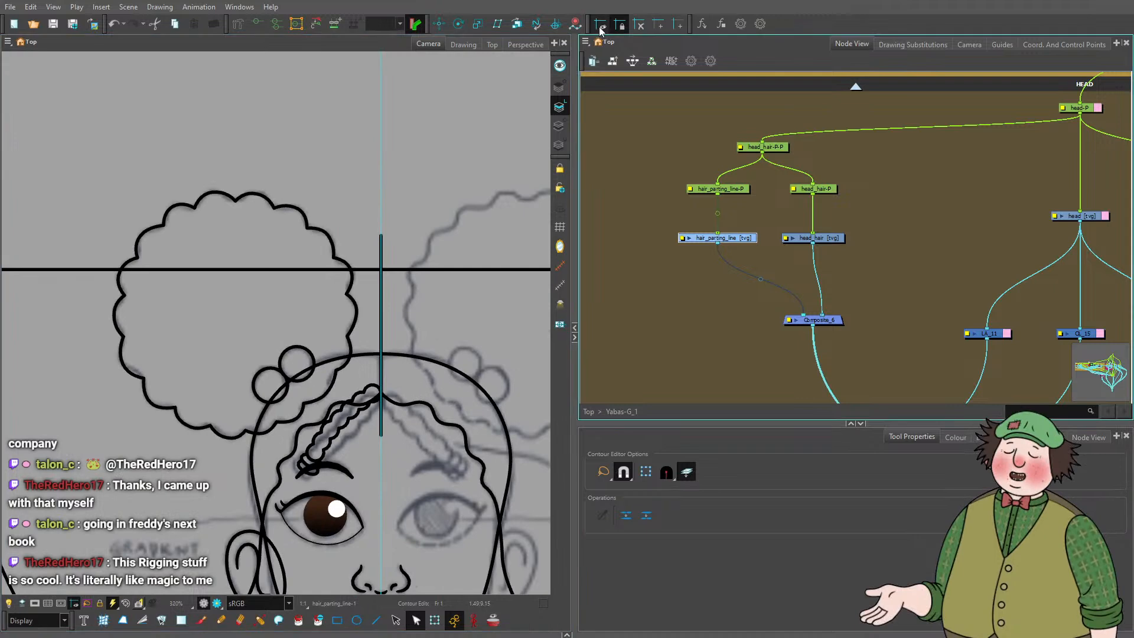
pyautogui.scroll(-4, 385, 230)
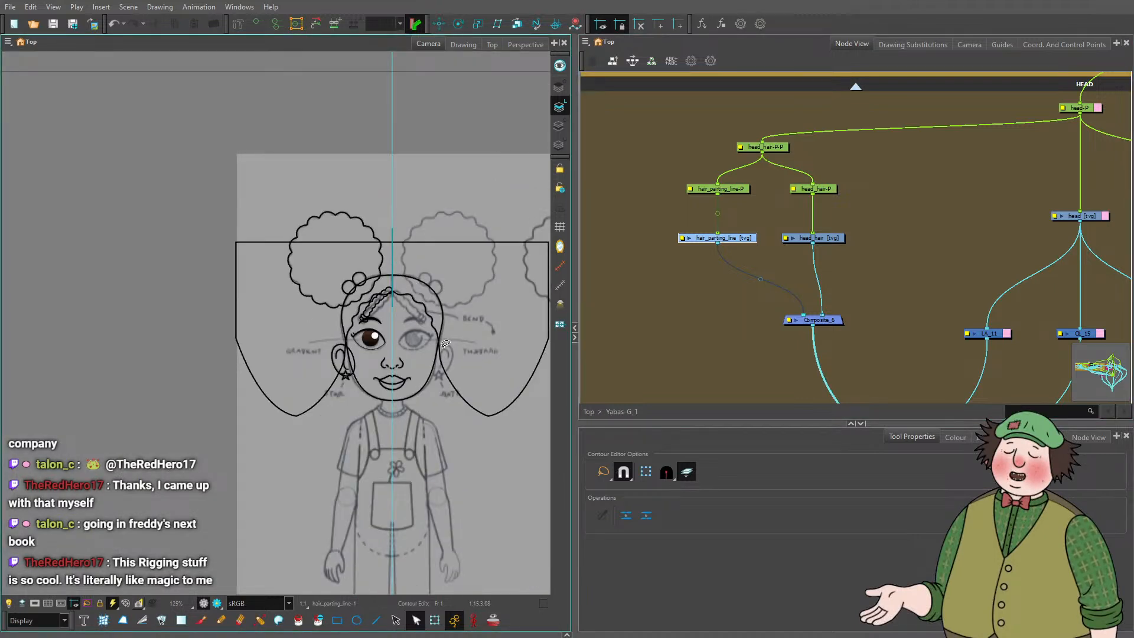
pyautogui.scroll(-5, 726, 252)
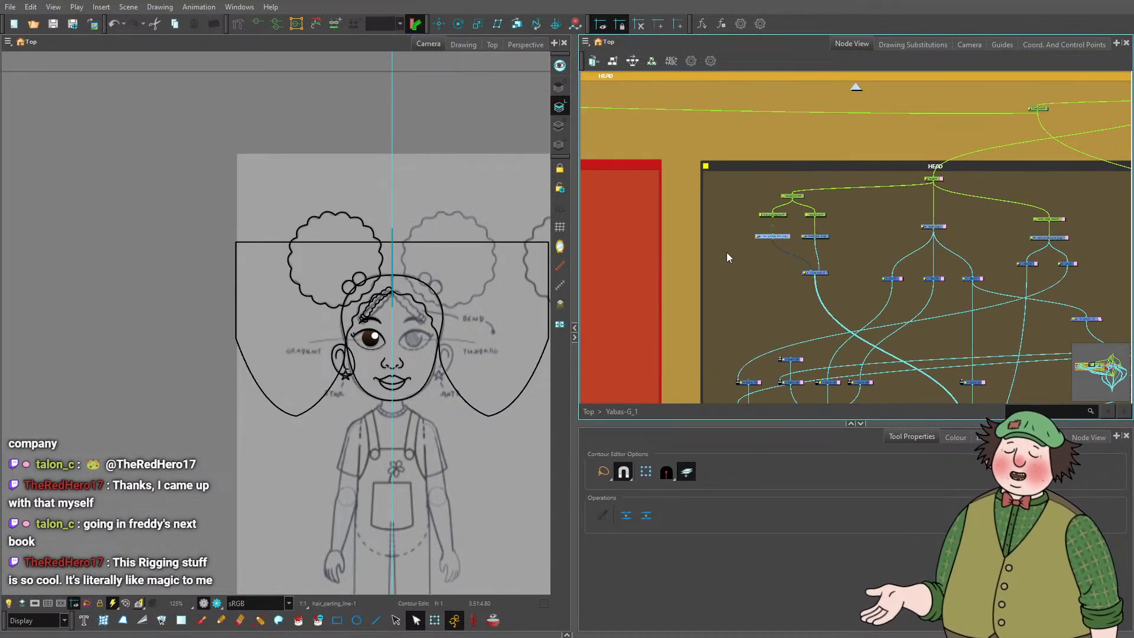
# Locate the neck drawing node in the TORSO group of the node network and make it the active drawing.
pyautogui.scroll(2, 726, 253)
pyautogui.scroll(5, 912, 255)
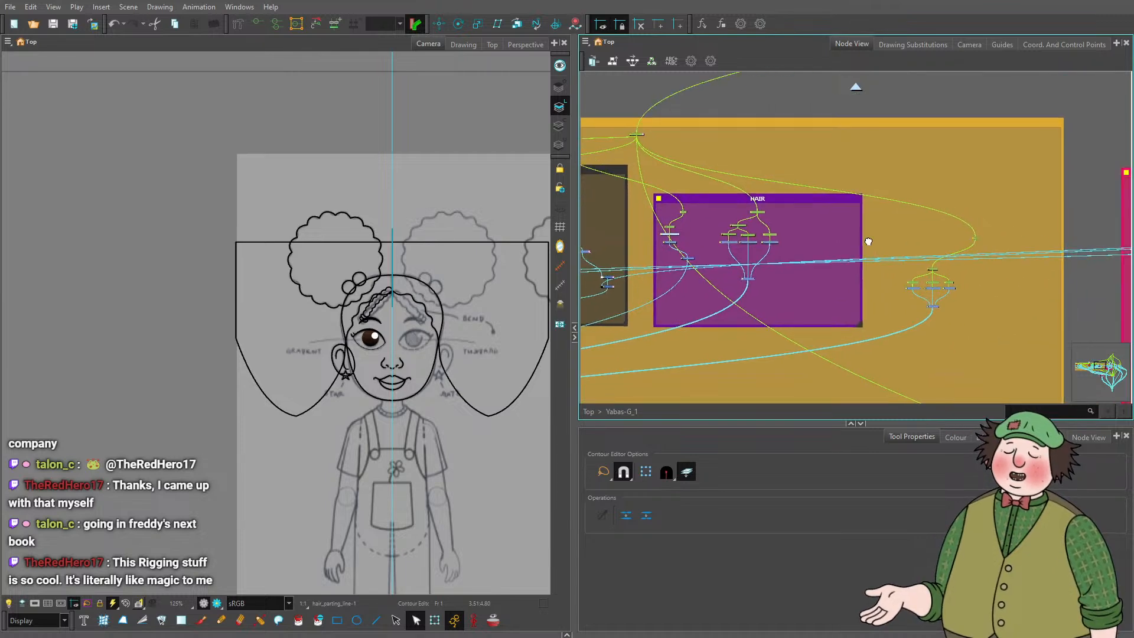
pyautogui.scroll(4, 742, 292)
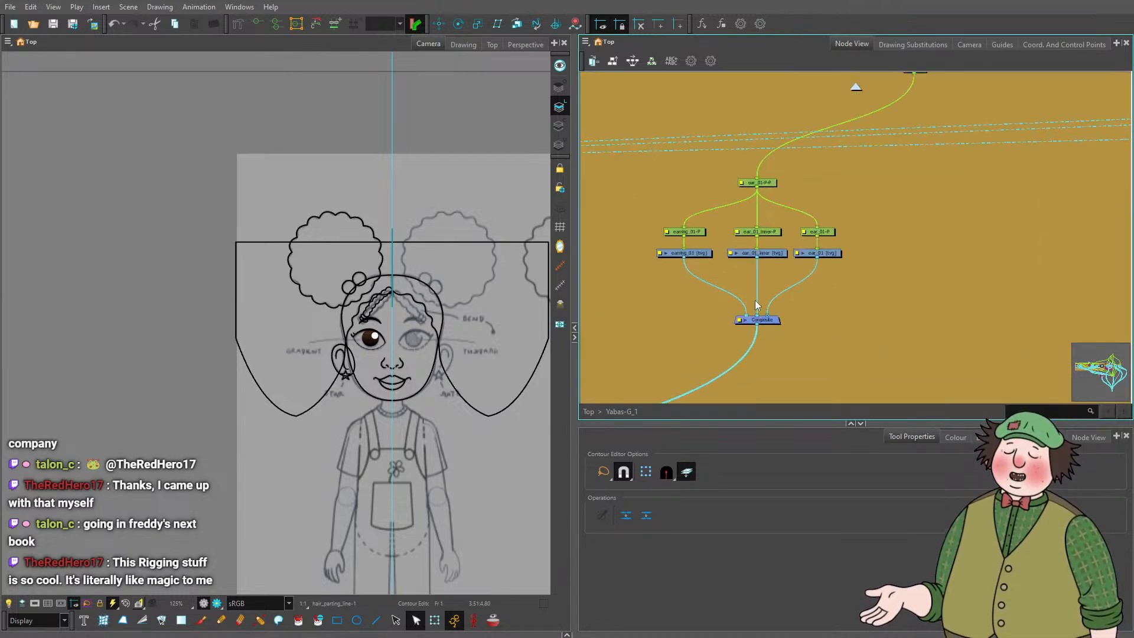
pyautogui.scroll(-5, 755, 301)
pyautogui.moveTo(896, 235); pyautogui.dragTo(694, 237)
pyautogui.scroll(1, 937, 169)
pyautogui.scroll(3, 936, 171)
pyautogui.moveTo(869, 196); pyautogui.dragTo(763, 229)
pyautogui.scroll(-5, 815, 239)
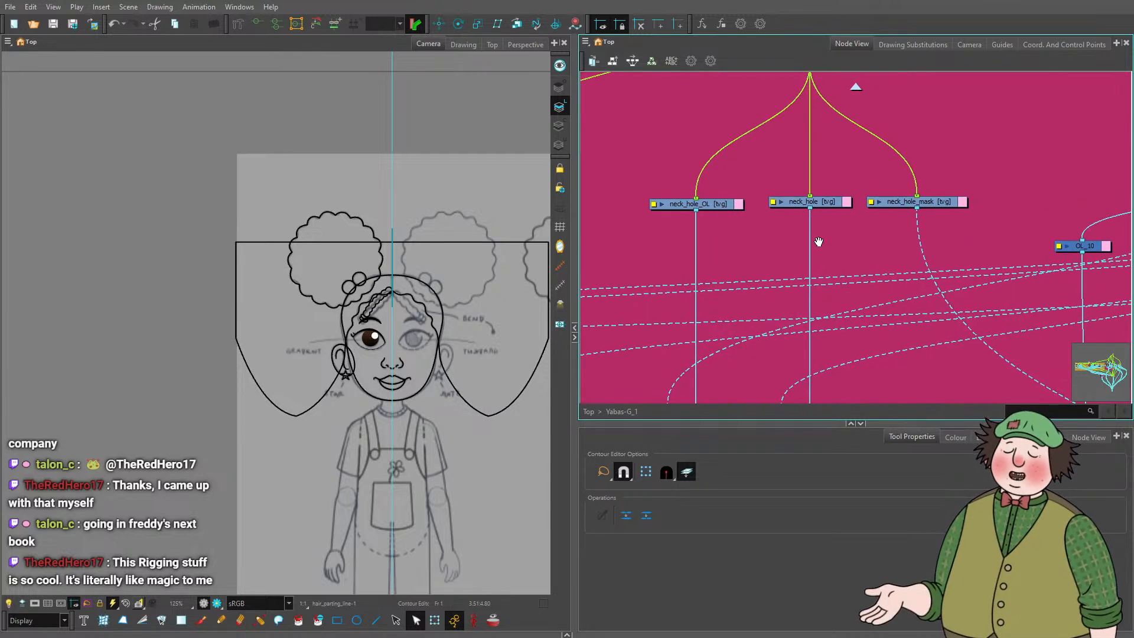
pyautogui.scroll(3, 834, 242)
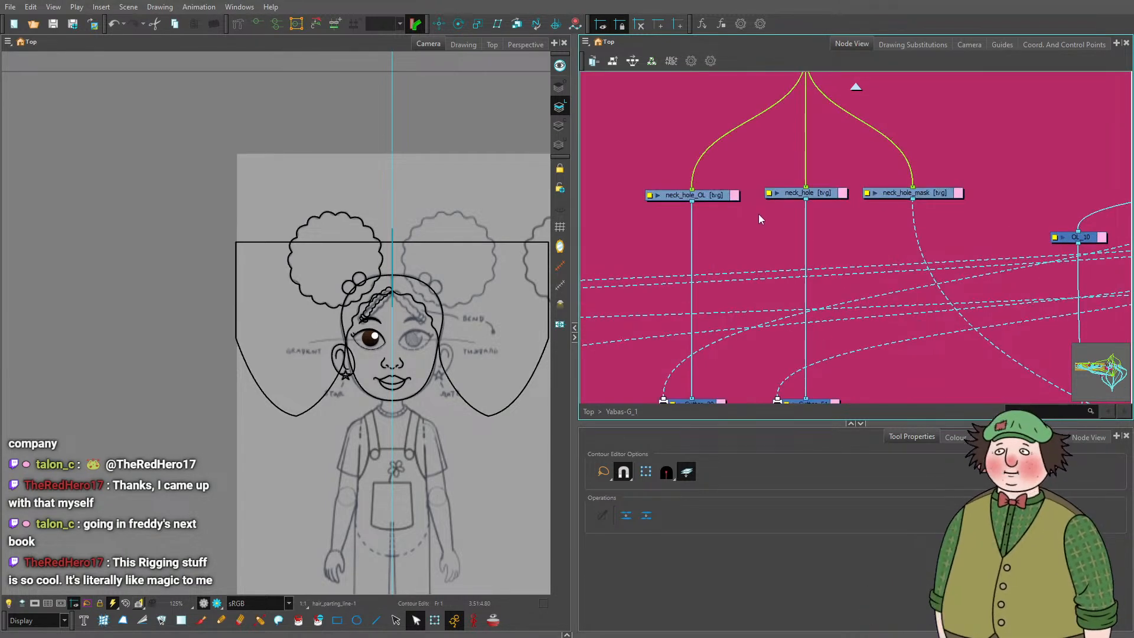
pyautogui.scroll(-3, 714, 207)
pyautogui.moveTo(872, 189); pyautogui.dragTo(710, 196)
pyautogui.scroll(3, 762, 200)
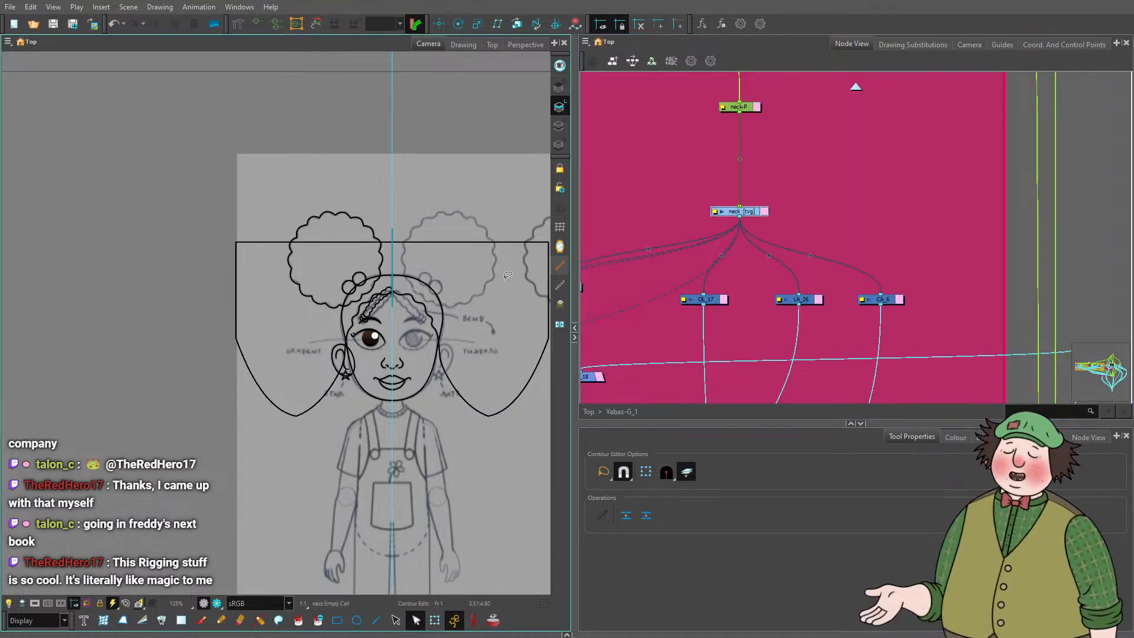
# Examine how the neck meets the head and collar across the views of the character turnaround sketch.
pyautogui.scroll(3, 403, 419)
pyautogui.scroll(-6, 351, 378)
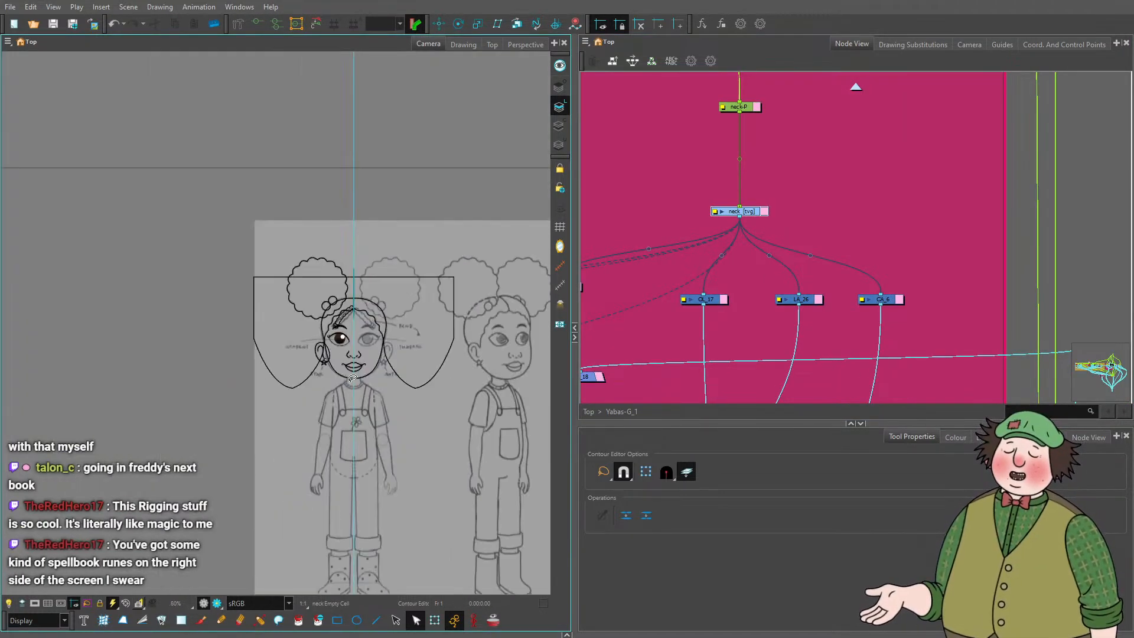
pyautogui.scroll(-3, 352, 377)
pyautogui.scroll(3, 462, 388)
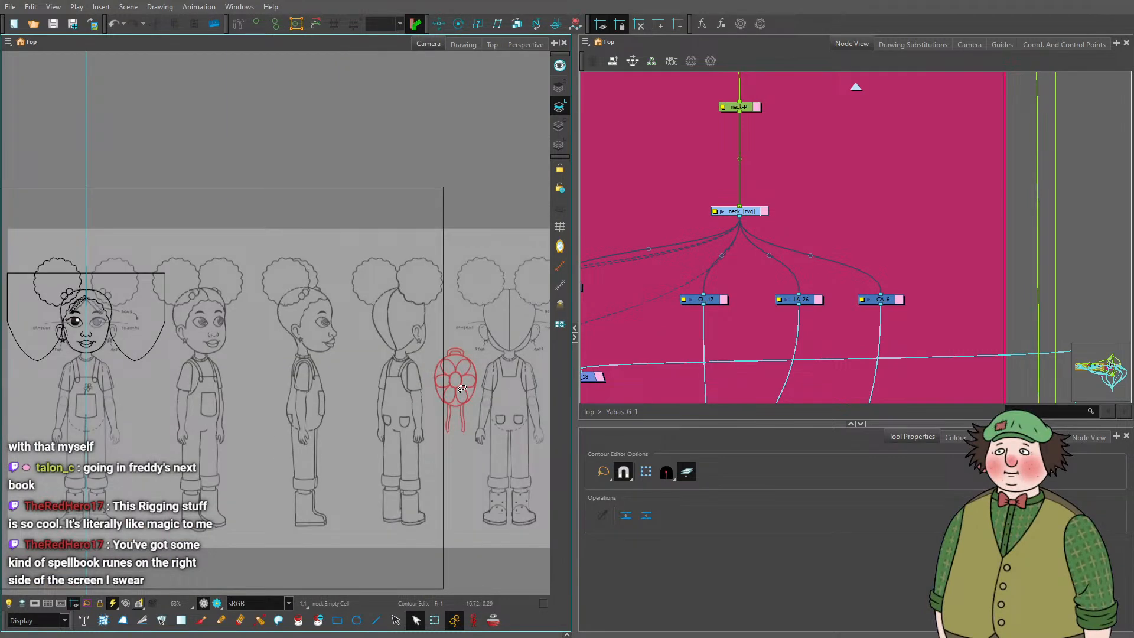
pyautogui.scroll(3, 462, 389)
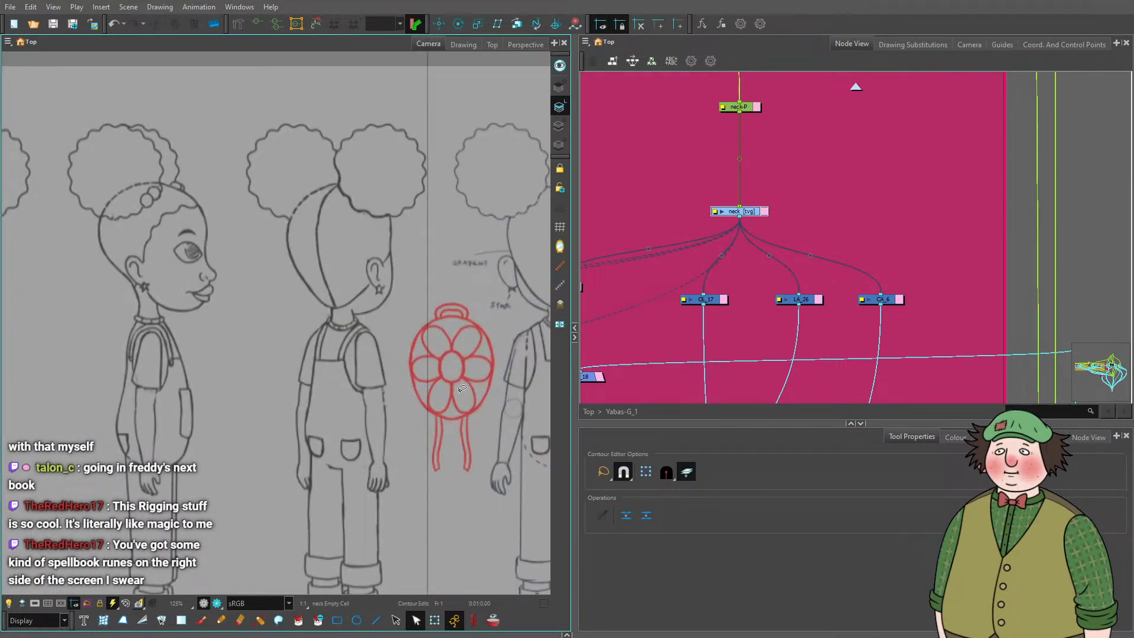
pyautogui.scroll(6, 340, 294)
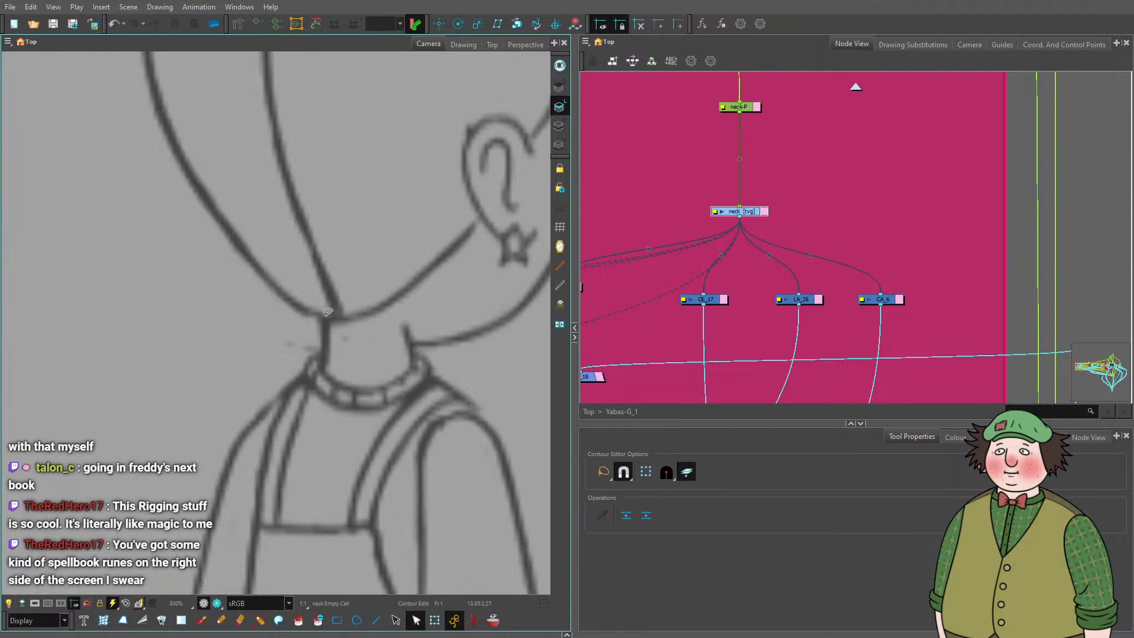
pyautogui.scroll(-8, 311, 321)
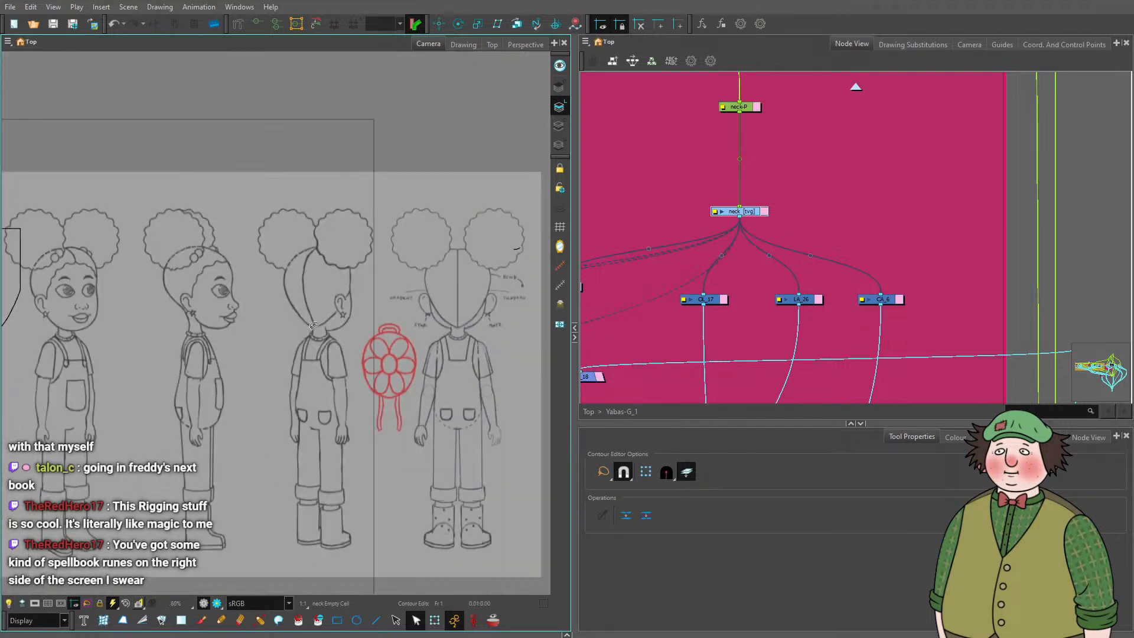
pyautogui.moveTo(310, 307); pyautogui.dragTo(463, 297)
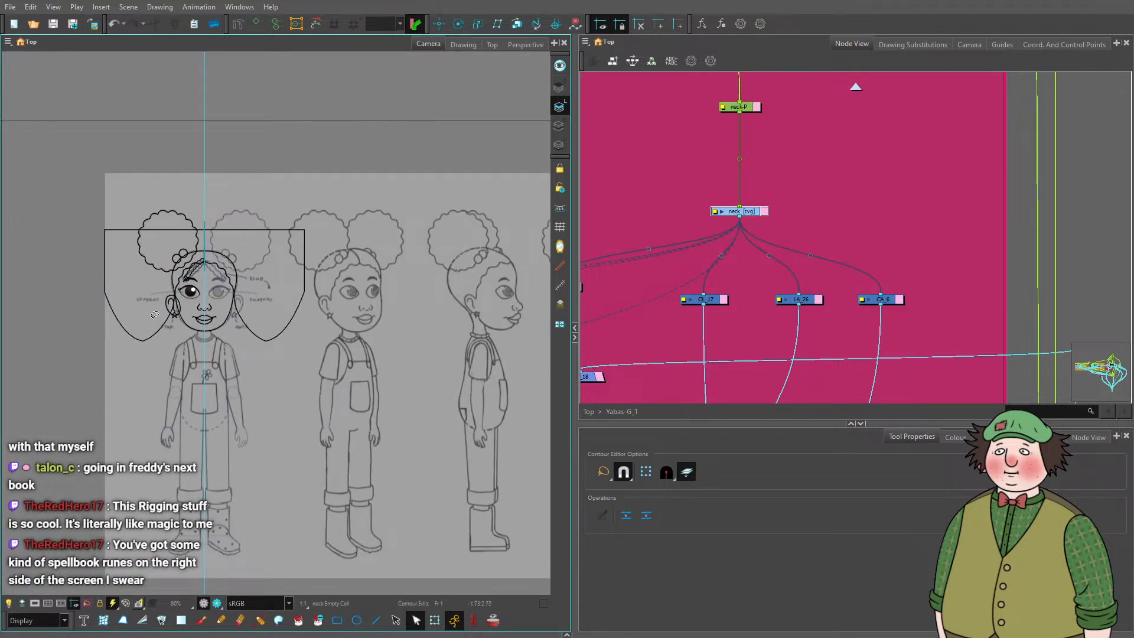
# Draw a neck-wide circle outline on the neck drawing, centred on the vertical guide at the collar of the front view.
pyautogui.scroll(10, 155, 315)
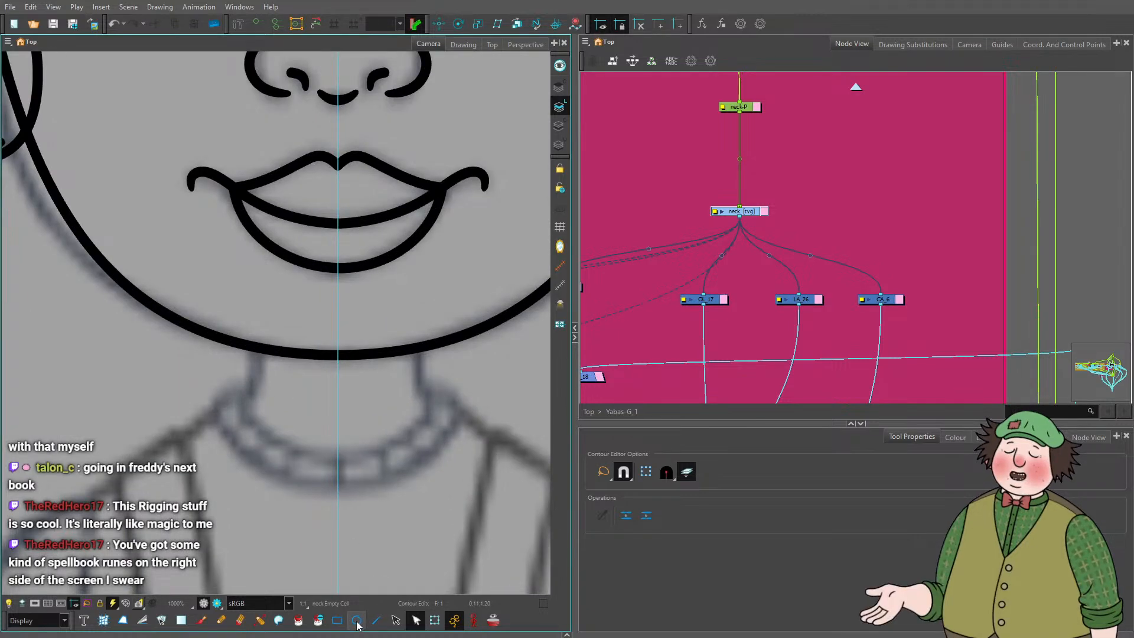
pyautogui.click(357, 620)
pyautogui.scroll(-2, 366, 418)
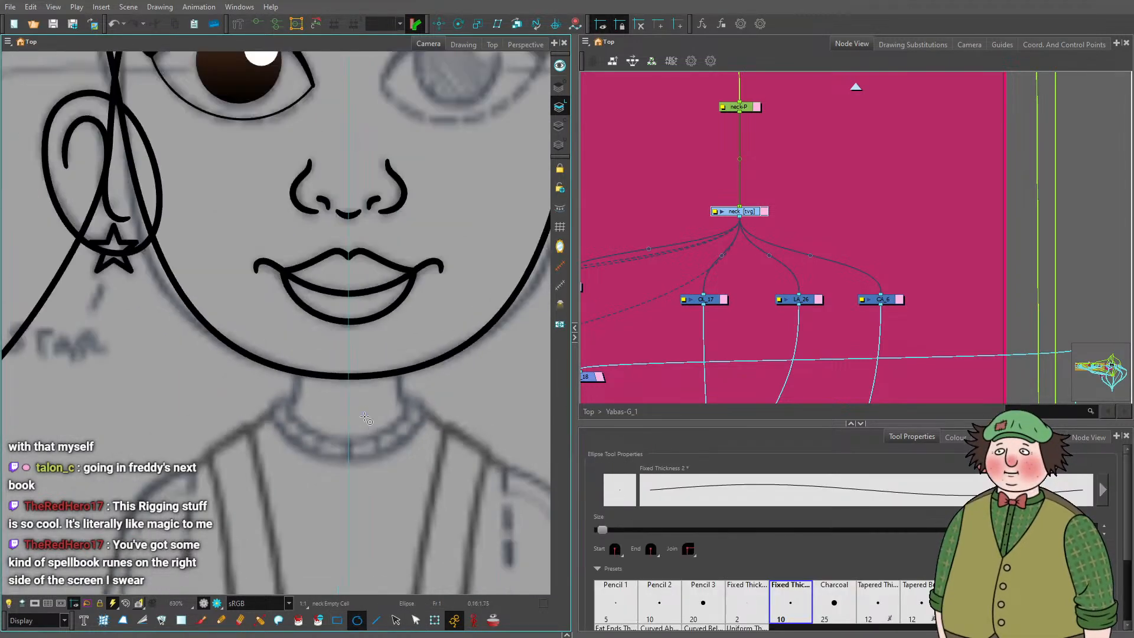
pyautogui.scroll(2, 366, 418)
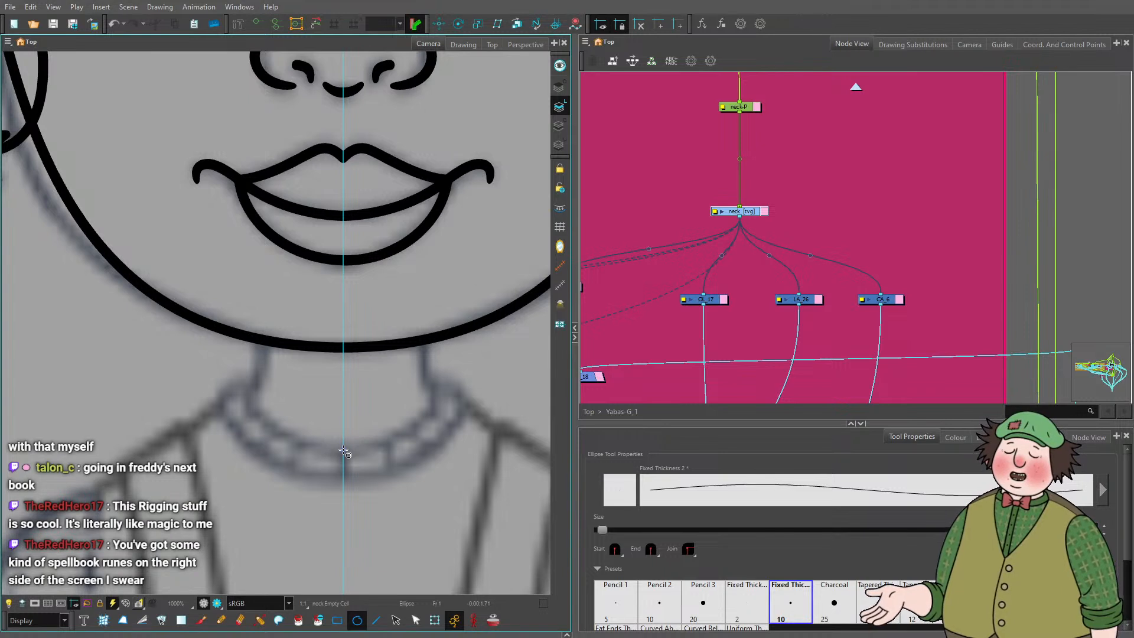
pyautogui.moveTo(344, 451); pyautogui.dragTo(424, 418)
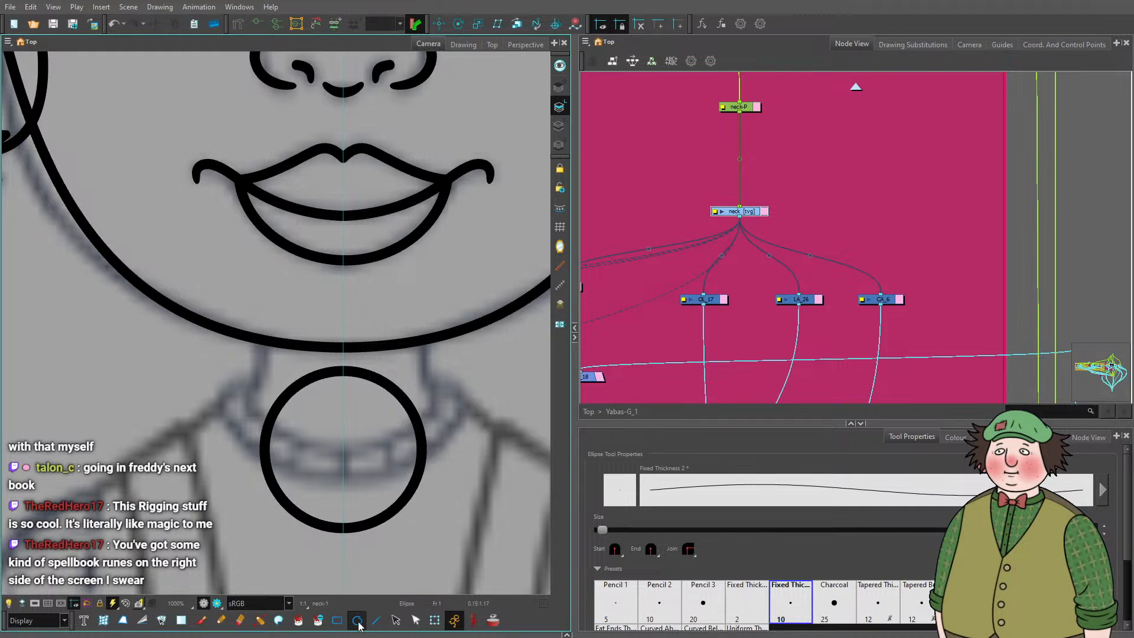
# Move the neck circle straight up until its upper edge meets the chin line.
pyautogui.click(396, 619)
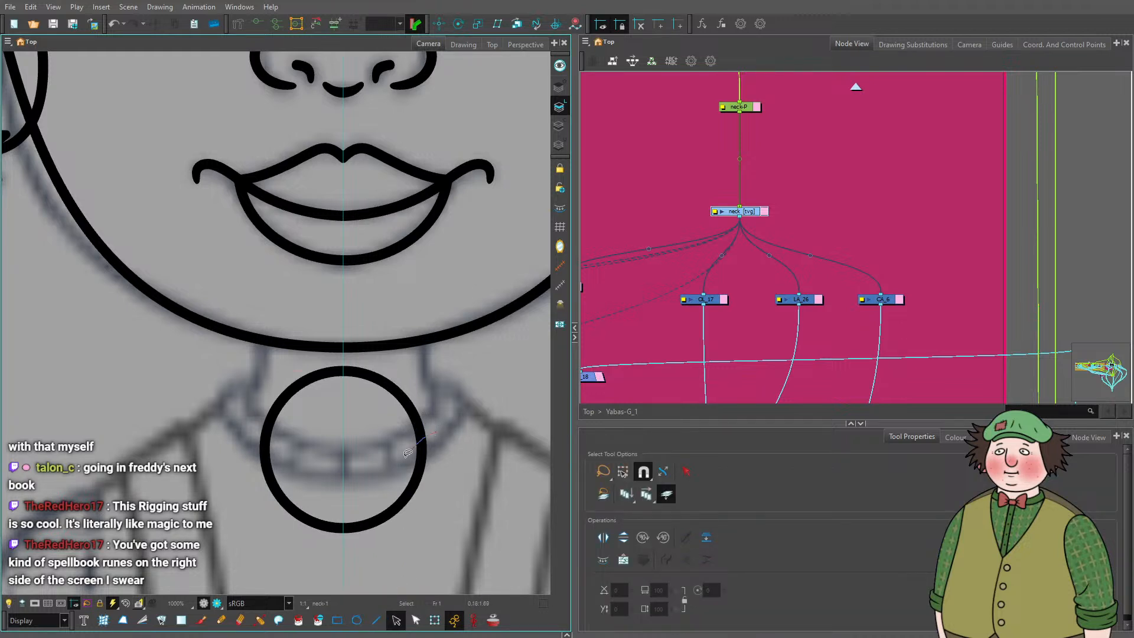
pyautogui.click(407, 453)
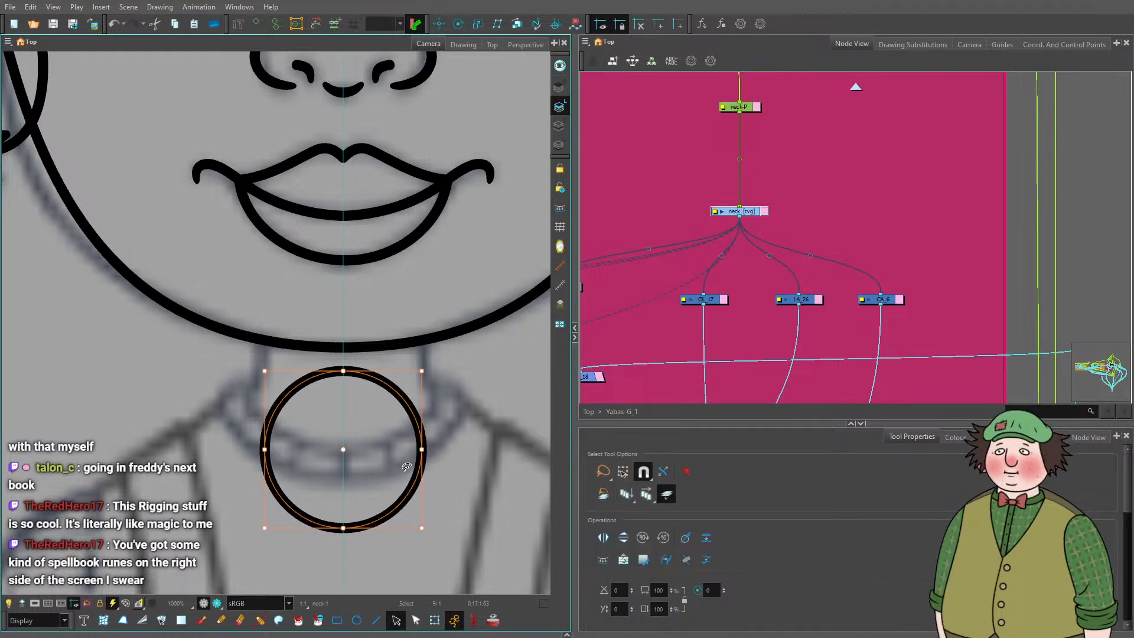
pyautogui.press('Up')
pyautogui.press('Up')
pyautogui.press('Up')
pyautogui.press('Up')
pyautogui.press('Up')
pyautogui.press('Up')
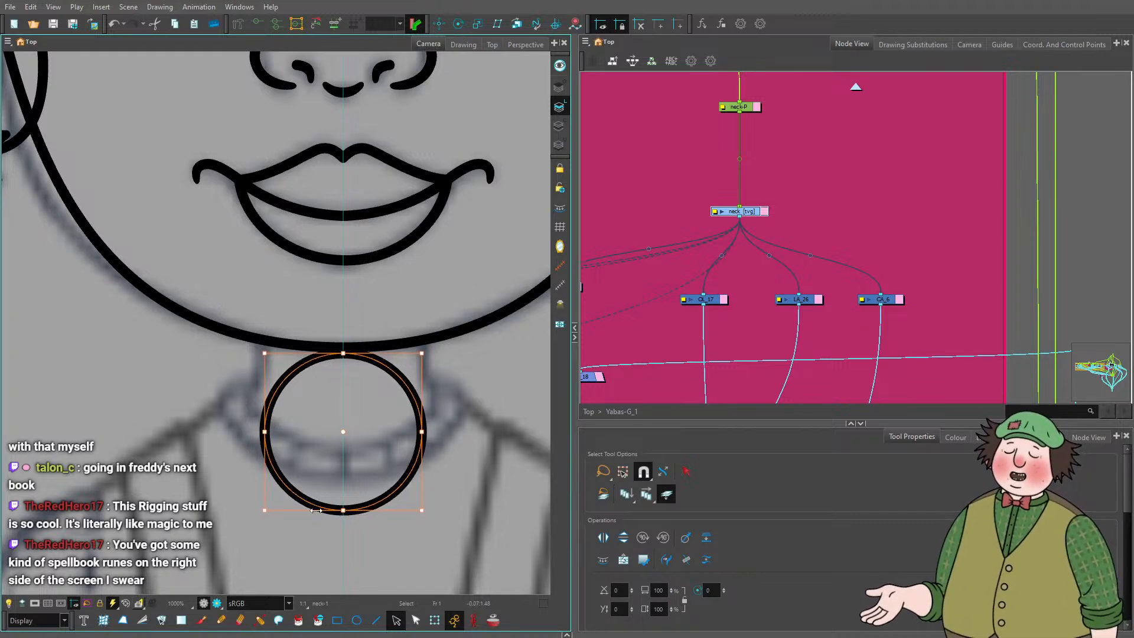
# Scale a copy of the neck circle down to a tiny dot at the circle's centre and thin the dot's outline.
pyautogui.scroll(2, 316, 509)
pyautogui.moveTo(421, 353); pyautogui.dragTo(362, 405)
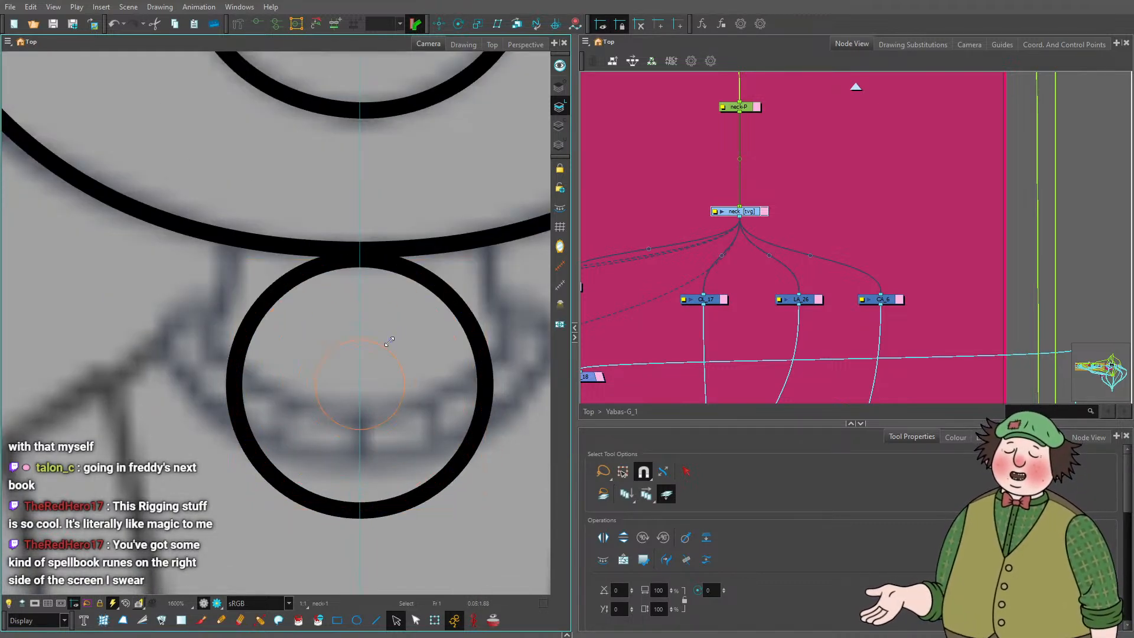
pyautogui.moveTo(389, 341); pyautogui.dragTo(378, 383)
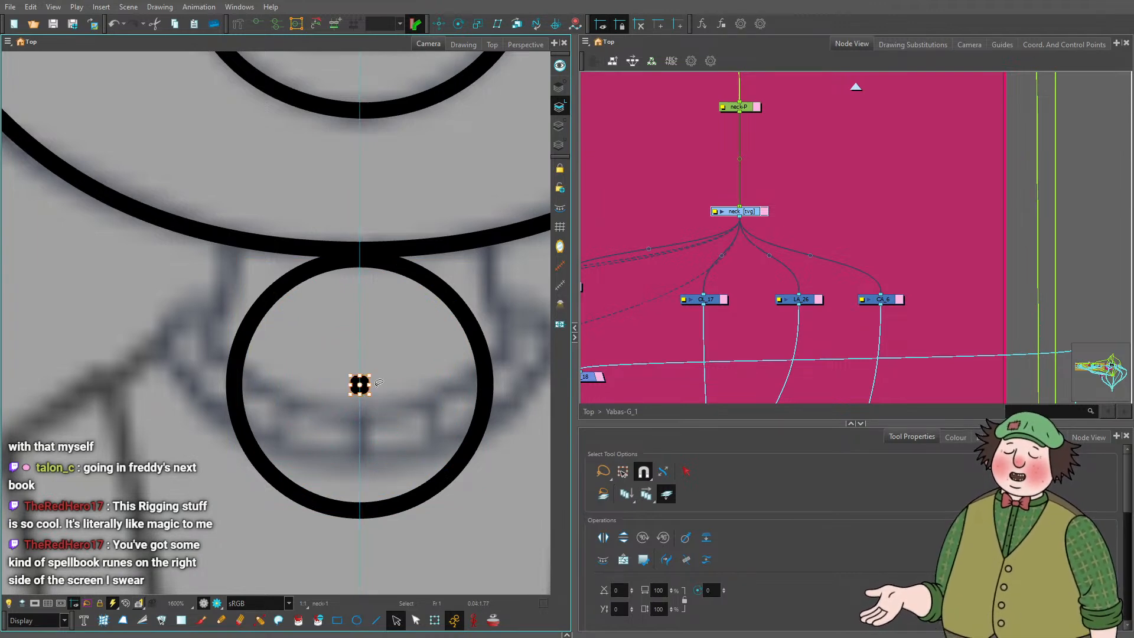
pyautogui.scroll(2, 379, 382)
pyautogui.scroll(-5, 1125, 527)
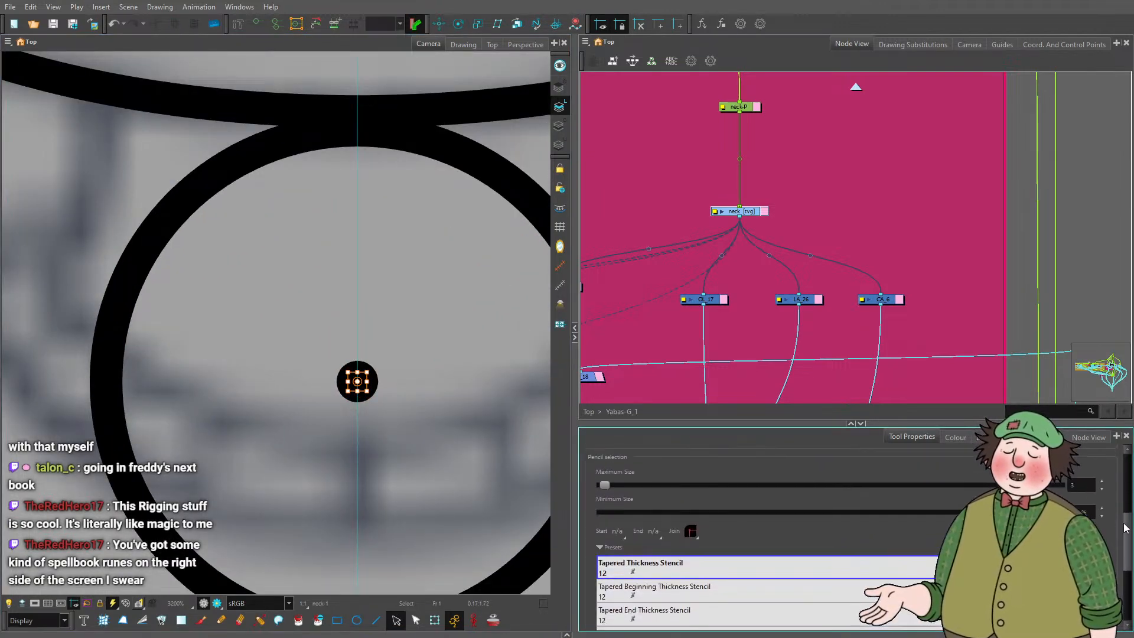
pyautogui.click(372, 458)
pyautogui.scroll(-4, 372, 457)
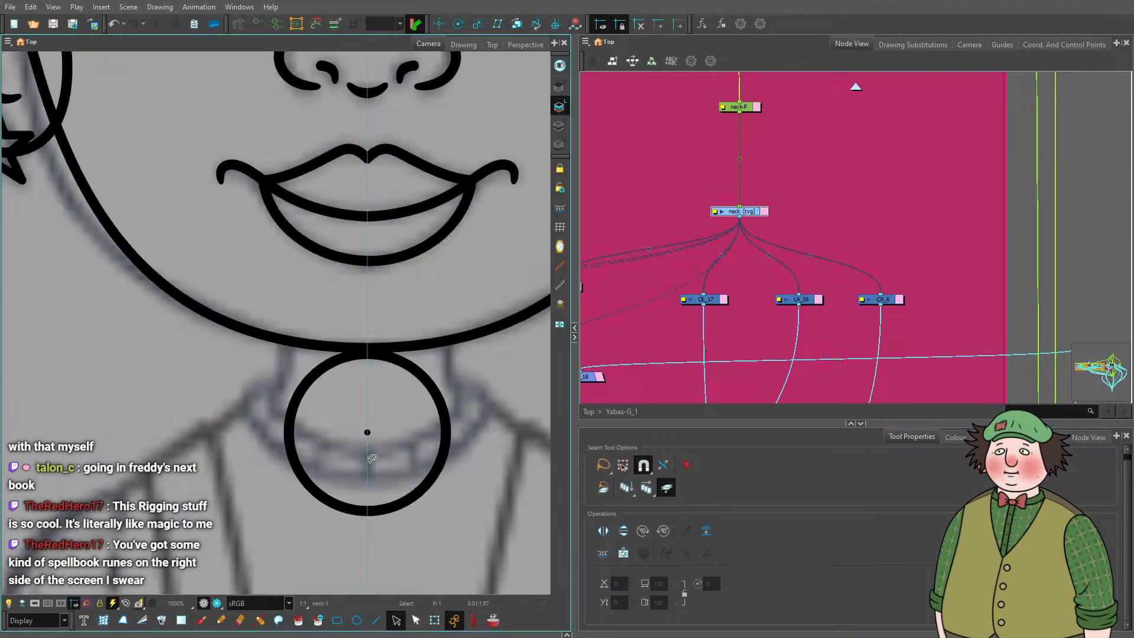
pyautogui.click(448, 369)
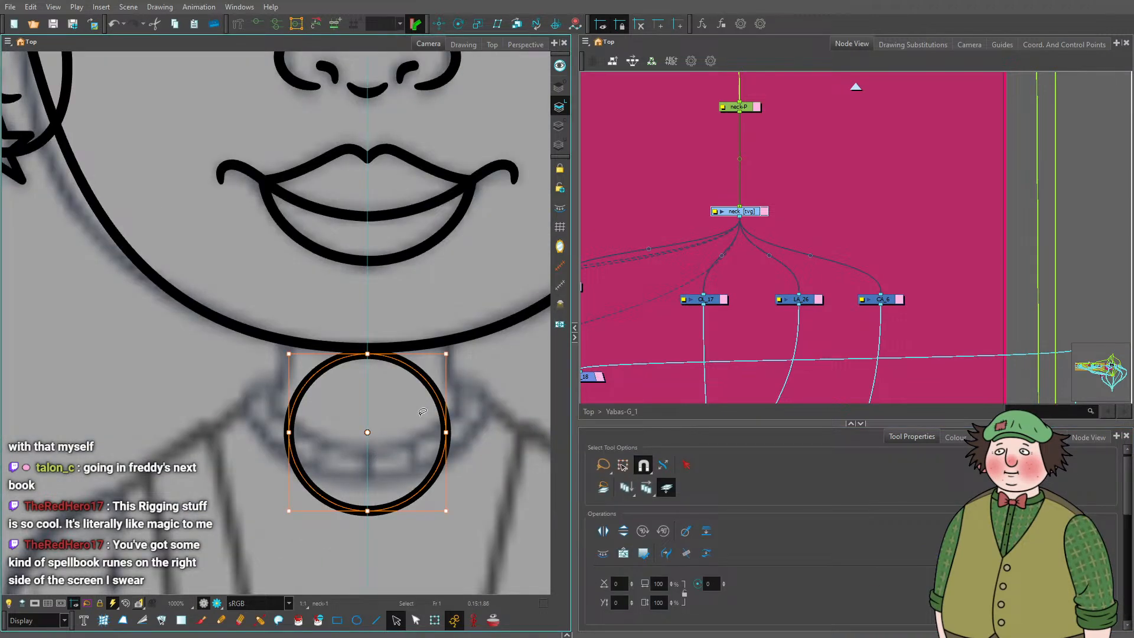
pyautogui.press('Right')
pyautogui.press('Down')
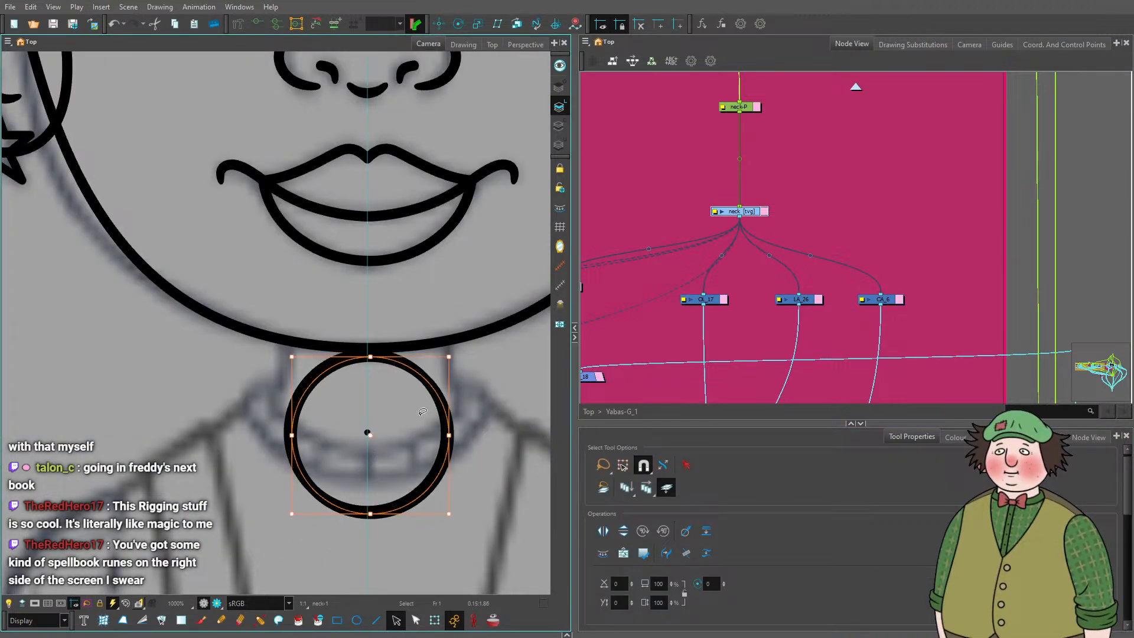
pyautogui.press('Escape')
# Draw straight lines up from both sides of the neck circle past the chin, and join their upper ends with a line.
pyautogui.hotkey('alt', '6')
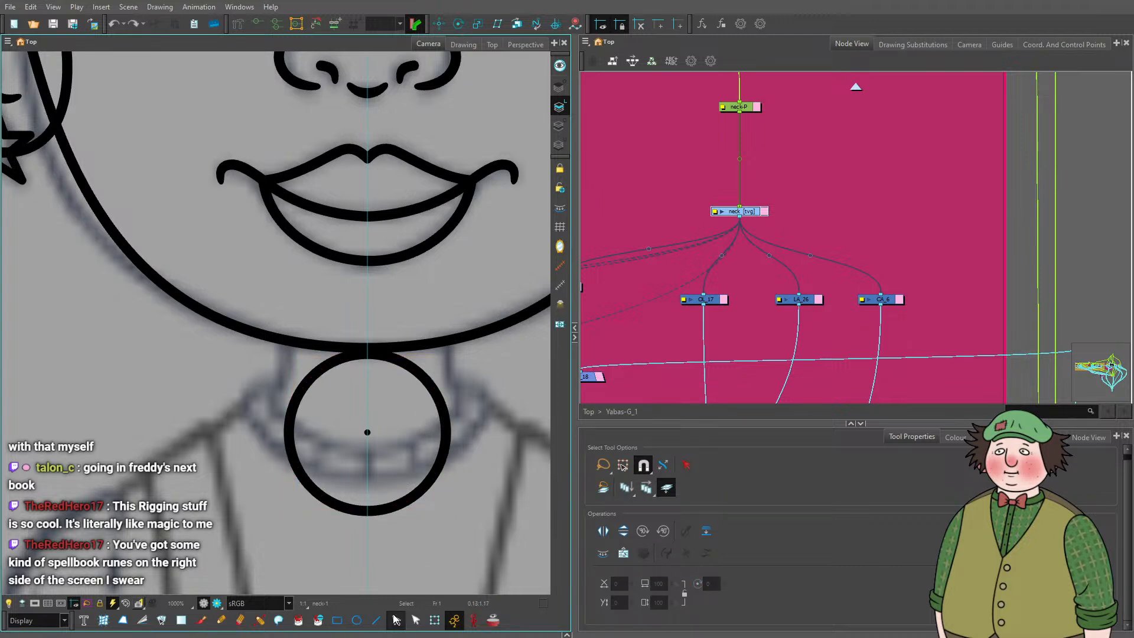
pyautogui.moveTo(287, 435); pyautogui.dragTo(288, 311)
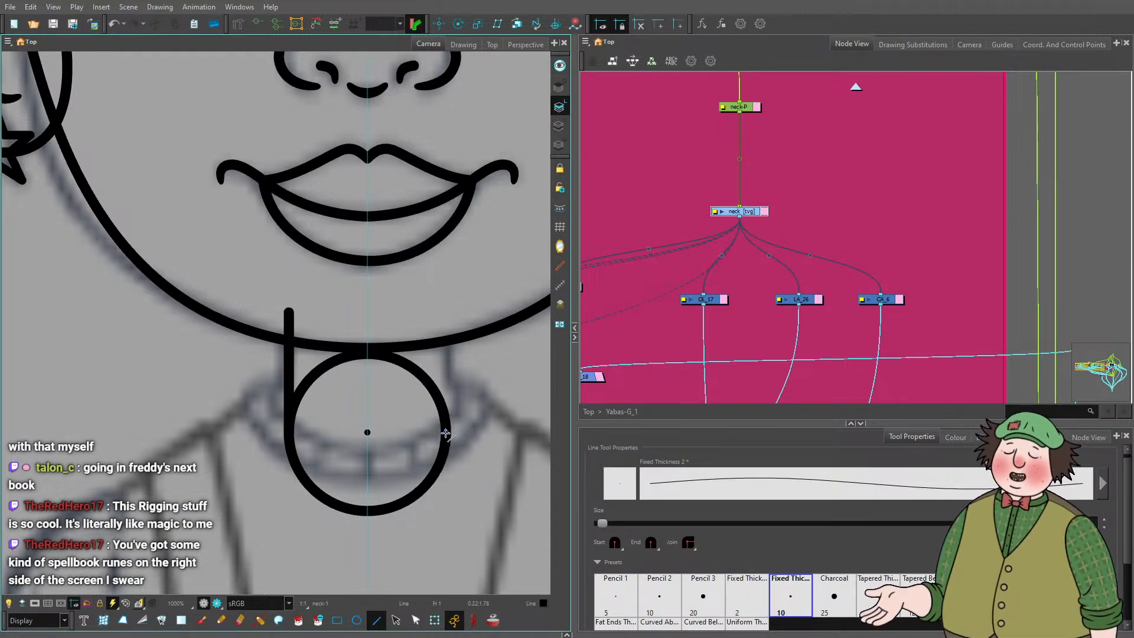
pyautogui.moveTo(449, 388); pyautogui.dragTo(445, 319)
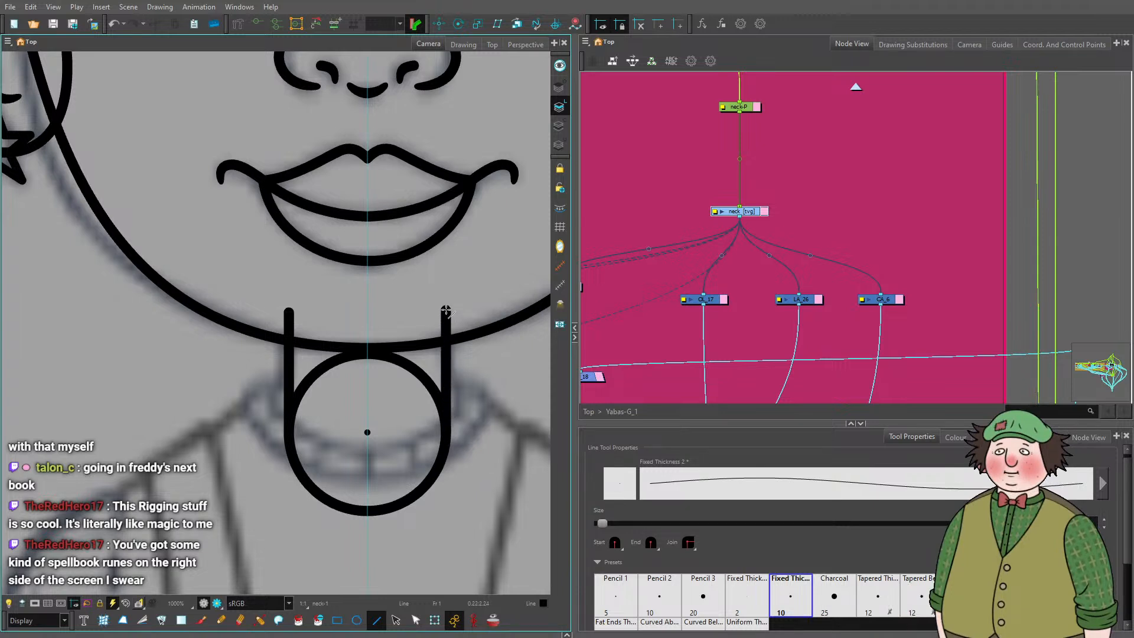
pyautogui.moveTo(289, 313); pyautogui.dragTo(446, 310)
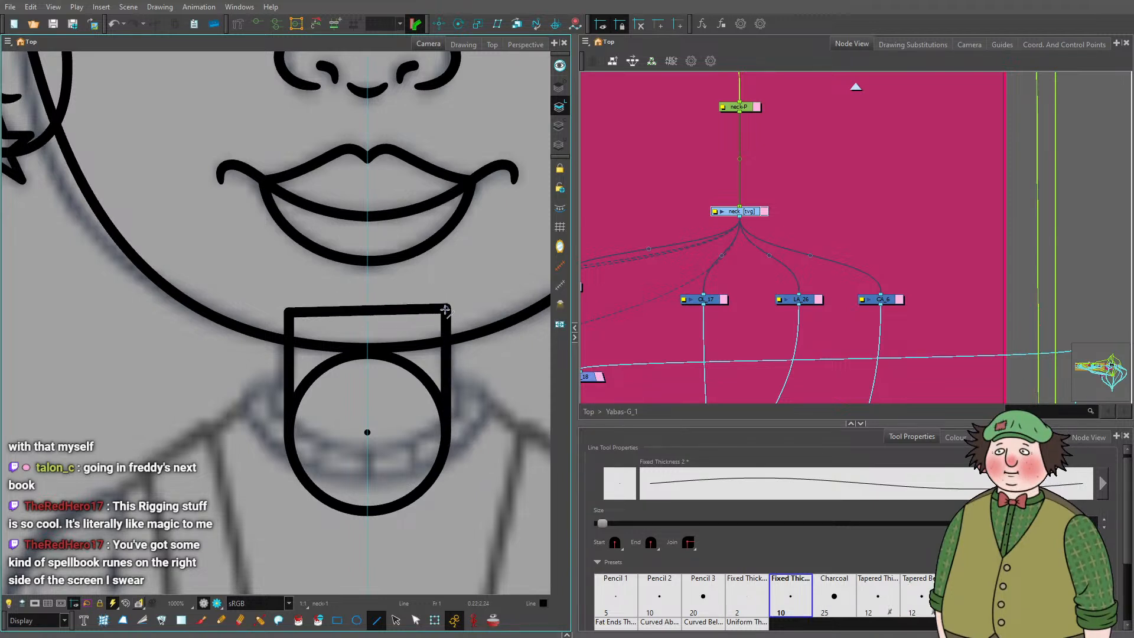
# Lower the neck shape's upper corner on the higher side until the closing line is level.
pyautogui.click(416, 619)
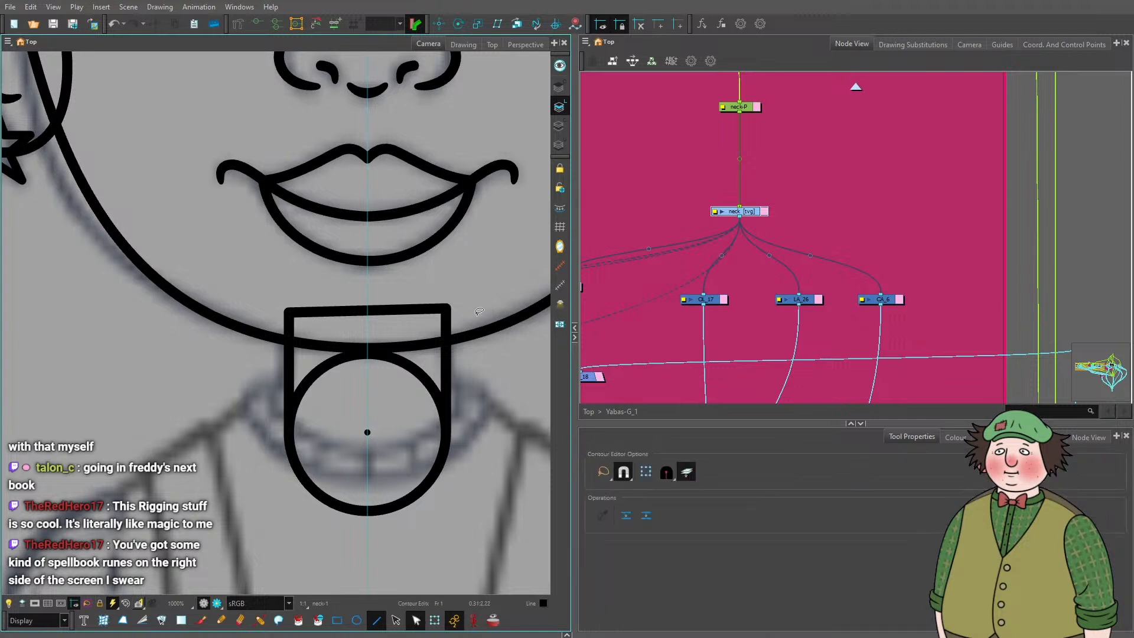
pyautogui.click(464, 304)
pyautogui.press('Down')
pyautogui.press('Down')
pyautogui.press('Down')
pyautogui.press('Down')
pyautogui.press('Down')
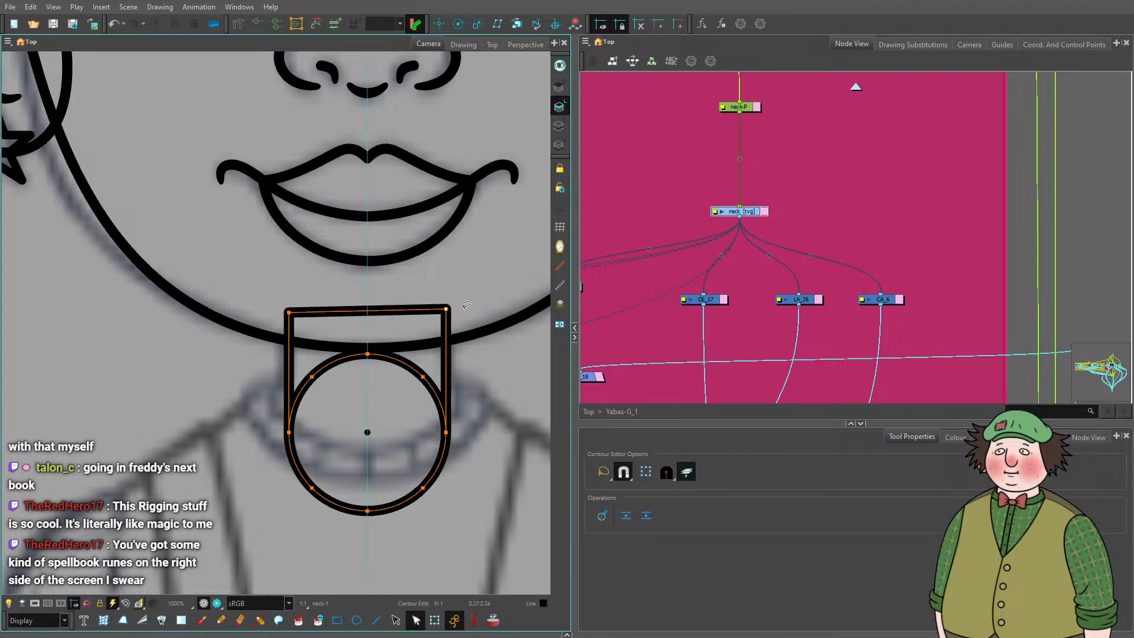
pyautogui.press('Down')
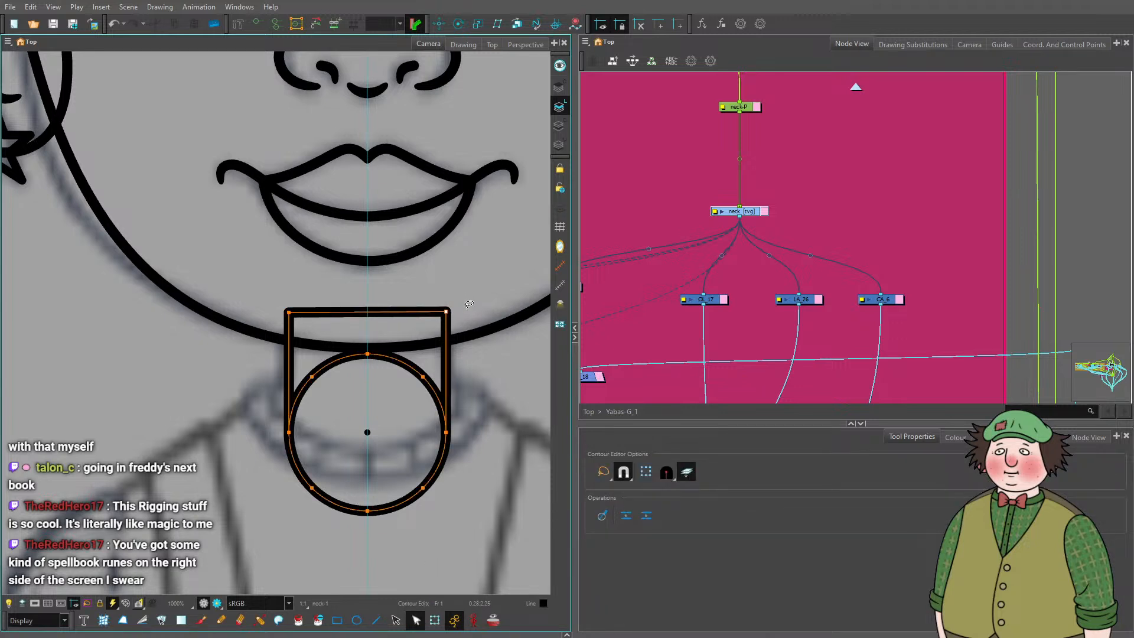
pyautogui.press('Down')
pyautogui.click(458, 361)
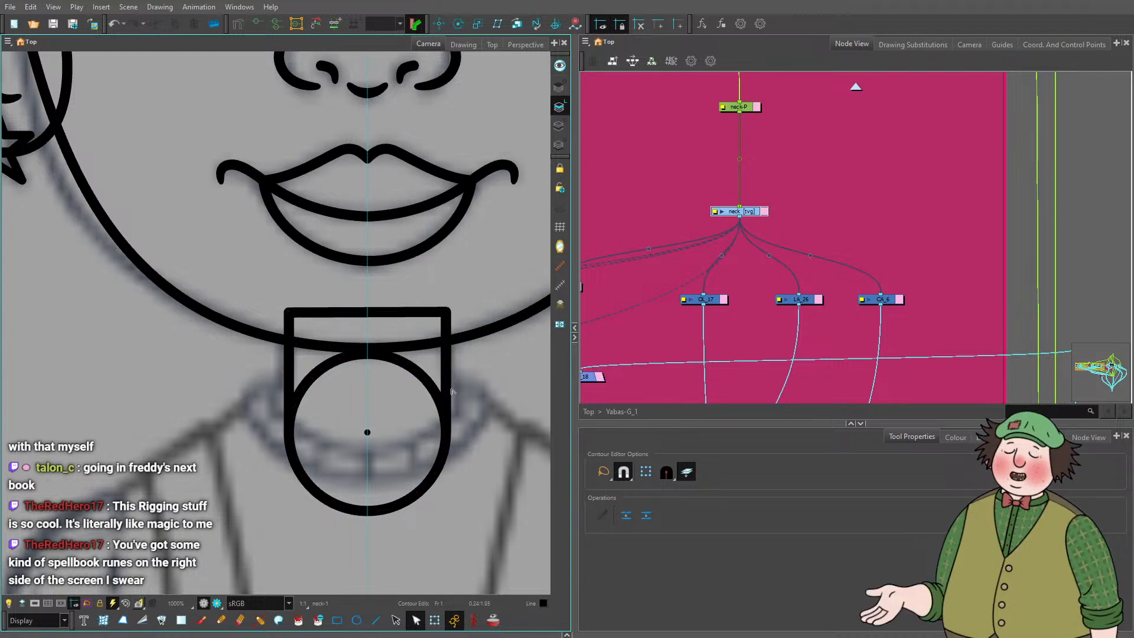
pyautogui.scroll(-2, 447, 413)
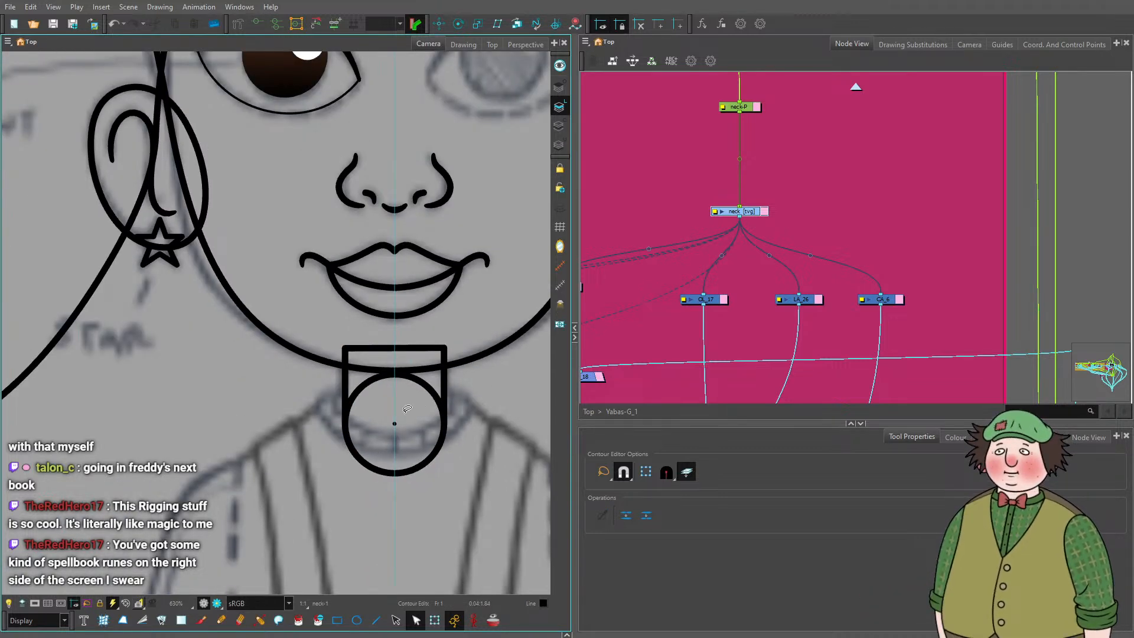
pyautogui.scroll(2, 406, 408)
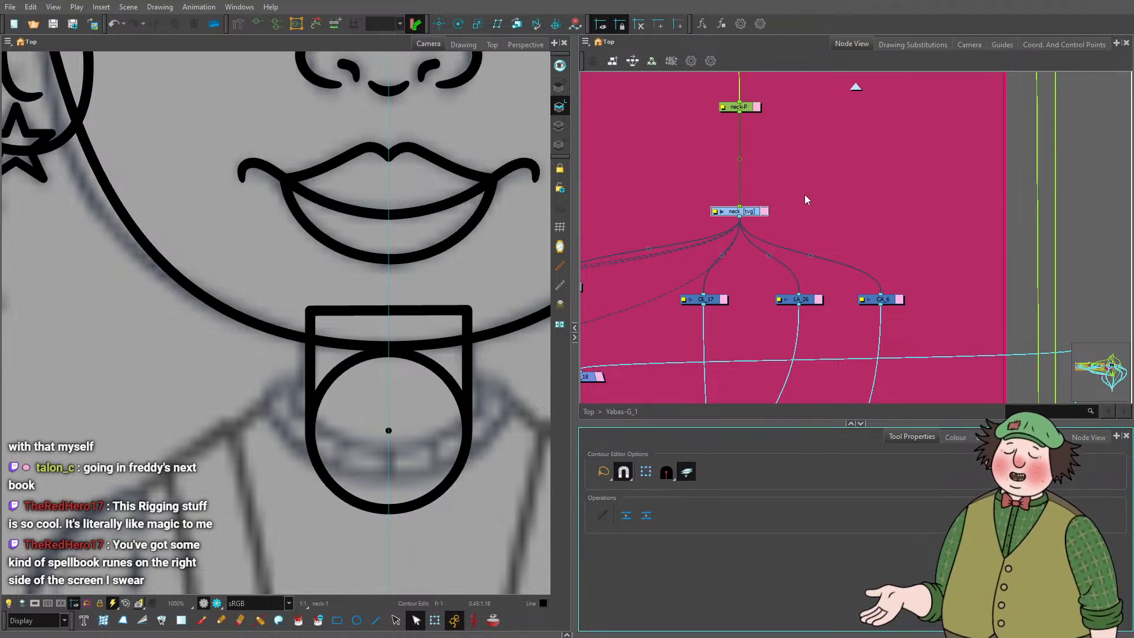
pyautogui.scroll(-3, 976, 215)
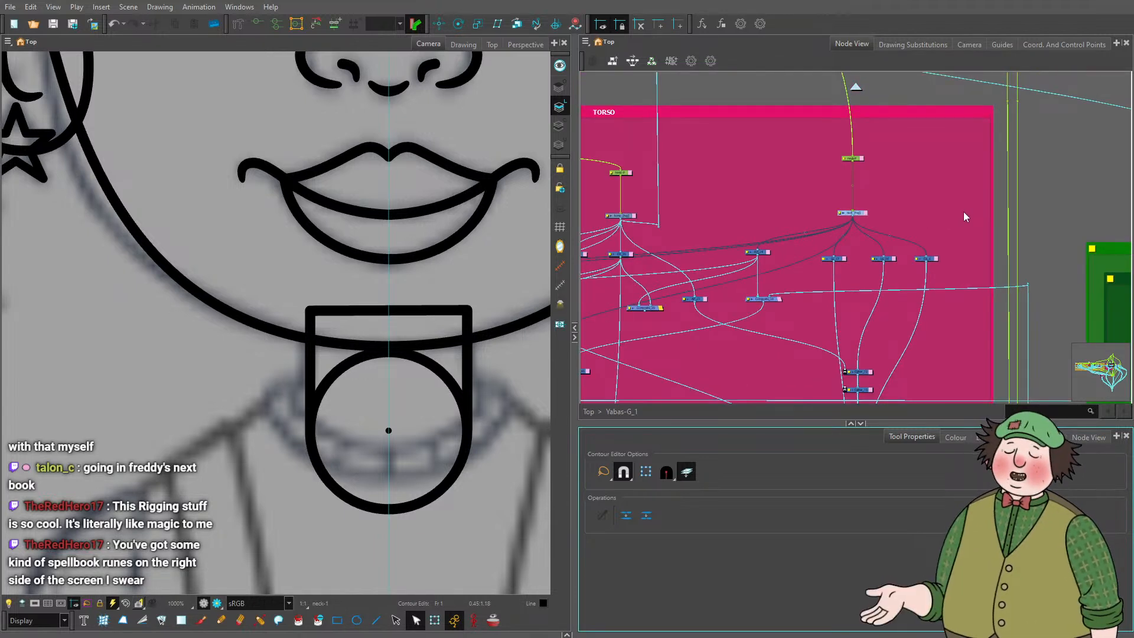
# Examine the neck nodes in the torso group and the overall layout of the rig's node groups.
pyautogui.scroll(3, 904, 201)
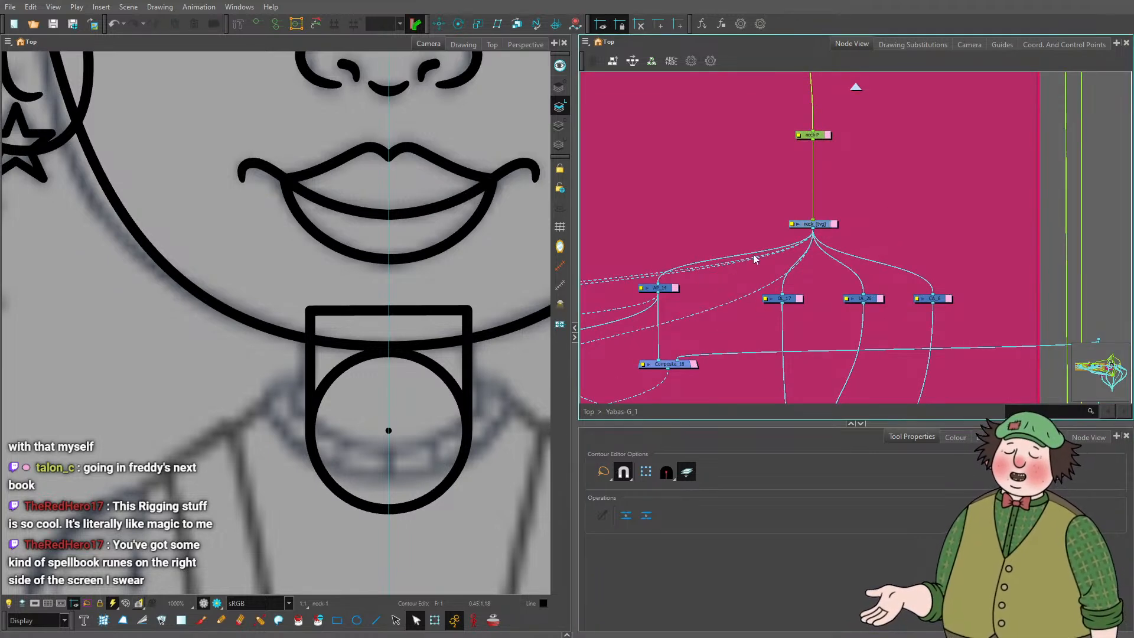
pyautogui.scroll(-3, 753, 254)
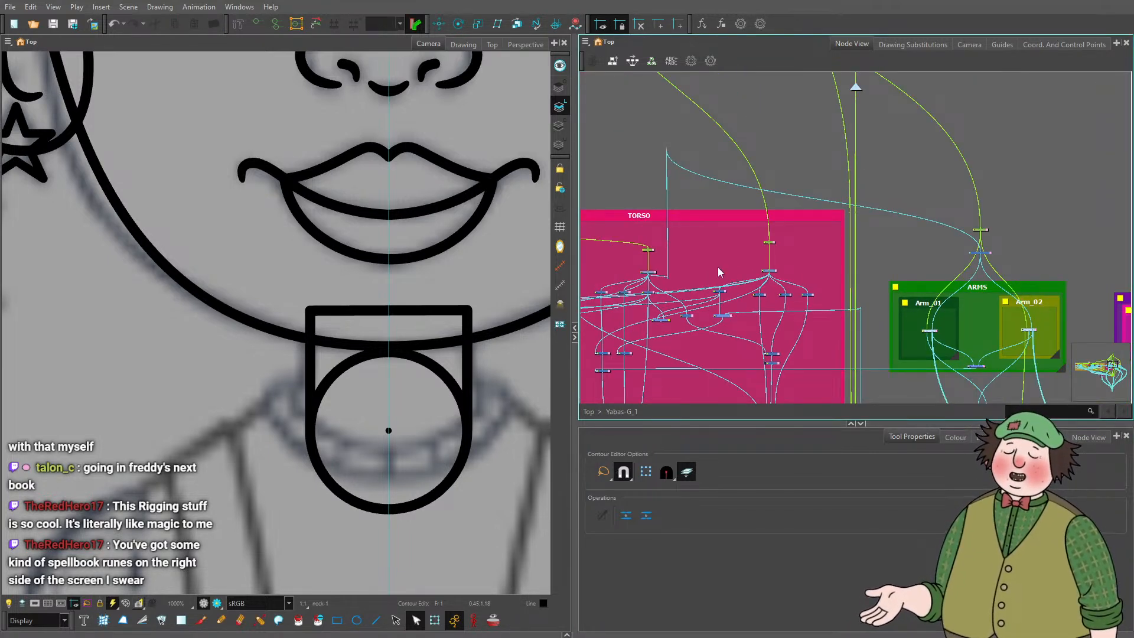
pyautogui.scroll(-3, 717, 267)
pyautogui.moveTo(718, 267); pyautogui.dragTo(819, 213)
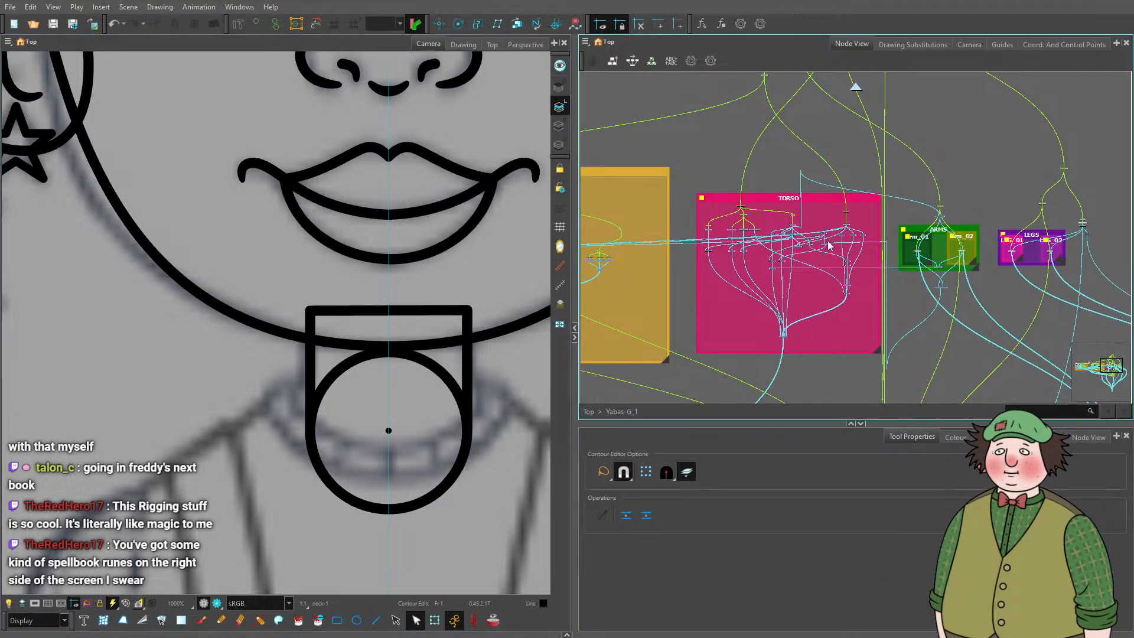
pyautogui.scroll(-3, 831, 246)
pyautogui.scroll(-2, 745, 247)
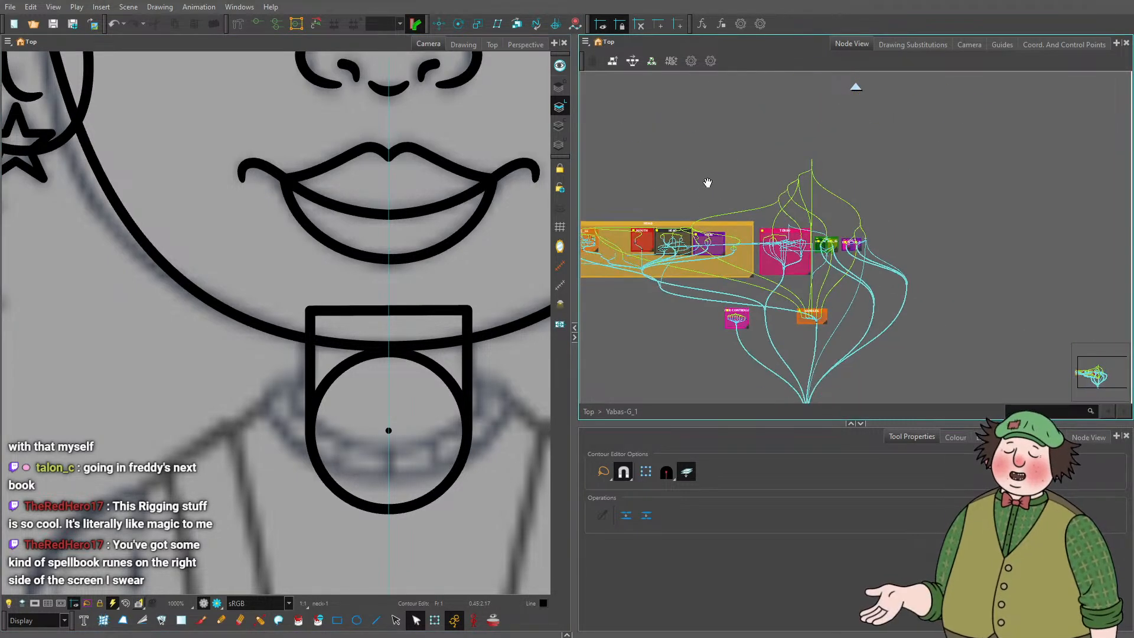
pyautogui.moveTo(738, 187); pyautogui.dragTo(850, 133)
pyautogui.scroll(2, 944, 161)
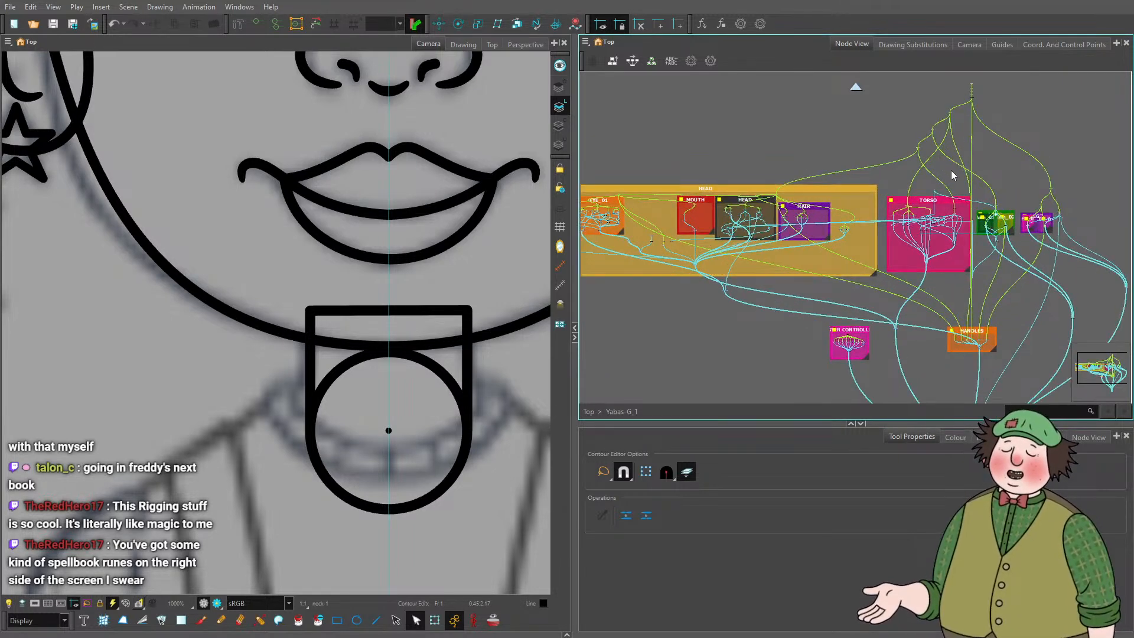
# Try removing the upper arcs of the neck circle so only the outer neck outline remains, and compare it with the whole face.
pyautogui.scroll(-5, 213, 397)
pyautogui.scroll(4, 149, 399)
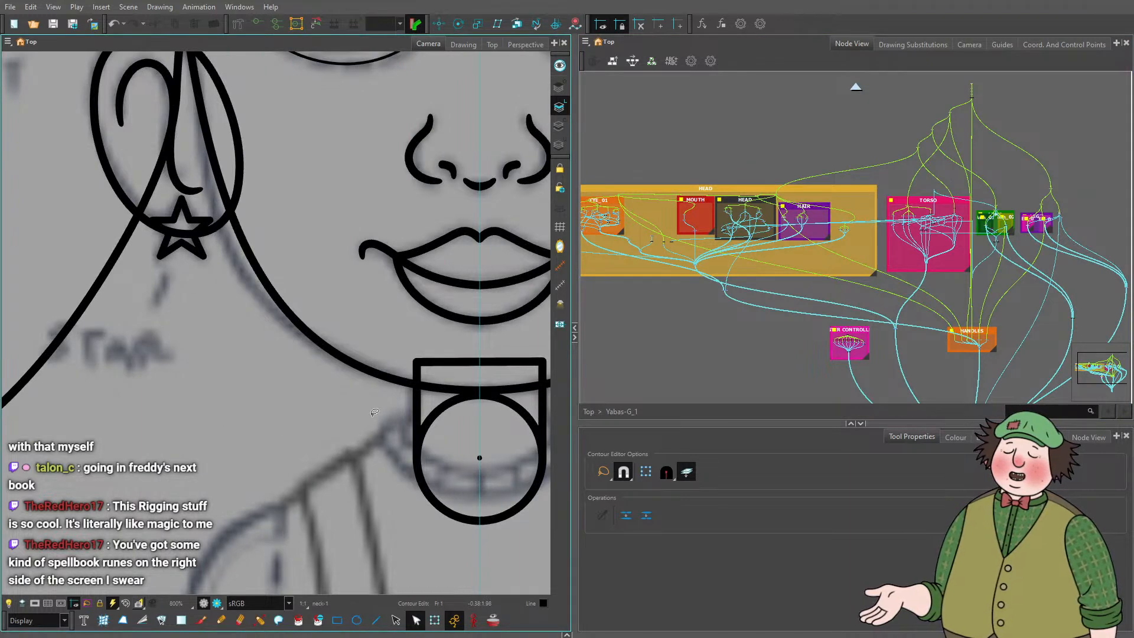
pyautogui.moveTo(353, 414); pyautogui.dragTo(260, 369)
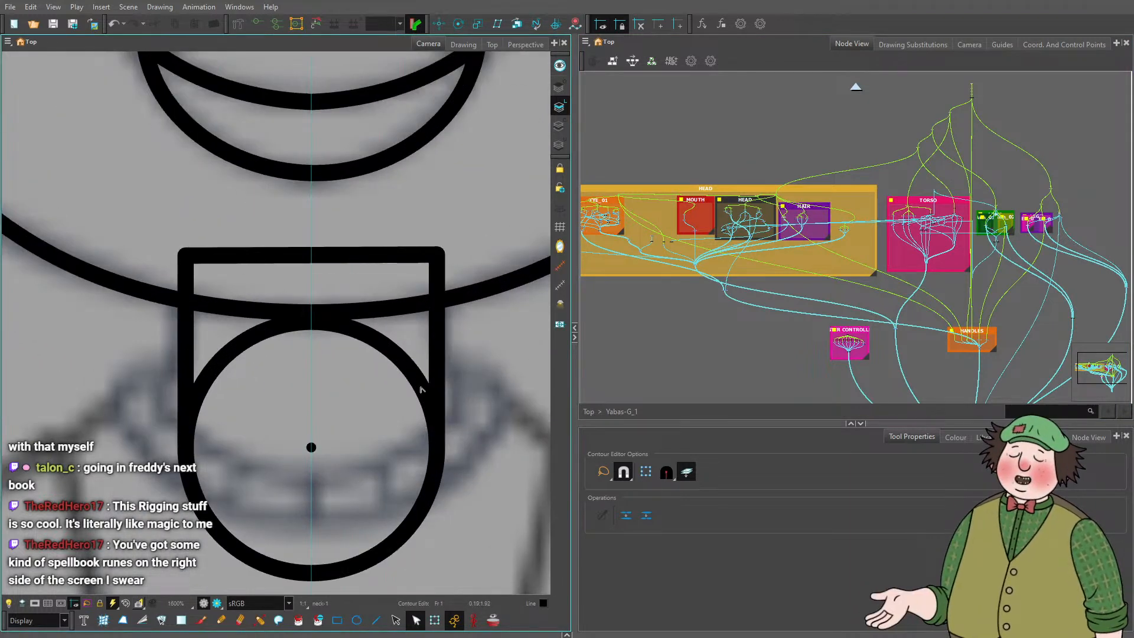
pyautogui.click(420, 390)
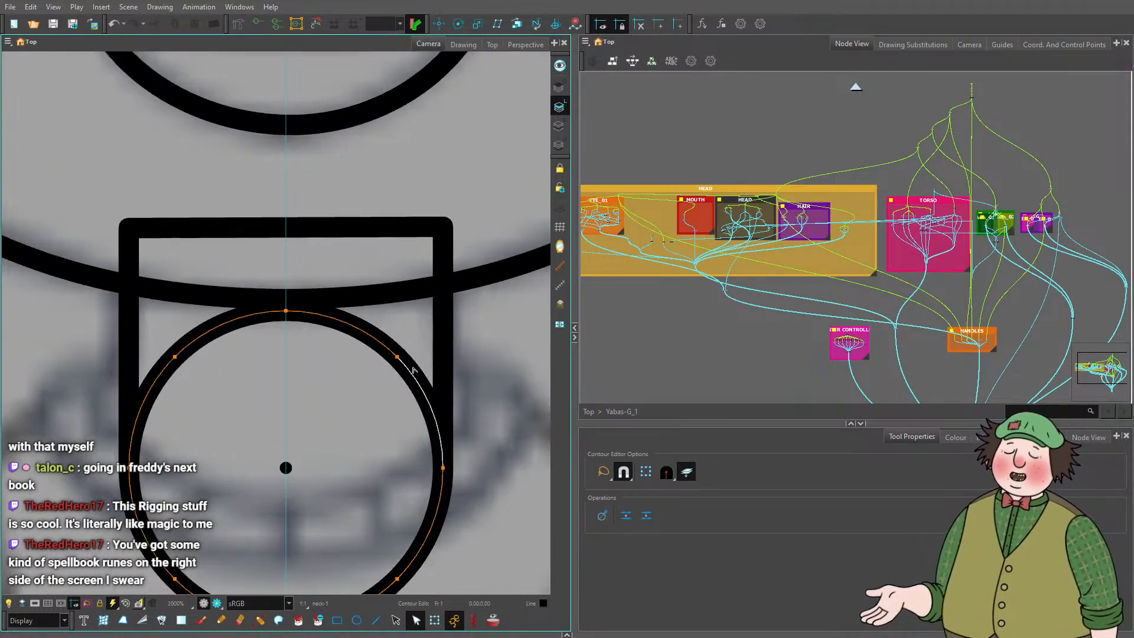
pyautogui.scroll(2, 356, 385)
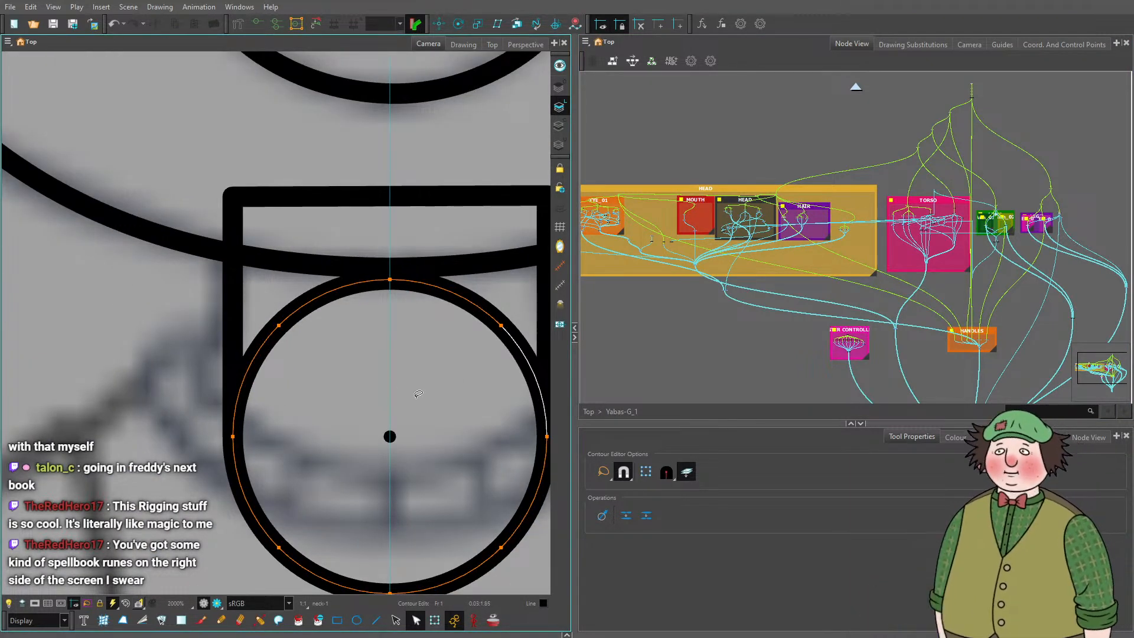
pyautogui.press('Delete')
pyautogui.click(477, 311)
pyautogui.press('Delete')
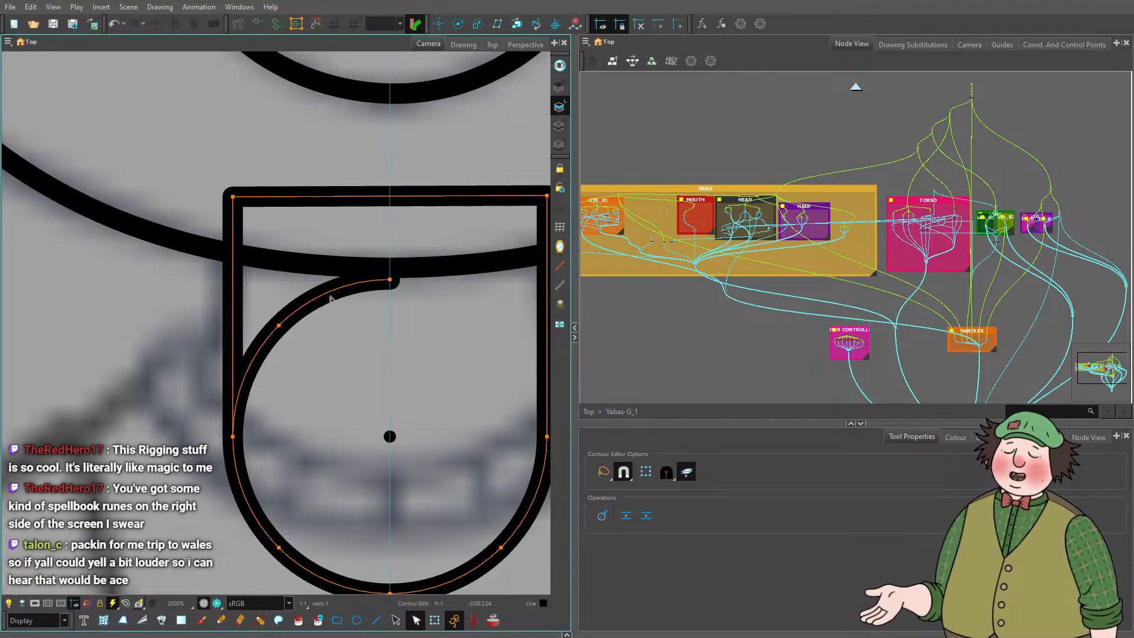
pyautogui.click(331, 297)
pyautogui.press('Delete')
pyautogui.click(277, 332)
pyautogui.press('Delete')
pyautogui.scroll(-5, 319, 357)
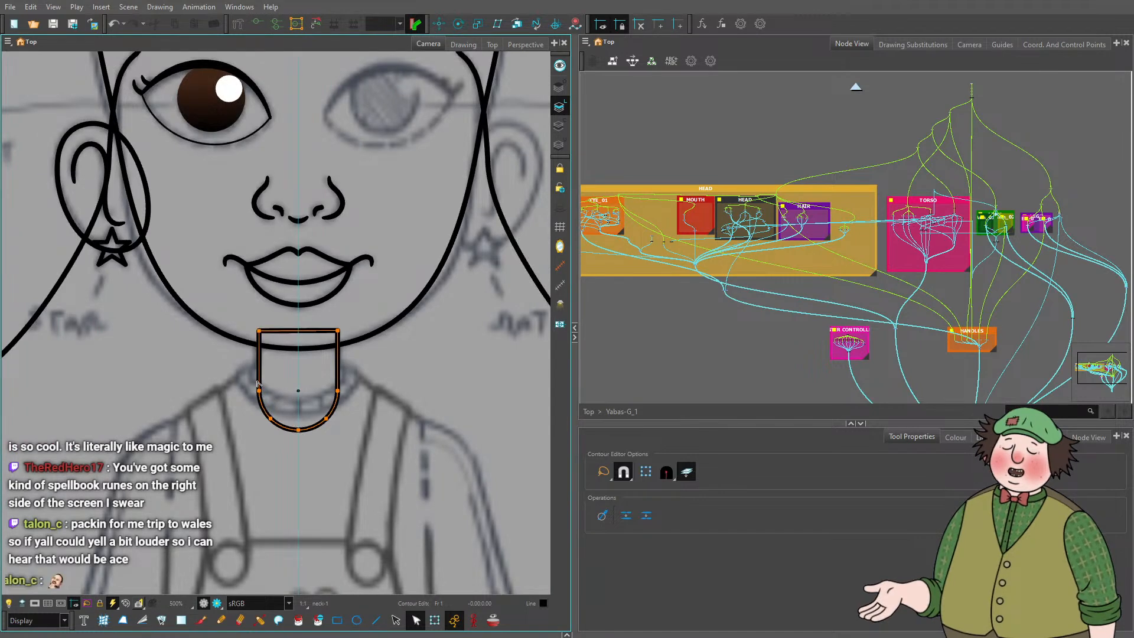
pyautogui.scroll(-2, 258, 383)
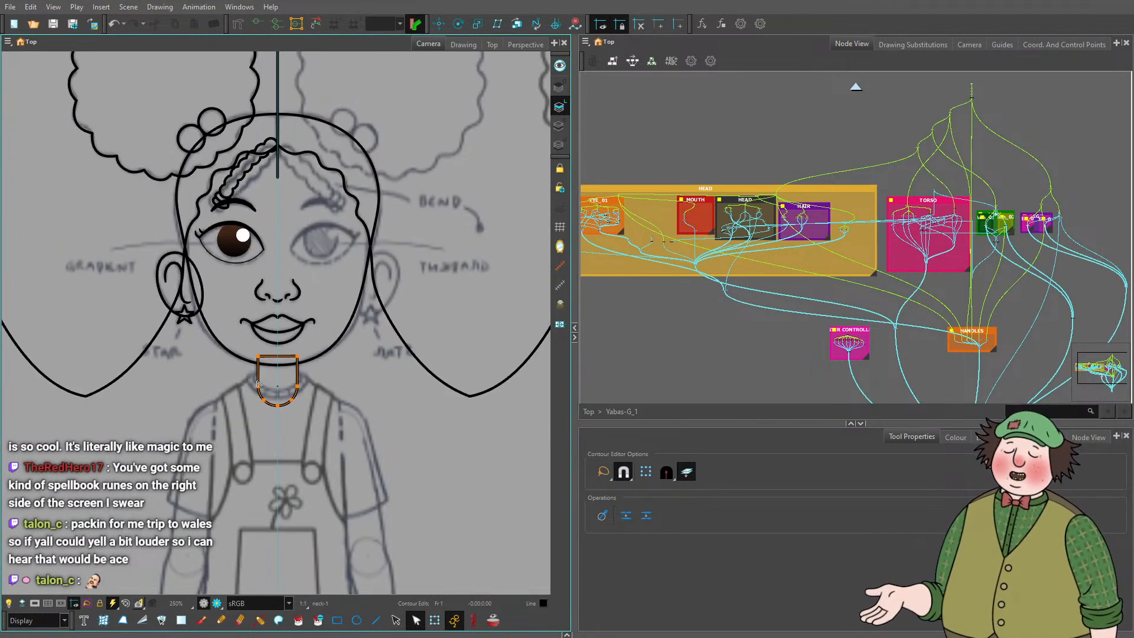
pyautogui.scroll(6, 251, 354)
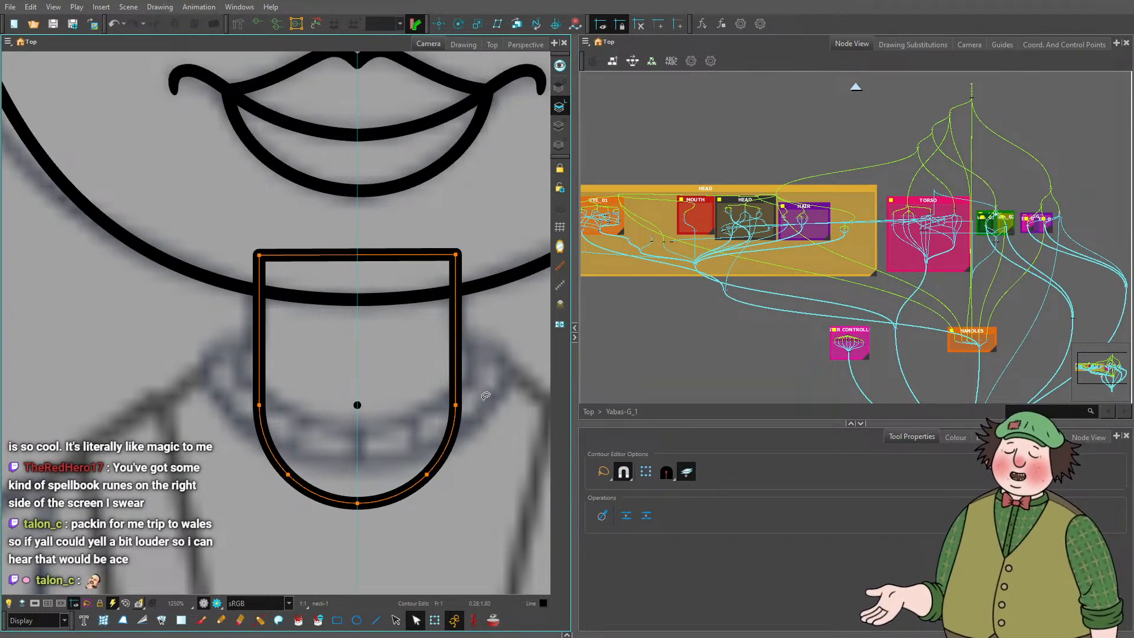
# Undo the arc deletions and enlarge the full neck circle slightly and evenly about its centre dot.
pyautogui.hotkey('ctrl', 'z')
pyautogui.hotkey('ctrl', 'shift', 'z')
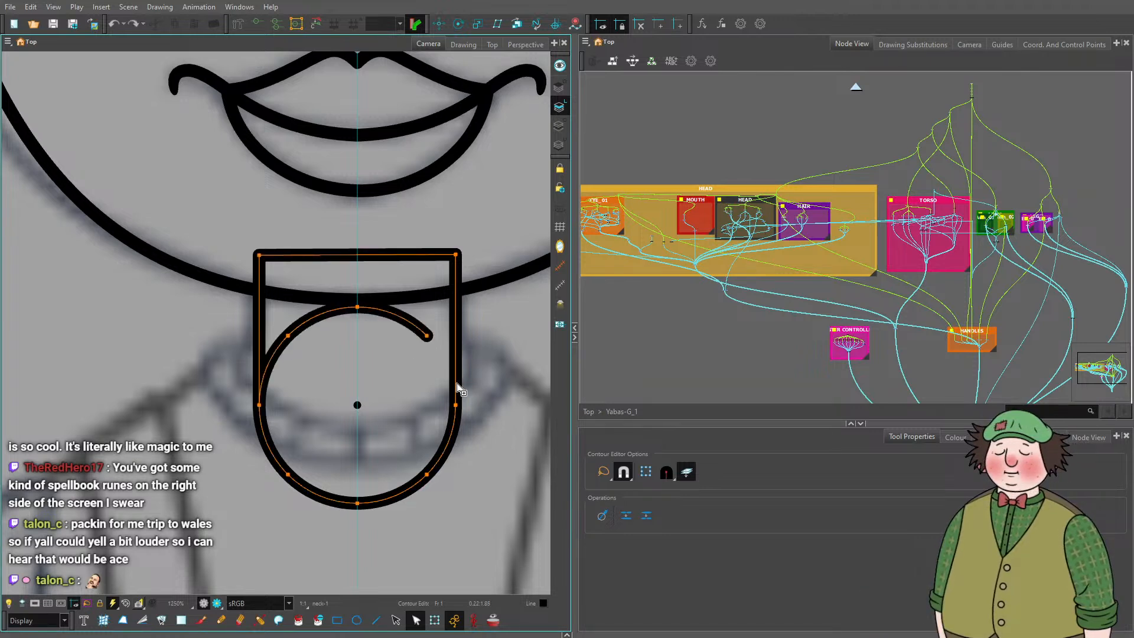
pyautogui.moveTo(424, 523)
pyautogui.mouseDown()
pyautogui.moveTo(244, 479)
pyautogui.moveTo(236, 377)
pyautogui.moveTo(280, 304)
pyautogui.moveTo(354, 292)
pyautogui.moveTo(463, 343)
pyautogui.moveTo(487, 490)
pyautogui.mouseUp()
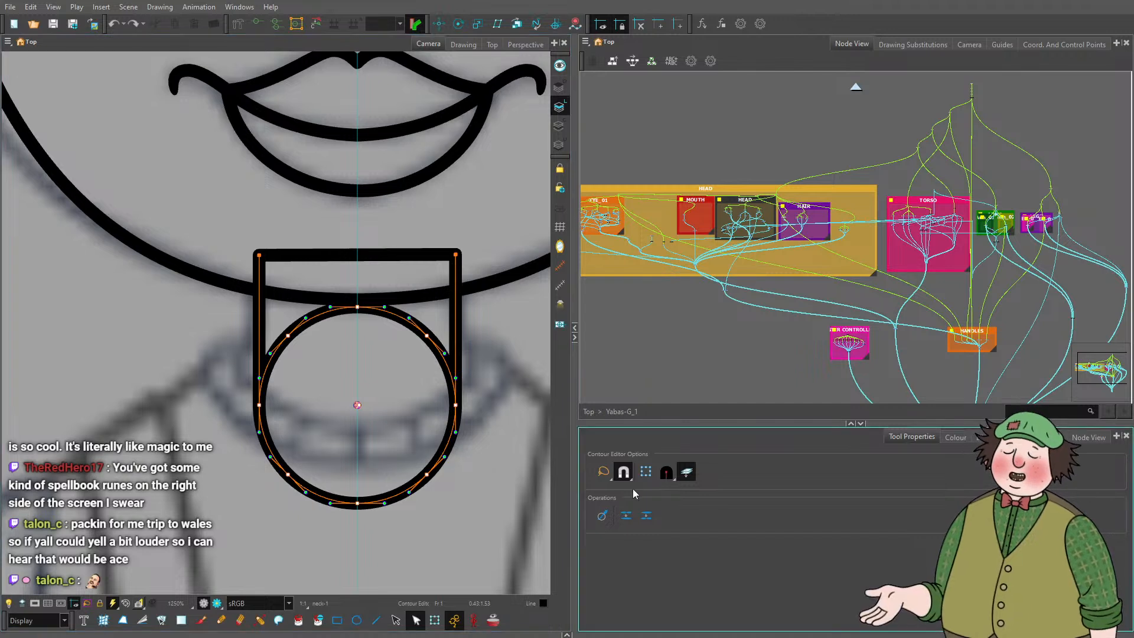
pyautogui.click(646, 471)
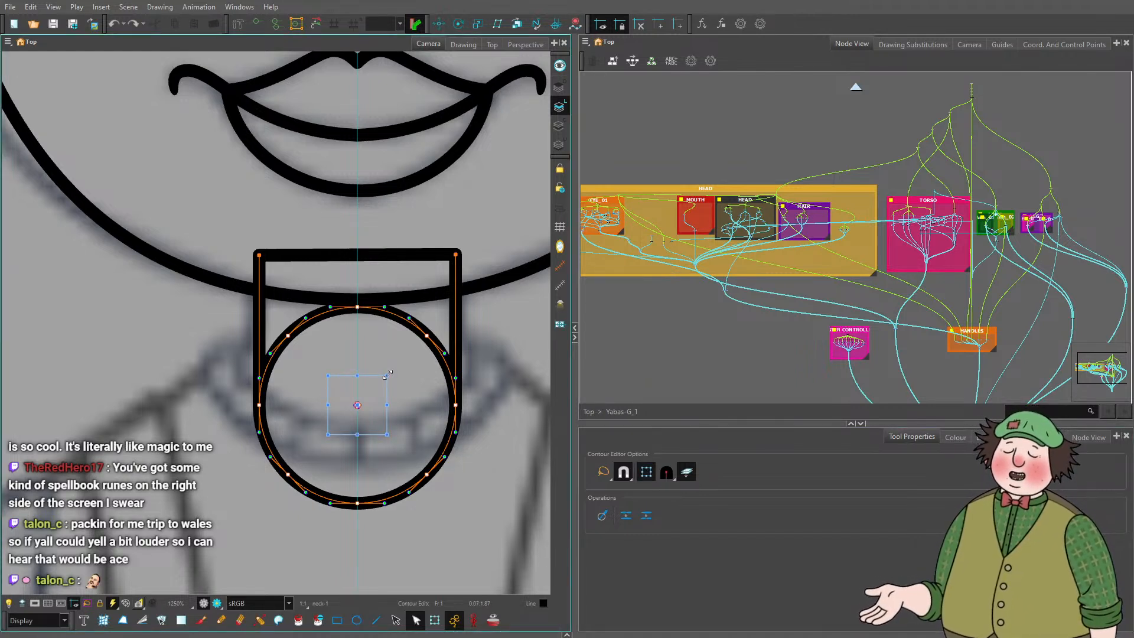
pyautogui.moveTo(387, 374); pyautogui.dragTo(395, 372)
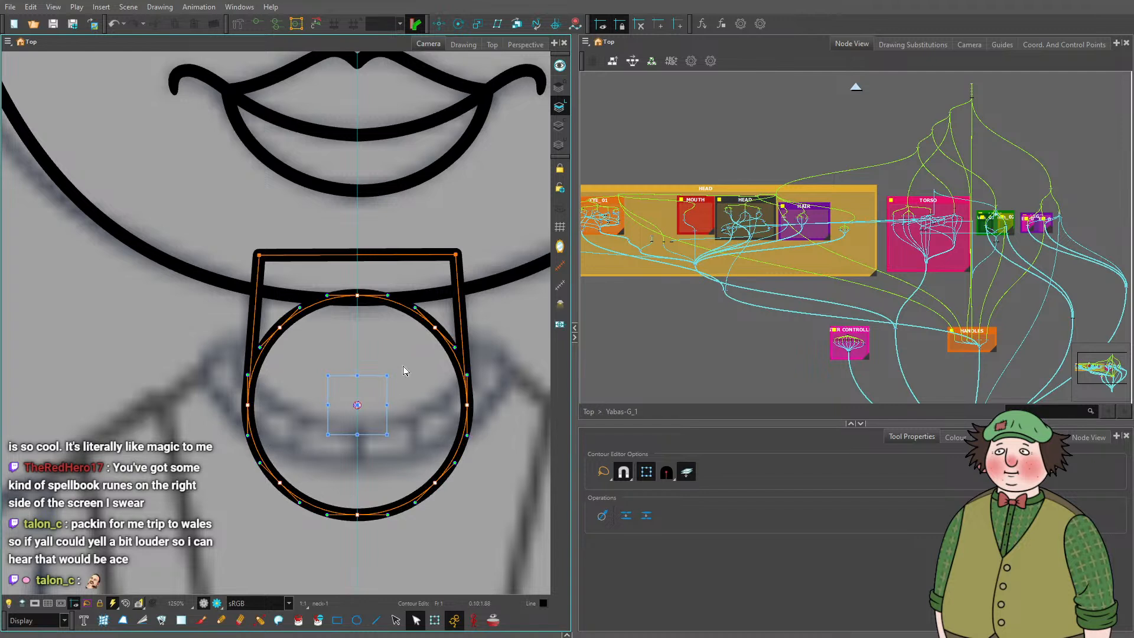
pyautogui.click(405, 363)
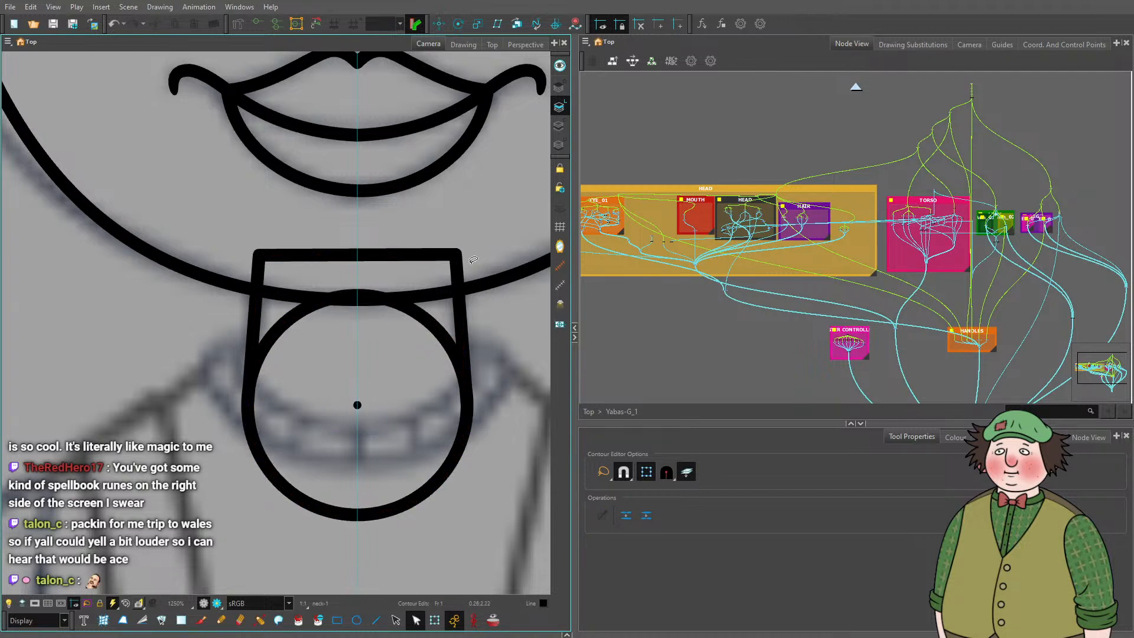
# Delete the circle's upper arcs inside the neck shape, leaving one closed outline with a rounded base and the centre dot.
pyautogui.click(442, 334)
pyautogui.press('Delete')
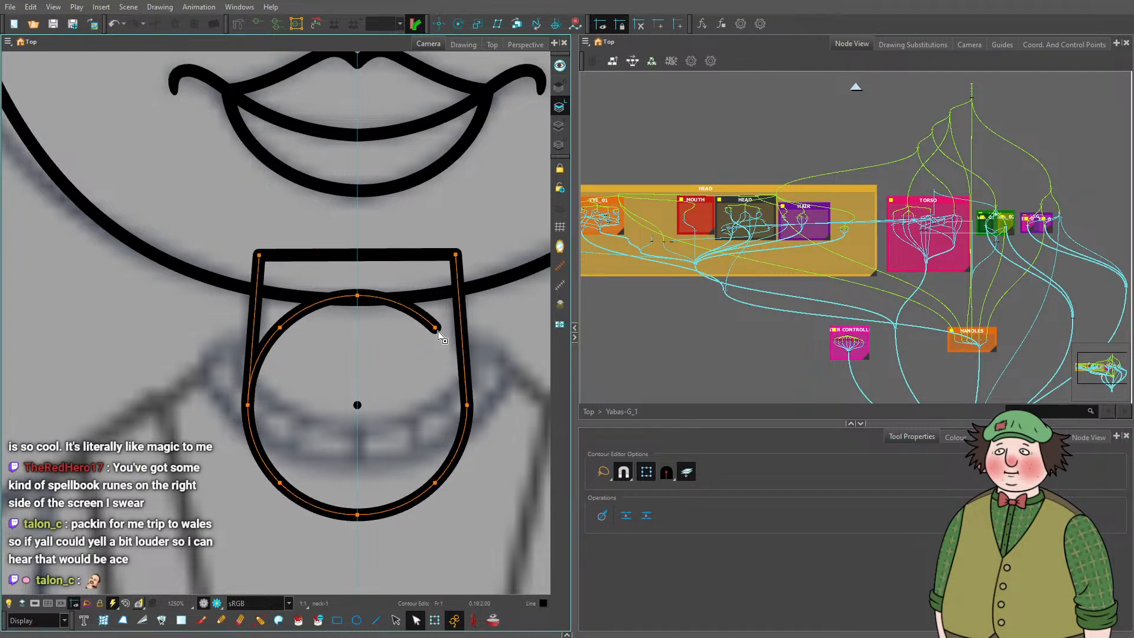
pyautogui.click(420, 316)
pyautogui.press('Delete')
pyautogui.press('Delete')
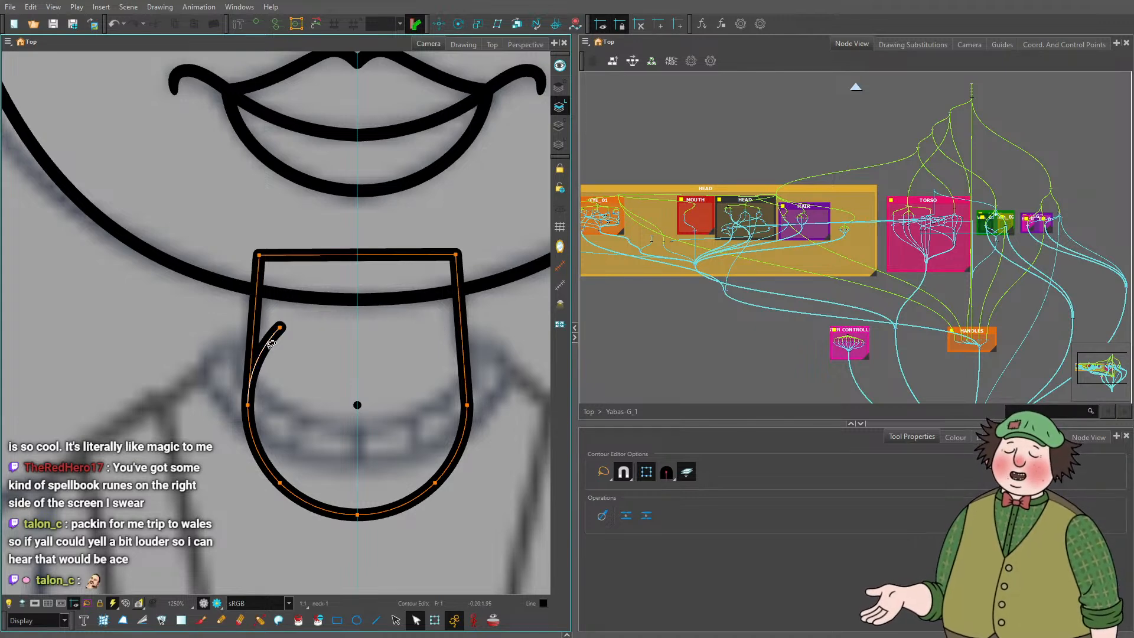
pyautogui.scroll(-3, 320, 395)
pyautogui.scroll(2, 321, 395)
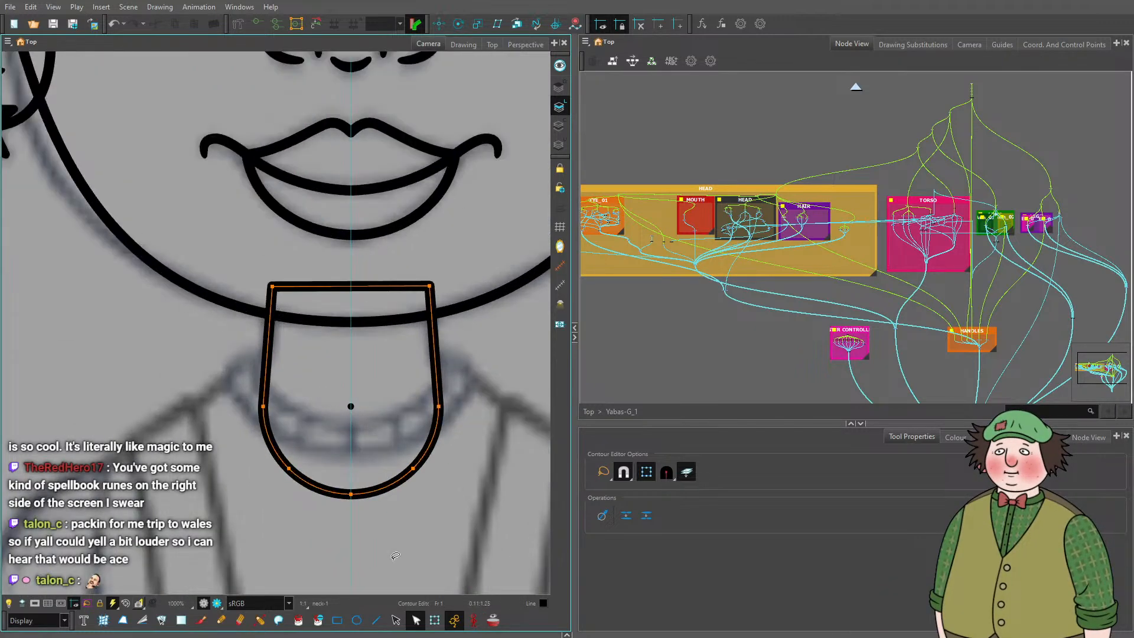
# Place the neck drawing's pivot exactly on the centre dot, aligned with the vertical centre guide.
pyautogui.click(435, 620)
pyautogui.click(427, 384)
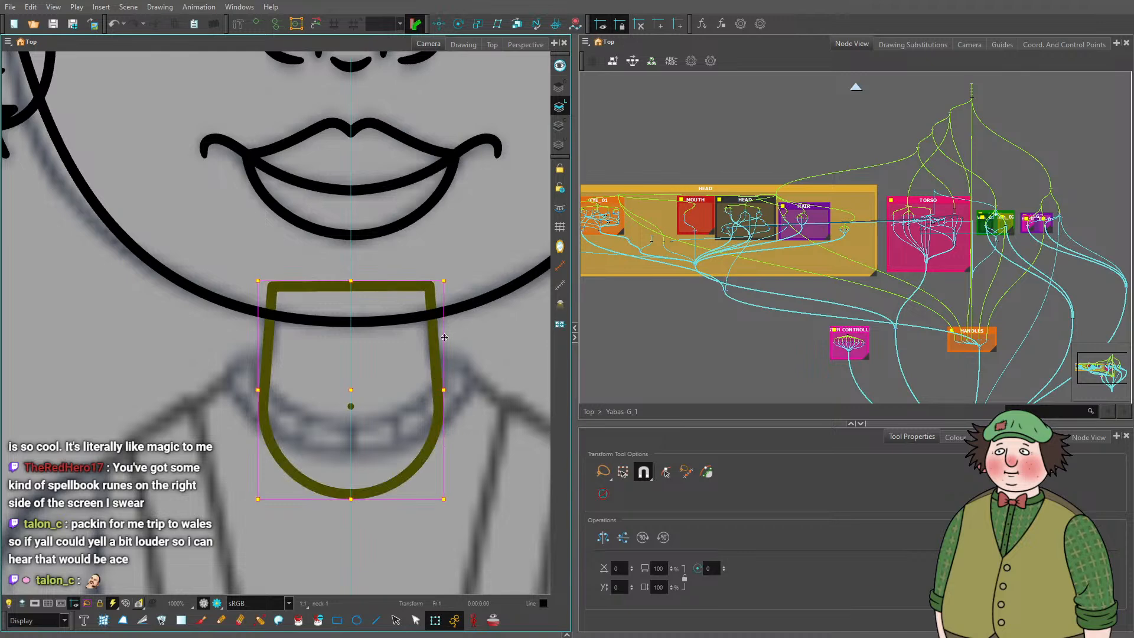
pyautogui.hotkey('ctrl', 'alt', 'v')
pyautogui.scroll(-1, 314, 246)
pyautogui.scroll(-4, 314, 246)
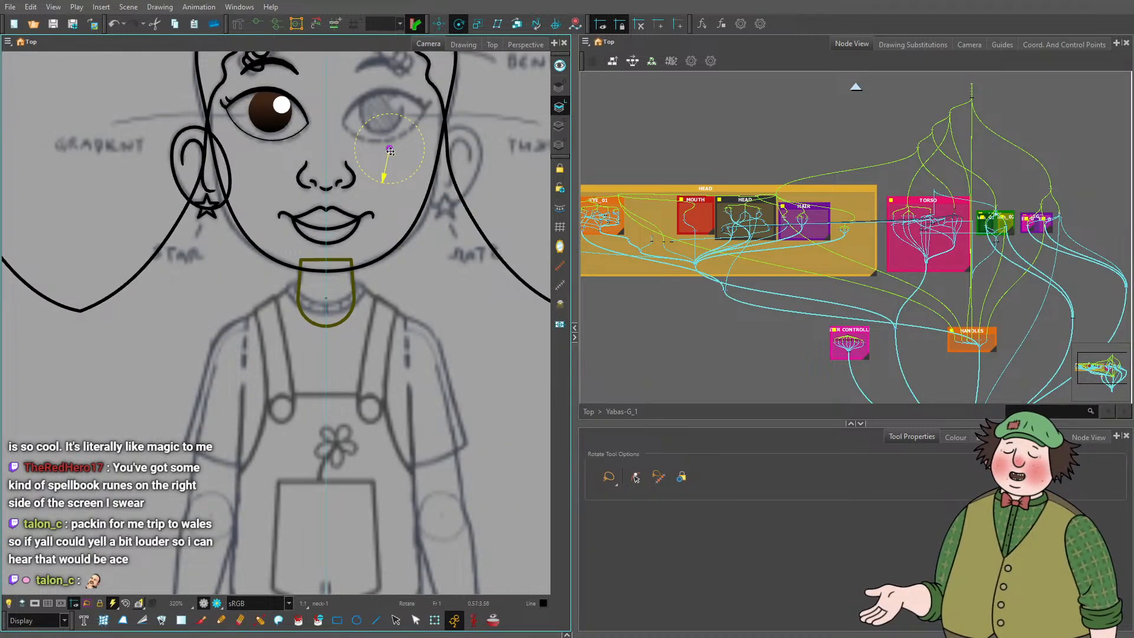
pyautogui.moveTo(381, 166); pyautogui.dragTo(328, 295)
pyautogui.scroll(16, 328, 295)
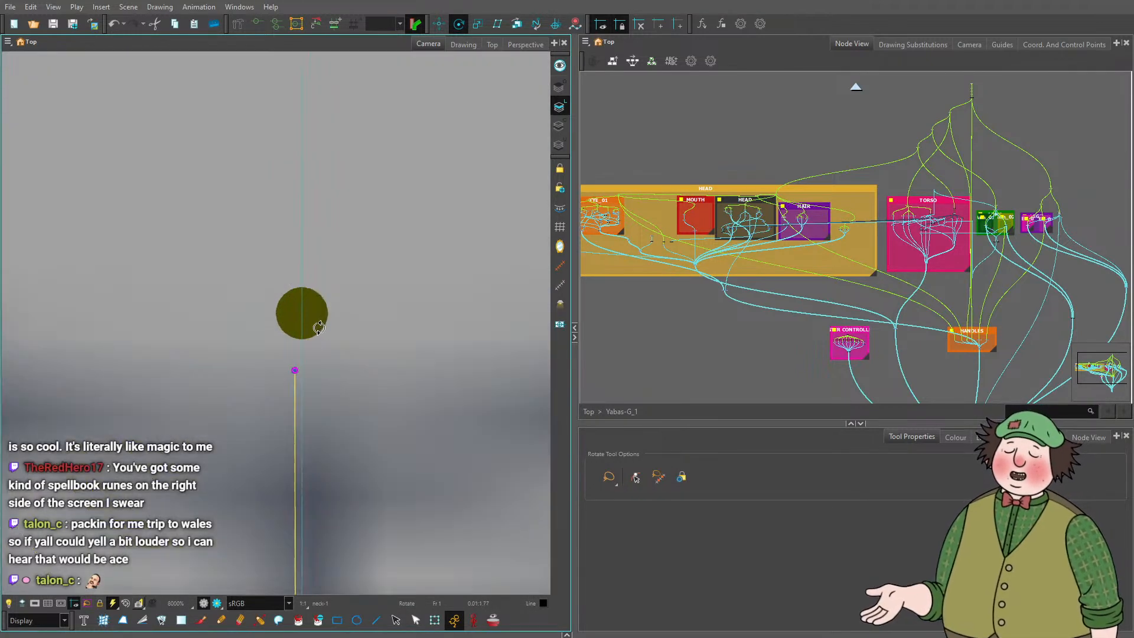
pyautogui.moveTo(296, 369); pyautogui.dragTo(311, 304)
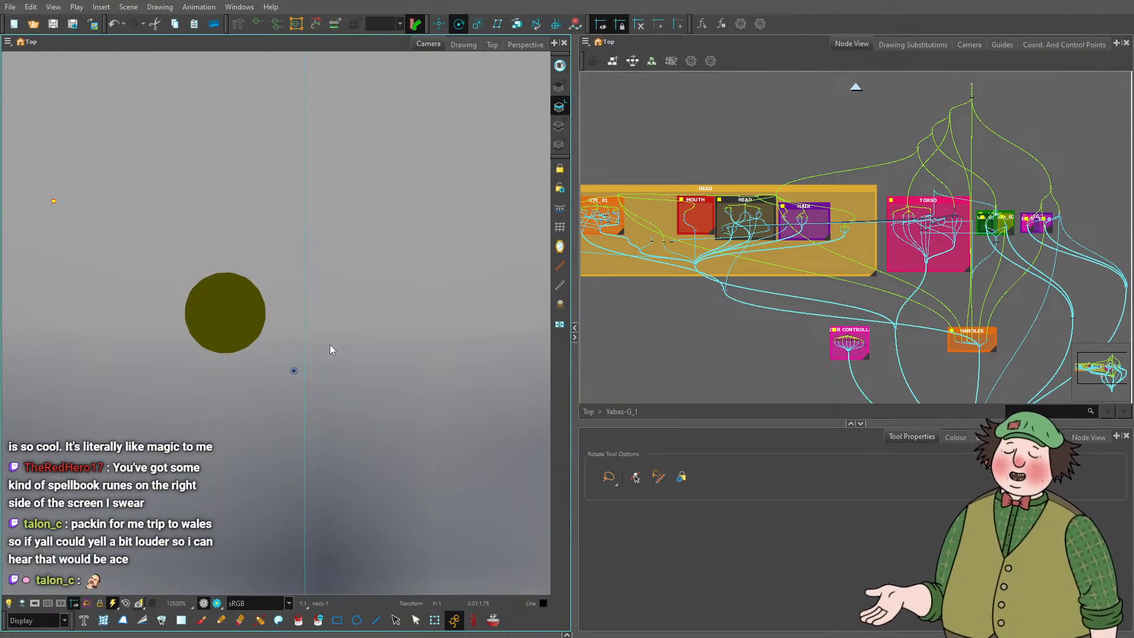
pyautogui.hotkey('ctrl', 'z')
pyautogui.moveTo(296, 359); pyautogui.dragTo(305, 285)
pyautogui.scroll(5, 305, 290)
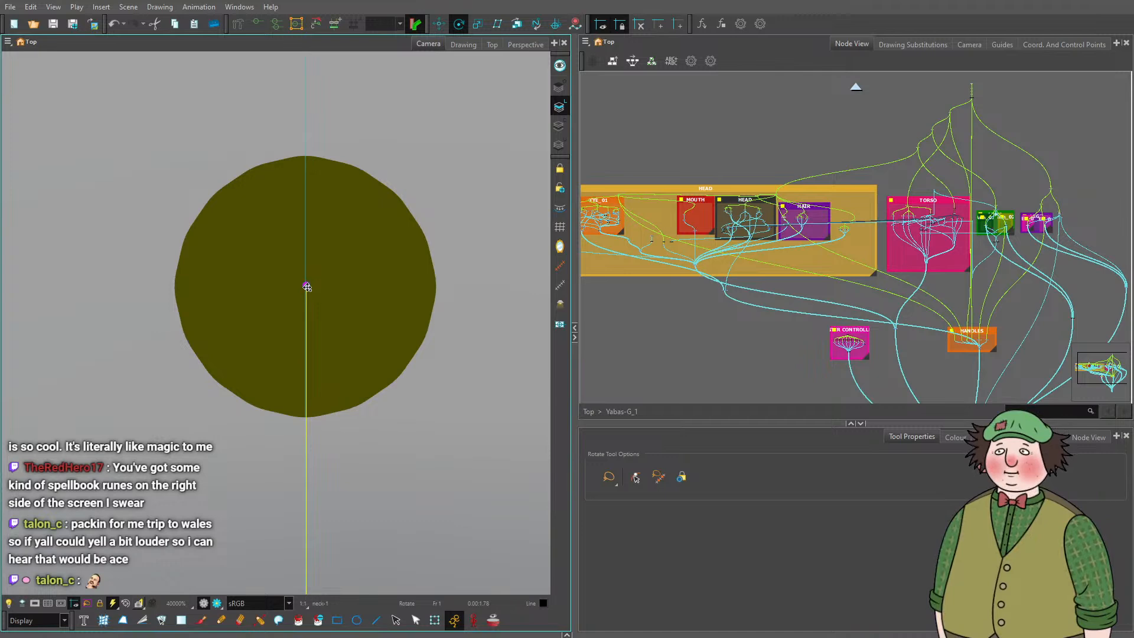
pyautogui.scroll(-6, 307, 295)
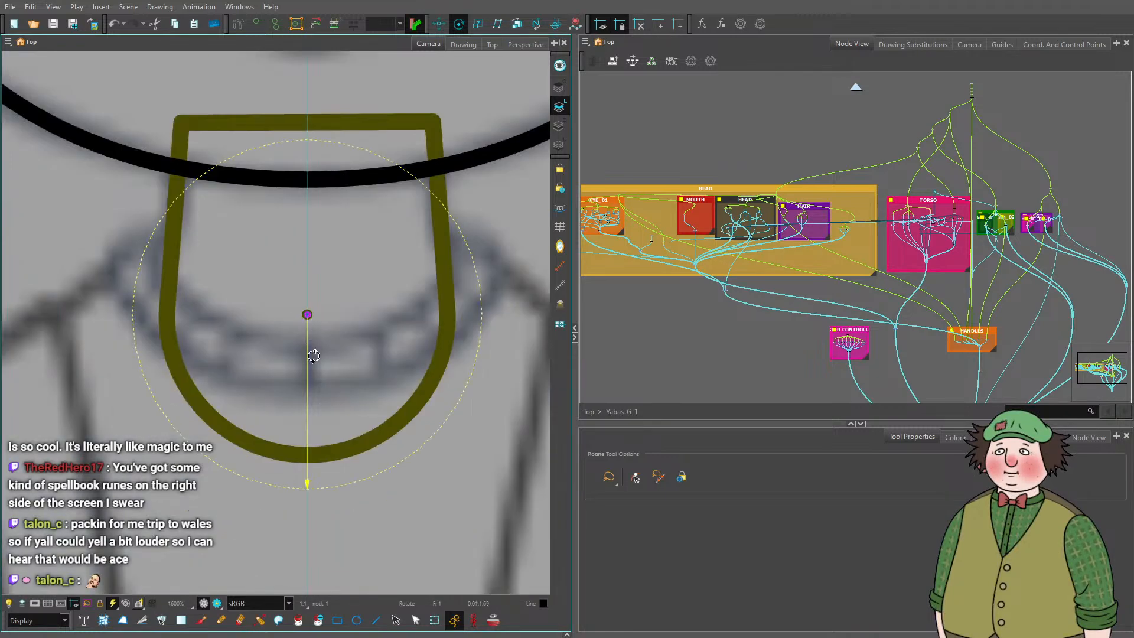
# Test-rotate the neck shape around its pivot, undo the rotation and deselect the drawing.
pyautogui.click(435, 620)
pyautogui.scroll(-2, 390, 497)
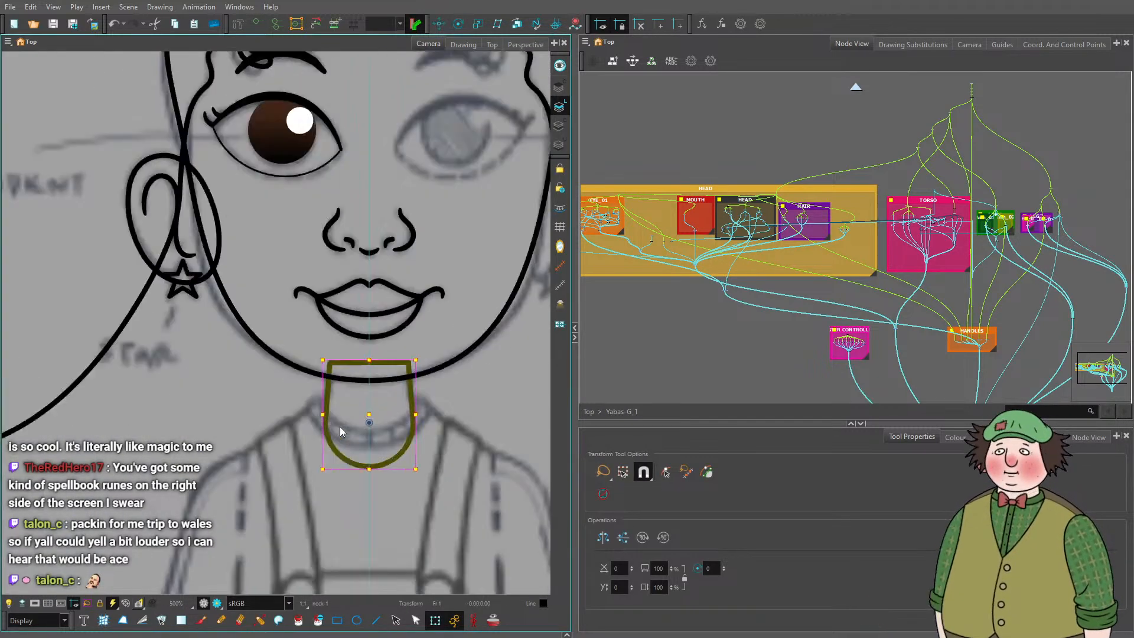
pyautogui.scroll(2, 339, 426)
pyautogui.moveTo(445, 335)
pyautogui.mouseDown()
pyautogui.moveTo(402, 309)
pyautogui.moveTo(342, 302)
pyautogui.moveTo(407, 354)
pyautogui.mouseUp()
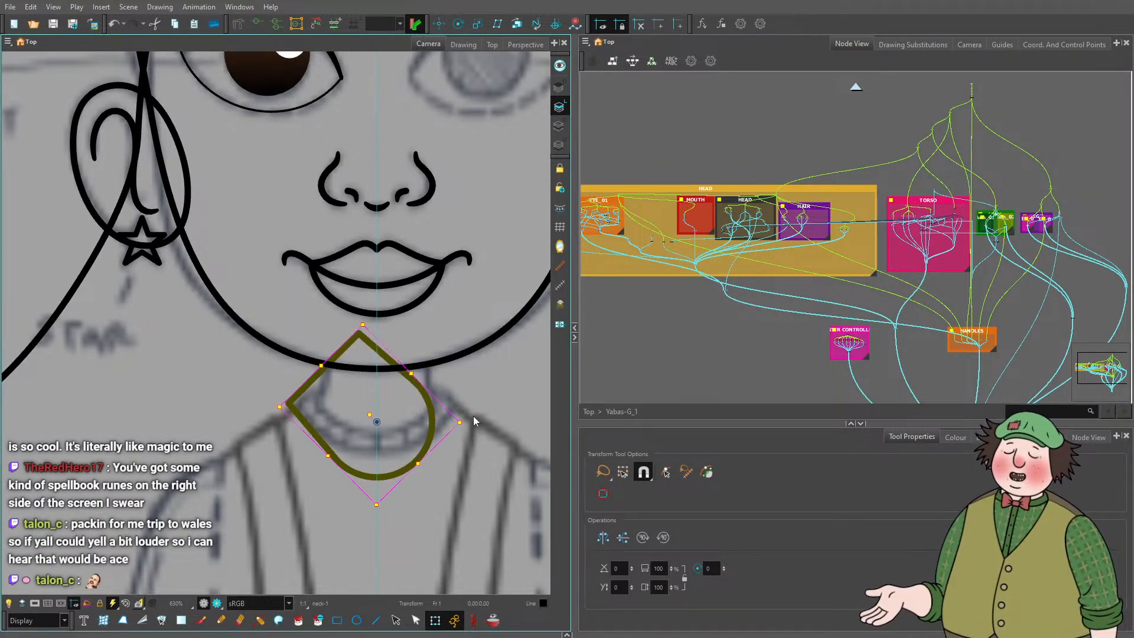
pyautogui.hotkey('ctrl', 'z')
pyautogui.click(318, 383)
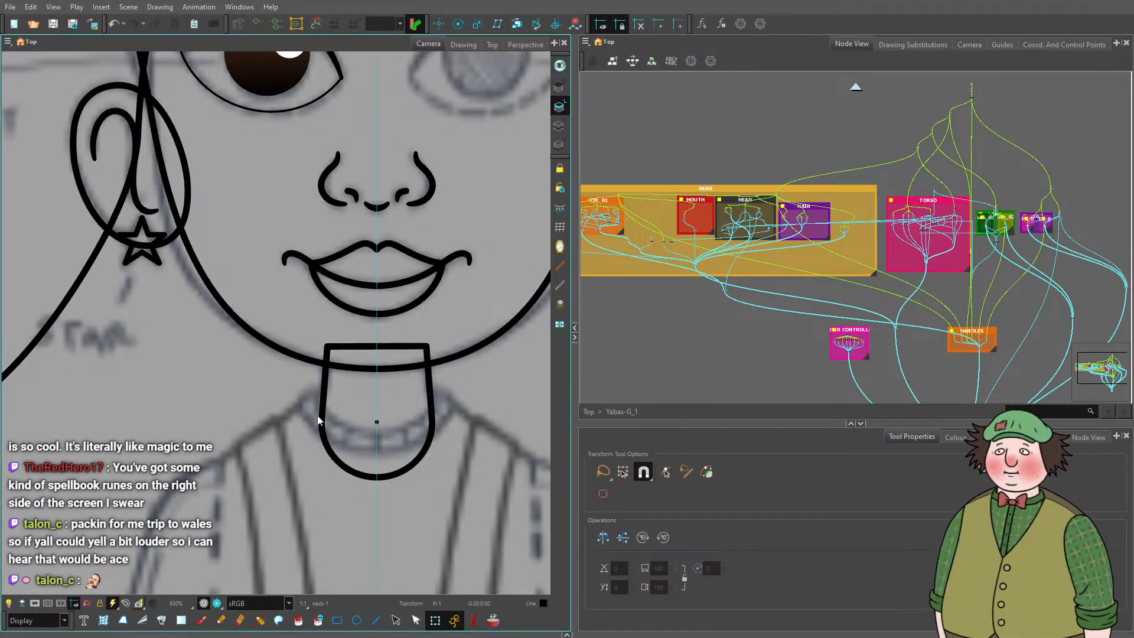
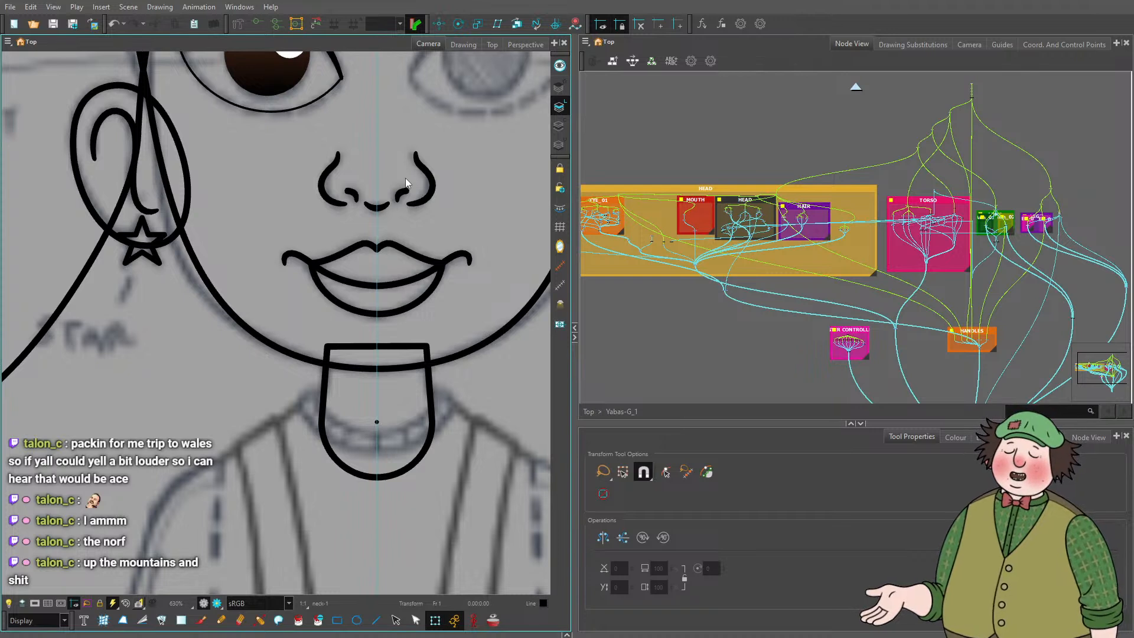
pyautogui.click(752, 296)
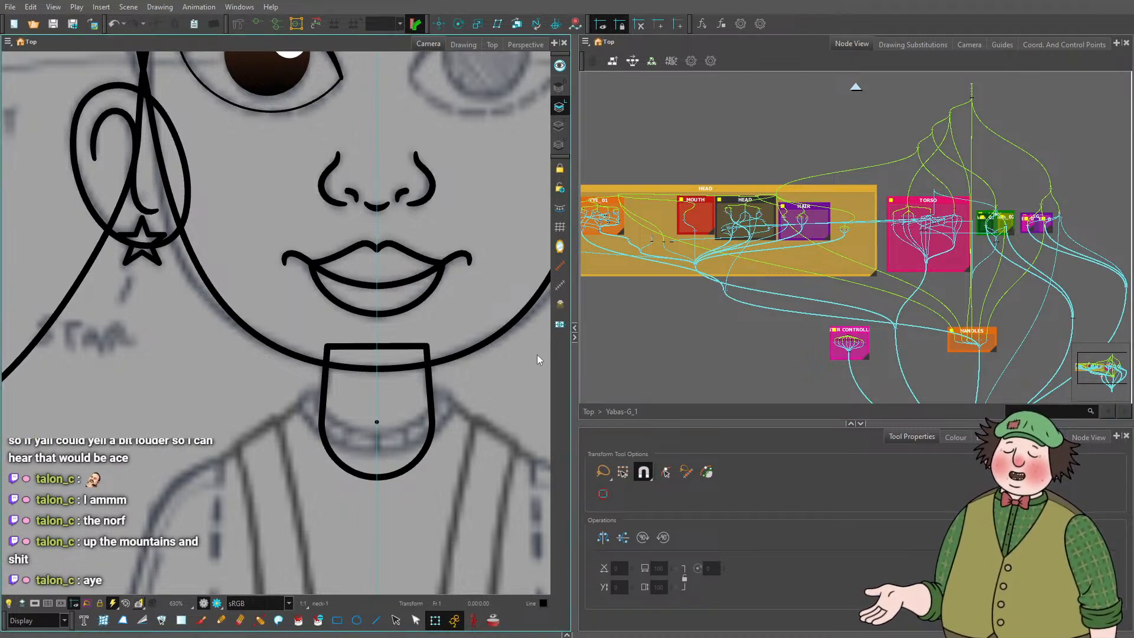
pyautogui.click(406, 346)
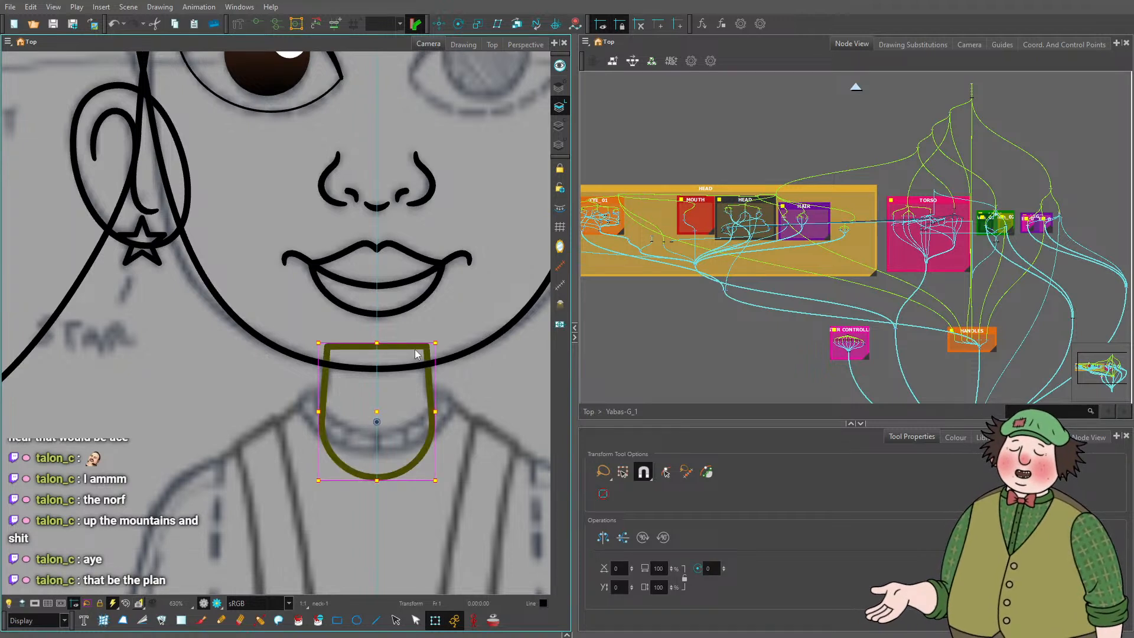
pyautogui.click(502, 383)
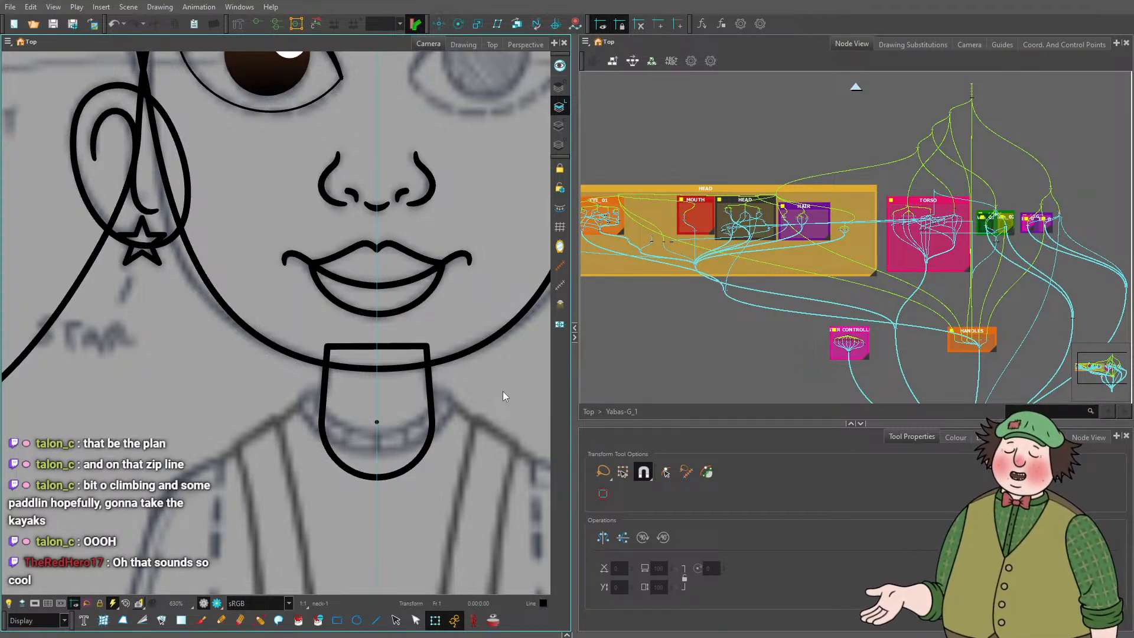
pyautogui.click(427, 392)
pyautogui.click(466, 381)
pyautogui.scroll(3, 319, 438)
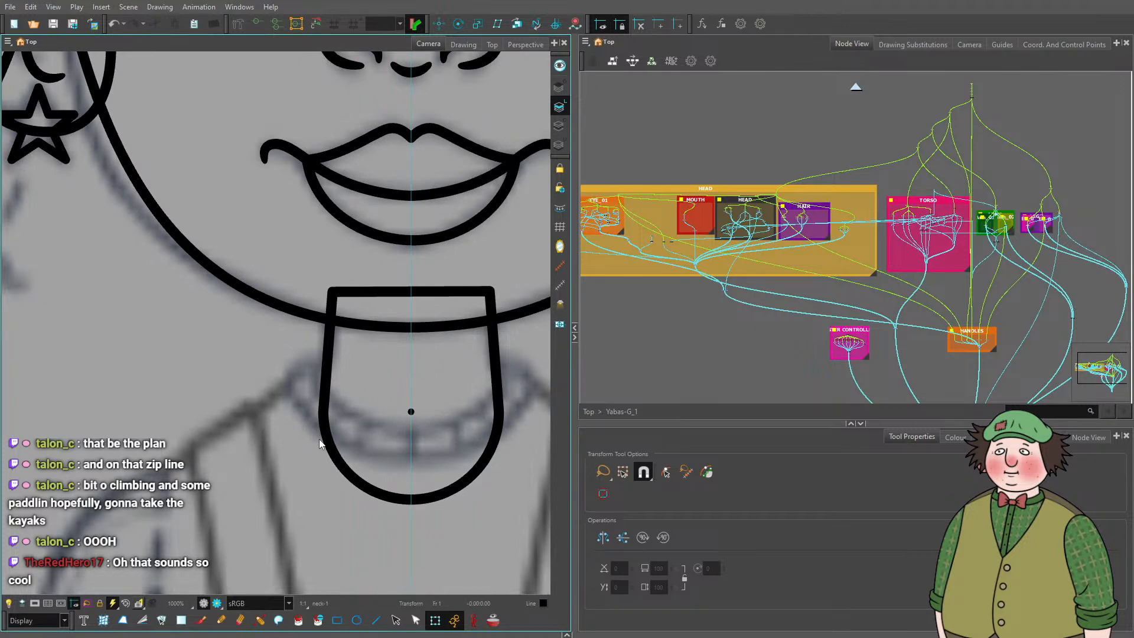
# Examine the torso group's node structure to locate the neck-hole peg and the drawings attached to it.
pyautogui.scroll(-5, 319, 438)
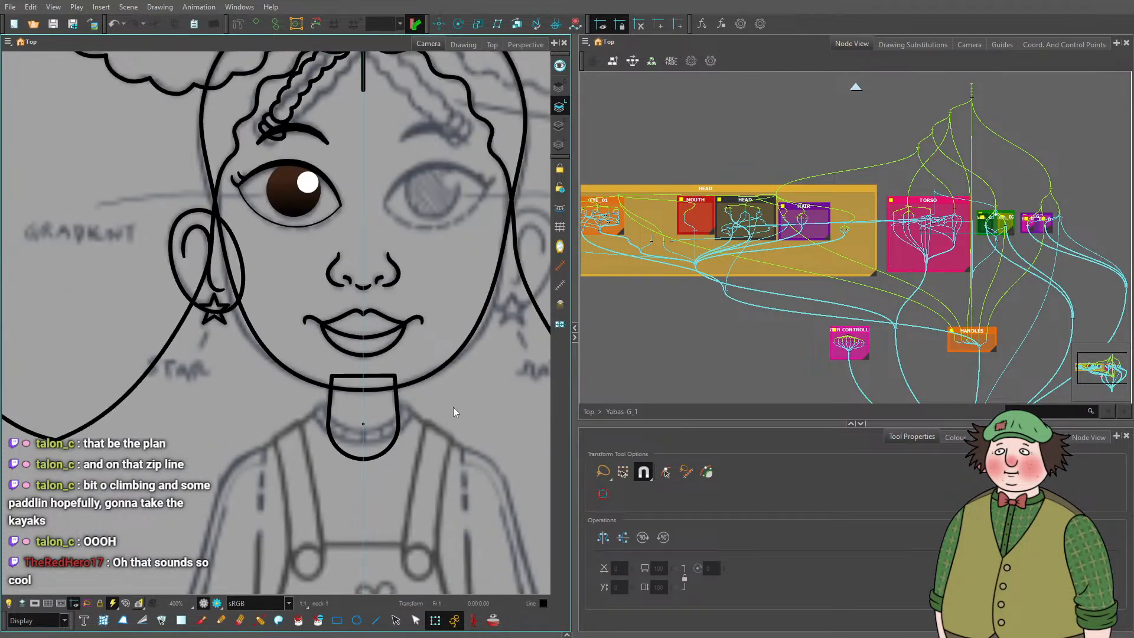
pyautogui.scroll(5, 366, 412)
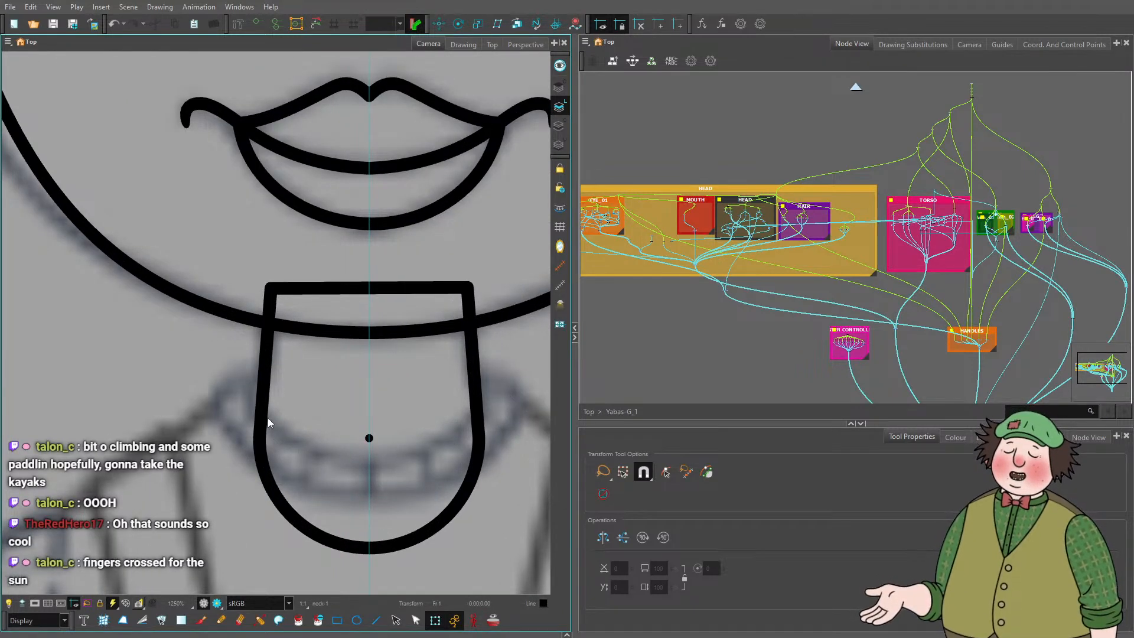
pyautogui.scroll(2, 751, 232)
pyautogui.scroll(3, 945, 246)
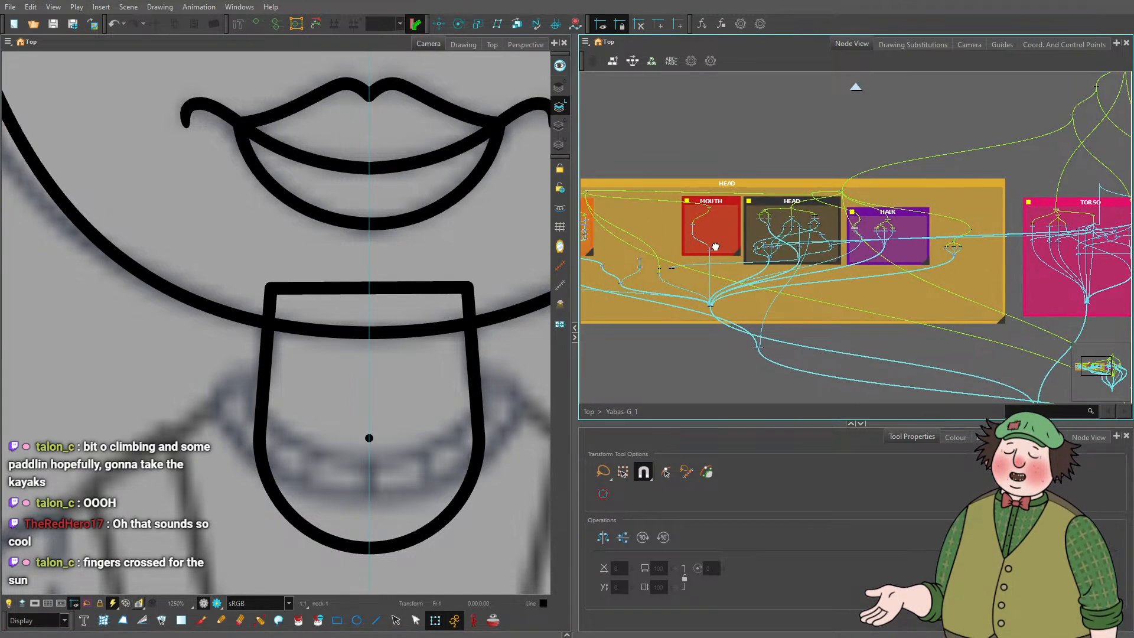
pyautogui.moveTo(1047, 242); pyautogui.dragTo(803, 244)
pyautogui.scroll(7, 951, 238)
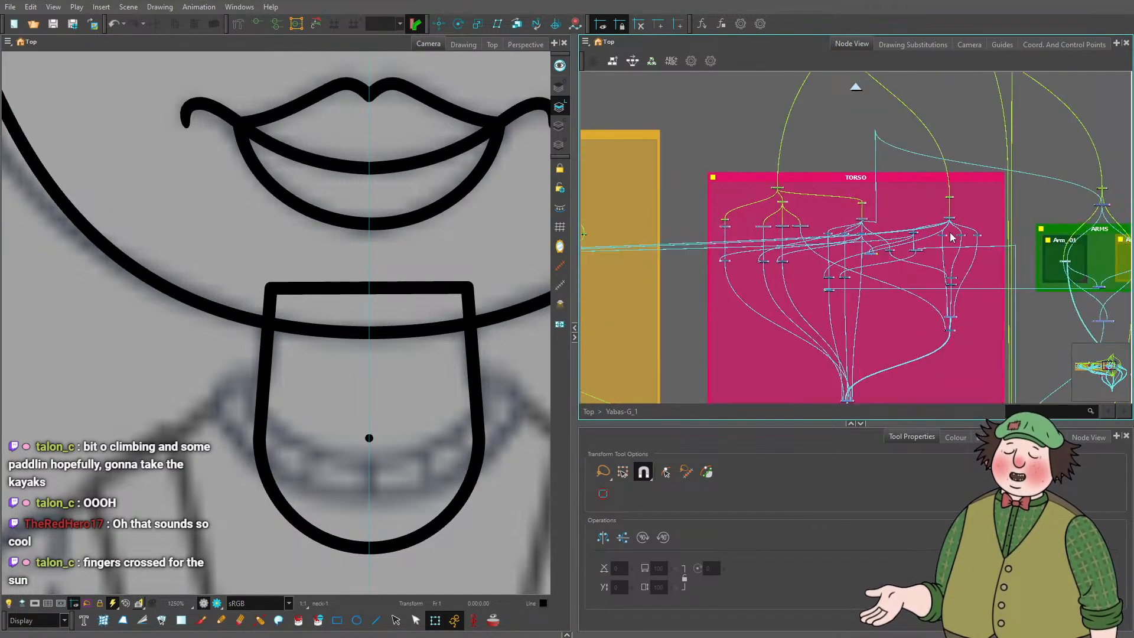
pyautogui.scroll(-5, 935, 220)
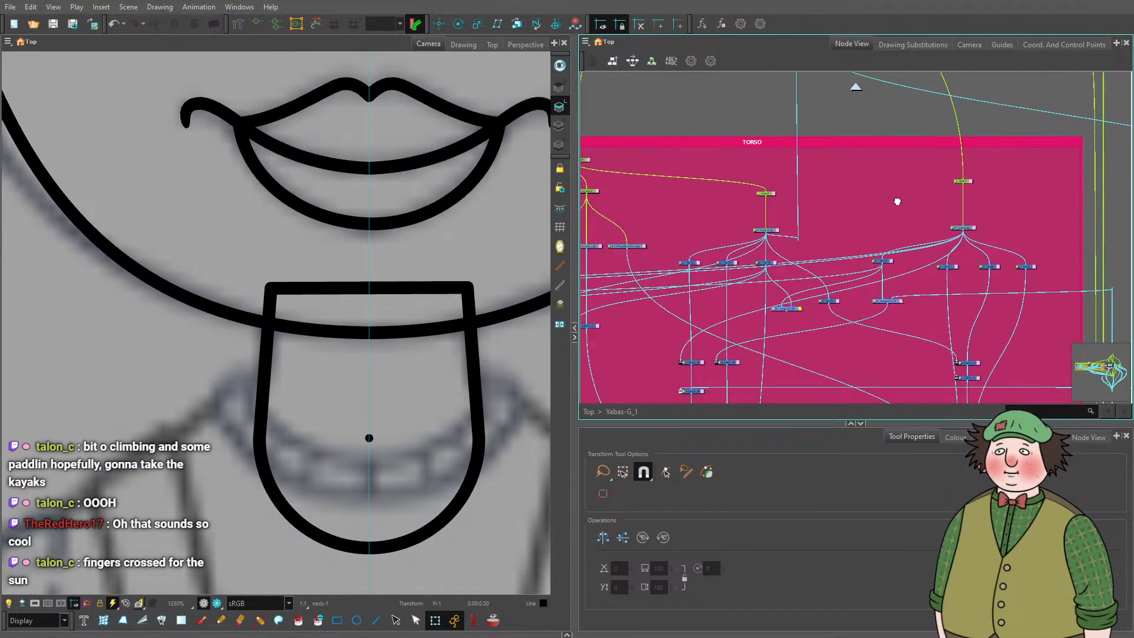
pyautogui.moveTo(614, 235); pyautogui.dragTo(646, 237)
pyautogui.scroll(5, 648, 236)
pyautogui.scroll(2, 675, 254)
pyautogui.scroll(-5, 784, 248)
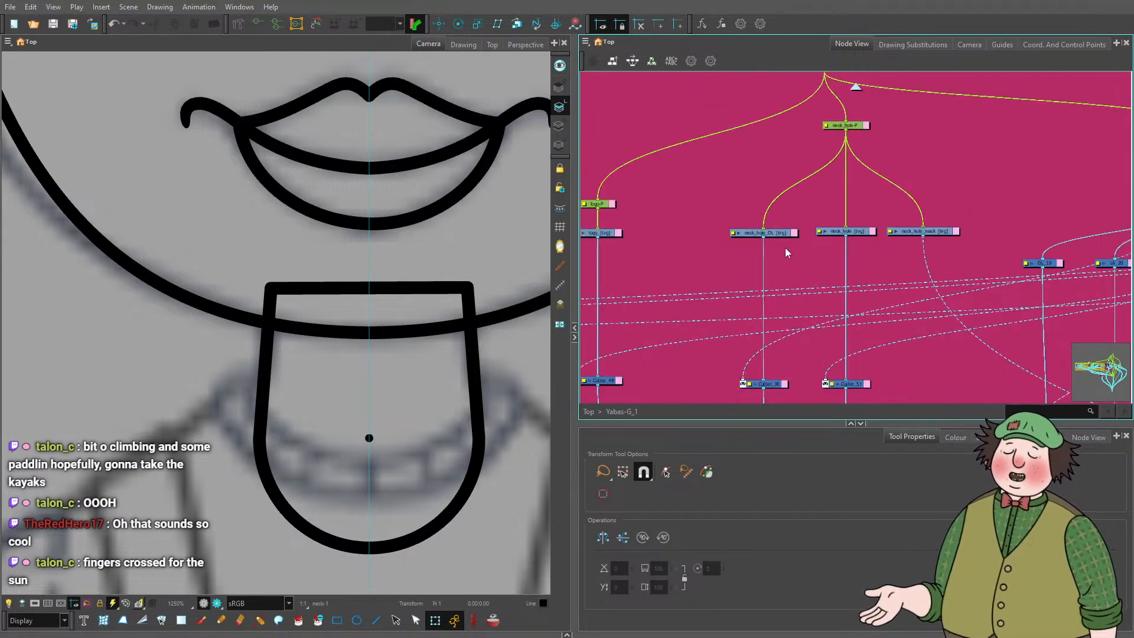
pyautogui.scroll(6, 803, 252)
pyautogui.scroll(-4, 802, 247)
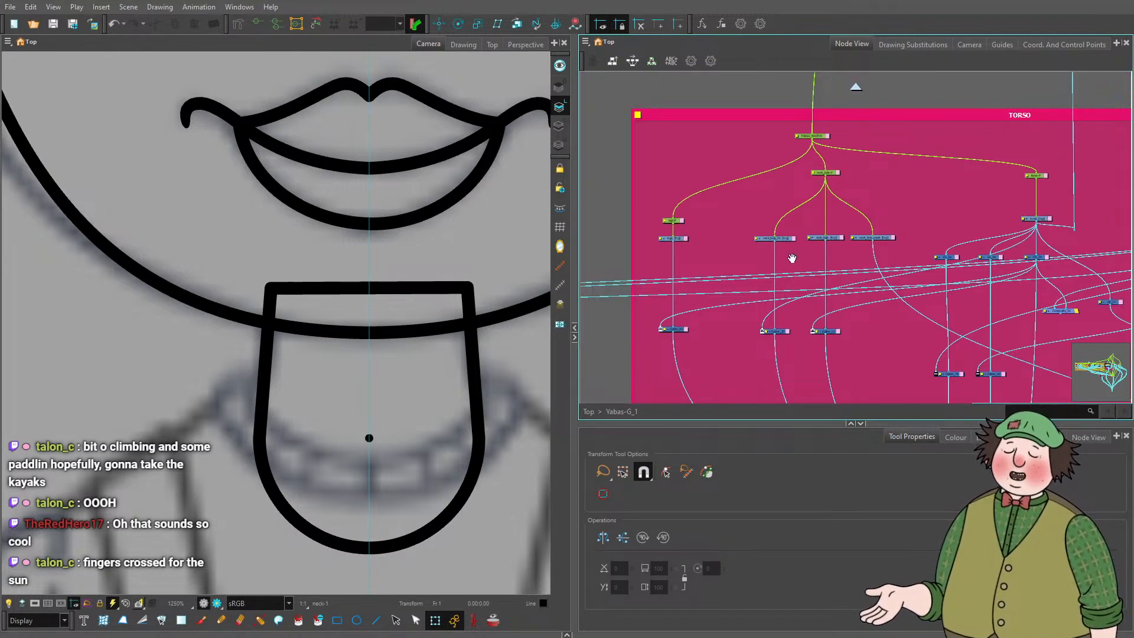
pyautogui.scroll(3, 807, 197)
pyautogui.moveTo(810, 230); pyautogui.dragTo(813, 252)
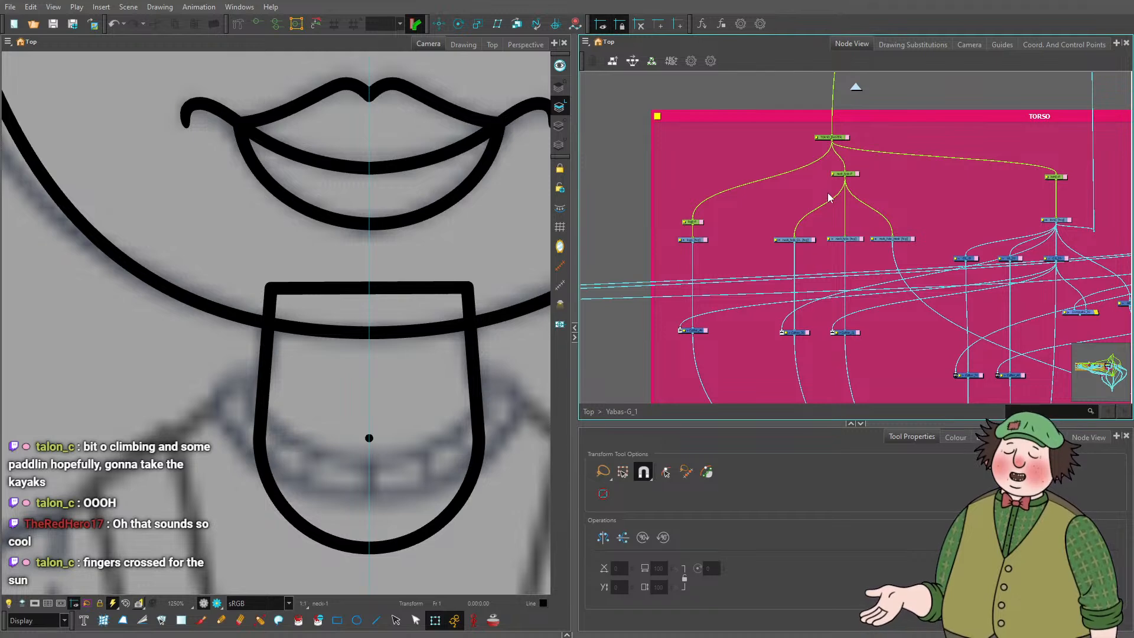
pyautogui.scroll(2, 859, 172)
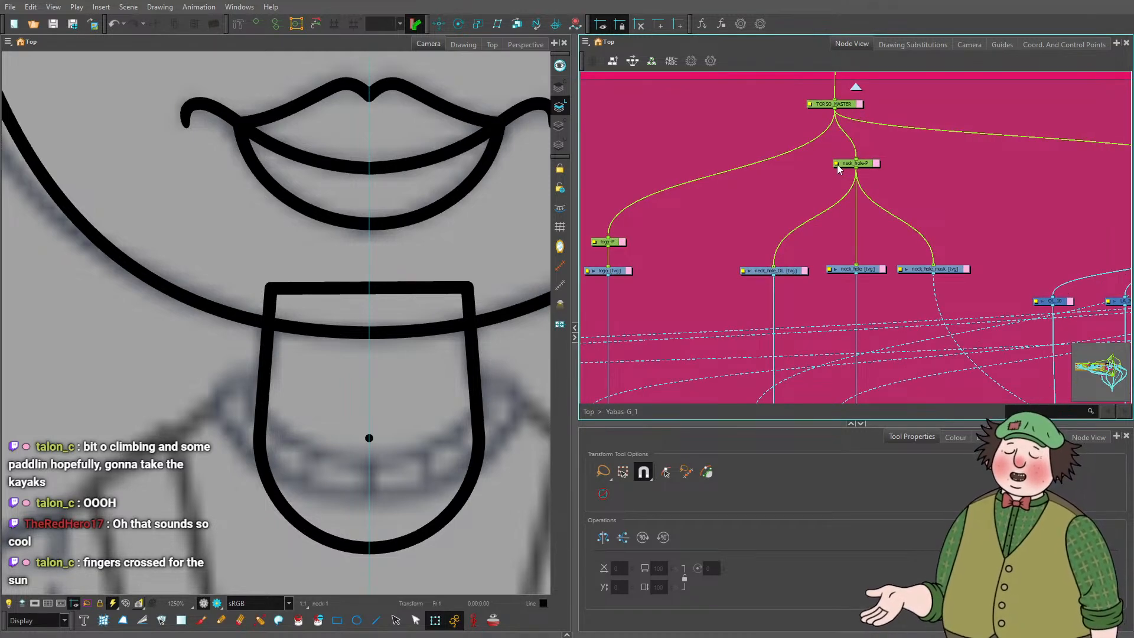
# Rename the neck-hole peg in the torso group as neck_mask-P.
pyautogui.doubleClick(837, 164)
pyautogui.moveTo(689, 131); pyautogui.dragTo(671, 131)
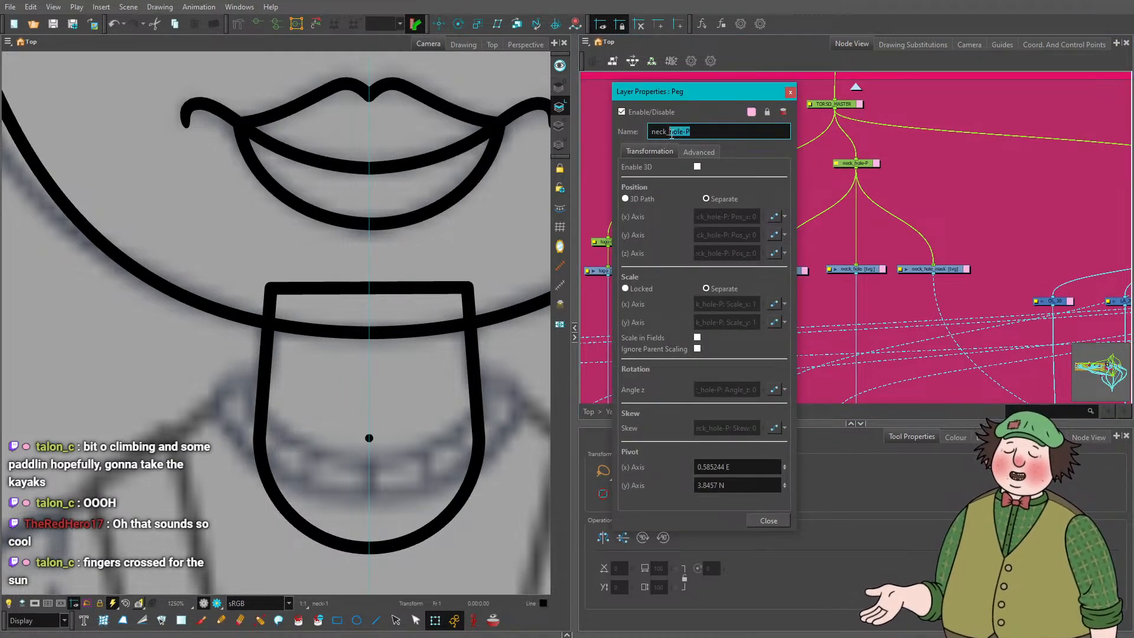
pyautogui.write('mask')
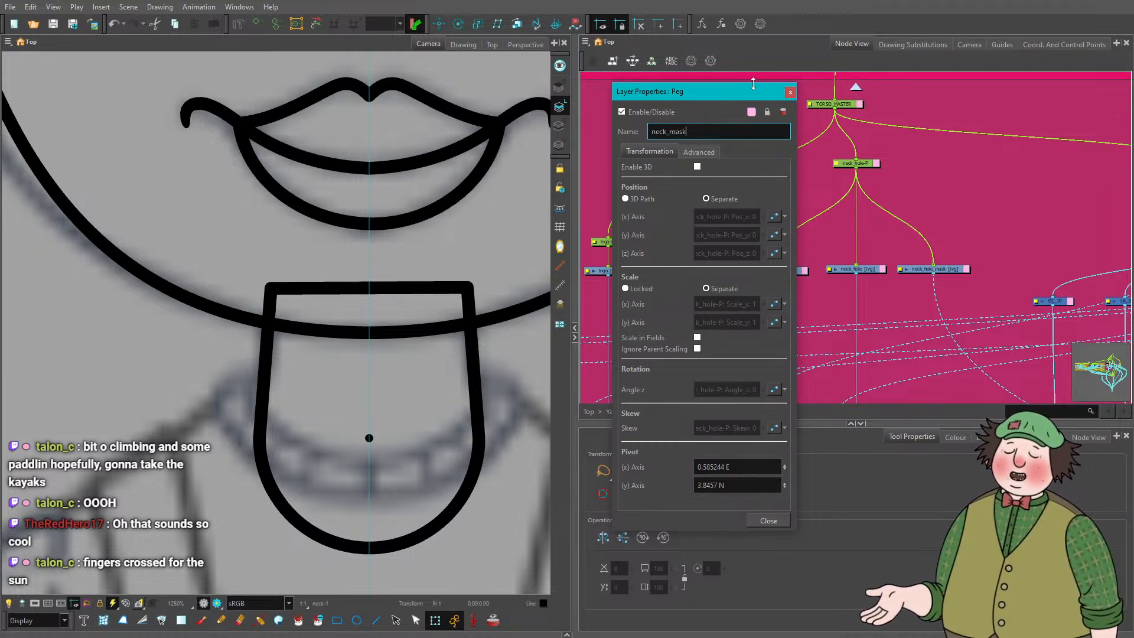
pyautogui.write('-P')
pyautogui.press('Return')
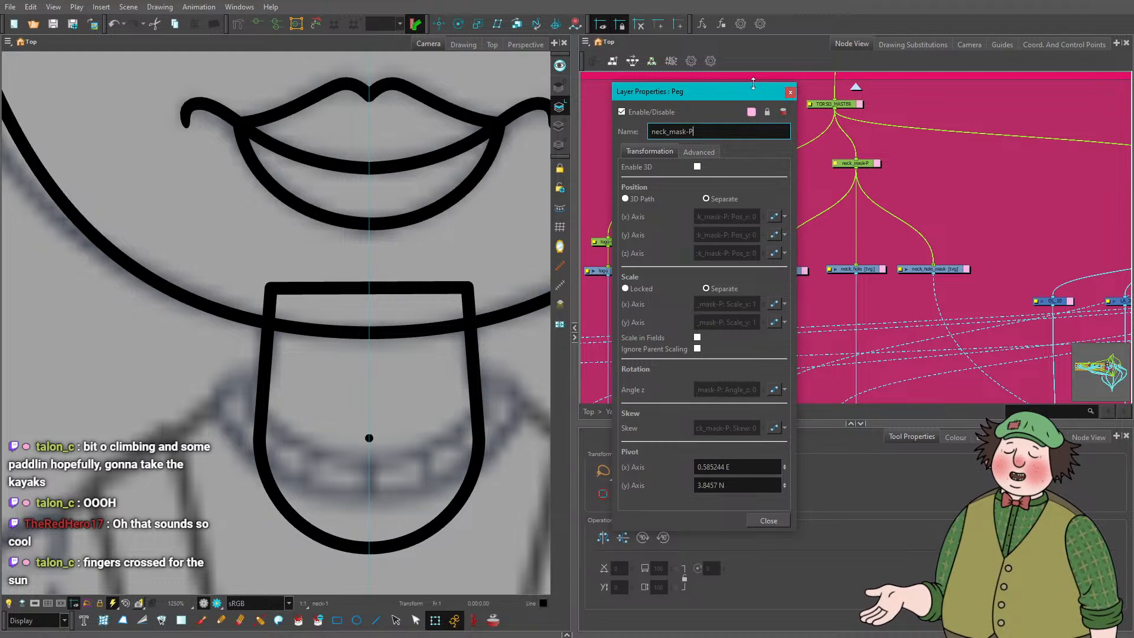
pyautogui.click(786, 92)
# Delete the neck_hole and neck_hole_mask drawings under the neck_mask-P peg, and rename the neck_hole_OL drawing as neck_mask.
pyautogui.scroll(3, 830, 281)
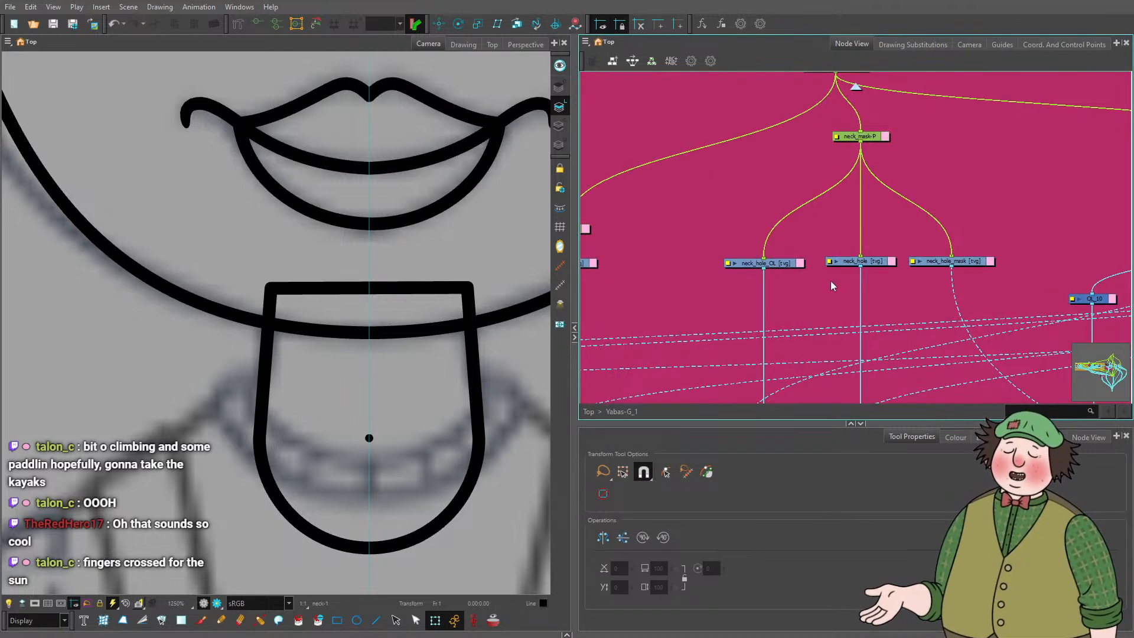
pyautogui.press('Delete')
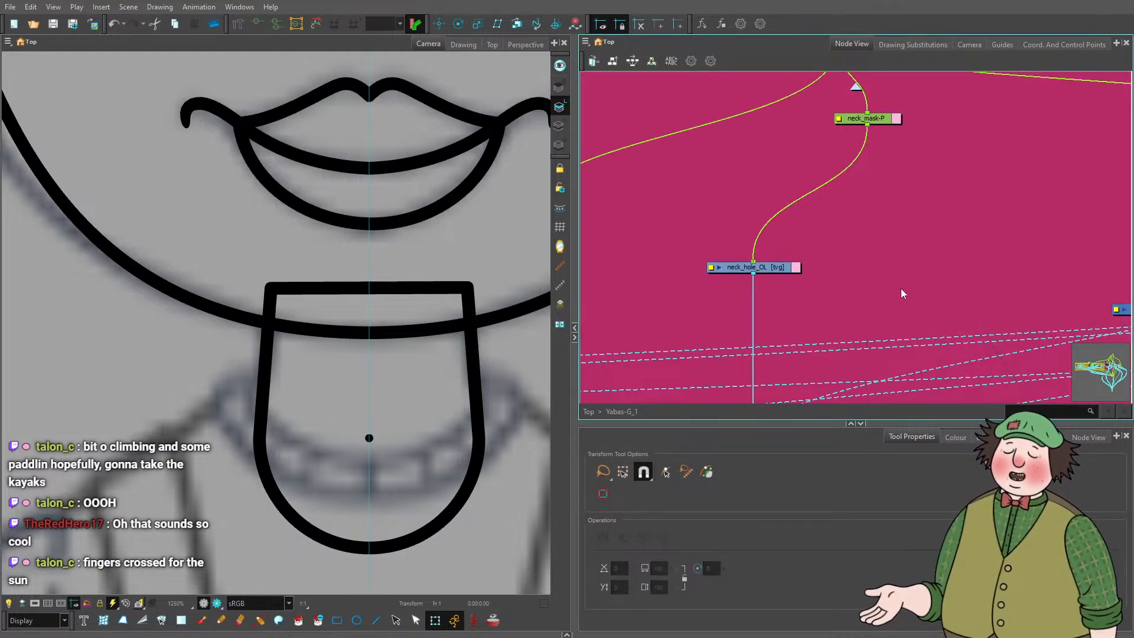
pyautogui.doubleClick(718, 268)
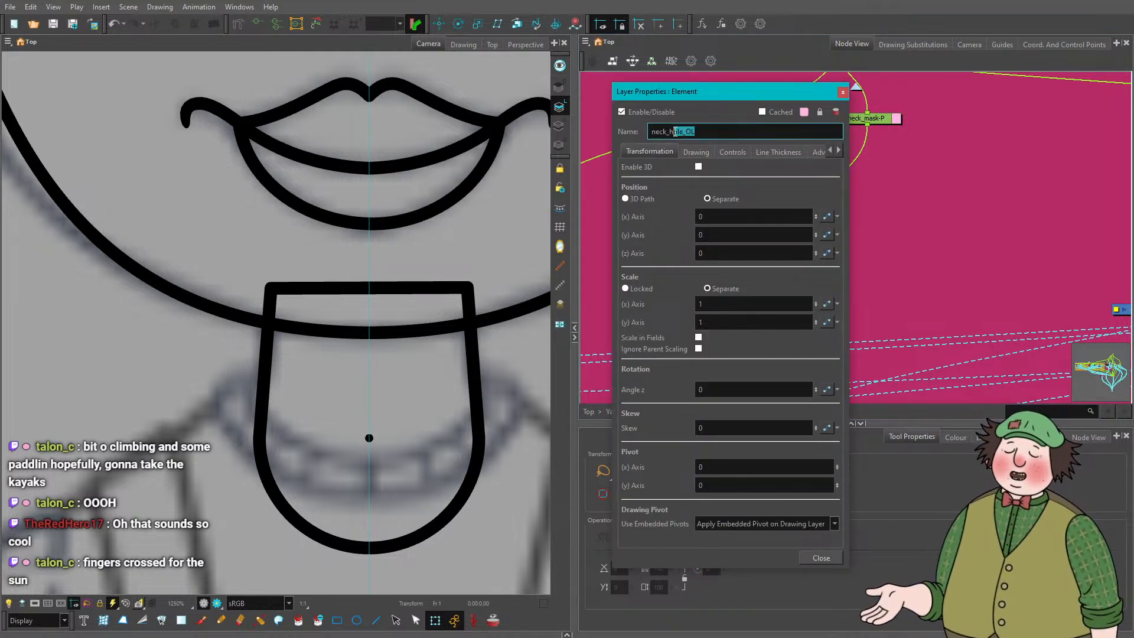
pyautogui.moveTo(695, 131); pyautogui.dragTo(672, 131)
pyautogui.write('mask')
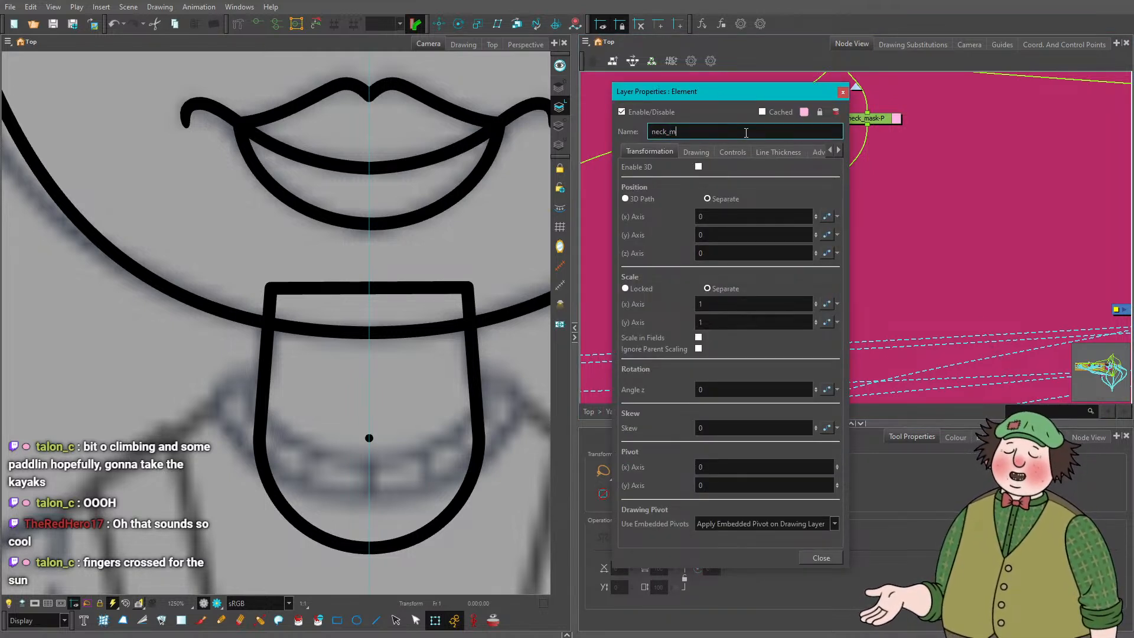
pyautogui.click(842, 92)
# Select the neck_mask drawing and check the art layer settings in its layer properties.
pyautogui.scroll(-3, 831, 230)
pyautogui.scroll(-2, 831, 235)
pyautogui.scroll(4, 824, 239)
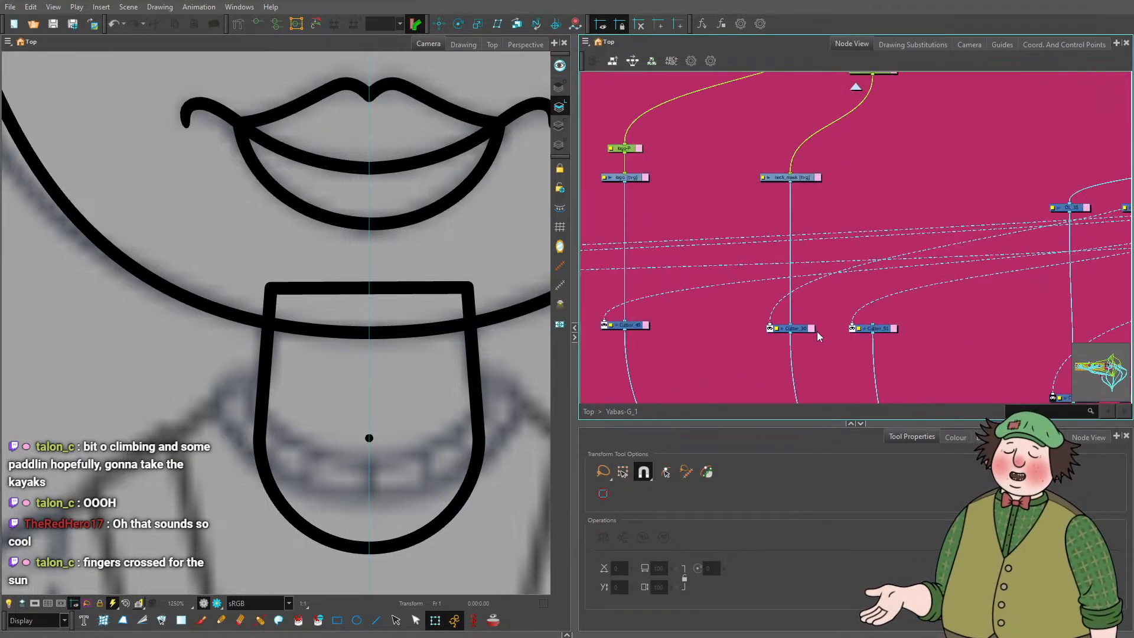
pyautogui.moveTo(854, 184); pyautogui.dragTo(862, 209)
pyautogui.click(820, 204)
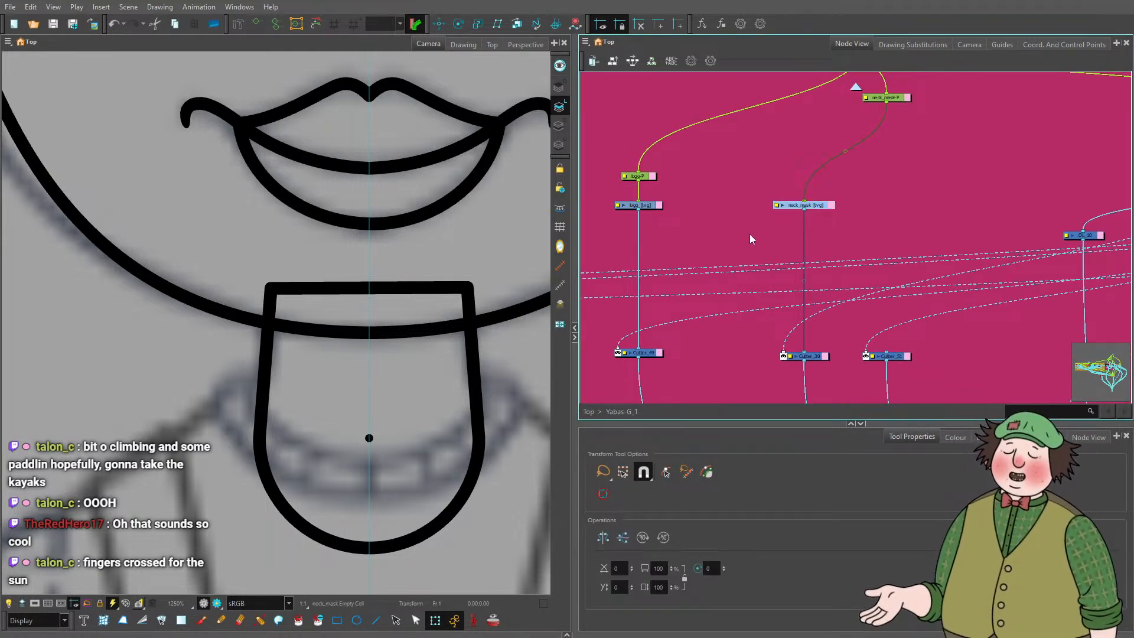
pyautogui.doubleClick(775, 206)
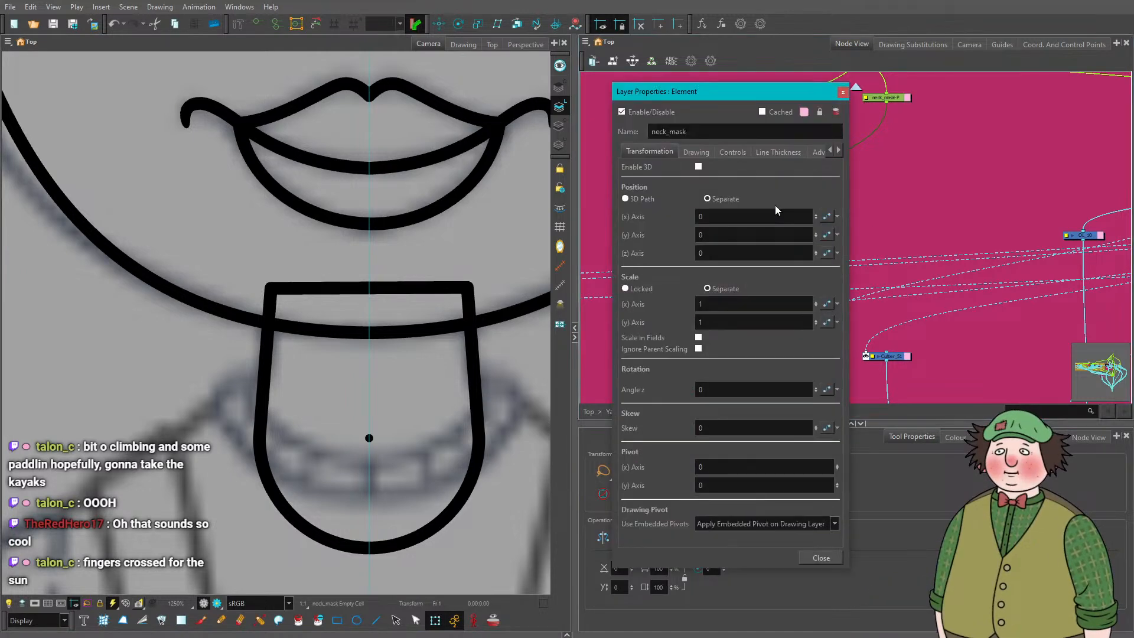
pyautogui.click(702, 153)
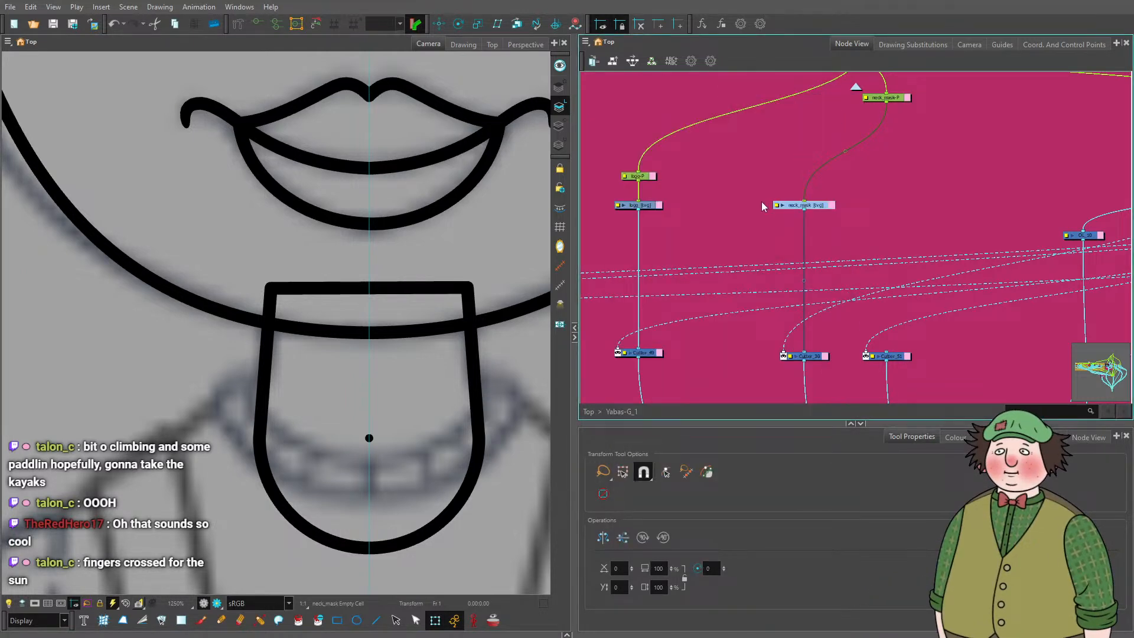
# Draw a straight horizontal line on the neck_mask drawing, crossing the neck outline just above its centre dot.
pyautogui.scroll(-3, 249, 426)
pyautogui.scroll(3, 260, 429)
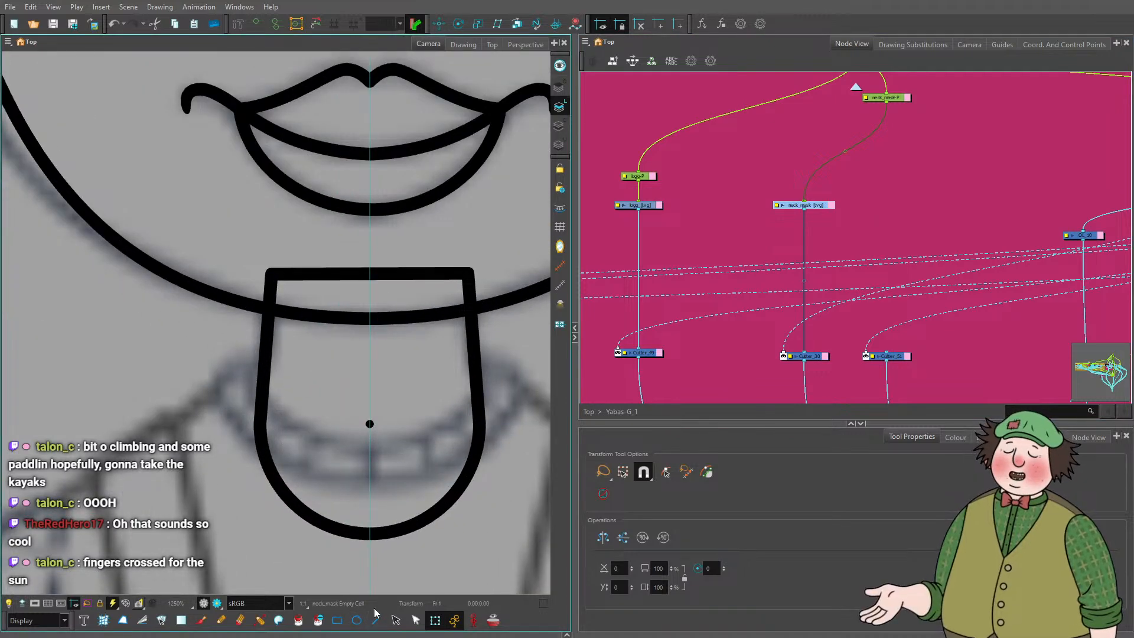
pyautogui.click(376, 620)
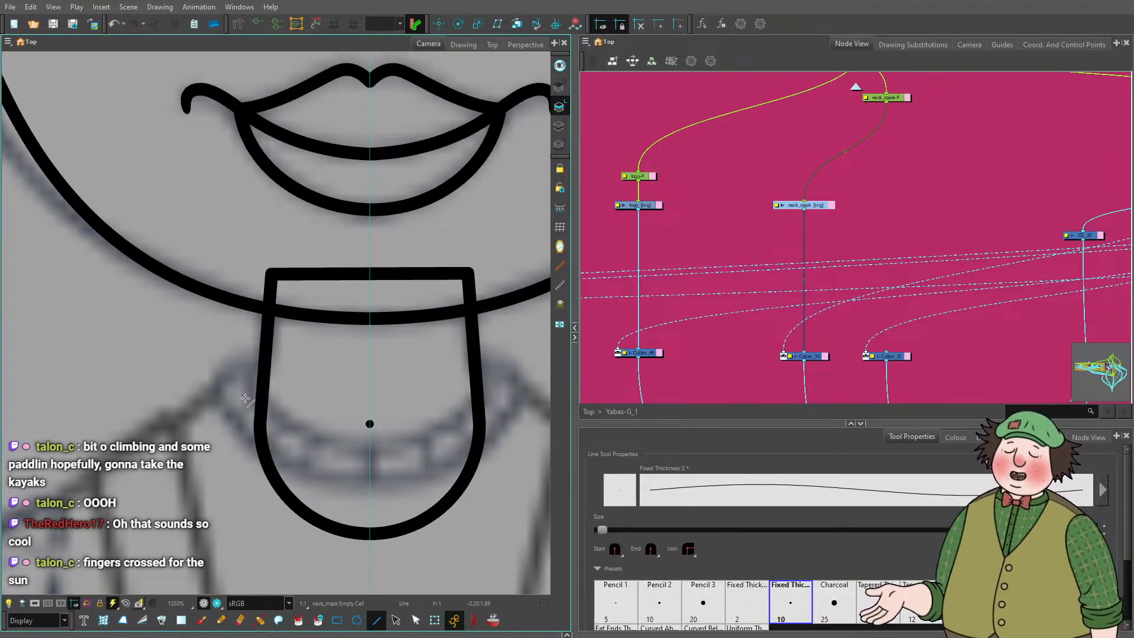
pyautogui.moveTo(247, 397)
pyautogui.mouseDown()
pyautogui.moveTo(485, 395)
pyautogui.moveTo(492, 408)
pyautogui.mouseUp()
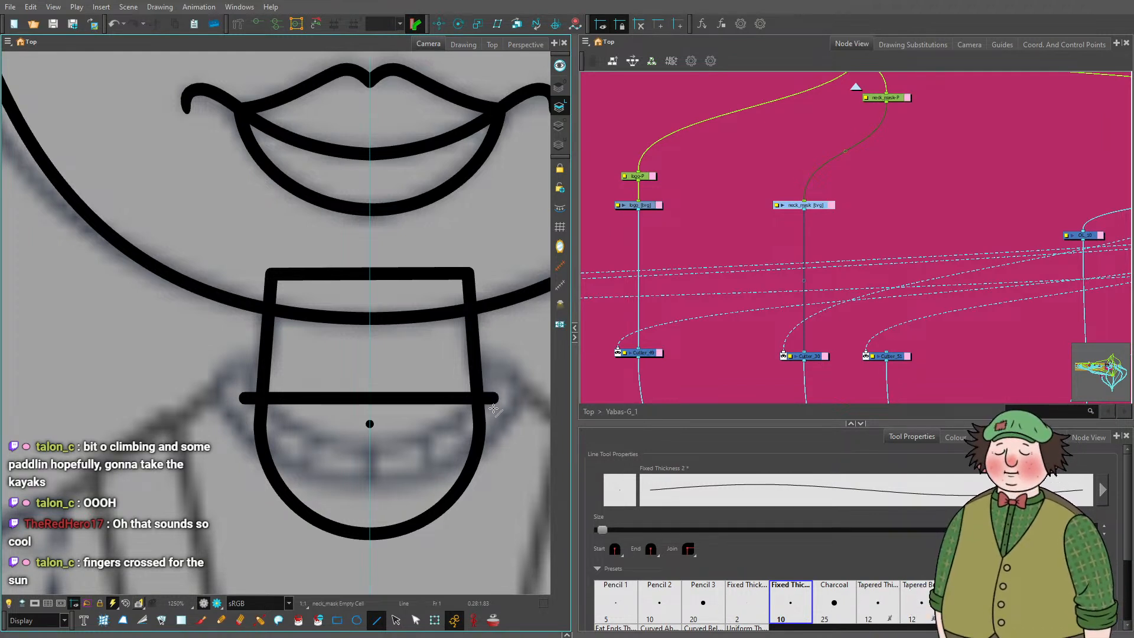
pyautogui.hotkey('ctrl', 'z')
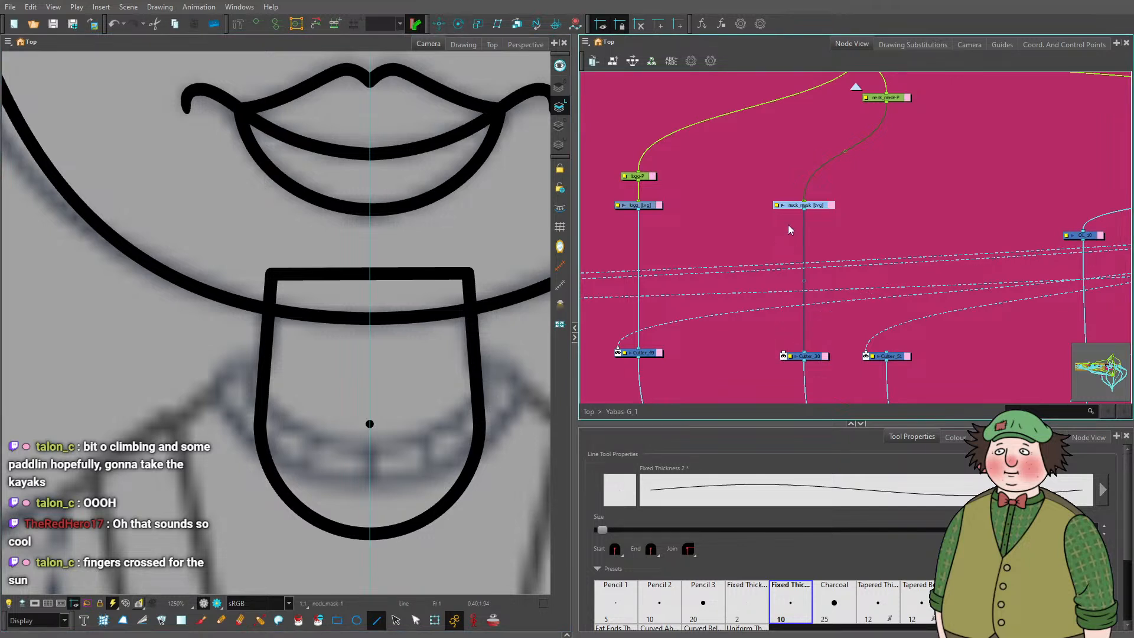
# Enable Line Art and disable Overlay Art for the neck_mask drawing.
pyautogui.doubleClick(775, 206)
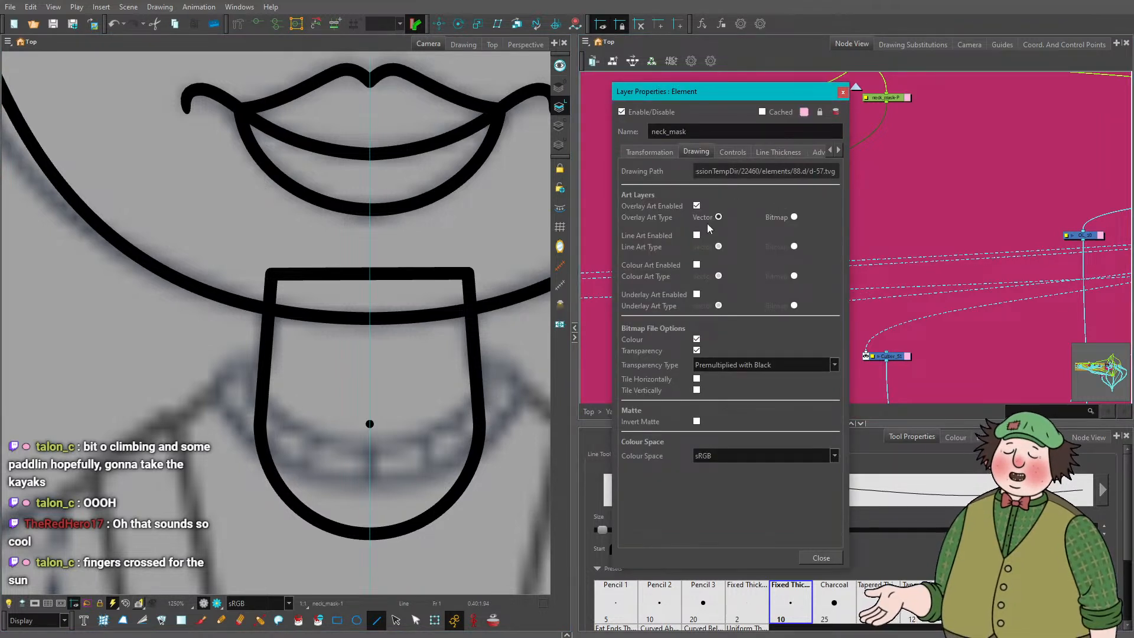
pyautogui.click(697, 235)
pyautogui.click(697, 205)
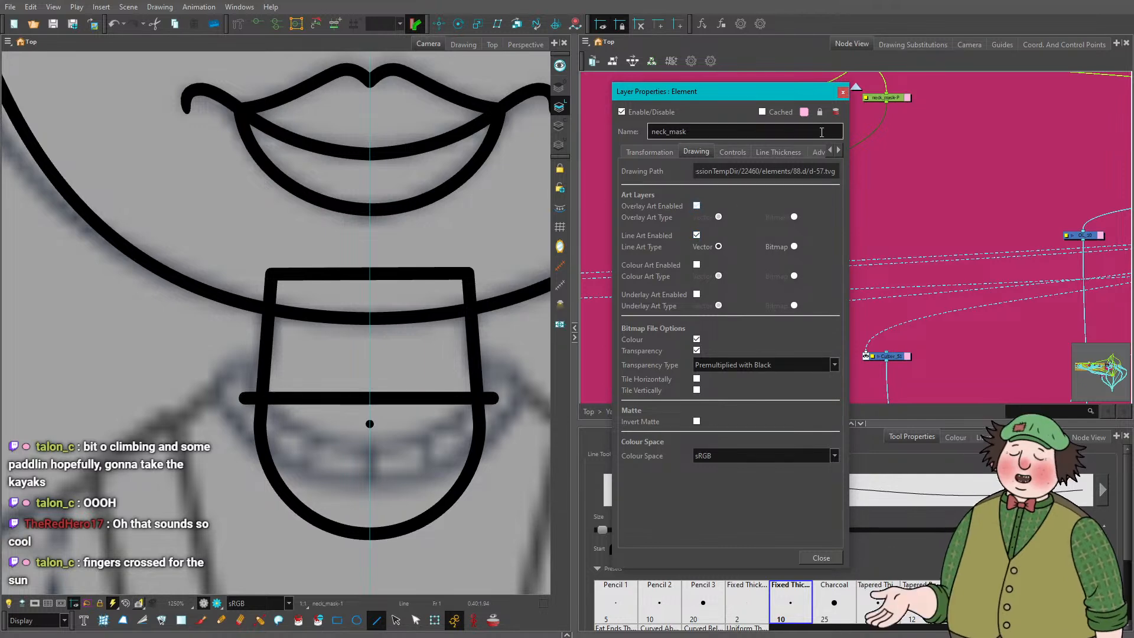
pyautogui.click(842, 92)
# Examine the neck mask line against the character's face and collar sketch, and select the neck_mask drawing node.
pyautogui.scroll(-4, 332, 338)
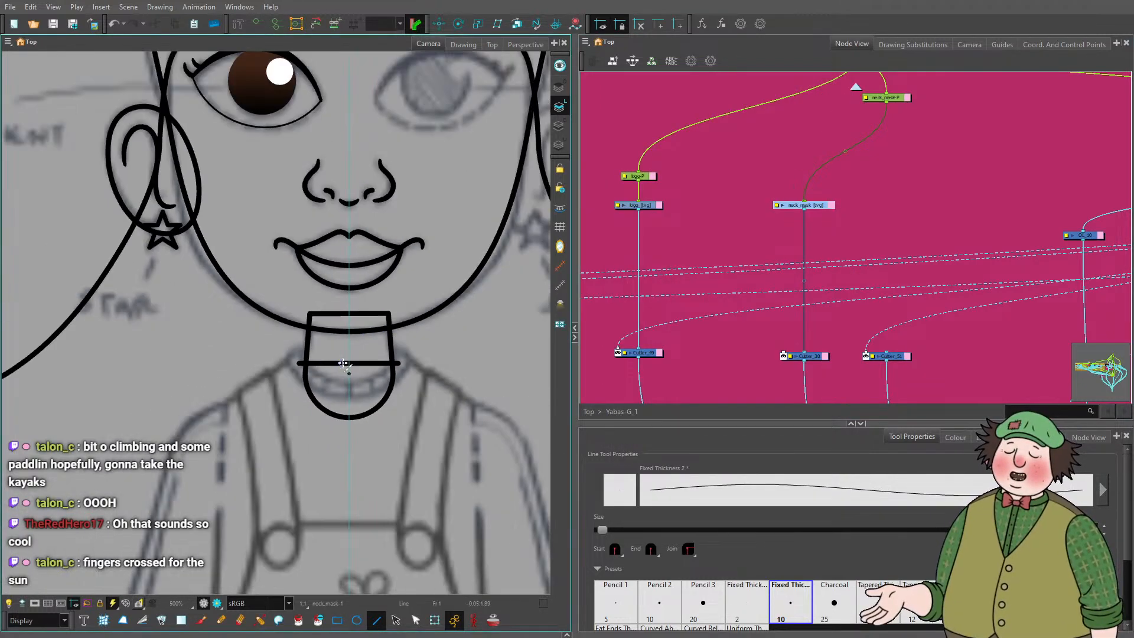
pyautogui.scroll(4, 343, 362)
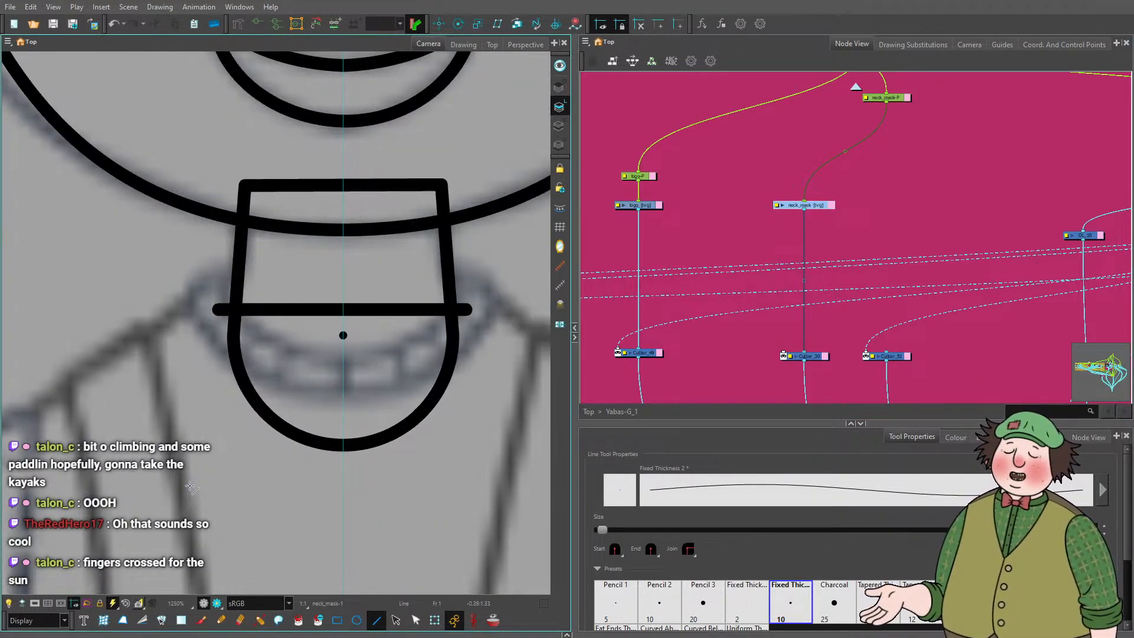
pyautogui.scroll(-5, 250, 436)
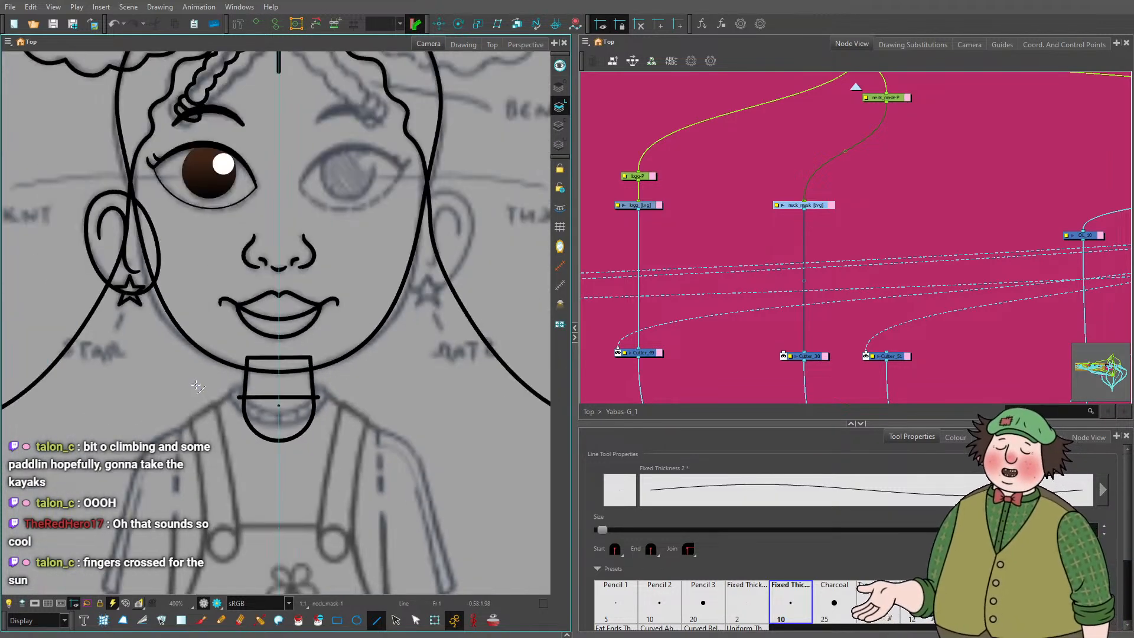
pyautogui.scroll(-3, 195, 385)
pyautogui.scroll(3, 178, 351)
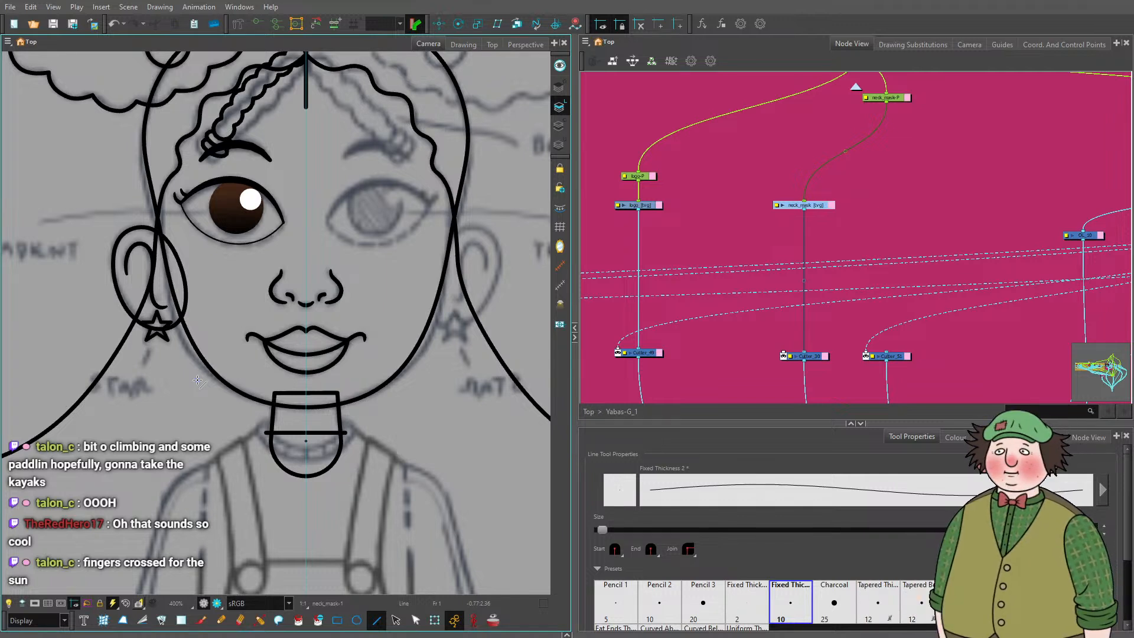
pyautogui.click(636, 350)
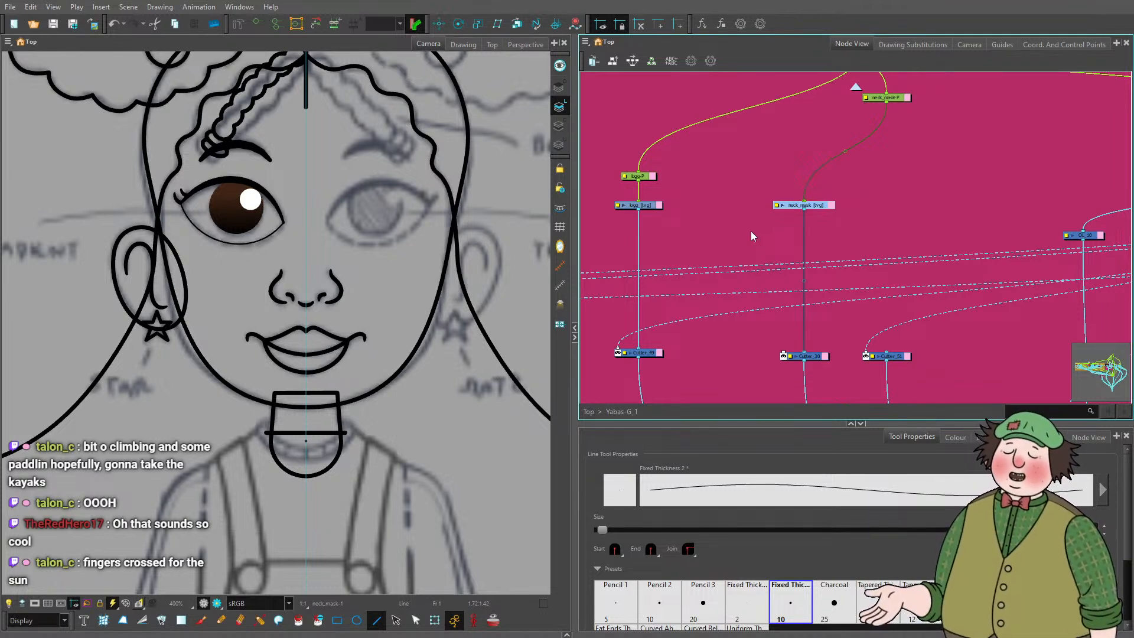
pyautogui.click(781, 256)
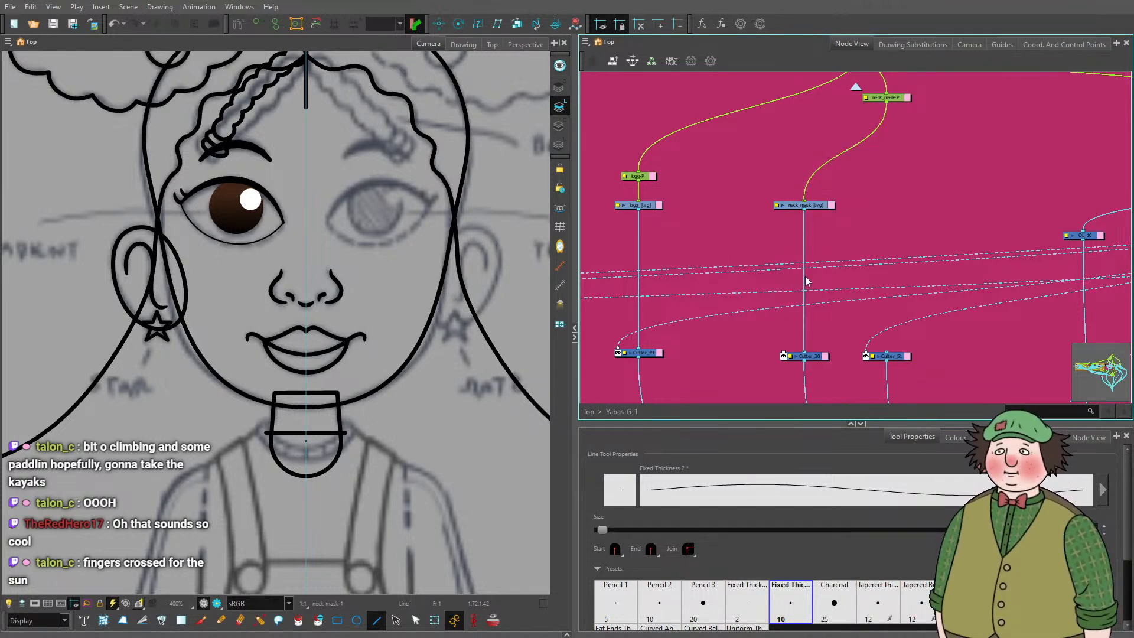
pyautogui.scroll(2, 768, 228)
pyautogui.scroll(3, 772, 222)
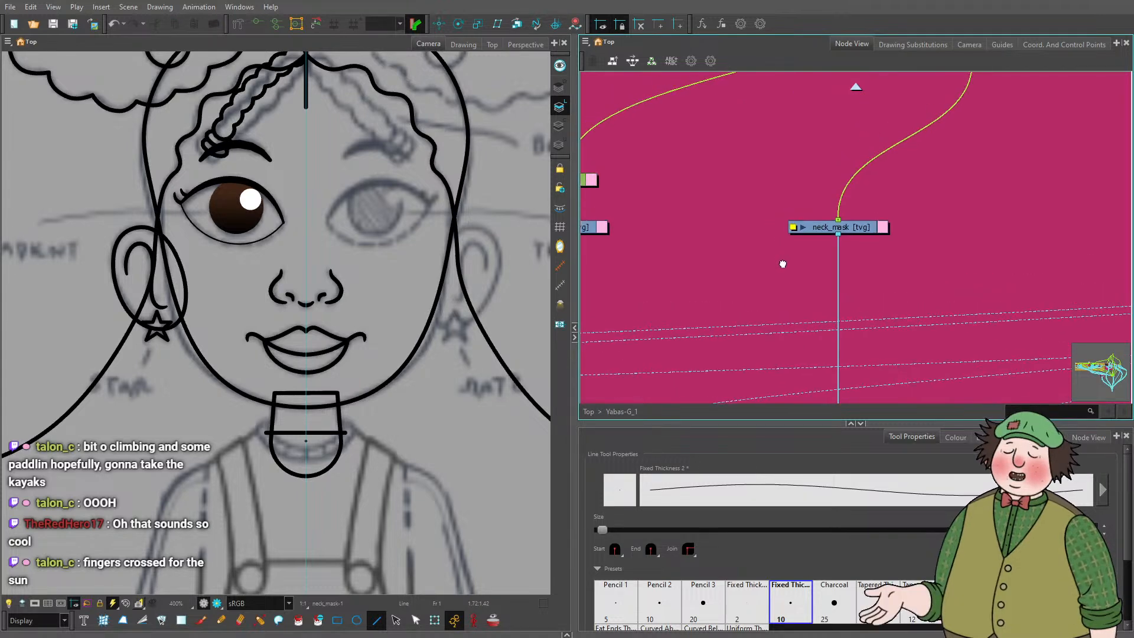
pyautogui.moveTo(863, 250)
pyautogui.mouseDown()
pyautogui.moveTo(863, 268)
pyautogui.moveTo(860, 248)
pyautogui.mouseUp()
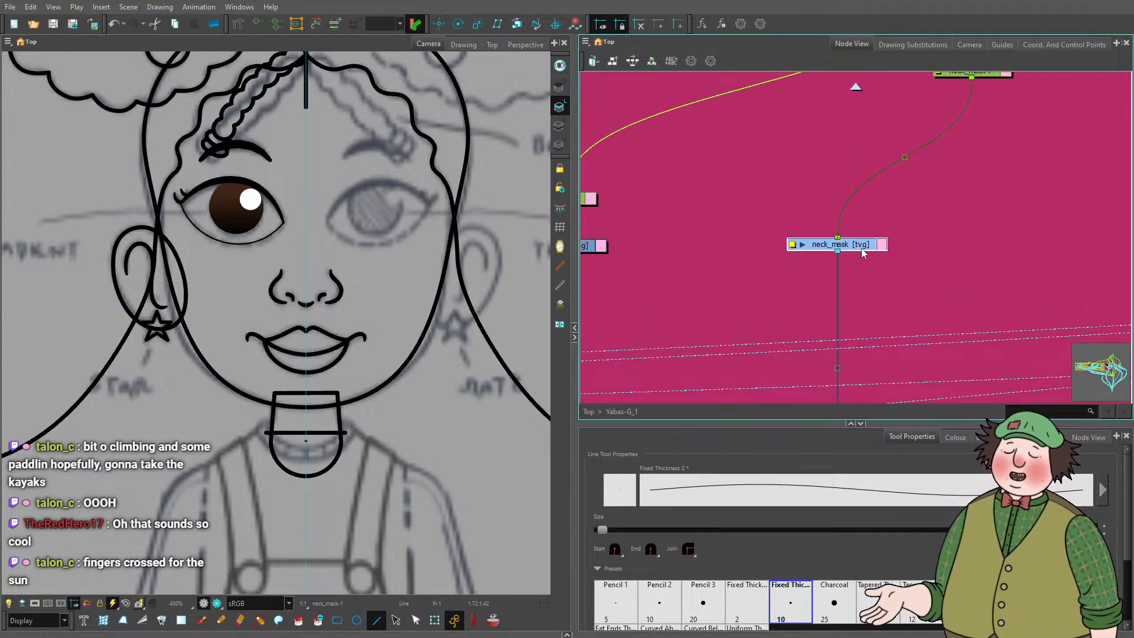
# Examine the TORSO node network around the neck_mask, logo and torso drawings and their cutters.
pyautogui.scroll(-5, 879, 271)
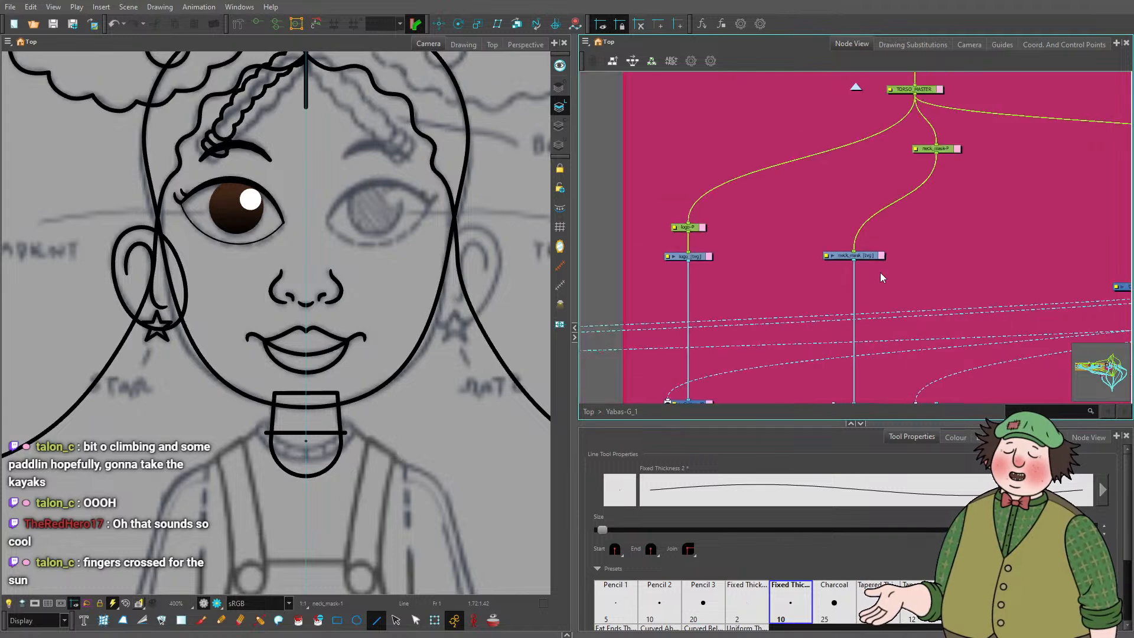
pyautogui.scroll(4, 859, 331)
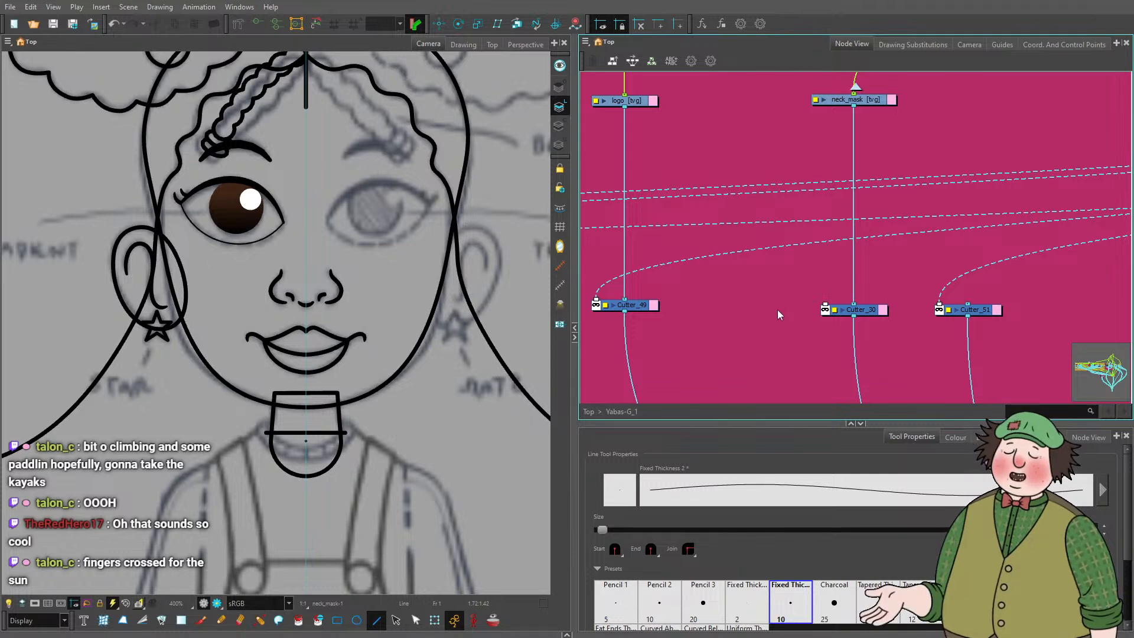
pyautogui.scroll(-3, 389, 283)
pyautogui.scroll(3, 342, 341)
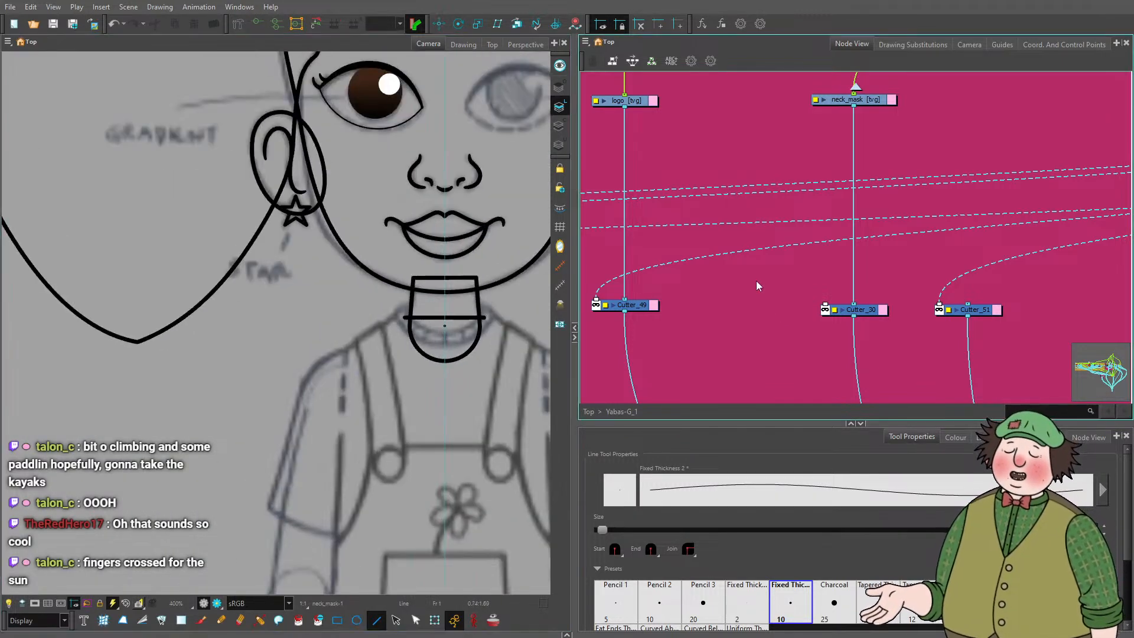
pyautogui.scroll(-3, 757, 281)
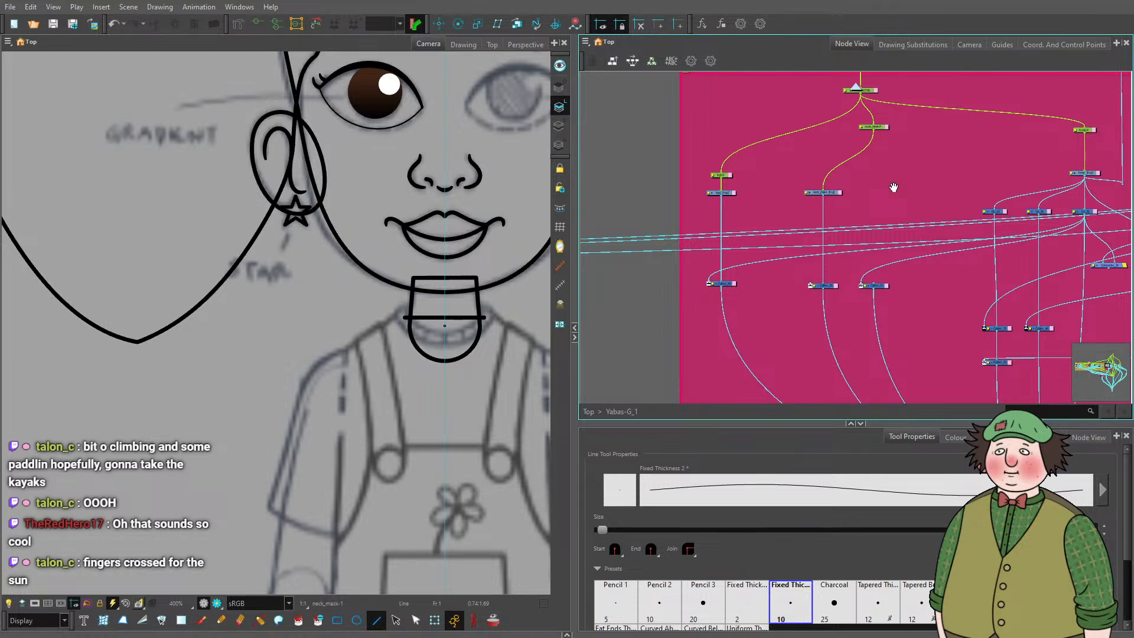
pyautogui.moveTo(893, 187); pyautogui.dragTo(722, 220)
pyautogui.scroll(2, 984, 204)
pyautogui.scroll(-2, 827, 195)
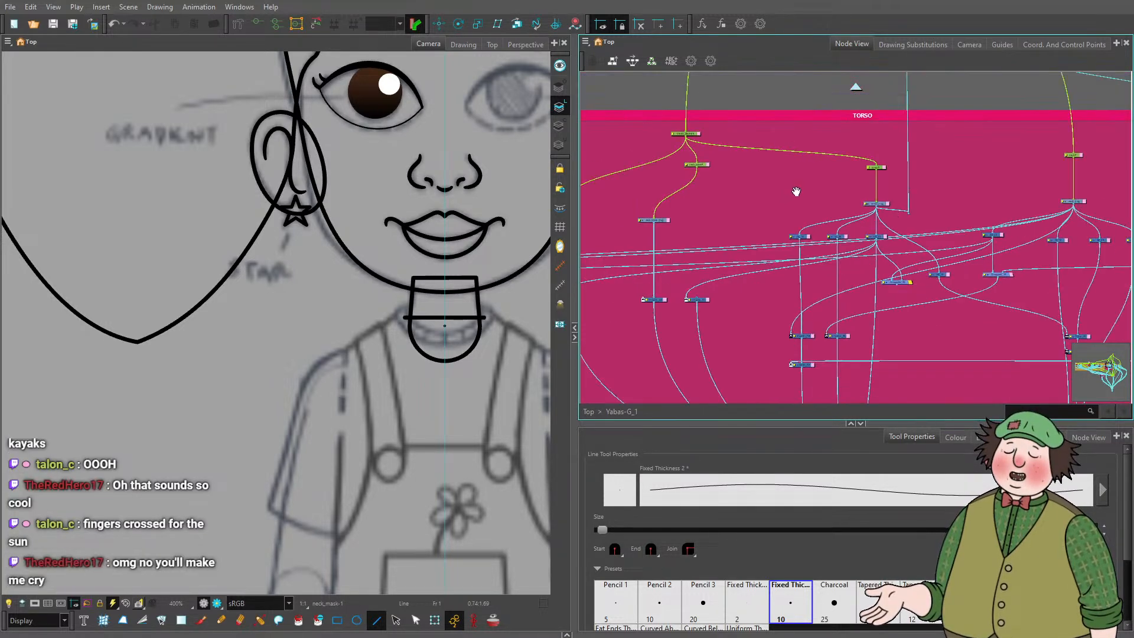
pyautogui.scroll(3, 892, 193)
pyautogui.scroll(-3, 893, 193)
pyautogui.scroll(4, 856, 237)
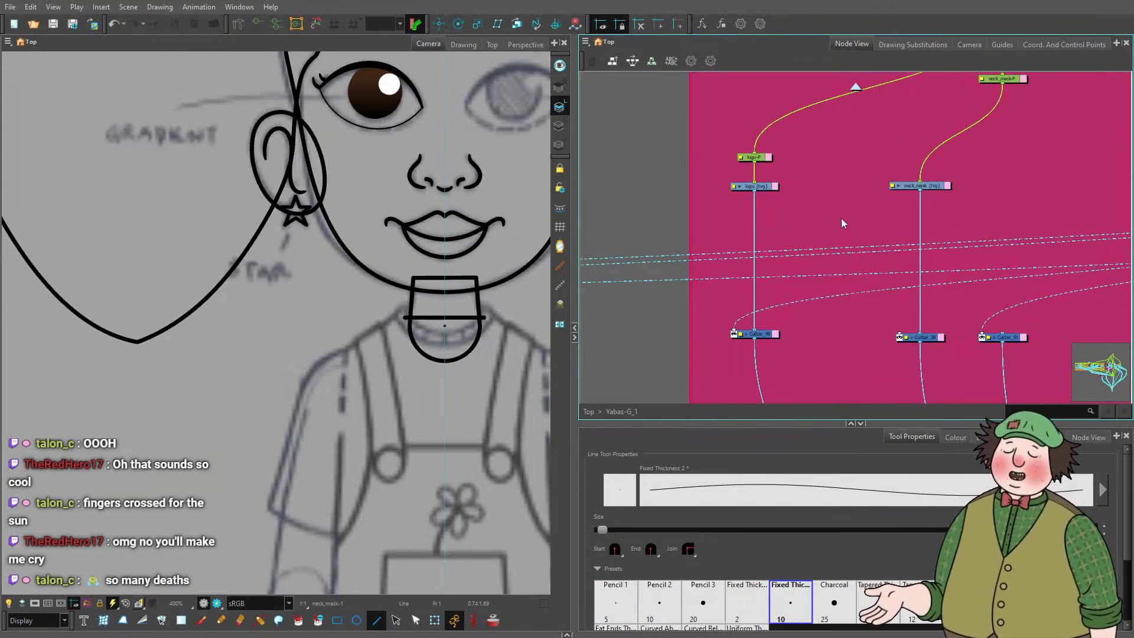
# Add a vector drawing layer named "collar" to the node network.
pyautogui.hotkey('ctrl', 'r')
pyautogui.write('collar')
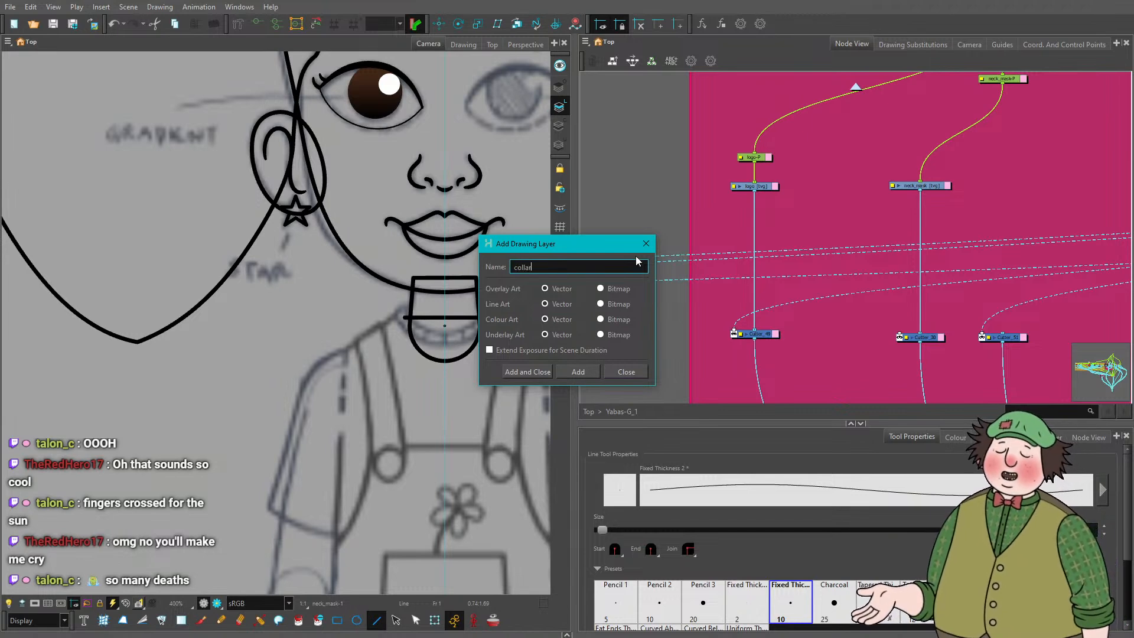
pyautogui.press('Return')
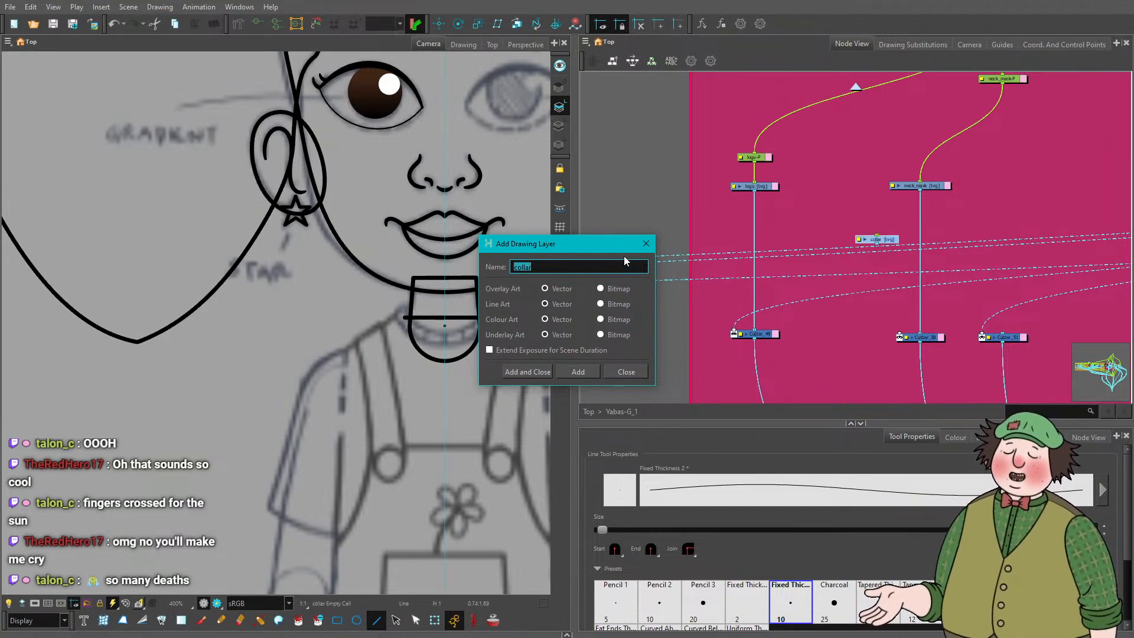
pyautogui.click(645, 243)
# Place the collar drawing node beside the neck drawing in the TORSO group and add a parent peg to it.
pyautogui.scroll(2, 443, 336)
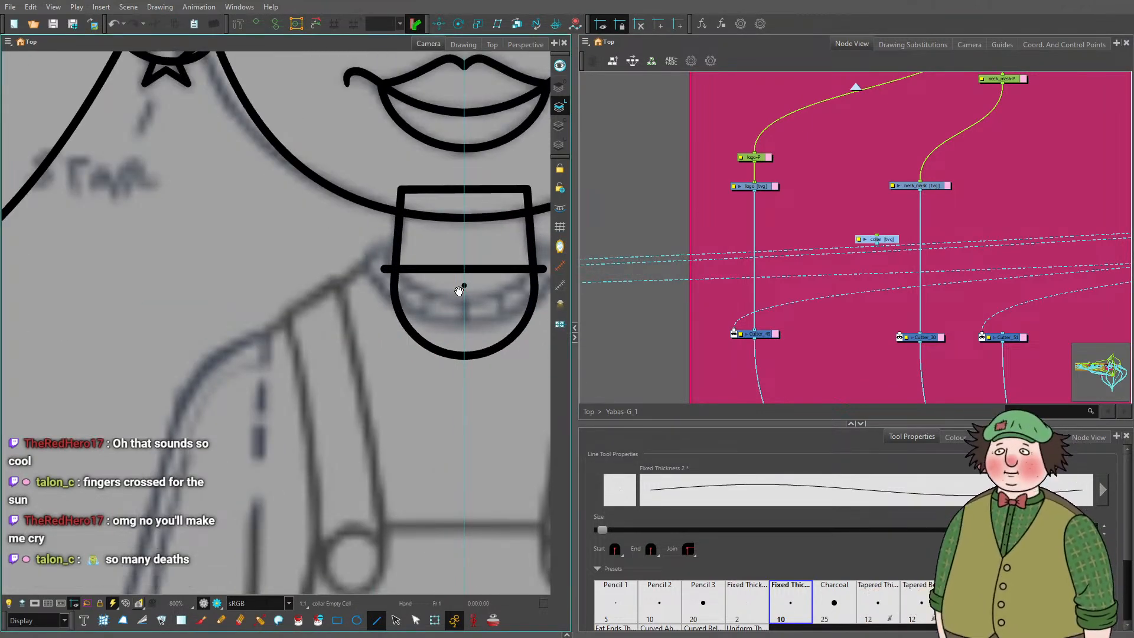
pyautogui.moveTo(461, 291); pyautogui.dragTo(314, 356)
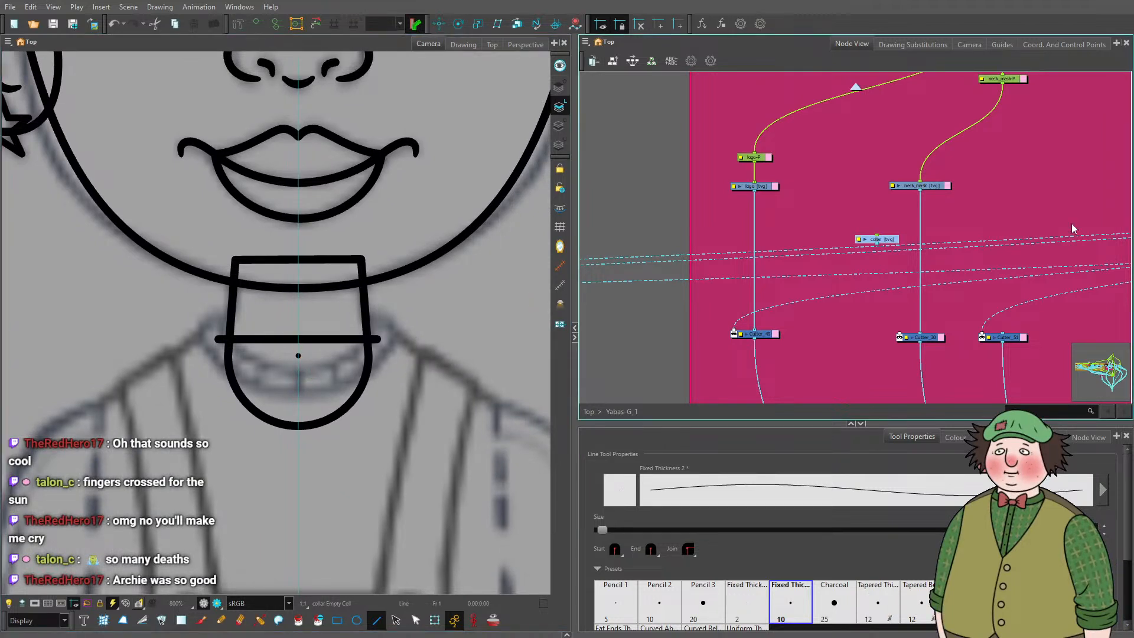
pyautogui.moveTo(889, 242); pyautogui.dragTo(861, 193)
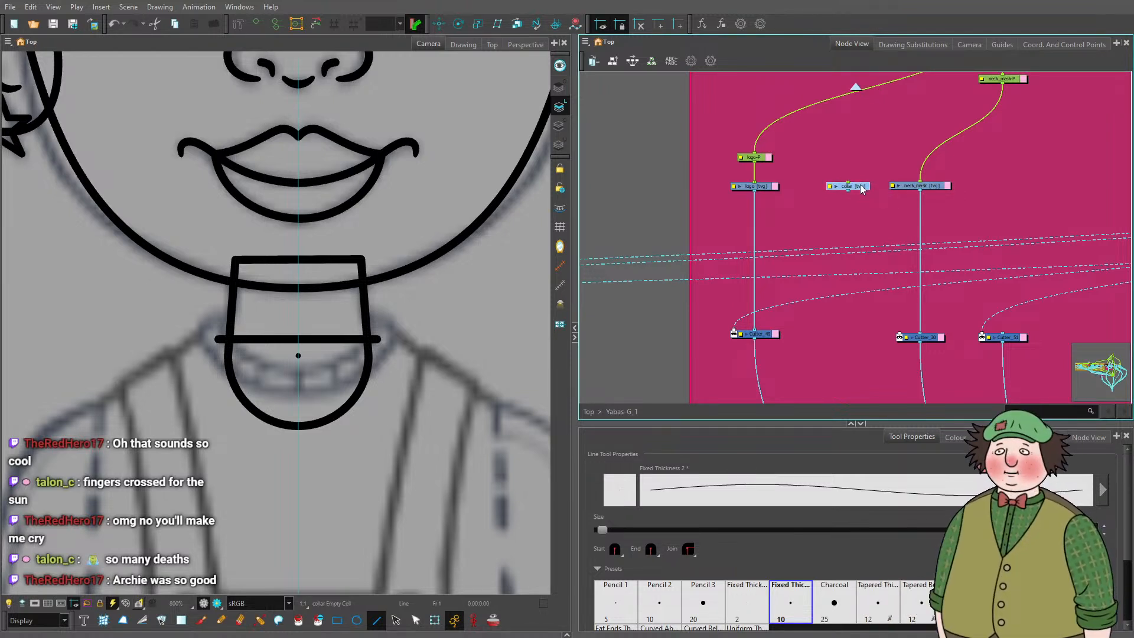
pyautogui.moveTo(861, 188); pyautogui.dragTo(868, 196)
pyautogui.scroll(-3, 874, 197)
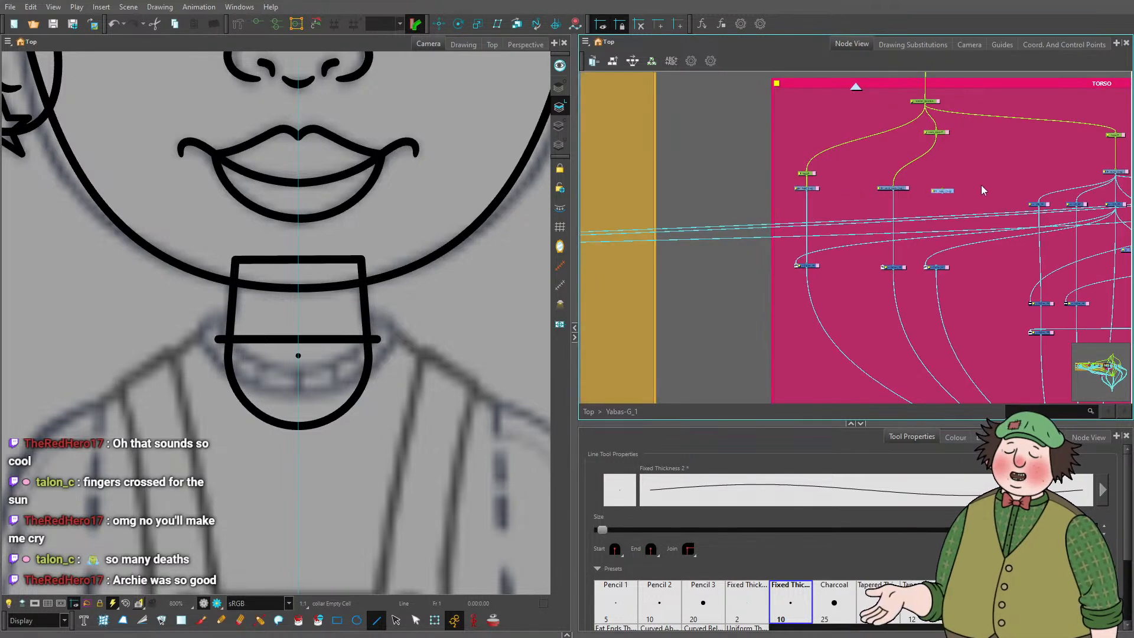
pyautogui.scroll(1, 886, 201)
pyautogui.scroll(2, 885, 201)
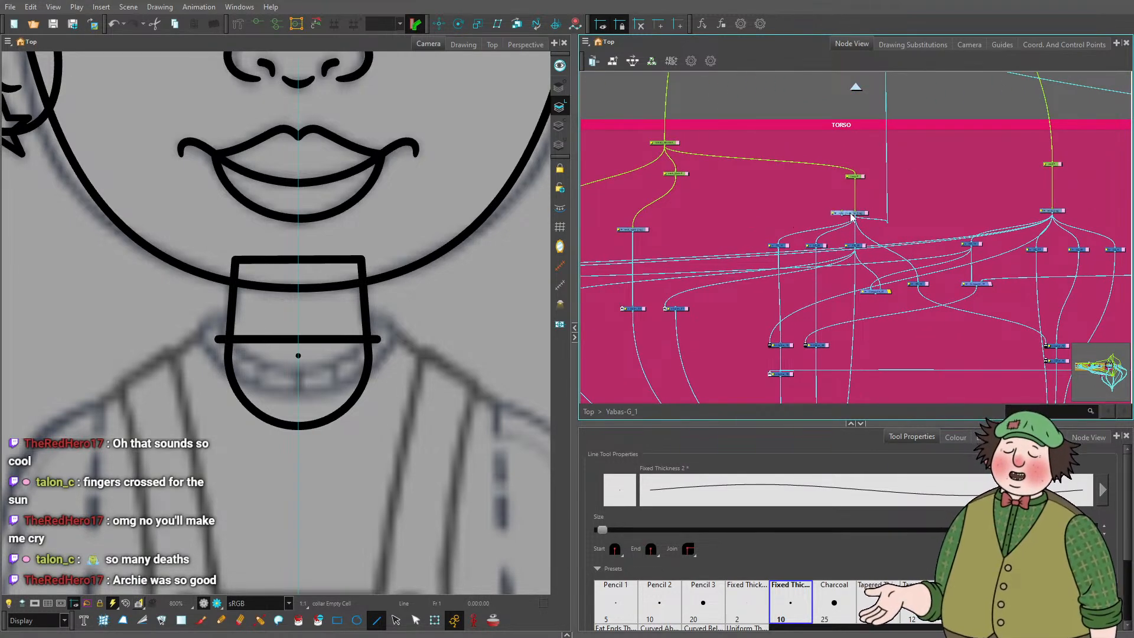
pyautogui.scroll(2, 923, 215)
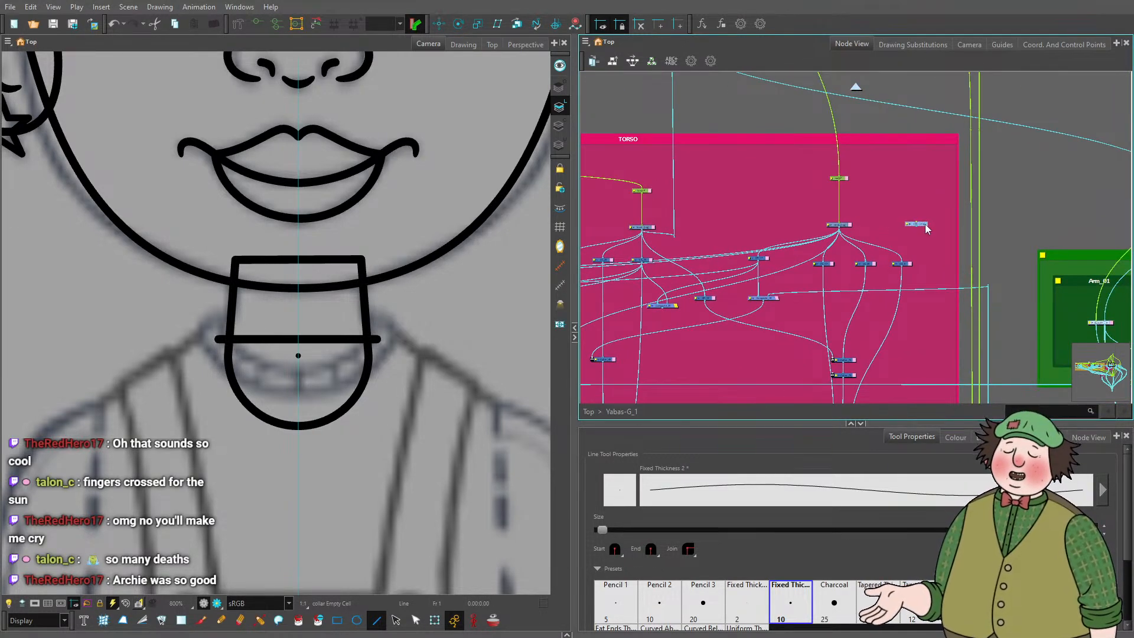
pyautogui.scroll(1, 926, 225)
pyautogui.scroll(1, 929, 227)
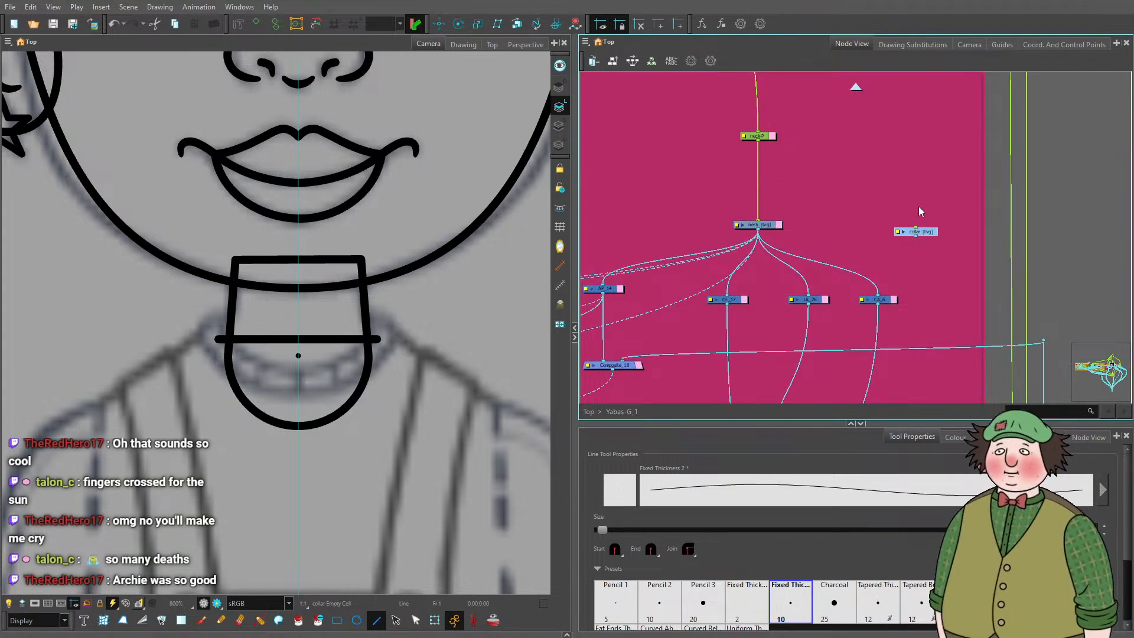
pyautogui.hotkey('ctrl', 'p')
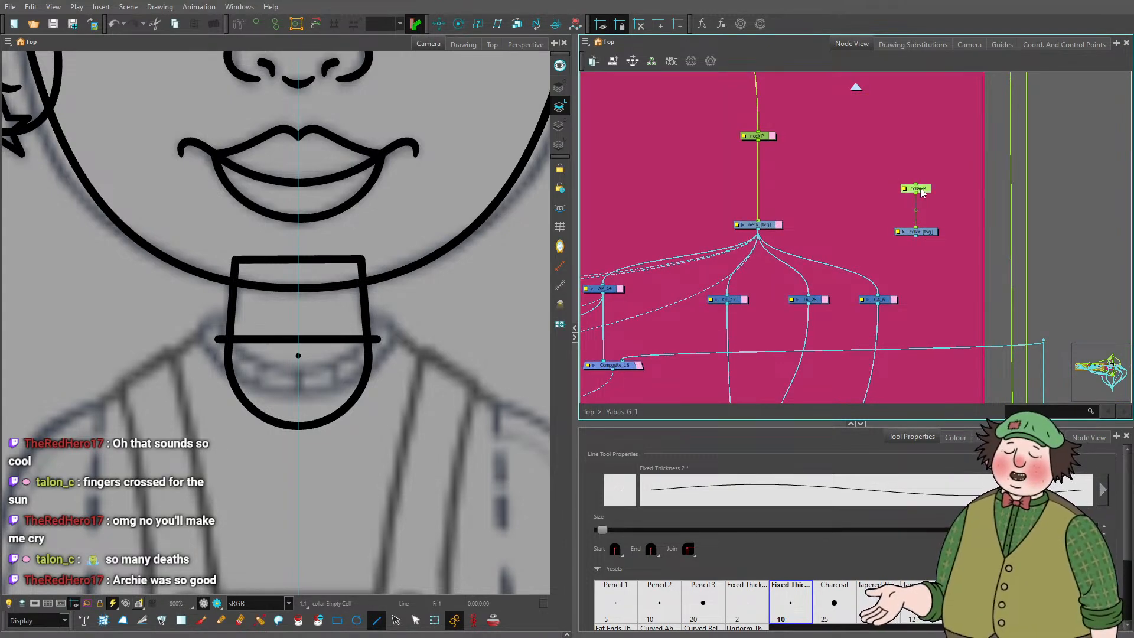
# Connect the collar peg to the TORSO_MASTER peg.
pyautogui.scroll(-5, 921, 192)
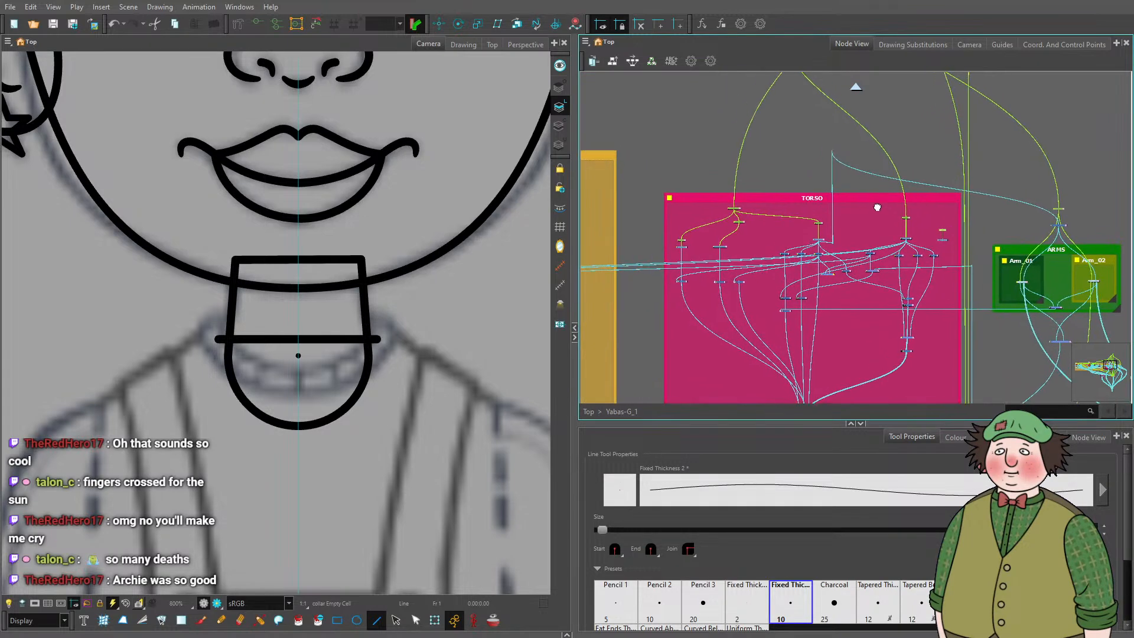
pyautogui.moveTo(877, 208); pyautogui.dragTo(906, 255)
pyautogui.scroll(2, 940, 275)
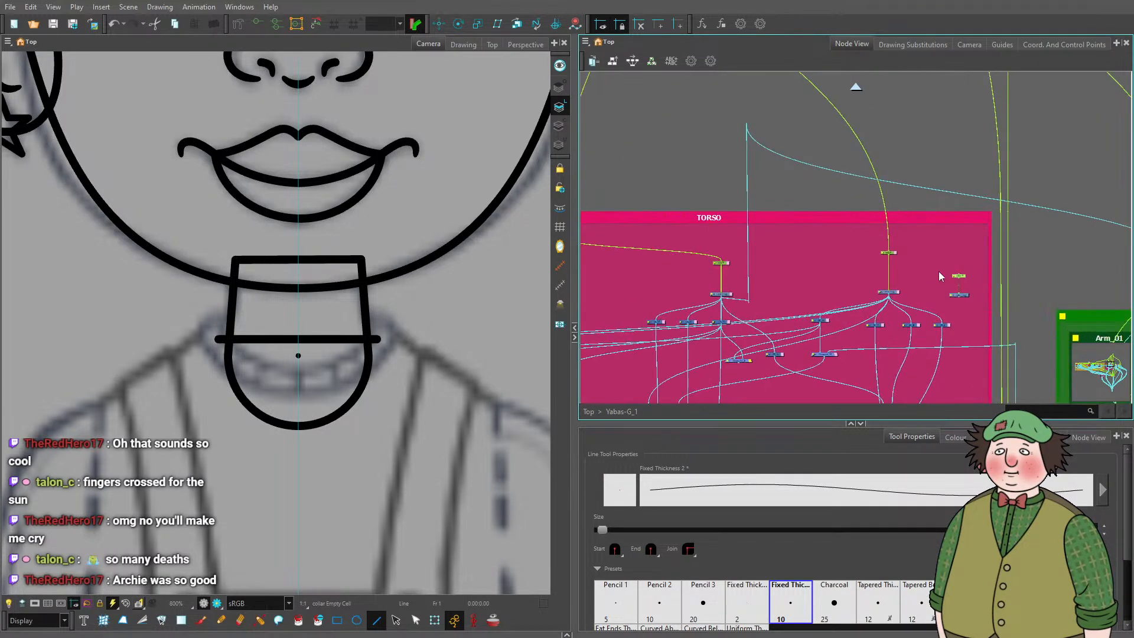
pyautogui.scroll(-2, 940, 276)
pyautogui.scroll(1, 801, 161)
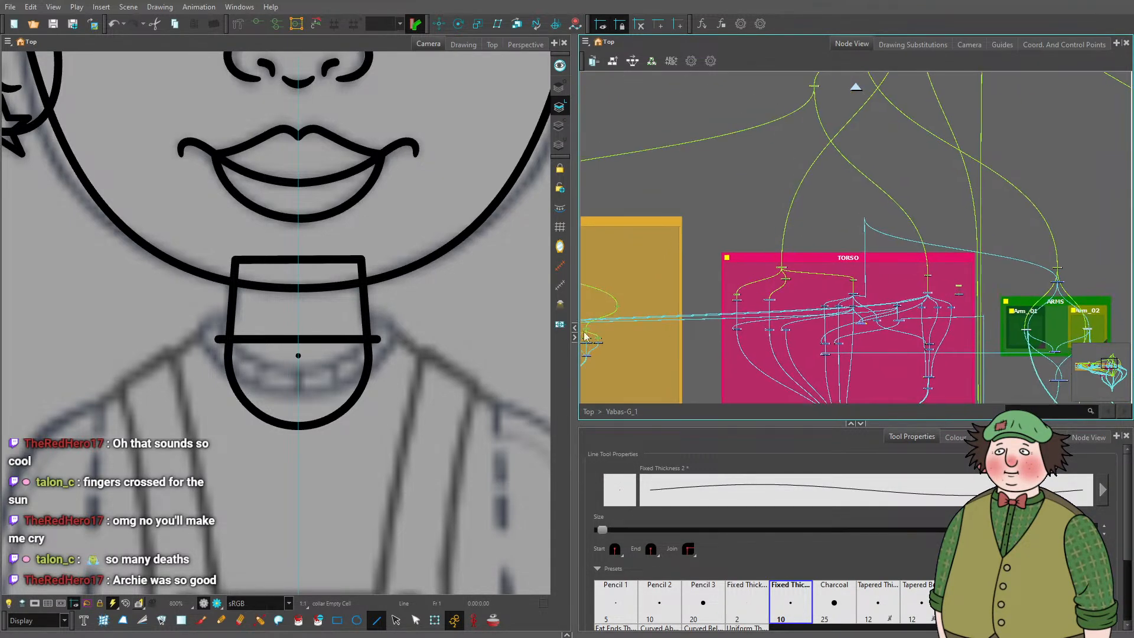
pyautogui.scroll(-2, 468, 380)
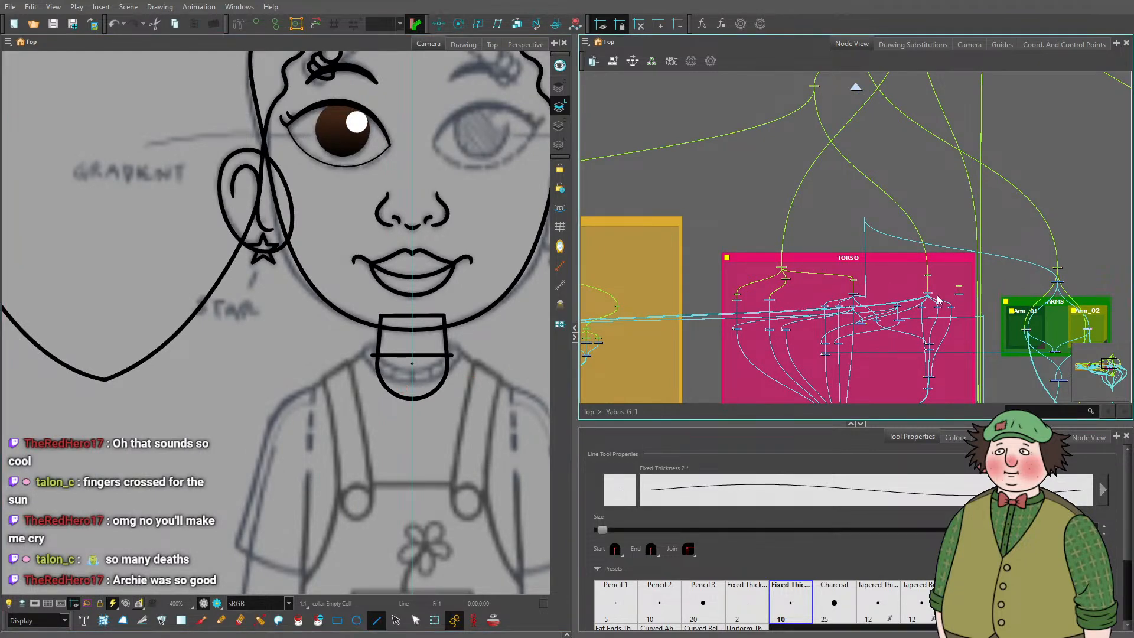
pyautogui.scroll(5, 657, 256)
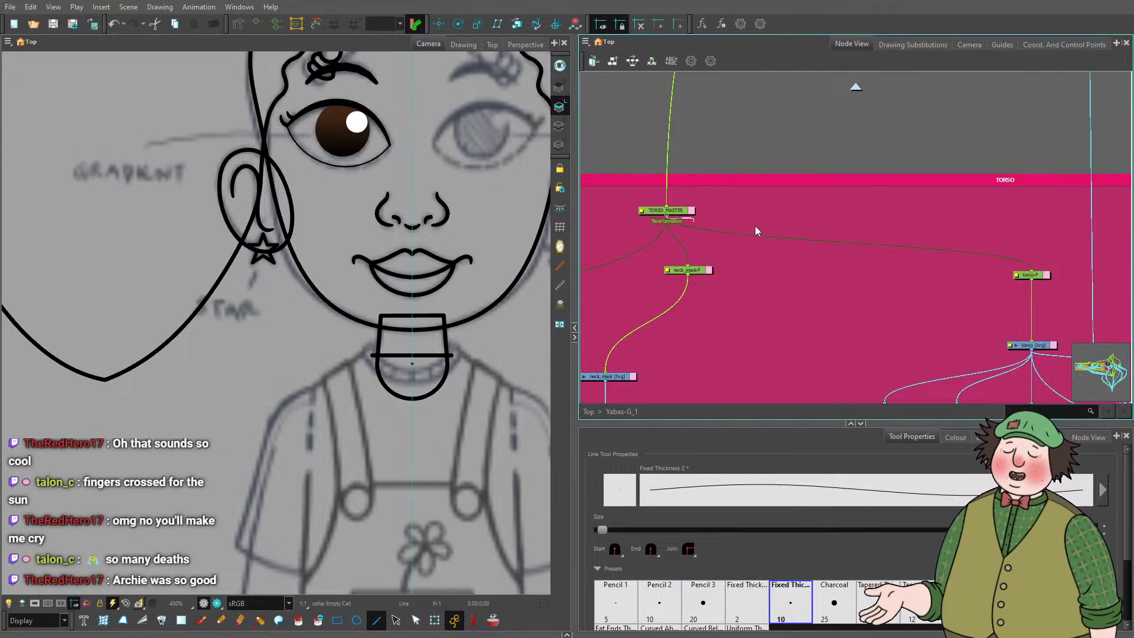
pyautogui.scroll(-3, 754, 225)
pyautogui.scroll(3, 831, 225)
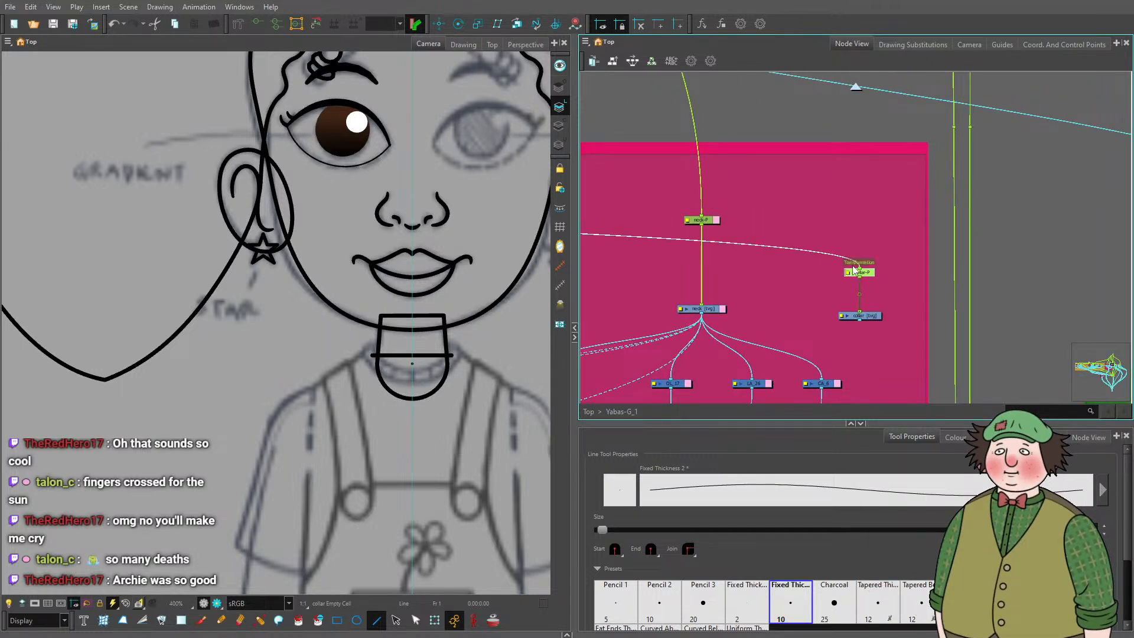
# Connect the collar drawing's output to the TORSO_COMP composite.
pyautogui.moveTo(860, 319); pyautogui.dragTo(777, 349)
pyautogui.scroll(-2, 943, 289)
pyautogui.scroll(1, 826, 308)
pyautogui.scroll(3, 743, 283)
pyautogui.scroll(2, 743, 284)
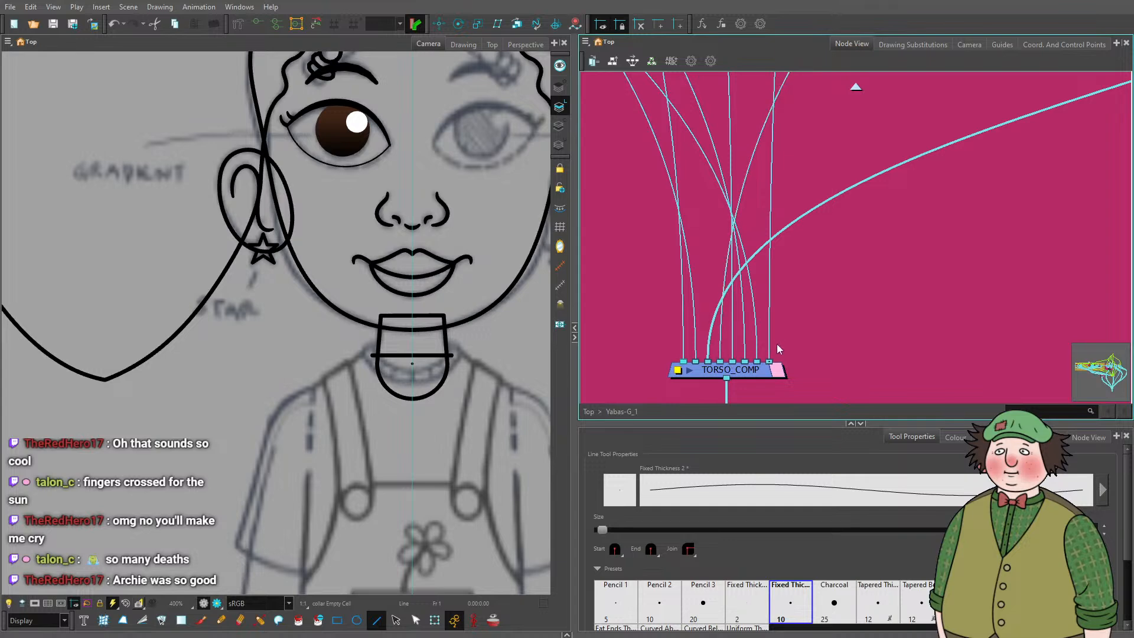
pyautogui.scroll(-3, 776, 332)
pyautogui.scroll(4, 870, 147)
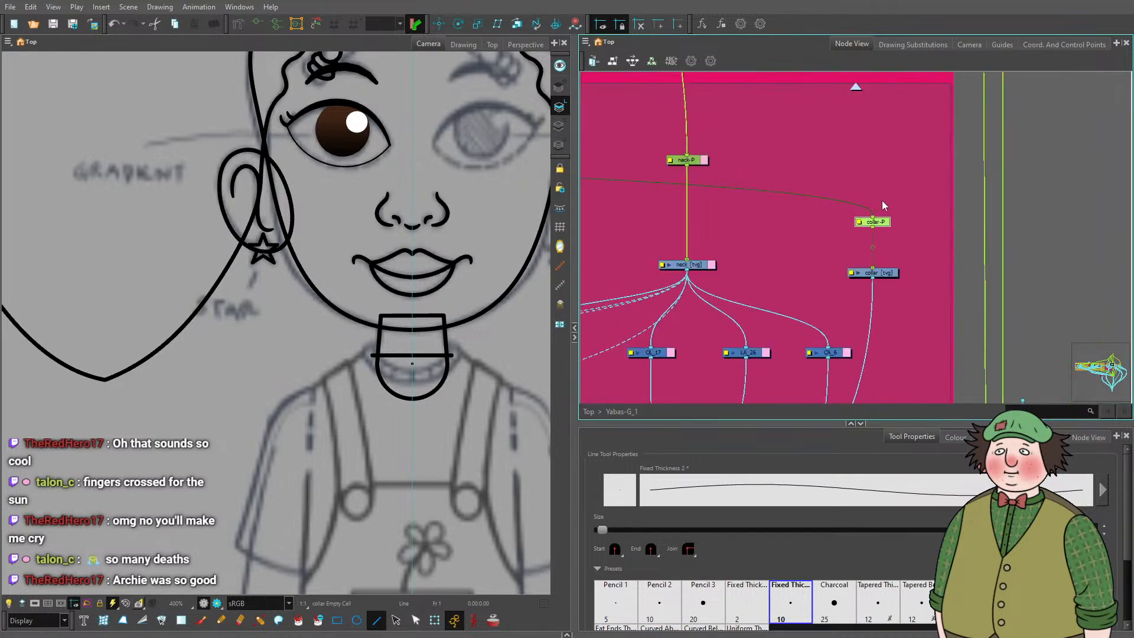
# Move the collar peg and drawing between the neck_mask and torso nodes, and widen the TORSO backdrop.
pyautogui.scroll(-5, 883, 200)
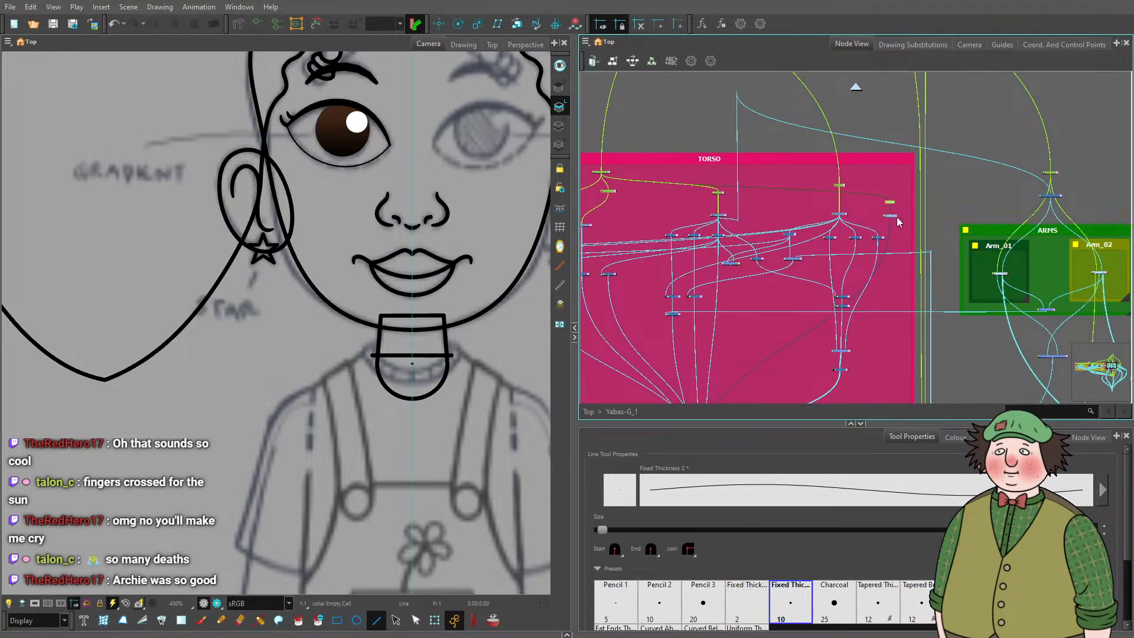
pyautogui.scroll(2, 843, 243)
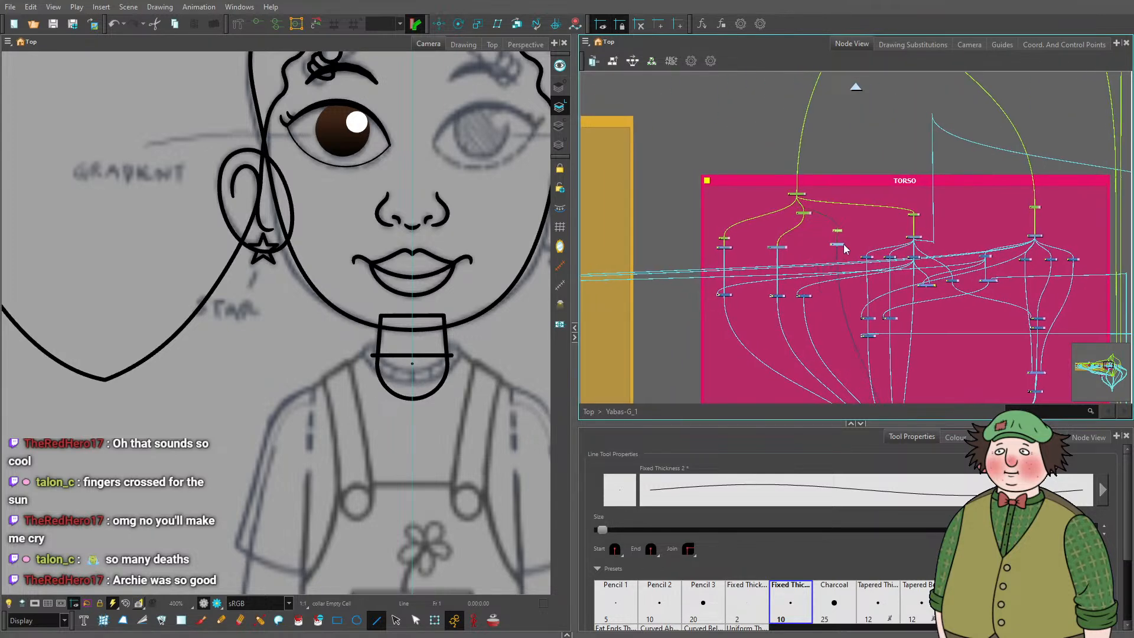
pyautogui.scroll(-3, 852, 182)
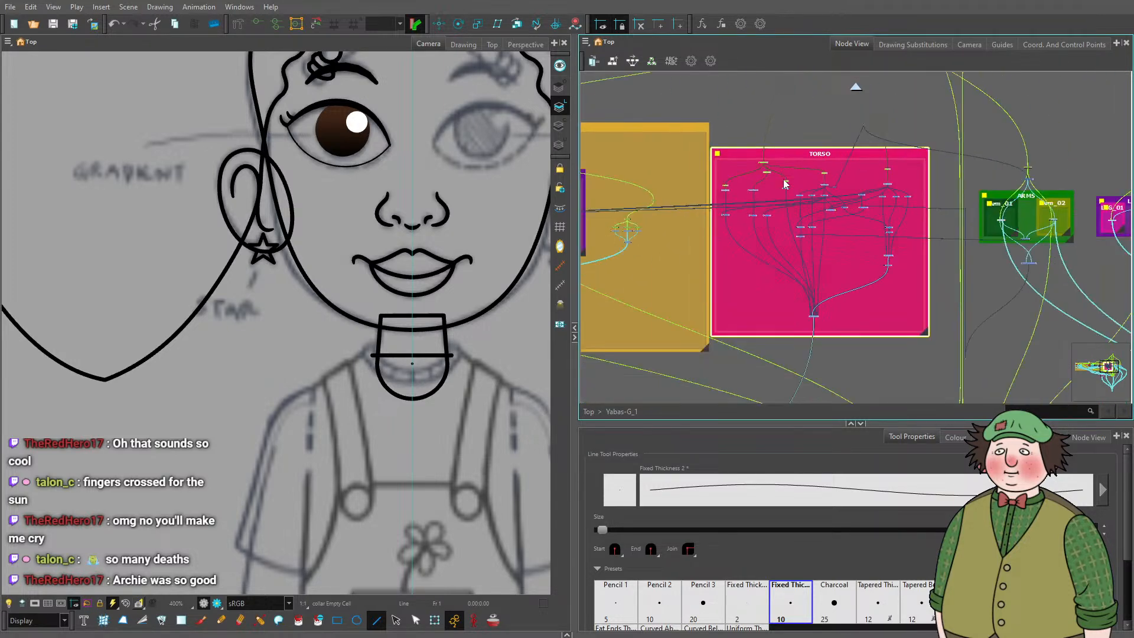
pyautogui.moveTo(932, 335); pyautogui.dragTo(970, 338)
# Reposition the cable waypoint above the TORSO backdrop so the torso drawing's cable runs vertically.
pyautogui.scroll(5, 880, 157)
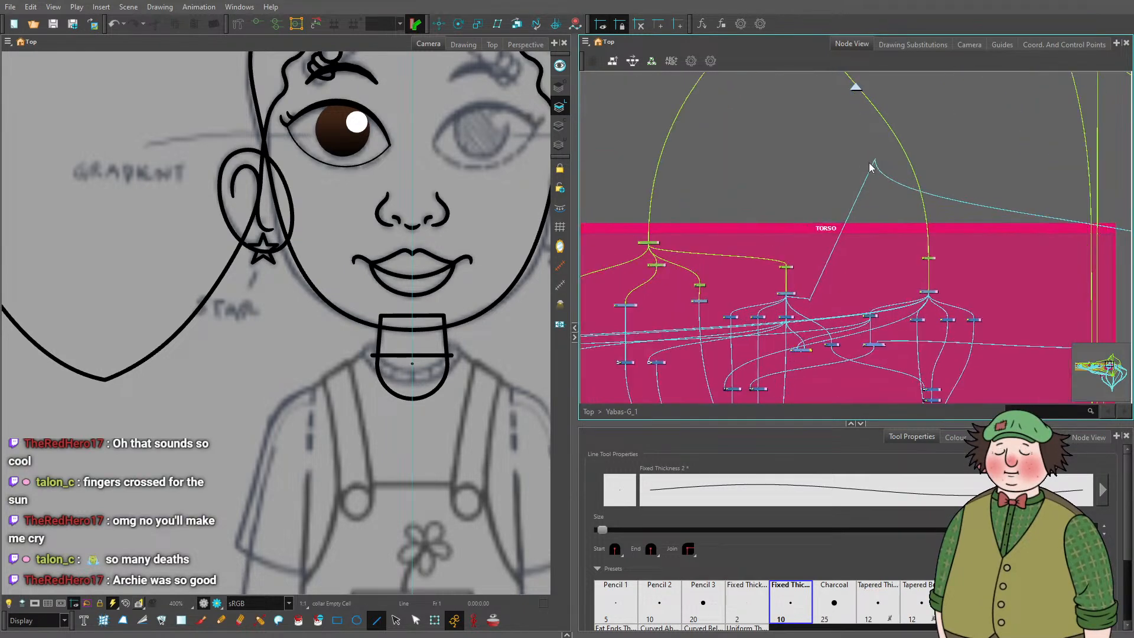
pyautogui.moveTo(880, 157); pyautogui.dragTo(802, 304)
pyautogui.scroll(-3, 805, 154)
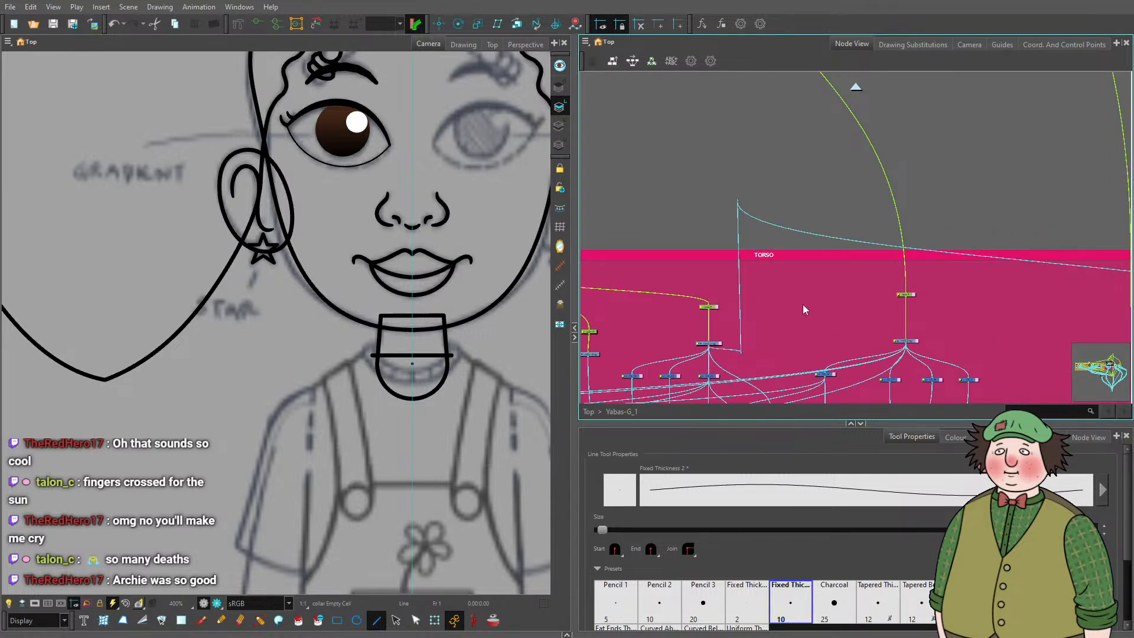
# On the collar drawing, draw a wide ellipse around the neck, centred on the vertical guide, and select its stroke.
pyautogui.scroll(4, 817, 248)
pyautogui.scroll(-4, 817, 248)
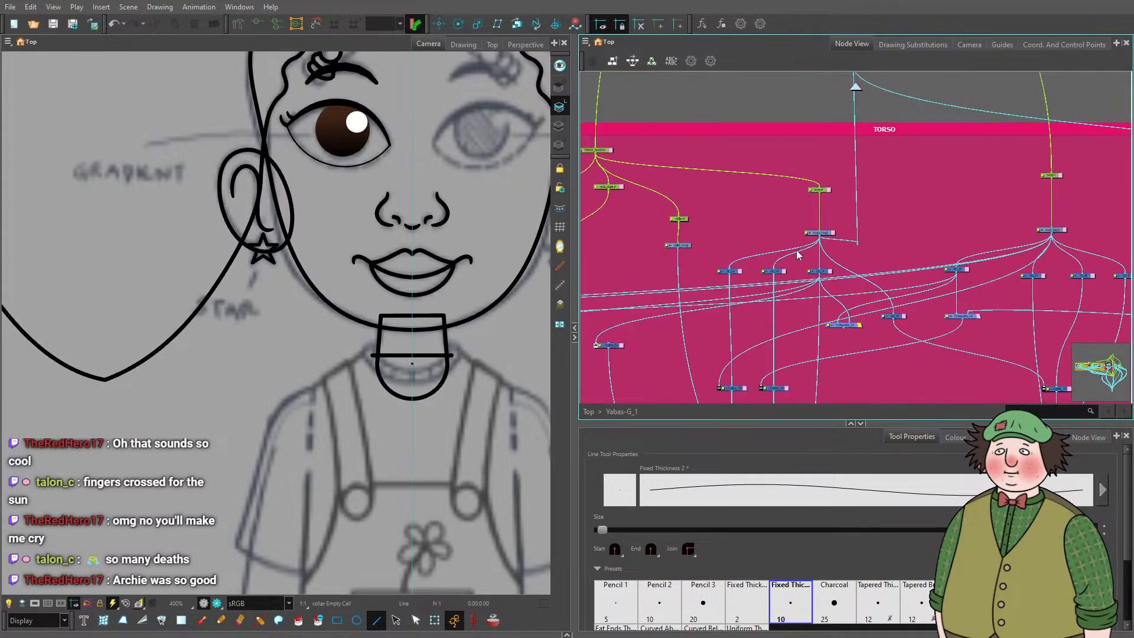
pyautogui.scroll(4, 695, 246)
pyautogui.scroll(1, 385, 413)
pyautogui.scroll(-2, 385, 413)
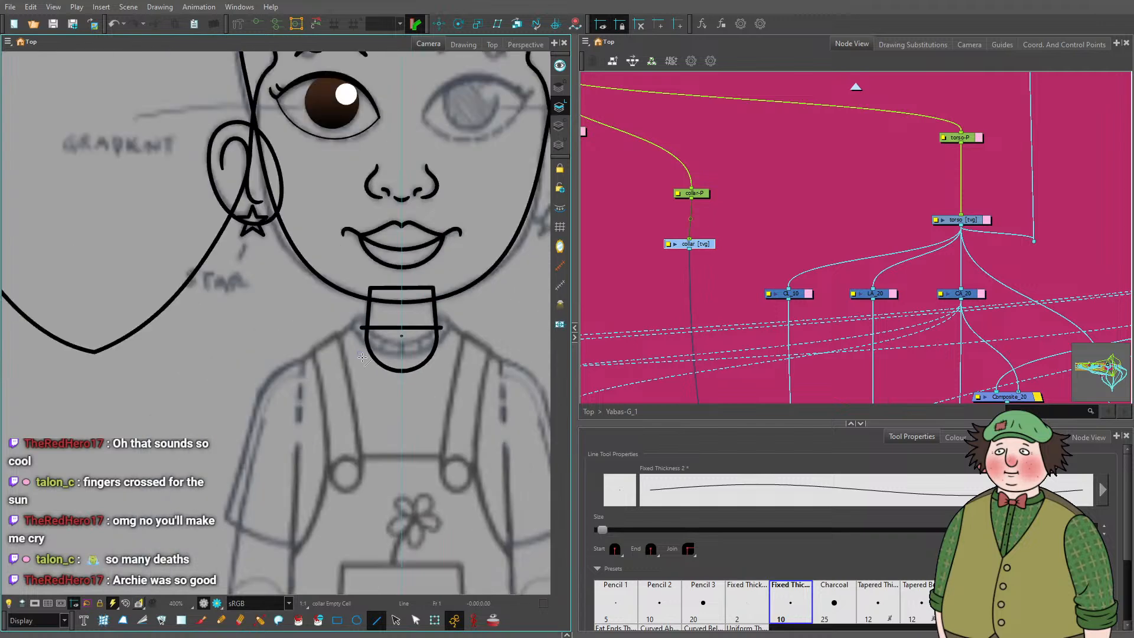
pyautogui.scroll(3, 378, 407)
pyautogui.scroll(2, 351, 393)
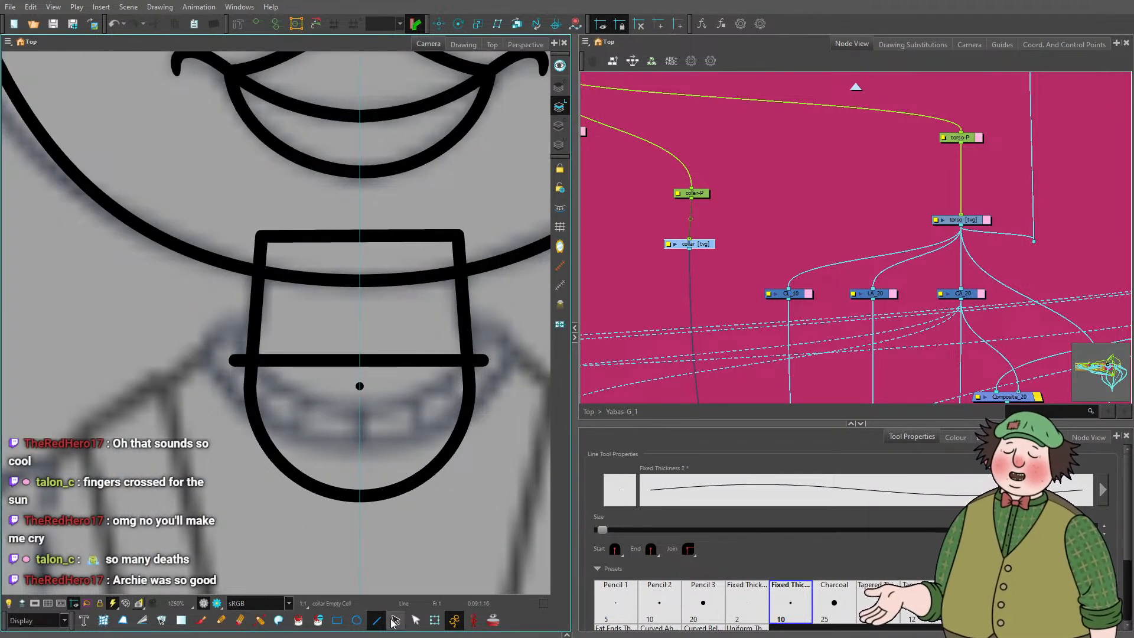
pyautogui.hotkey('alt', '=')
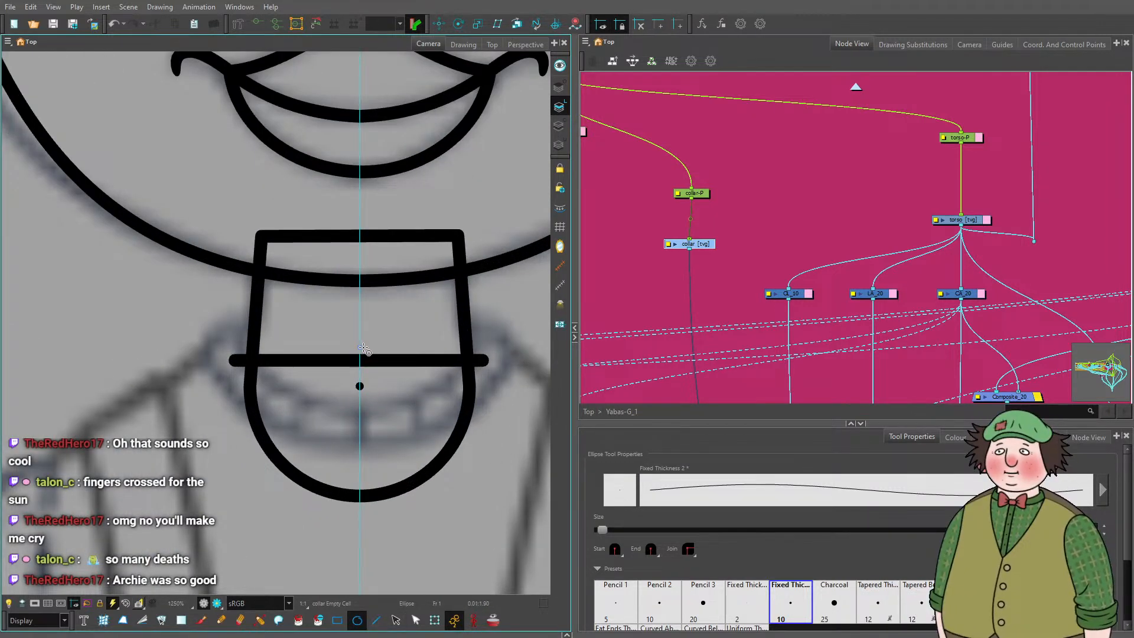
pyautogui.moveTo(360, 349); pyautogui.dragTo(509, 304)
pyautogui.hotkey('alt', 's')
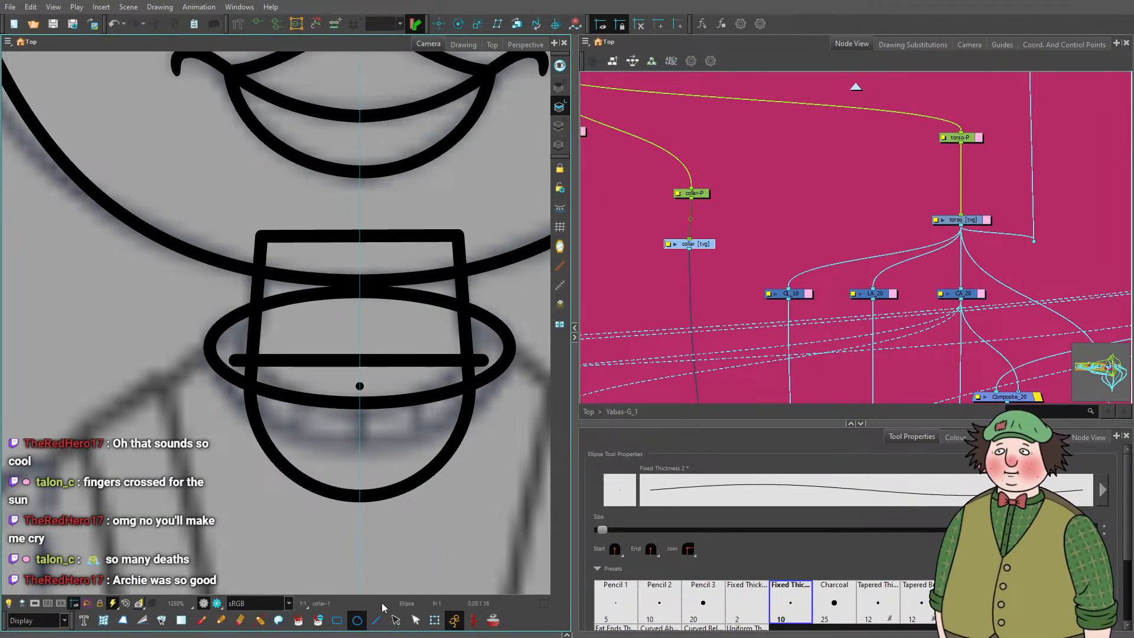
pyautogui.hotkey('ctrl', 'a')
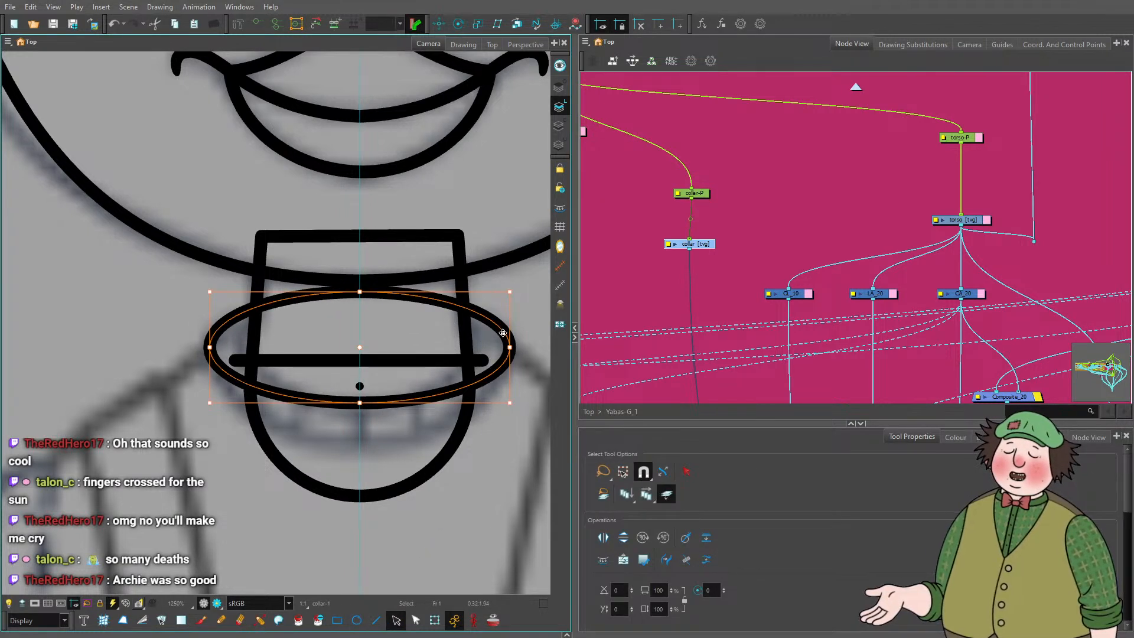
# Lower the collar ellipse over the sketched collar, make it taller, and nudge it vertically until its lower edge follows the sketch.
pyautogui.moveTo(505, 310); pyautogui.dragTo(504, 328)
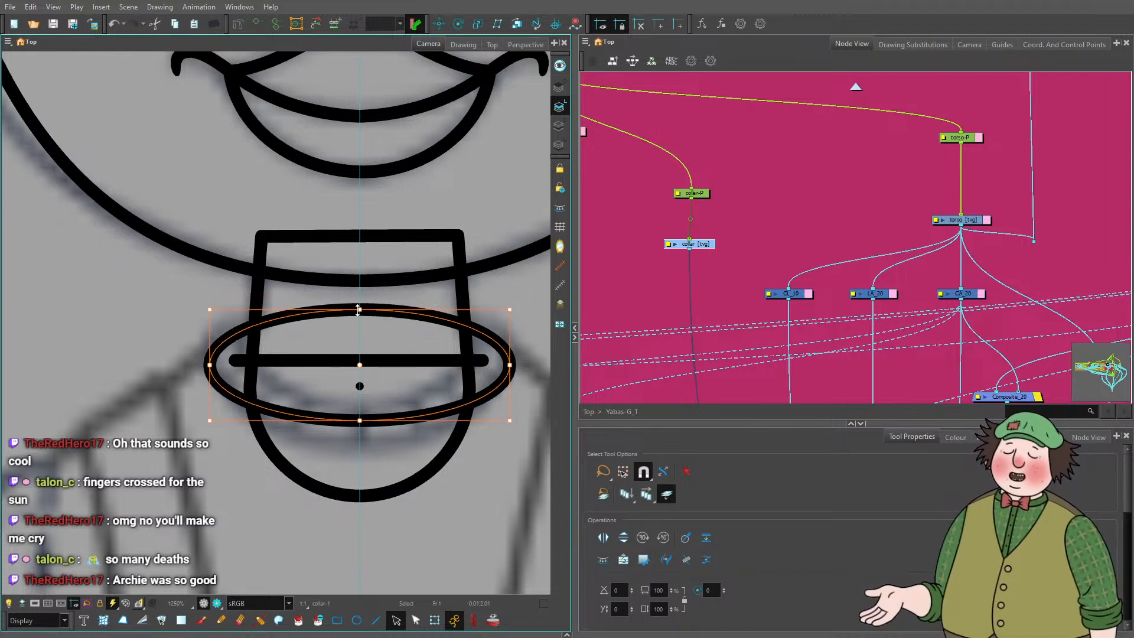
pyautogui.moveTo(358, 308)
pyautogui.mouseDown()
pyautogui.moveTo(359, 296)
pyautogui.moveTo(366, 310)
pyautogui.mouseUp()
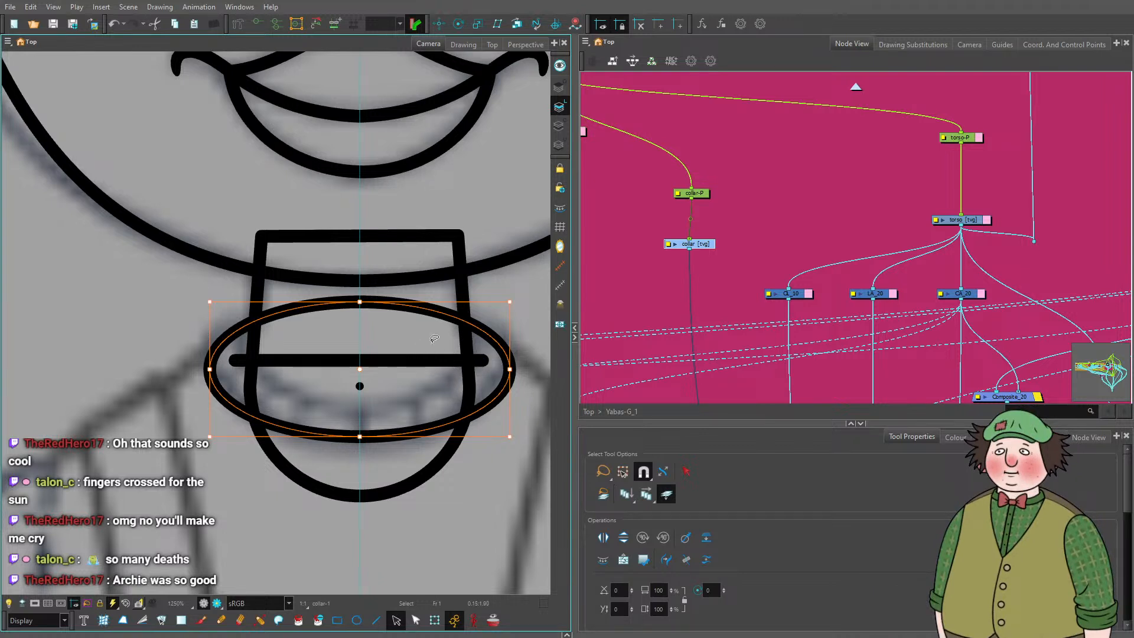
pyautogui.press('Up')
pyautogui.press('Up')
pyautogui.press('Up')
pyautogui.press('Up')
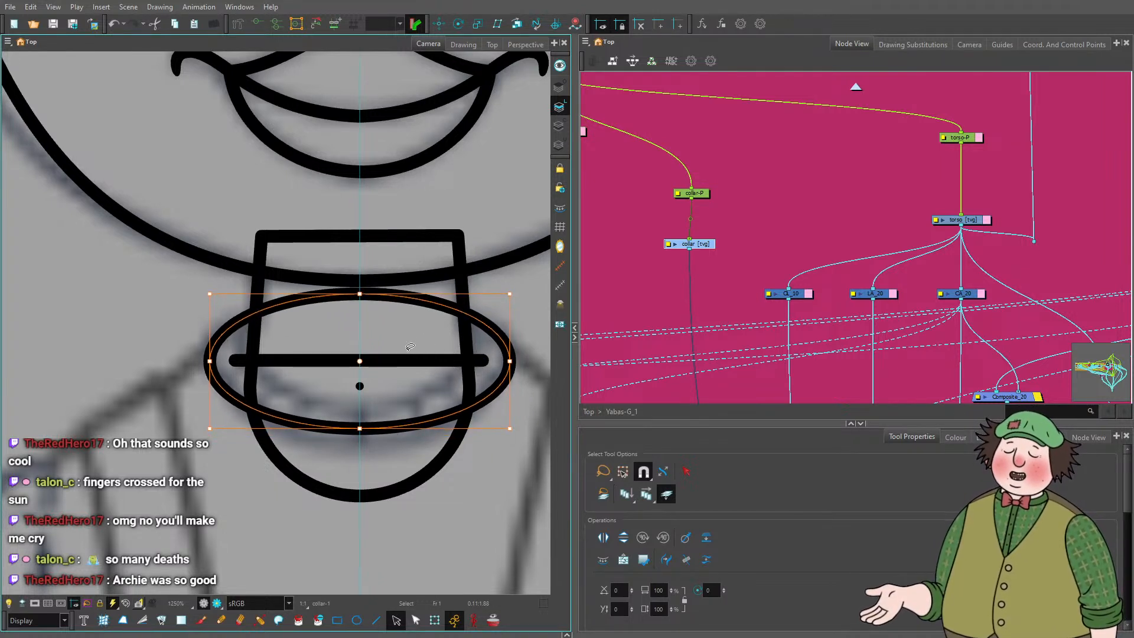
pyautogui.press('Down')
pyautogui.press('Down')
pyautogui.press('Down')
pyautogui.press('Down')
pyautogui.press('Down')
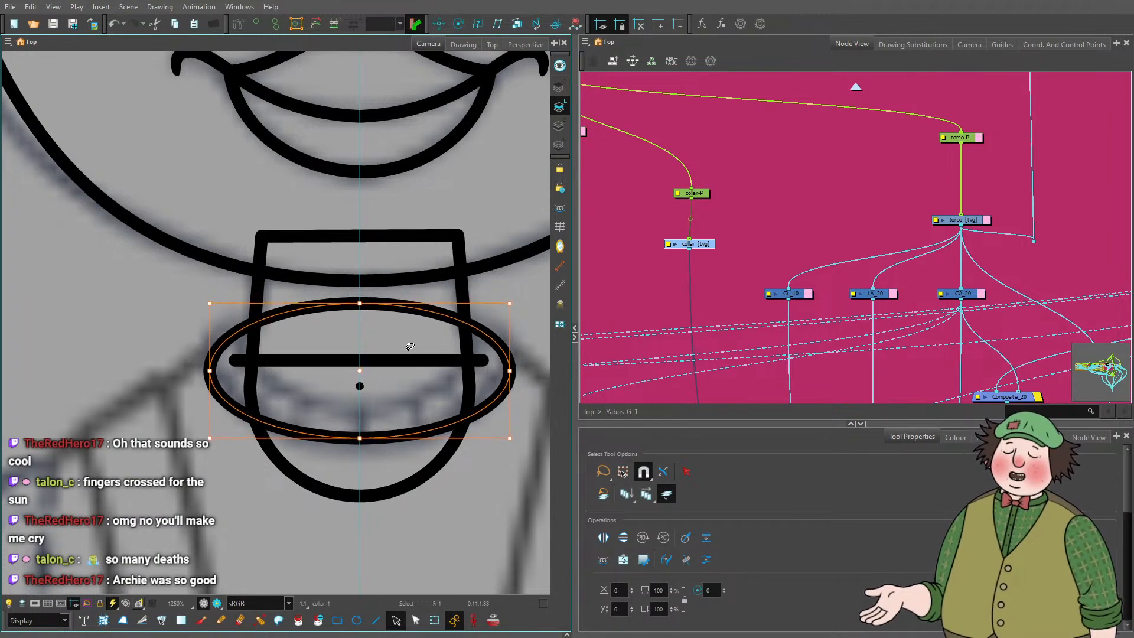
# Stretch the collar ellipse's upper edge upward slightly and fine-tune its vertical position around the neck.
pyautogui.moveTo(359, 302); pyautogui.dragTo(358, 294)
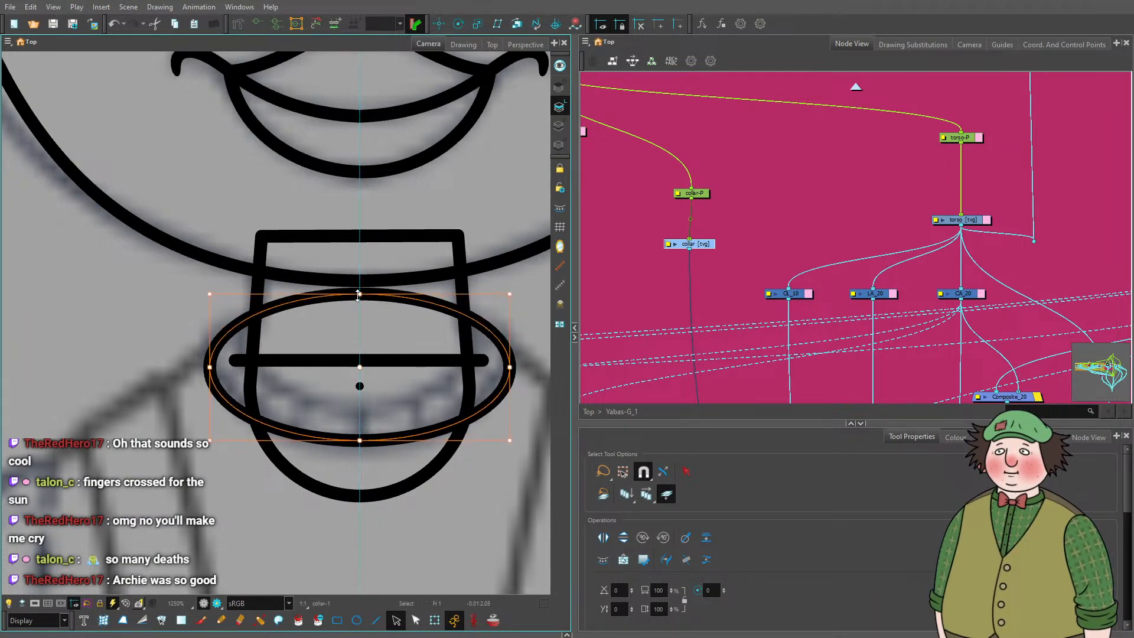
pyautogui.press('Up')
pyautogui.press('Down')
pyautogui.press('Down')
pyautogui.press('Down')
pyautogui.press('Down')
pyautogui.press('Up')
pyautogui.press('Up')
pyautogui.press('Up')
pyautogui.press('Up')
pyautogui.press('Up')
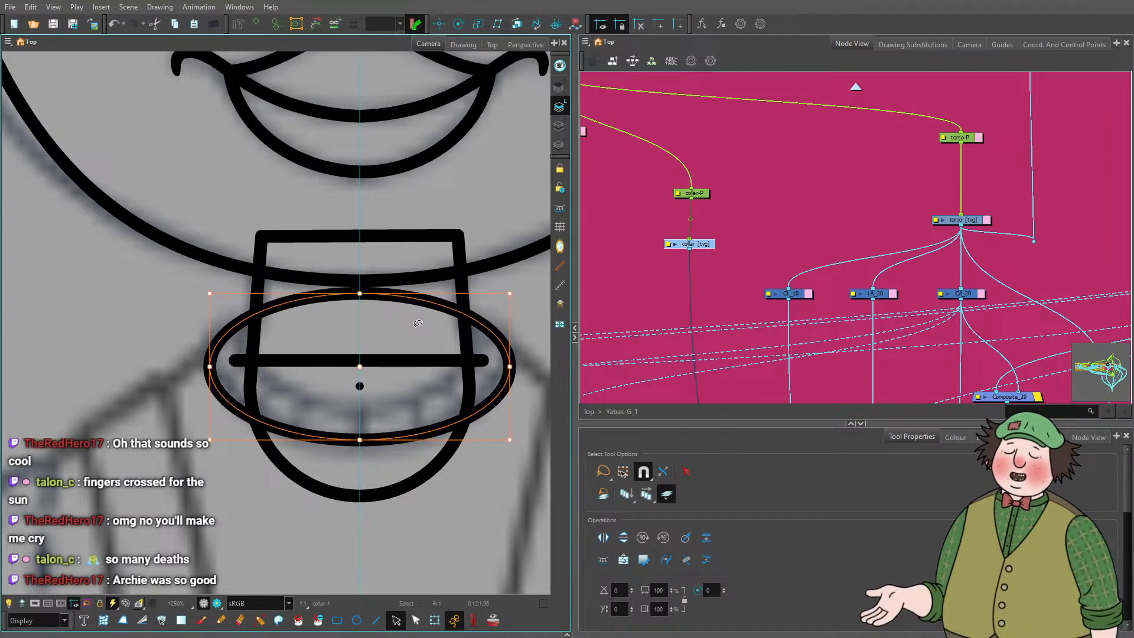
pyautogui.press('Down')
pyautogui.press('Down')
pyautogui.press('Down')
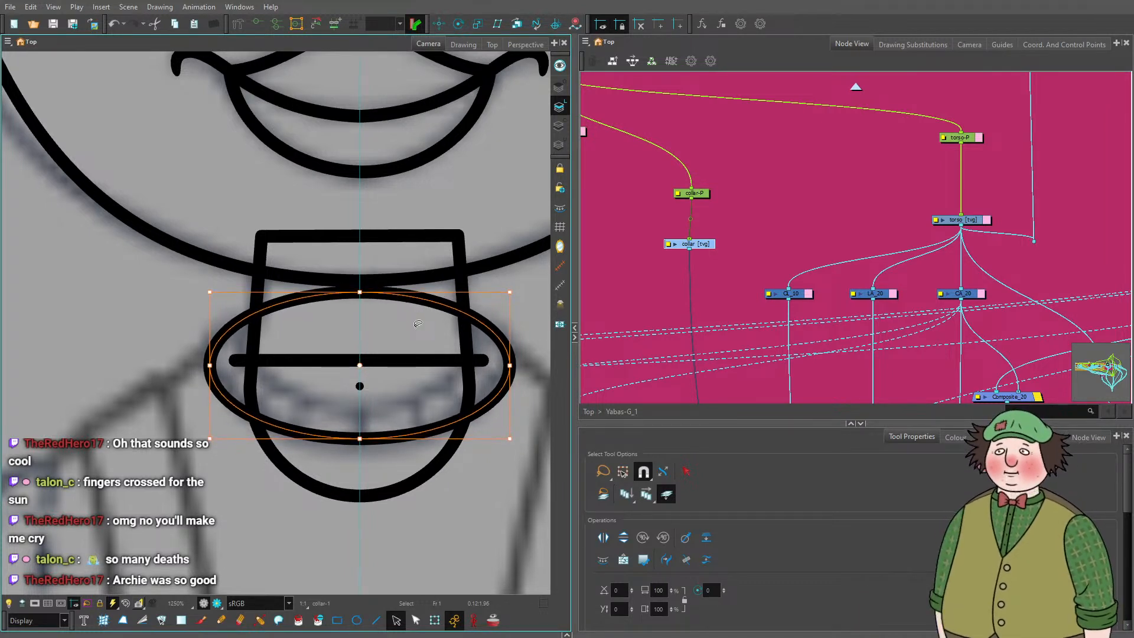
pyautogui.press('Up')
pyautogui.press('Up')
pyautogui.press('Up')
pyautogui.press('Up')
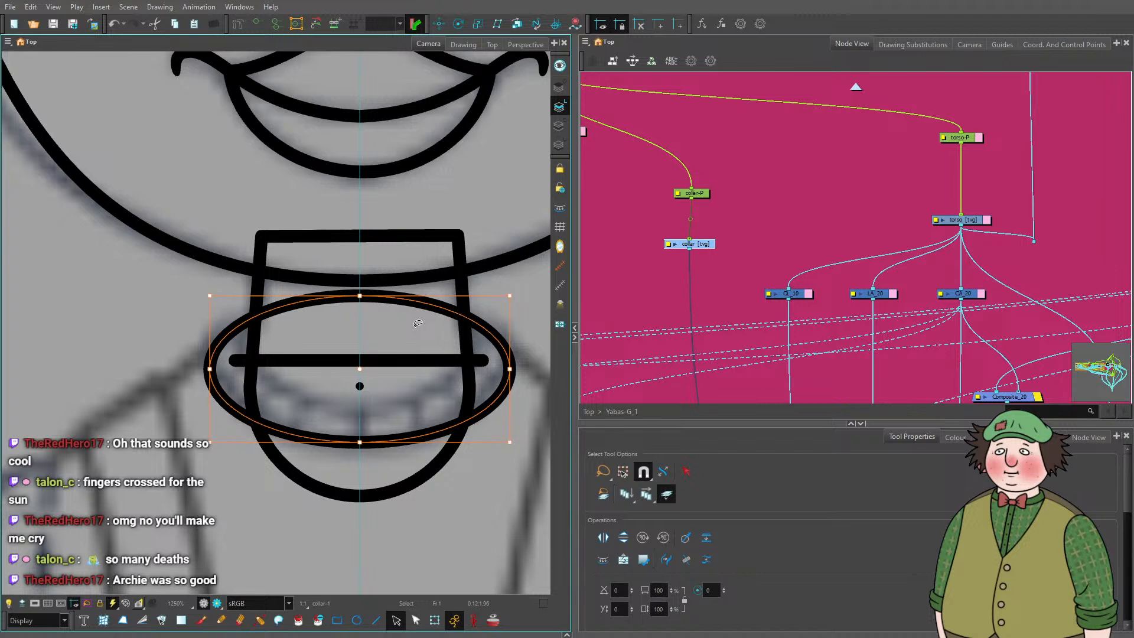
# Examine the collar on the three-quarter view of the turnaround sketch and compare it with the front-view character.
pyautogui.scroll(-5, 394, 330)
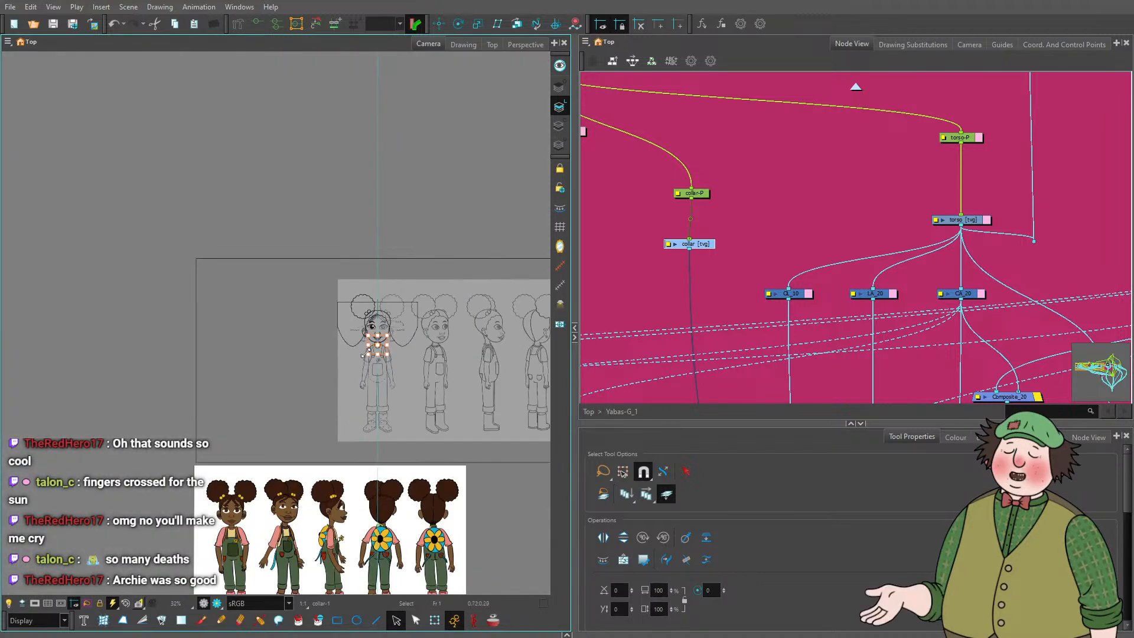
pyautogui.scroll(4, 388, 323)
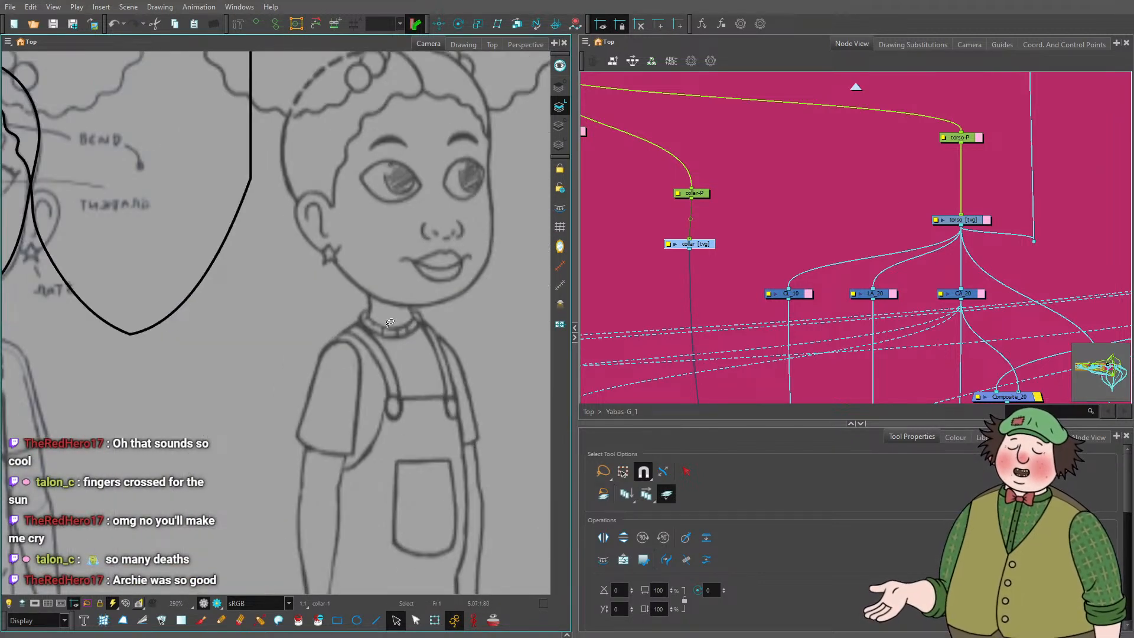
pyautogui.scroll(5, 390, 323)
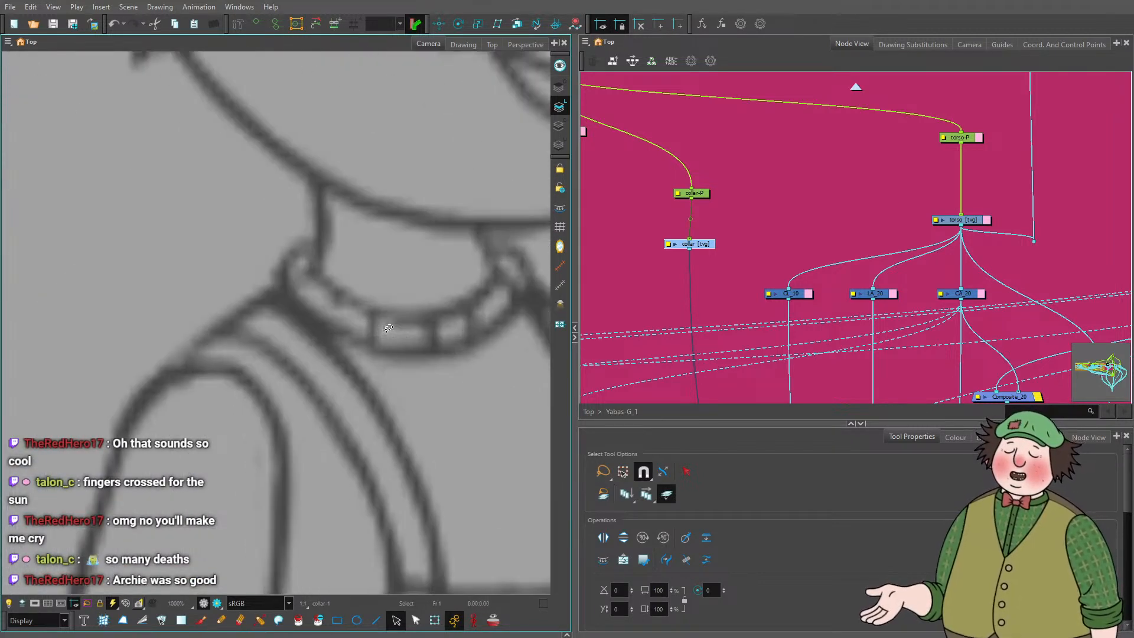
pyautogui.scroll(-4, 438, 334)
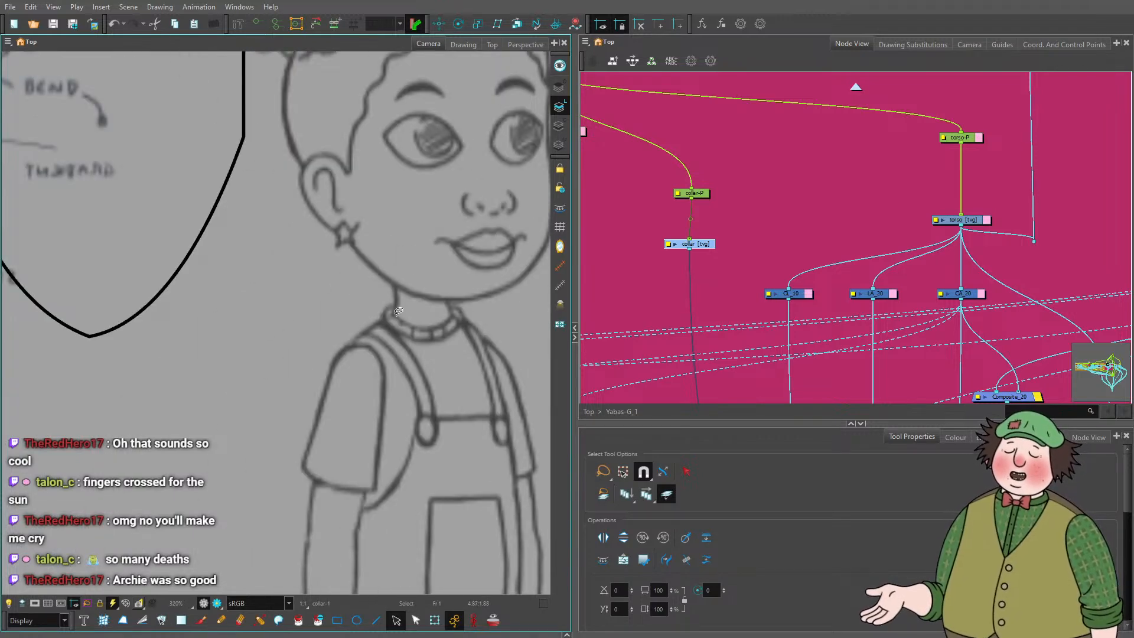
pyautogui.scroll(-4, 388, 297)
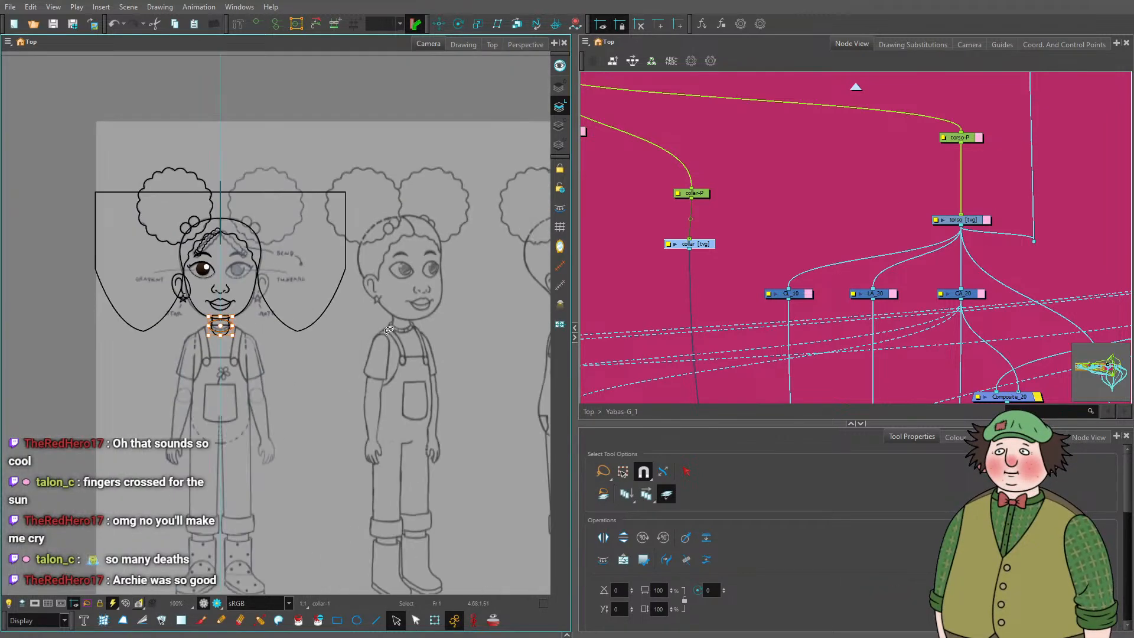
pyautogui.scroll(4, 389, 297)
pyautogui.scroll(-4, 388, 297)
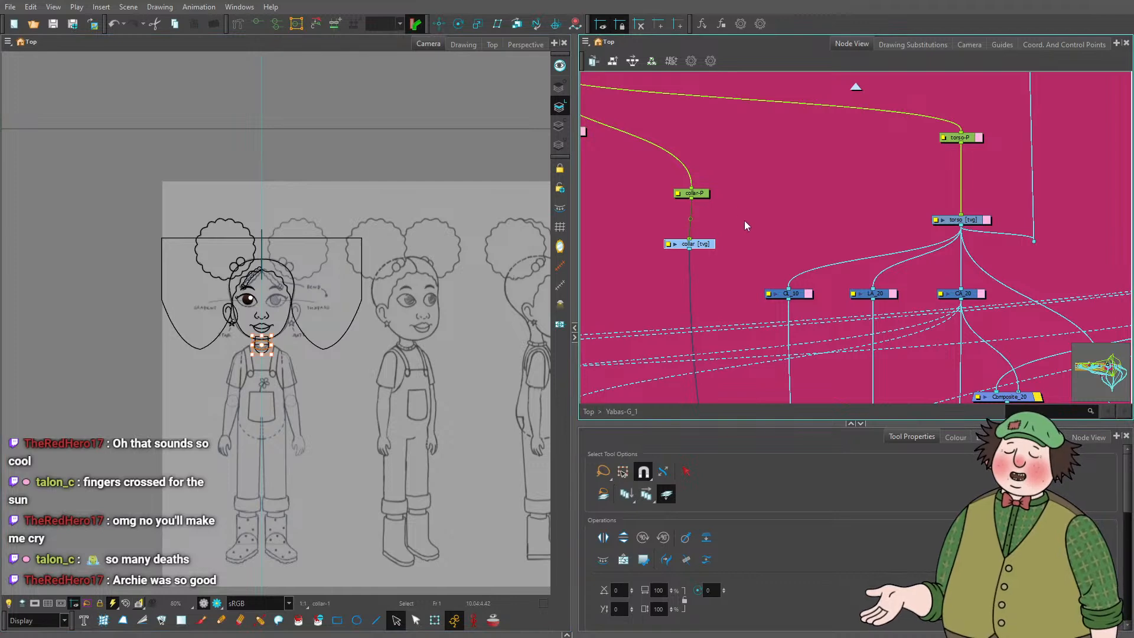
# Shift the collar peg and collar drawing nodes slightly toward the neck_mask nodes, keeping the two aligned vertically.
pyautogui.moveTo(717, 200); pyautogui.dragTo(845, 215)
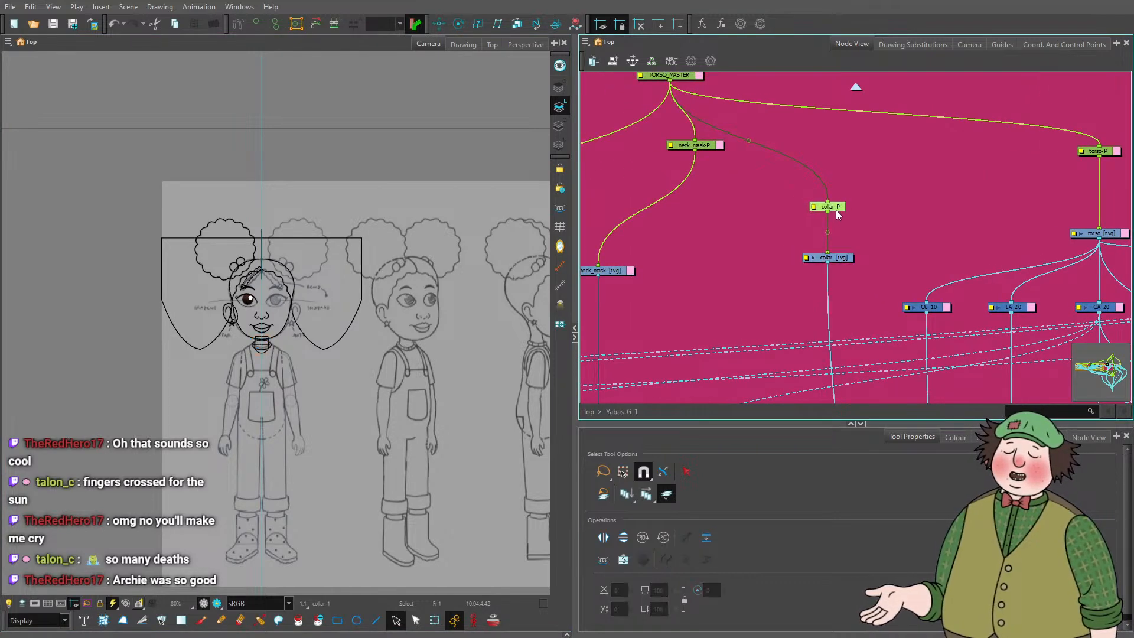
pyautogui.moveTo(839, 258); pyautogui.dragTo(825, 259)
pyautogui.scroll(-2, 294, 363)
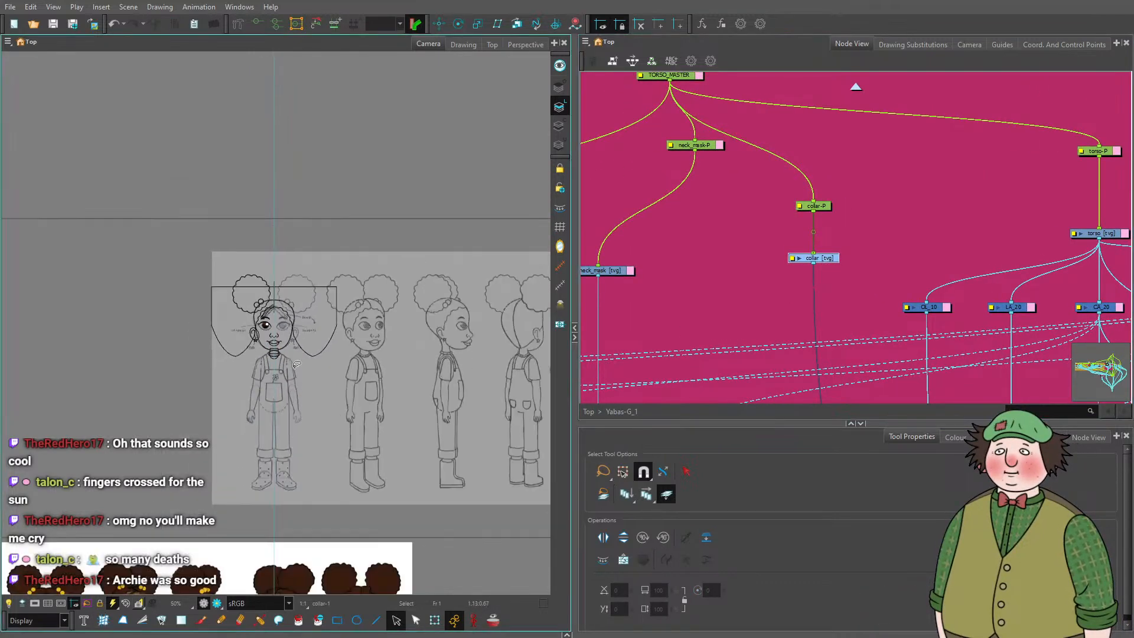
pyautogui.click(855, 211)
# On the torso drawing, draw a circle around the overalls pocket, centred on the vertical guide and as wide as the sketched torso.
pyautogui.scroll(-4, 855, 212)
pyautogui.scroll(5, 936, 239)
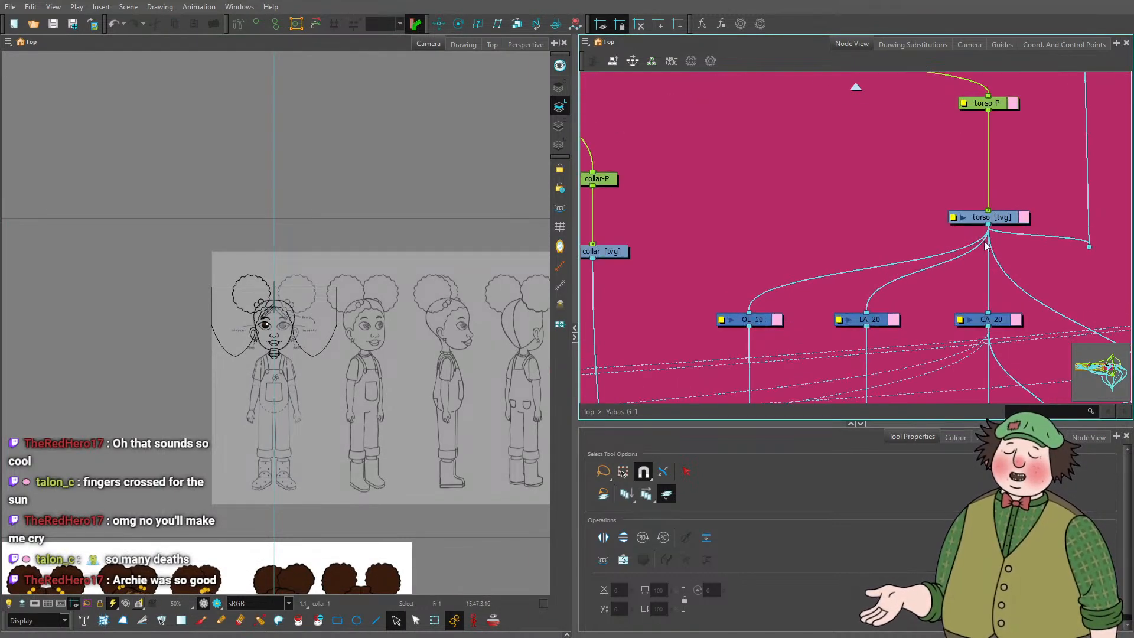
pyautogui.click(1010, 221)
pyautogui.scroll(4, 347, 435)
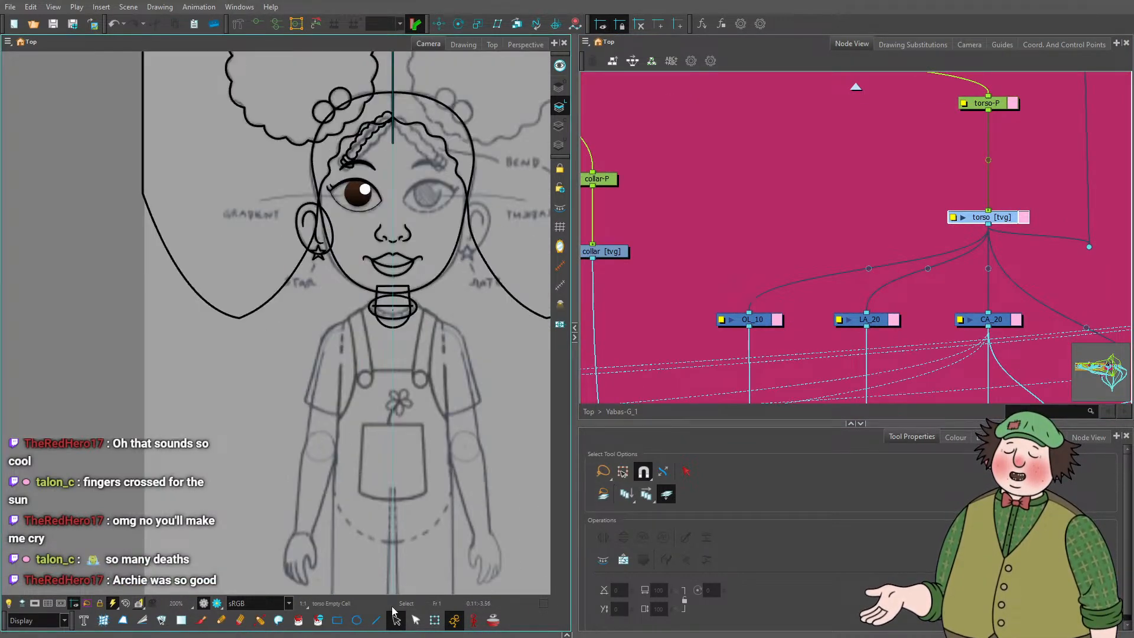
pyautogui.click(357, 620)
pyautogui.scroll(2, 419, 552)
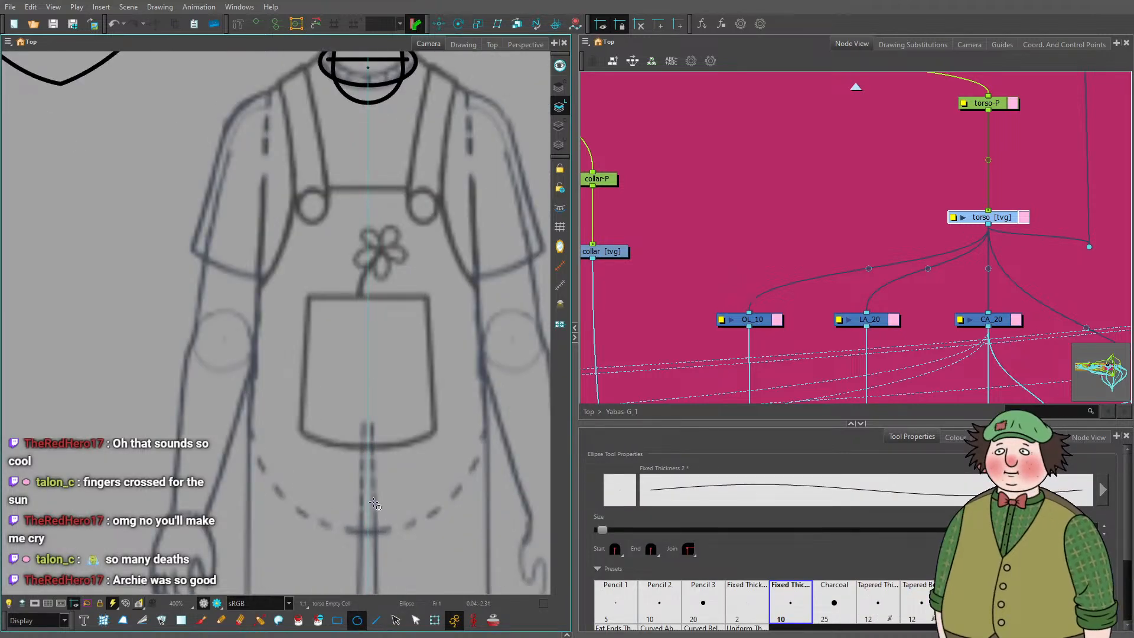
pyautogui.scroll(-4, 357, 416)
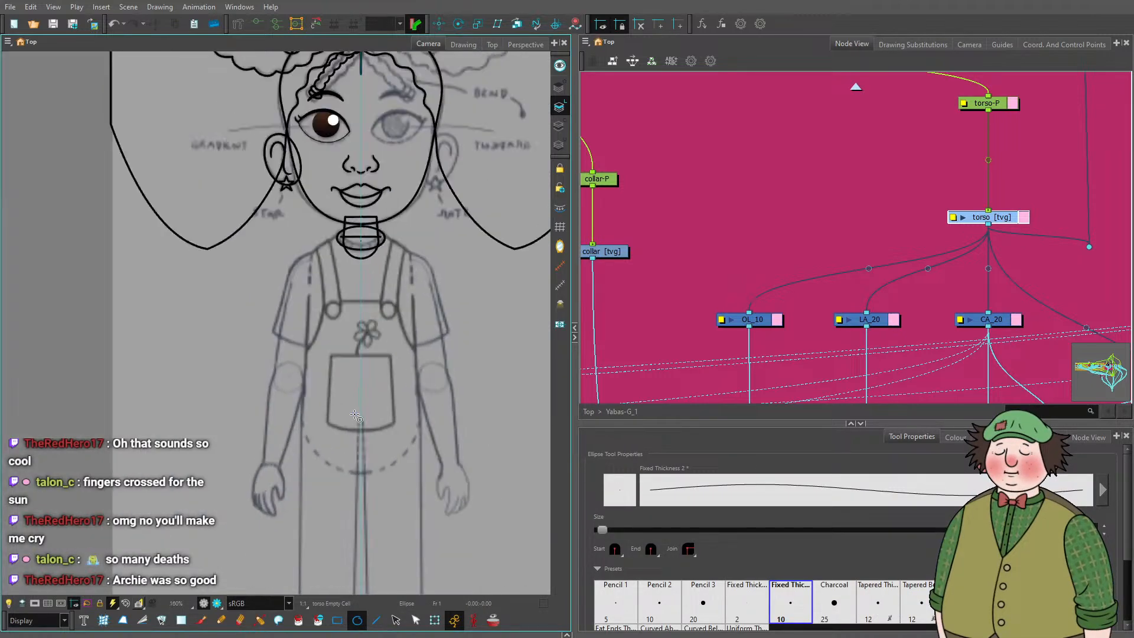
pyautogui.scroll(3, 359, 418)
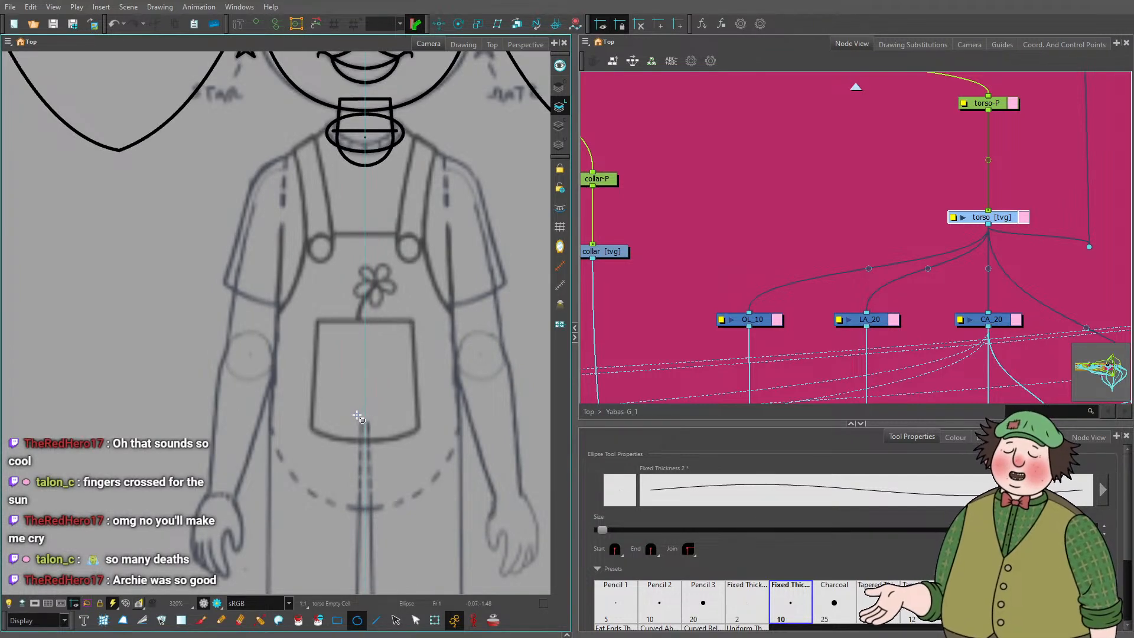
pyautogui.scroll(-4, 321, 400)
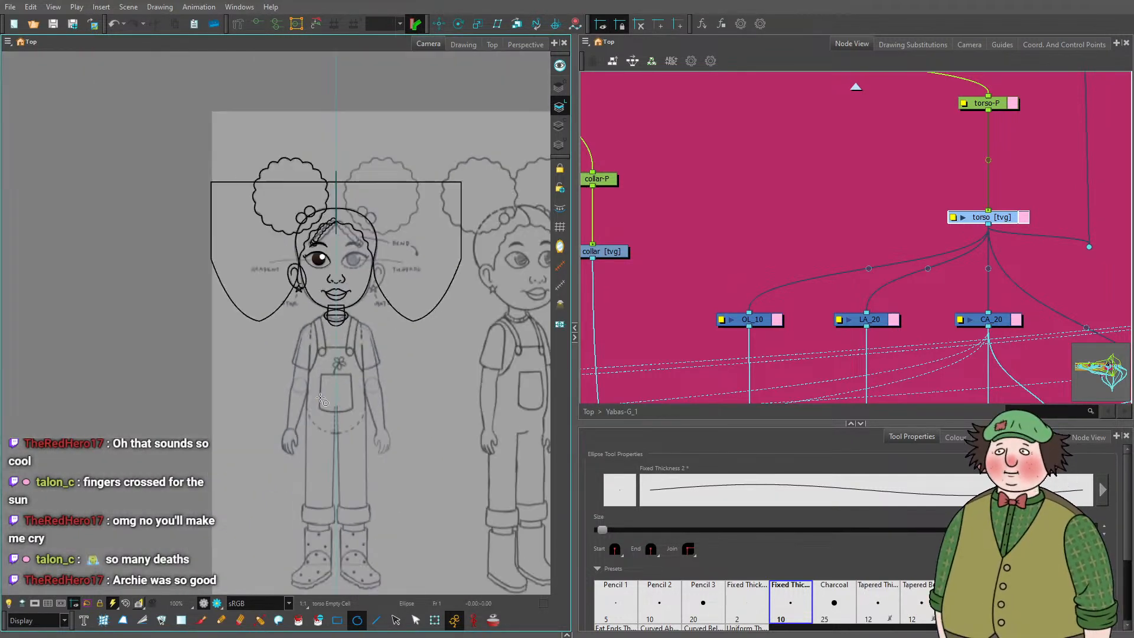
pyautogui.scroll(5, 328, 402)
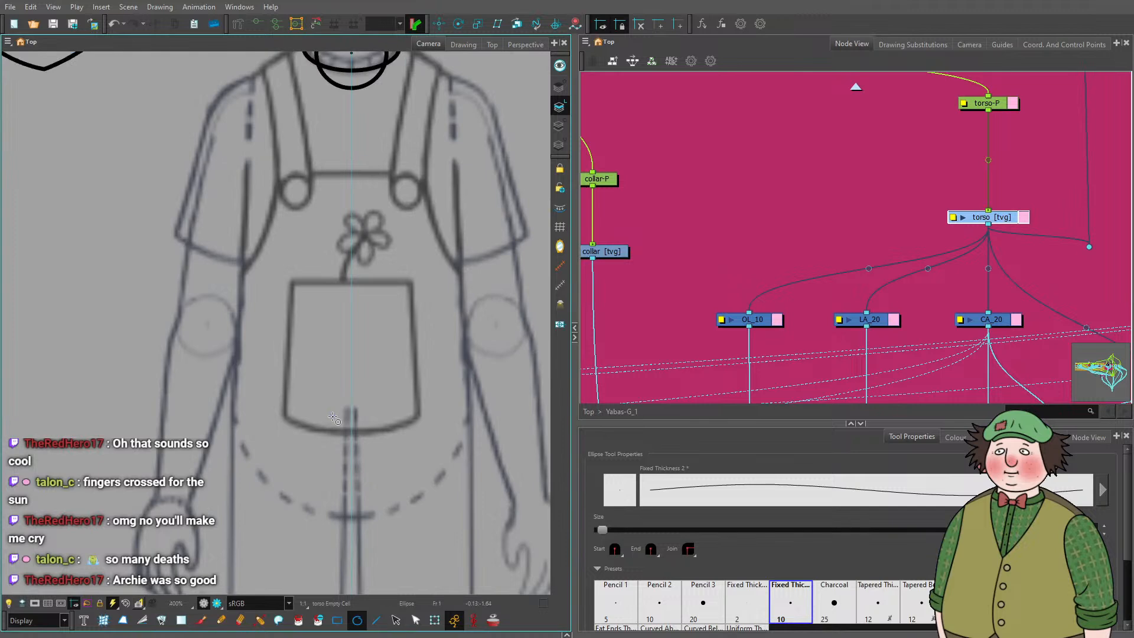
pyautogui.scroll(-1, 285, 403)
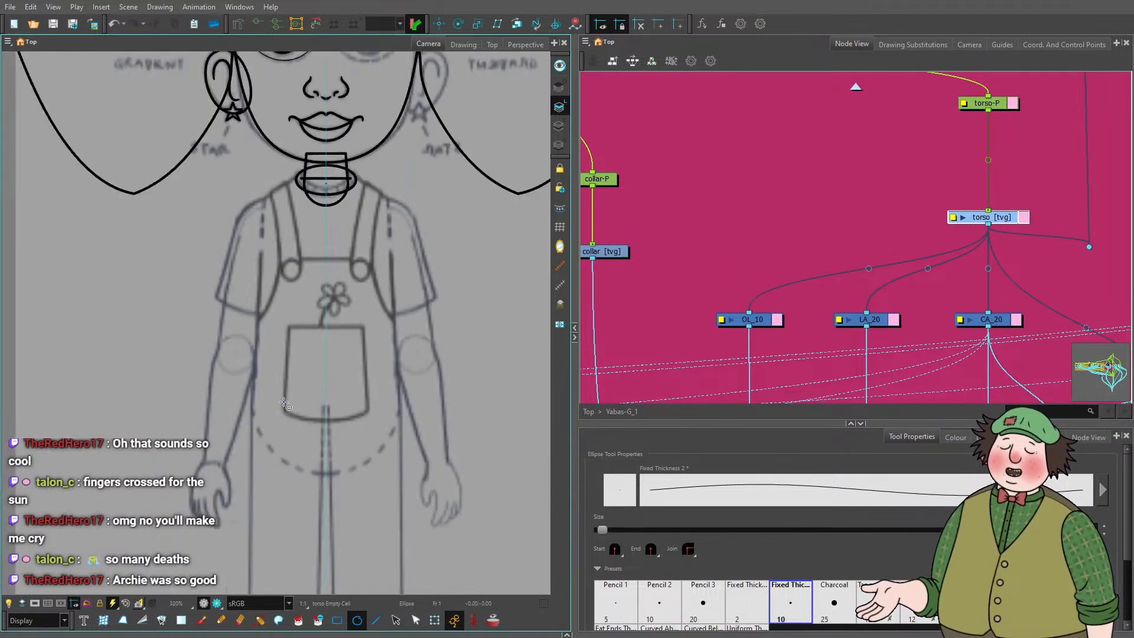
pyautogui.scroll(-4, 285, 403)
pyautogui.scroll(5, 304, 437)
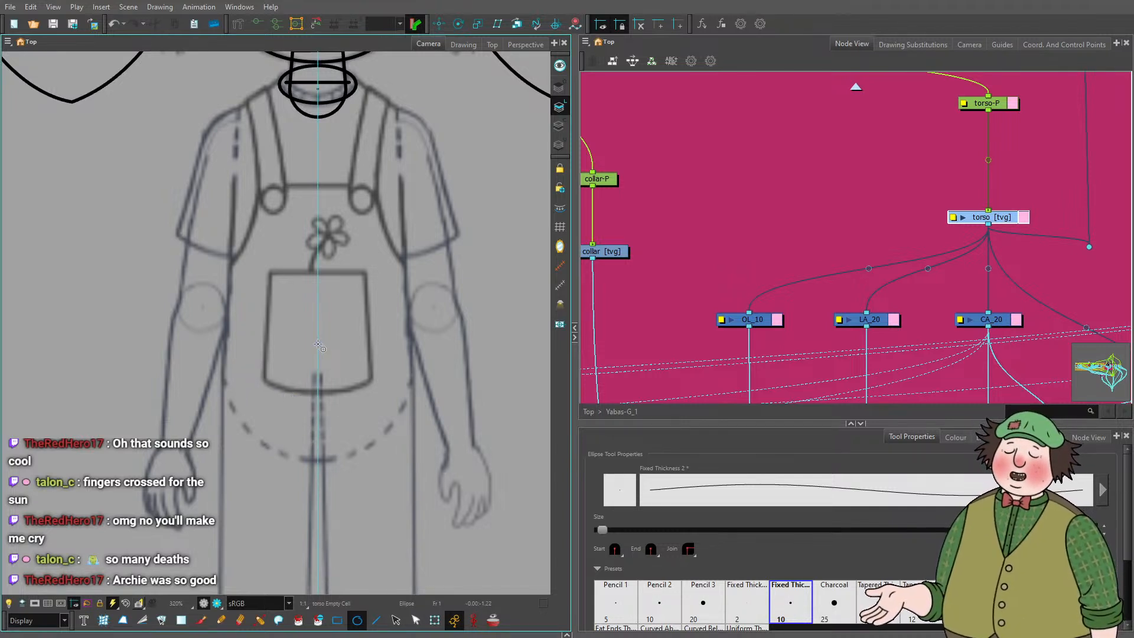
pyautogui.moveTo(319, 341); pyautogui.dragTo(414, 281)
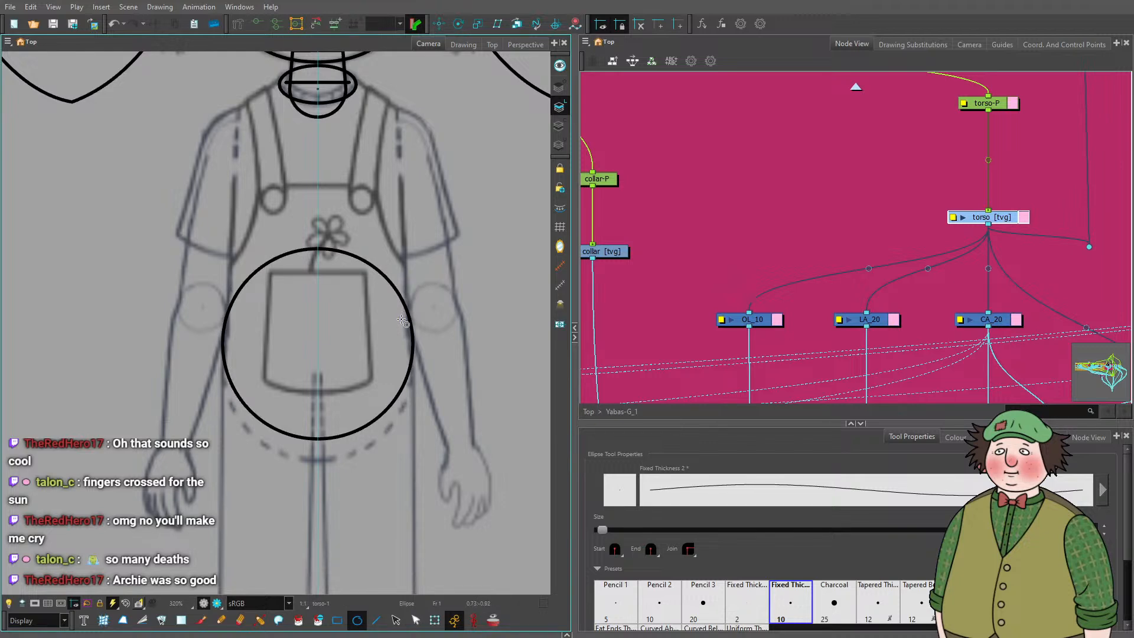
# Select the torso circle's stroke and scale it down around its centre to a tiny circle on the vertical guide.
pyautogui.scroll(-1, 402, 321)
pyautogui.scroll(3, 331, 342)
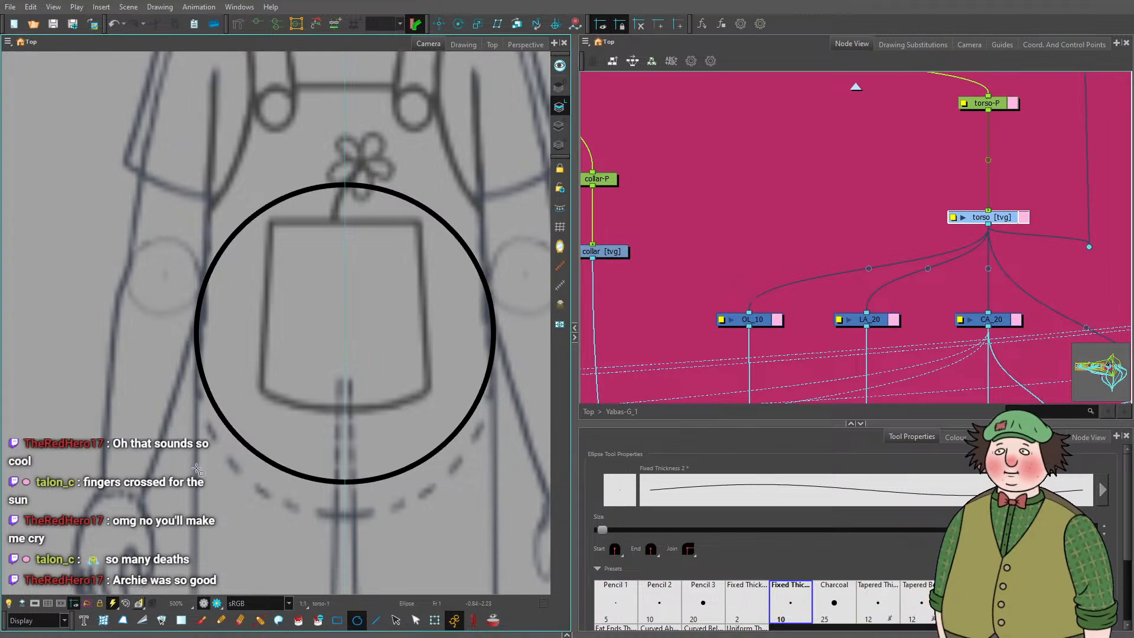
pyautogui.scroll(-4, 363, 386)
pyautogui.scroll(3, 342, 378)
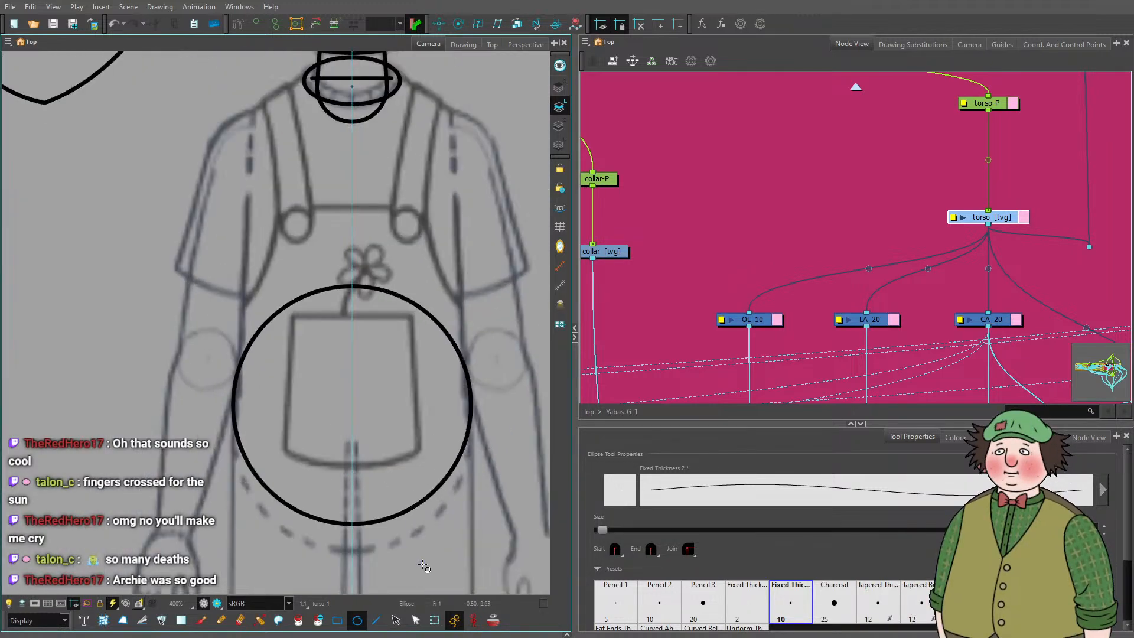
pyautogui.click(398, 620)
pyautogui.click(467, 340)
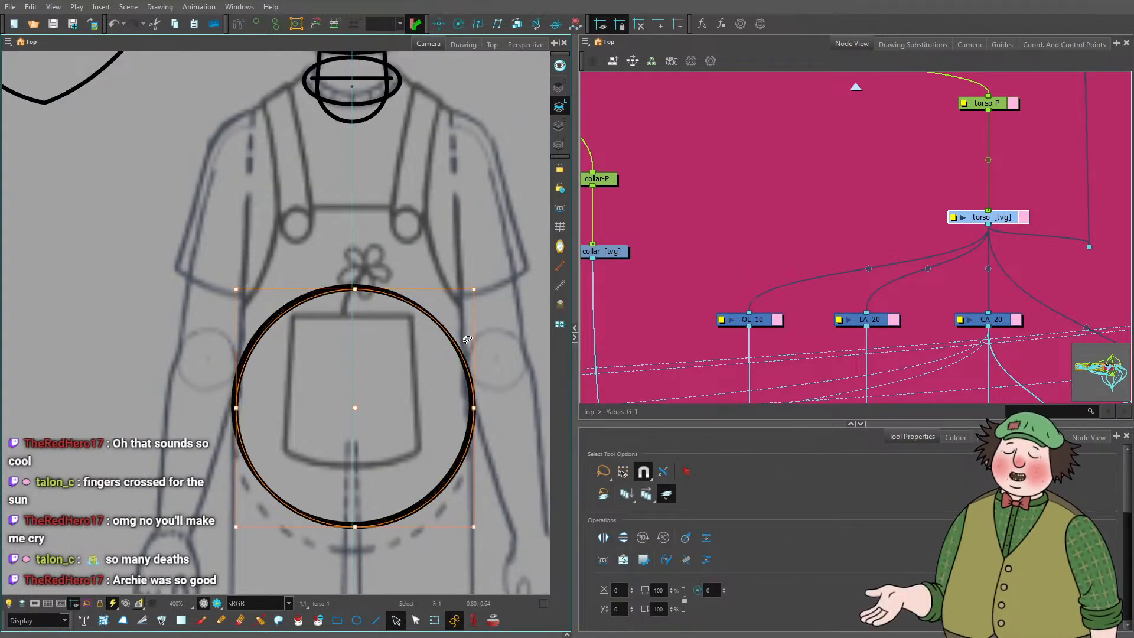
pyautogui.moveTo(467, 340); pyautogui.dragTo(464, 340)
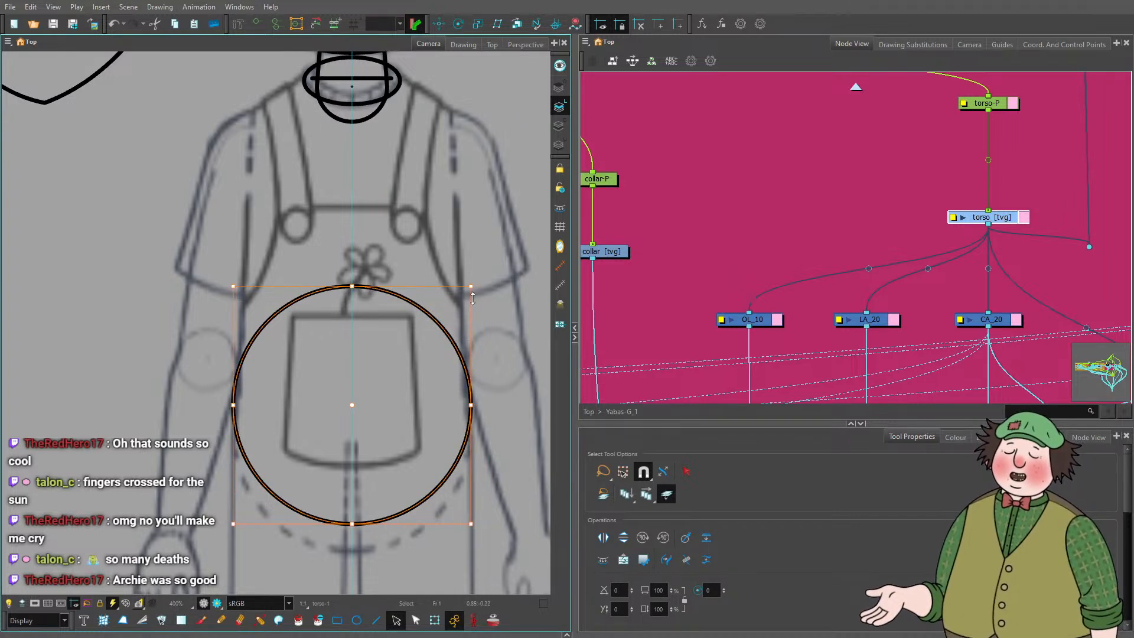
pyautogui.moveTo(469, 288); pyautogui.dragTo(413, 341)
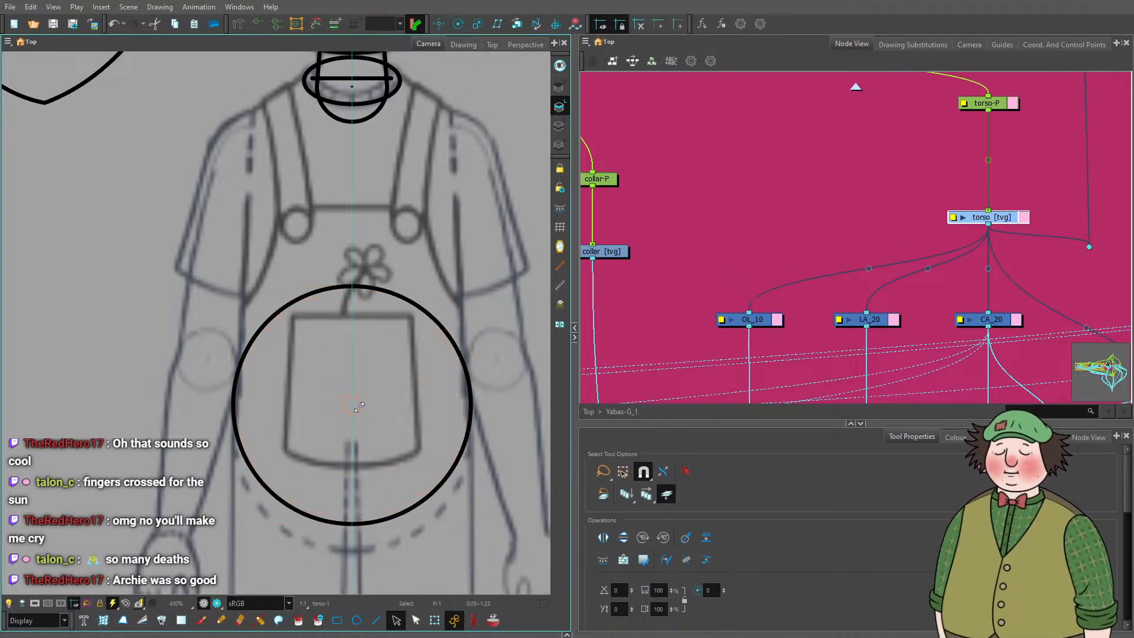
pyautogui.moveTo(359, 407); pyautogui.dragTo(356, 405)
# Thin the tiny centre circle's stroke by reducing its pencil size, and scale the circle down slightly around its centre.
pyautogui.scroll(5, 357, 405)
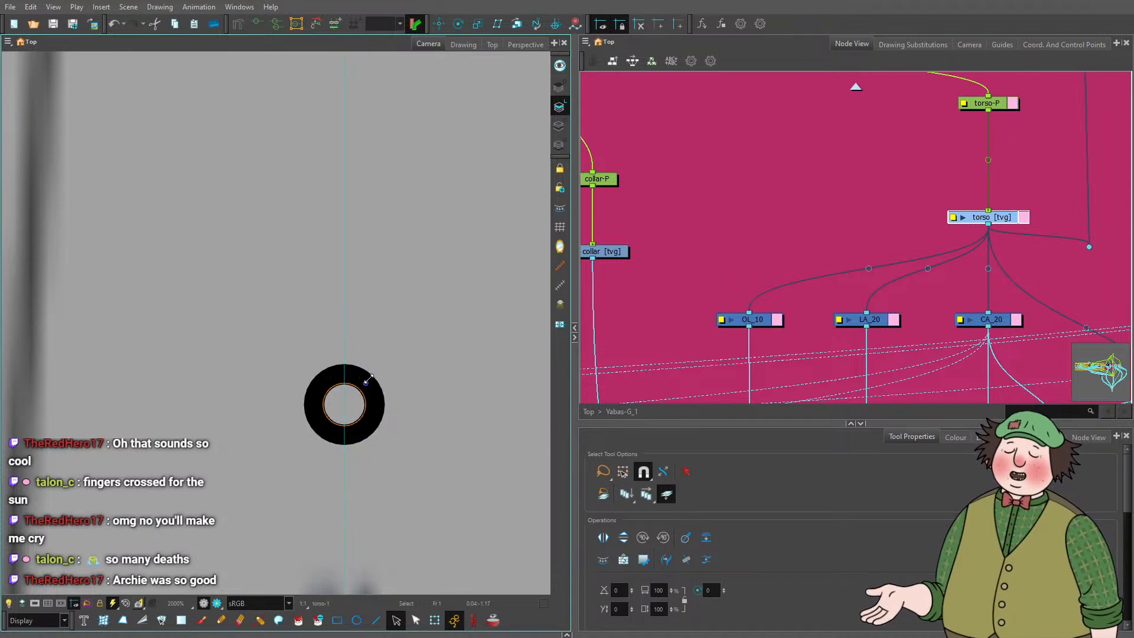
pyautogui.click(357, 391)
pyautogui.scroll(5, 352, 397)
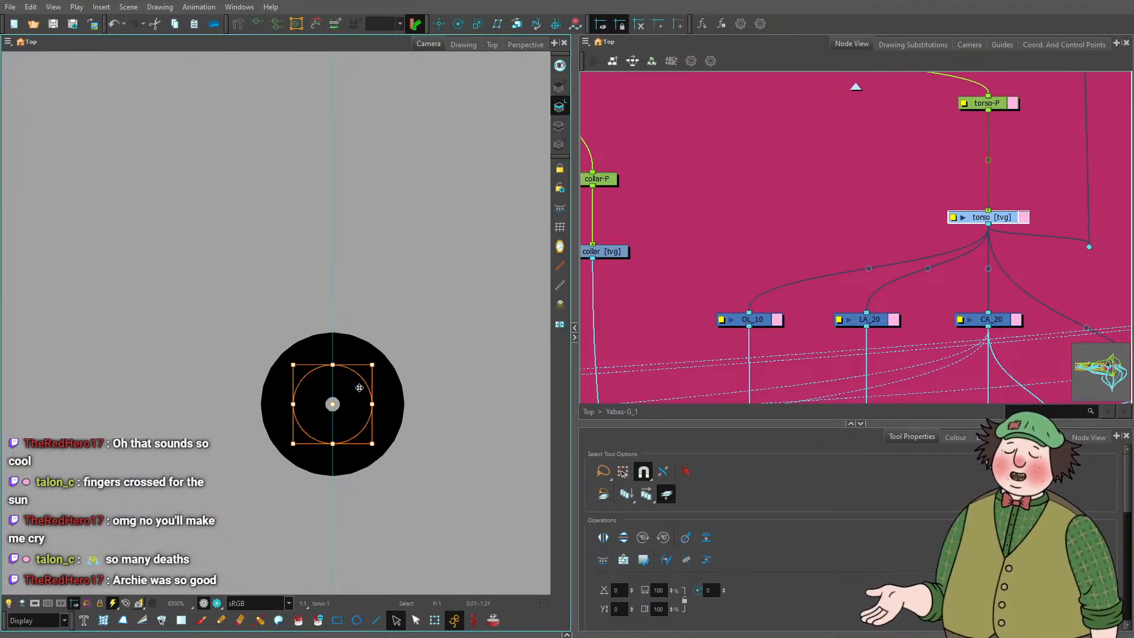
pyautogui.scroll(4, 307, 423)
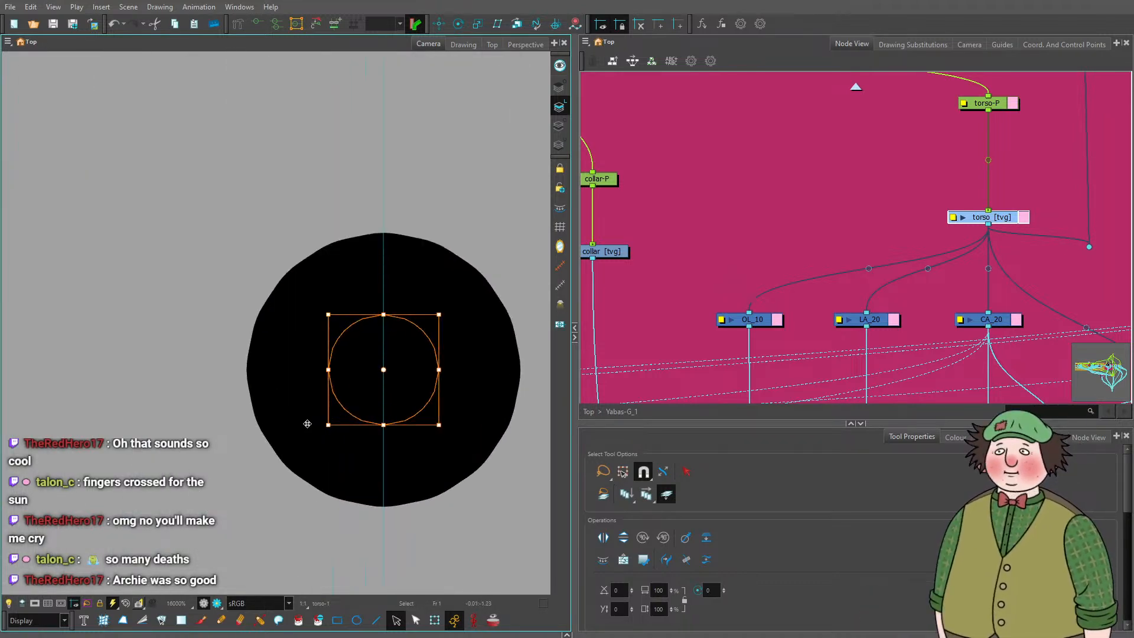
pyautogui.scroll(-3, 764, 512)
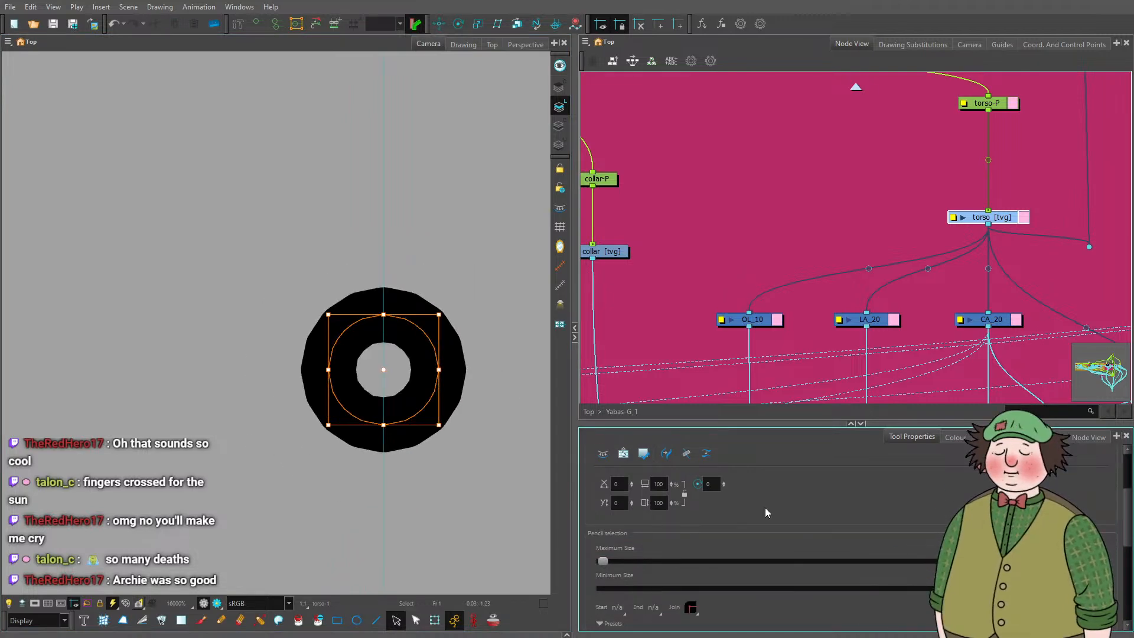
pyautogui.scroll(-4, 248, 438)
pyautogui.scroll(4, 260, 436)
pyautogui.scroll(-8, 418, 322)
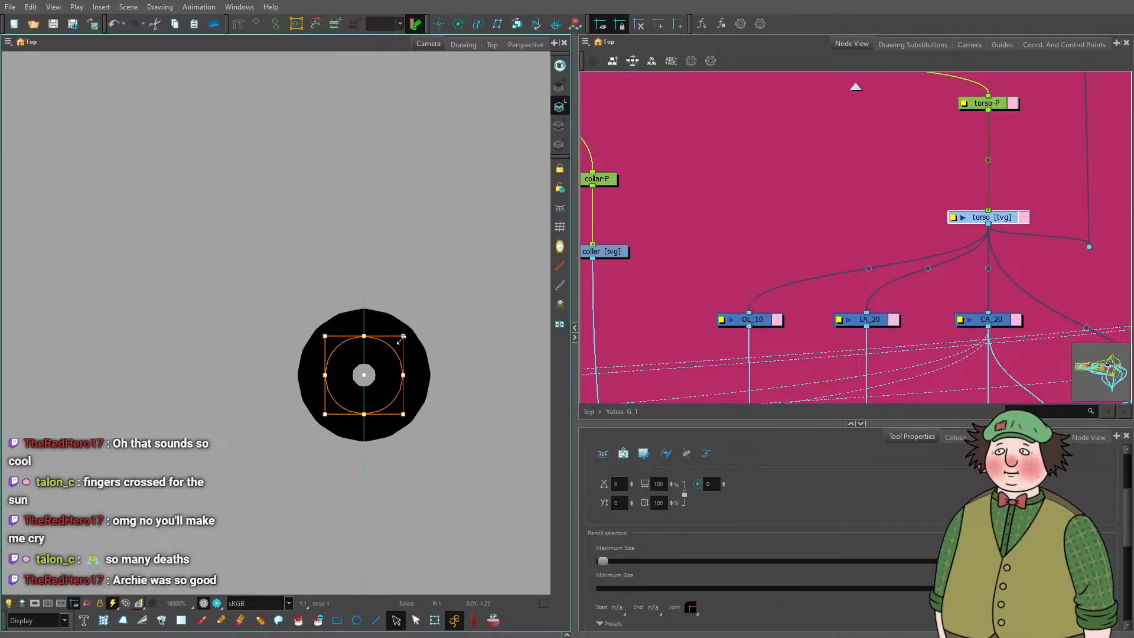
pyautogui.scroll(-3, 435, 363)
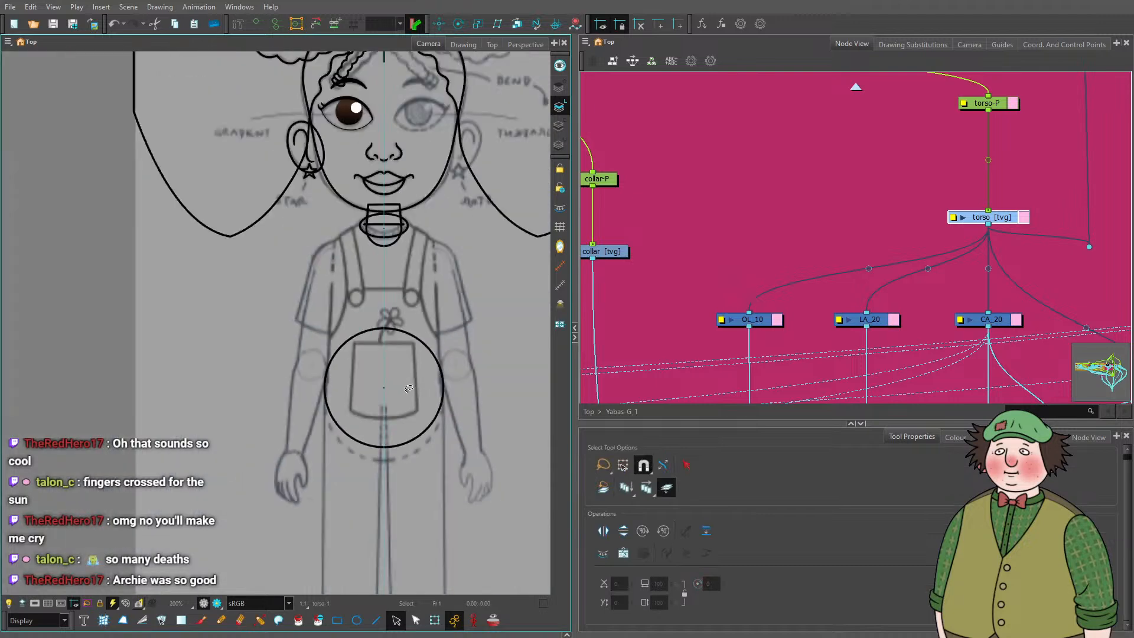
pyautogui.scroll(2, 428, 317)
pyautogui.hotkey('alt', '4')
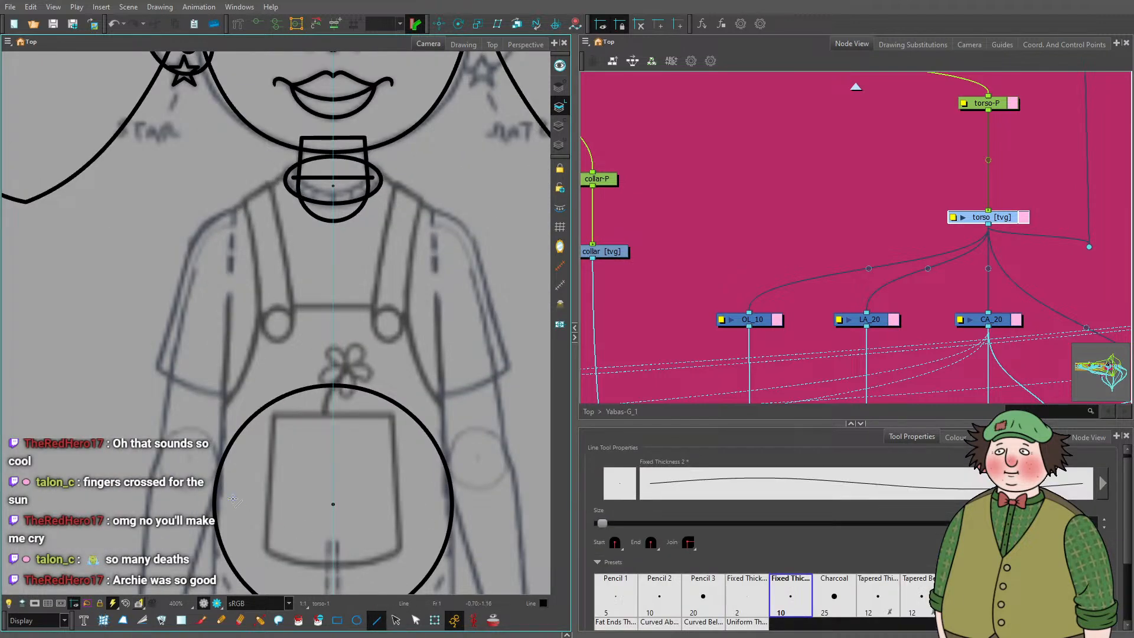
pyautogui.scroll(-2, 291, 447)
pyautogui.scroll(4, 231, 426)
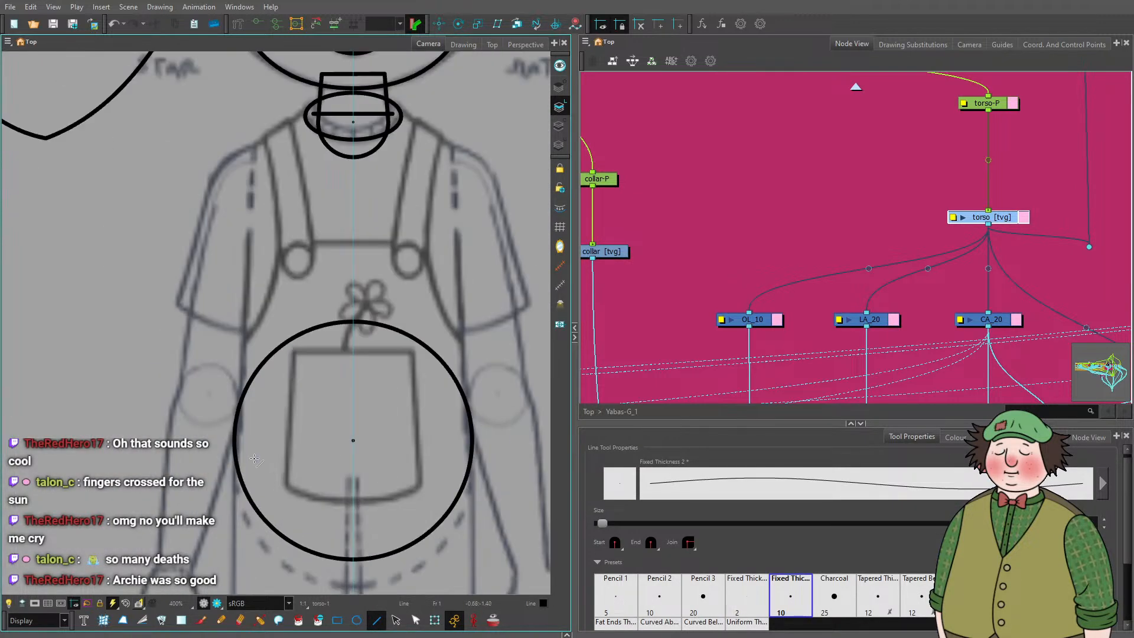
pyautogui.scroll(-3, 230, 425)
# Select the large torso circle and scale it down slightly around its centre to fit the sketched torso width.
pyautogui.hotkey('alt', 's')
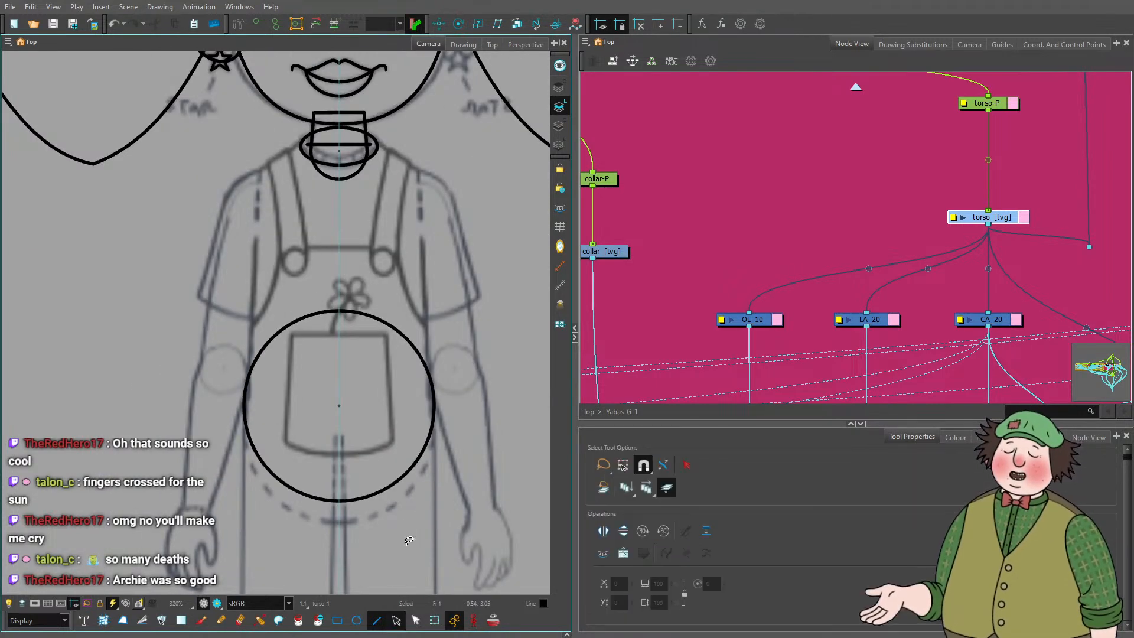
pyautogui.moveTo(420, 520); pyautogui.dragTo(447, 391)
pyautogui.scroll(2, 455, 288)
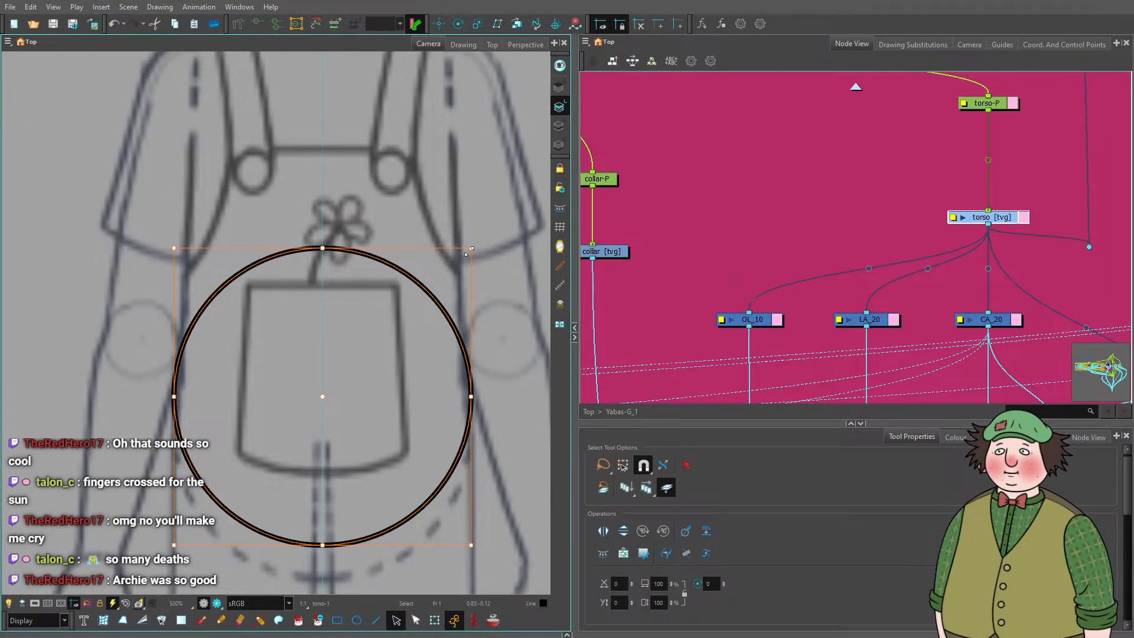
pyautogui.moveTo(471, 249); pyautogui.dragTo(469, 252)
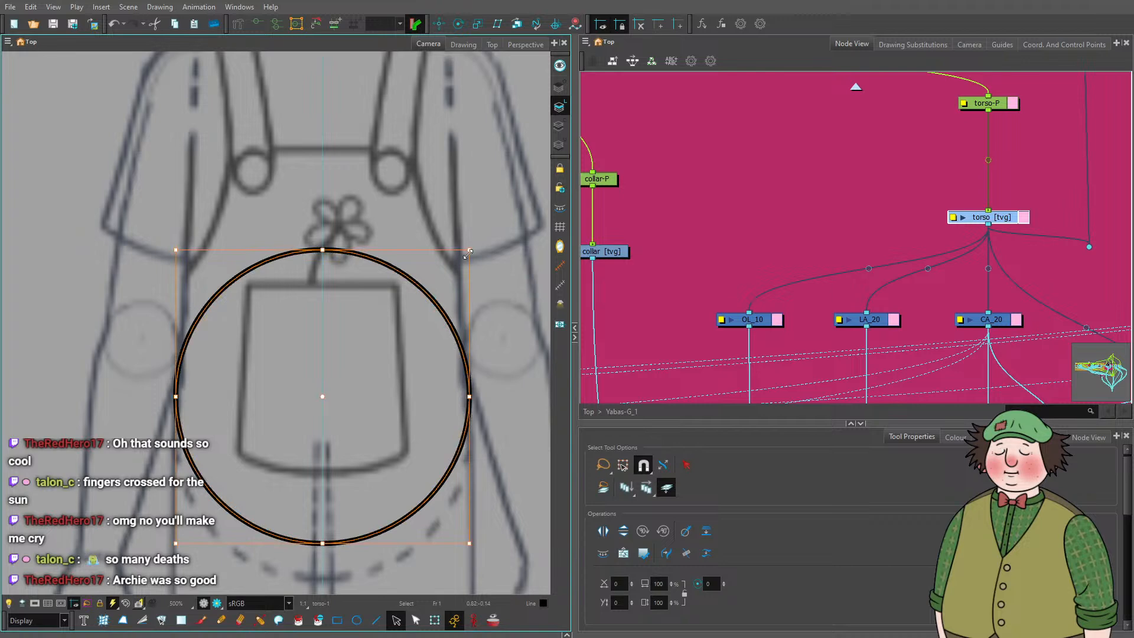
pyautogui.scroll(-2, 225, 425)
pyautogui.click(165, 313)
# Draw a straight line from the large circle's left edge to the shoulder corner, and a curved shoulder line from there to the centre guide at the neck.
pyautogui.scroll(2, 165, 313)
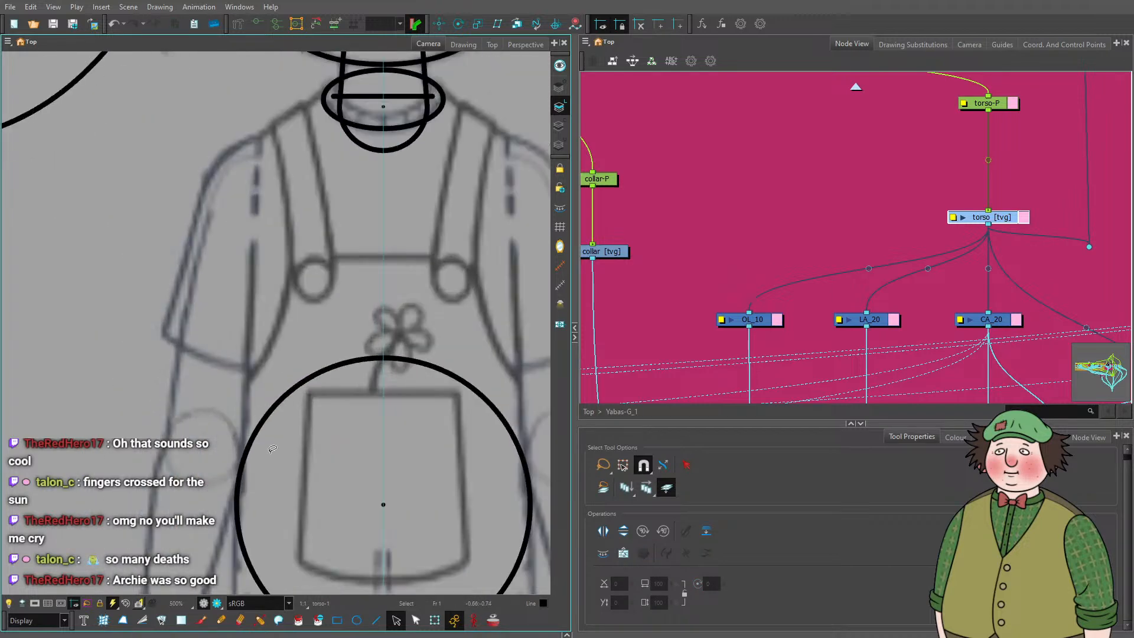
pyautogui.hotkey('alt', '4')
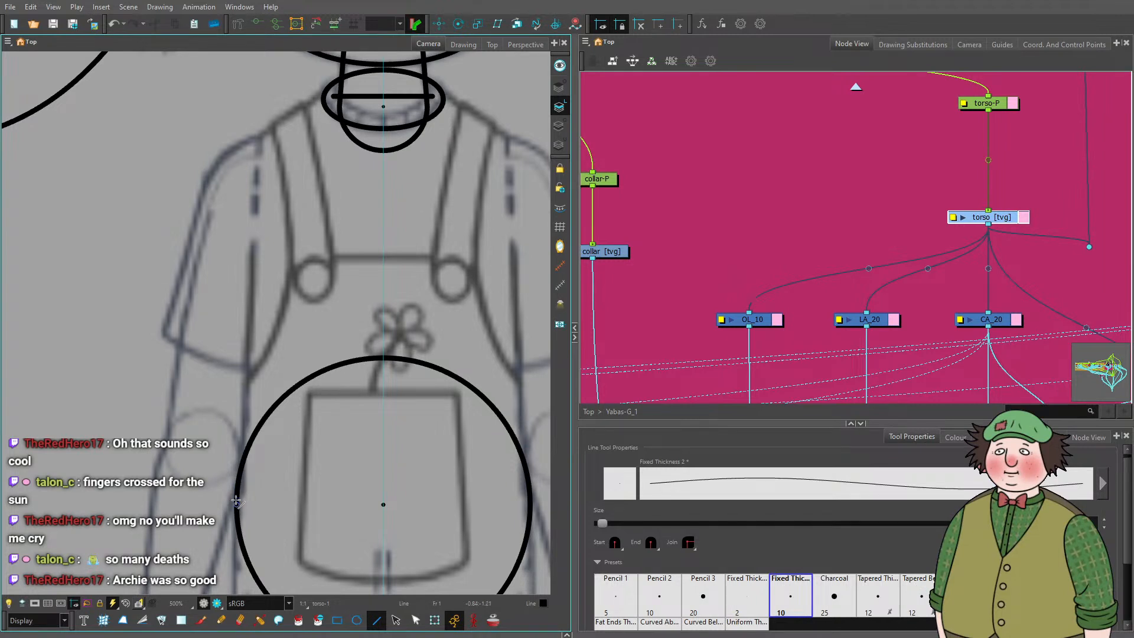
pyautogui.moveTo(236, 501); pyautogui.dragTo(258, 139)
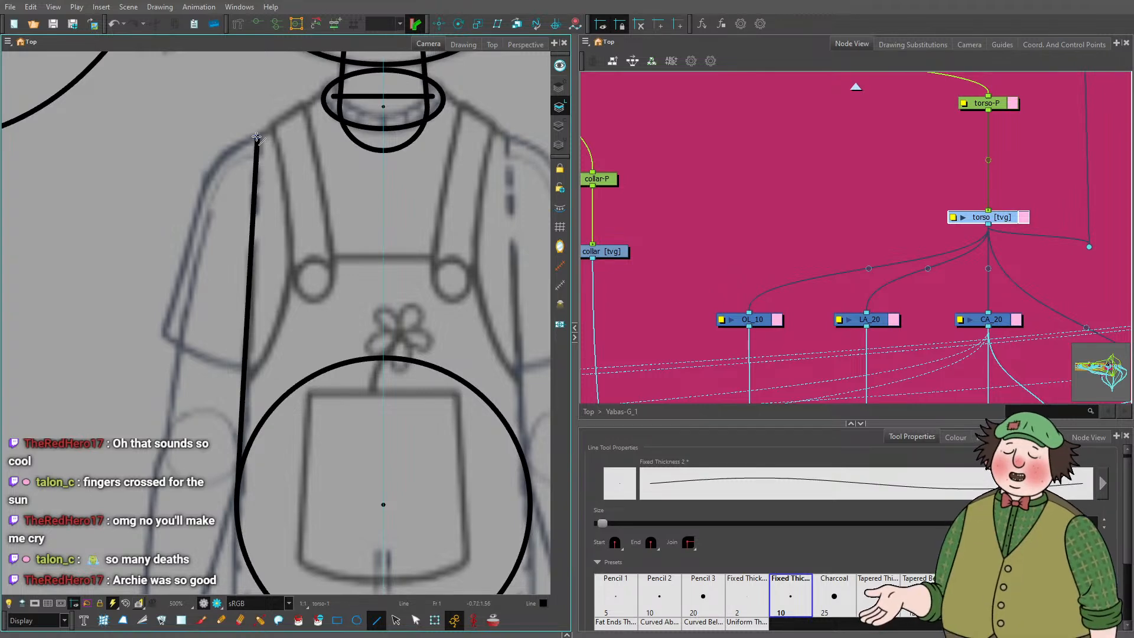
pyautogui.scroll(-5, 290, 319)
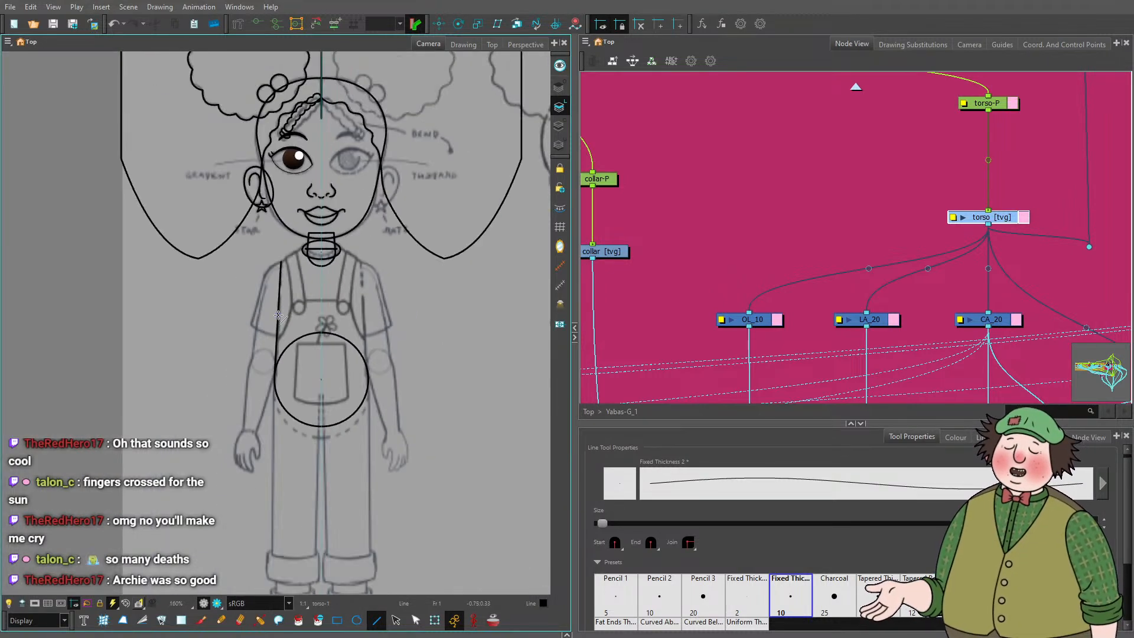
pyautogui.scroll(5, 299, 255)
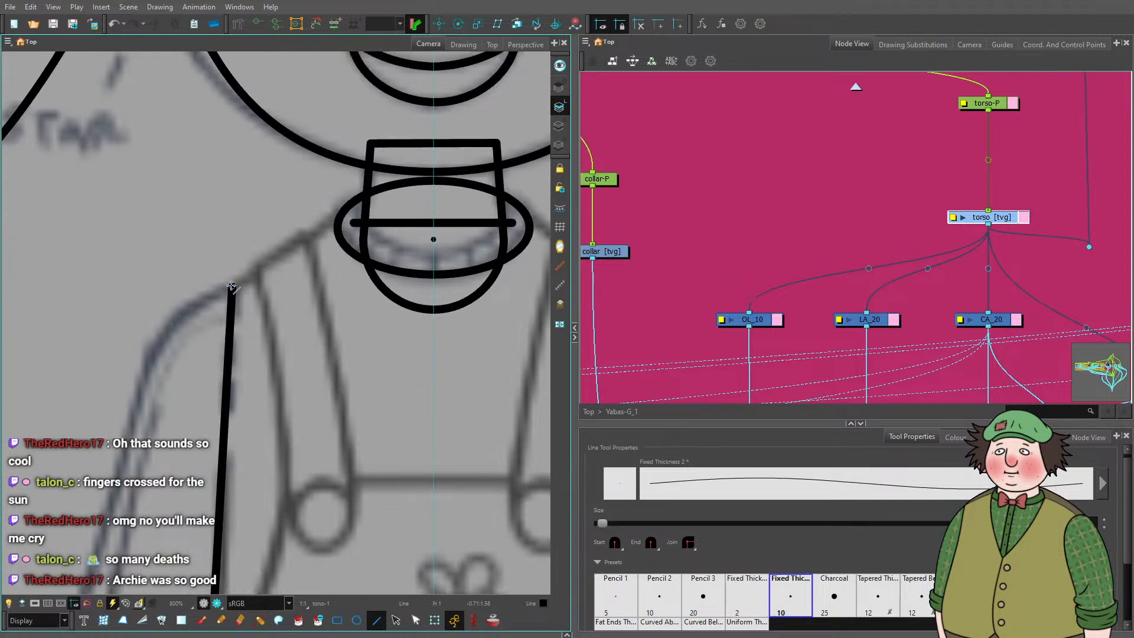
pyautogui.moveTo(231, 286)
pyautogui.mouseDown()
pyautogui.moveTo(297, 235)
pyautogui.moveTo(432, 192)
pyautogui.moveTo(338, 199)
pyautogui.mouseUp()
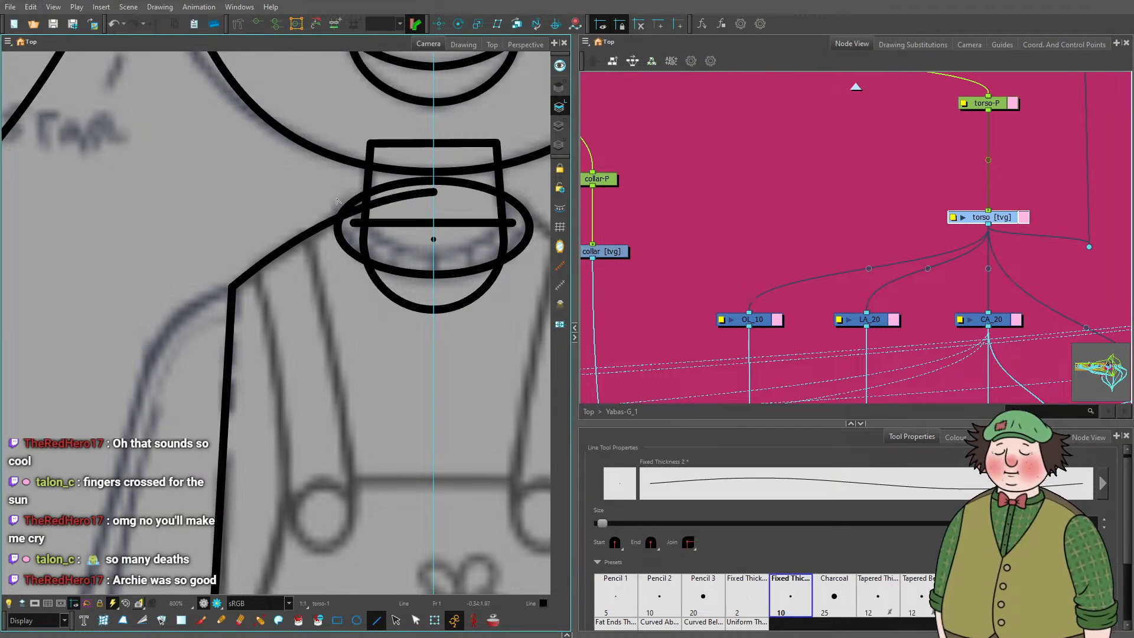
# Compare the half-drawn torso outline with the front and turned views of the turnaround sketch.
pyautogui.scroll(-3, 266, 296)
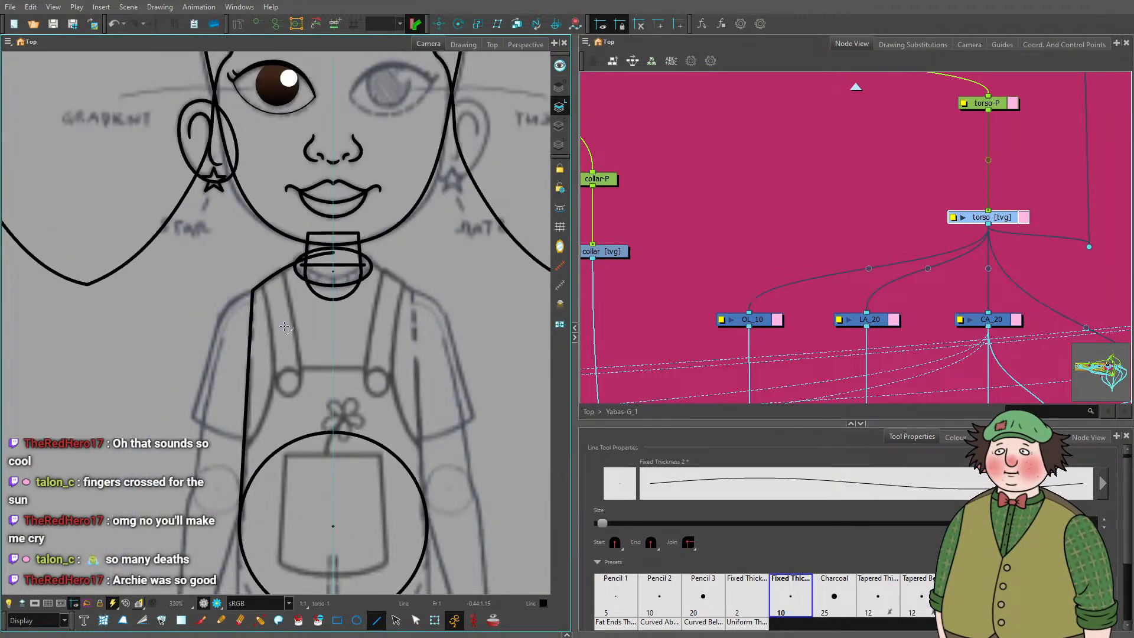
pyautogui.scroll(-4, 284, 327)
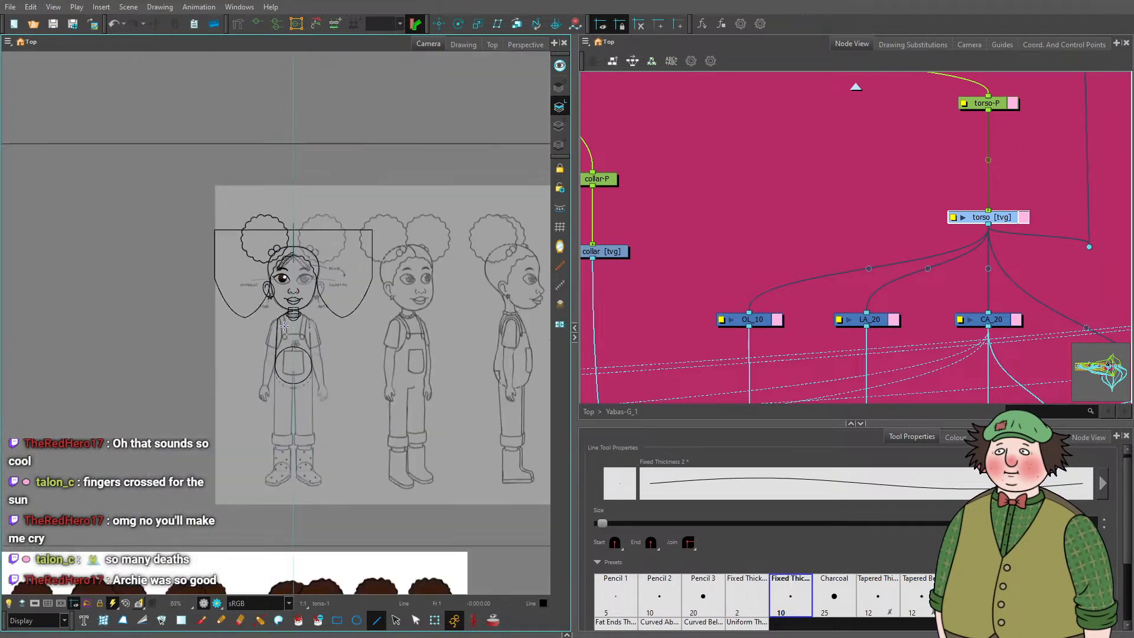
pyautogui.scroll(1, 413, 347)
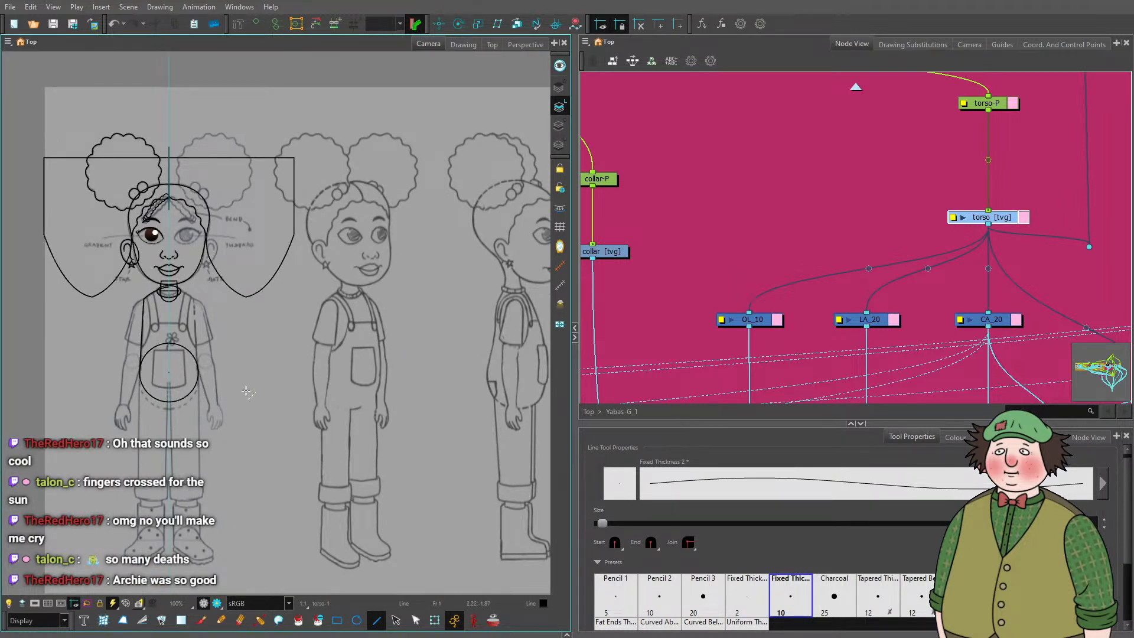
pyautogui.scroll(-2, 246, 392)
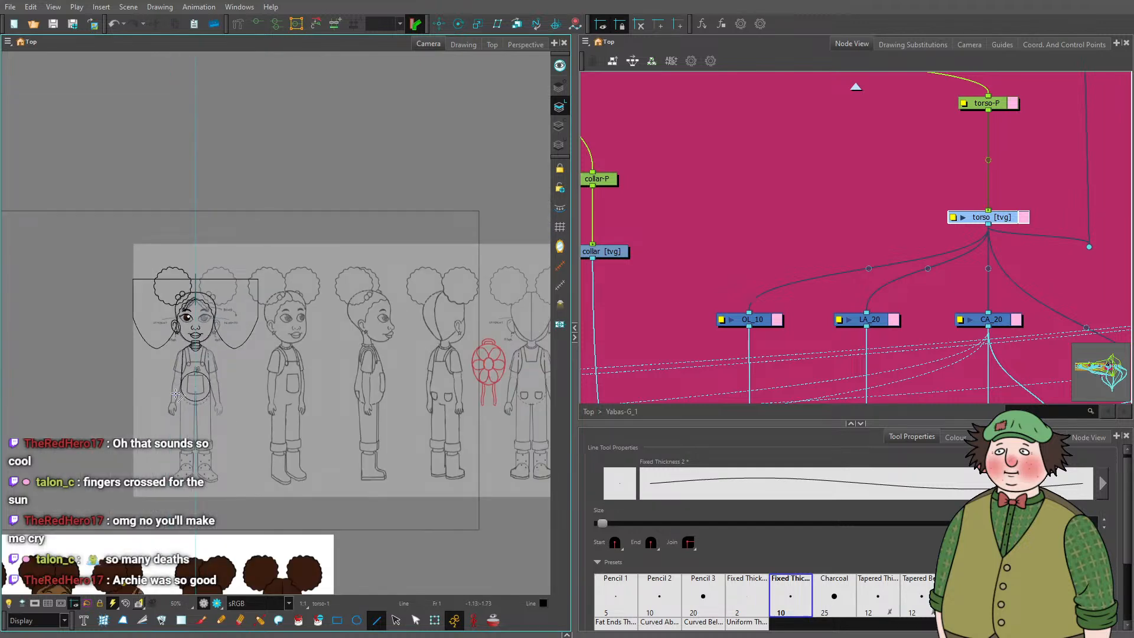
pyautogui.scroll(4, 177, 393)
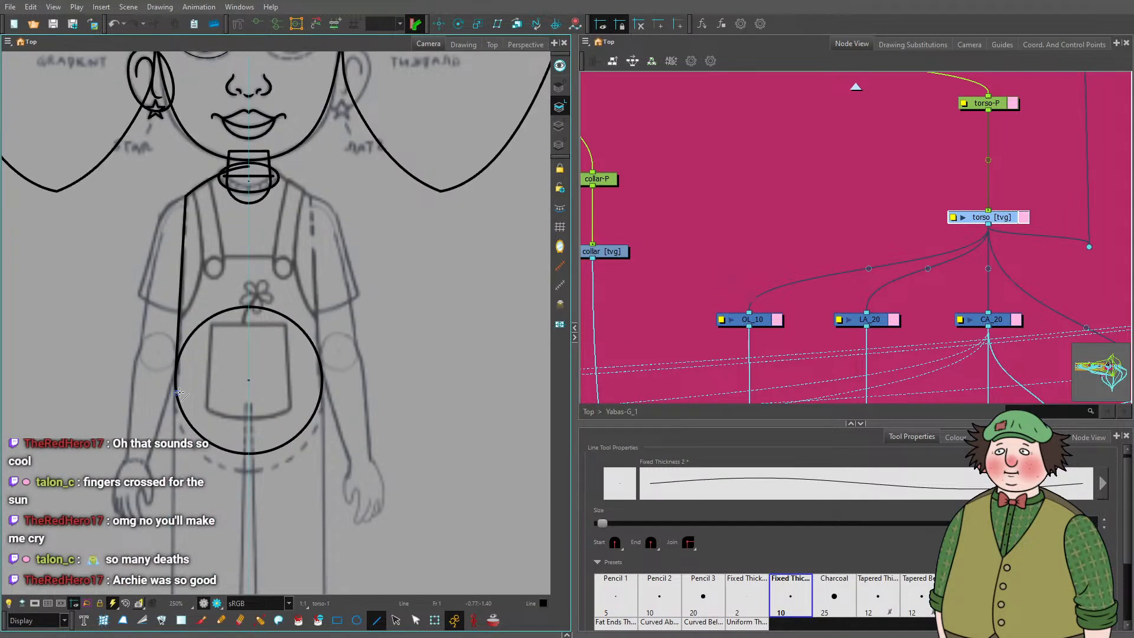
pyautogui.scroll(-2, 179, 392)
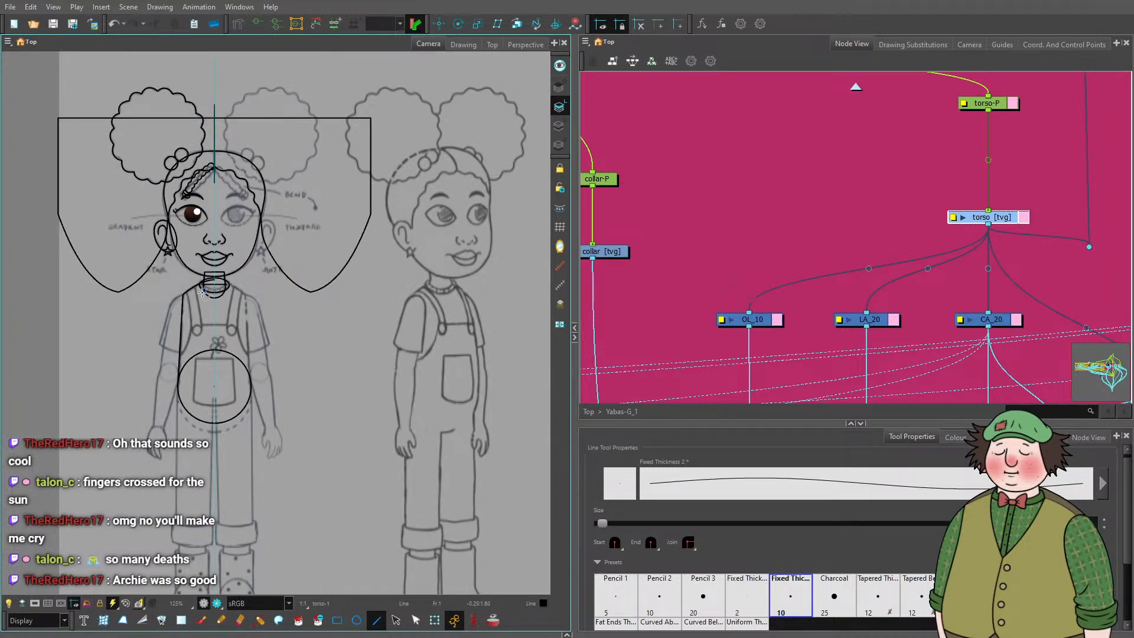
pyautogui.scroll(3, 194, 309)
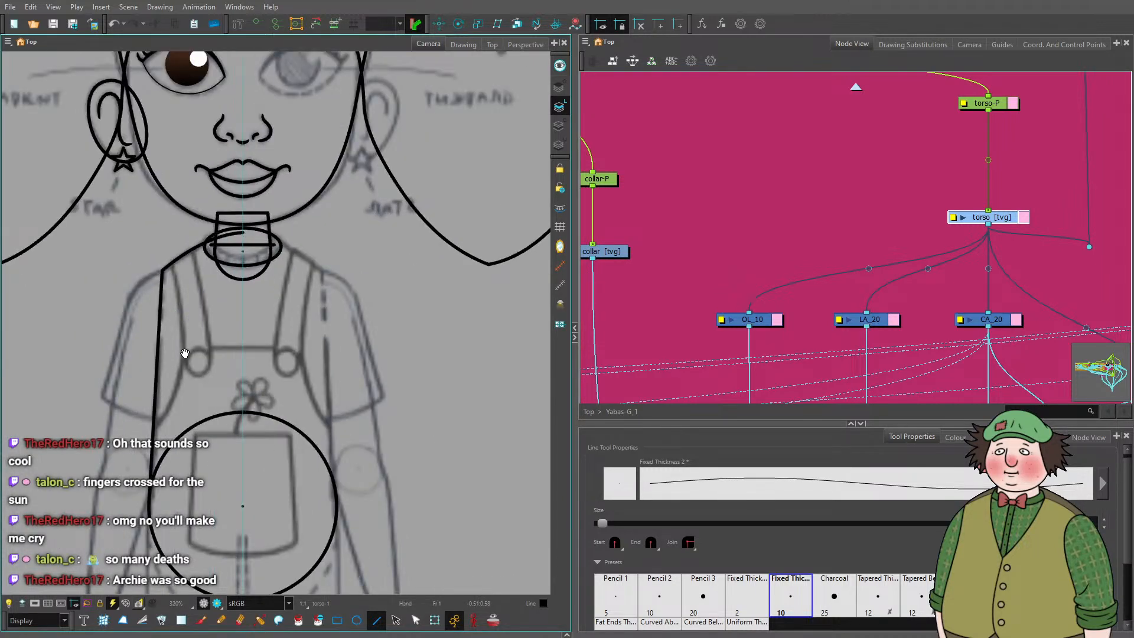
# Draw the matching side line from the circle's right edge to the shoulder corner, and curve the shoulder line to the centre point at the neck.
pyautogui.moveTo(185, 353); pyautogui.dragTo(269, 333)
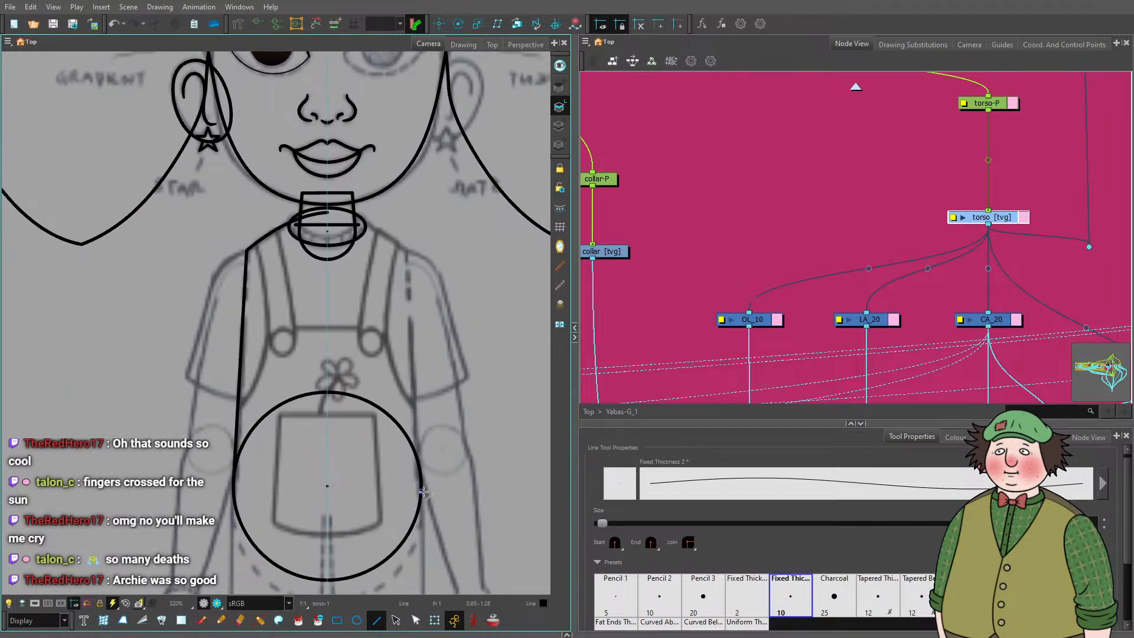
pyautogui.moveTo(422, 486)
pyautogui.mouseDown()
pyautogui.moveTo(439, 263)
pyautogui.moveTo(406, 250)
pyautogui.mouseUp()
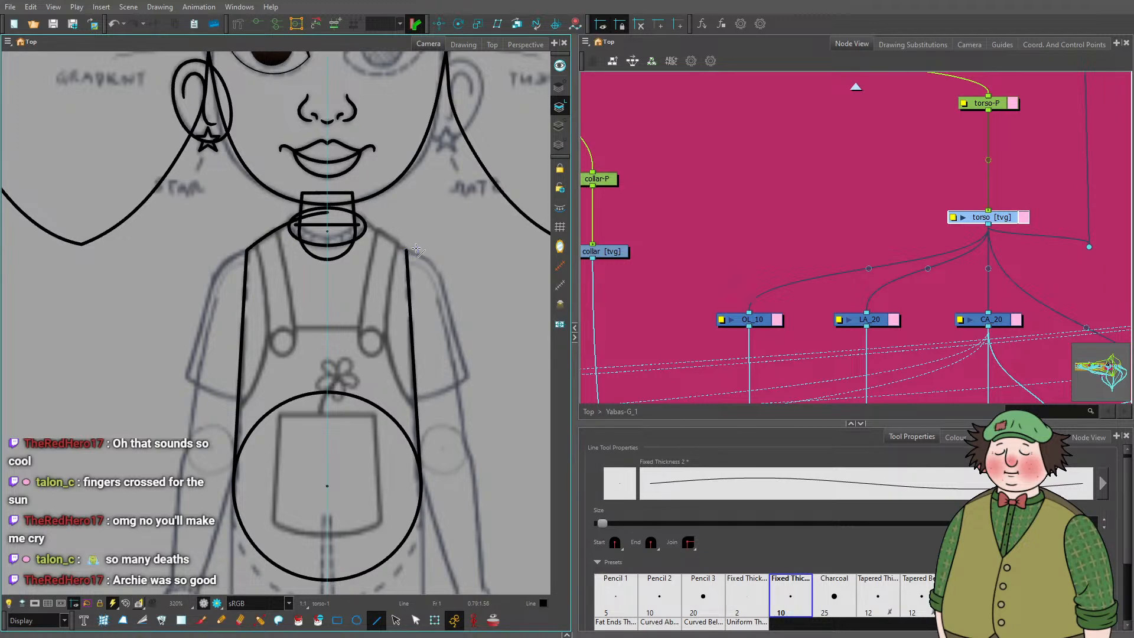
pyautogui.scroll(3, 408, 253)
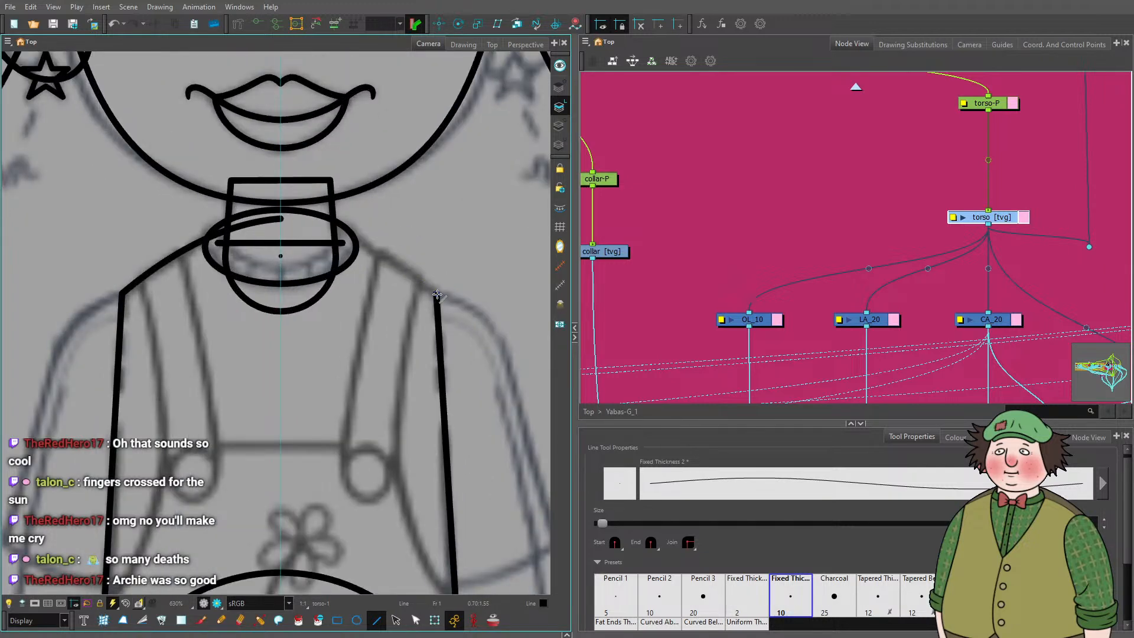
pyautogui.moveTo(437, 296); pyautogui.dragTo(341, 226)
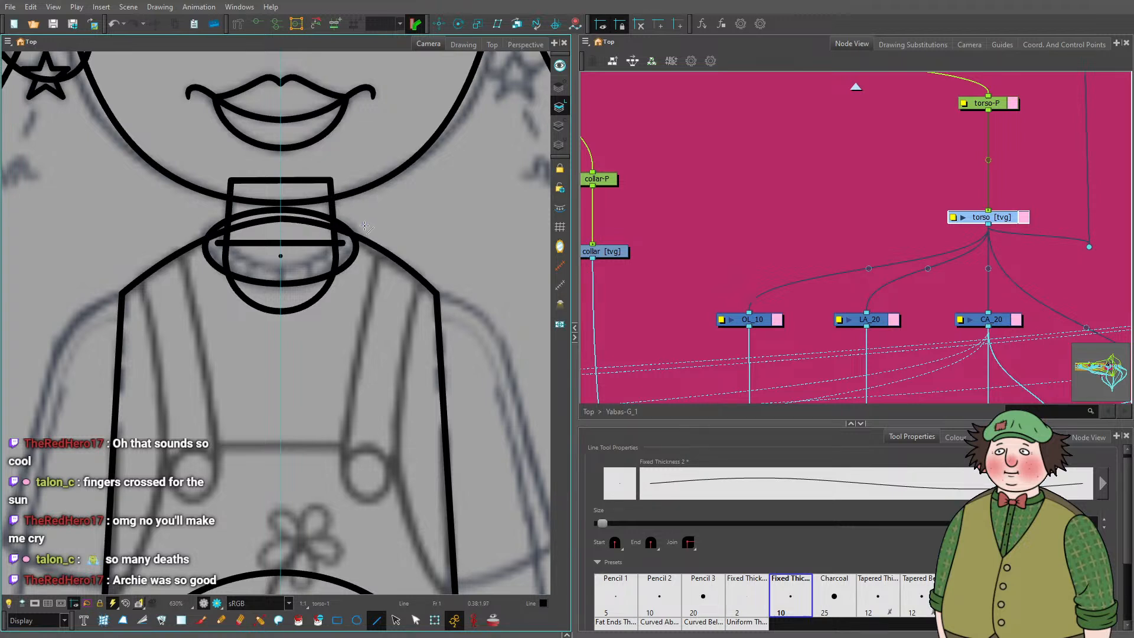
# With the Contour Editor, turn off the point transform box and lengthen the right-hand Bezier handle of the shoulder curve's centre point.
pyautogui.click(415, 620)
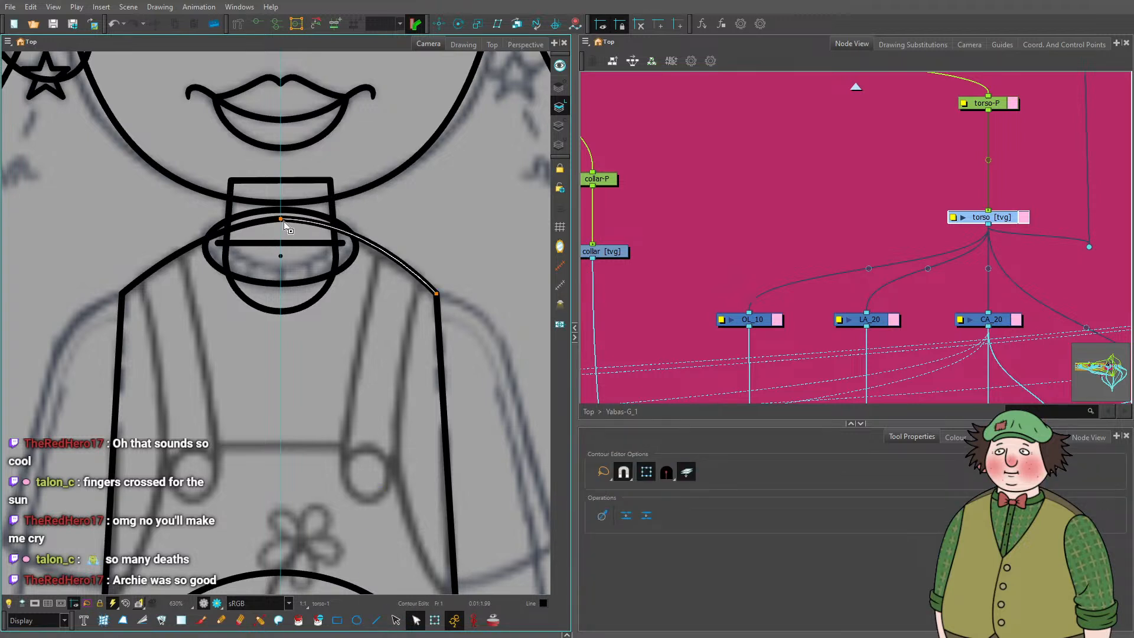
pyautogui.click(285, 222)
pyautogui.click(401, 229)
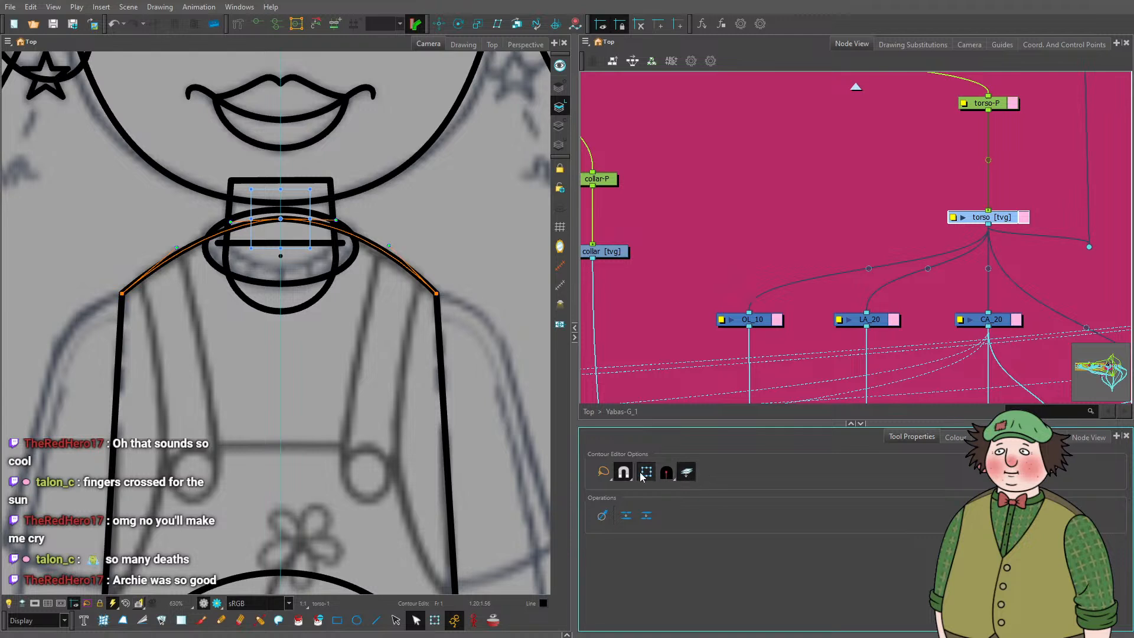
pyautogui.moveTo(337, 220); pyautogui.dragTo(354, 222)
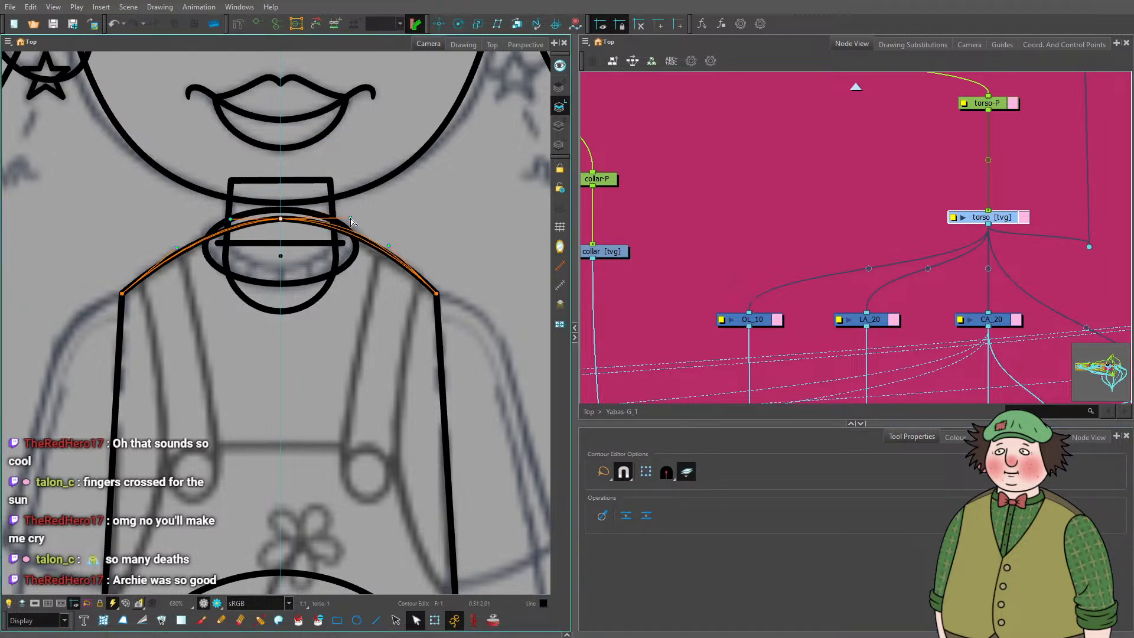
pyautogui.click(357, 222)
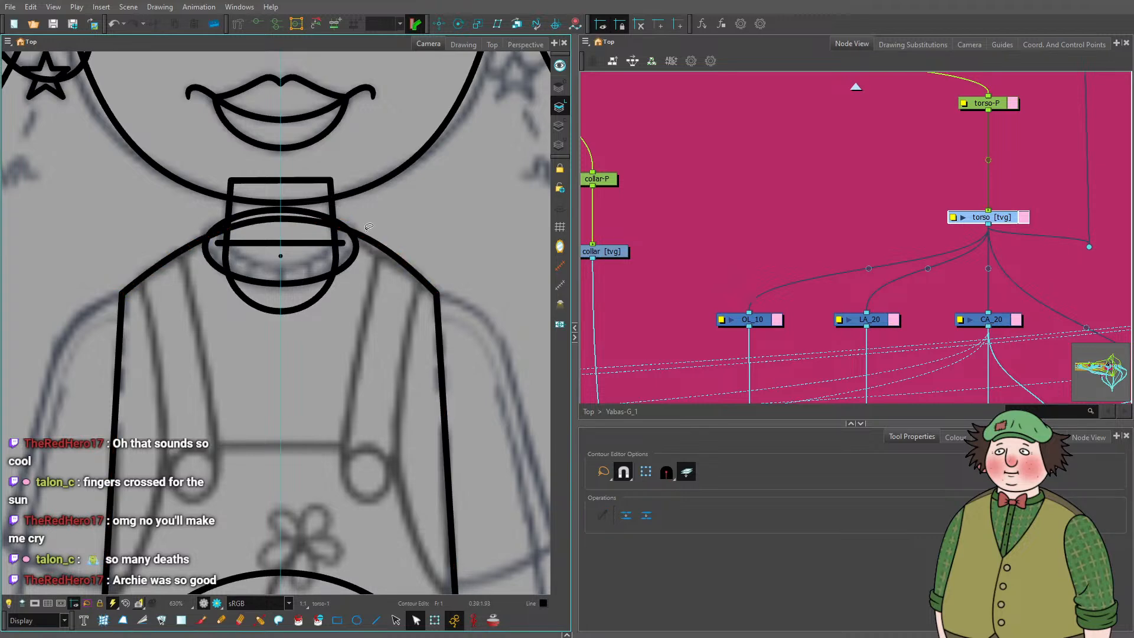
# Reselect the shoulder curve's centre point and tilt its right-hand Bezier handle slightly downward.
pyautogui.click(356, 235)
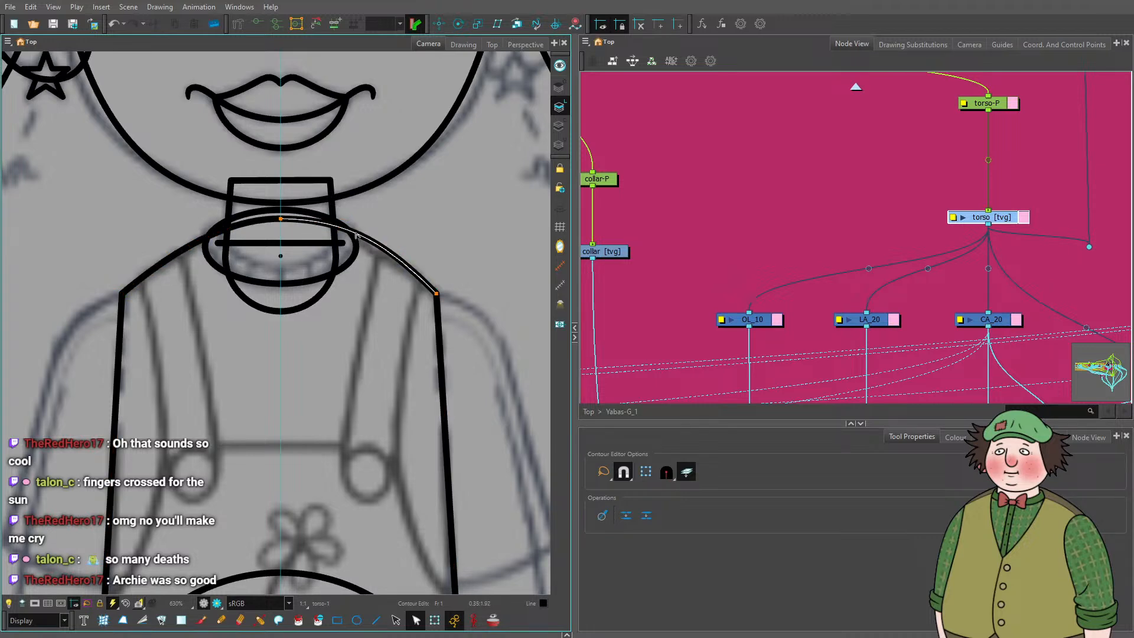
pyautogui.click(284, 220)
pyautogui.scroll(2, 298, 230)
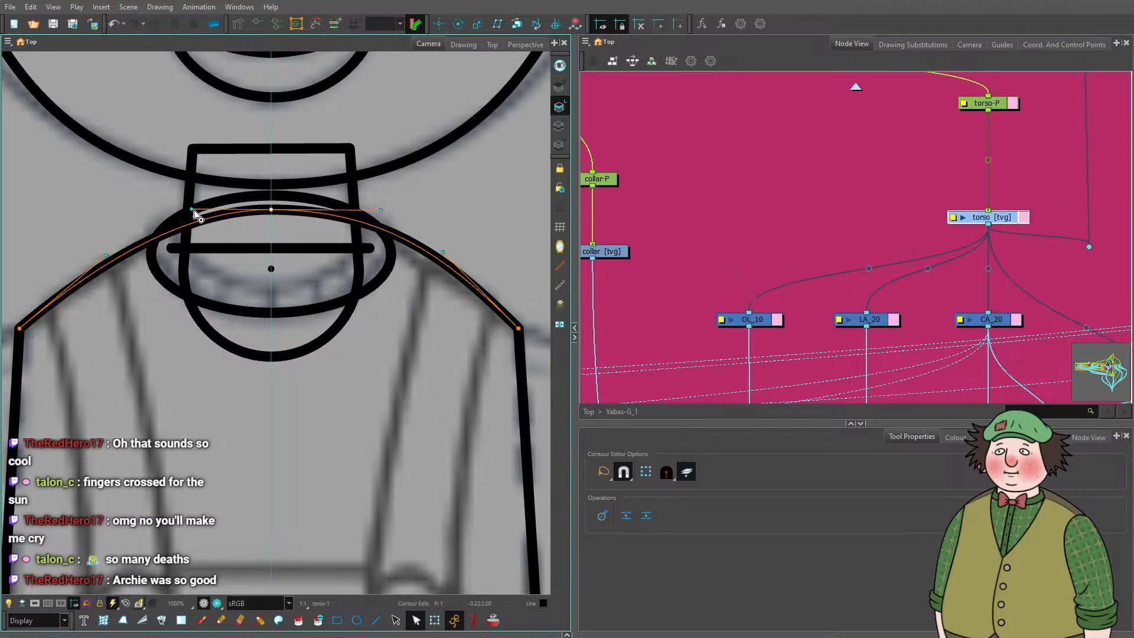
pyautogui.moveTo(381, 211); pyautogui.dragTo(383, 217)
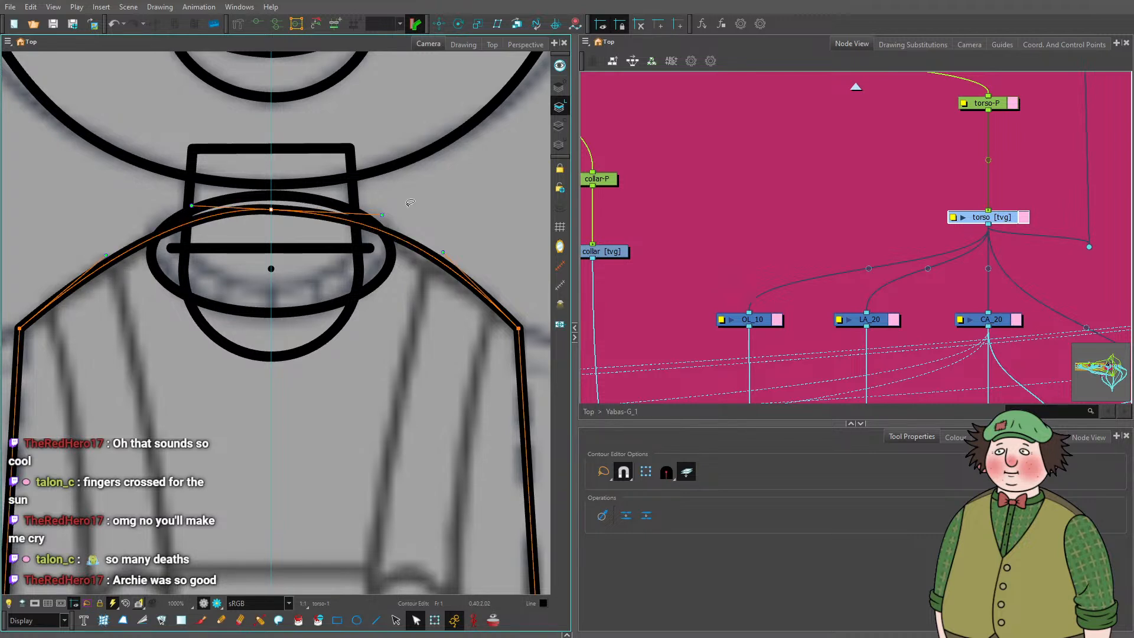
# Shorten and level the right-hand Bezier handle of the shoulder curve's centre point, leaving the curve deselected.
pyautogui.moveTo(382, 219); pyautogui.dragTo(354, 210)
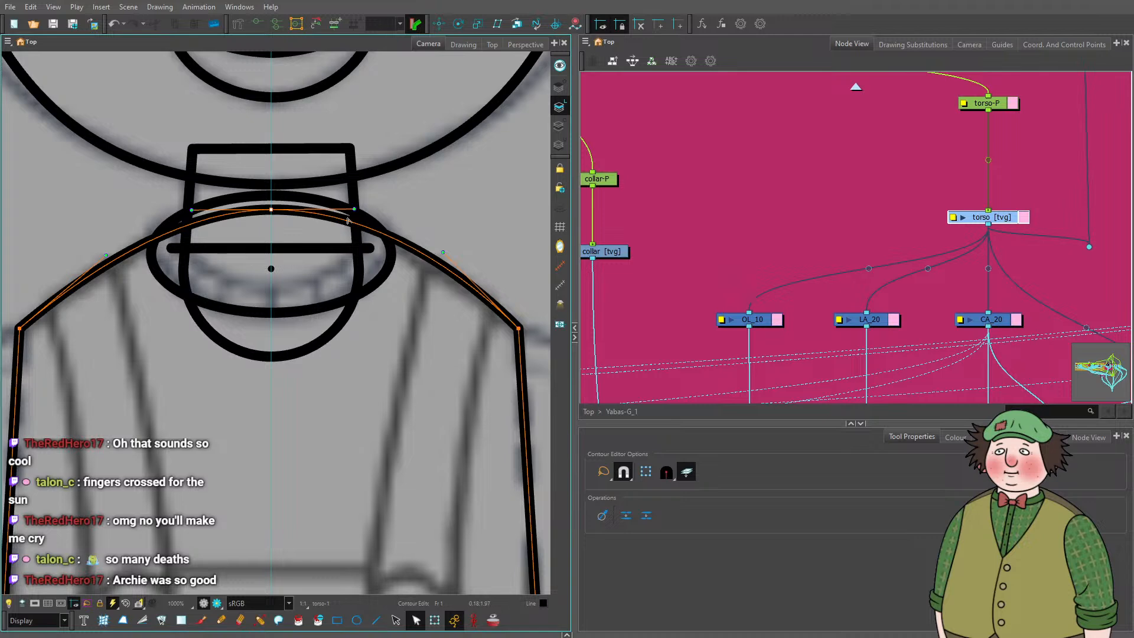
pyautogui.click(348, 221)
pyautogui.scroll(-8, 319, 266)
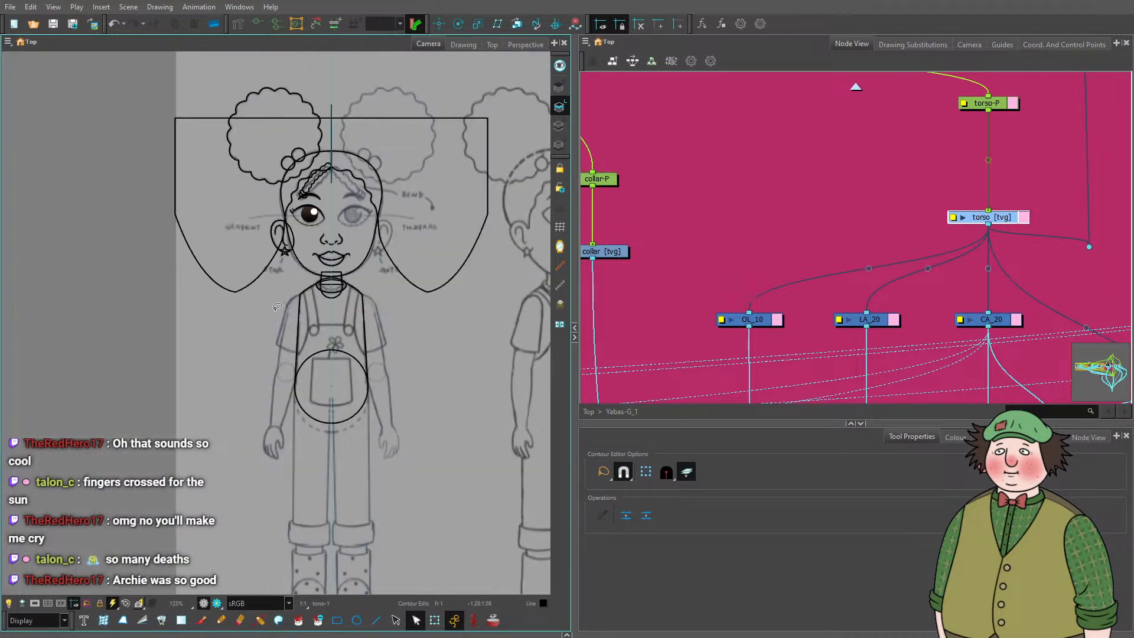
# Widen the Camera view to give the torso drawing and turnaround sketch more room beside the node network.
pyautogui.scroll(-4, 277, 307)
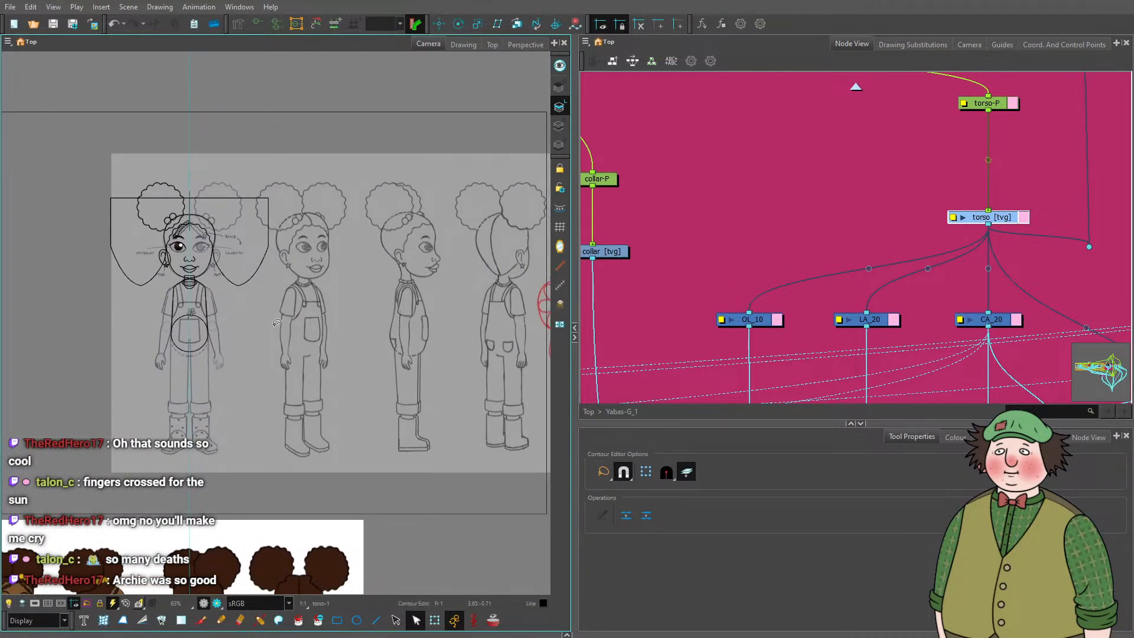
pyautogui.scroll(4, 276, 322)
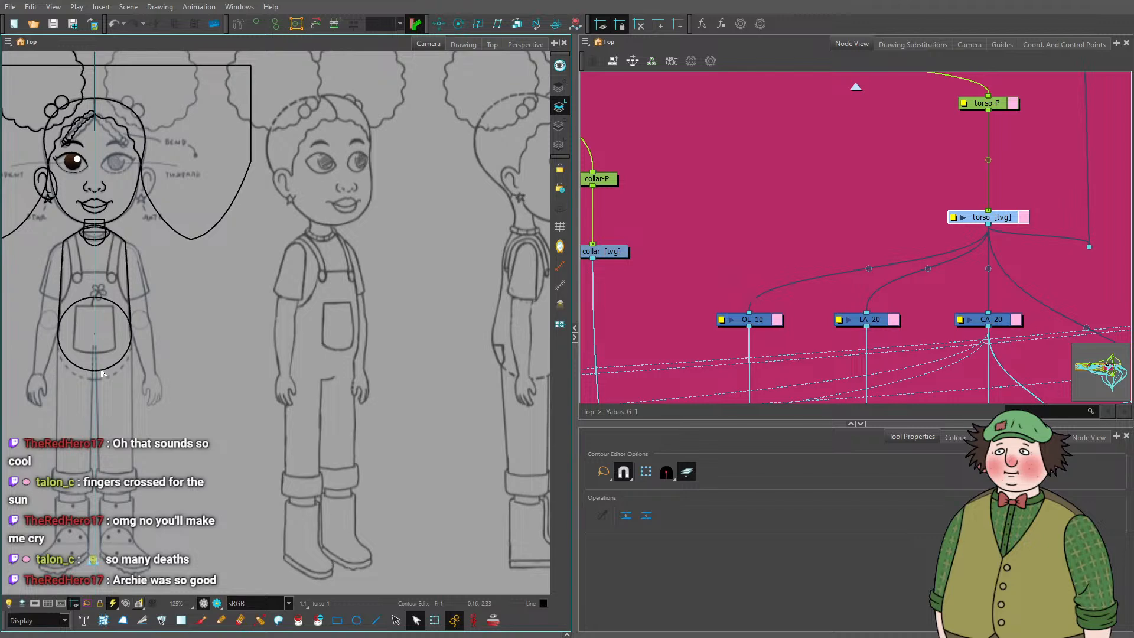
pyautogui.scroll(-2, 101, 373)
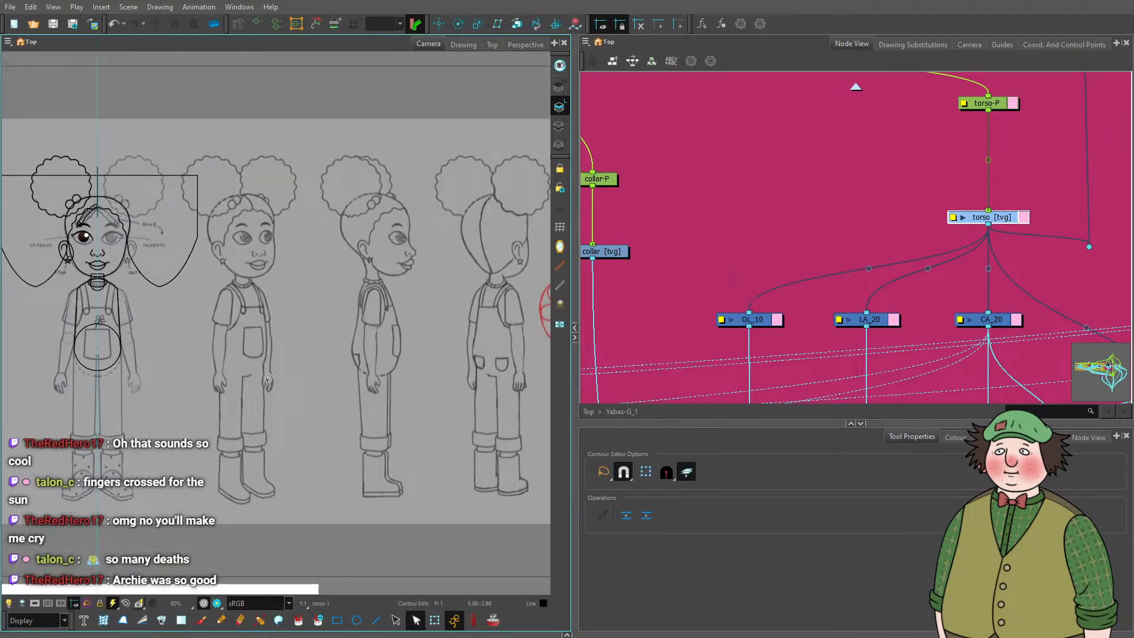
pyautogui.moveTo(197, 354); pyautogui.dragTo(395, 332)
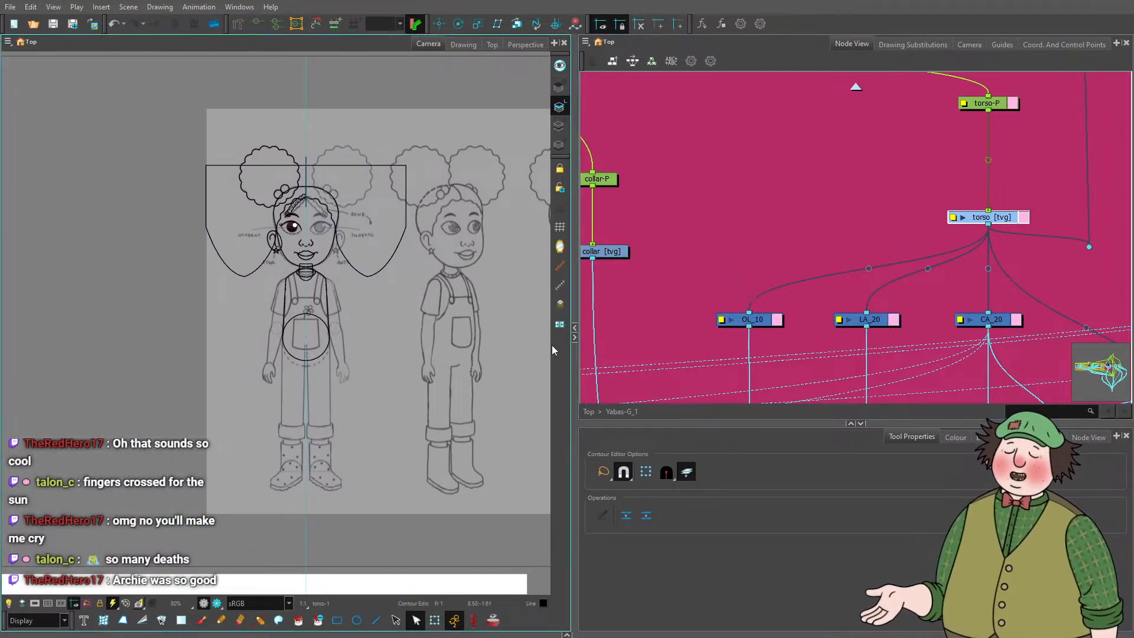
pyautogui.moveTo(574, 348); pyautogui.dragTo(677, 348)
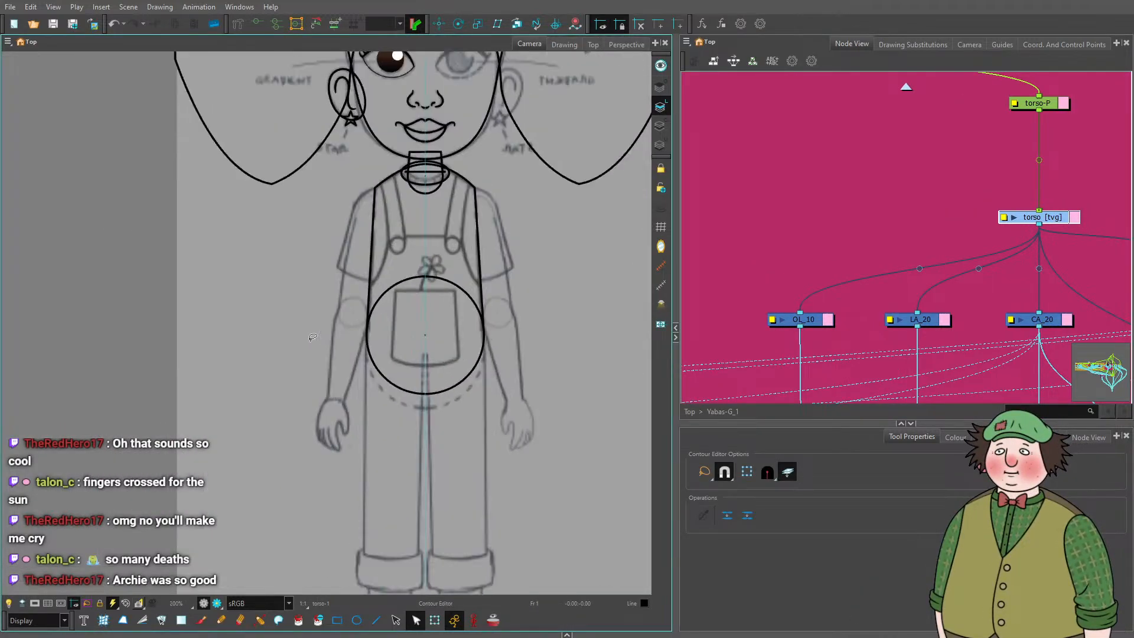
# Compare the belly circle with the dashed hip curve and trouser edges in the front view of the sketch.
pyautogui.scroll(-4, 351, 321)
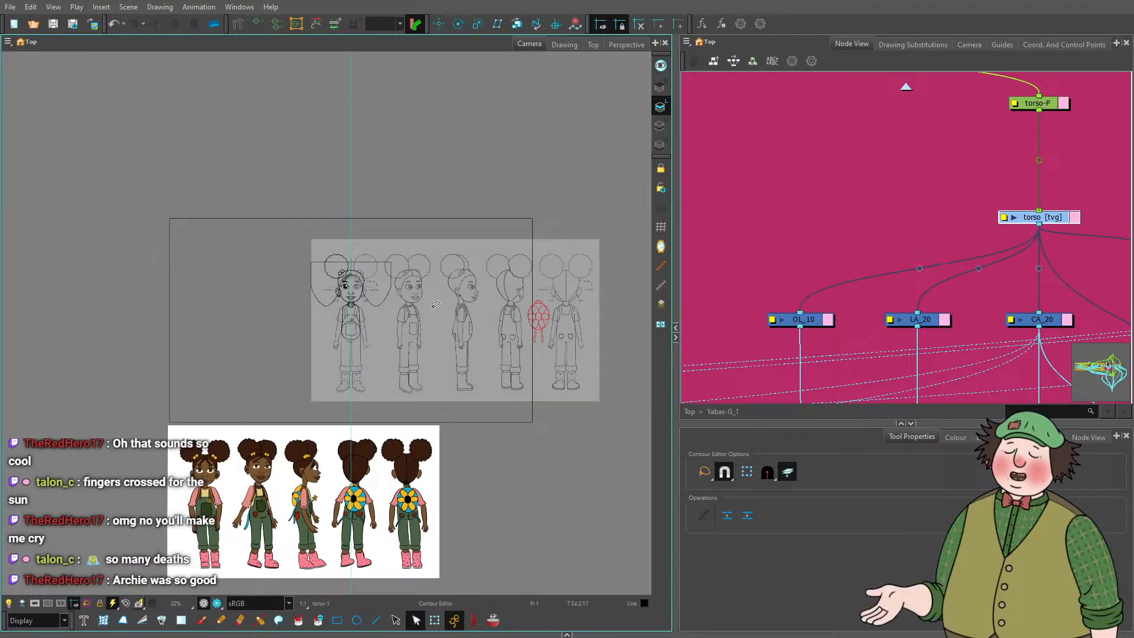
pyautogui.scroll(3, 508, 321)
pyautogui.scroll(4, 508, 321)
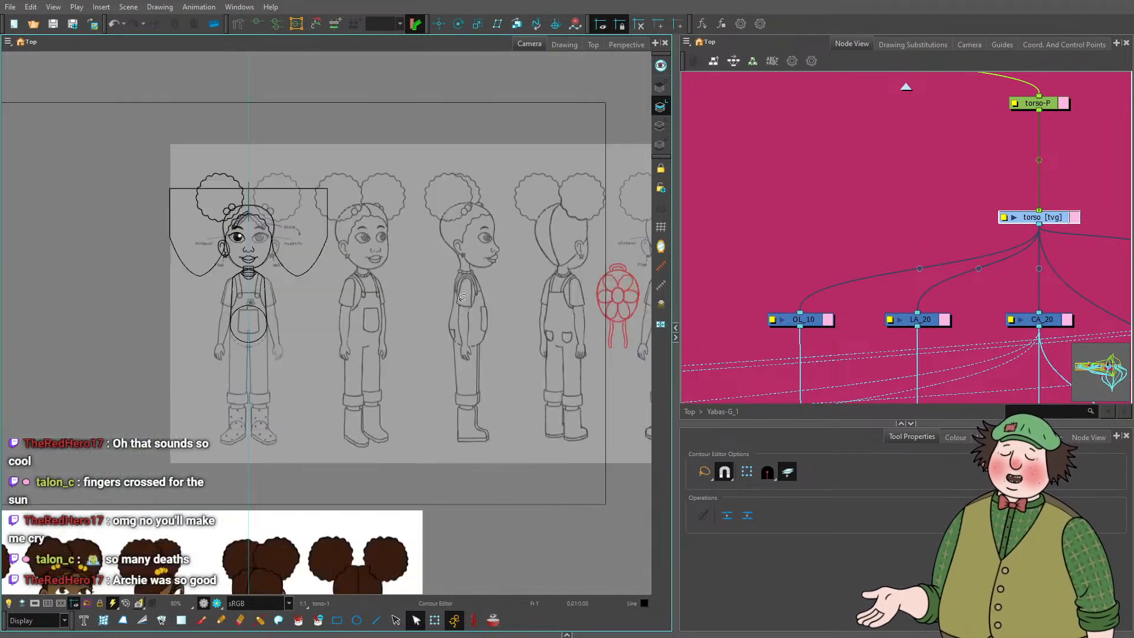
pyautogui.scroll(-4, 278, 285)
pyautogui.scroll(4, 278, 286)
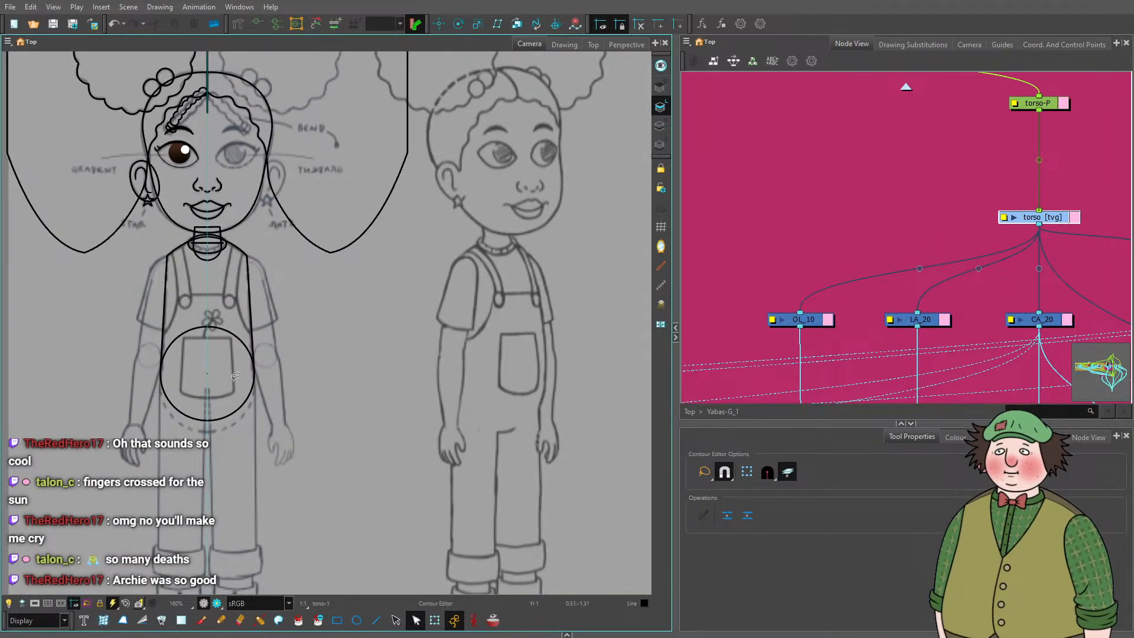
pyautogui.scroll(4, 145, 437)
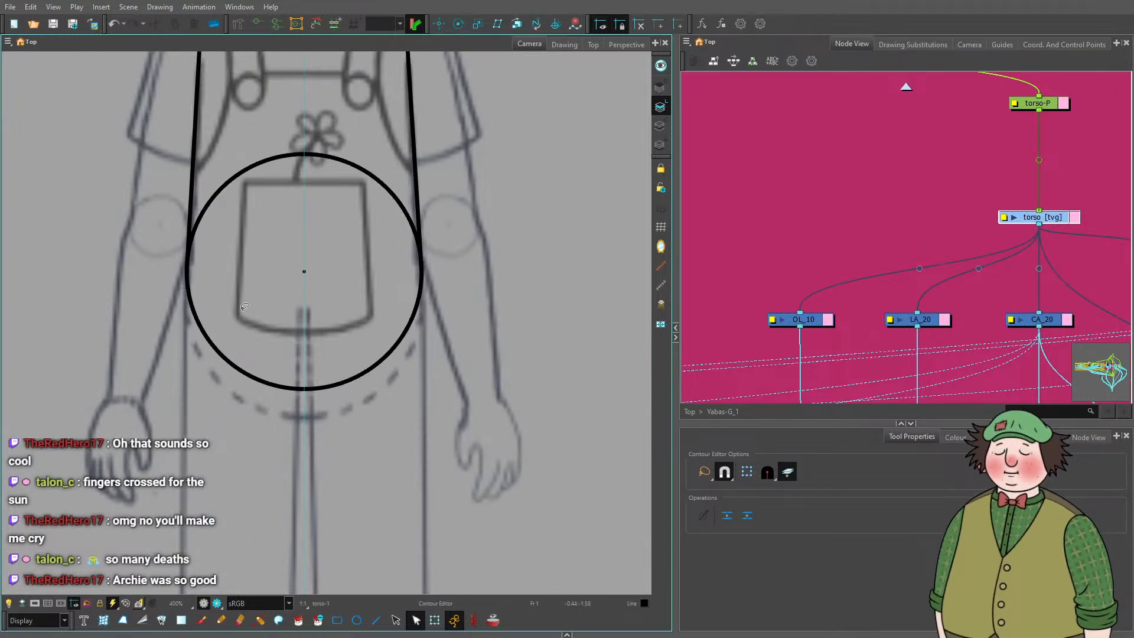
pyautogui.scroll(-3, 244, 307)
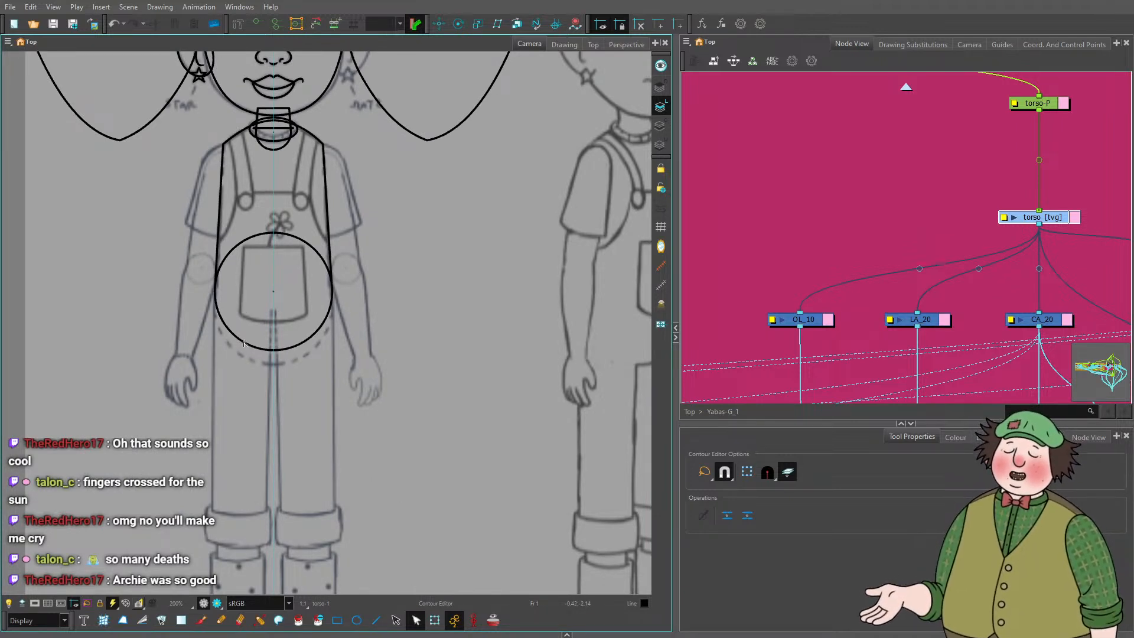
pyautogui.scroll(4, 243, 342)
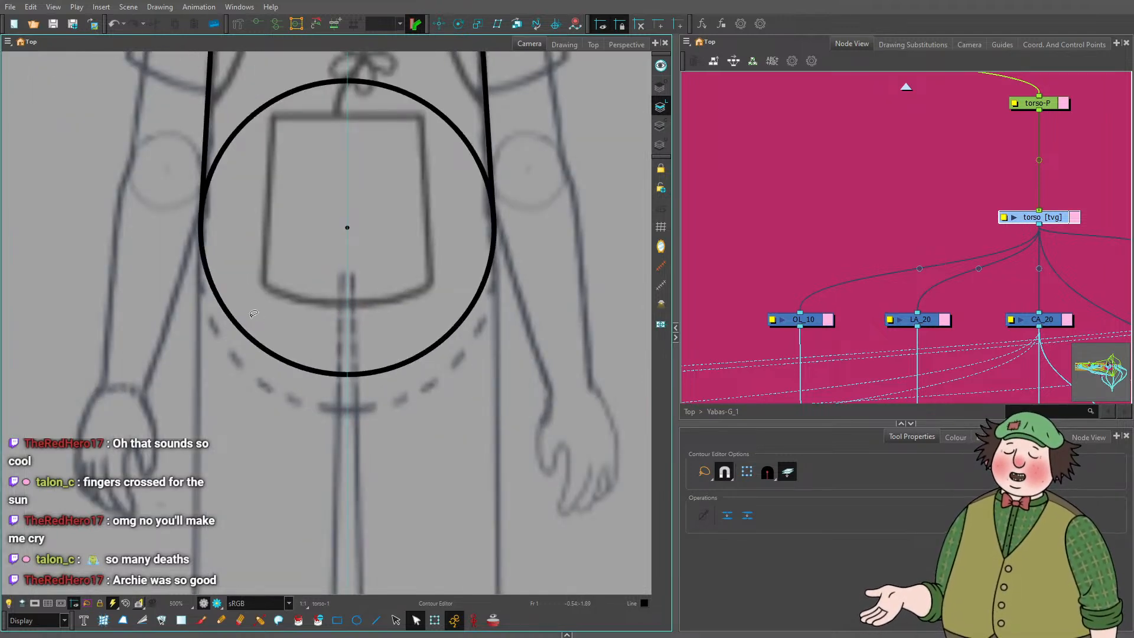
pyautogui.scroll(1, 258, 359)
pyautogui.scroll(-3, 262, 354)
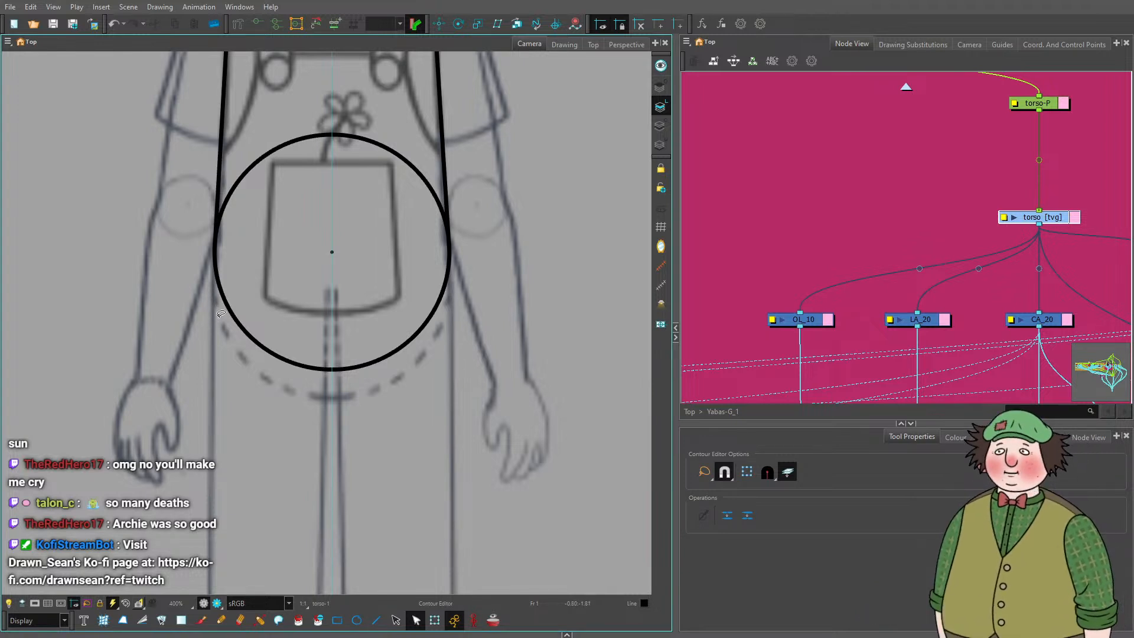
pyautogui.scroll(2, 219, 315)
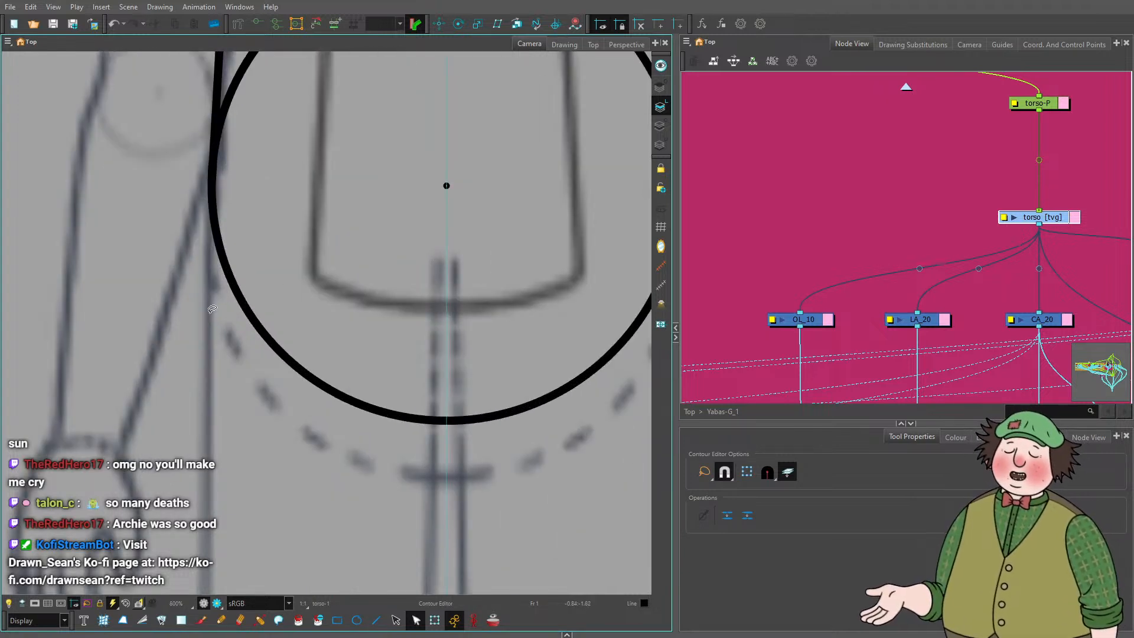
# Compare the torso outline's proportions with the three-quarter, side and back views of the turnaround sketch.
pyautogui.scroll(-5, 208, 323)
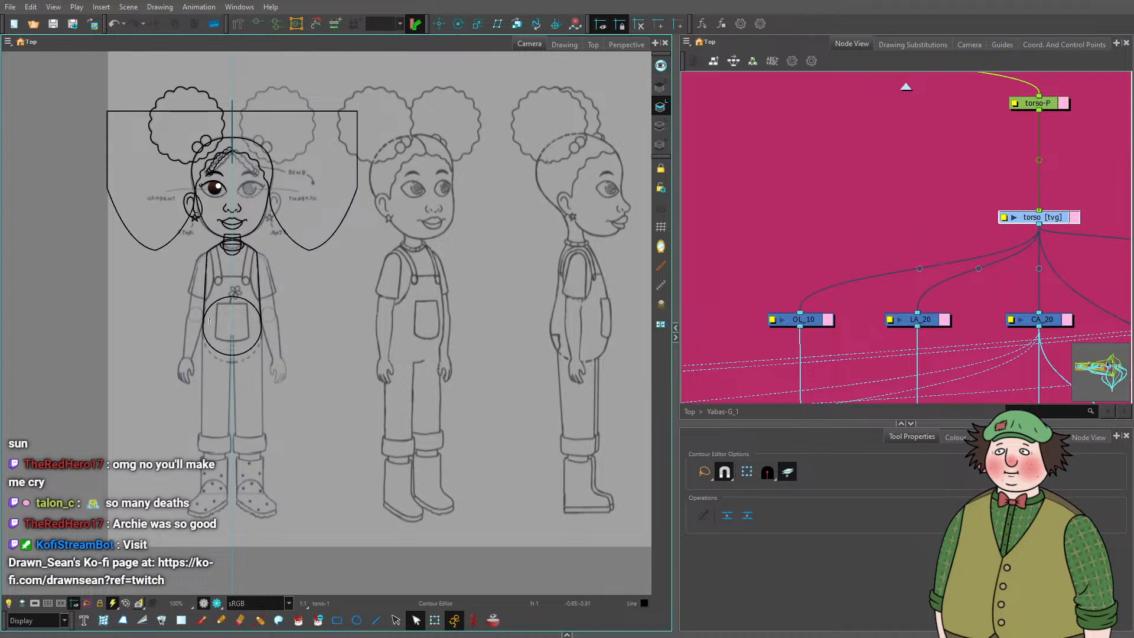
pyautogui.scroll(-3, 209, 320)
pyautogui.scroll(4, 271, 297)
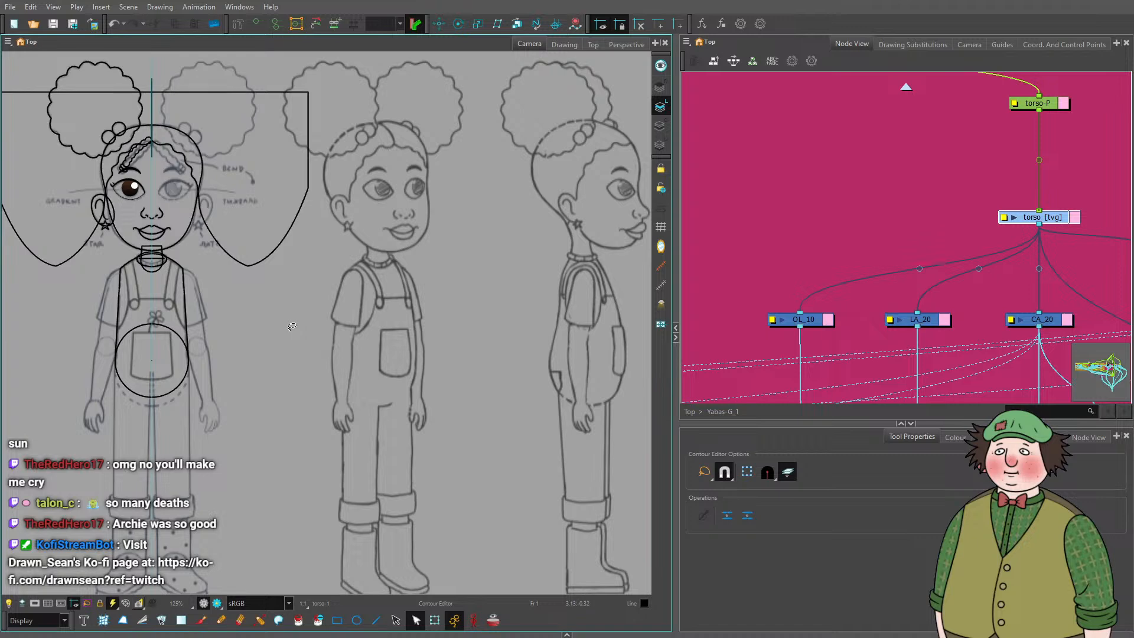
pyautogui.scroll(-3, 292, 326)
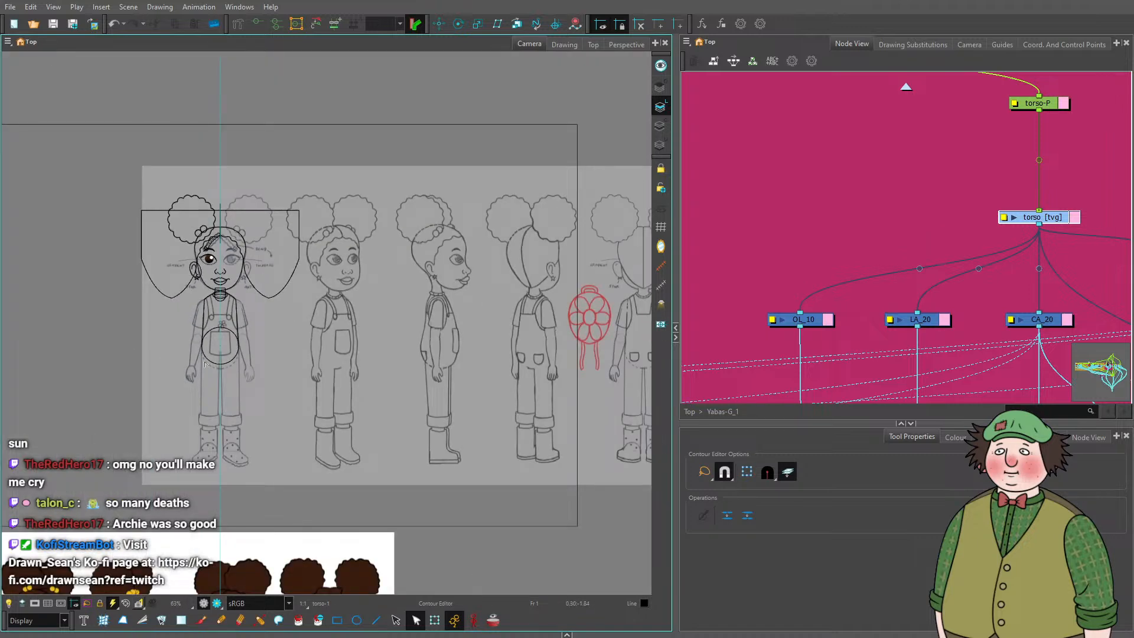
pyautogui.scroll(5, 293, 327)
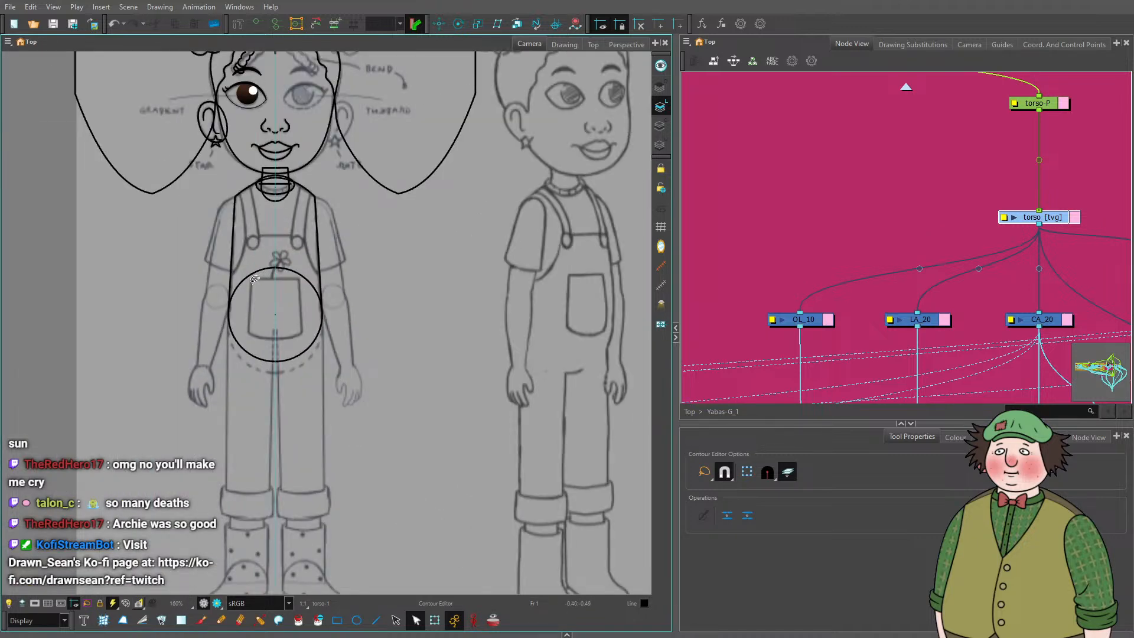
pyautogui.scroll(2, 254, 279)
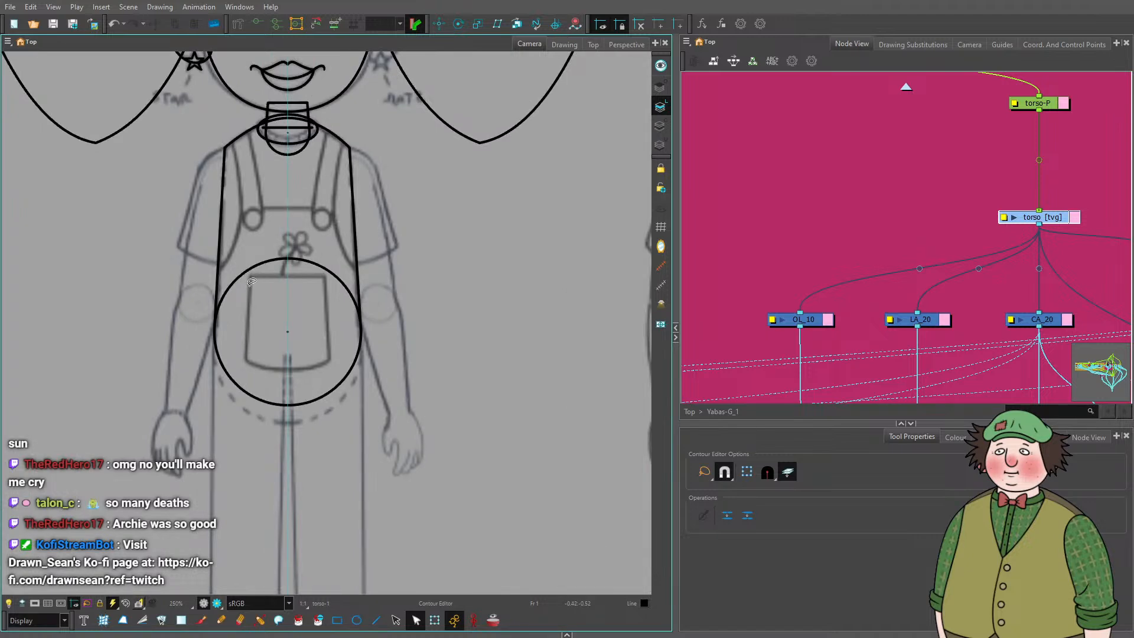
pyautogui.scroll(-6, 239, 312)
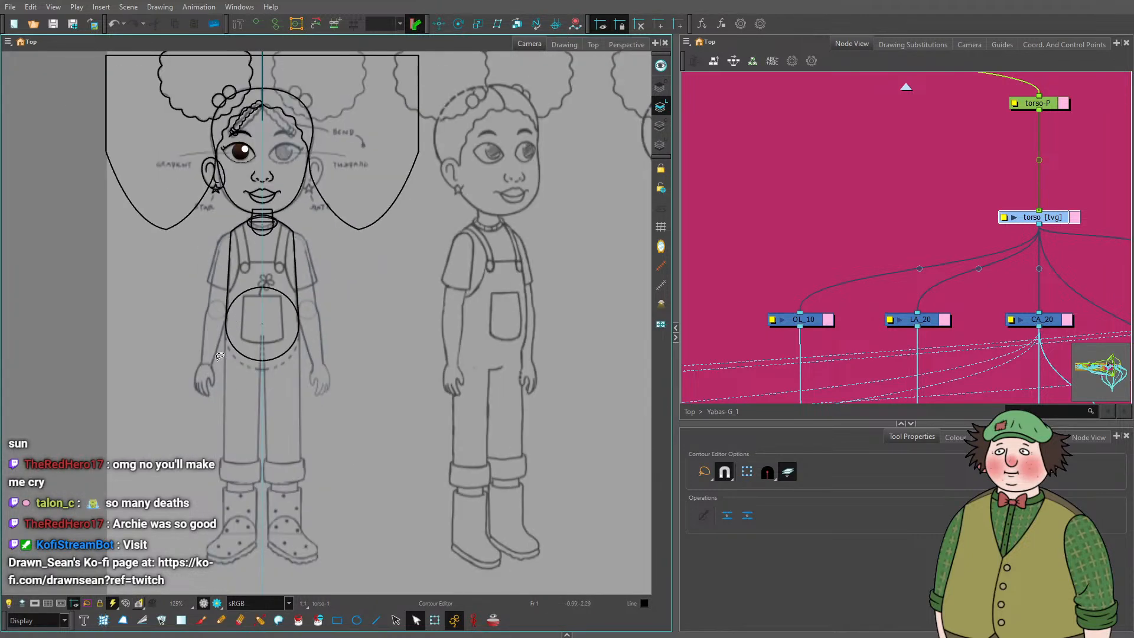
pyautogui.scroll(6, 244, 351)
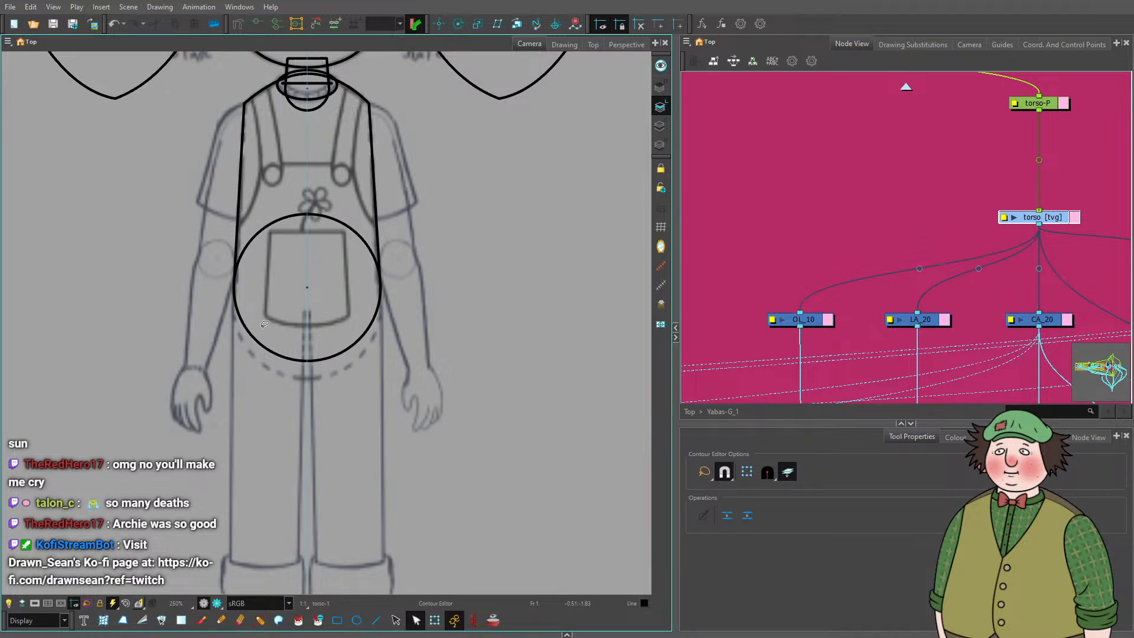
pyautogui.scroll(-3, 265, 324)
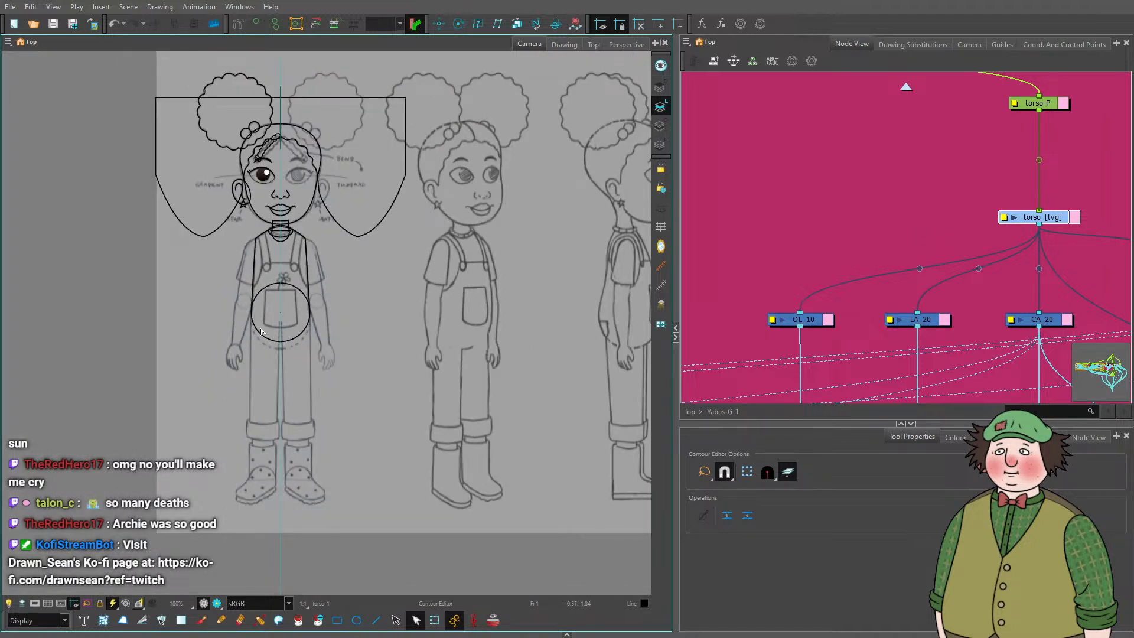
pyautogui.scroll(-1, 261, 332)
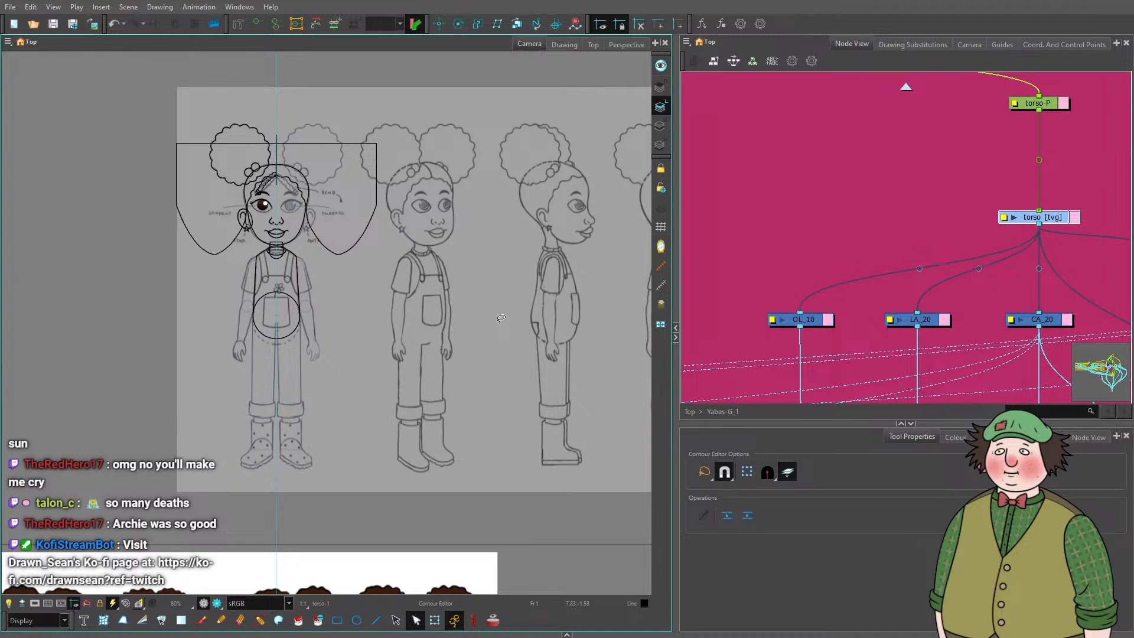
pyautogui.scroll(-3, 313, 308)
pyautogui.scroll(3, 320, 335)
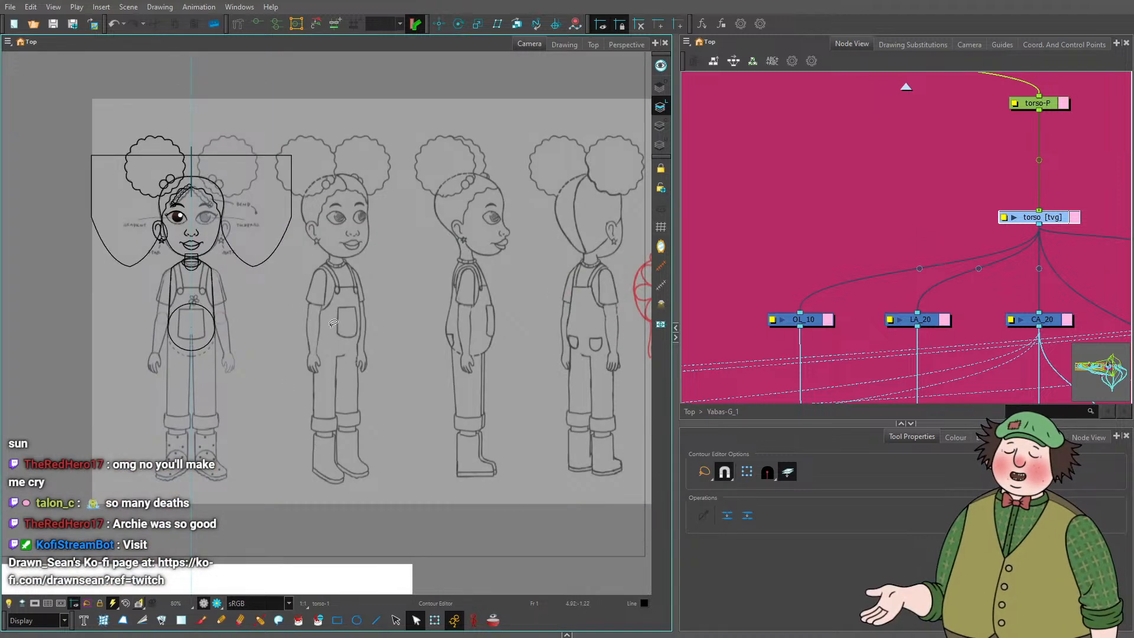
pyautogui.scroll(2, 320, 334)
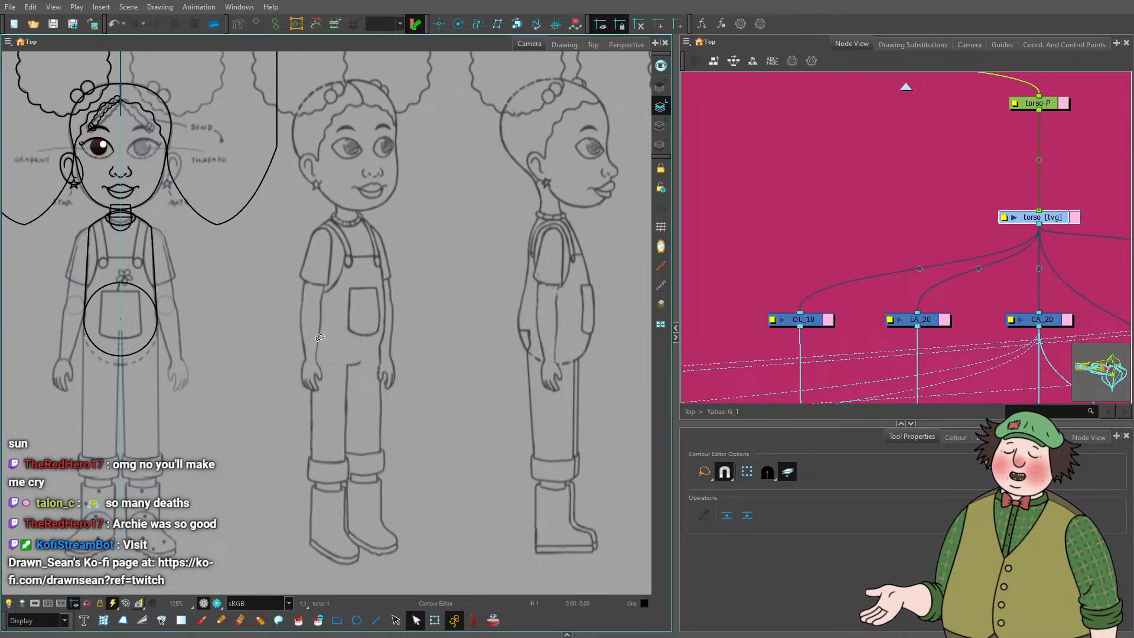
pyautogui.scroll(-3, 320, 338)
pyautogui.scroll(5, 231, 306)
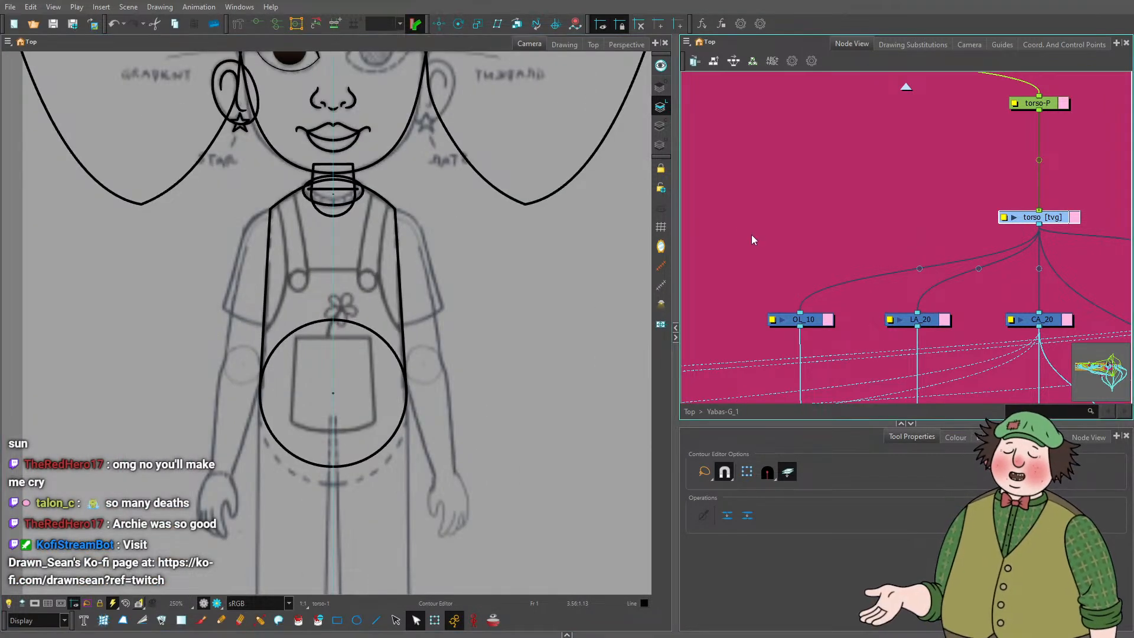
pyautogui.scroll(-2, 827, 228)
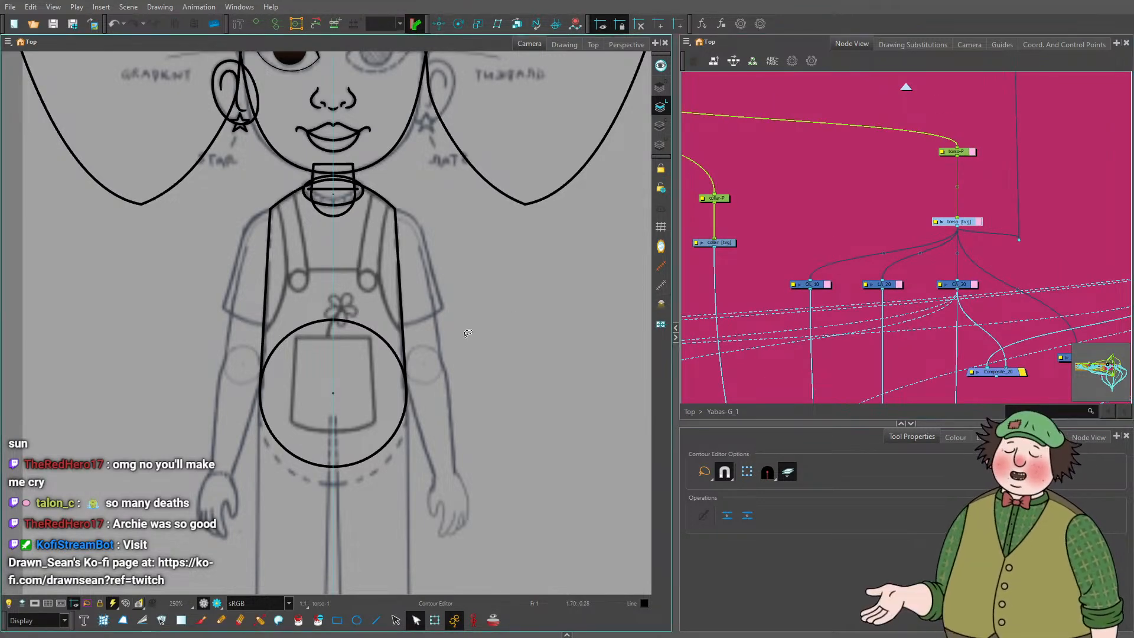
pyautogui.scroll(1, 337, 167)
# Select the shoulder curve's centre point to inspect its Bezier handles under the collar, and deselect it.
pyautogui.scroll(3, 337, 167)
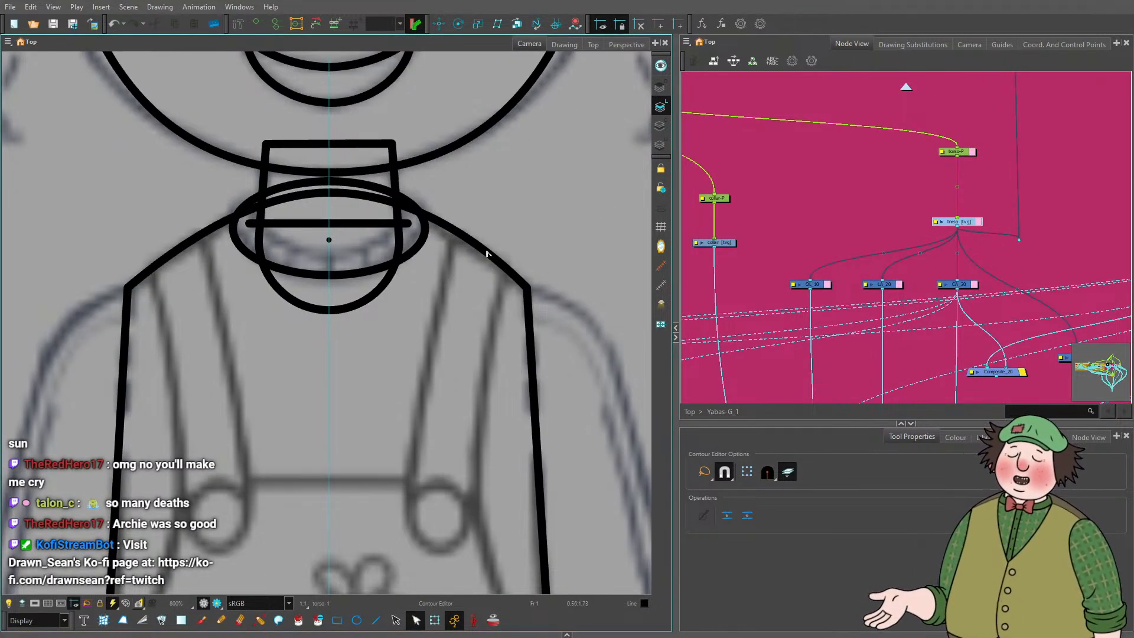
pyautogui.click(329, 193)
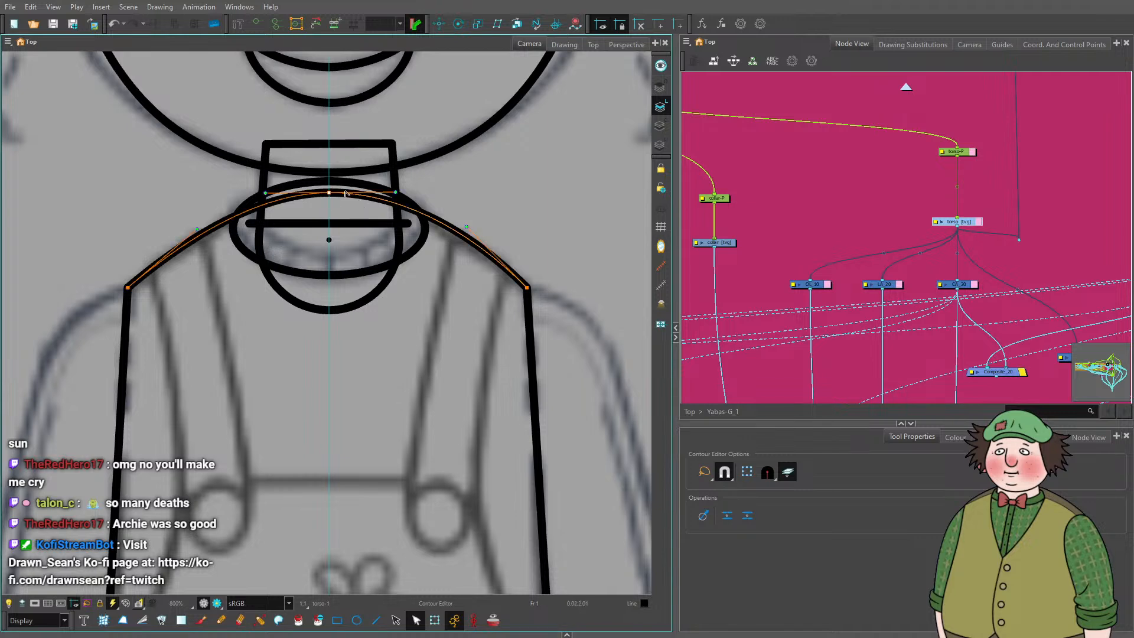
pyautogui.click(394, 198)
pyautogui.click(449, 288)
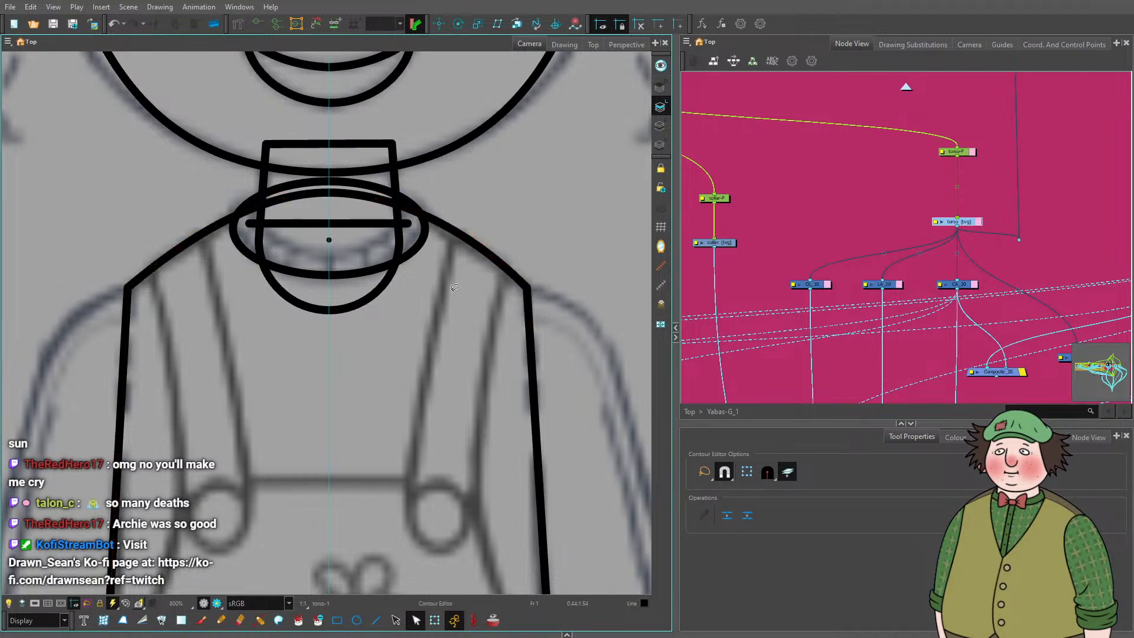
# Add a control point to the torso's left side line a little below the shoulder corner.
pyautogui.scroll(-3, 453, 291)
pyautogui.scroll(2, 368, 295)
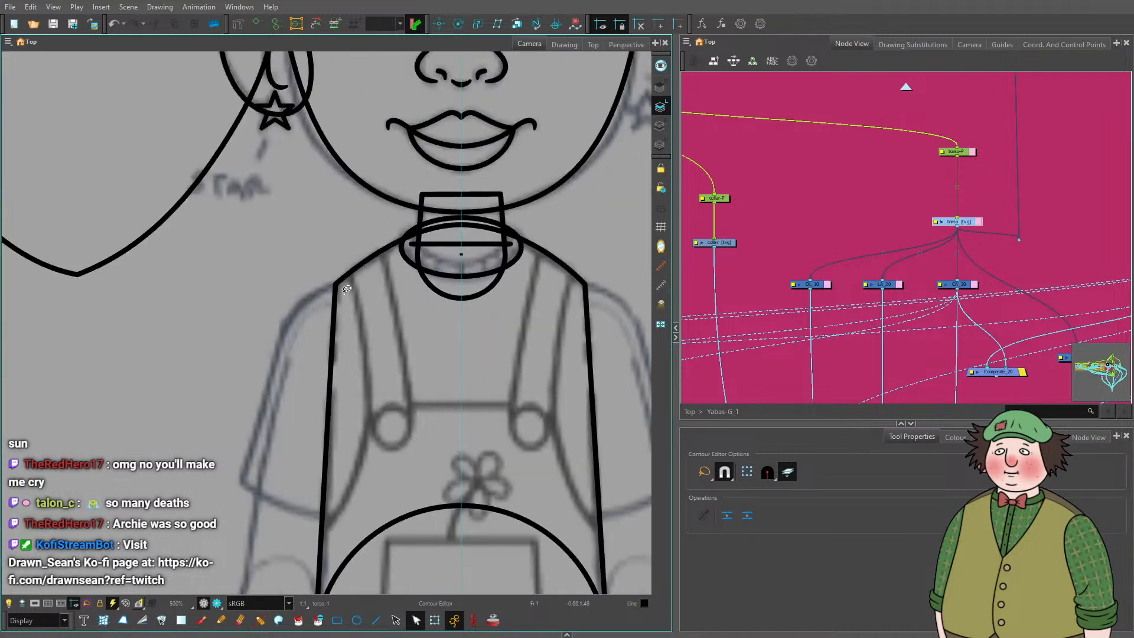
pyautogui.click(338, 286)
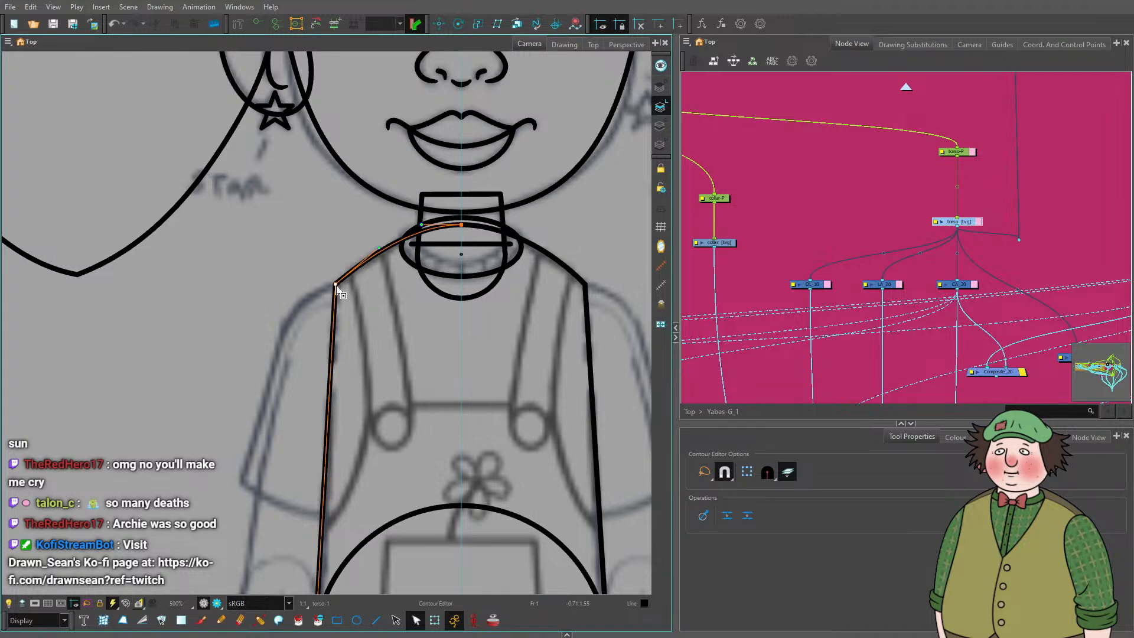
pyautogui.scroll(-4, 335, 284)
pyautogui.scroll(5, 333, 280)
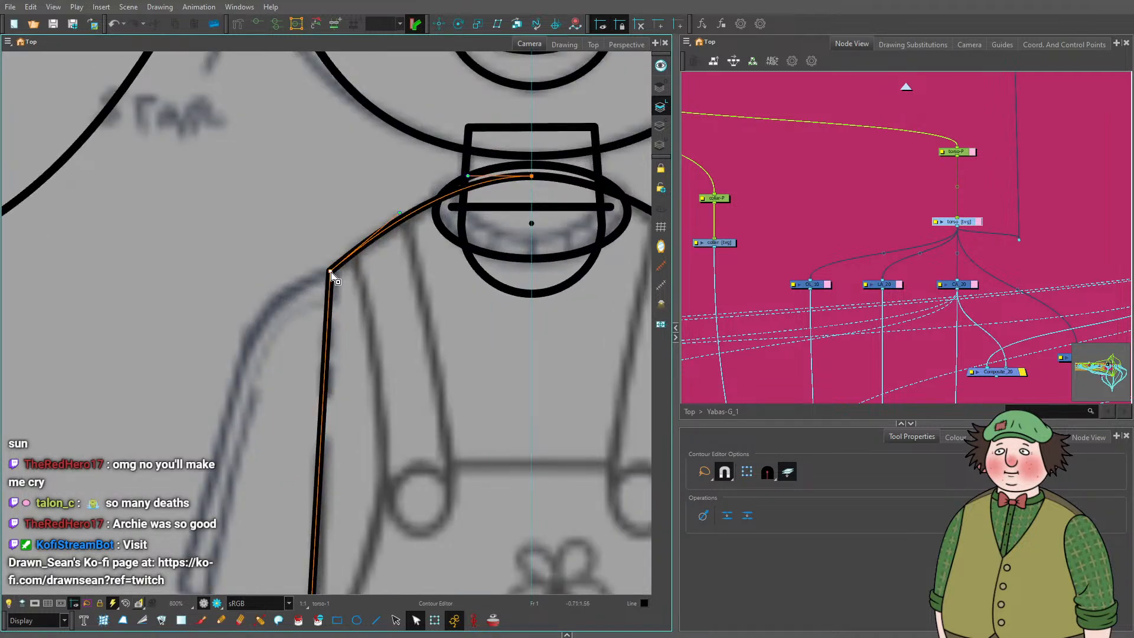
pyautogui.moveTo(332, 272); pyautogui.dragTo(330, 310)
pyautogui.scroll(-4, 346, 218)
pyautogui.scroll(4, 333, 275)
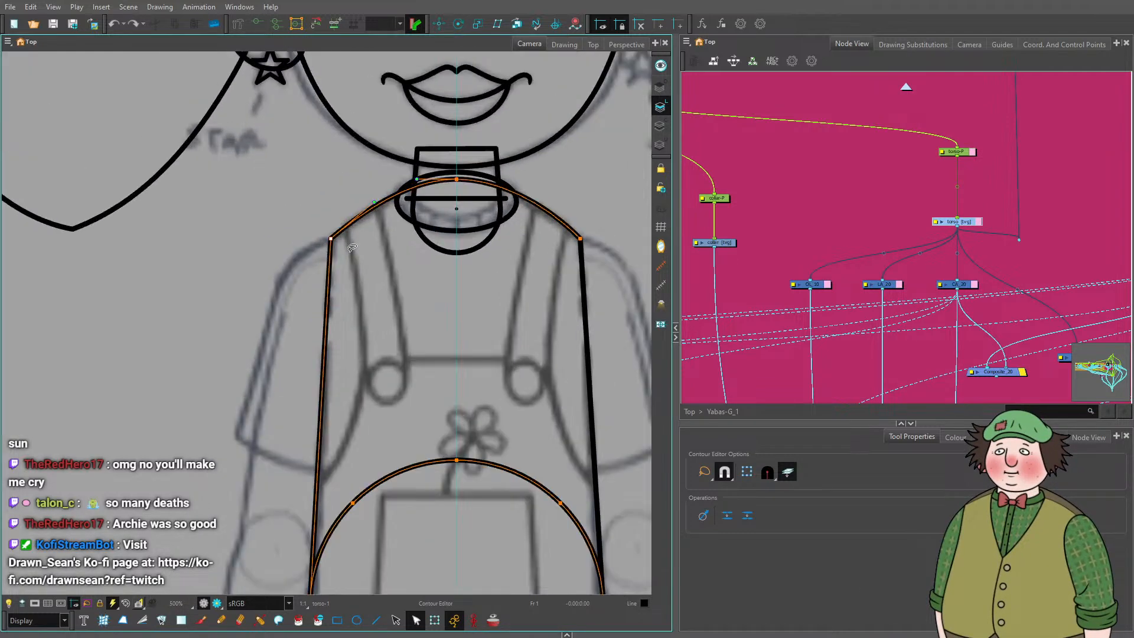
pyautogui.keyDown('ctrl'); pyautogui.click(318, 351); pyautogui.keyUp('ctrl')
pyautogui.scroll(2, 322, 236)
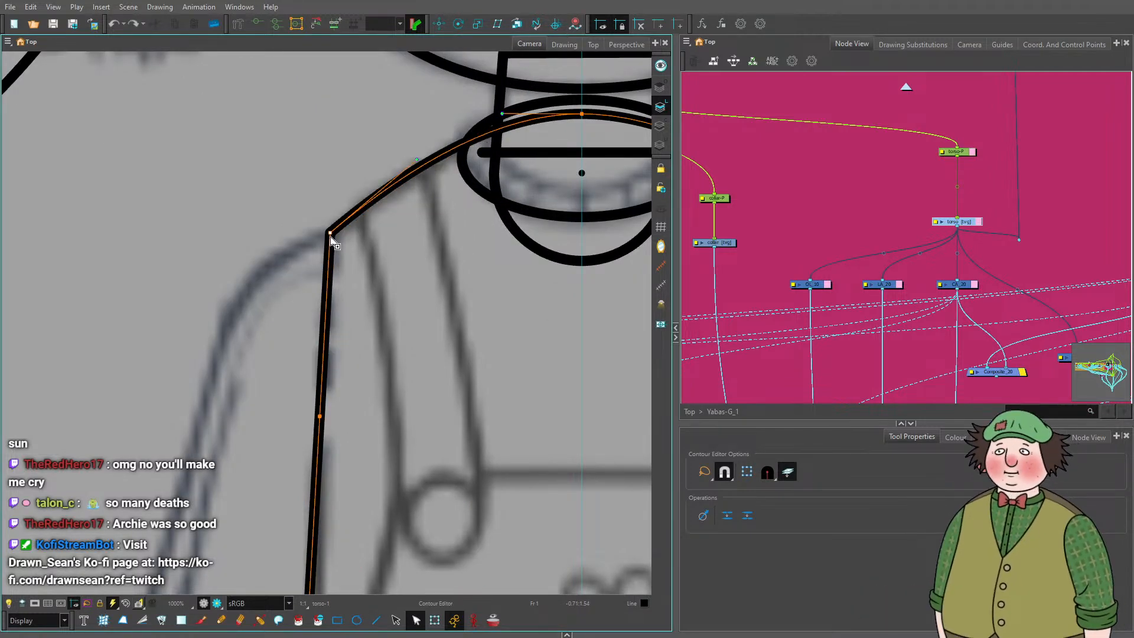
pyautogui.scroll(-7, 327, 248)
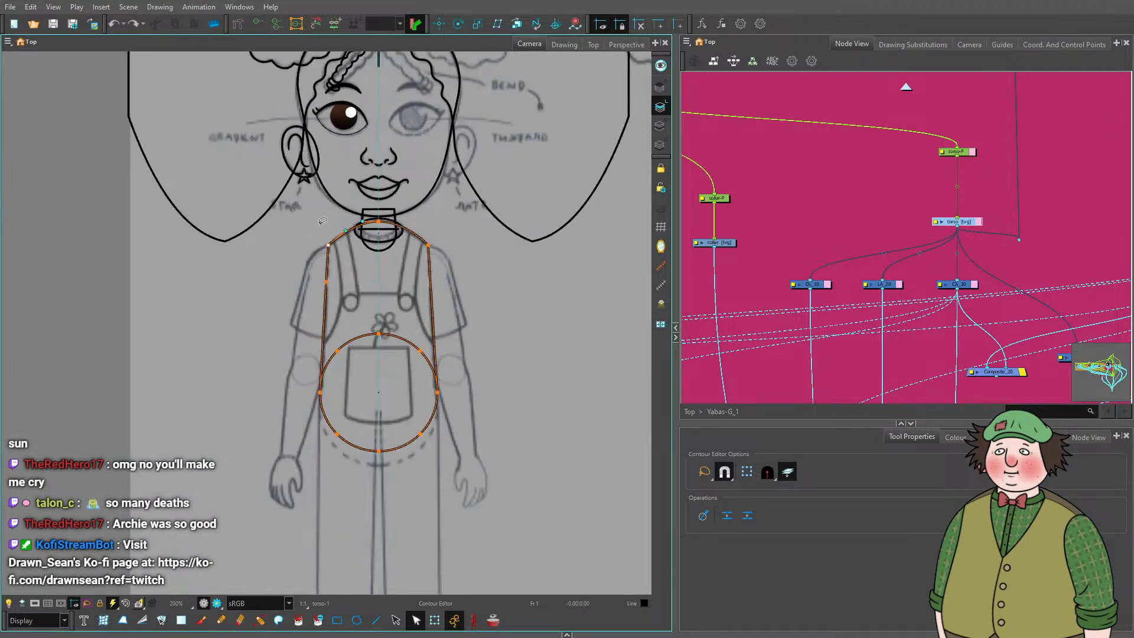
pyautogui.scroll(7, 325, 234)
# Lower the left shoulder corner and pull out its Bezier handles to round the join between shoulder curve and side line.
pyautogui.moveTo(328, 279); pyautogui.dragTo(333, 329)
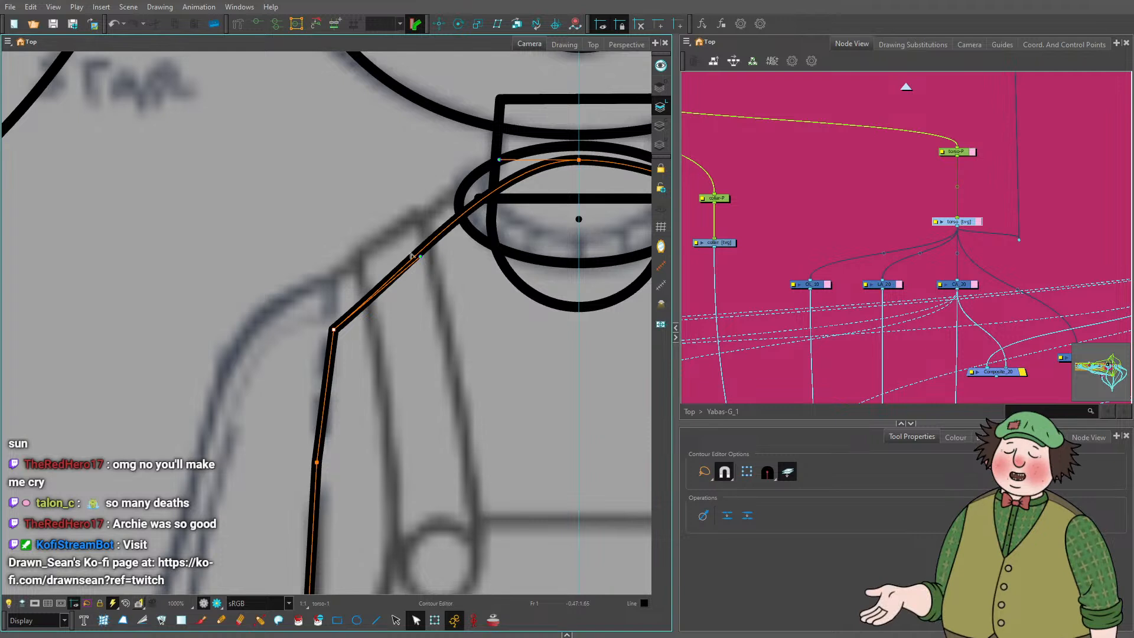
pyautogui.moveTo(418, 261)
pyautogui.mouseDown()
pyautogui.moveTo(319, 215)
pyautogui.moveTo(360, 243)
pyautogui.mouseUp()
pyautogui.hotkey('ctrl', 'z')
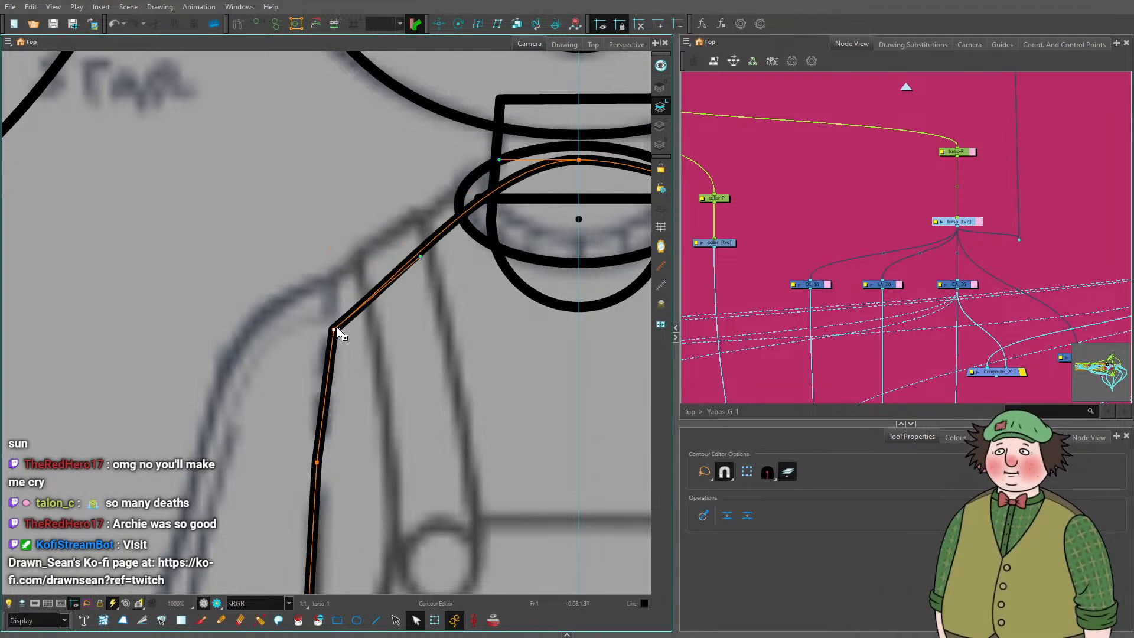
pyautogui.moveTo(334, 329)
pyautogui.mouseDown()
pyautogui.moveTo(307, 365)
pyautogui.moveTo(319, 373)
pyautogui.mouseUp()
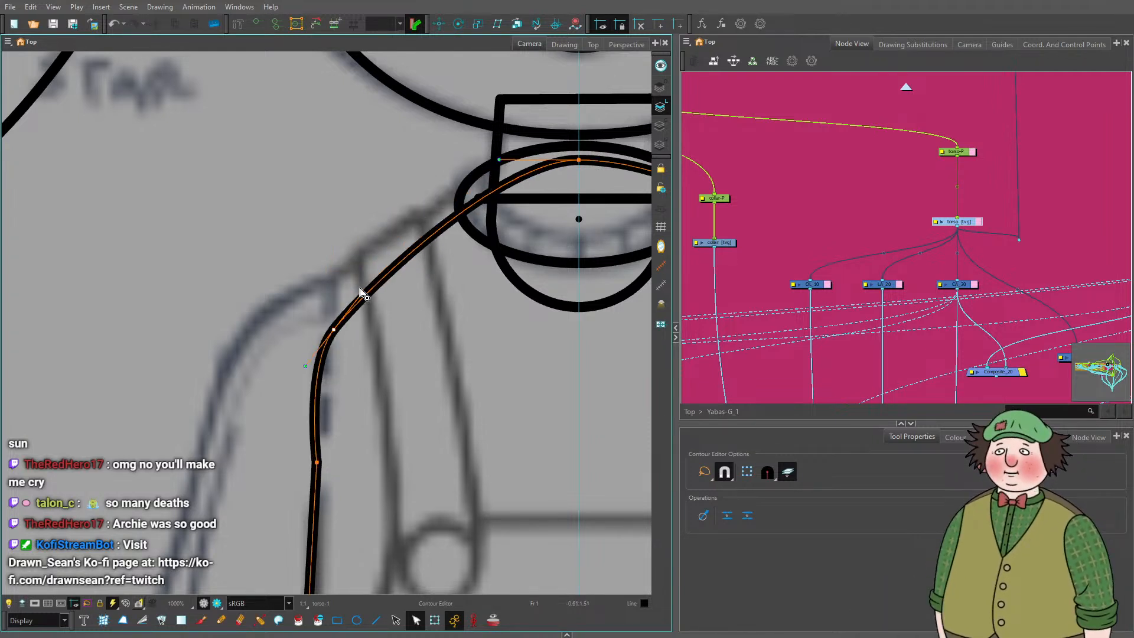
pyautogui.moveTo(333, 334); pyautogui.dragTo(347, 309)
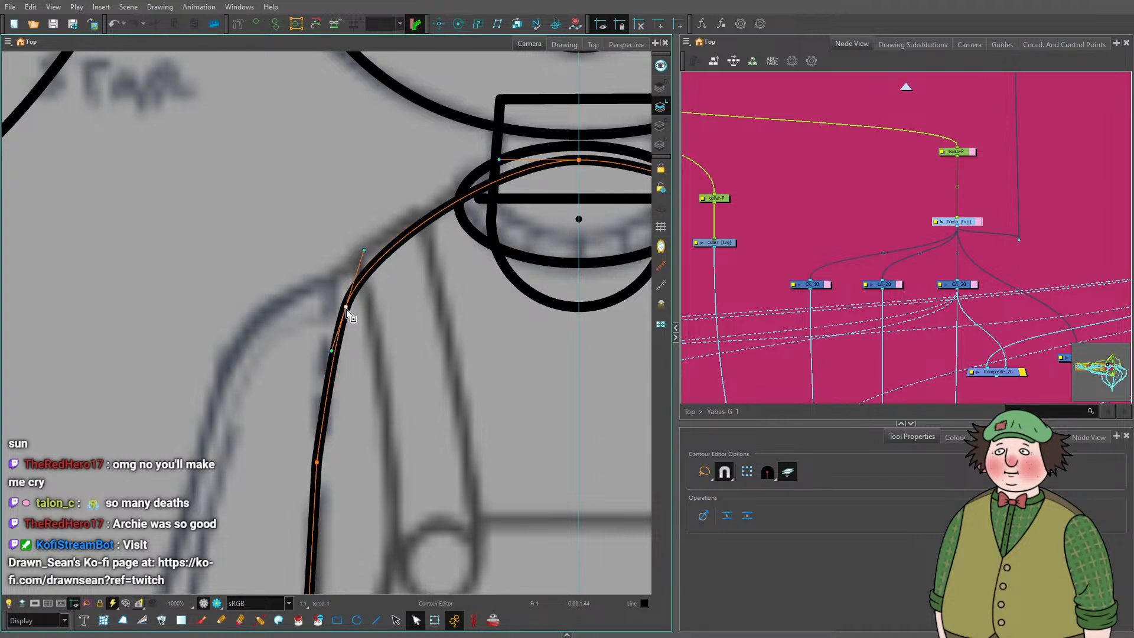
pyautogui.moveTo(363, 249); pyautogui.dragTo(375, 249)
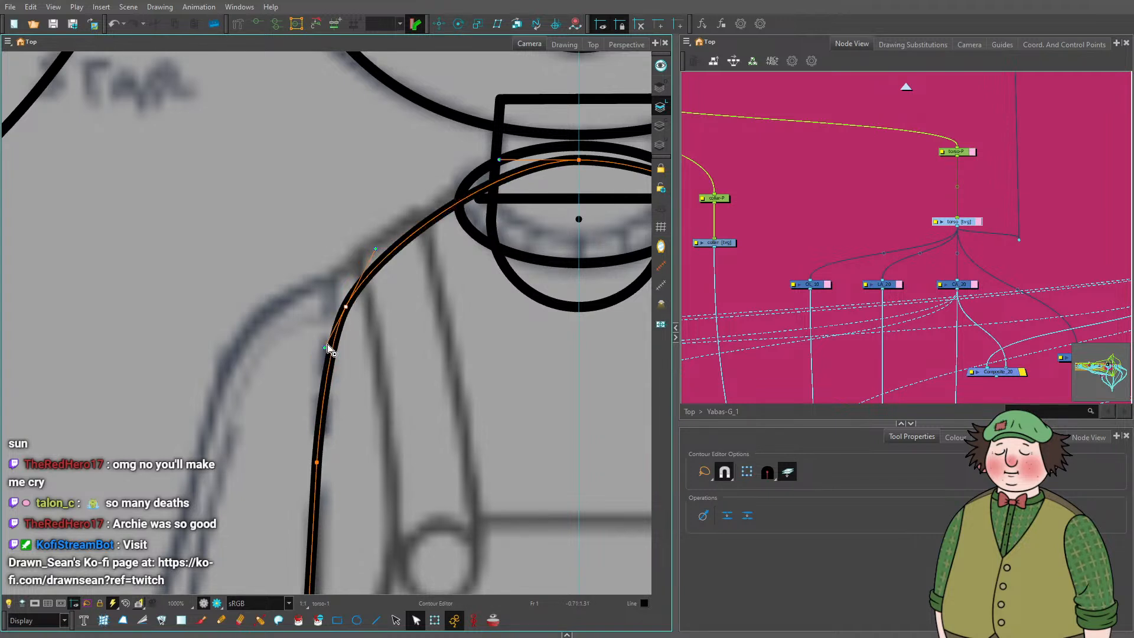
pyautogui.moveTo(327, 345); pyautogui.dragTo(321, 350)
# Shift the left shoulder point inward and smooth the side point below it with Bezier handles for a softer, sloping shoulder.
pyautogui.moveTo(347, 306); pyautogui.dragTo(366, 308)
pyautogui.moveTo(340, 356); pyautogui.dragTo(322, 361)
pyautogui.moveTo(318, 467); pyautogui.dragTo(315, 512)
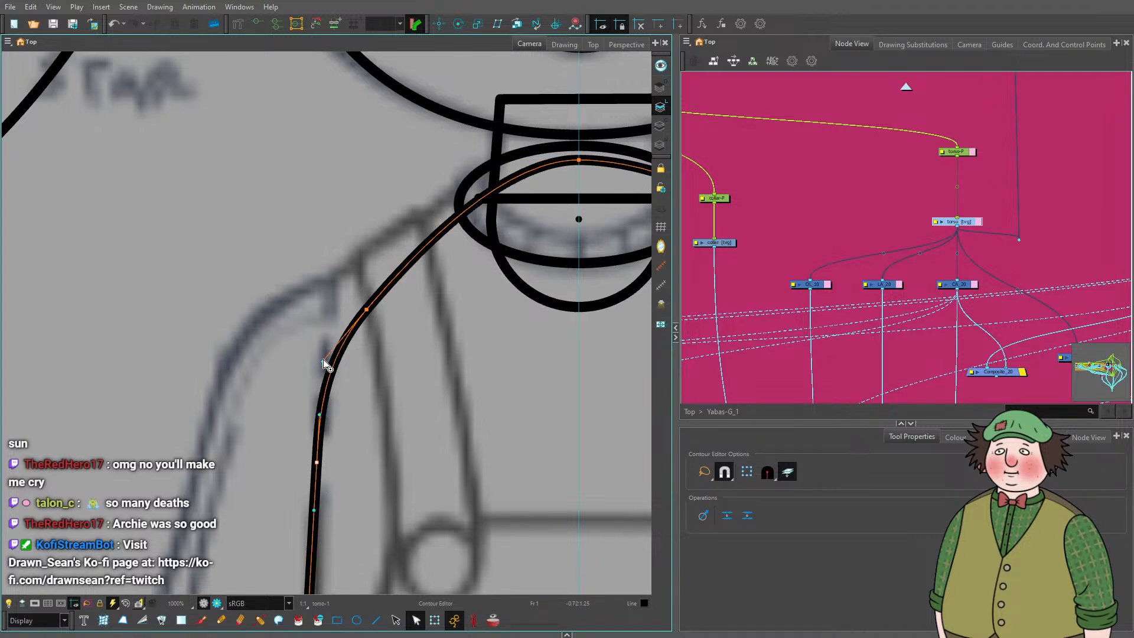
pyautogui.moveTo(323, 360); pyautogui.dragTo(331, 347)
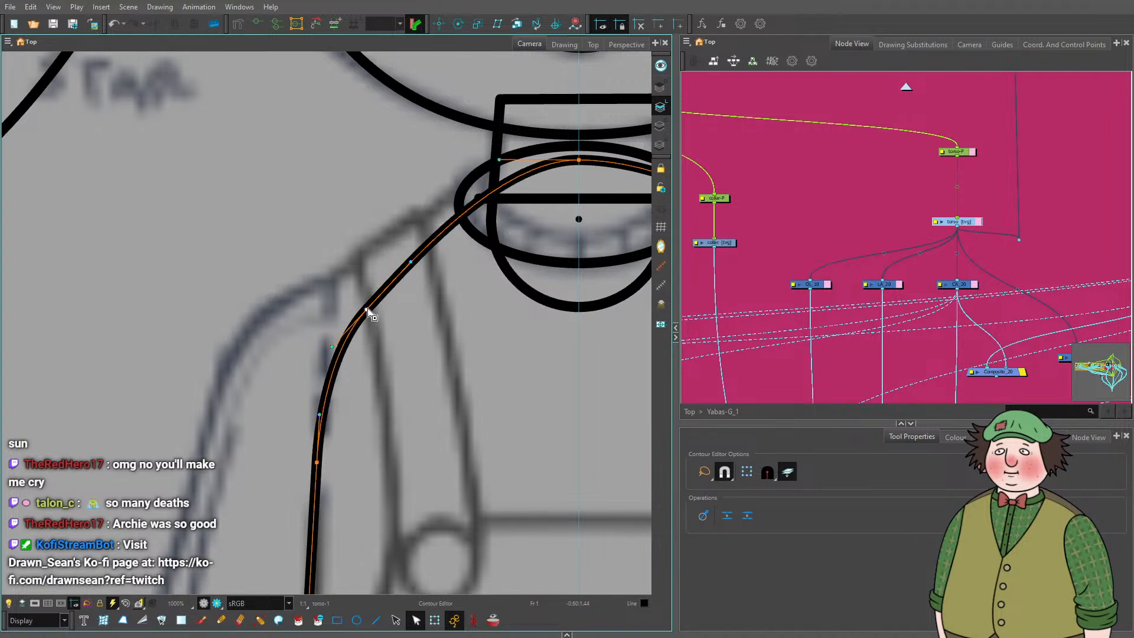
pyautogui.moveTo(367, 310); pyautogui.dragTo(373, 292)
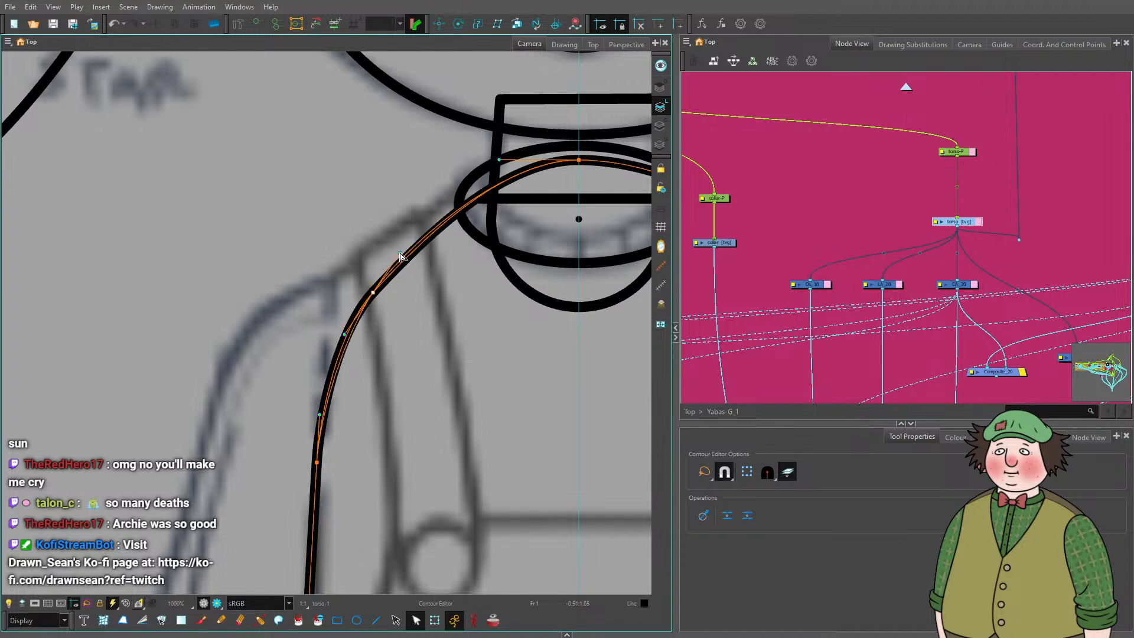
# Compare the rounded left shoulder with the angular right shoulder and the front-view sketch.
pyautogui.scroll(-3, 399, 292)
pyautogui.scroll(-5, 399, 293)
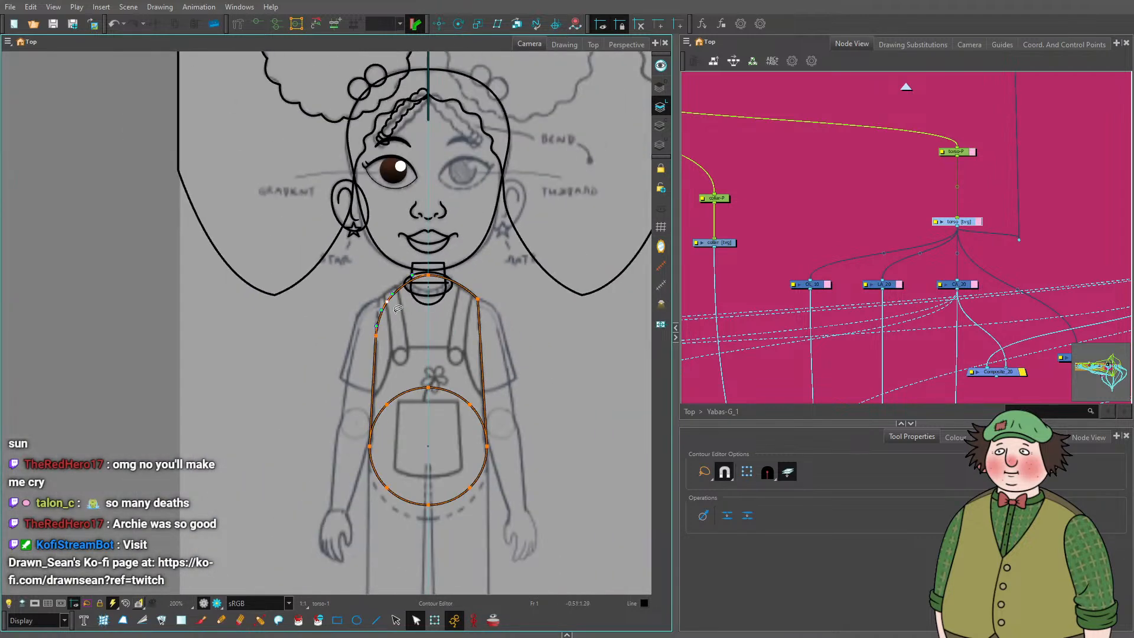
pyautogui.click(400, 307)
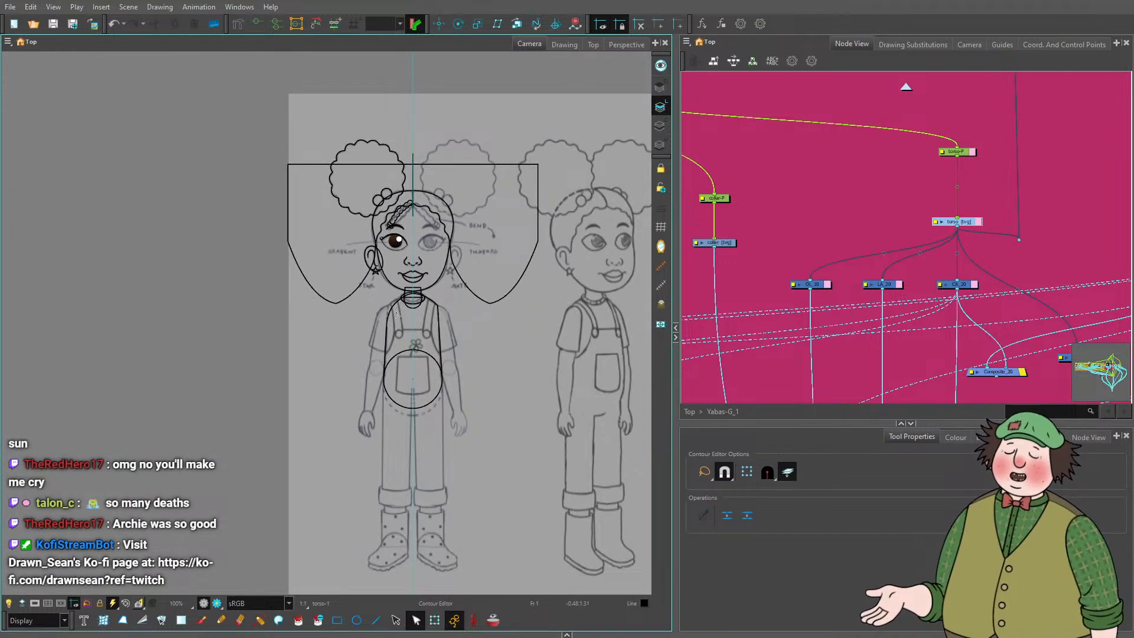
pyautogui.scroll(3, 387, 307)
pyautogui.scroll(-1, 386, 328)
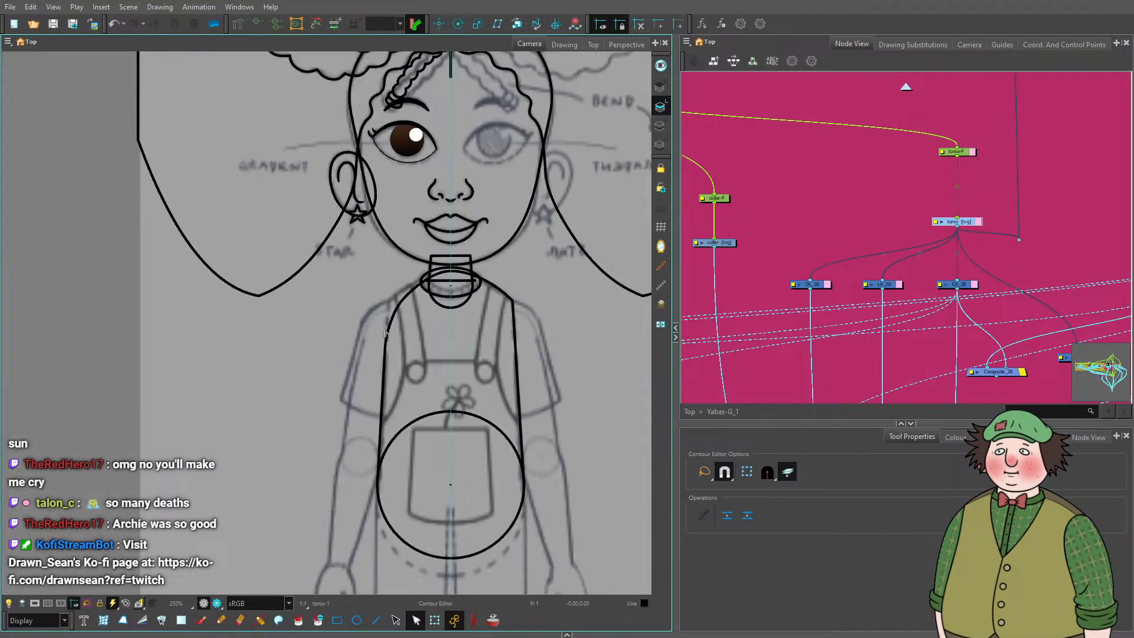
pyautogui.scroll(2, 469, 313)
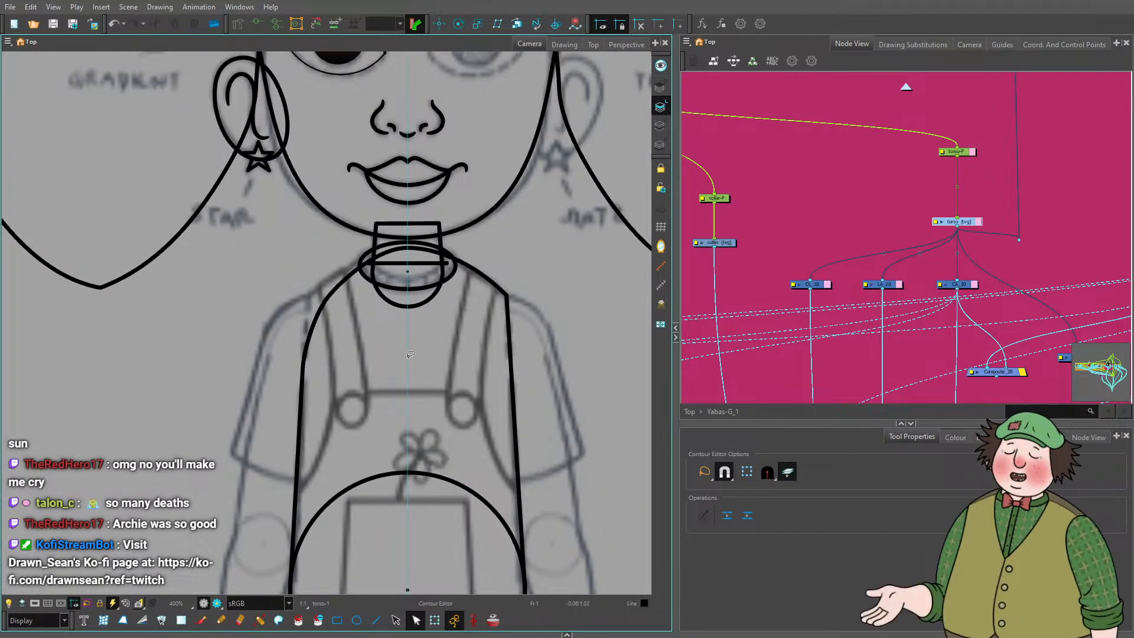
pyautogui.scroll(-2, 473, 310)
pyautogui.scroll(4, 546, 283)
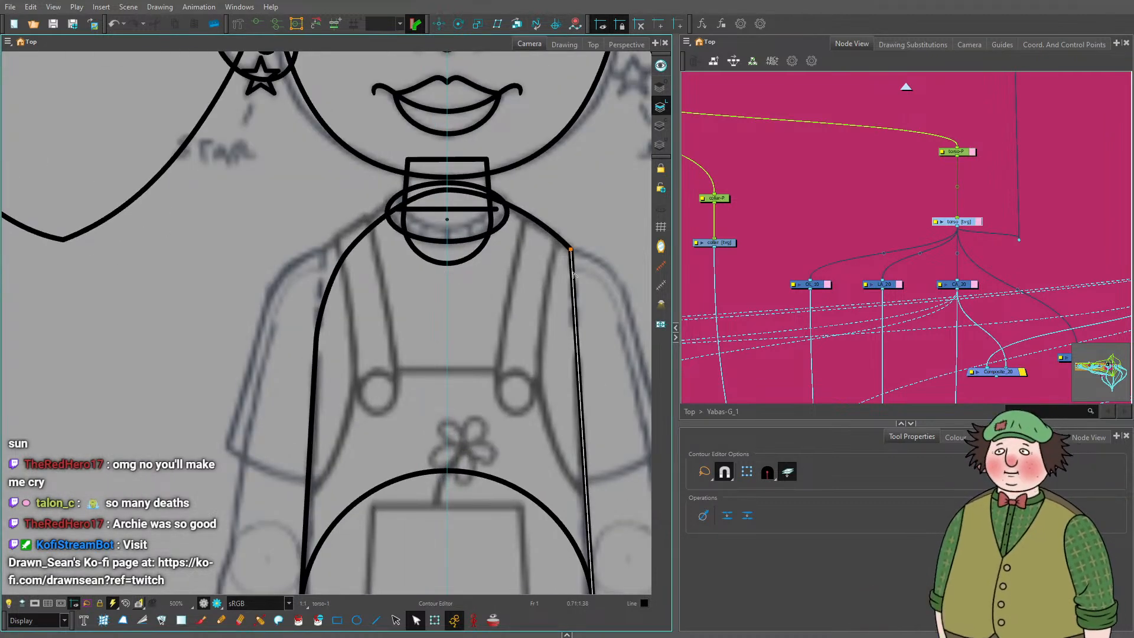
# Delete the torso's right side line and the right half of the shoulder curve.
pyautogui.click(572, 267)
pyautogui.scroll(-3, 572, 266)
pyautogui.scroll(3, 560, 263)
pyautogui.click(559, 263)
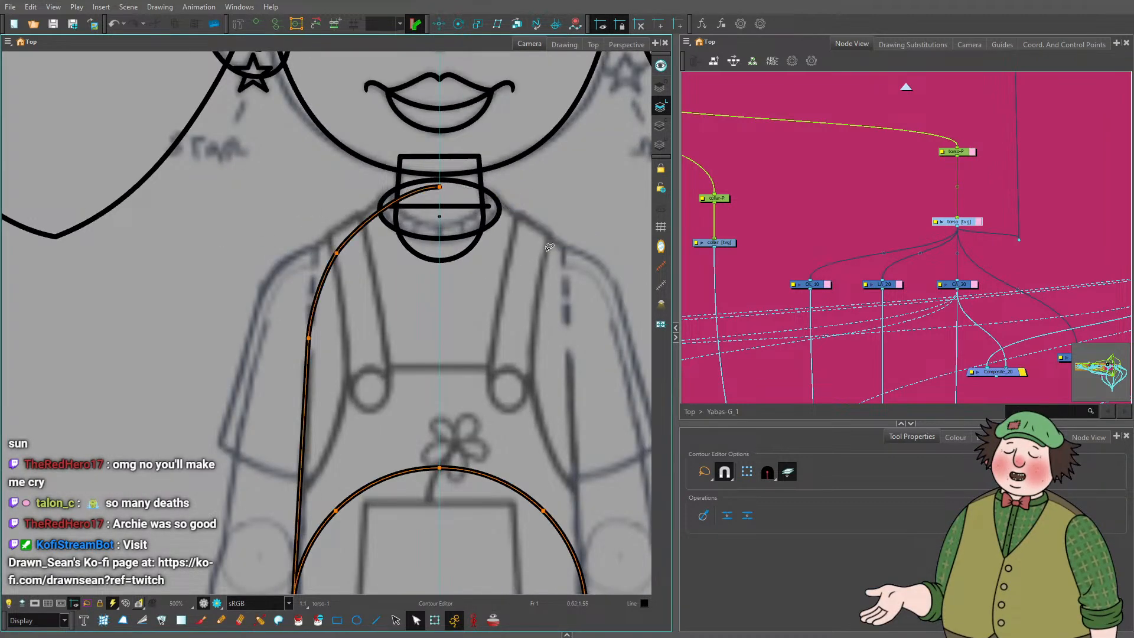
pyautogui.scroll(-3, 493, 281)
pyautogui.click(440, 283)
pyautogui.scroll(2, 422, 269)
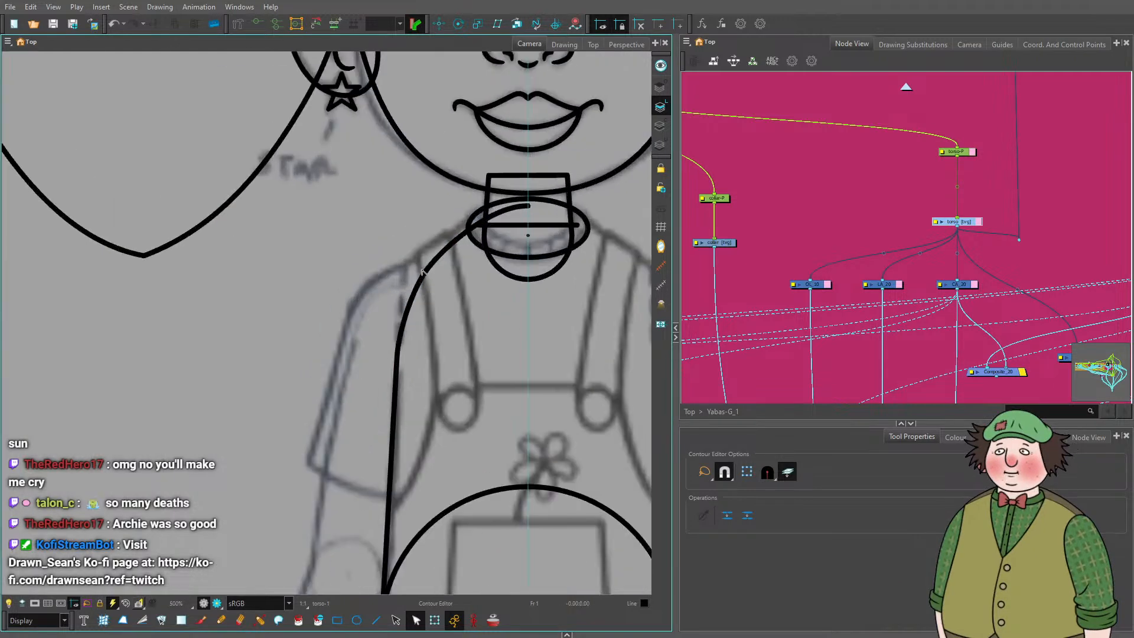
# Check the remaining left torso curve against the sleeve and strap lines of the front-view sketch.
pyautogui.click(421, 295)
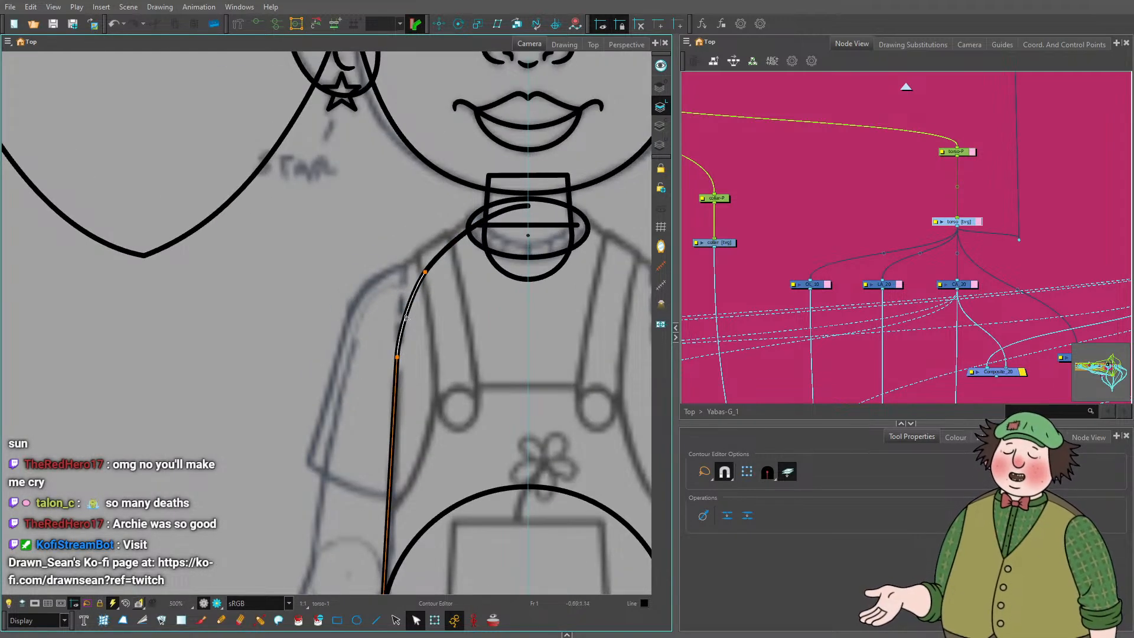
pyautogui.scroll(-5, 406, 317)
pyautogui.scroll(1, 481, 288)
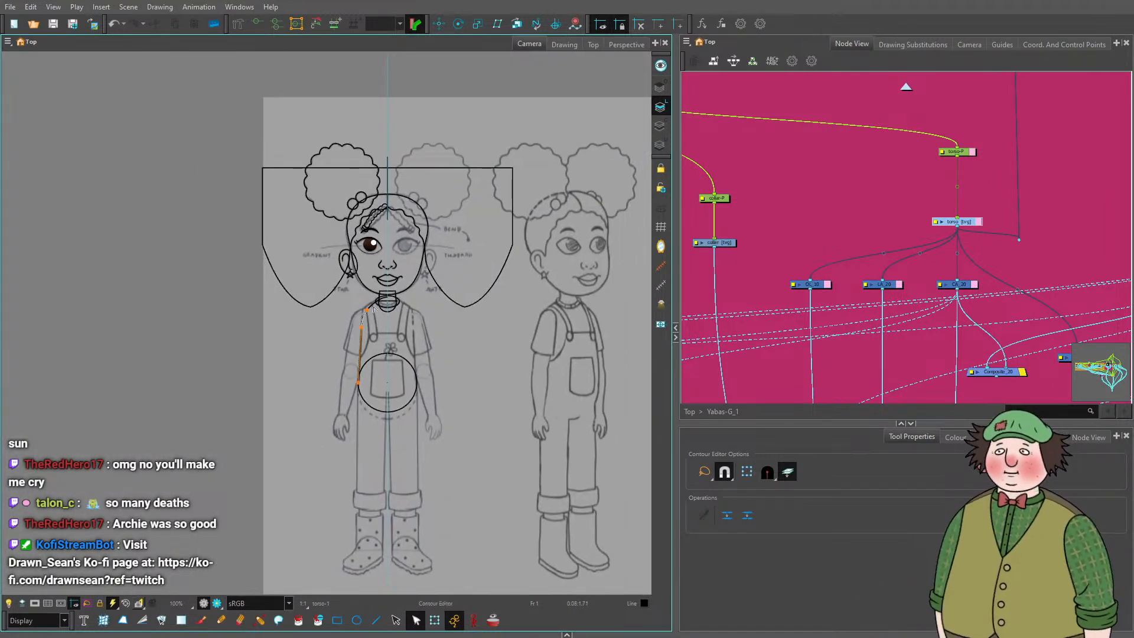
pyautogui.scroll(6, 373, 308)
pyautogui.click(413, 253)
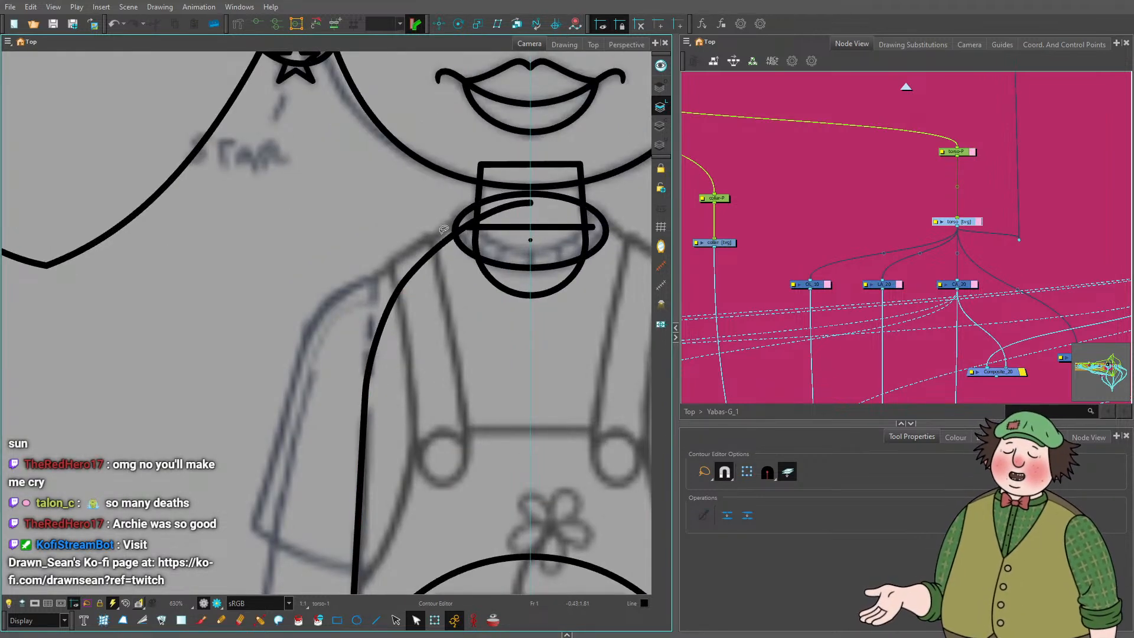
pyautogui.scroll(-4, 372, 269)
pyautogui.scroll(2, 500, 303)
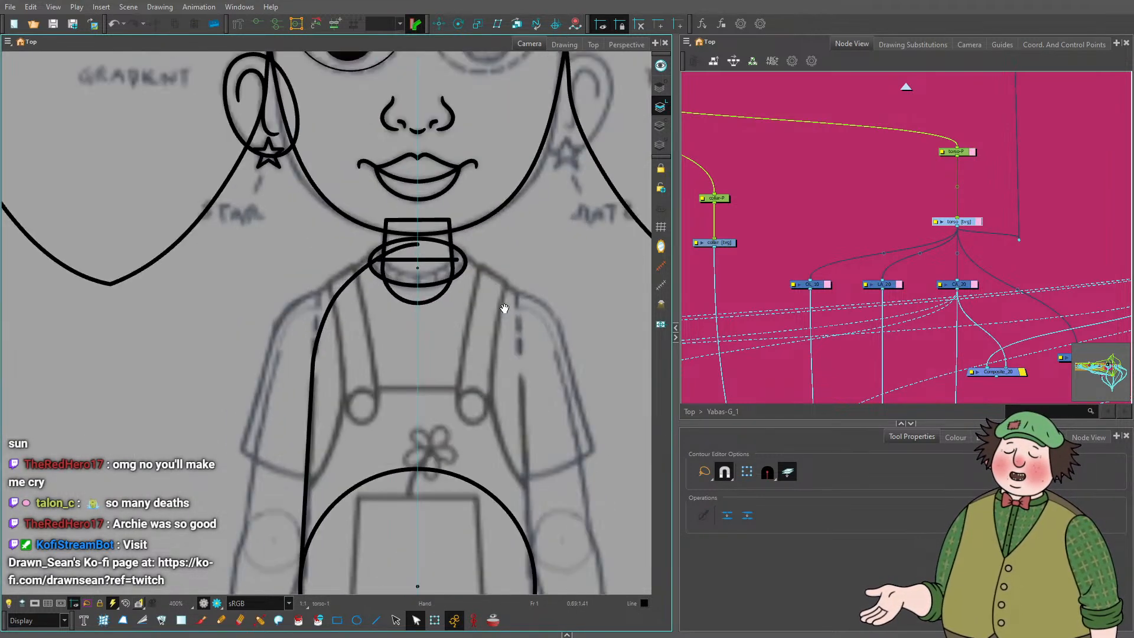
# Compare the shoulder slope and collar in the three-quarter and side views with the front-view torso curve.
pyautogui.moveTo(505, 308); pyautogui.dragTo(228, 319)
pyautogui.moveTo(637, 294); pyautogui.dragTo(308, 324)
pyautogui.scroll(3, 434, 291)
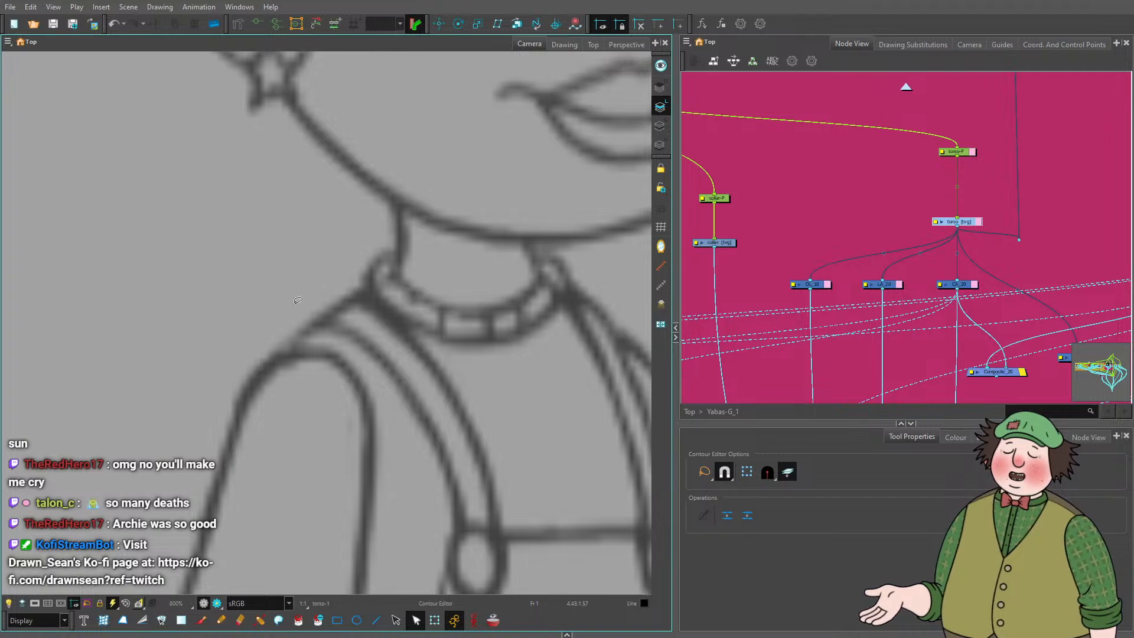
pyautogui.scroll(-7, 437, 312)
pyautogui.scroll(4, 436, 339)
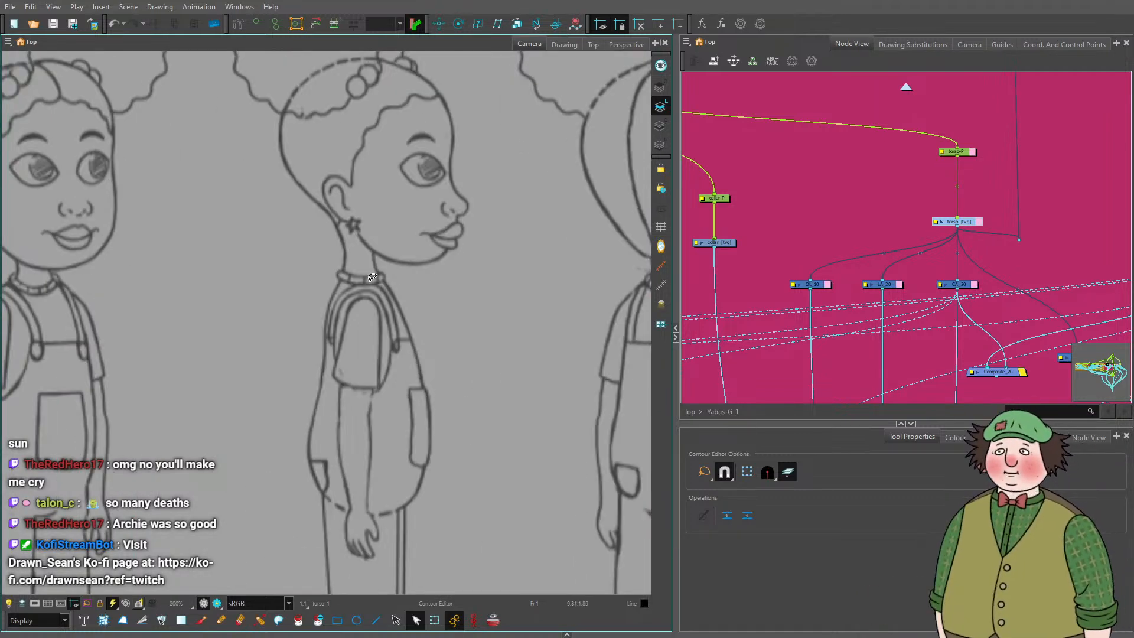
pyautogui.scroll(-5, 390, 293)
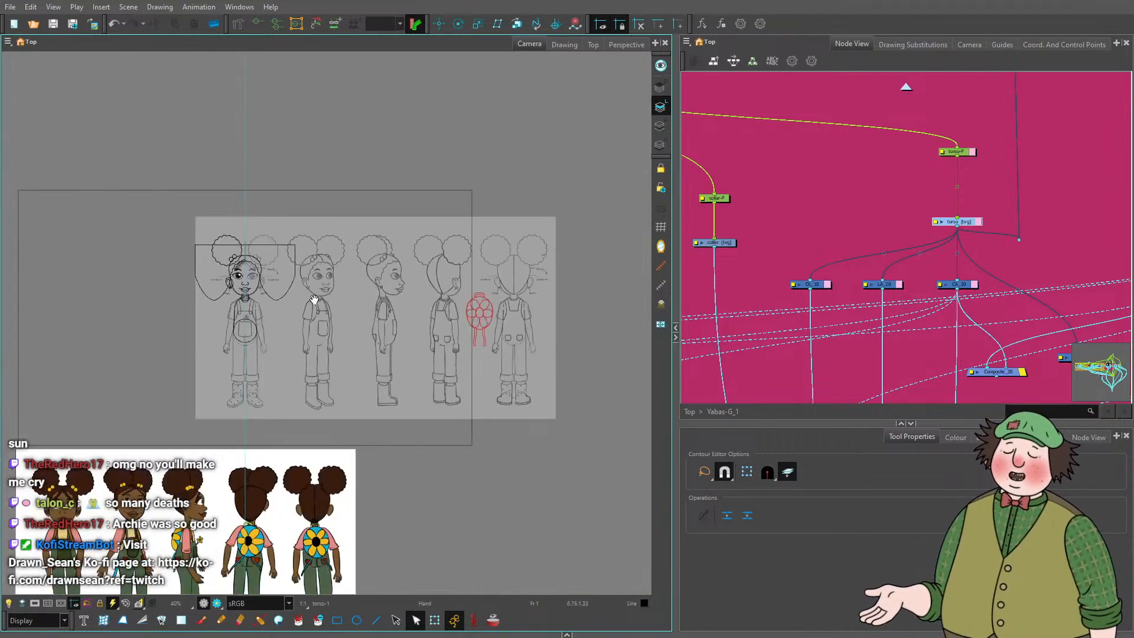
pyautogui.scroll(6, 315, 304)
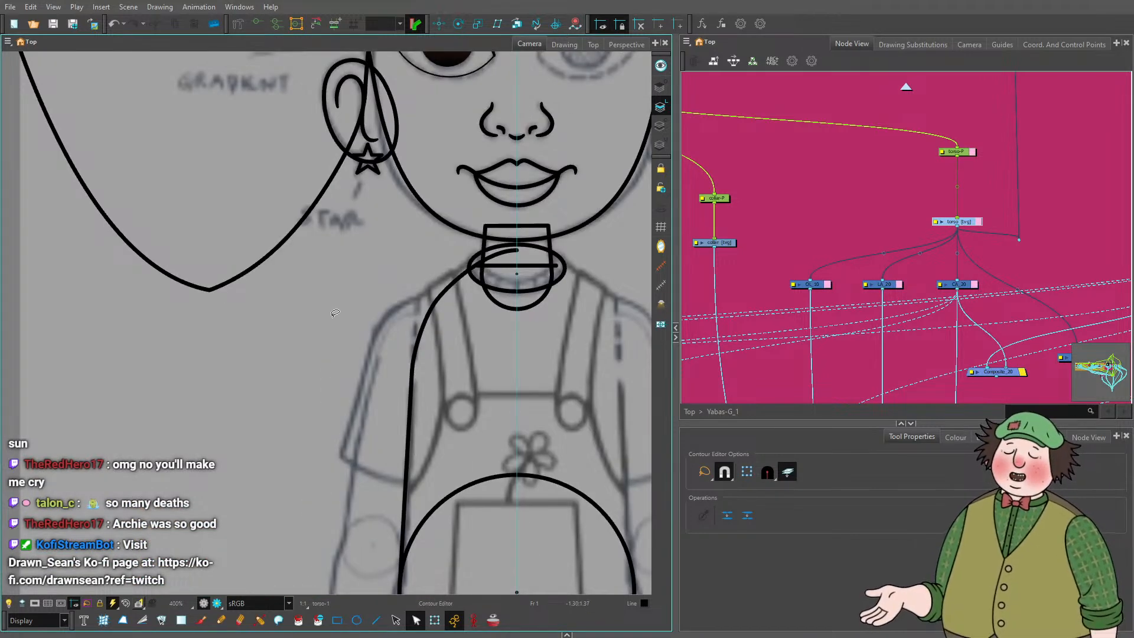
pyautogui.scroll(2, 480, 310)
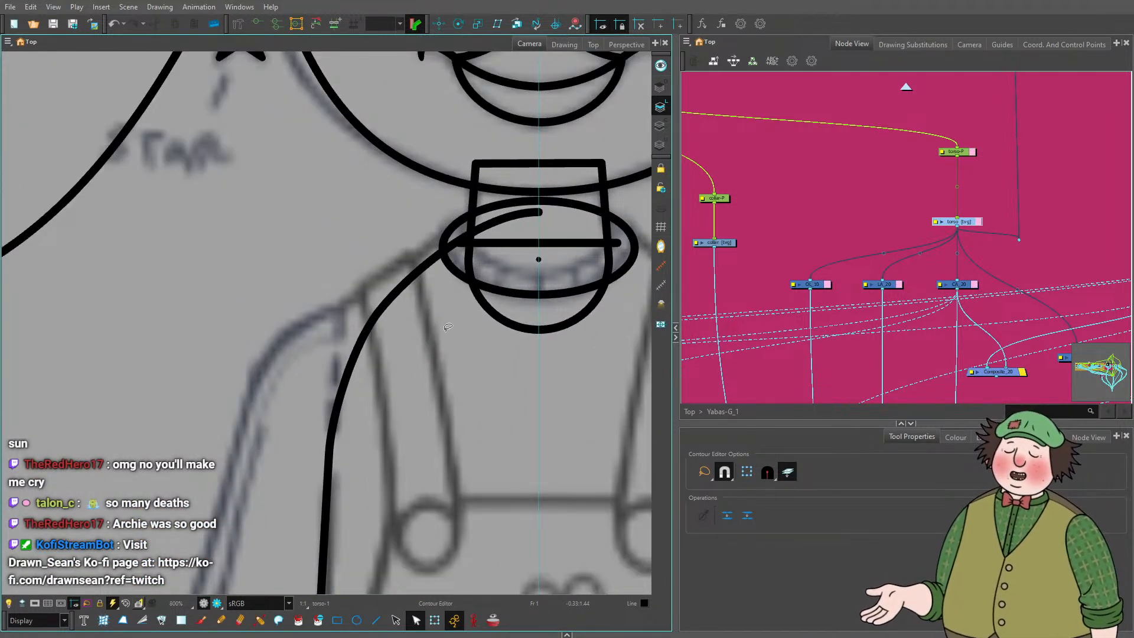
pyautogui.scroll(-3, 397, 312)
pyautogui.scroll(2, 398, 313)
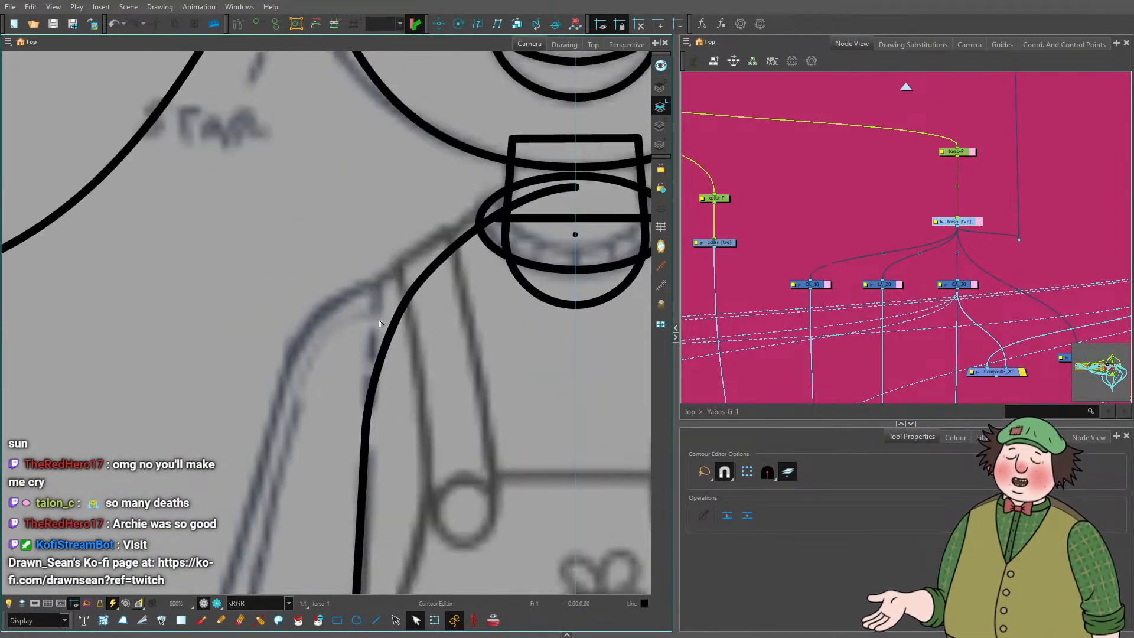
# Select the left shoulder's upper point to inspect its Bezier handles, and deselect it.
pyautogui.click(410, 295)
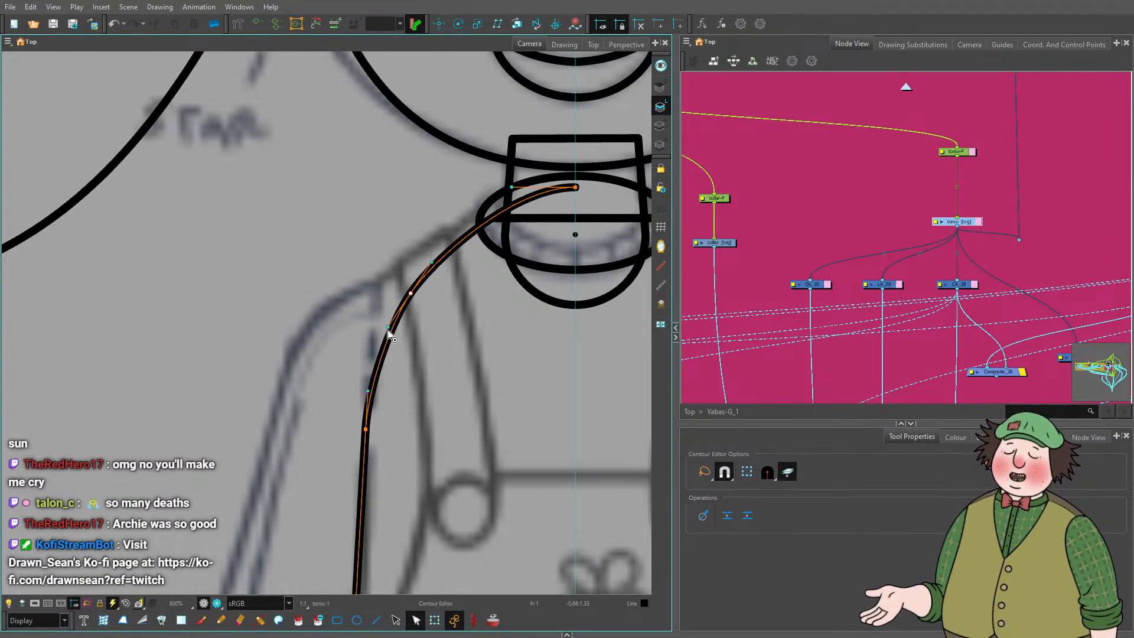
pyautogui.click(427, 289)
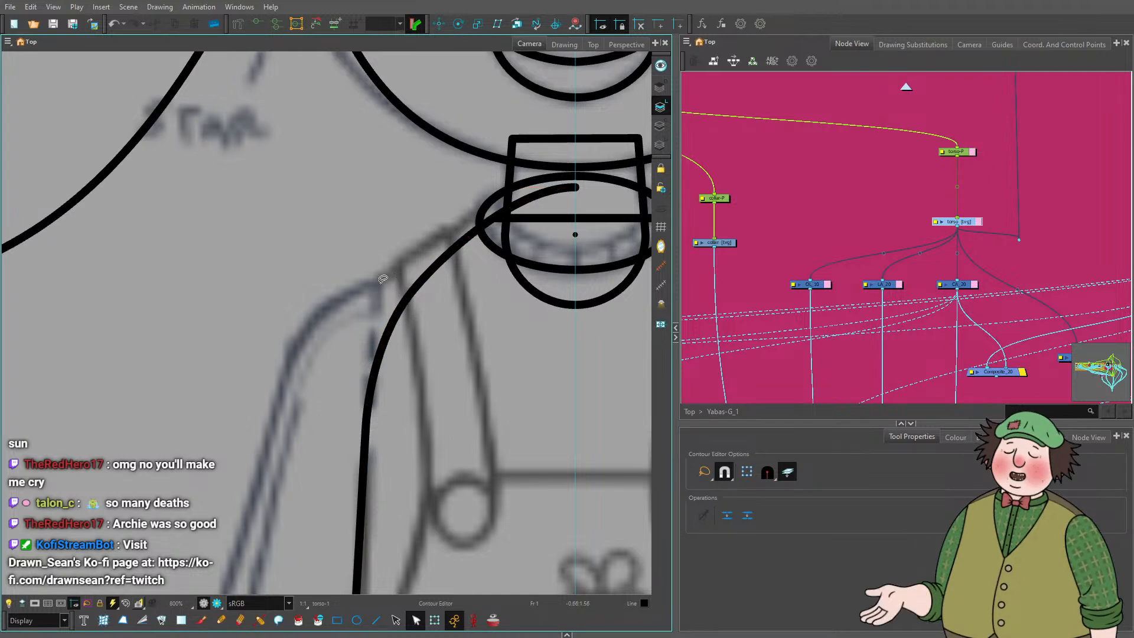
pyautogui.click(381, 346)
pyautogui.scroll(-4, 347, 289)
pyautogui.click(389, 324)
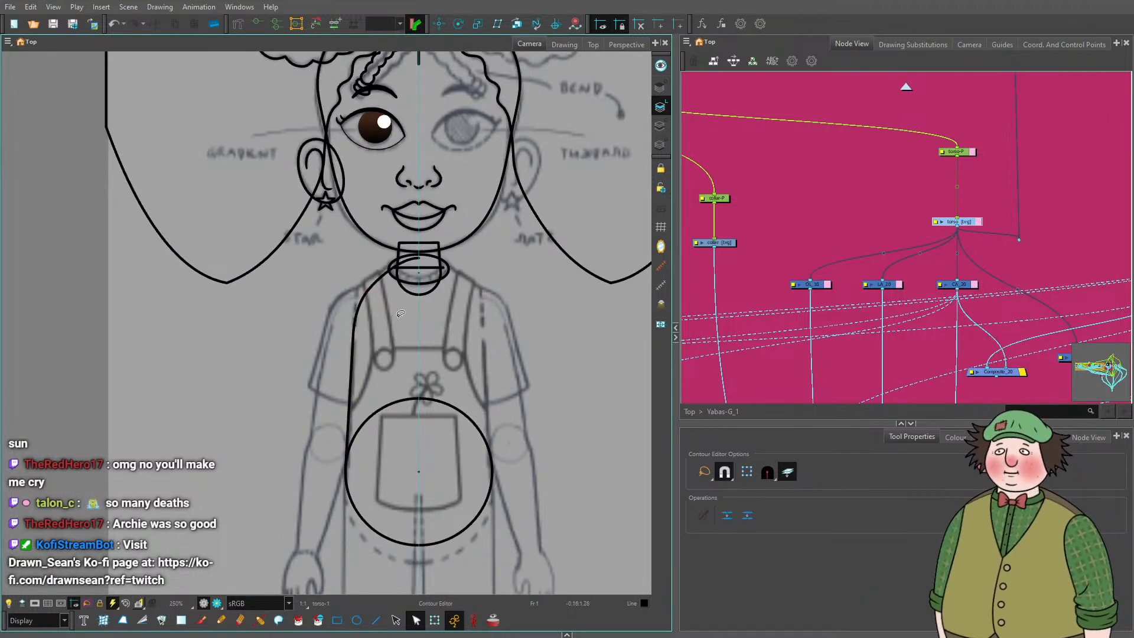
# Duplicate the left torso curve and nudge the copy until it lines up exactly with the original.
pyautogui.click(395, 619)
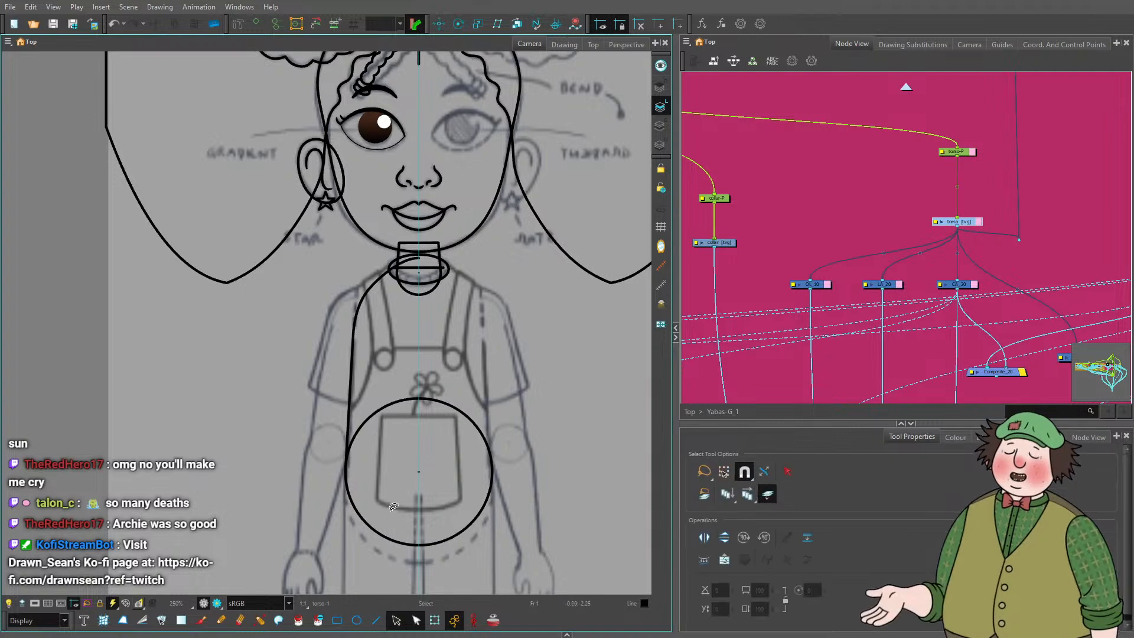
pyautogui.click(353, 340)
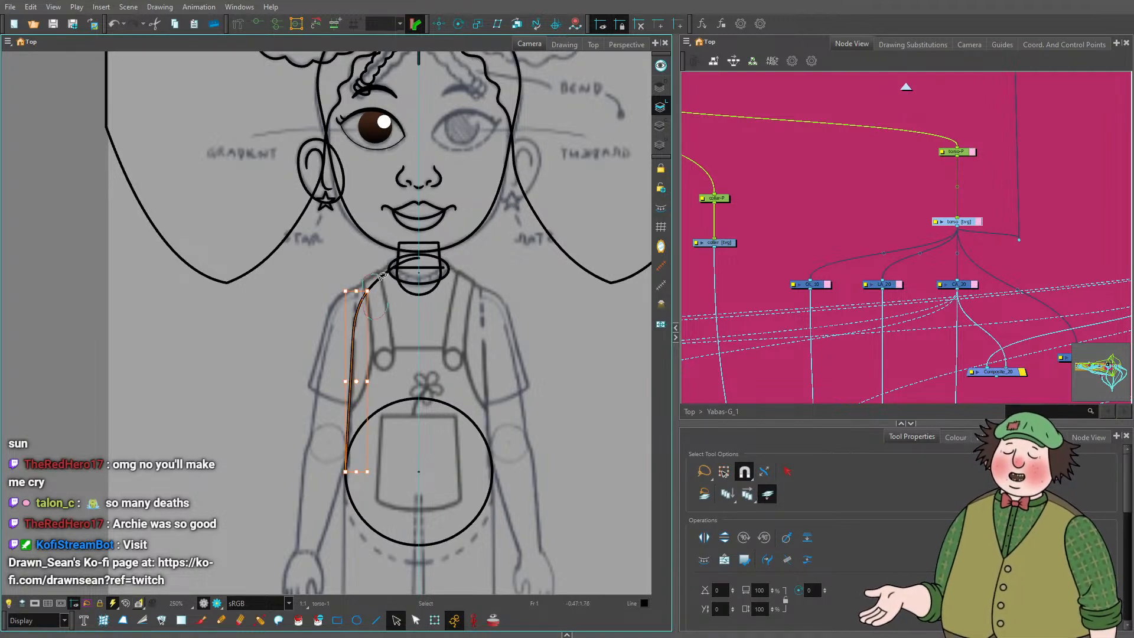
pyautogui.hotkey('ctrl', 'a')
pyautogui.hotkey('ctrl', 'c')
pyautogui.hotkey('ctrl', 'v')
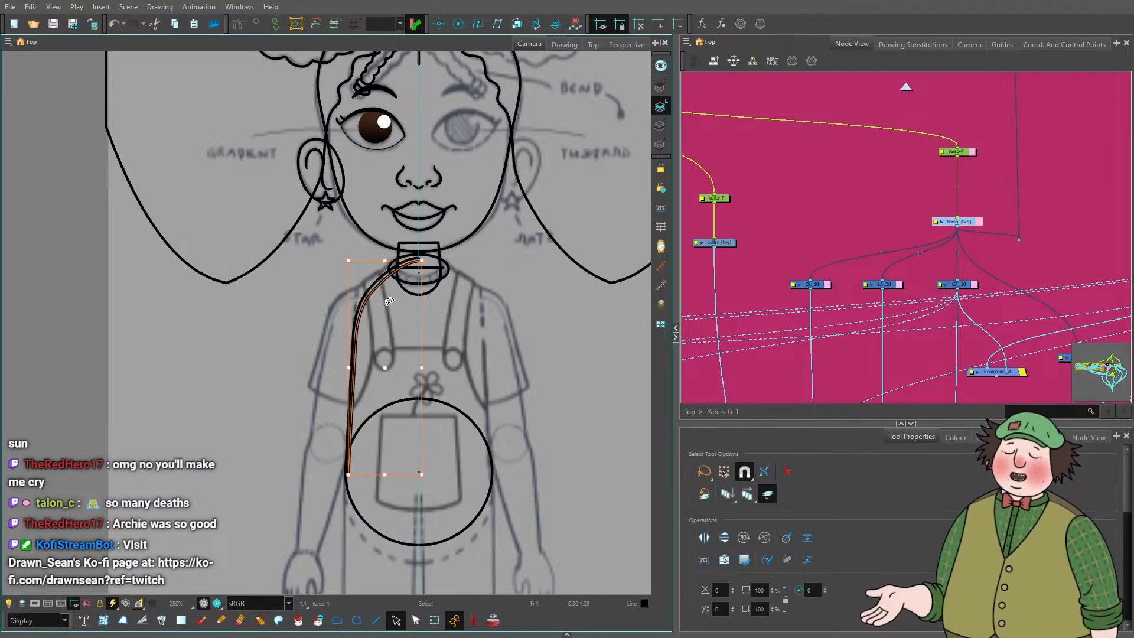
pyautogui.press('Up')
pyautogui.press('Left')
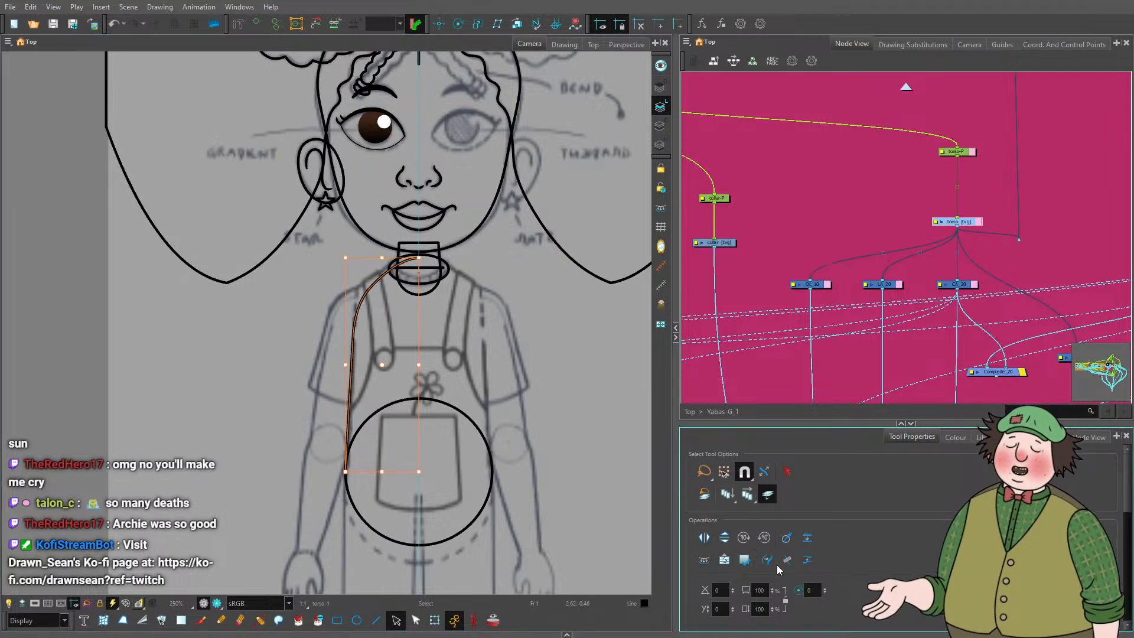
# Flip the copied torso curve horizontally and shift it across the centre line so its lower end meets the hip circle's right side.
pyautogui.click(704, 537)
pyautogui.press('Right')
pyautogui.press('Right')
pyautogui.press('Right')
pyautogui.press('Right')
pyautogui.press('Right')
pyautogui.press('Right')
pyautogui.press('Right')
pyautogui.press('Right')
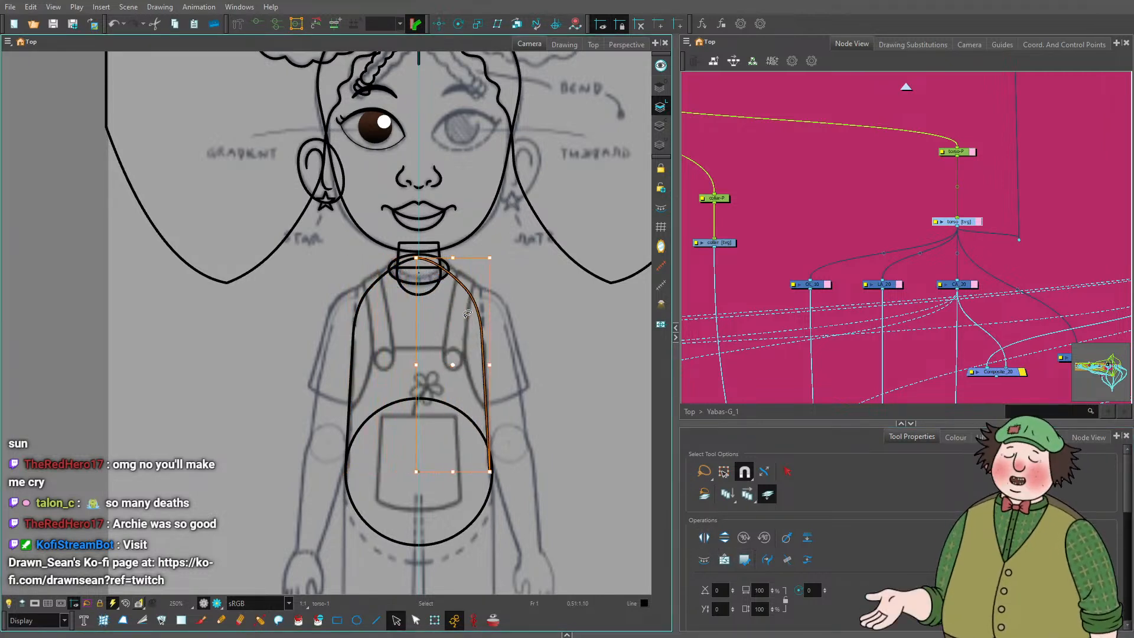
pyautogui.scroll(2, 513, 463)
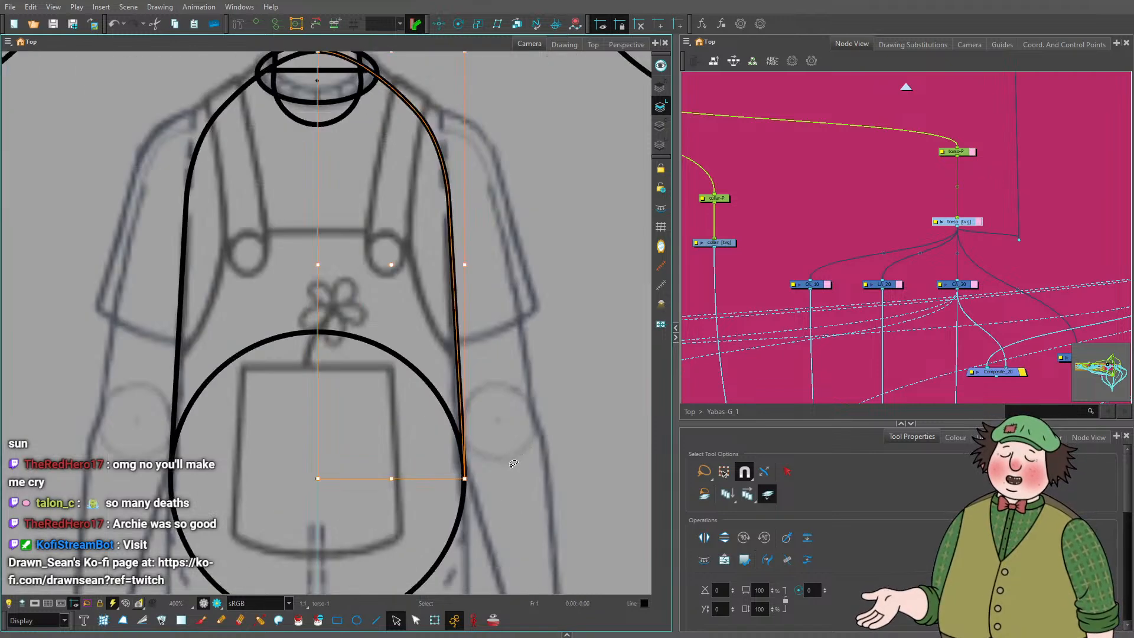
pyautogui.scroll(5, 469, 480)
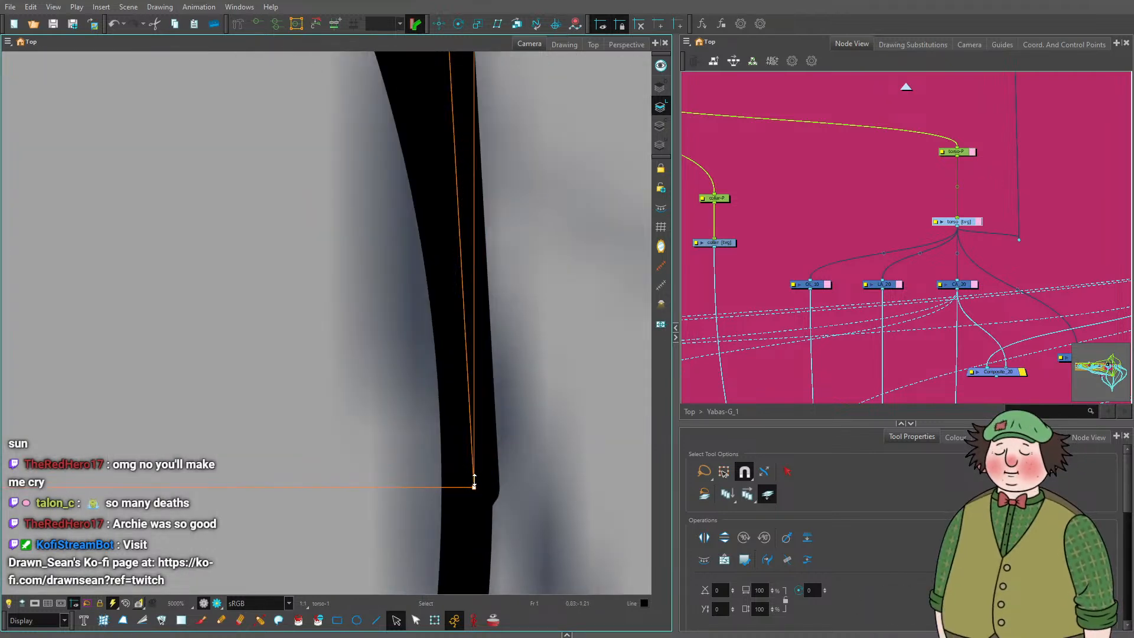
pyautogui.press('Left')
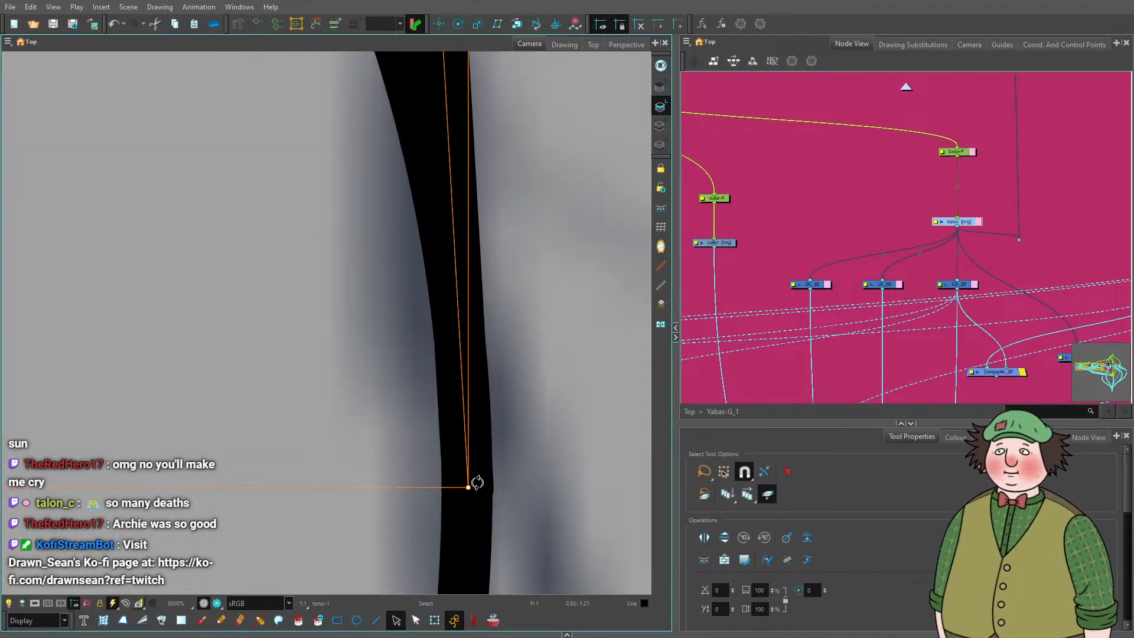
# Attach the right torso curve's lower end to the hip circle's rightmost point, pulling the line away to check its separate contour.
pyautogui.hotkey('alt', 'q')
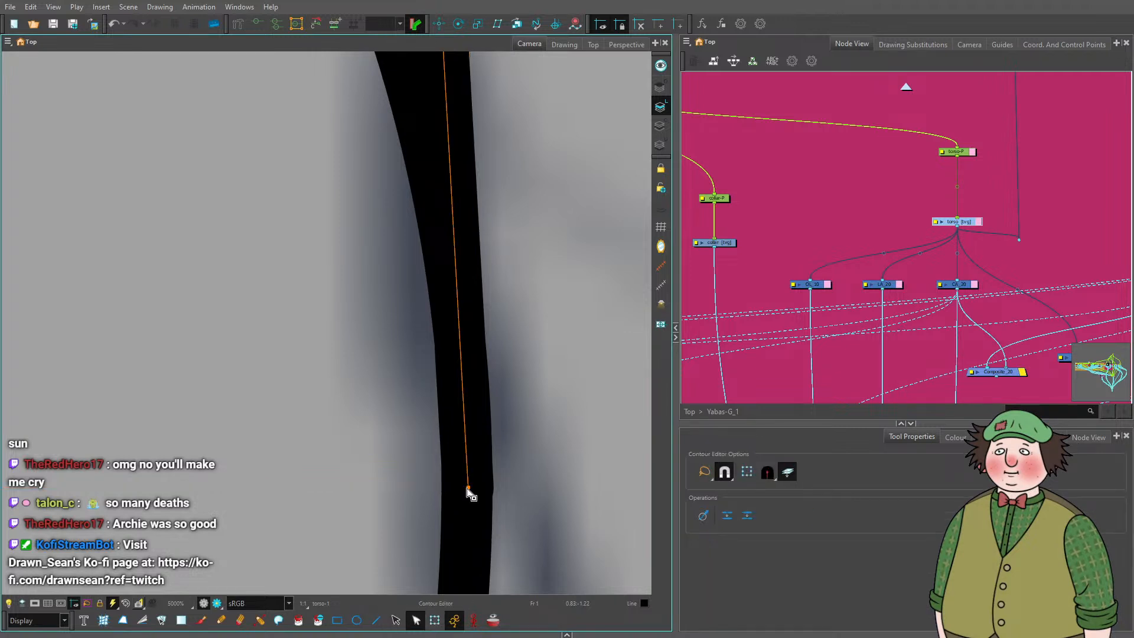
pyautogui.moveTo(468, 488)
pyautogui.mouseDown()
pyautogui.moveTo(545, 475)
pyautogui.moveTo(495, 481)
pyautogui.moveTo(462, 505)
pyautogui.moveTo(466, 520)
pyautogui.moveTo(458, 425)
pyautogui.moveTo(465, 506)
pyautogui.moveTo(468, 484)
pyautogui.moveTo(488, 486)
pyautogui.mouseUp()
pyautogui.scroll(-5, 496, 487)
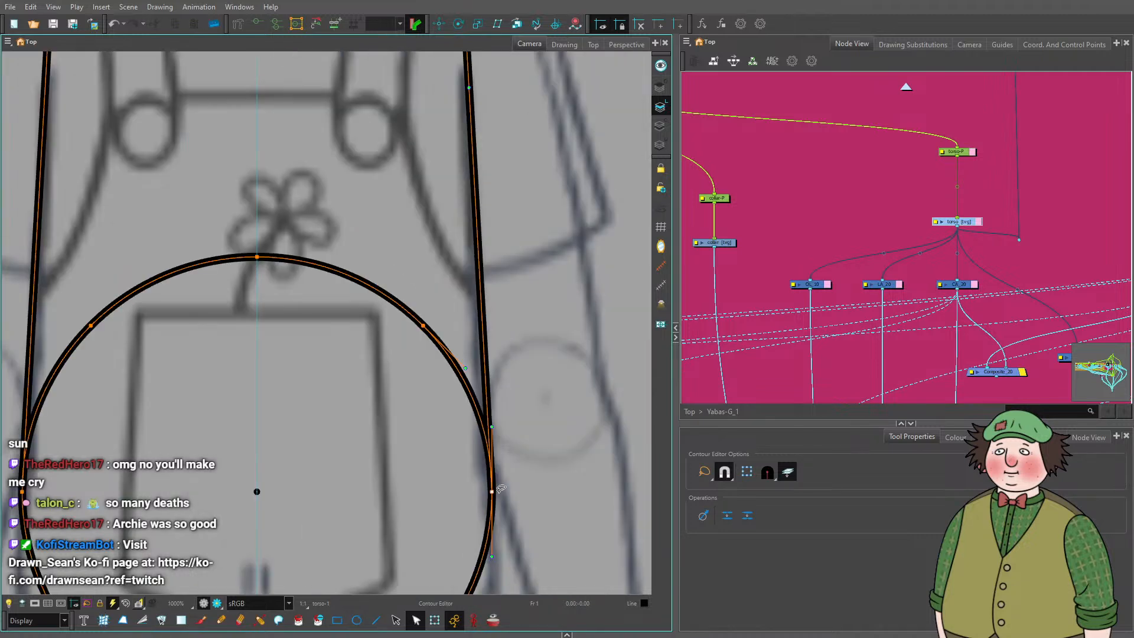
pyautogui.scroll(-3, 501, 488)
pyautogui.scroll(8, 505, 483)
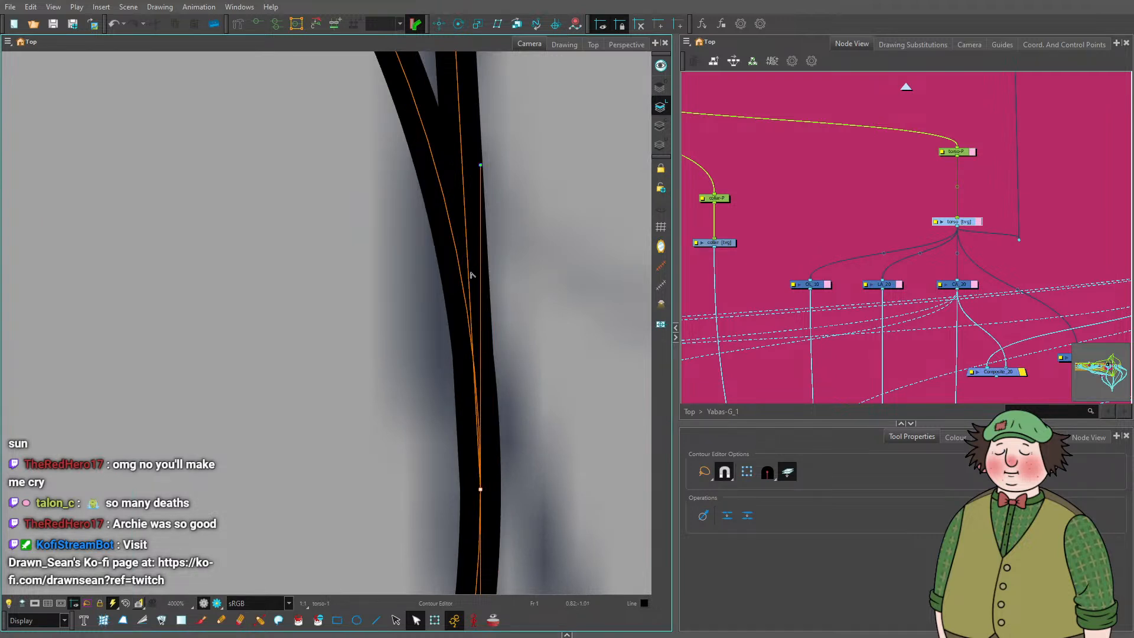
pyautogui.click(480, 476)
pyautogui.moveTo(480, 468); pyautogui.dragTo(542, 462)
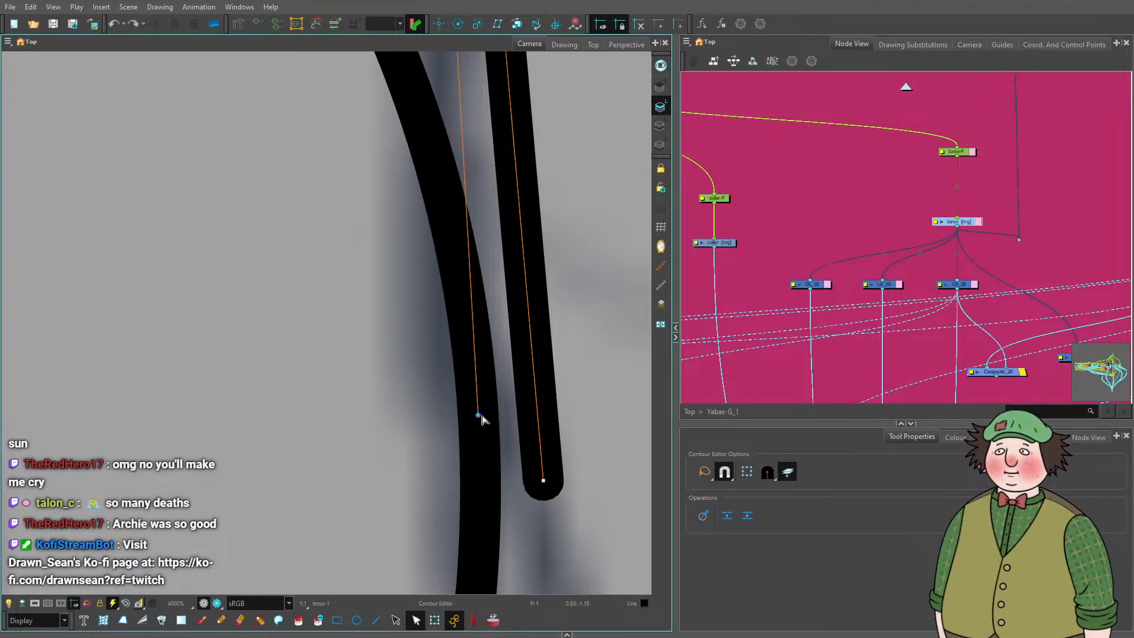
pyautogui.press('Delete')
pyautogui.scroll(-5, 496, 441)
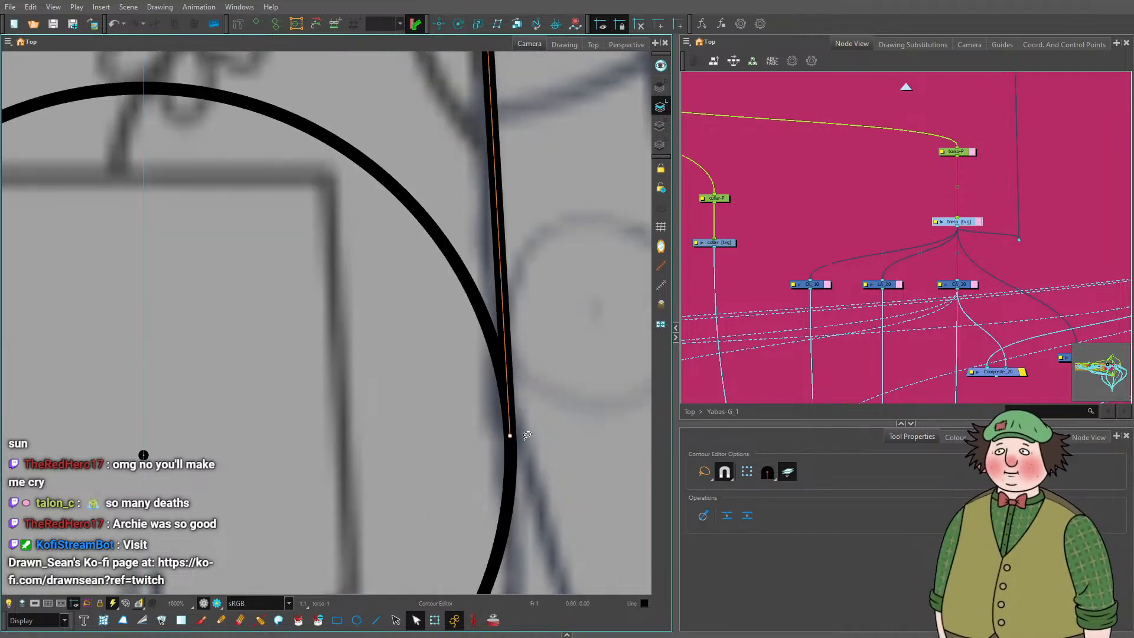
# Slide the left torso curve's lower control point down along the line toward the hip circle's leftmost point, and save the scene.
pyautogui.scroll(4, 266, 372)
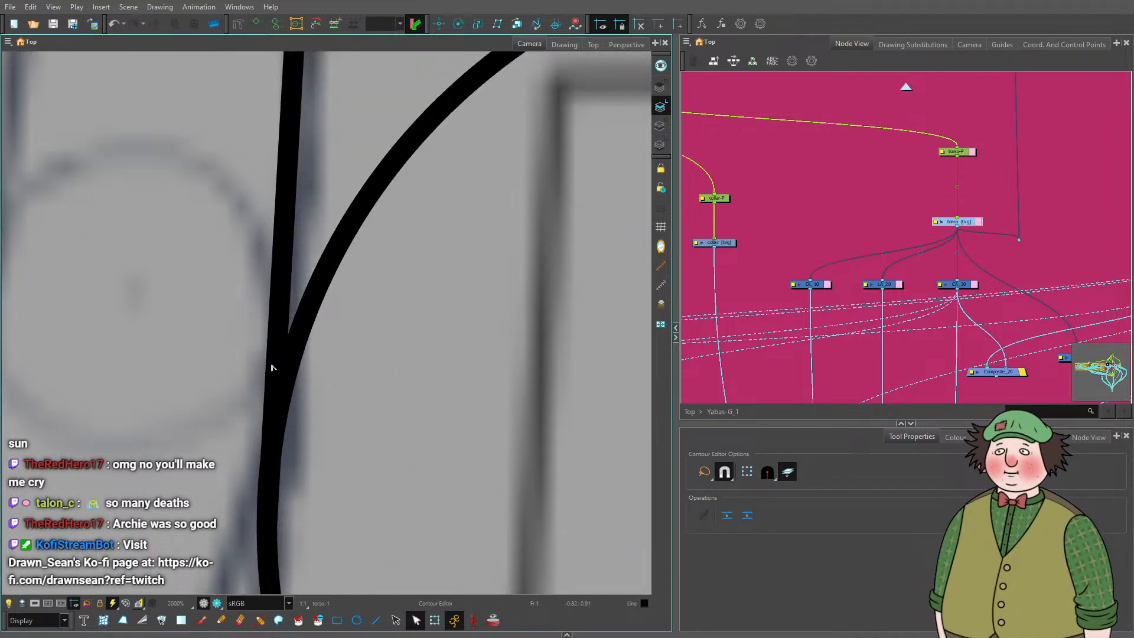
pyautogui.click(273, 368)
pyautogui.scroll(-3, 283, 375)
pyautogui.scroll(4, 287, 481)
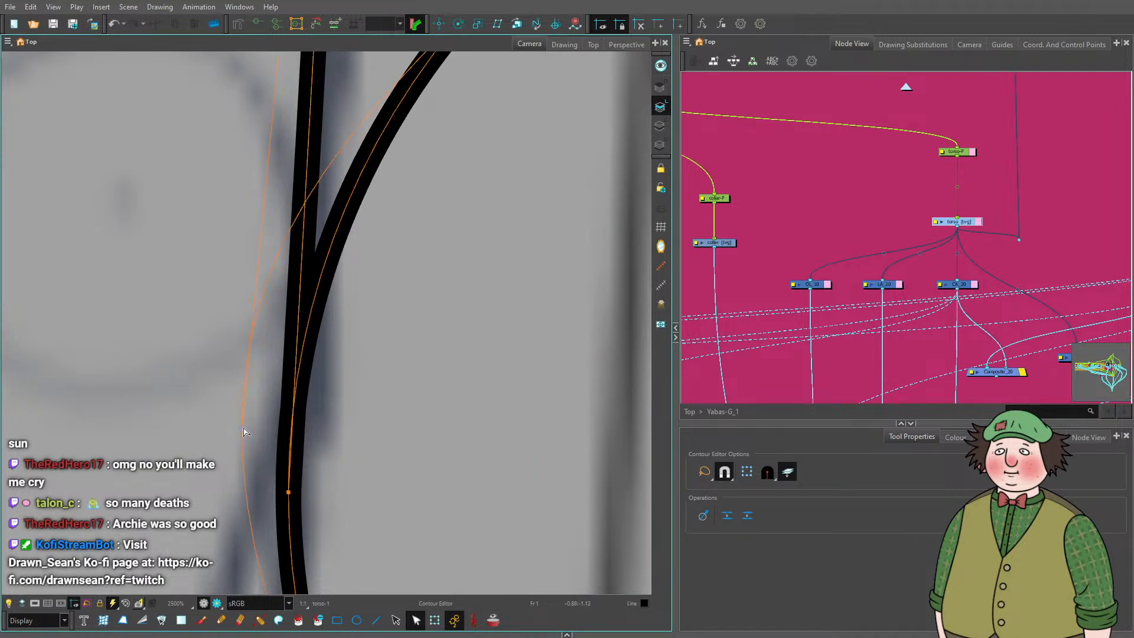
pyautogui.scroll(-1, 293, 425)
pyautogui.scroll(1, 295, 354)
pyautogui.click(295, 350)
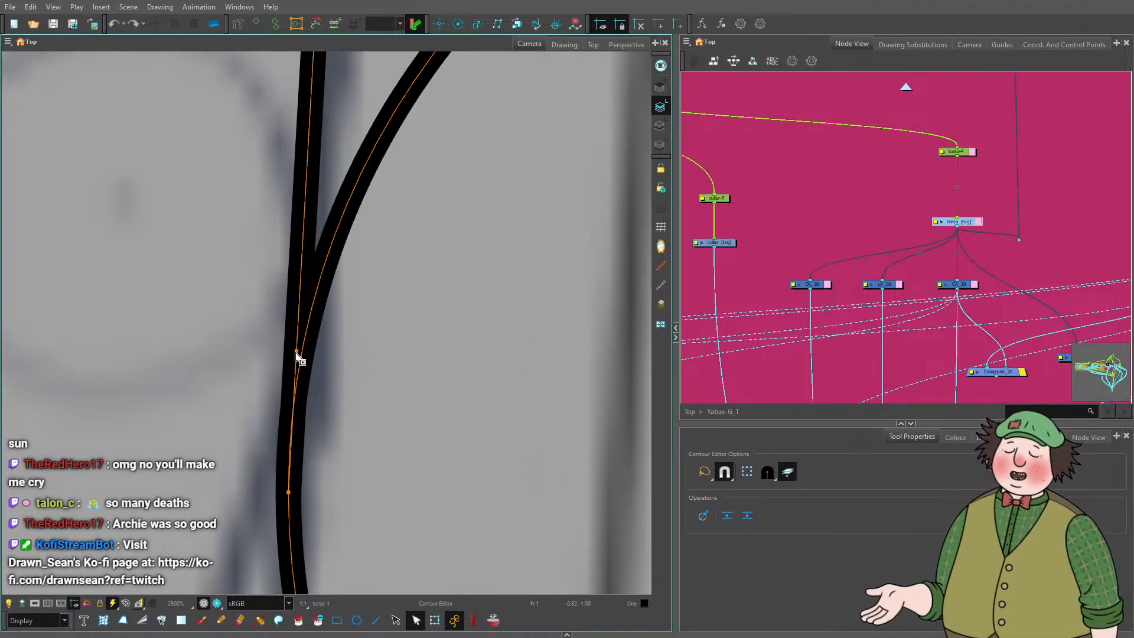
pyautogui.moveTo(296, 363)
pyautogui.mouseDown()
pyautogui.moveTo(299, 354)
pyautogui.moveTo(294, 407)
pyautogui.mouseUp()
pyautogui.press('Delete')
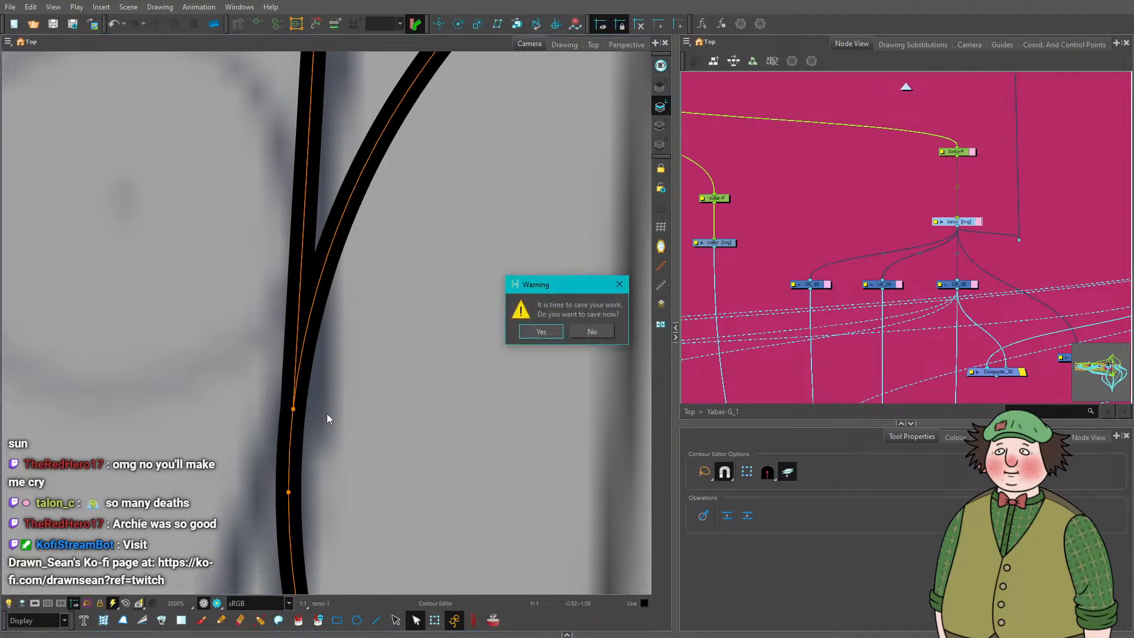
pyautogui.click(540, 331)
# Check the mirrored torso outline and hip circle against the front-view sketch at different magnifications.
pyautogui.scroll(-8, 448, 389)
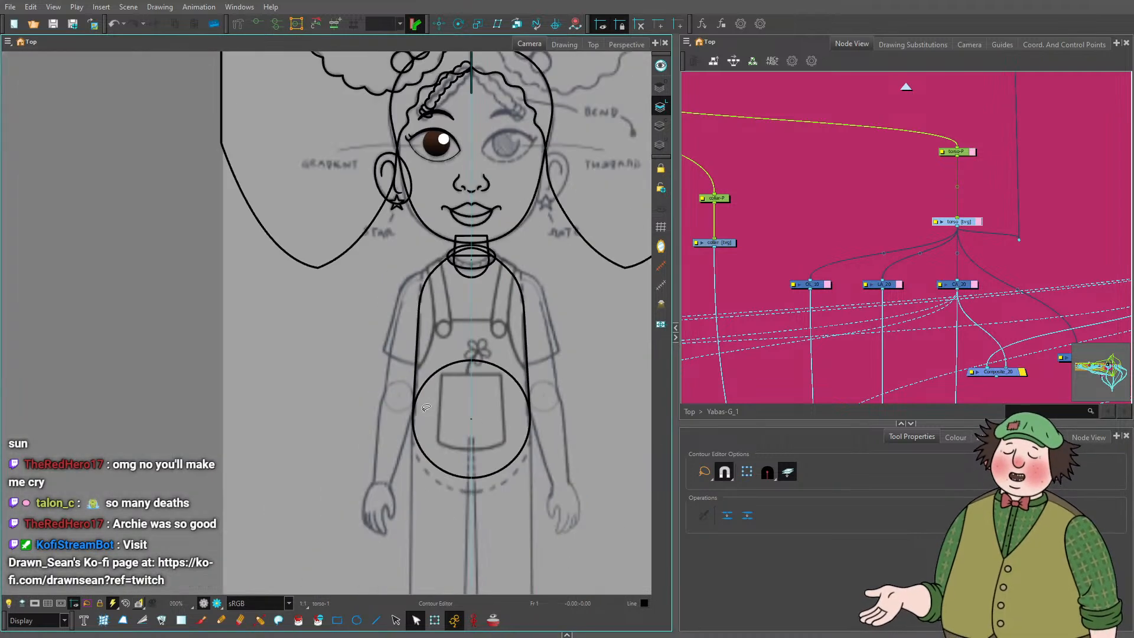
pyautogui.scroll(2, 447, 389)
pyautogui.scroll(-3, 448, 387)
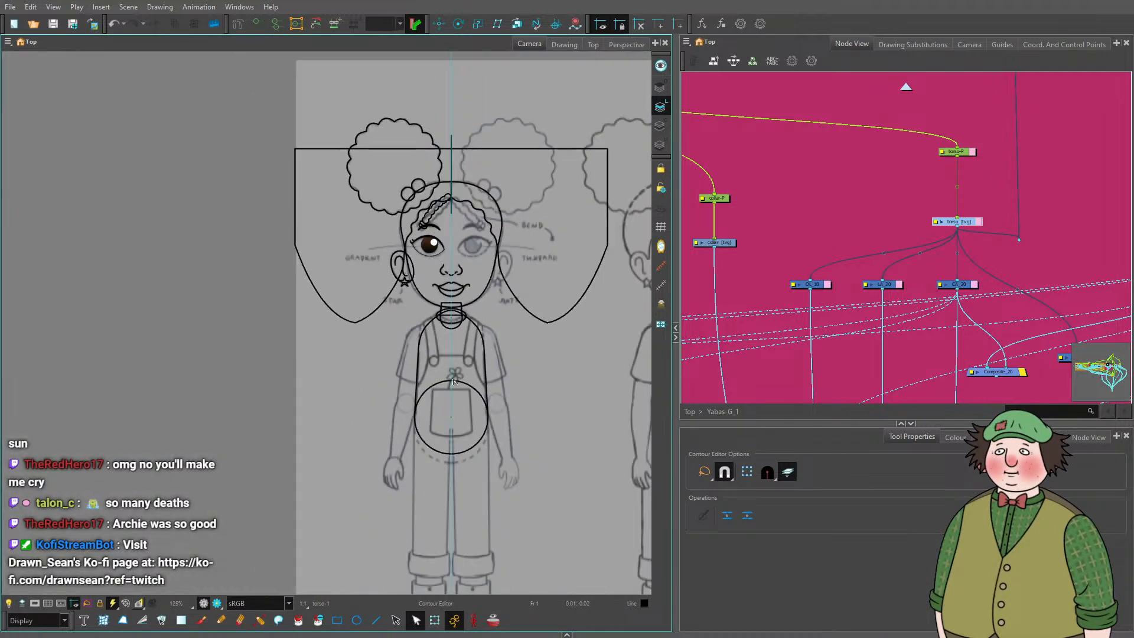
pyautogui.scroll(3, 454, 382)
pyautogui.scroll(-3, 453, 383)
pyautogui.scroll(3, 456, 425)
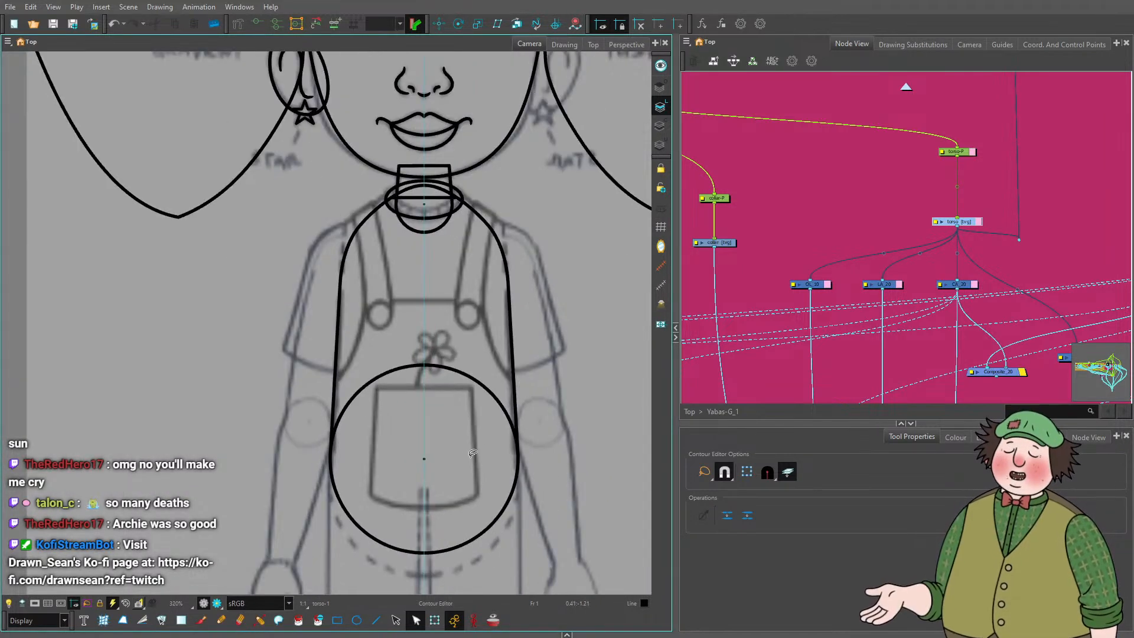
pyautogui.scroll(-4, 457, 442)
pyautogui.scroll(3, 452, 440)
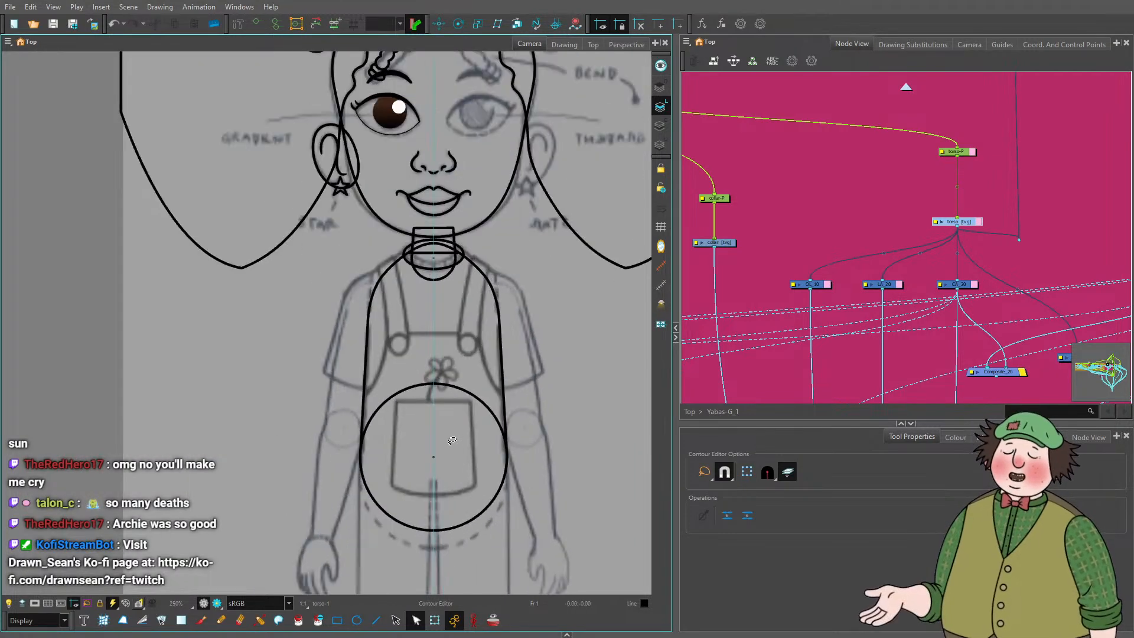
pyautogui.scroll(-3, 452, 440)
pyautogui.scroll(3, 452, 440)
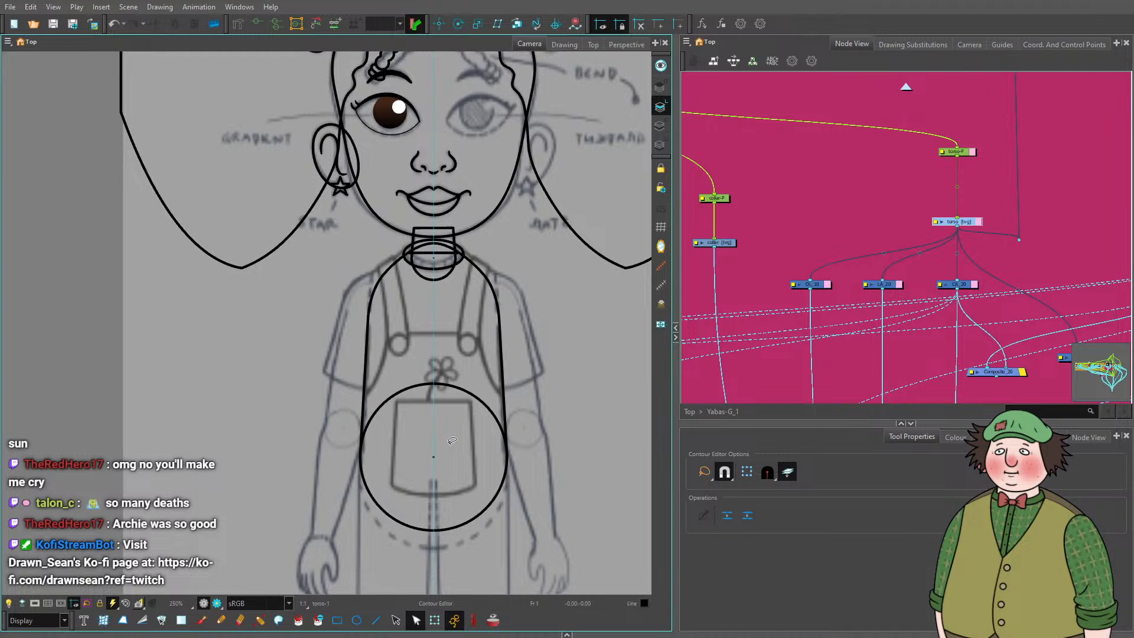
pyautogui.scroll(-3, 452, 440)
pyautogui.scroll(3, 408, 496)
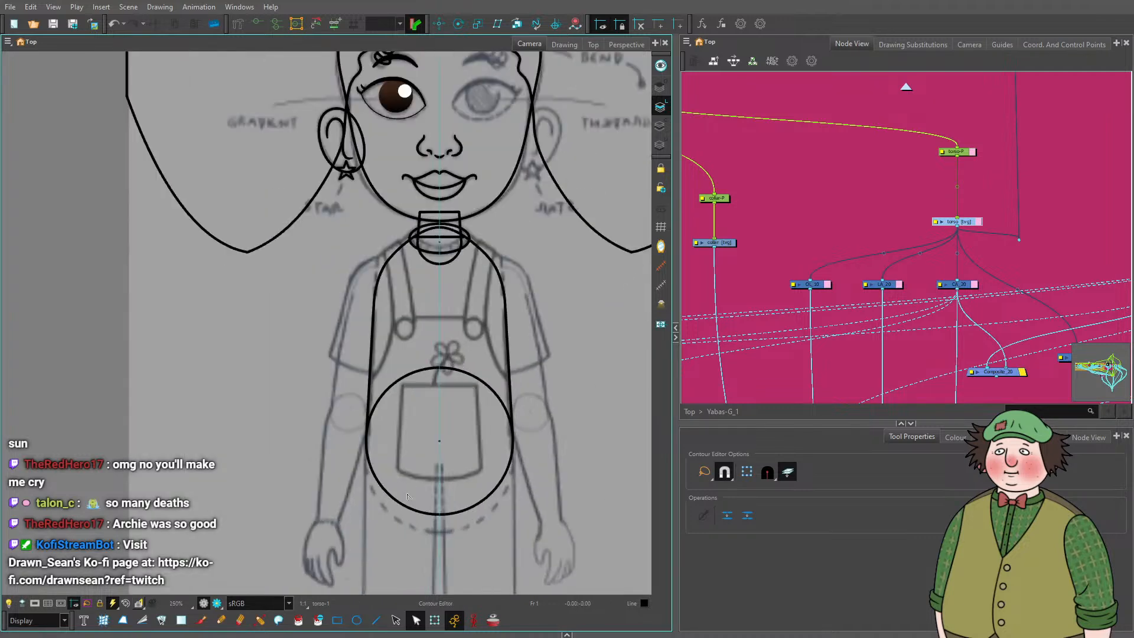
# Select the whole torso drawing and place its rotation pivot exactly at the hip circle's centre on the centre line.
pyautogui.click(434, 620)
pyautogui.click(464, 515)
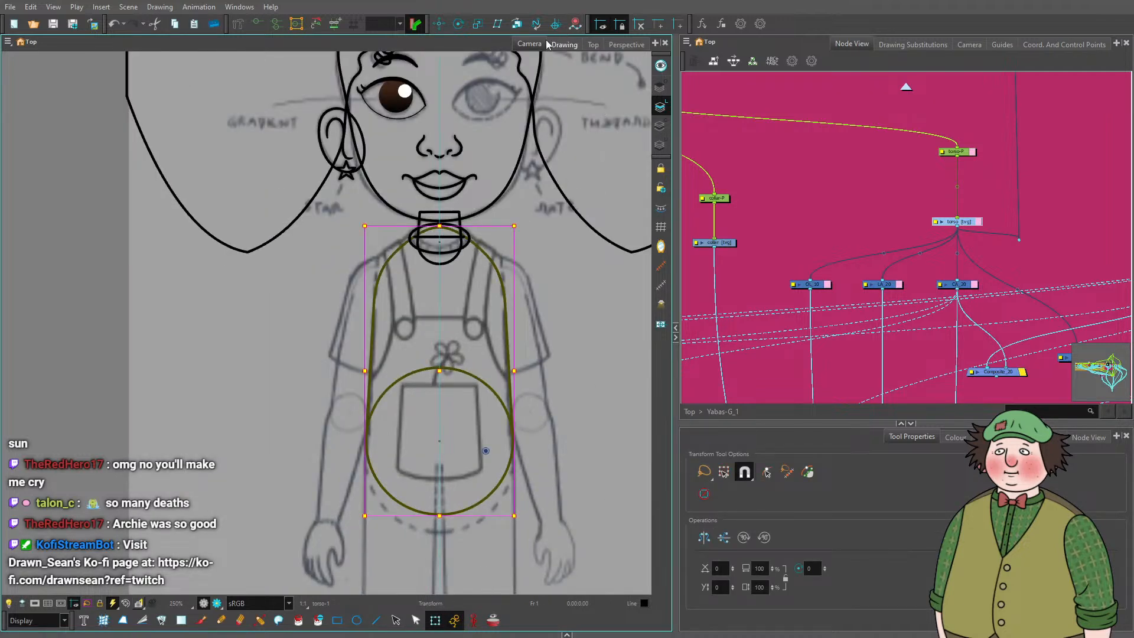
pyautogui.click(459, 24)
pyautogui.scroll(4, 455, 478)
pyautogui.moveTo(531, 408); pyautogui.dragTo(416, 384)
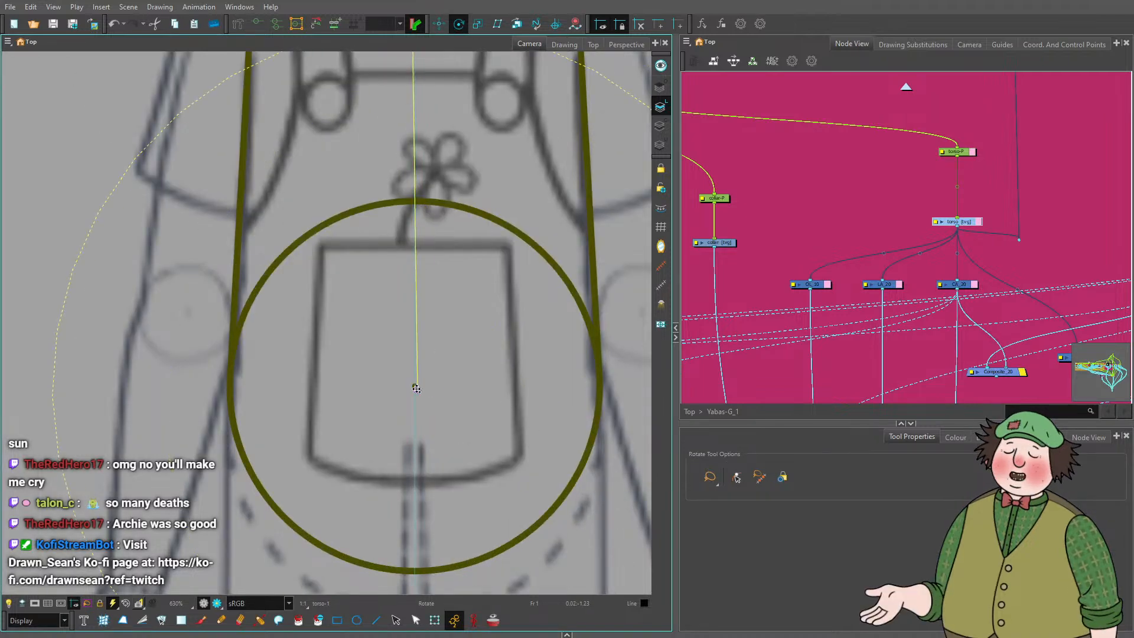
pyautogui.scroll(12, 416, 383)
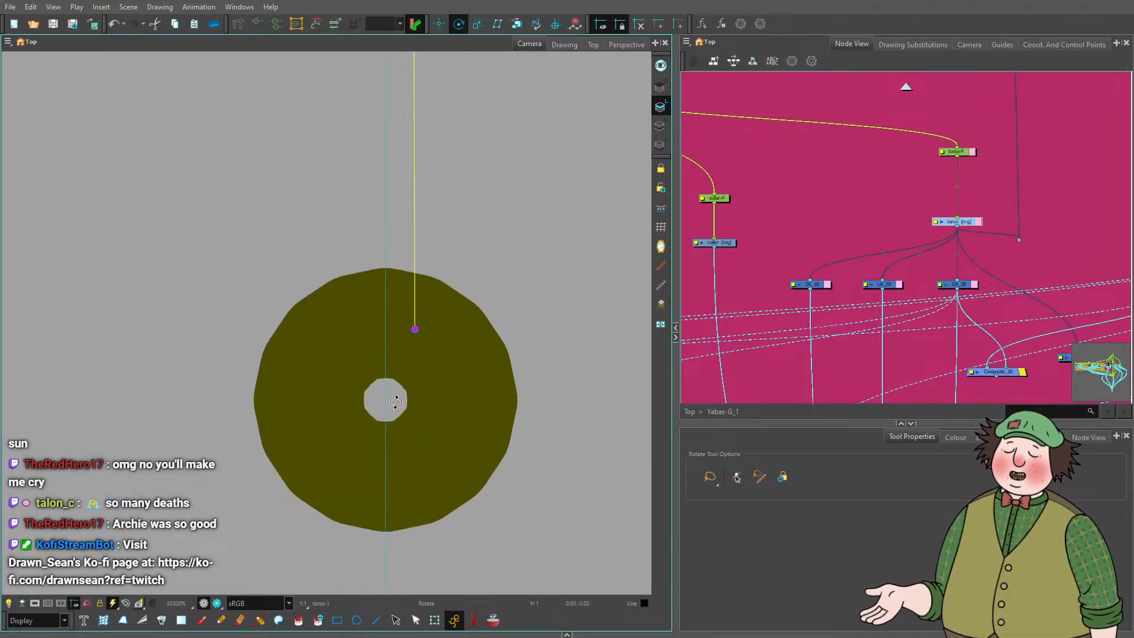
pyautogui.moveTo(441, 272); pyautogui.dragTo(376, 402)
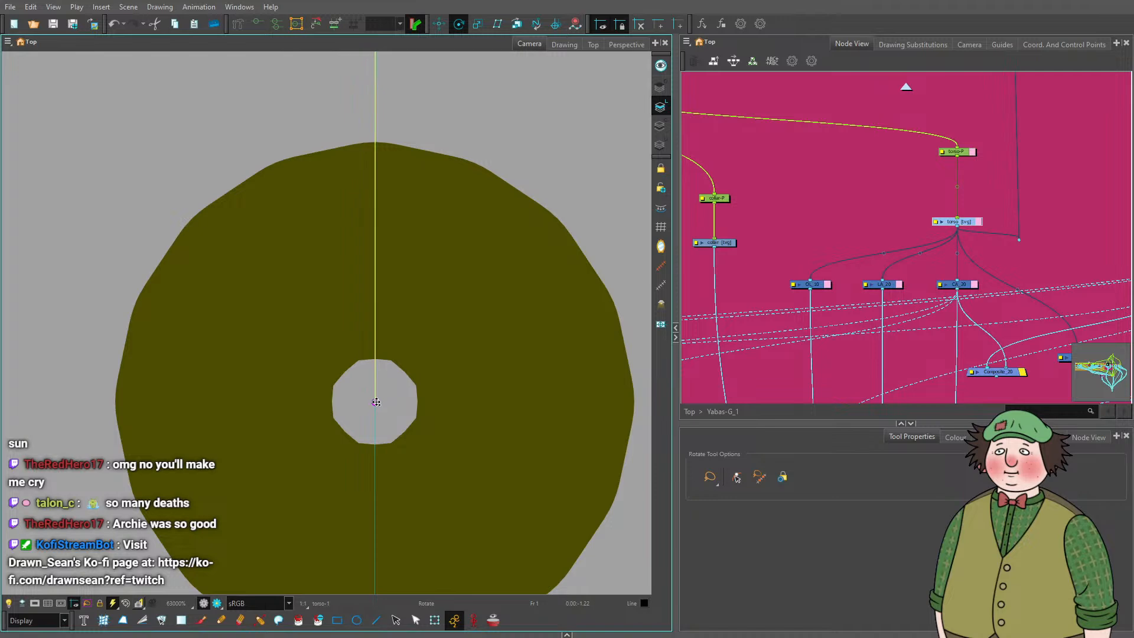
pyautogui.scroll(-15, 378, 402)
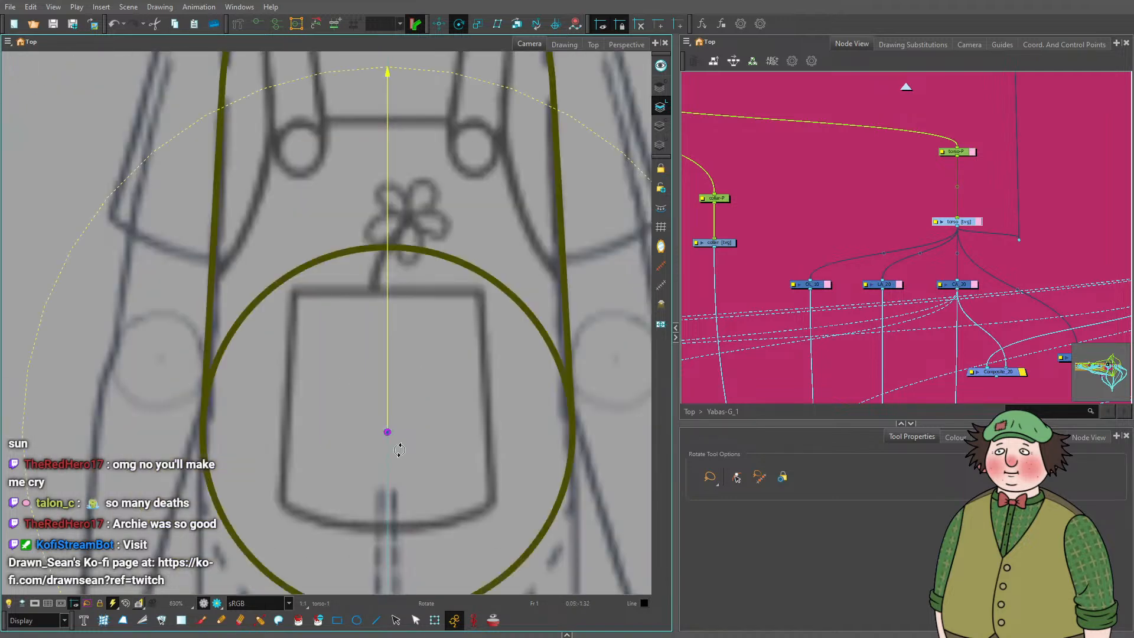
# Try rotating the torso drawing about the pivot at the hip circle's centre, and undo the rotation.
pyautogui.click(435, 620)
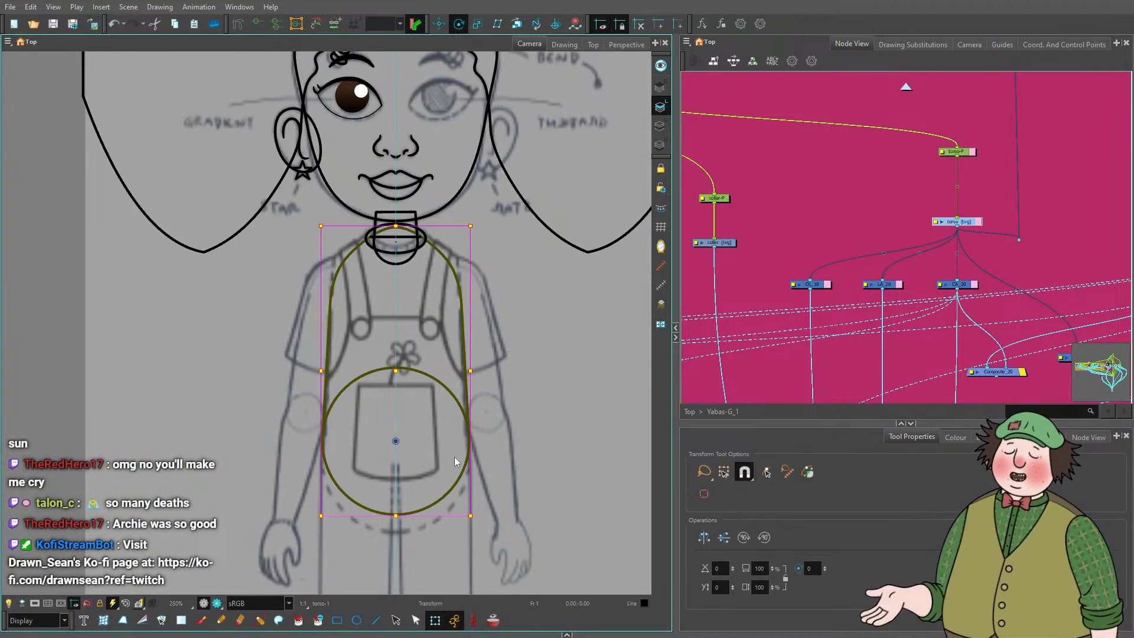
pyautogui.scroll(-2, 455, 443)
pyautogui.moveTo(469, 333); pyautogui.dragTo(482, 410)
pyautogui.hotkey('ctrl', 'z')
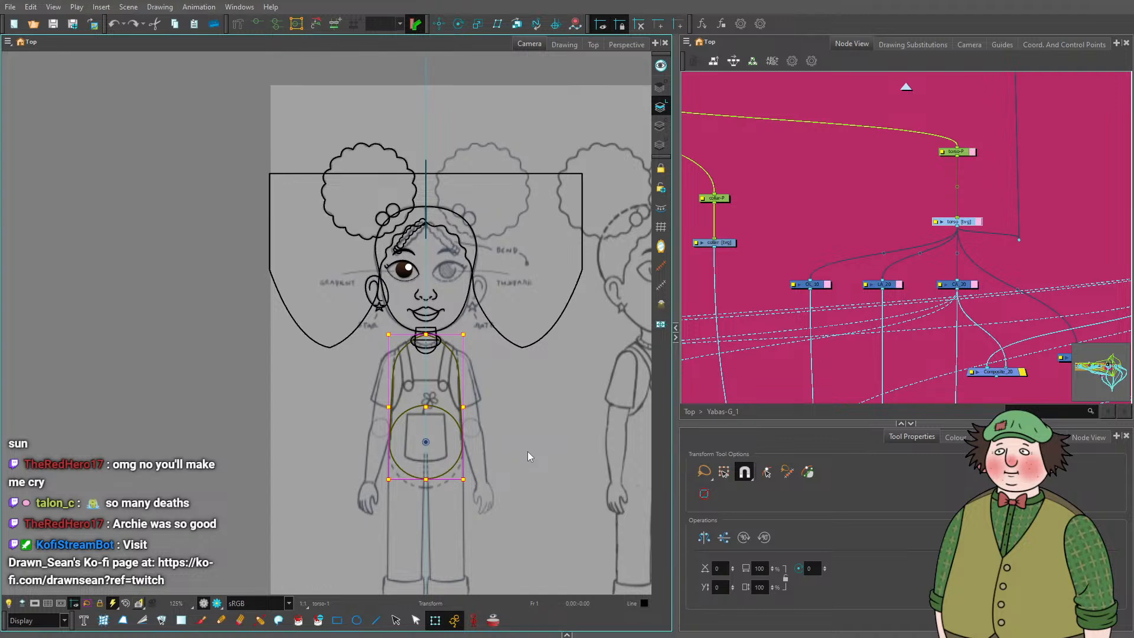
# Select the hip circle's points, centre dot and the torso's lower ends, and move them down to the sketch's dashed crotch line.
pyautogui.scroll(5, 386, 502)
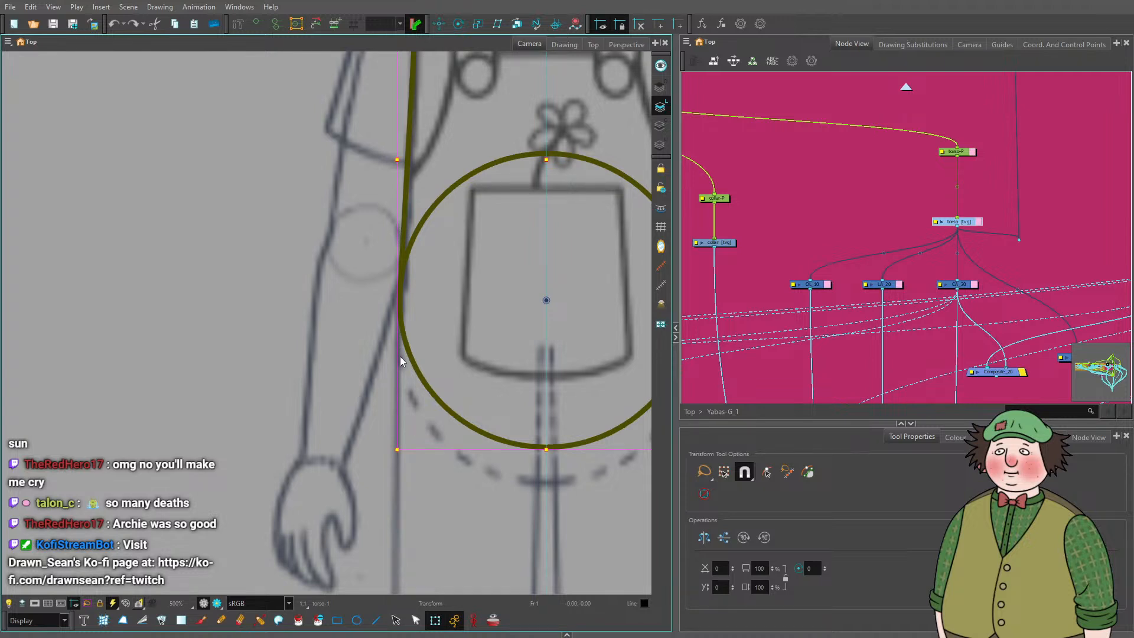
pyautogui.scroll(-4, 401, 361)
pyautogui.scroll(3, 570, 458)
pyautogui.hotkey('alt', 'q')
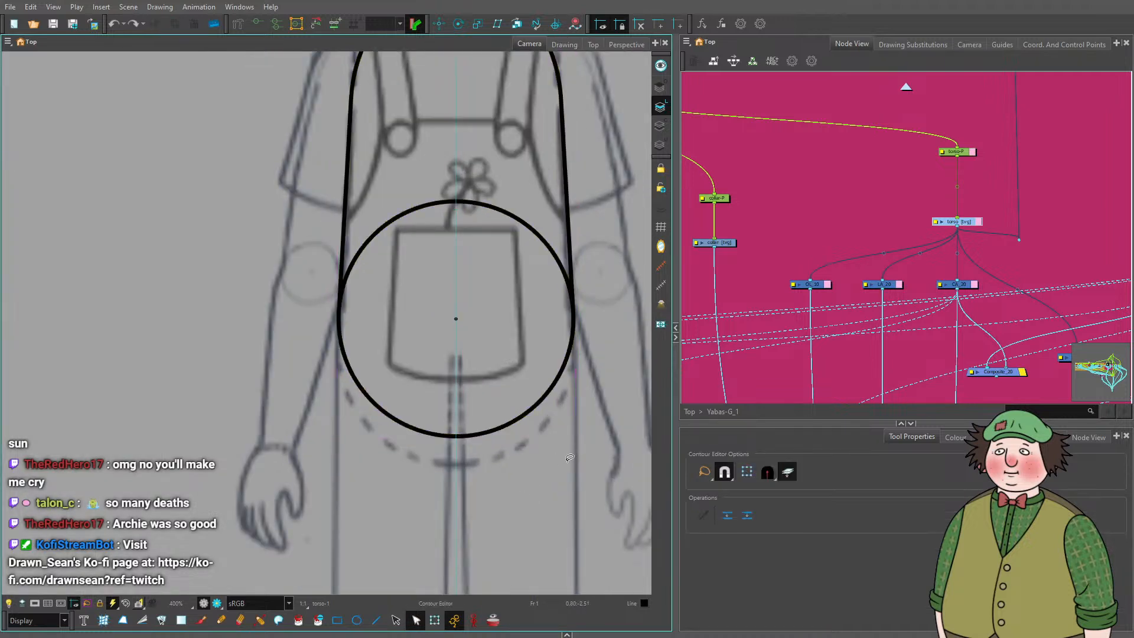
pyautogui.moveTo(570, 457)
pyautogui.mouseDown()
pyautogui.moveTo(366, 183)
pyautogui.moveTo(575, 434)
pyautogui.mouseUp()
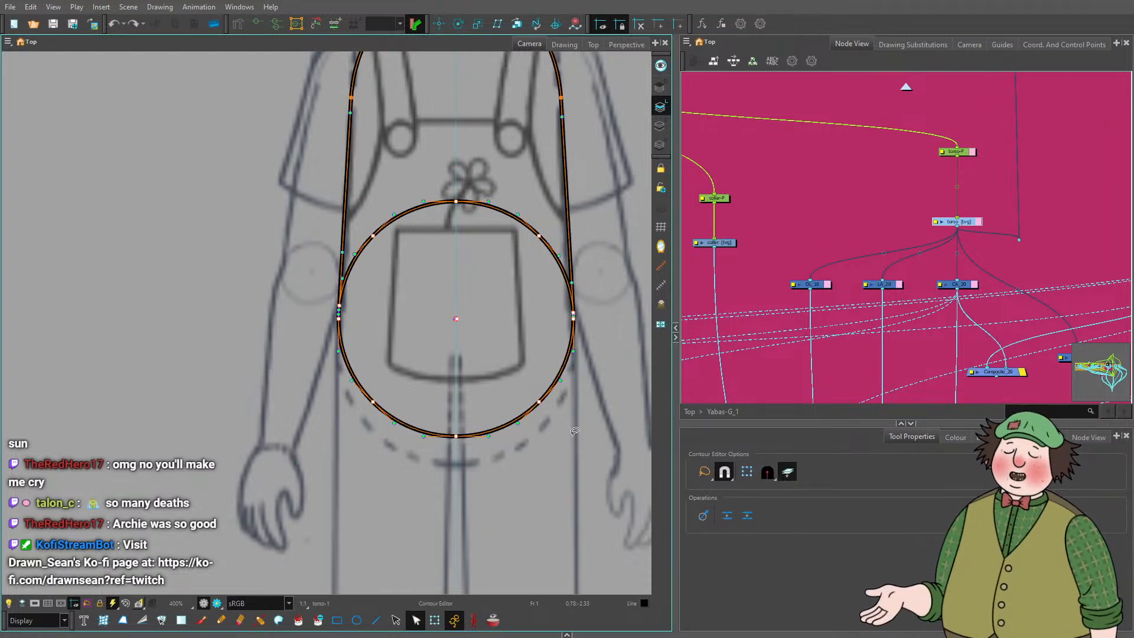
pyautogui.press('Down')
pyautogui.press('Down')
pyautogui.press('Down')
pyautogui.press('Down')
pyautogui.press('Down')
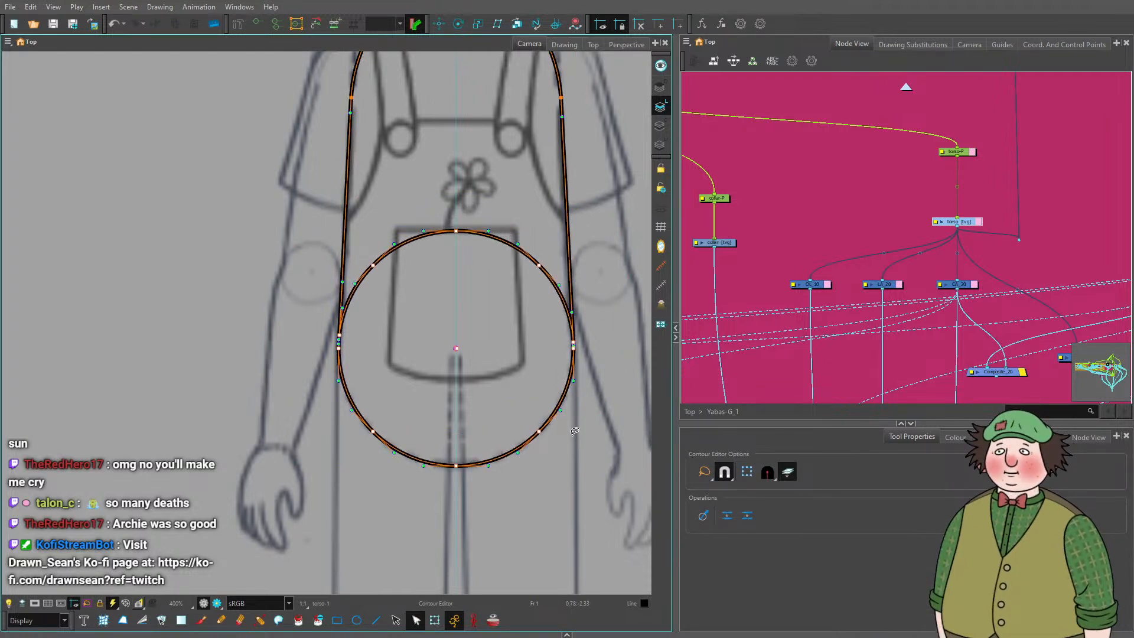
pyautogui.scroll(-3, 402, 399)
pyautogui.scroll(3, 402, 399)
pyautogui.click(403, 400)
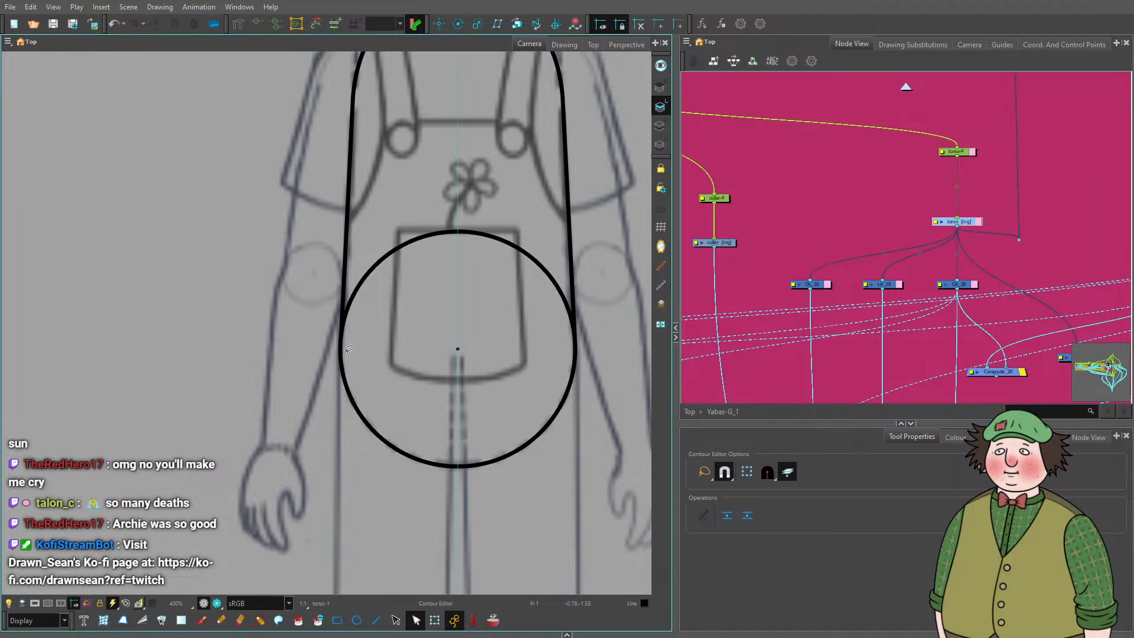
# Move the hip circle, its centre dot and the torso's lower ends up from the sketch's dashed crotch line.
pyautogui.scroll(-3, 404, 360)
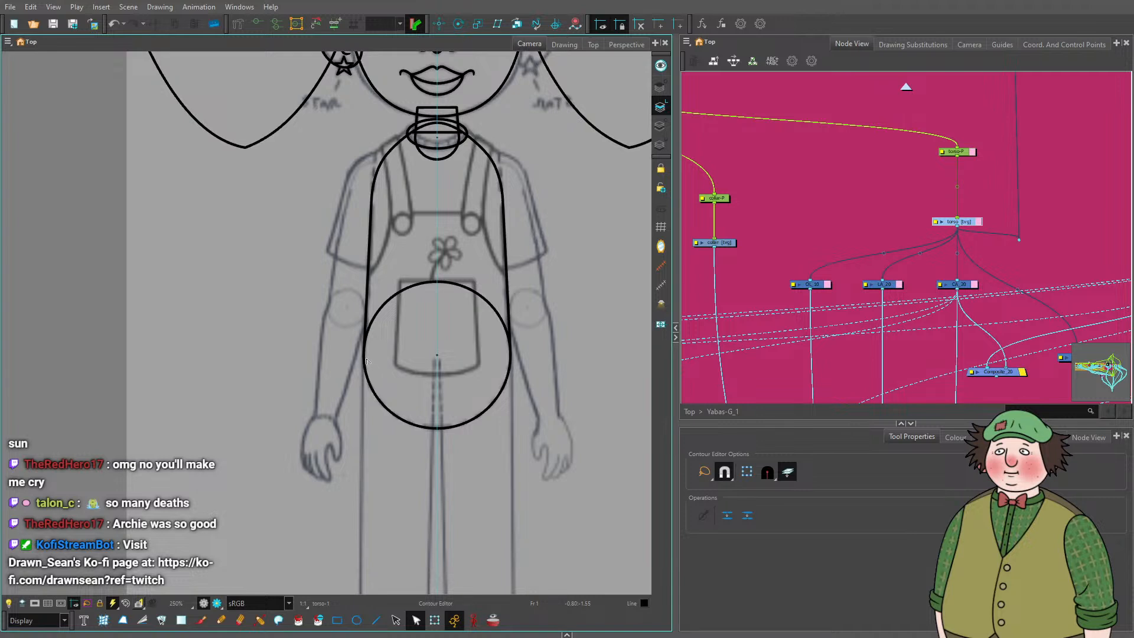
pyautogui.click(367, 362)
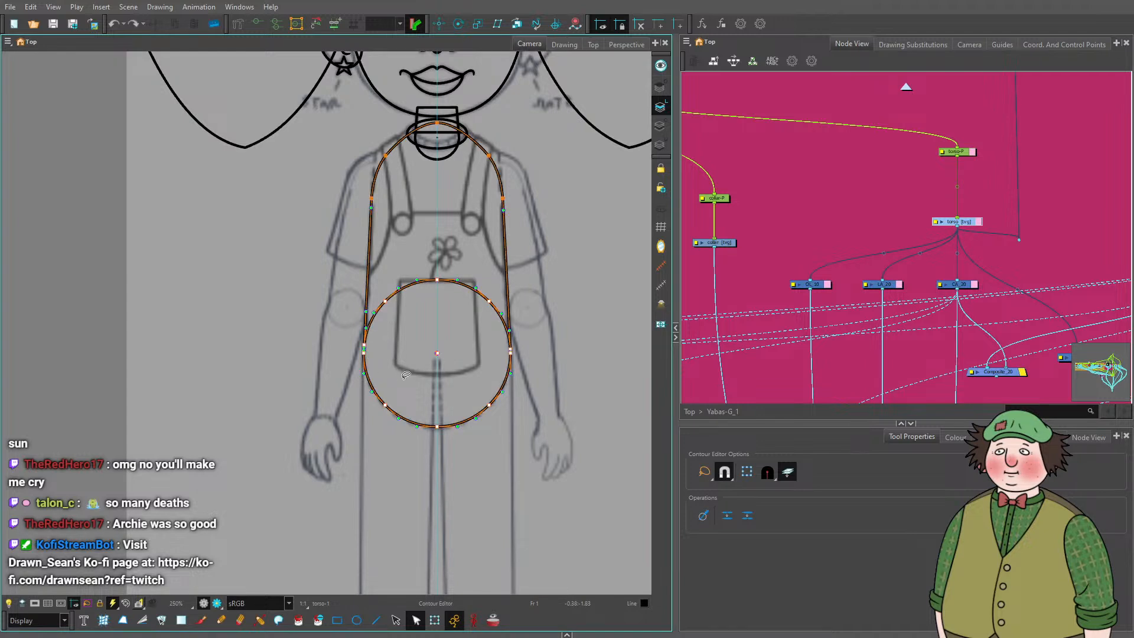
pyautogui.press('Up')
pyautogui.press('Up')
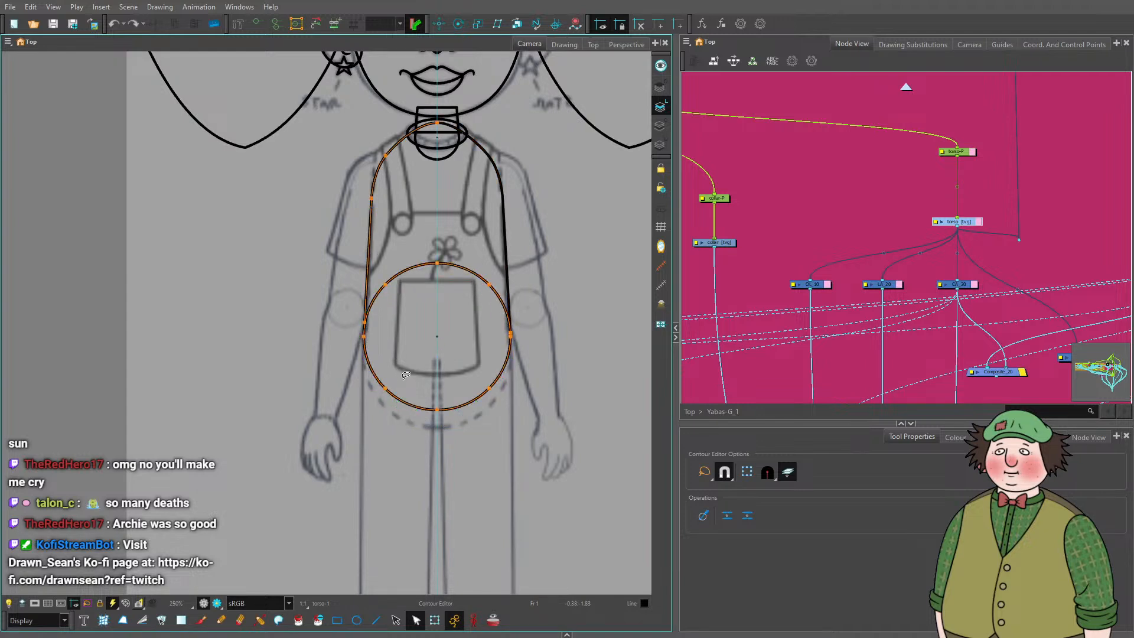
pyautogui.click(135, 27)
pyautogui.click(116, 25)
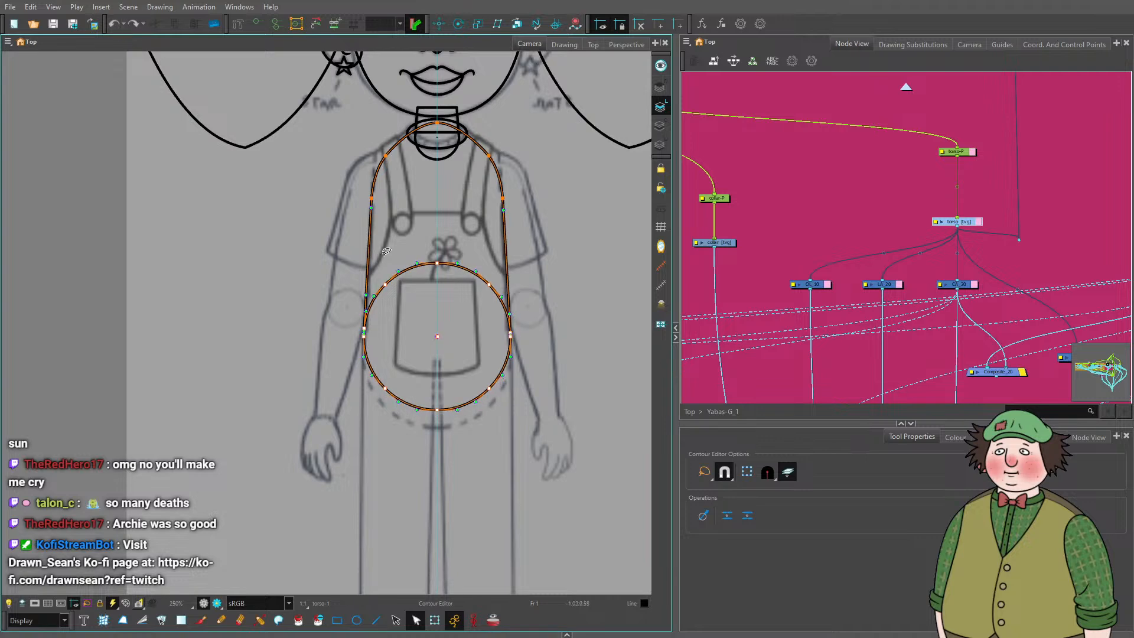
pyautogui.click(424, 312)
# Delete the hip circle's upper-right arc inside the torso and check the line join at the right hip.
pyautogui.scroll(-3, 424, 314)
pyautogui.scroll(3, 460, 332)
pyautogui.scroll(2, 460, 332)
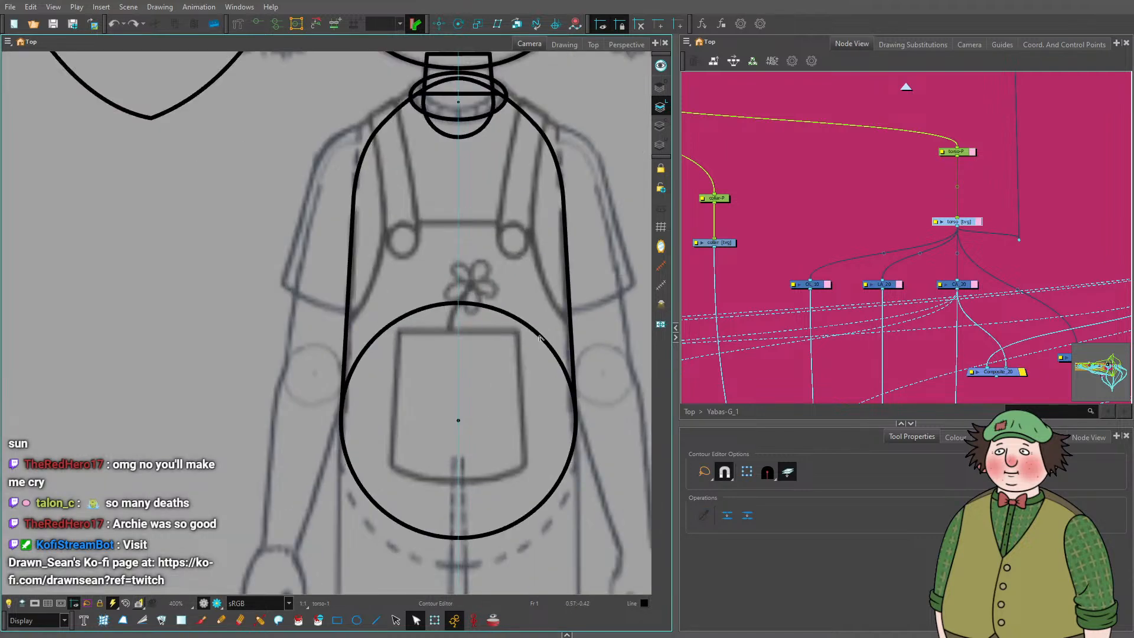
pyautogui.click(515, 339)
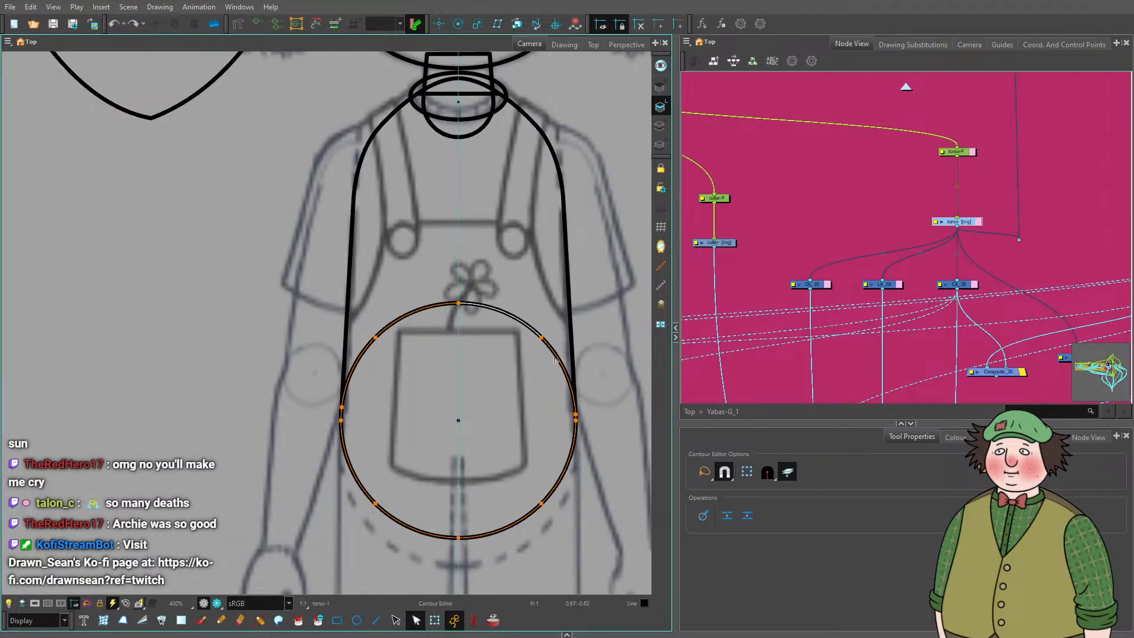
pyautogui.scroll(5, 565, 413)
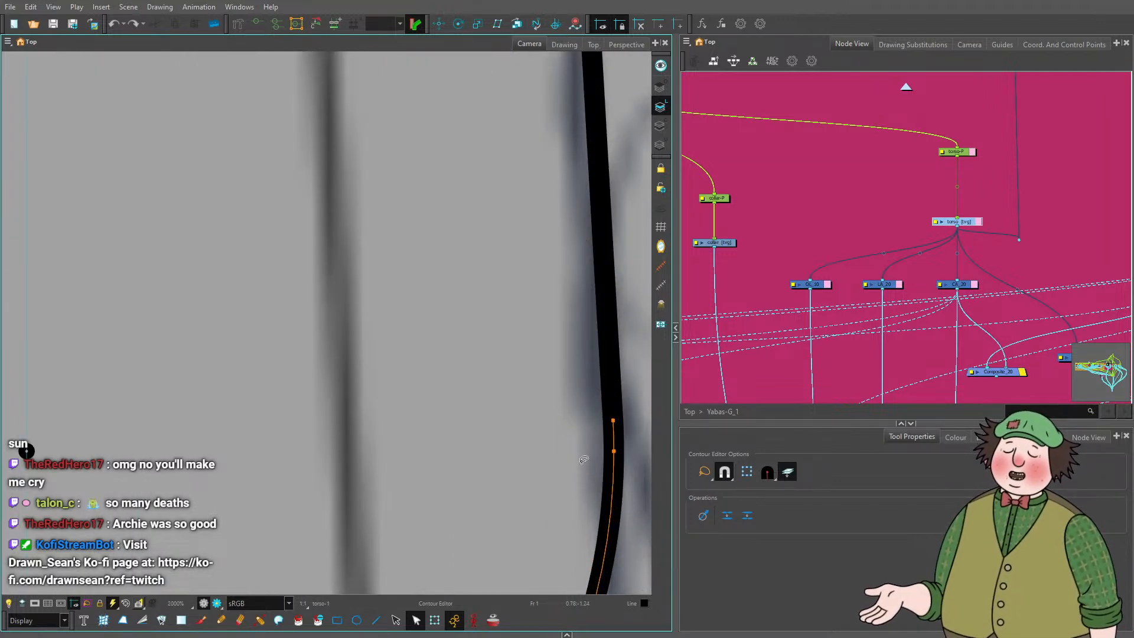
pyautogui.scroll(4, 584, 459)
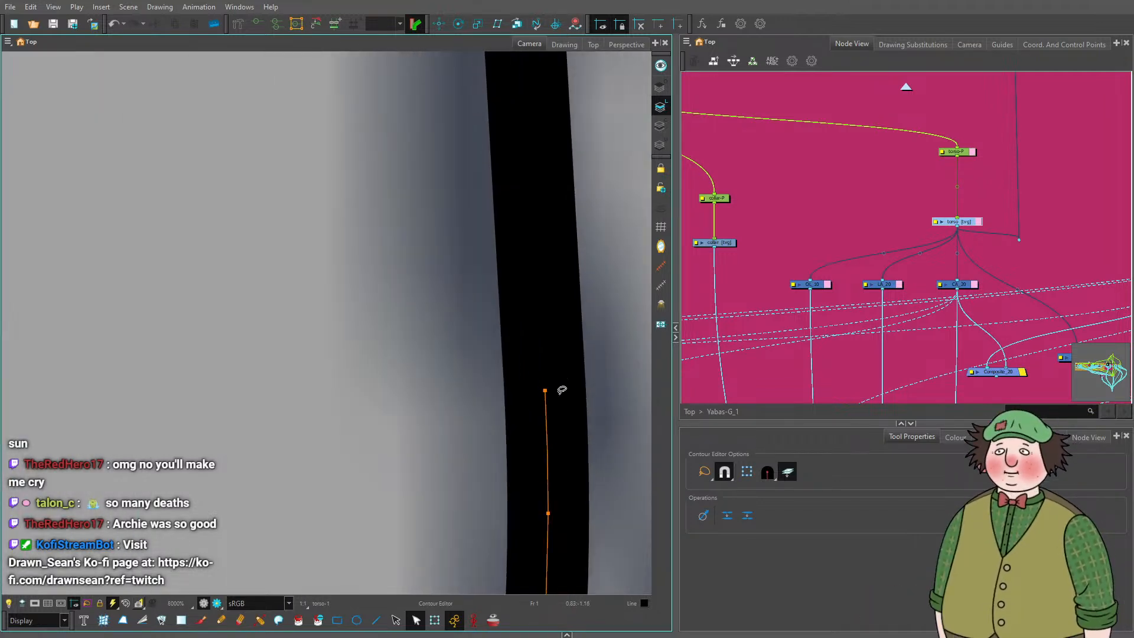
pyautogui.scroll(-3, 550, 399)
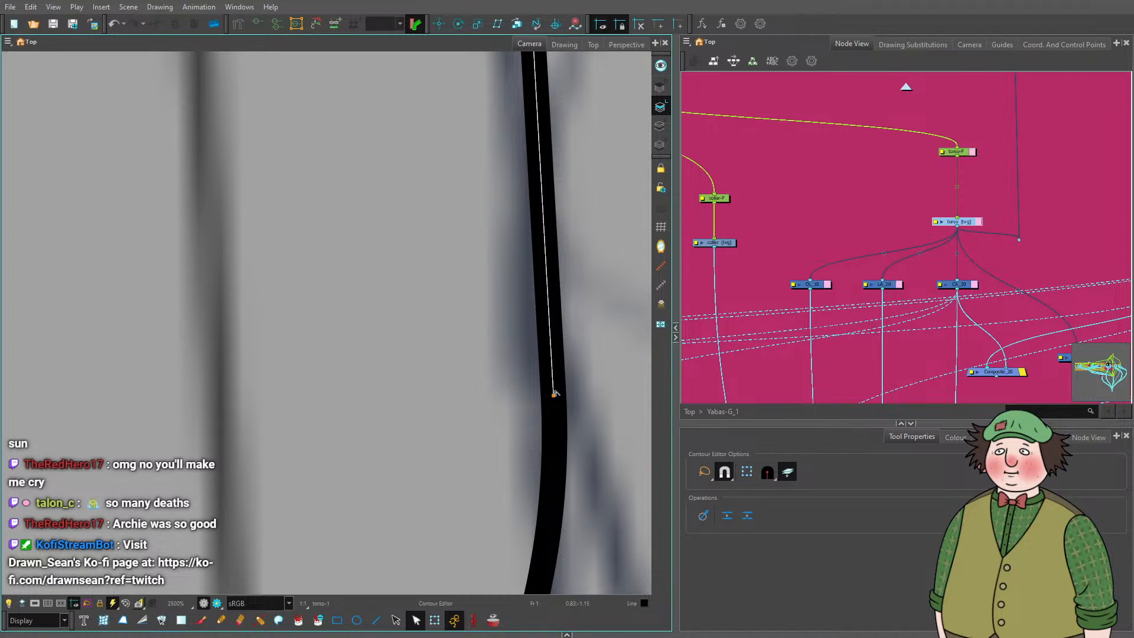
pyautogui.moveTo(554, 394)
pyautogui.mouseDown()
pyautogui.moveTo(581, 389)
pyautogui.moveTo(554, 402)
pyautogui.mouseUp()
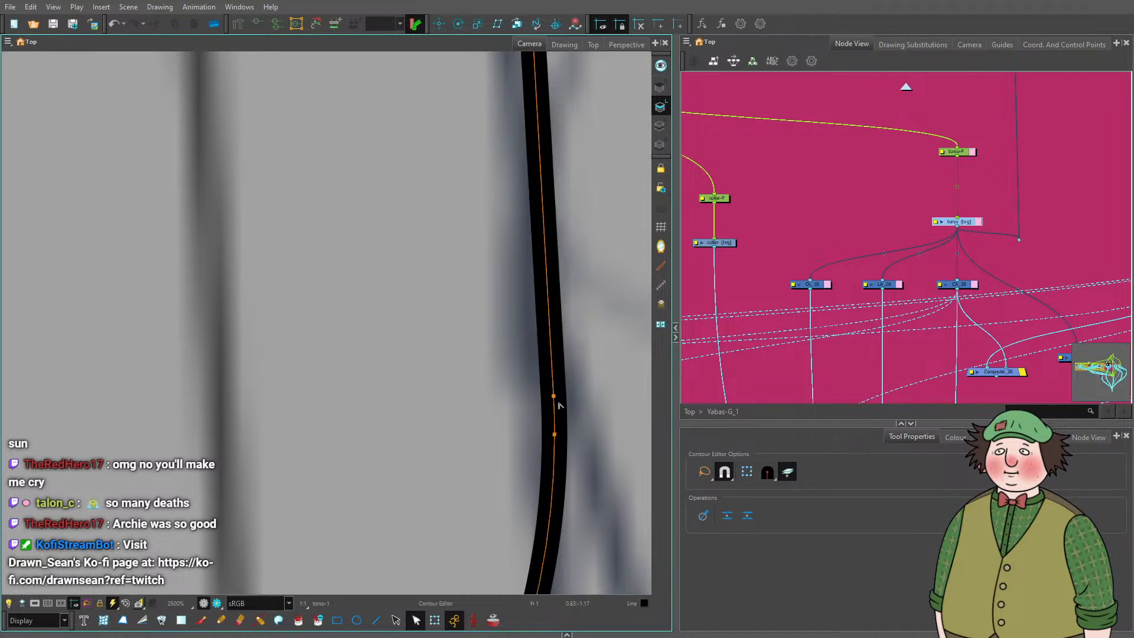
# Delete the remaining upper arcs of the hip circle inside the torso and check the left hip join.
pyautogui.scroll(-8, 560, 405)
pyautogui.scroll(4, 457, 396)
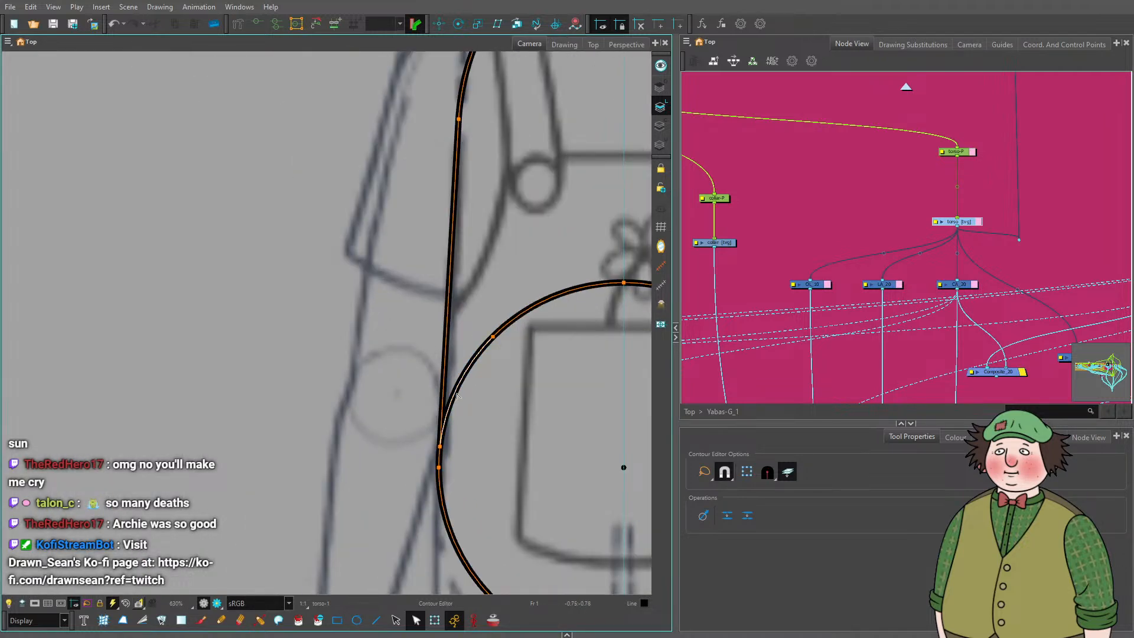
pyautogui.click(457, 396)
pyautogui.press('Delete')
pyautogui.click(554, 297)
pyautogui.press('Delete')
pyautogui.scroll(-4, 558, 295)
pyautogui.scroll(3, 614, 280)
pyautogui.click(587, 313)
pyautogui.press('Delete')
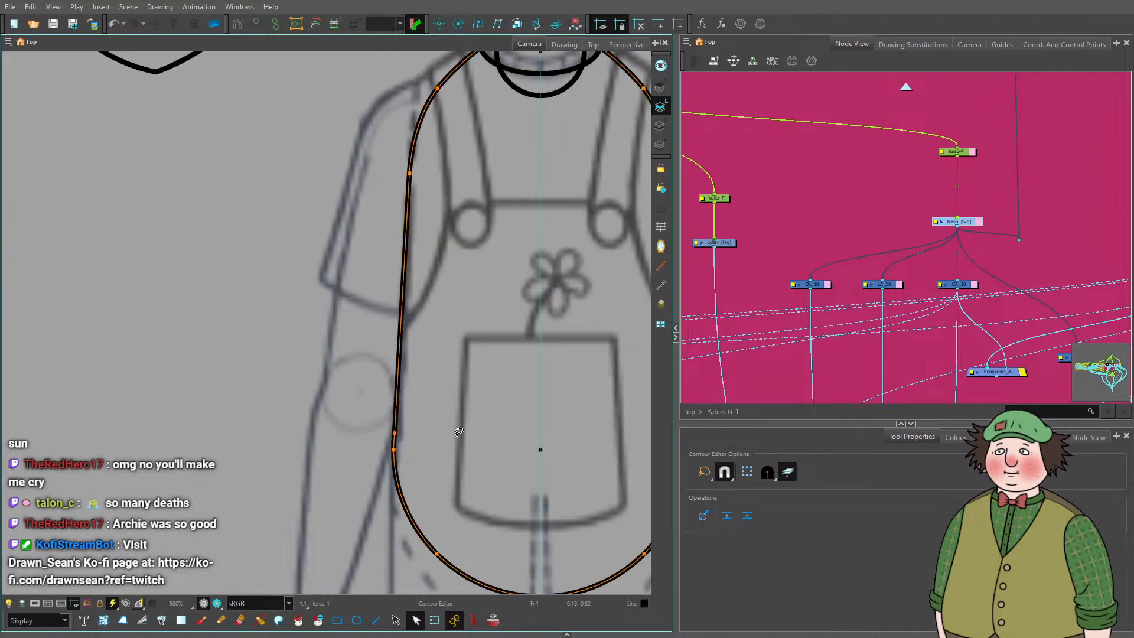
pyautogui.scroll(6, 395, 434)
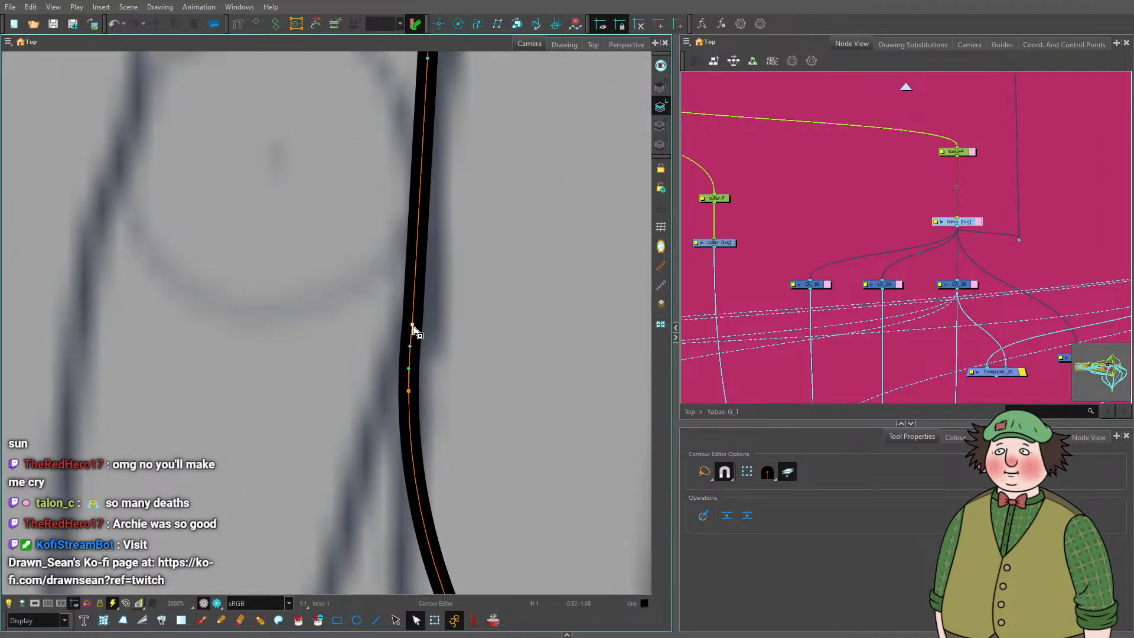
pyautogui.click(444, 354)
pyautogui.scroll(-7, 424, 424)
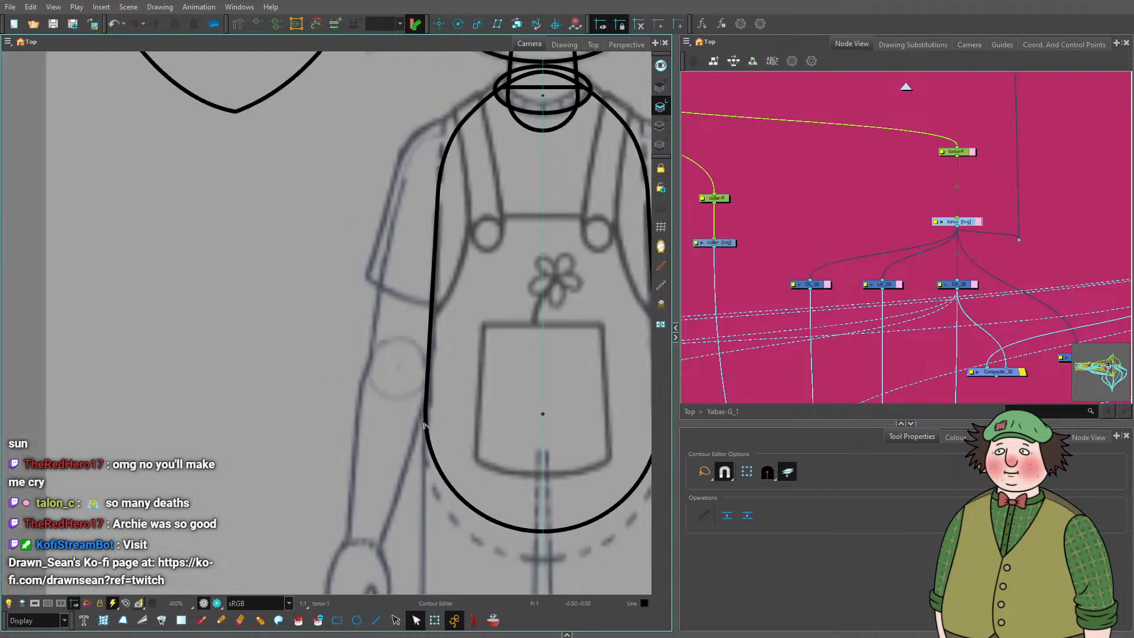
pyautogui.scroll(-2, 424, 424)
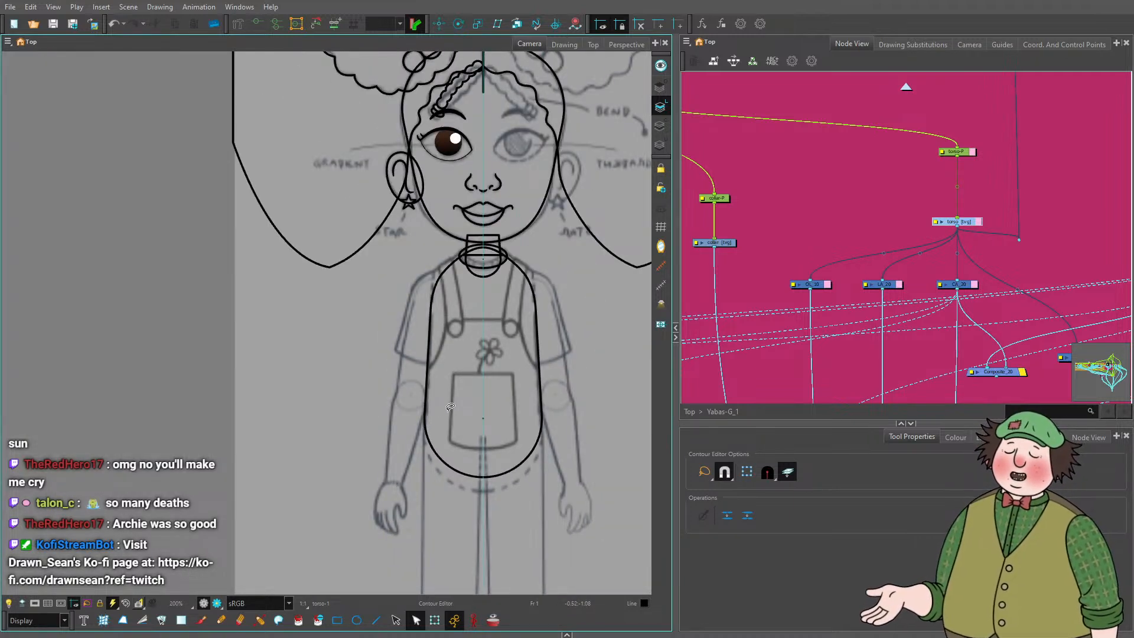
# Start a curve deformer on the torso drawing at its top centre under the neck, with the handle aimed along the right shoulder.
pyautogui.click(852, 178)
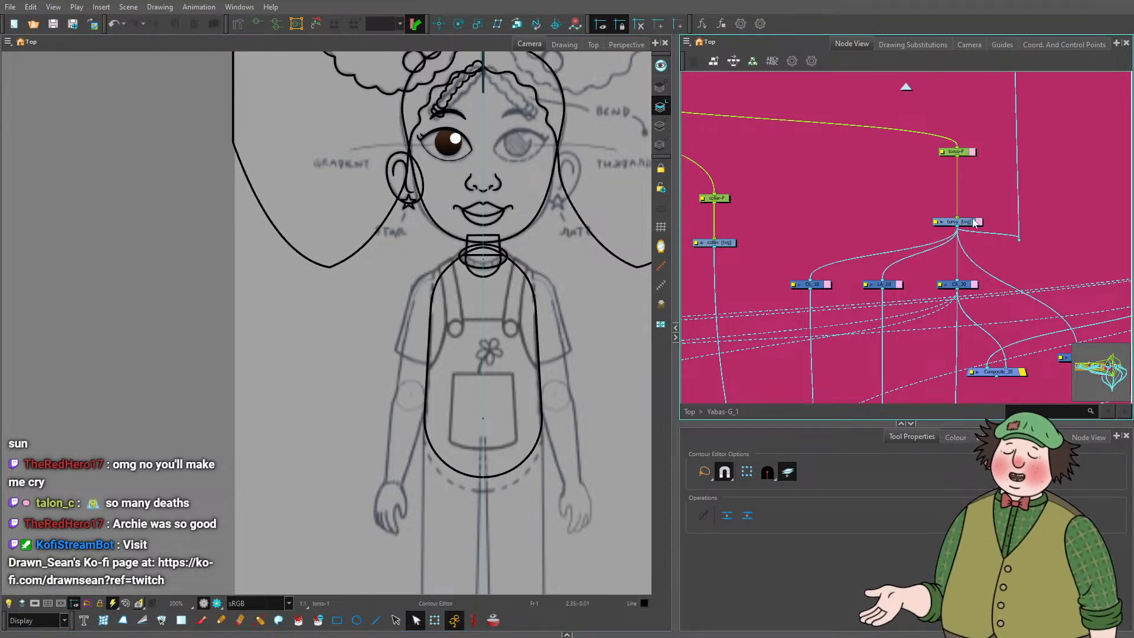
pyautogui.click(239, 26)
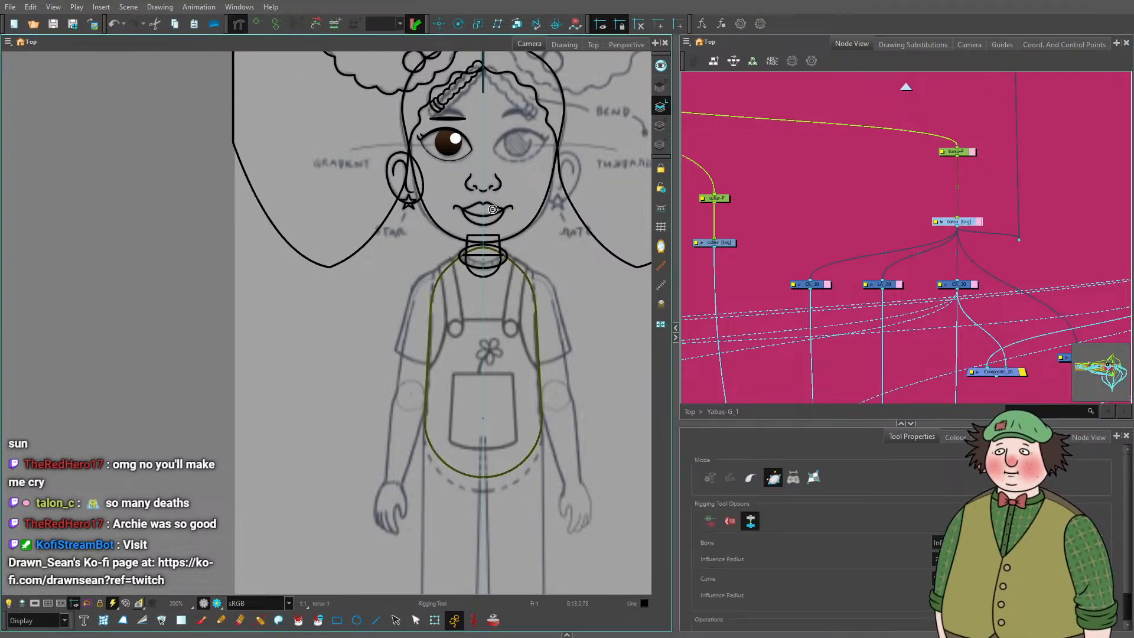
pyautogui.scroll(4, 471, 279)
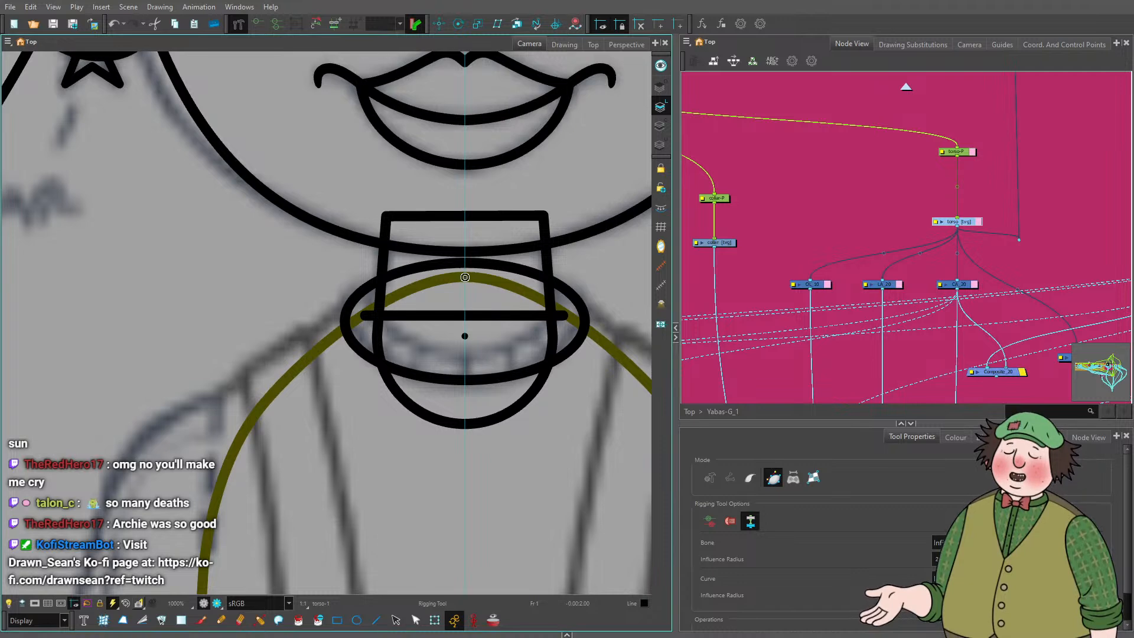
pyautogui.moveTo(464, 276); pyautogui.dragTo(512, 281)
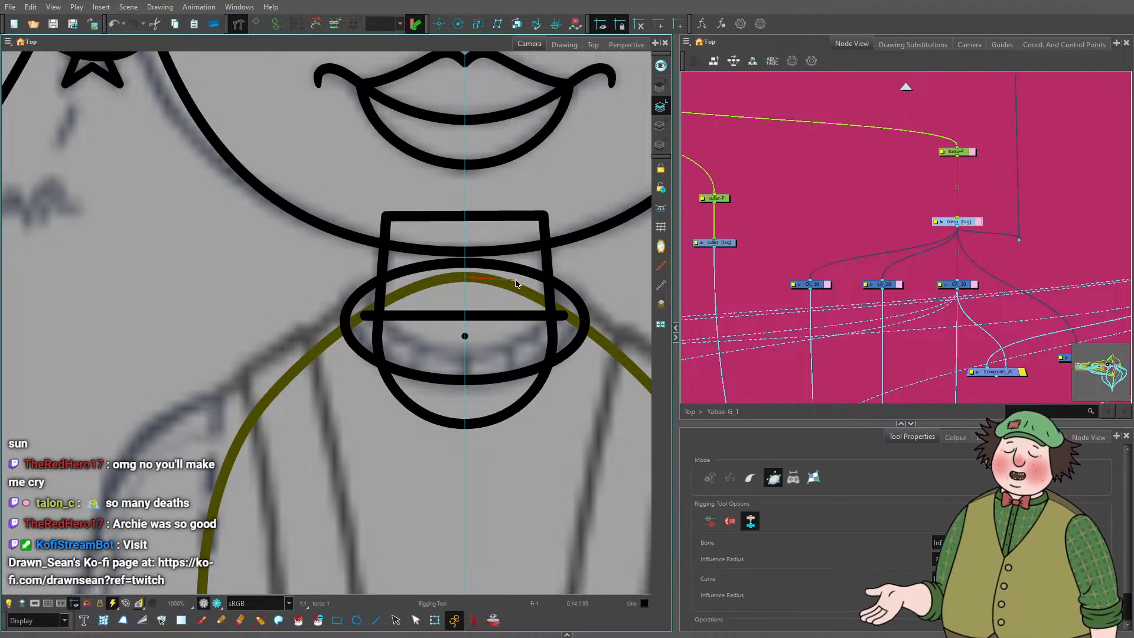
pyautogui.scroll(-3, 519, 283)
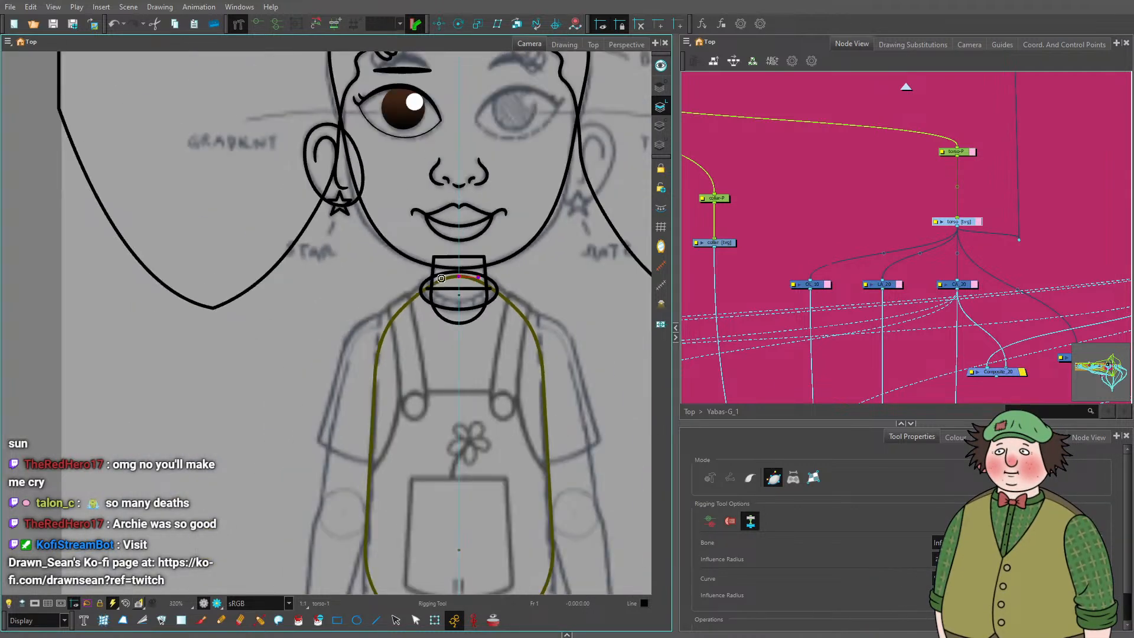
pyautogui.scroll(3, 538, 334)
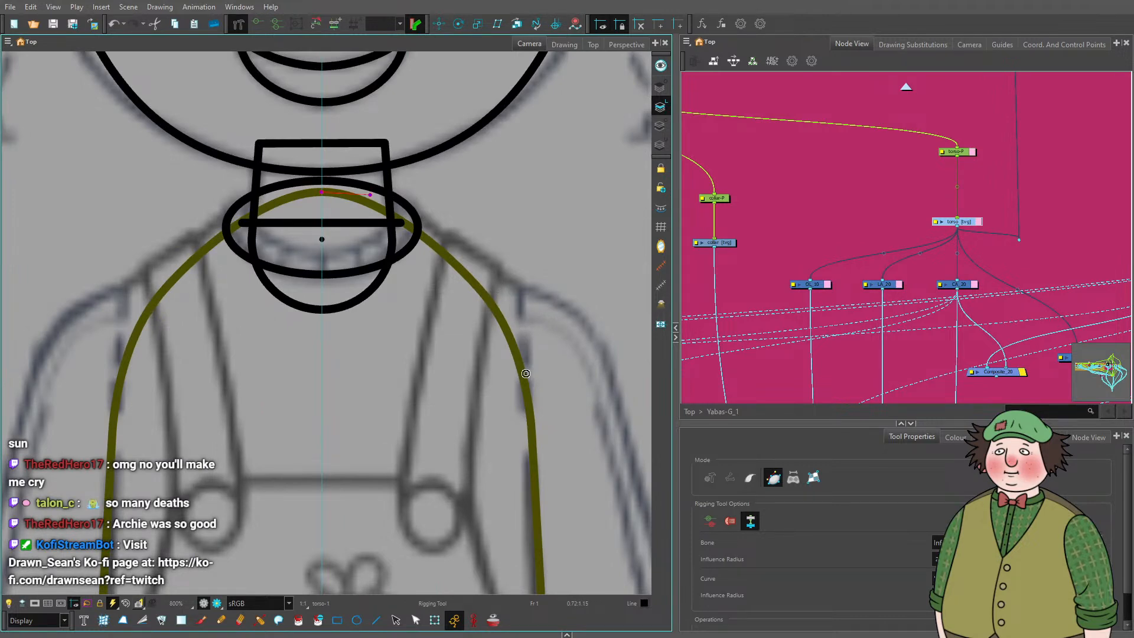
pyautogui.scroll(-3, 528, 378)
pyautogui.scroll(3, 521, 387)
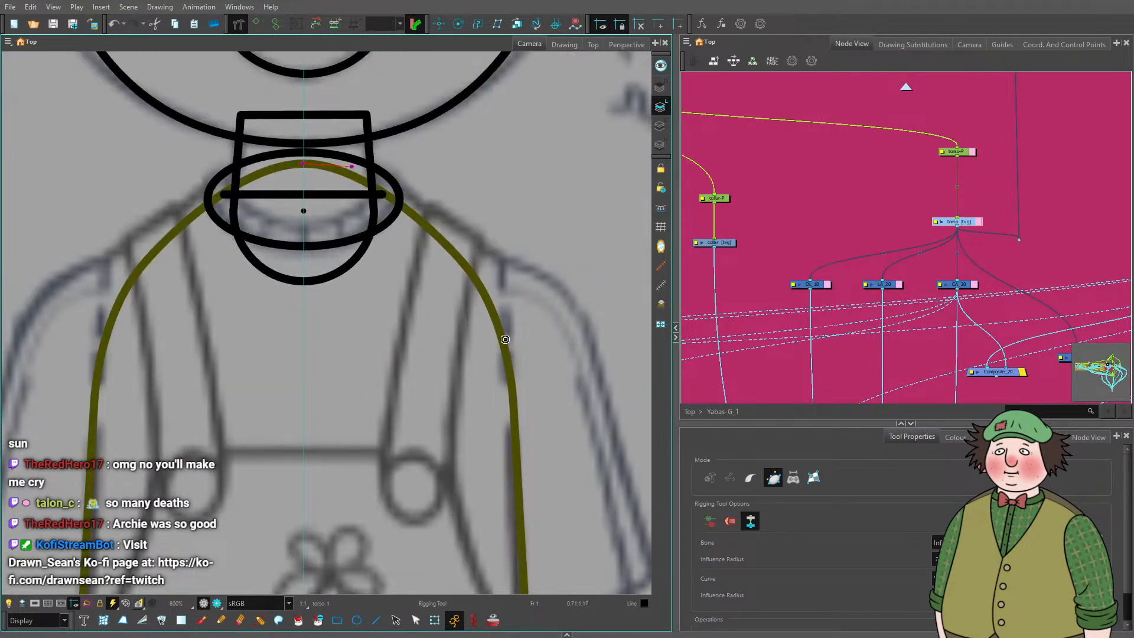
# Add deformer points at the torso's right shoulder and upper right side, and adjust their handles to follow the outline.
pyautogui.moveTo(501, 334); pyautogui.dragTo(482, 242)
pyautogui.moveTo(528, 474); pyautogui.dragTo(516, 432)
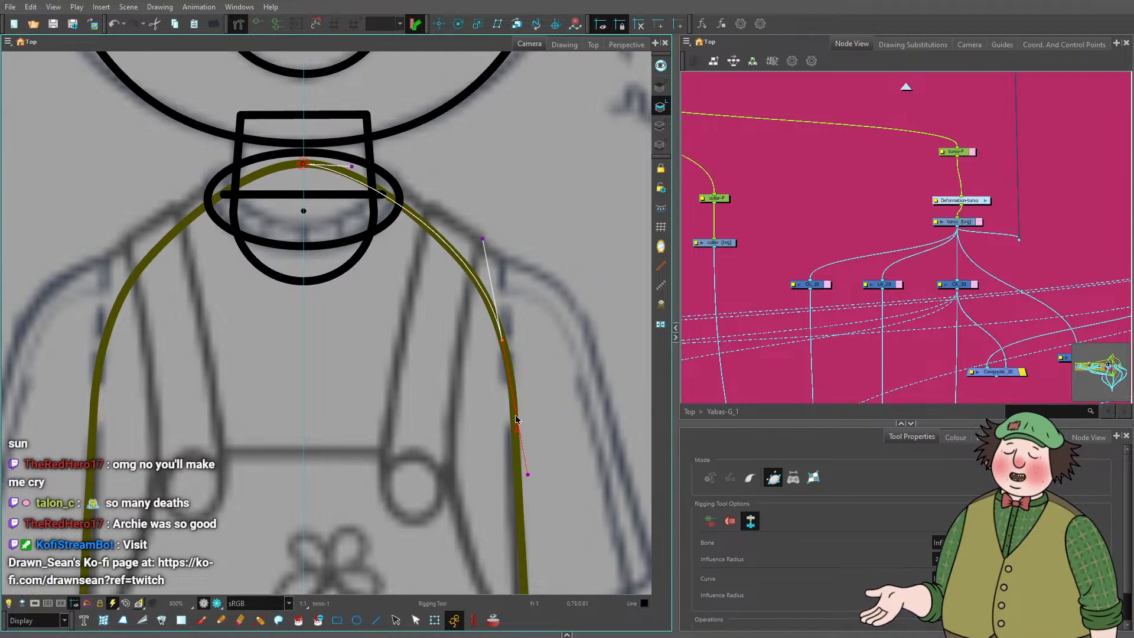
pyautogui.click(514, 383)
pyautogui.scroll(1, 507, 362)
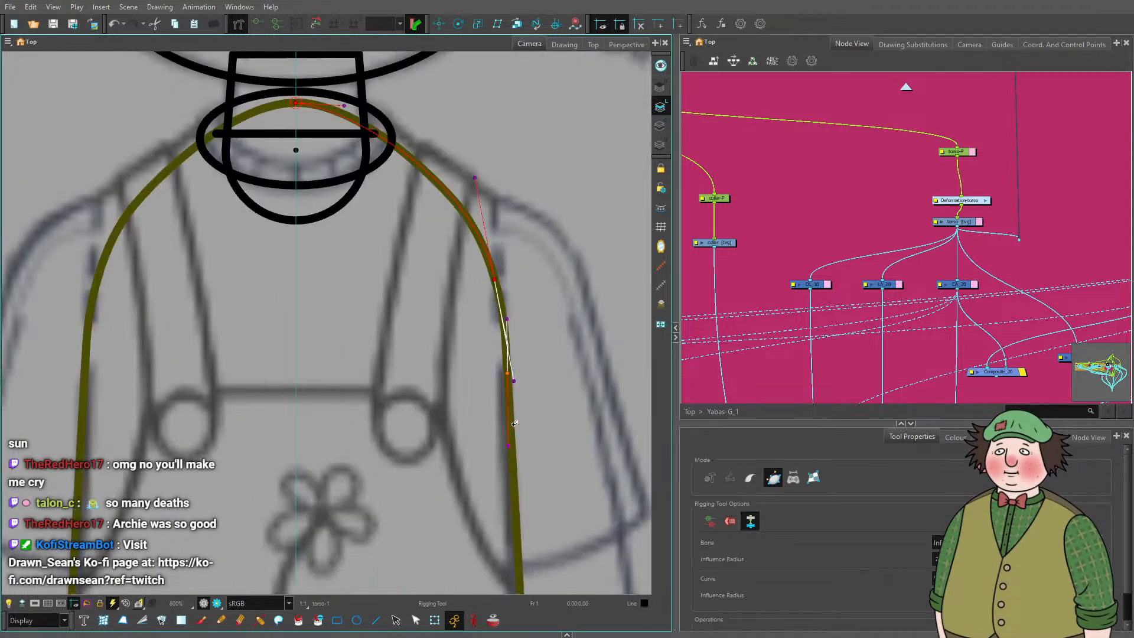
pyautogui.moveTo(505, 307); pyautogui.dragTo(488, 241)
pyautogui.moveTo(459, 112); pyautogui.dragTo(457, 114)
pyautogui.click(508, 296)
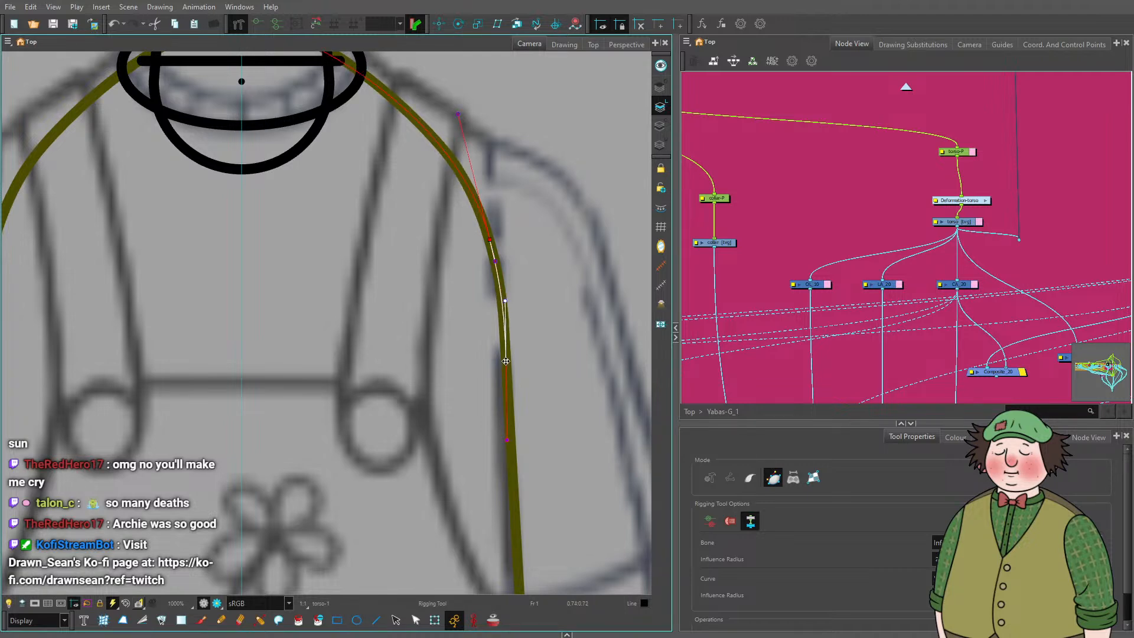
# Extend the deformer curve down to the right hip and around the bottom to the left hip, lengthening the handles.
pyautogui.scroll(-6, 505, 360)
pyautogui.scroll(6, 512, 431)
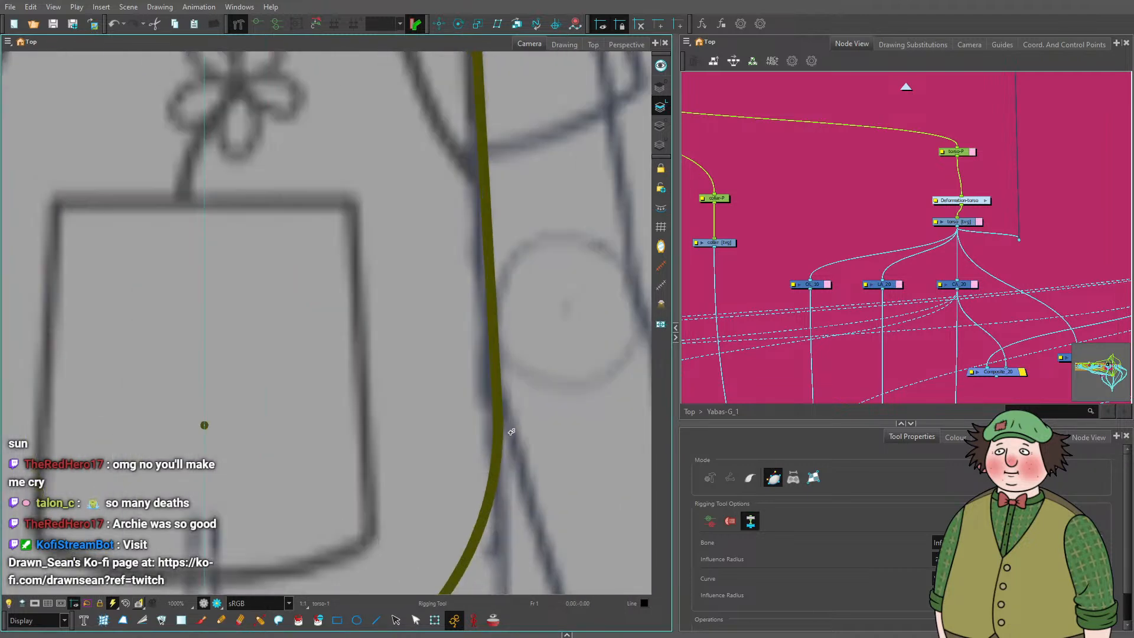
pyautogui.scroll(1, 506, 398)
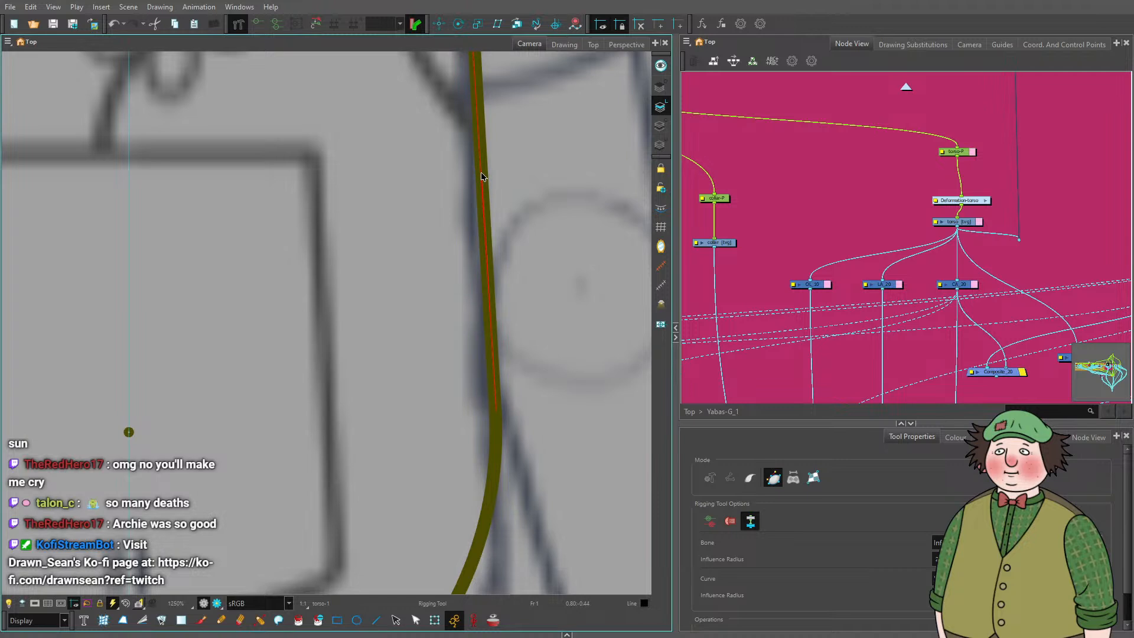
pyautogui.scroll(-4, 542, 314)
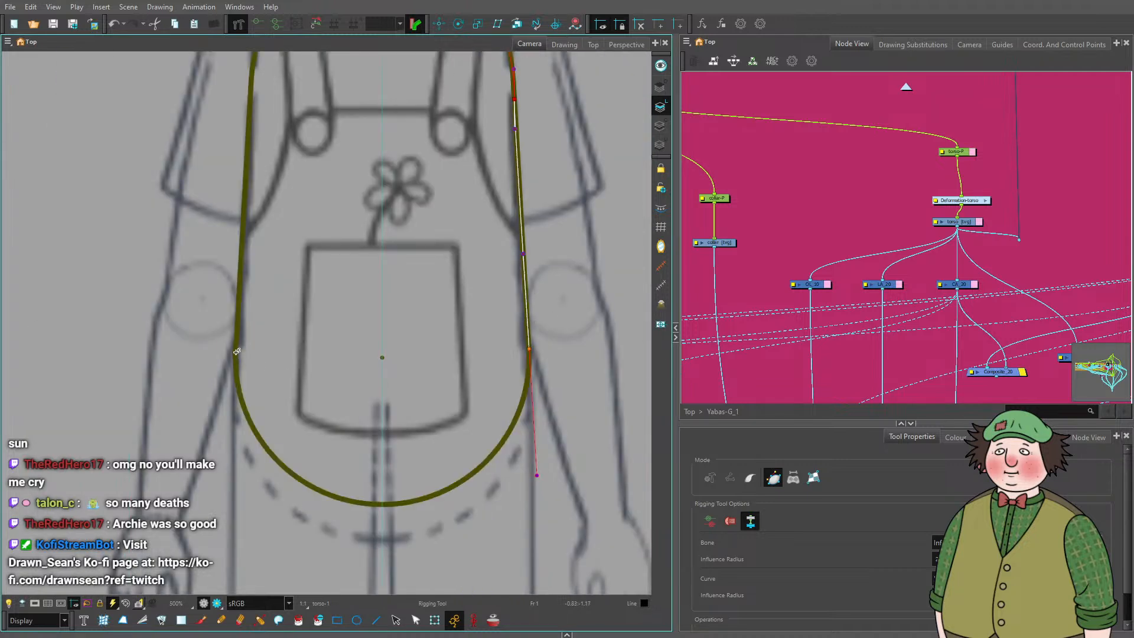
pyautogui.moveTo(234, 453); pyautogui.dragTo(236, 559)
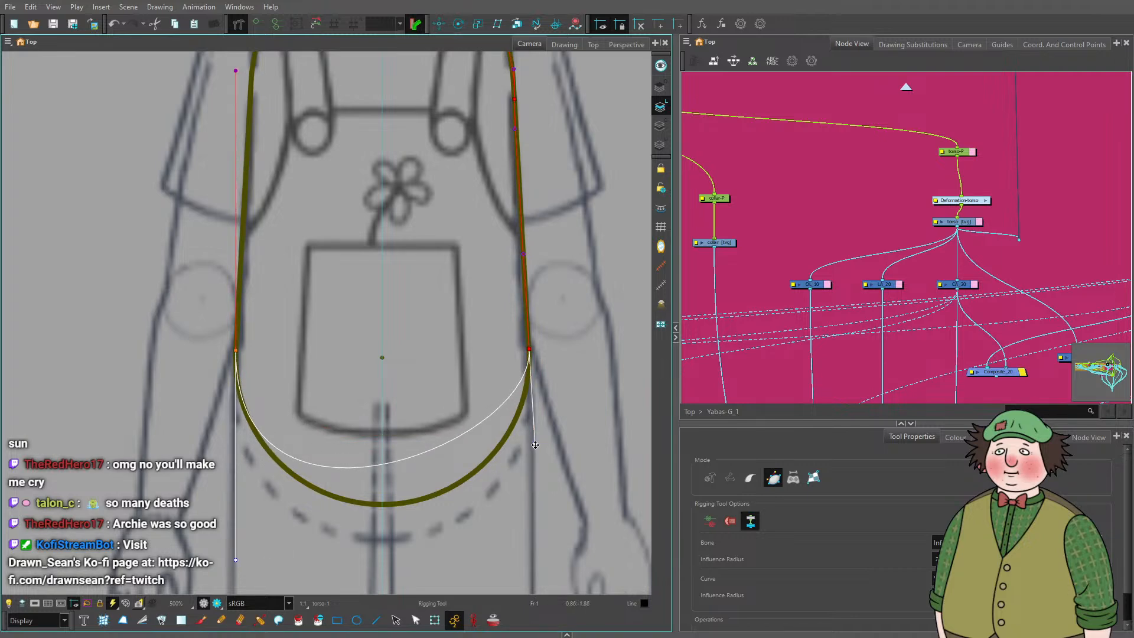
pyautogui.moveTo(535, 444); pyautogui.dragTo(526, 510)
pyautogui.scroll(-3, 522, 512)
pyautogui.scroll(2, 402, 458)
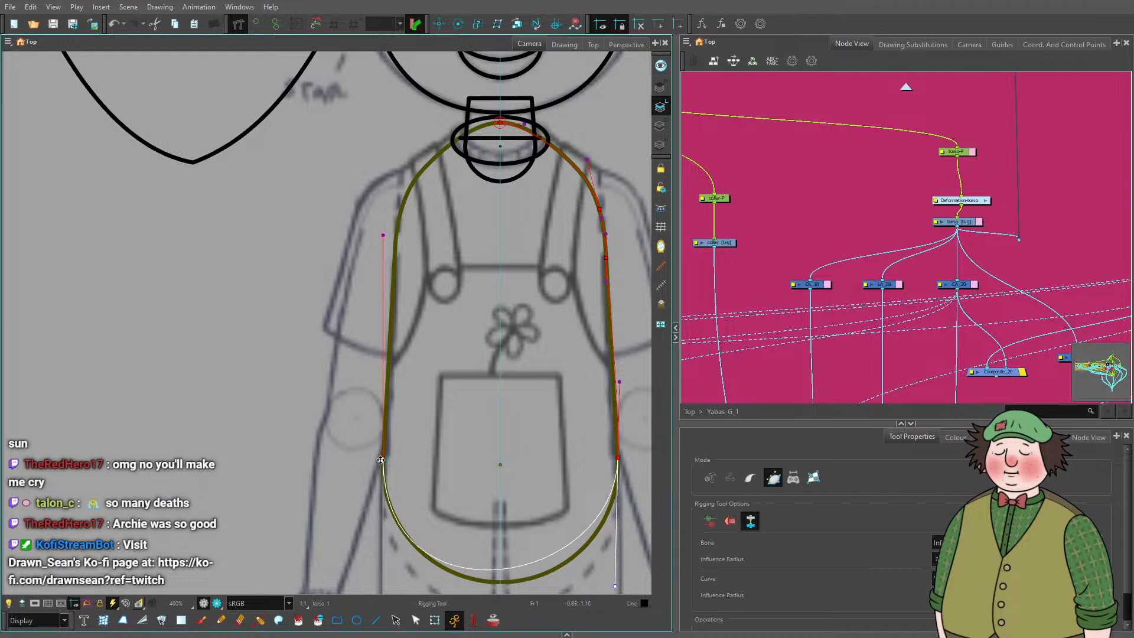
# Add deformer points up the torso's left side and shoulder, and close the curve at the top centre.
pyautogui.scroll(2, 413, 260)
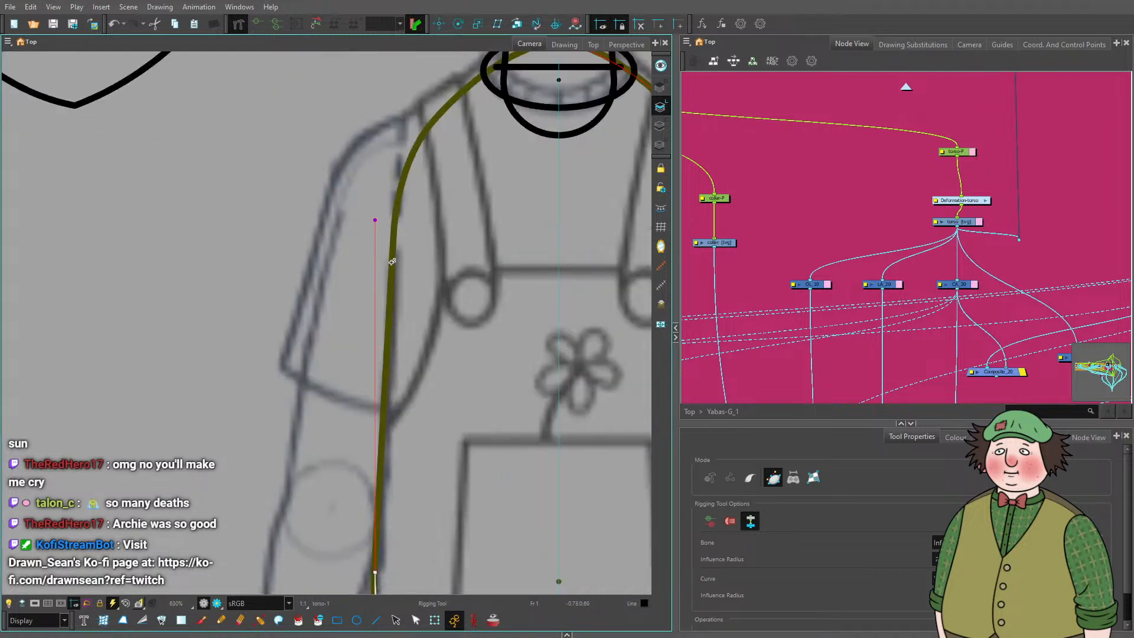
pyautogui.moveTo(394, 265); pyautogui.dragTo(387, 346)
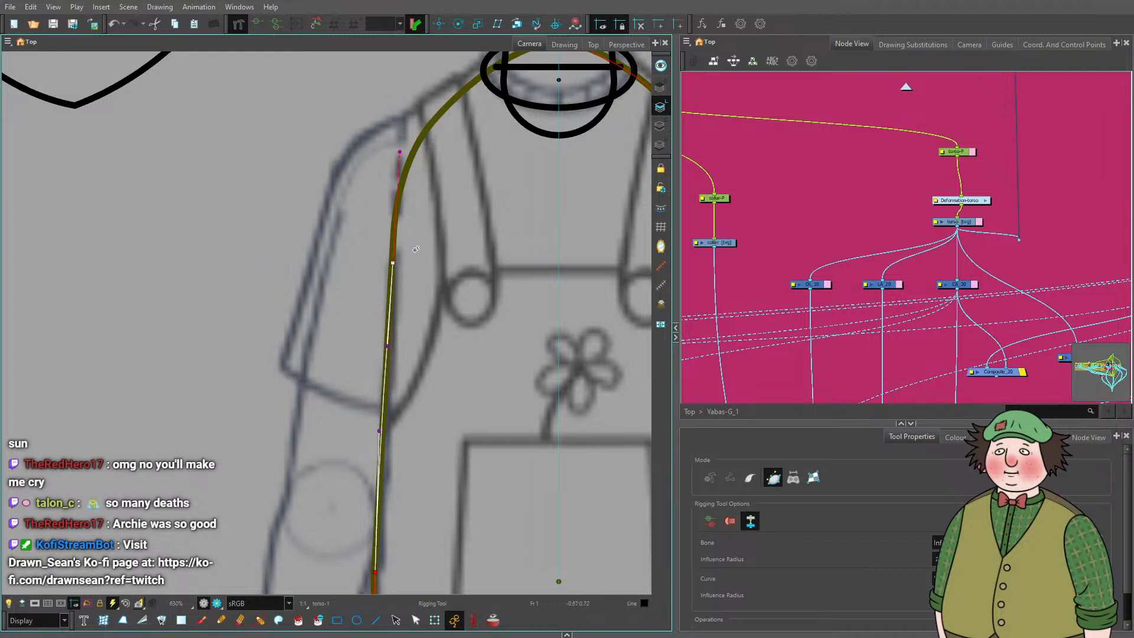
pyautogui.moveTo(420, 222); pyautogui.dragTo(269, 351)
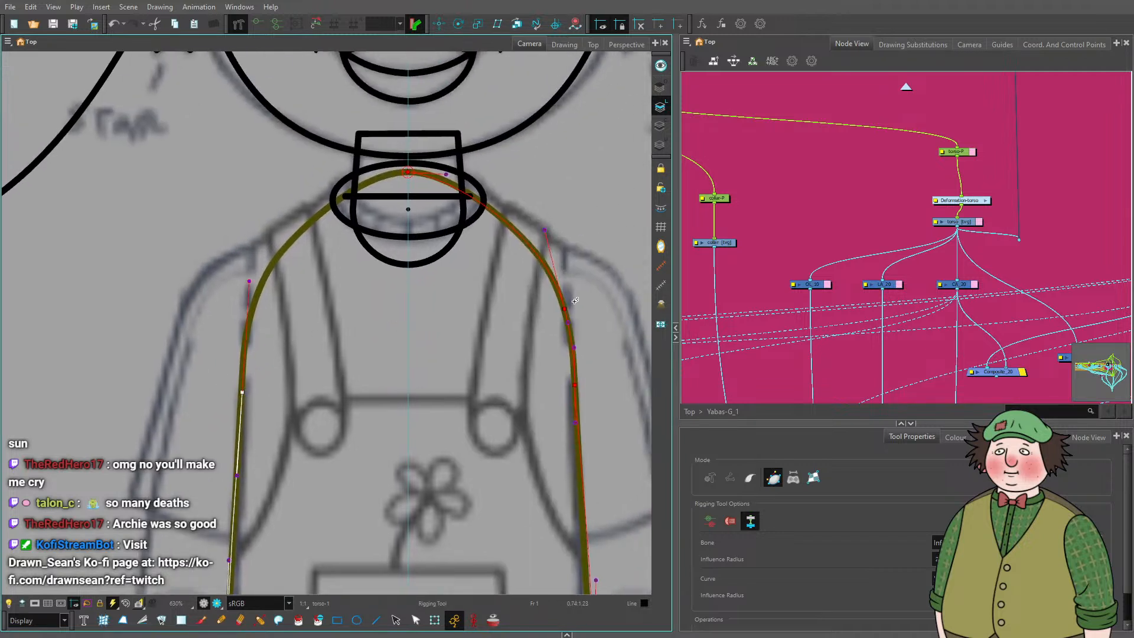
pyautogui.click(253, 303)
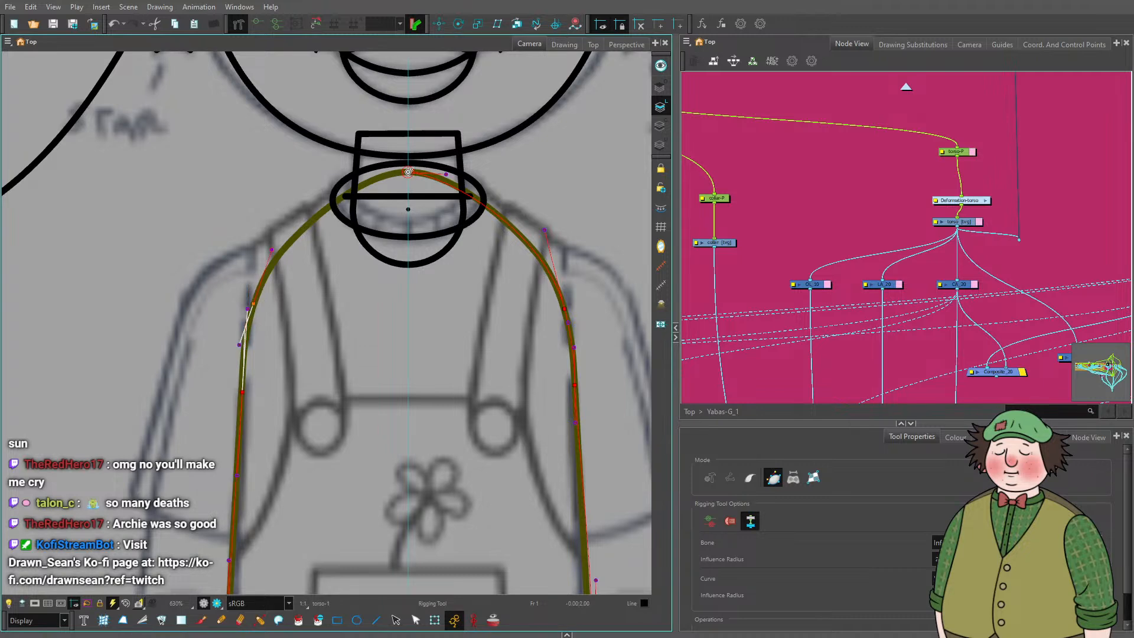
pyautogui.click(408, 172)
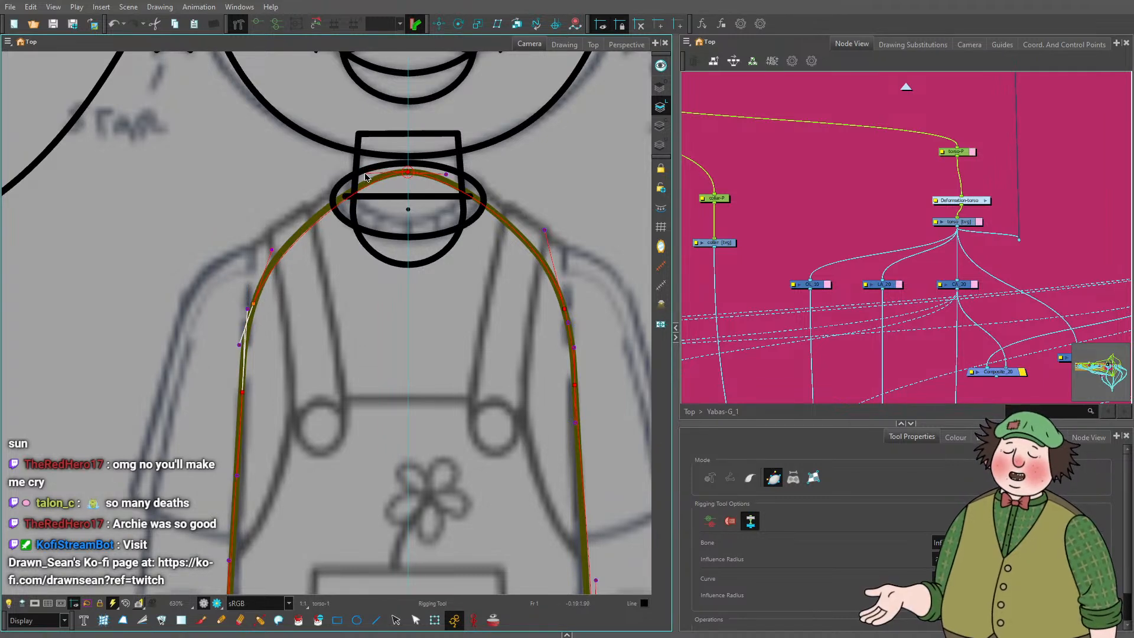
# Adjust the deformer curve's handles around the torso's left shoulder point so the curve follows the outline.
pyautogui.press('Escape')
pyautogui.scroll(6, 417, 150)
pyautogui.scroll(-7, 390, 211)
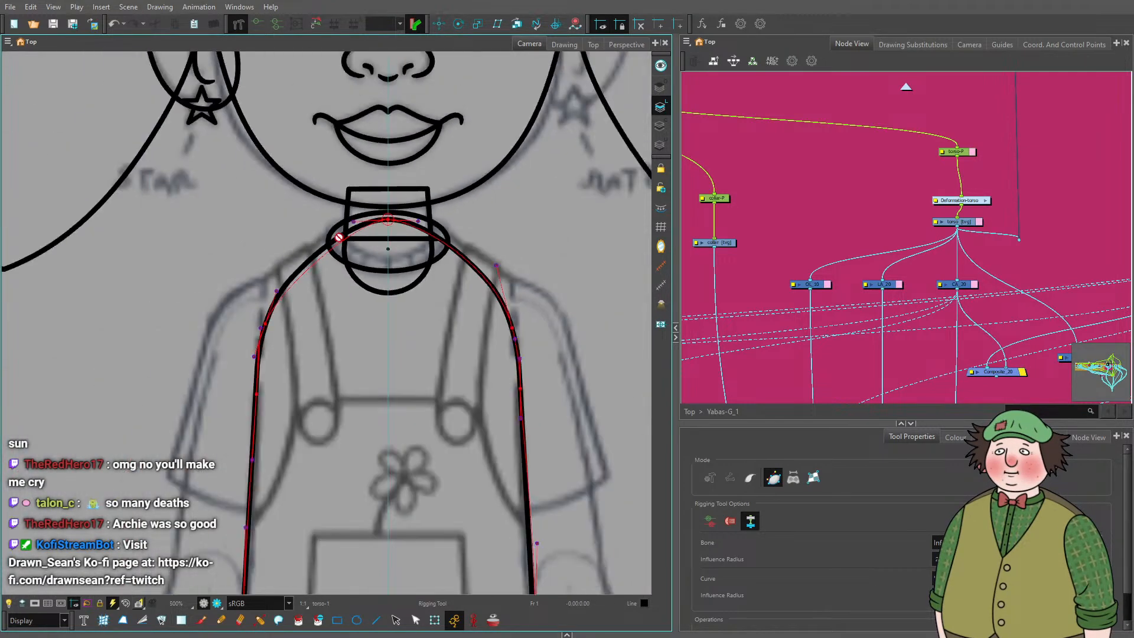
pyautogui.scroll(6, 339, 237)
pyautogui.moveTo(310, 288); pyautogui.dragTo(324, 197)
pyautogui.scroll(-4, 311, 348)
pyautogui.scroll(4, 279, 434)
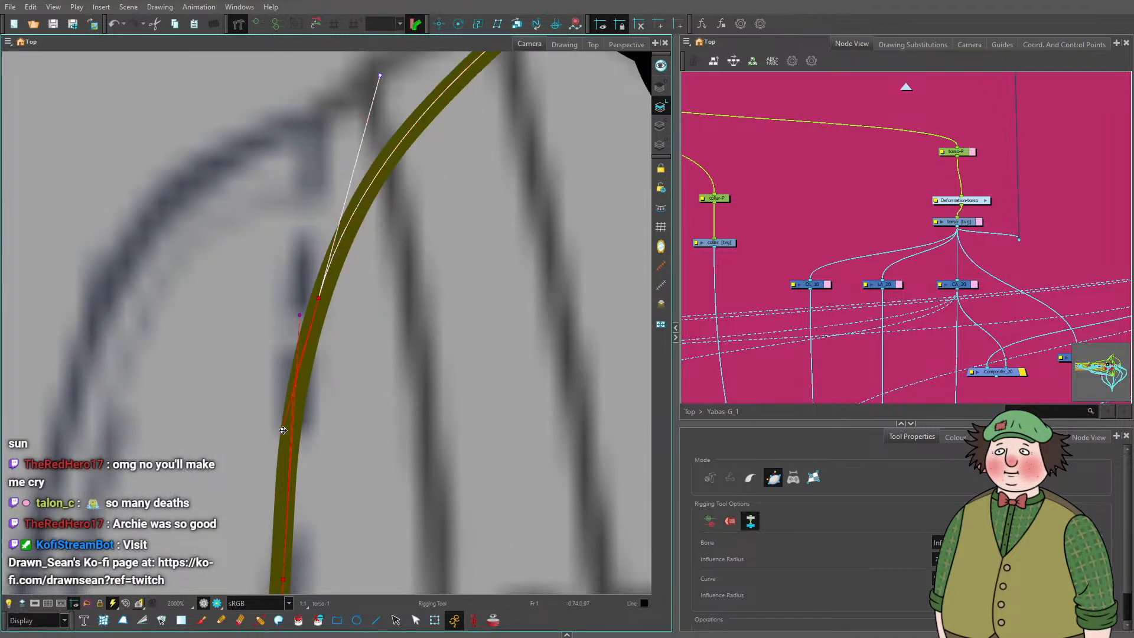
pyautogui.moveTo(283, 431); pyautogui.dragTo(298, 376)
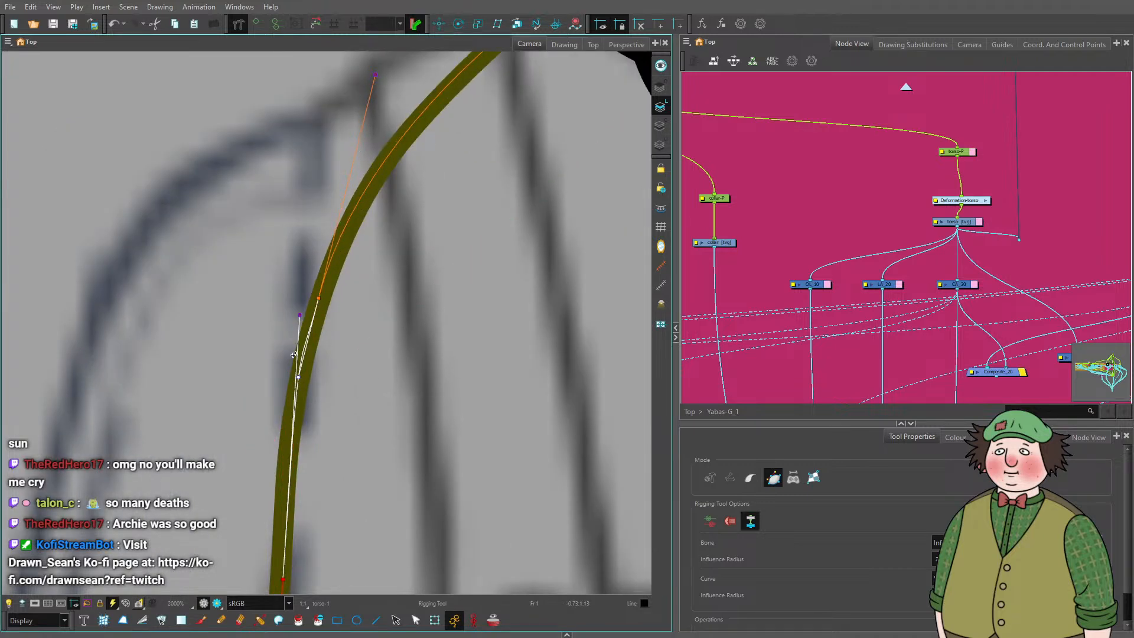
# Centre the upper left side point on the torso outline and align the handles down the left side with the line.
pyautogui.scroll(-4, 293, 354)
pyautogui.scroll(4, 287, 417)
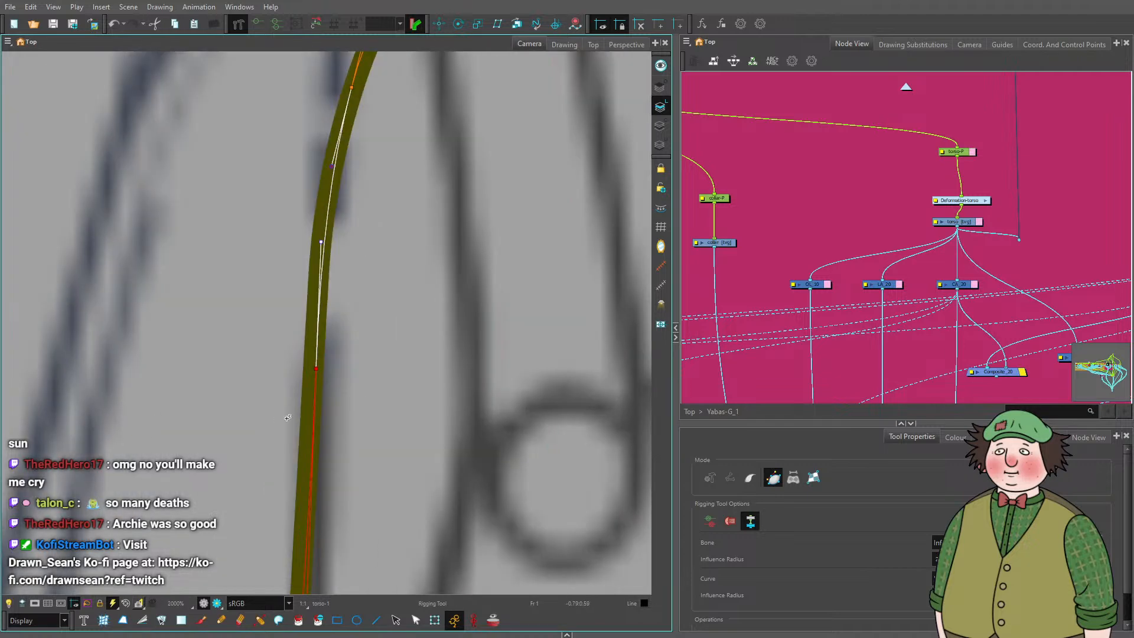
pyautogui.click(317, 367)
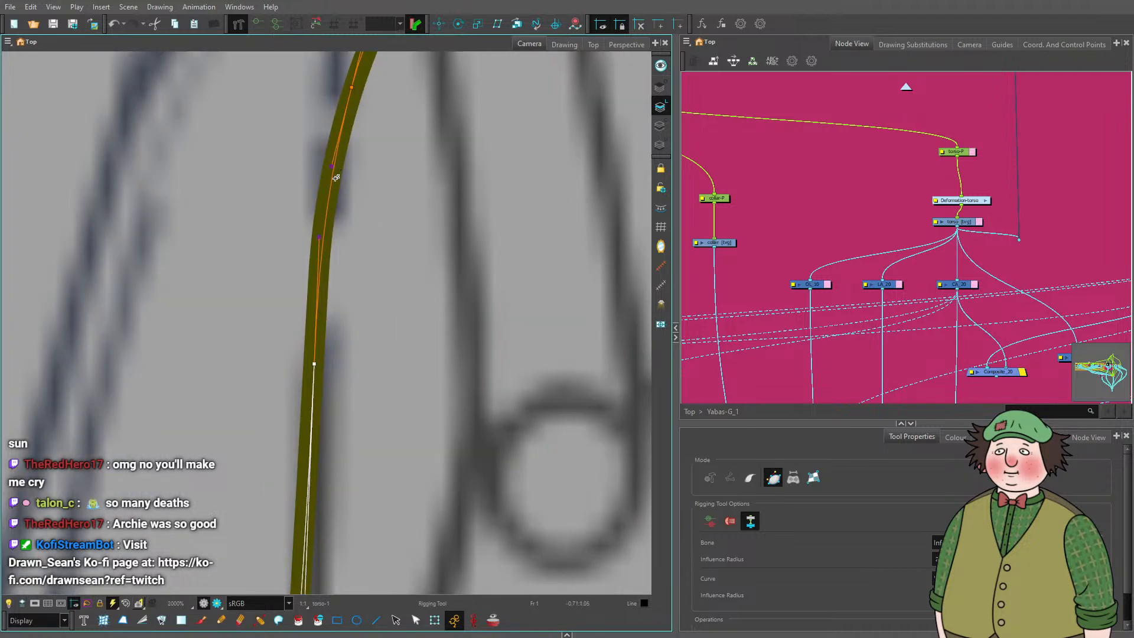
pyautogui.scroll(-5, 336, 178)
pyautogui.scroll(3, 313, 359)
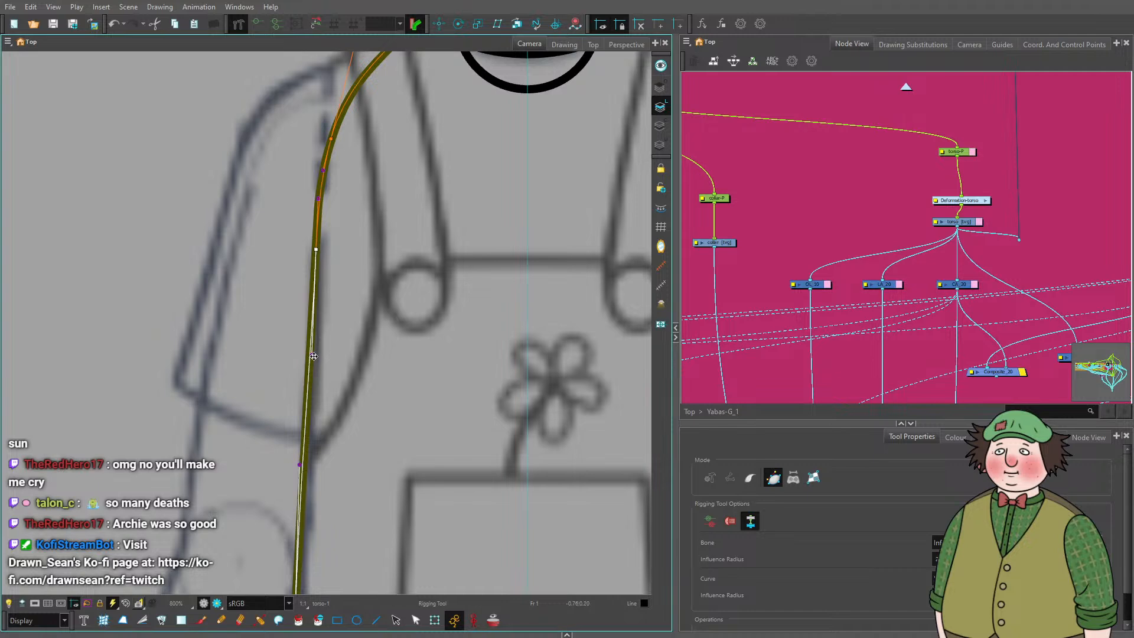
pyautogui.moveTo(314, 356); pyautogui.dragTo(311, 355)
pyautogui.scroll(-3, 317, 354)
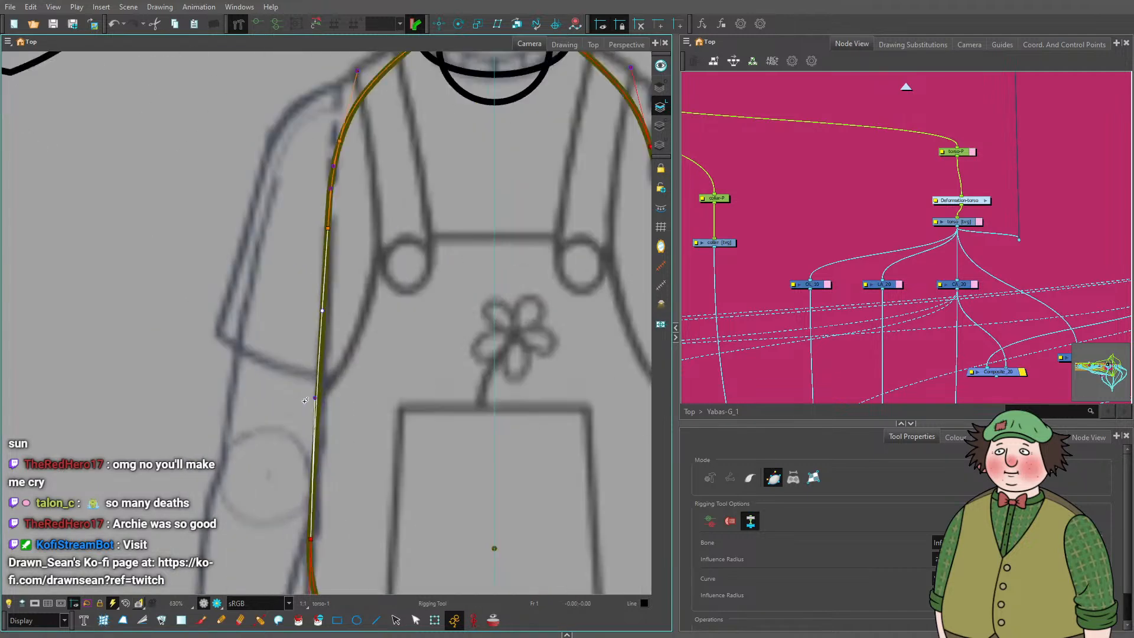
pyautogui.scroll(7, 325, 381)
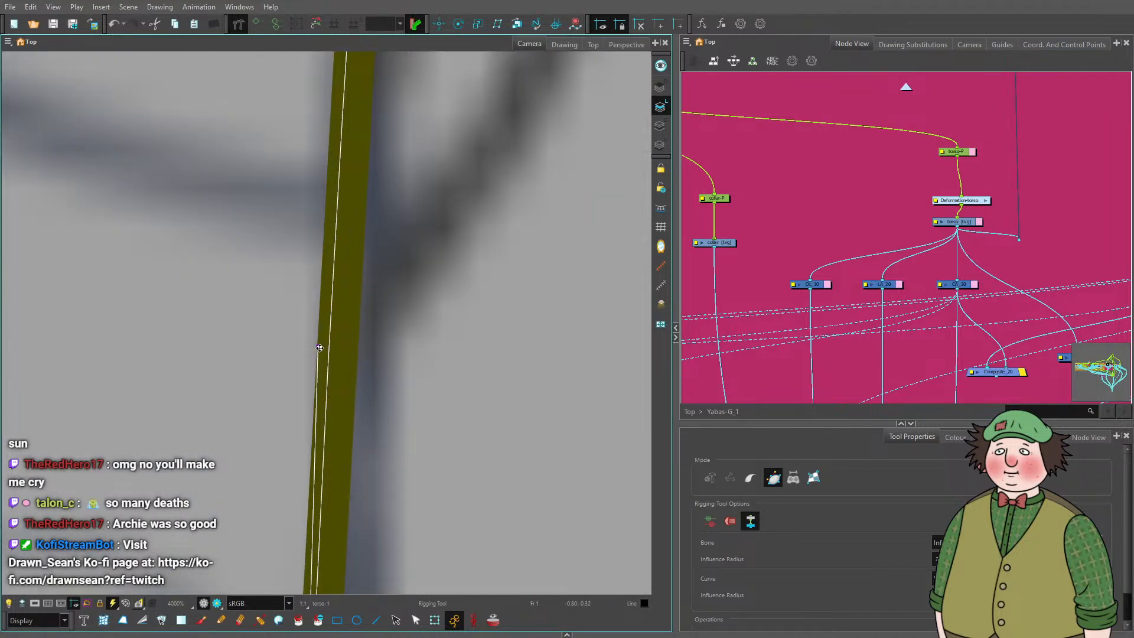
pyautogui.moveTo(320, 348); pyautogui.dragTo(332, 351)
pyautogui.scroll(-8, 333, 352)
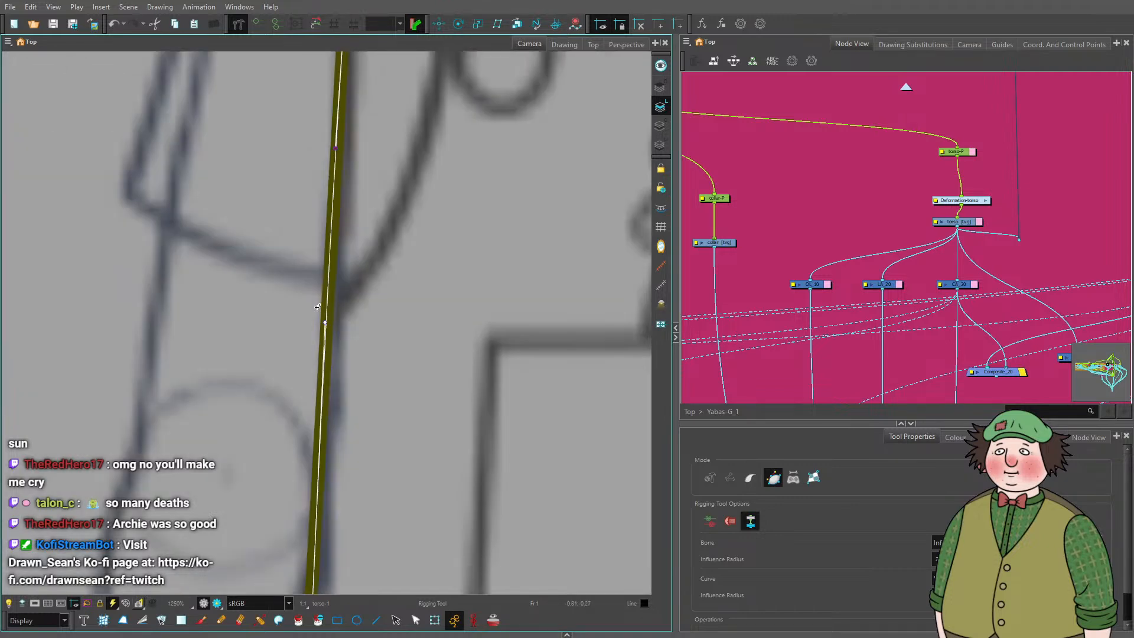
pyautogui.scroll(3, 417, 283)
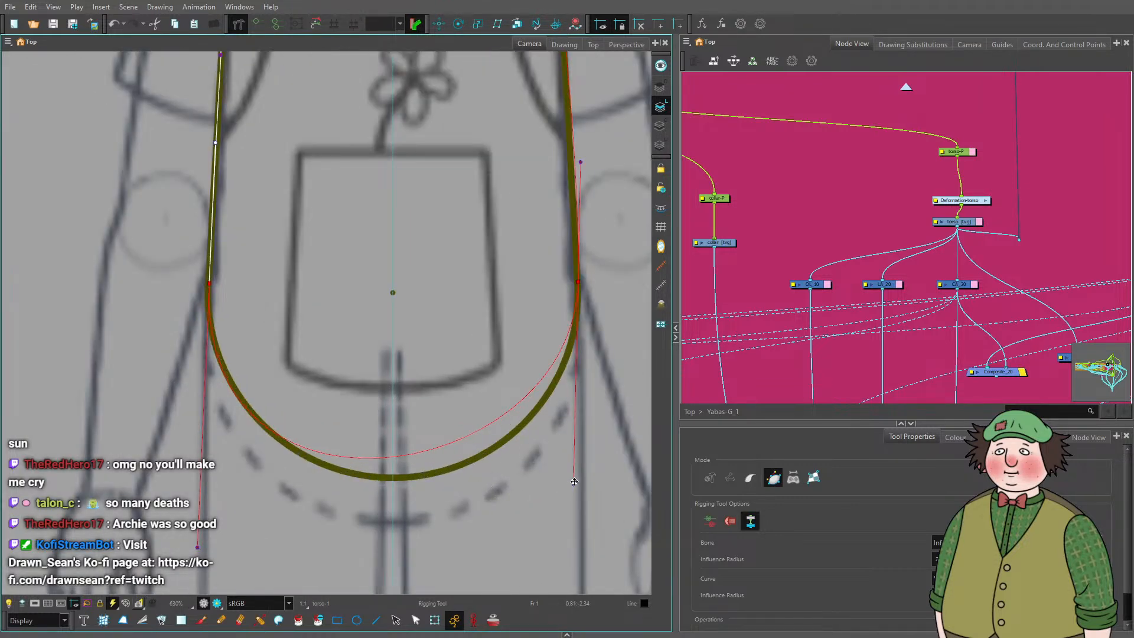
# Lengthen the right hip point's lower handle and align its upper handle with the torso's right side.
pyautogui.moveTo(574, 481); pyautogui.dragTo(582, 540)
pyautogui.scroll(2, 574, 180)
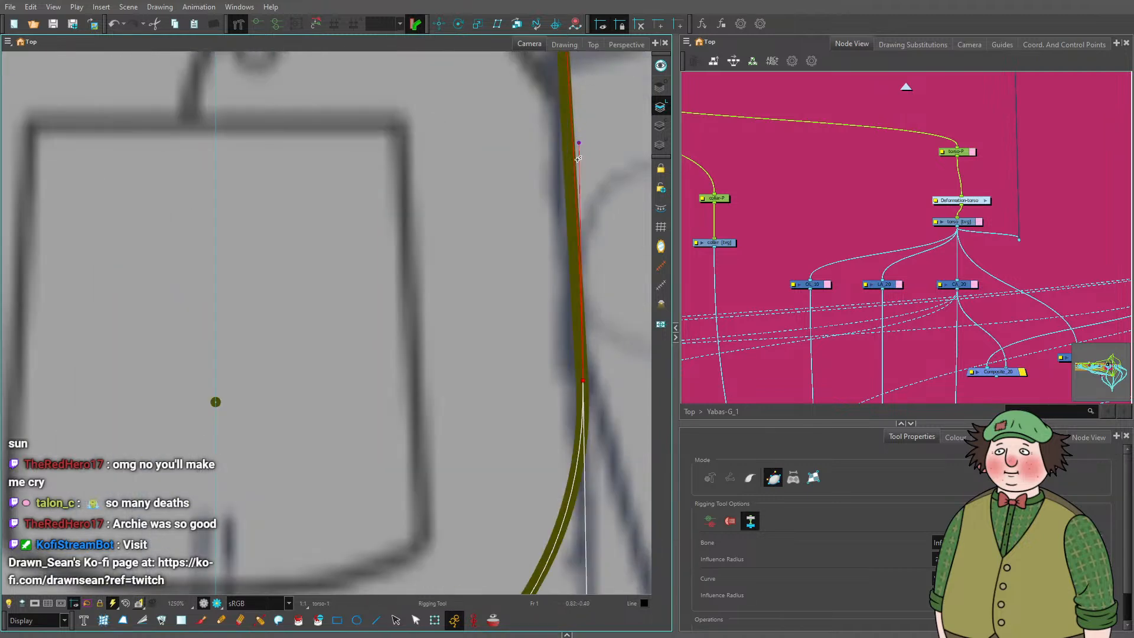
pyautogui.scroll(4, 583, 378)
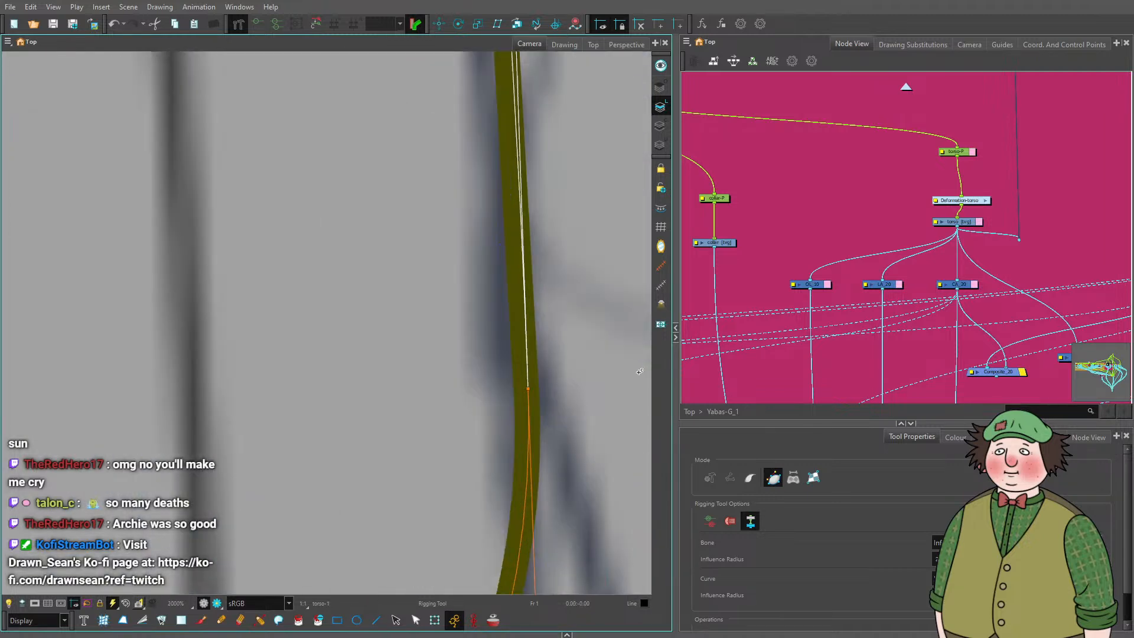
pyautogui.scroll(-4, 477, 394)
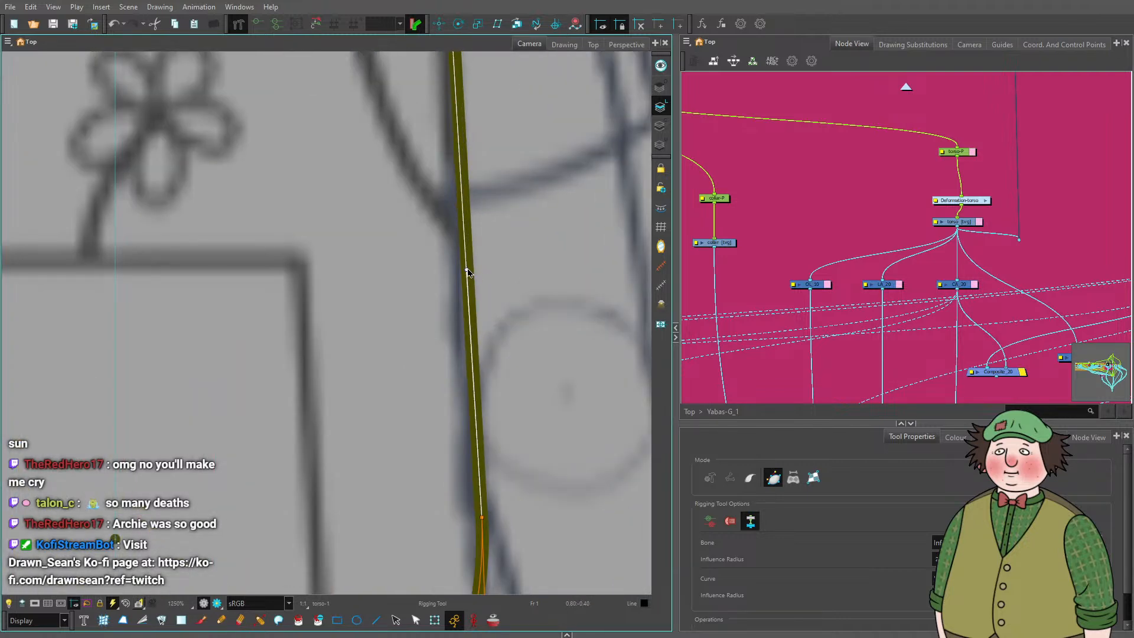
pyautogui.scroll(-3, 472, 281)
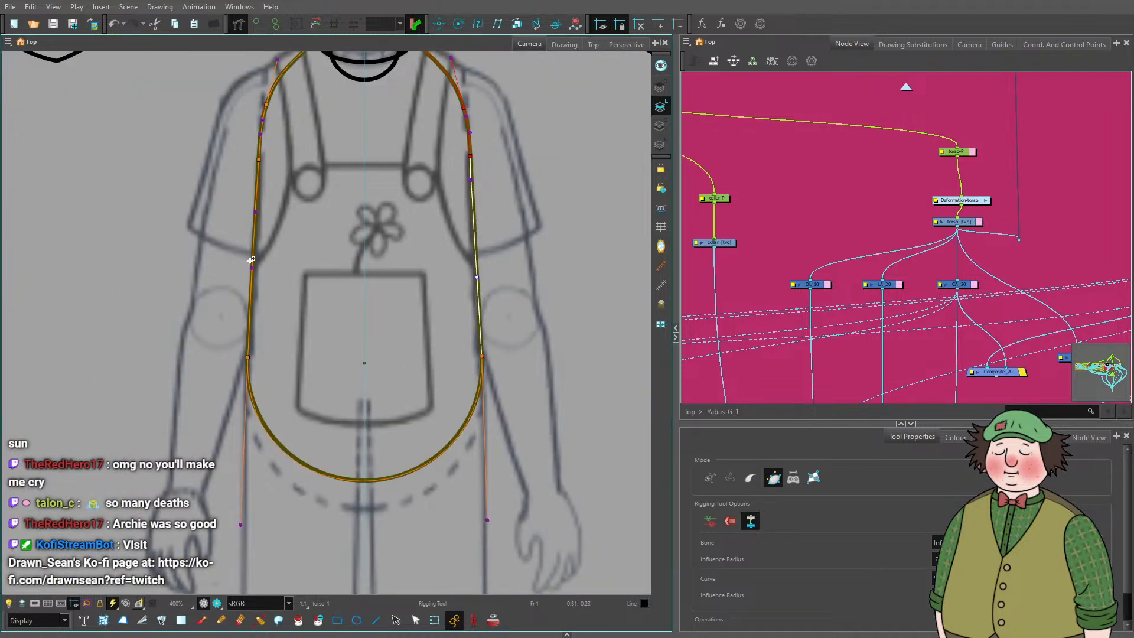
# Straighten the lower handles of both hip points vertically so the deformer follows the torso's rounded bottom.
pyautogui.scroll(2, 251, 260)
pyautogui.scroll(-2, 236, 224)
pyautogui.scroll(2, 559, 529)
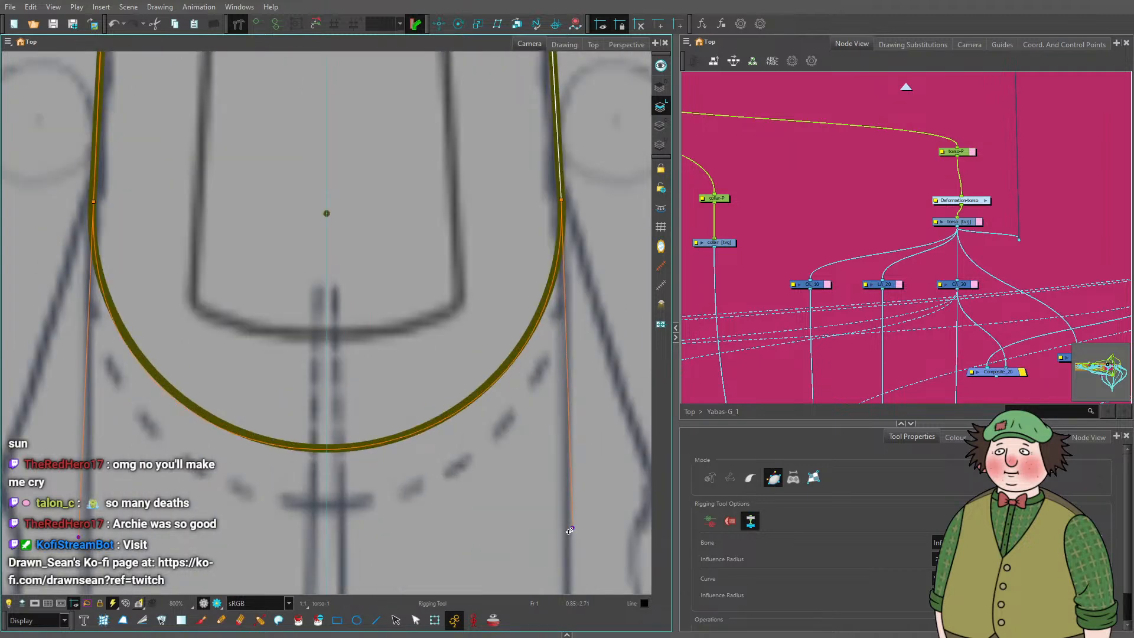
pyautogui.moveTo(572, 527)
pyautogui.mouseDown()
pyautogui.moveTo(565, 512)
pyautogui.moveTo(561, 530)
pyautogui.mouseUp()
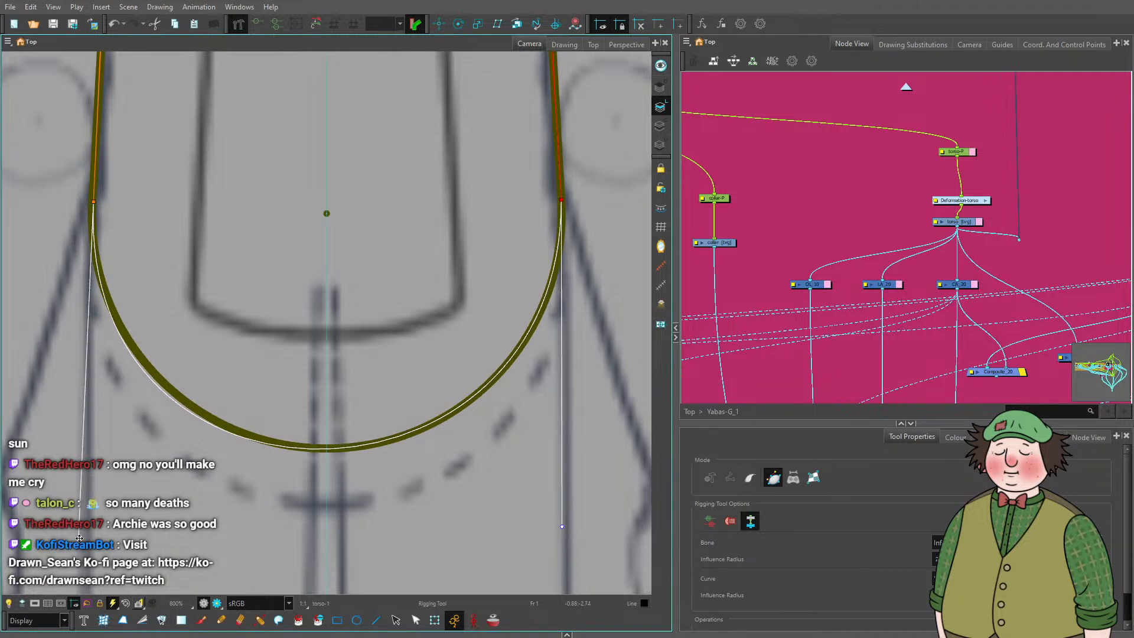
pyautogui.moveTo(79, 539); pyautogui.dragTo(97, 536)
pyautogui.scroll(-2, 97, 536)
pyautogui.scroll(8, 218, 345)
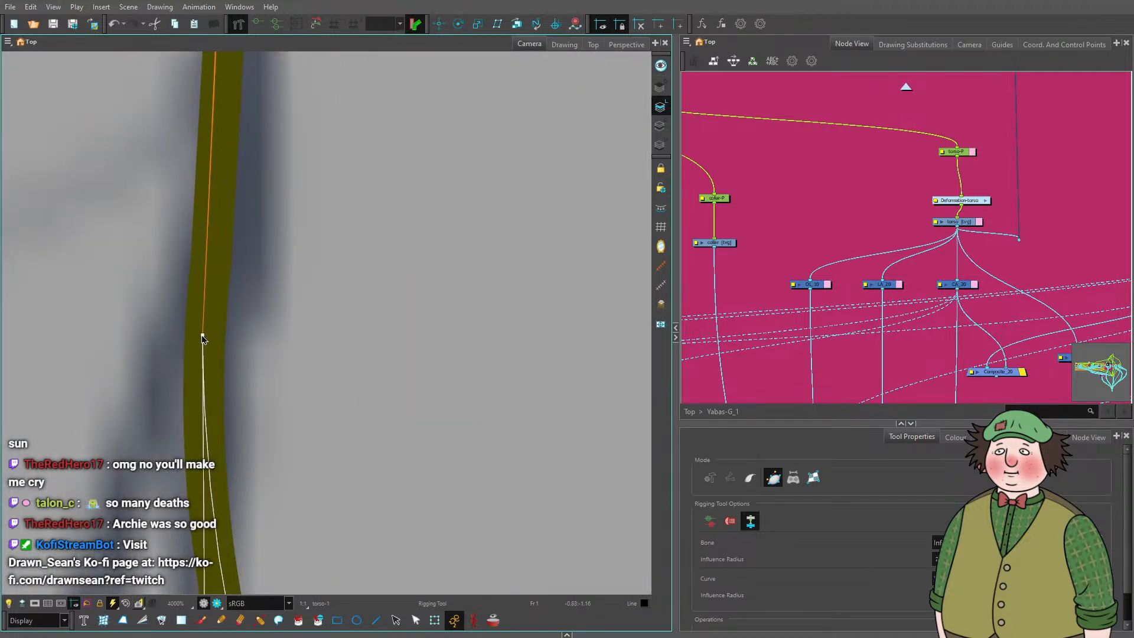
pyautogui.scroll(-5, 212, 340)
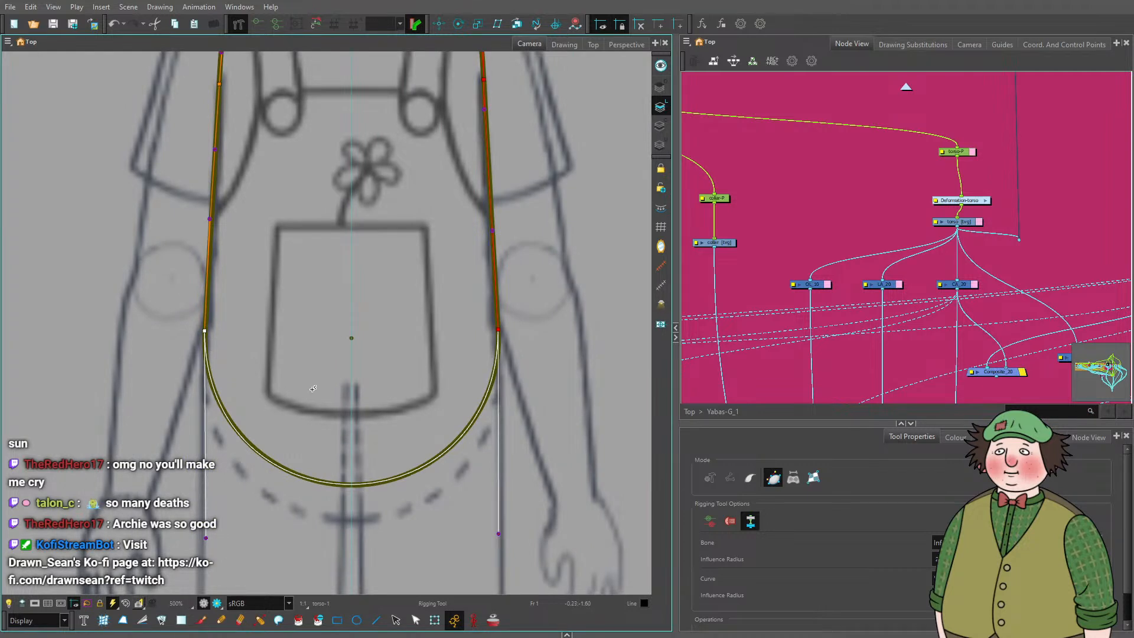
pyautogui.scroll(2, 225, 555)
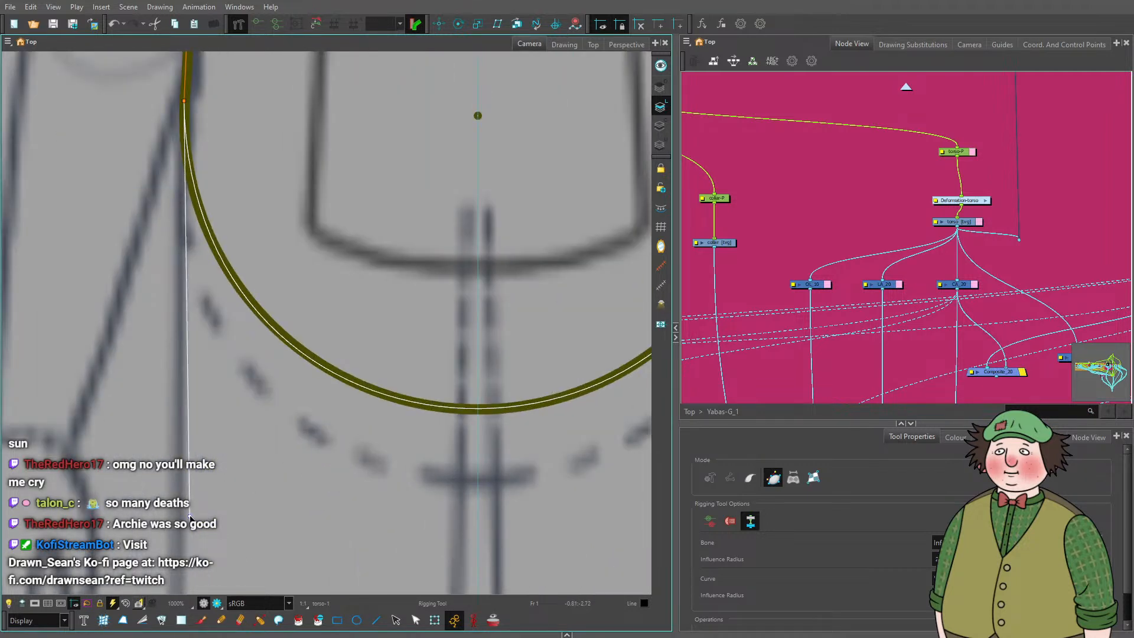
pyautogui.scroll(-4, 314, 288)
pyautogui.scroll(3, 314, 288)
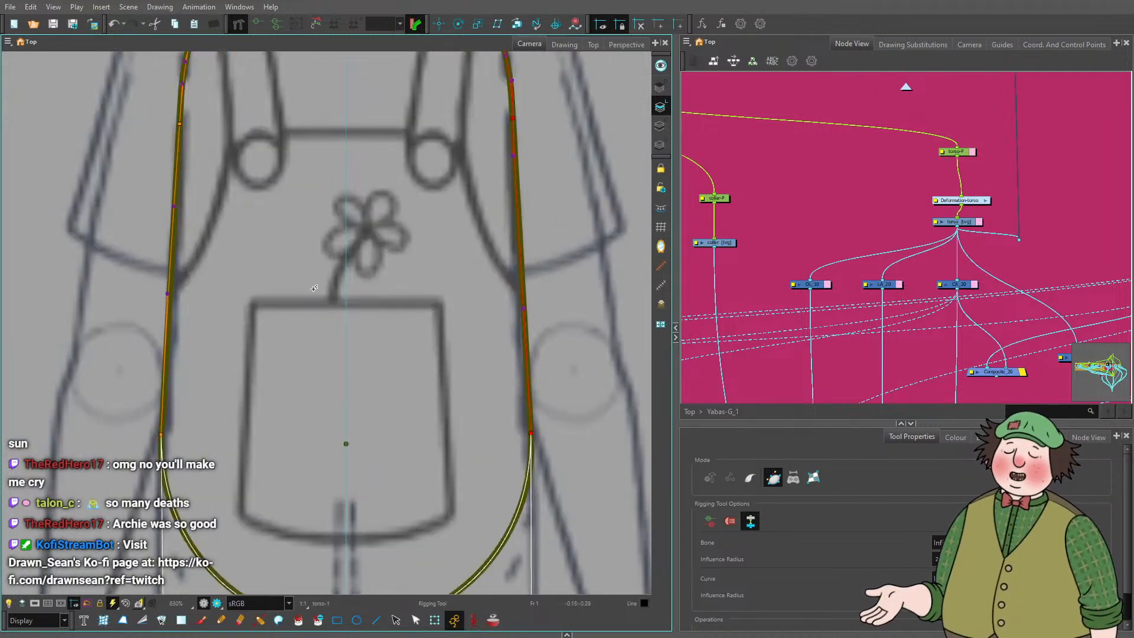
# Align the handles on the torso's right side, and reposition the right shoulder point and its upper handle on the outline.
pyautogui.click(523, 292)
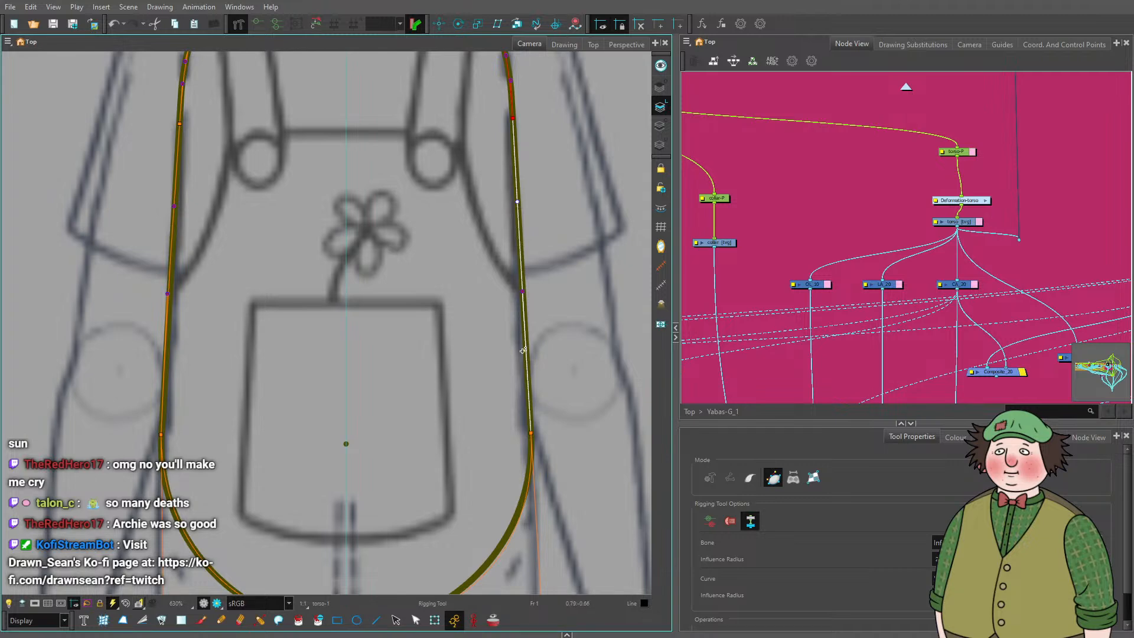
pyautogui.scroll(-4, 523, 350)
pyautogui.scroll(8, 528, 291)
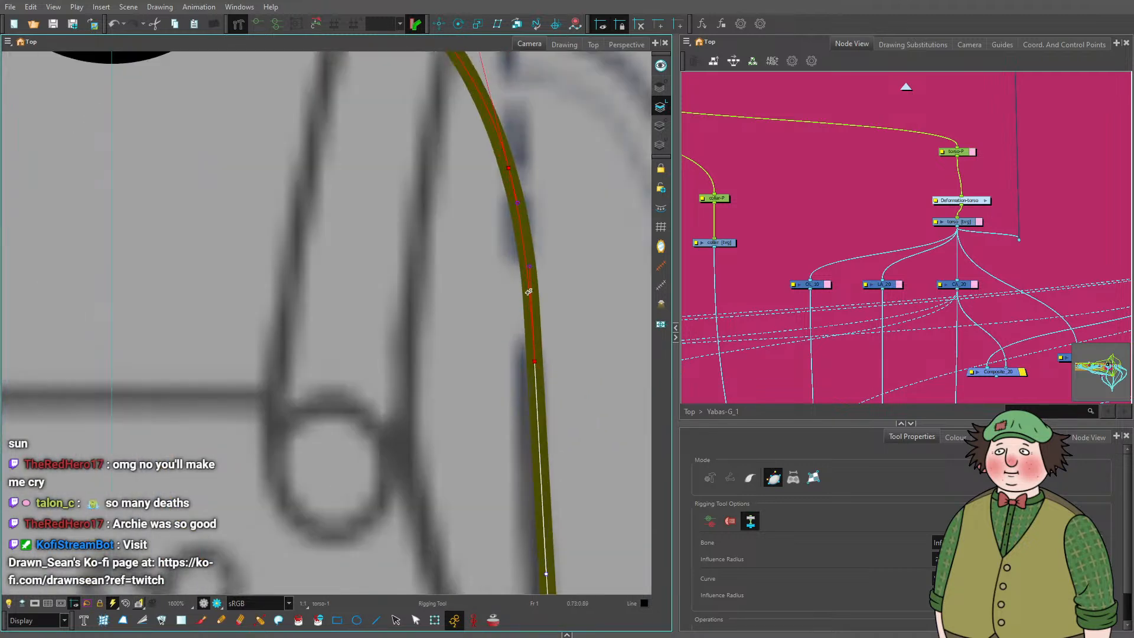
pyautogui.scroll(-3, 520, 313)
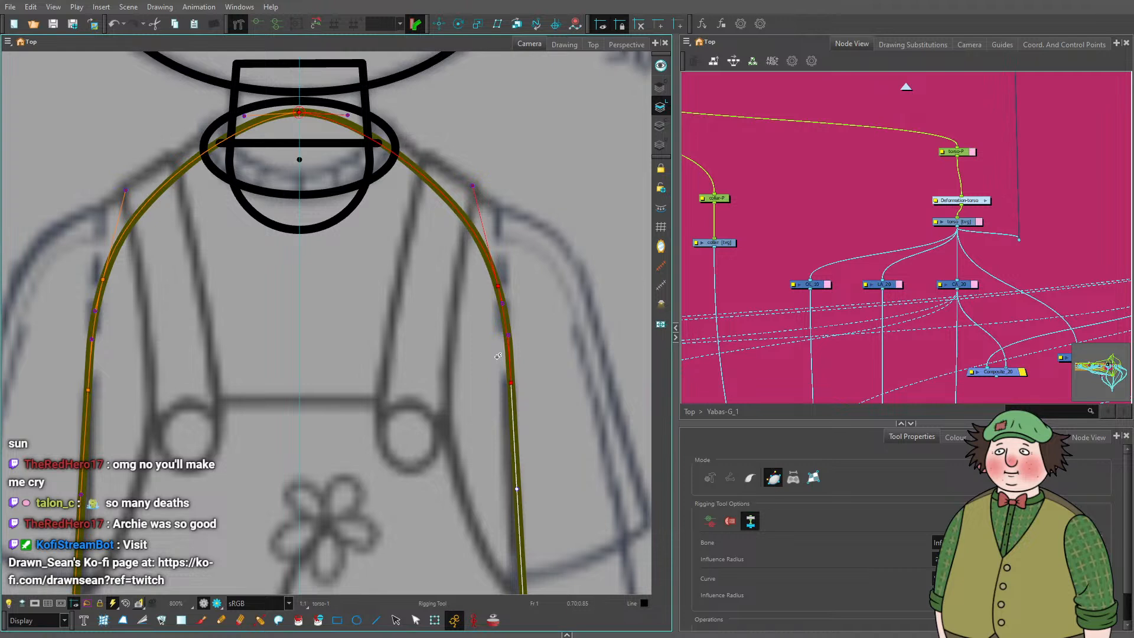
pyautogui.moveTo(499, 287); pyautogui.dragTo(494, 278)
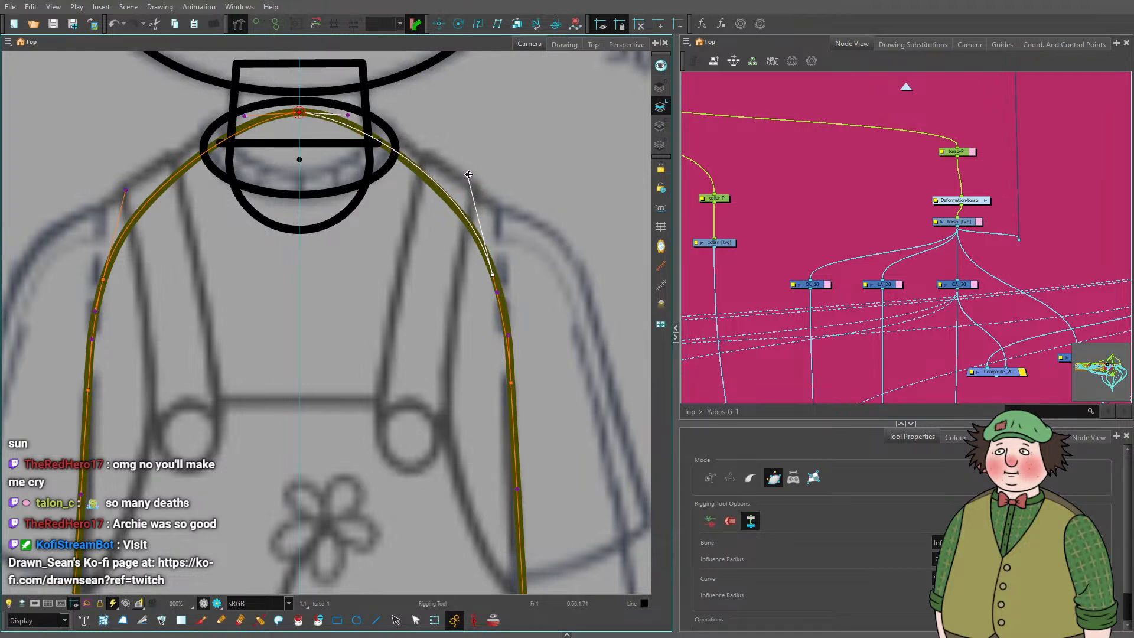
pyautogui.moveTo(468, 175); pyautogui.dragTo(464, 184)
# Lengthen both handles at the deformer's top centre under the neck to match the torso's top curve.
pyautogui.scroll(-2, 298, 159)
pyautogui.scroll(4, 268, 257)
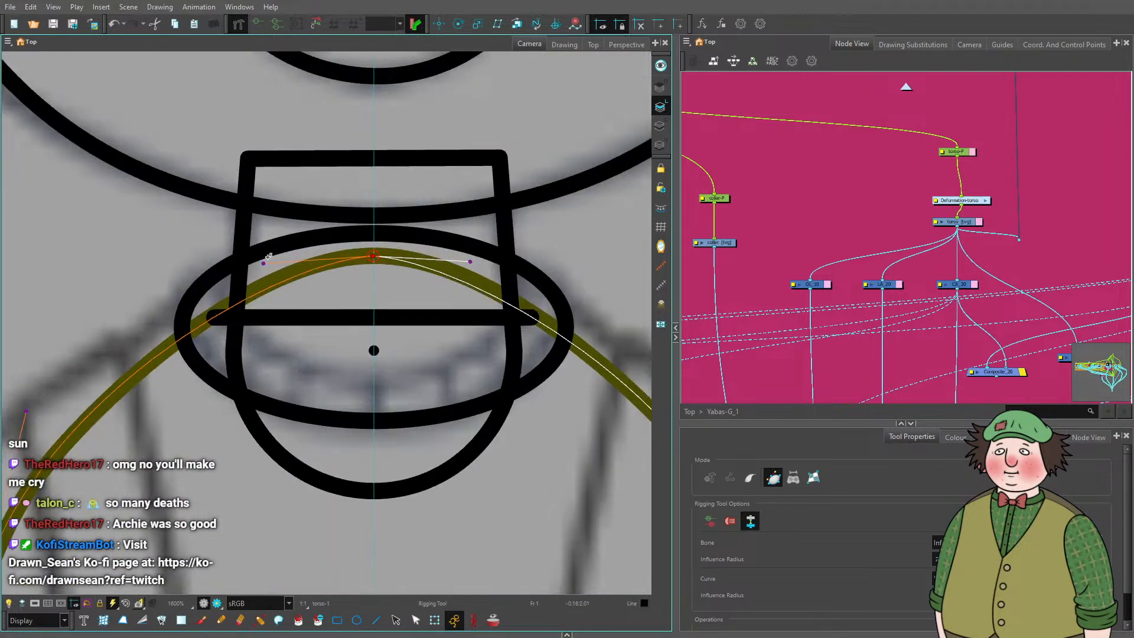
pyautogui.moveTo(262, 263); pyautogui.dragTo(254, 260)
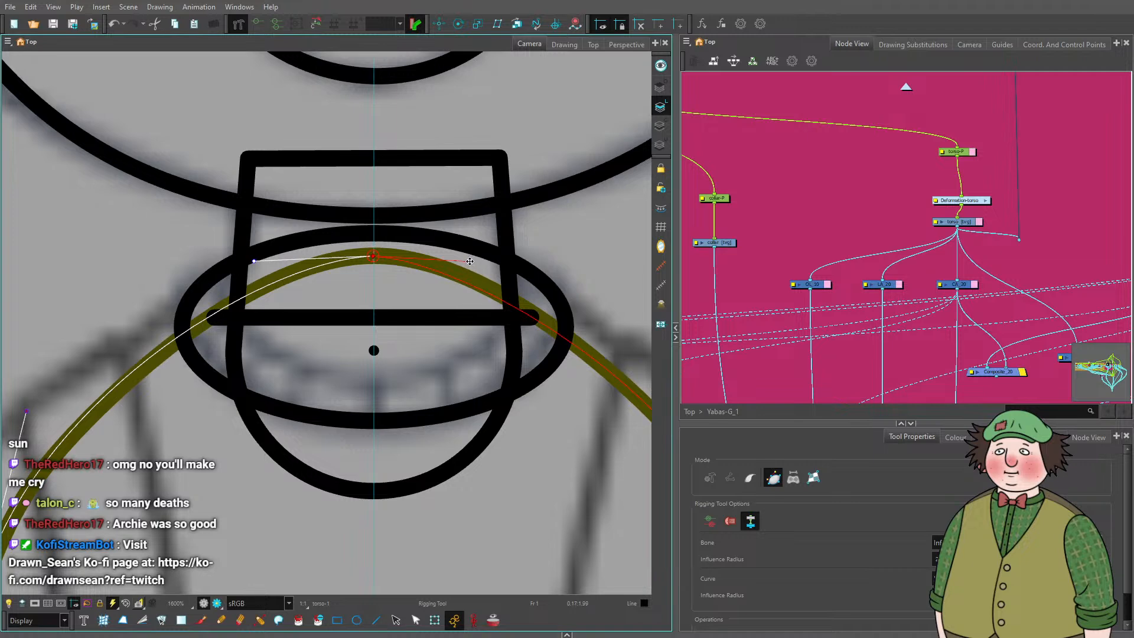
pyautogui.moveTo(469, 261); pyautogui.dragTo(486, 255)
pyautogui.scroll(-3, 486, 256)
pyautogui.scroll(2, 312, 357)
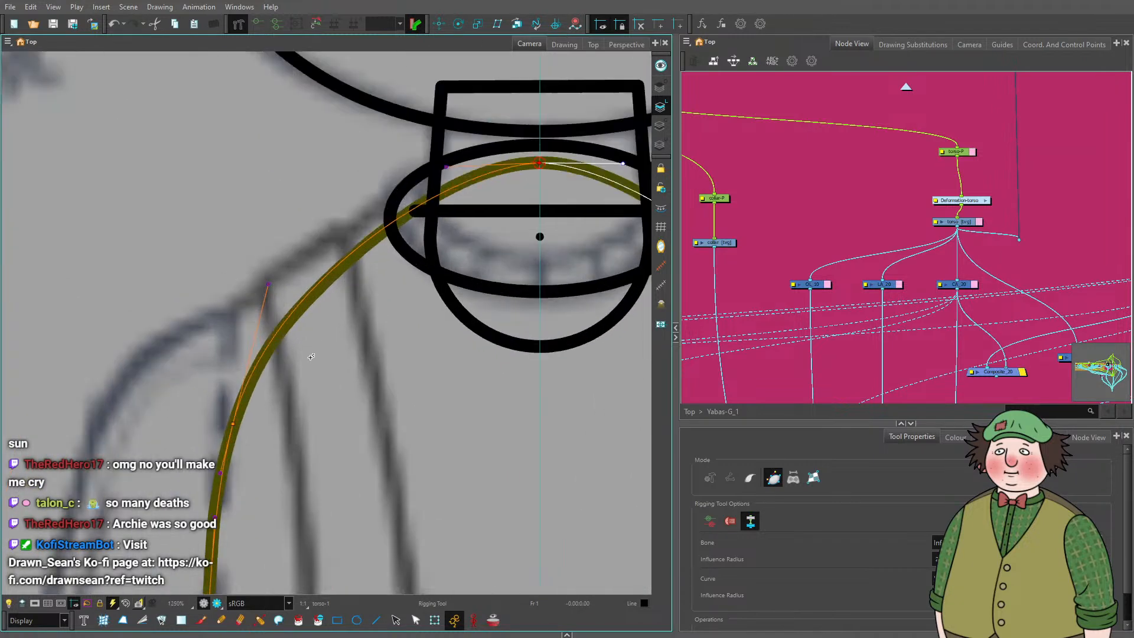
# Fine-tune the upper handles of both shoulder points and the left shoulder's lower handle to fit the torso outline.
pyautogui.moveTo(268, 286); pyautogui.dragTo(268, 292)
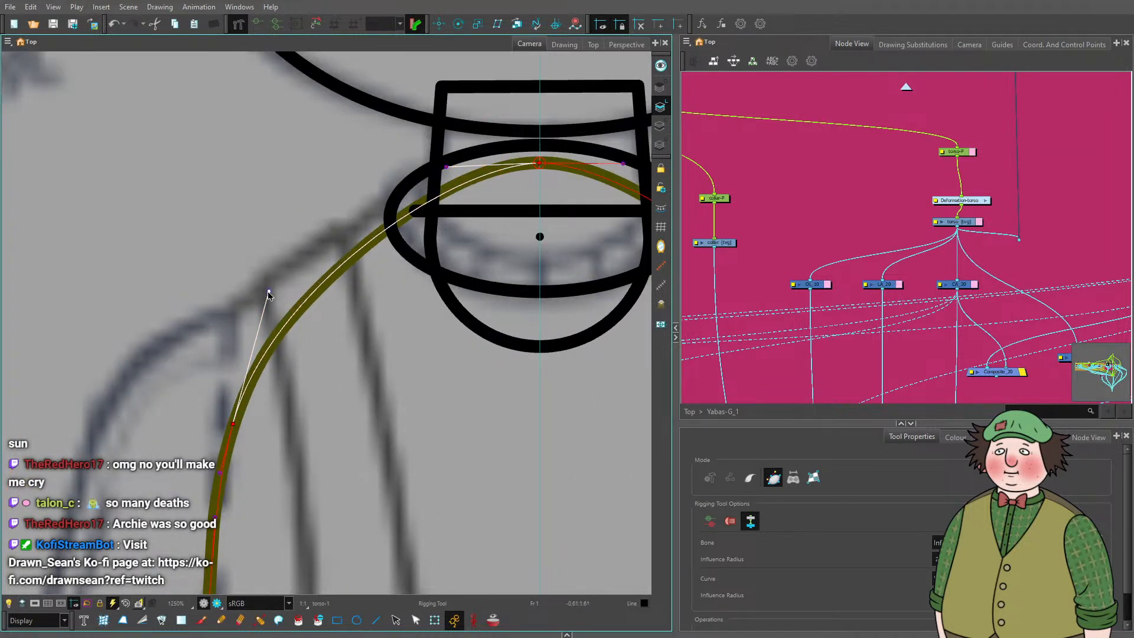
pyautogui.scroll(-4, 266, 293)
pyautogui.scroll(3, 468, 243)
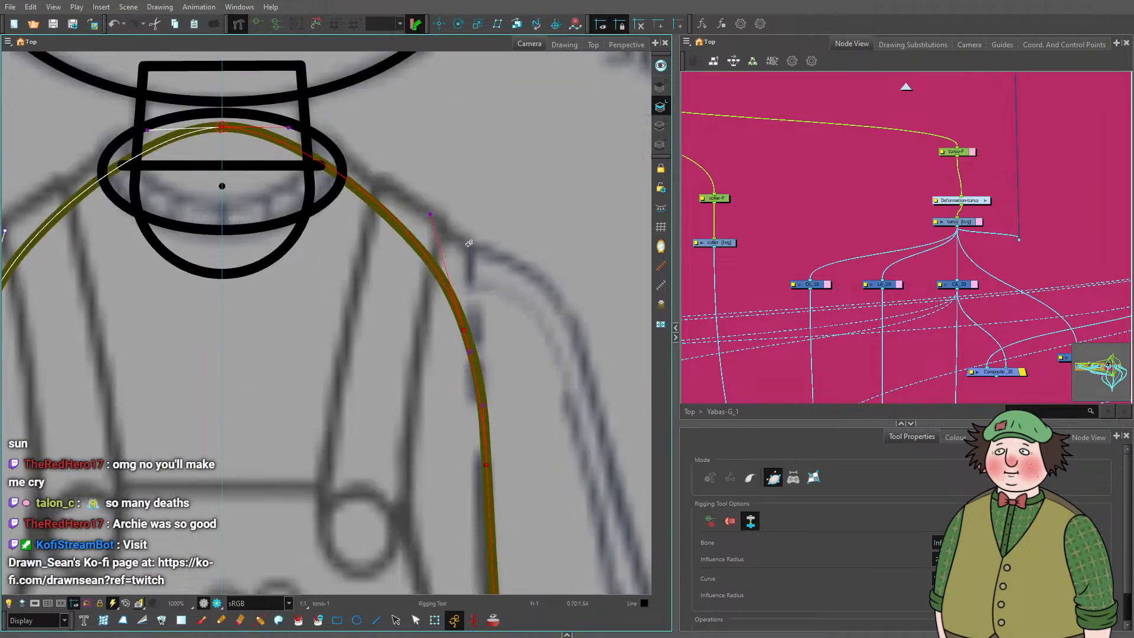
pyautogui.moveTo(434, 214); pyautogui.dragTo(437, 227)
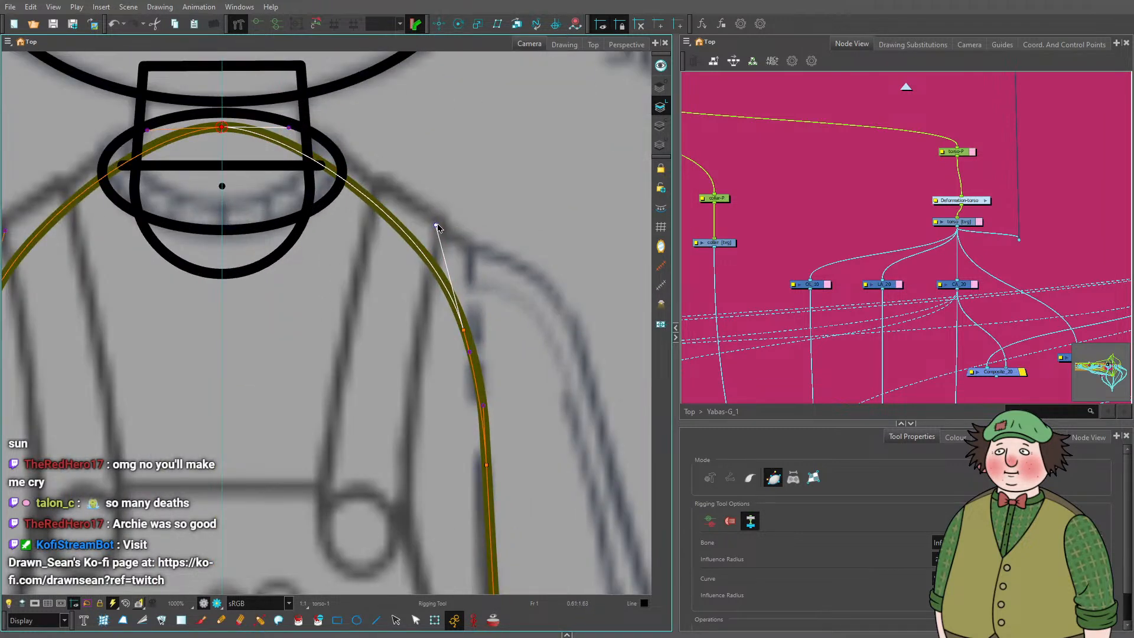
pyautogui.scroll(-3, 437, 227)
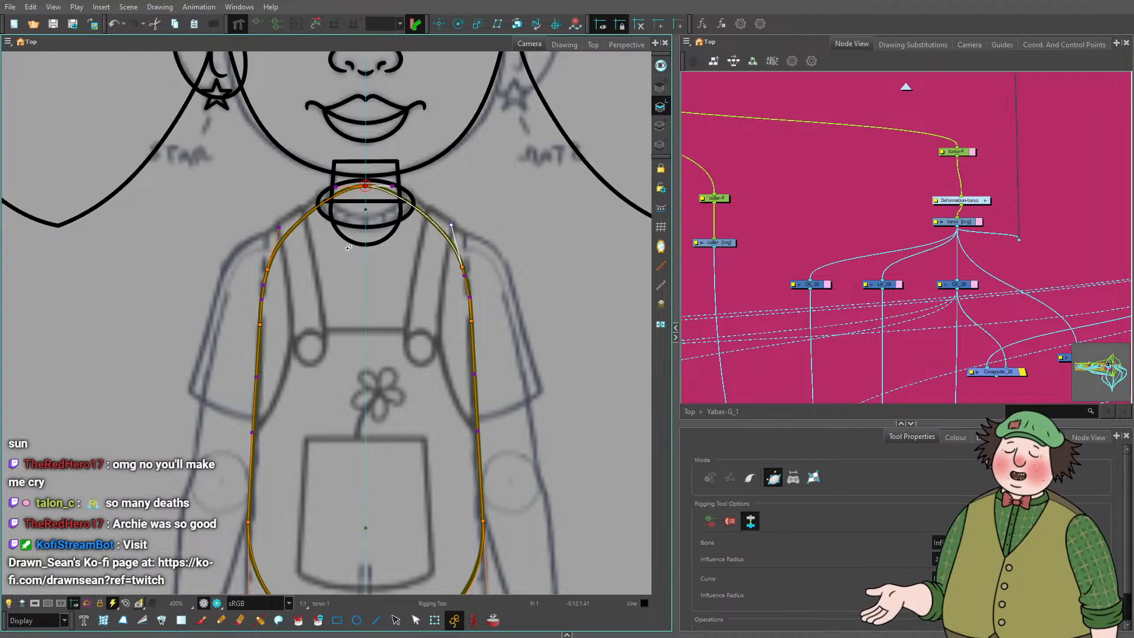
pyautogui.scroll(3, 348, 248)
pyautogui.scroll(2, 249, 274)
pyautogui.click(290, 320)
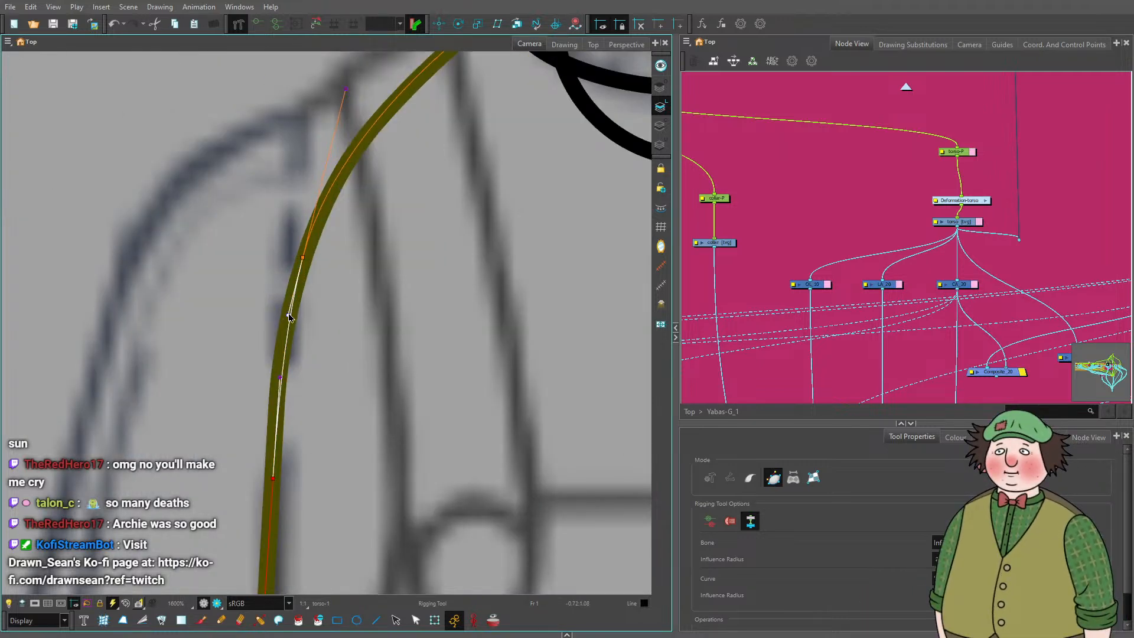
pyautogui.scroll(-3, 343, 343)
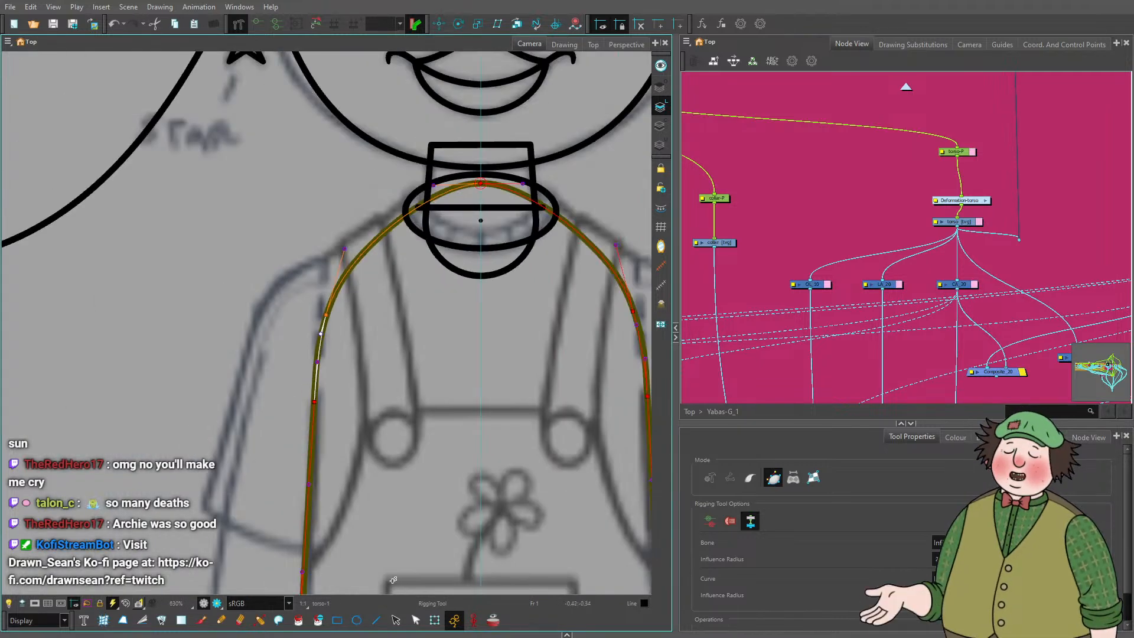
# Test the torso deformer by pulling its right shoulder point outward with the Transform tool.
pyautogui.hotkey('shift', 't')
pyautogui.scroll(-1, 387, 331)
pyautogui.scroll(2, 499, 323)
pyautogui.scroll(2, 498, 322)
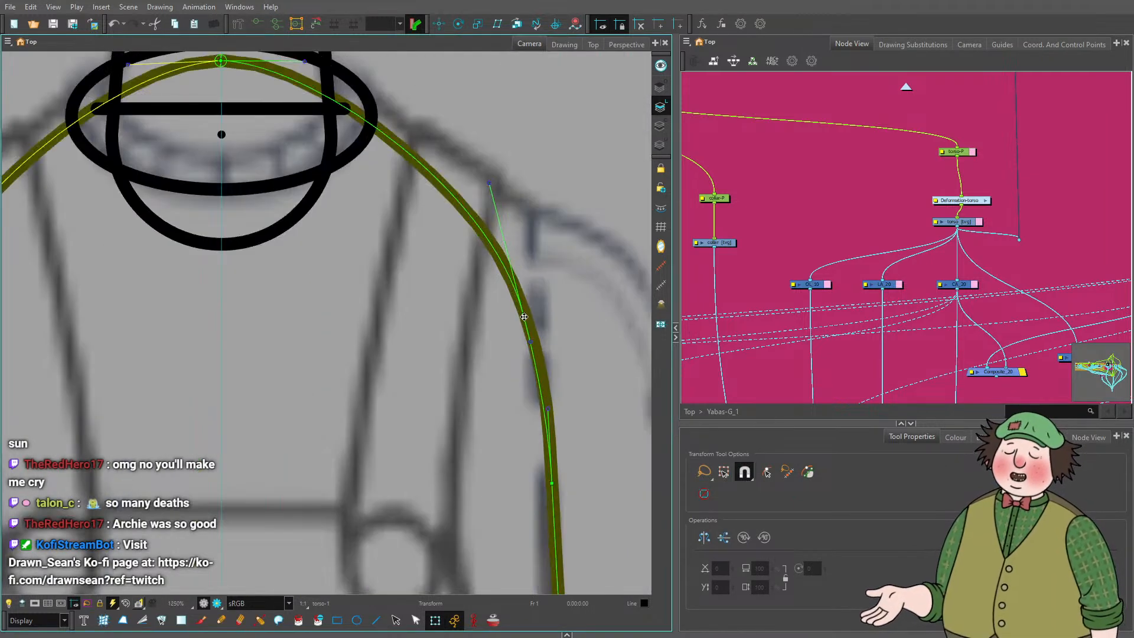
pyautogui.scroll(-2, 502, 313)
pyautogui.scroll(2, 508, 300)
pyautogui.moveTo(485, 297); pyautogui.dragTo(544, 300)
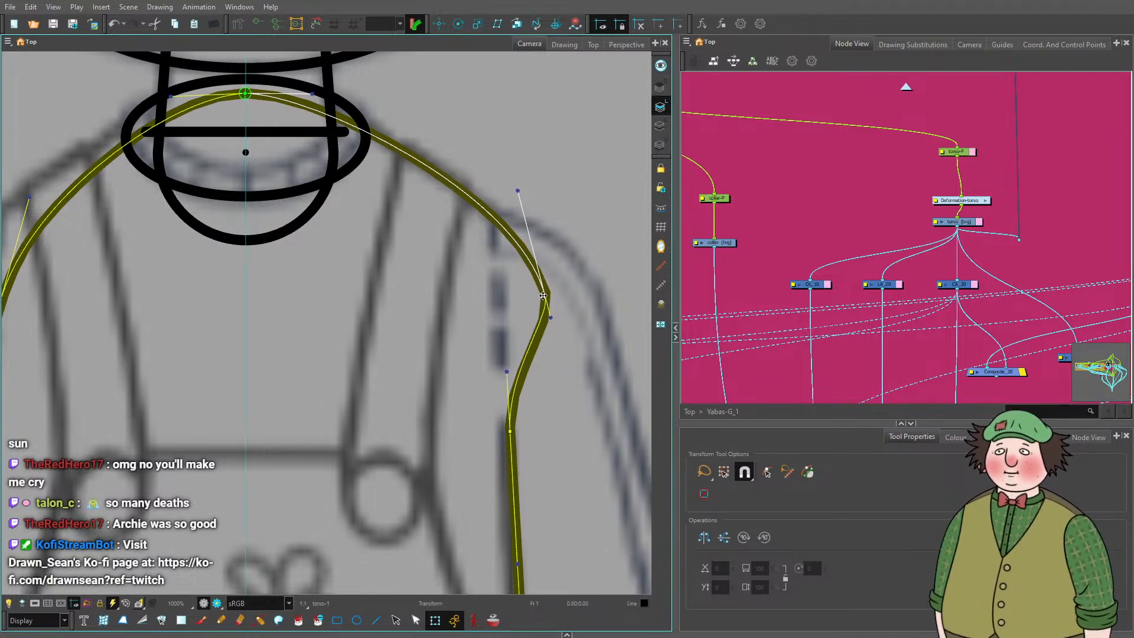
# Pull the deformer's left shoulder point outward to balance the right shoulder and compare both sides of the torso.
pyautogui.scroll(-4, 545, 300)
pyautogui.scroll(4, 302, 304)
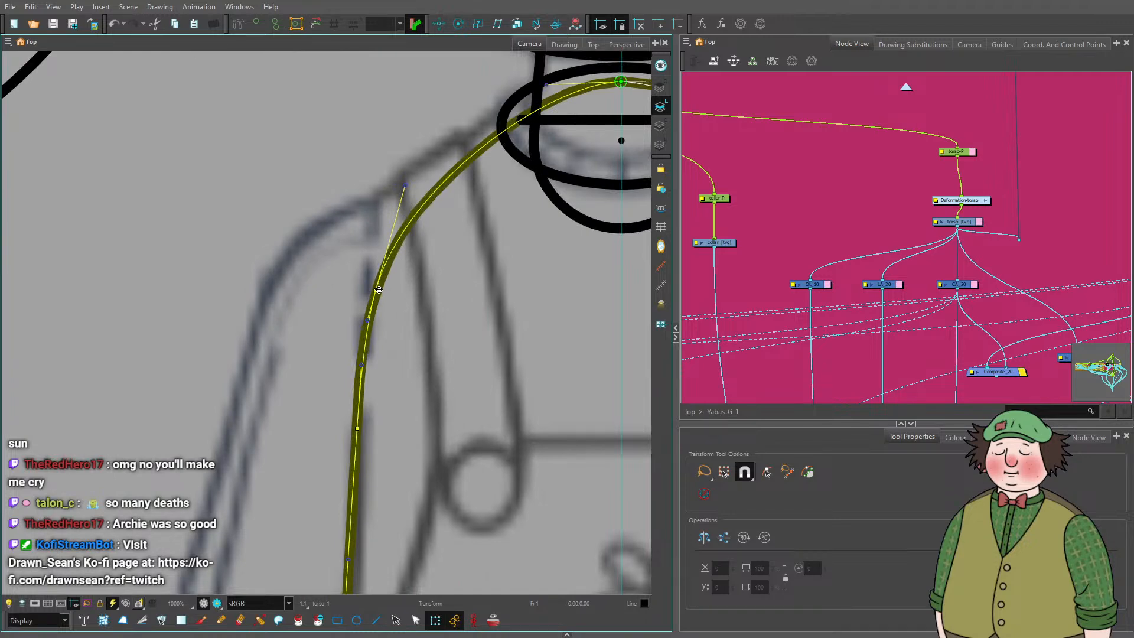
pyautogui.moveTo(377, 289)
pyautogui.mouseDown()
pyautogui.moveTo(322, 296)
pyautogui.moveTo(316, 286)
pyautogui.mouseUp()
pyautogui.scroll(-4, 368, 201)
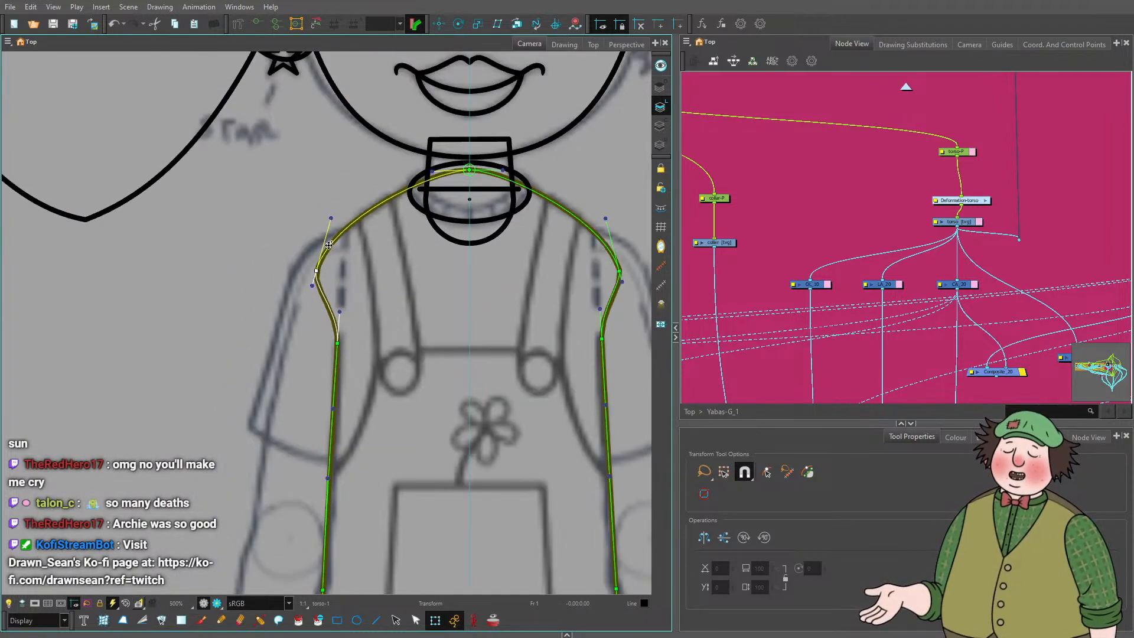
pyautogui.scroll(4, 342, 229)
pyautogui.scroll(-5, 324, 218)
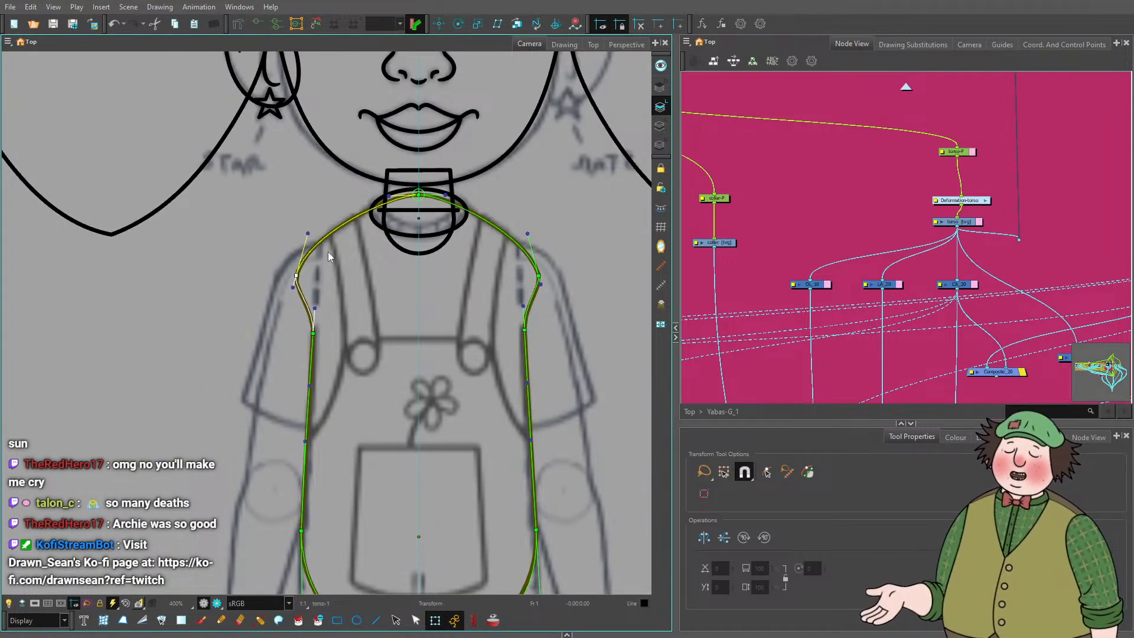
# Reposition the right shoulder point outward and angle its upper handle inward along the sketched shoulder slope.
pyautogui.scroll(3, 503, 225)
pyautogui.scroll(4, 571, 323)
pyautogui.moveTo(570, 324); pyautogui.dragTo(602, 260)
pyautogui.moveTo(558, 93); pyautogui.dragTo(559, 92)
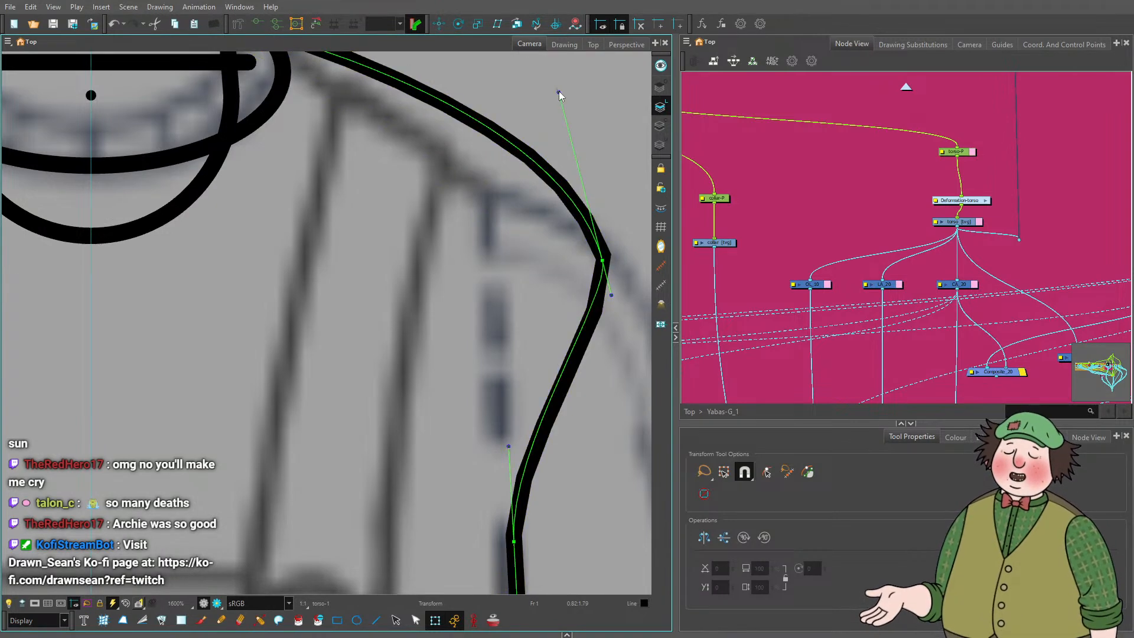
pyautogui.scroll(-4, 559, 92)
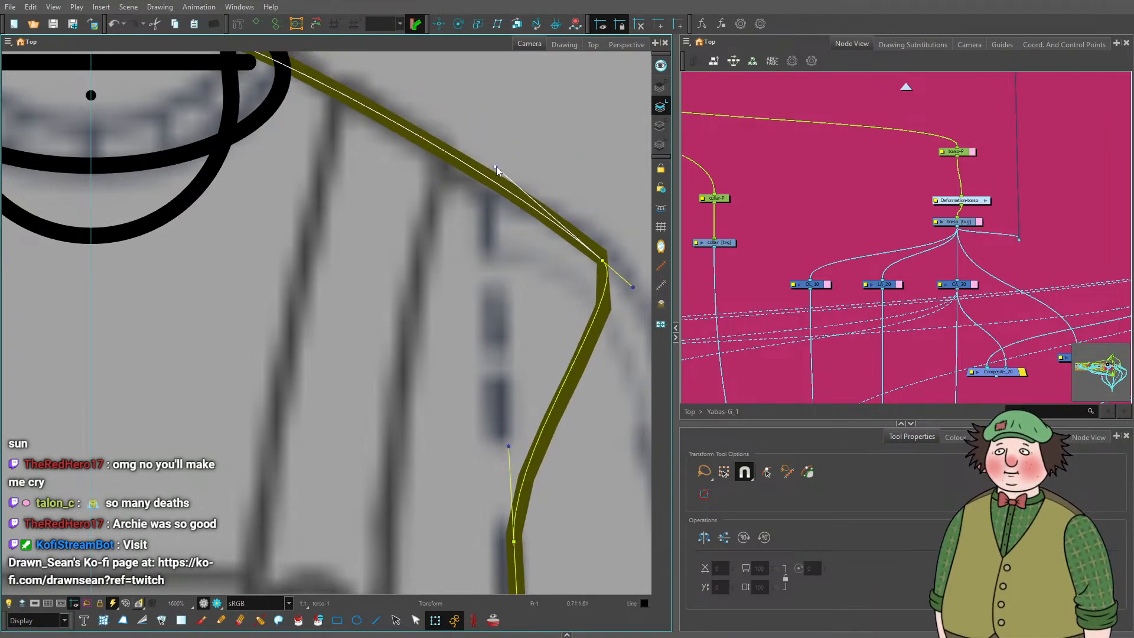
# Place the left shoulder point on the sketched shoulder corner and align its upper handle with the slope toward the neck.
pyautogui.scroll(4, 200, 284)
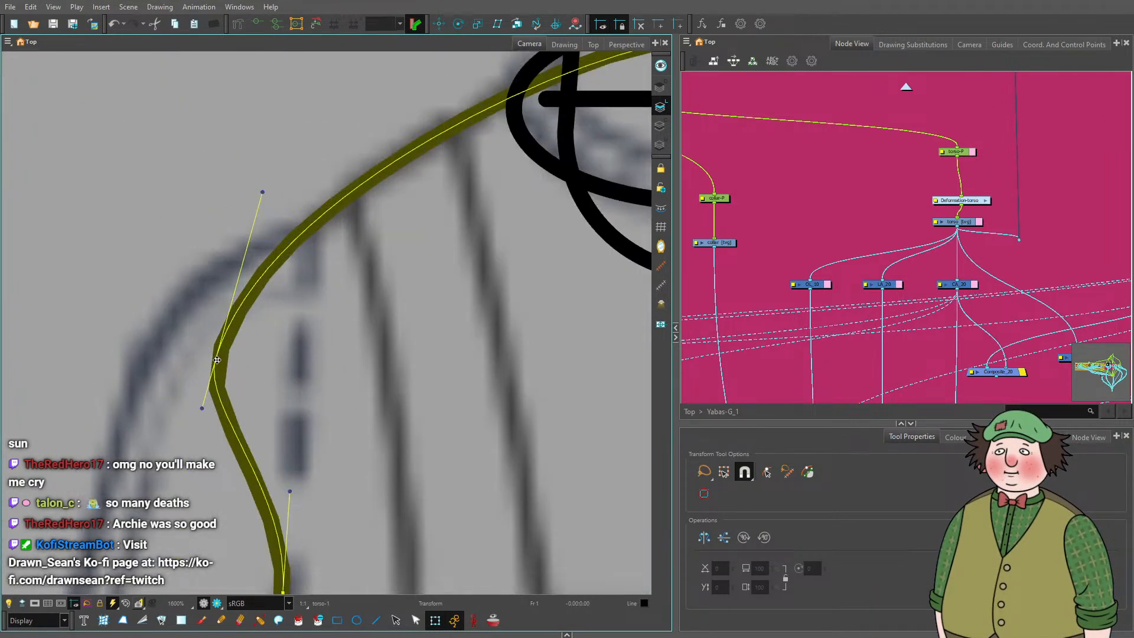
pyautogui.moveTo(217, 359)
pyautogui.mouseDown()
pyautogui.moveTo(167, 392)
pyautogui.moveTo(163, 340)
pyautogui.mouseUp()
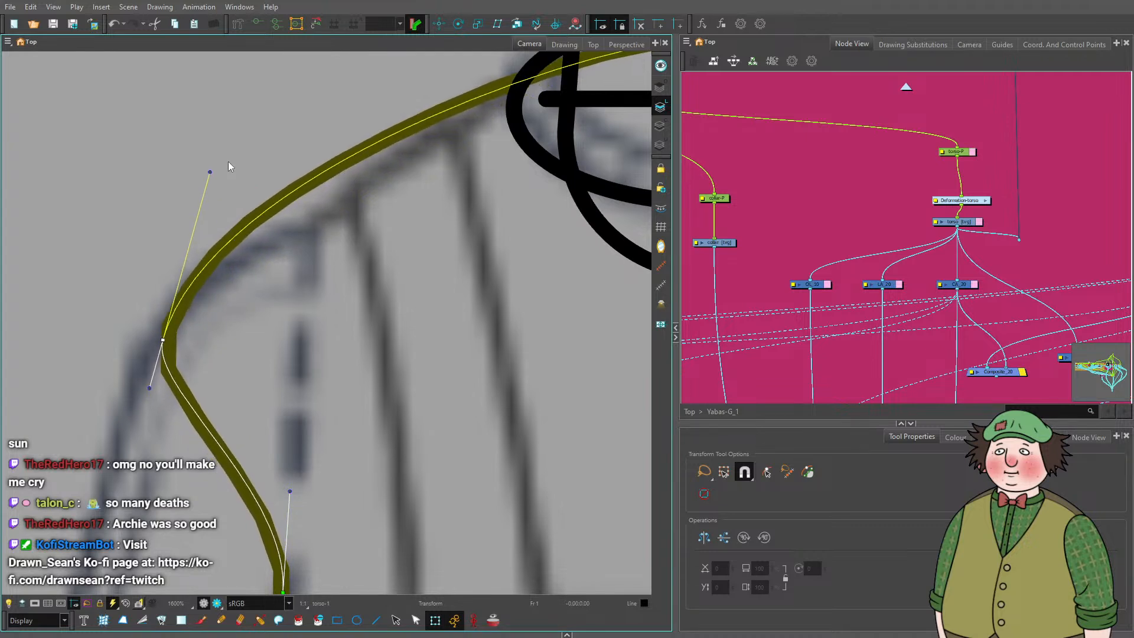
pyautogui.moveTo(211, 171); pyautogui.dragTo(278, 212)
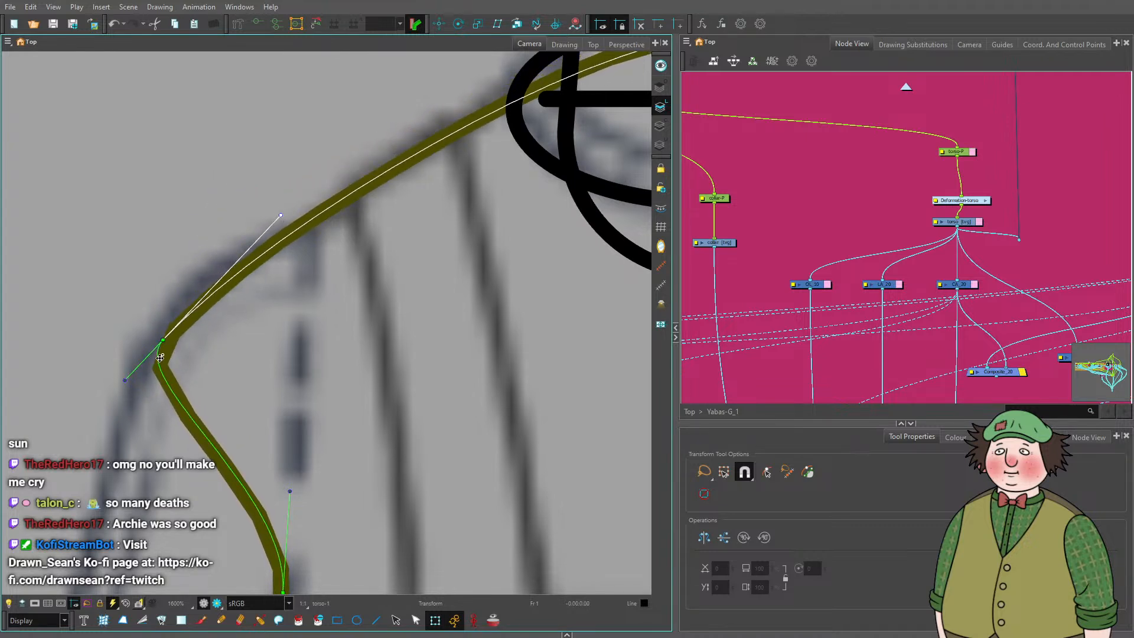
pyautogui.moveTo(166, 344); pyautogui.dragTo(225, 296)
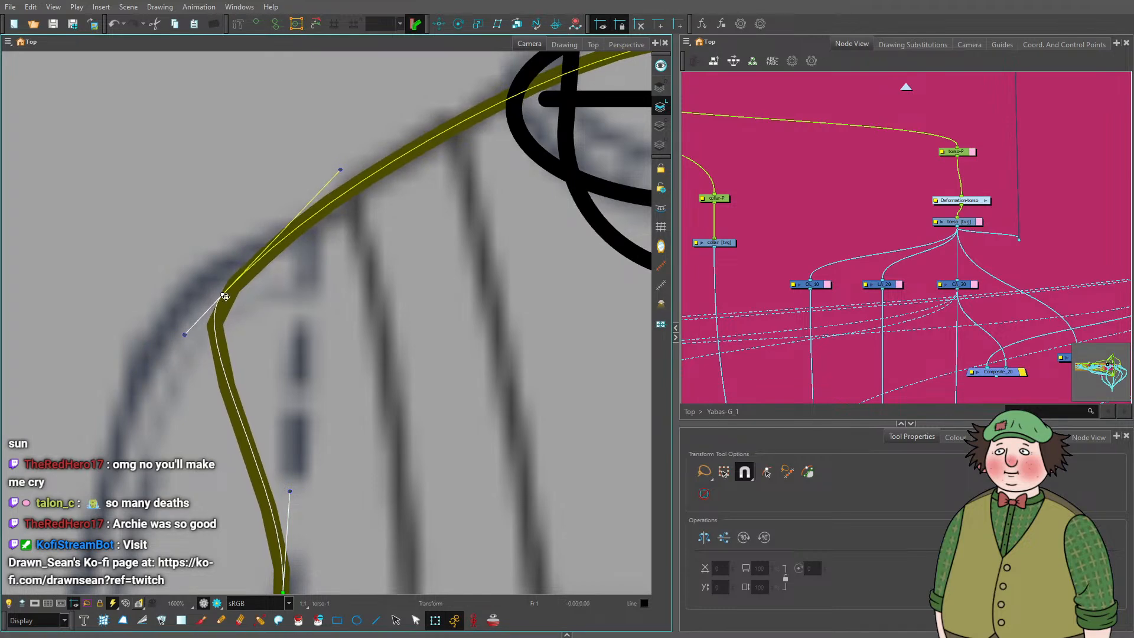
pyautogui.moveTo(340, 168); pyautogui.dragTo(348, 159)
pyautogui.scroll(-4, 179, 191)
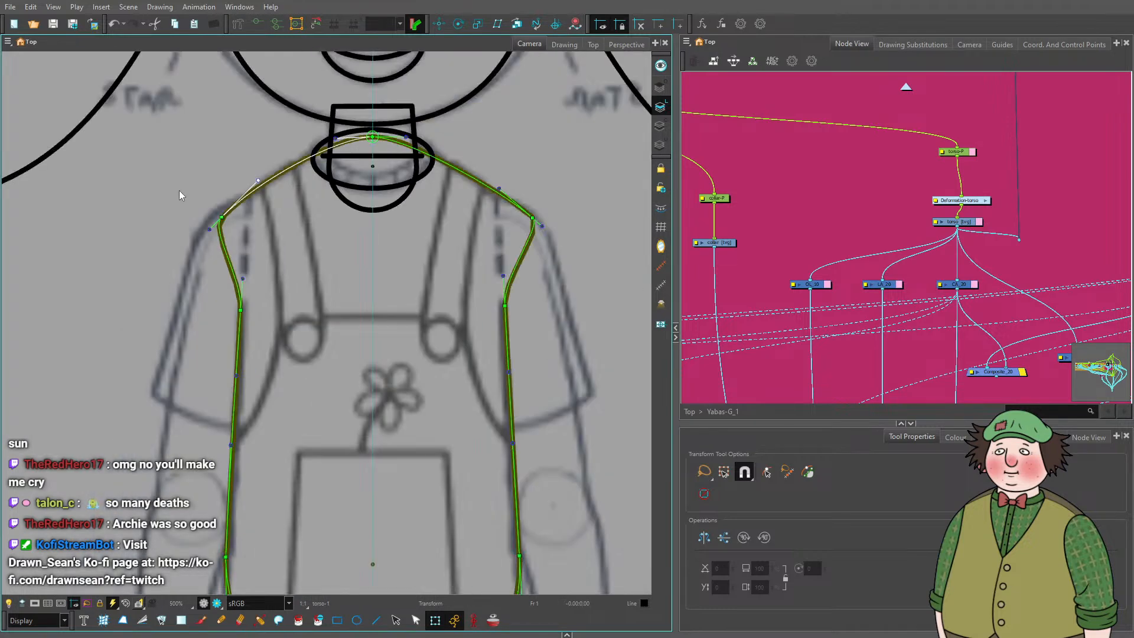
# Refine the right shoulder point and its upper handle to match the left shoulder's slope.
pyautogui.scroll(4, 392, 191)
pyautogui.moveTo(487, 303); pyautogui.dragTo(452, 279)
pyautogui.moveTo(349, 187); pyautogui.dragTo(354, 194)
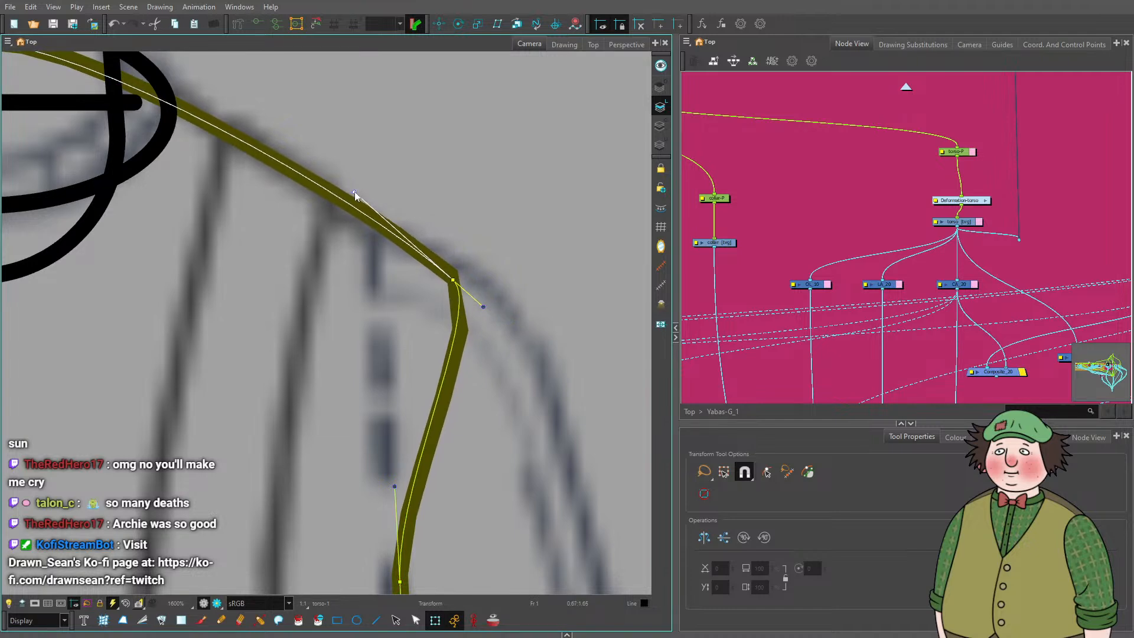
pyautogui.scroll(-4, 373, 191)
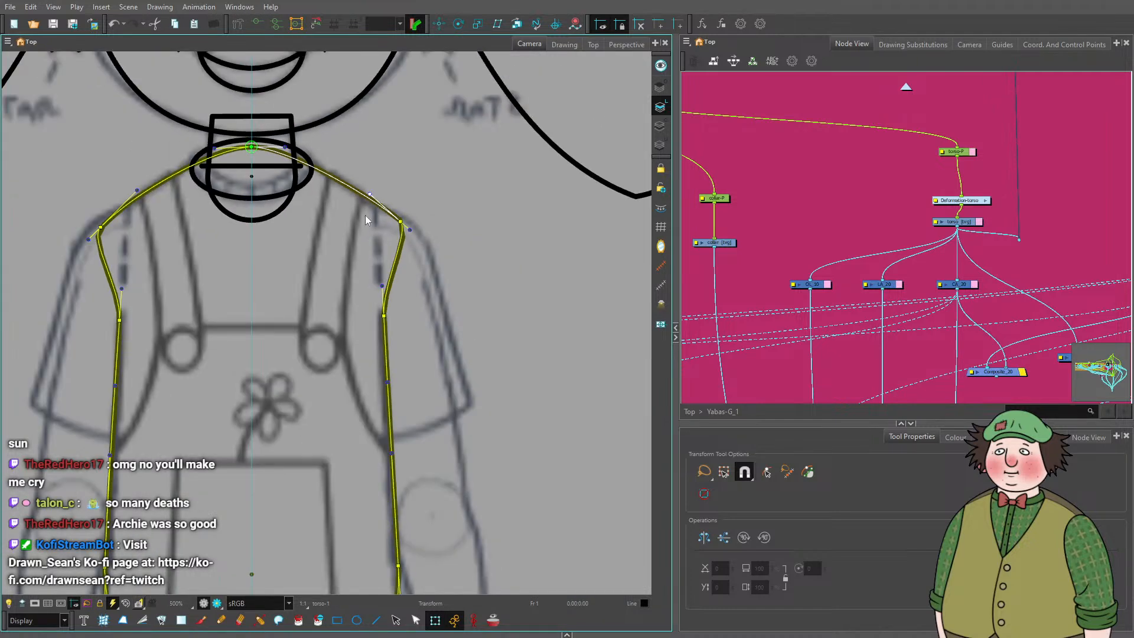
# Add contour points along the torso drawing's right shoulder curve with the Contour Editor.
pyautogui.click(416, 620)
pyautogui.scroll(4, 422, 232)
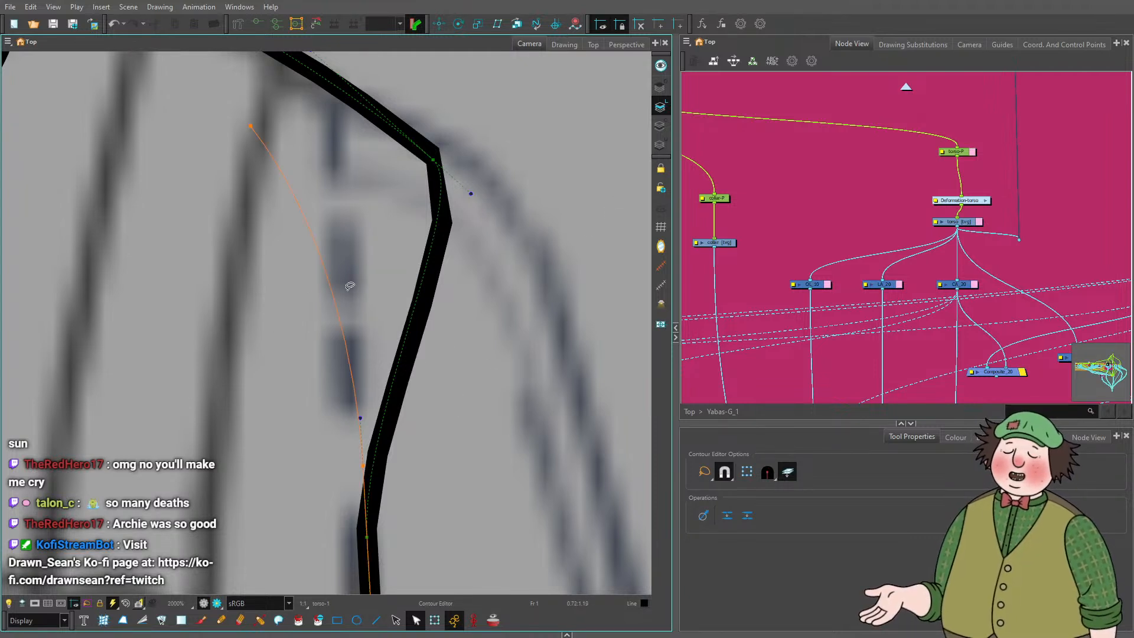
pyautogui.click(328, 279)
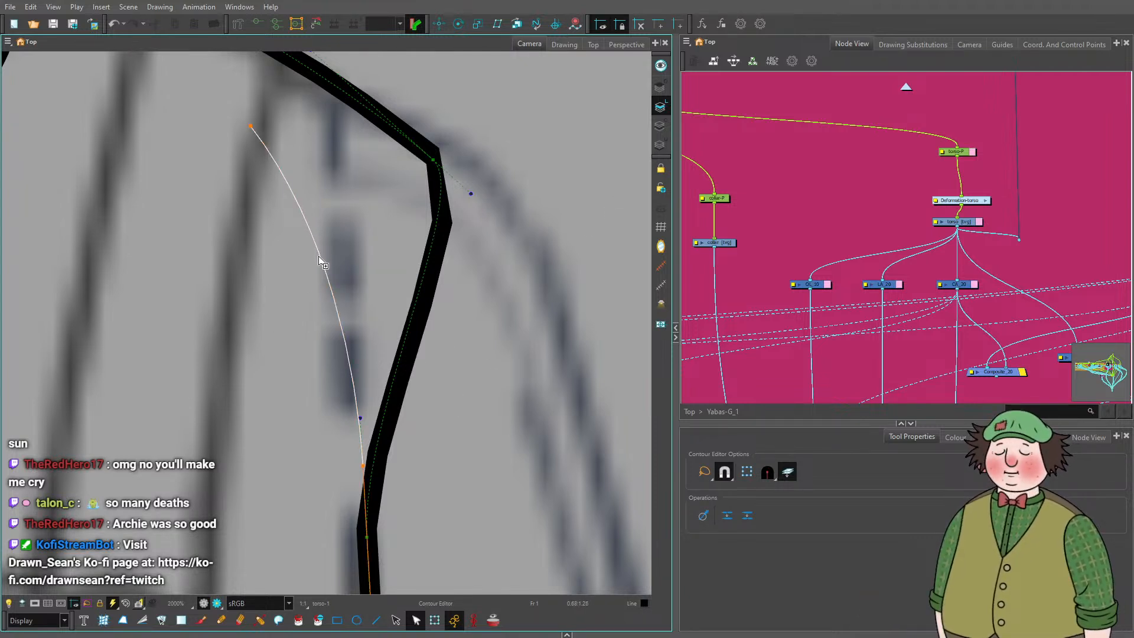
pyautogui.click(325, 270)
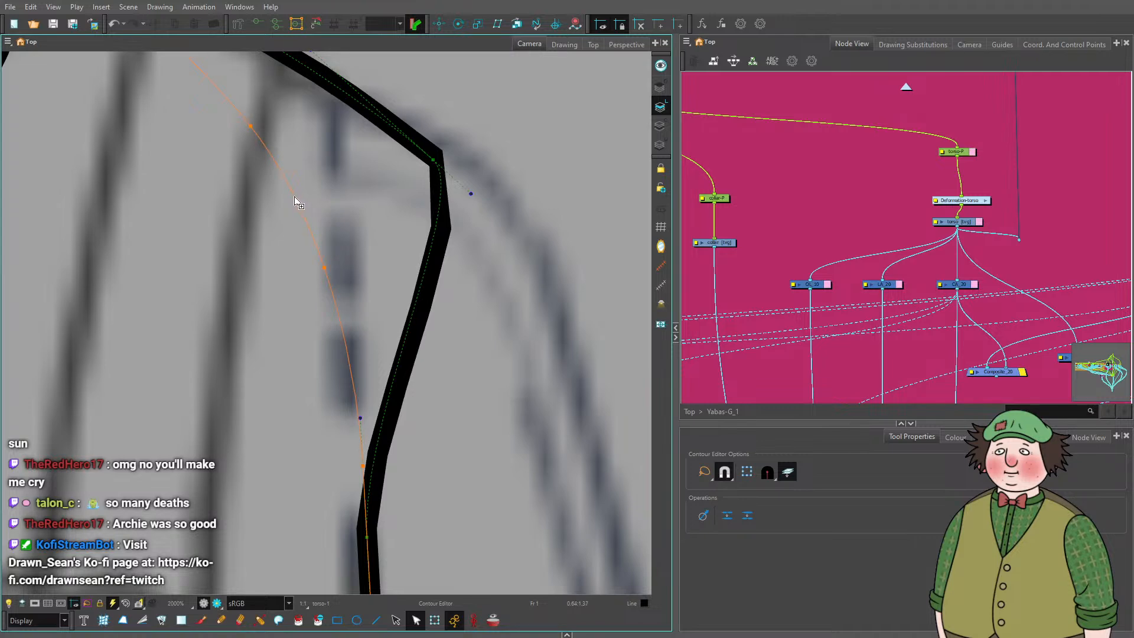
pyautogui.scroll(-5, 352, 364)
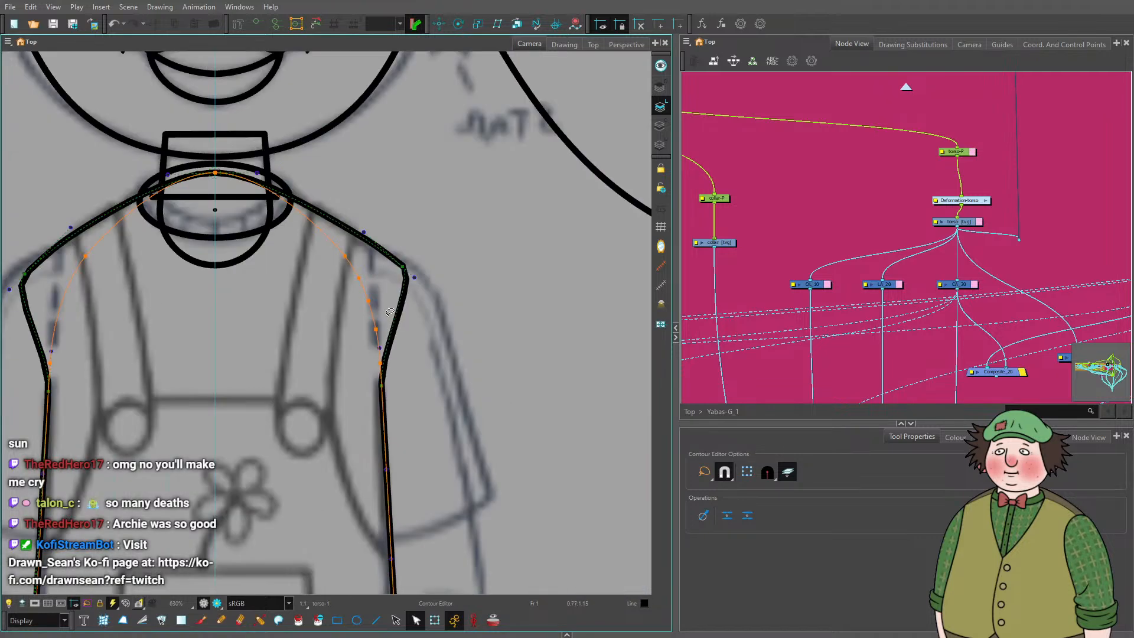
# Add matching contour points along the torso drawing's left shoulder curve, return to the Transform tool, and deselect the torso.
pyautogui.scroll(4, 179, 282)
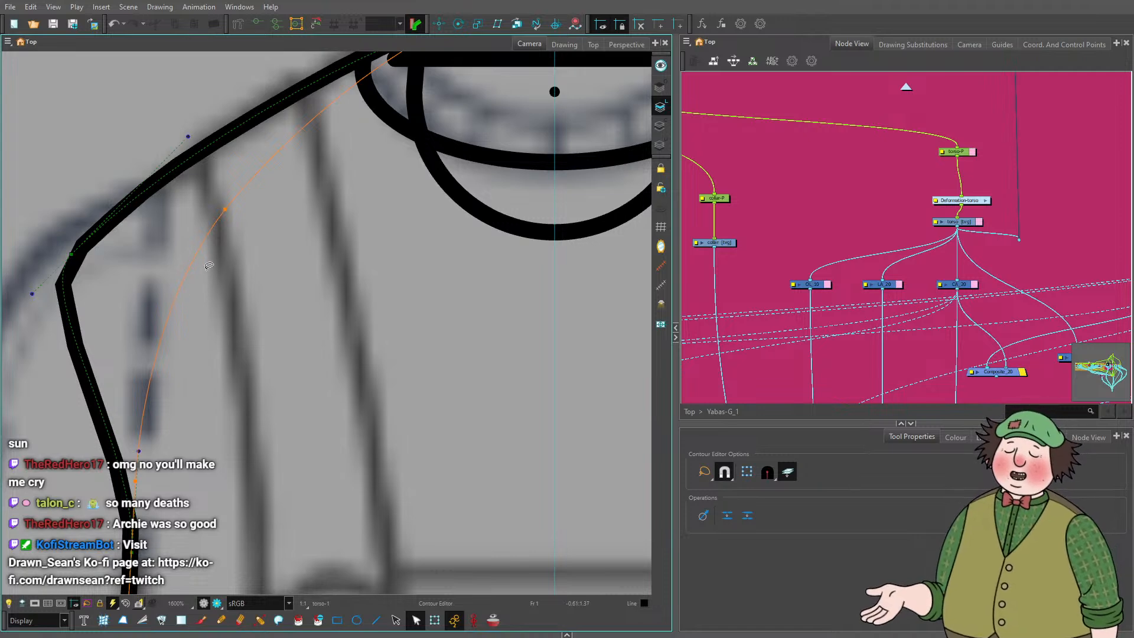
pyautogui.scroll(-3, 188, 274)
pyautogui.scroll(3, 170, 253)
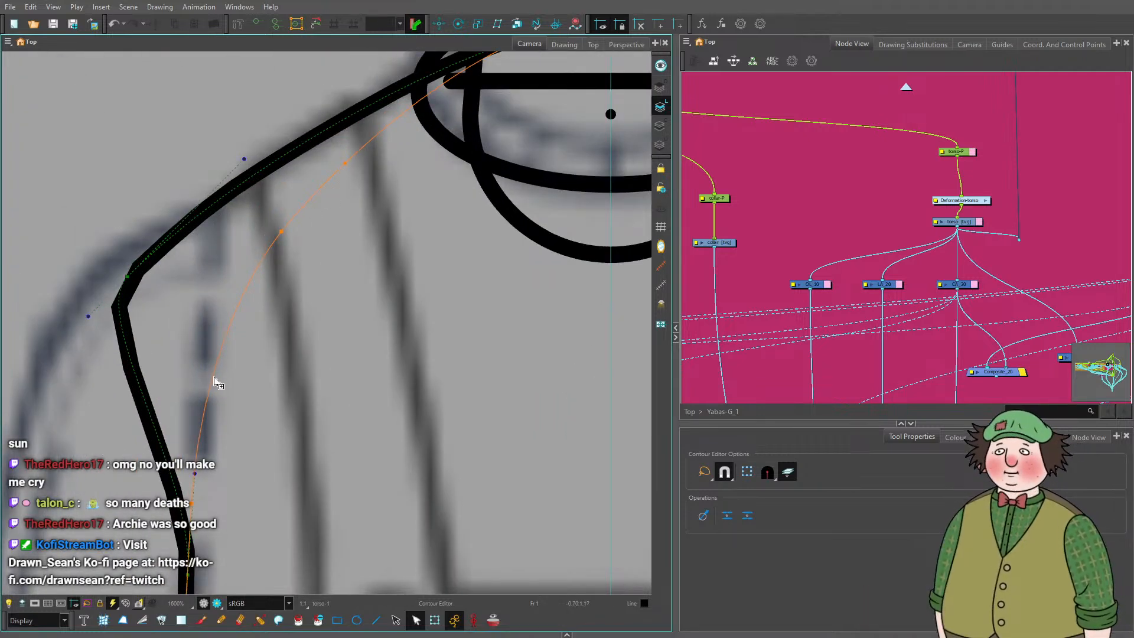
pyautogui.click(210, 383)
pyautogui.click(239, 307)
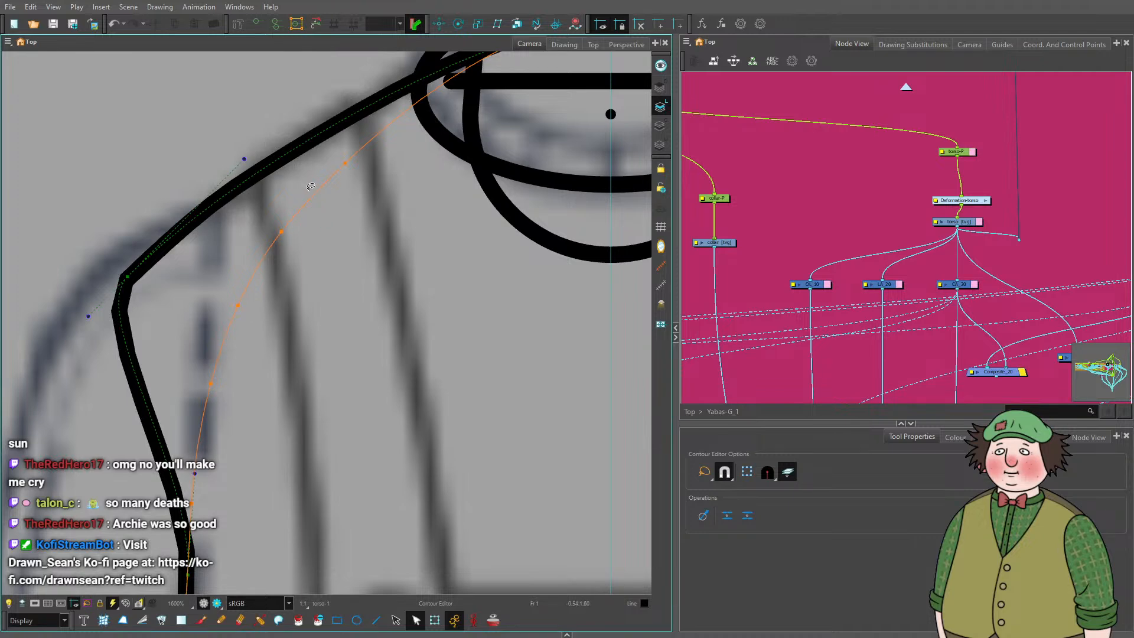
pyautogui.scroll(-4, 319, 200)
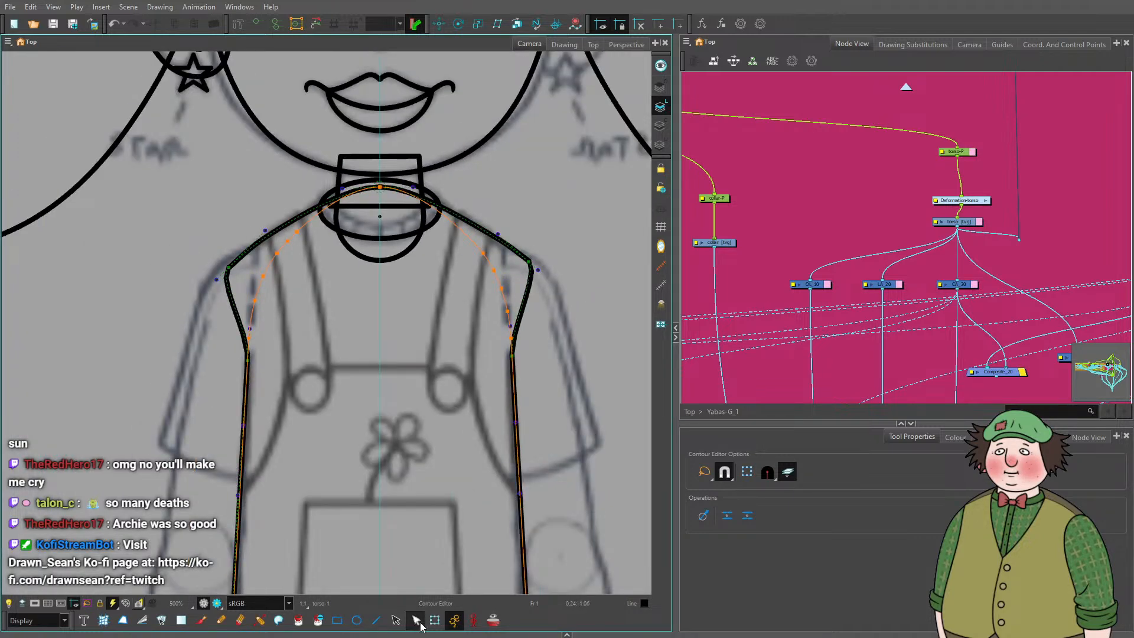
pyautogui.click(416, 620)
pyautogui.click(391, 348)
pyautogui.click(275, 55)
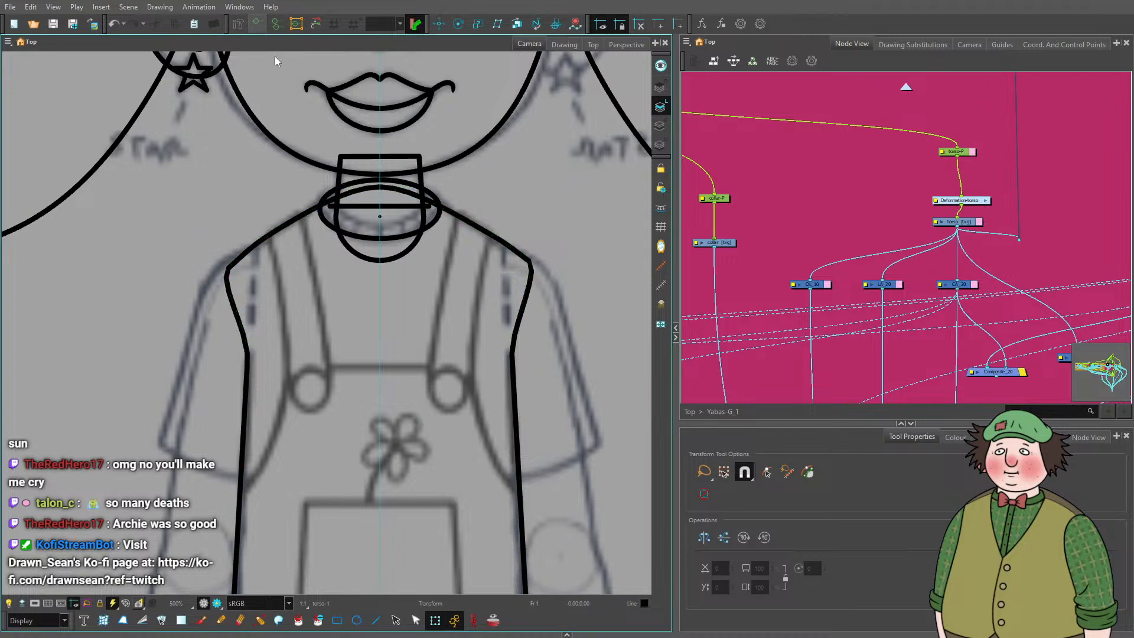
# Examine the deformed torso on the front view and compare it with the side and three-quarter turnaround poses.
pyautogui.scroll(-4, 356, 288)
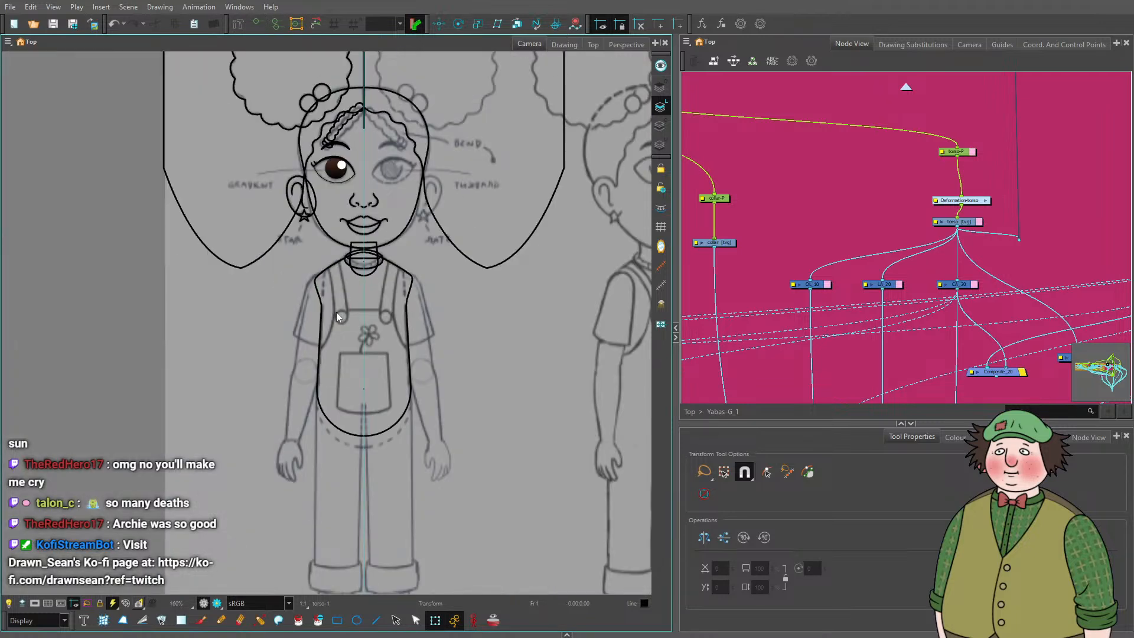
pyautogui.scroll(2, 337, 317)
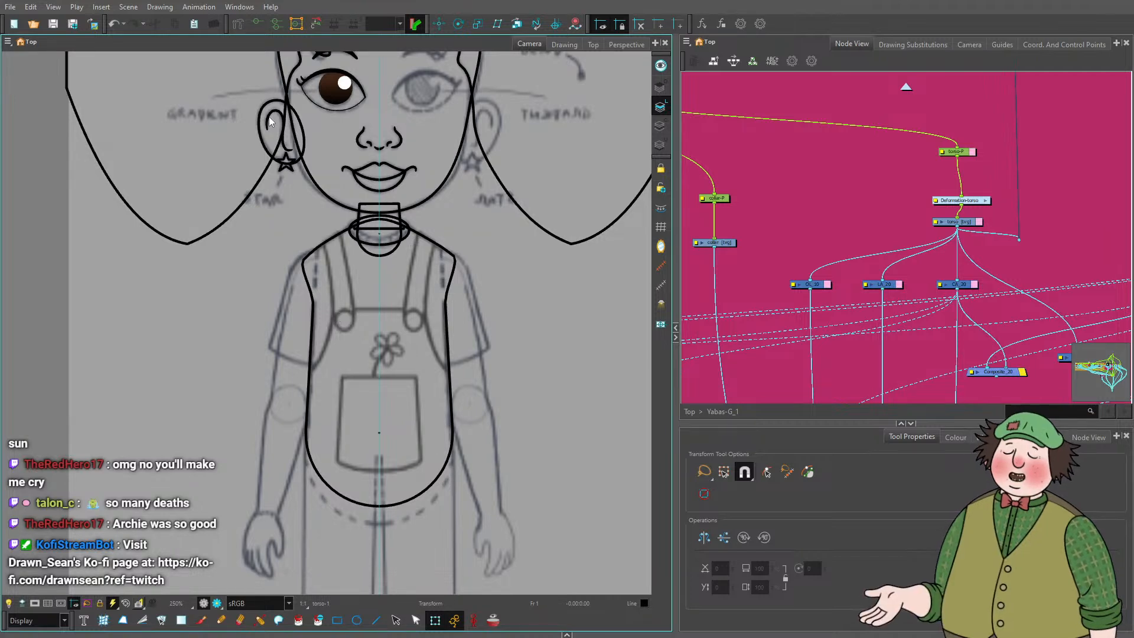
pyautogui.scroll(-3, 339, 217)
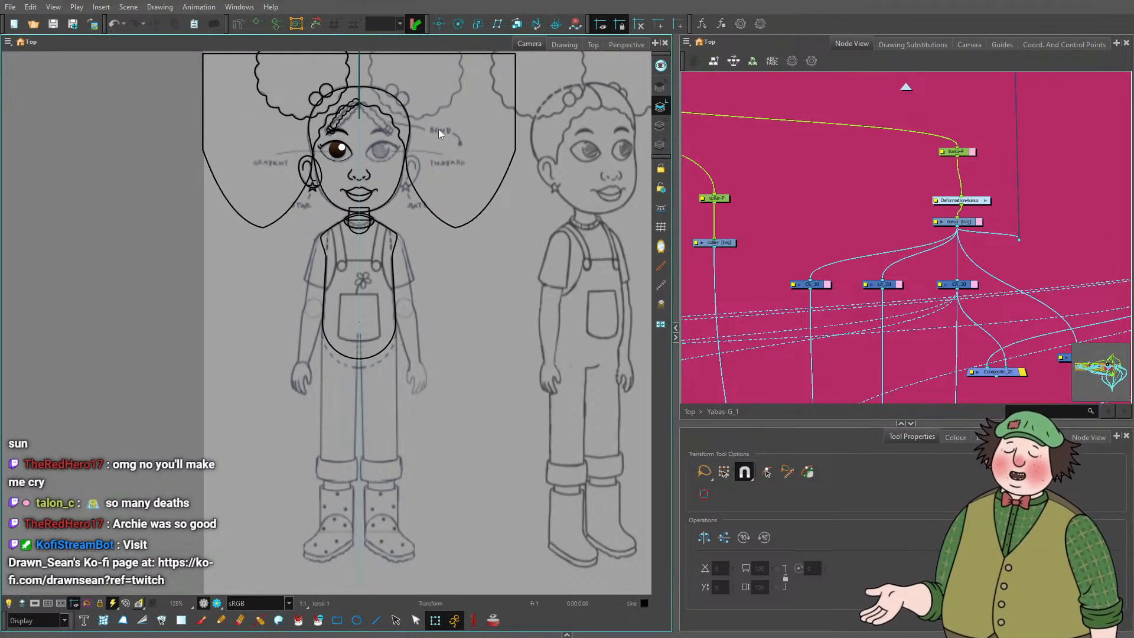
pyautogui.scroll(4, 264, 271)
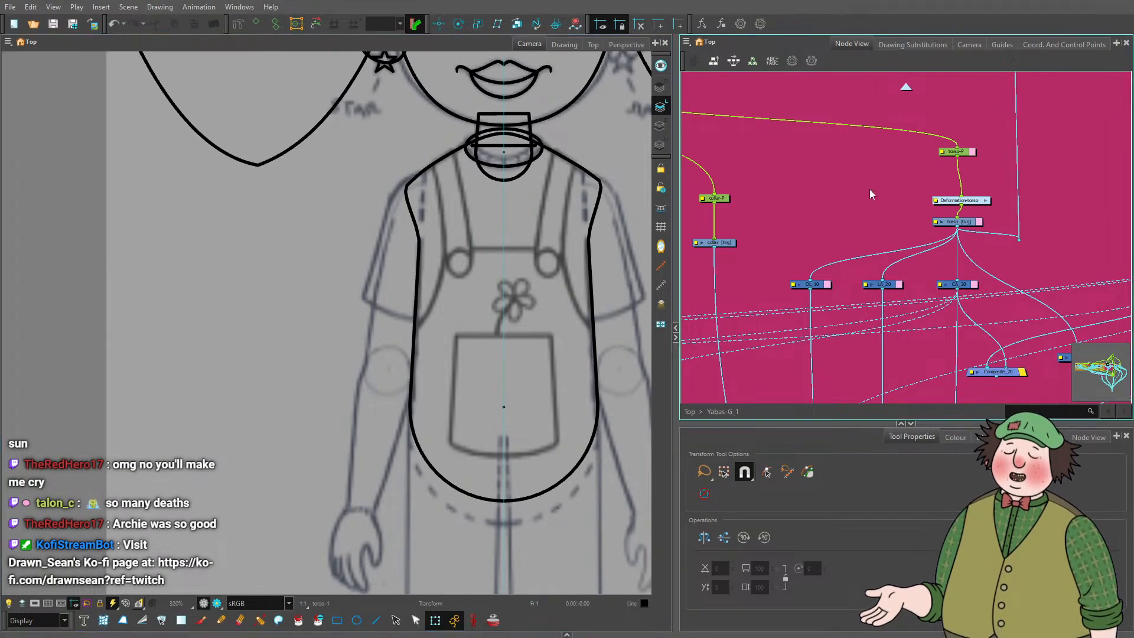
pyautogui.scroll(3, 967, 190)
pyautogui.click(970, 192)
pyautogui.click(780, 240)
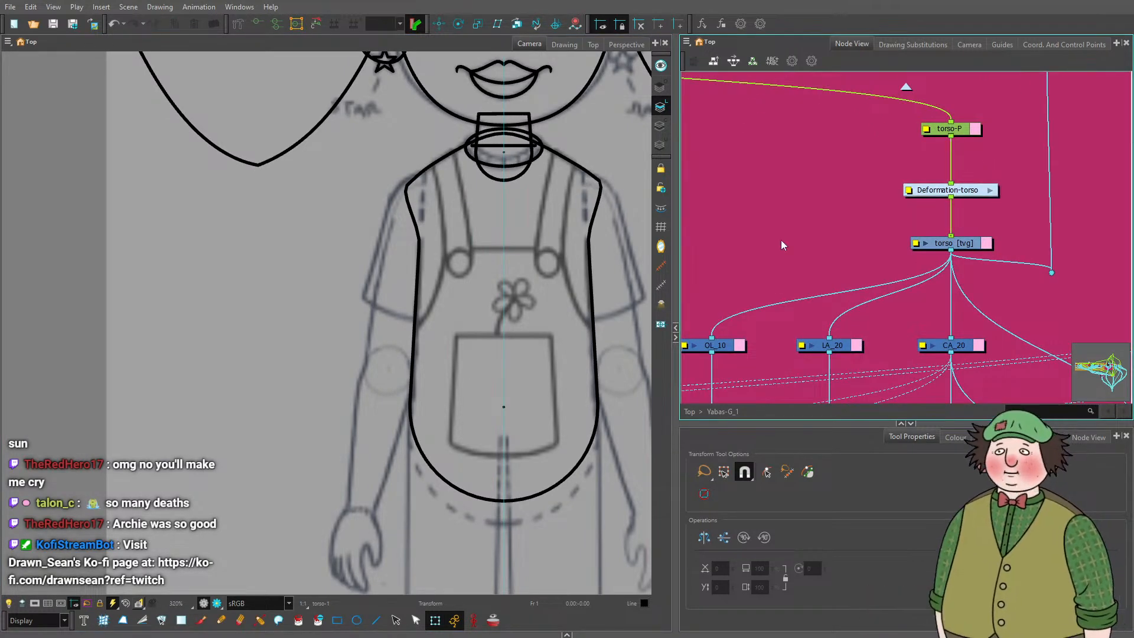
pyautogui.scroll(-4, 448, 370)
pyautogui.scroll(4, 472, 364)
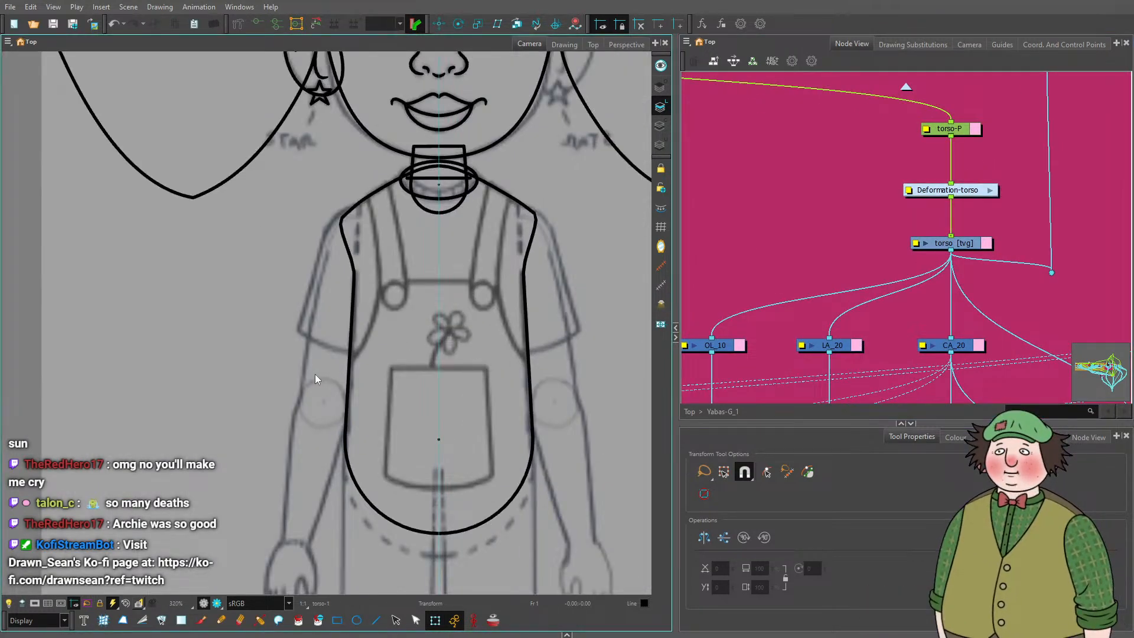
pyautogui.scroll(-5, 316, 366)
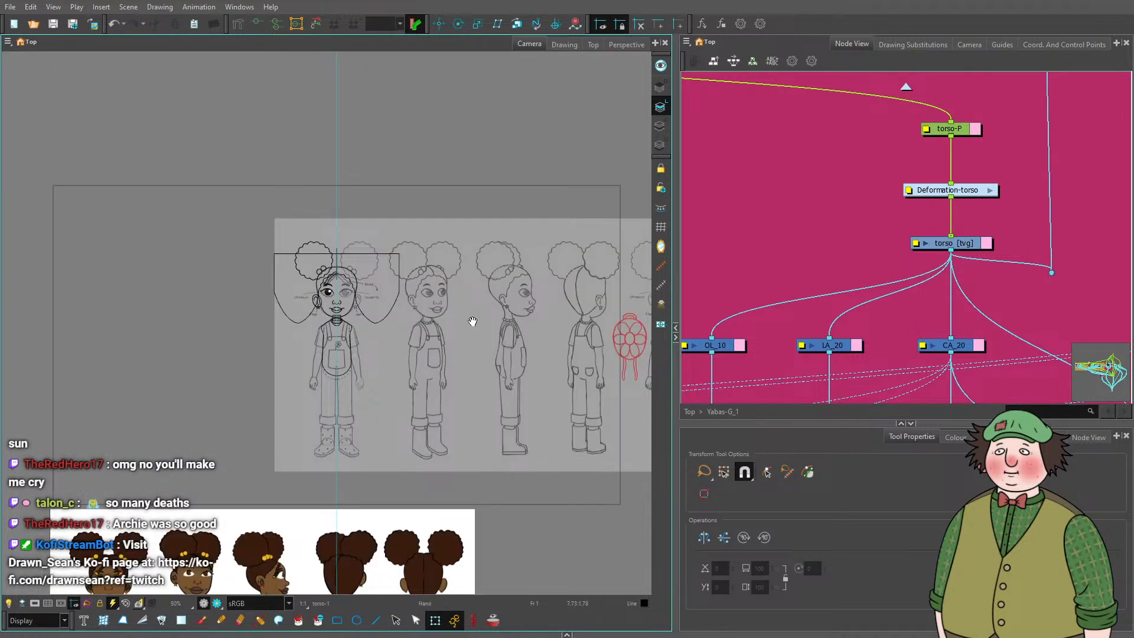
pyautogui.moveTo(470, 321); pyautogui.dragTo(361, 331)
pyautogui.scroll(2, 405, 371)
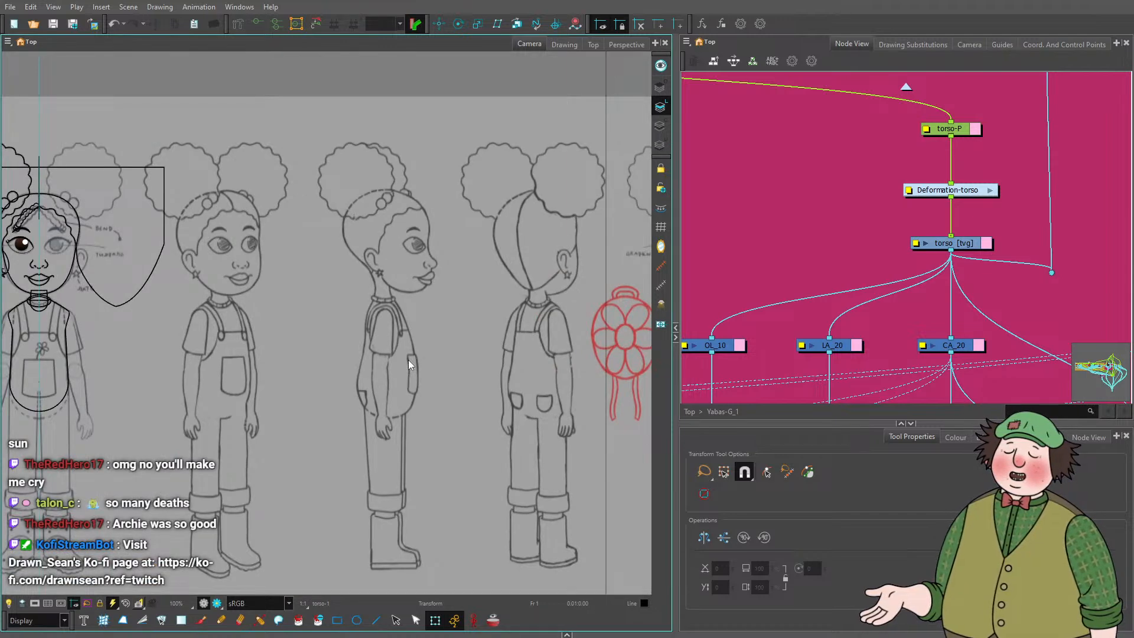
pyautogui.moveTo(111, 320); pyautogui.dragTo(1, 314)
pyautogui.moveTo(176, 326)
pyautogui.mouseDown()
pyautogui.moveTo(32, 320)
pyautogui.moveTo(393, 347)
pyautogui.mouseUp()
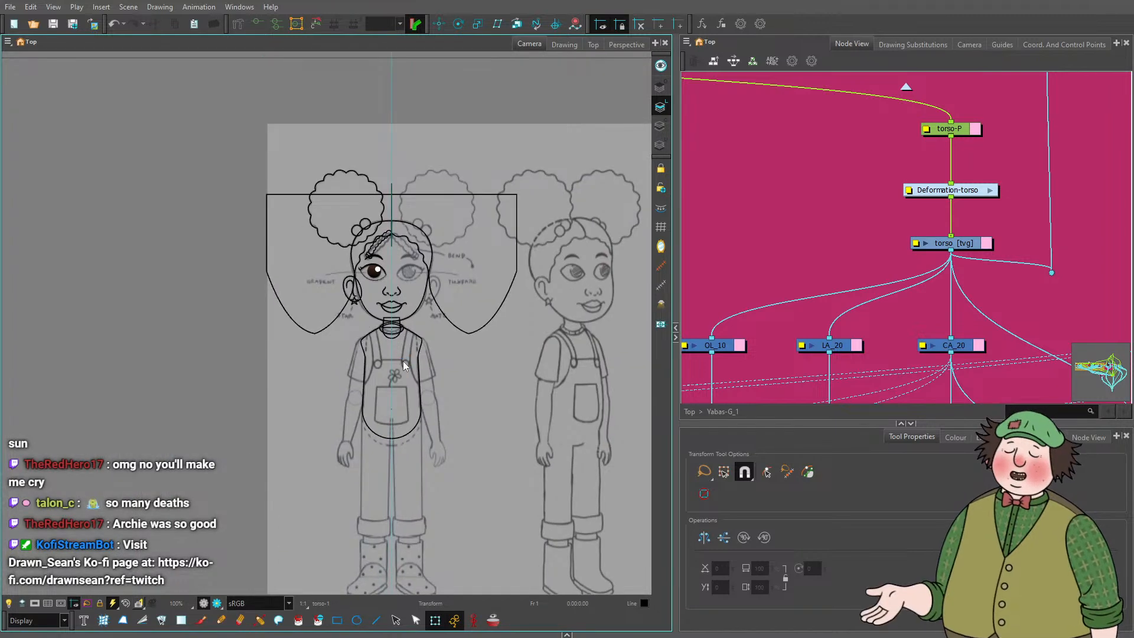
pyautogui.scroll(-3, 402, 361)
pyautogui.scroll(3, 401, 373)
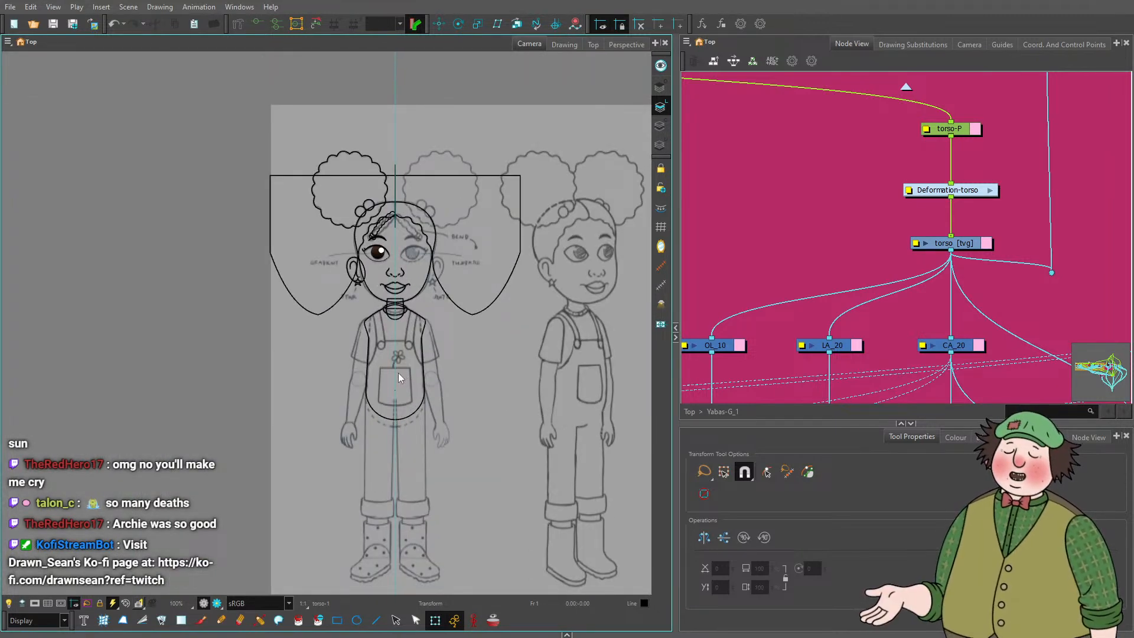
# Delete the Deformation-hip node between hip-P and the hip drawing, and open the hip layer's properties.
pyautogui.scroll(-5, 792, 267)
pyautogui.moveTo(1031, 223); pyautogui.dragTo(915, 209)
pyautogui.moveTo(1045, 204); pyautogui.dragTo(881, 203)
pyautogui.scroll(8, 951, 213)
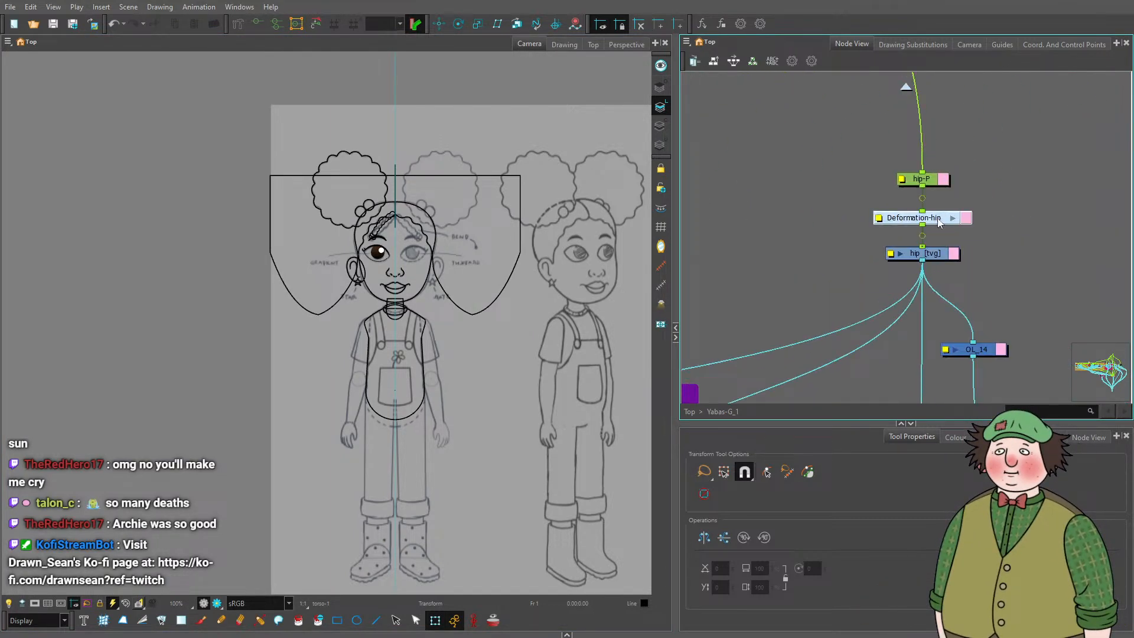
pyautogui.click(889, 254)
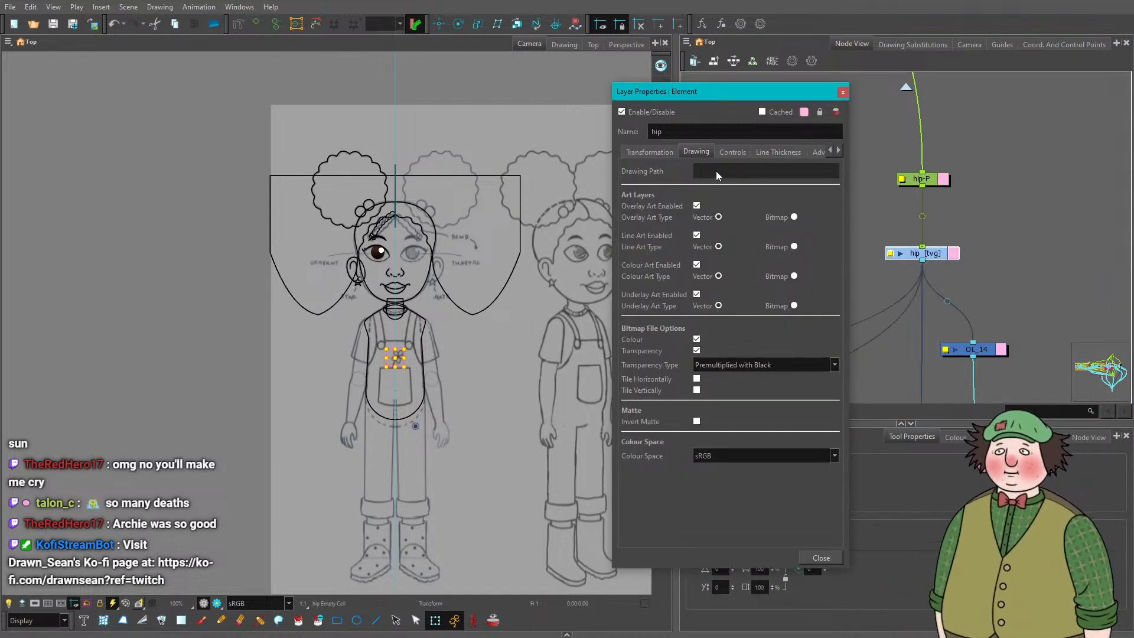
pyautogui.doubleClick(655, 132)
pyautogui.write('wais')
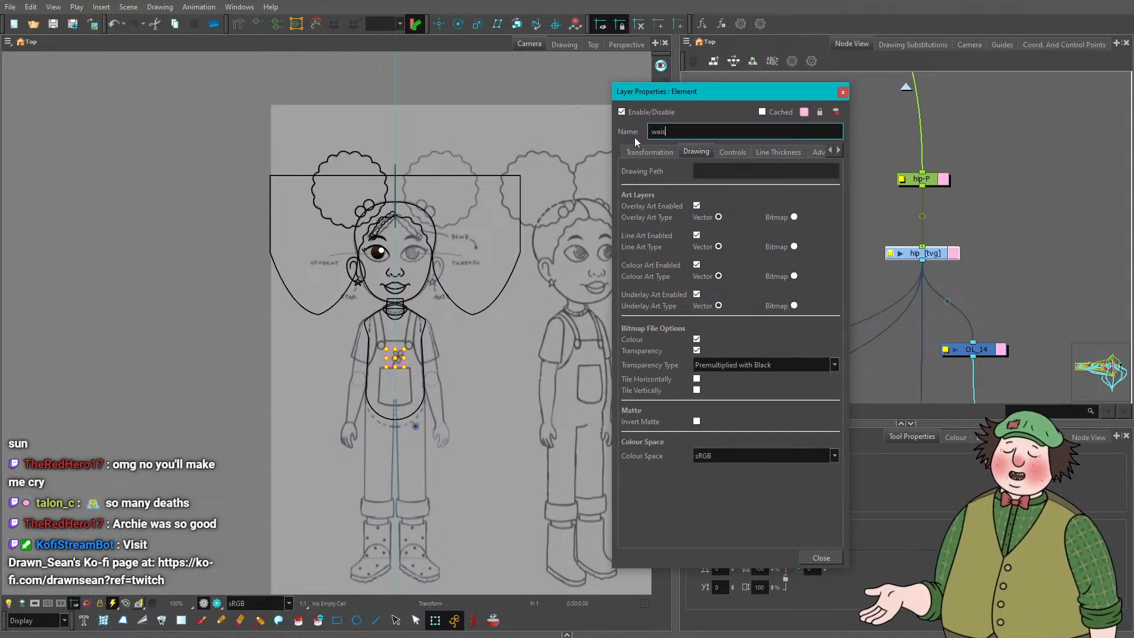
pyautogui.press('BackSpace')
pyautogui.press('BackSpace')
pyautogui.press('BackSpace')
pyautogui.press('BackSpace')
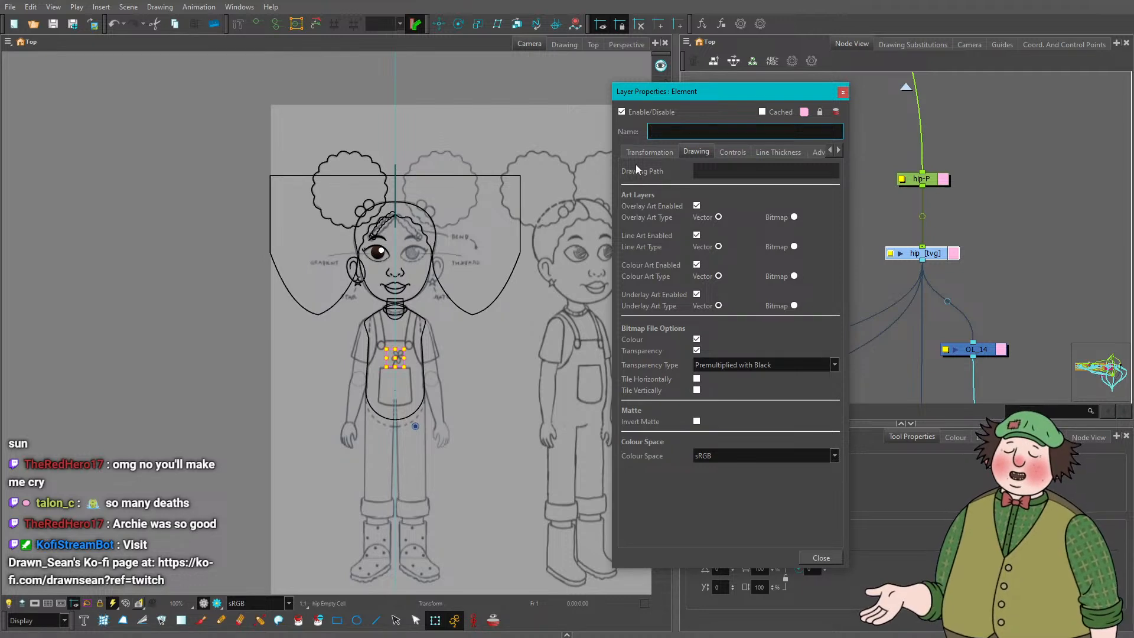
pyautogui.click(821, 557)
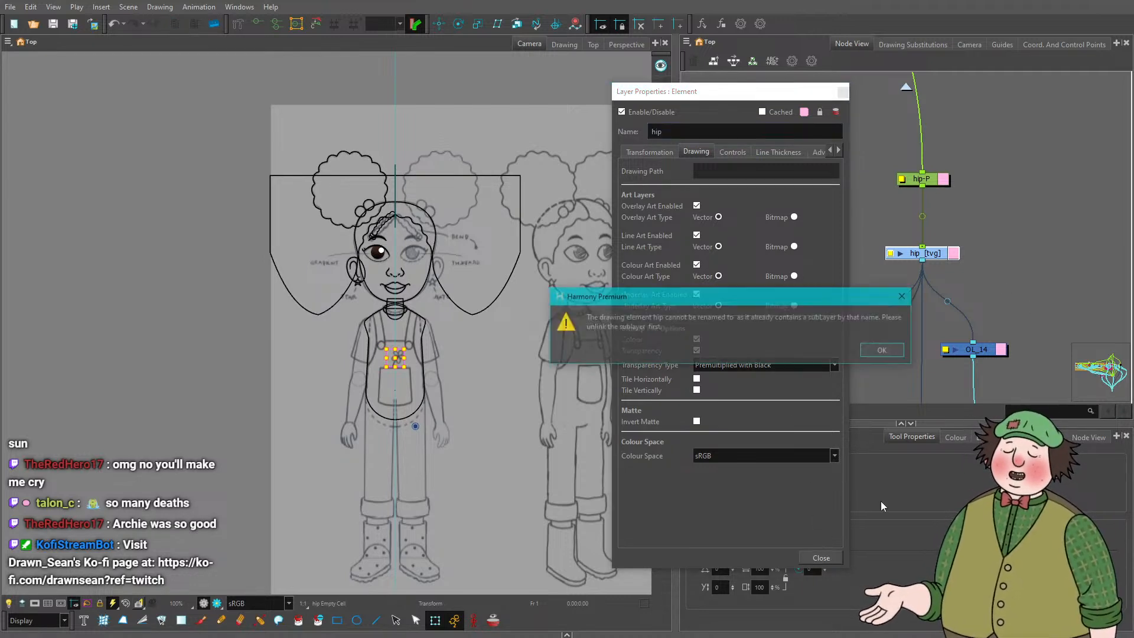
pyautogui.click(886, 351)
pyautogui.click(820, 557)
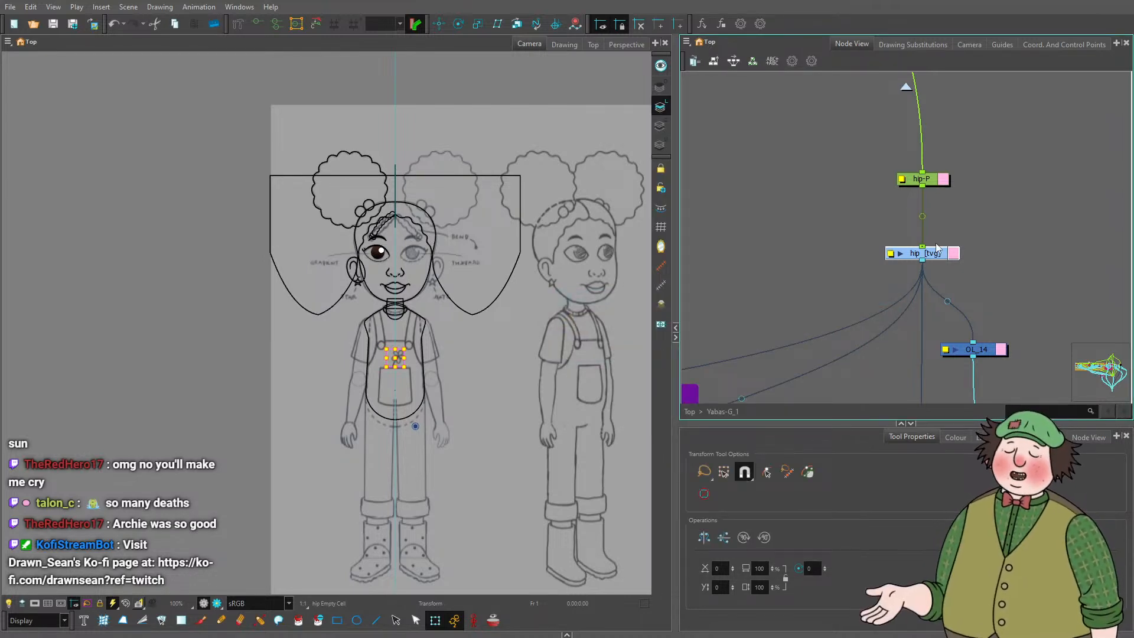
# Draw a straight horizontal line on the hip layer across the waist, spanning between the torso outline's two side edges.
pyautogui.scroll(-3, 938, 258)
pyautogui.scroll(5, 370, 420)
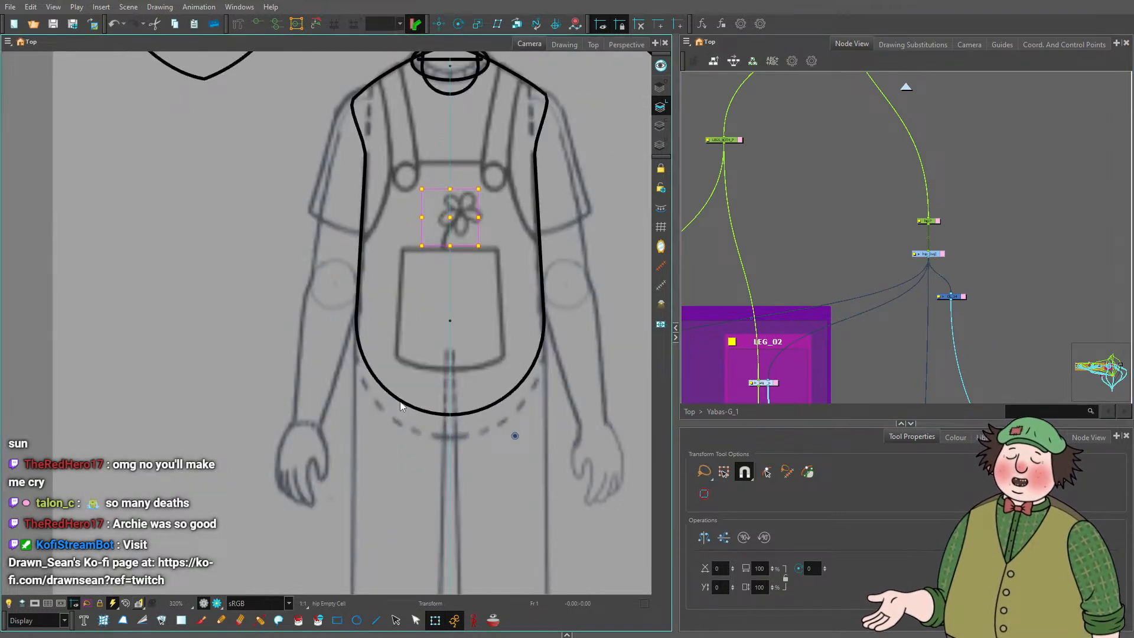
pyautogui.scroll(3, 453, 364)
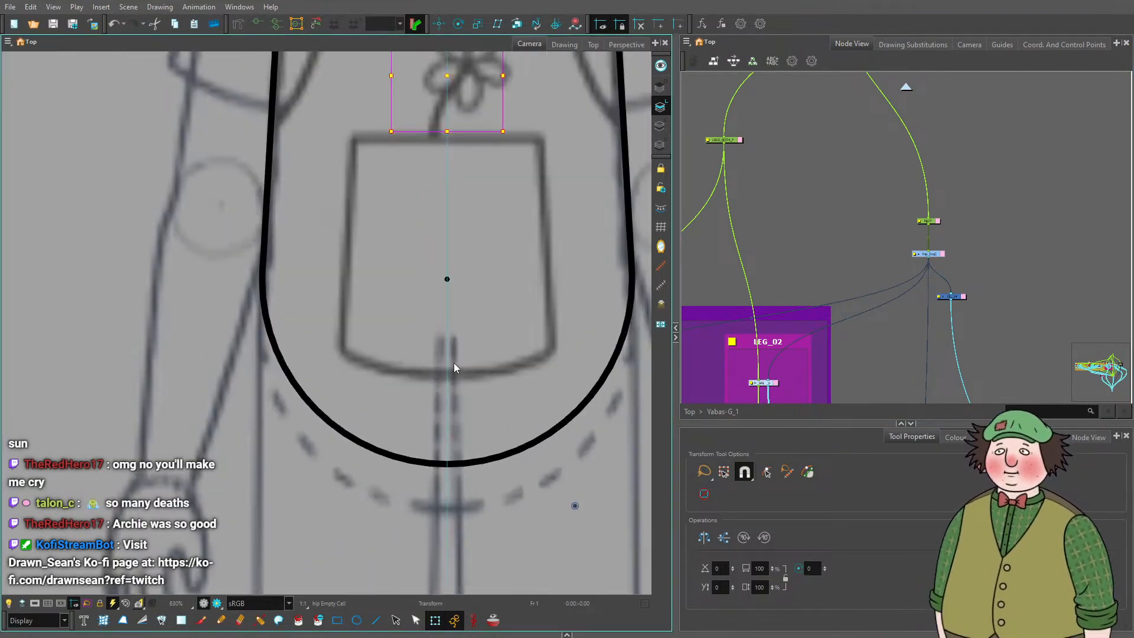
pyautogui.click(376, 620)
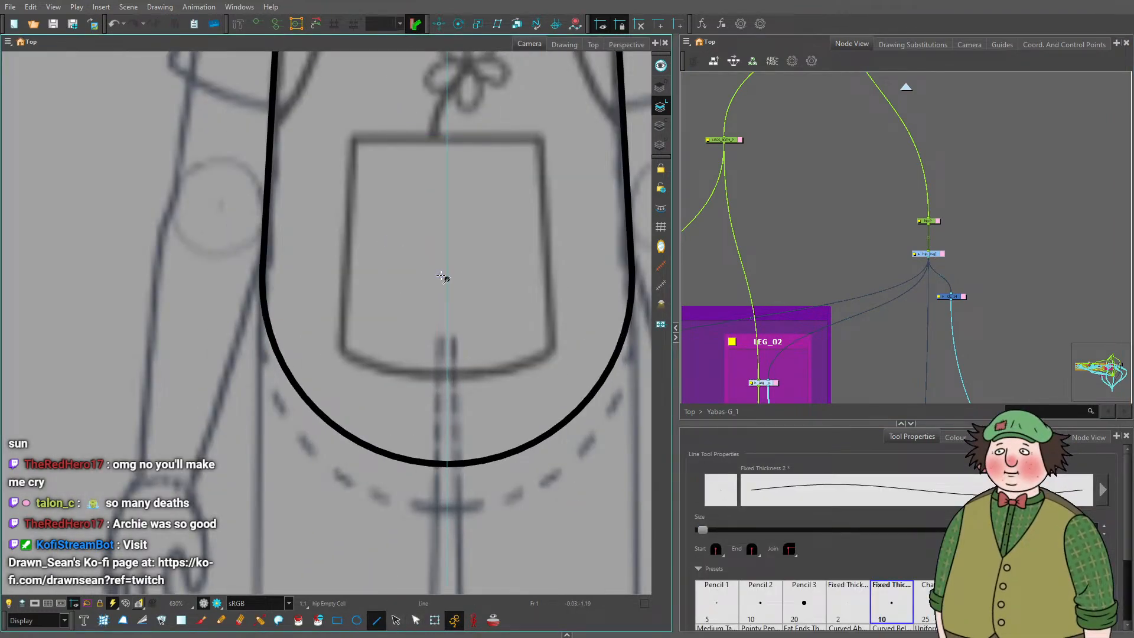
pyautogui.moveTo(262, 280); pyautogui.dragTo(632, 280)
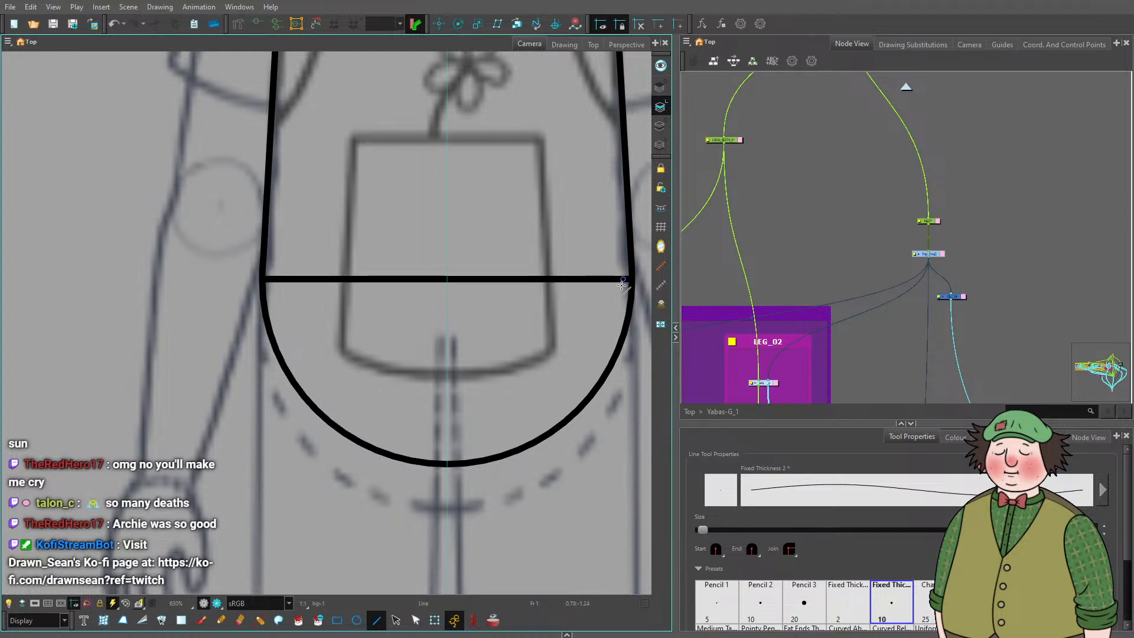
# Clear the torso outline from the current frame and select the horizontal waist line on the hip layer.
pyautogui.scroll(-2, 505, 322)
pyautogui.hotkey('shift', 't')
pyautogui.scroll(2, 579, 375)
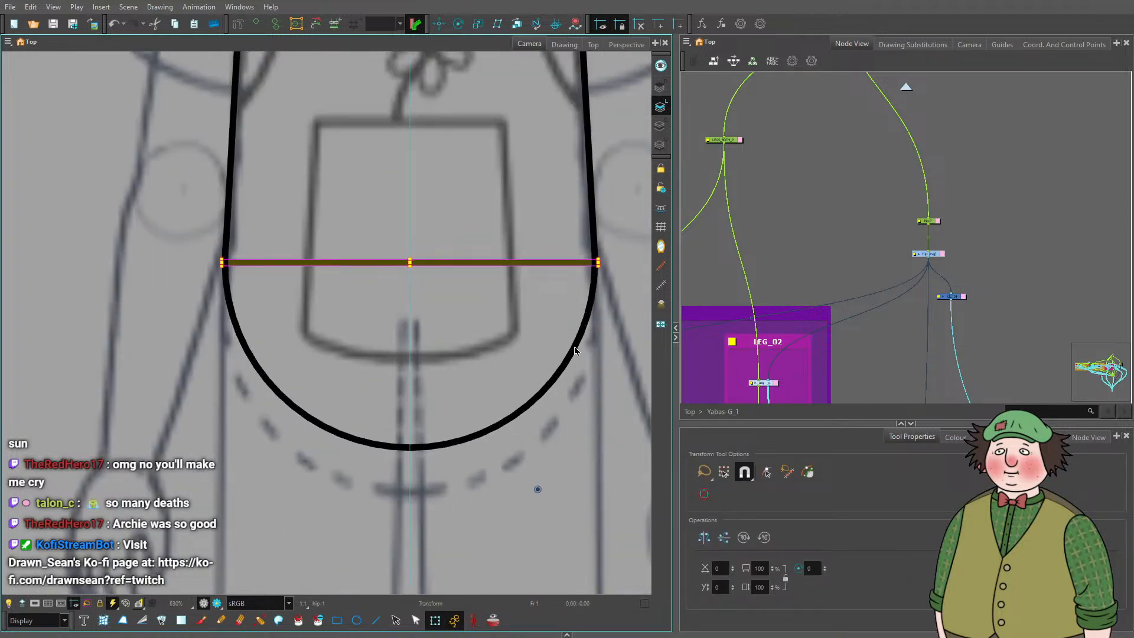
pyautogui.click(574, 348)
pyautogui.press('Delete')
pyautogui.hotkey('ctrl', 'a')
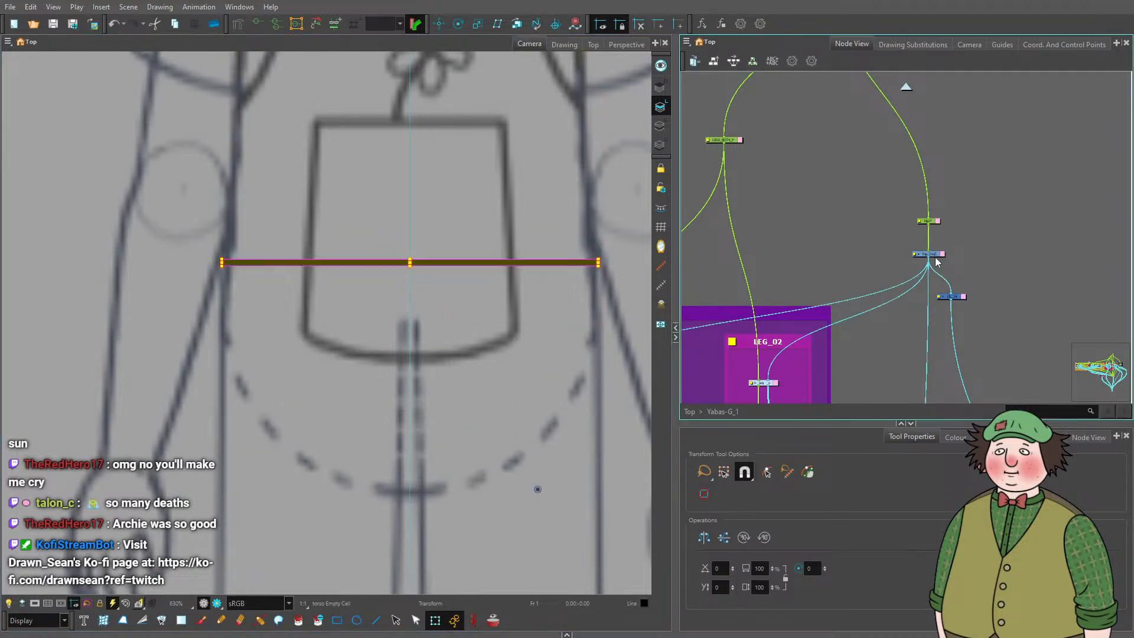
# Draw two side lines down from the waist line's ends and join them with a bottom line, forming the hip rectangle.
pyautogui.scroll(-3, 504, 296)
pyautogui.scroll(2, 466, 387)
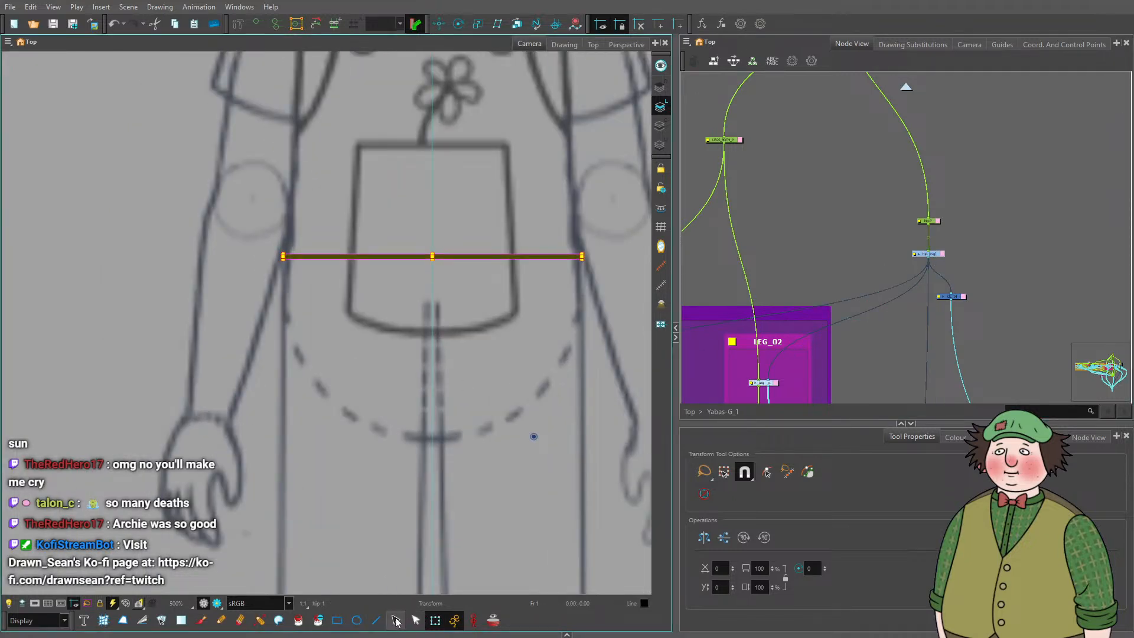
pyautogui.click(376, 620)
pyautogui.moveTo(285, 257)
pyautogui.mouseDown()
pyautogui.moveTo(291, 421)
pyautogui.moveTo(282, 432)
pyautogui.mouseUp()
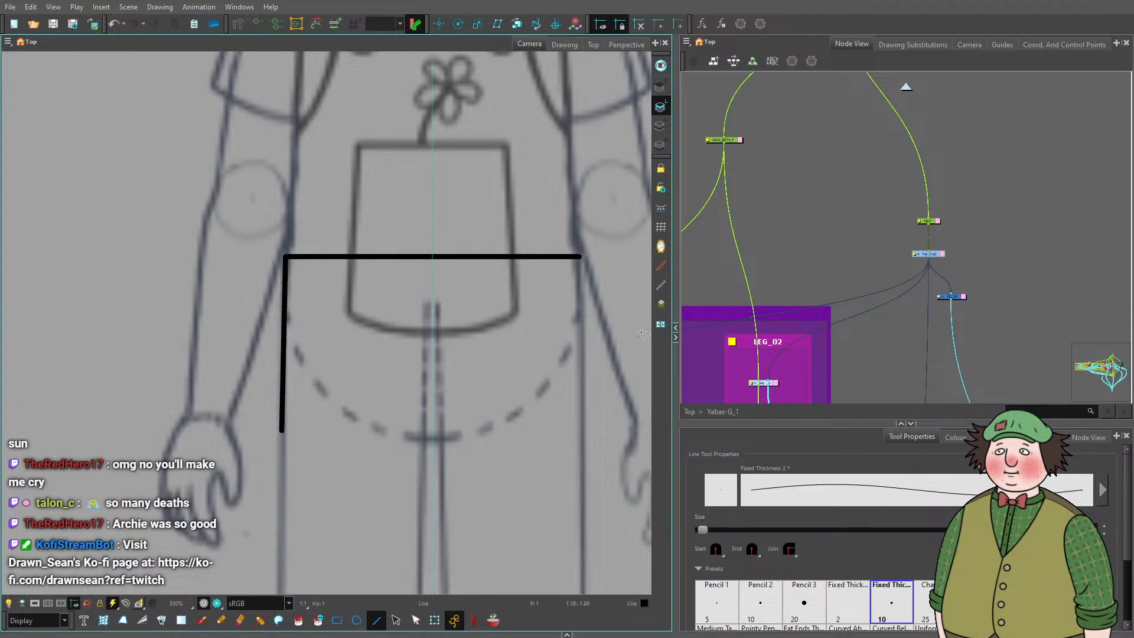
pyautogui.moveTo(581, 257); pyautogui.dragTo(583, 424)
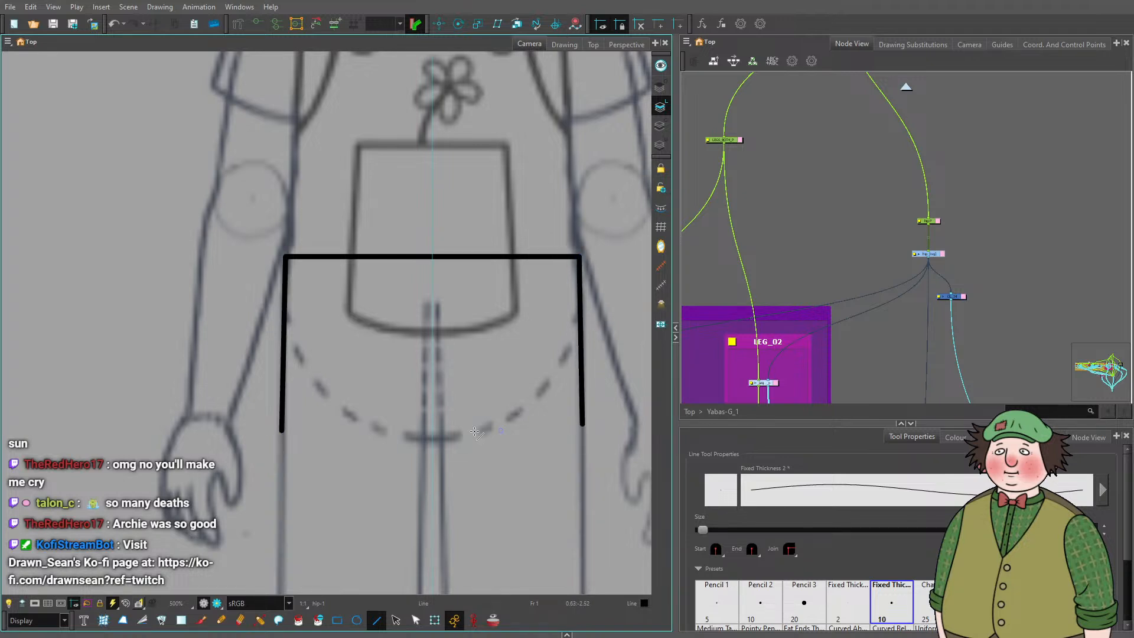
pyautogui.moveTo(284, 431); pyautogui.dragTo(580, 425)
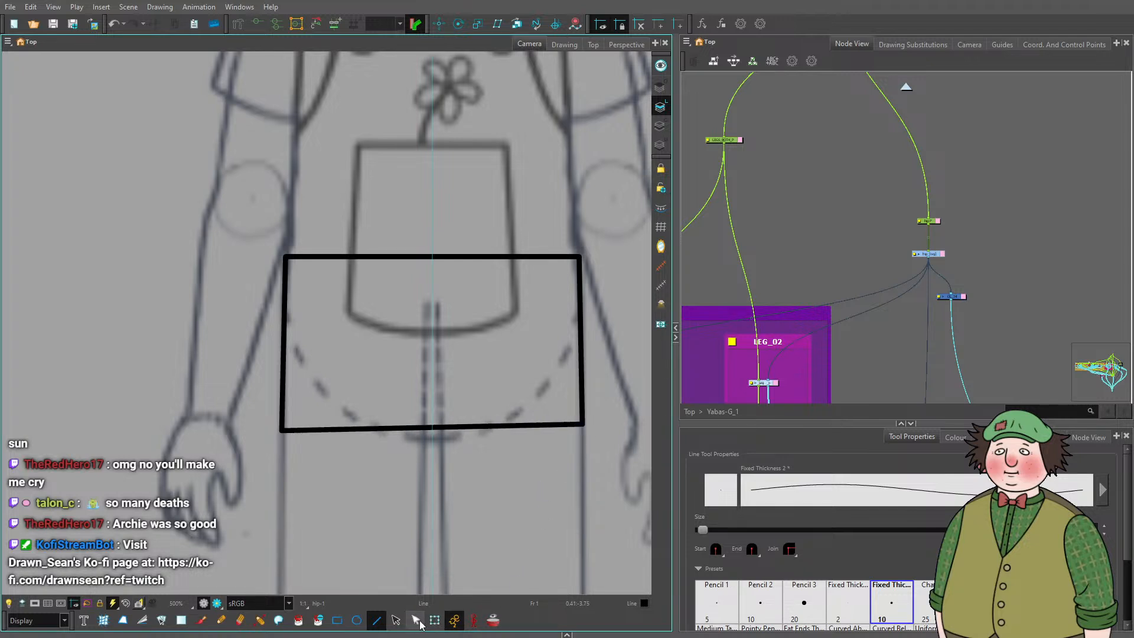
# Adjust the hip rectangle's two lower corners with the Contour Editor so the bottom edge sits slightly above the dashed crotch line.
pyautogui.click(434, 619)
pyautogui.moveTo(582, 424); pyautogui.dragTo(584, 438)
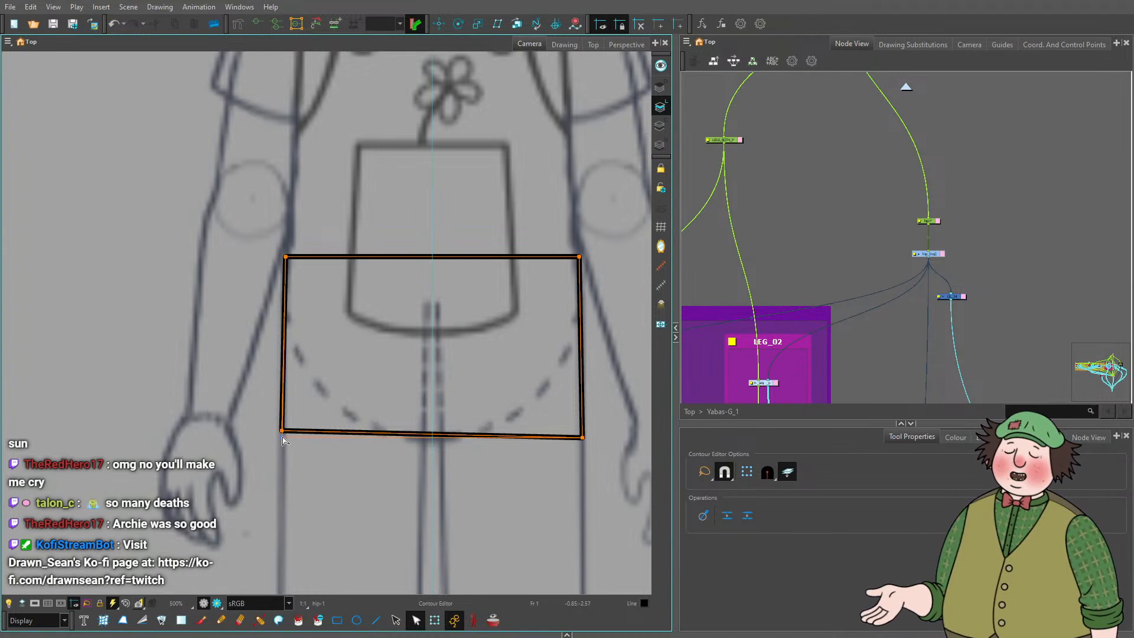
pyautogui.moveTo(282, 435); pyautogui.dragTo(282, 441)
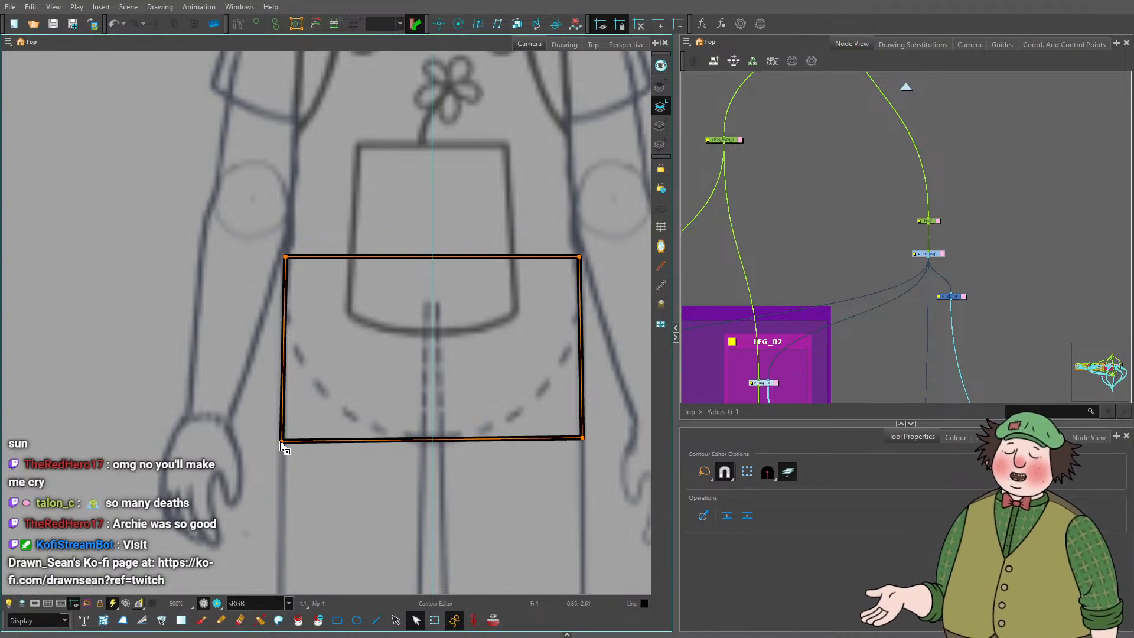
pyautogui.moveTo(281, 442); pyautogui.dragTo(283, 424)
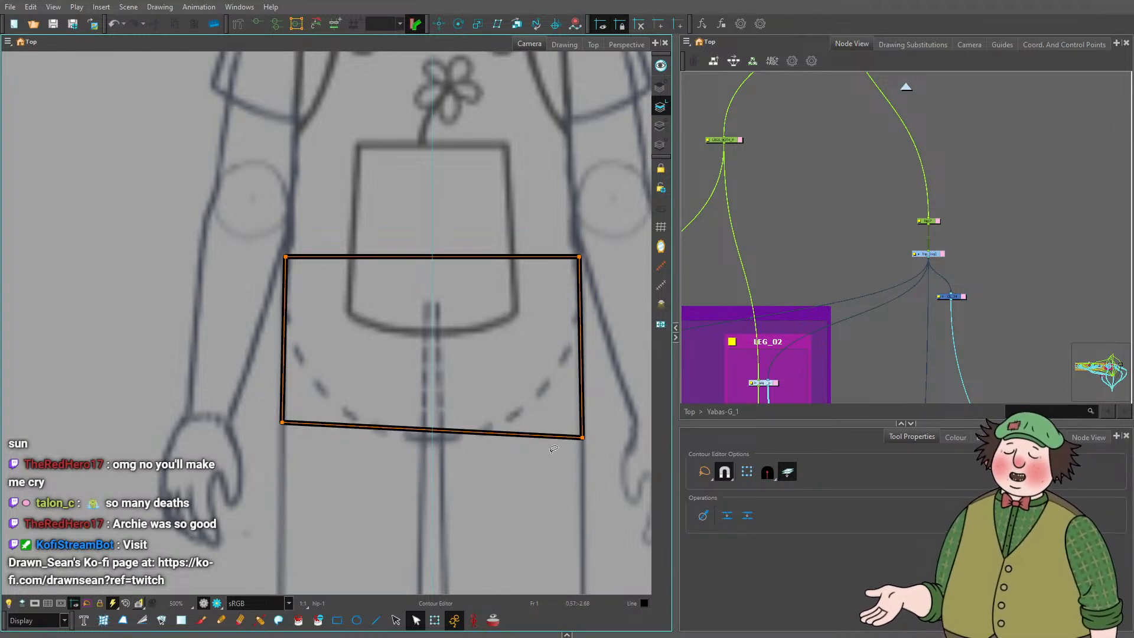
pyautogui.moveTo(580, 442); pyautogui.dragTo(583, 420)
# Examine the hip rectangle on the front view and compare it with the hip area in the other turnaround poses.
pyautogui.scroll(-8, 452, 399)
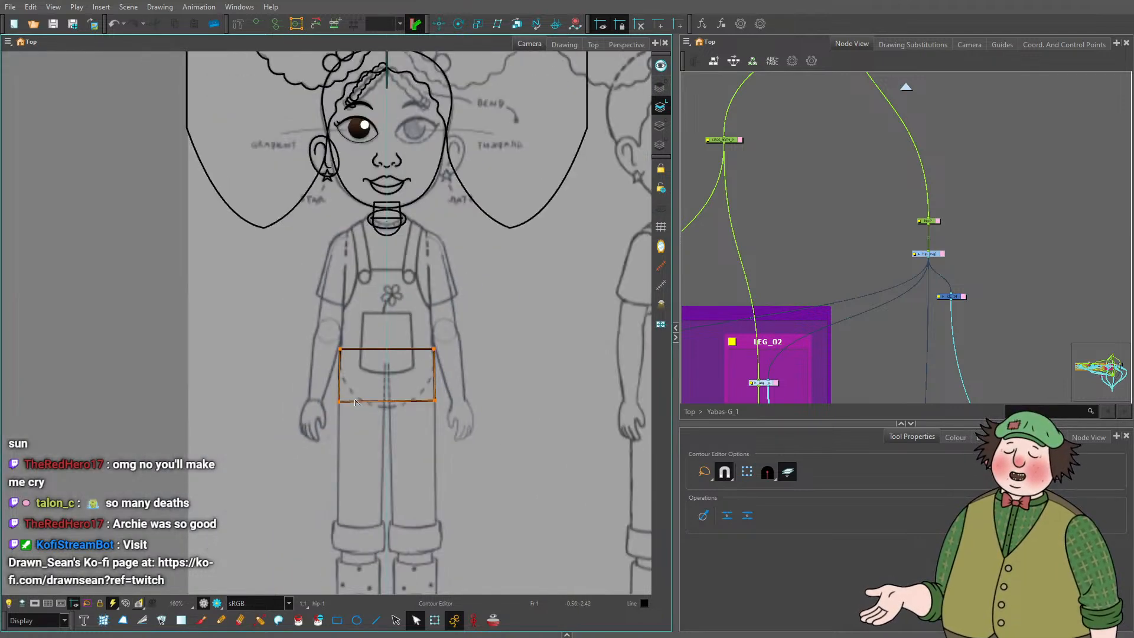
pyautogui.moveTo(457, 397); pyautogui.dragTo(398, 399)
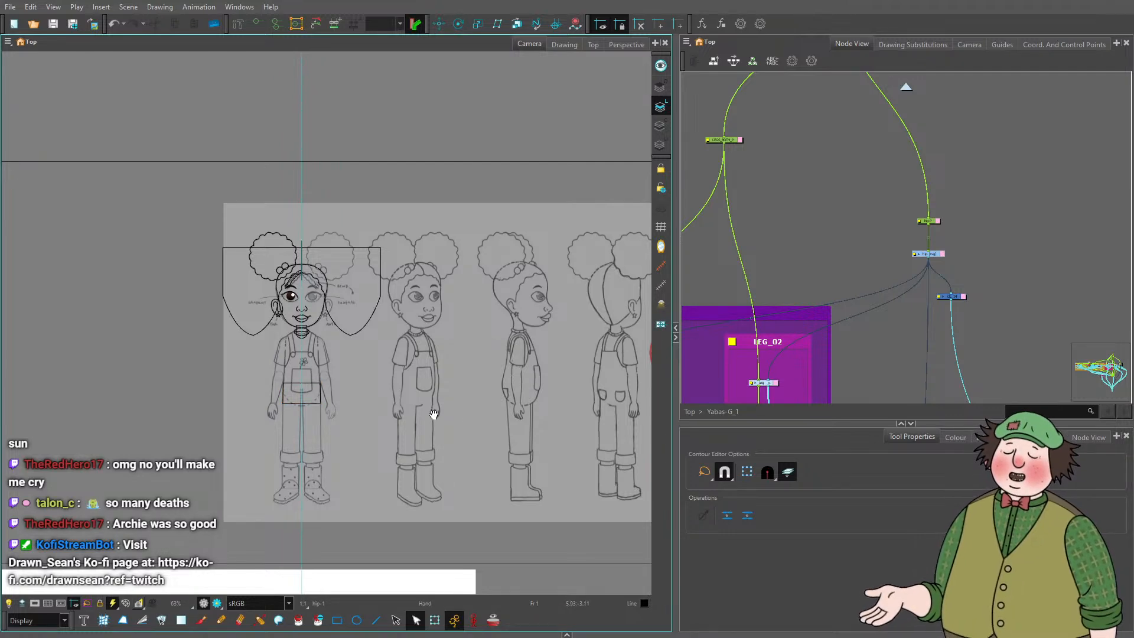
pyautogui.scroll(4, 455, 388)
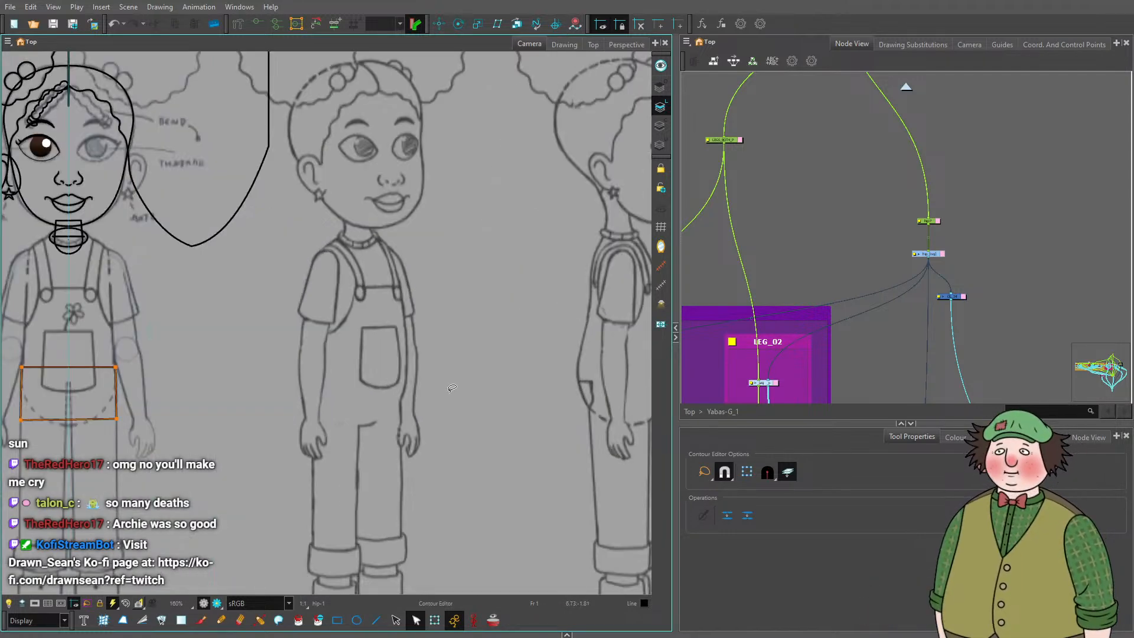
pyautogui.scroll(-3, 453, 388)
pyautogui.moveTo(506, 391); pyautogui.dragTo(342, 387)
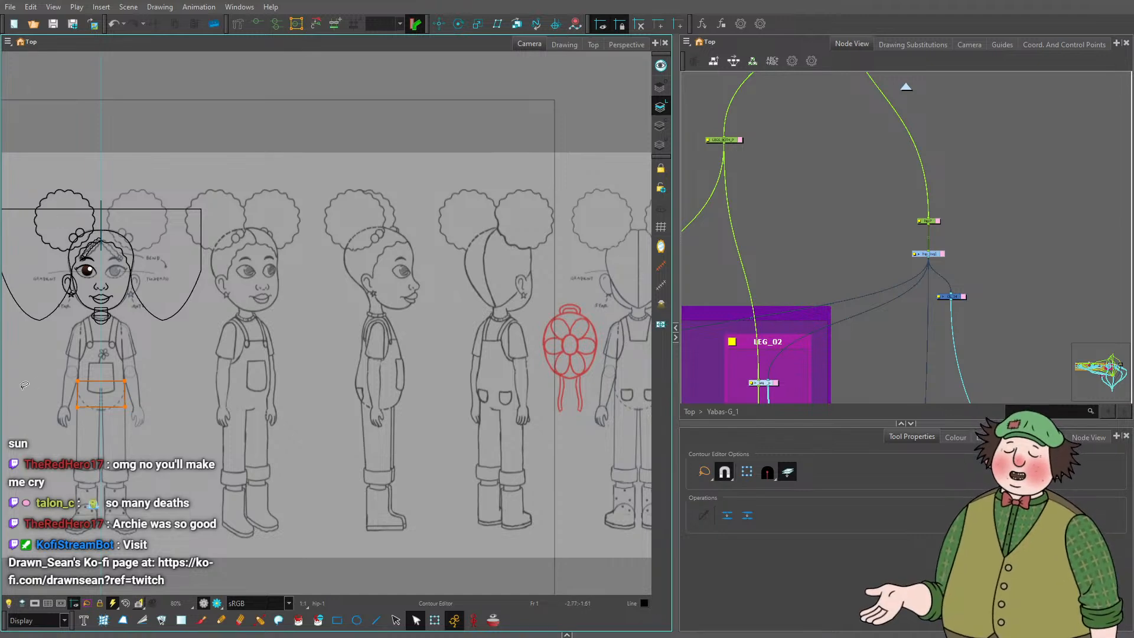
pyautogui.scroll(5, 24, 385)
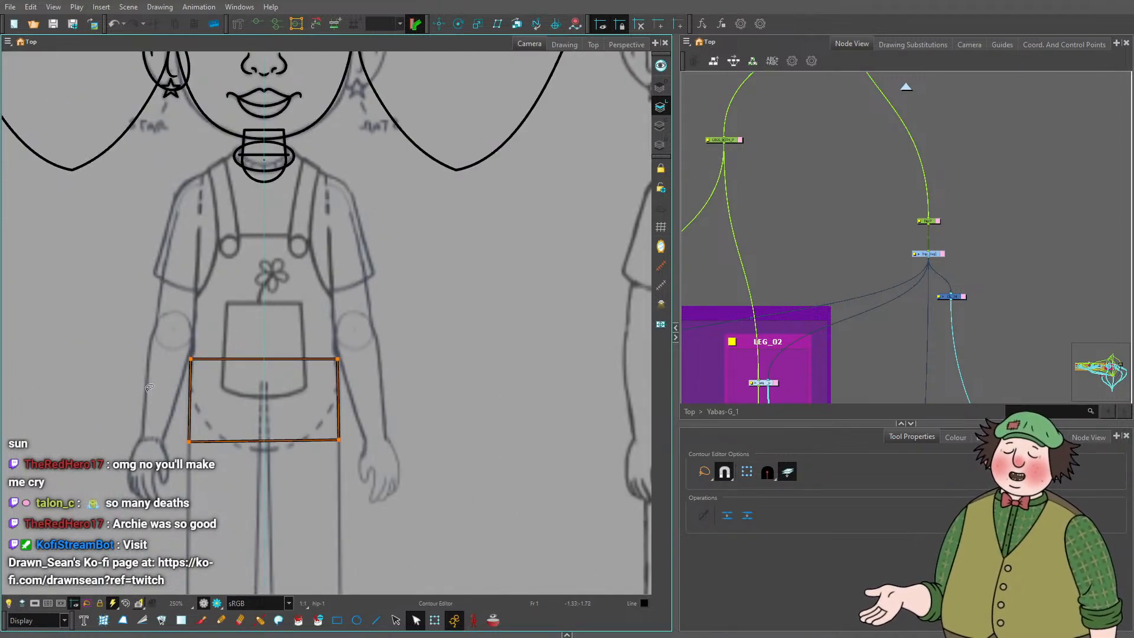
pyautogui.scroll(-5, 88, 407)
pyautogui.scroll(5, 140, 406)
pyautogui.scroll(3, 248, 404)
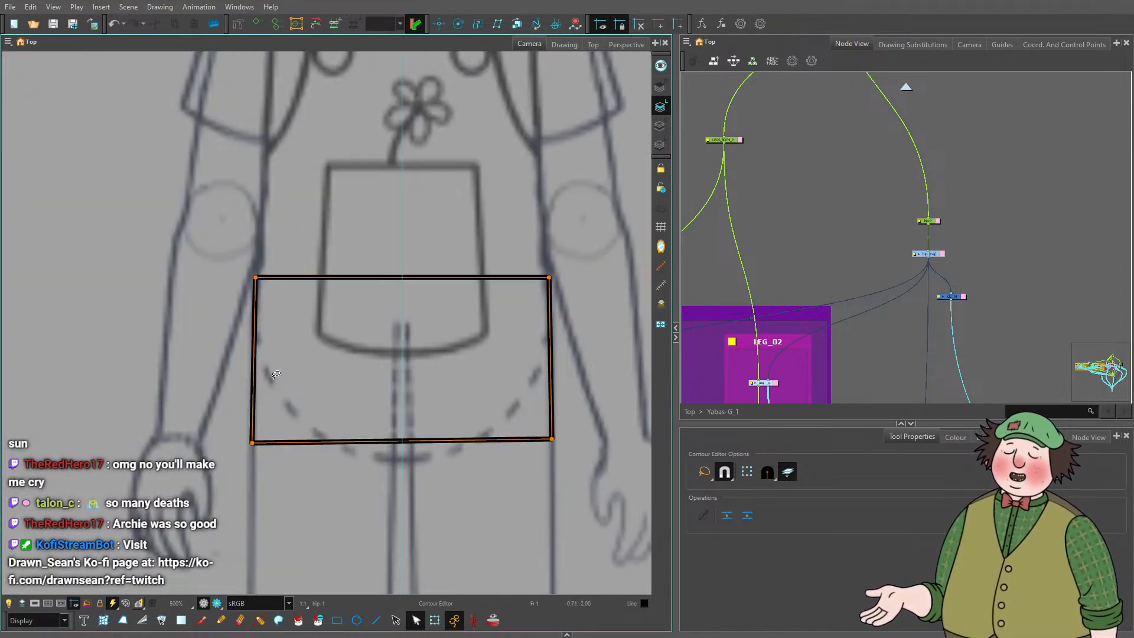
pyautogui.click(318, 385)
pyautogui.scroll(-8, 354, 401)
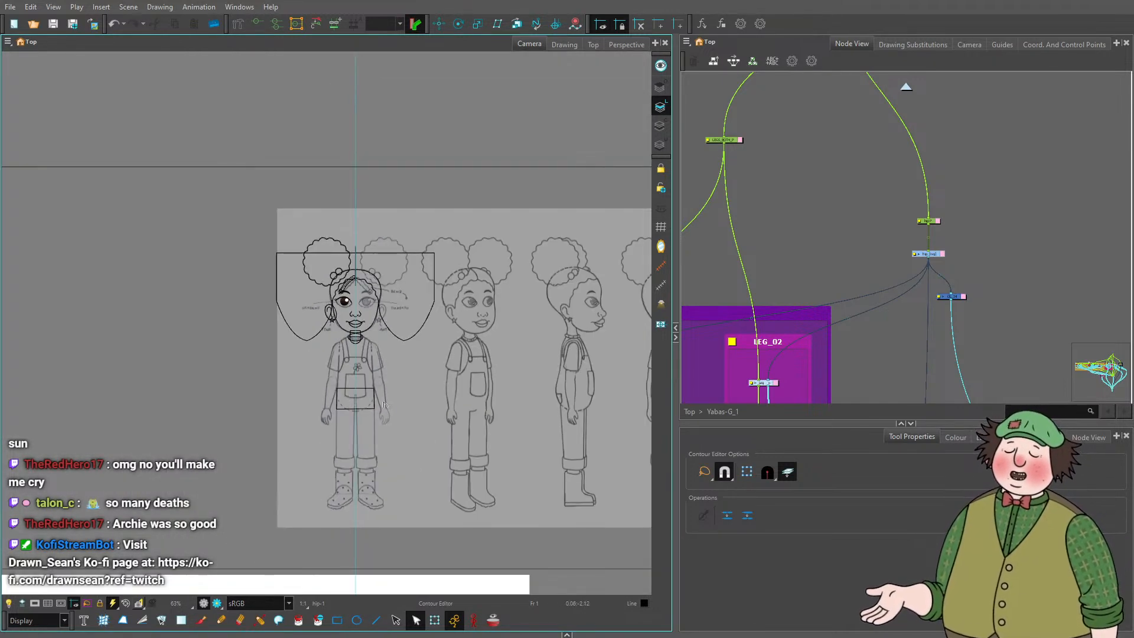
pyautogui.moveTo(392, 400); pyautogui.dragTo(216, 382)
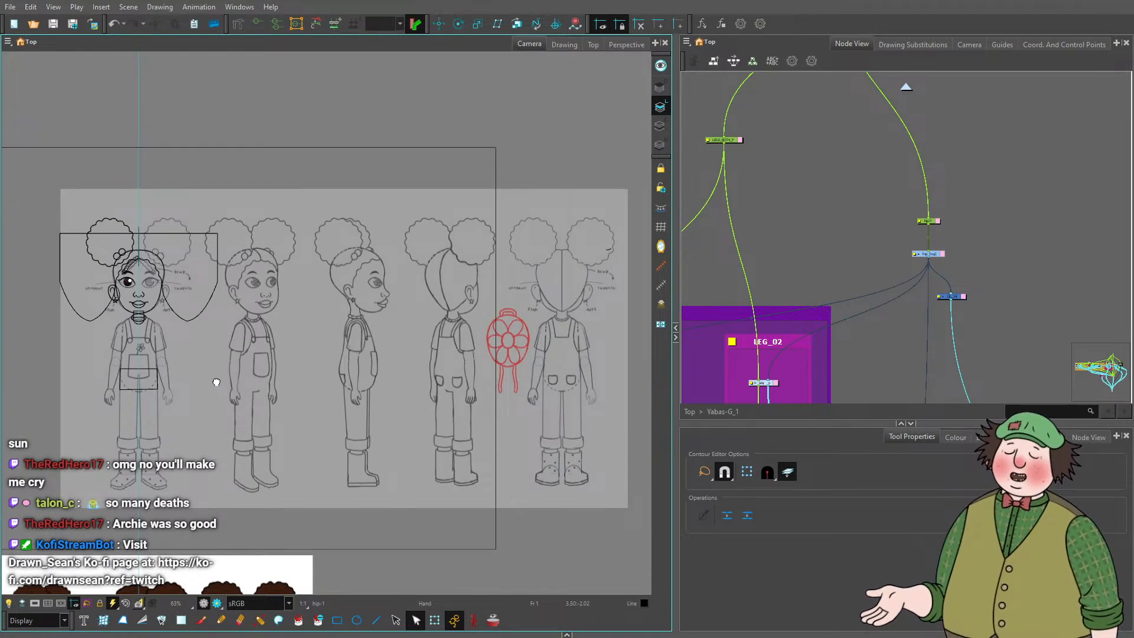
pyautogui.moveTo(220, 384); pyautogui.dragTo(458, 413)
pyautogui.scroll(8, 393, 406)
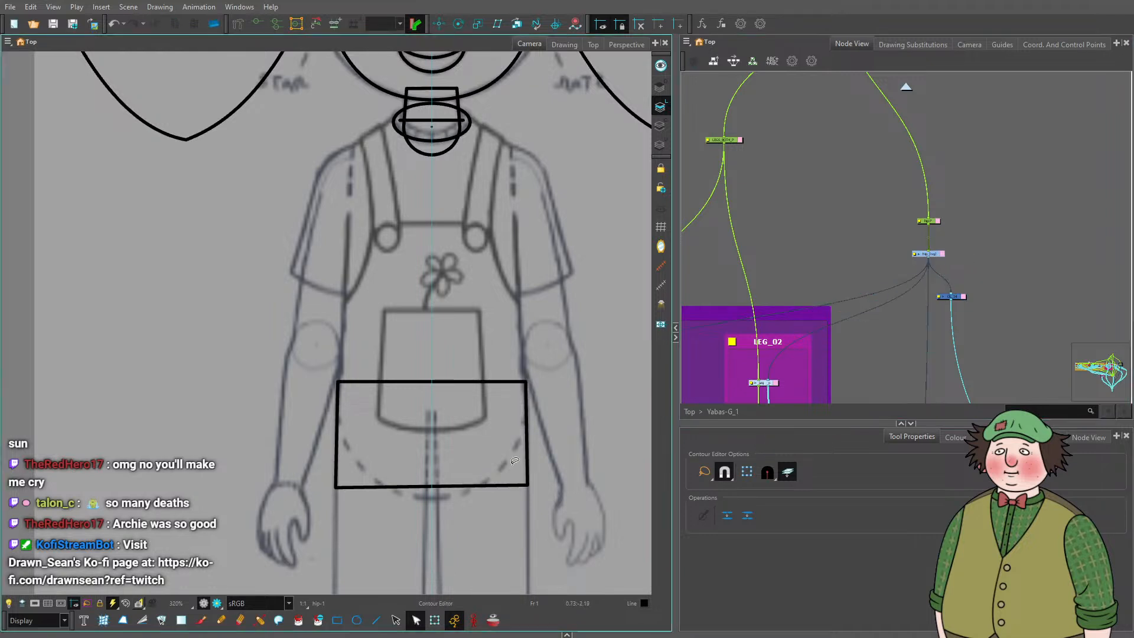
# Start a curve deformer with the Rigging tool at the hip rectangle's upper-left corner, with its handle along the top edge.
pyautogui.click(239, 26)
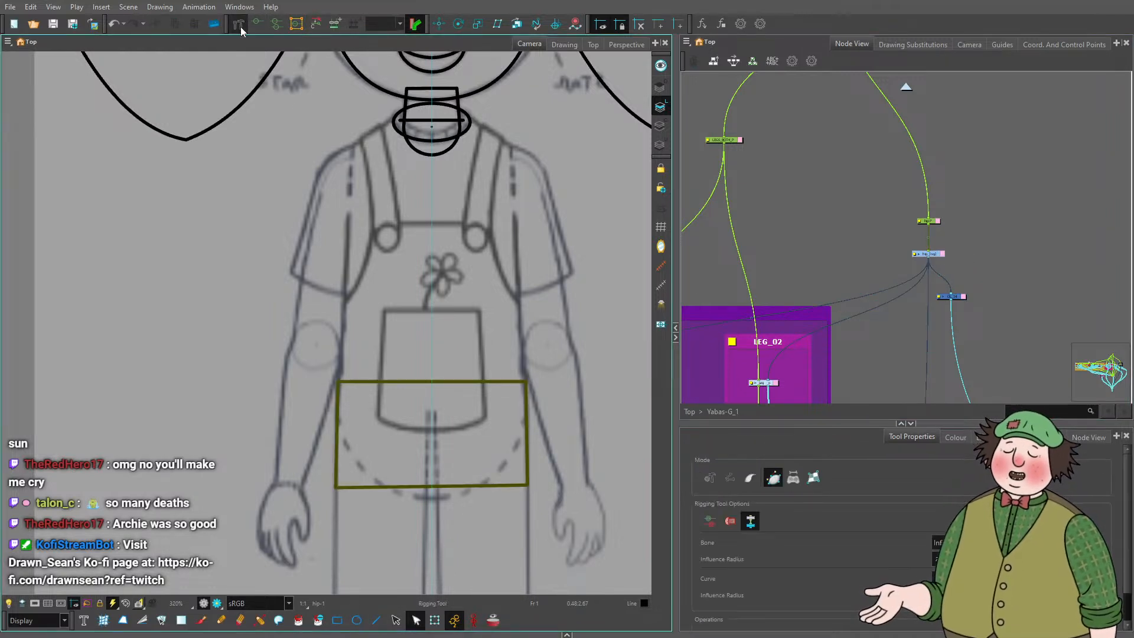
pyautogui.scroll(8, 228, 364)
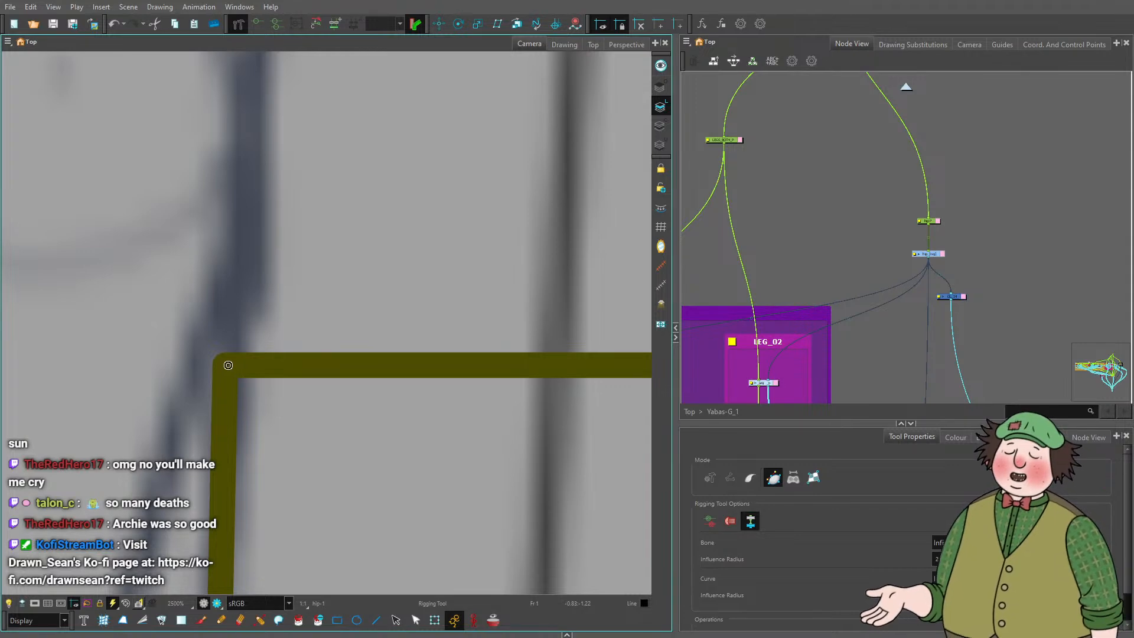
pyautogui.moveTo(228, 365); pyautogui.dragTo(258, 367)
pyautogui.scroll(-8, 260, 369)
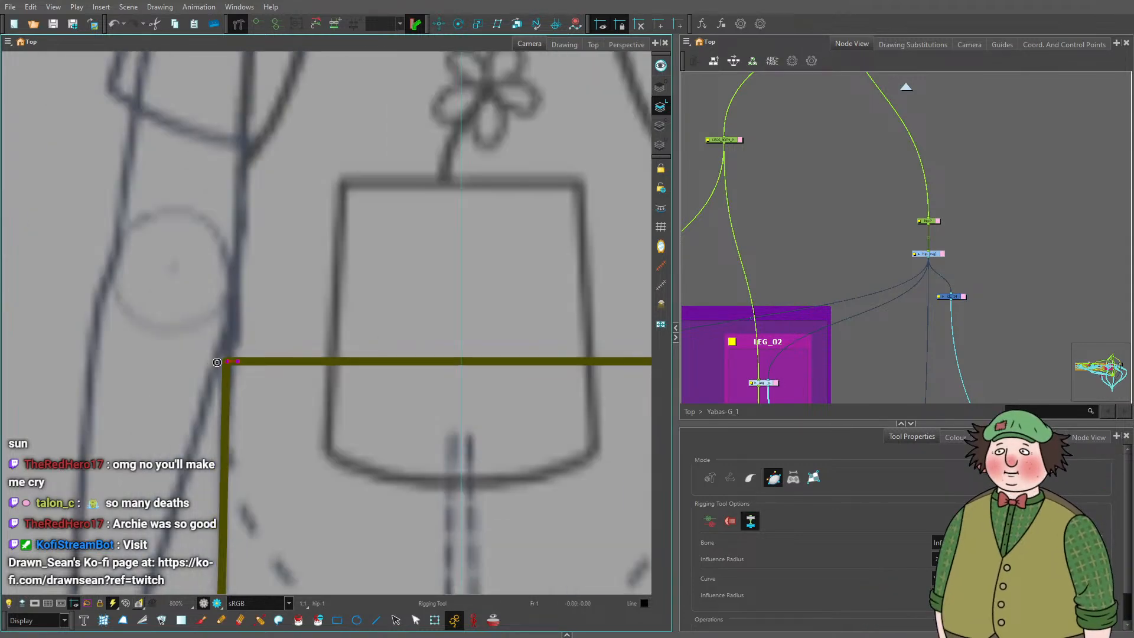
# Add the next deformer point at the hip rectangle's upper-right corner, shorten its handles along the top edge, and align it to the corner.
pyautogui.scroll(10, 388, 354)
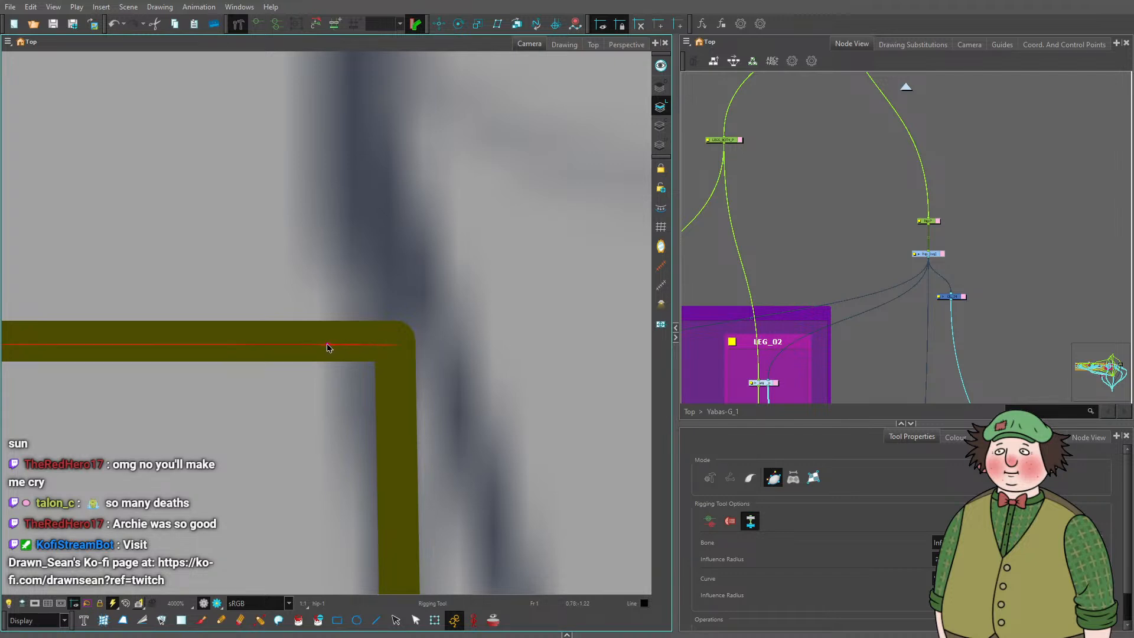
pyautogui.moveTo(326, 345); pyautogui.dragTo(325, 343)
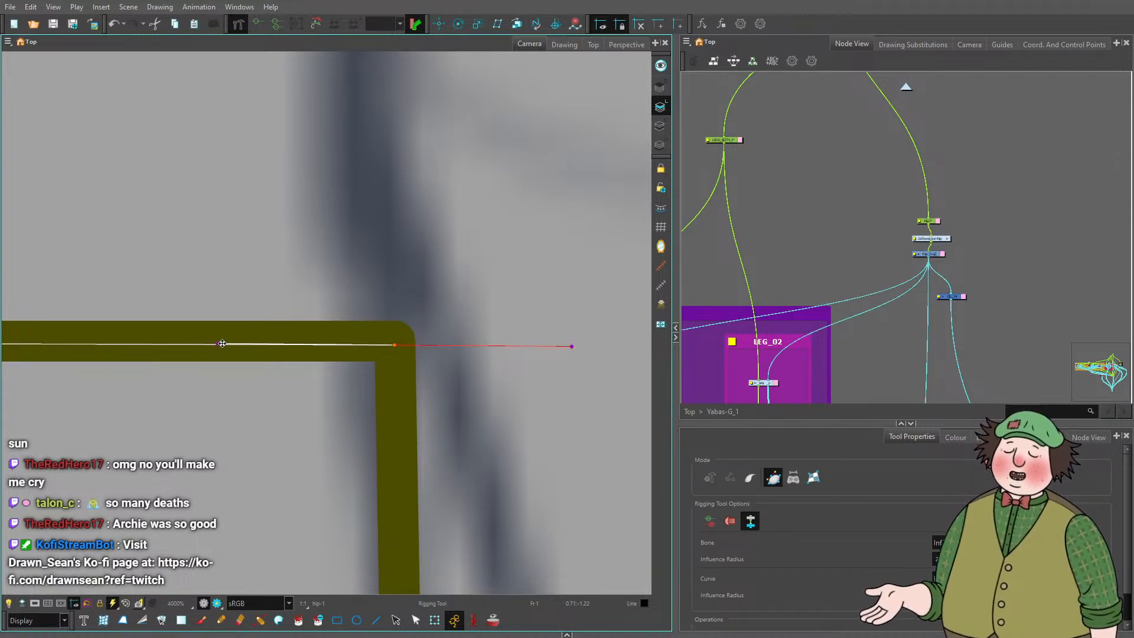
pyautogui.moveTo(223, 342); pyautogui.dragTo(291, 346)
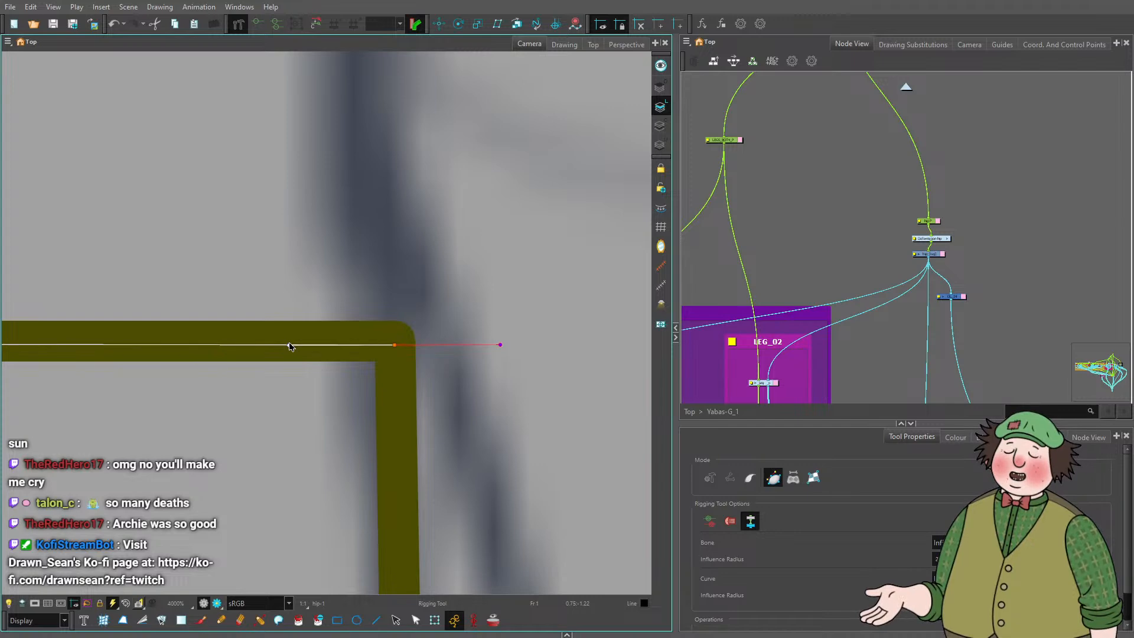
pyautogui.scroll(2, 390, 340)
pyautogui.moveTo(400, 353); pyautogui.dragTo(397, 347)
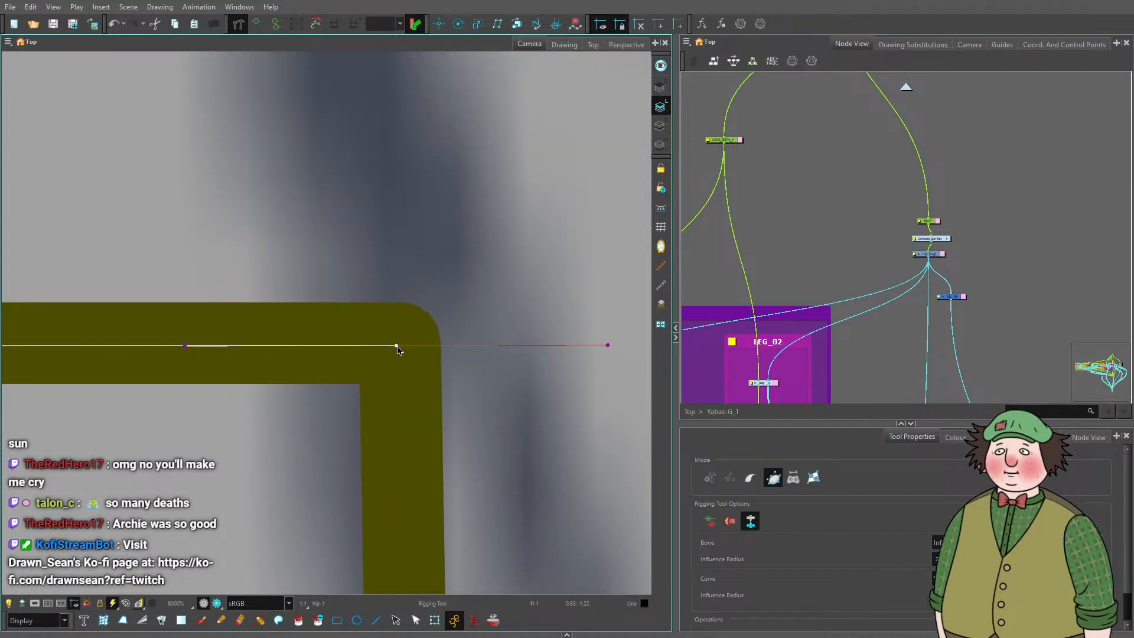
pyautogui.scroll(-10, 396, 346)
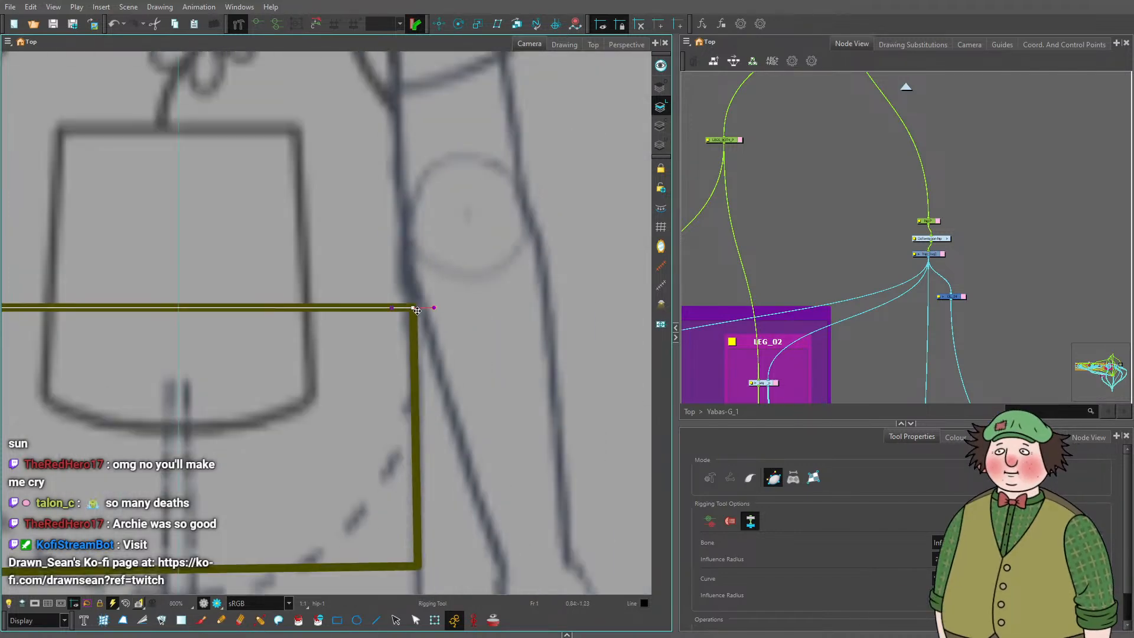
pyautogui.scroll(3, 437, 341)
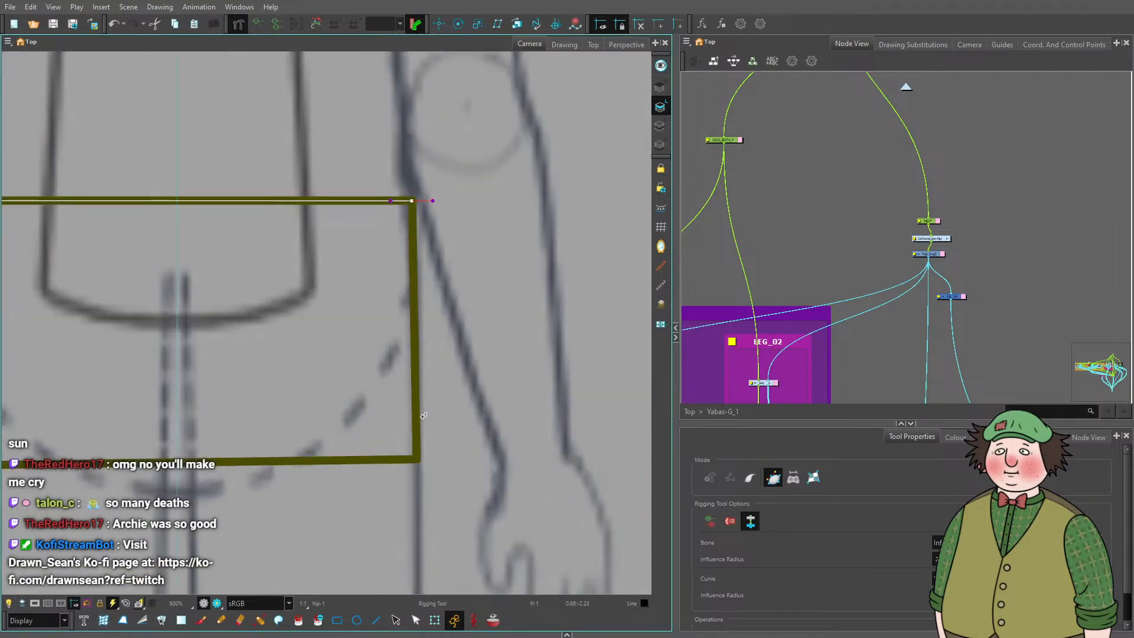
# Add a deformer point at the hip rectangle's lower-right corner and align the upper-right point's outgoing handle straight down the right edge.
pyautogui.scroll(-2, 405, 398)
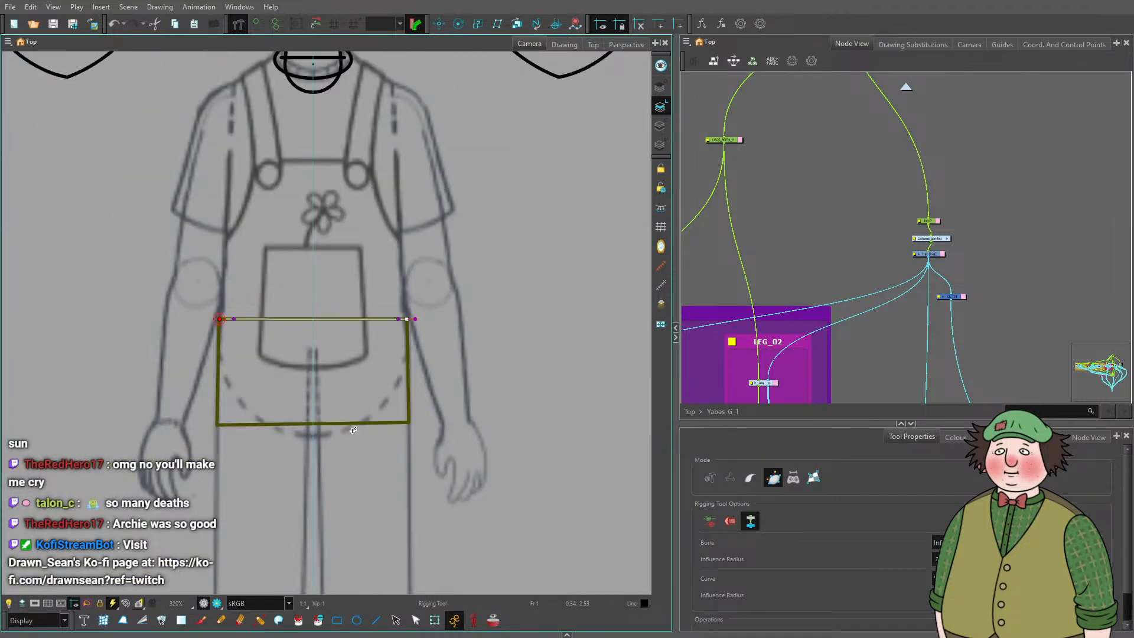
pyautogui.scroll(5, 387, 426)
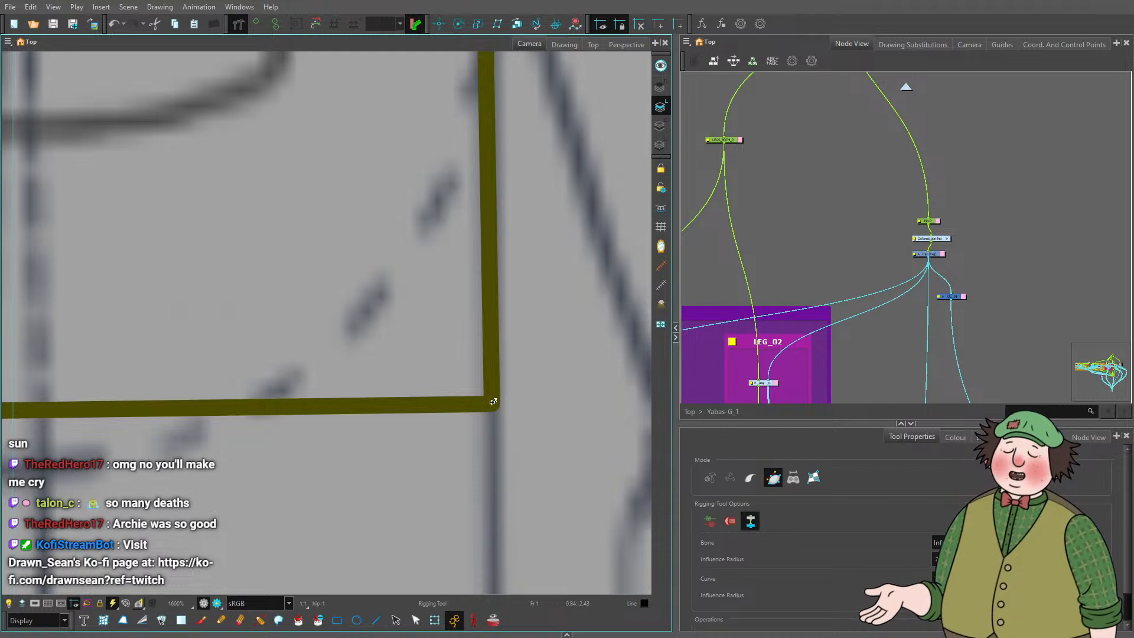
pyautogui.moveTo(491, 402); pyautogui.dragTo(487, 215)
pyautogui.scroll(-5, 487, 215)
pyautogui.scroll(4, 502, 170)
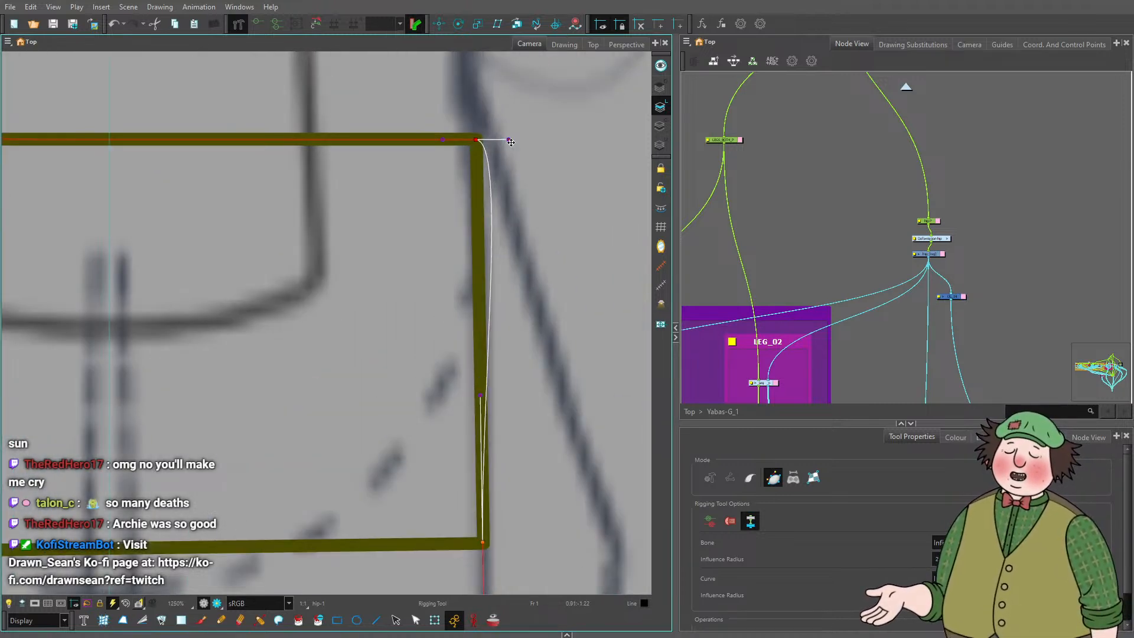
pyautogui.moveTo(510, 142); pyautogui.dragTo(477, 251)
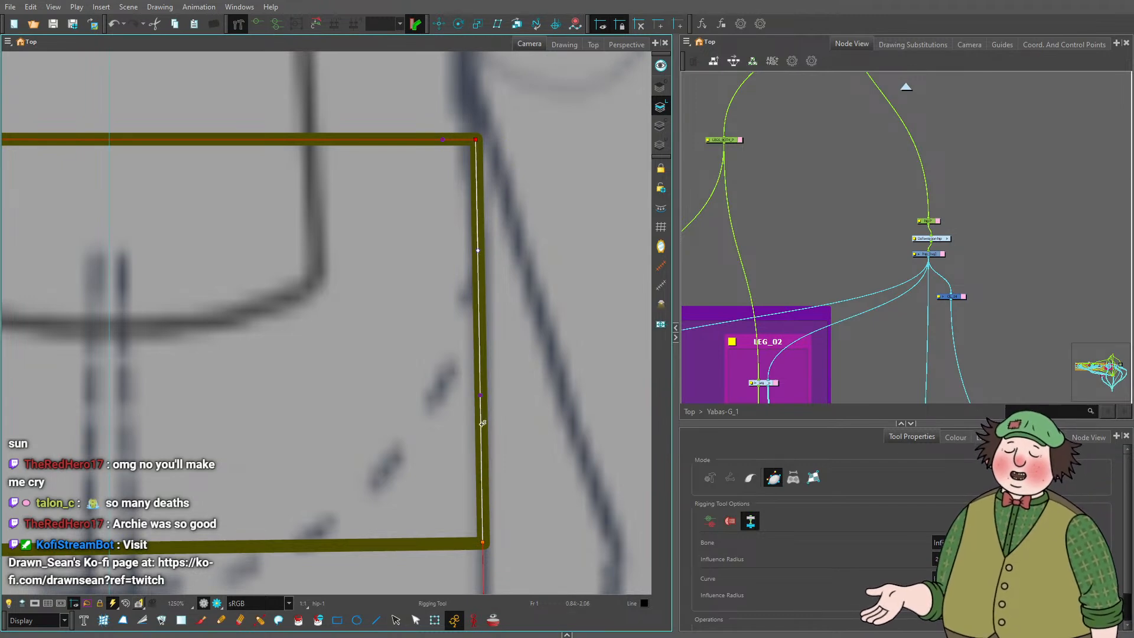
# Add the next deformer point at the middle of the hip rectangle's bottom edge, near the vertical centre line.
pyautogui.scroll(-5, 482, 423)
pyautogui.scroll(6, 513, 354)
pyautogui.scroll(-5, 512, 338)
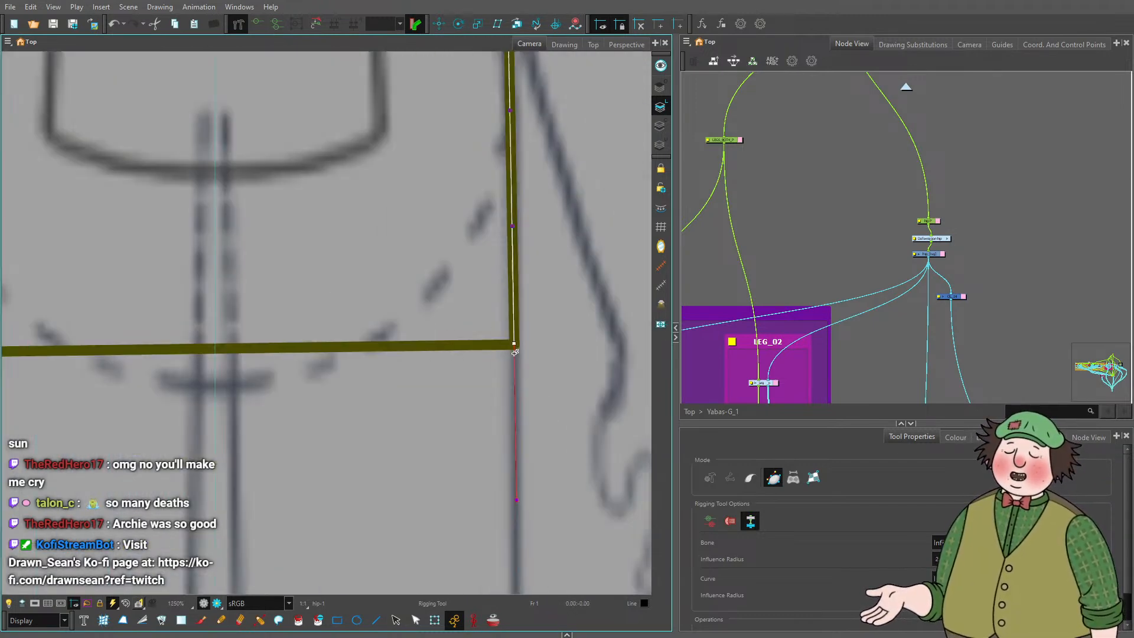
pyautogui.scroll(4, 385, 349)
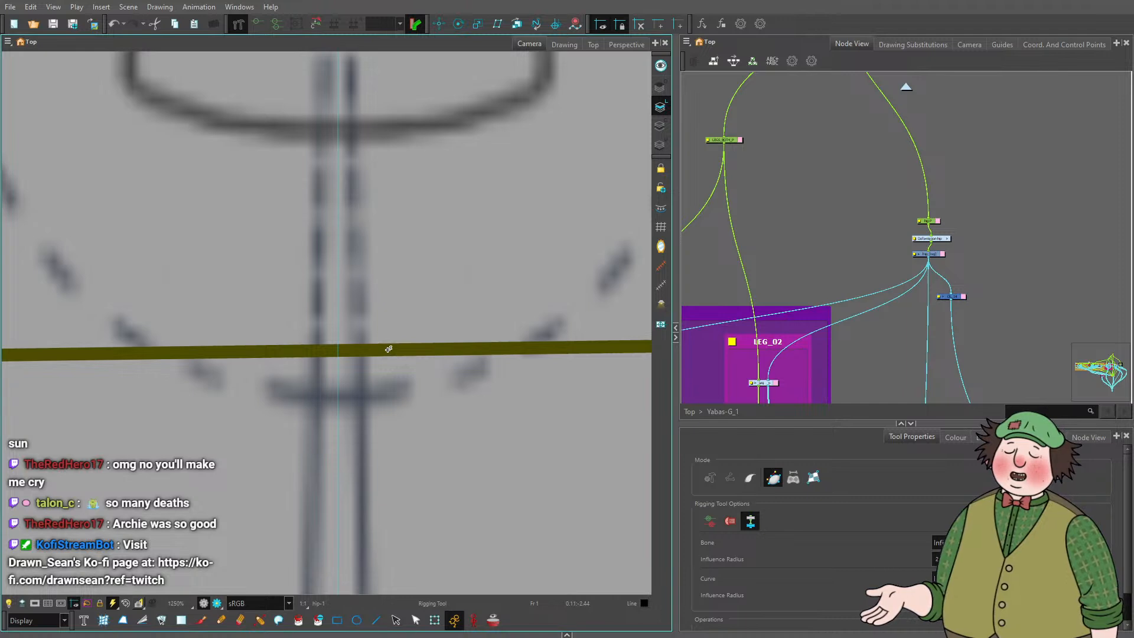
pyautogui.scroll(-4, 389, 349)
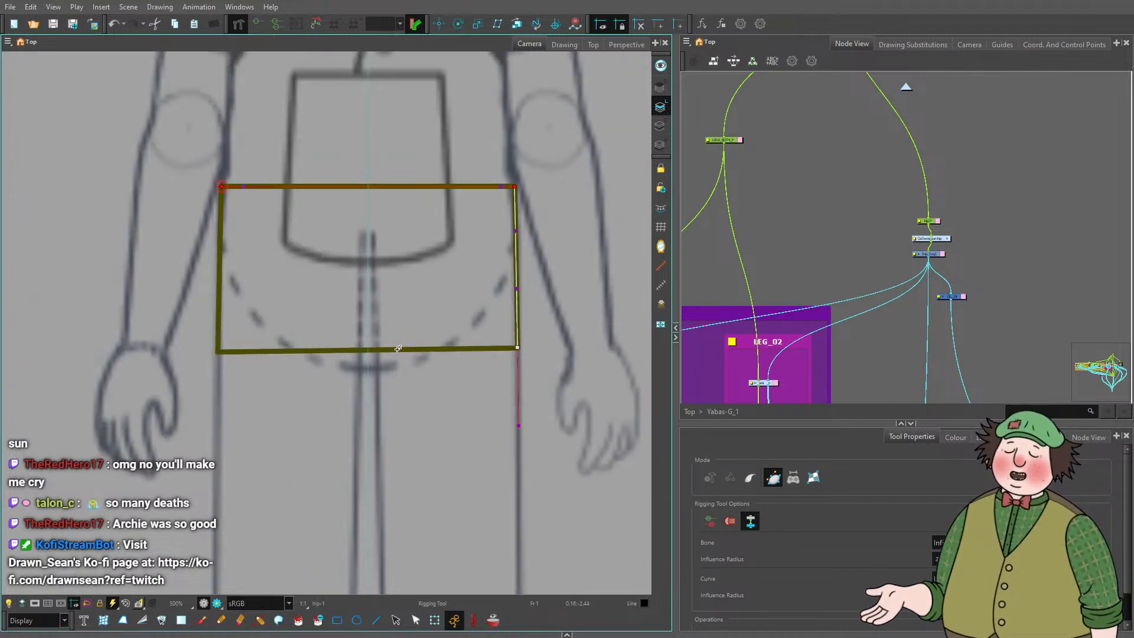
pyautogui.scroll(5, 393, 348)
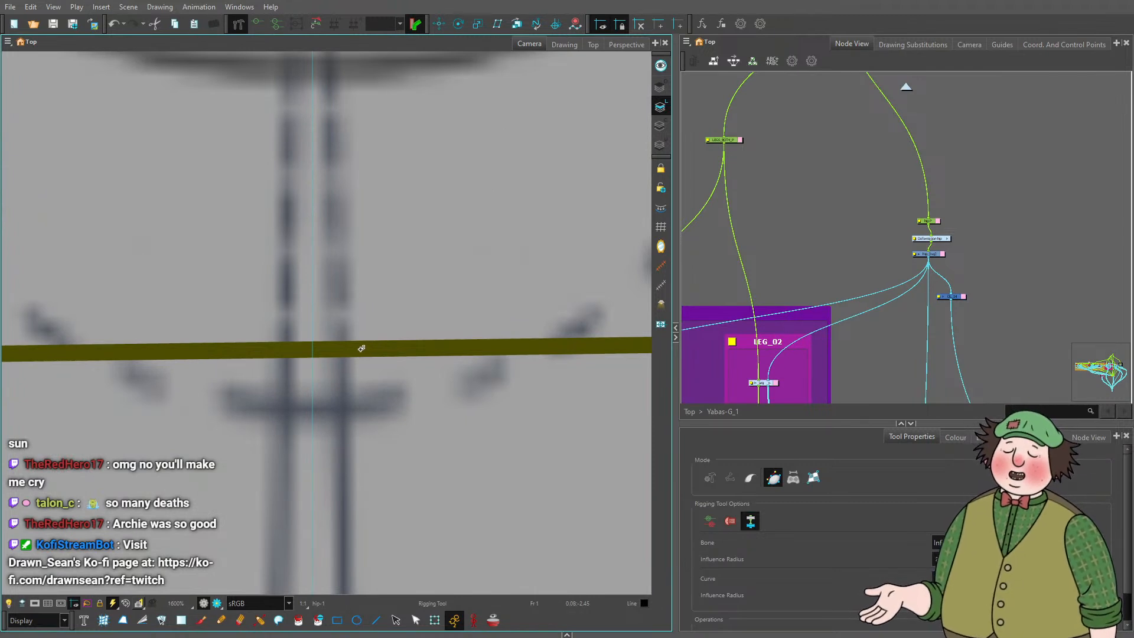
# Add a deformation point on the hip shape's bottom edge at the right inner leg line and flatten the curve to the lower right corner.
pyautogui.moveTo(361, 349); pyautogui.dragTo(460, 351)
pyautogui.scroll(-4, 459, 352)
pyautogui.scroll(3, 602, 389)
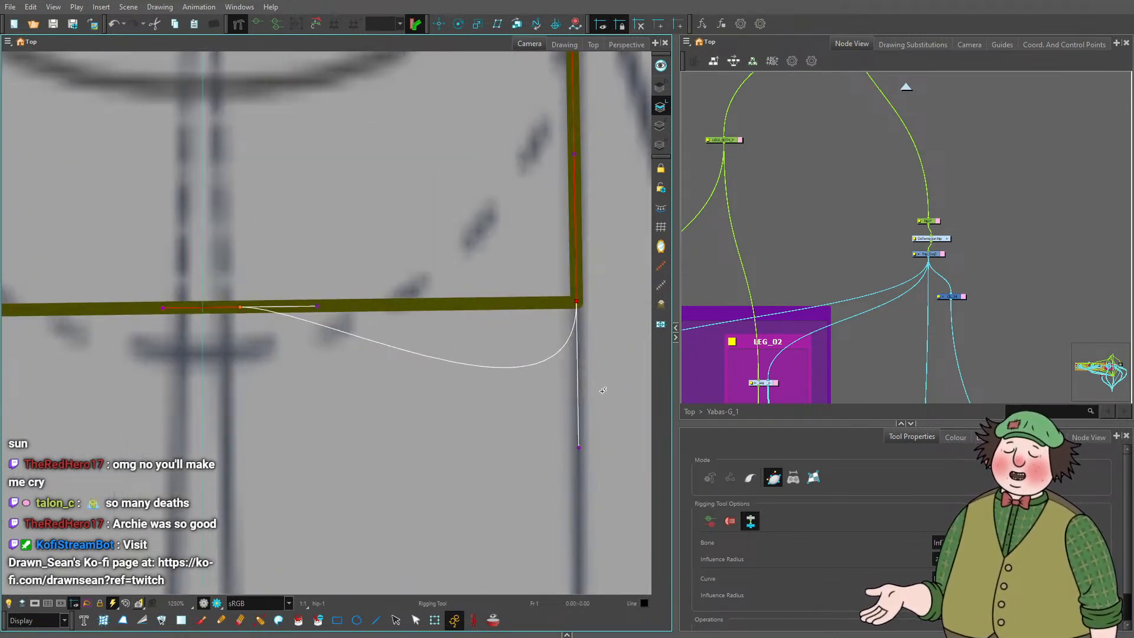
pyautogui.moveTo(571, 440); pyautogui.dragTo(494, 304)
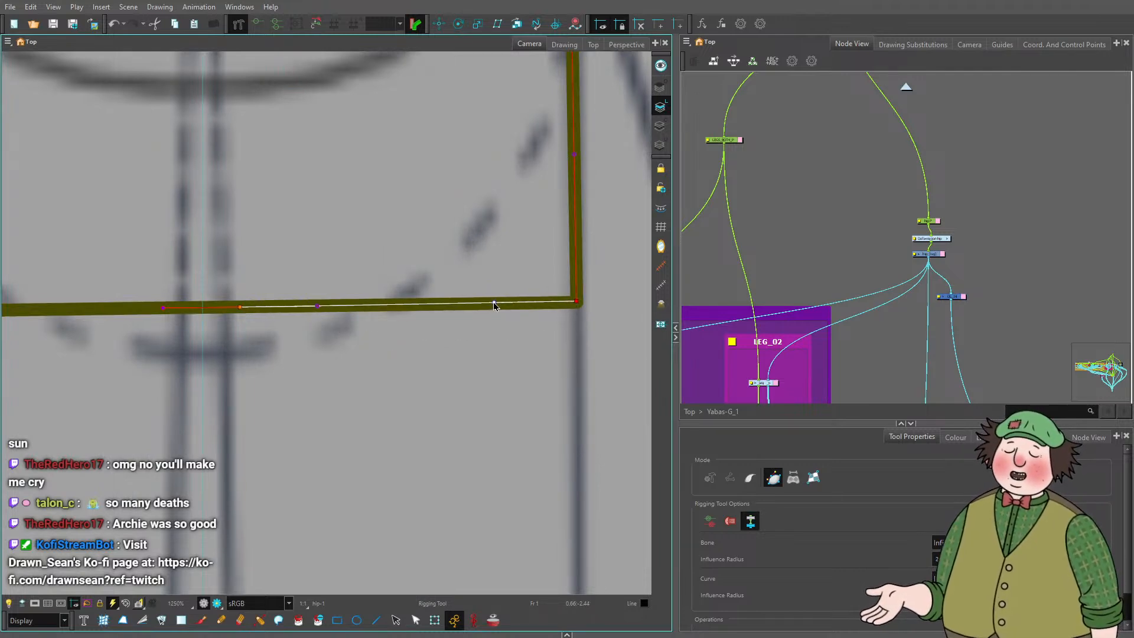
pyautogui.scroll(-1, 524, 330)
pyautogui.scroll(-2, 524, 330)
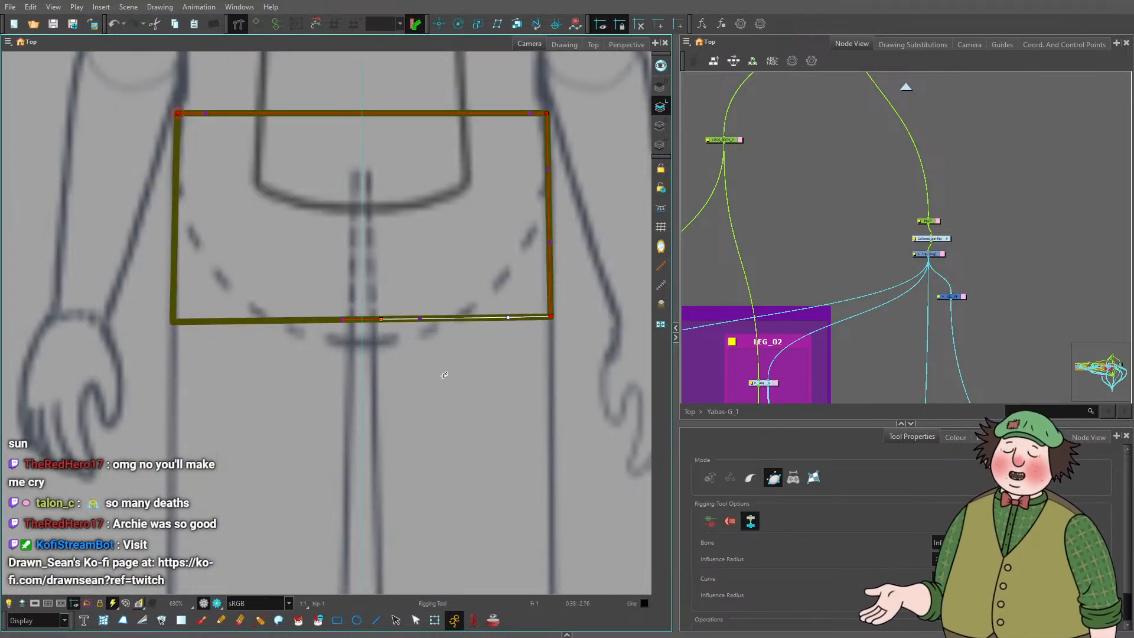
pyautogui.scroll(-6, 267, 373)
pyautogui.scroll(-5, 305, 377)
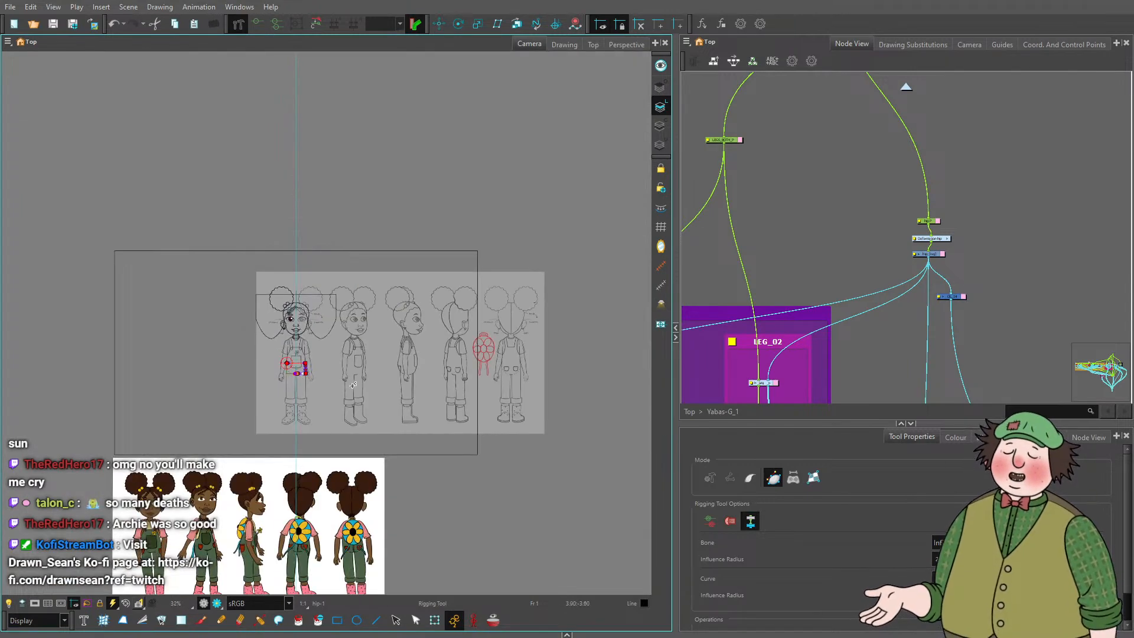
# Add a deformation point on the hip's bottom edge at the left inner leg line and straighten the short segment between the legs.
pyautogui.scroll(4, 356, 387)
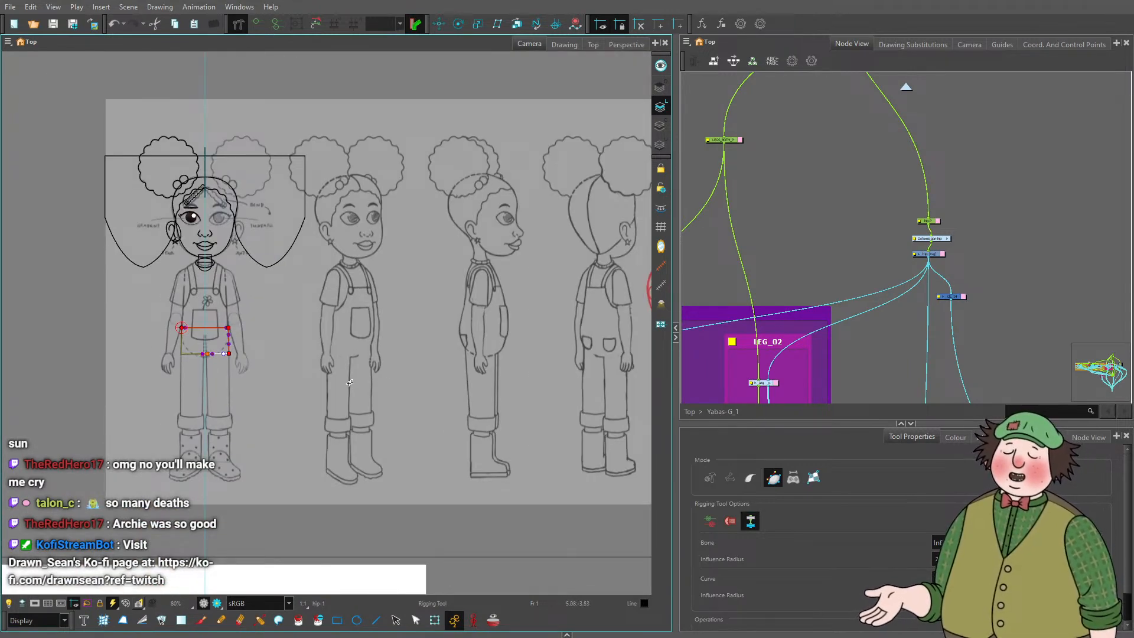
pyautogui.scroll(-1, 351, 381)
pyautogui.scroll(7, 406, 388)
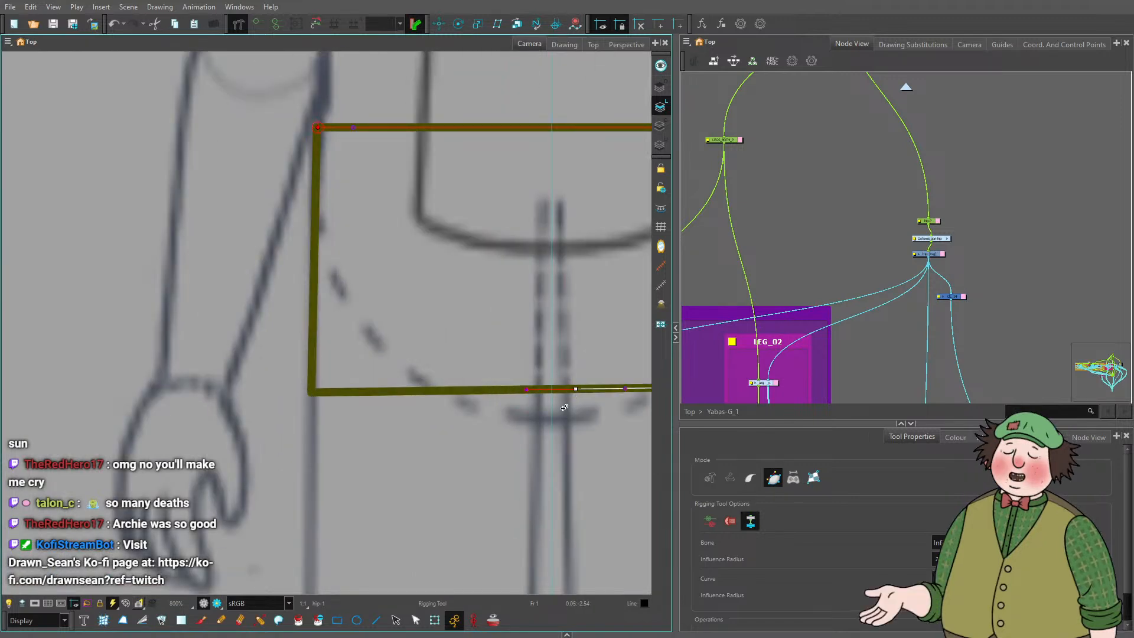
pyautogui.scroll(6, 564, 408)
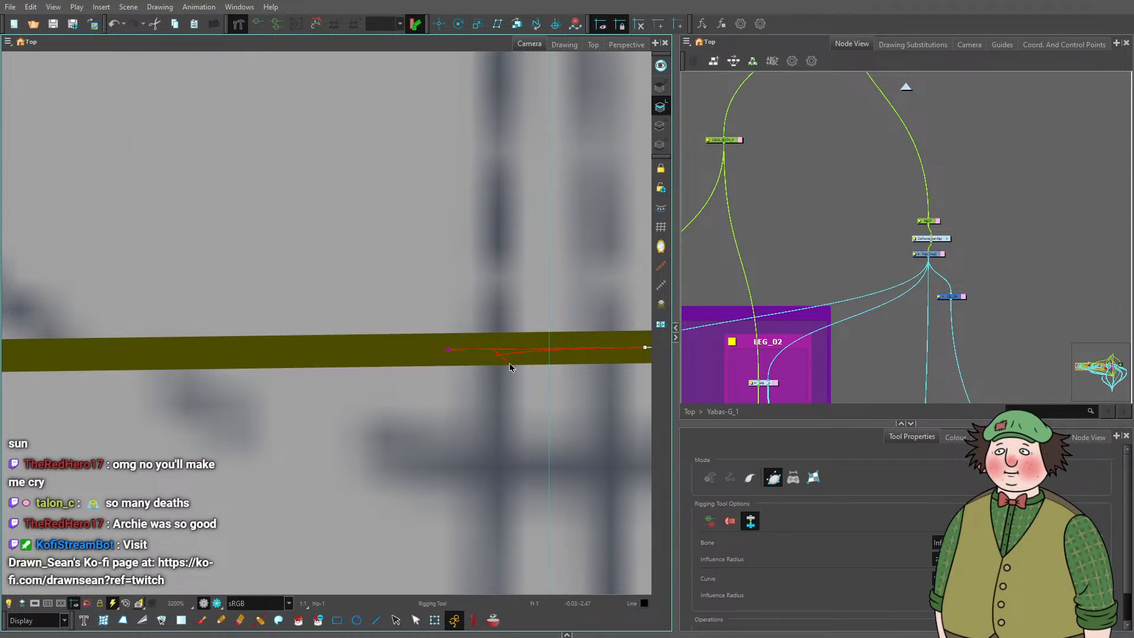
pyautogui.click(536, 348)
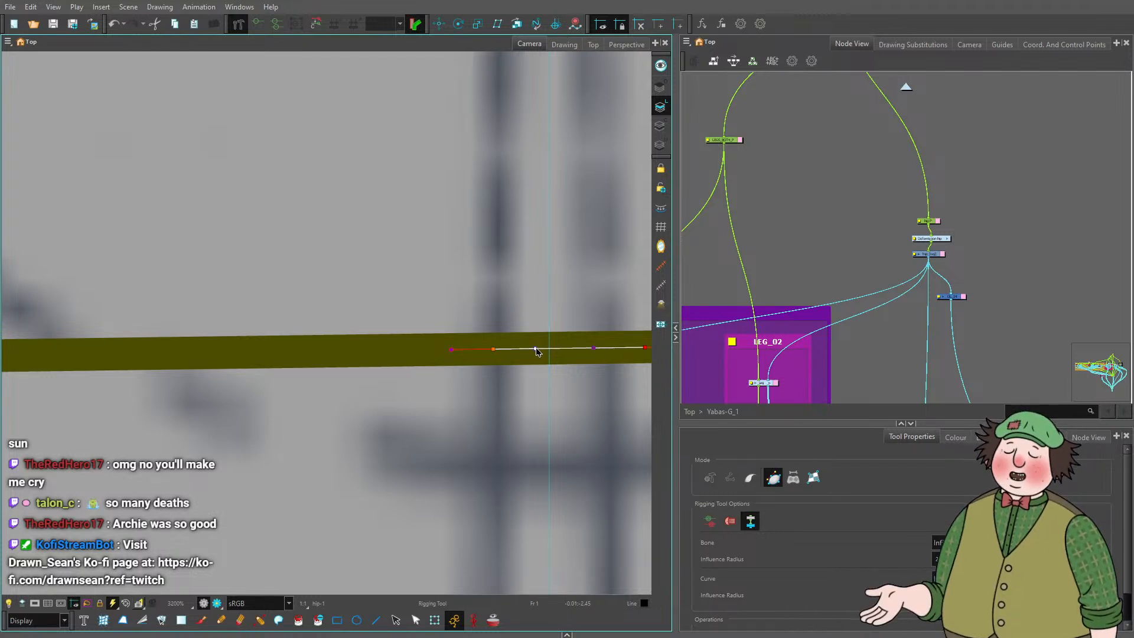
pyautogui.scroll(-4, 498, 350)
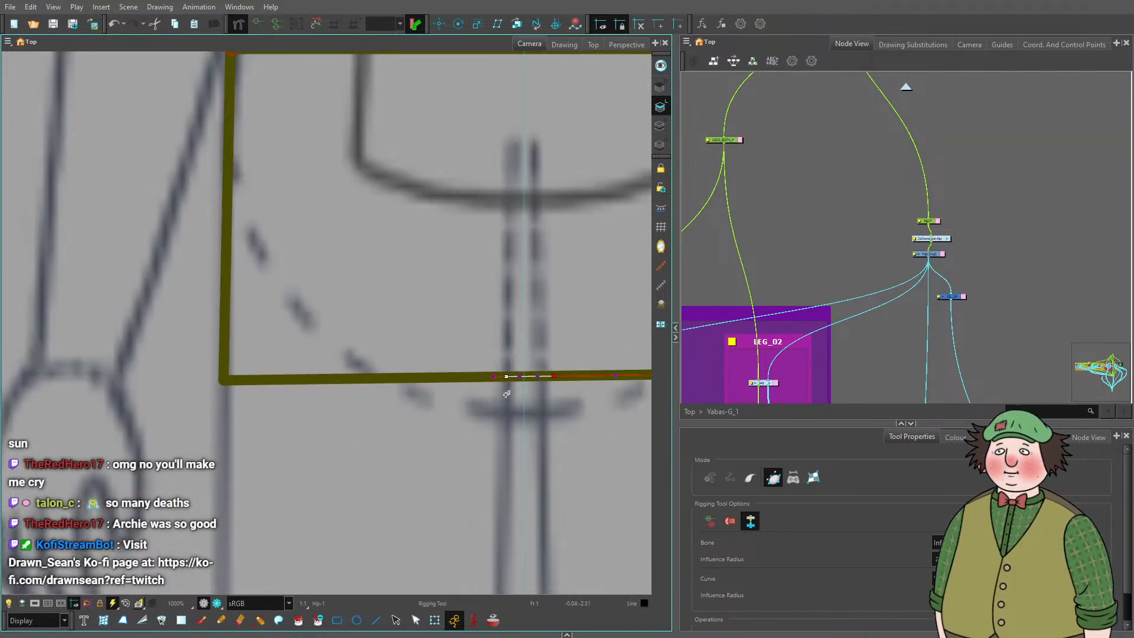
# Extend the hip deformation chain along the bottom edge with a point at the lower left corner.
pyautogui.scroll(5, 183, 387)
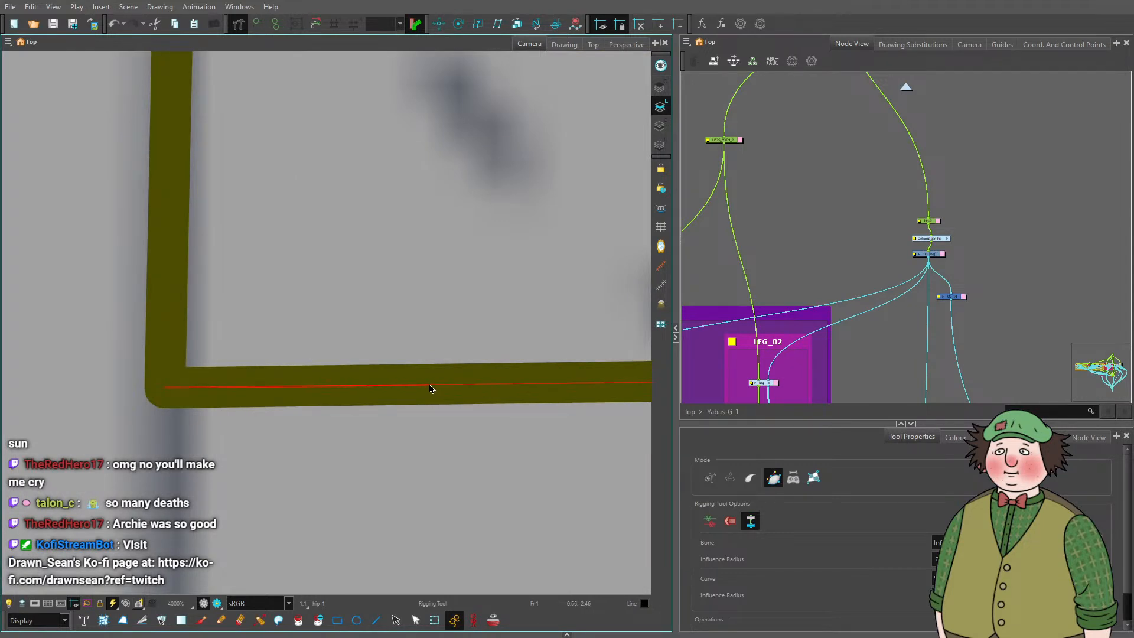
pyautogui.scroll(-8, 472, 413)
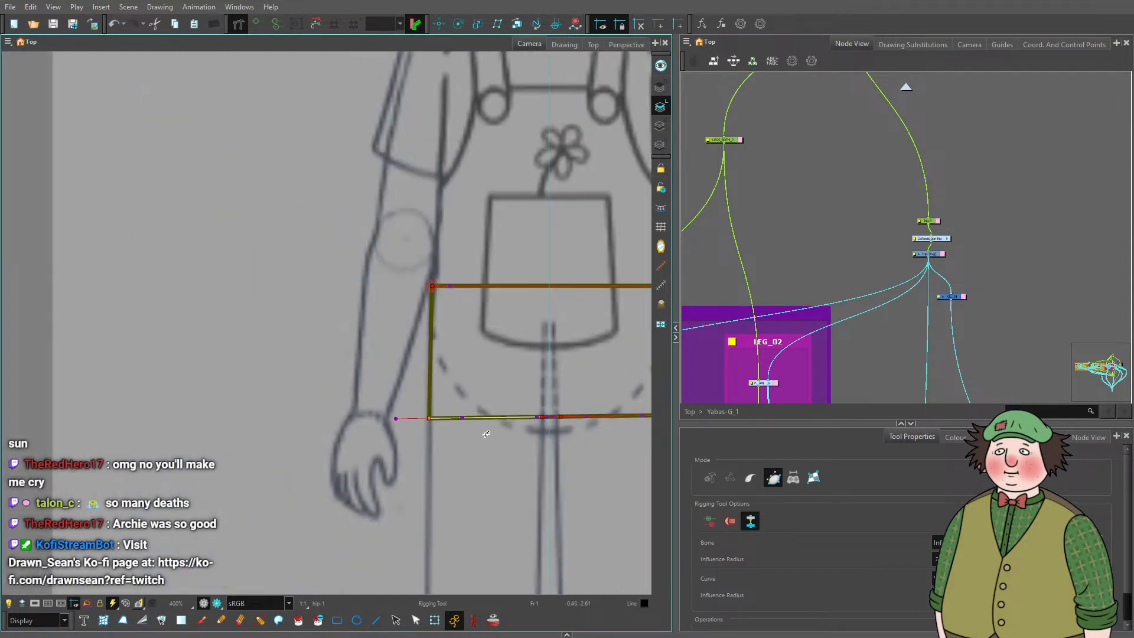
pyautogui.scroll(-2, 509, 429)
pyautogui.scroll(5, 425, 407)
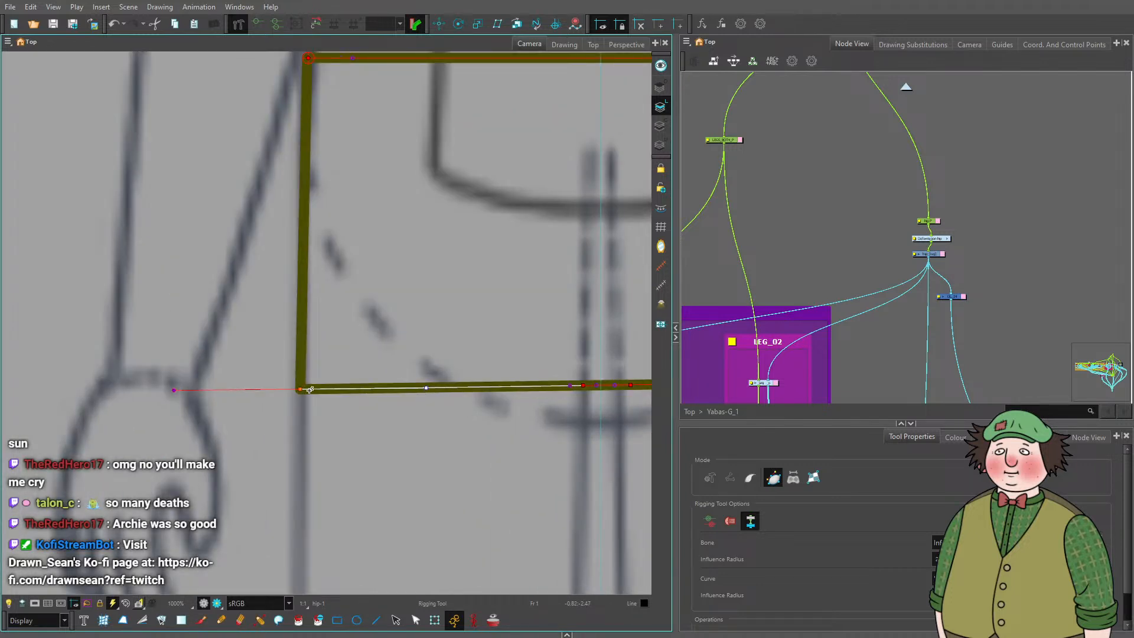
pyautogui.scroll(5, 300, 390)
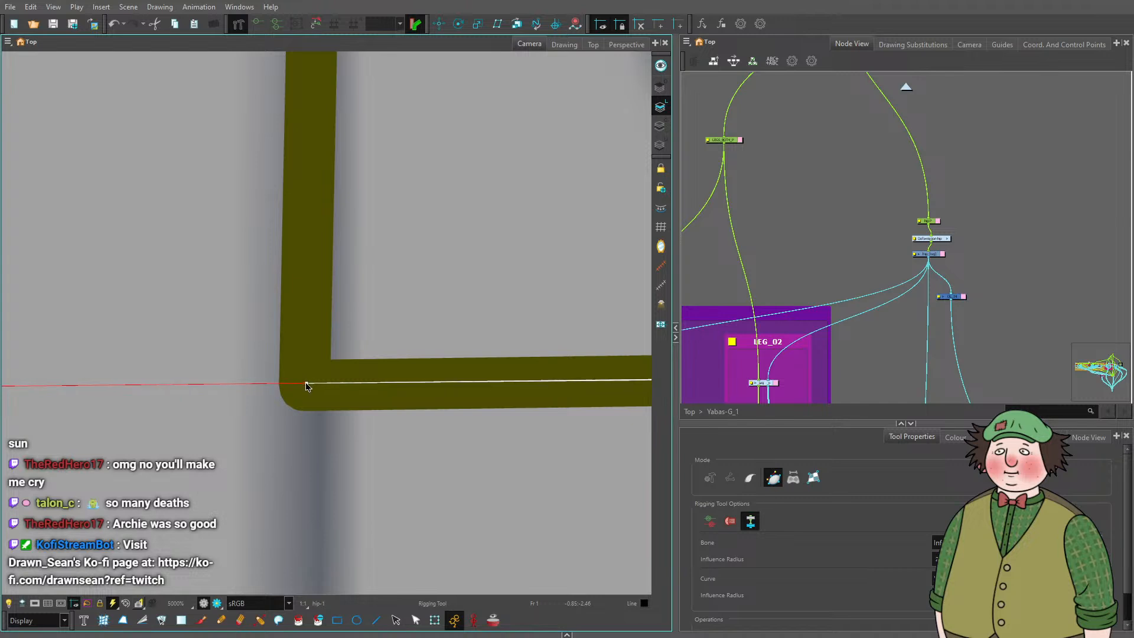
pyautogui.scroll(-7, 304, 386)
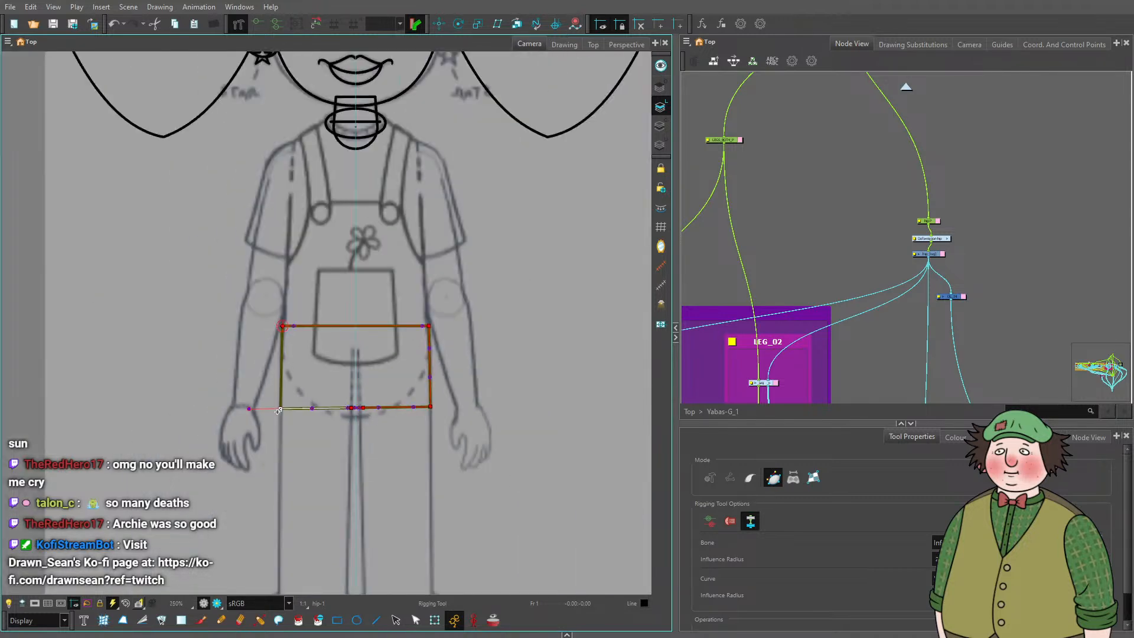
pyautogui.scroll(2, 294, 319)
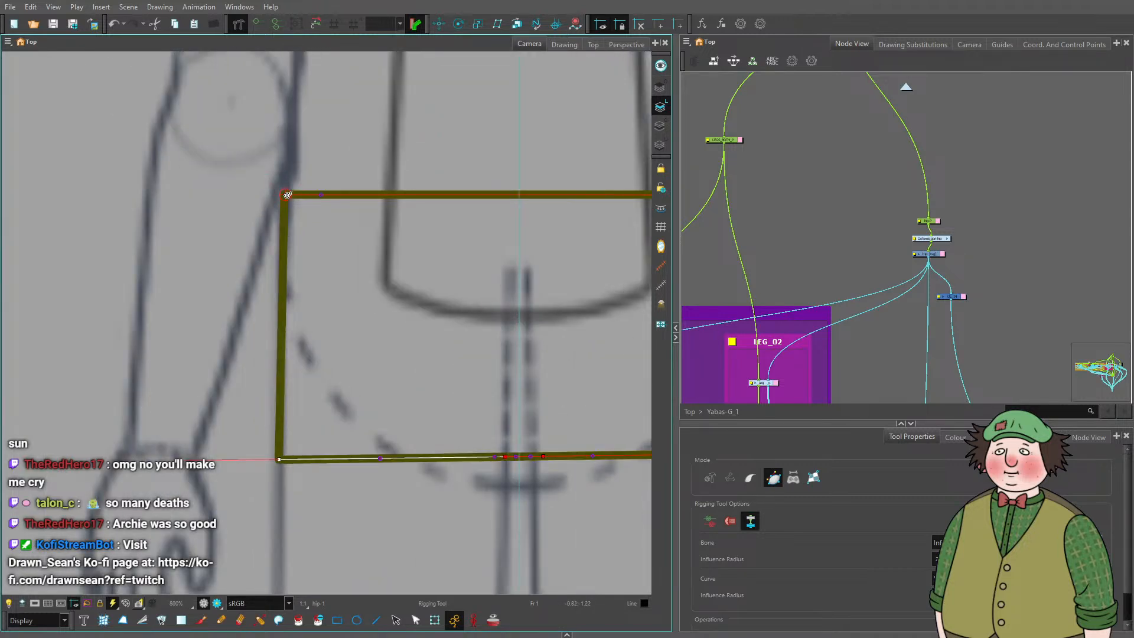
# Close the hip deformation chain at the upper left corner and align both curve handles along the left edge.
pyautogui.moveTo(286, 194); pyautogui.dragTo(283, 278)
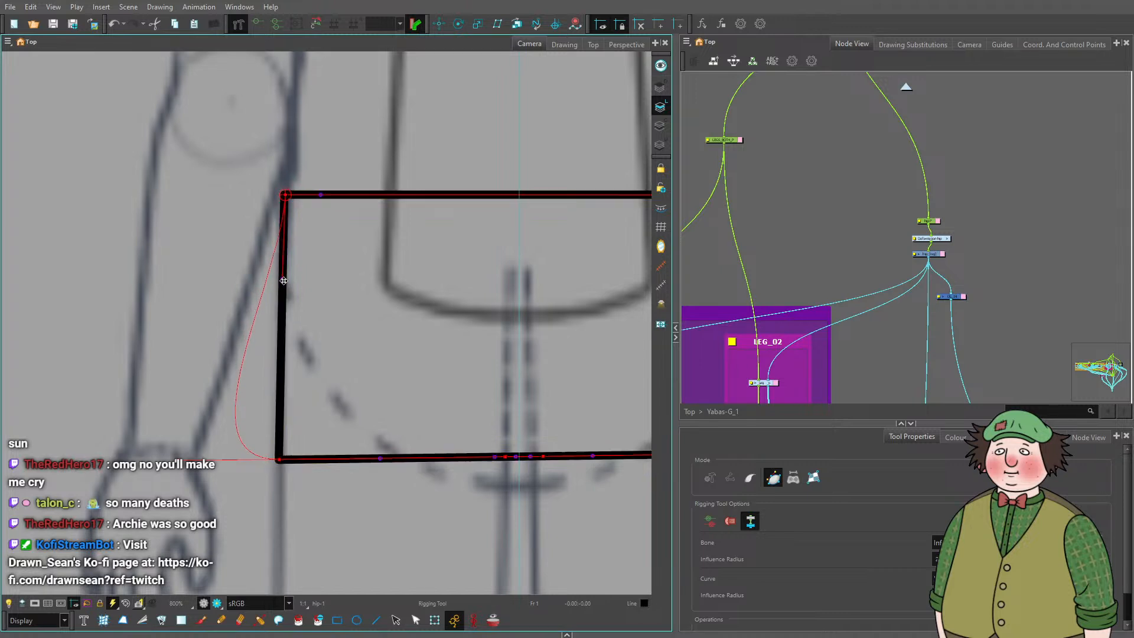
pyautogui.moveTo(179, 458); pyautogui.dragTo(279, 385)
pyautogui.scroll(2, 285, 191)
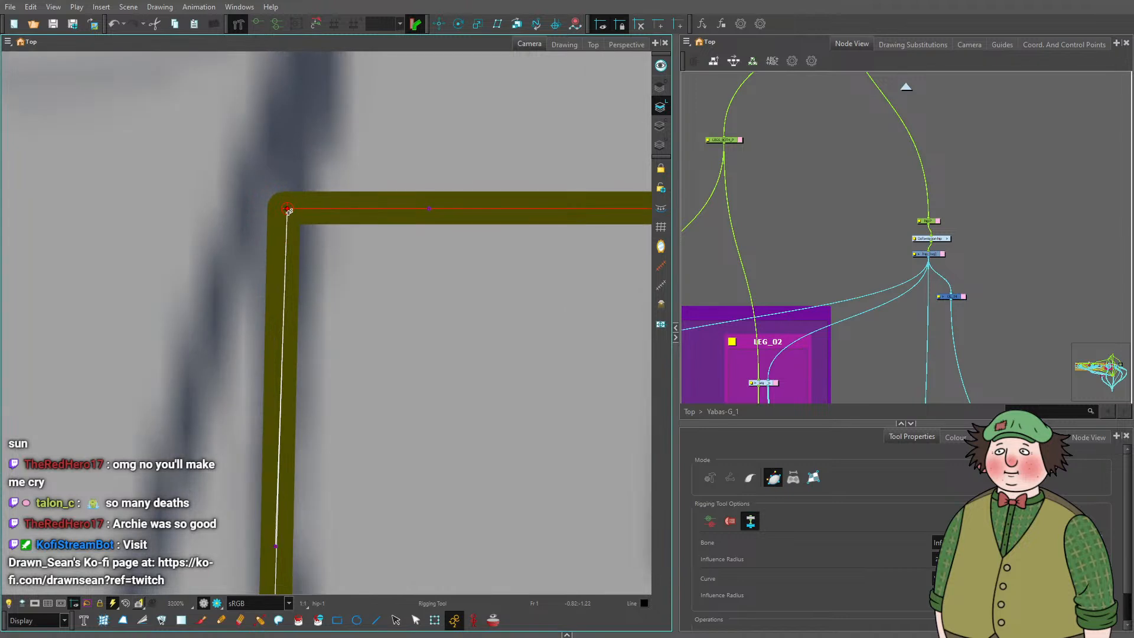
pyautogui.scroll(-3, 285, 208)
pyautogui.scroll(2, 282, 440)
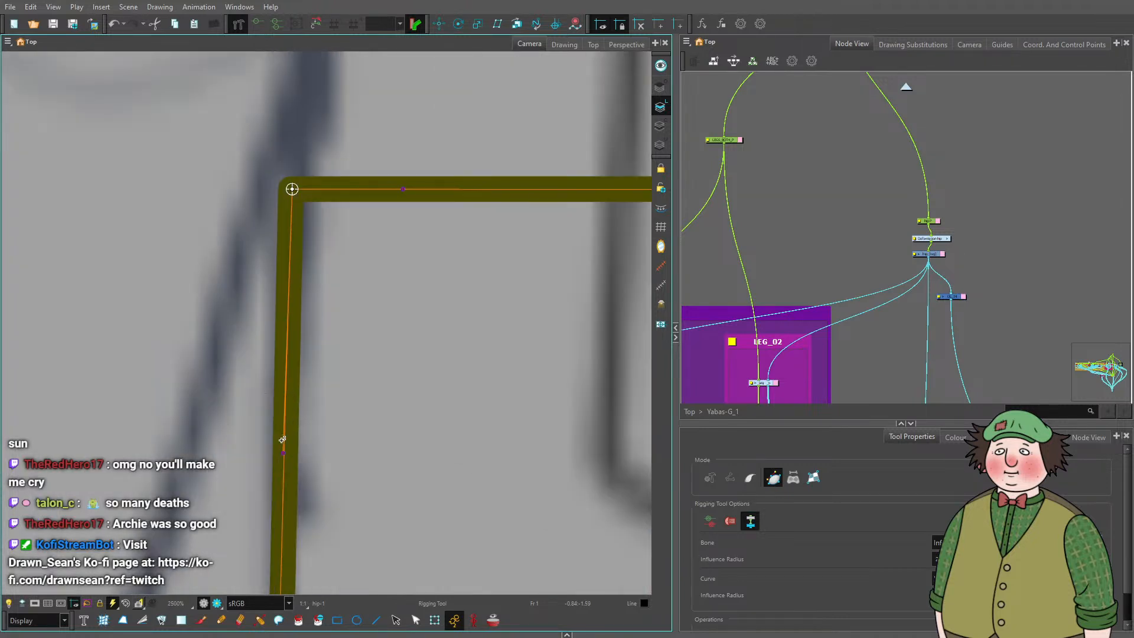
pyautogui.moveTo(284, 451); pyautogui.dragTo(287, 470)
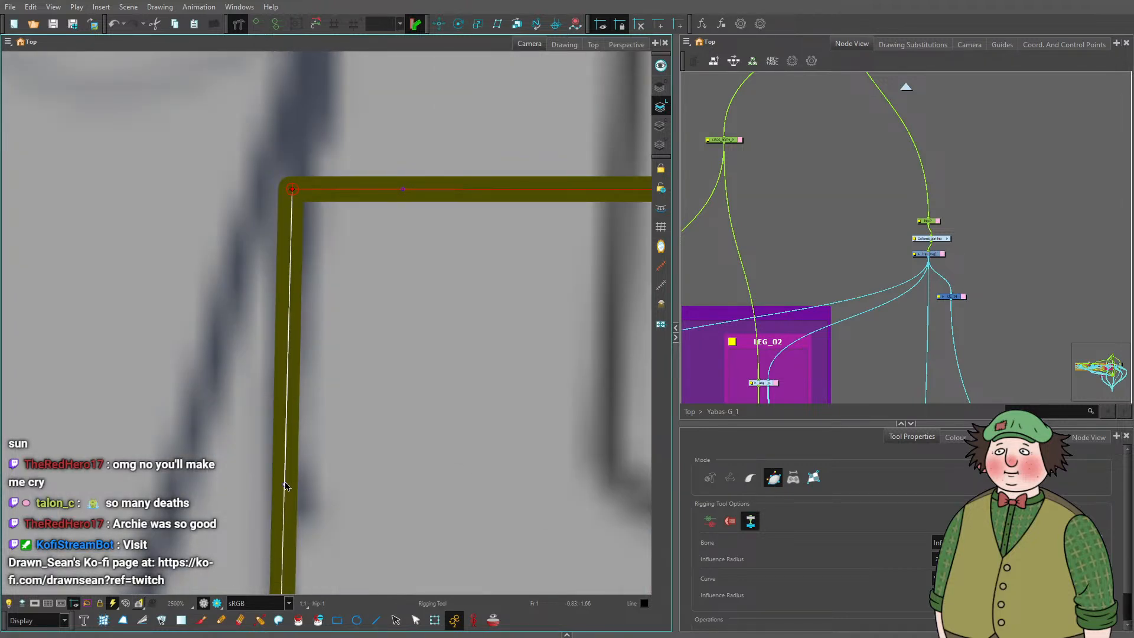
pyautogui.scroll(-6, 285, 486)
pyautogui.scroll(3, 241, 384)
pyautogui.scroll(4, 240, 384)
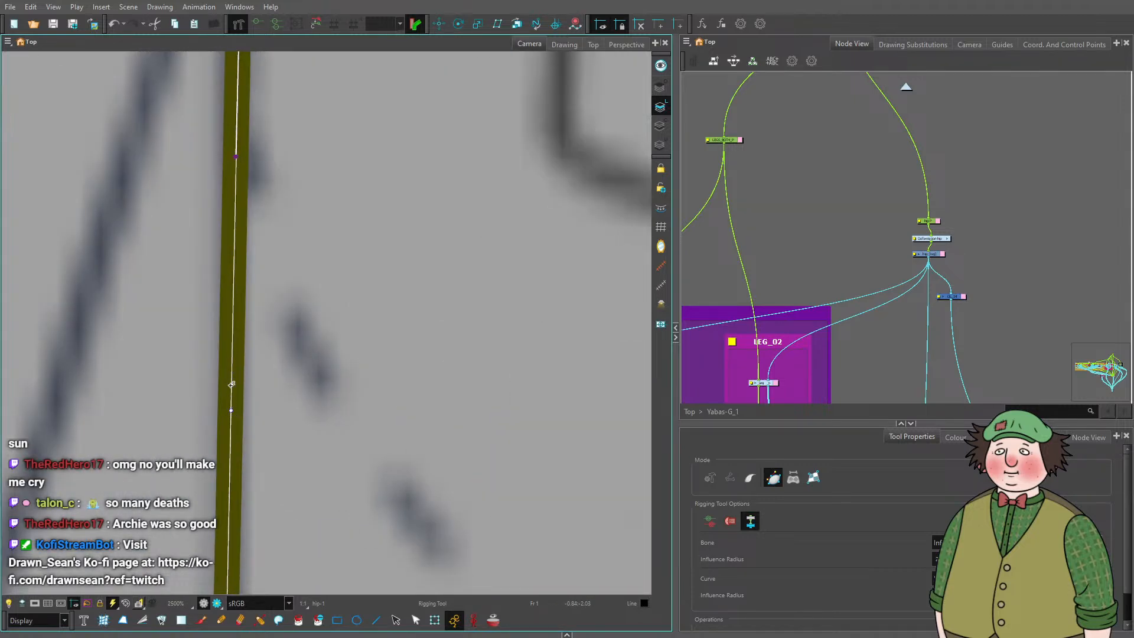
# Nudge the deformation point at the left inner leg line slightly along the hip's bottom edge.
pyautogui.scroll(-5, 236, 396)
pyautogui.scroll(5, 260, 382)
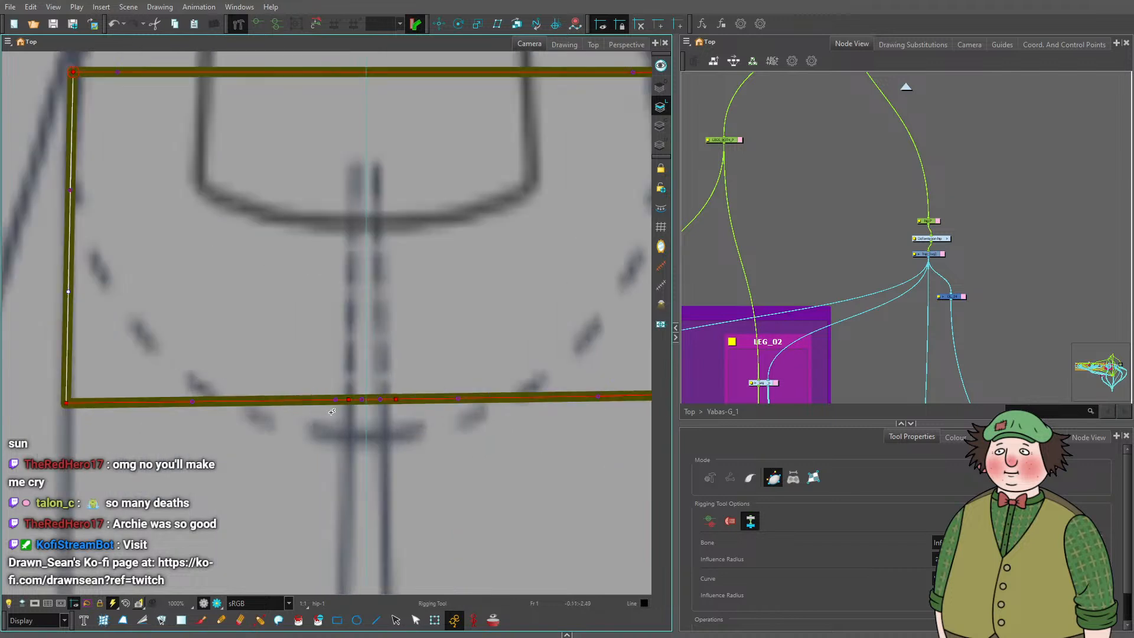
pyautogui.moveTo(332, 372); pyautogui.dragTo(328, 372)
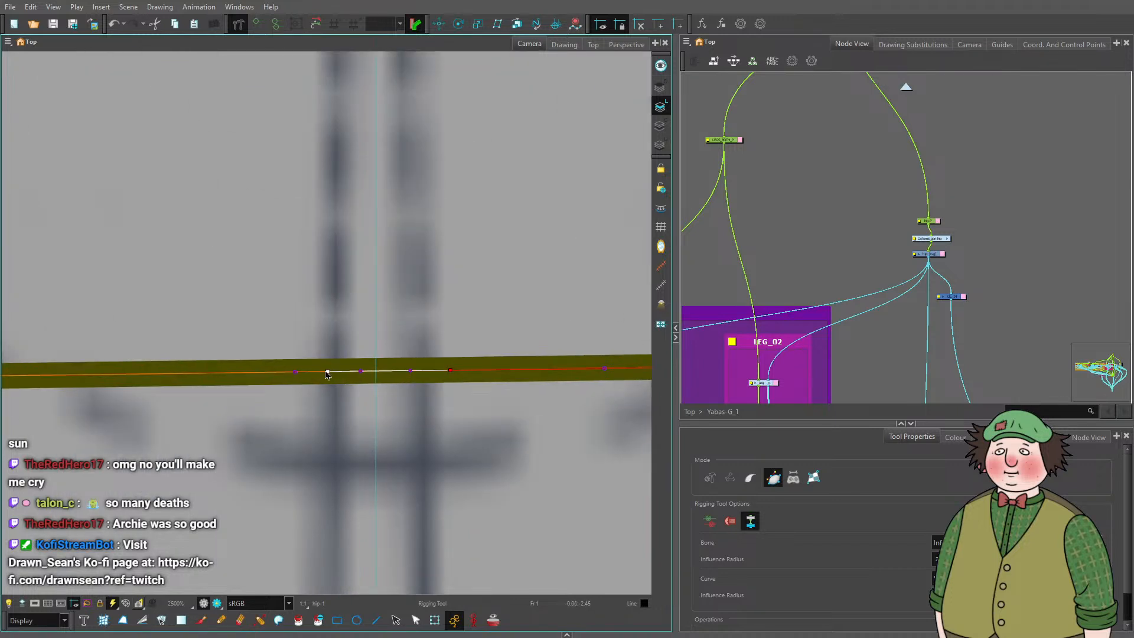
pyautogui.scroll(-5, 360, 373)
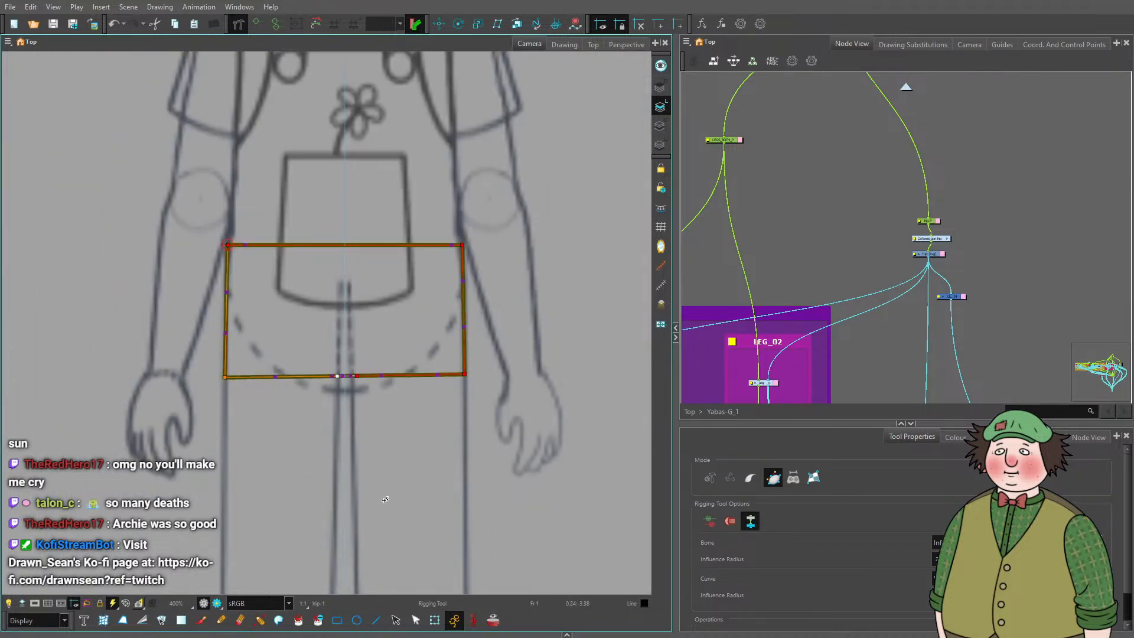
# Switch to the Transform tool and select the torso from the TORSO group in the node network.
pyautogui.click(434, 619)
pyautogui.click(466, 525)
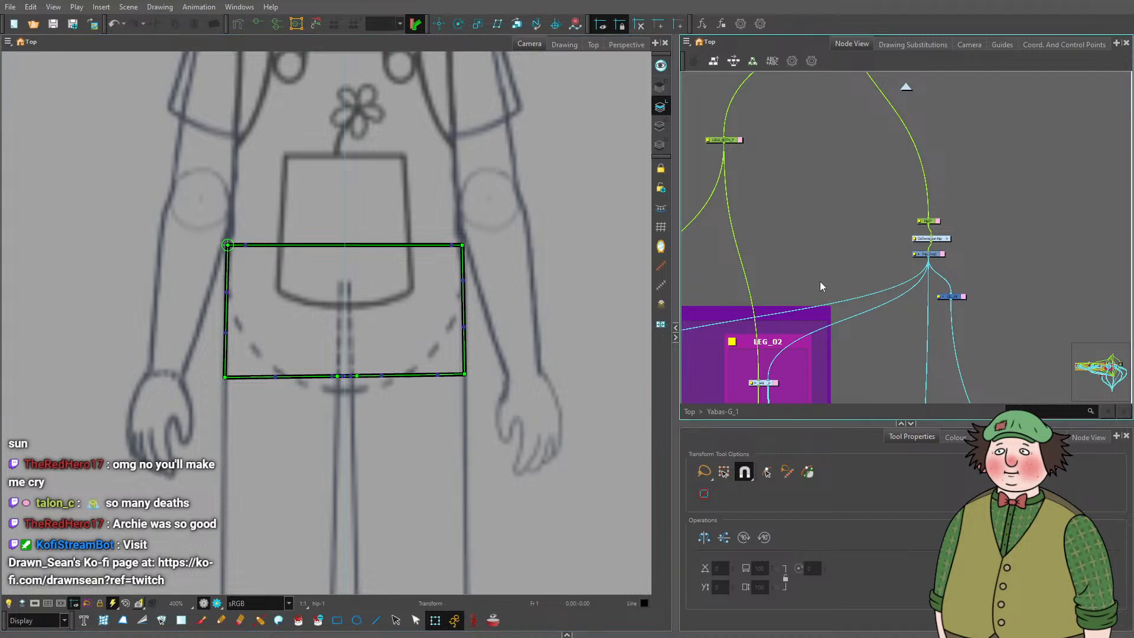
pyautogui.scroll(-3, 820, 274)
pyautogui.moveTo(760, 240); pyautogui.dragTo(960, 214)
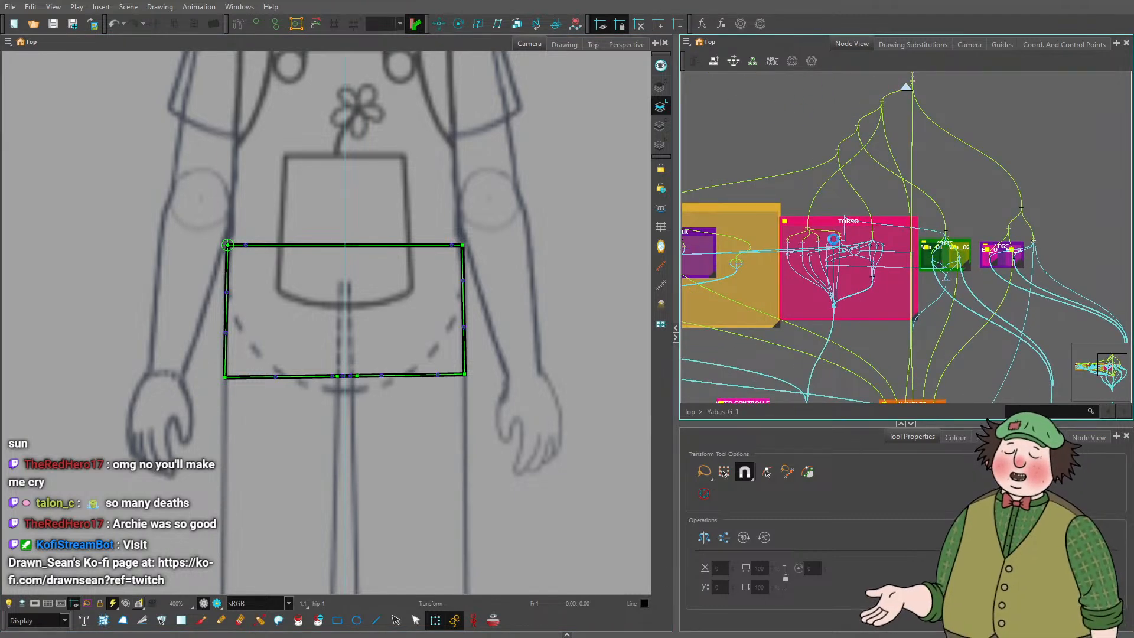
pyautogui.scroll(6, 846, 257)
pyautogui.click(846, 258)
pyautogui.press('a')
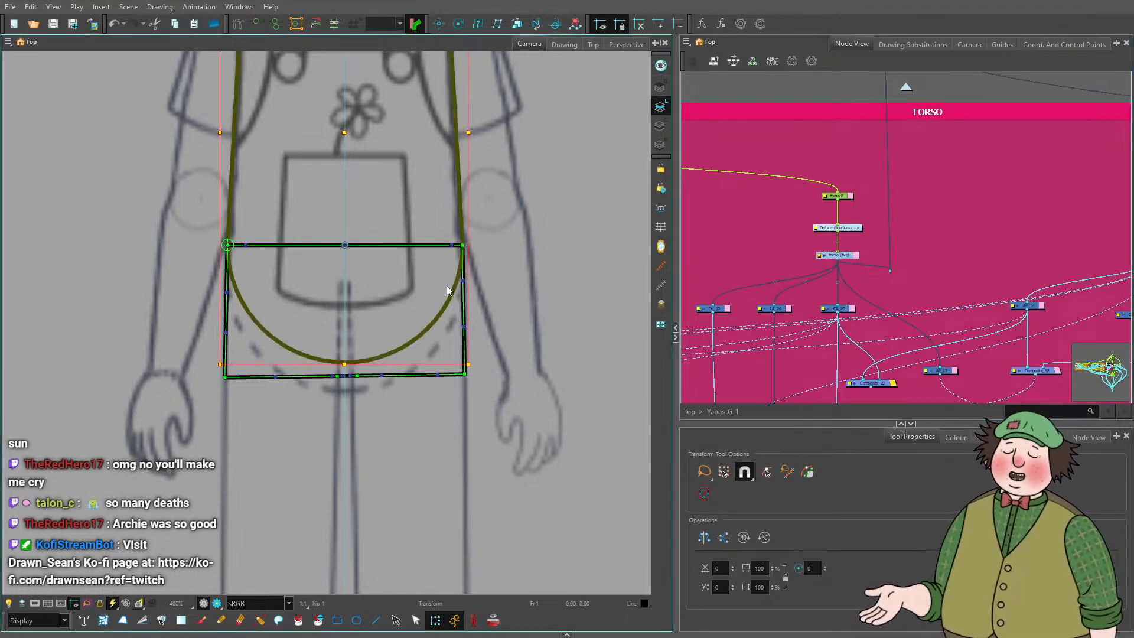
# Deselect the torso and hide the hip's deformation controls.
pyautogui.scroll(-5, 450, 291)
pyautogui.scroll(4, 390, 199)
pyautogui.click(550, 225)
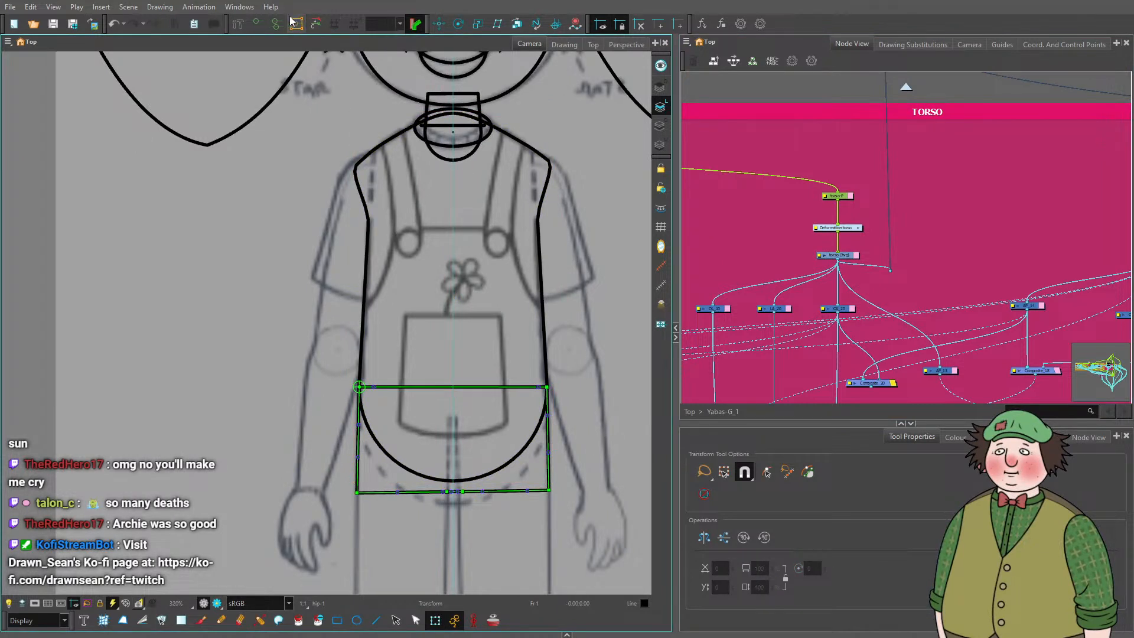
pyautogui.click(266, 237)
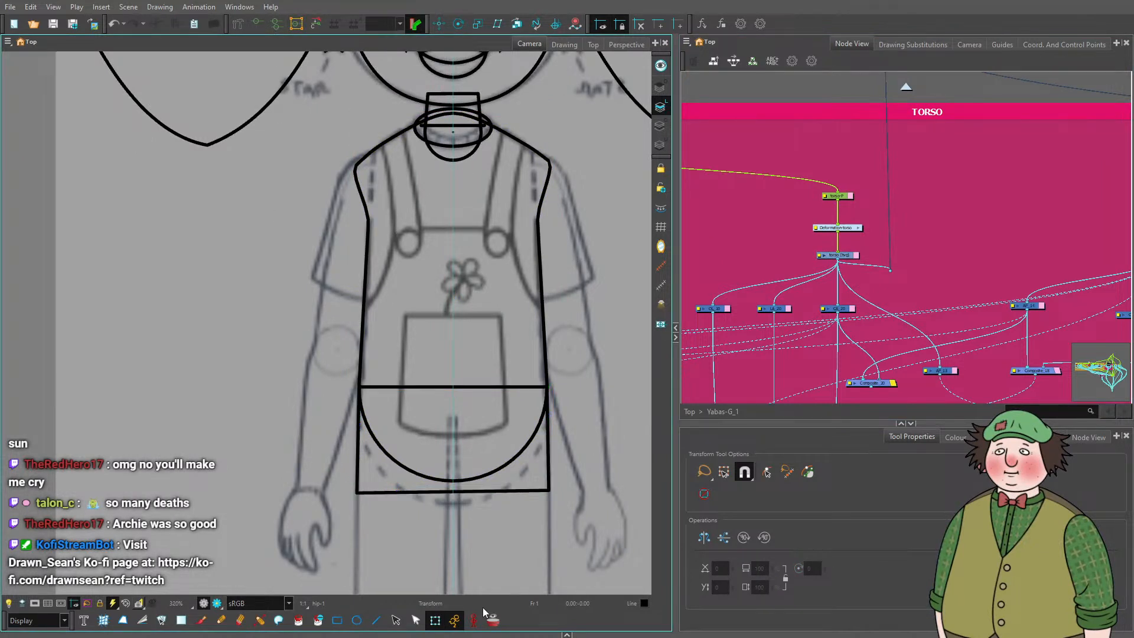
# Test-rotate the torso about its waist pivot to check the overlap with the hip, undo the rotation and deselect the torso.
pyautogui.scroll(-1, 555, 279)
pyautogui.click(429, 370)
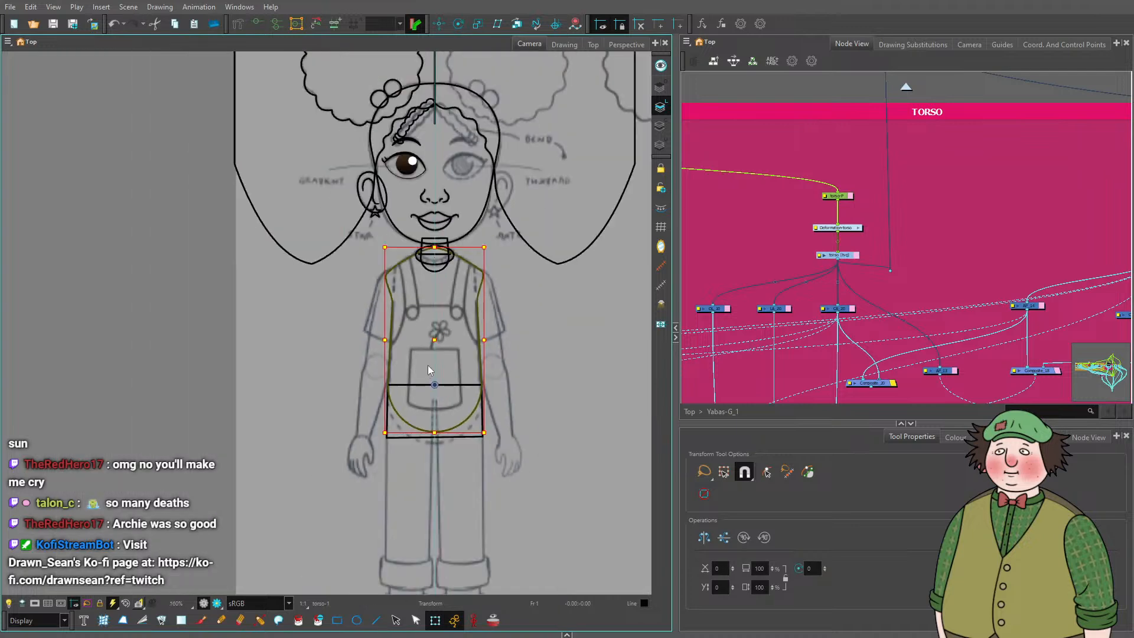
pyautogui.scroll(2, 429, 370)
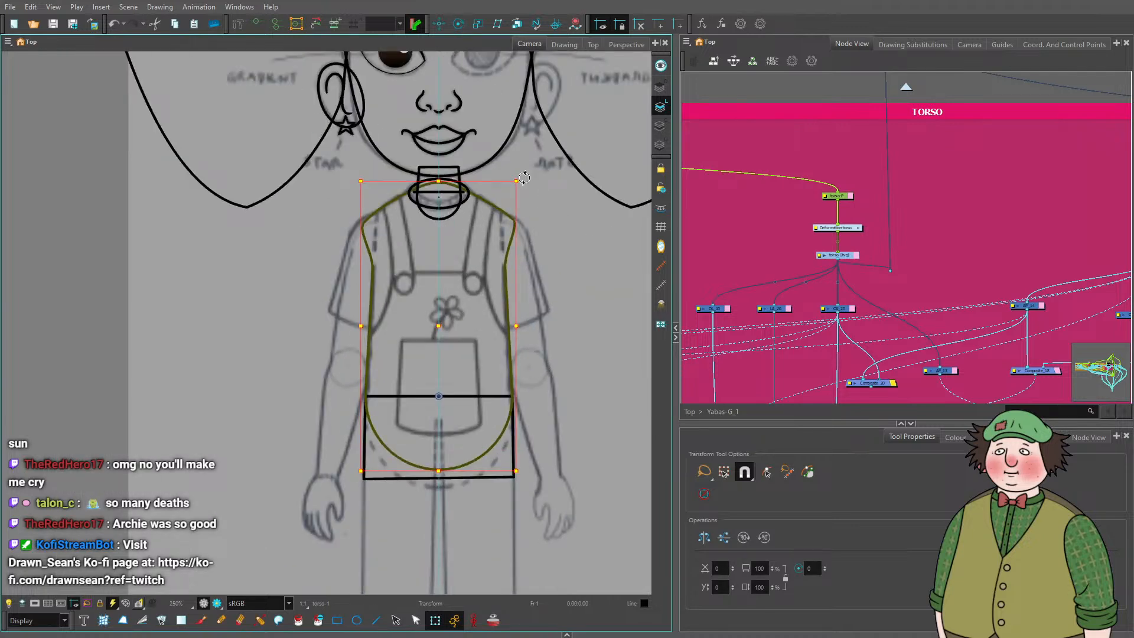
pyautogui.moveTo(524, 178)
pyautogui.mouseDown()
pyautogui.moveTo(392, 178)
pyautogui.moveTo(543, 189)
pyautogui.moveTo(606, 242)
pyautogui.moveTo(614, 277)
pyautogui.moveTo(537, 248)
pyautogui.moveTo(473, 197)
pyautogui.moveTo(591, 318)
pyautogui.moveTo(354, 225)
pyautogui.moveTo(502, 236)
pyautogui.moveTo(565, 302)
pyautogui.mouseUp()
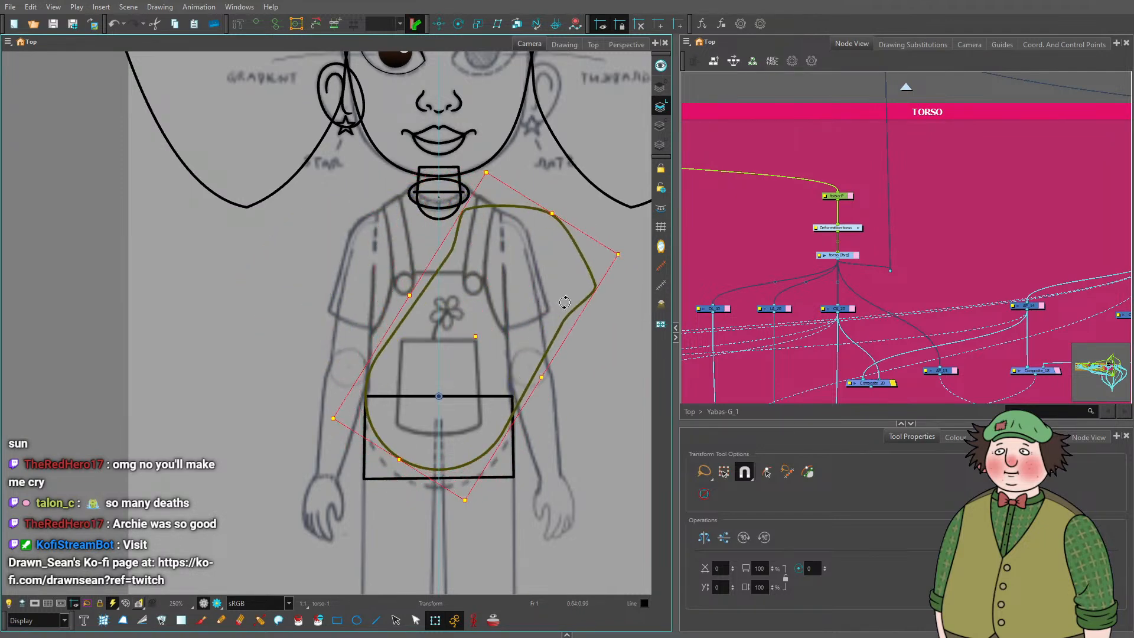
pyautogui.hotkey('ctrl', 'z')
pyautogui.click(604, 335)
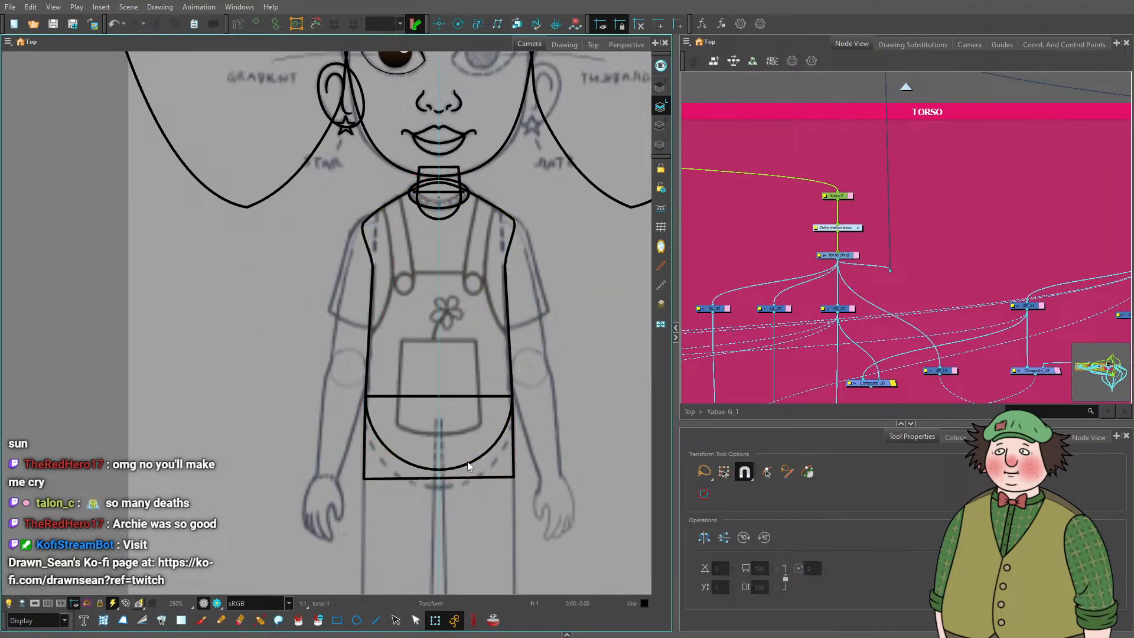
# Select the torso with the Rigging tool and move its right waist deformation point down onto the hip's top line.
pyautogui.scroll(4, 443, 507)
pyautogui.scroll(-4, 443, 508)
pyautogui.scroll(1, 515, 409)
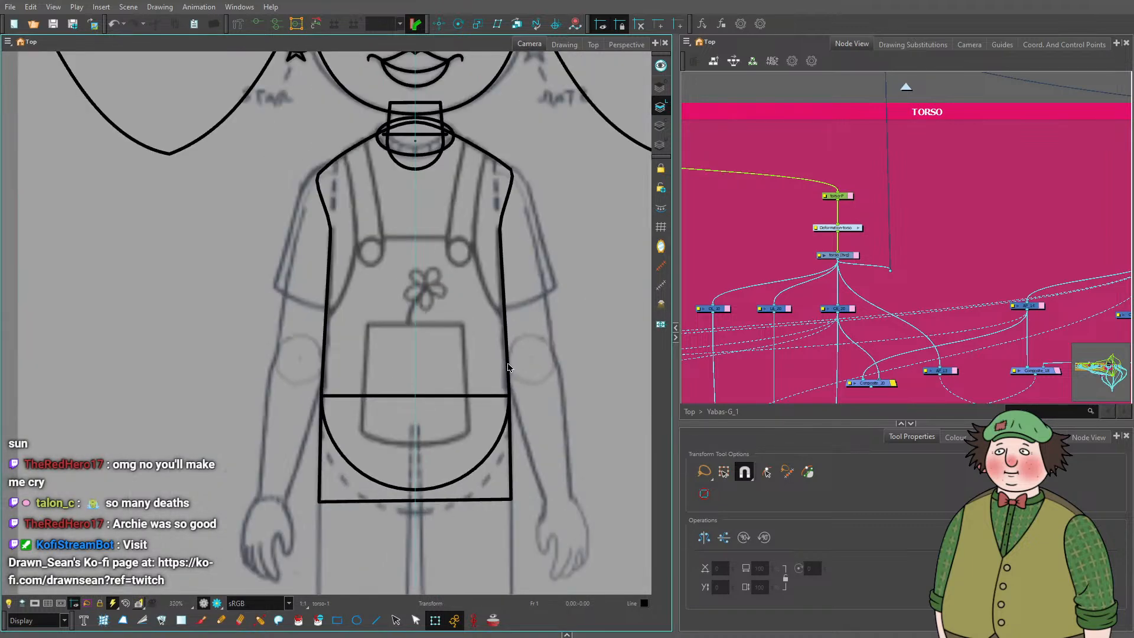
pyautogui.click(508, 367)
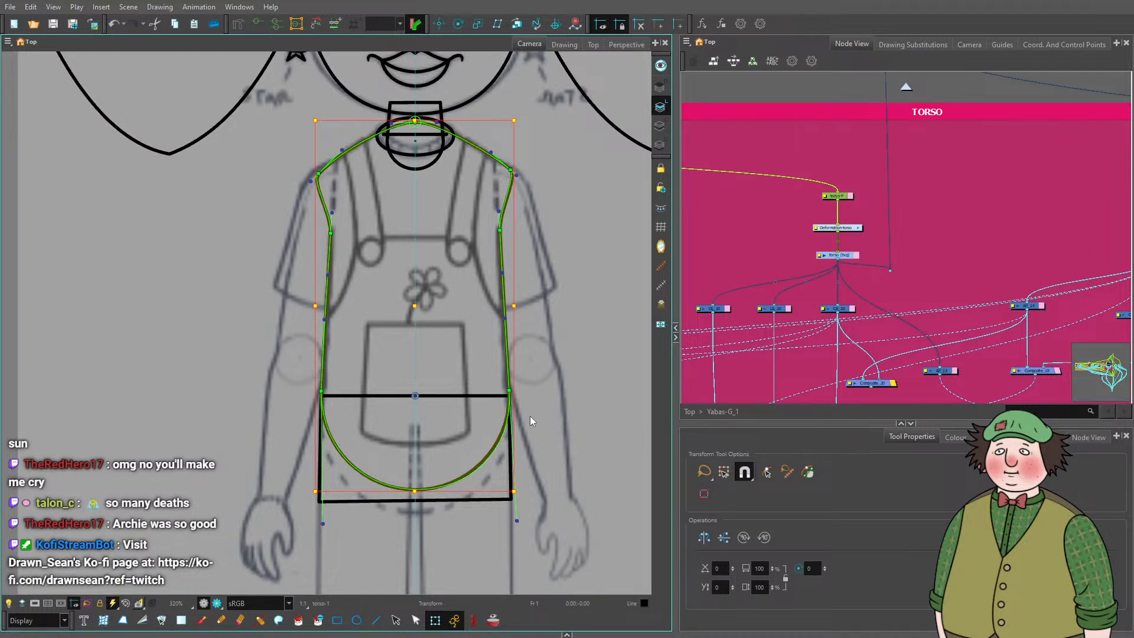
pyautogui.click(238, 24)
pyautogui.scroll(8, 511, 395)
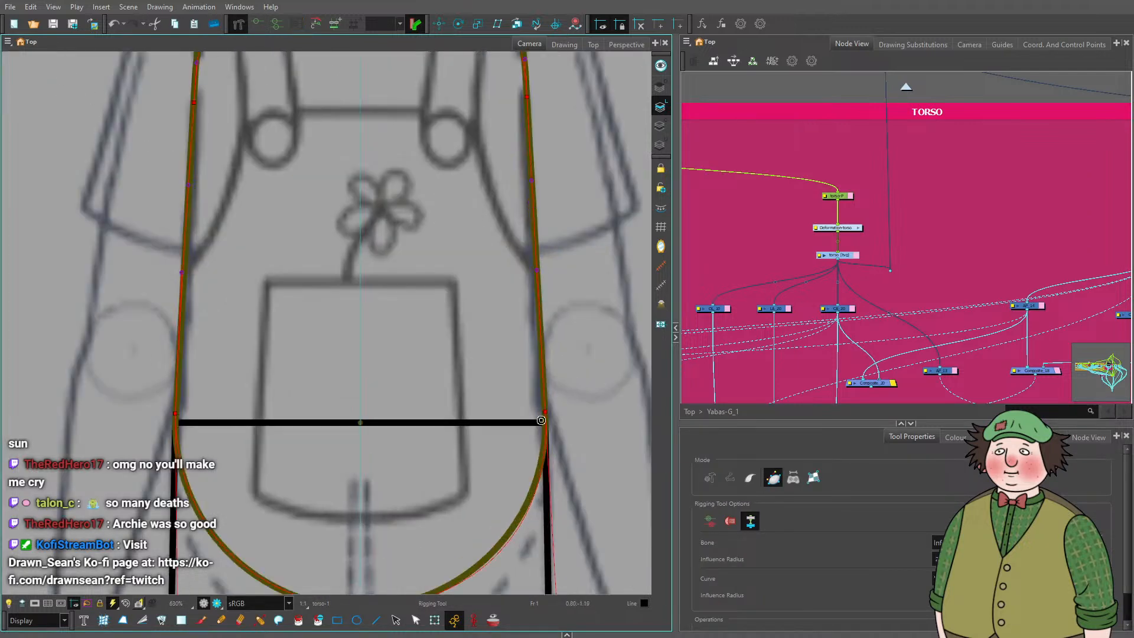
pyautogui.moveTo(527, 363); pyautogui.dragTo(525, 392)
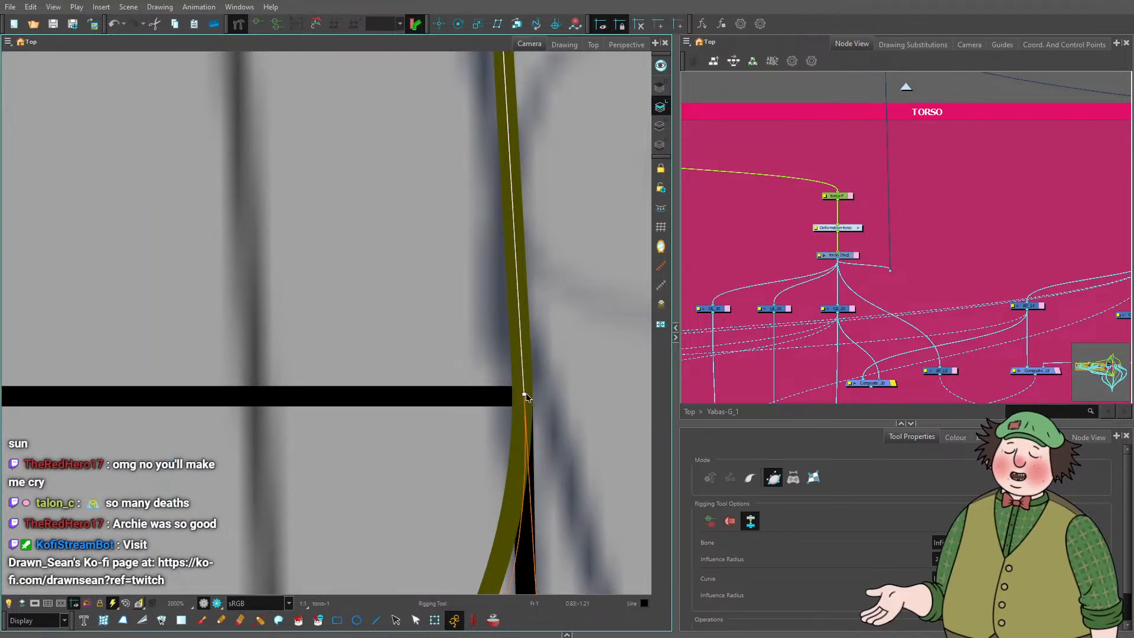
# Move the torso's left waist deformation point down to line up with the hip's top line.
pyautogui.scroll(-5, 525, 392)
pyautogui.scroll(-3, 541, 391)
pyautogui.scroll(9, 537, 484)
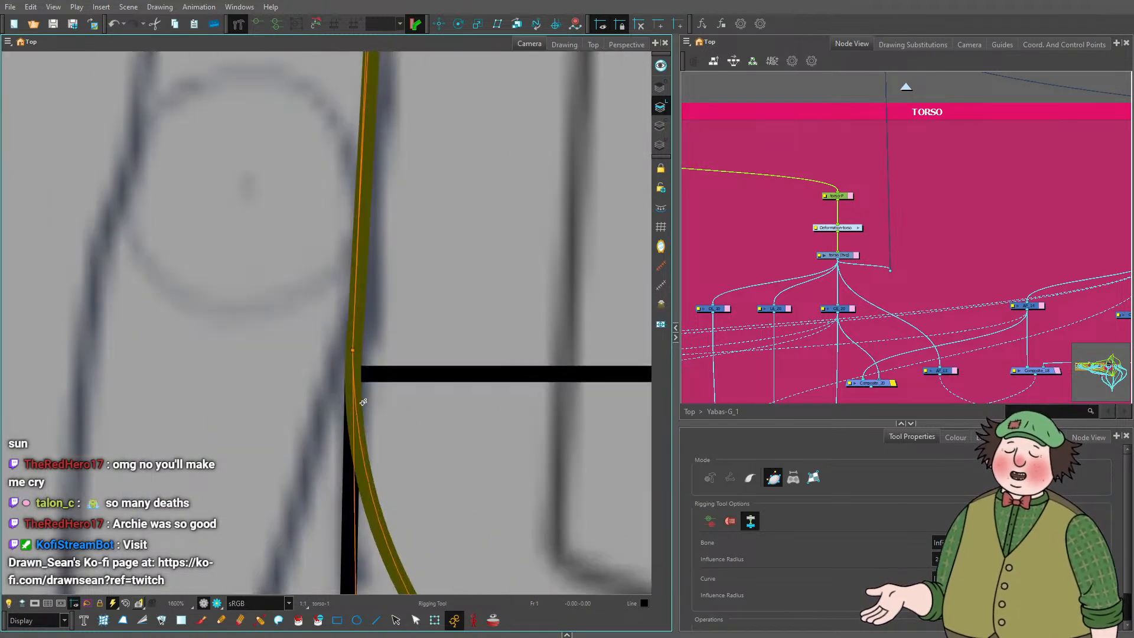
pyautogui.moveTo(349, 340); pyautogui.dragTo(349, 367)
pyautogui.scroll(-7, 348, 367)
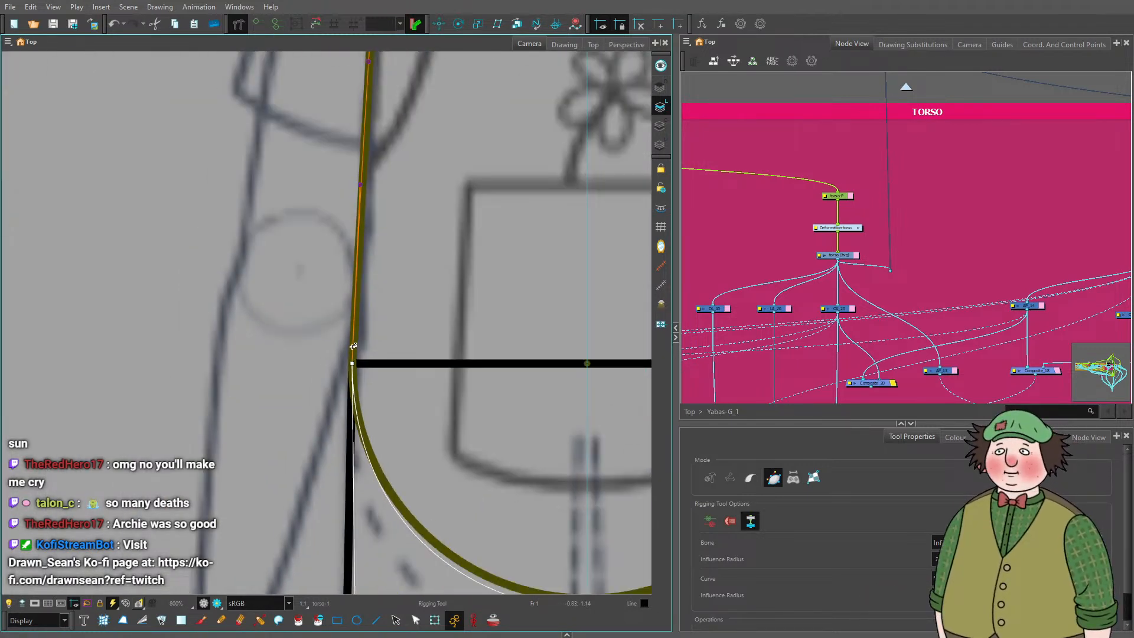
# Shorten the left waist point's lower curve handle and pull the right one inward to match the torso's rounded bottom.
pyautogui.scroll(3, 285, 481)
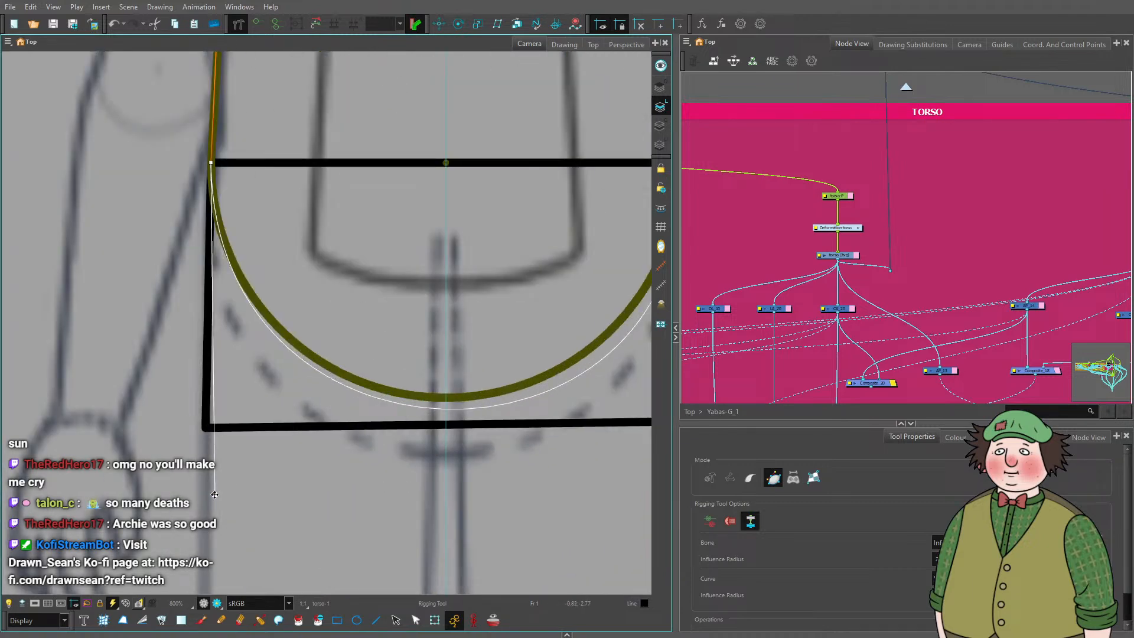
pyautogui.moveTo(215, 494); pyautogui.dragTo(218, 462)
pyautogui.scroll(-1, 219, 463)
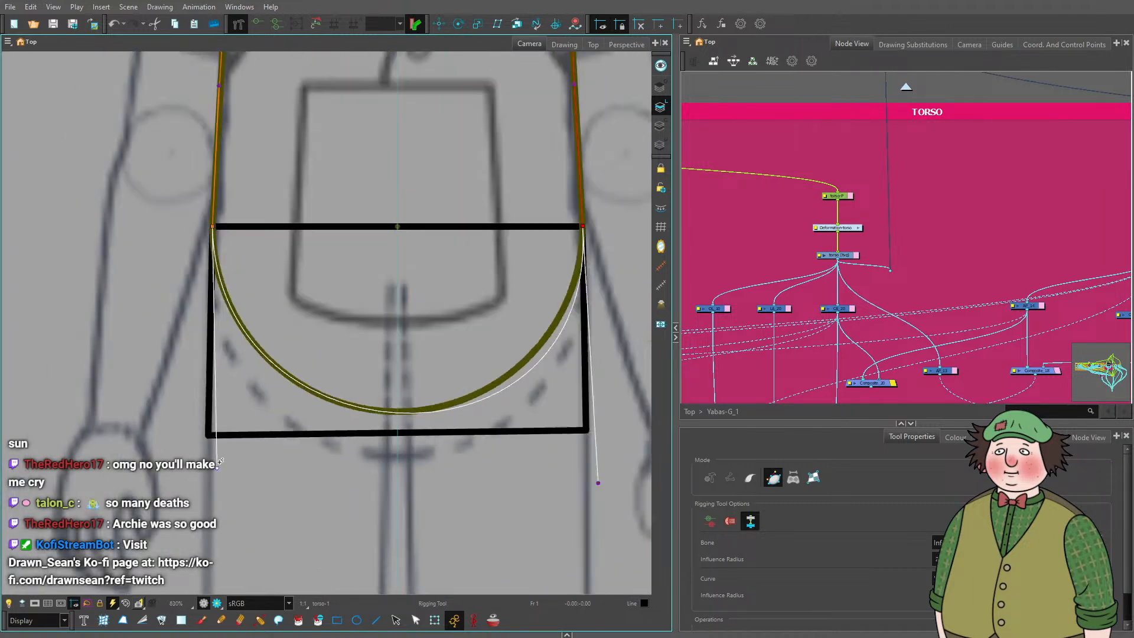
pyautogui.scroll(1, 378, 449)
pyautogui.moveTo(476, 519)
pyautogui.mouseDown()
pyautogui.moveTo(461, 491)
pyautogui.moveTo(444, 518)
pyautogui.mouseUp()
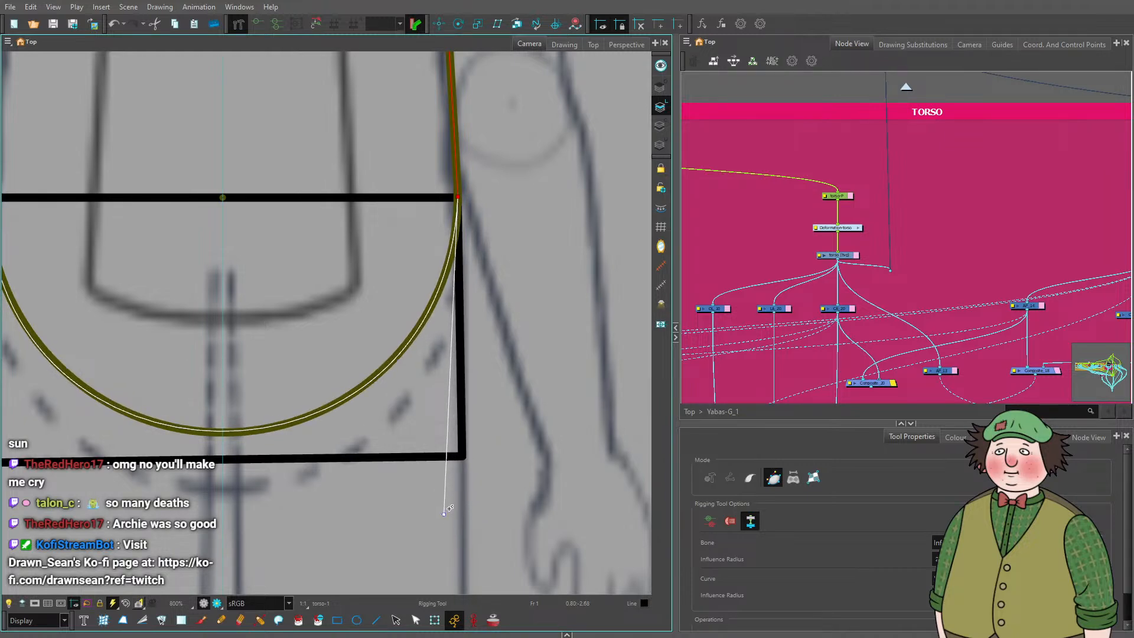
# Nudge the left waist point's lower handle slightly inward along the torso's bottom curve and return to the Transform tool.
pyautogui.scroll(-5, 449, 507)
pyautogui.scroll(6, 200, 533)
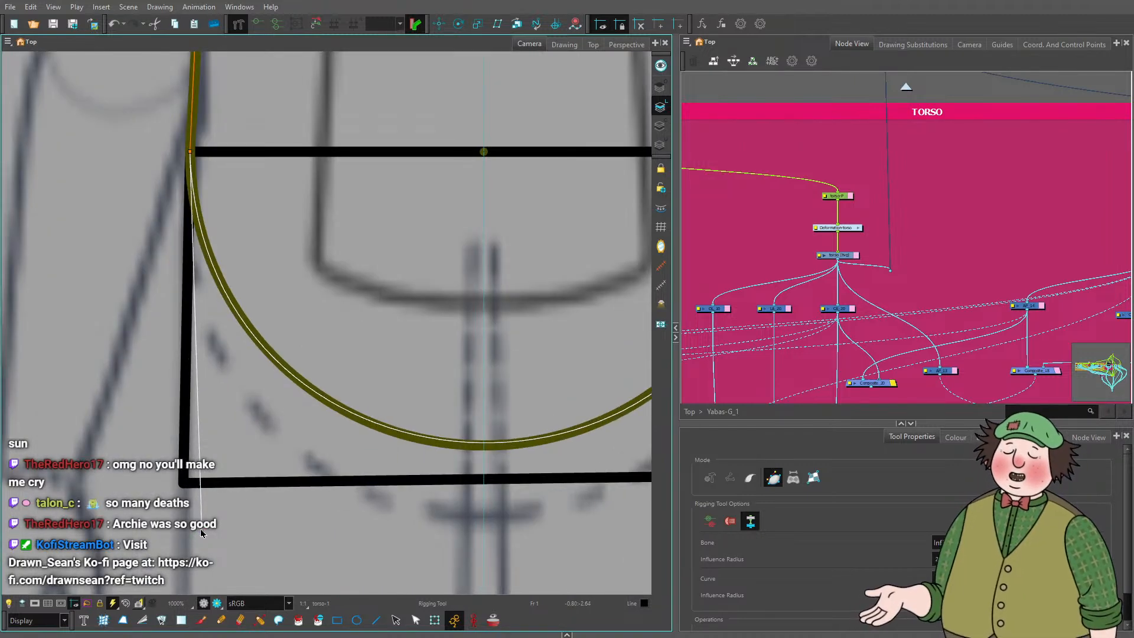
pyautogui.moveTo(200, 533); pyautogui.dragTo(209, 534)
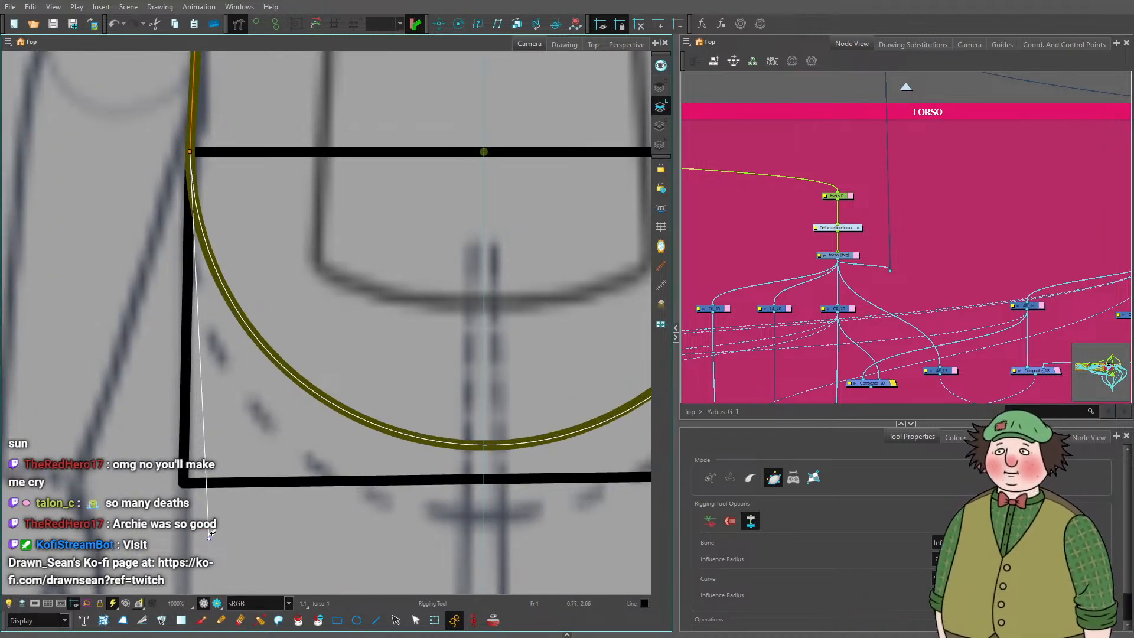
pyautogui.scroll(-5, 210, 535)
pyautogui.click(434, 620)
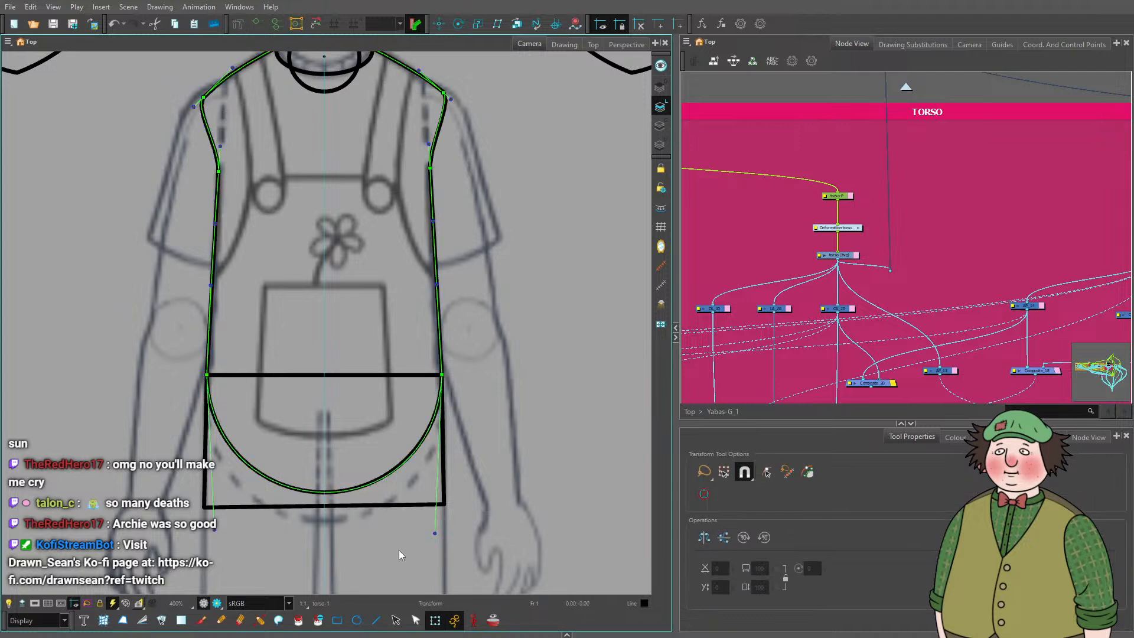
pyautogui.click(397, 551)
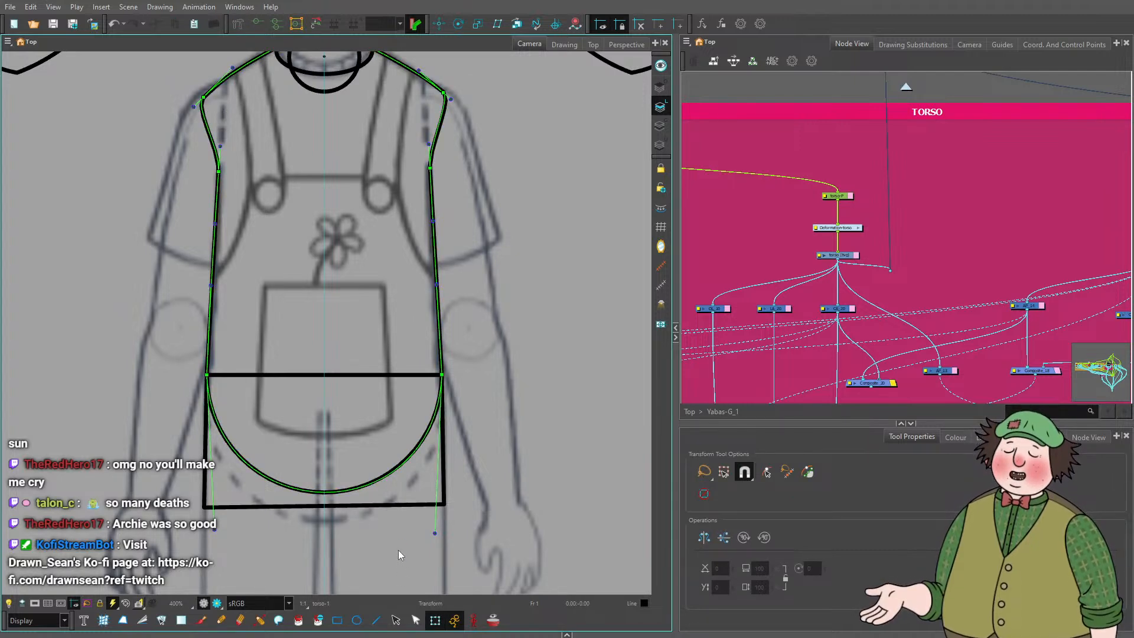
# Nudge the right waist point's lower handle slightly inward with the Rigging tool, then hide the torso's deformation controls.
pyautogui.scroll(1, 414, 537)
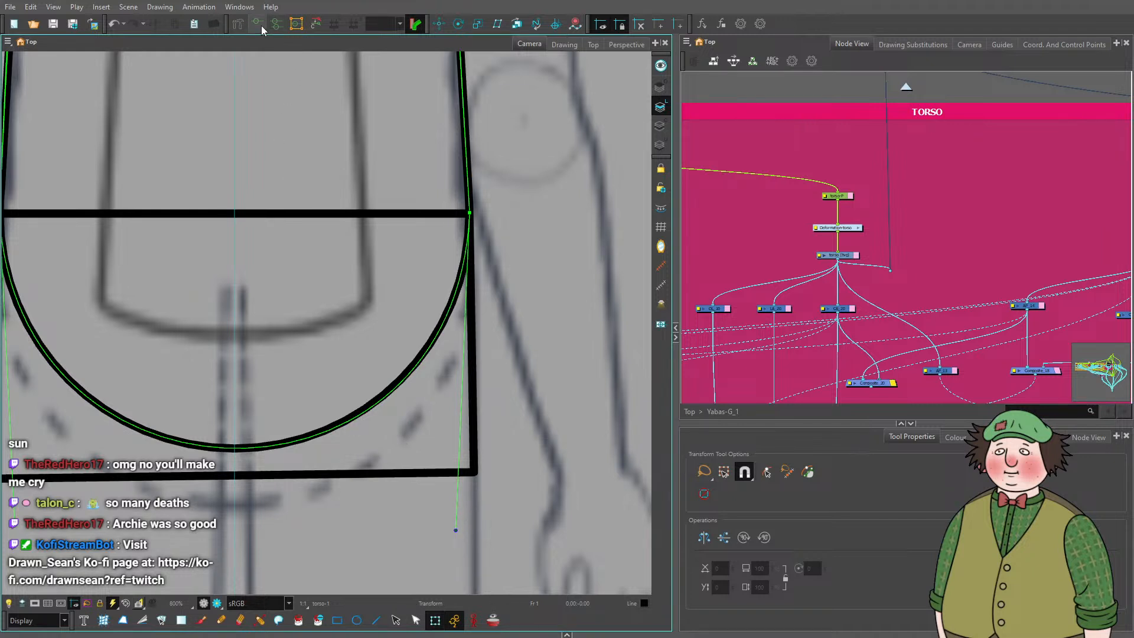
pyautogui.click(238, 23)
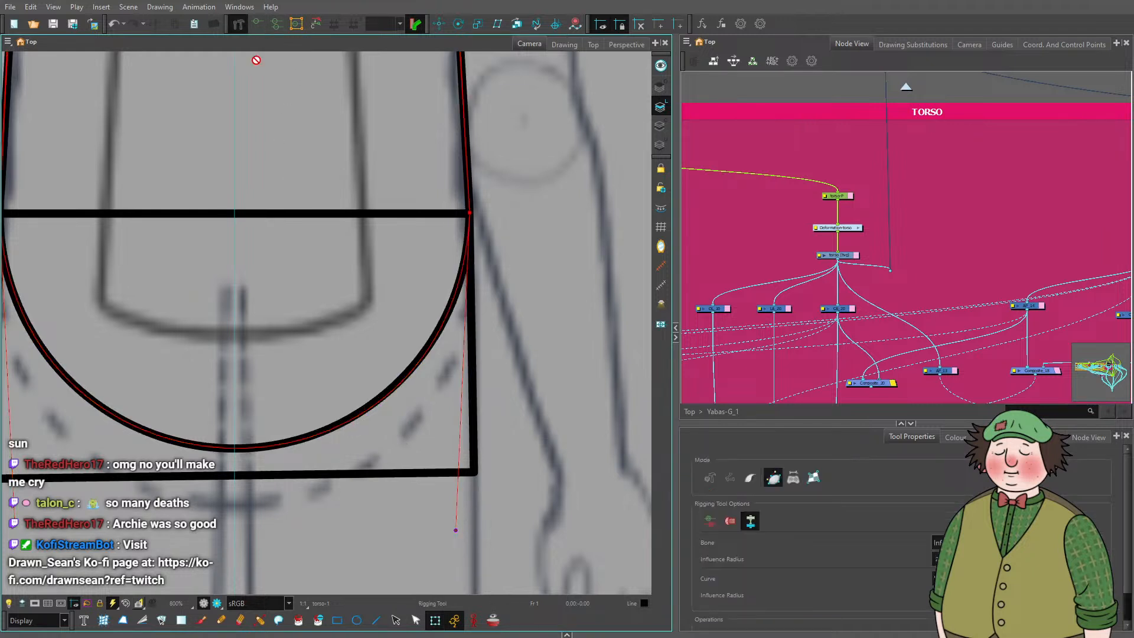
pyautogui.click(455, 529)
pyautogui.moveTo(454, 530); pyautogui.dragTo(451, 531)
pyautogui.click(435, 620)
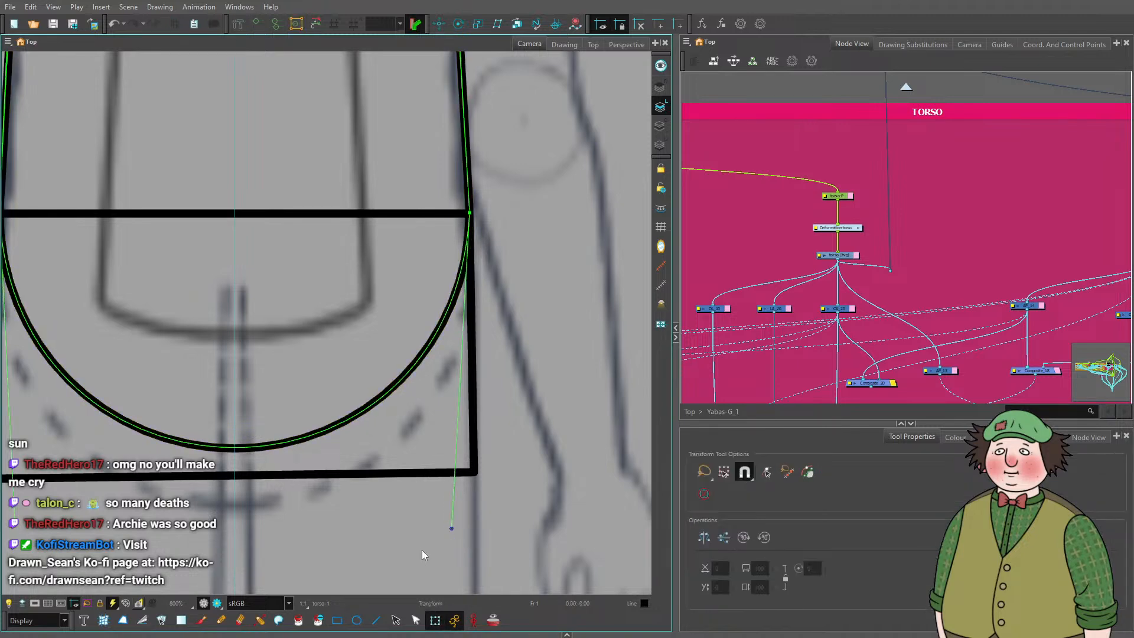
pyautogui.scroll(-4, 412, 513)
pyautogui.click(202, 292)
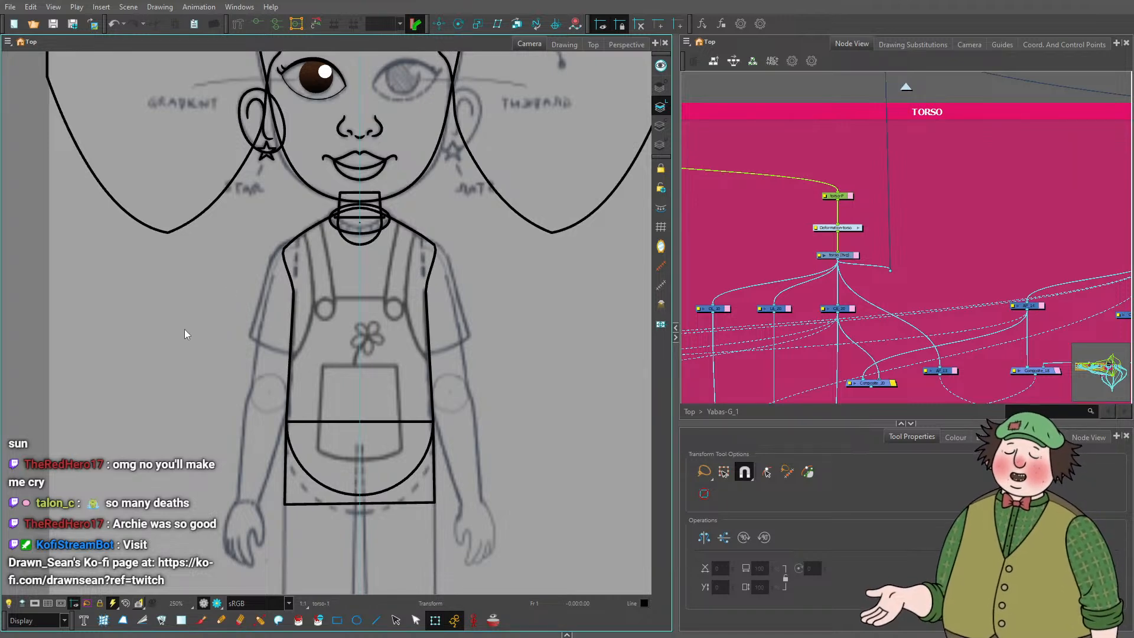
# Examine how the torso and hip shapes fit together and match the full character sketch.
pyautogui.scroll(-4, 177, 342)
pyautogui.scroll(4, 463, 445)
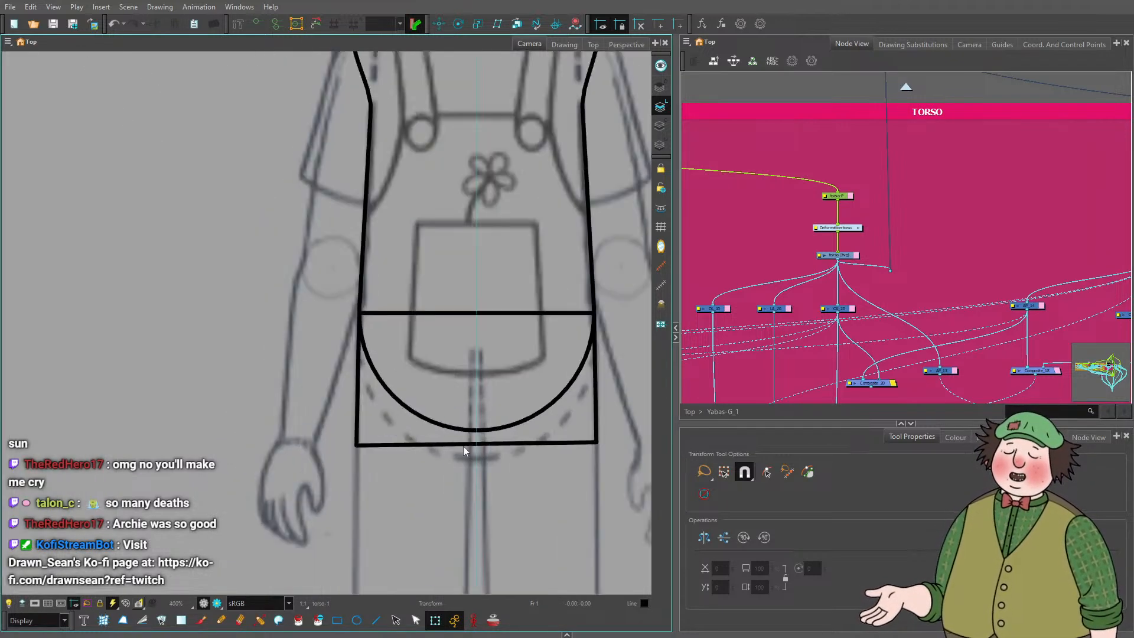
pyautogui.scroll(-3, 346, 314)
pyautogui.scroll(6, 437, 359)
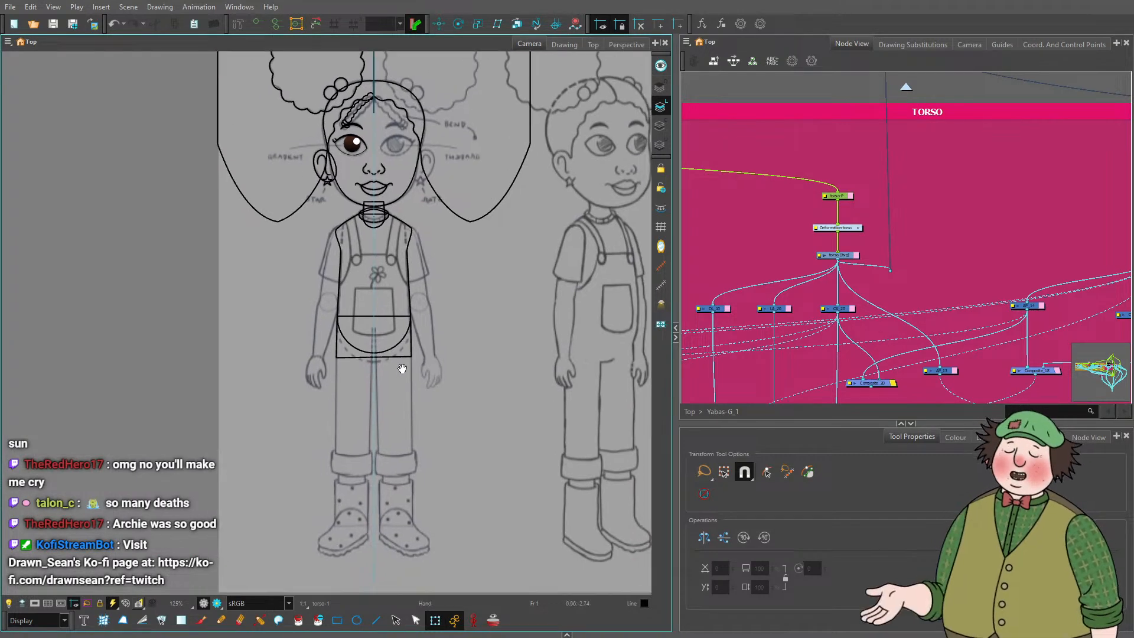
pyautogui.scroll(-9, 421, 367)
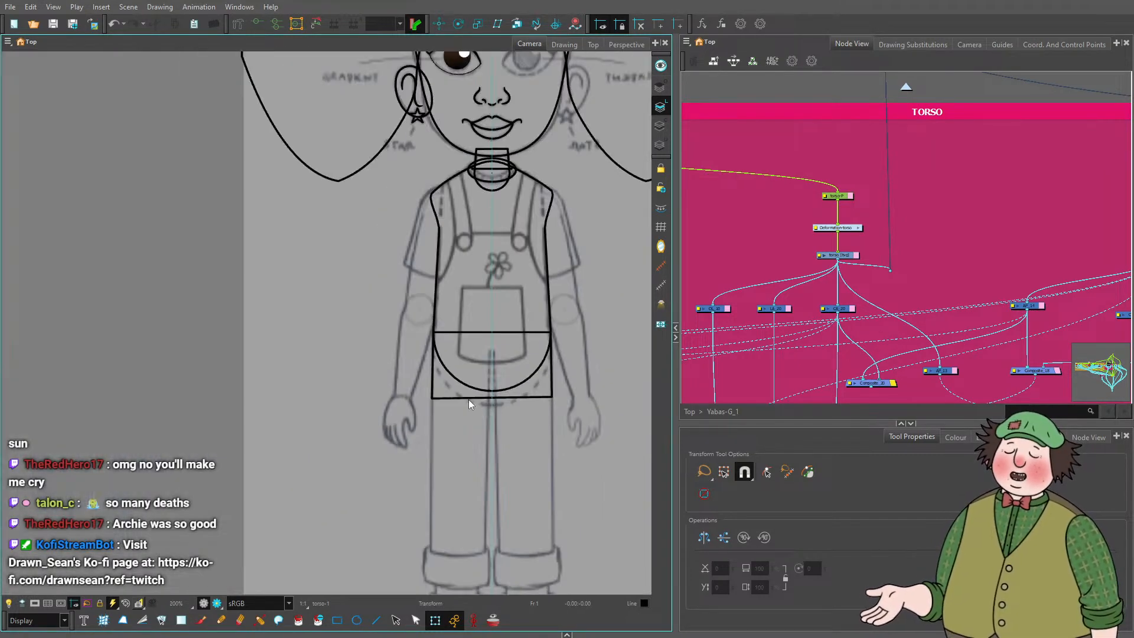
pyautogui.press('space')
pyautogui.moveTo(529, 361); pyautogui.dragTo(514, 361)
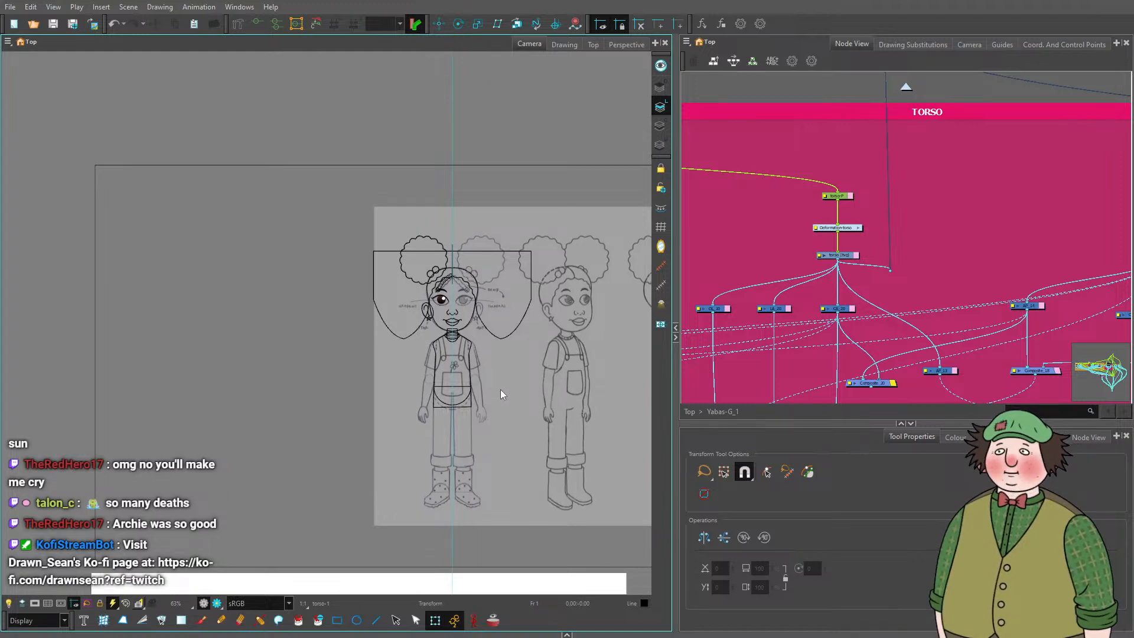
pyautogui.scroll(4, 499, 393)
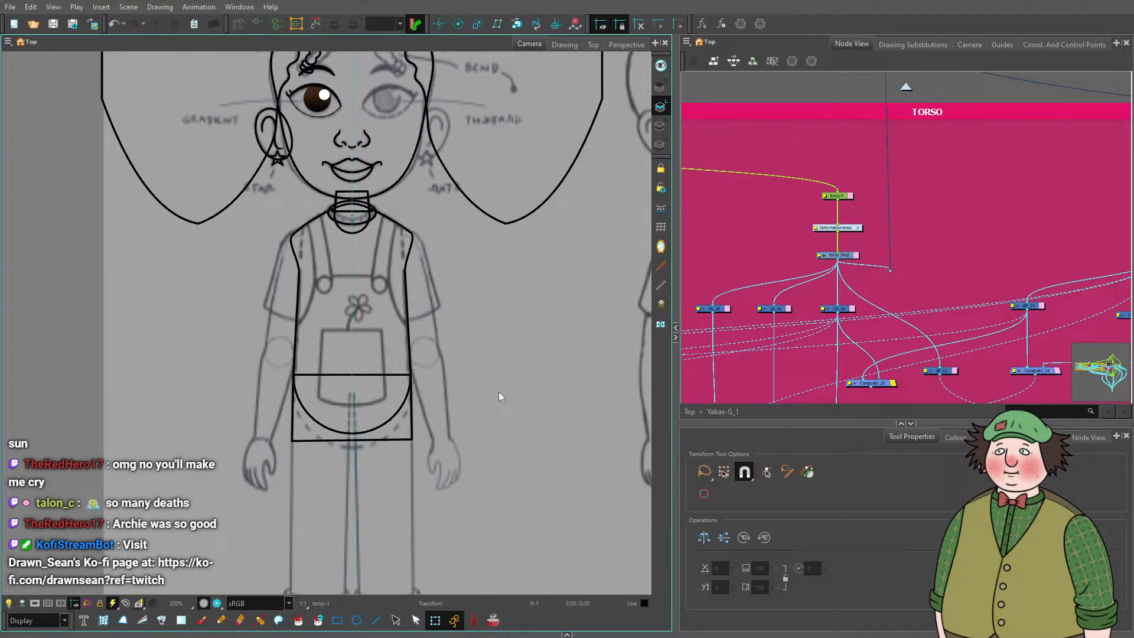
# Rename the logo drawing layer in the TORSO group as pocket_large.
pyautogui.scroll(-3, 843, 234)
pyautogui.scroll(5, 759, 246)
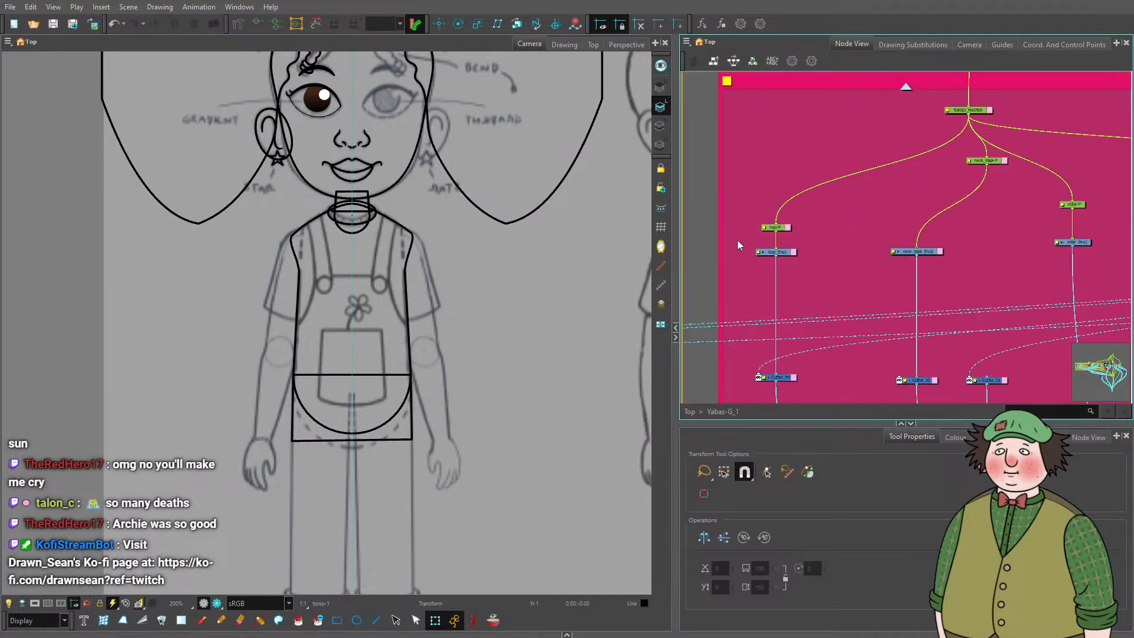
pyautogui.click(813, 253)
pyautogui.scroll(2, 769, 284)
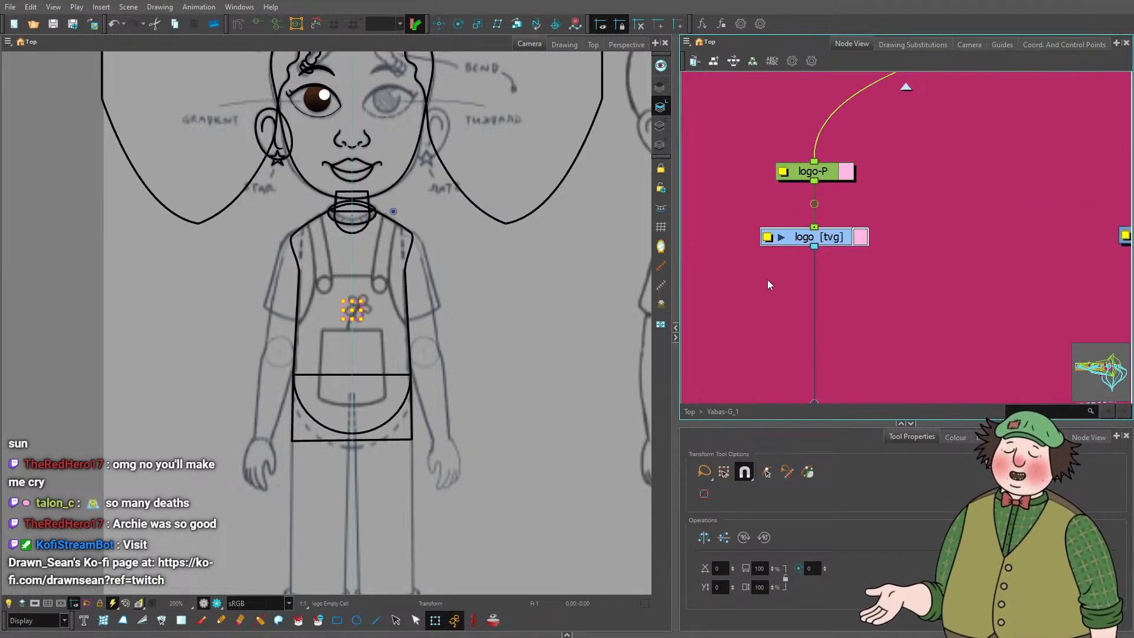
pyautogui.click(762, 239)
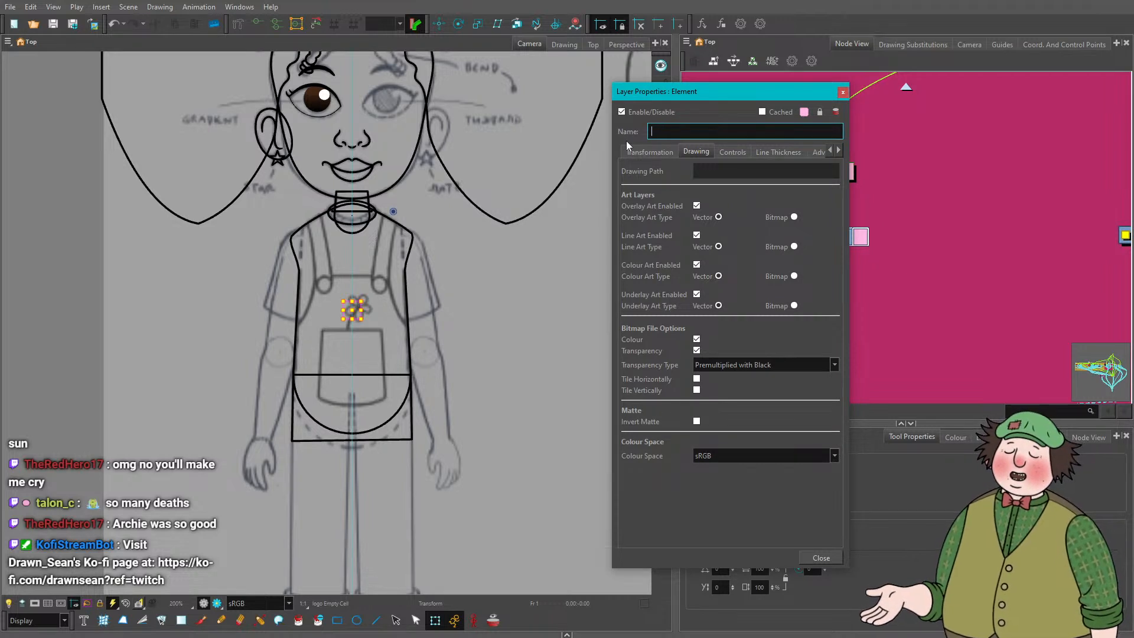
pyautogui.write('pocket_lar')
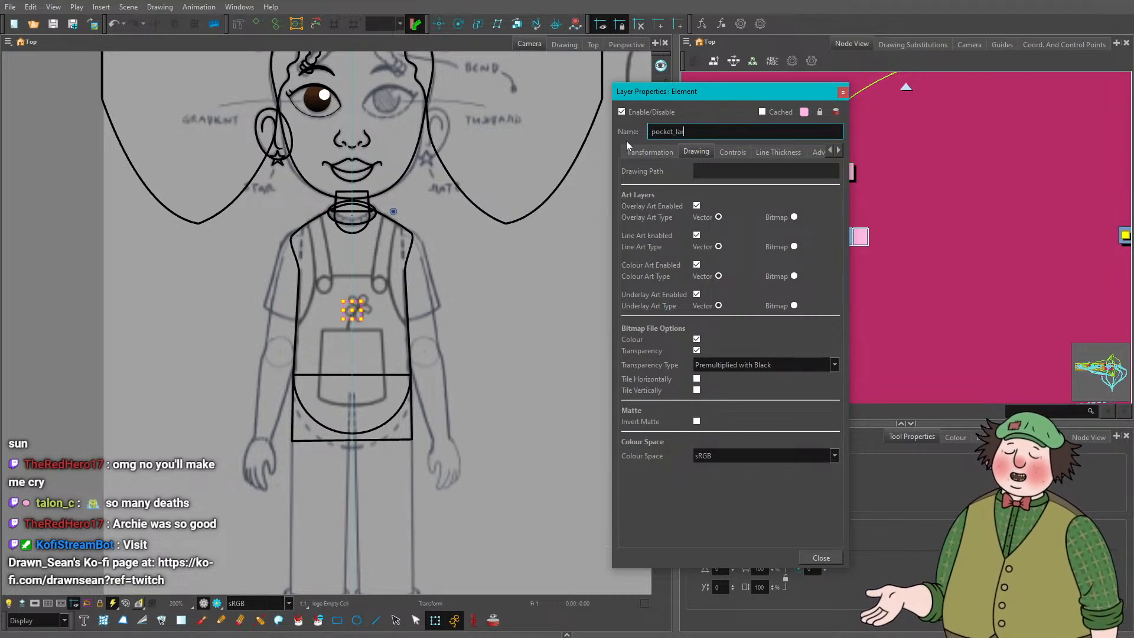
pyautogui.write('ge')
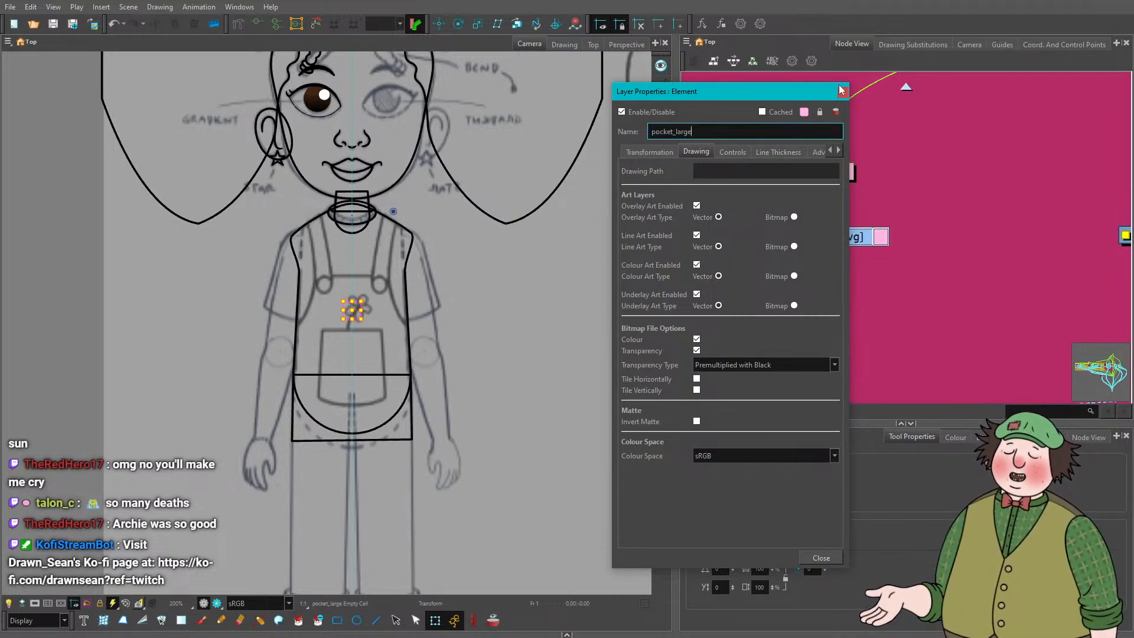
pyautogui.click(841, 91)
# Review the nodes in the TORSO group and the overall straps, logo and pocket on the reference sketch.
pyautogui.scroll(-4, 525, 279)
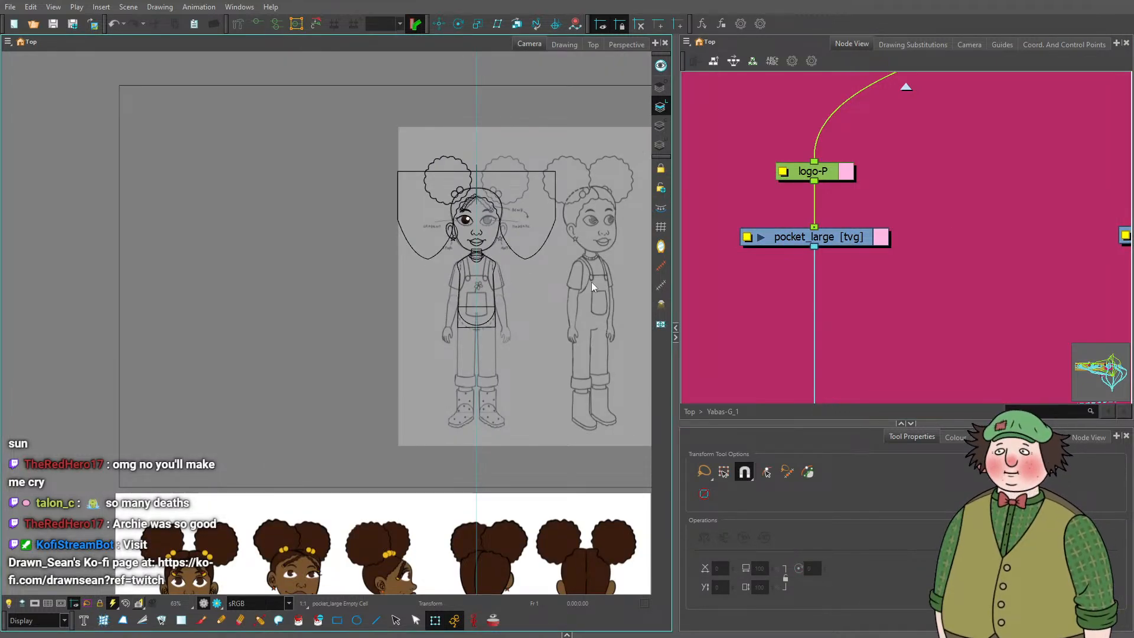
pyautogui.scroll(-5, 802, 225)
pyautogui.scroll(5, 987, 217)
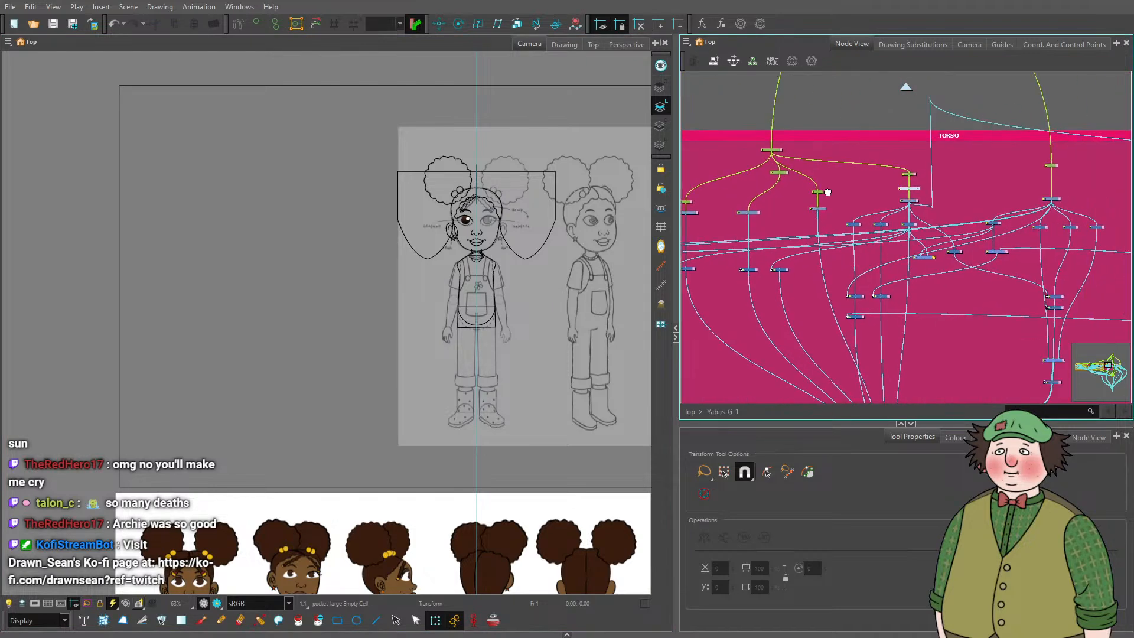
pyautogui.scroll(-4, 877, 233)
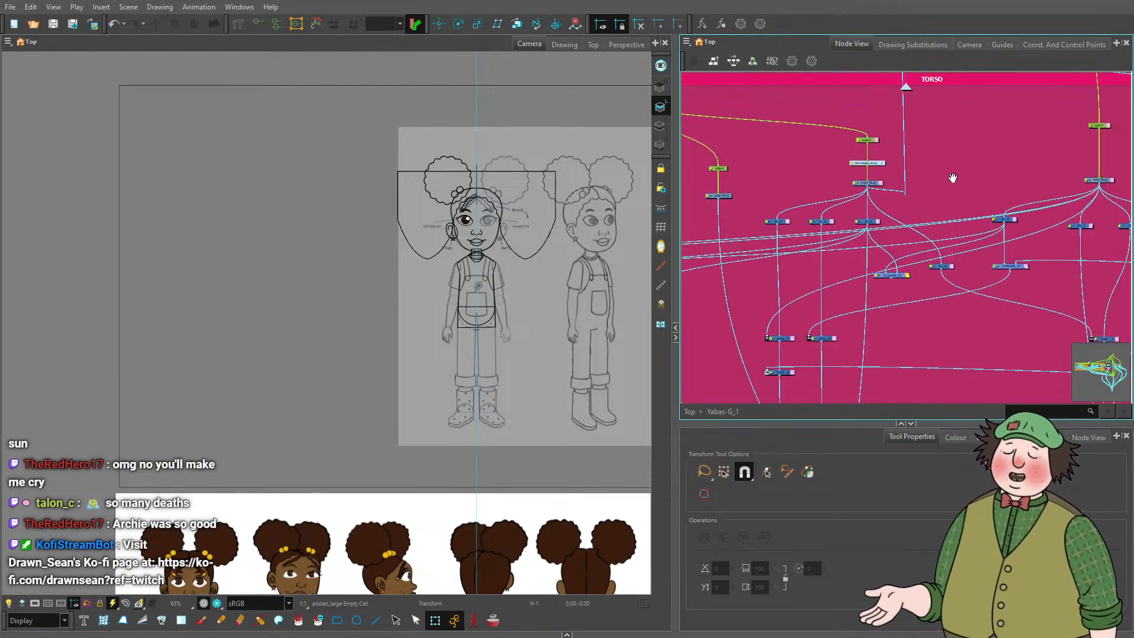
pyautogui.scroll(4, 896, 195)
pyautogui.scroll(-3, 896, 196)
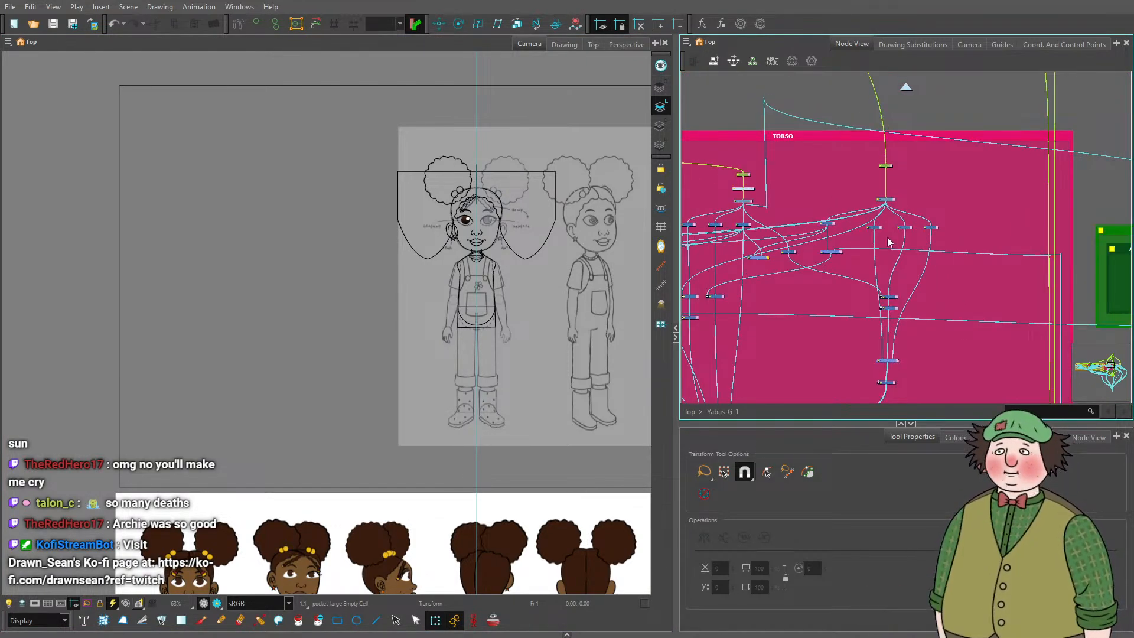
pyautogui.scroll(4, 458, 275)
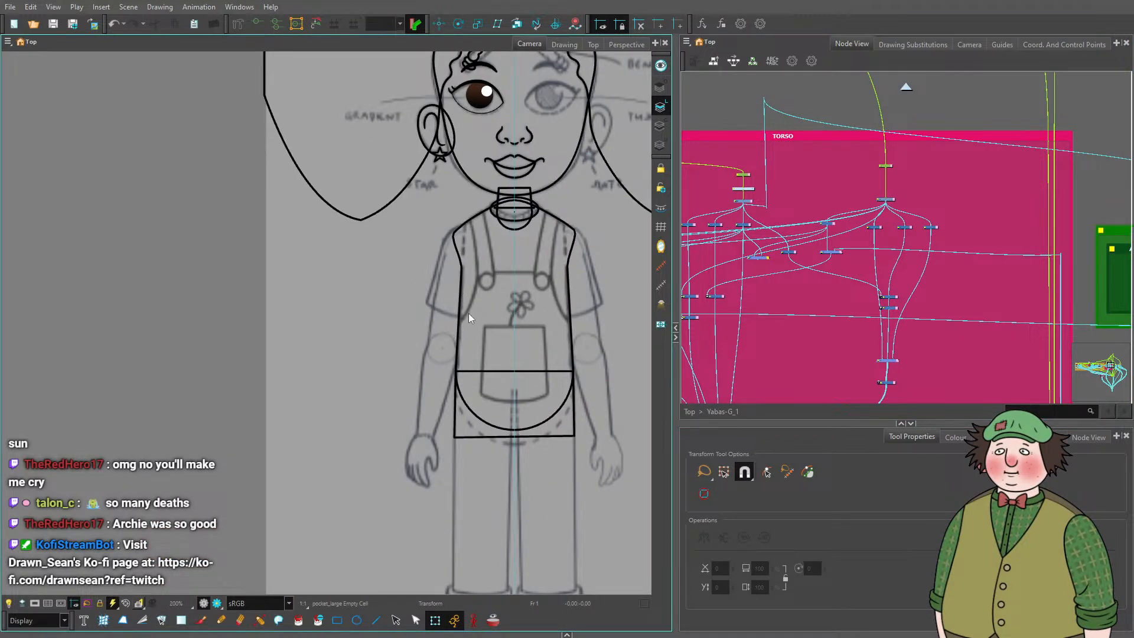
pyautogui.scroll(3, 483, 210)
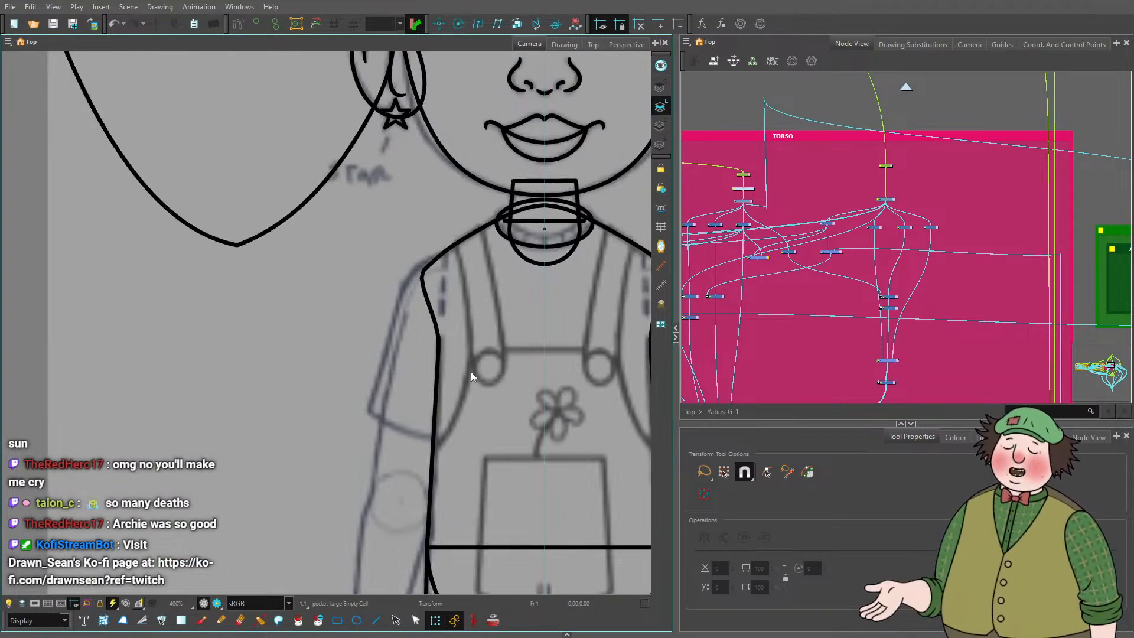
pyautogui.scroll(-6, 470, 376)
pyautogui.scroll(6, 459, 295)
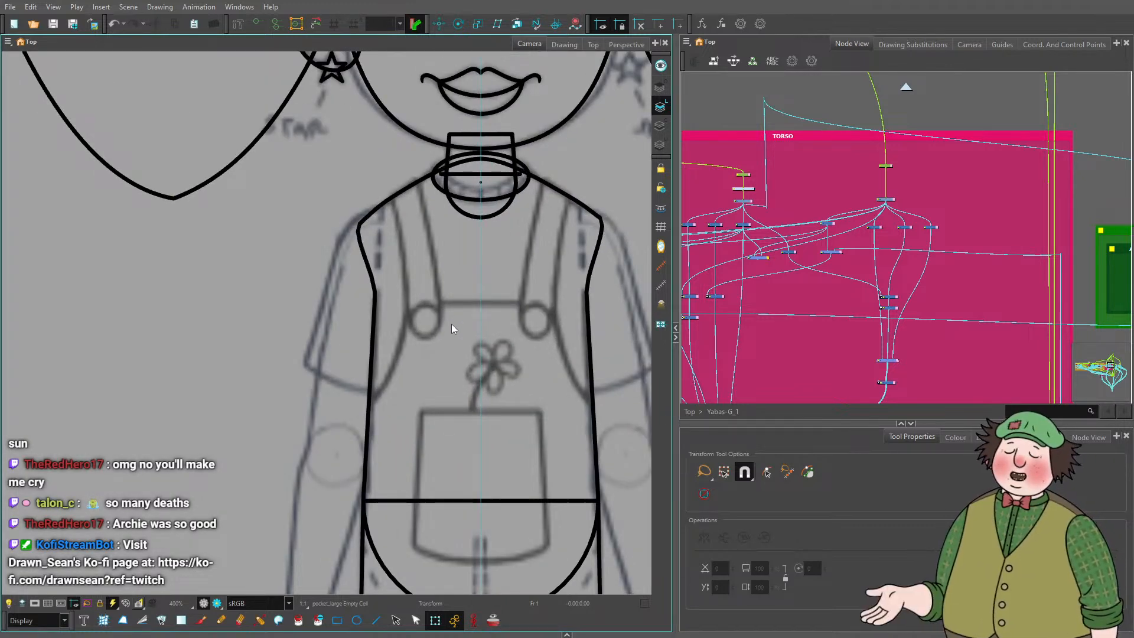
pyautogui.scroll(-3, 456, 322)
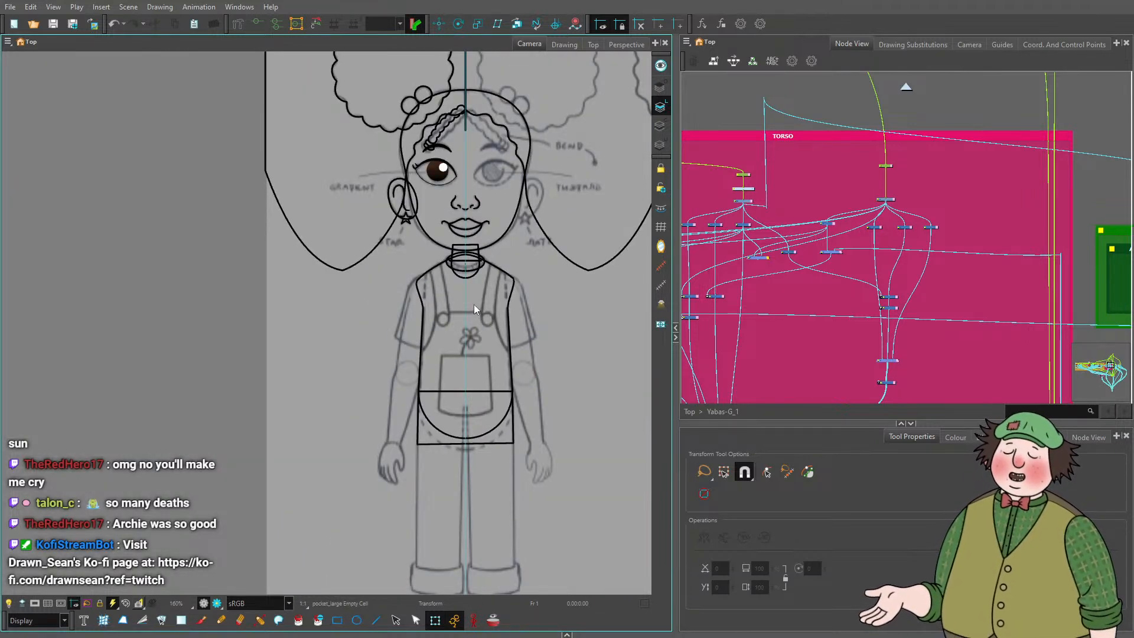
# Examine the turnaround sketch's side and back views, including the rear pockets and the red flower backpack.
pyautogui.scroll(-4, 434, 302)
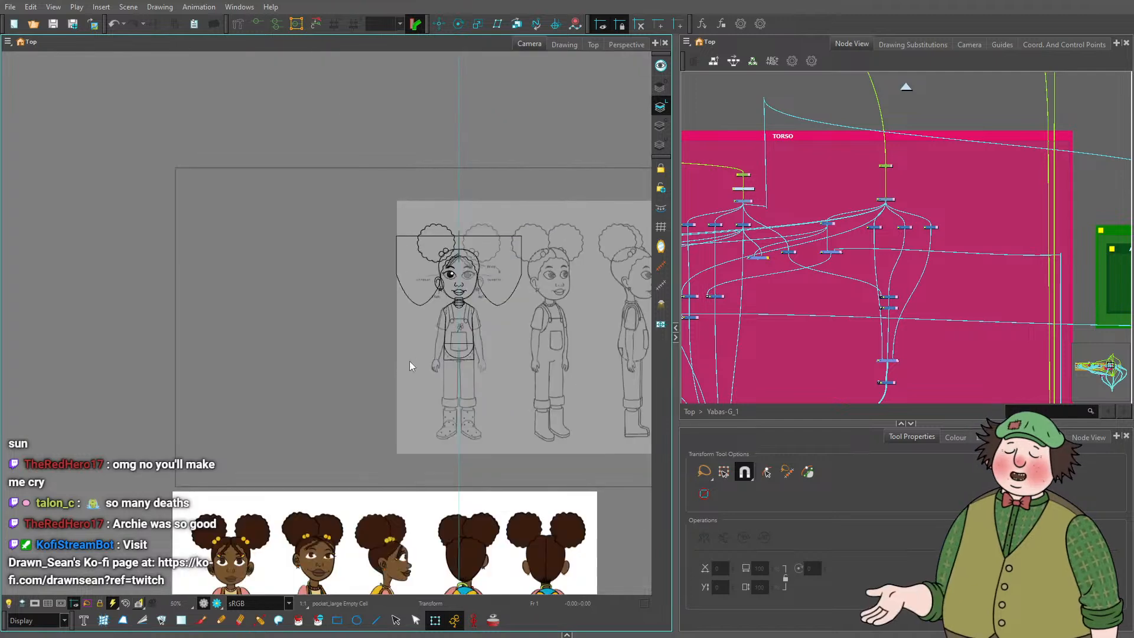
pyautogui.scroll(3, 461, 366)
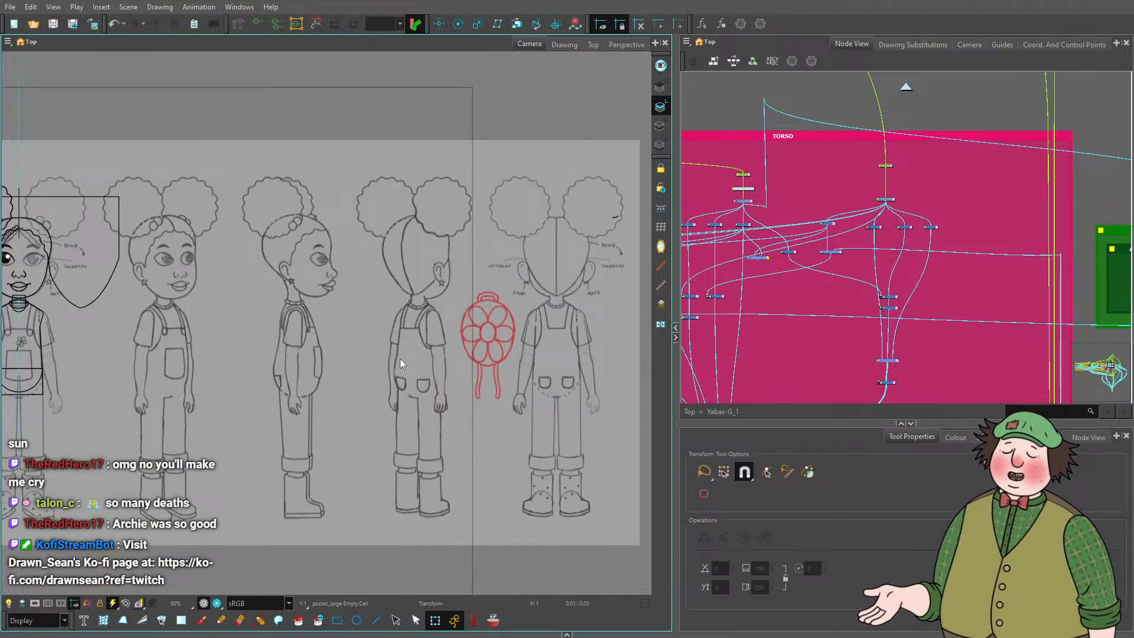
pyautogui.scroll(2, 399, 359)
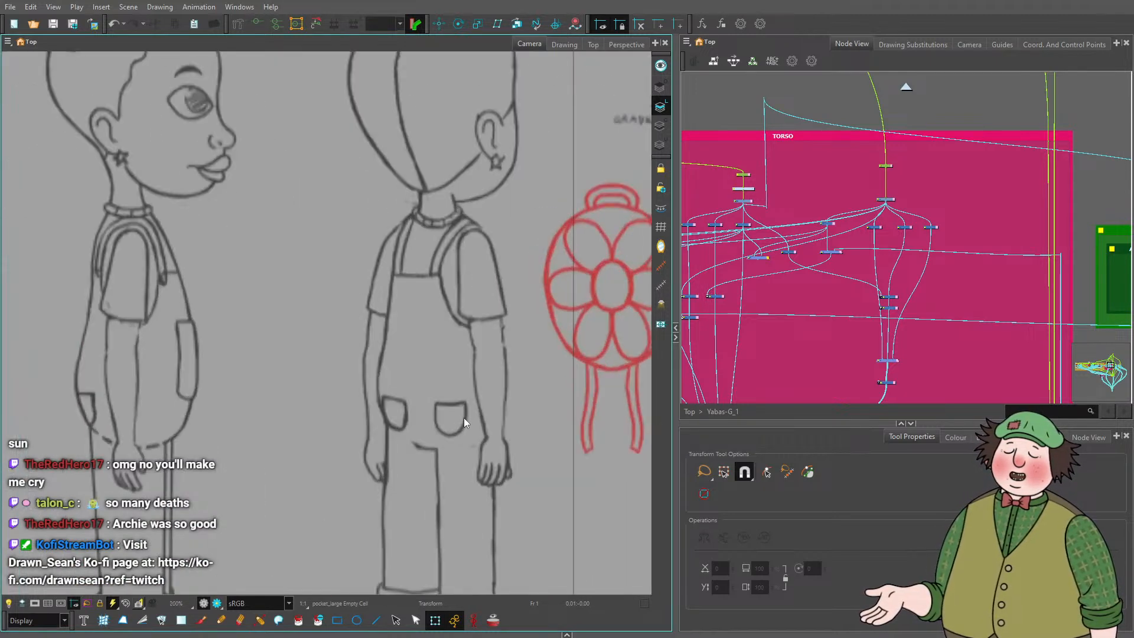
pyautogui.scroll(-3, 342, 371)
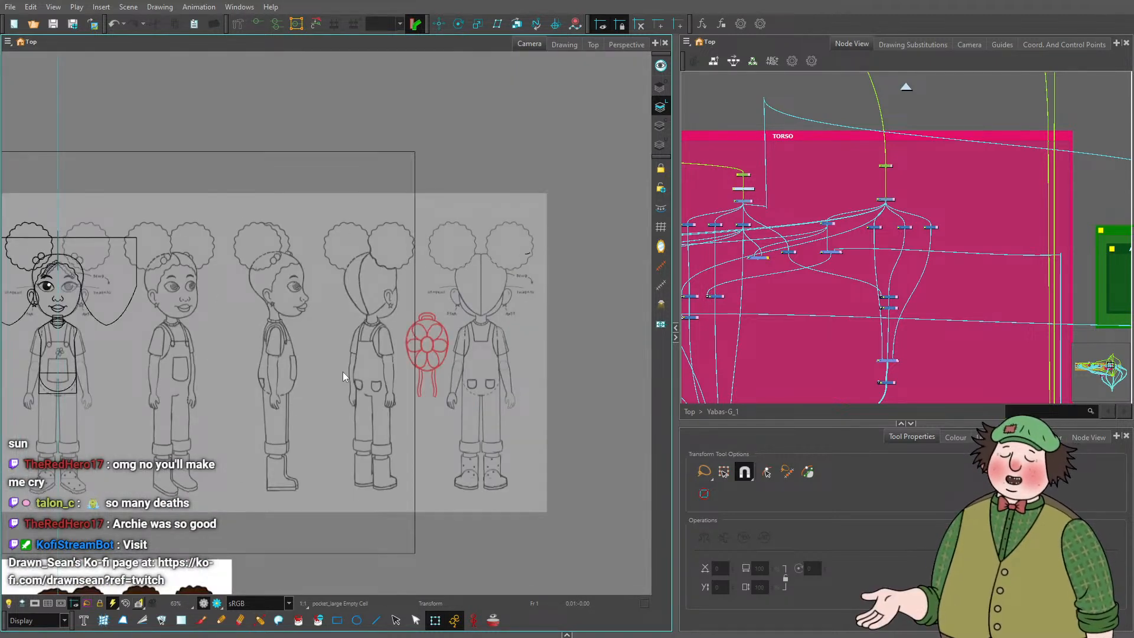
pyautogui.scroll(-4, 343, 371)
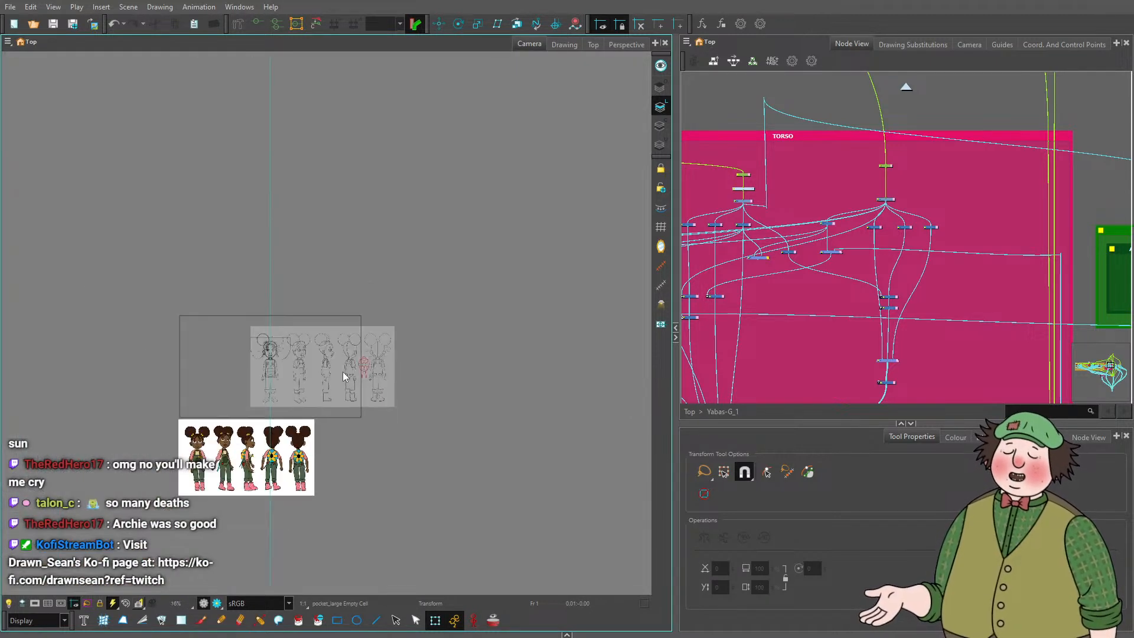
pyautogui.scroll(3, 197, 485)
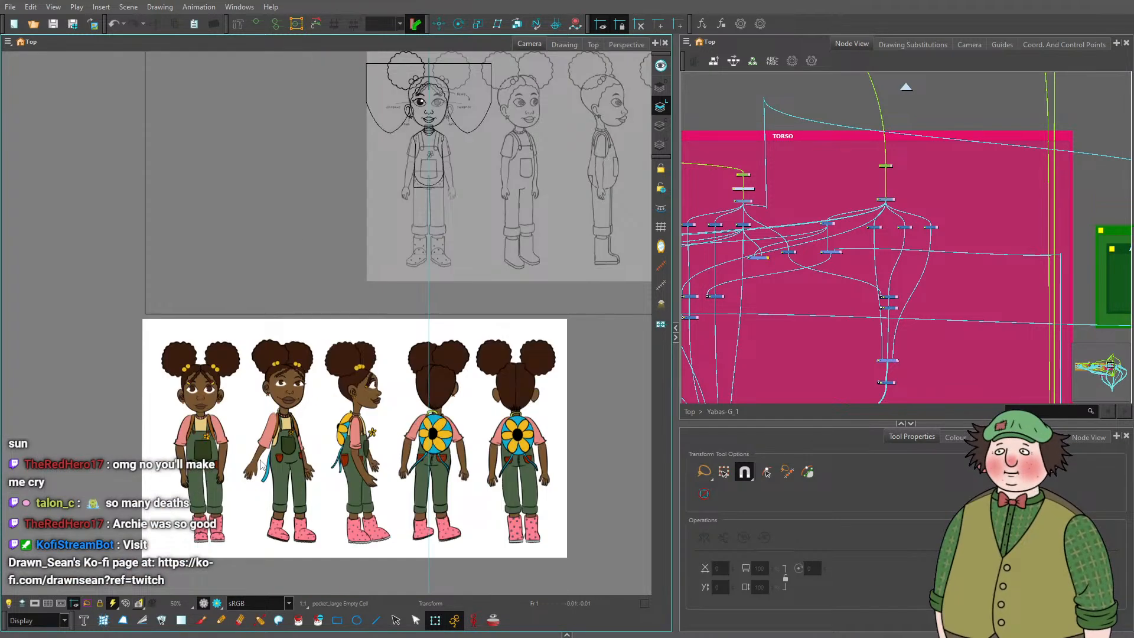
pyautogui.scroll(-3, 215, 467)
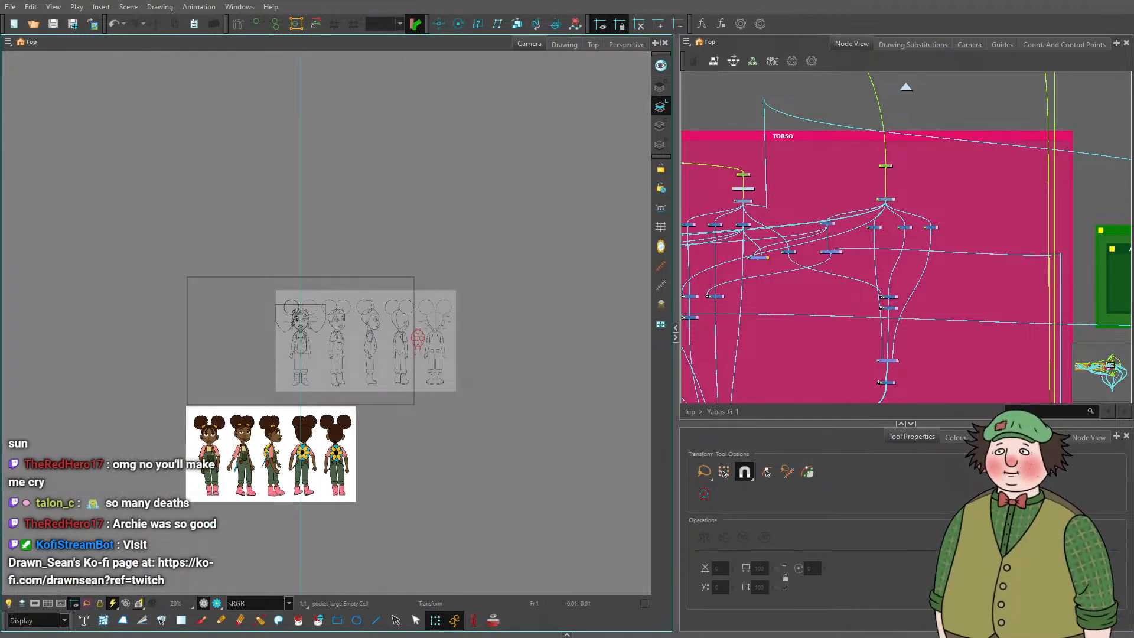
pyautogui.scroll(4, 394, 367)
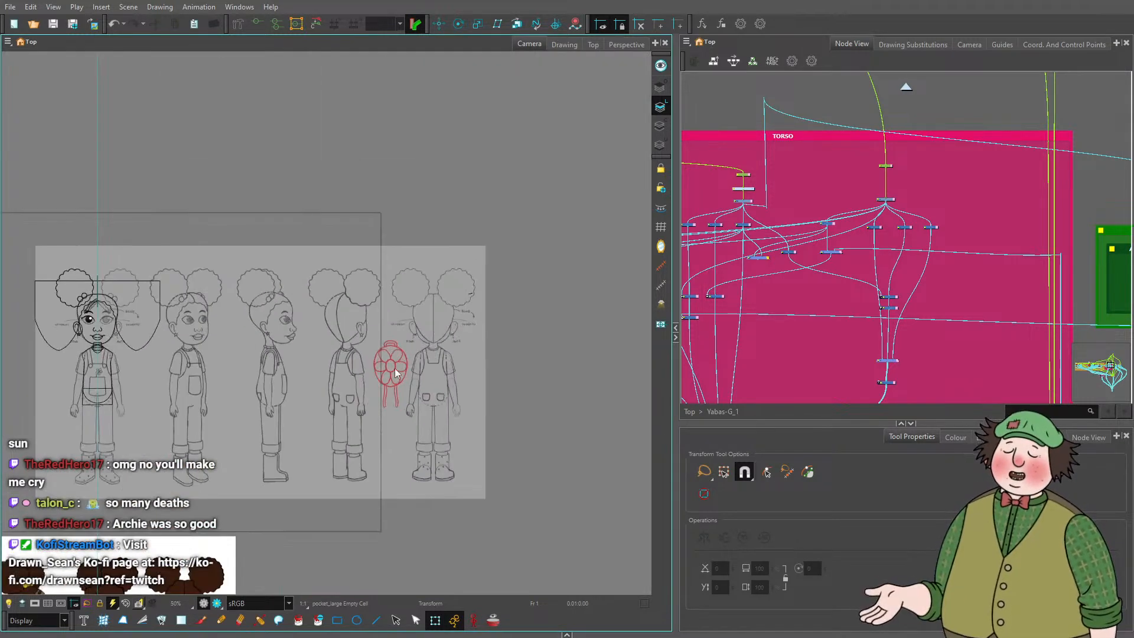
pyautogui.scroll(-3, 282, 331)
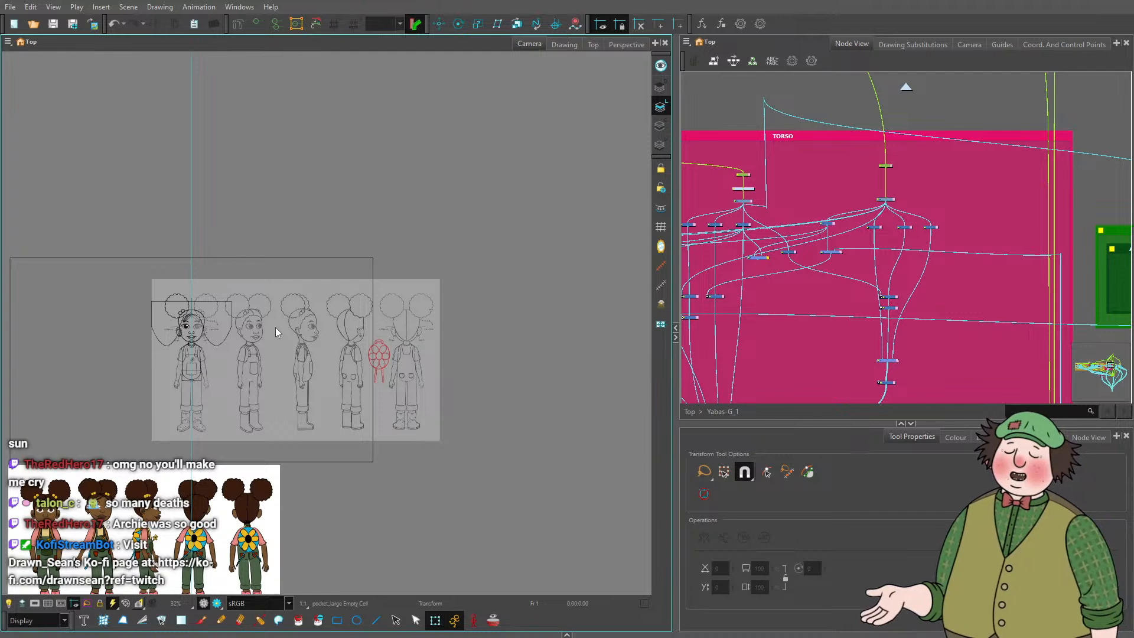
# Study the coloured character turnaround below the sketches for the overalls, pockets and backpack in each view.
pyautogui.scroll(-4, 274, 322)
pyautogui.scroll(5, 170, 418)
pyautogui.scroll(3, 170, 418)
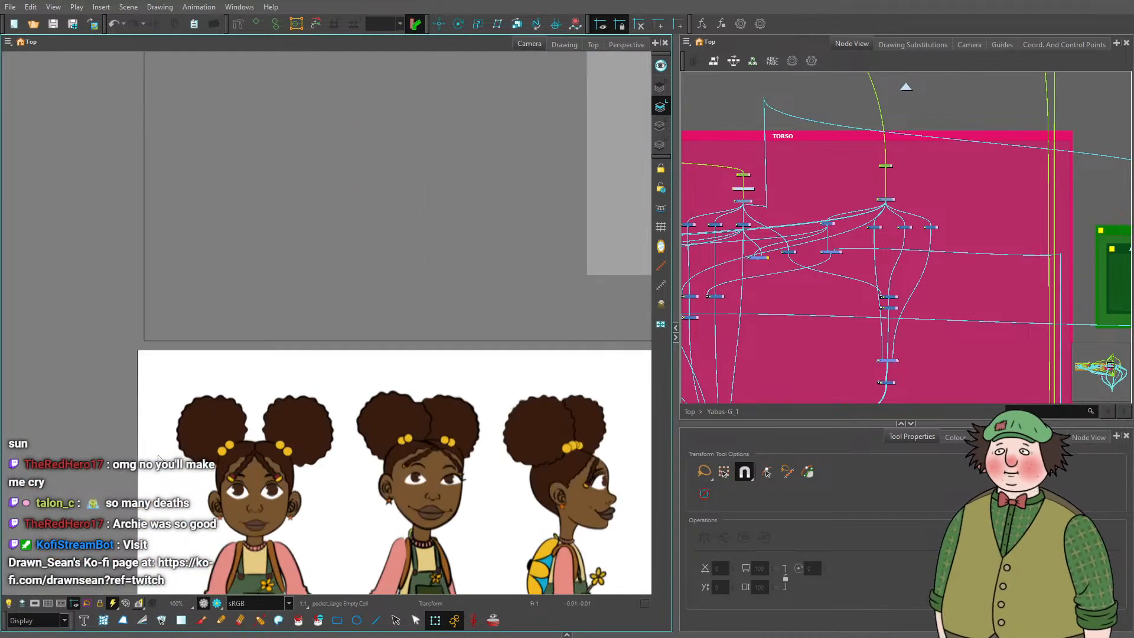
pyautogui.scroll(-4, 157, 451)
pyautogui.scroll(2, 160, 440)
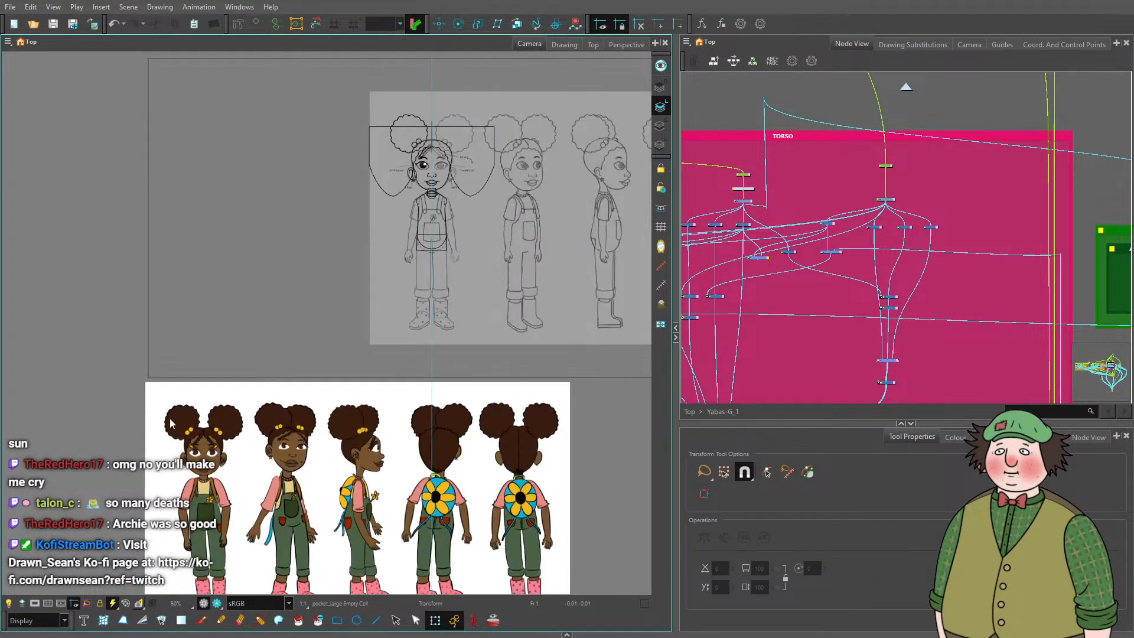
pyautogui.scroll(-2, 170, 422)
pyautogui.scroll(4, 164, 425)
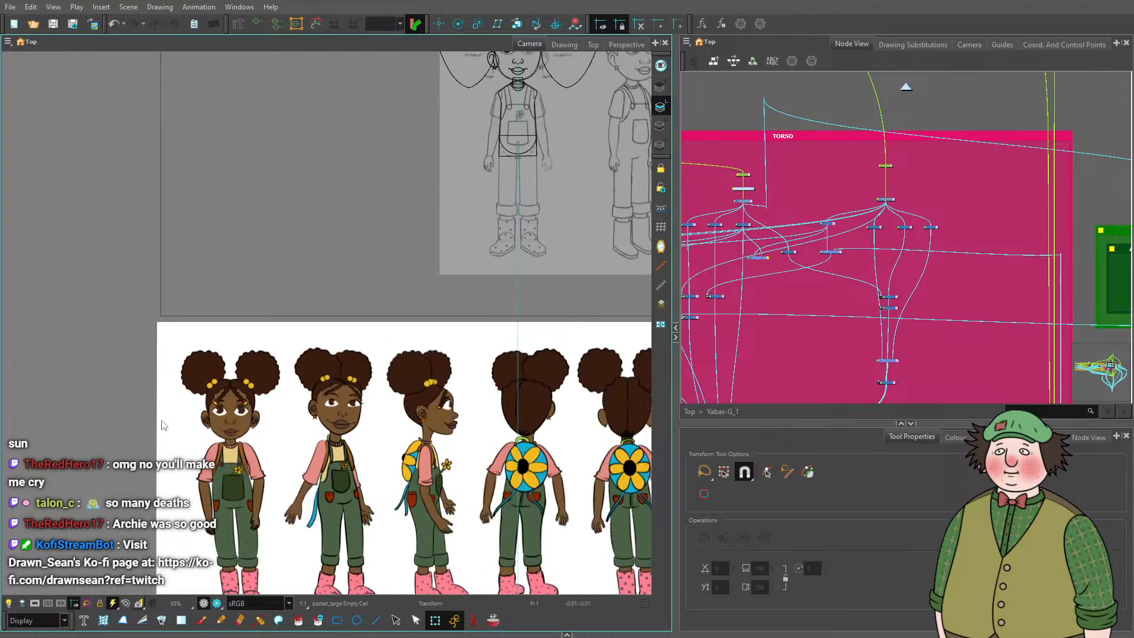
pyautogui.scroll(-4, 165, 410)
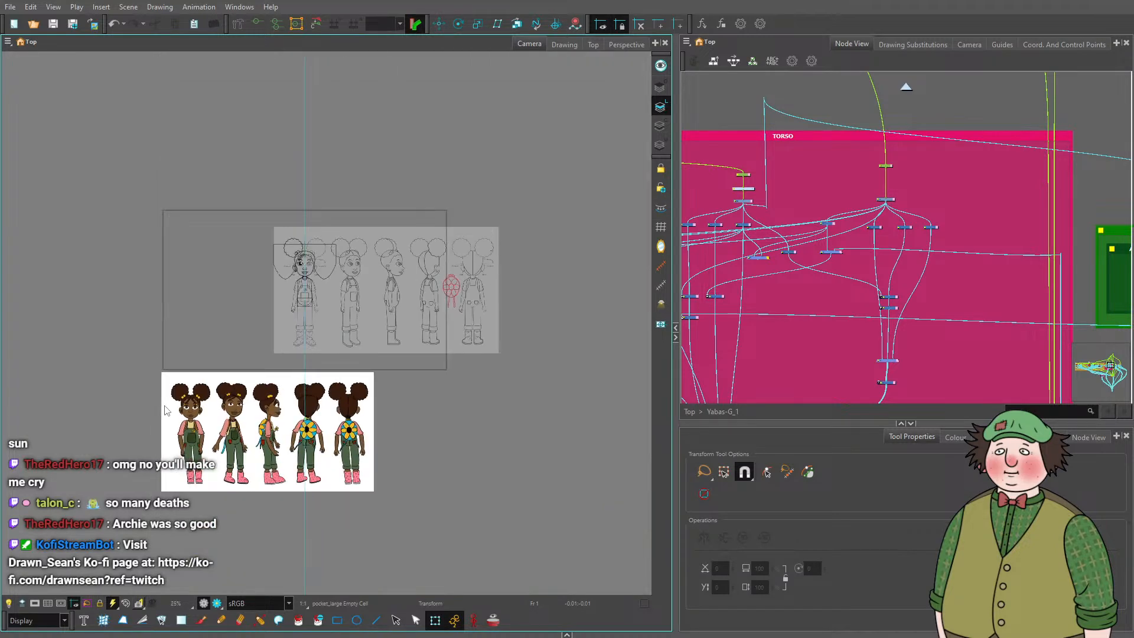
pyautogui.scroll(4, 166, 413)
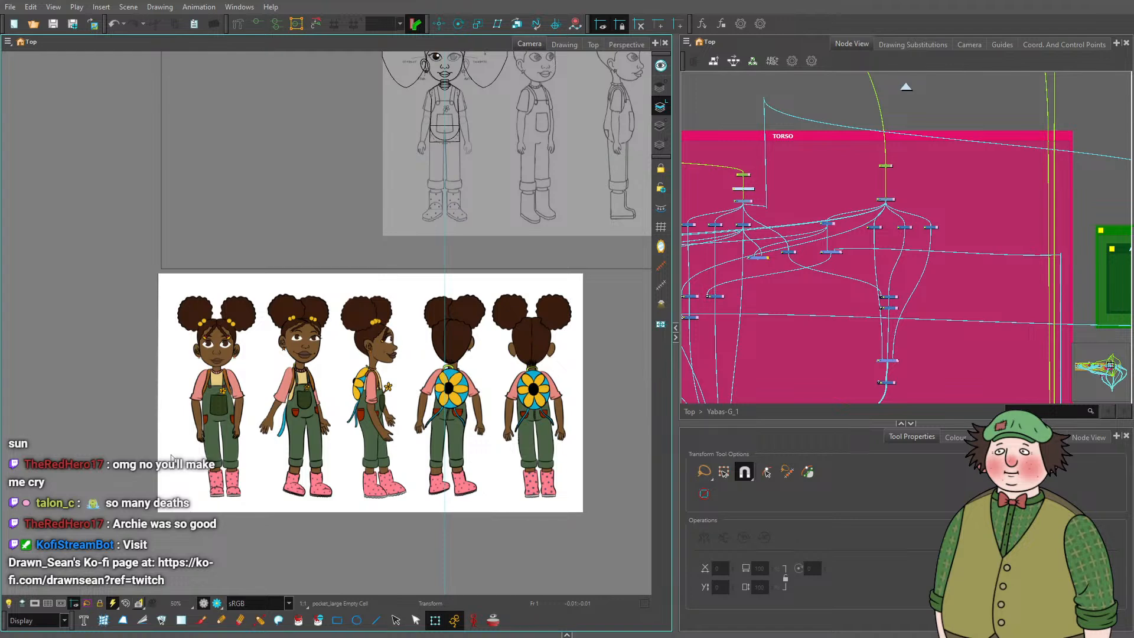
pyautogui.scroll(-2, 172, 458)
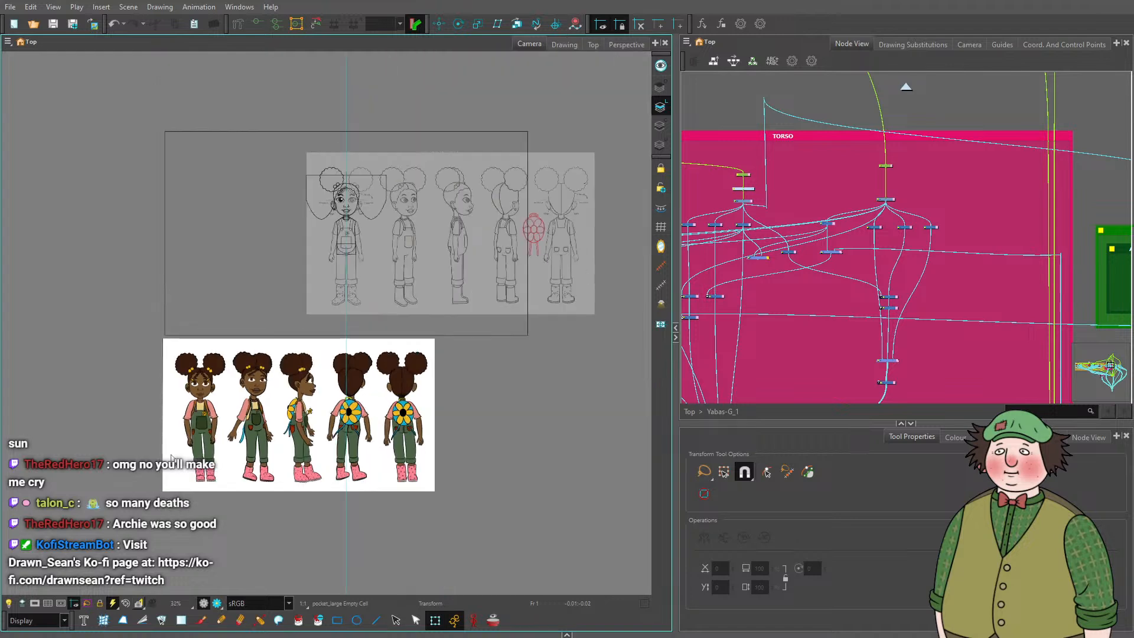
pyautogui.scroll(1, 171, 458)
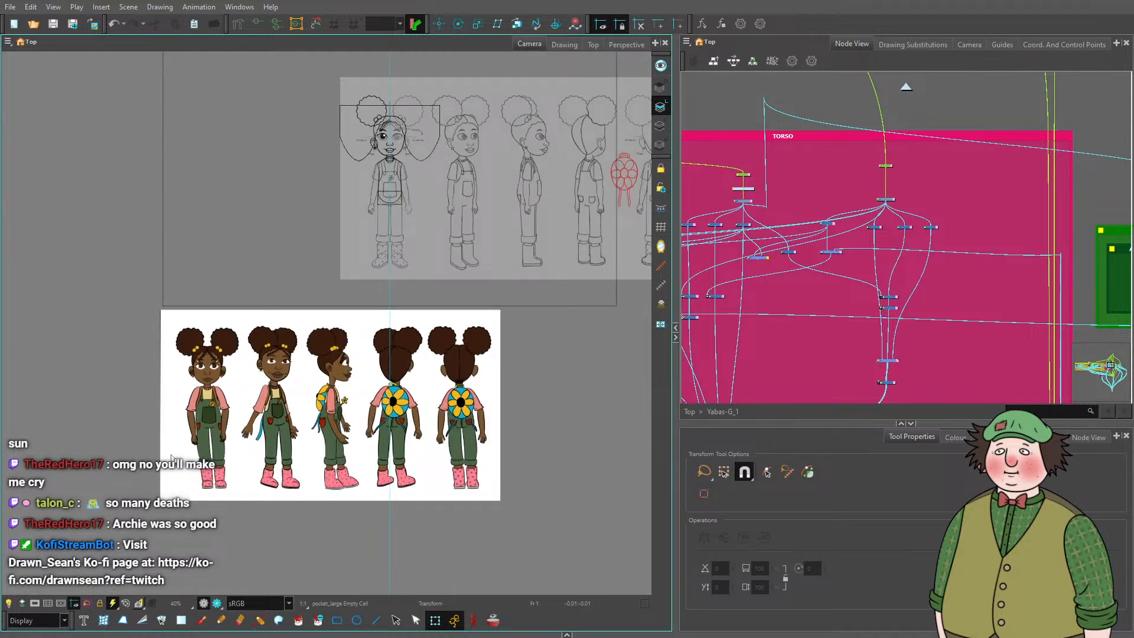
pyautogui.scroll(1, 171, 457)
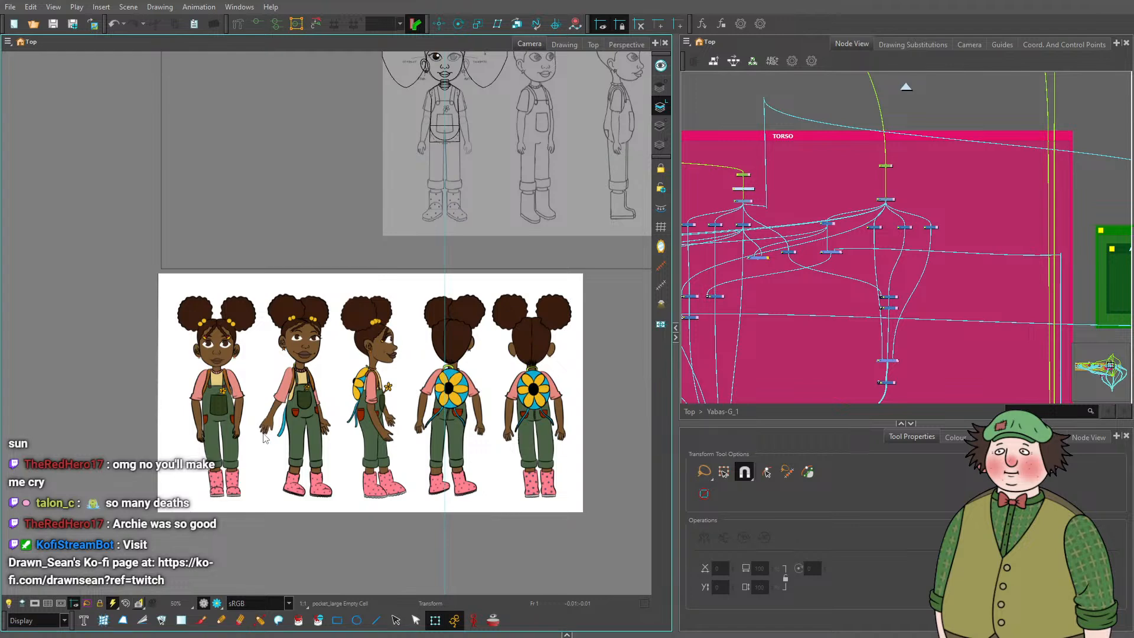
pyautogui.scroll(-1, 269, 431)
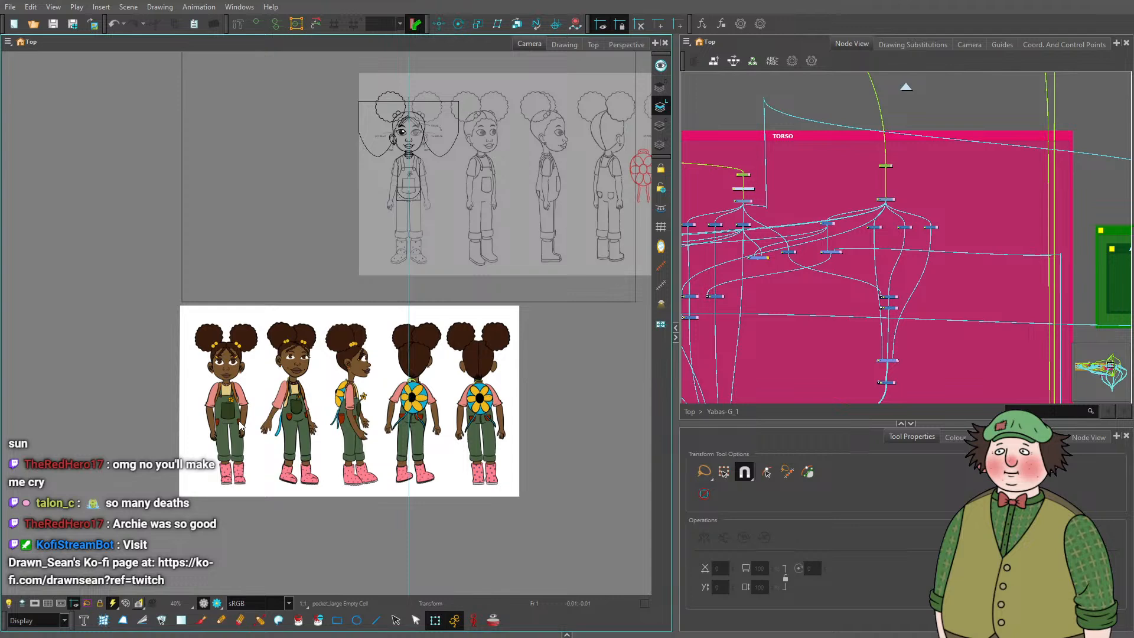
# Compare the hair, face and clothing of the coloured front view with the line-art rig on the front sketch.
pyautogui.scroll(3, 223, 382)
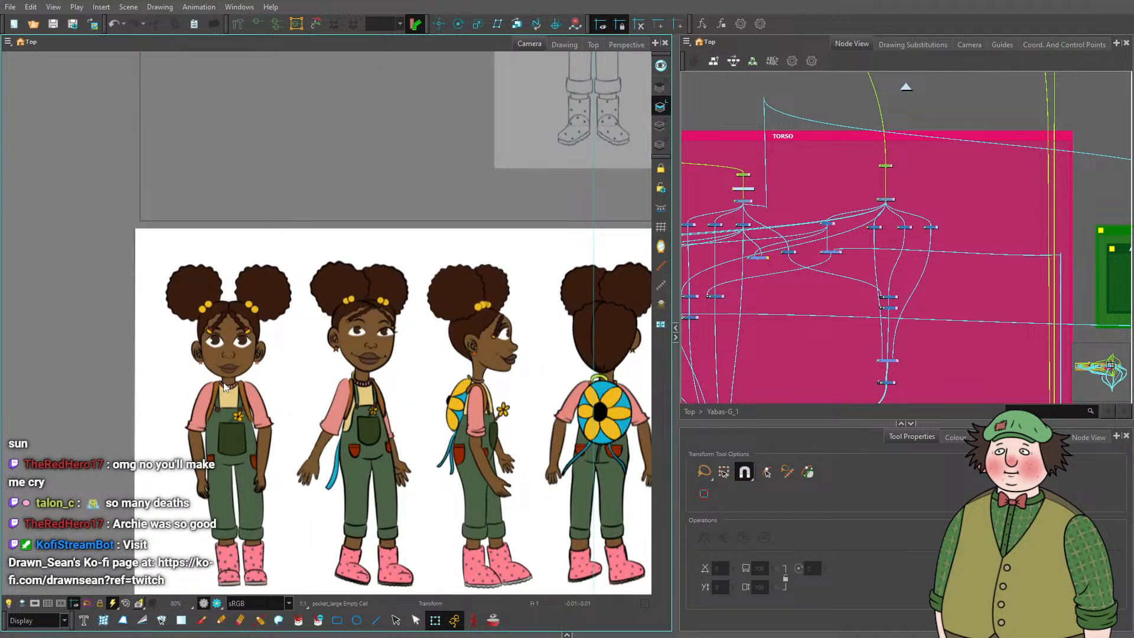
pyautogui.scroll(2, 425, 371)
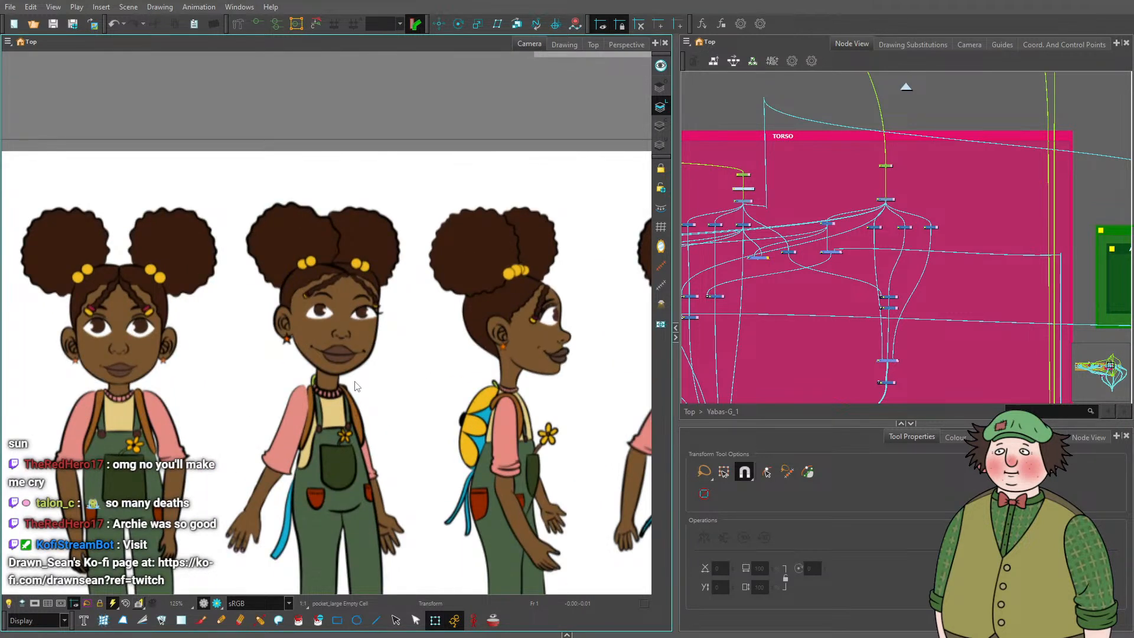
pyautogui.scroll(-5, 426, 253)
pyautogui.scroll(7, 386, 181)
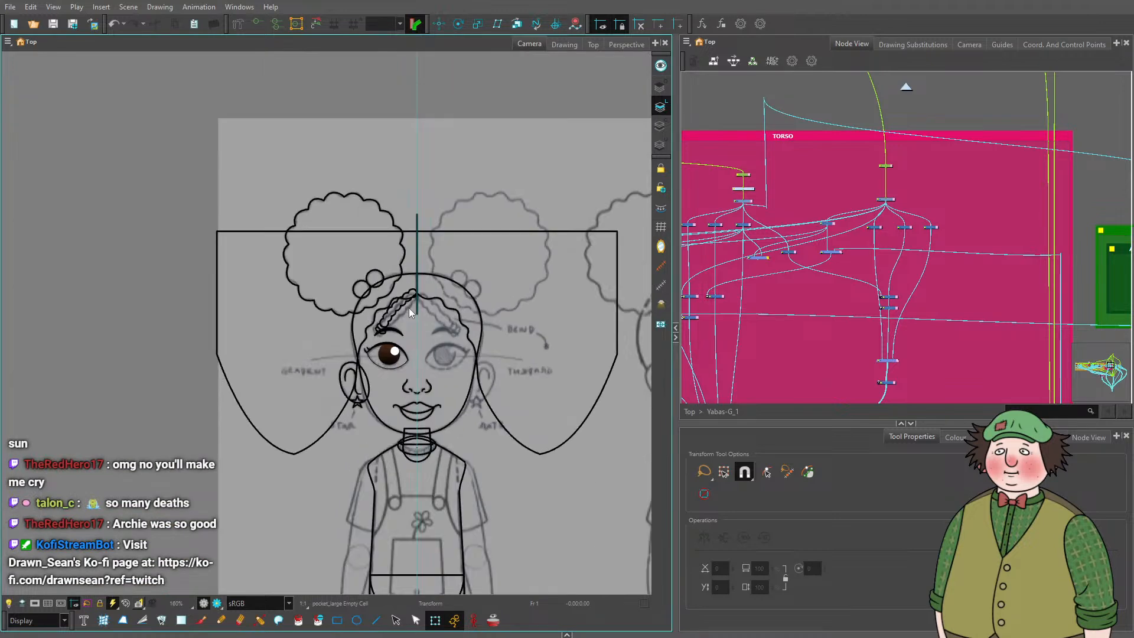
pyautogui.scroll(3, 409, 310)
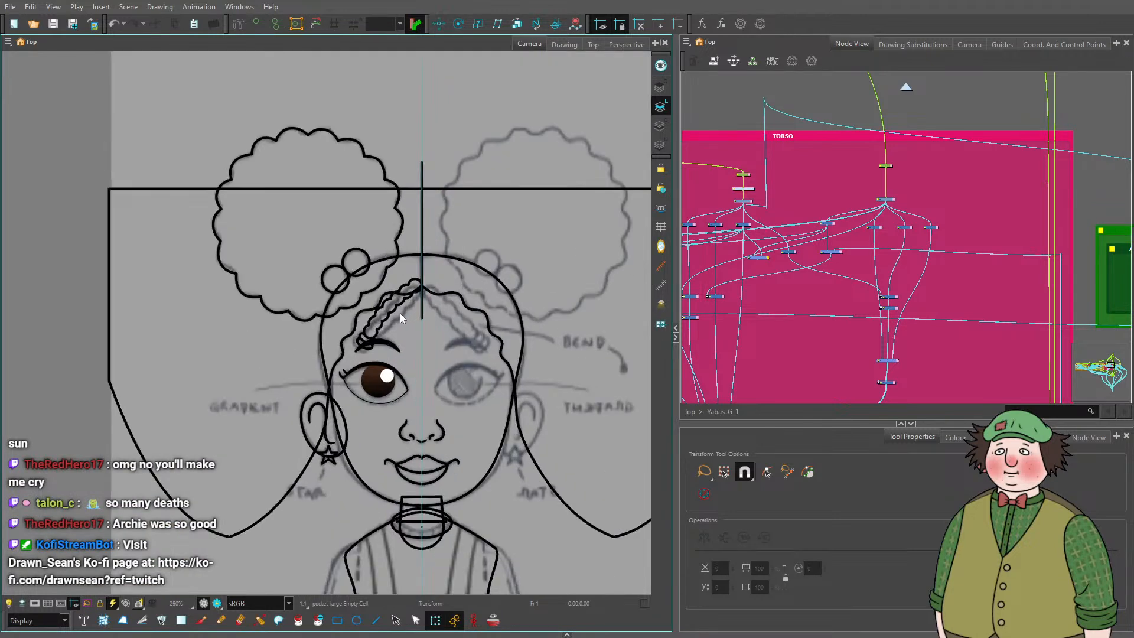
pyautogui.scroll(-4, 400, 318)
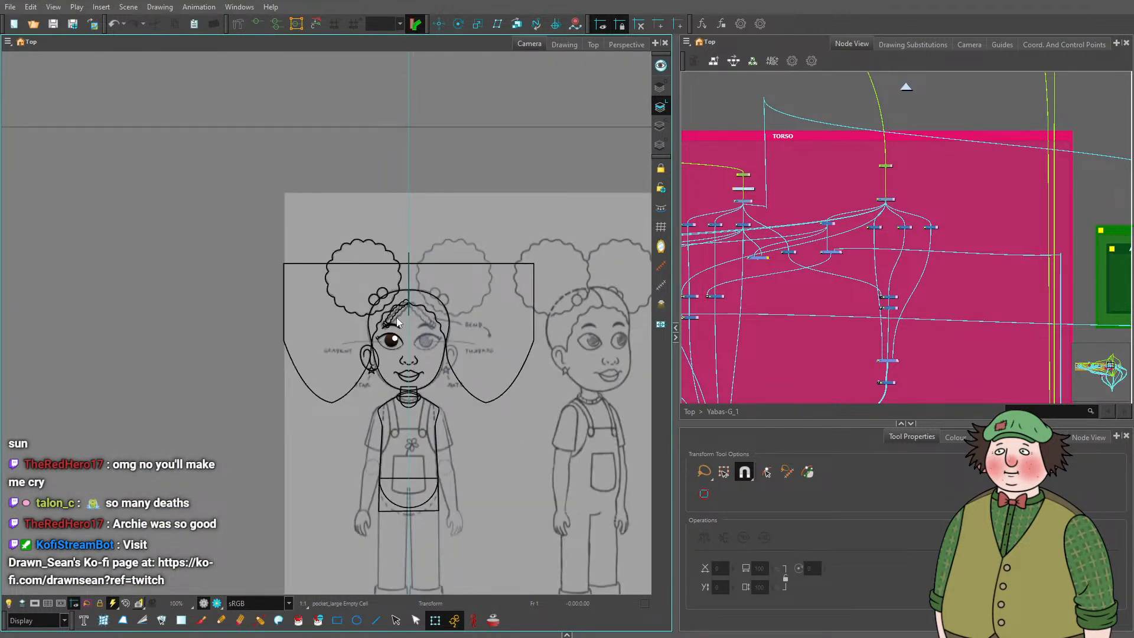
pyautogui.scroll(-5, 395, 319)
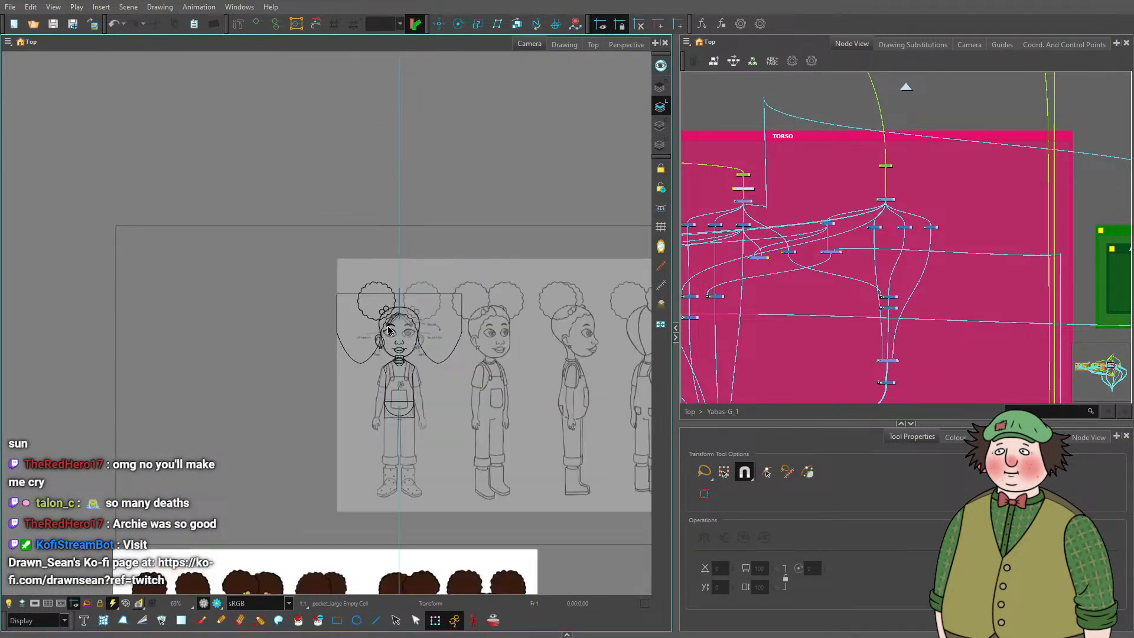
pyautogui.scroll(5, 257, 546)
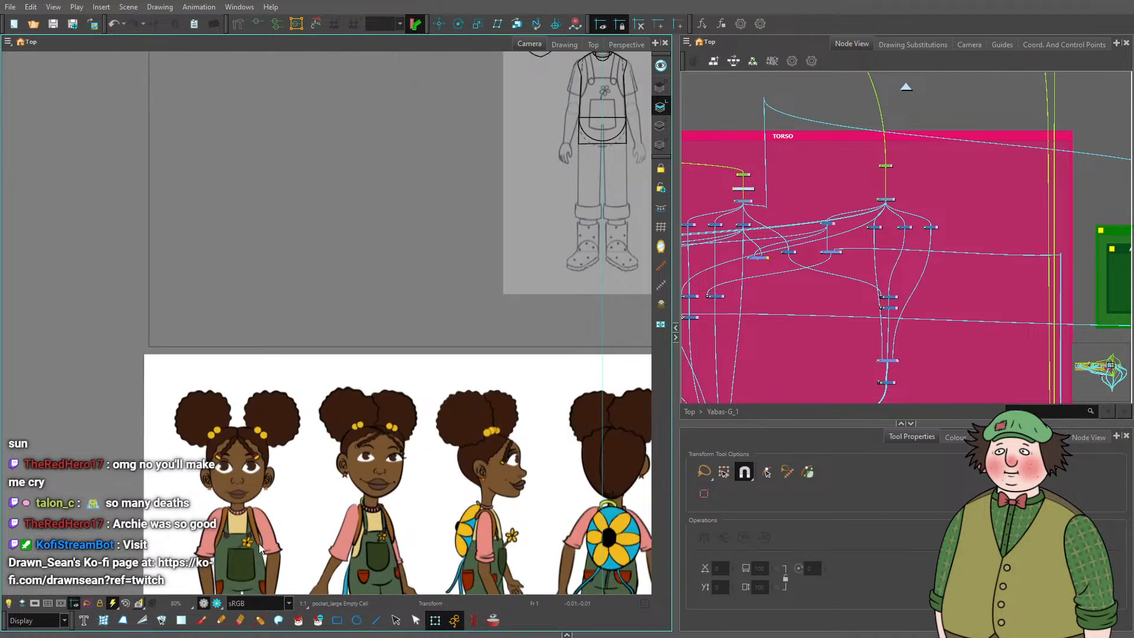
pyautogui.scroll(3, 301, 505)
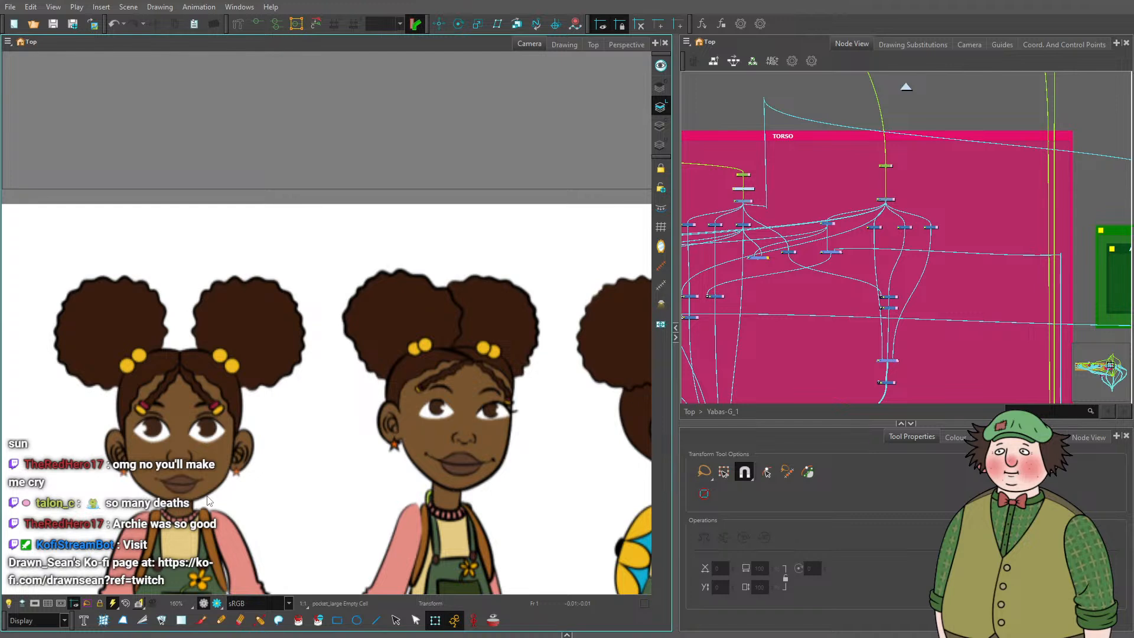
pyautogui.scroll(-4, 208, 500)
pyautogui.scroll(2, 417, 127)
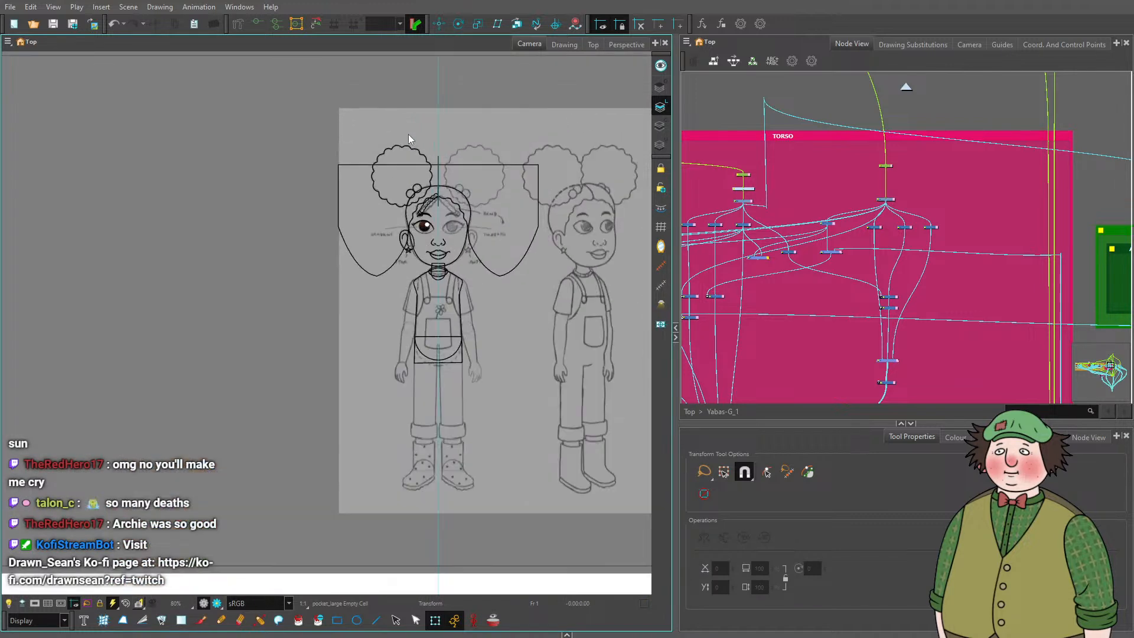
pyautogui.scroll(2, 427, 169)
pyautogui.scroll(-2, 424, 188)
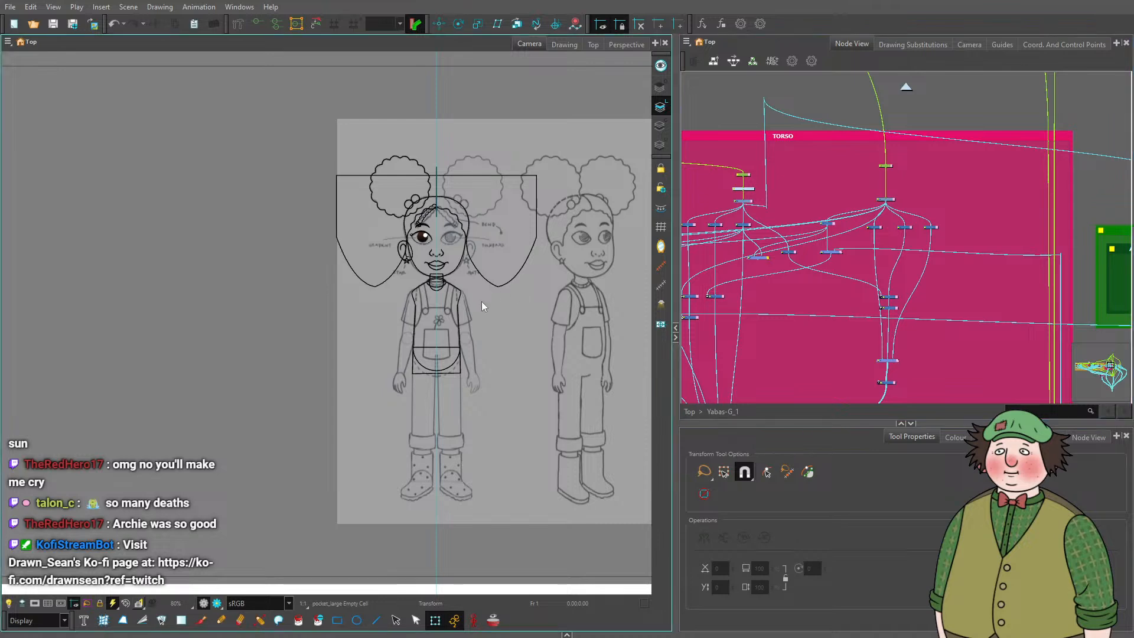
pyautogui.scroll(3, 436, 306)
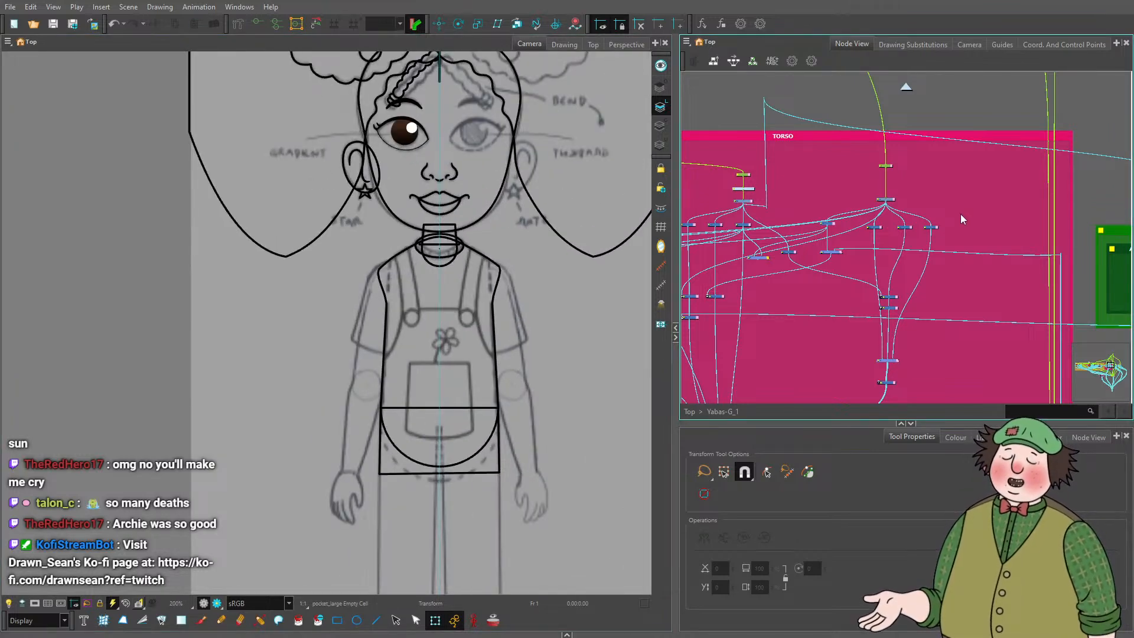
# Move the ARMS and LEGS groups with their connected nodes further right, leaving more space beside the TORSO group.
pyautogui.scroll(3, 891, 161)
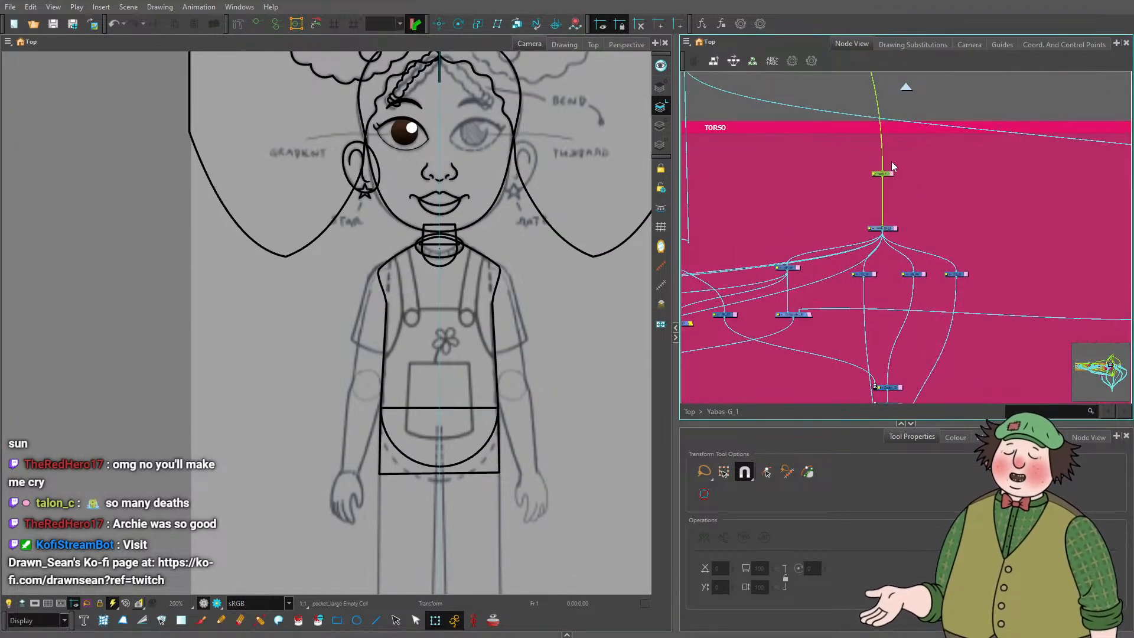
pyautogui.click(884, 173)
pyautogui.scroll(-3, 897, 184)
pyautogui.scroll(-4, 897, 183)
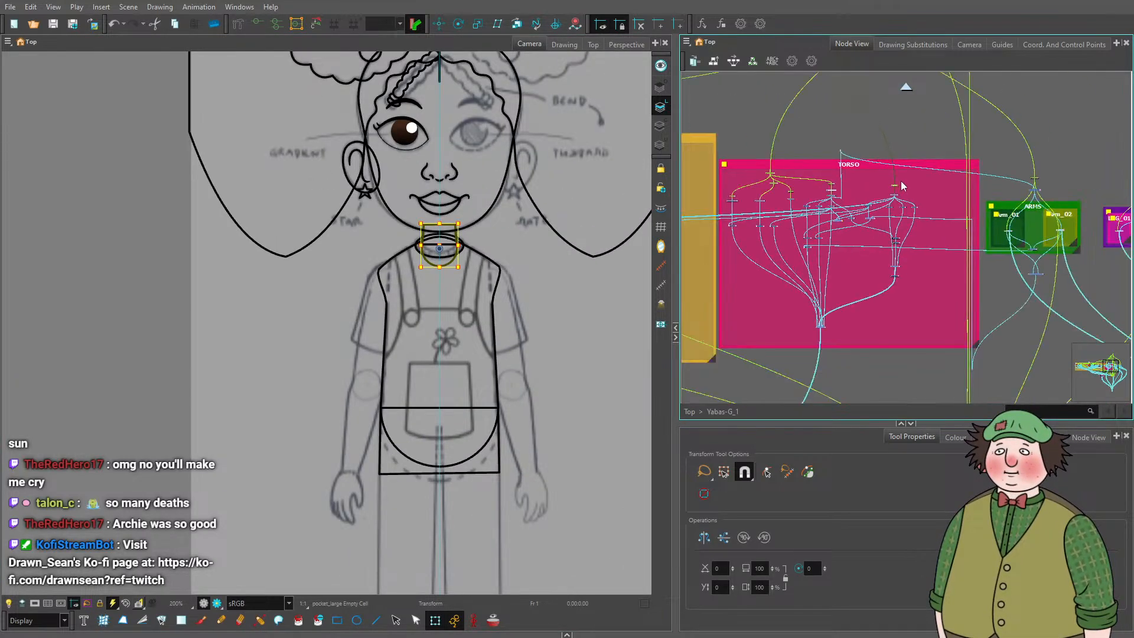
pyautogui.scroll(3, 934, 177)
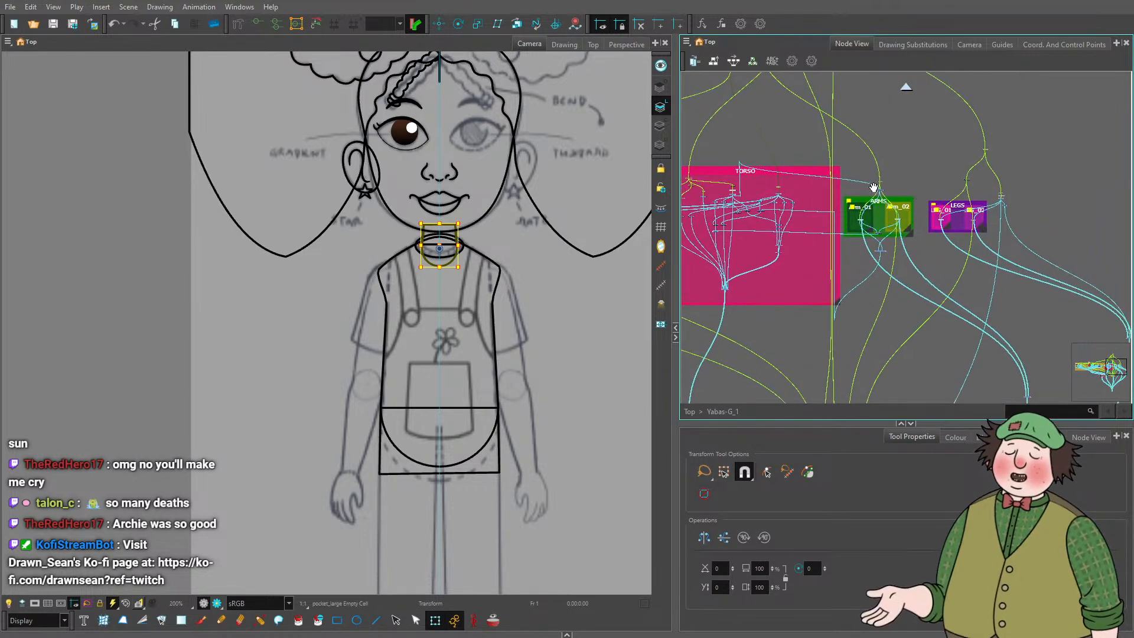
pyautogui.moveTo(1075, 121)
pyautogui.mouseDown()
pyautogui.moveTo(866, 288)
pyautogui.moveTo(853, 281)
pyautogui.mouseUp()
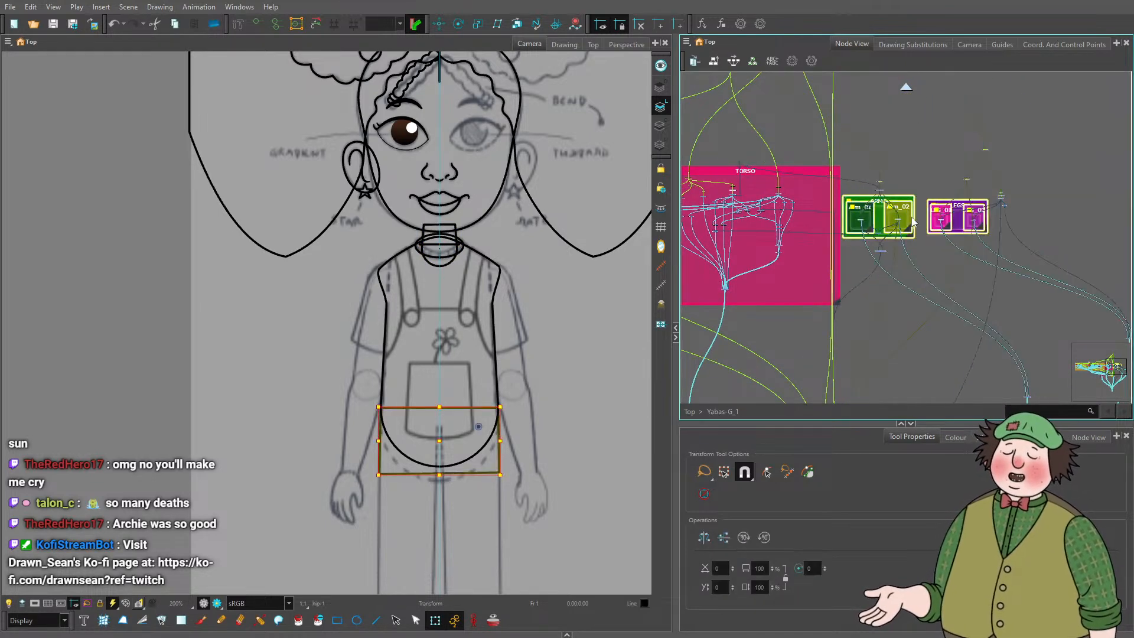
pyautogui.moveTo(909, 208); pyautogui.dragTo(973, 208)
pyautogui.click(893, 202)
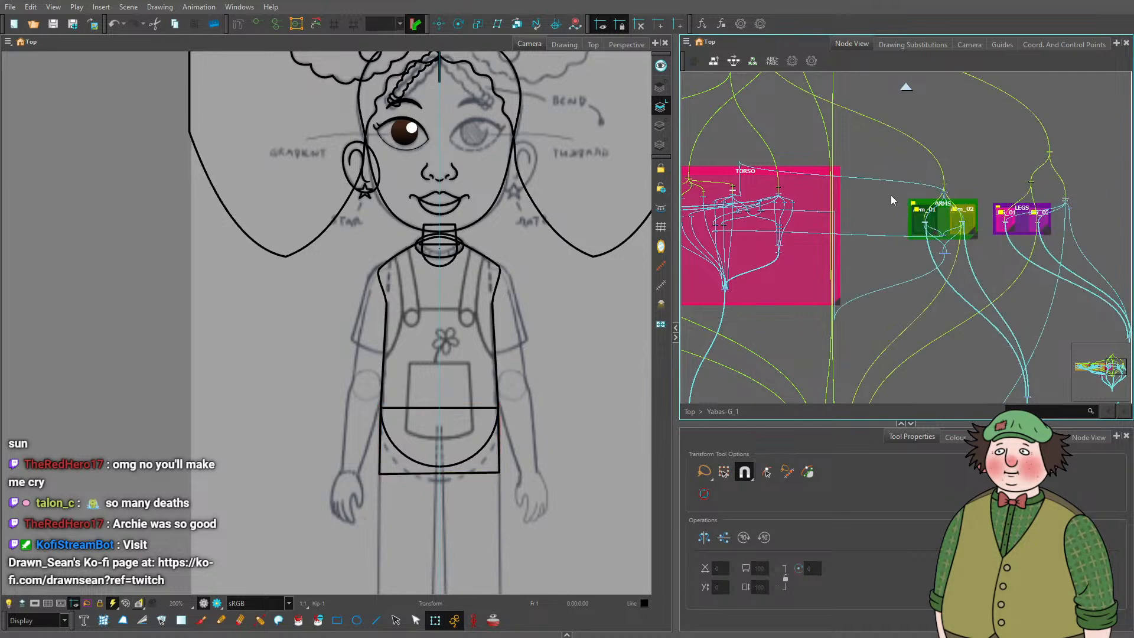
pyautogui.scroll(5, 744, 217)
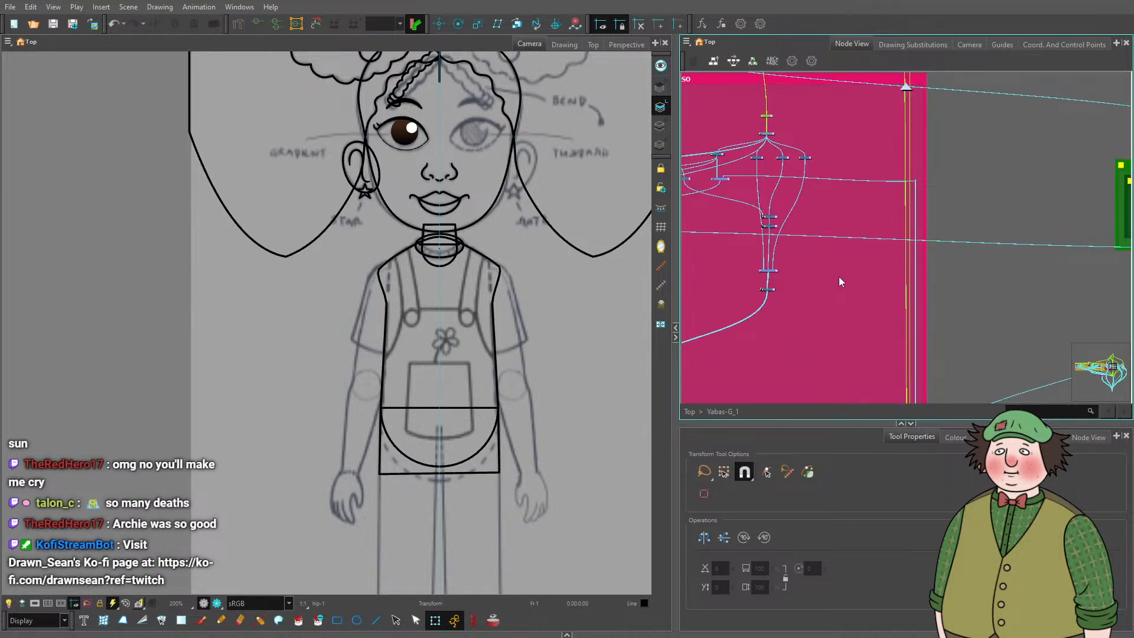
# Add a vector drawing layer named overalls in the empty area of the TORSO group.
pyautogui.scroll(4, 838, 277)
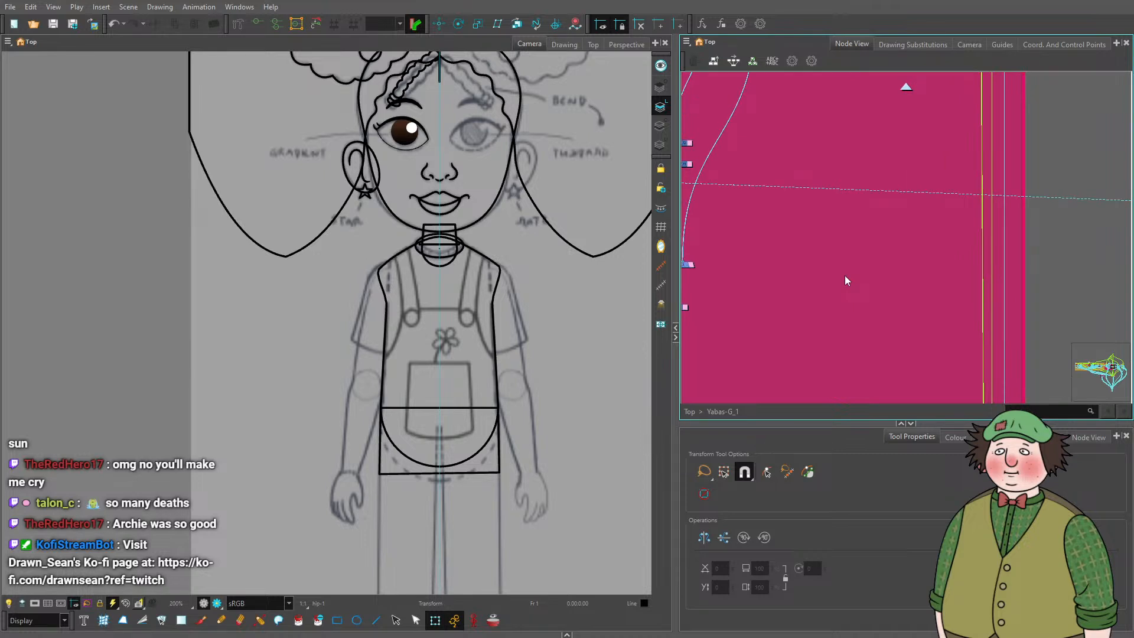
pyautogui.click(857, 271)
pyautogui.press('Delete')
pyautogui.hotkey('ctrl', 'r')
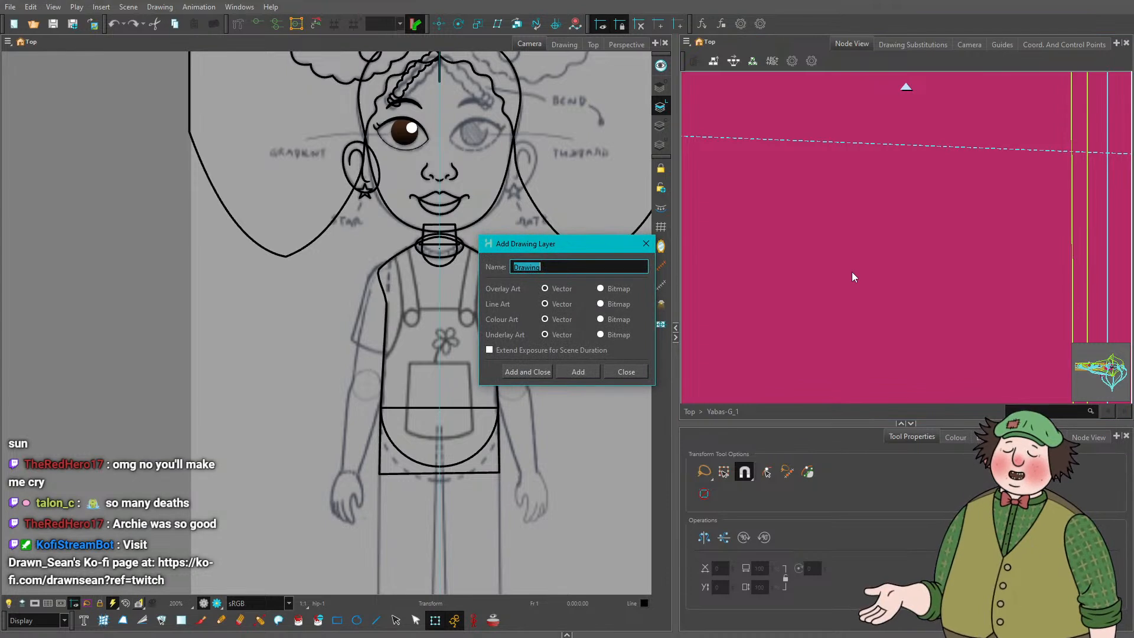
pyautogui.write('c')
pyautogui.write('veralls')
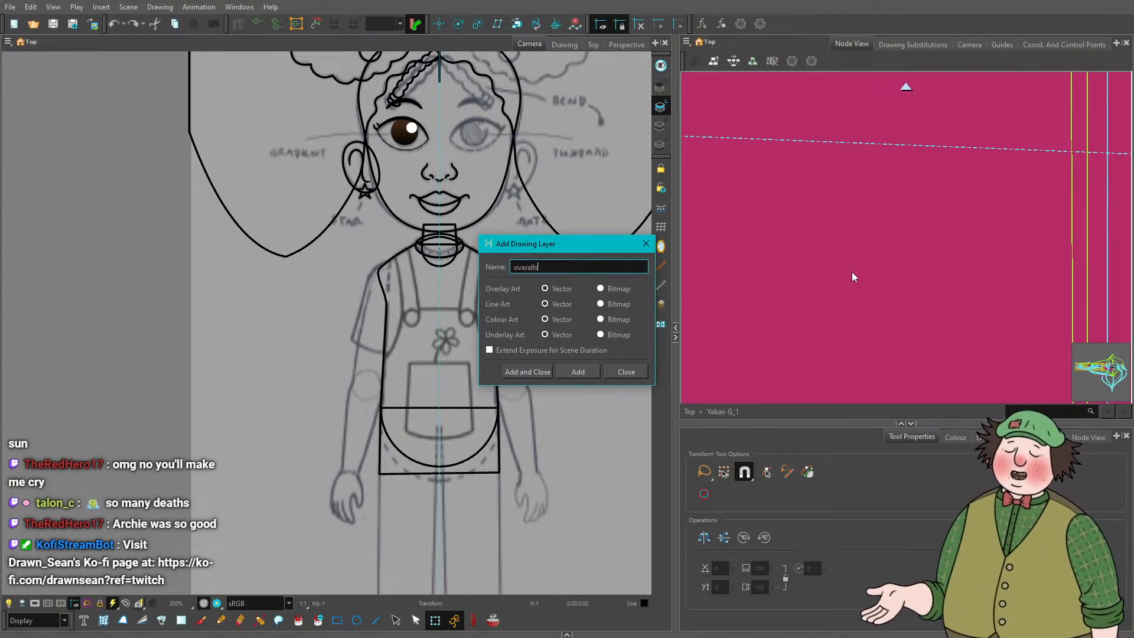
pyautogui.press('Return')
# Add two vector drawing layers named overalls_strap_01 and overalls_strap_02.
pyautogui.write('stra')
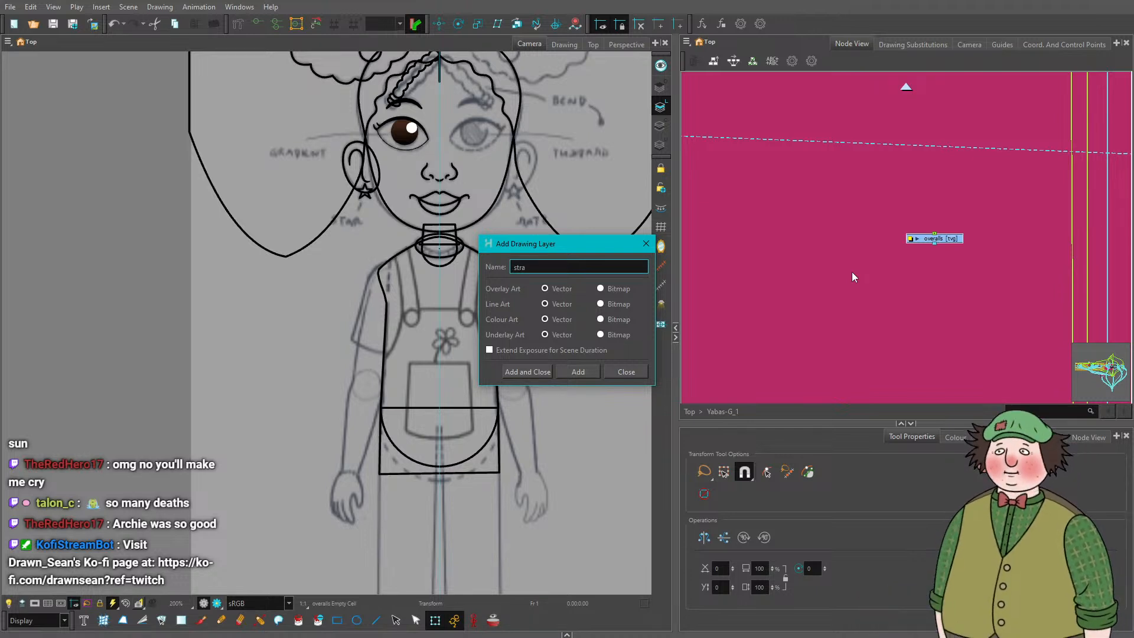
pyautogui.press('BackSpace')
pyautogui.press('BackSpace')
pyautogui.press('BackSpace')
pyautogui.press('BackSpace')
pyautogui.write('v')
pyautogui.write('ver')
pyautogui.write('alls Stra')
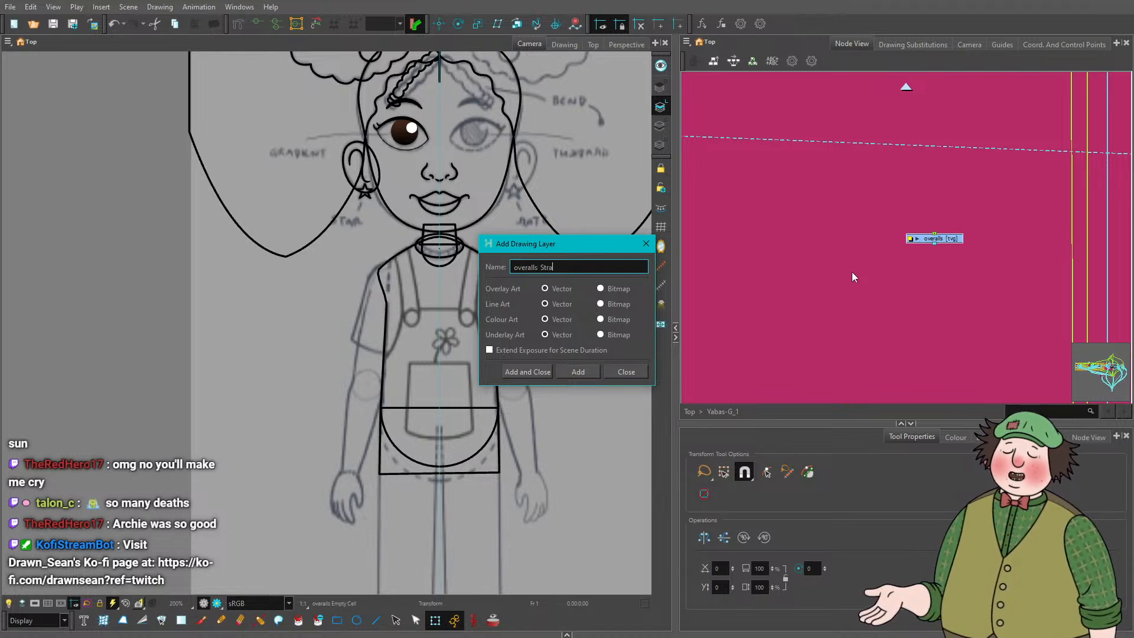
pyautogui.write('tr')
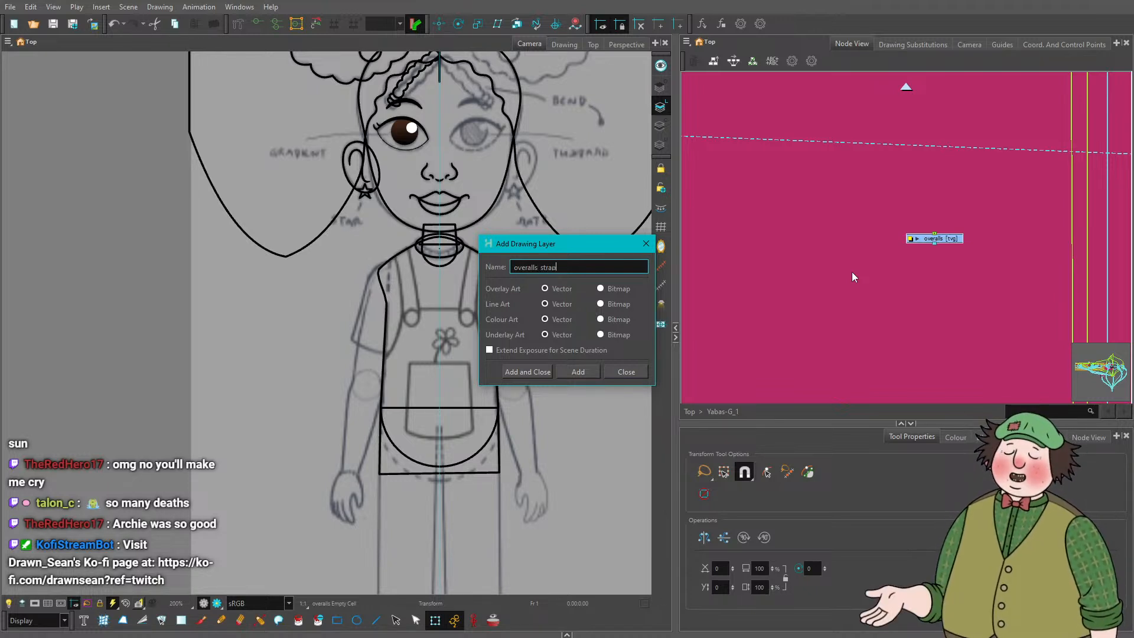
pyautogui.write('ap')
pyautogui.press('Return')
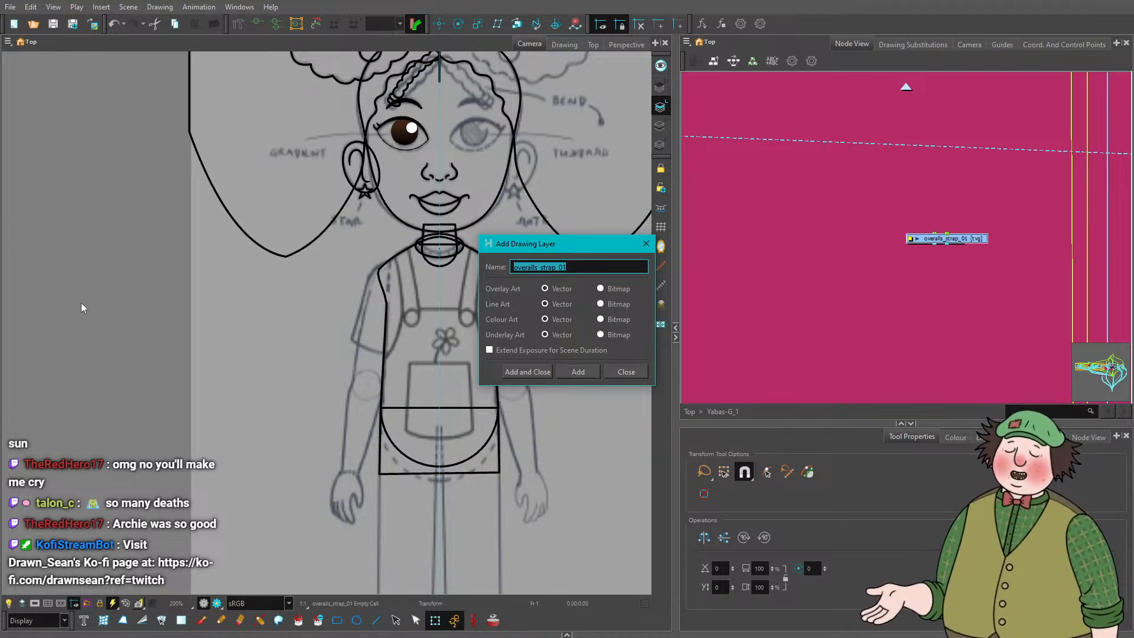
pyautogui.click(588, 267)
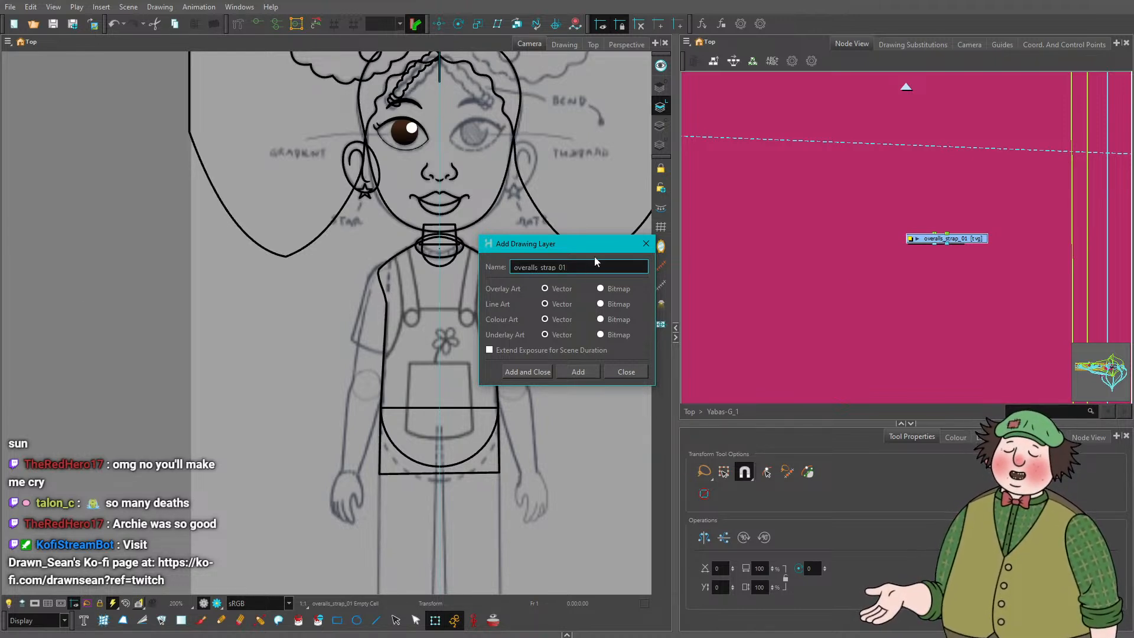
pyautogui.press('Return')
# Add two vector drawing layers named button_01 and button_02, and finish adding layers.
pyautogui.write('butto')
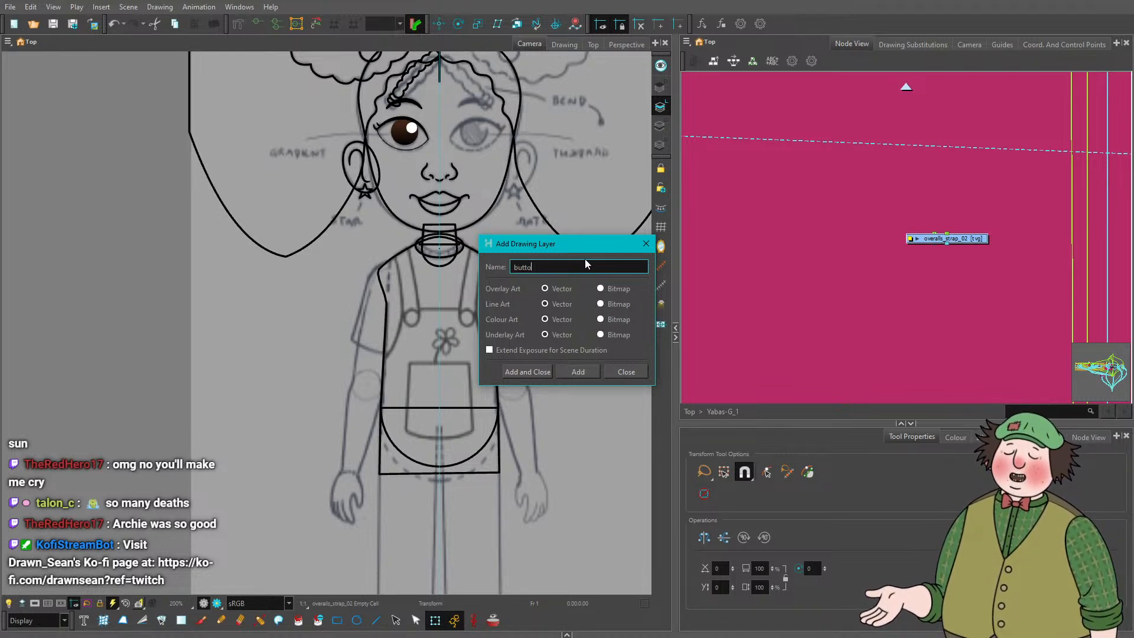
pyautogui.write('n')
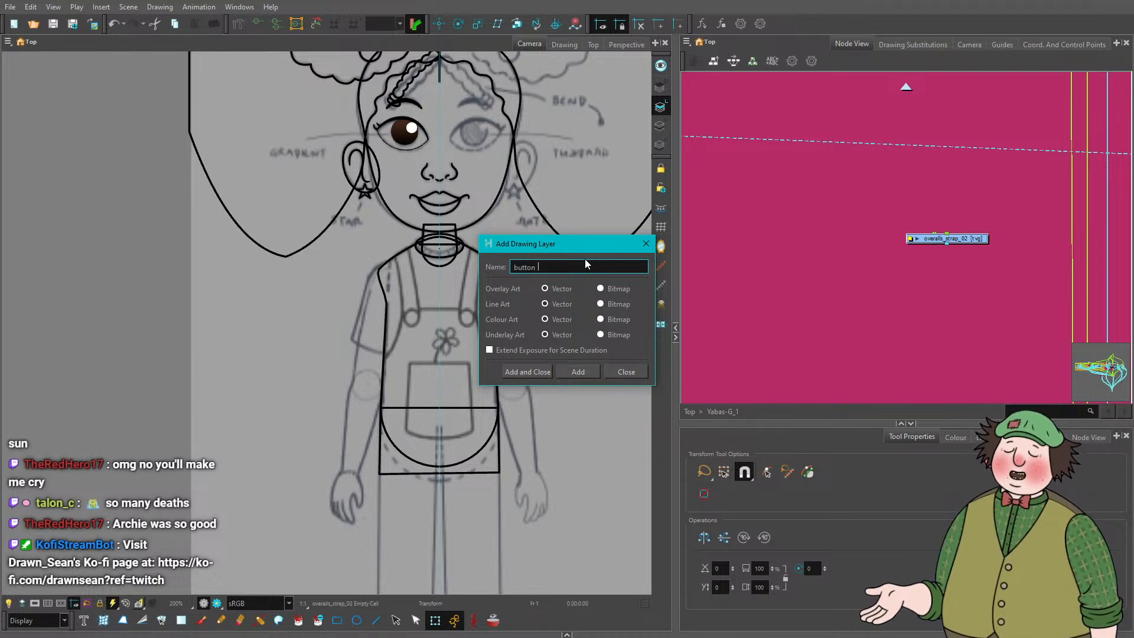
pyautogui.write('_01')
pyautogui.press('Return')
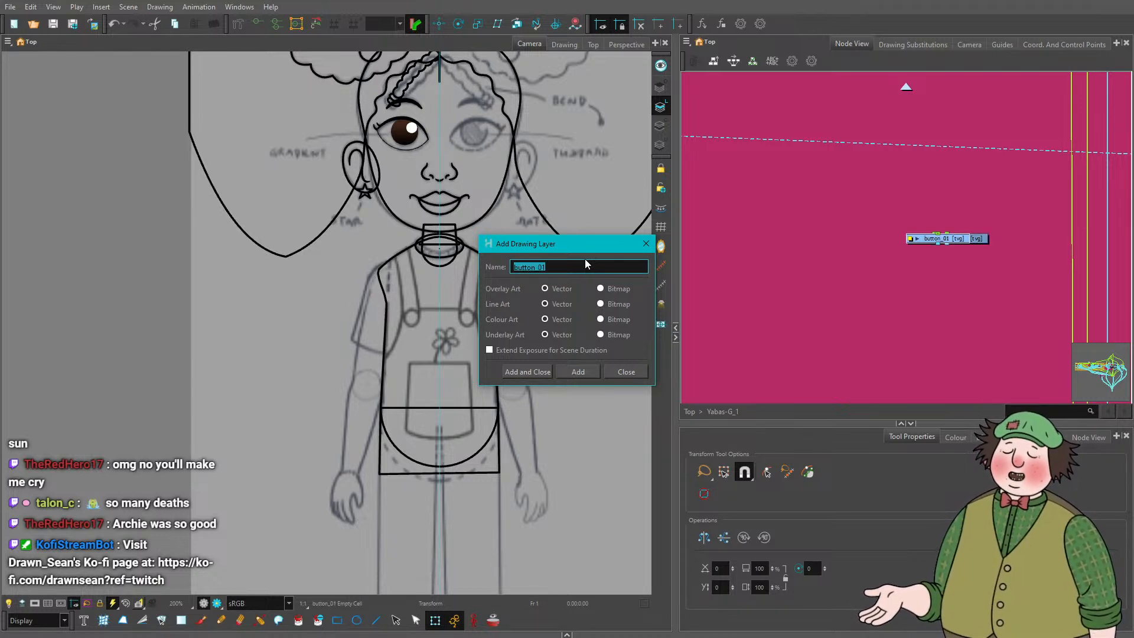
pyautogui.write('button_02')
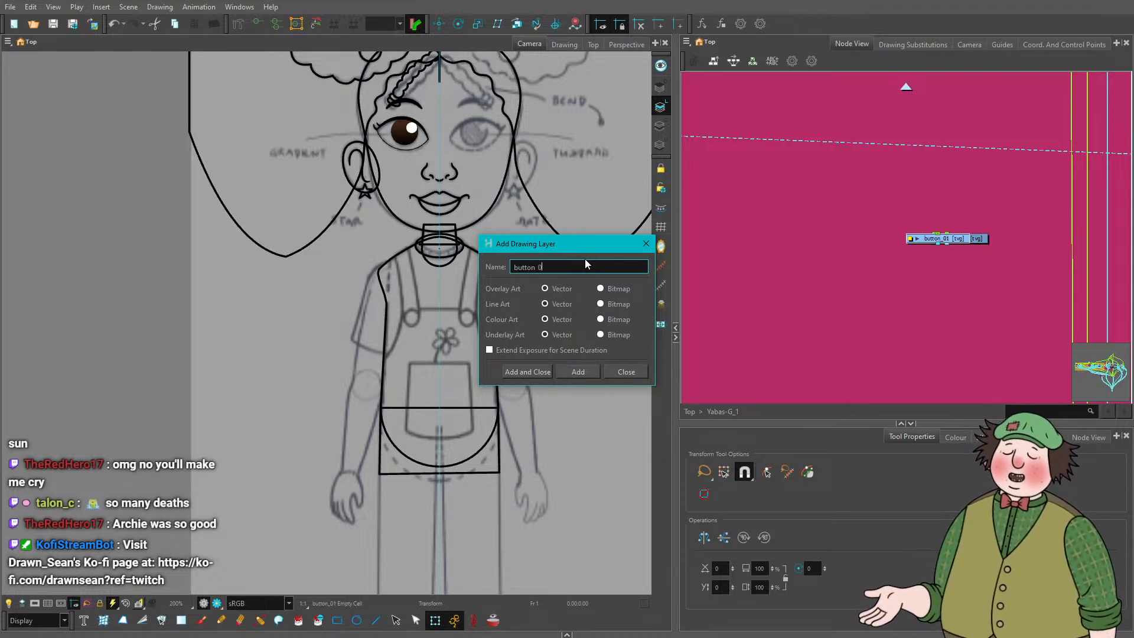
pyautogui.press('Return')
pyautogui.click(616, 371)
# Spread the stacked new drawing nodes apart in a row, with overalls_strap_02 placed below the others.
pyautogui.scroll(-3, 820, 254)
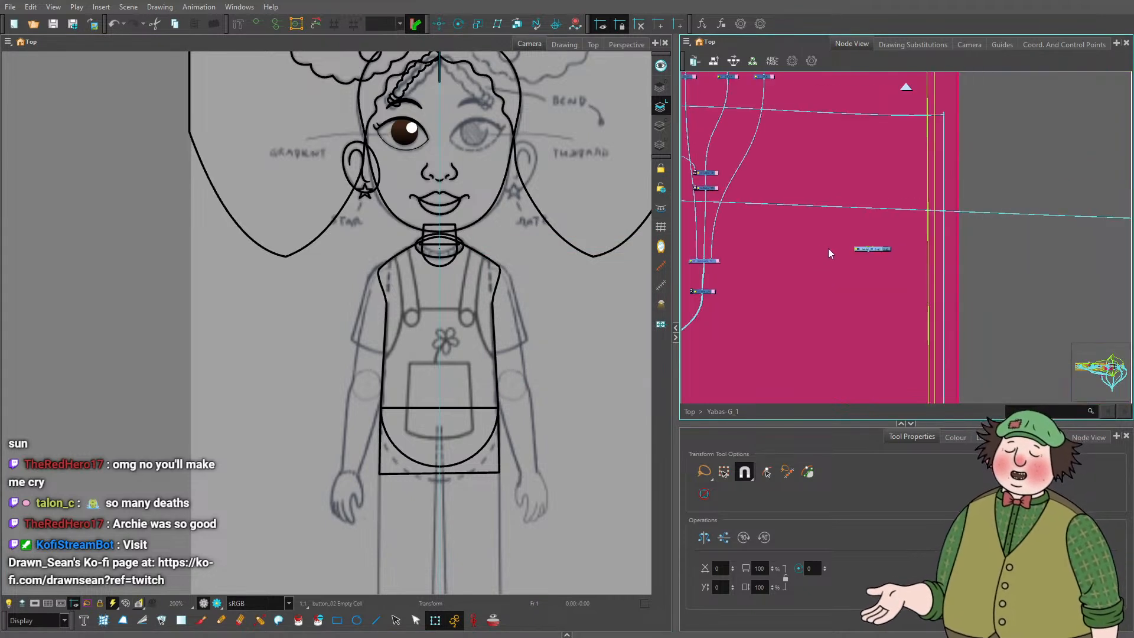
pyautogui.scroll(5, 921, 269)
pyautogui.moveTo(897, 280); pyautogui.dragTo(970, 277)
pyautogui.moveTo(1041, 258); pyautogui.dragTo(847, 256)
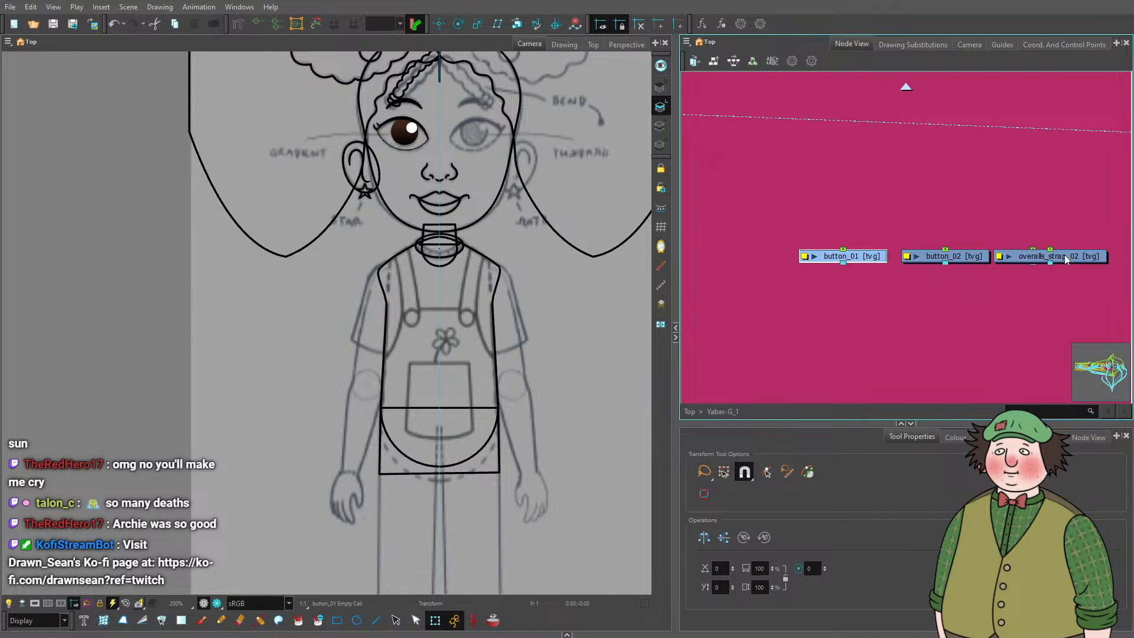
pyautogui.moveTo(1064, 258); pyautogui.dragTo(927, 261)
pyautogui.moveTo(1080, 237); pyautogui.dragTo(759, 238)
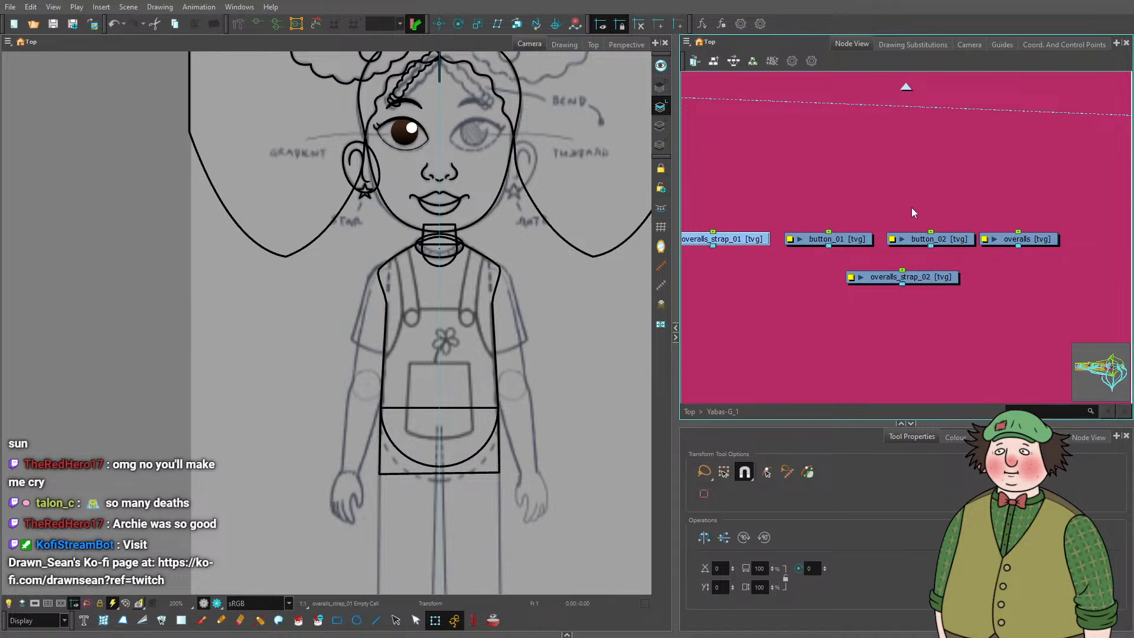
pyautogui.moveTo(912, 207); pyautogui.dragTo(873, 217)
pyautogui.moveTo(904, 289); pyautogui.dragTo(905, 303)
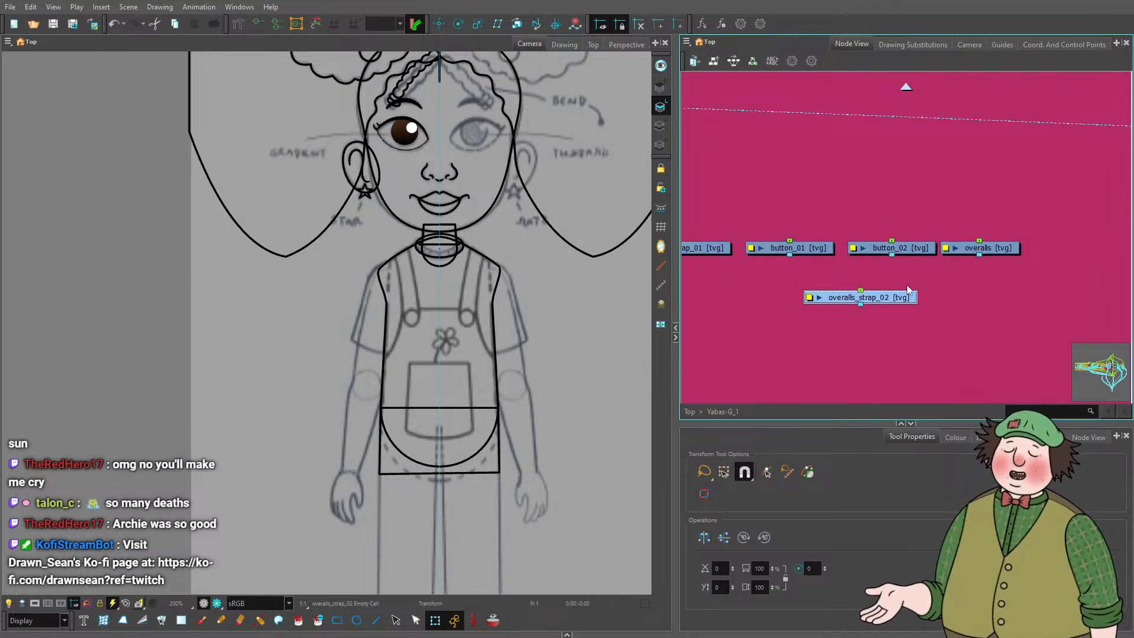
# Delete the overalls_strap_02 and button_02 nodes together with their drawing files.
pyautogui.press('Delete')
pyautogui.click(580, 338)
pyautogui.click(886, 251)
pyautogui.press('Delete')
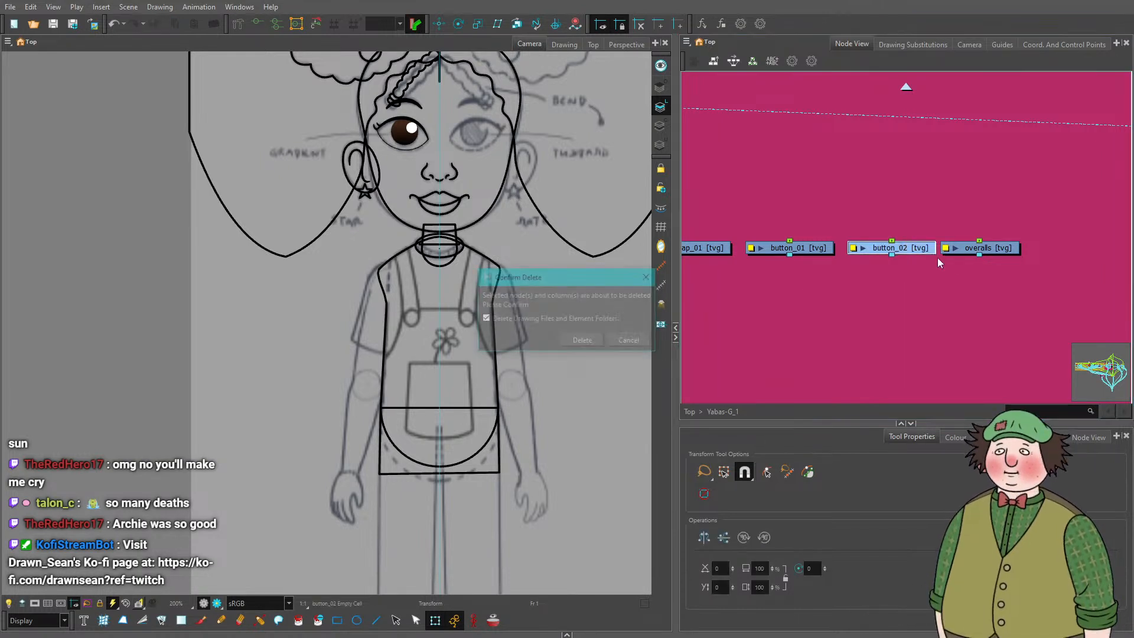
pyautogui.click(579, 338)
# Move the overalls node closer to button_01 in the row of clothing nodes.
pyautogui.click(1000, 248)
pyautogui.scroll(-3, 923, 250)
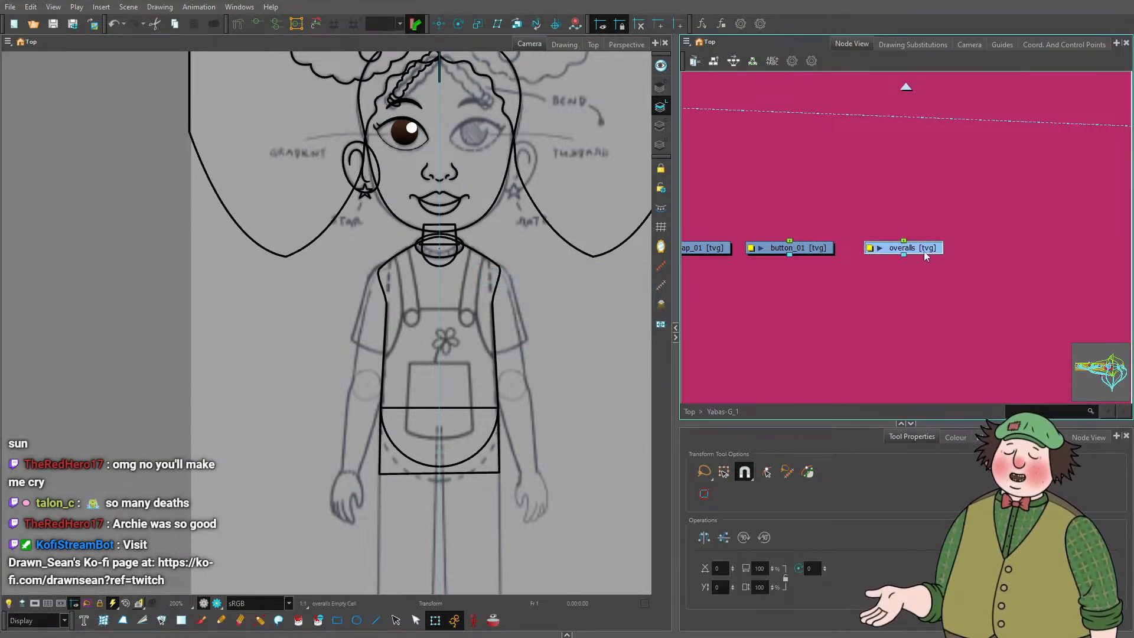
pyautogui.moveTo(908, 281); pyautogui.dragTo(957, 275)
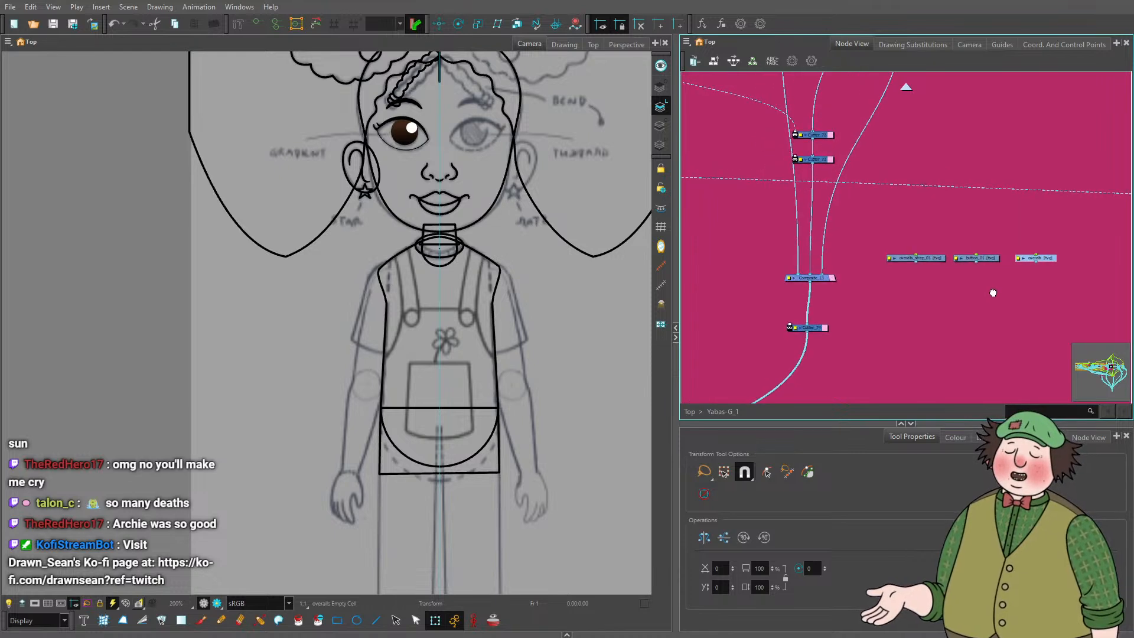
pyautogui.scroll(2, 991, 296)
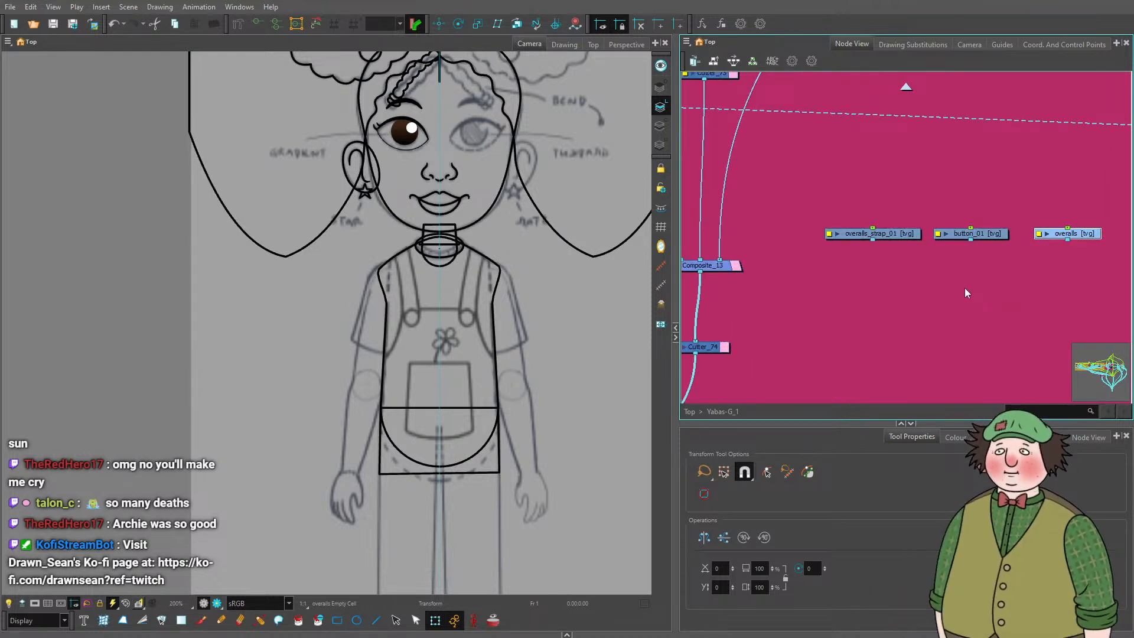
pyautogui.moveTo(965, 286); pyautogui.dragTo(930, 296)
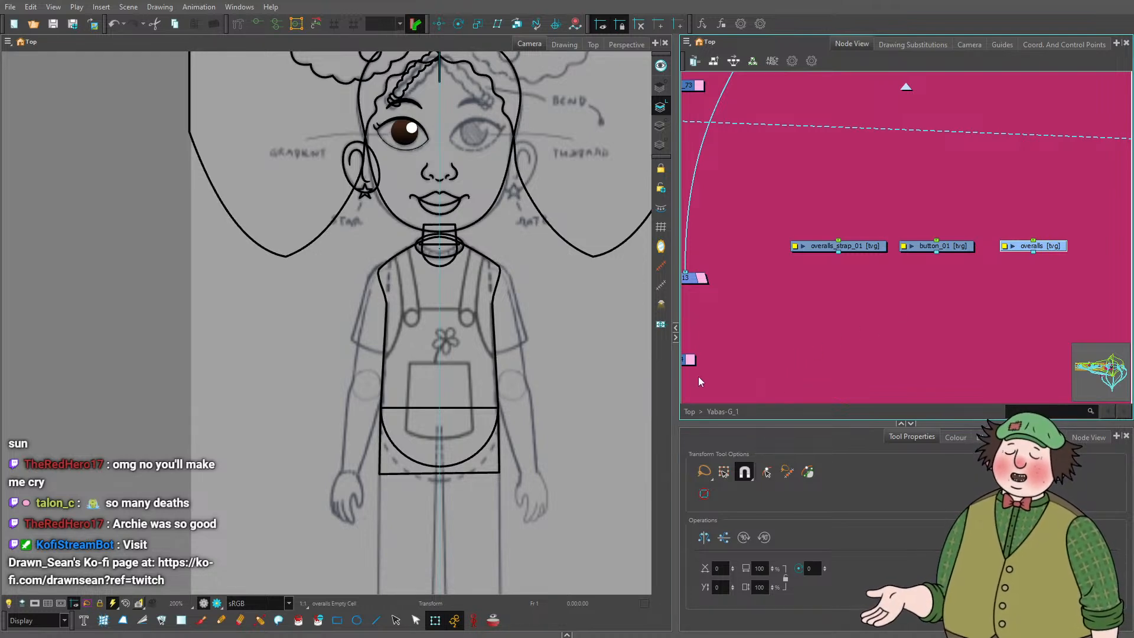
pyautogui.scroll(-1, 373, 416)
pyautogui.scroll(-3, 375, 425)
pyautogui.scroll(3, 381, 438)
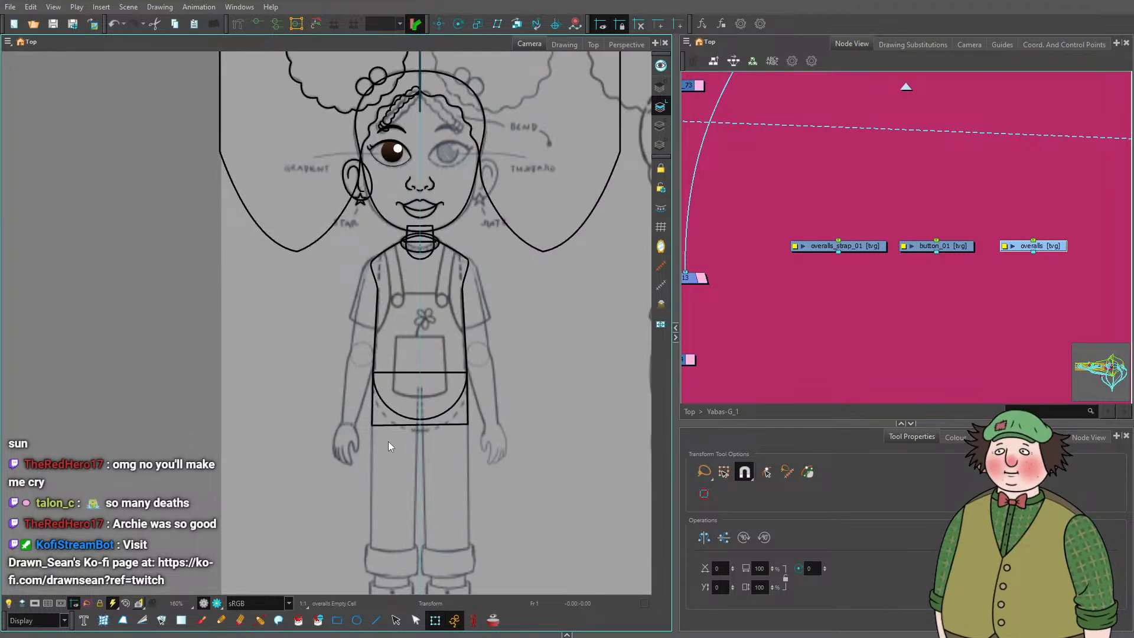
pyautogui.scroll(-4, 377, 409)
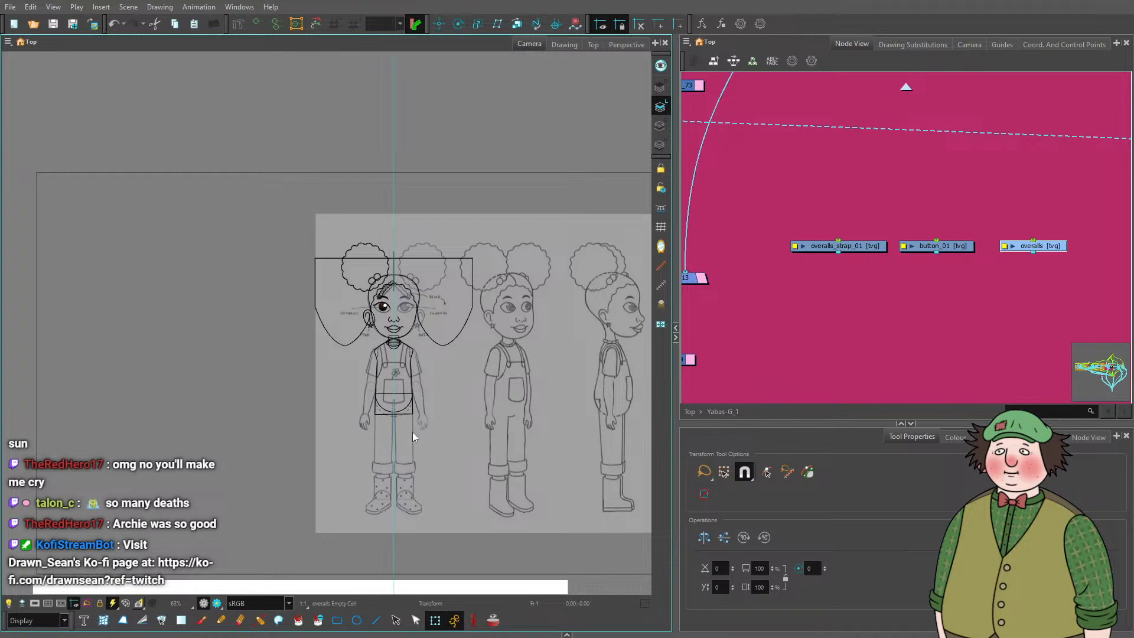
# Add a composite and connect button_01 and overalls_strap_01 to it, placing button_01 to the left of the strap.
pyautogui.click(850, 295)
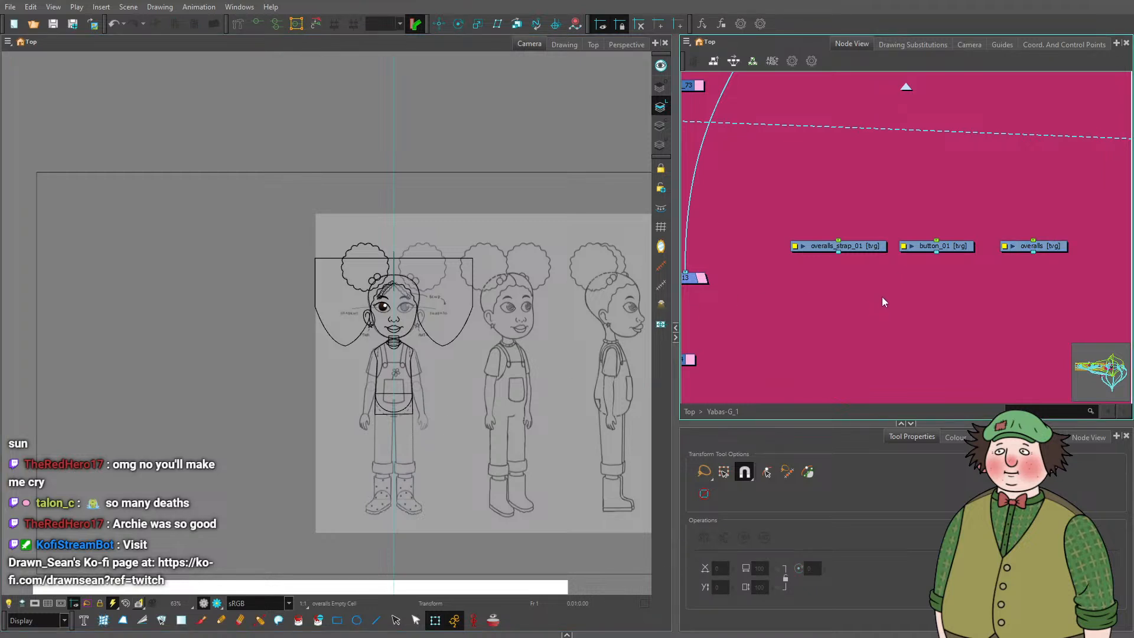
pyautogui.hotkey('ctrl', 'shift', 'c')
pyautogui.moveTo(904, 284); pyautogui.dragTo(890, 300)
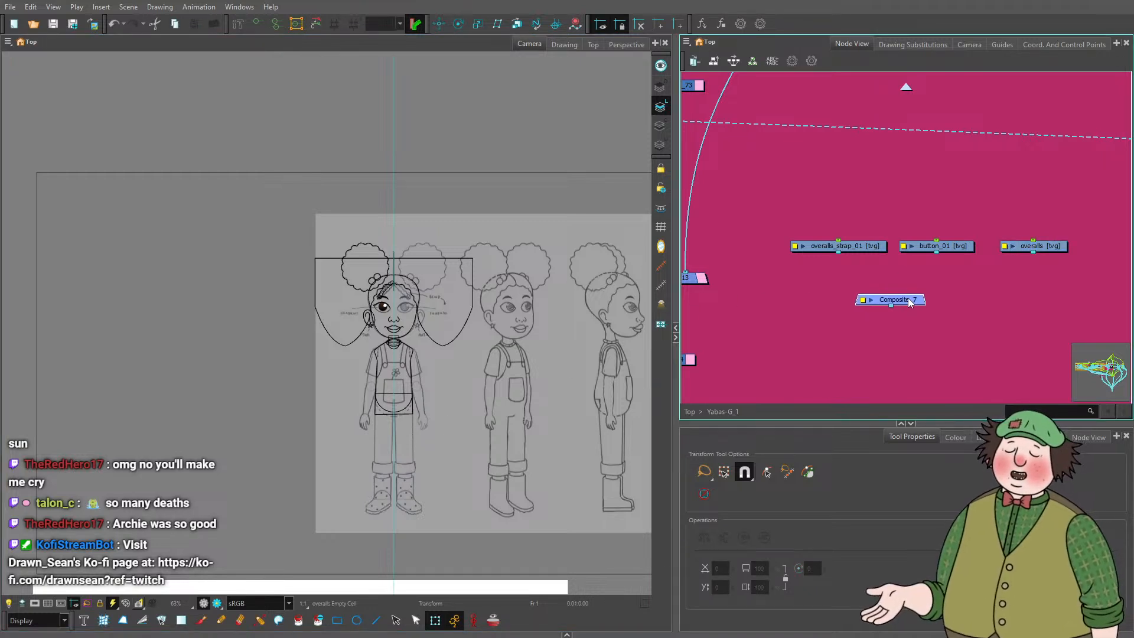
pyautogui.moveTo(838, 253); pyautogui.dragTo(890, 295)
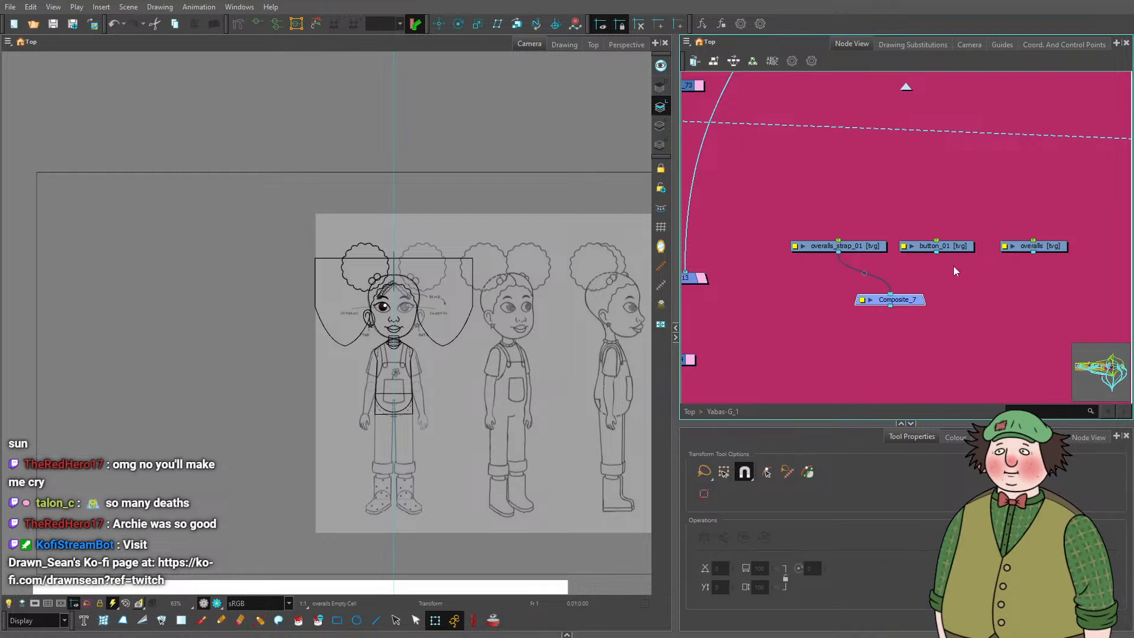
pyautogui.moveTo(951, 247)
pyautogui.mouseDown()
pyautogui.moveTo(829, 217)
pyautogui.moveTo(946, 234)
pyautogui.mouseUp()
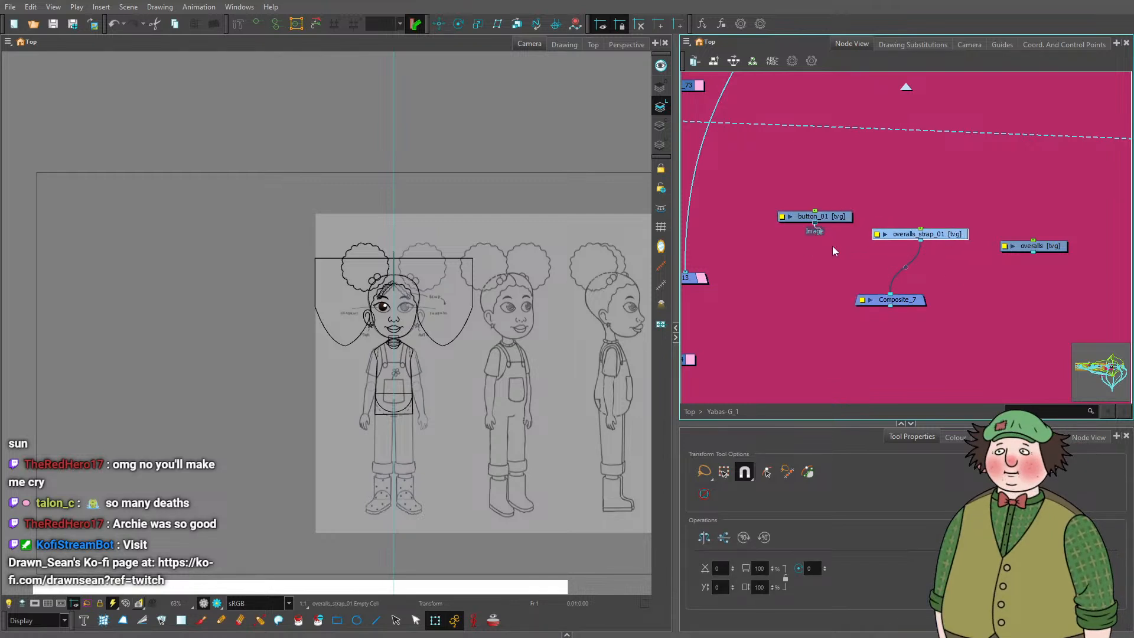
pyautogui.moveTo(814, 223); pyautogui.dragTo(868, 297)
pyautogui.moveTo(938, 235); pyautogui.dragTo(937, 217)
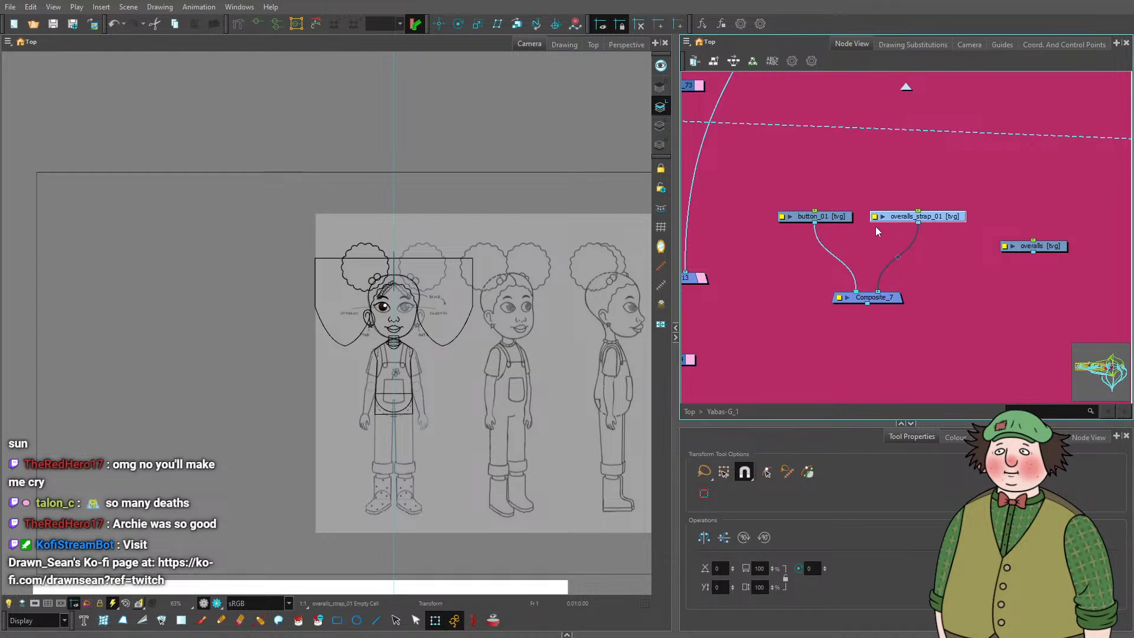
pyautogui.click(833, 219)
# Connect the overalls node to the main composite at the bottom of the TORSO group.
pyautogui.scroll(-4, 943, 267)
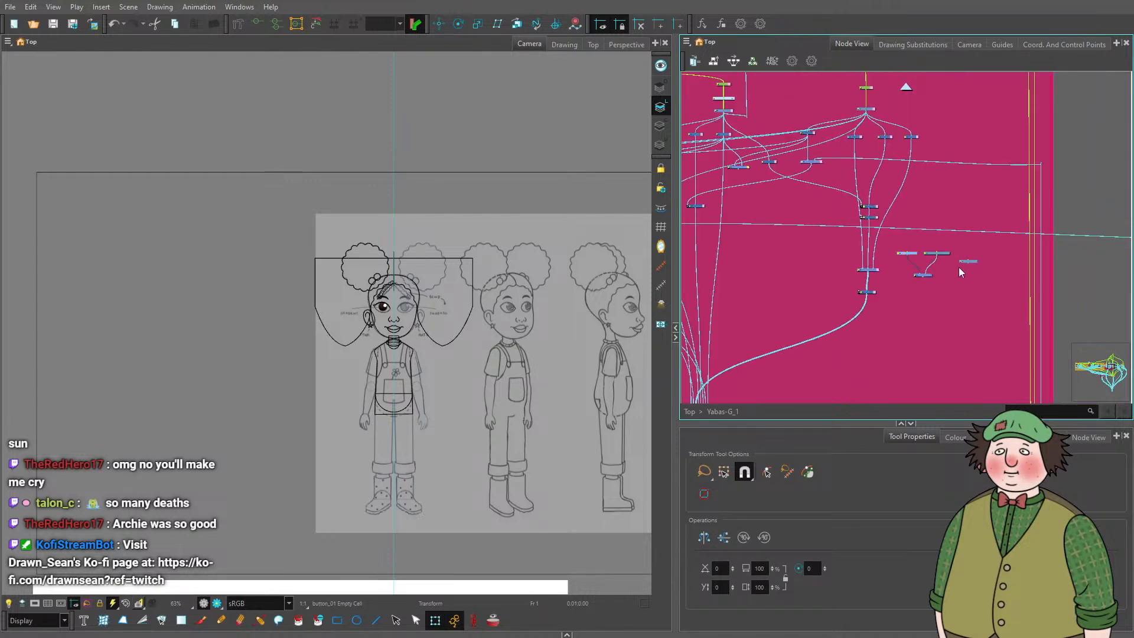
pyautogui.scroll(5, 958, 267)
pyautogui.click(965, 260)
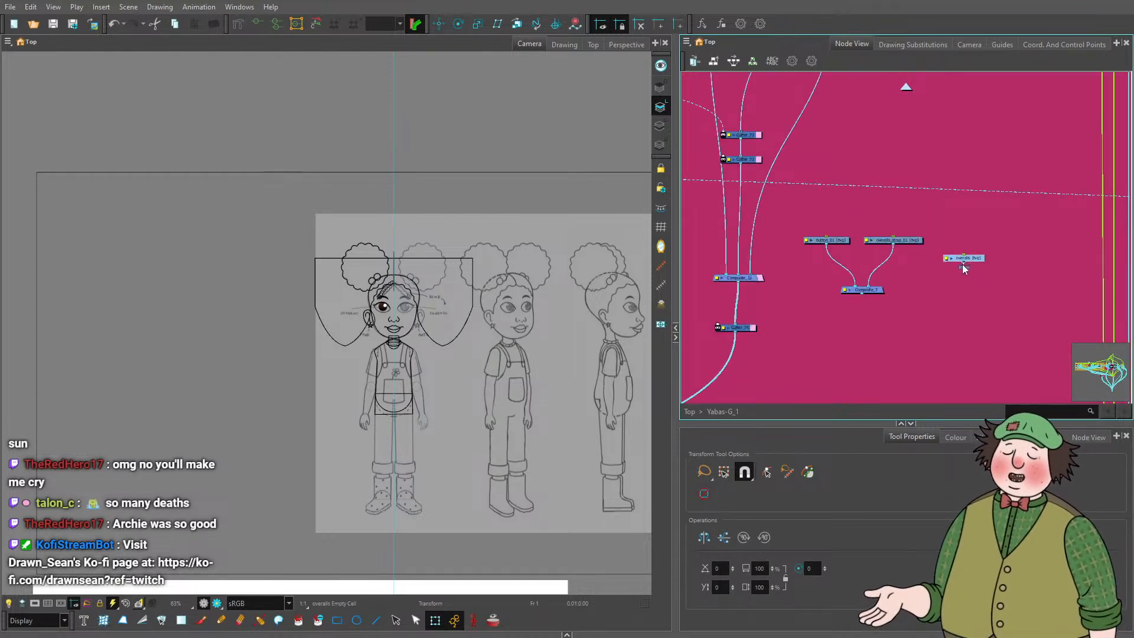
pyautogui.moveTo(962, 264); pyautogui.dragTo(802, 354)
pyautogui.scroll(-5, 951, 352)
pyautogui.scroll(5, 896, 334)
pyautogui.scroll(-3, 865, 229)
pyautogui.scroll(2, 859, 350)
pyautogui.scroll(-4, 843, 317)
pyautogui.moveTo(880, 316); pyautogui.dragTo(822, 334)
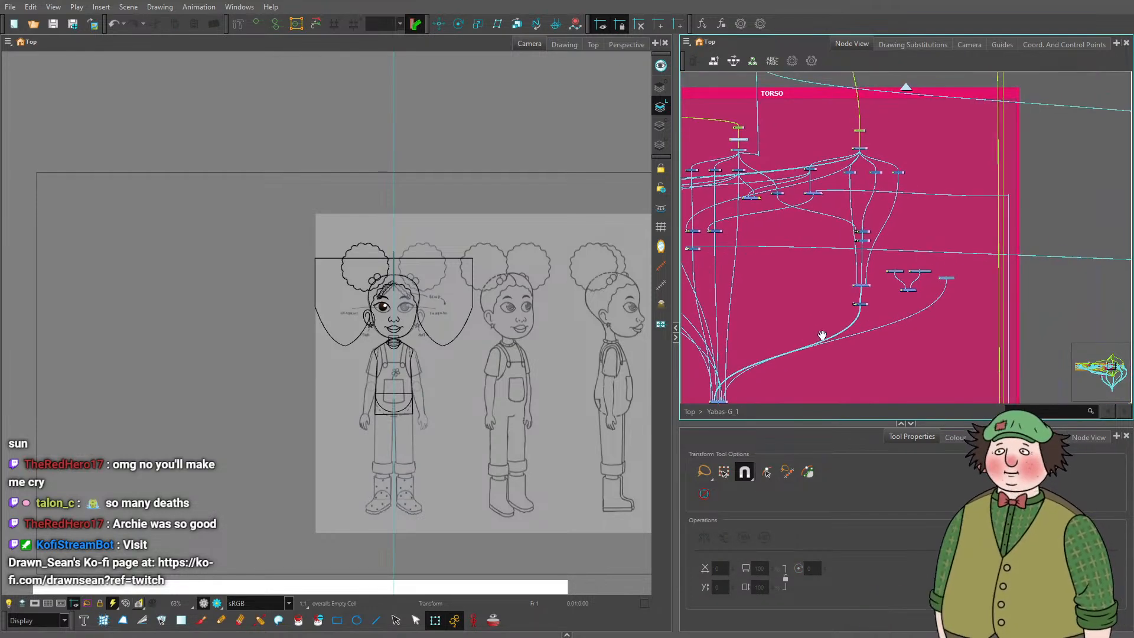
# Insert a copy of the button-and-strap composite into the overalls connection and connect the original composite to it.
pyautogui.scroll(5, 906, 292)
pyautogui.click(924, 289)
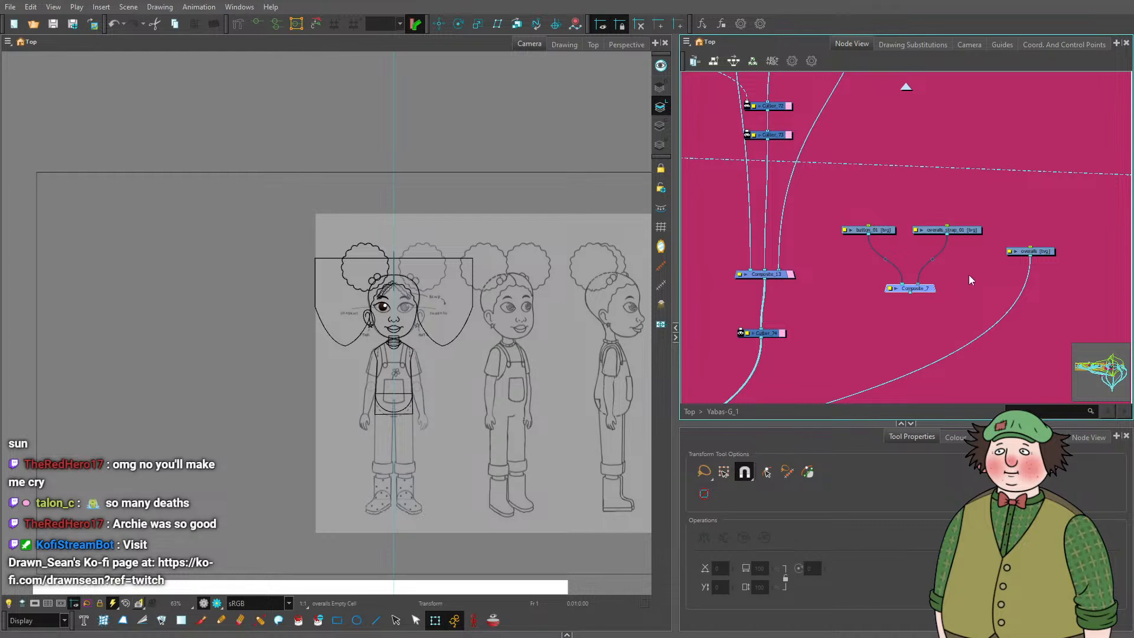
pyautogui.hotkey('ctrl', 'c')
pyautogui.hotkey('ctrl', 'v')
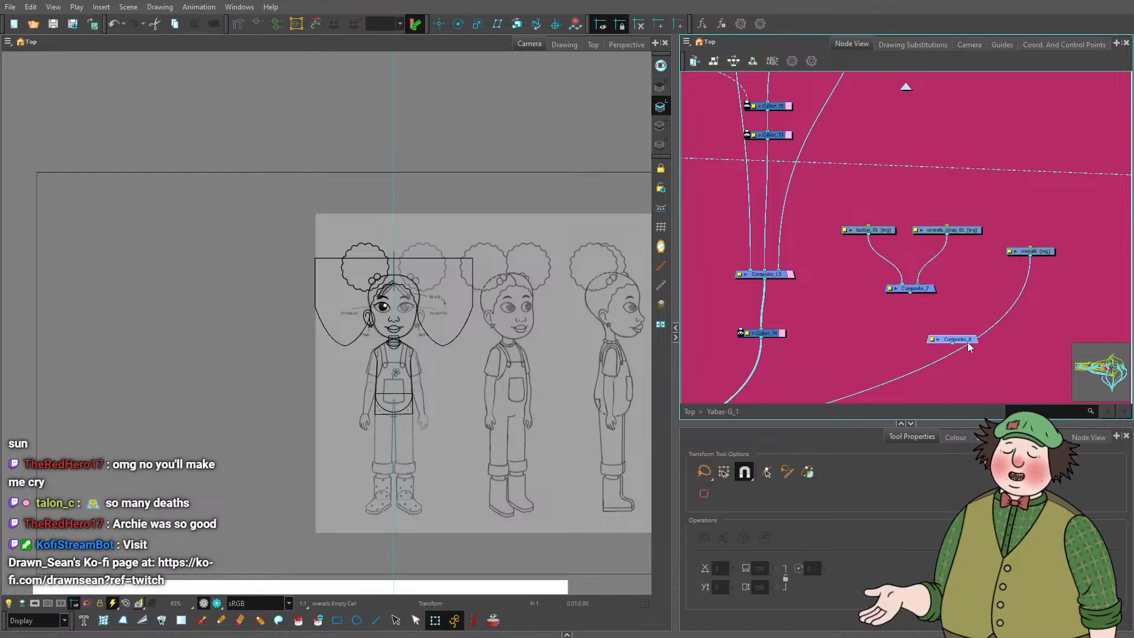
pyautogui.moveTo(969, 345); pyautogui.dragTo(984, 360)
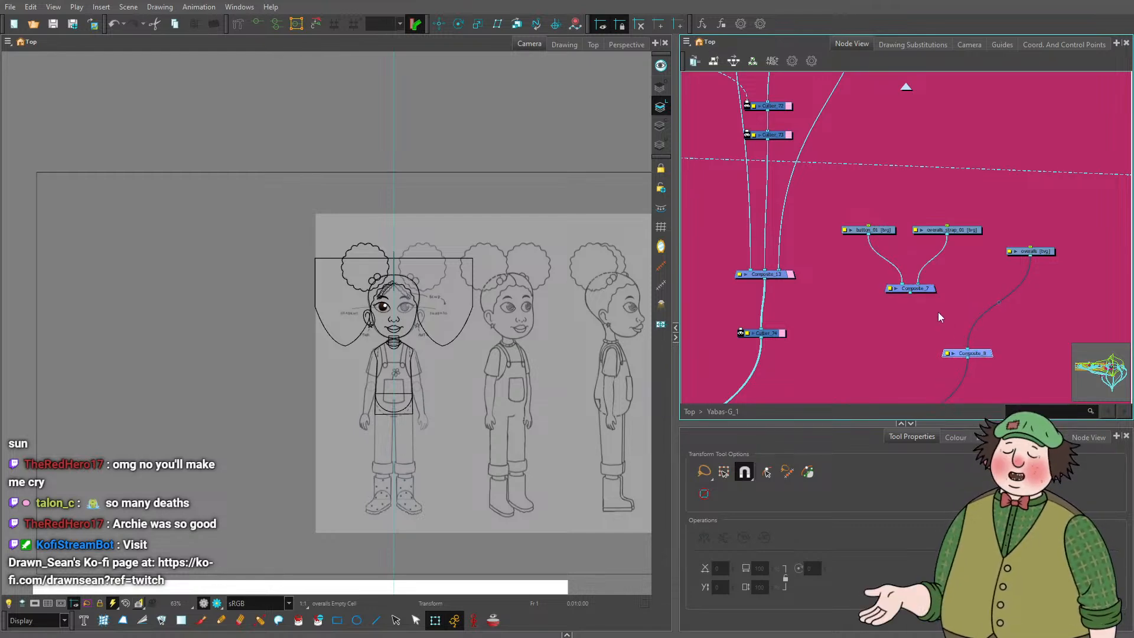
pyautogui.moveTo(909, 293); pyautogui.dragTo(872, 334)
pyautogui.moveTo(975, 236); pyautogui.dragTo(1031, 214)
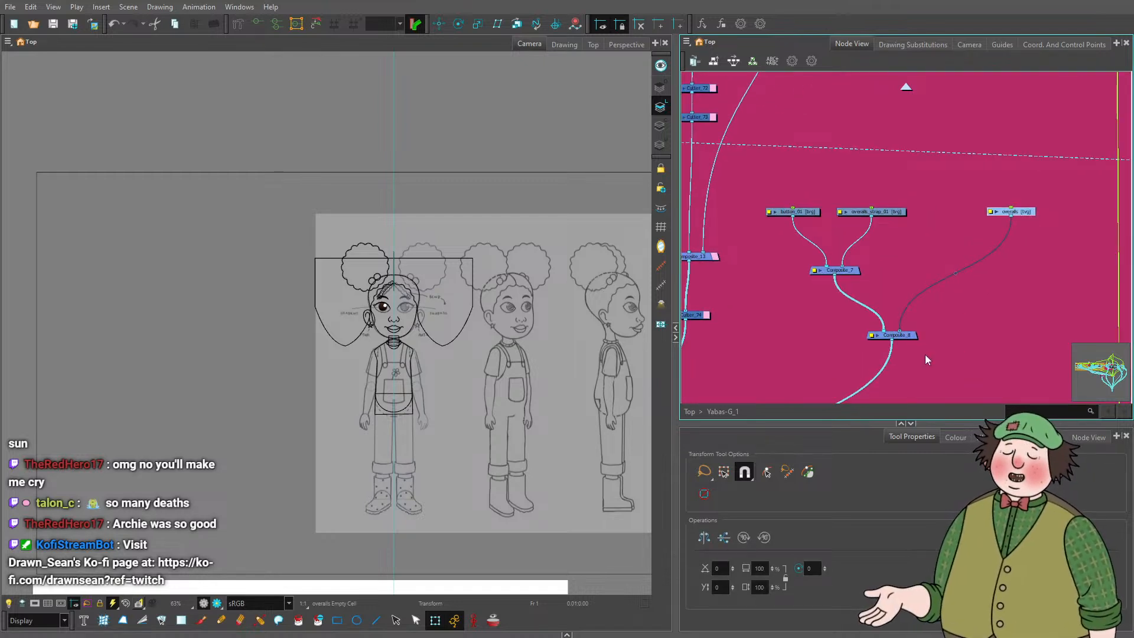
# Move the composite joining the button-and-strap branch and overalls closer beneath the overalls node, and spread button_01 and overalls_strap_01 farther apart.
pyautogui.moveTo(903, 336); pyautogui.dragTo(961, 359)
pyautogui.moveTo(925, 304); pyautogui.dragTo(764, 189)
pyautogui.click(887, 226)
pyautogui.moveTo(885, 215); pyautogui.dragTo(895, 215)
pyautogui.moveTo(813, 213); pyautogui.dragTo(802, 213)
pyautogui.click(867, 285)
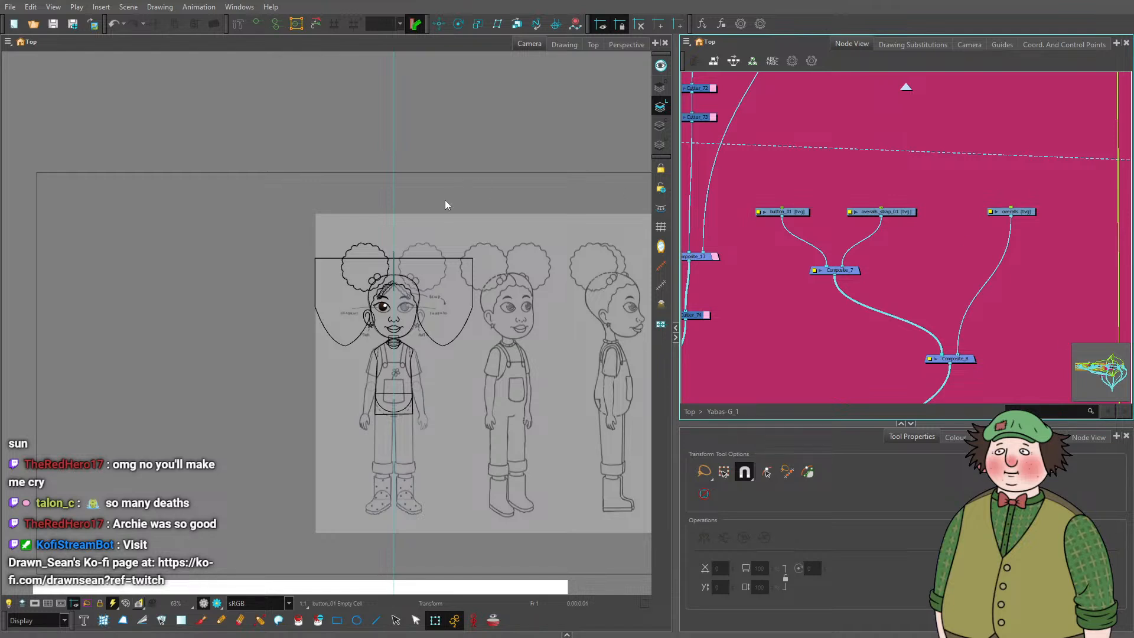
# Add parent pegs to the button_01, overalls_strap_01 and overalls drawing nodes.
pyautogui.scroll(3, 364, 348)
pyautogui.scroll(3, 894, 273)
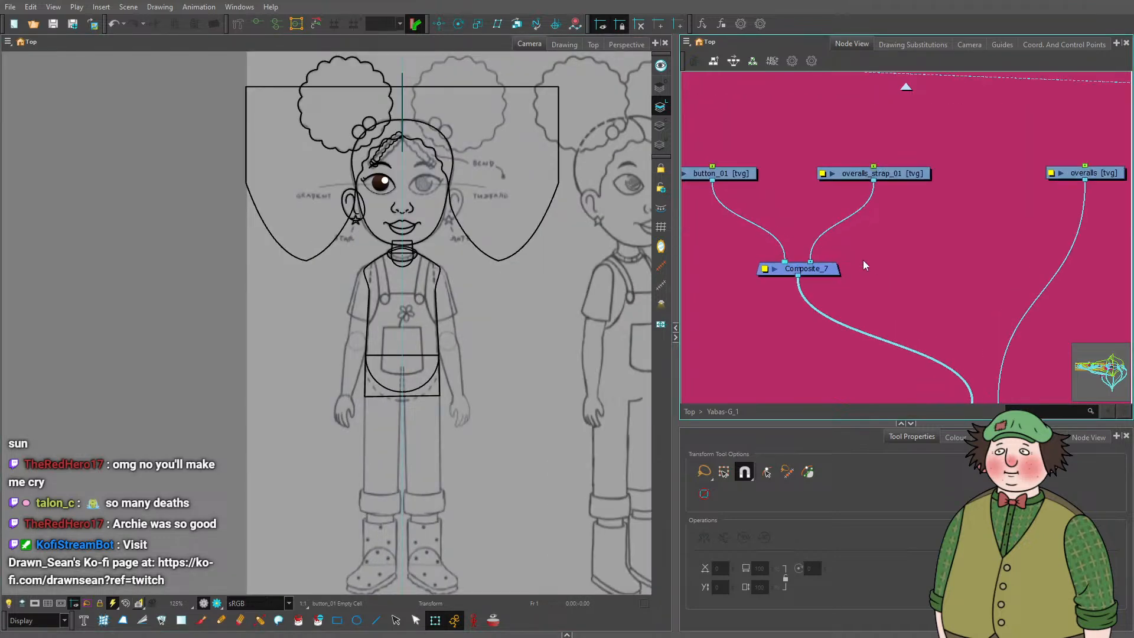
pyautogui.scroll(-3, 863, 260)
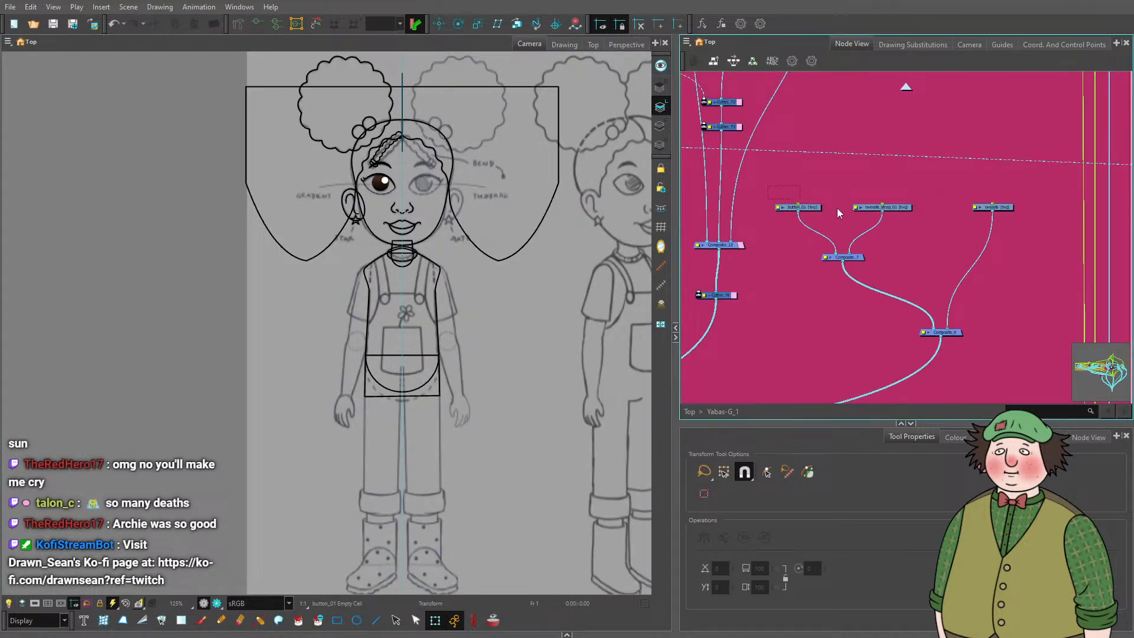
pyautogui.moveTo(1032, 231); pyautogui.dragTo(1032, 232)
pyautogui.hotkey('ctrl', 'p')
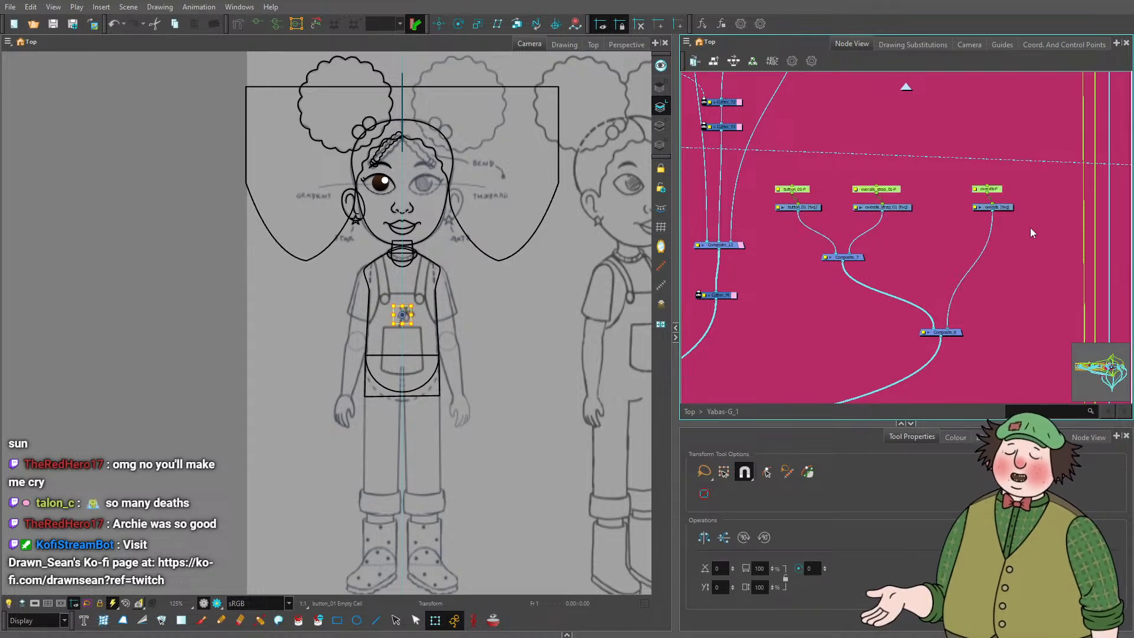
# Examine how the overalls, straps and pockets look across the front, side and back views of the character turnaround sketch.
pyautogui.scroll(-4, 169, 375)
pyautogui.scroll(2, 378, 346)
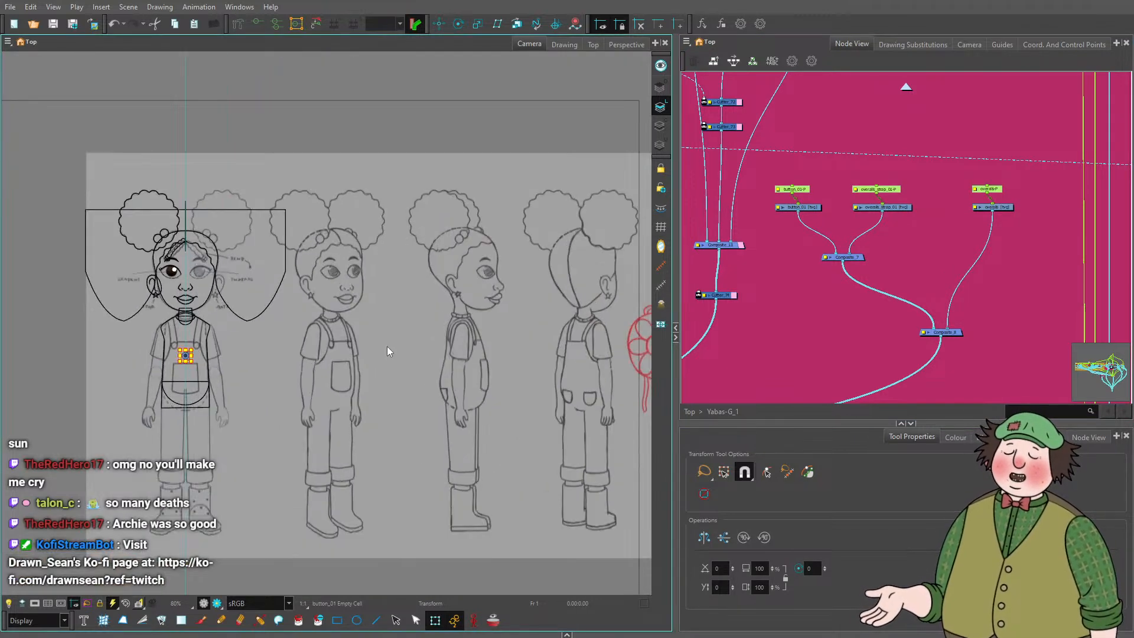
pyautogui.moveTo(510, 338); pyautogui.dragTo(319, 324)
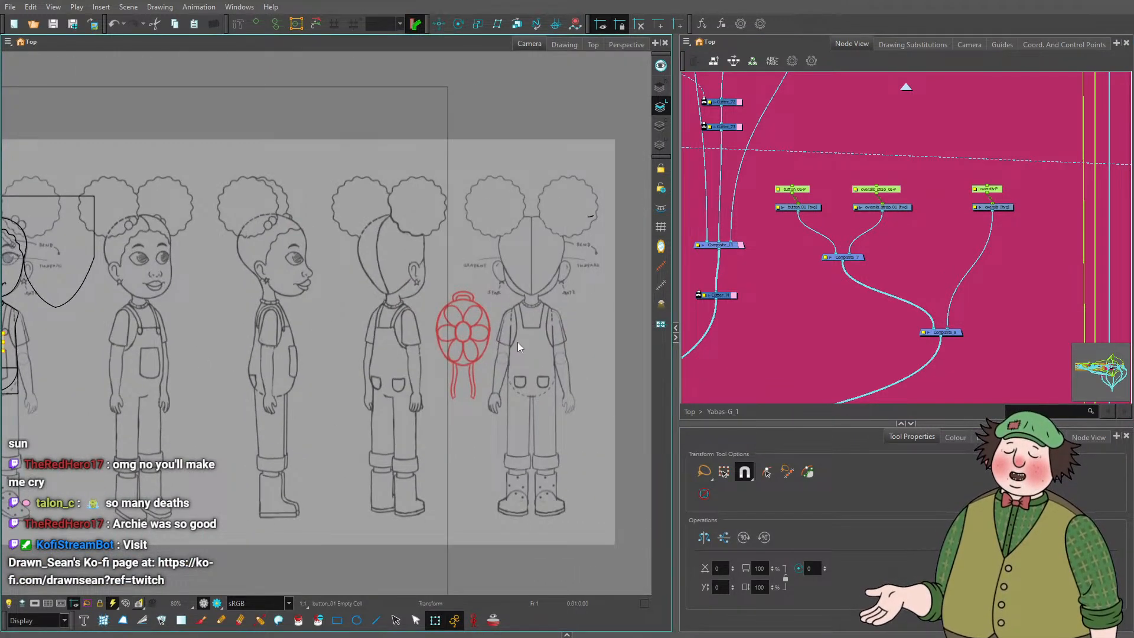
pyautogui.scroll(-2, 531, 328)
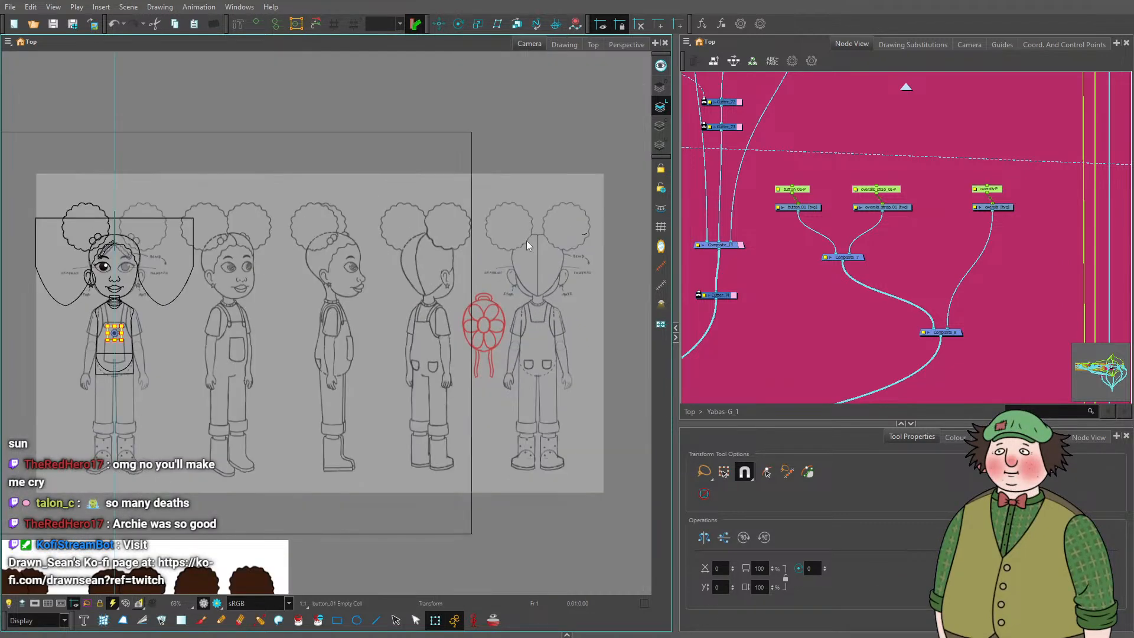
pyautogui.scroll(-1, 472, 354)
pyautogui.scroll(6, 233, 333)
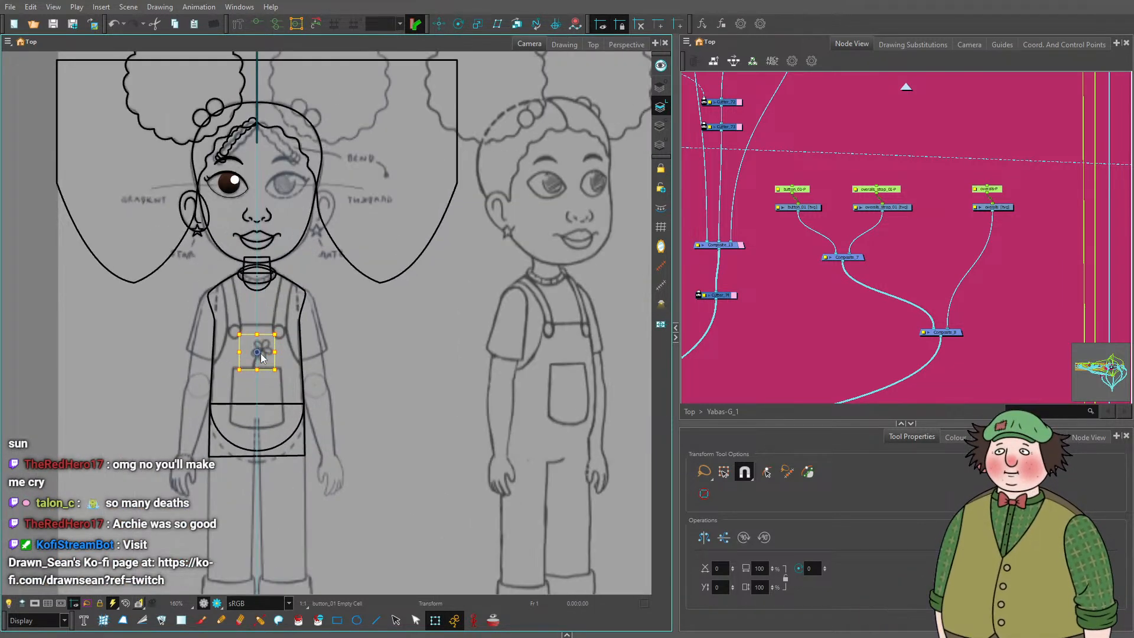
pyautogui.scroll(-3, 258, 354)
pyautogui.scroll(3, 282, 377)
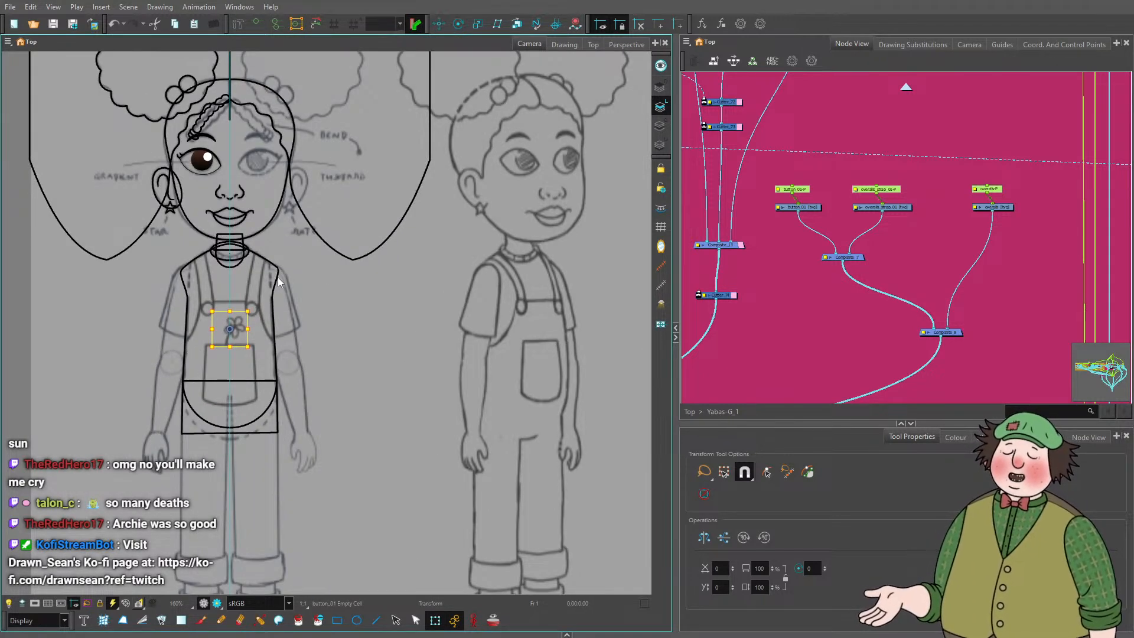
pyautogui.scroll(-4, 263, 338)
pyautogui.moveTo(425, 319); pyautogui.dragTo(315, 342)
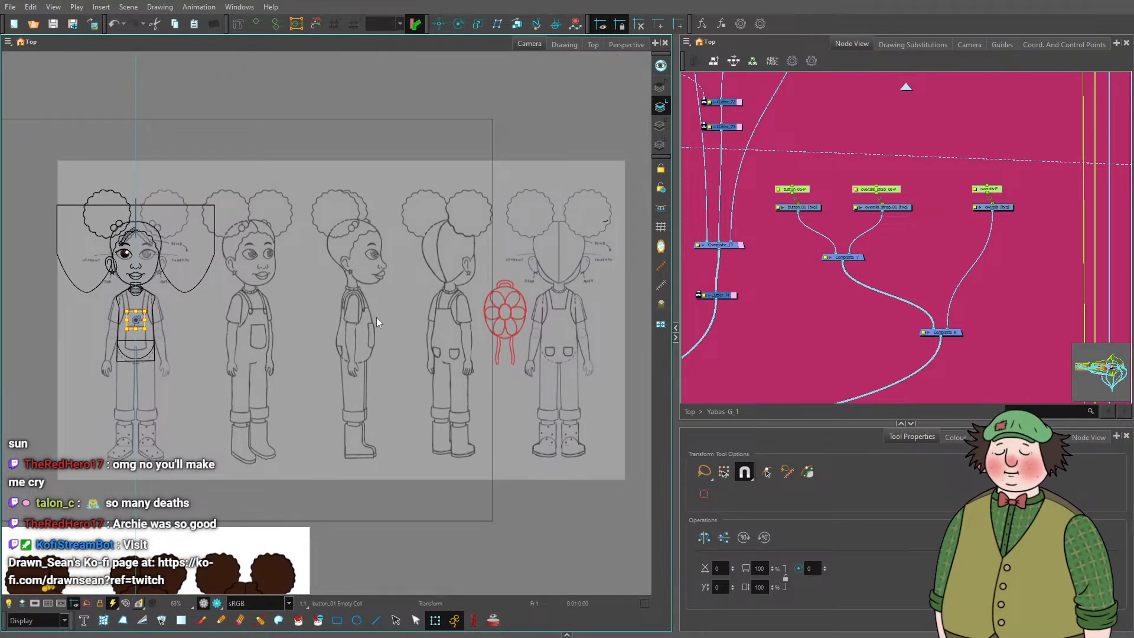
pyautogui.scroll(3, 348, 316)
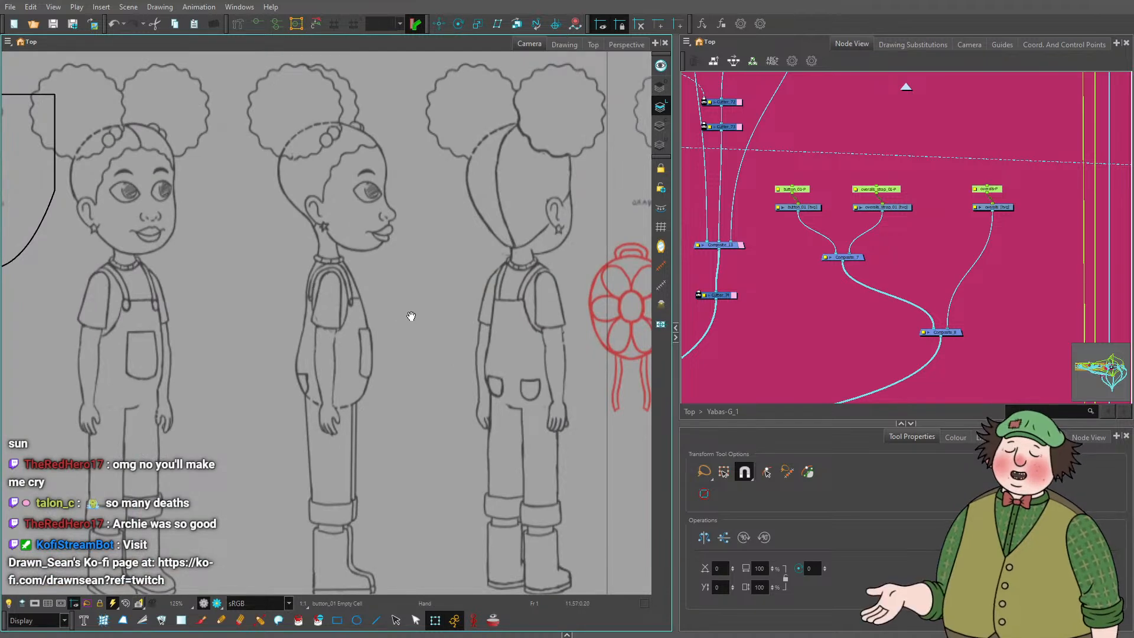
pyautogui.moveTo(410, 316); pyautogui.dragTo(259, 305)
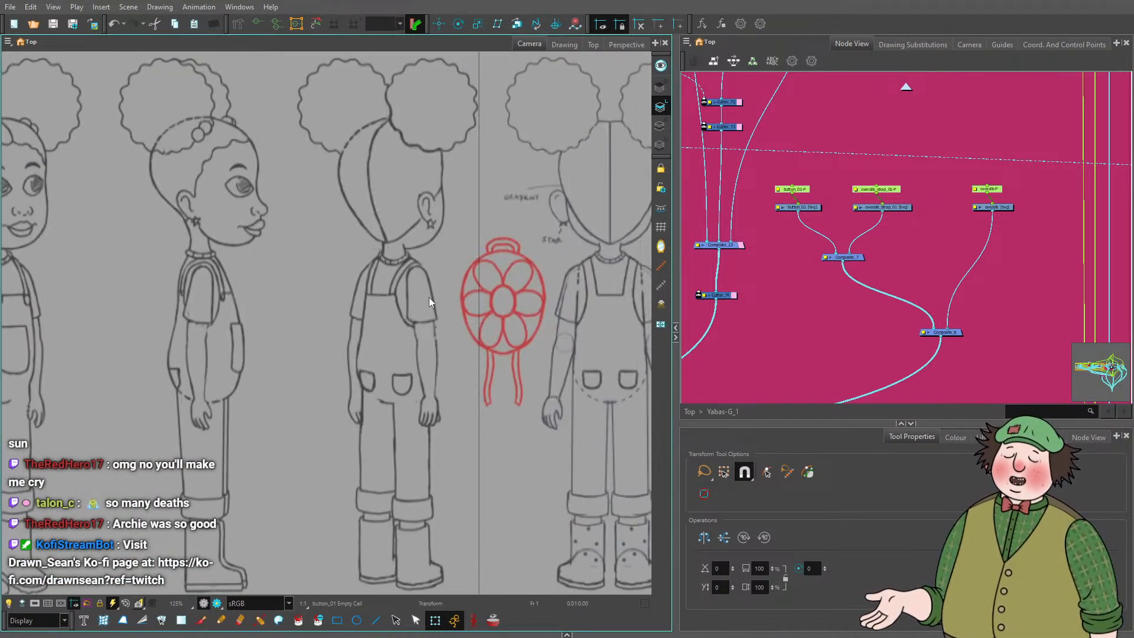
pyautogui.moveTo(501, 299); pyautogui.dragTo(300, 322)
pyautogui.scroll(4, 428, 363)
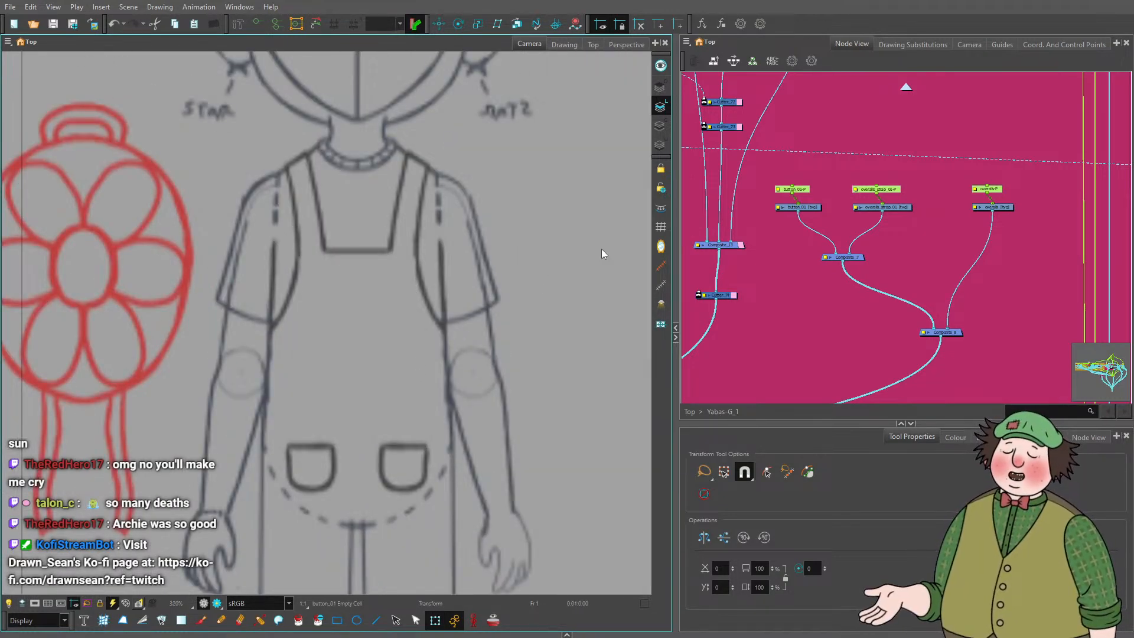
pyautogui.scroll(-9, 542, 339)
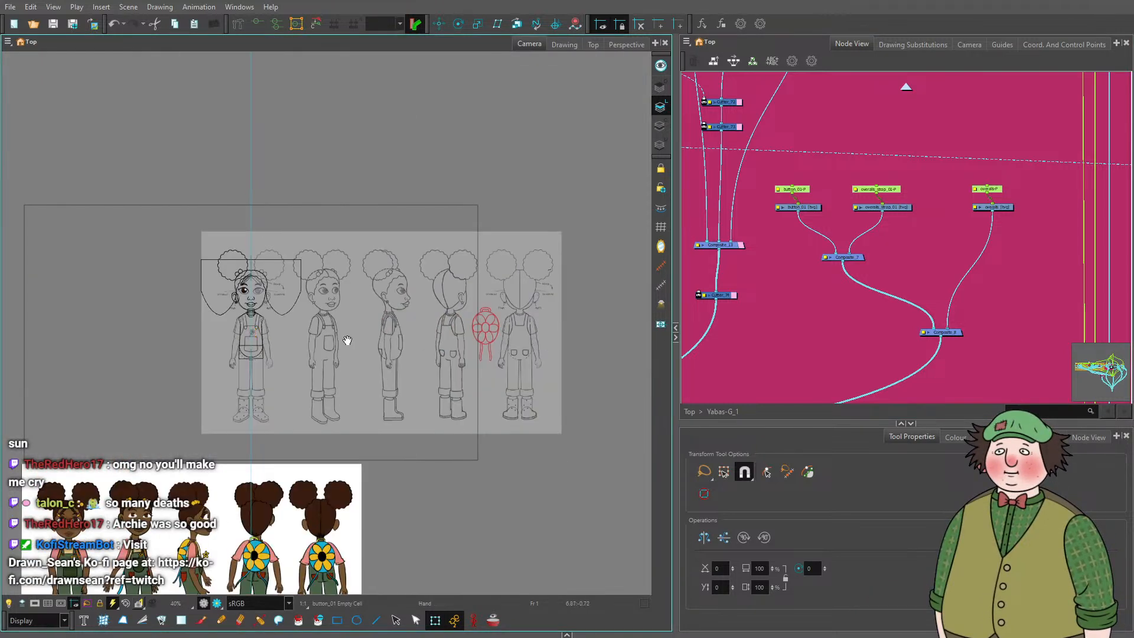
pyautogui.moveTo(346, 340); pyautogui.dragTo(476, 329)
pyautogui.scroll(1, 376, 325)
pyautogui.scroll(3, 377, 325)
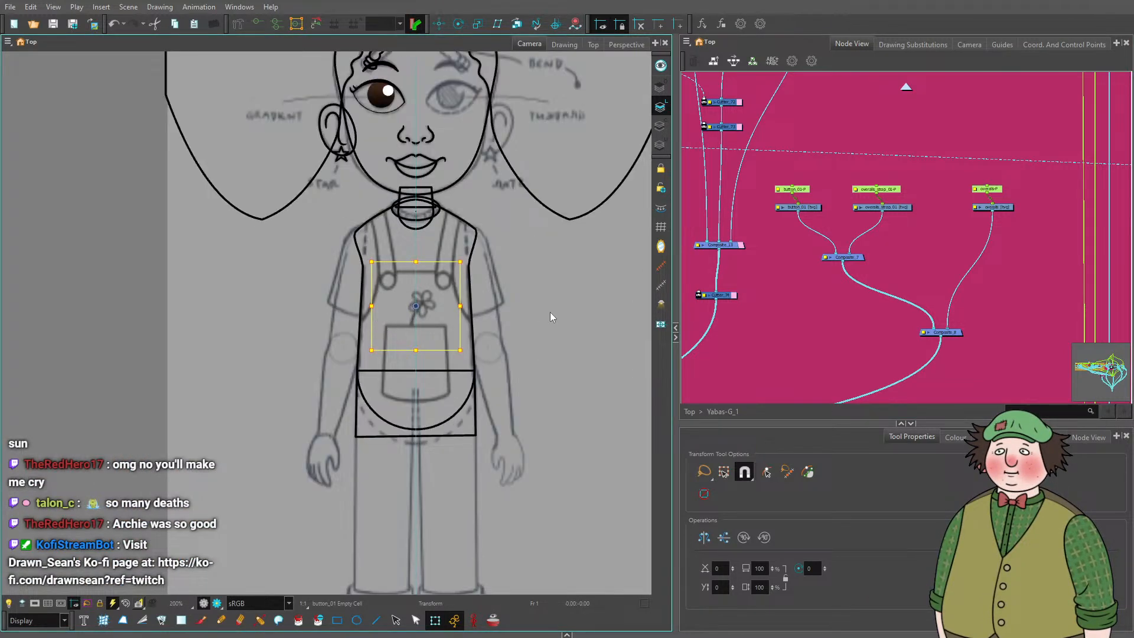
# Align the overalls-P, overalls_strap_01-P and button_01-P pegs directly above their drawing nodes.
pyautogui.click(934, 194)
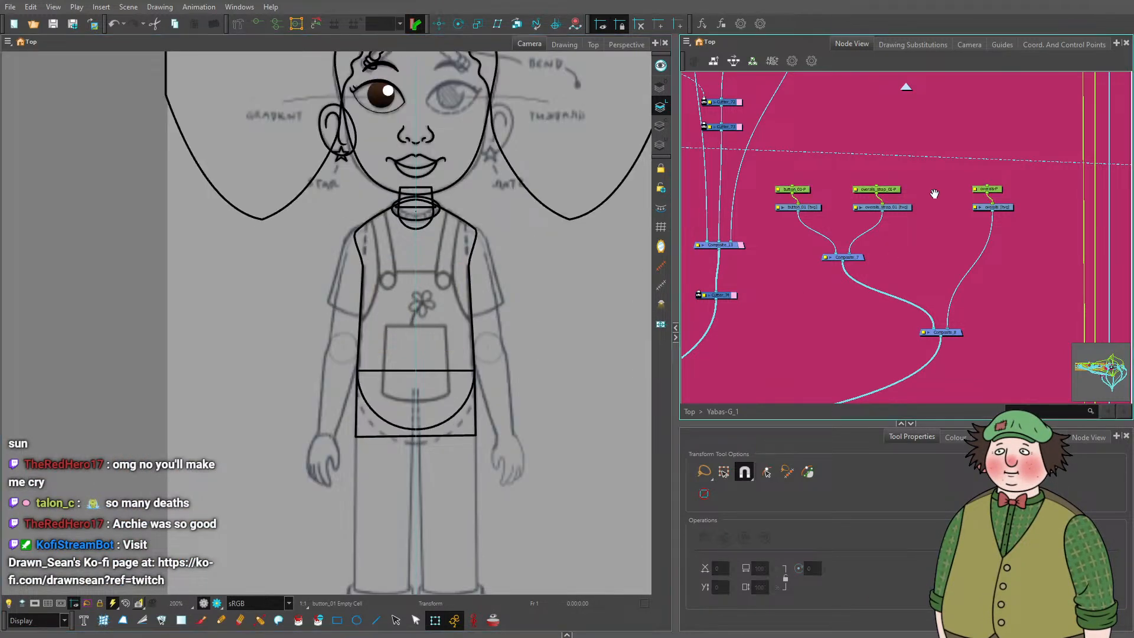
pyautogui.scroll(3, 934, 194)
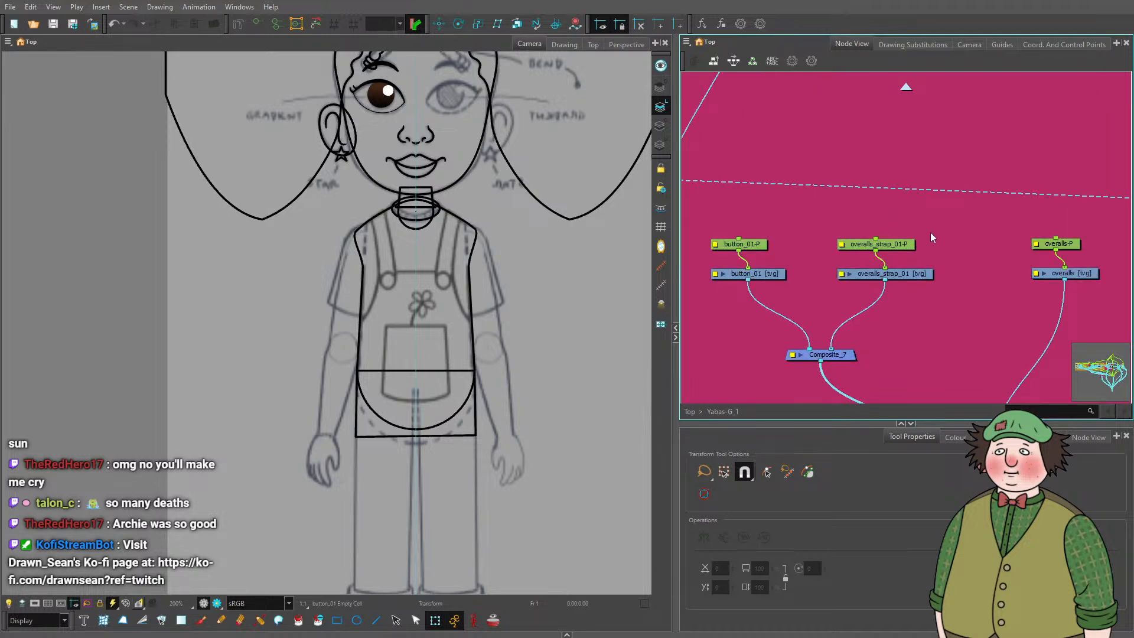
pyautogui.click(1034, 243)
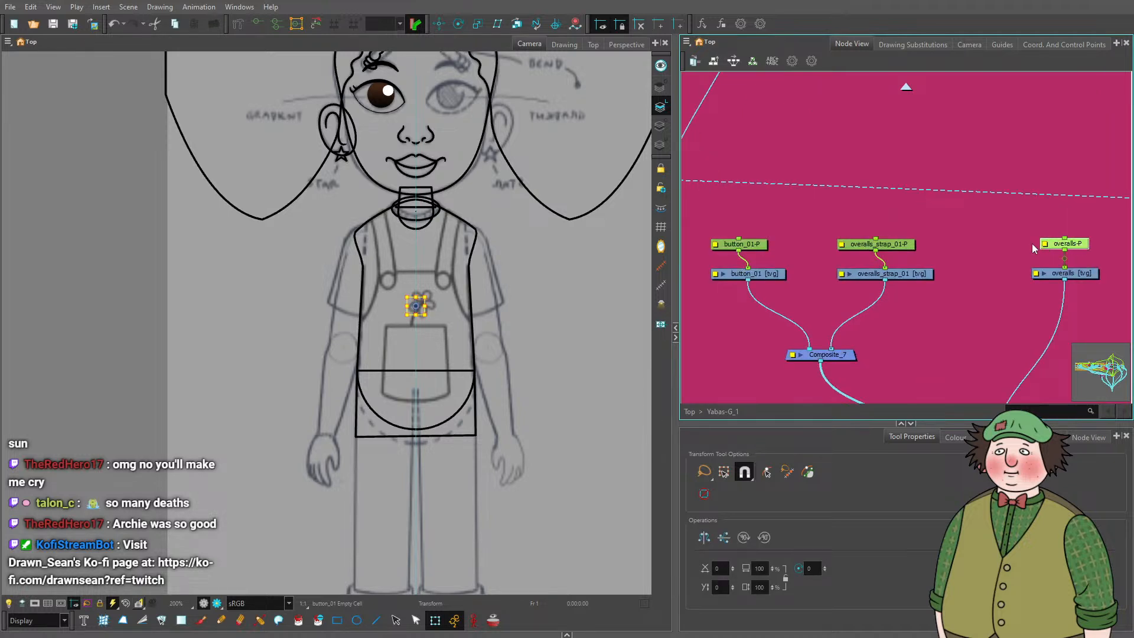
pyautogui.moveTo(906, 244); pyautogui.dragTo(916, 244)
pyautogui.moveTo(754, 243); pyautogui.dragTo(764, 243)
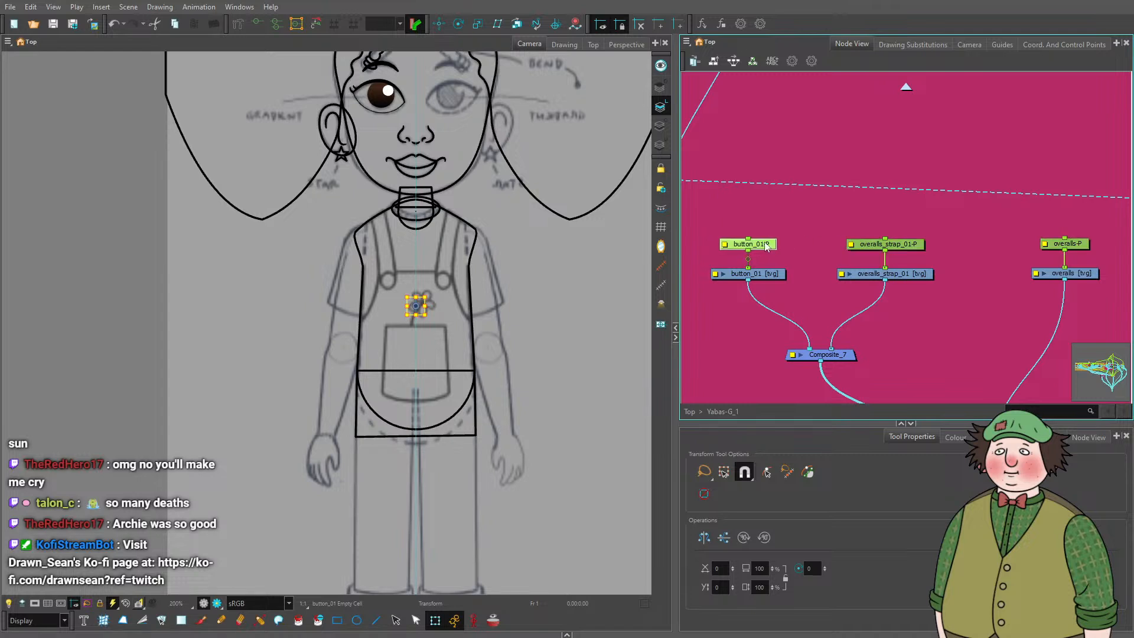
# Add a parent peg above overalls-P, raise it, and connect it to the overalls_strap_01-P and button_01-P pegs as well.
pyautogui.click(1086, 244)
pyautogui.hotkey('ctrl', 'p')
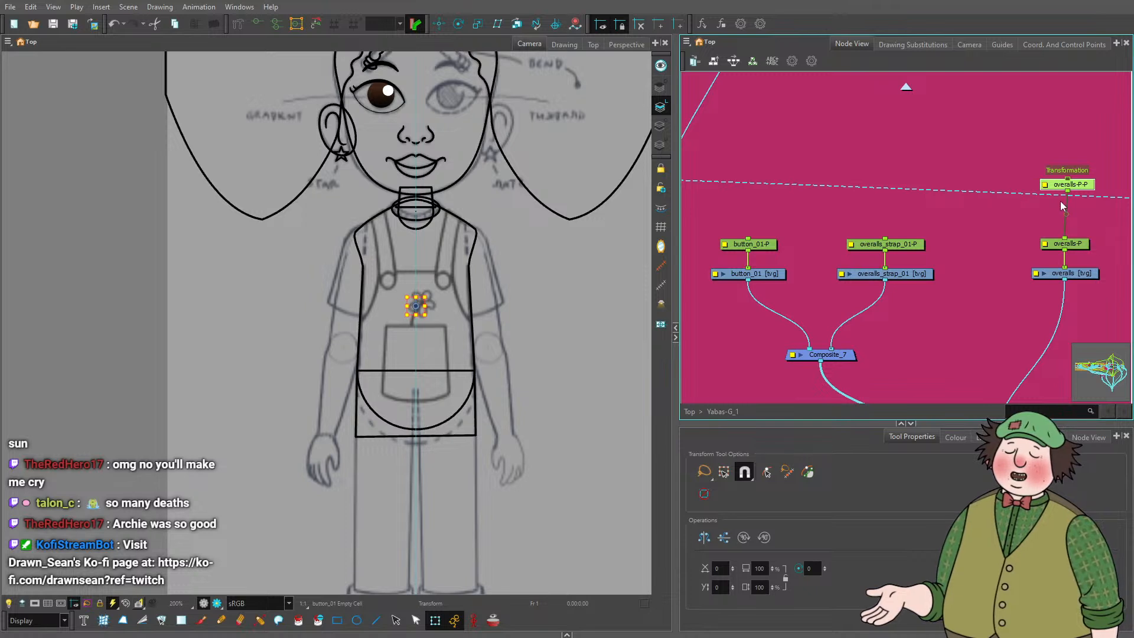
pyautogui.moveTo(1066, 190); pyautogui.dragTo(1037, 131)
pyautogui.moveTo(1024, 137); pyautogui.dragTo(749, 240)
# Rename the new shared parent peg to overalls_master-P.
pyautogui.doubleClick(1007, 130)
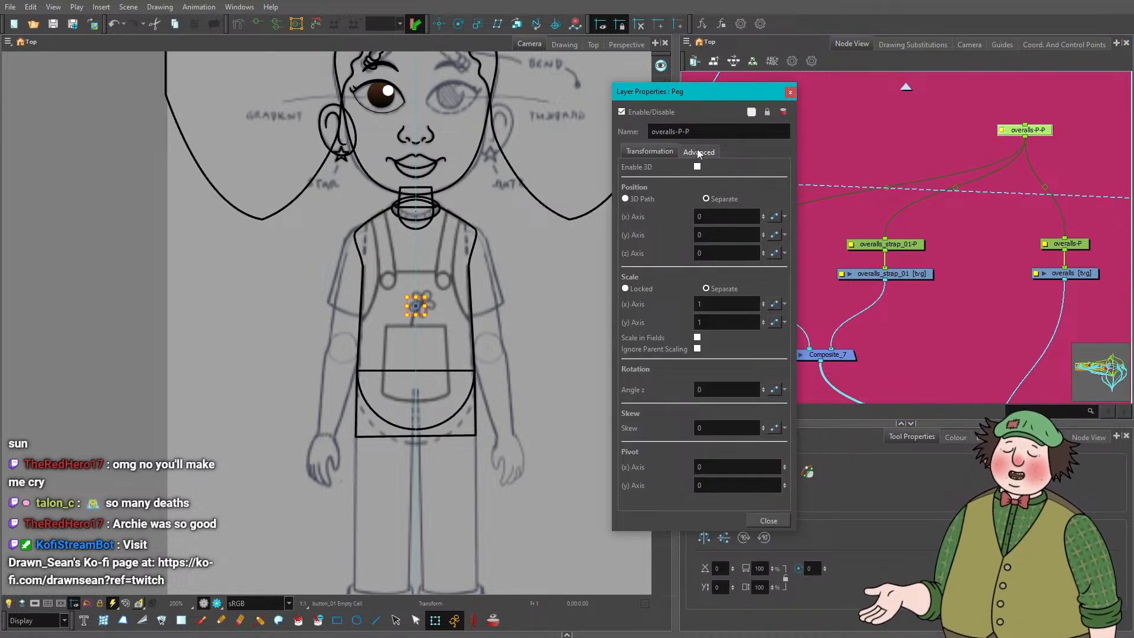
pyautogui.doubleClick(681, 131)
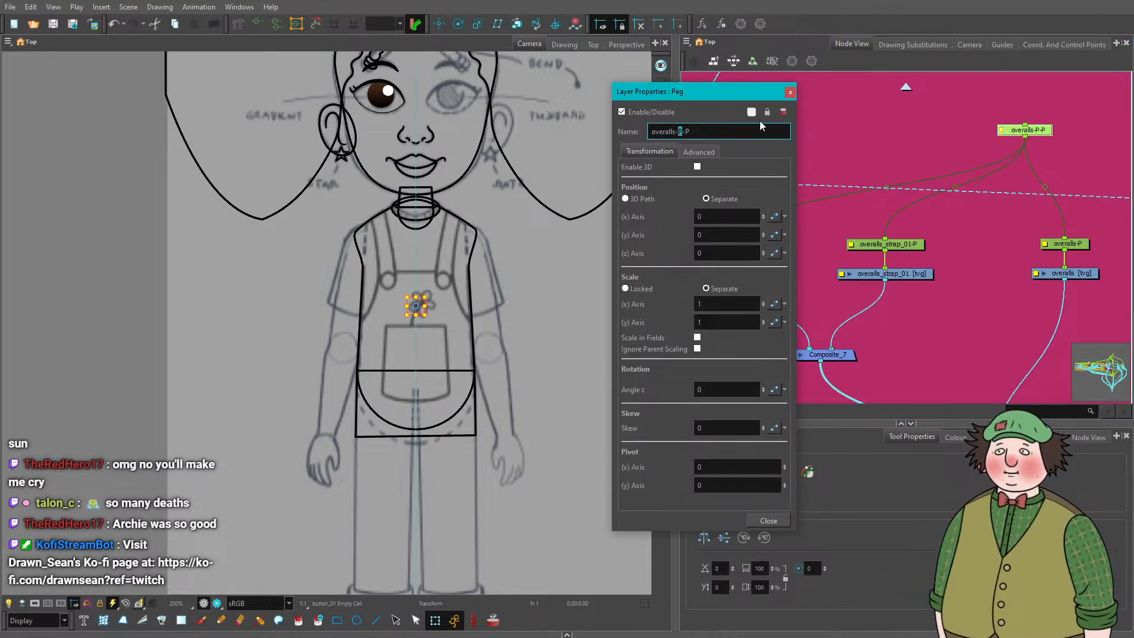
pyautogui.press('BackSpace')
pyautogui.press('BackSpace')
pyautogui.write('_mas')
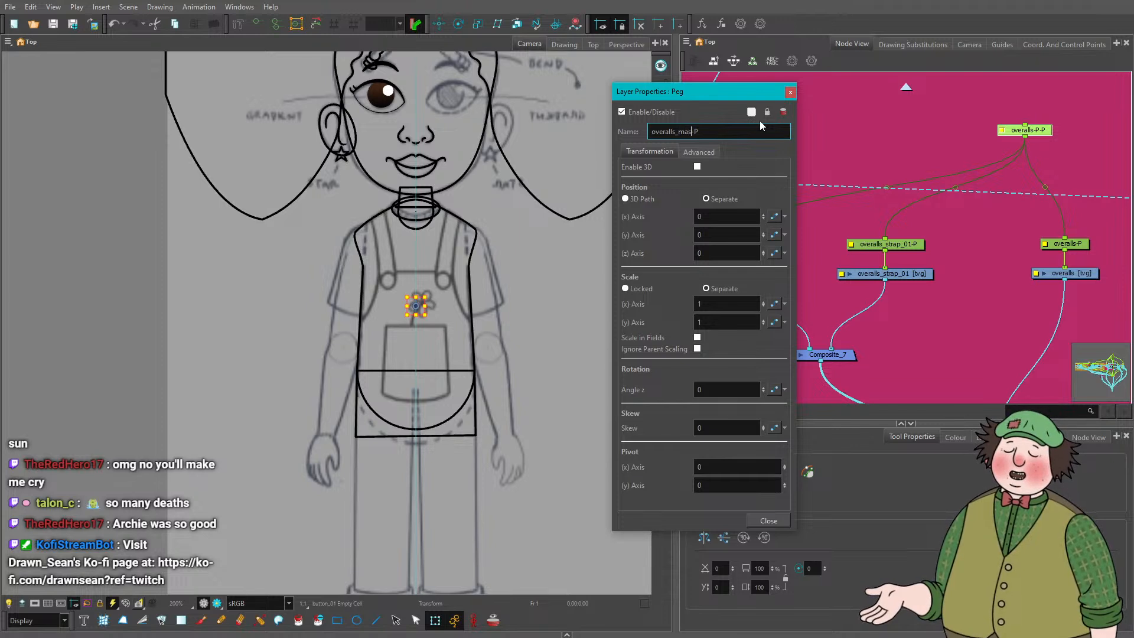
pyautogui.write('ter')
pyautogui.press('Return')
pyautogui.click(790, 92)
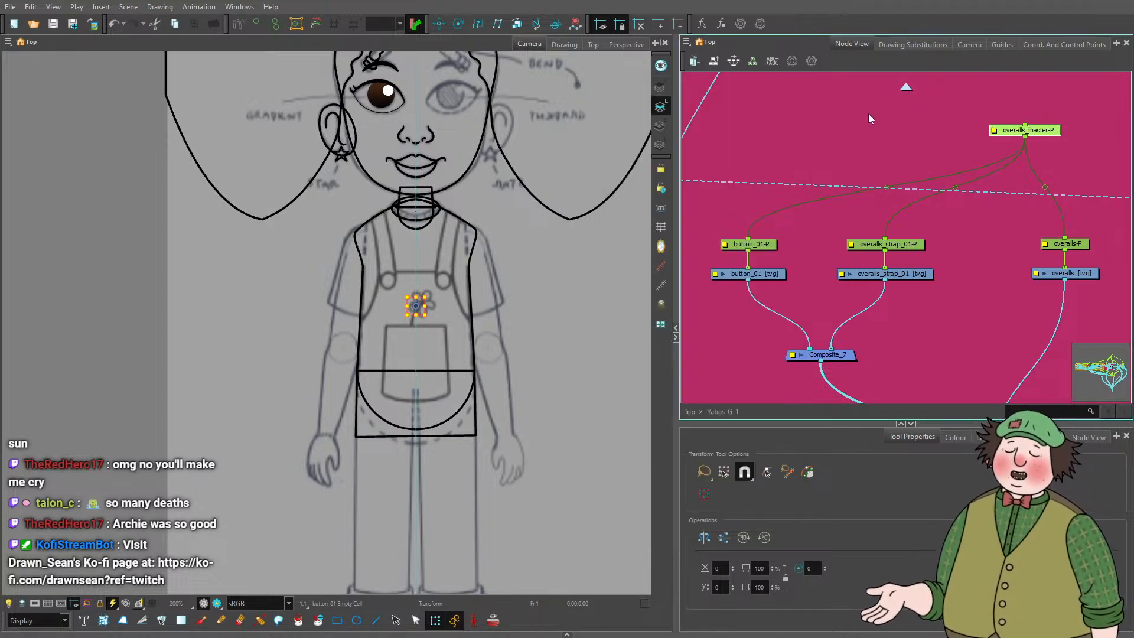
# Move overalls_master-P higher and centre it directly above the overalls_strap_01-P peg.
pyautogui.scroll(3, 1003, 195)
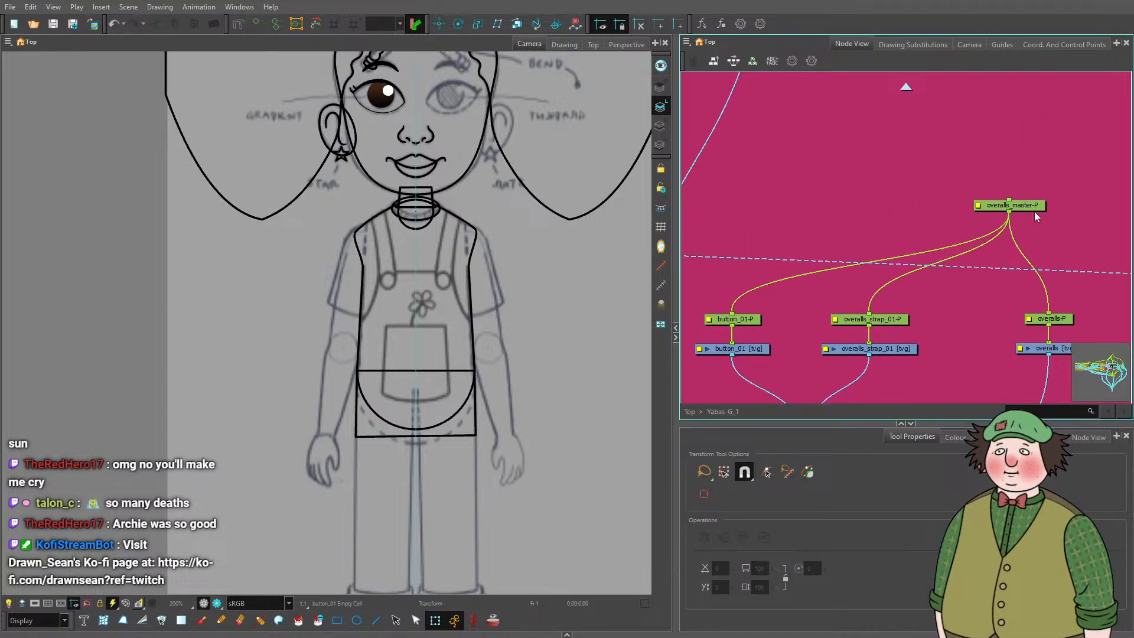
pyautogui.moveTo(1034, 211); pyautogui.dragTo(888, 144)
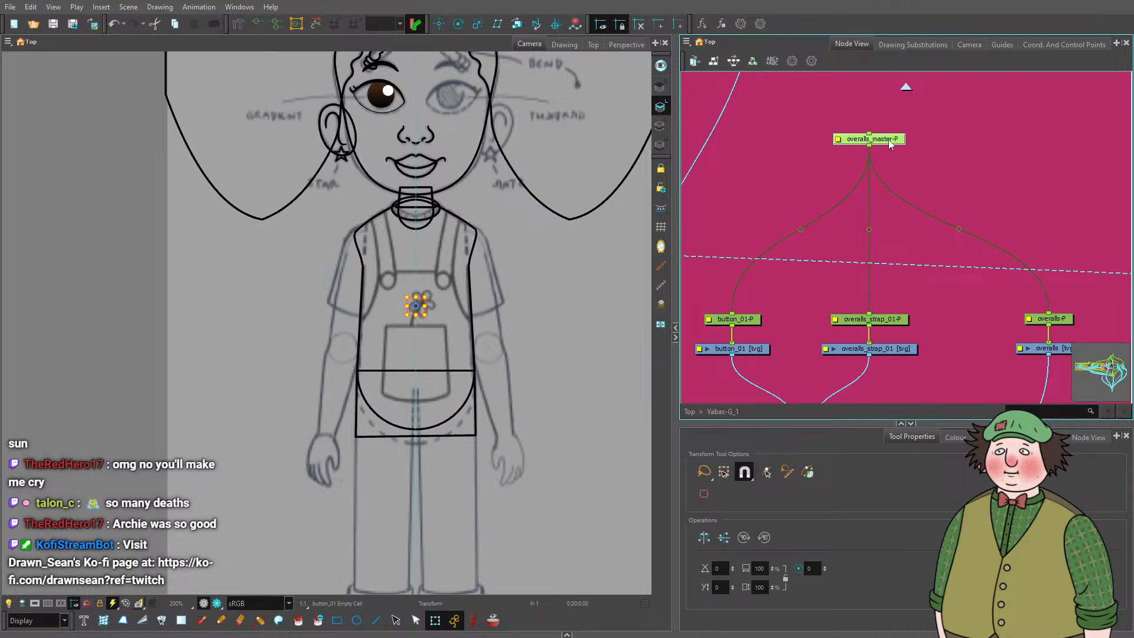
pyautogui.scroll(-3, 890, 145)
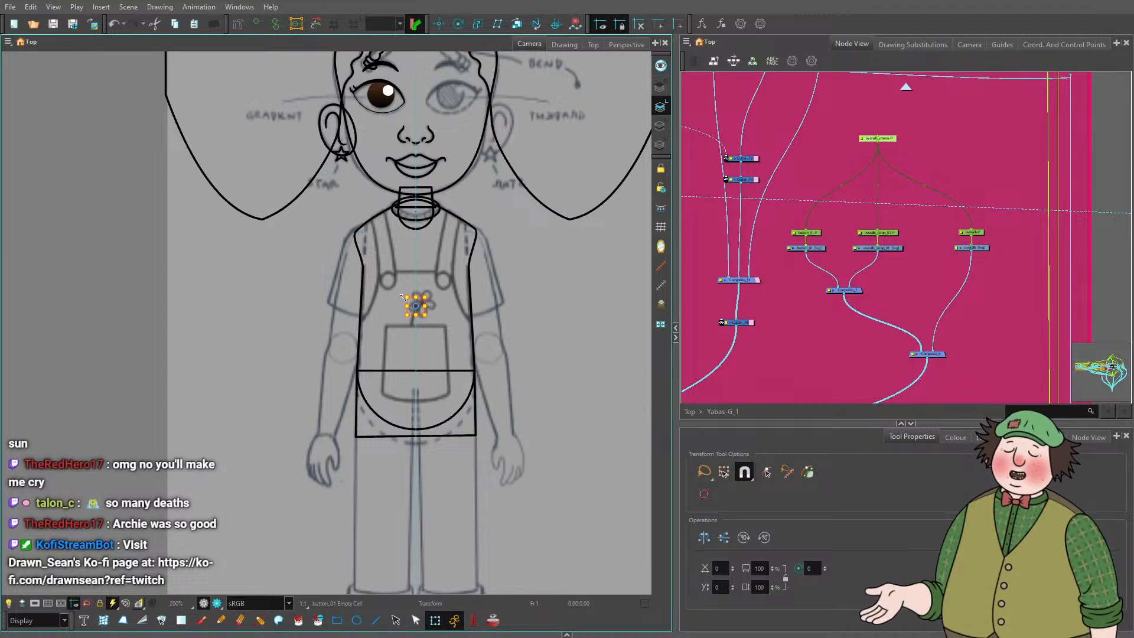
pyautogui.scroll(3, 400, 298)
pyautogui.scroll(-3, 371, 272)
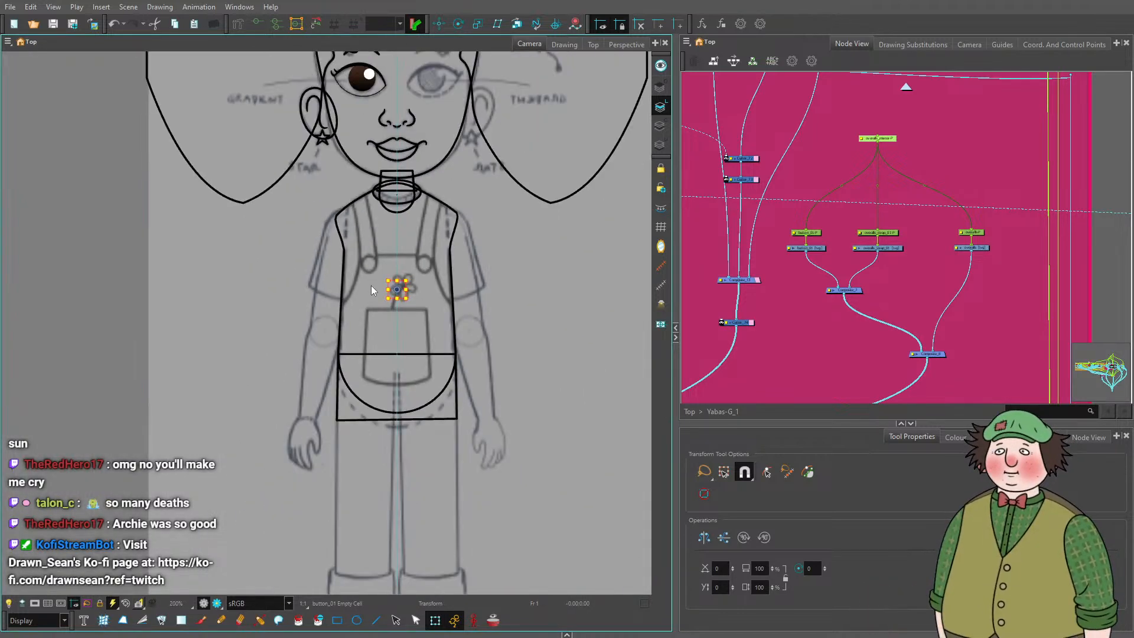
pyautogui.scroll(2, 331, 314)
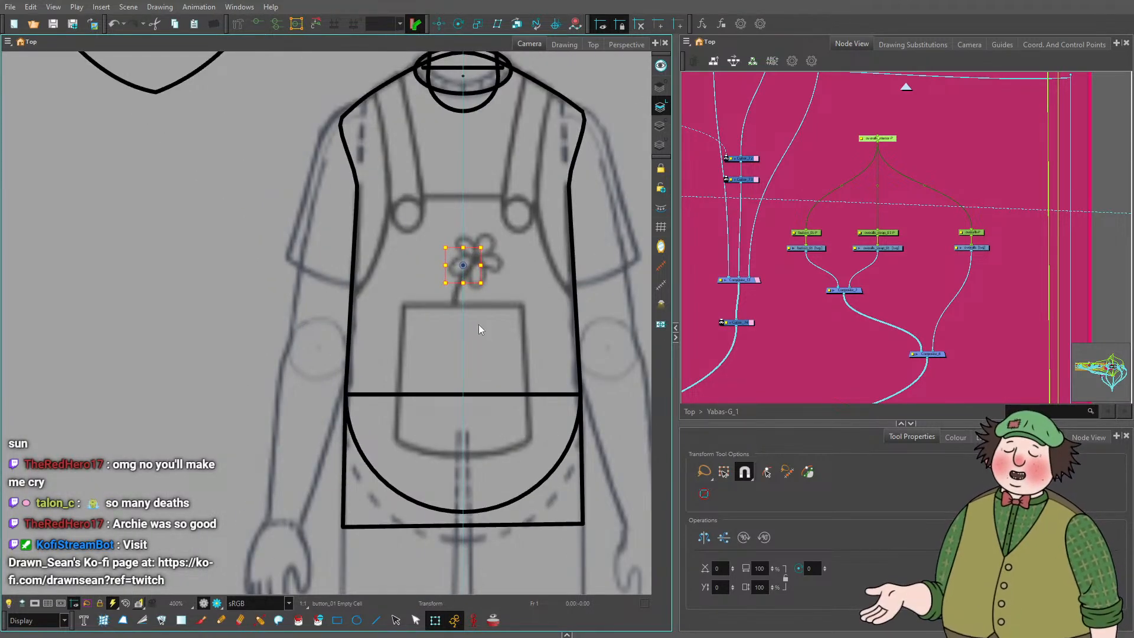
pyautogui.scroll(-2, 448, 306)
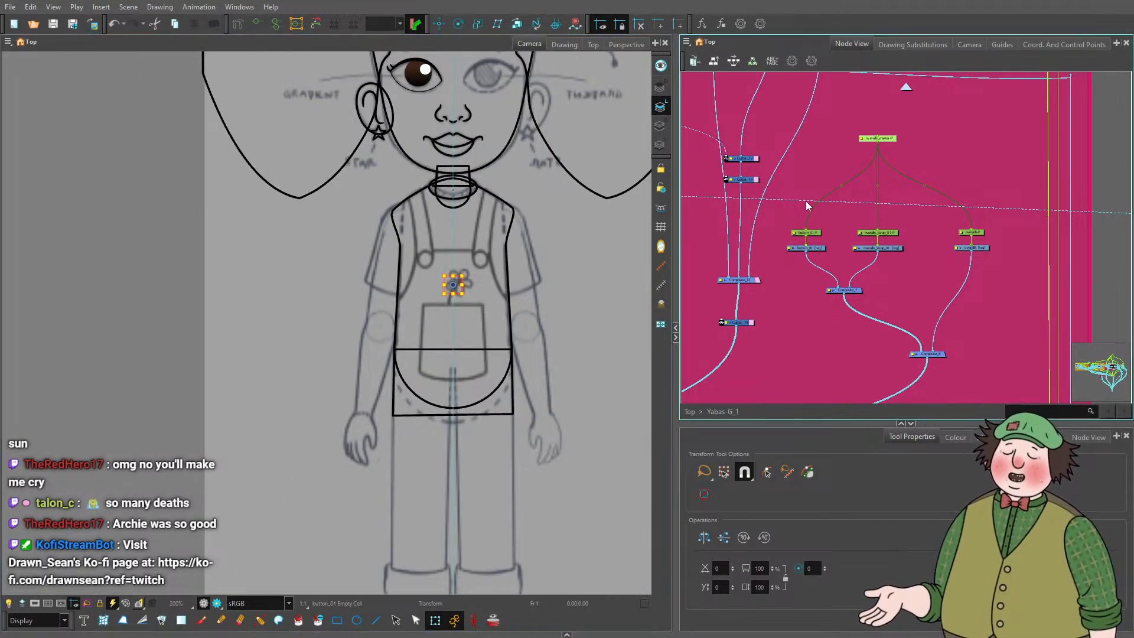
# Connect the TORSO_MASTER peg to the overalls_master-P peg.
pyautogui.moveTo(923, 132); pyautogui.dragTo(1088, 171)
pyautogui.scroll(2, 826, 162)
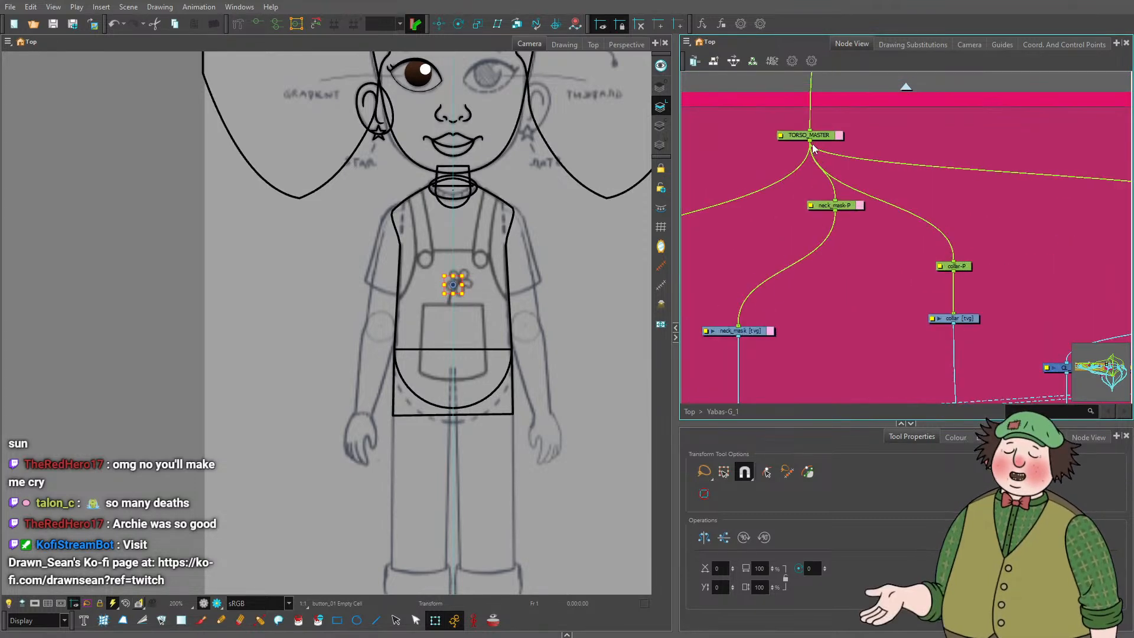
pyautogui.moveTo(811, 146); pyautogui.dragTo(896, 266)
pyautogui.scroll(-3, 919, 243)
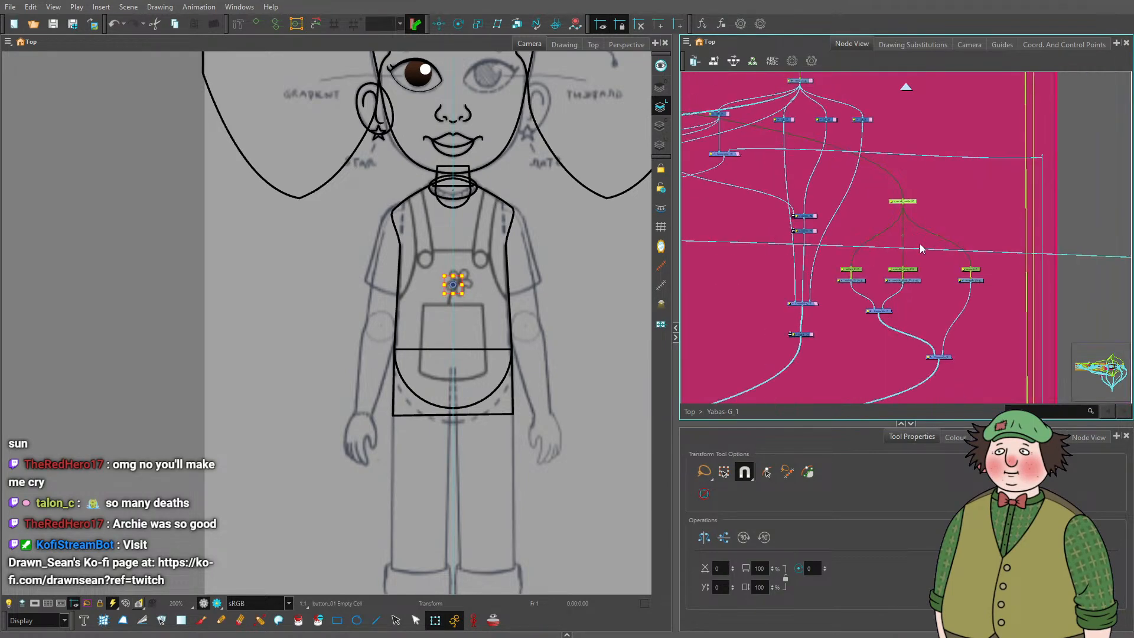
pyautogui.scroll(3, 919, 335)
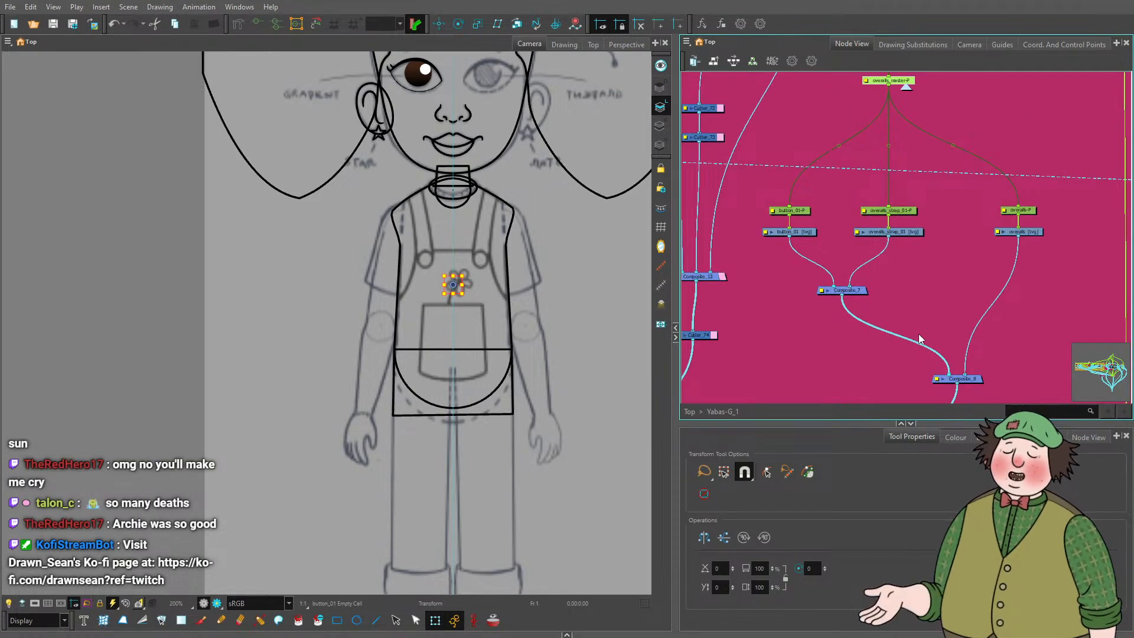
pyautogui.scroll(-5, 933, 323)
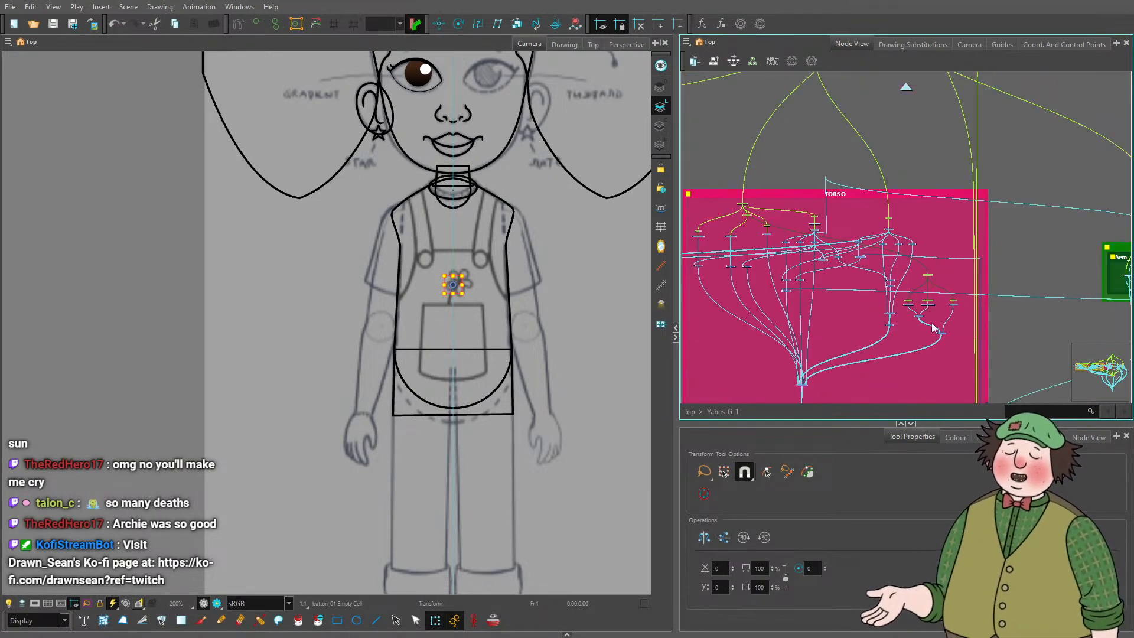
pyautogui.scroll(4, 807, 267)
pyautogui.scroll(-1, 806, 267)
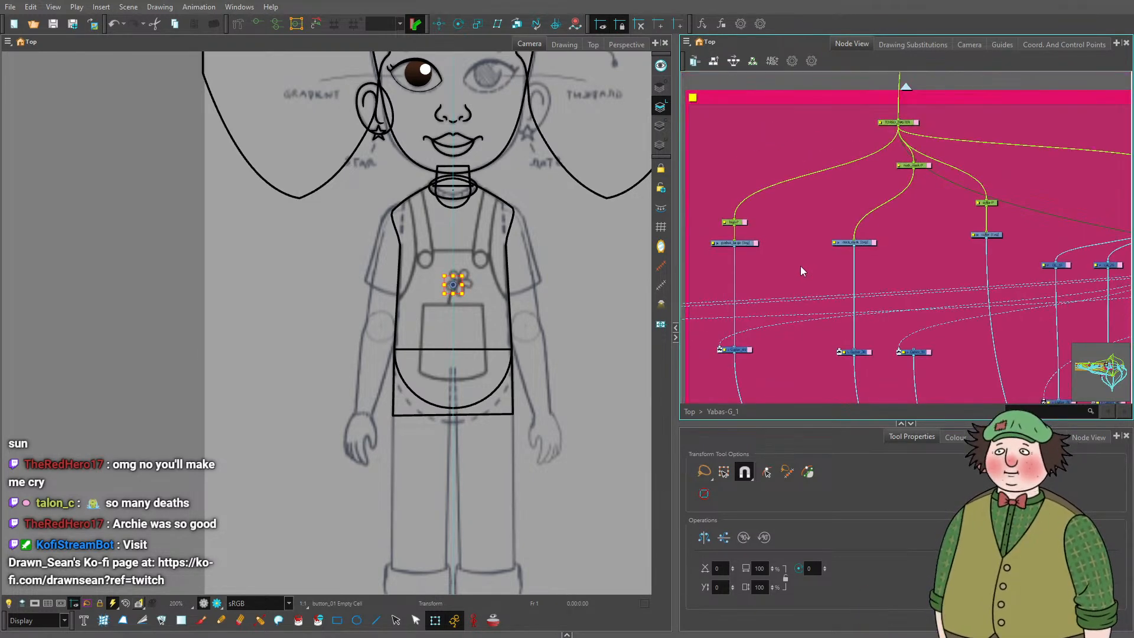
# Rename the logo-P peg above the pocket_large drawing to pocket_large-P.
pyautogui.moveTo(752, 253); pyautogui.dragTo(844, 228)
pyautogui.scroll(4, 784, 213)
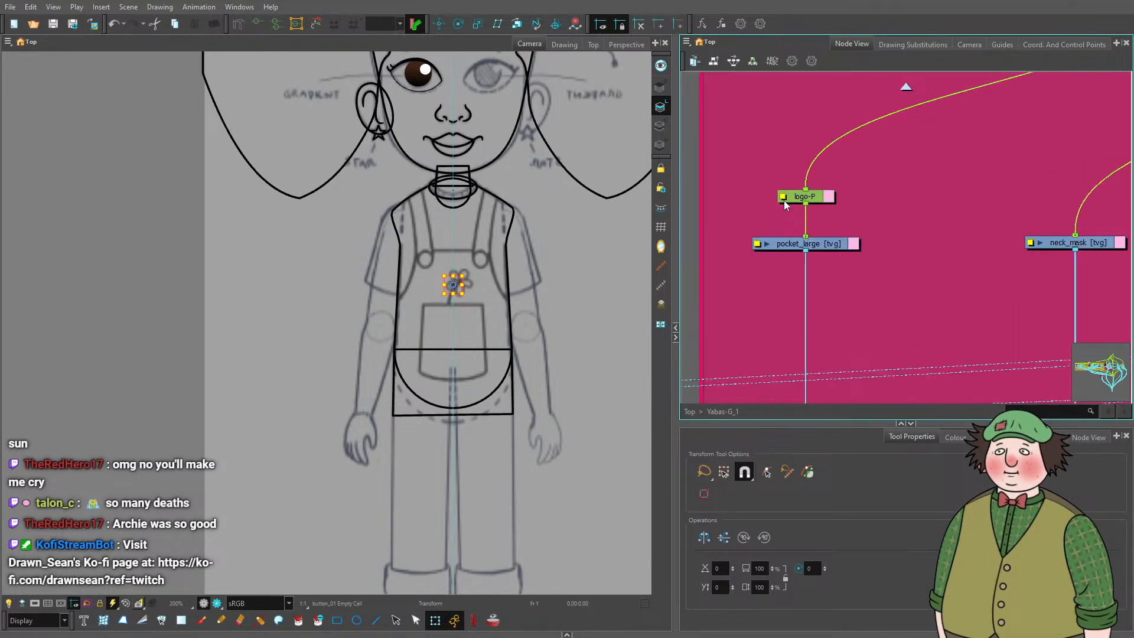
pyautogui.doubleClick(780, 198)
pyautogui.doubleClick(658, 131)
pyautogui.write('pocke')
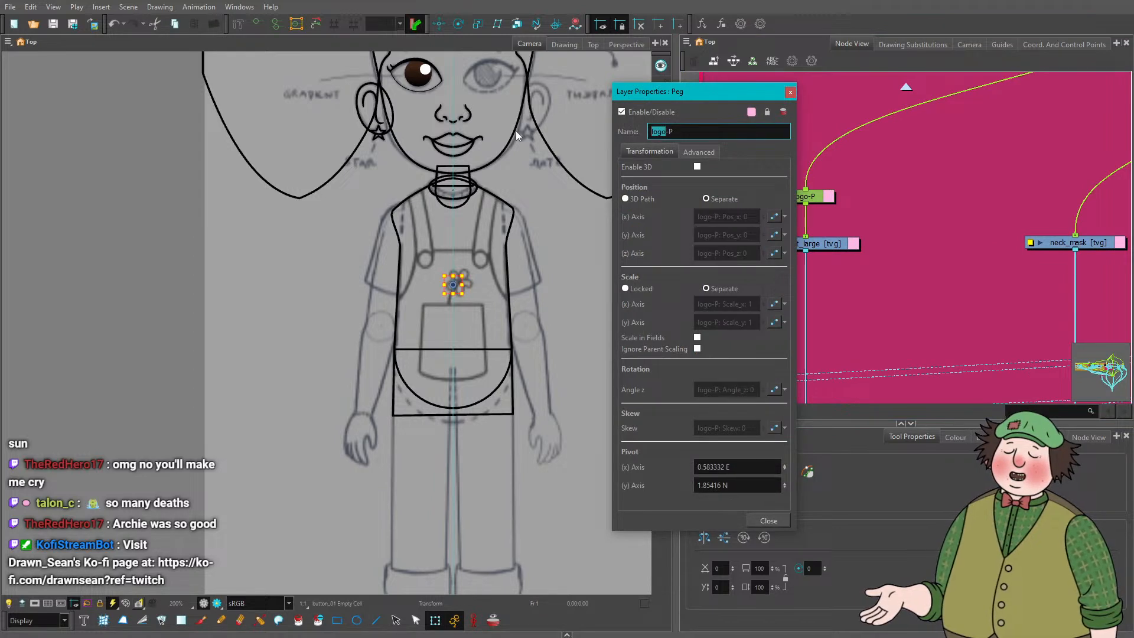
pyautogui.write('t_large')
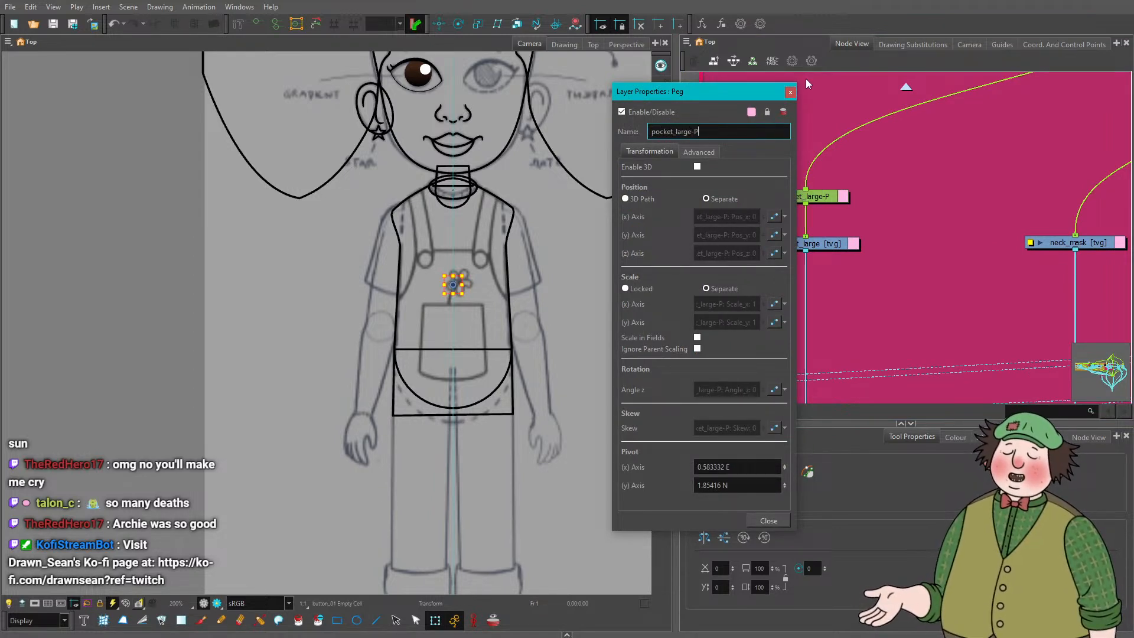
pyautogui.click(790, 91)
# Delete the intermediate node between the pocket_large drawing and the TORSO_COMP composite.
pyautogui.scroll(-5, 777, 199)
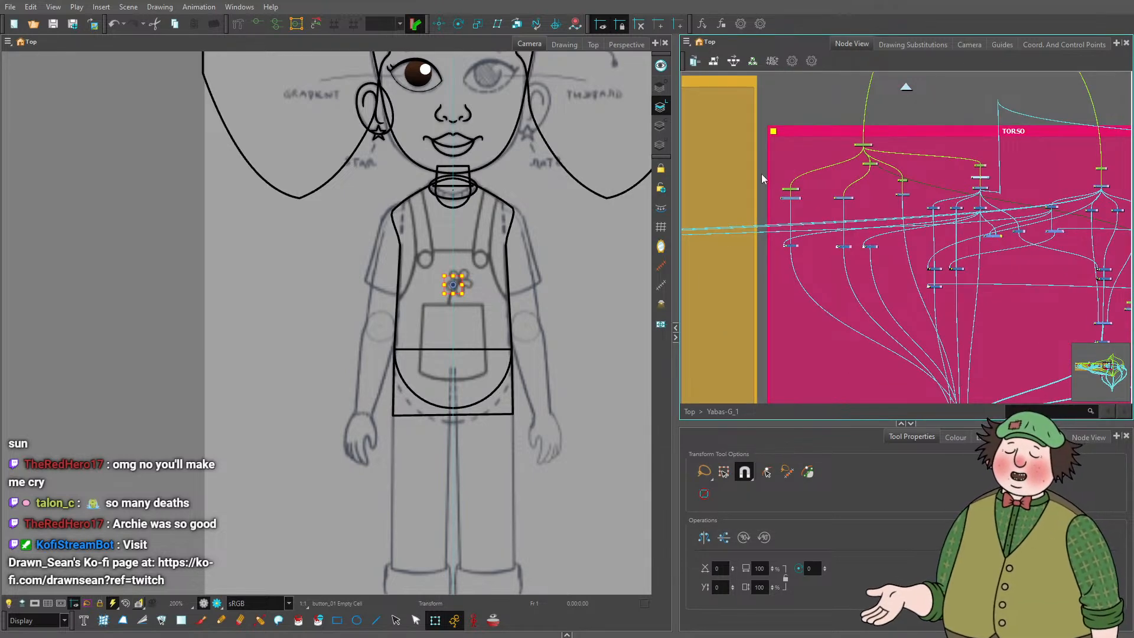
pyautogui.scroll(-2, 761, 173)
pyautogui.click(777, 250)
pyautogui.moveTo(773, 249); pyautogui.dragTo(792, 253)
pyautogui.click(795, 251)
pyautogui.press('Delete')
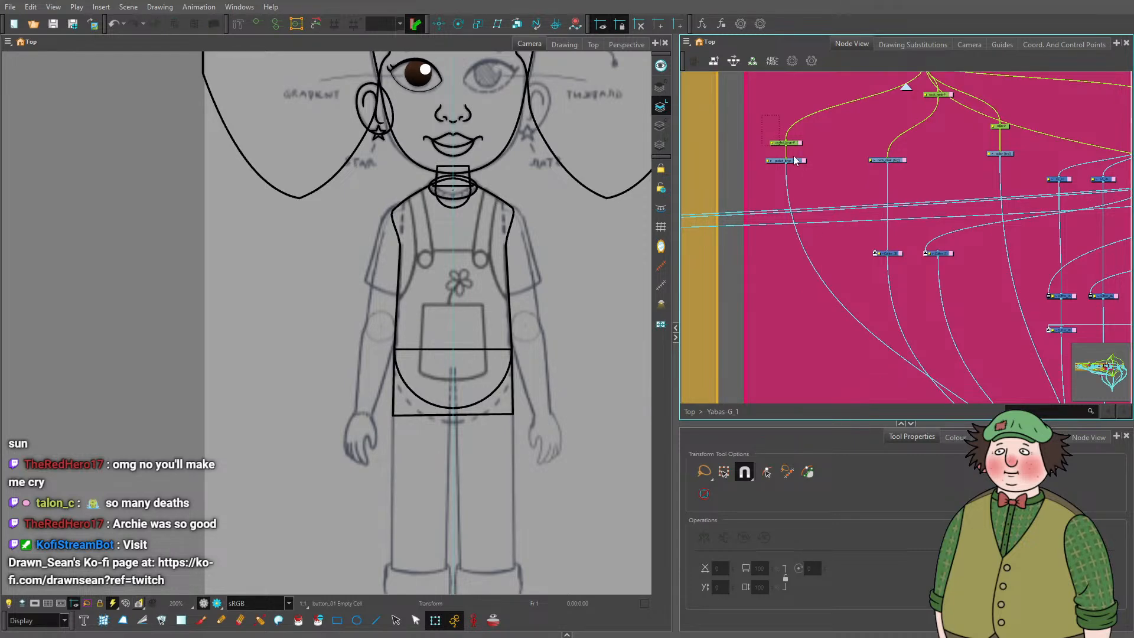
# Lower the pocket_large peg and drawing, and move the drawing's connection to the leftmost input port of TORSO_COMP.
pyautogui.click(794, 160)
pyautogui.moveTo(801, 164); pyautogui.dragTo(995, 233)
pyautogui.click(793, 164)
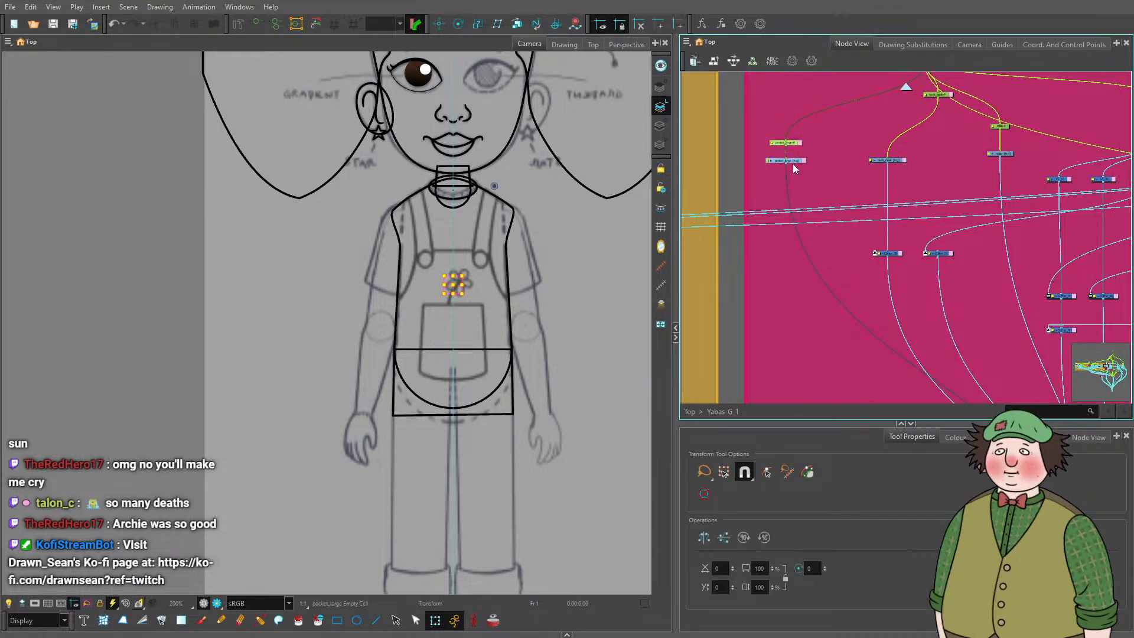
pyautogui.moveTo(792, 164)
pyautogui.mouseDown()
pyautogui.moveTo(832, 162)
pyautogui.moveTo(855, 204)
pyautogui.mouseUp()
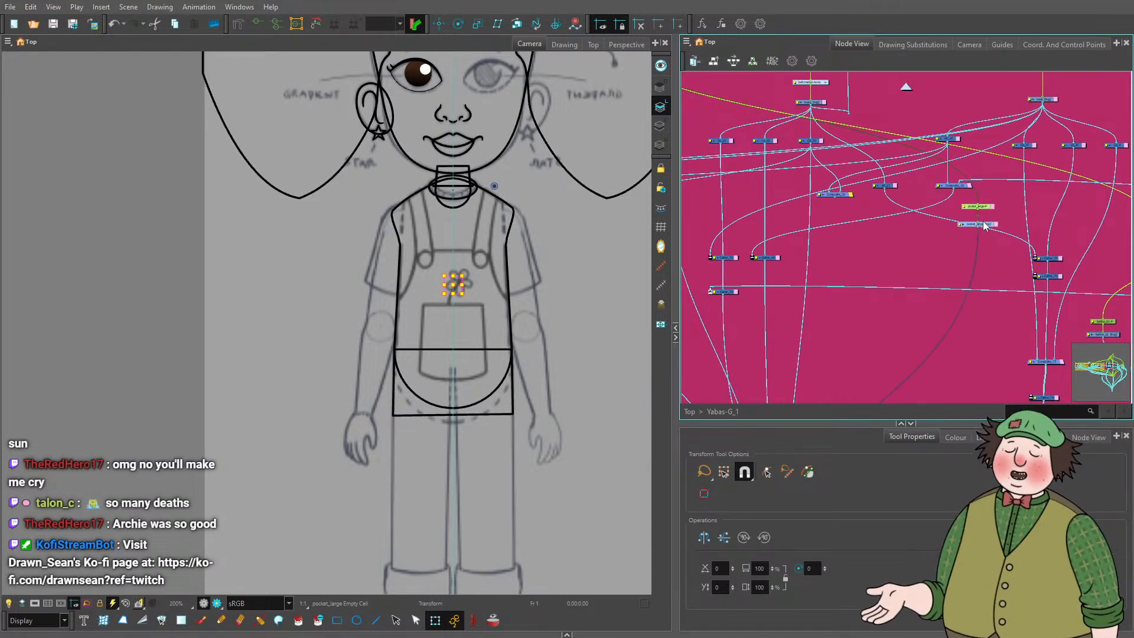
pyautogui.moveTo(982, 221); pyautogui.dragTo(706, 196)
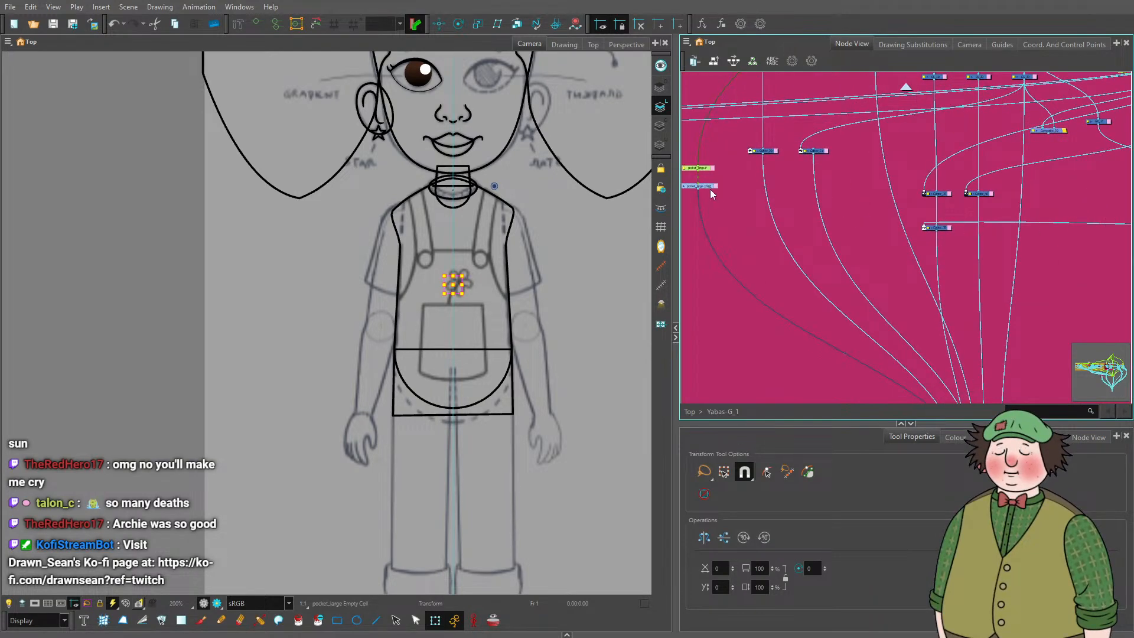
pyautogui.scroll(-3, 712, 190)
pyautogui.scroll(5, 834, 372)
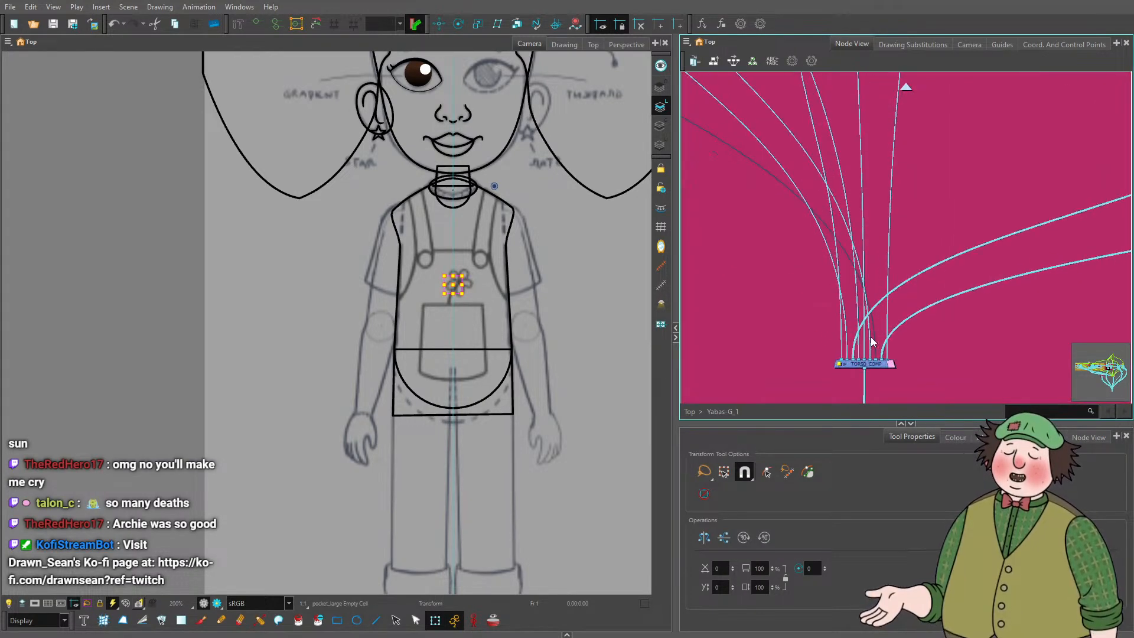
pyautogui.scroll(3, 870, 337)
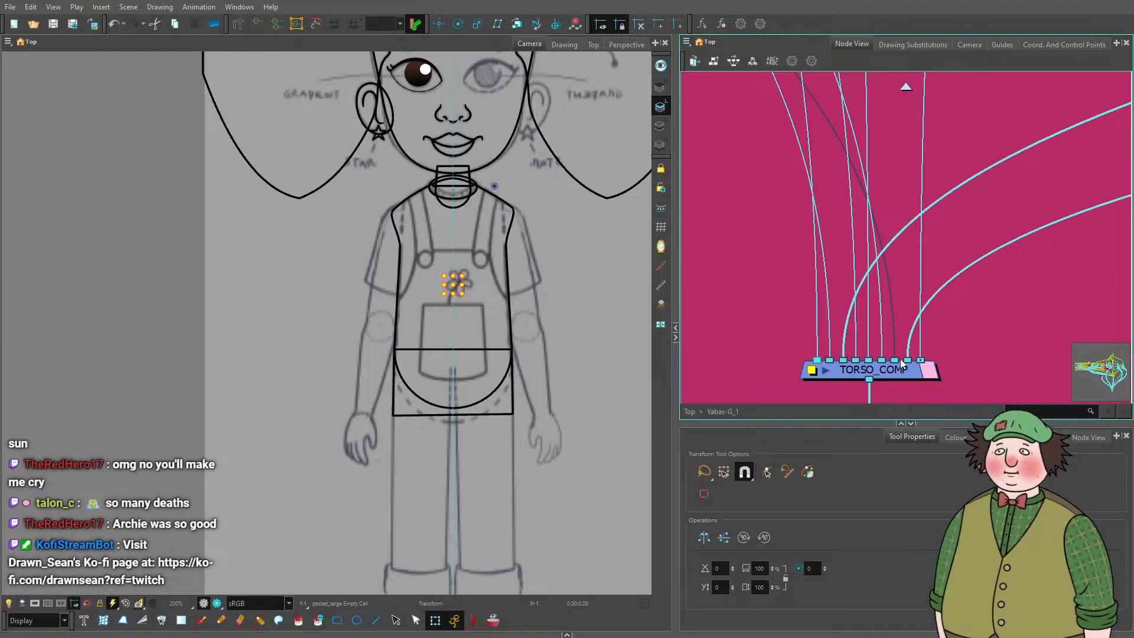
pyautogui.moveTo(895, 359); pyautogui.dragTo(815, 361)
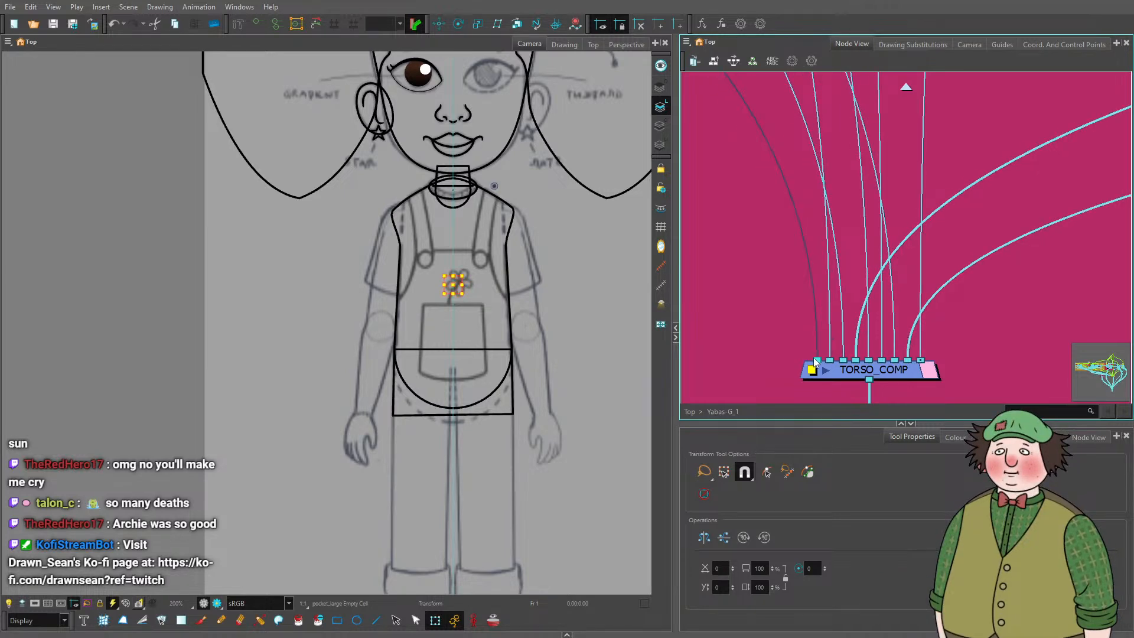
# Examine the large overalls pocket and its side profile in the coloured reference turnaround and the rough turnaround sketches.
pyautogui.scroll(-5, 754, 299)
pyautogui.scroll(-4, 464, 298)
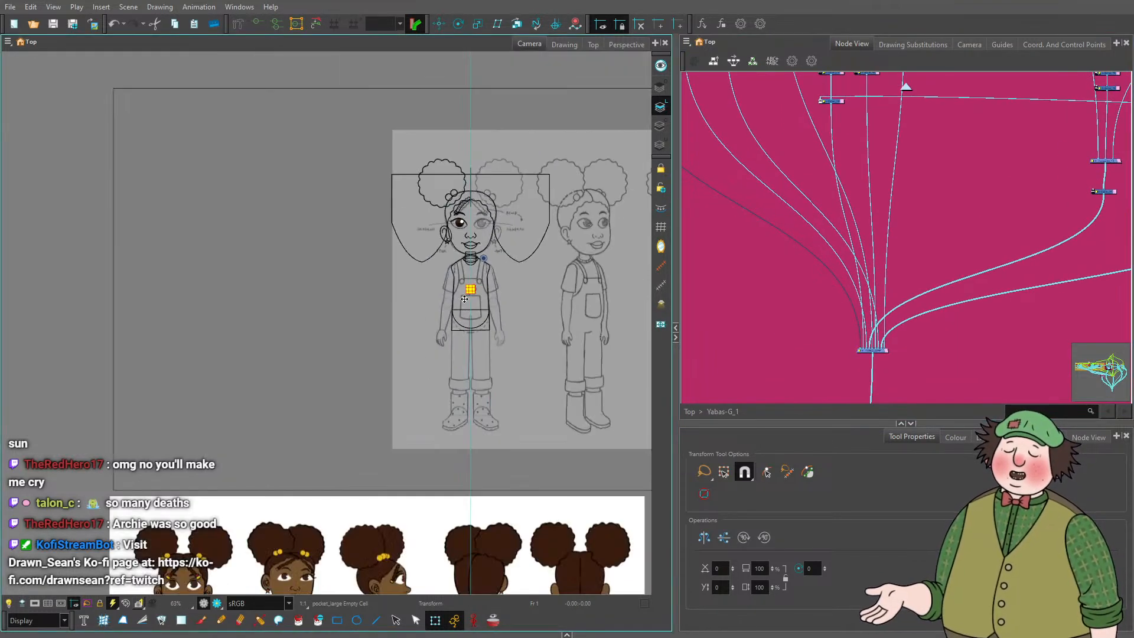
pyautogui.scroll(4, 464, 299)
pyautogui.scroll(-4, 352, 292)
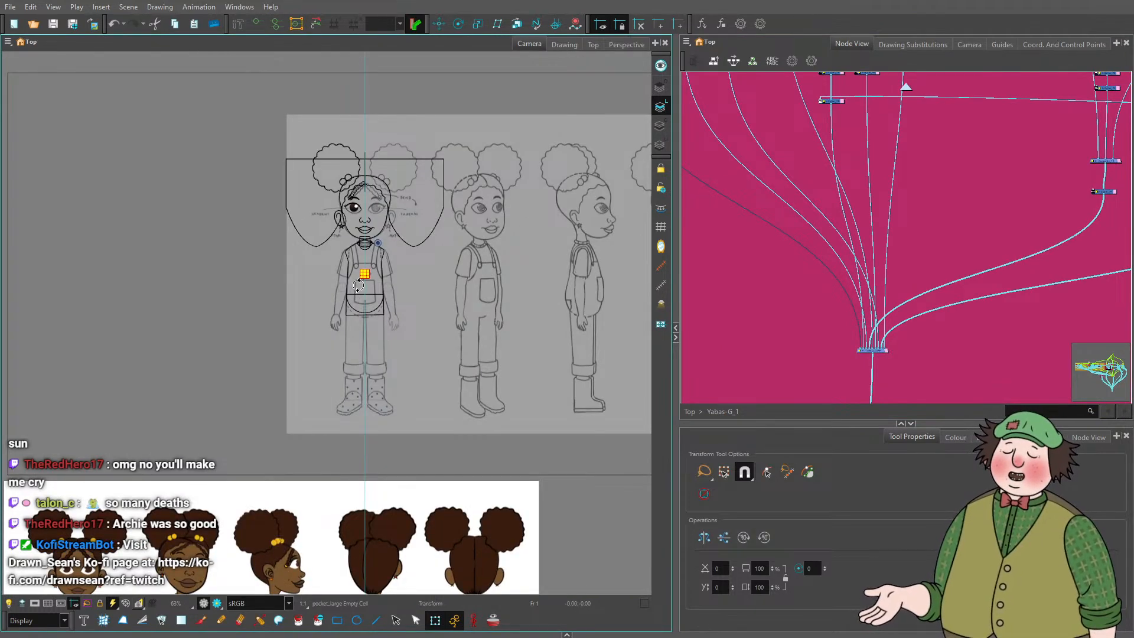
pyautogui.scroll(-10, 458, 273)
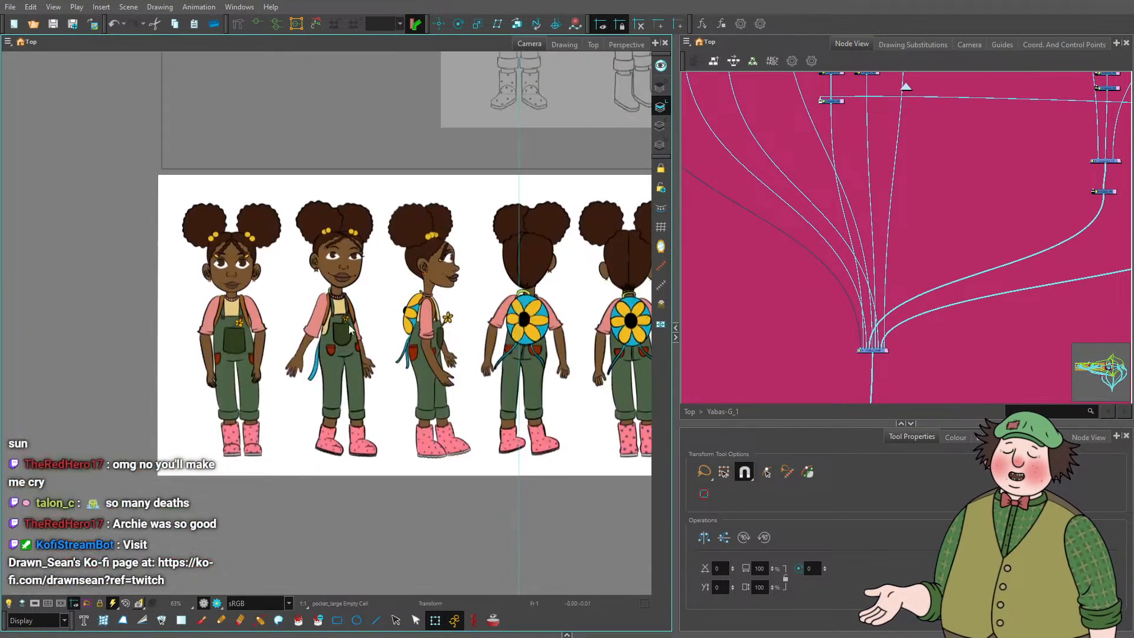
pyautogui.scroll(9, 349, 329)
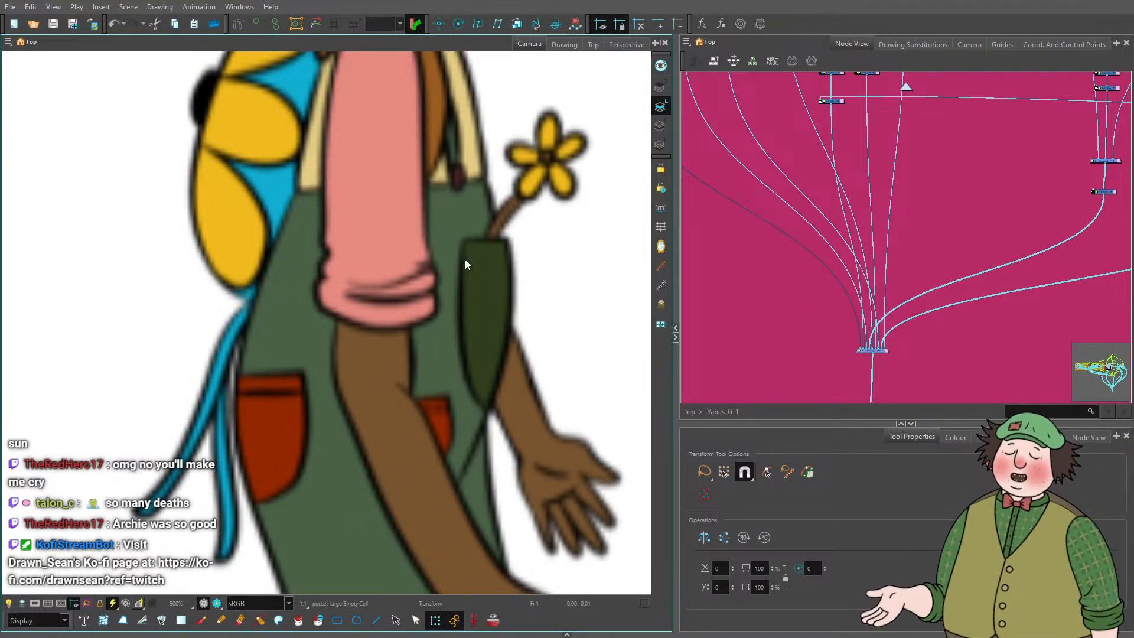
pyautogui.scroll(-8, 429, 286)
pyautogui.scroll(5, 437, 281)
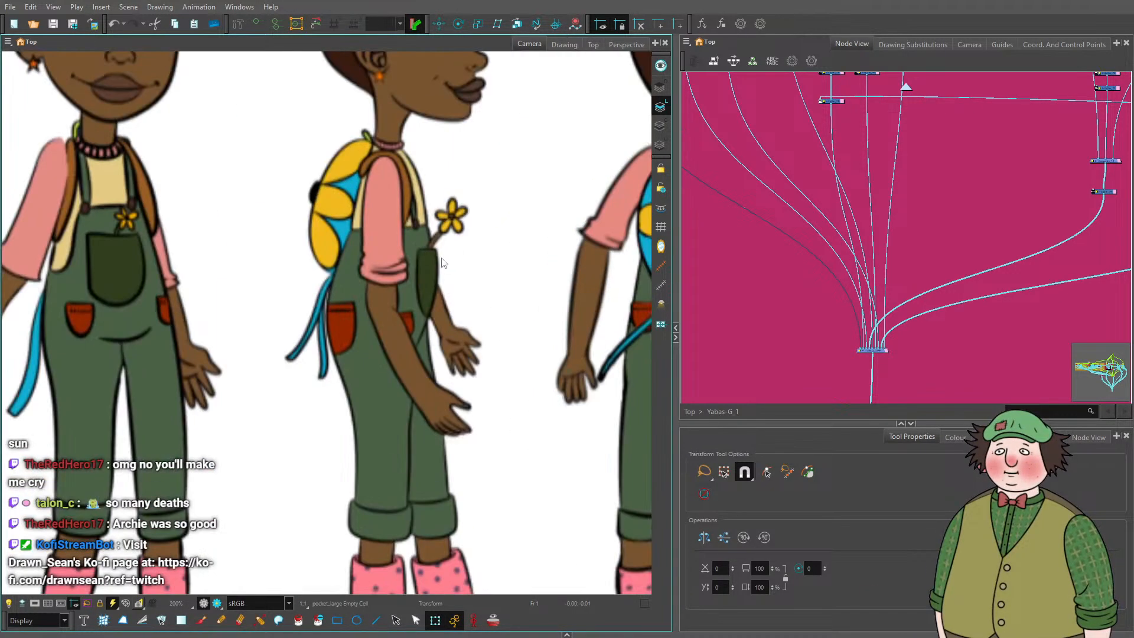
pyautogui.scroll(-4, 440, 260)
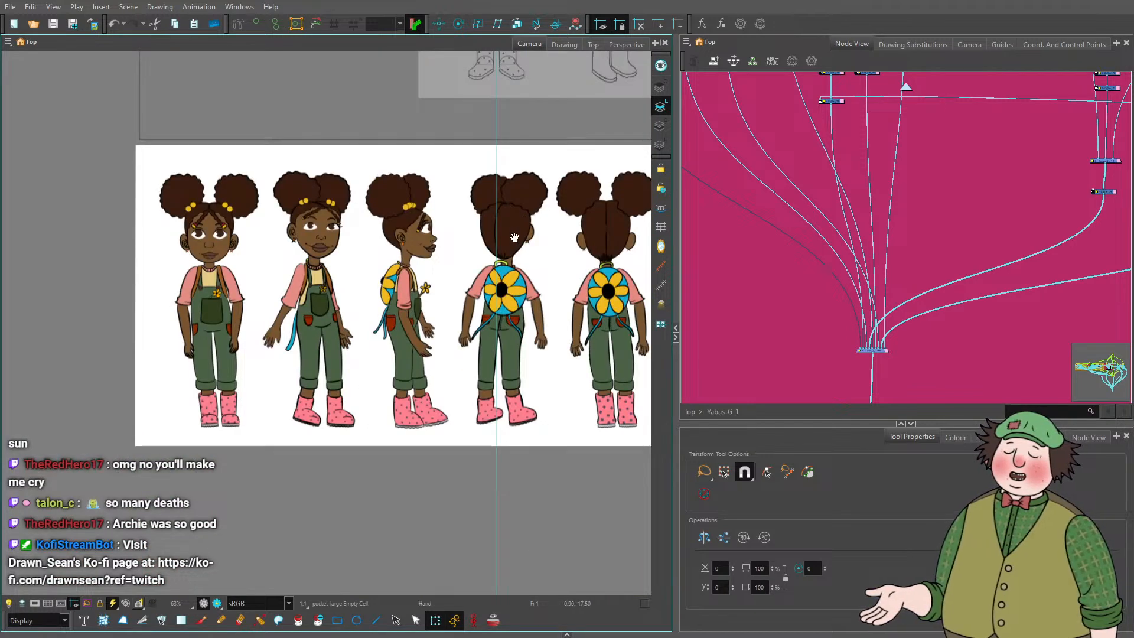
pyautogui.moveTo(513, 237); pyautogui.dragTo(402, 383)
pyautogui.scroll(5, 466, 311)
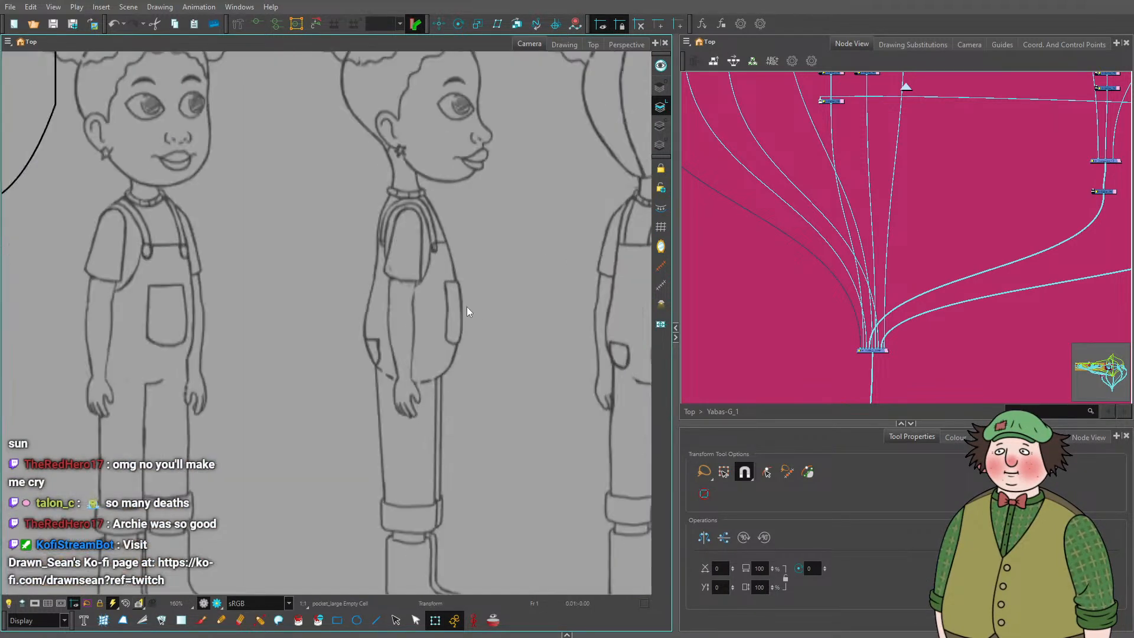
pyautogui.scroll(5, 467, 308)
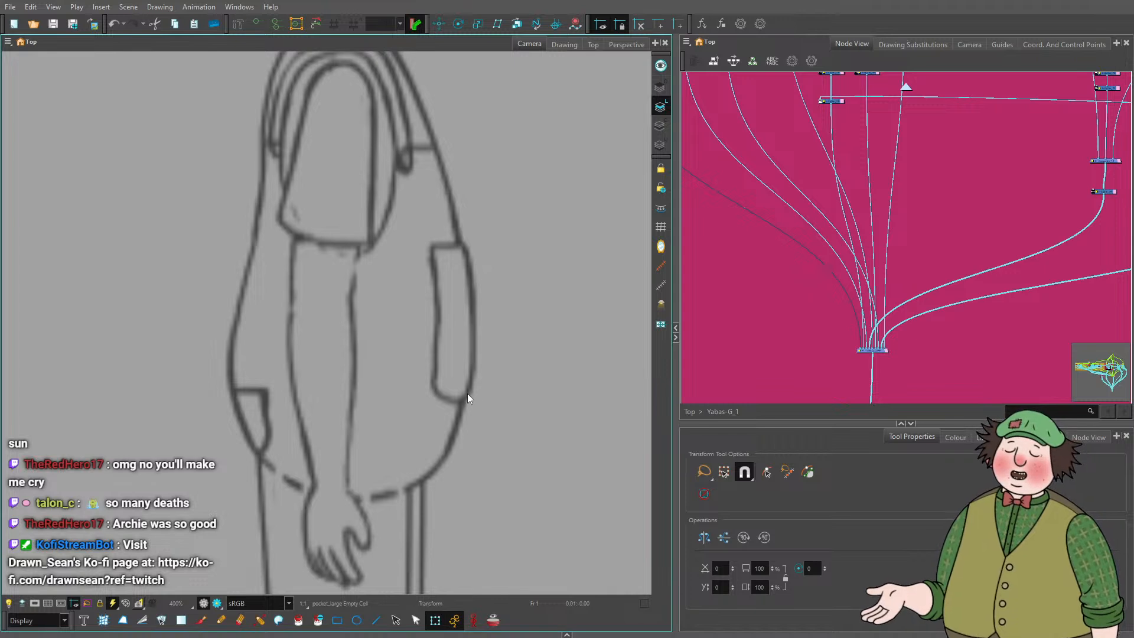
pyautogui.scroll(-4, 466, 393)
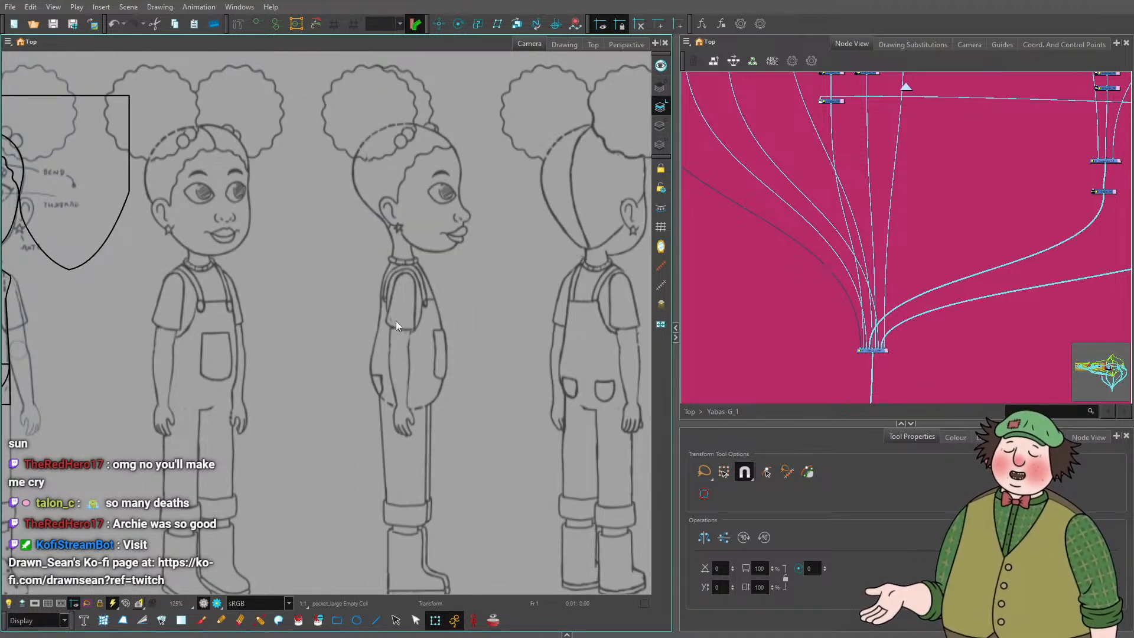
pyautogui.scroll(-3, 918, 232)
# Move the pocket_large peg and drawing beside the overalls nodes and connect the peg to overalls_master-P.
pyautogui.scroll(5, 944, 224)
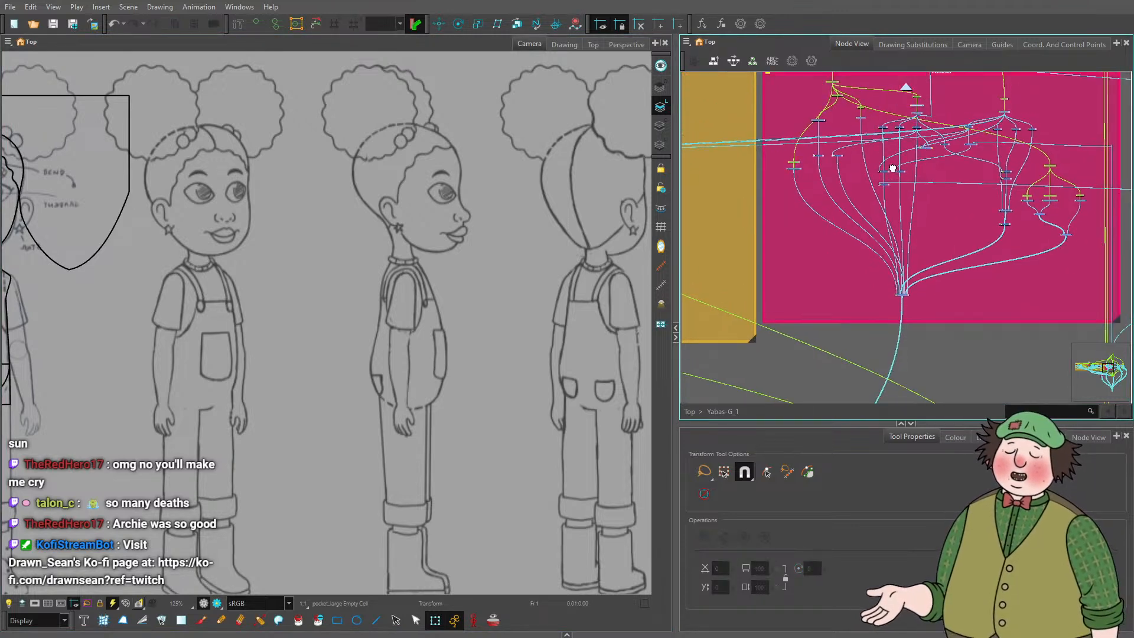
pyautogui.moveTo(807, 220); pyautogui.dragTo(1032, 258)
pyautogui.moveTo(1032, 258); pyautogui.dragTo(694, 227)
pyautogui.moveTo(695, 227); pyautogui.dragTo(781, 244)
pyautogui.scroll(3, 984, 288)
pyautogui.scroll(-3, 966, 290)
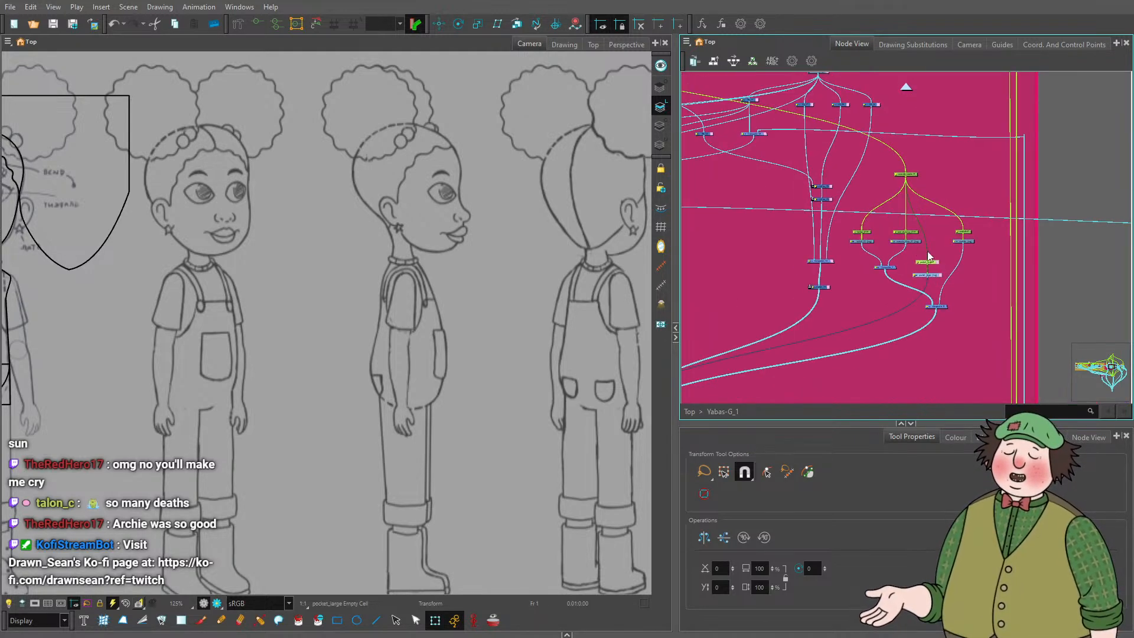
pyautogui.scroll(3, 780, 245)
pyautogui.scroll(-2, 785, 250)
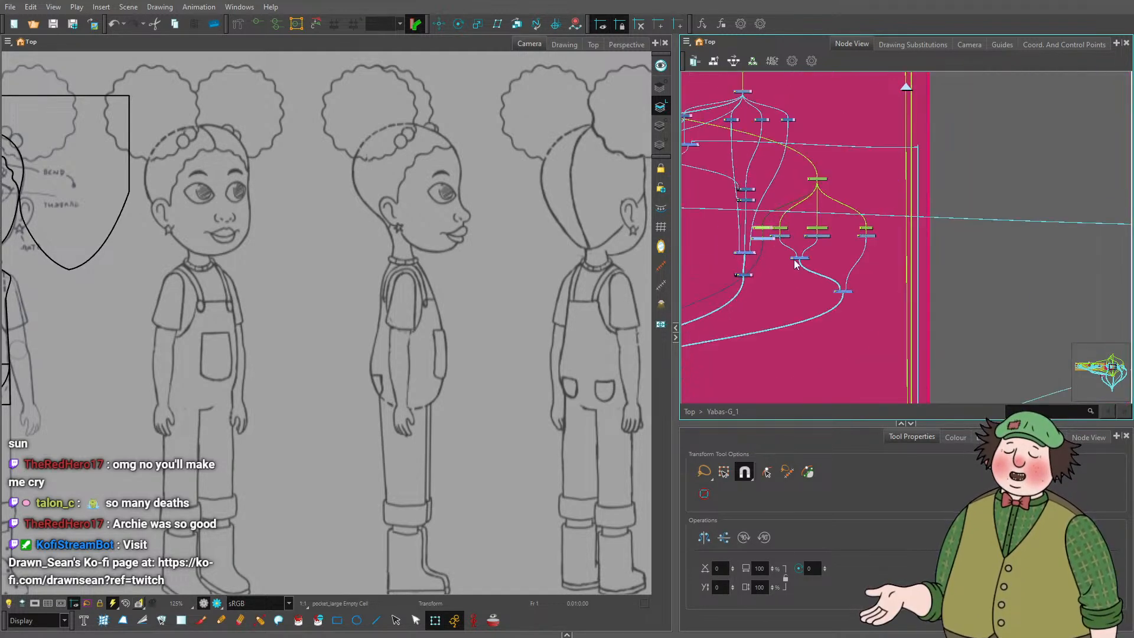
pyautogui.scroll(-3, 891, 245)
pyautogui.hscroll(-3, 827, 219)
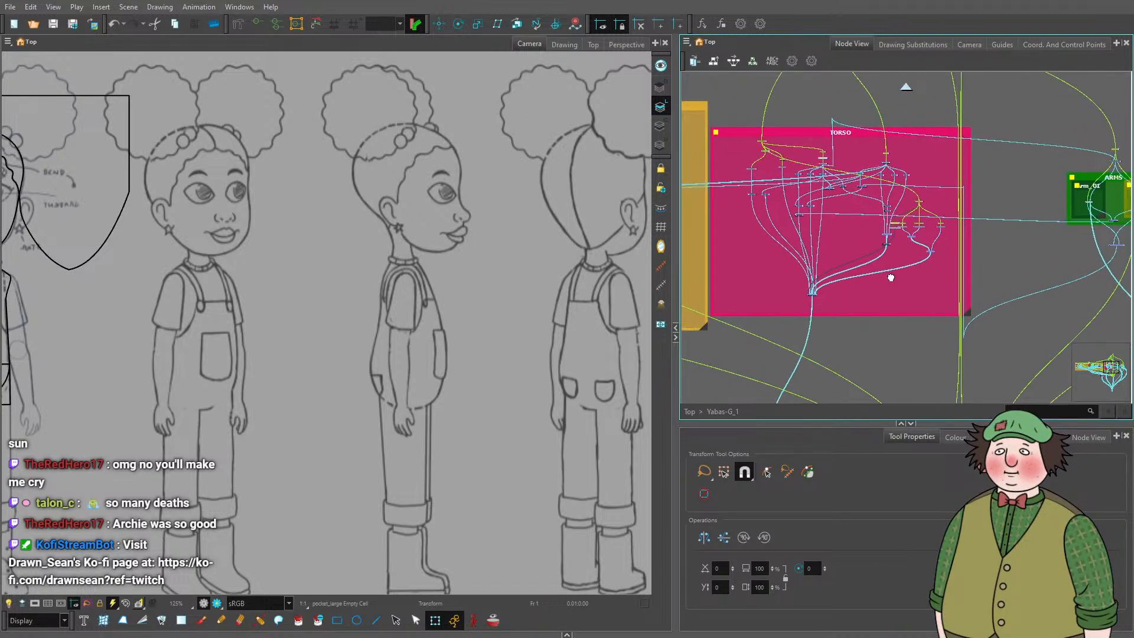
# Shift the other torso nodes away from the overalls hierarchy and place the pocket_large peg and drawing in the gap.
pyautogui.moveTo(767, 148); pyautogui.dragTo(920, 275)
pyautogui.scroll(2, 917, 248)
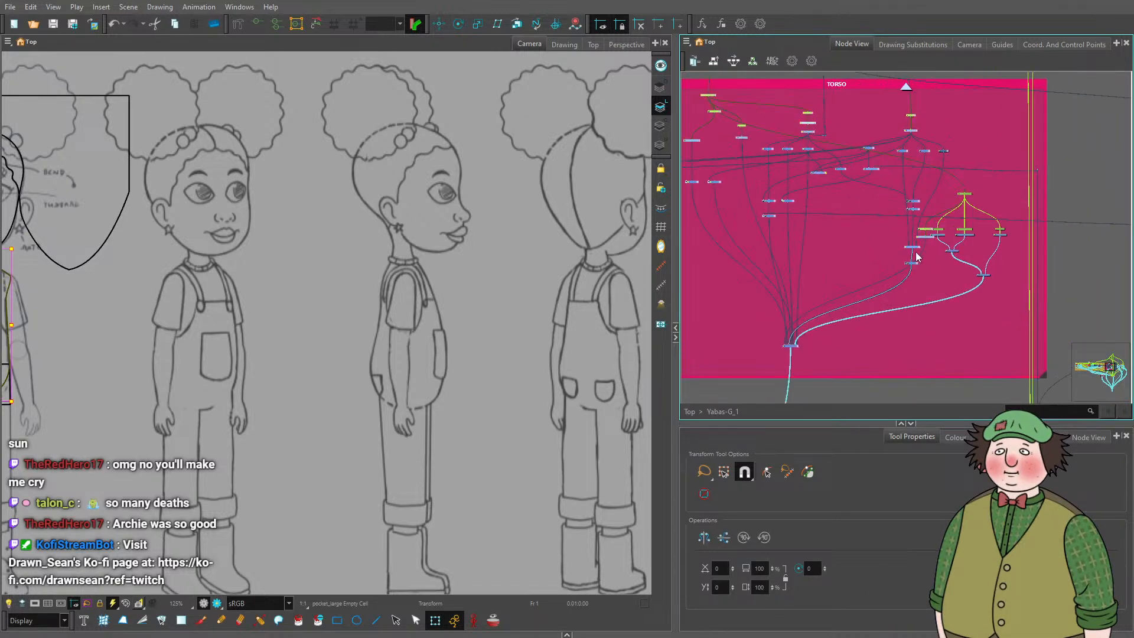
pyautogui.click(862, 248)
pyautogui.moveTo(863, 251); pyautogui.dragTo(949, 258)
pyautogui.click(794, 347)
pyautogui.scroll(3, 843, 276)
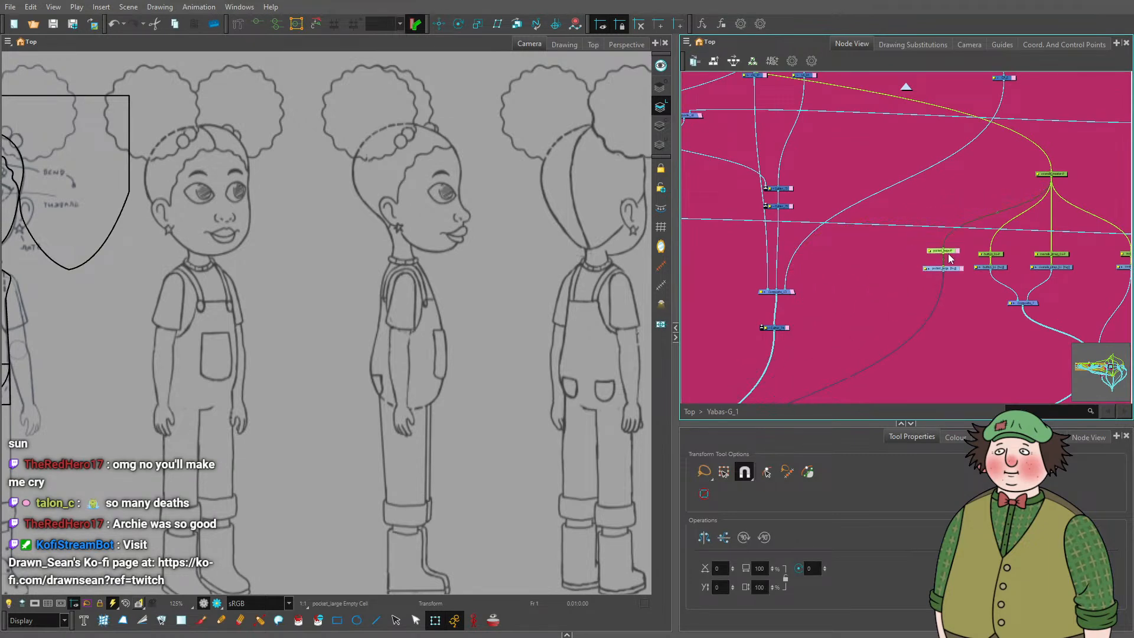
# Move the stray torso node back beside its sibling nodes, clear of the overalls hierarchy.
pyautogui.moveTo(941, 187); pyautogui.dragTo(917, 296)
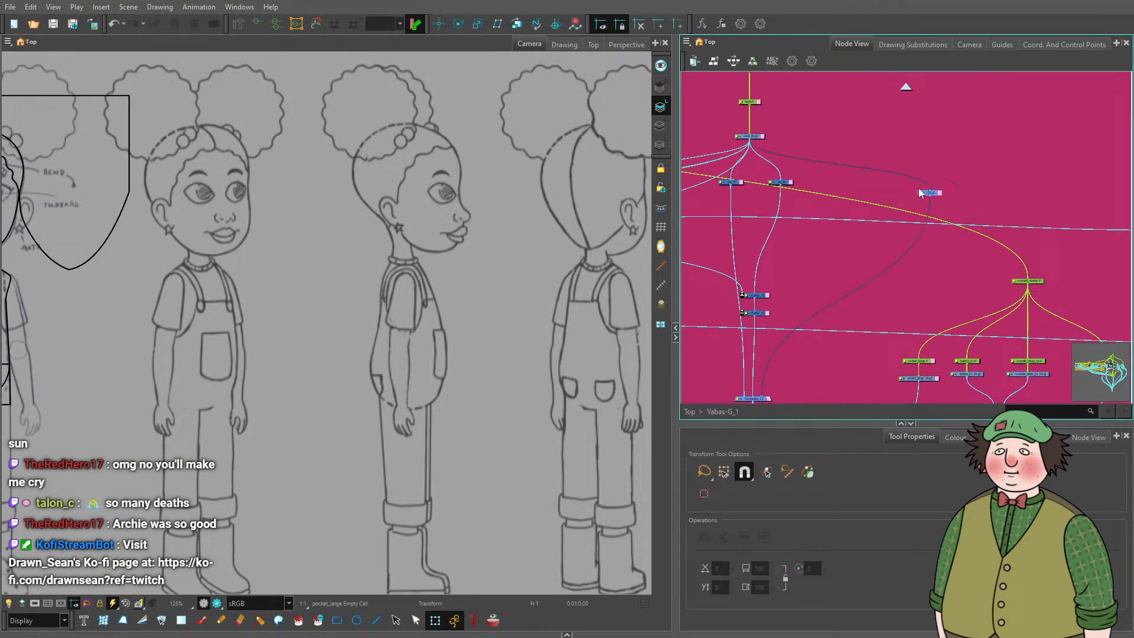
pyautogui.moveTo(919, 189); pyautogui.dragTo(799, 178)
pyautogui.scroll(-5, 830, 169)
pyautogui.scroll(4, 916, 288)
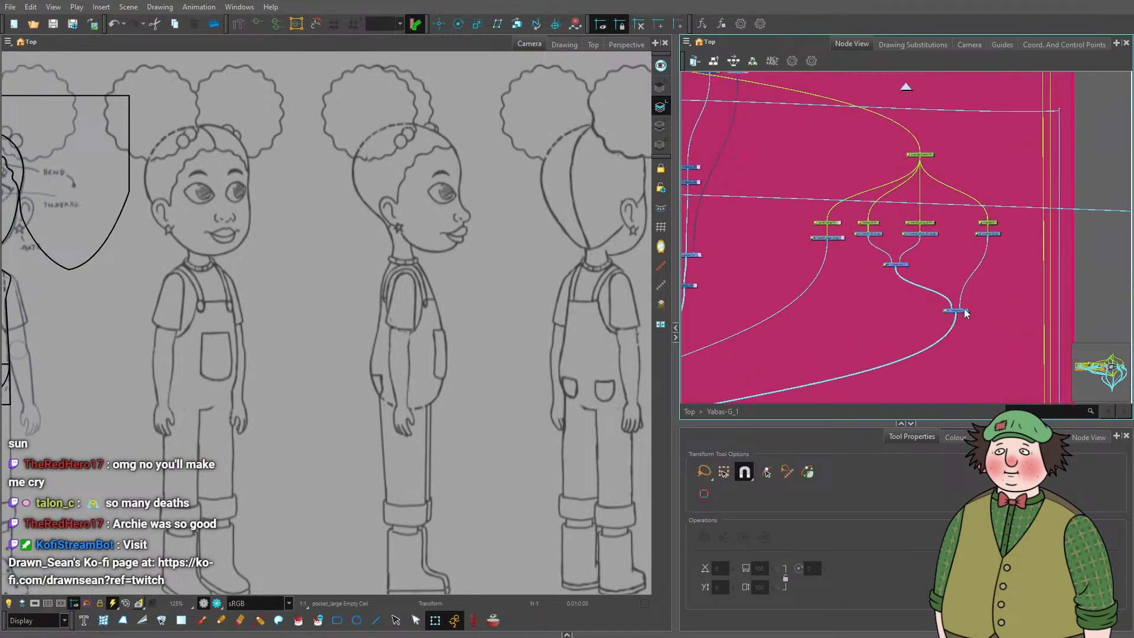
# Move the pocket_large peg and drawing slightly higher and farther away from the button_01 nodes.
pyautogui.moveTo(966, 313); pyautogui.dragTo(919, 302)
pyautogui.click(926, 255)
pyautogui.scroll(3, 848, 234)
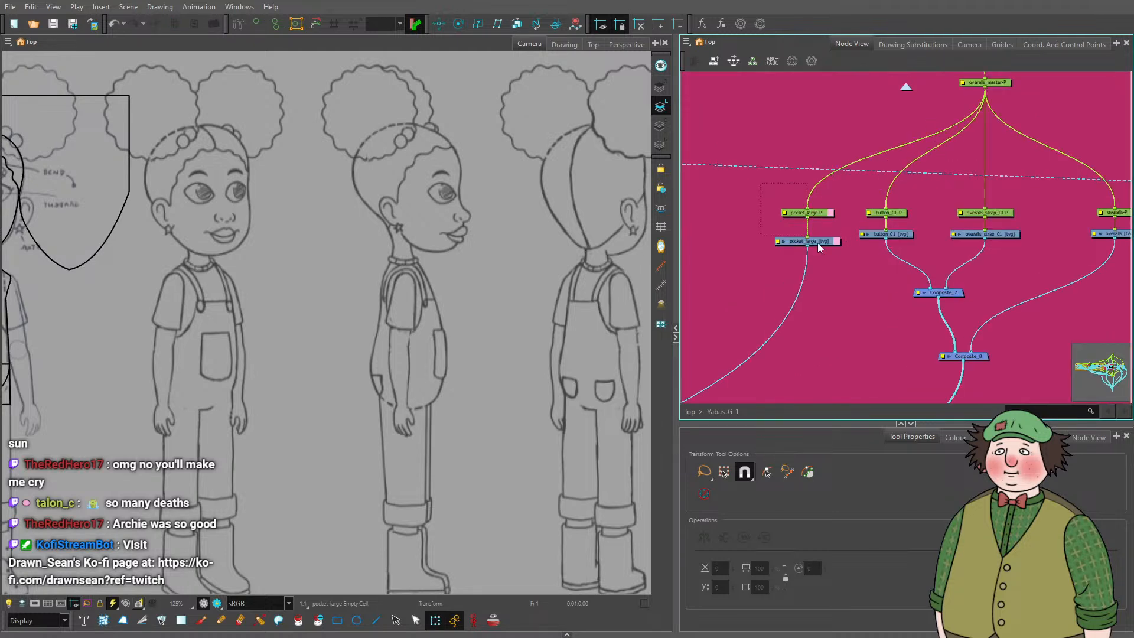
pyautogui.moveTo(818, 247); pyautogui.dragTo(768, 232)
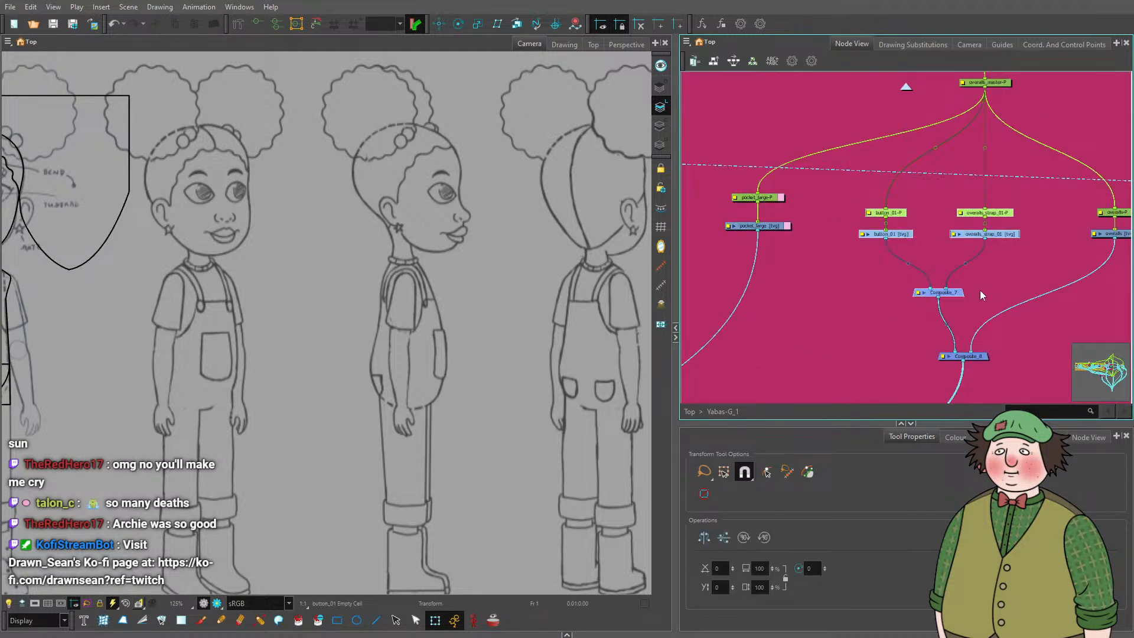
# Tidy the button, strap and composite nodes closer to the pocket branch and bring the overalls peg and drawing in beside them.
pyautogui.moveTo(951, 293); pyautogui.dragTo(913, 275)
pyautogui.moveTo(982, 357); pyautogui.dragTo(969, 334)
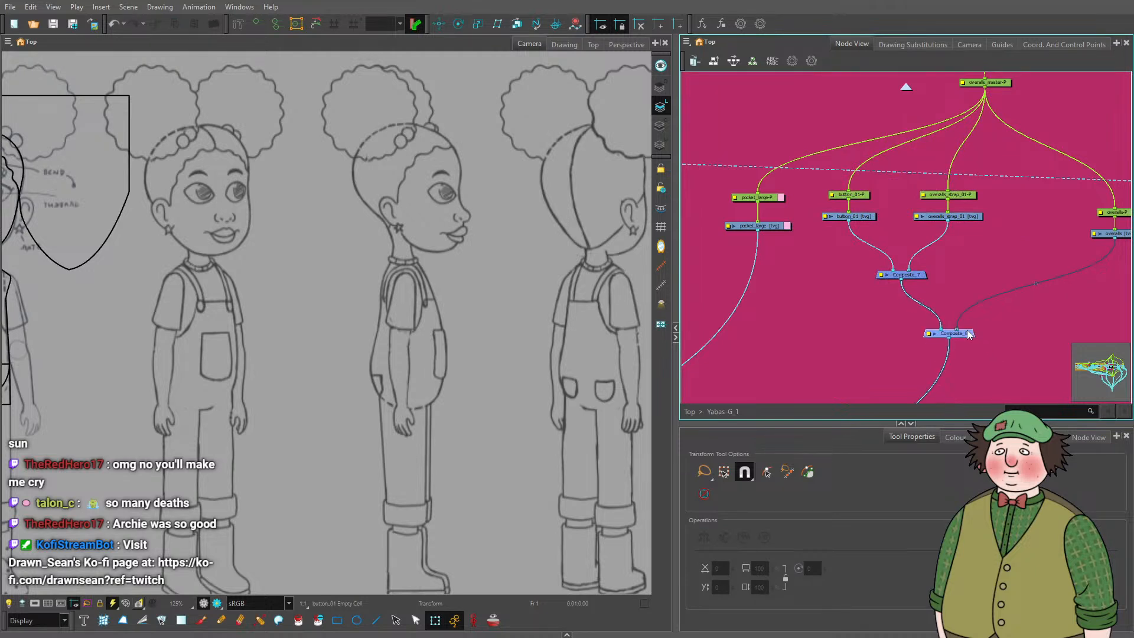
pyautogui.click(1022, 221)
pyautogui.moveTo(1038, 212); pyautogui.dragTo(967, 228)
pyautogui.click(991, 260)
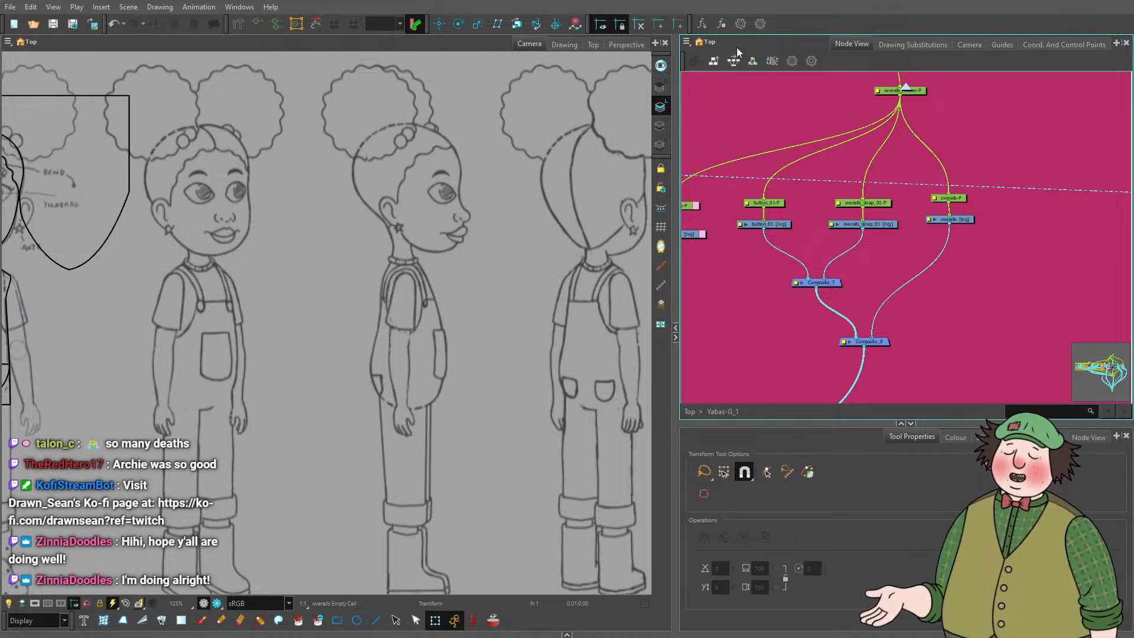
# Raise overalls_master-P and centre it above its pocket, button, strap and overalls pegs.
pyautogui.moveTo(954, 152); pyautogui.dragTo(908, 135)
pyautogui.click(899, 197)
pyautogui.scroll(-6, 351, 326)
# Draw a straight horizontal line on the overalls drawing along the top edge of the front-view bib.
pyautogui.scroll(5, 198, 324)
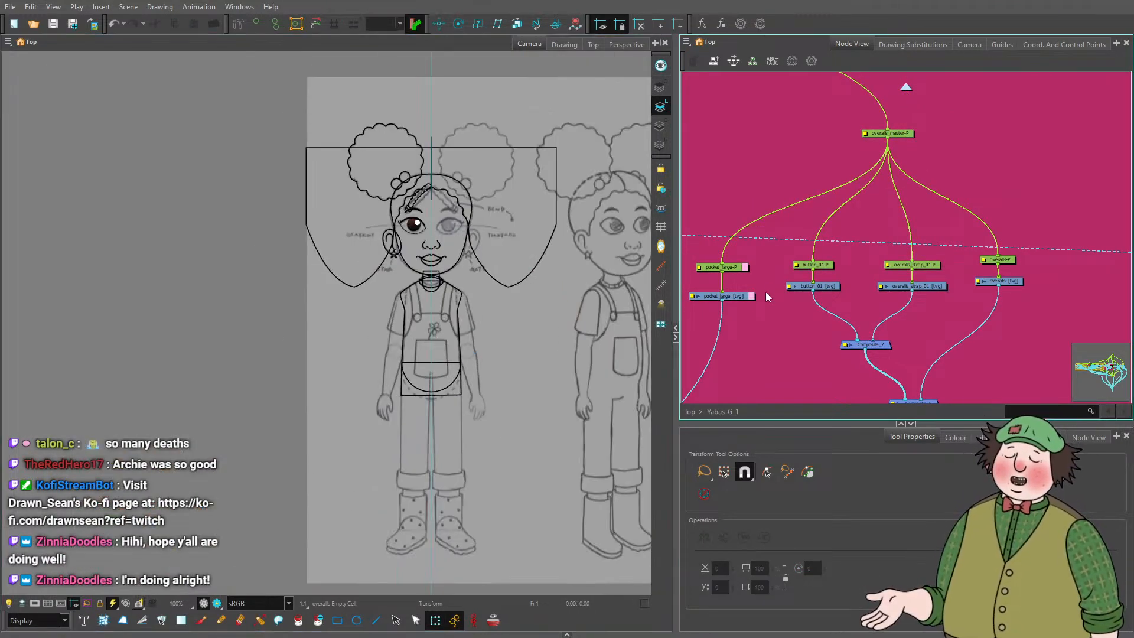
pyautogui.scroll(3, 801, 291)
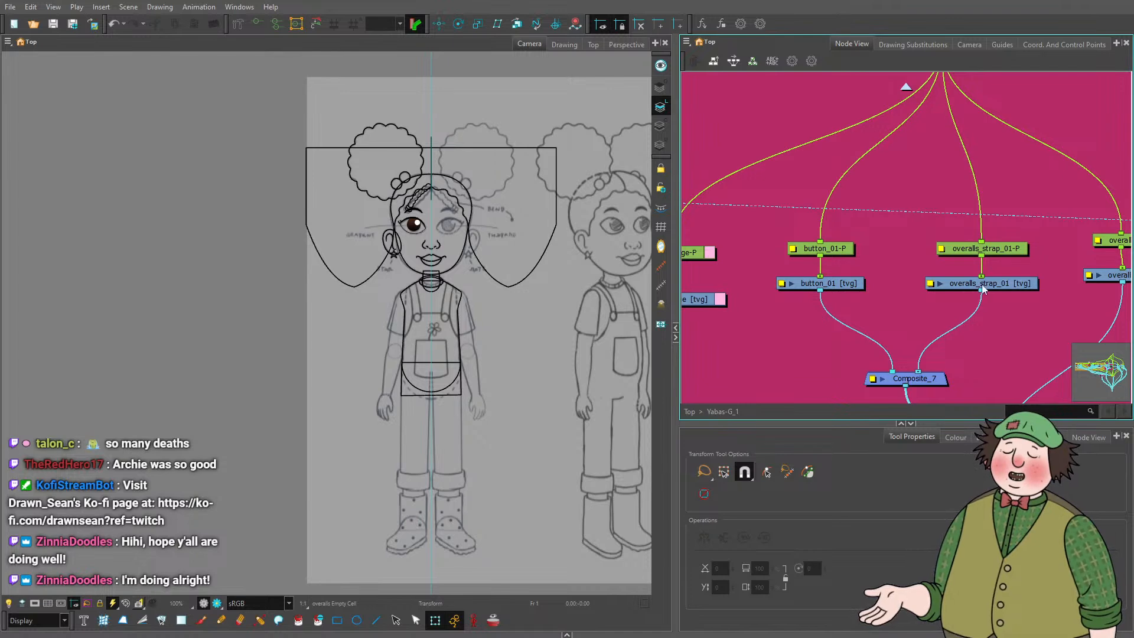
pyautogui.moveTo(1036, 298); pyautogui.dragTo(945, 294)
pyautogui.click(1070, 274)
pyautogui.scroll(4, 389, 337)
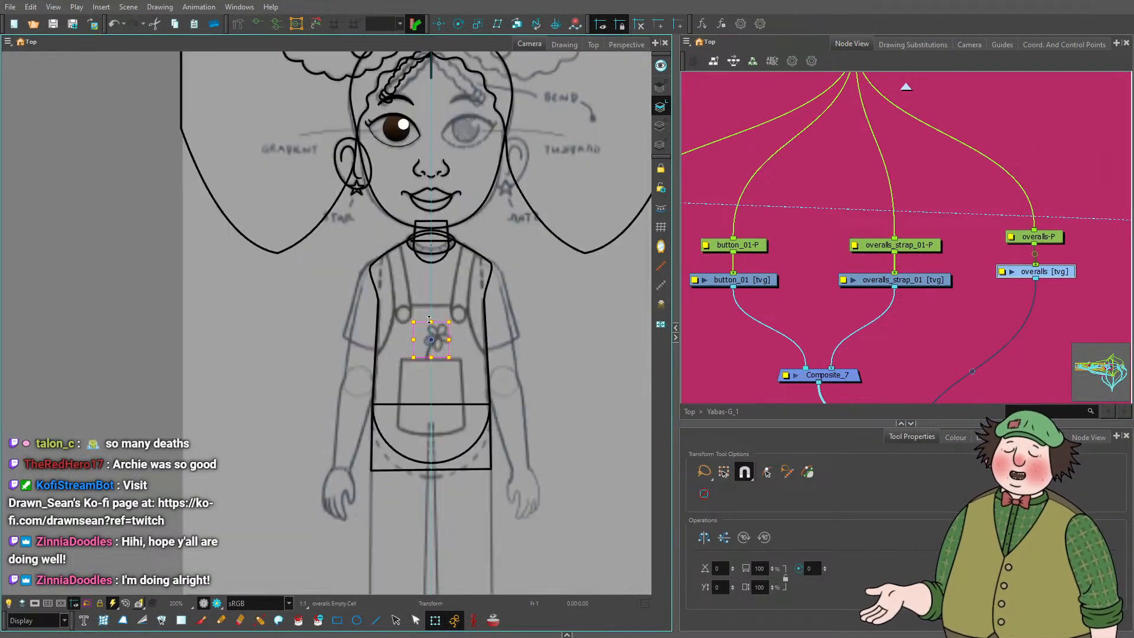
pyautogui.click(376, 619)
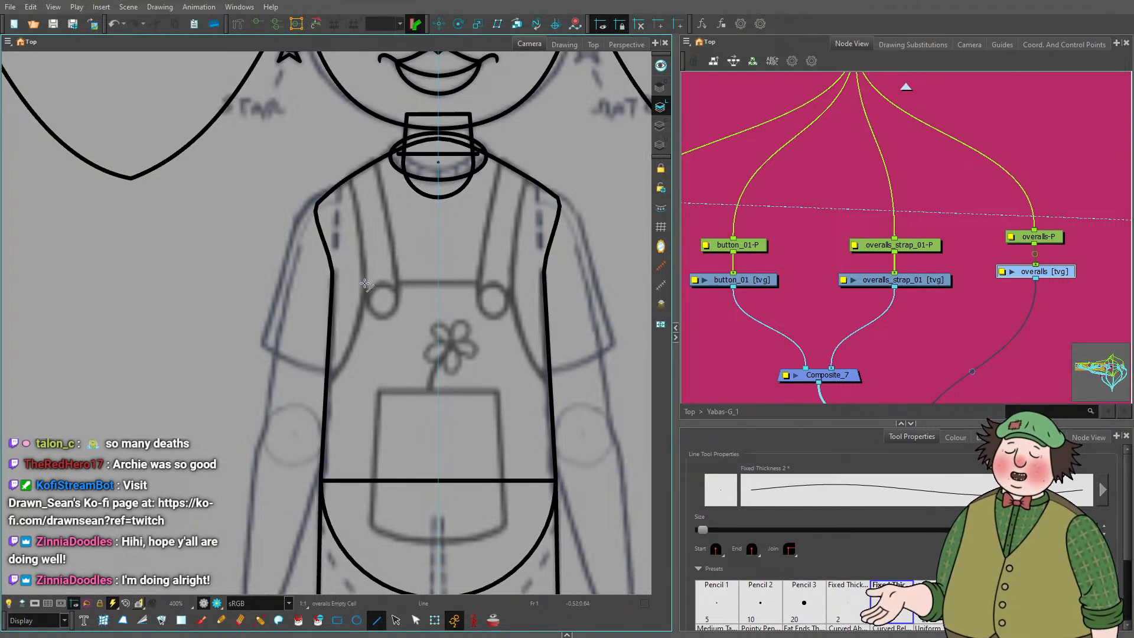
pyautogui.moveTo(364, 283); pyautogui.dragTo(501, 285)
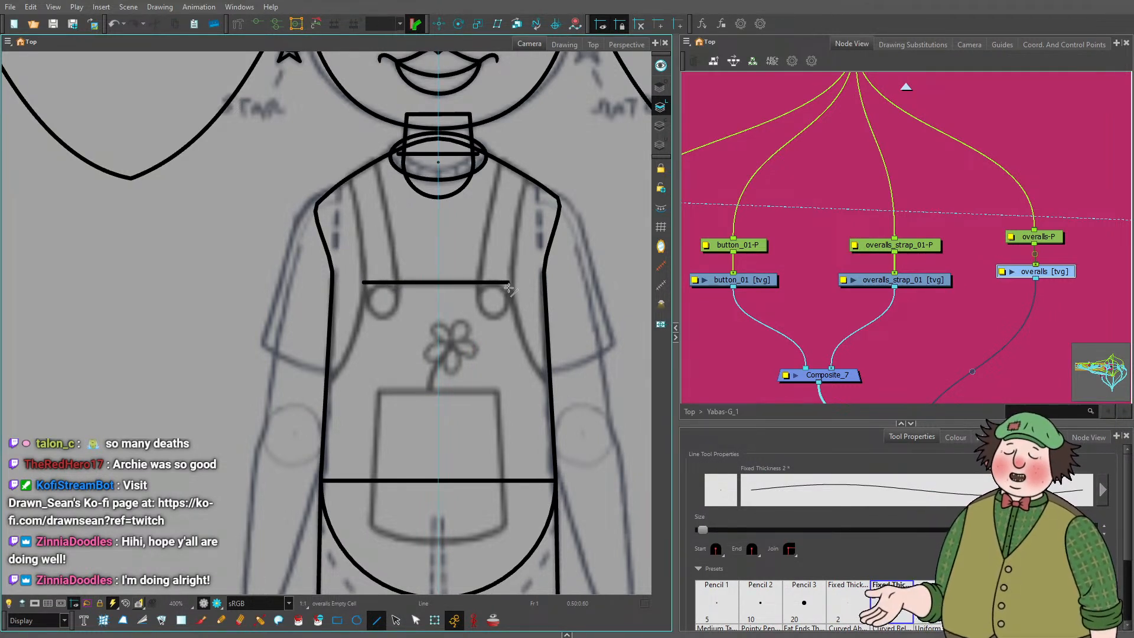
# Draw a tall ellipse over the side-view figure's overalls armhole, around the short sleeve.
pyautogui.click(358, 621)
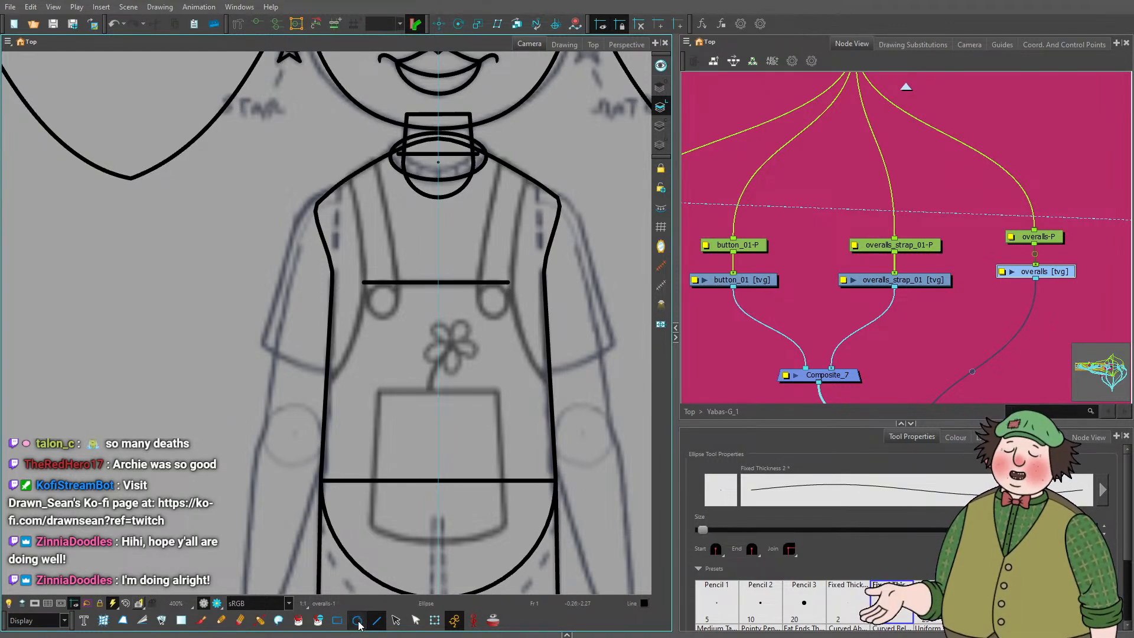
pyautogui.scroll(-6, 262, 311)
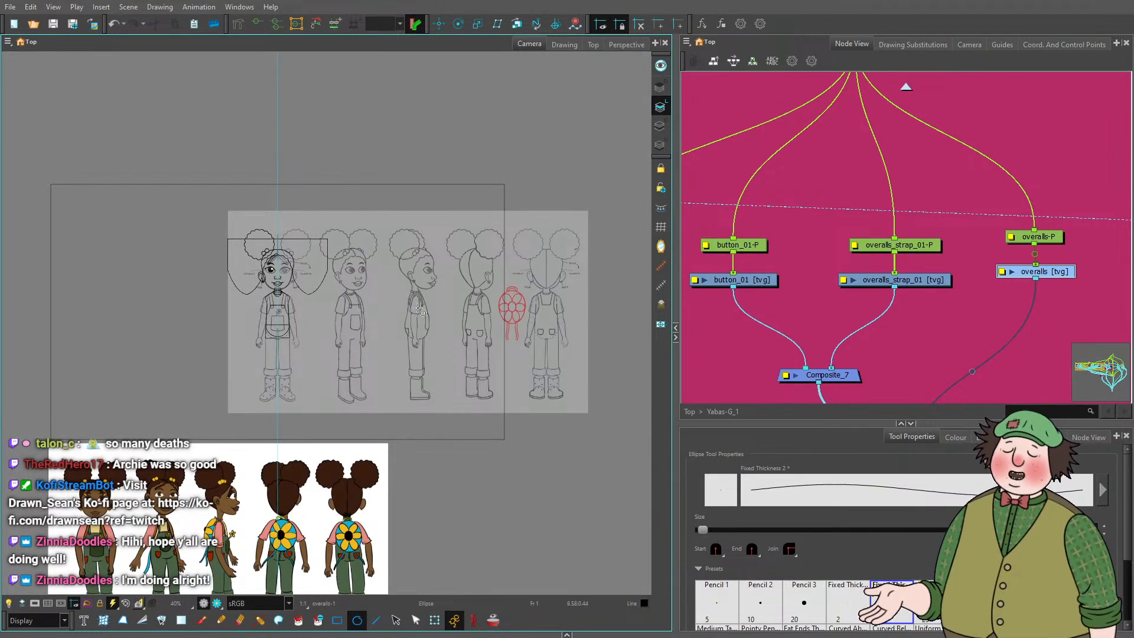
pyautogui.scroll(6, 419, 311)
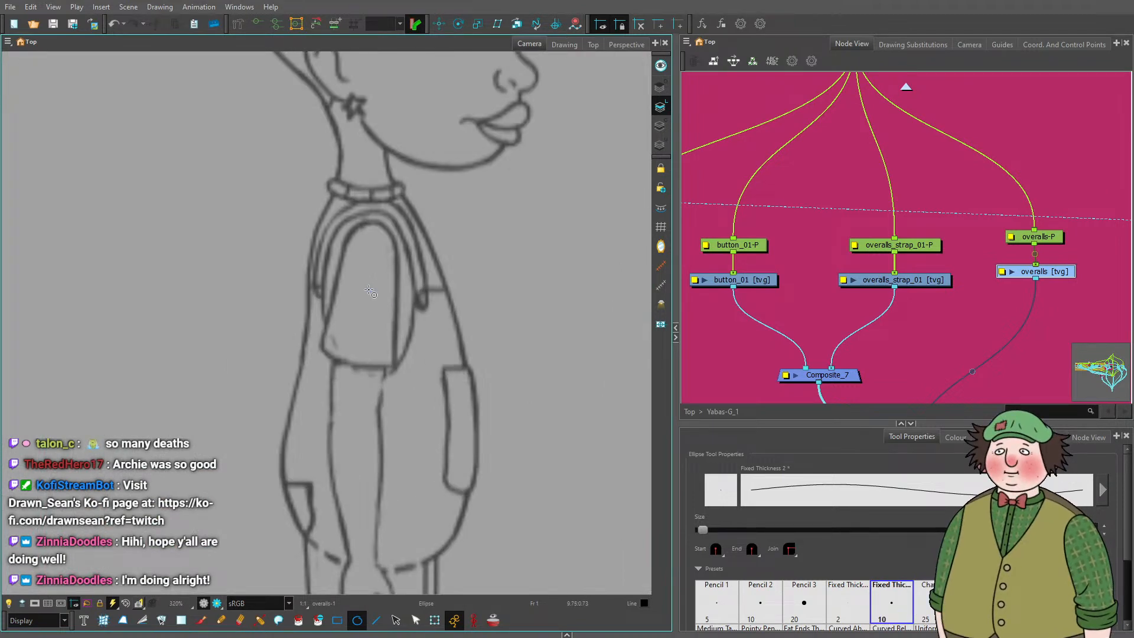
pyautogui.moveTo(369, 289); pyautogui.dragTo(417, 207)
pyautogui.scroll(-3, 330, 274)
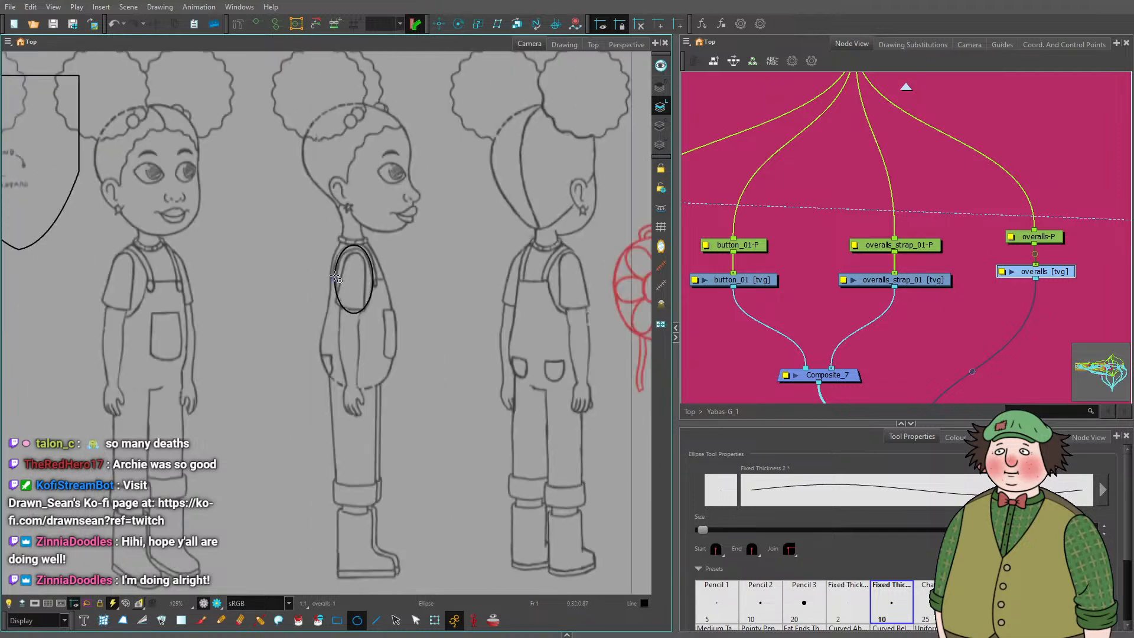
# Move the armhole ellipse from the side view, past the three-quarter view, onto the front-view sleeve beside the bib line.
pyautogui.scroll(-3, 328, 274)
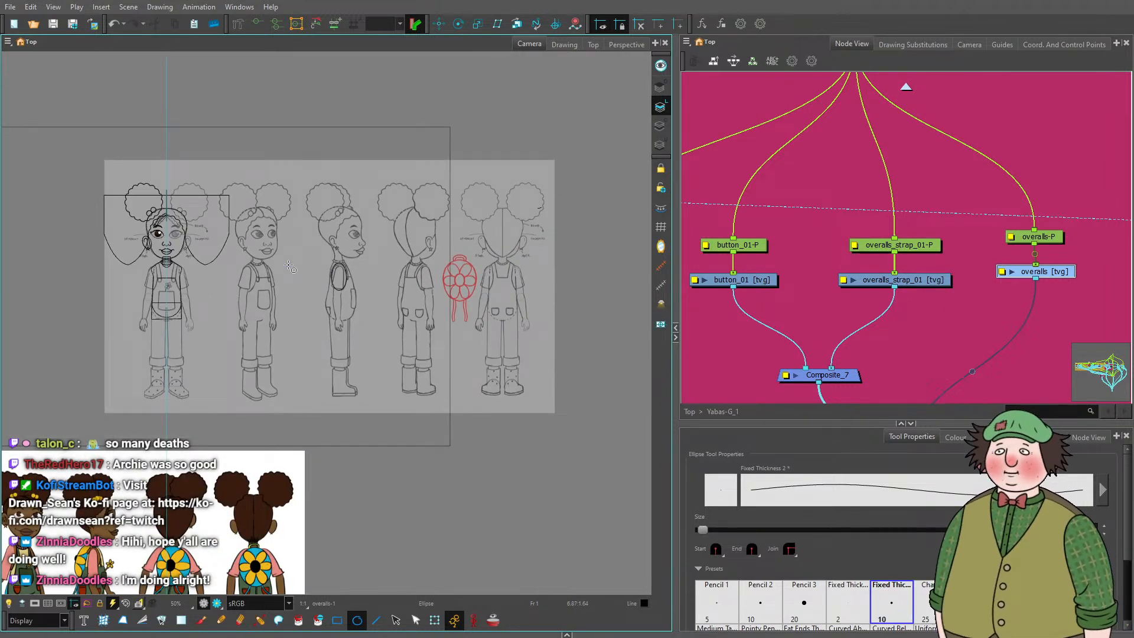
pyautogui.scroll(4, 289, 268)
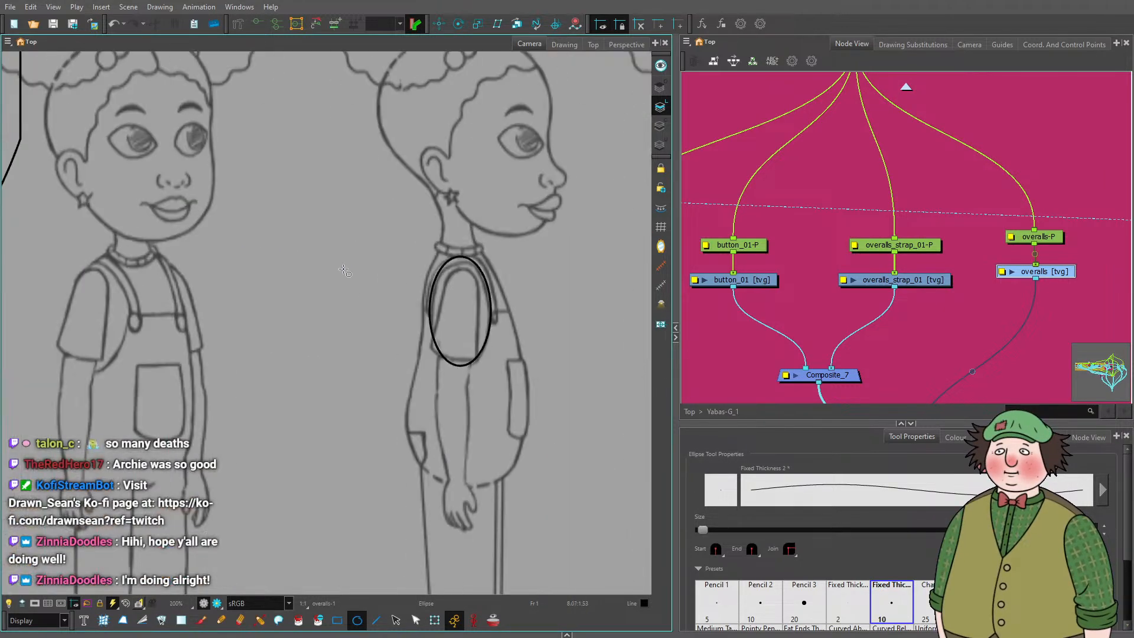
pyautogui.click(397, 618)
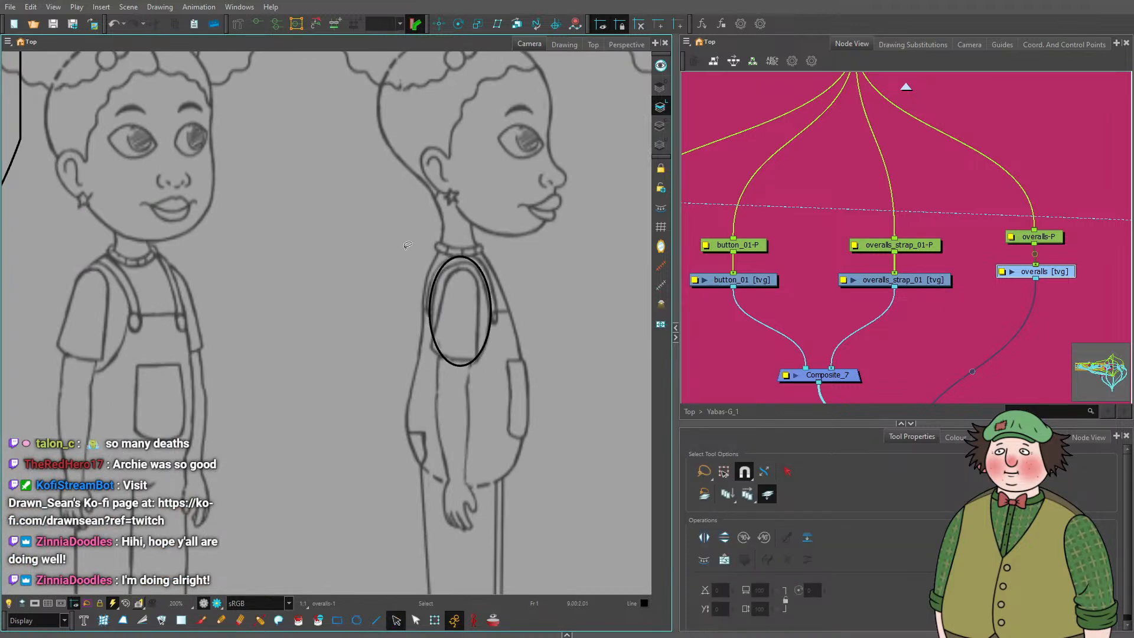
pyautogui.moveTo(407, 245); pyautogui.dragTo(119, 323)
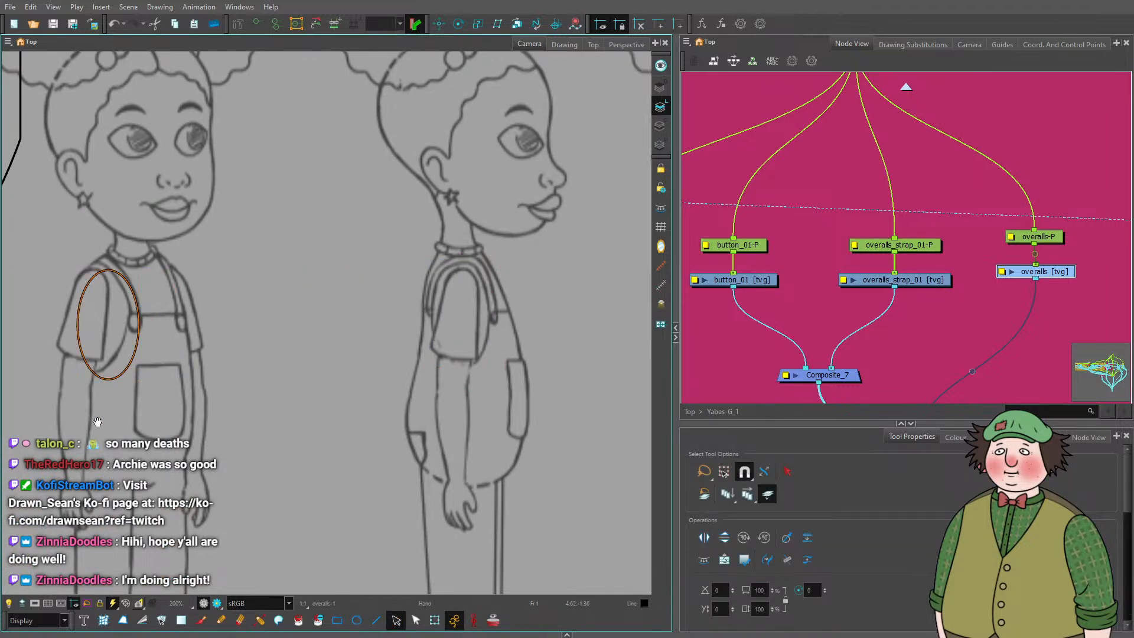
pyautogui.moveTo(98, 421); pyautogui.dragTo(549, 400)
pyautogui.moveTo(570, 310); pyautogui.dragTo(377, 309)
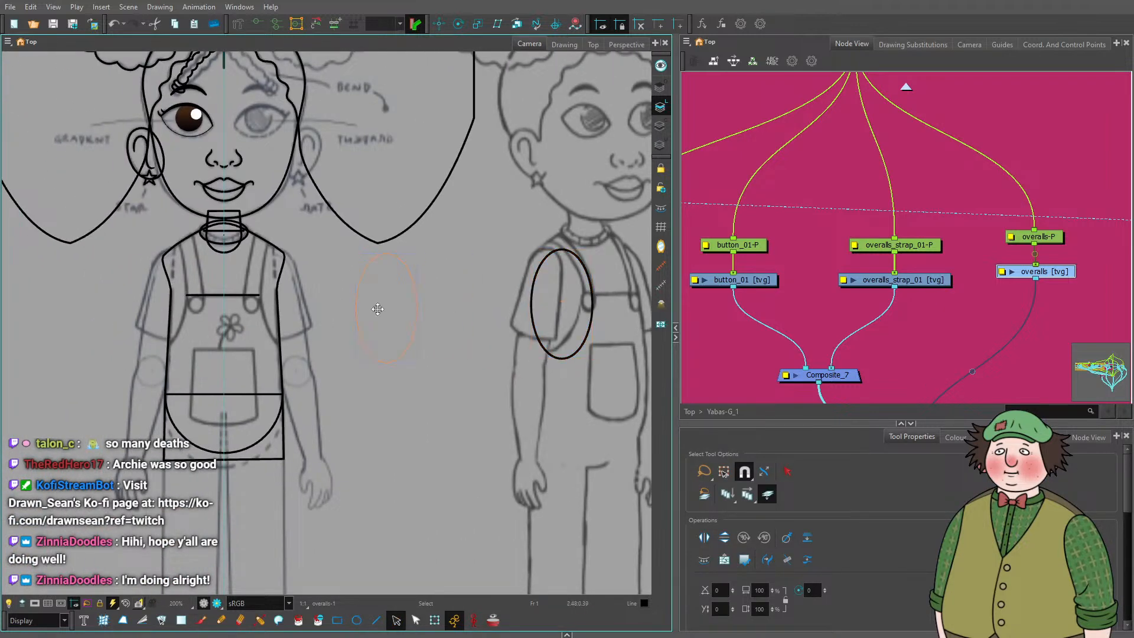
pyautogui.moveTo(162, 296); pyautogui.dragTo(162, 297)
# Nudge the ellipse inward and slightly down until its edge meets the outer end of the bib line.
pyautogui.scroll(4, 164, 300)
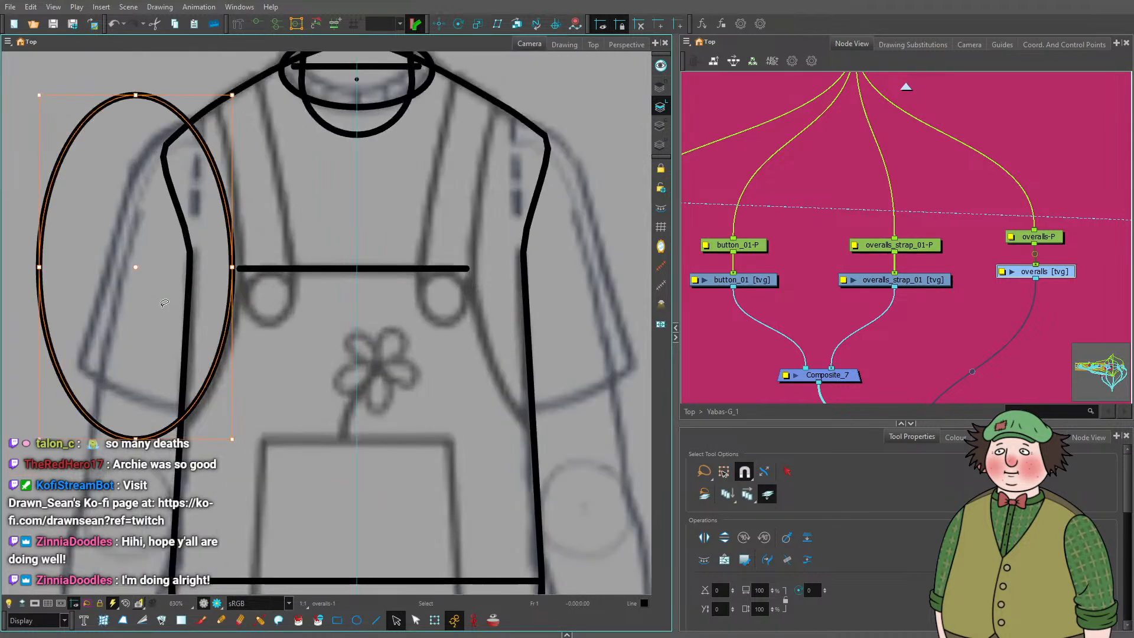
pyautogui.press('Right')
pyautogui.press('Right')
pyautogui.press('Right')
pyautogui.press('Right')
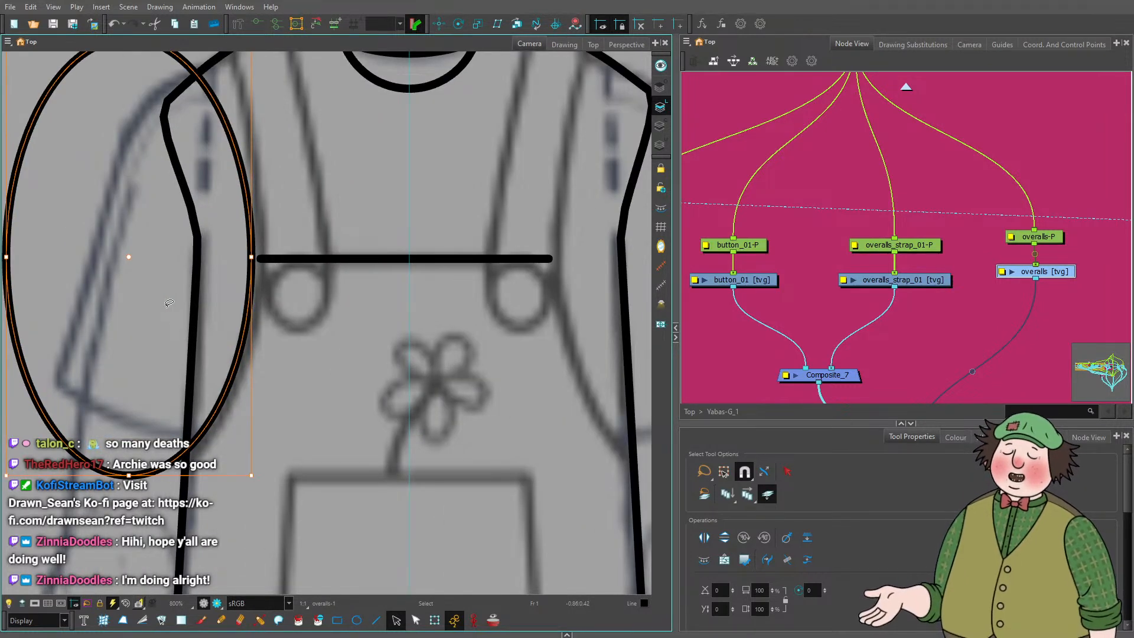
pyautogui.press('Down')
pyautogui.press('Down')
pyautogui.press('Down')
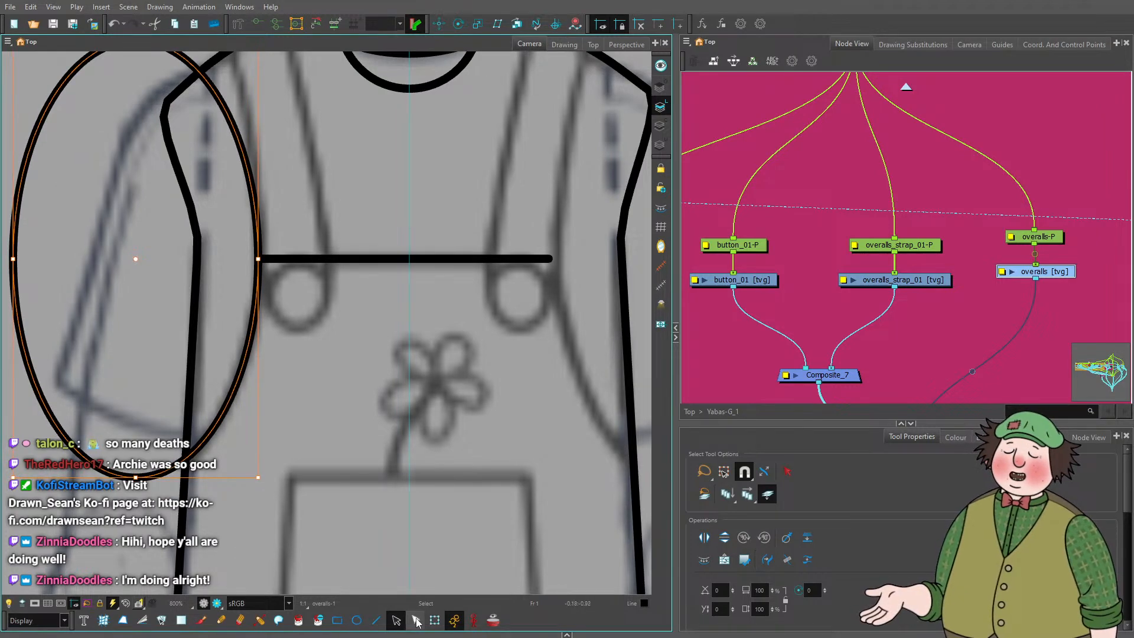
# Reposition the bib line's end point with the Contour Editor so it sits exactly on the ellipse's outline.
pyautogui.hotkey('alt', 'q')
pyautogui.scroll(2, 305, 298)
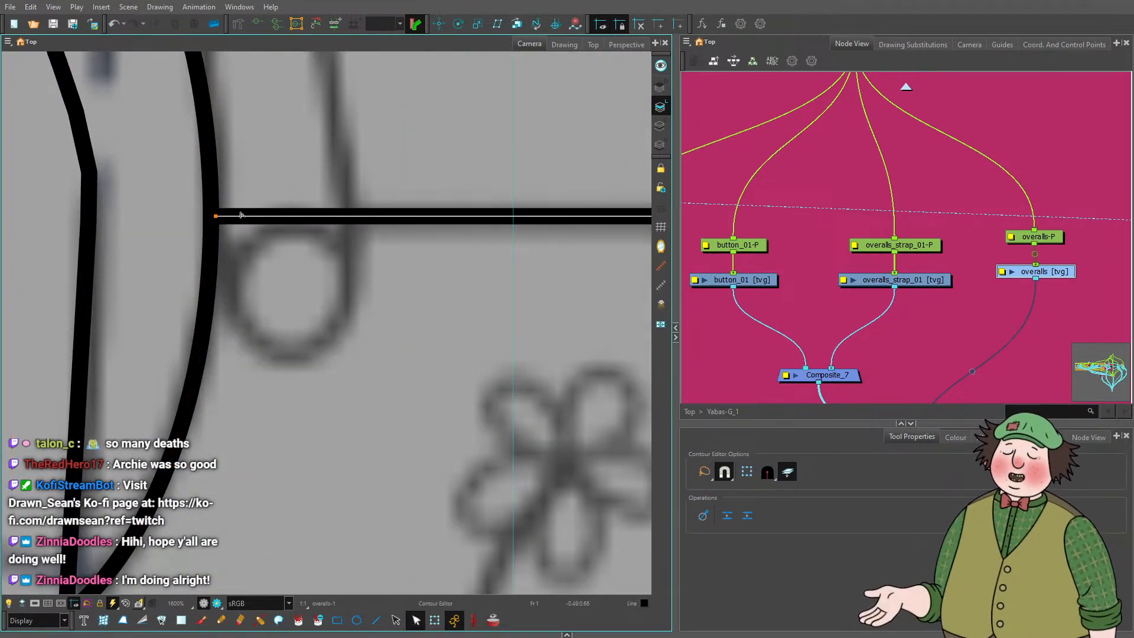
pyautogui.click(216, 224)
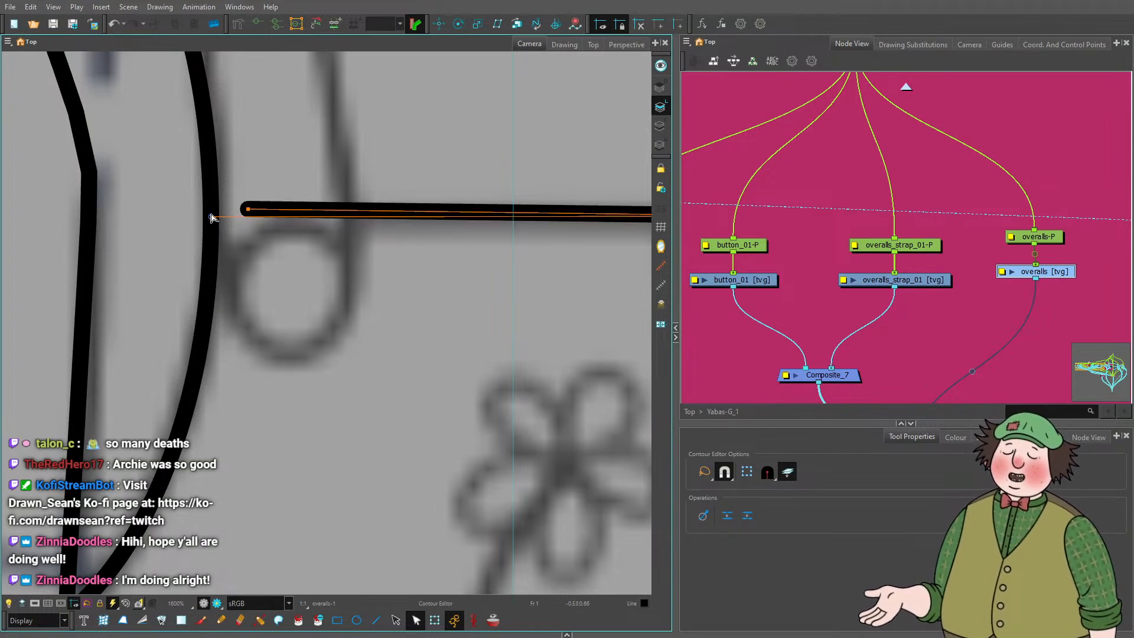
pyautogui.scroll(-4, 317, 319)
pyautogui.scroll(-3, 317, 319)
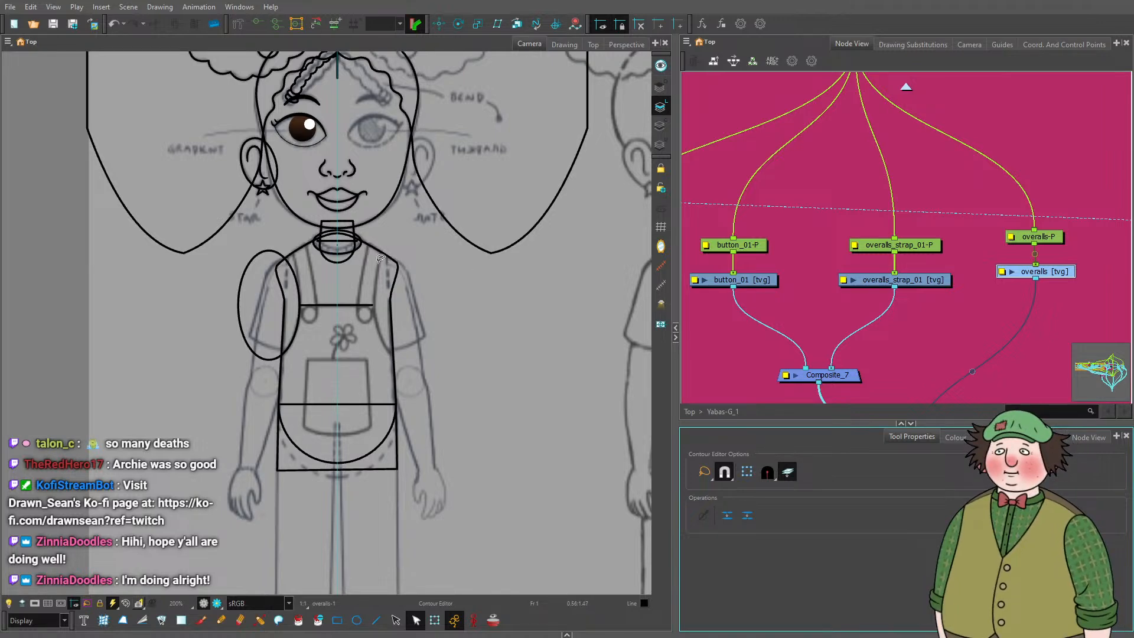
# Duplicate the bib line and shift the copy sideways to the far side of the armhole ellipse as a spacing guide.
pyautogui.scroll(2, 219, 280)
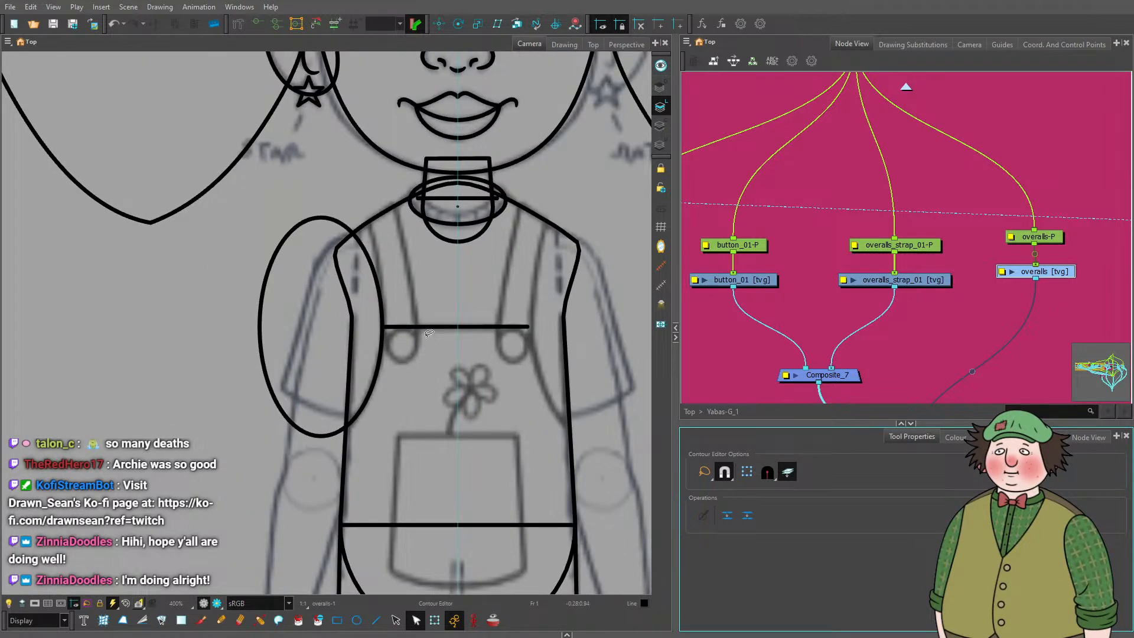
pyautogui.click(430, 332)
pyautogui.click(395, 619)
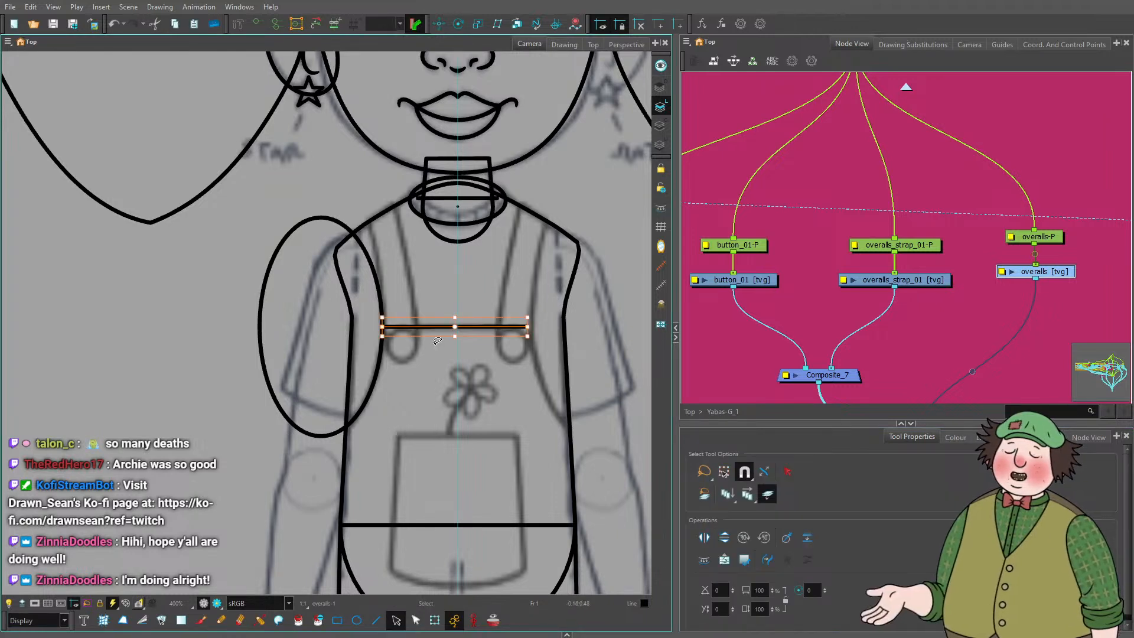
pyautogui.press('Left')
pyautogui.press('Up')
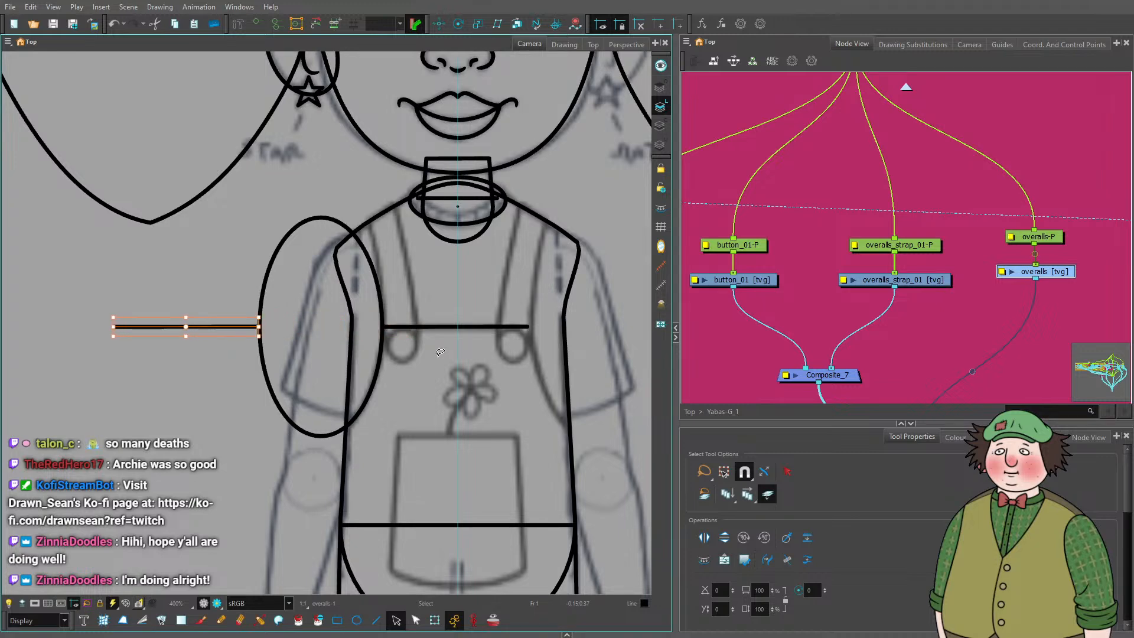
# Adjust the duplicated line's inner end point onto the ellipse's outline with the Contour Editor and check its outer end.
pyautogui.scroll(12, 440, 353)
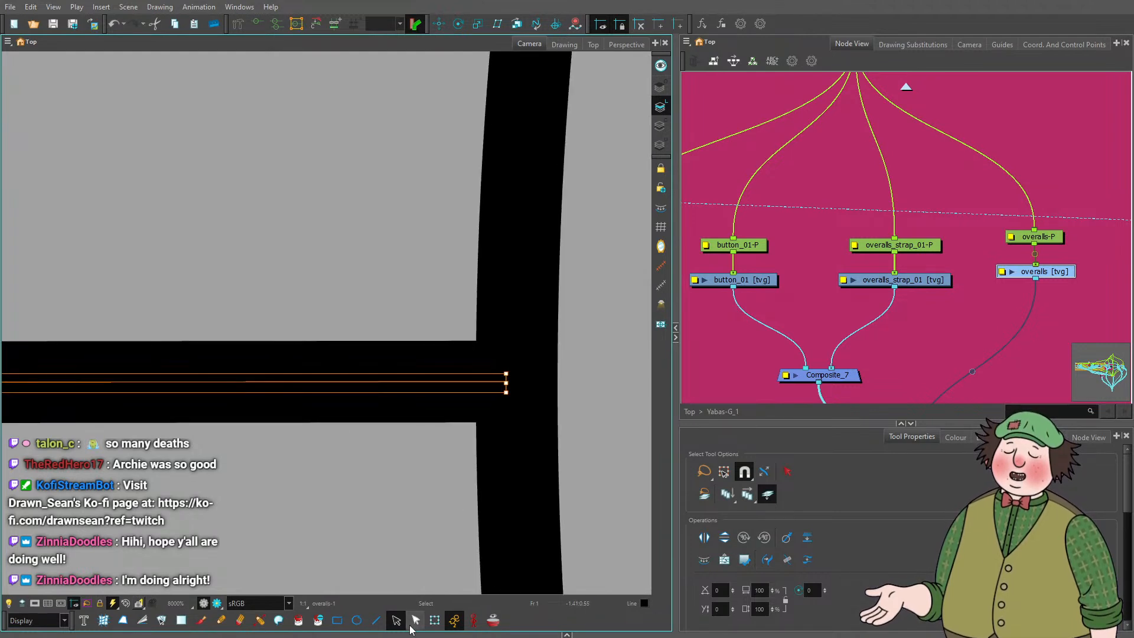
pyautogui.hotkey('alt', 'q')
pyautogui.click(506, 384)
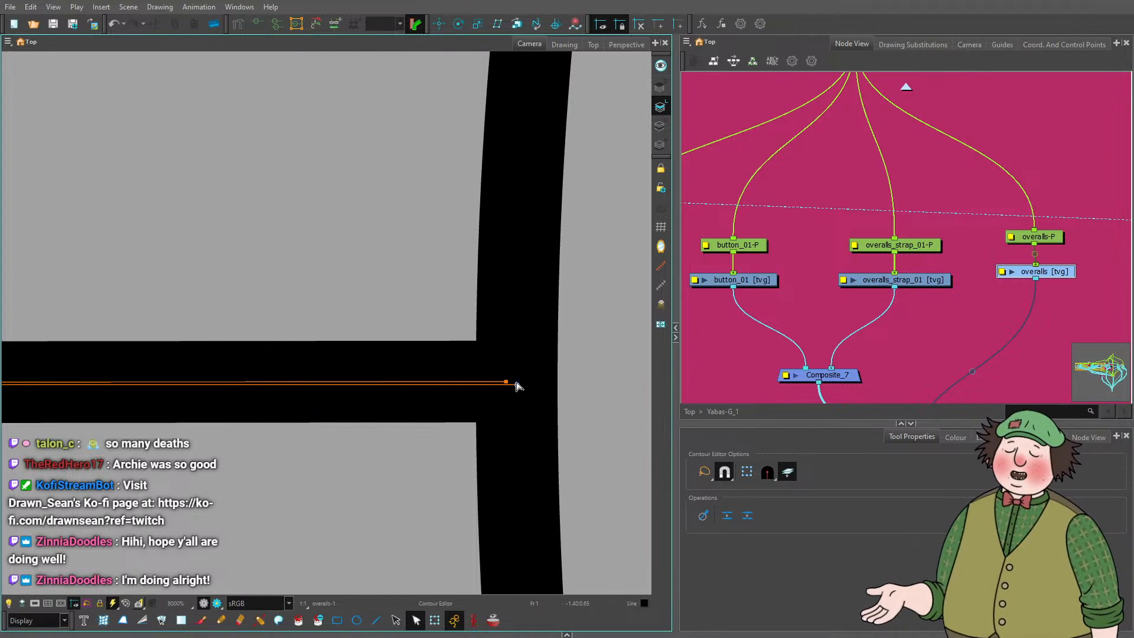
pyautogui.moveTo(515, 384)
pyautogui.mouseDown()
pyautogui.moveTo(443, 427)
pyautogui.moveTo(521, 392)
pyautogui.mouseUp()
pyautogui.scroll(-5, 521, 392)
pyautogui.scroll(3, 336, 407)
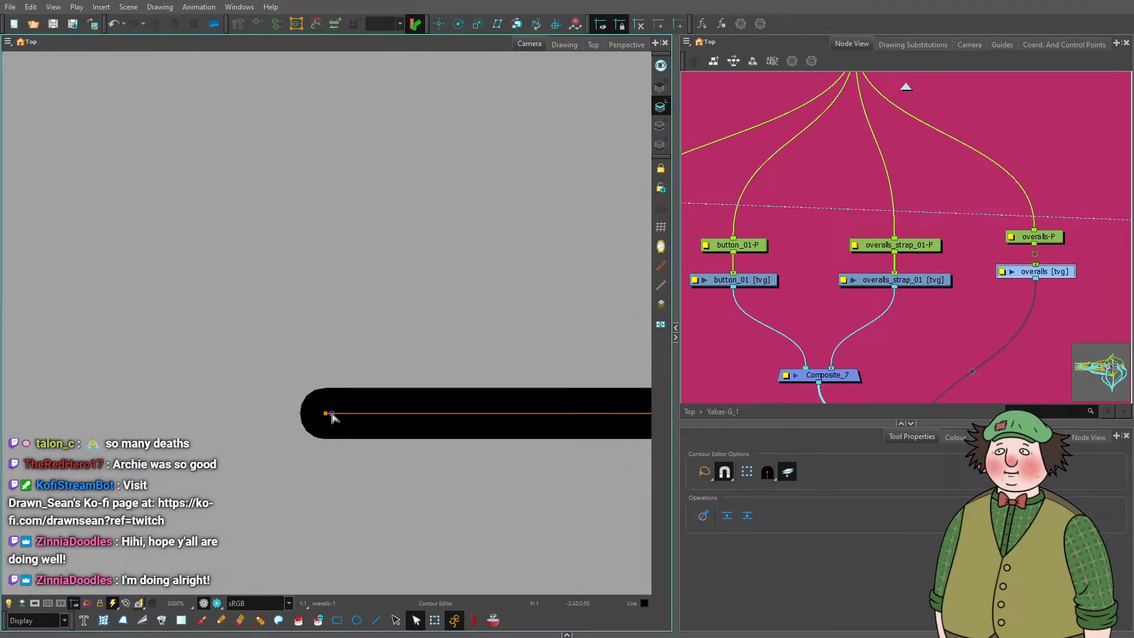
pyautogui.scroll(-10, 319, 427)
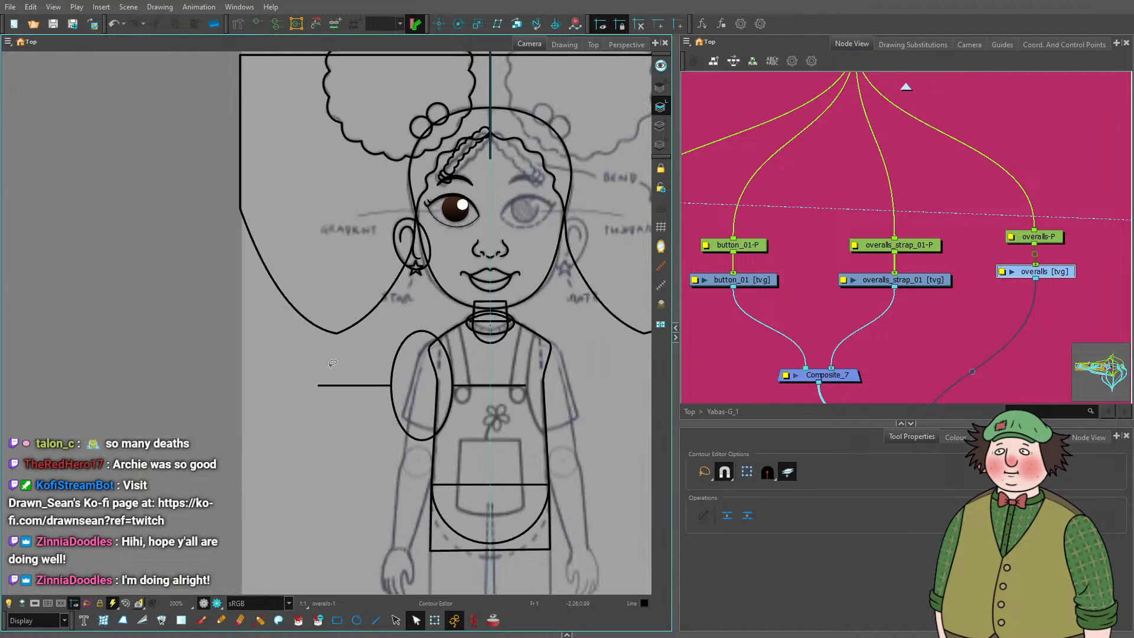
pyautogui.scroll(2, 348, 402)
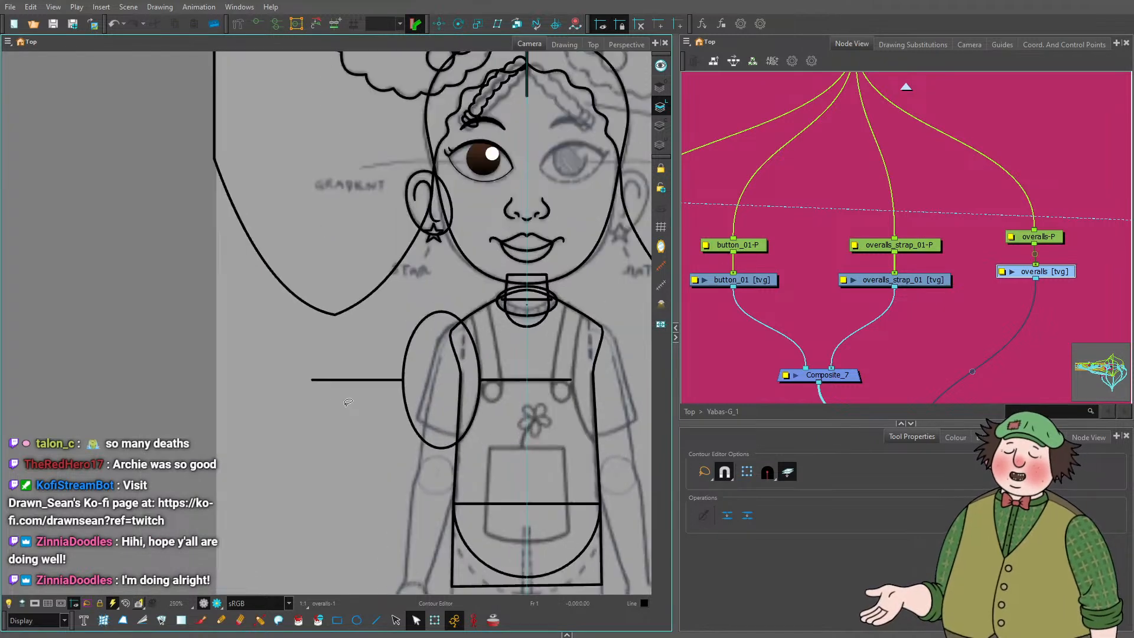
# Duplicate the armhole ellipse and shift the copy horizontally until its edge meets the outer end of the duplicated line.
pyautogui.hotkey('alt', 's')
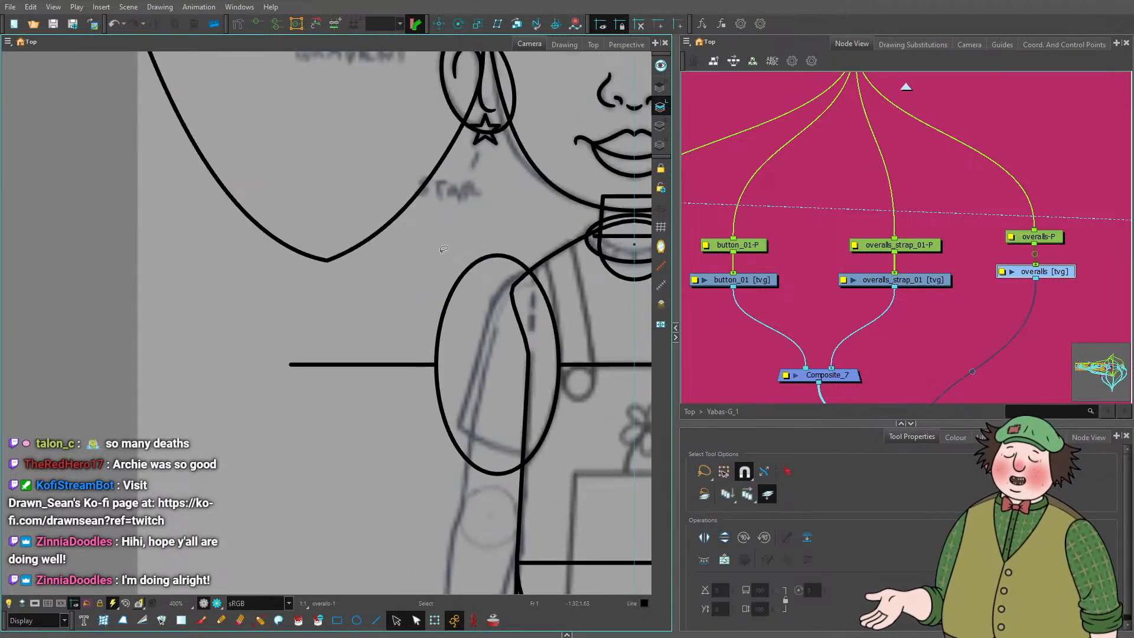
pyautogui.click(459, 277)
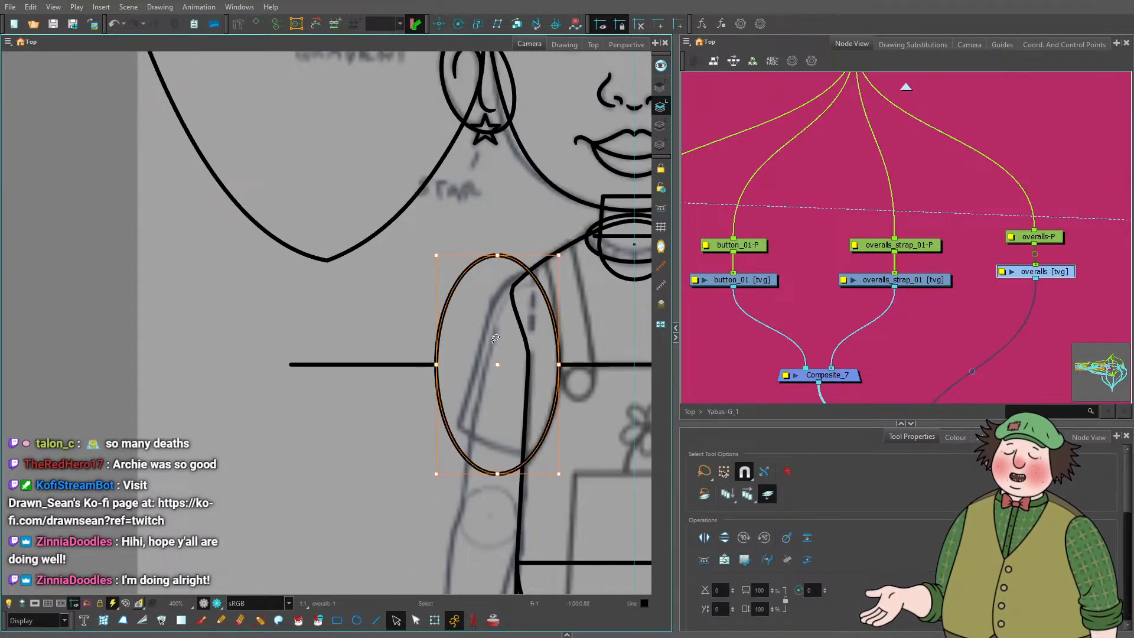
pyautogui.hotkey('ctrl', 'v')
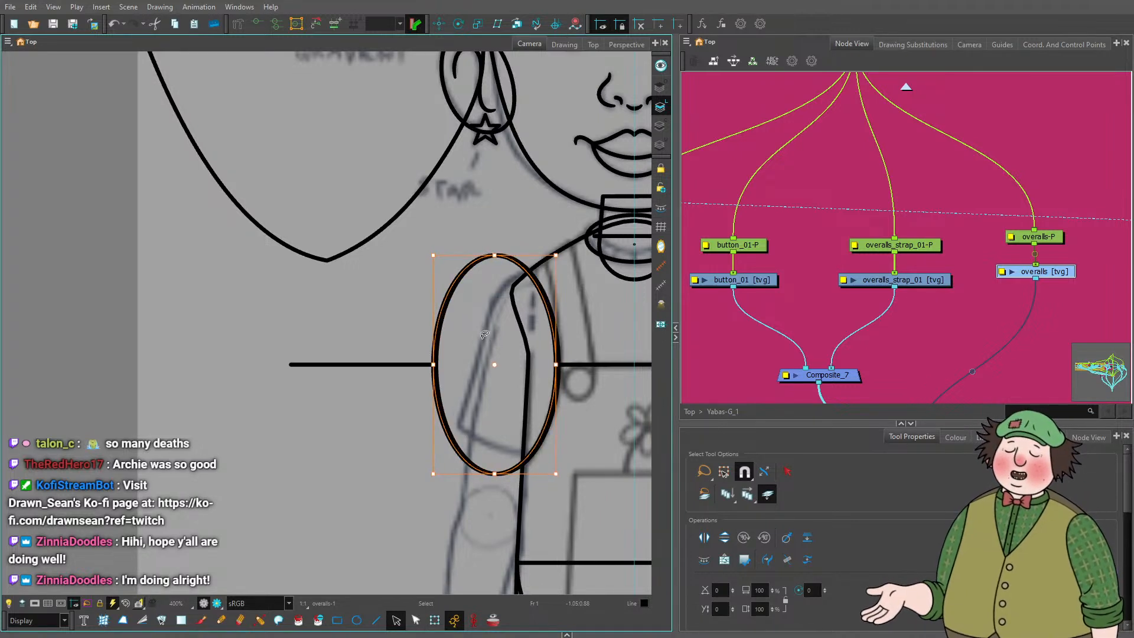
pyautogui.press('Left')
pyautogui.press('Left')
pyautogui.press('Left')
pyautogui.press('Left')
pyautogui.press('Left')
pyautogui.press('Left')
pyautogui.press('Left')
pyautogui.press('Left')
pyautogui.press('Left')
pyautogui.press('Left')
pyautogui.press('Left')
pyautogui.press('Left')
pyautogui.press('Left')
pyautogui.press('Left')
pyautogui.press('Left')
pyautogui.press('Left')
pyautogui.press('Left')
pyautogui.press('Left')
pyautogui.press('Left')
pyautogui.press('Left')
pyautogui.press('Left')
pyautogui.press('Left')
pyautogui.press('Left')
pyautogui.press('Left')
pyautogui.press('Left')
pyautogui.press('Left')
pyautogui.press('Left')
pyautogui.press('Left')
pyautogui.press('Left')
pyautogui.press('Left')
pyautogui.press('Left')
pyautogui.press('Left')
pyautogui.press('Left')
pyautogui.press('Left')
pyautogui.press('Left')
pyautogui.press('Left')
pyautogui.press('Left')
pyautogui.press('Left')
pyautogui.press('Left')
pyautogui.press('Left')
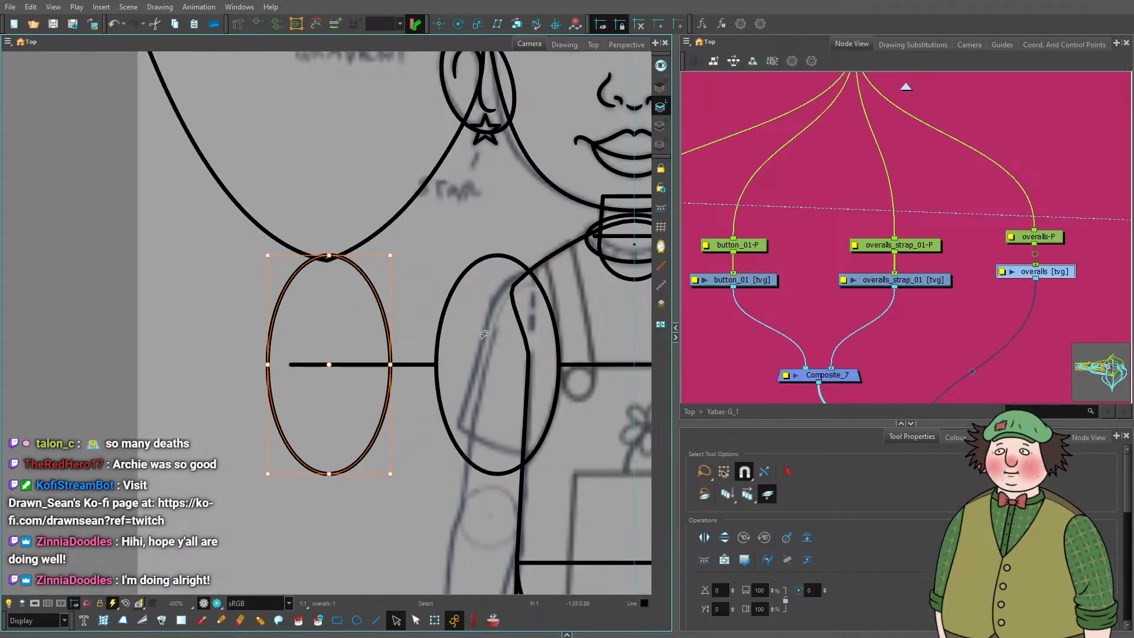
pyautogui.press('Left')
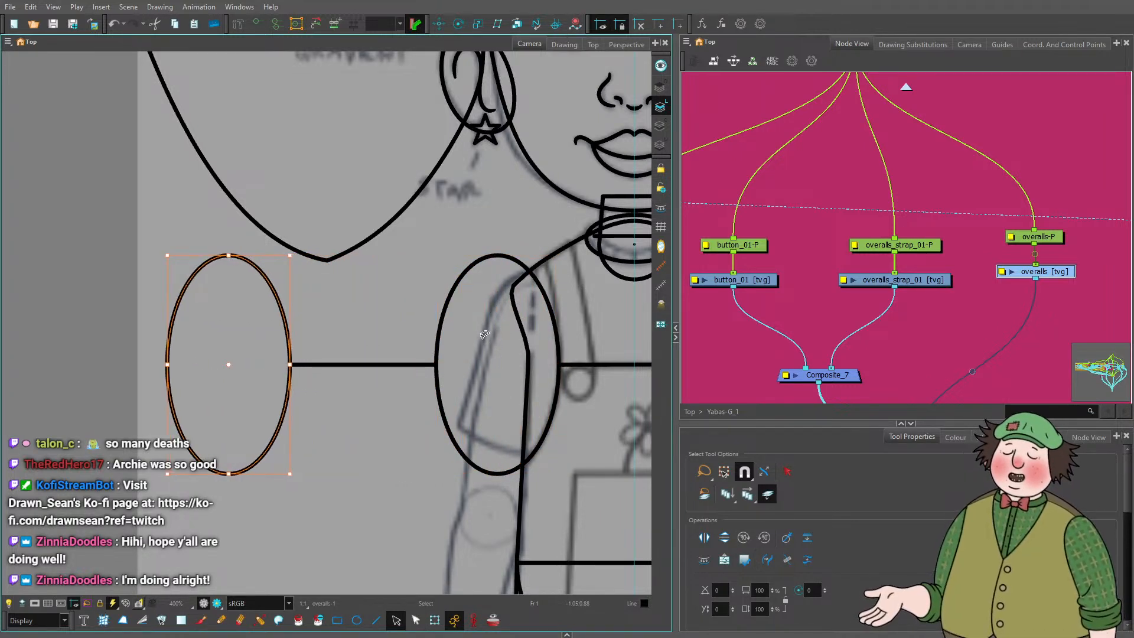
pyautogui.scroll(2, 536, 341)
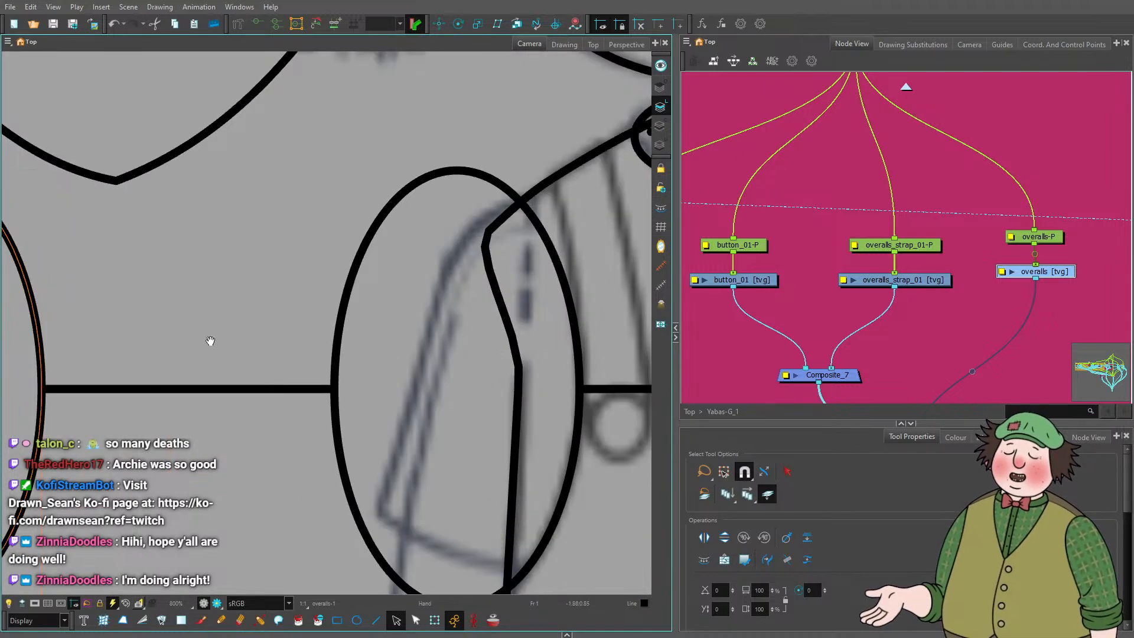
pyautogui.moveTo(208, 339); pyautogui.dragTo(557, 316)
pyautogui.scroll(2, 409, 366)
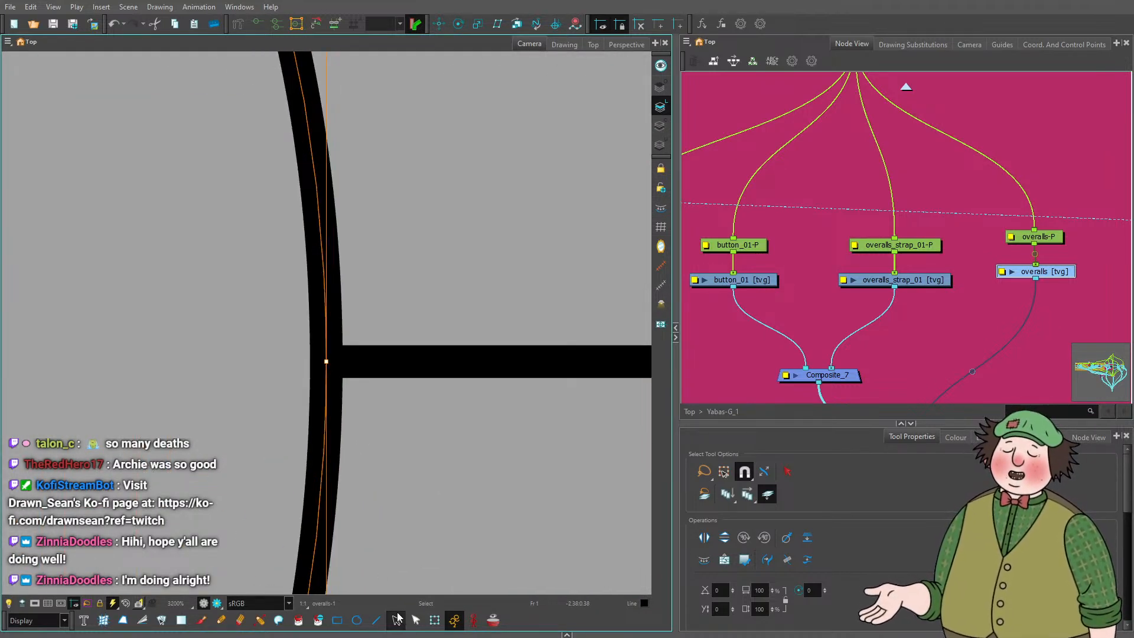
# Snap the duplicated line's outer end point onto the copied ellipse's outline with the Contour Editor.
pyautogui.hotkey('alt', 'q')
pyautogui.click(364, 366)
pyautogui.moveTo(339, 366); pyautogui.dragTo(384, 387)
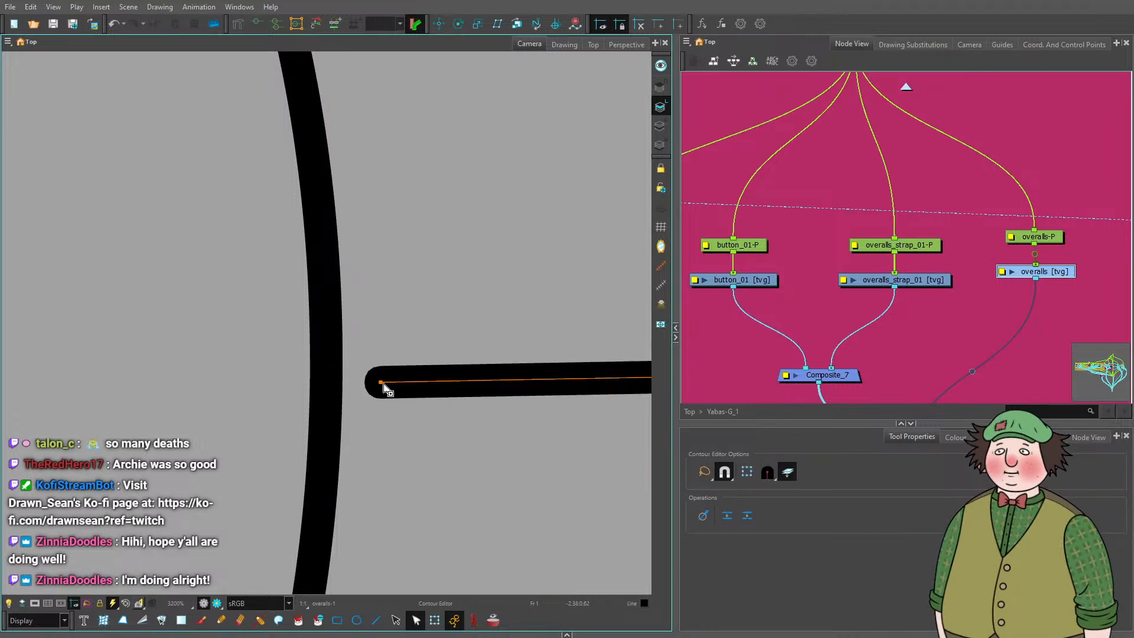
pyautogui.scroll(-4, 323, 369)
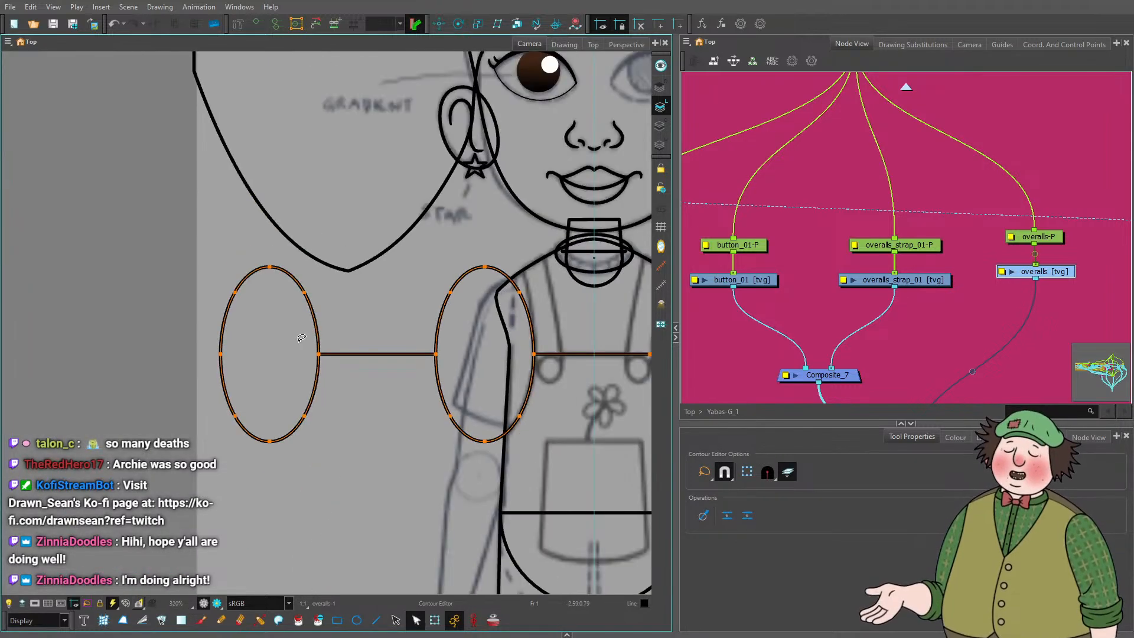
pyautogui.scroll(-1, 271, 350)
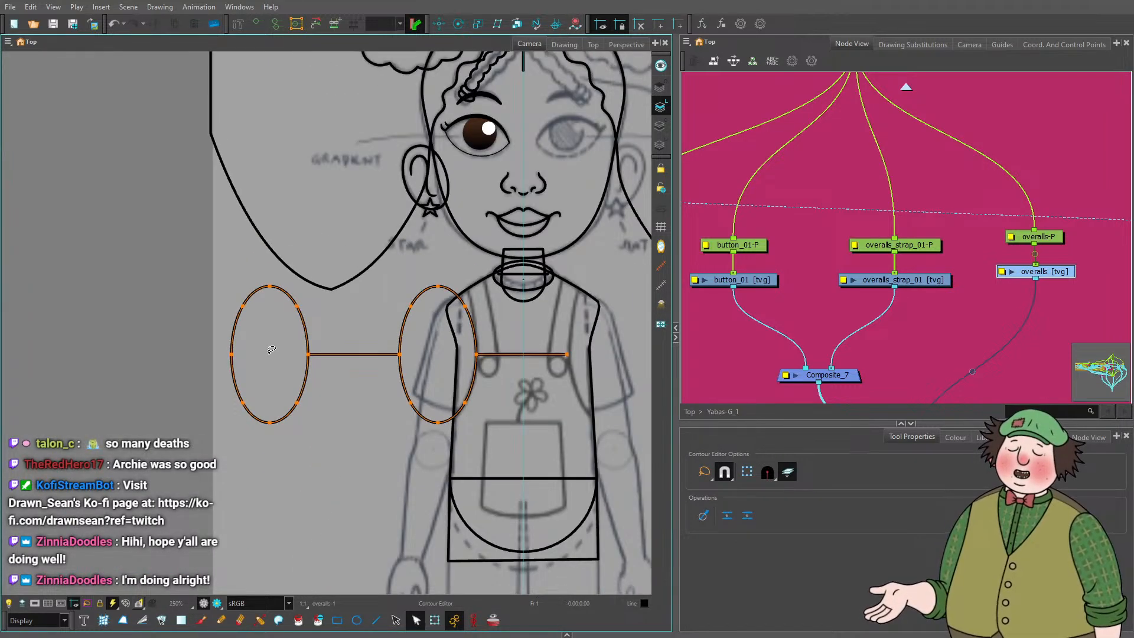
pyautogui.click(223, 359)
pyautogui.moveTo(188, 356); pyautogui.dragTo(65, 362)
pyautogui.hotkey('ctrl', 'a')
pyautogui.scroll(2, 333, 325)
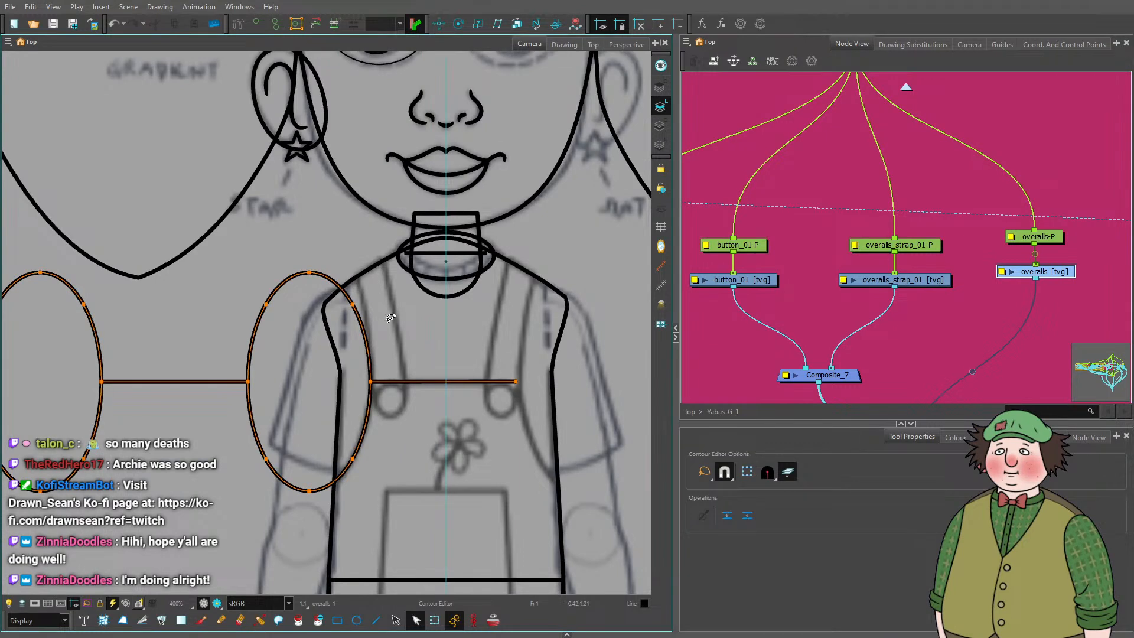
# Duplicate the middle armhole ellipse and shift the copy horizontally to the far end of the bib line.
pyautogui.click(398, 620)
pyautogui.click(357, 338)
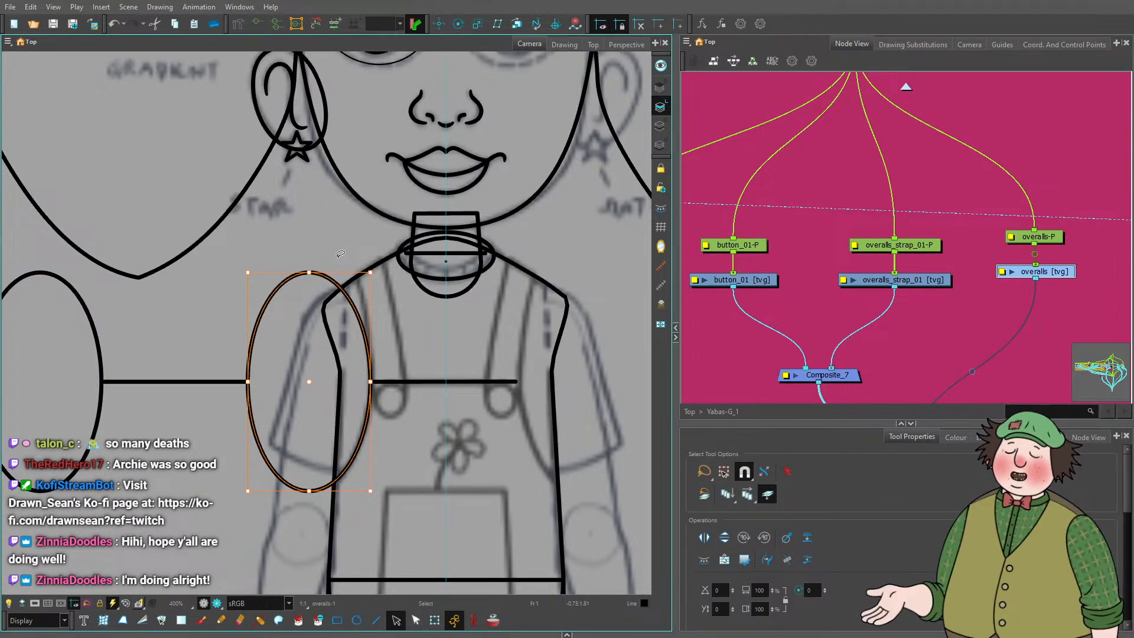
pyautogui.press('Right')
pyautogui.press('Right')
pyautogui.press('Right')
pyautogui.press('Right')
pyautogui.press('Right')
pyautogui.press('Right')
pyautogui.press('Right')
pyautogui.press('Right')
pyautogui.press('Right')
pyautogui.press('Right')
pyautogui.press('Right')
pyautogui.press('Right')
pyautogui.press('Right')
pyautogui.press('Right')
pyautogui.press('Right')
pyautogui.press('Right')
pyautogui.press('Right')
pyautogui.press('Right')
pyautogui.press('Right')
pyautogui.press('Right')
pyautogui.press('Right')
pyautogui.press('Right')
pyautogui.press('Right')
pyautogui.press('Right')
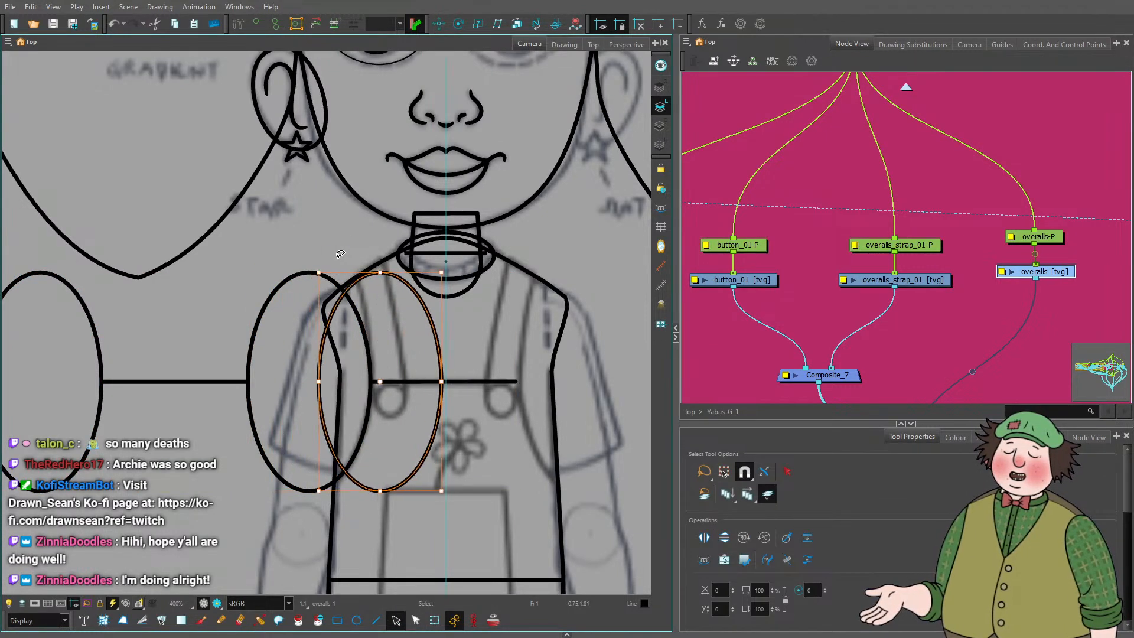
pyautogui.press('Right')
pyautogui.press('Right')
pyautogui.press('Right')
pyautogui.press('Right')
pyautogui.press('Right')
pyautogui.press('Right')
pyautogui.press('Right')
pyautogui.press('Right')
pyautogui.press('Right')
pyautogui.press('Right')
pyautogui.press('Right')
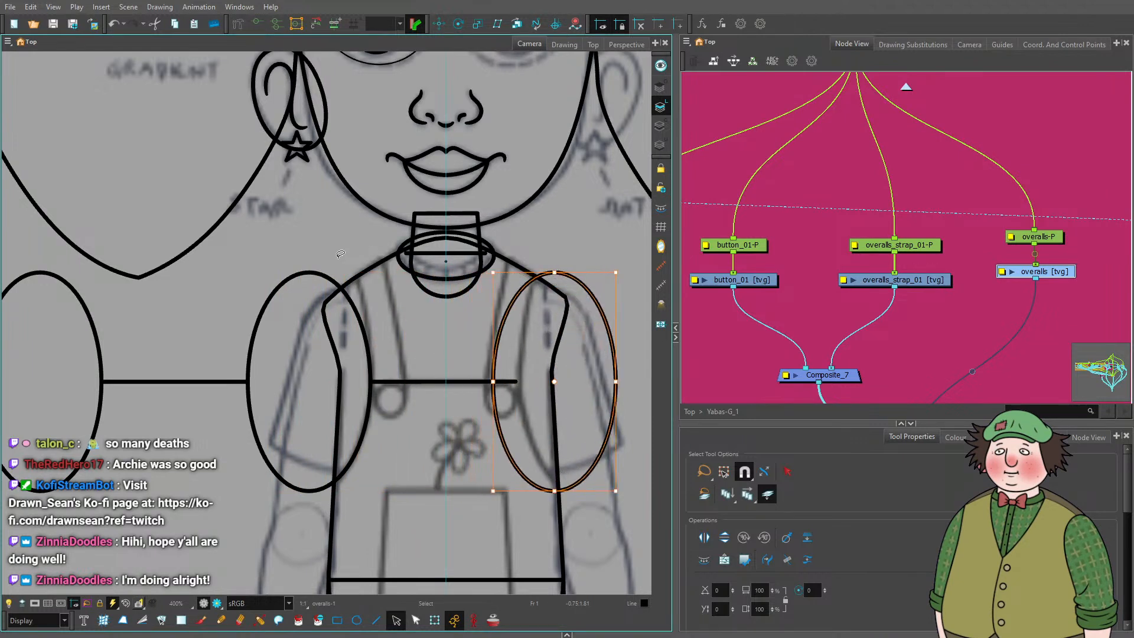
pyautogui.press('Left')
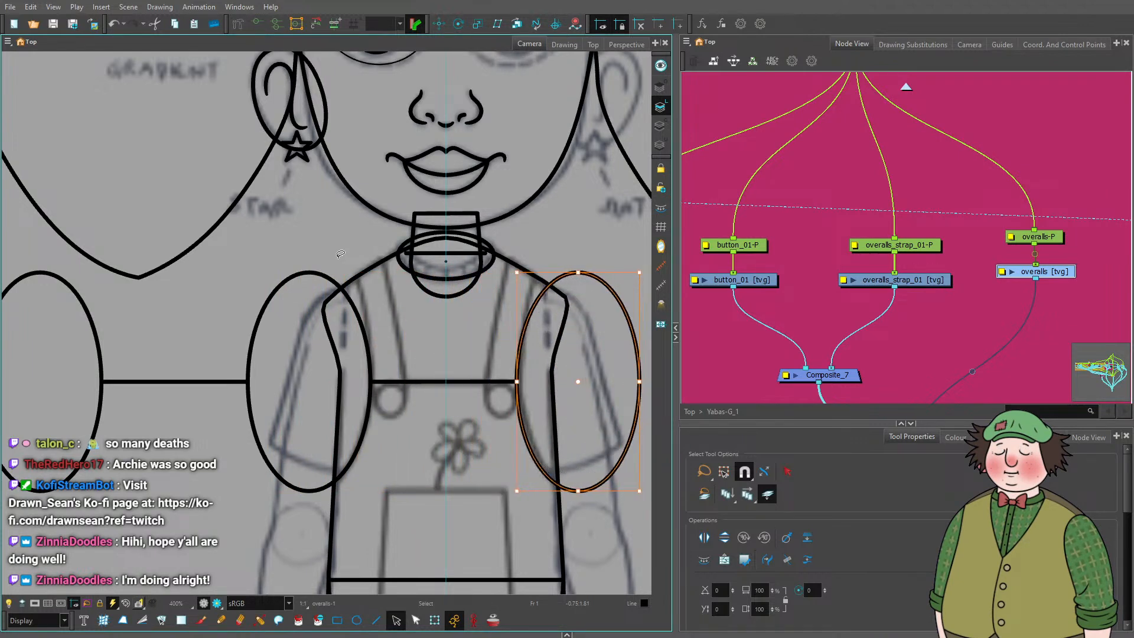
# Fine-tune the copied ellipse's horizontal position so both armholes sit evenly about the body's centre line.
pyautogui.scroll(3, 340, 254)
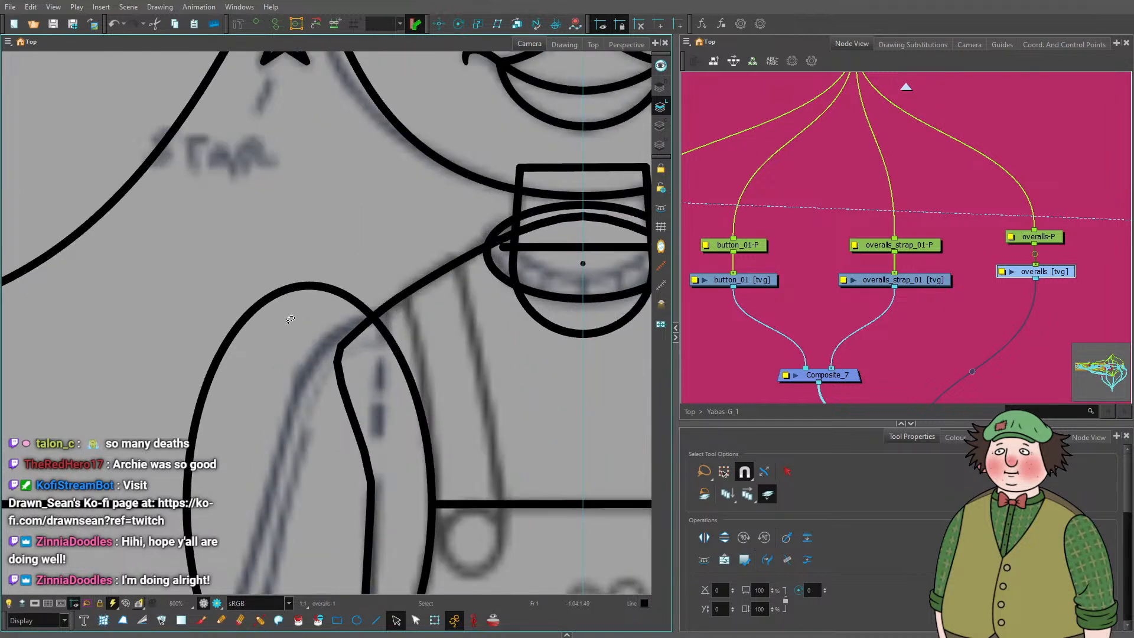
pyautogui.scroll(-4, 383, 331)
pyautogui.scroll(3, 452, 418)
pyautogui.scroll(3, 452, 419)
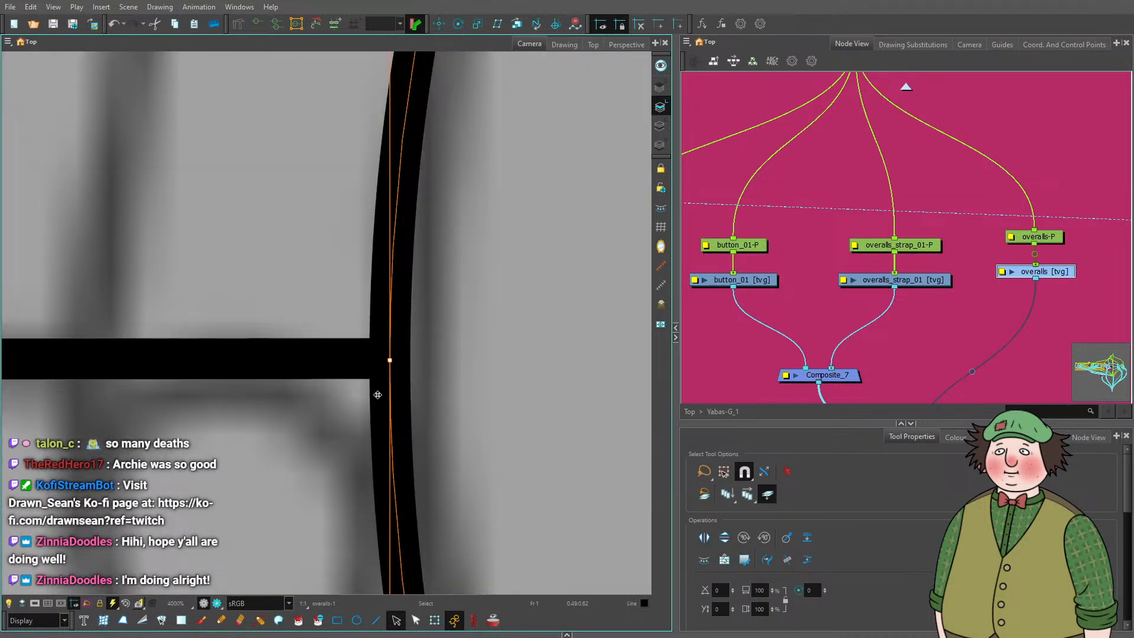
pyautogui.press('Right')
pyautogui.press('Right')
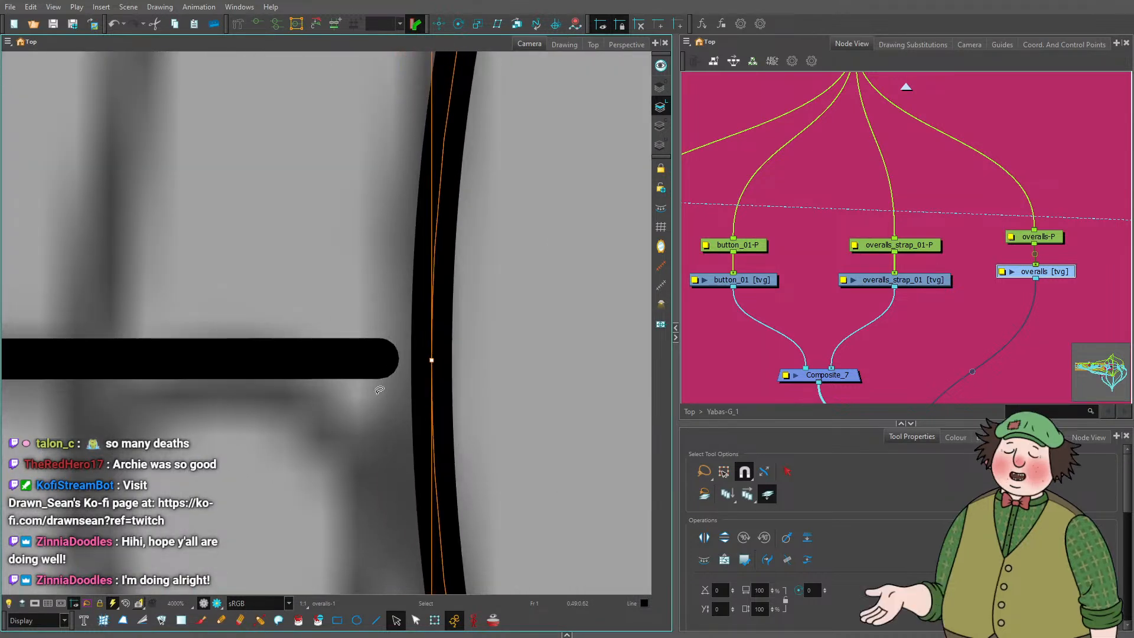
pyautogui.press('Left')
pyautogui.press('Left')
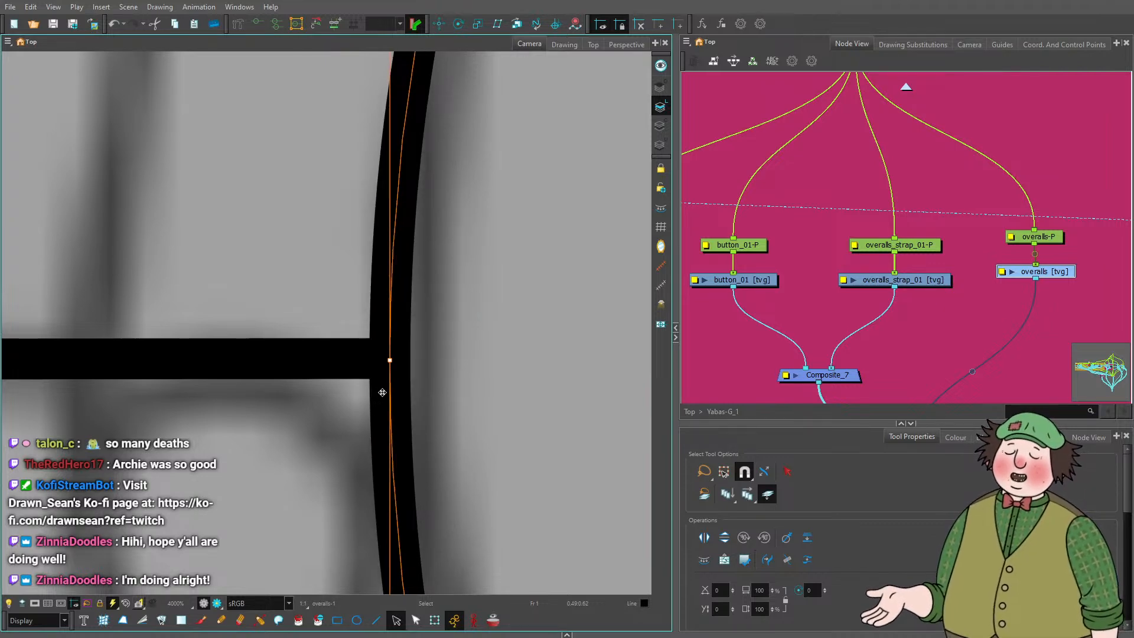
pyautogui.scroll(-5, 382, 392)
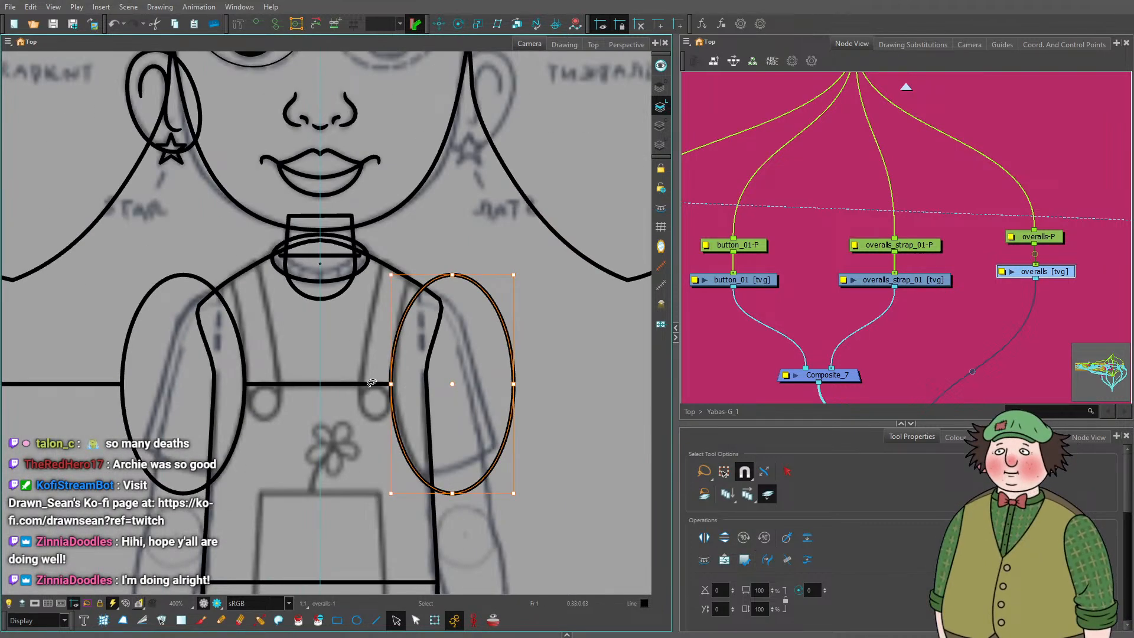
pyautogui.scroll(1, 321, 383)
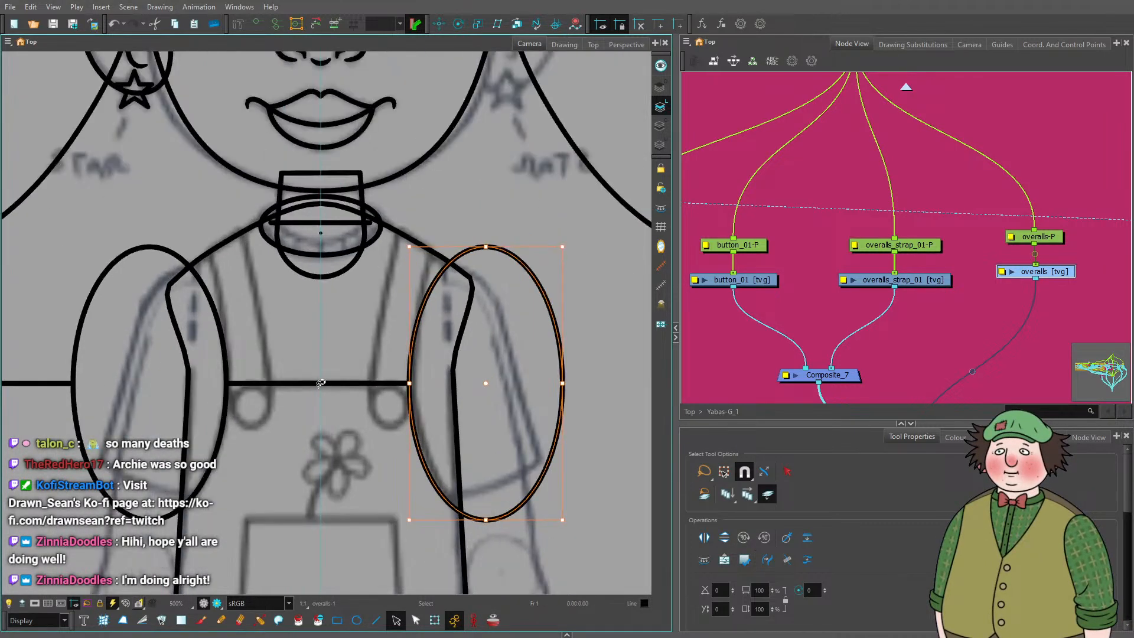
pyautogui.press('Right')
pyautogui.press('Right')
pyautogui.press('Right')
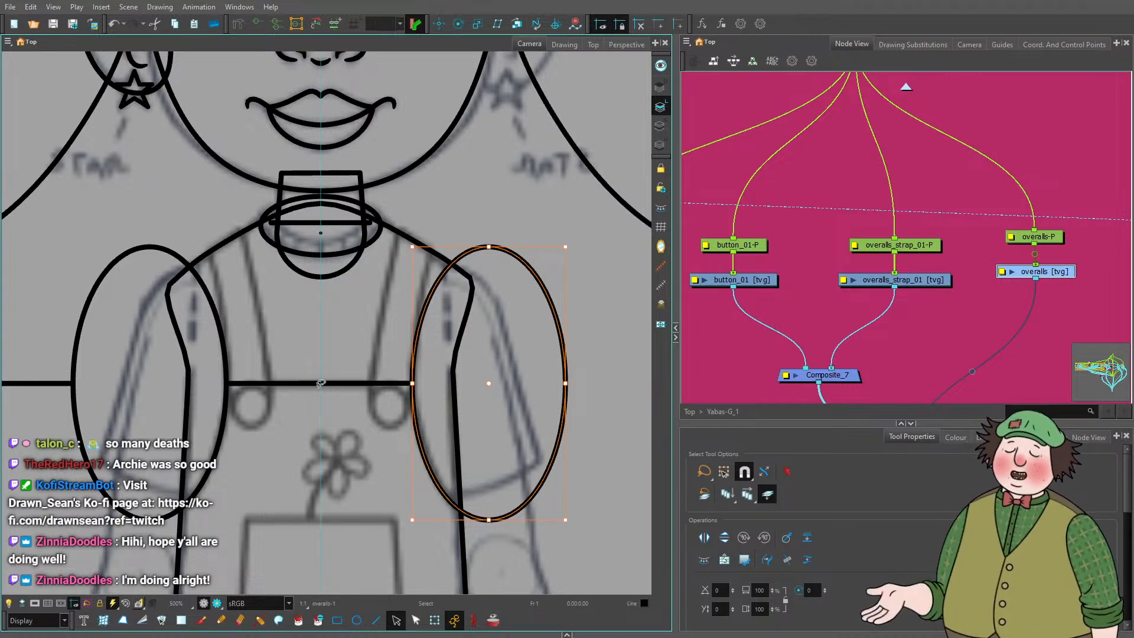
# Extend the bib line's end point onto the shifted ellipse's outline with the Contour Editor.
pyautogui.scroll(6, 407, 385)
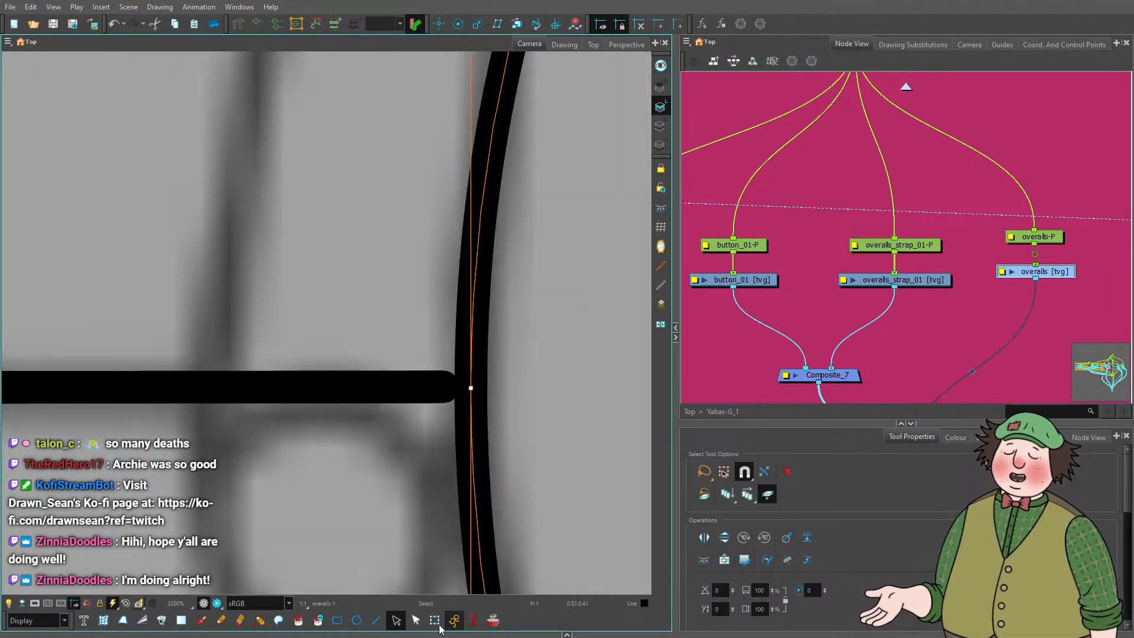
pyautogui.hotkey('alt', 'q')
pyautogui.click(453, 383)
pyautogui.click(458, 390)
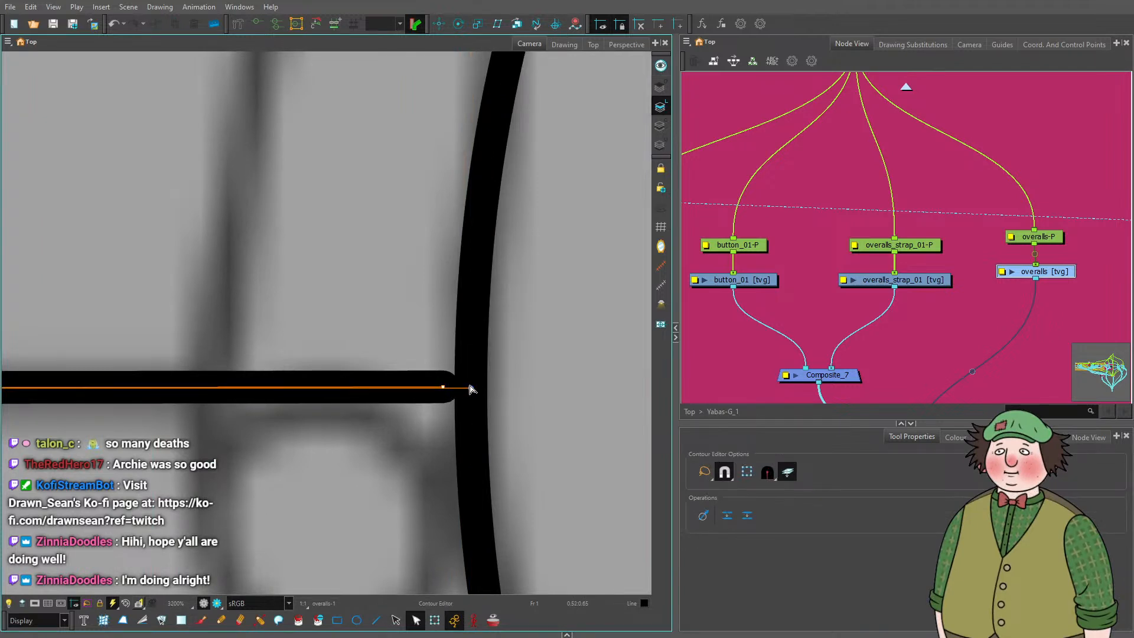
pyautogui.click(472, 388)
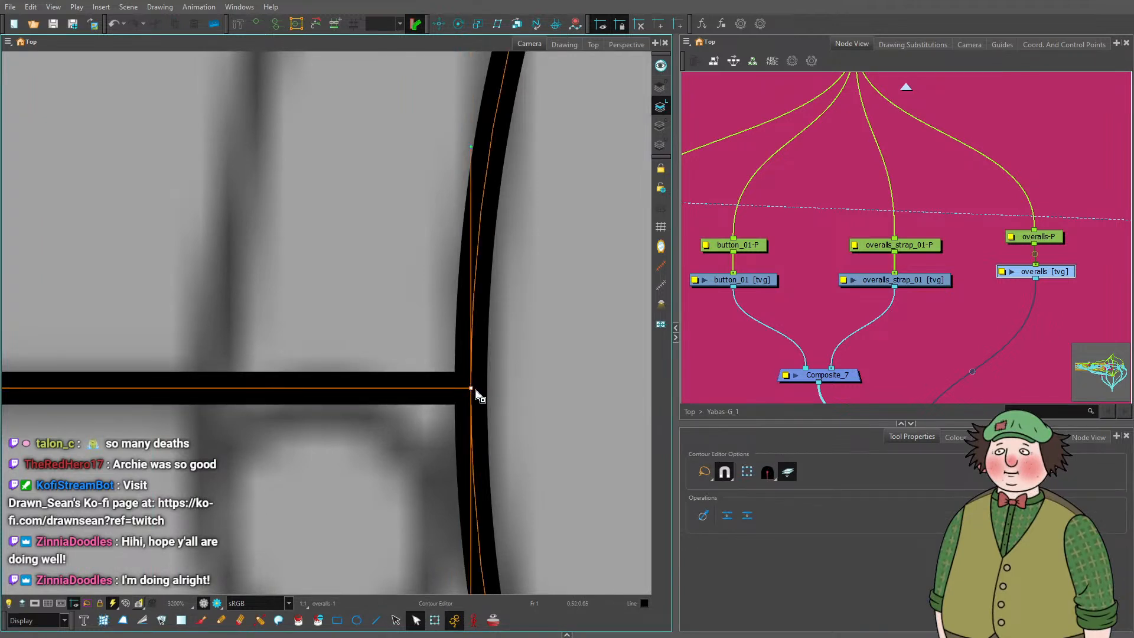
pyautogui.click(443, 392)
pyautogui.moveTo(443, 392); pyautogui.dragTo(473, 387)
pyautogui.click(468, 385)
pyautogui.scroll(-4, 507, 374)
pyautogui.scroll(-7, 507, 374)
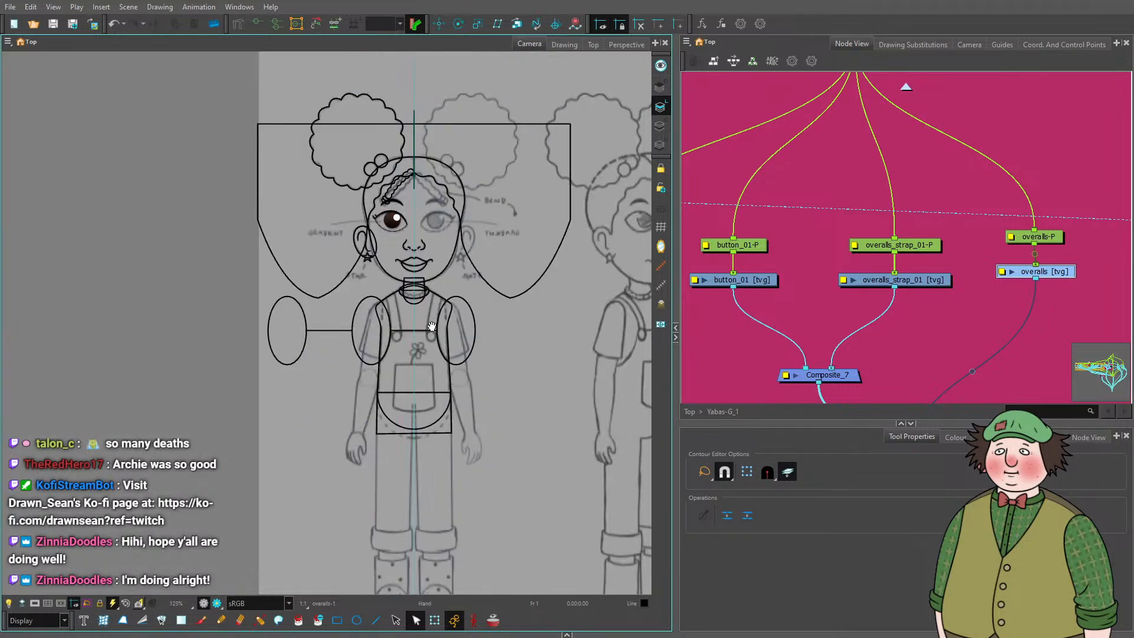
# Draw a line straight down from the outermost ellipse to hand level and a horizontal line across to the opposite hand.
pyautogui.moveTo(306, 276)
pyautogui.mouseDown()
pyautogui.moveTo(398, 328)
pyautogui.moveTo(387, 327)
pyautogui.mouseUp()
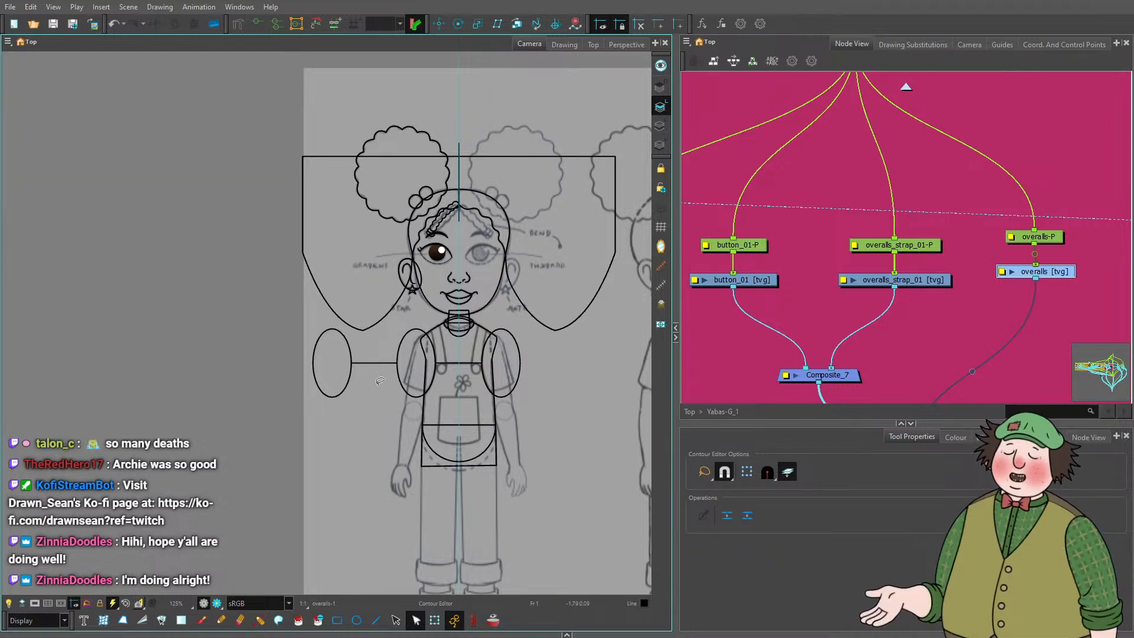
pyautogui.scroll(2, 330, 385)
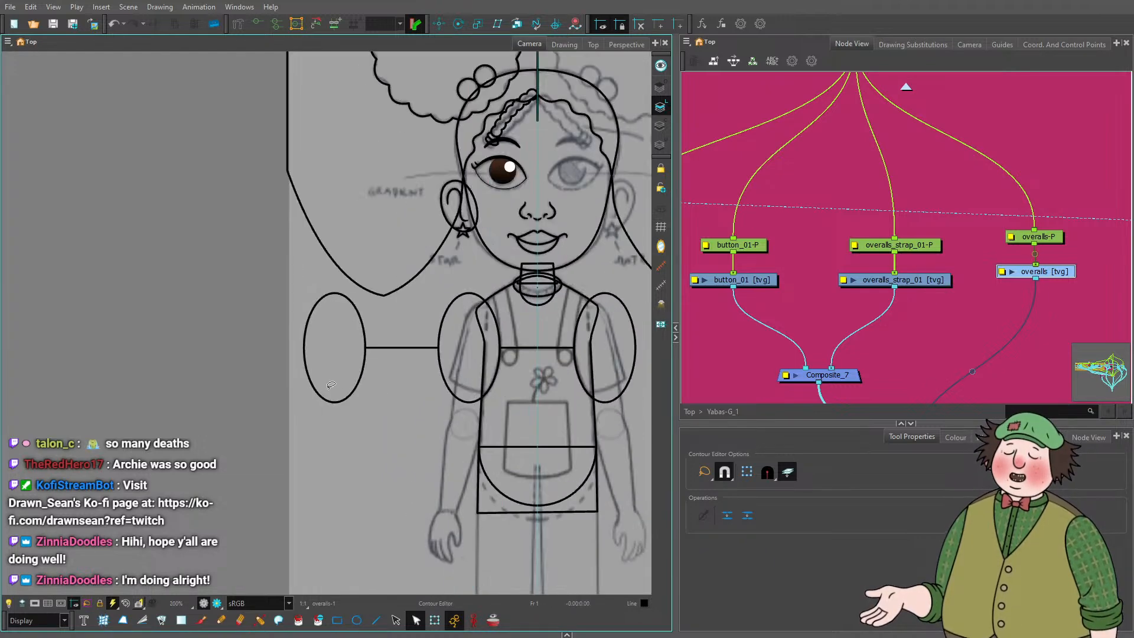
pyautogui.click(376, 620)
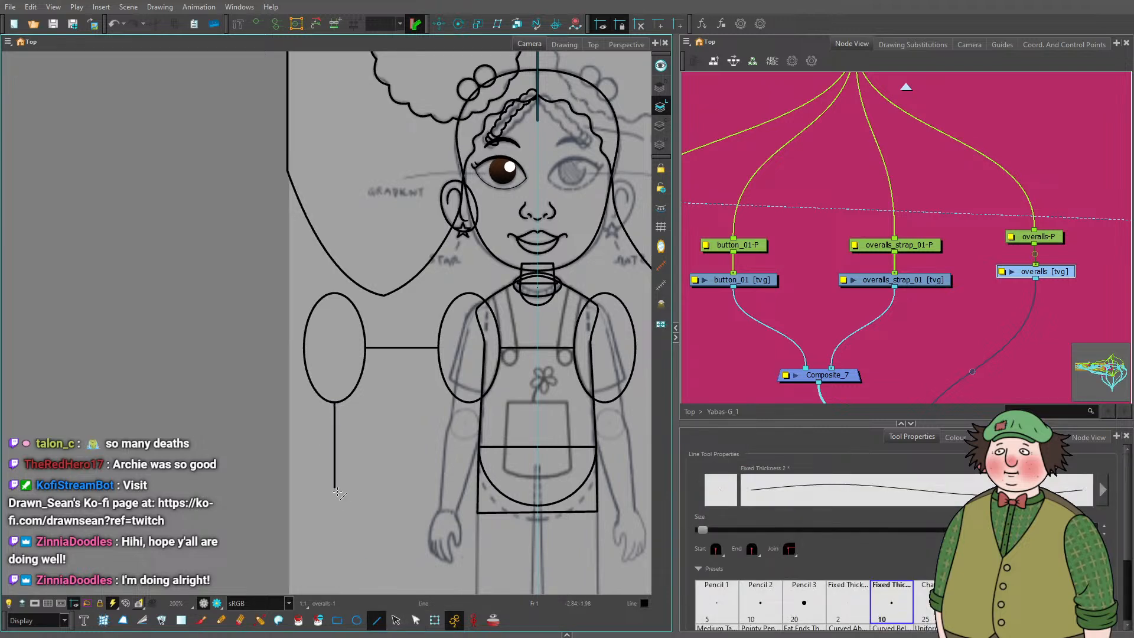
pyautogui.moveTo(338, 542); pyautogui.dragTo(335, 554)
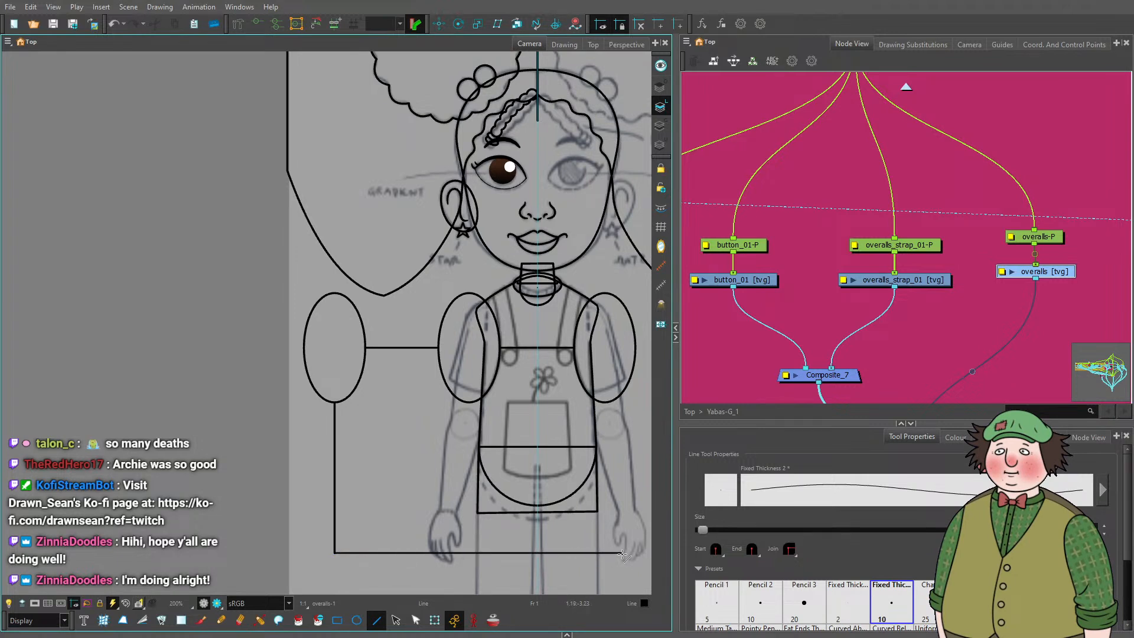
pyautogui.moveTo(623, 554); pyautogui.dragTo(623, 554)
# Close the overalls' open side with a line from the ellipse's lowest point, moving its lower corner inward until the side is vertical.
pyautogui.moveTo(619, 509); pyautogui.dragTo(515, 489)
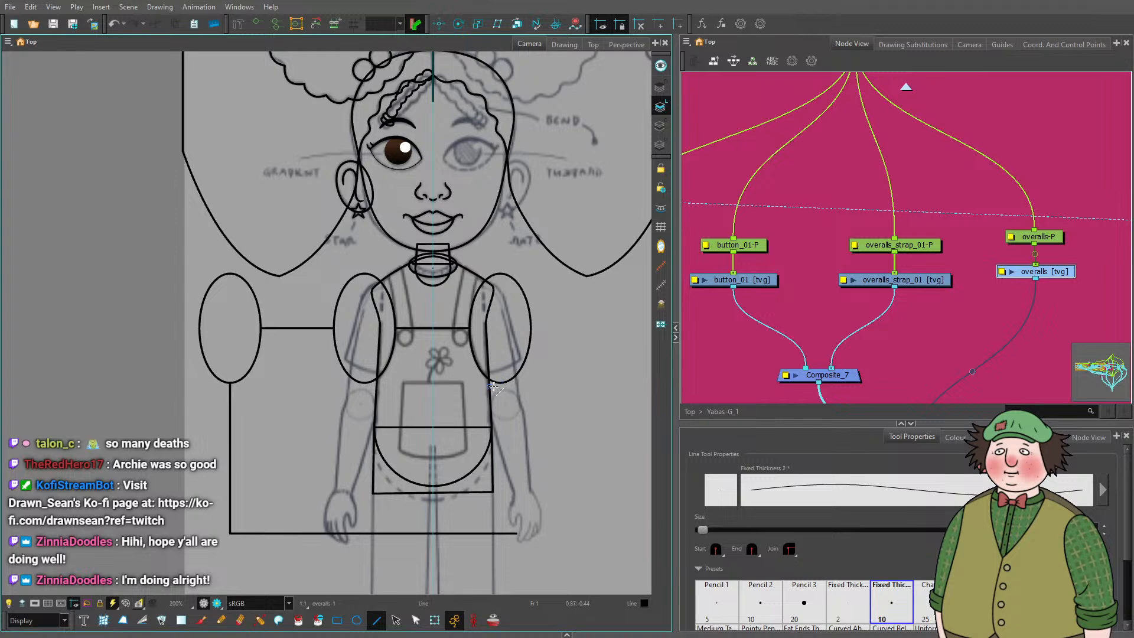
pyautogui.moveTo(513, 492); pyautogui.dragTo(518, 534)
pyautogui.click(416, 620)
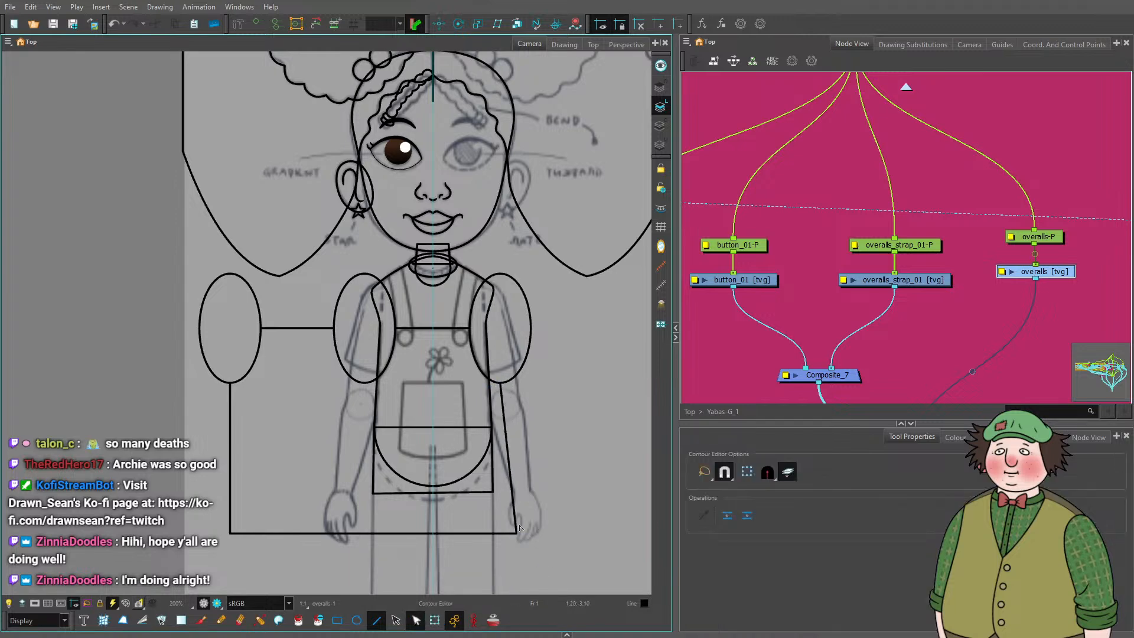
pyautogui.scroll(2, 518, 532)
pyautogui.click(516, 542)
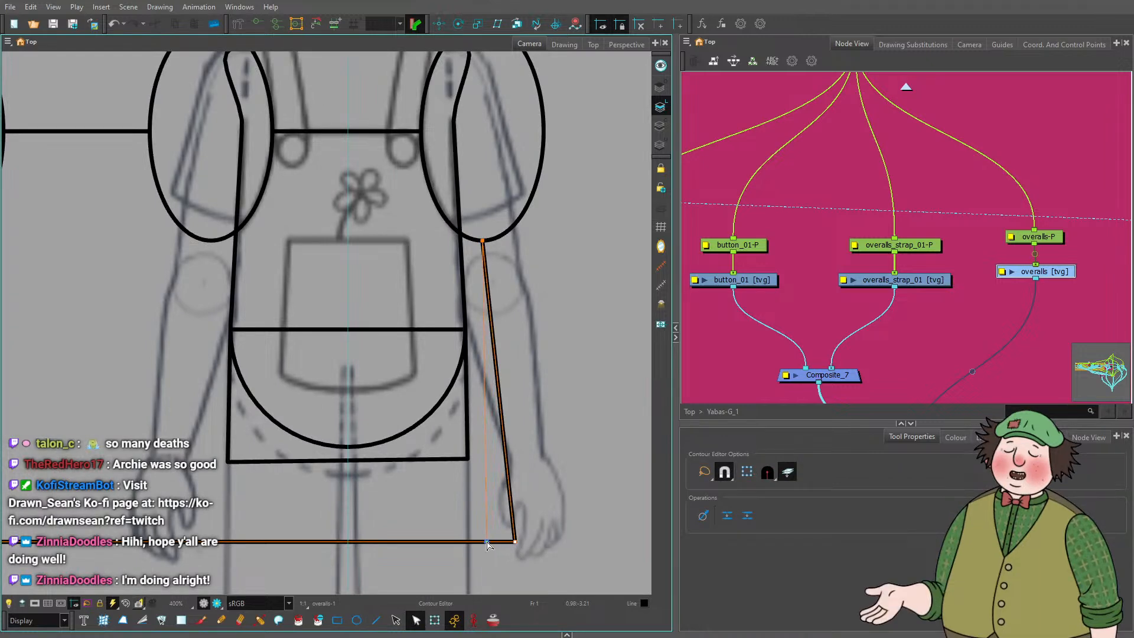
pyautogui.moveTo(514, 541); pyautogui.dragTo(485, 541)
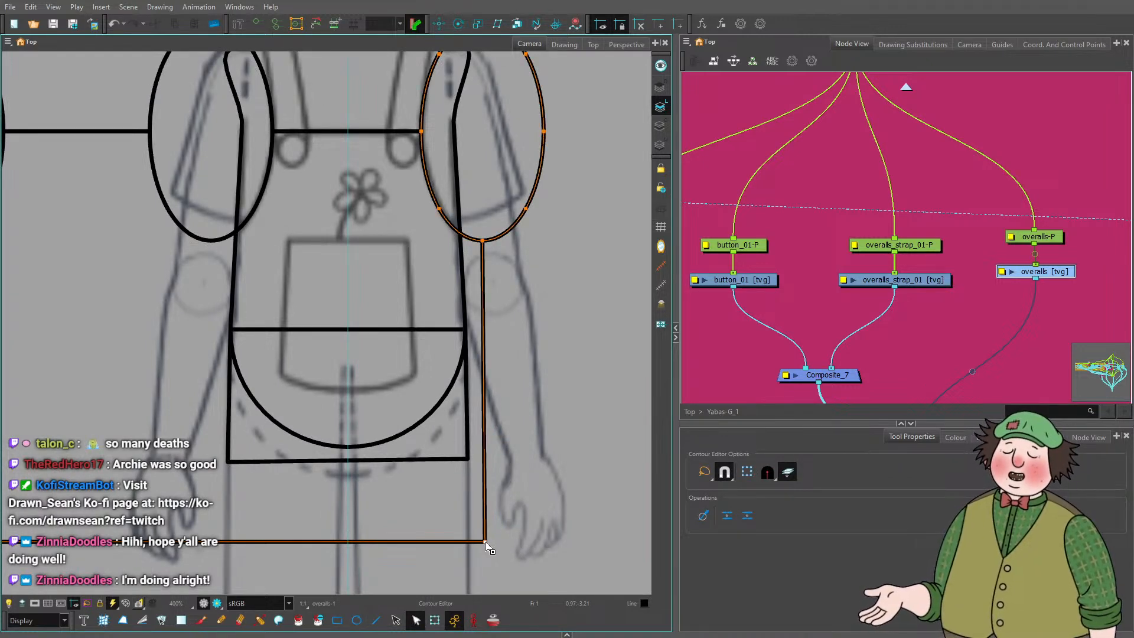
pyautogui.scroll(-3, 552, 441)
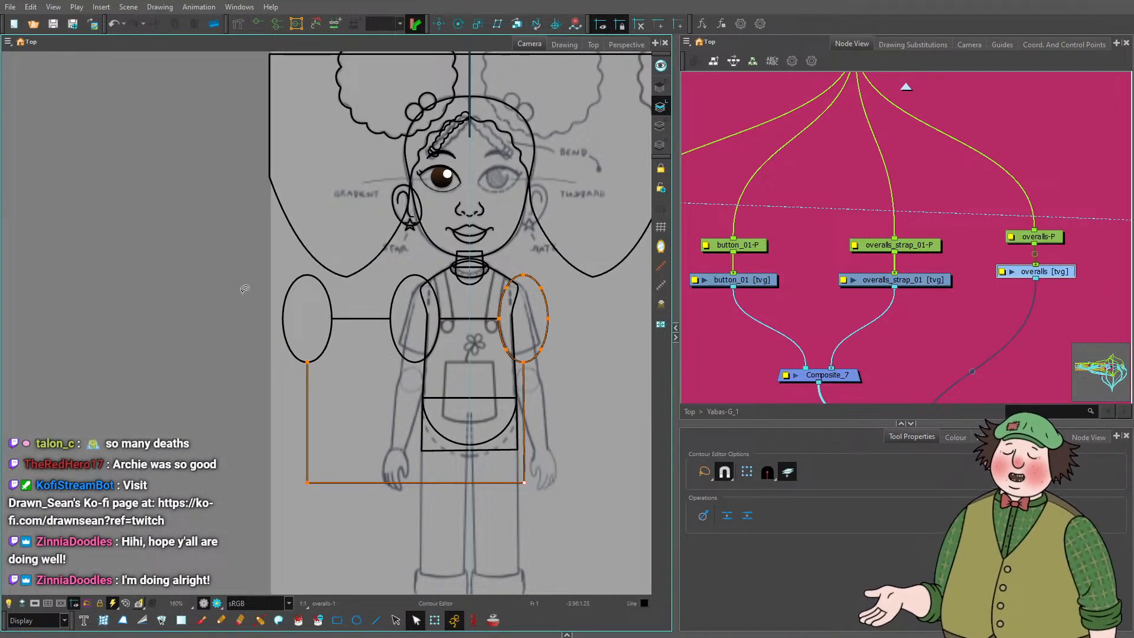
# Delete the outermost ellipse's unneeded segments, keeping only the armhole curve between the top line and the side line.
pyautogui.click(265, 285)
pyautogui.scroll(2, 262, 288)
pyautogui.click(397, 315)
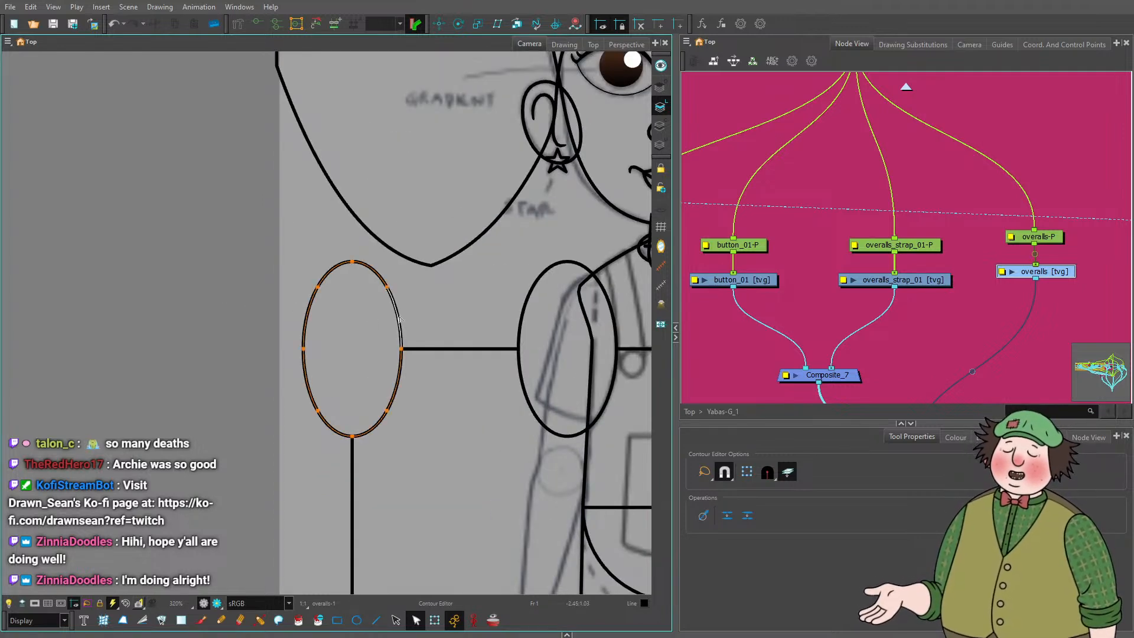
pyautogui.press('Delete')
pyautogui.click(332, 427)
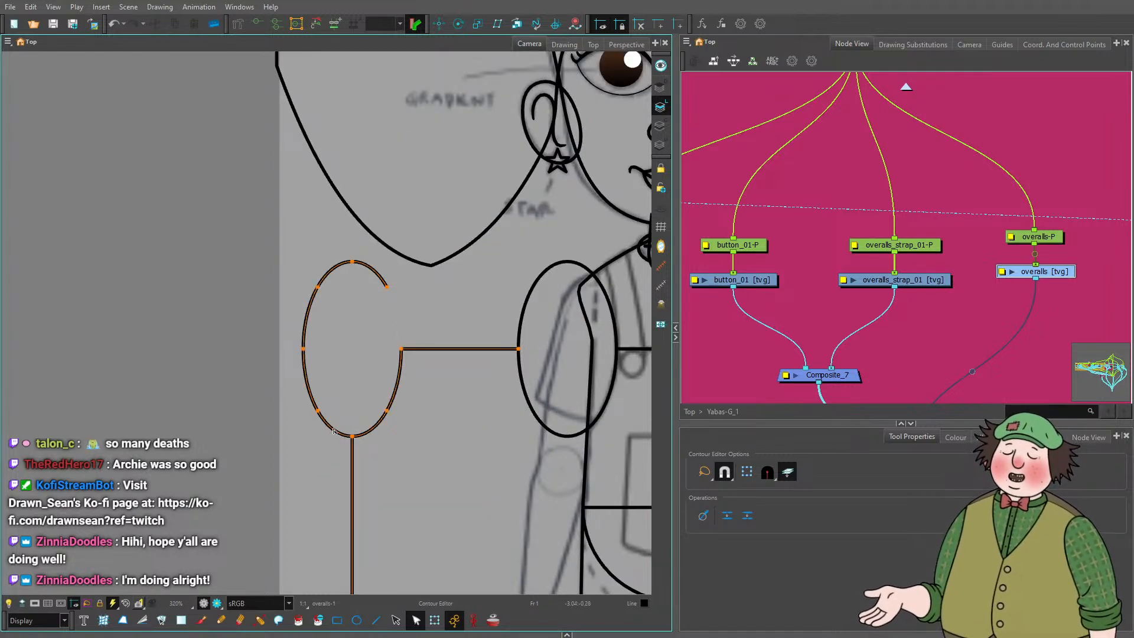
pyautogui.press('Delete')
pyautogui.click(313, 397)
pyautogui.press('Delete')
pyautogui.moveTo(332, 372)
pyautogui.mouseDown()
pyautogui.moveTo(425, 272)
pyautogui.moveTo(395, 315)
pyautogui.mouseUp()
pyautogui.press('Delete')
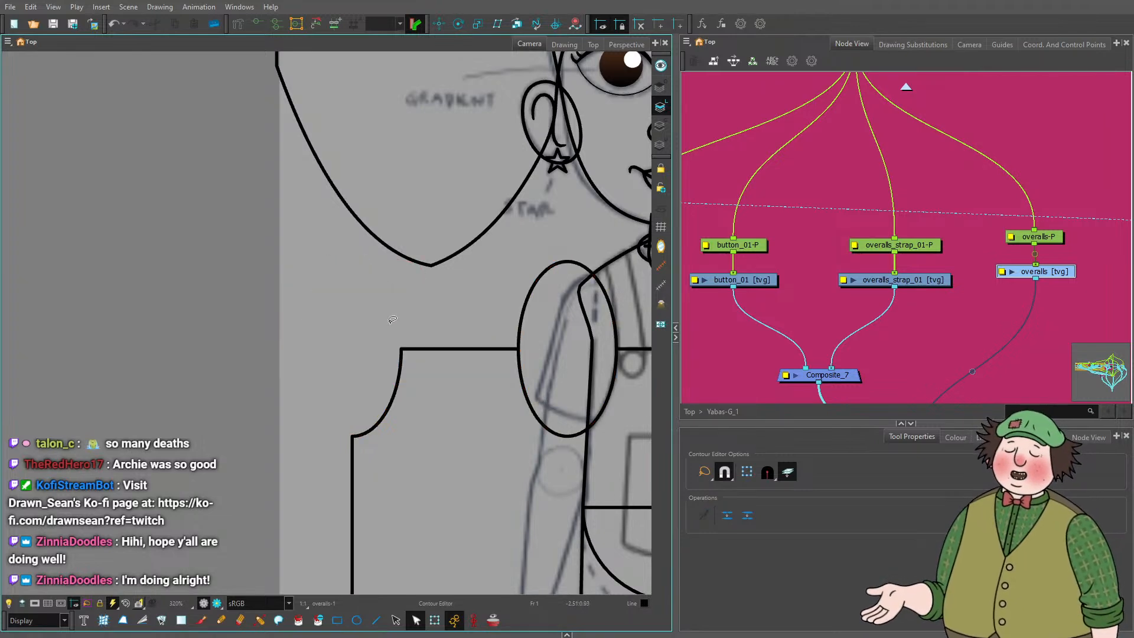
# Delete the unneeded segments of the other two ellipses, leaving only the armhole curves that complete the overalls' outline.
pyautogui.scroll(-3, 395, 318)
pyautogui.scroll(4, 480, 329)
pyautogui.click(425, 319)
pyautogui.press('Delete')
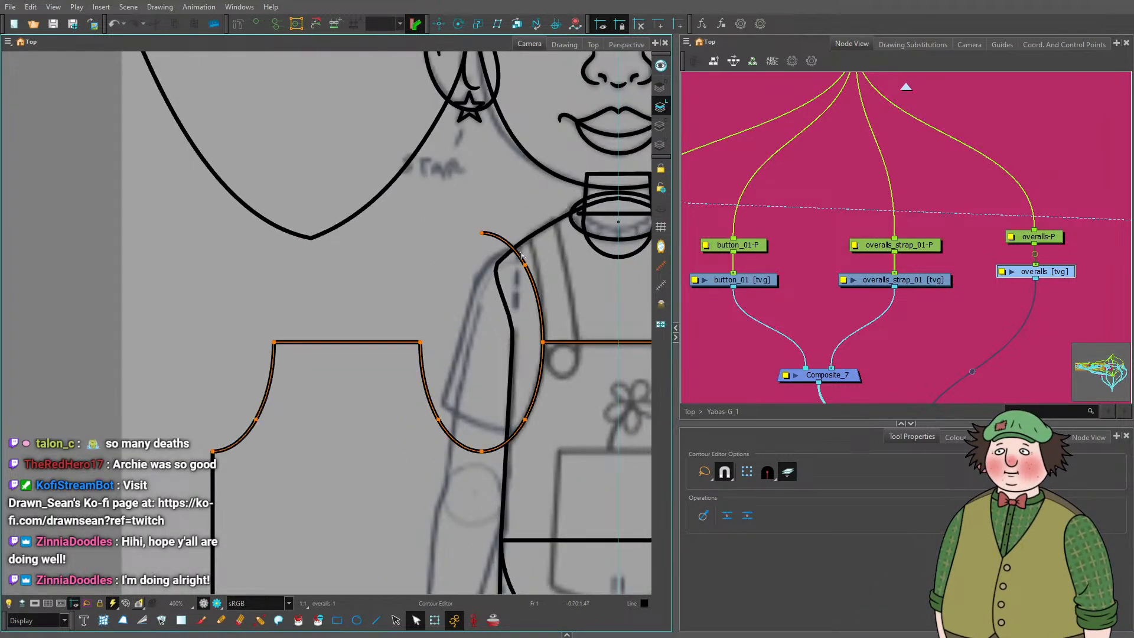
pyautogui.press('Delete')
pyautogui.click(536, 299)
pyautogui.press('Delete')
pyautogui.scroll(-4, 443, 286)
pyautogui.scroll(3, 555, 291)
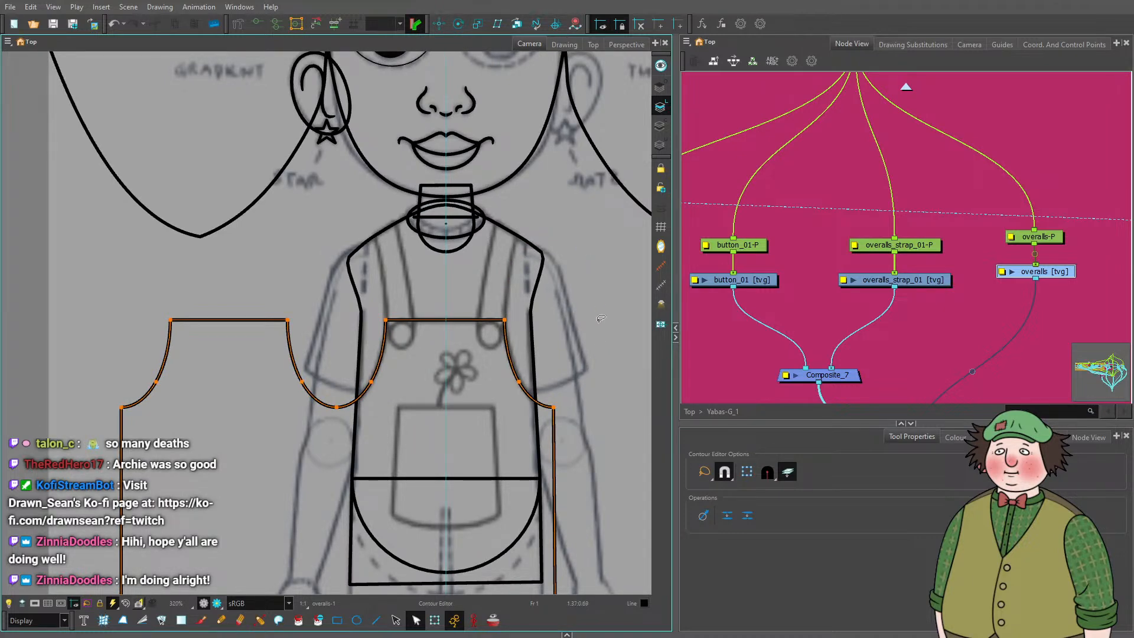
pyautogui.scroll(-4, 437, 295)
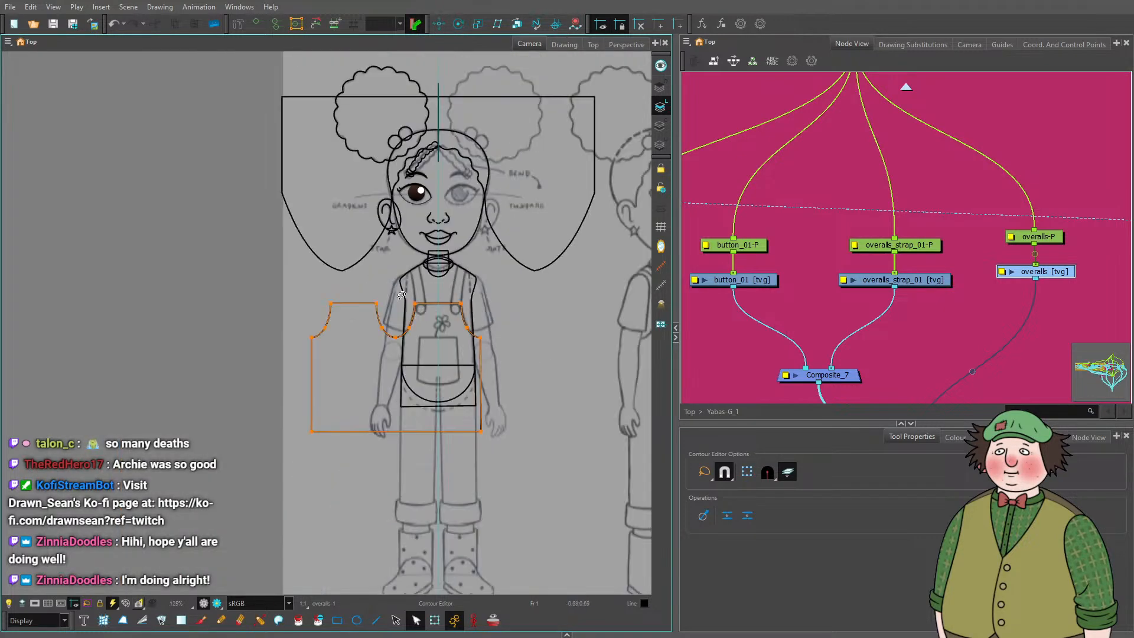
pyautogui.scroll(-3, 307, 300)
pyautogui.scroll(3, 483, 319)
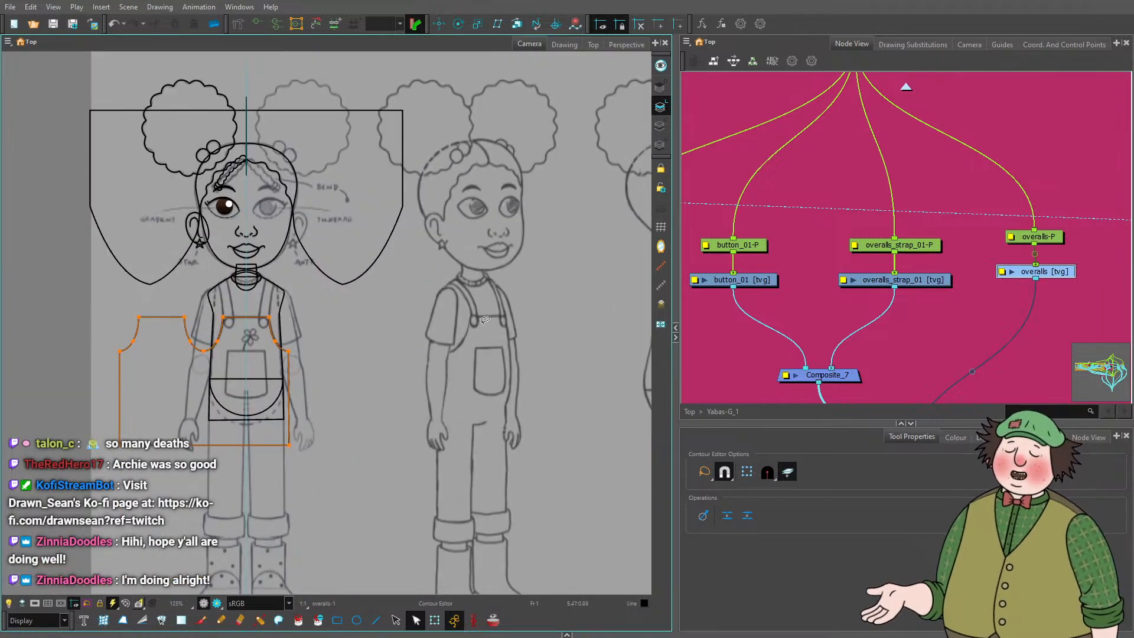
# Shift the overalls outline horizontally across the turnaround poses to the back view to compare its fit, and return it to the front pose.
pyautogui.press('space')
pyautogui.moveTo(387, 368); pyautogui.dragTo(368, 376)
pyautogui.click(396, 620)
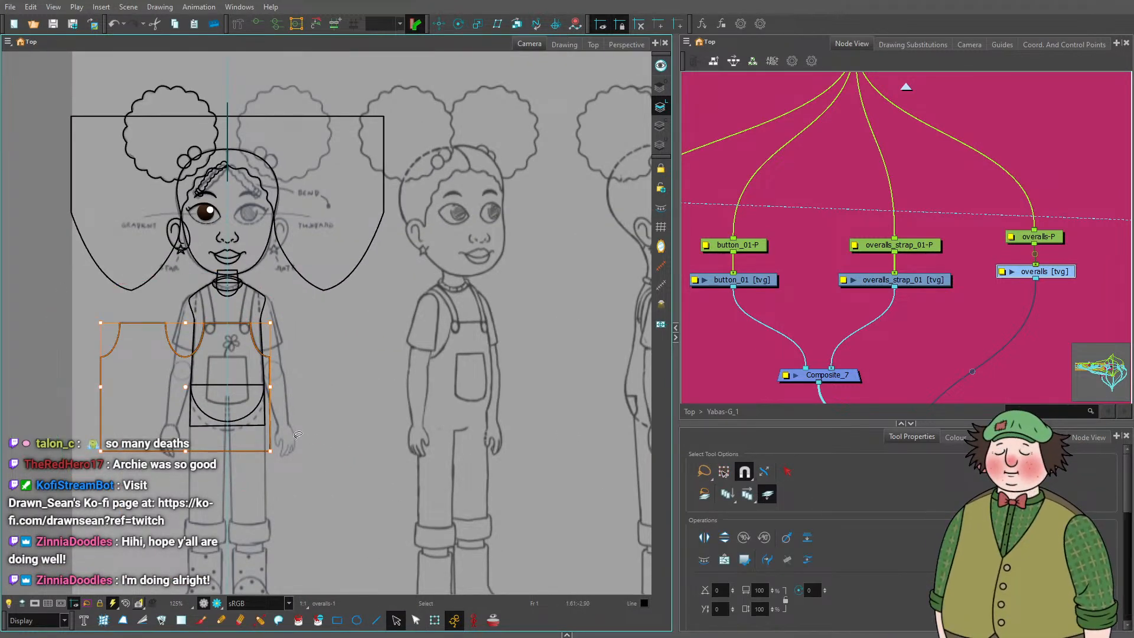
pyautogui.scroll(-4, 288, 422)
pyautogui.scroll(2, 410, 420)
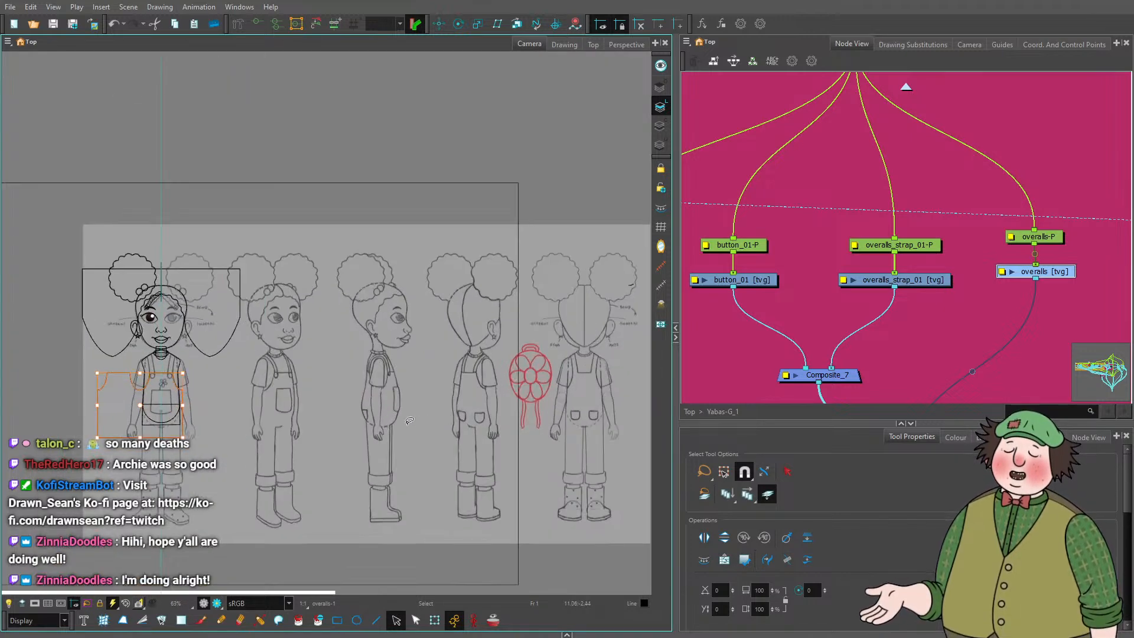
pyautogui.press('Right')
pyautogui.press('Right')
pyautogui.press('Right')
pyautogui.press('Right')
pyautogui.press('Right')
pyautogui.press('Right')
pyautogui.press('Right')
pyautogui.press('Right')
pyautogui.press('Right')
pyautogui.press('Right')
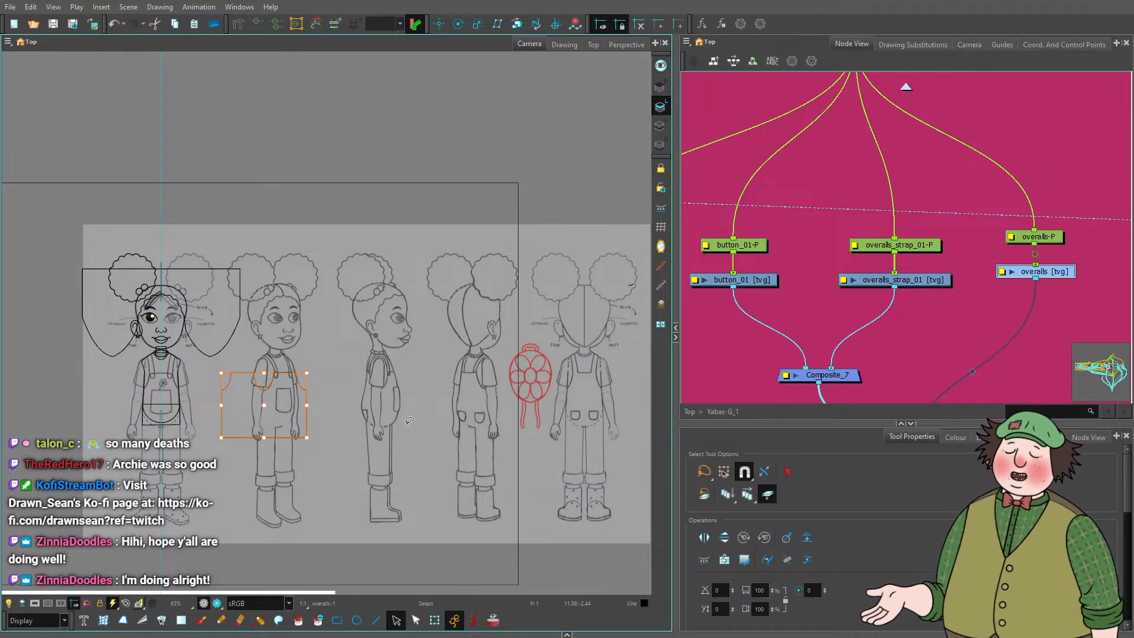
pyautogui.press('Right')
pyautogui.press('Right')
pyautogui.press('Right')
pyautogui.press('Right')
pyautogui.press('Right')
pyautogui.press('Right')
pyautogui.press('Right')
pyautogui.press('Right')
pyautogui.press('Right')
pyautogui.press('Right')
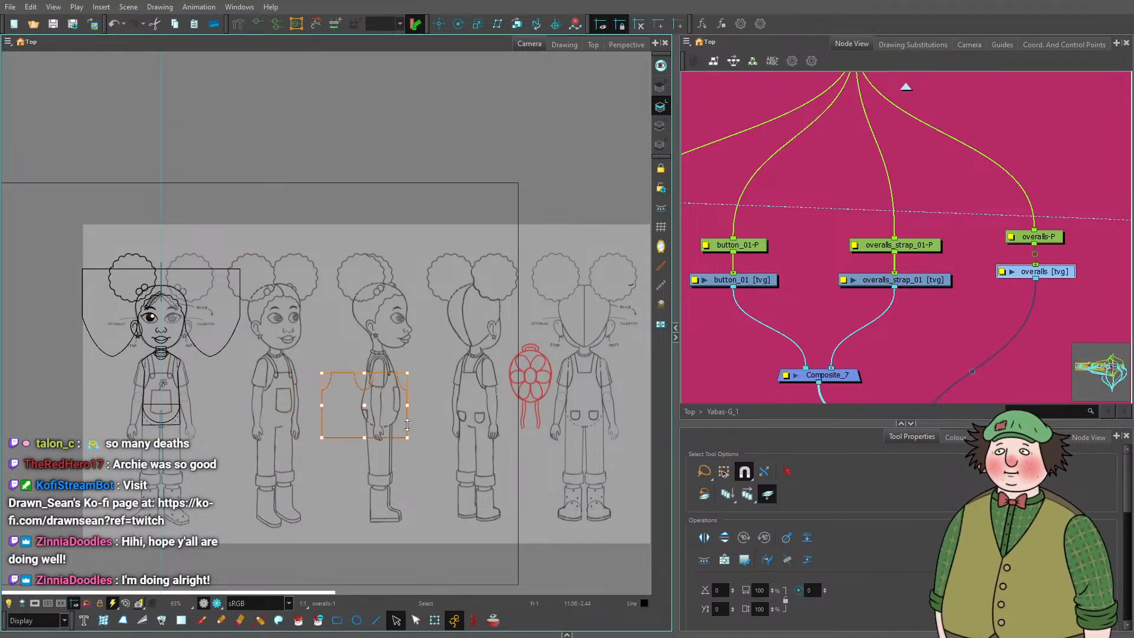
pyautogui.press('Right')
pyautogui.press('Right')
pyautogui.press('Right')
pyautogui.press('Right')
pyautogui.press('Right')
pyautogui.press('Right')
pyautogui.press('Right')
pyautogui.press('Right')
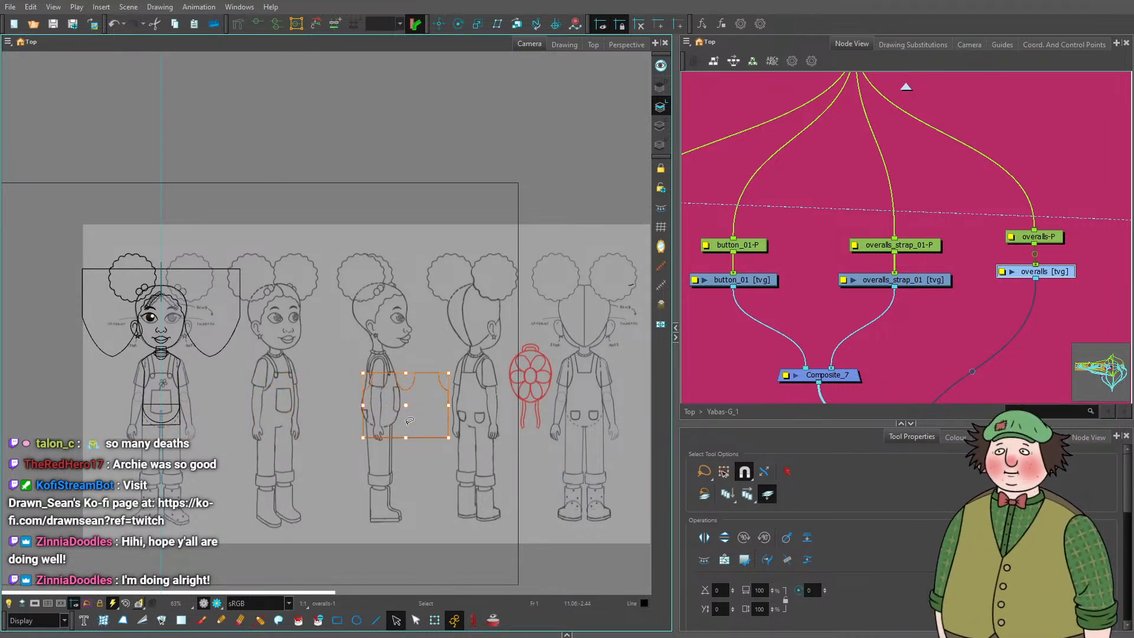
pyautogui.press('Right')
pyautogui.press('Right')
pyautogui.press('Right')
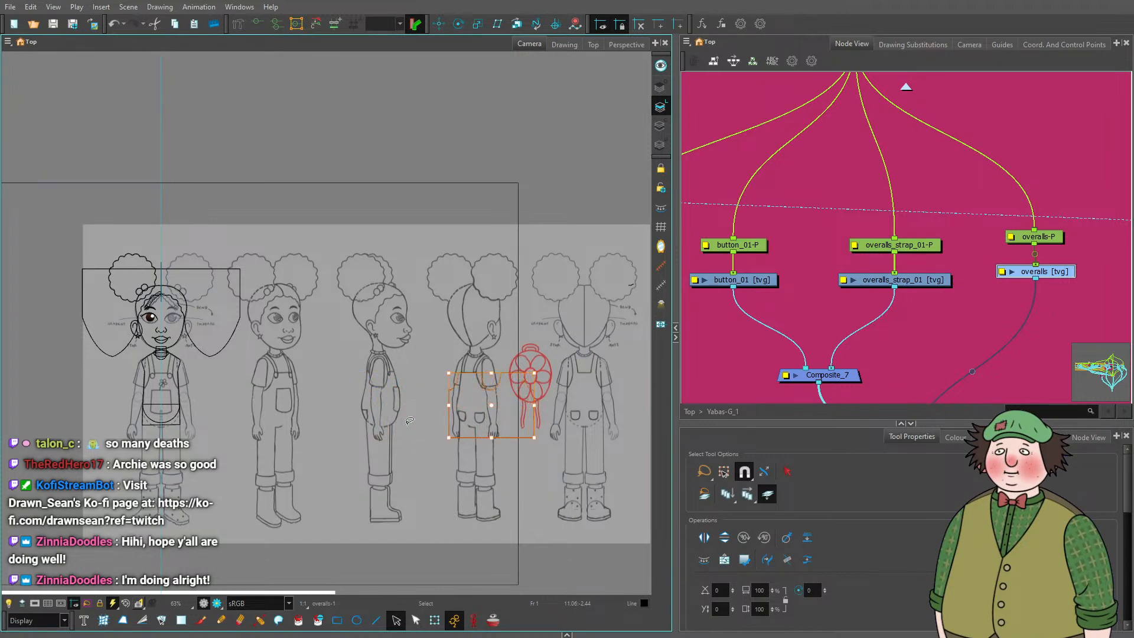
pyautogui.press('Right')
pyautogui.press('Right')
pyautogui.press('Right')
pyautogui.press('Right')
pyautogui.press('Right')
pyautogui.press('Right')
pyautogui.press('Right')
pyautogui.press('Right')
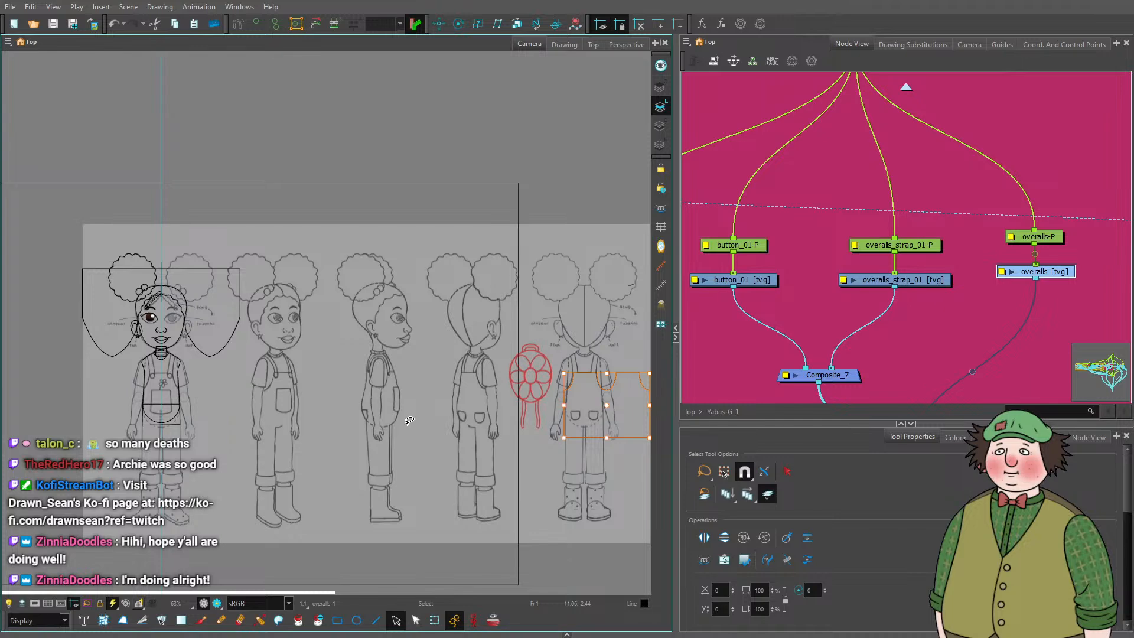
pyautogui.scroll(4, 593, 411)
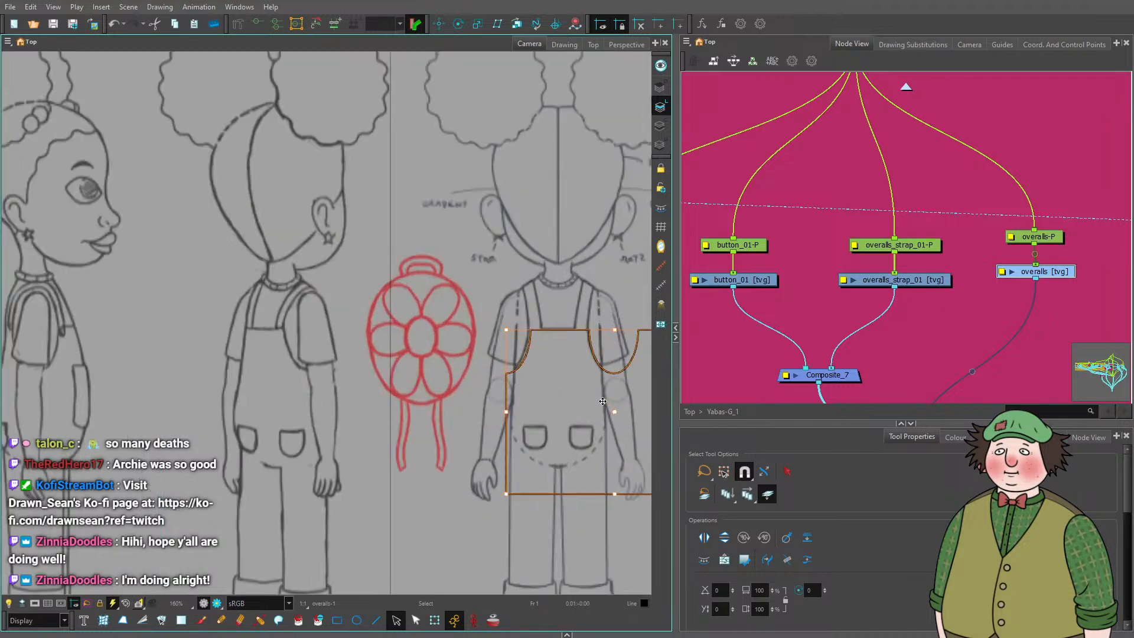
pyautogui.scroll(-7, 576, 393)
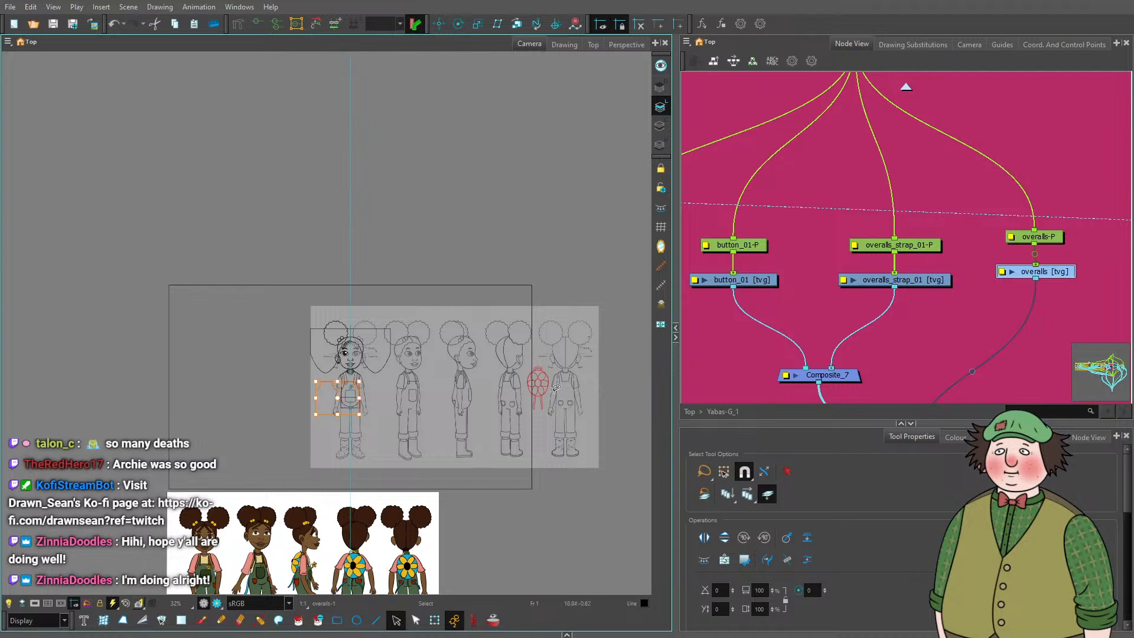
# Nudge the overalls outline sideways and slightly down until its bib edge and armholes line up with the front-view sketch, and deselect it.
pyautogui.scroll(9, 349, 397)
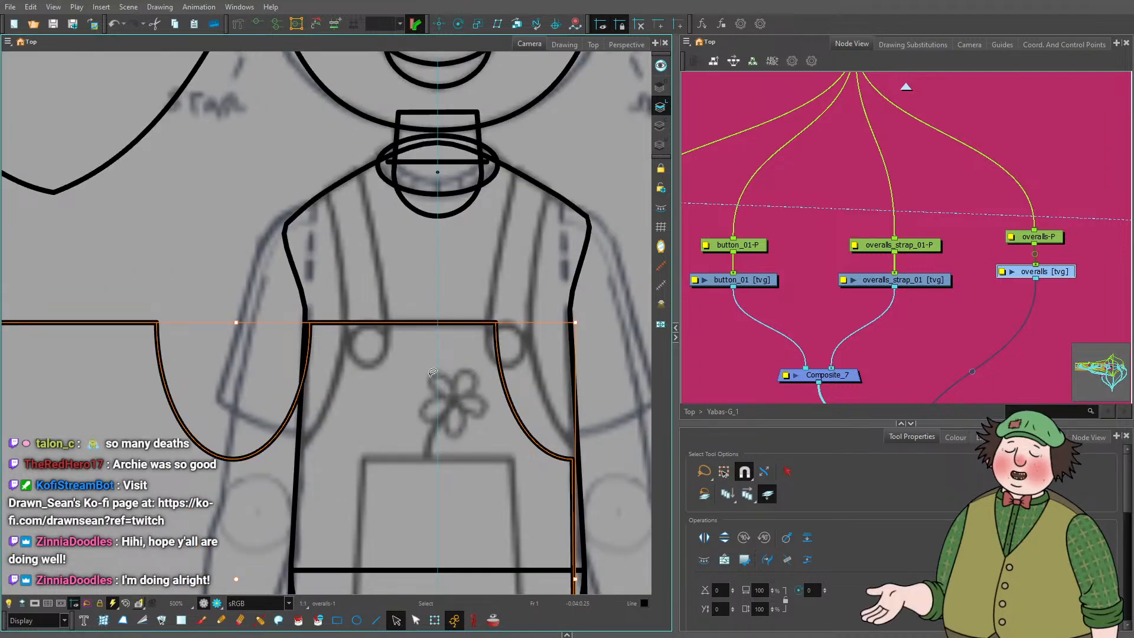
pyautogui.press('Right')
pyautogui.press('Right')
pyautogui.press('Right')
pyautogui.press('Right')
pyautogui.press('Right')
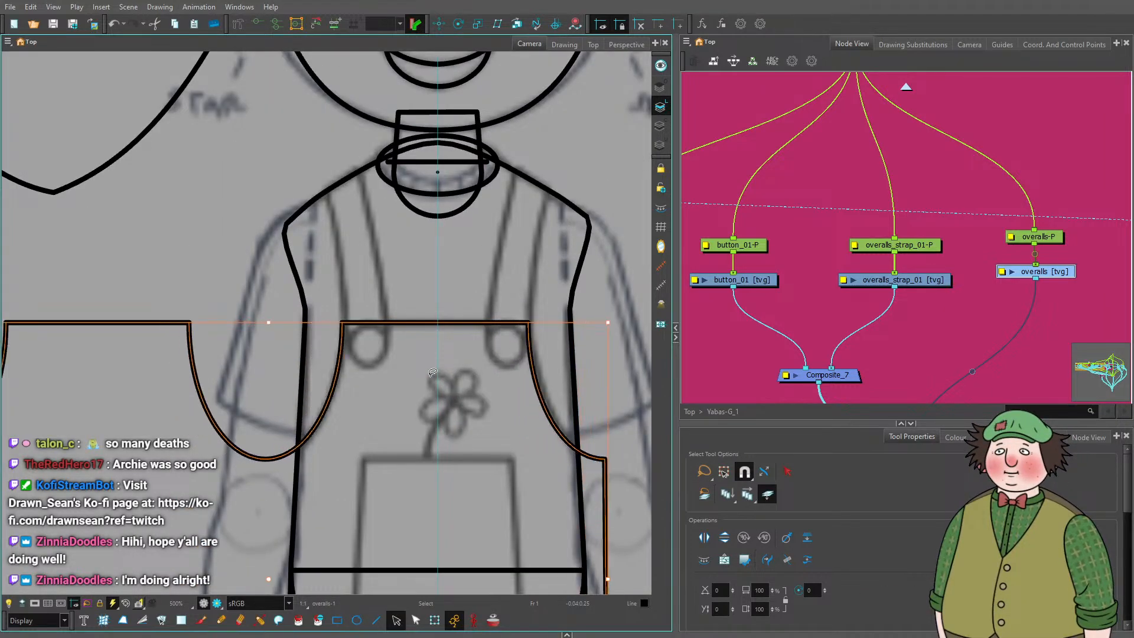
pyautogui.press('Right')
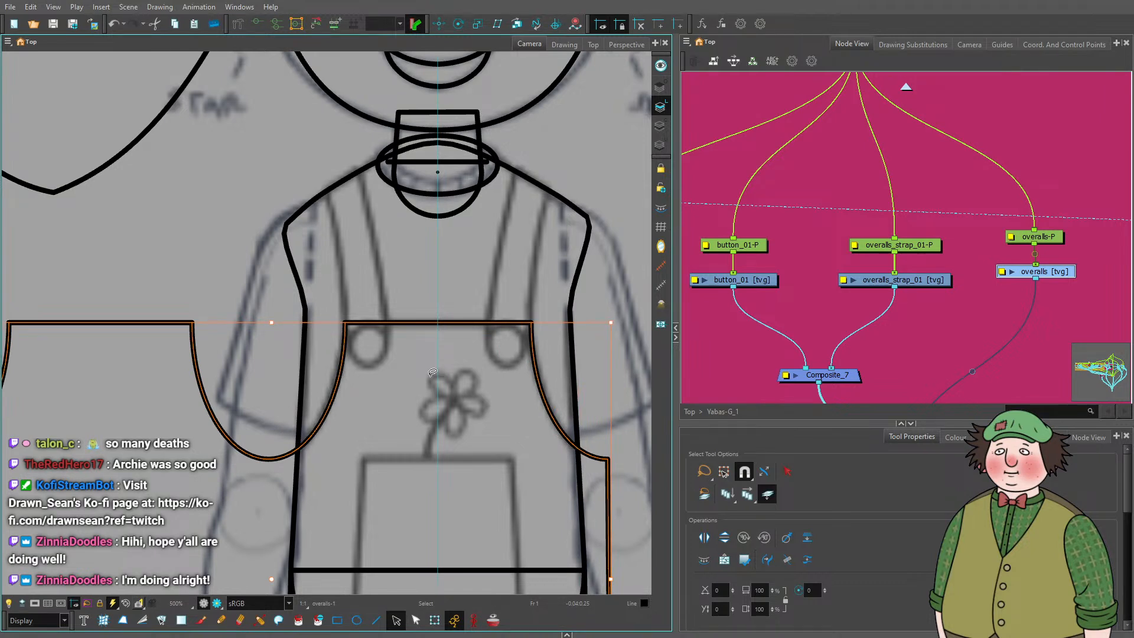
pyautogui.press('Left')
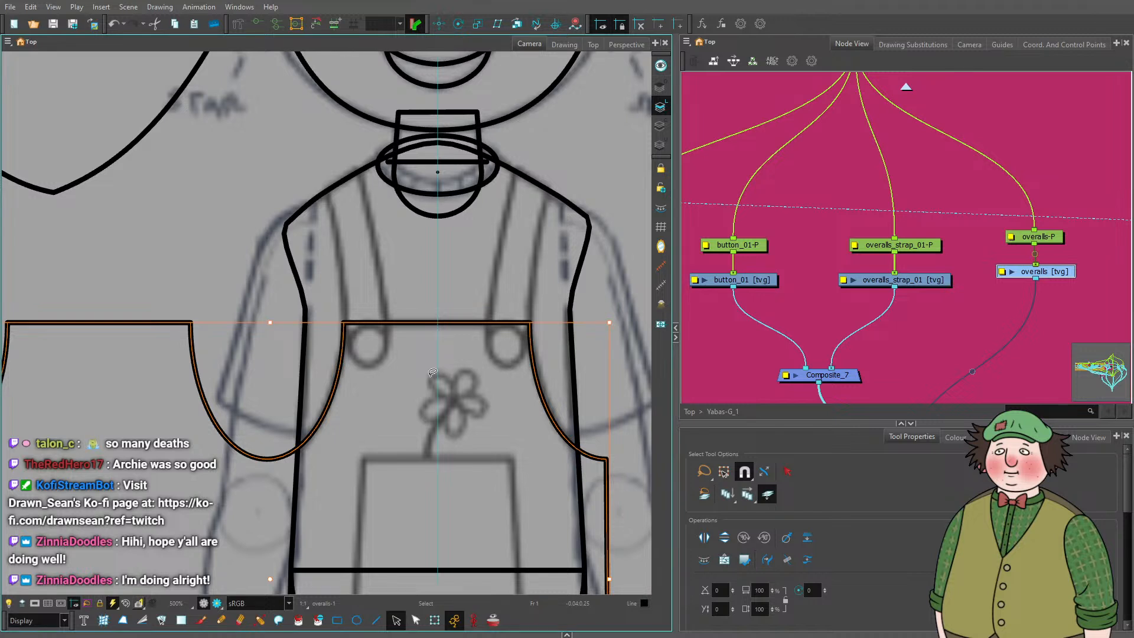
pyautogui.press('Left')
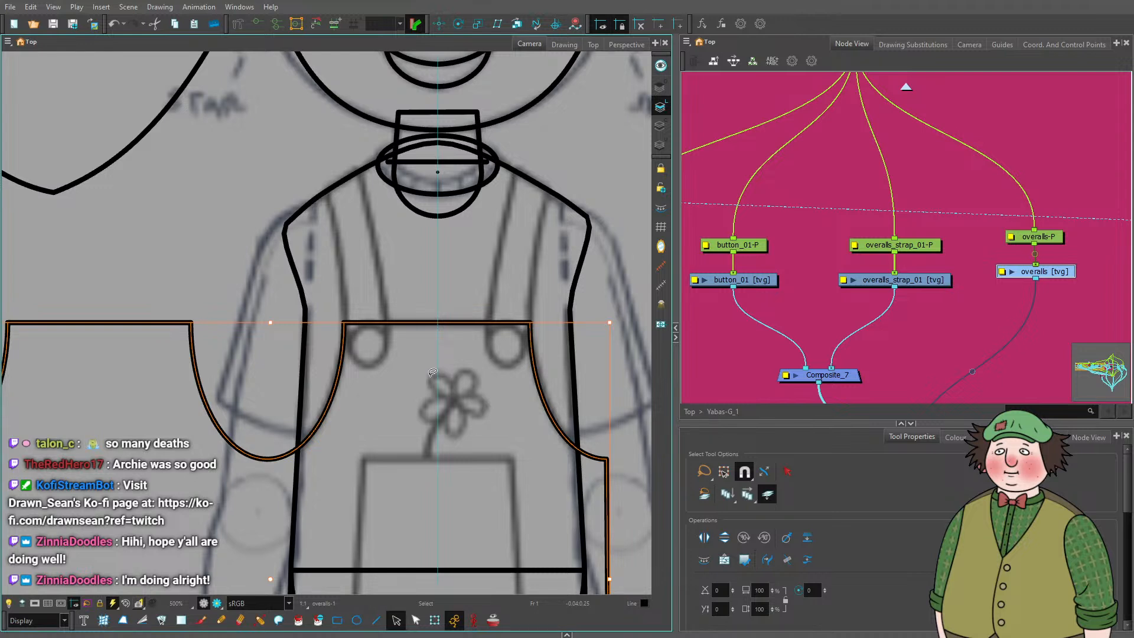
pyautogui.press('Down')
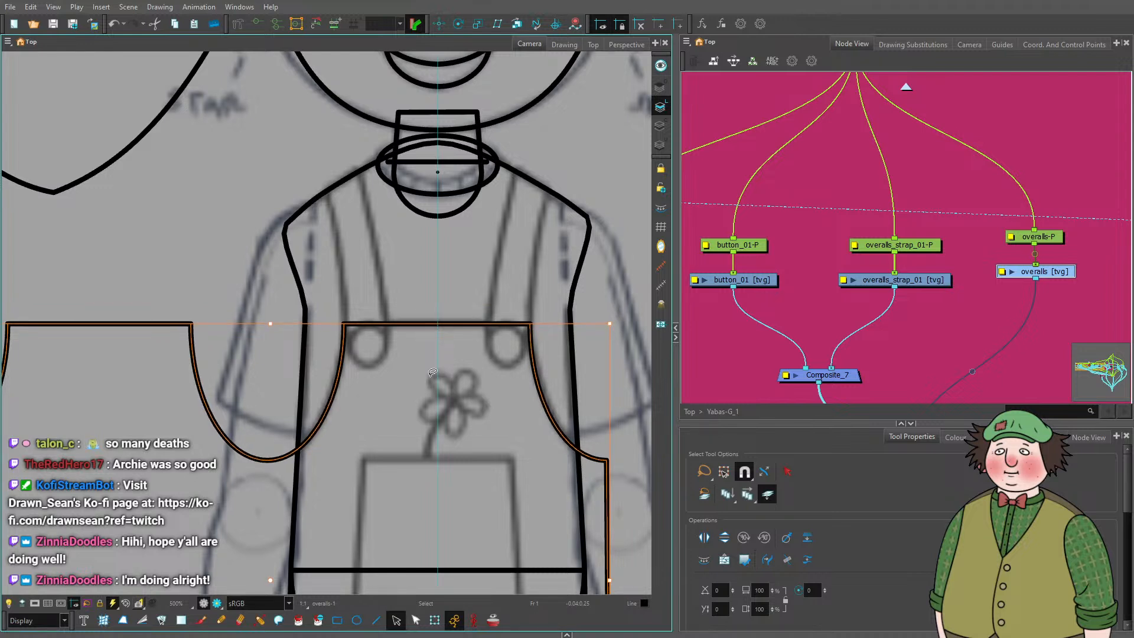
pyautogui.scroll(-5, 415, 382)
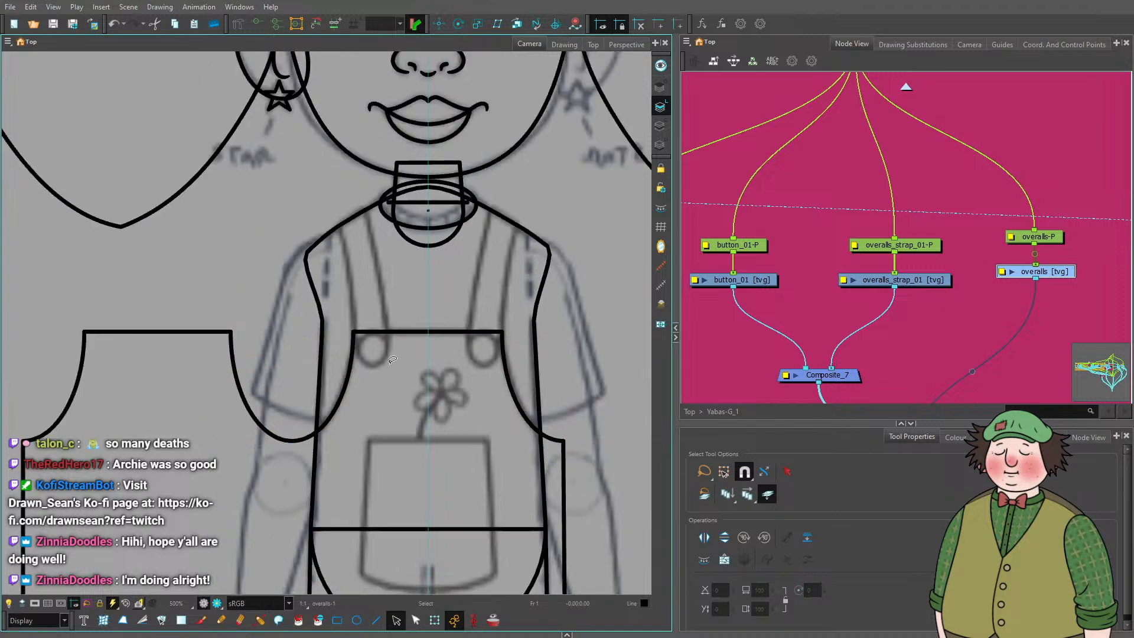
pyautogui.press('Escape')
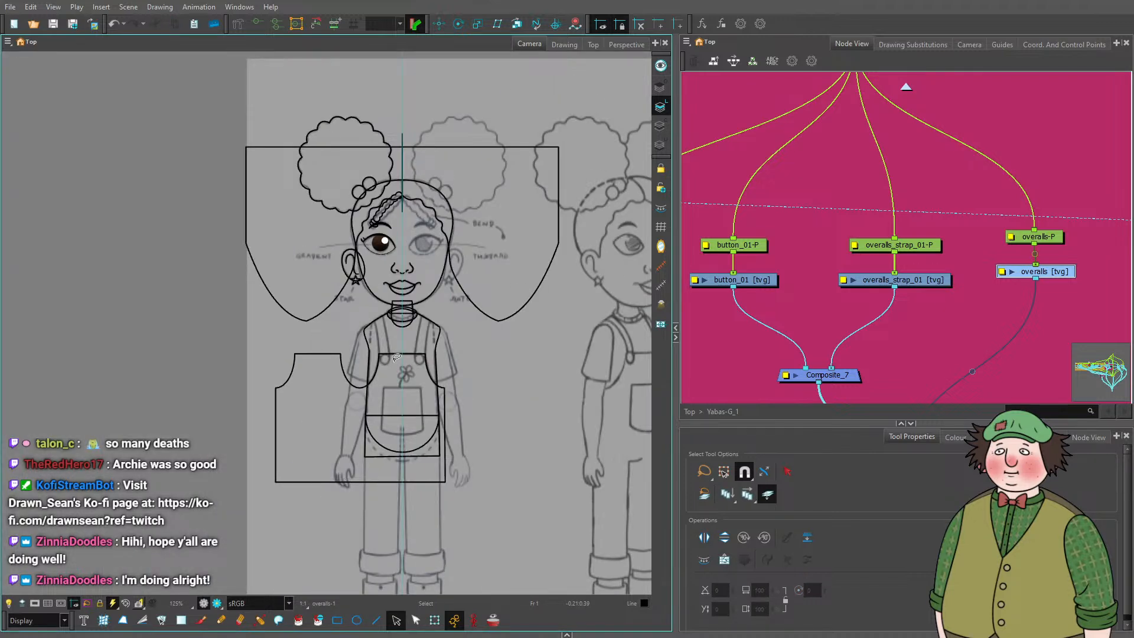
# Try drawing a circle over the front view's strap button in the button_01 drawing, and undo it.
pyautogui.click(916, 311)
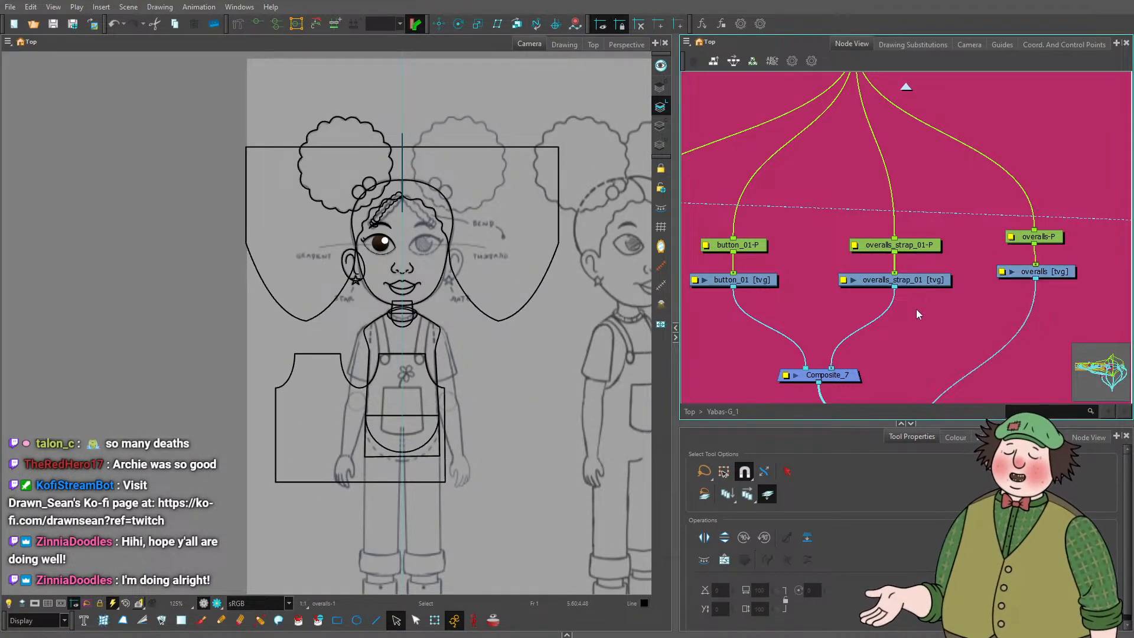
pyautogui.moveTo(805, 305); pyautogui.dragTo(880, 283)
pyautogui.click(841, 262)
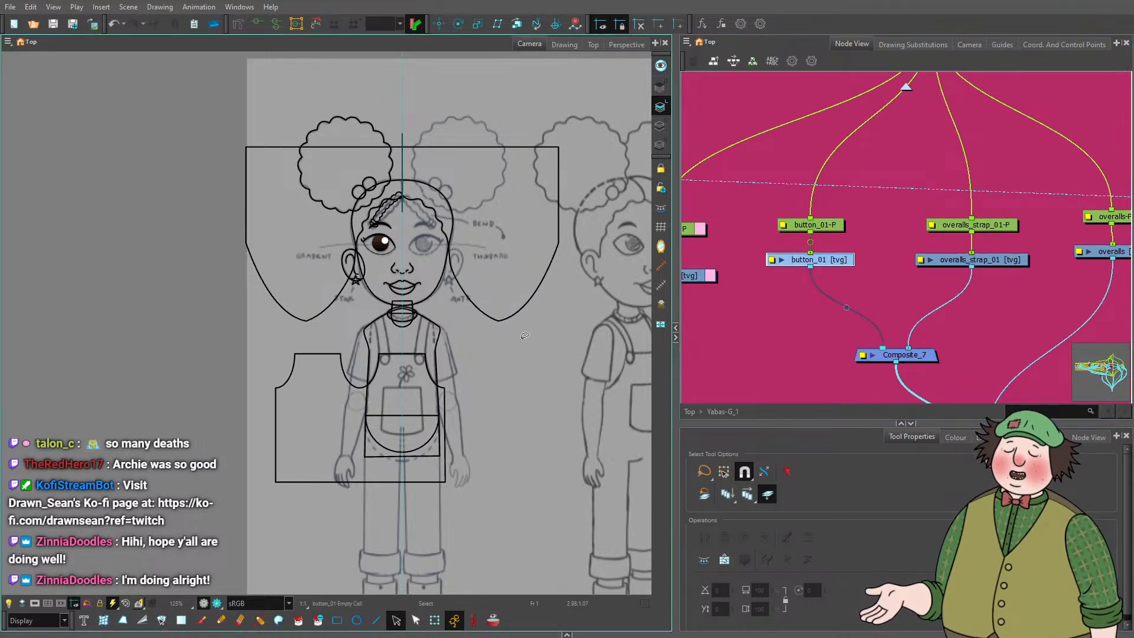
pyautogui.scroll(4, 396, 355)
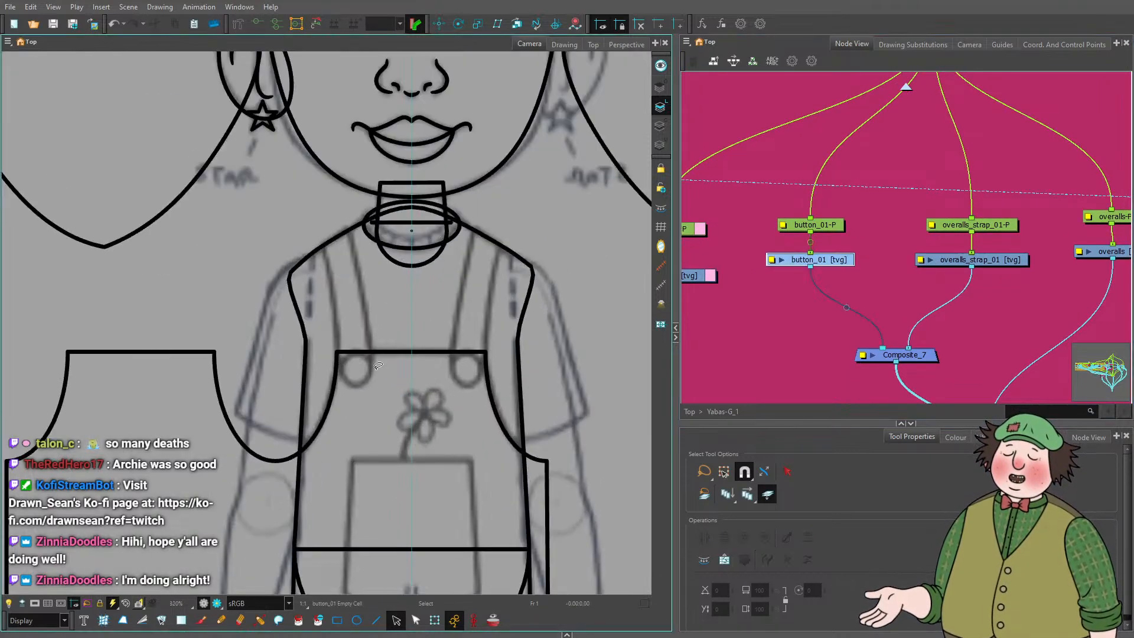
pyautogui.scroll(4, 379, 365)
pyautogui.hotkey('alt', '=')
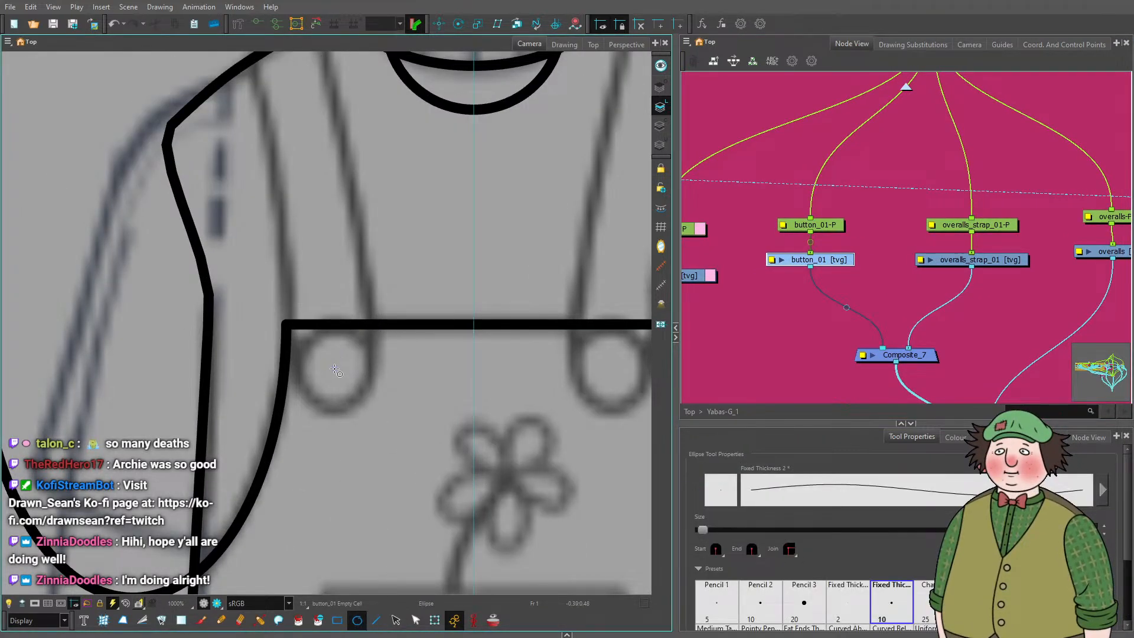
pyautogui.moveTo(334, 371); pyautogui.dragTo(369, 336)
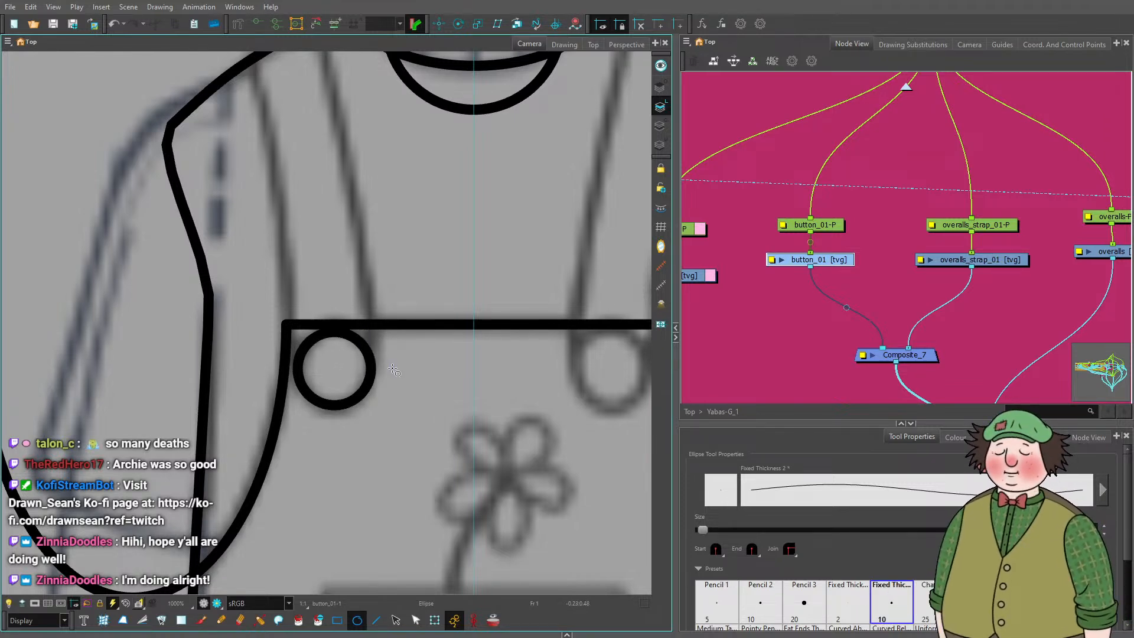
pyautogui.scroll(-3, 393, 370)
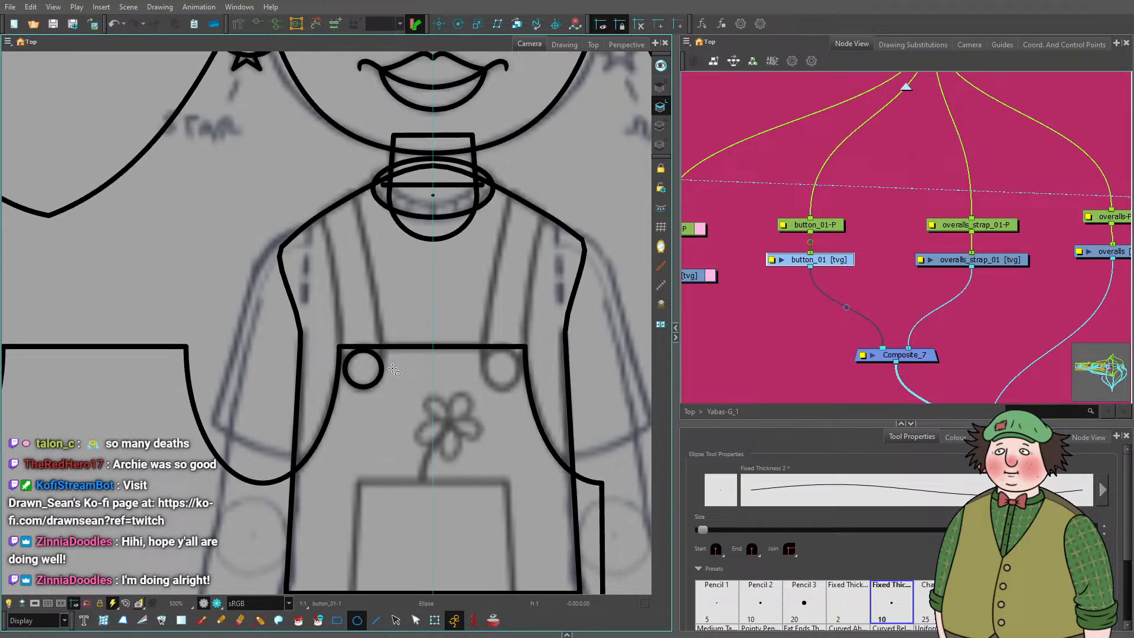
pyautogui.scroll(3, 393, 370)
pyautogui.hotkey('ctrl', 'z')
pyautogui.scroll(-4, 348, 386)
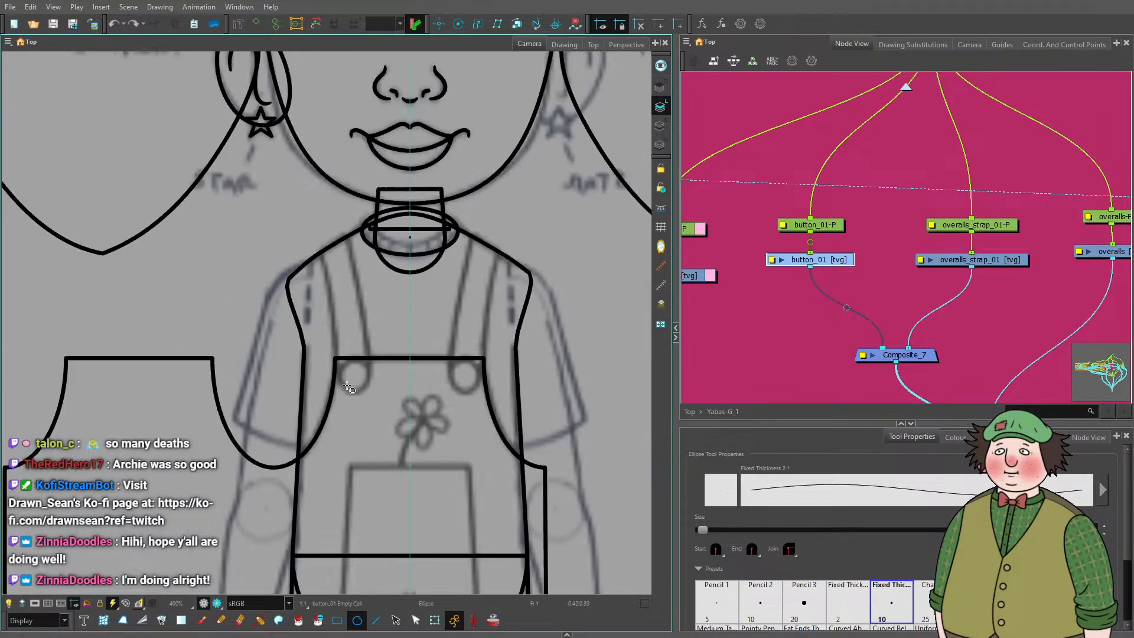
# Examine how the overalls straps and buttons sit on the shoulders and chest in the front, three-quarter and side poses.
pyautogui.scroll(-3, 264, 332)
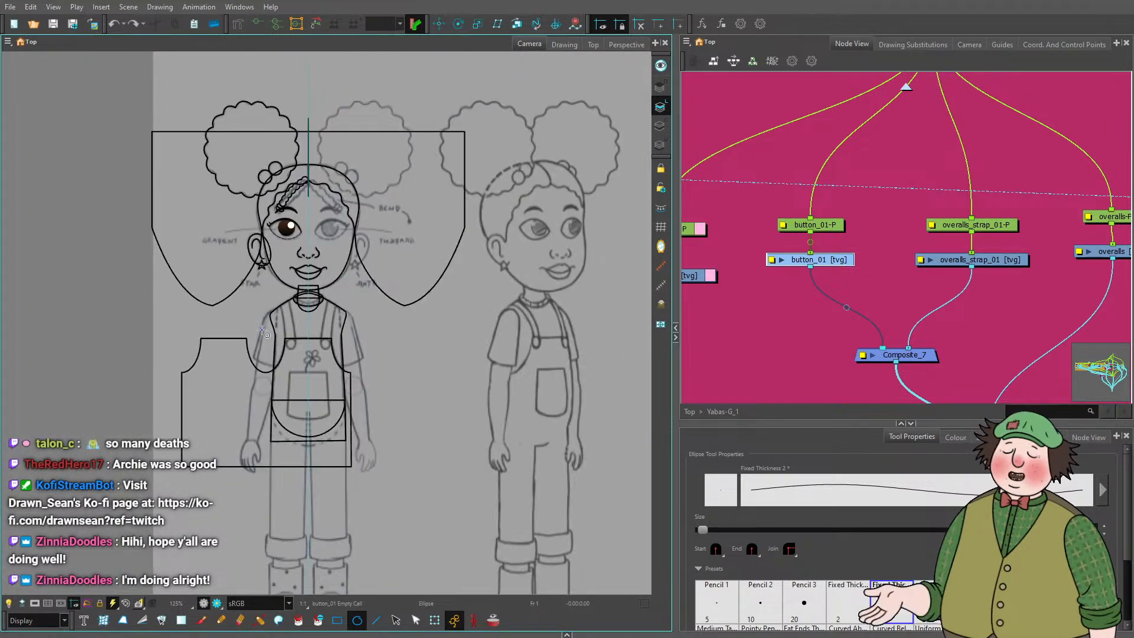
pyautogui.scroll(-2, 263, 332)
pyautogui.scroll(6, 336, 306)
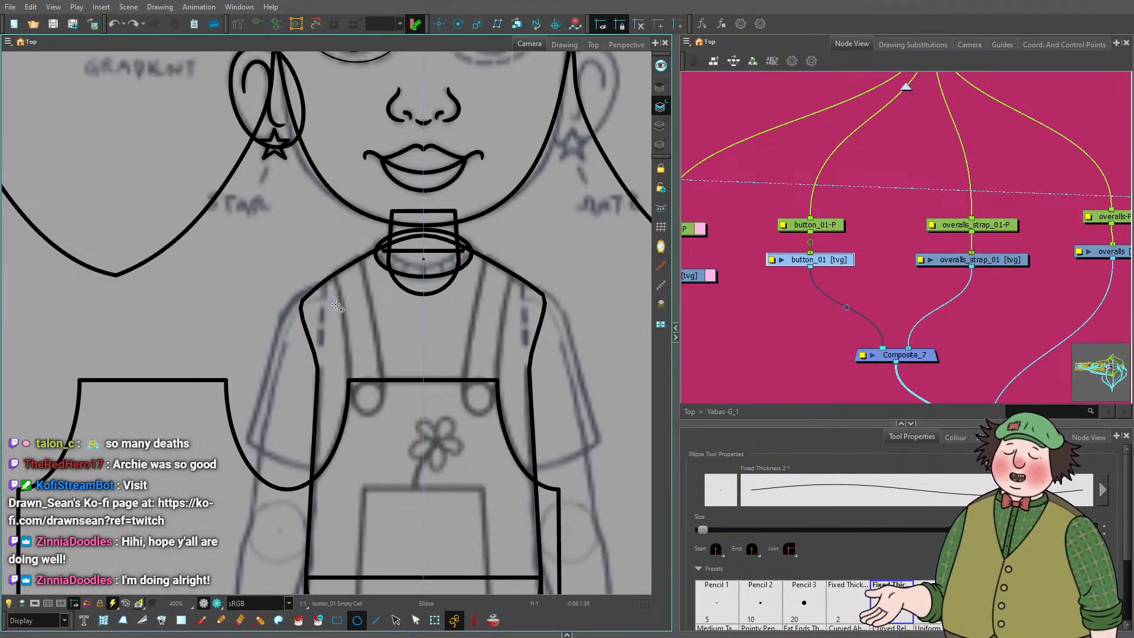
pyautogui.scroll(-3, 336, 307)
pyautogui.scroll(5, 335, 352)
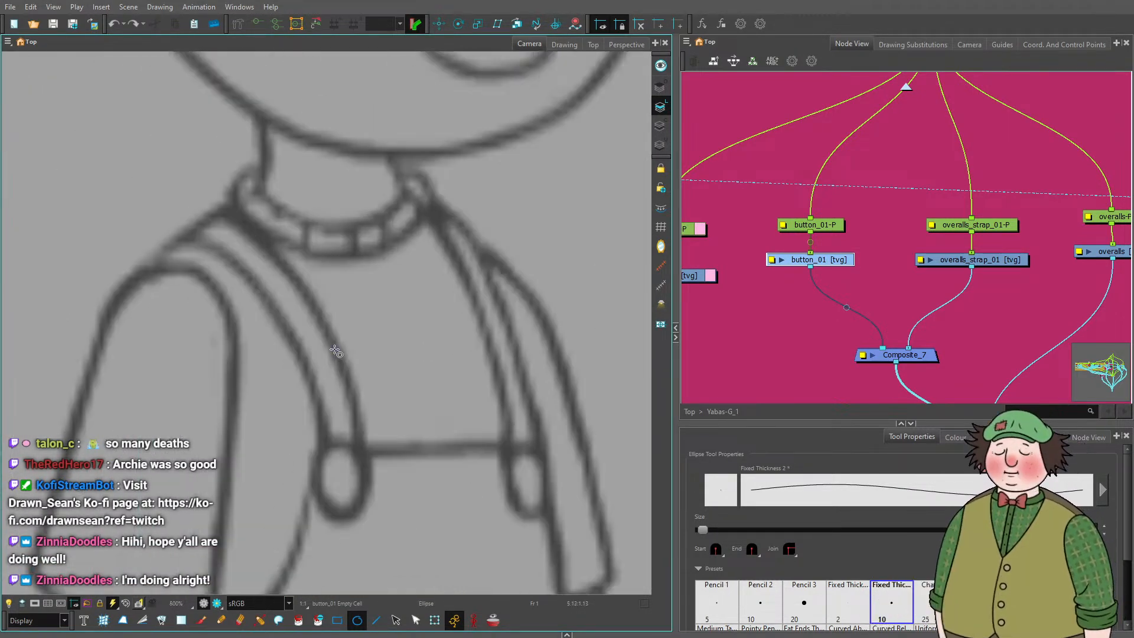
pyautogui.scroll(-4, 250, 313)
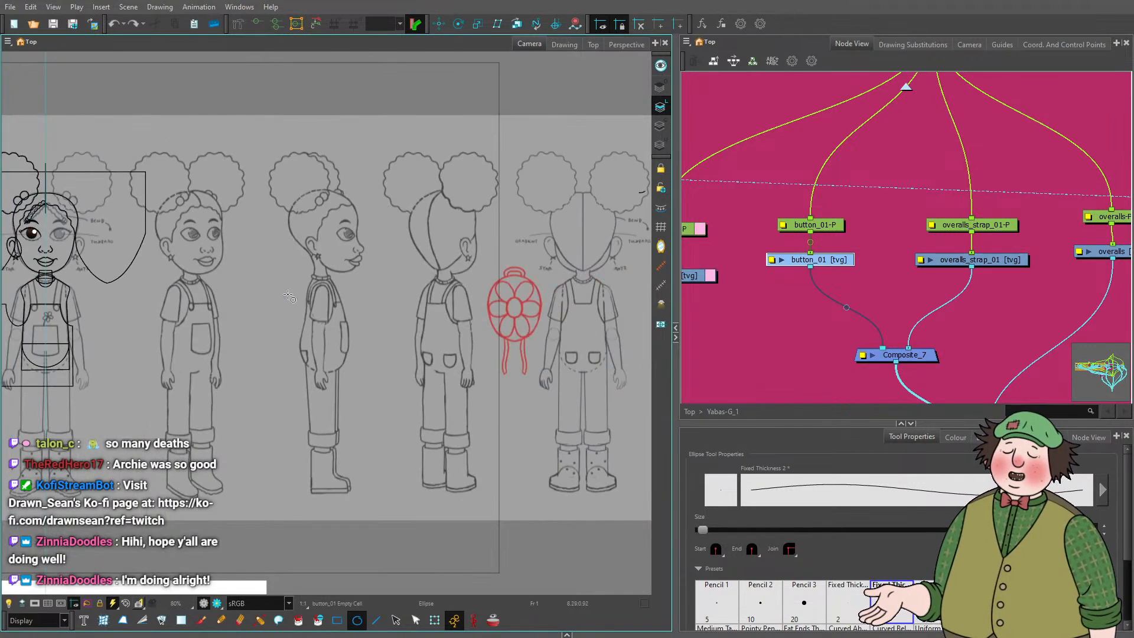
pyautogui.scroll(5, 347, 362)
pyautogui.scroll(3, 346, 361)
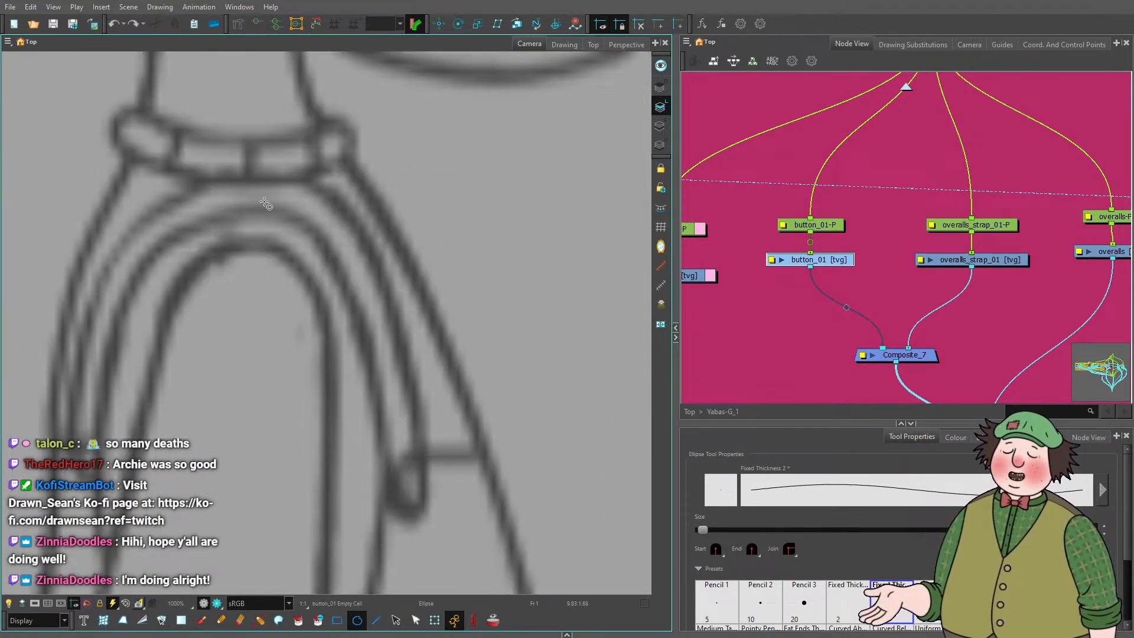
pyautogui.scroll(-8, 266, 204)
pyautogui.moveTo(329, 299); pyautogui.dragTo(466, 317)
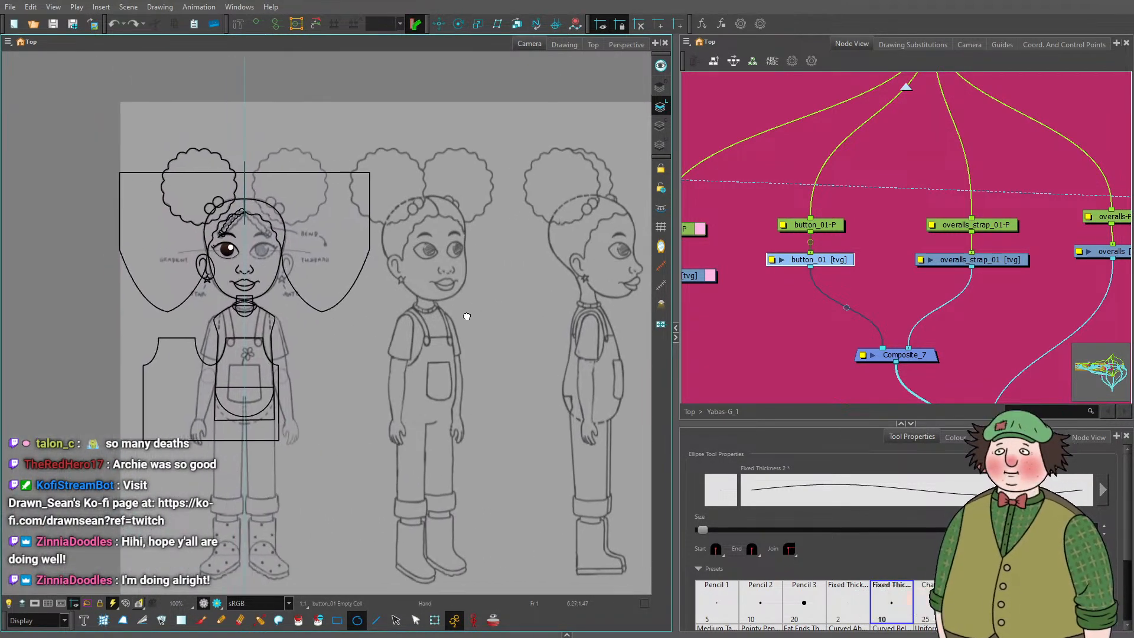
pyautogui.scroll(3, 341, 349)
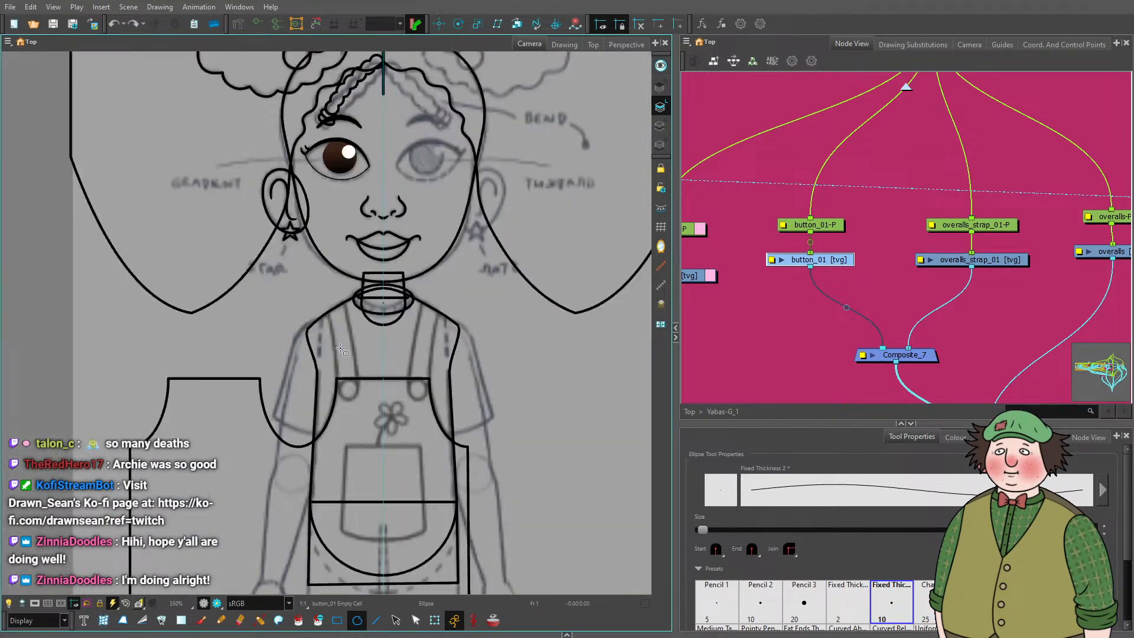
pyautogui.scroll(-4, 341, 350)
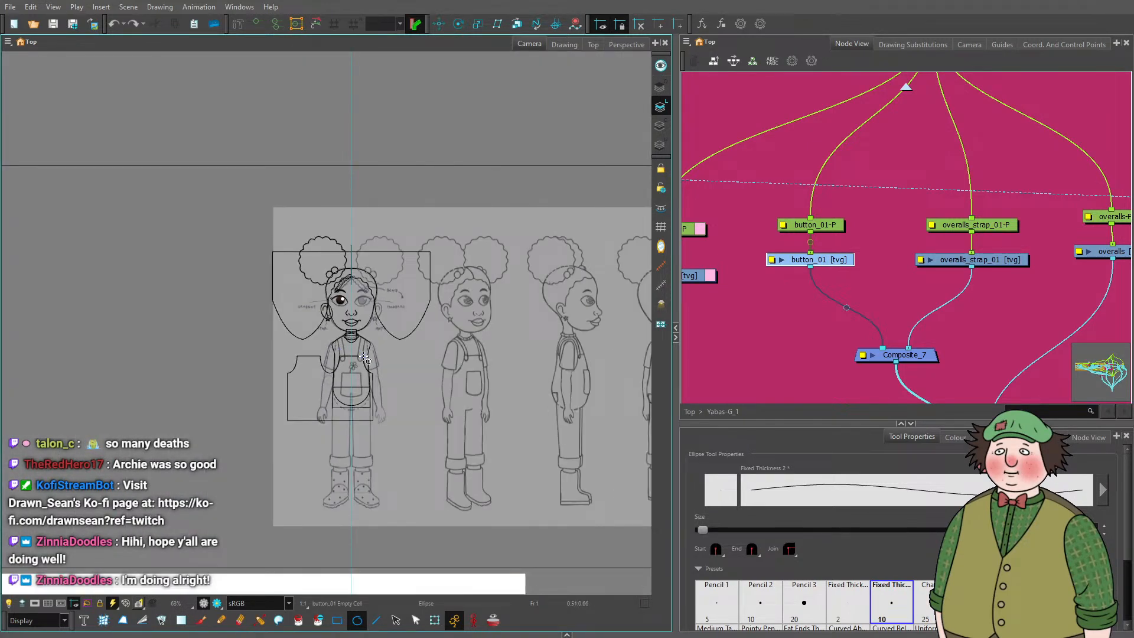
pyautogui.scroll(8, 353, 359)
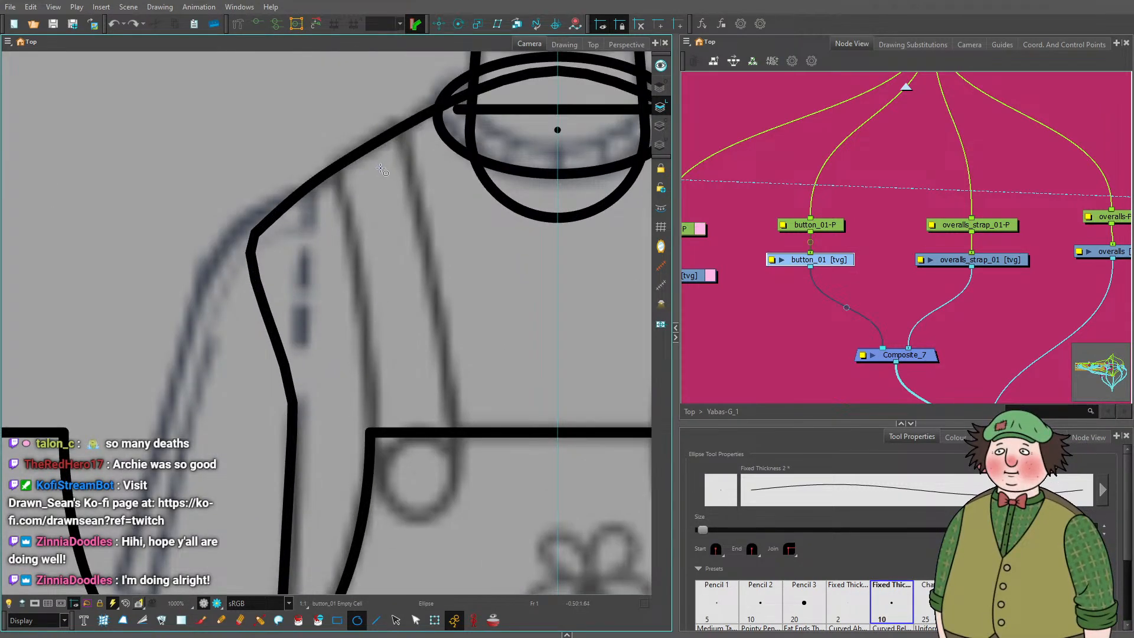
# Try an ellipse and a tall rectangle over the front view's shoulder strap in the button_01 drawing, undoing each.
pyautogui.moveTo(379, 167); pyautogui.dragTo(417, 252)
pyautogui.hotkey('ctrl', 'z')
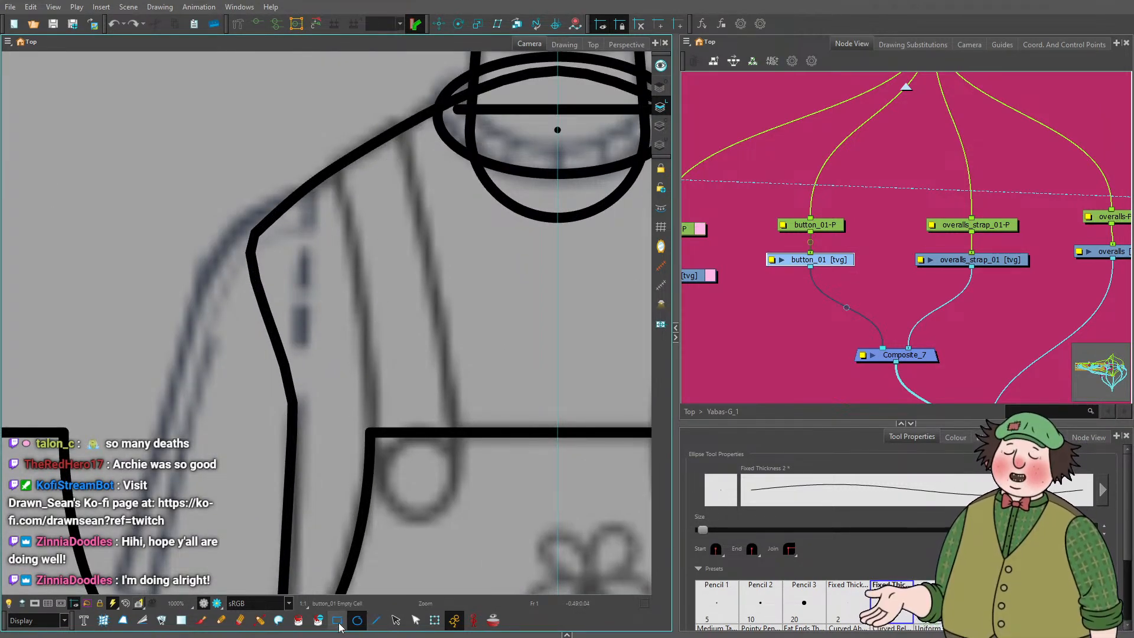
pyautogui.click(337, 619)
pyautogui.moveTo(372, 165)
pyautogui.mouseDown()
pyautogui.moveTo(418, 276)
pyautogui.moveTo(432, 463)
pyautogui.moveTo(413, 482)
pyautogui.moveTo(413, 462)
pyautogui.mouseUp()
pyautogui.hotkey('ctrl', 'z')
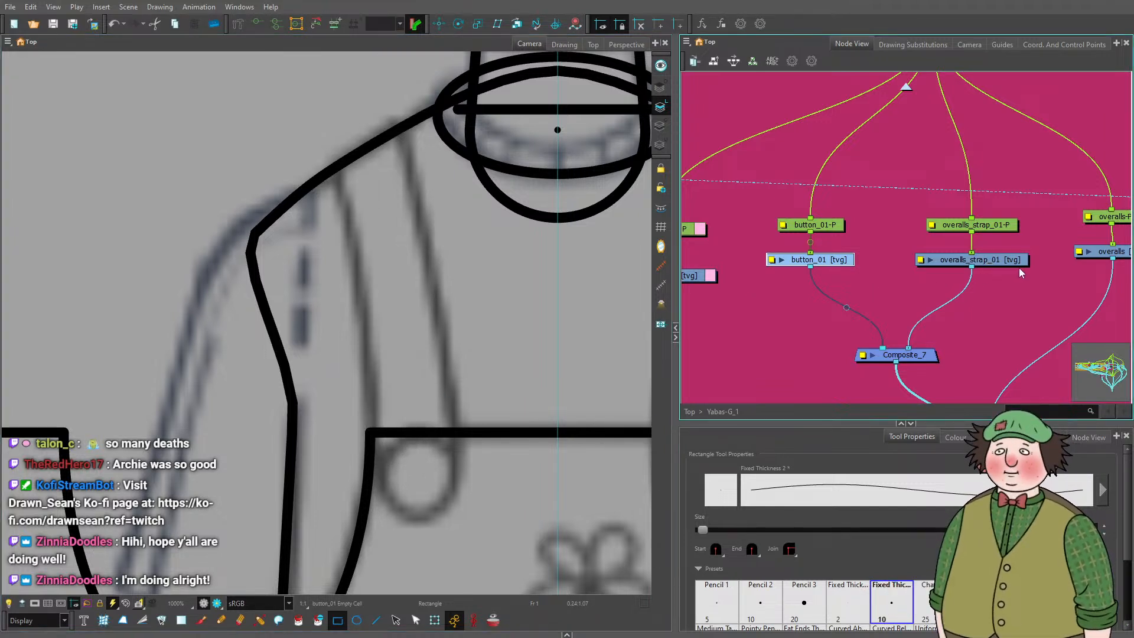
# Redo the tall strap rectangle in button_01 and move it into the overalls_strap_01 drawing by cutting and pasting.
pyautogui.hotkey('alt', 's')
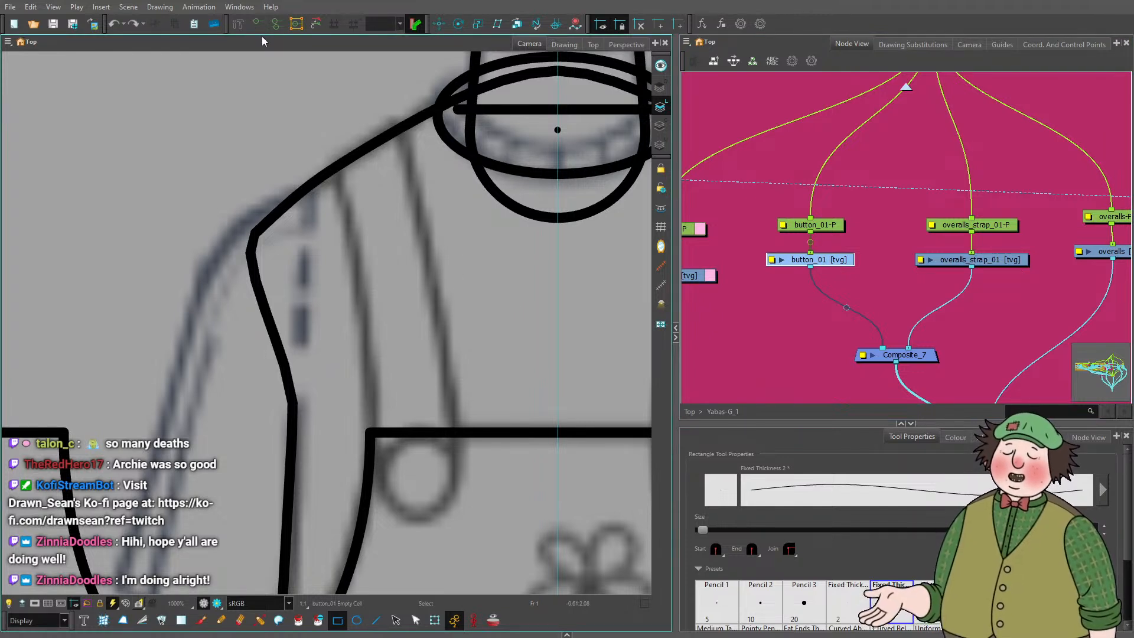
pyautogui.hotkey('ctrl', 'shift', 'z')
pyautogui.click(395, 620)
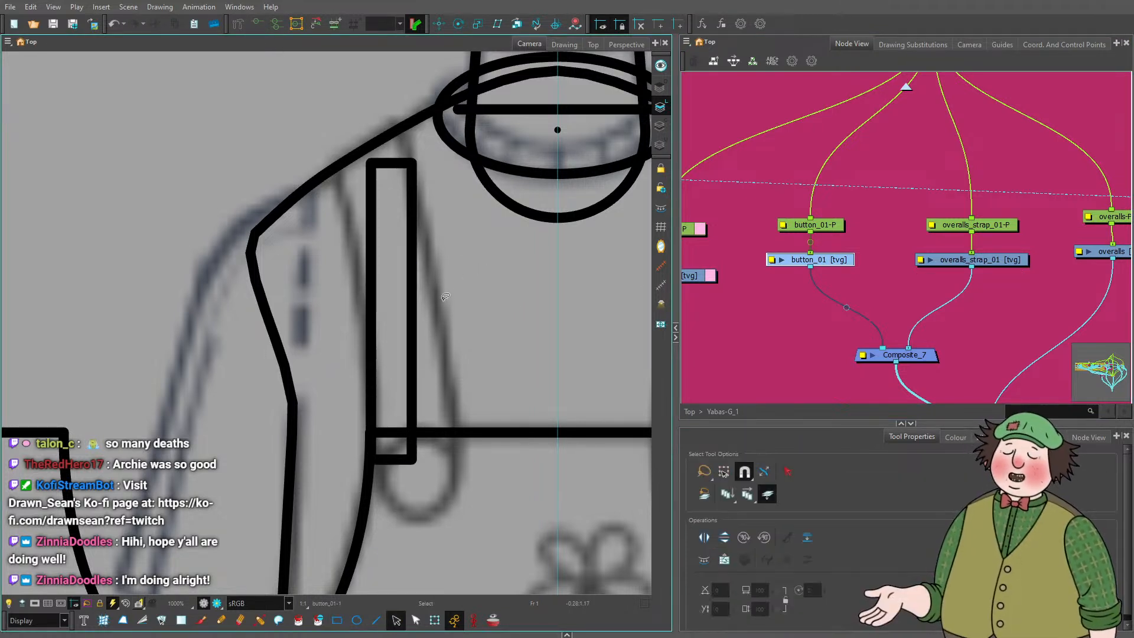
pyautogui.click(412, 378)
pyautogui.hotkey('ctrl', 'x')
pyautogui.press('/')
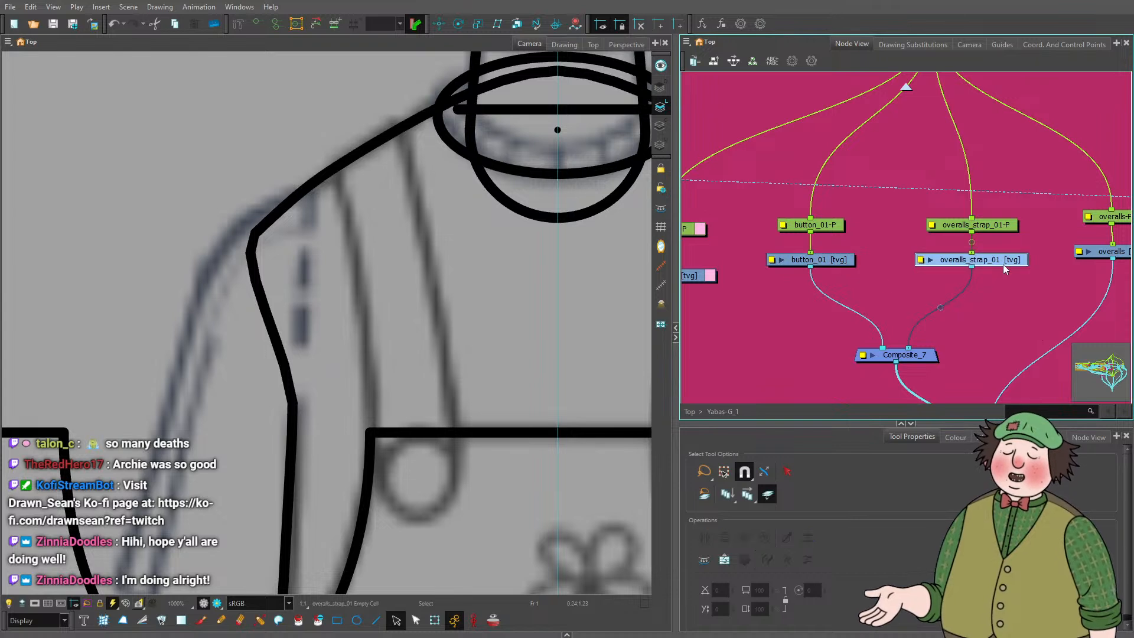
pyautogui.hotkey('ctrl', 'v')
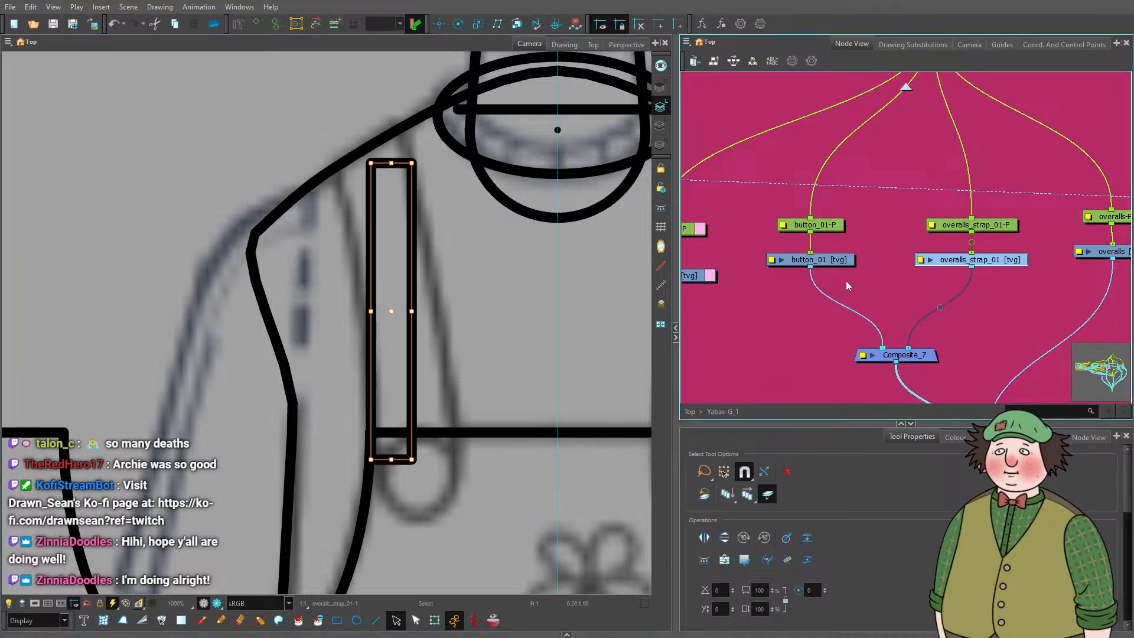
# Draw a circle over the front view's sketched strap button in the button_01 drawing.
pyautogui.hotkey('shift', '/')
pyautogui.click(357, 620)
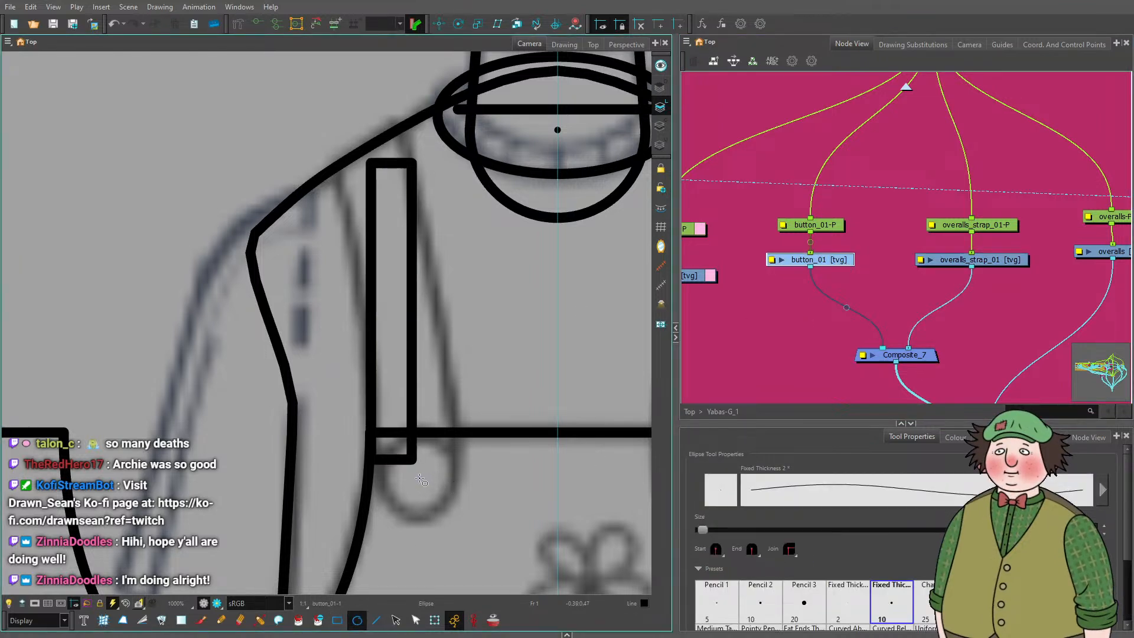
pyautogui.moveTo(421, 480); pyautogui.dragTo(462, 449)
# Nudge the strap rectangle in overalls_strap_01 sideways until it is centred over the button circle, and deselect it.
pyautogui.press('/')
pyautogui.hotkey('alt', 's')
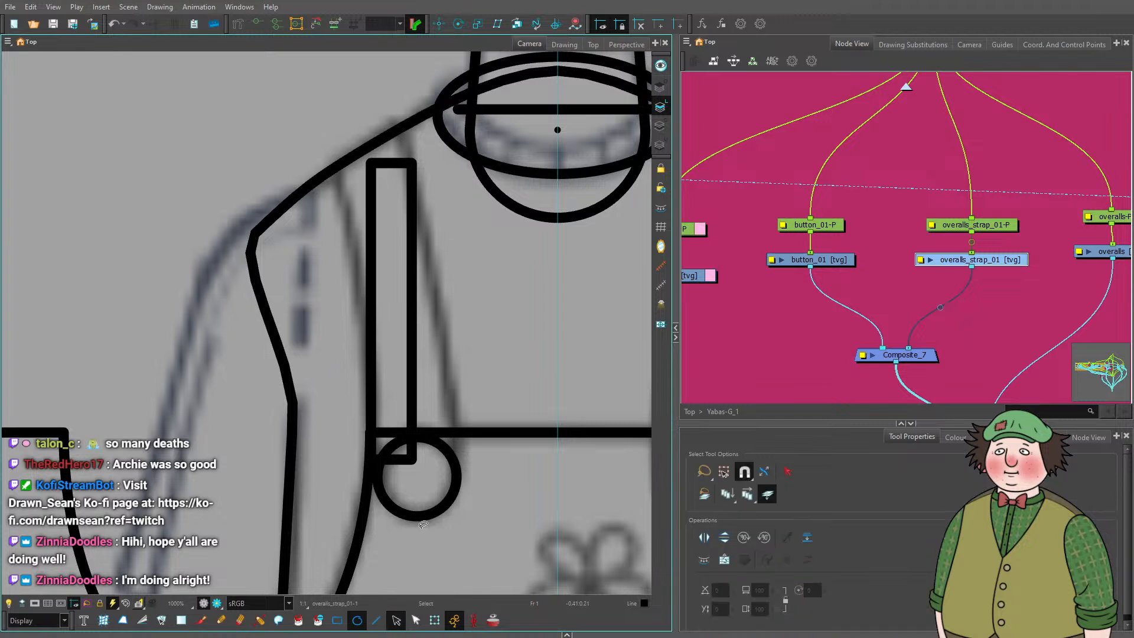
pyautogui.click(366, 309)
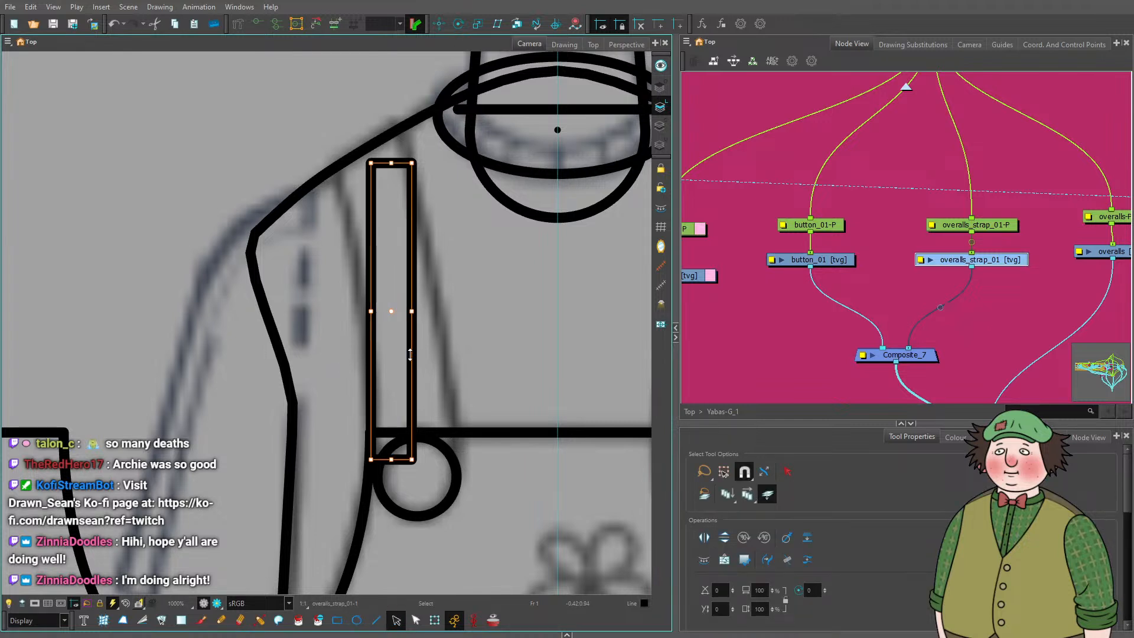
pyautogui.press('Right')
pyautogui.press('Right')
pyautogui.press('Right')
pyautogui.press('Right')
pyautogui.press('Left')
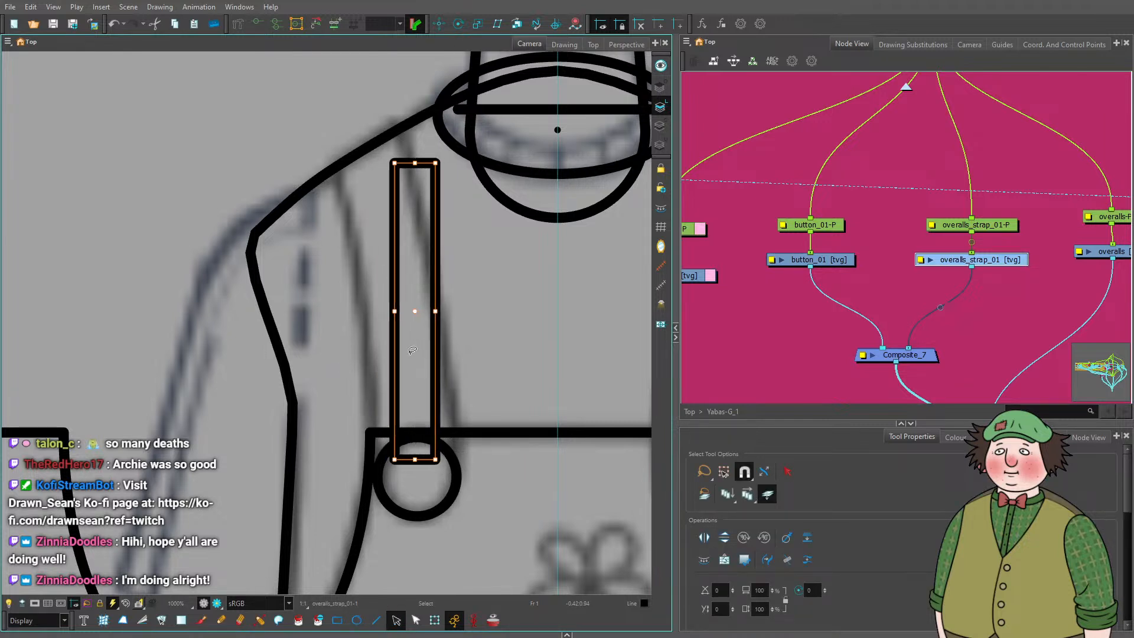
pyautogui.press('Right')
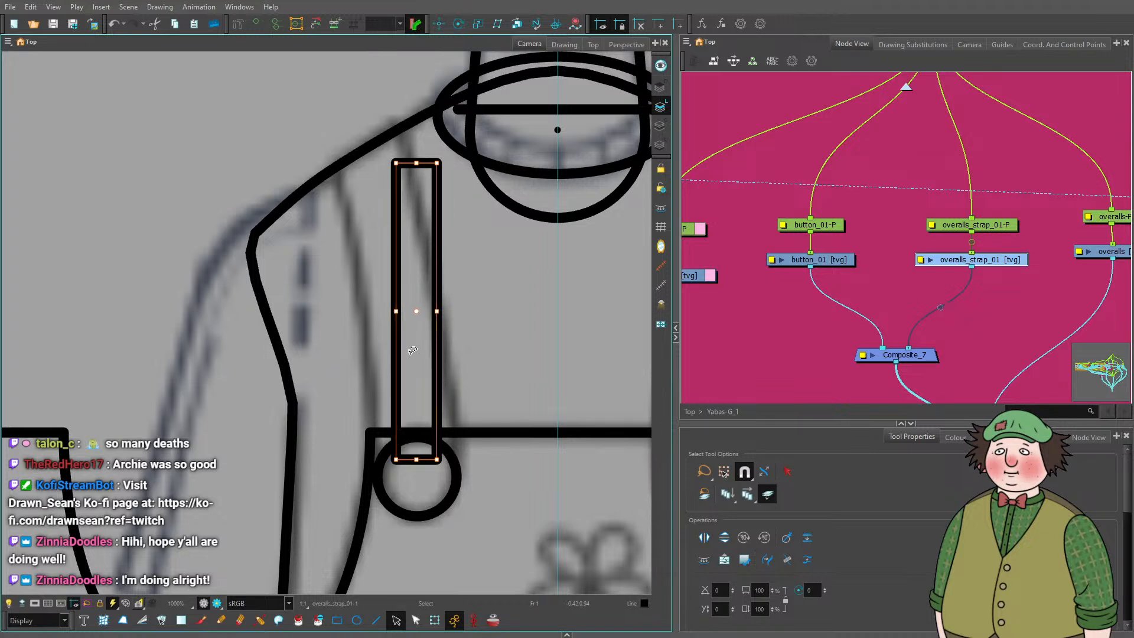
pyautogui.click(480, 303)
# Examine how the overalls straps run over the shoulders in the front, three-quarter, side and back poses.
pyautogui.scroll(-3, 476, 304)
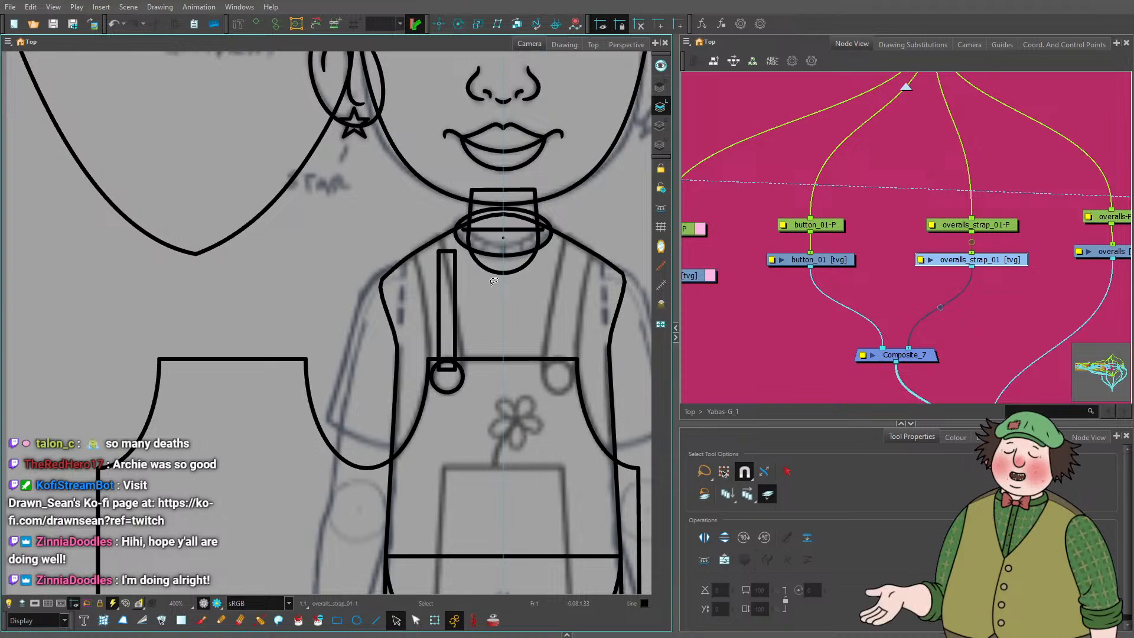
pyautogui.scroll(-2, 481, 275)
pyautogui.scroll(4, 457, 296)
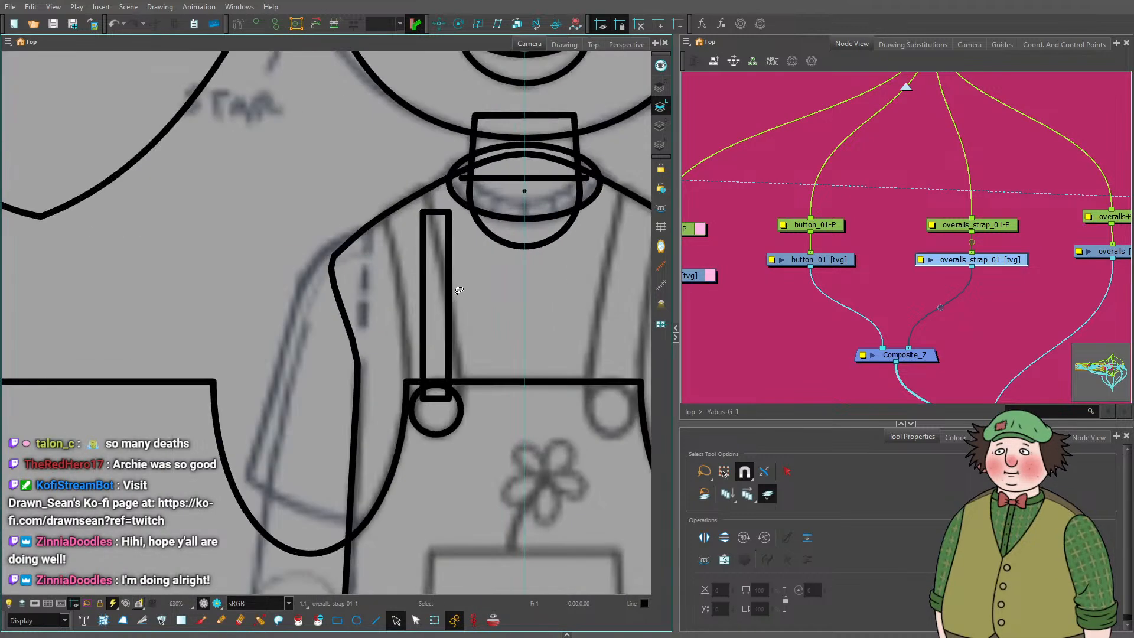
pyautogui.scroll(2, 427, 291)
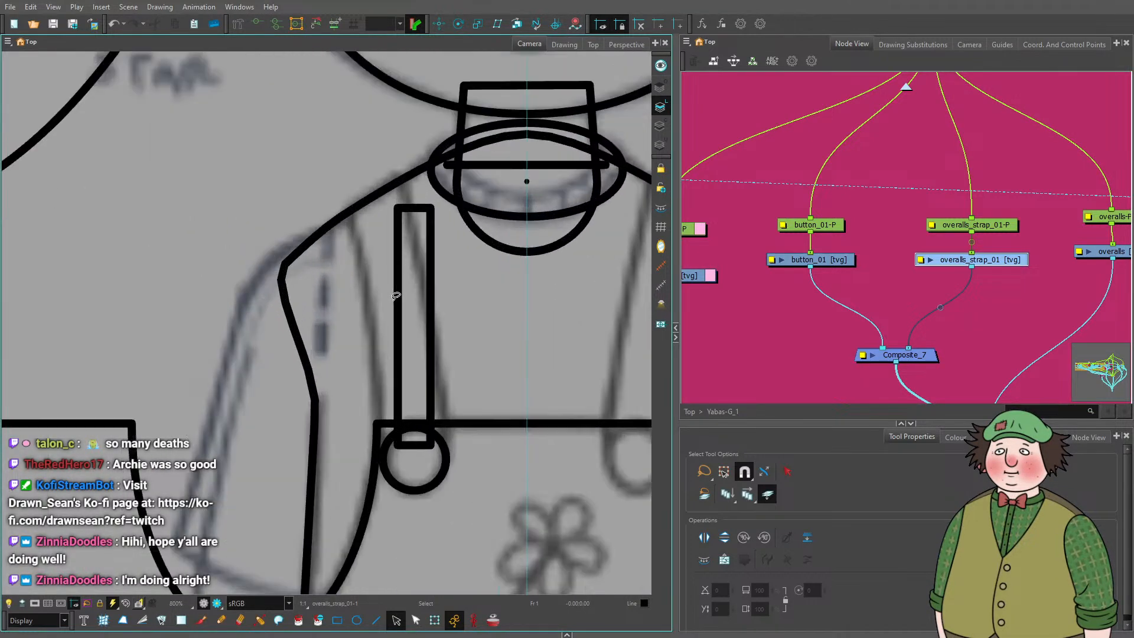
pyautogui.scroll(4, 396, 296)
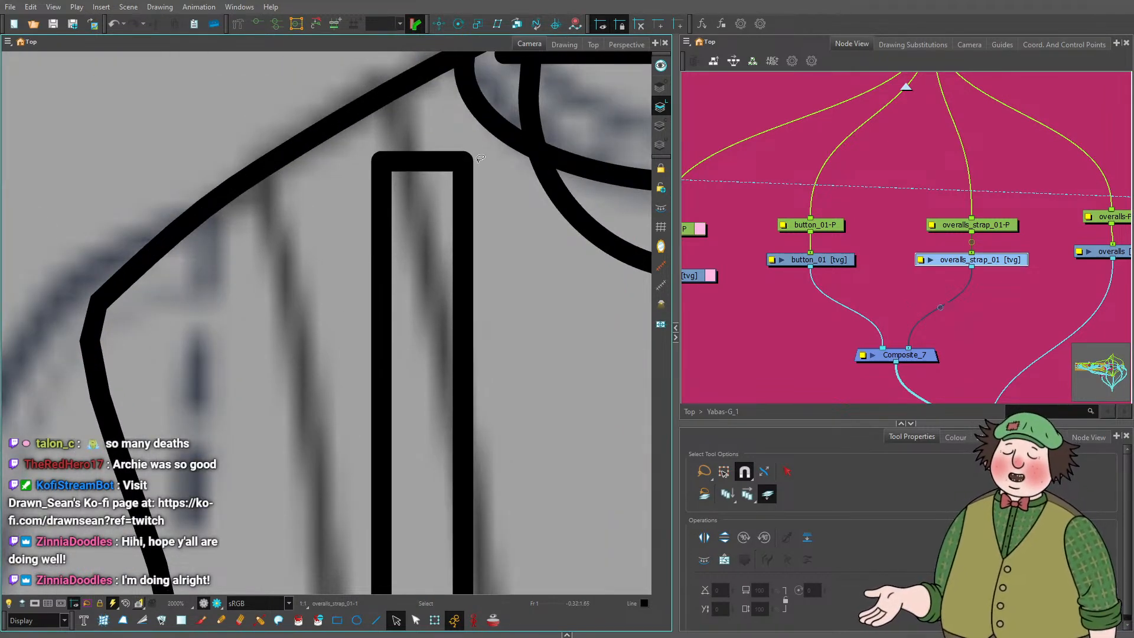
pyautogui.scroll(-2, 466, 287)
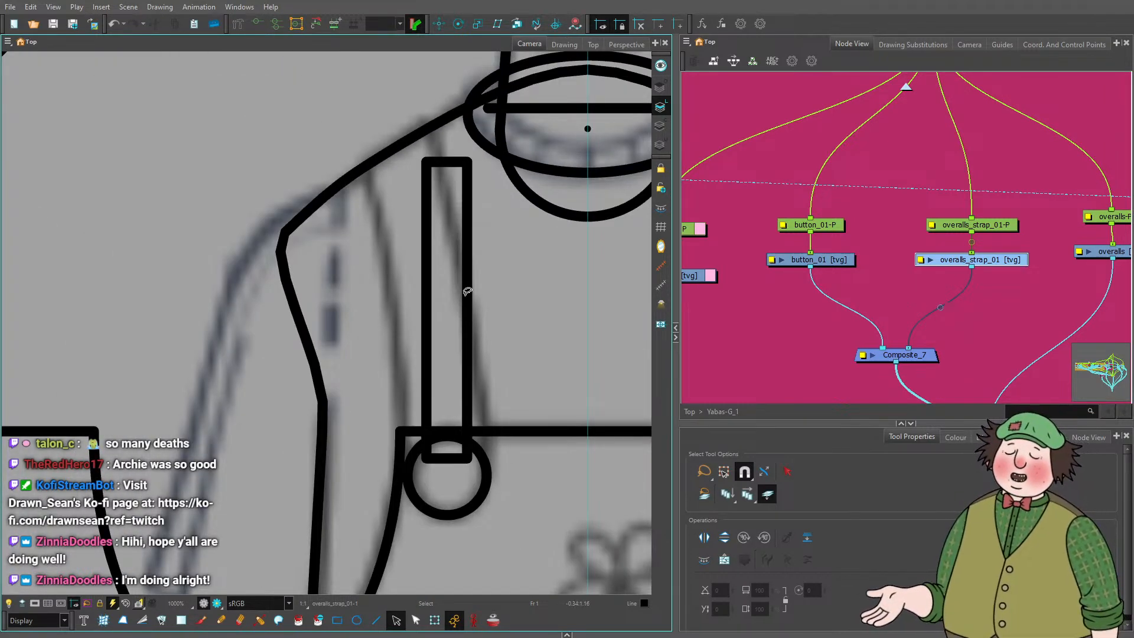
pyautogui.scroll(-9, 434, 291)
pyautogui.scroll(5, 407, 292)
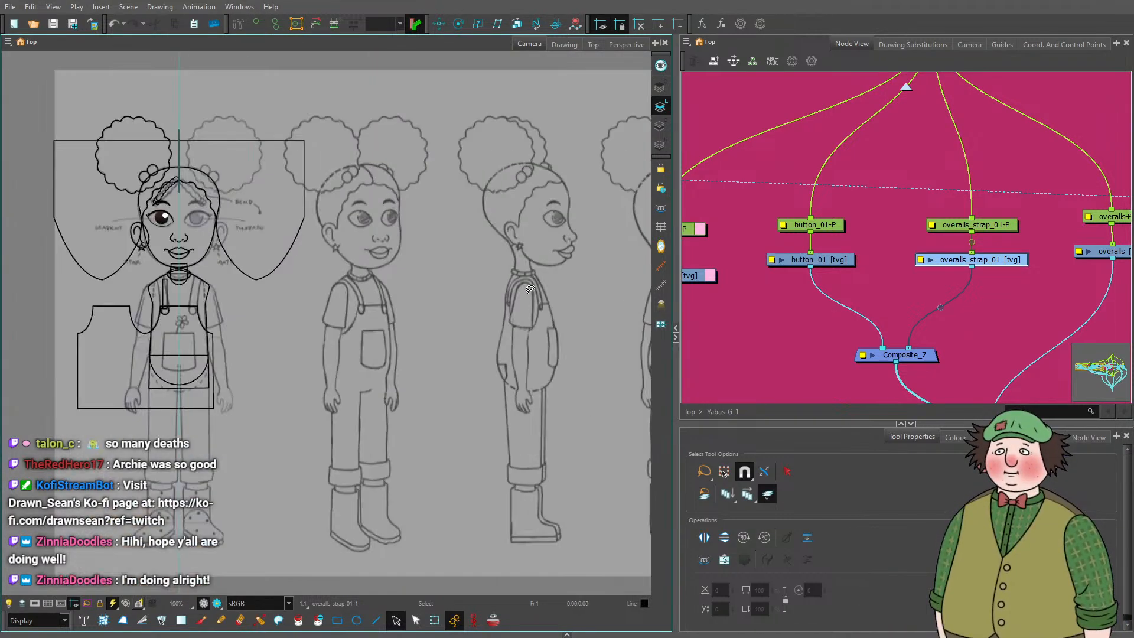
pyautogui.scroll(-5, 510, 277)
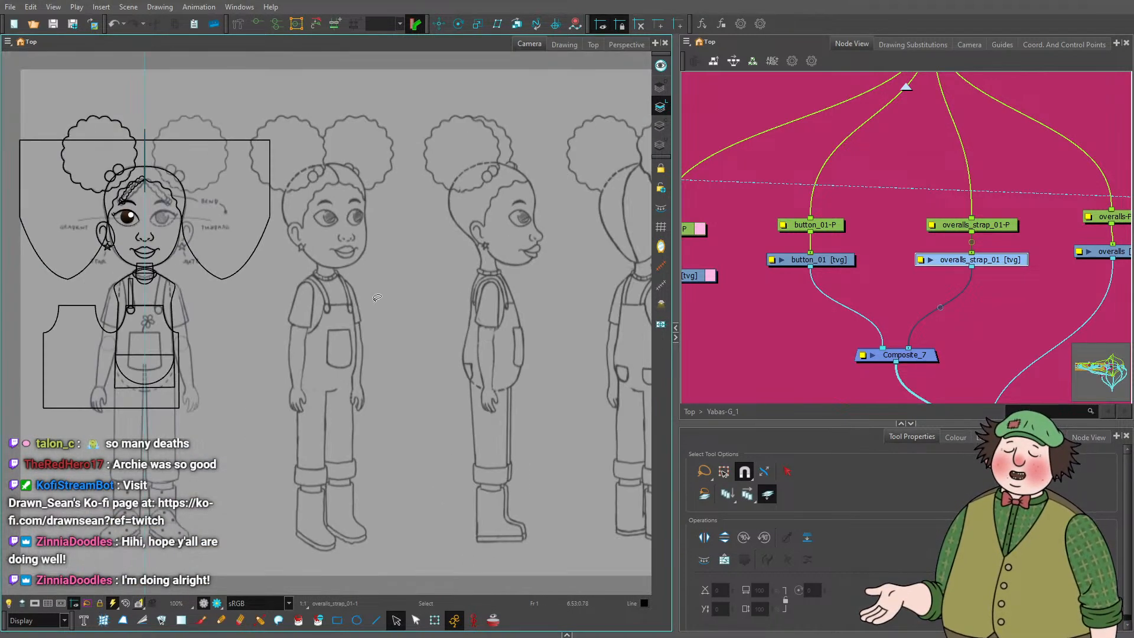
pyautogui.scroll(7, 508, 290)
pyautogui.scroll(-3, 506, 303)
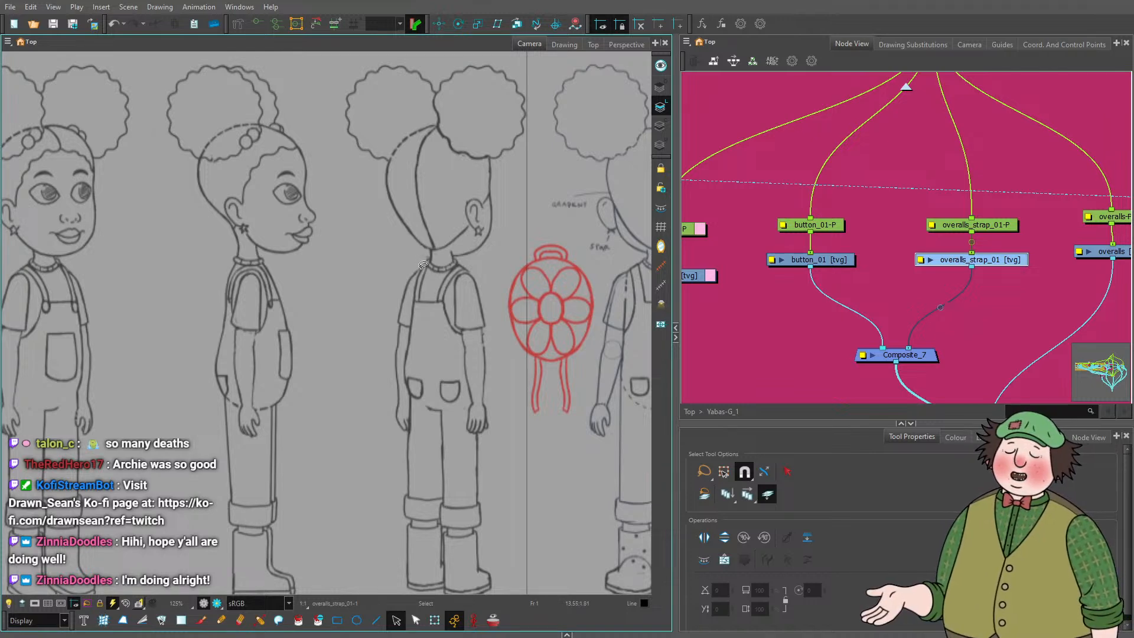
pyautogui.scroll(1, 465, 274)
pyautogui.scroll(2, 410, 257)
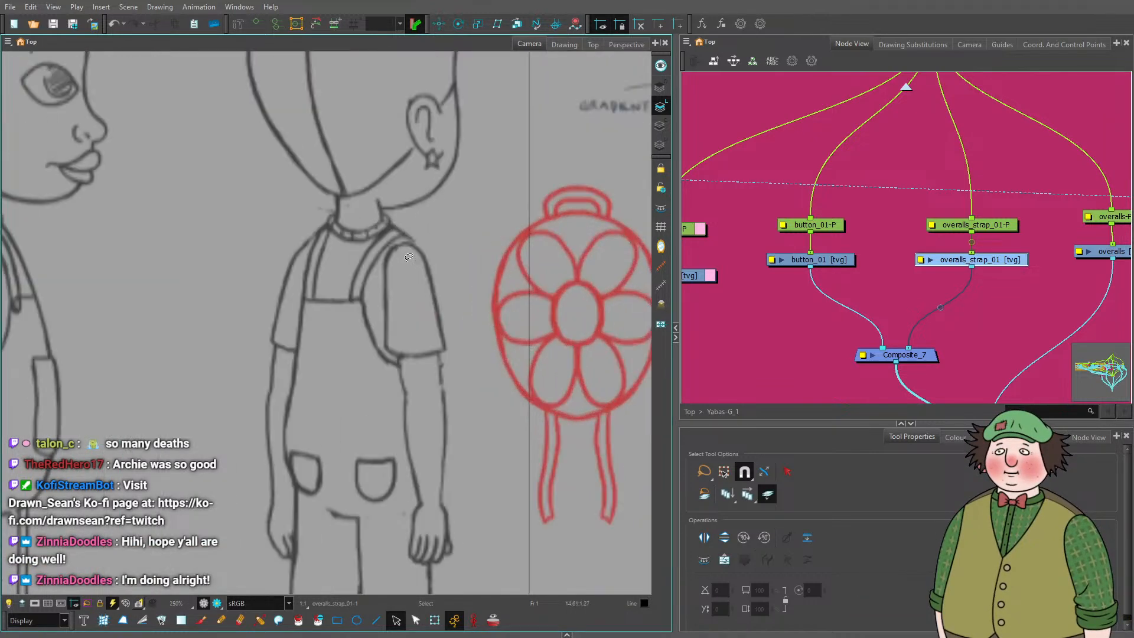
pyautogui.scroll(-4, 409, 258)
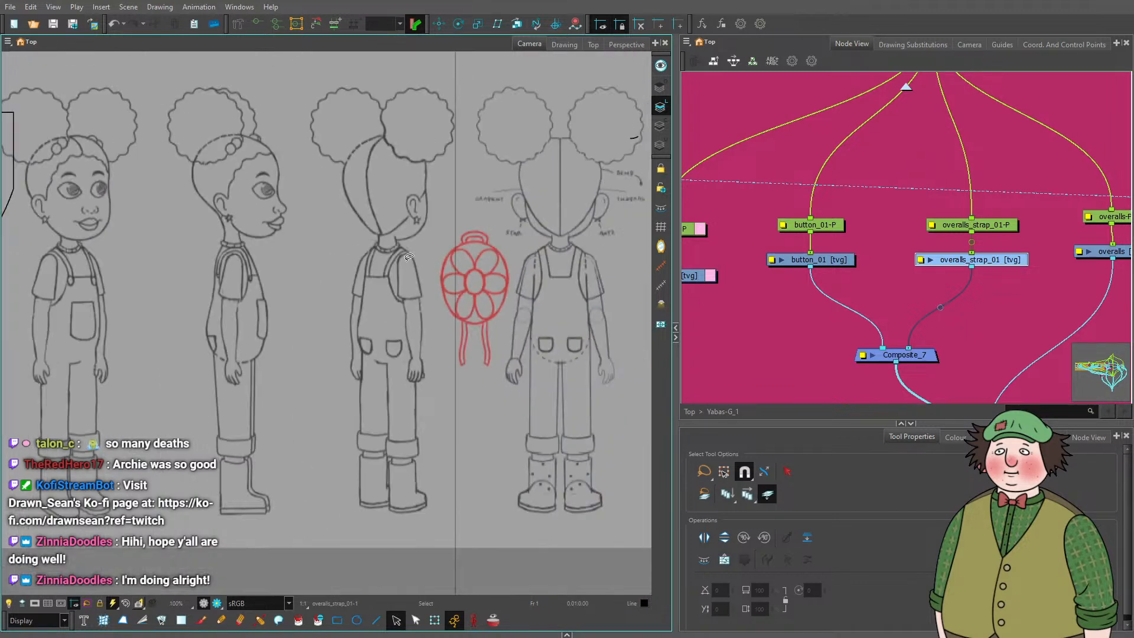
pyautogui.scroll(-4, 409, 258)
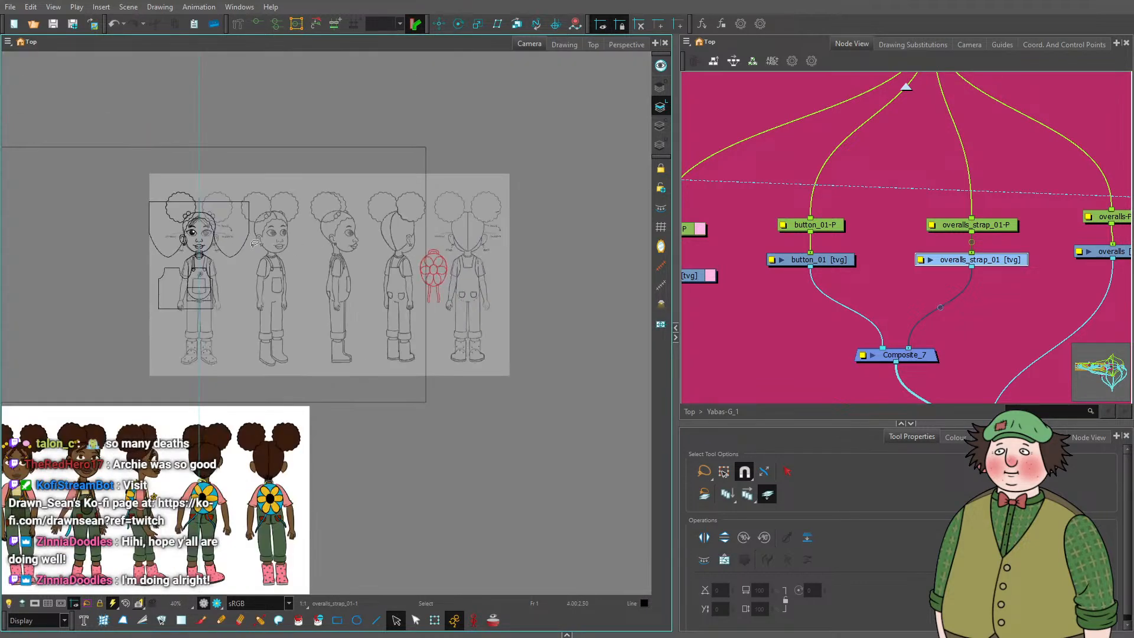
pyautogui.scroll(3, 252, 243)
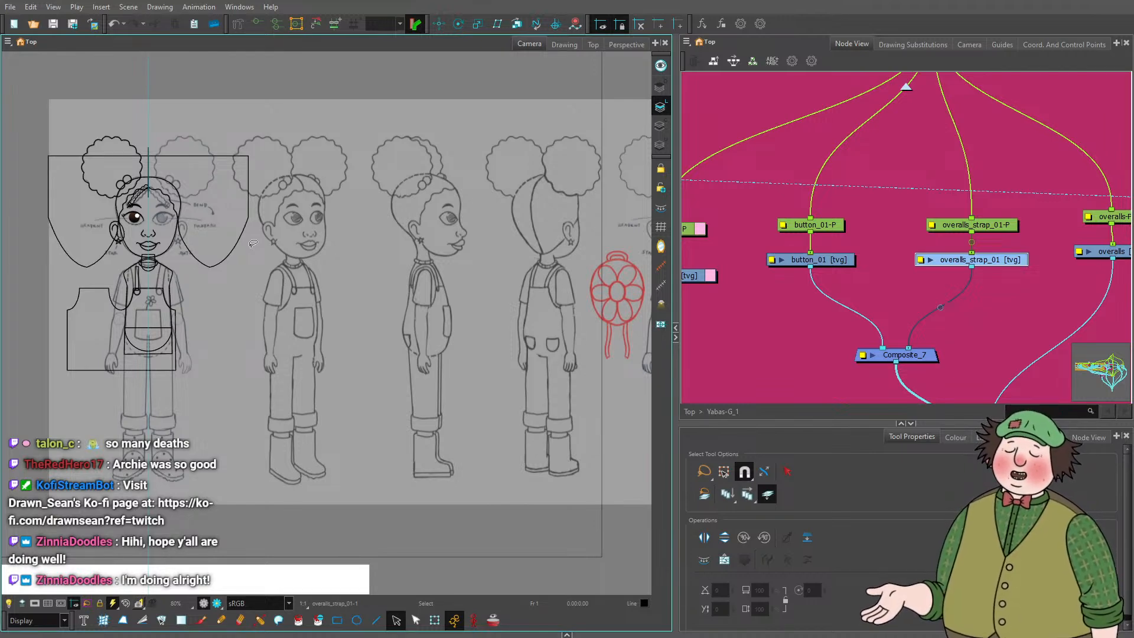
pyautogui.scroll(-2, 252, 243)
pyautogui.scroll(5, 253, 244)
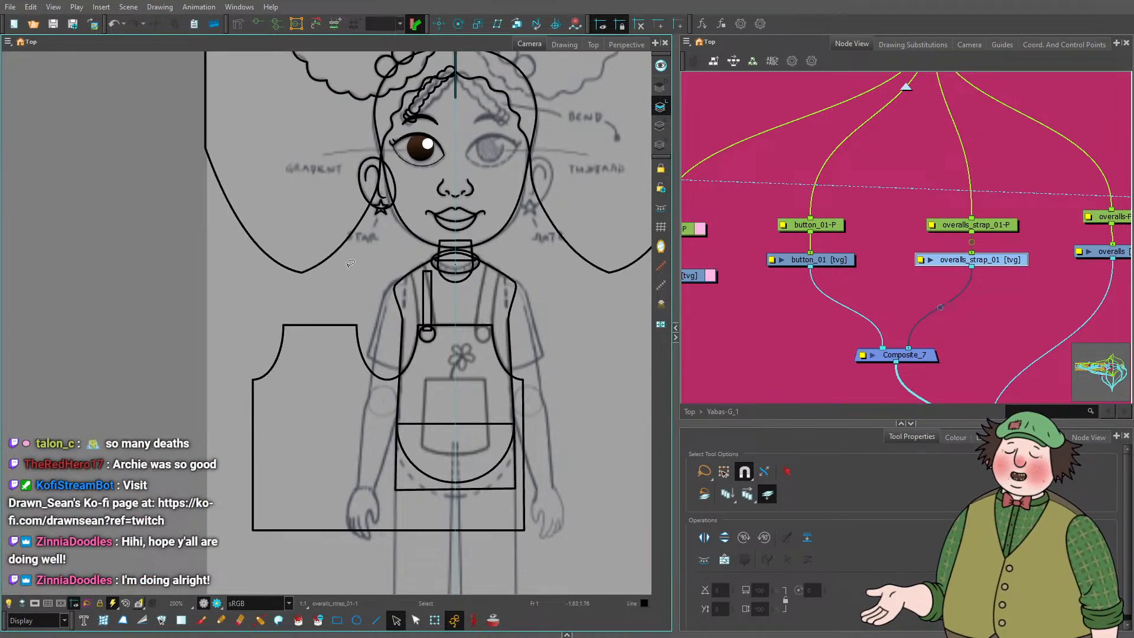
# Delete the Arm_02 group from the ARMS backdrop in the node network.
pyautogui.scroll(-5, 774, 311)
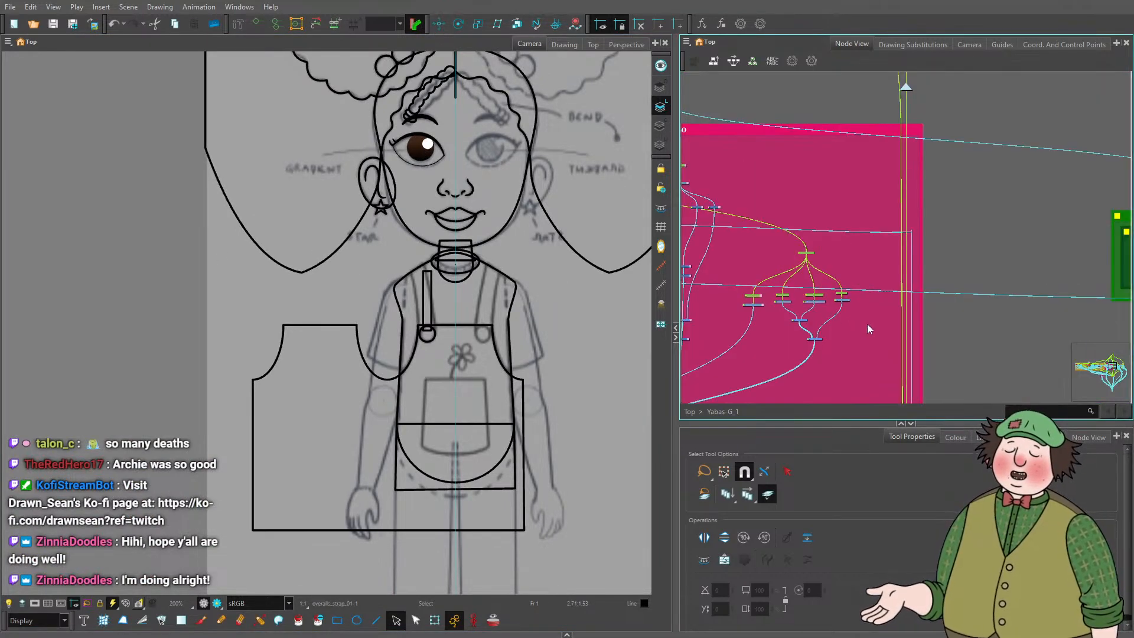
pyautogui.scroll(-4, 867, 328)
pyautogui.moveTo(873, 322); pyautogui.dragTo(836, 271)
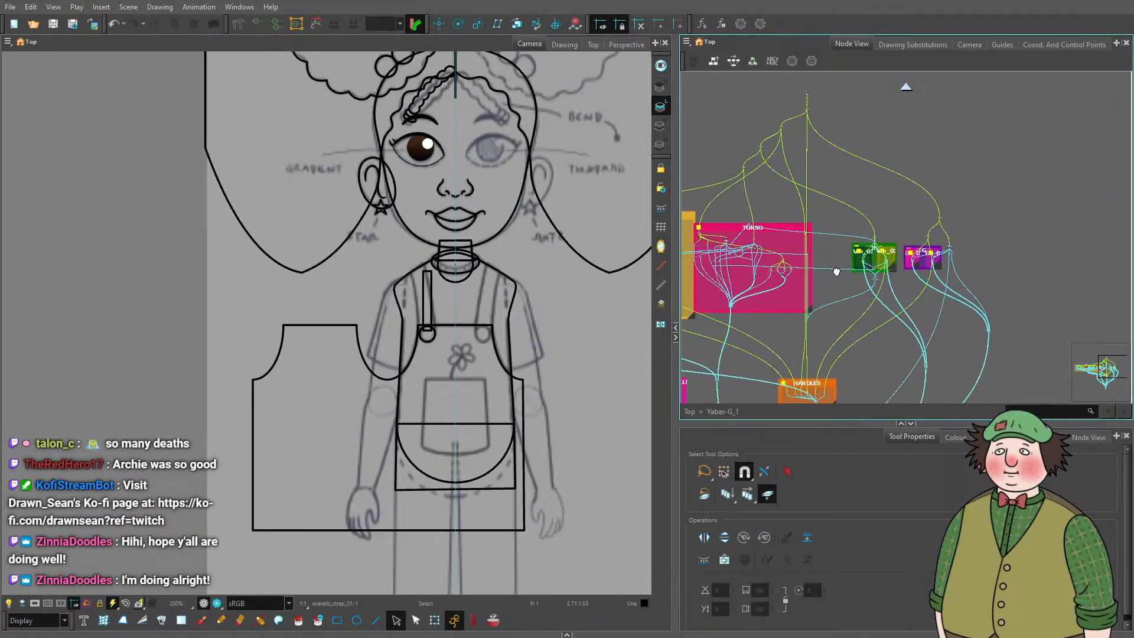
pyautogui.scroll(5, 863, 268)
pyautogui.click(873, 263)
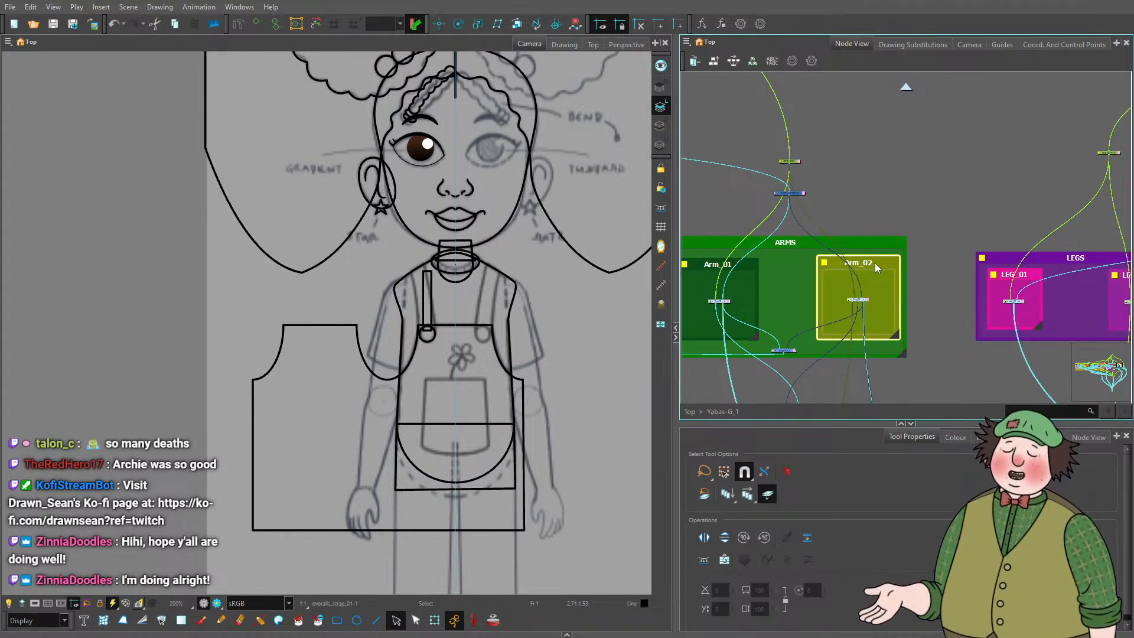
pyautogui.press('Delete')
# Delete the LEG_02 group from the LEGS backdrop in the node network.
pyautogui.scroll(-3, 844, 245)
pyautogui.scroll(3, 1010, 254)
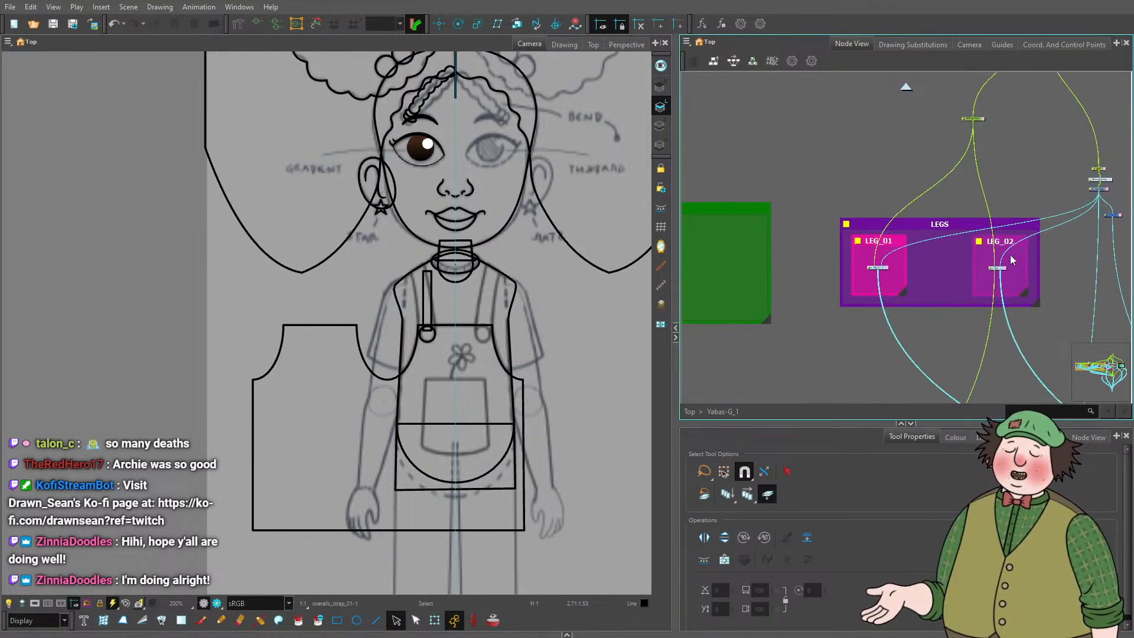
pyautogui.click(1011, 260)
pyautogui.press('Delete')
# Inspect the hip peg, deformation and drawing nodes beside the LEGS backdrop.
pyautogui.scroll(-2, 937, 203)
pyautogui.scroll(2, 987, 187)
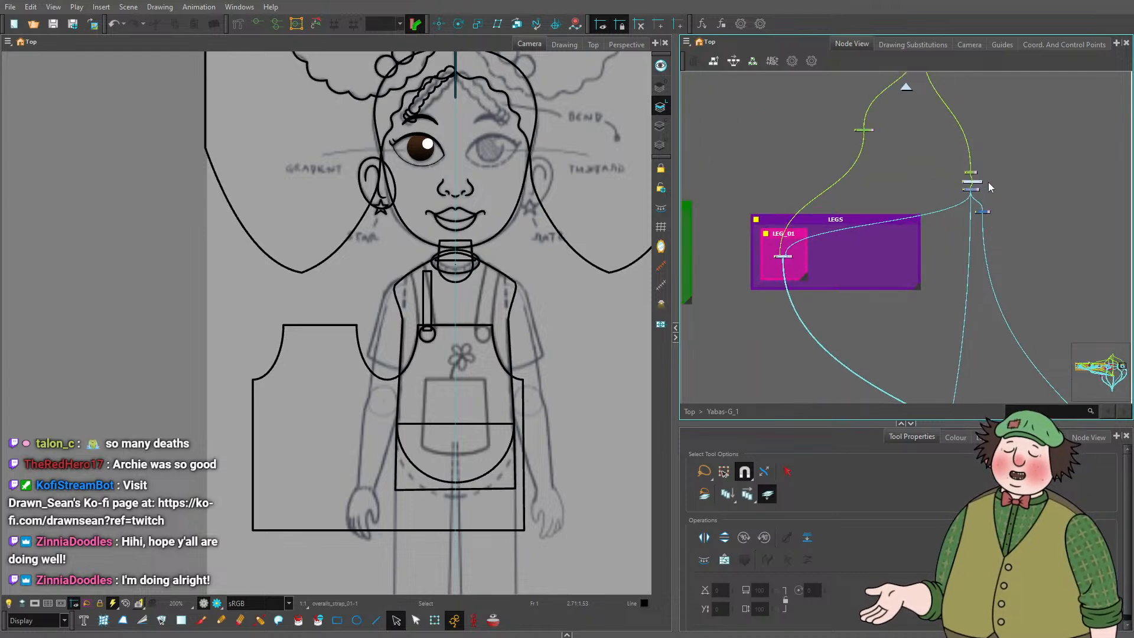
pyautogui.scroll(3, 980, 171)
pyautogui.click(951, 228)
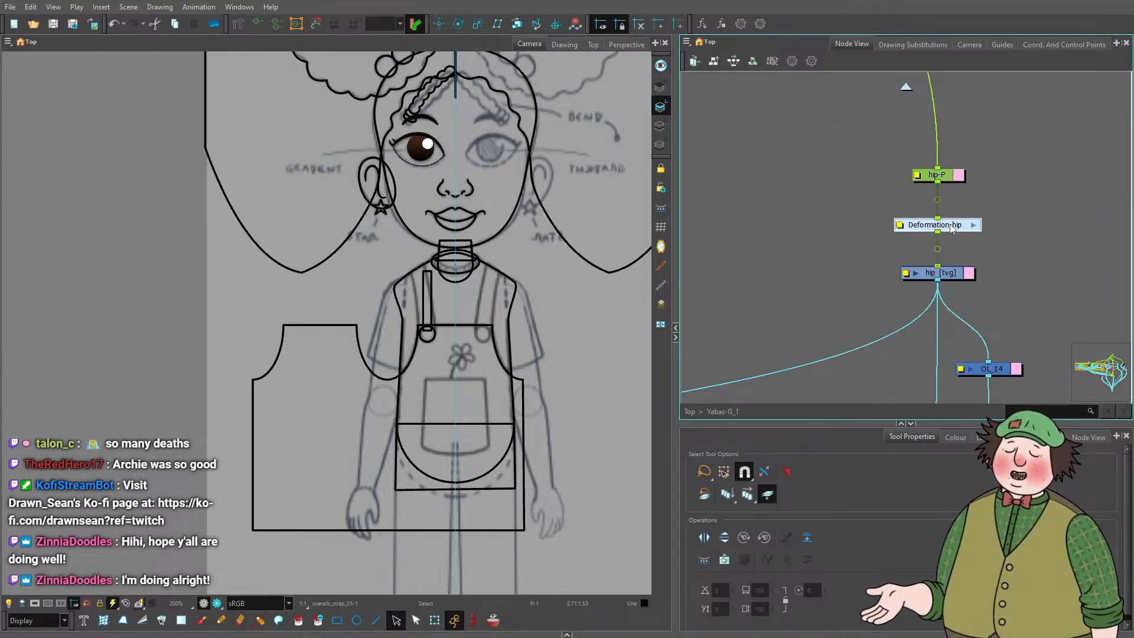
pyautogui.click(1014, 230)
pyautogui.scroll(-4, 1014, 230)
pyautogui.moveTo(738, 222); pyautogui.dragTo(848, 212)
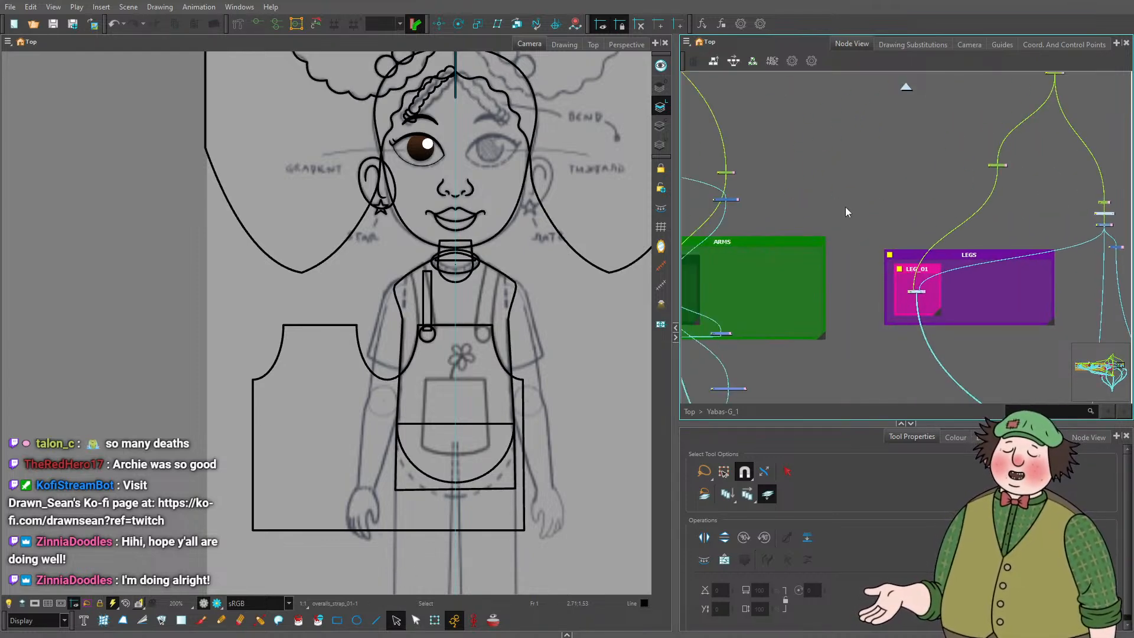
# Compare the front-view rig outlines with the other turnaround poses and the coloured reference sheet below them.
pyautogui.scroll(-4, 557, 301)
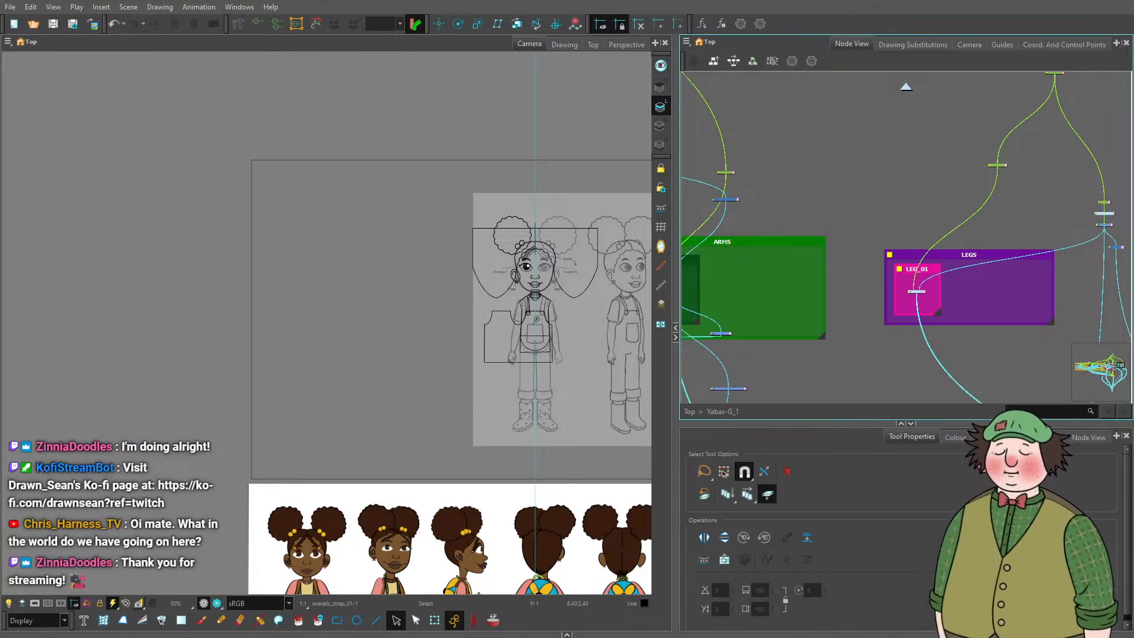
pyautogui.scroll(-2, 430, 290)
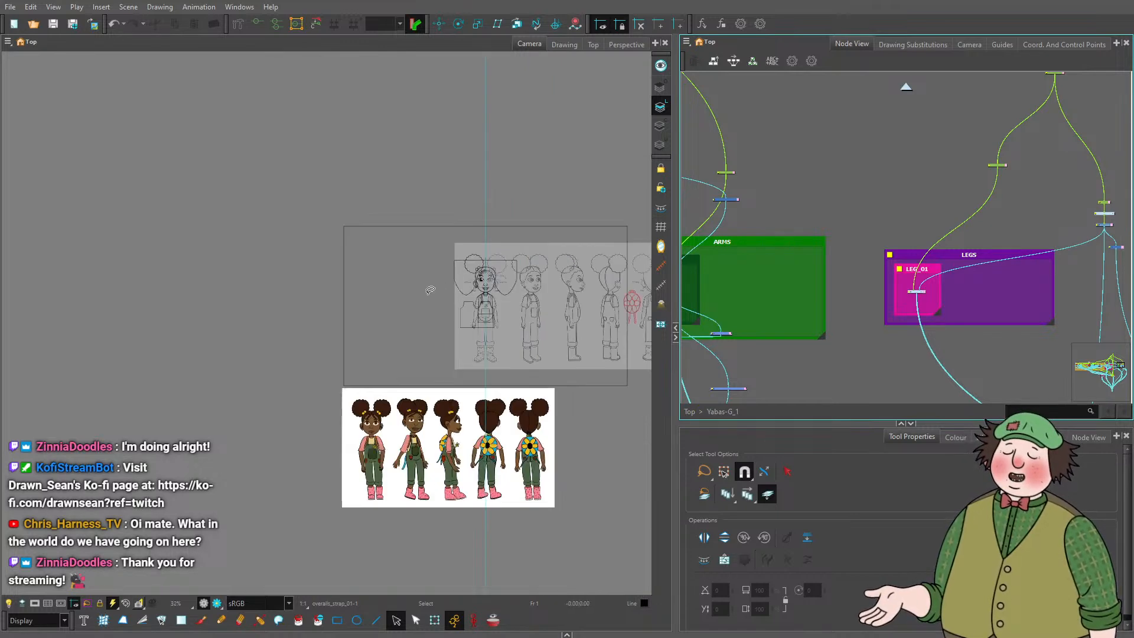
pyautogui.scroll(5, 430, 290)
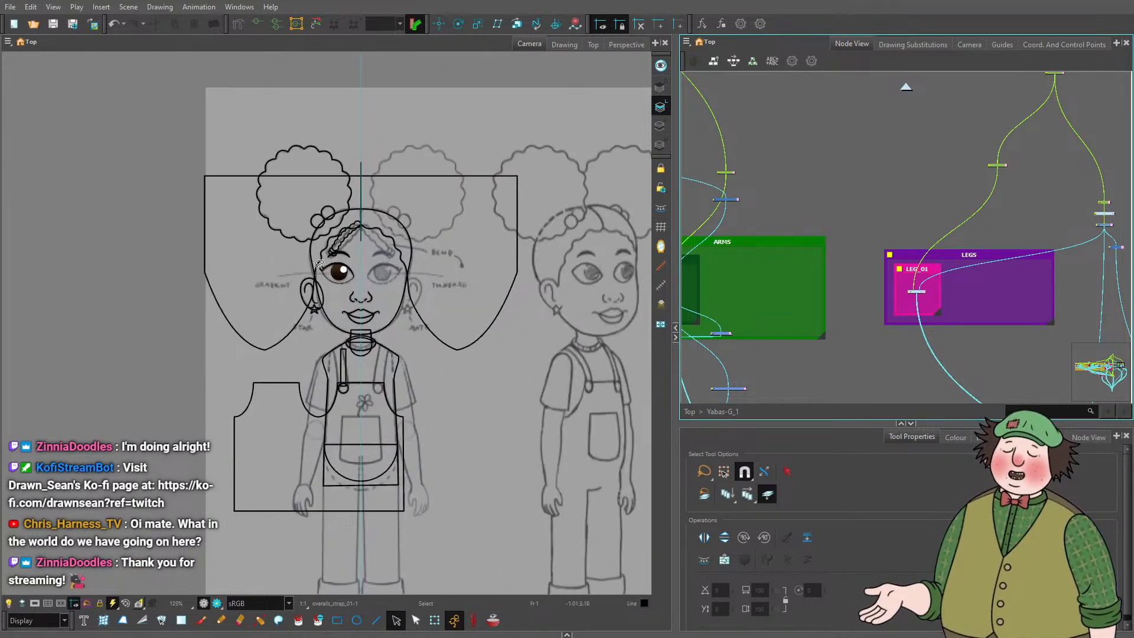
pyautogui.scroll(-4, 318, 263)
pyautogui.scroll(4, 547, 256)
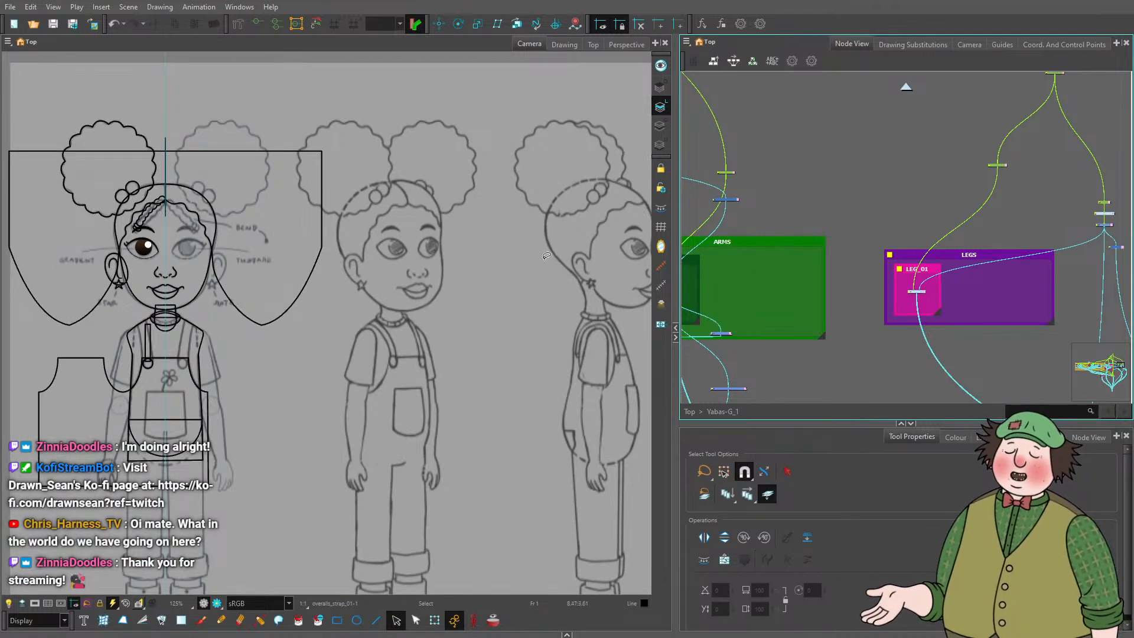
pyautogui.scroll(-6, 546, 256)
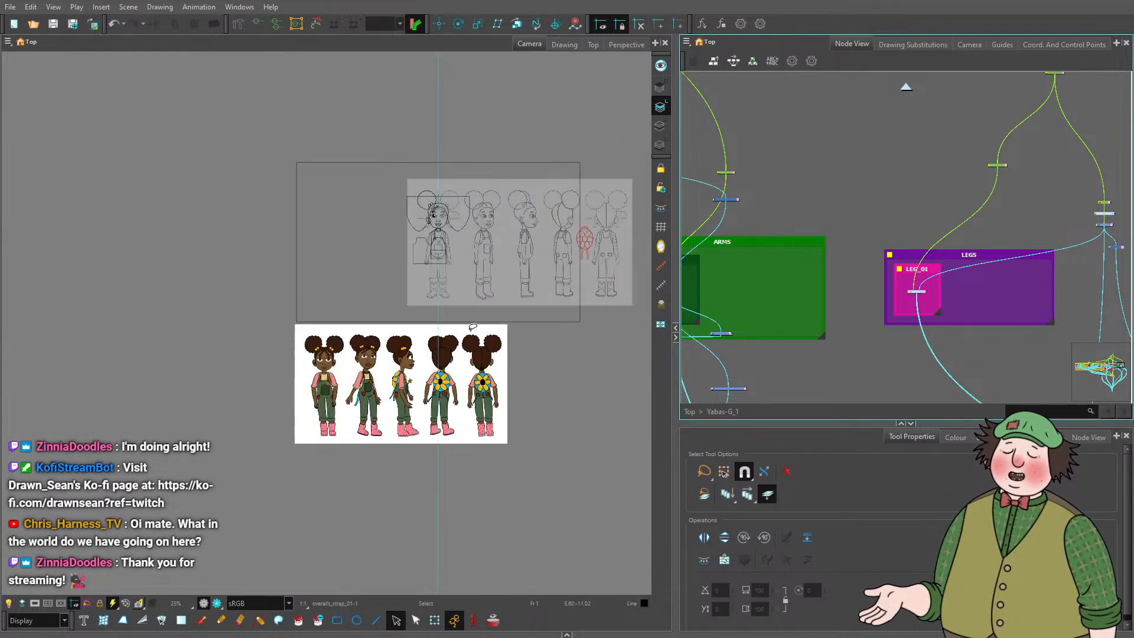
pyautogui.scroll(5, 473, 326)
pyautogui.scroll(-4, 361, 247)
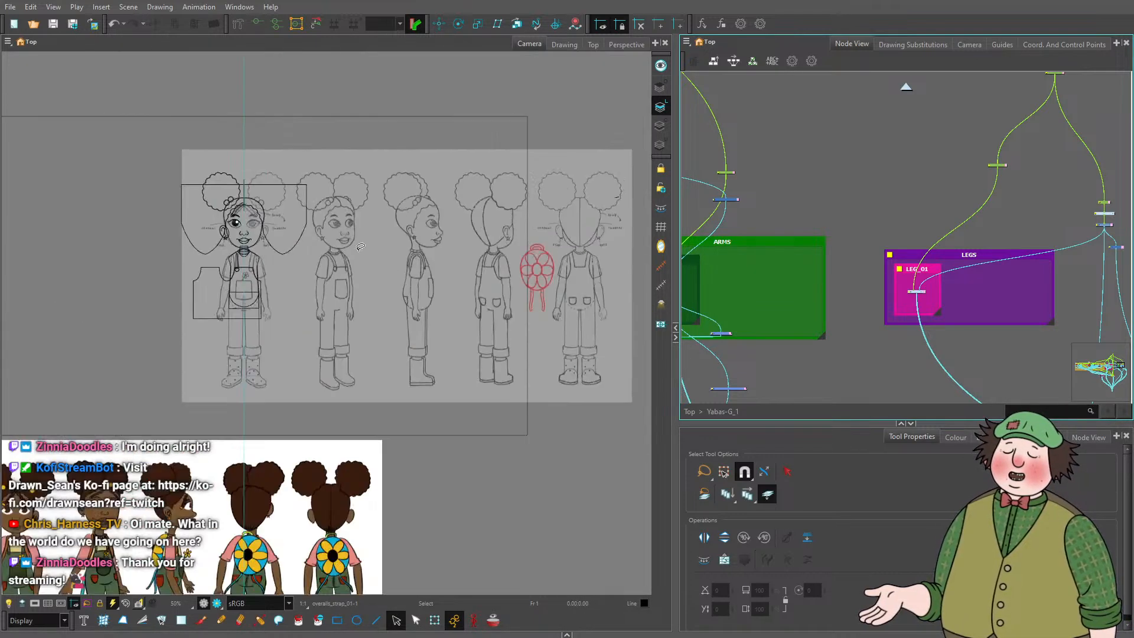
pyautogui.scroll(3, 361, 247)
pyautogui.scroll(-4, 275, 366)
pyautogui.scroll(4, 275, 366)
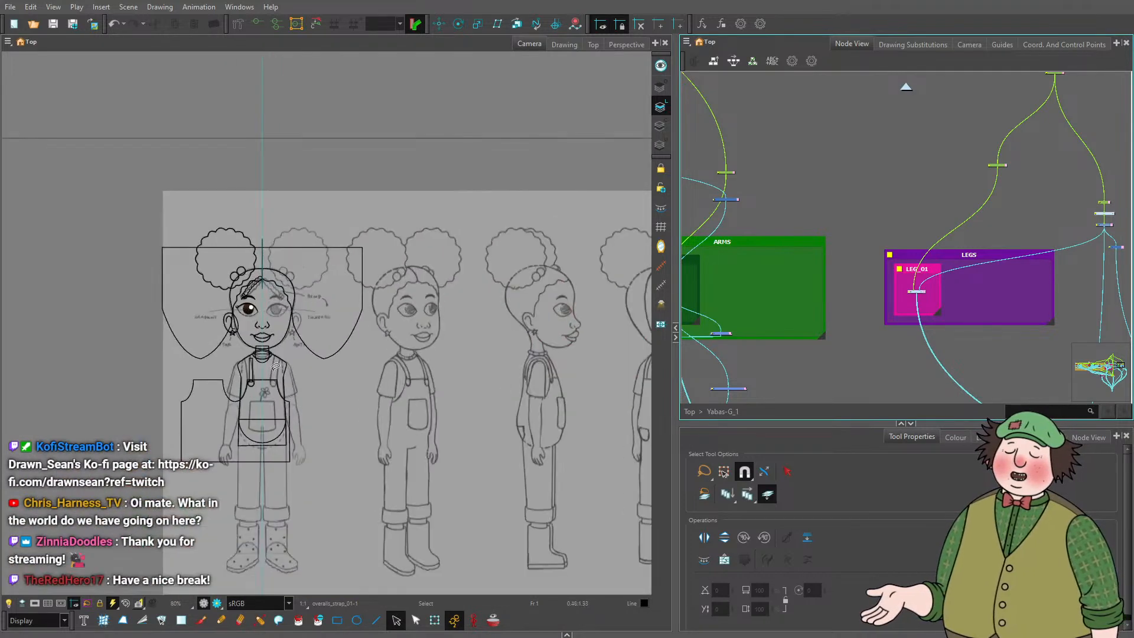
pyautogui.scroll(1, 275, 366)
pyautogui.scroll(-3, 236, 354)
pyautogui.scroll(3, 205, 347)
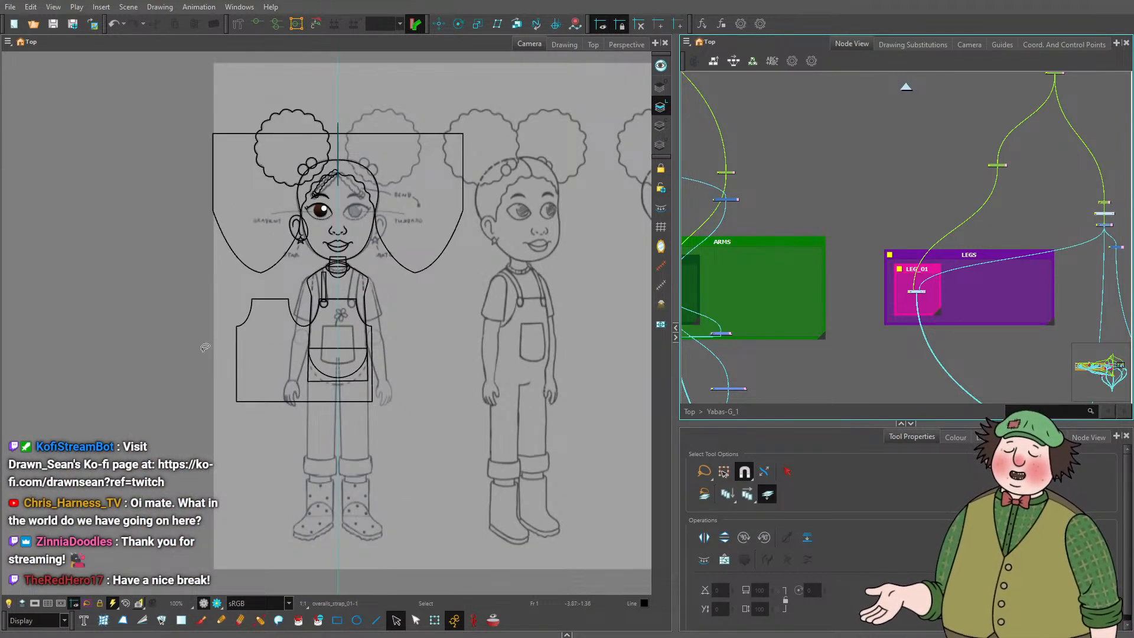